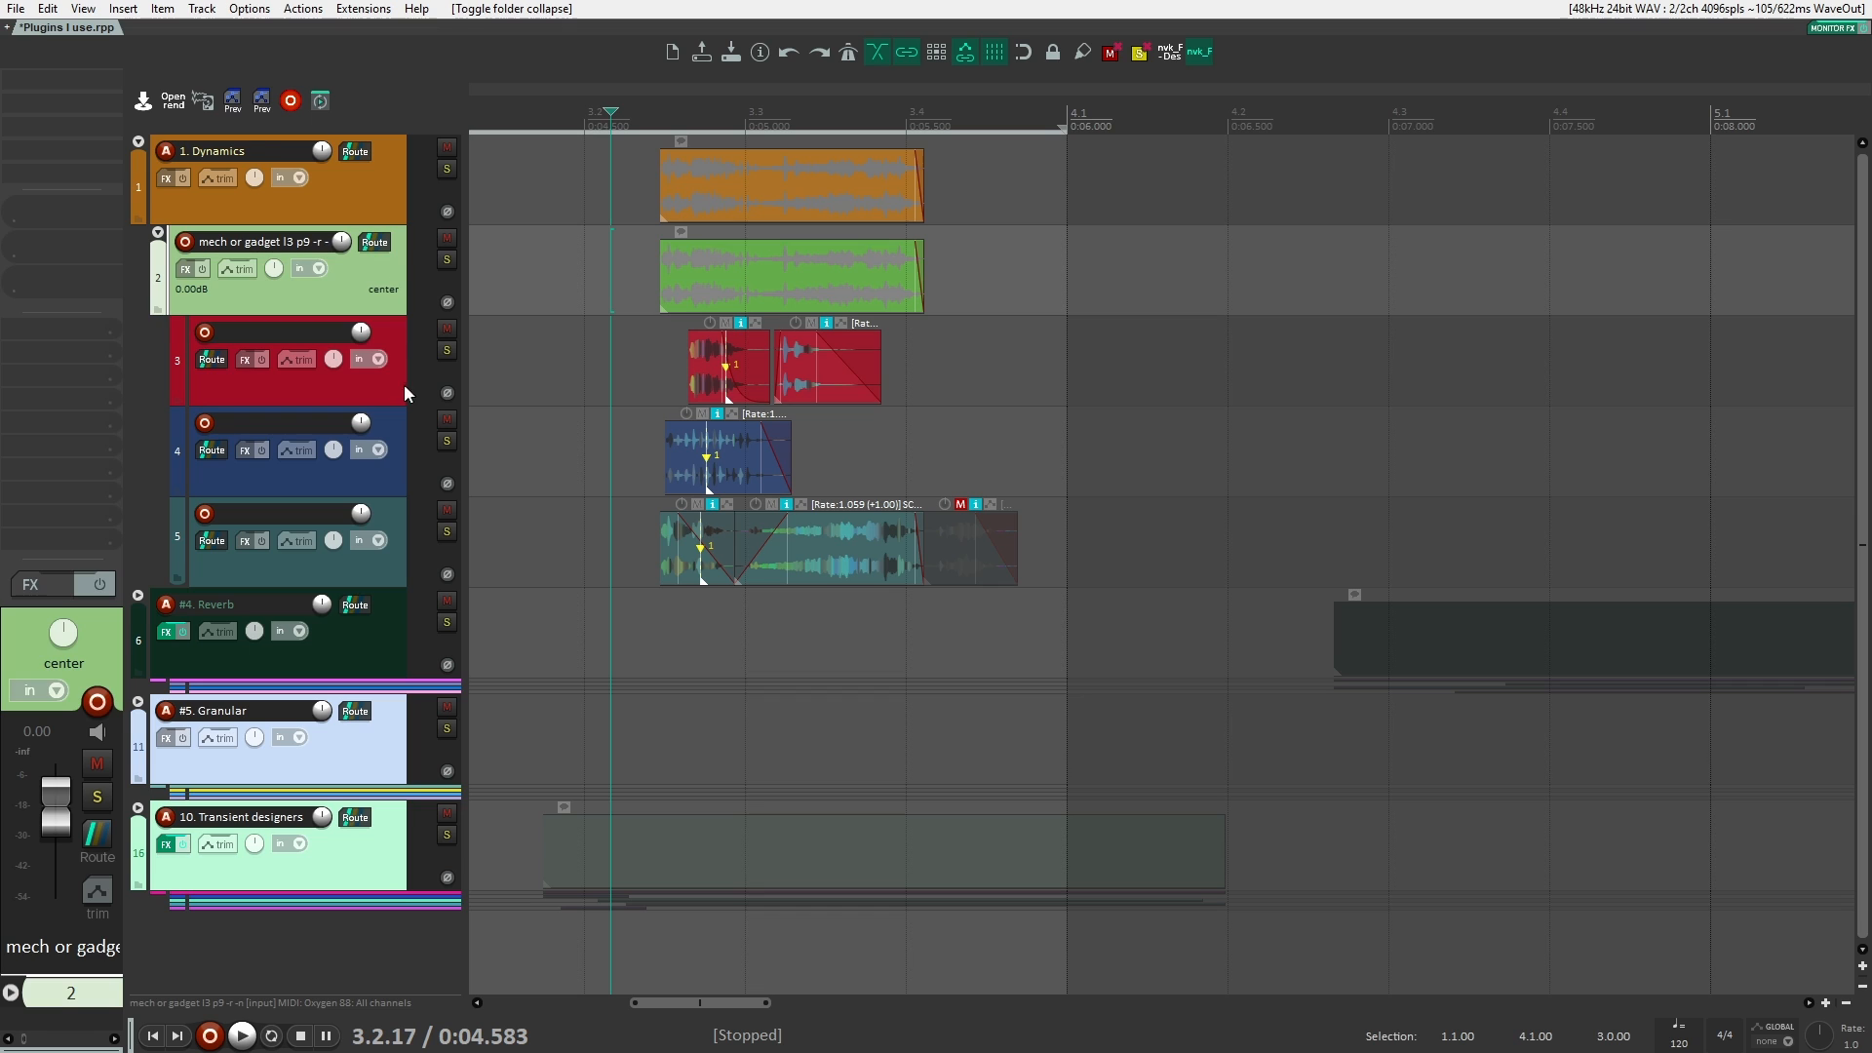
Step: Show the volume envelope of the mech or gadget track, try reshaping it, and hide it again
left_click(396, 382)
left_click(370, 277)
key("v")
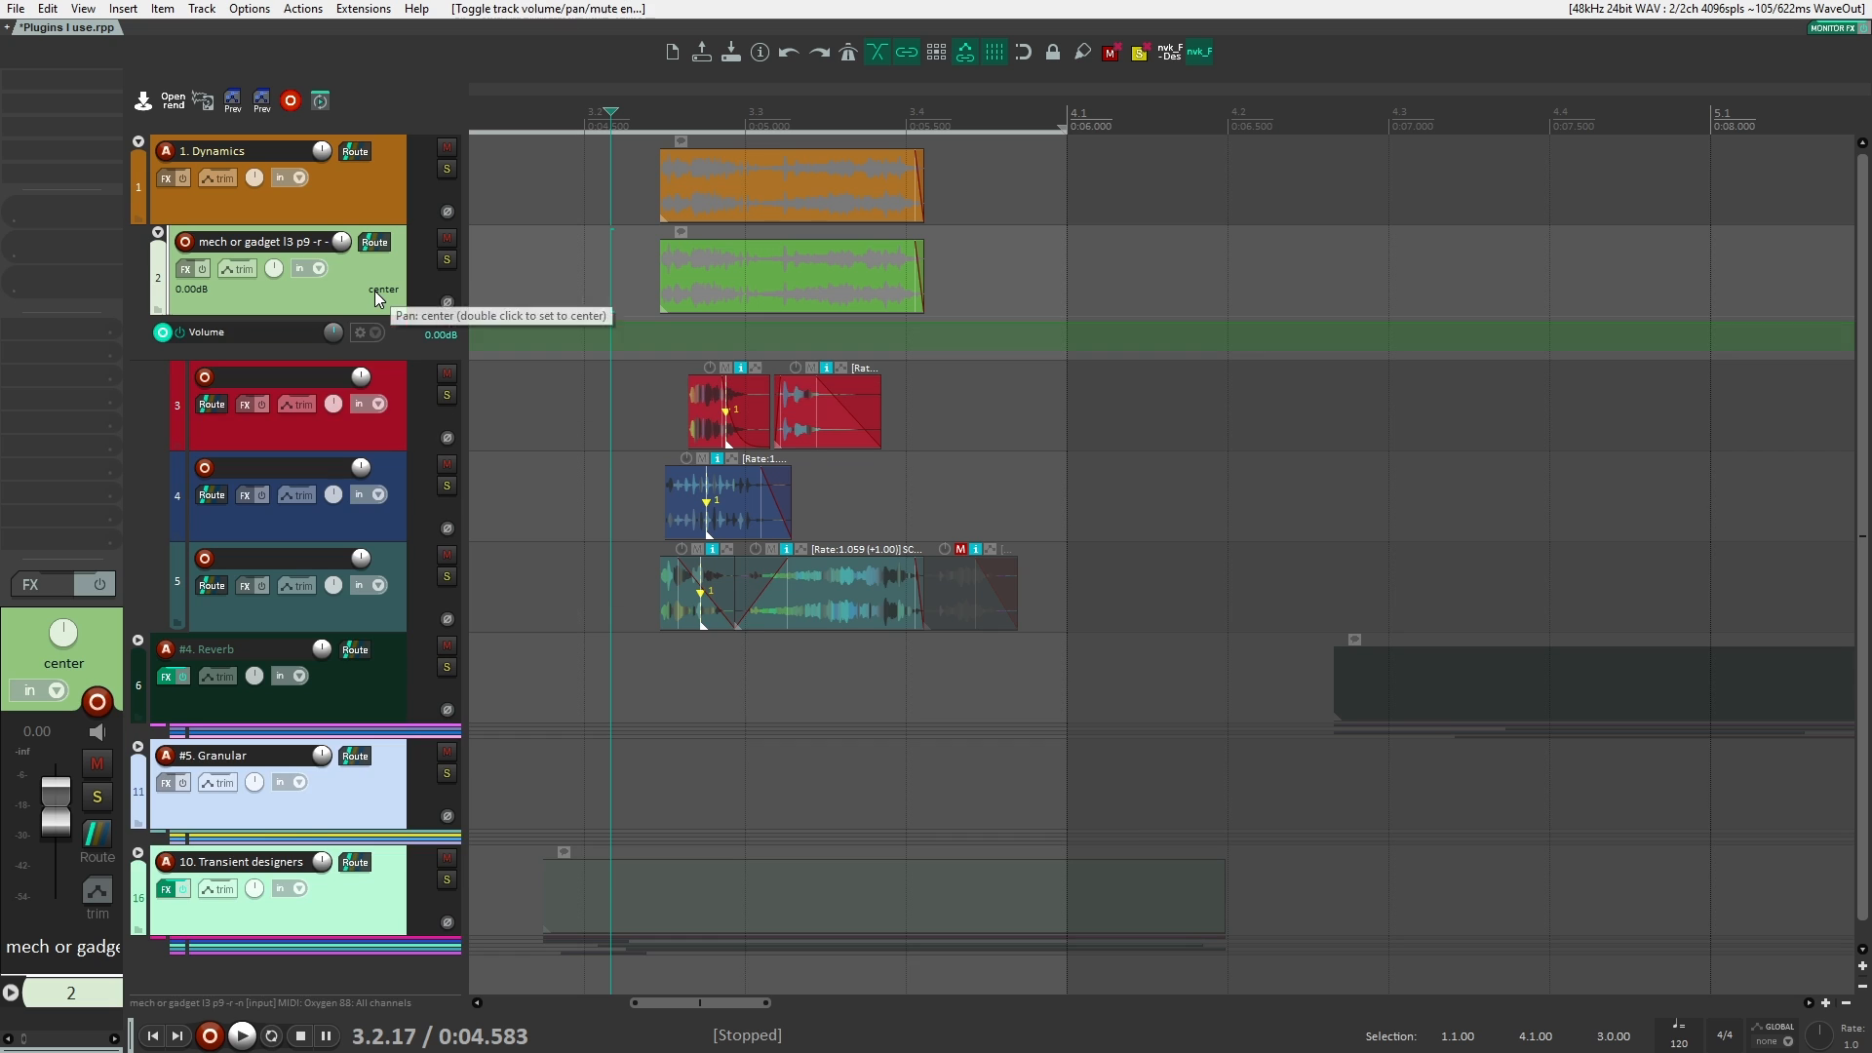
left_click(707, 330)
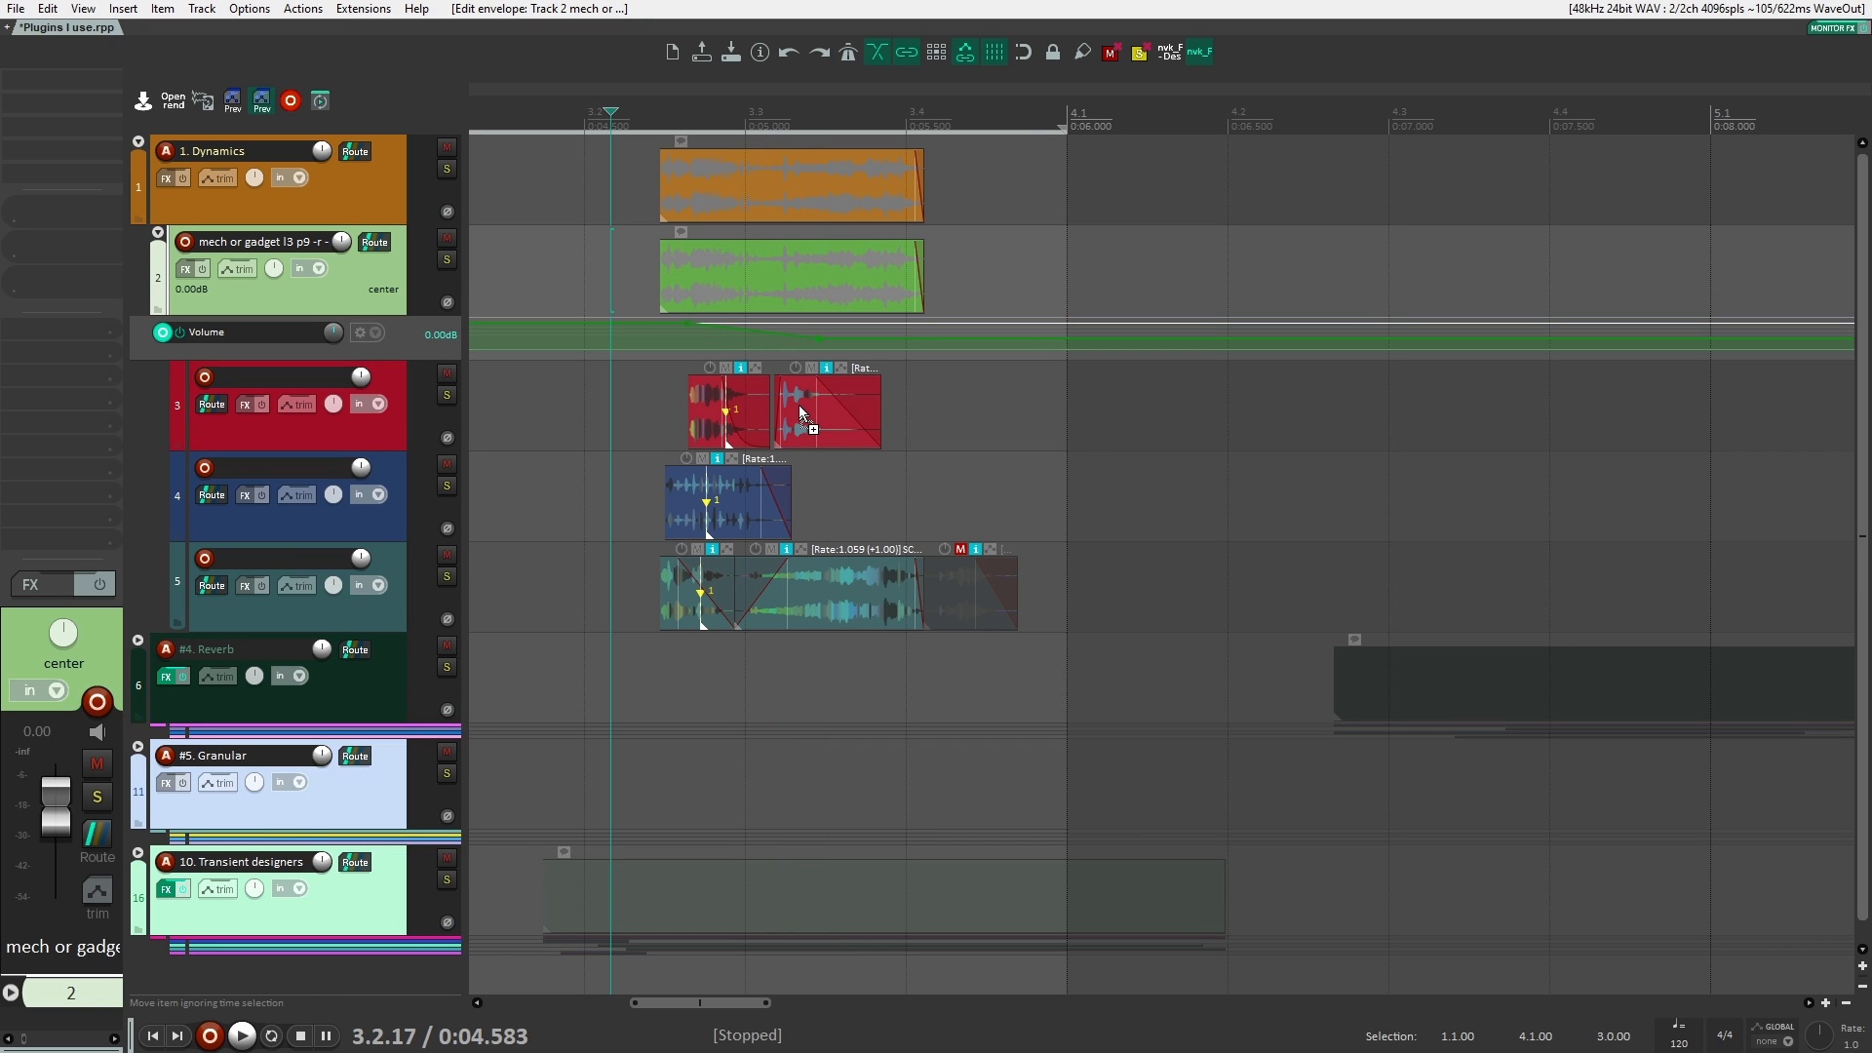
key("v")
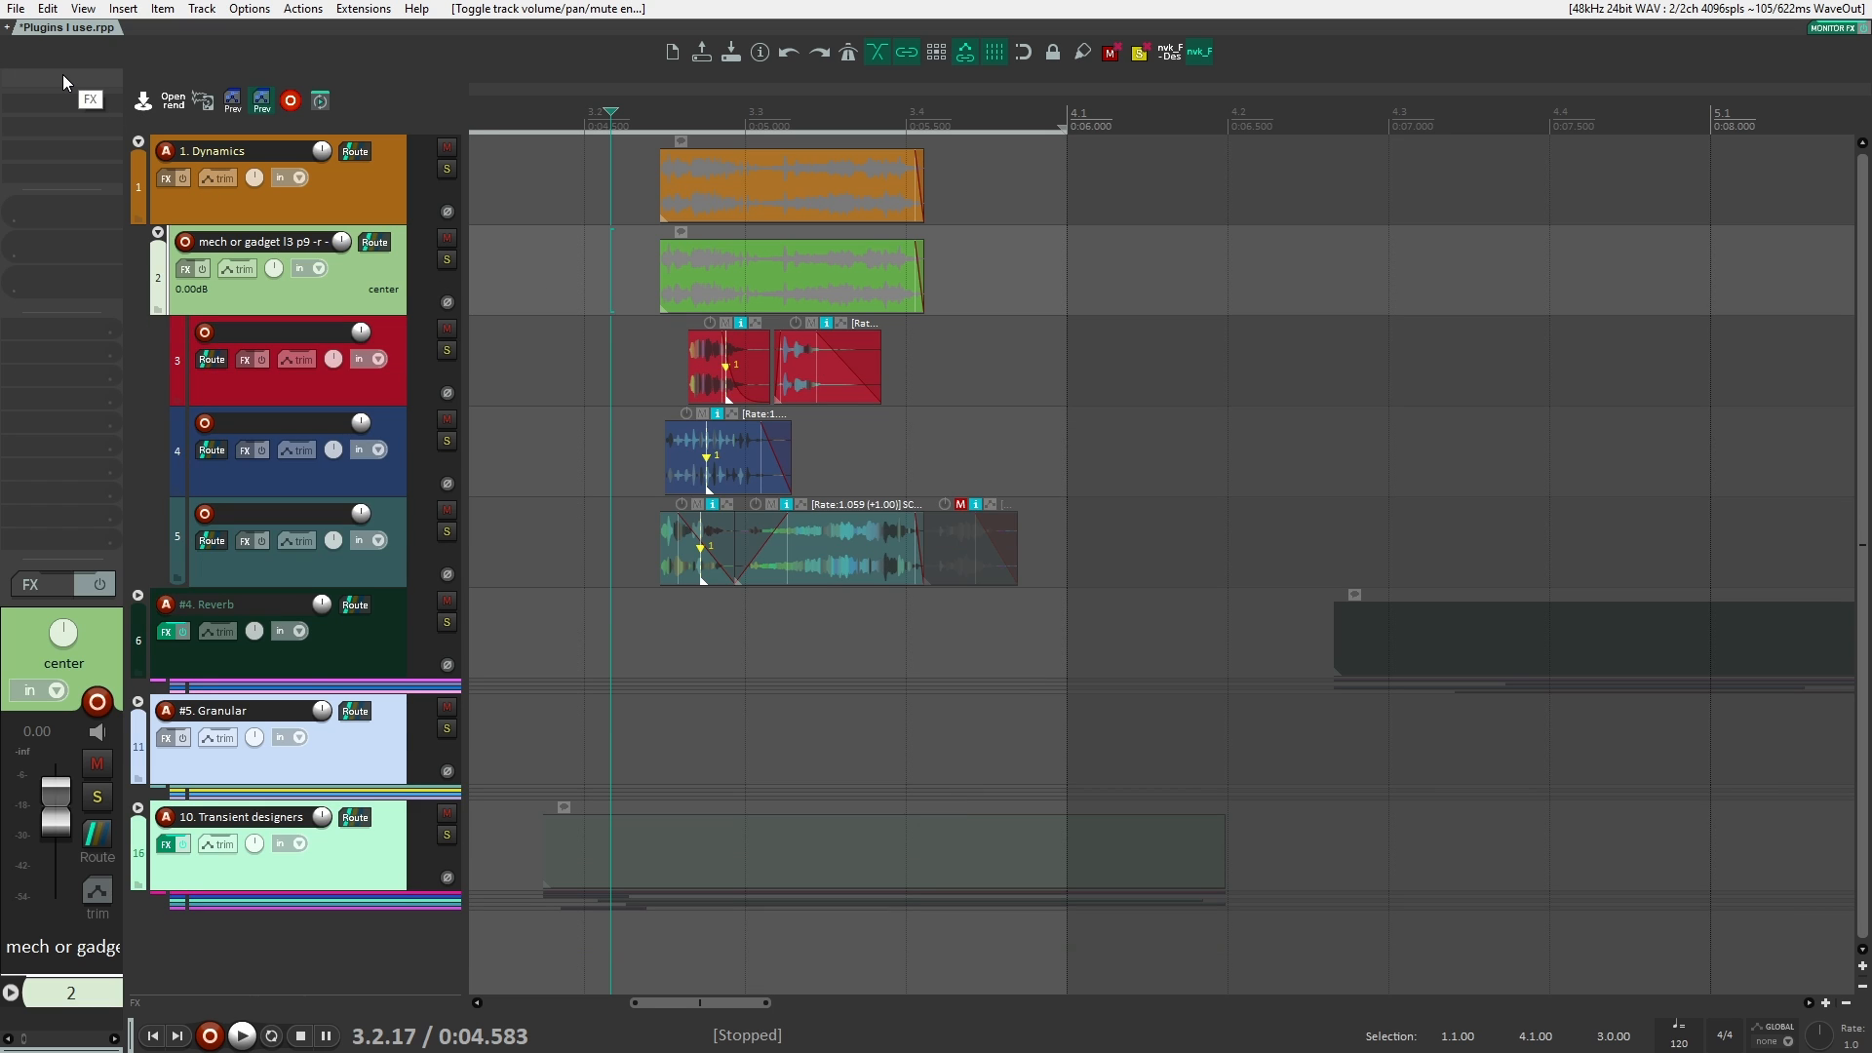
Step: Place the edit cursor just before the items, solo the mech or gadget track for a short playback, and unsolo it
left_click(832, 297)
left_click(625, 304)
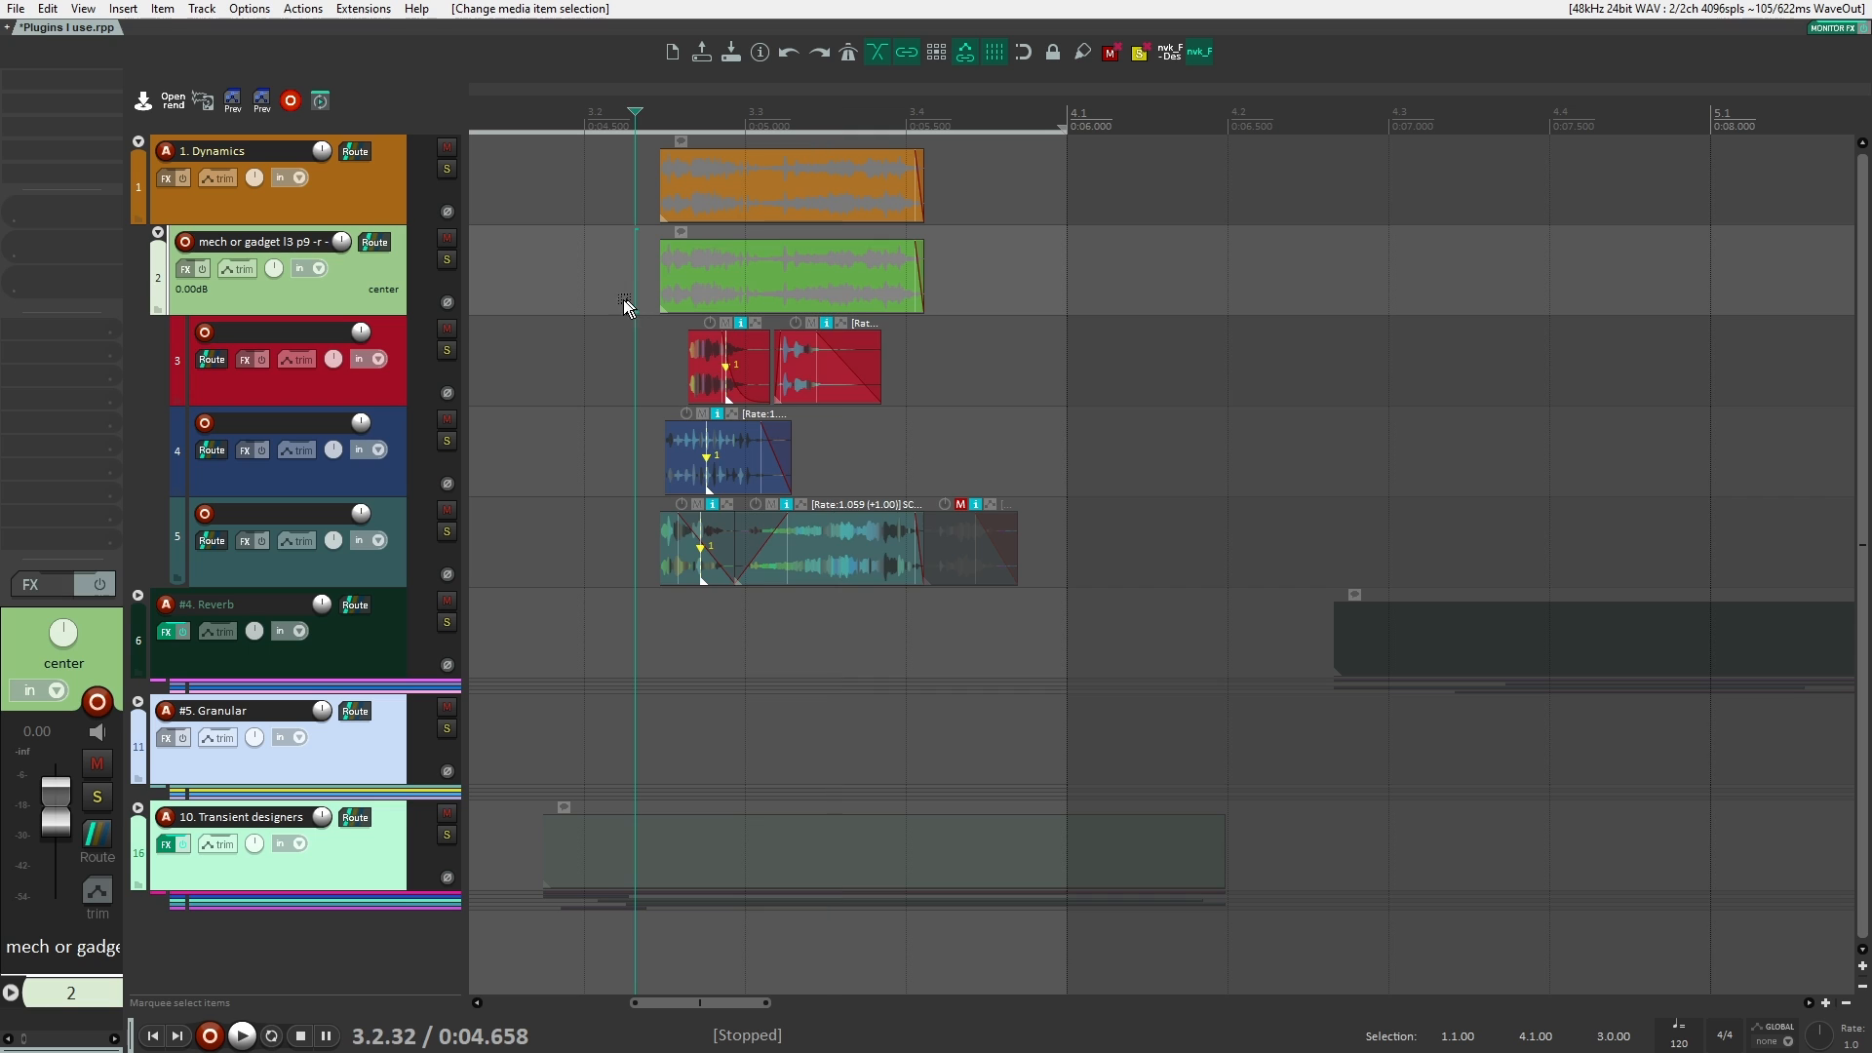
left_click(443, 260)
key("space")
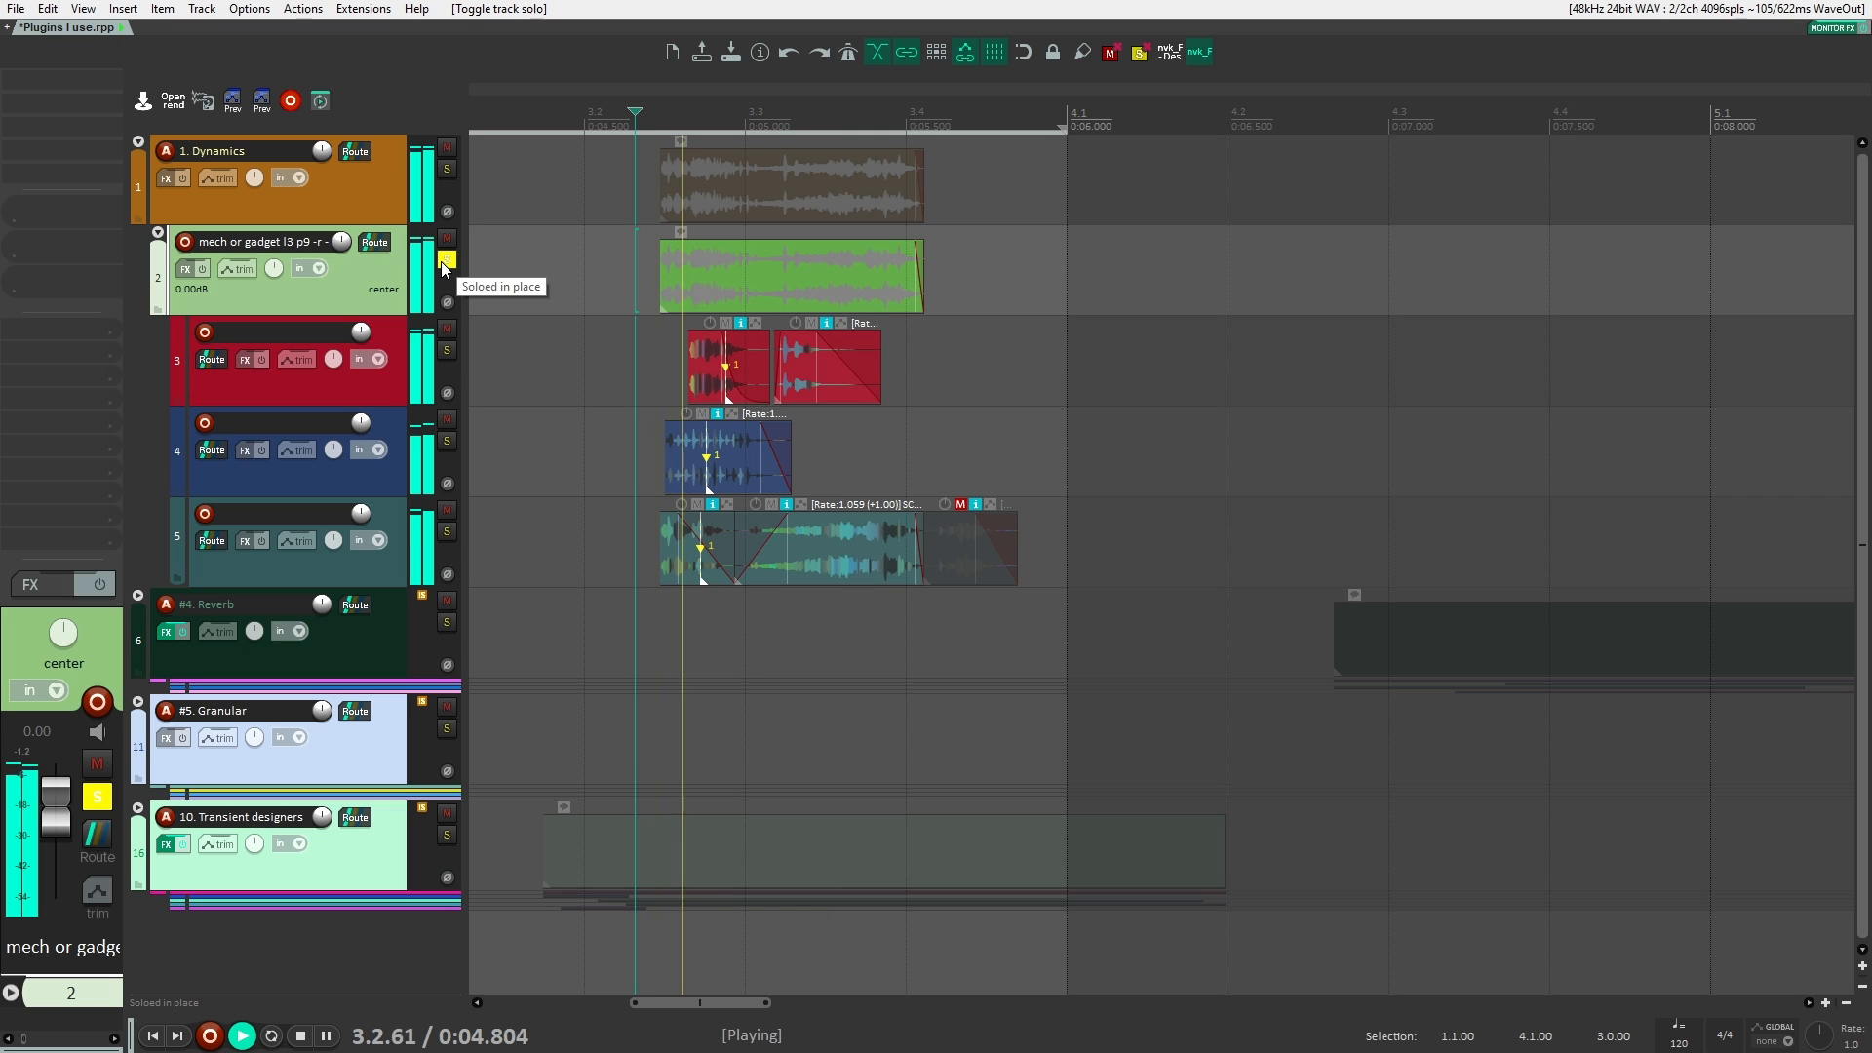
key("space")
left_click(442, 263)
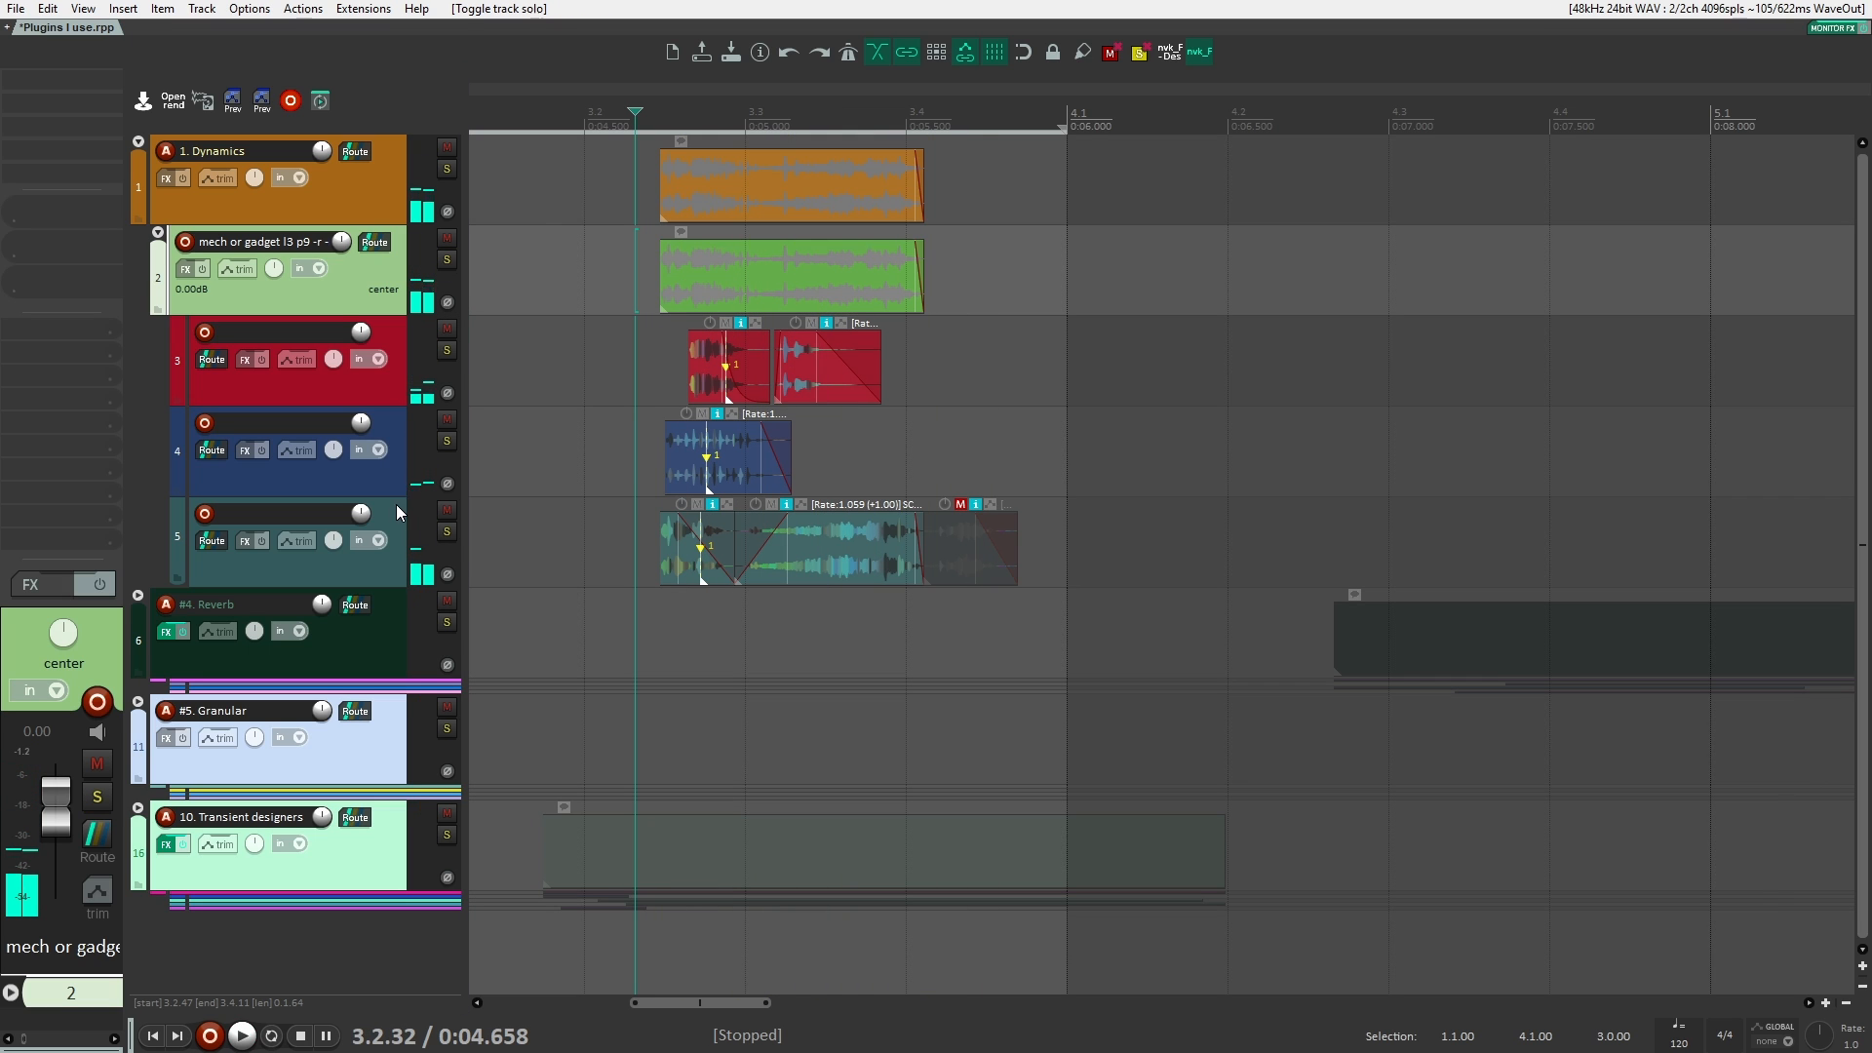
Step: Solo track 4 and play it briefly
left_click(448, 441)
key("space")
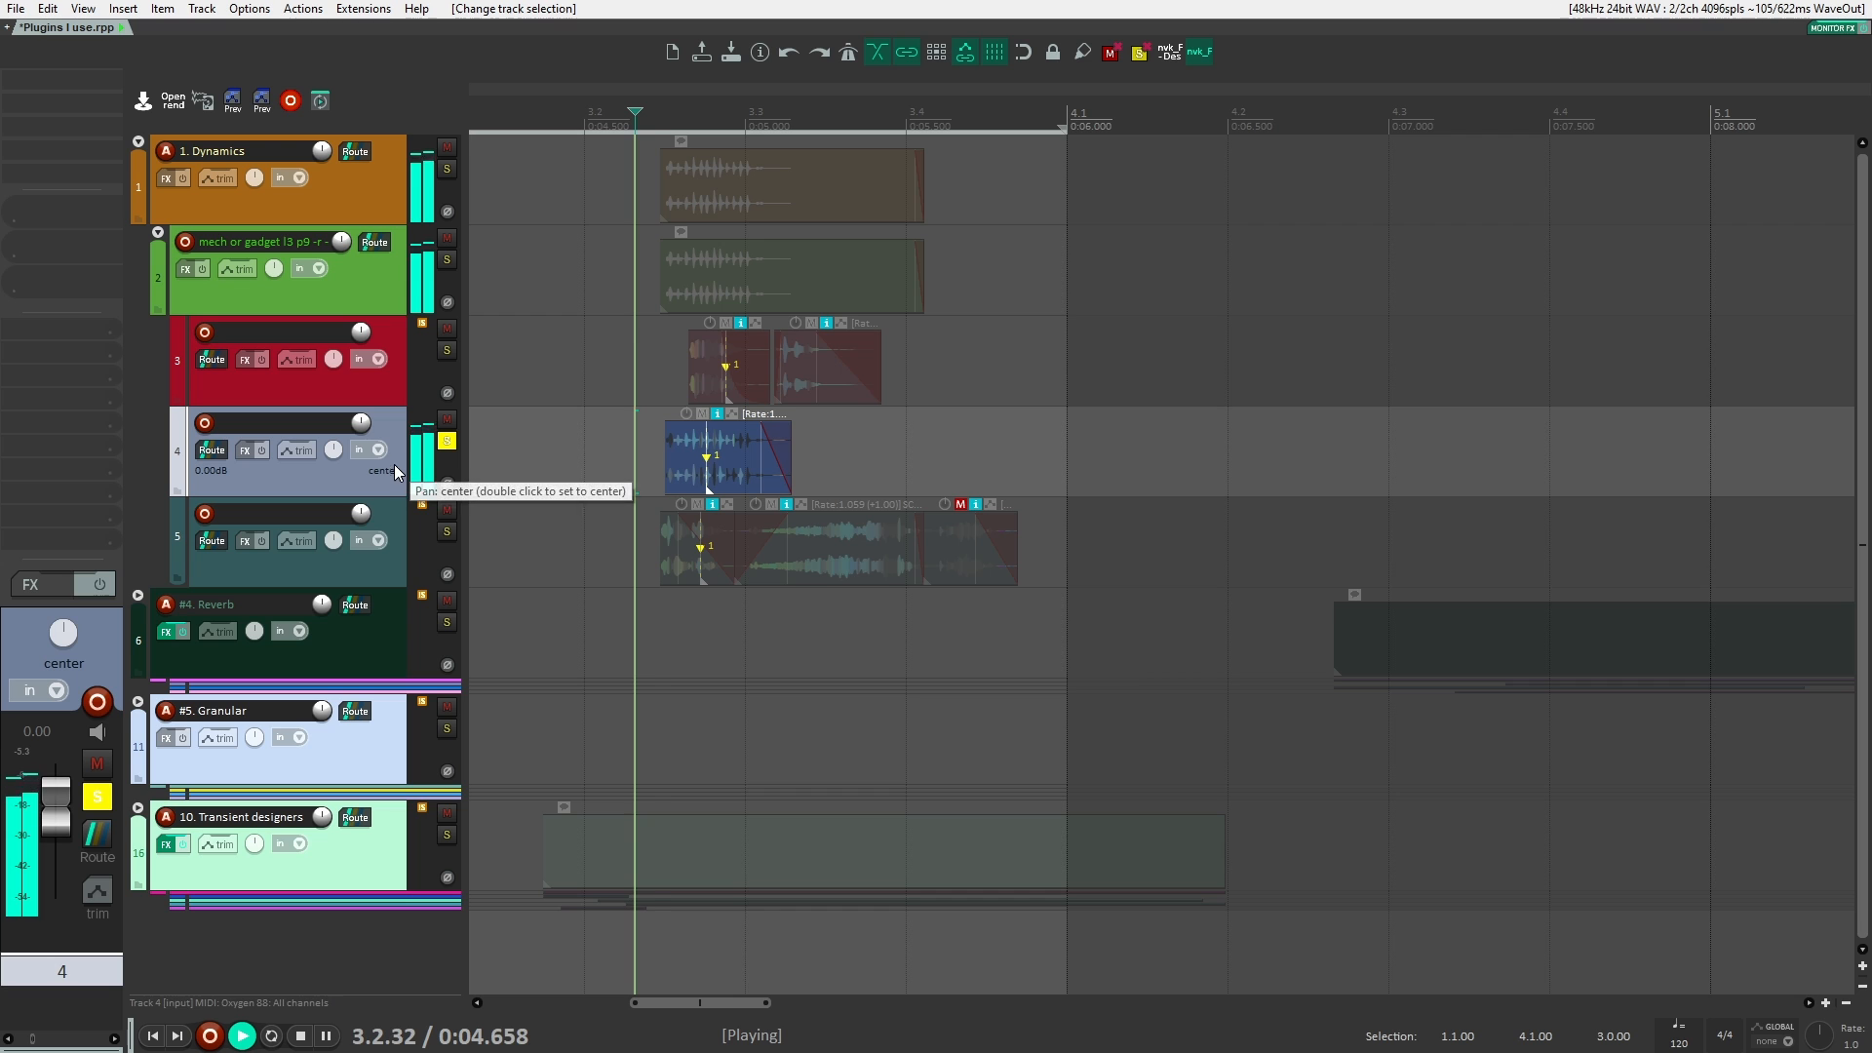
key("space")
Step: Add the kHs Gain plugin to track 4, raise its gain to about +0.46 dB, and close the plugin window
left_click(96, 84)
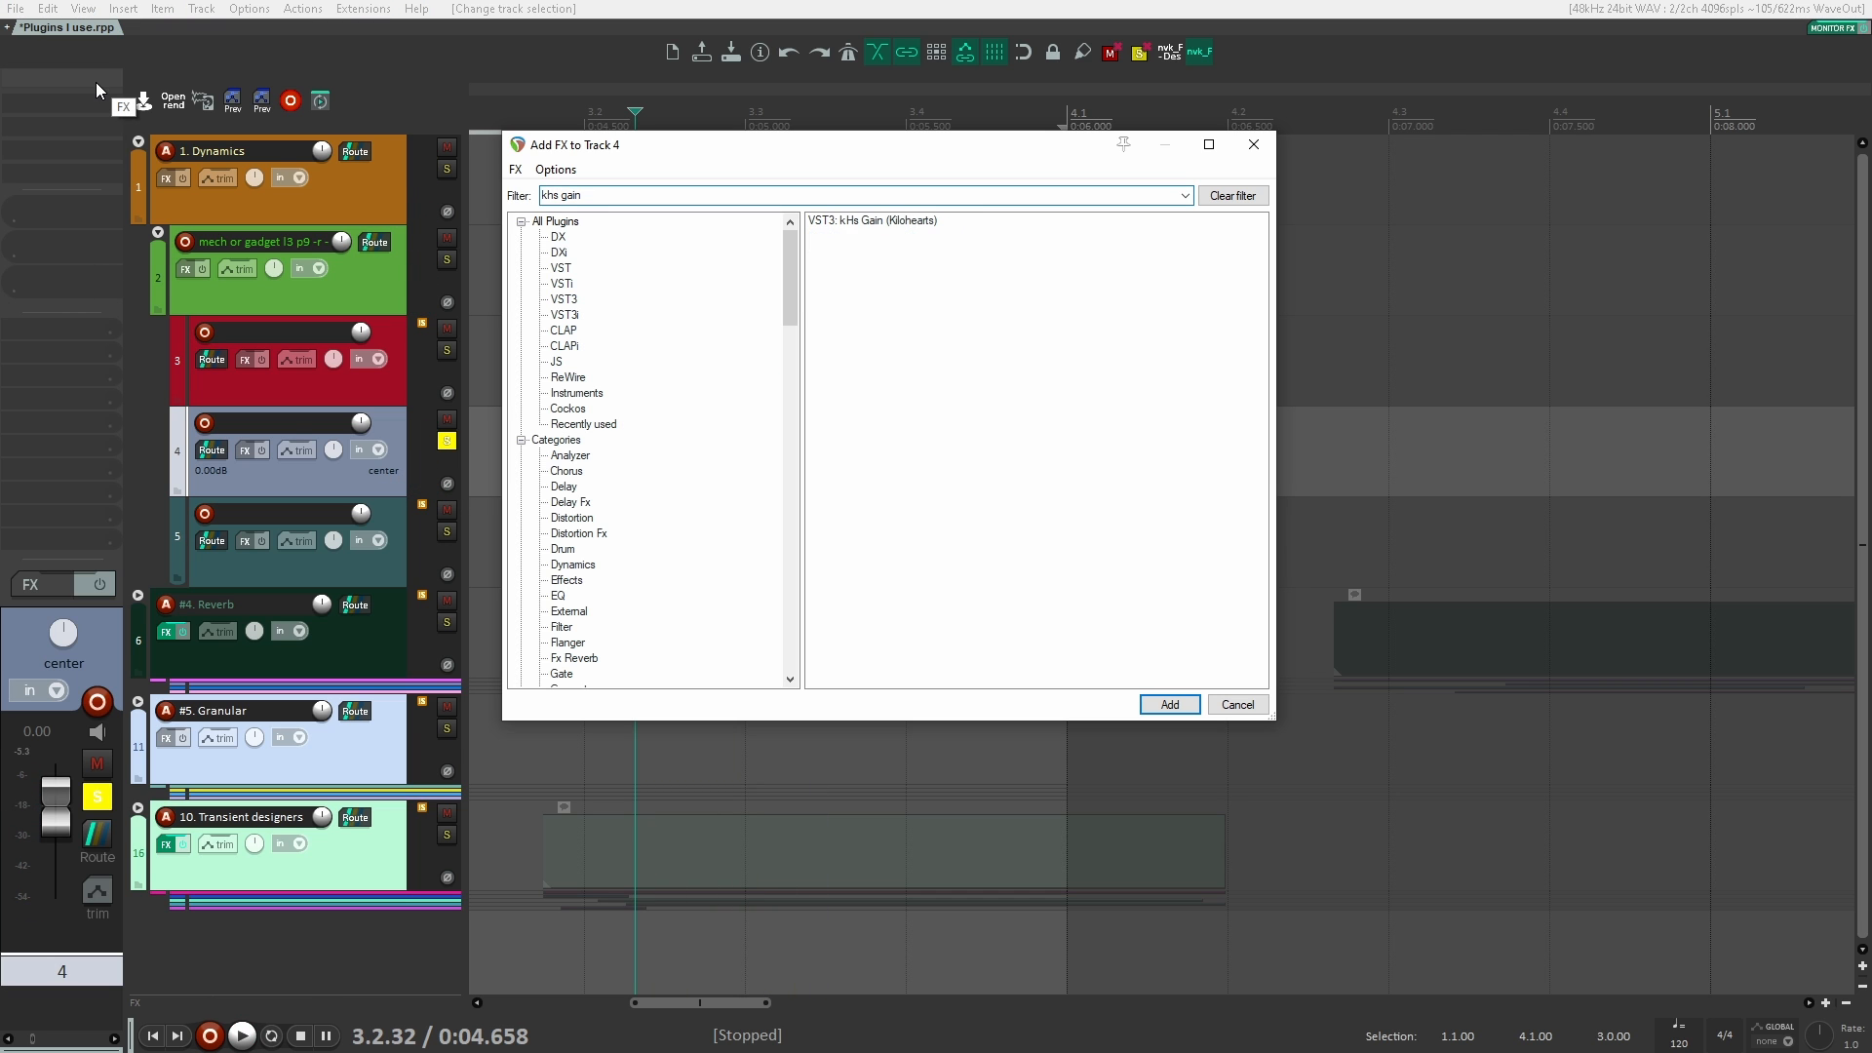
key("Return")
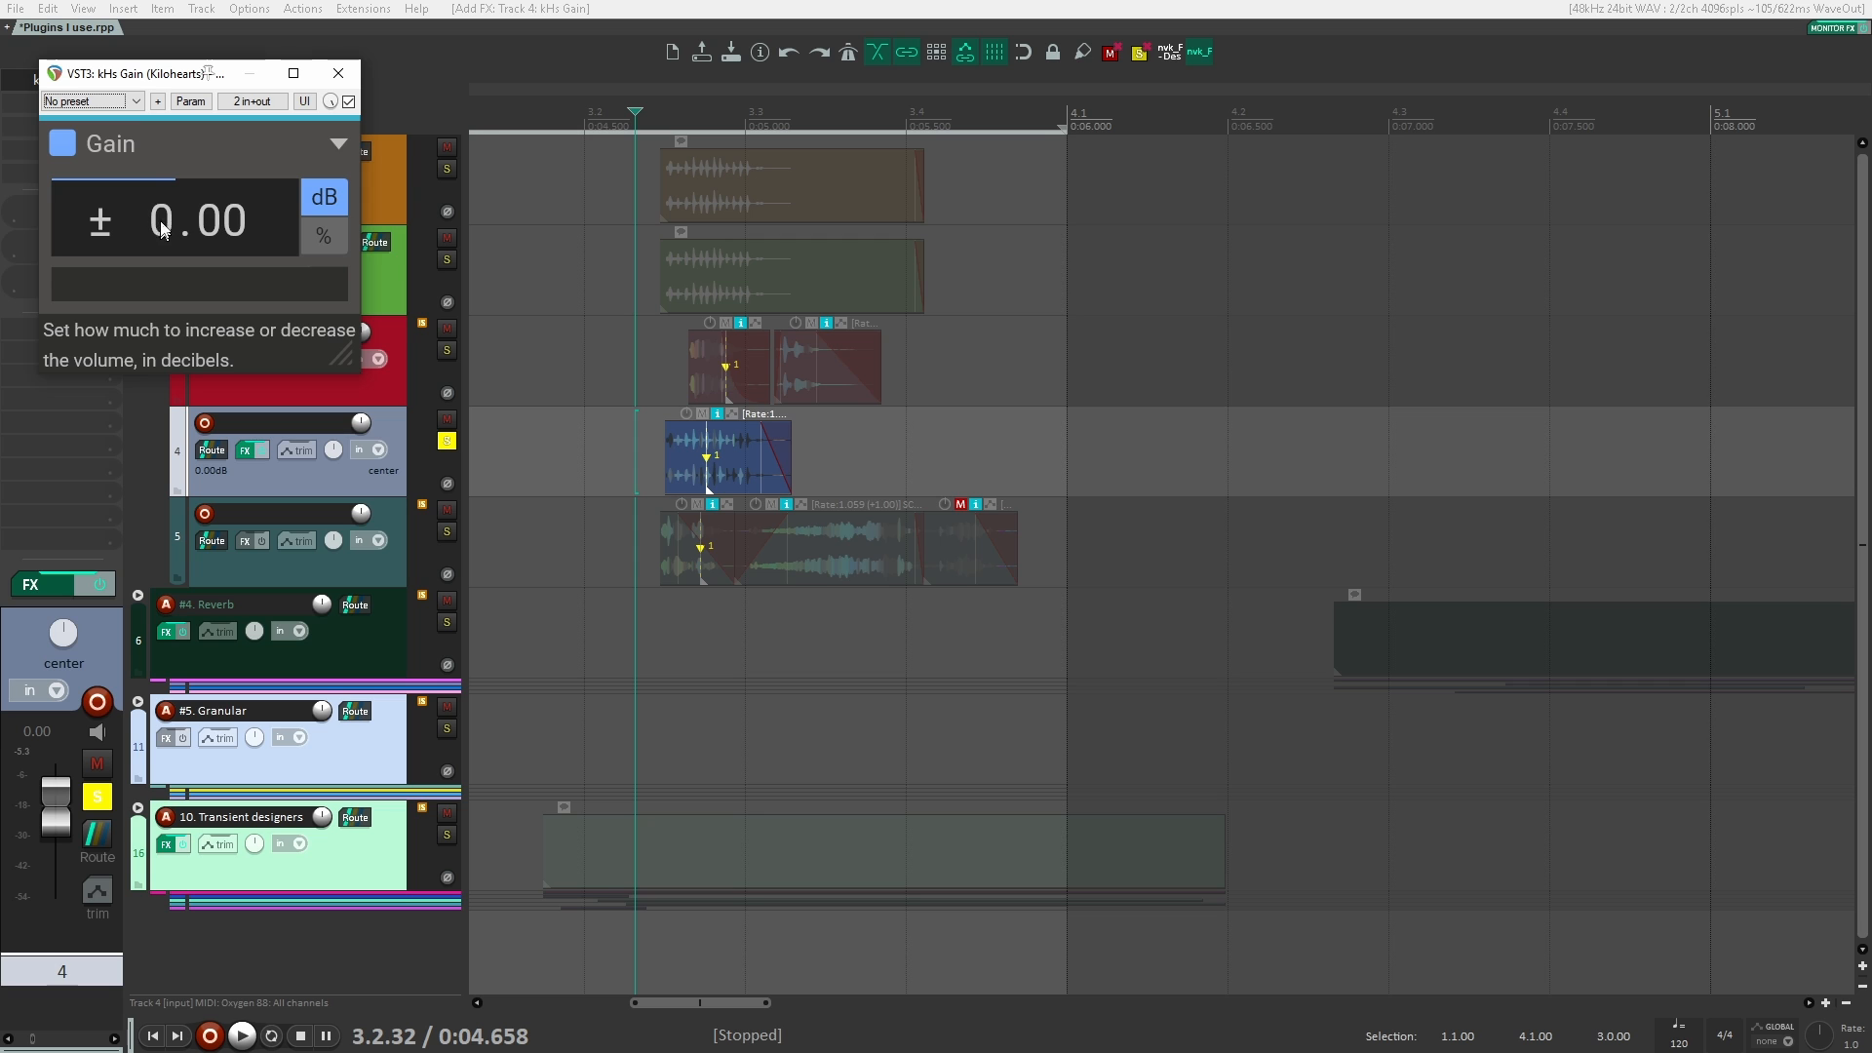
left_click_drag(146, 73, 811, 264)
left_click_drag(858, 409, 858, 400)
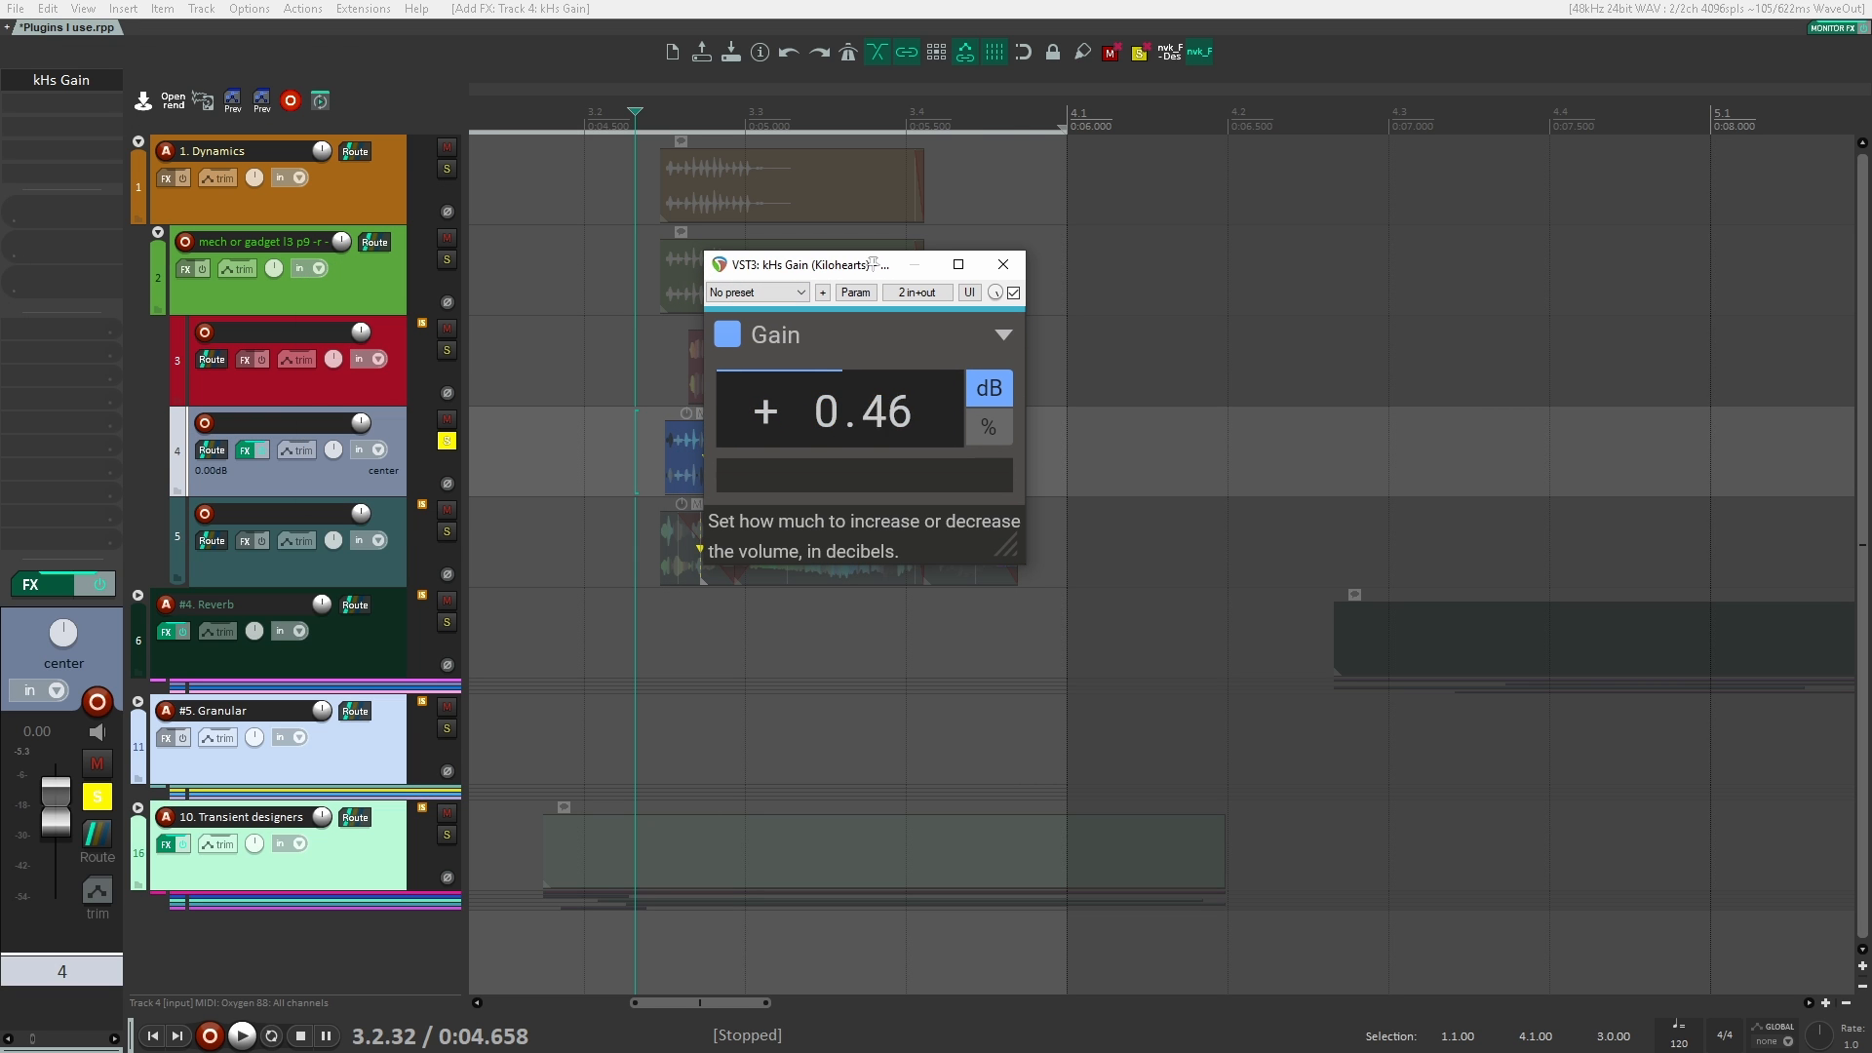
left_click_drag(874, 264, 877, 217)
left_click(1006, 267)
Step: Listen to track 4 with the gain applied, first soloed and then together with the other tracks
key("space")
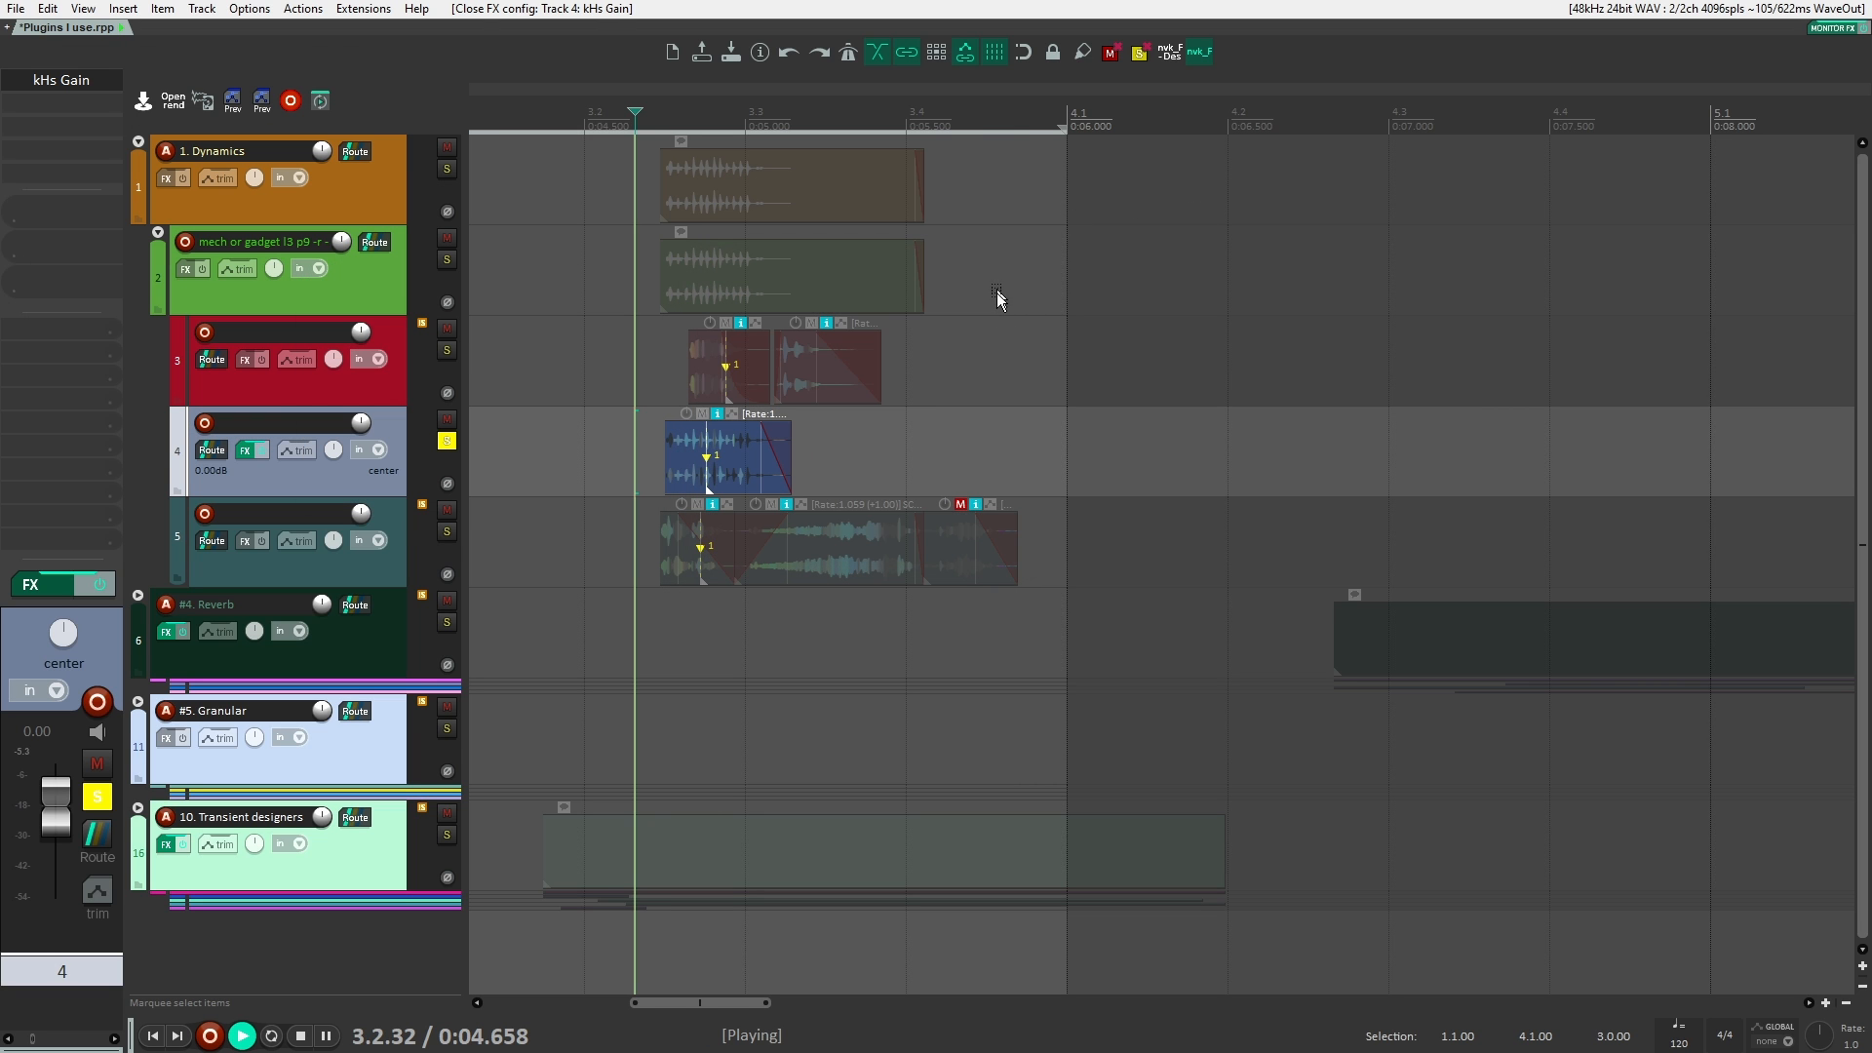
key("space")
left_click(447, 441)
key("space")
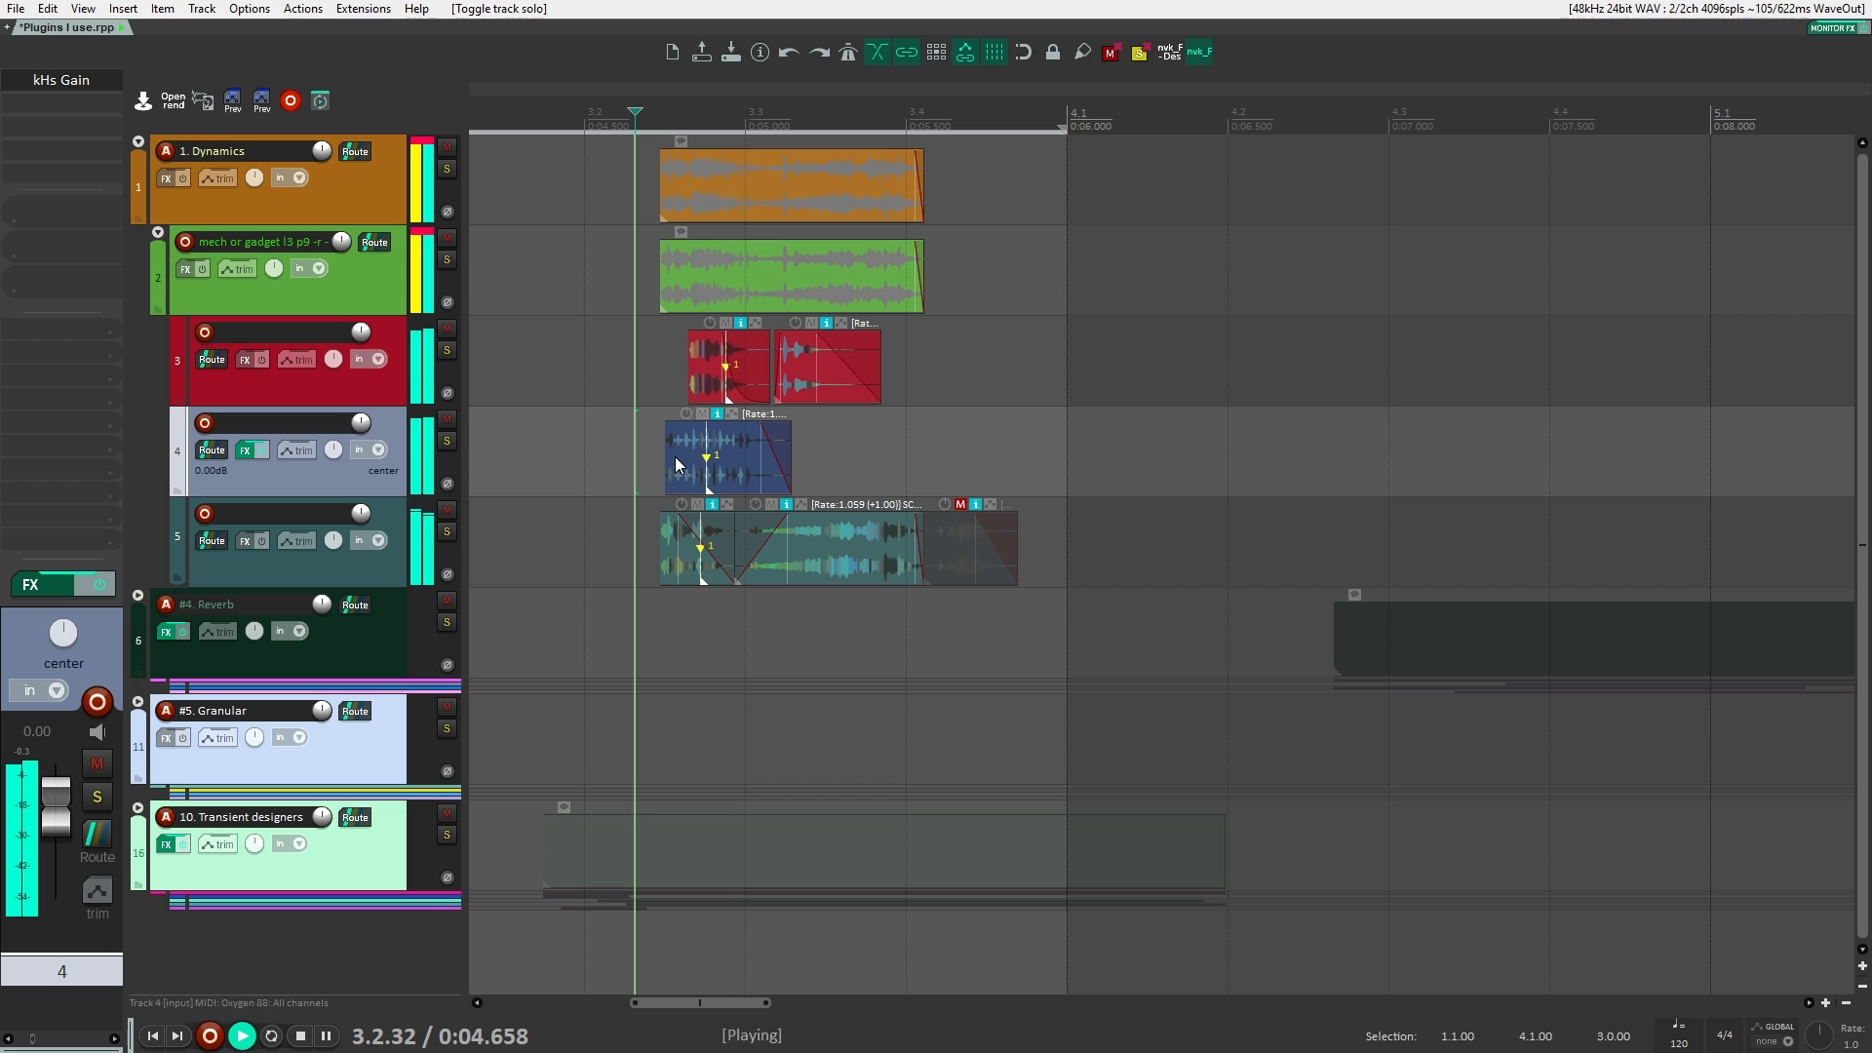
key("space")
Step: Open the mixer and bring the channel strips of the first tracks into view
key("ctrl+m")
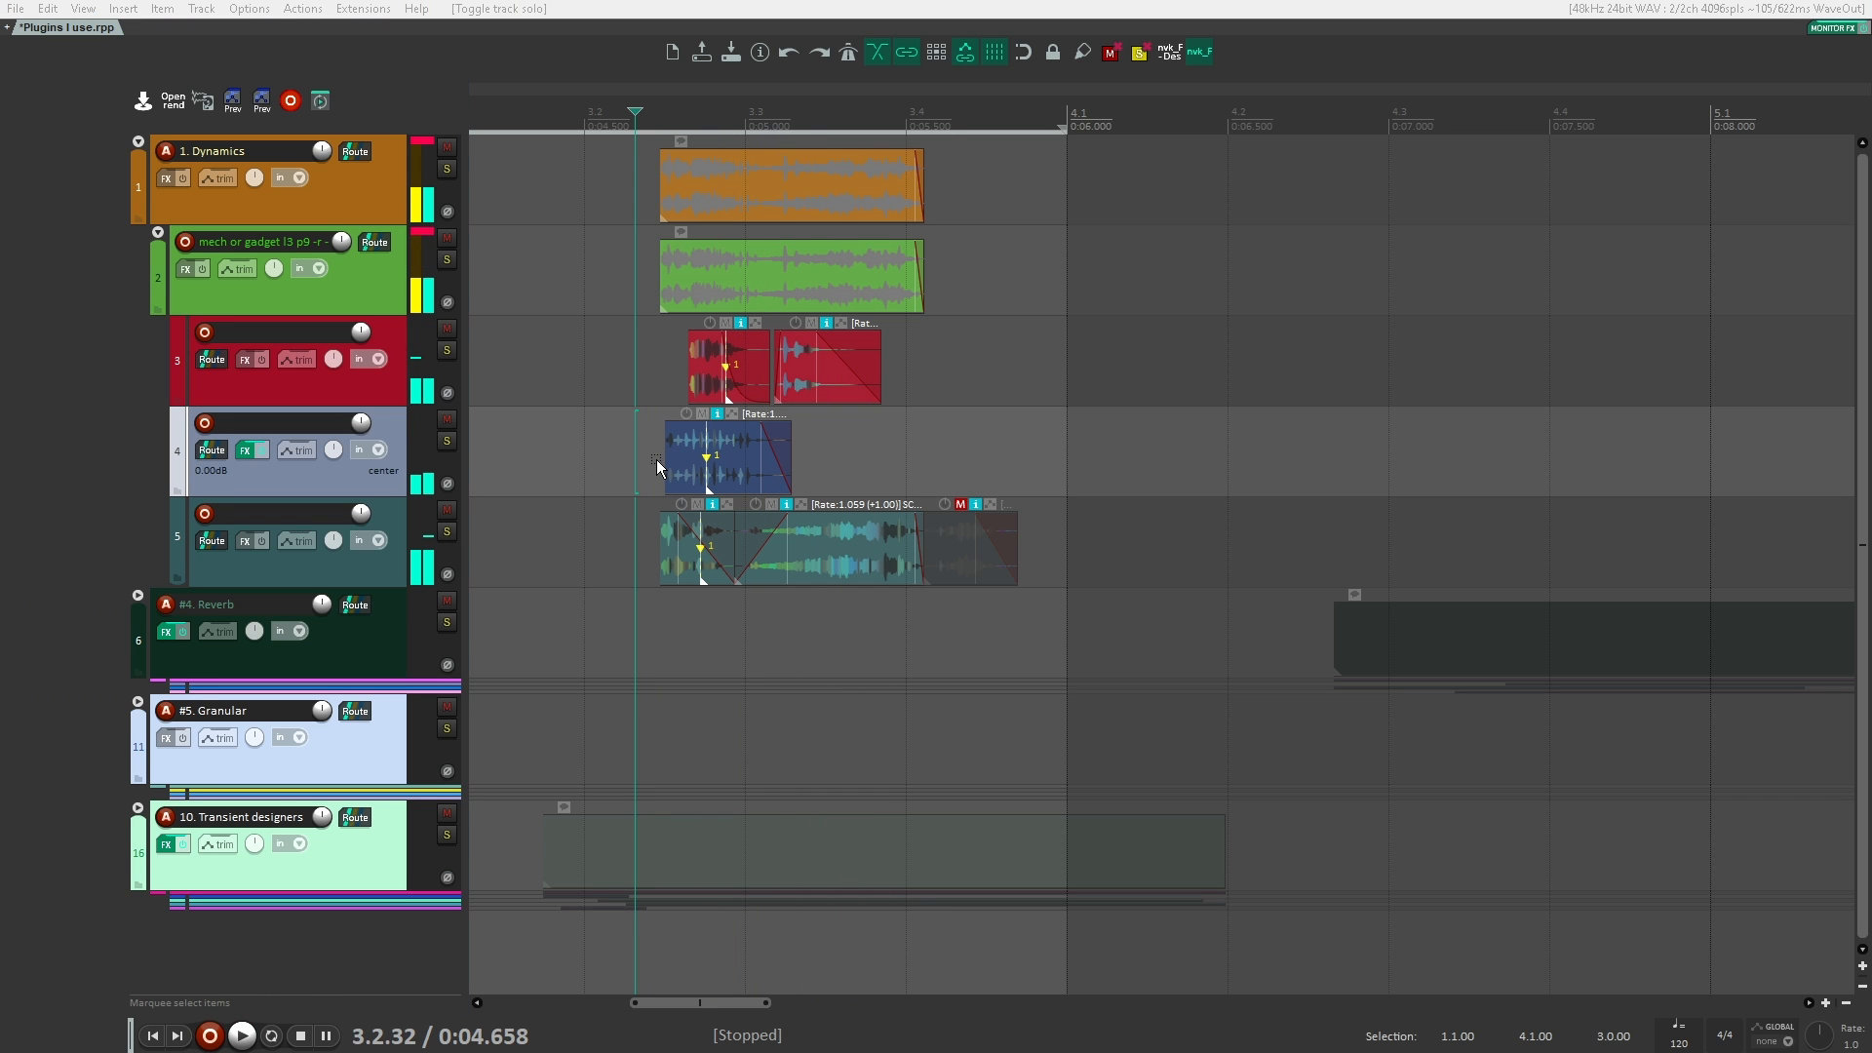
left_click_drag(886, 1052, 877, 2)
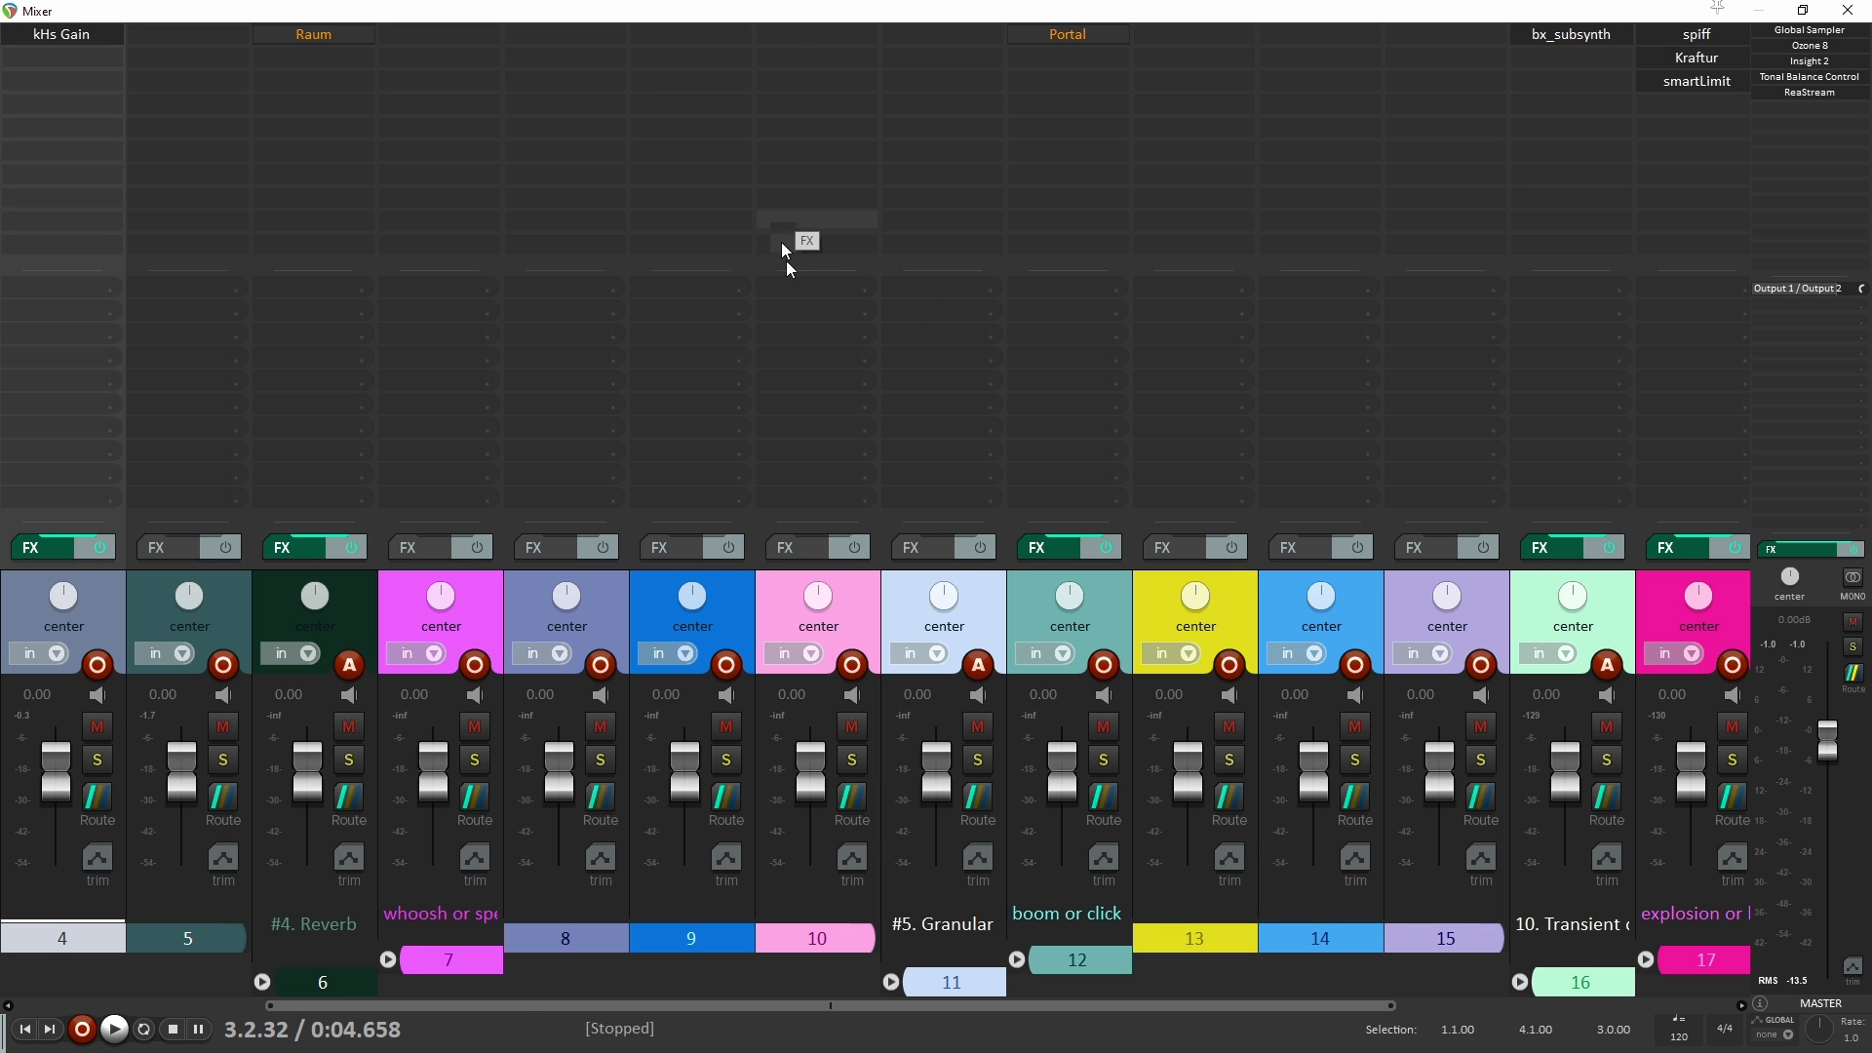
left_click_drag(528, 1009, 284, 1008)
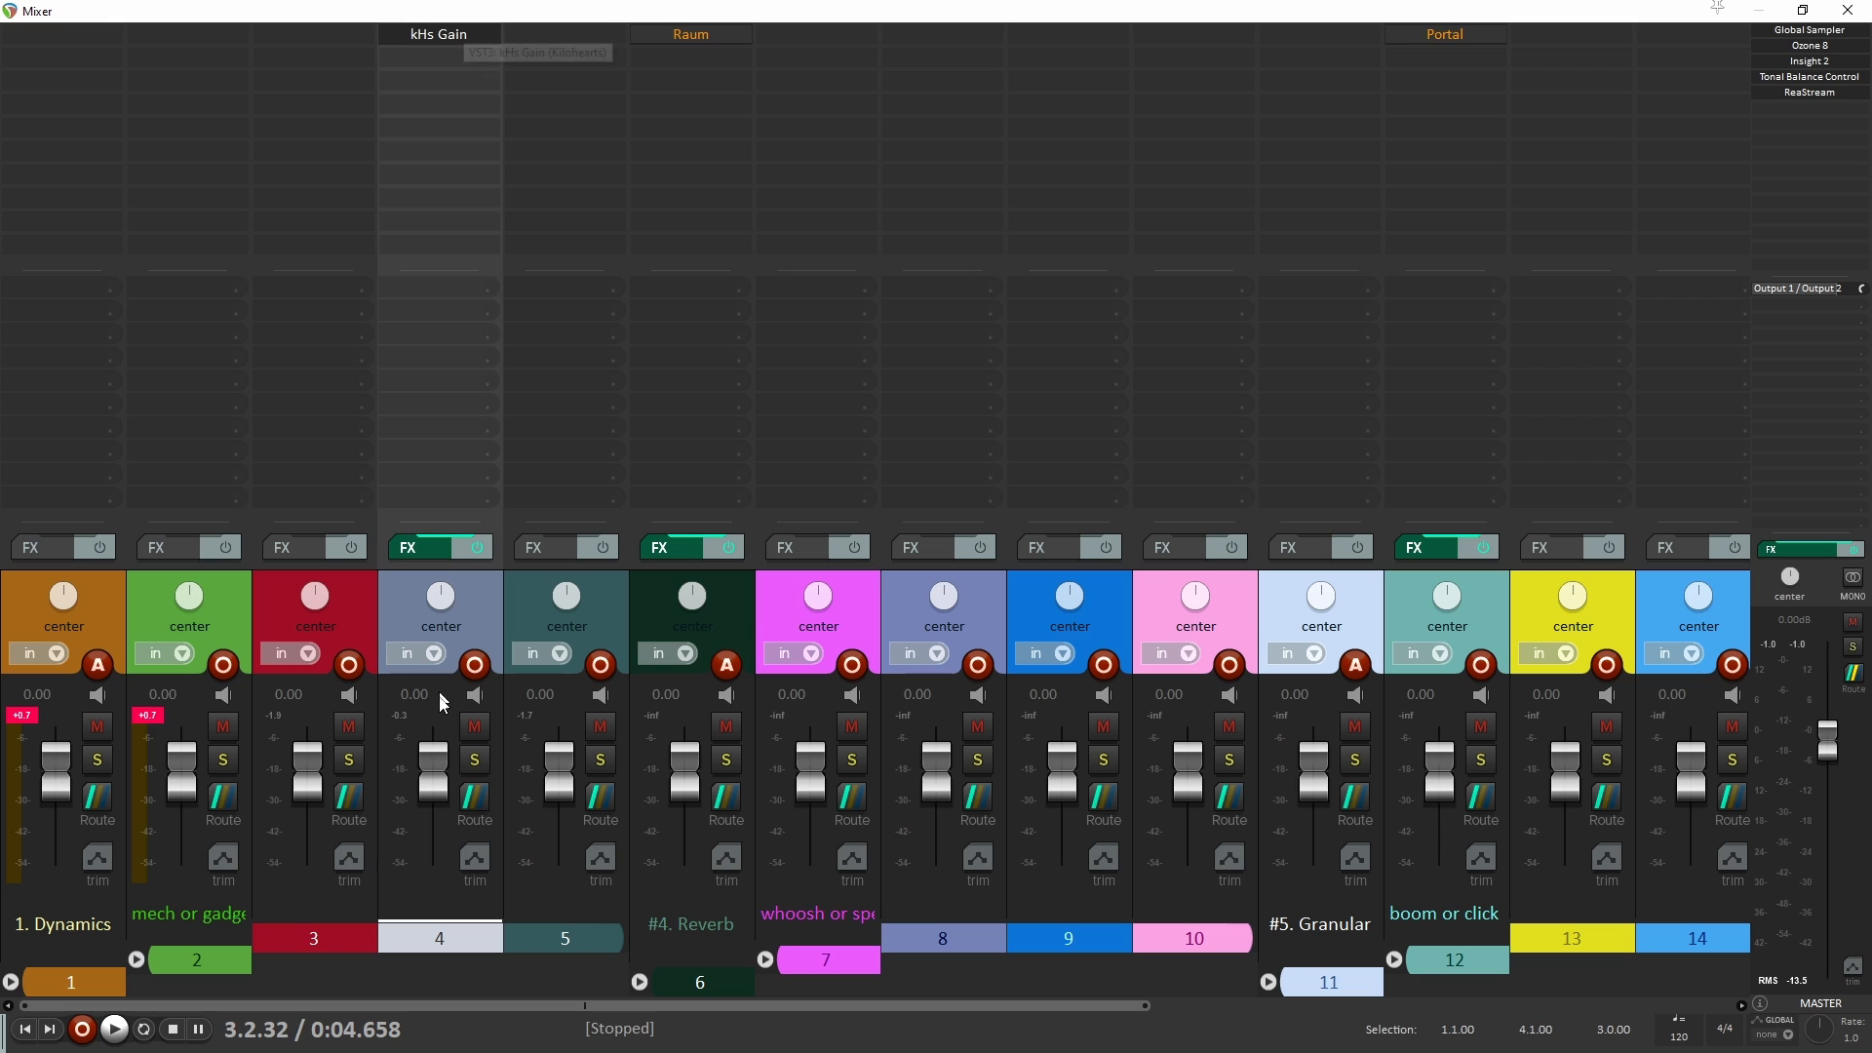
Step: Try lowering track 4's volume fader in the mixer and reset it to its default level
left_click_drag(436, 783, 435, 811)
double_click(435, 811)
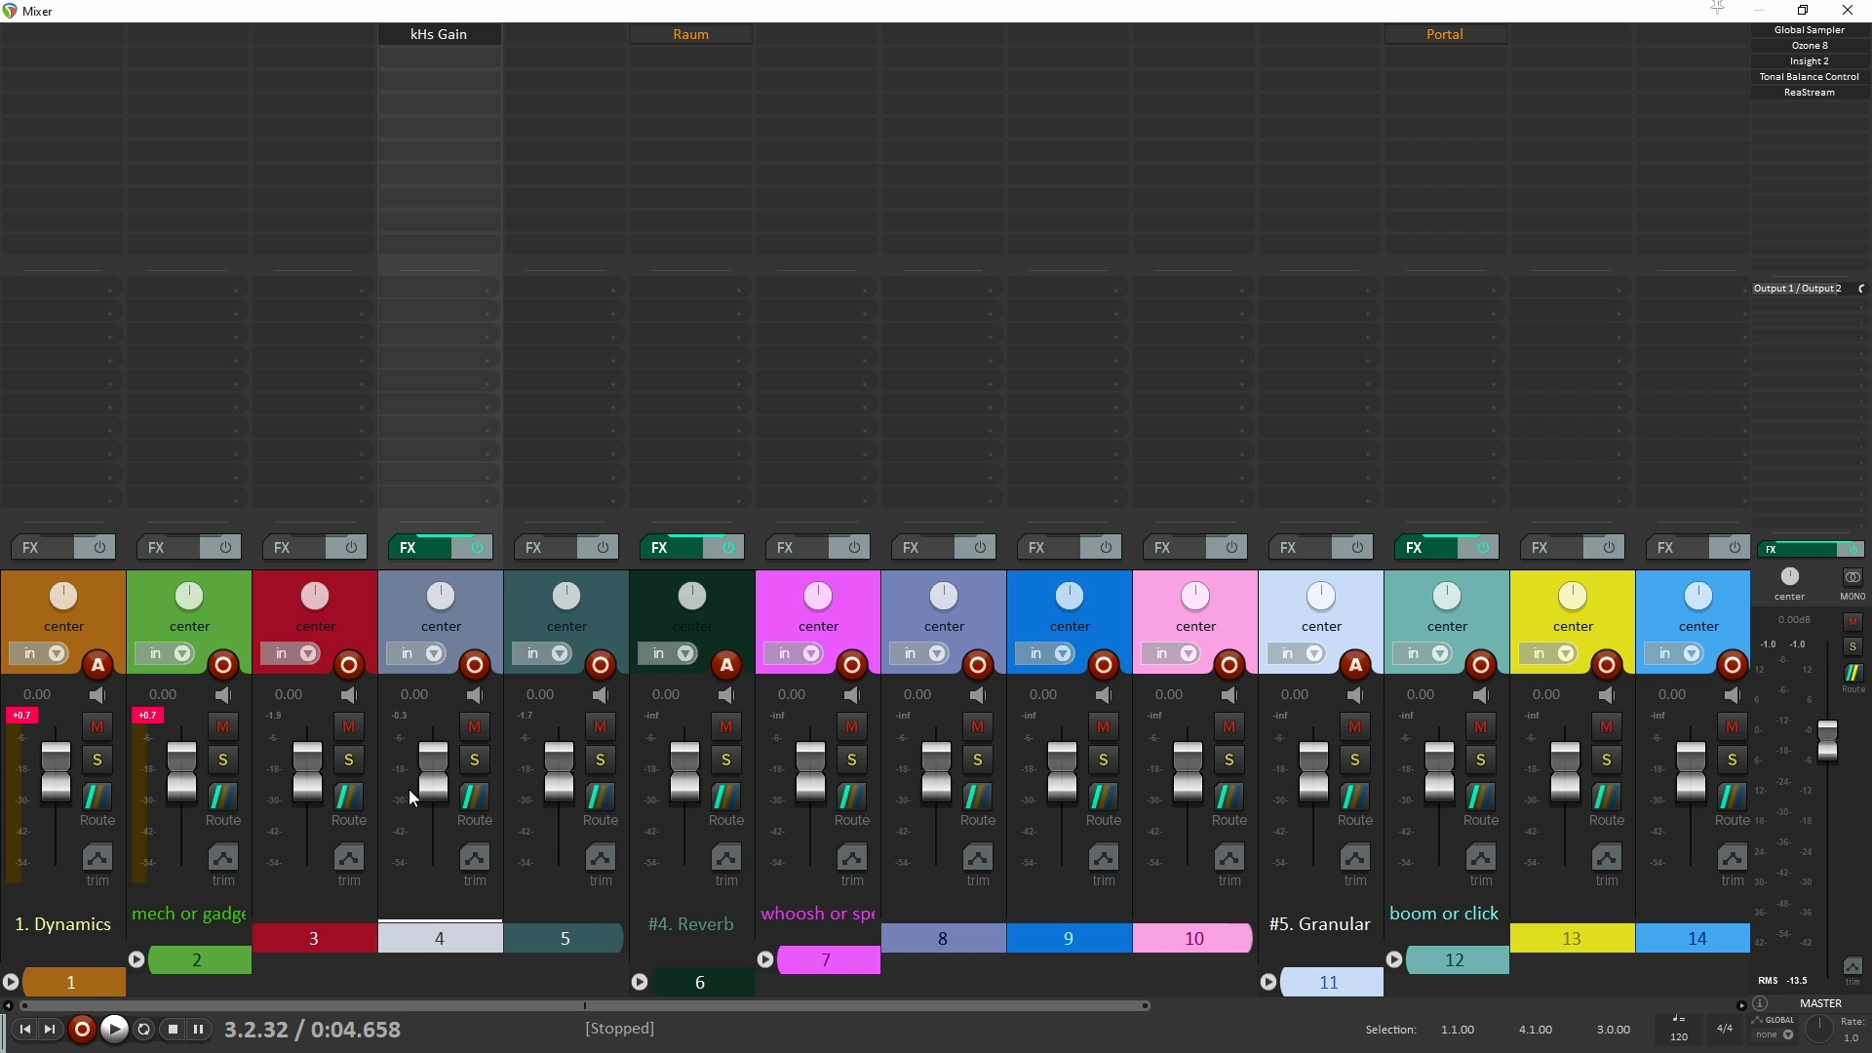
scroll(408, 788, "right", 3)
scroll(430, 785, "left", 3)
Step: Open track 4's kHs Gain from its mixer channel for a look, then close both the plugin and the mixer
left_click_drag(439, 35, 777, 12)
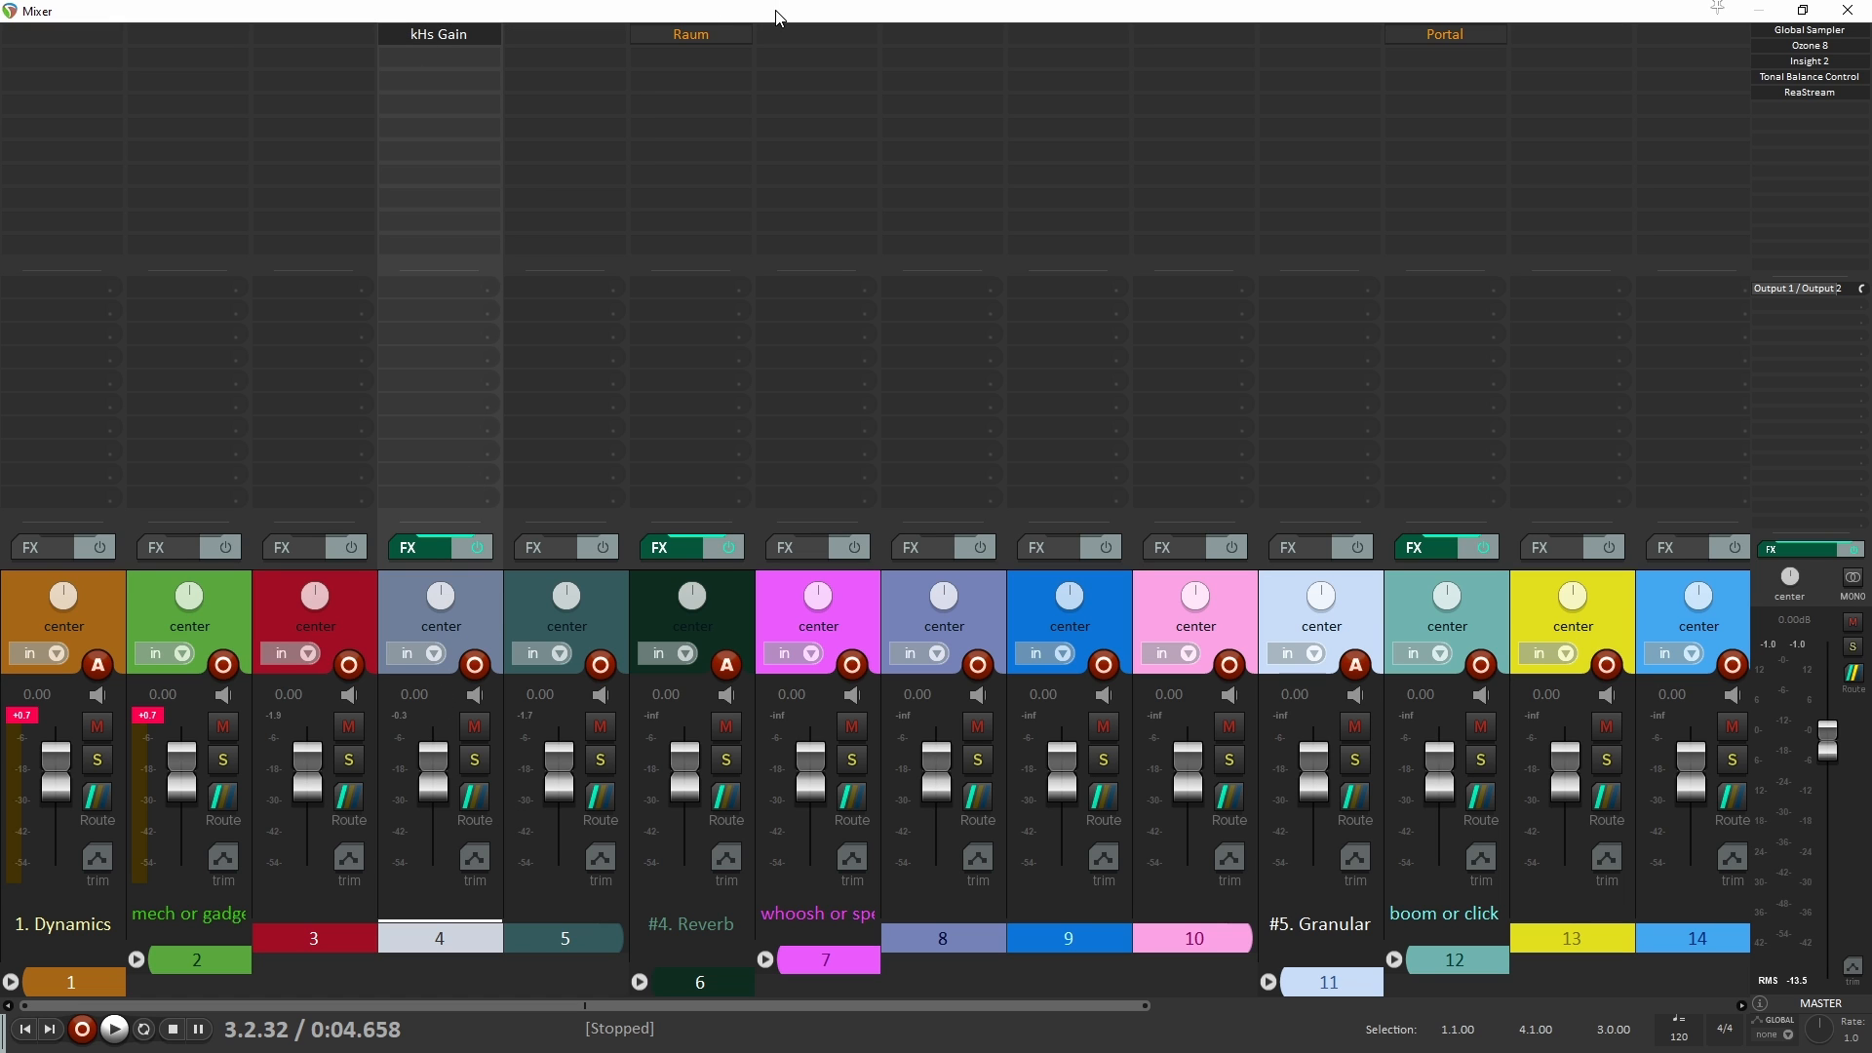
left_click(472, 35)
left_click(1004, 267)
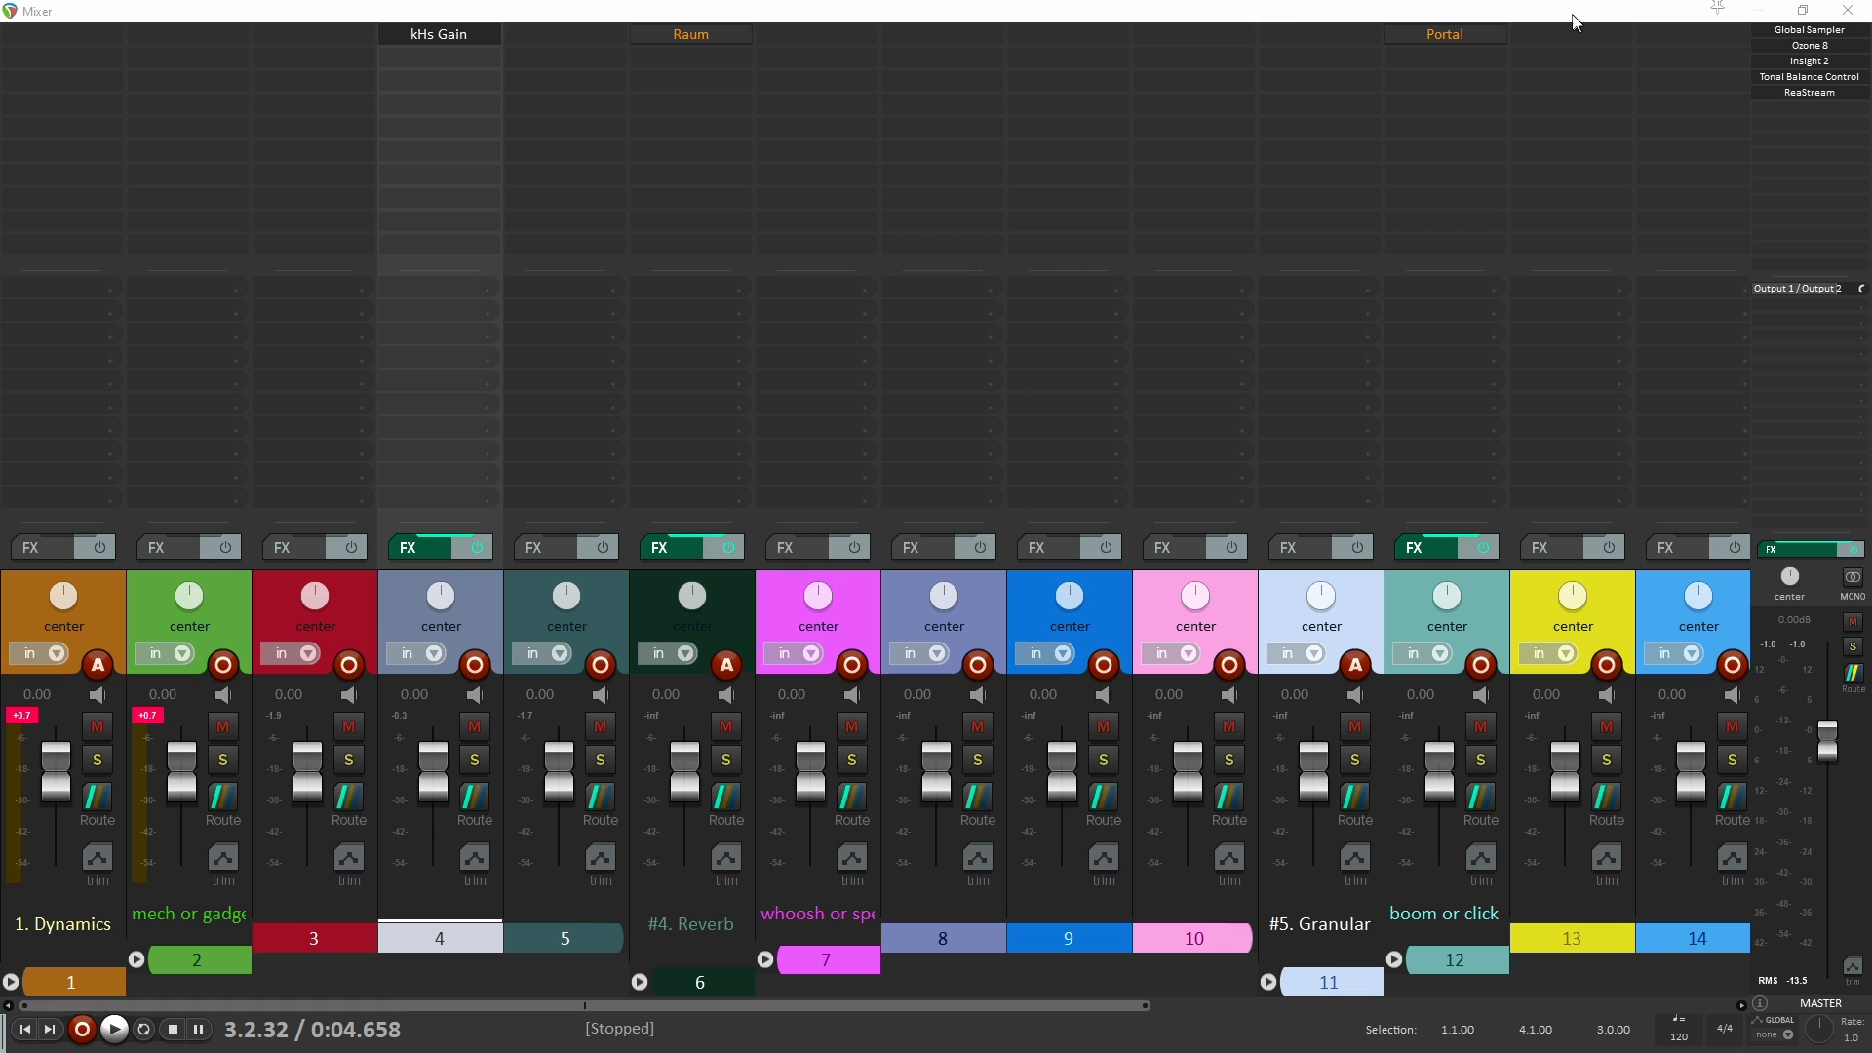
left_click_drag(1345, 12, 1238, 1052)
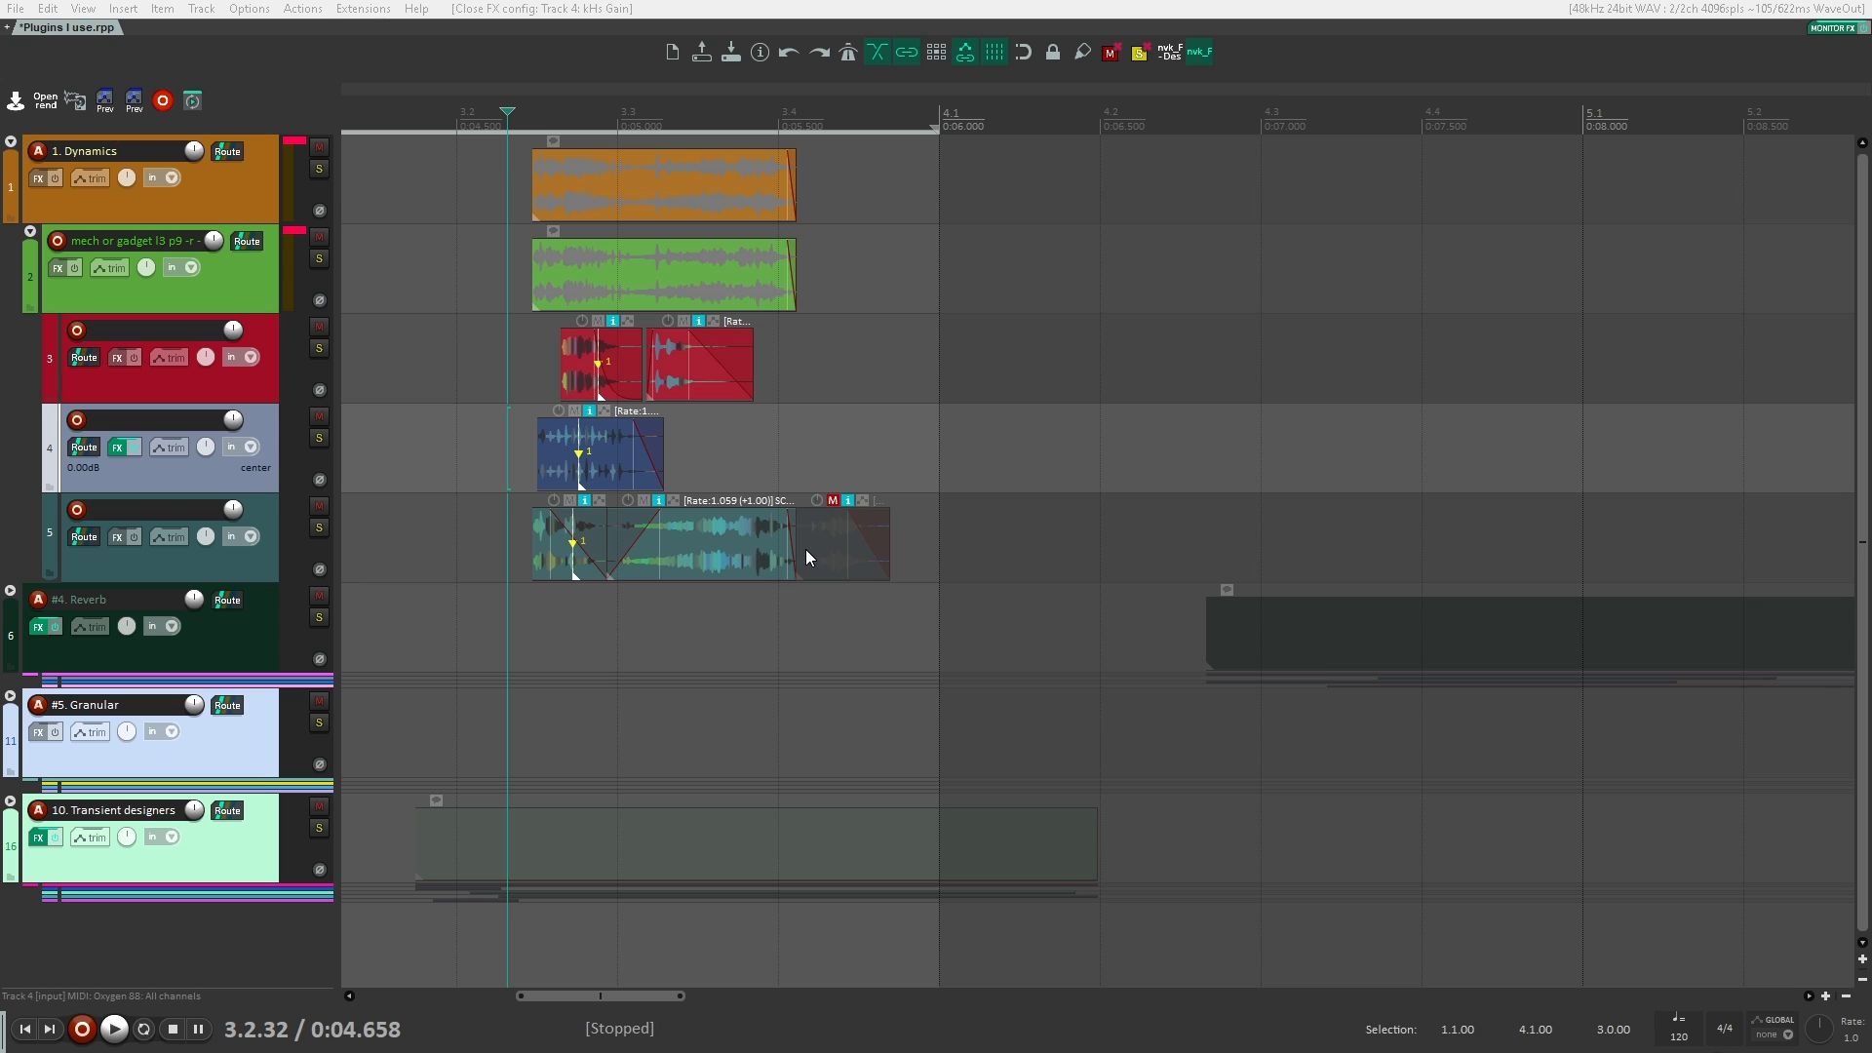
left_click(261, 298)
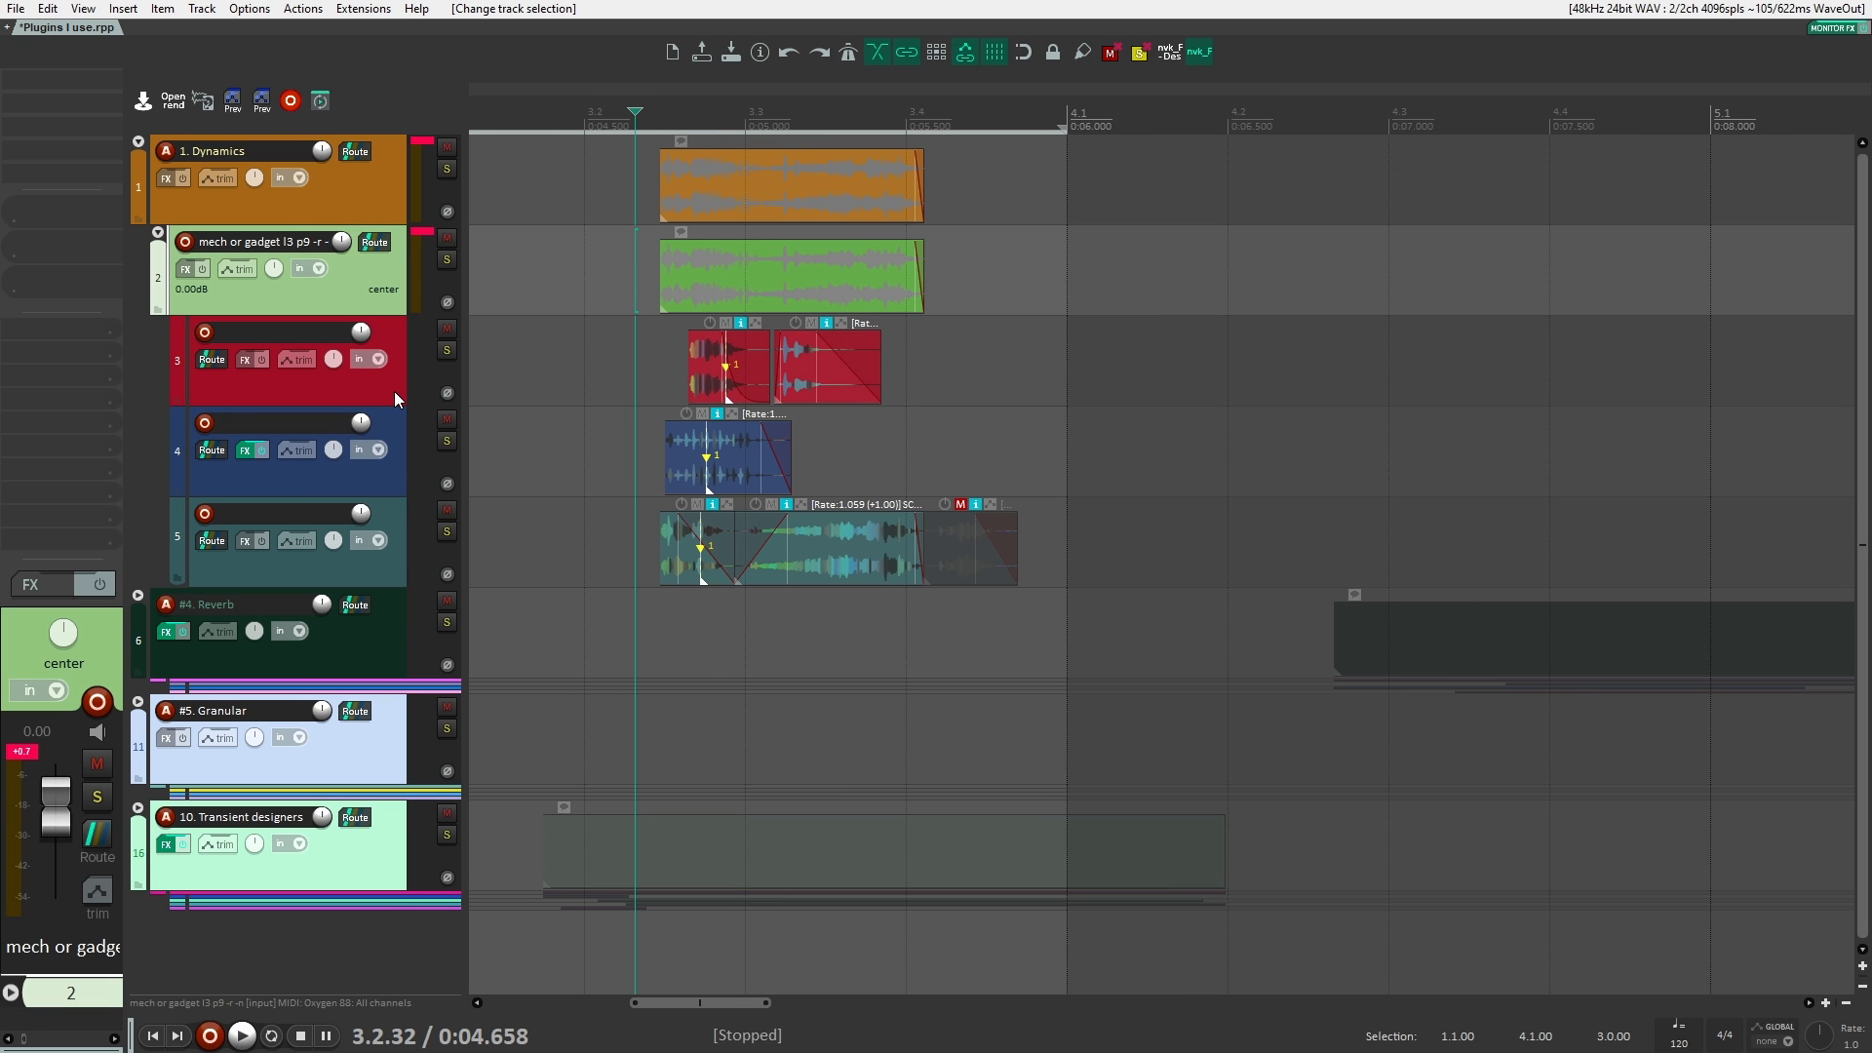
left_click(396, 478)
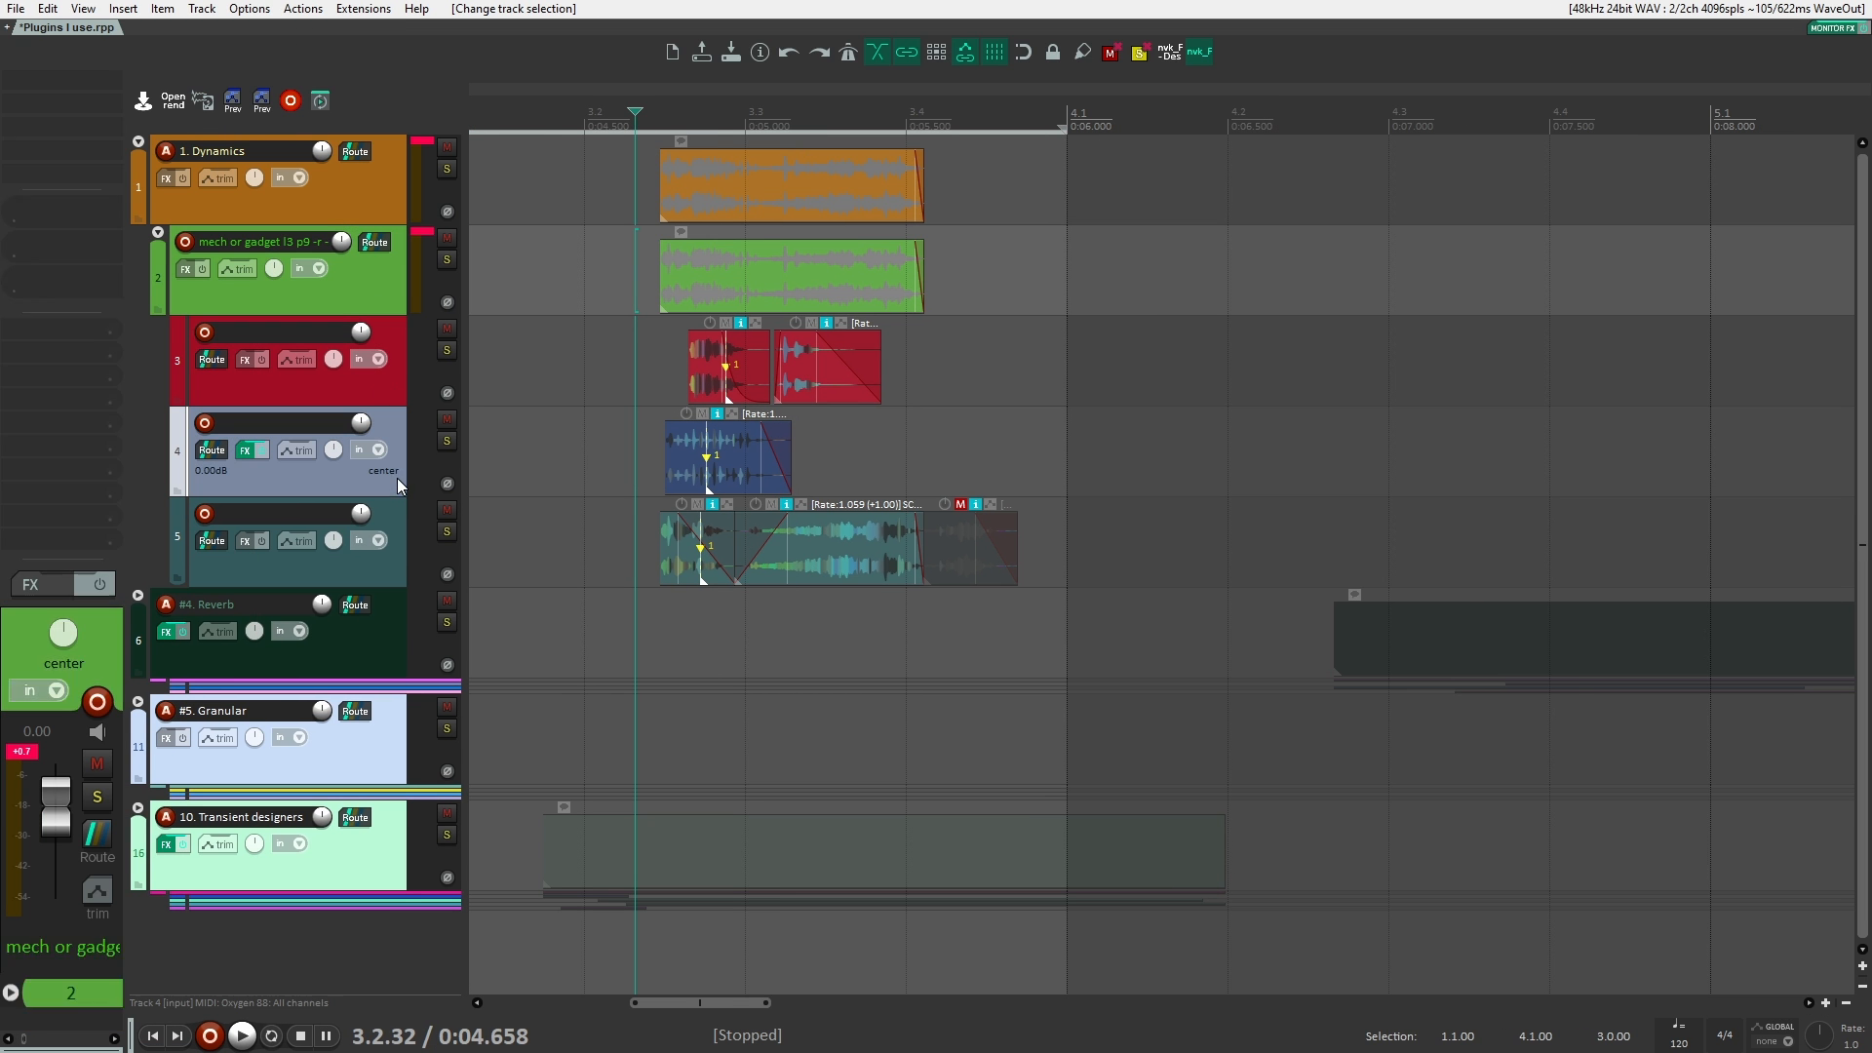
double_click(65, 96)
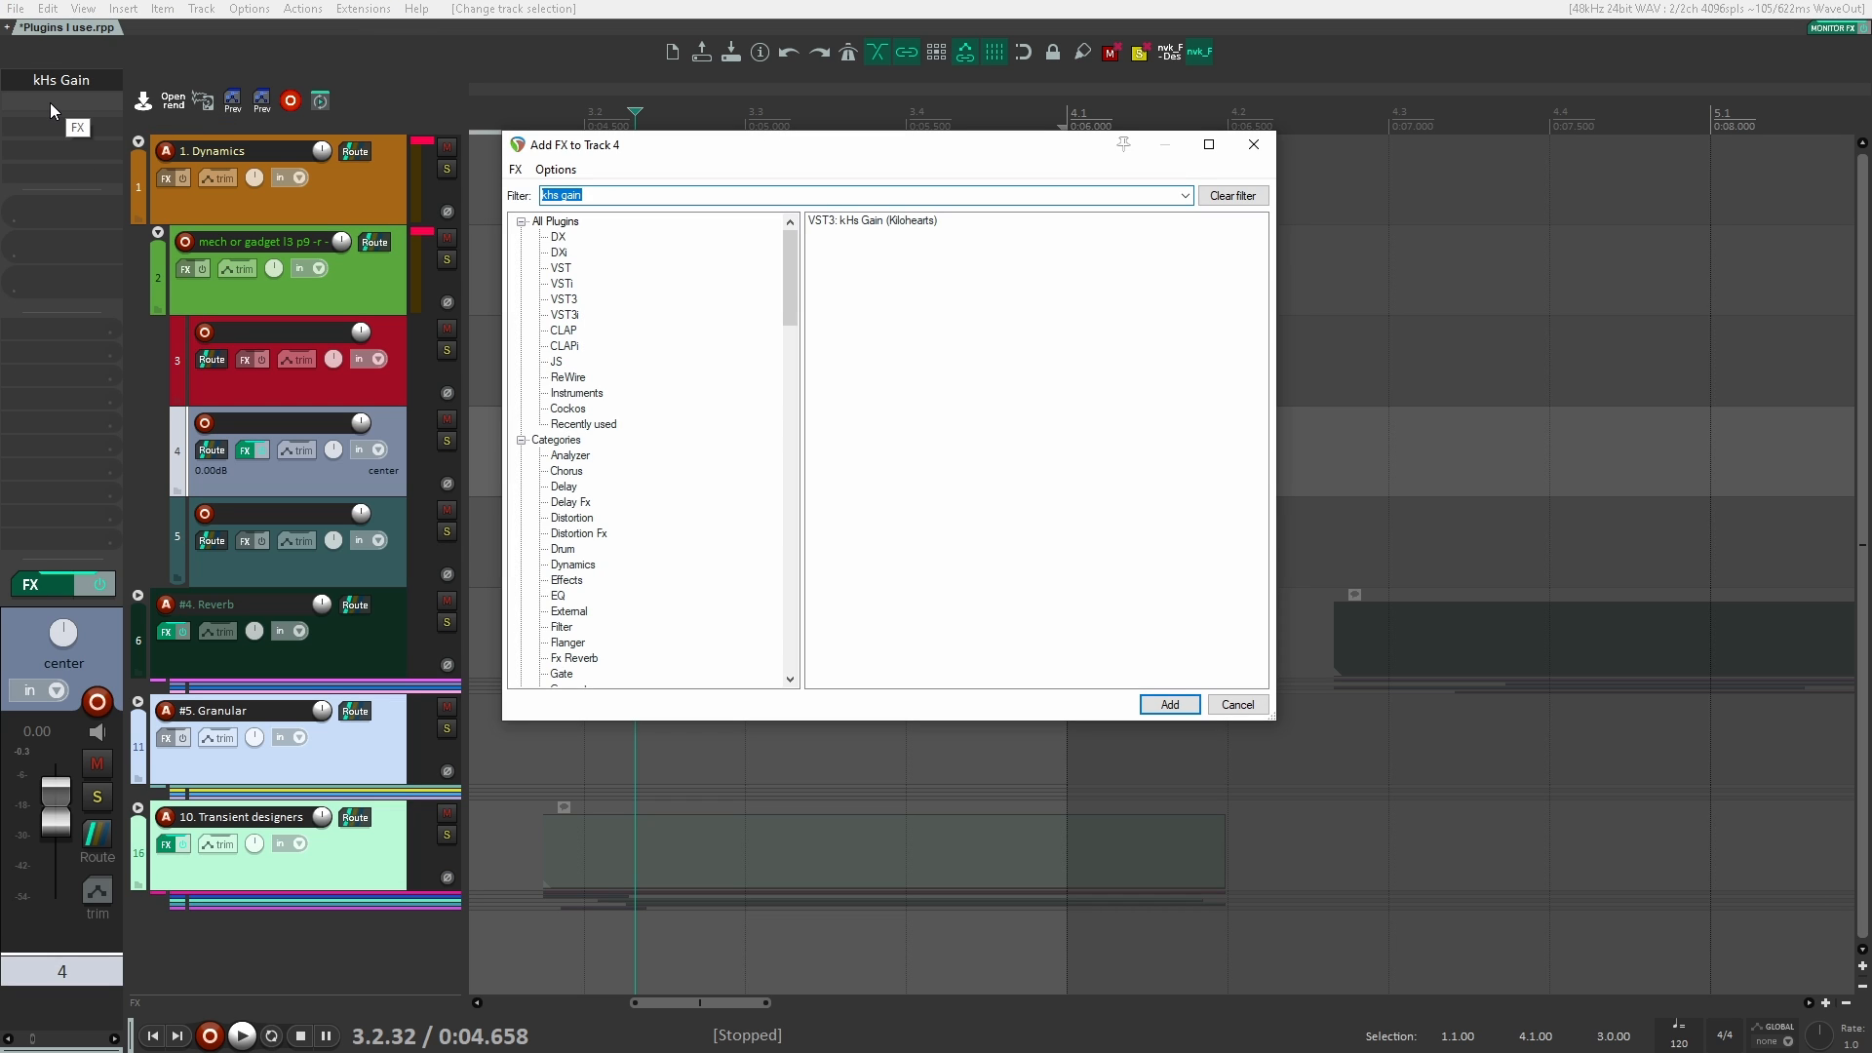
key("Escape")
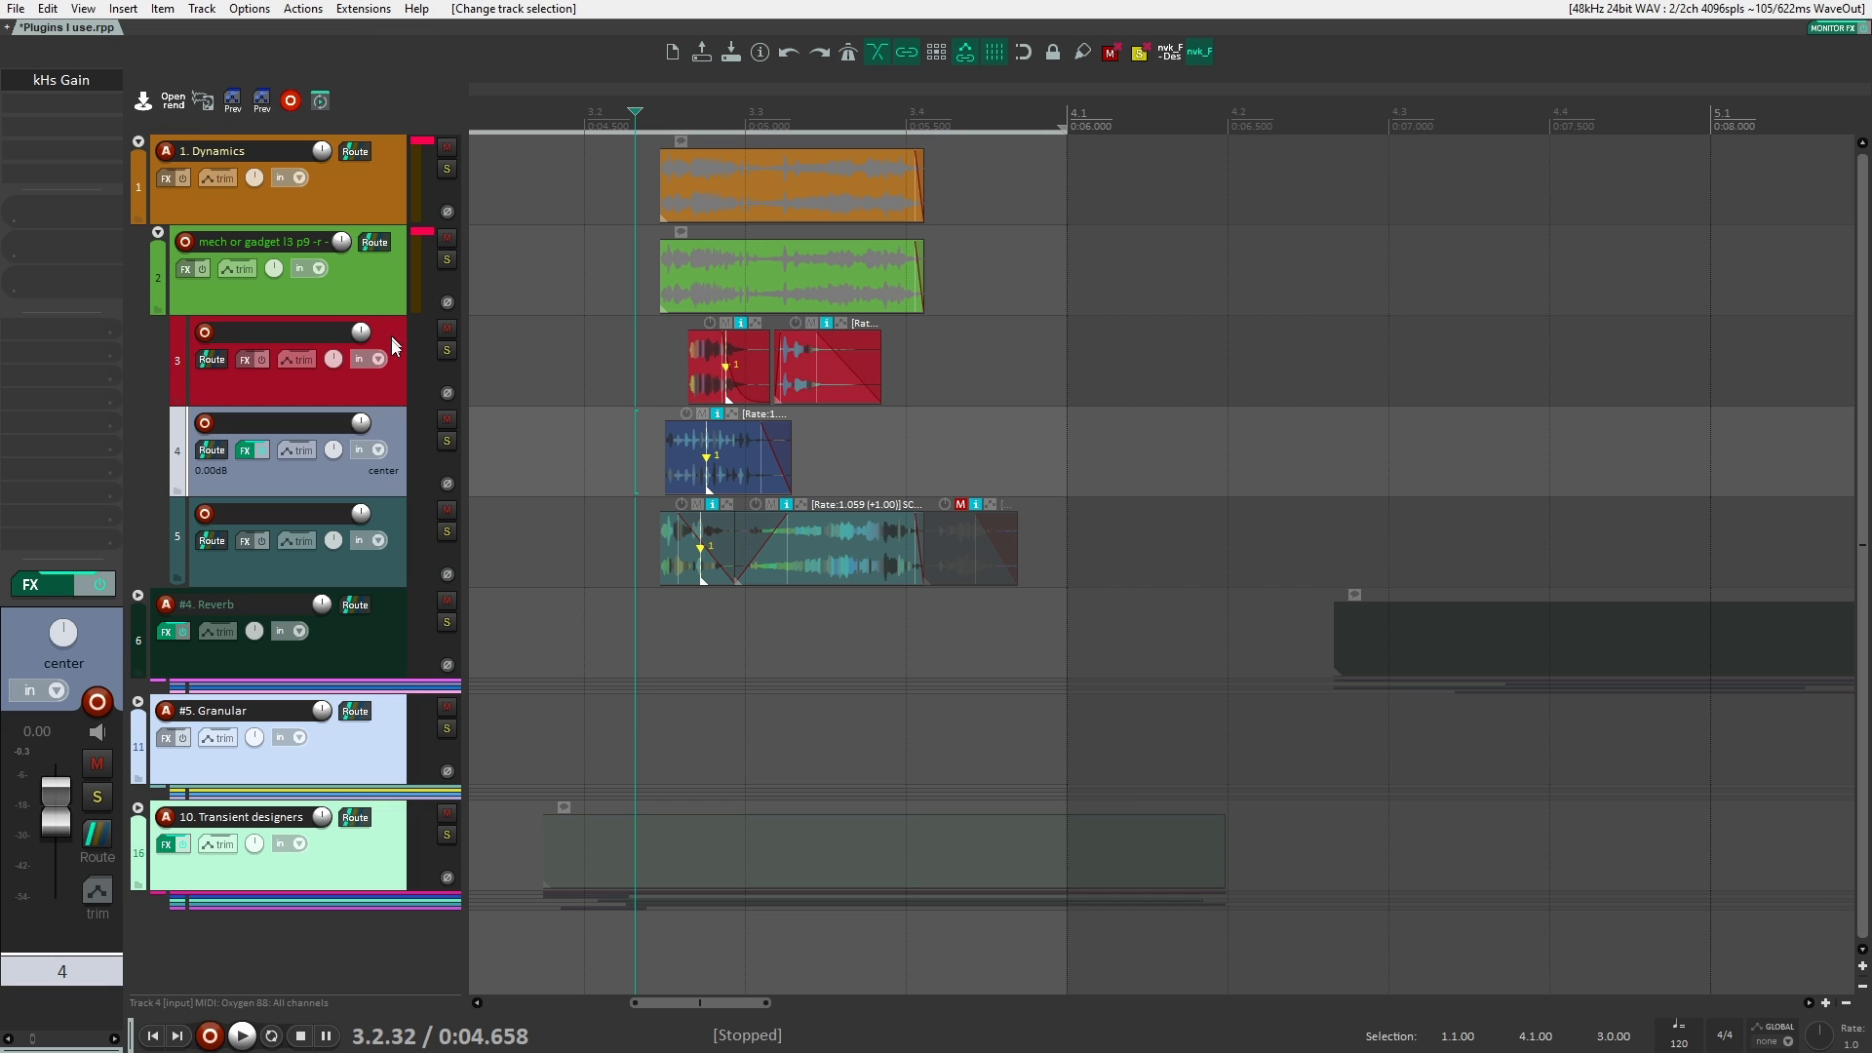
Step: Add the Snap Heap plugin to track 4 after kHs Gain and insert an Audio Follower modulator in it
double_click(70, 106)
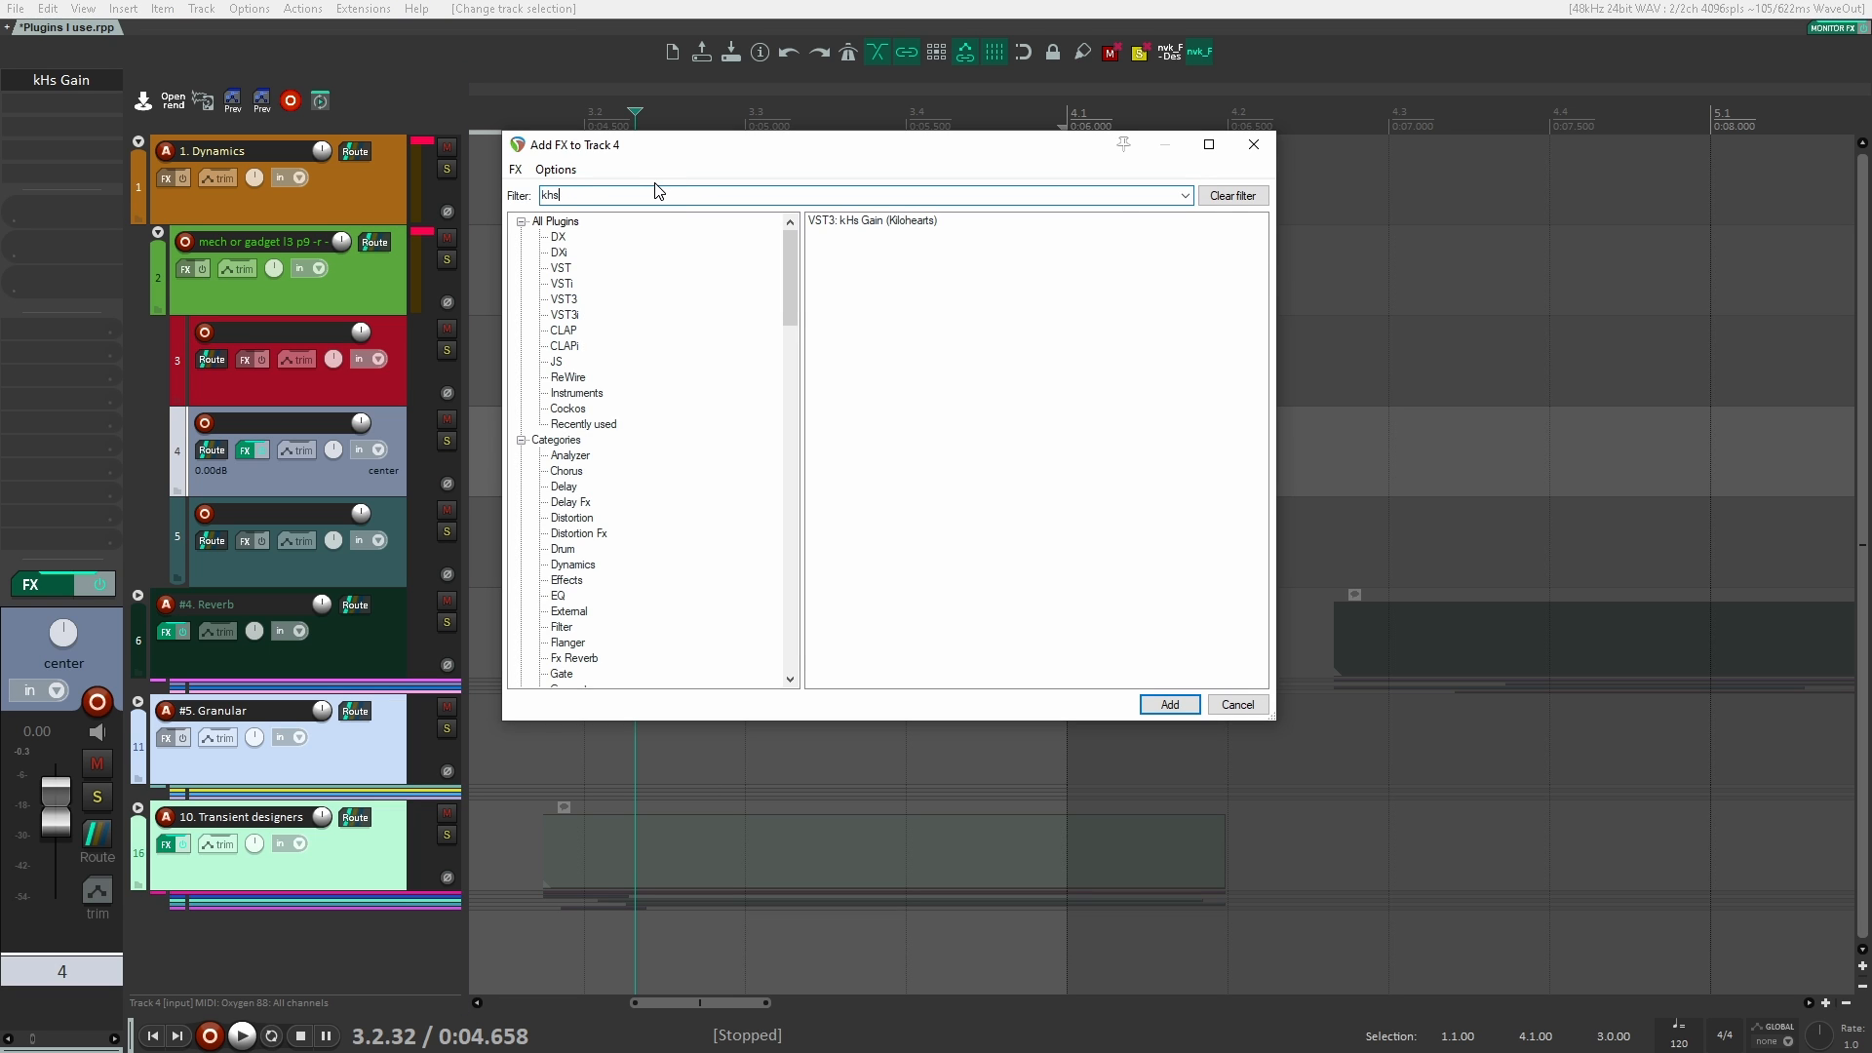
key("BackSpace")
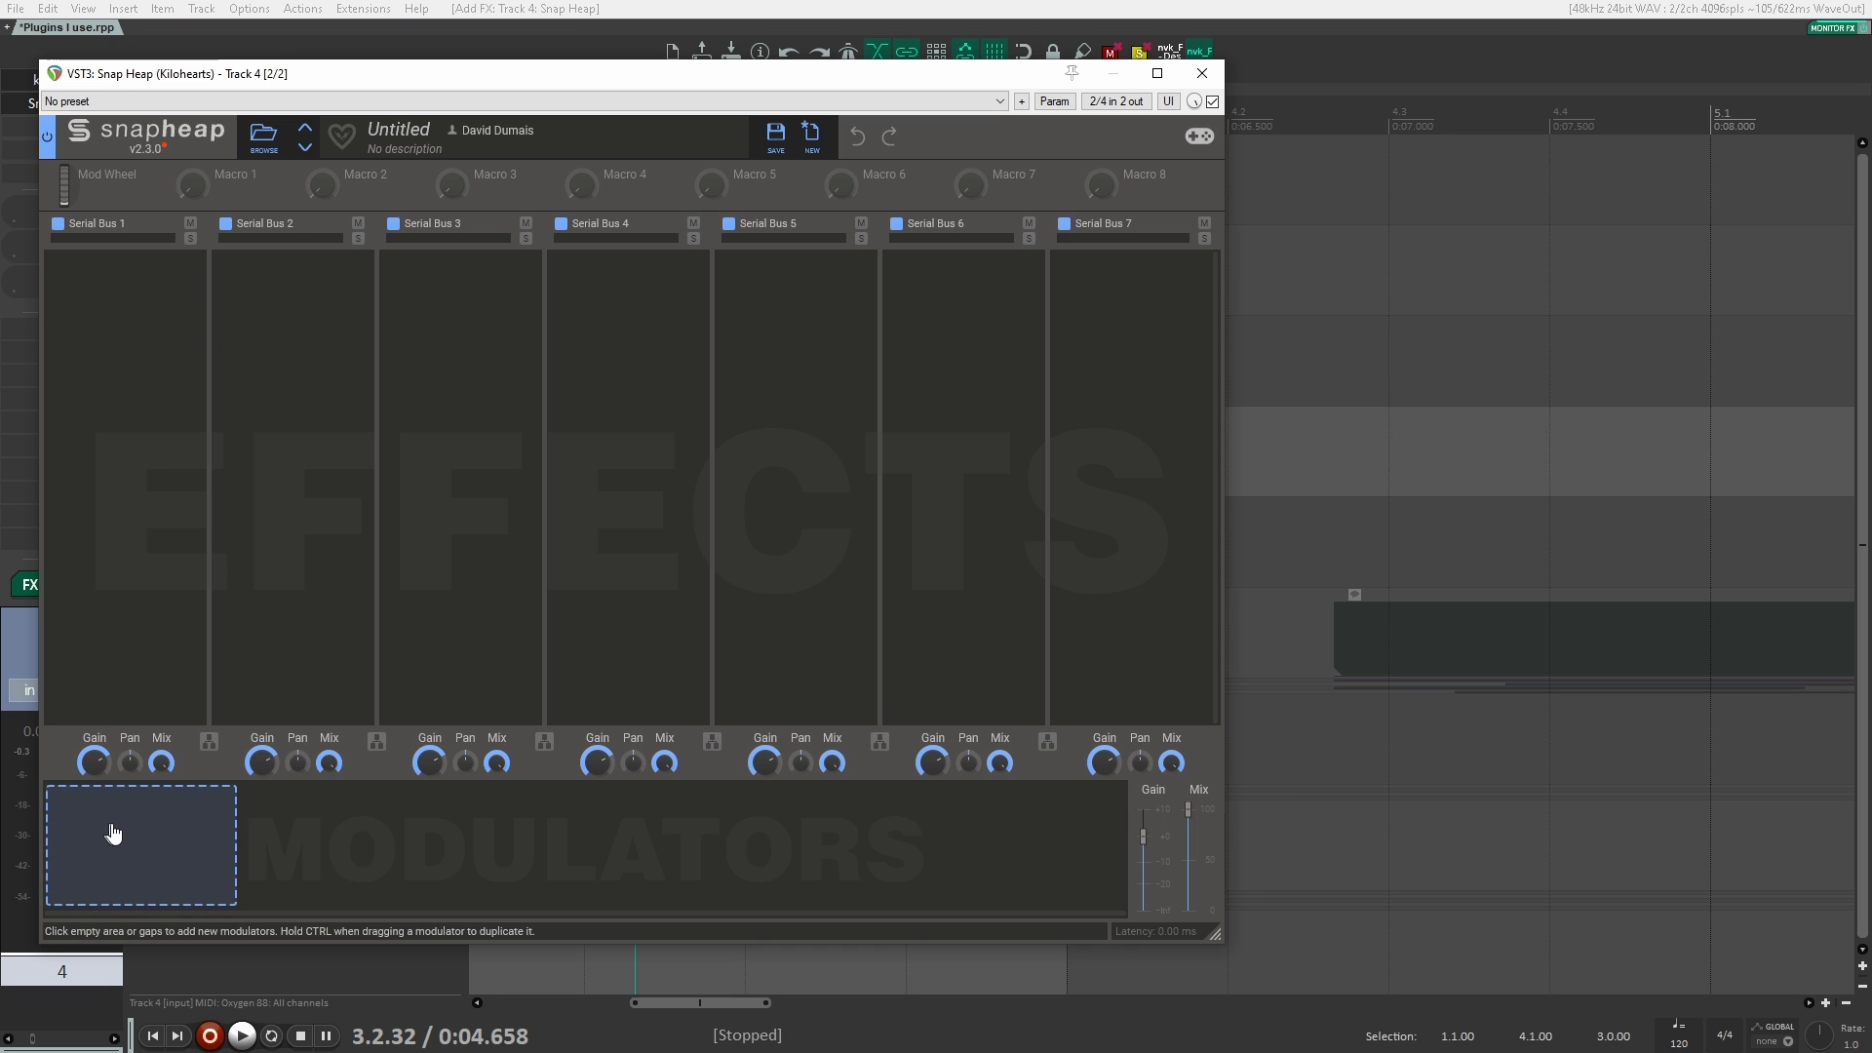
left_click(128, 834)
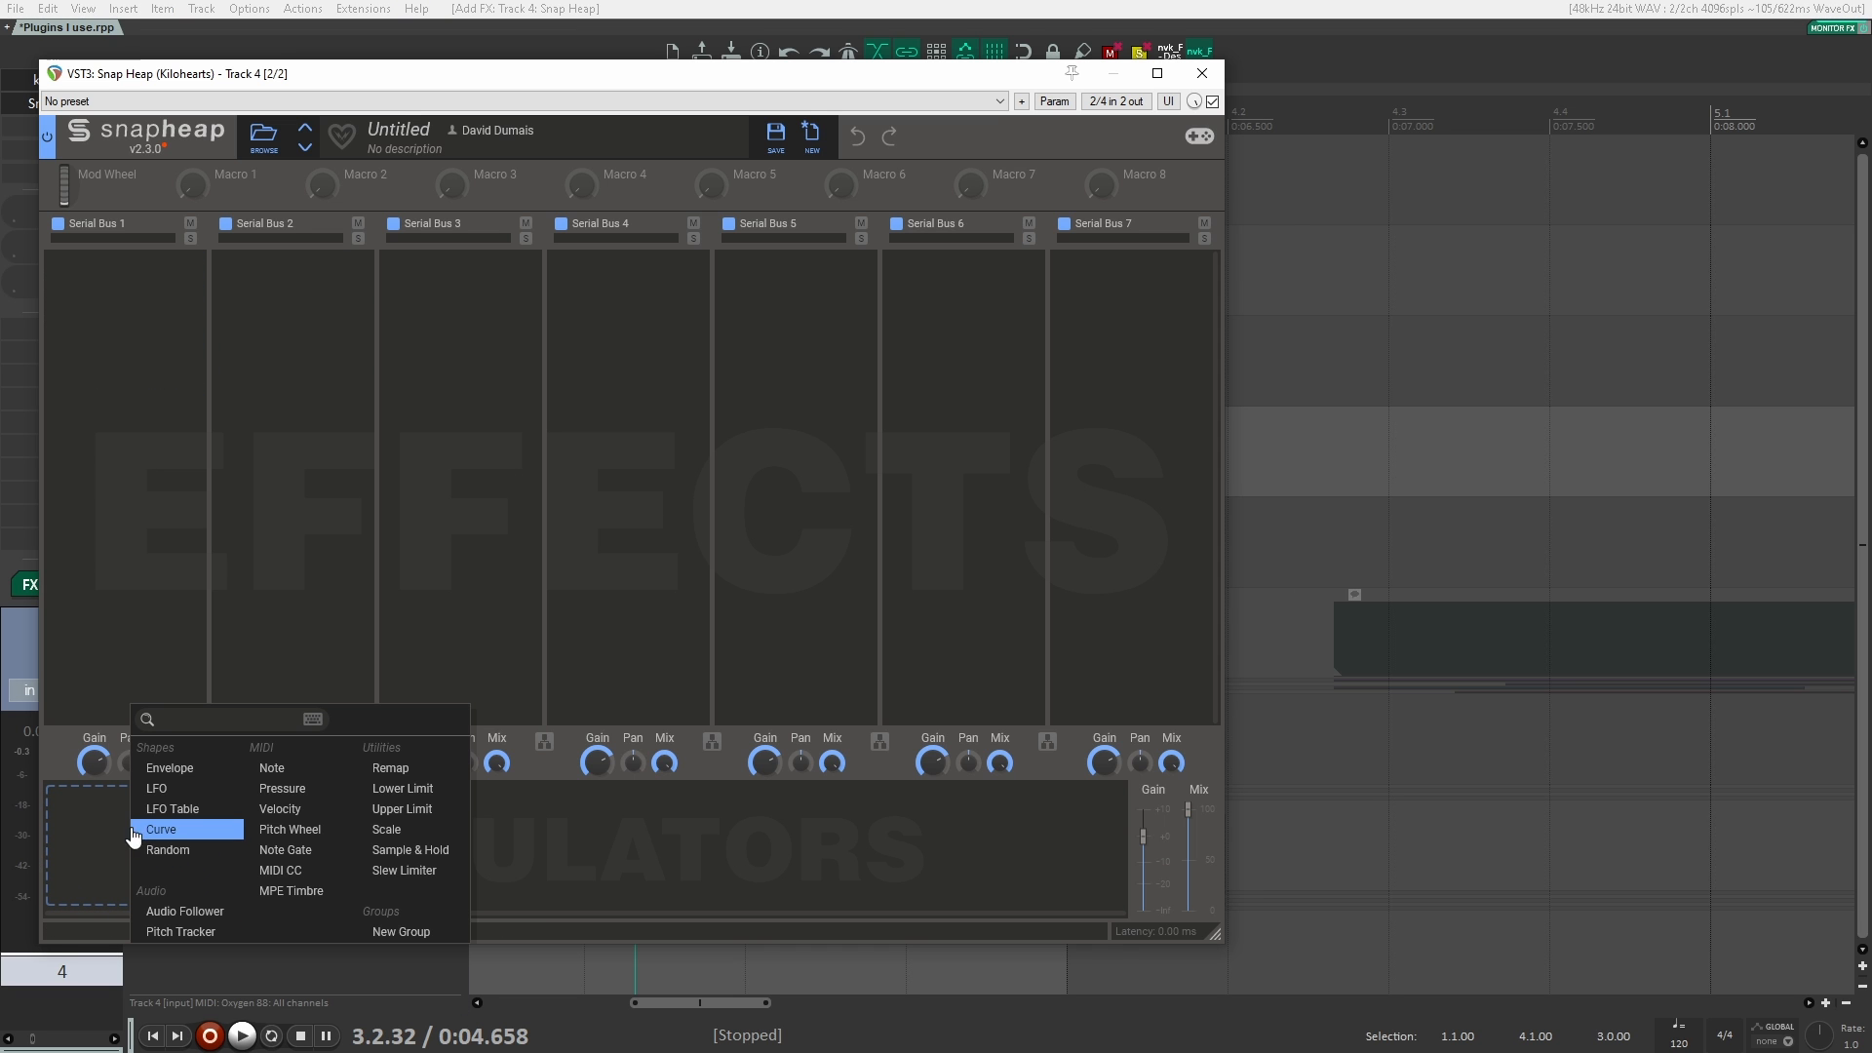
left_click(185, 912)
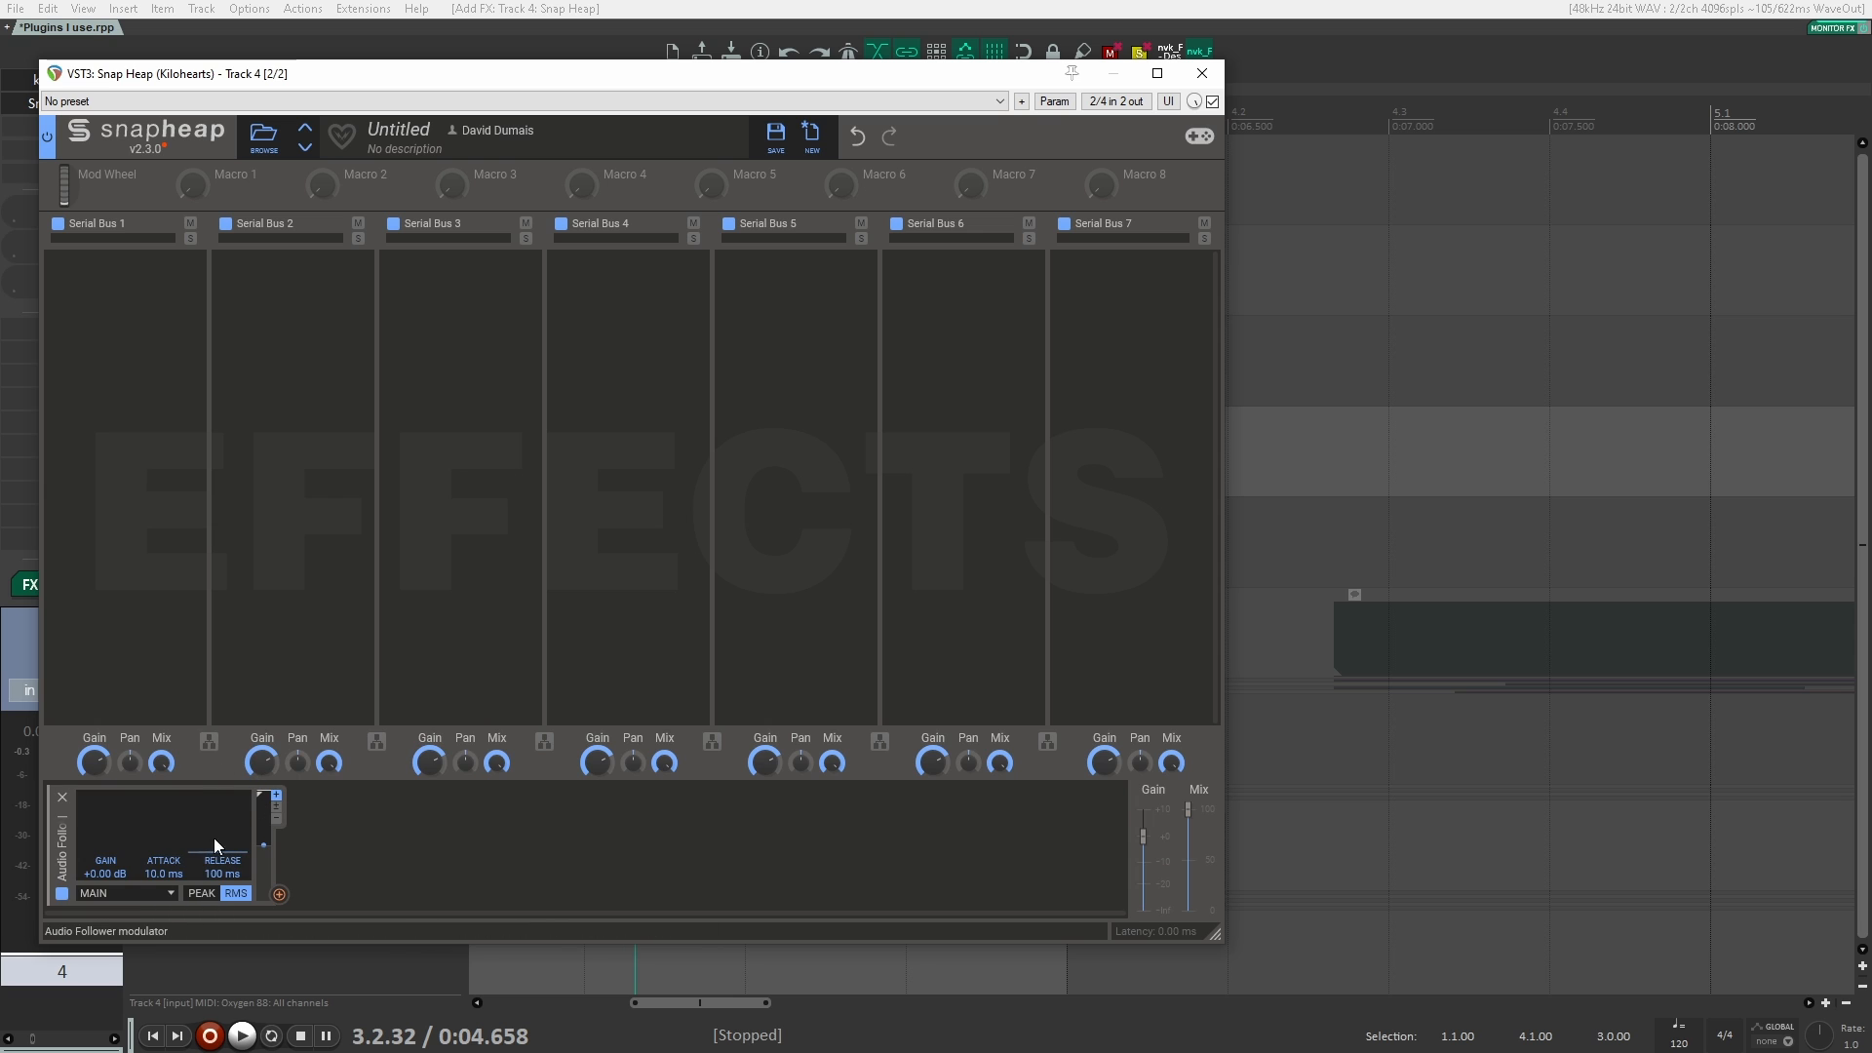
left_click(127, 329)
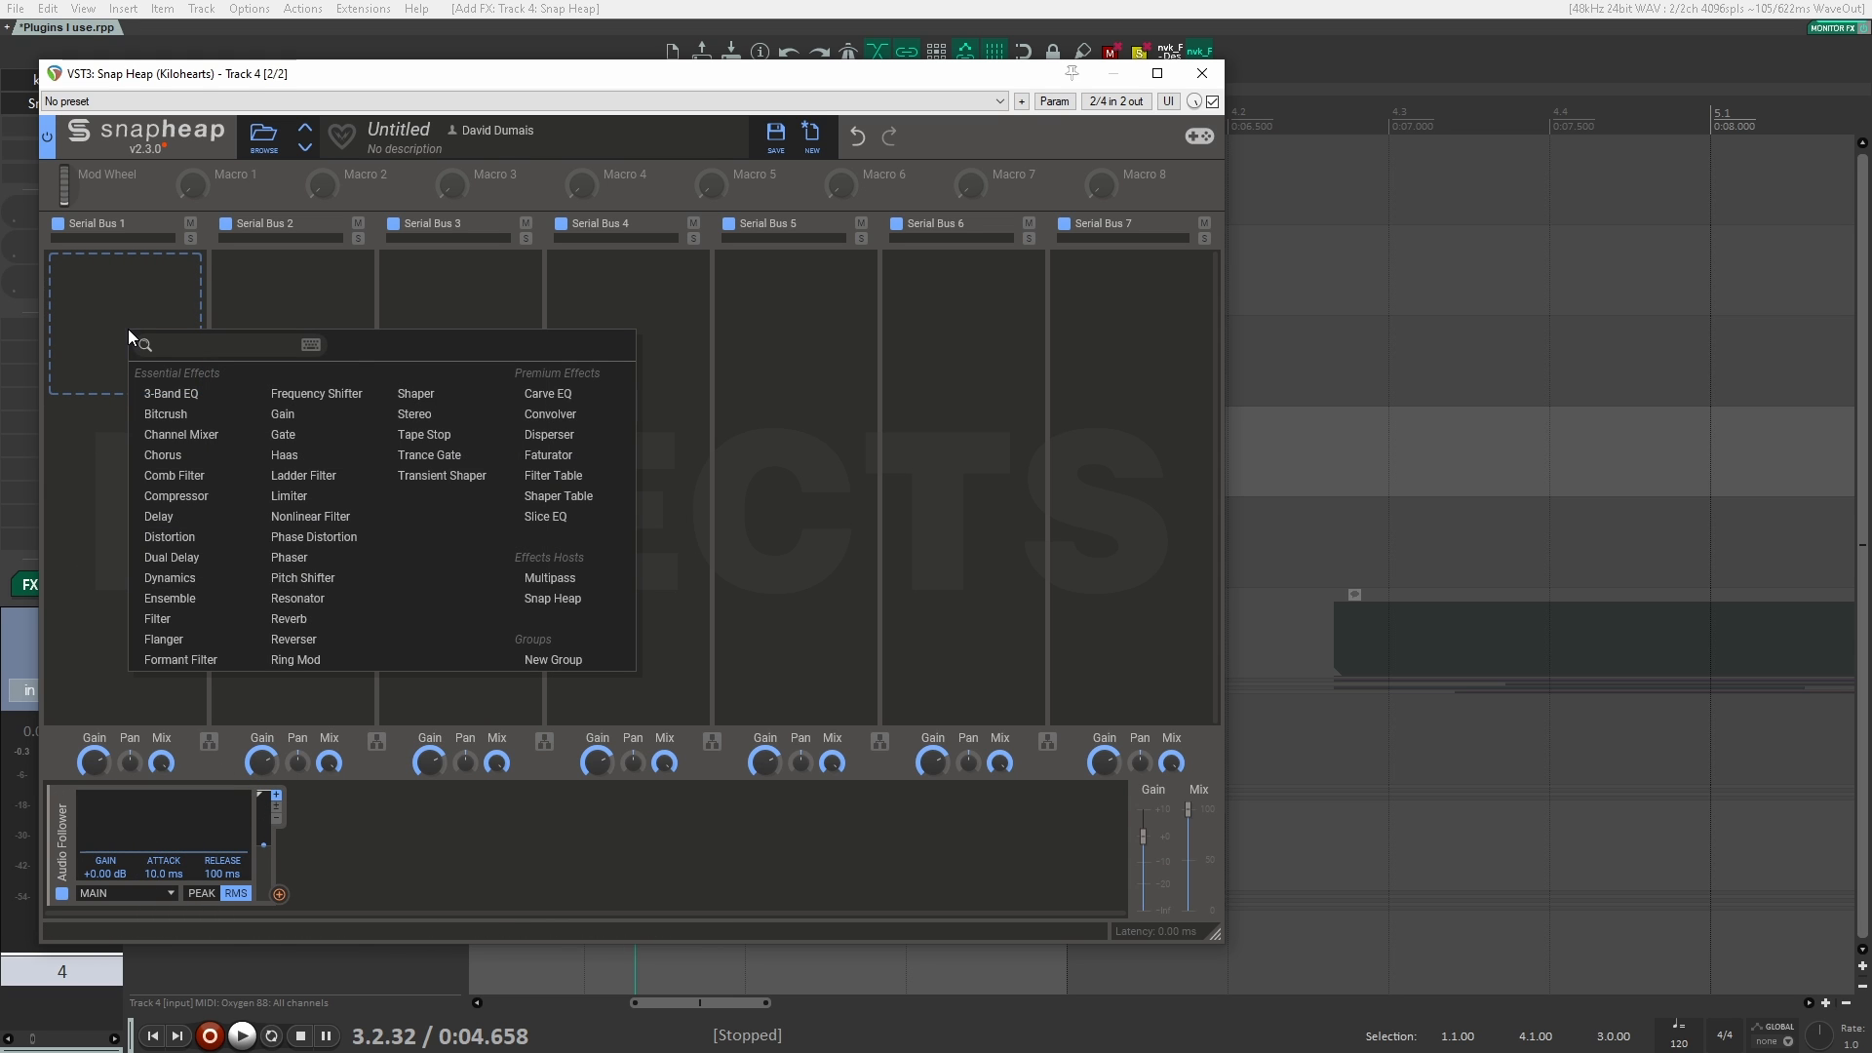
left_click(577, 418)
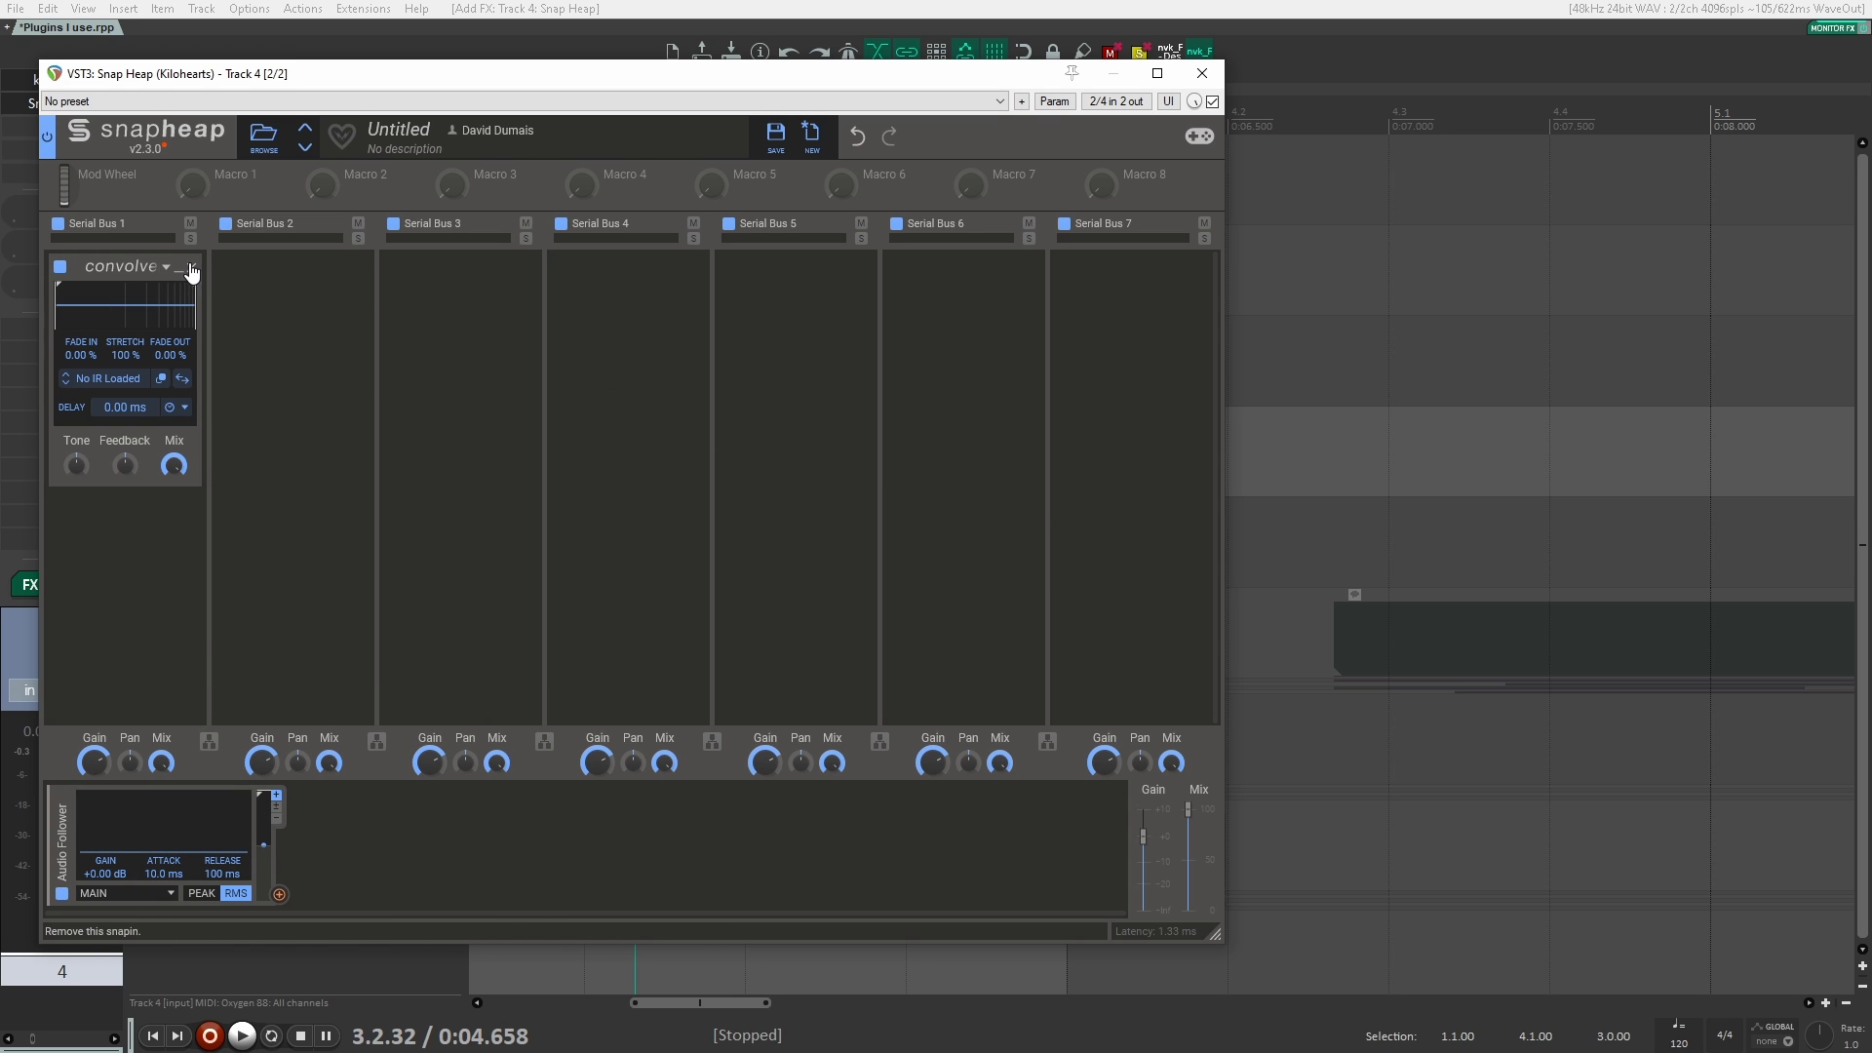
left_click(190, 266)
Step: Add a Shaper Table effect to Serial Bus 1 and modulate its turned-down Mix with the Audio Follower
left_click(157, 290)
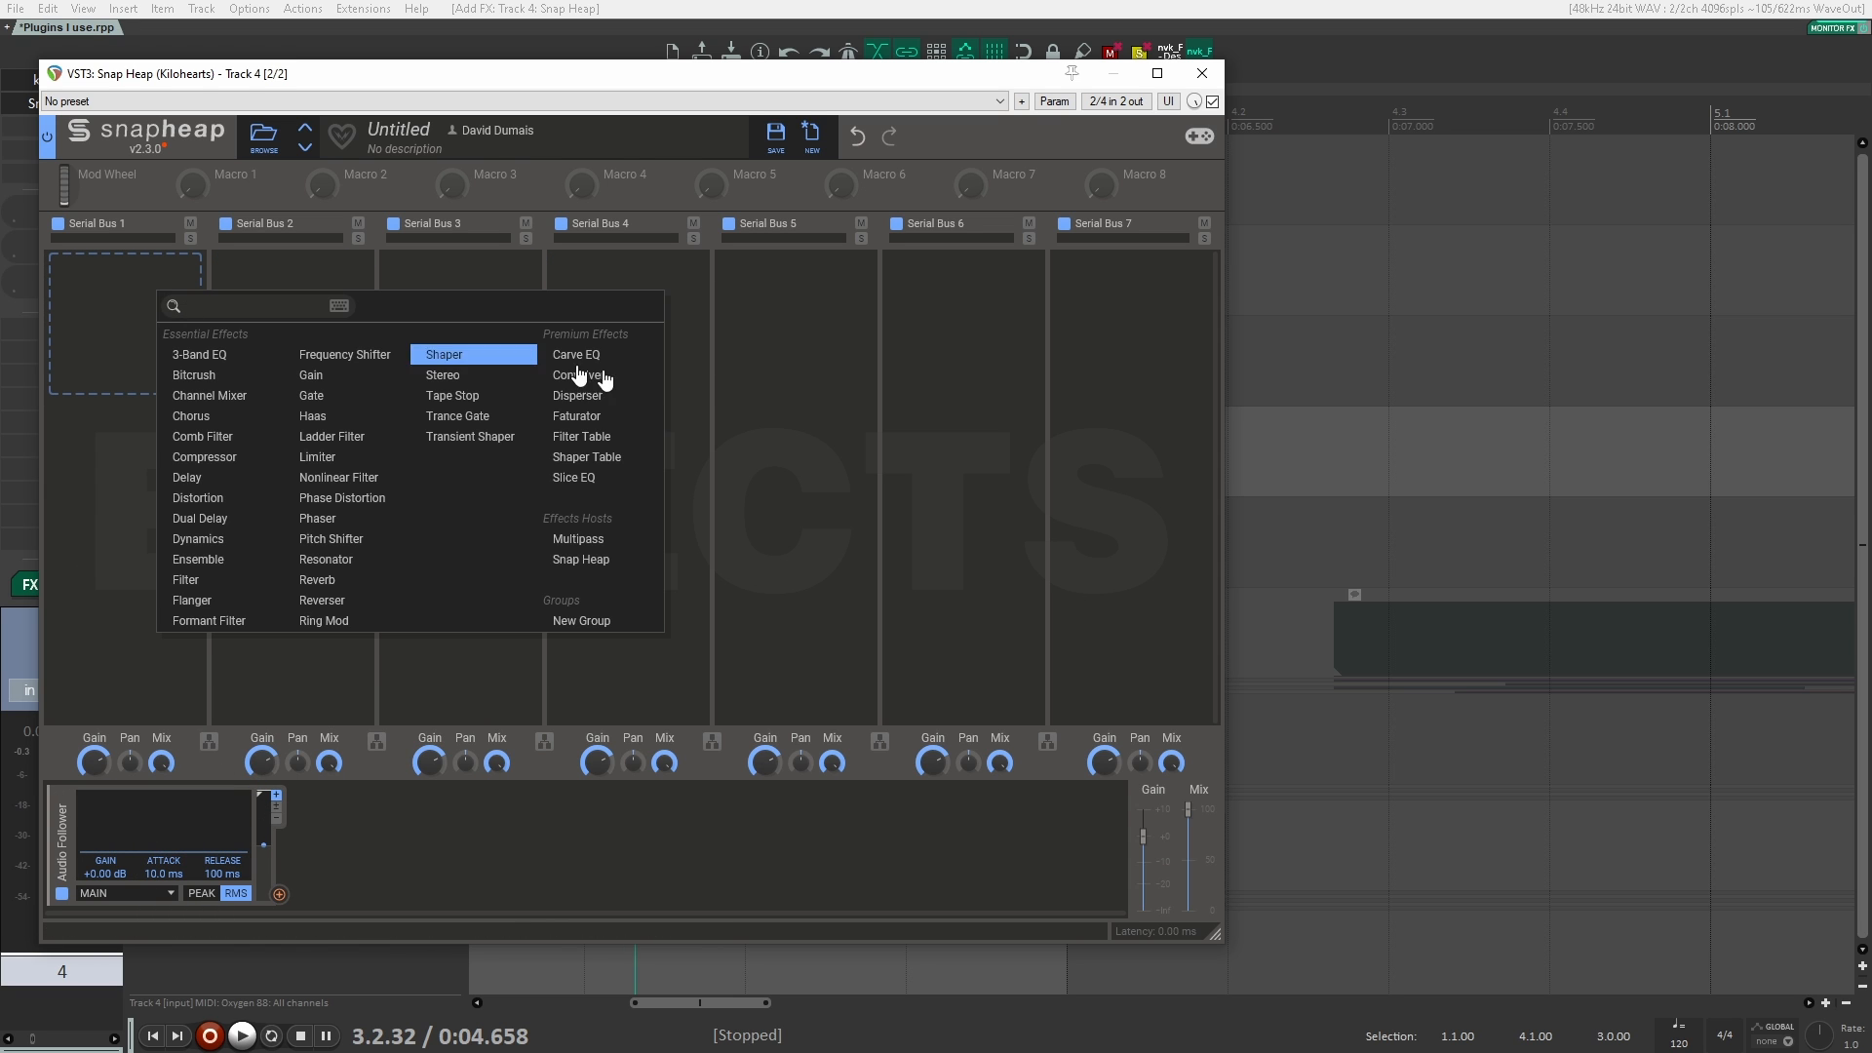
left_click(602, 462)
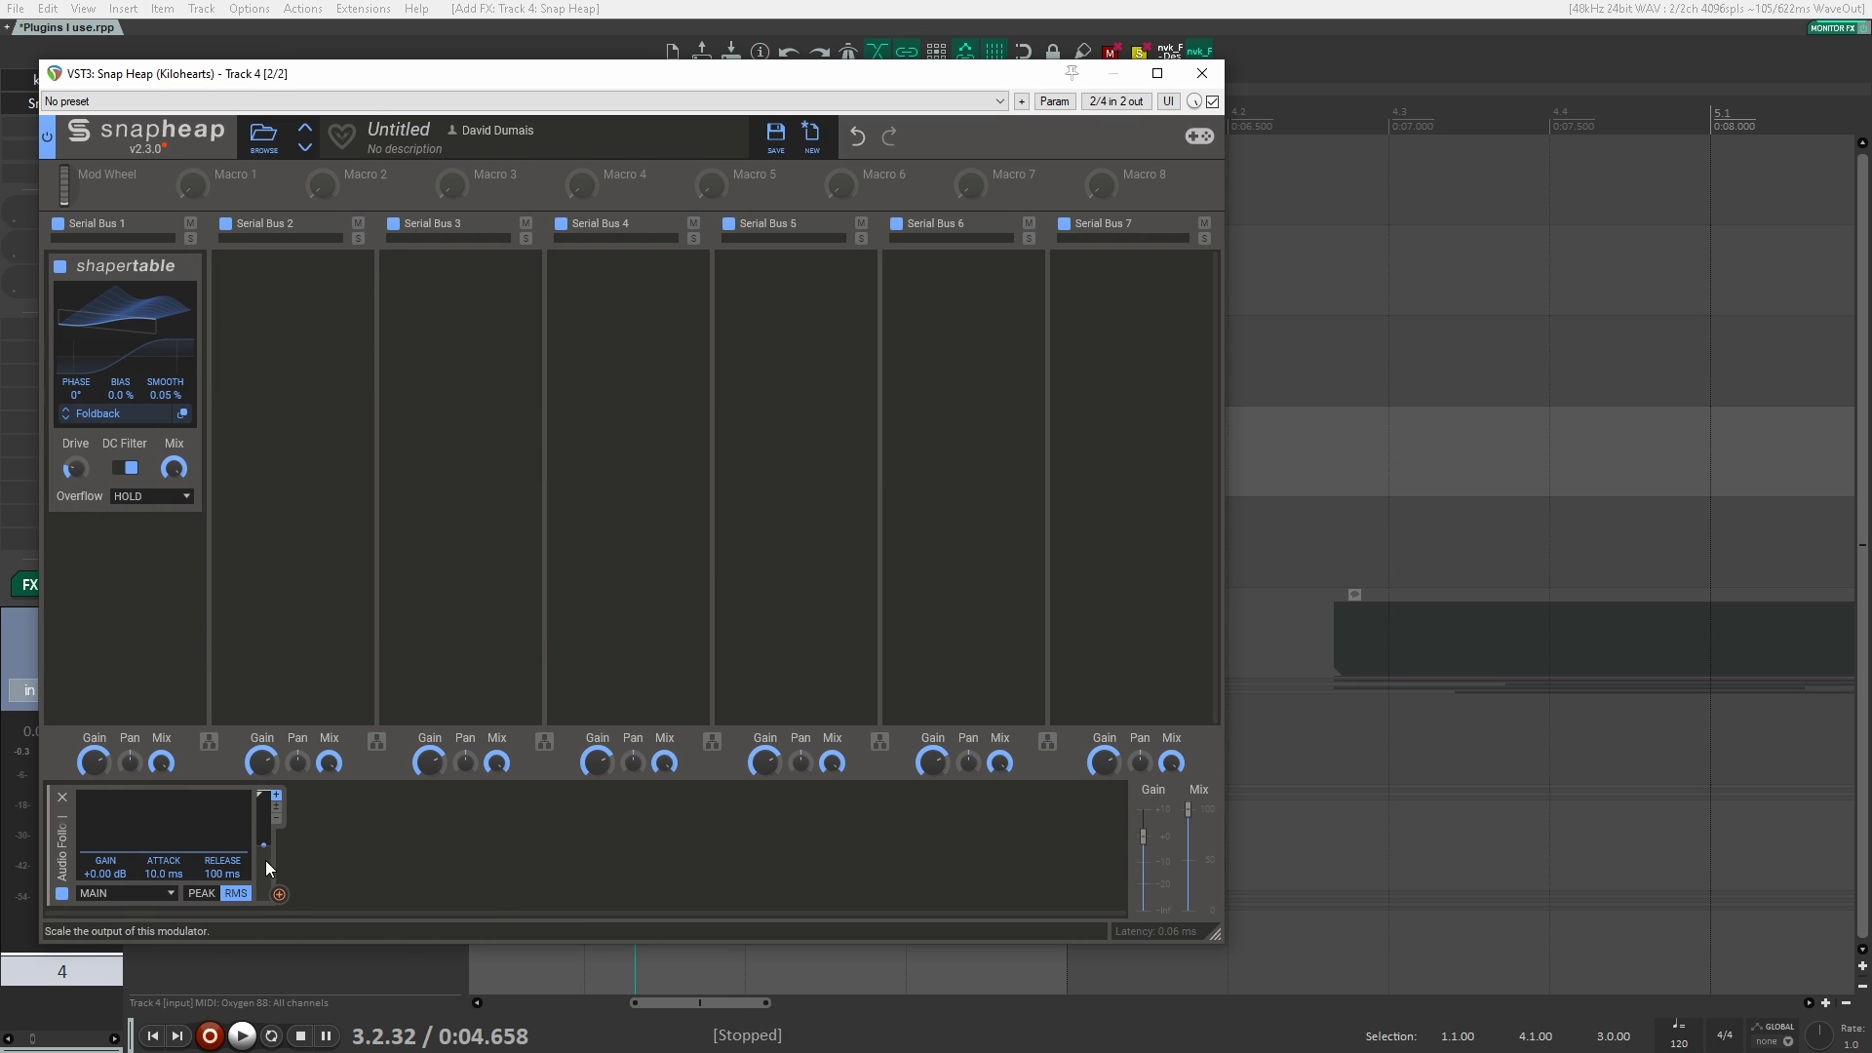
left_click_drag(279, 894, 174, 472)
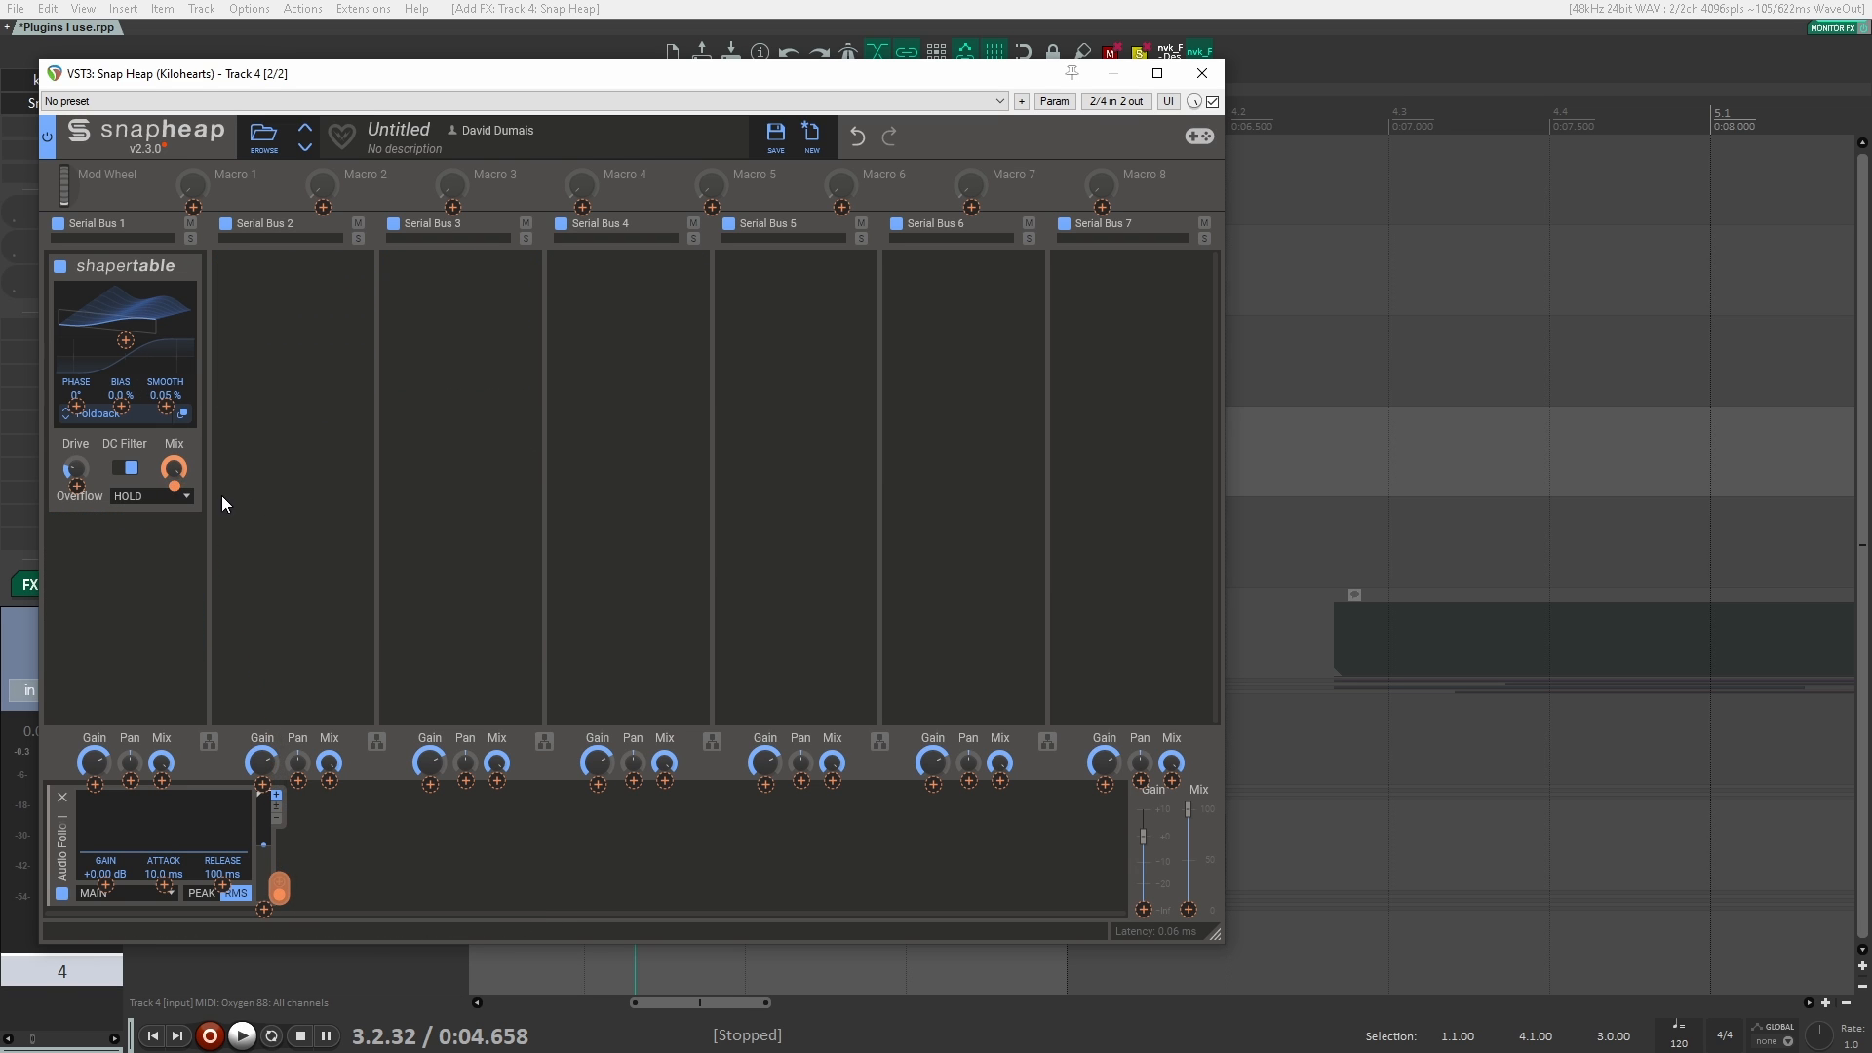
left_click_drag(563, 73, 1109, 106)
Step: Solo track 4 and play it to watch how the Audio Follower responds to the signal
left_click(98, 796)
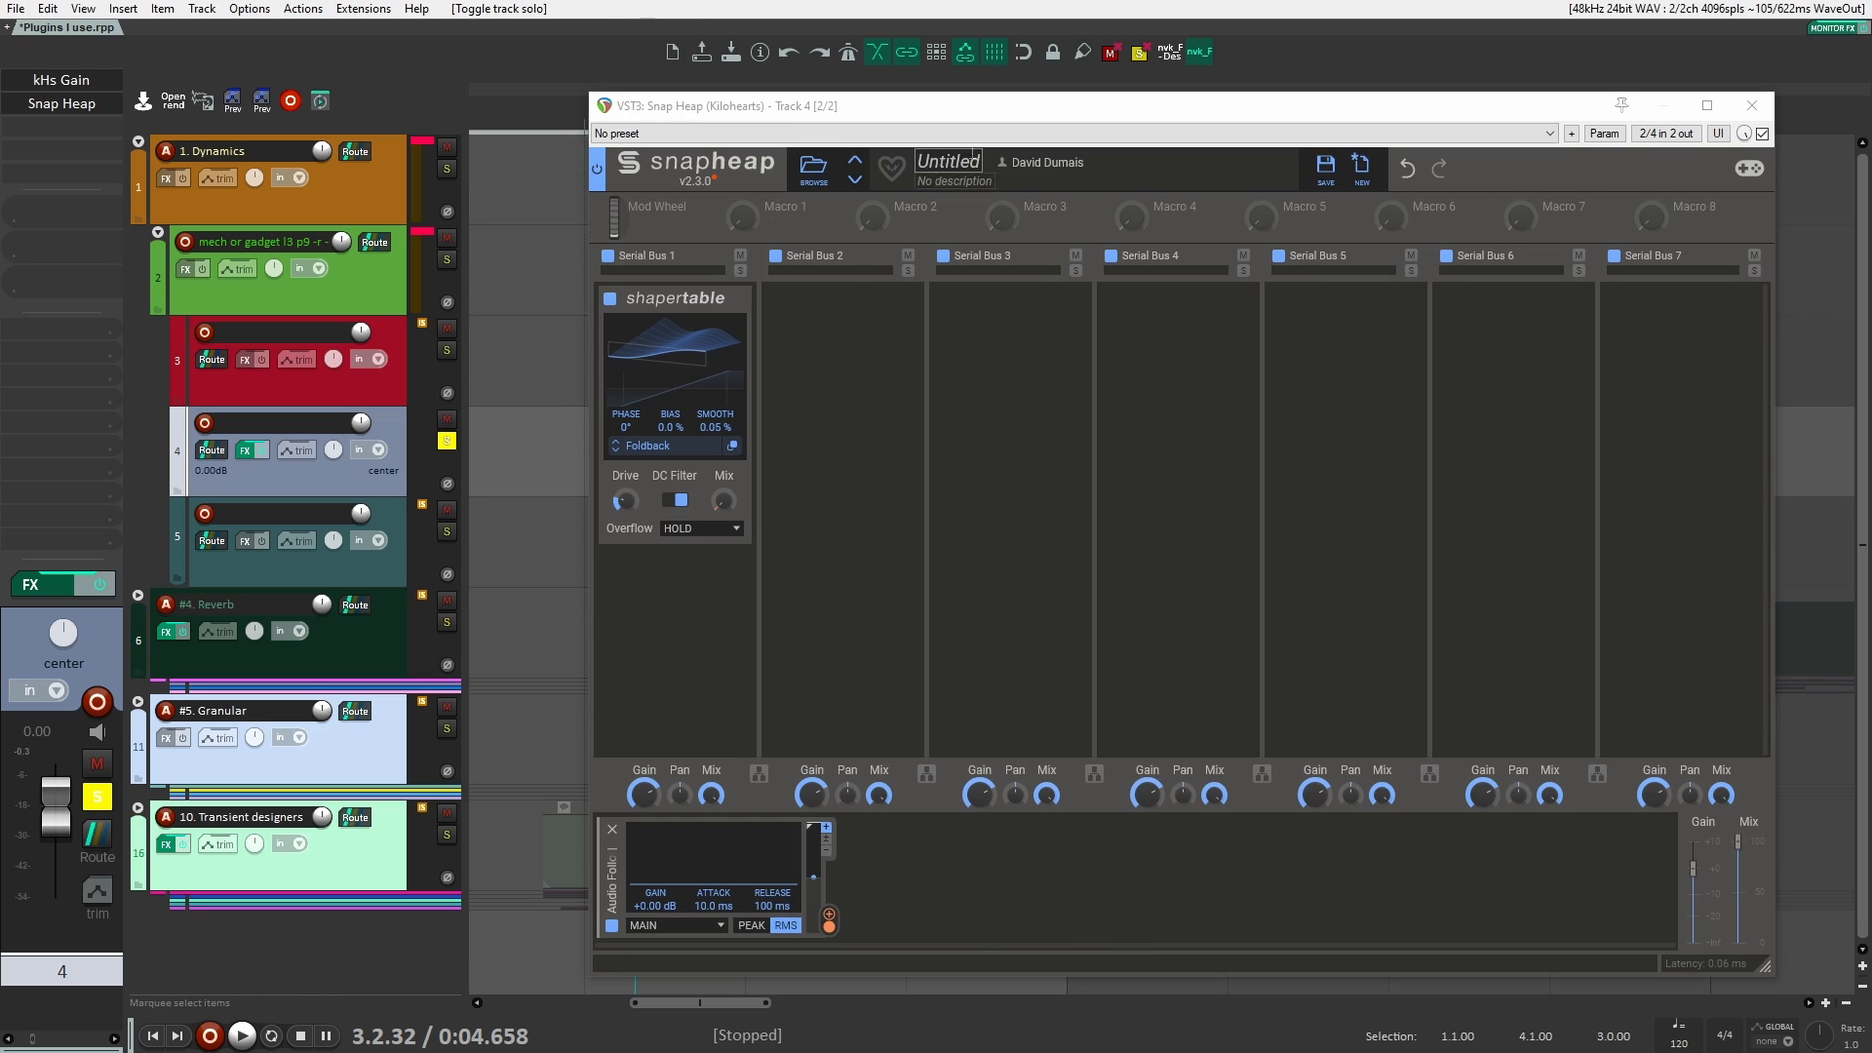
left_click_drag(985, 108, 775, 92)
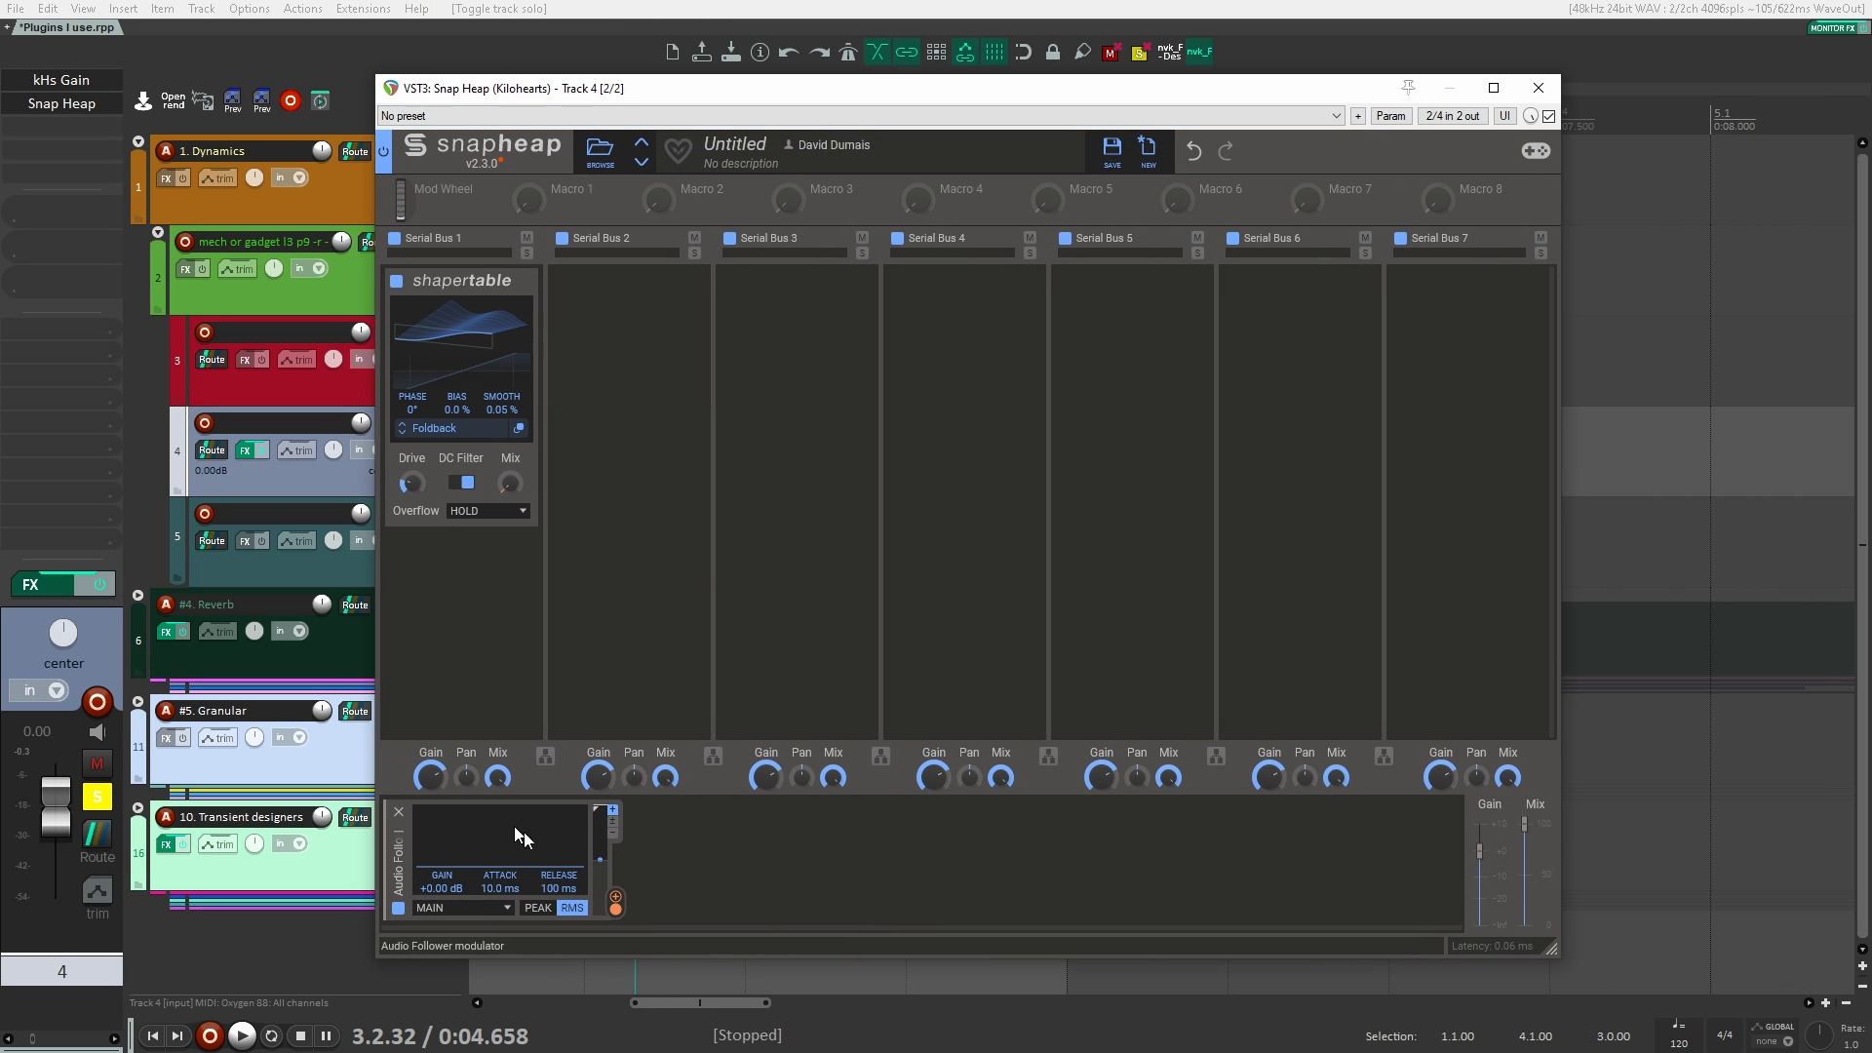
key("space")
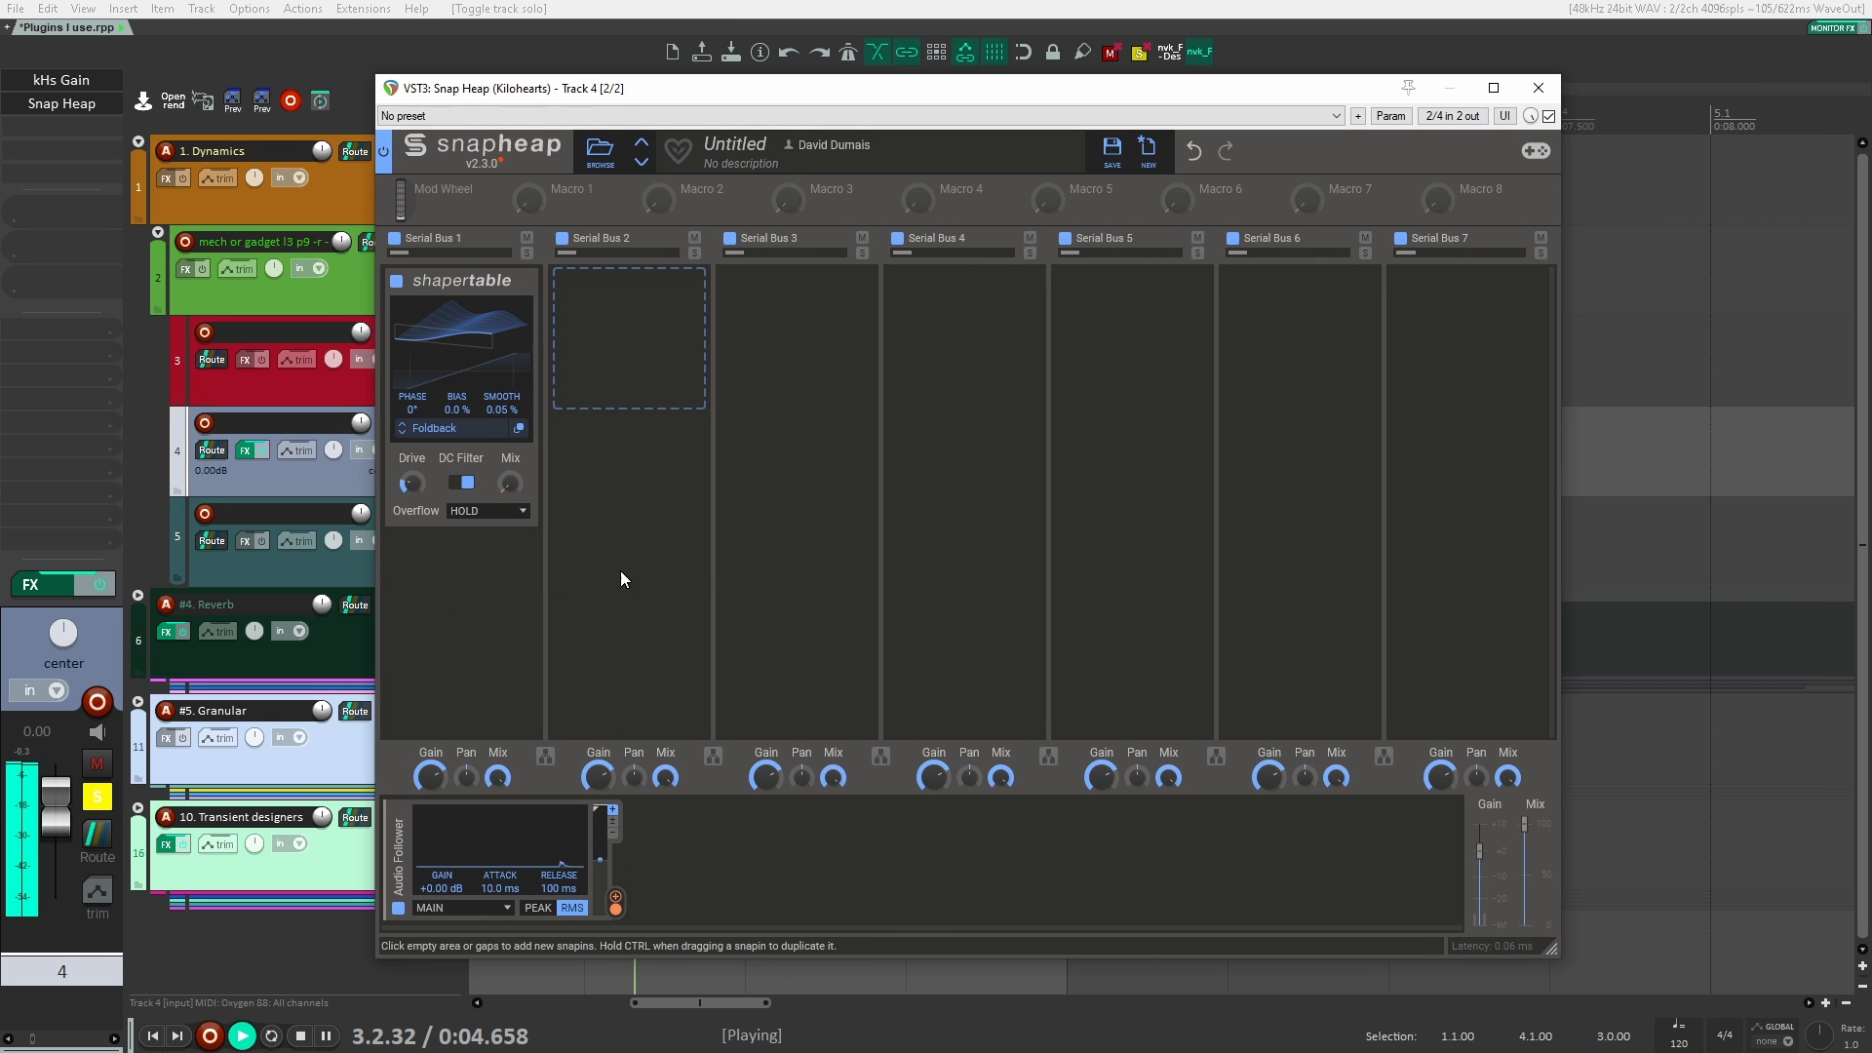
key("space")
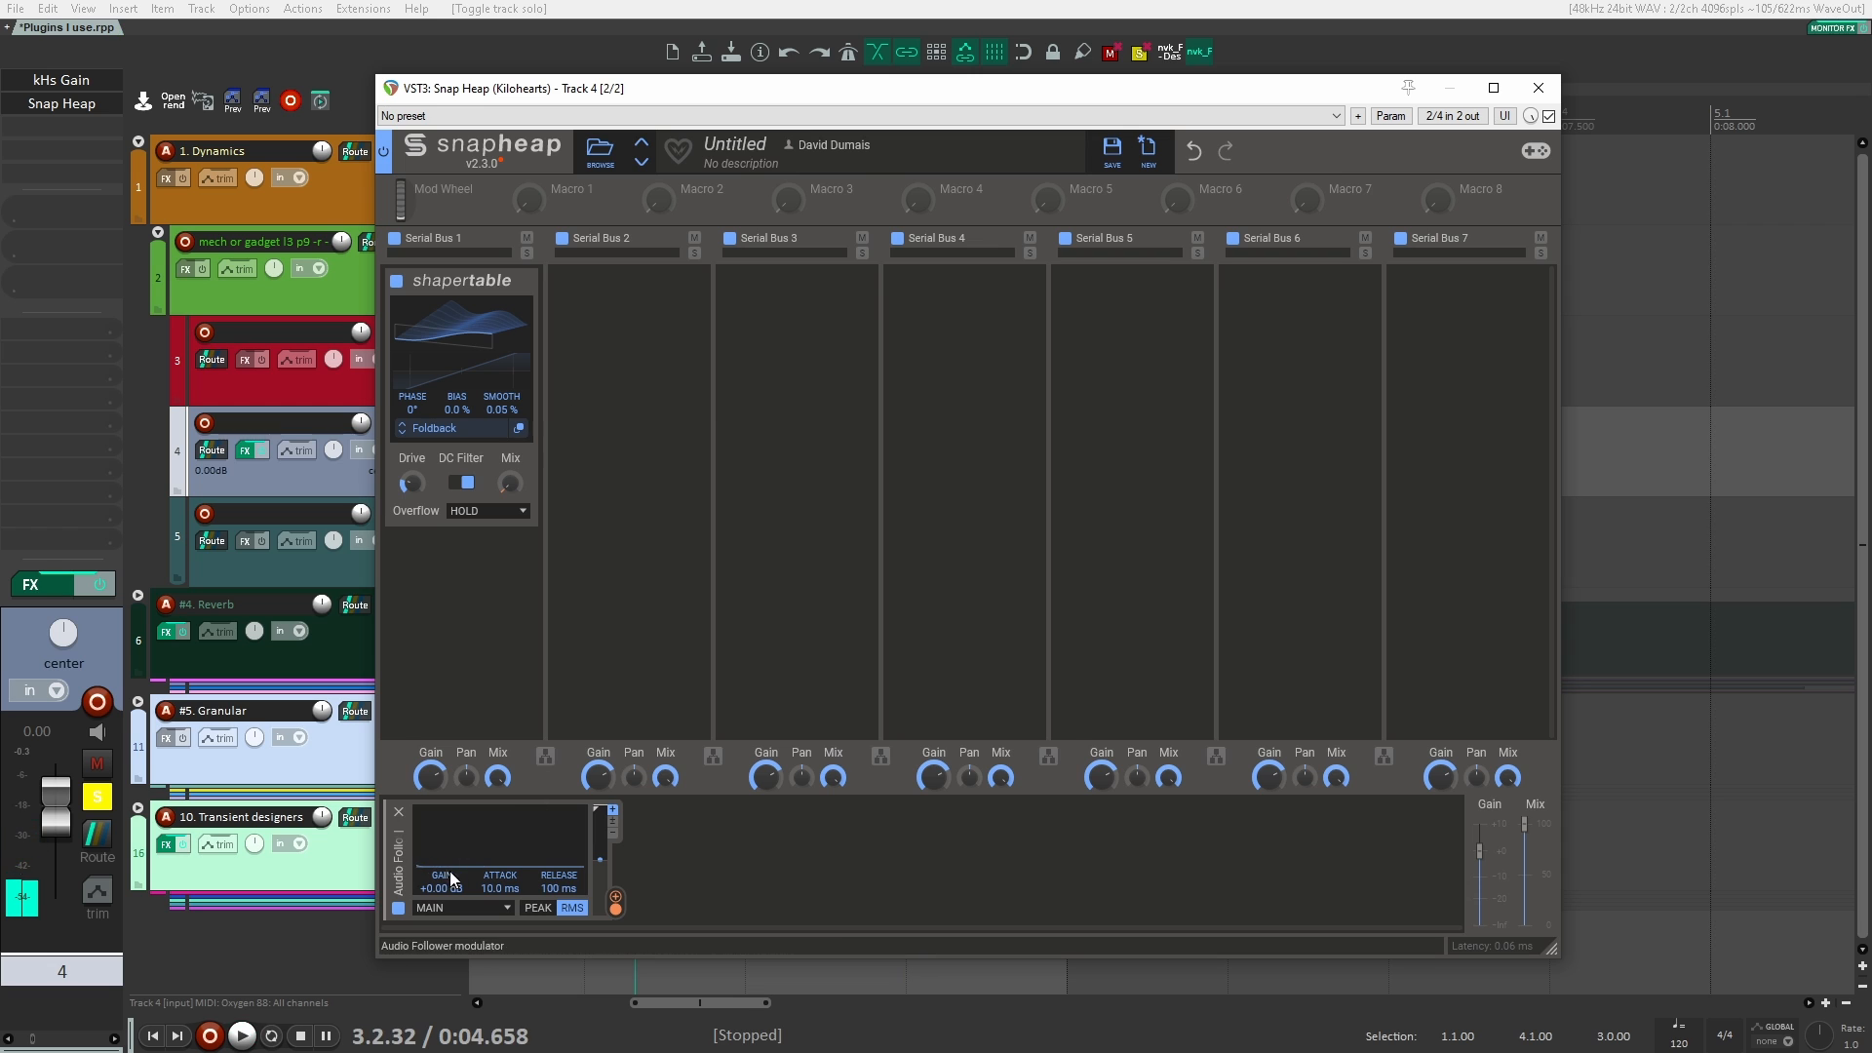
Step: Play track 4 with its kHs Gain raised to +12.79 dB and again at +20.09 dB, and close the gain plugin
left_click(52, 86)
scroll(834, 419, "up", 5)
key("space")
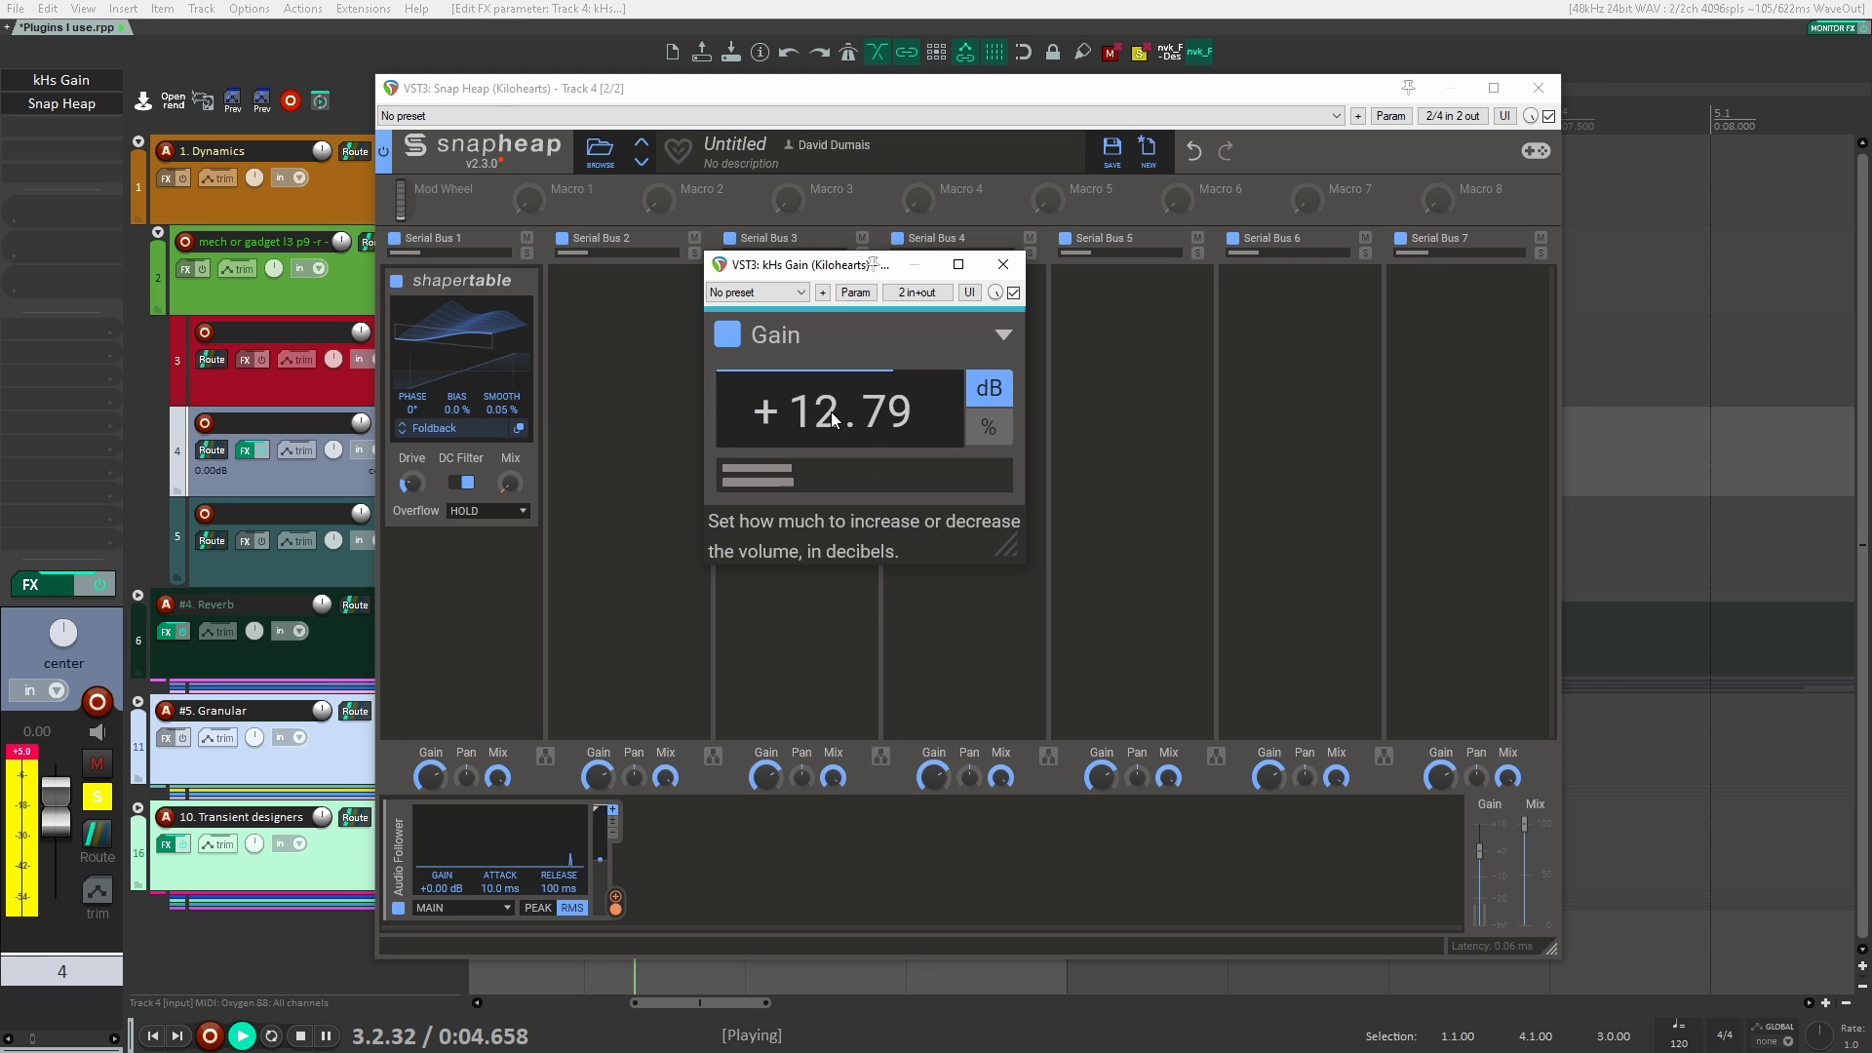
key("space")
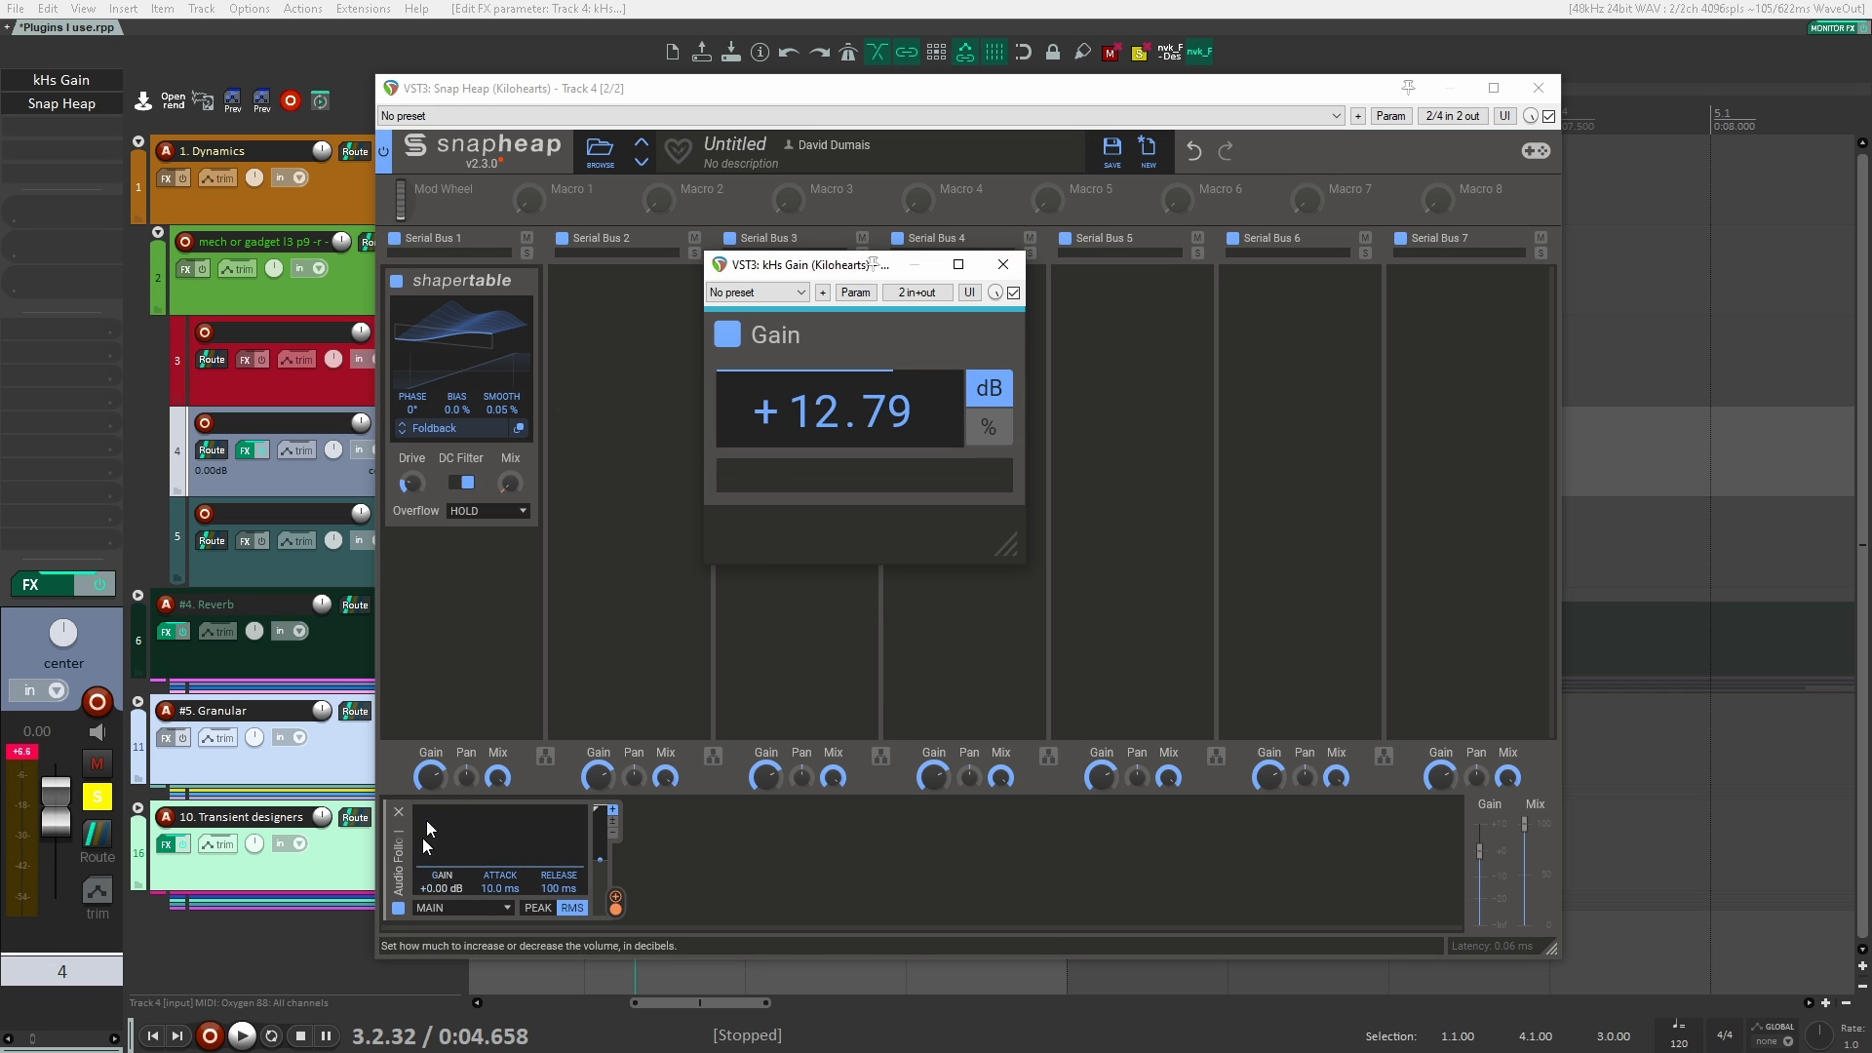
scroll(834, 409, "up", 5)
key("space")
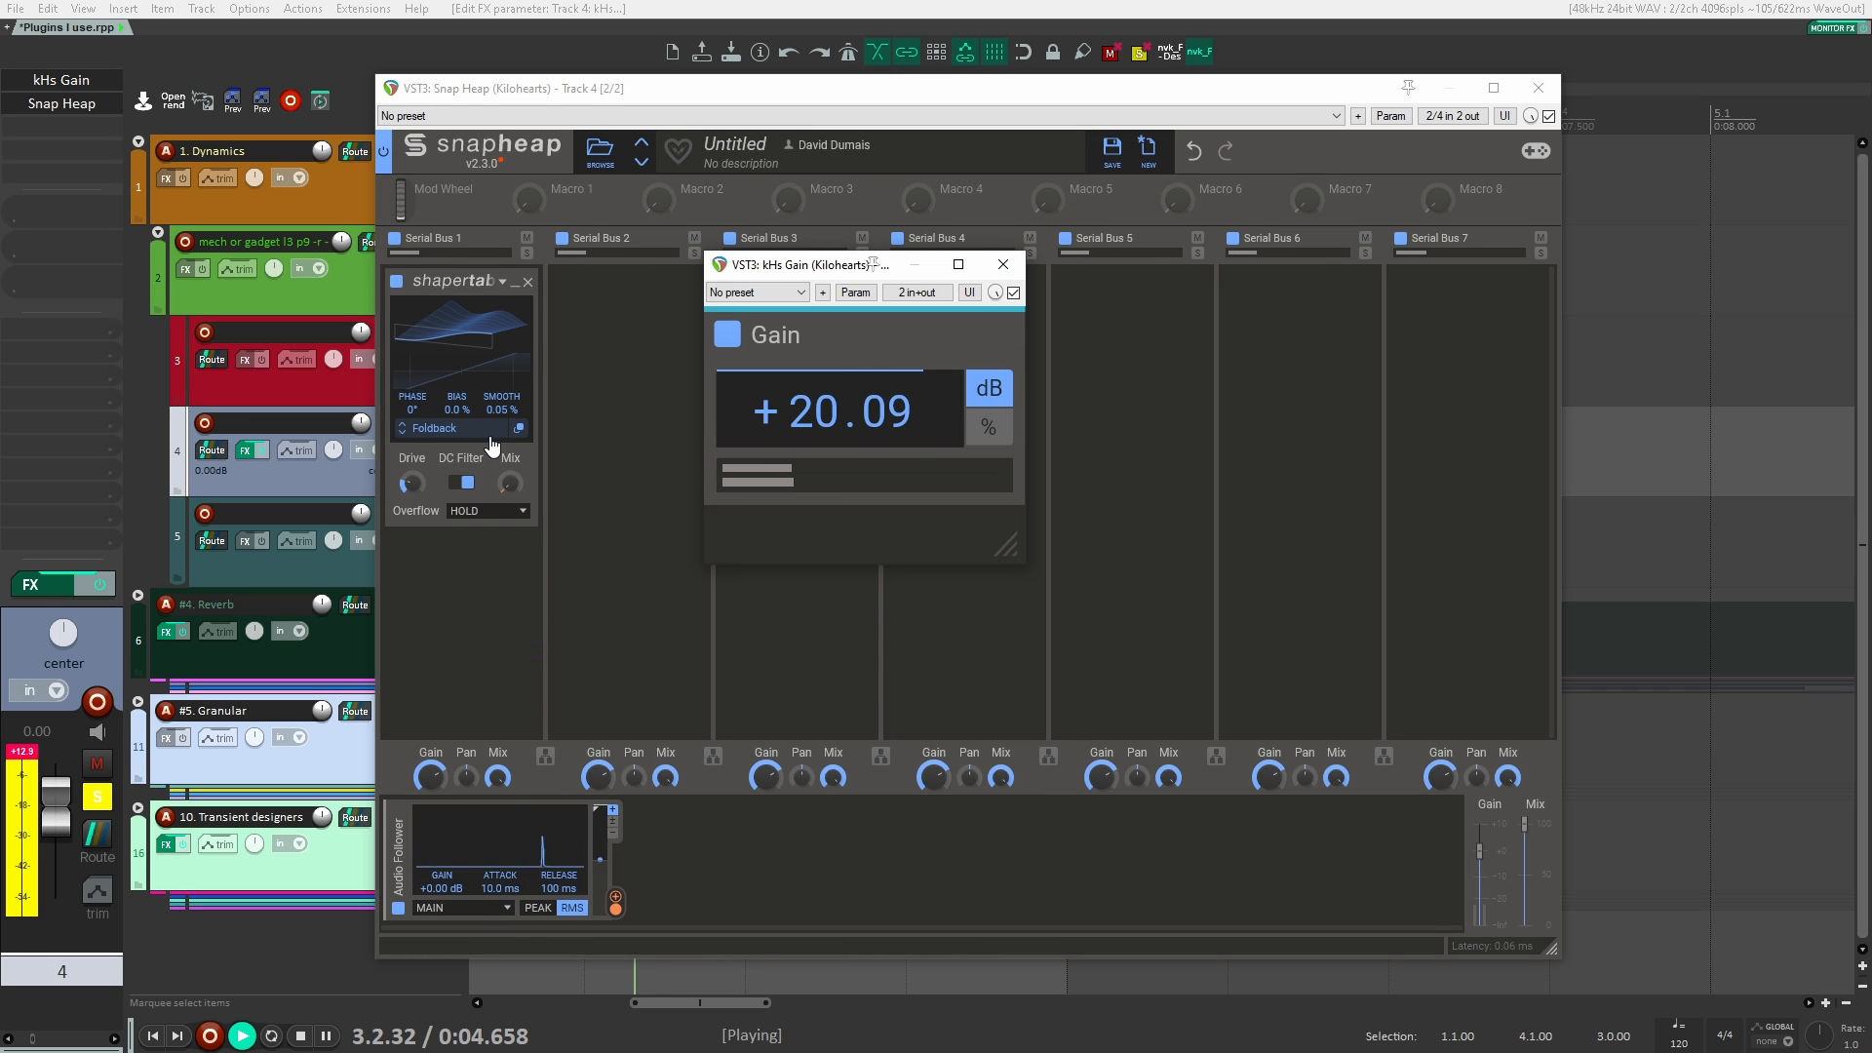
key("space")
left_click(1004, 265)
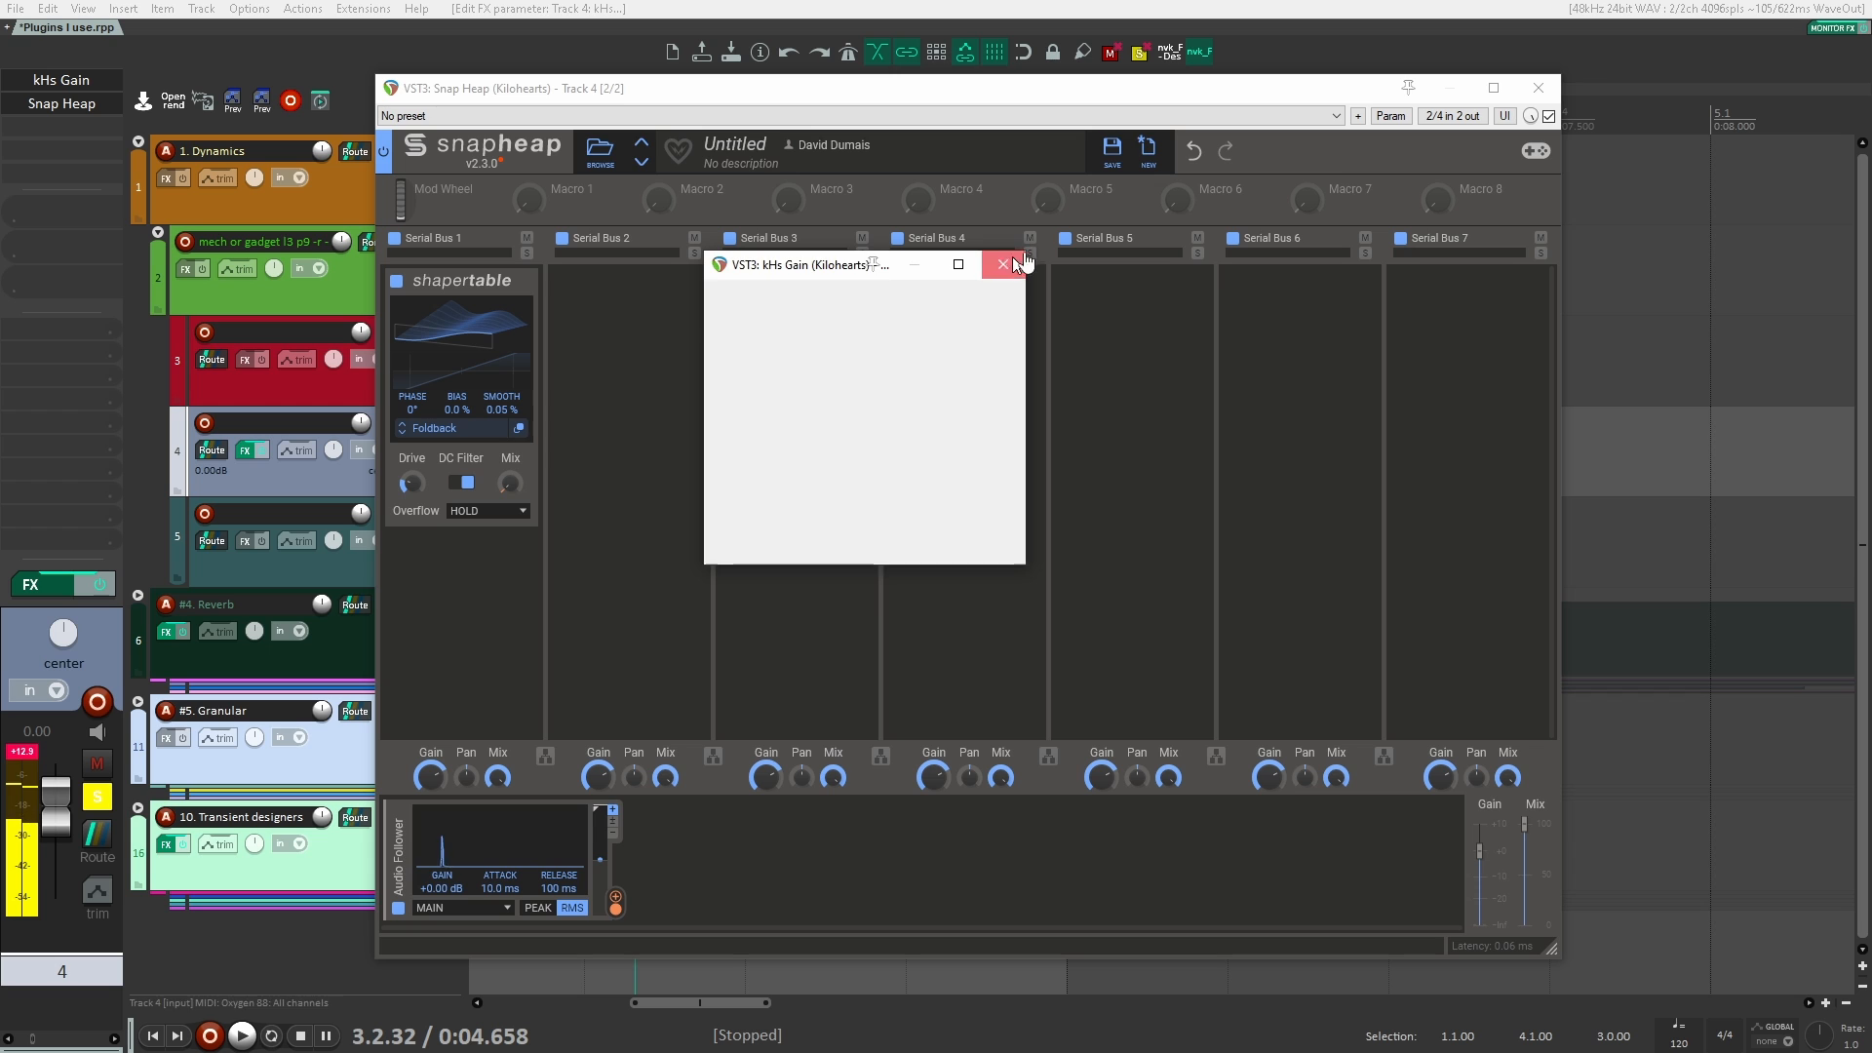
Step: Close and bypass Snap Heap on track 4, and reset the track's kHs Gain to 0.00 dB
left_click(1539, 88)
left_click(73, 105, "ctrl")
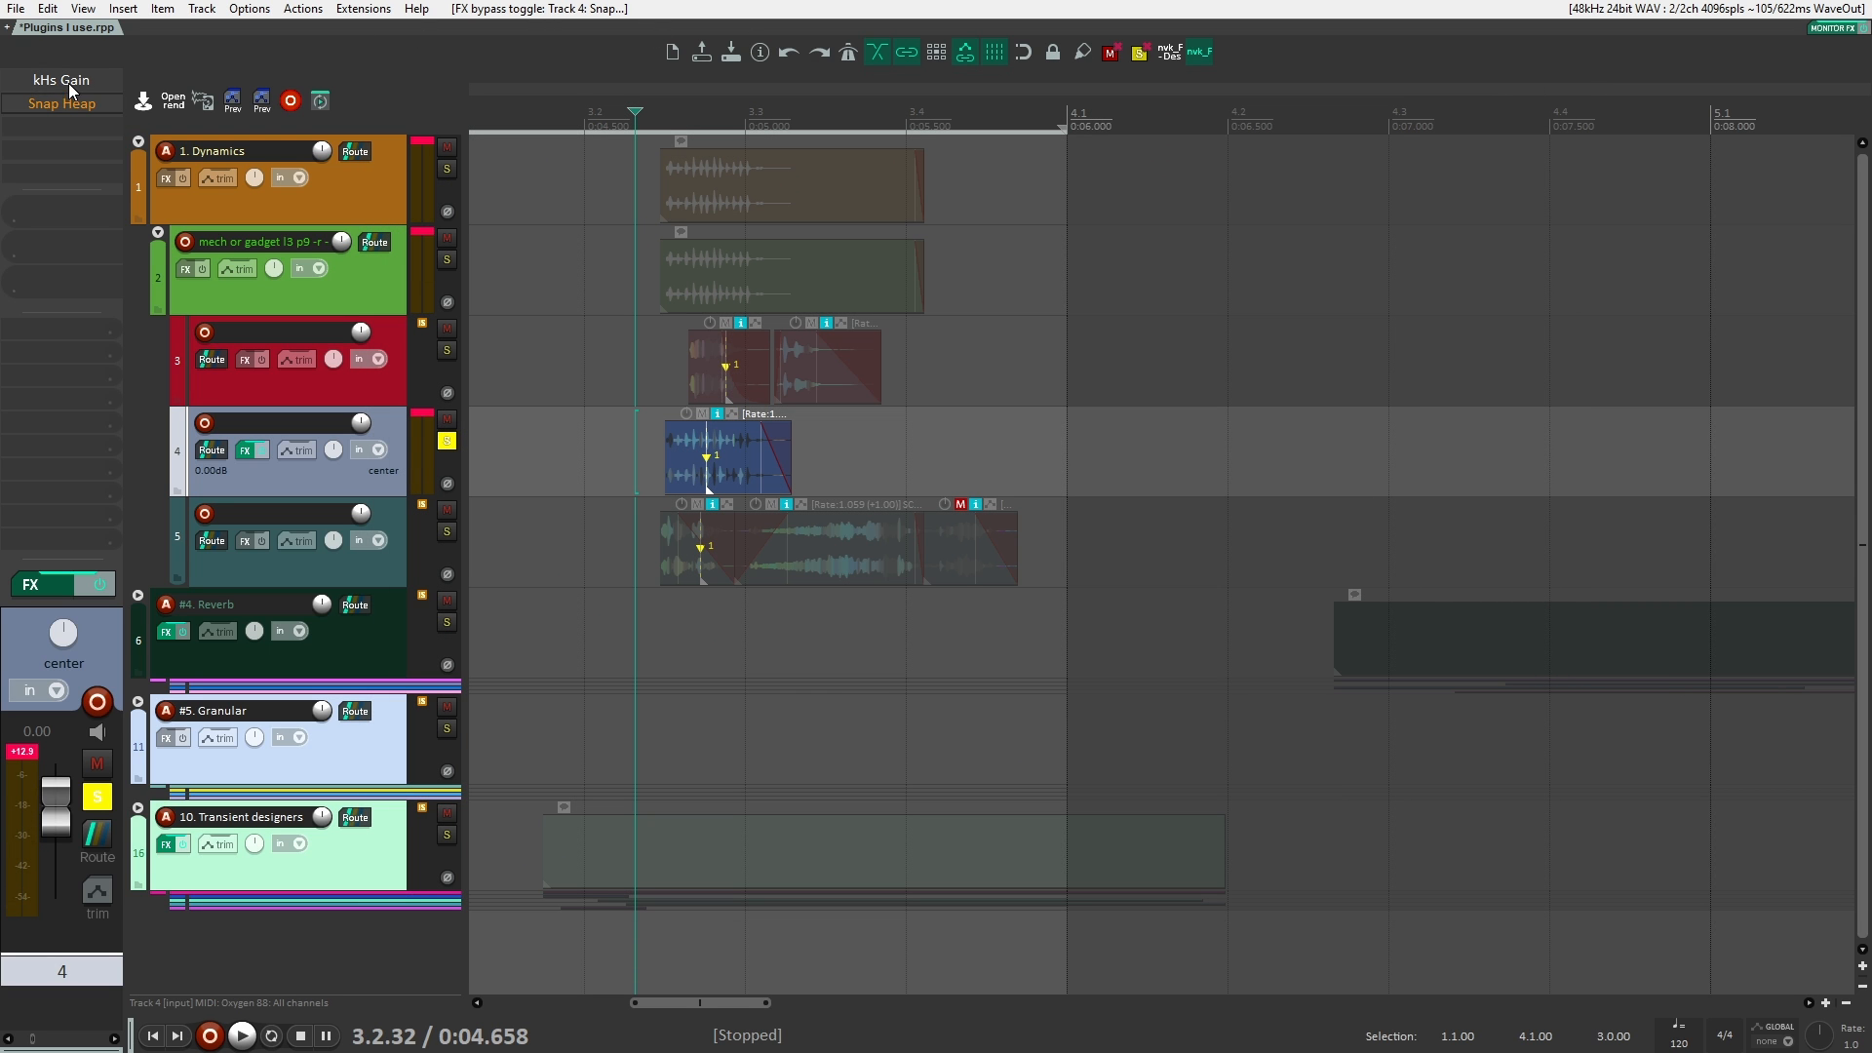
left_click(68, 80)
double_click(823, 416)
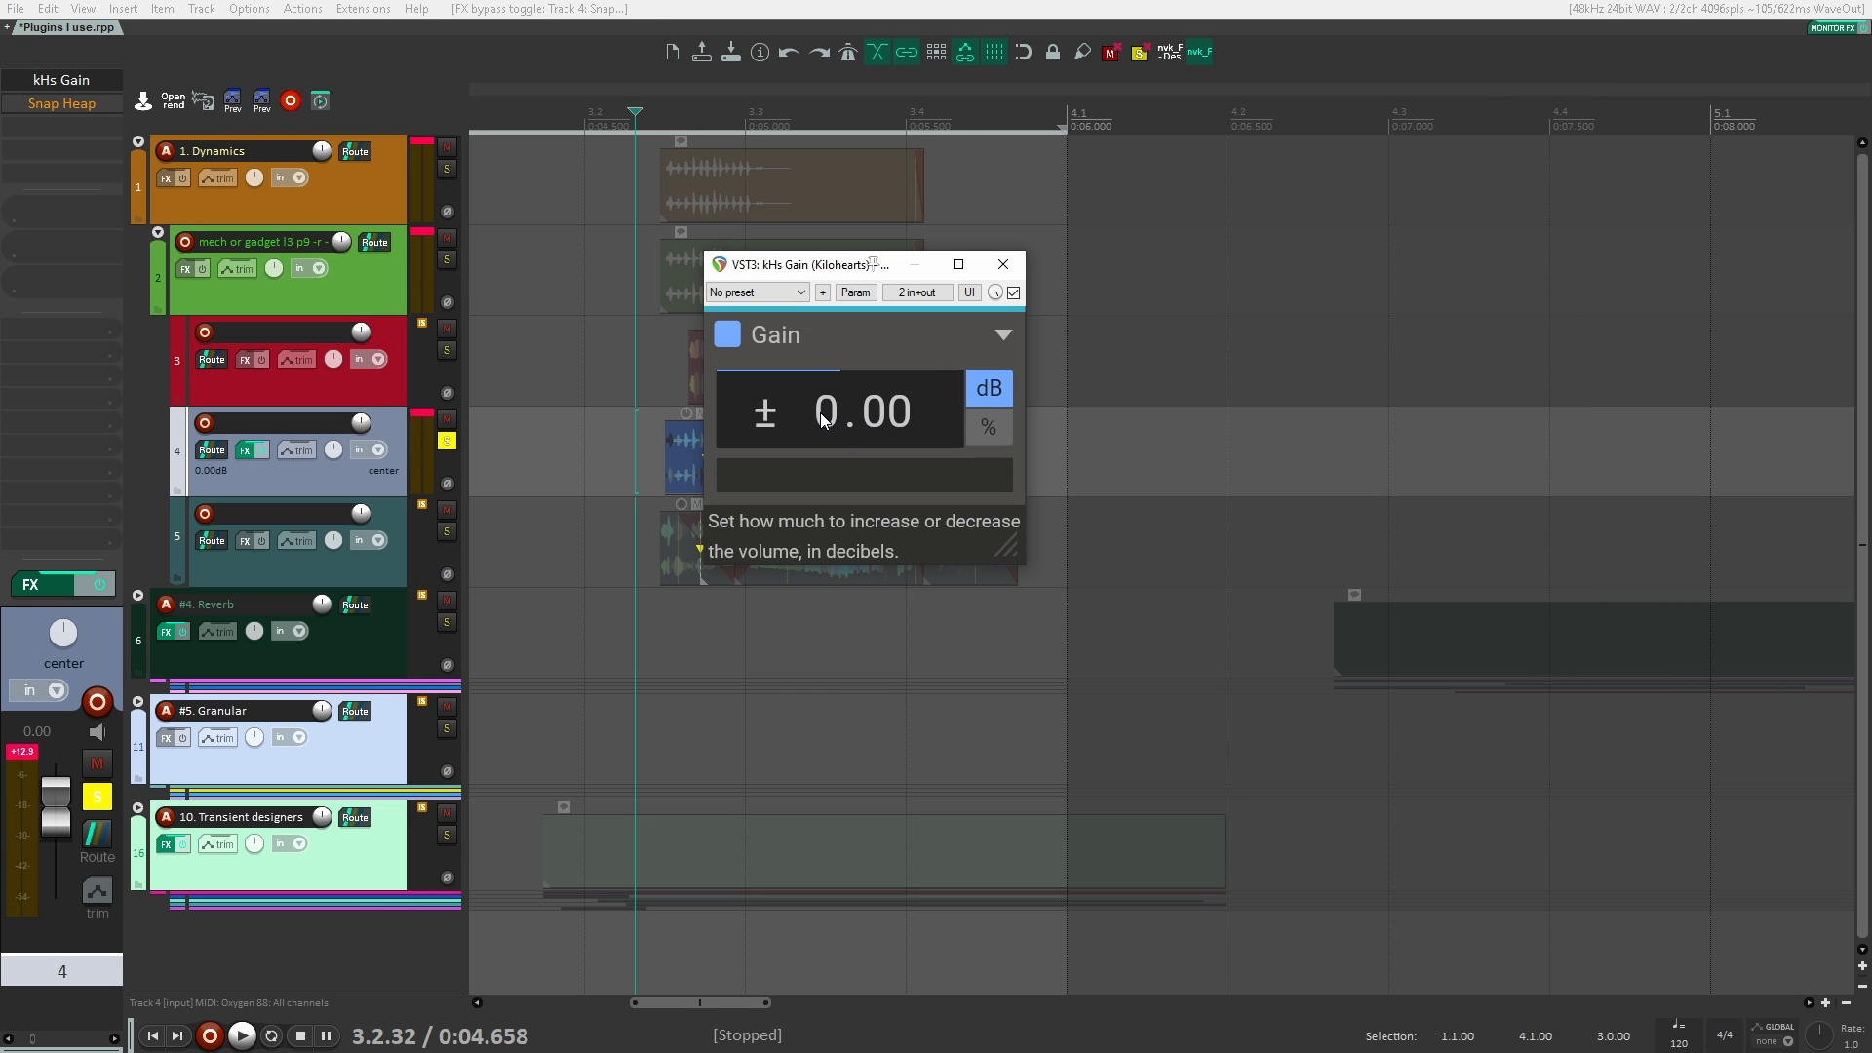
left_click_drag(823, 413, 829, 404)
left_click(1009, 270)
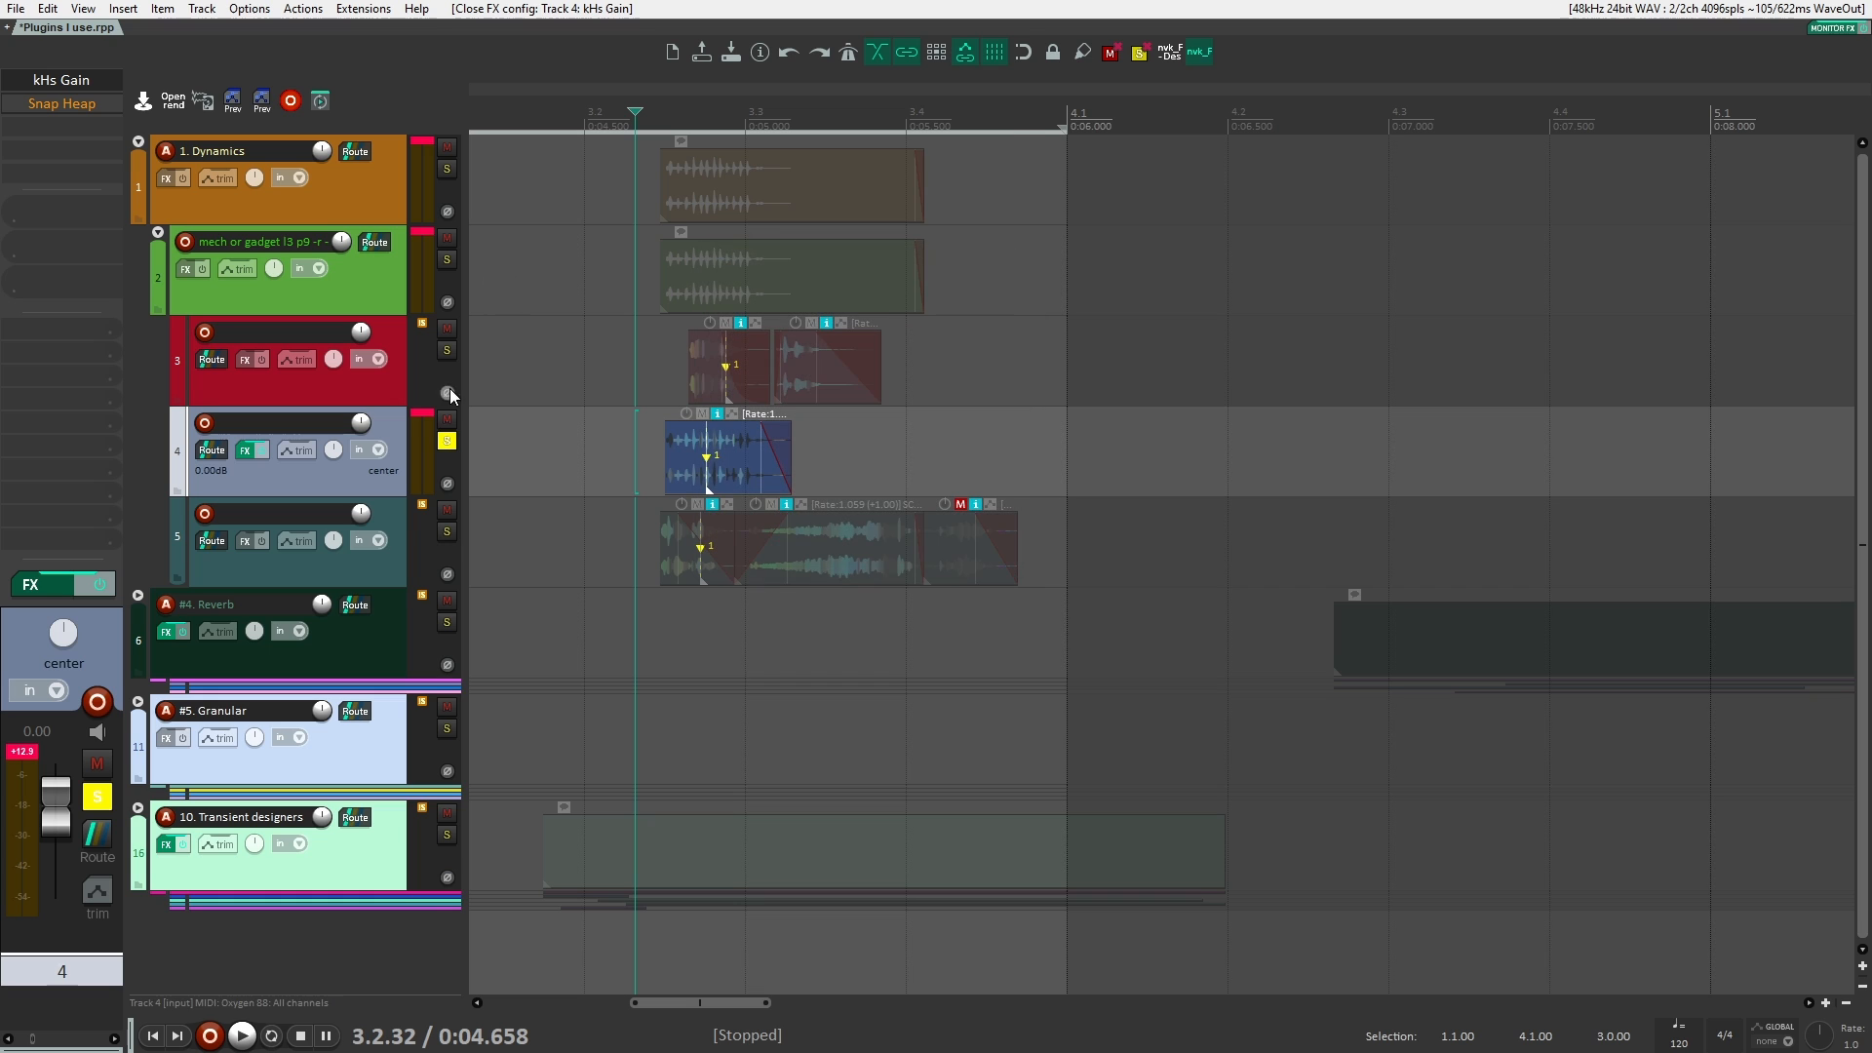
Step: Unsolo track 4 and remove both Snap Heap and kHs Gain from it
left_click(447, 442)
left_click(616, 426)
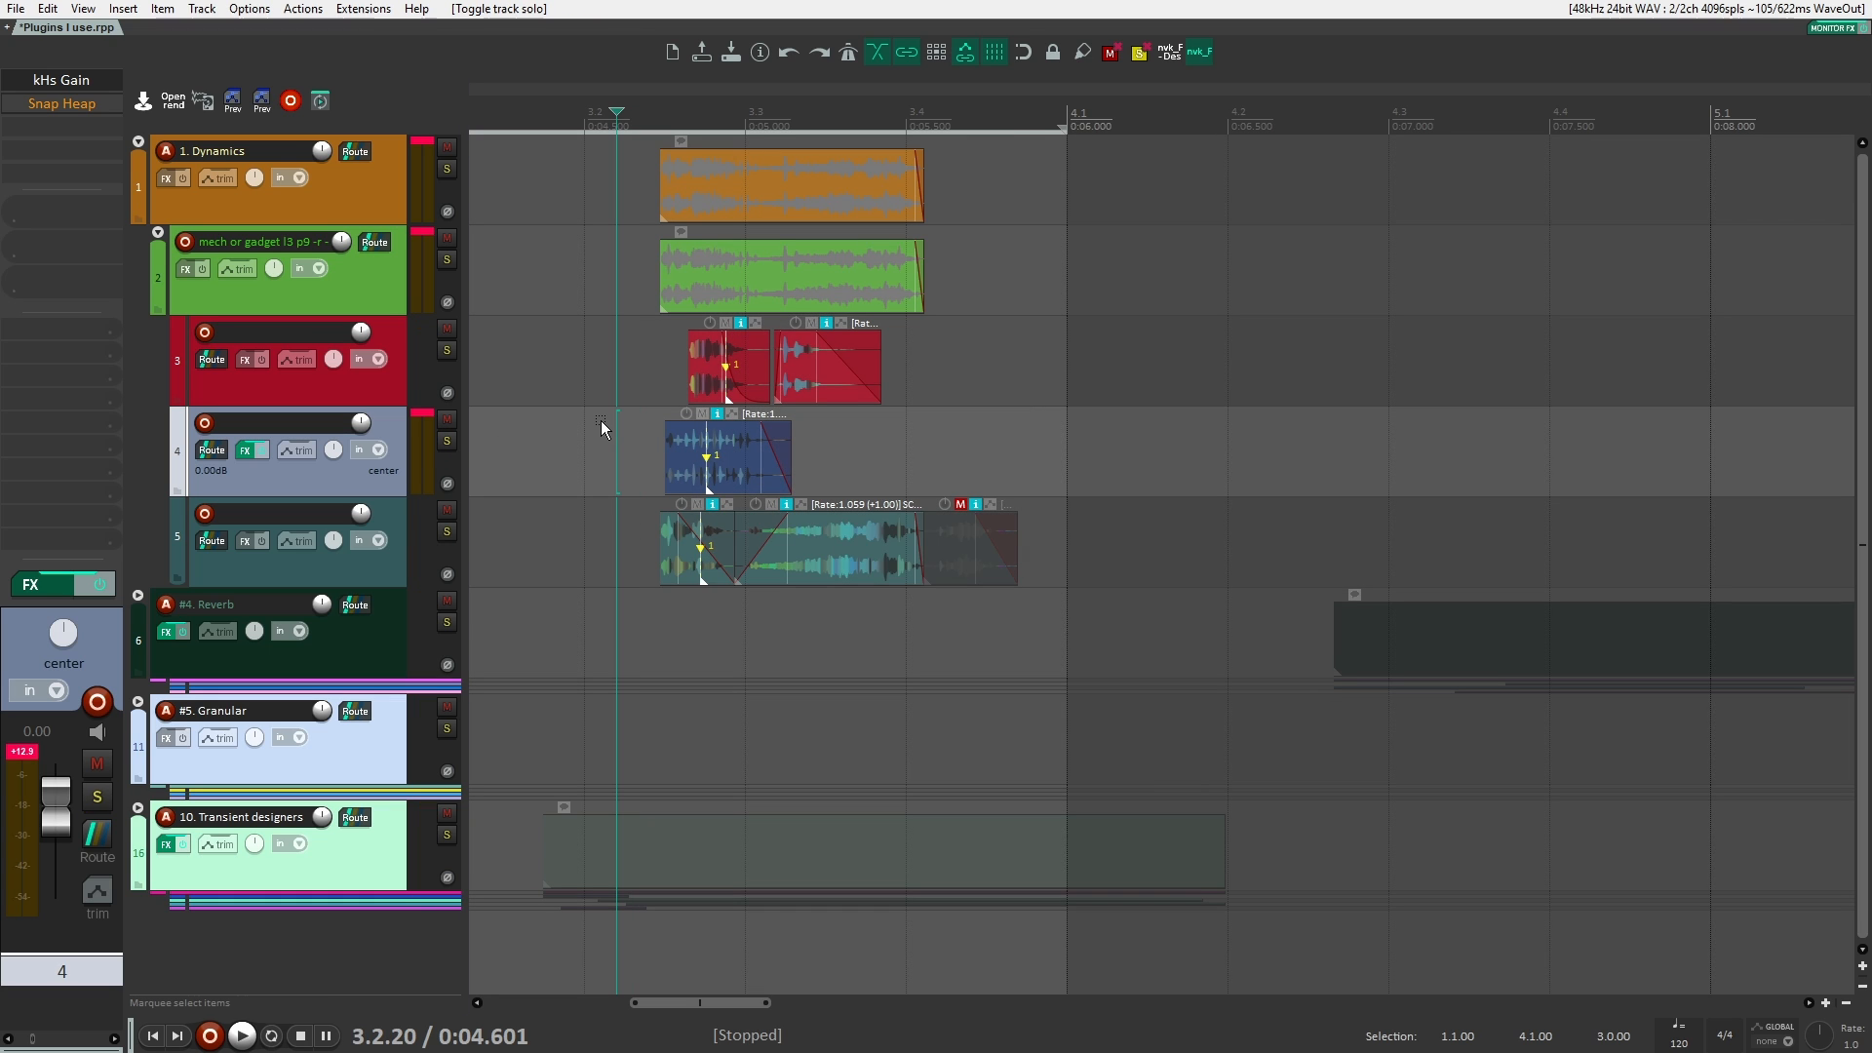
left_click(66, 104, "alt")
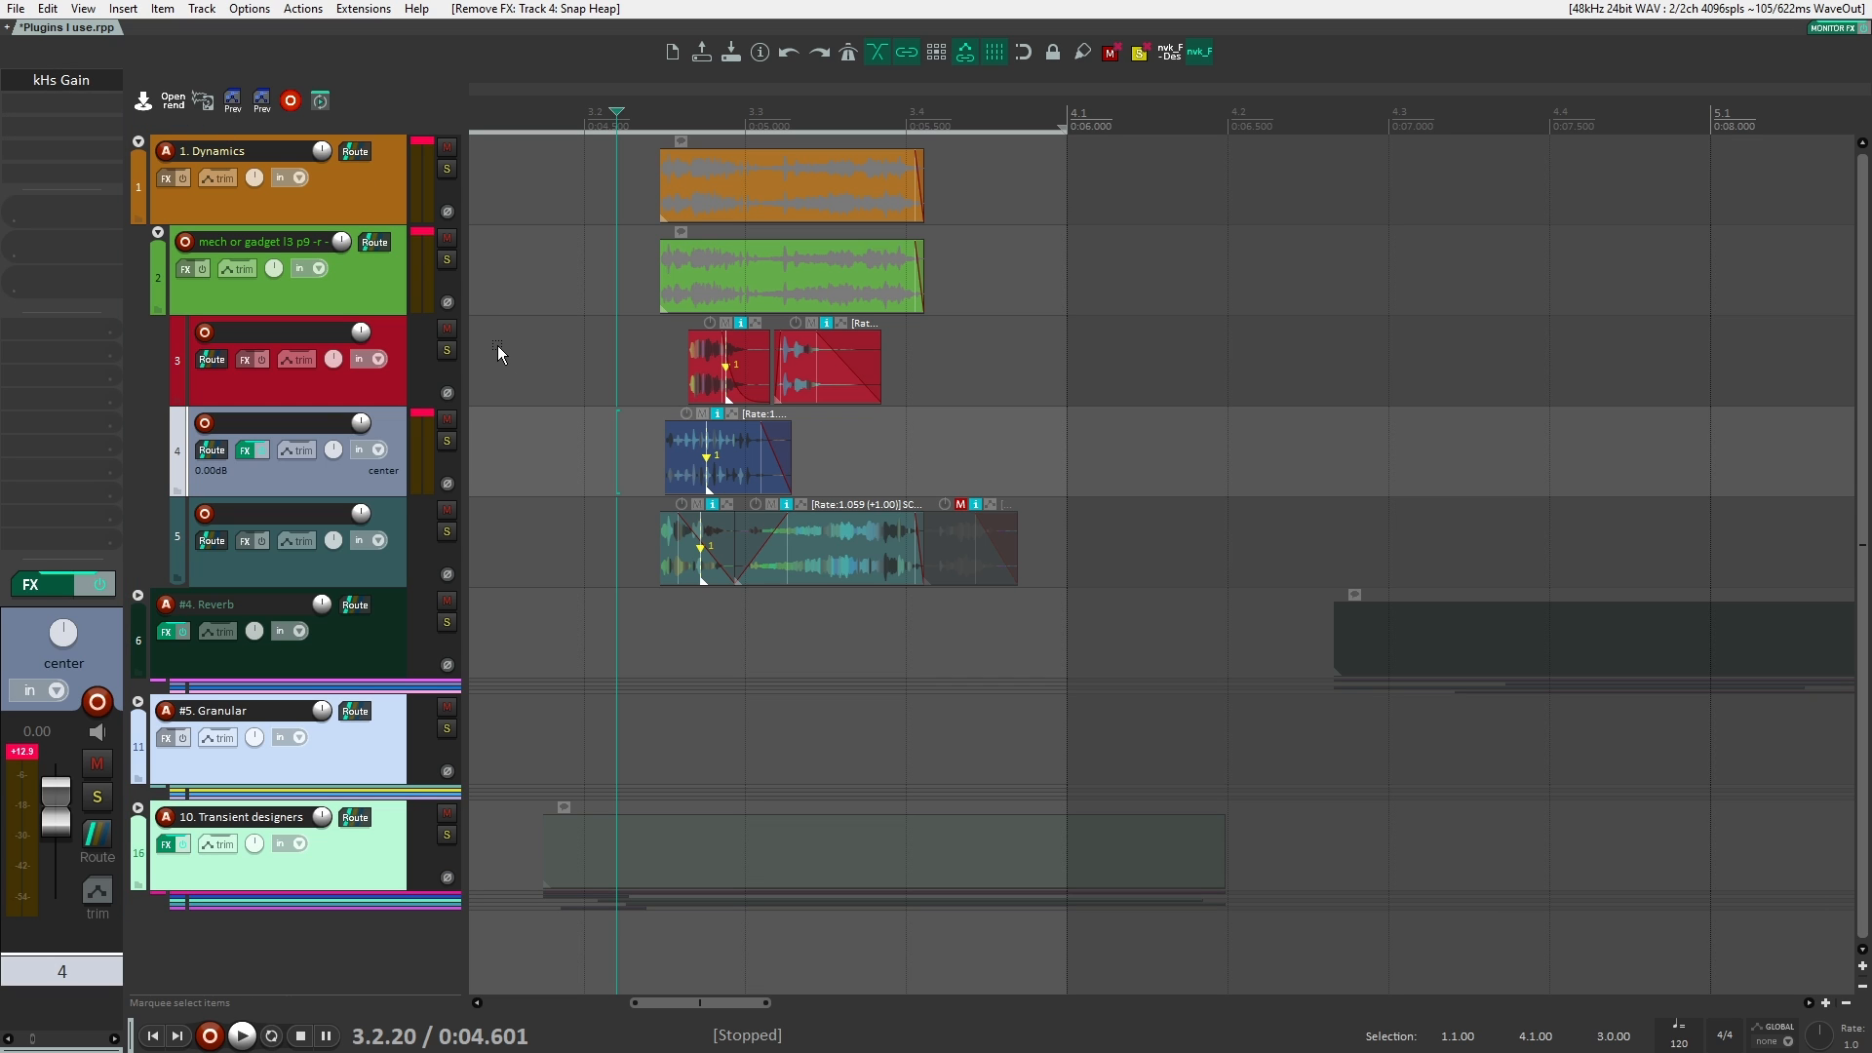
left_click(390, 375)
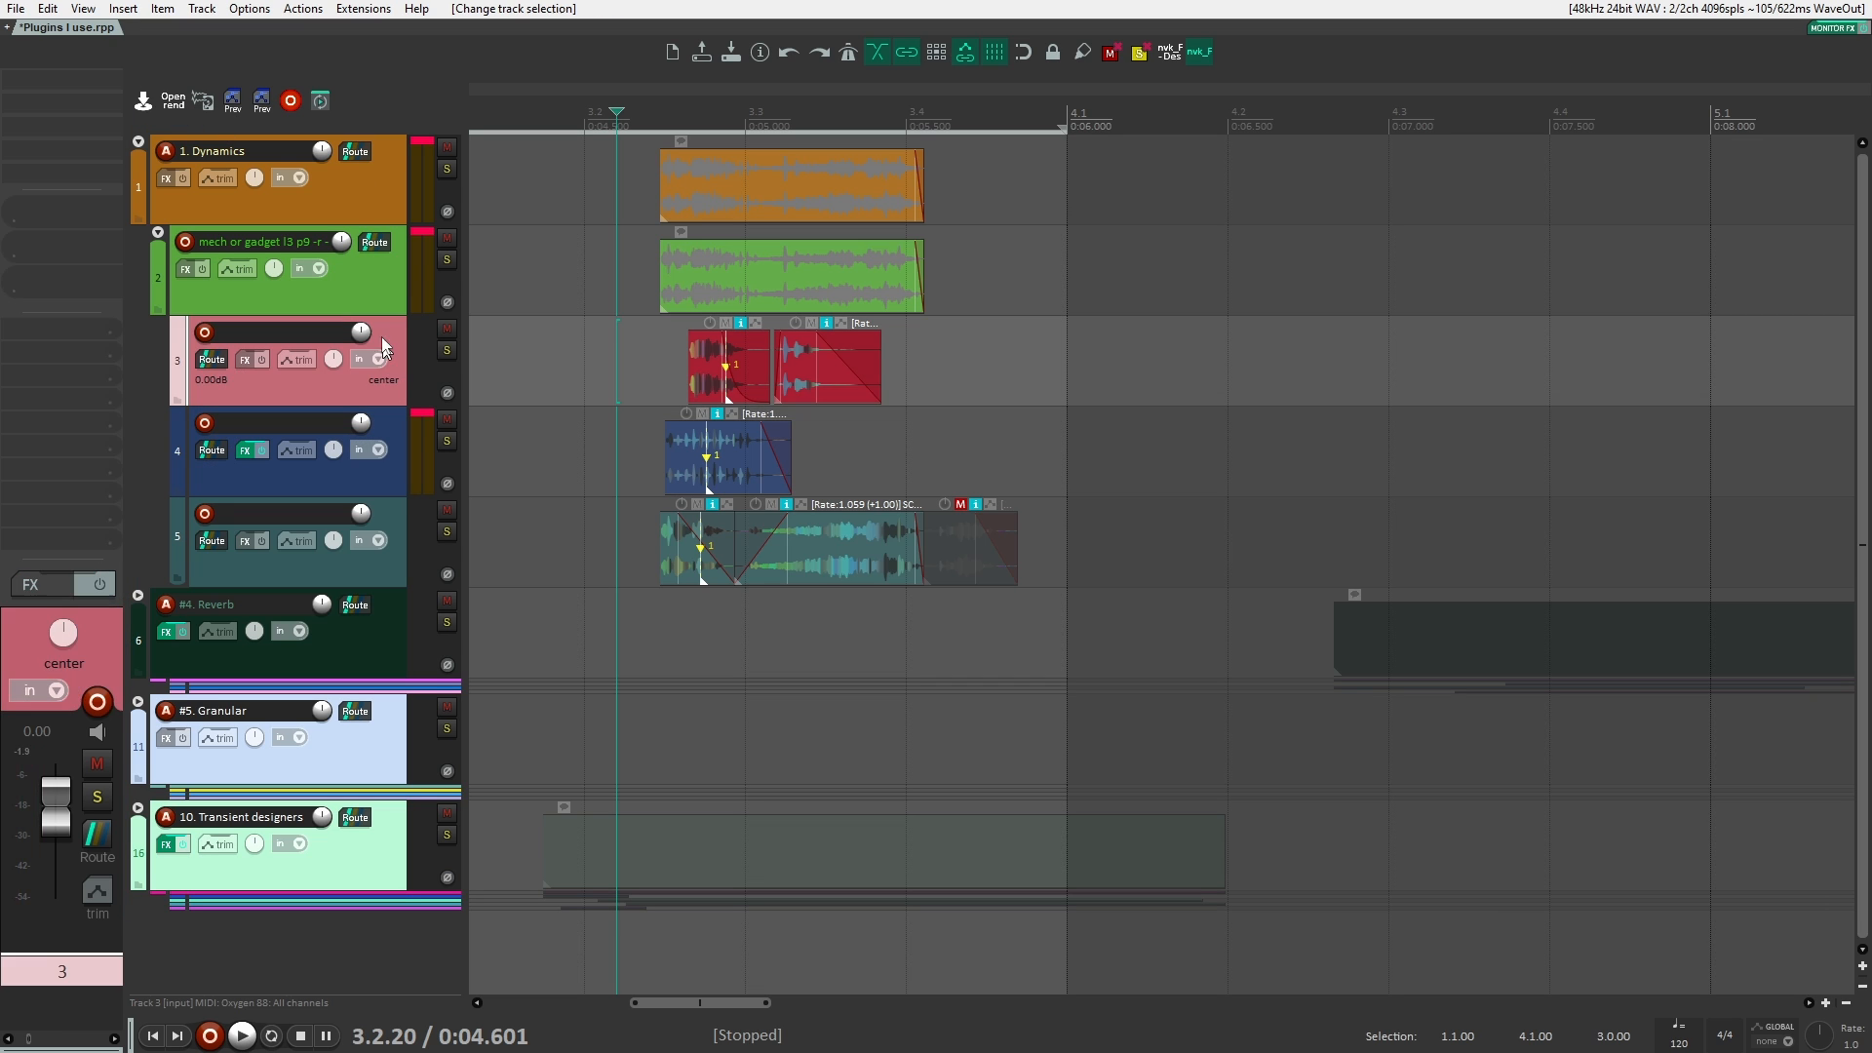
left_click(378, 307)
left_click(399, 447)
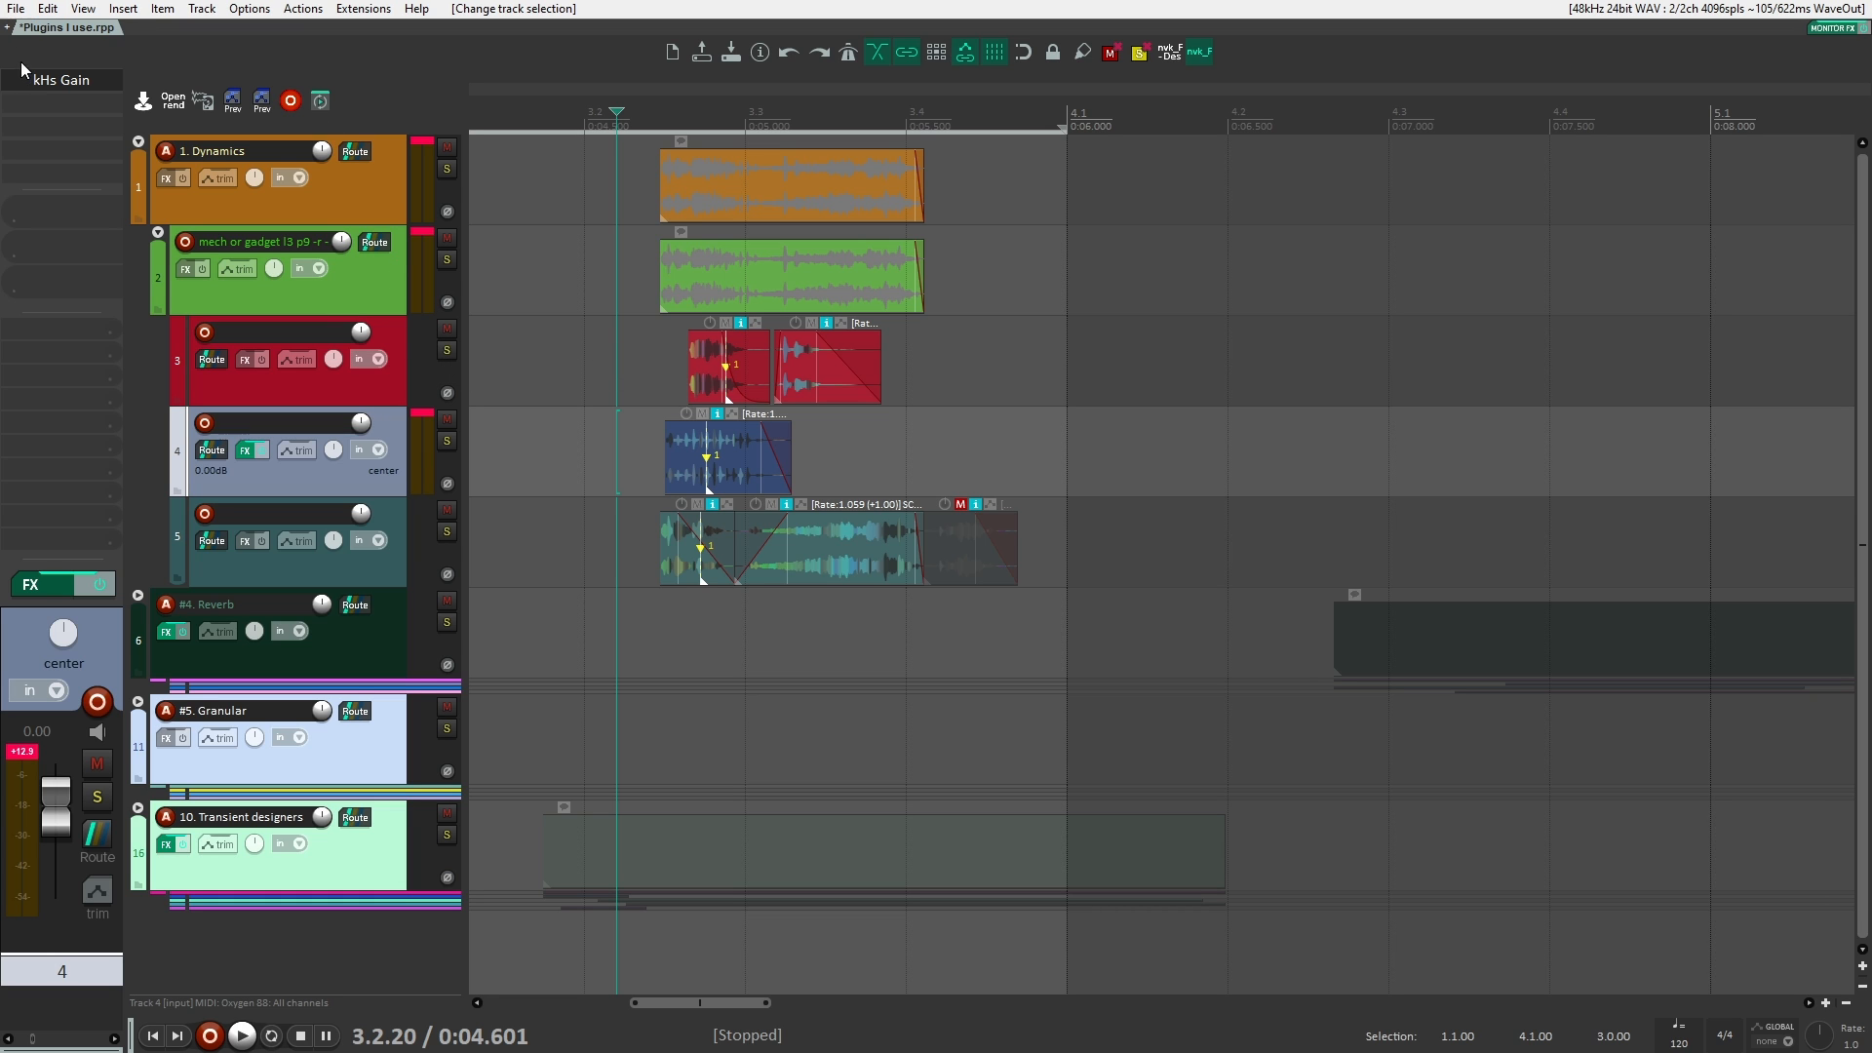
left_click(48, 78, "alt")
Step: Add the Neutron 2 Compressor to the track 2 folder for a look, and remove it again
left_click(384, 280)
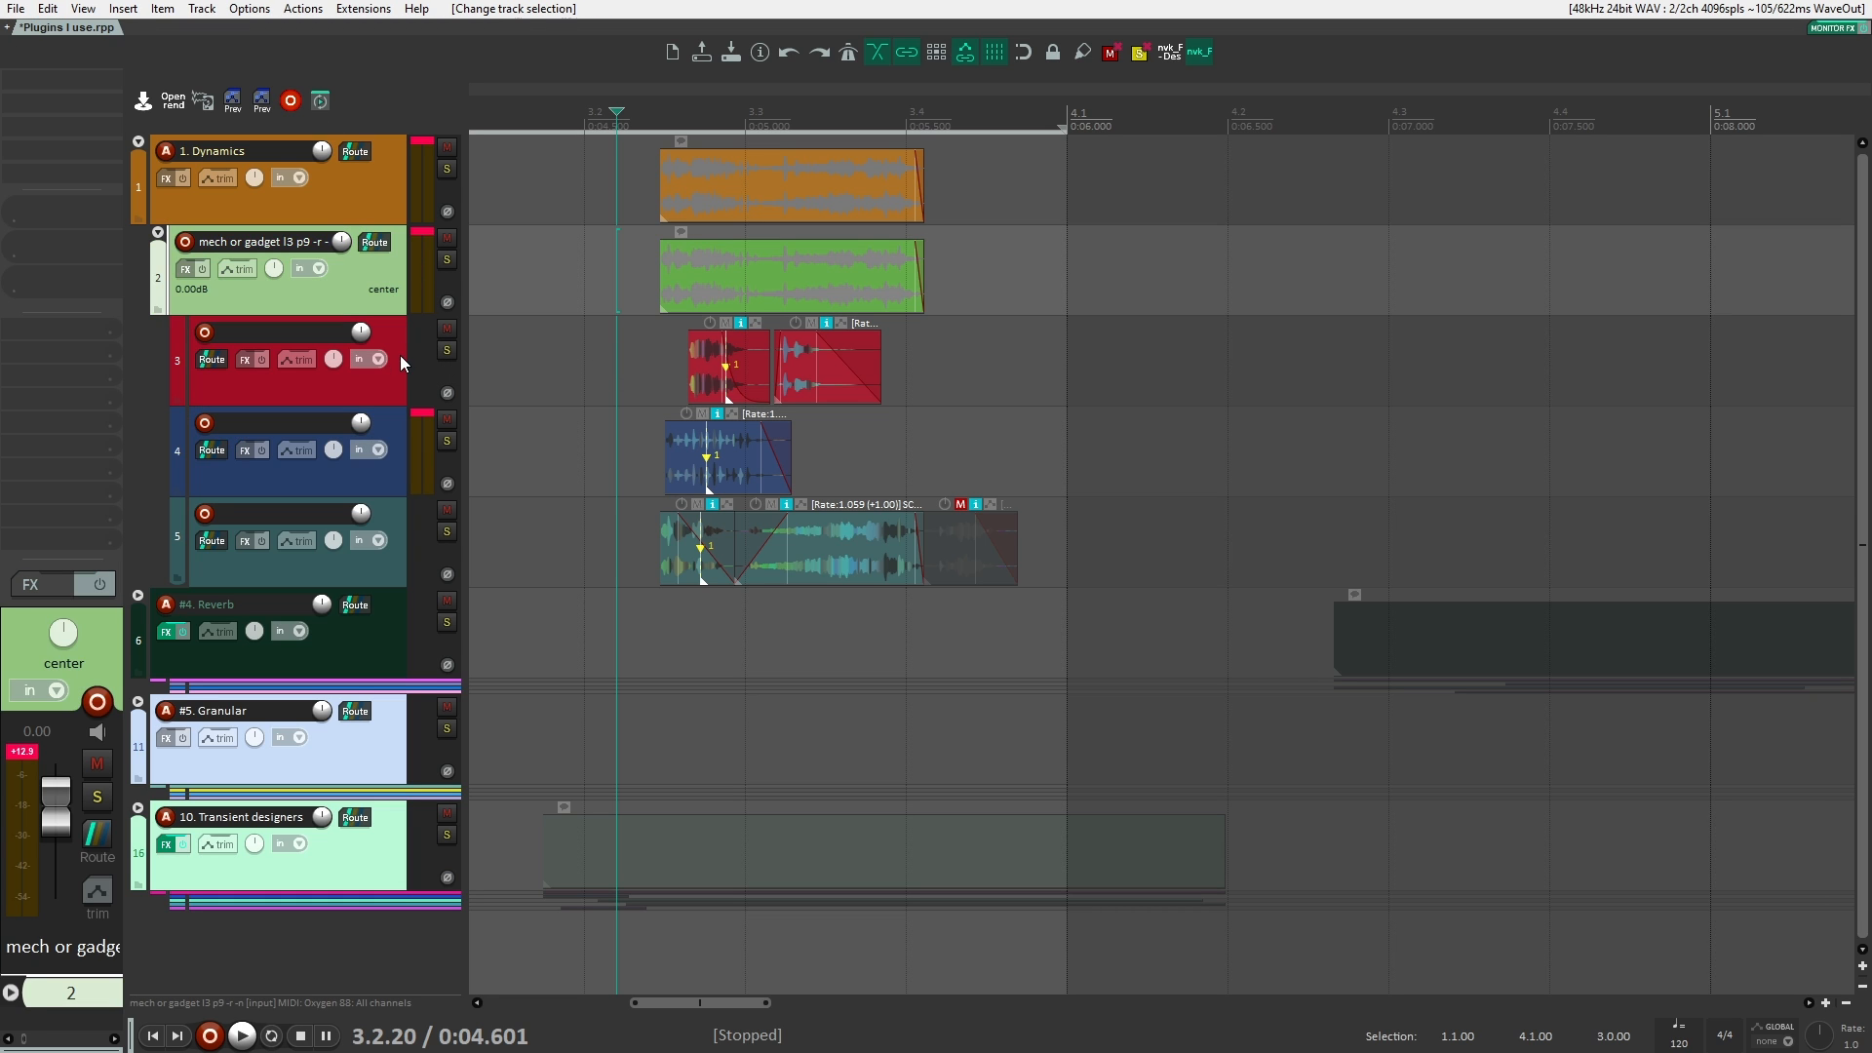
left_click(402, 353)
left_click(388, 302)
left_click(95, 83)
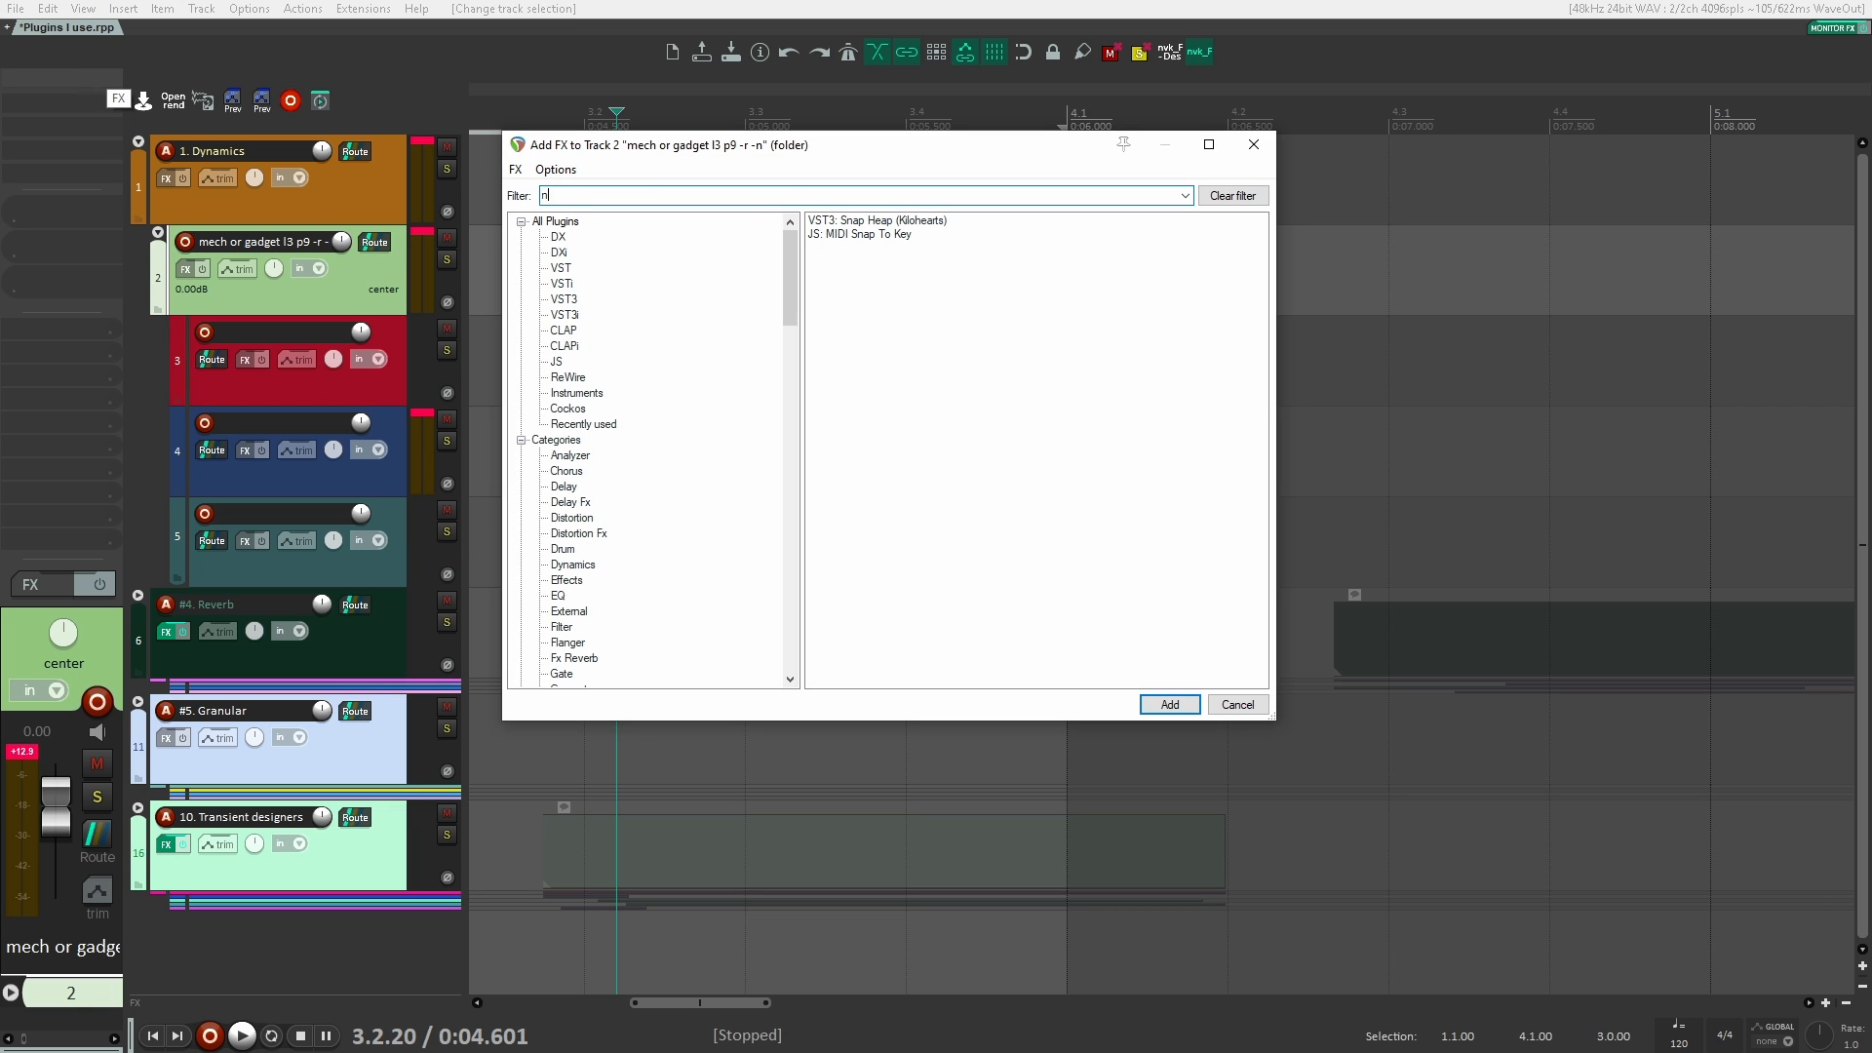
type("neutron")
key("Down")
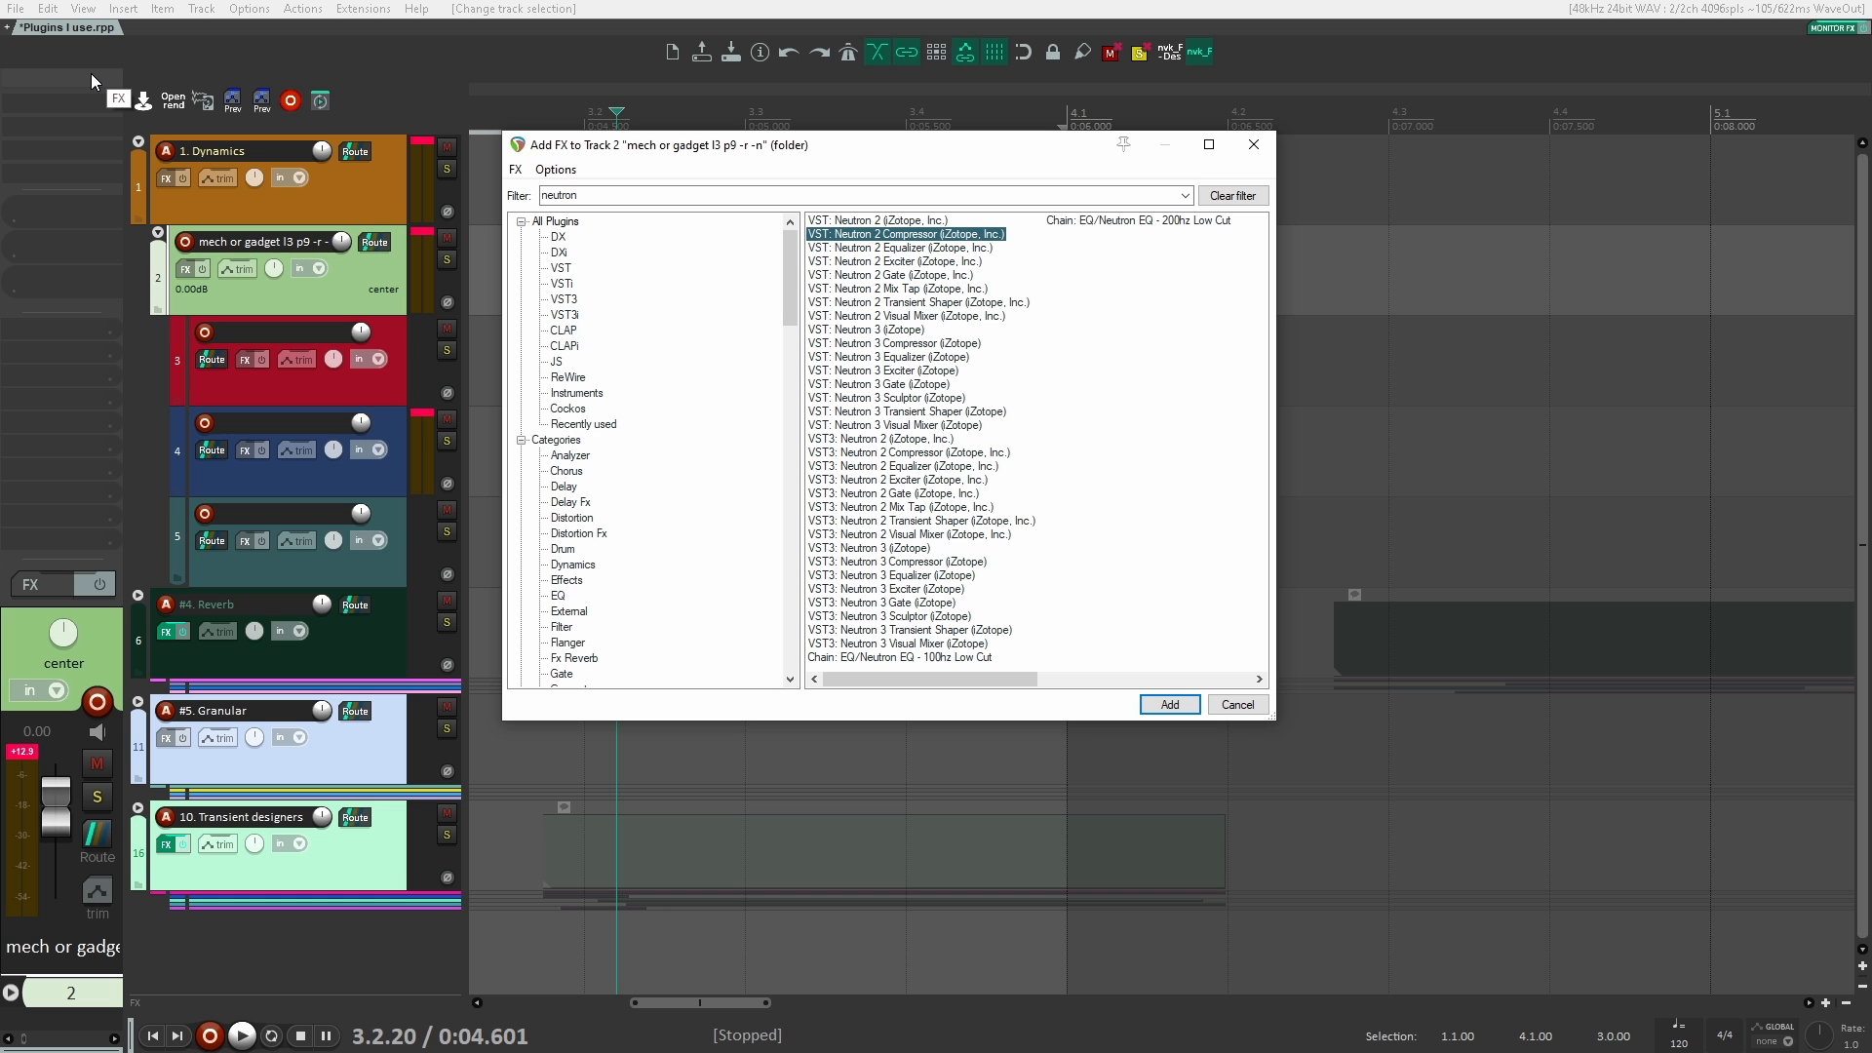
key("Return")
left_click_drag(354, 83, 1031, 142)
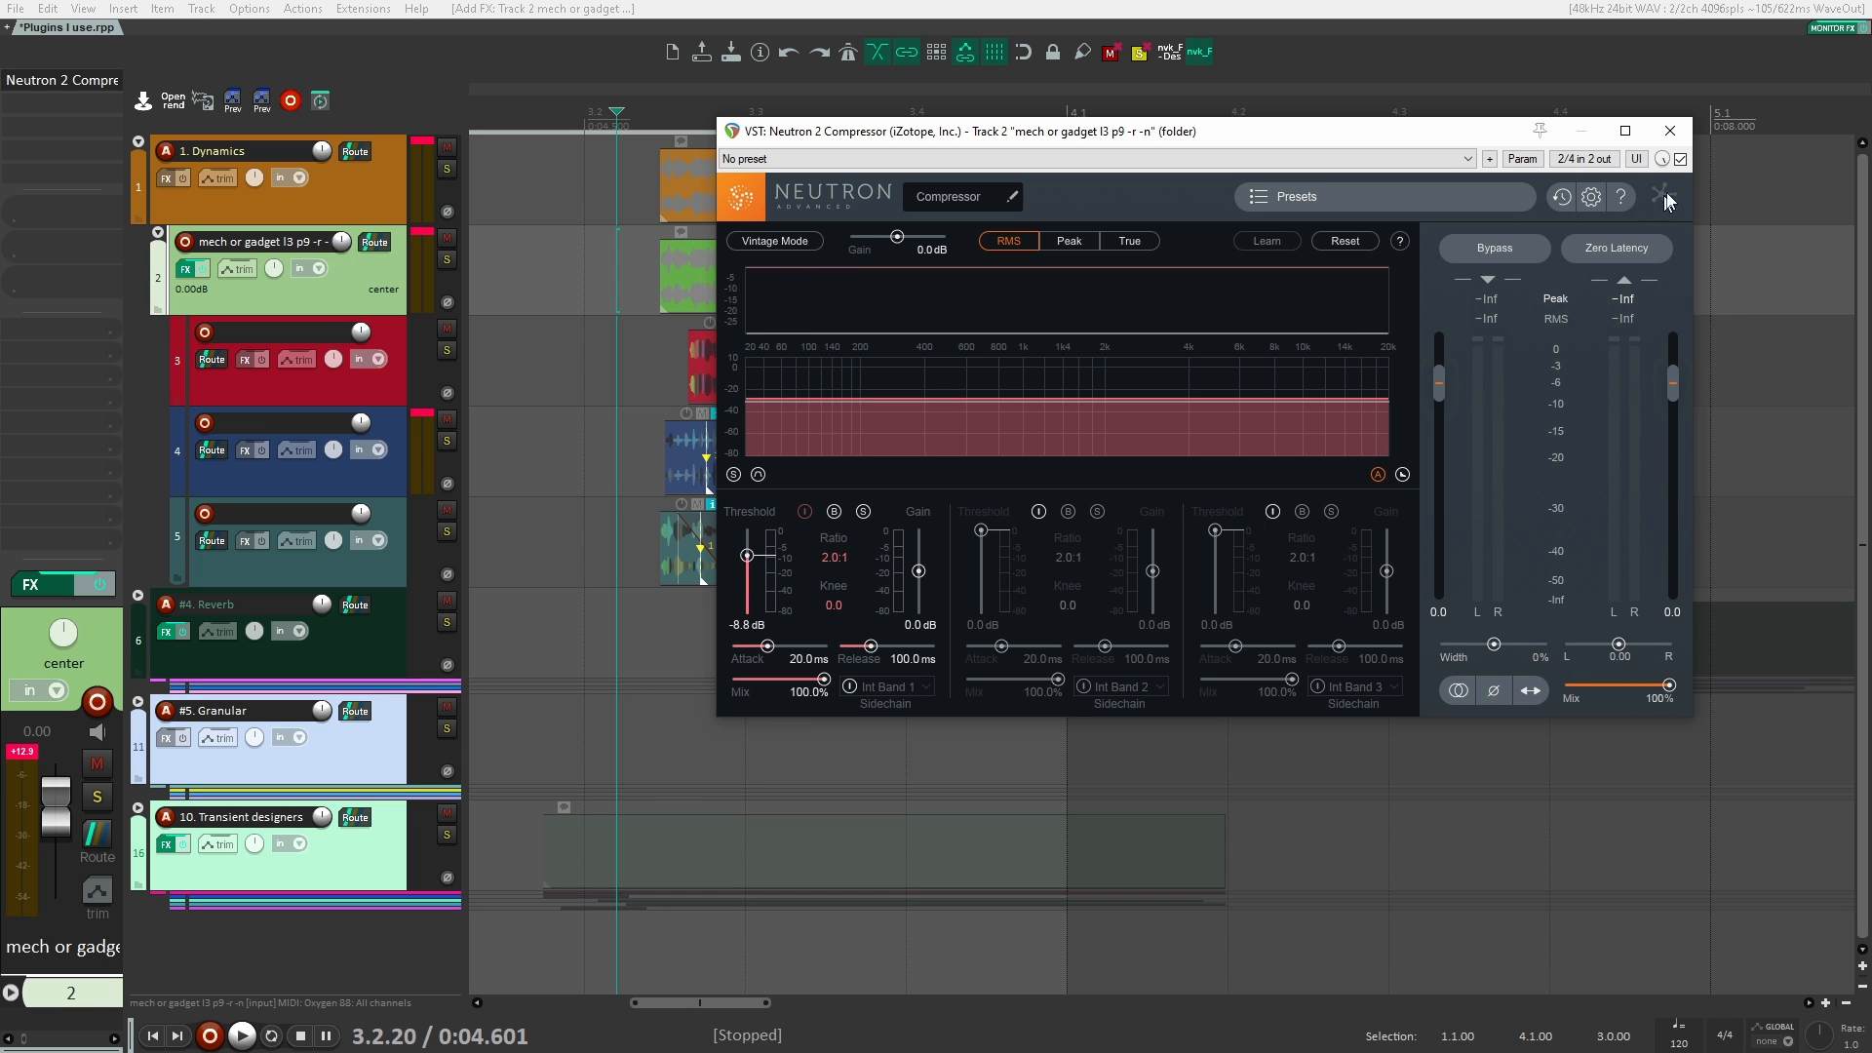
left_click(1670, 131)
left_click(53, 81, "alt")
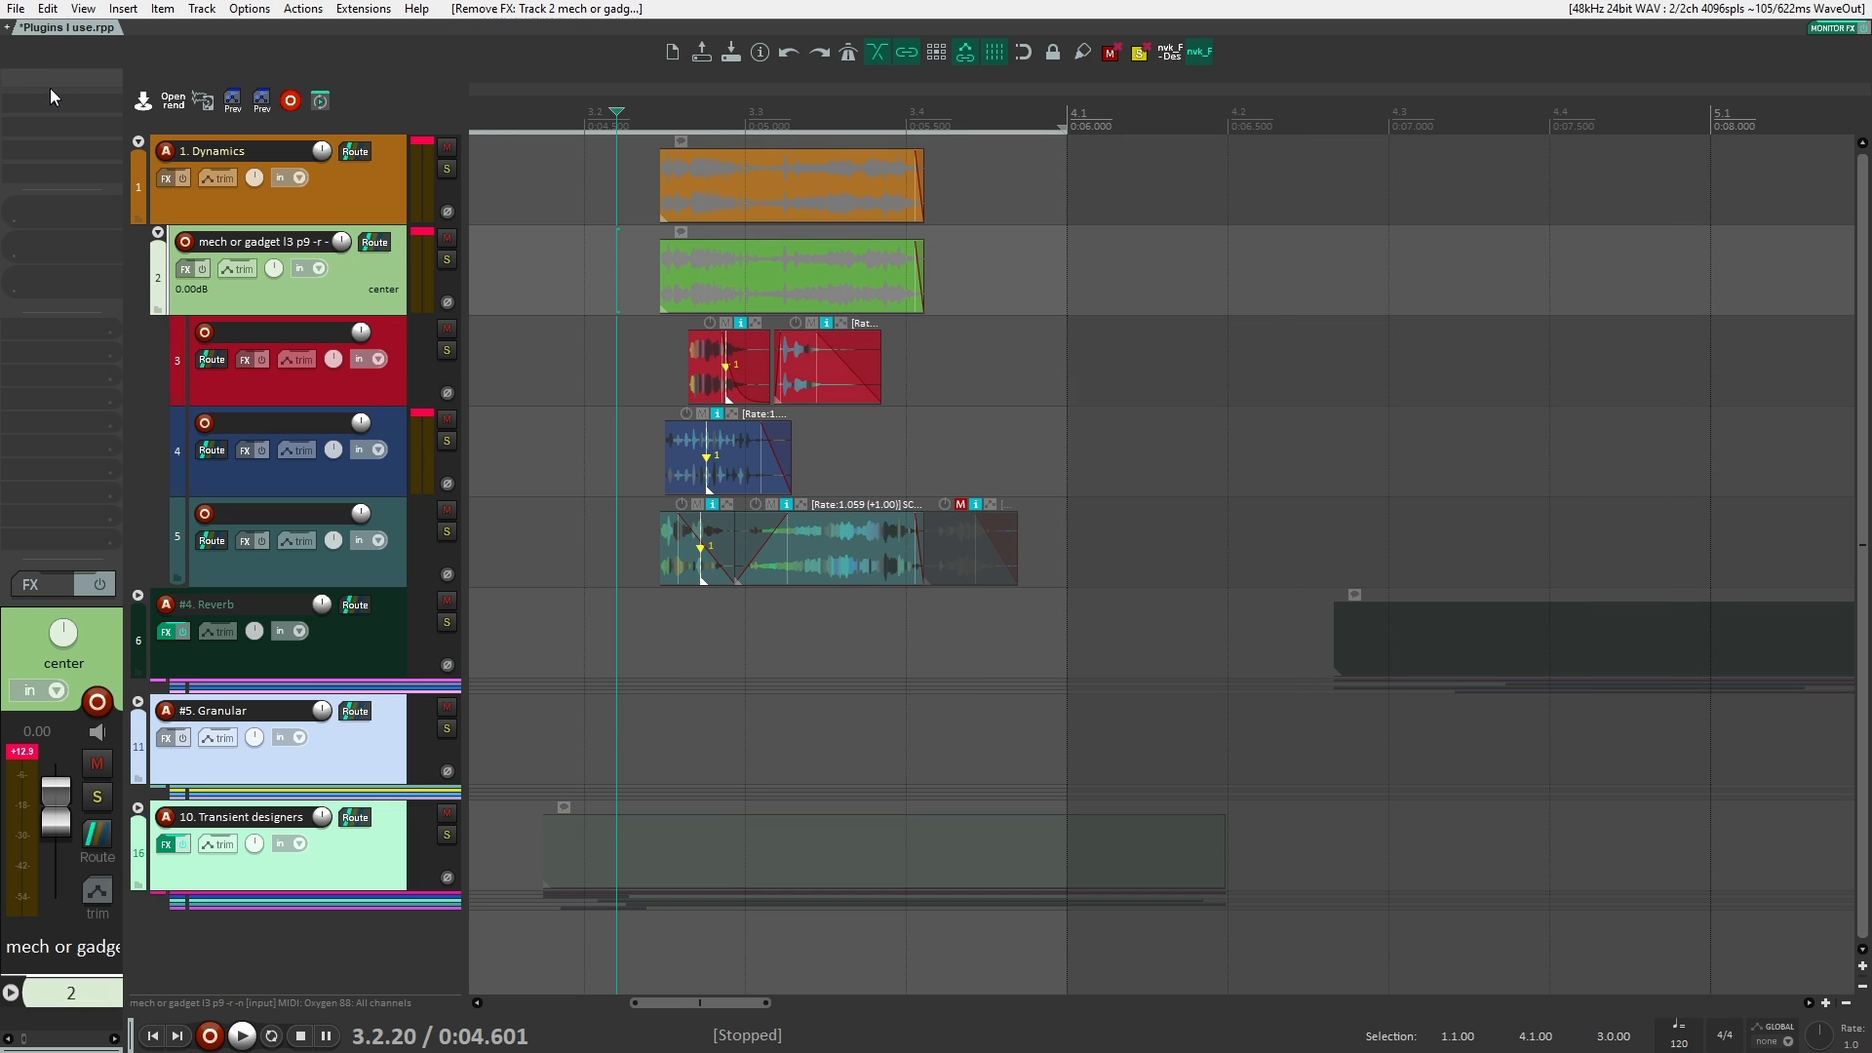
Step: Add the VST3 version of OTT to the track 2 folder and place its window clear of the tracks
double_click(64, 76)
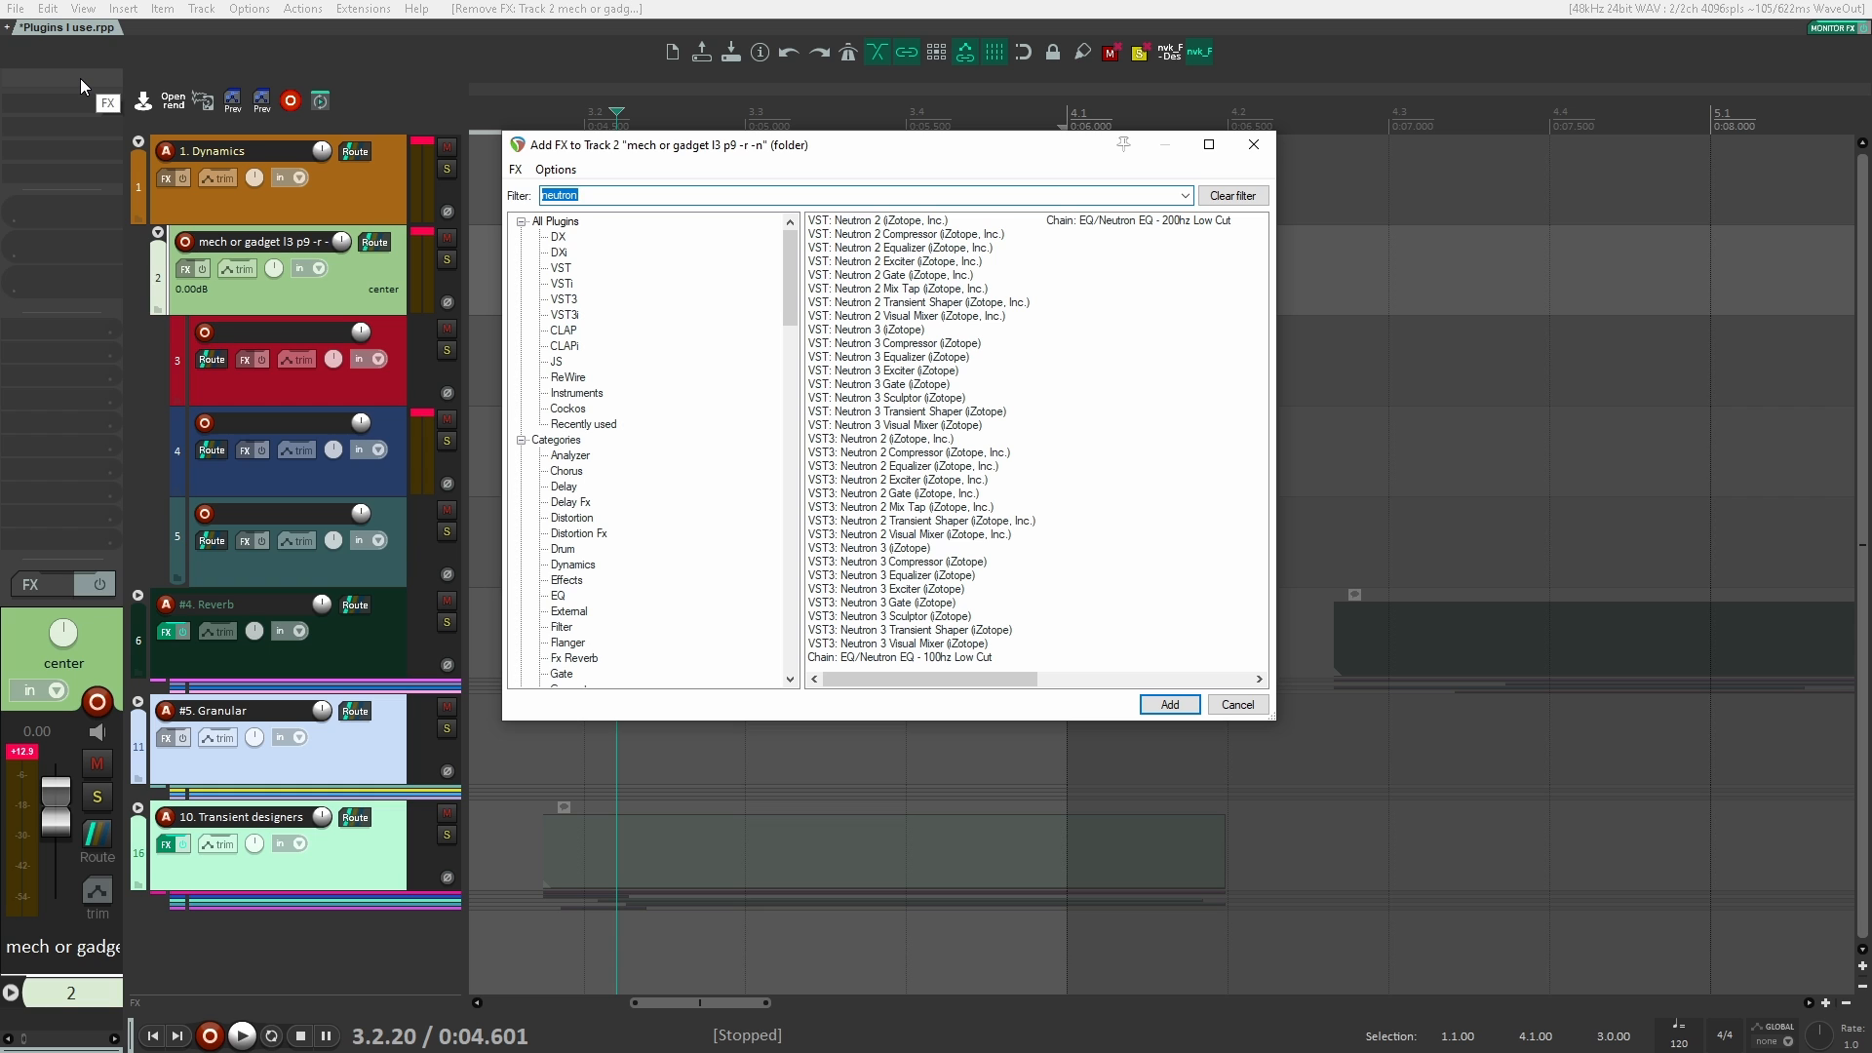
type("ott")
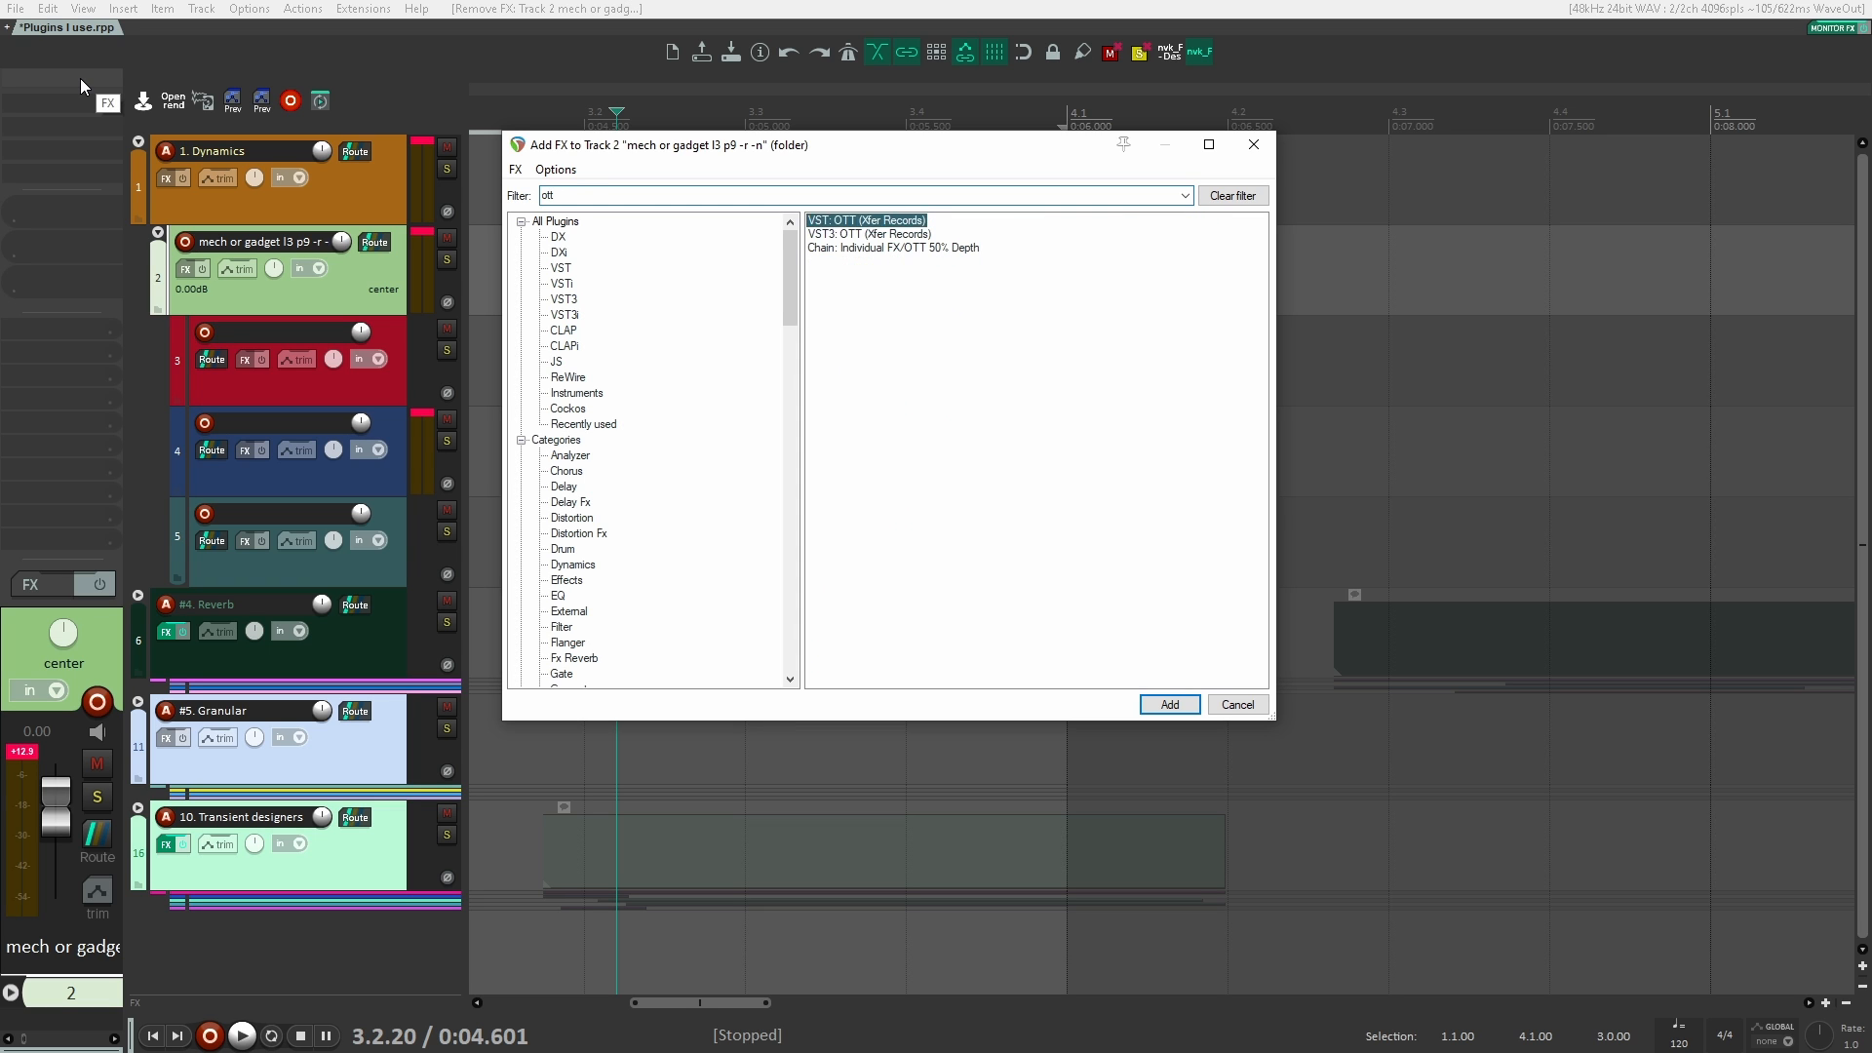
key("Down")
key("Down")
key("Return")
left_click_drag(139, 76, 1090, 164)
Step: Set OTT's Upward to 97 %, Downward to 87 % and Depth to 6 %, and play the result
left_click_drag(1167, 576, 1170, 437)
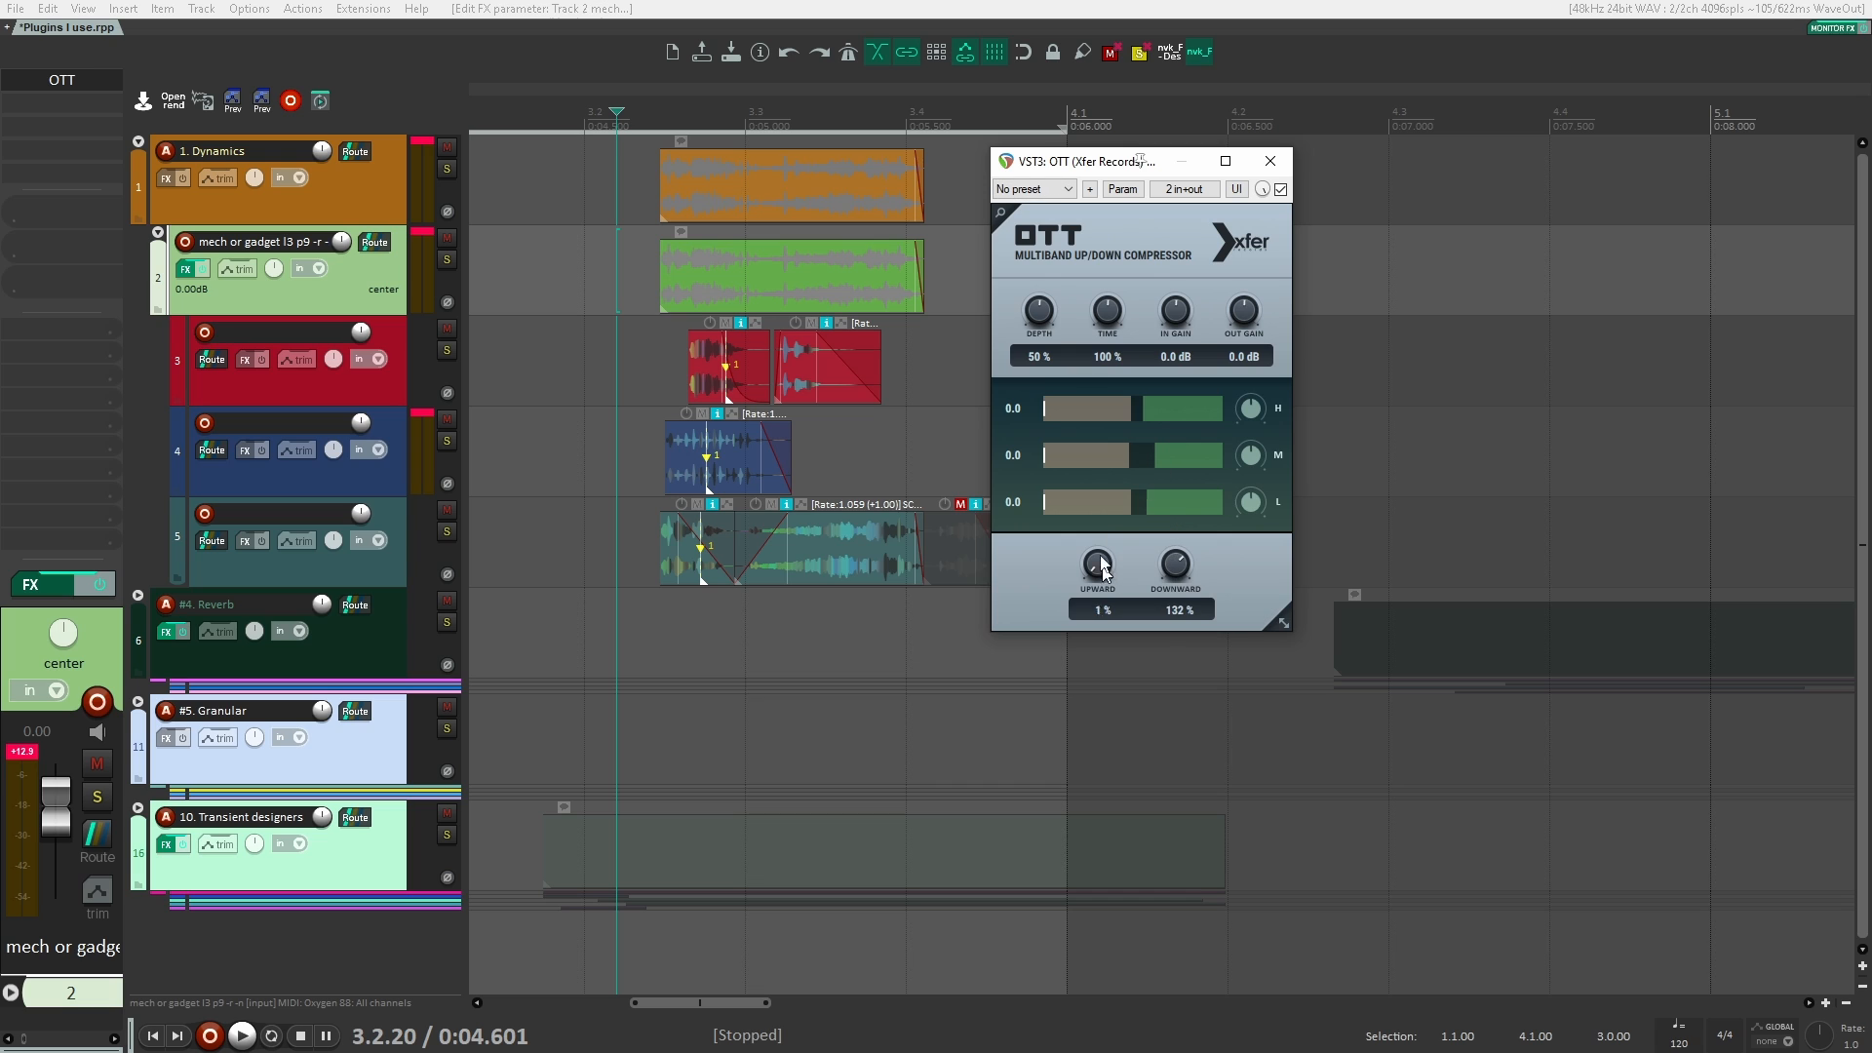
left_click_drag(1097, 565, 1085, 464)
left_click_drag(1022, 365, 1018, 371)
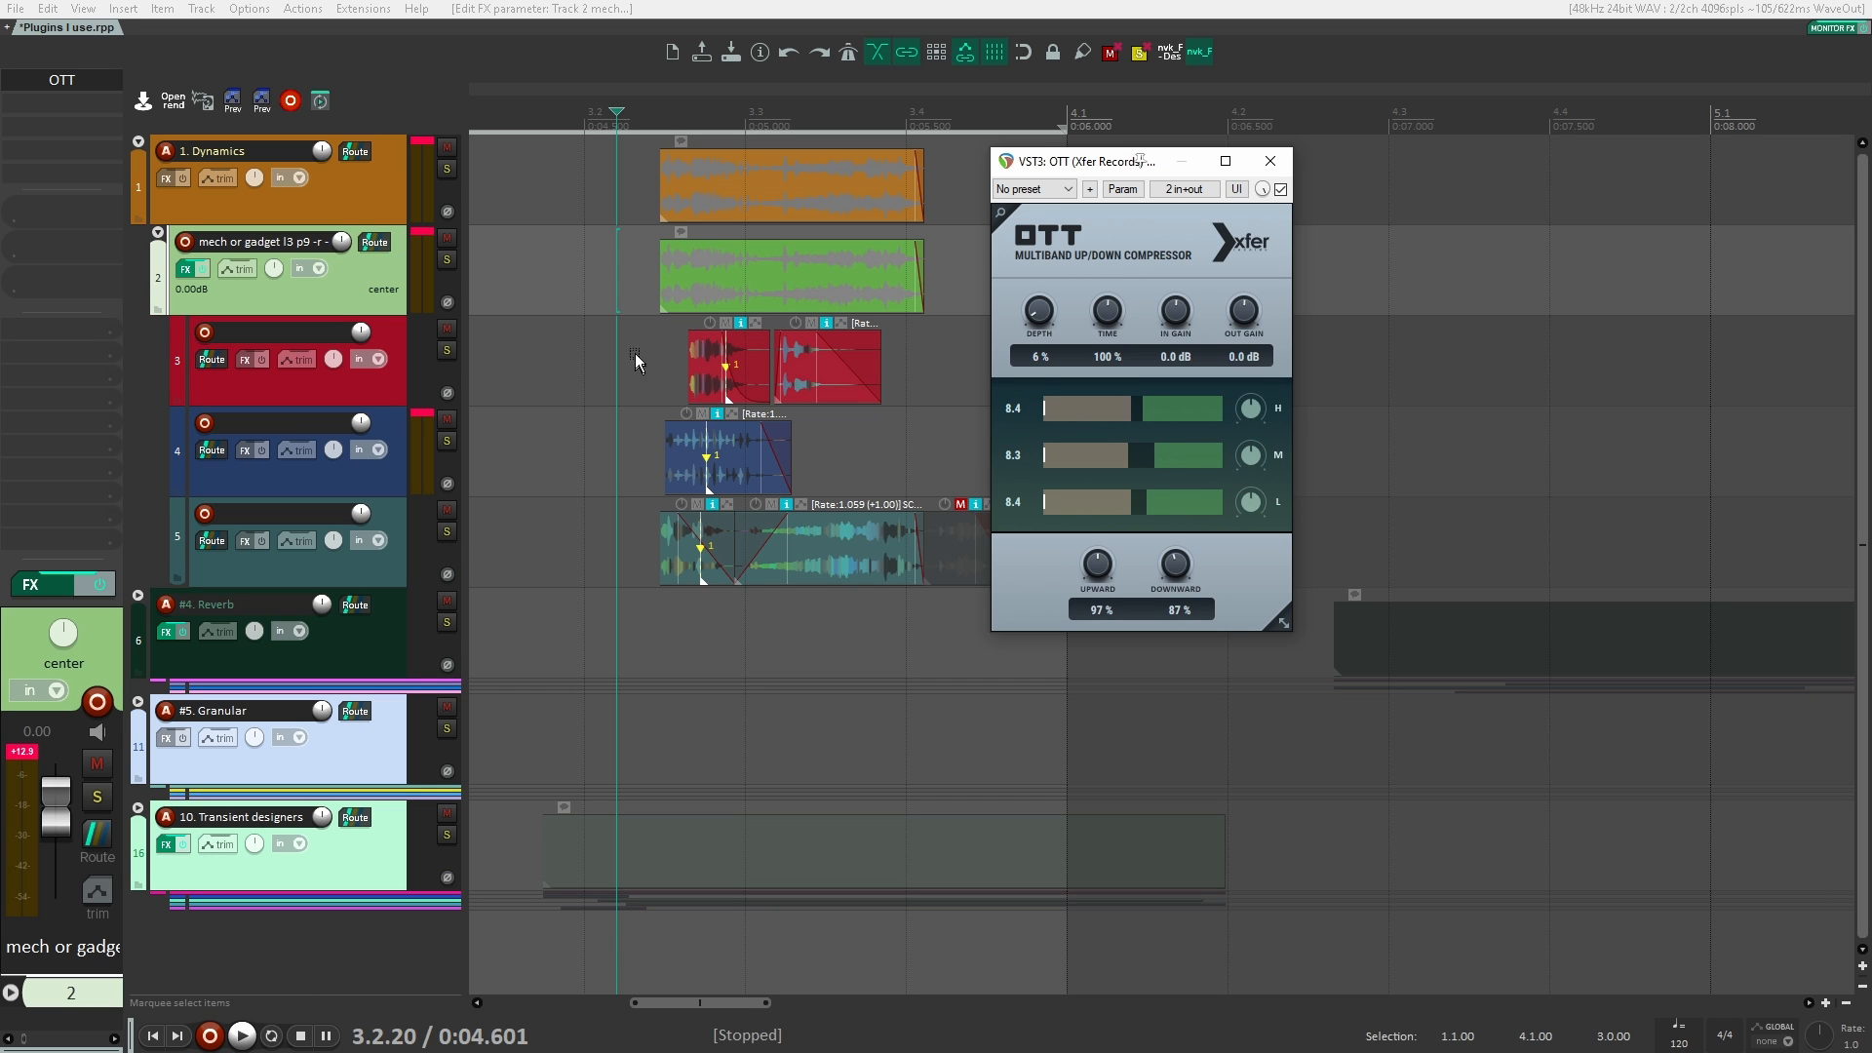
left_click(644, 293)
key("space")
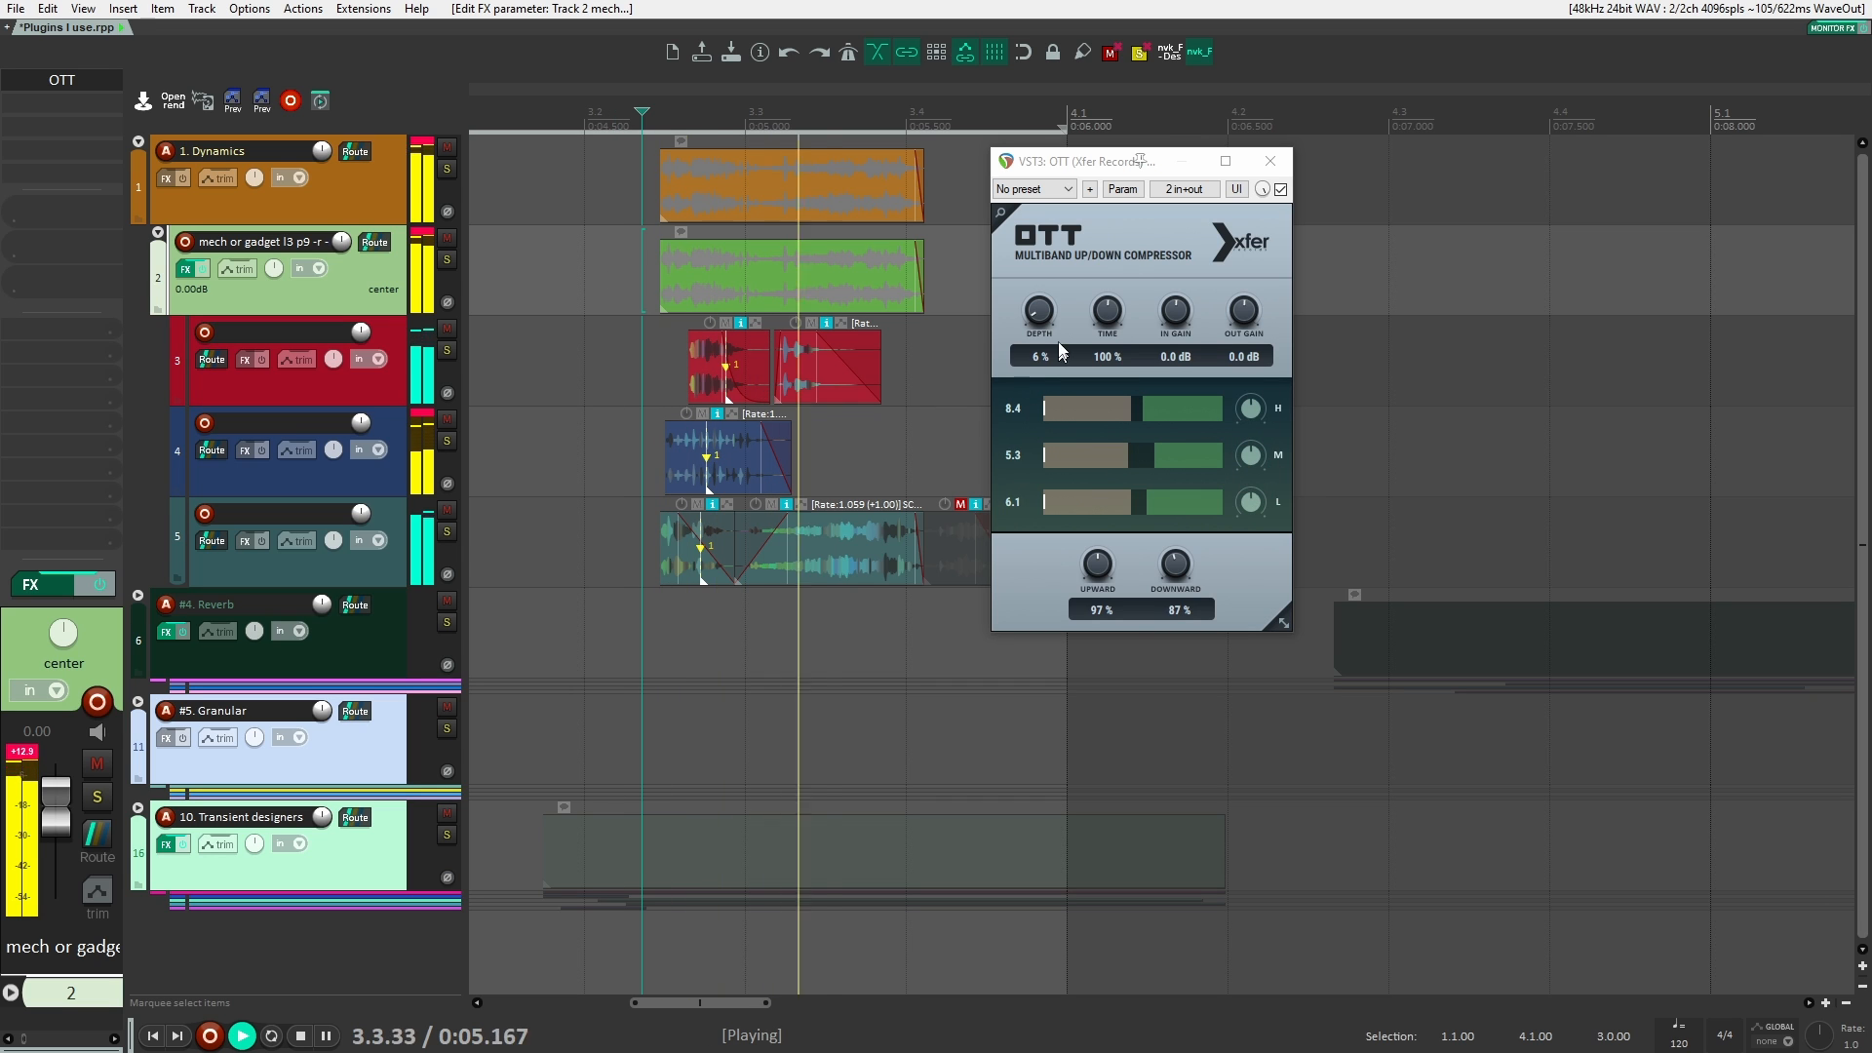
key("space")
Step: Raise OTT's Depth to 57 % and Downward to 169 %, playing the clips after each change
left_click_drag(1040, 315, 1057, 279)
key("space")
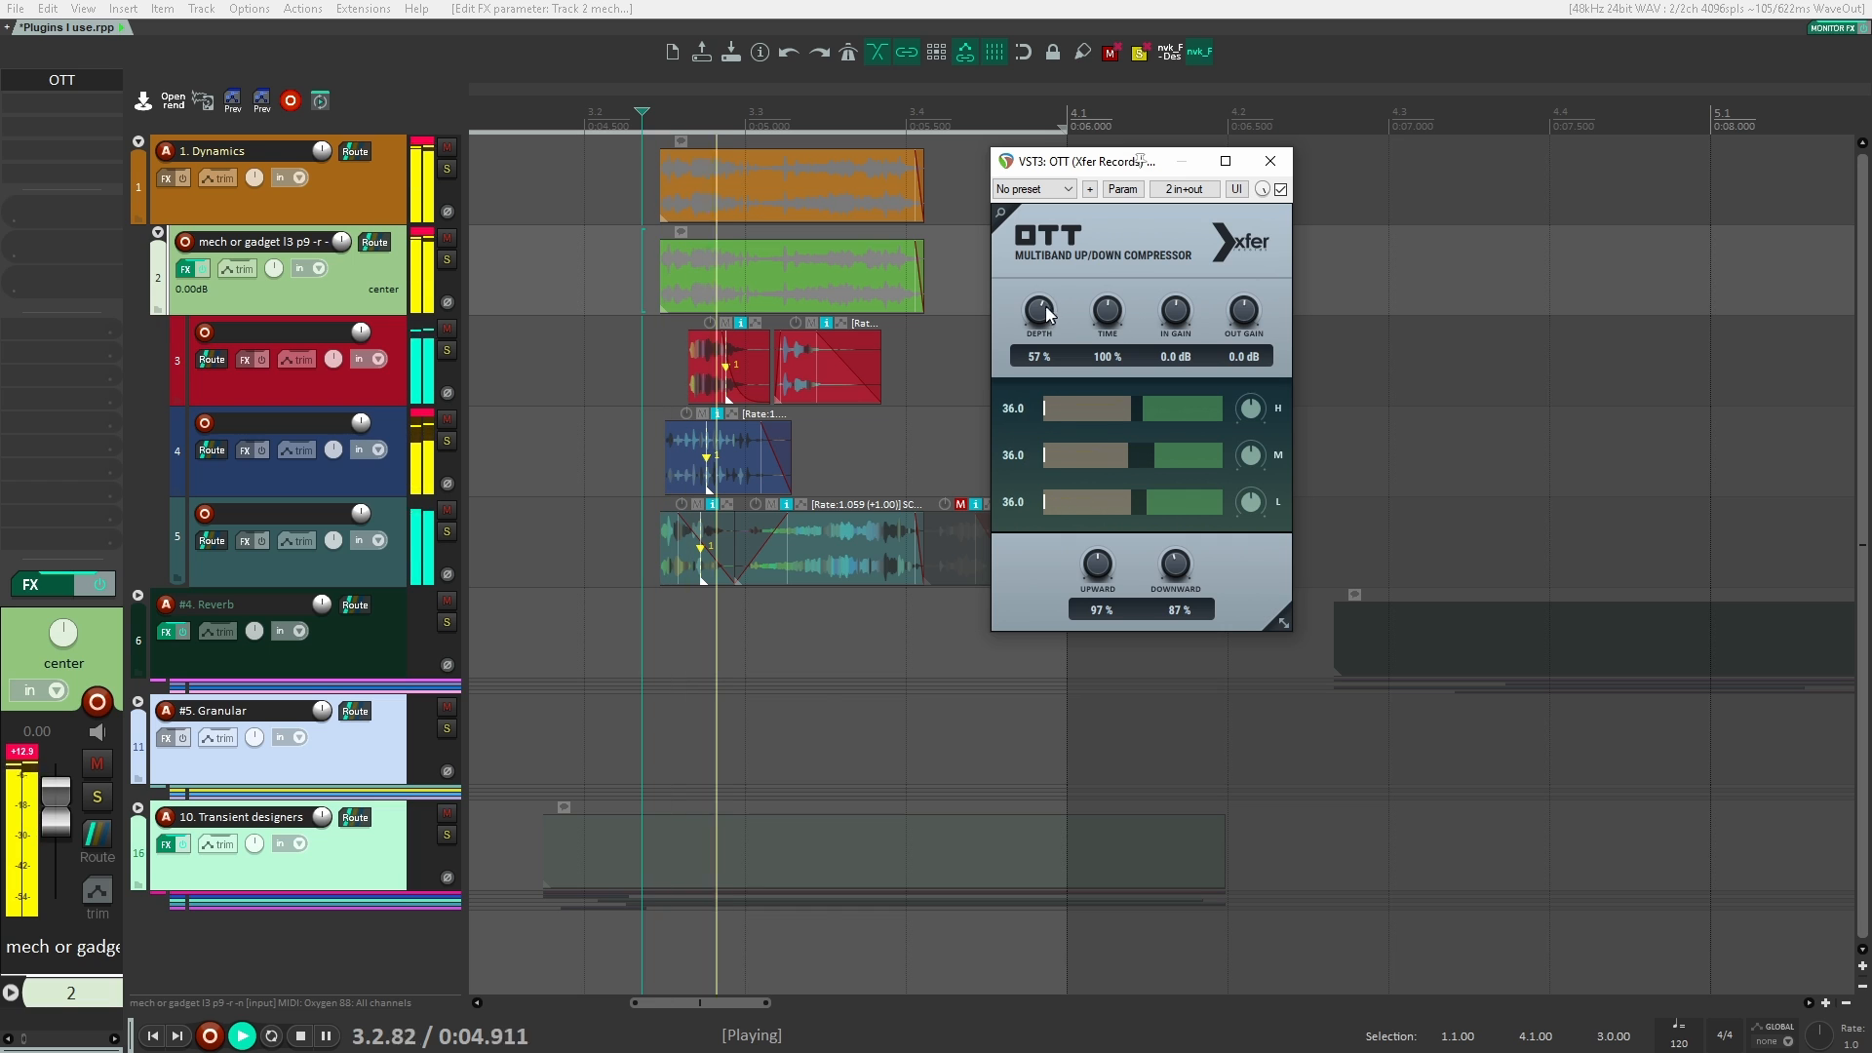
key("space")
left_click_drag(1177, 560, 1180, 533)
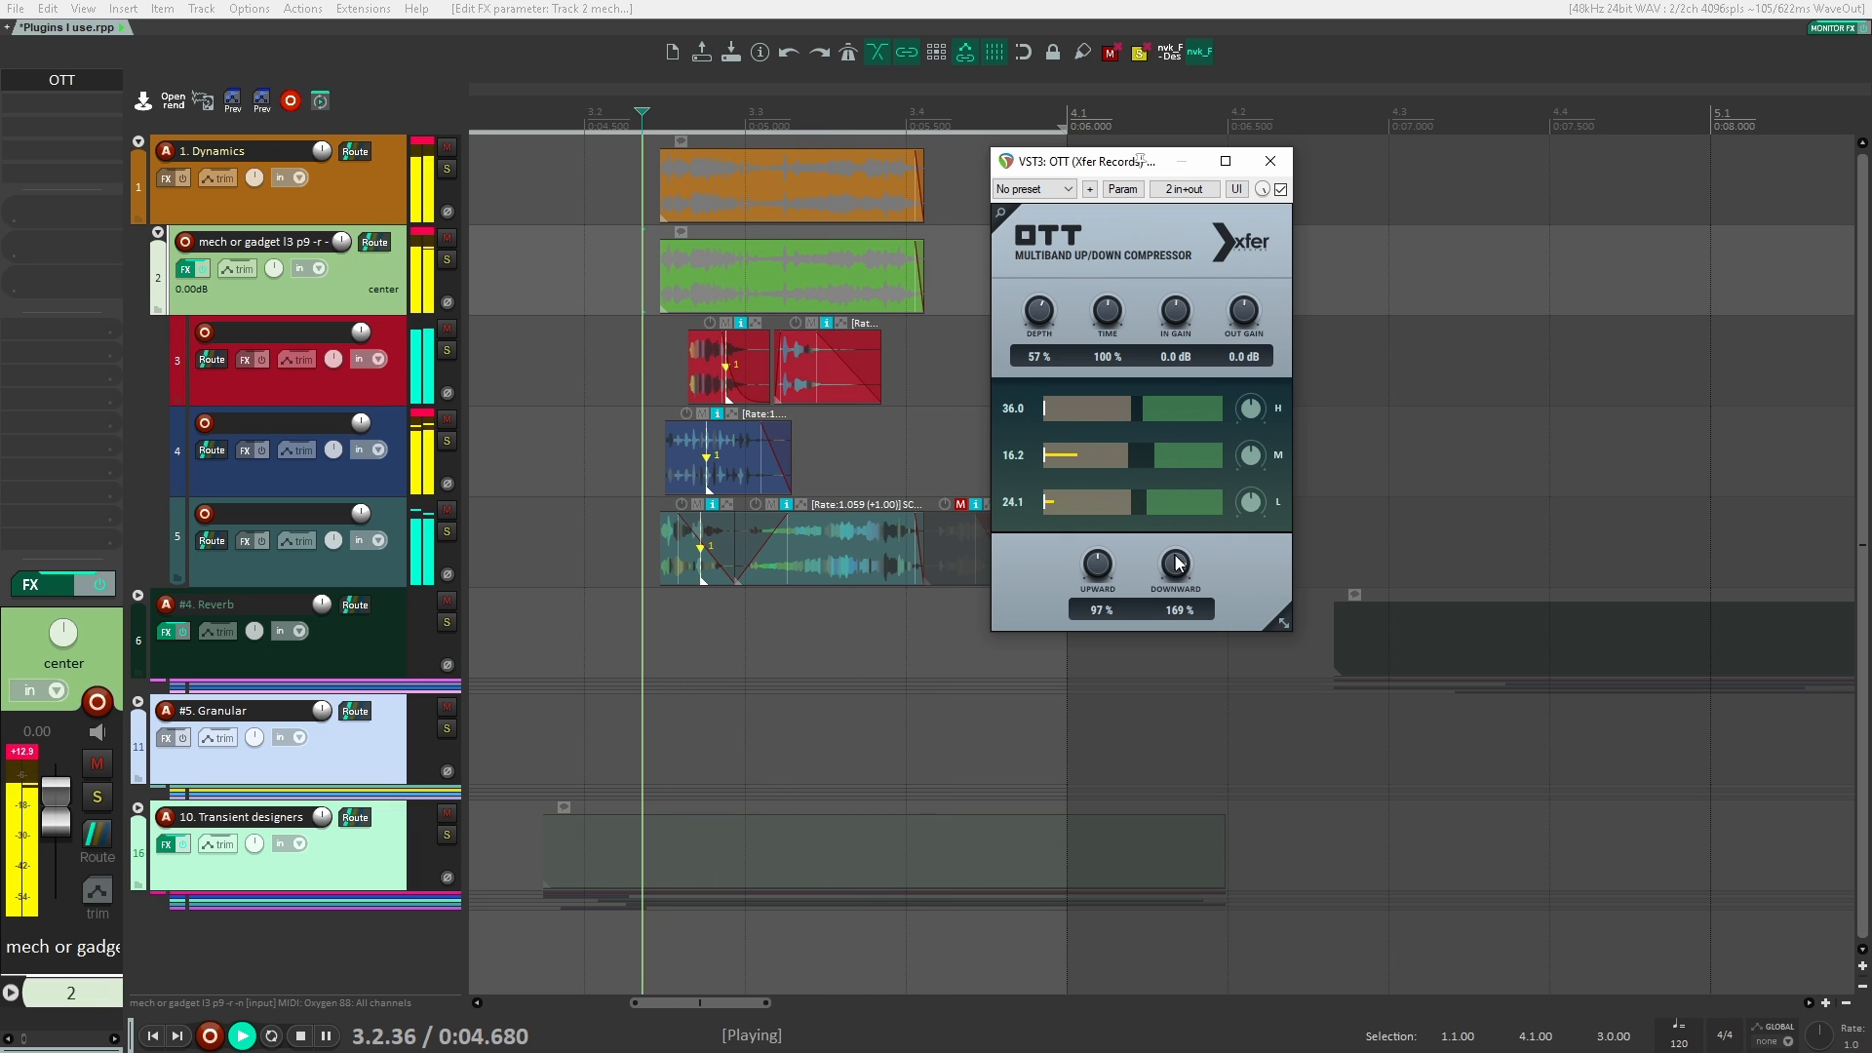
key("space")
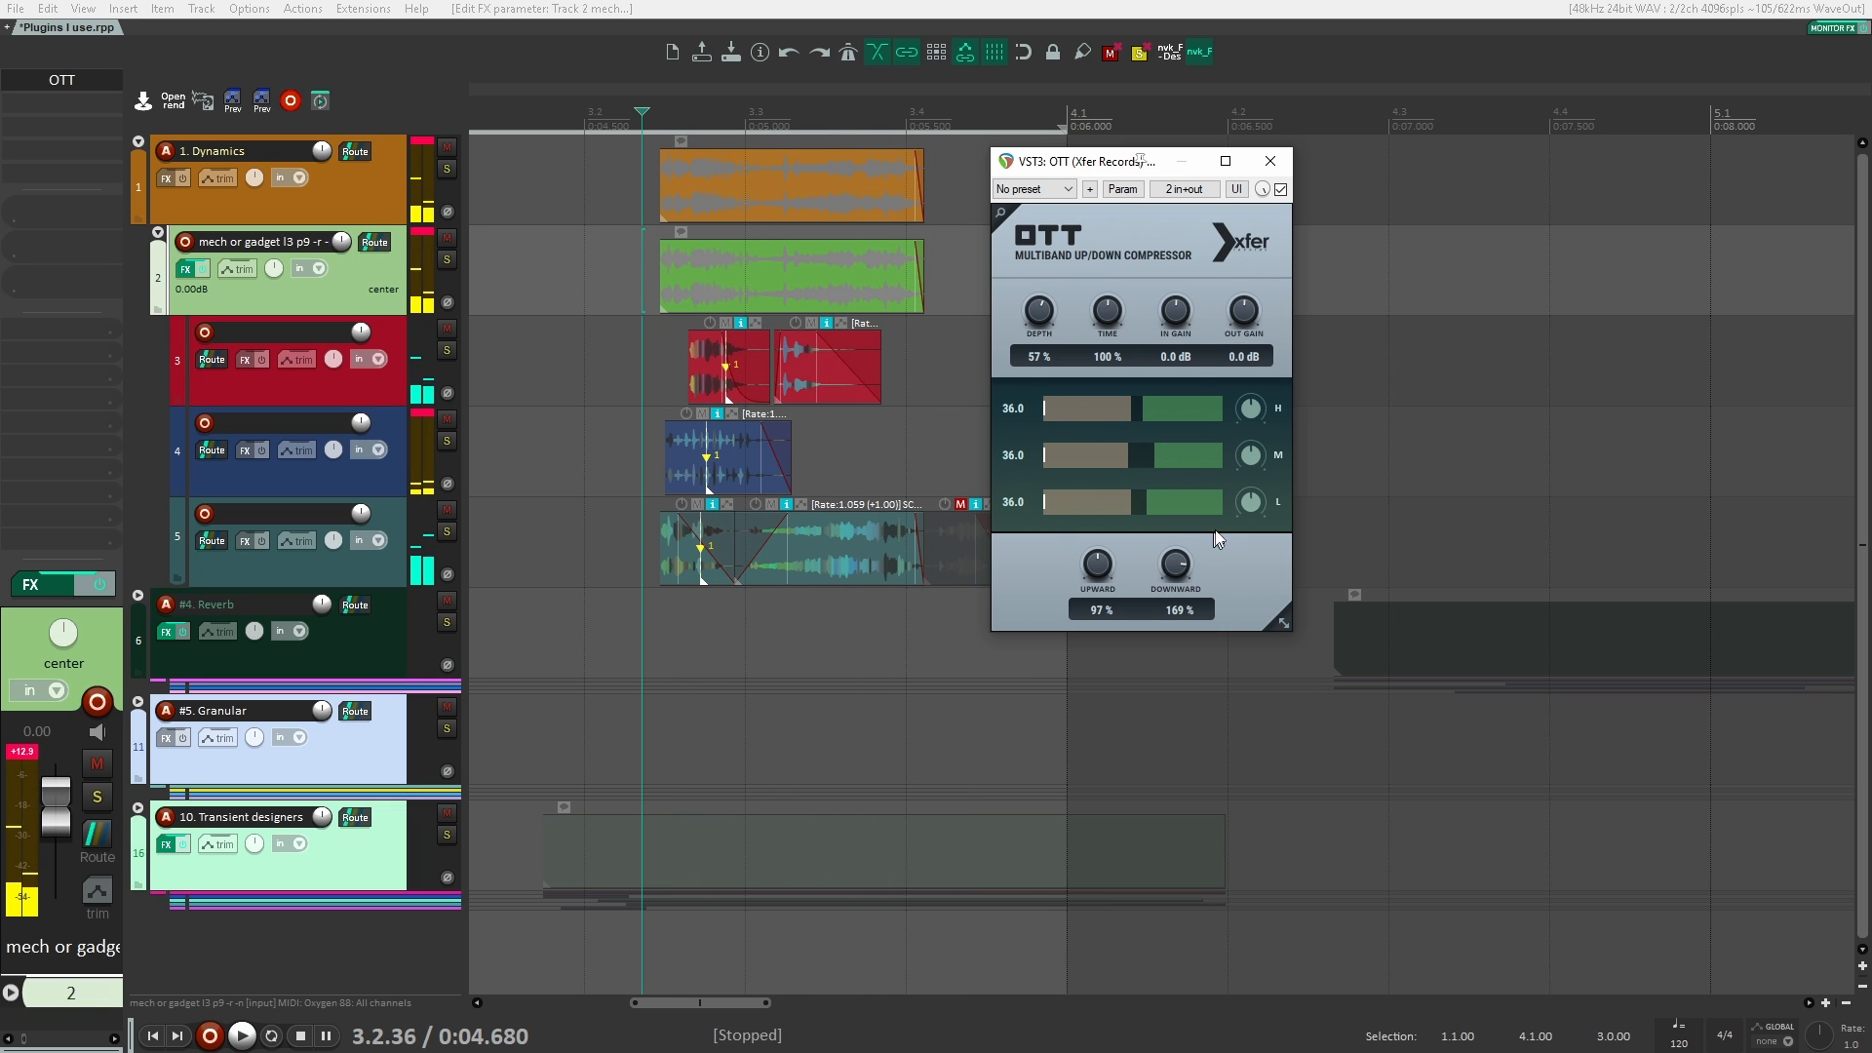
key("space")
Step: Set OTT's Upward to 132 % and Downward to 81 %, and compare playback with the plugin active and bypassed
key("space")
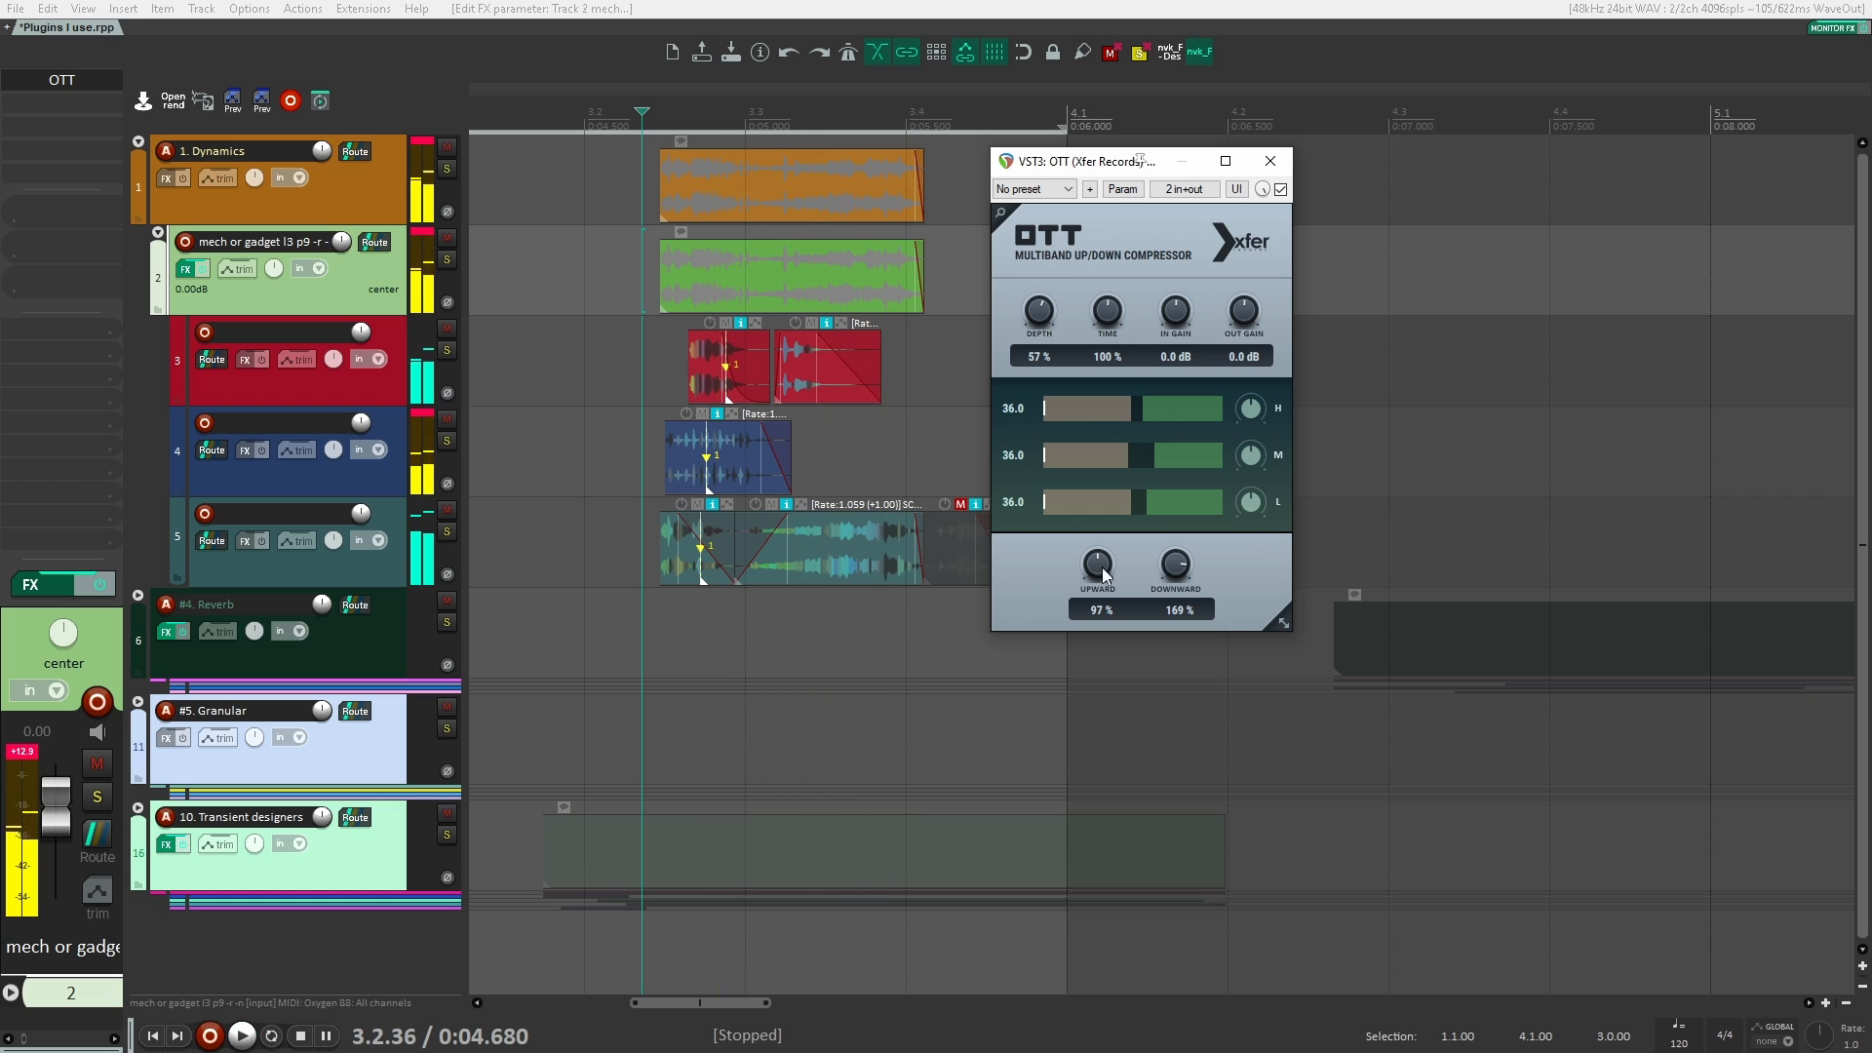
left_click_drag(1103, 568, 1163, 626)
key("space")
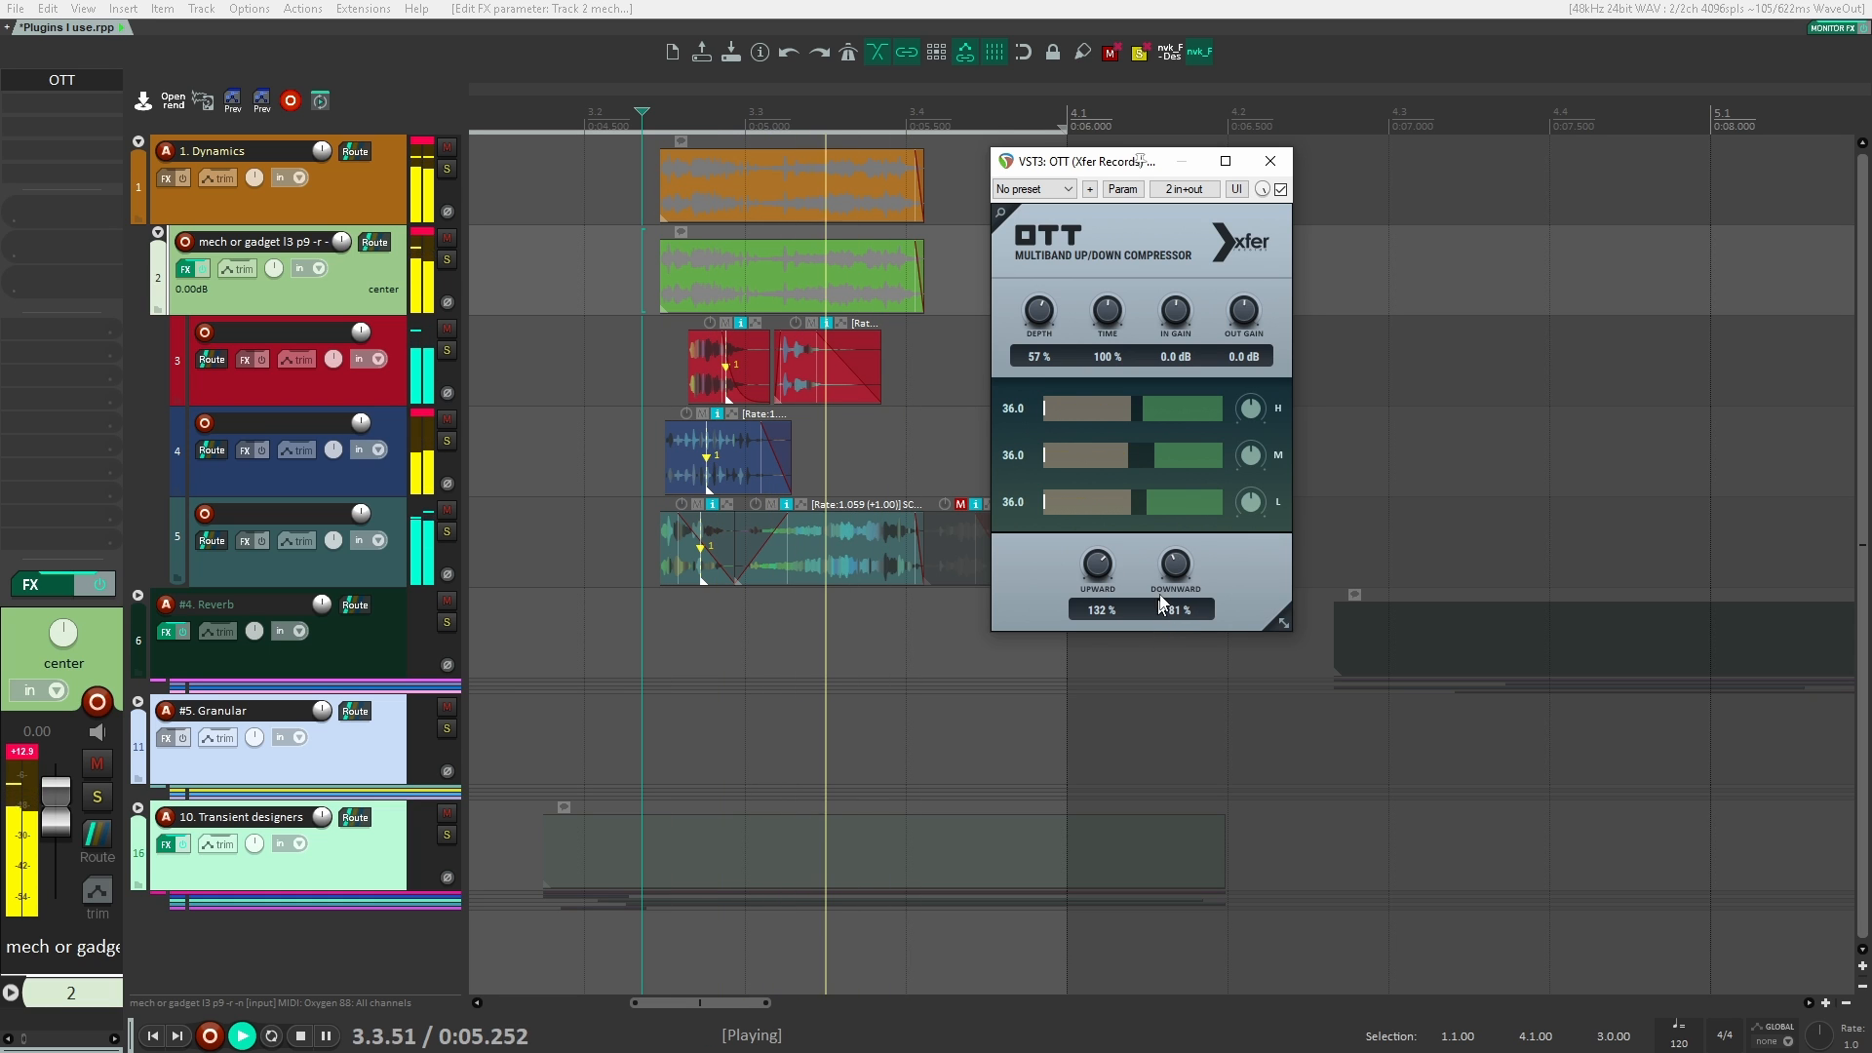
key("space")
left_click(1281, 189)
key("space")
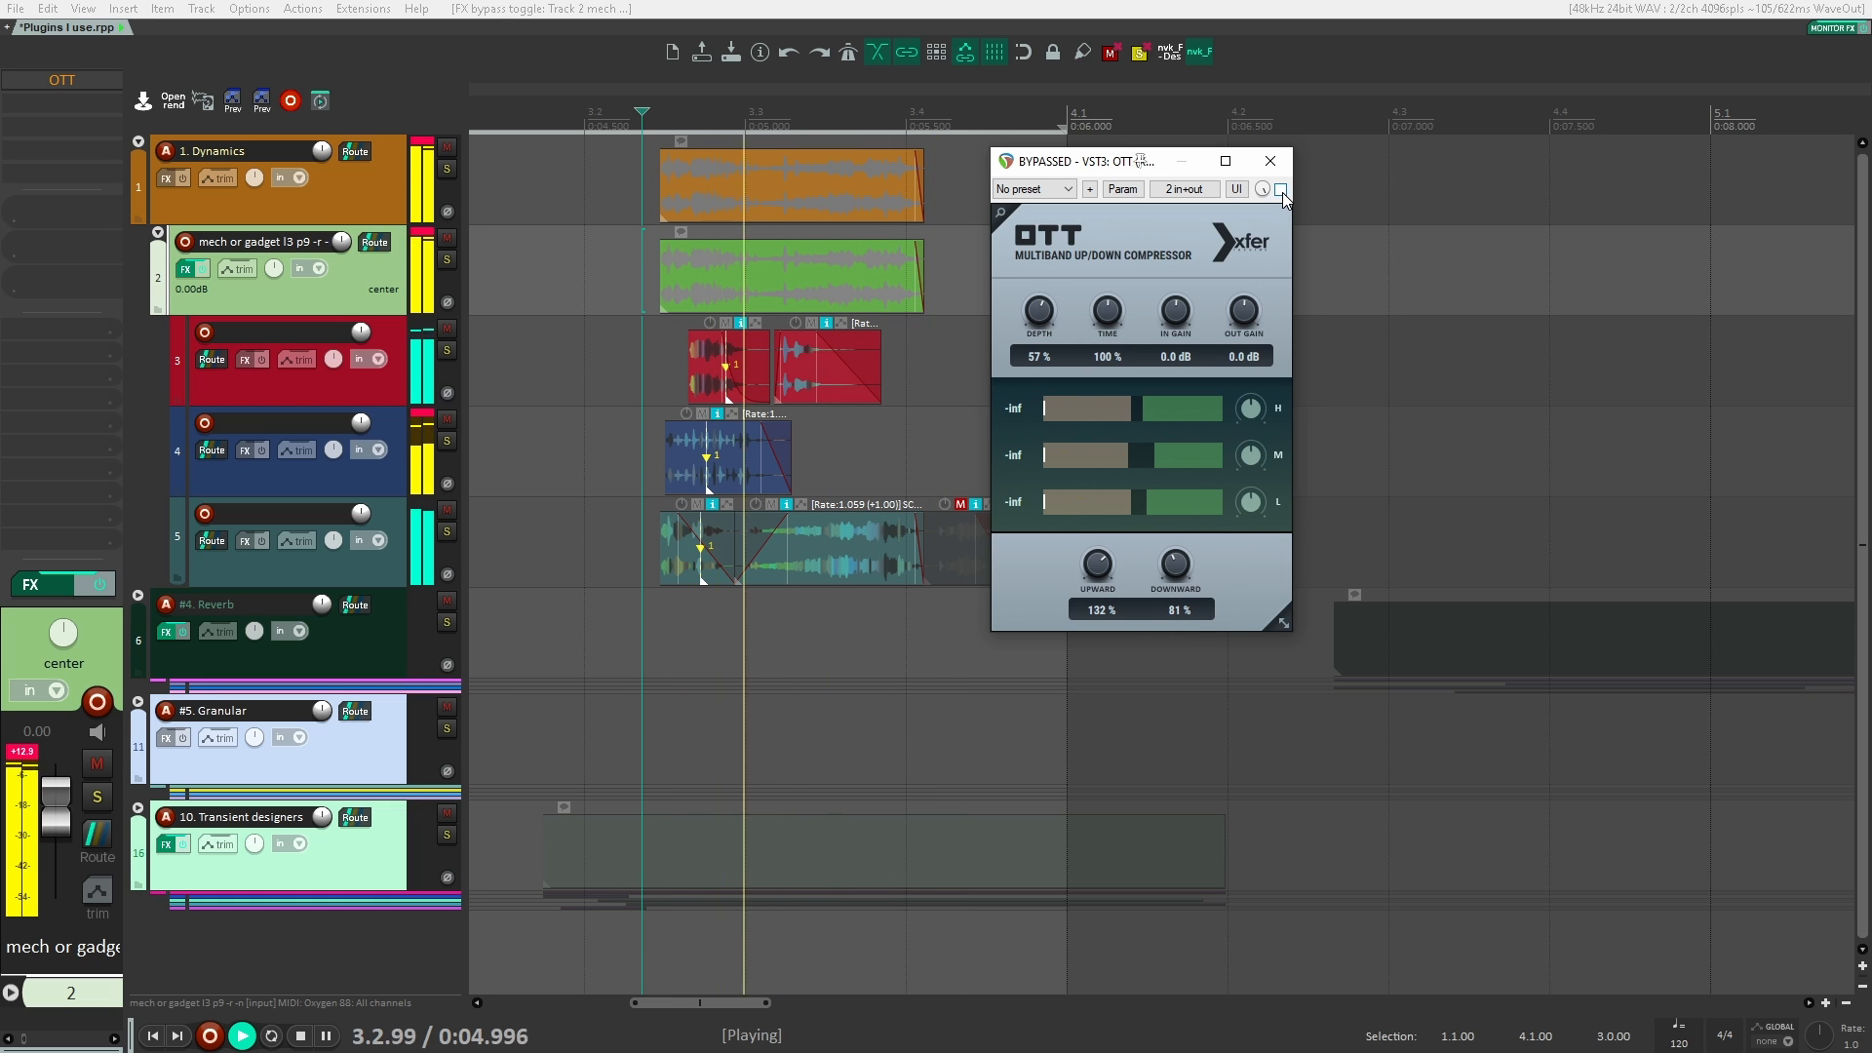
Step: Lower OTT's Depth to about 49 % during playback, and close and remove the plugin from track 2
key("space")
left_click(1281, 189)
key("space")
left_click_drag(1040, 312, 1039, 338)
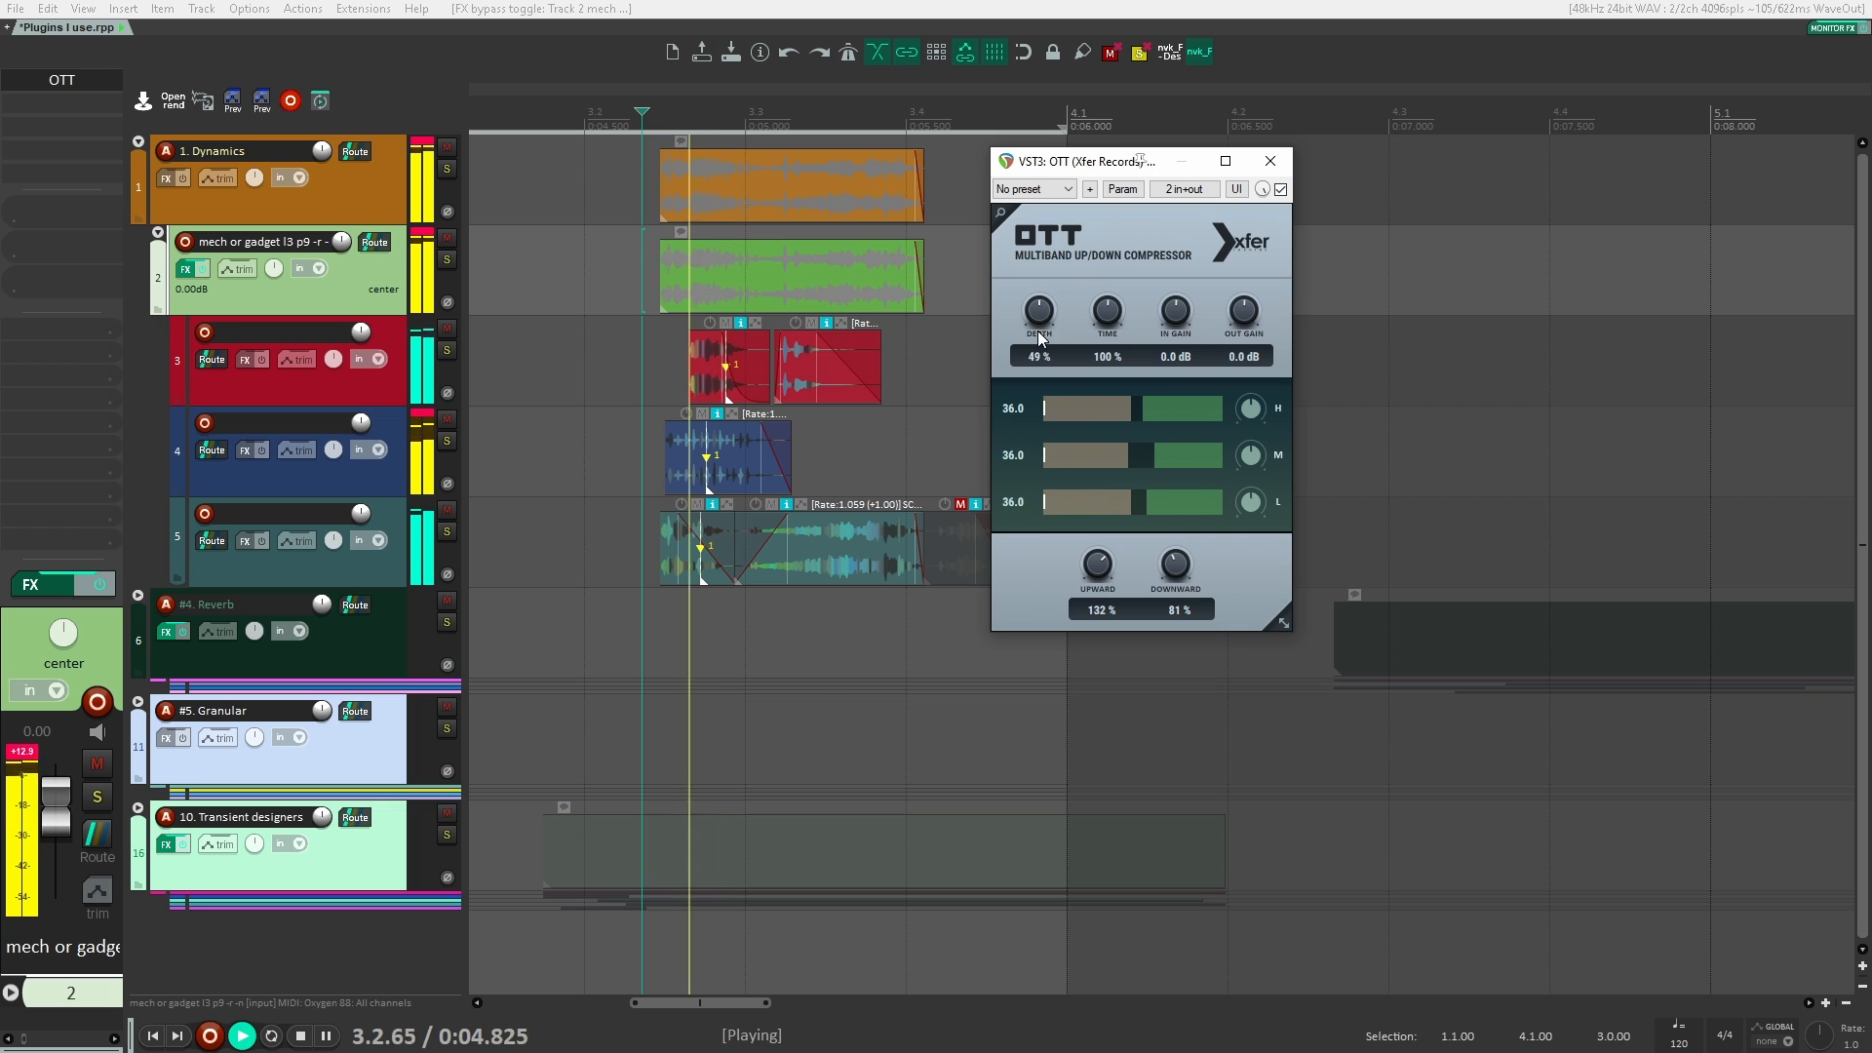
key("space")
left_click(1271, 161)
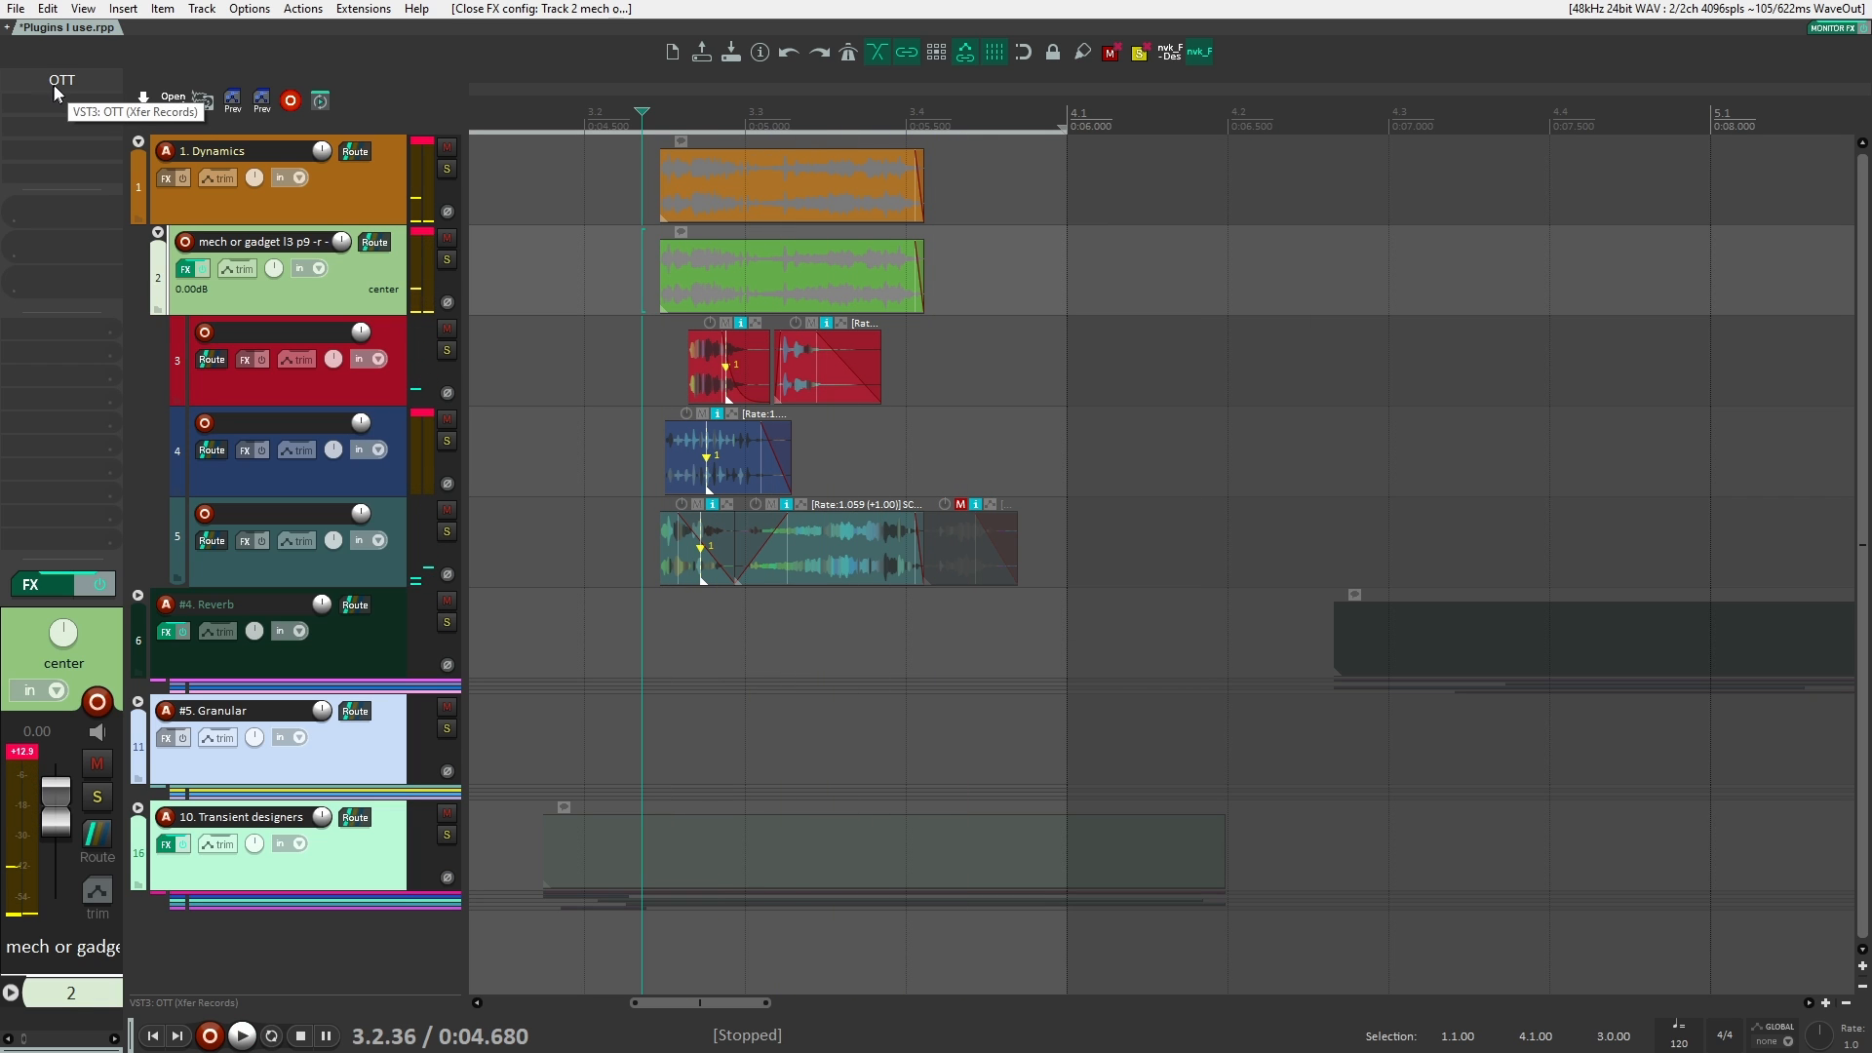
left_click(55, 85, "alt")
Step: Add the Squash plugin to the track 2 folder and move its window clear of the clips
double_click(66, 84)
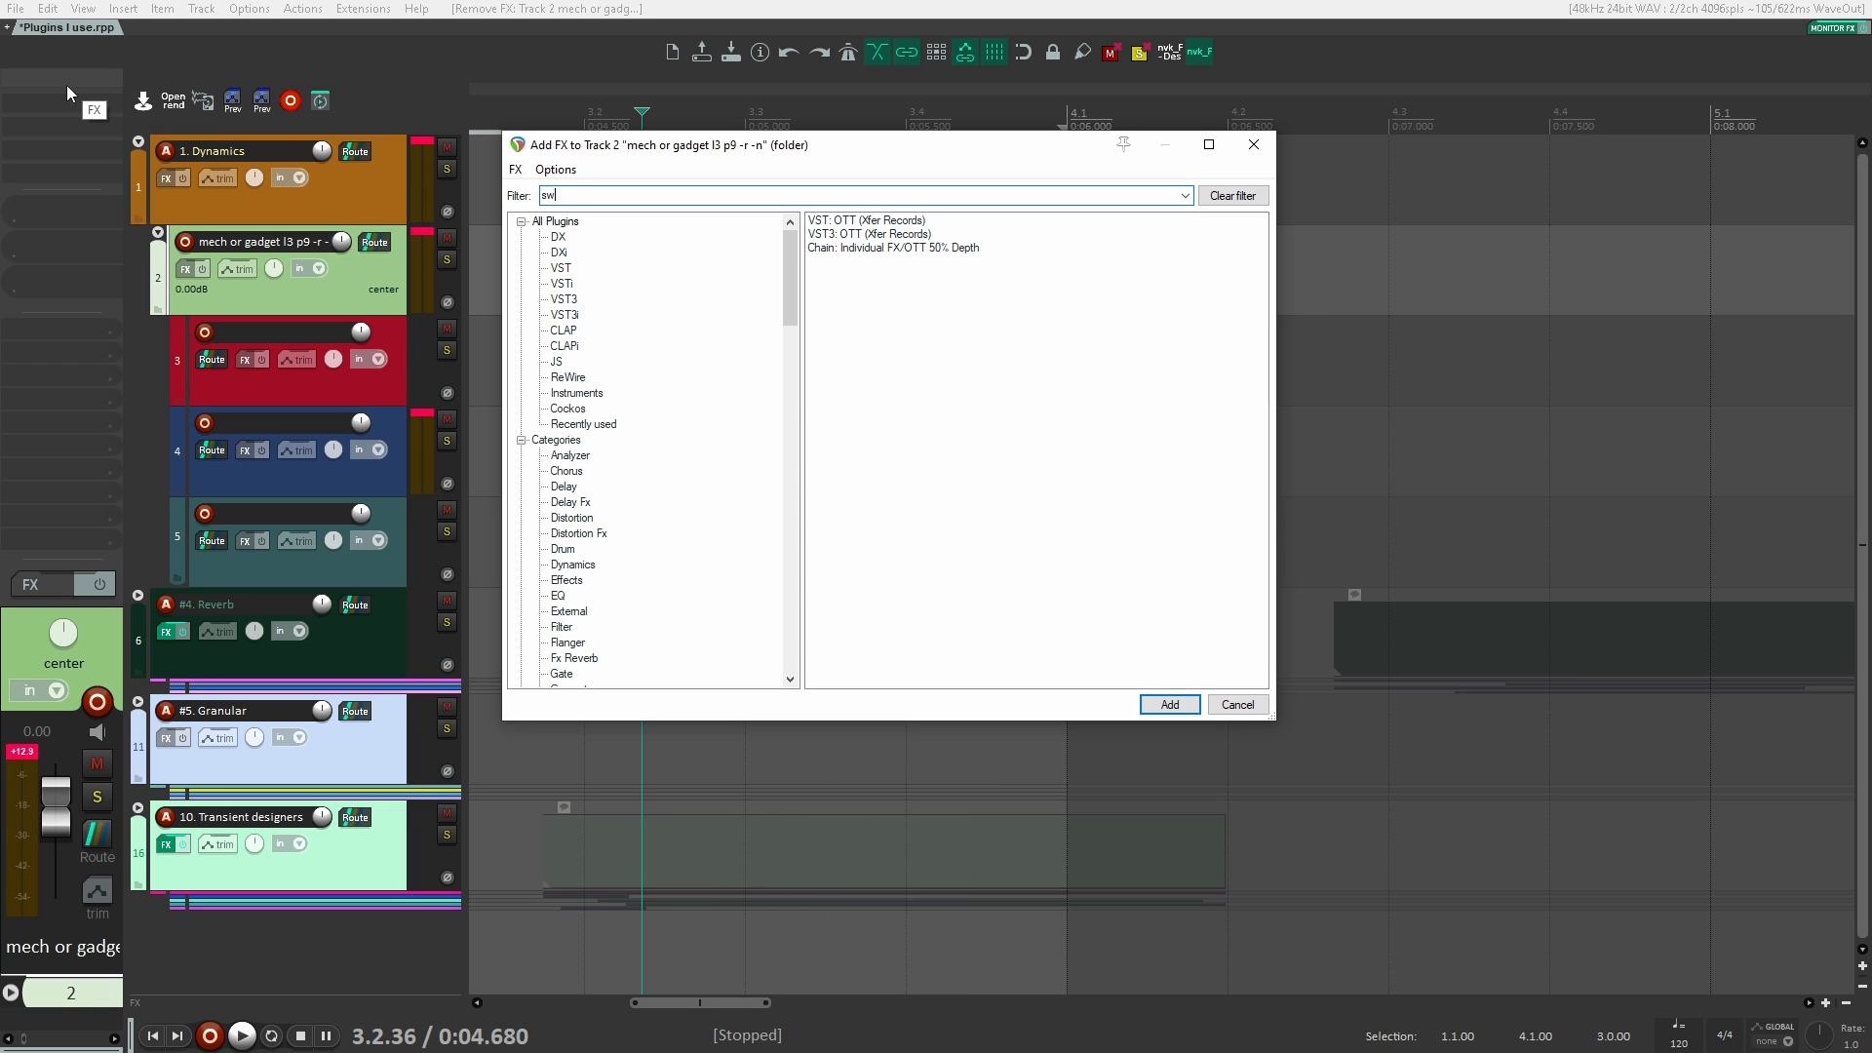
type("squash")
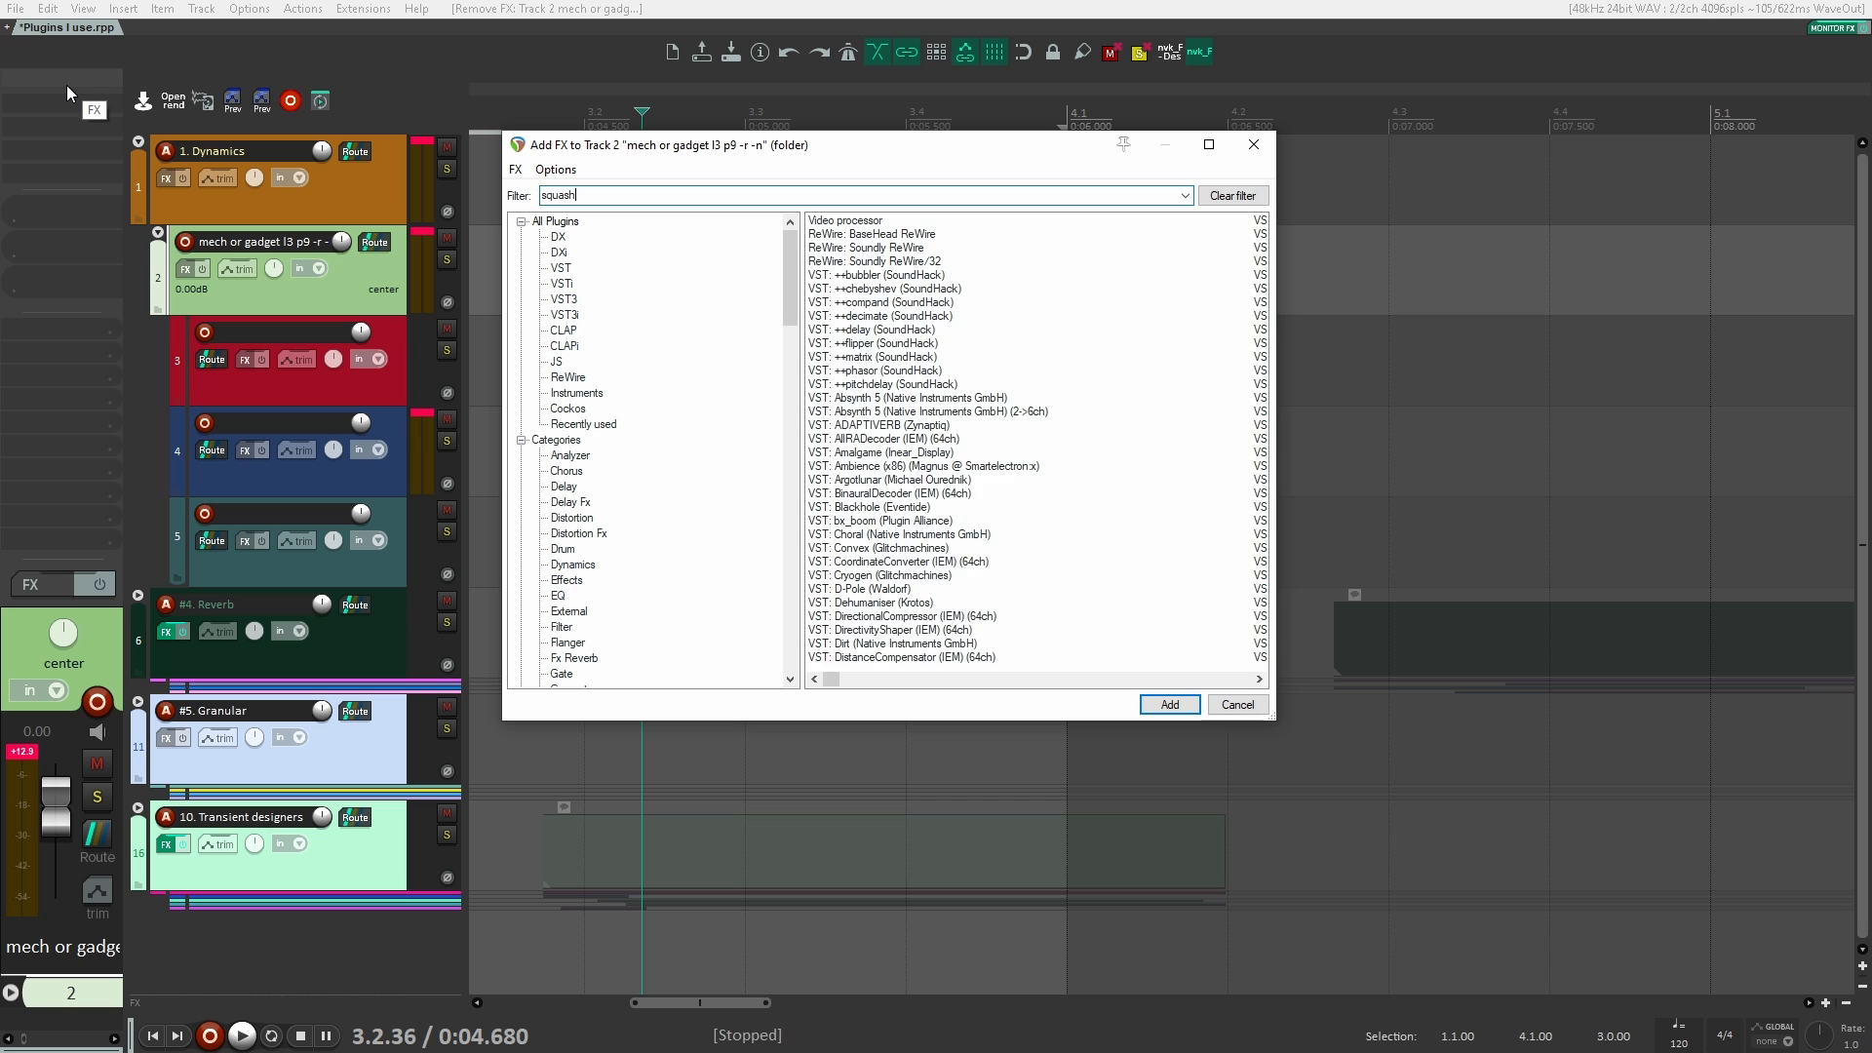
key("Return")
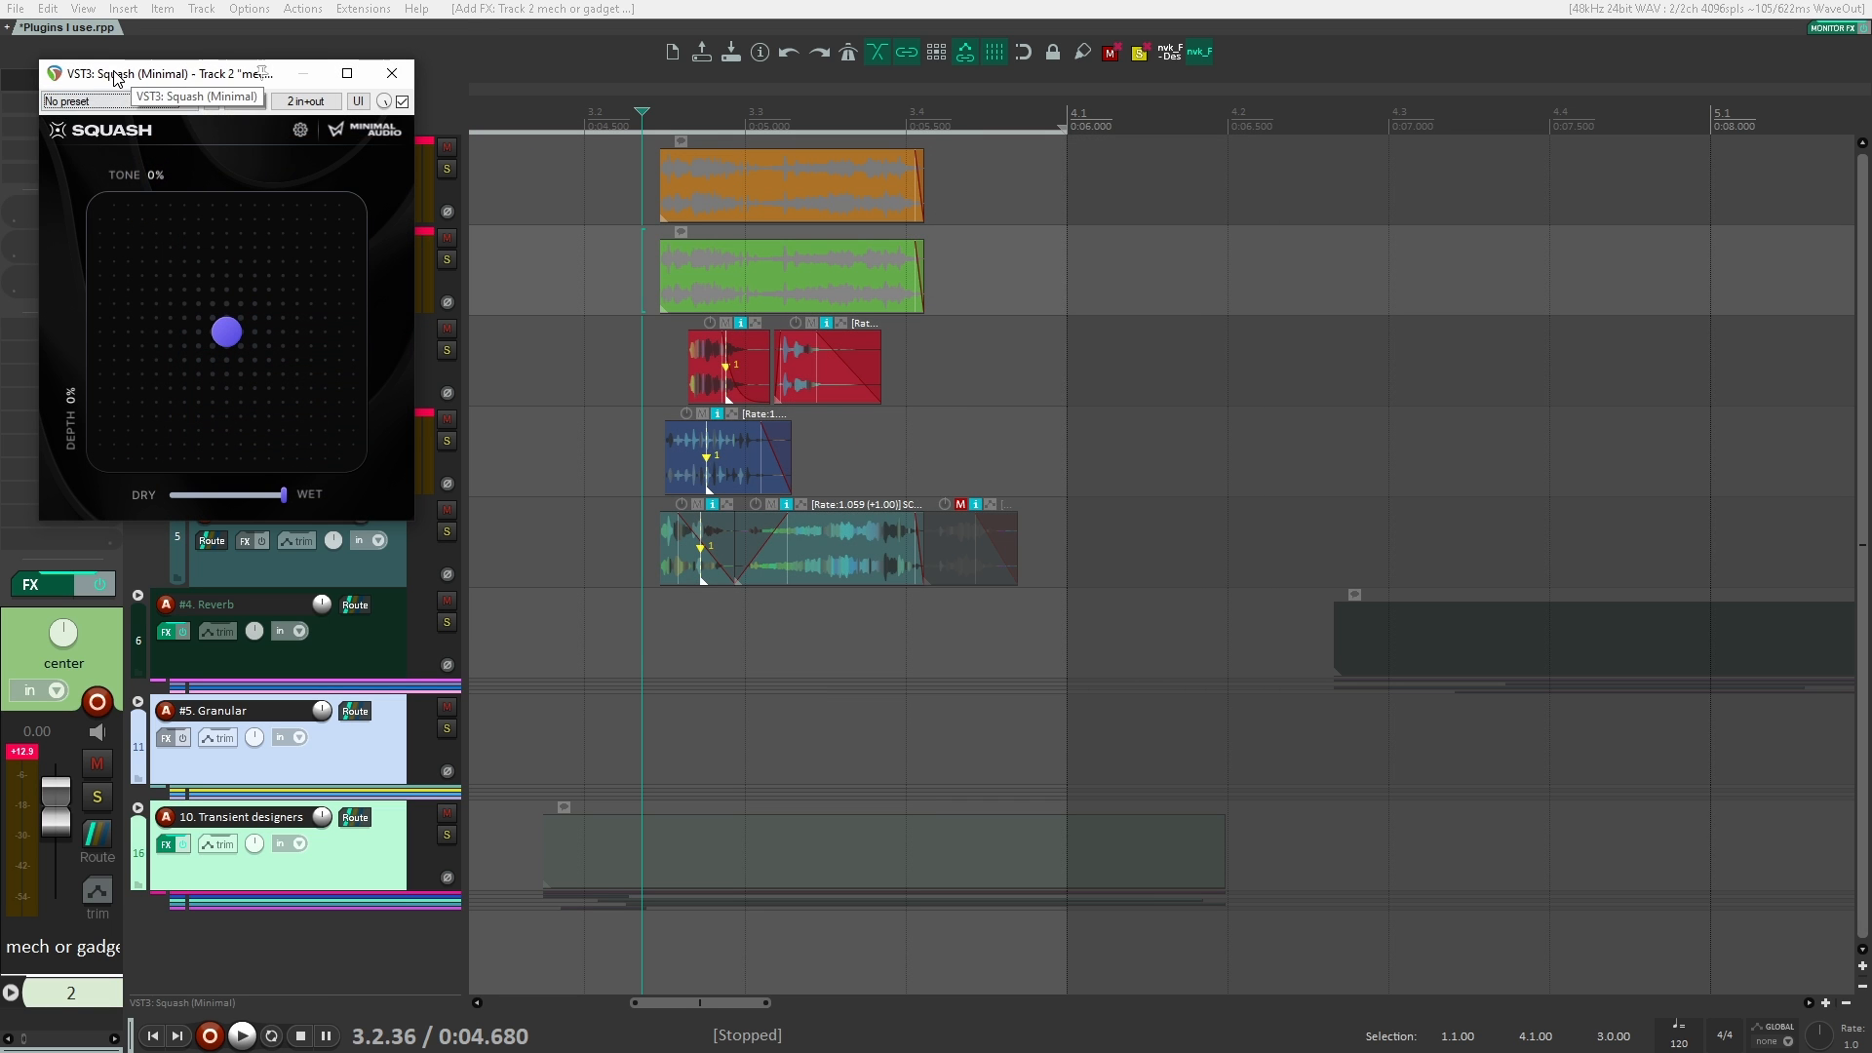
left_click_drag(116, 84, 1147, 142)
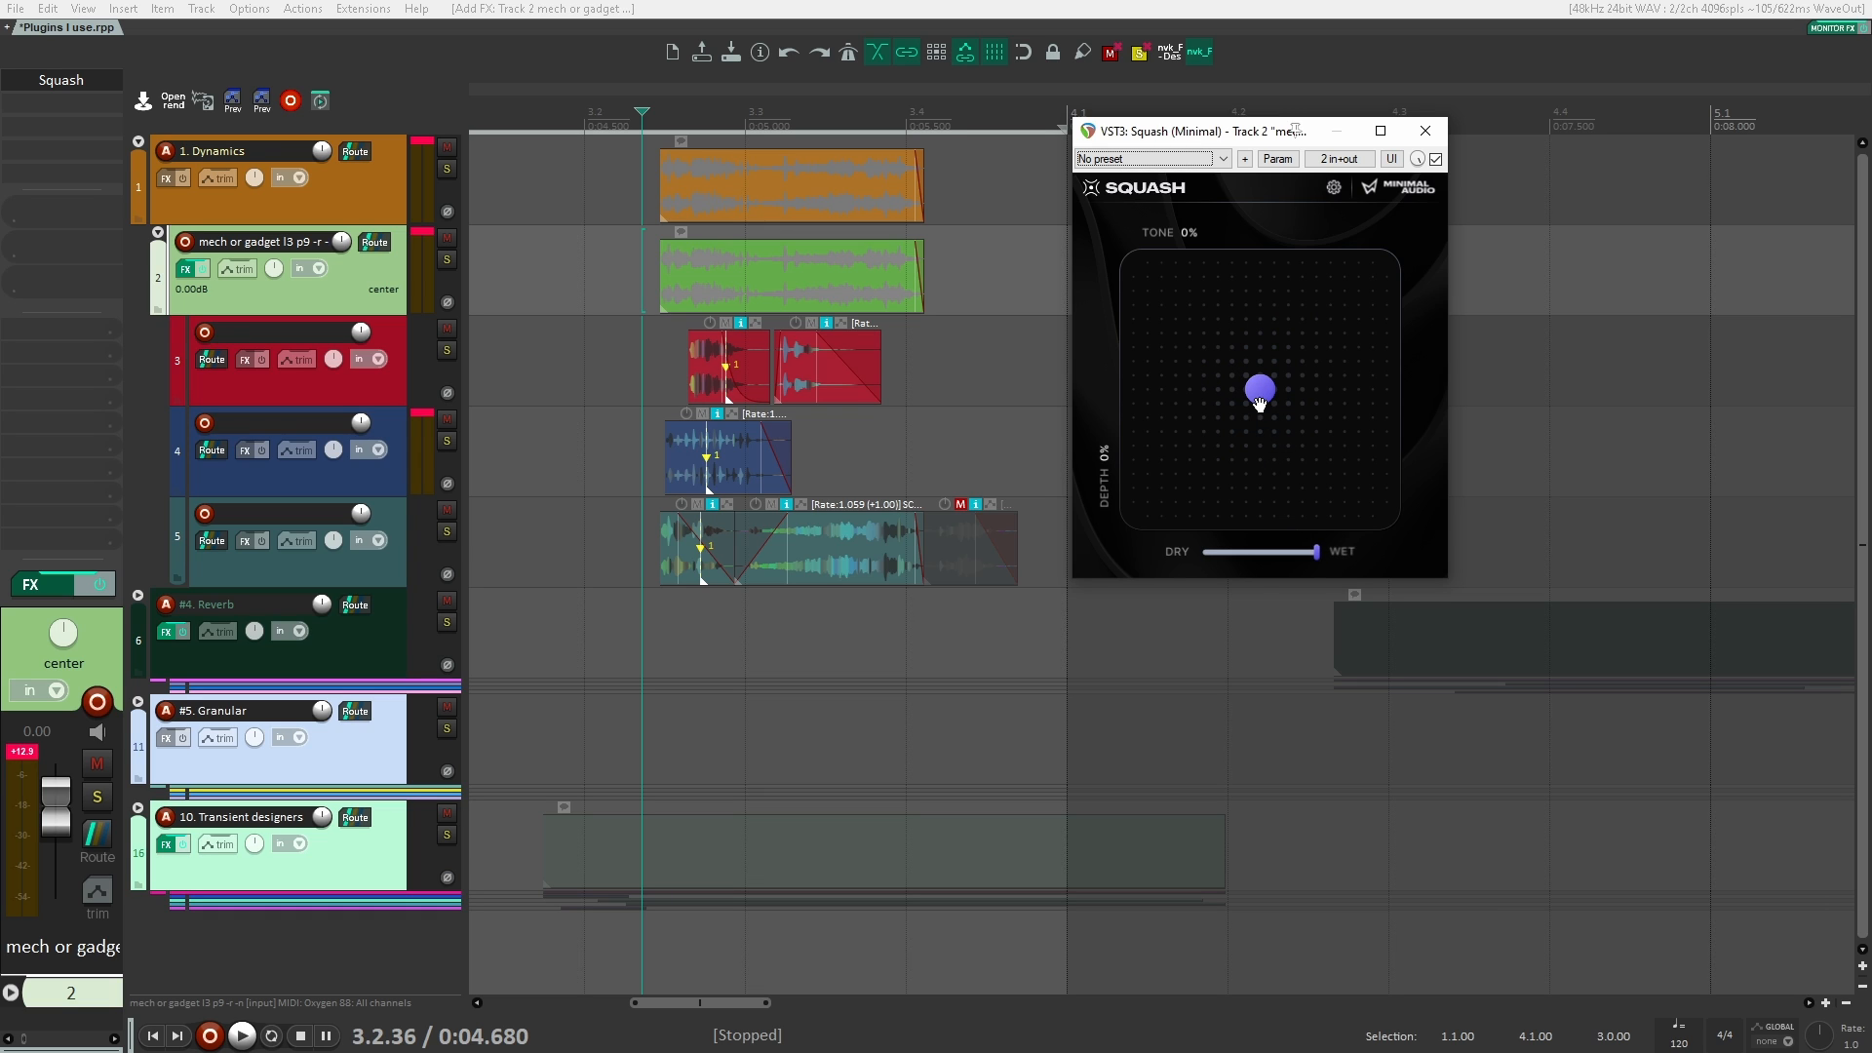
Step: Set Squash's Depth to -100 % and Tone to 8 %, and bypass the plugin to compare the playback
left_click_drag(1259, 397, 1272, 535)
left_click(630, 277)
key("space")
left_click(1436, 160)
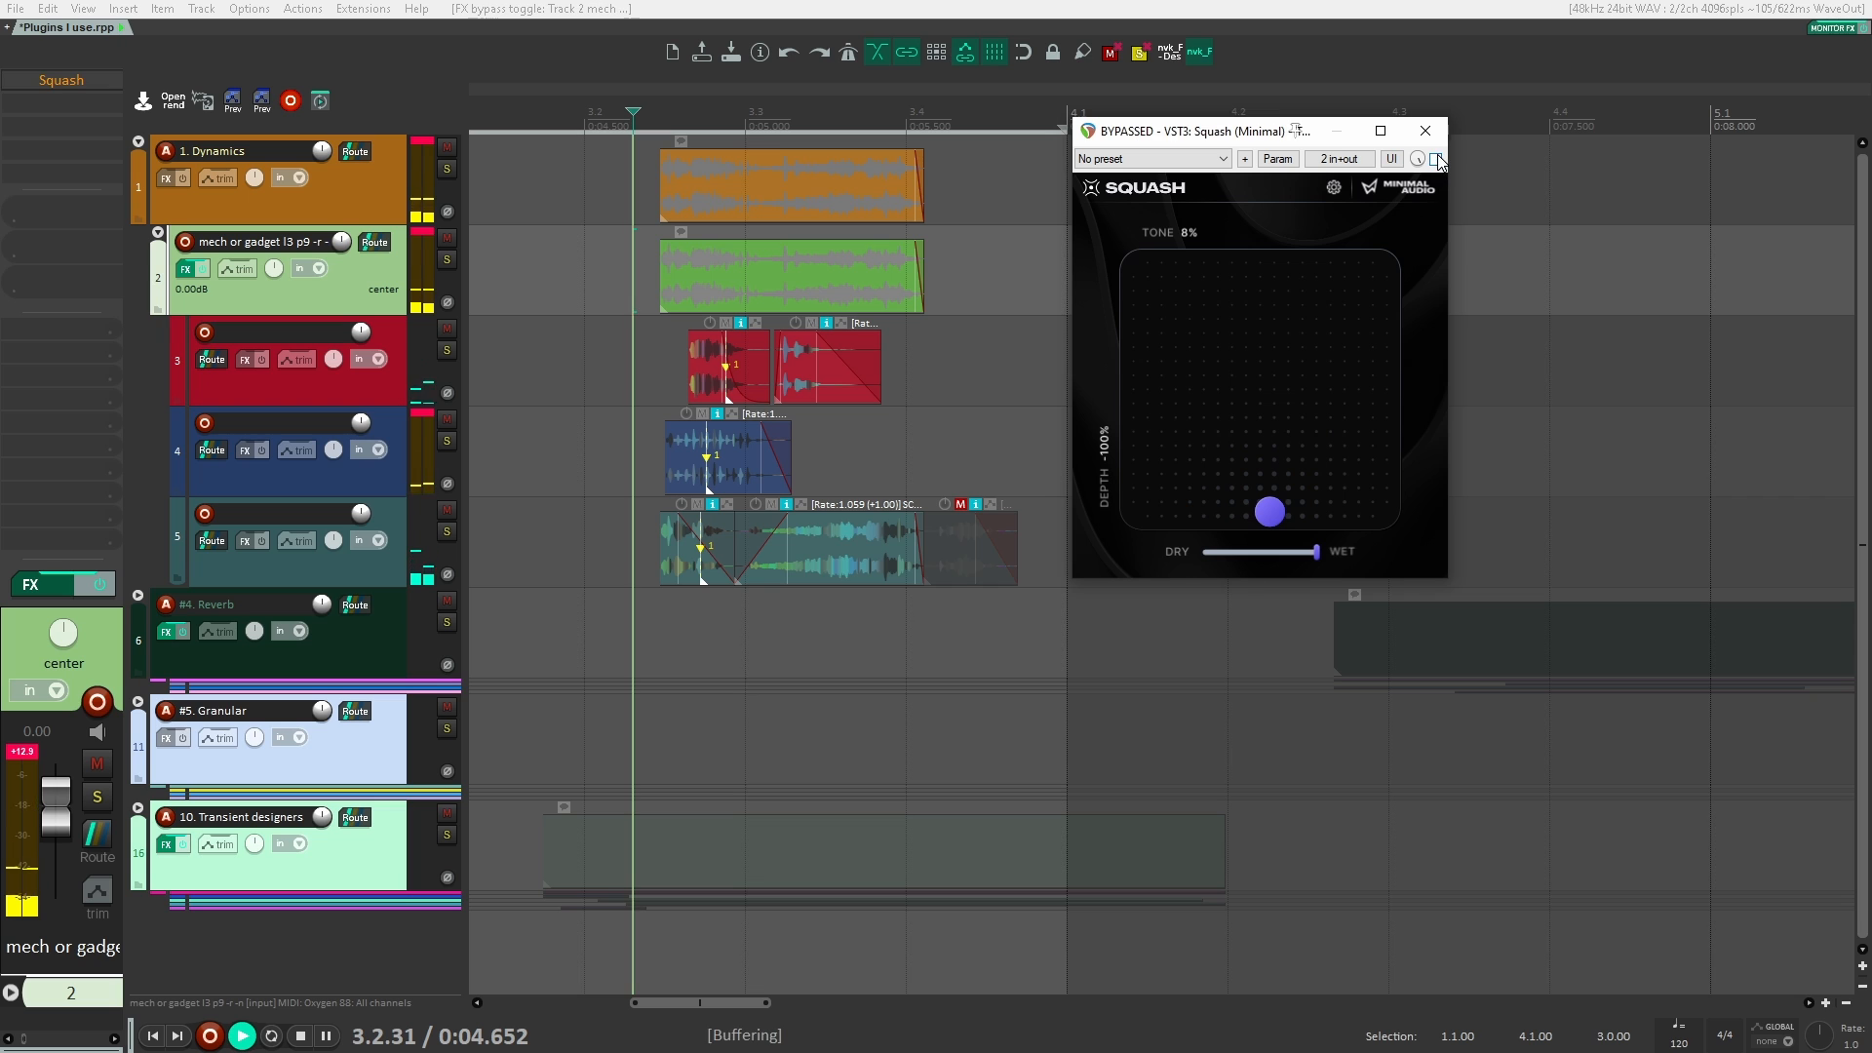
key("space")
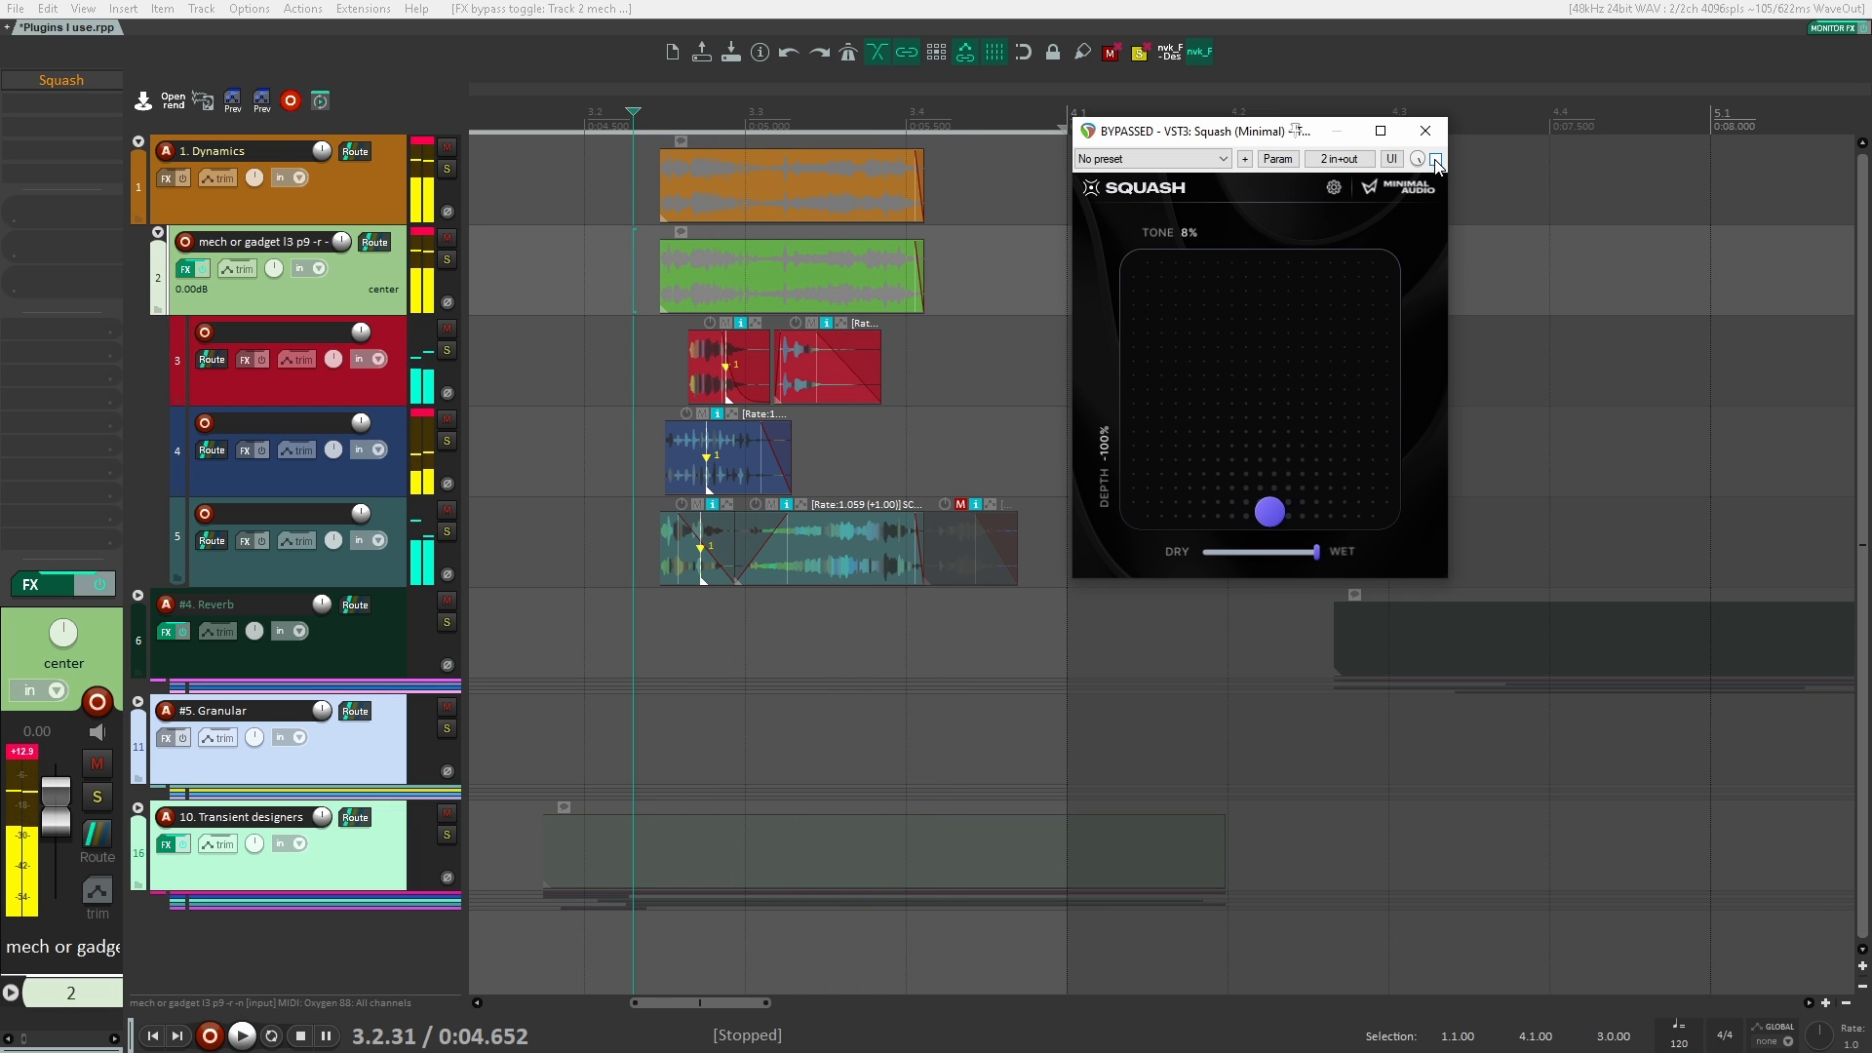
Step: Re-enable Squash, set its Tone to 100 % with Depth at -100 %, and audition the clips
left_click(1436, 160)
key("space")
key("space")
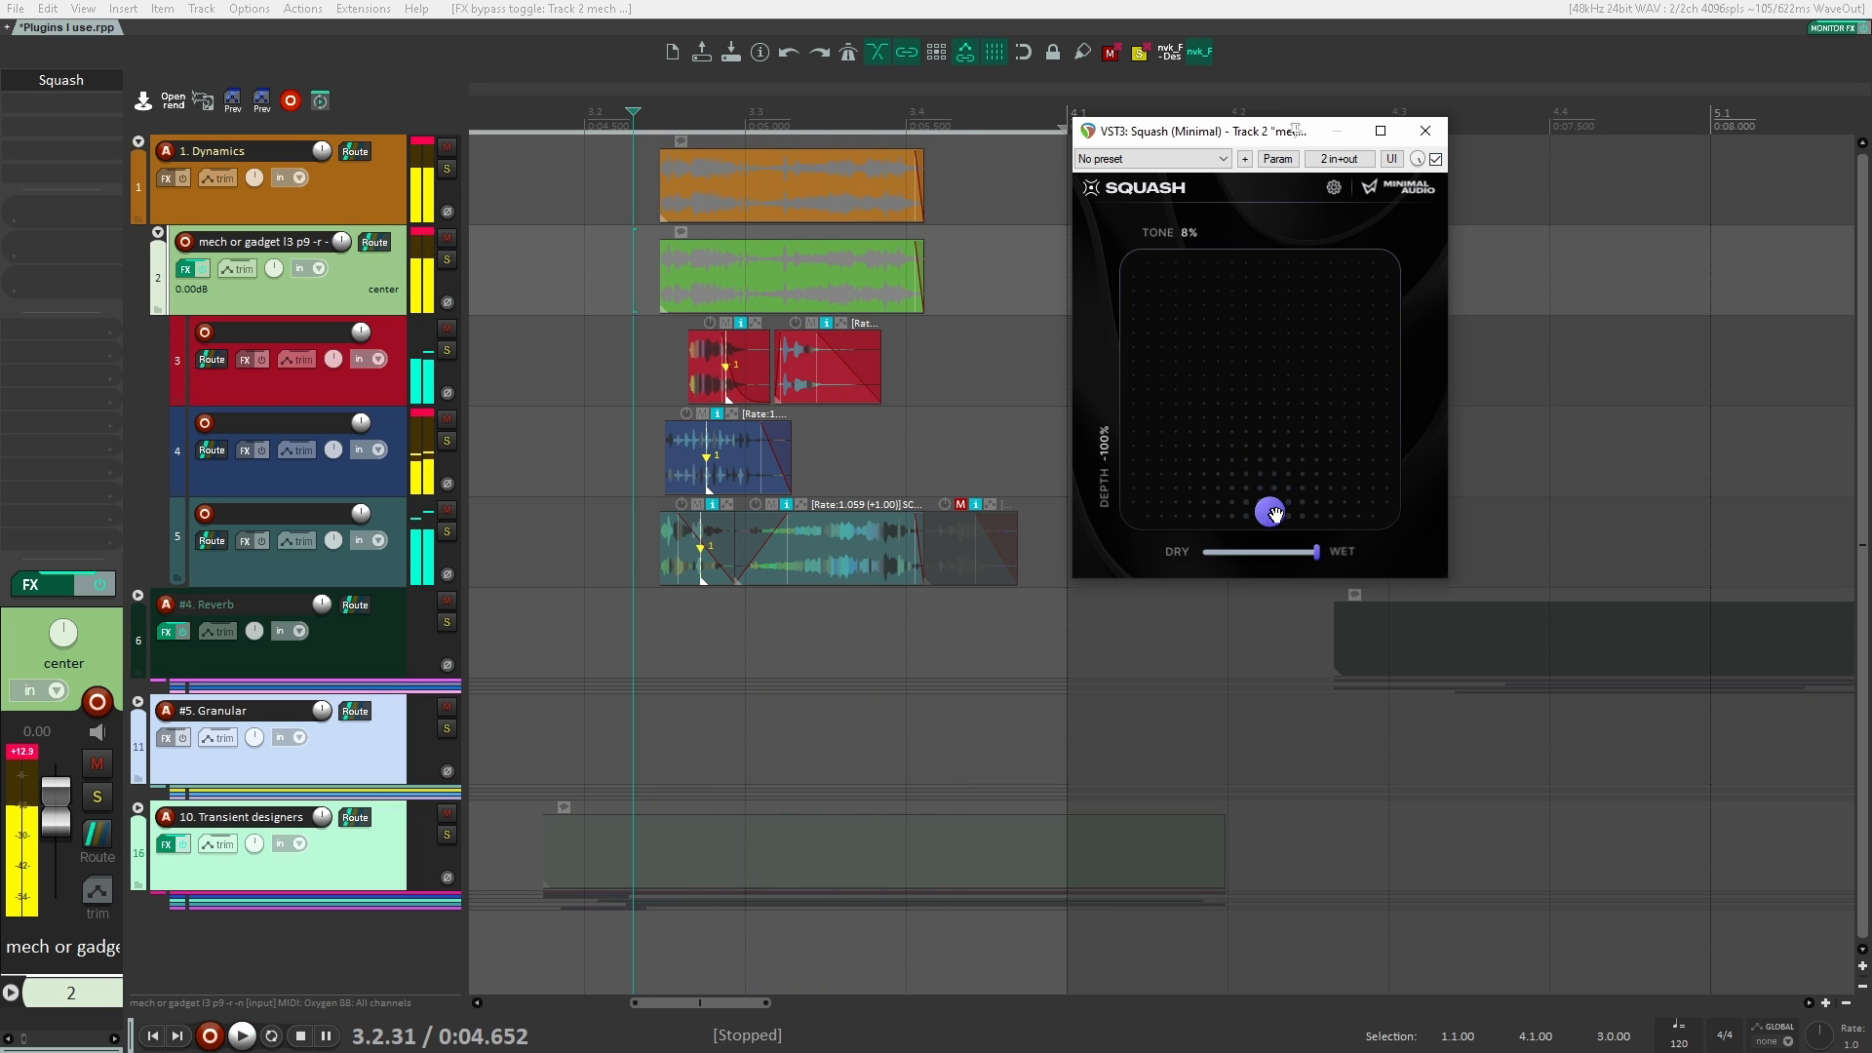
key("space")
left_click_drag(1271, 511, 1505, 579)
key("space")
key("space")
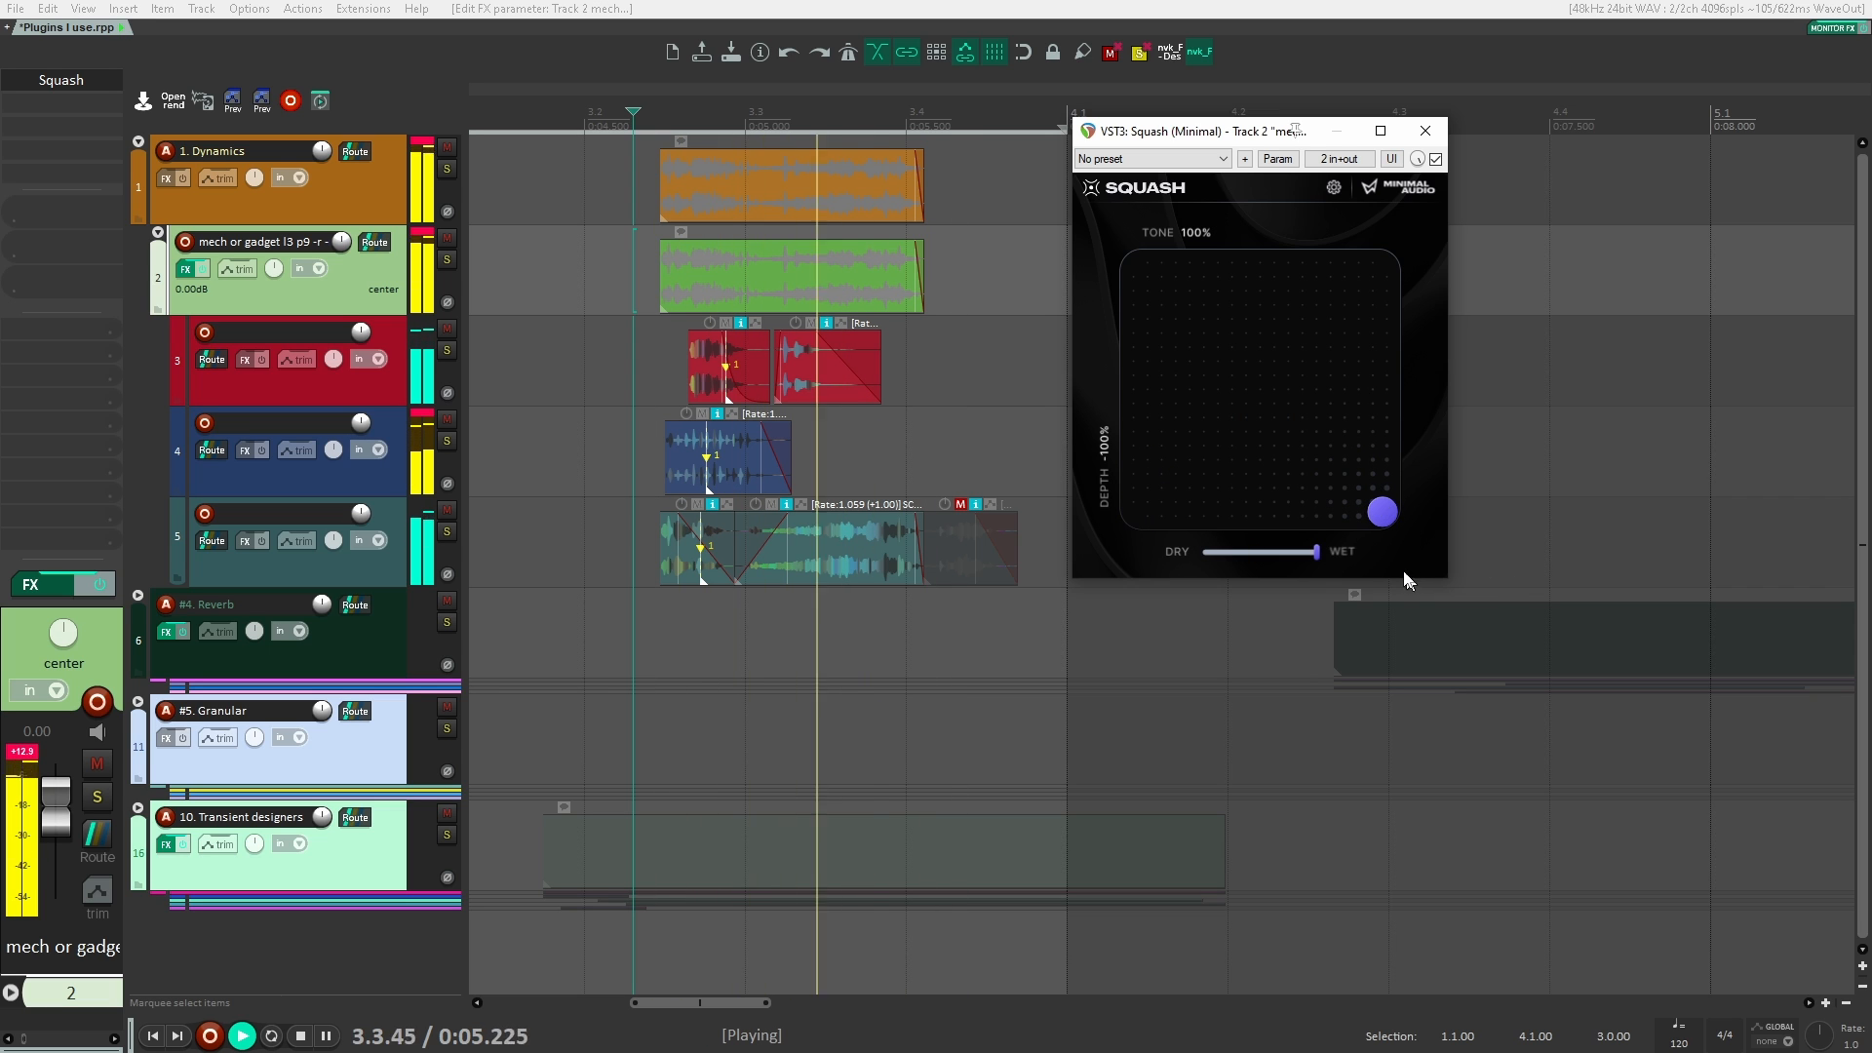
Step: Set Squash's Depth to 100 % and audition it with Tone at -100 % and at 100 %
key("space")
left_click_drag(1380, 517, 1135, 264)
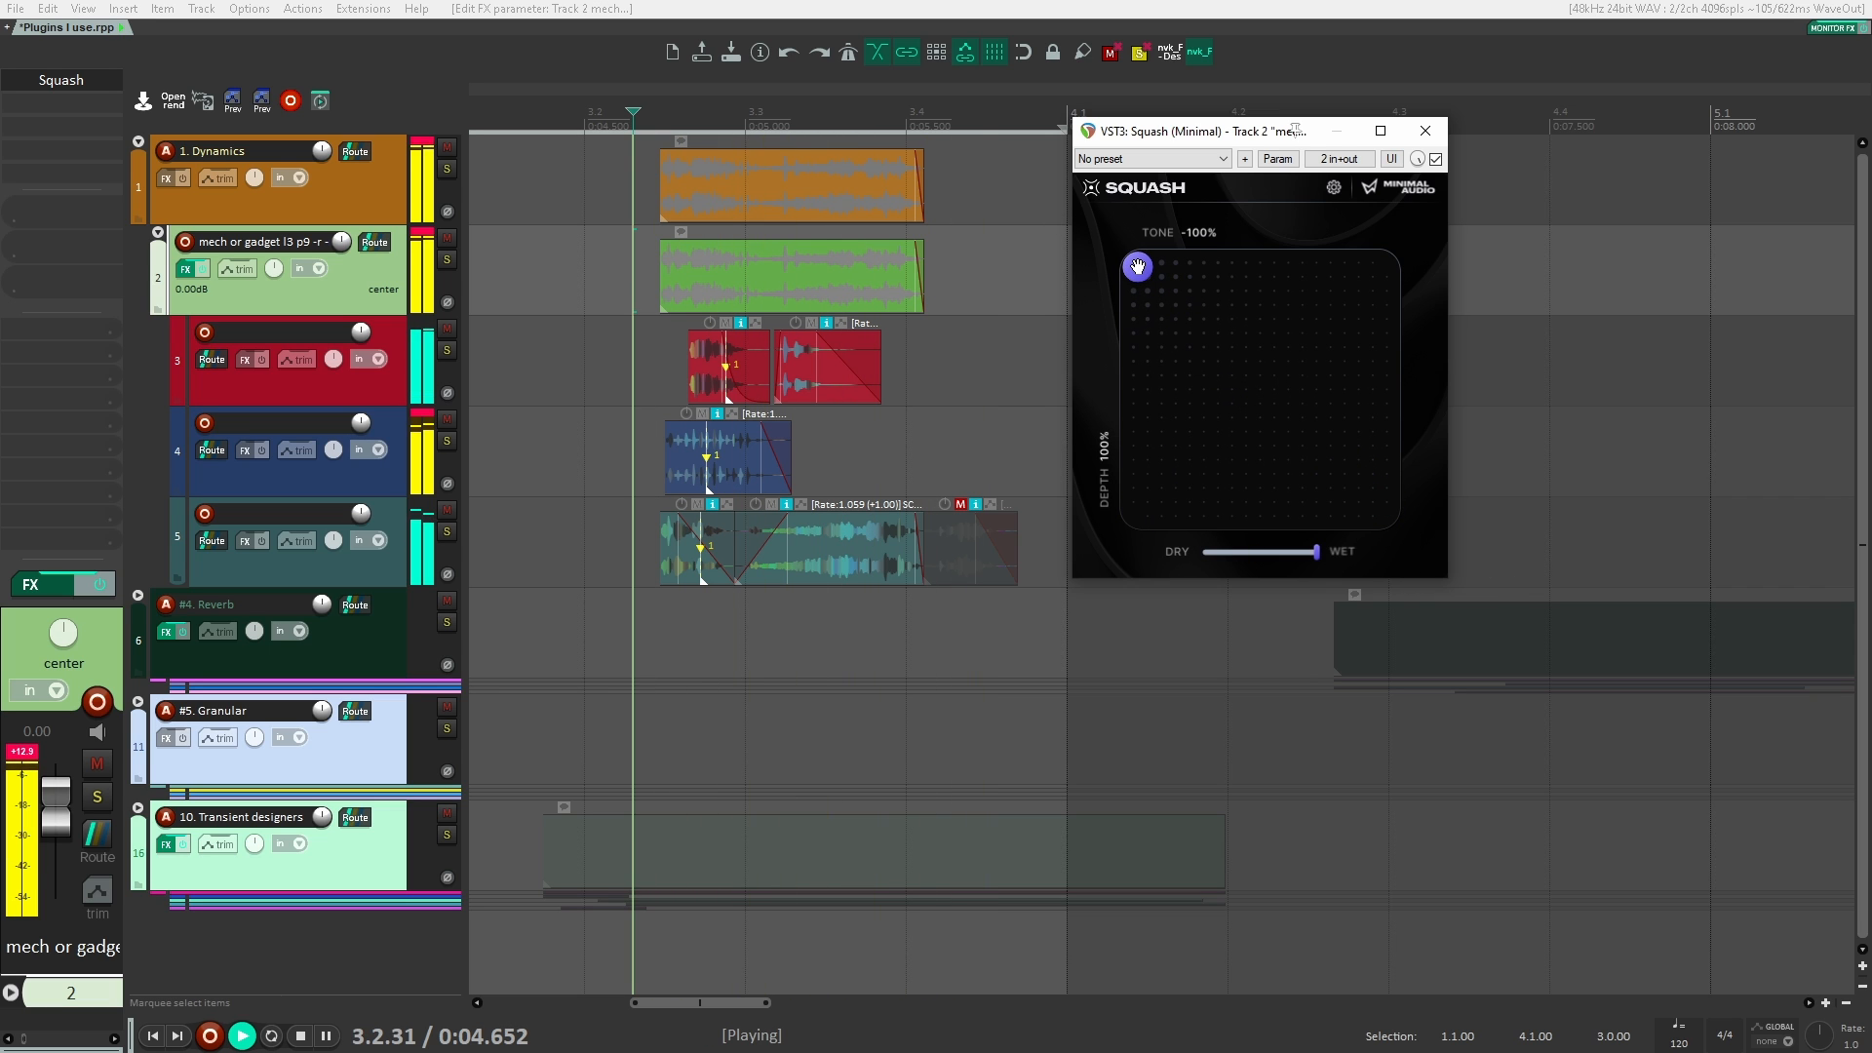
key("space")
key("space")
left_click_drag(1137, 266, 1383, 265)
key("space")
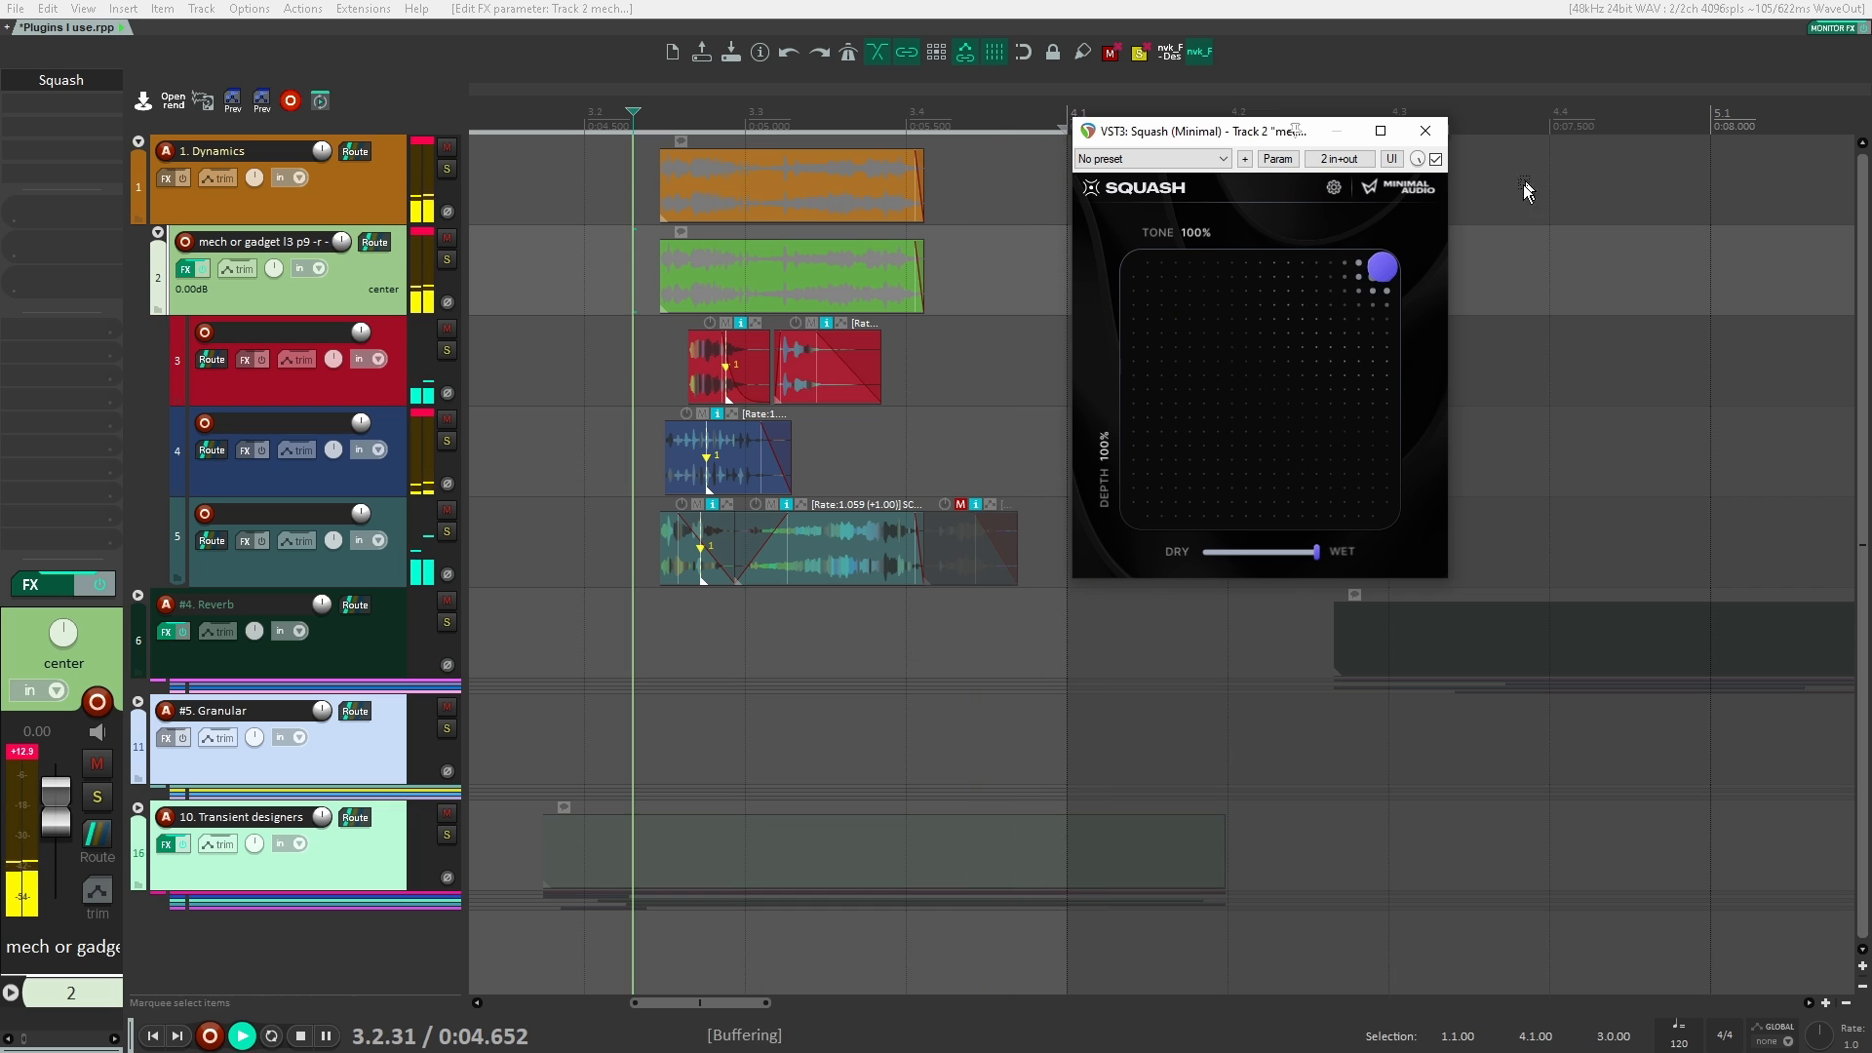
key("space")
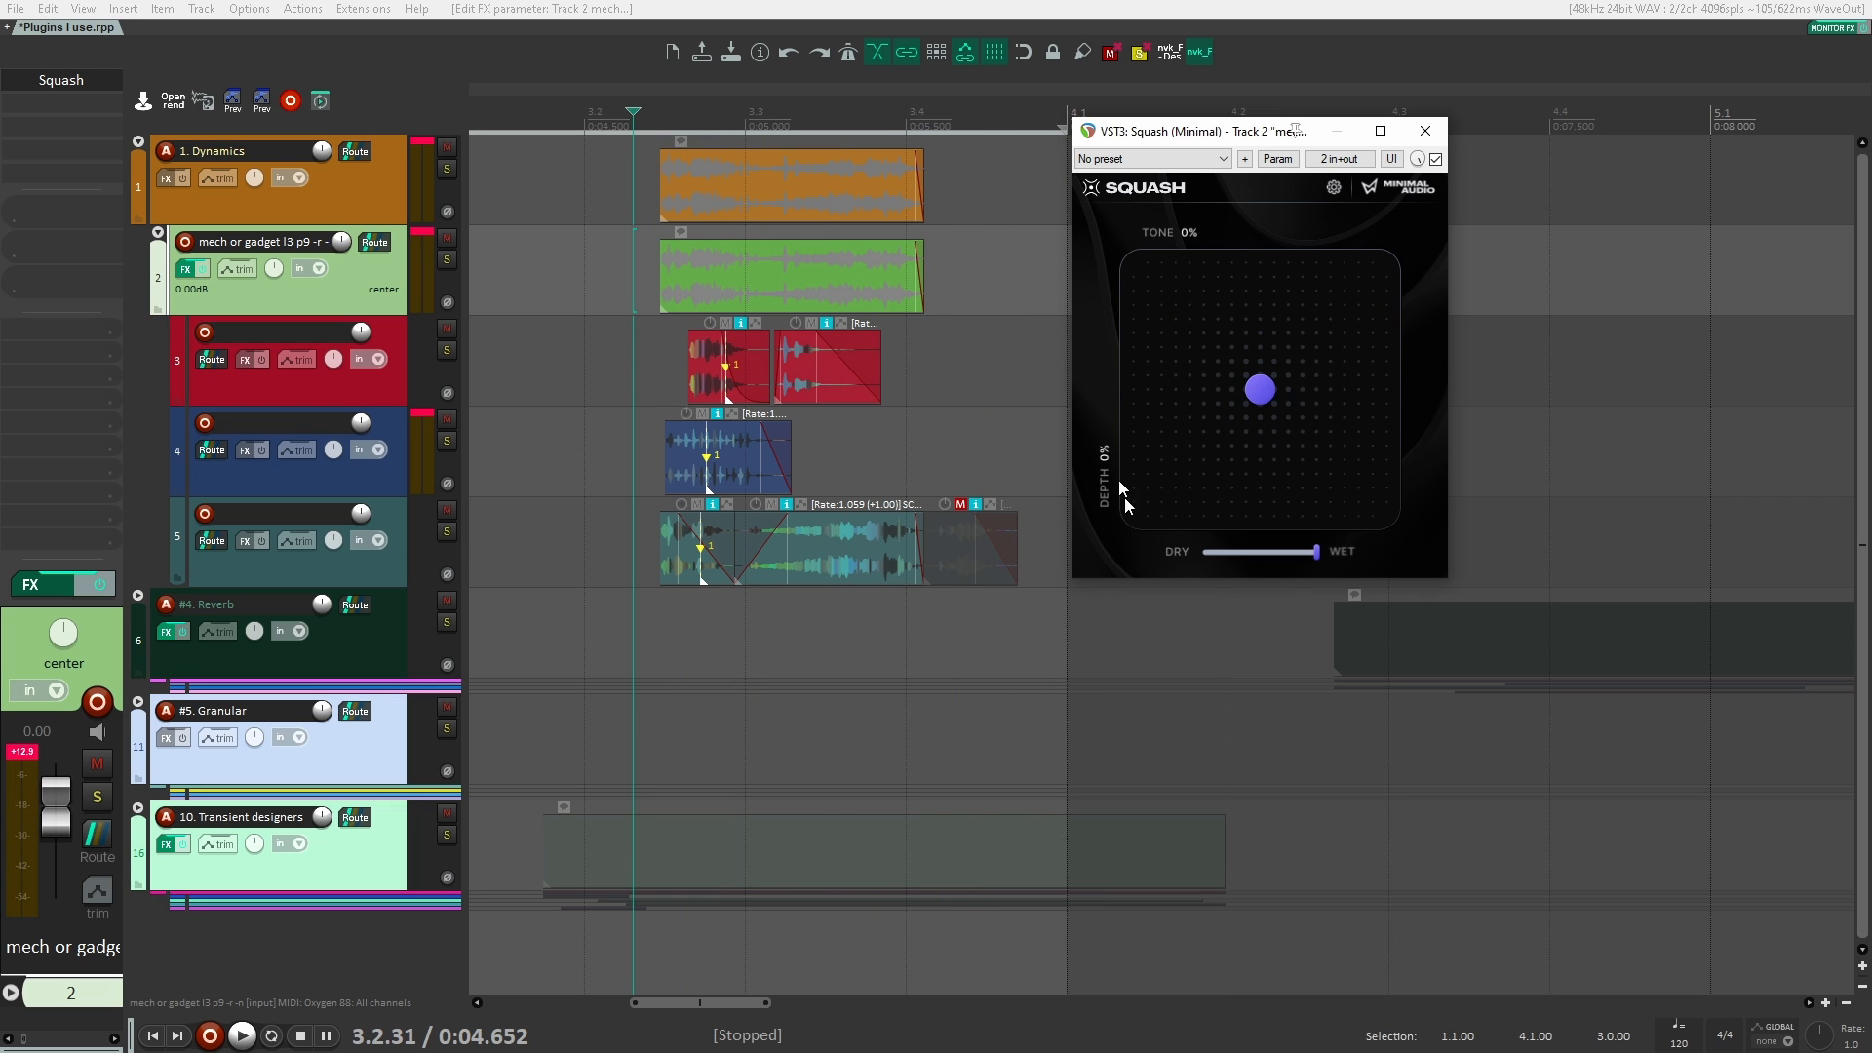
Step: Set Squash's Tone to 100 %, Depth to -100 % and wet mix to 15 %, and compare playback with the plugin bypassed
key("space")
left_click_drag(1255, 390, 1206, 556)
key("space")
key("space")
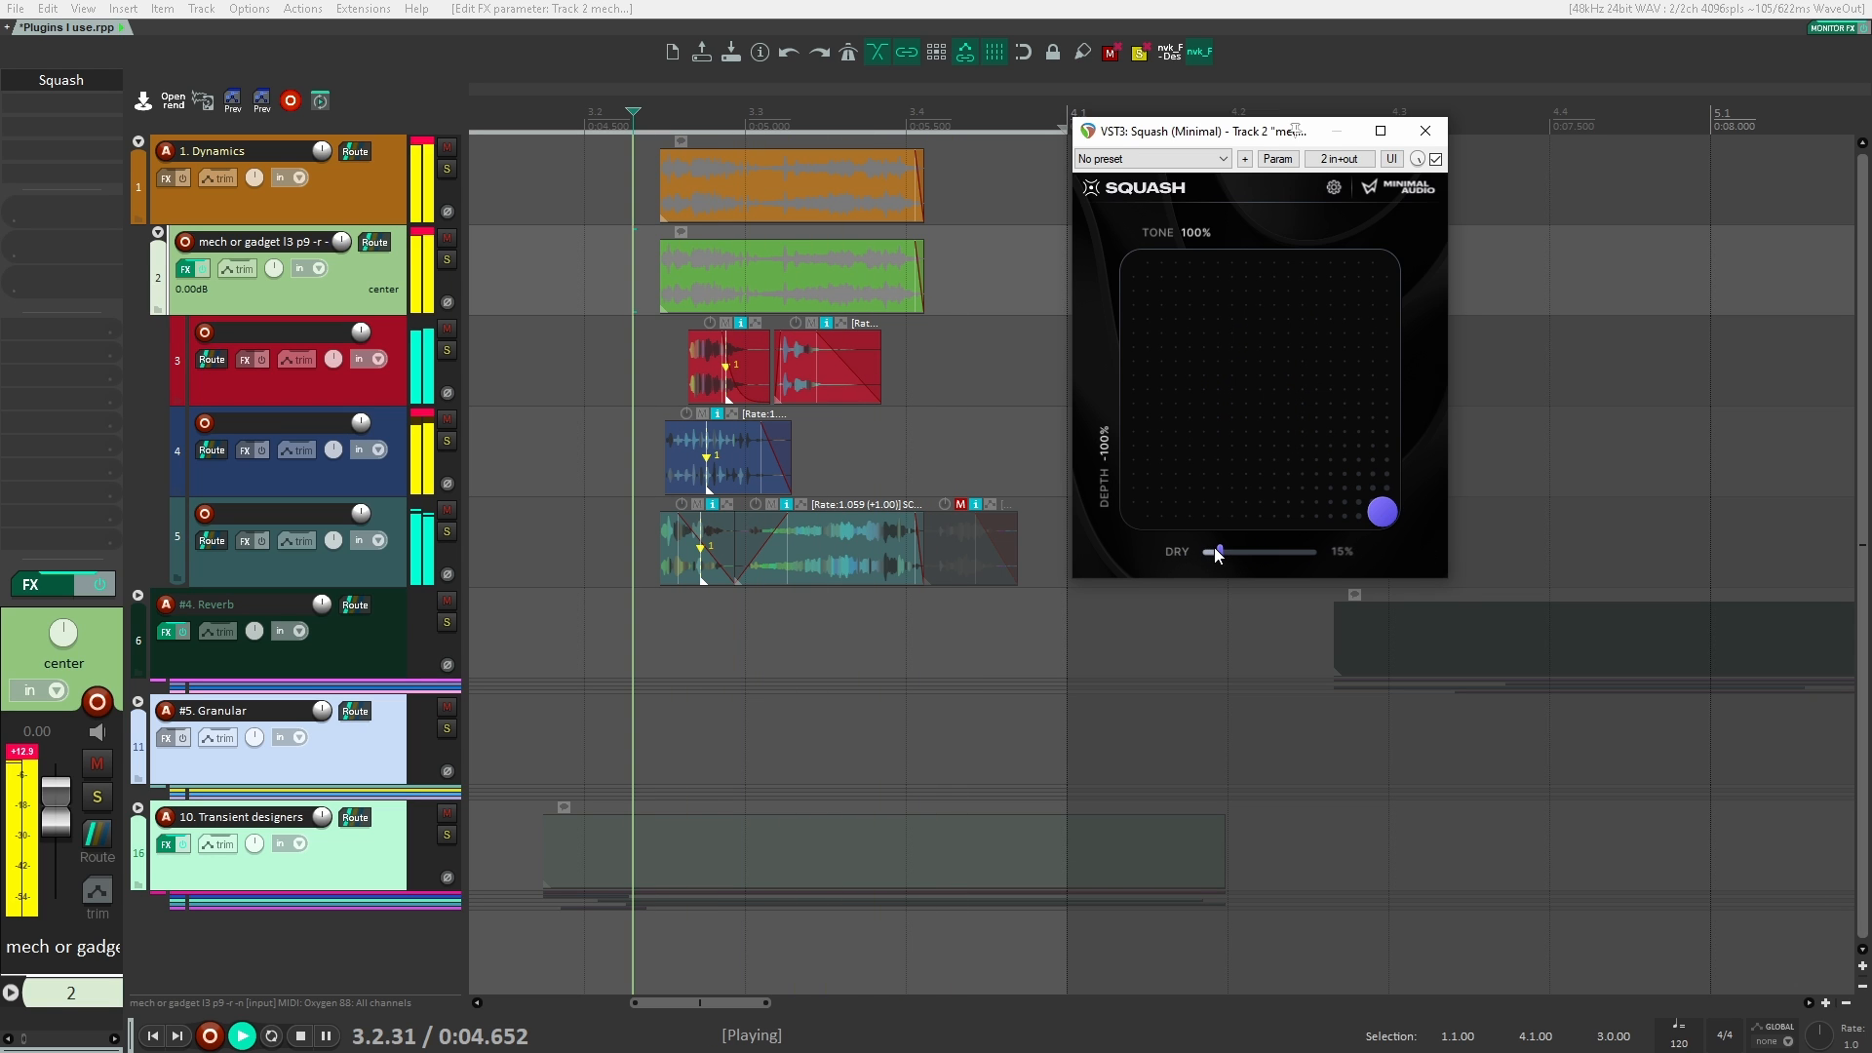
key("space")
left_click(1436, 159)
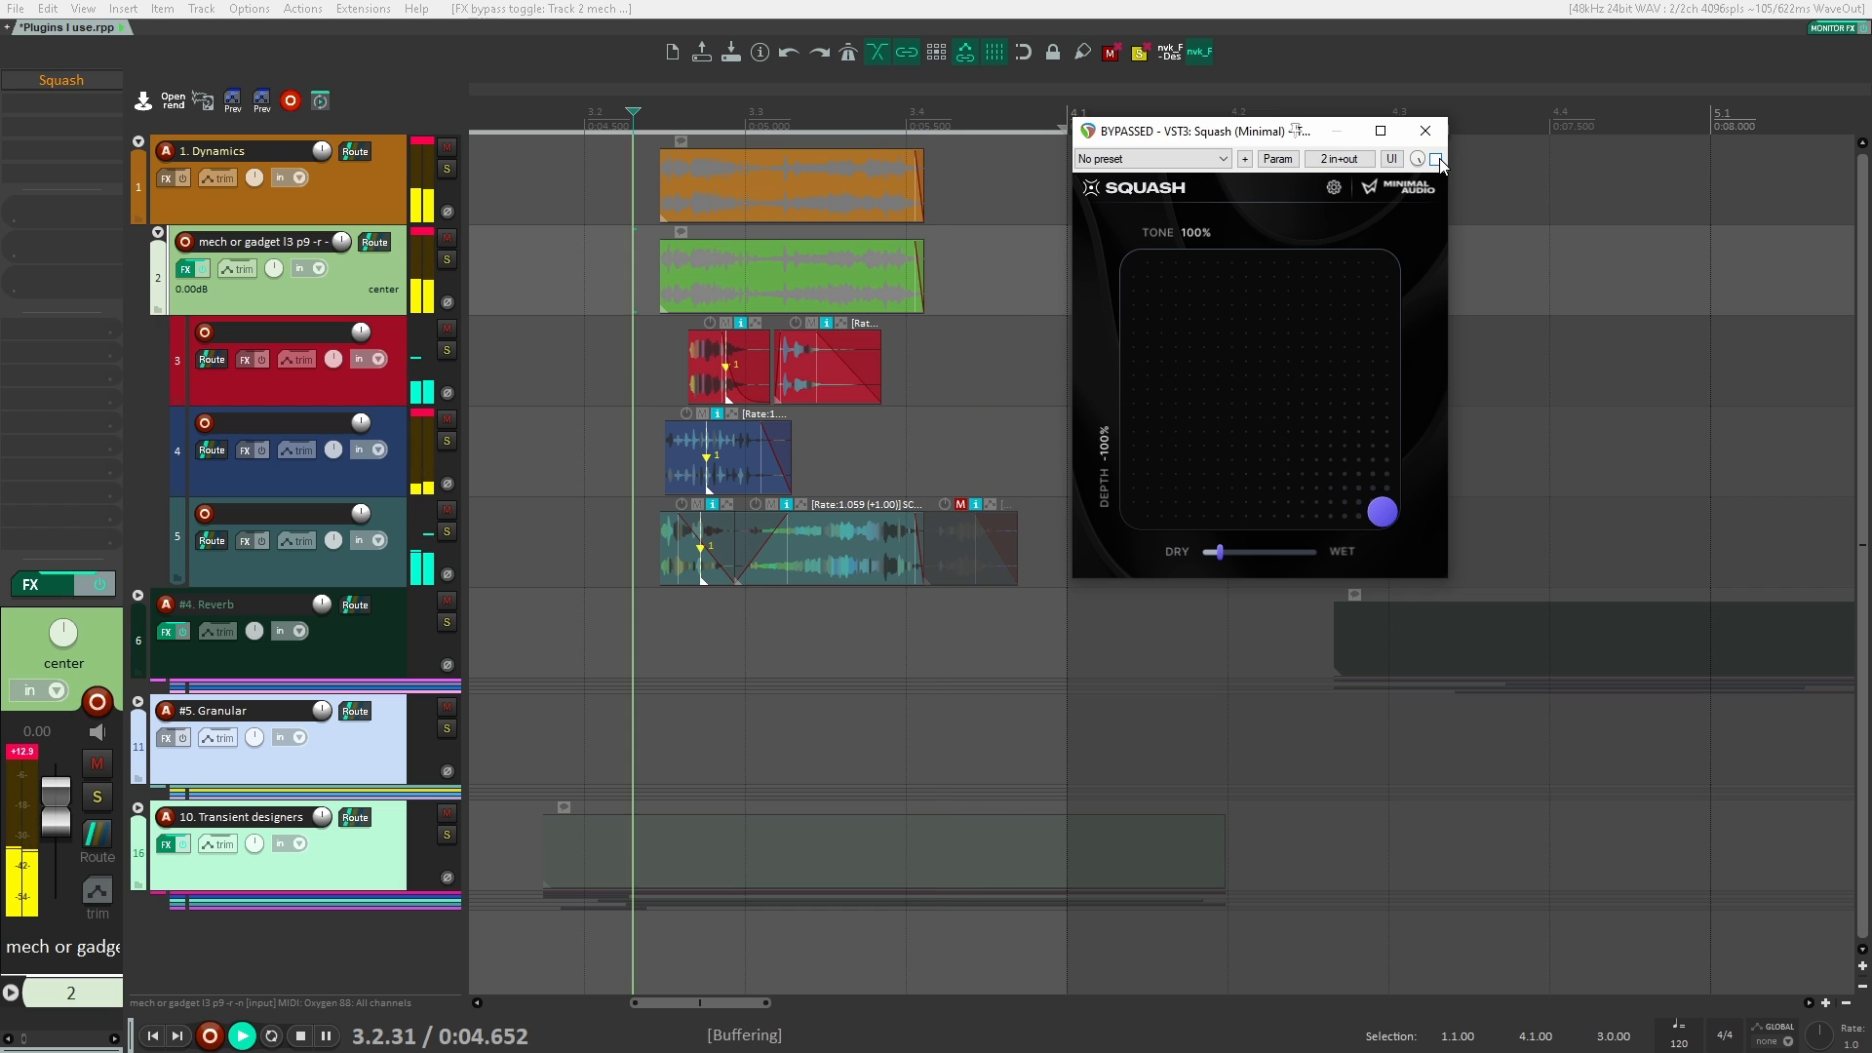
key("space")
key("space")
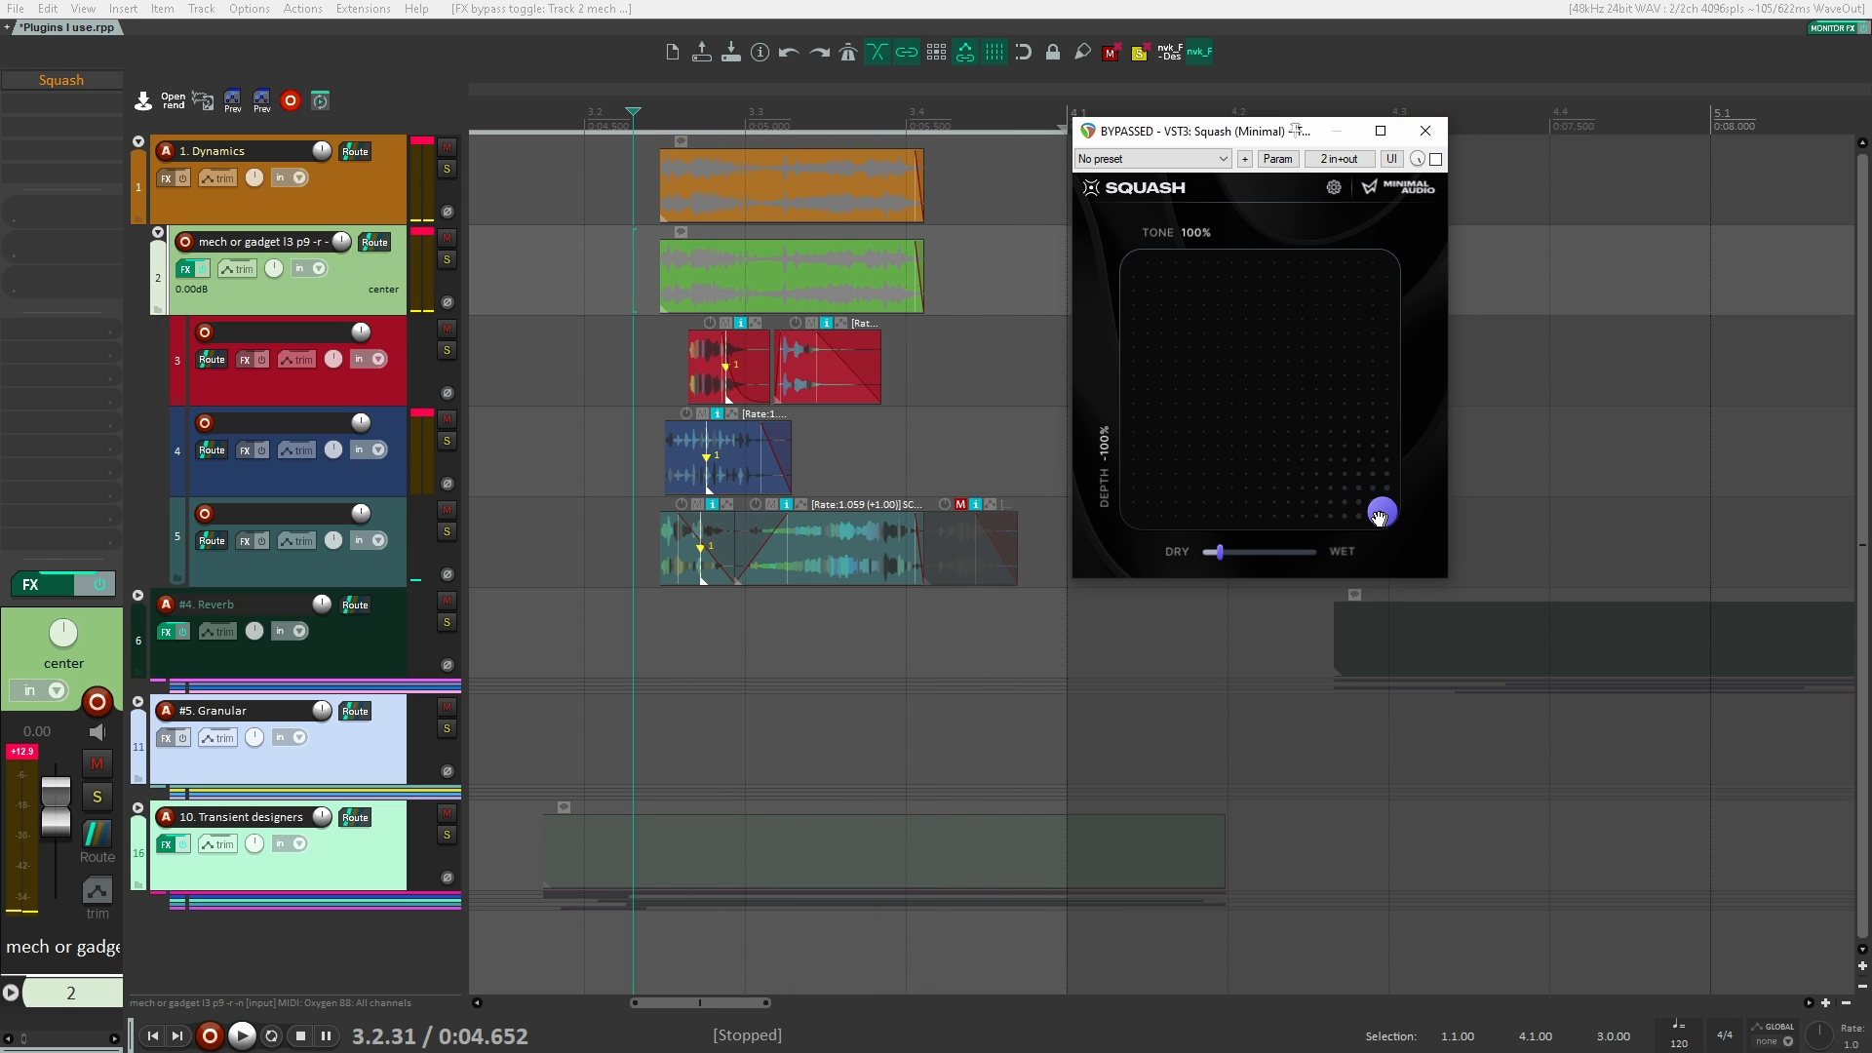
Step: Set Squash's Tone to 23 % and Depth to -54 %, and close and remove the plugin from track 2
left_click_drag(1379, 517, 1248, 500)
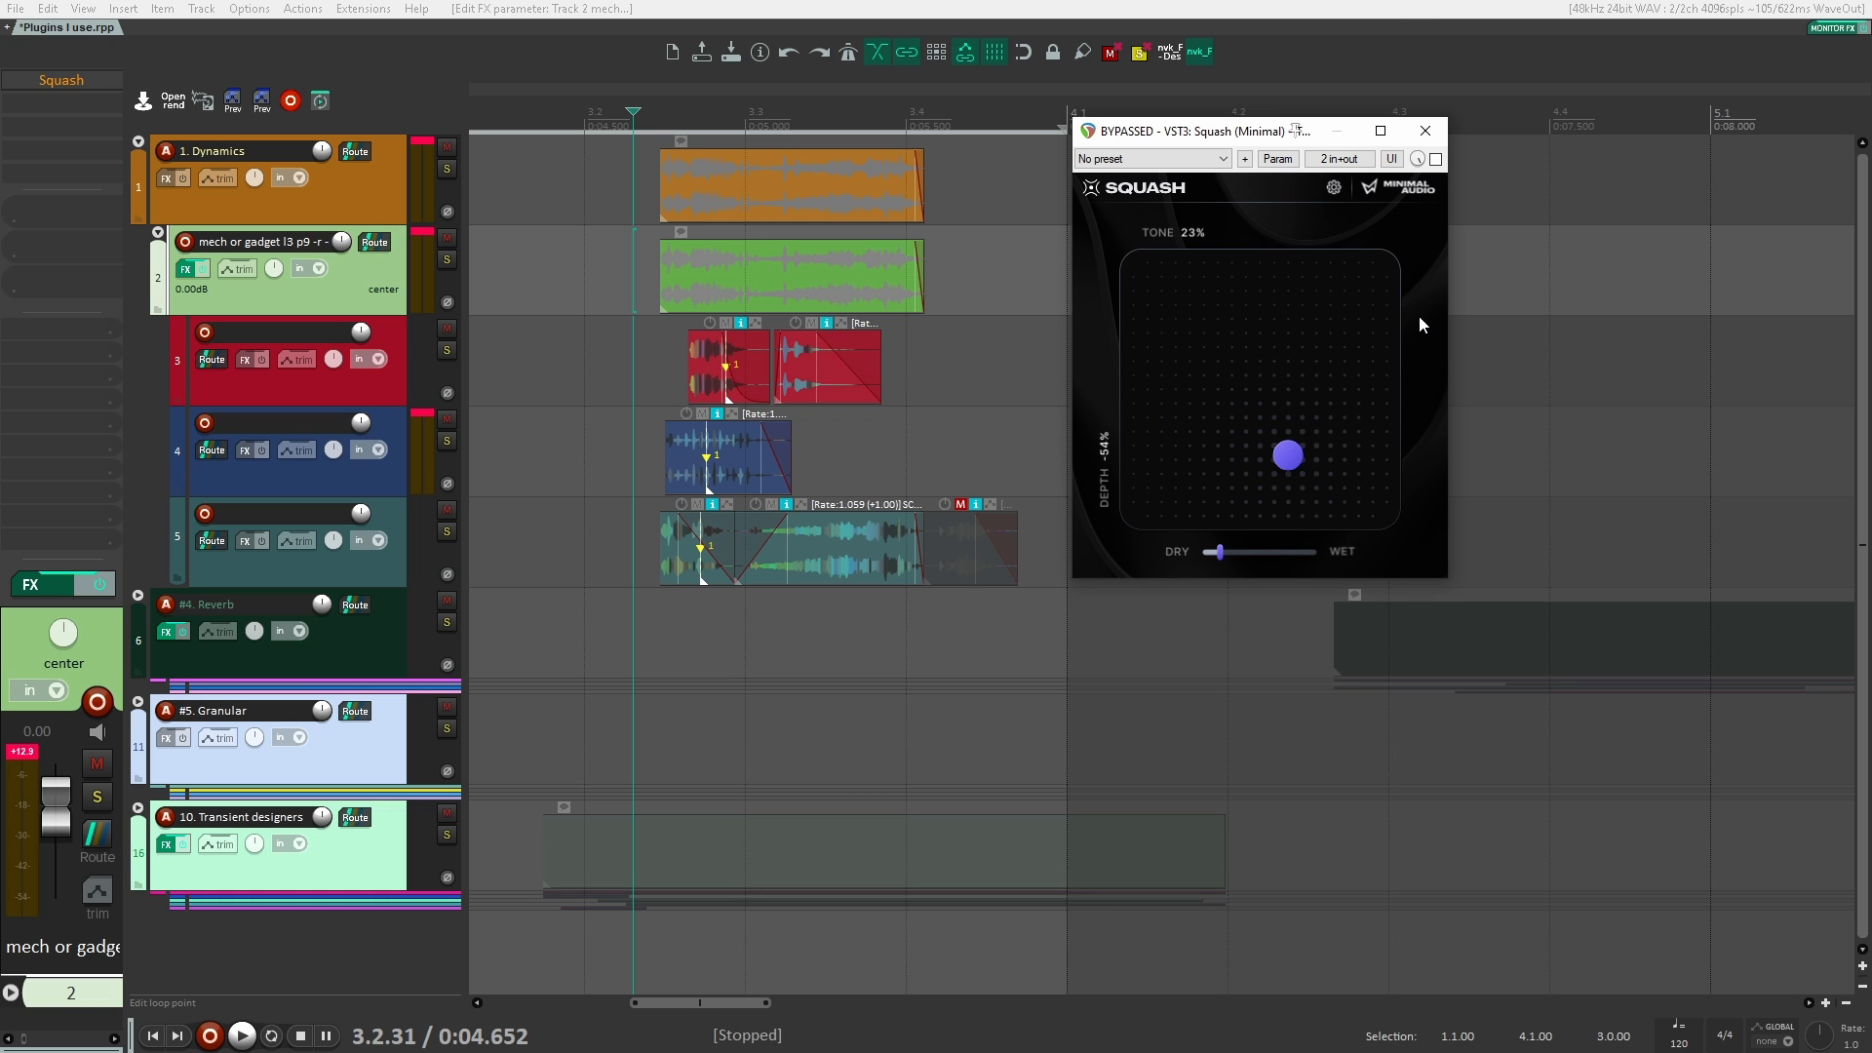
left_click(1427, 131)
left_click(119, 78, "alt")
Step: Add the uberloud 3band 20% chain to the track 2 folder and move the Uberloud window off the track controls
left_click(120, 76)
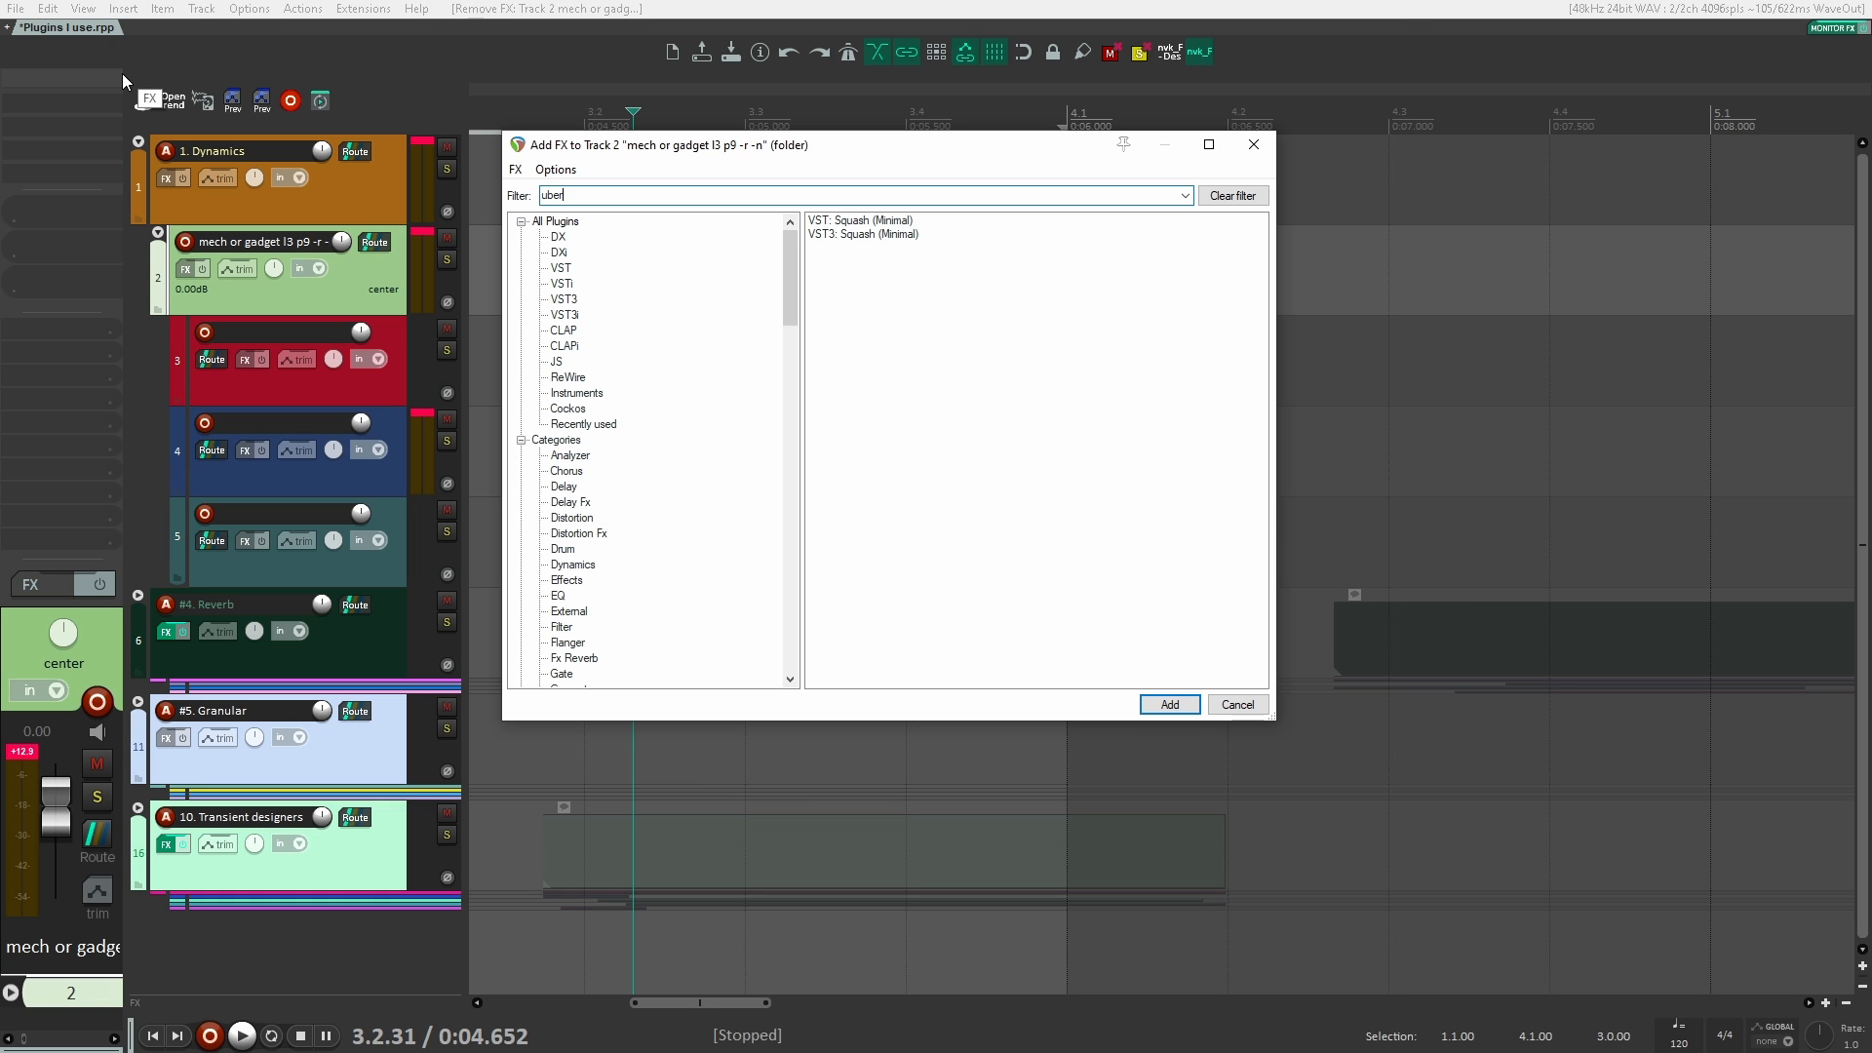
type("uber")
key("Down")
key("Down")
key("Down")
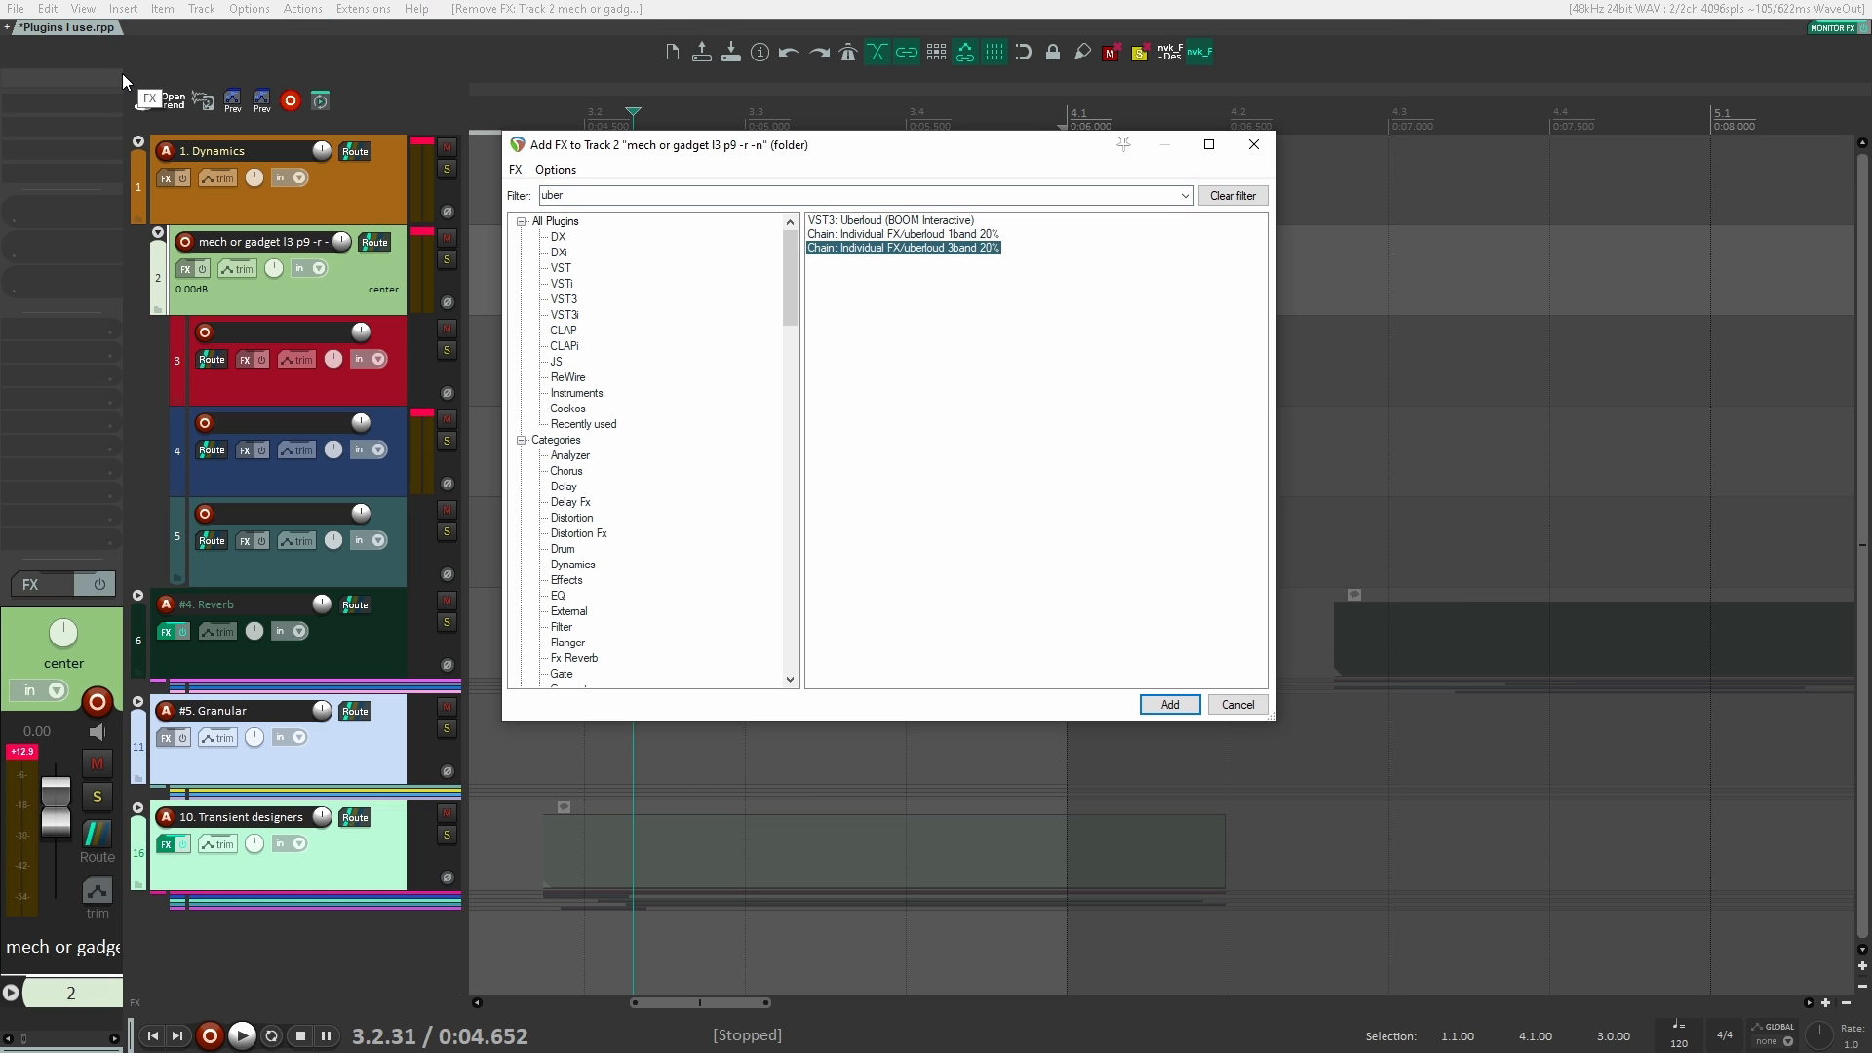
key("Return")
left_click_drag(178, 78, 757, 244)
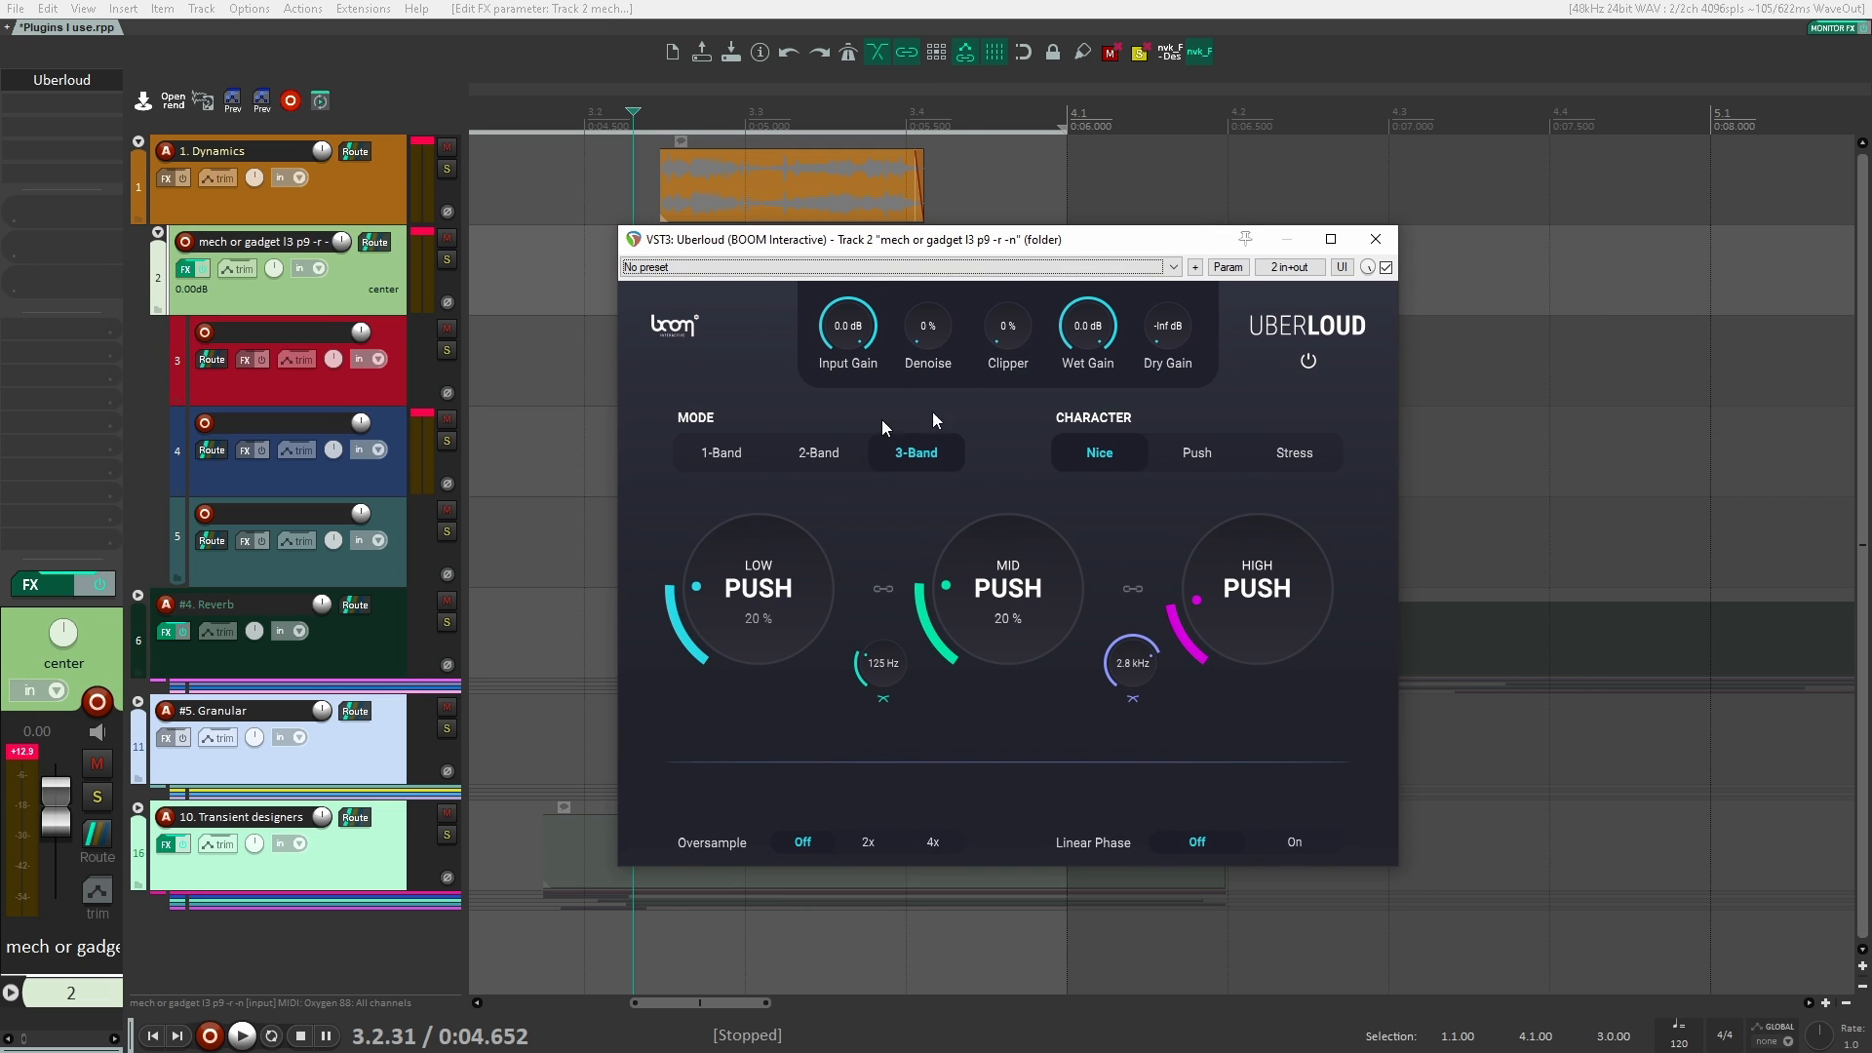
left_click_drag(1090, 242, 1085, 245)
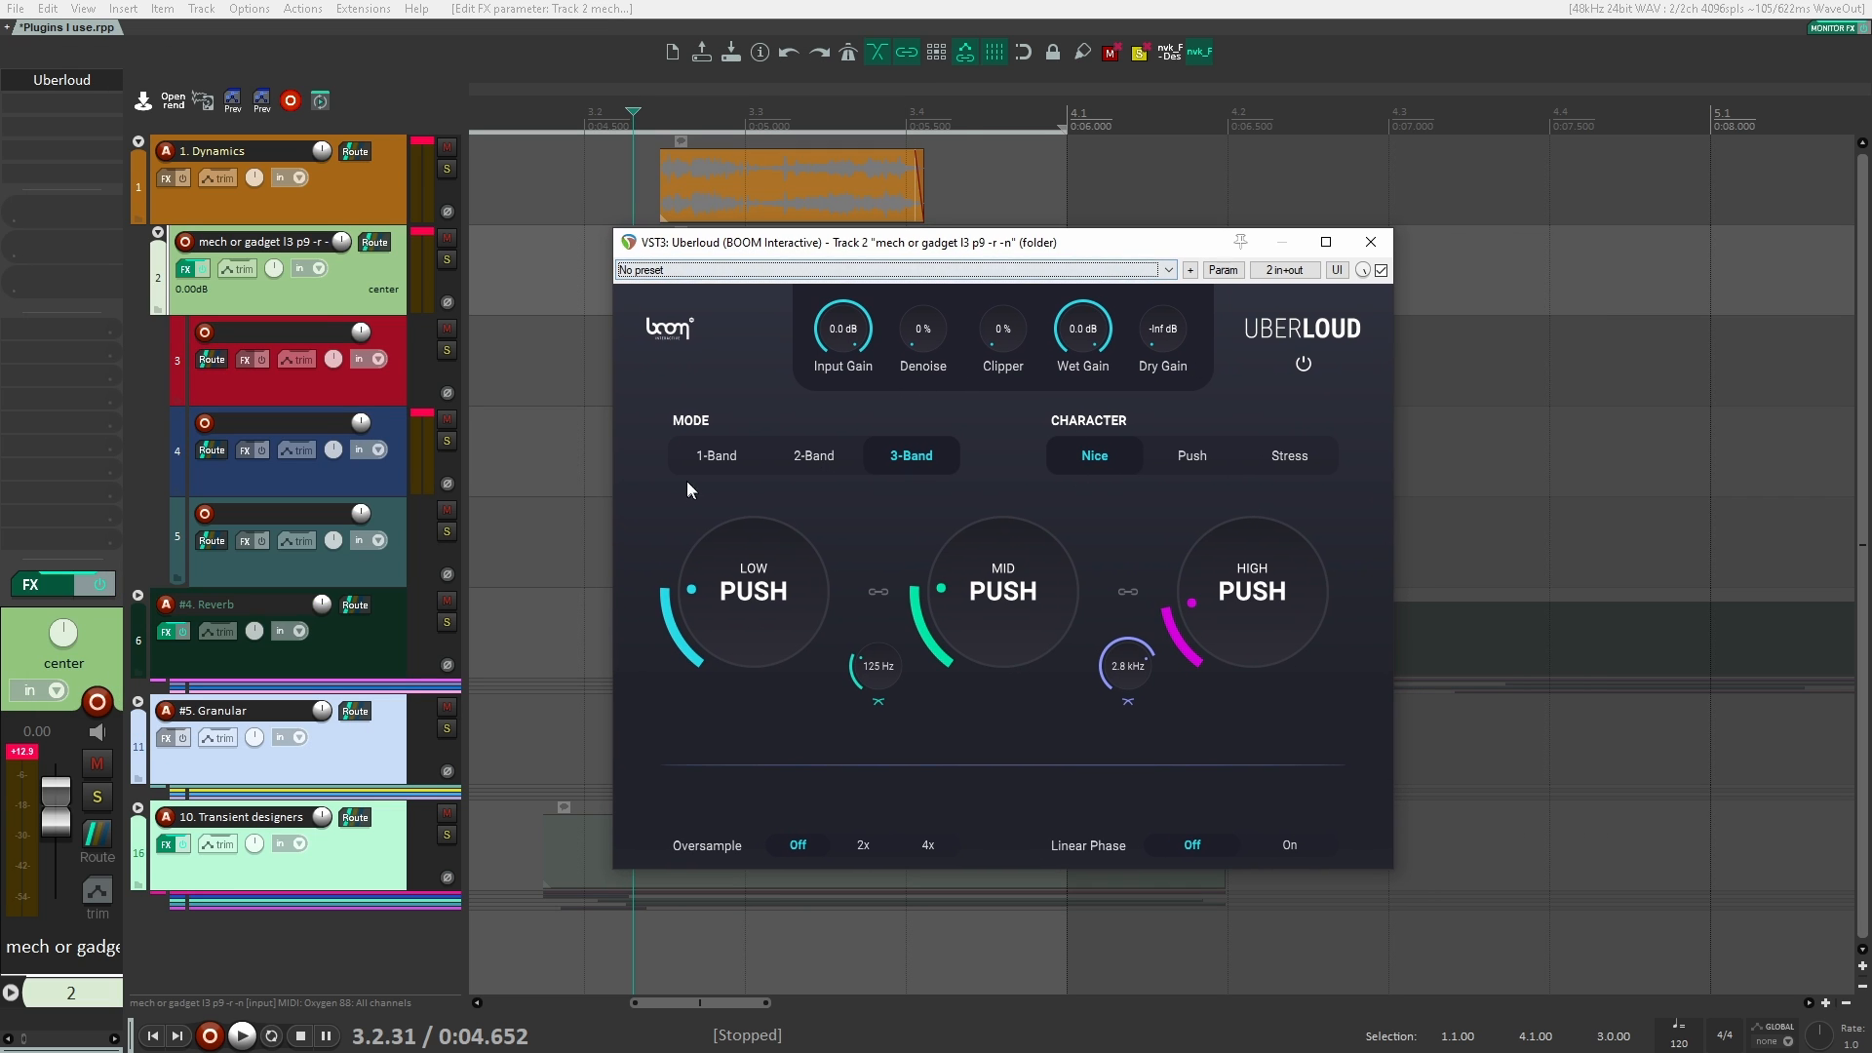
Step: Switch Uberloud to 1-Band mode, raise Push to 49 % and audition the clips
left_click(733, 457)
left_click_drag(992, 615, 979, 552)
key("space")
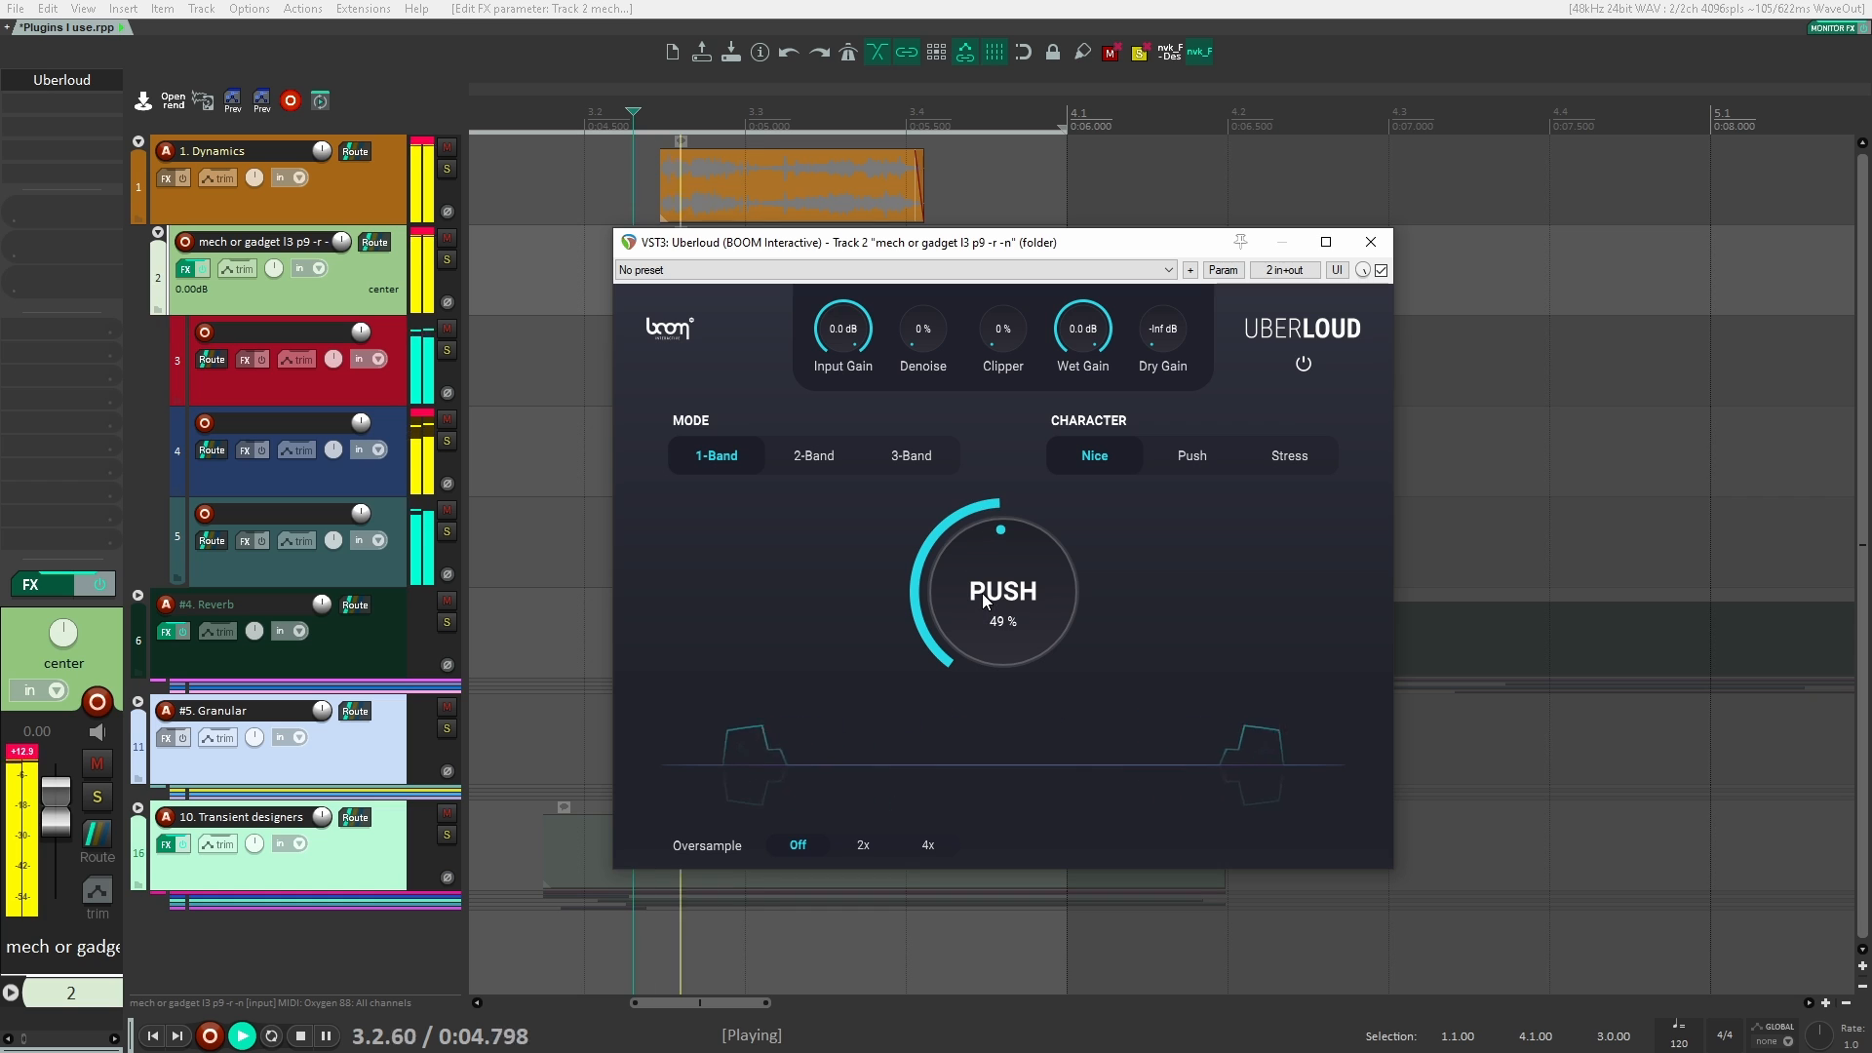
key("space")
Step: Return Uberloud to 3-Band mode, set Low Push to 19 % and move its window clear of the clips
left_click(911, 455)
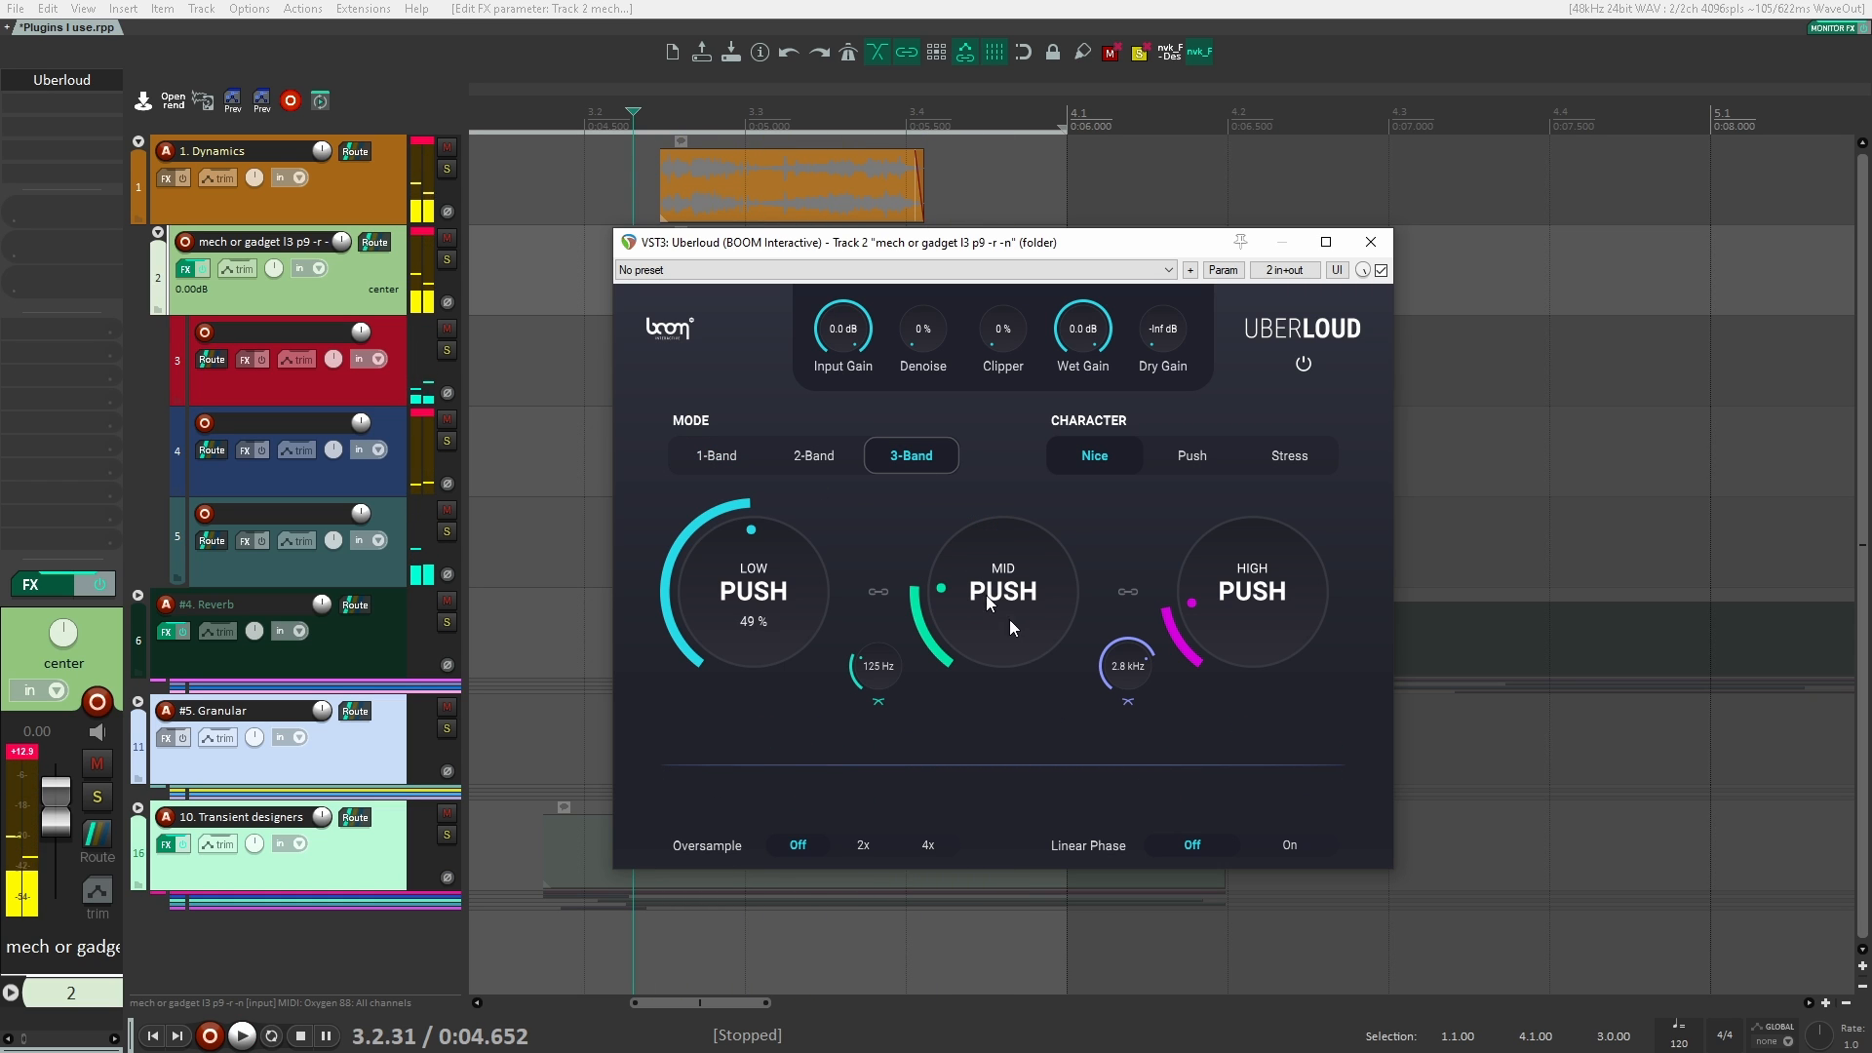
double_click(749, 597)
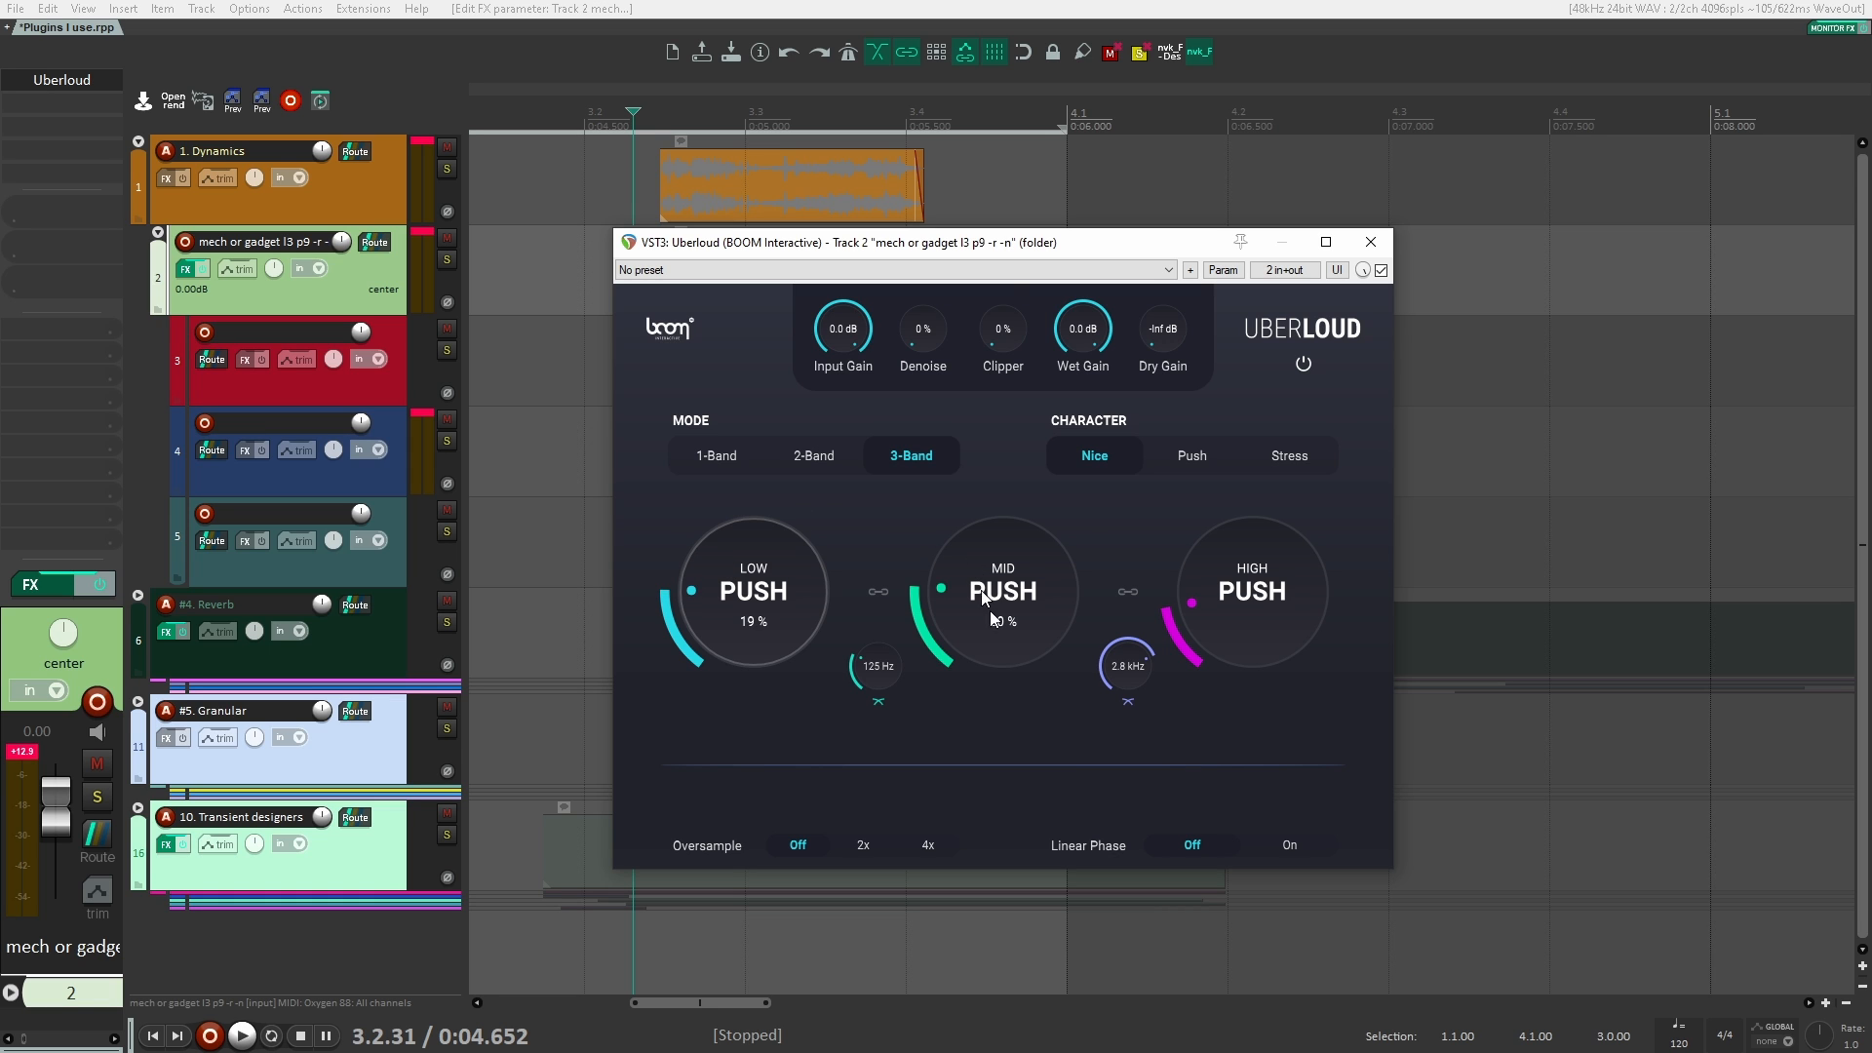
left_click_drag(1012, 248, 1430, 220)
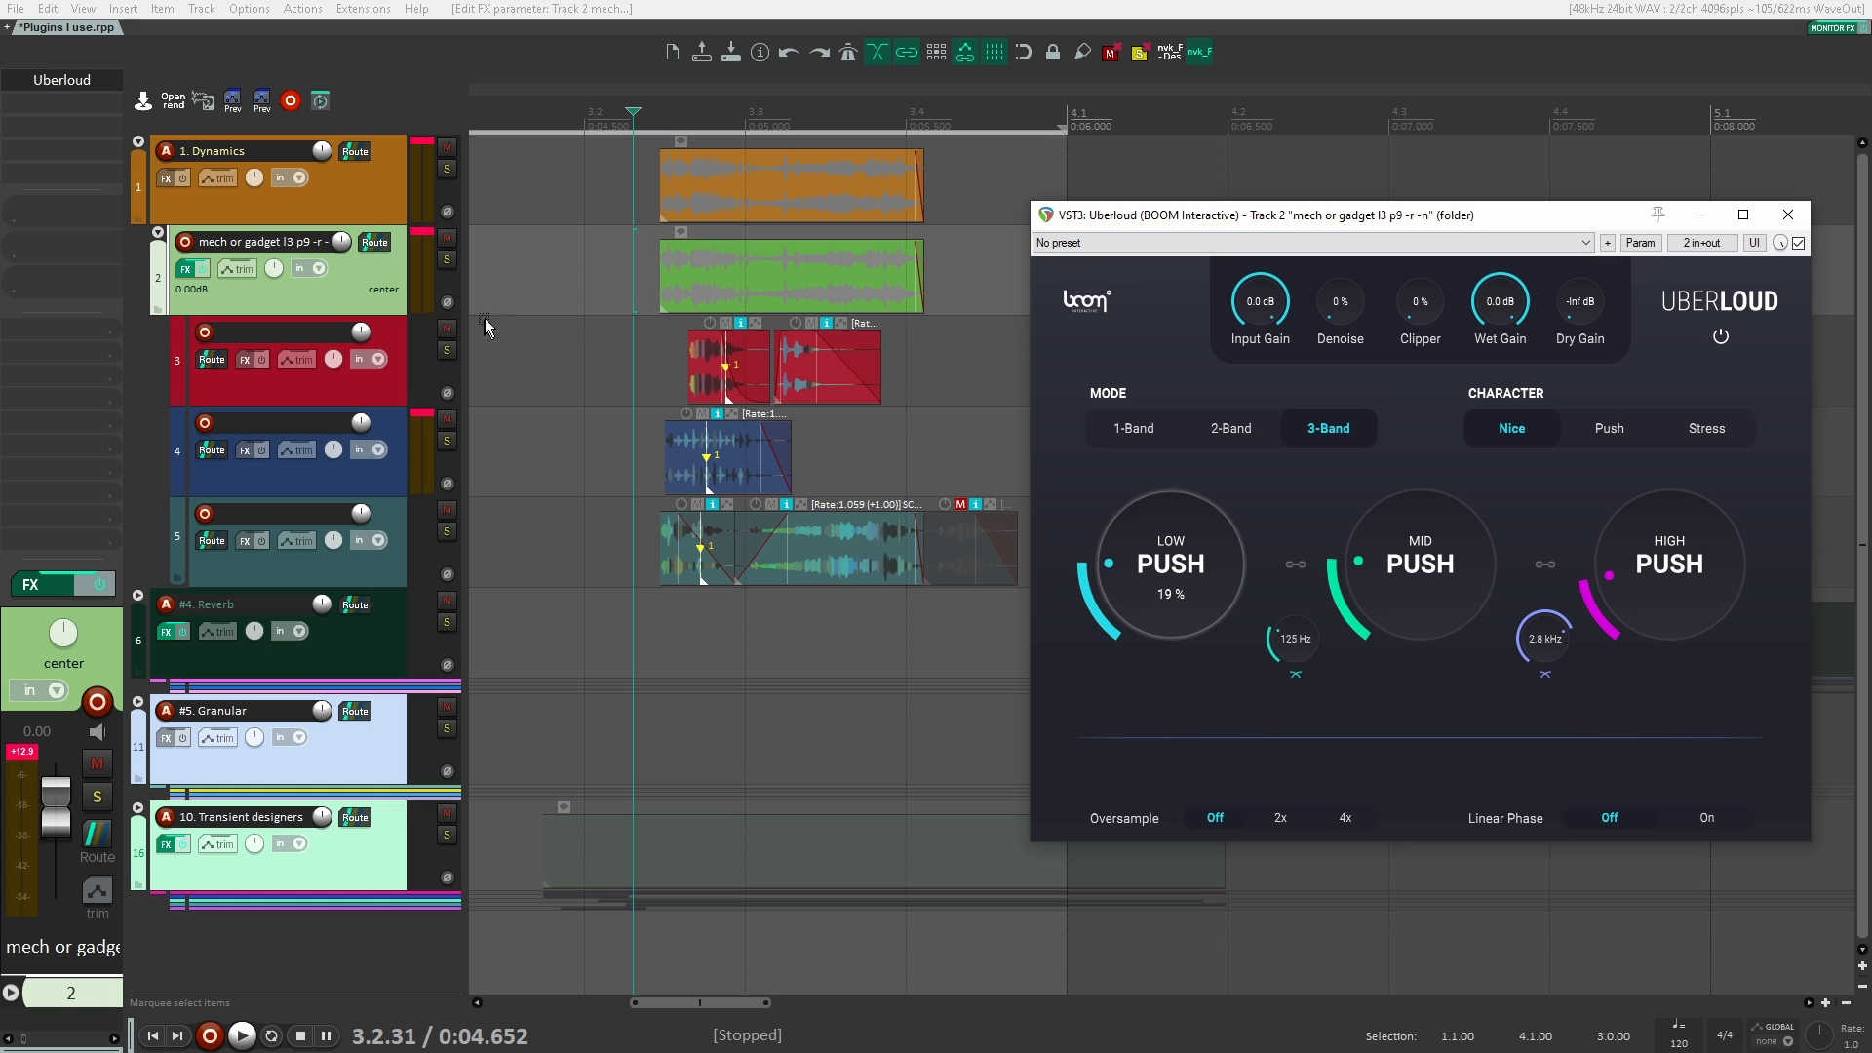
Step: Place the edit cursor earlier before the clips and audition Uberloud, raising Mid Push to 64 %
left_click(590, 297)
key("space")
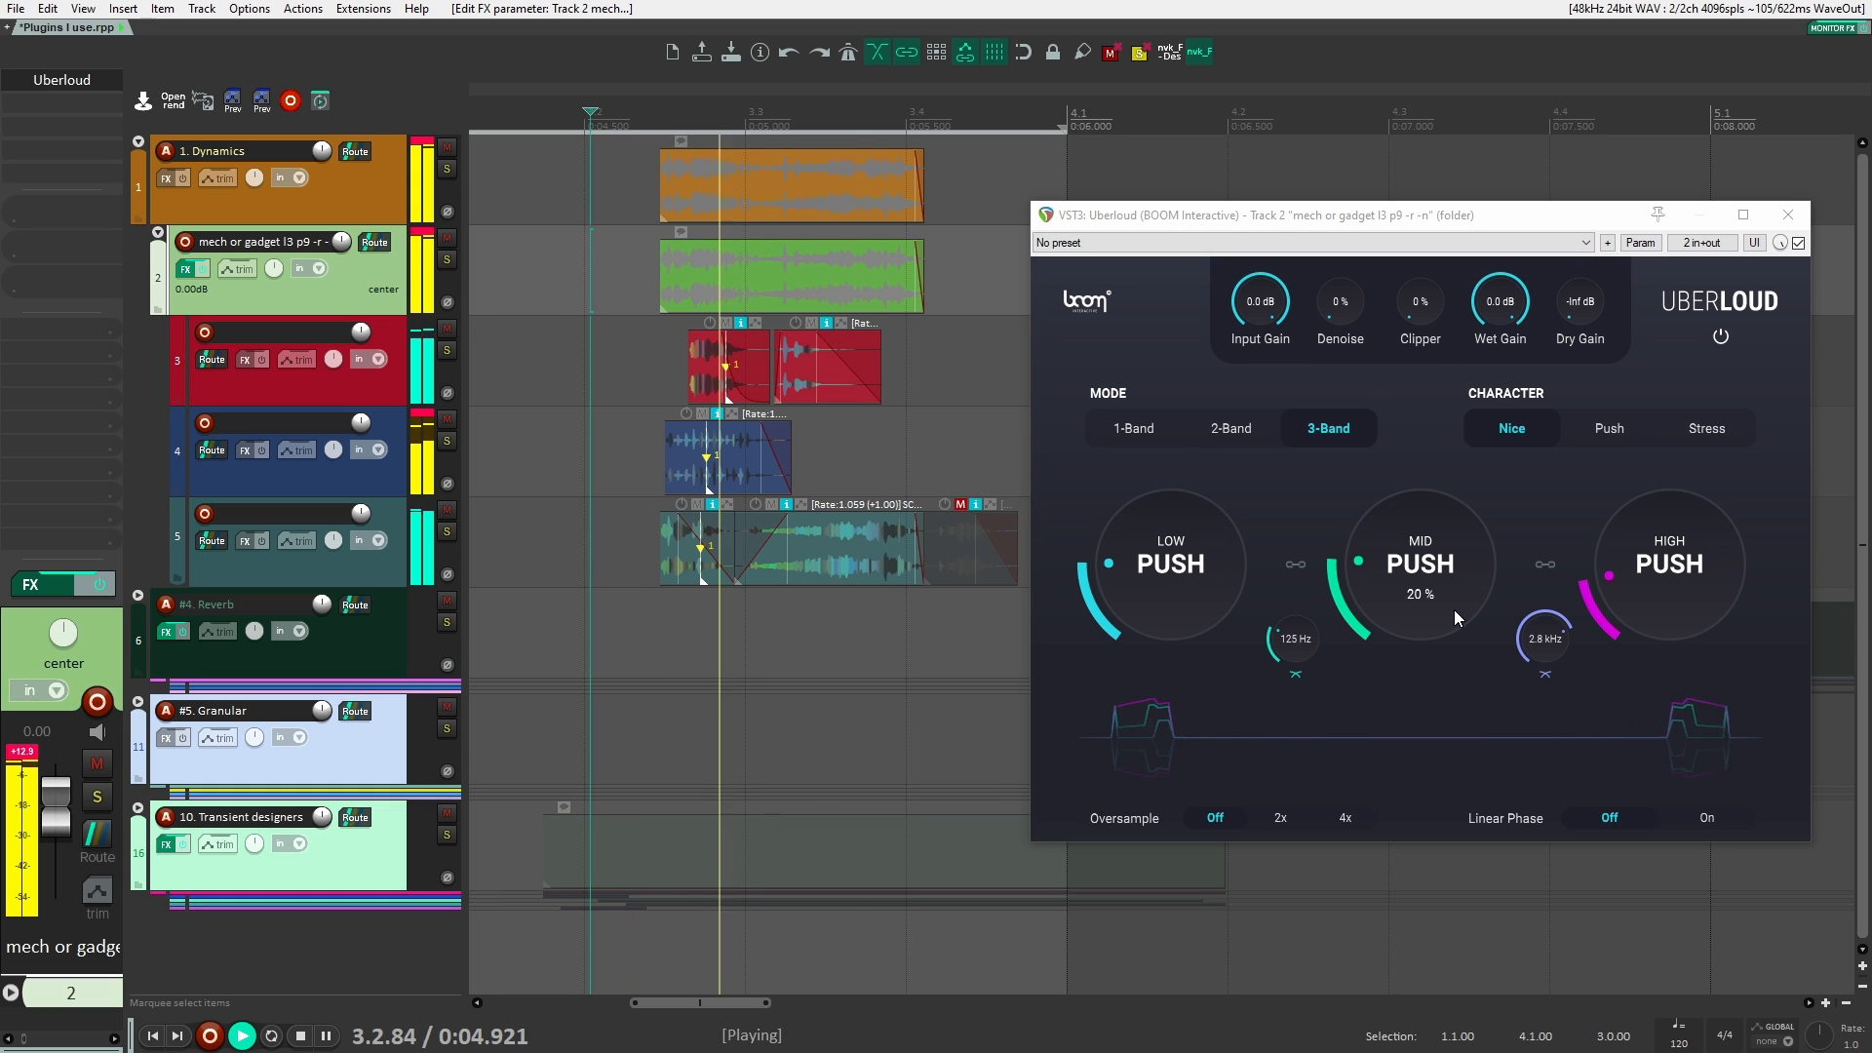
key("space")
left_click_drag(1454, 610, 1417, 582)
left_click_drag(1424, 494, 1425, 481)
key("space")
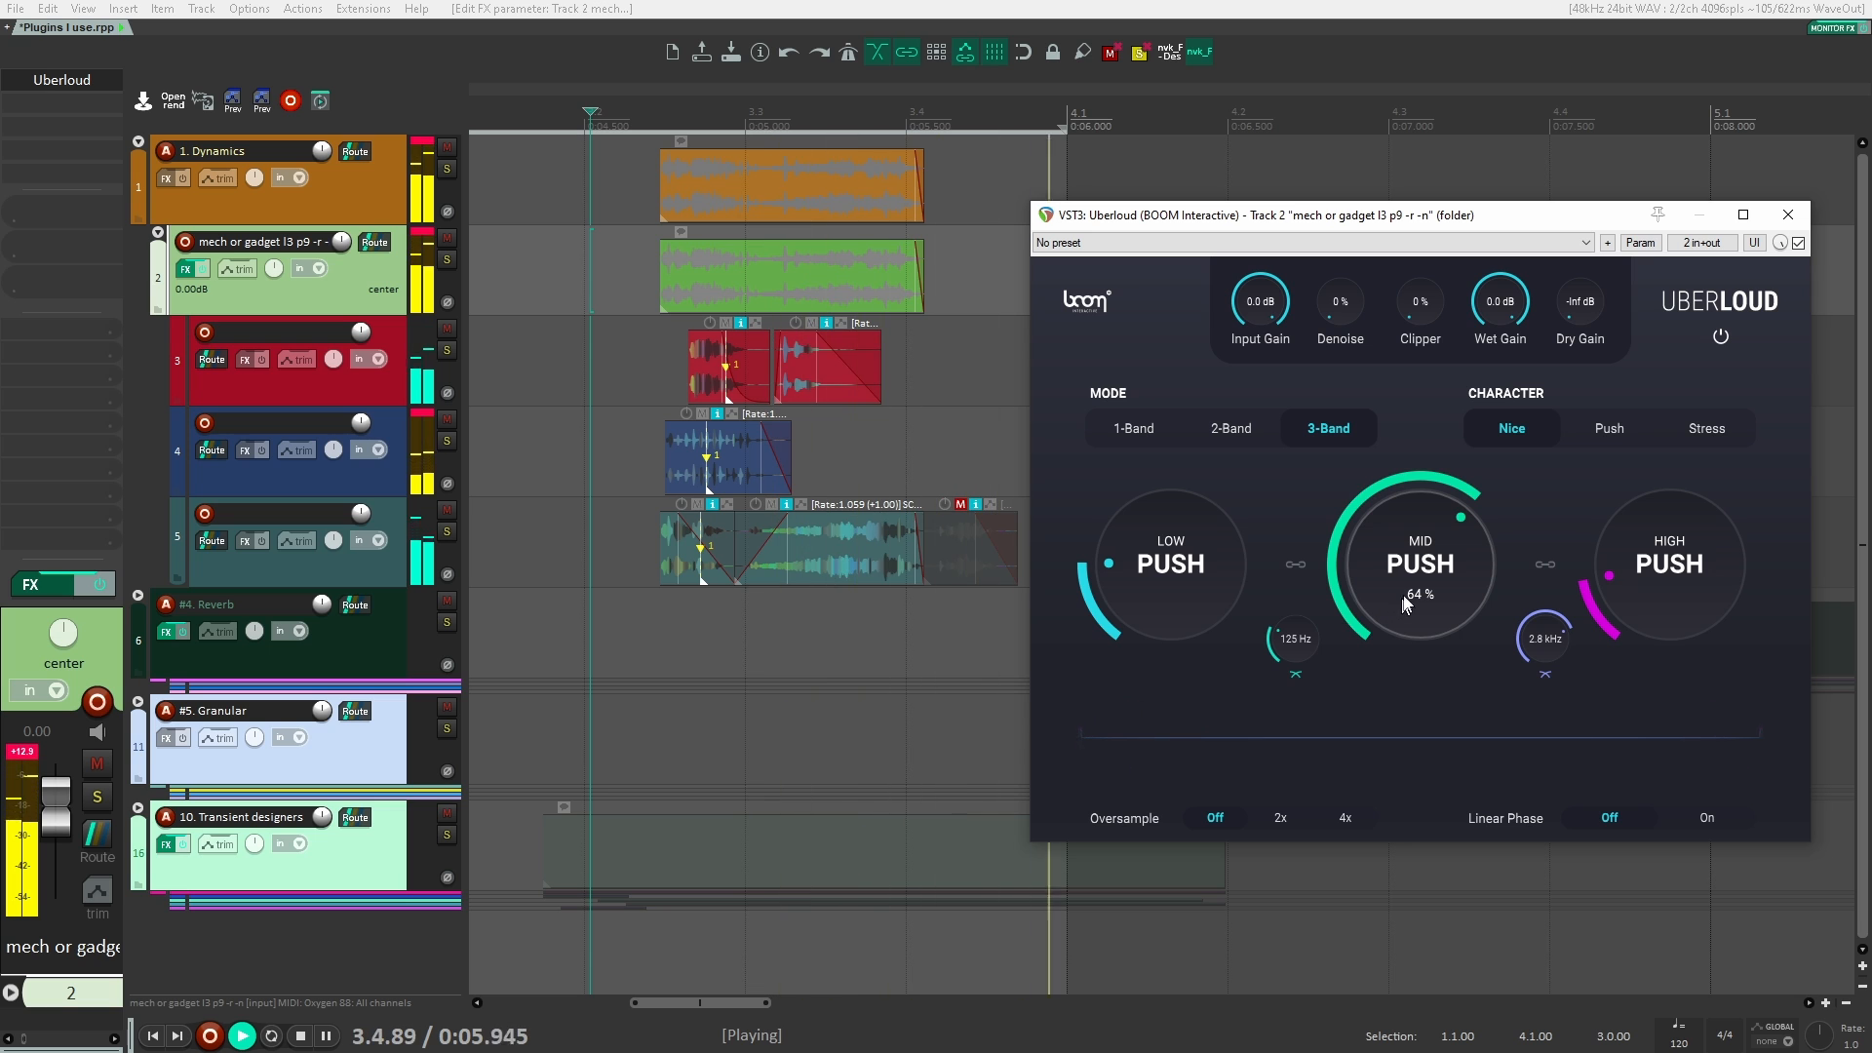
key("space")
Step: Lower Uberloud's Mid Push to 48 % and High Push to 0 %, and audition the changes
left_click_drag(1407, 573, 1409, 605)
key("space")
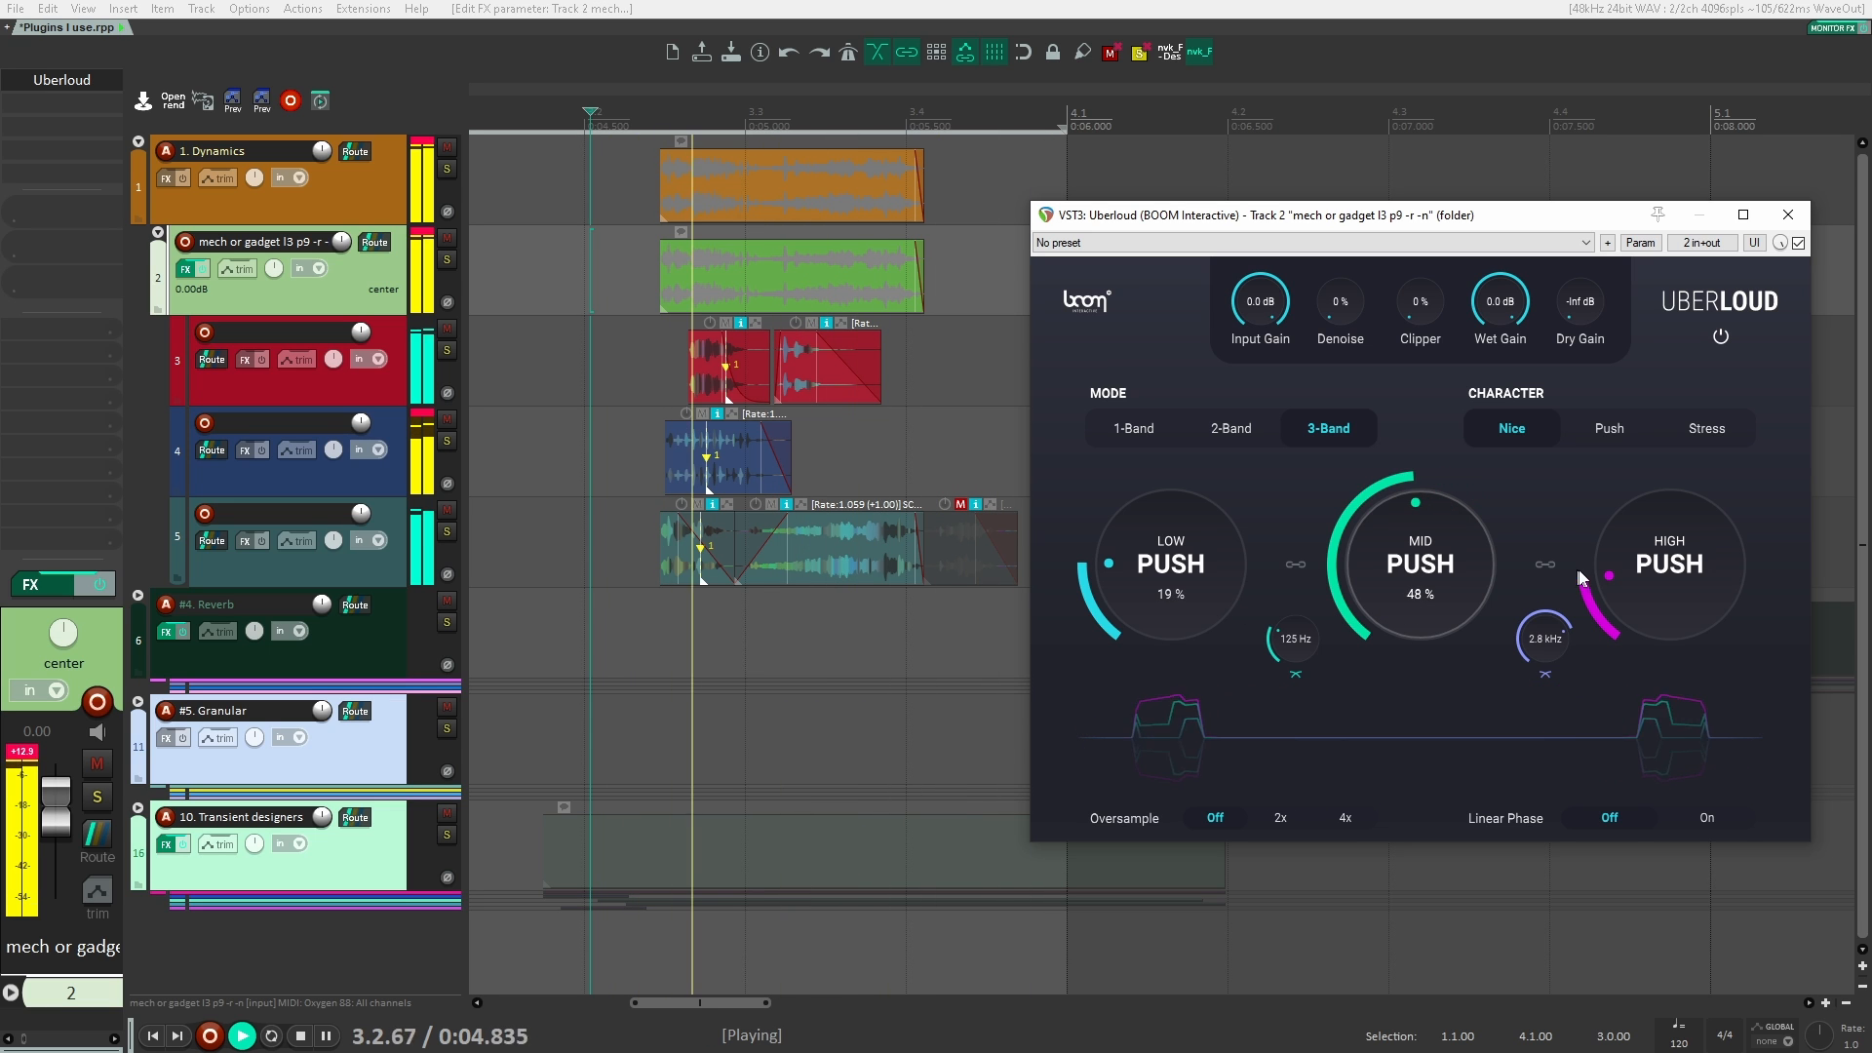
key("space")
left_click_drag(1691, 554, 1643, 700)
key("space")
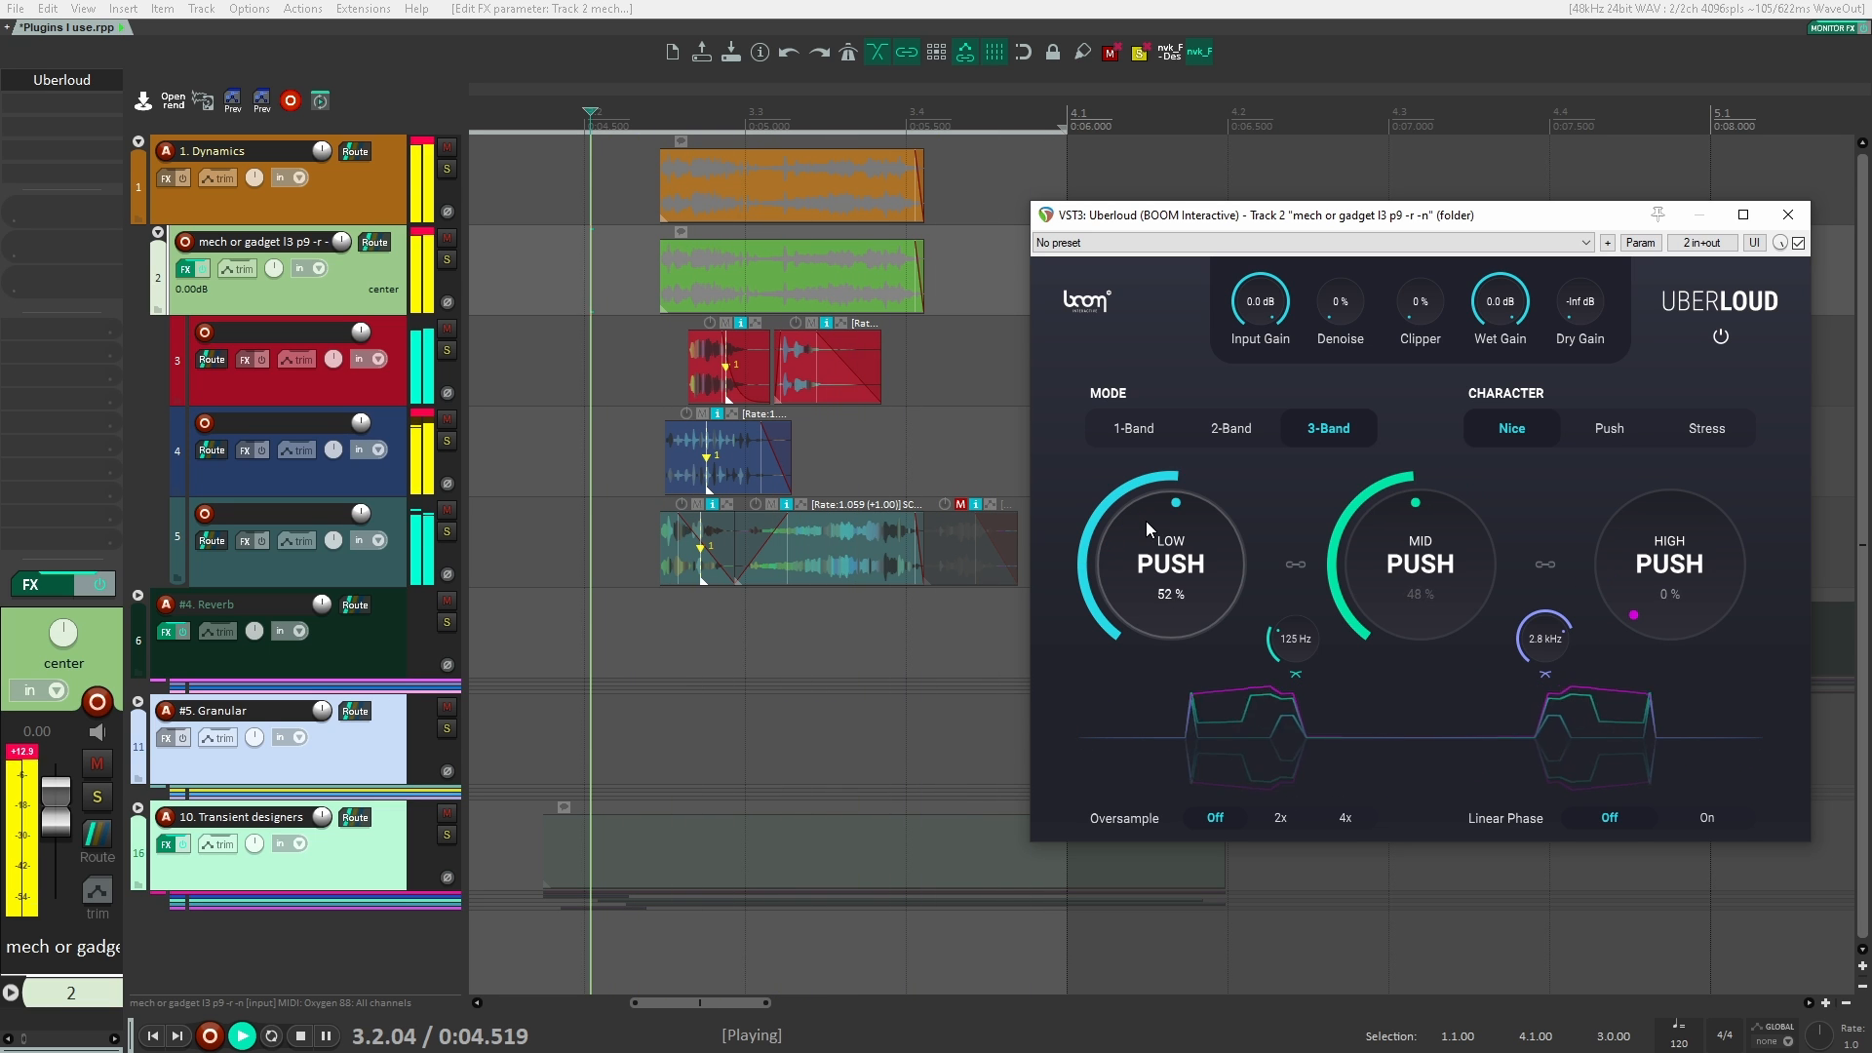
Step: Set Uberloud's Low Push to 72 % and audition the clips repeatedly
left_click_drag(1145, 521, 1150, 587)
key("space")
key("space")
key("space")
key("space")
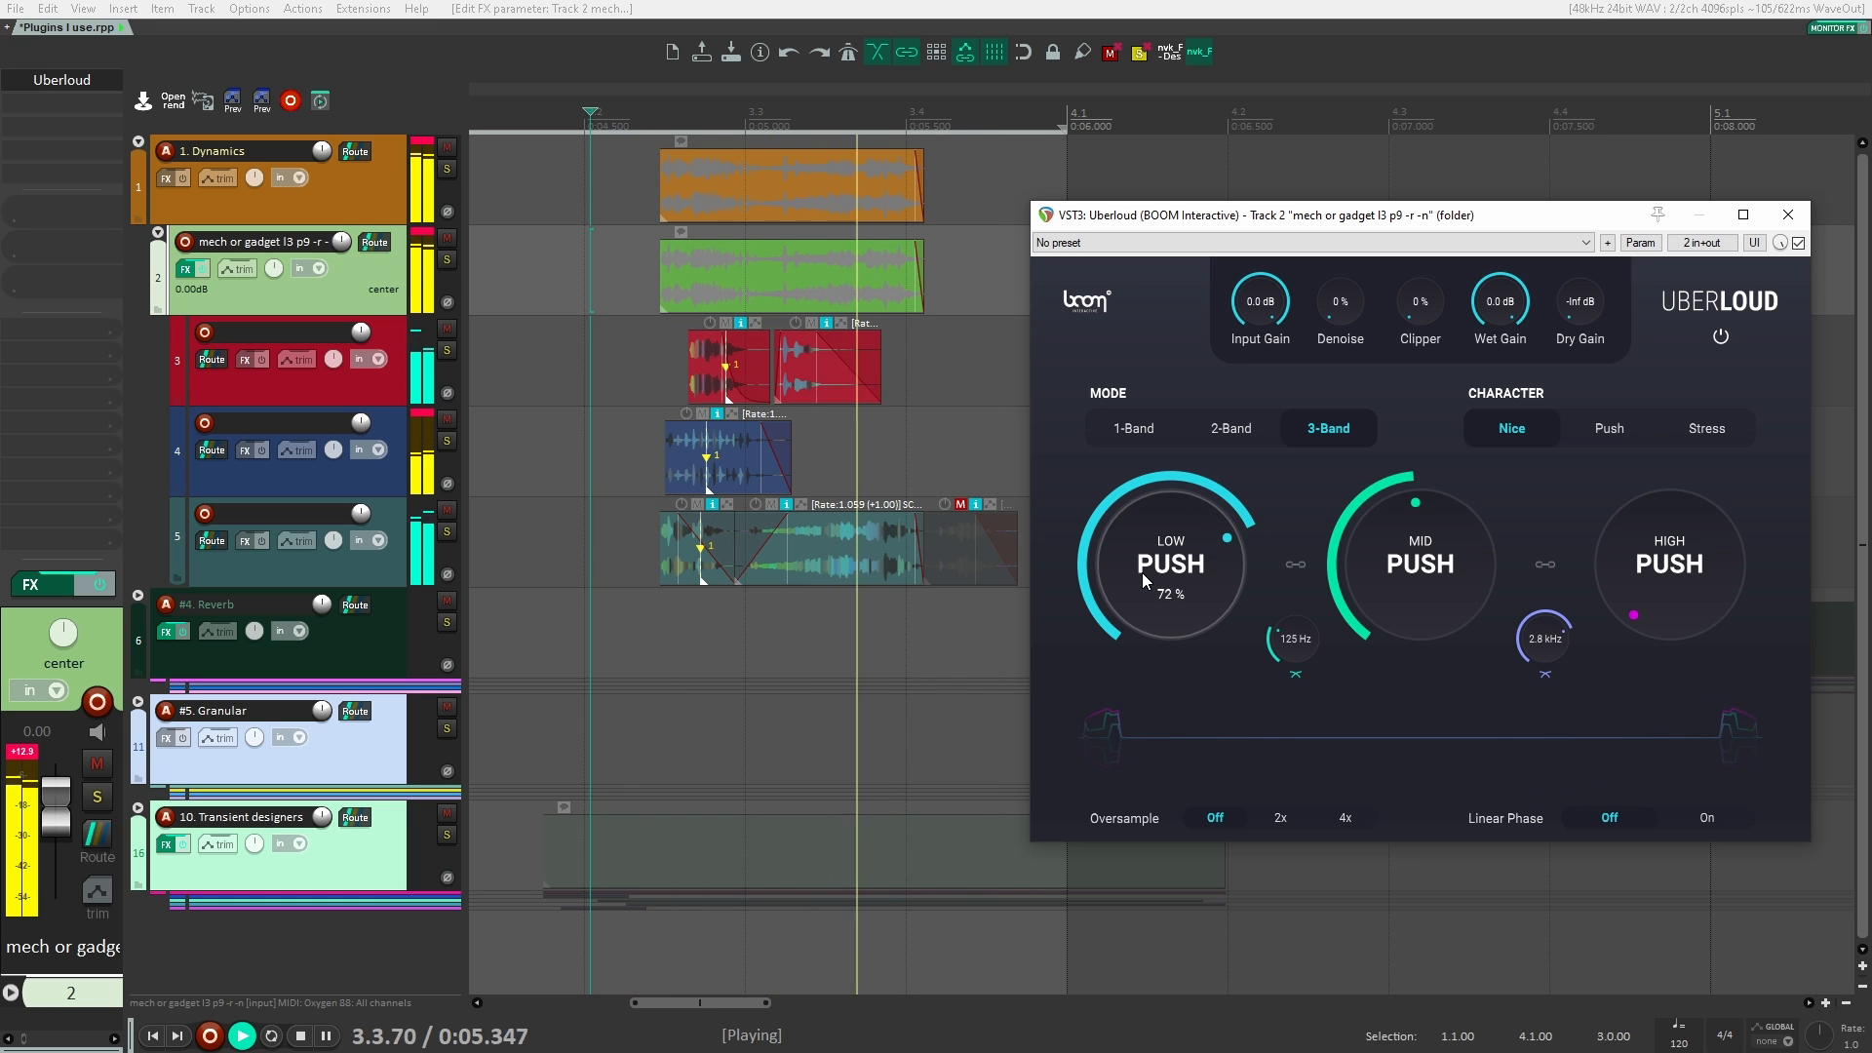
key("space")
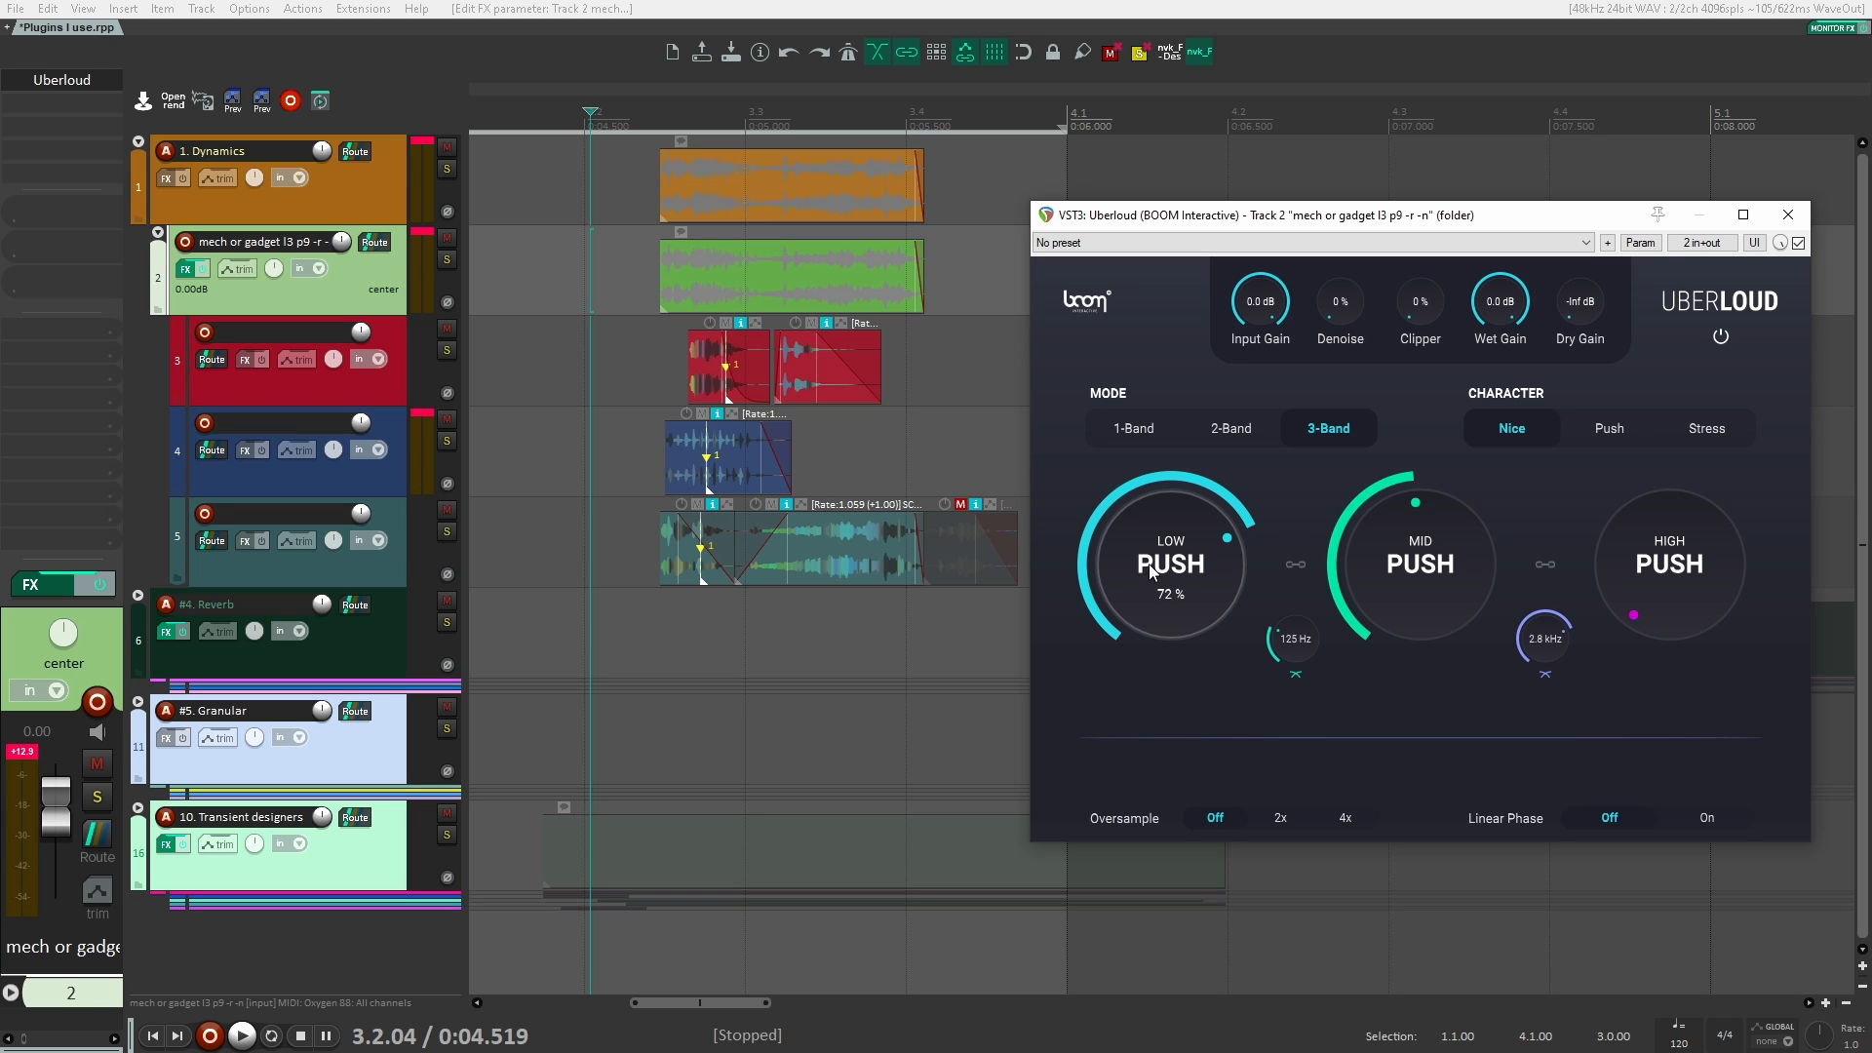
Step: Enable parameter modulation on Uberloud's Low Push, driven by the audio control signal of track channels 1+2, and move its window below the clips
left_click_drag(1150, 591, 1153, 608)
key("alt+m")
left_click_drag(1007, 461, 864, 434)
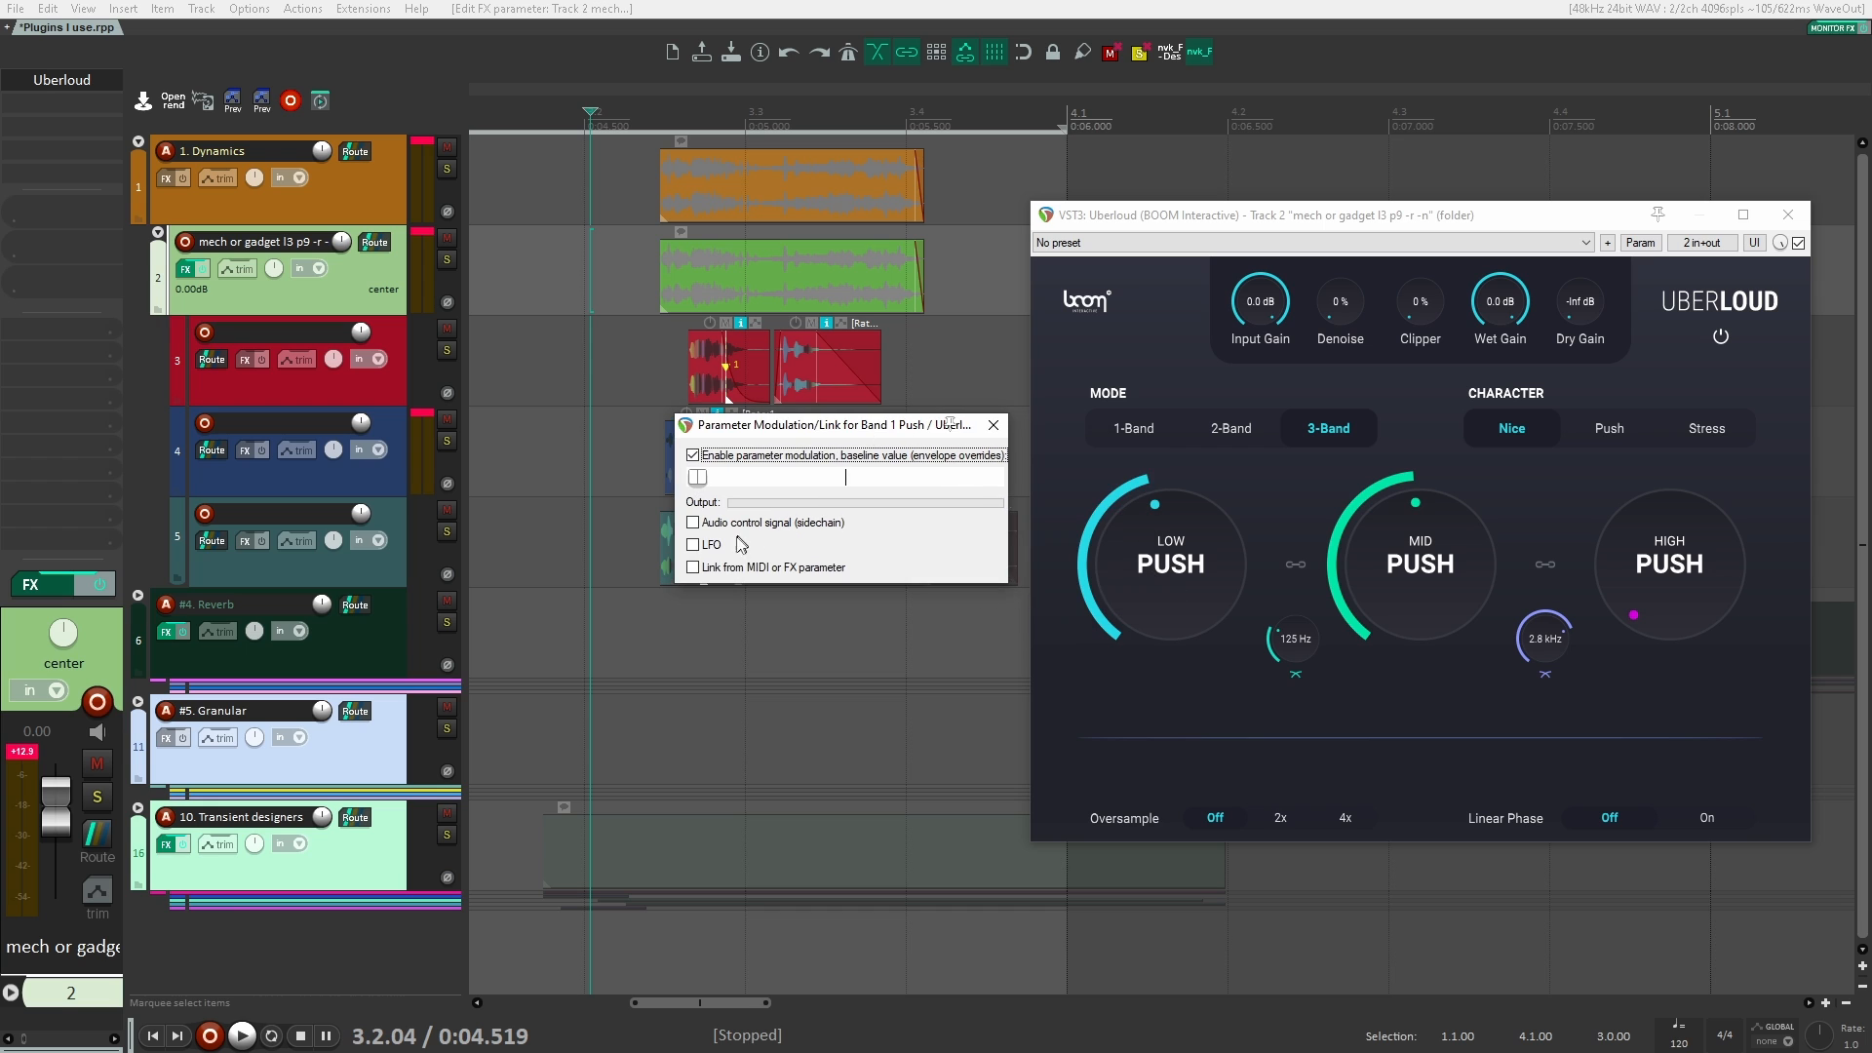
left_click(693, 544)
left_click(693, 545)
left_click(693, 523)
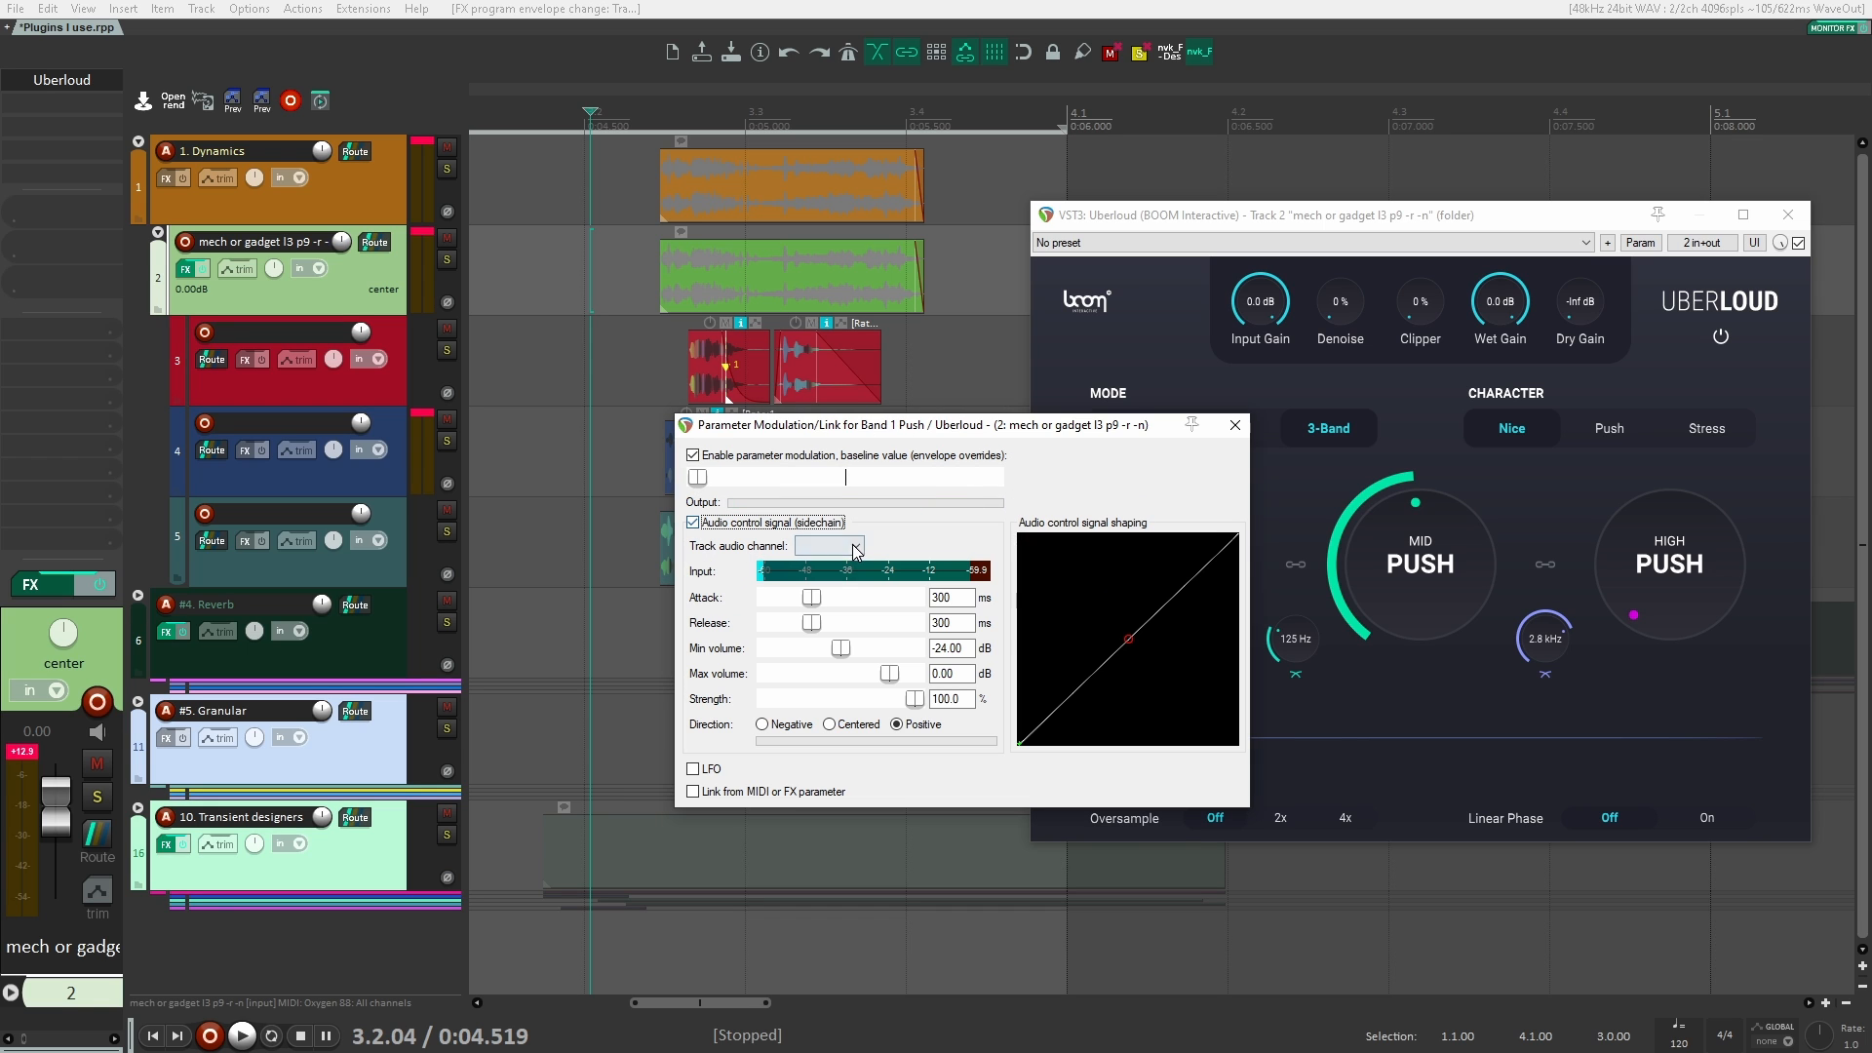
left_click(829, 561)
left_click_drag(911, 434, 701, 605)
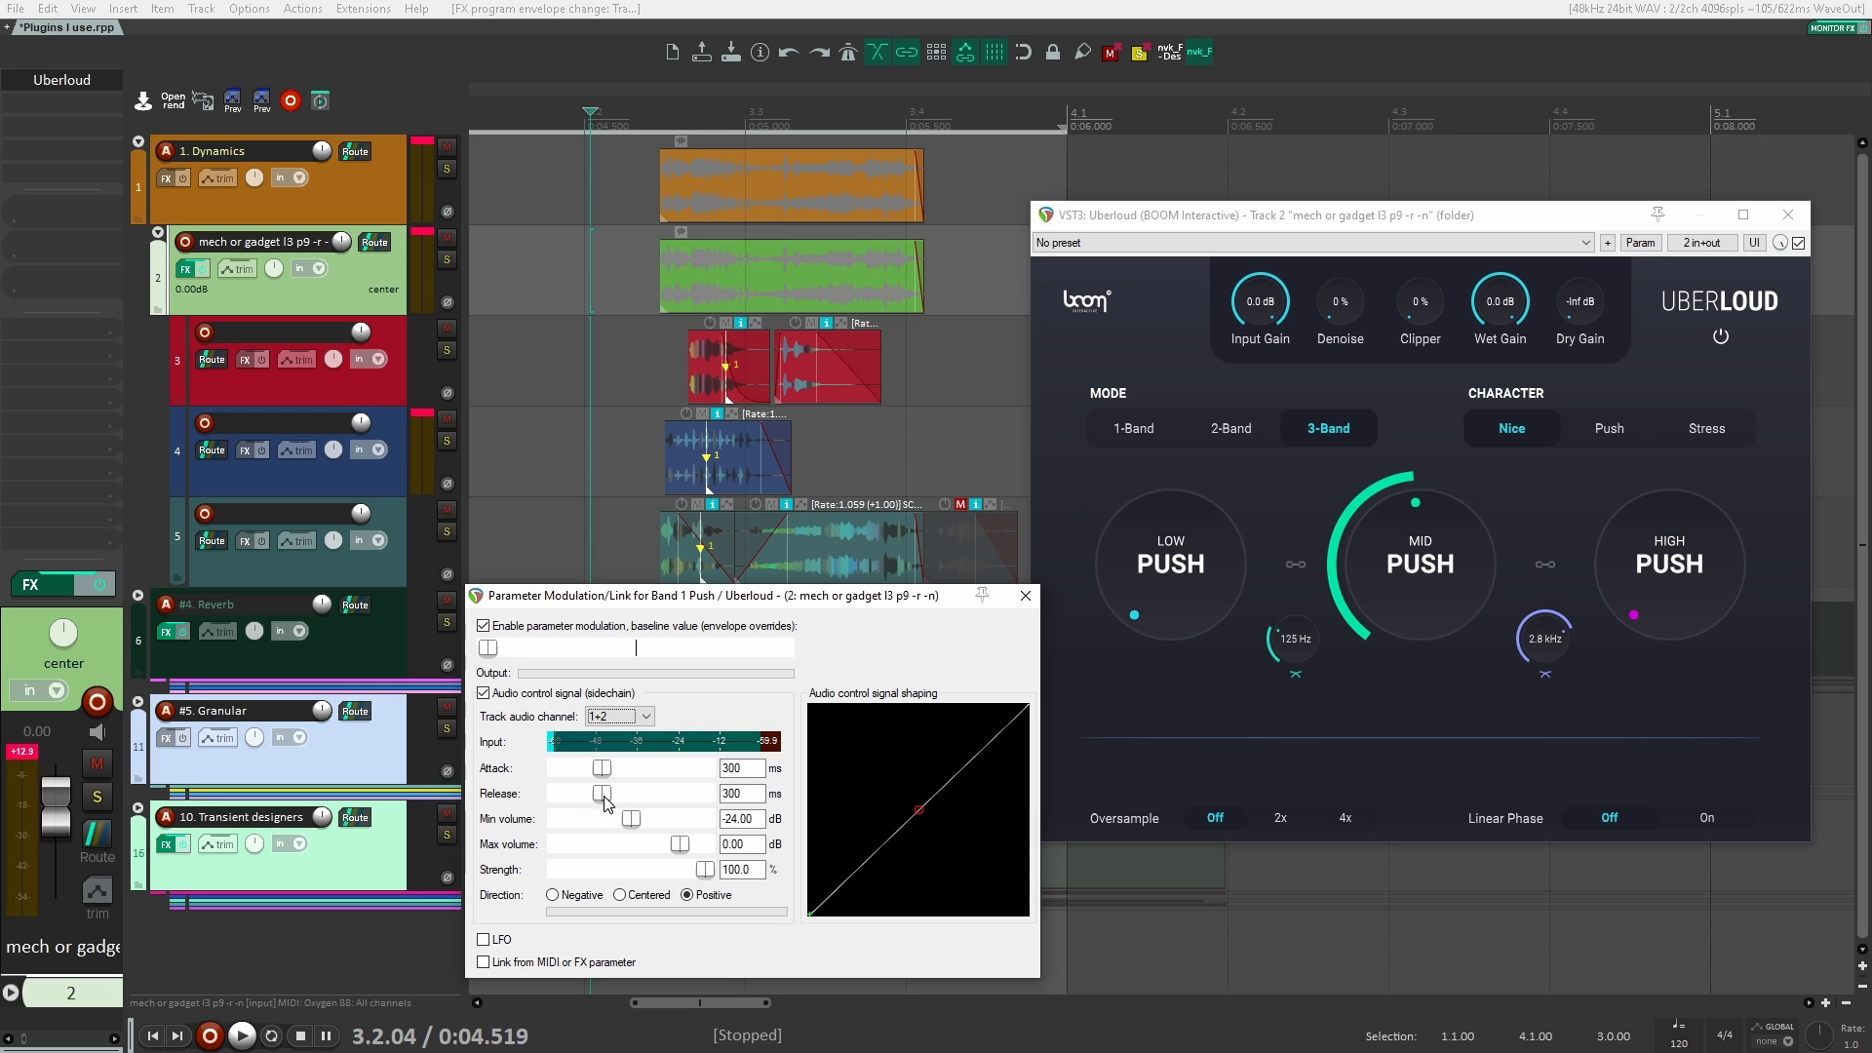
Step: Set the audio control signal's minimum volume to -60 dB and play the clips to drive the Low Push modulation
left_click_drag(631, 819, 558, 820)
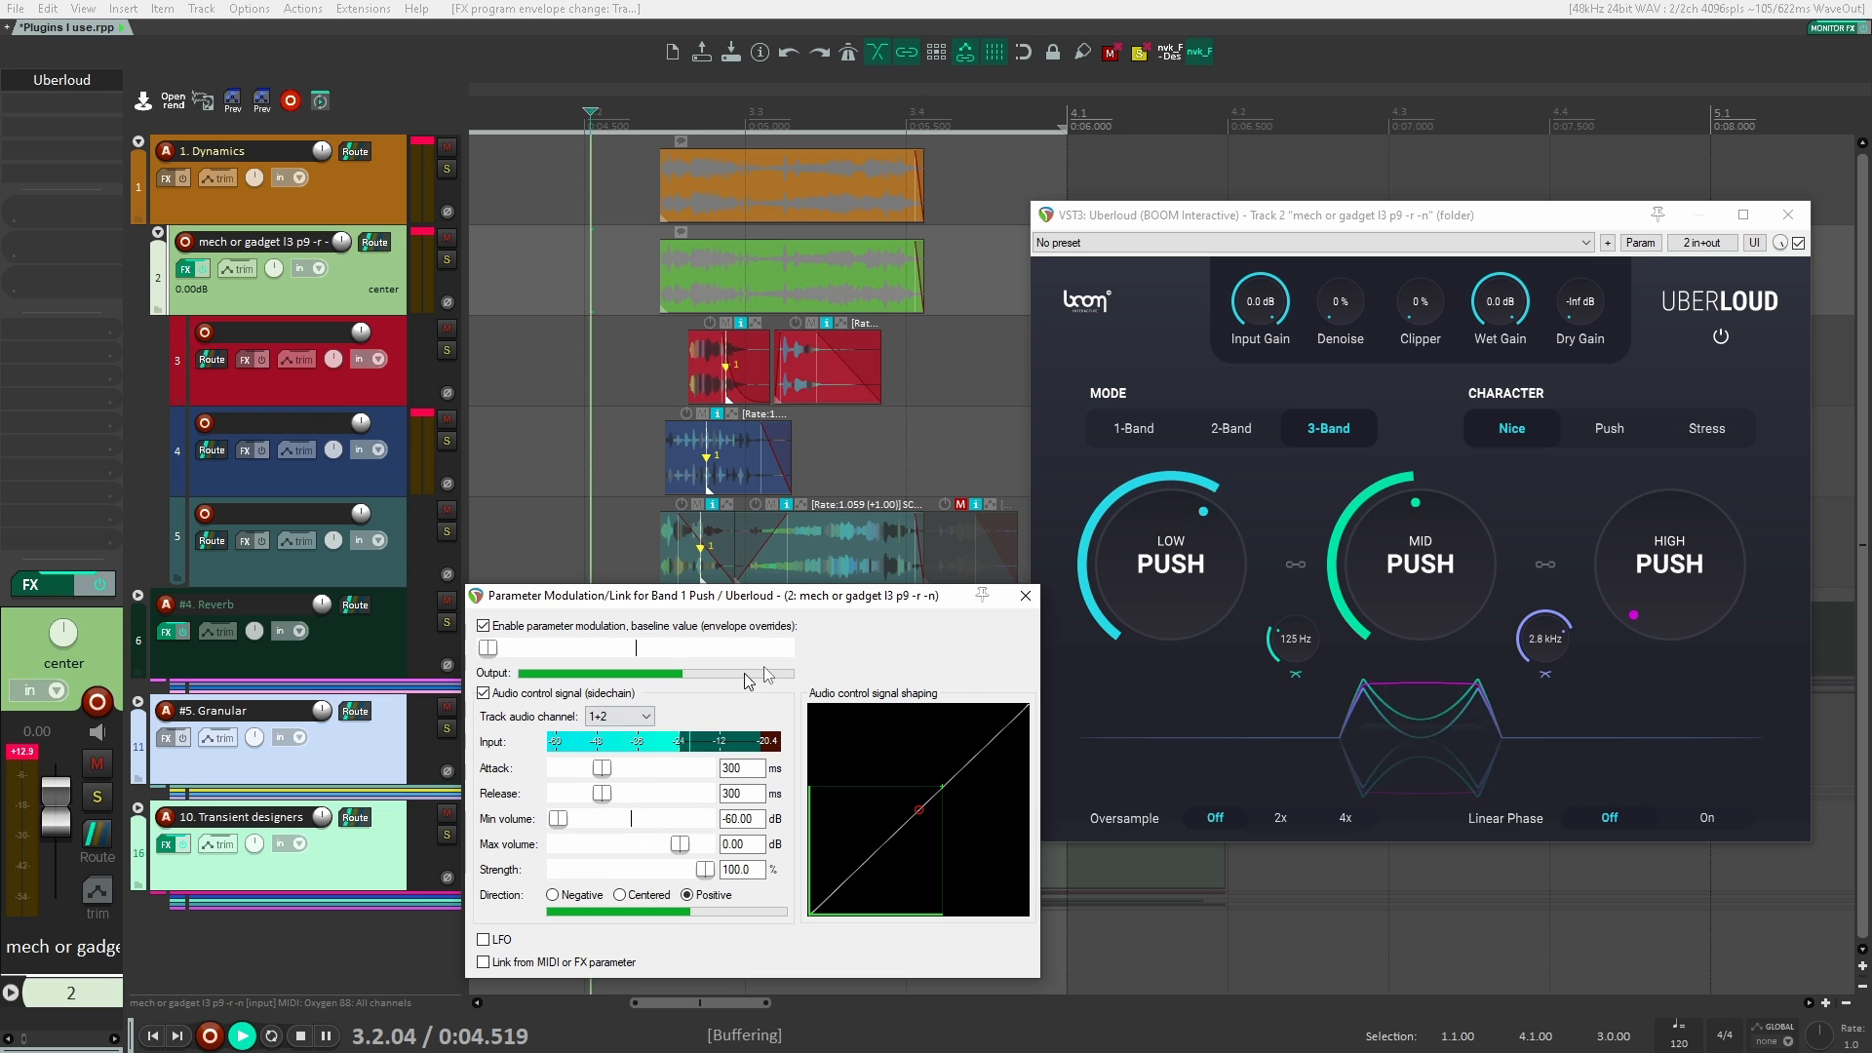
key("space")
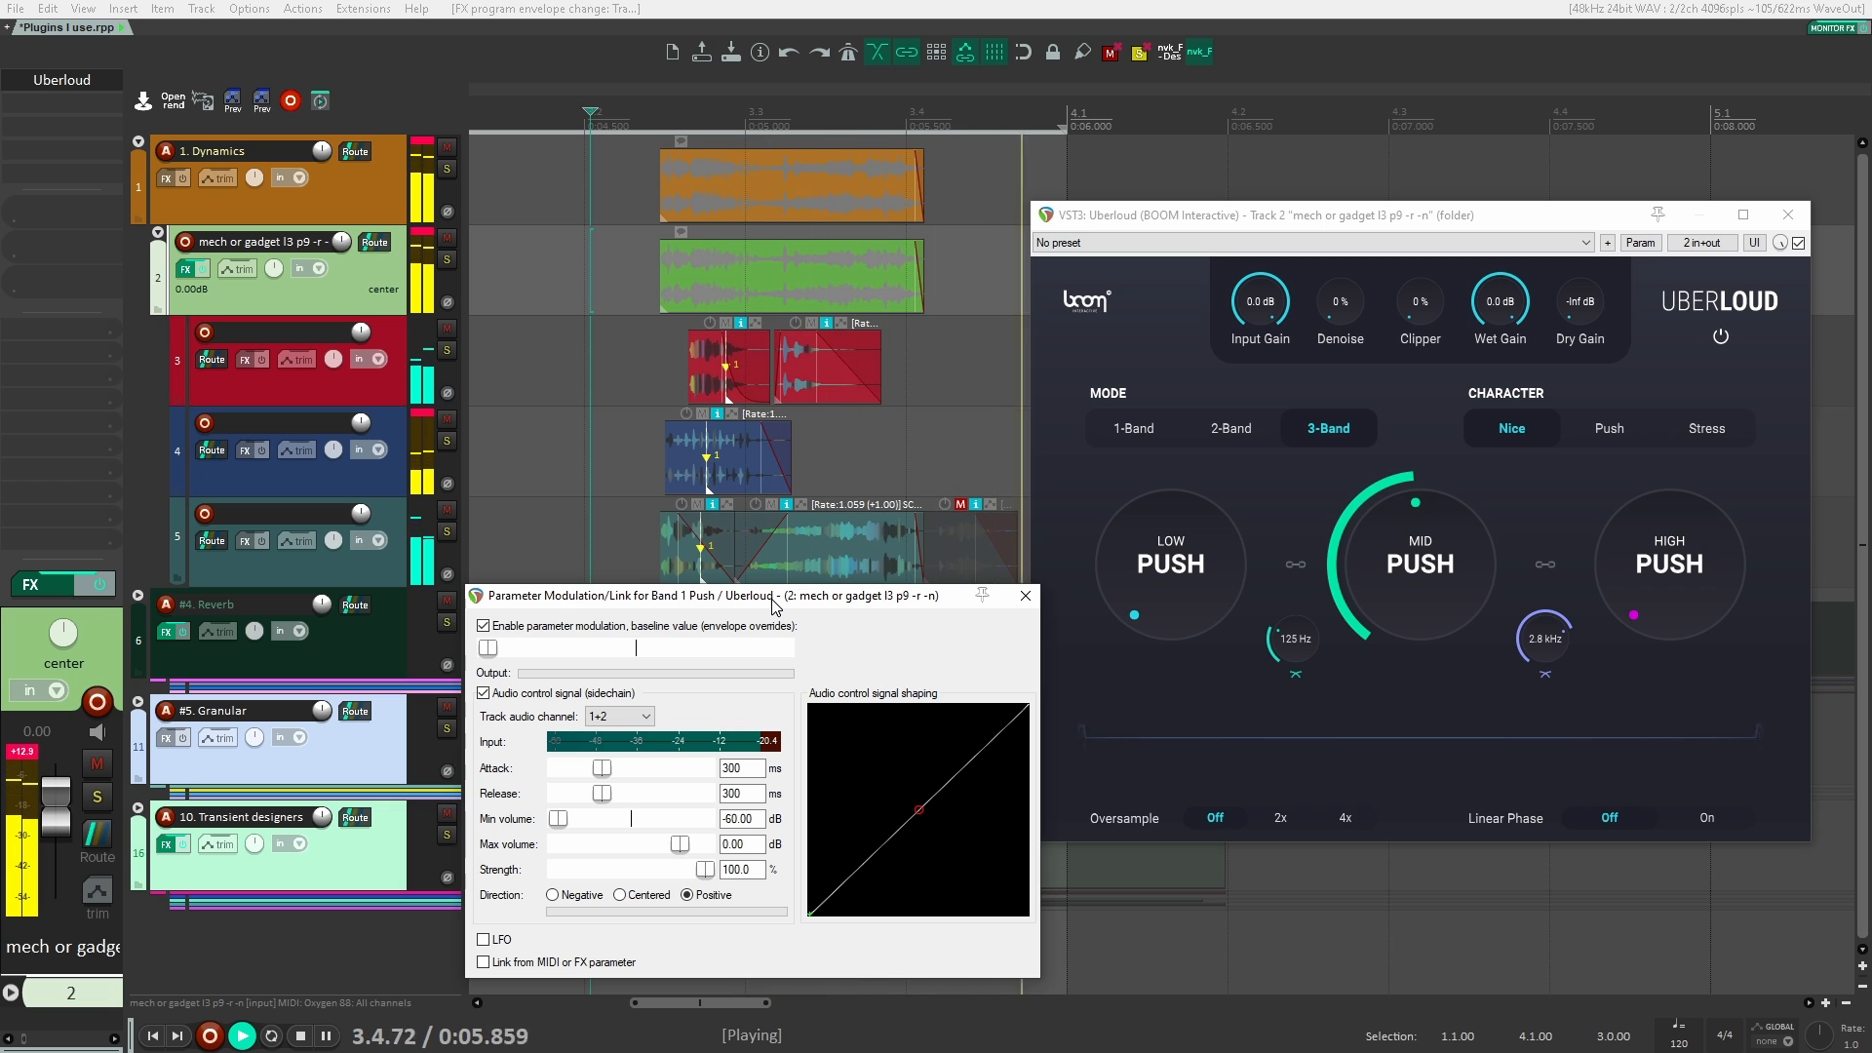
key("space")
key("space")
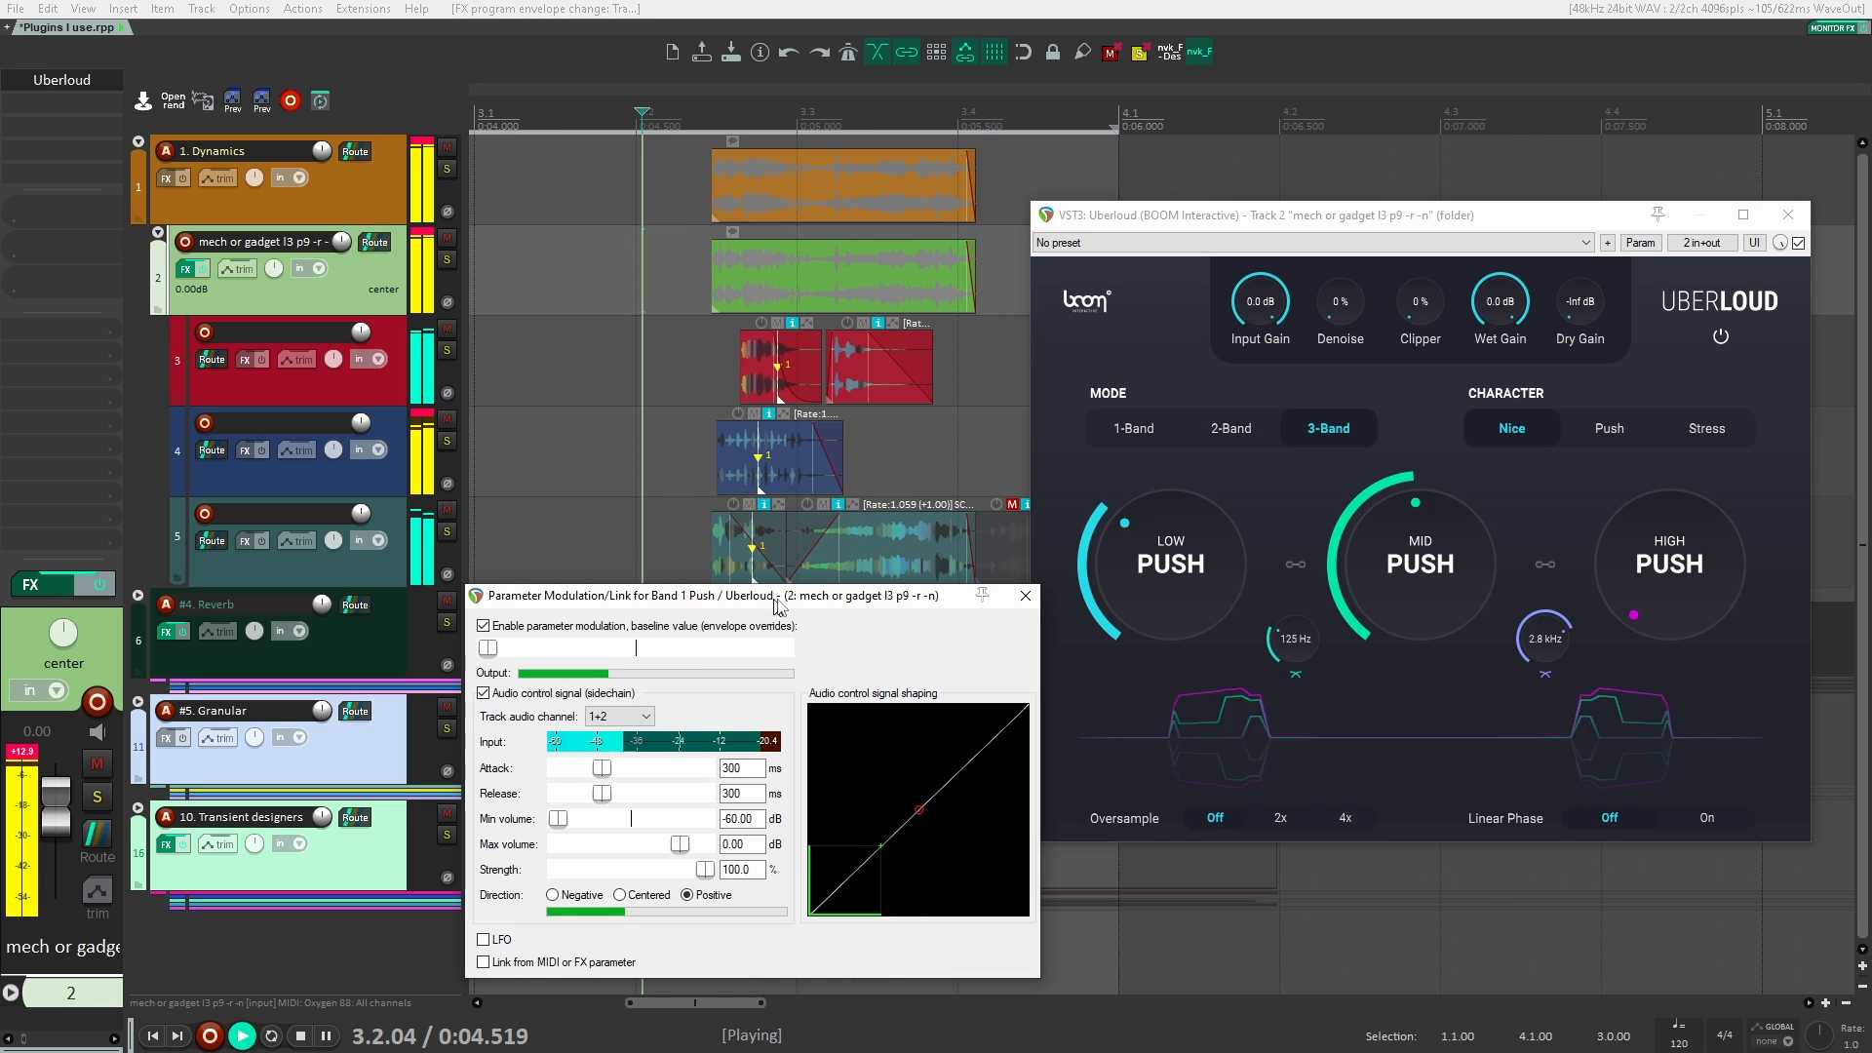
key("space")
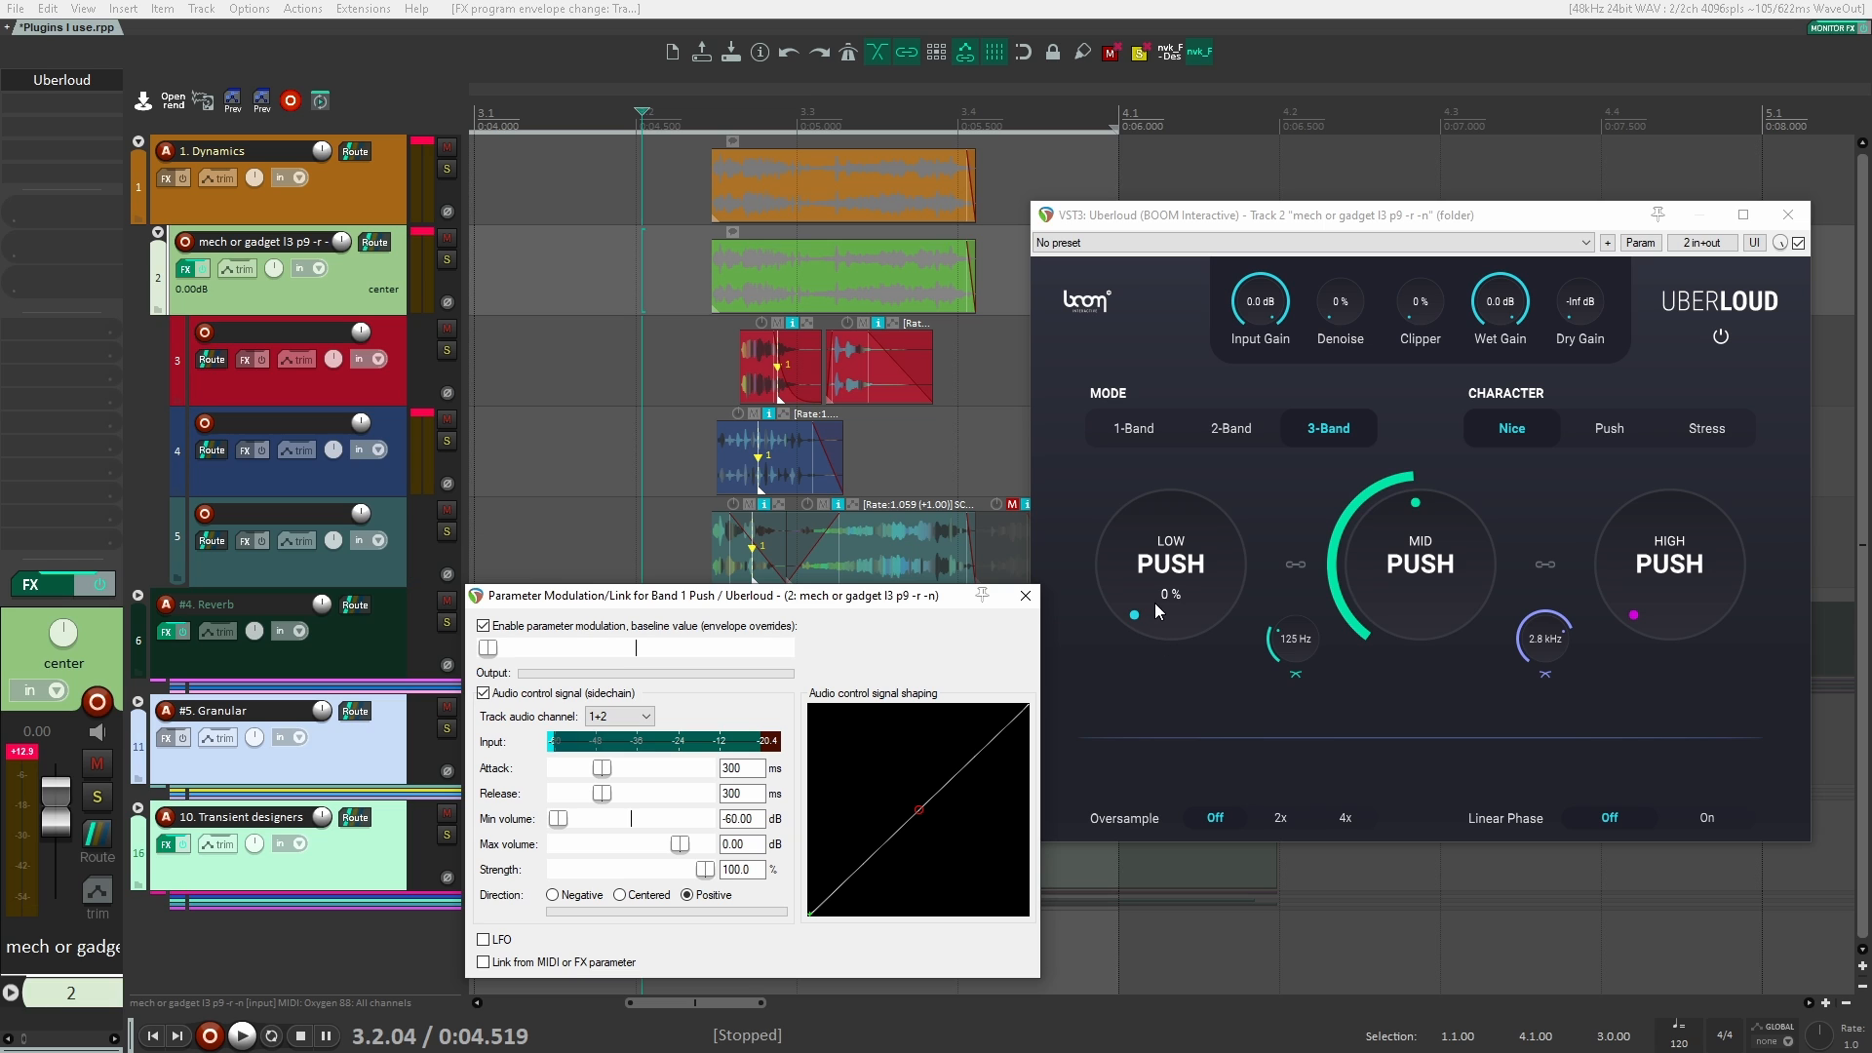
Step: Close the parameter modulation window, and close and remove Uberloud from track 2
left_click(1025, 596)
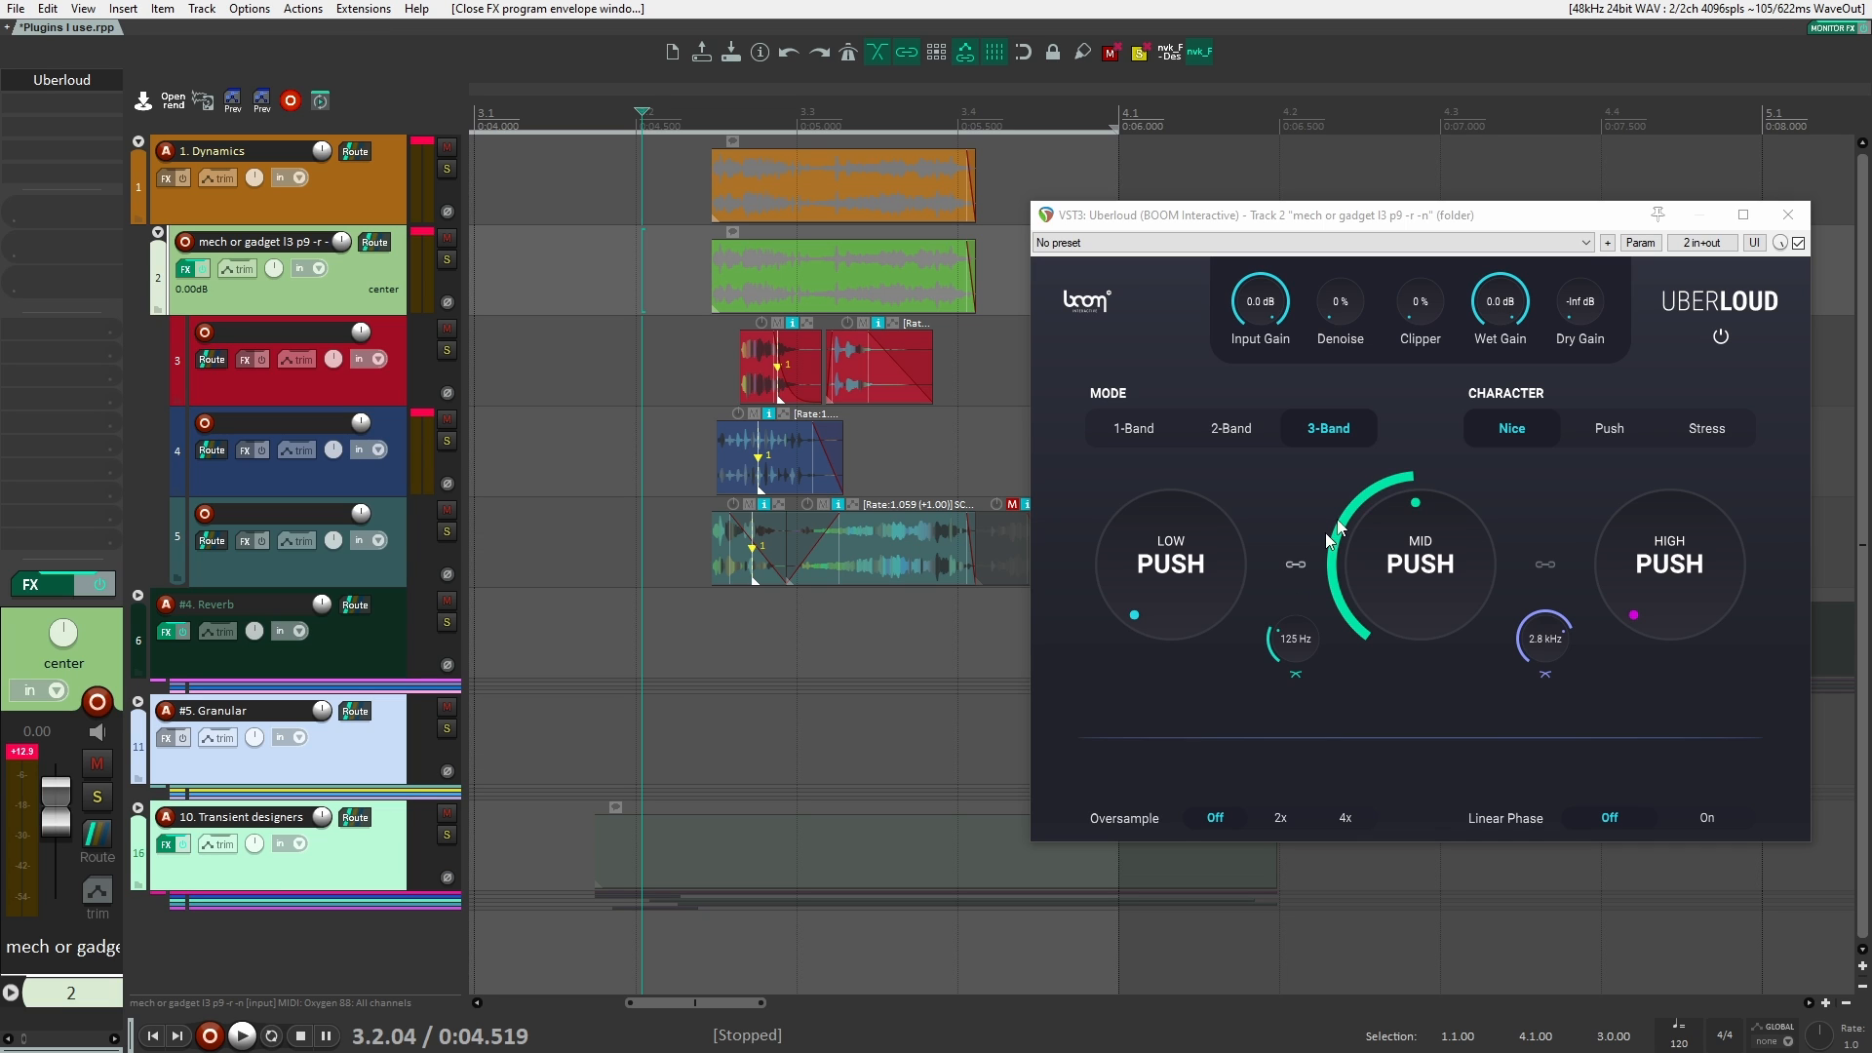
left_click(1788, 215)
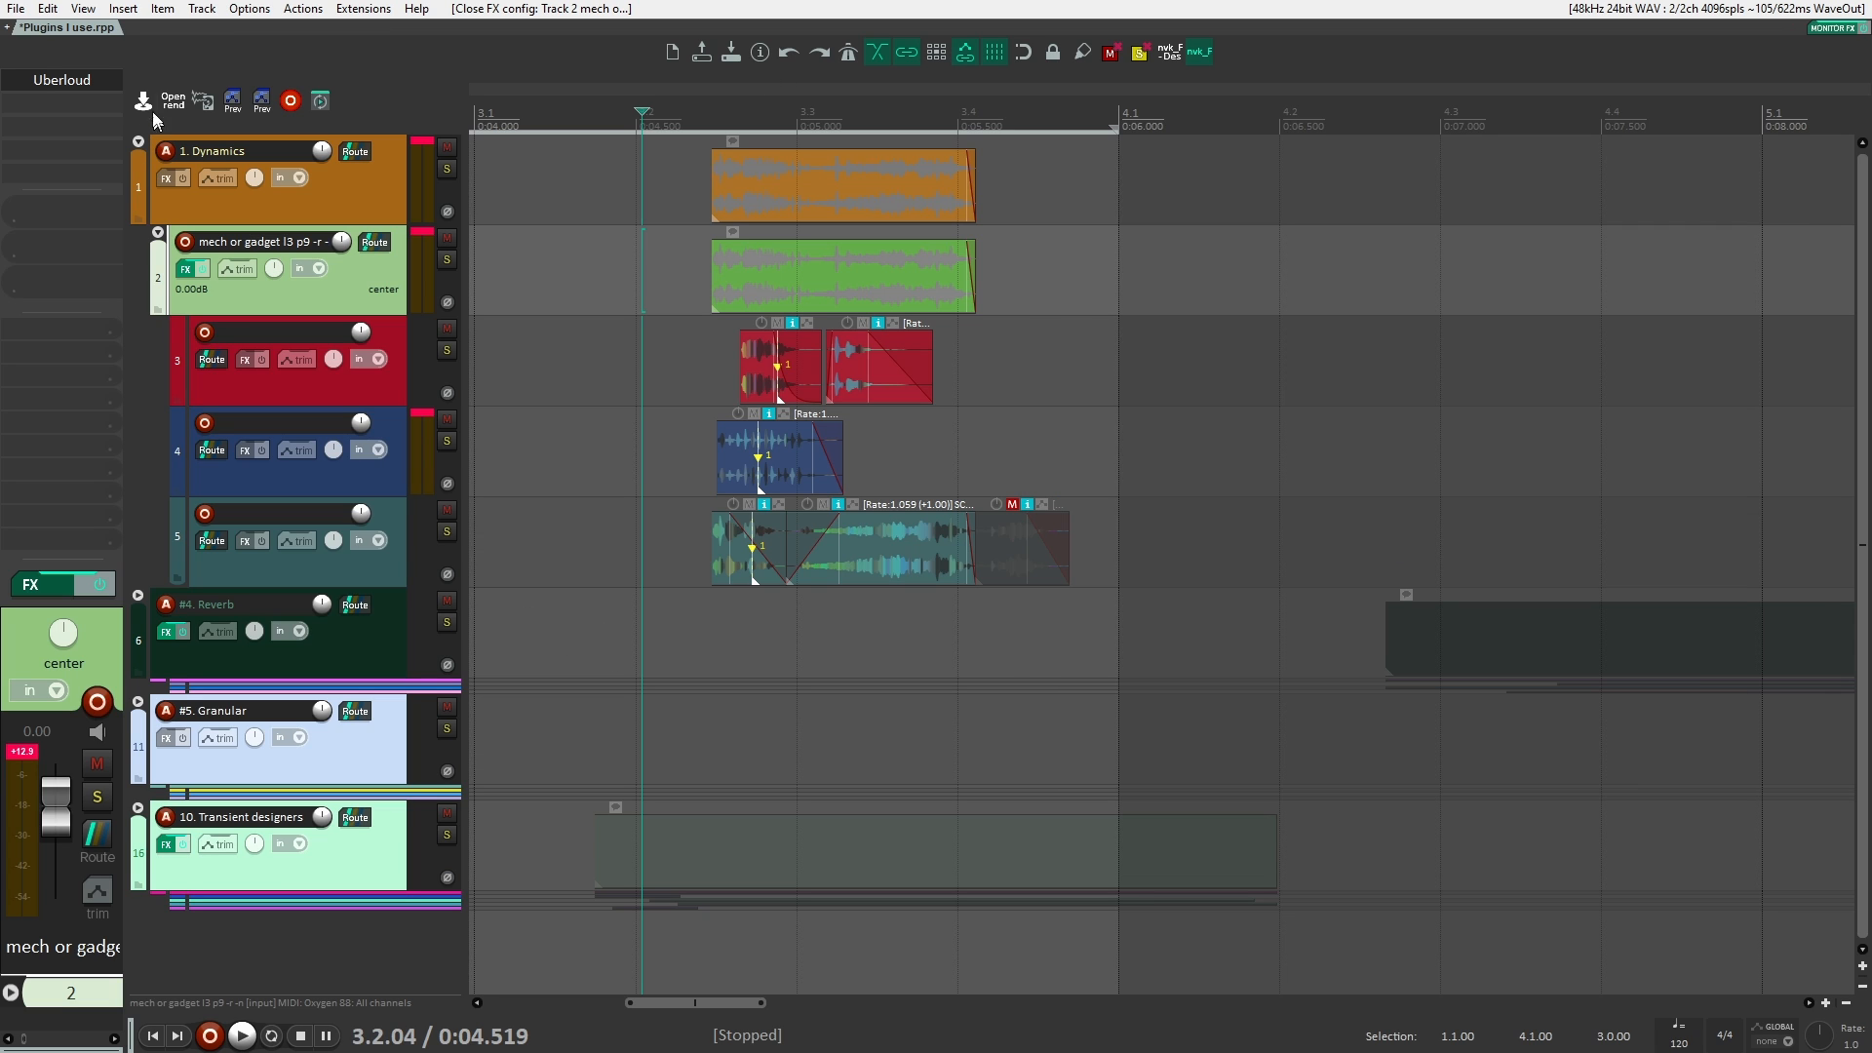
left_click(74, 84, "alt")
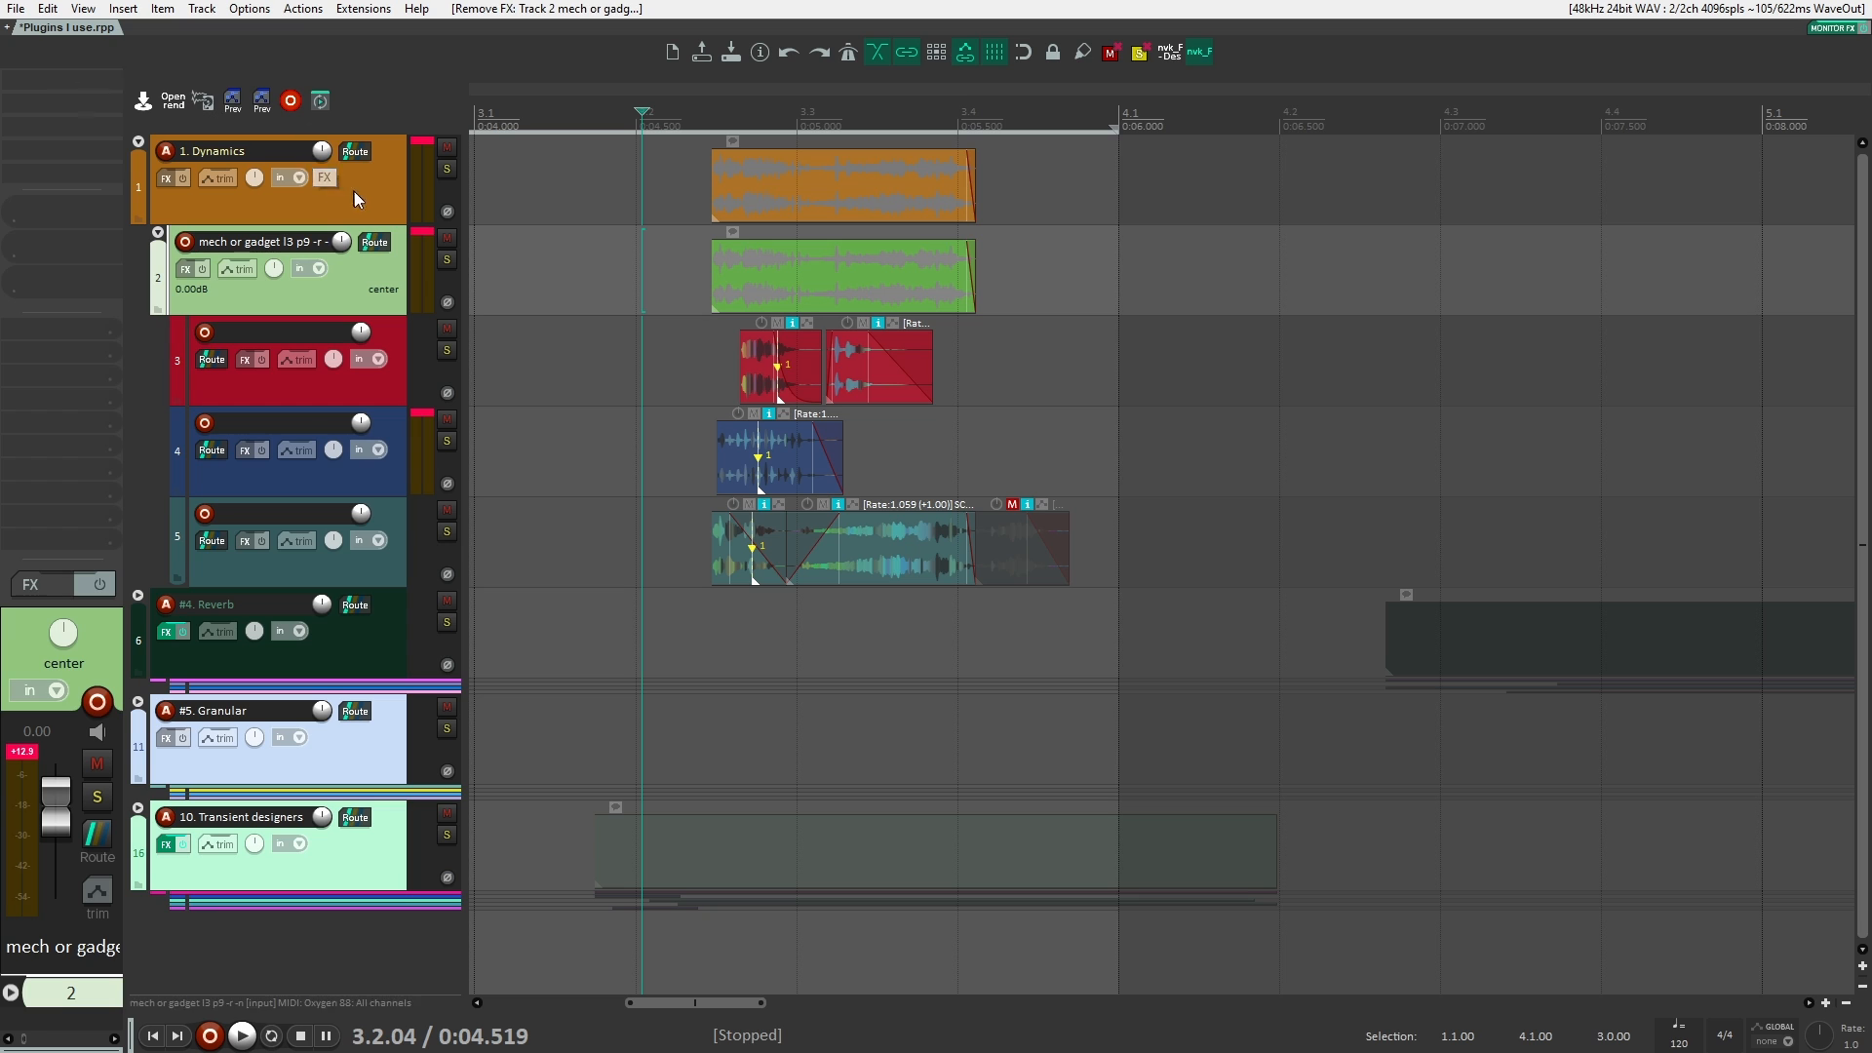
Step: Add the VST3 version of smartLimit (sonible) to the 1. Dynamics folder track
left_click(354, 191)
left_click(102, 74)
type("smar")
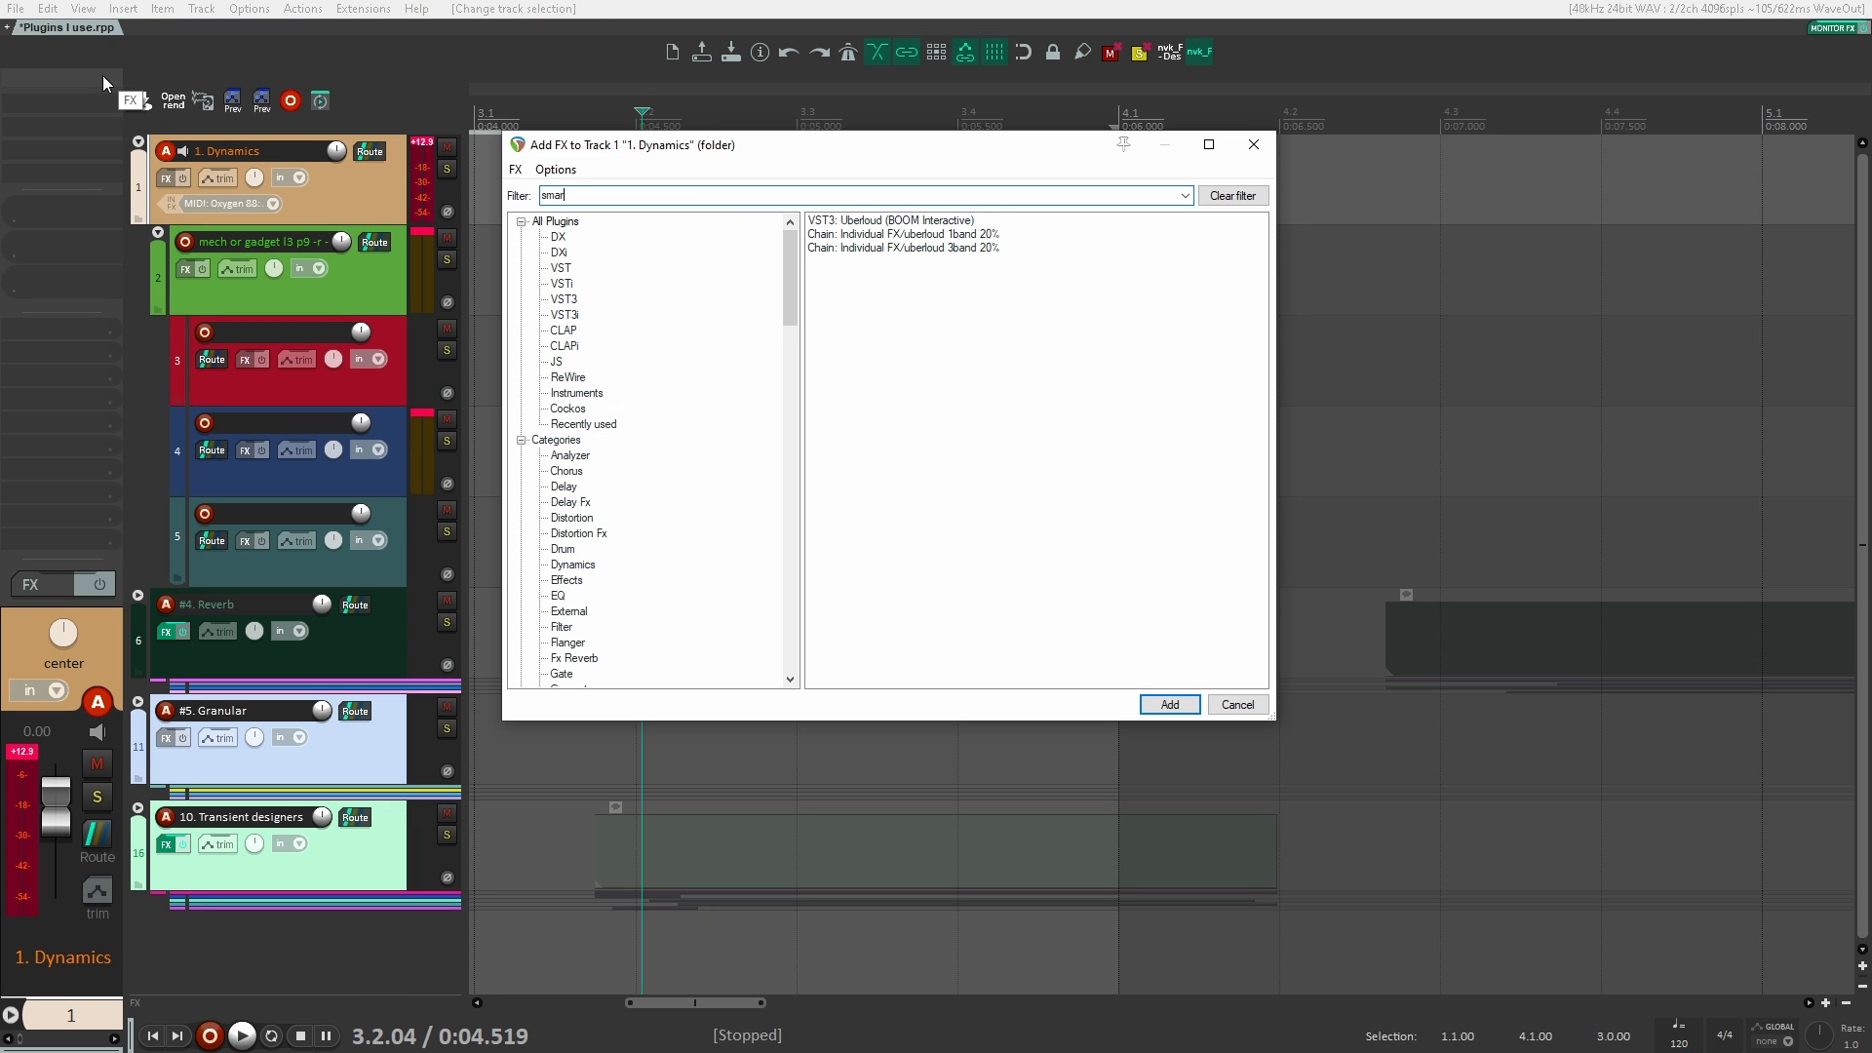
type("t lin")
key("BackSpace")
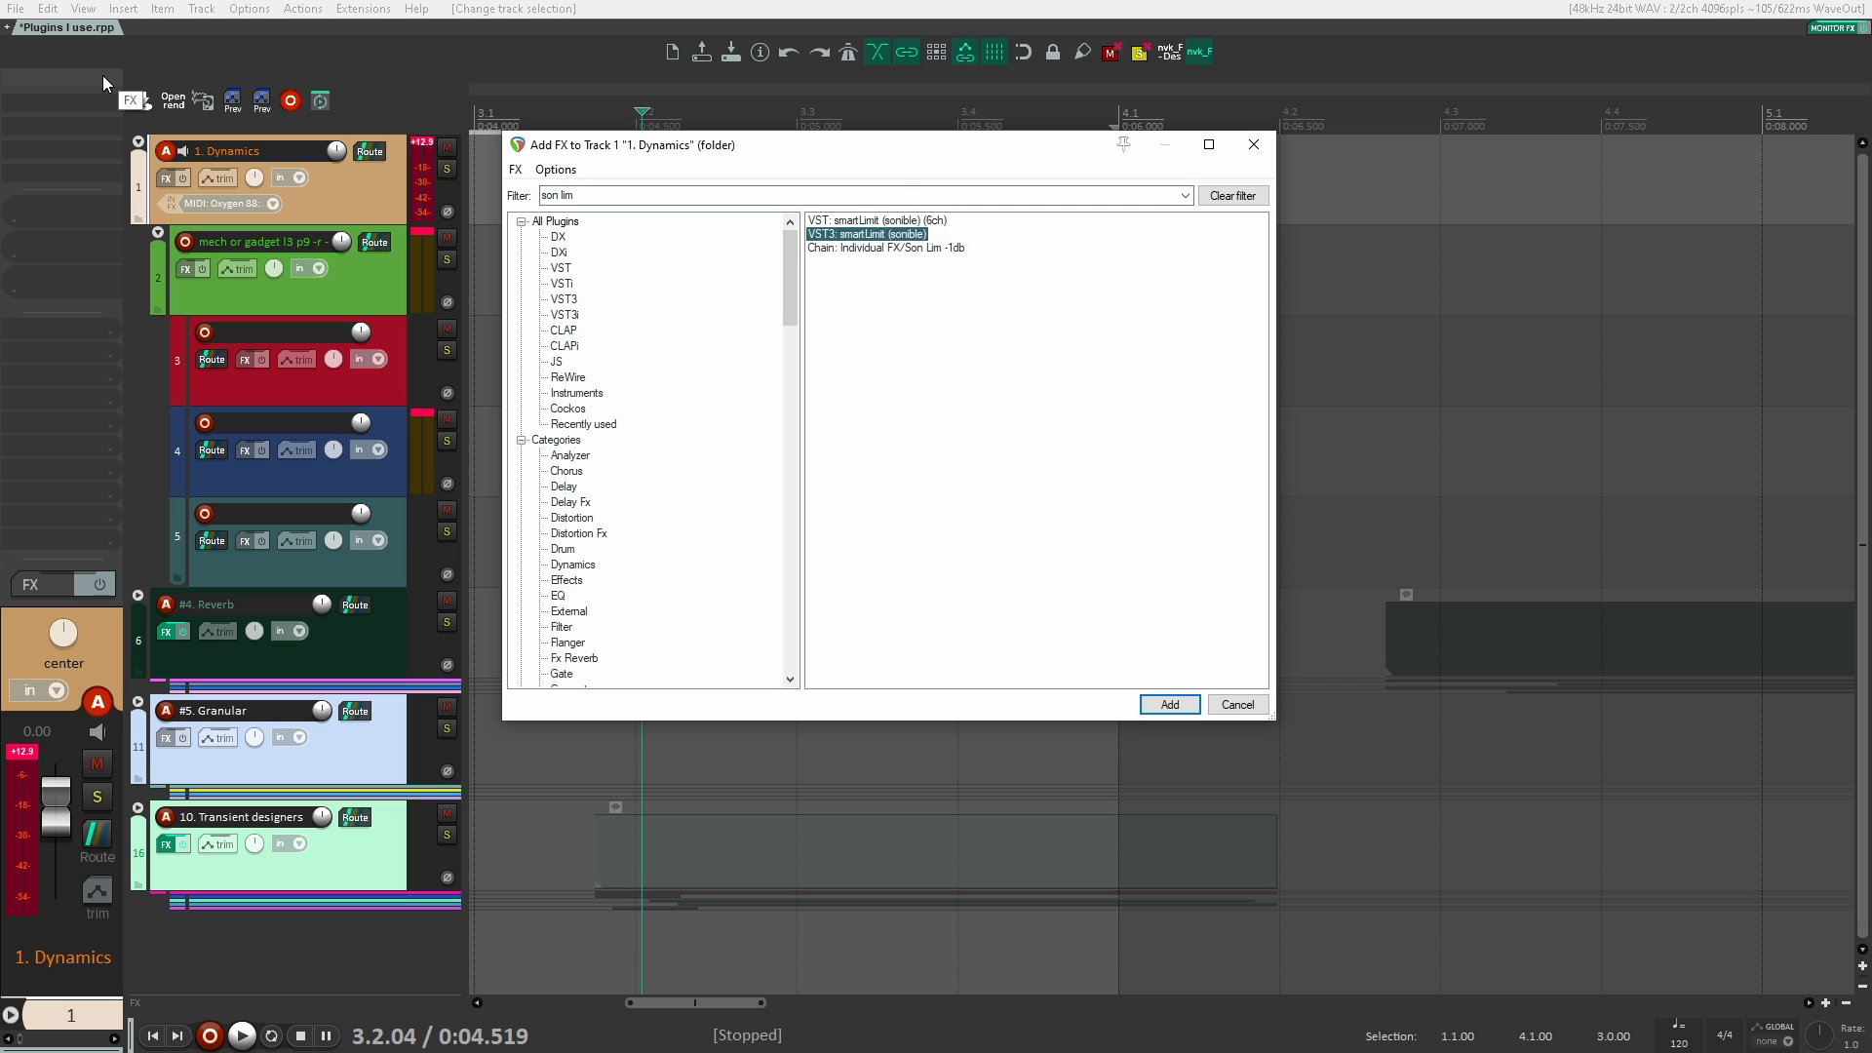
key("Down")
key("Down")
key("Return")
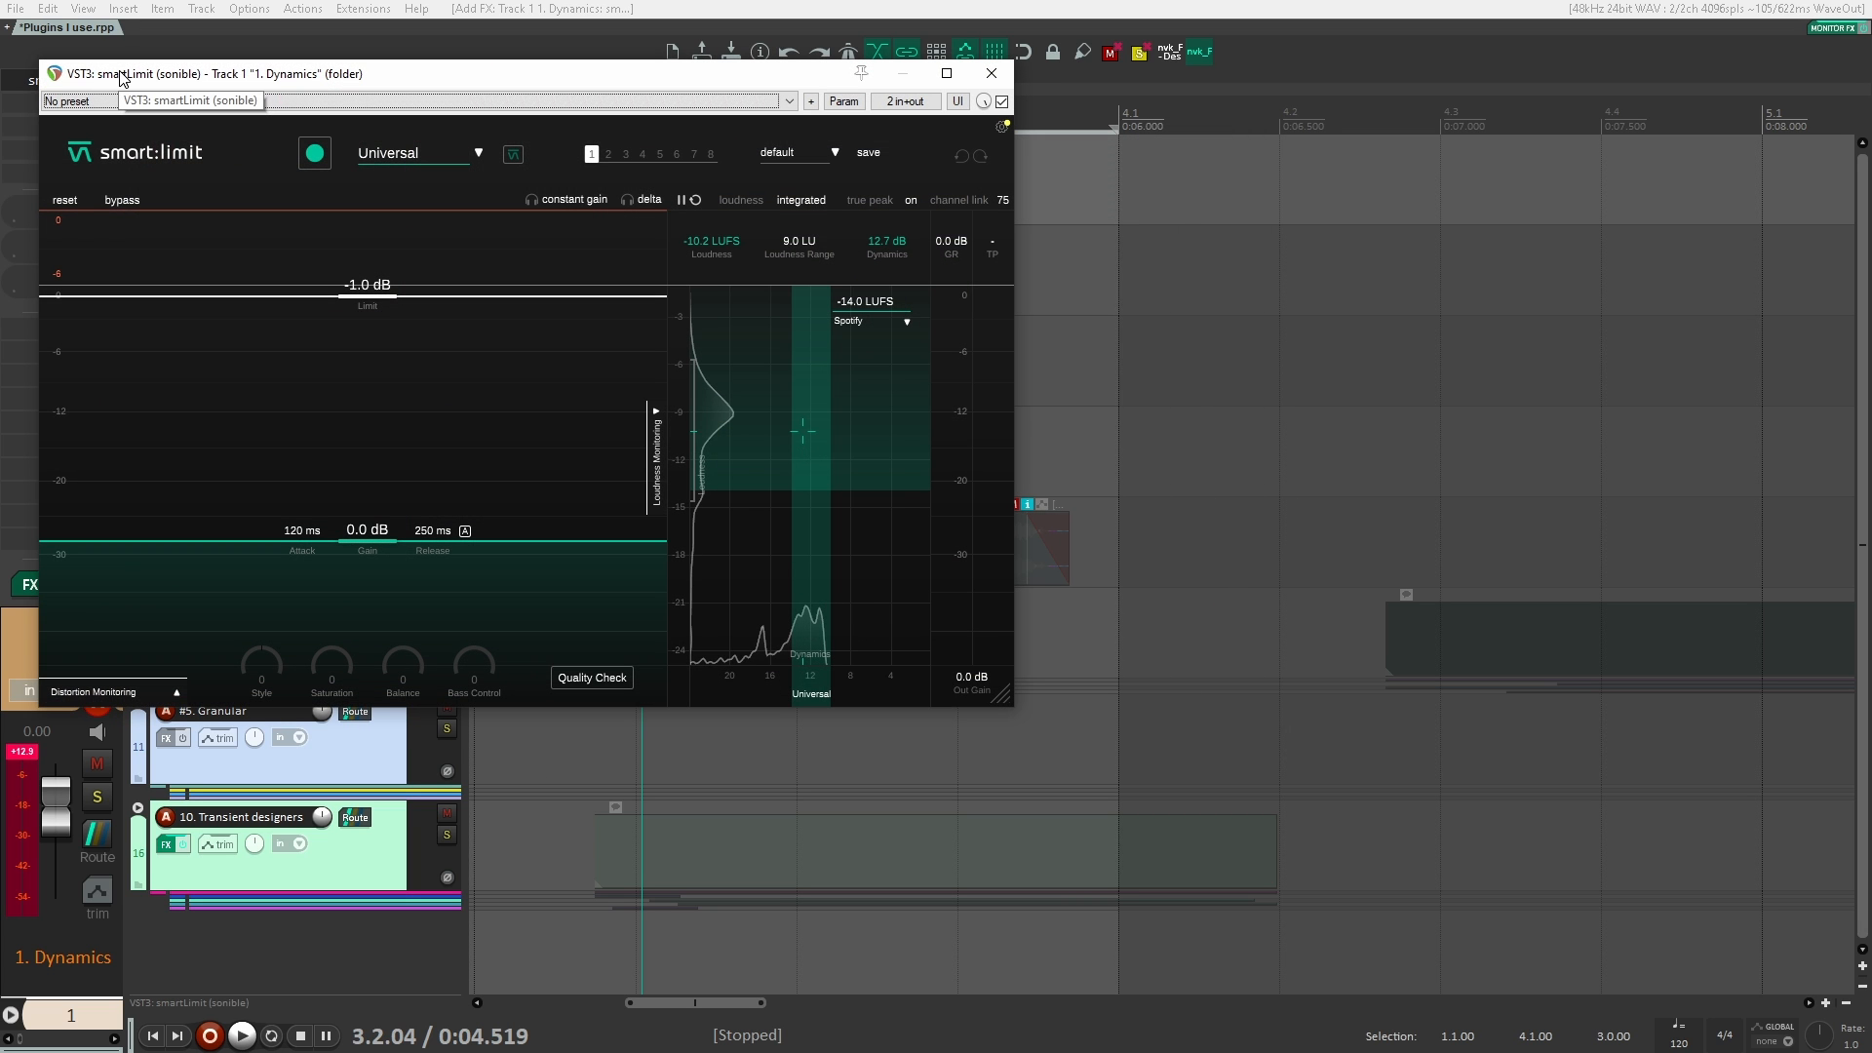
Step: Move the smartLimit window clear of the clips and place the edit cursor just before them at 3.2.34
left_click(756, 102)
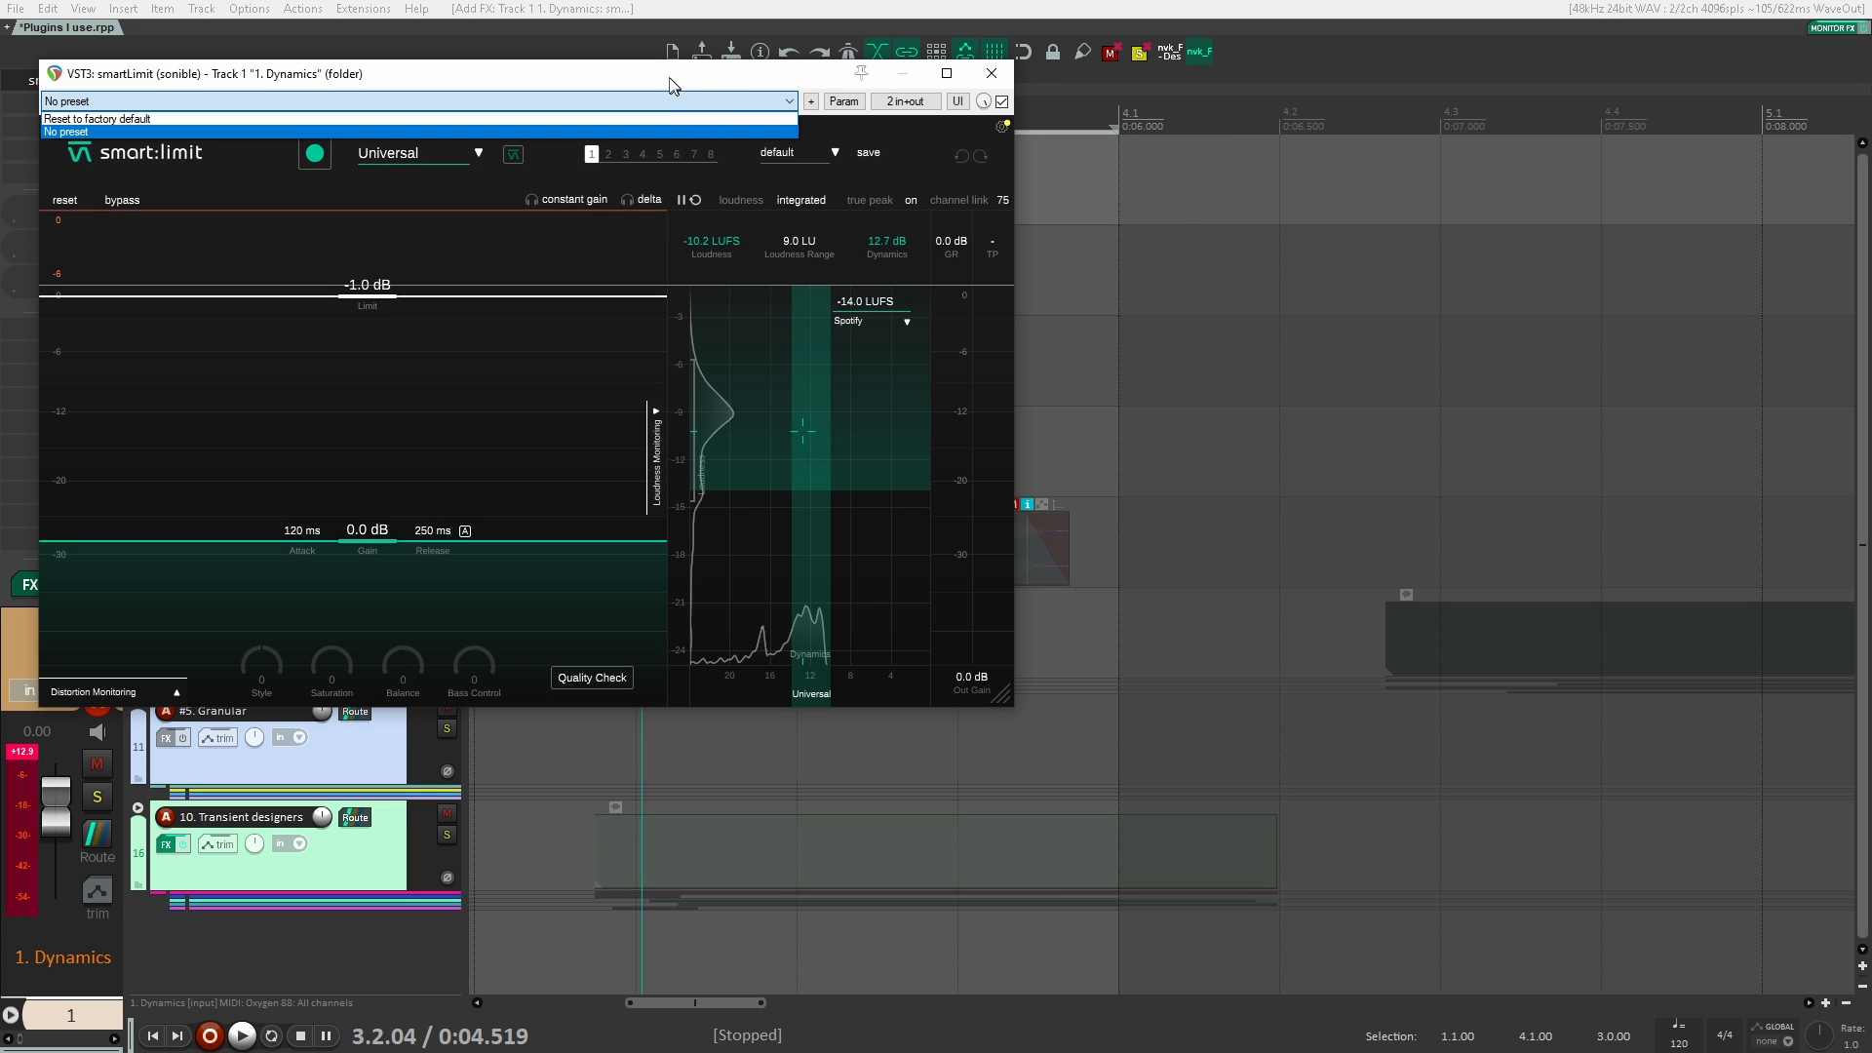
left_click_drag(670, 80, 1380, 101)
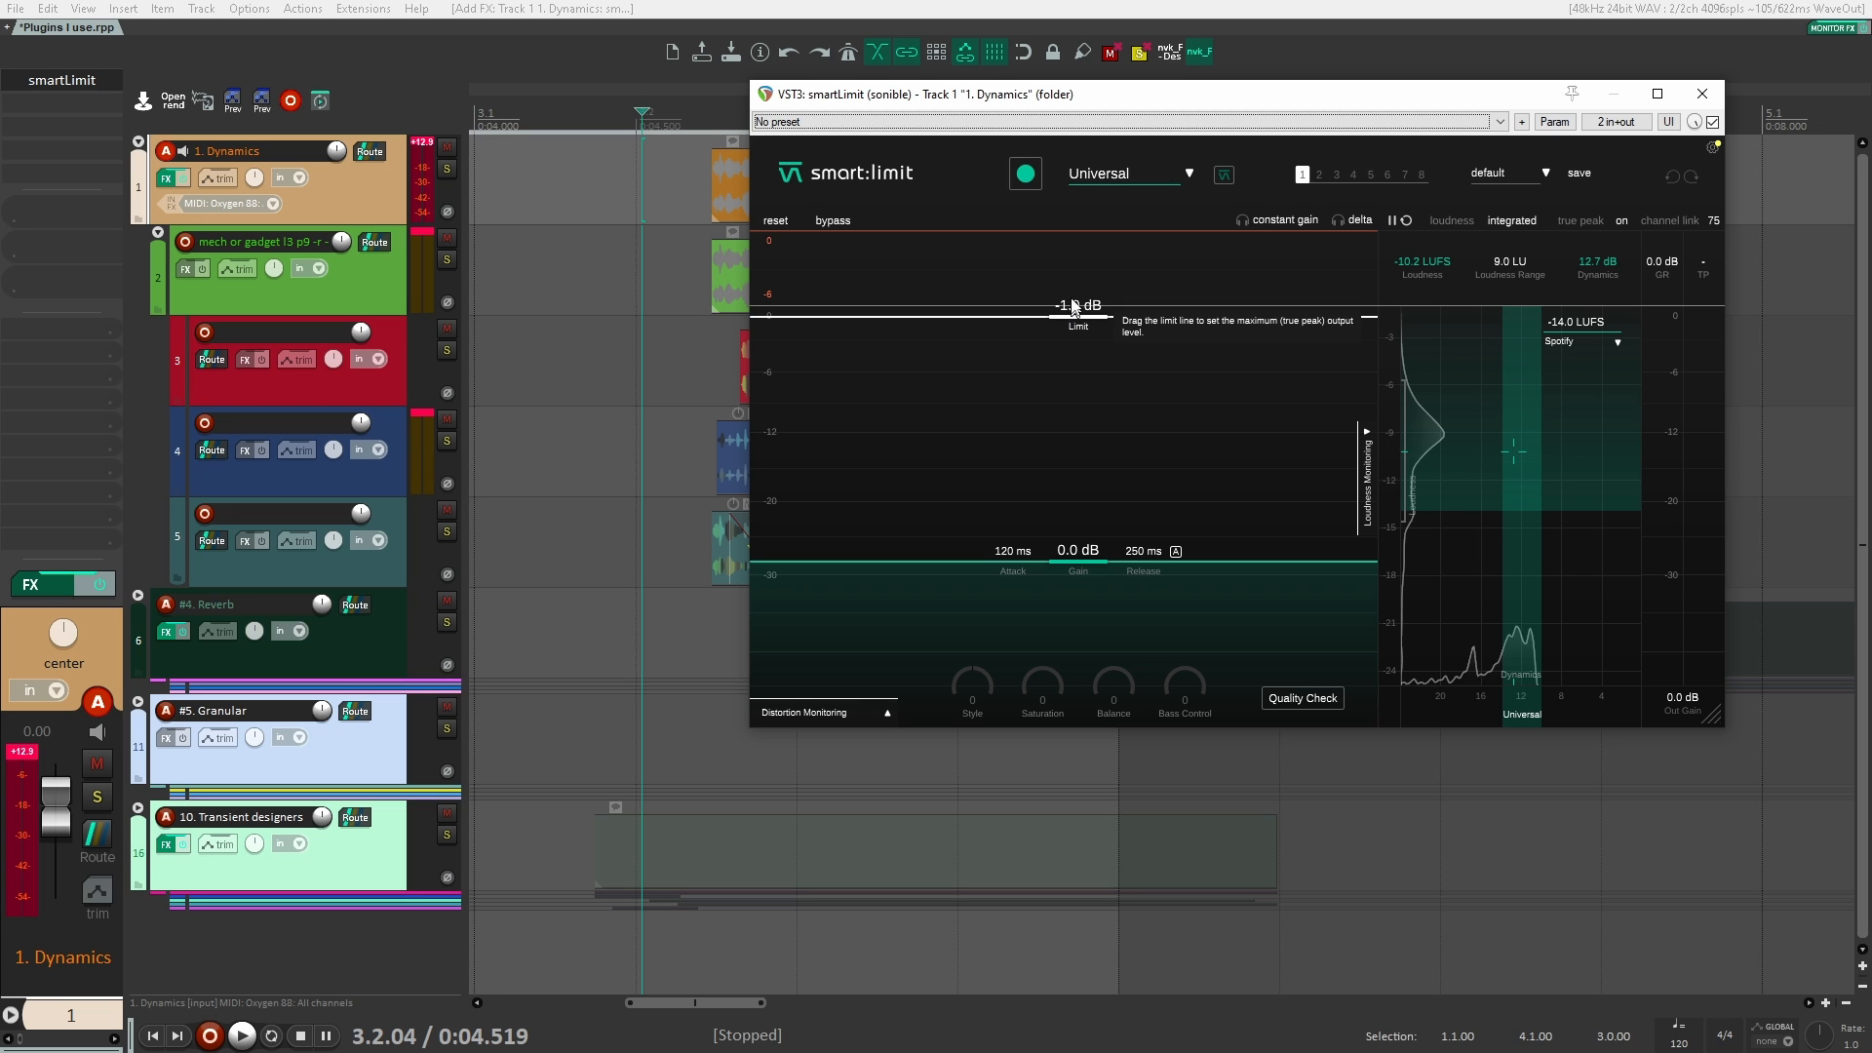
left_click_drag(1122, 100, 1243, 185)
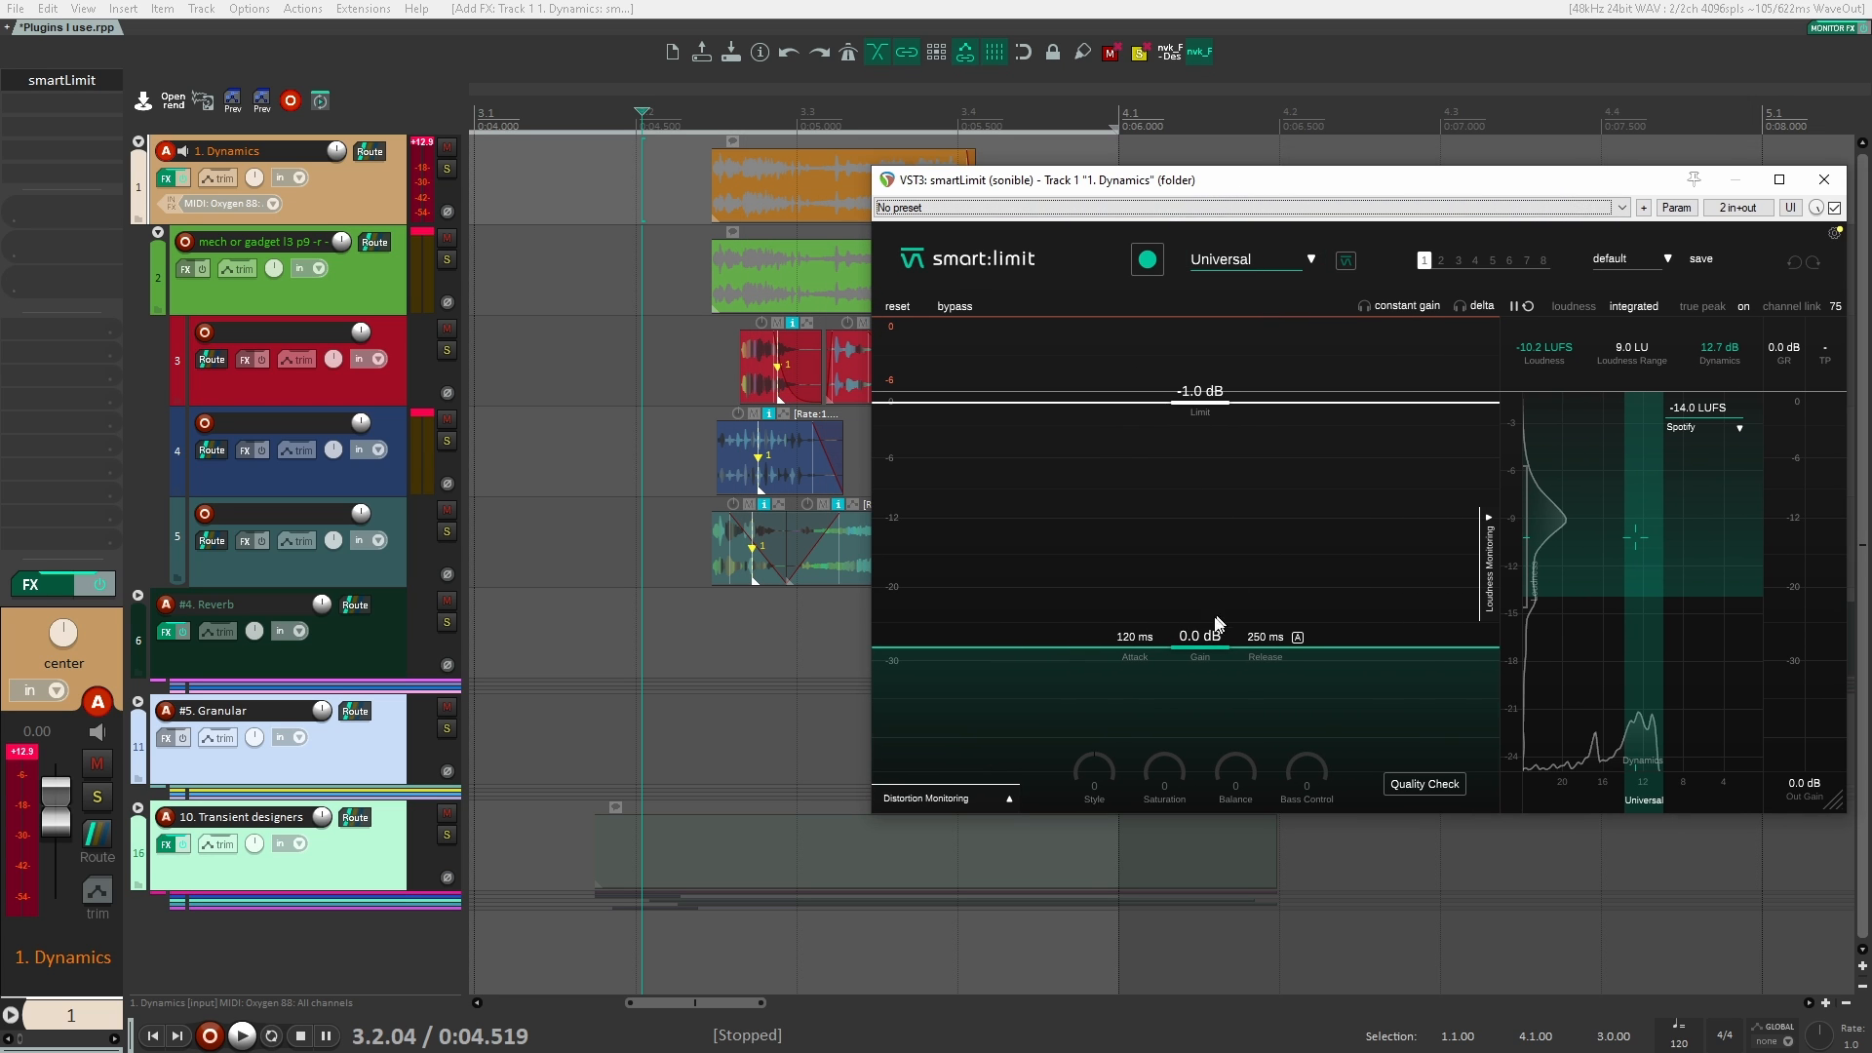
left_click(691, 259)
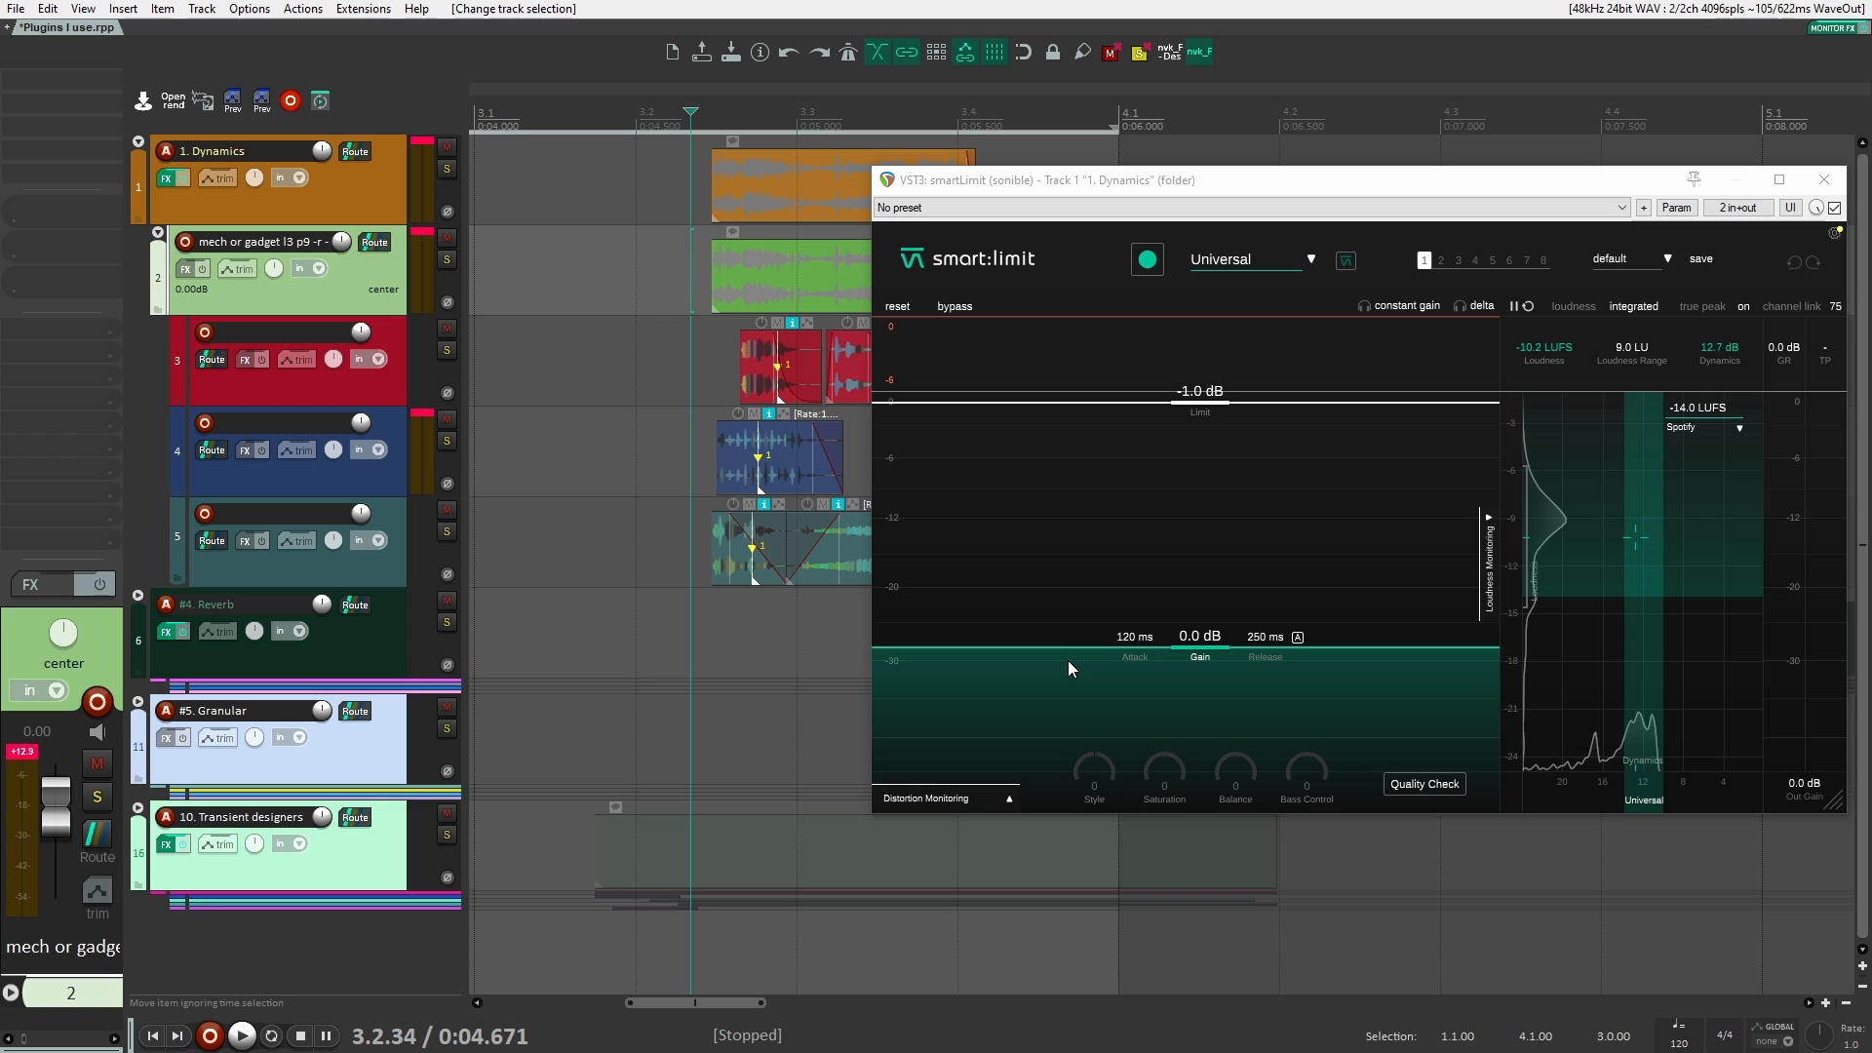
Step: Play the clips through smartLimit, raise its gain to 2.4 dB, and play them again
key("space")
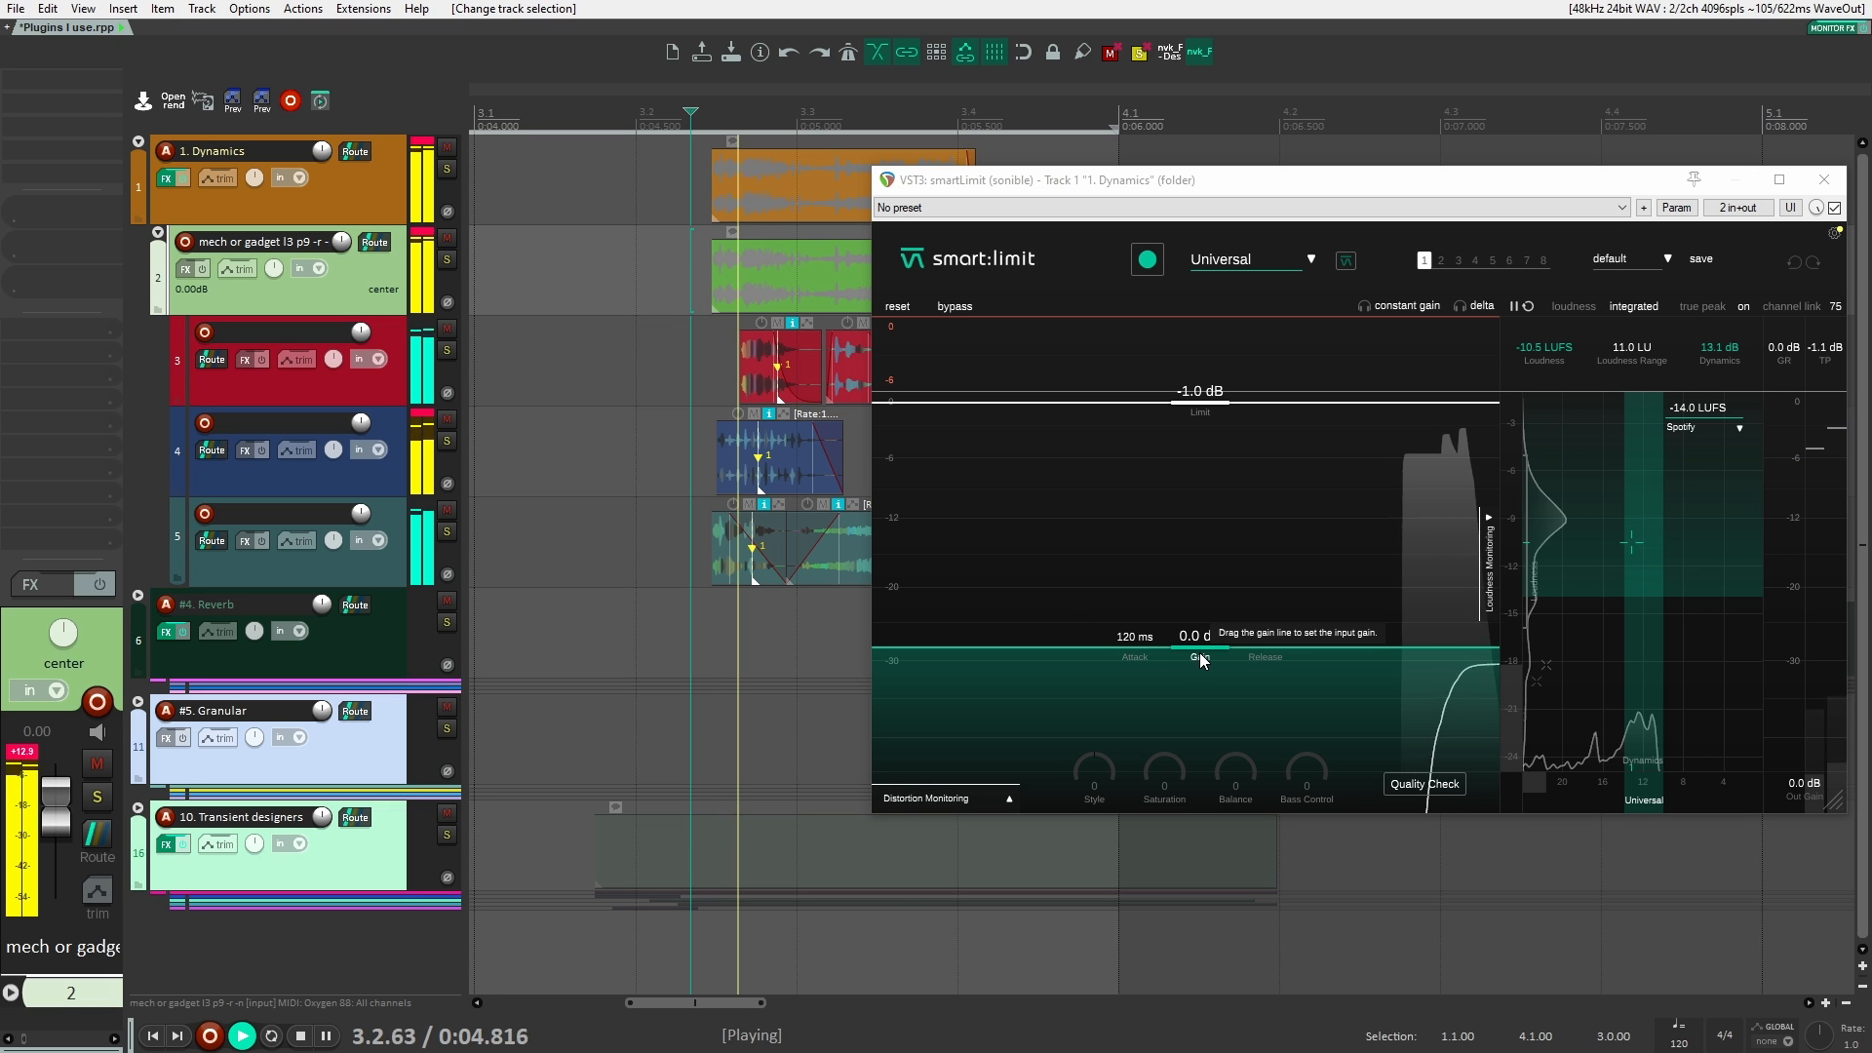
key("space")
left_click_drag(1202, 654, 1192, 612)
key("space")
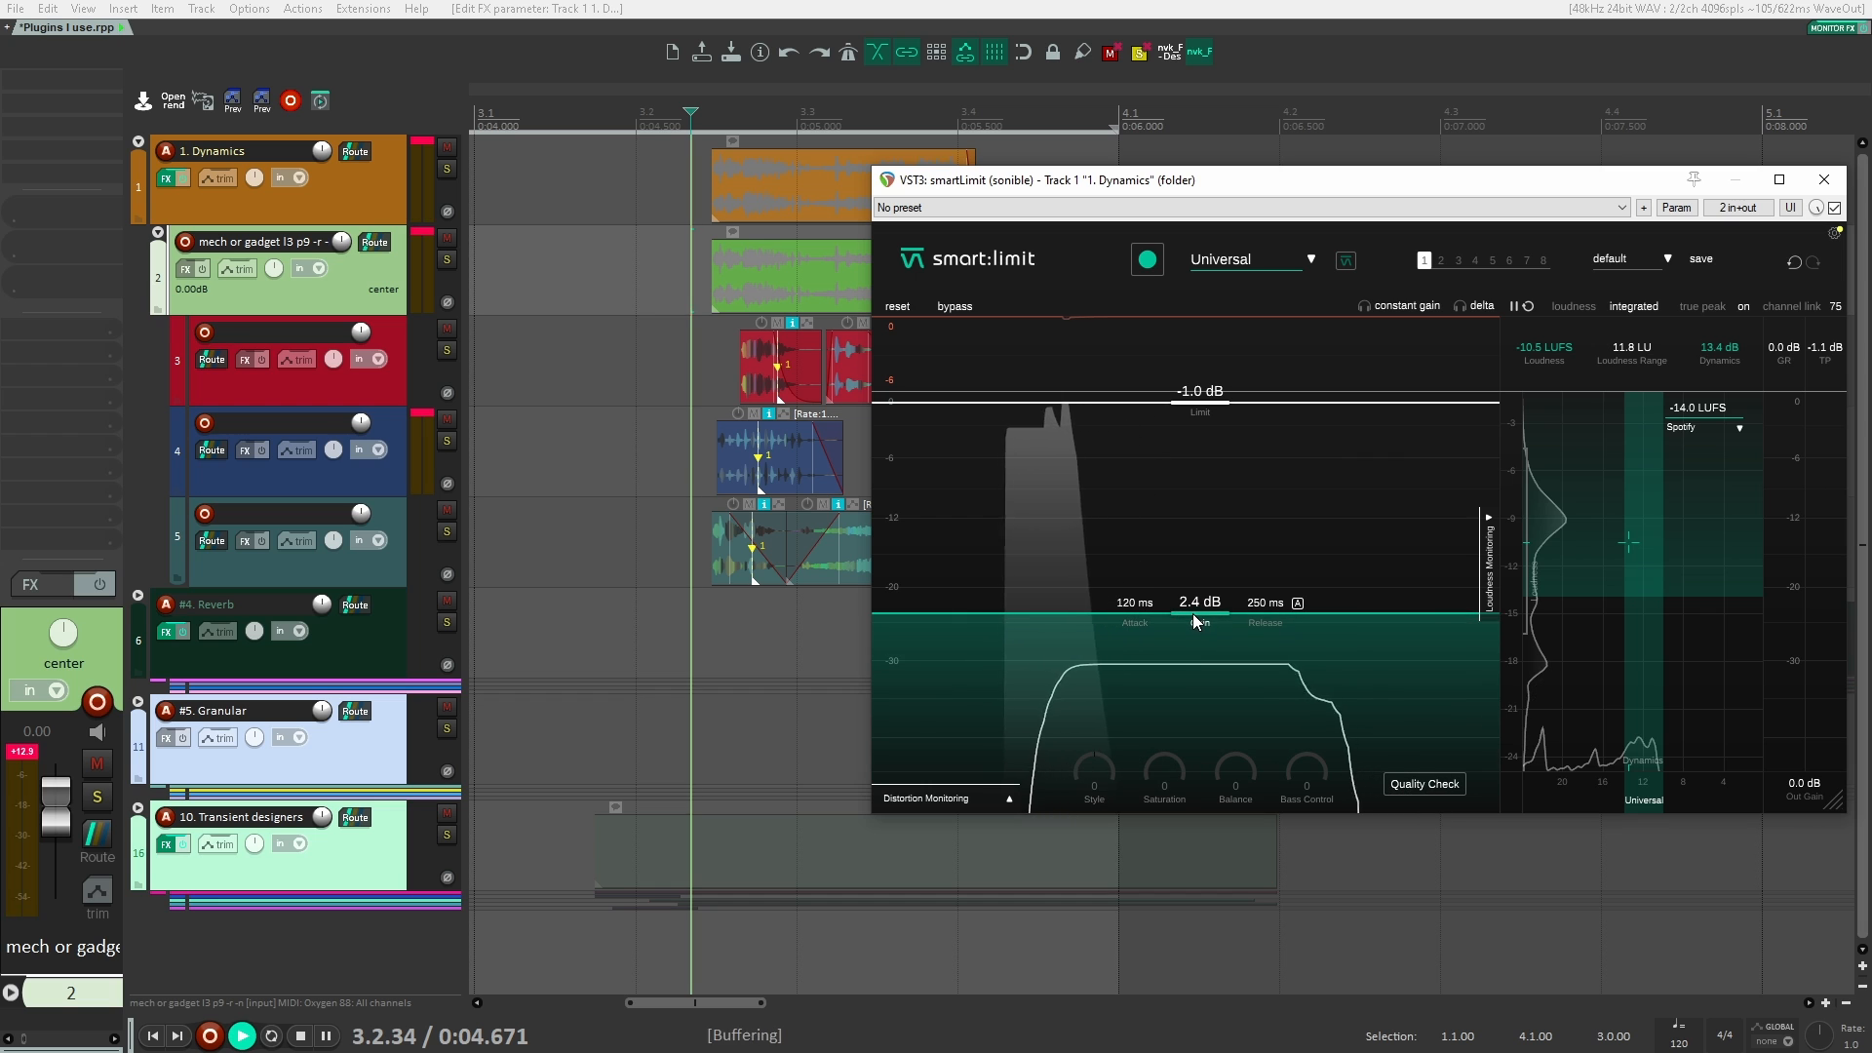
key("space")
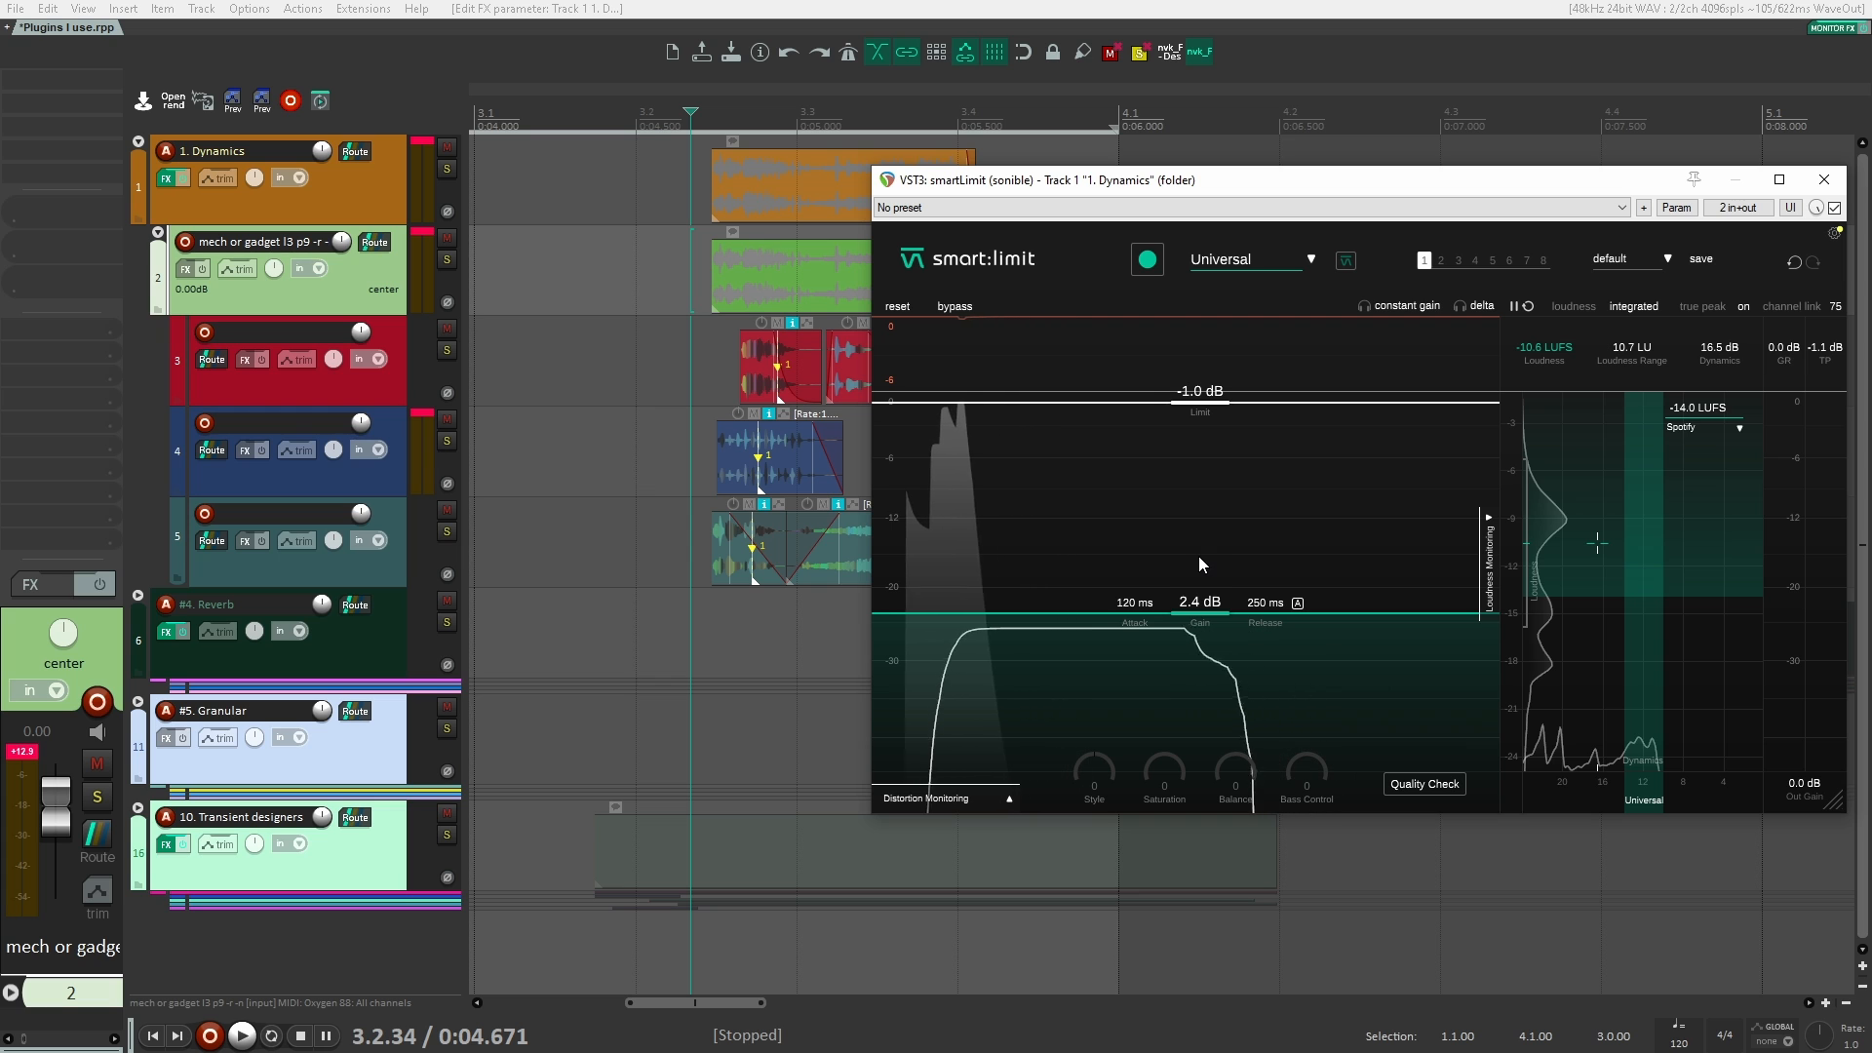
Step: Close the smartLimit window and play the clips
left_click_drag(1260, 183, 836, 228)
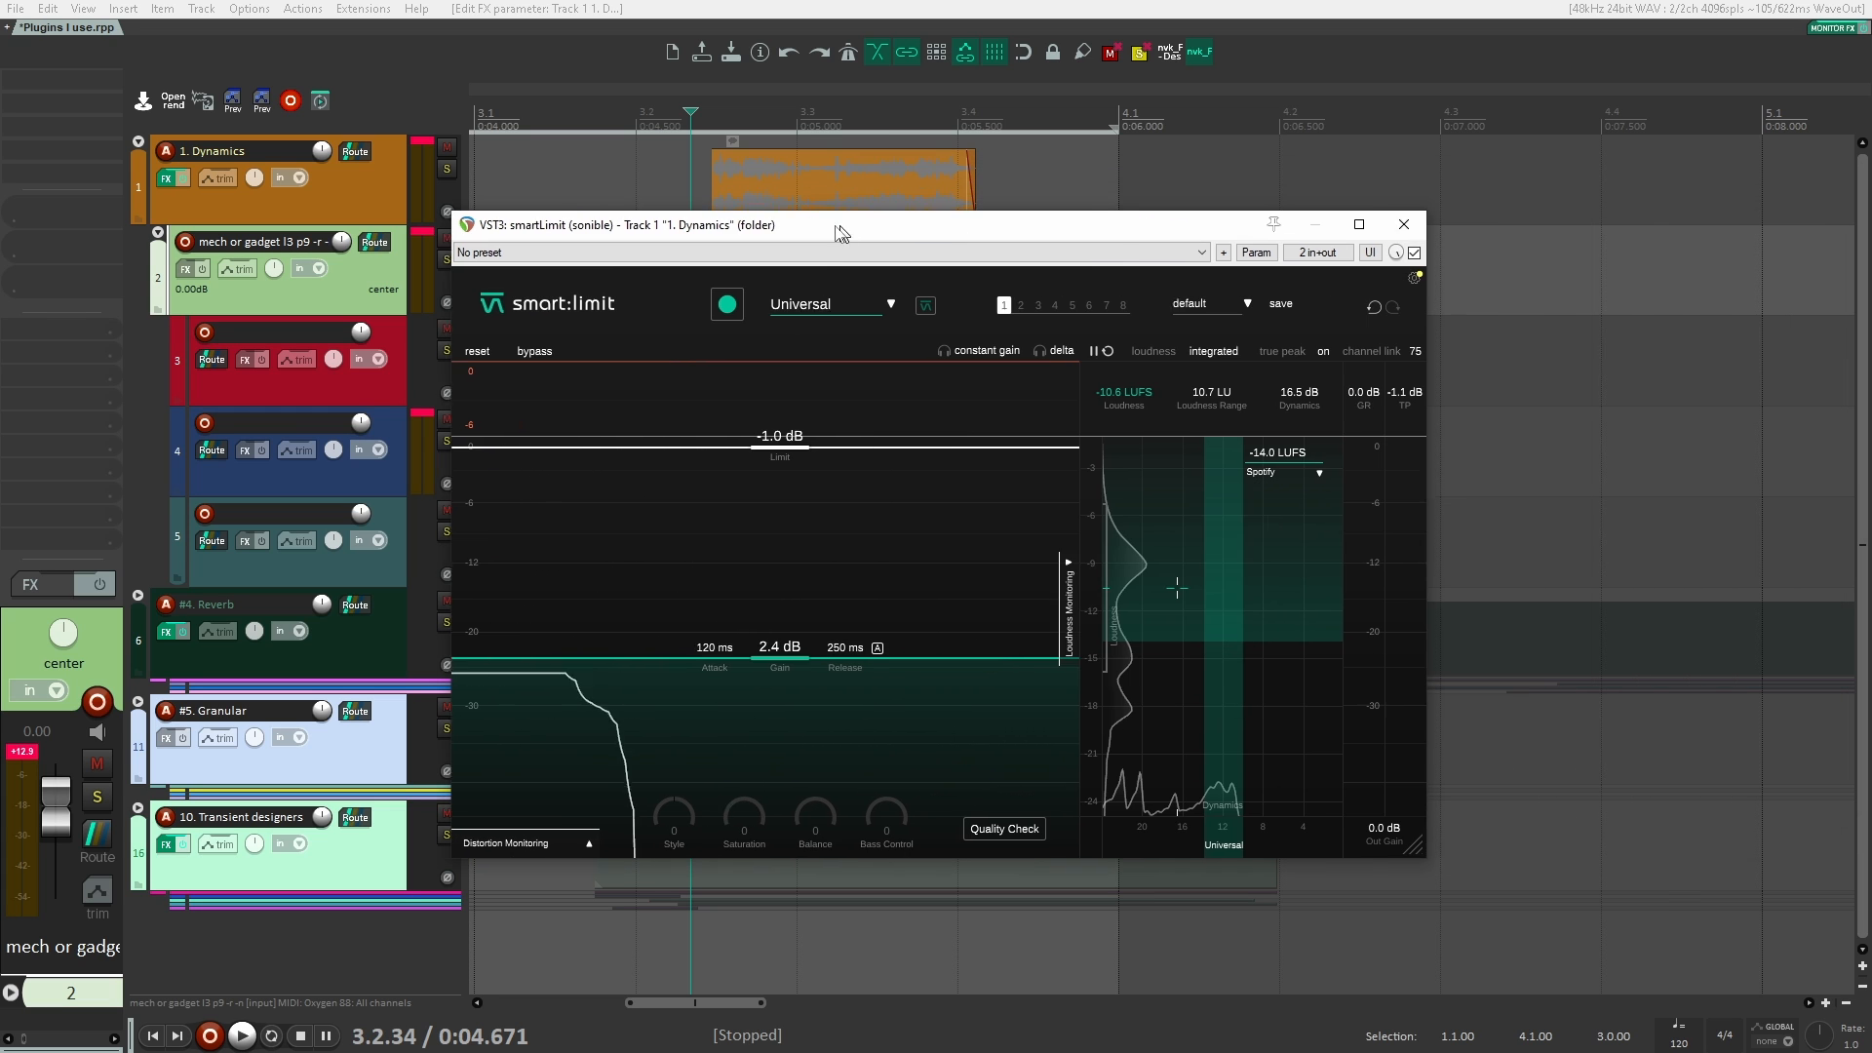
left_click(1400, 226)
key("space")
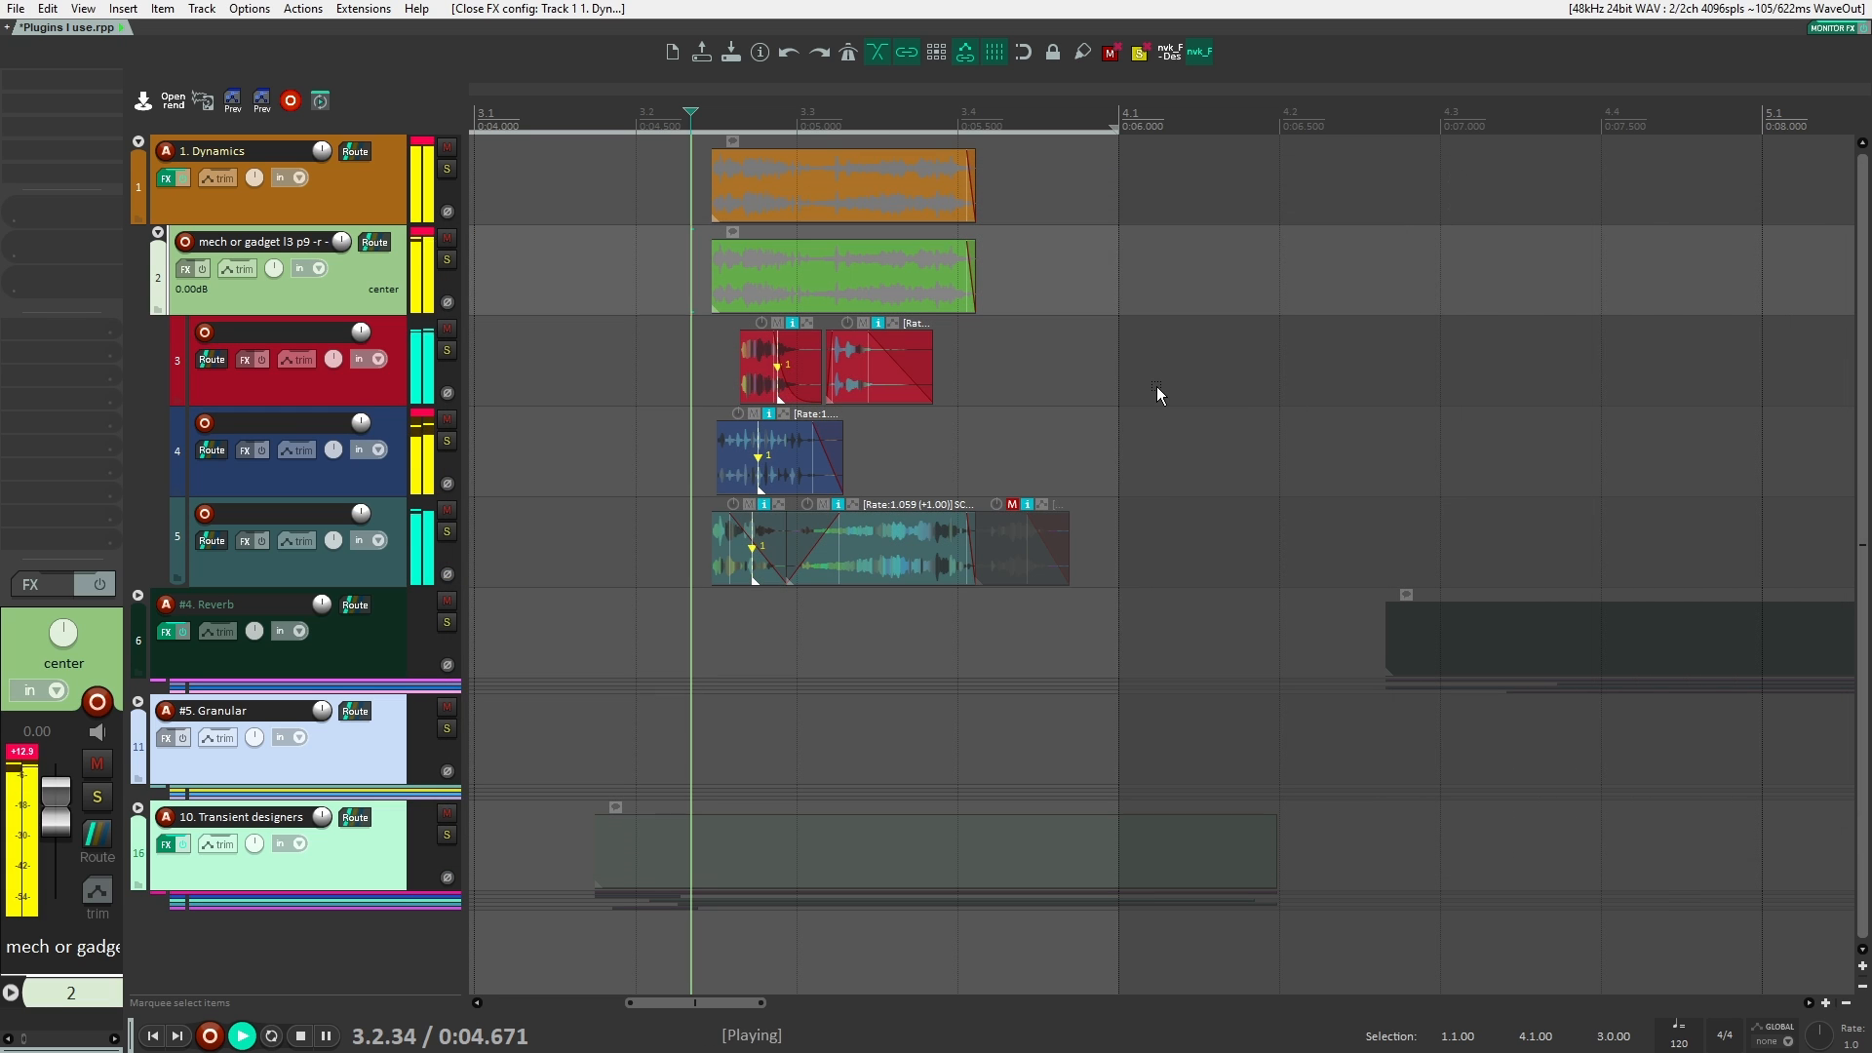
key("space")
Step: Bring up the mixer and add the VST3 version of smartLimit (sonible) to the master track's effects
key("ctrl+m")
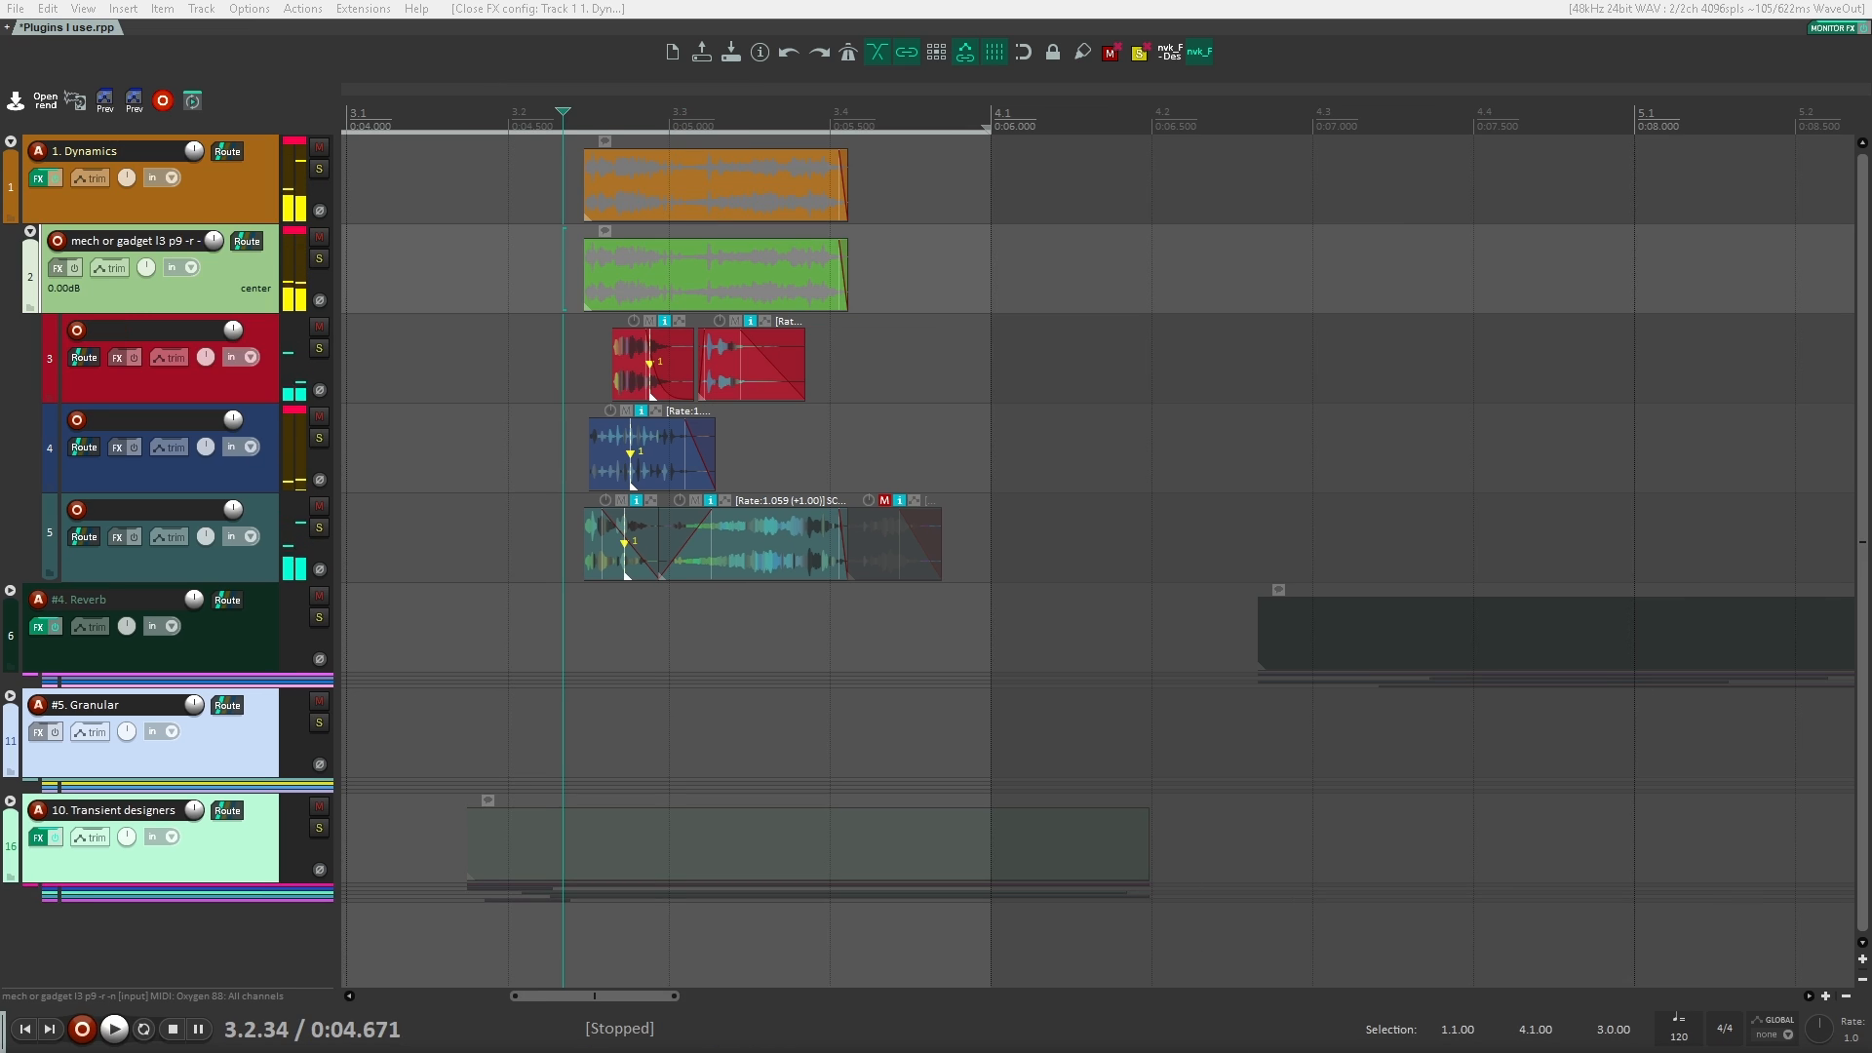
left_click_drag(1150, 1051, 1058, 4)
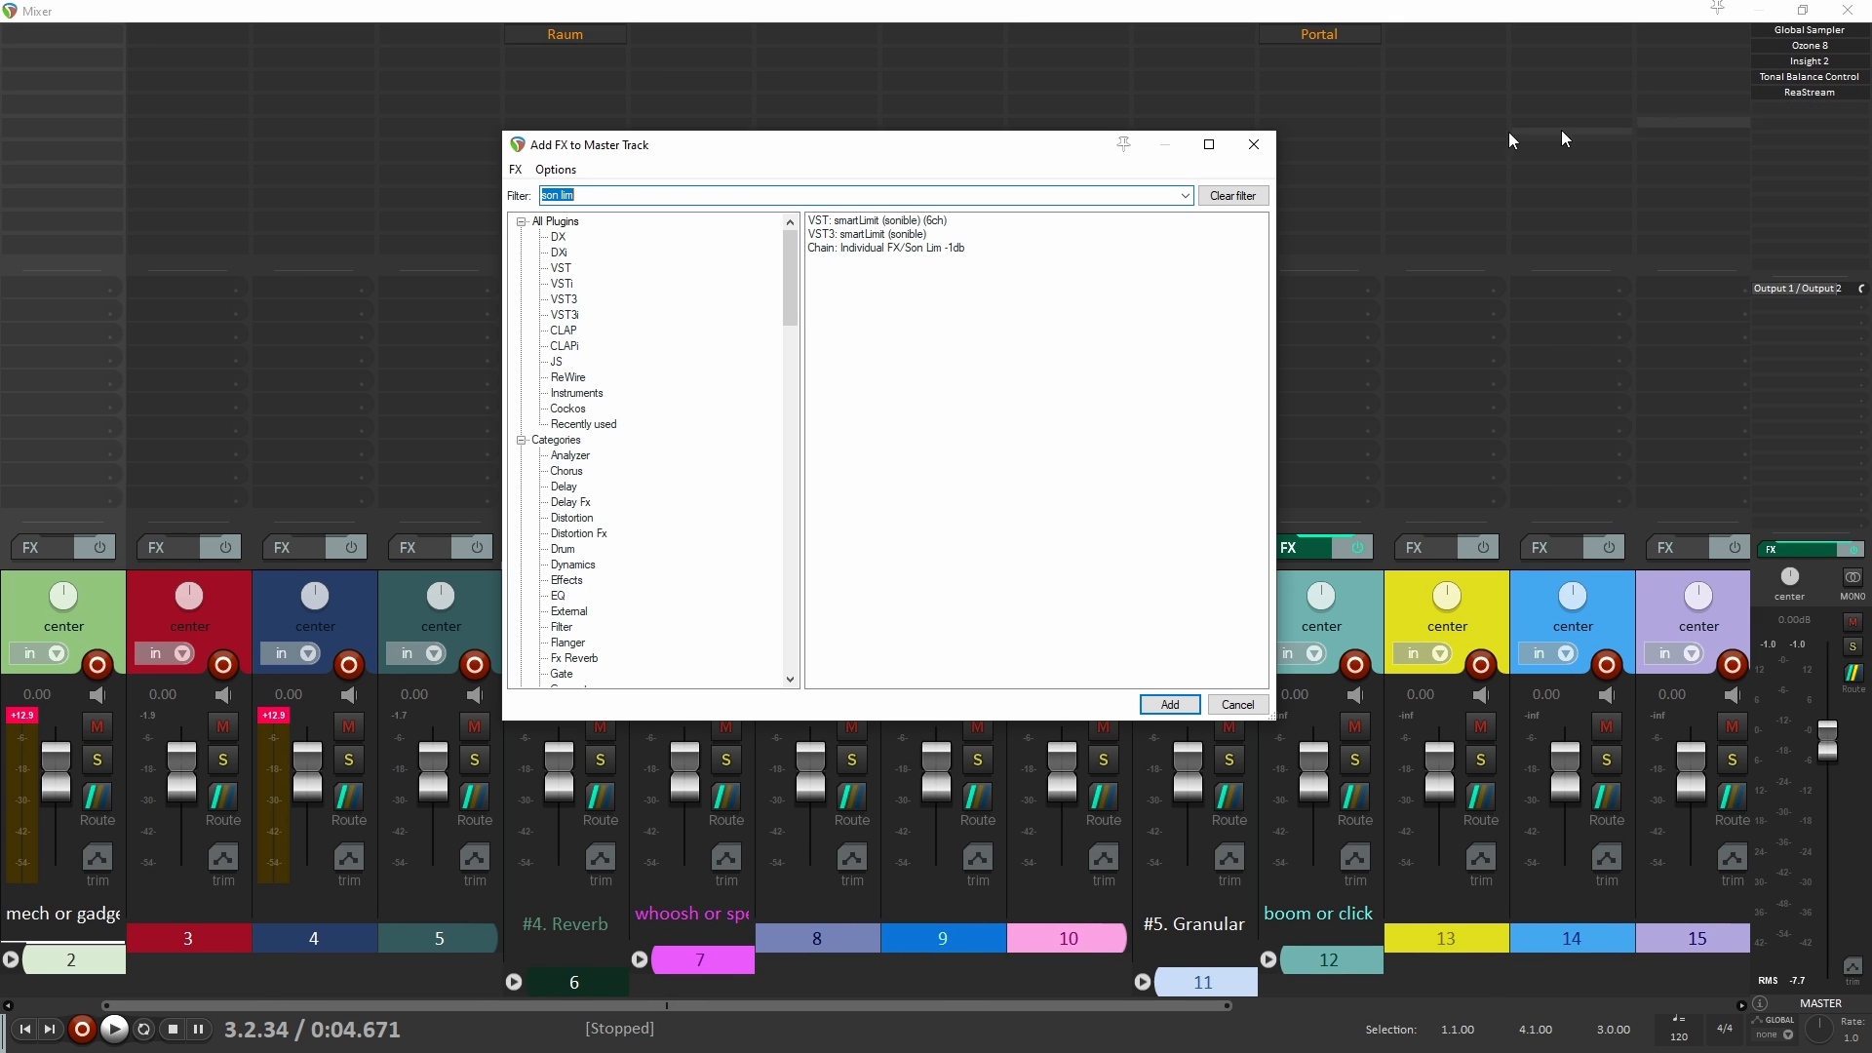
left_click(1254, 144)
left_click(1810, 112)
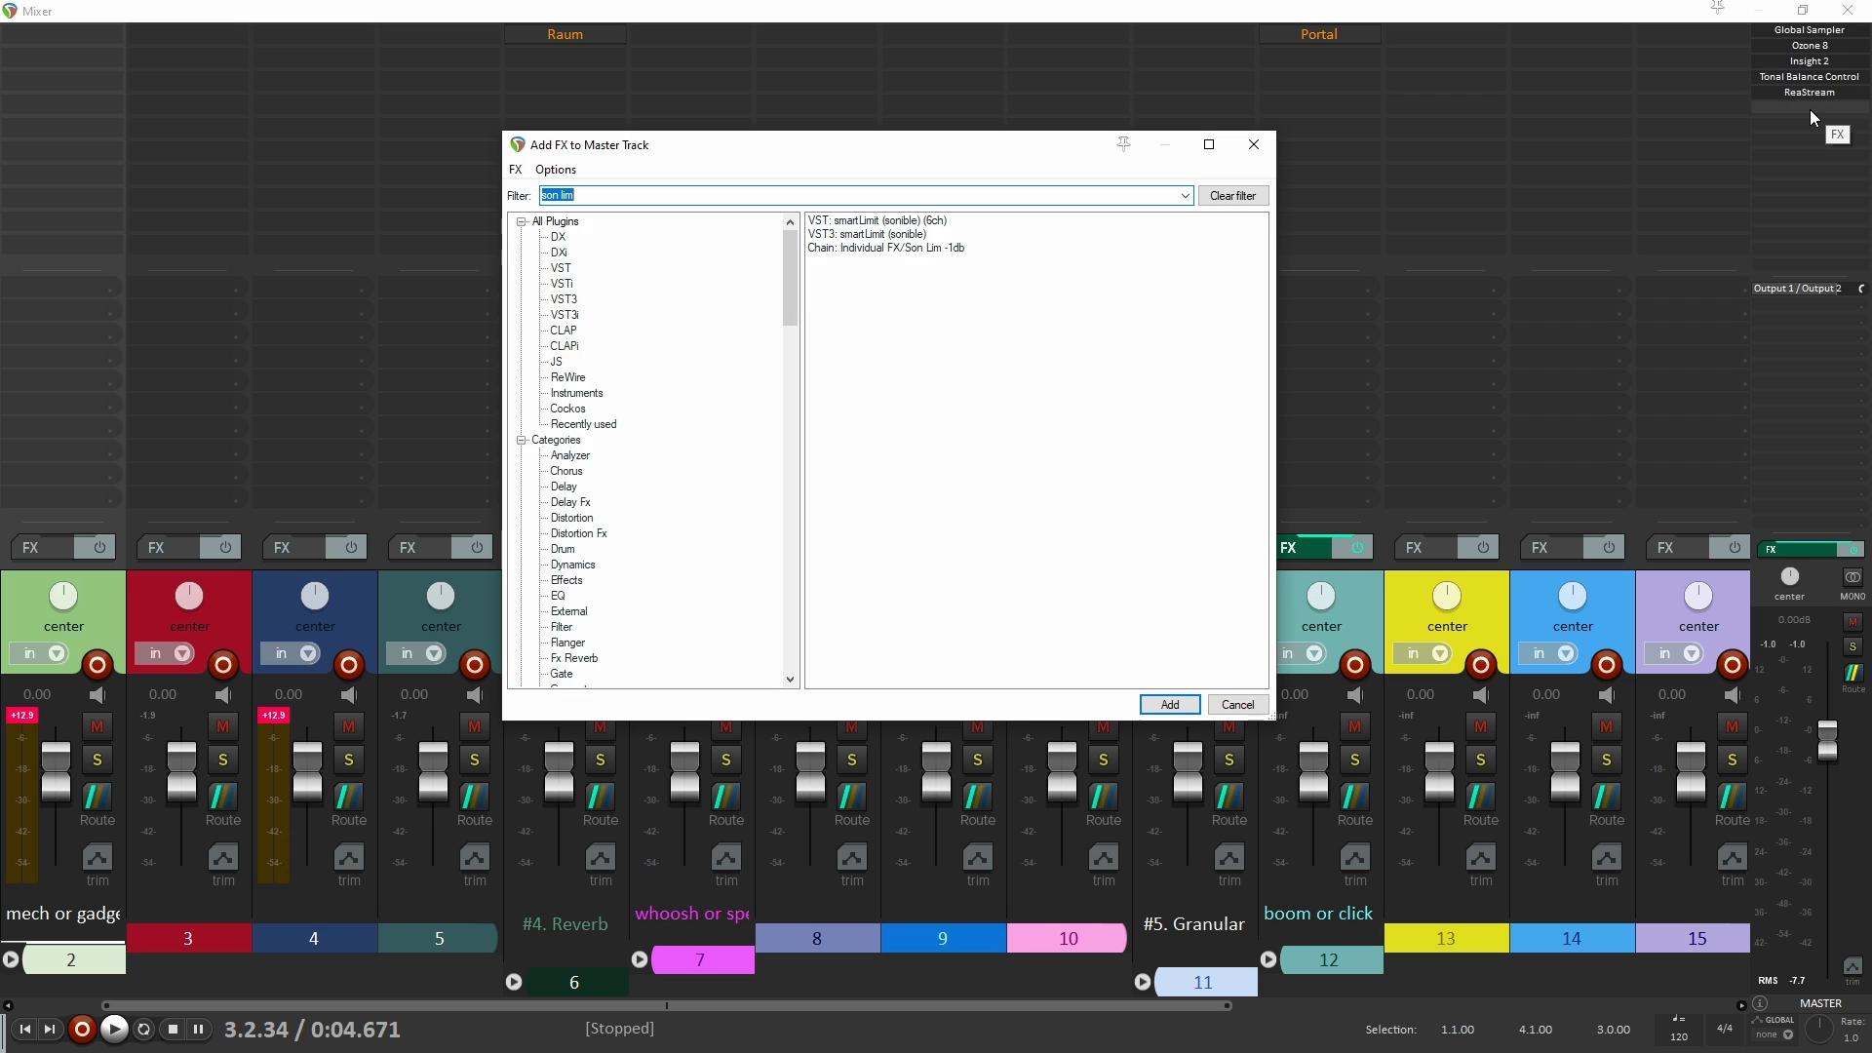
type("sm li")
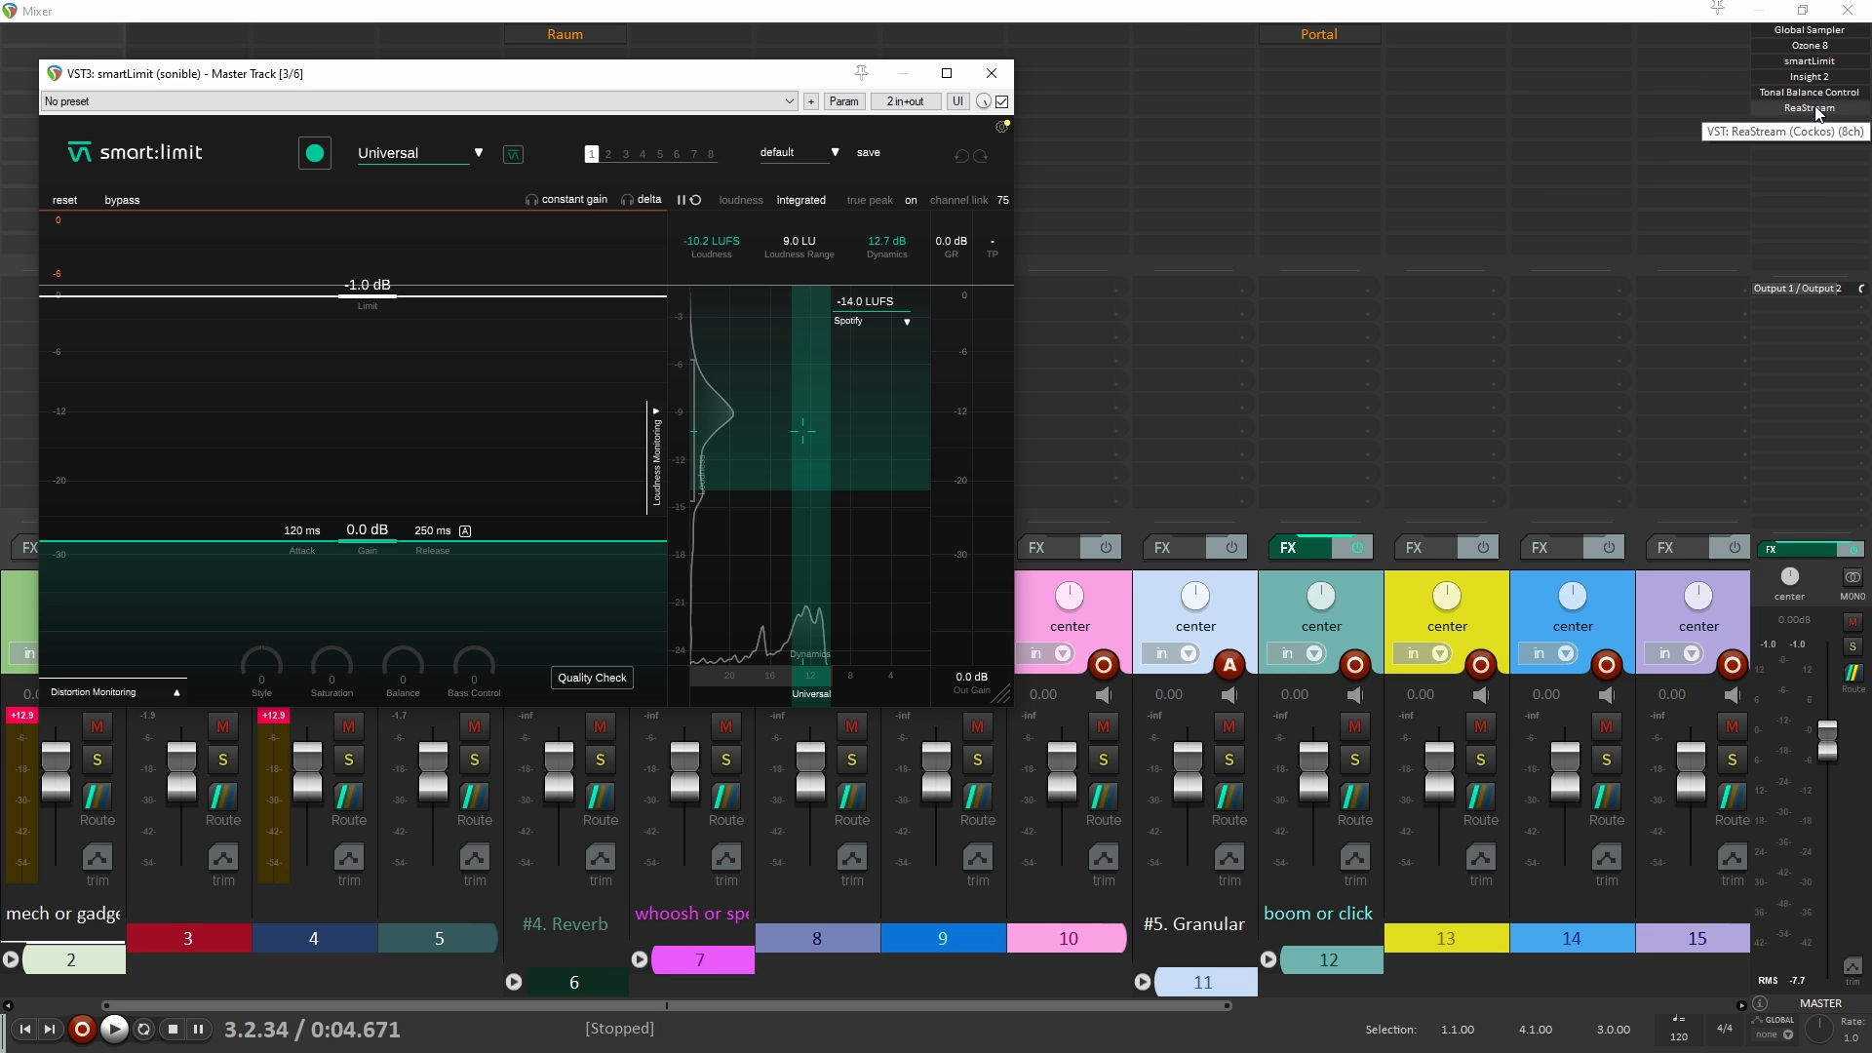
Step: Examine the Insight 2 and Tonal Balance Control metering plugins on the master track, close them, and leave the mixer
left_click(1812, 78)
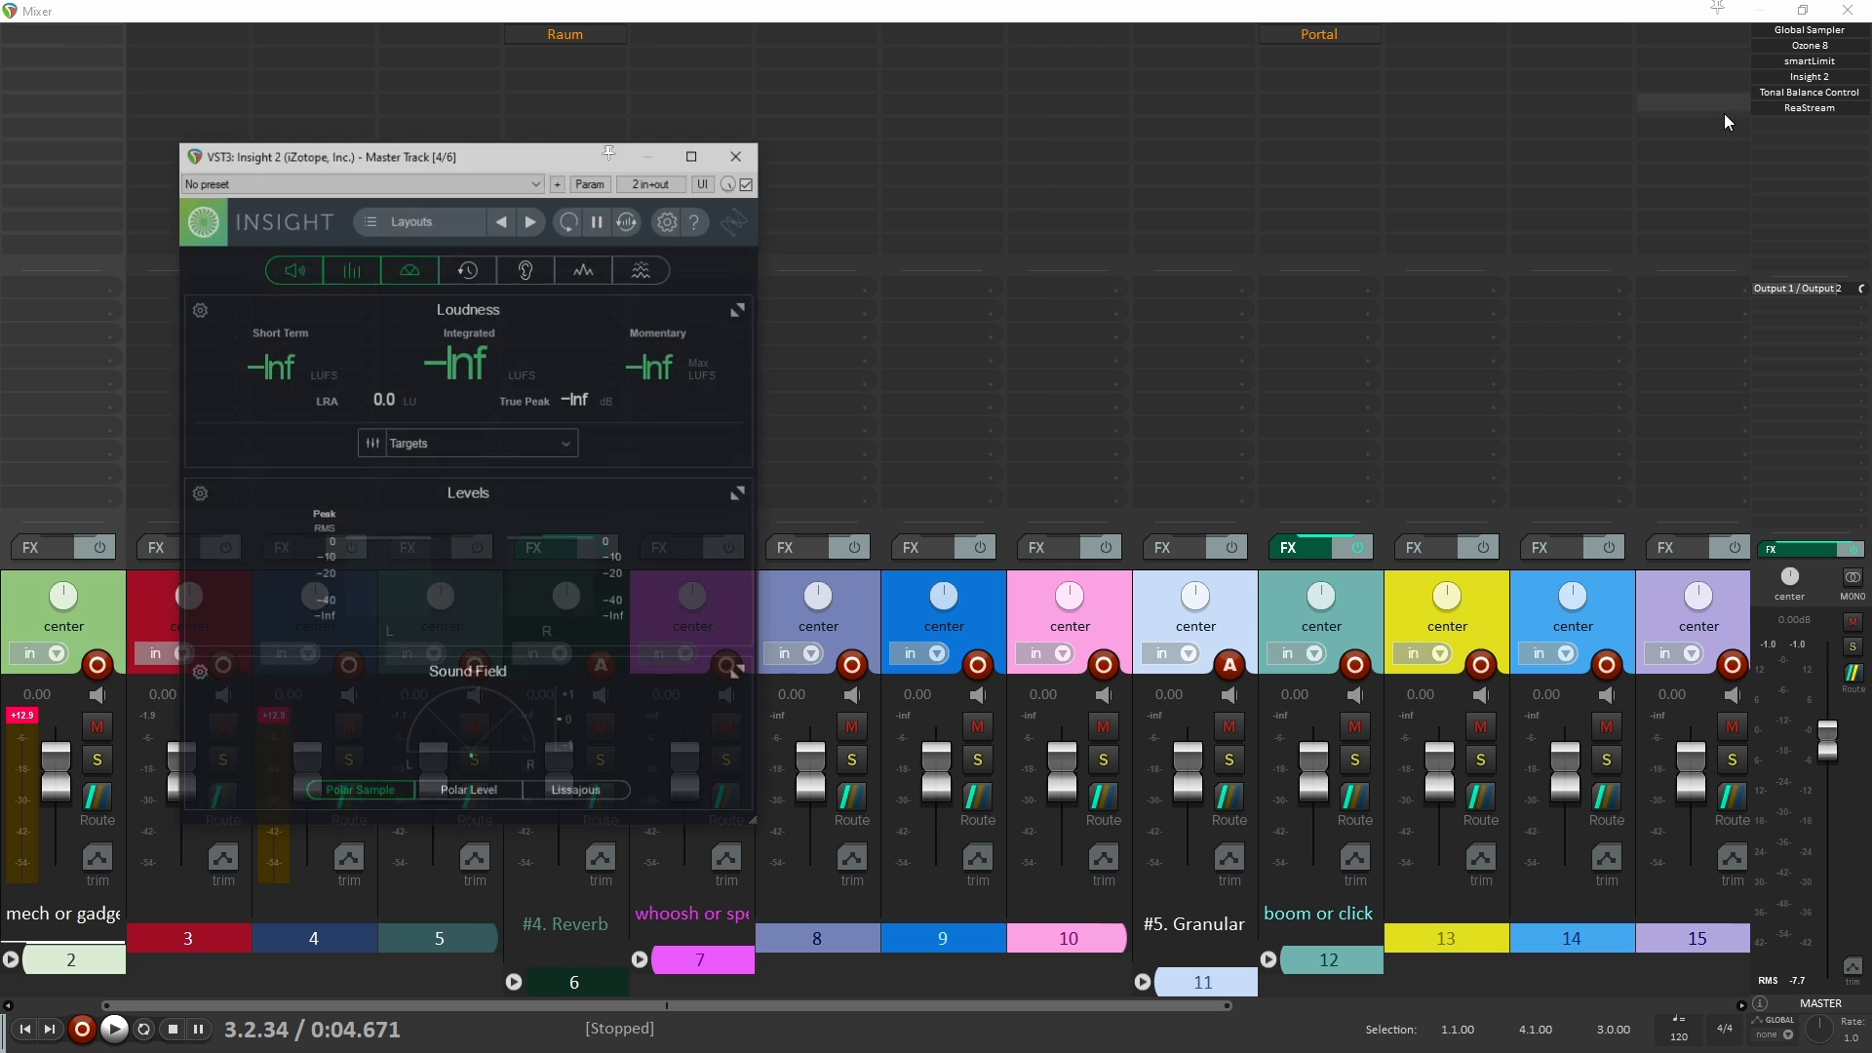
left_click(1810, 93)
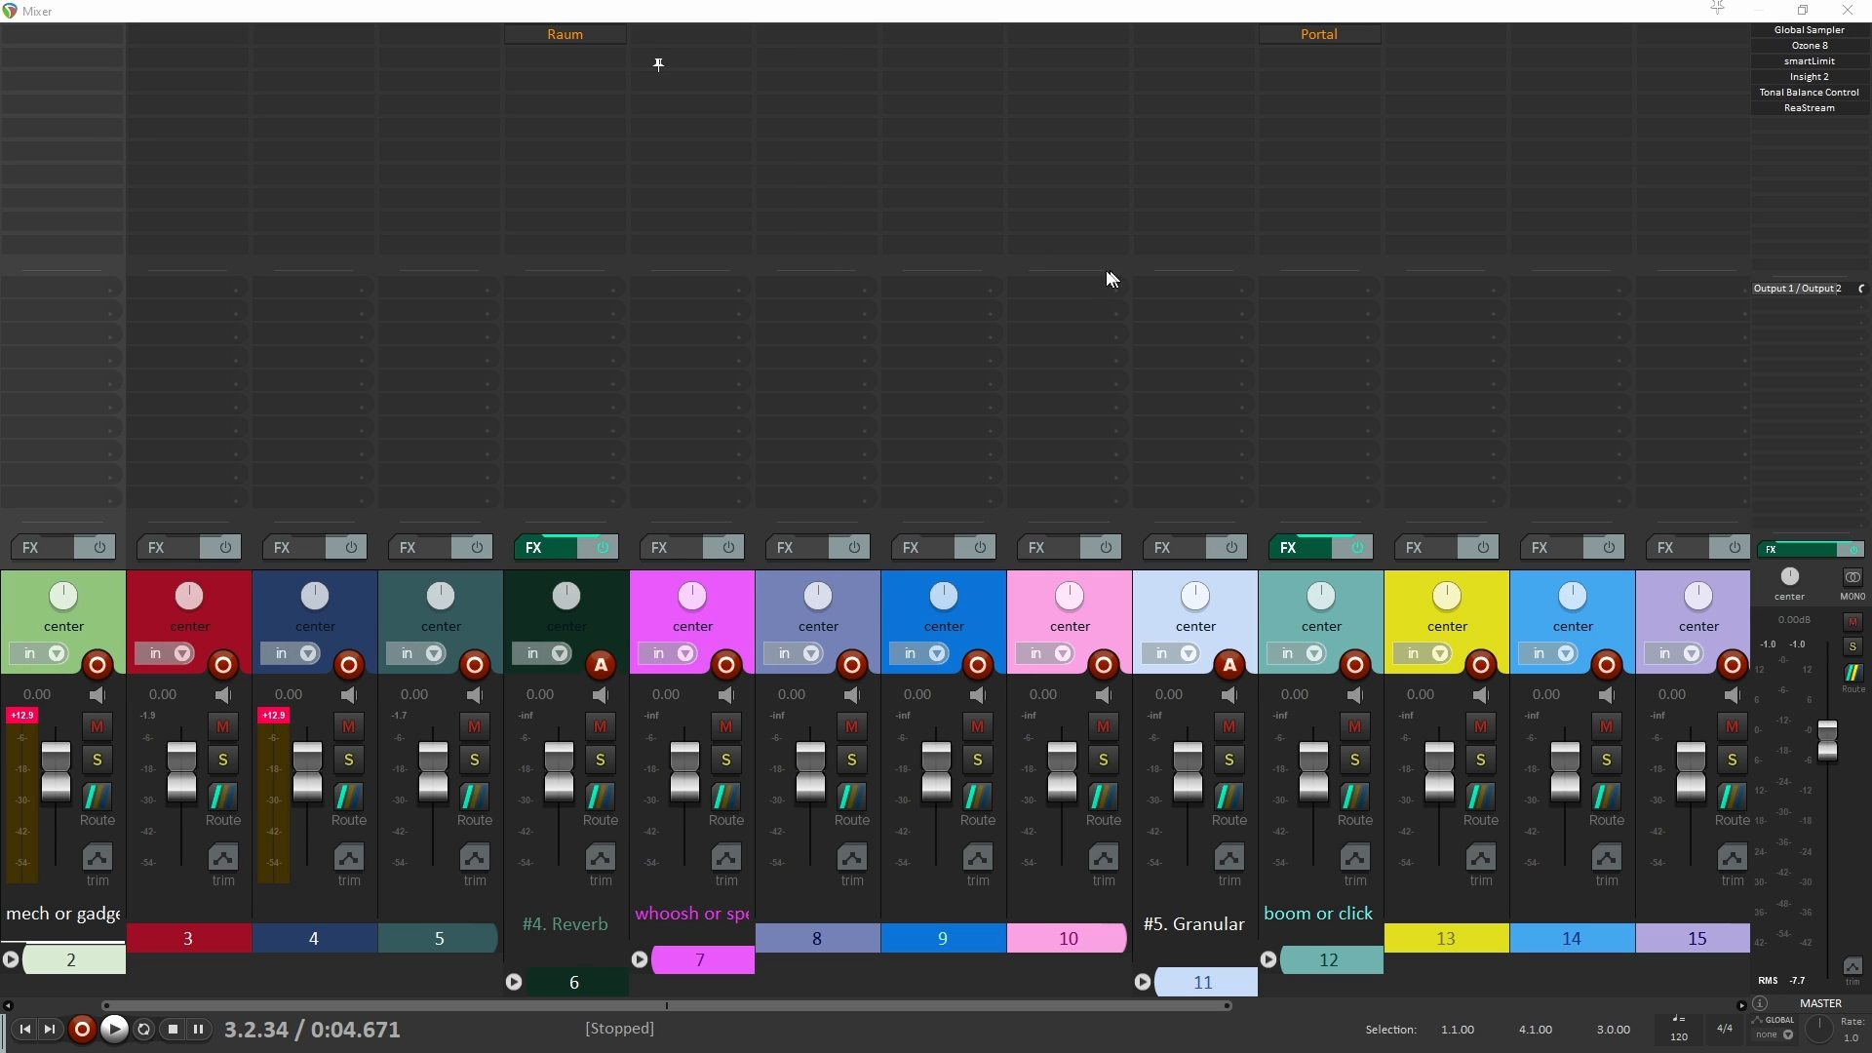
left_click(792, 63)
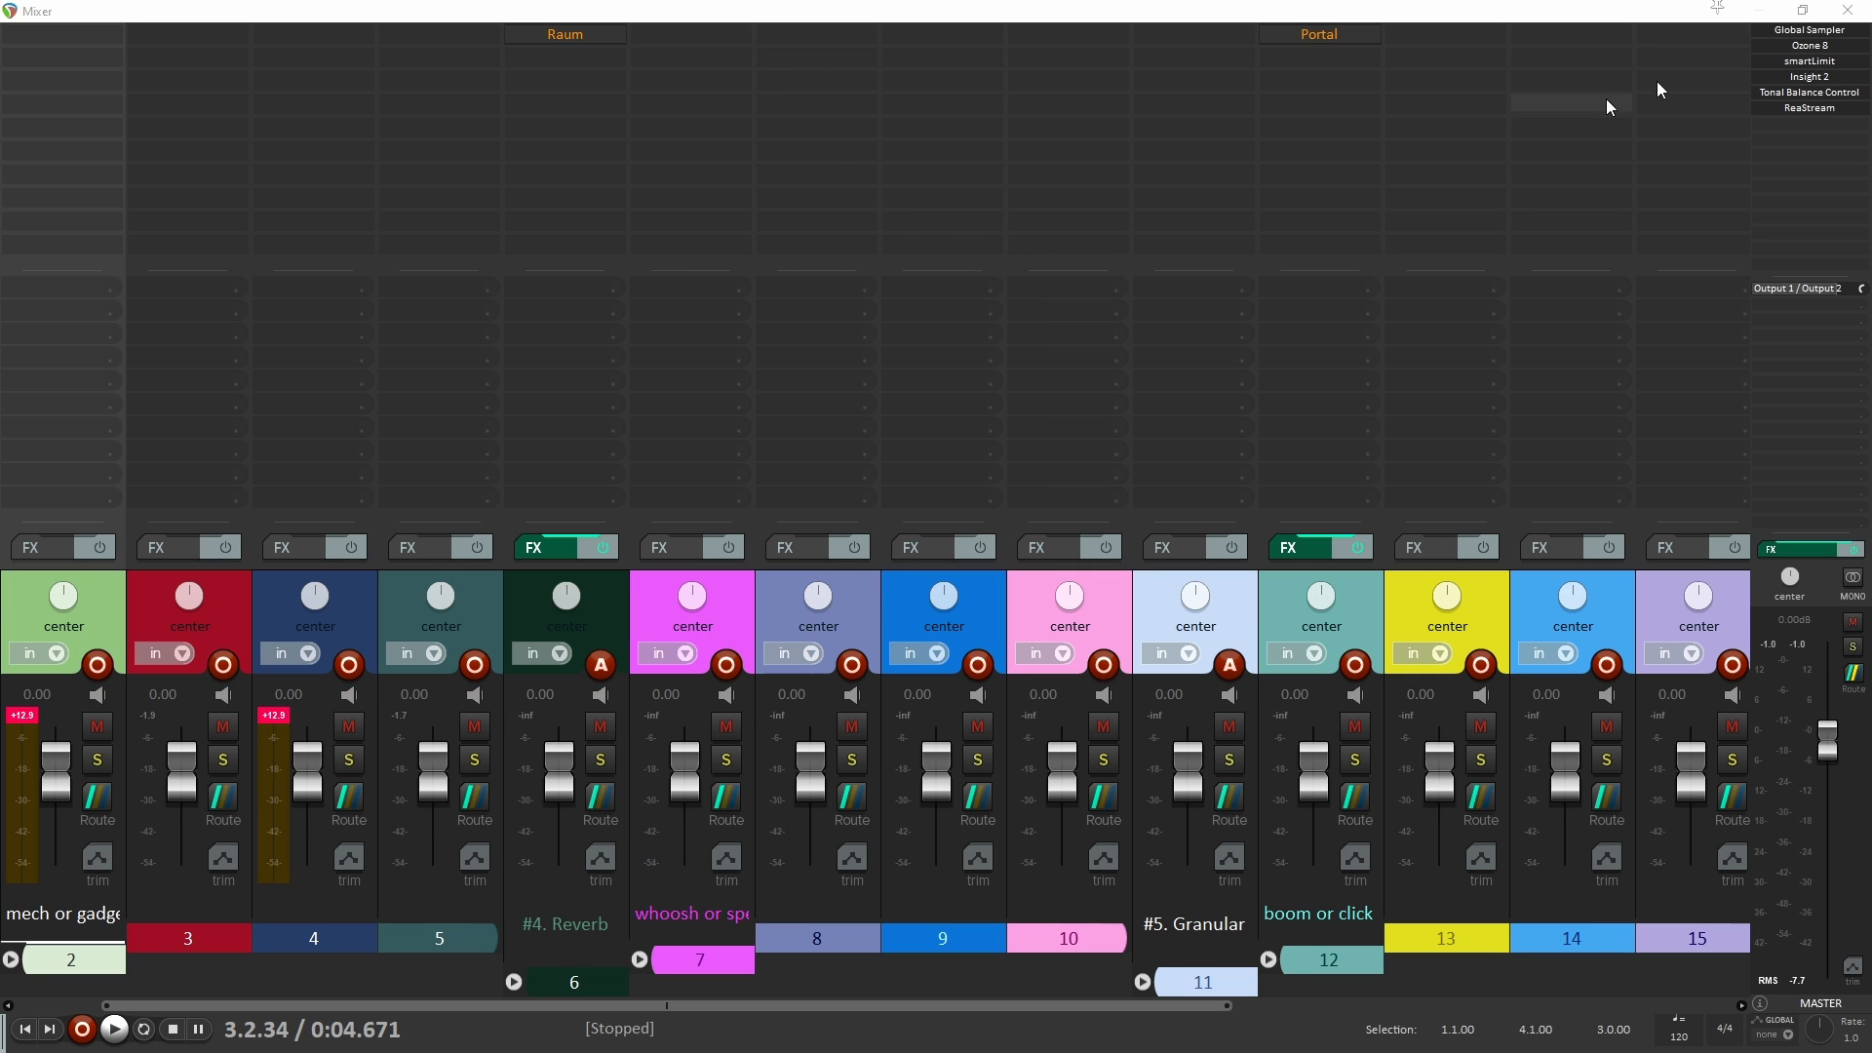
left_click(1791, 77)
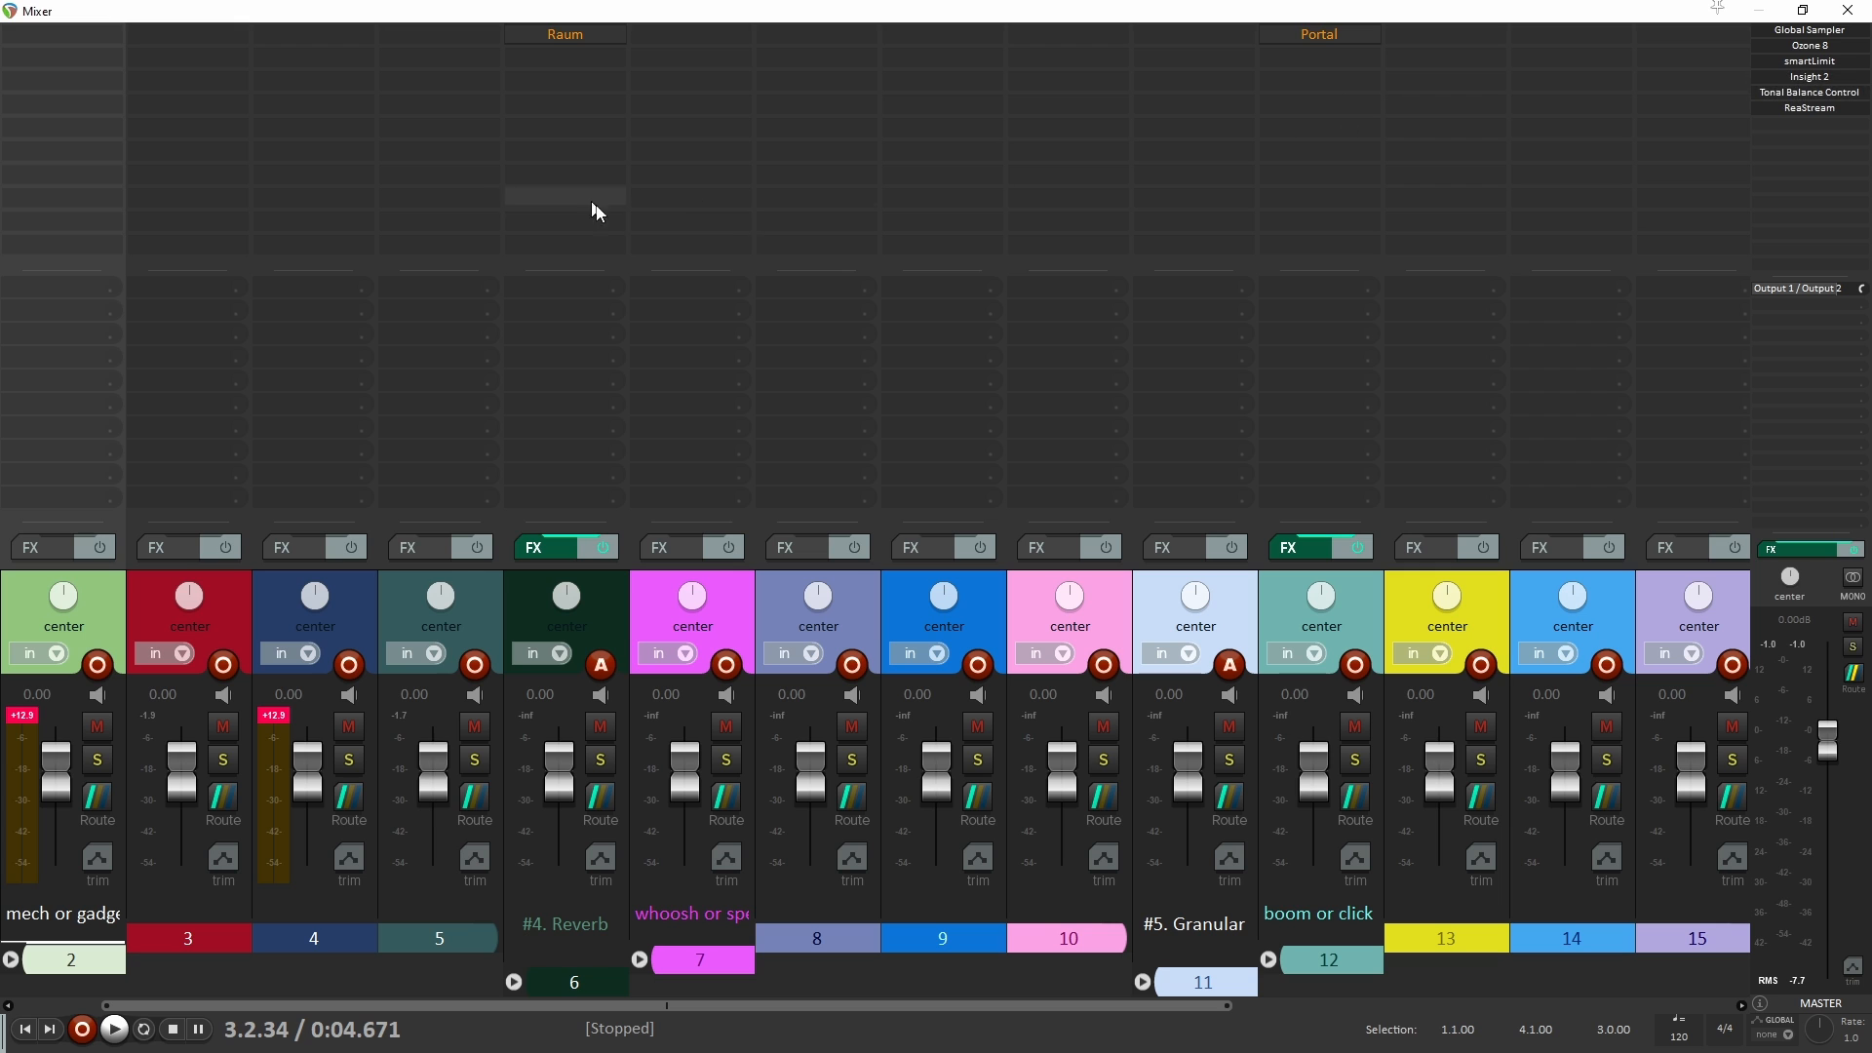
left_click(1847, 77)
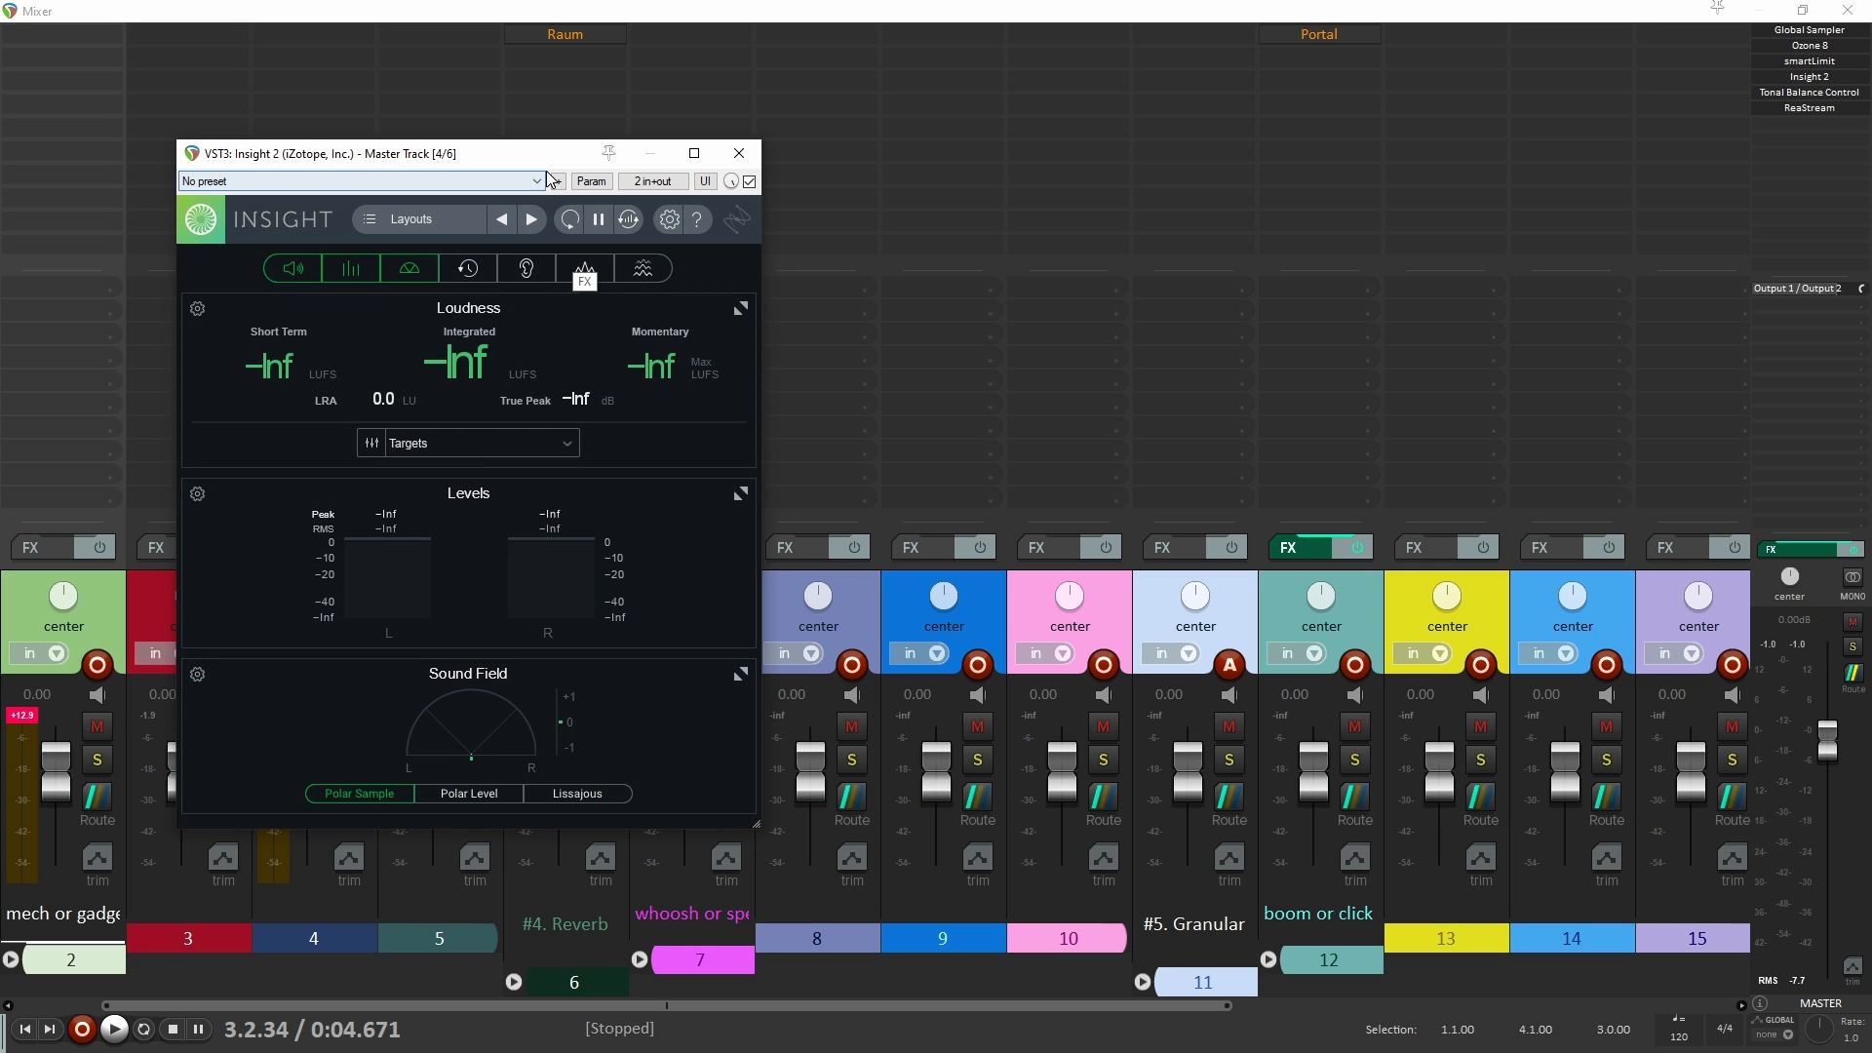
left_click(469, 279)
left_click(740, 153)
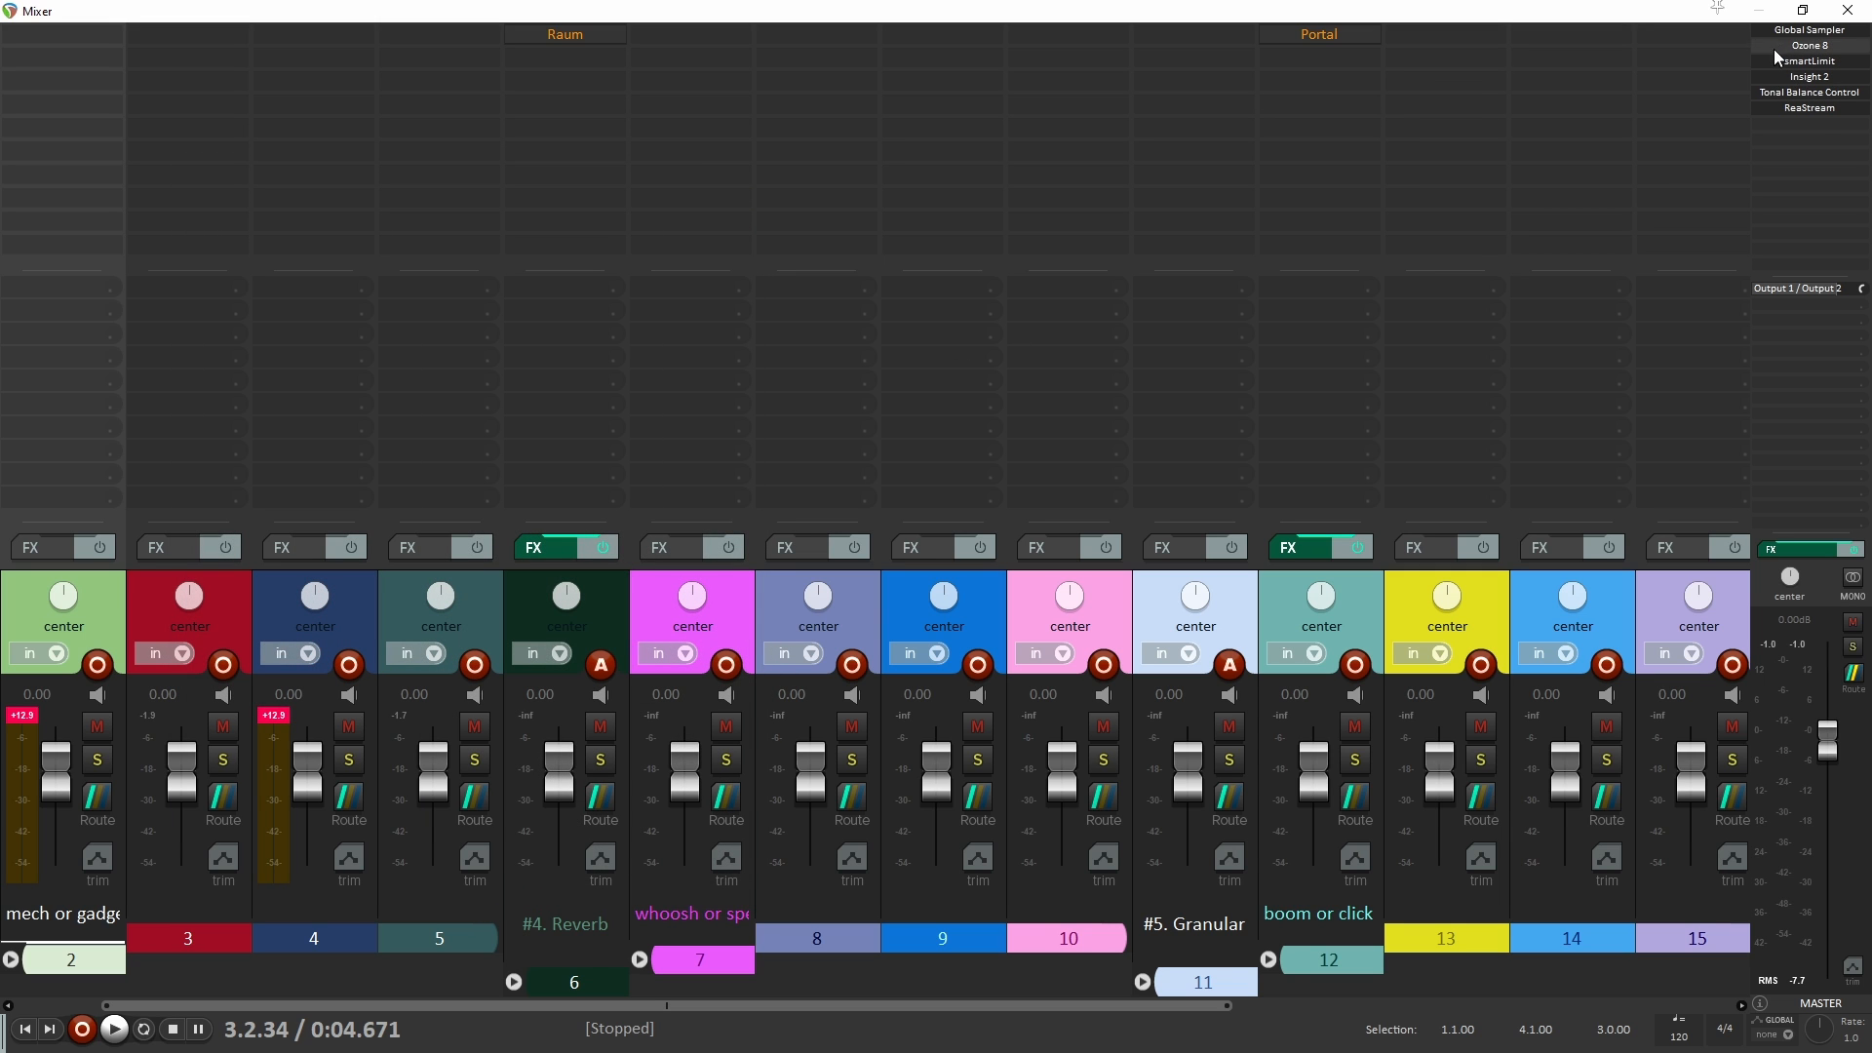
left_click_drag(1525, 8, 1424, 1052)
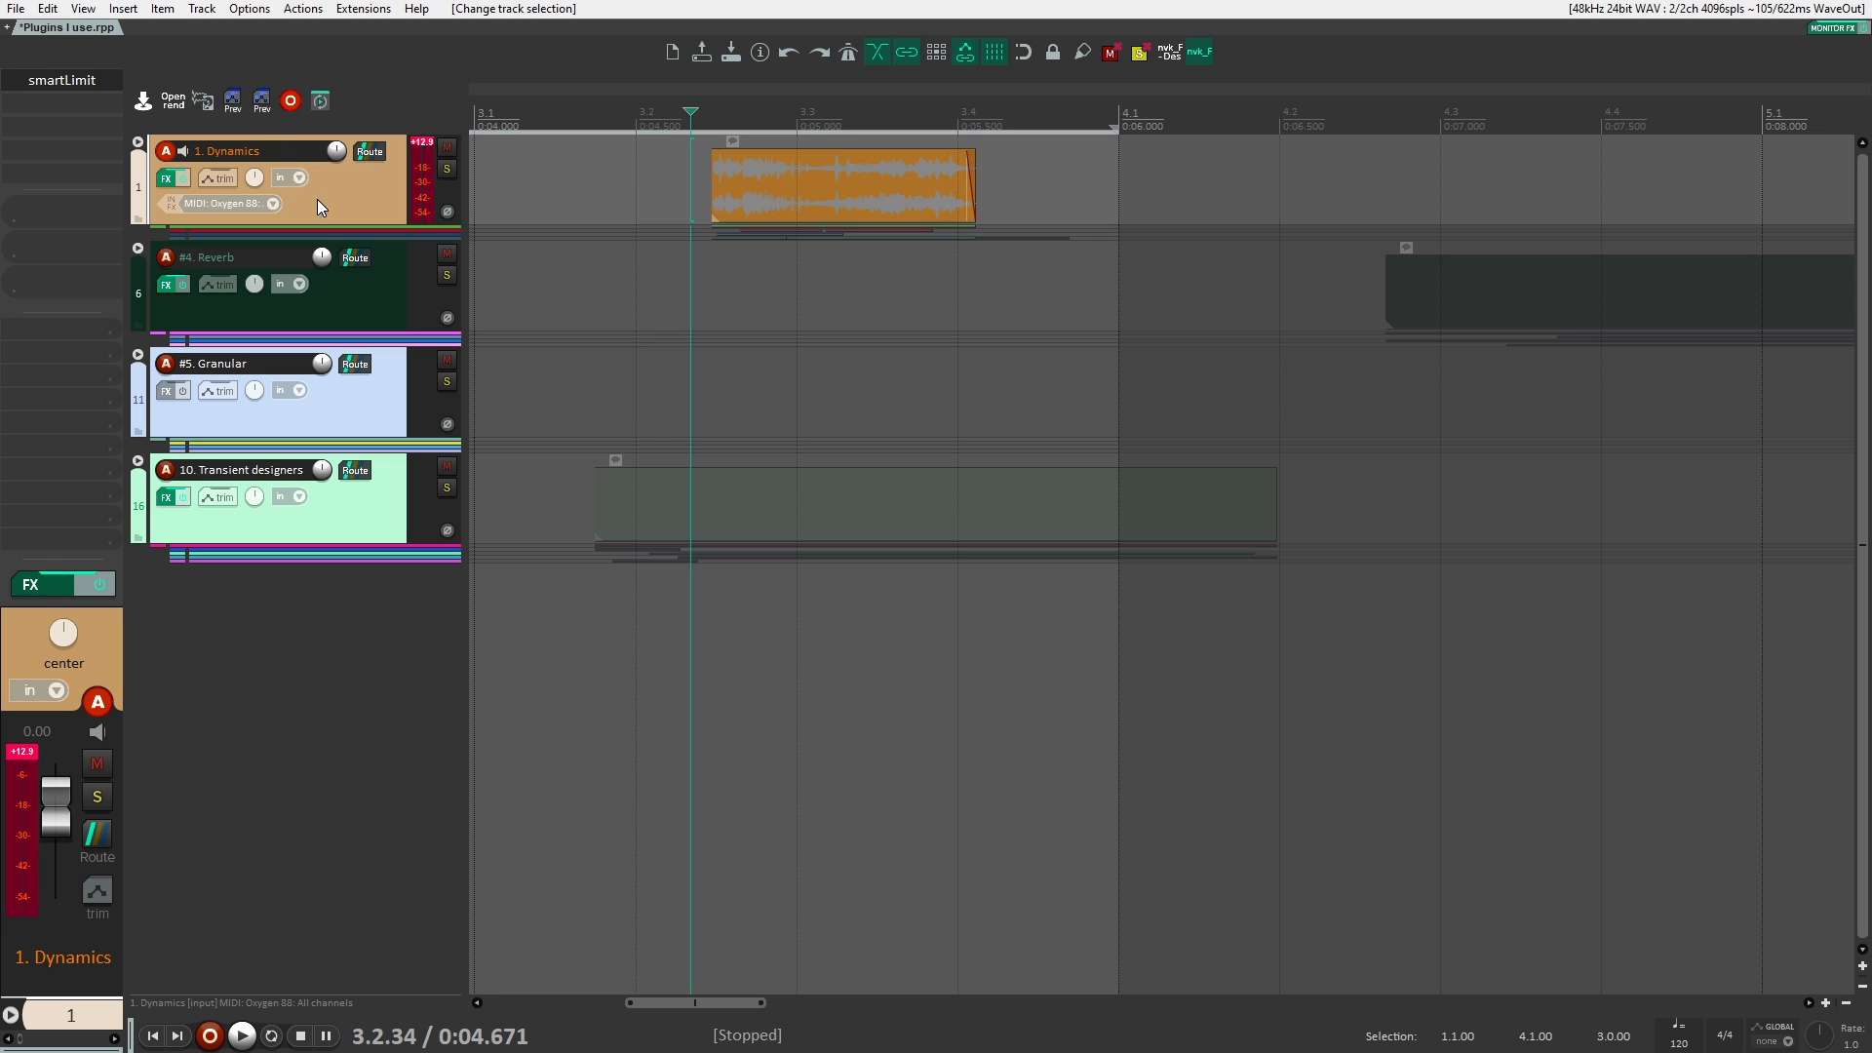
Step: Expand the 1. Dynamics folder, add Neutron 2 Equalizer to it, and turn off the equalizer's 200 Hz low cut
left_click(138, 142)
left_click(74, 107)
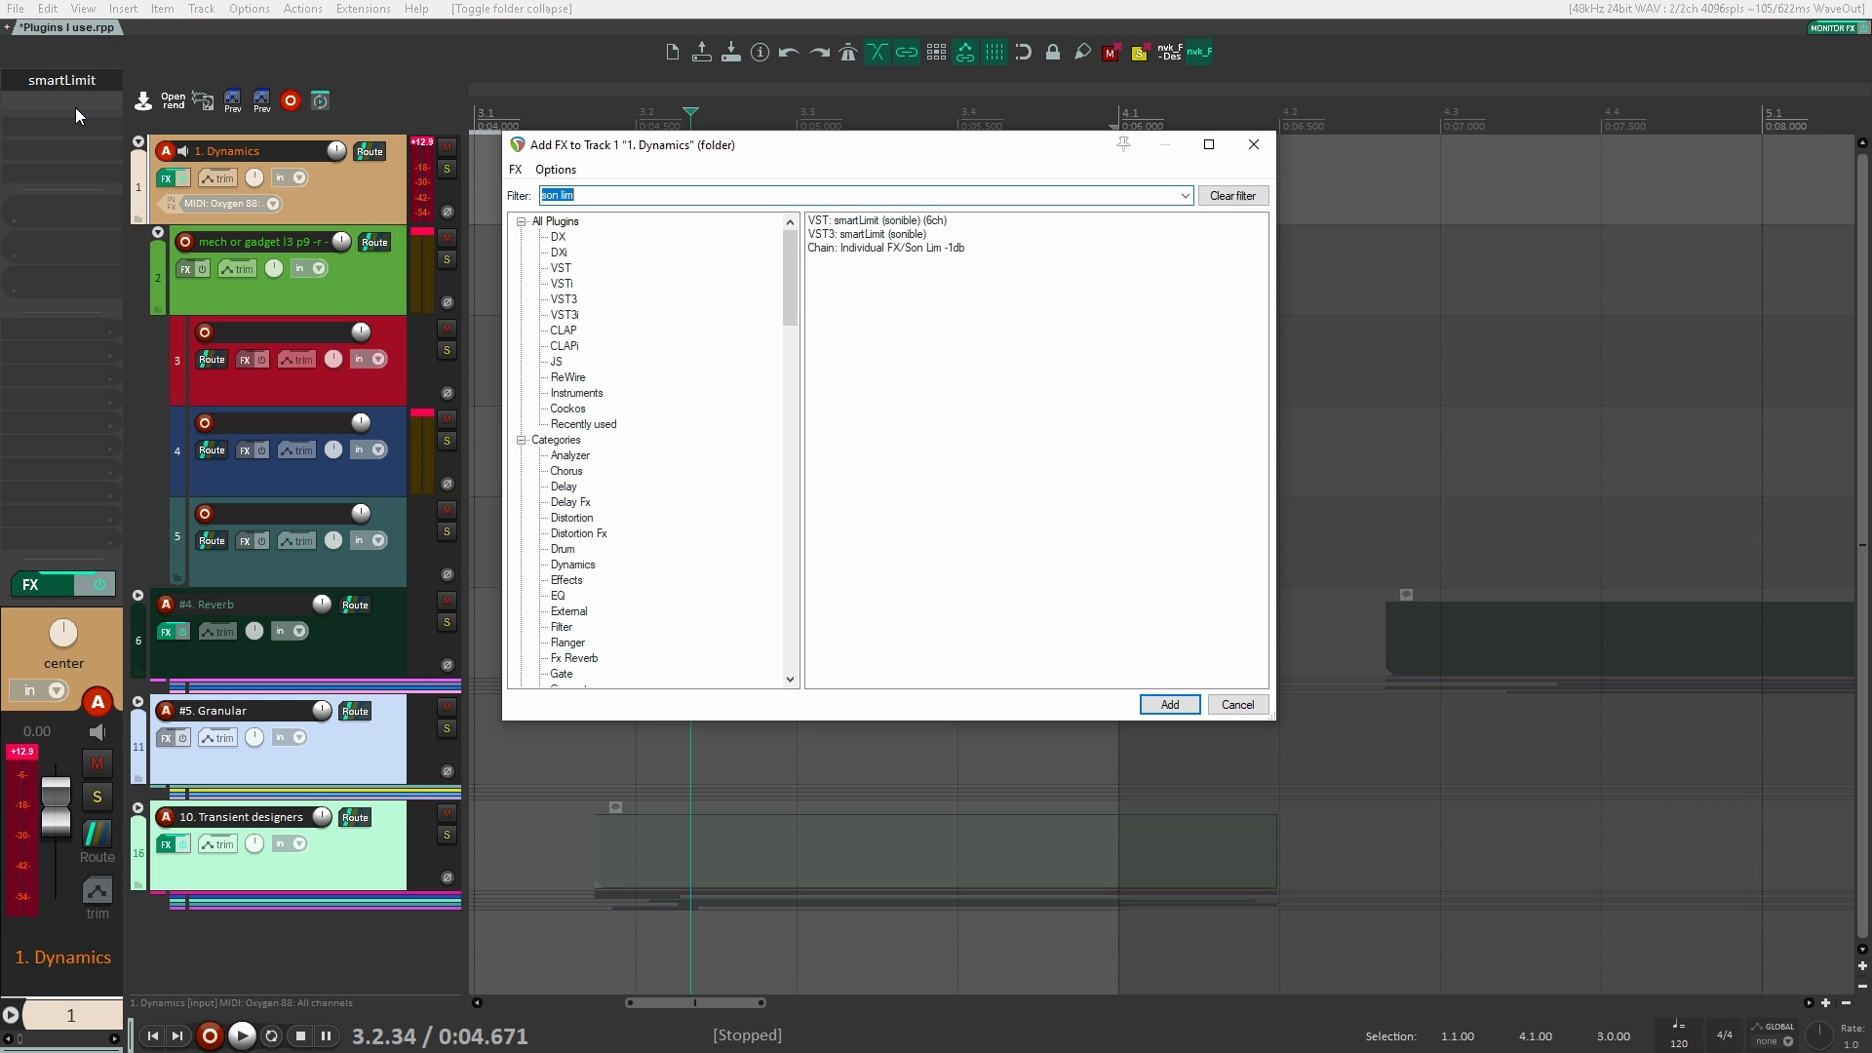
type("neutron")
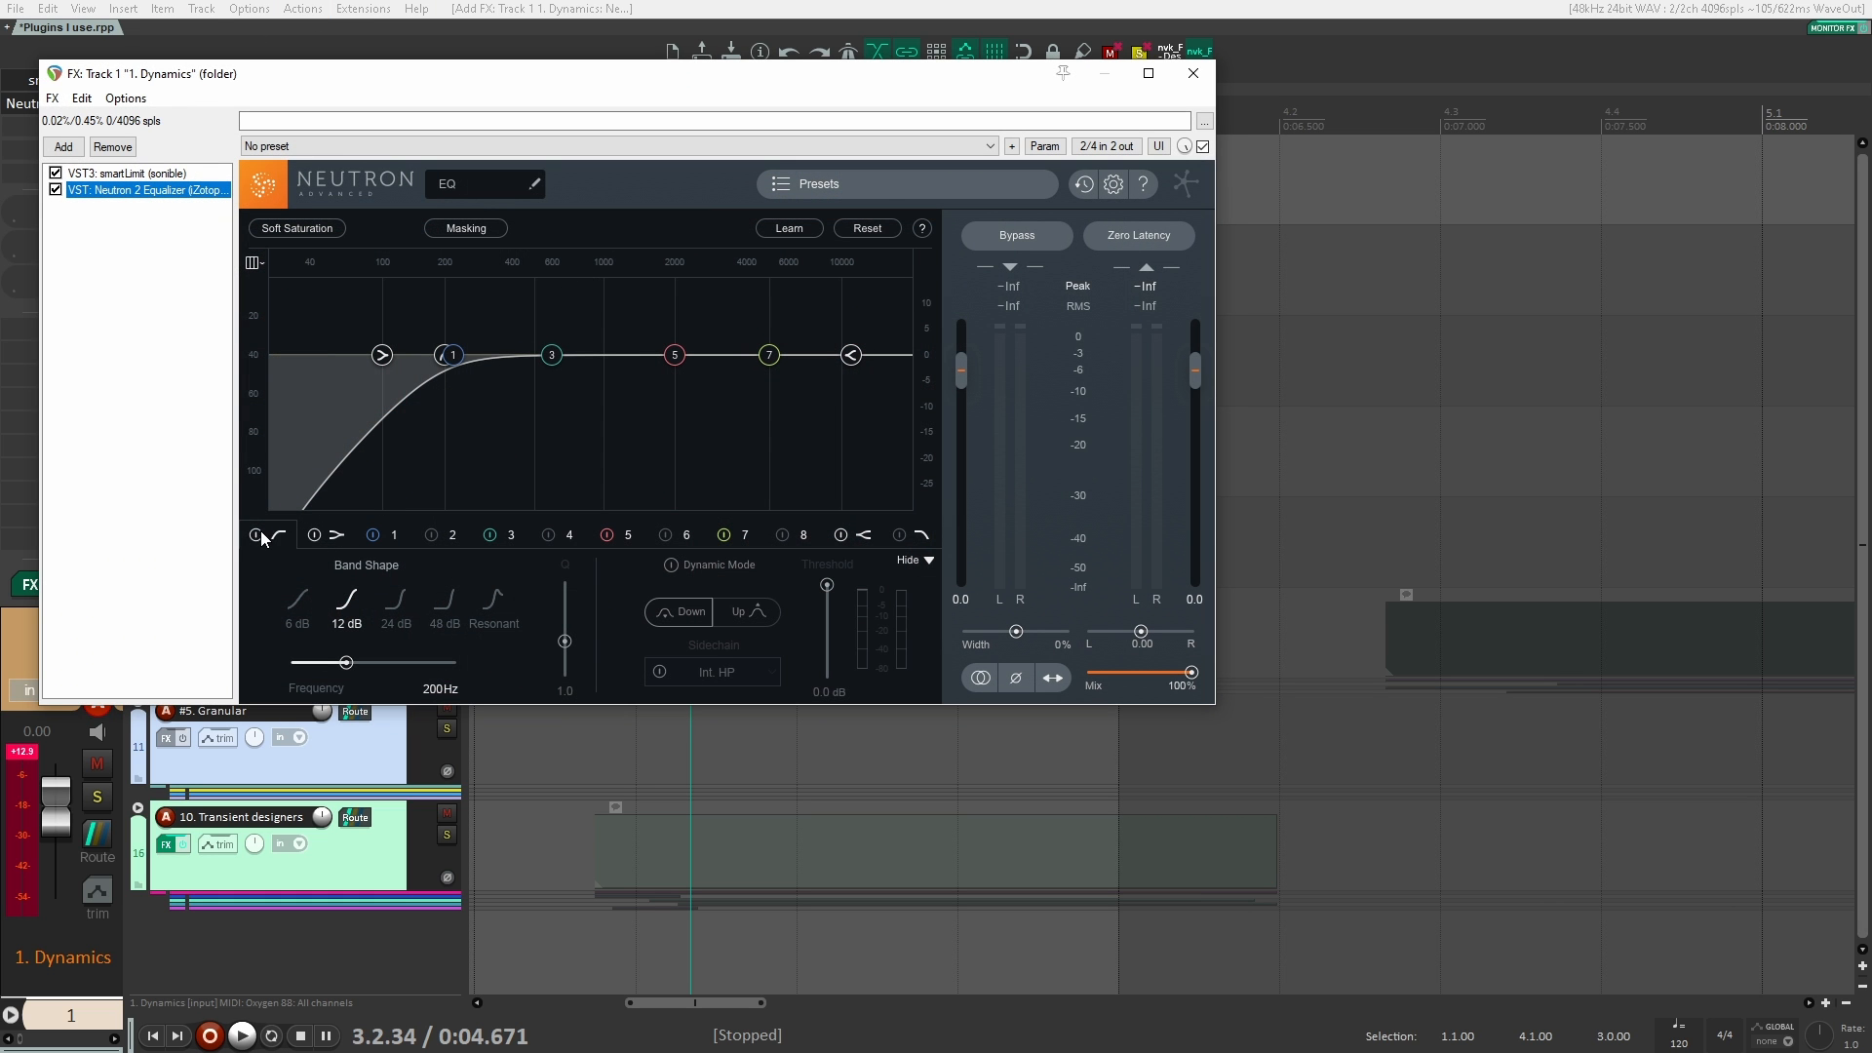
left_click(314, 534)
left_click_drag(552, 84, 901, 314)
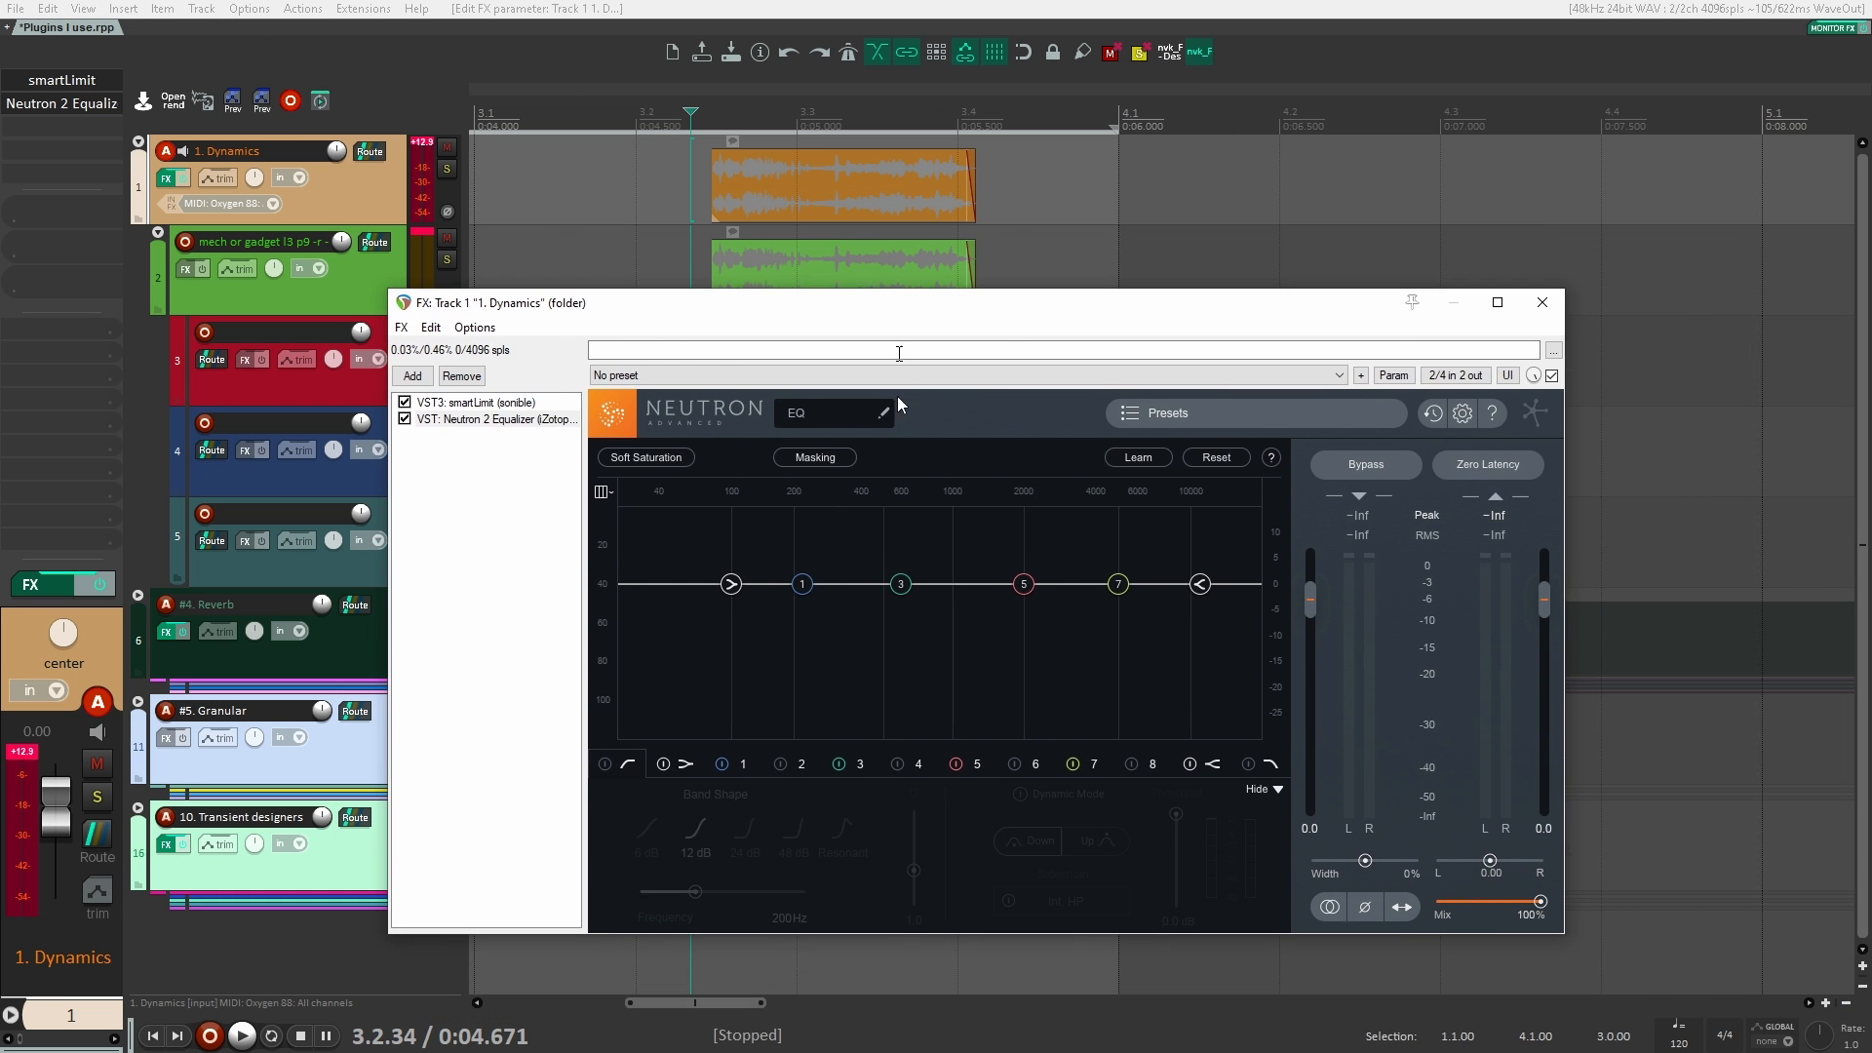
Step: Boost EQ band 1 by 15 dB at 202 Hz with a Q of 12 and play the clips
key("space")
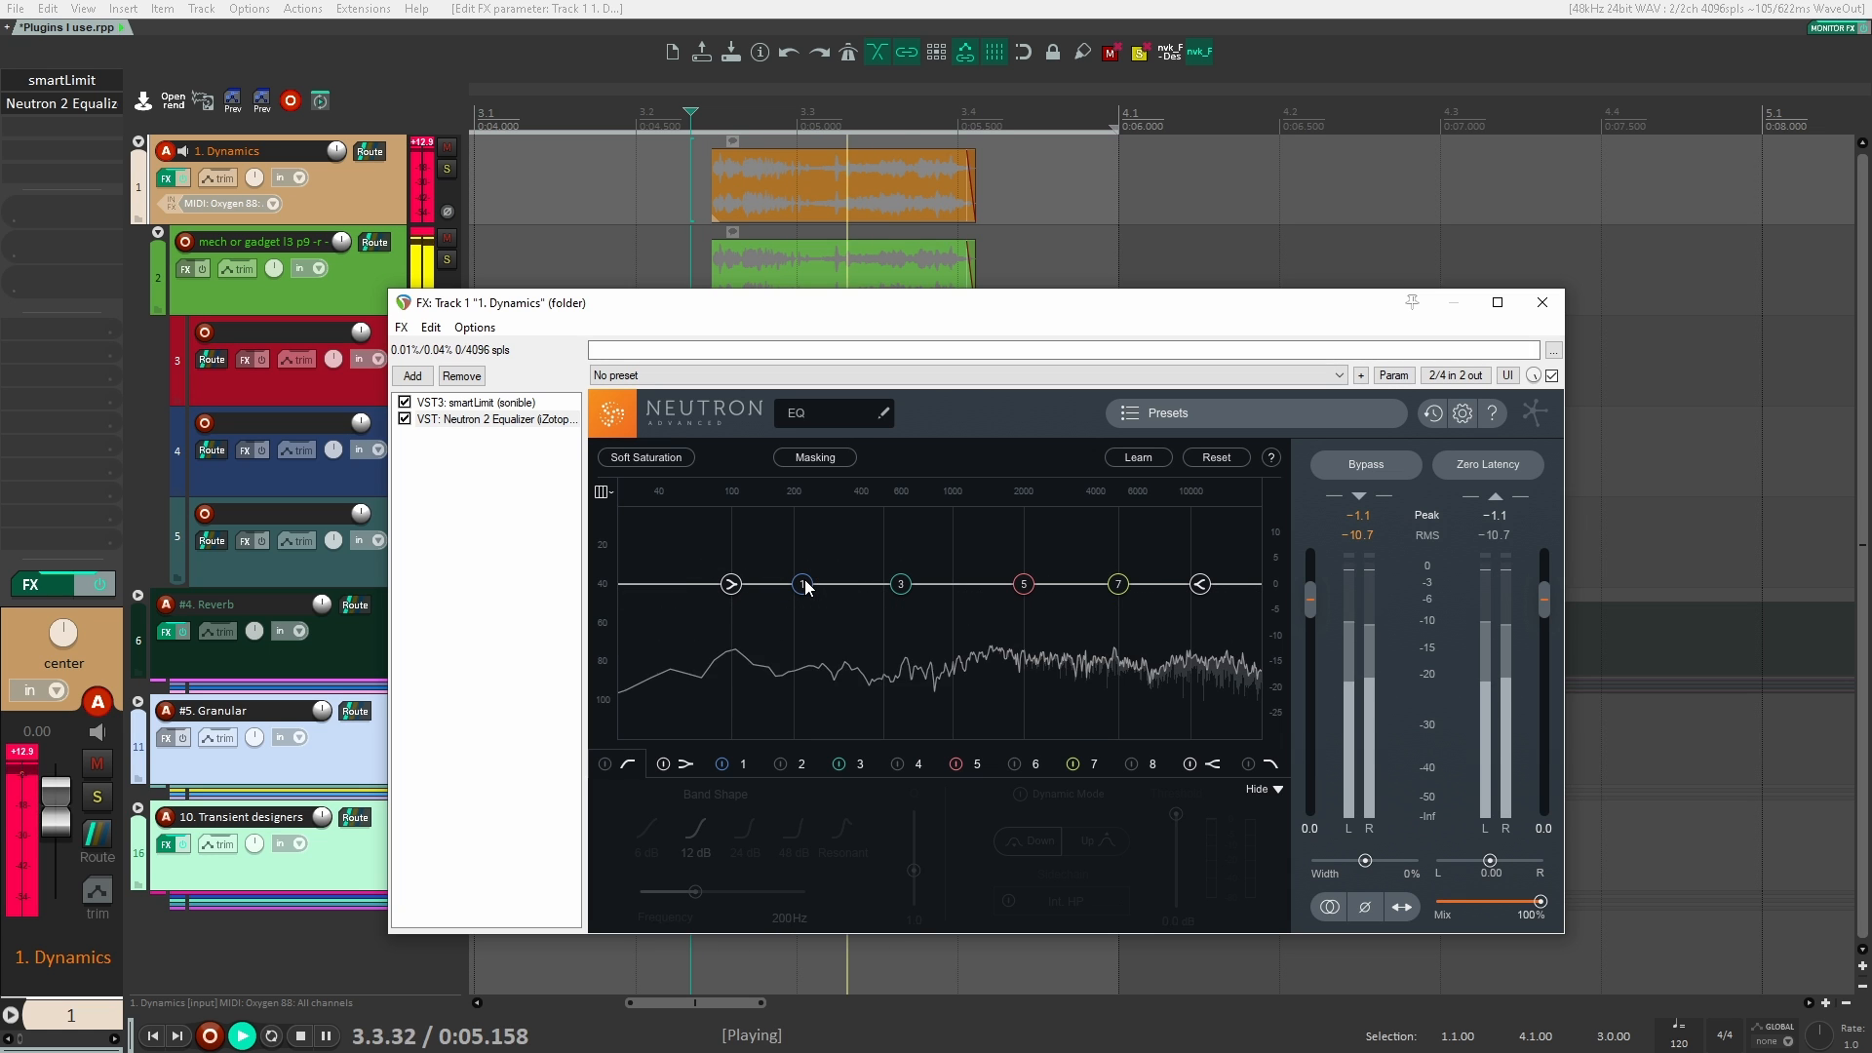
key("space")
left_click_drag(803, 586, 795, 508)
scroll(821, 518, "up", 5)
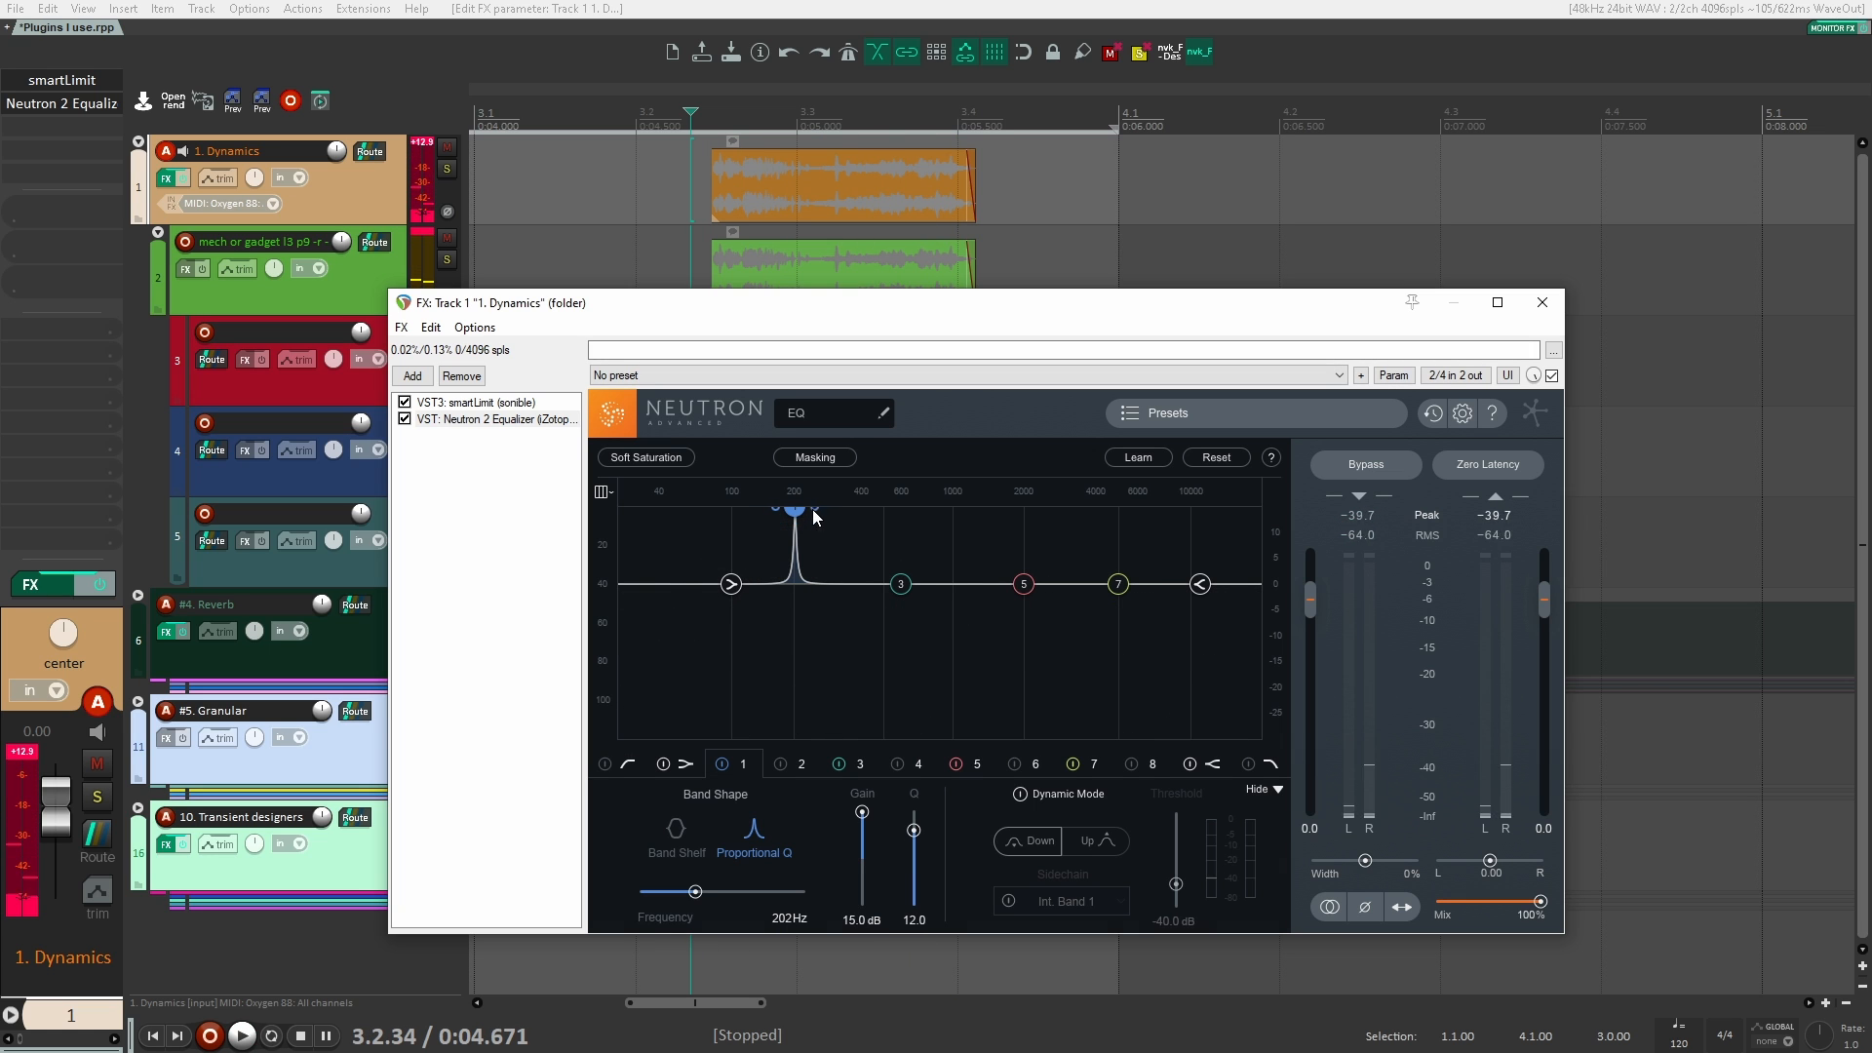
key("space")
Step: Set the gain of EQ band 1 to -12.5 dB and play the clips
key("space")
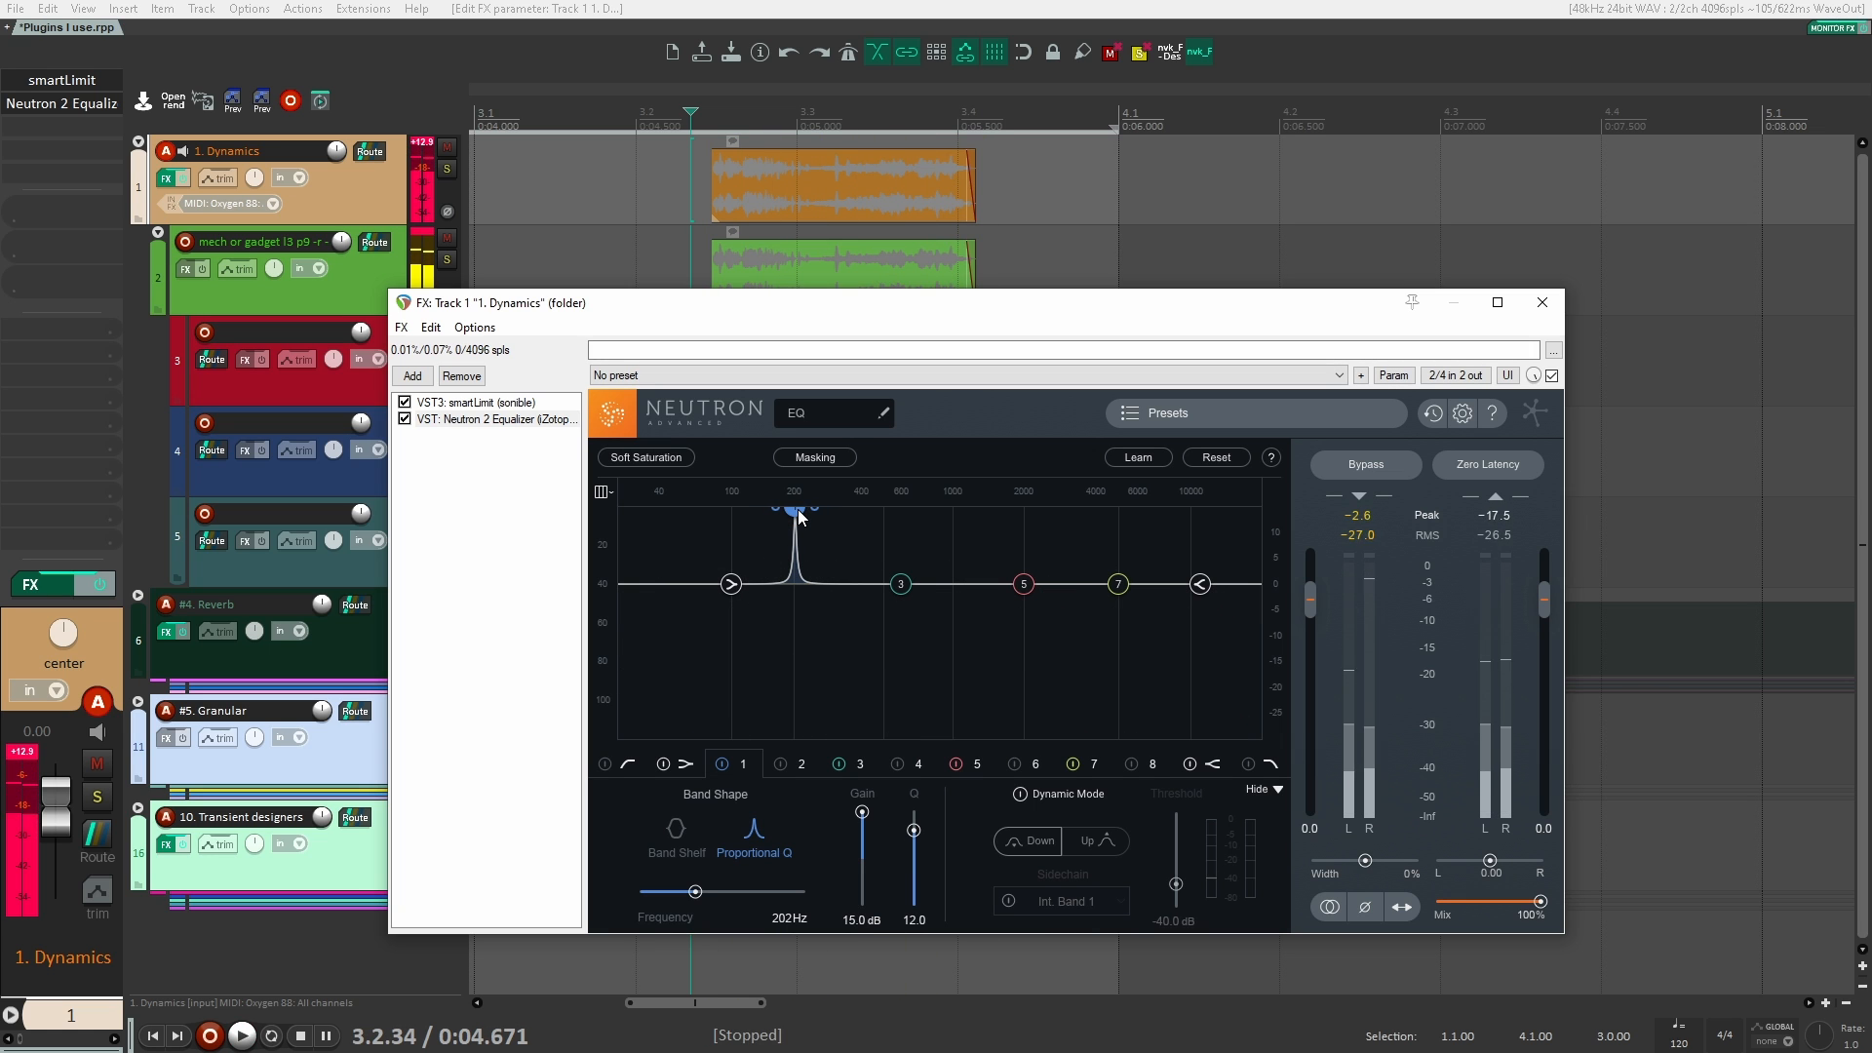
left_click_drag(862, 812, 872, 878)
key("space")
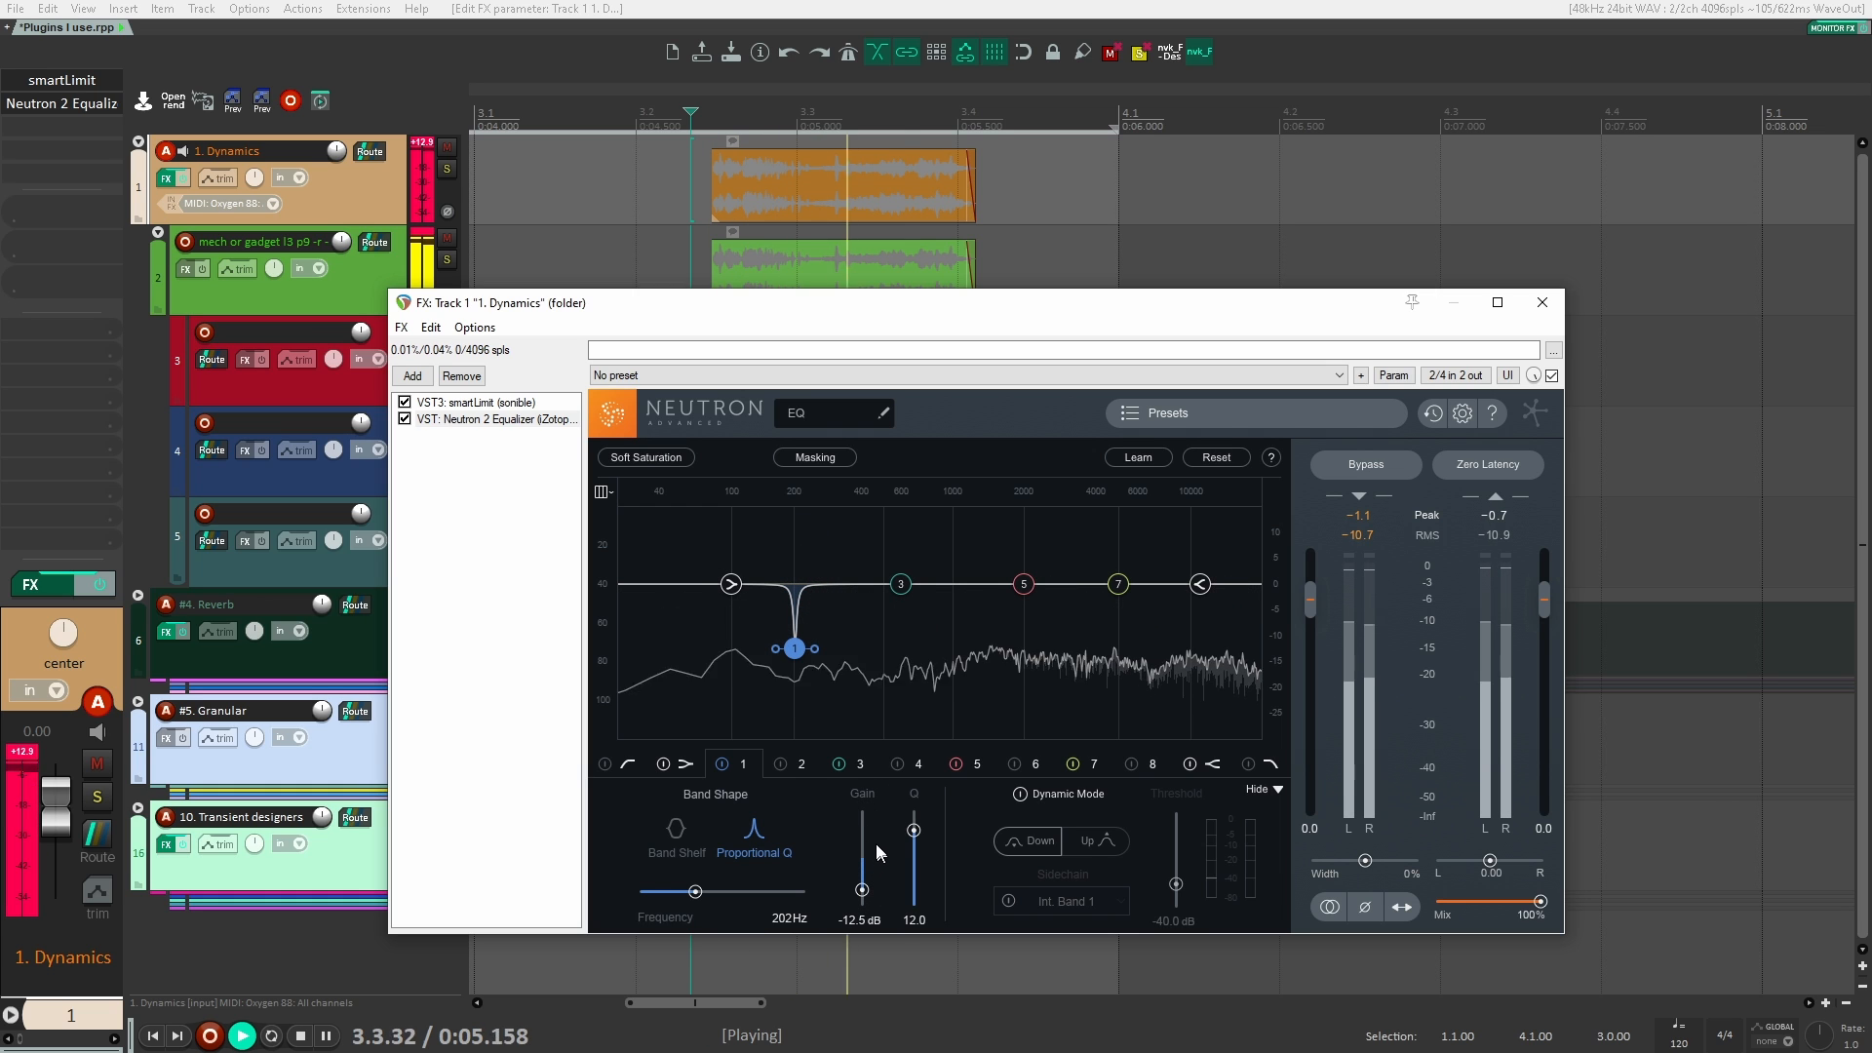
key("space")
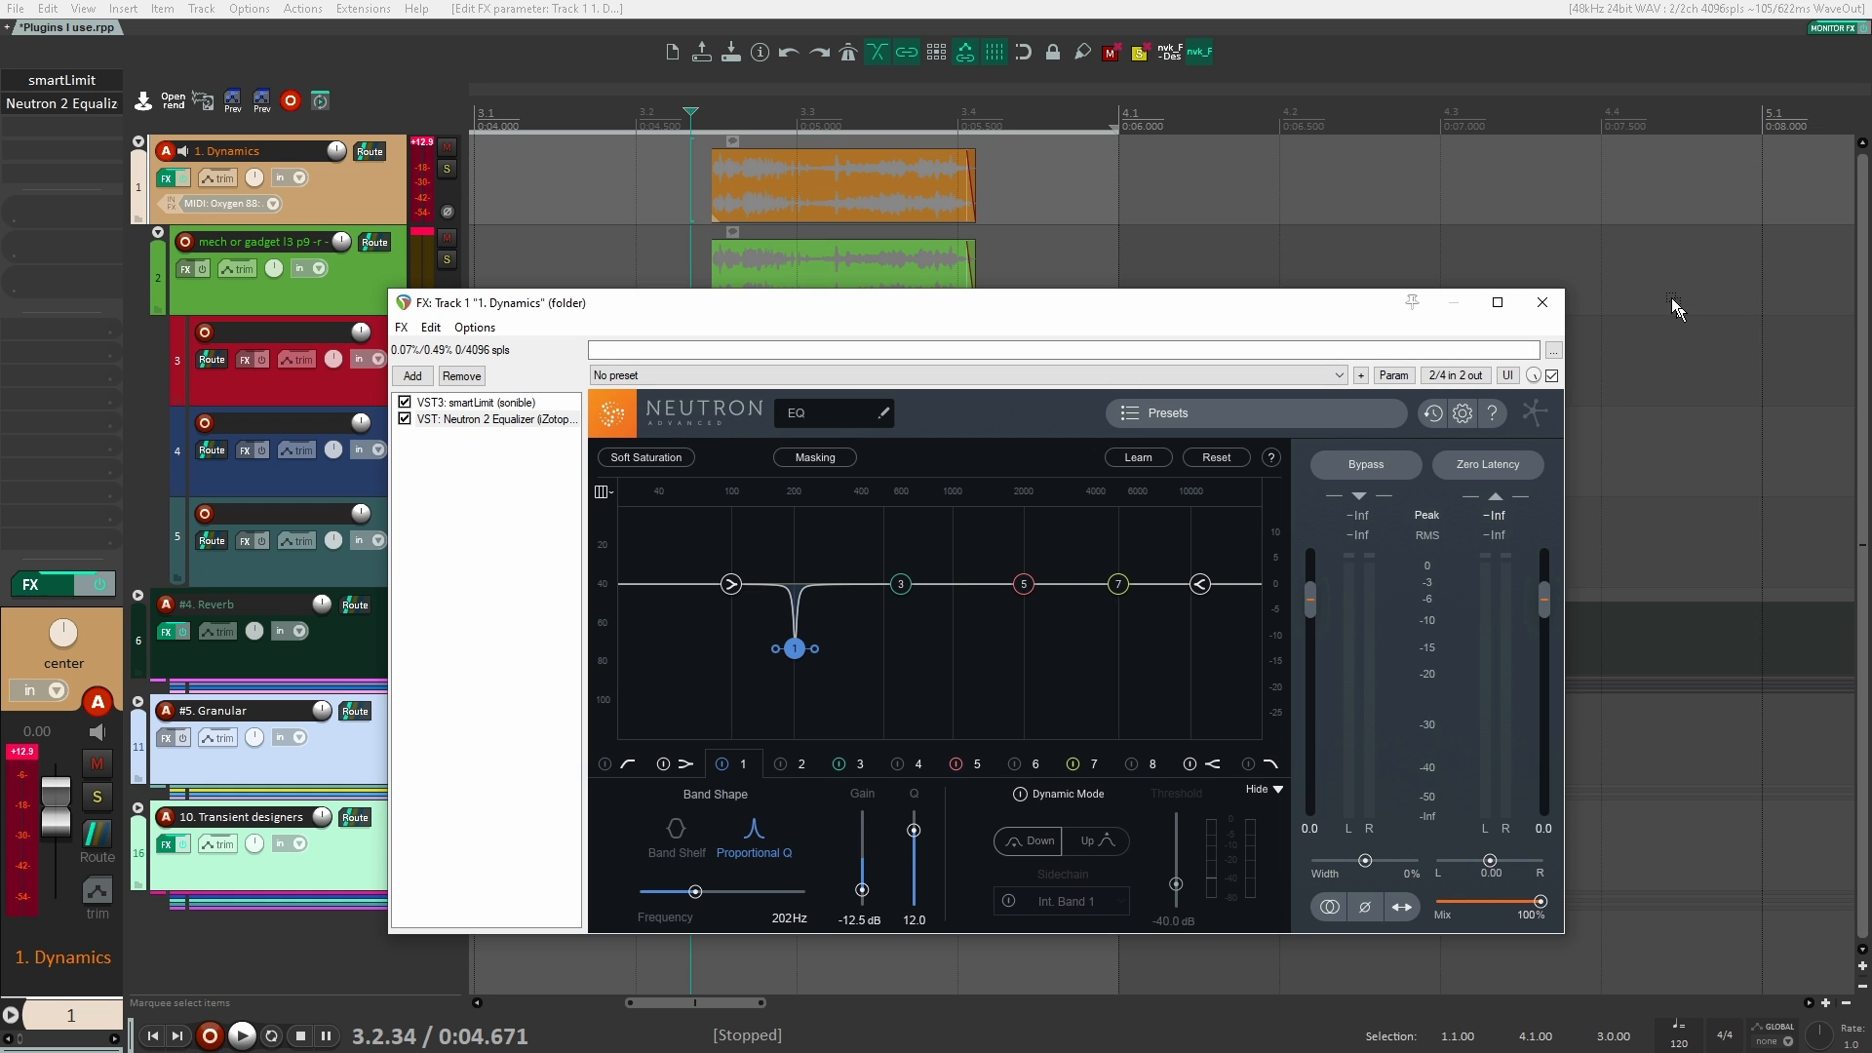
Step: Close and remove Neutron 2 Equalizer from the 1. Dynamics folder
left_click(1544, 305)
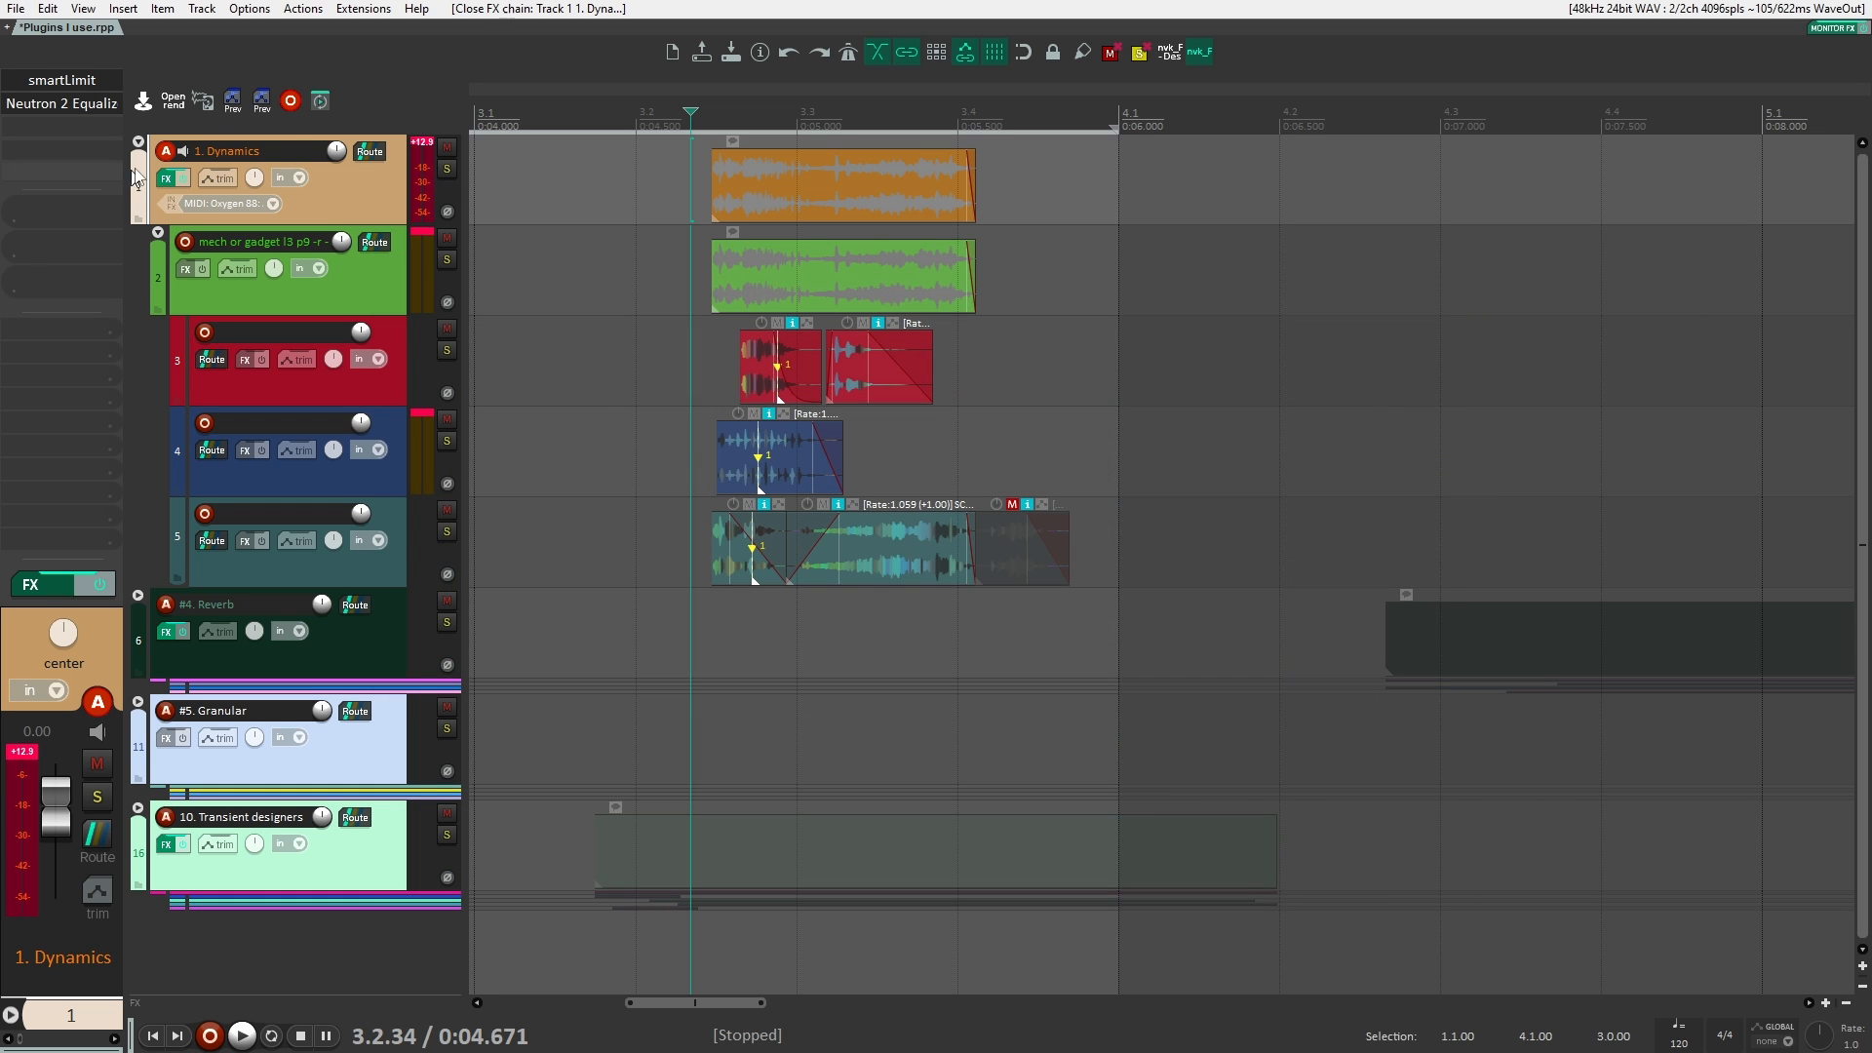
left_click(60, 103, "alt")
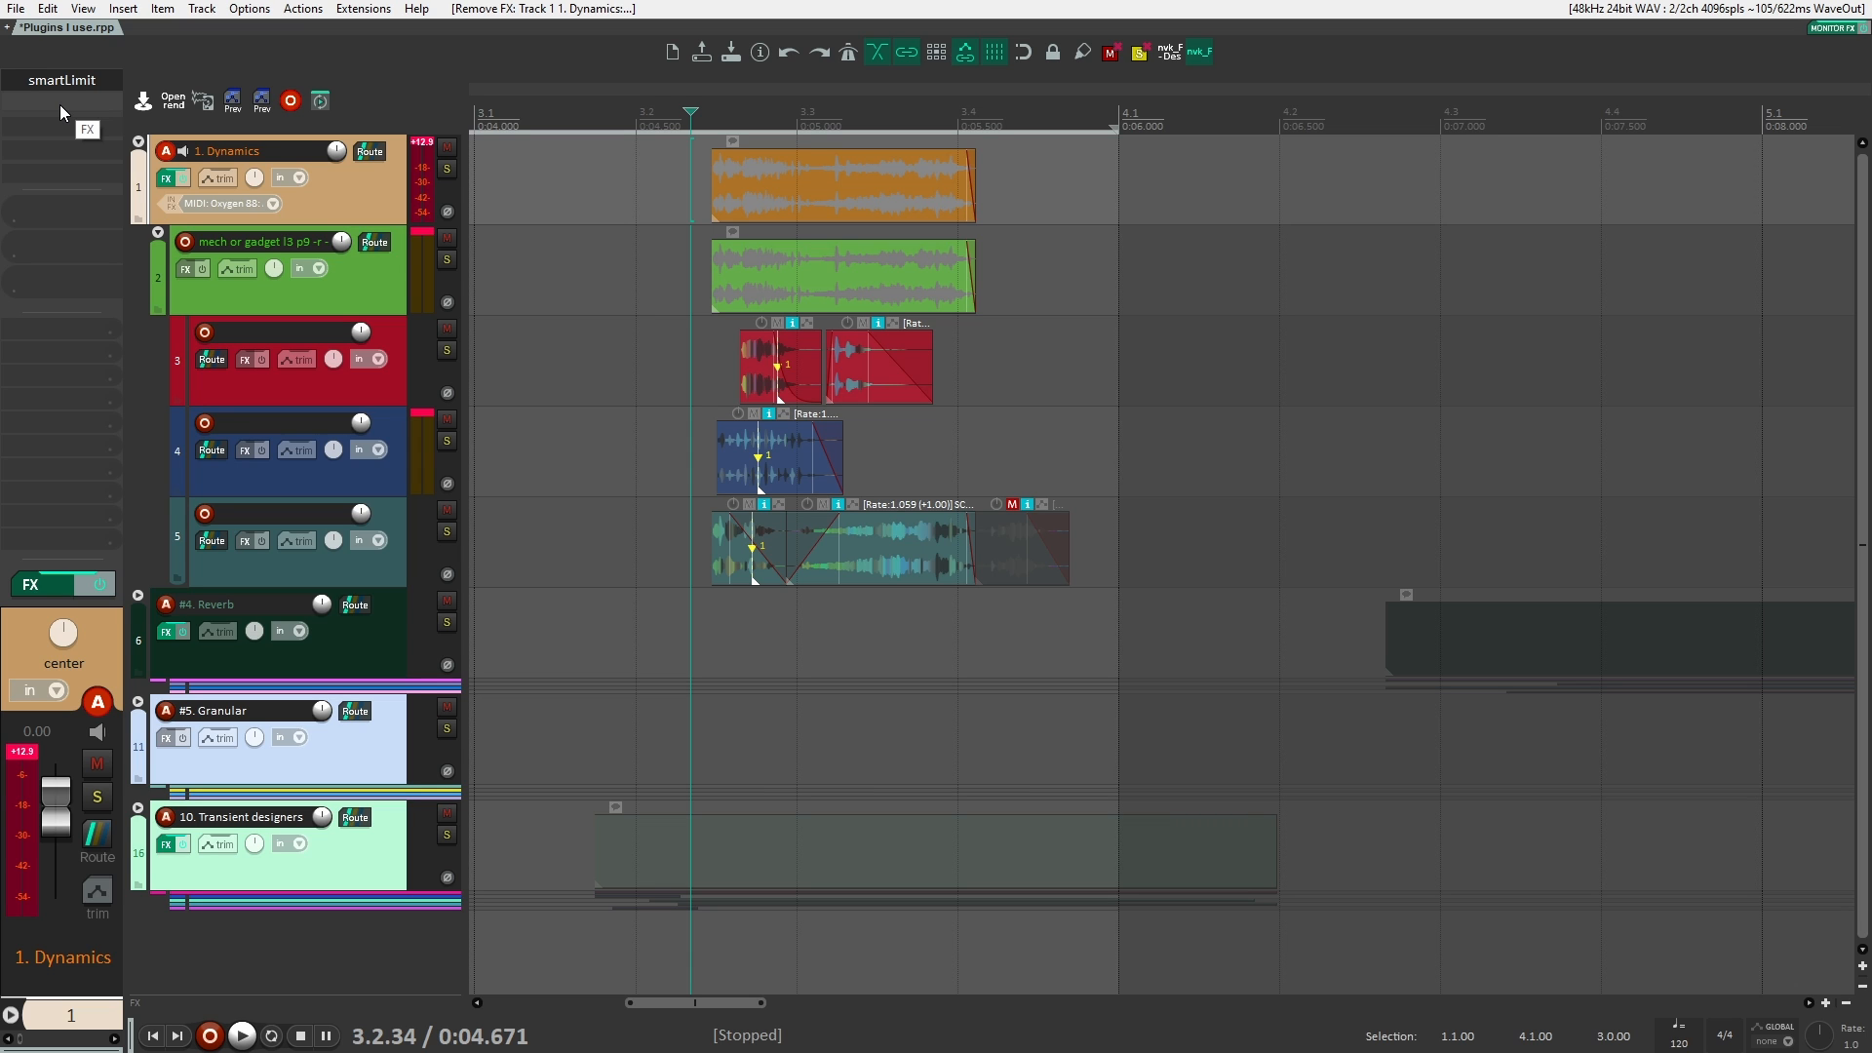
Step: Add the VST3 version of soothe2 (oeksound) to track 2, the mech or gadget folder
left_click(368, 293)
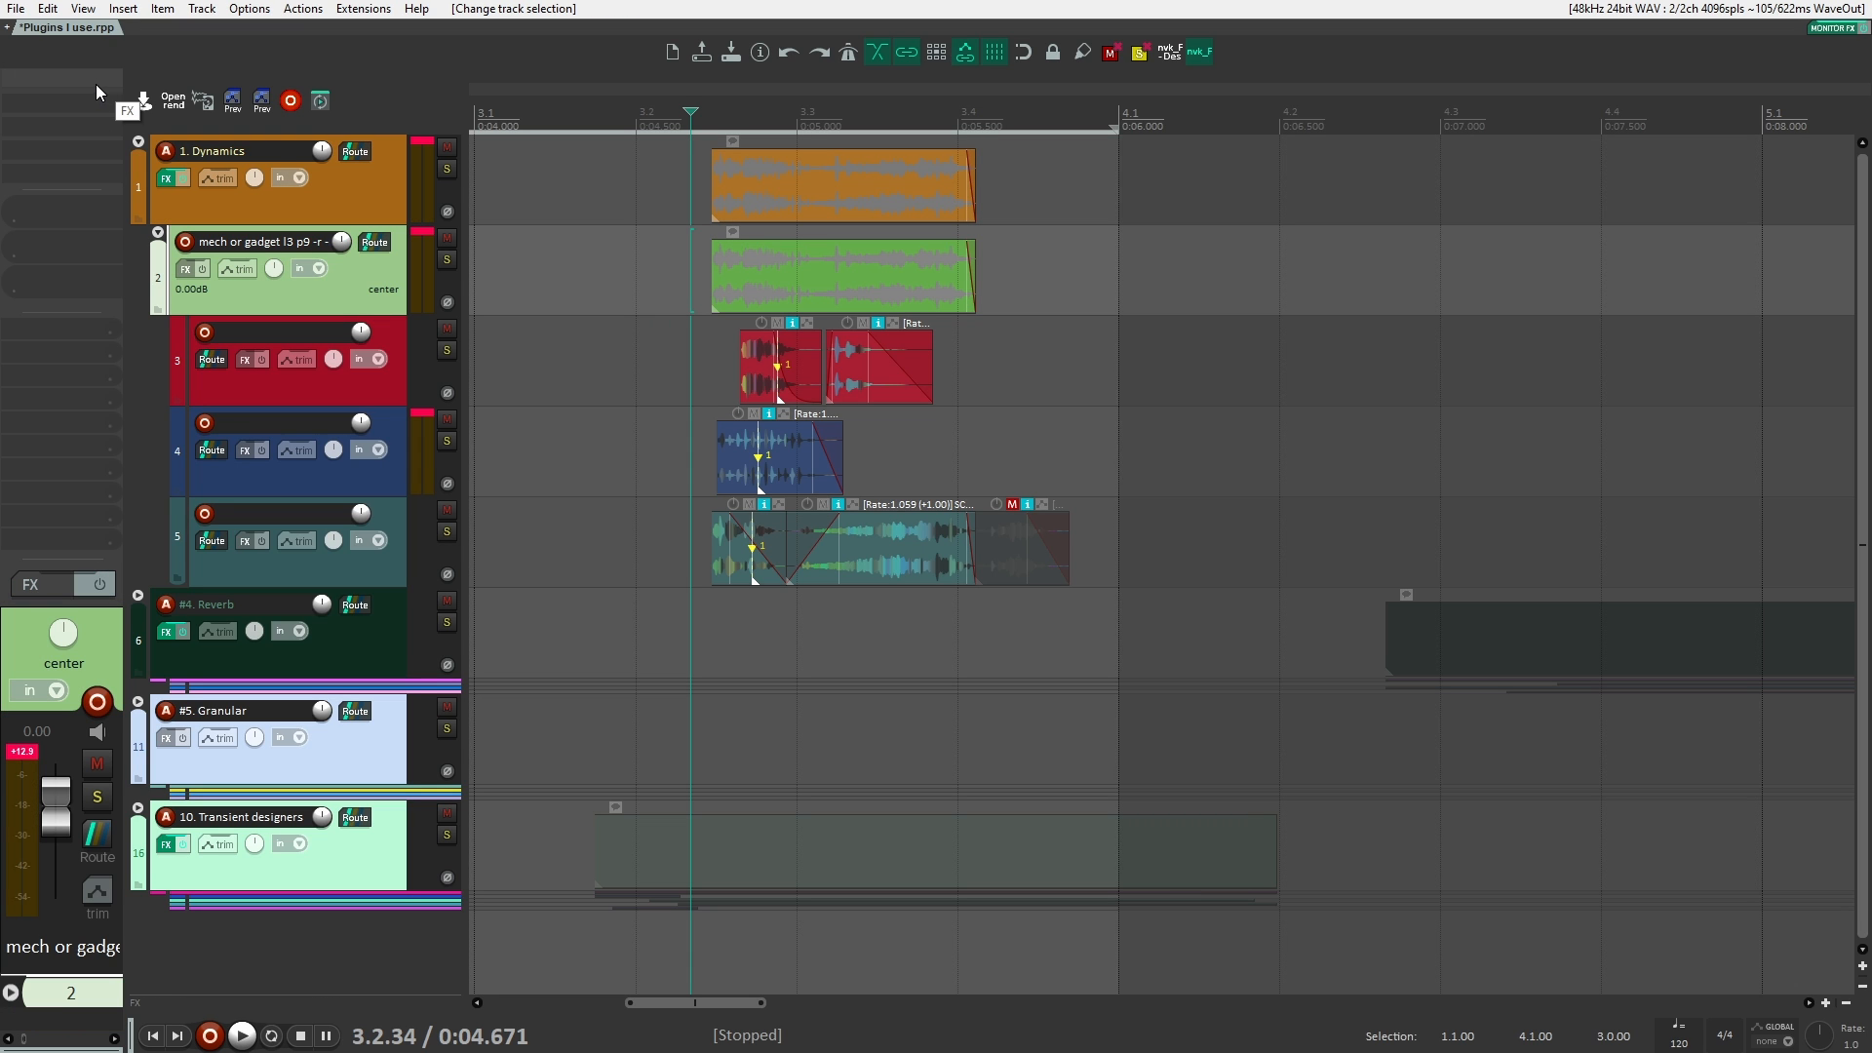
double_click(95, 83)
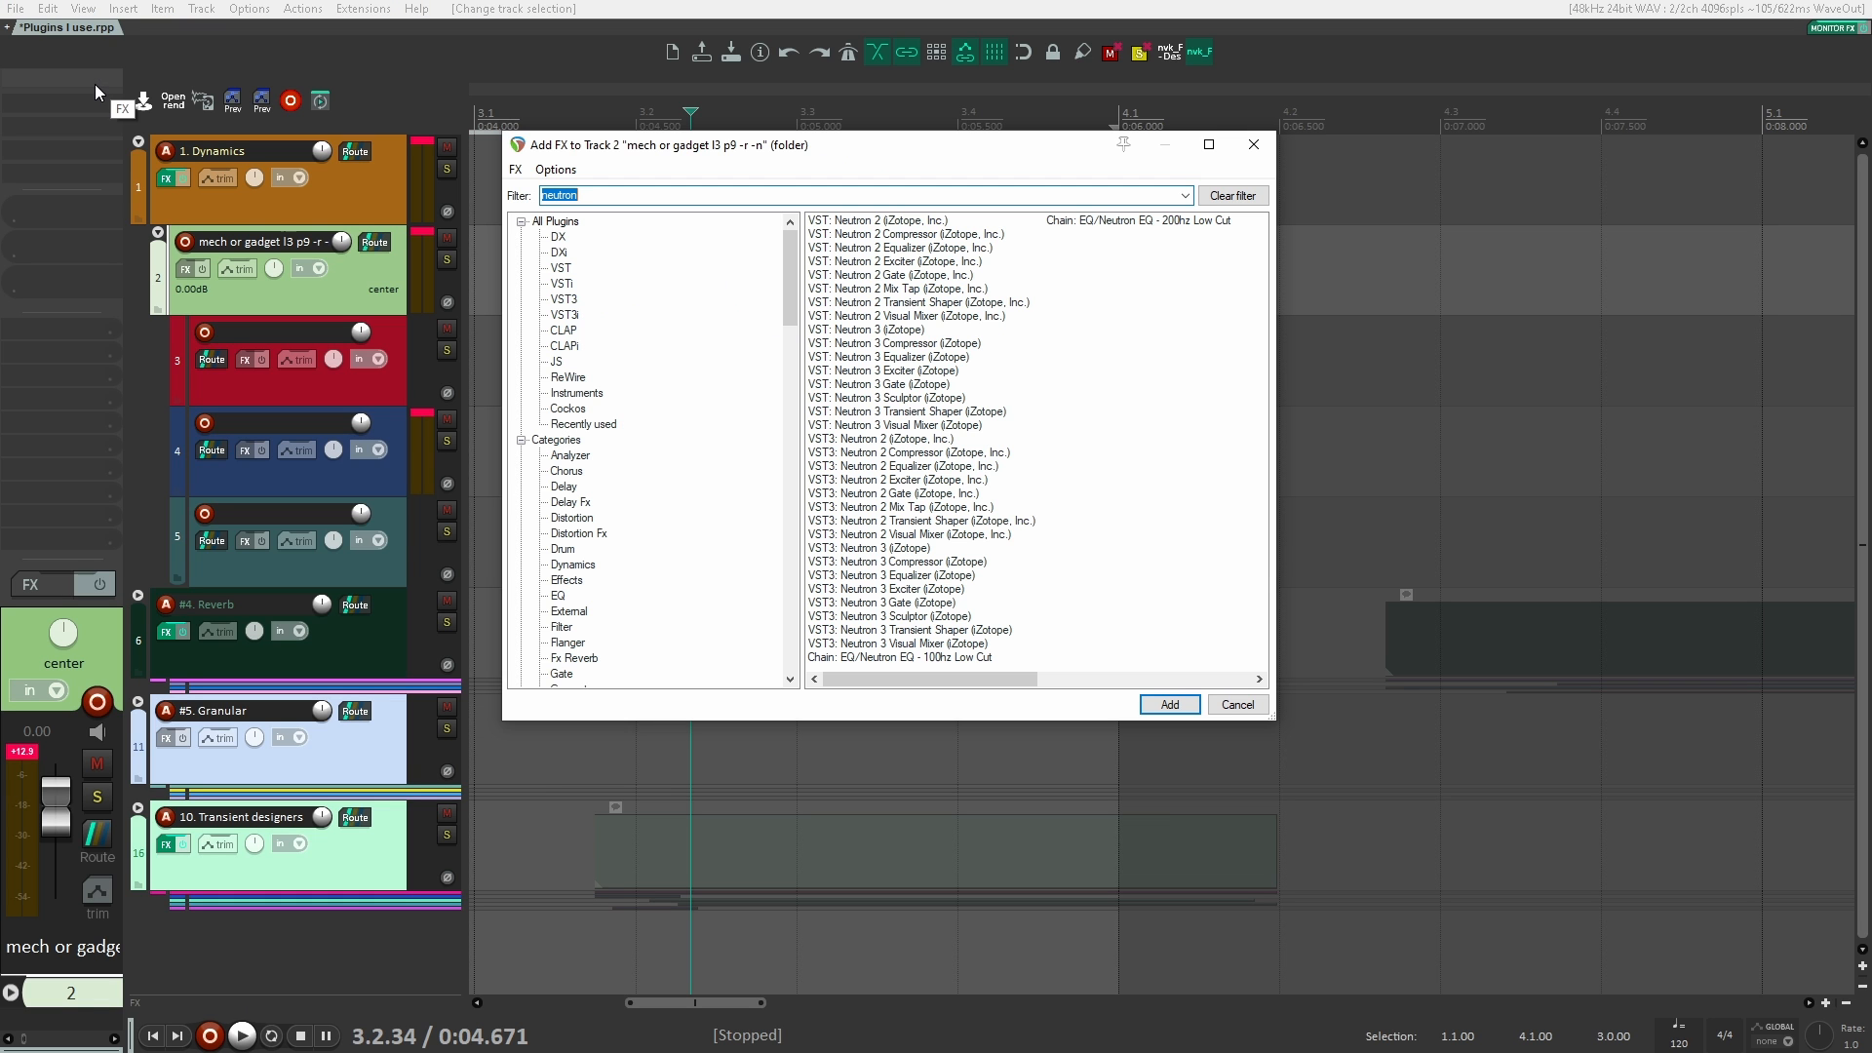
type("sothe")
key("Return")
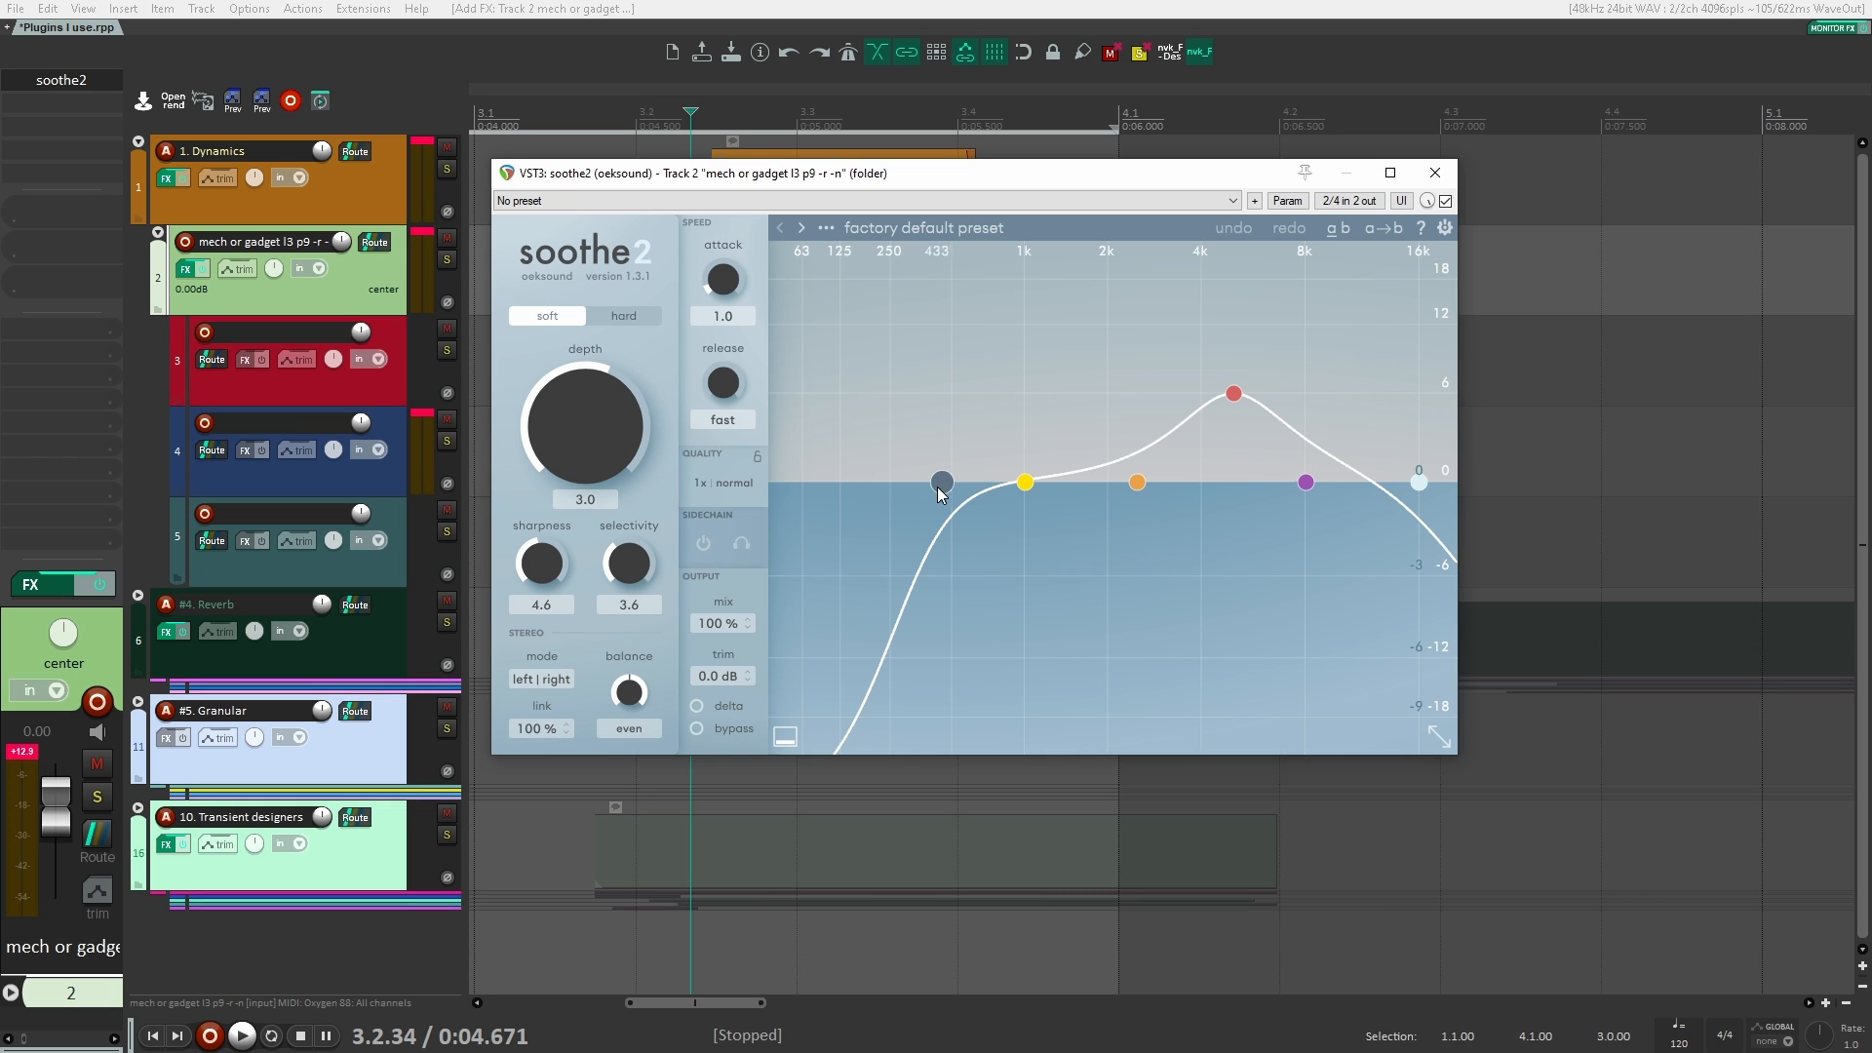
Step: Lower soothe2's low cut to 20 Hz and move band 3 to 296 Hz with a sensitivity of 5.8 dB
left_click_drag(939, 482, 776, 565)
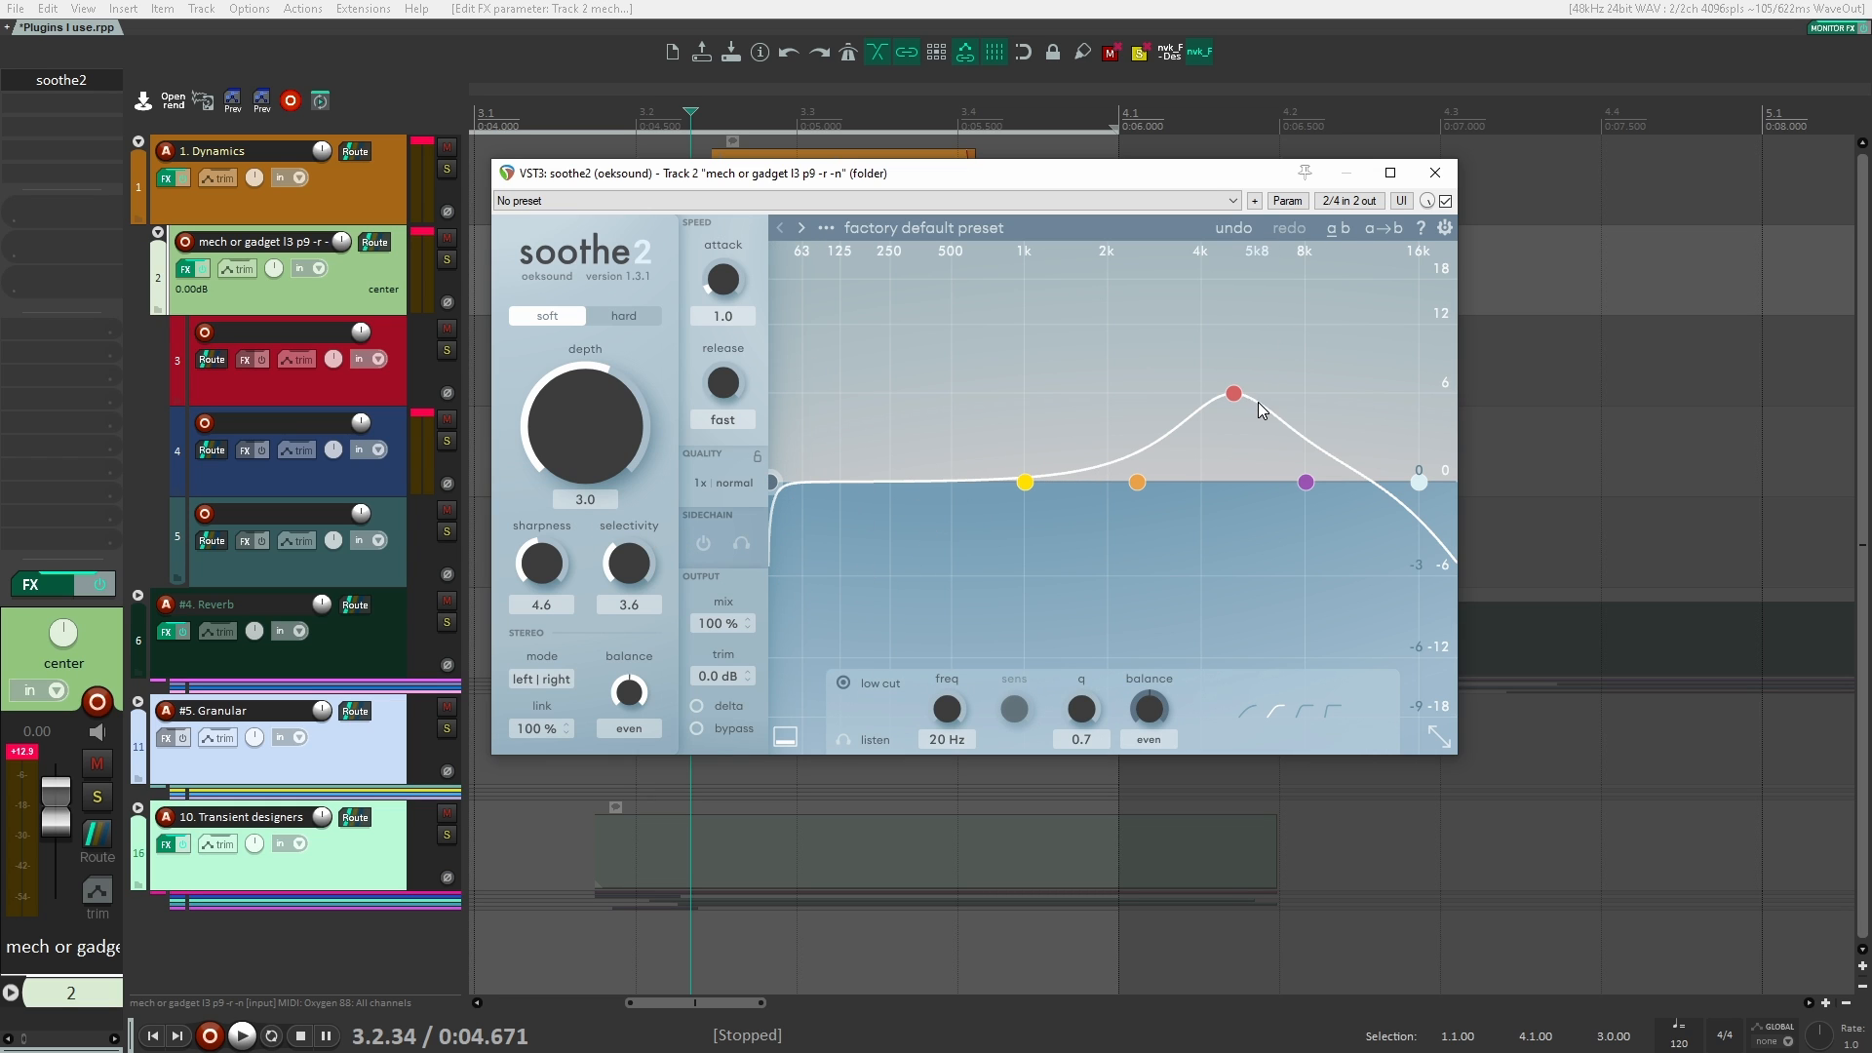
left_click_drag(1235, 395, 910, 402)
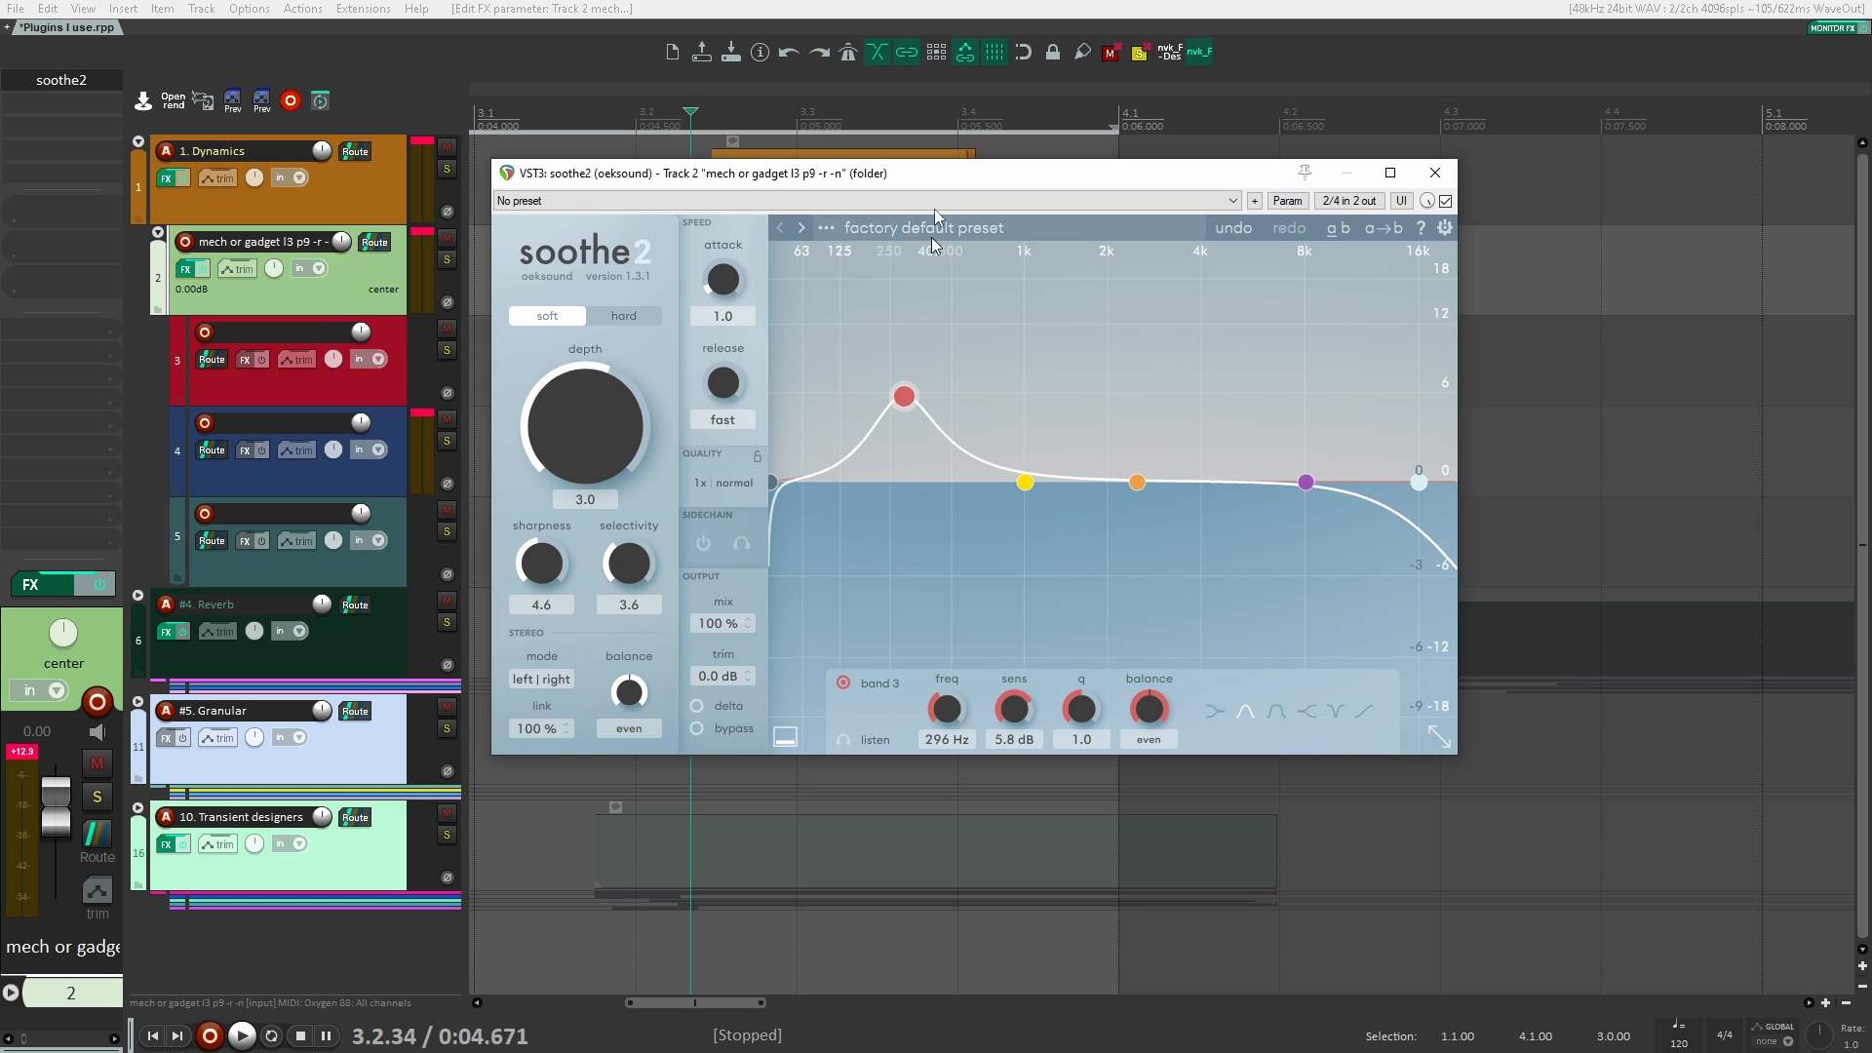
Step: Move soothe2's band 3 to 151 Hz with a sensitivity of 12 dB and briefly play the clips
left_click_drag(941, 176, 1174, 287)
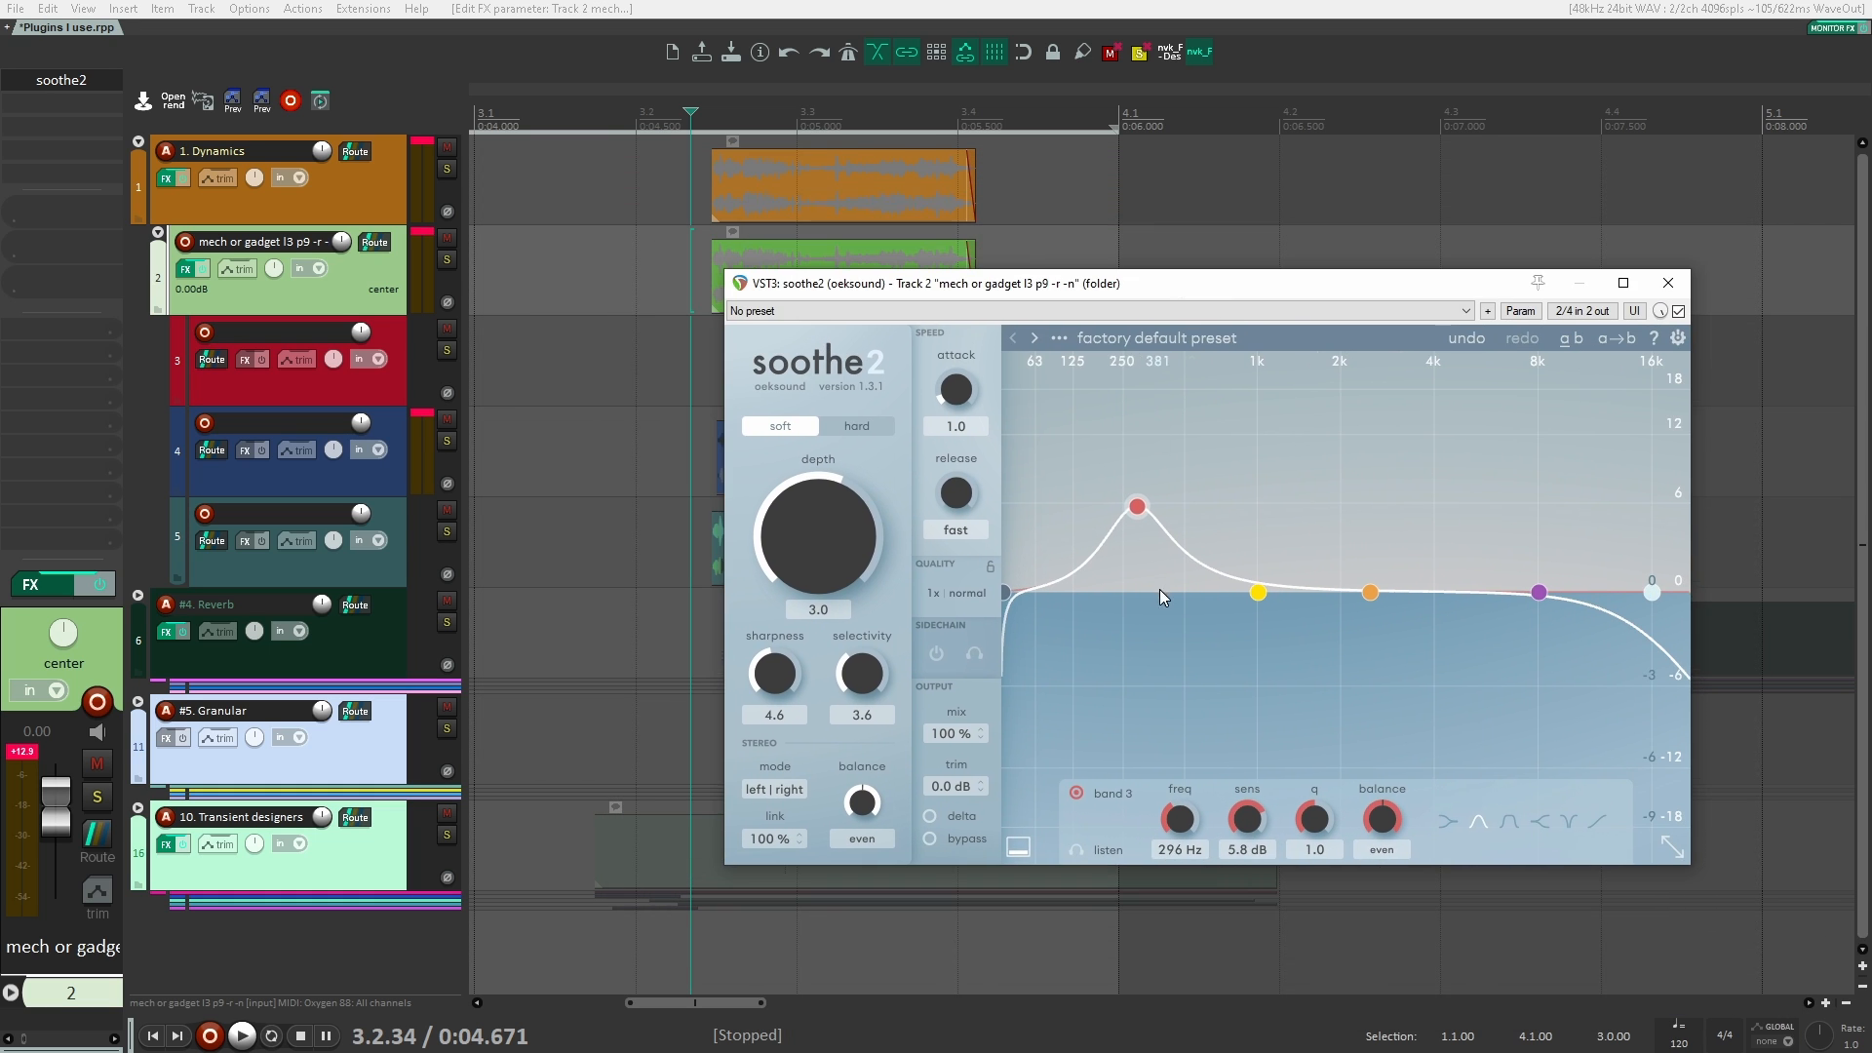
left_click_drag(1138, 506, 1085, 438)
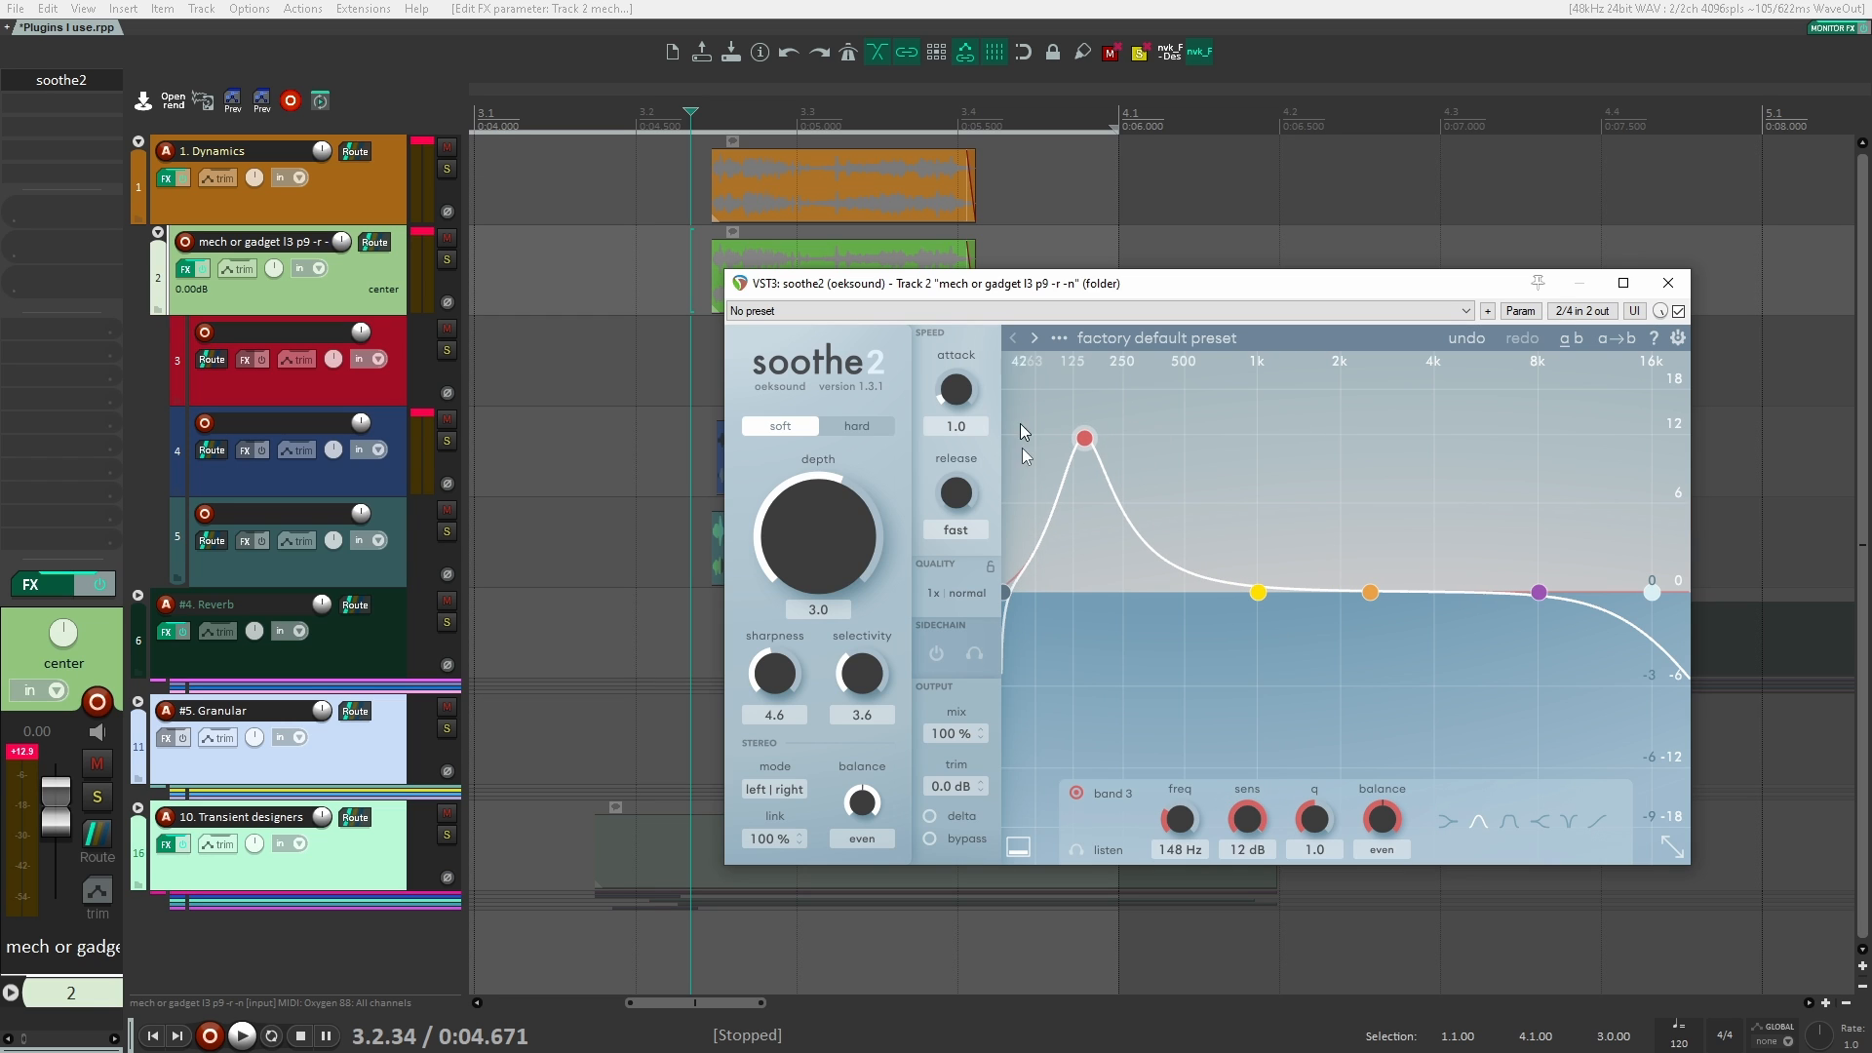
left_click_drag(1085, 438, 1087, 435)
left_click_drag(1024, 282, 836, 270)
key("space")
key("space")
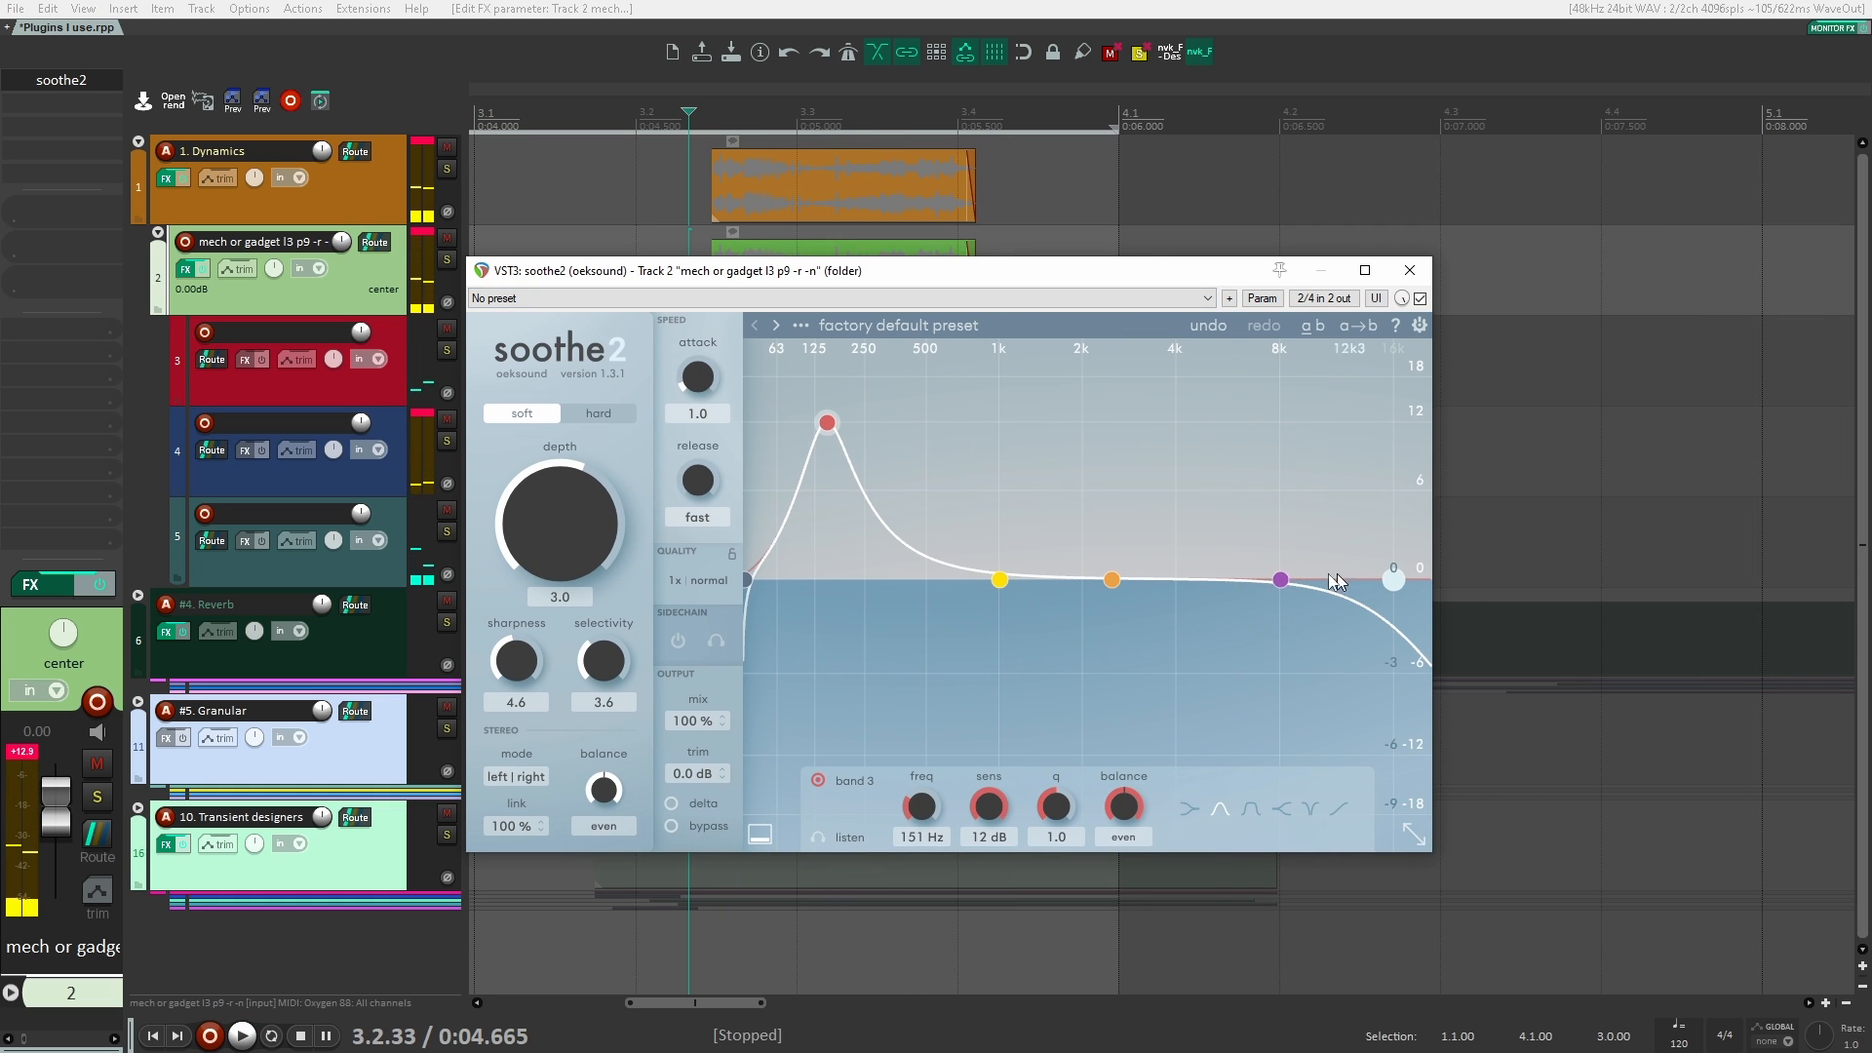
Step: Move band 4 to 7.1 kHz with a sensitivity of 12 dB during playback
left_click_drag(1280, 579, 1345, 573)
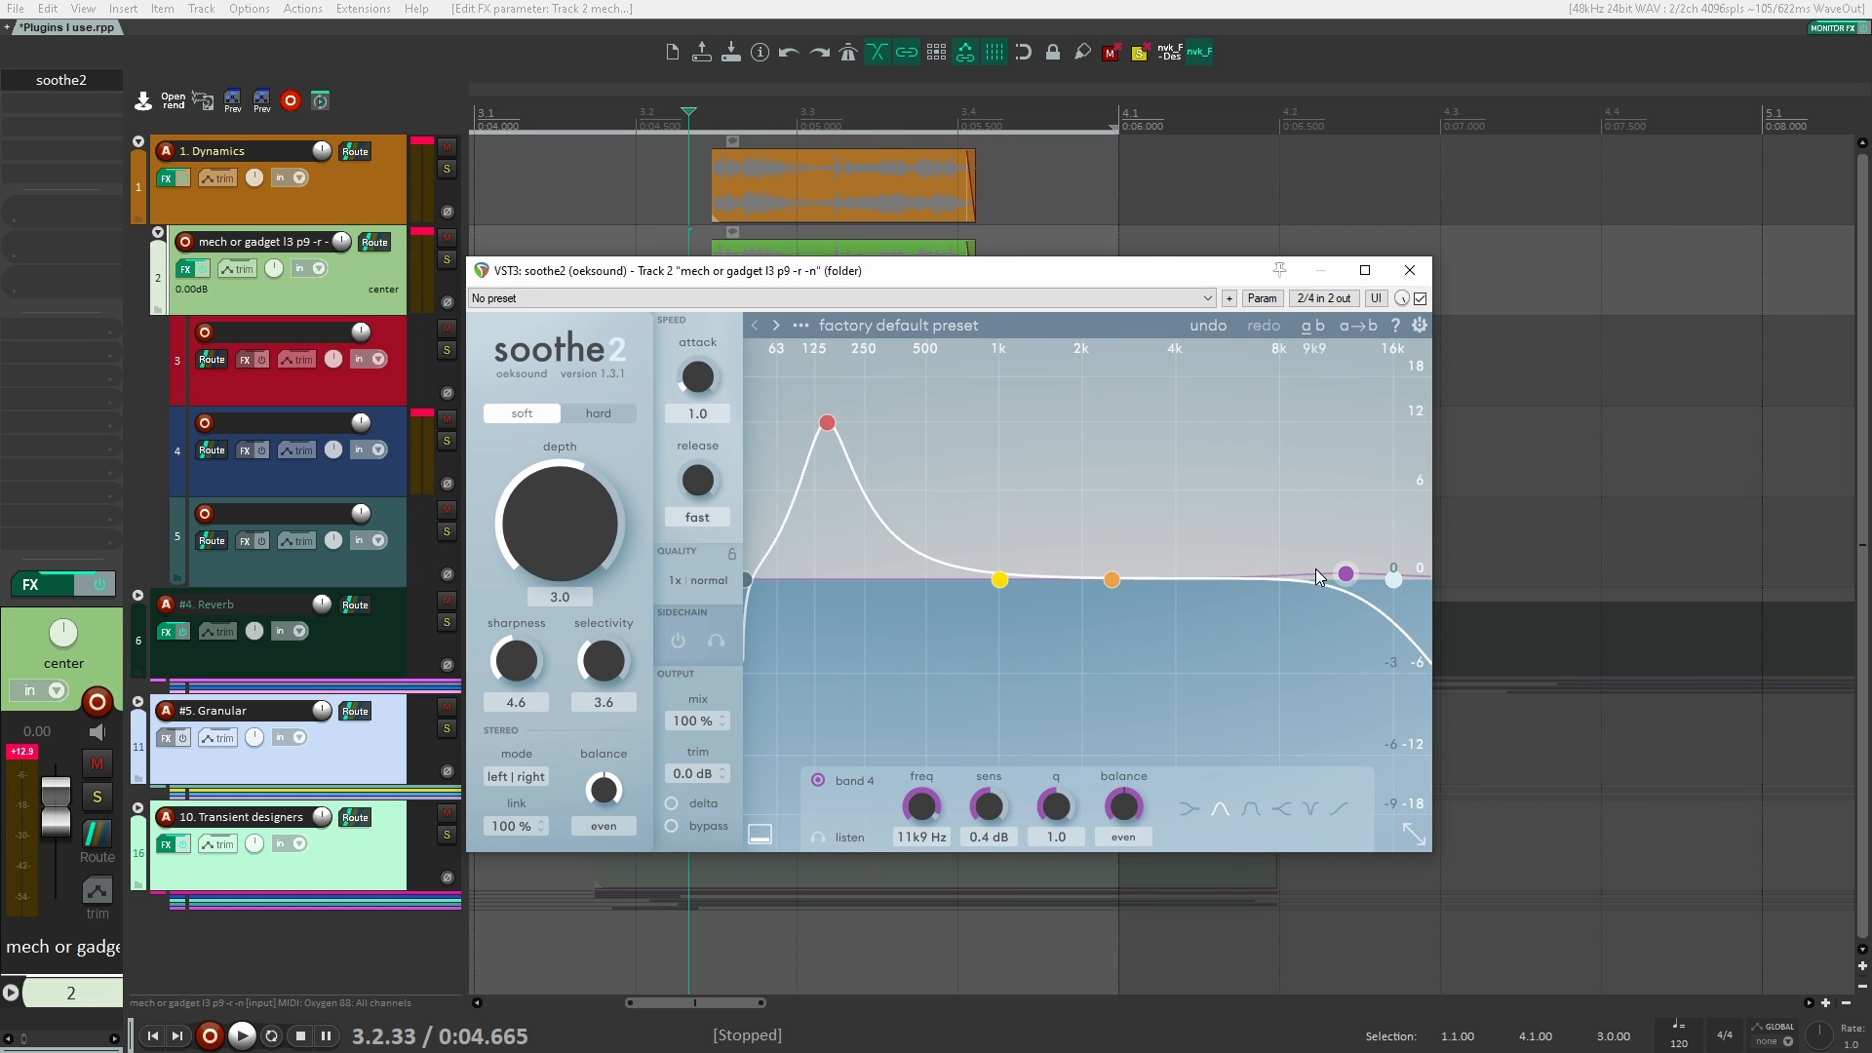
key("space")
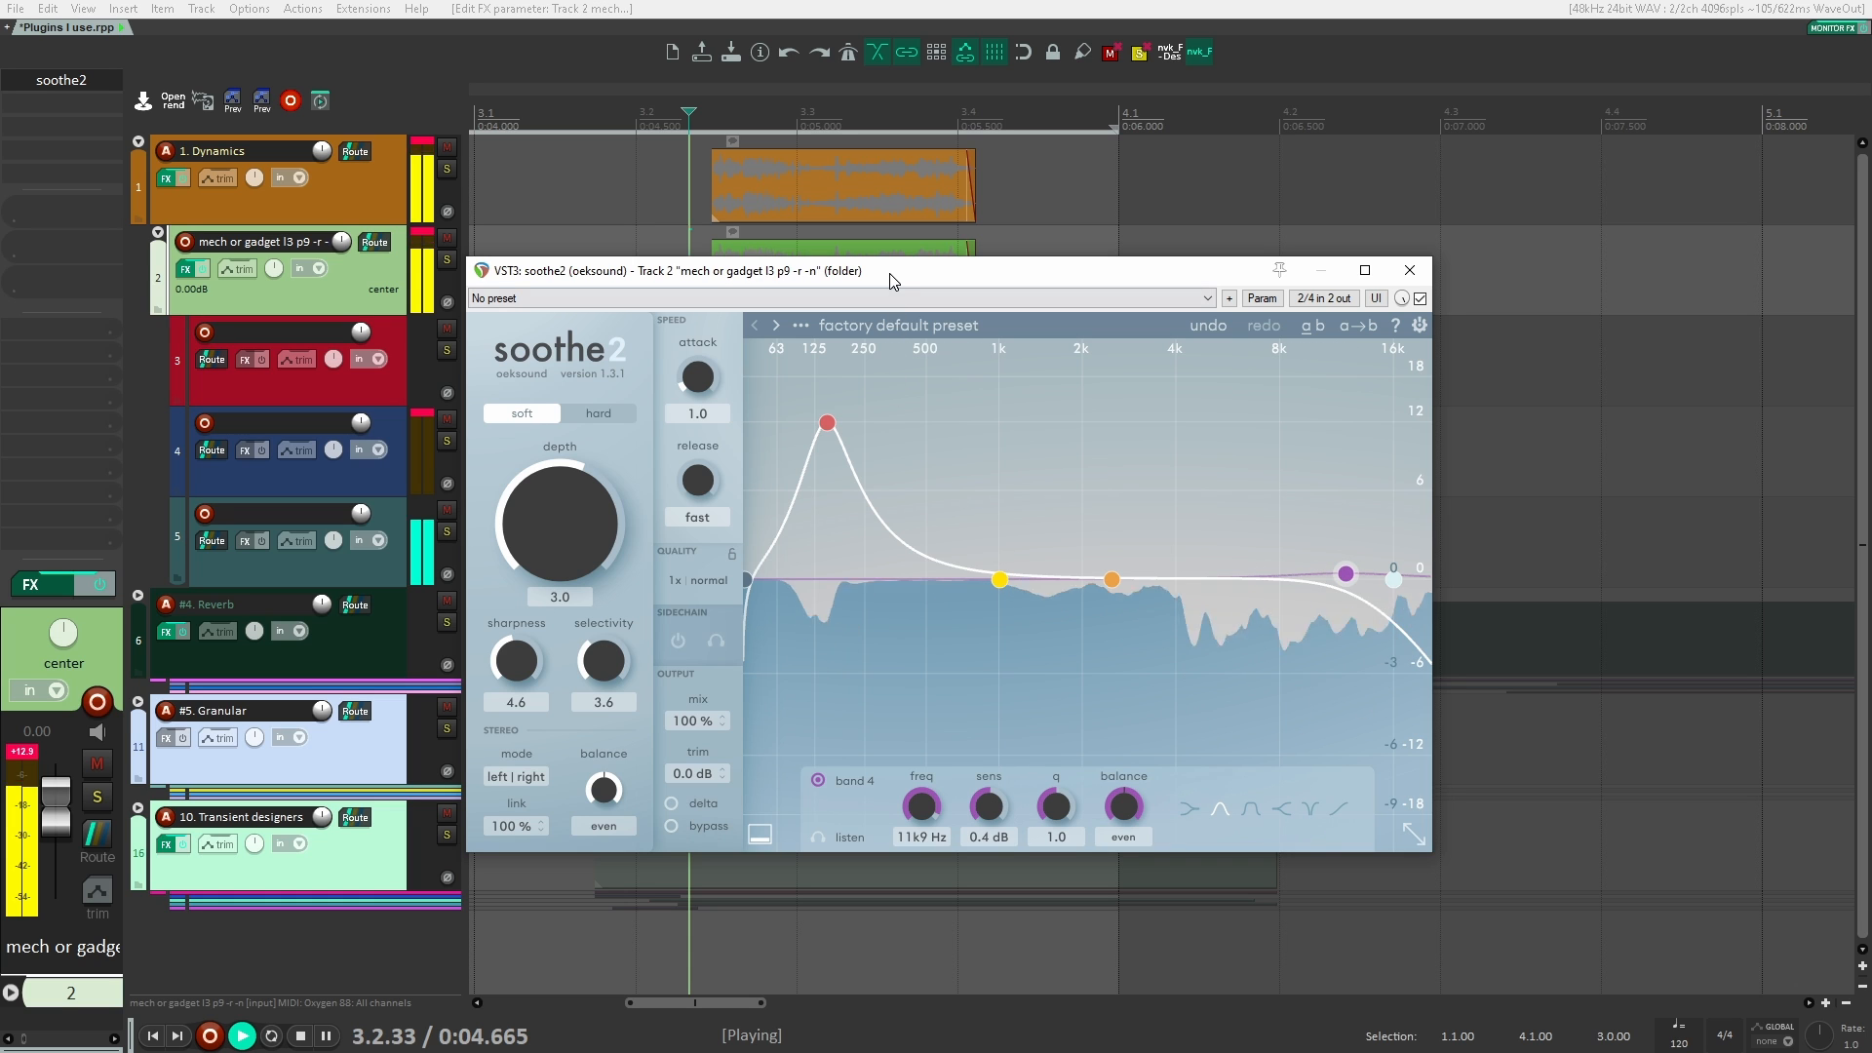
left_click_drag(1354, 570, 1262, 392)
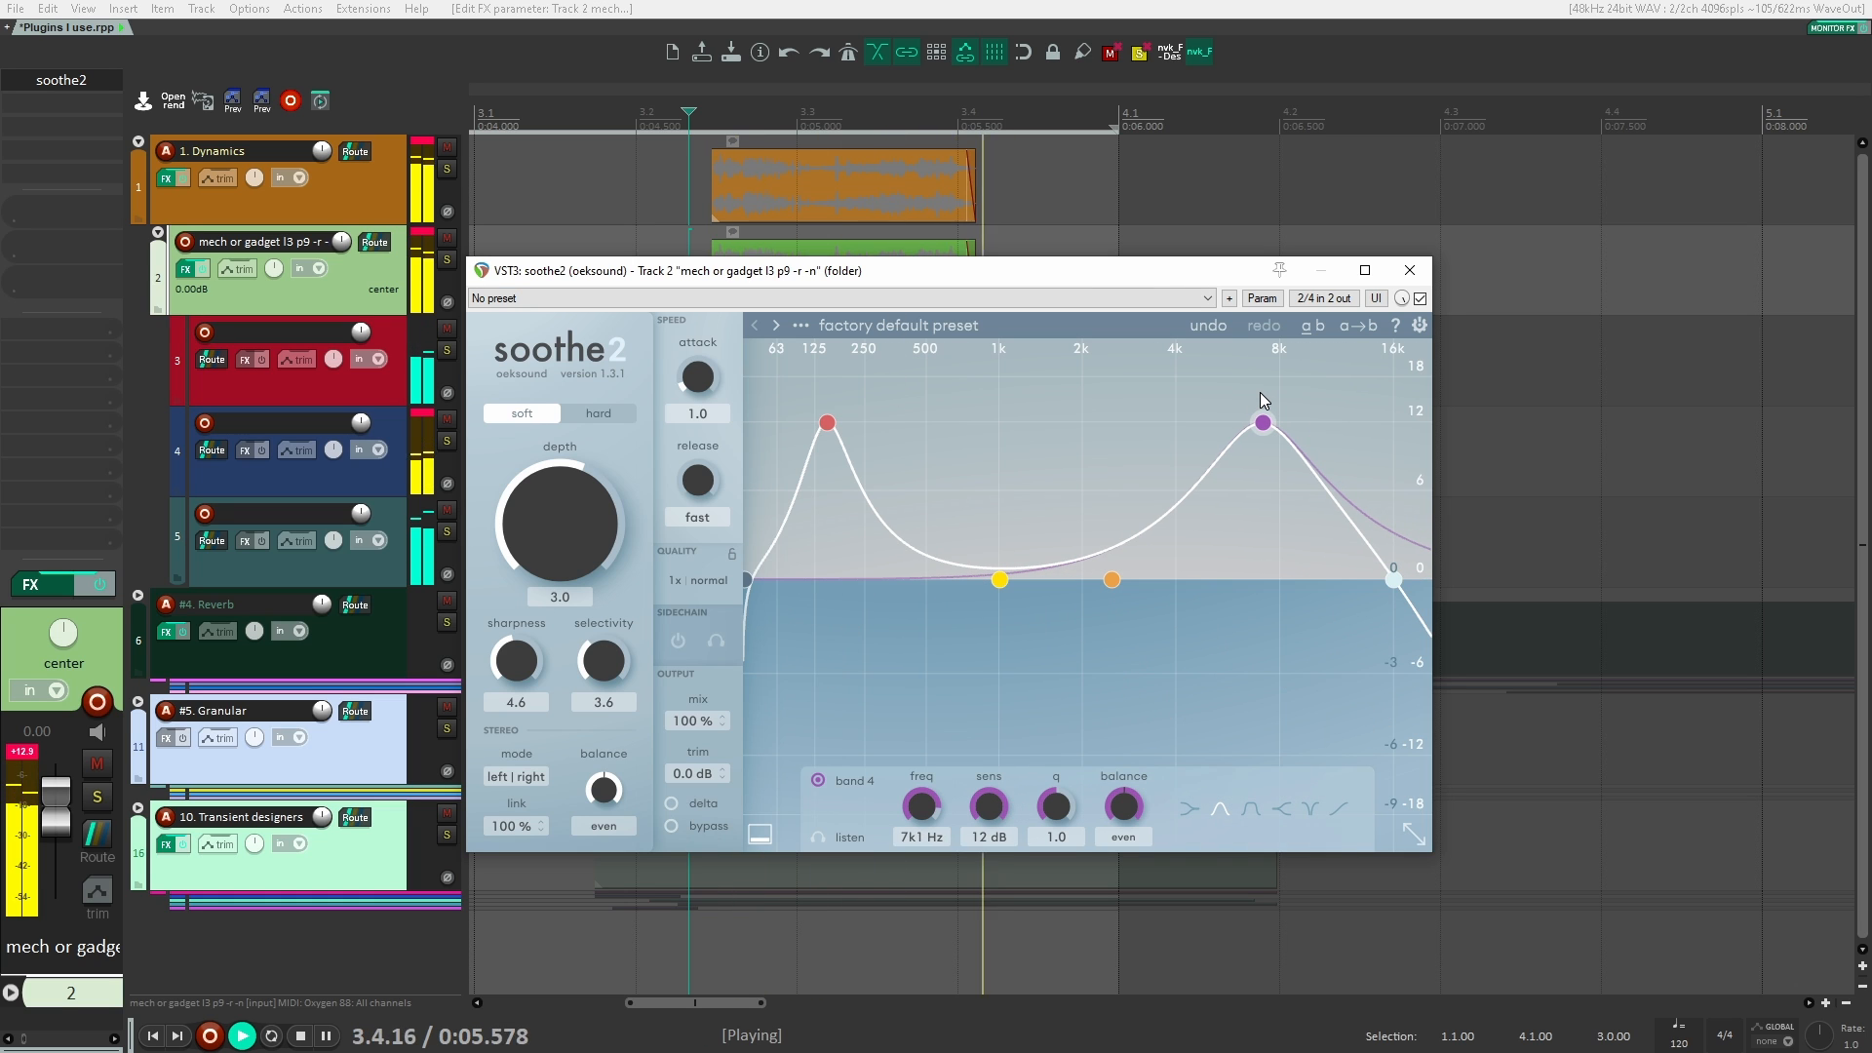
key("space")
Step: Audition soothe2's hard mode with the depth raised to 14.5, and return it to soft mode
left_click(599, 414)
key("space")
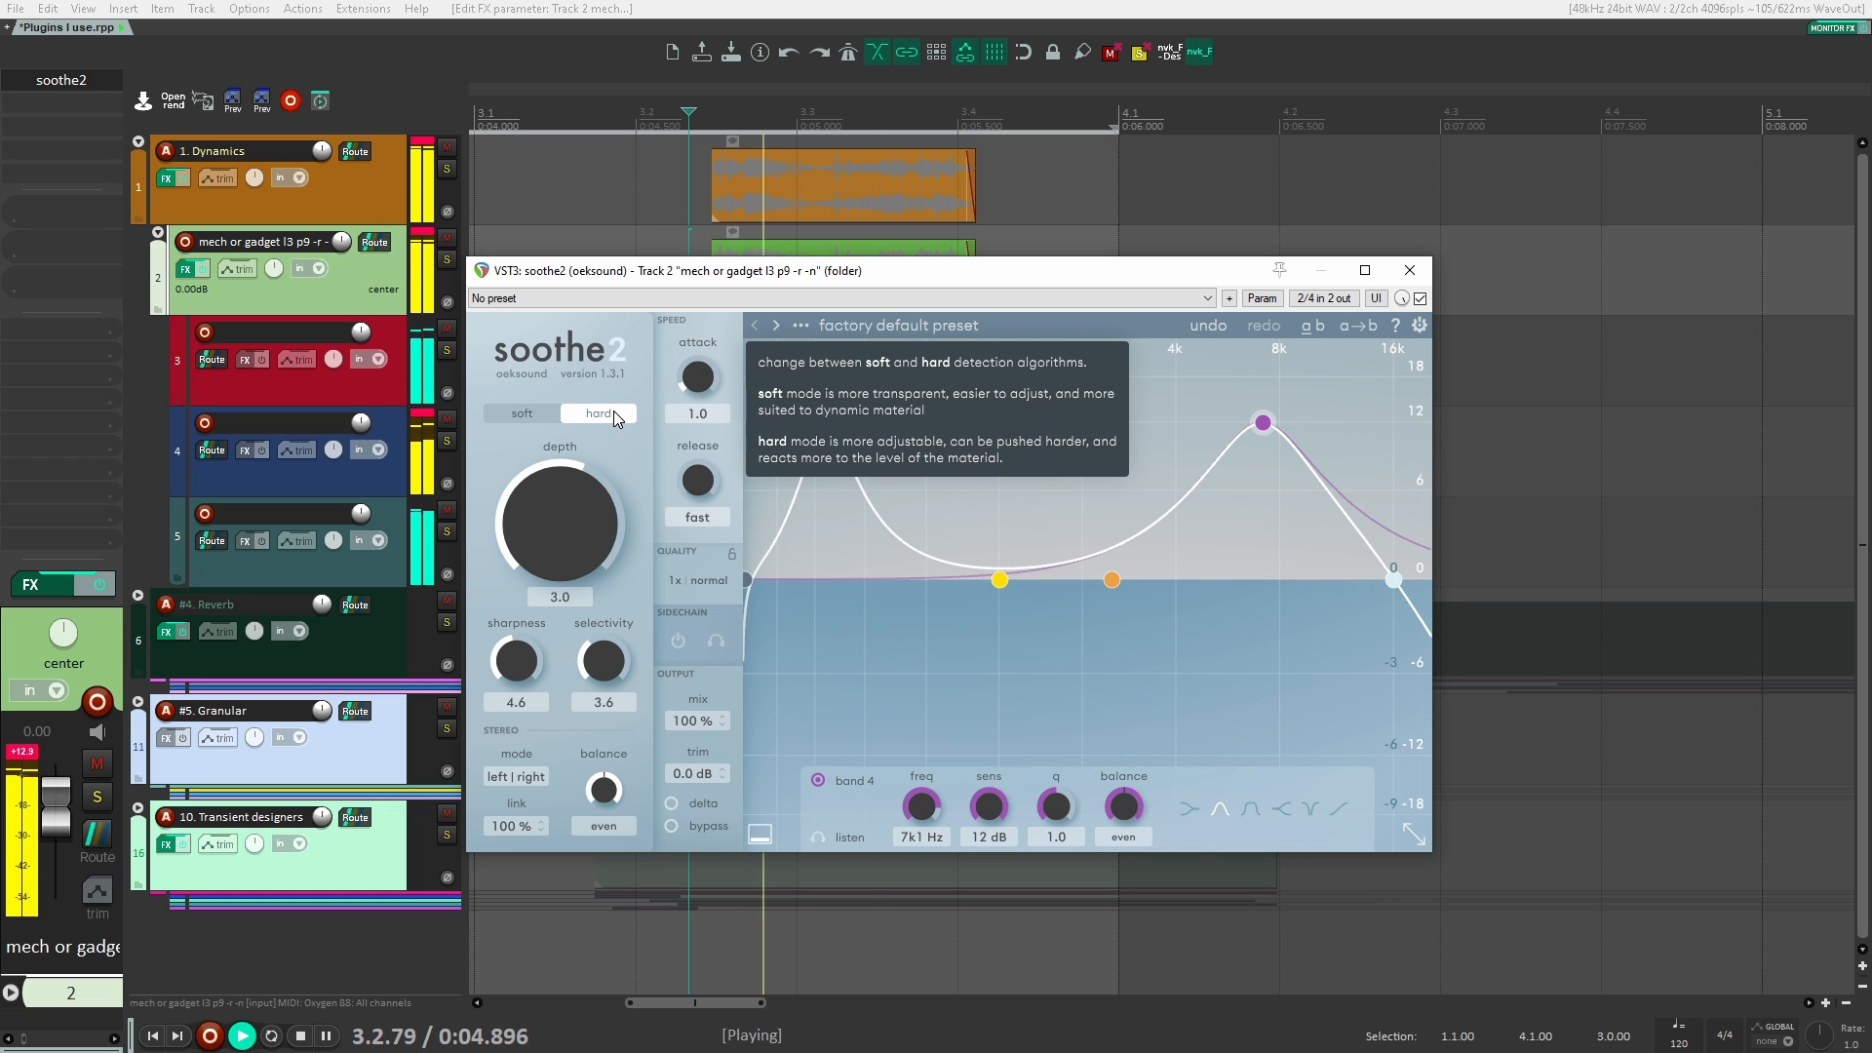
left_click_drag(603, 532, 598, 462)
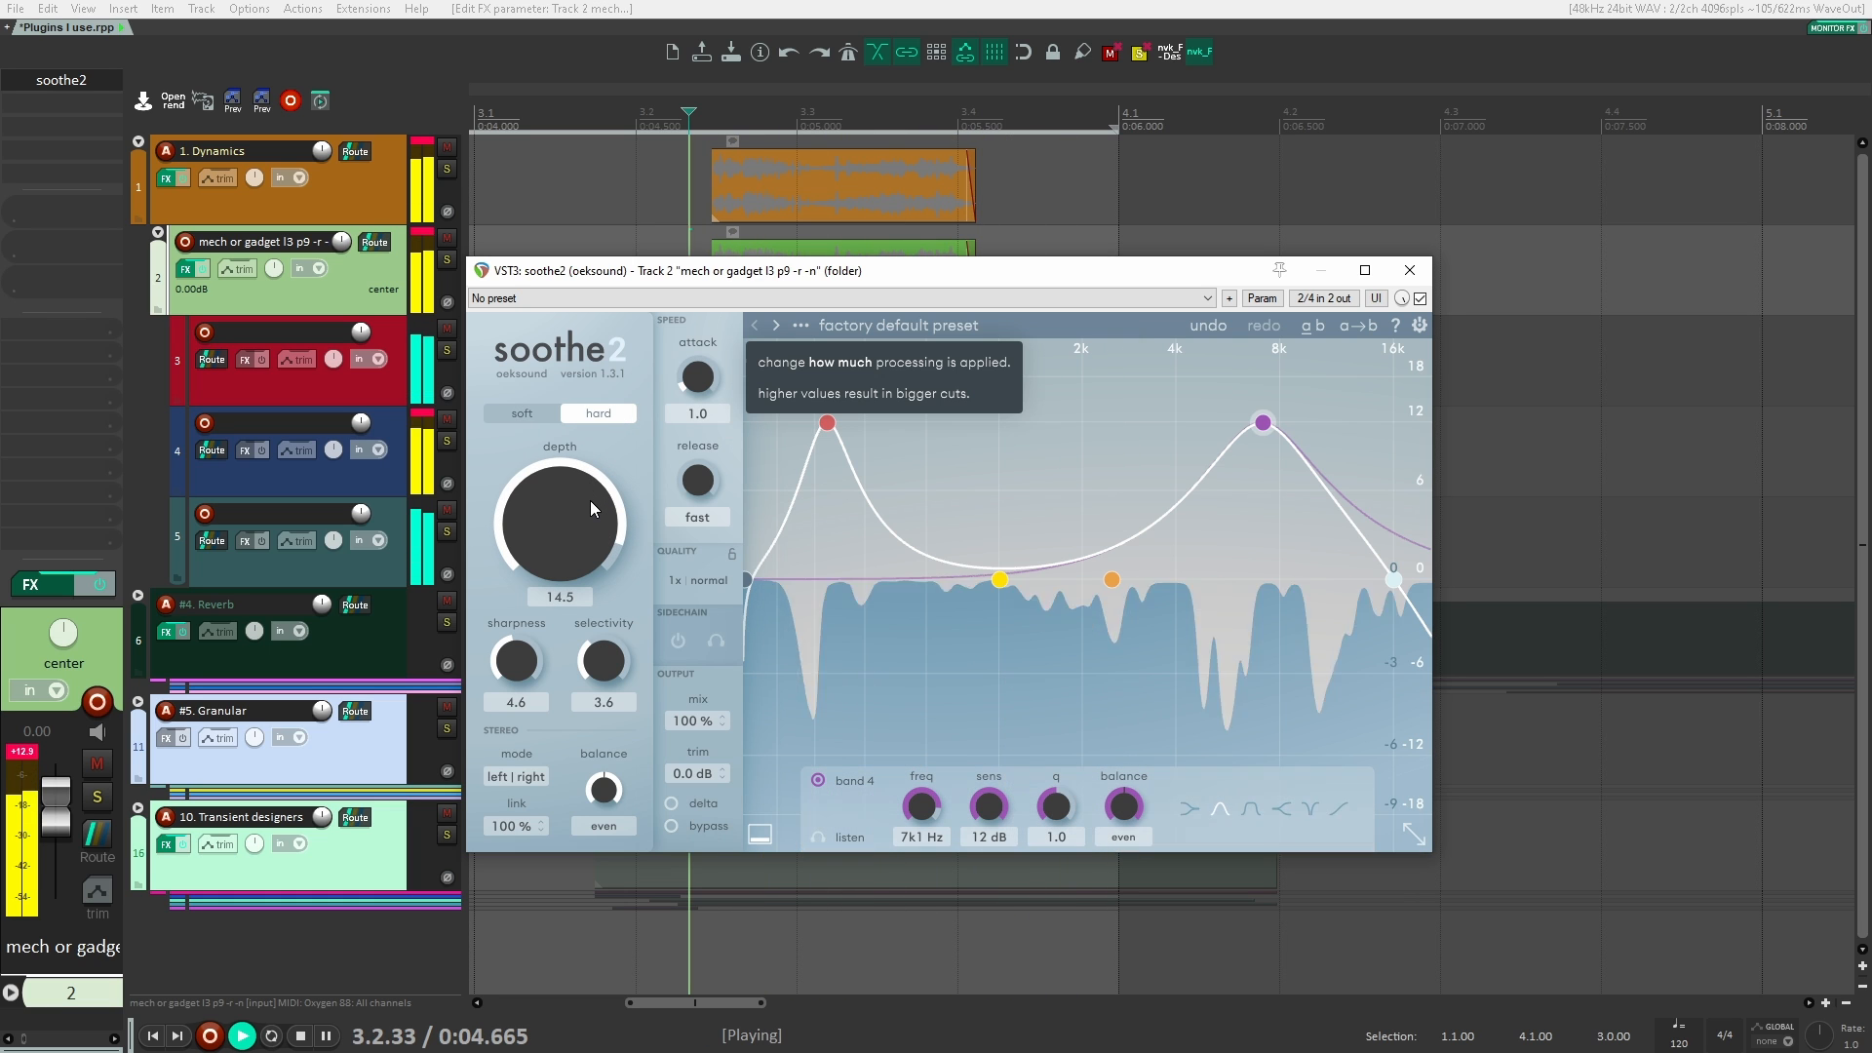
key("space")
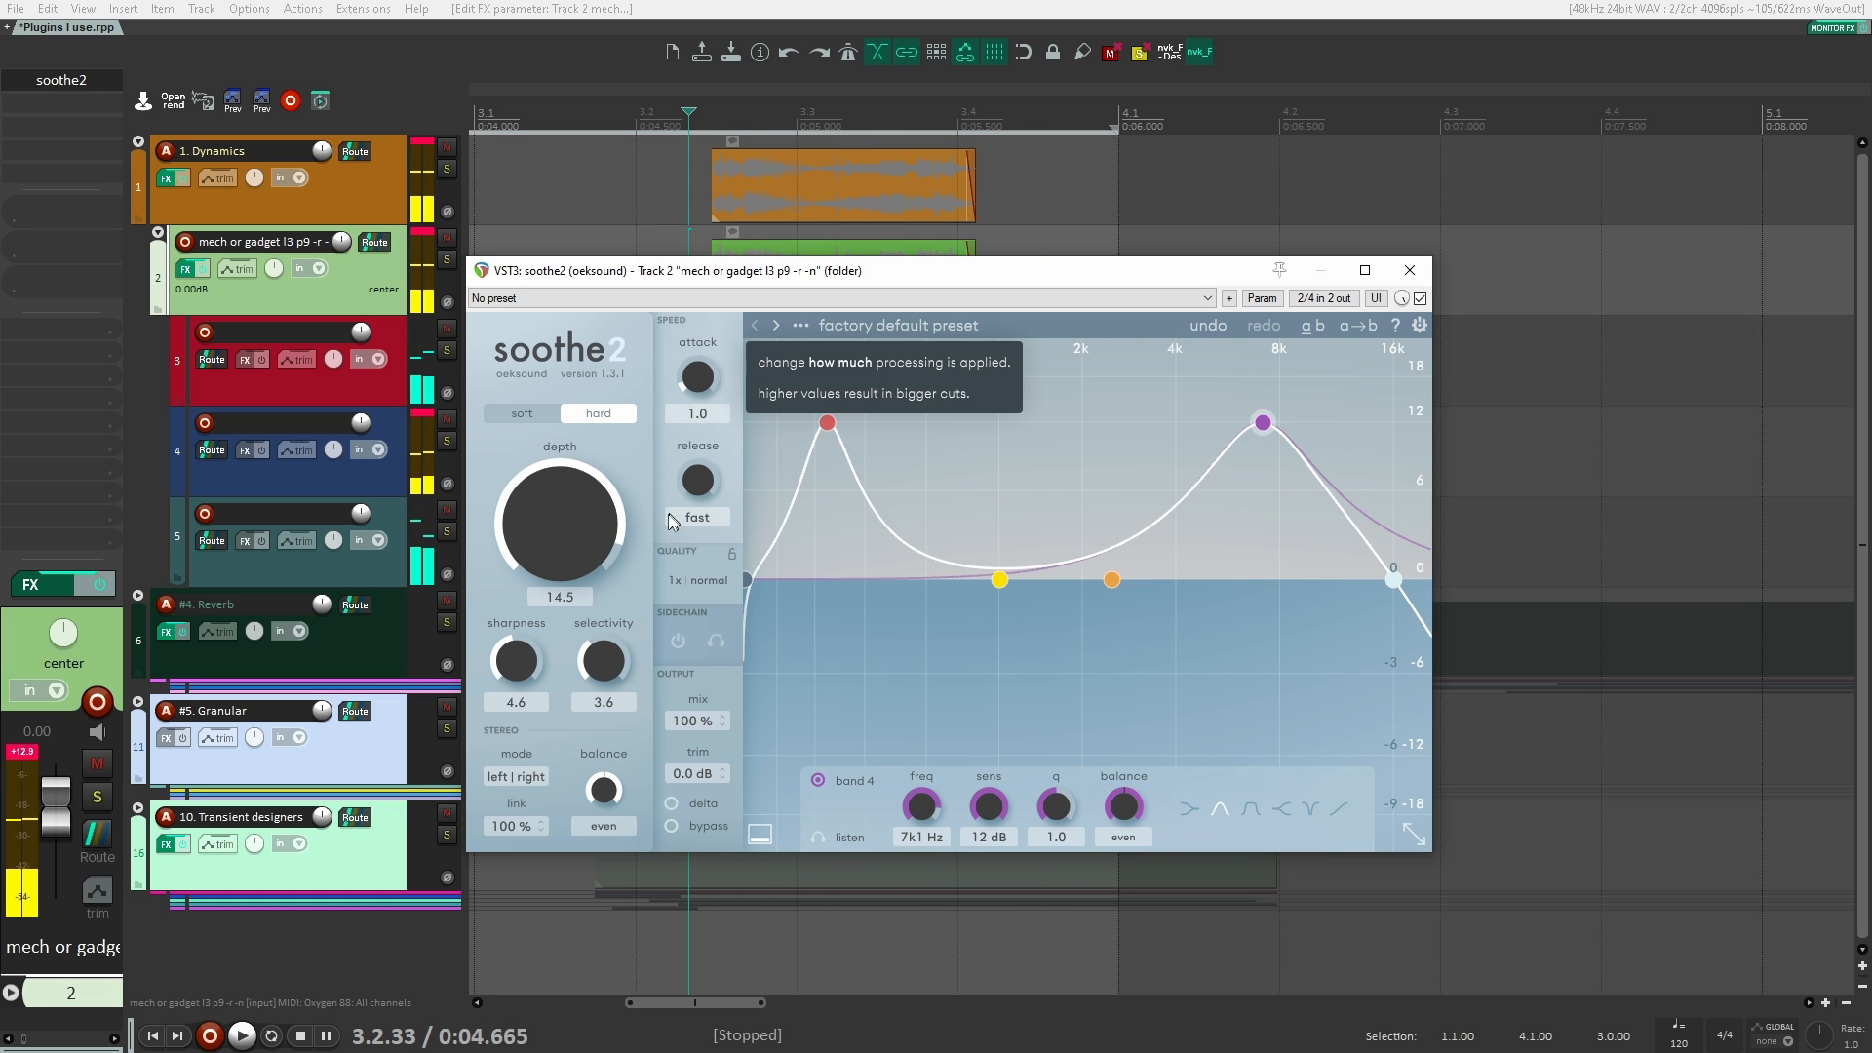
left_click(538, 416)
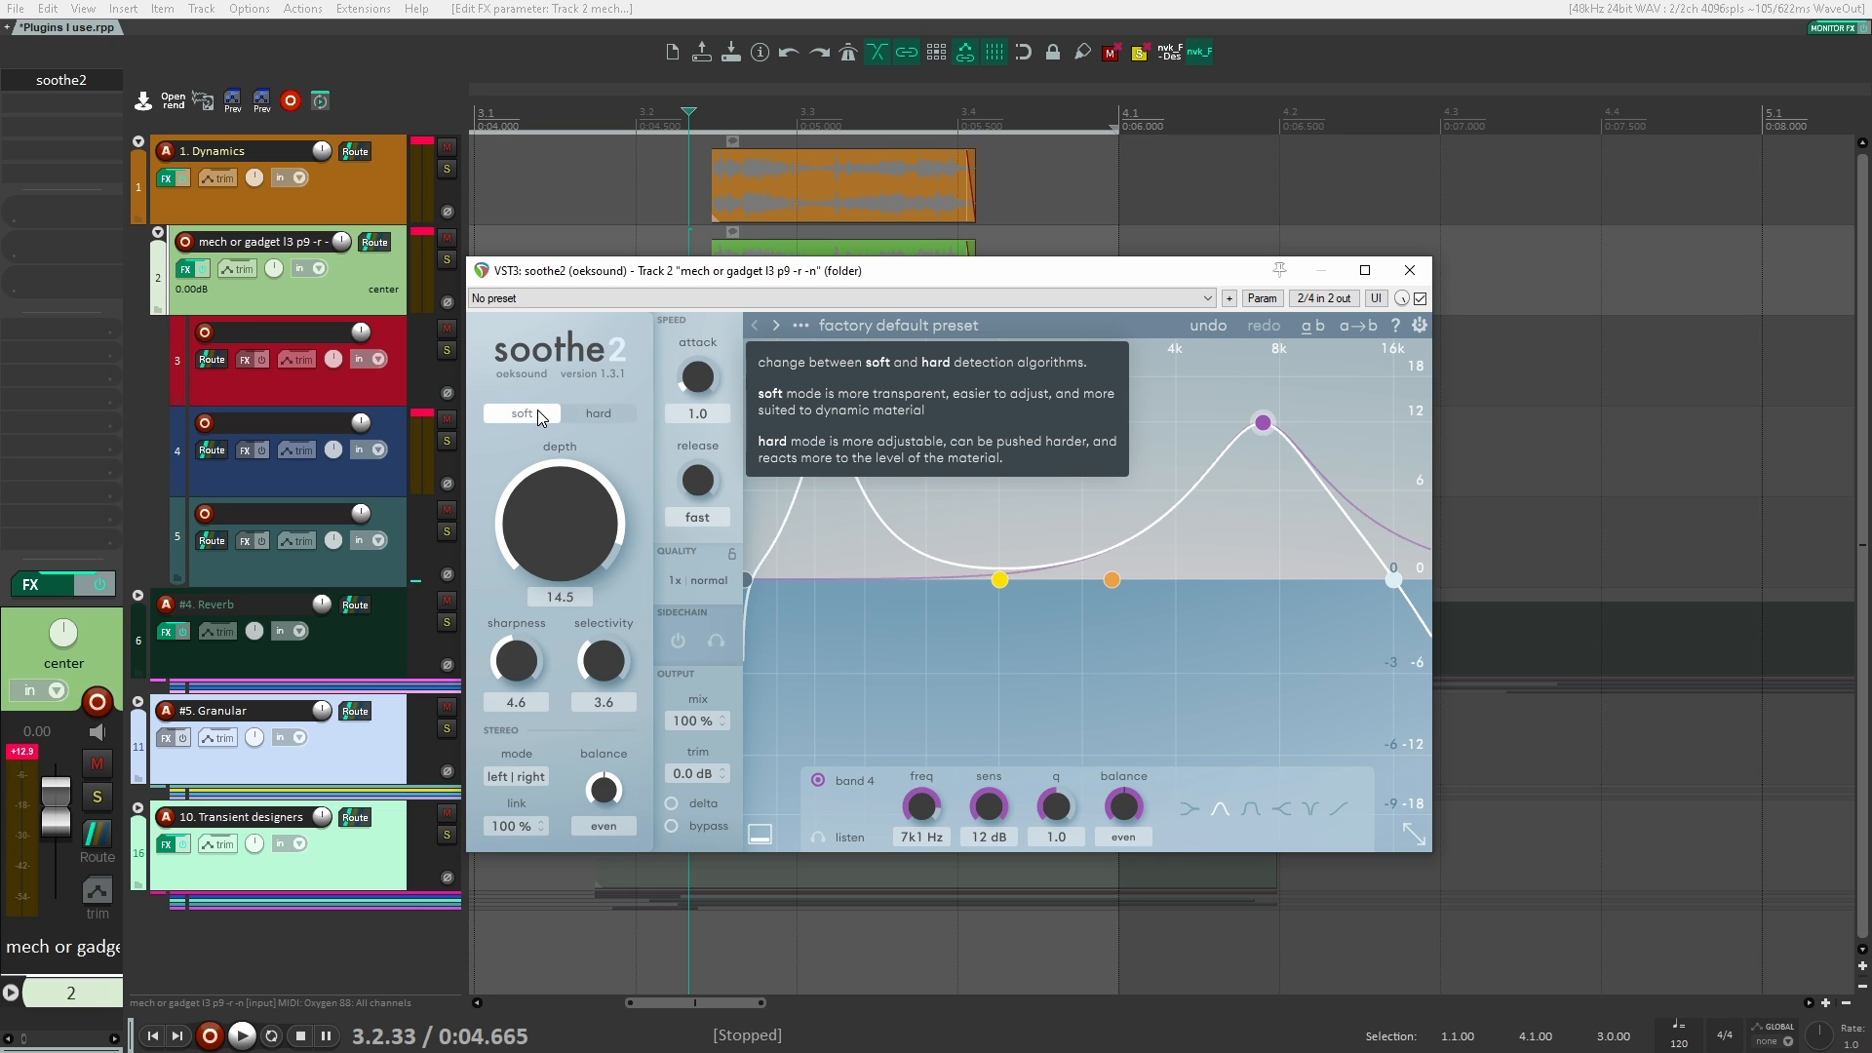
Step: Listen to soothe2's delta signal, switch delta off and play the processed sound for comparison
left_click(677, 802)
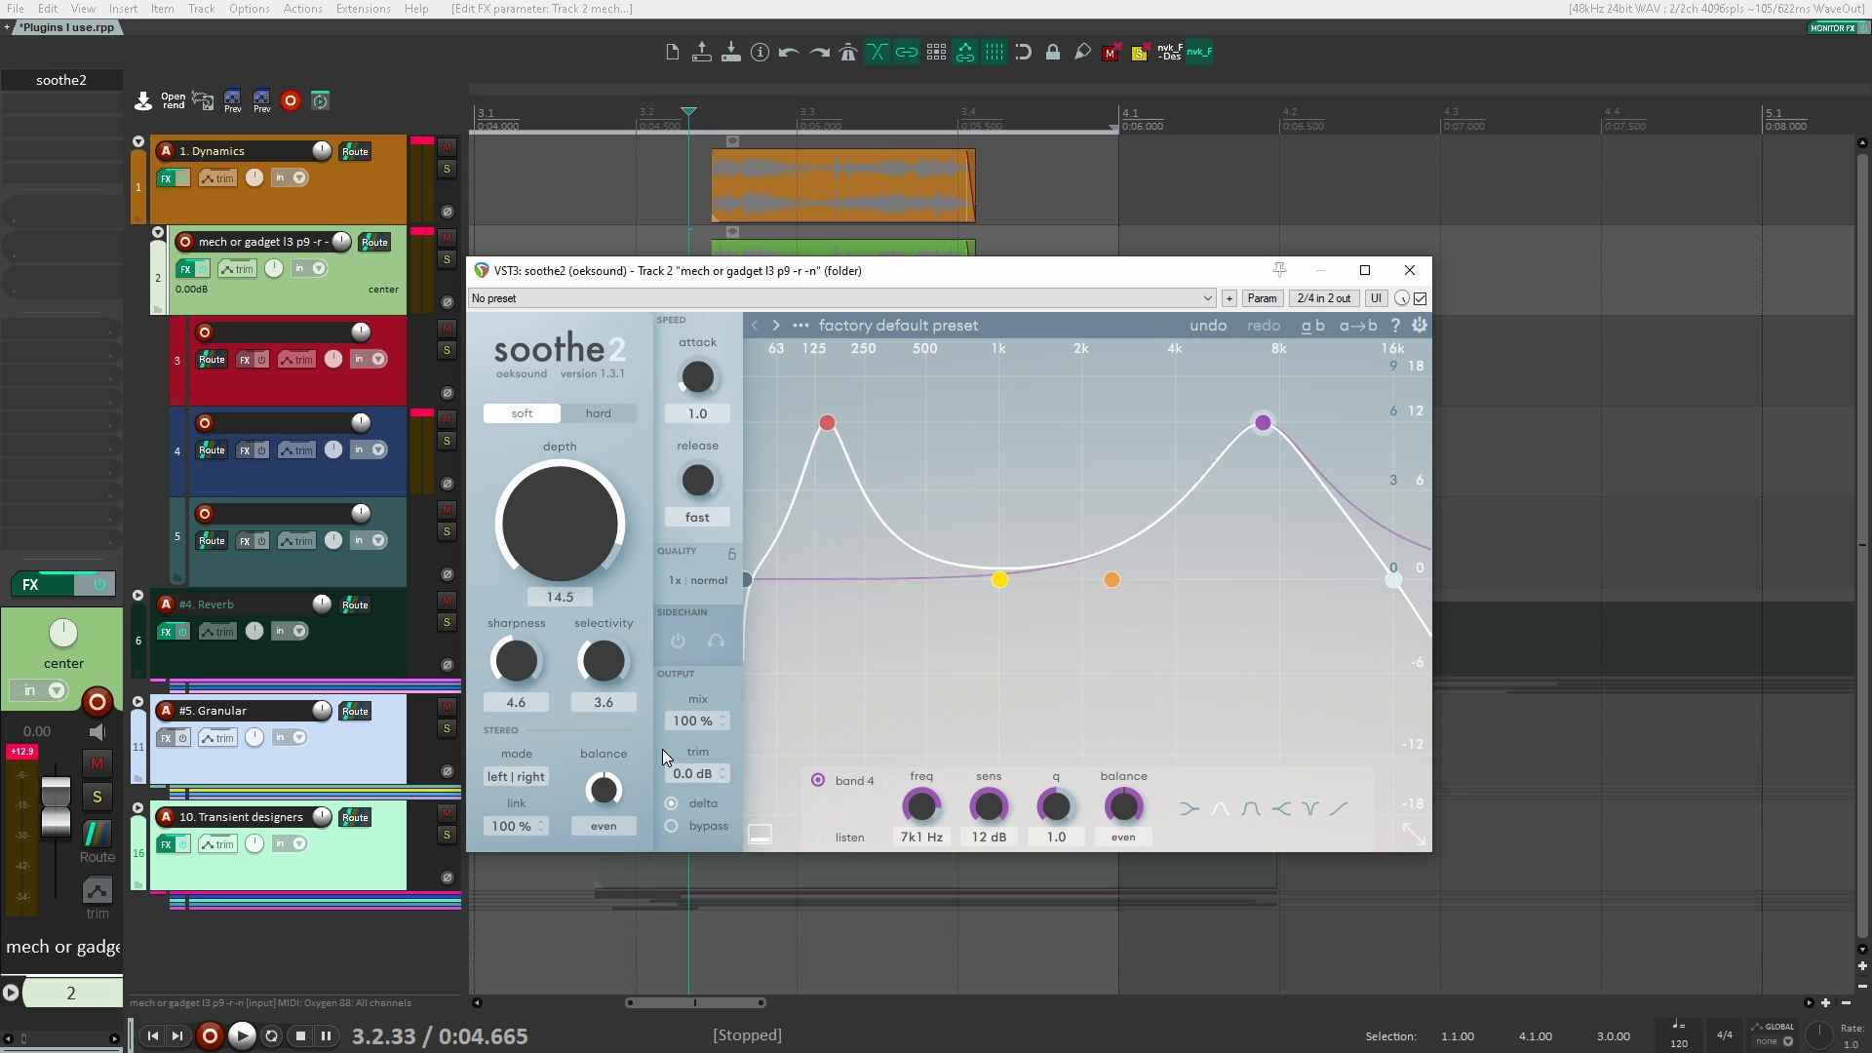
key("space")
key("space")
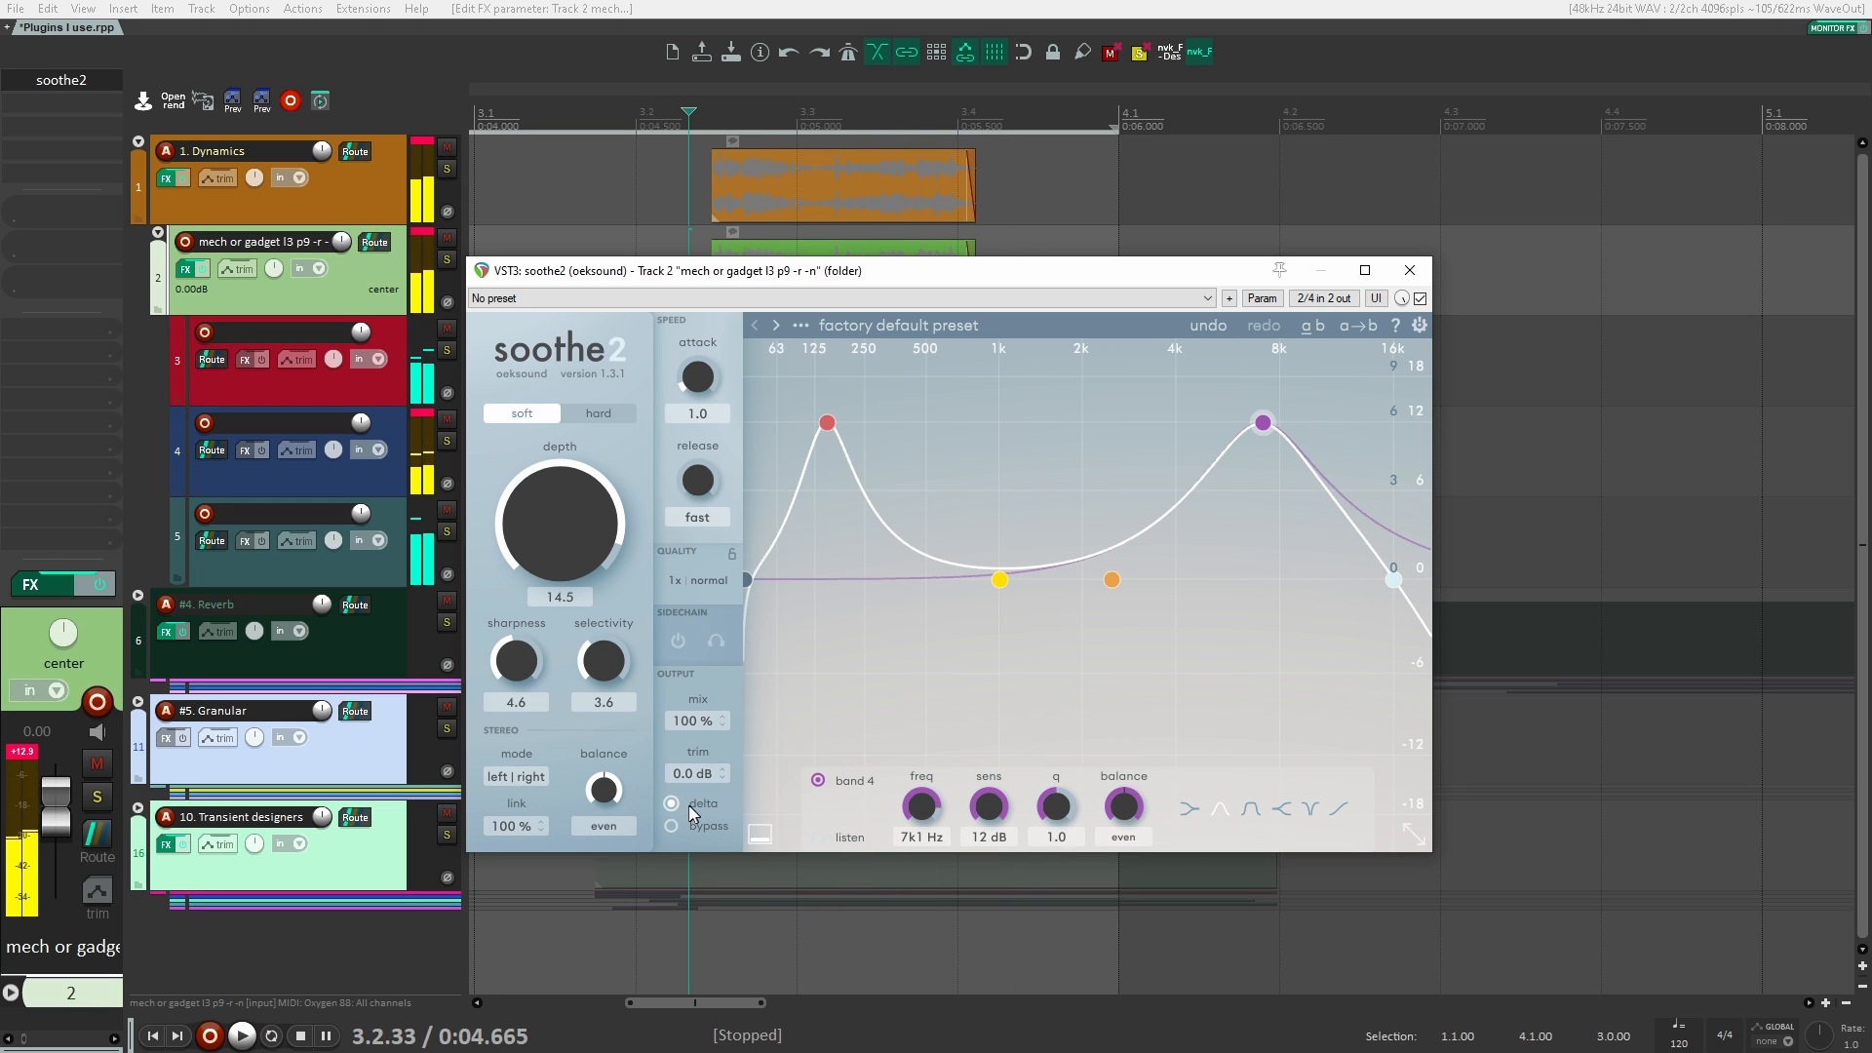
left_click(672, 802)
key("space")
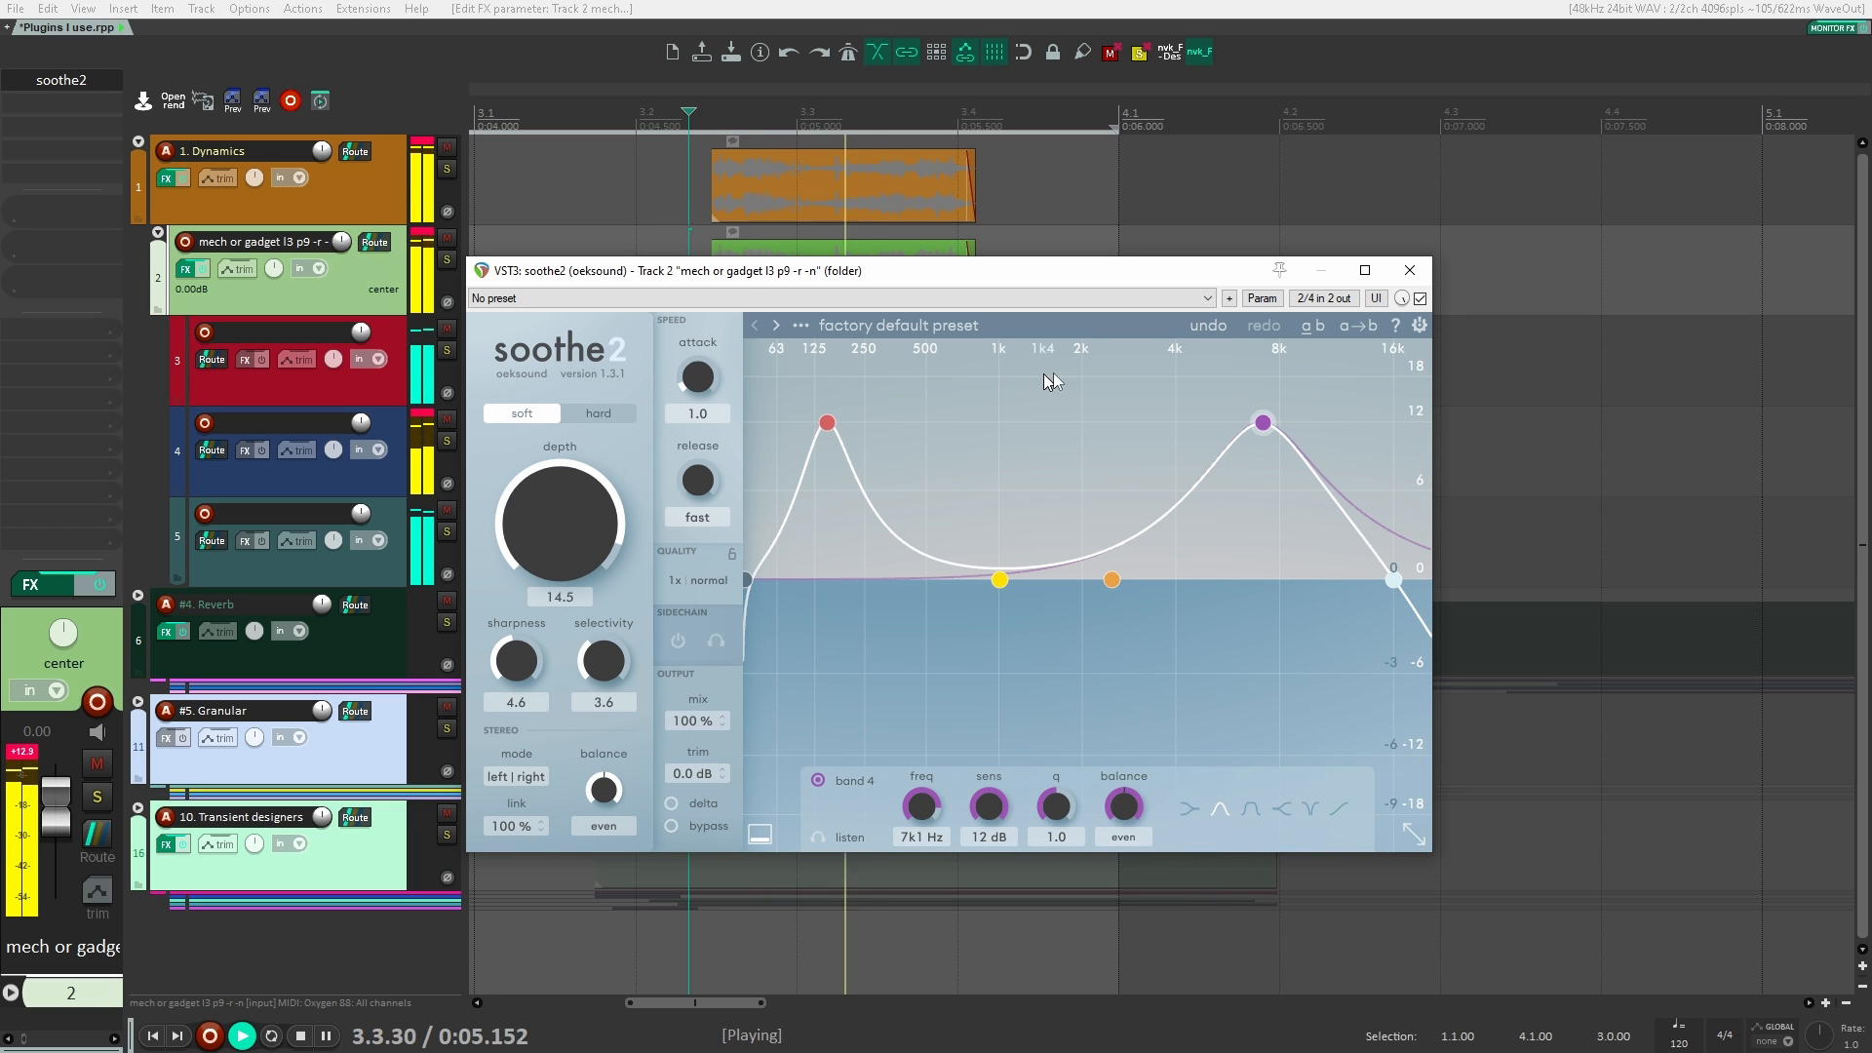
Step: Compare playback with soothe2 bypassed and active, and close its window
key("space")
left_click(1420, 298)
key("space")
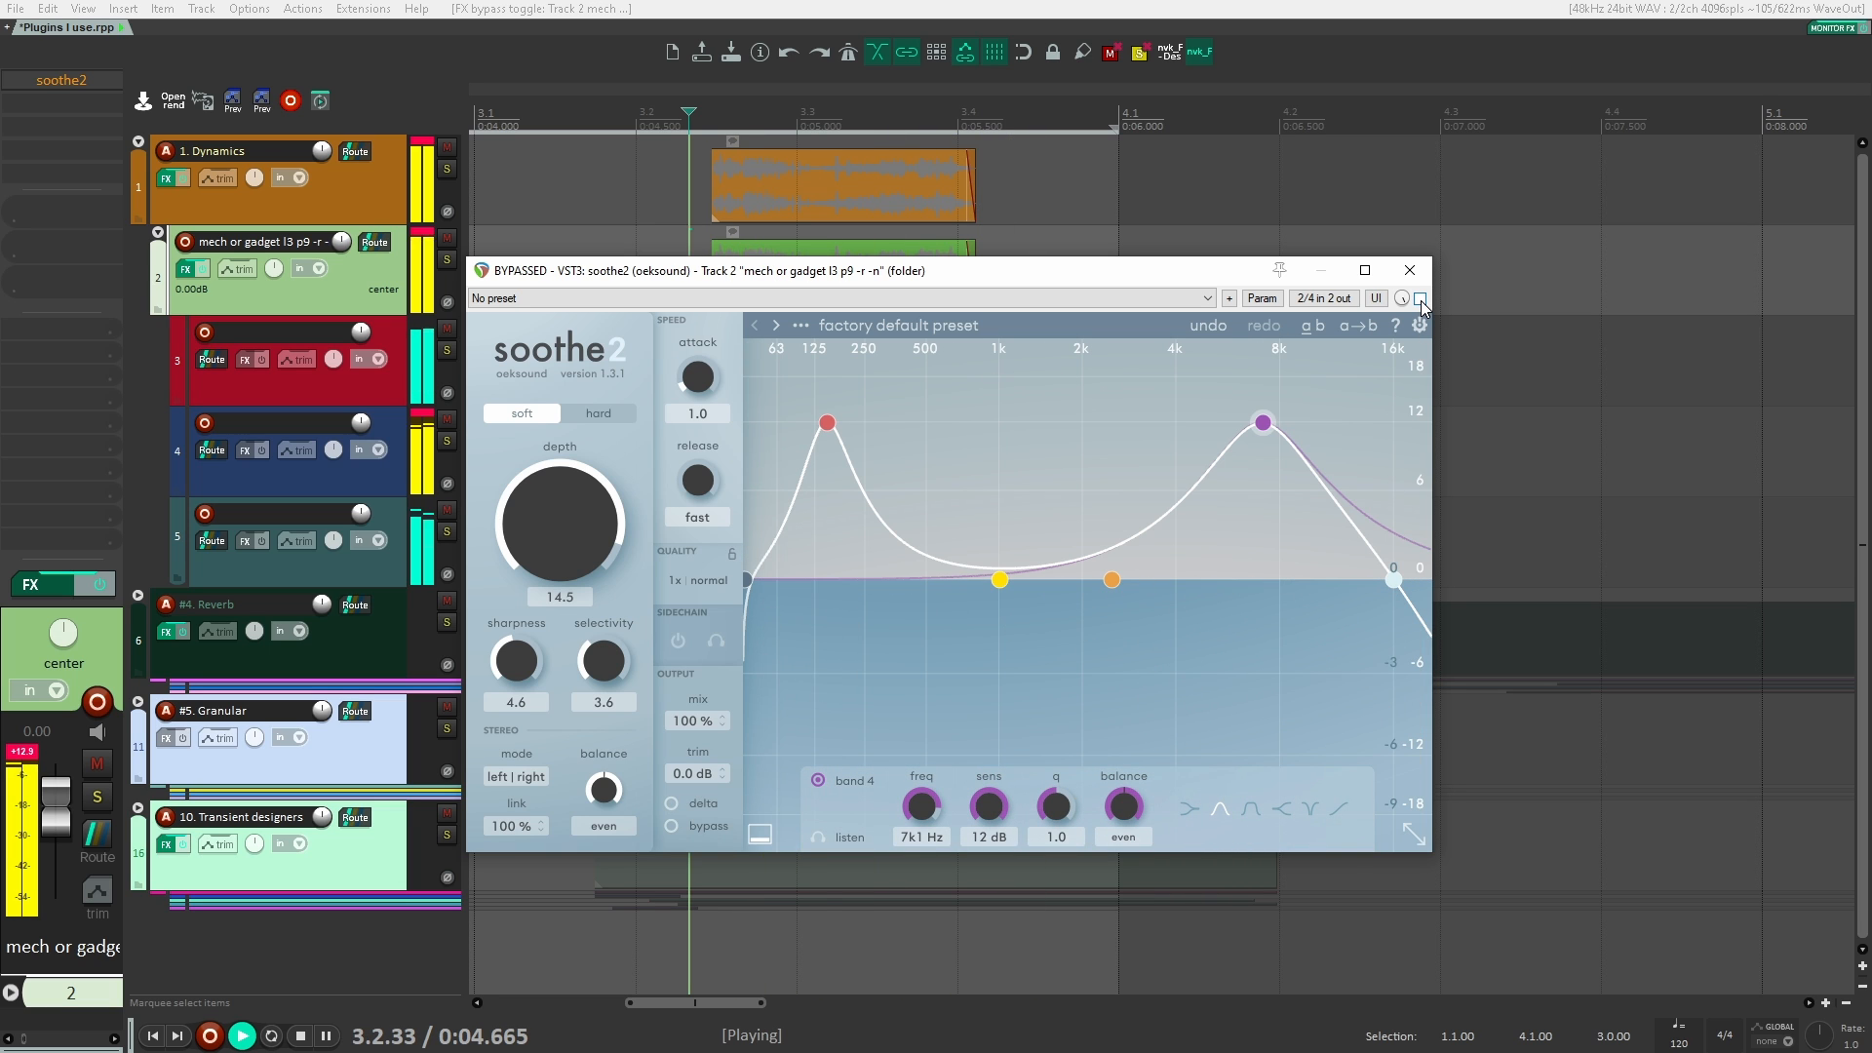
key("space")
left_click(1420, 298)
key("space")
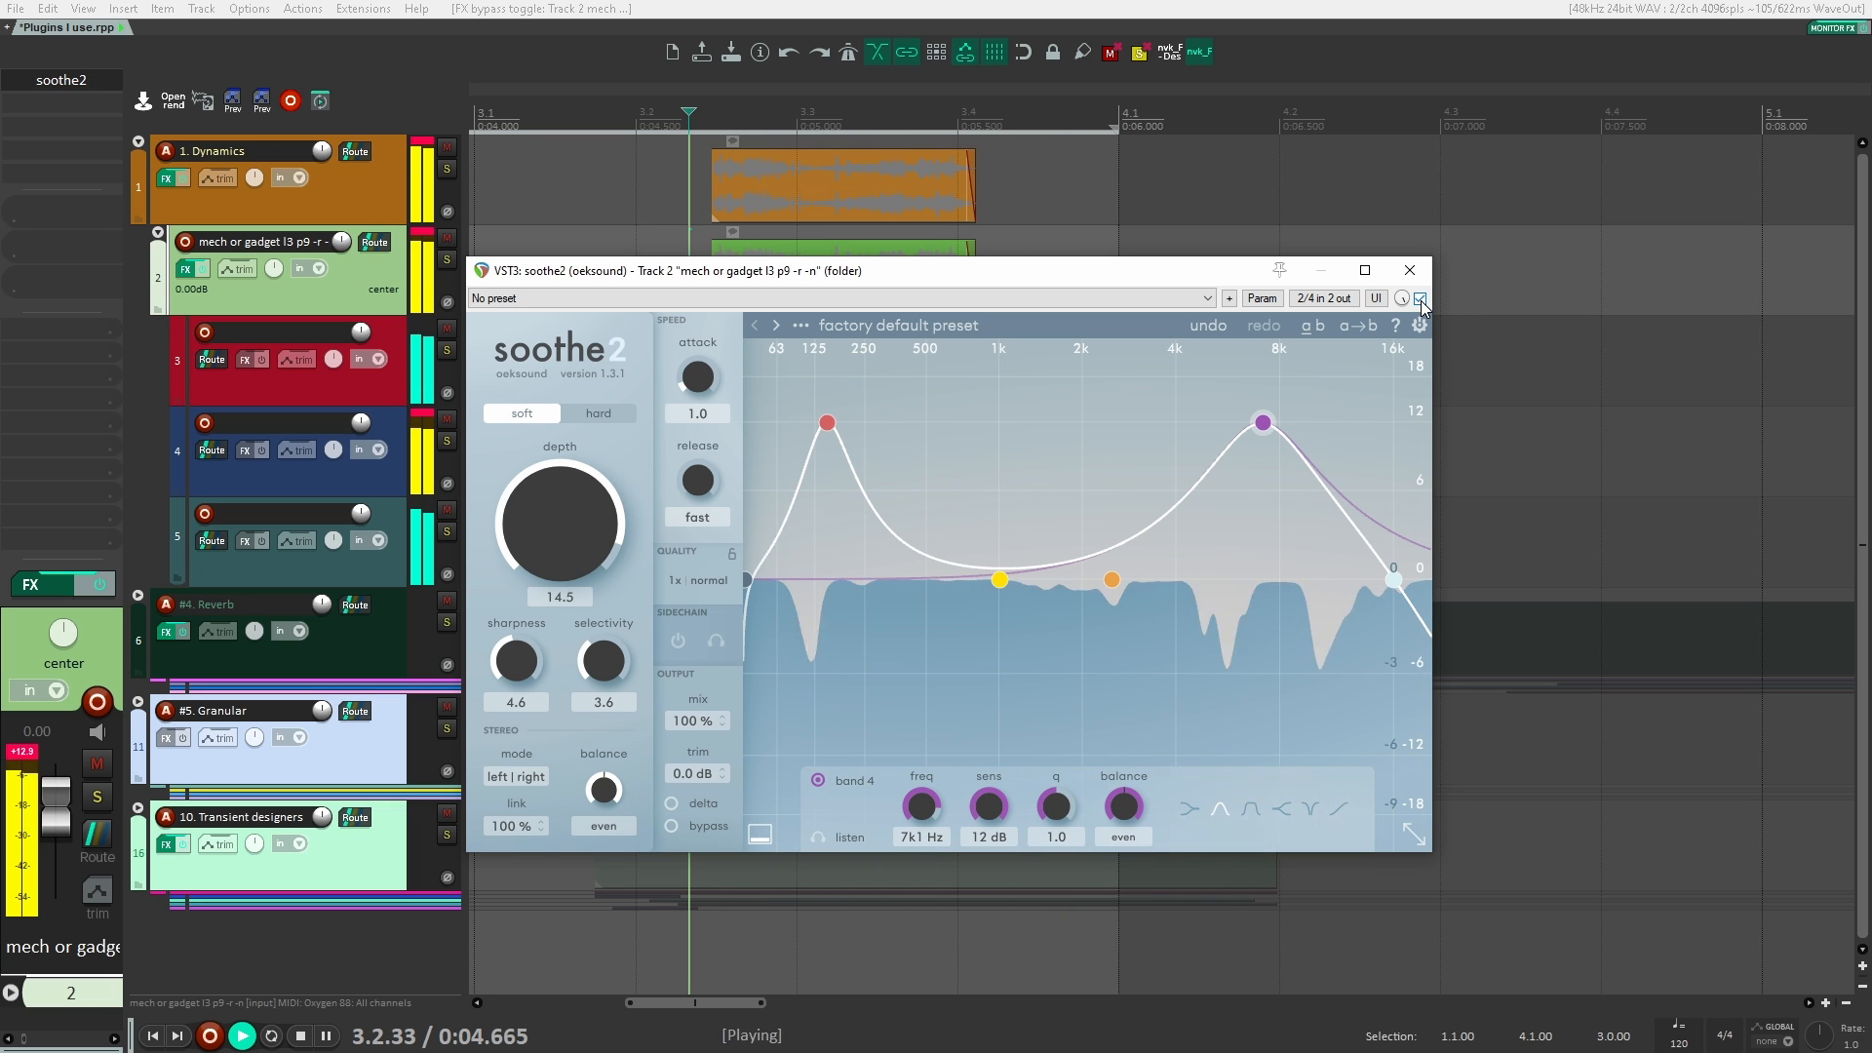
key("space")
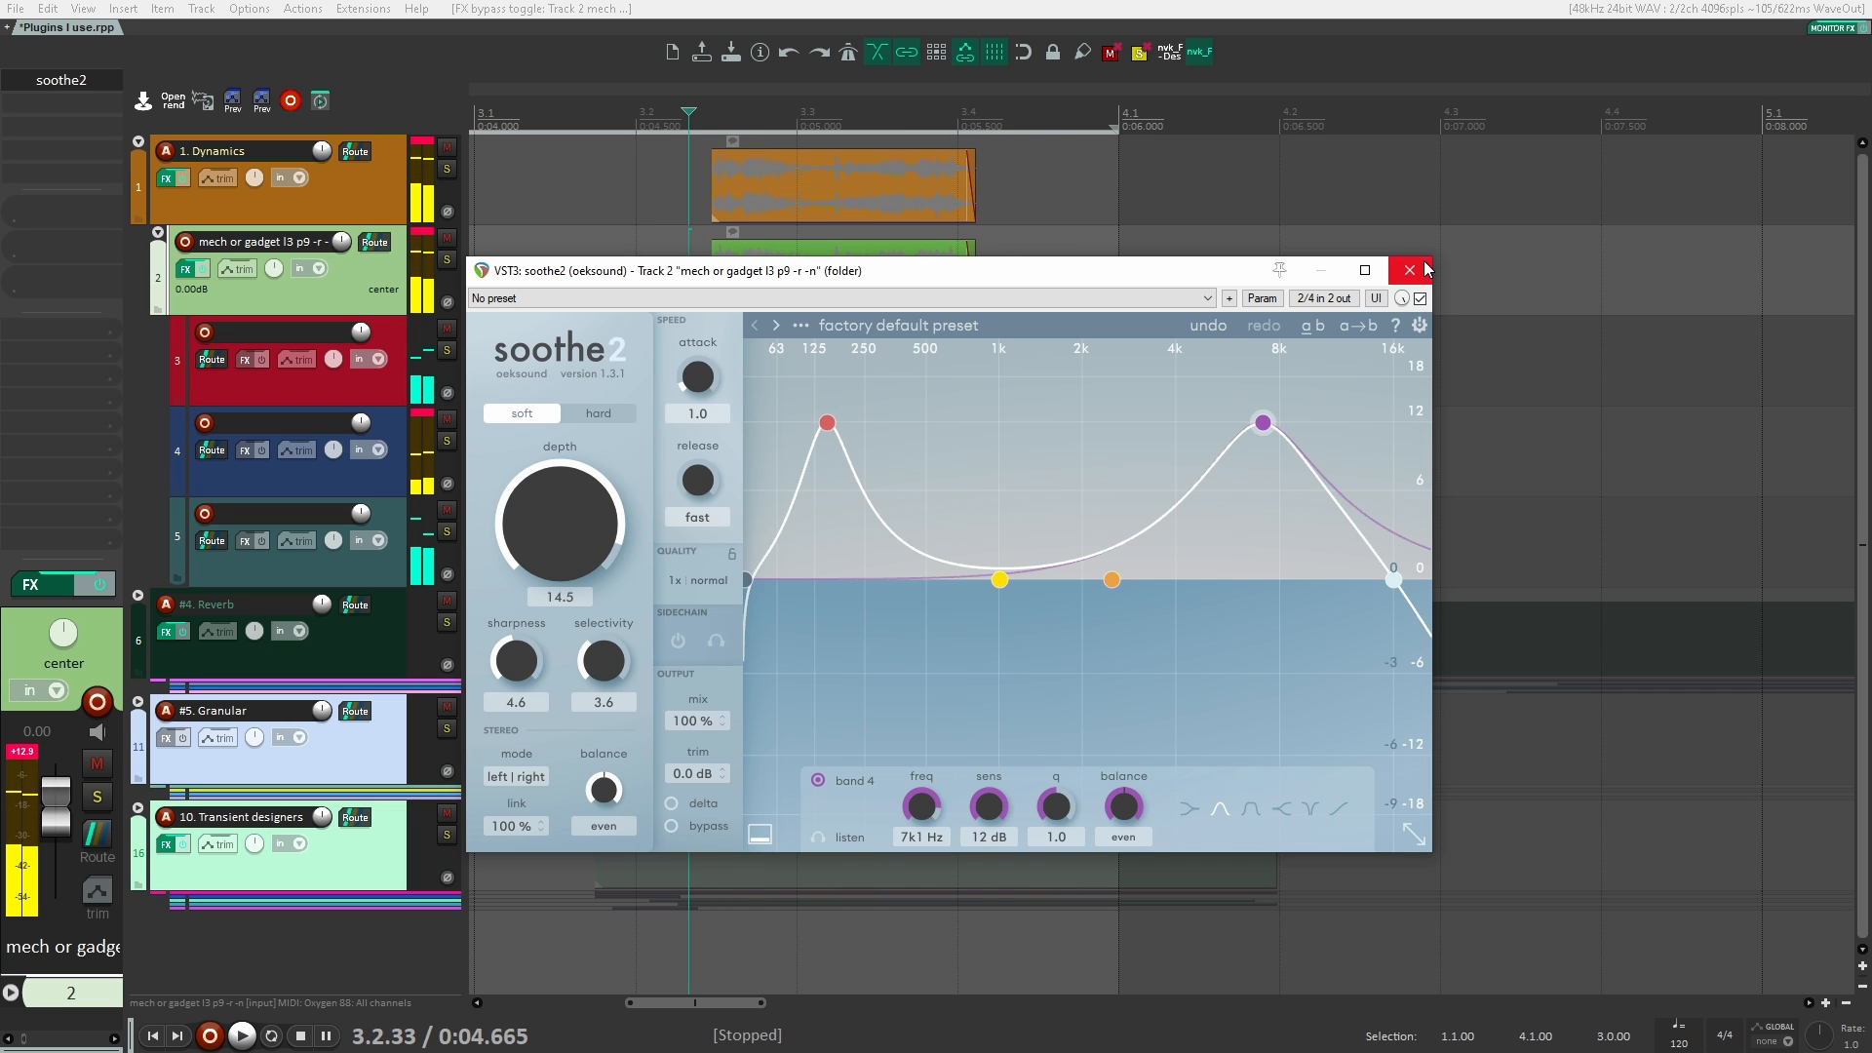
left_click(1425, 269)
Step: Reopen soothe2 on track 2, lower band 3 to 0.3 dB at 171 Hz and band 4 to near 0 dB, and set the depth to -2.8
left_click(349, 192)
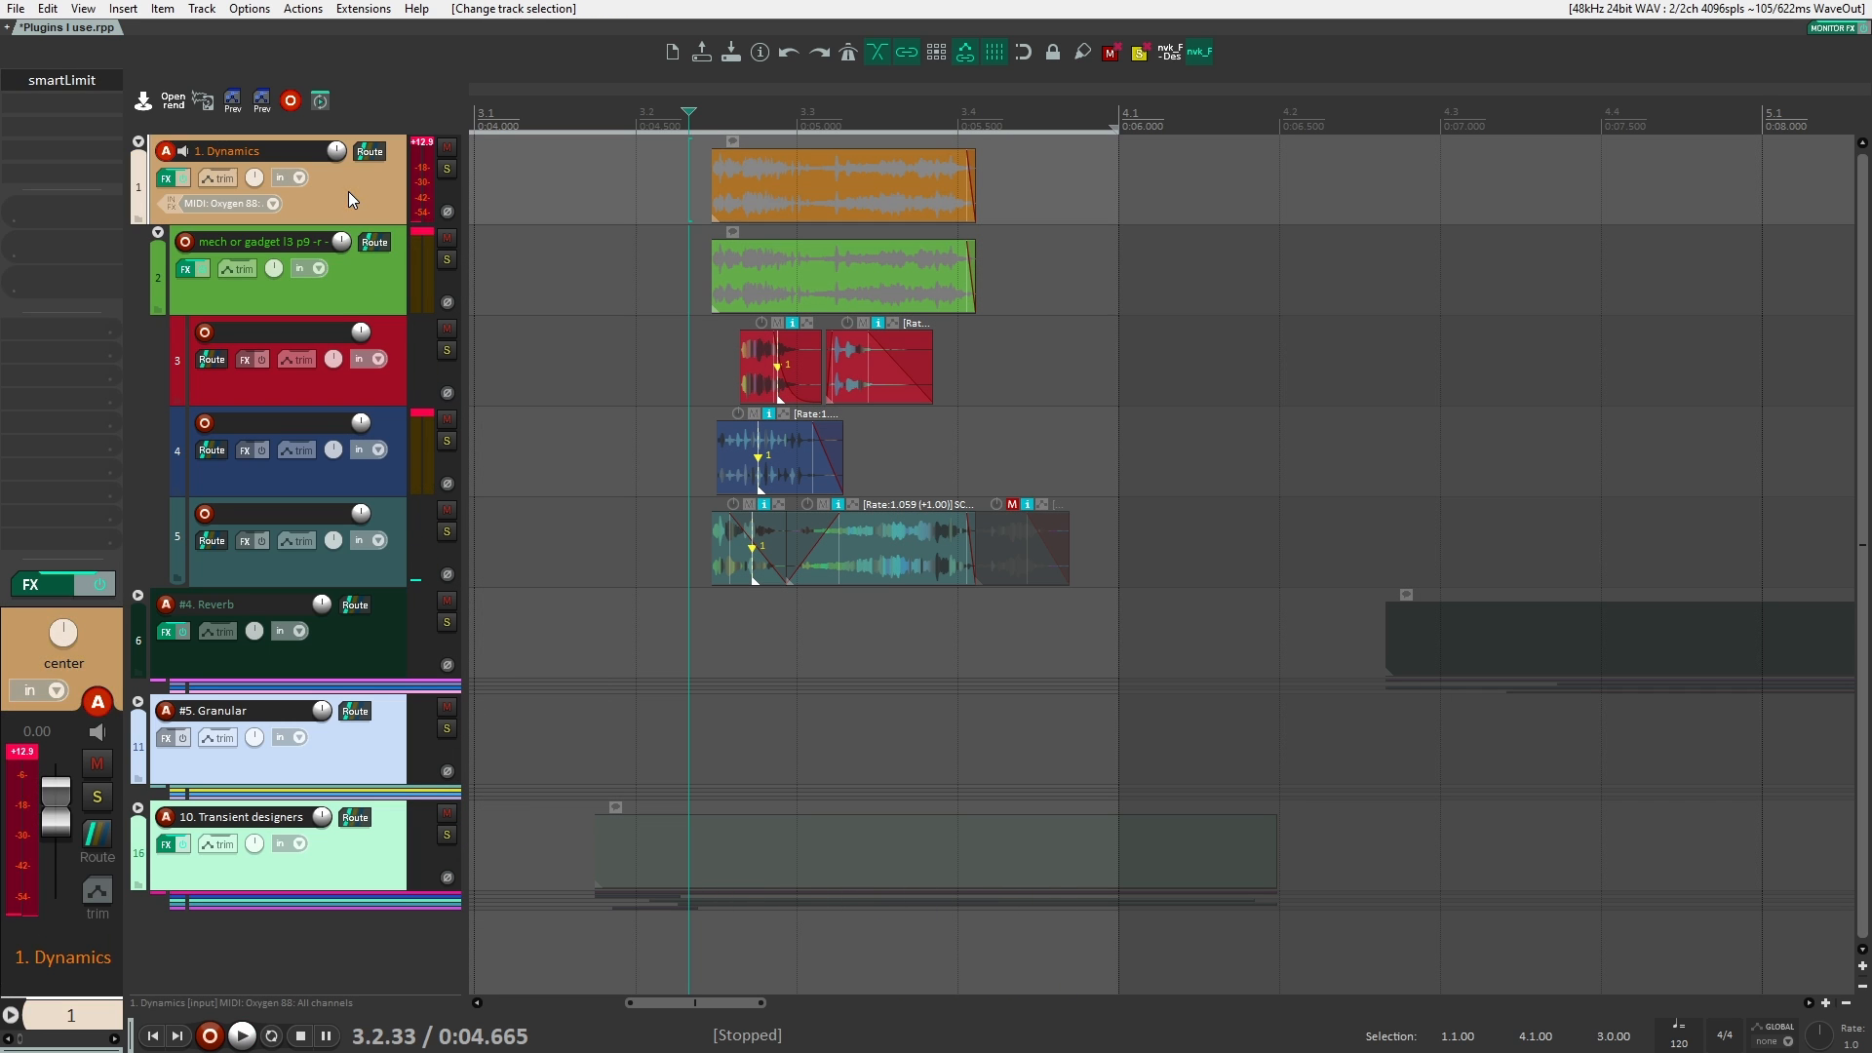
key("Down")
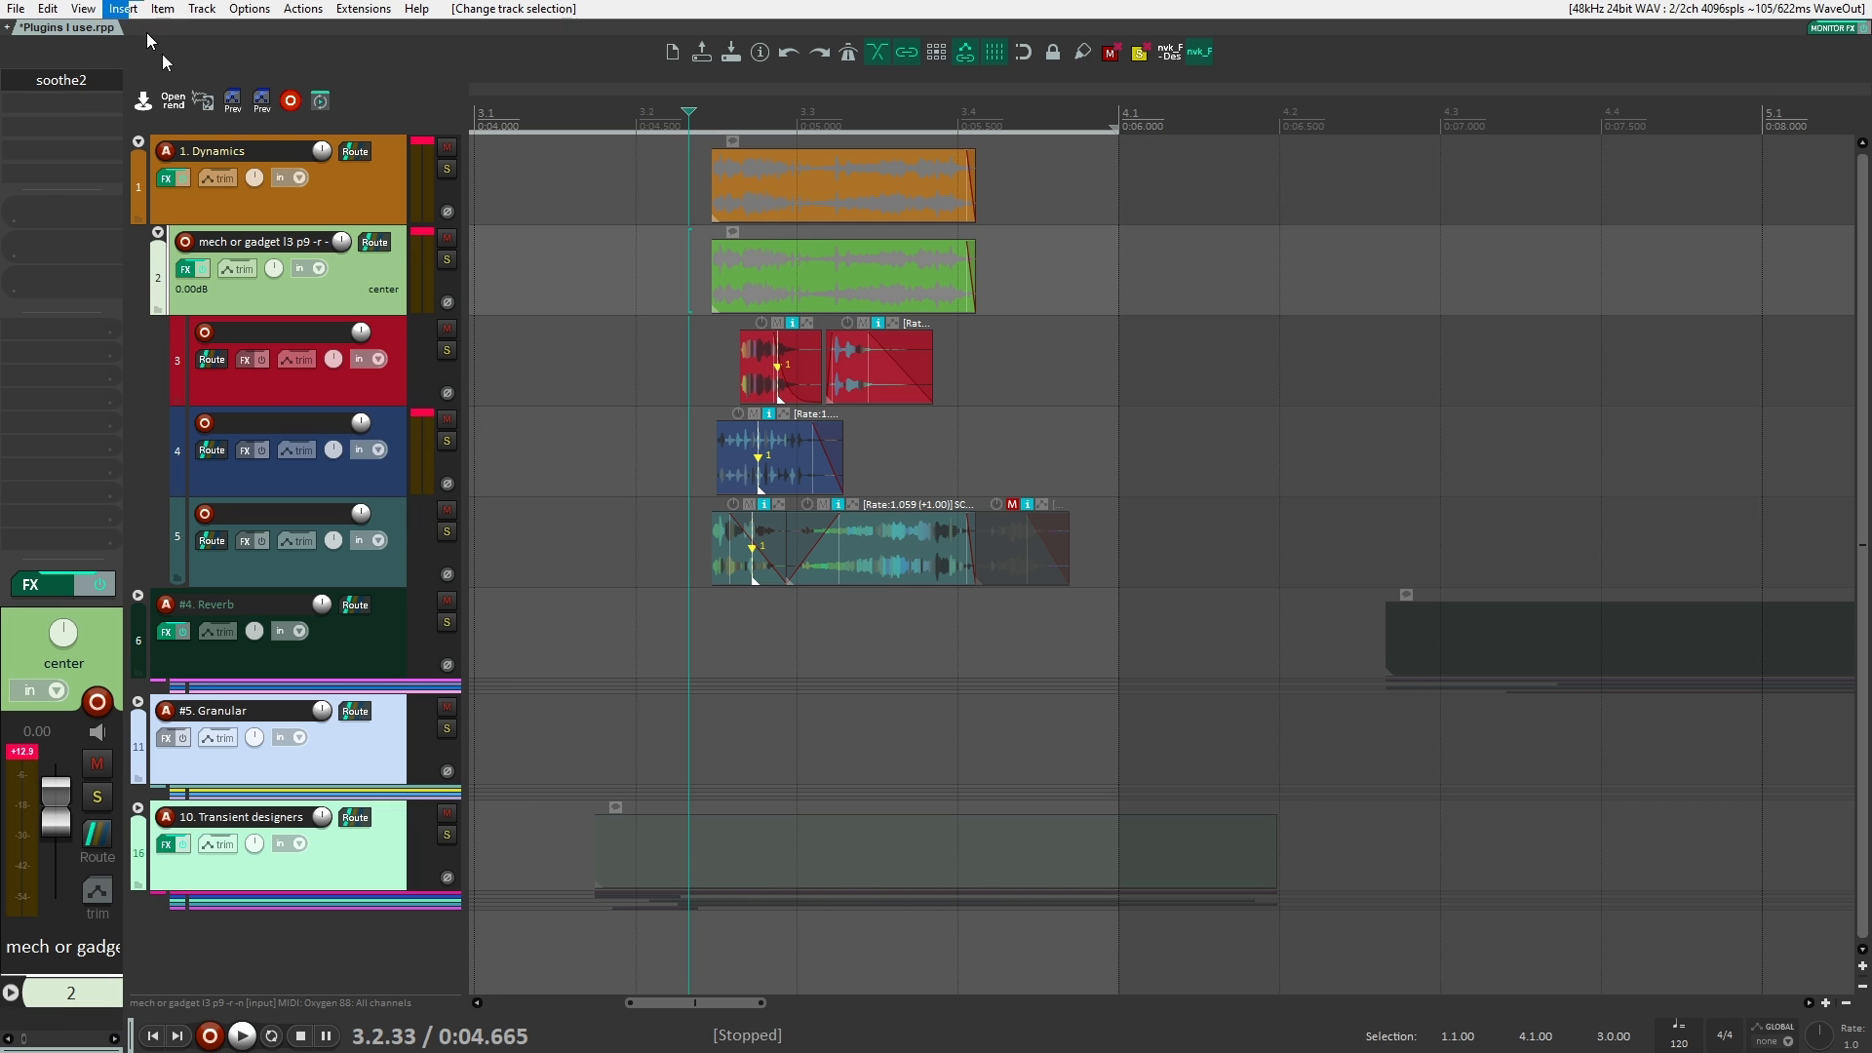
left_click(29, 76)
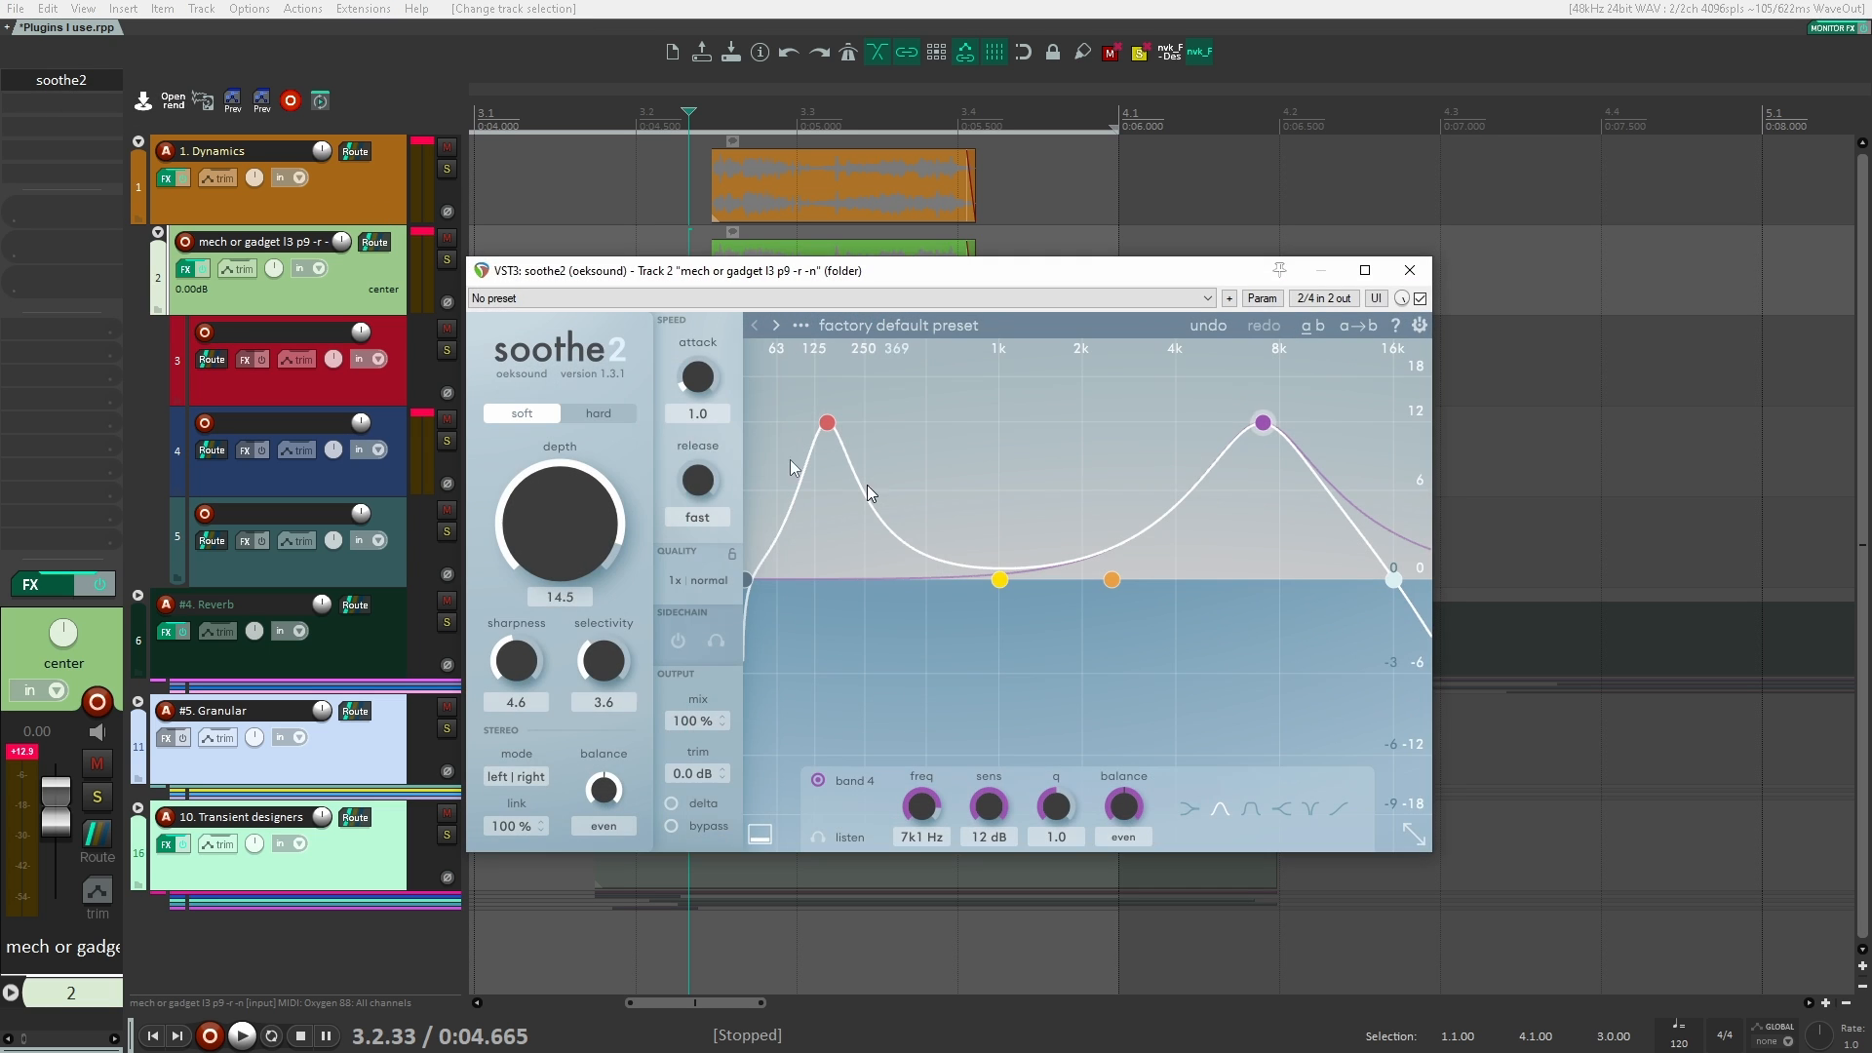
left_click_drag(845, 426, 847, 571)
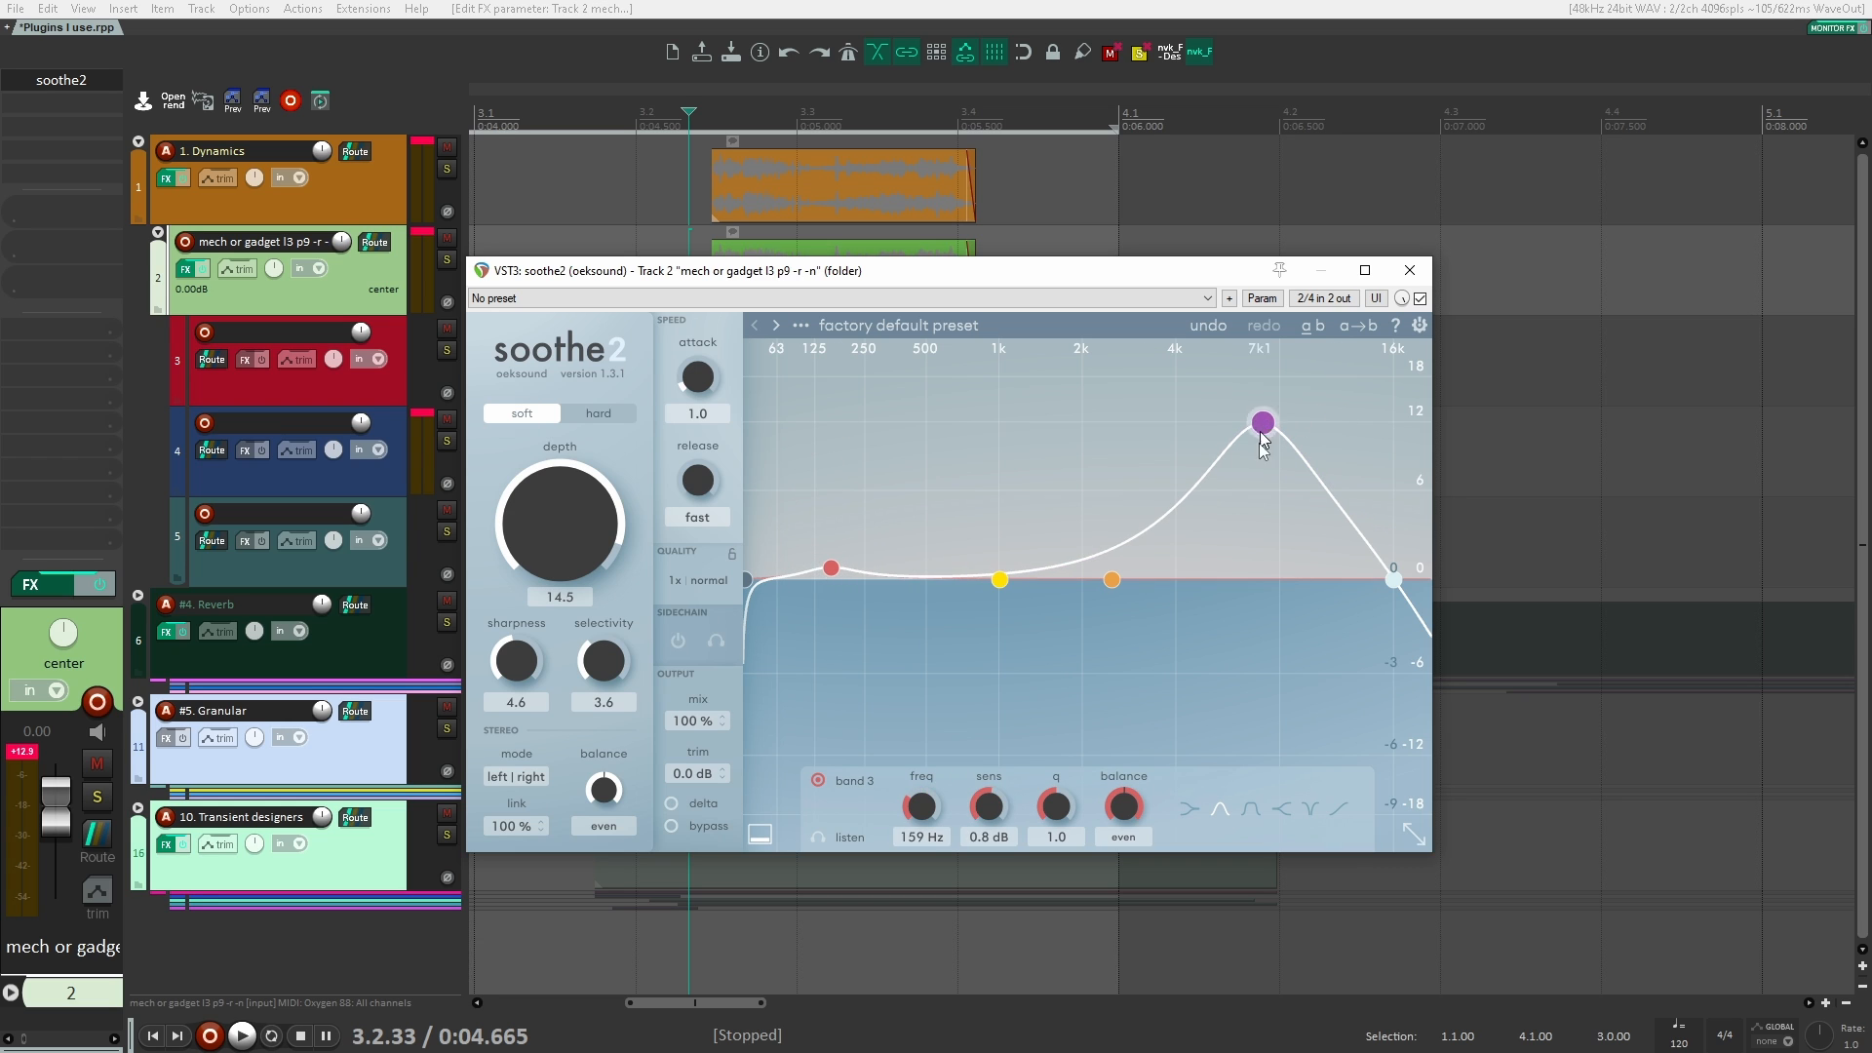
left_click_drag(1264, 423, 1289, 580)
left_click_drag(833, 570, 836, 576)
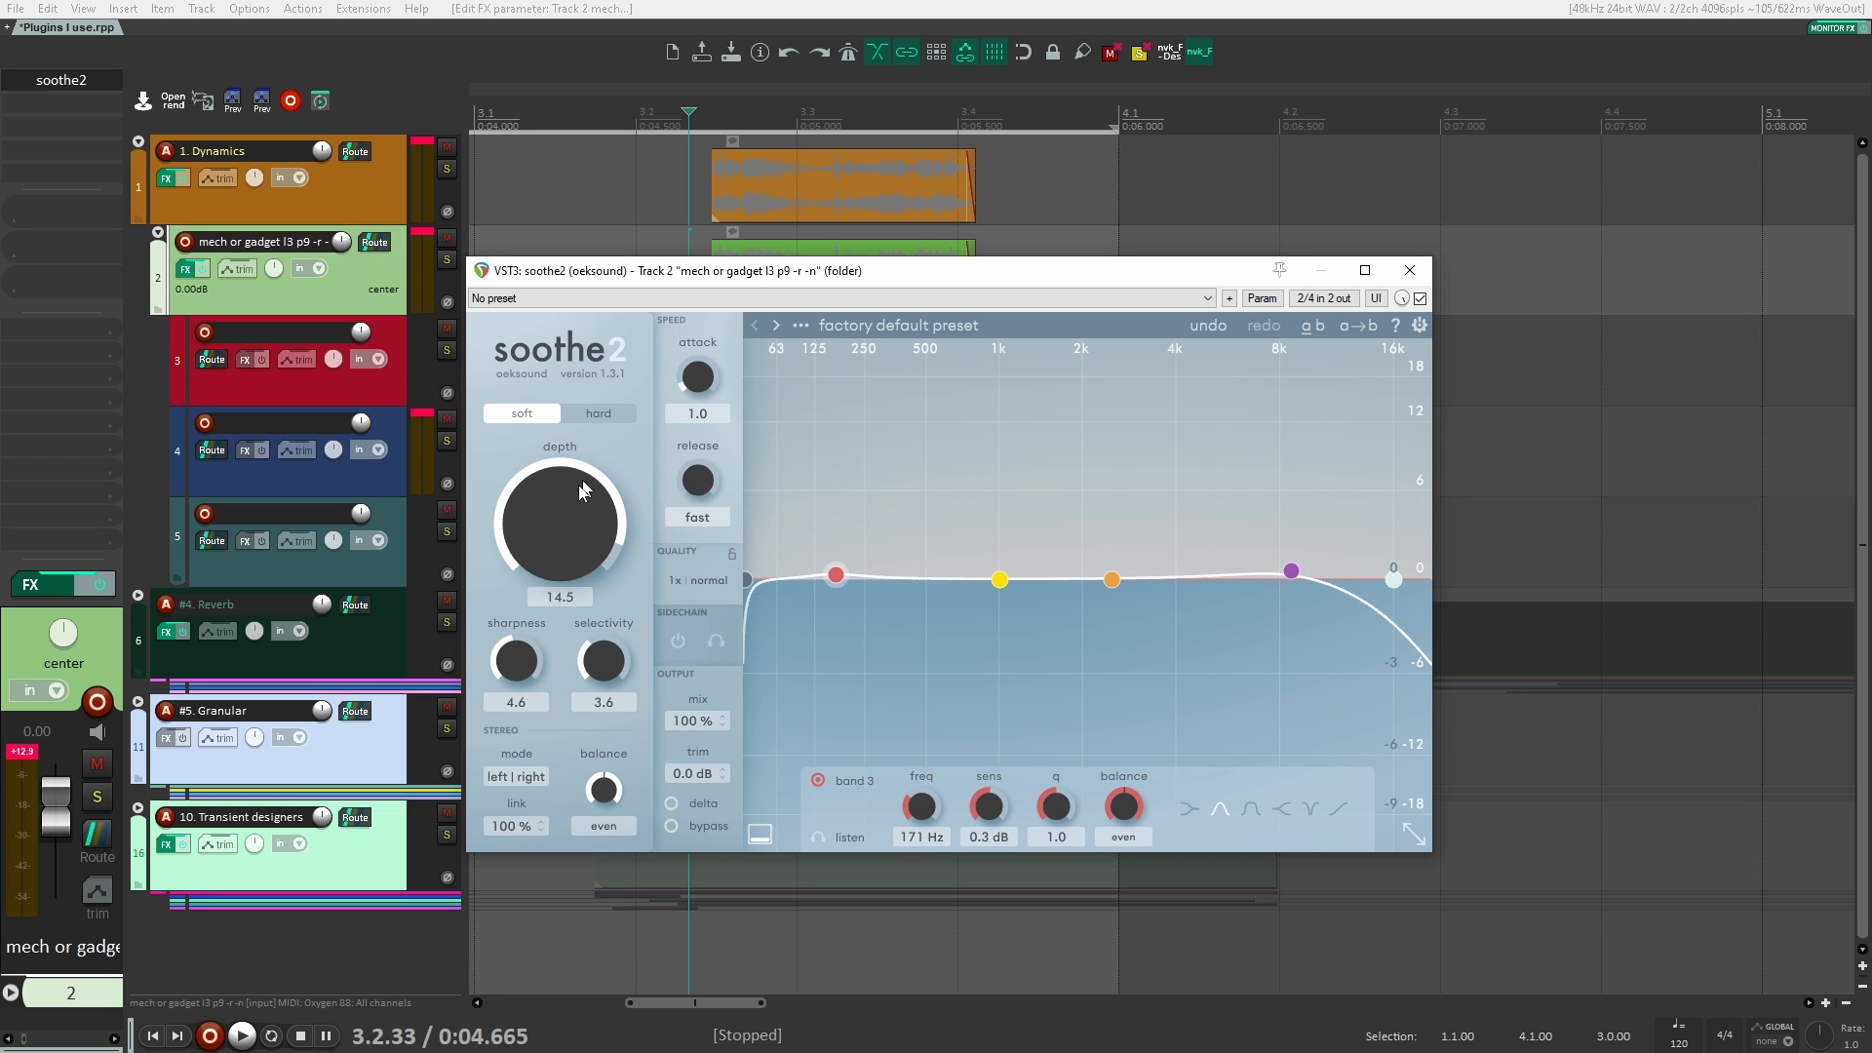
left_click_drag(553, 506, 591, 528)
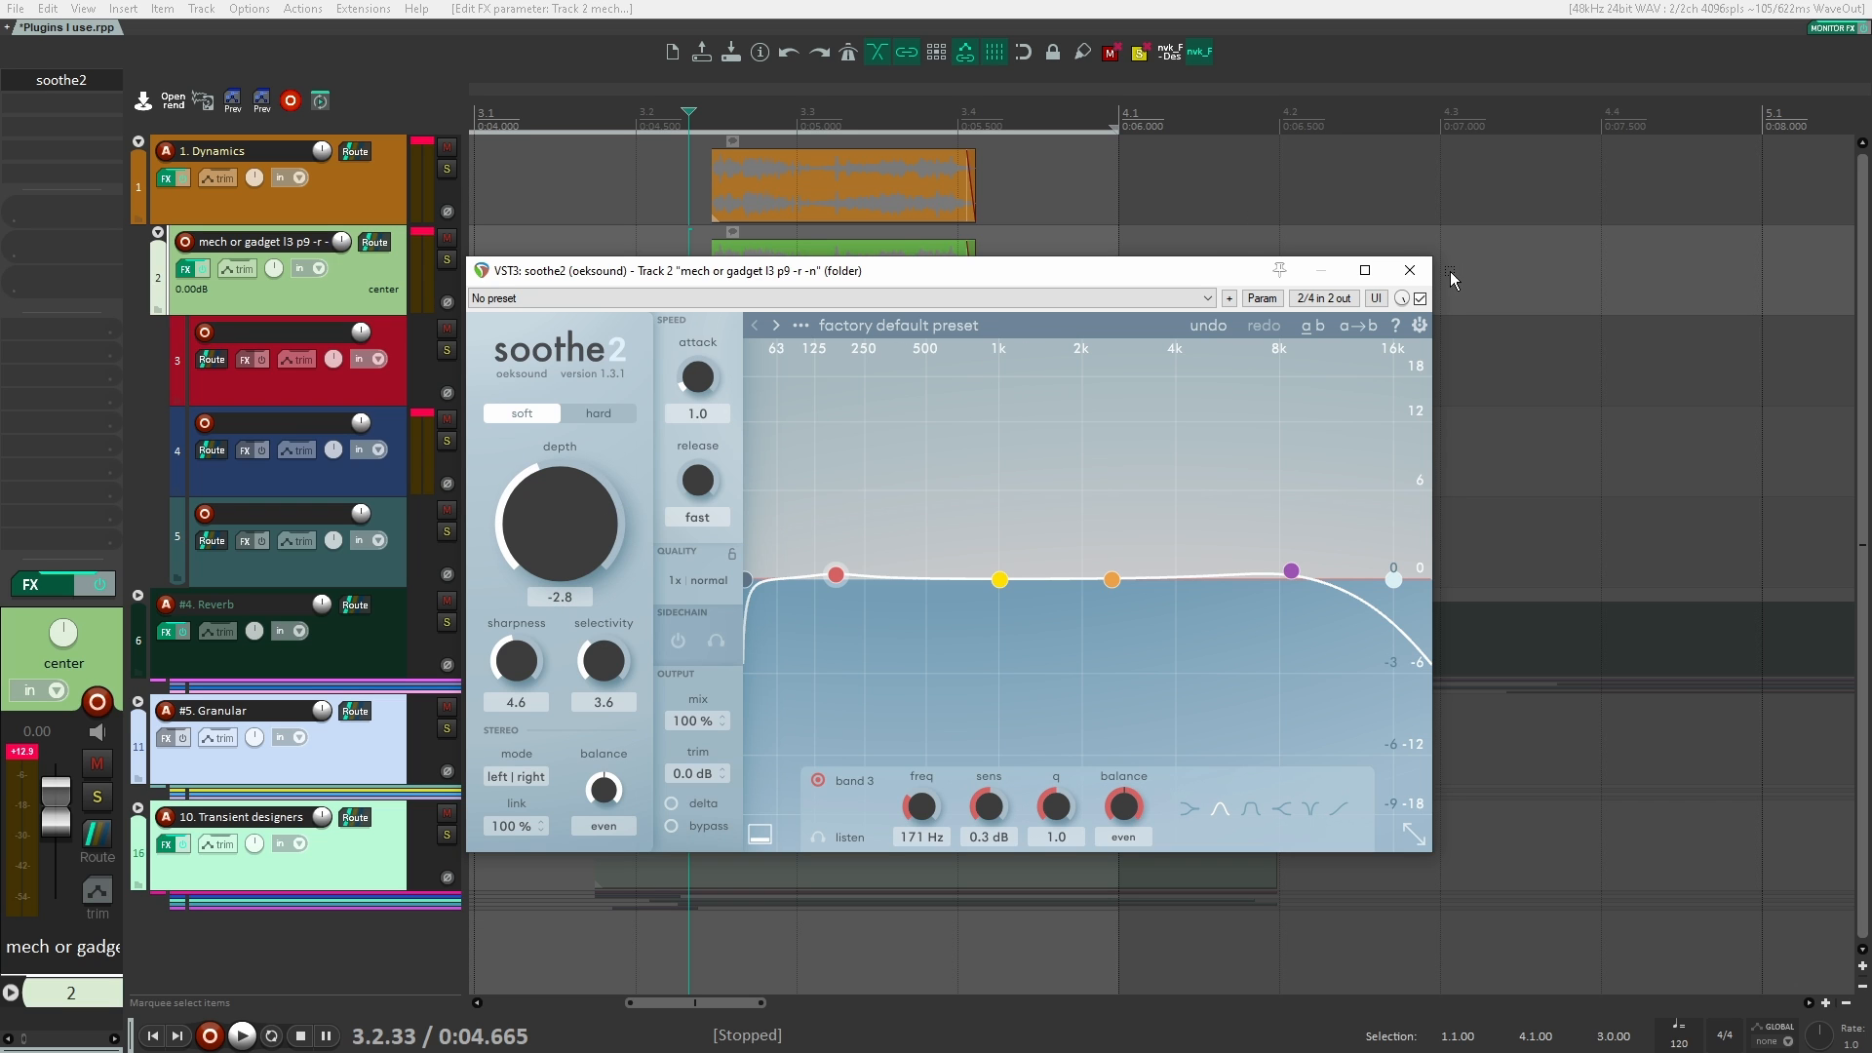
left_click(1410, 270)
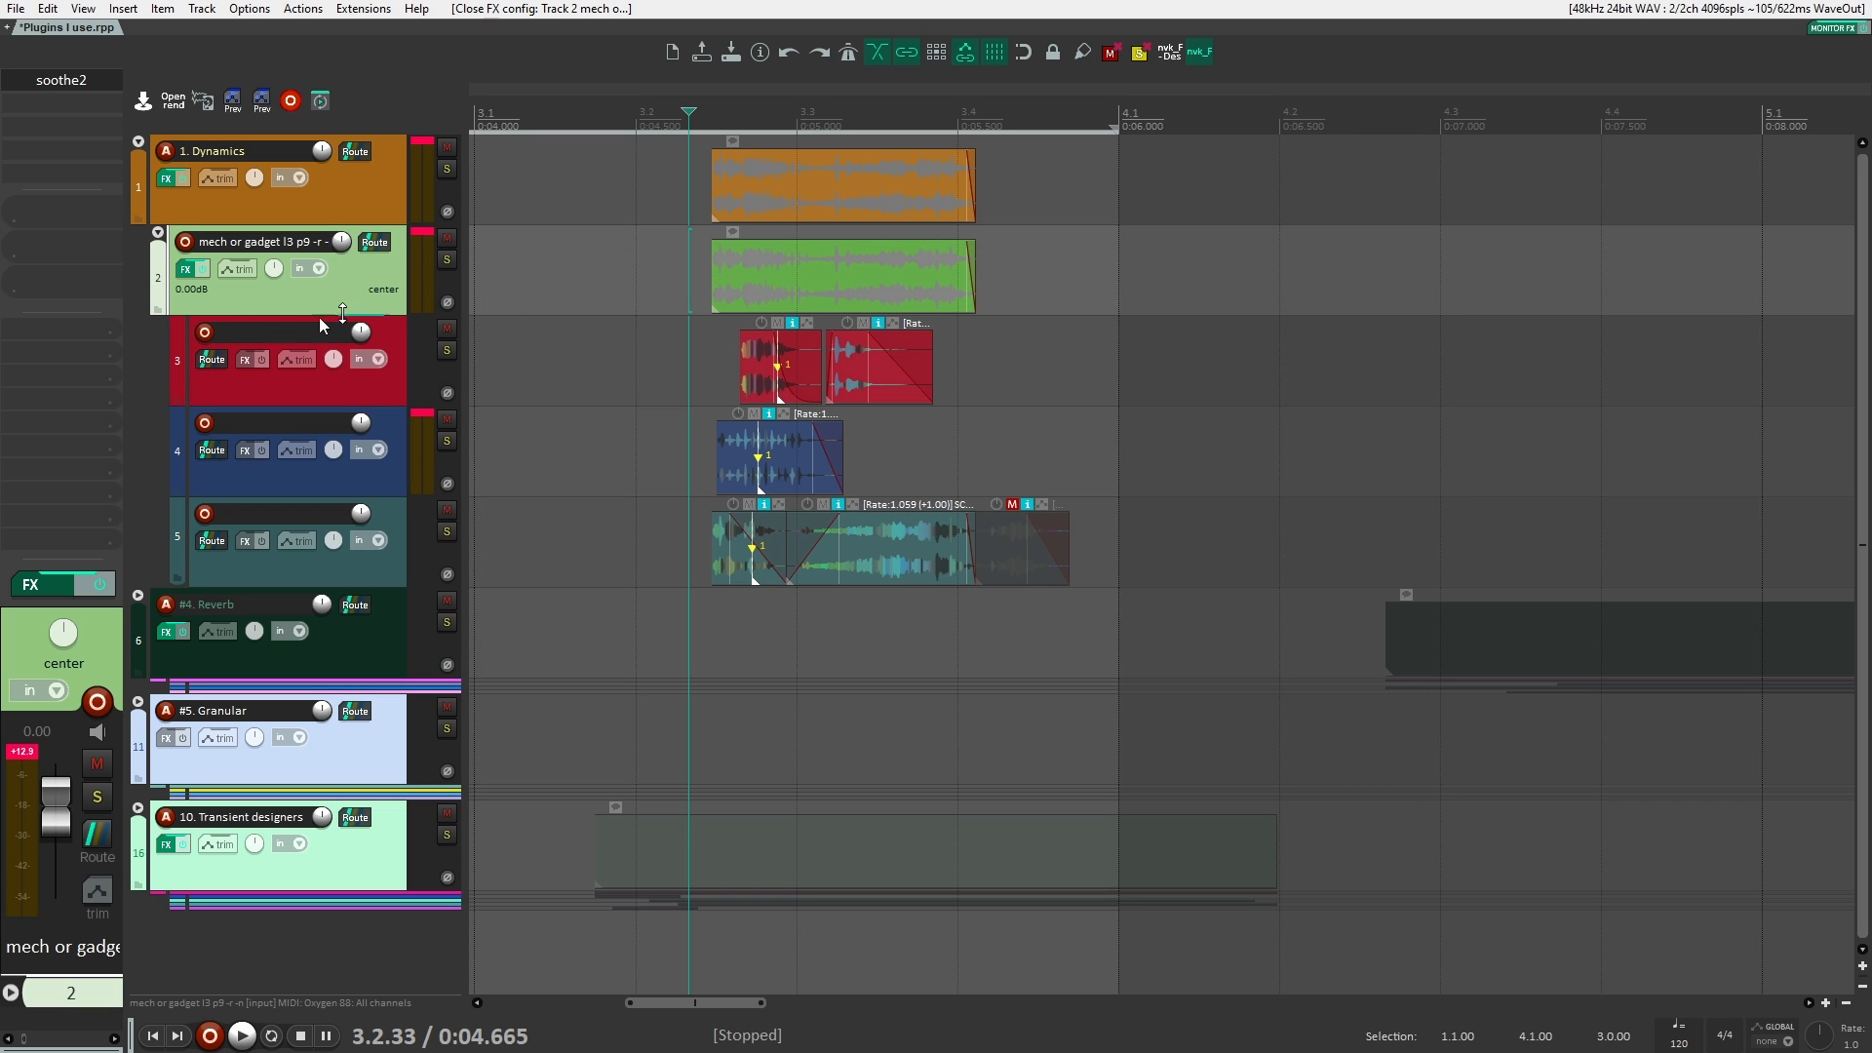
left_click(371, 194)
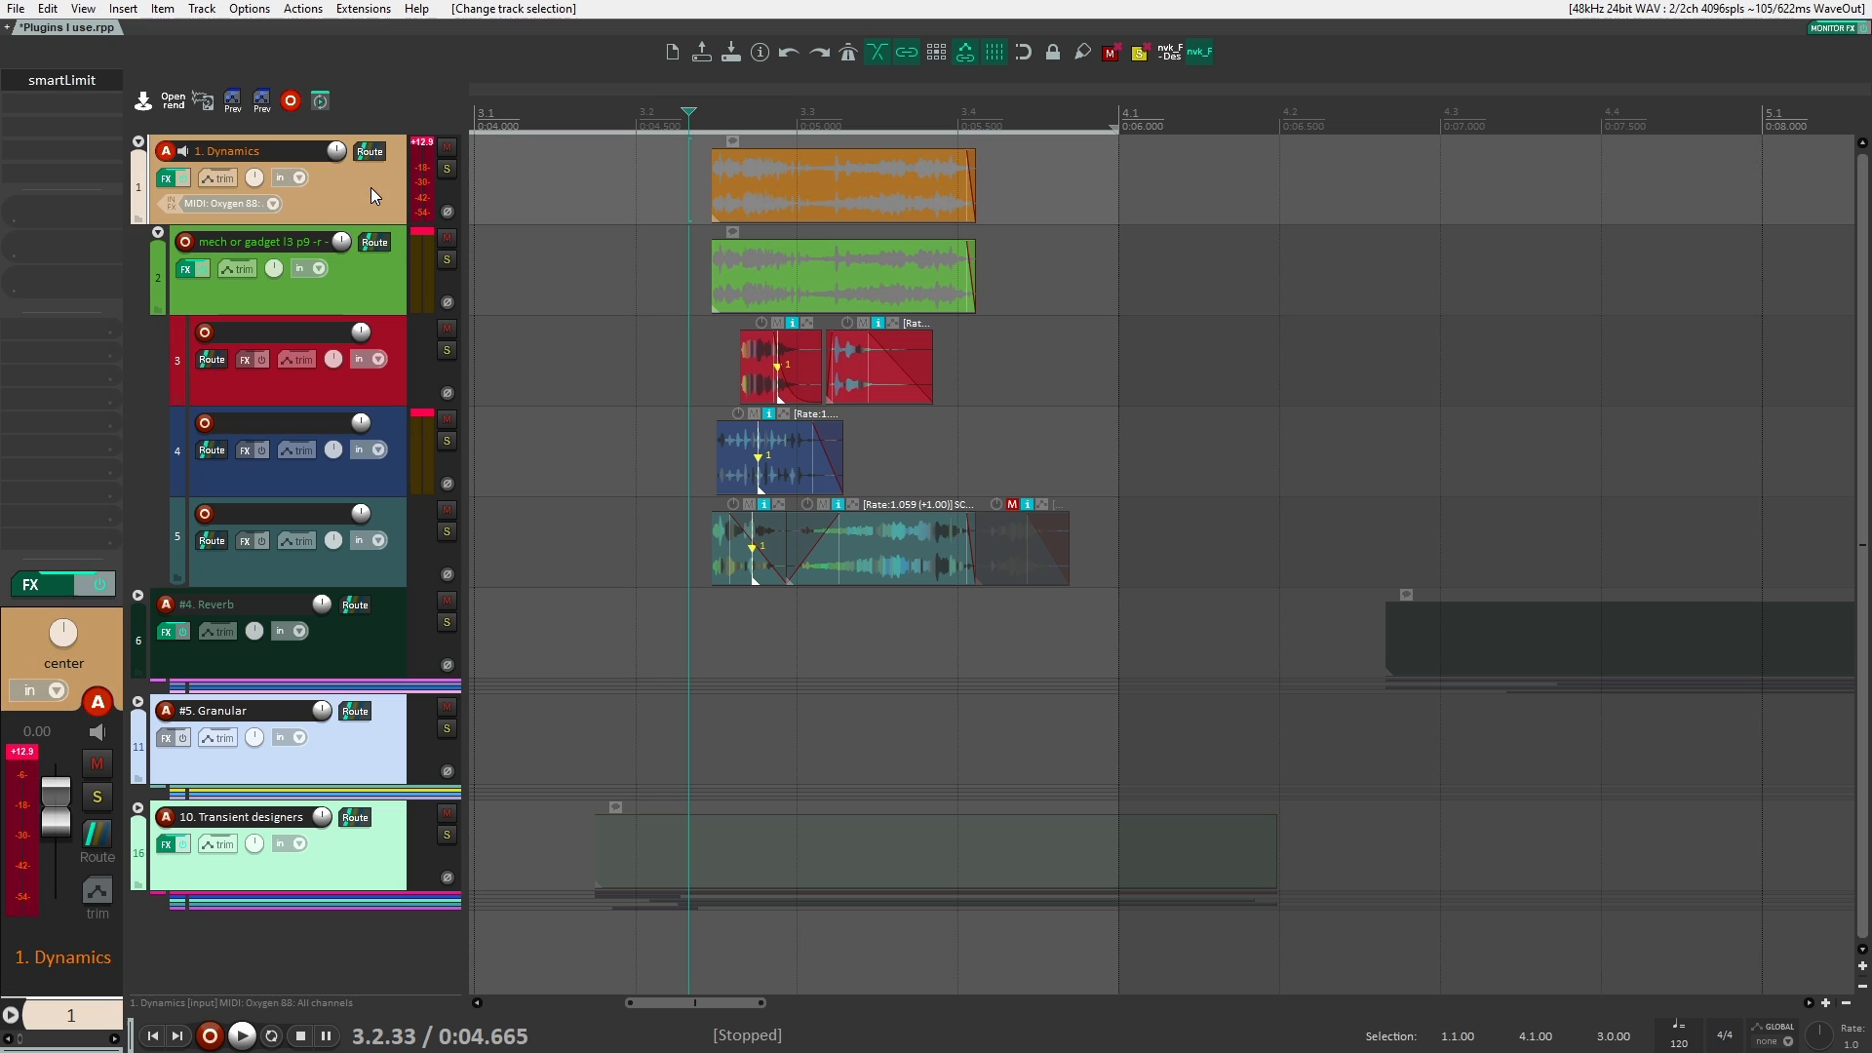
left_click(383, 280)
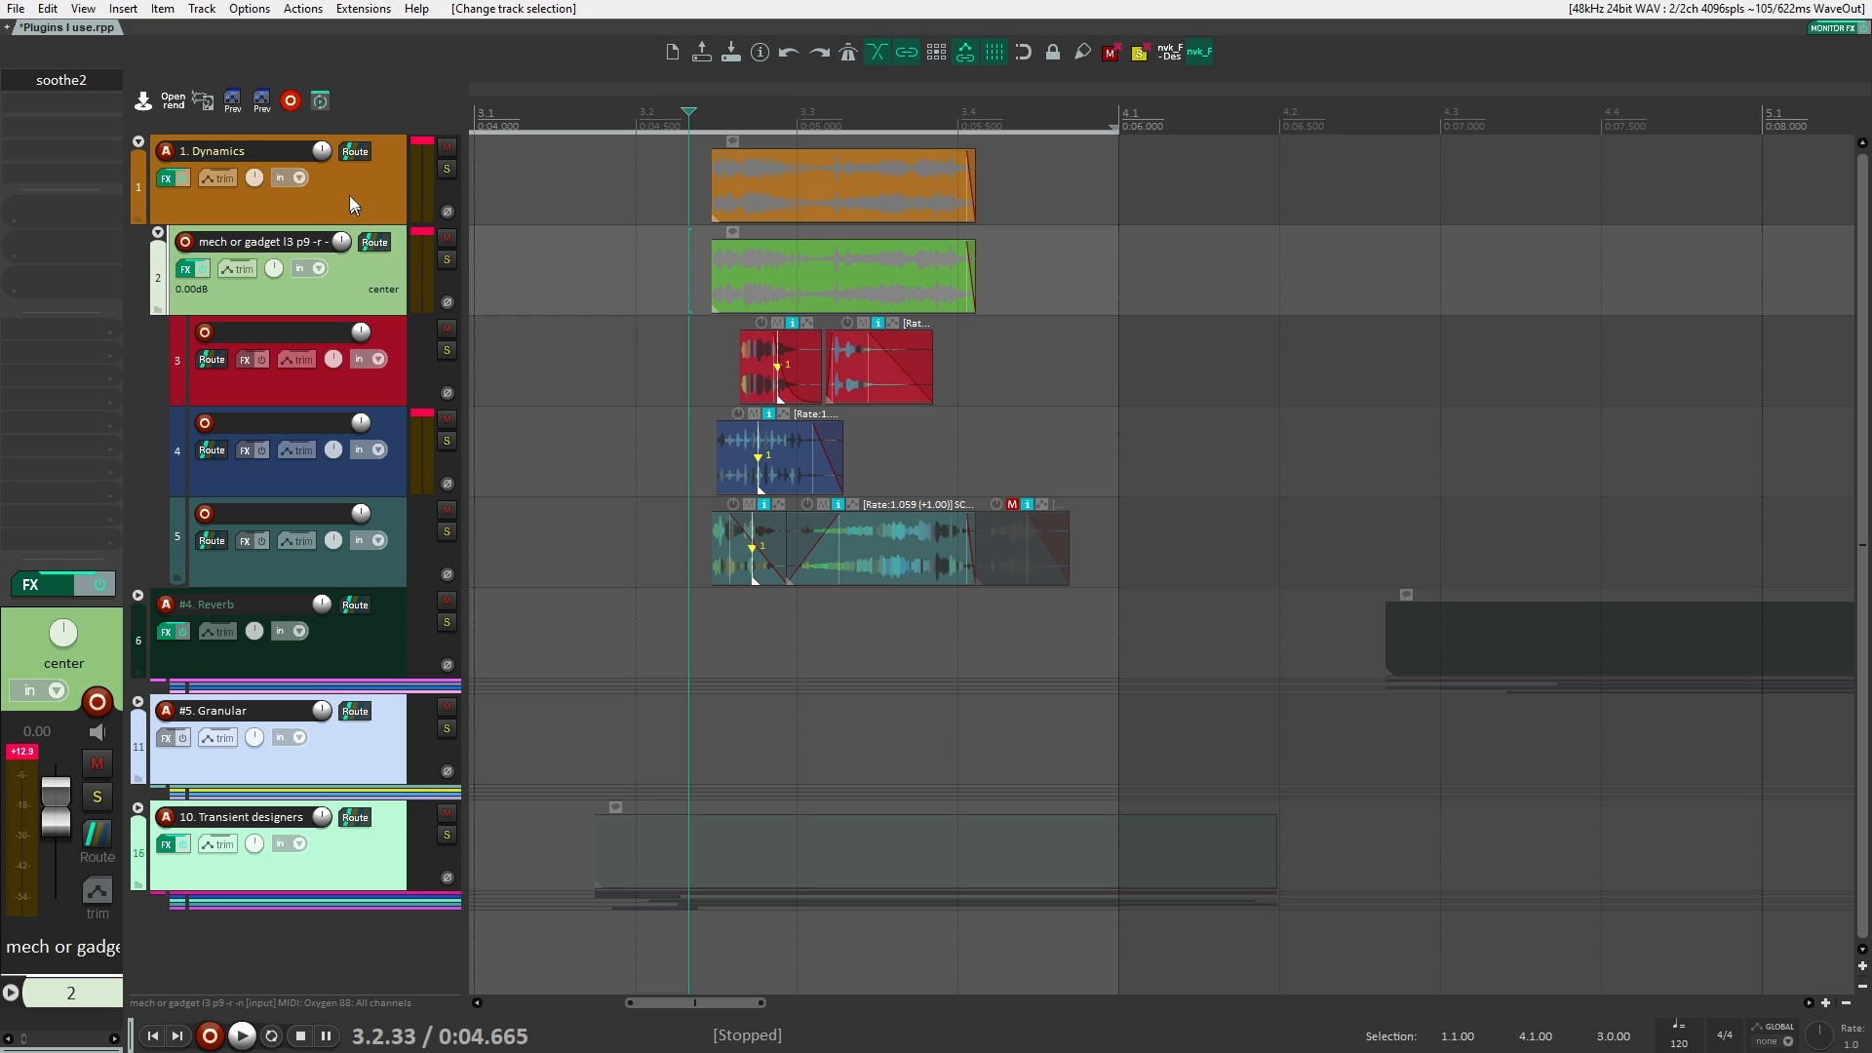
left_click(349, 195)
Step: Add the VST3 version of Snap Heap (Kilohearts) to track 2, the mech or gadget folder
left_click(378, 274)
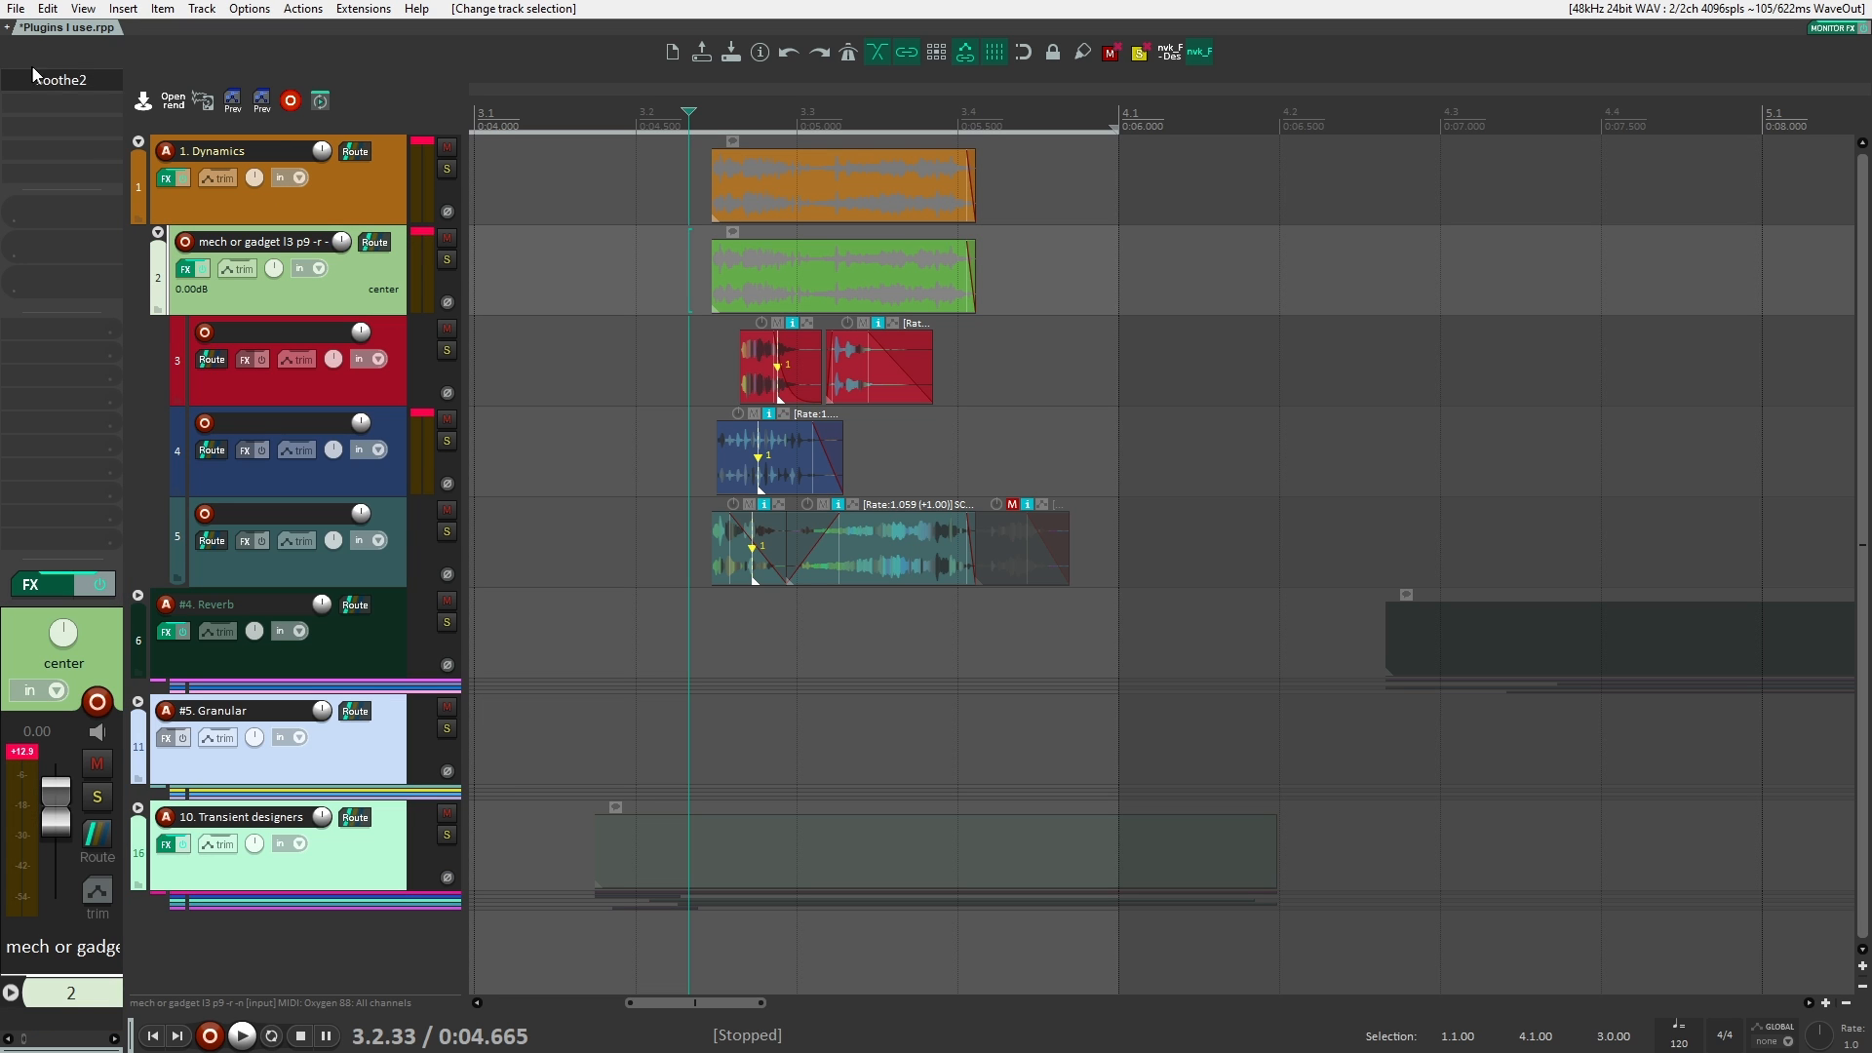
double_click(80, 103)
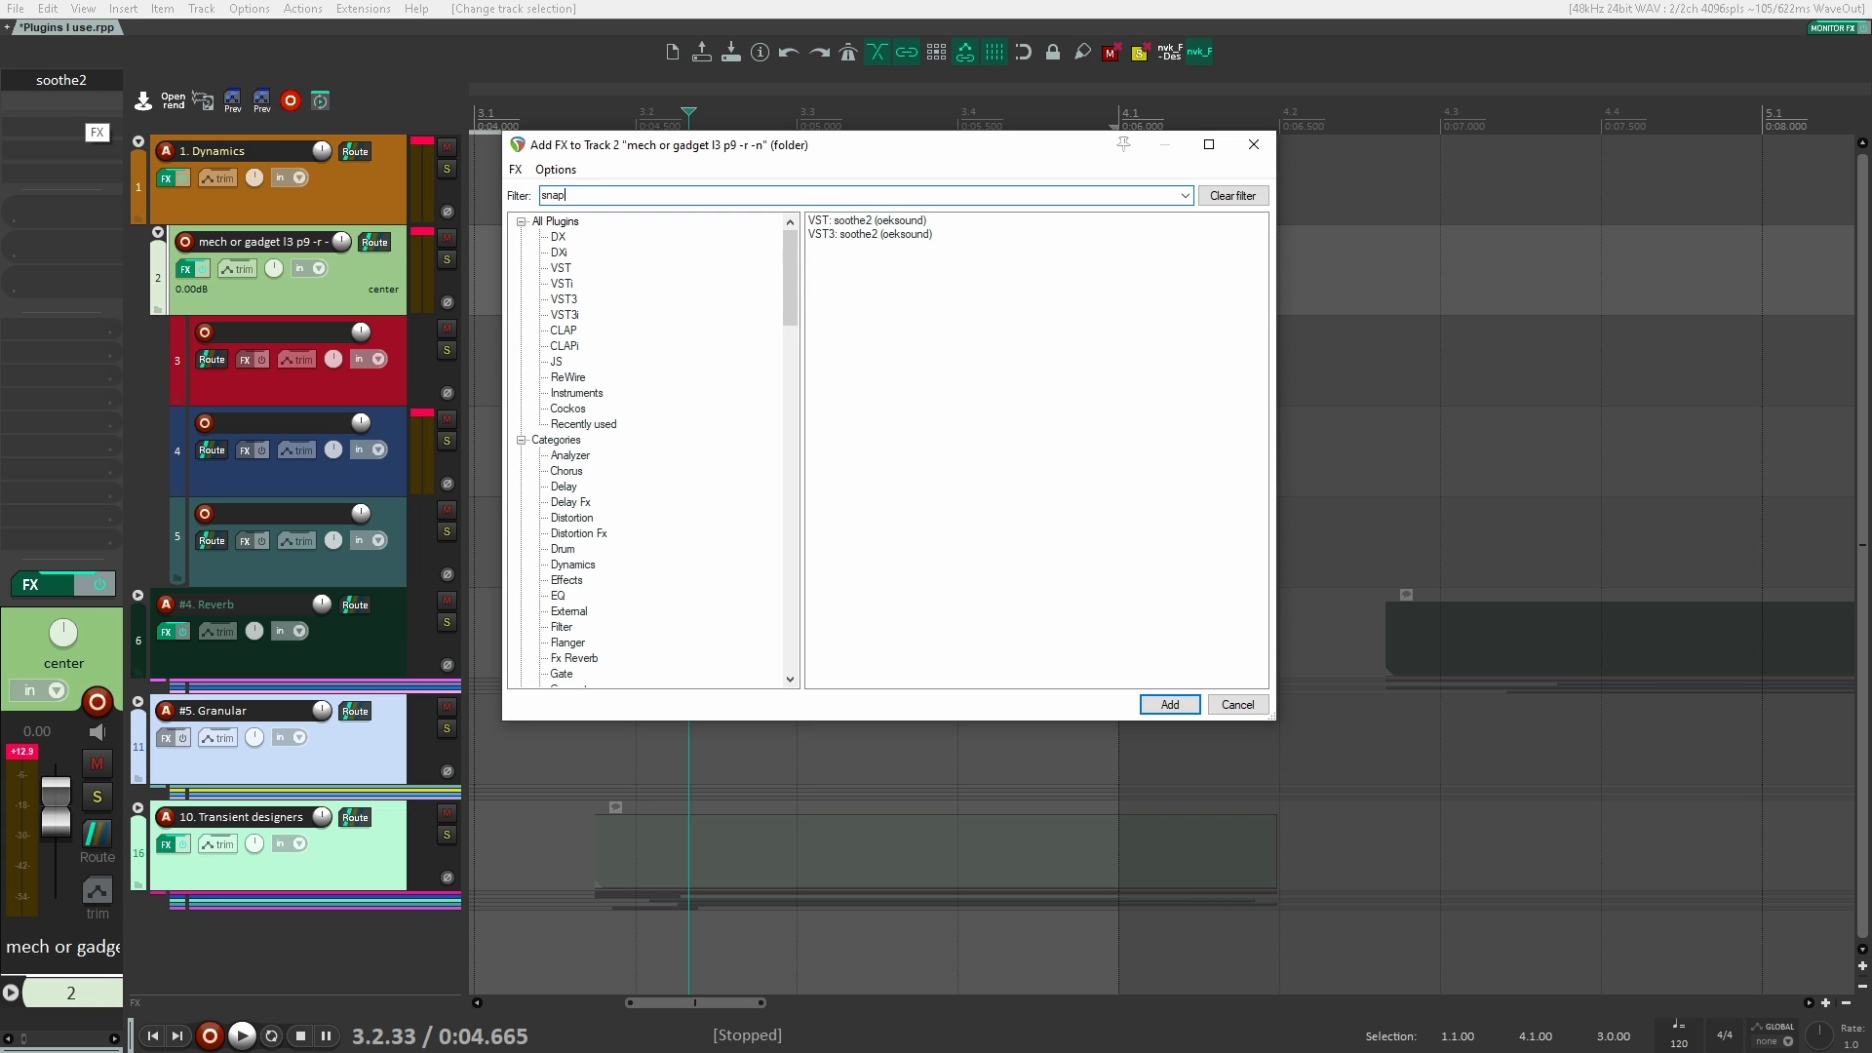
key("Down")
key("Return")
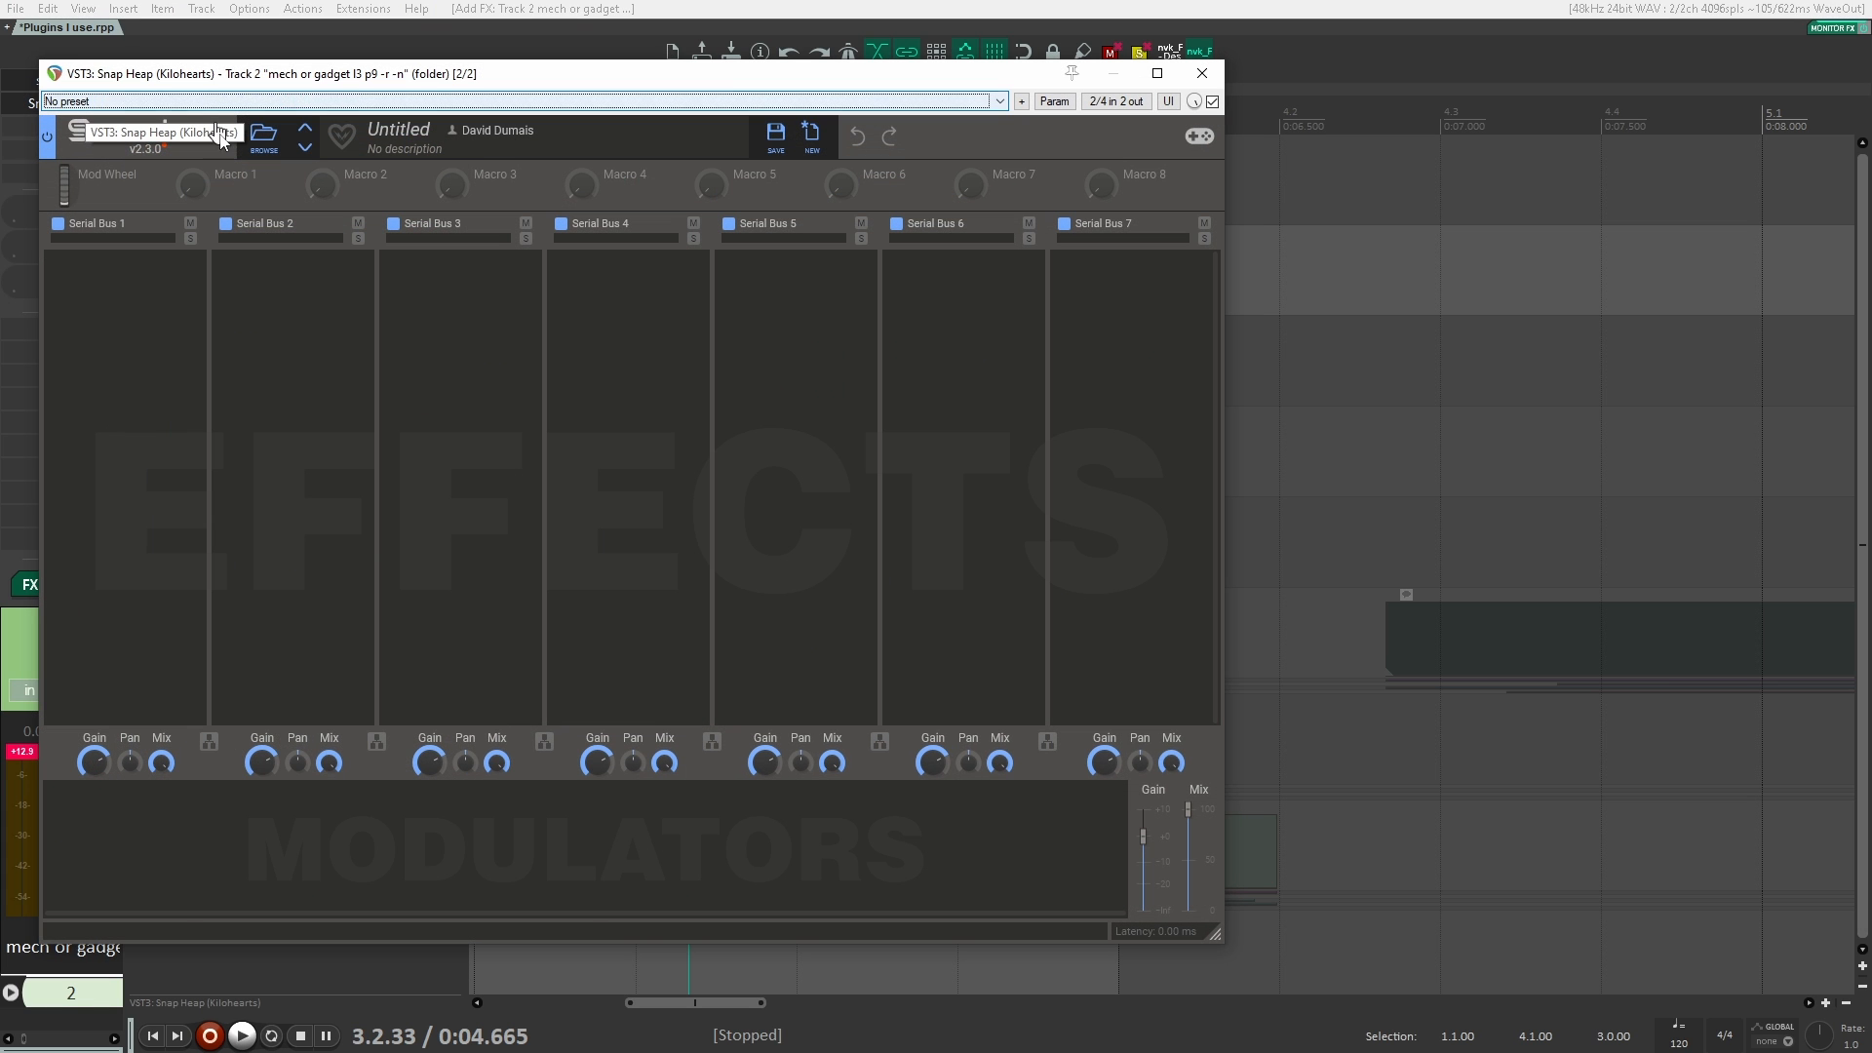
Step: Add a notch Filter with a slope of 3 to Serial Bus 1 and modulate its cutoff with an LFO
left_click(159, 370)
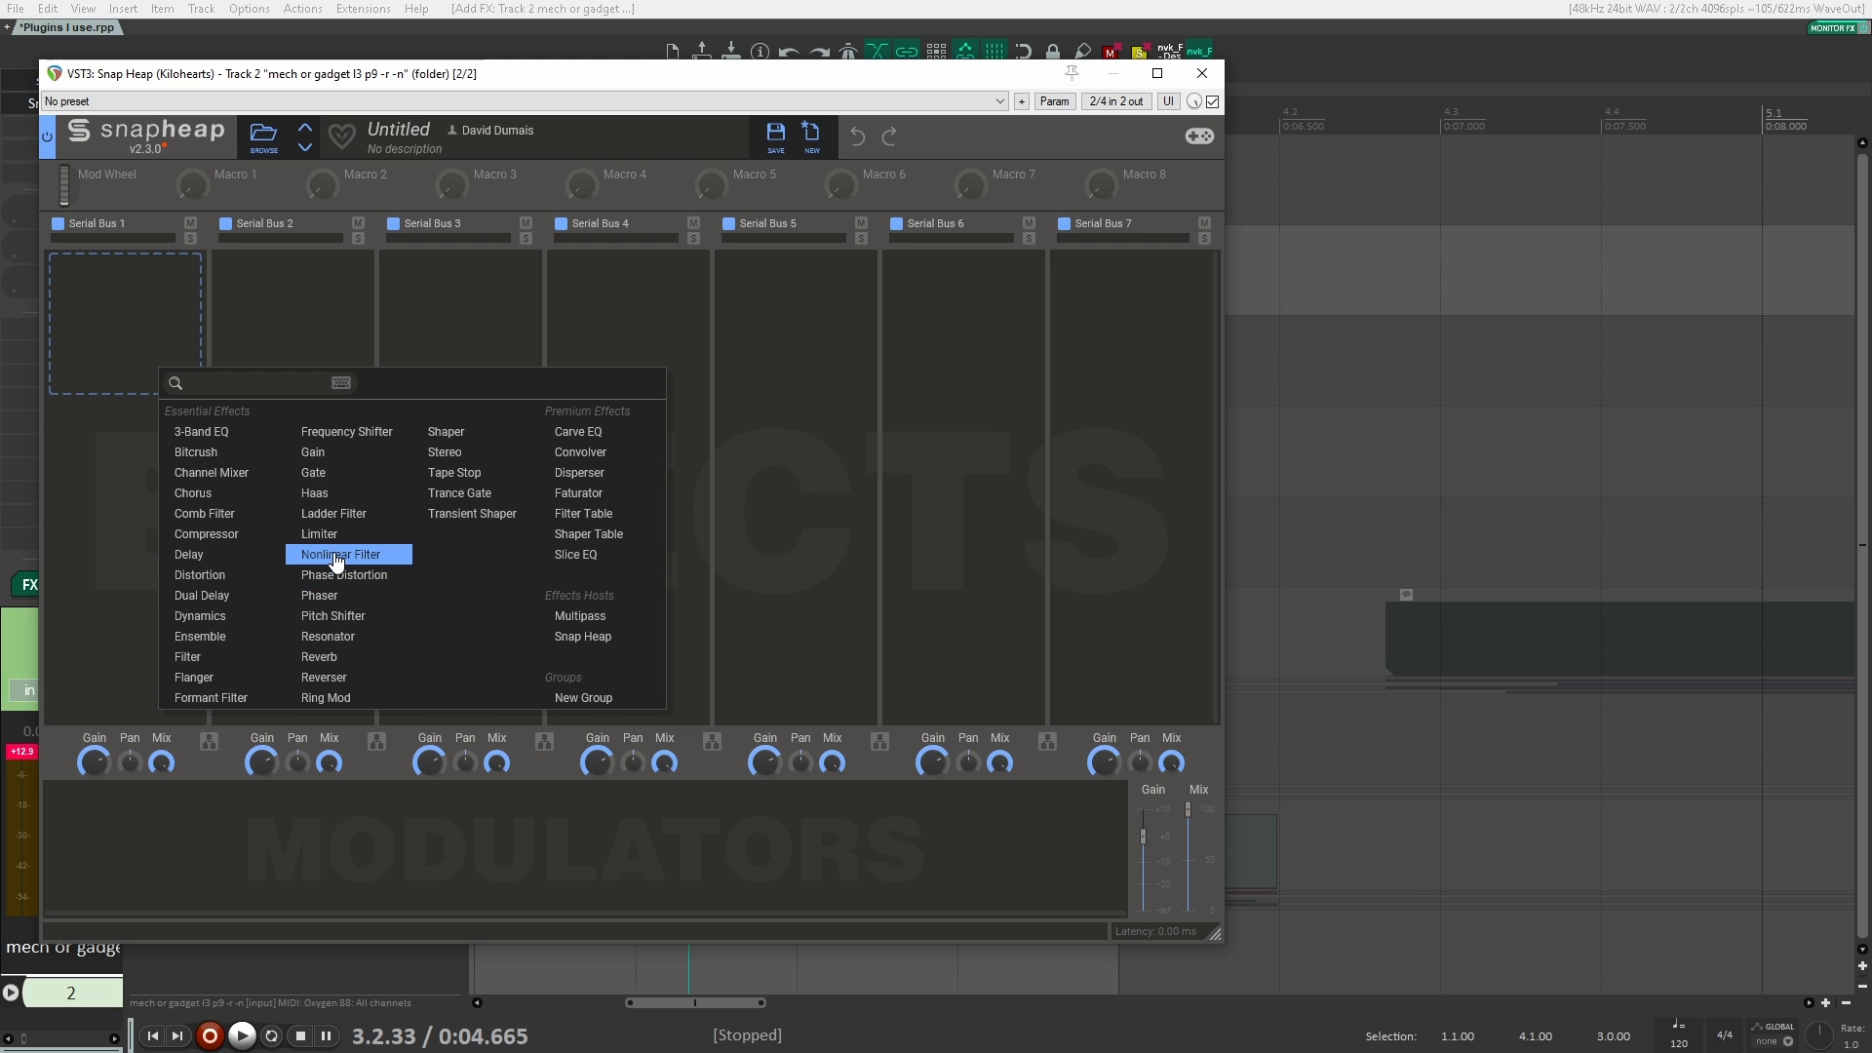
left_click(168, 656)
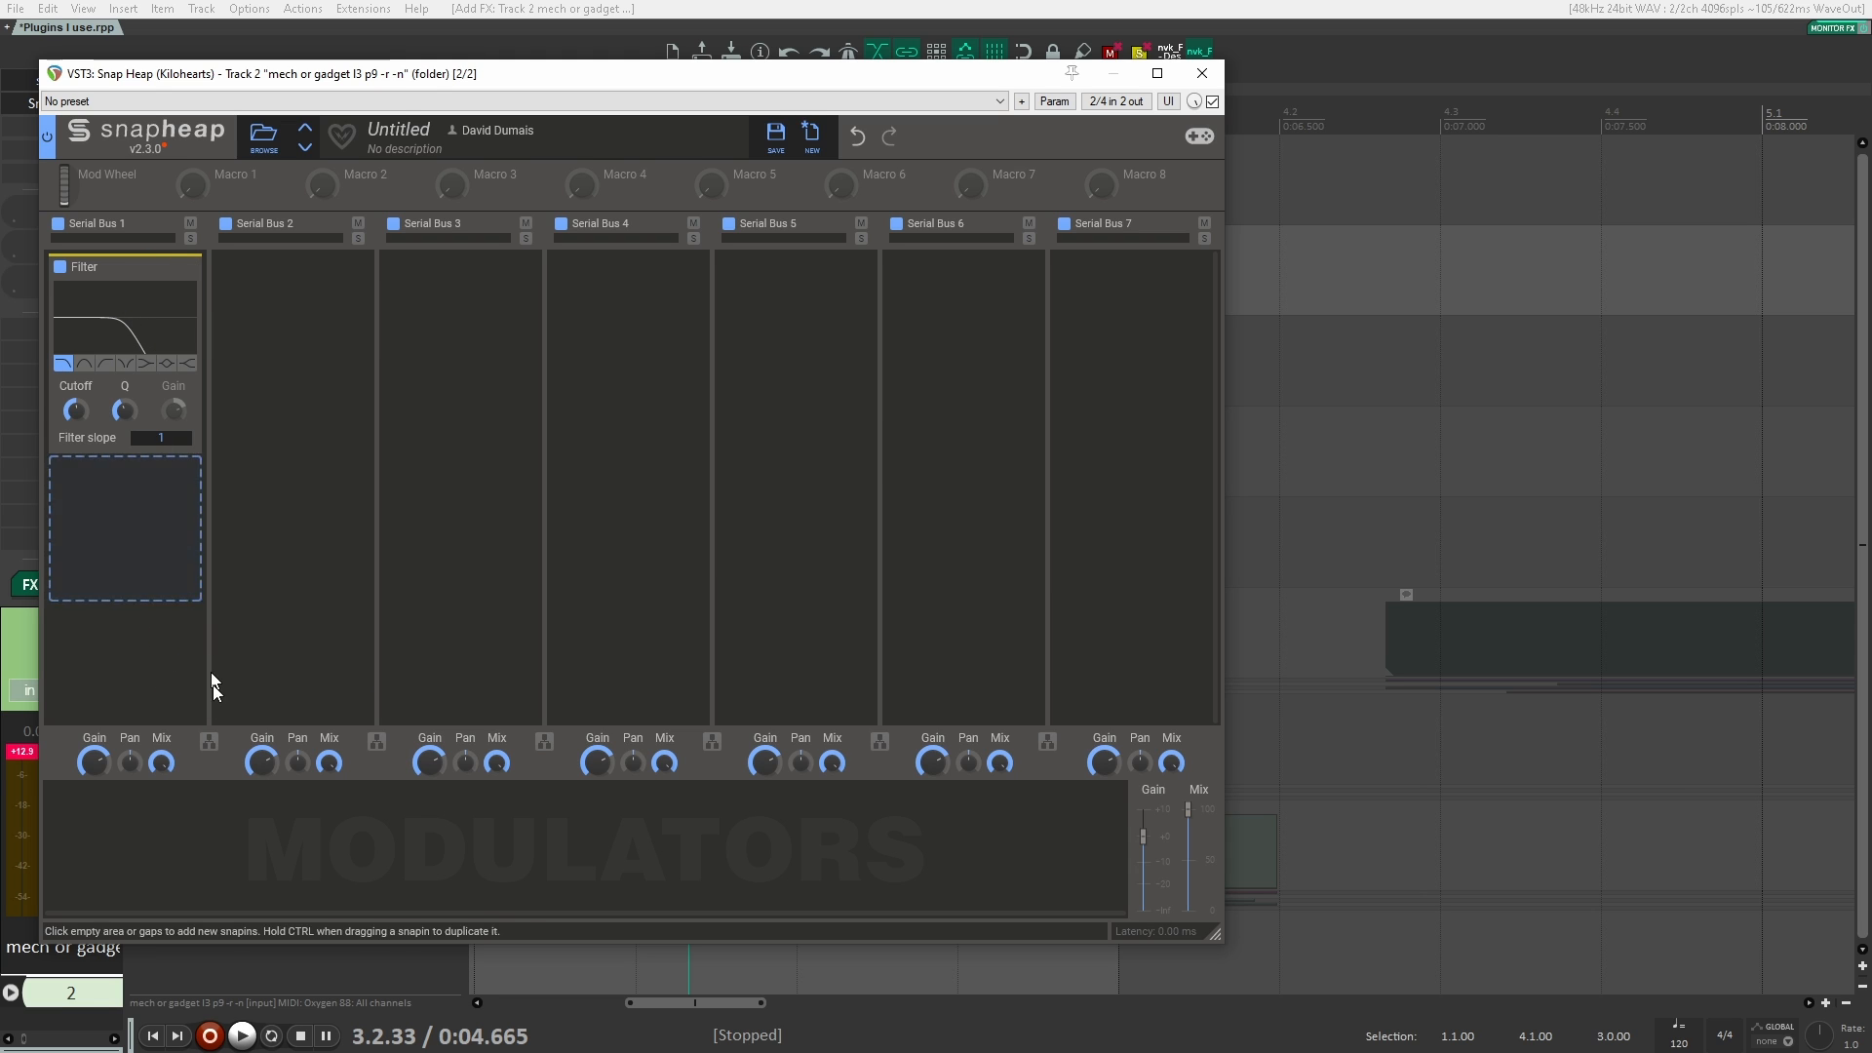
left_click(184, 841)
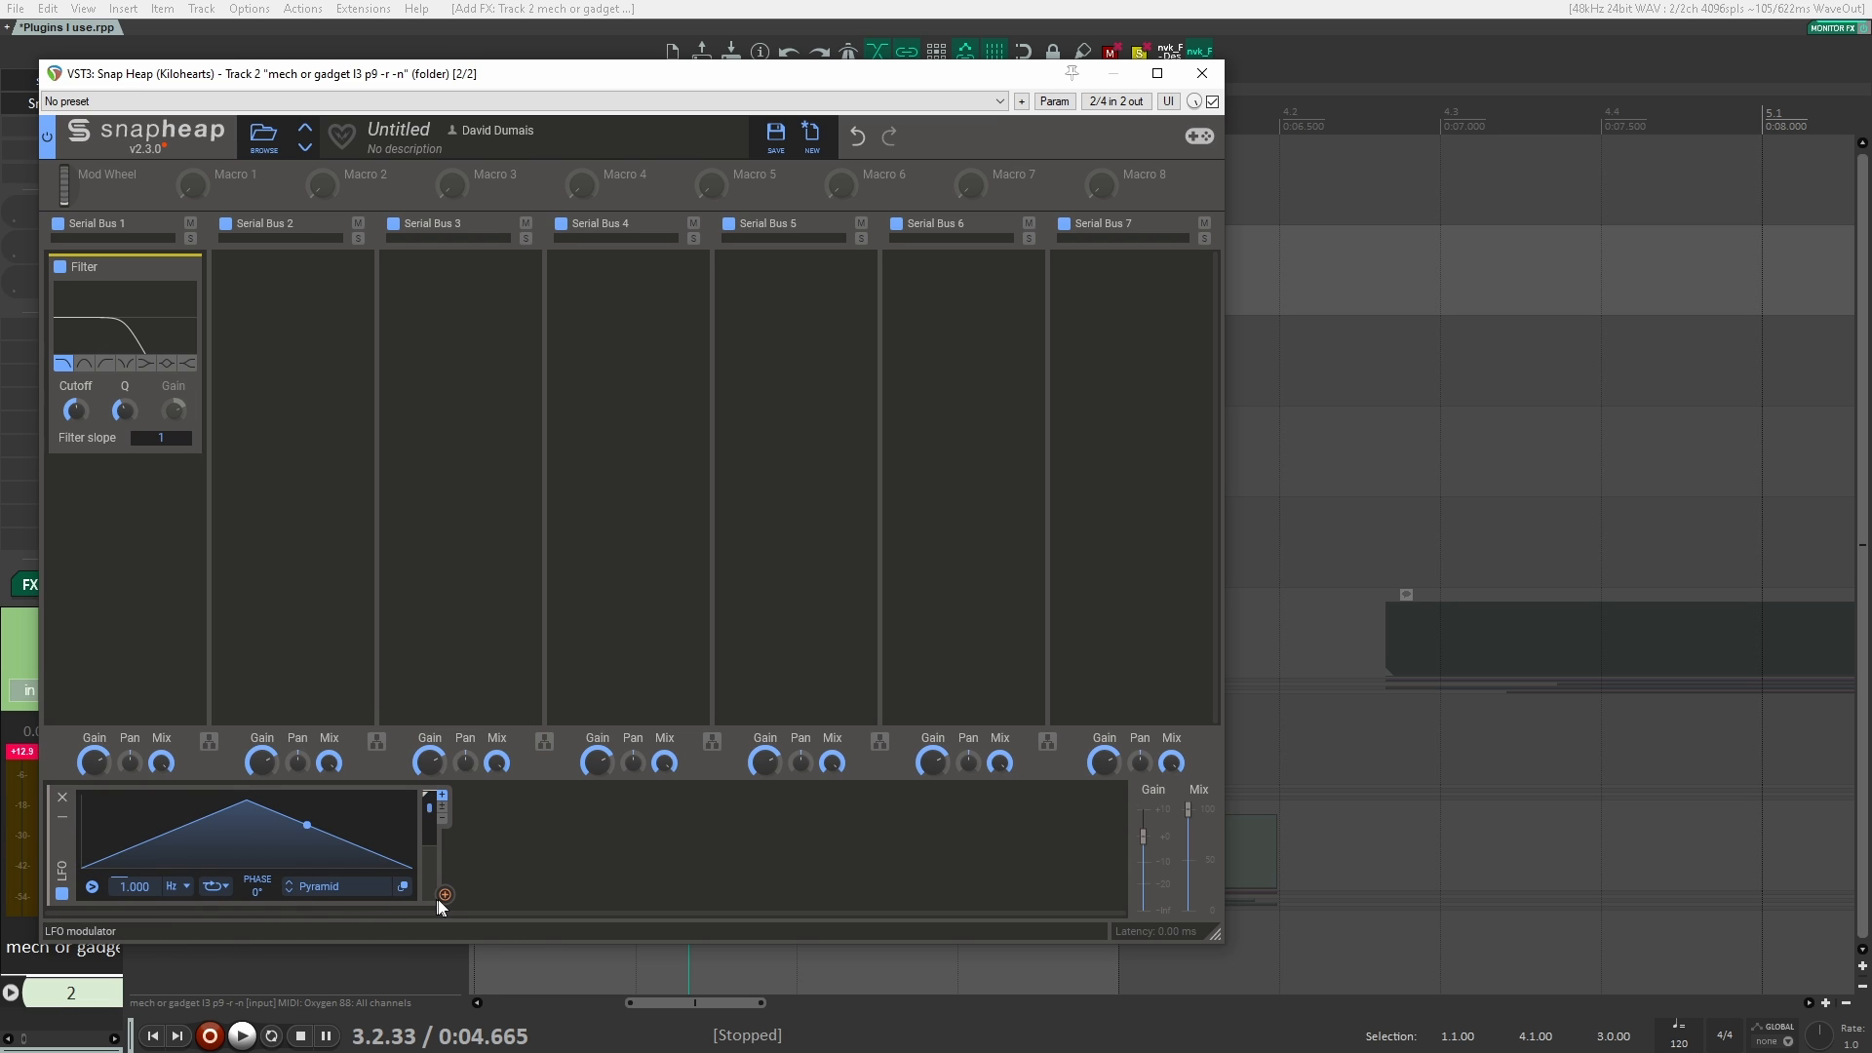
left_click_drag(445, 895, 159, 414)
left_click(124, 366)
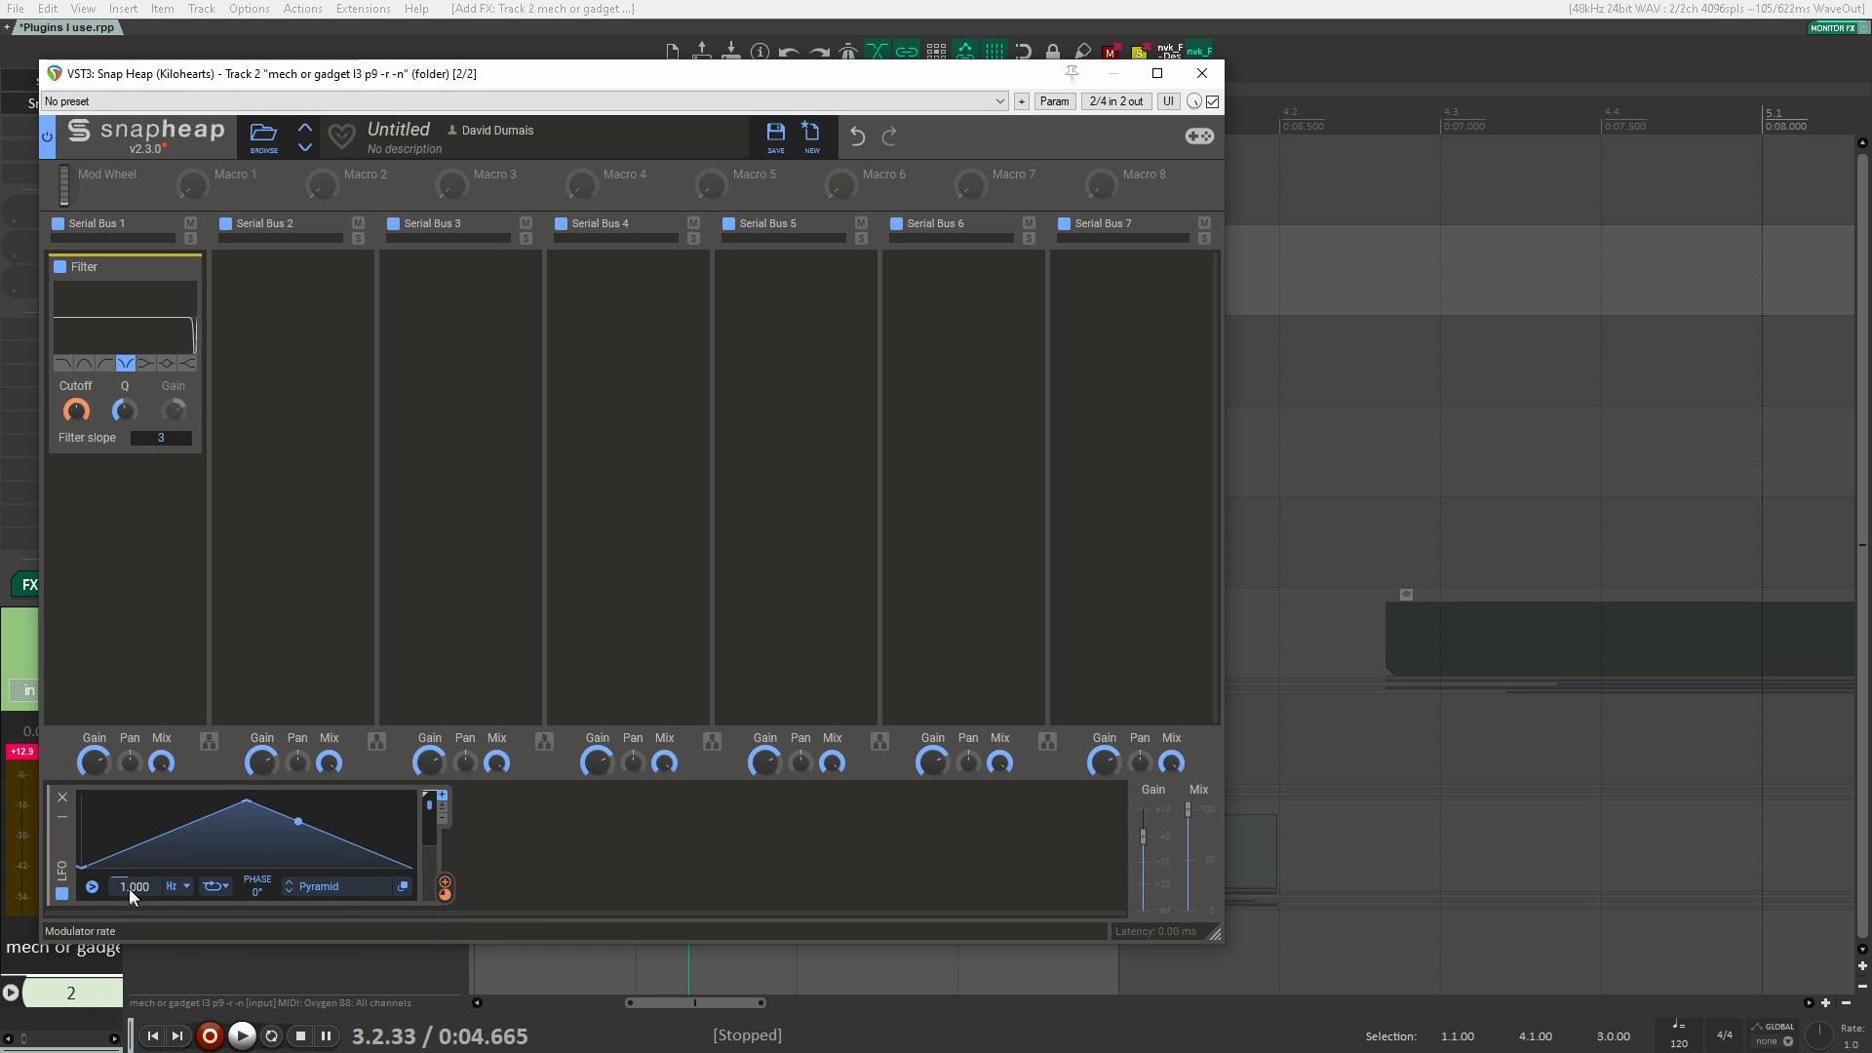
Step: Set the LFO rate to 1.925 Hz, audition the filter modulation on the clips and close Snap Heap's window
left_click_drag(347, 83, 757, 109)
key("space")
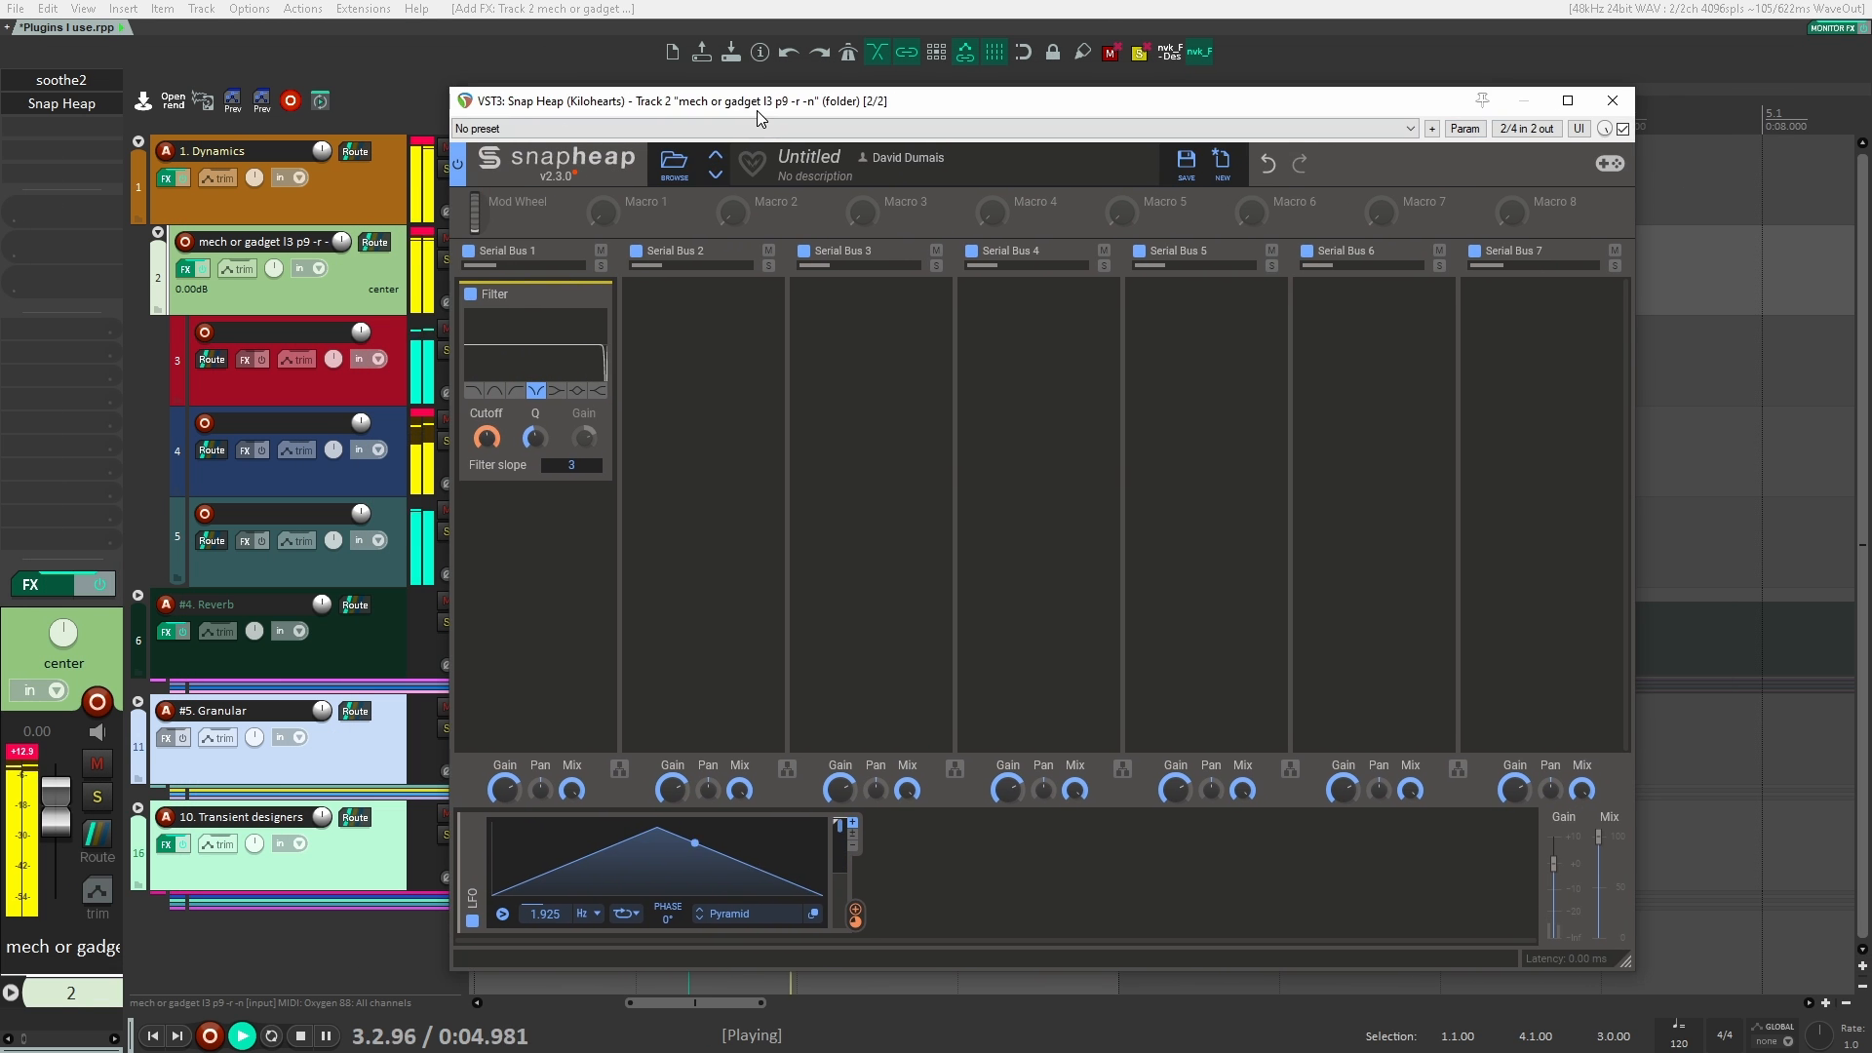
key("space")
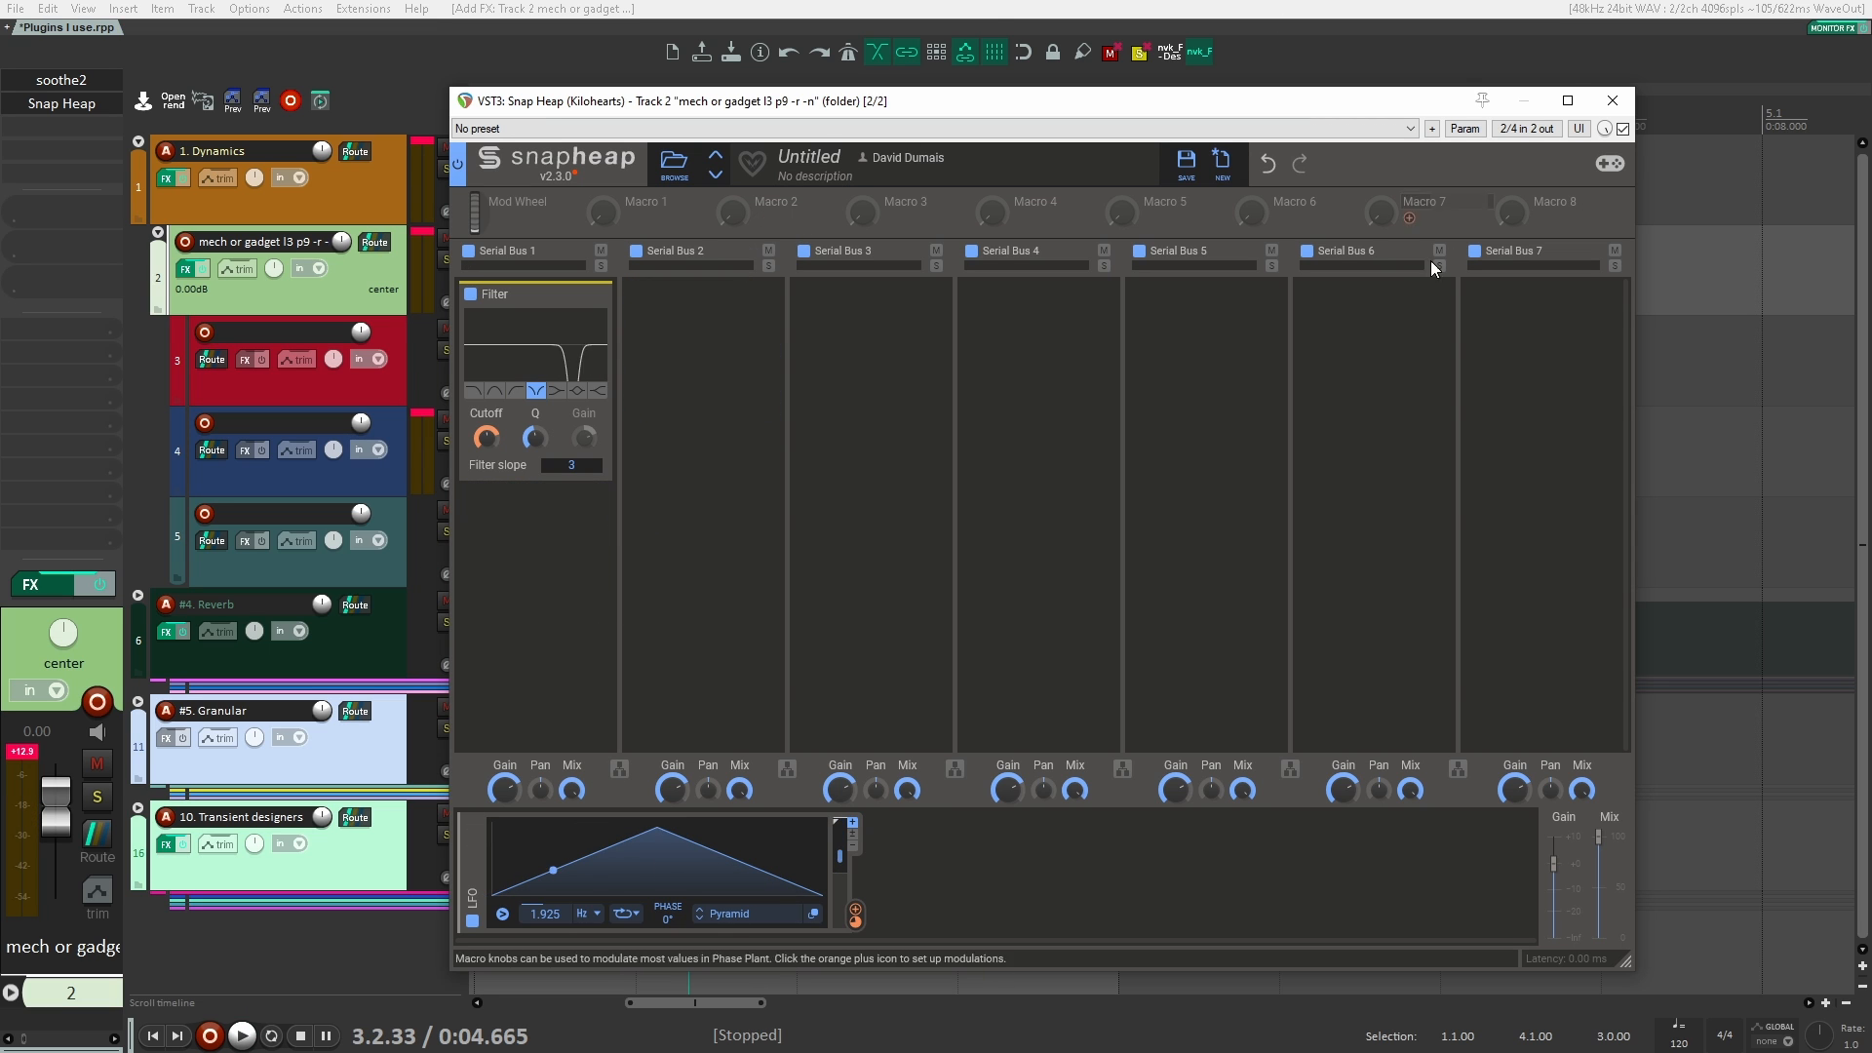
left_click(1614, 102)
left_click(623, 273)
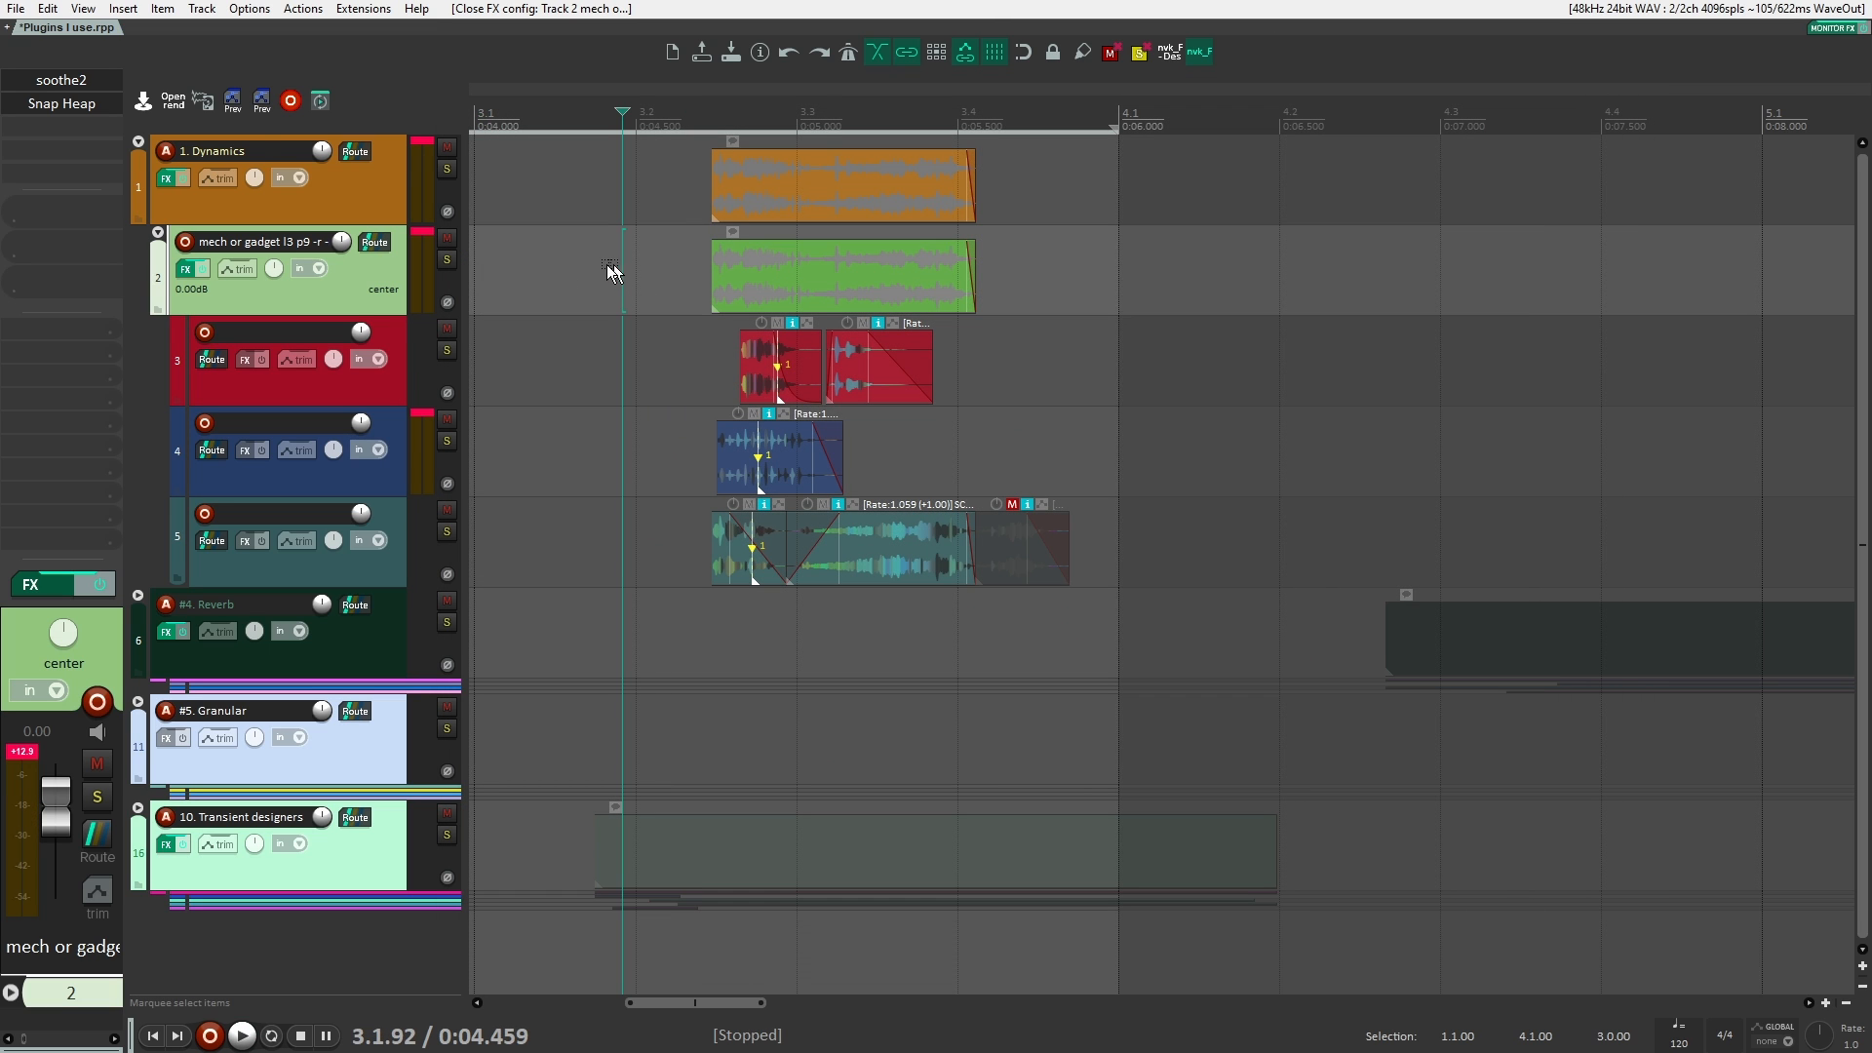
Step: Remove Snap Heap from track 2, the mech or gadget folder
left_click(63, 107, "alt")
left_click(370, 283)
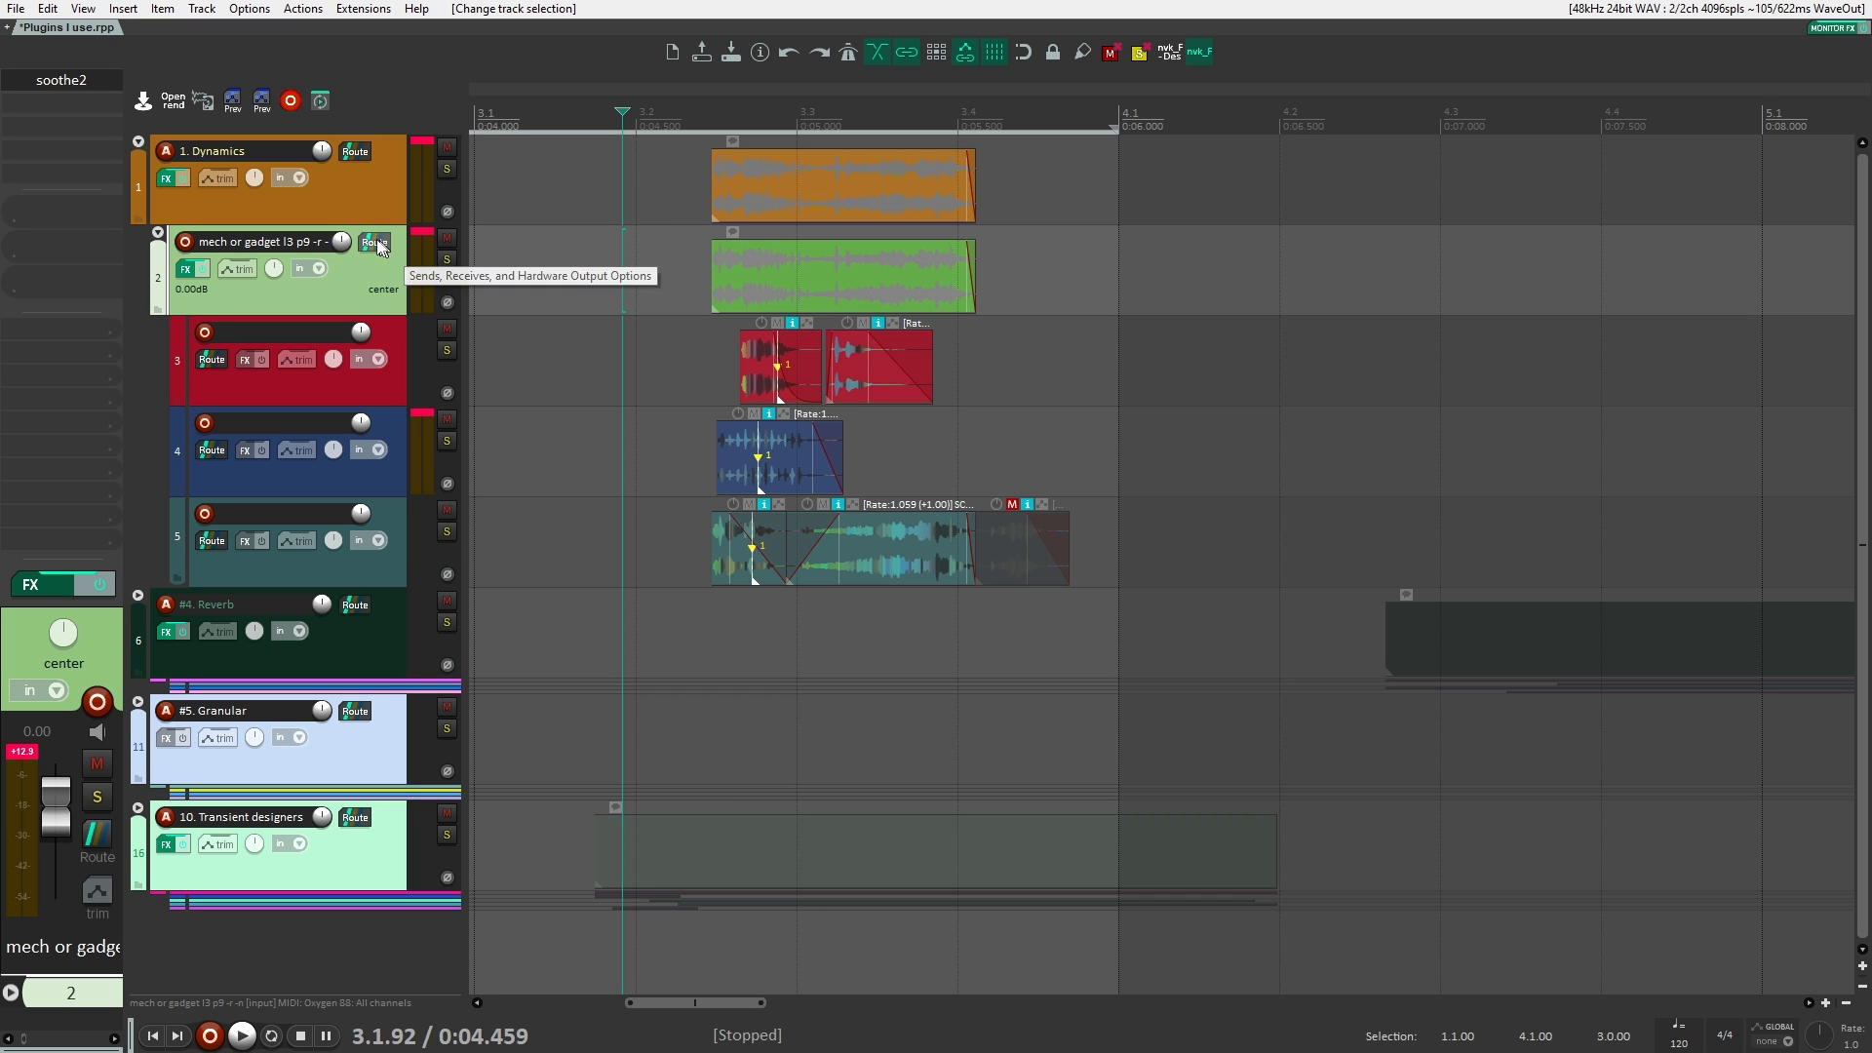
left_click(367, 202)
left_click(359, 282)
Step: Add the VST3 version of kHs Shaper (Kilohearts) to track 2 and load the factory Foldback curve from the Simple folder
double_click(45, 100)
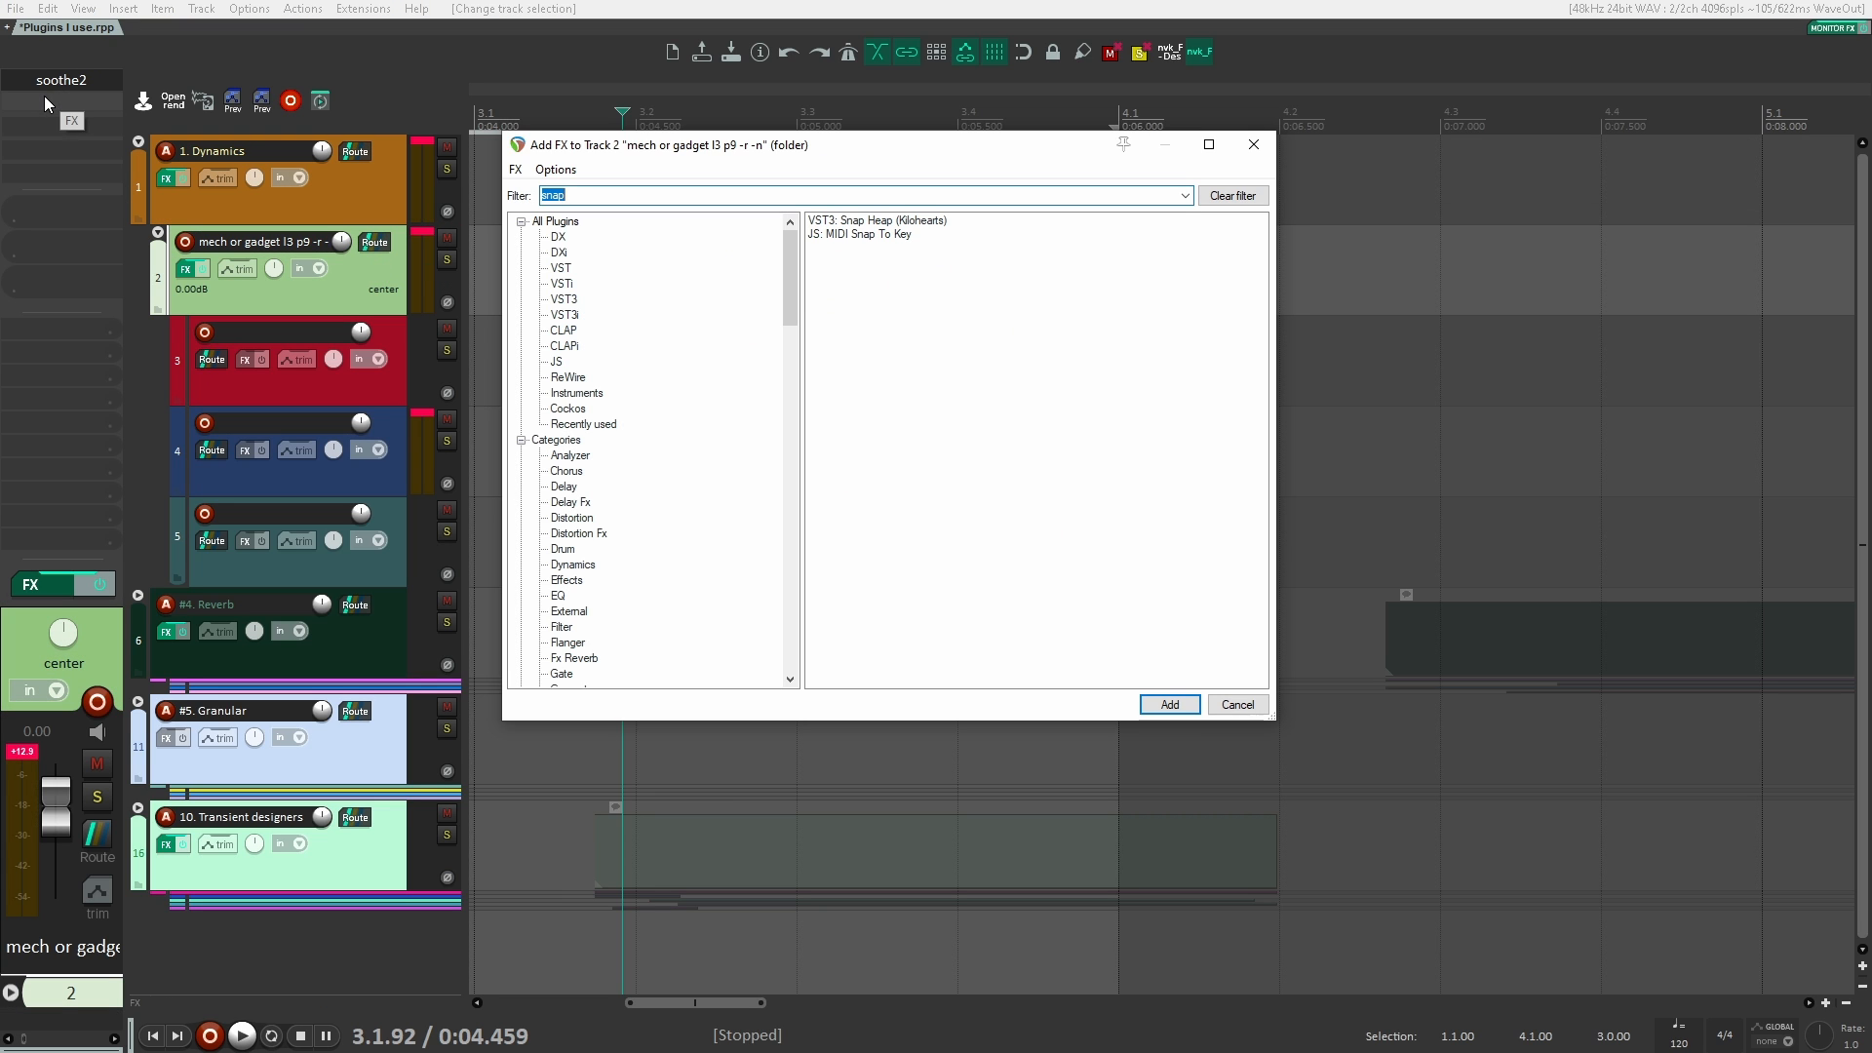
type("khs shaper")
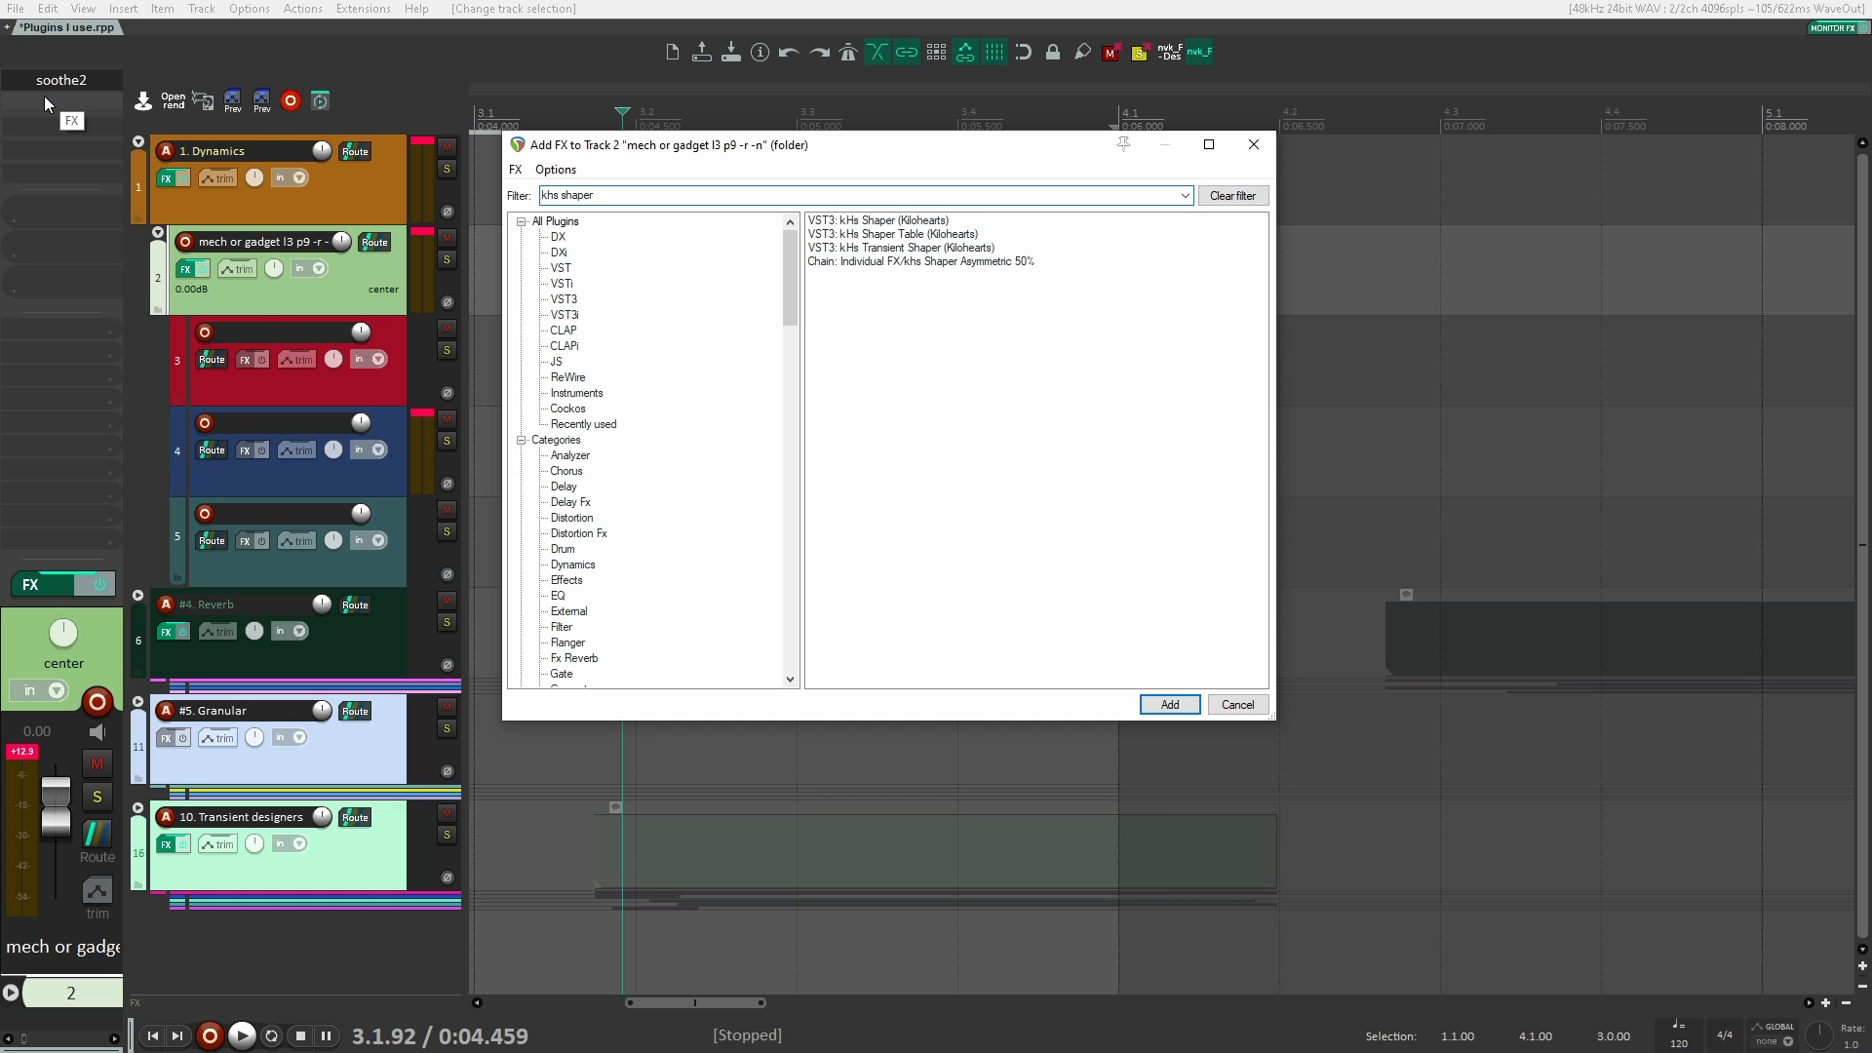
key("Return")
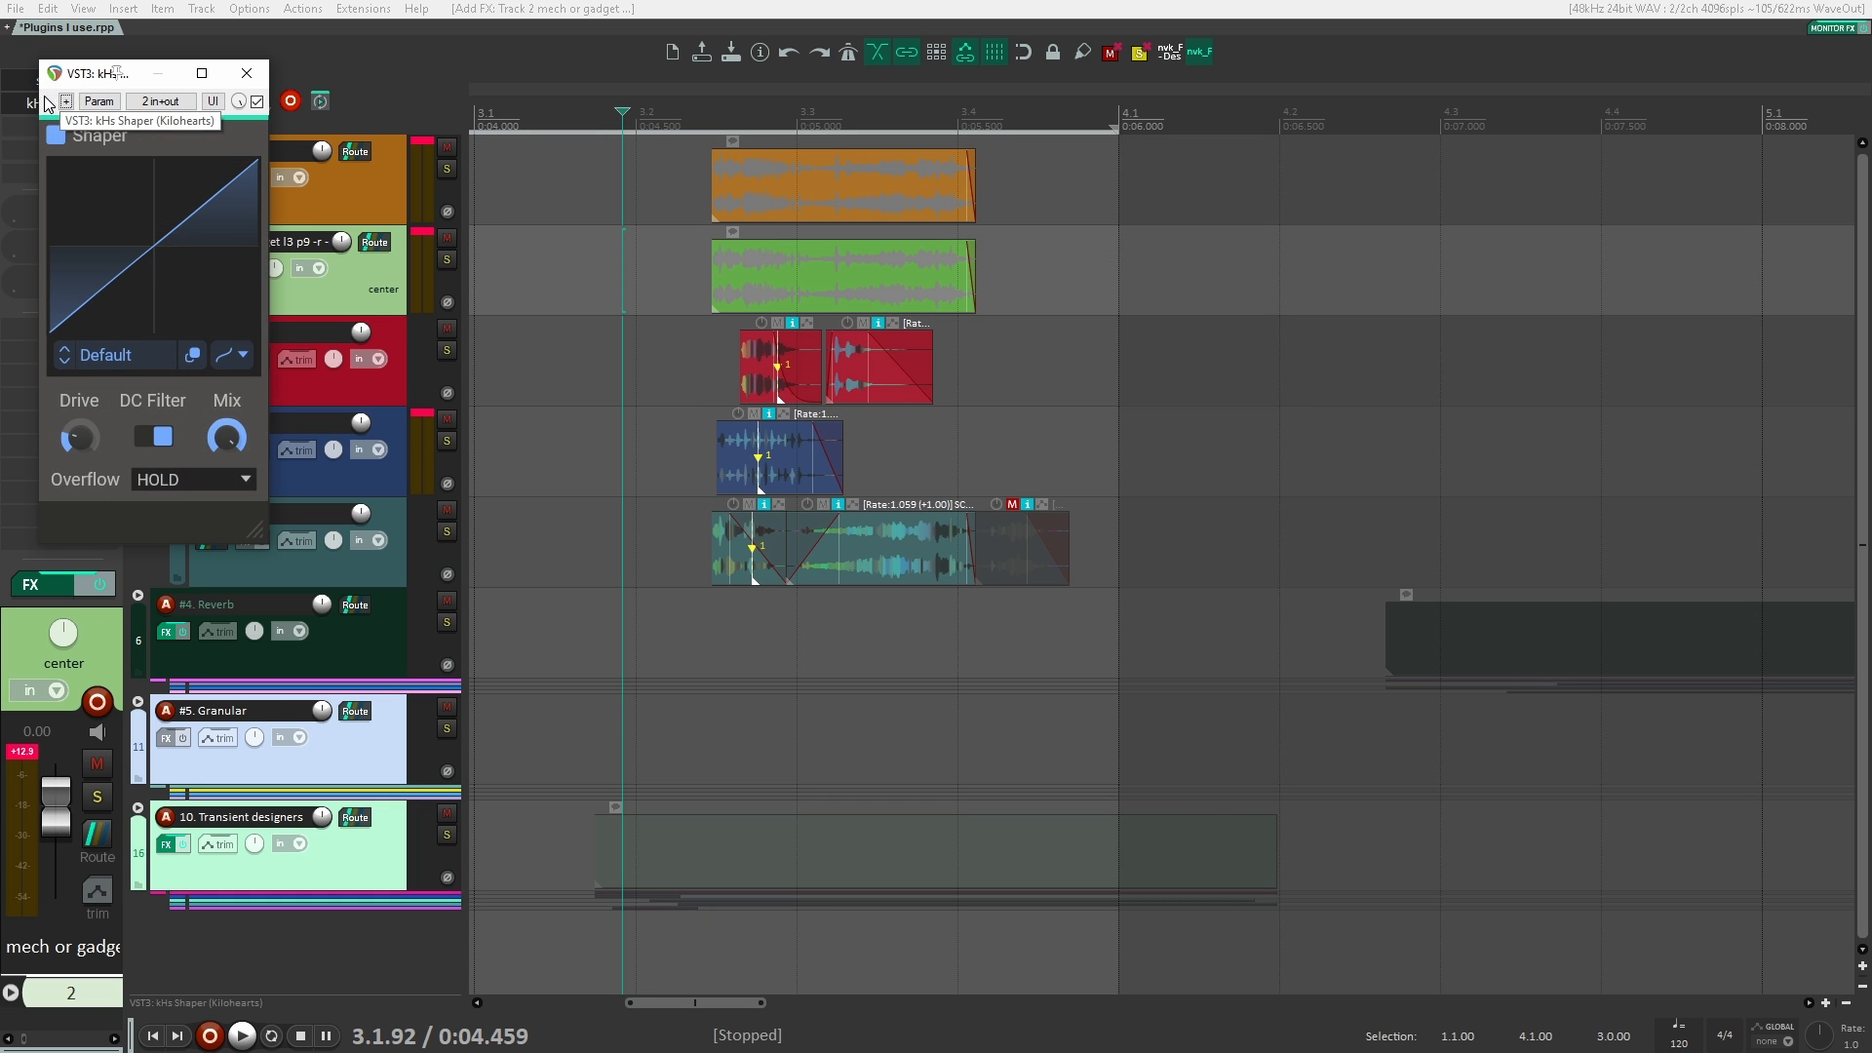
left_click(137, 362)
left_click(801, 527)
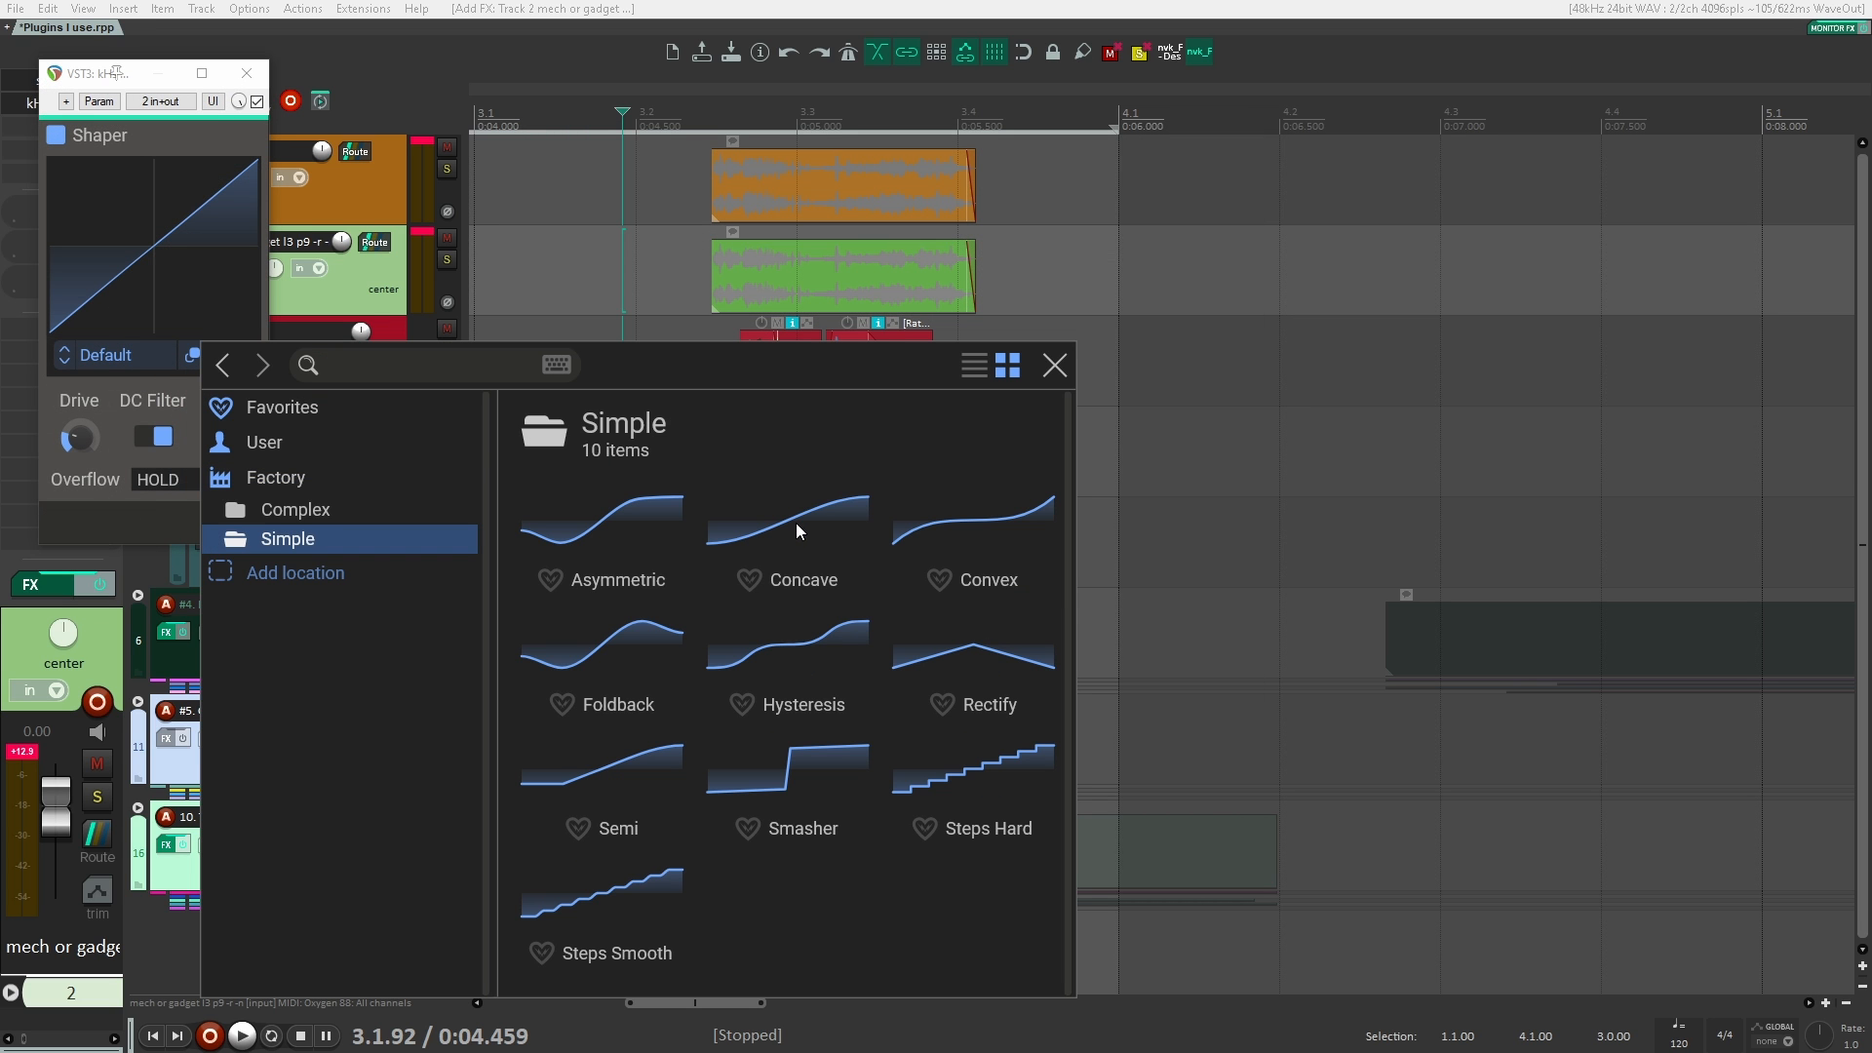
left_click(605, 641)
left_click(1054, 365)
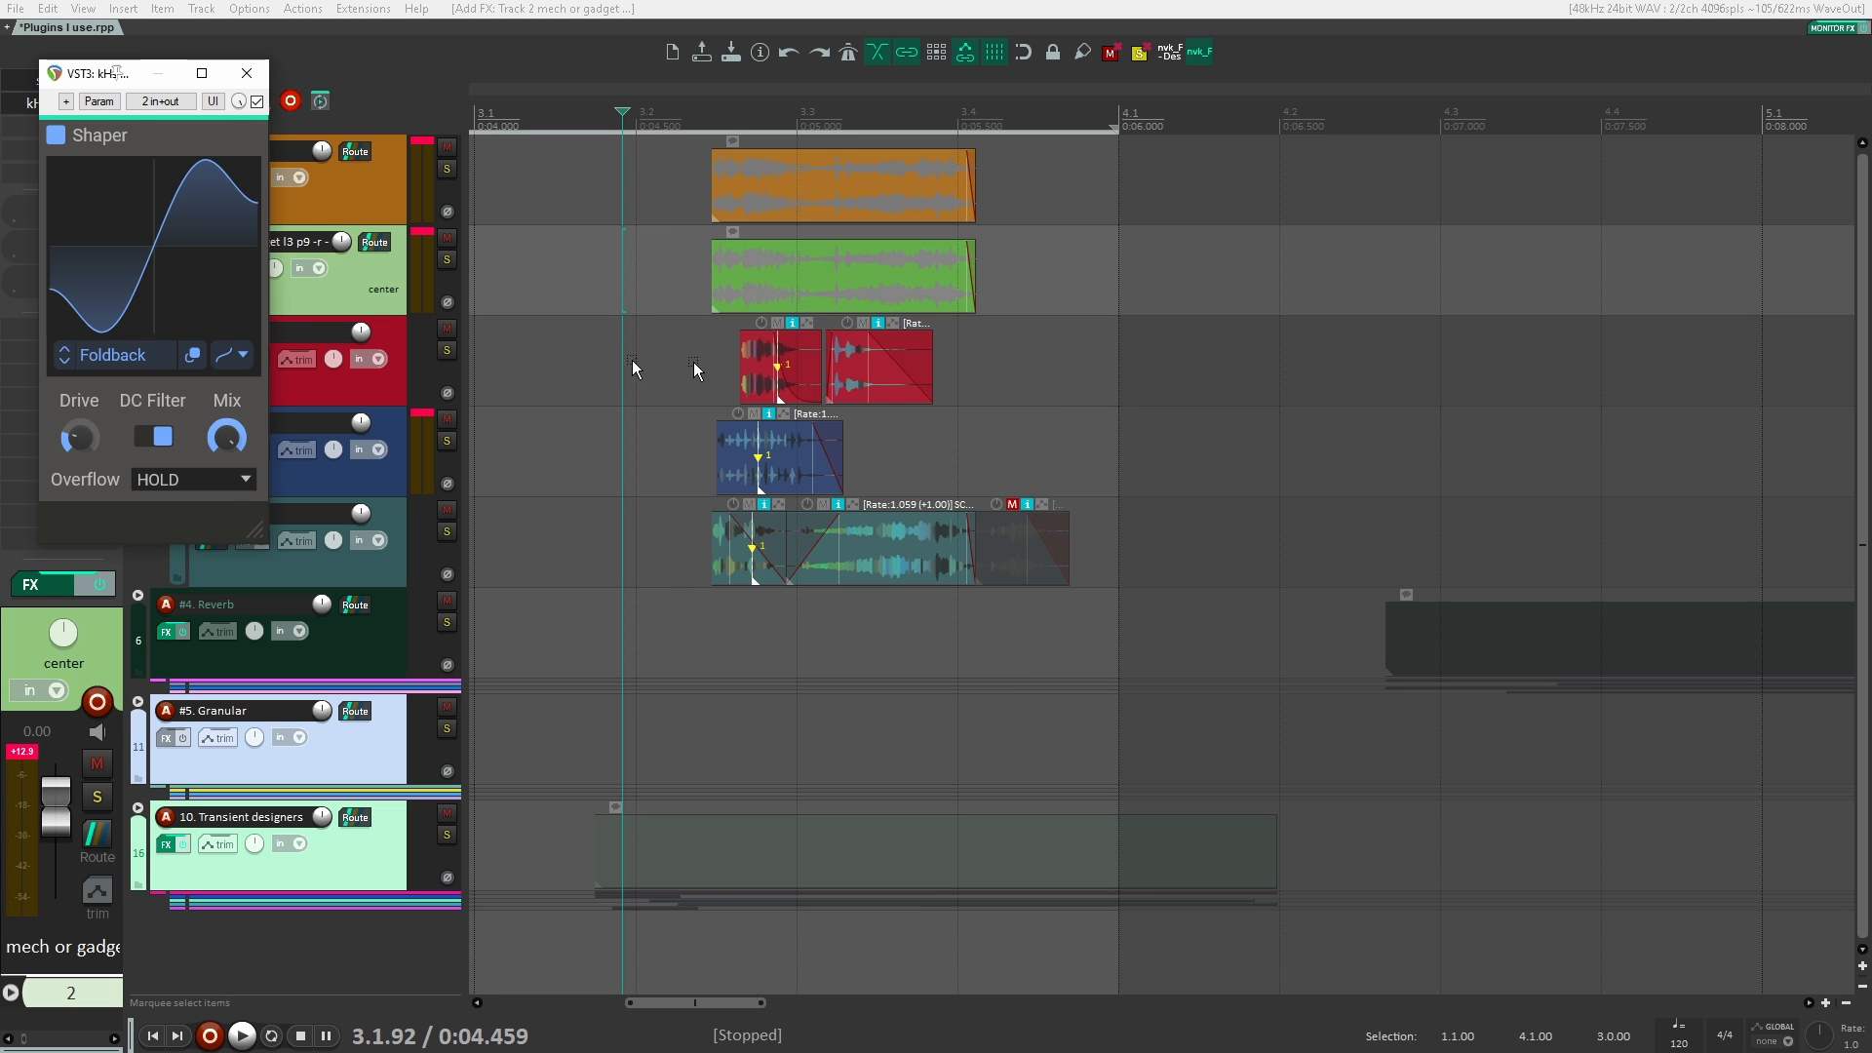
left_click_drag(105, 78, 1207, 286)
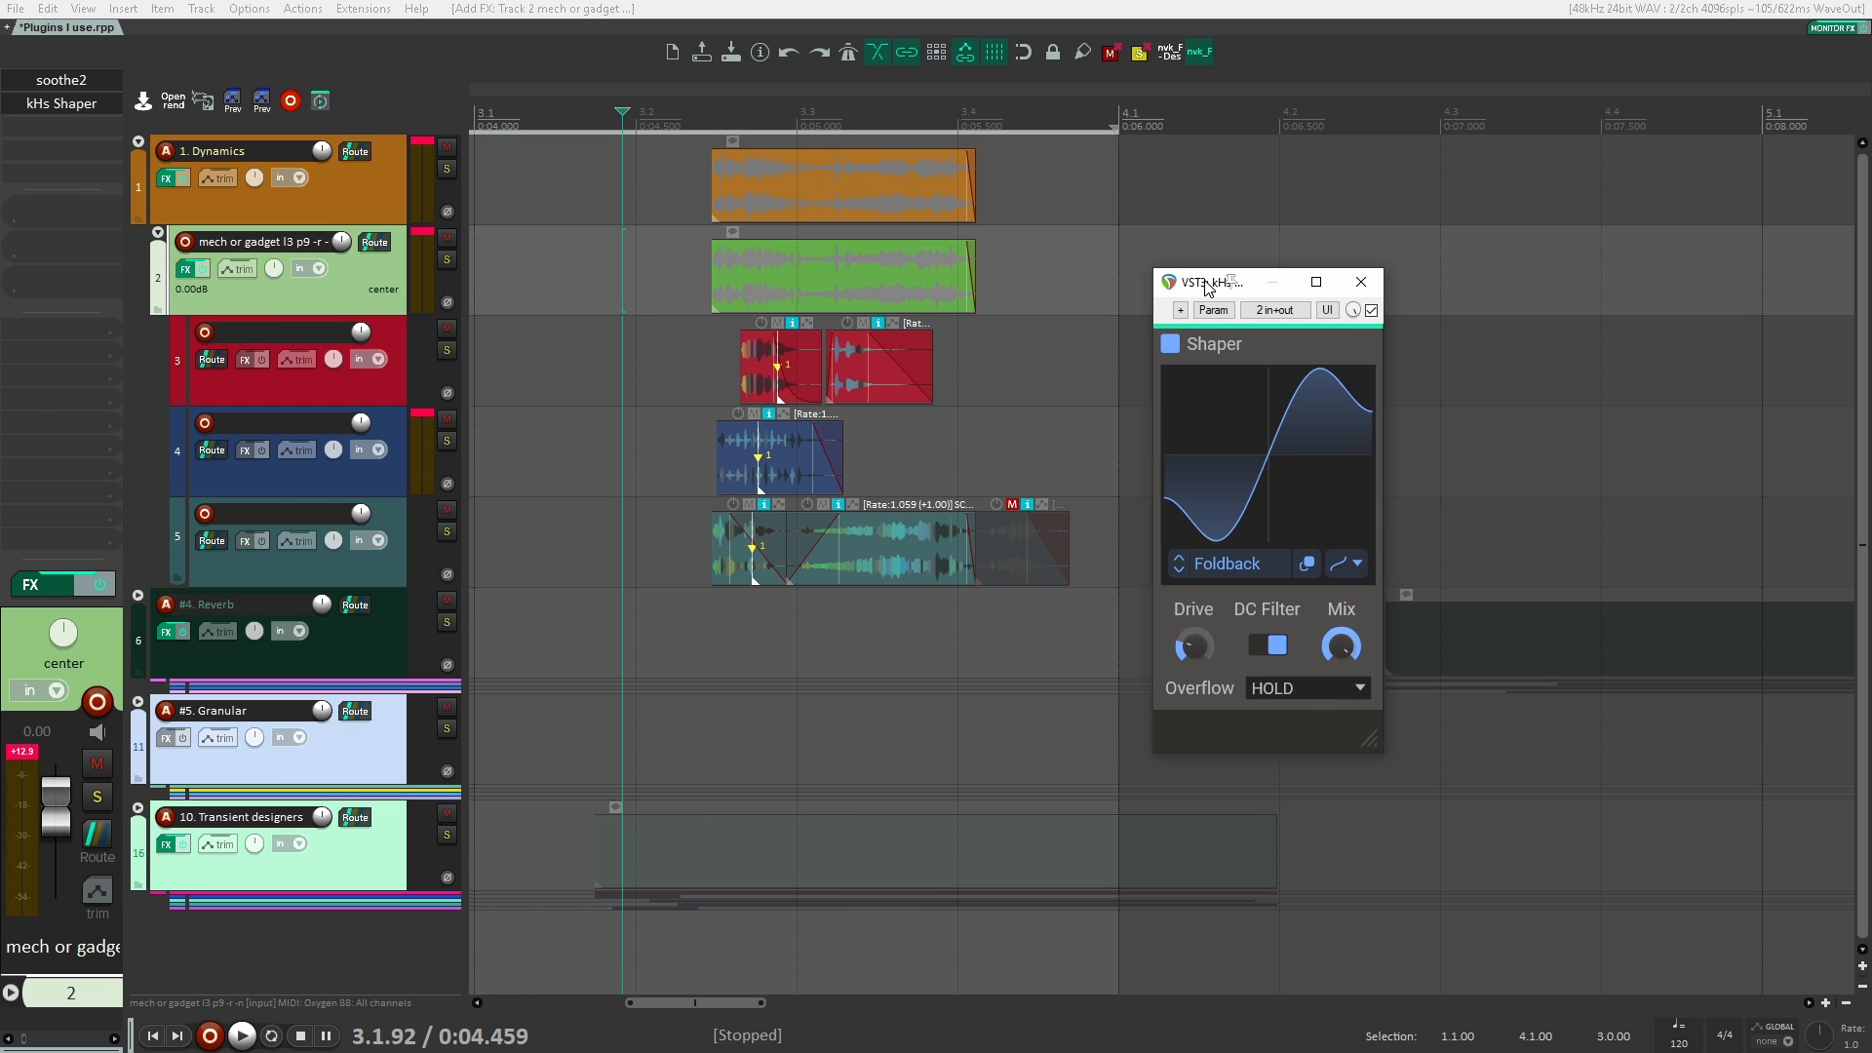
Step: Lower Shaper's mix and audition the clips with the effect active and bypassed
mouse_move(1339, 651)
key("space")
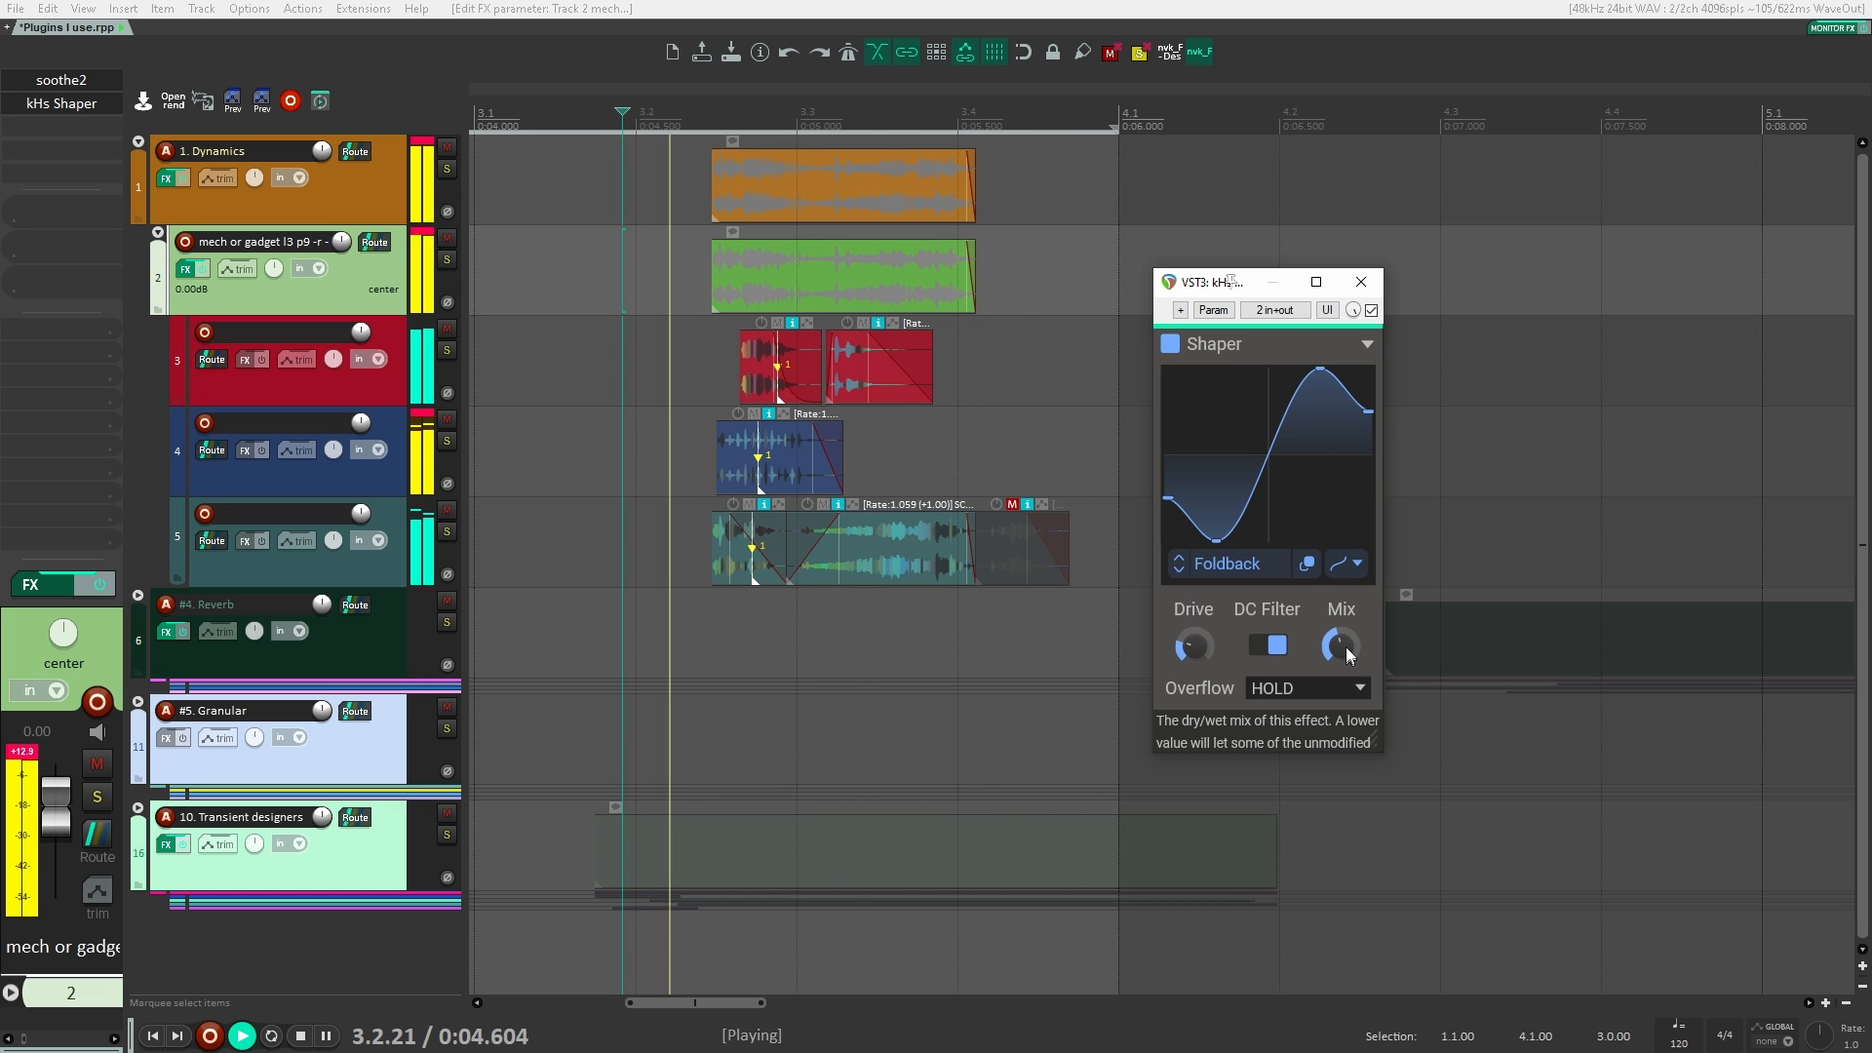
left_click_drag(1344, 647, 1318, 667)
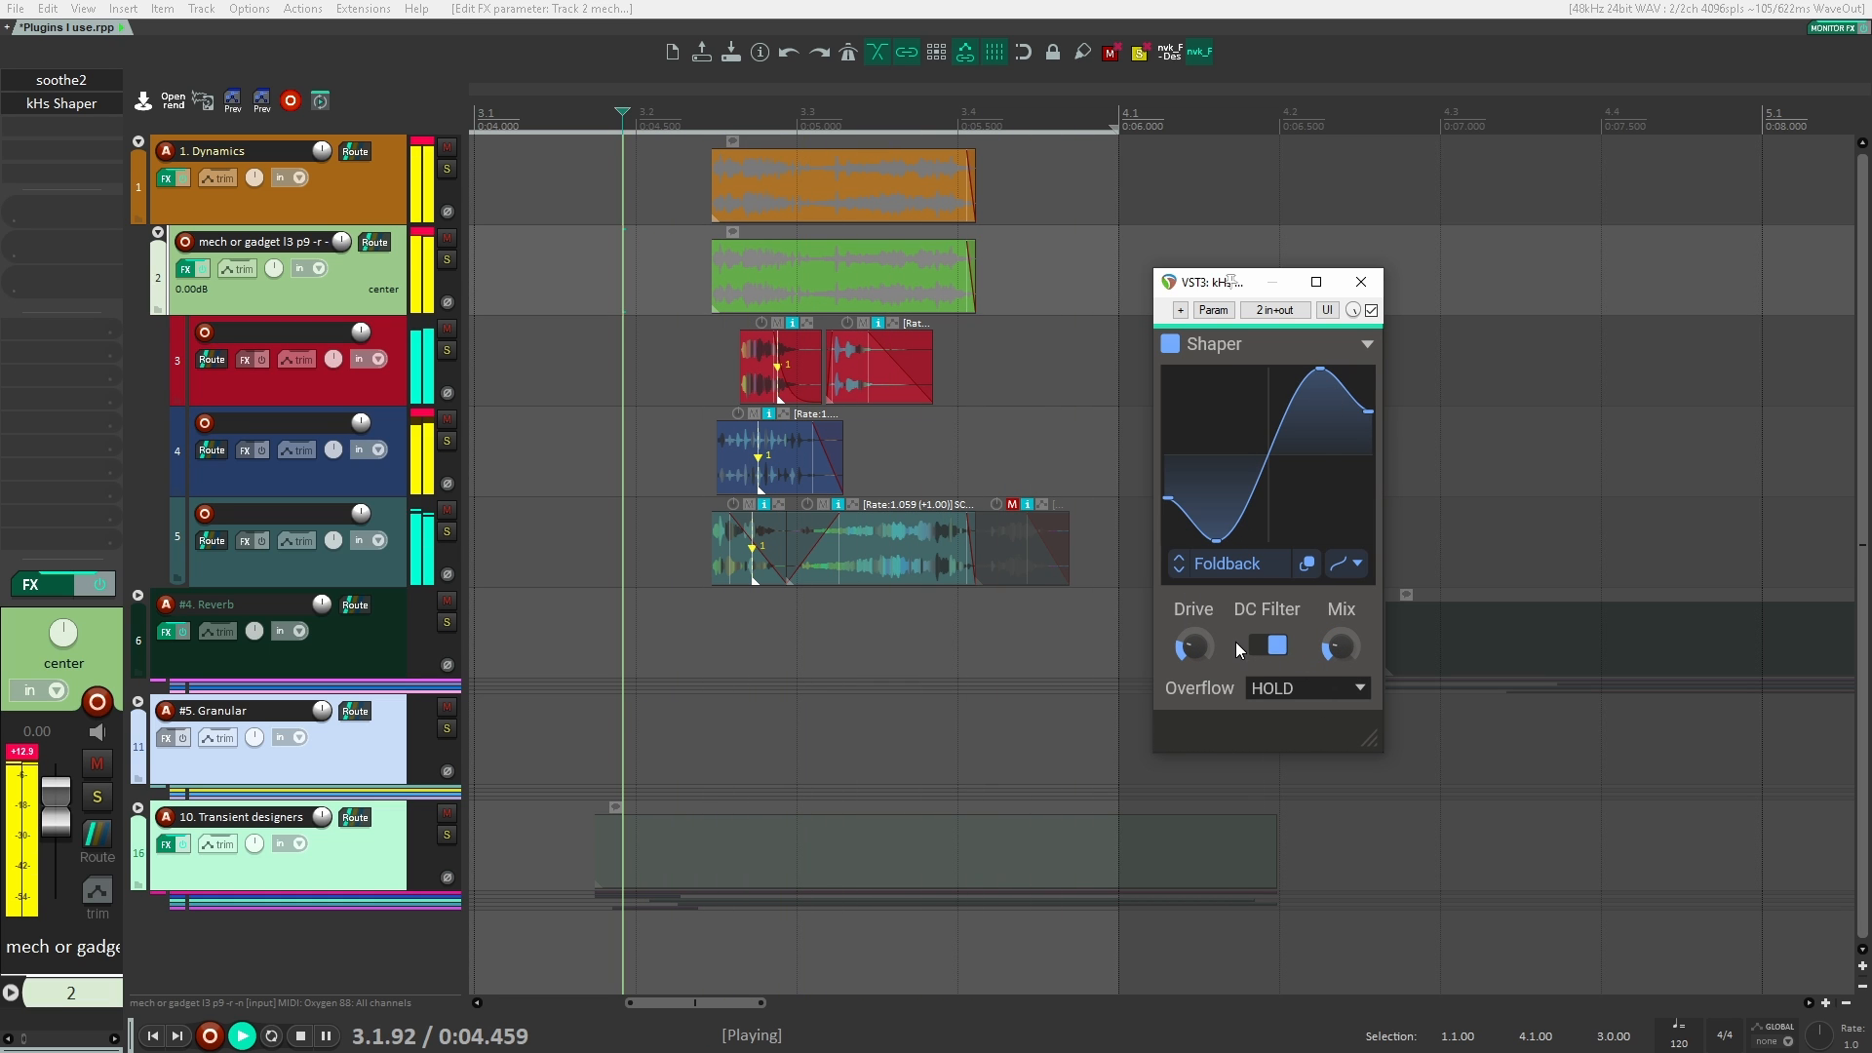
key("space")
key("space")
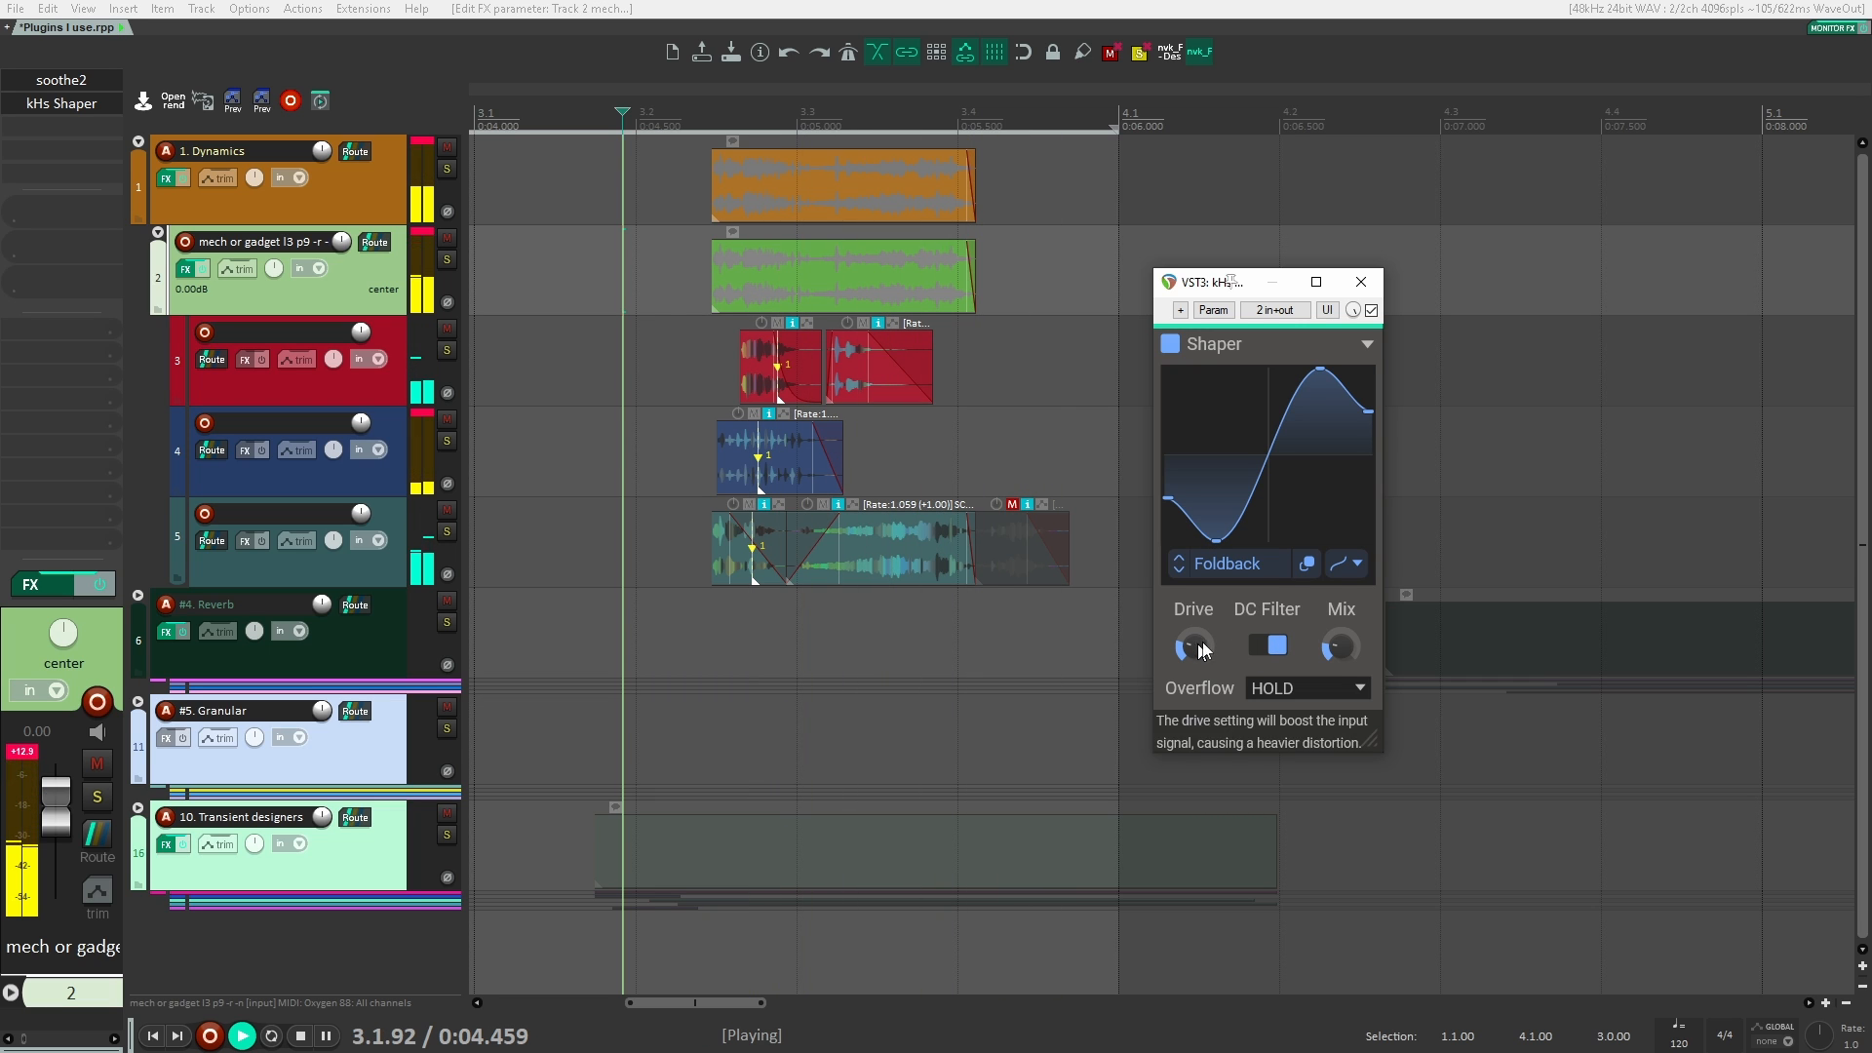
left_click(1372, 310)
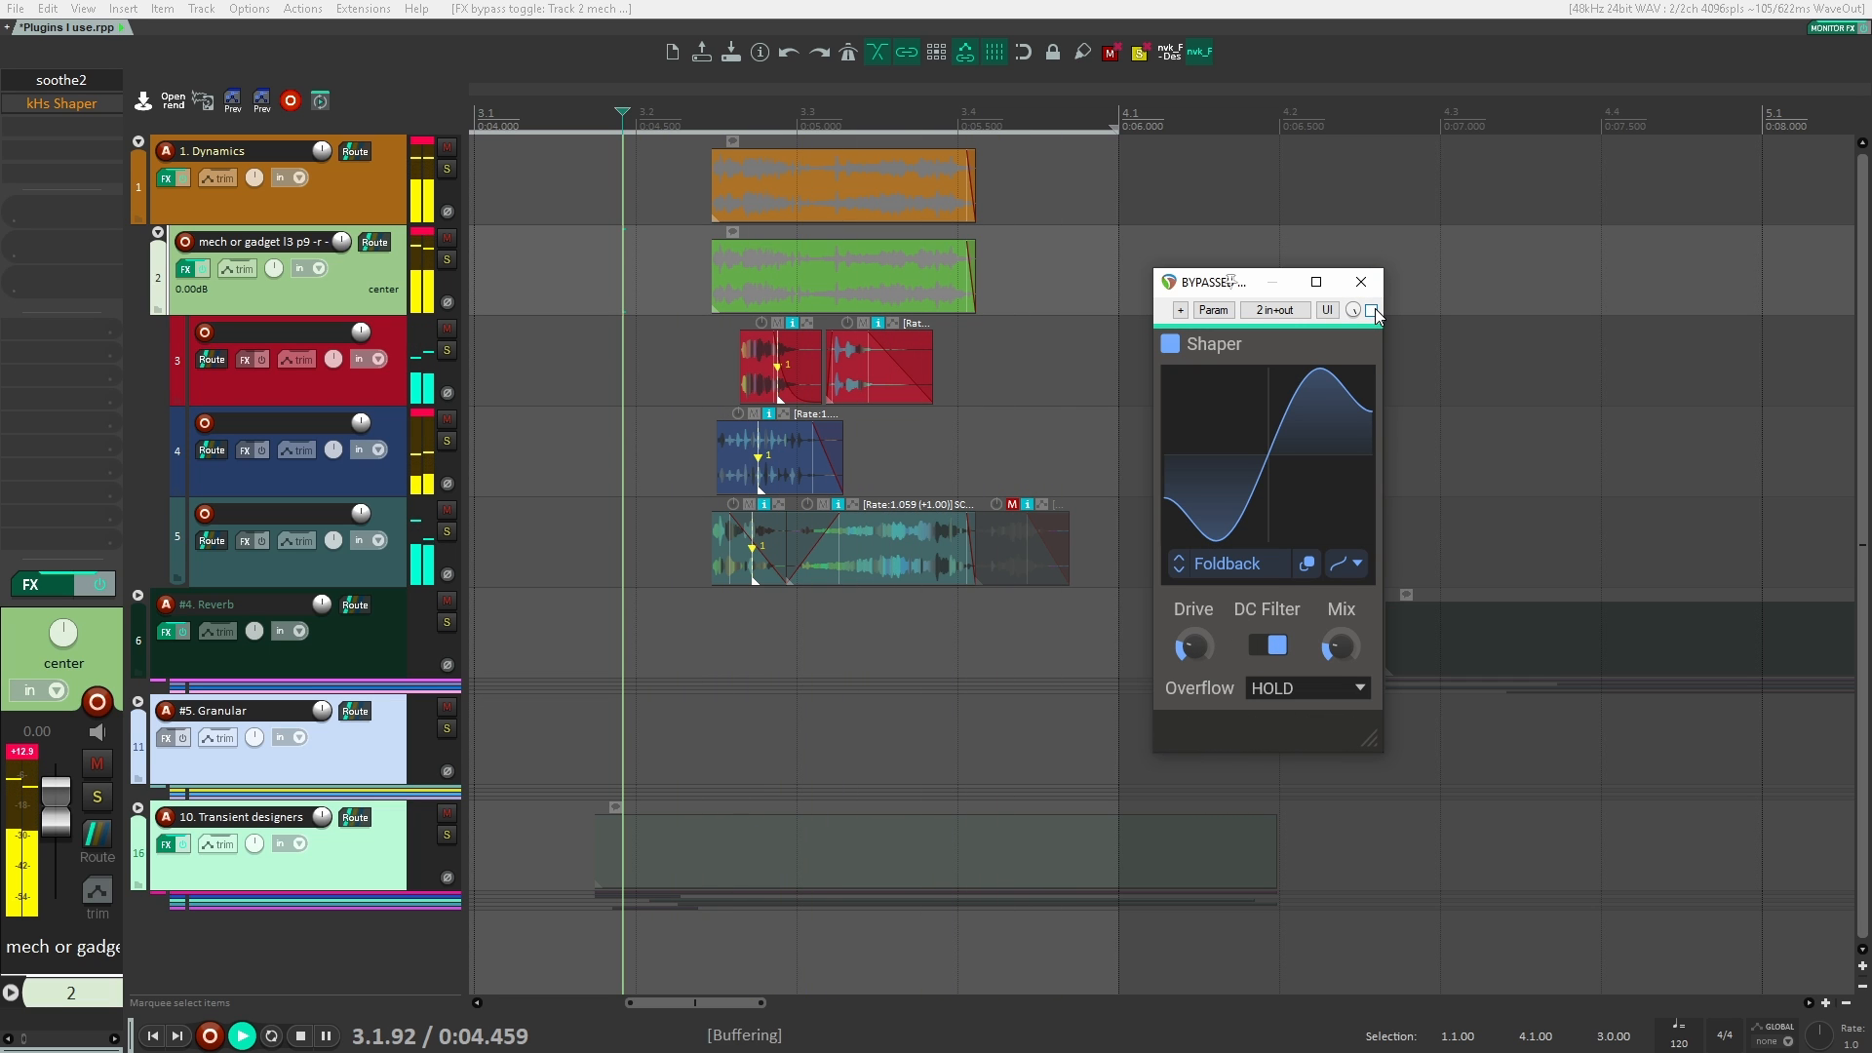
key("space")
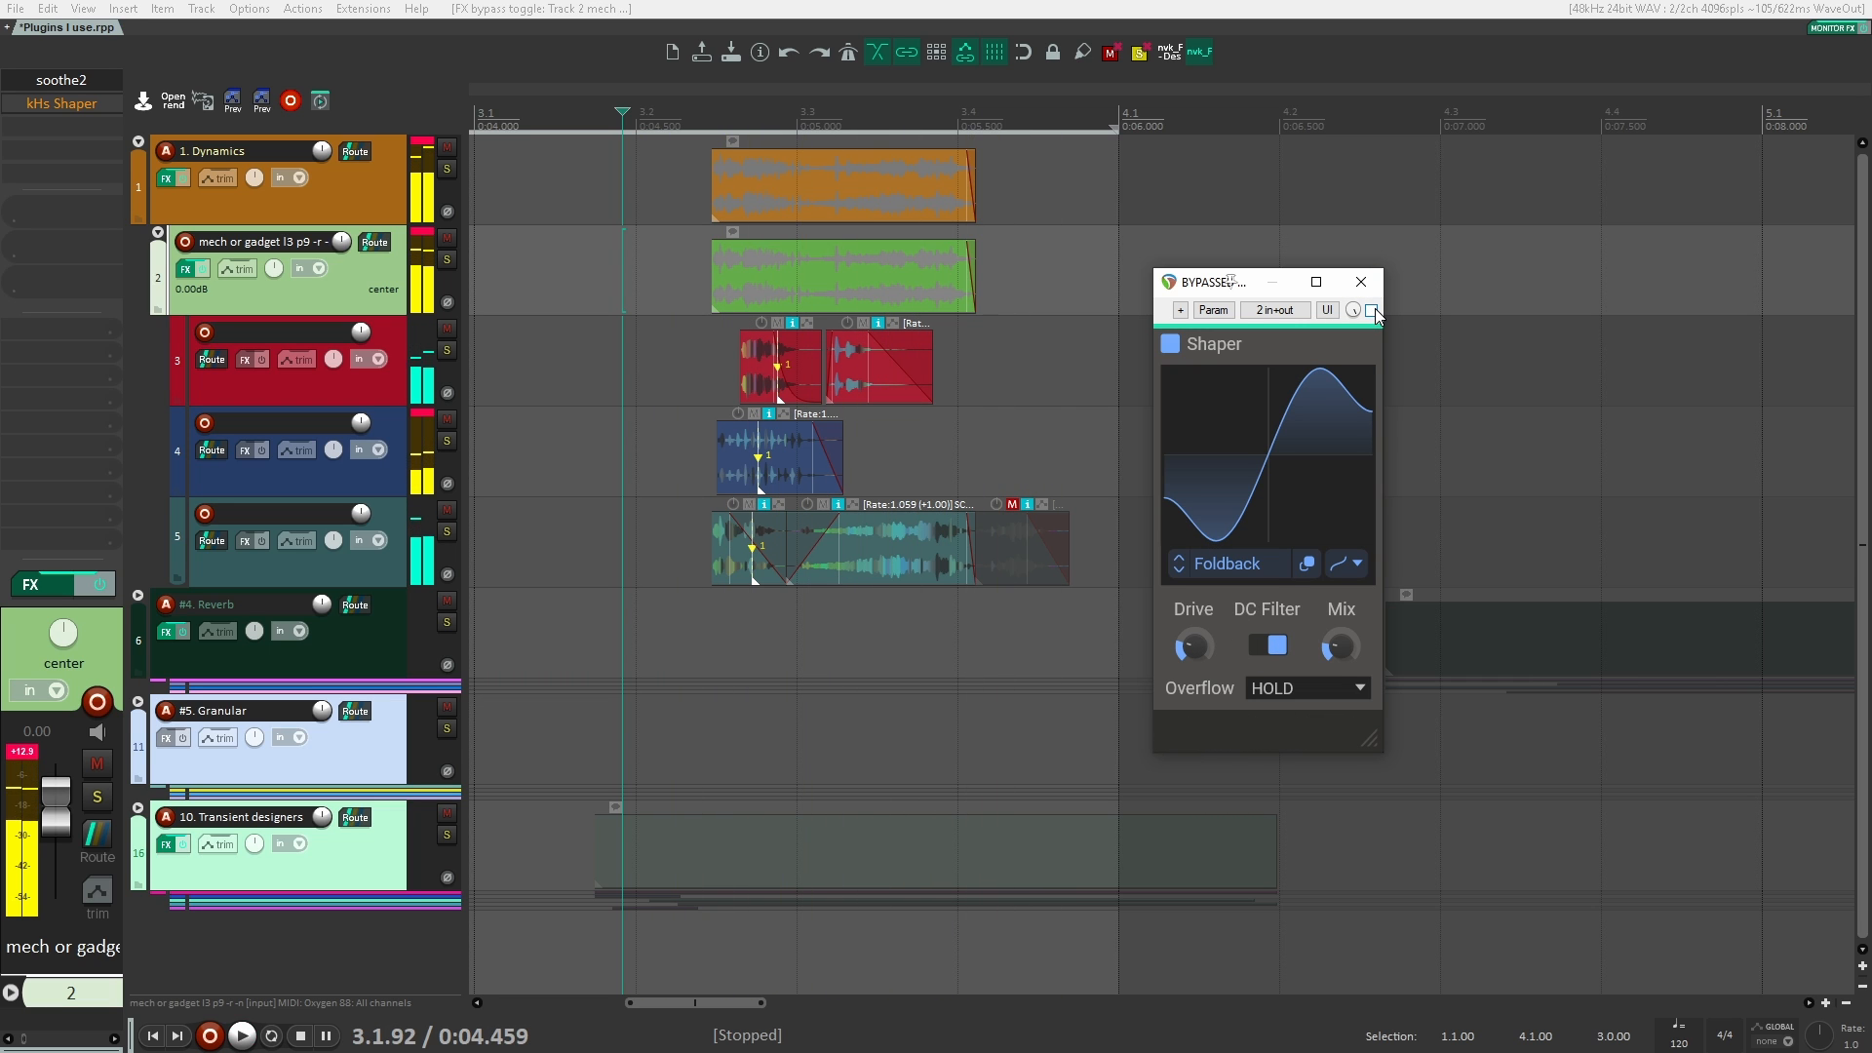
left_click(1373, 310)
Step: Reselect the Foldback curve among the Simple shapes, close Shaper and remove it from track 2
left_click(1237, 563)
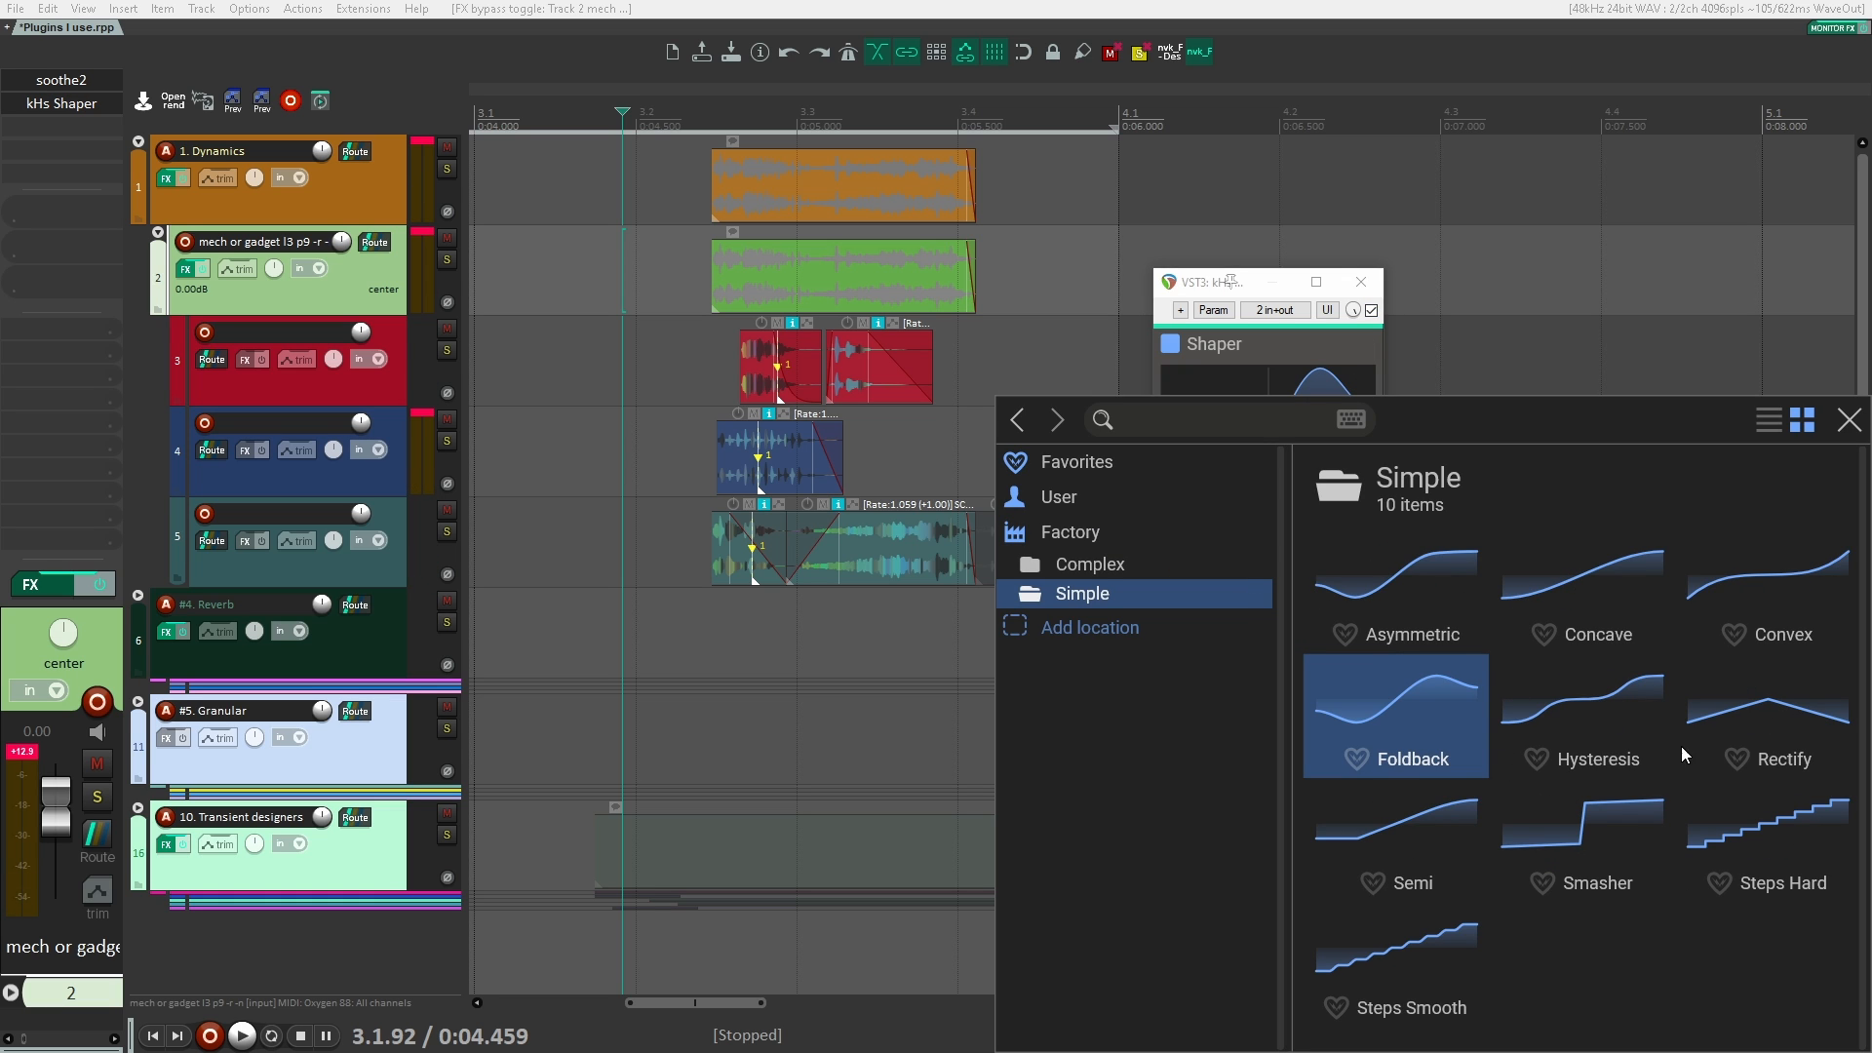
left_click(1395, 692)
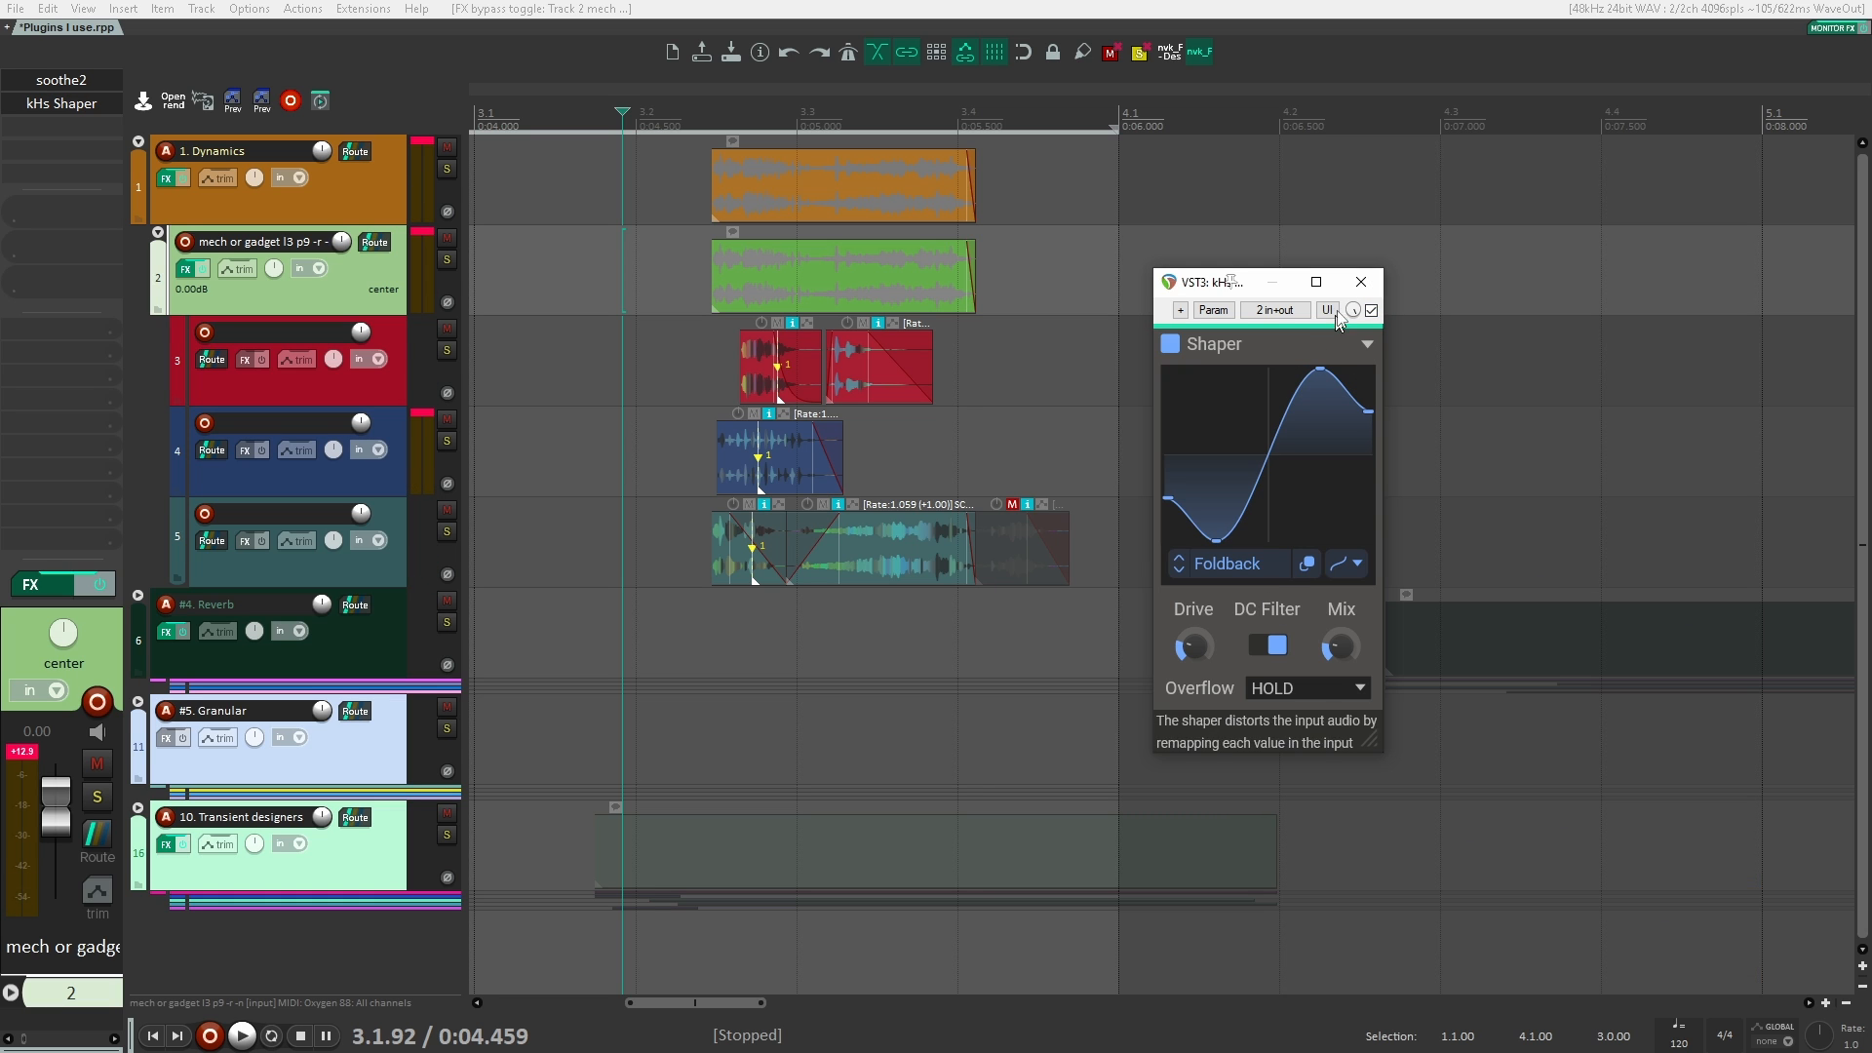
left_click(1366, 282)
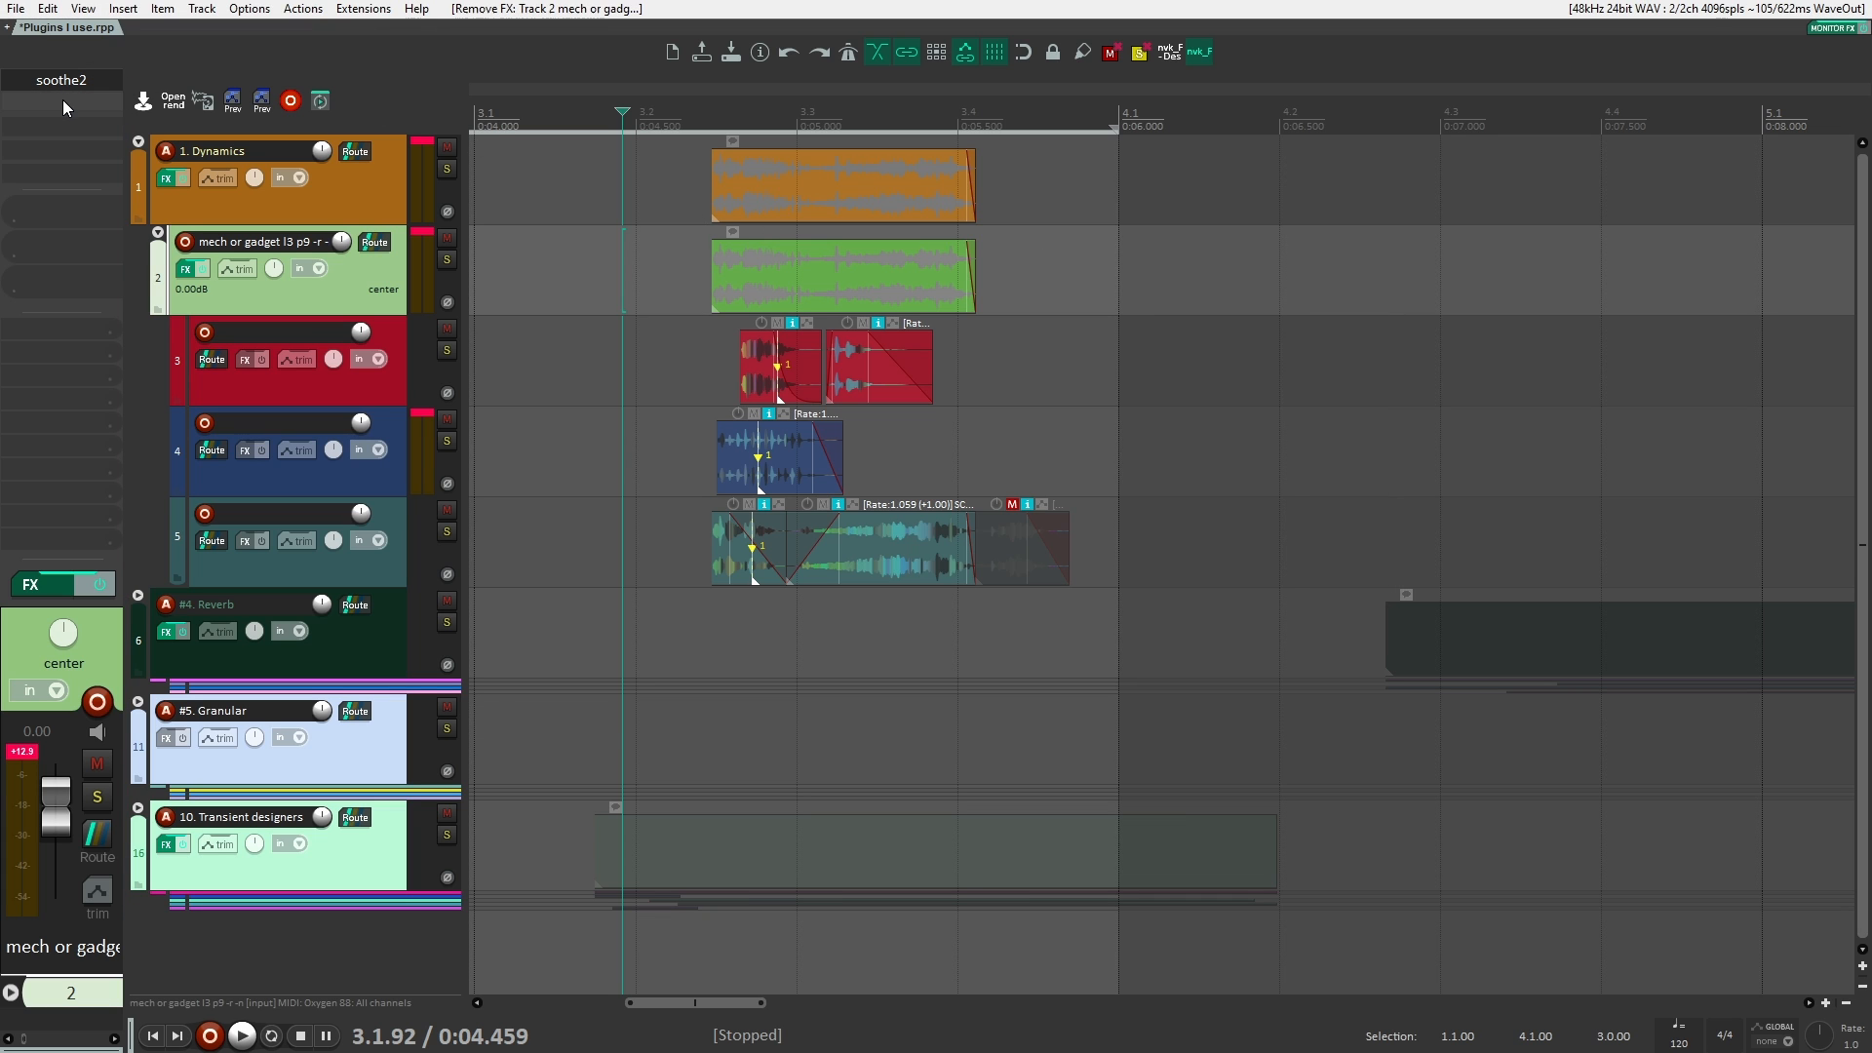
Step: Add the VST3 version of kHs Shaper Table (Kilohearts) to track 2 and place its window beside the clips
double_click(63, 100)
key("Down")
key("Down")
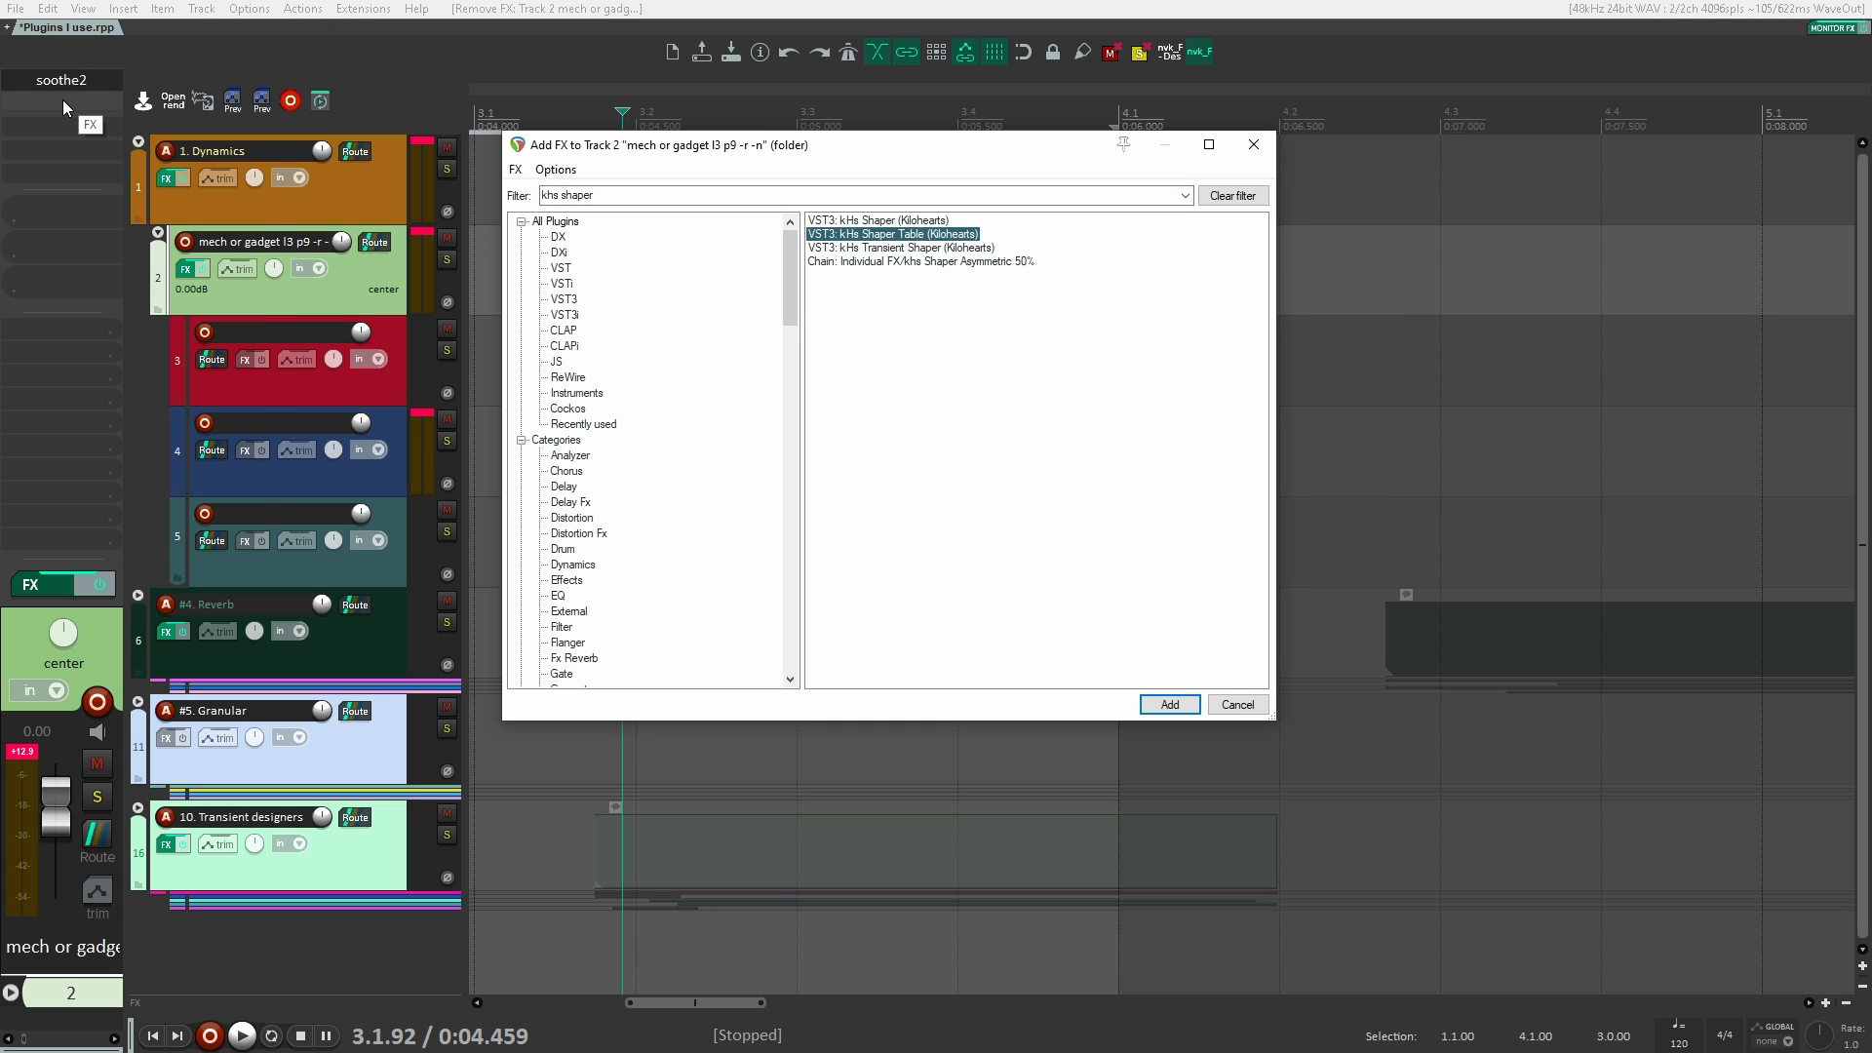
key("Return")
left_click_drag(76, 76, 1090, 210)
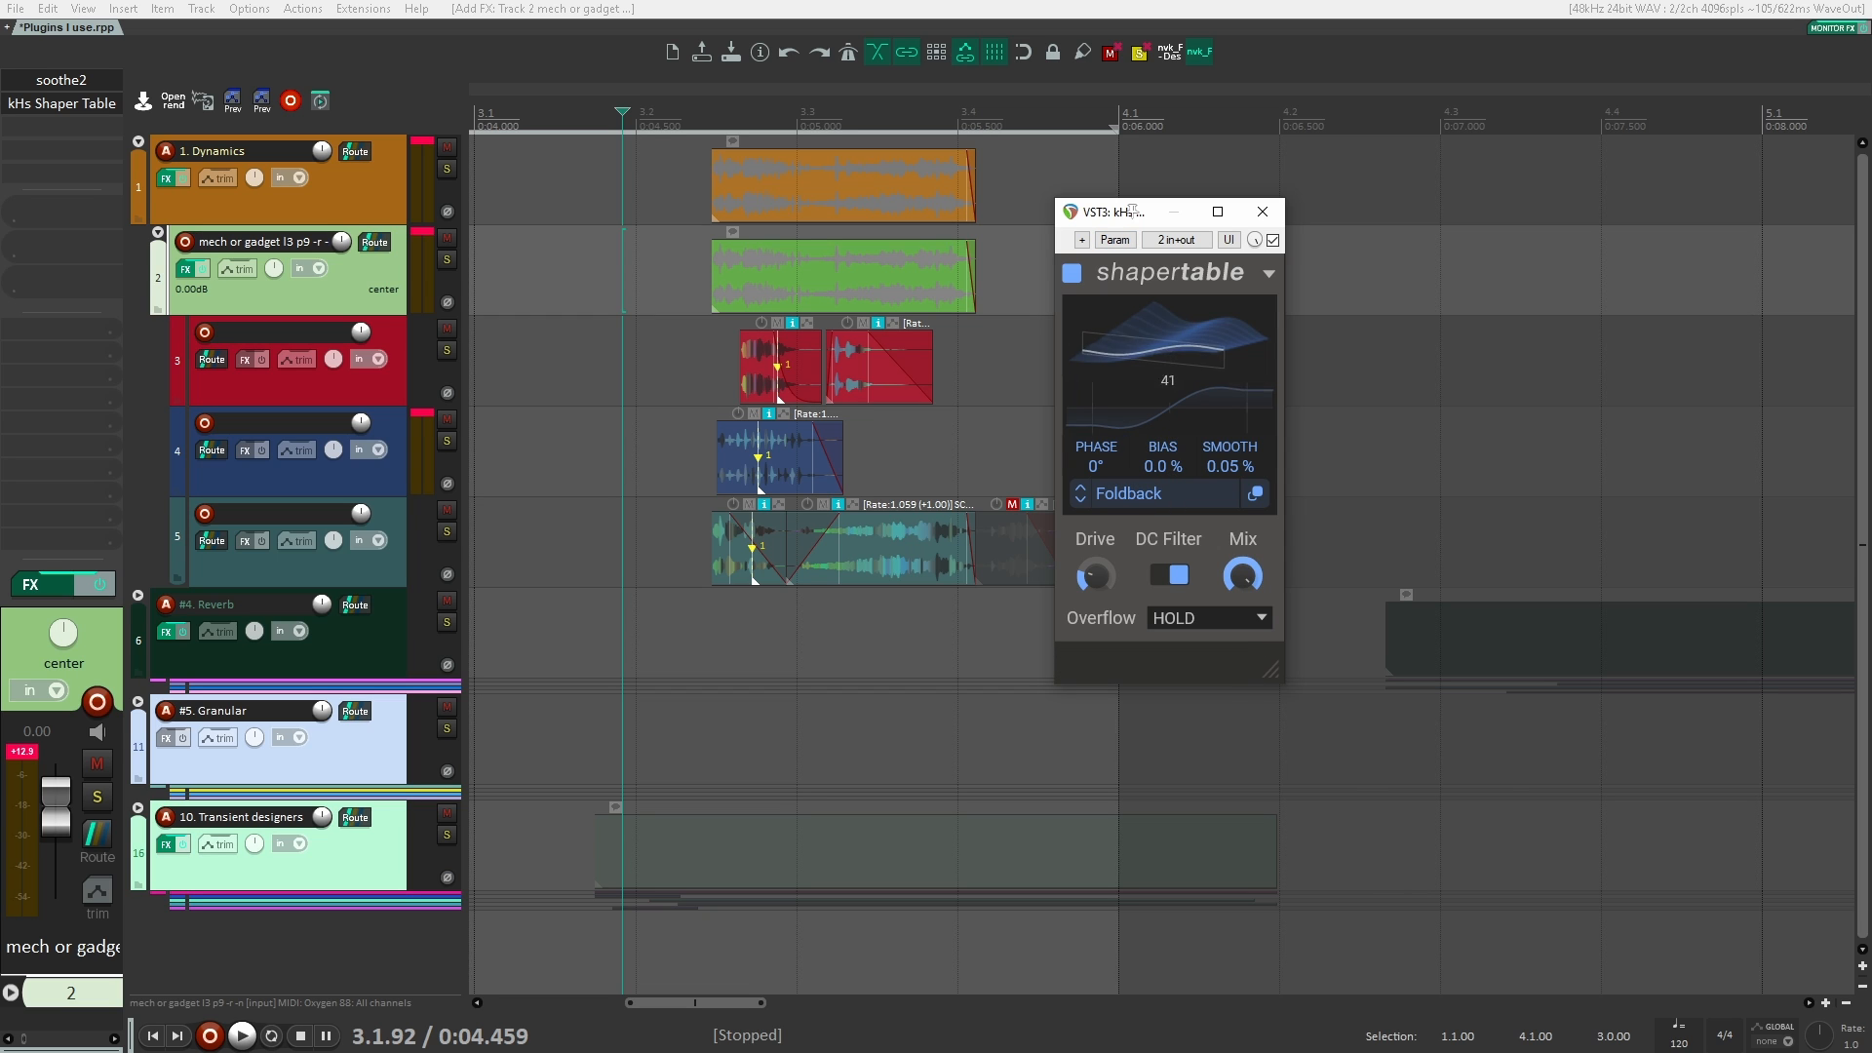
Step: Shift the frame of Shaper Table's Foldback table and switch to the Kink table
left_click_drag(1189, 357, 1189, 282)
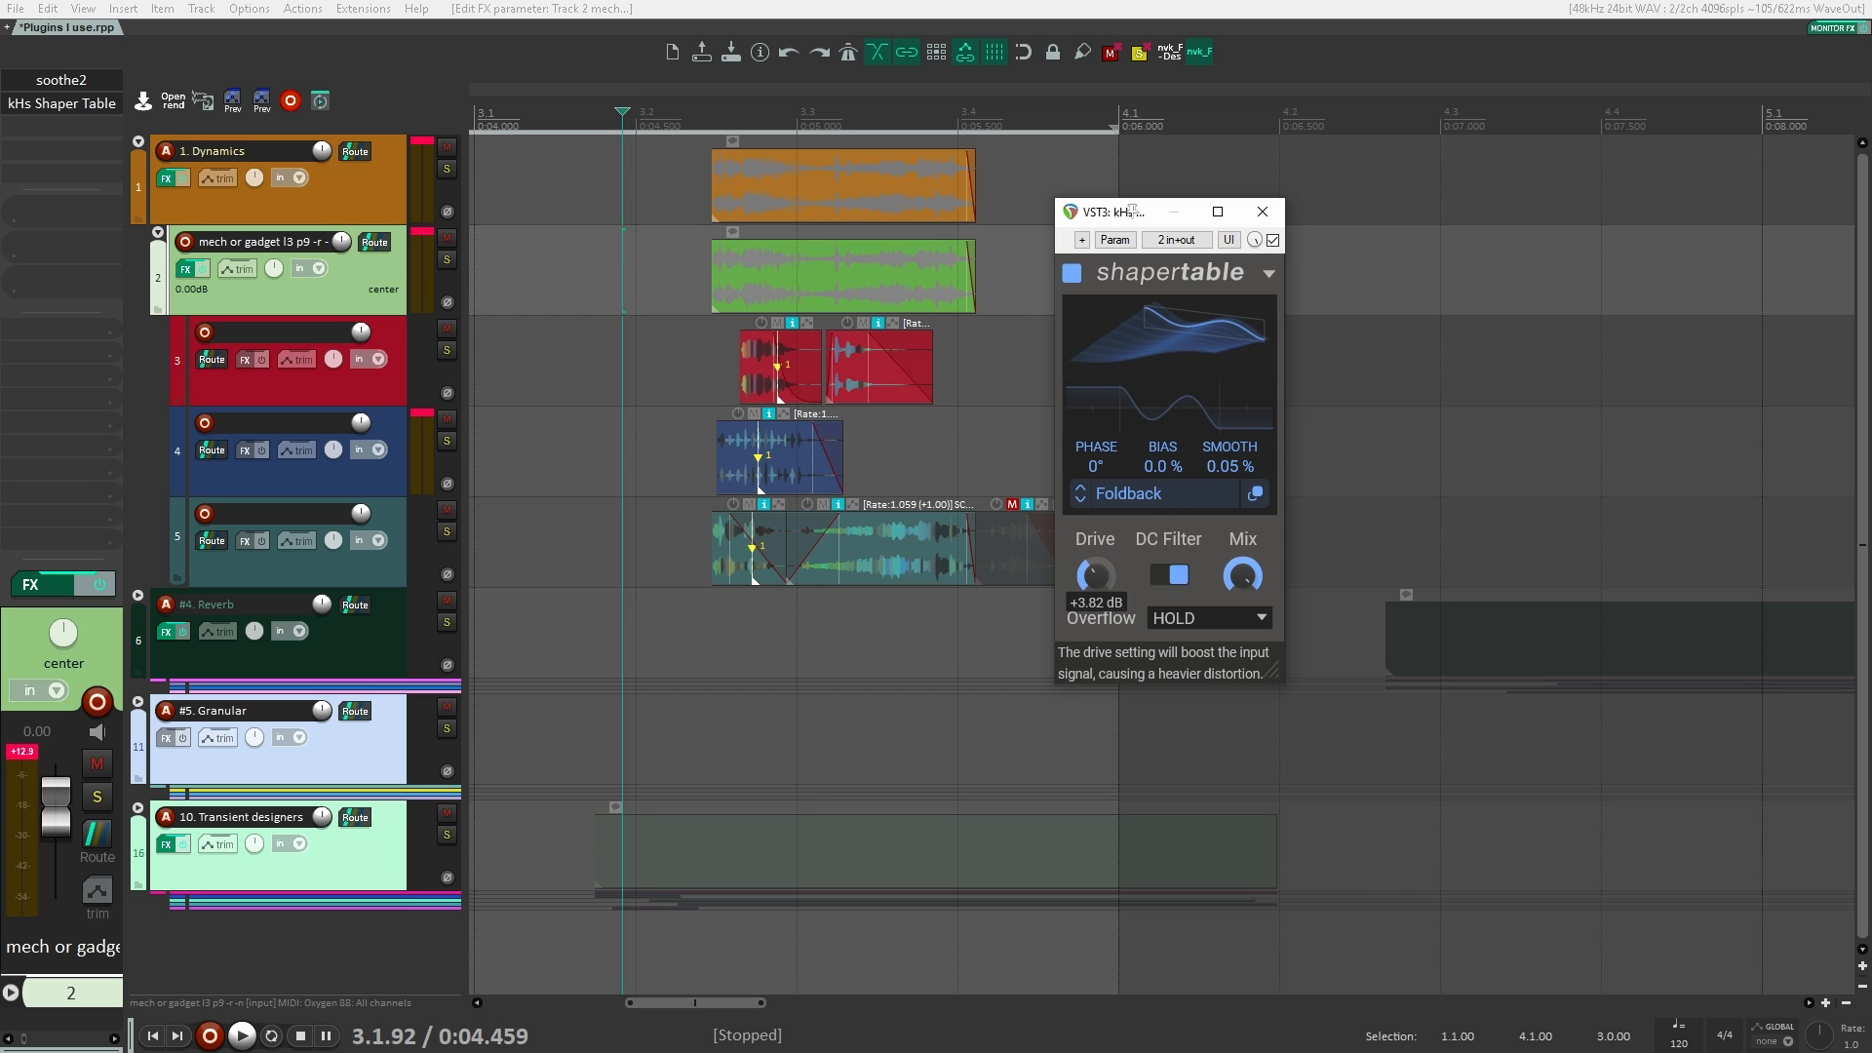
left_click(1081, 496)
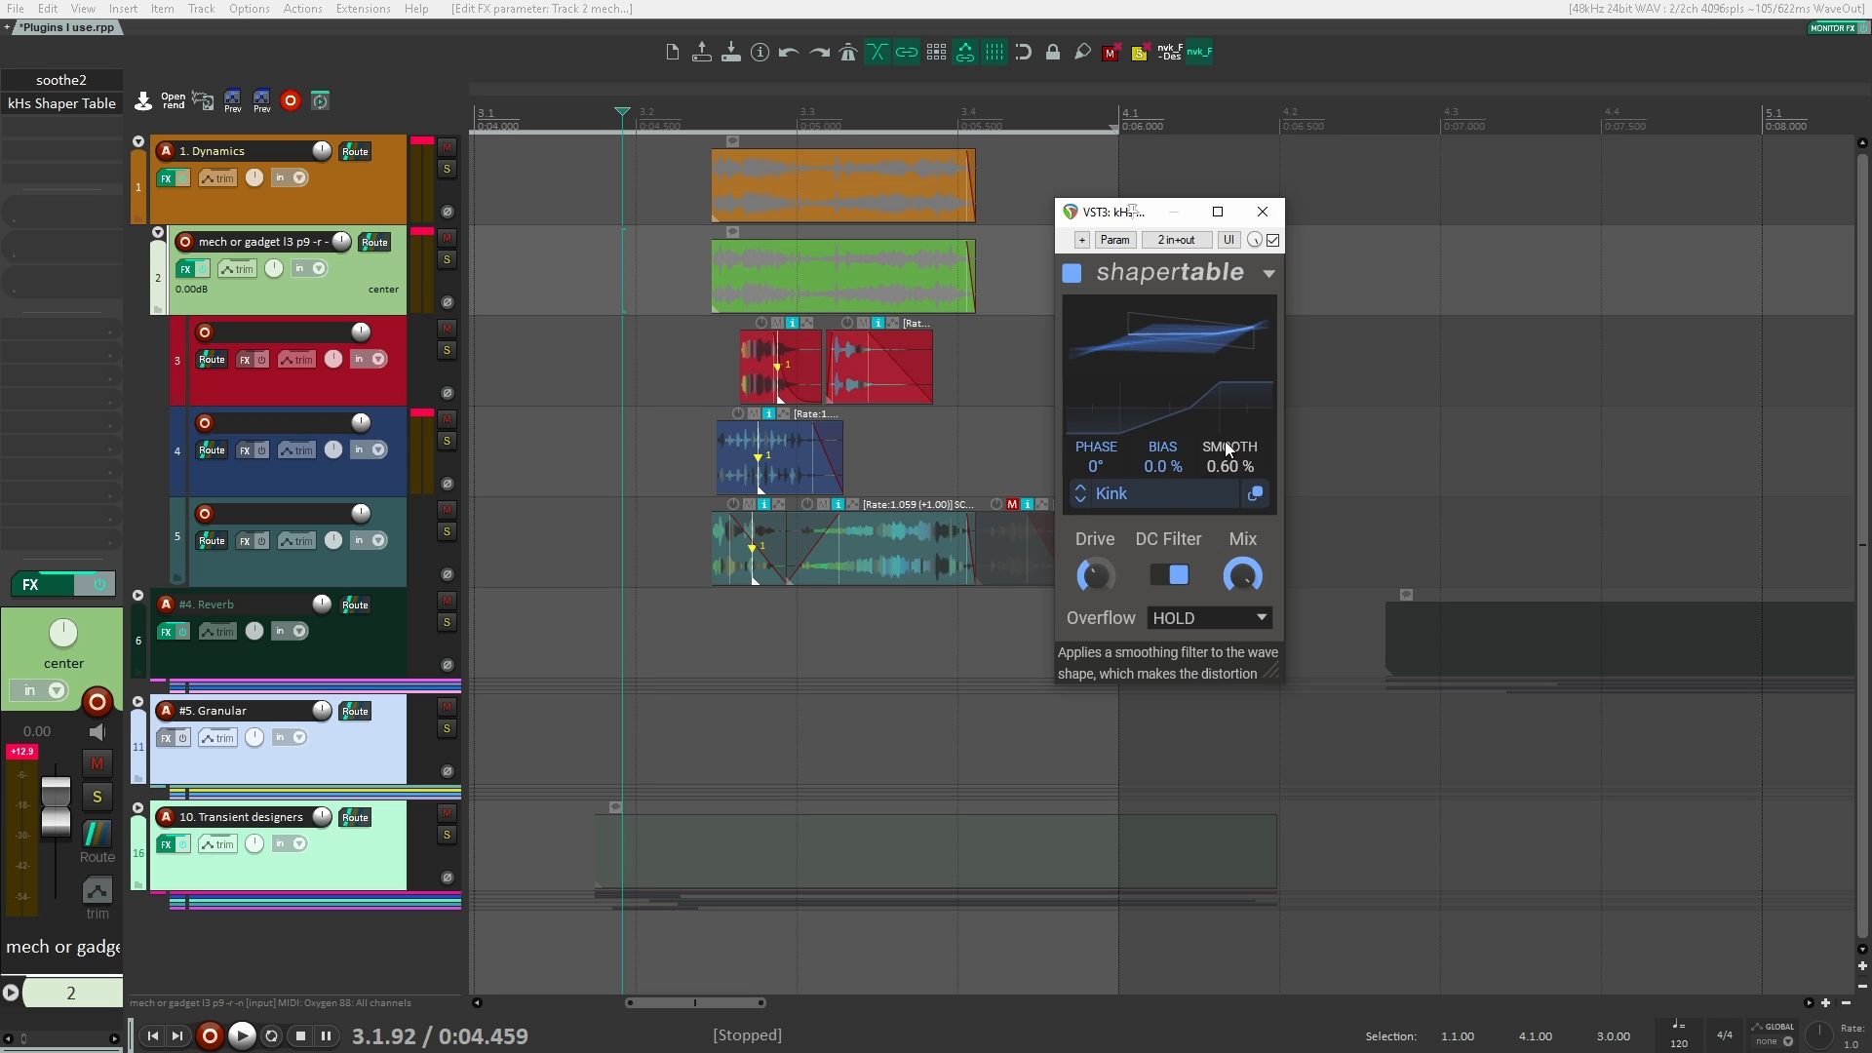
Step: Replace Shaper Table on track 2 with the VST3 version of Thermal (Output)
left_click(1264, 212)
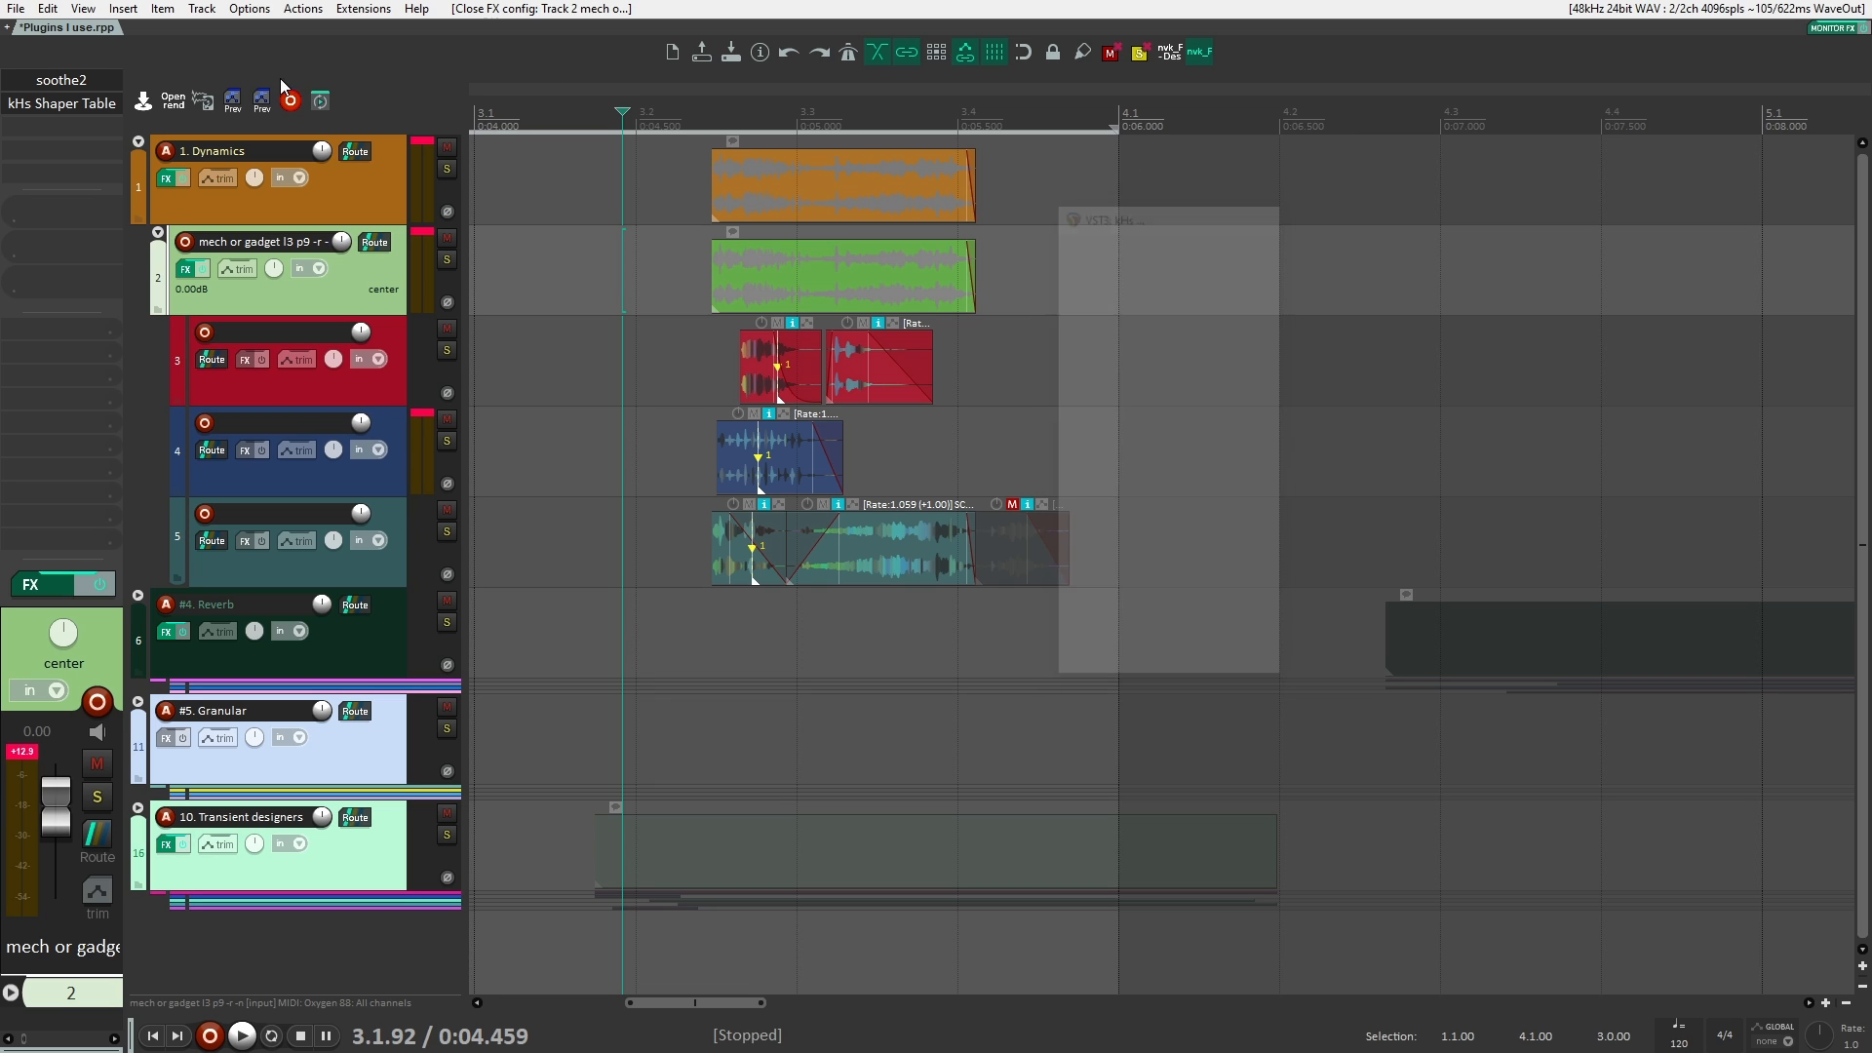
left_click(54, 103, "alt")
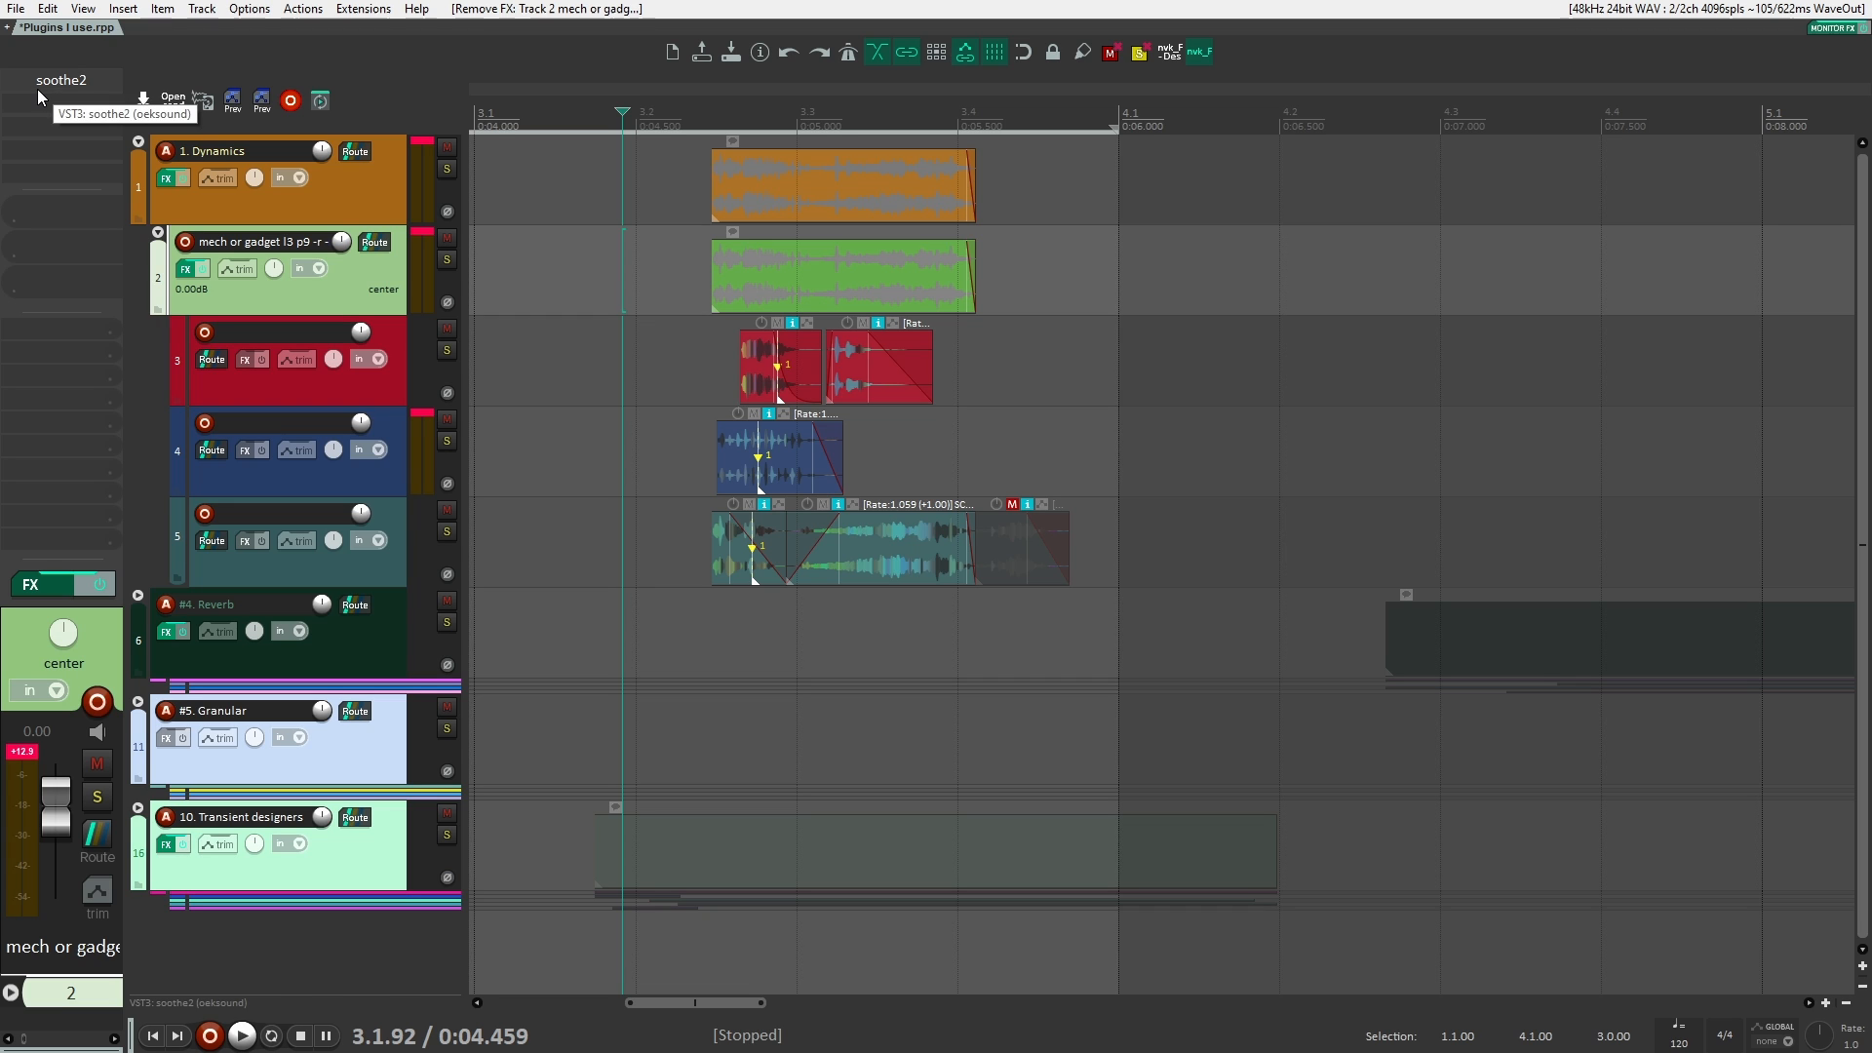
double_click(62, 101)
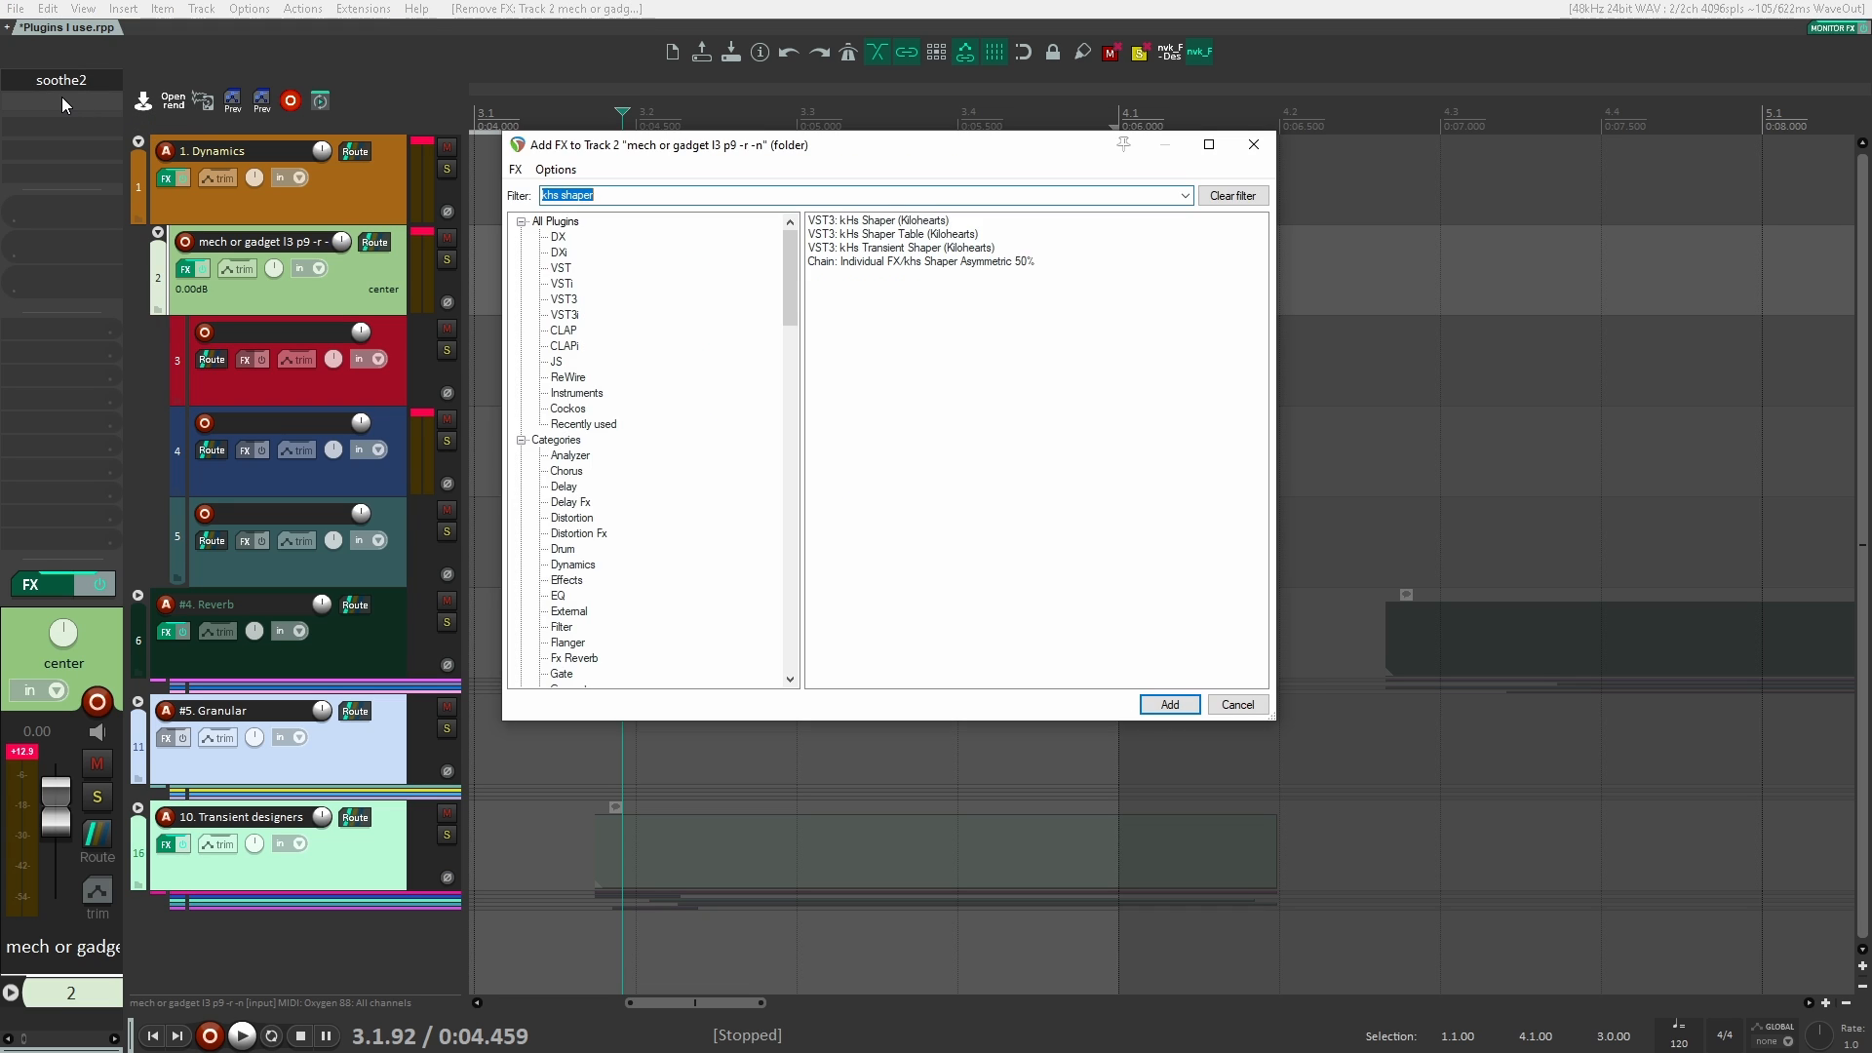
type("thermal")
key("Down")
key("Down")
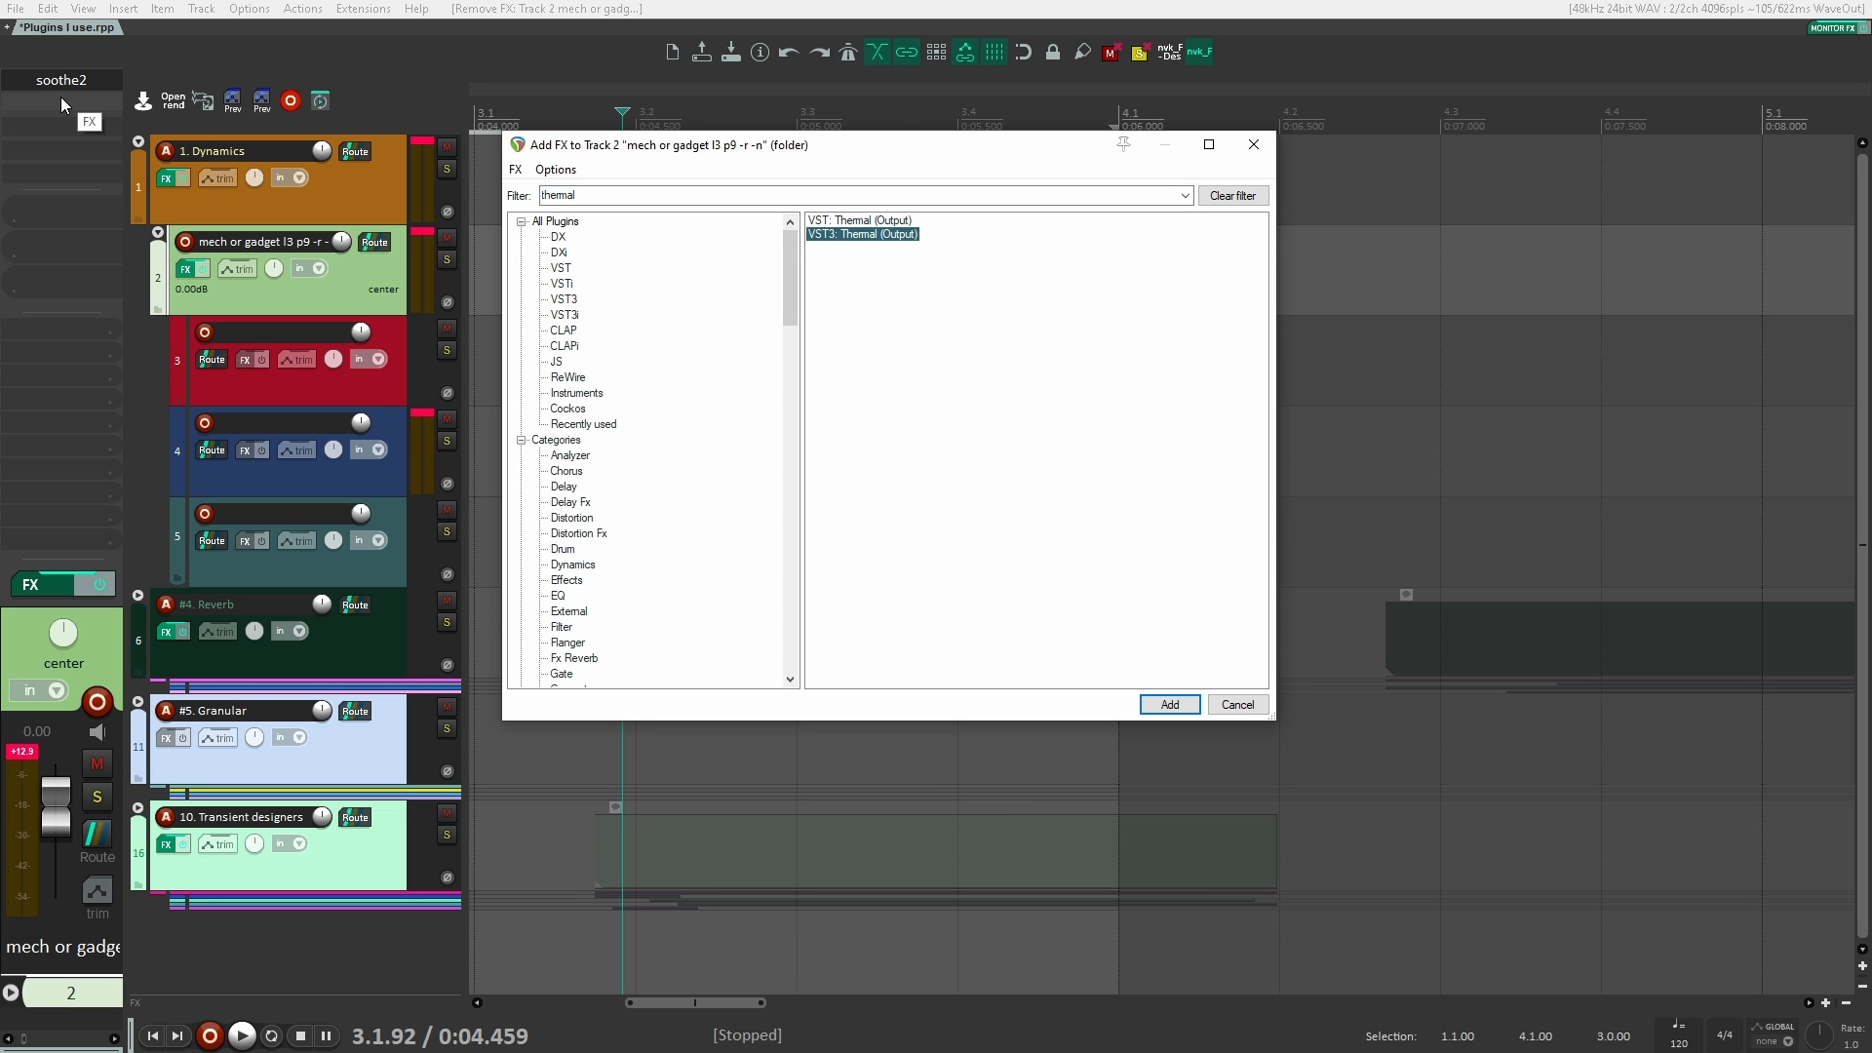
key("Return")
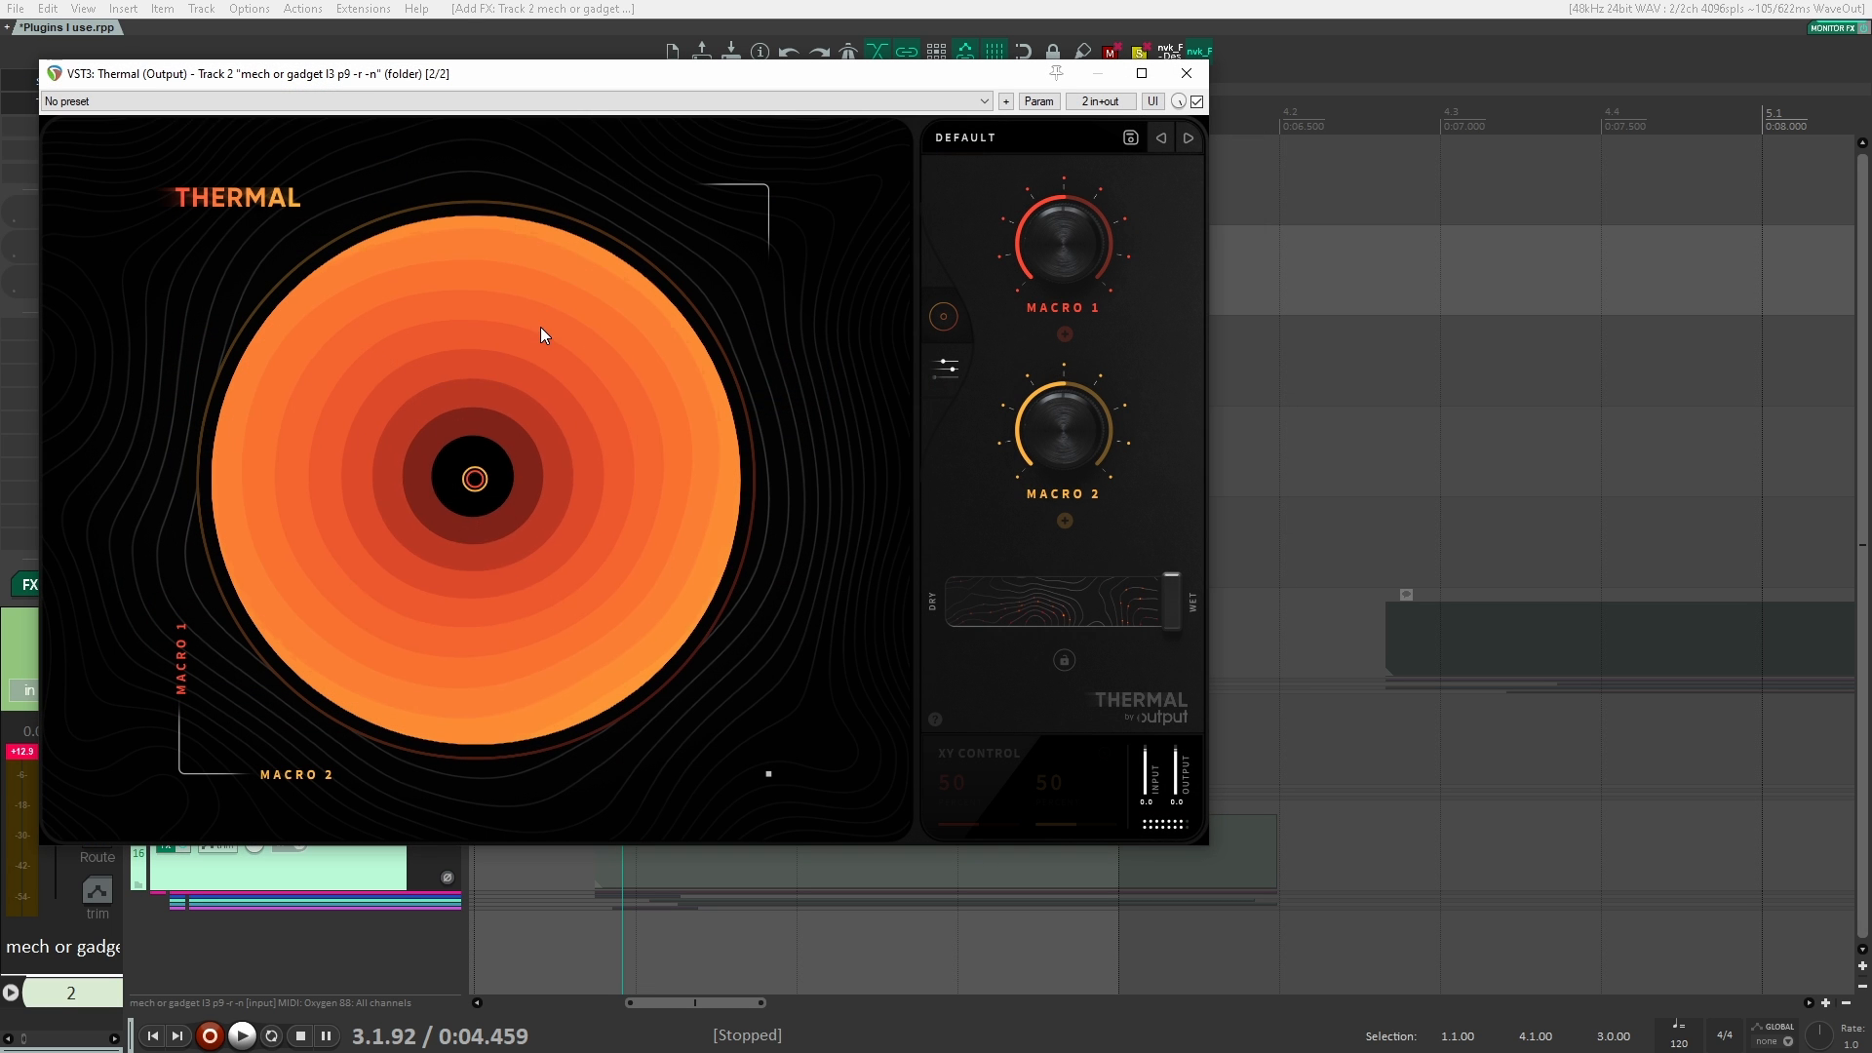
Step: Load Thermal's Rise & Shine preset from the Extreme category and audition it on the clips
left_click(985, 148)
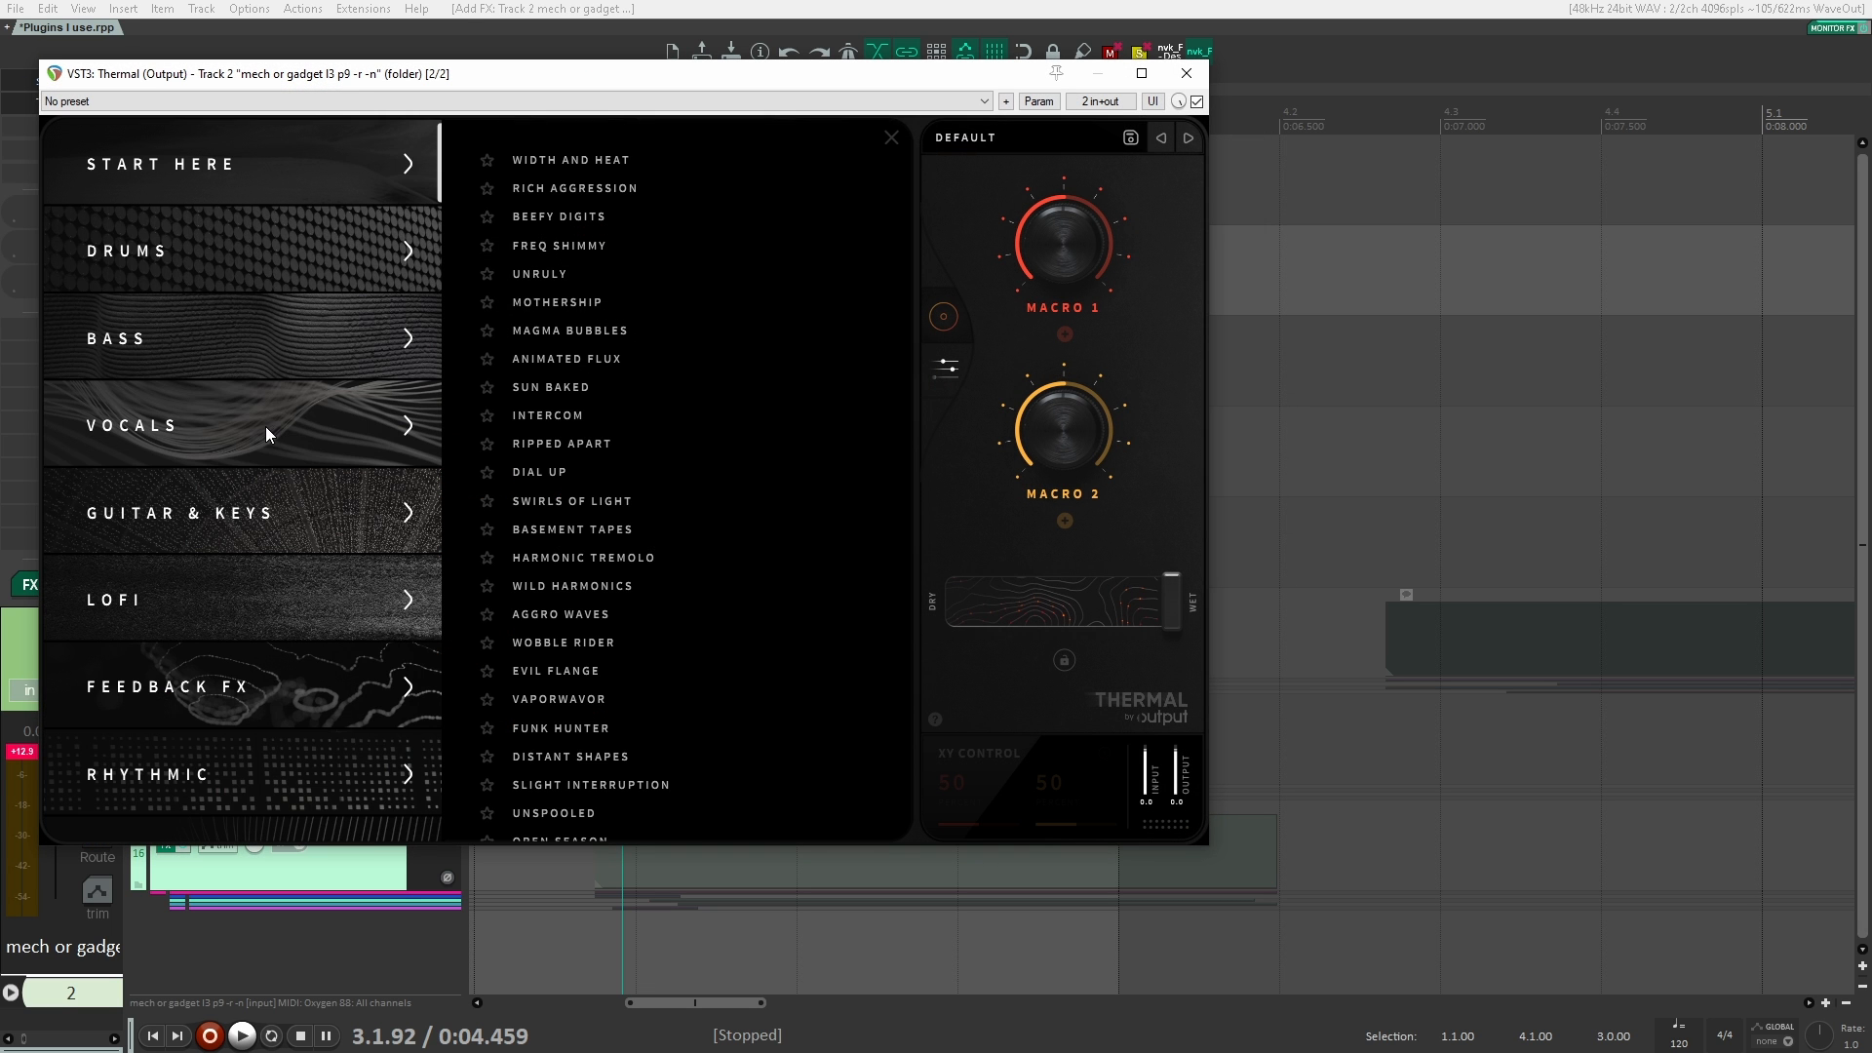
scroll(289, 468, "down", 5)
scroll(282, 552, "up", 5)
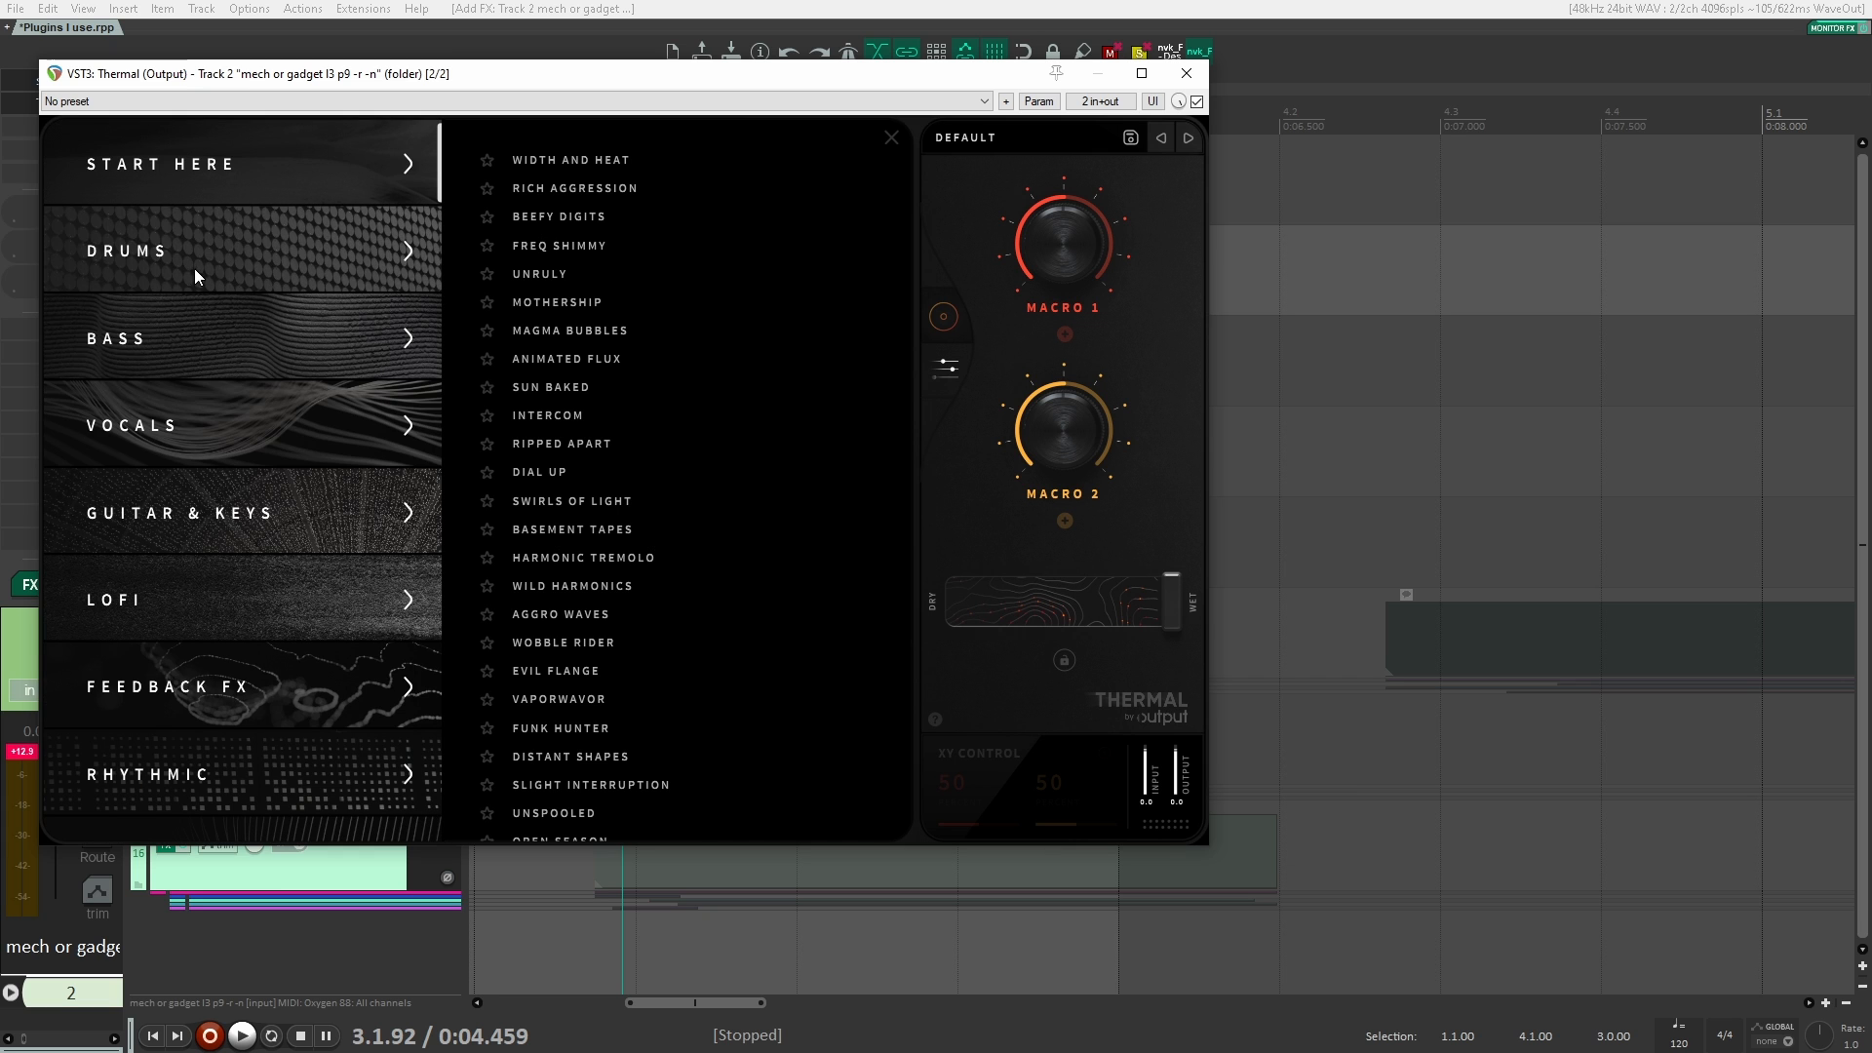
scroll(288, 488, "down", 3)
left_click(301, 657)
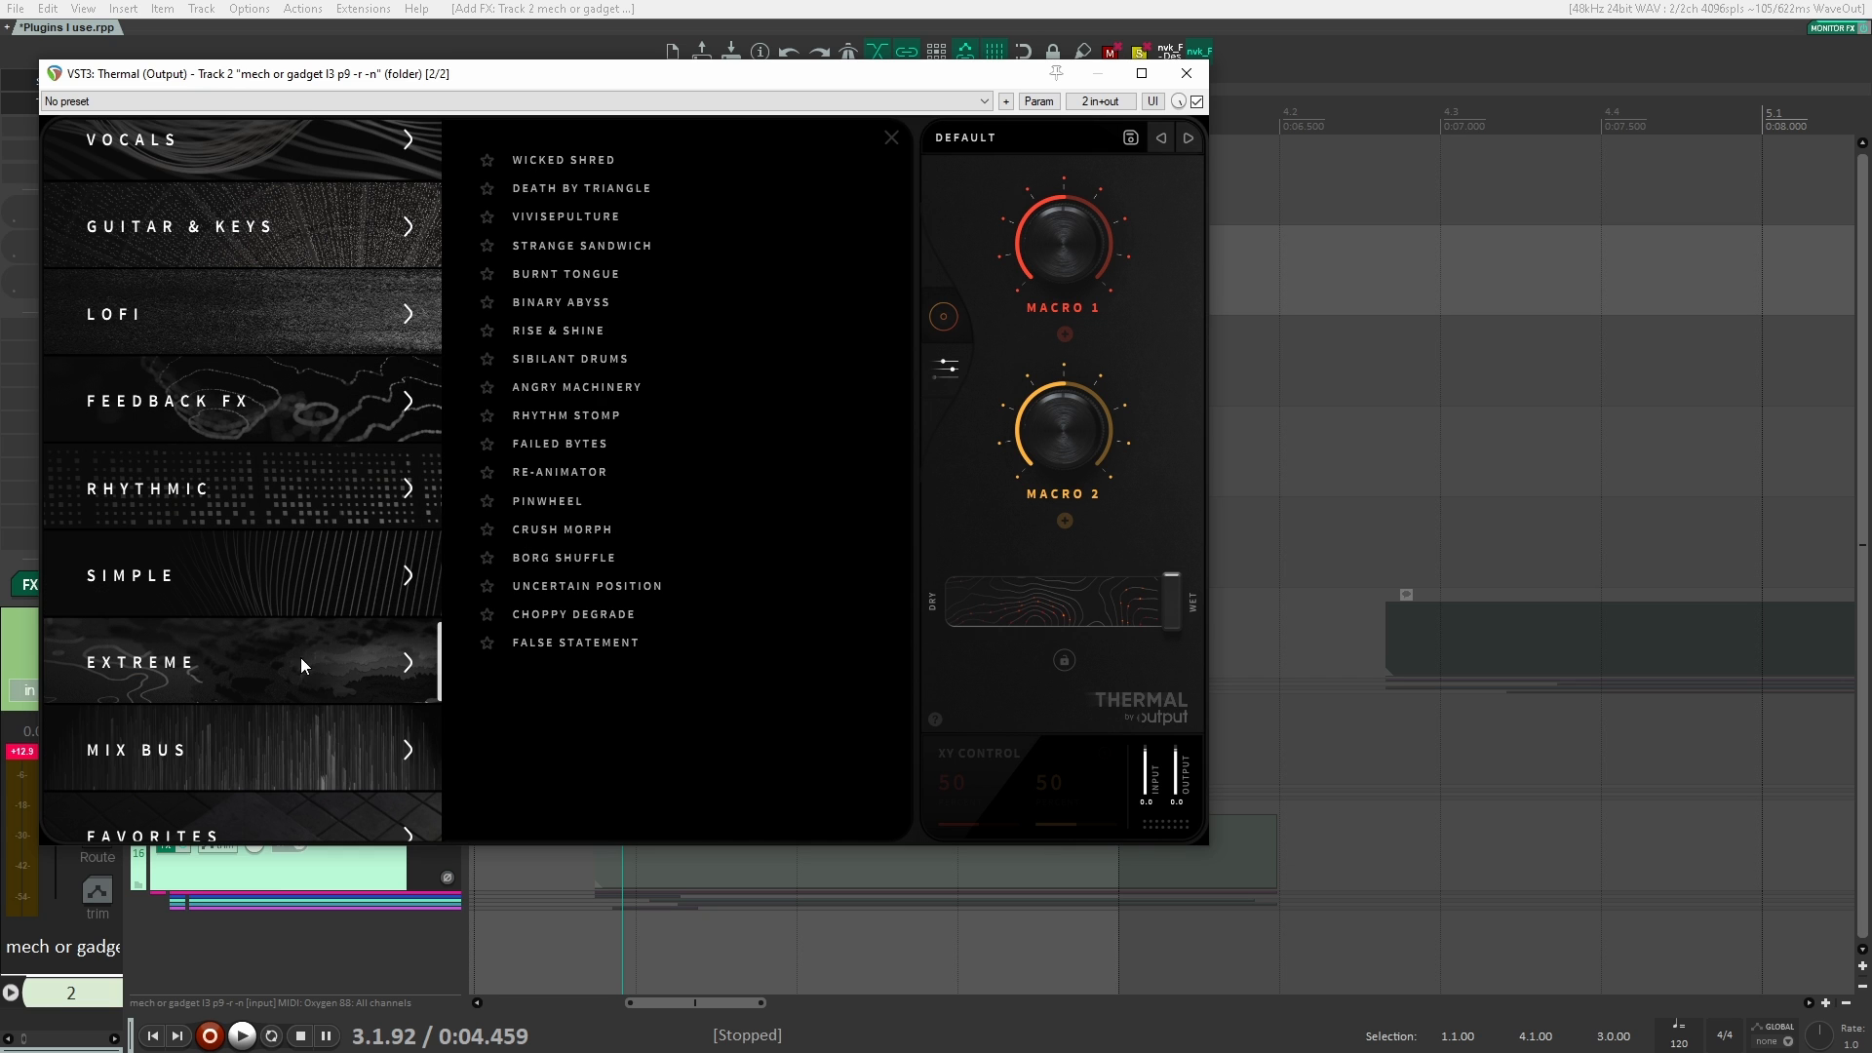
left_click(682, 335)
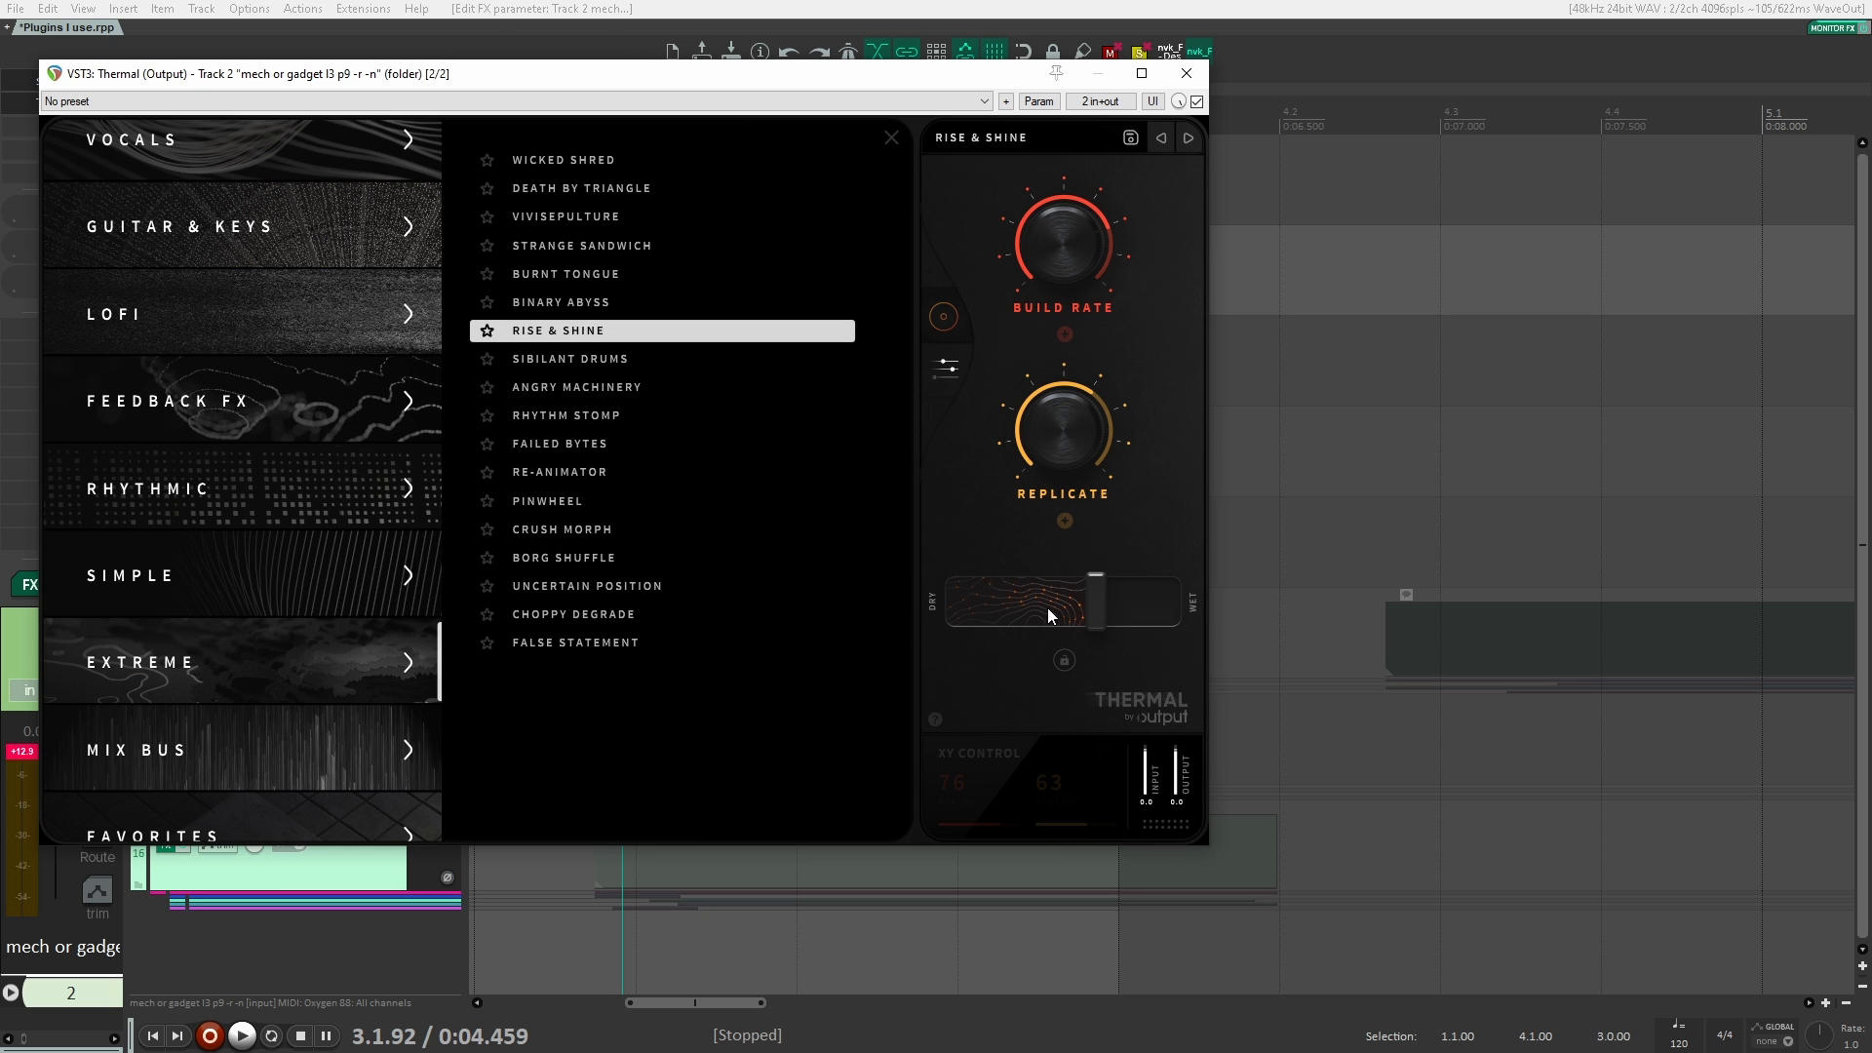
key("space")
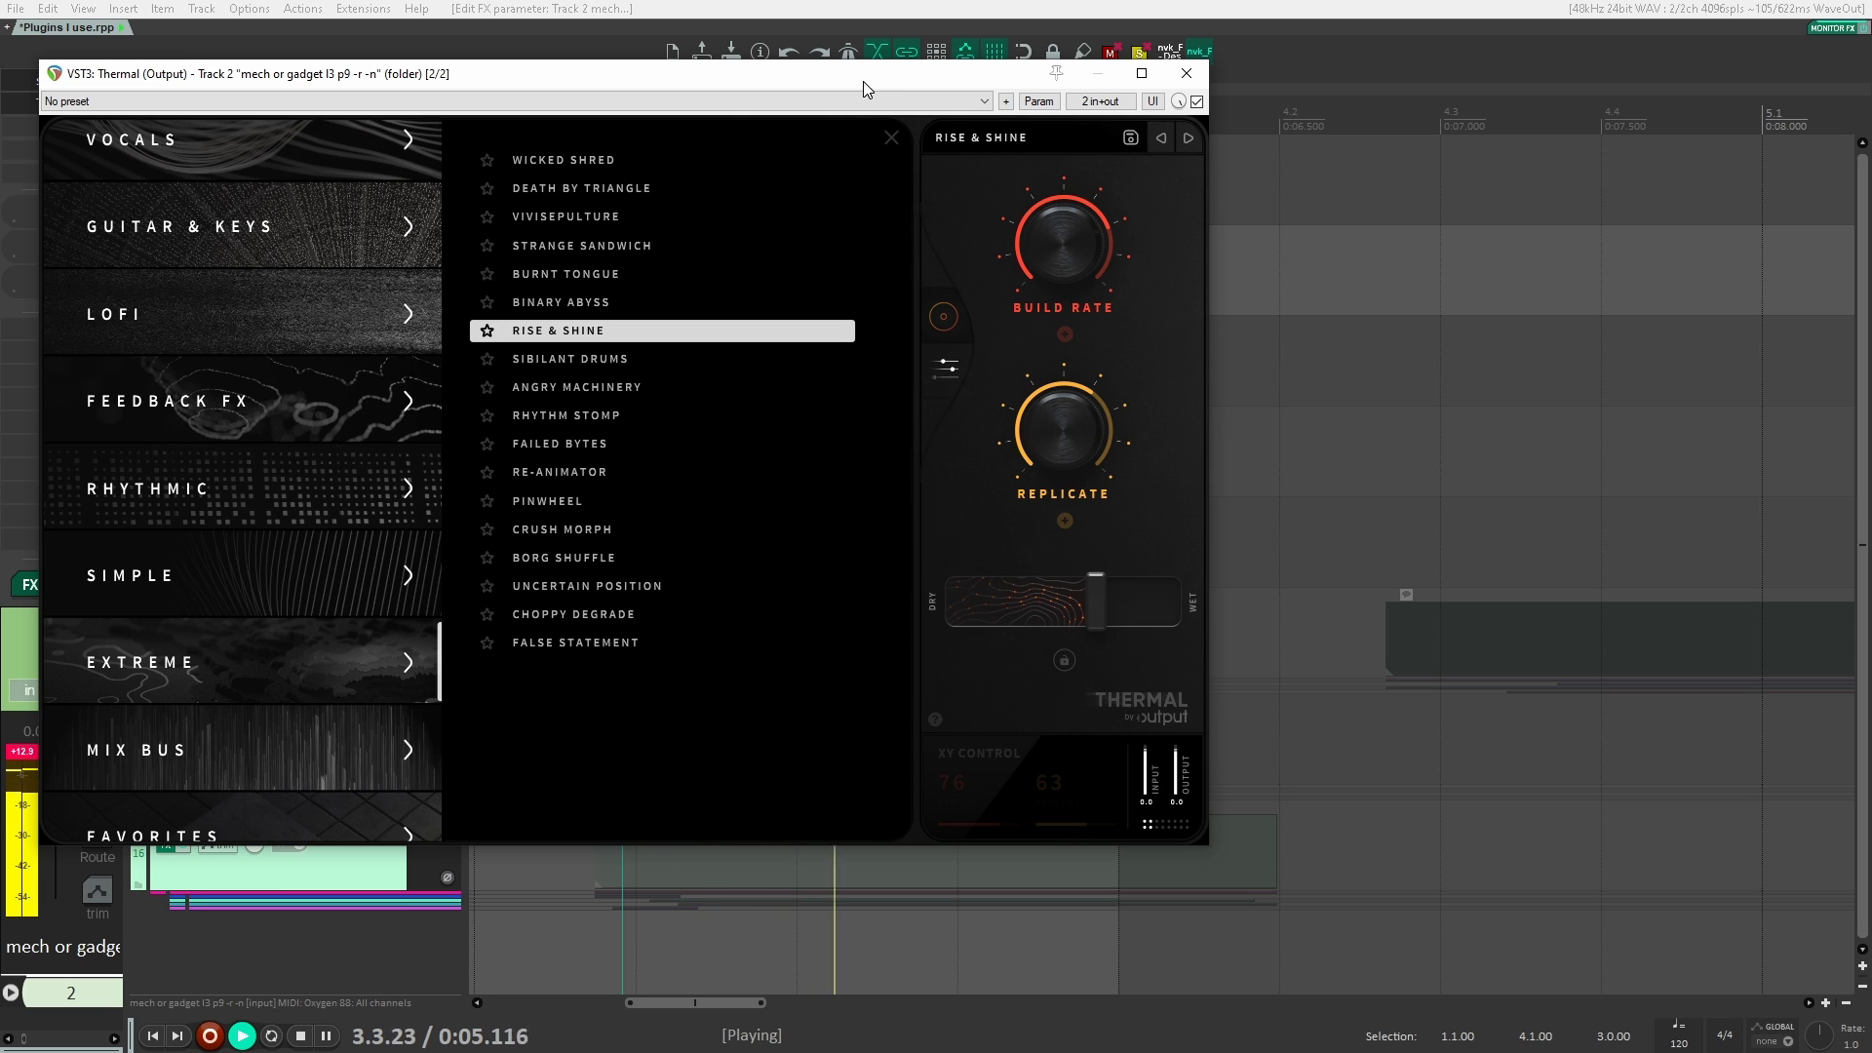
Step: Audition Thermal's Vivisepulture preset from Extreme and the Distant Animator and At The Edge presets from Feedback FX
left_click(572, 216)
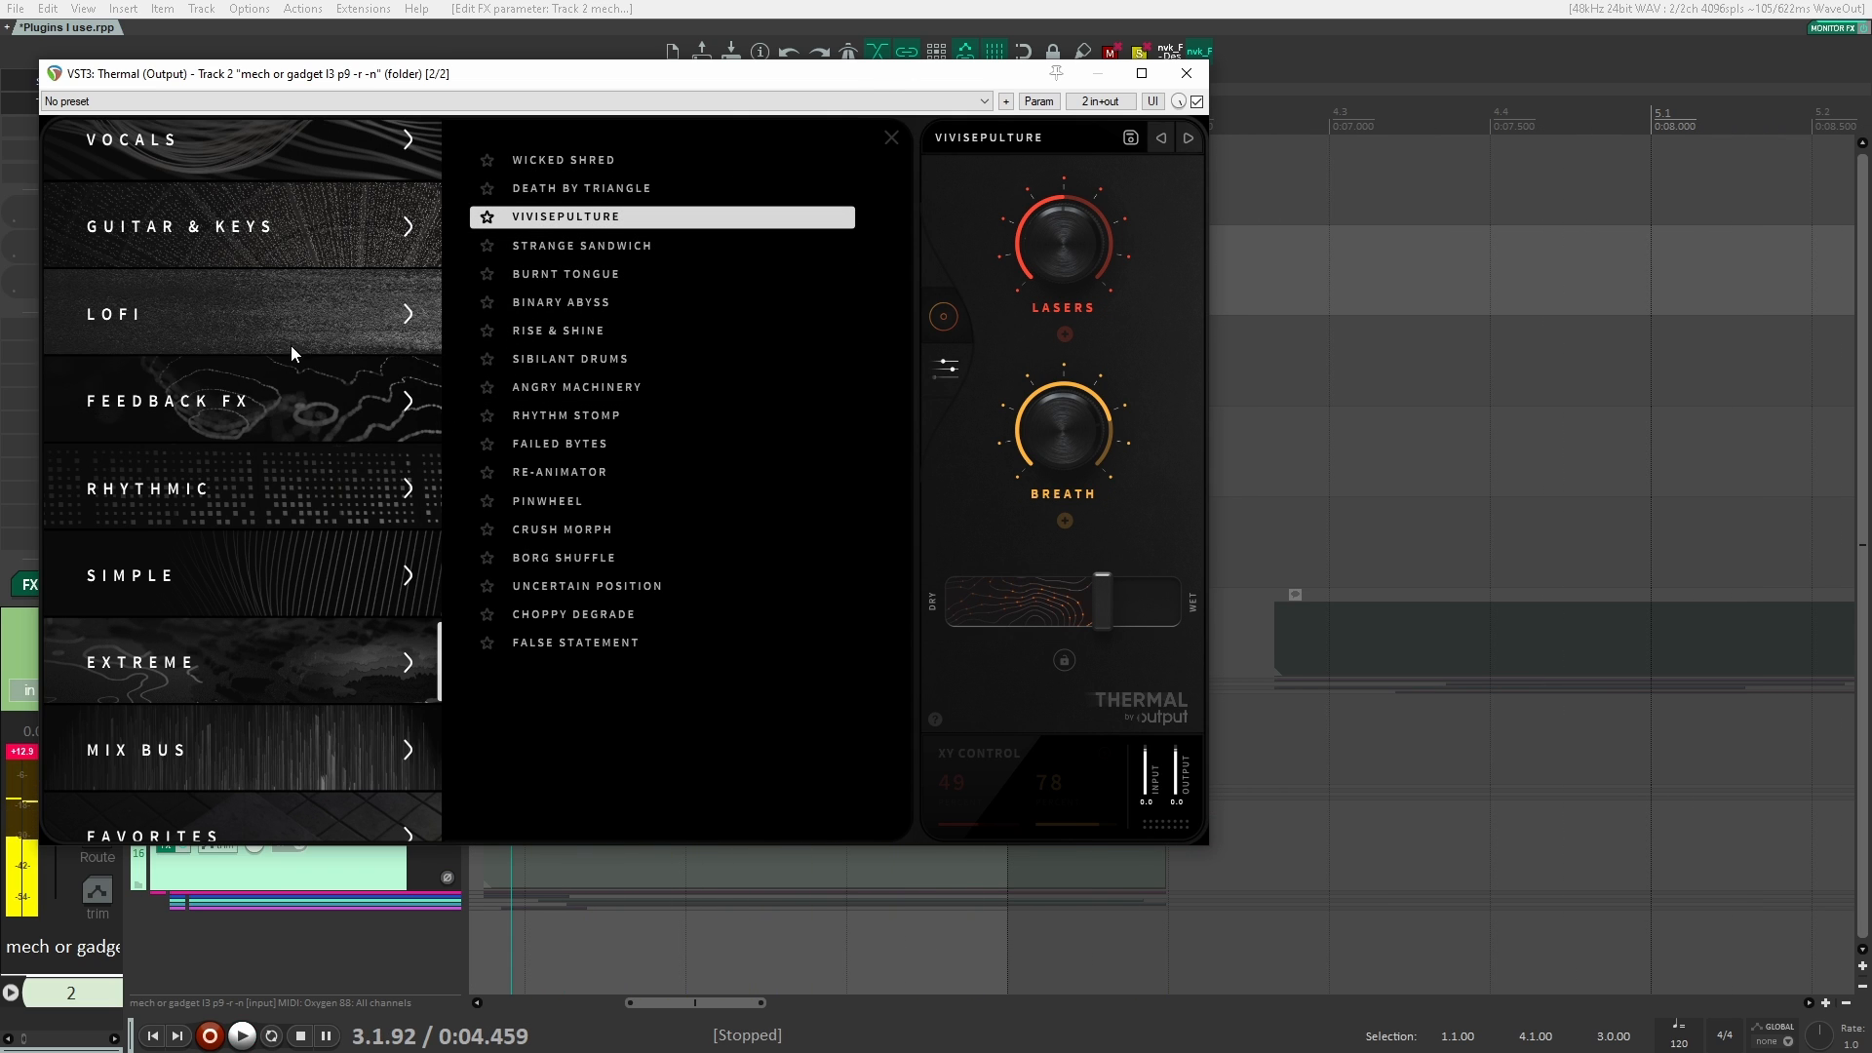
left_click(302, 395)
left_click(578, 330)
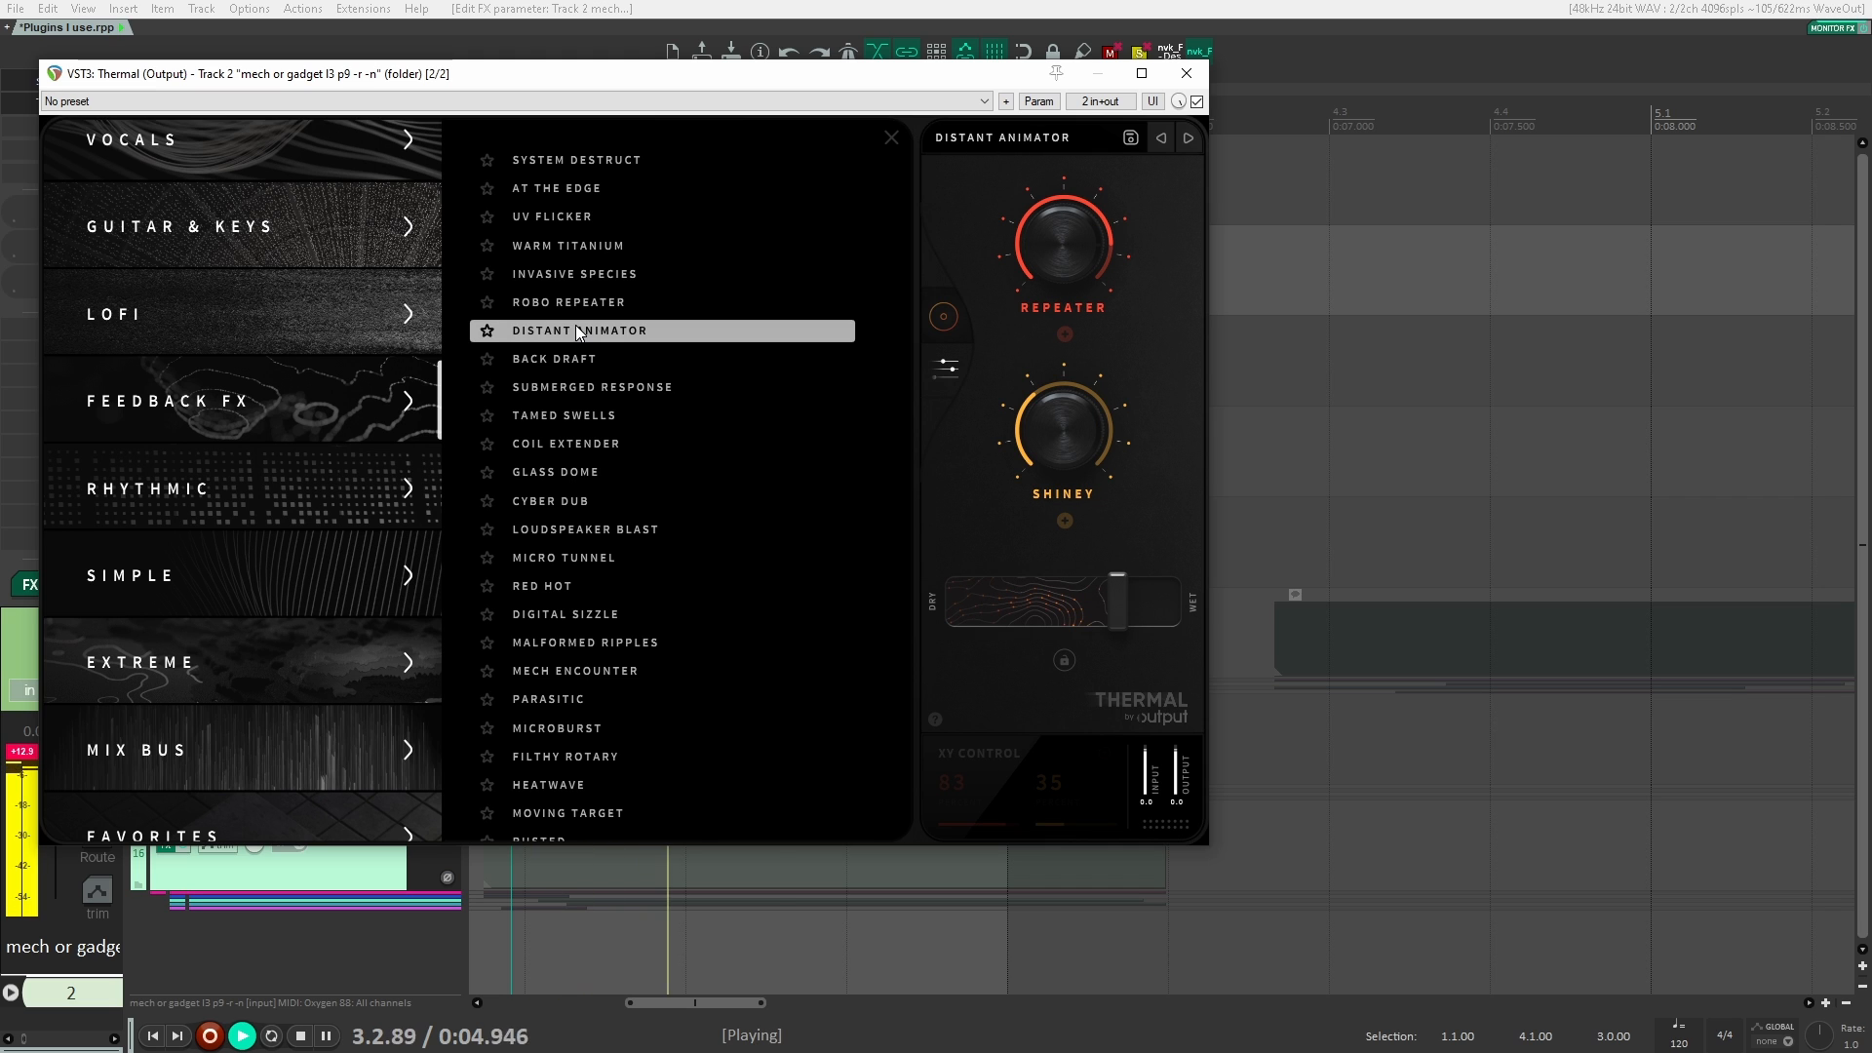
left_click(691, 190)
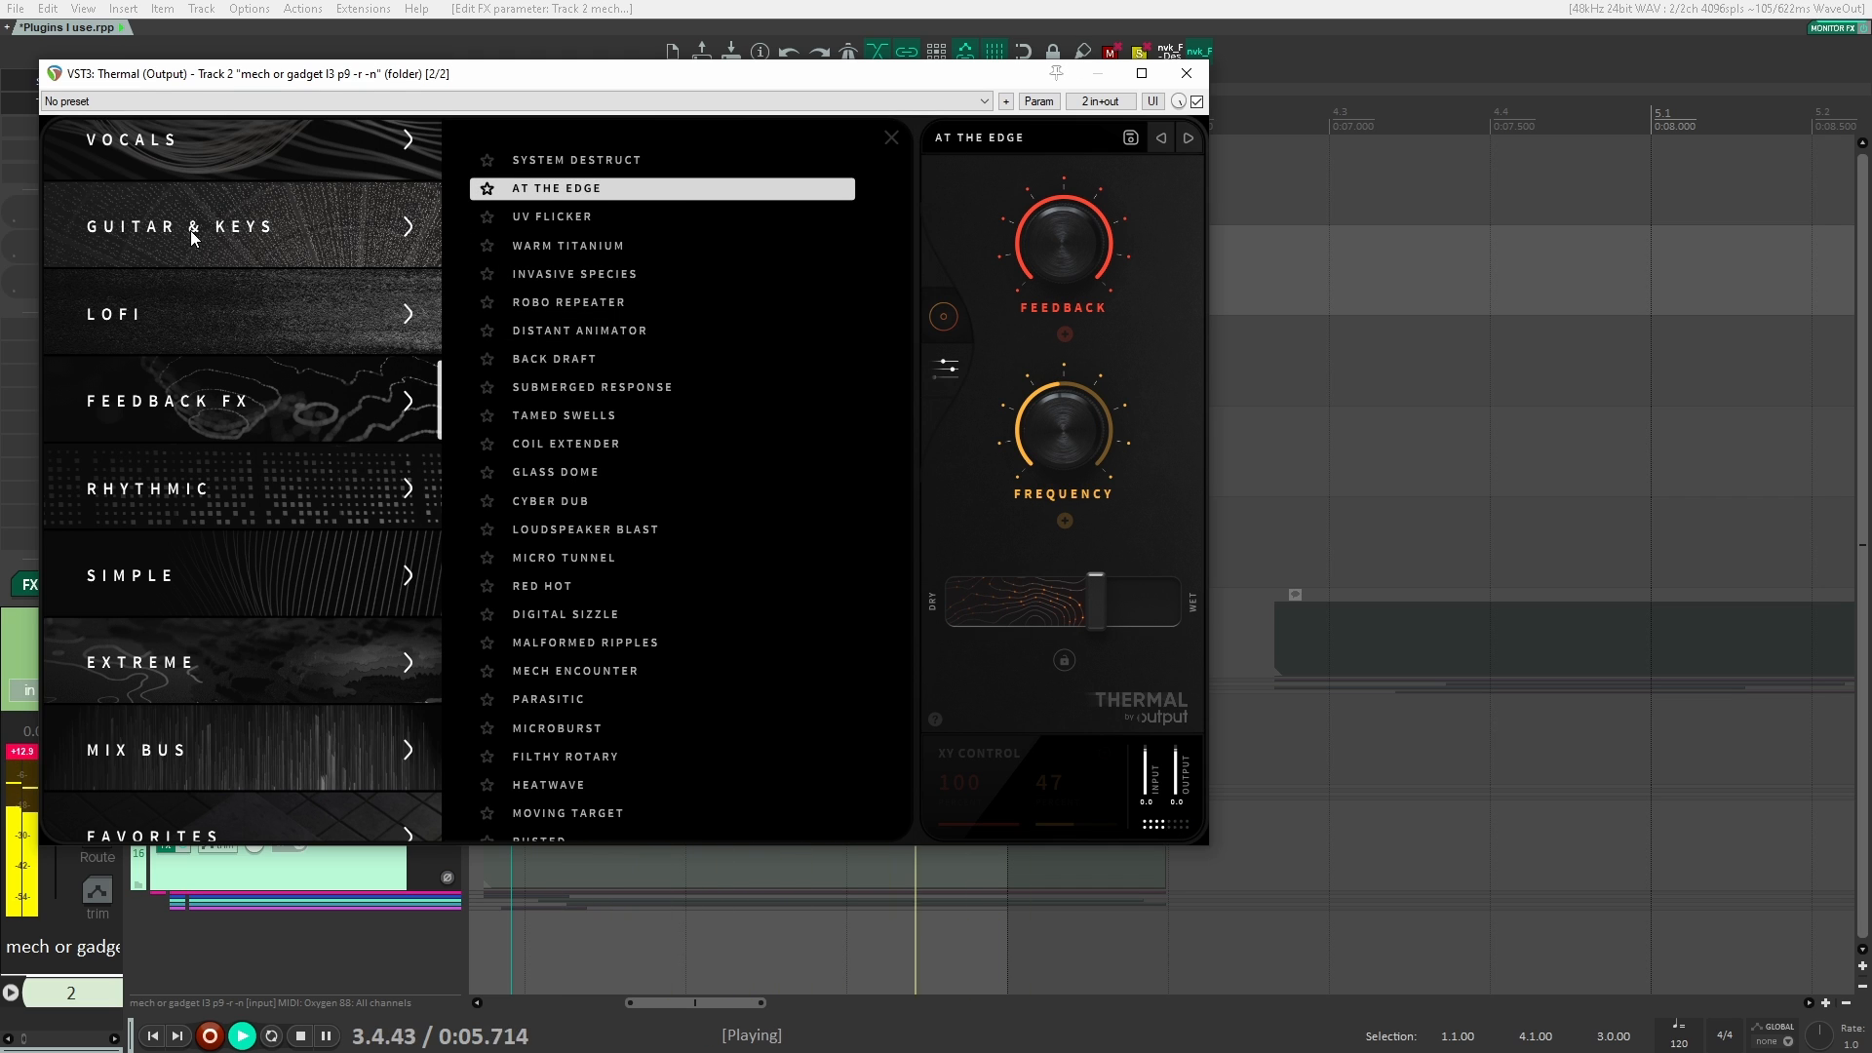
Step: Load Thermal's Soft Edge preset from the Vocals category
left_click(306, 166)
key("space")
left_click(550, 216)
scroll(308, 365, "up", 3)
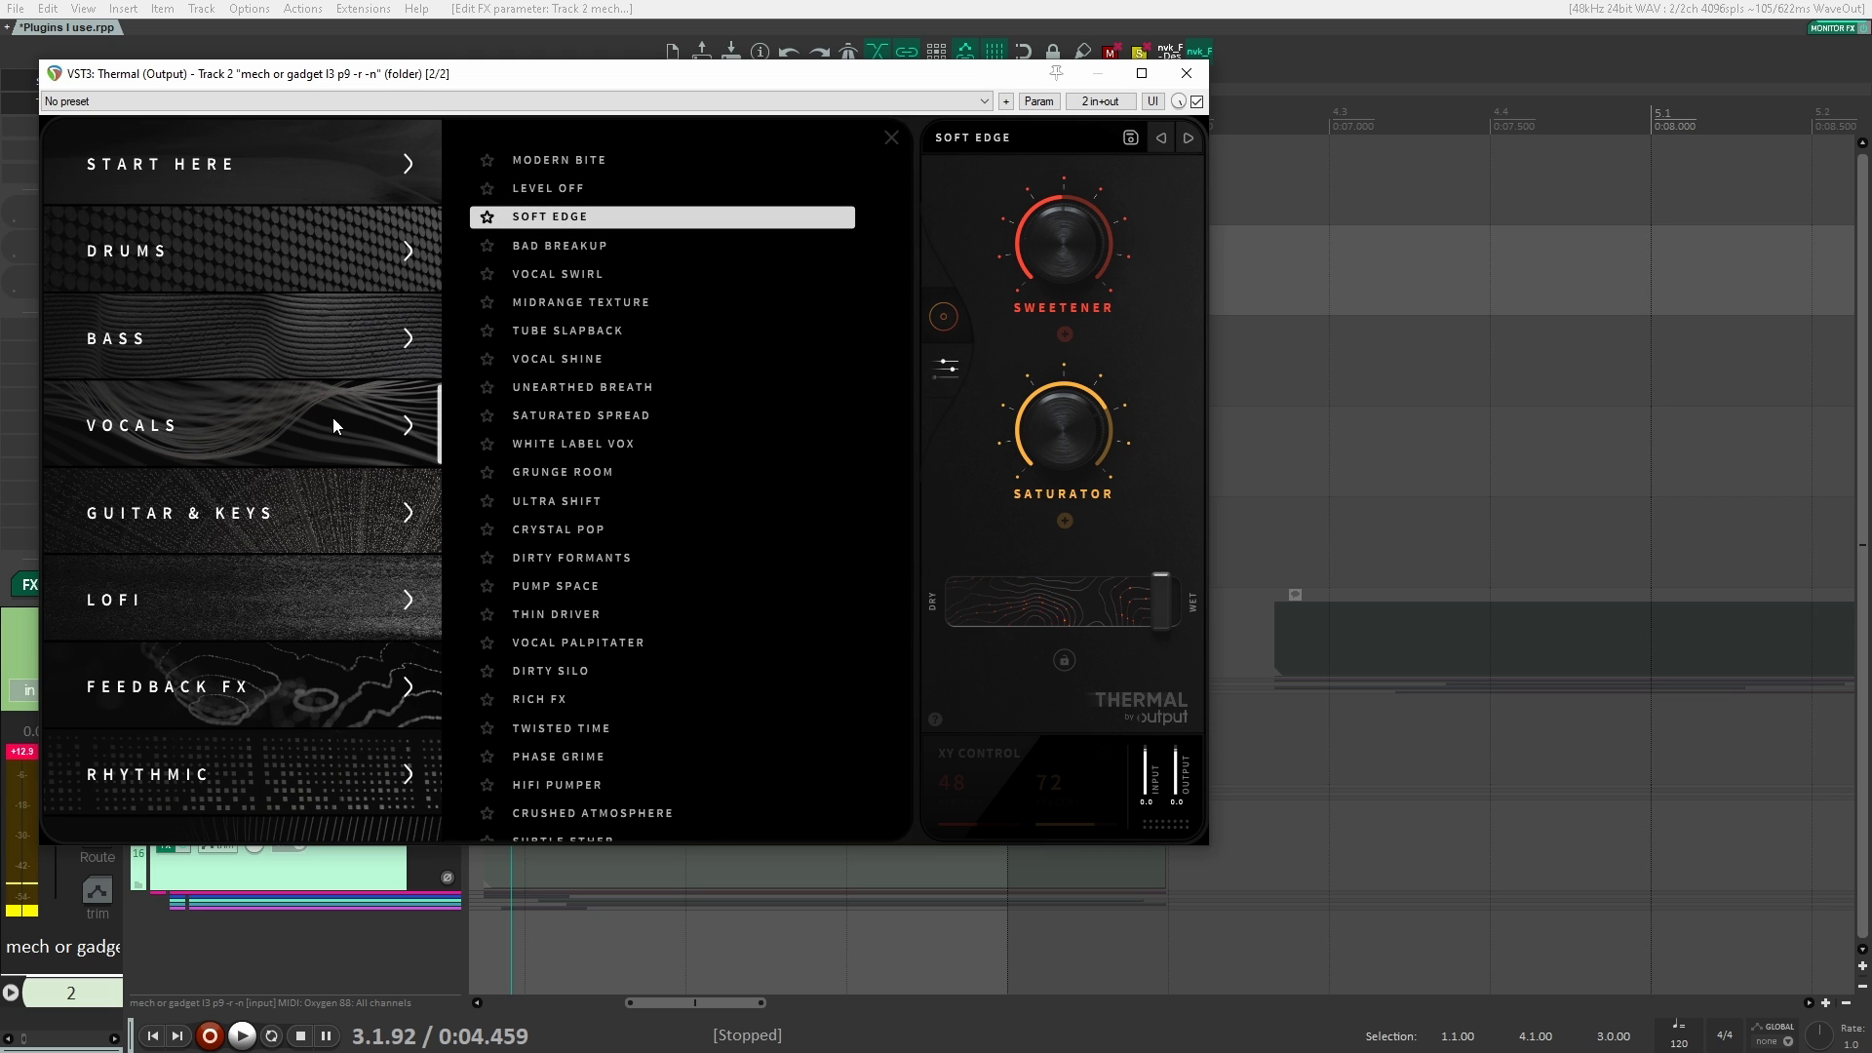
Step: Load Thermal's Static Variations preset from the Lofi category and audition it on the clips
left_click(333, 587)
left_click(624, 474)
key("space")
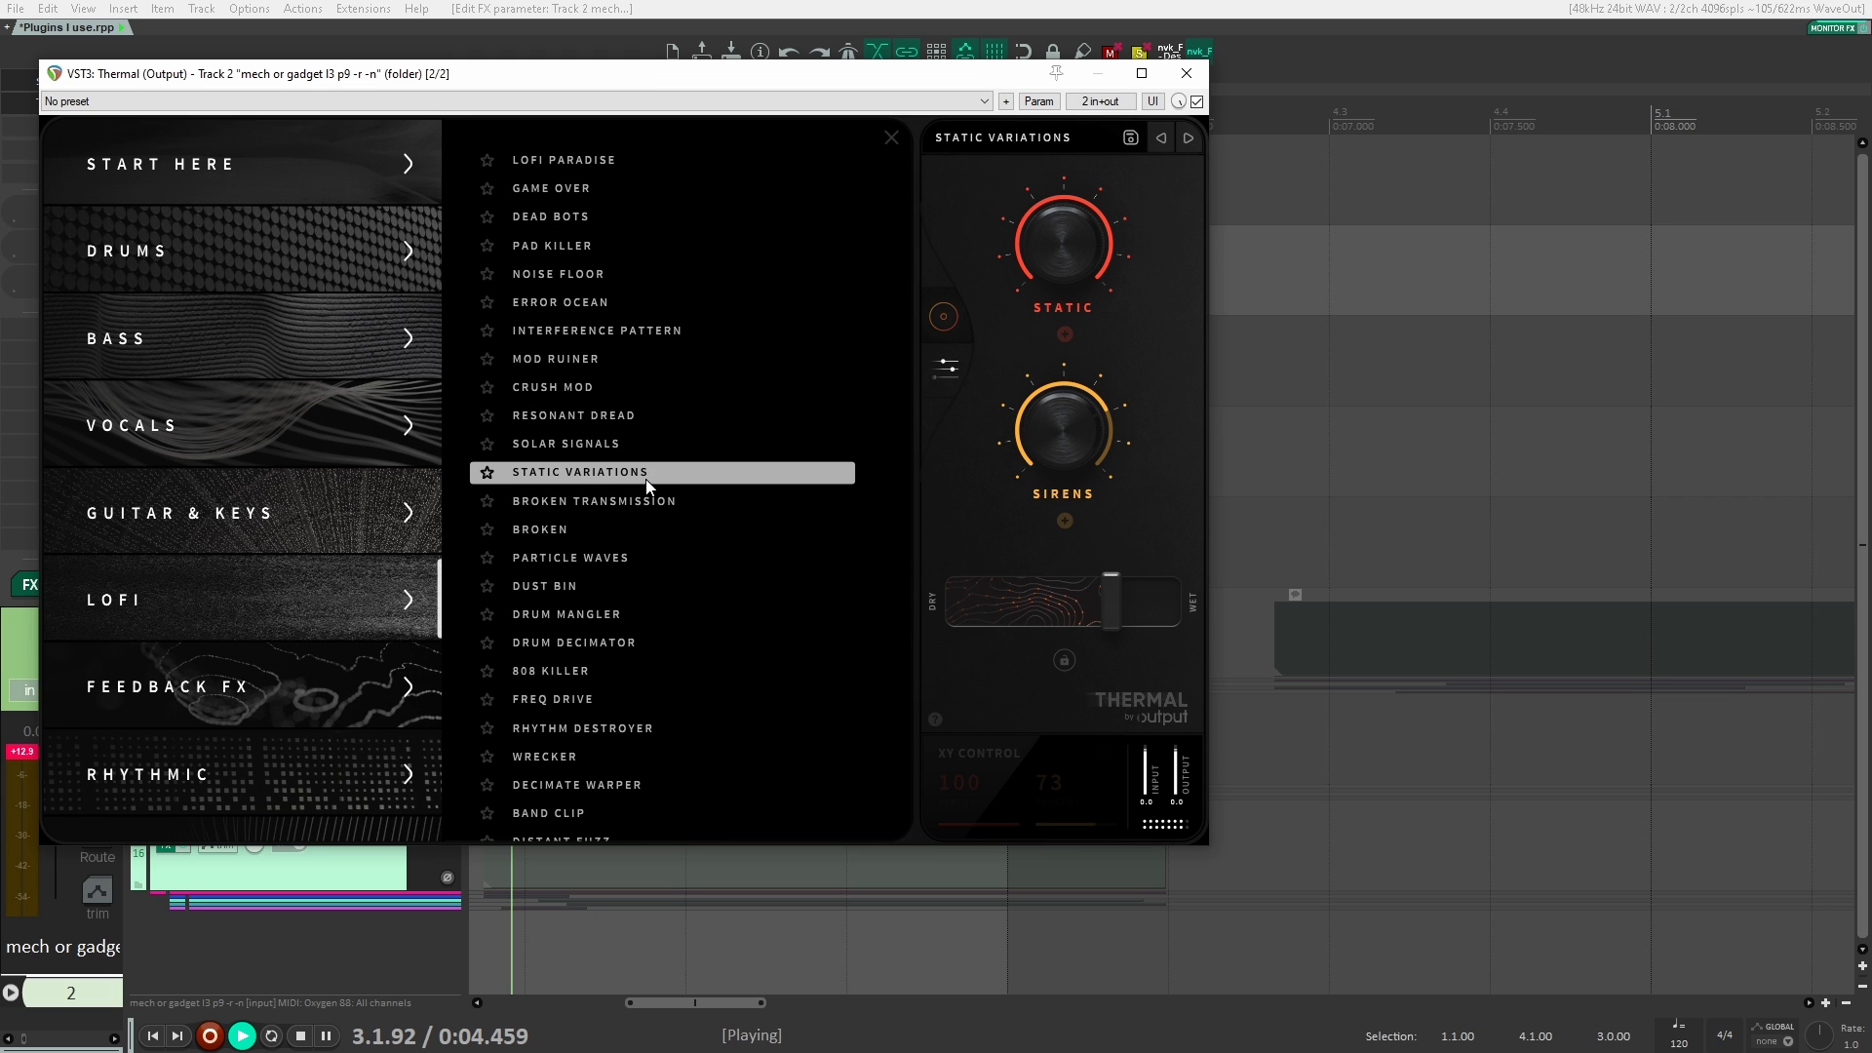
key("space")
key("space")
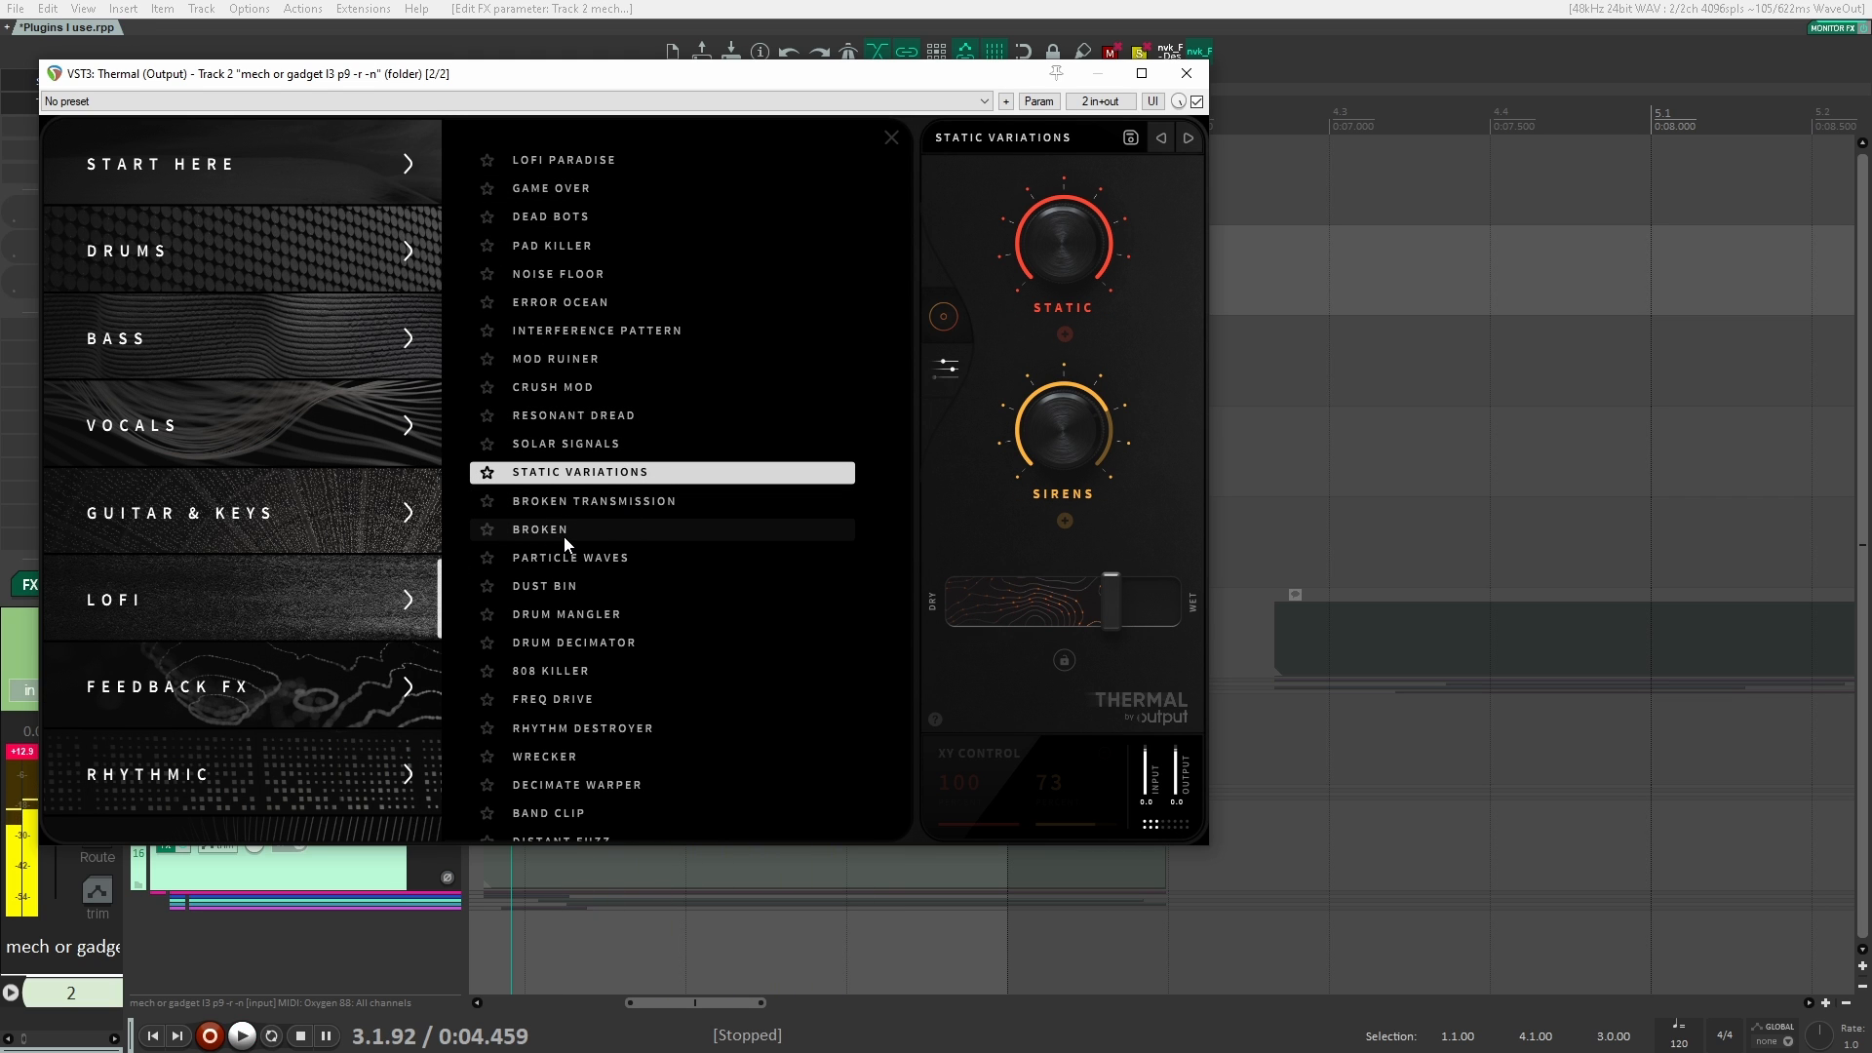
Step: Load Thermal's Broken and Decimate Warper presets from the Lofi category and audition each on the clips
left_click(566, 532)
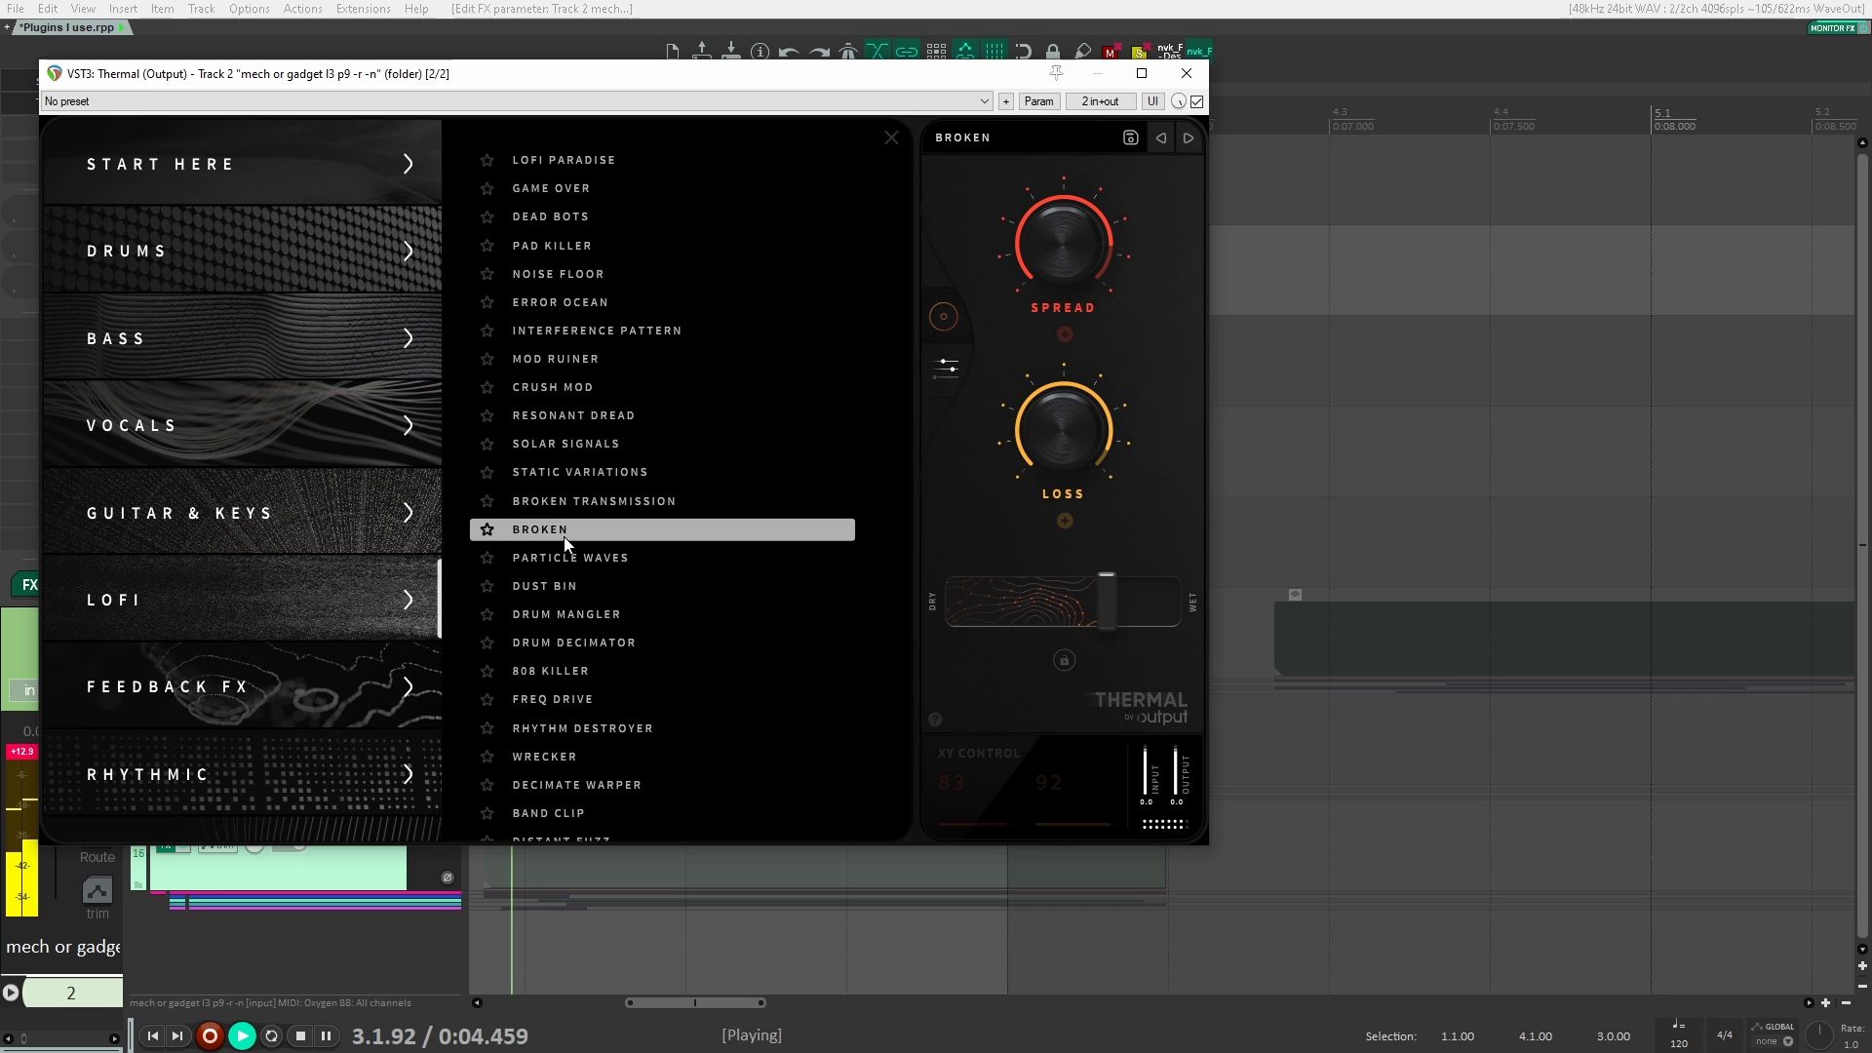
key("space")
key("space")
left_click(600, 793)
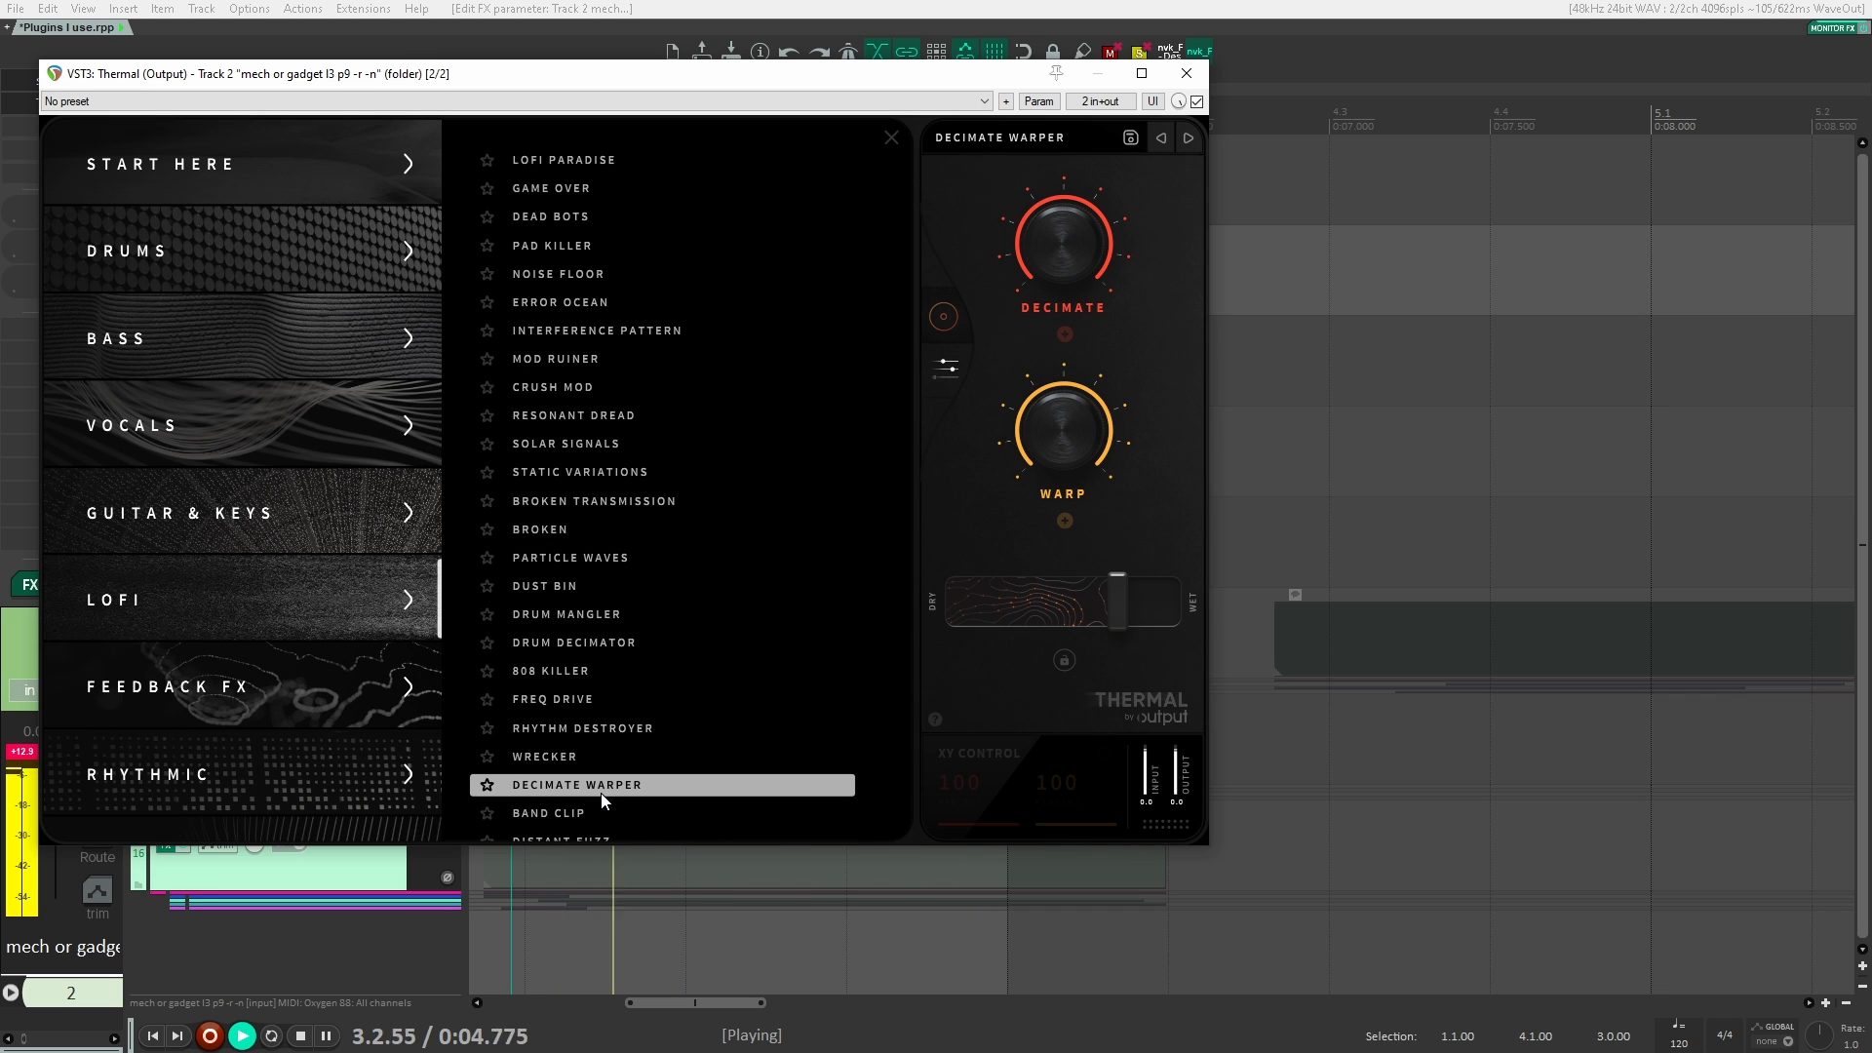
Step: Load Thermal's Lofi Paradise preset and audition it on the clips
key("space")
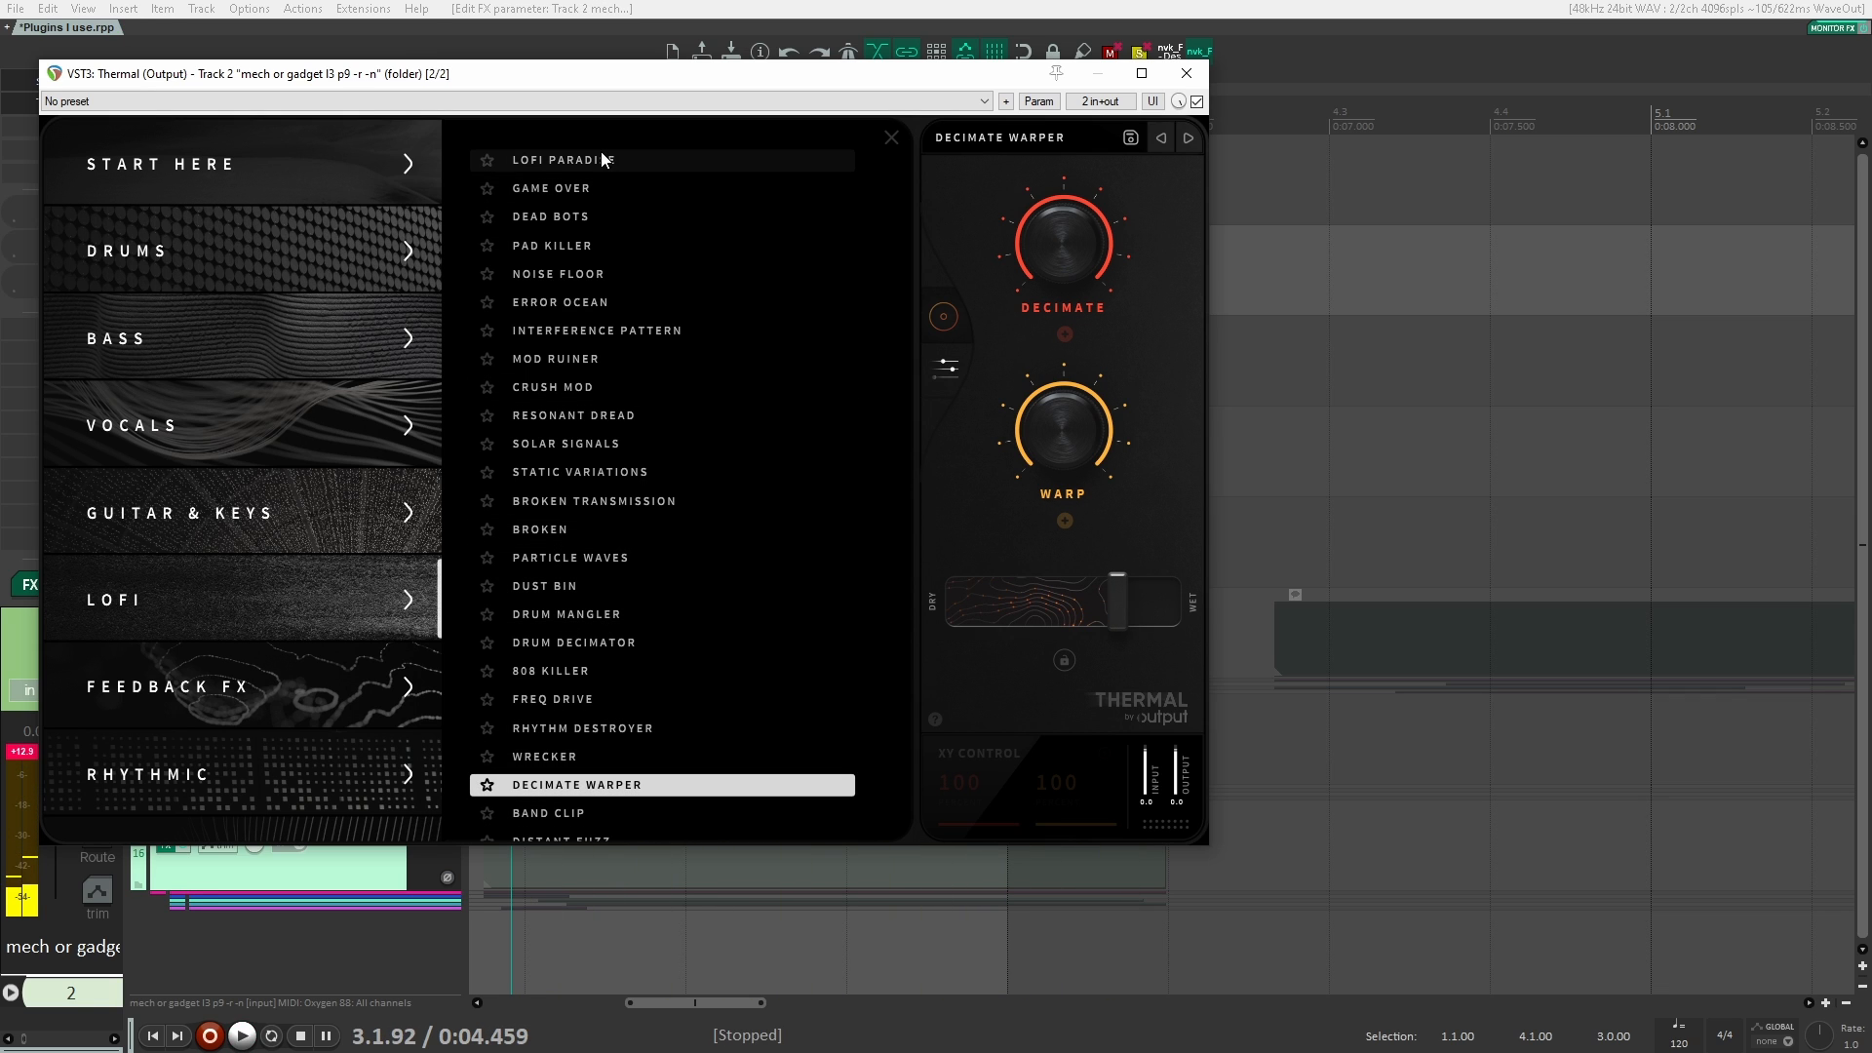
left_click(601, 160)
key("space")
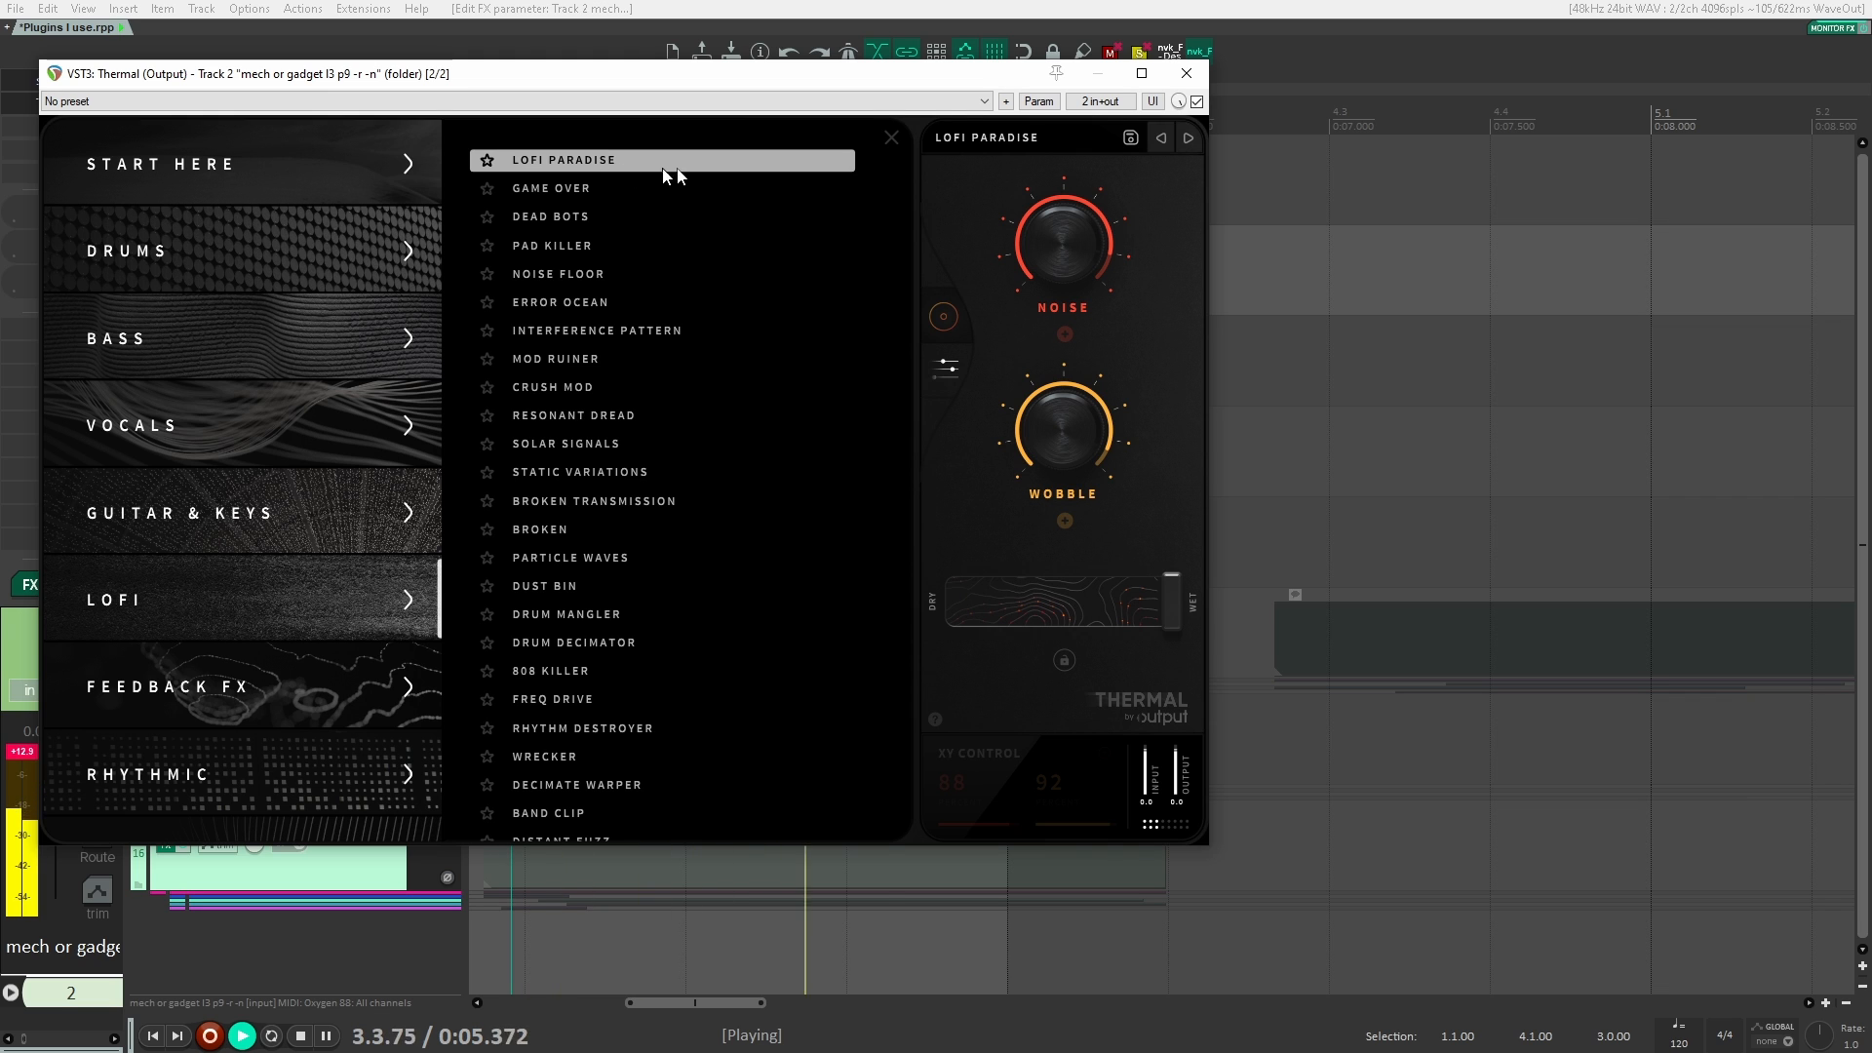
Step: Load Thermal's Overhead Slam preset from the Drums category and audition it on the clips
key("space")
scroll(576, 751, "down", 1)
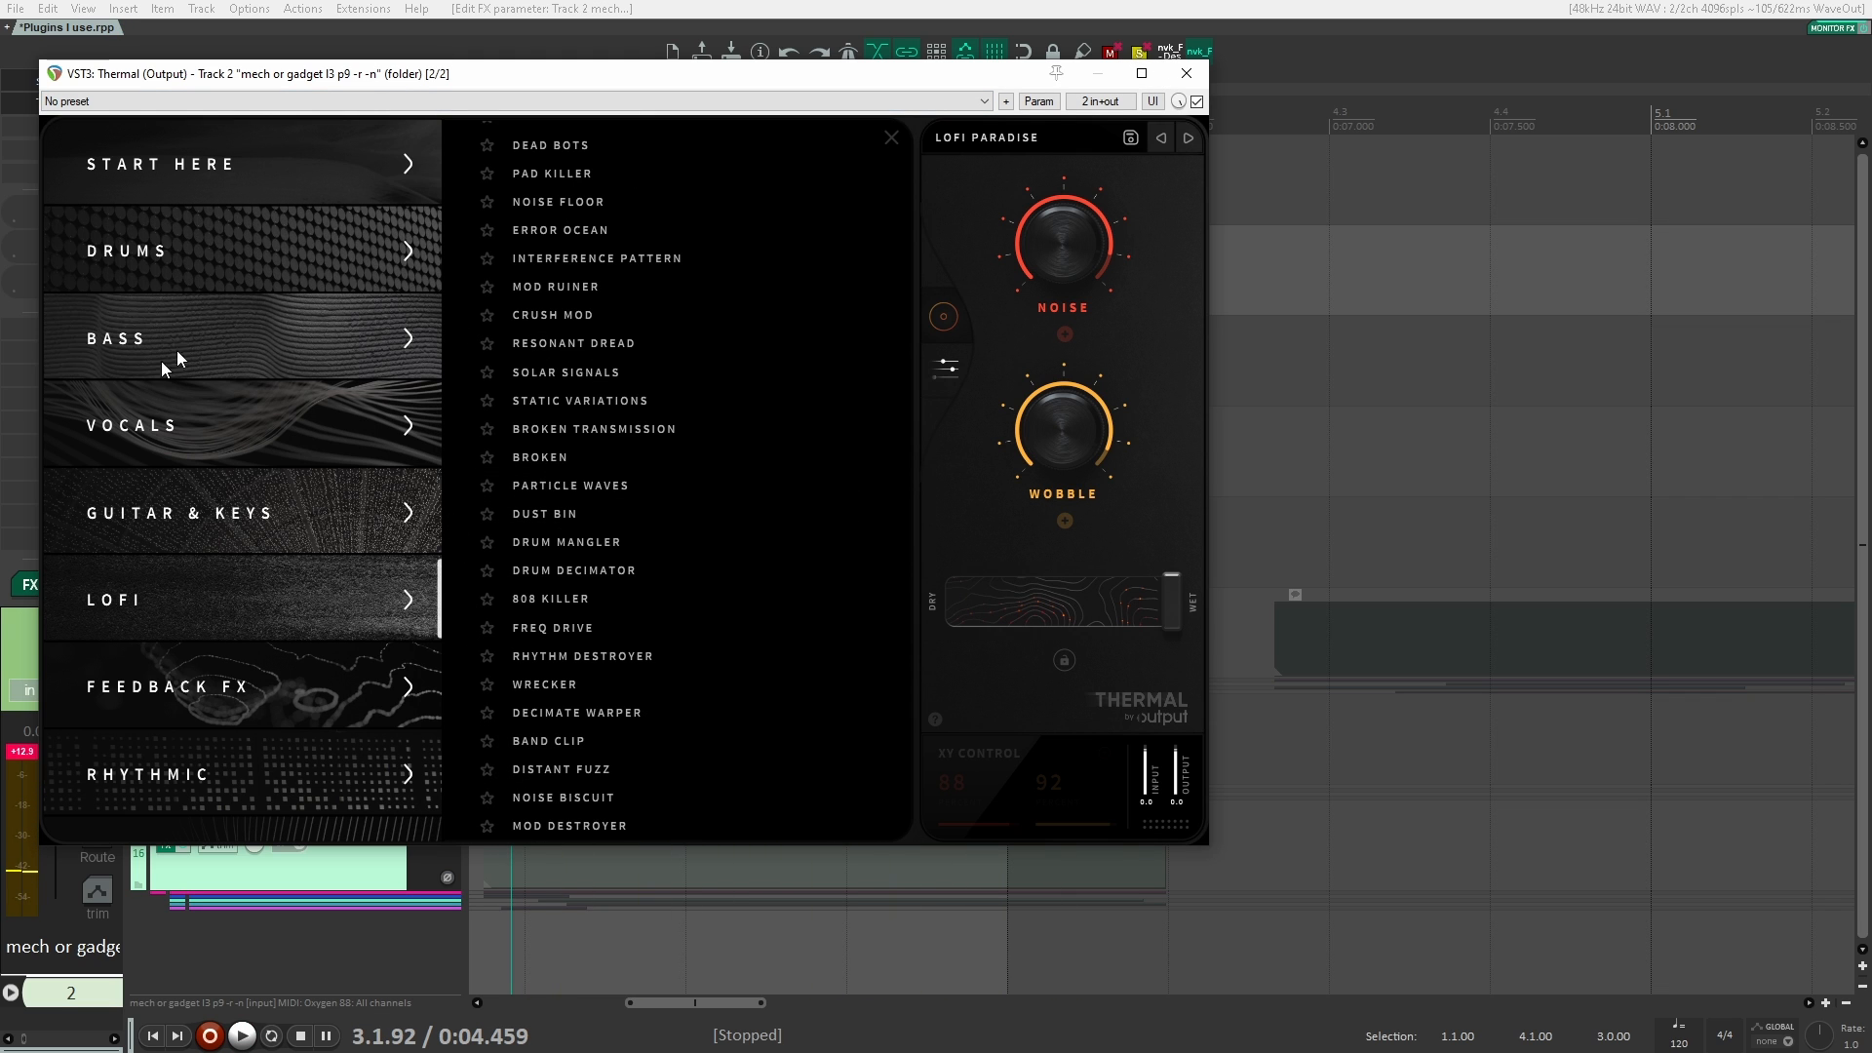
left_click(248, 263)
left_click(559, 245)
key("space")
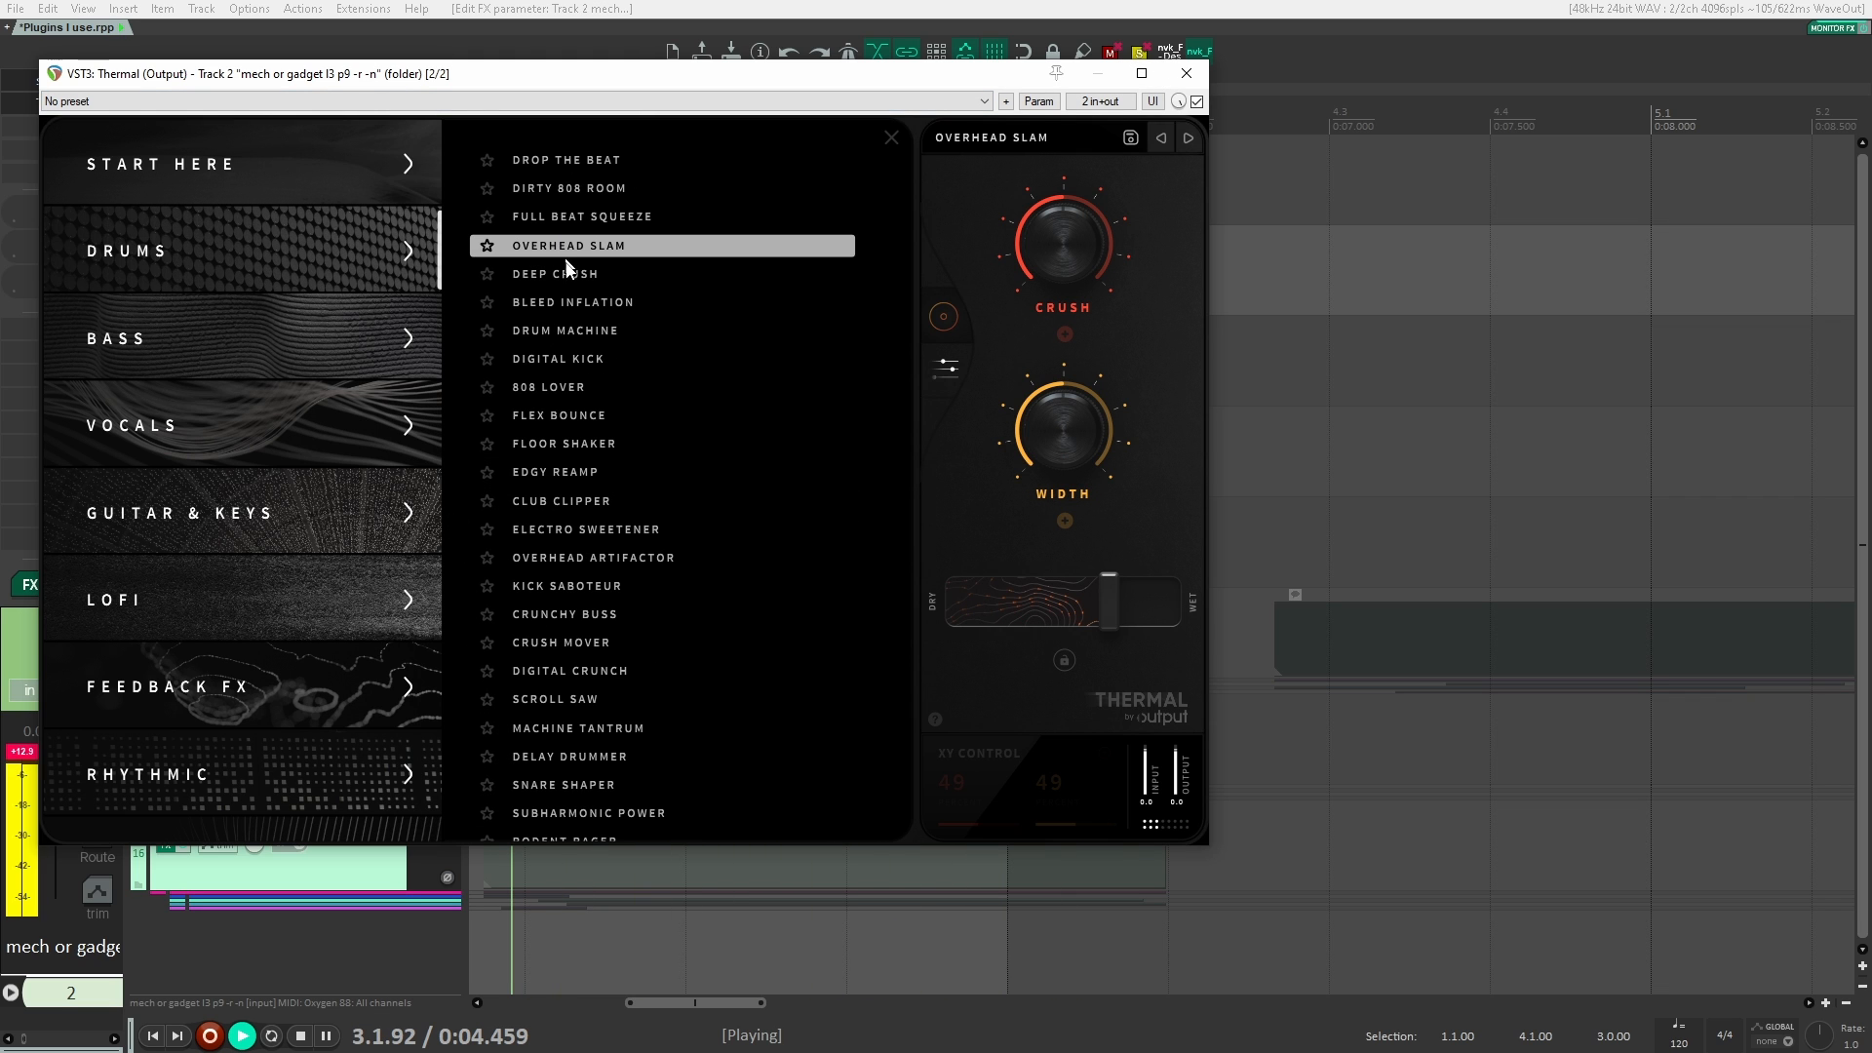
key("space")
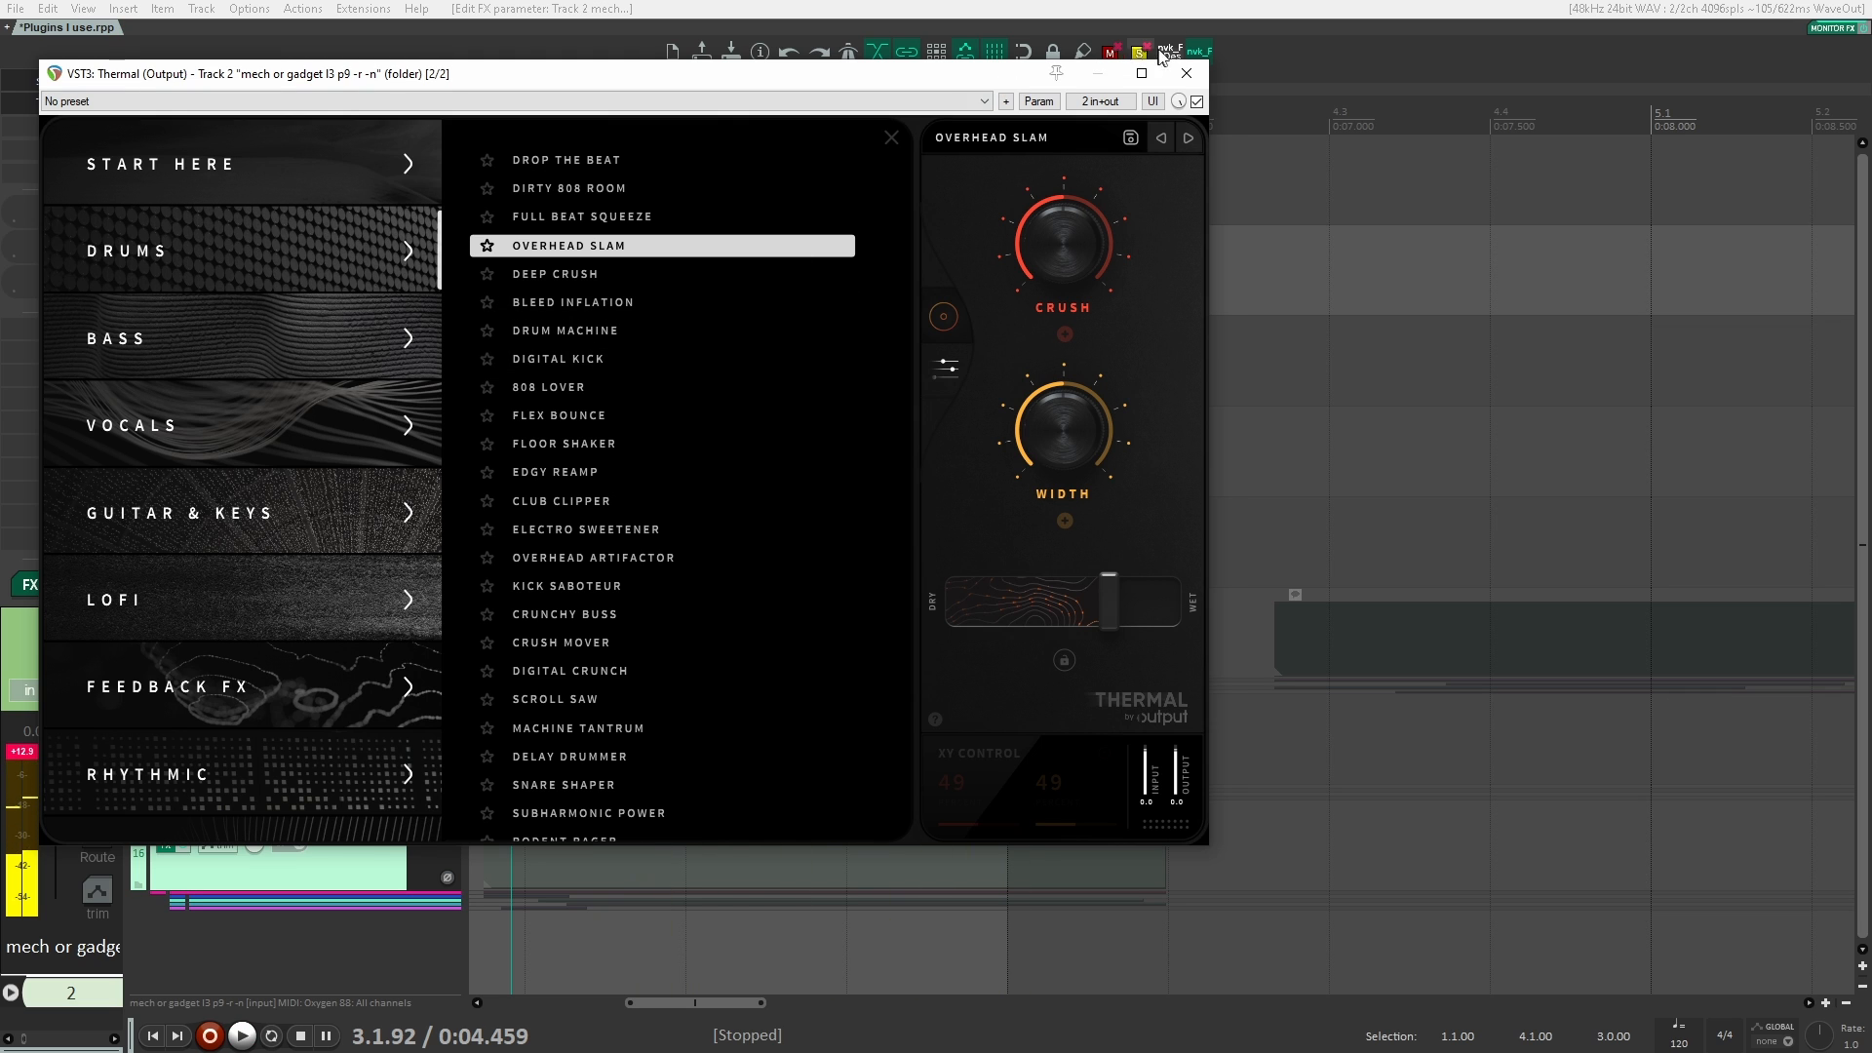
Step: Close the Thermal window and remove Thermal from track 2
left_click(1186, 73)
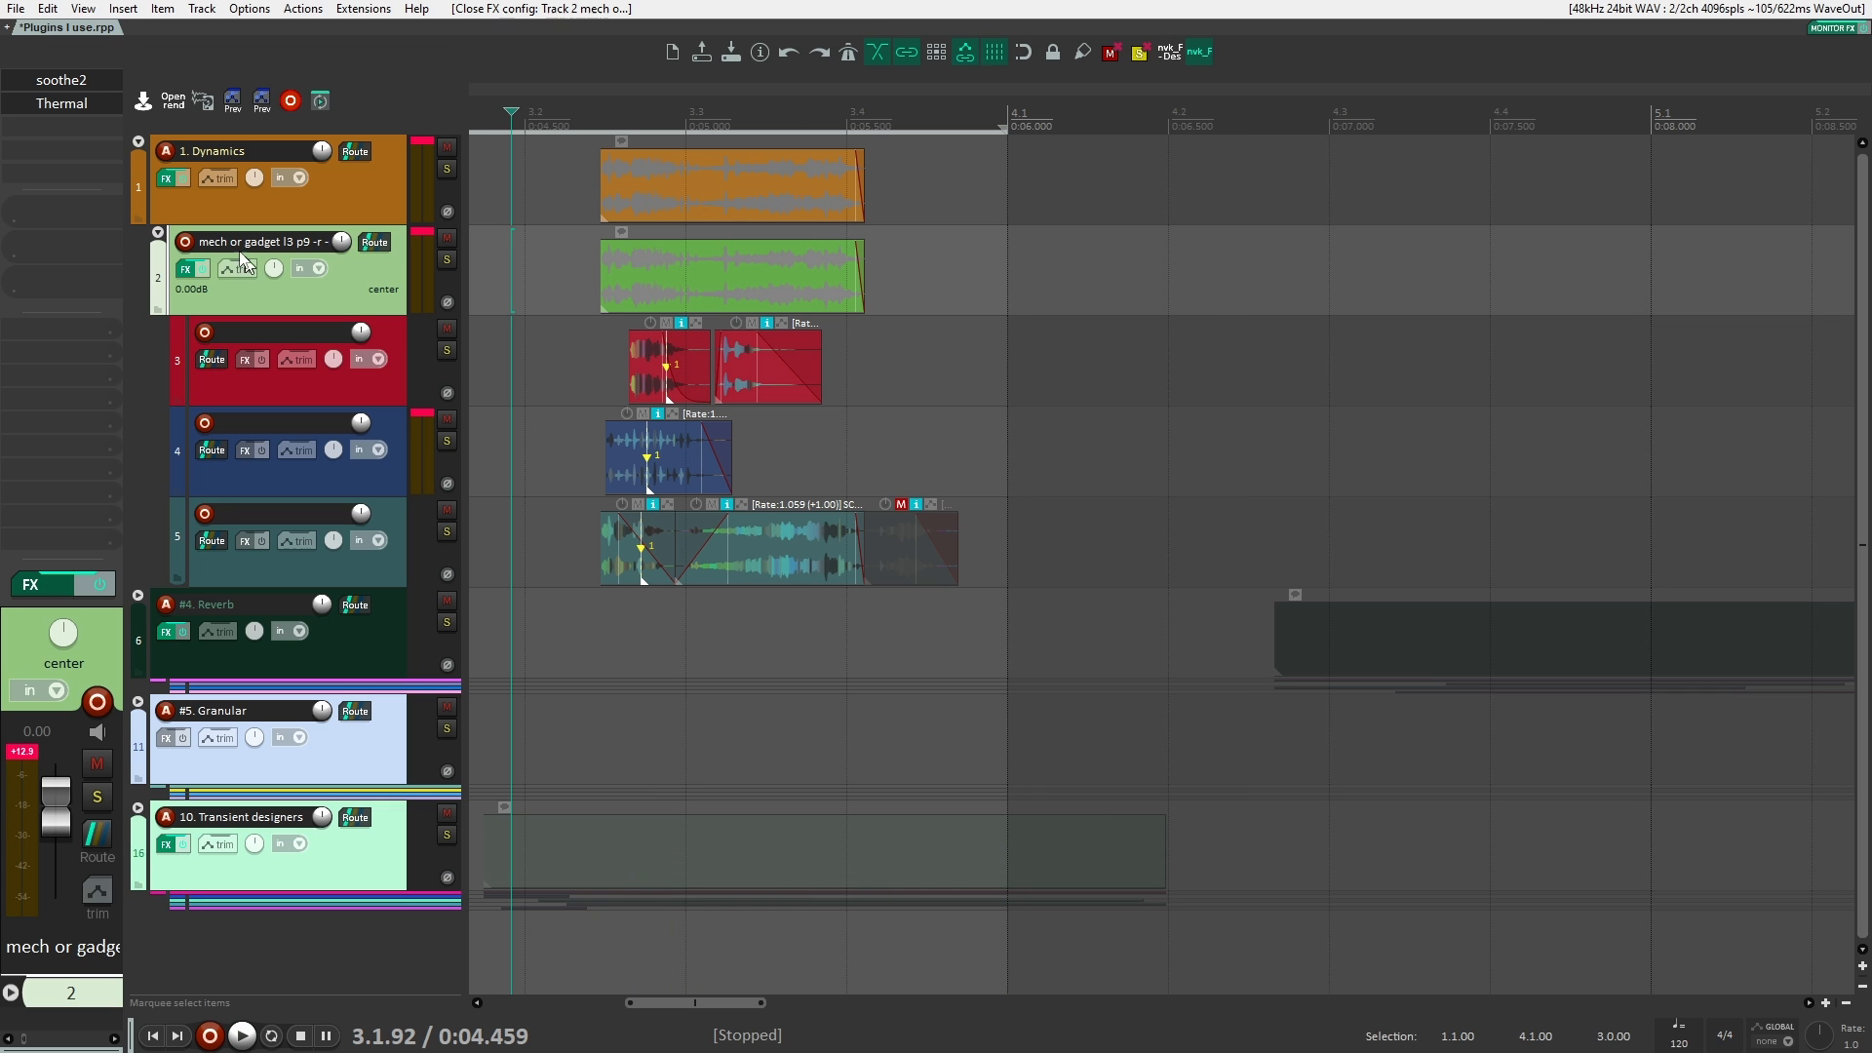
left_click(80, 108, "shift")
left_click(80, 108, "alt")
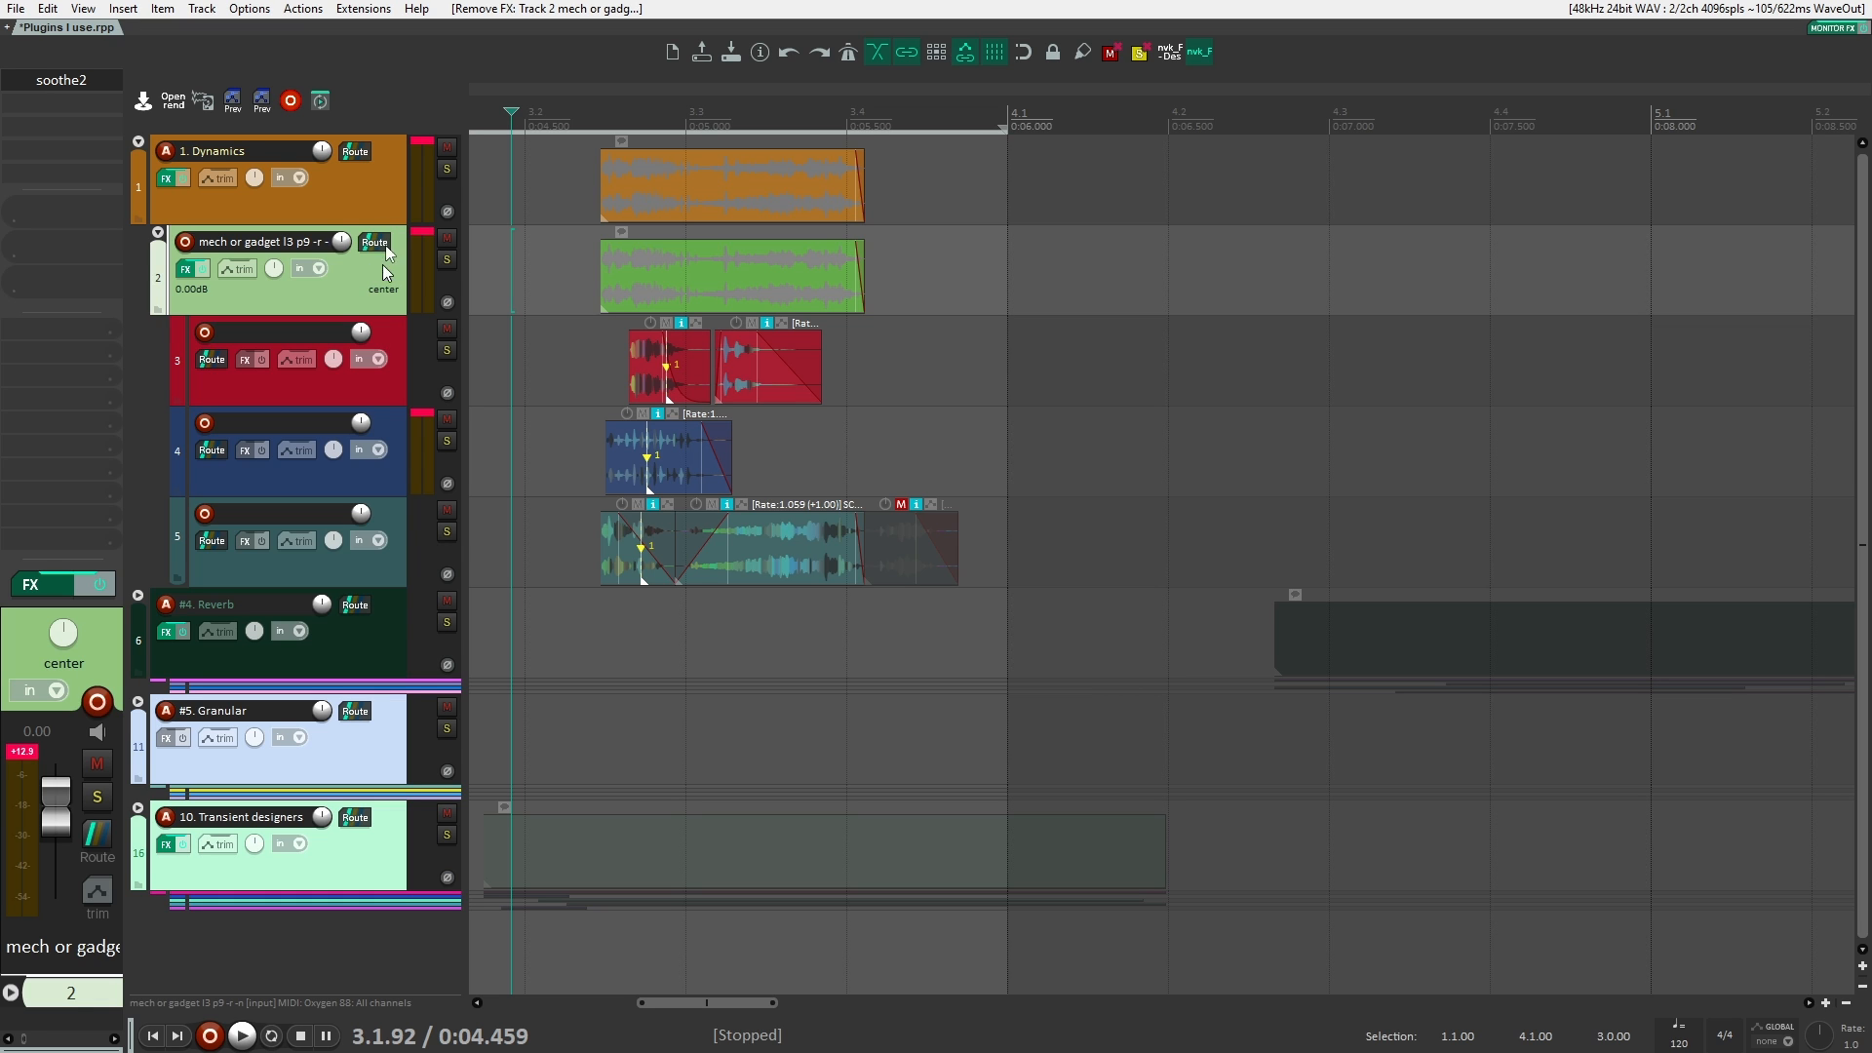
Step: Add the Kraftur plugin after smartLimit on the 1. Dynamics track
left_click(371, 187)
double_click(89, 97)
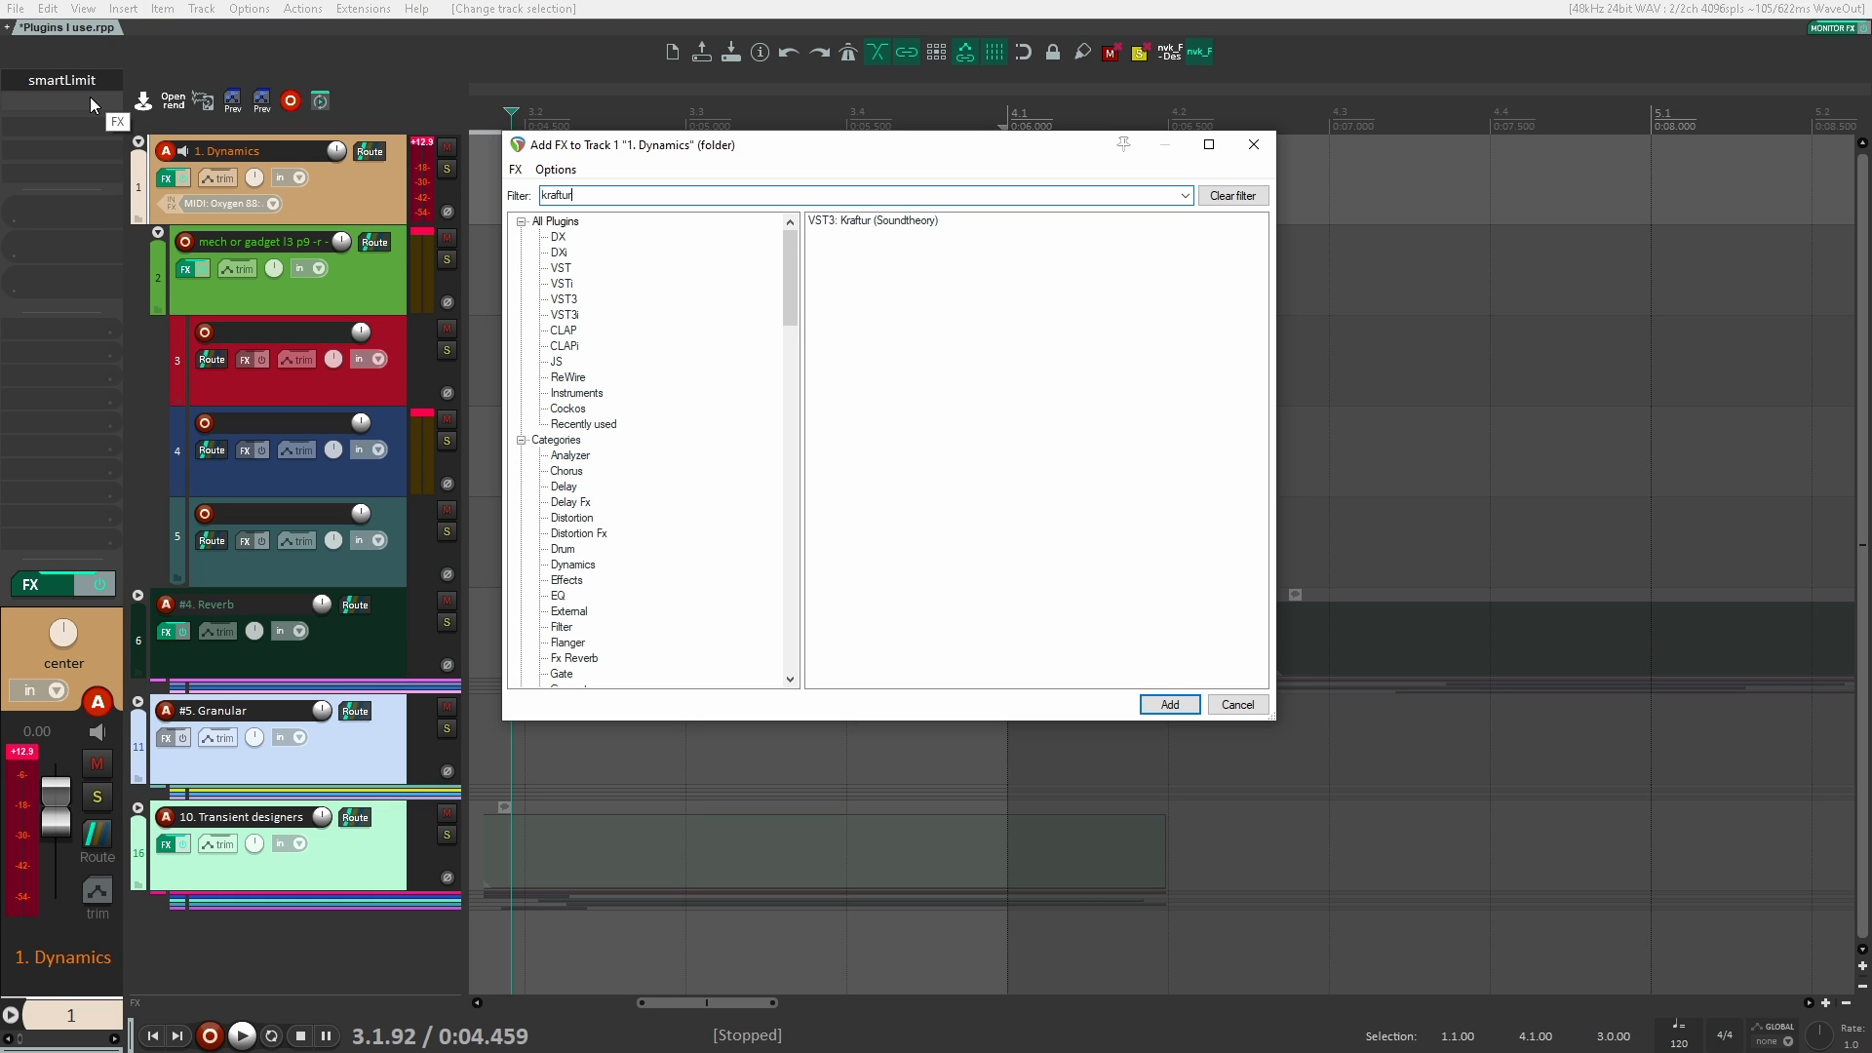
type("kraftur")
key("Return")
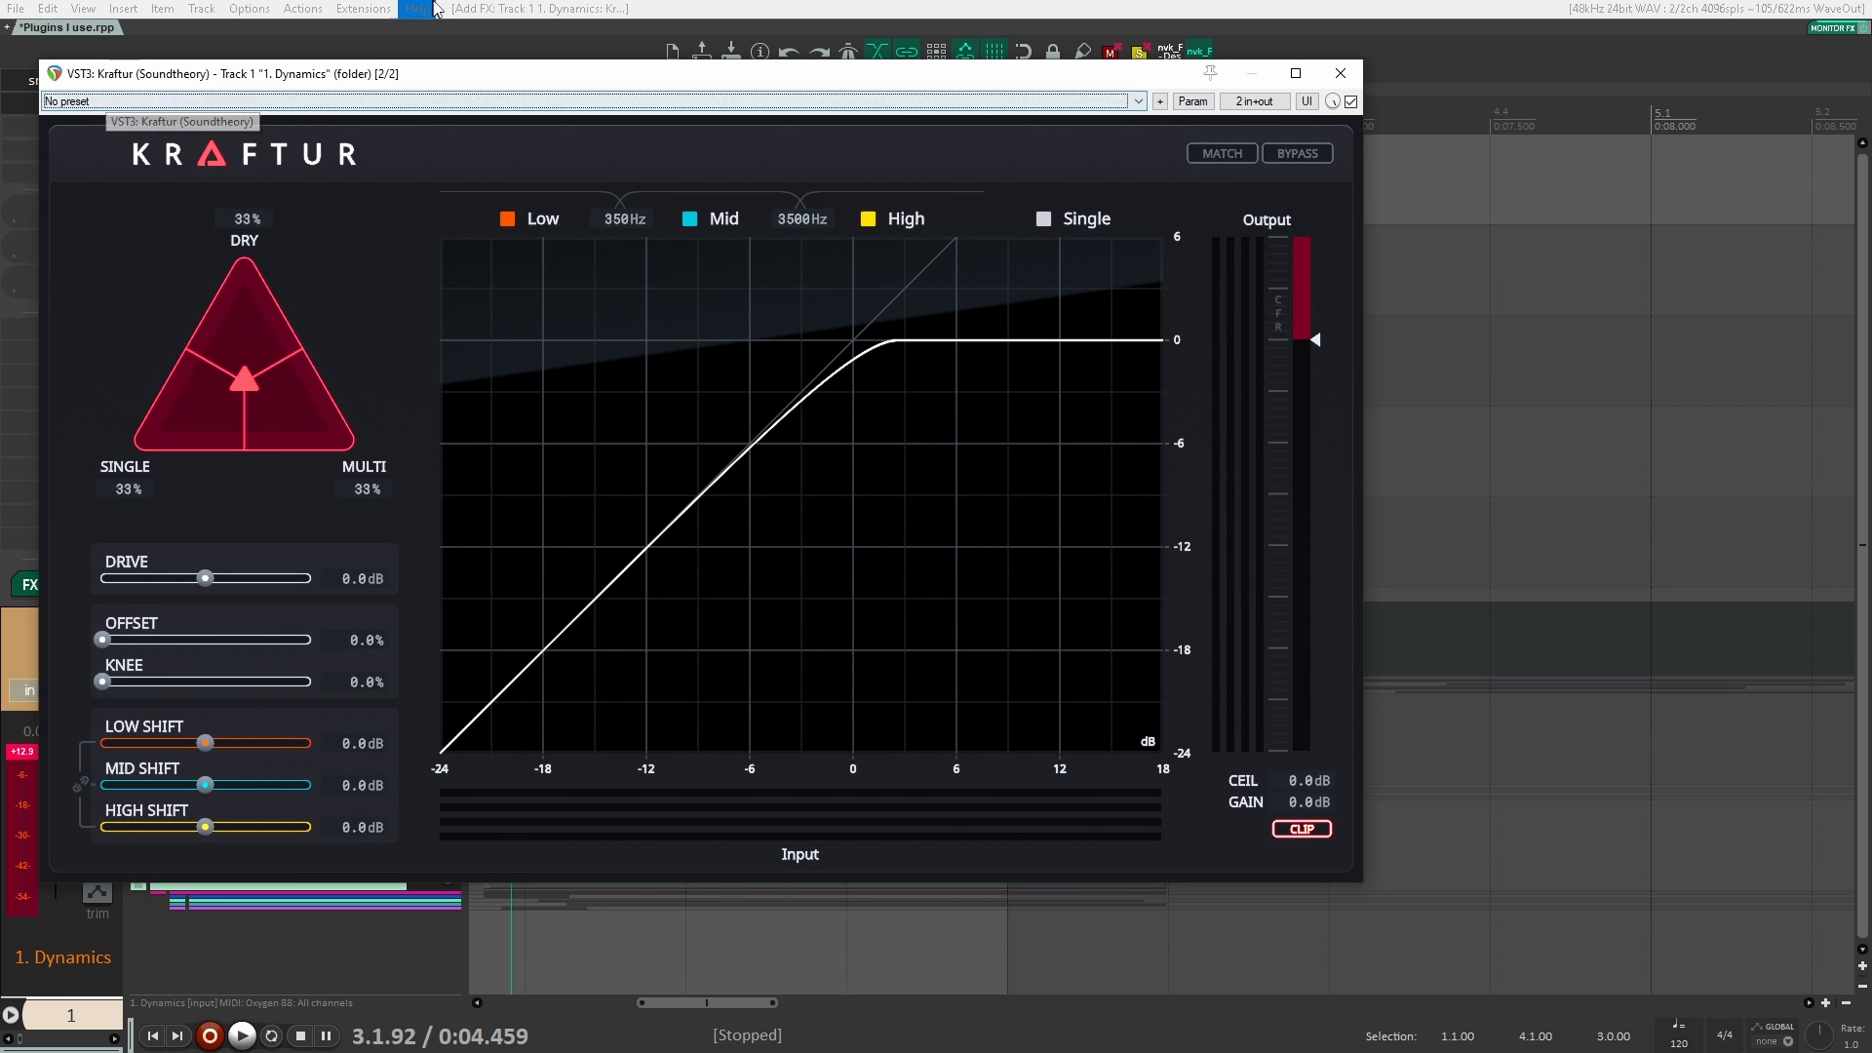
Step: Move the Kraftur window clear of the track controls and place the edit cursor just before the Dynamics clip
left_click_drag(491, 78, 653, 56)
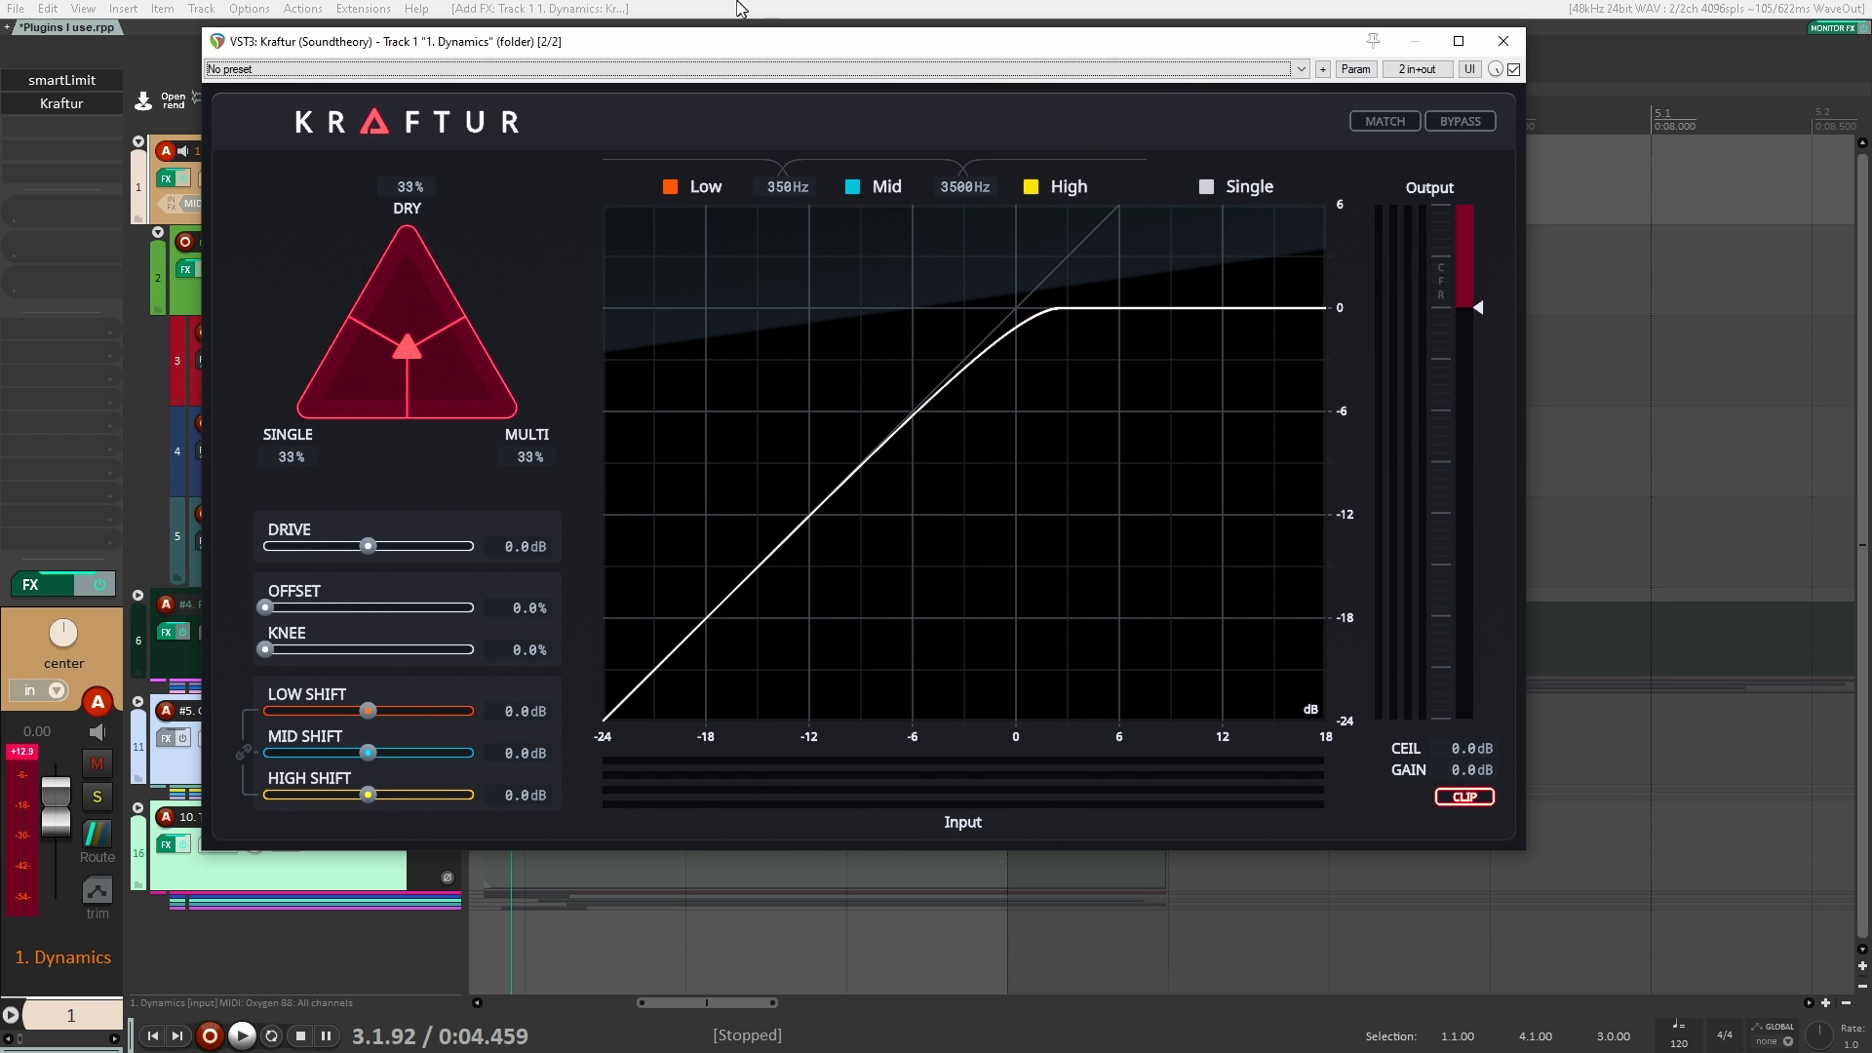
left_click_drag(744, 51, 1084, 155)
key("Escape")
left_click_drag(527, 267, 439, 249)
left_click(503, 213)
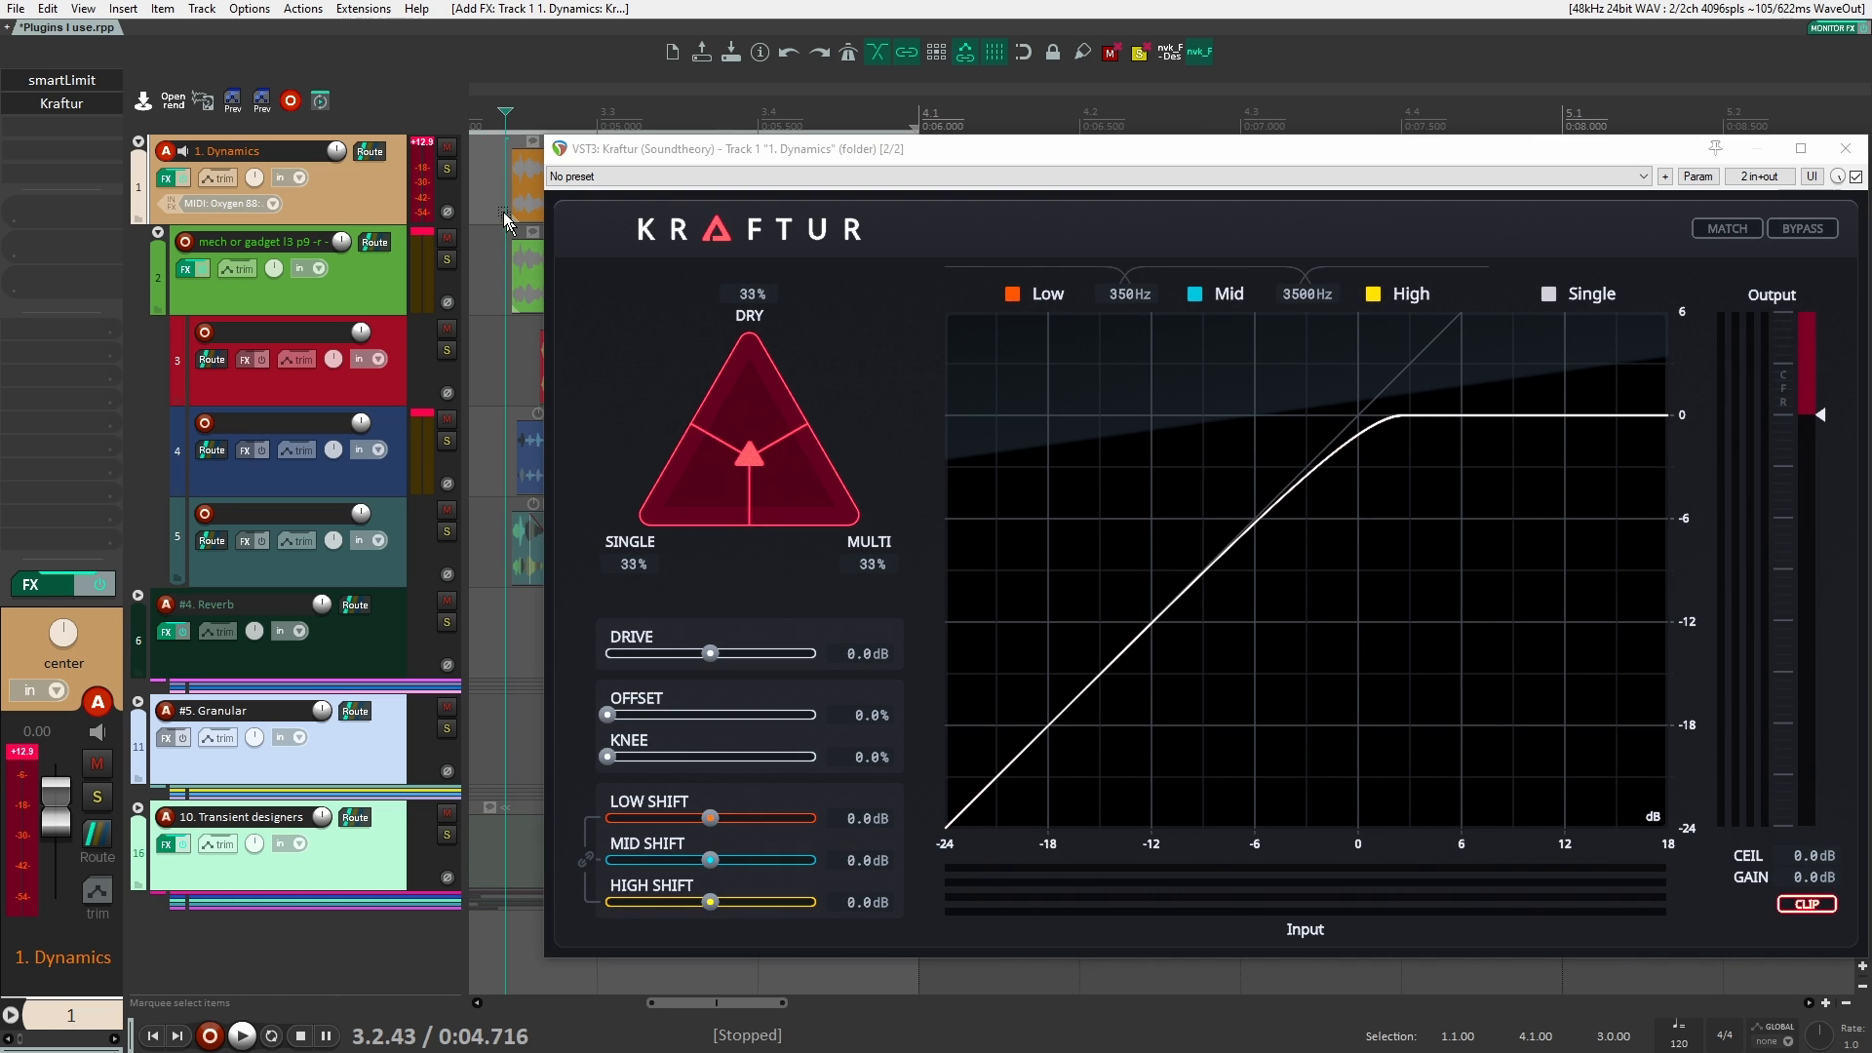
scroll(501, 209, "down", 2)
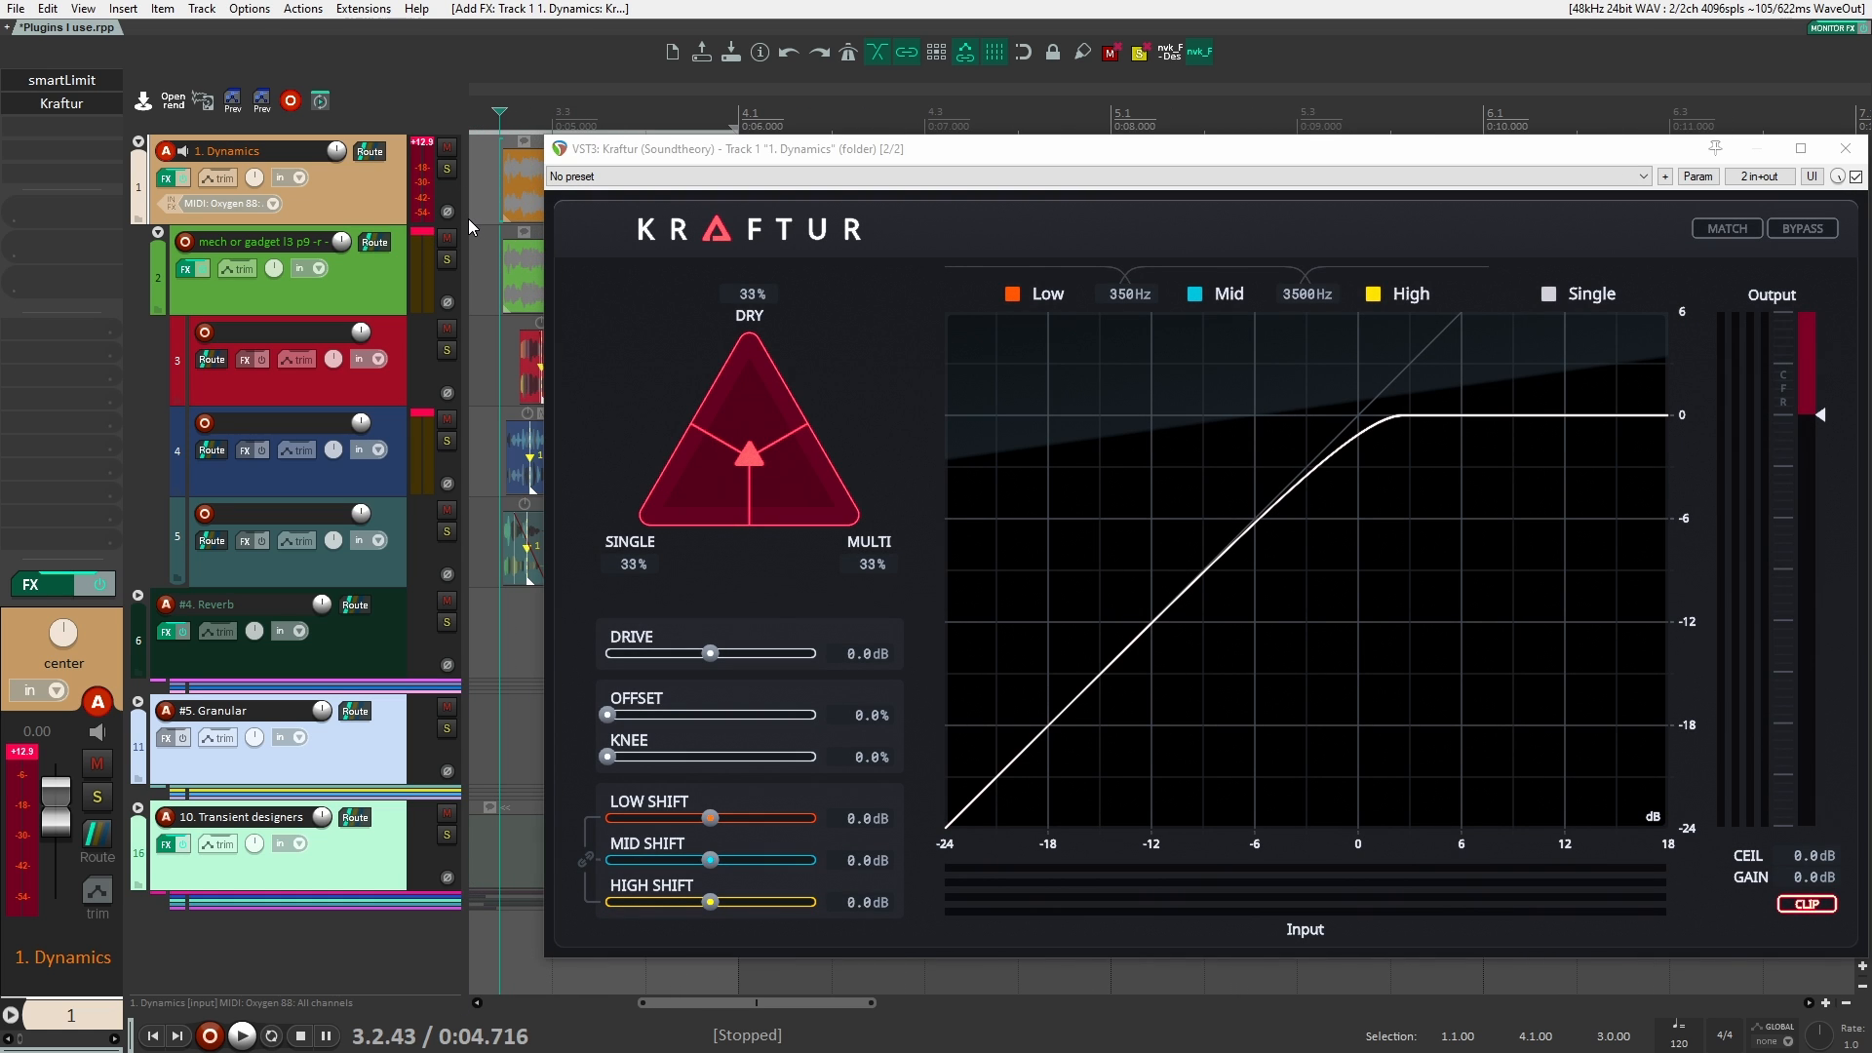
scroll(468, 219, "down", 2)
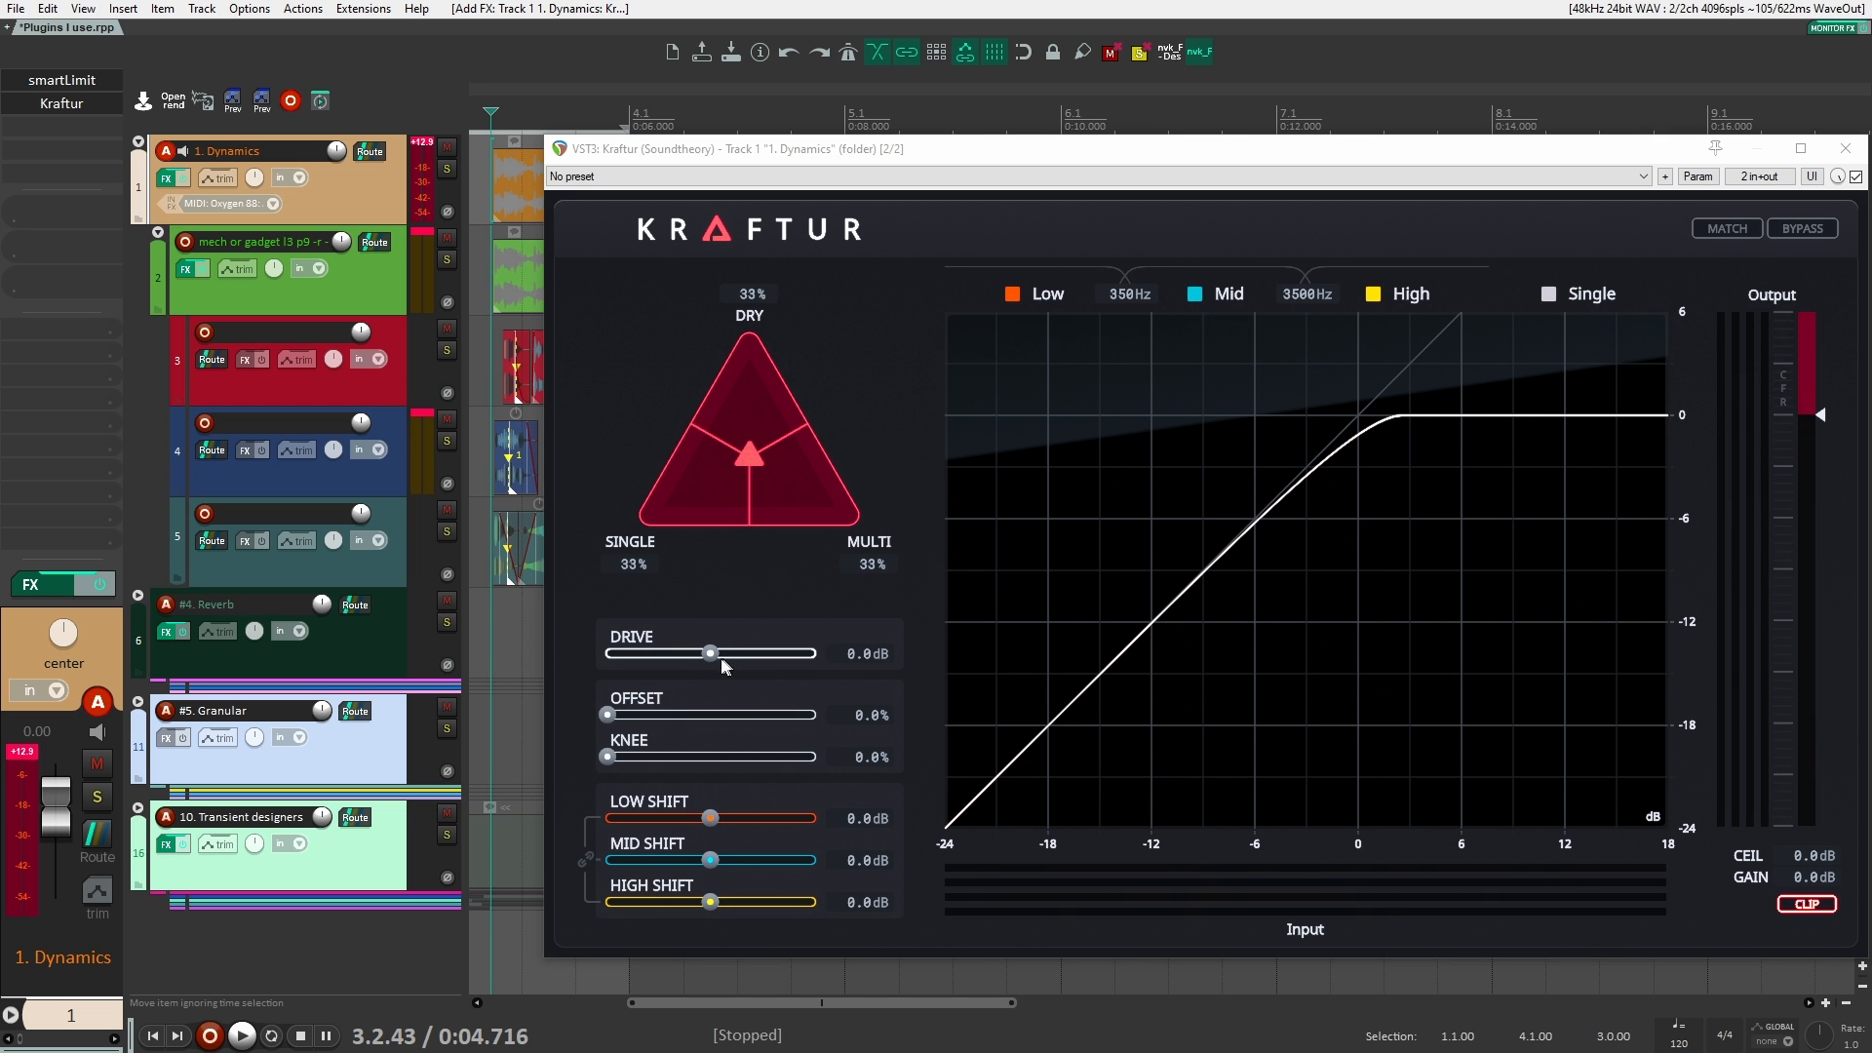
Step: Set Kraftur's drive to 7.8 dB and audition it on the clips
key("space")
key("space")
left_click_drag(711, 653, 745, 659)
key("space")
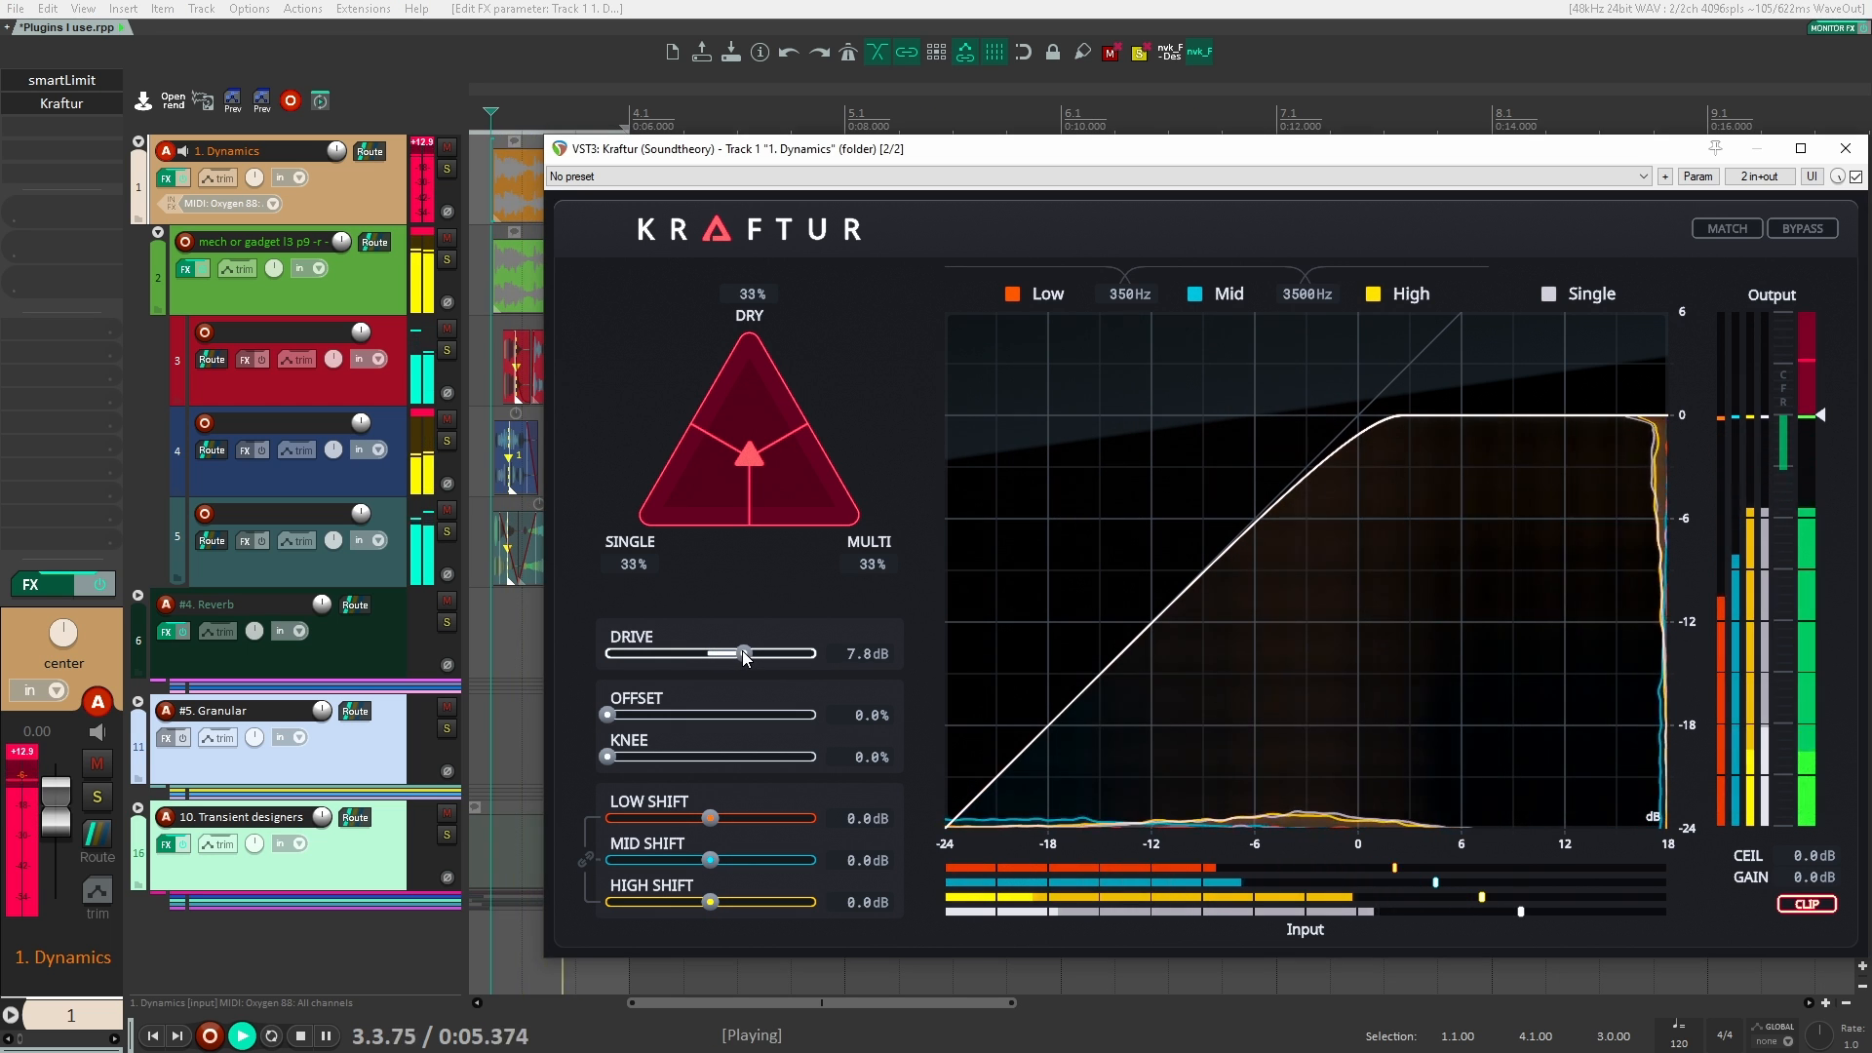
key("space")
Step: Lower Kraftur's drive to 3.3 dB and play the clips again
key("space")
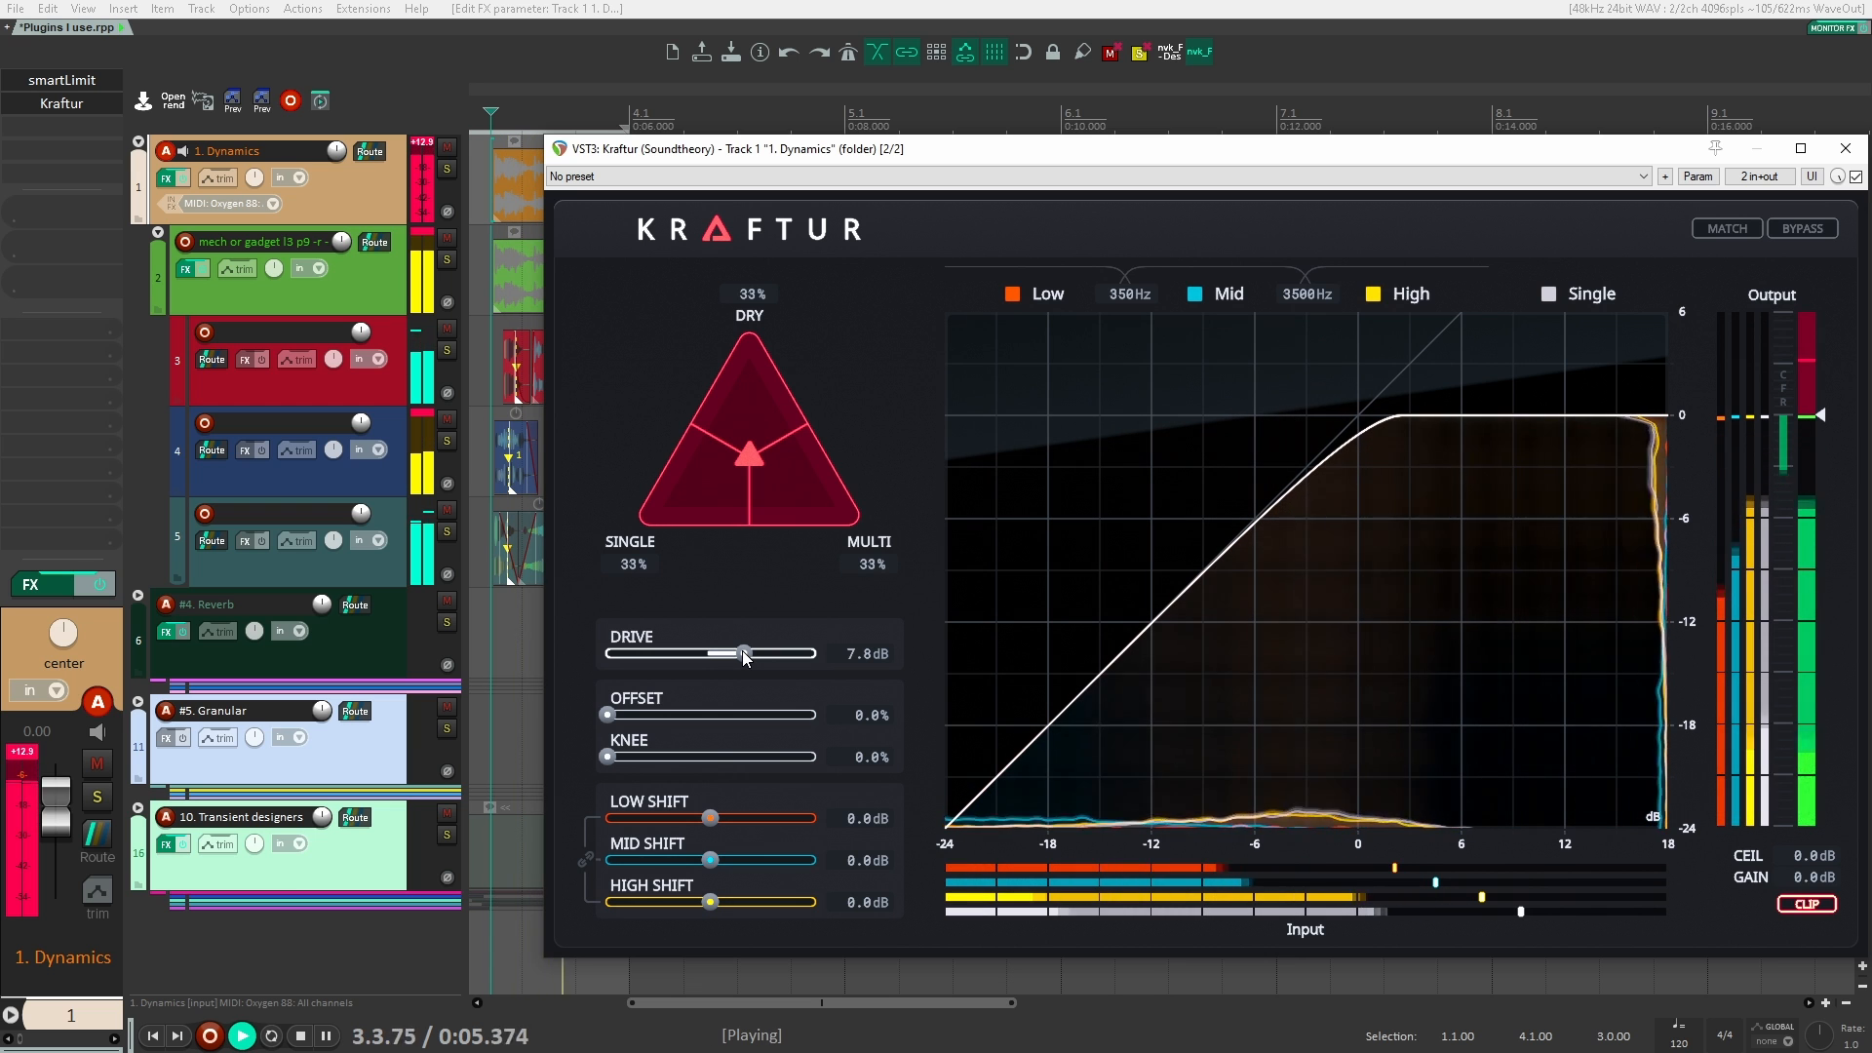
left_click_drag(745, 657, 724, 657)
key("space")
key("space")
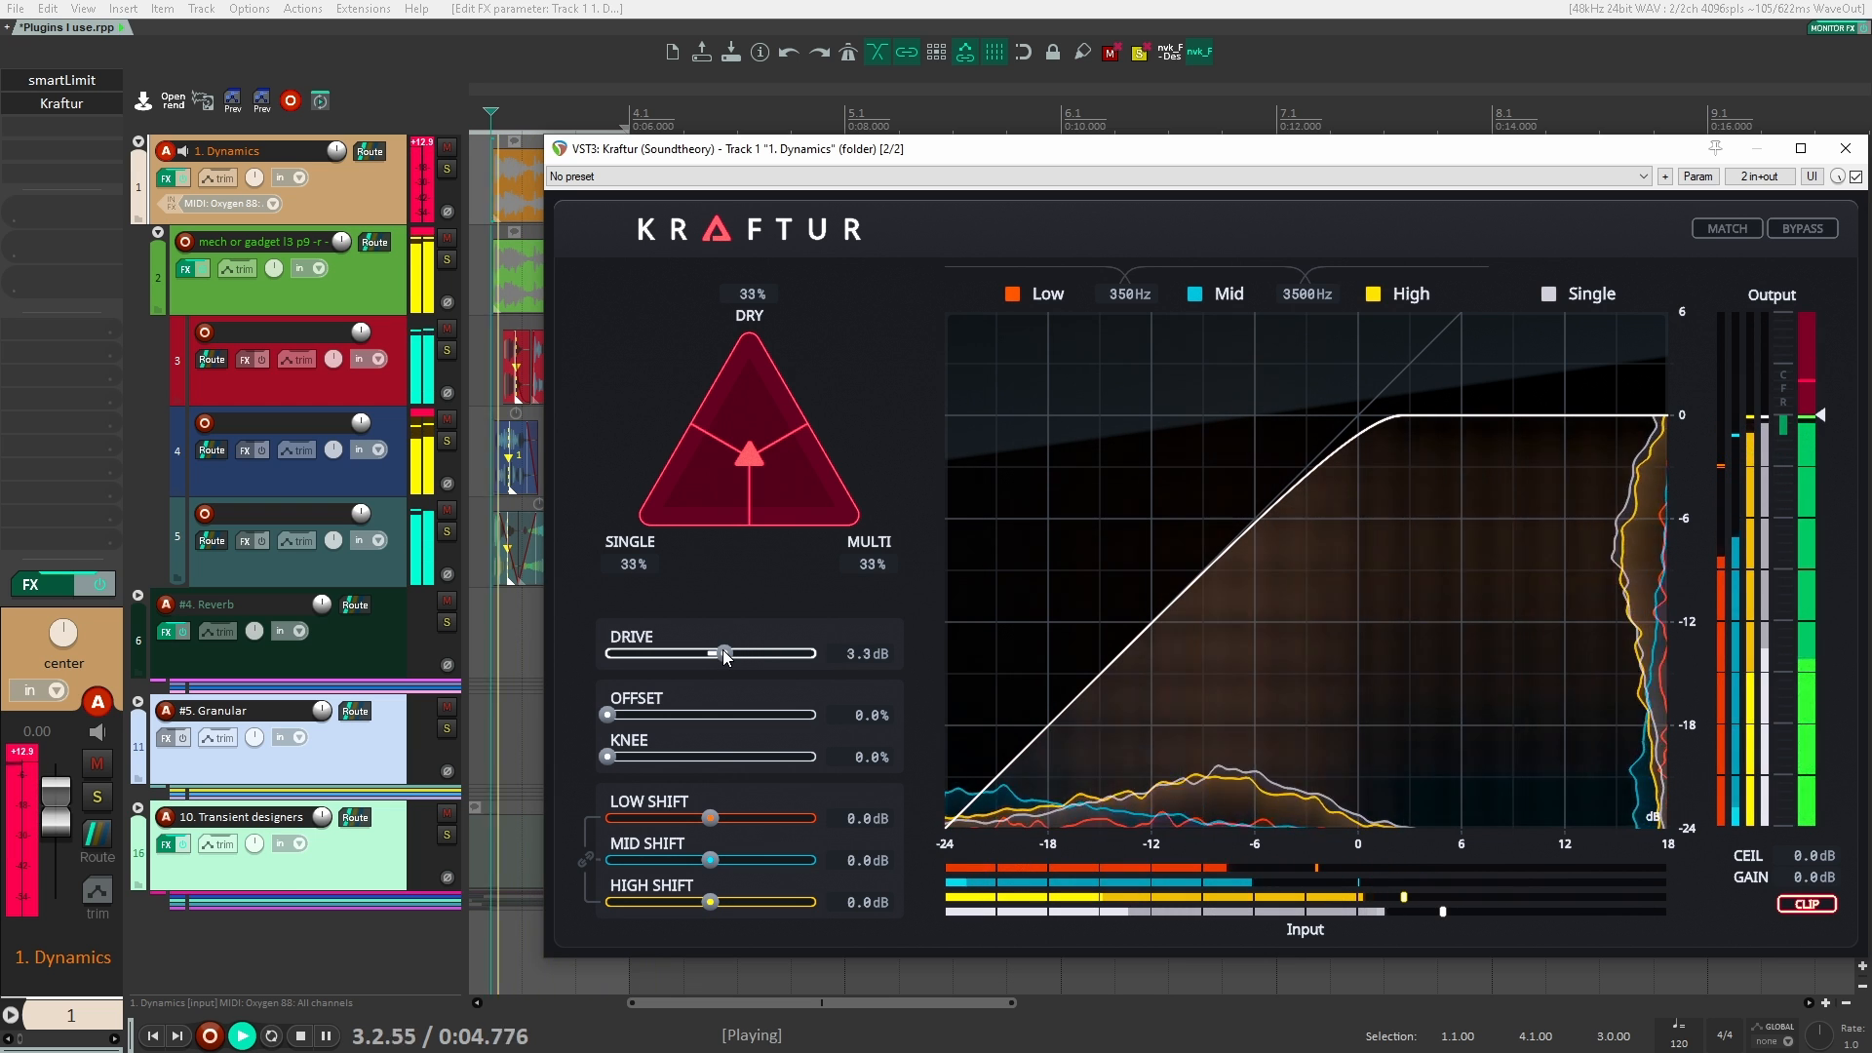
key("space")
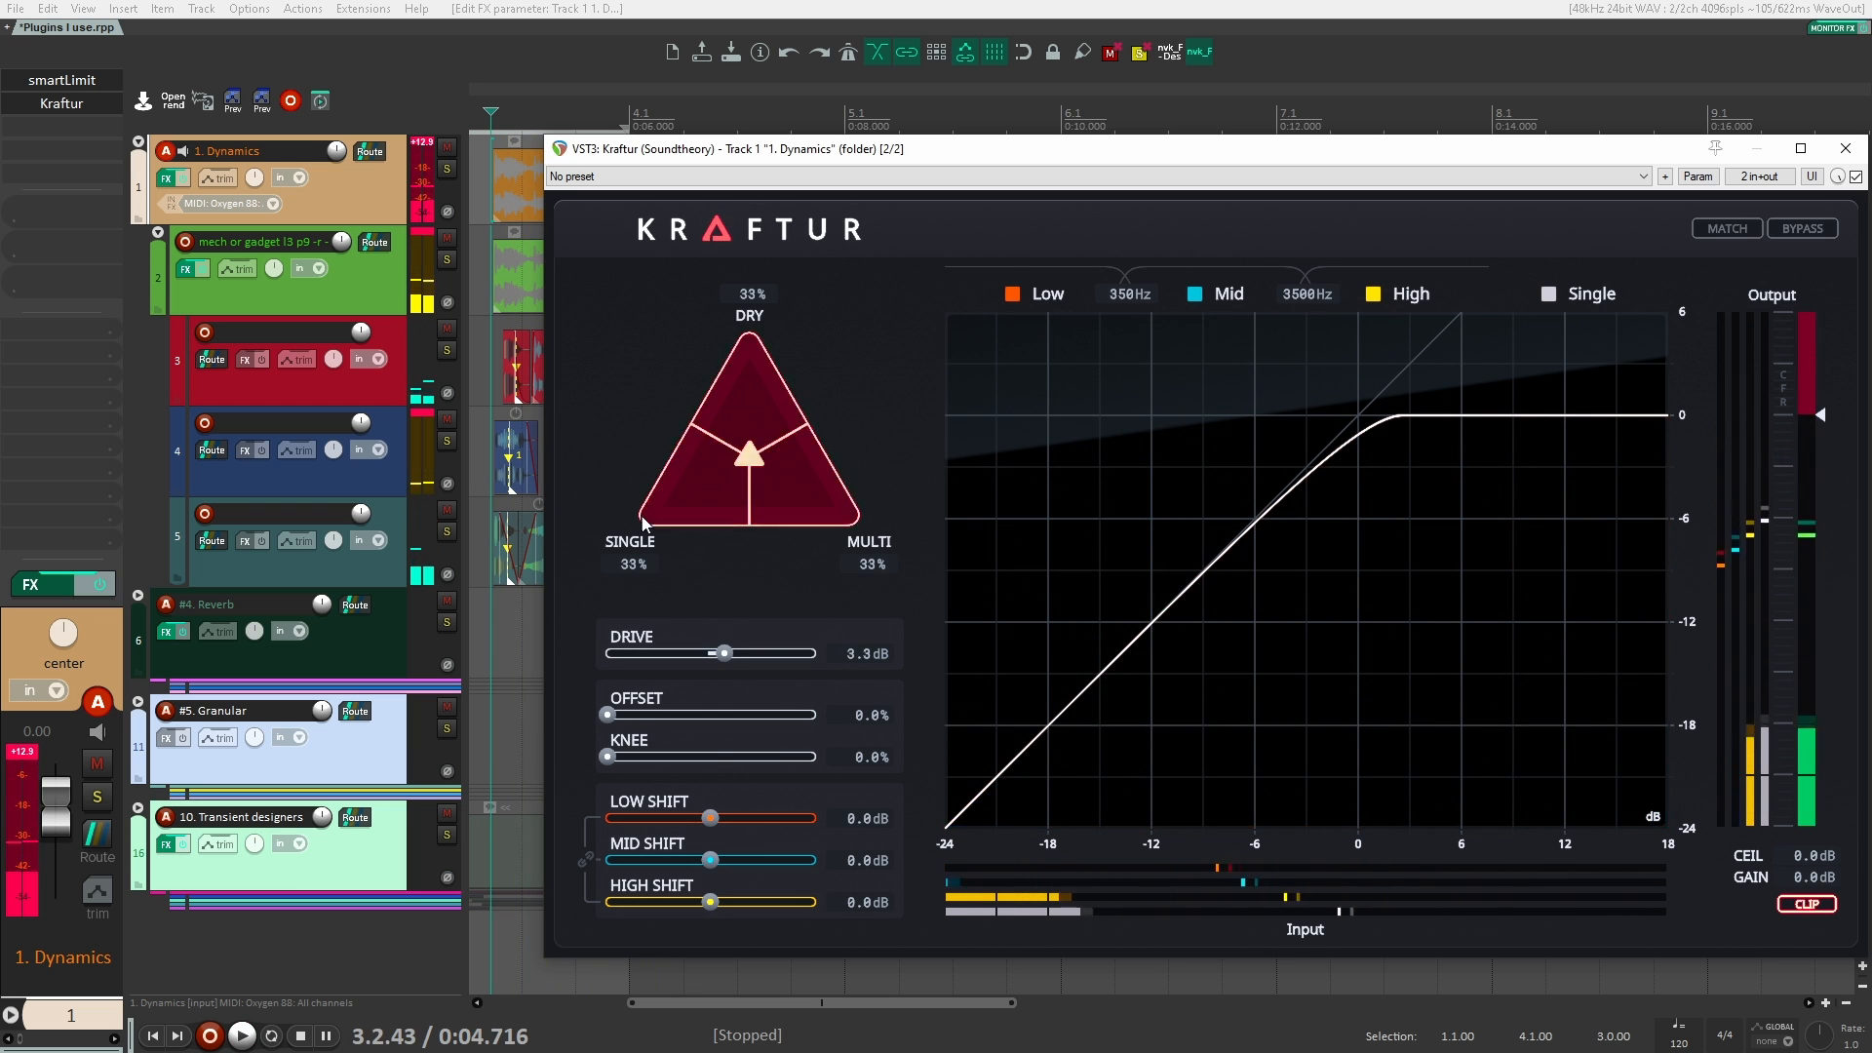
Step: Audition Kraftur's blend at 100% multi and at 100% single
left_click_drag(749, 455, 935, 554)
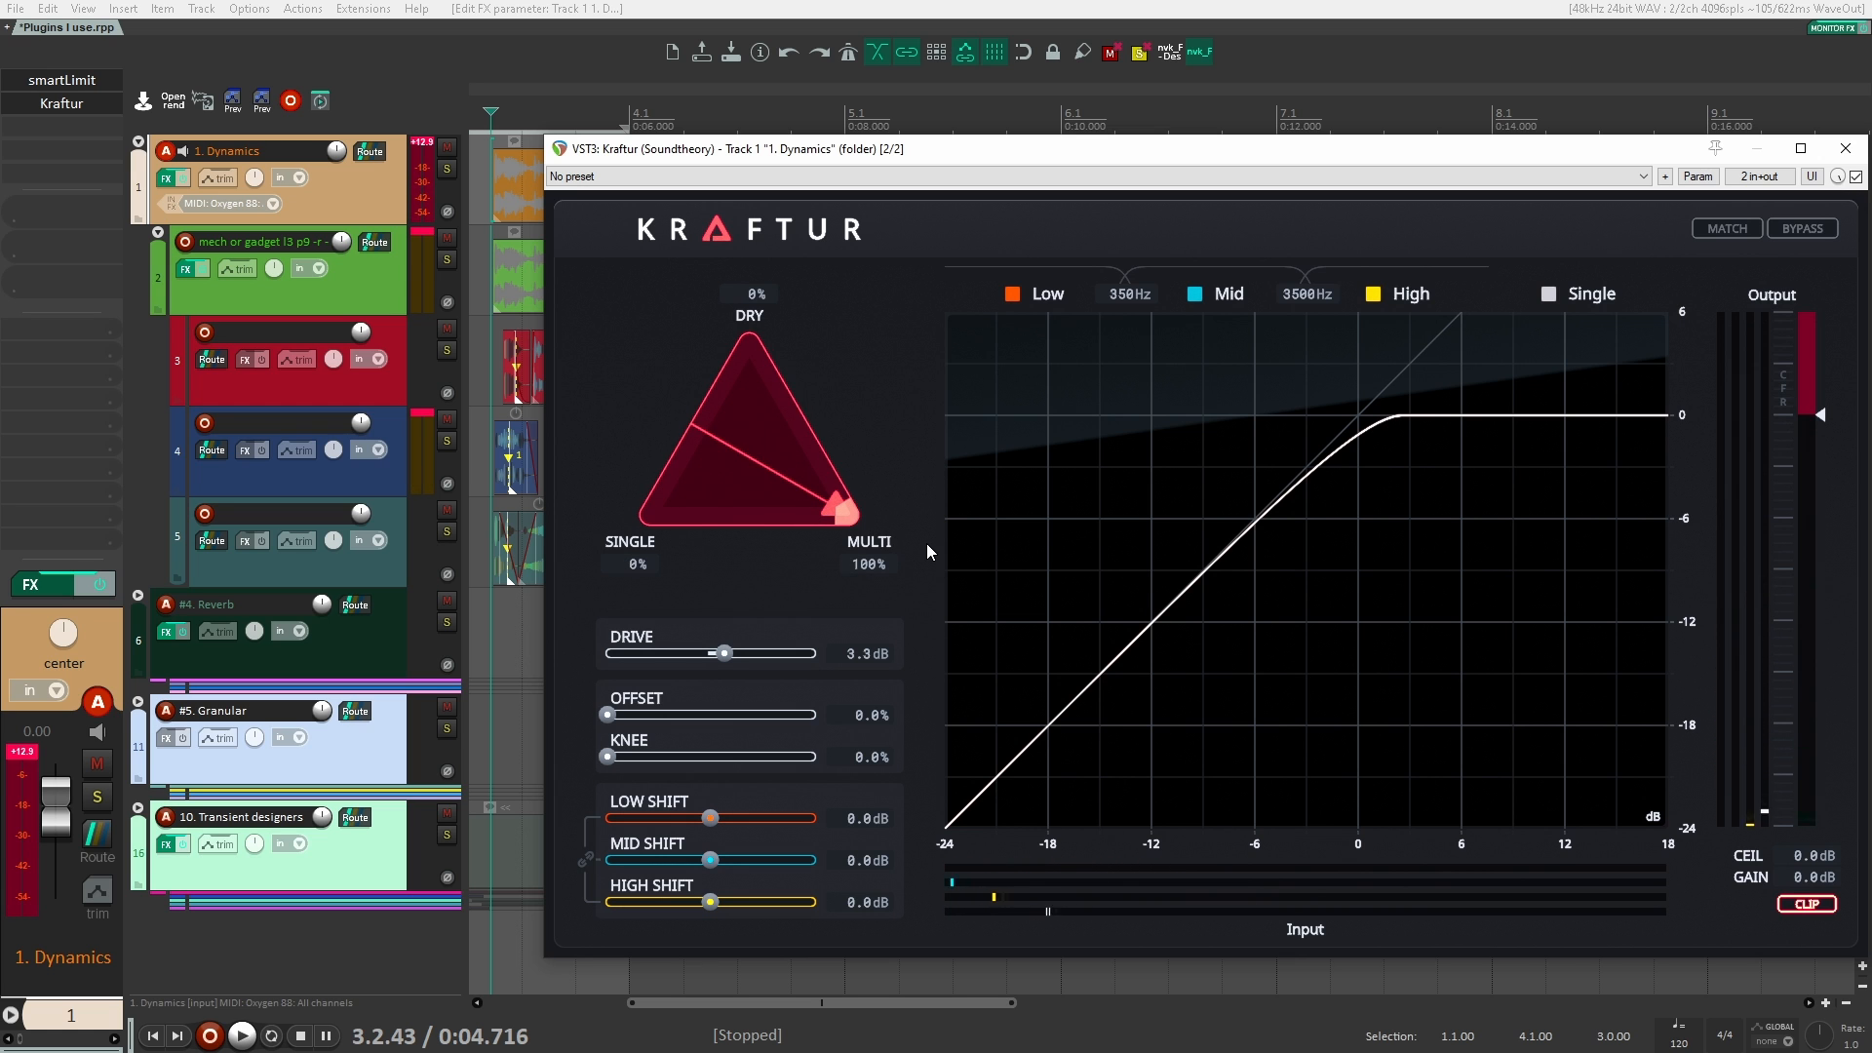
key("space")
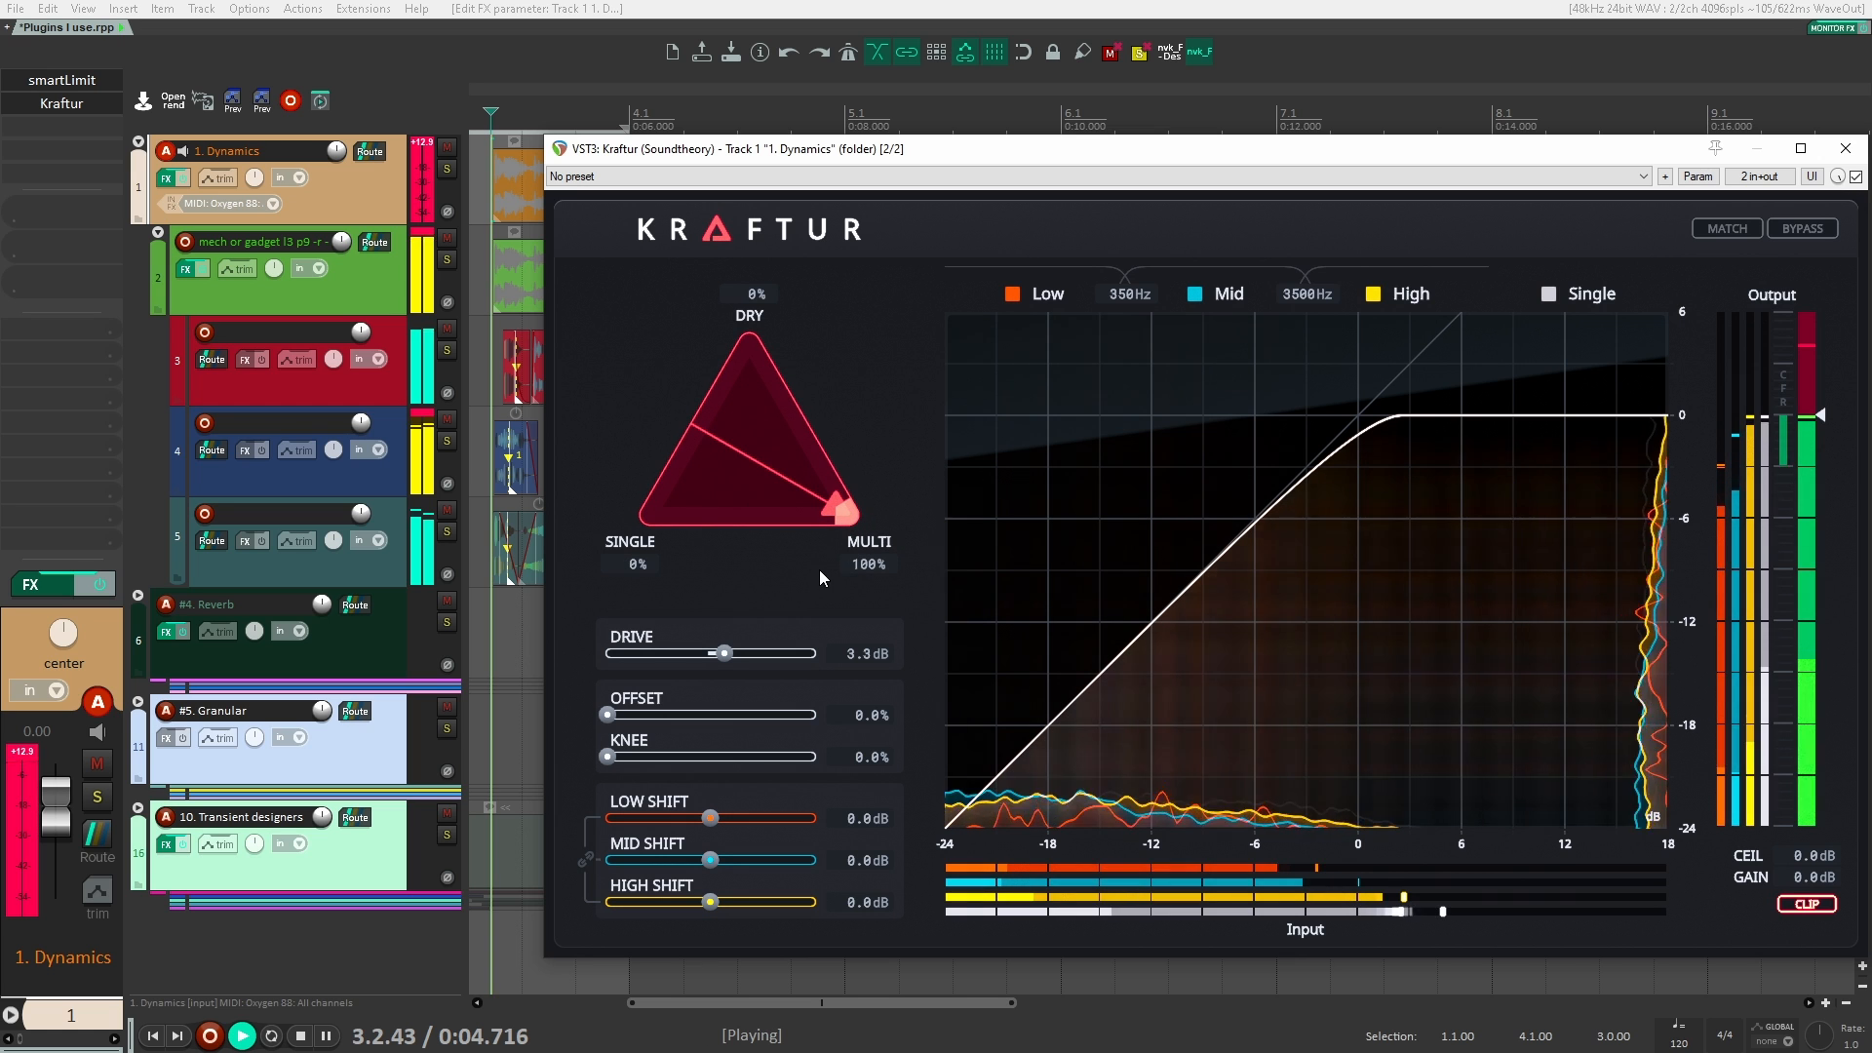
key("space")
left_click_drag(840, 510, 474, 641)
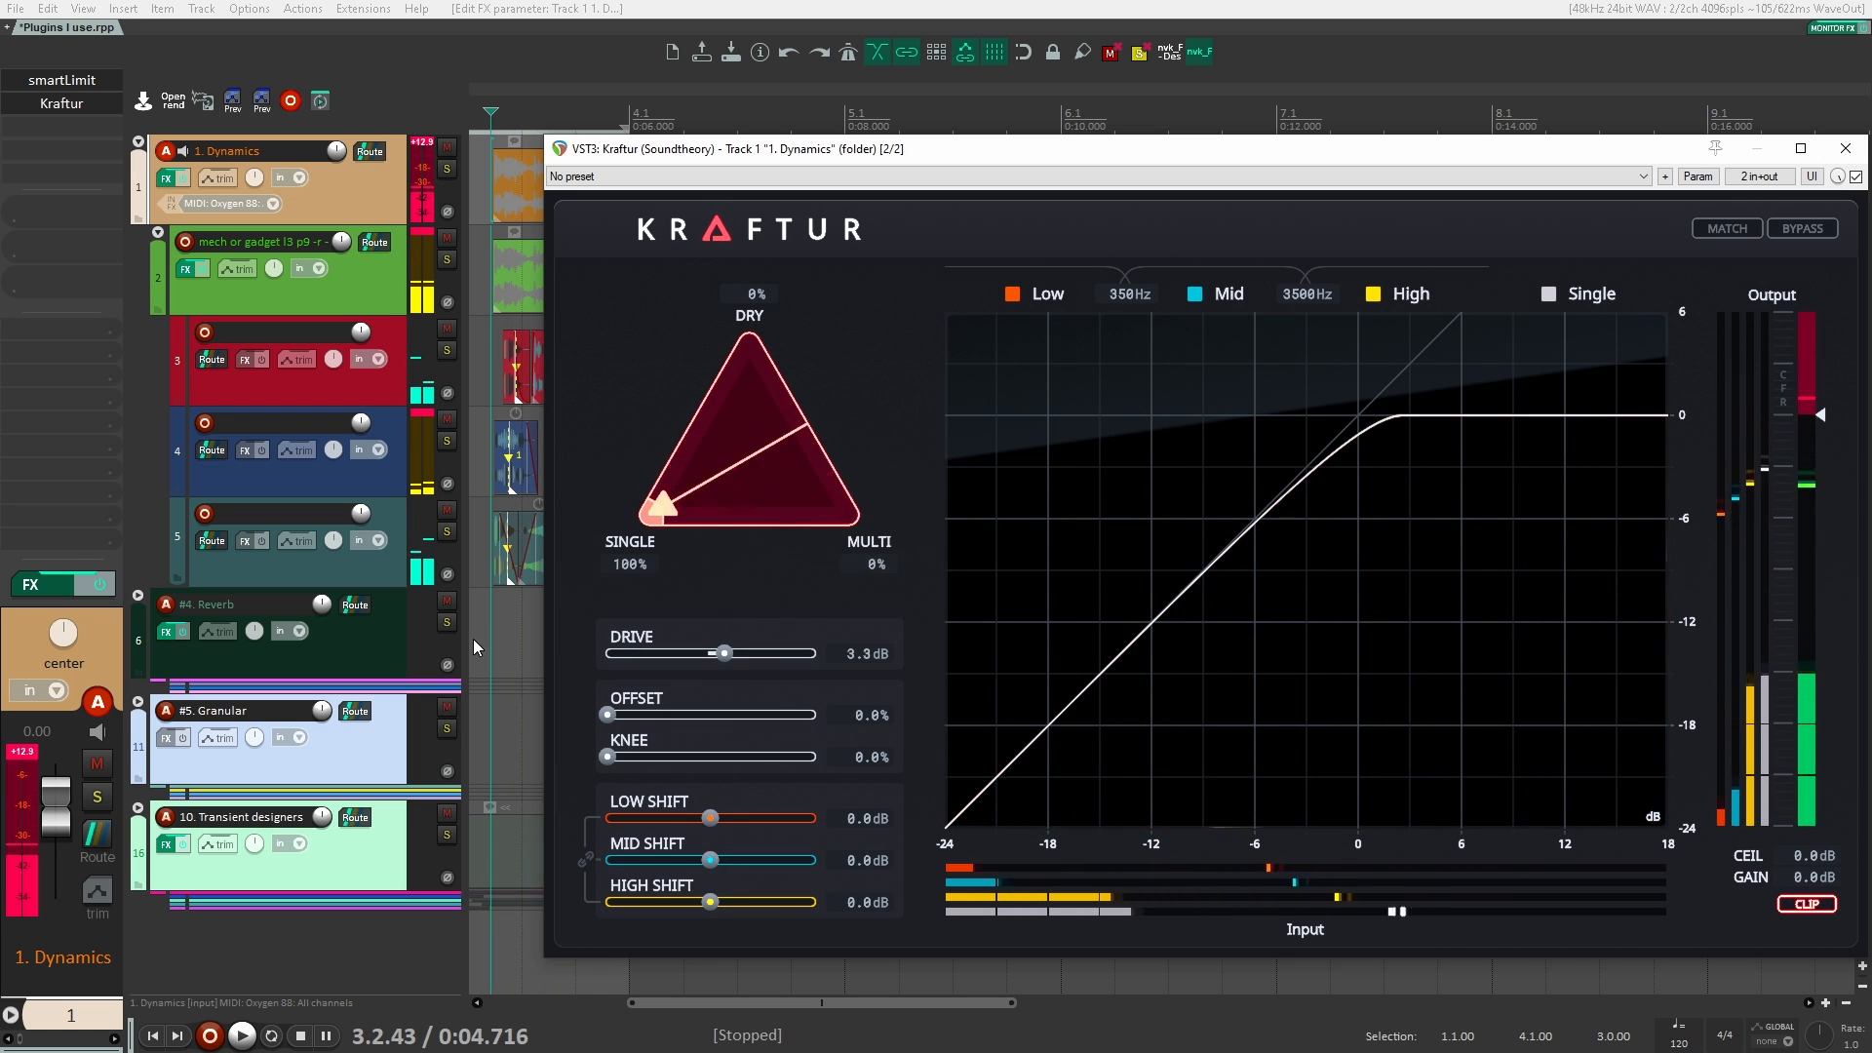
key("space")
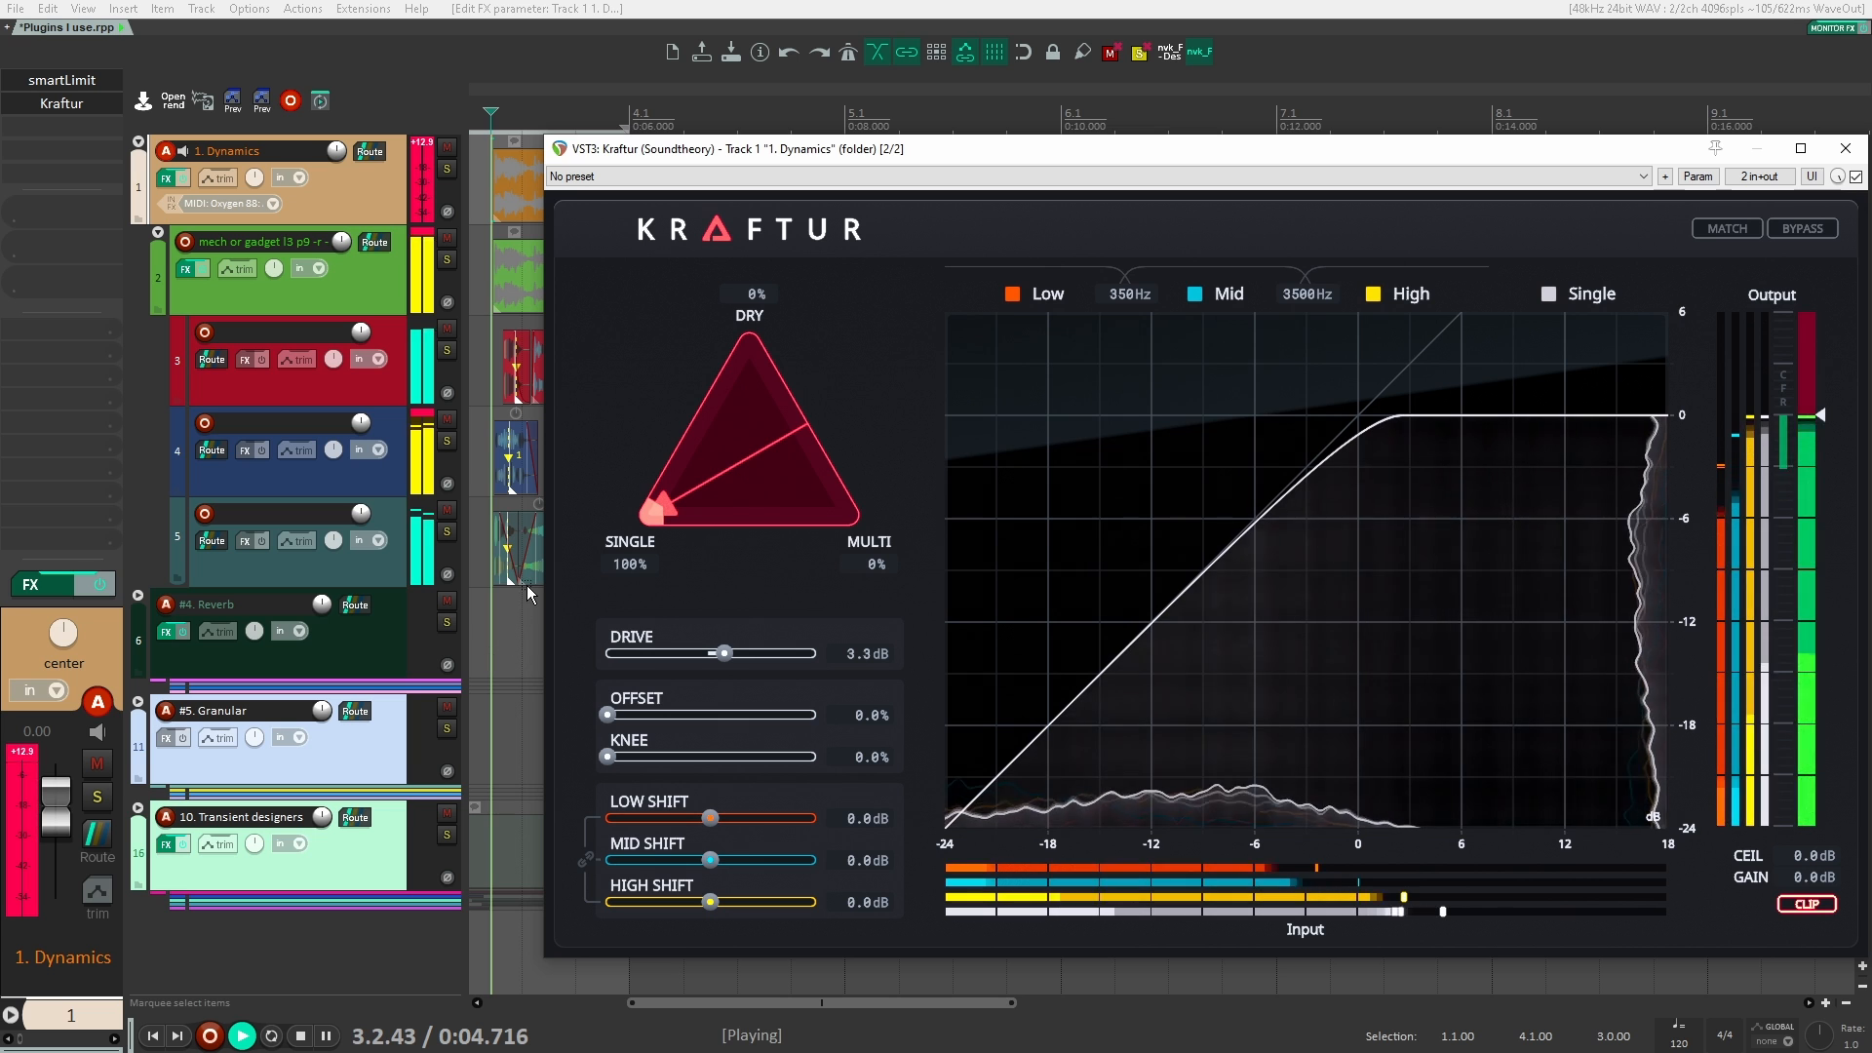
key("space")
Step: Reset Kraftur's dry, single and multi blend to 33% each and audition the clips
double_click(660, 511)
key("space")
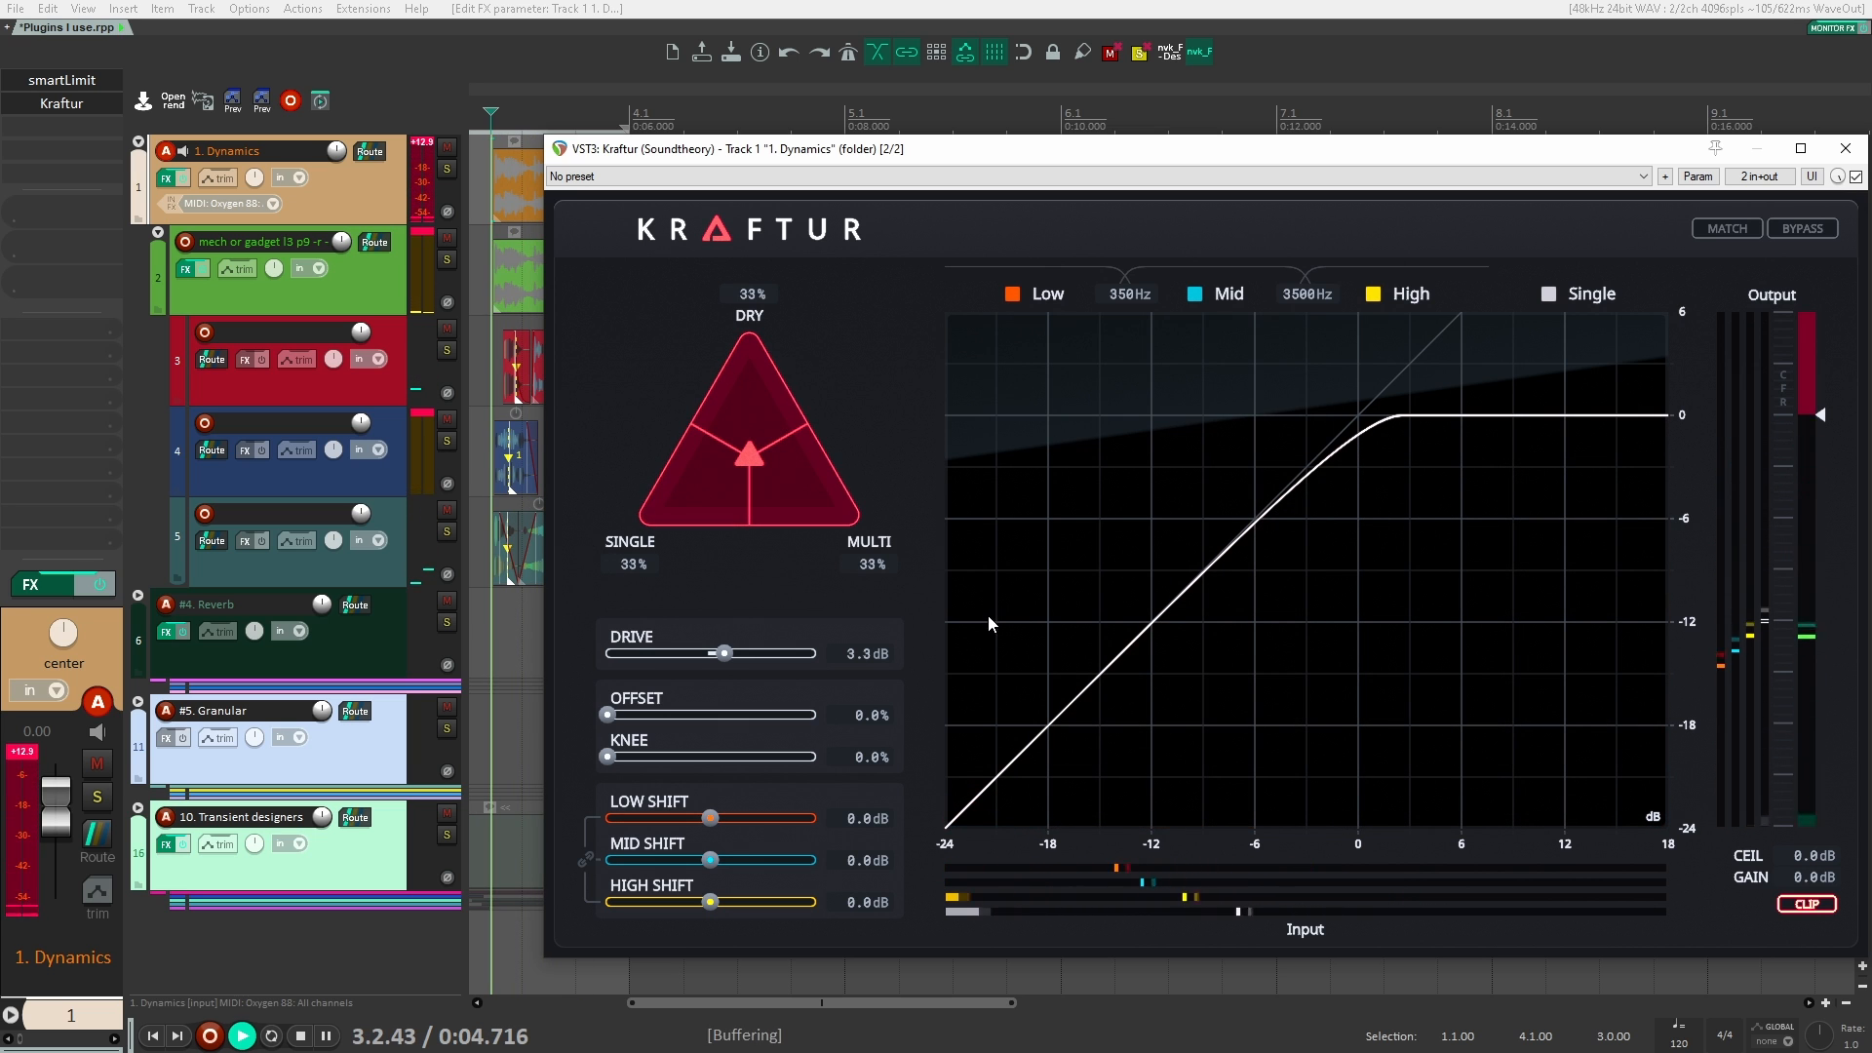
key("space")
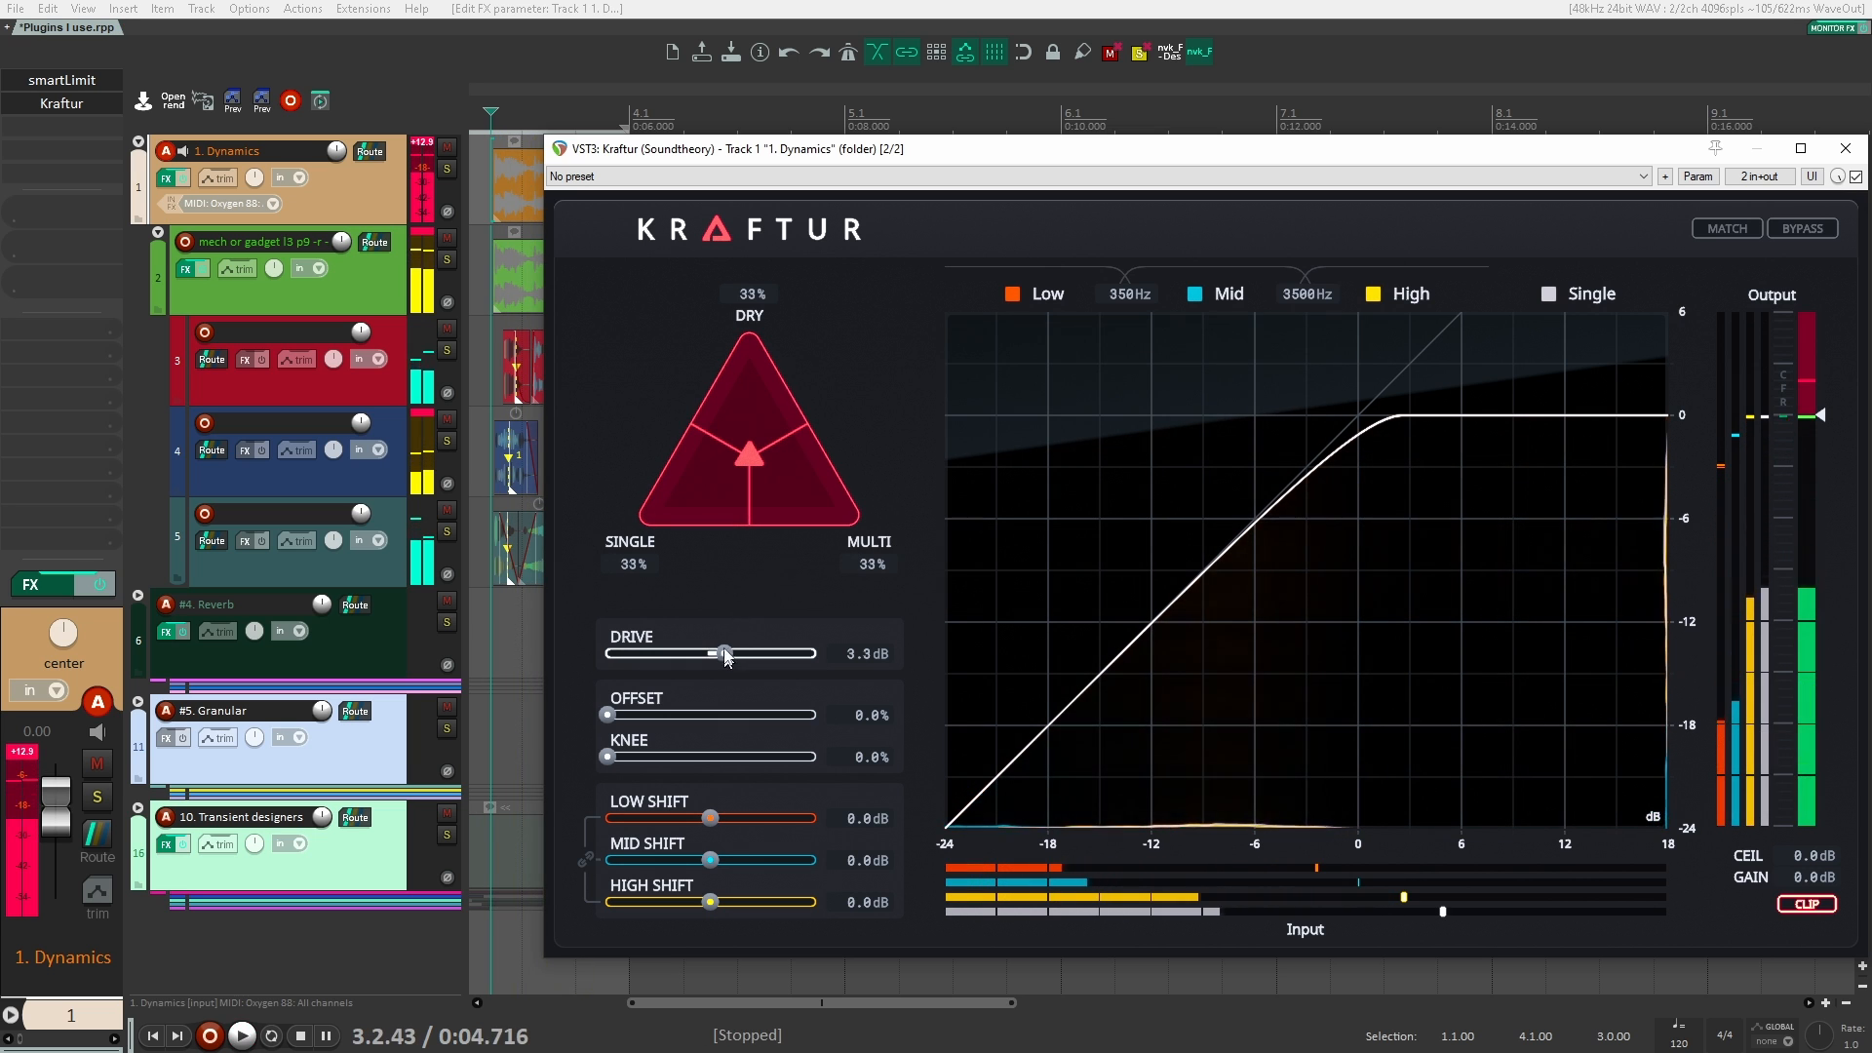
Step: Blend Kraftur to 43% dry and 57% multi, raise the drive to 7.6 dB, and audition the clips
left_click_drag(749, 454, 817, 436)
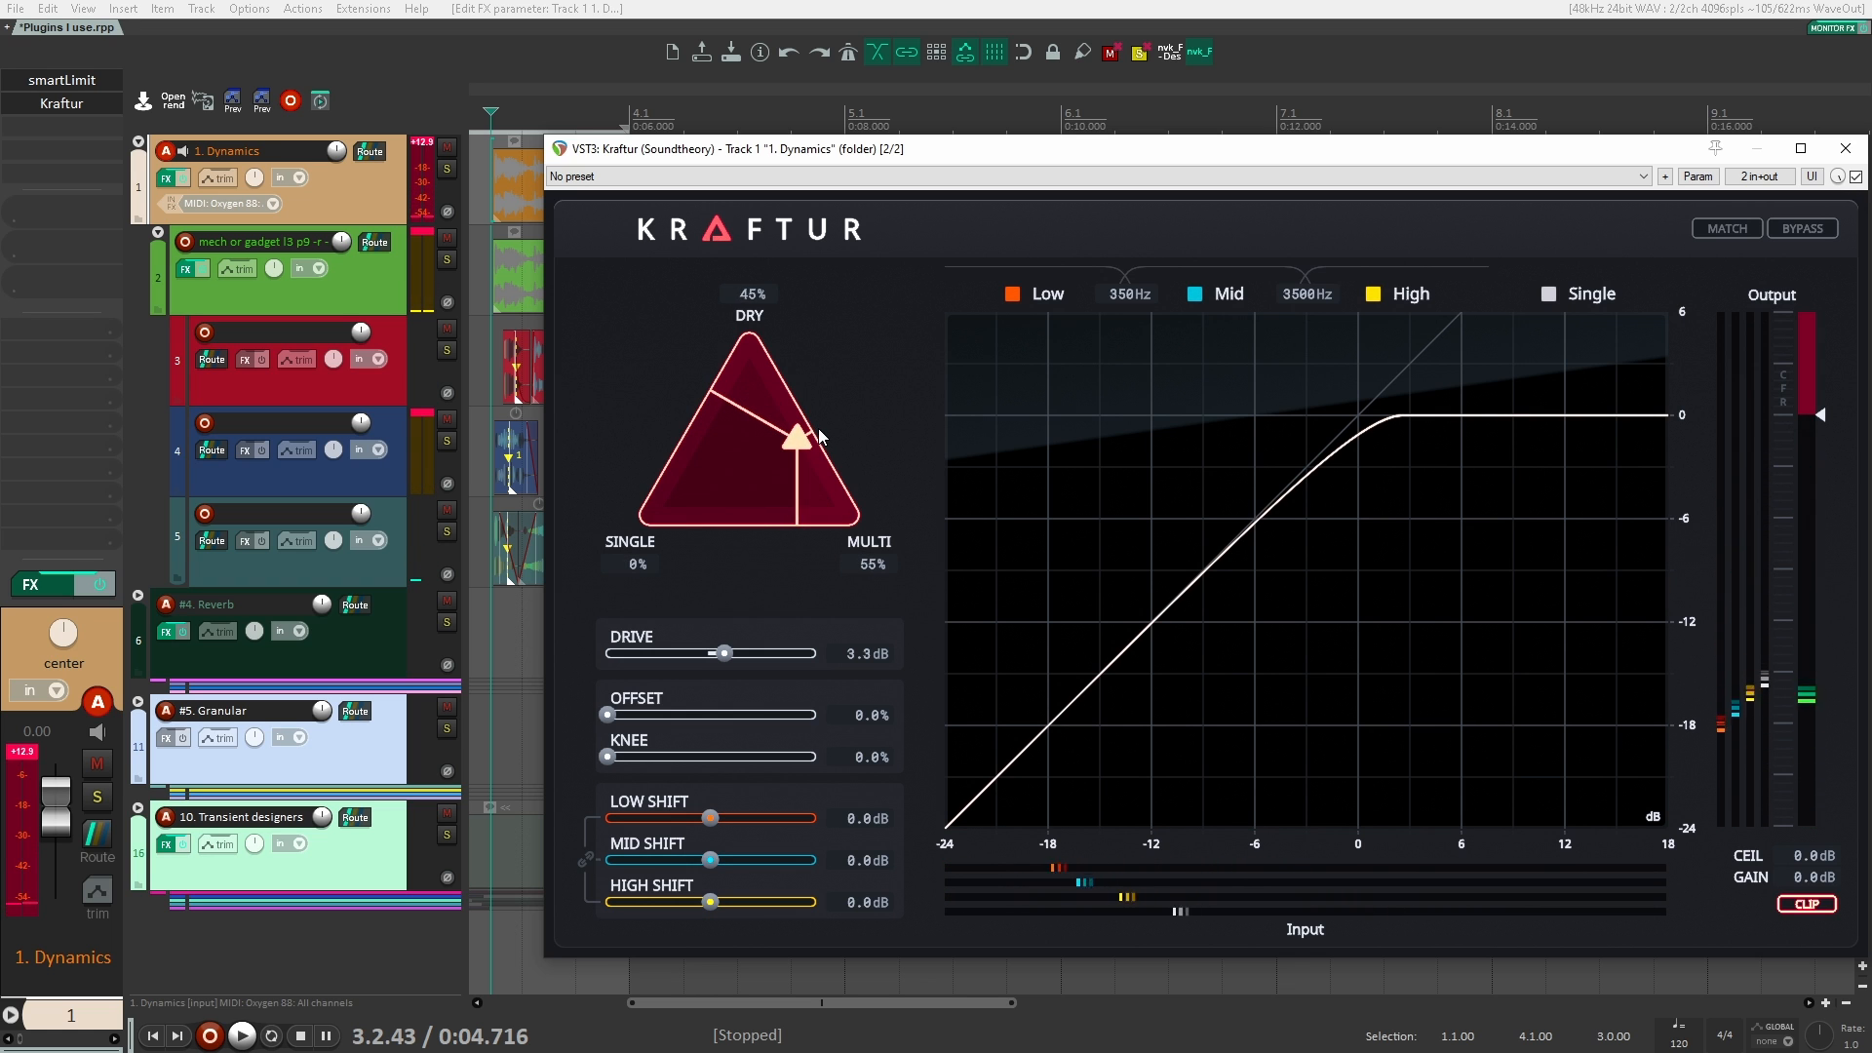
key("space")
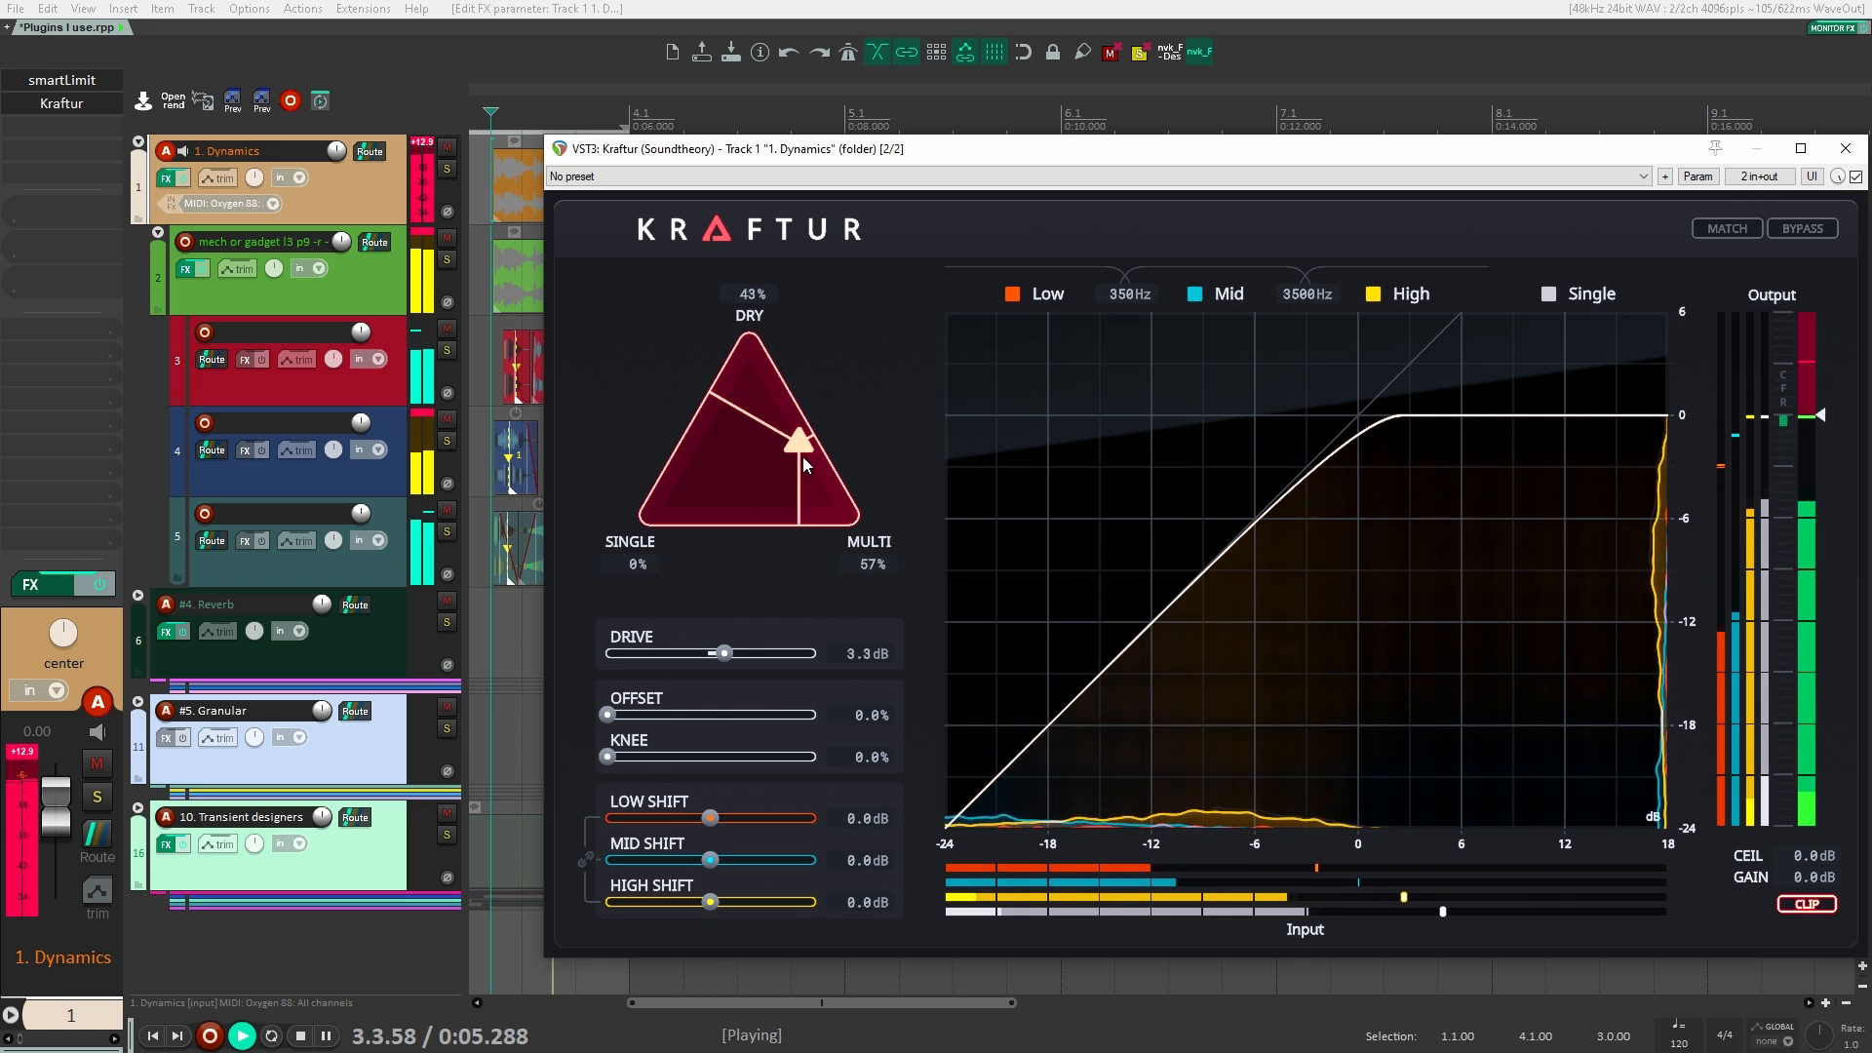
key("space")
left_click_drag(724, 658, 746, 657)
key("space")
key("space")
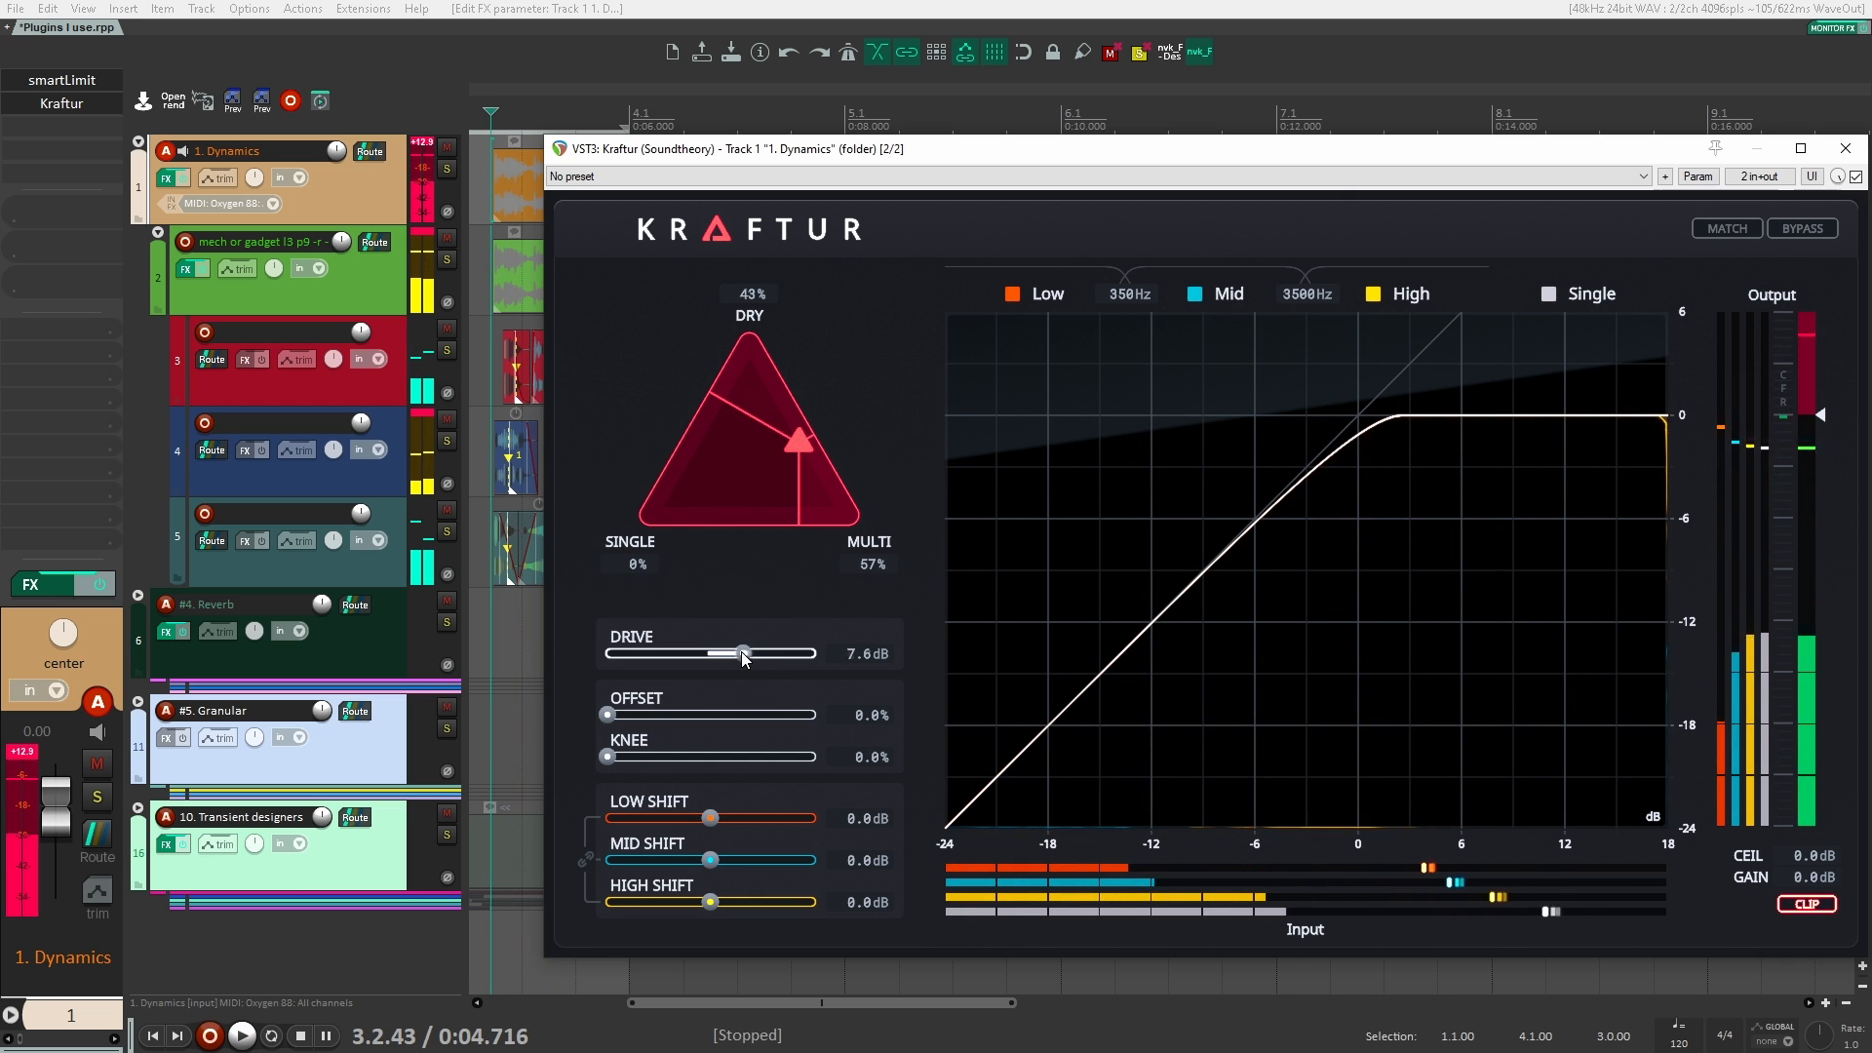
Step: Set Kraftur's low shift to 18.0 dB and audition the clips
key("space")
left_click_drag(705, 822, 881, 823)
key("space")
key("space")
key("space")
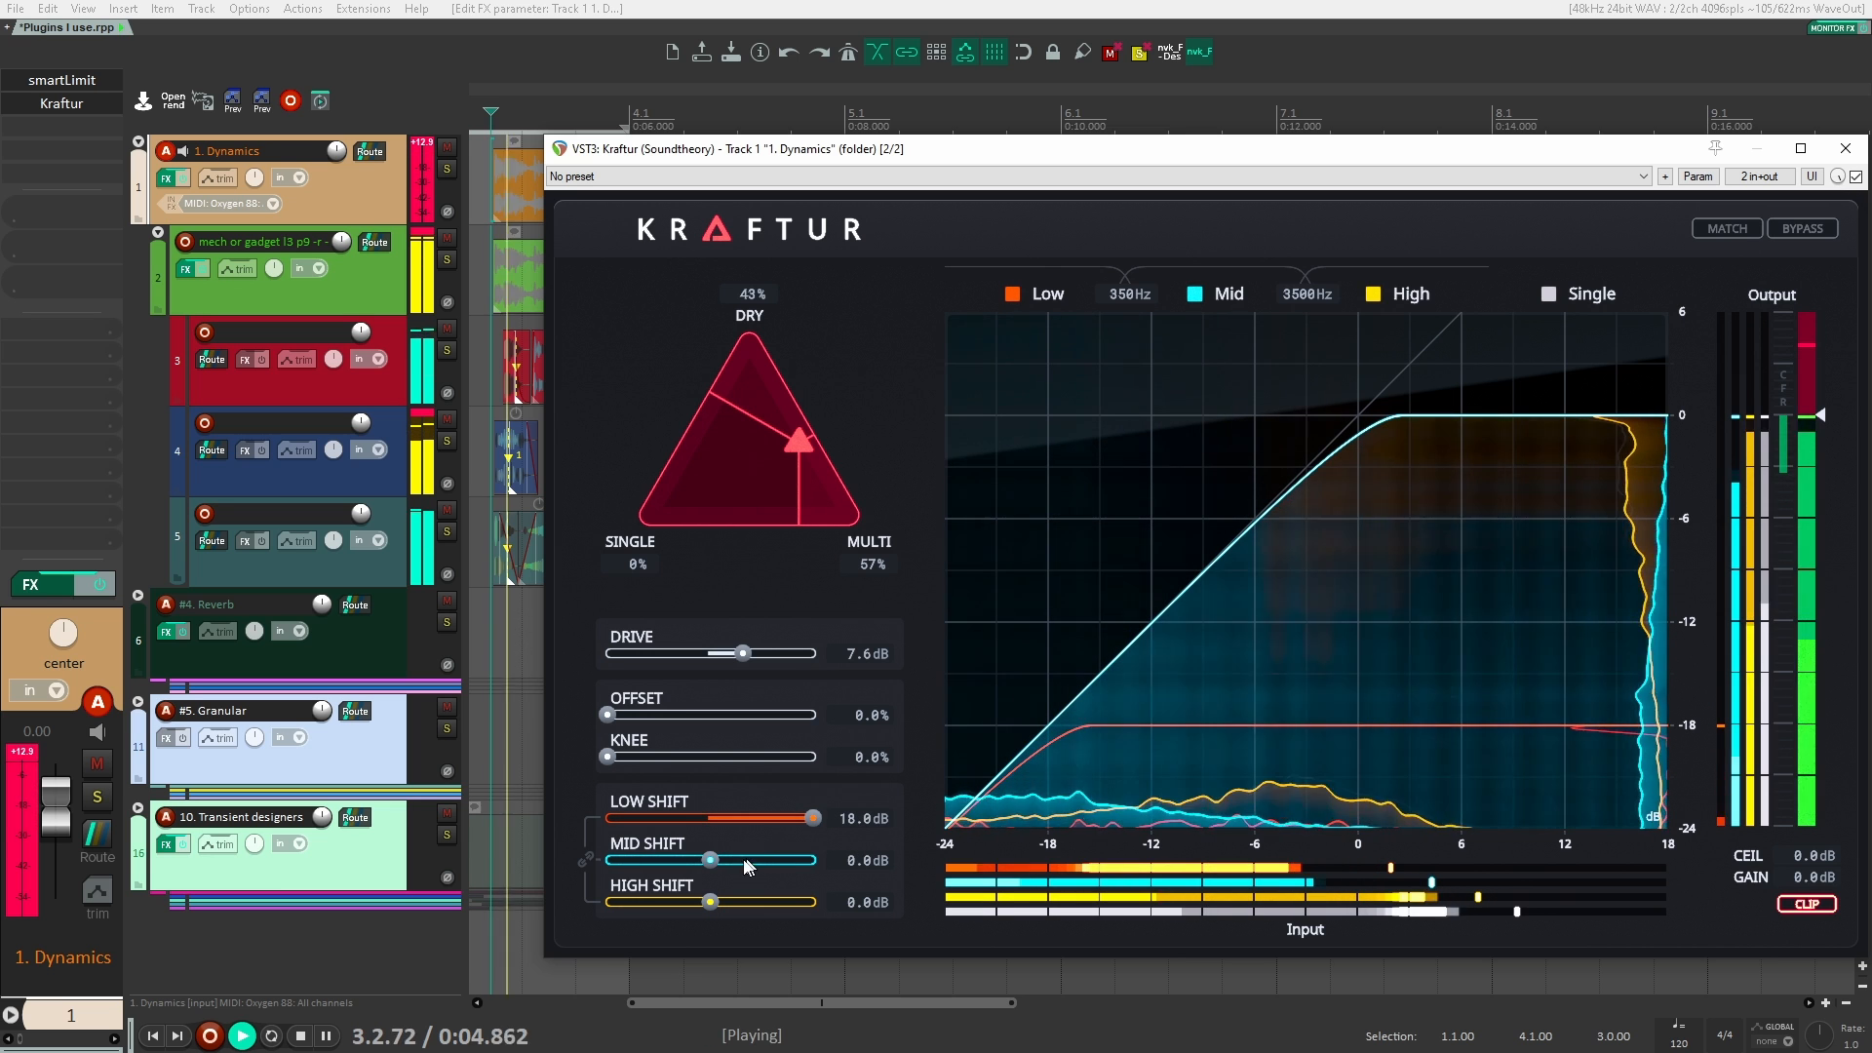
key("space")
Step: Return Kraftur's low shift to 0.0 dB, set the mid shift to 10.3 dB, and audition the clips
left_click_drag(710, 862, 704, 814)
key("space")
key("space")
key("space")
key("space")
key("space")
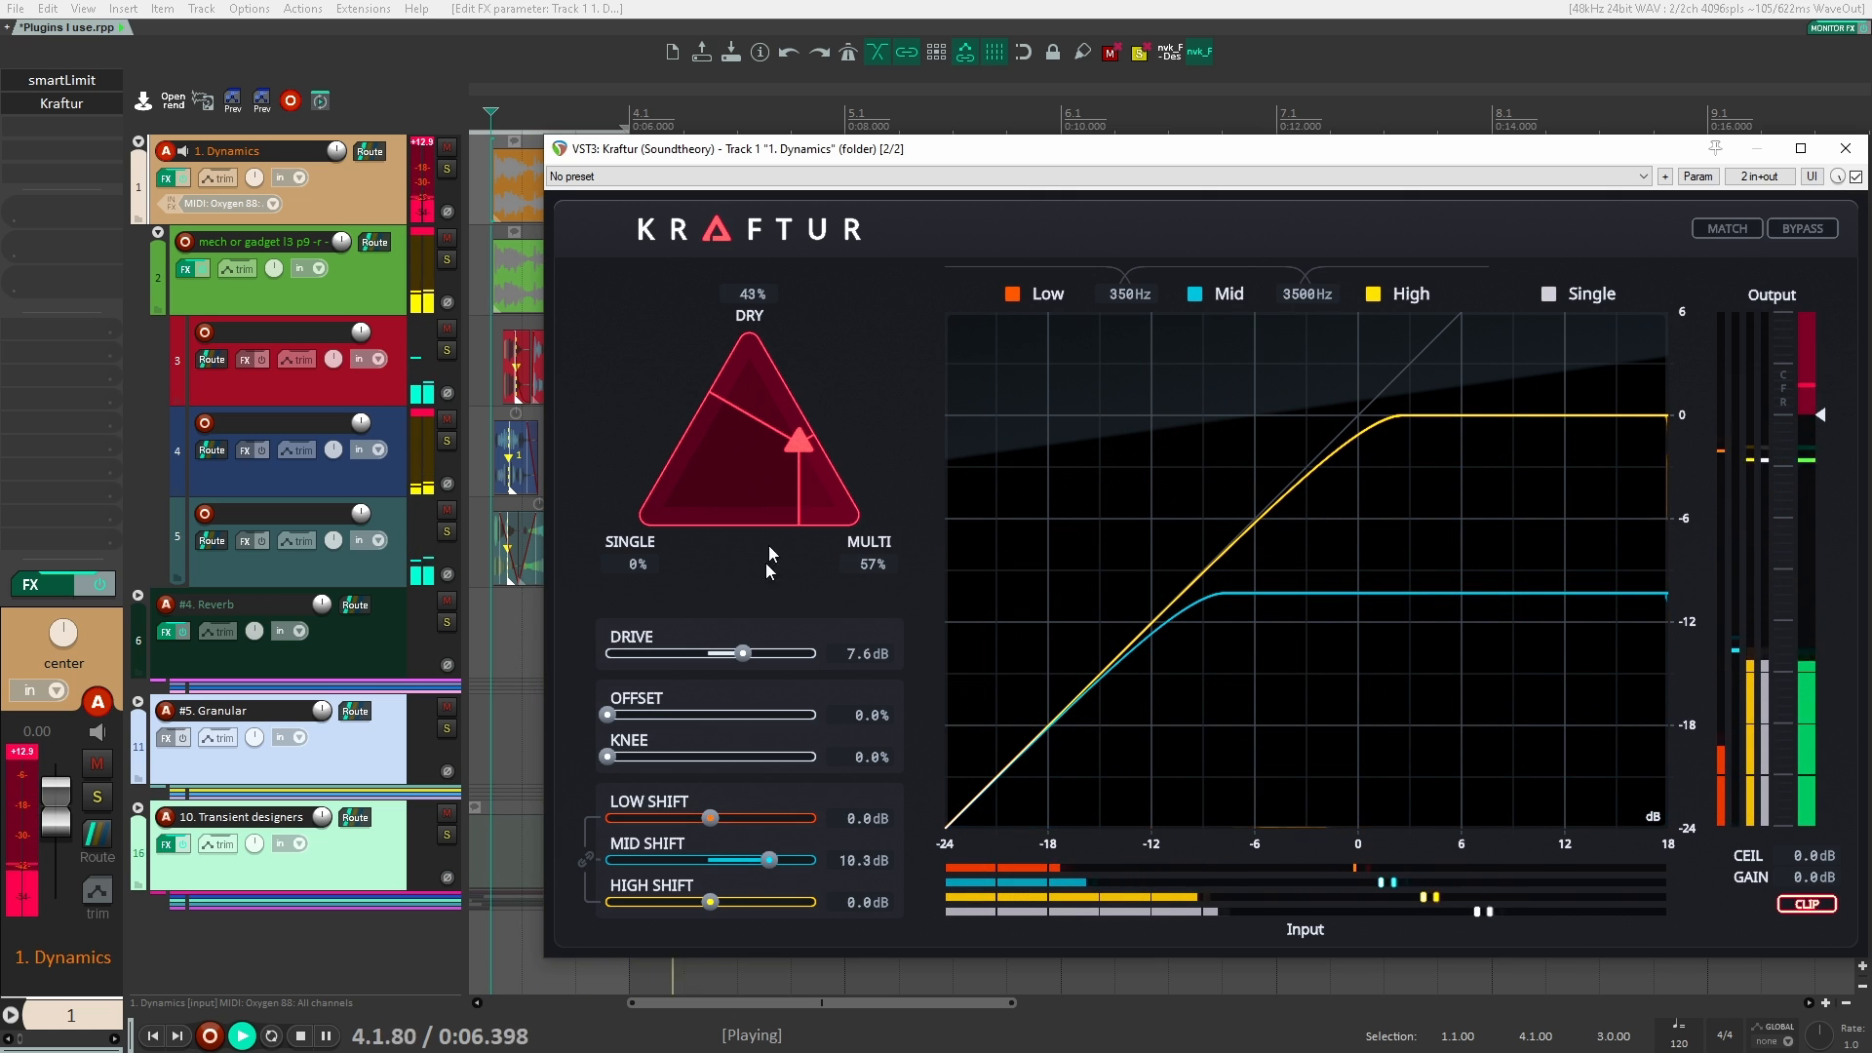
Step: Reset Kraftur's blend to 33% each and its mid shift to 0.0 dB
left_click_drag(796, 436, 794, 437)
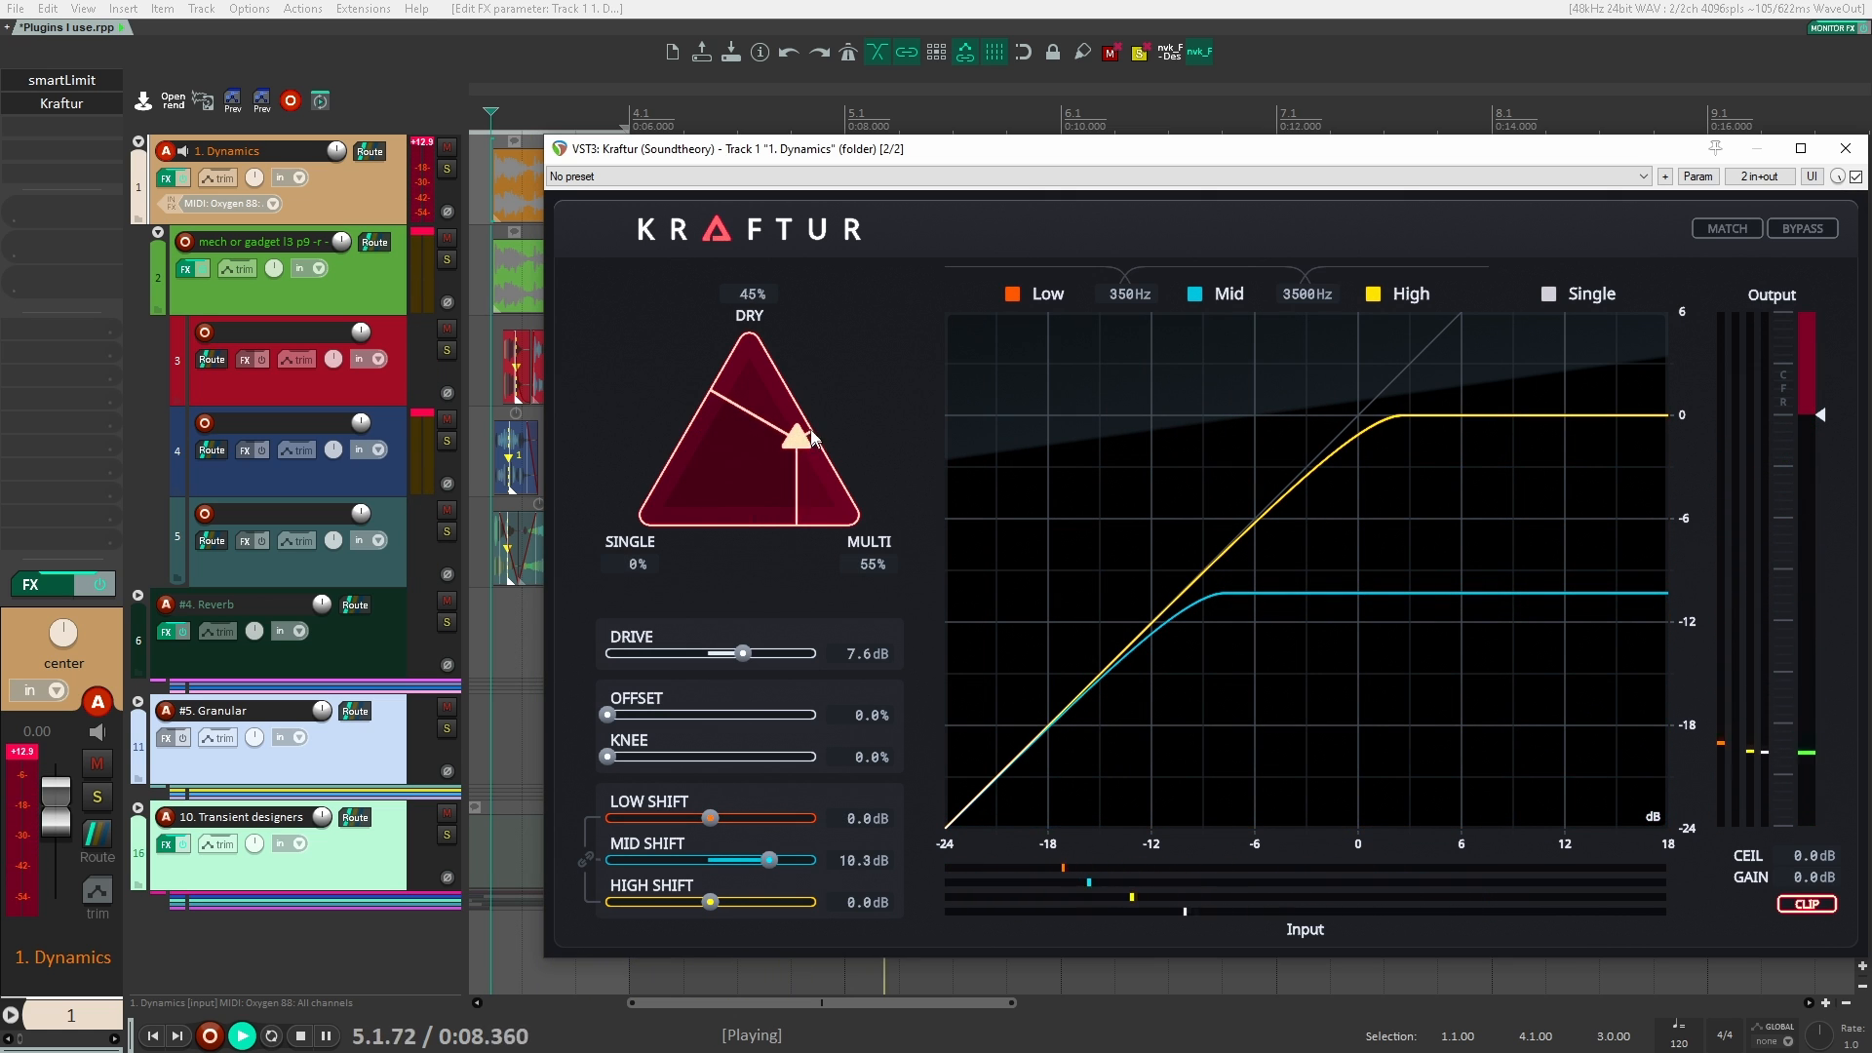
key("space")
double_click(805, 431)
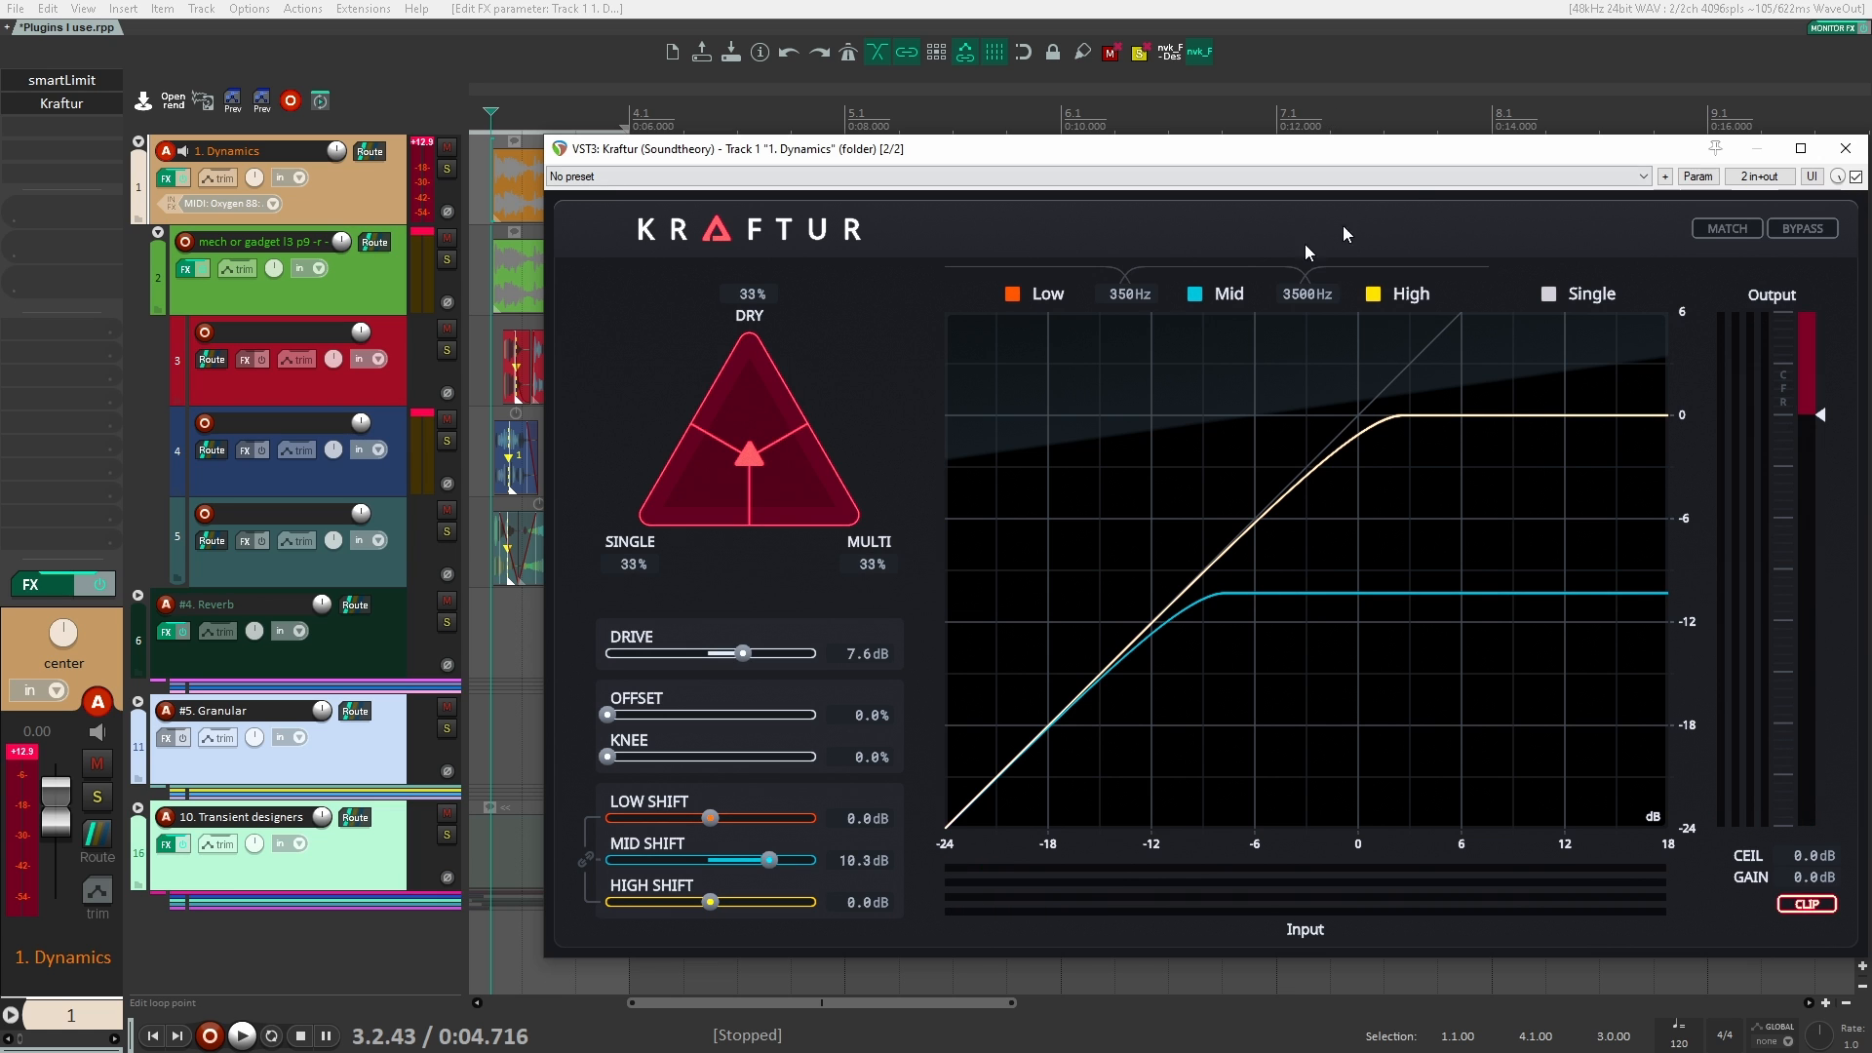
double_click(770, 862)
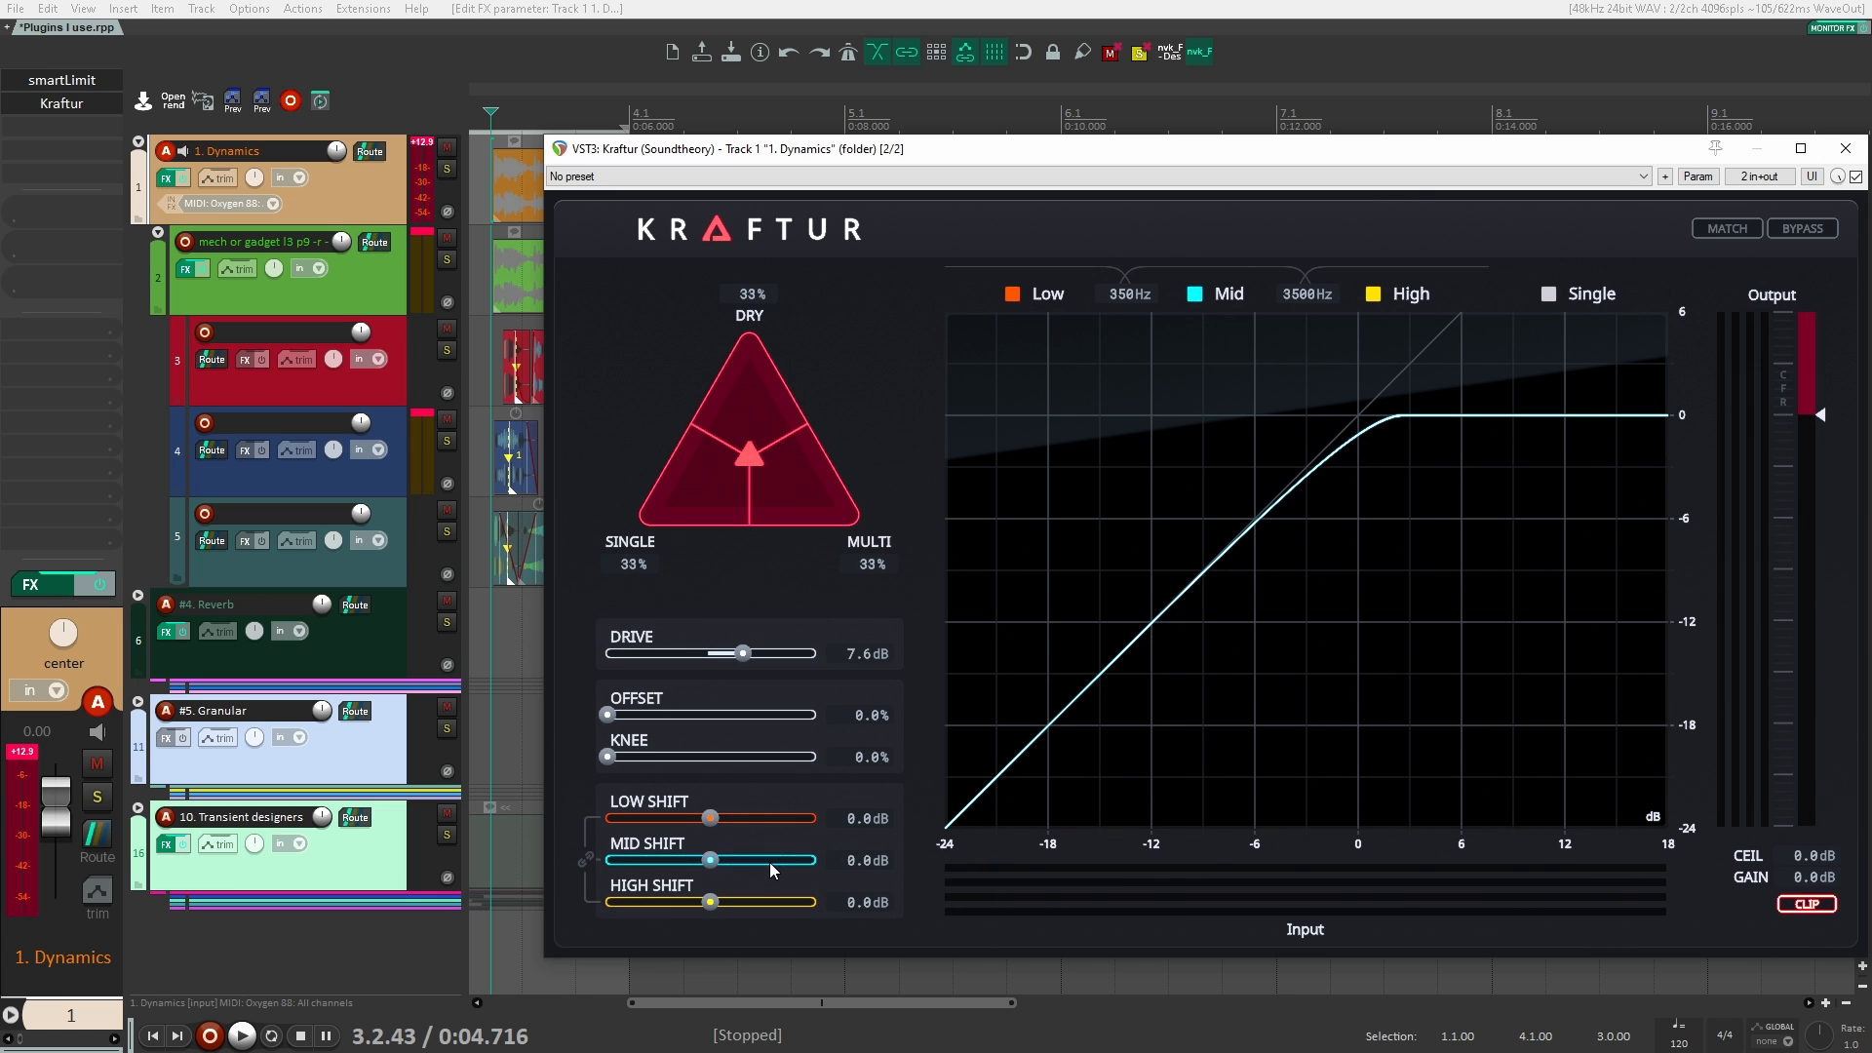
Step: Close the Kraftur window and remove Kraftur from the 1. Dynamics track
left_click(1846, 148)
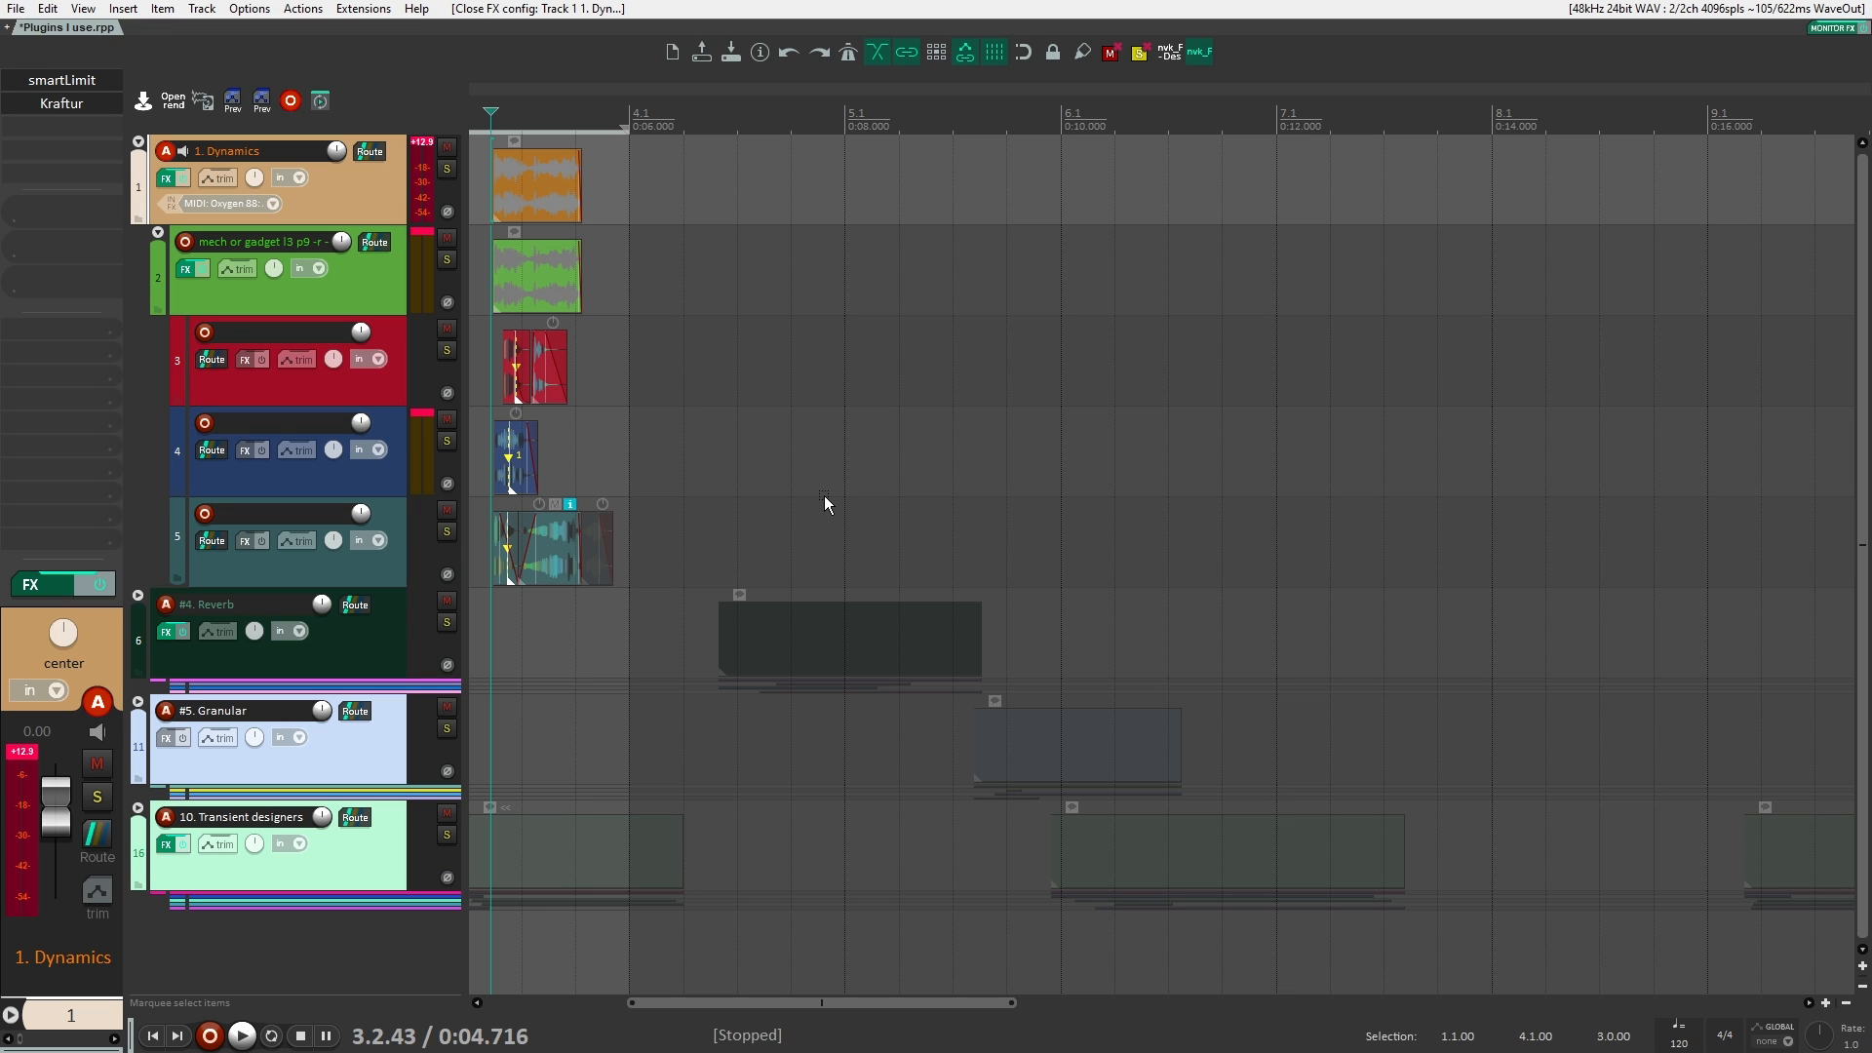
left_click(84, 101, "alt")
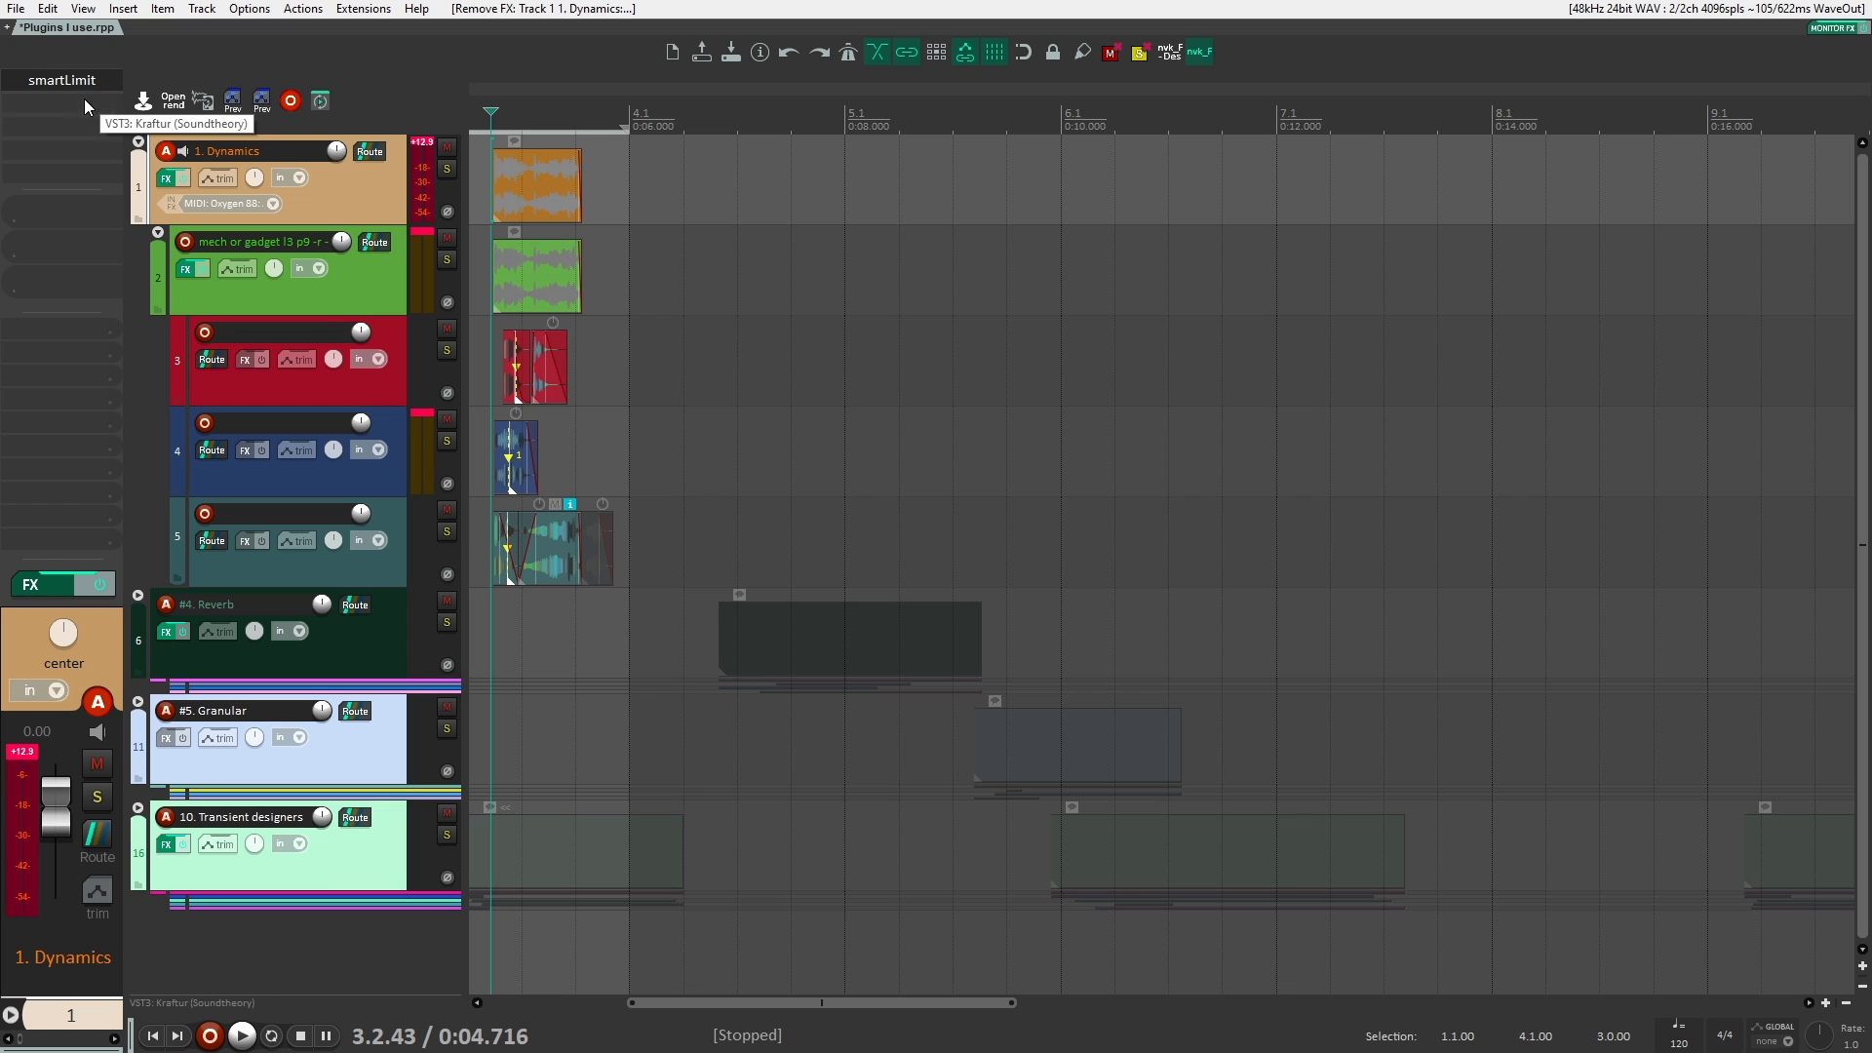
Step: Collapse the 1. Dynamics folder, expand the #4. Reverb folder, and select its whoosh track
left_click(138, 142)
left_click(139, 249)
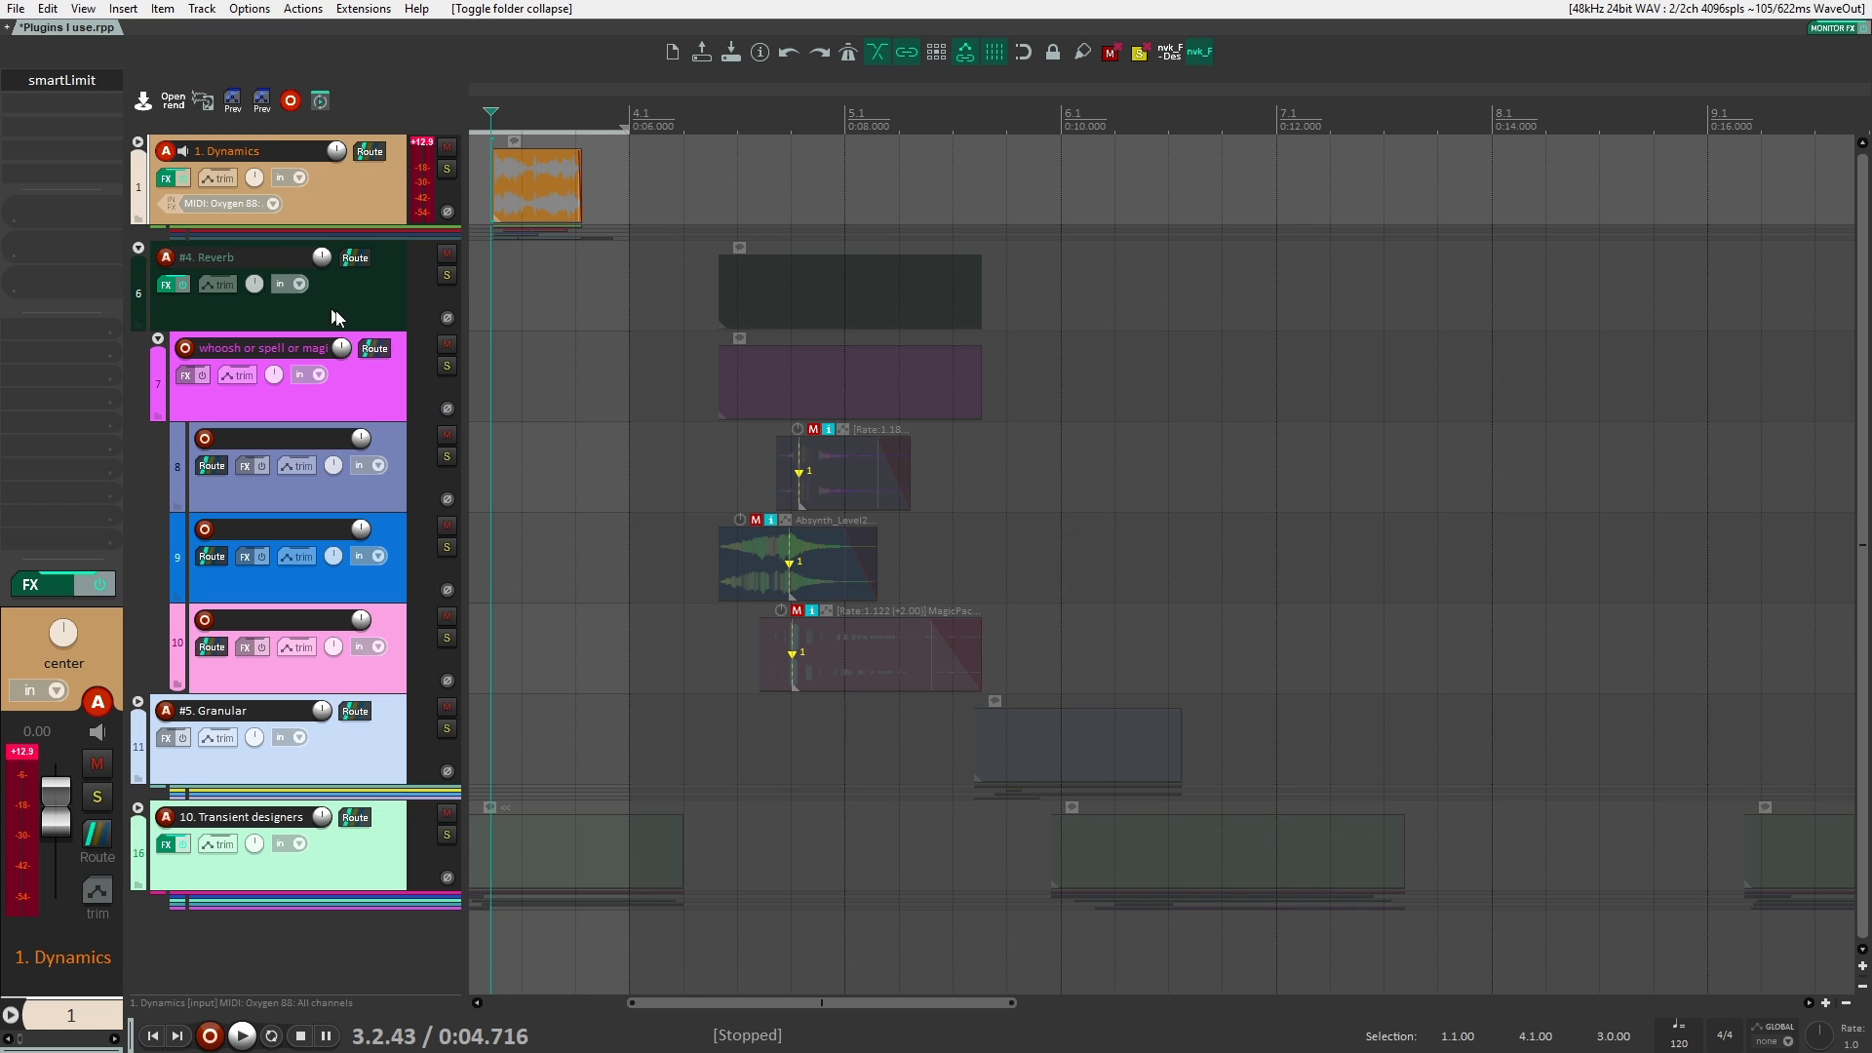
left_click(381, 362)
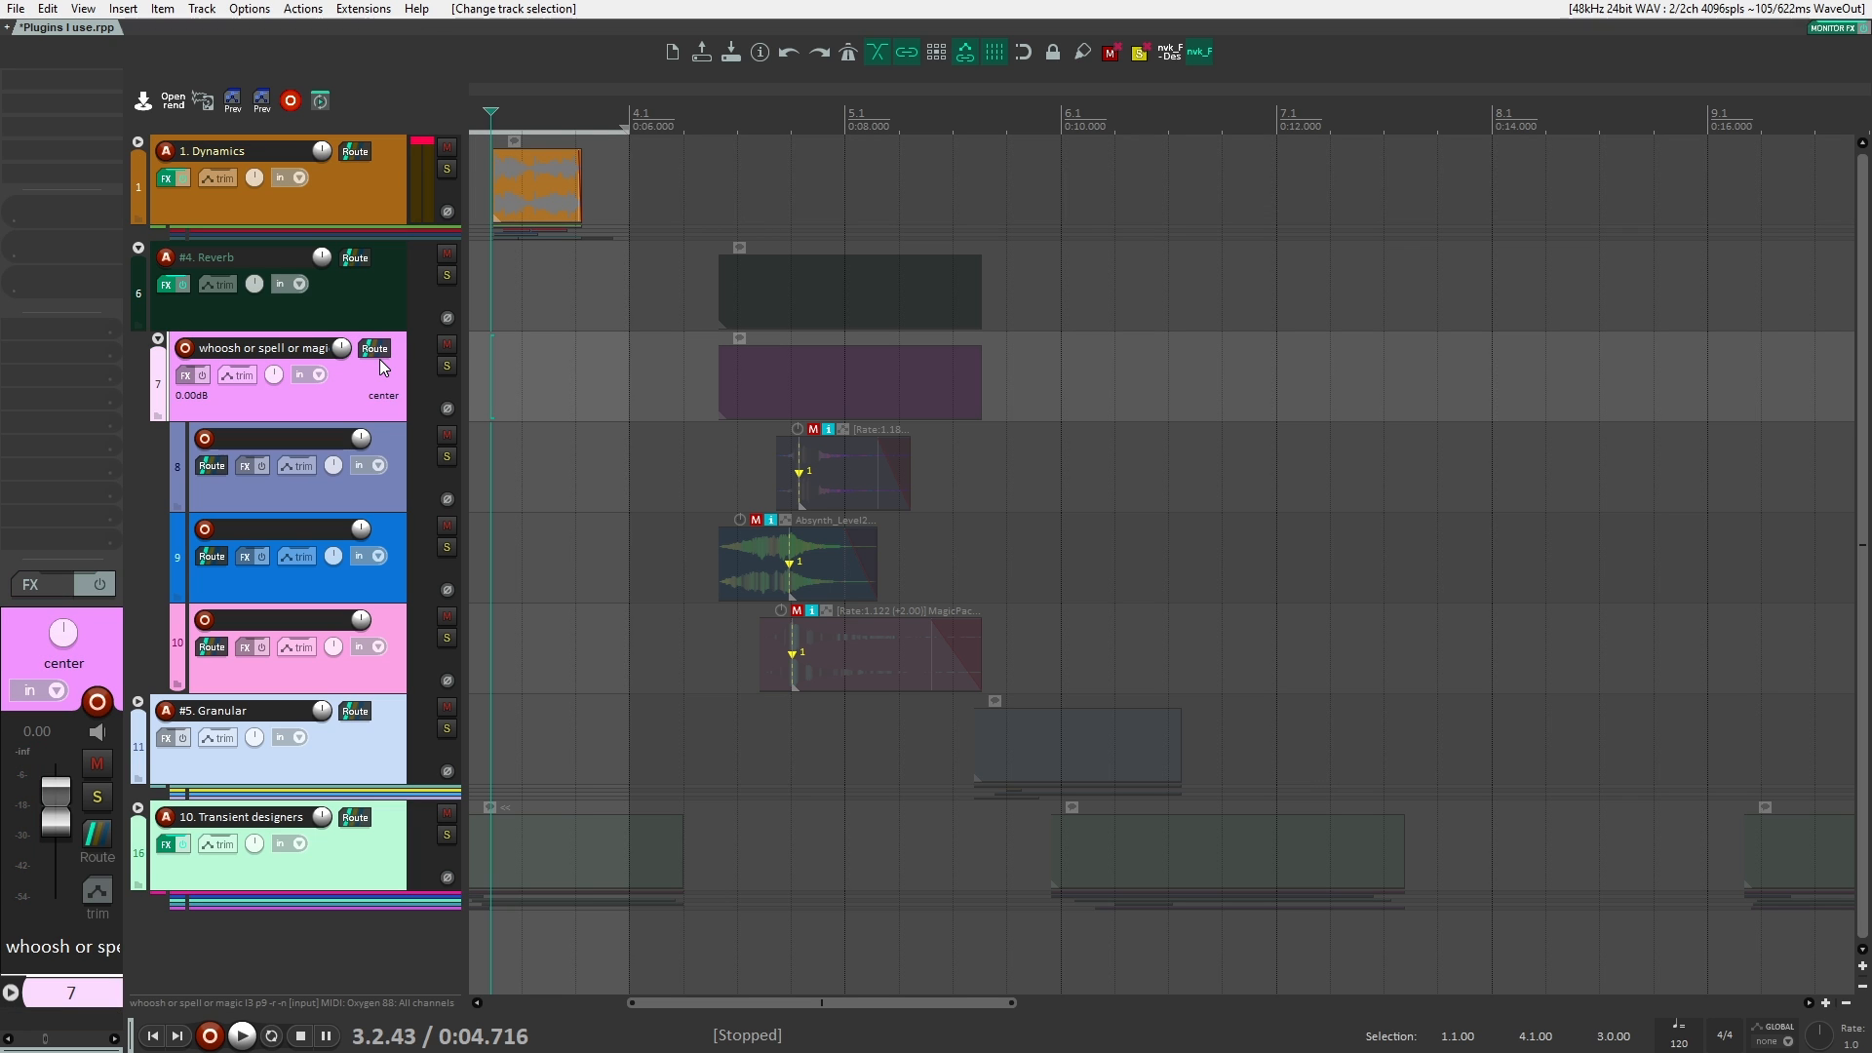
Step: Unmute the Reverb clips, mute the Dynamics clips, and place the edit cursor just before the Reverb clips
left_click(513, 150)
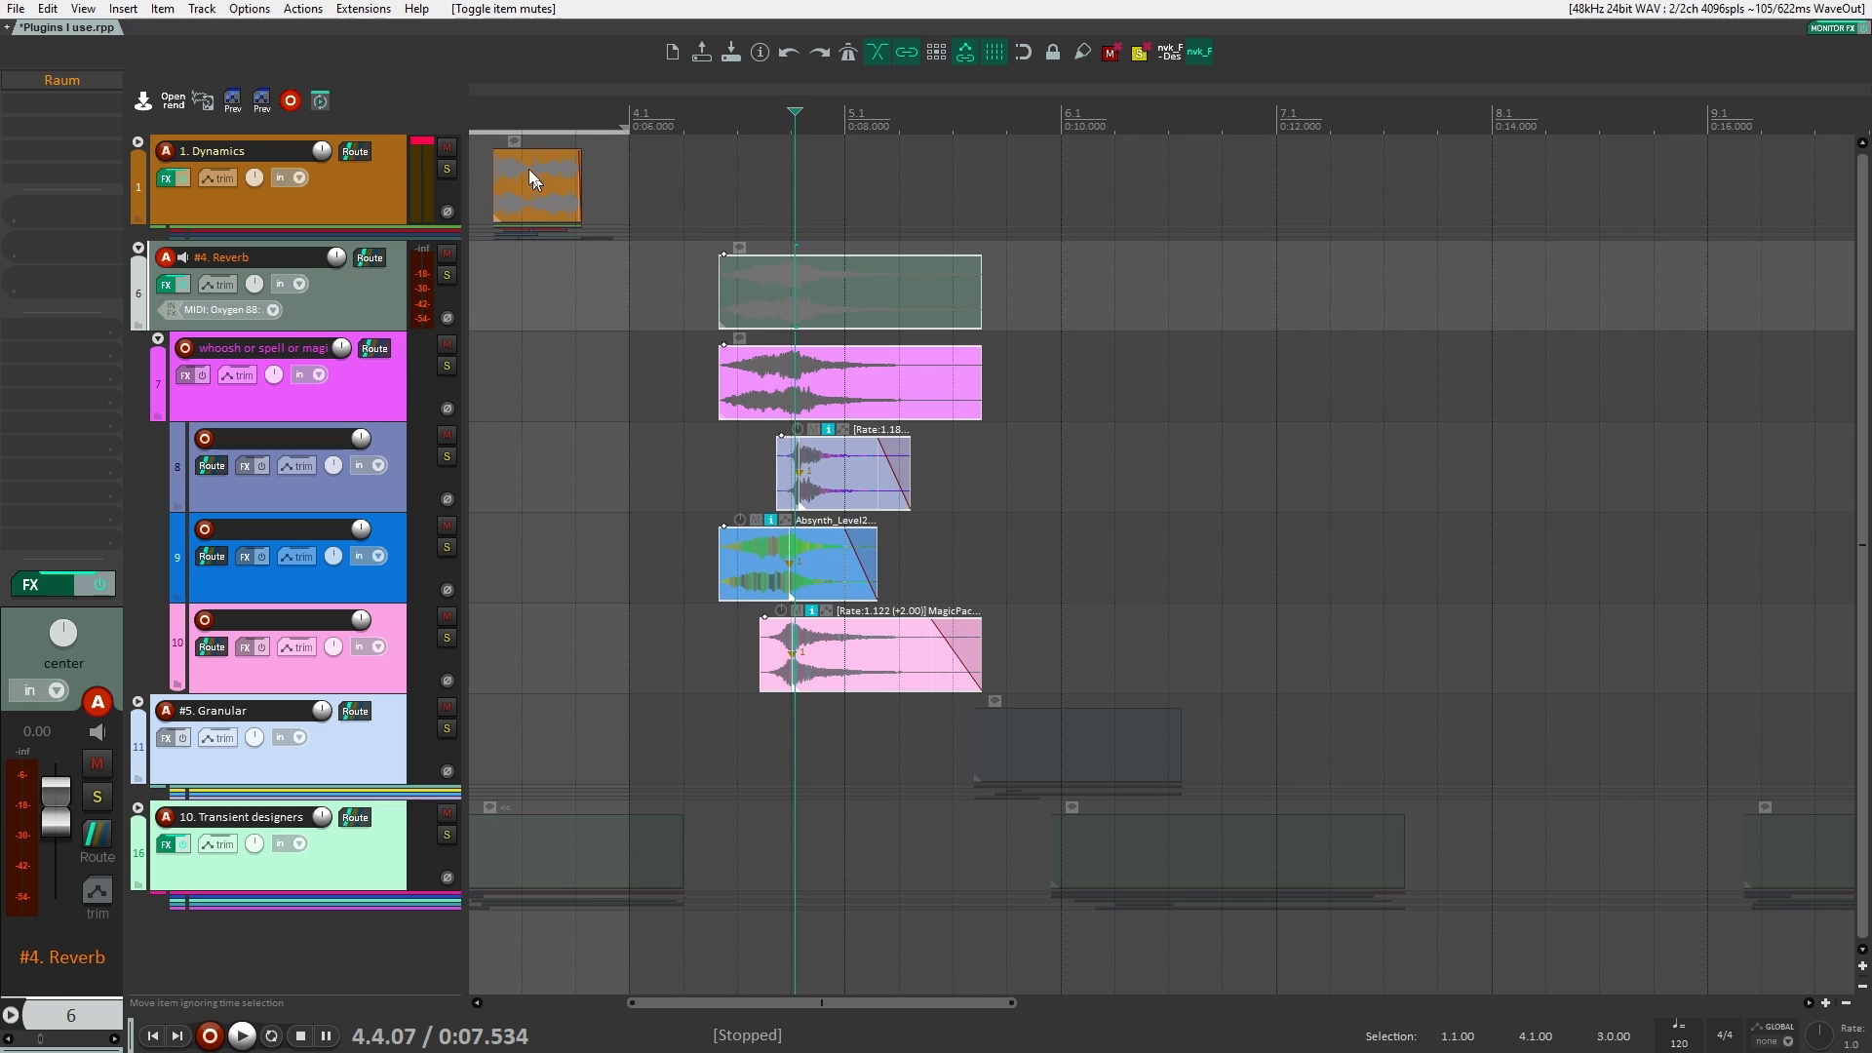
left_click(667, 281)
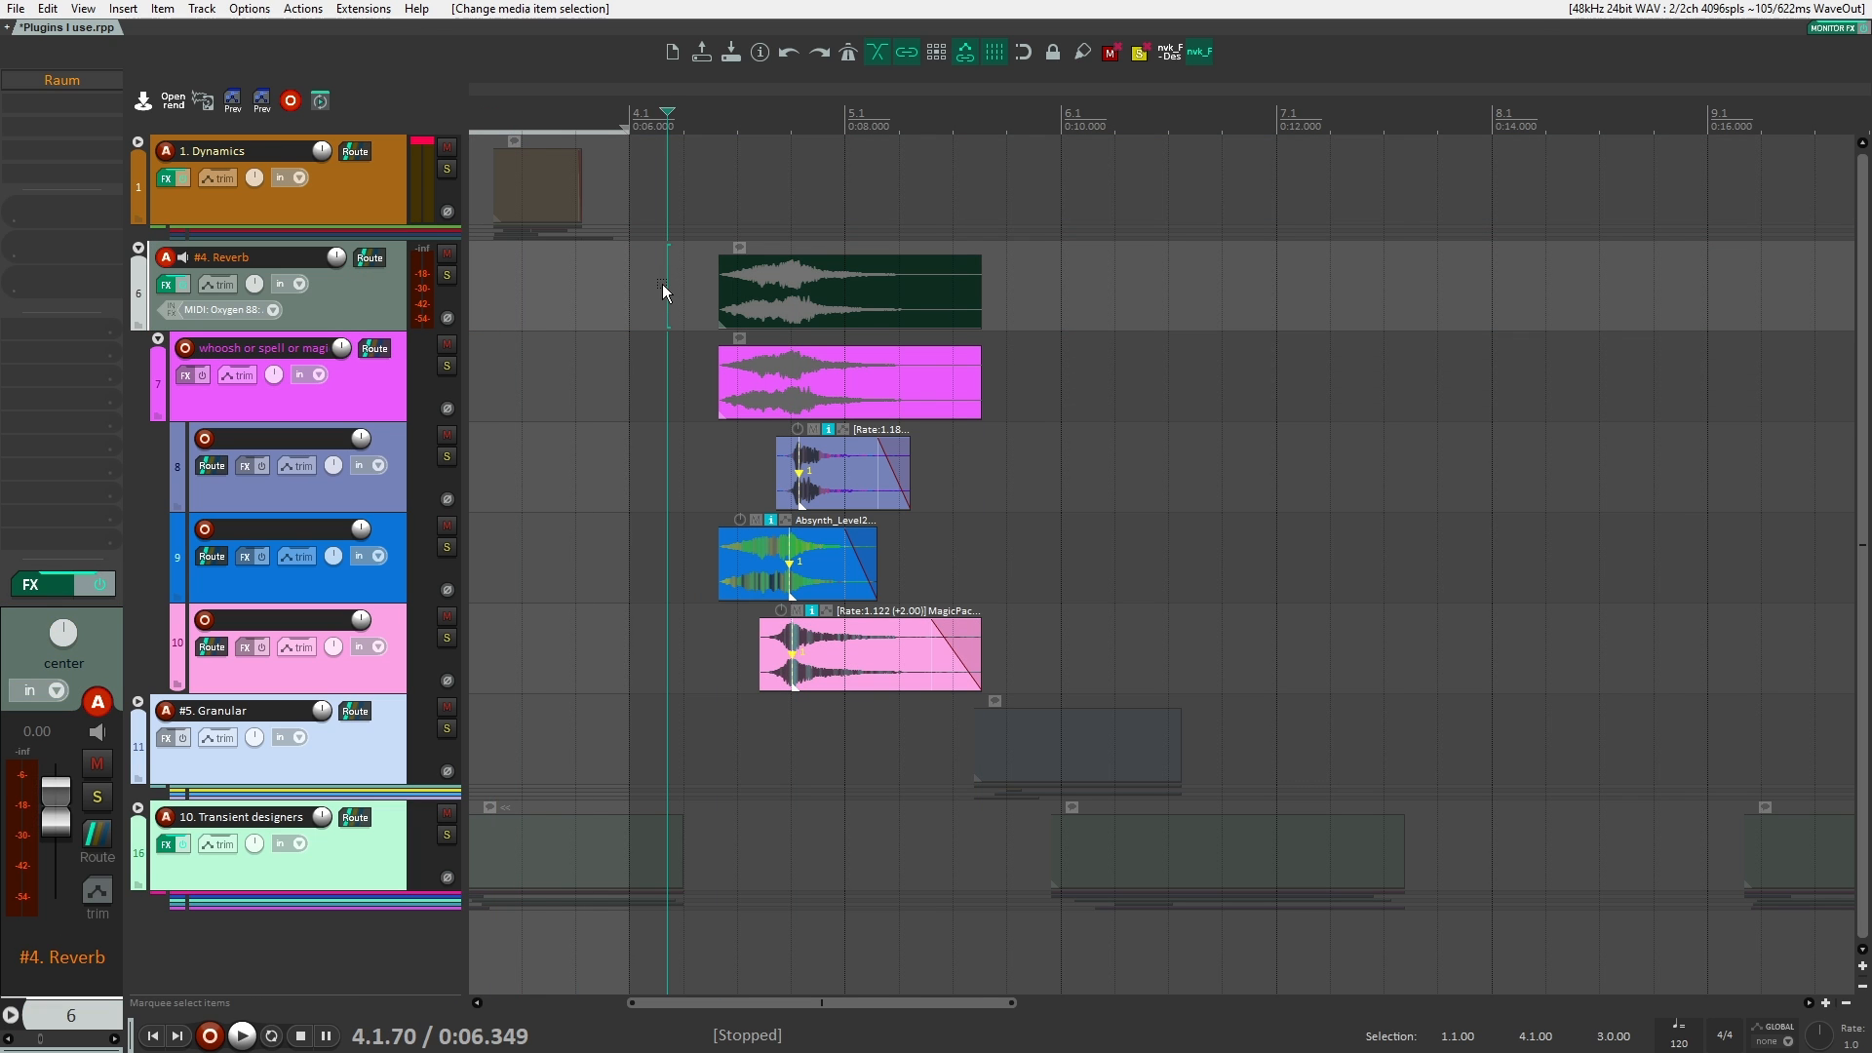
scroll(647, 314, "down", 3)
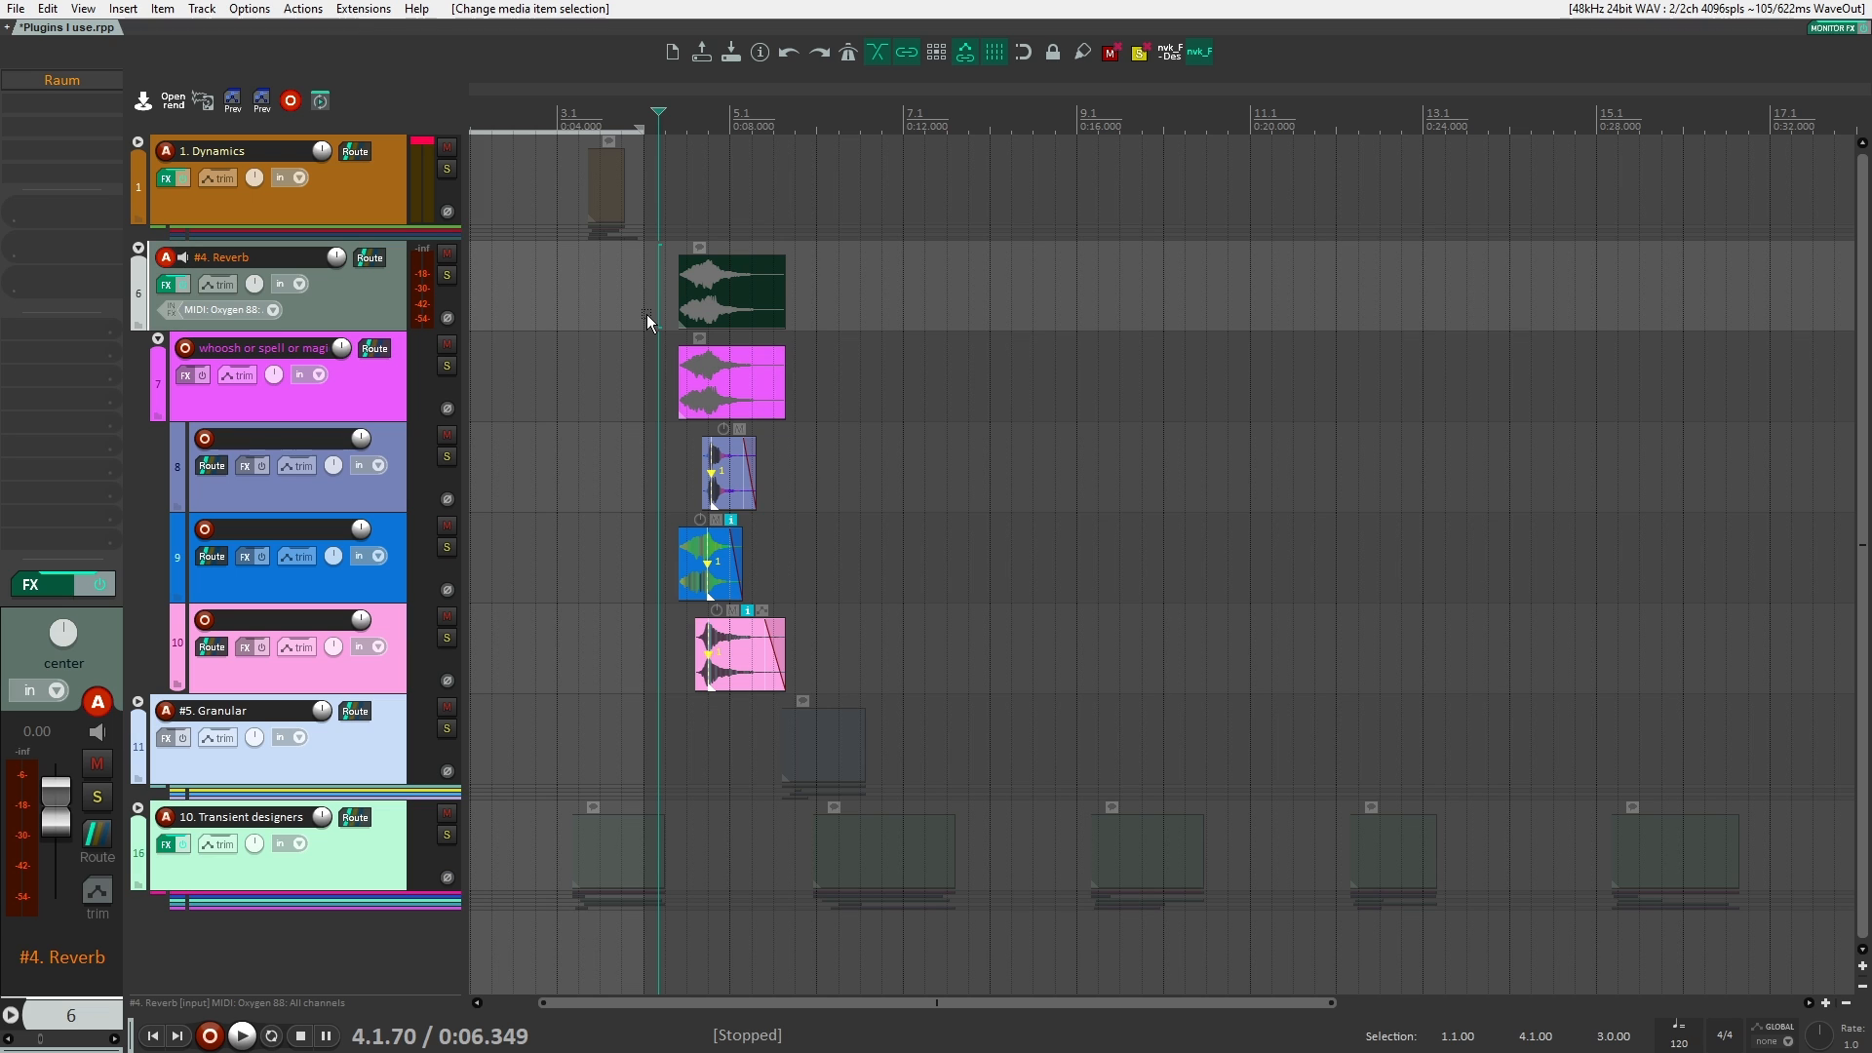
Step: Add the kHs Reverb plugin to the whoosh track and move its window clear of the clips
left_click(382, 399)
scroll(986, 276, "up", 8)
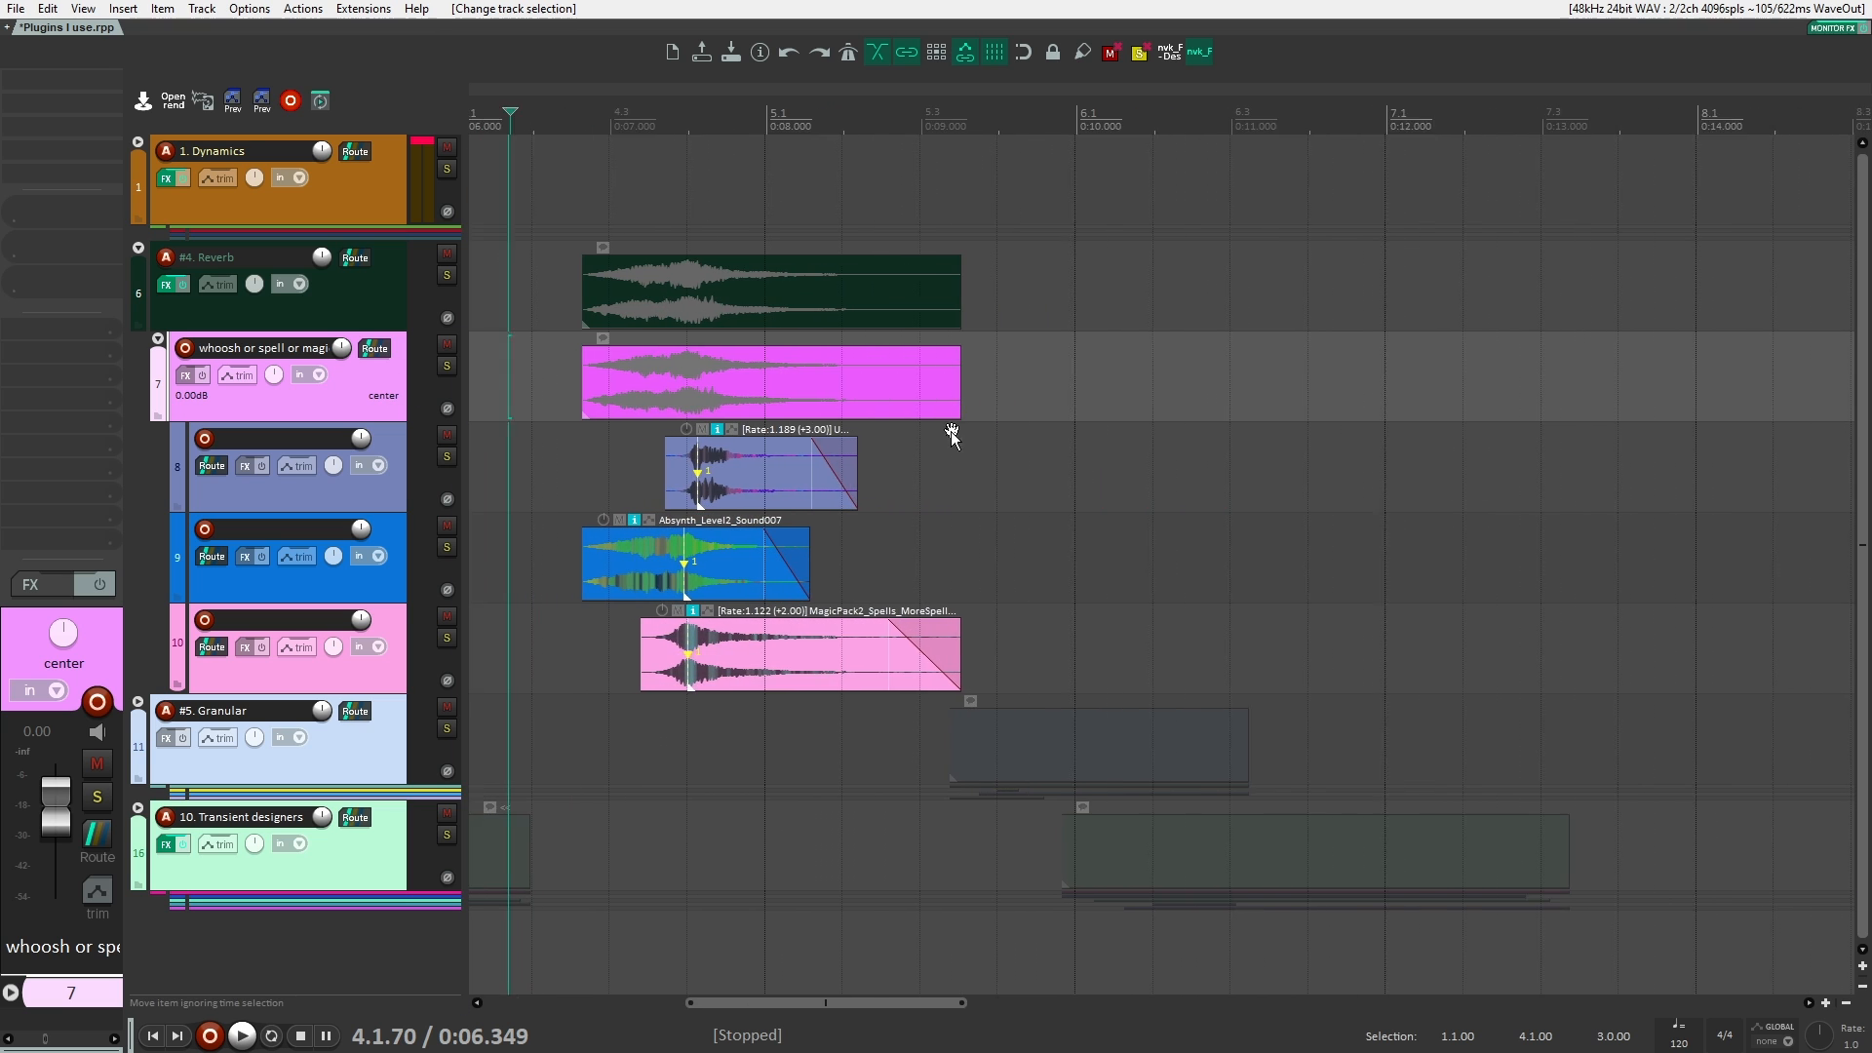
scroll(949, 431, "down", 2)
scroll(735, 367, "up", 2)
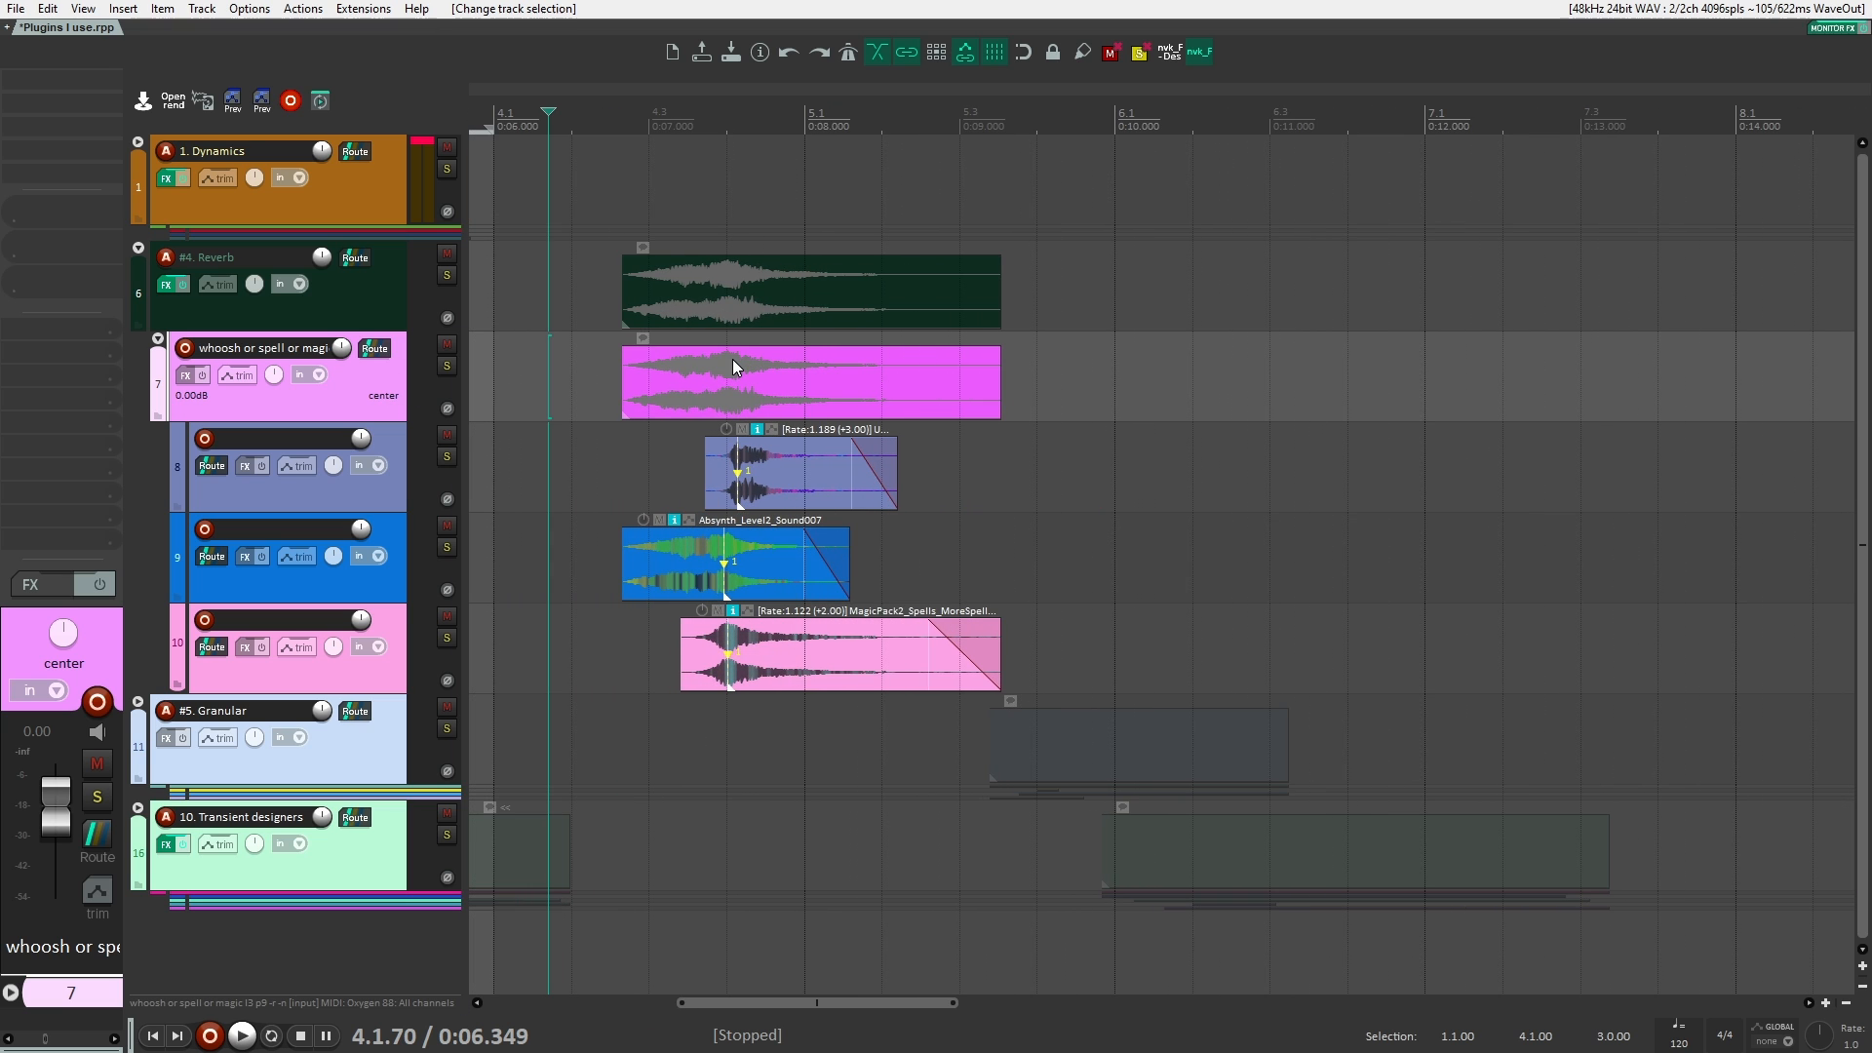
left_click(390, 304)
left_click(384, 372)
left_click(86, 76)
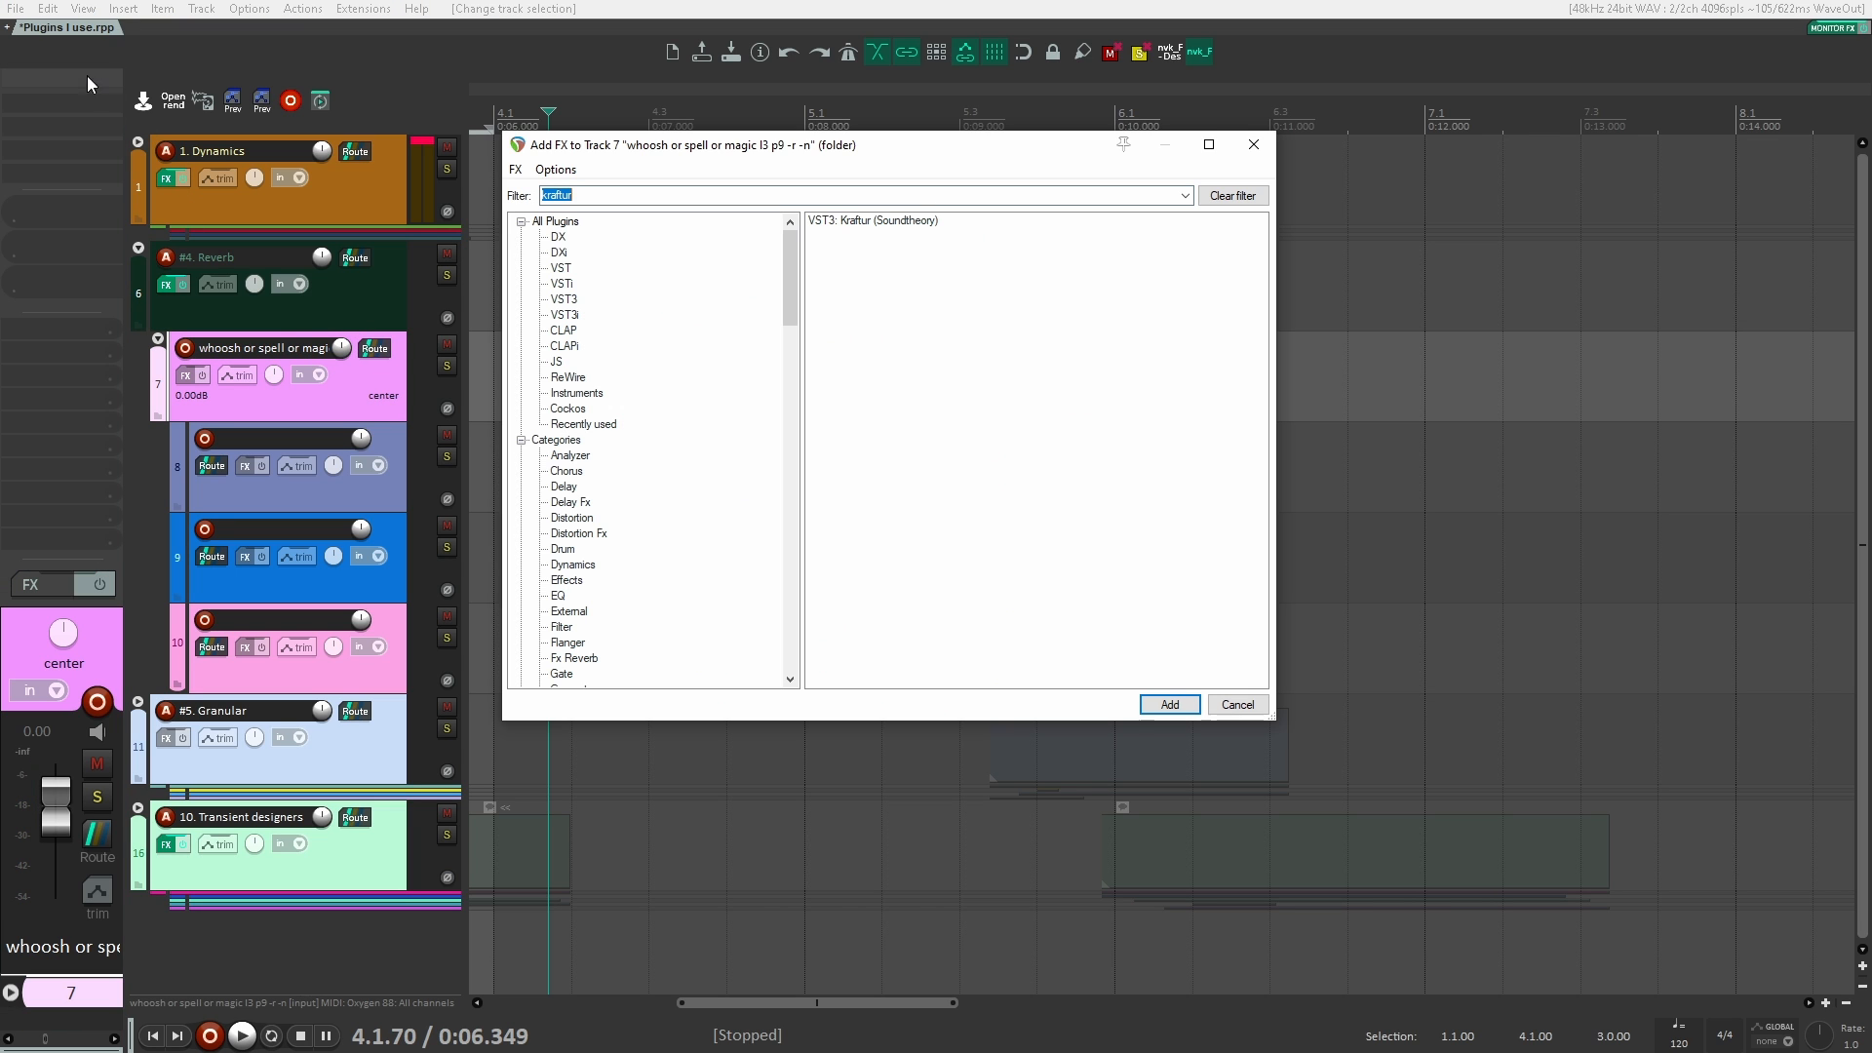
type("khs rever")
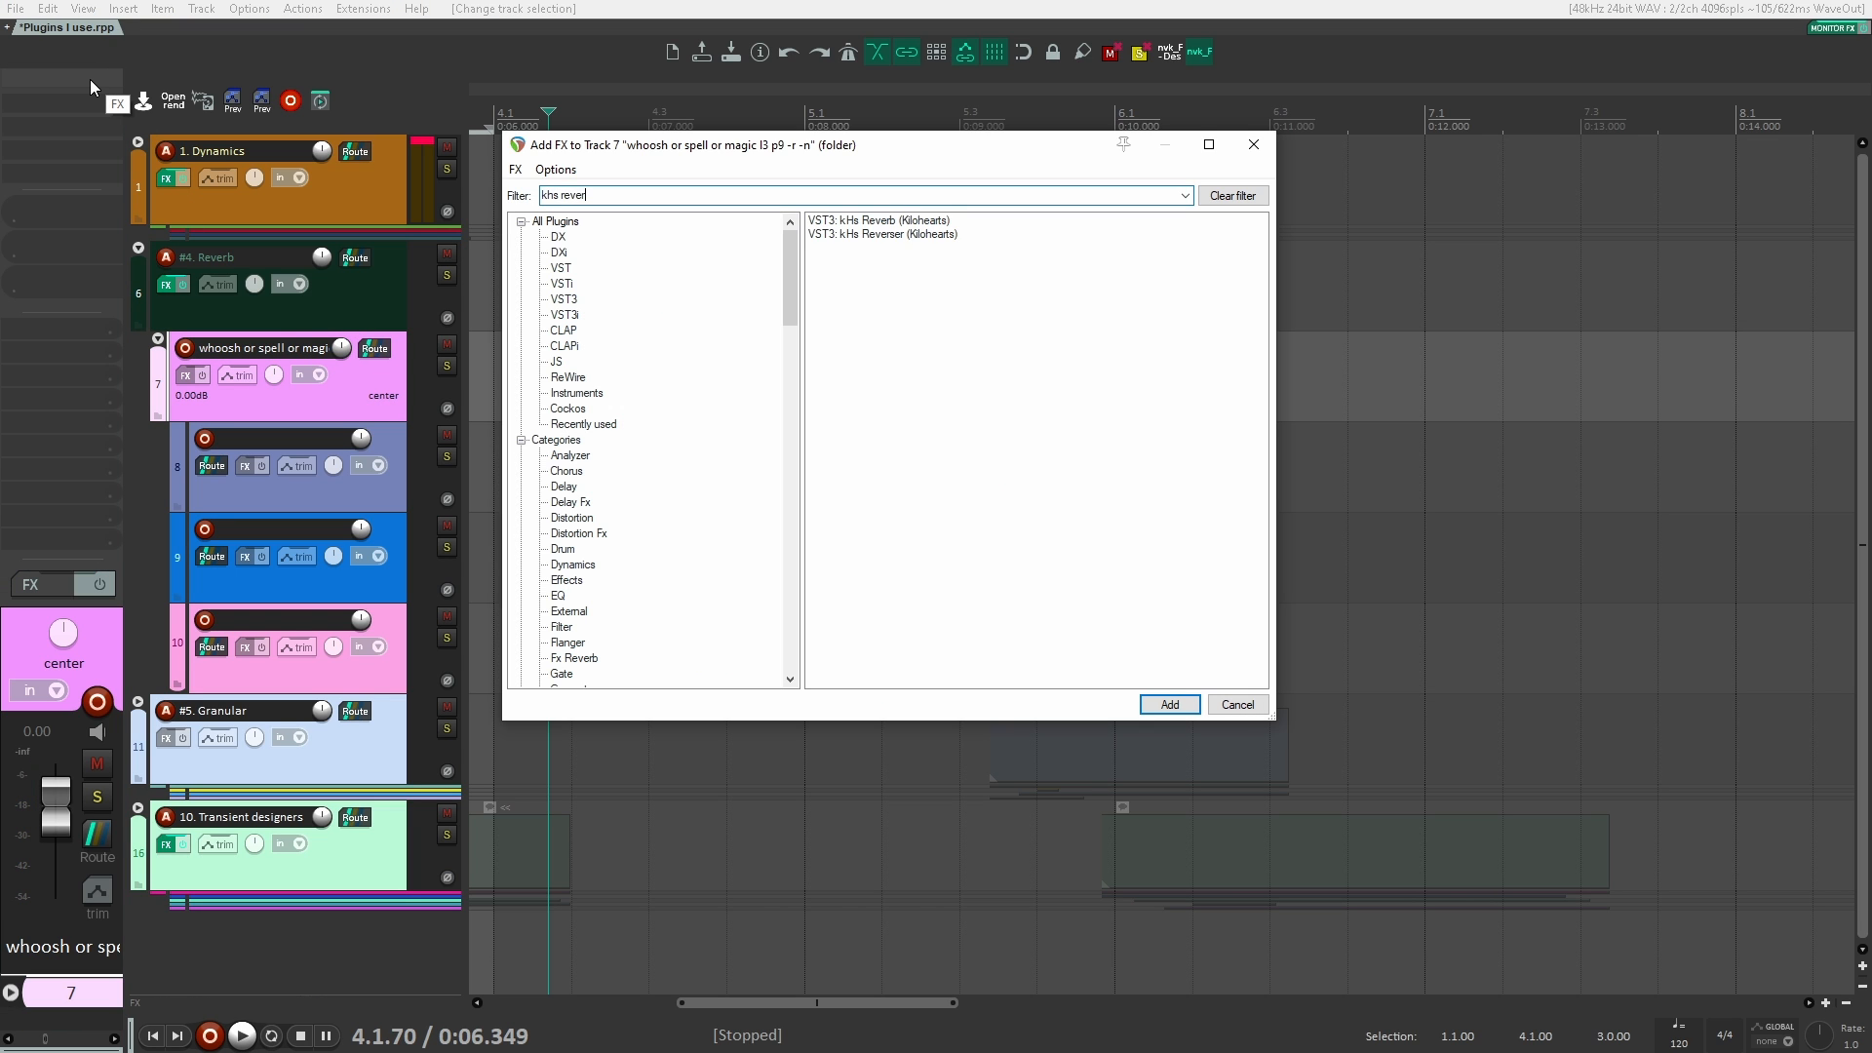
key("Down")
key("Up")
key("Return")
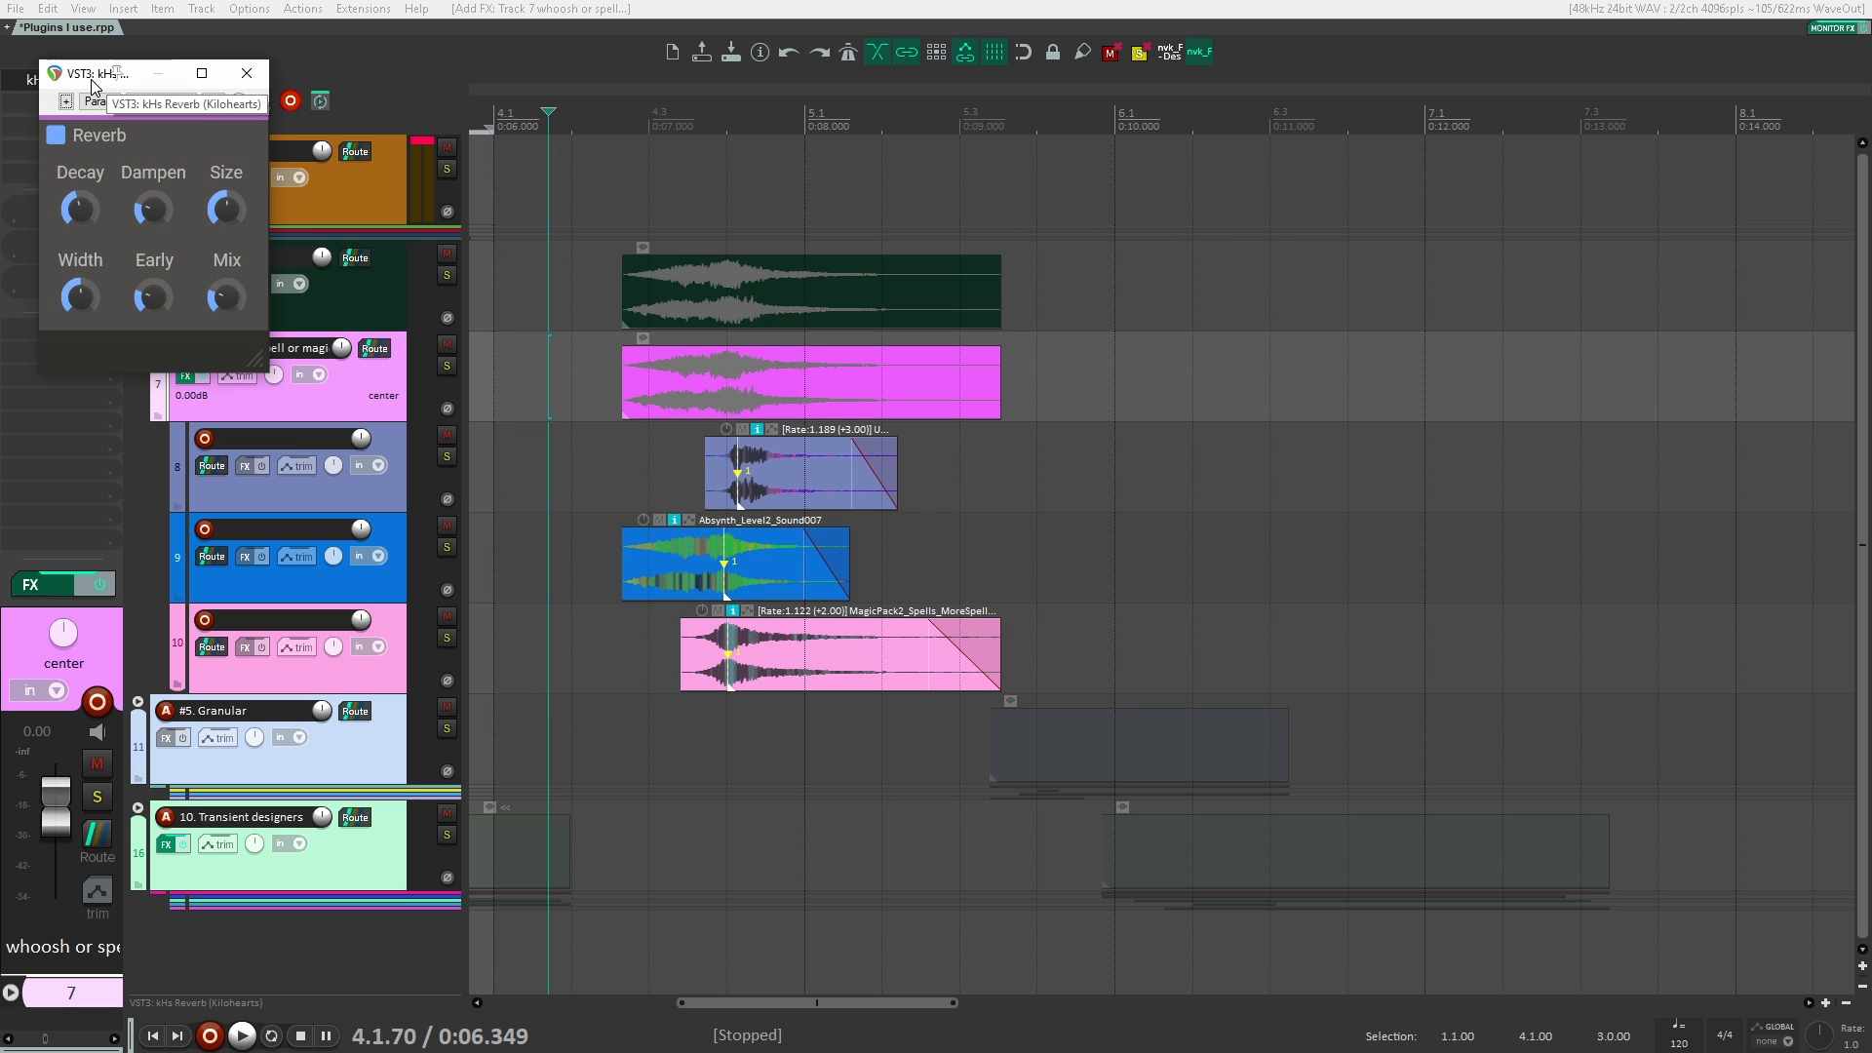
left_click_drag(93, 76, 1163, 284)
Step: Play the Reverb clips from their start with kHs Reverb active
left_click(1295, 427)
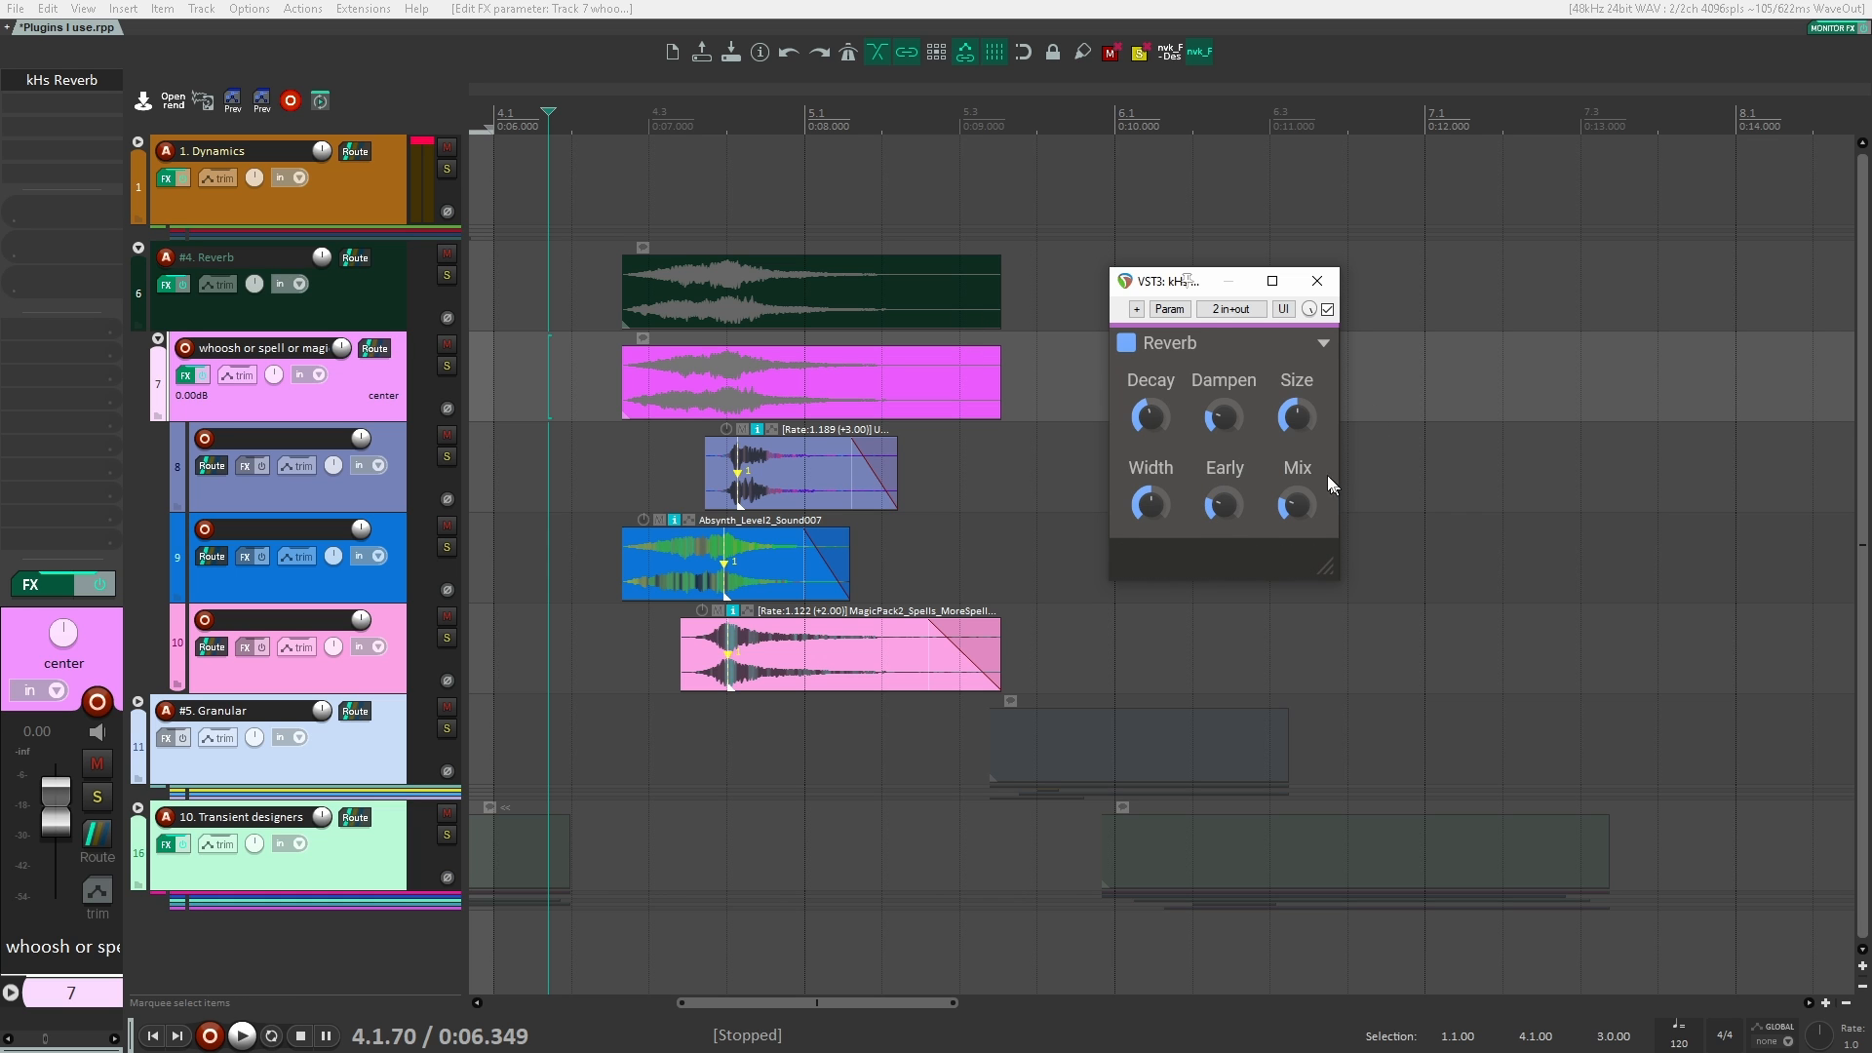
left_click(616, 279)
key("space")
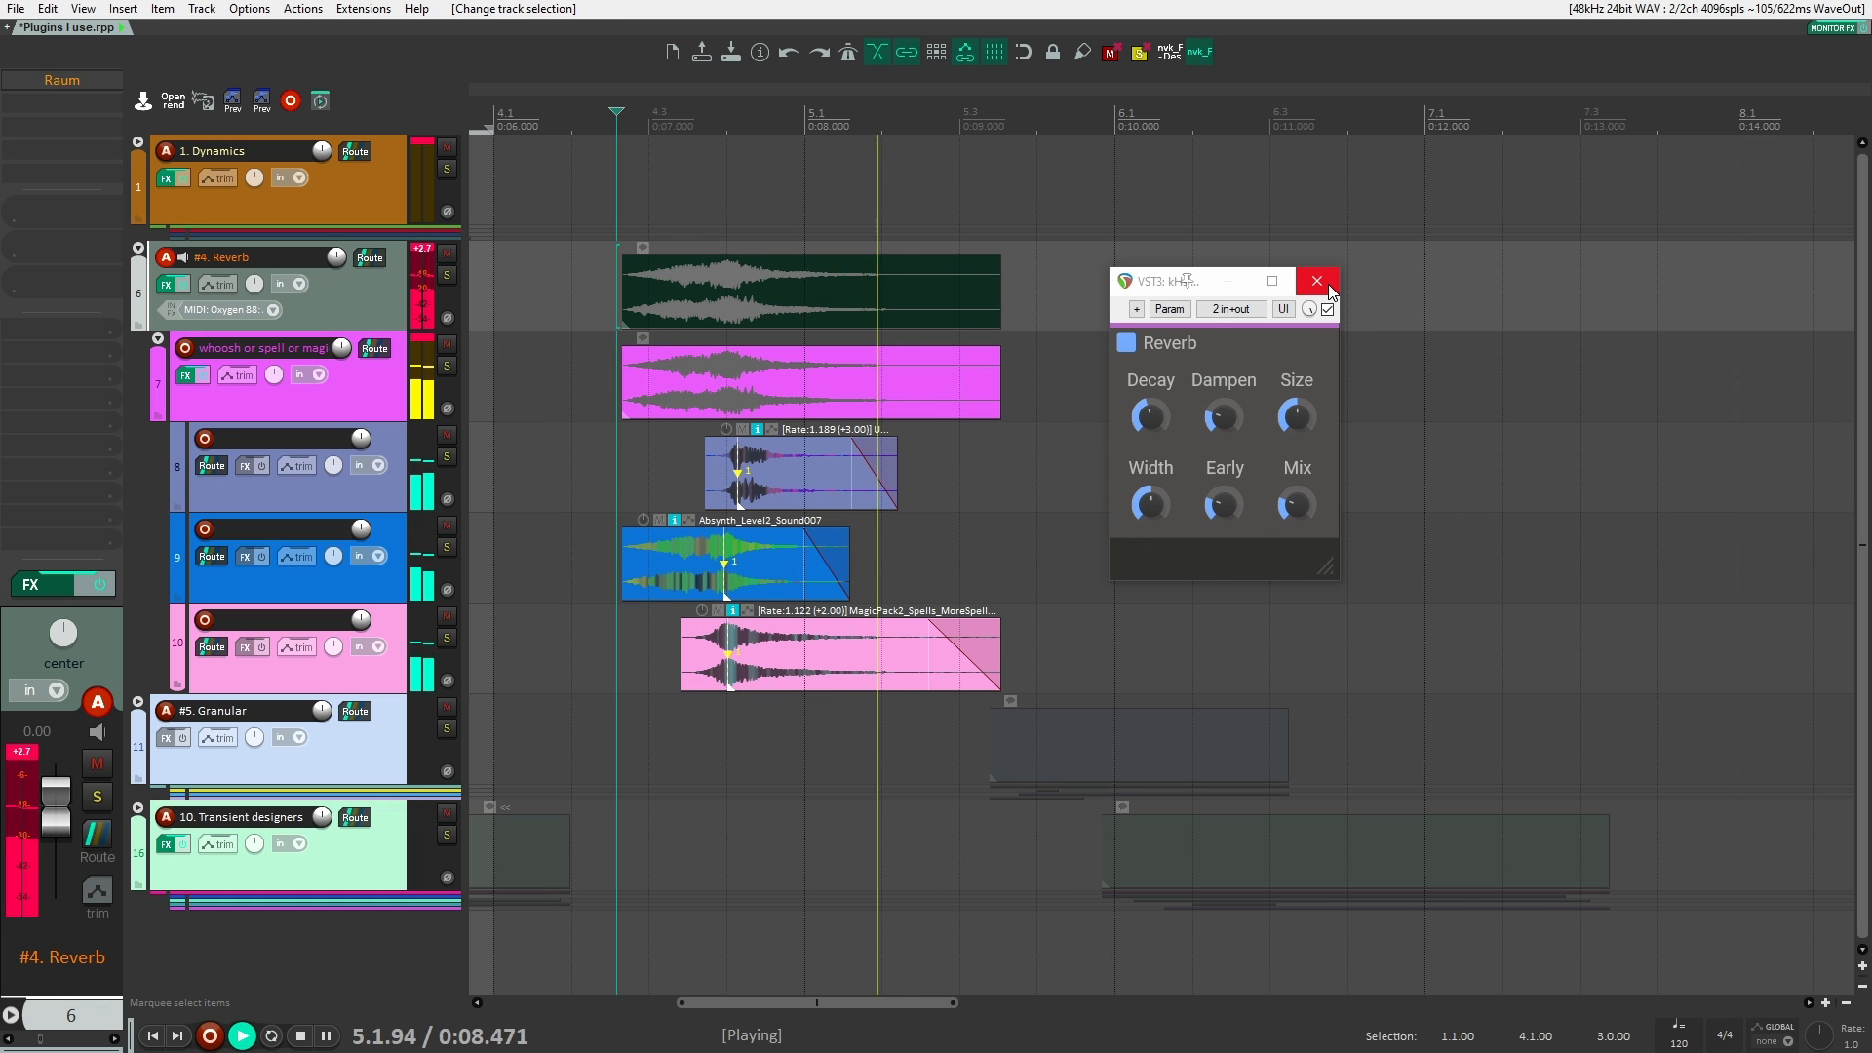
key("space")
Step: Bypass kHs Reverb, play the clips again without it, and close its window
left_click(1327, 310)
key("space")
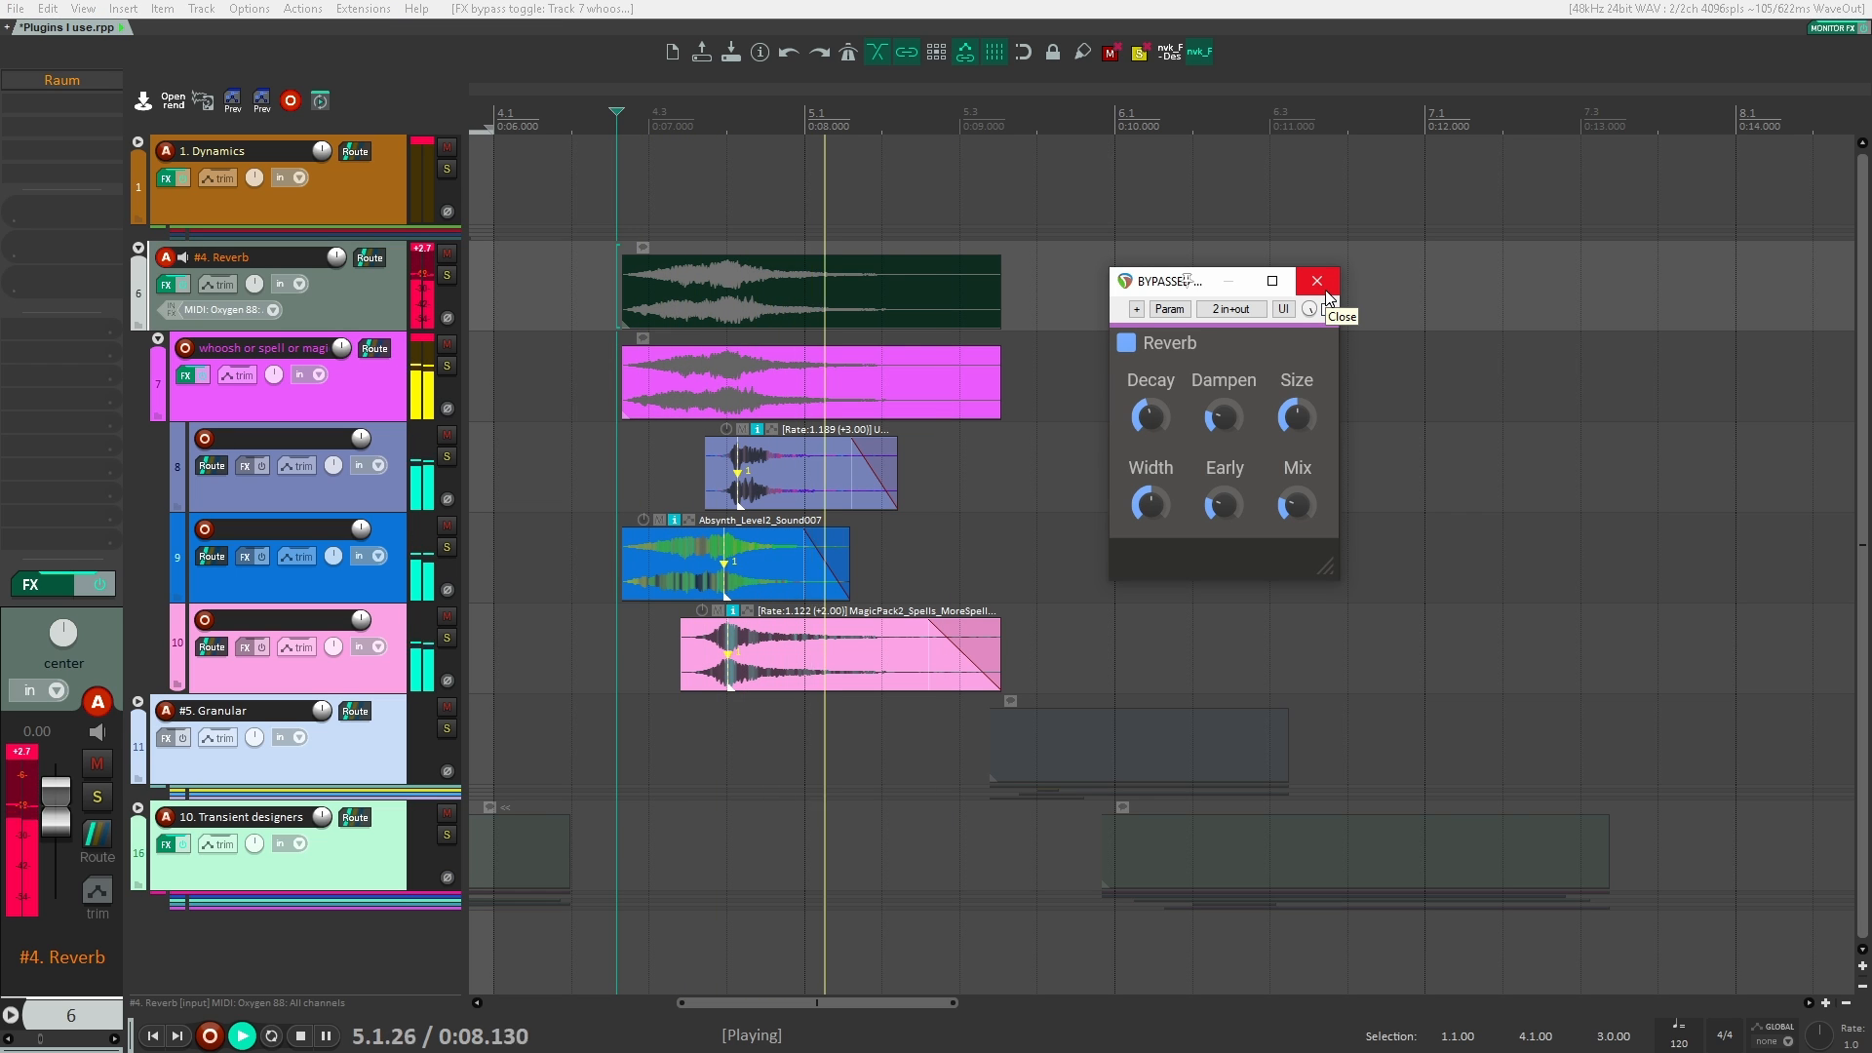
key("space")
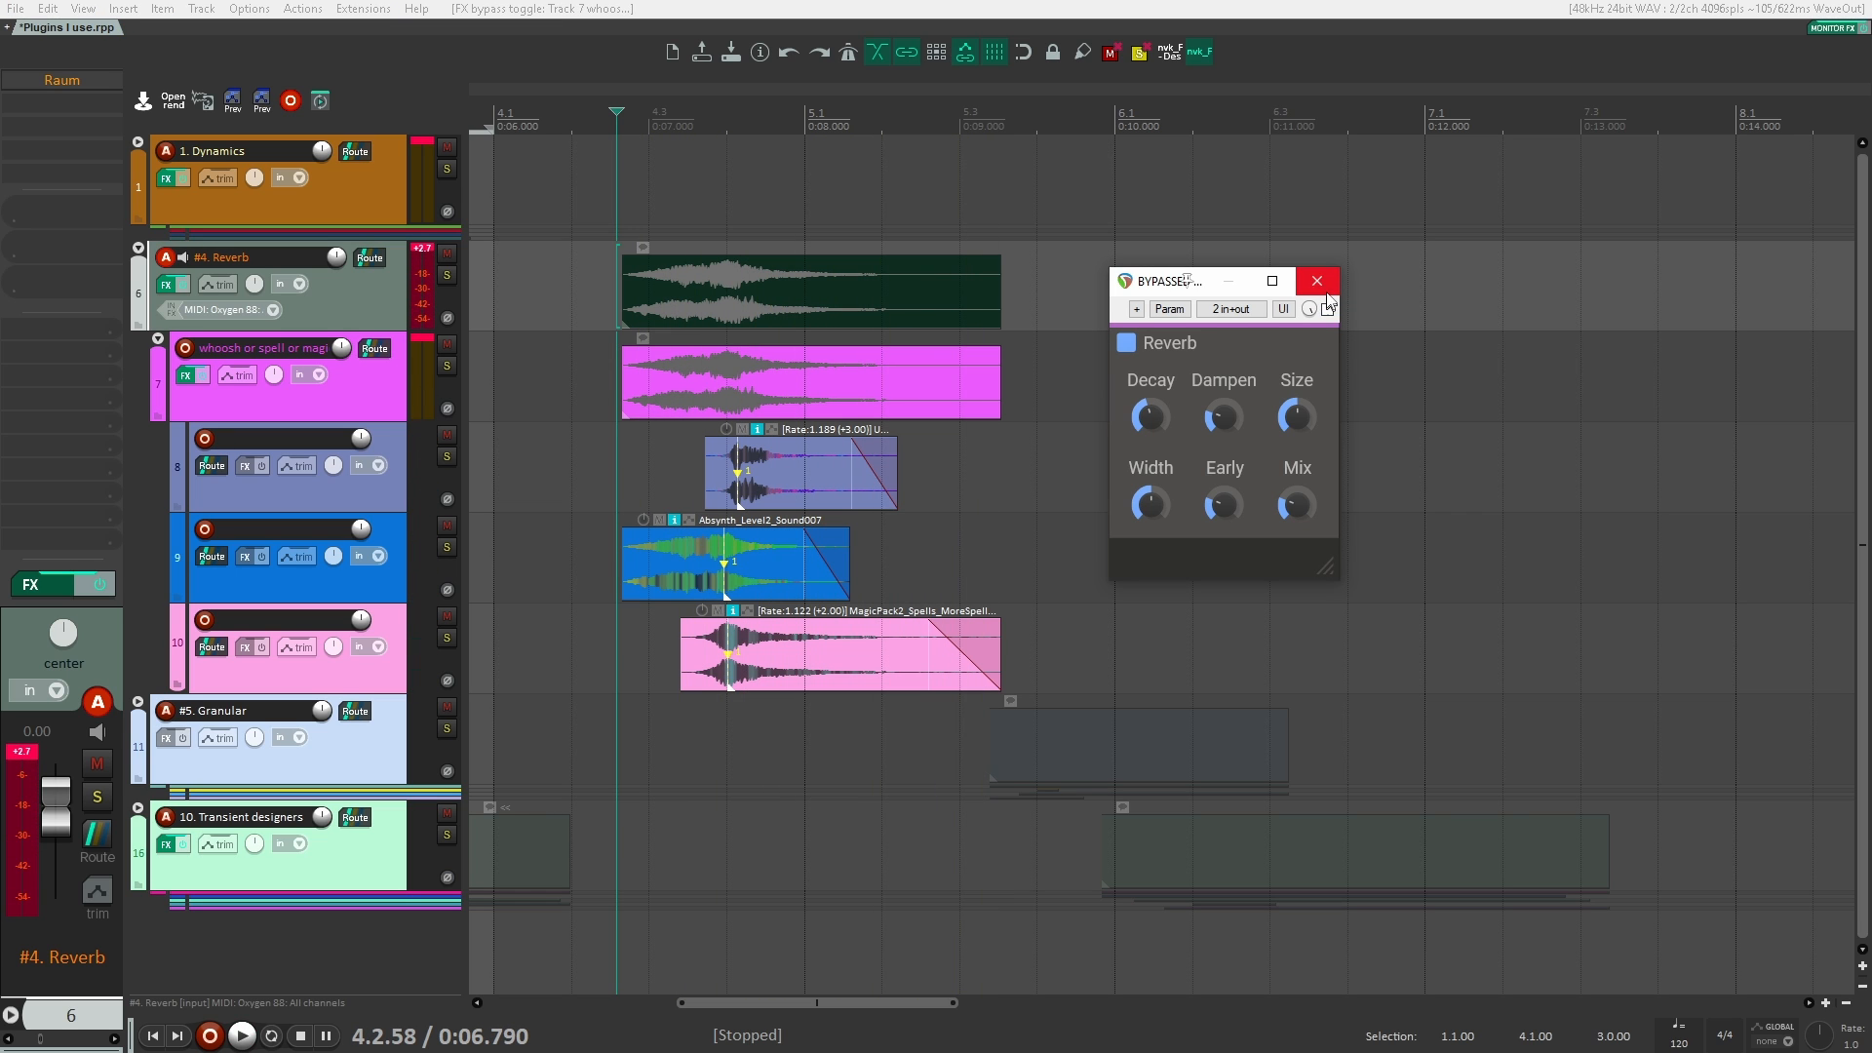
left_click(1317, 283)
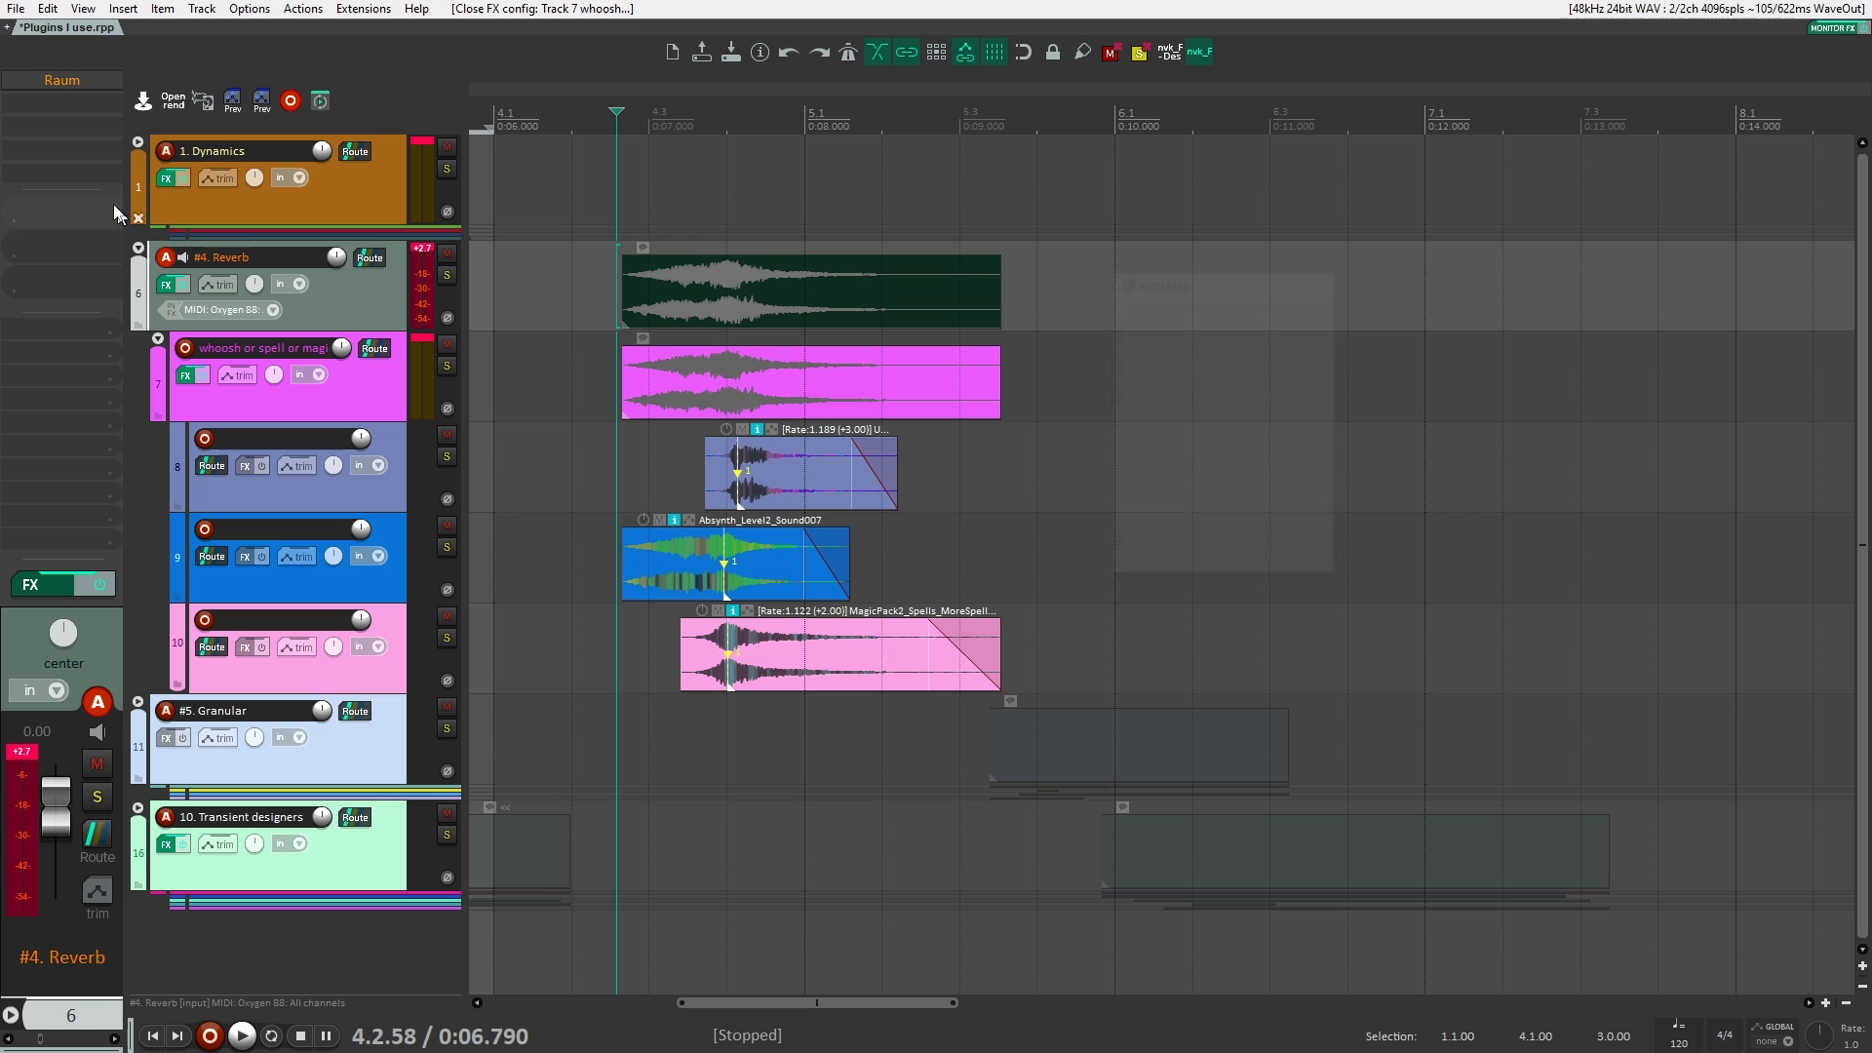
Step: Enable the bypassed Raum plugin on the #4. Reverb track and open its window beside the clips
left_click(355, 408)
left_click(347, 303)
left_click(365, 380)
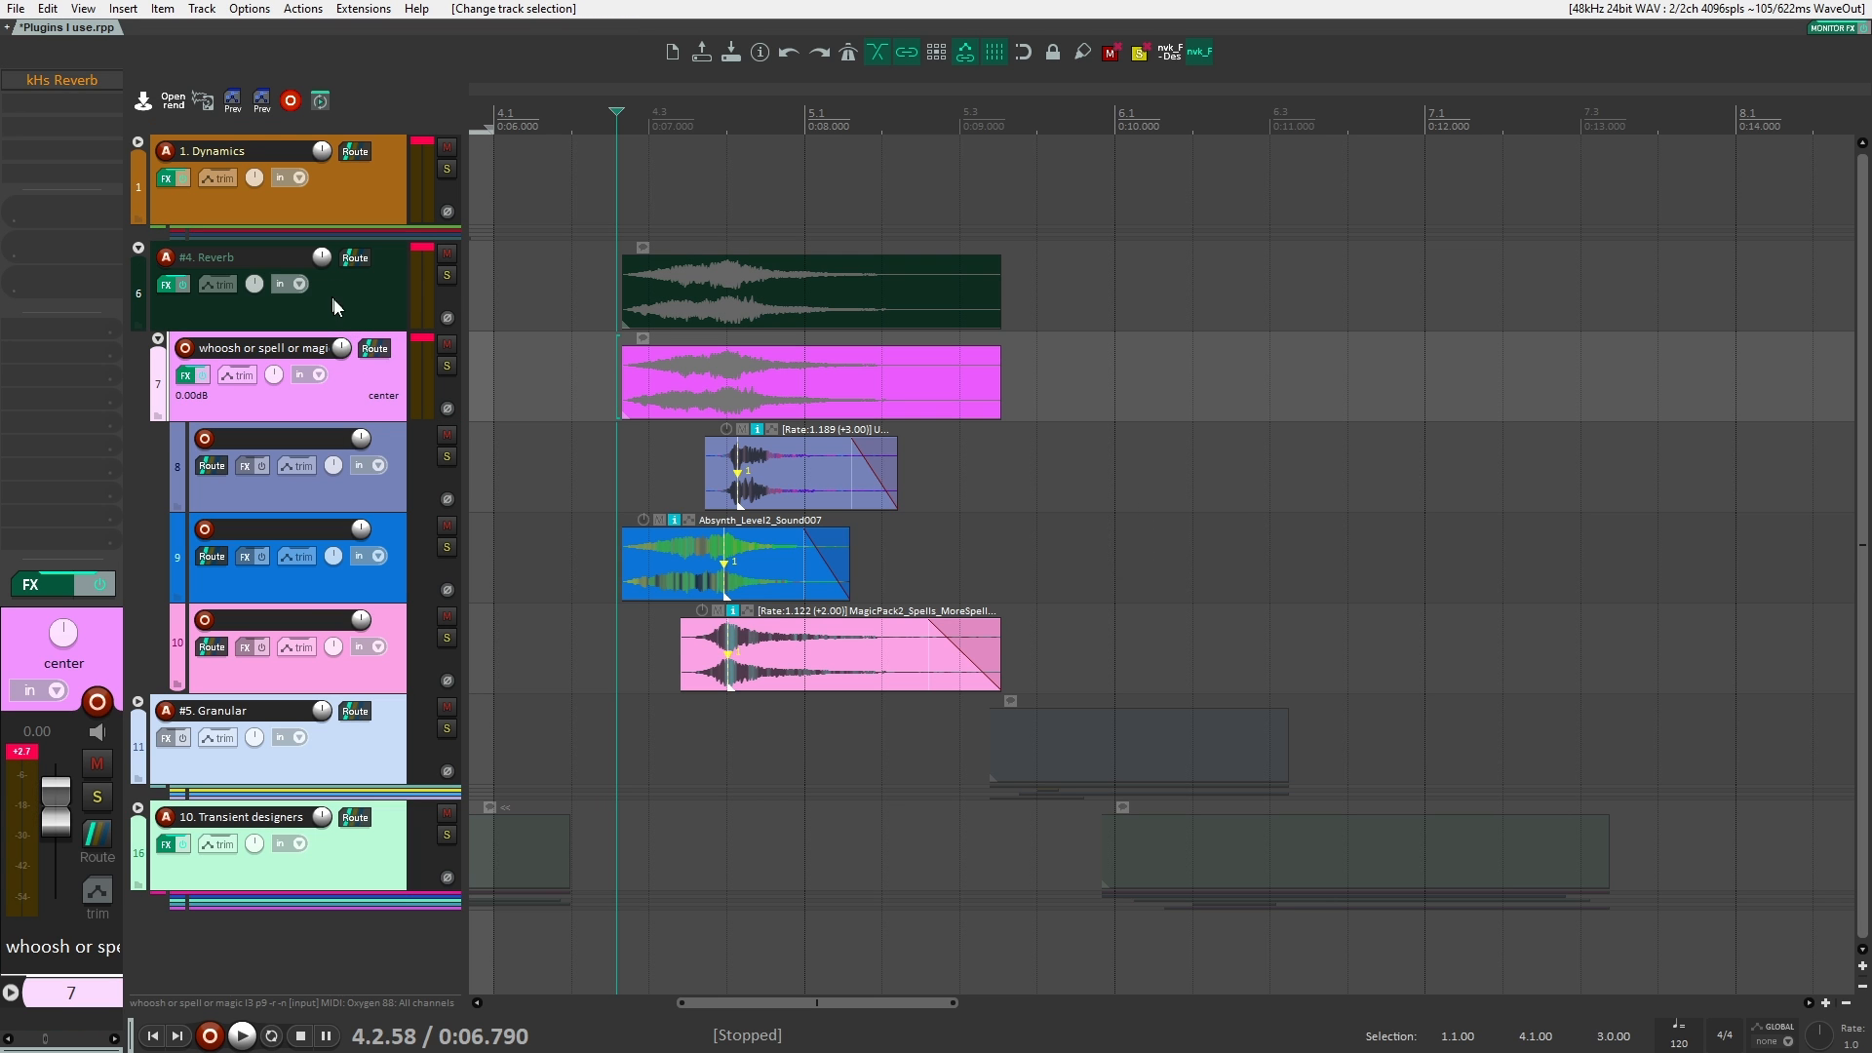
left_click(333, 300)
left_click(55, 82)
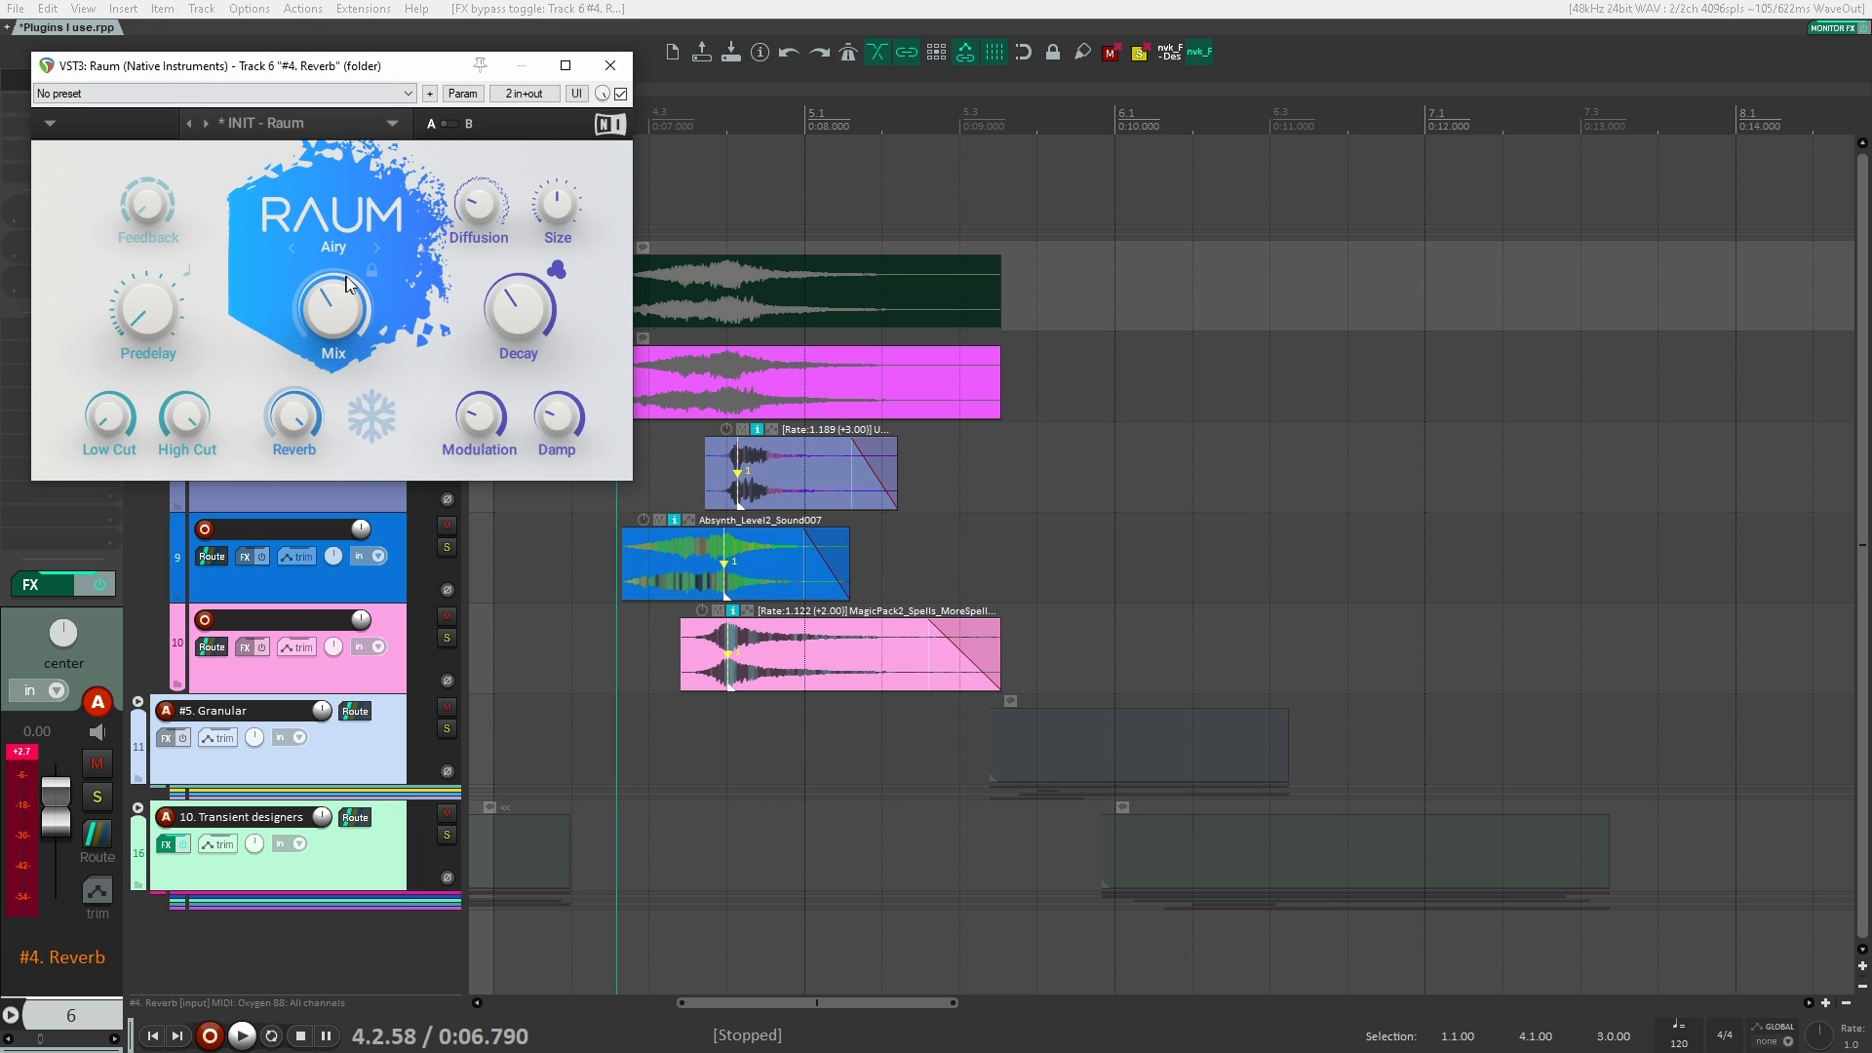
left_click_drag(426, 71, 1453, 89)
Step: Play the Reverb clips through Raum in its Airy mode
key("space")
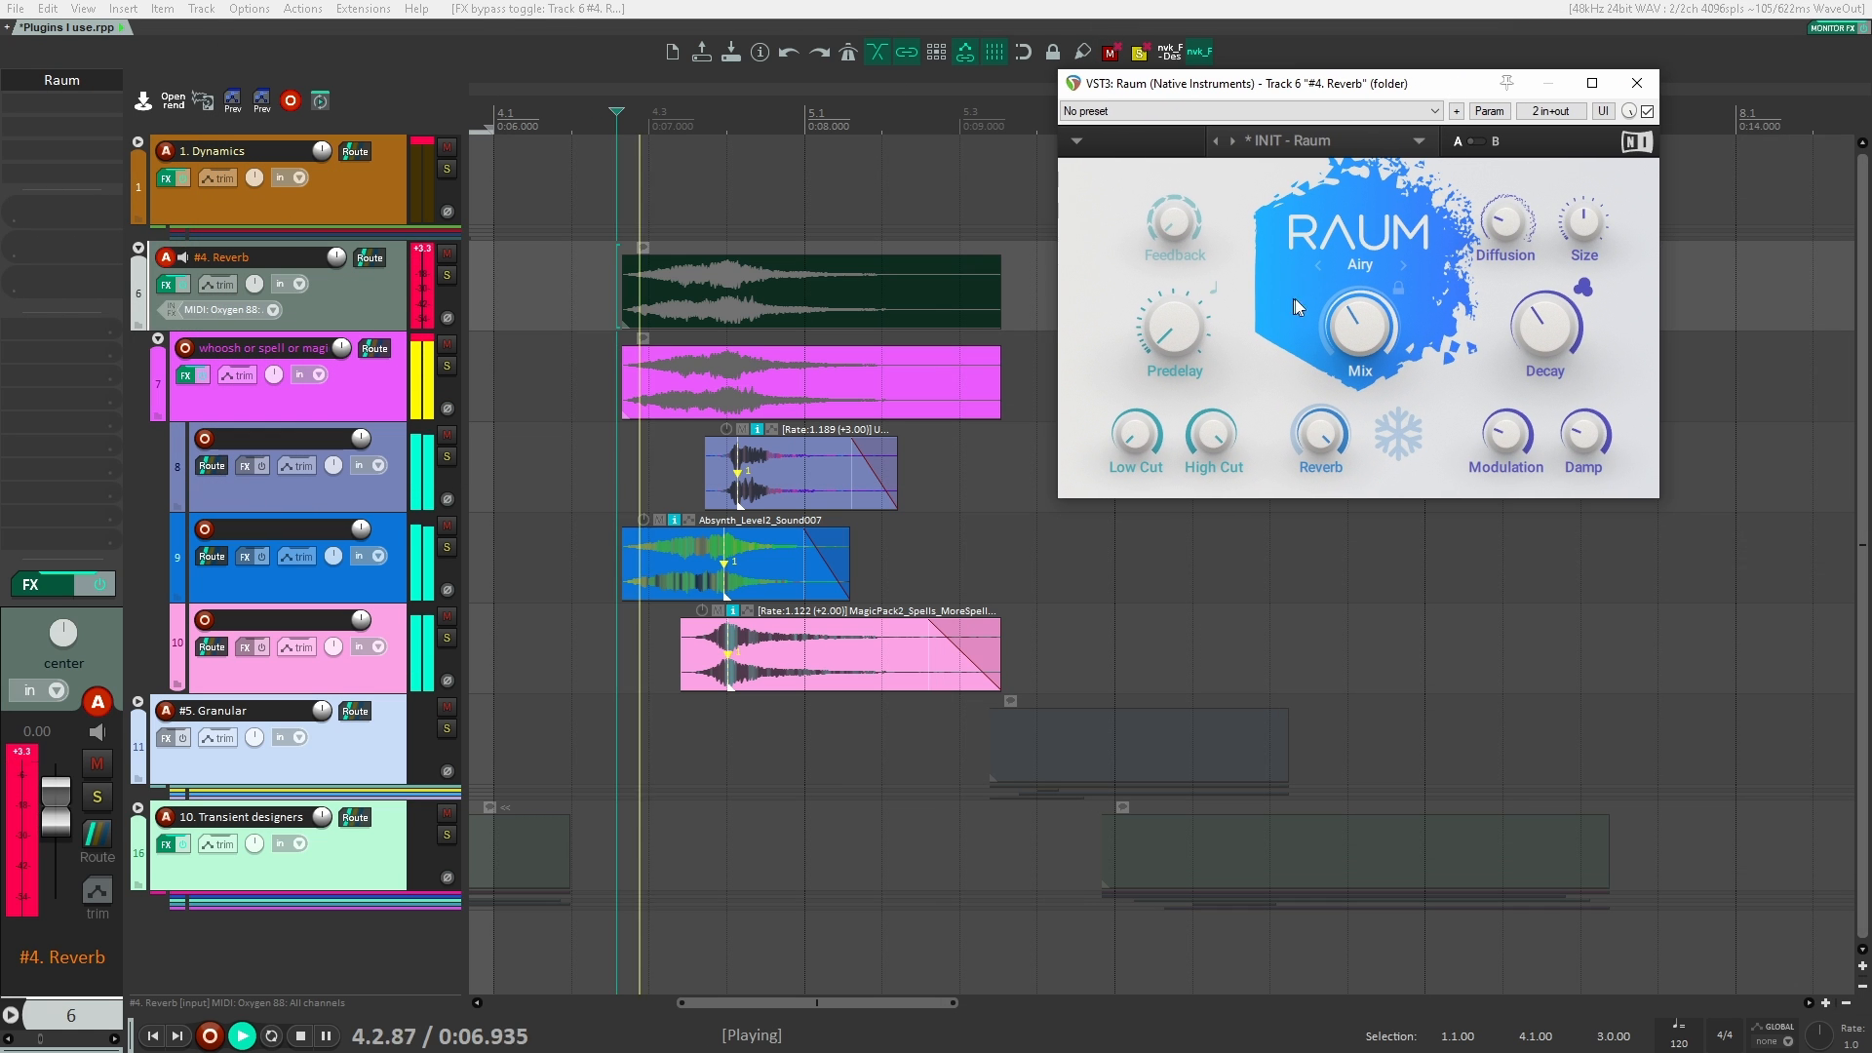
mouse_move(1383, 342)
key("space")
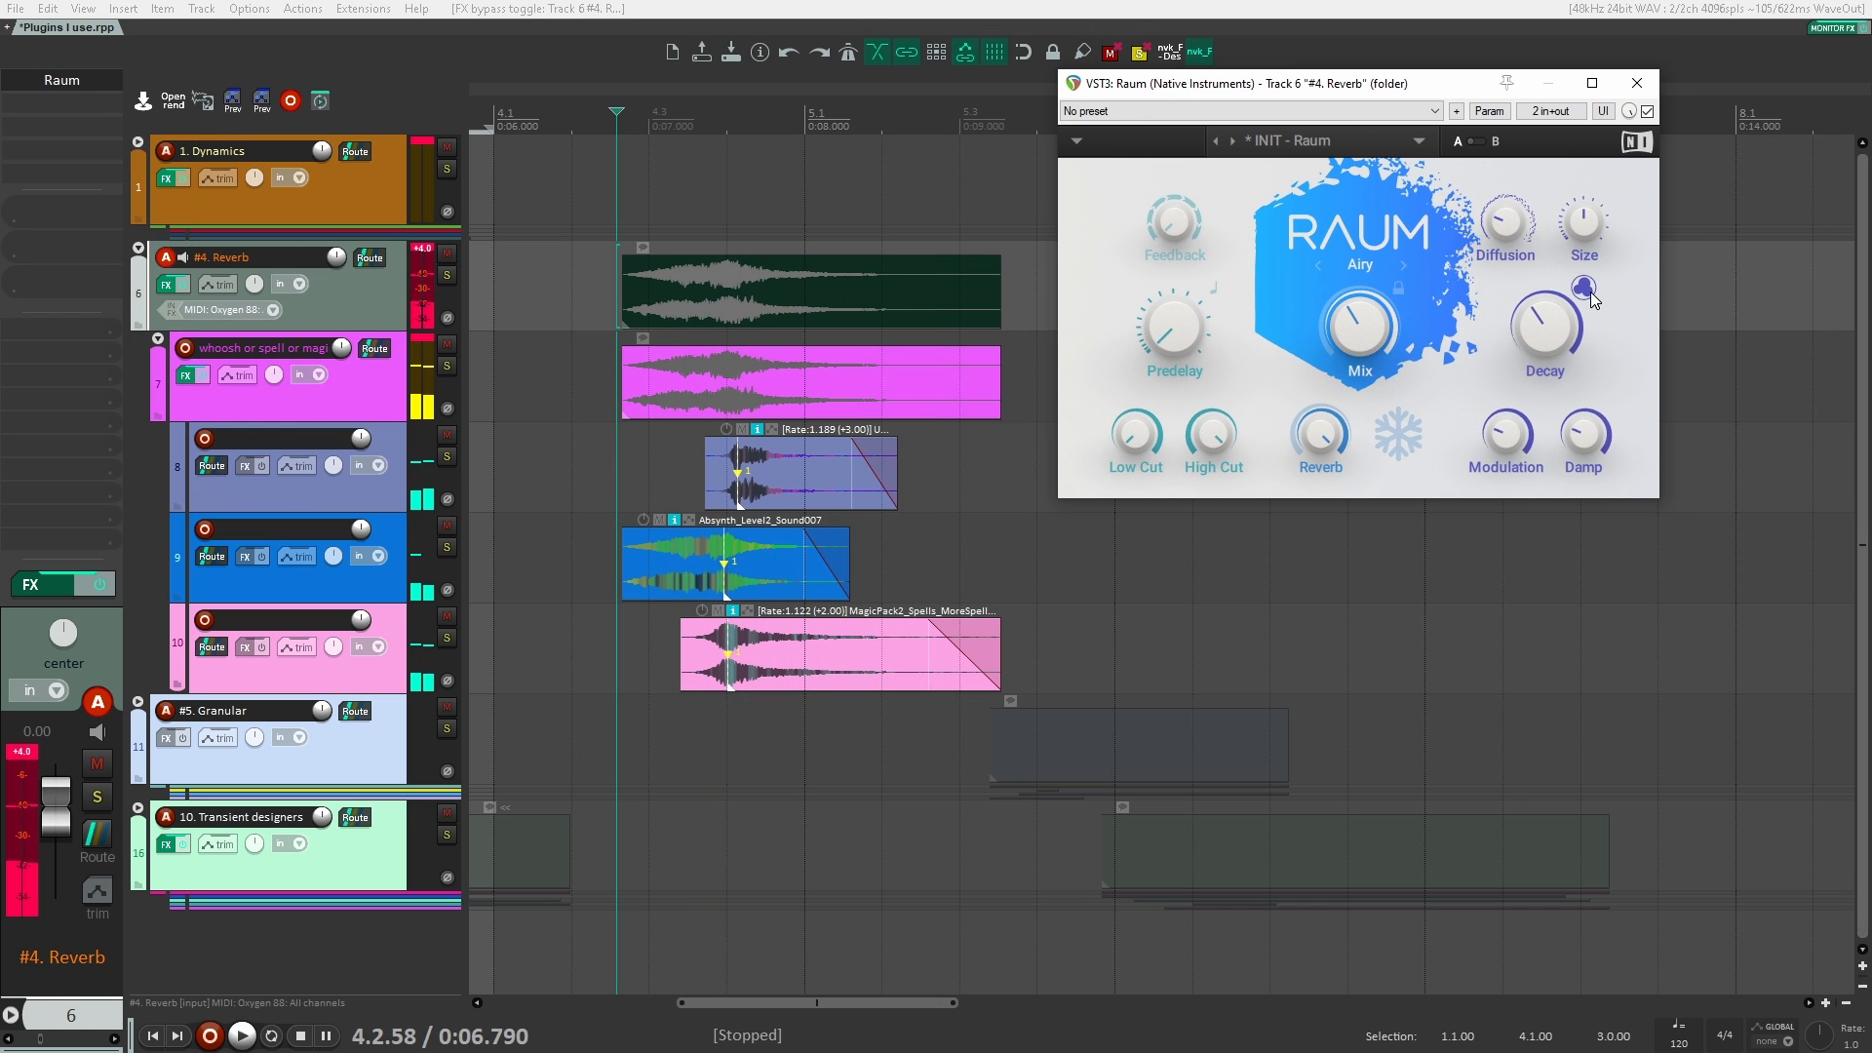
Step: Toggle Raum's three-dot option beside Decay and play the clips from just before their start
left_click(1584, 289)
mouse_move(1561, 328)
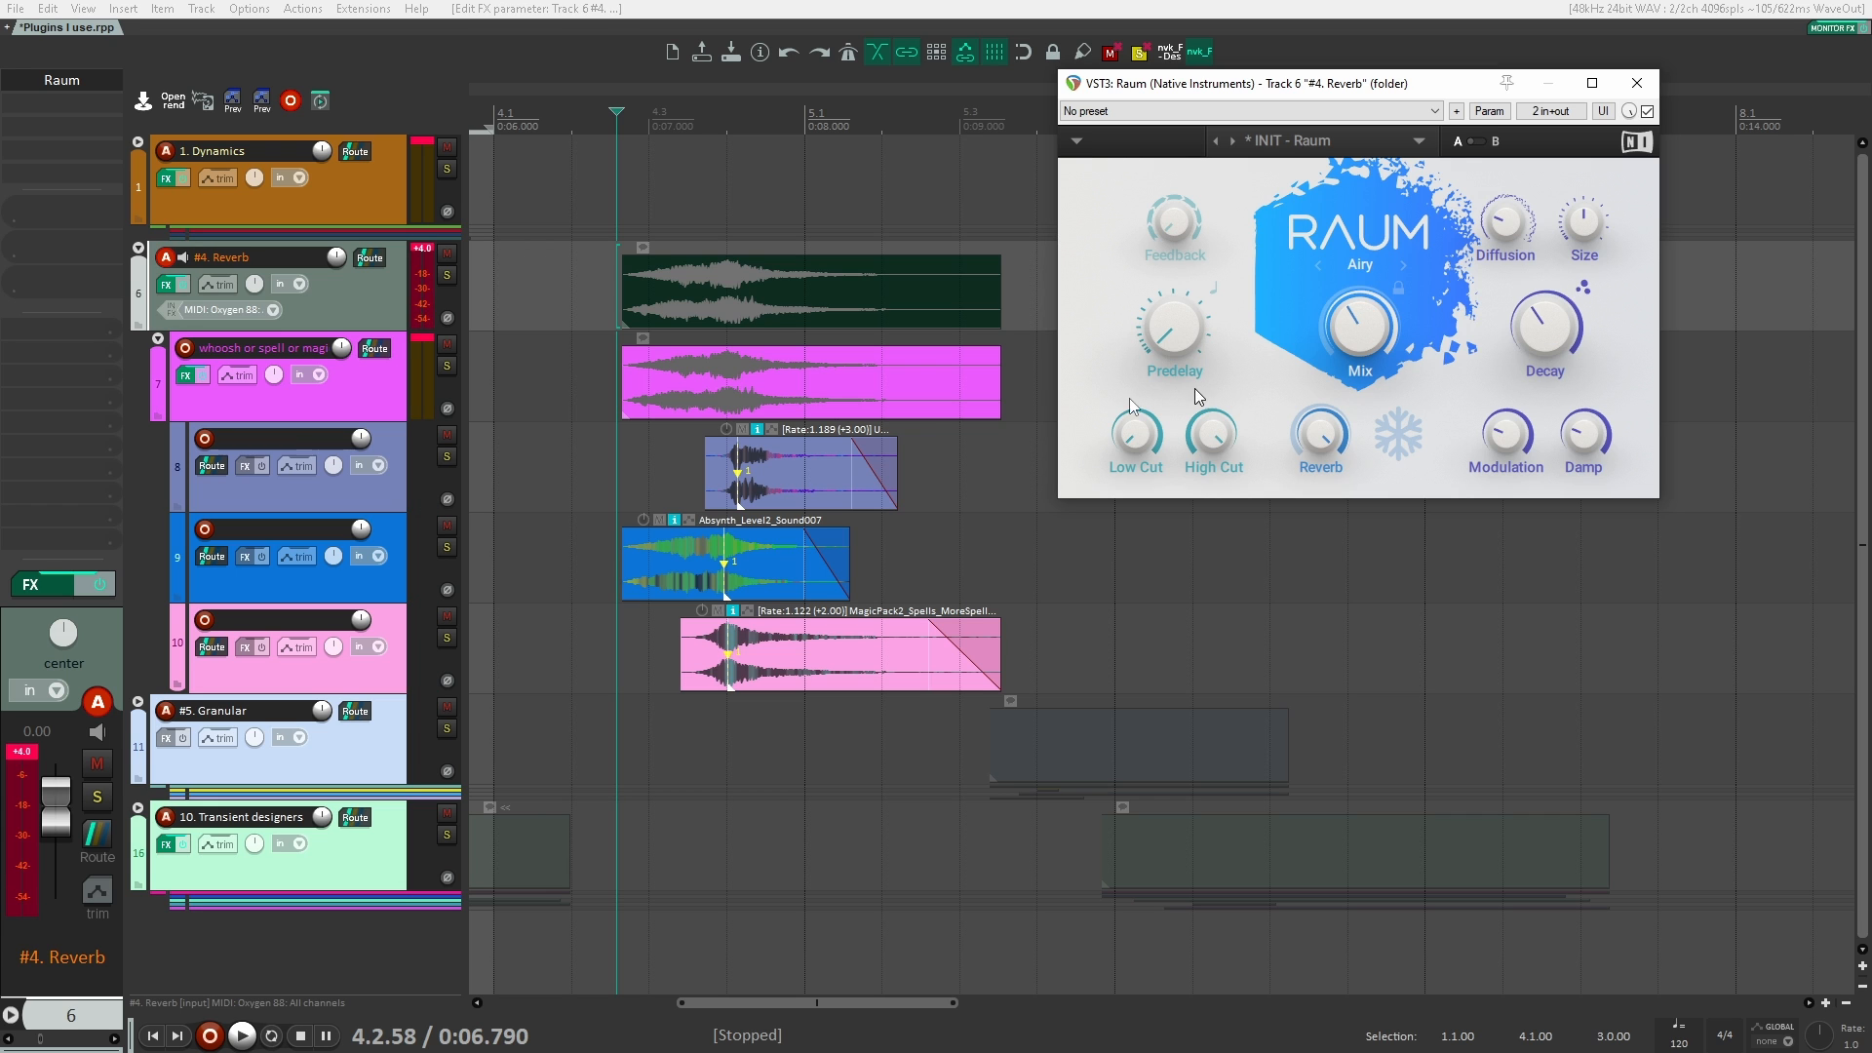
left_click(587, 355)
key("space")
mouse_move(1178, 331)
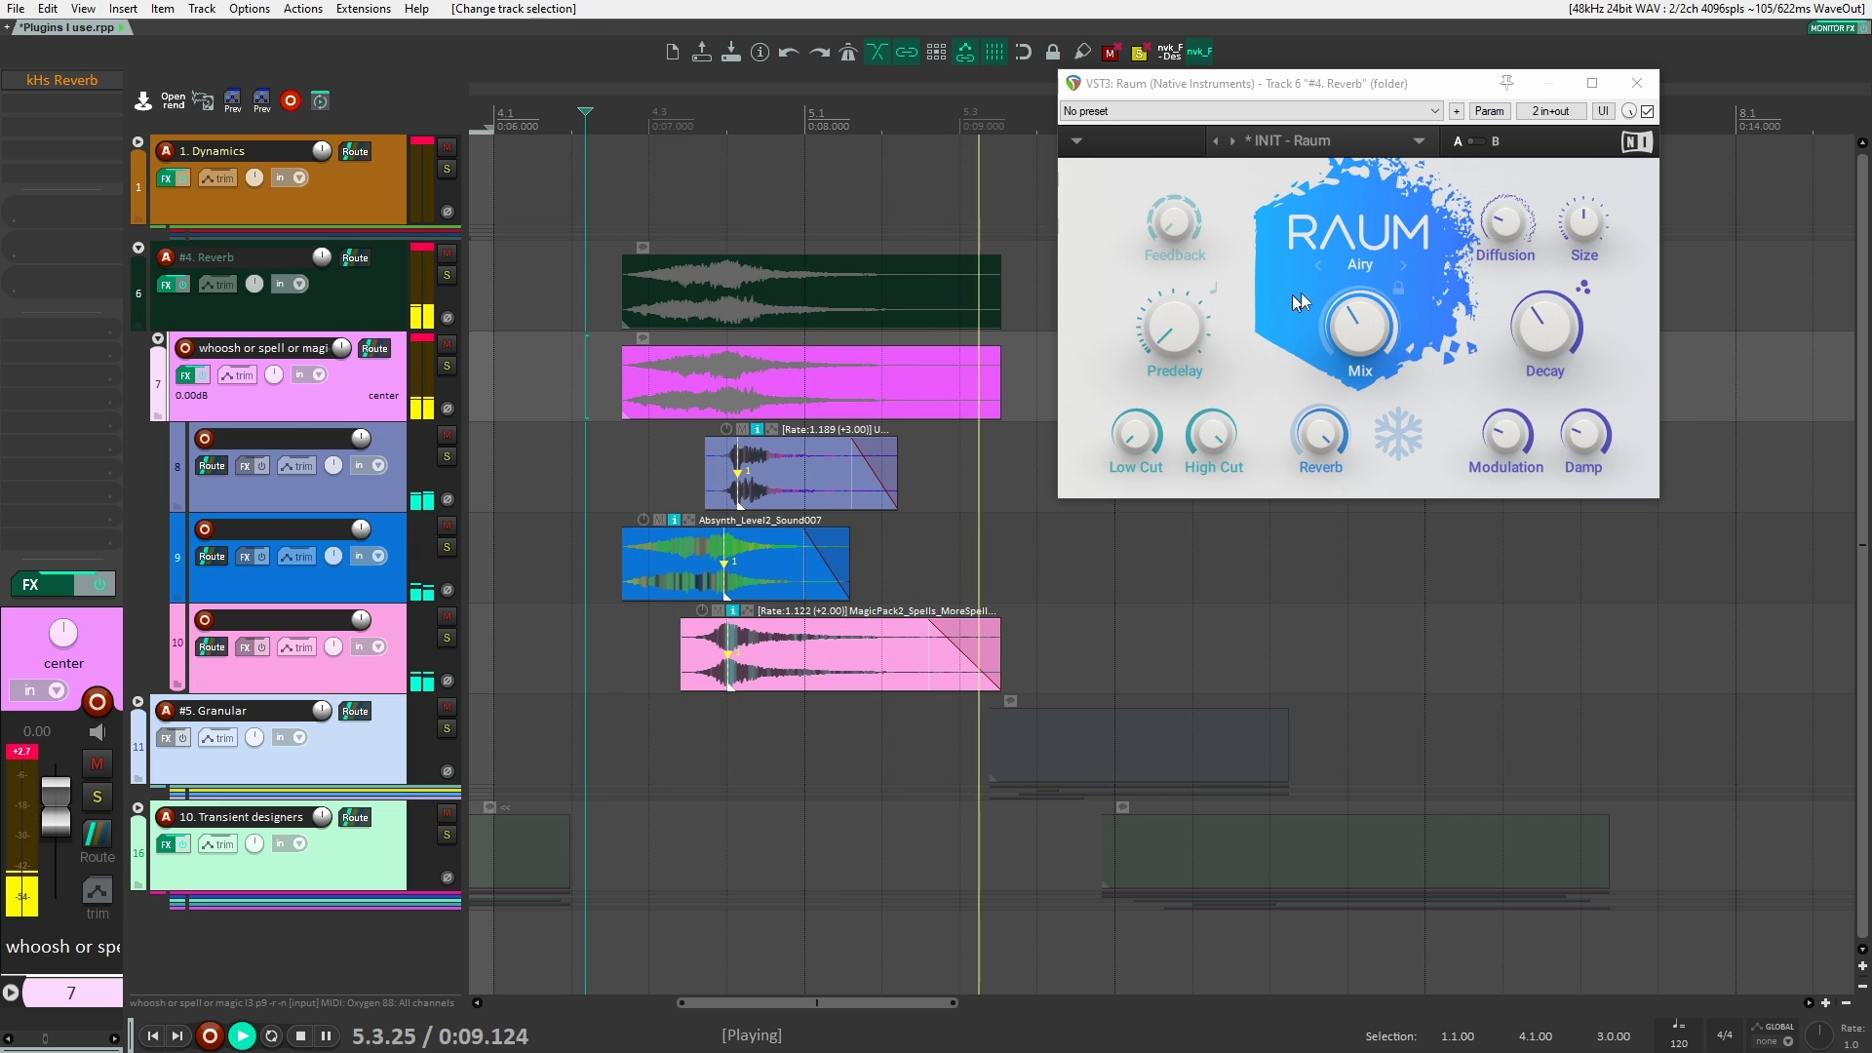
key("space")
Step: Switch Raum to the Cosmic mode, play the clips through it, and close its window
left_click(1402, 266)
left_click(1398, 263)
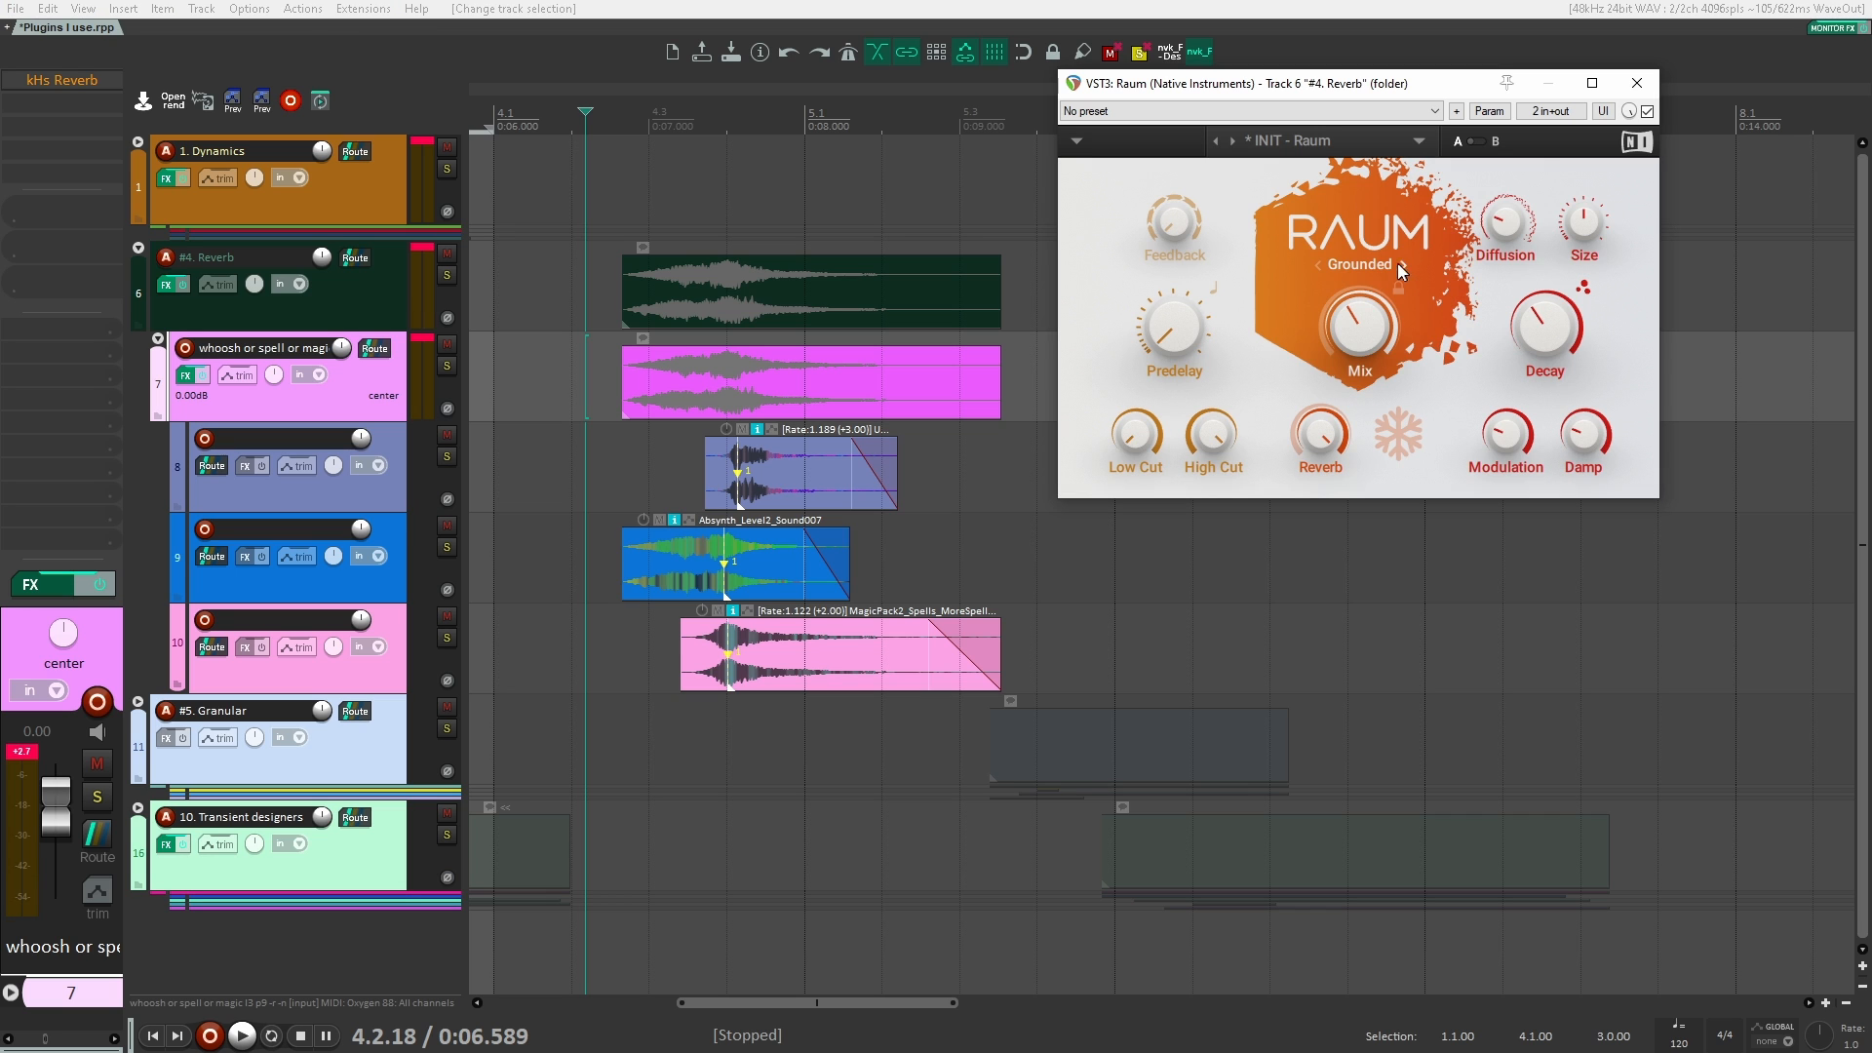
left_click(1323, 260)
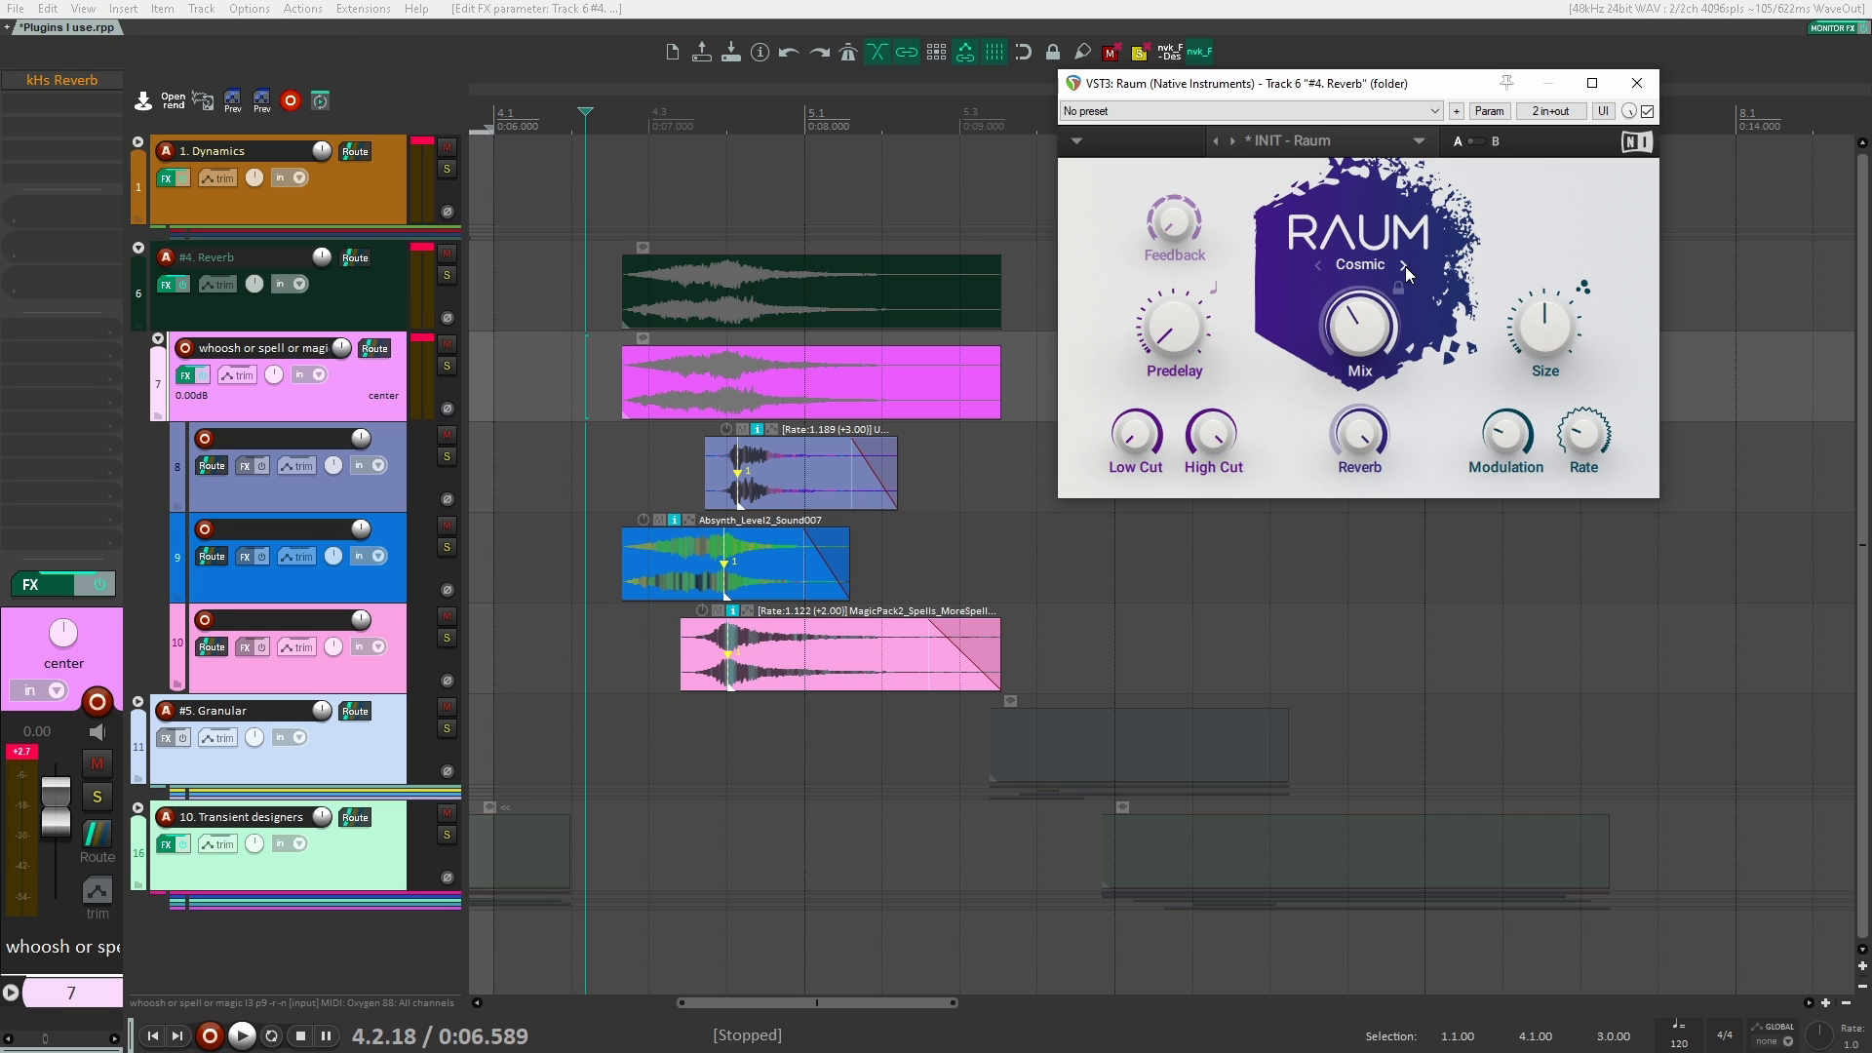
left_click(599, 377)
key("space")
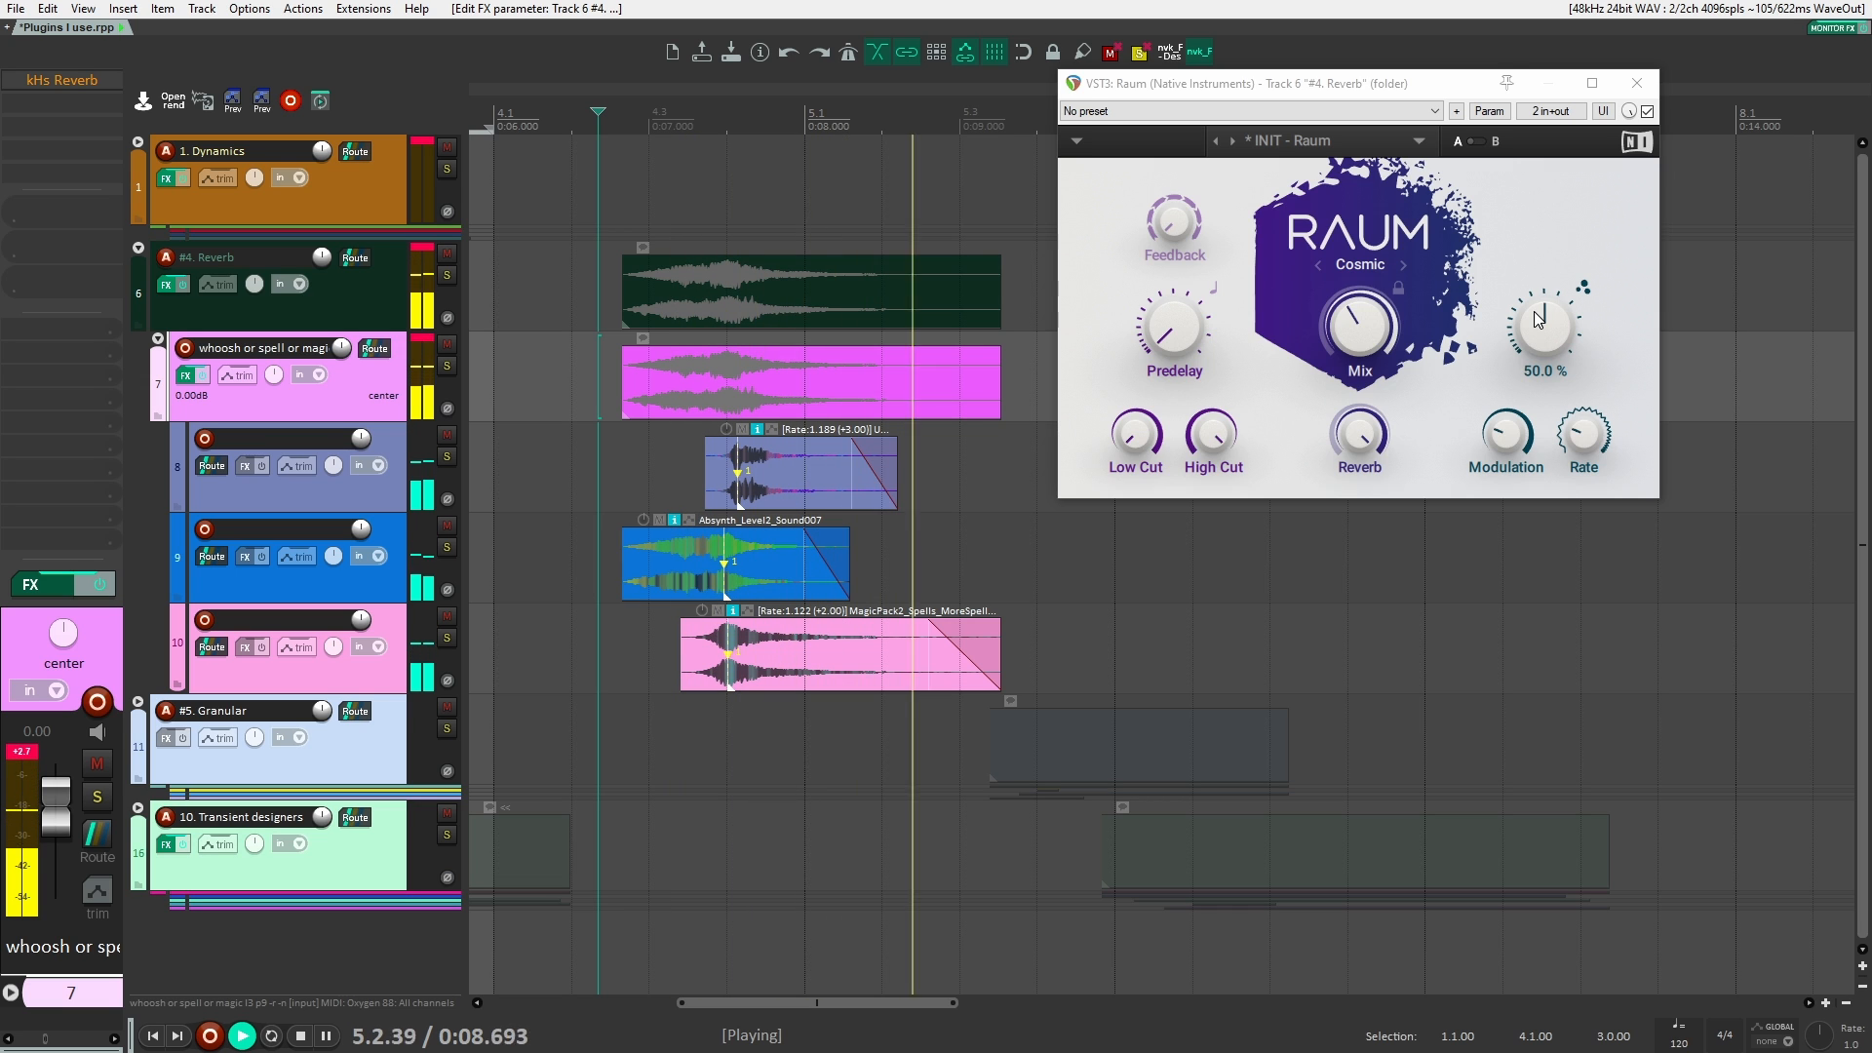
key("space")
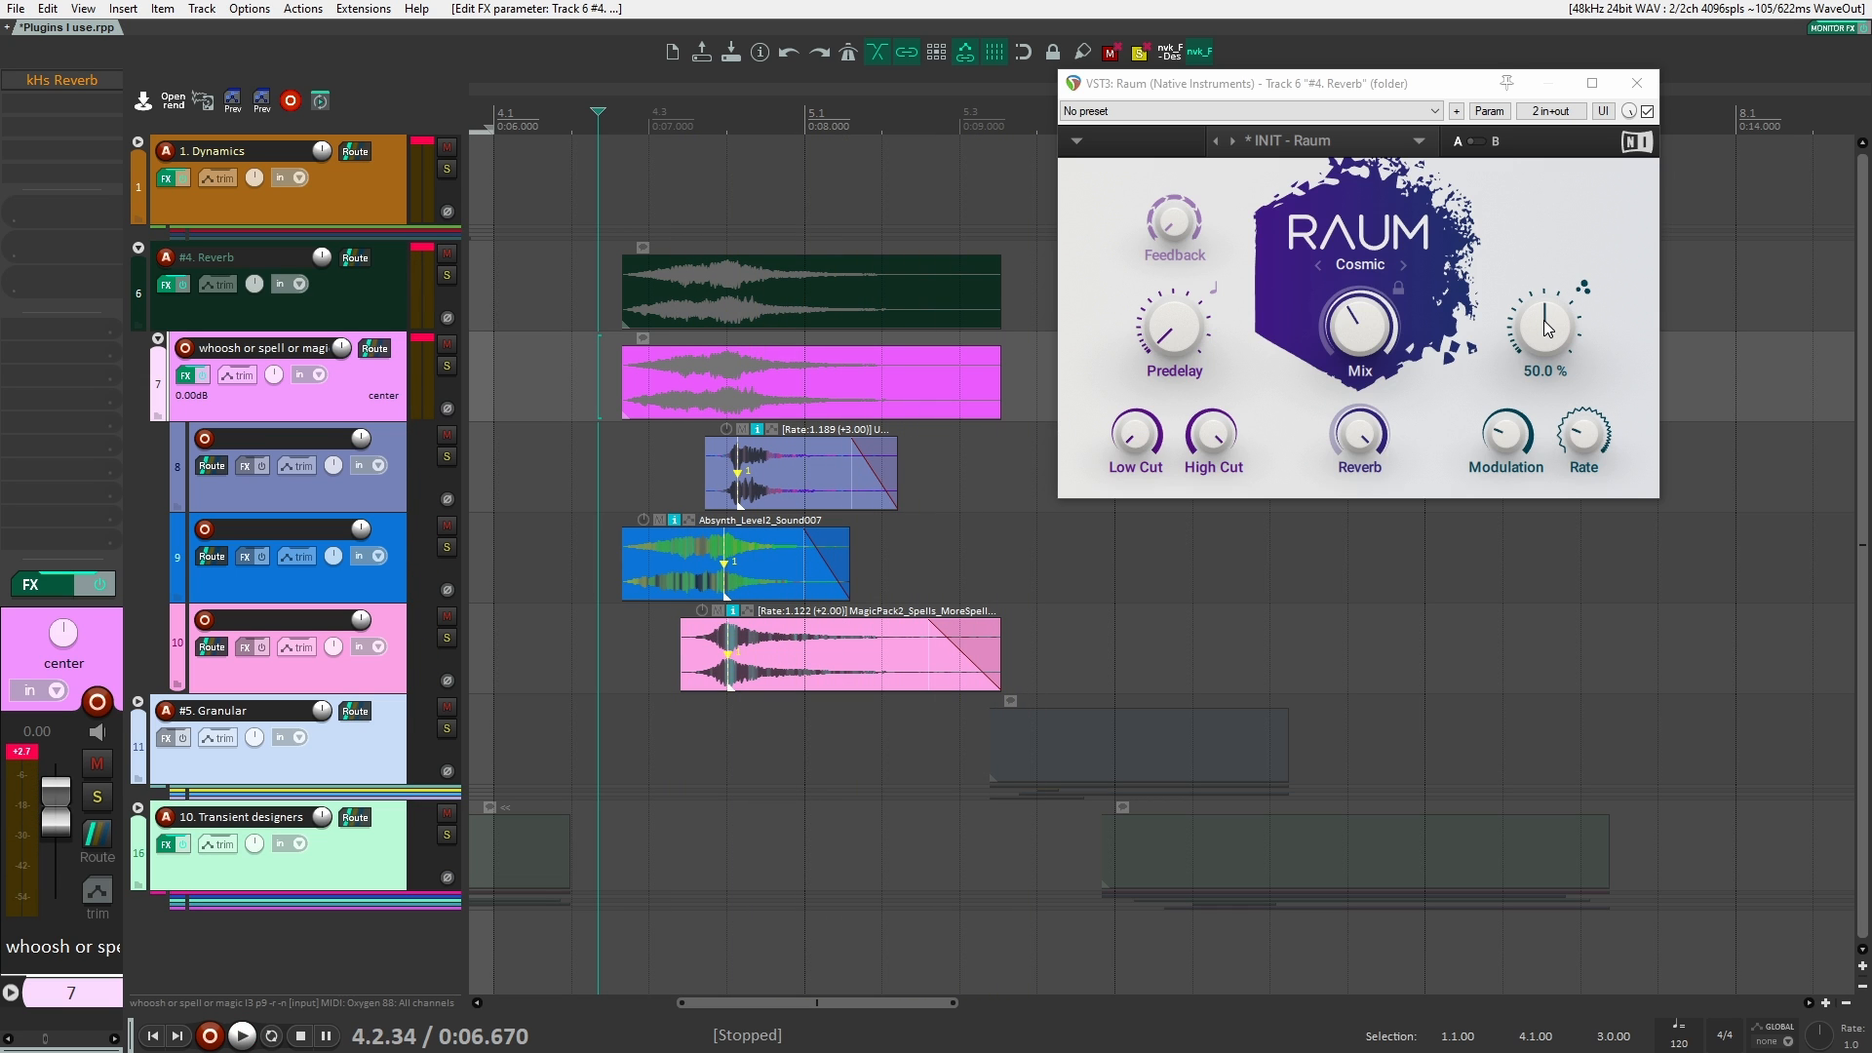
left_click(1653, 74)
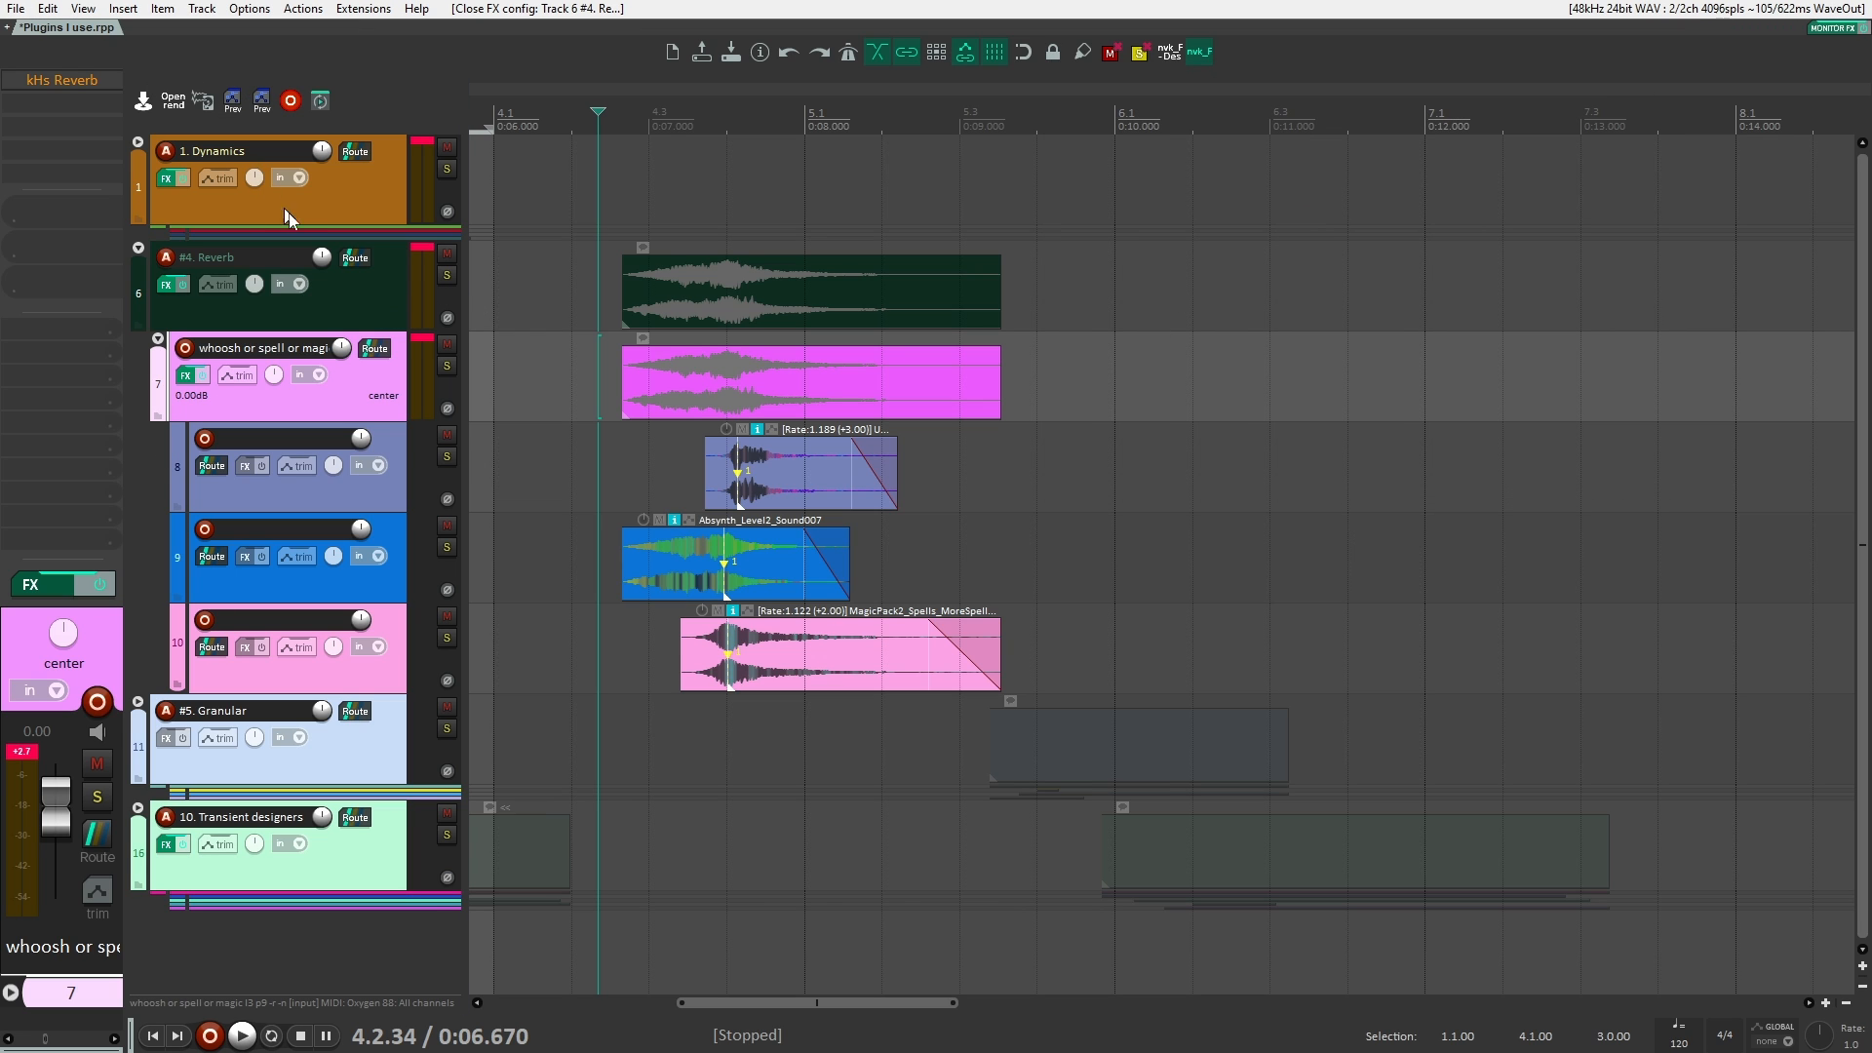
Step: Add the Stratus3D reverb after kHs Reverb on the whoosh track
left_click(389, 304)
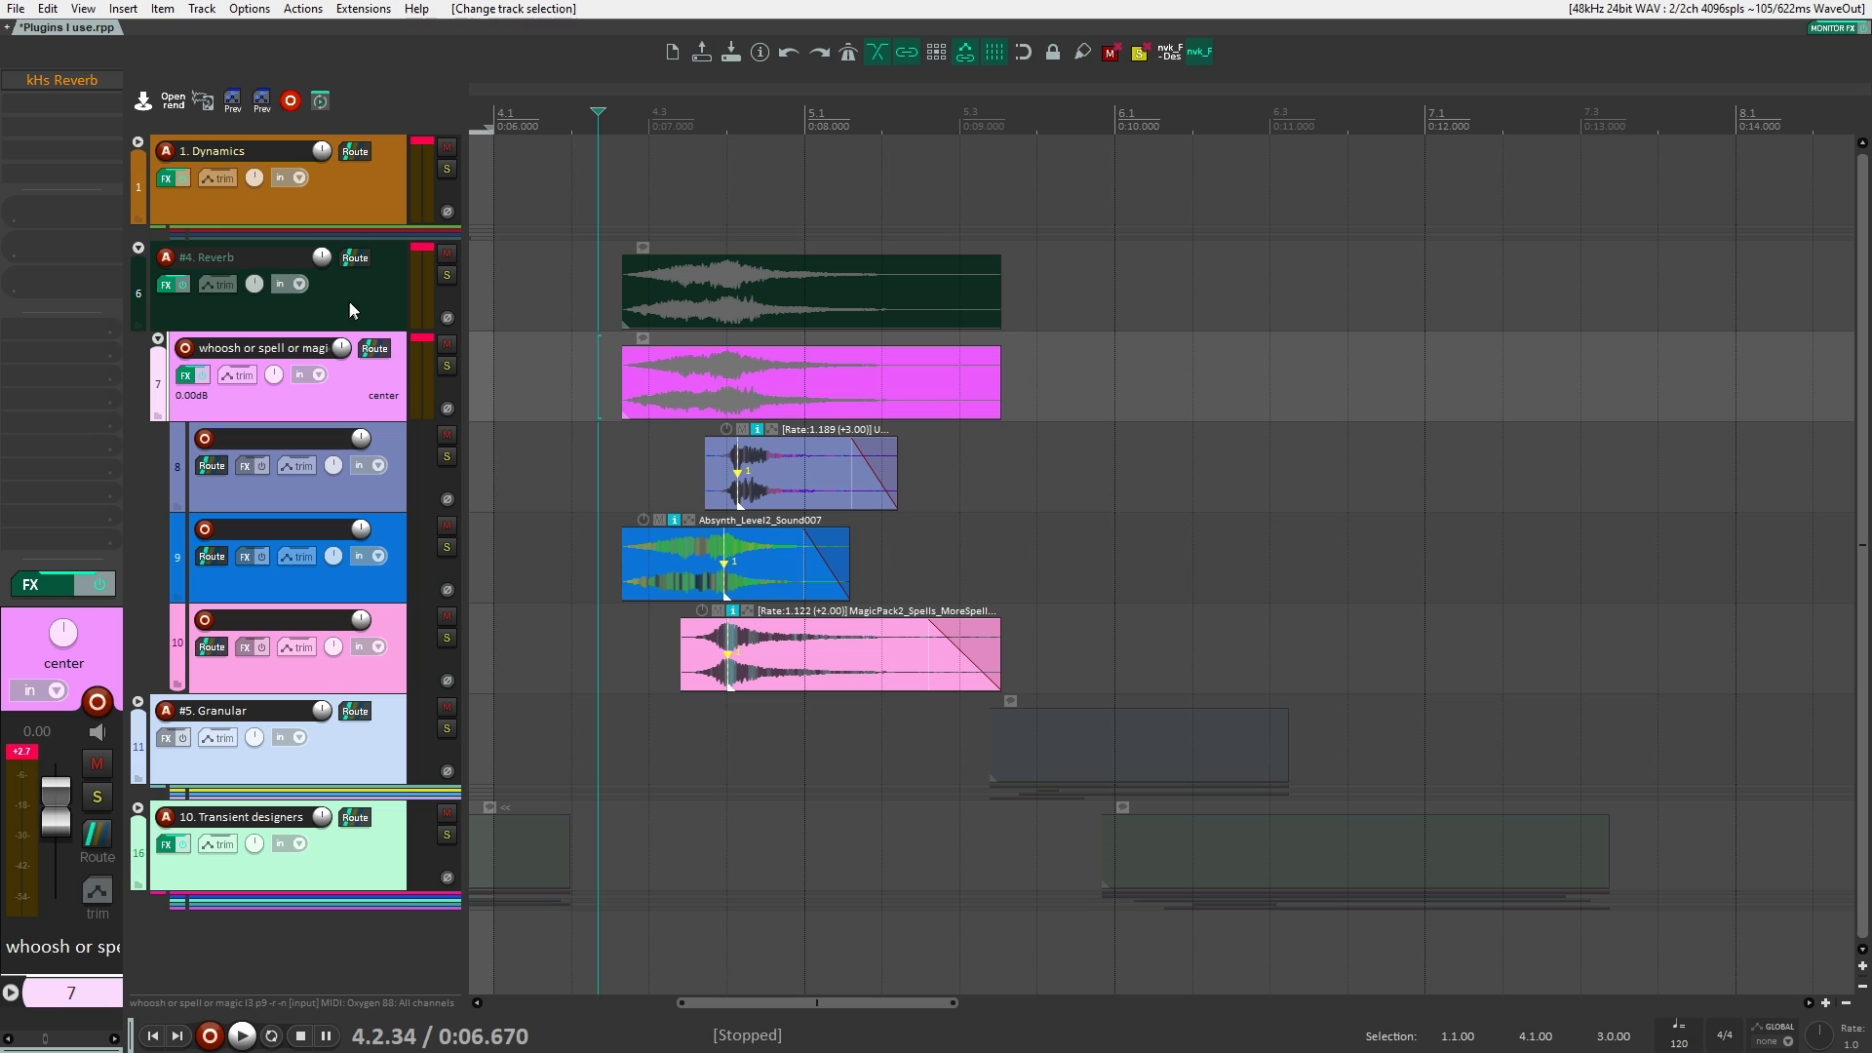
left_click(85, 102)
type("a")
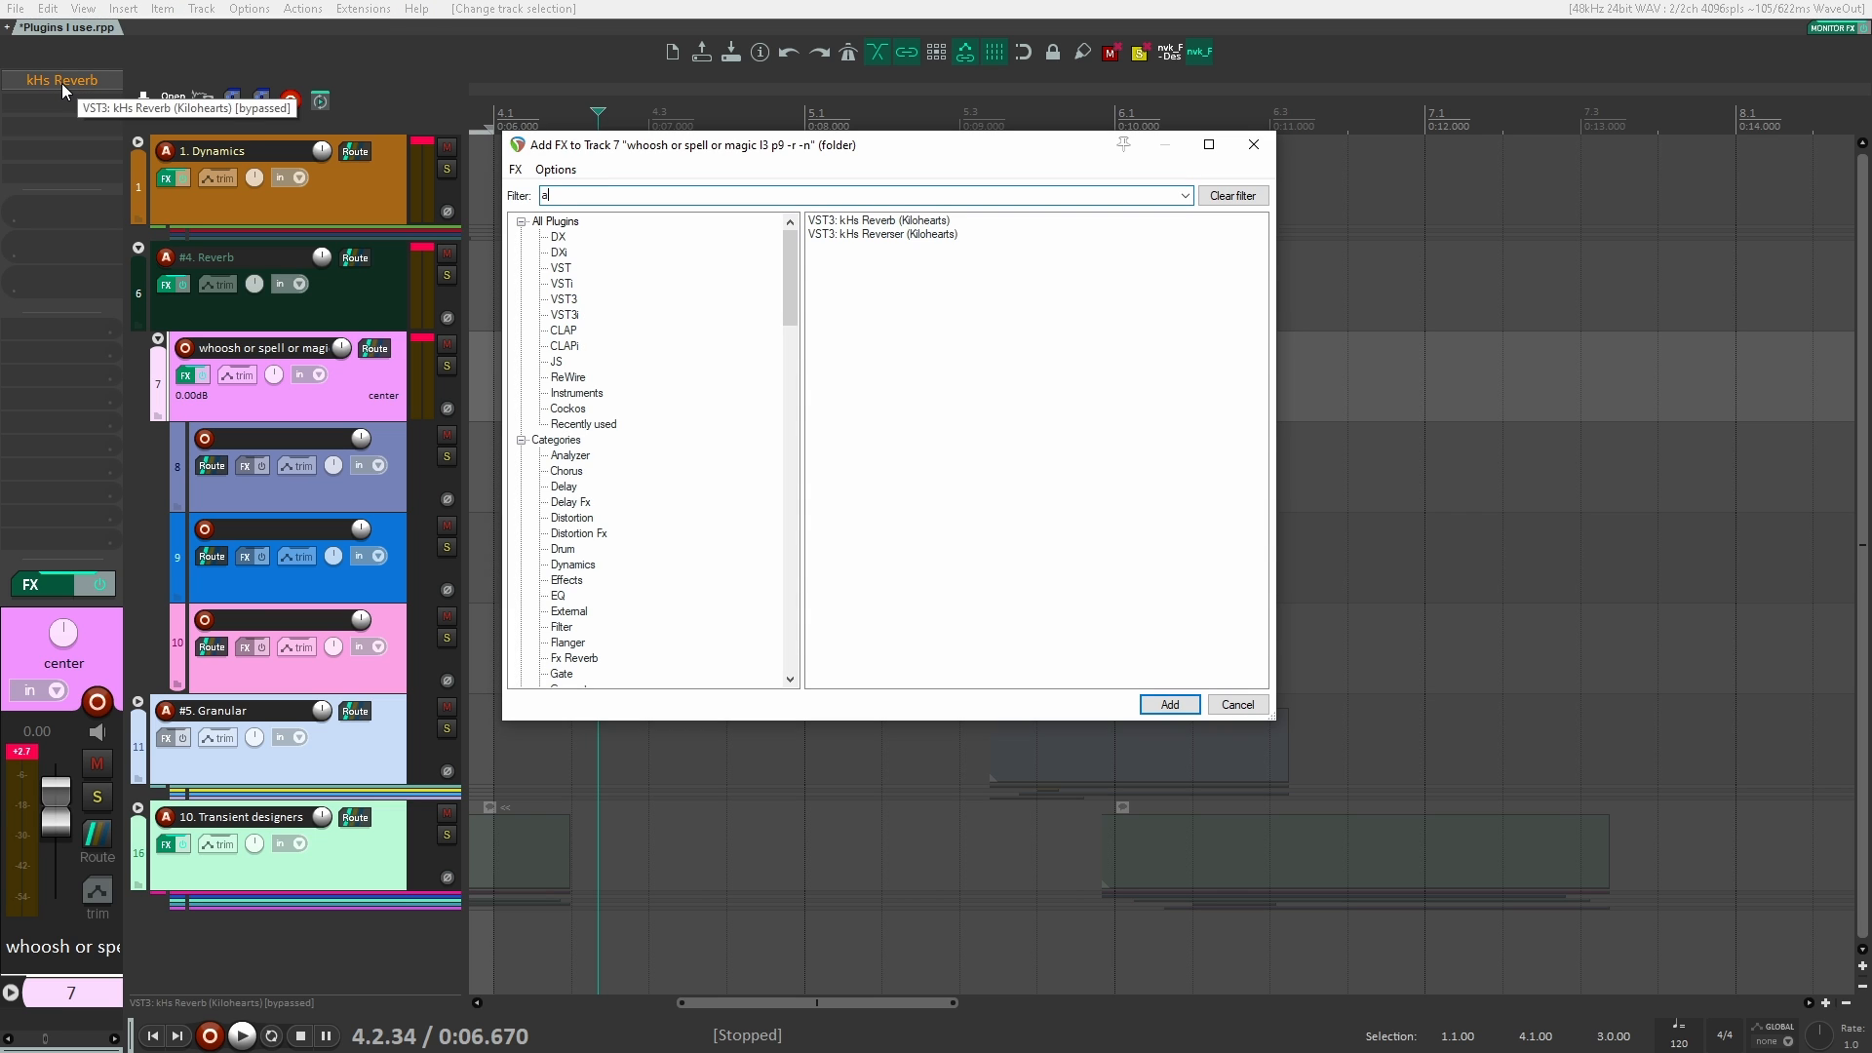
key("BackSpace")
type("stratu")
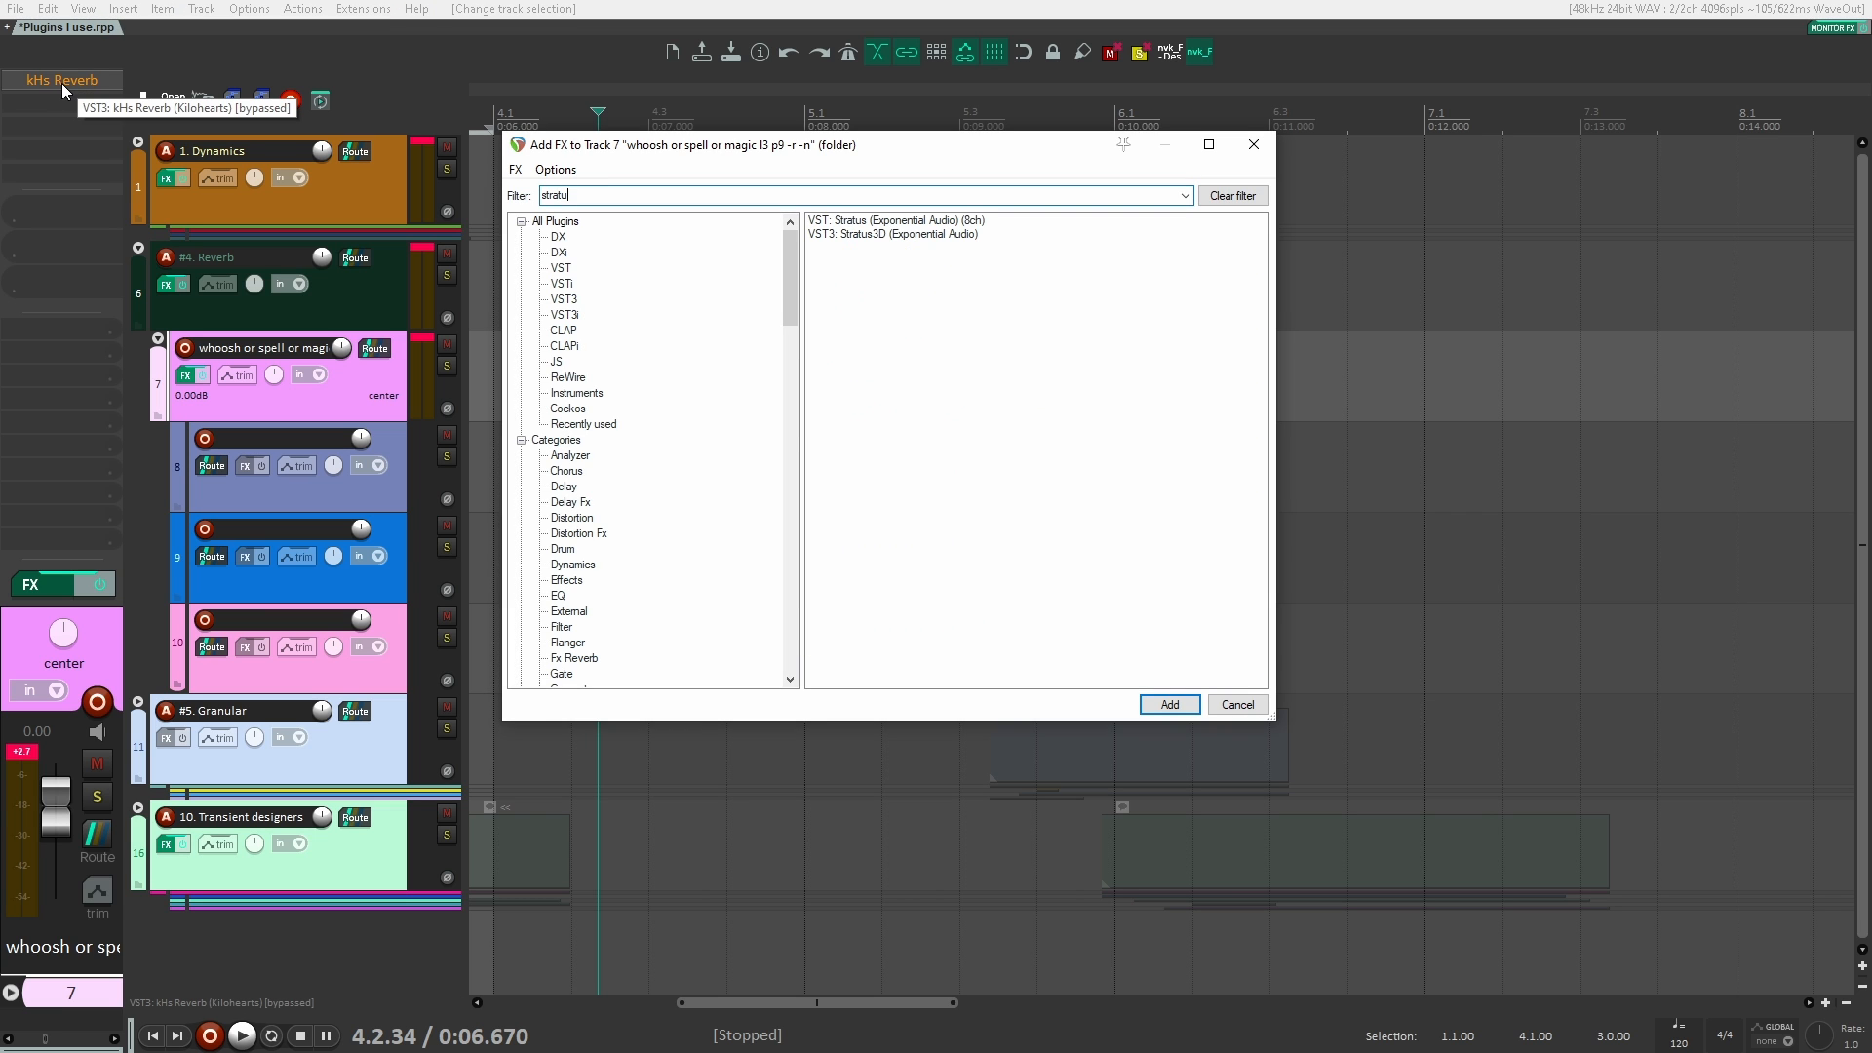
key("Down")
key("Down")
key("Return")
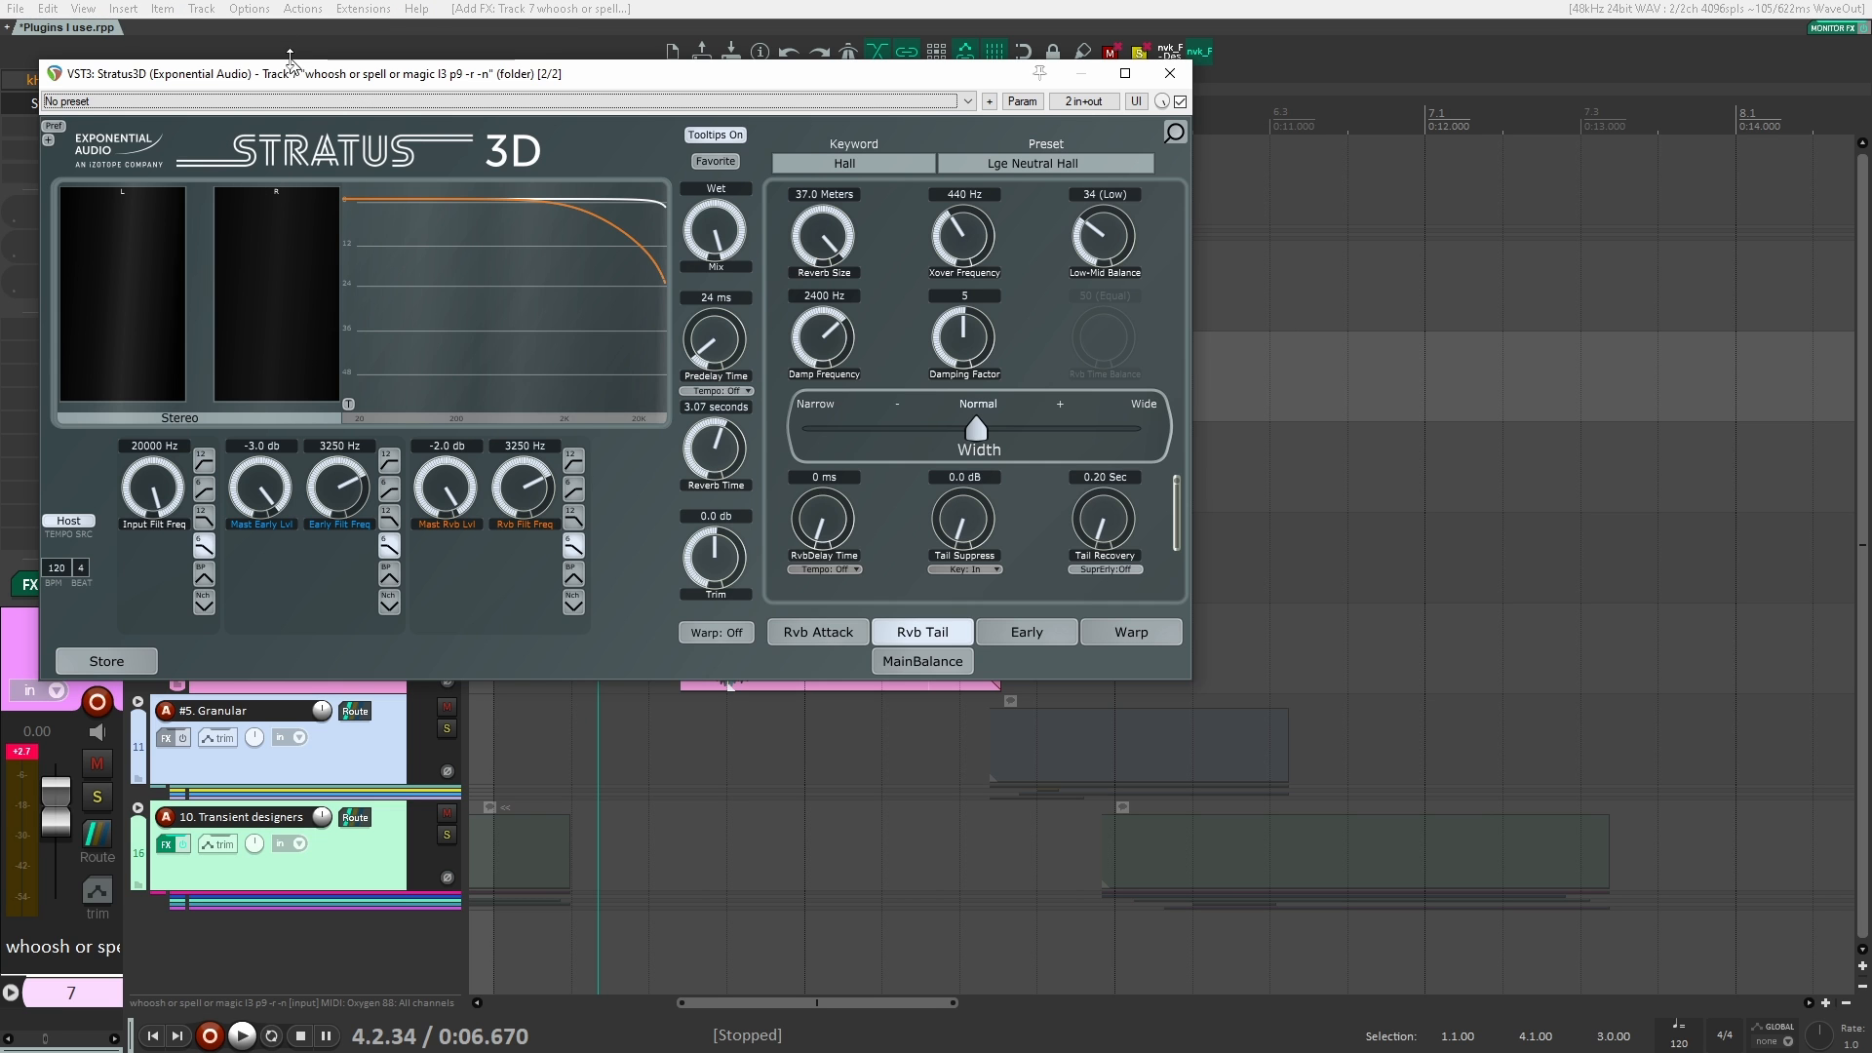
left_click_drag(275, 68, 489, 161)
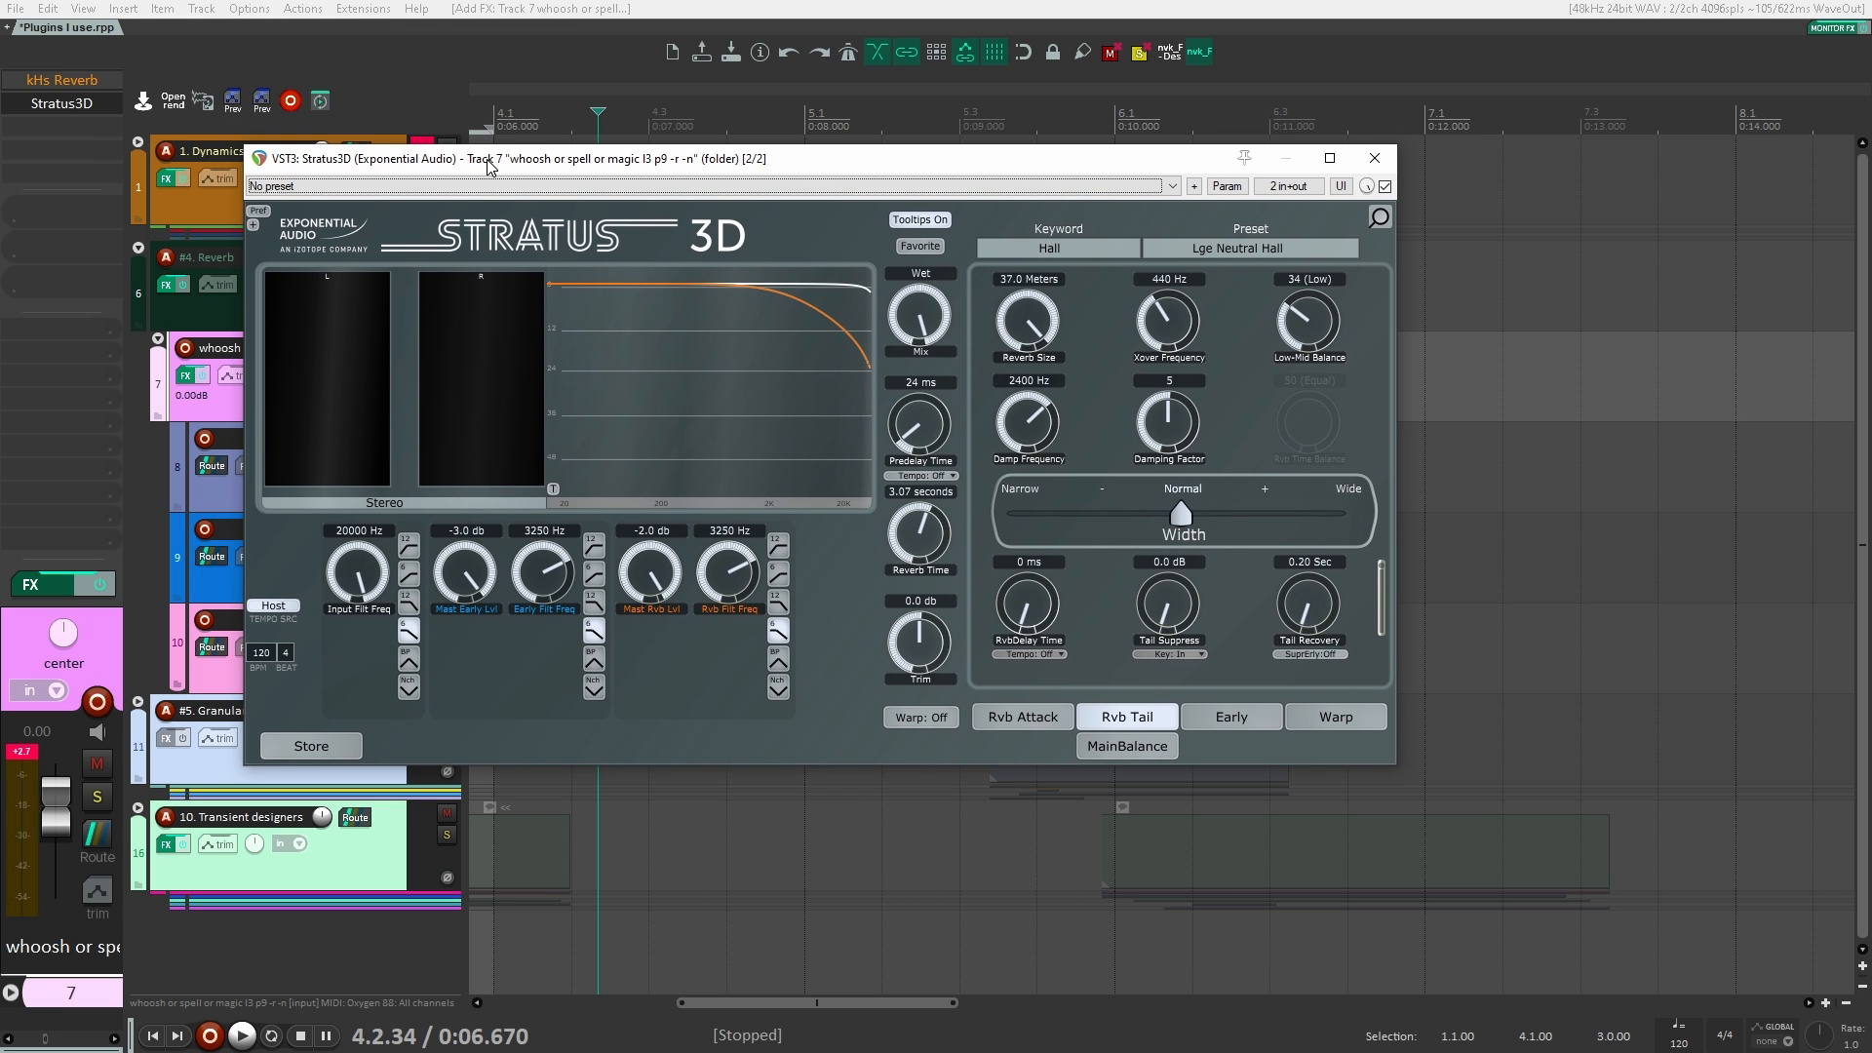
Step: Set the Stratus3D preset keyword to Exterior, loading Desert Sunset, and close the plugin window
left_click(1106, 251)
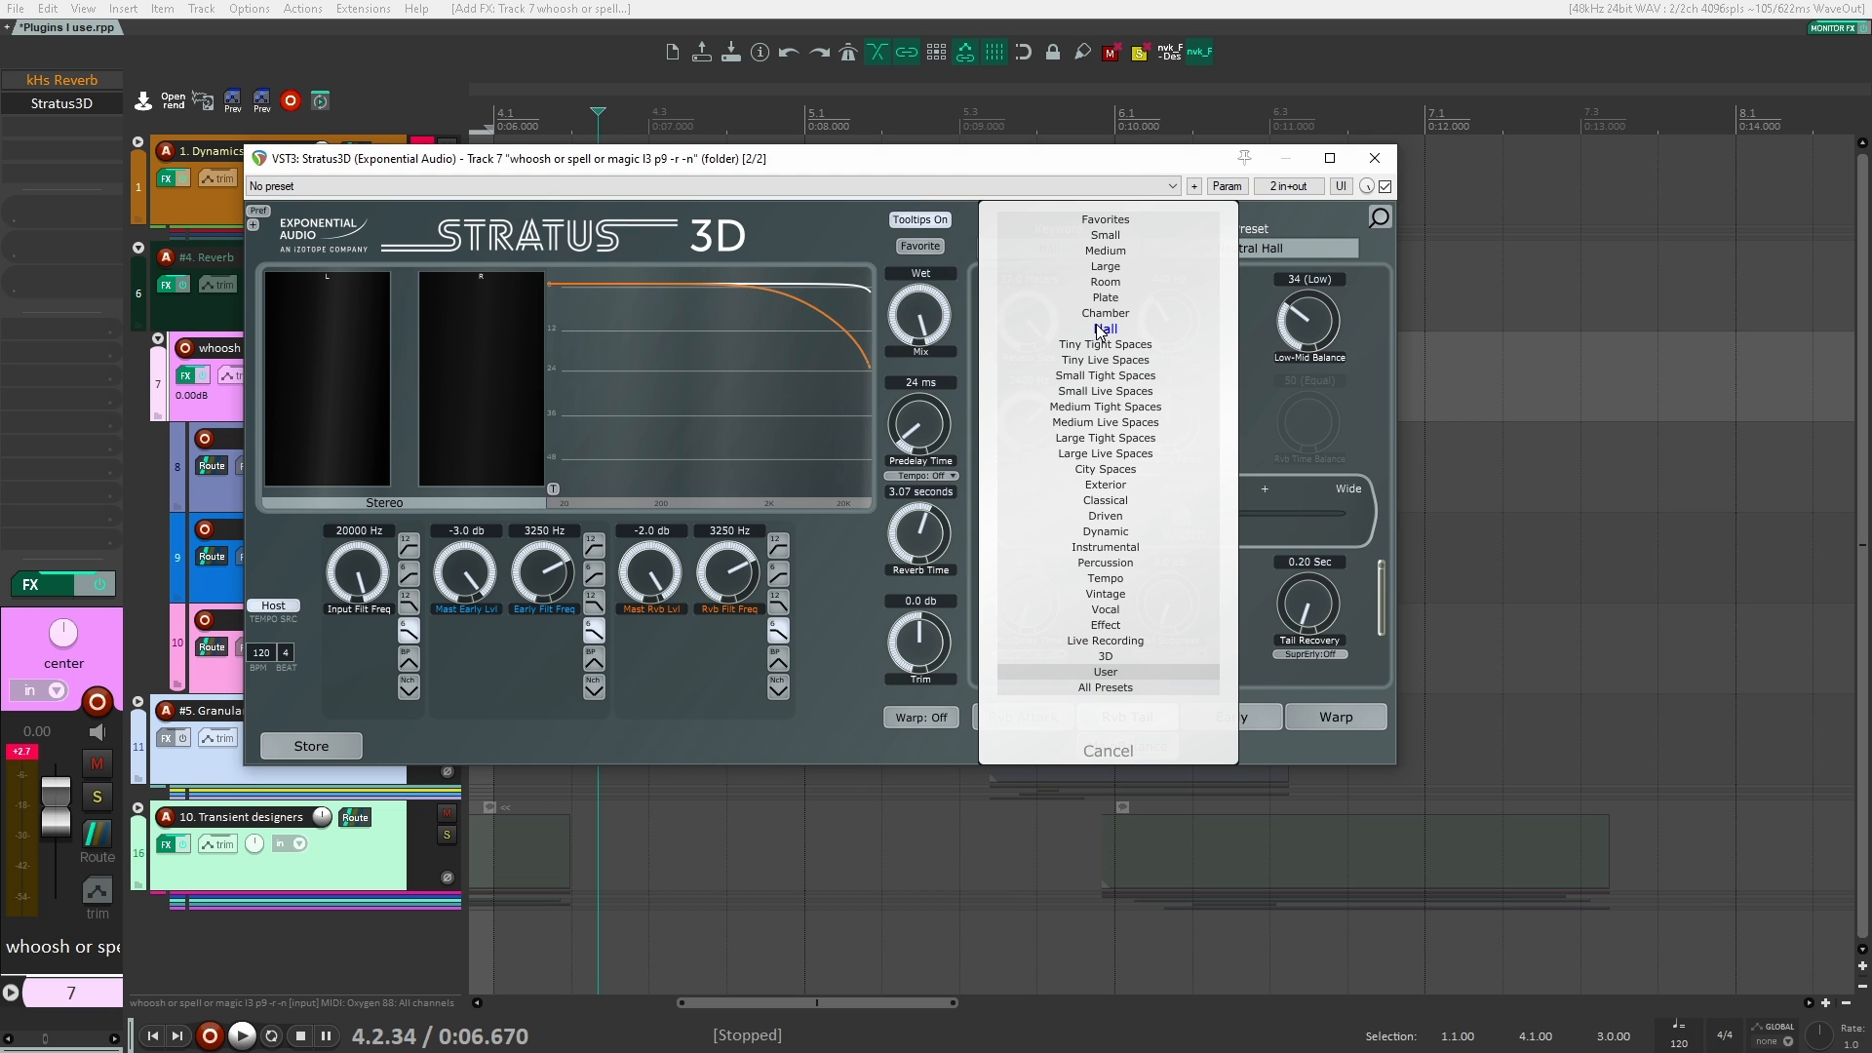
left_click(1118, 483)
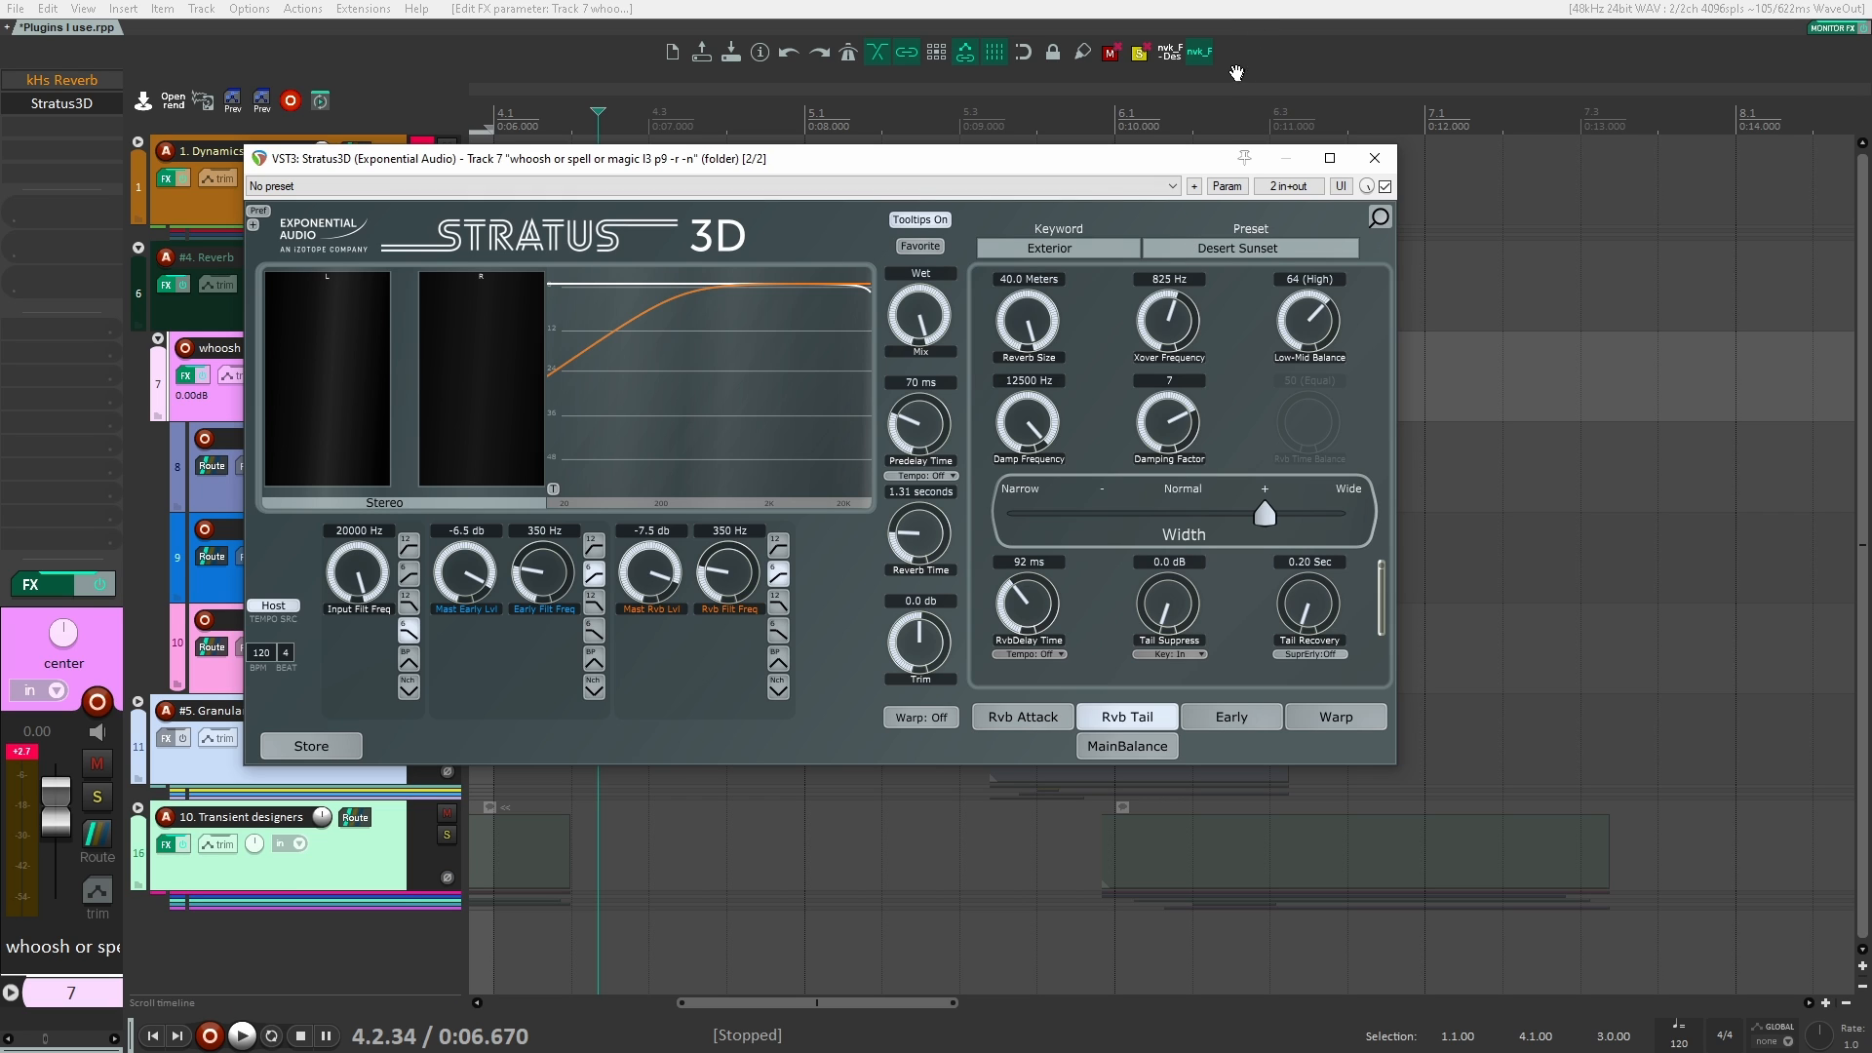
left_click_drag(683, 158, 822, 147)
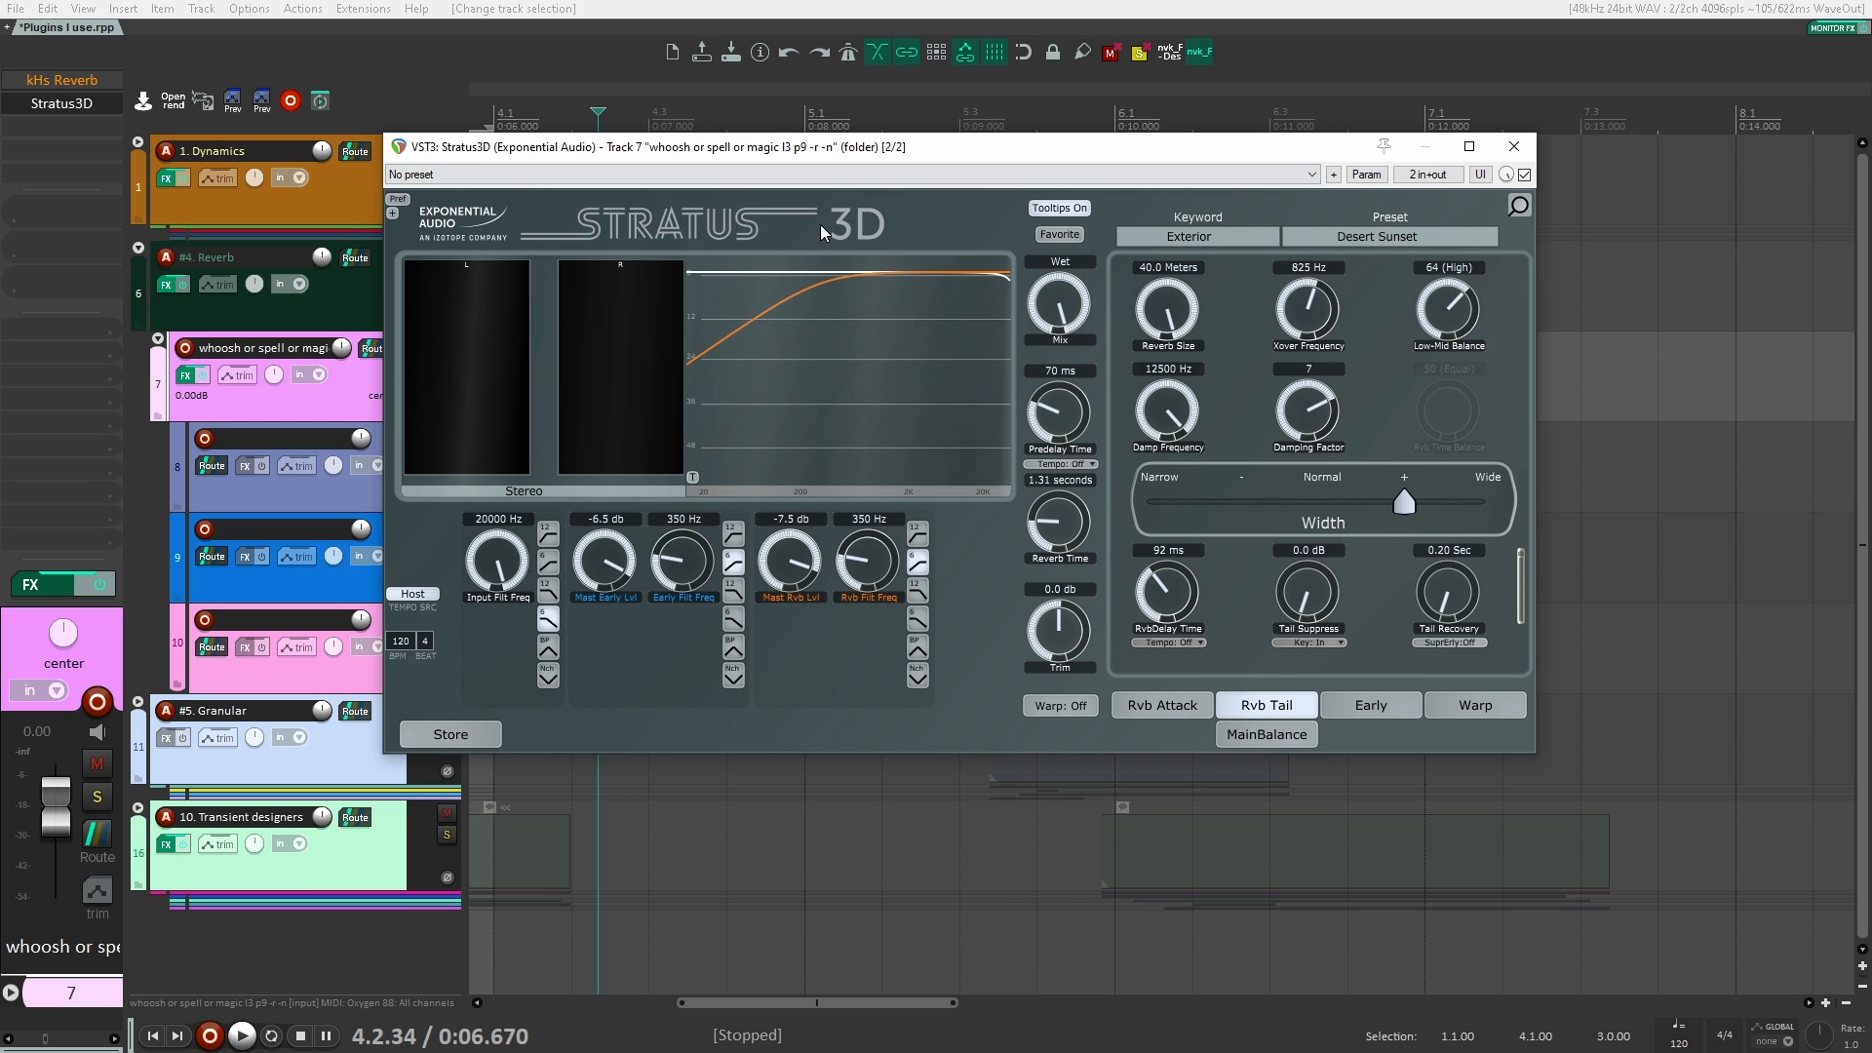
left_click(1515, 147)
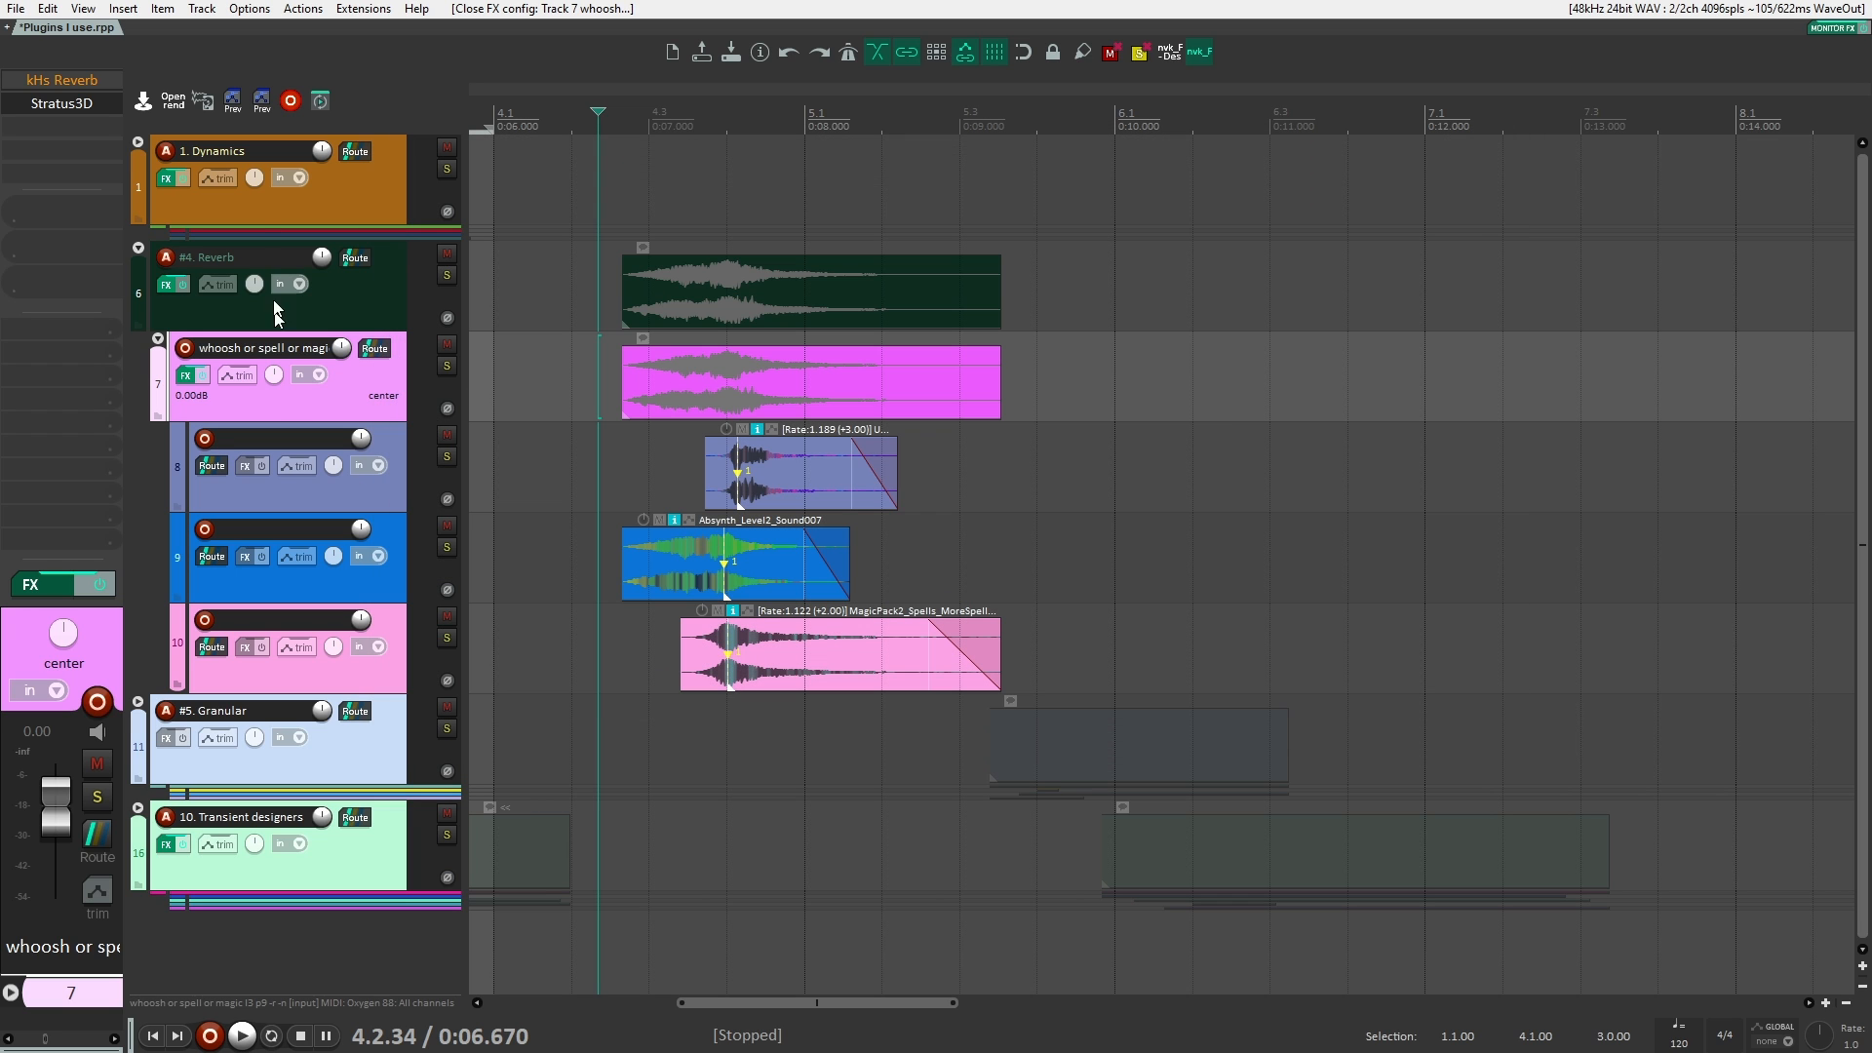
Step: Collapse the #4. Reverb folder and expand the #5. Granular folder
left_click(342, 290)
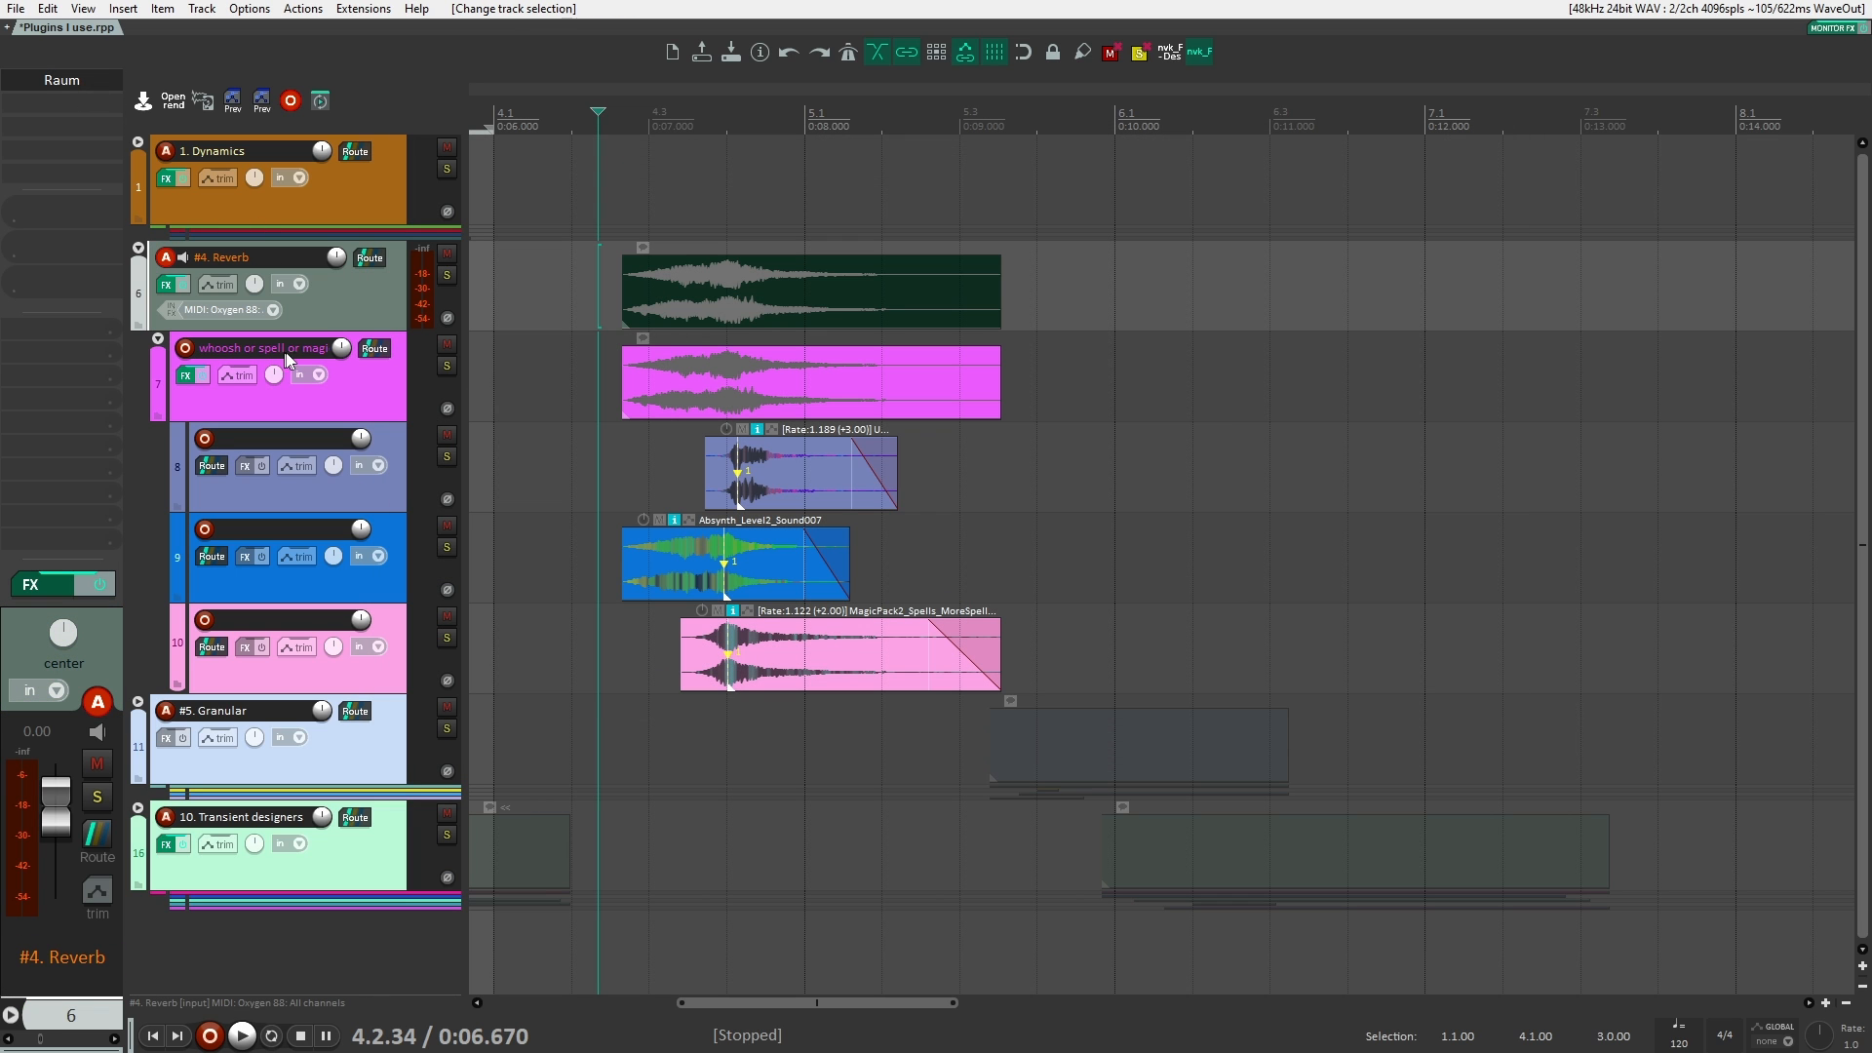
left_click(388, 389)
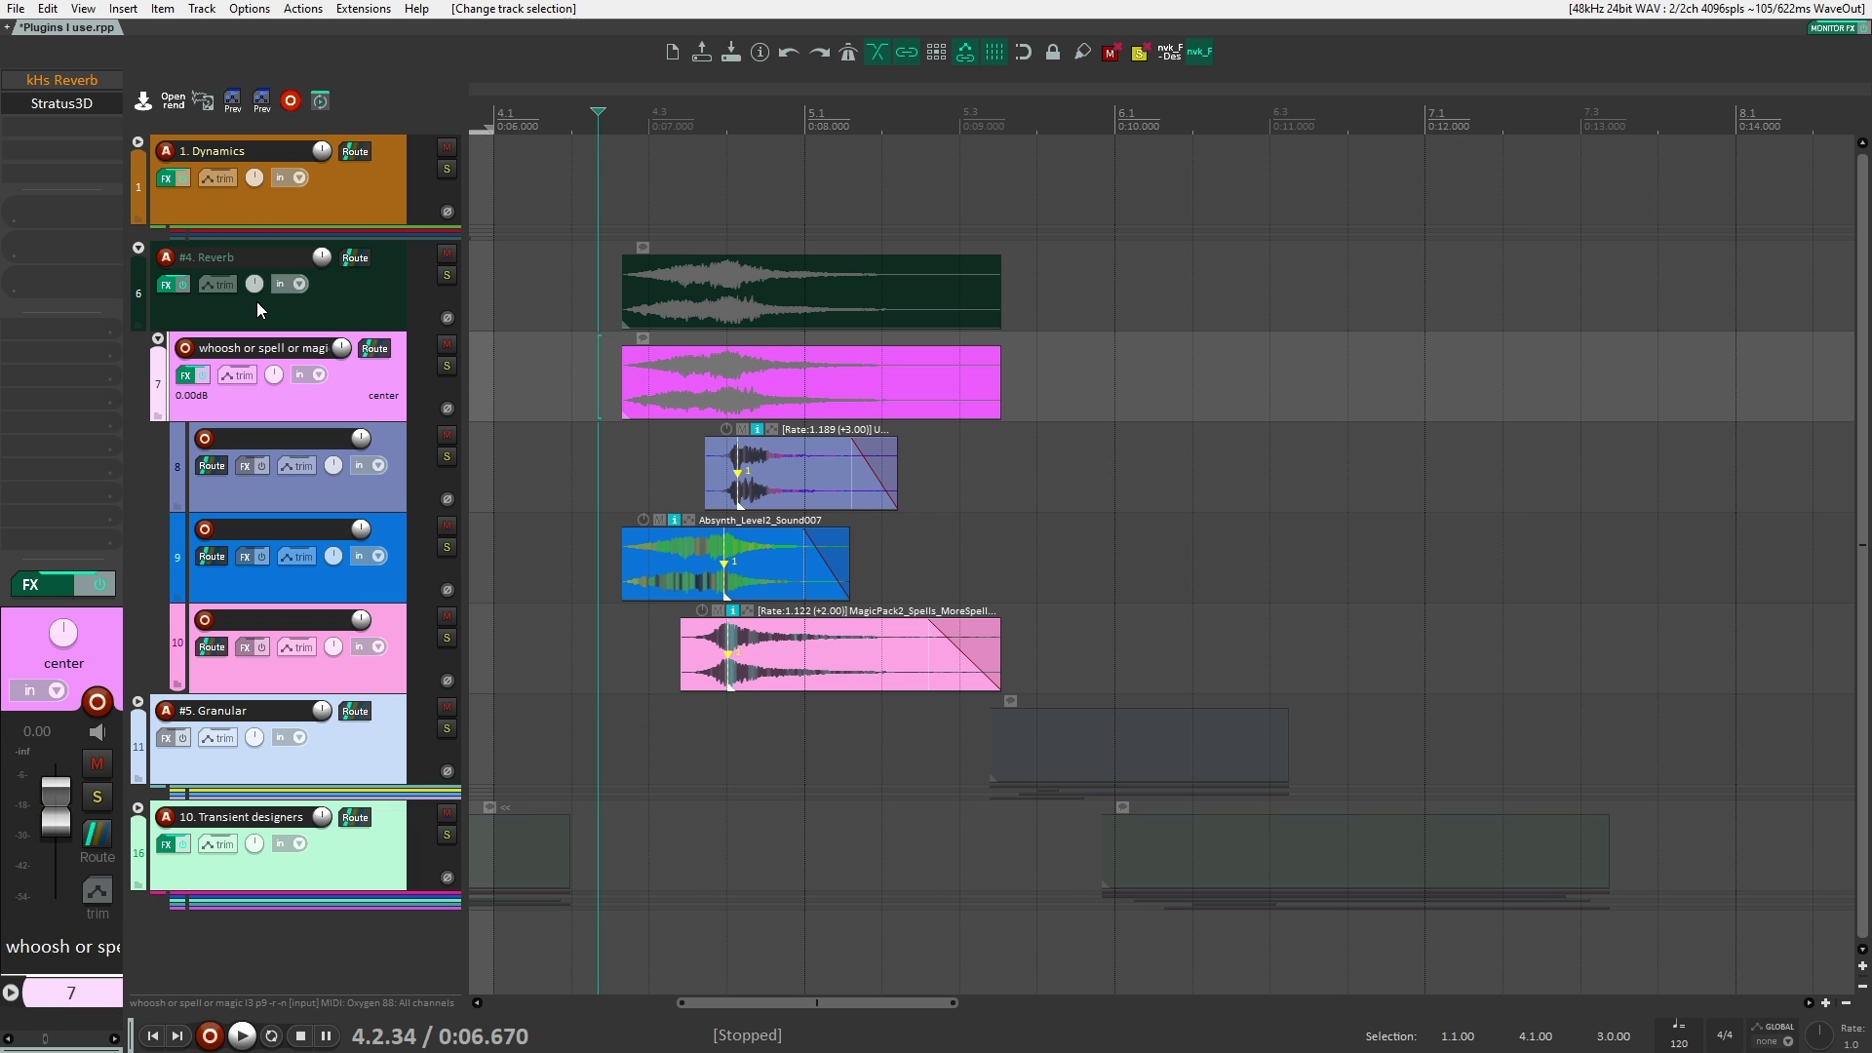
double_click(139, 248)
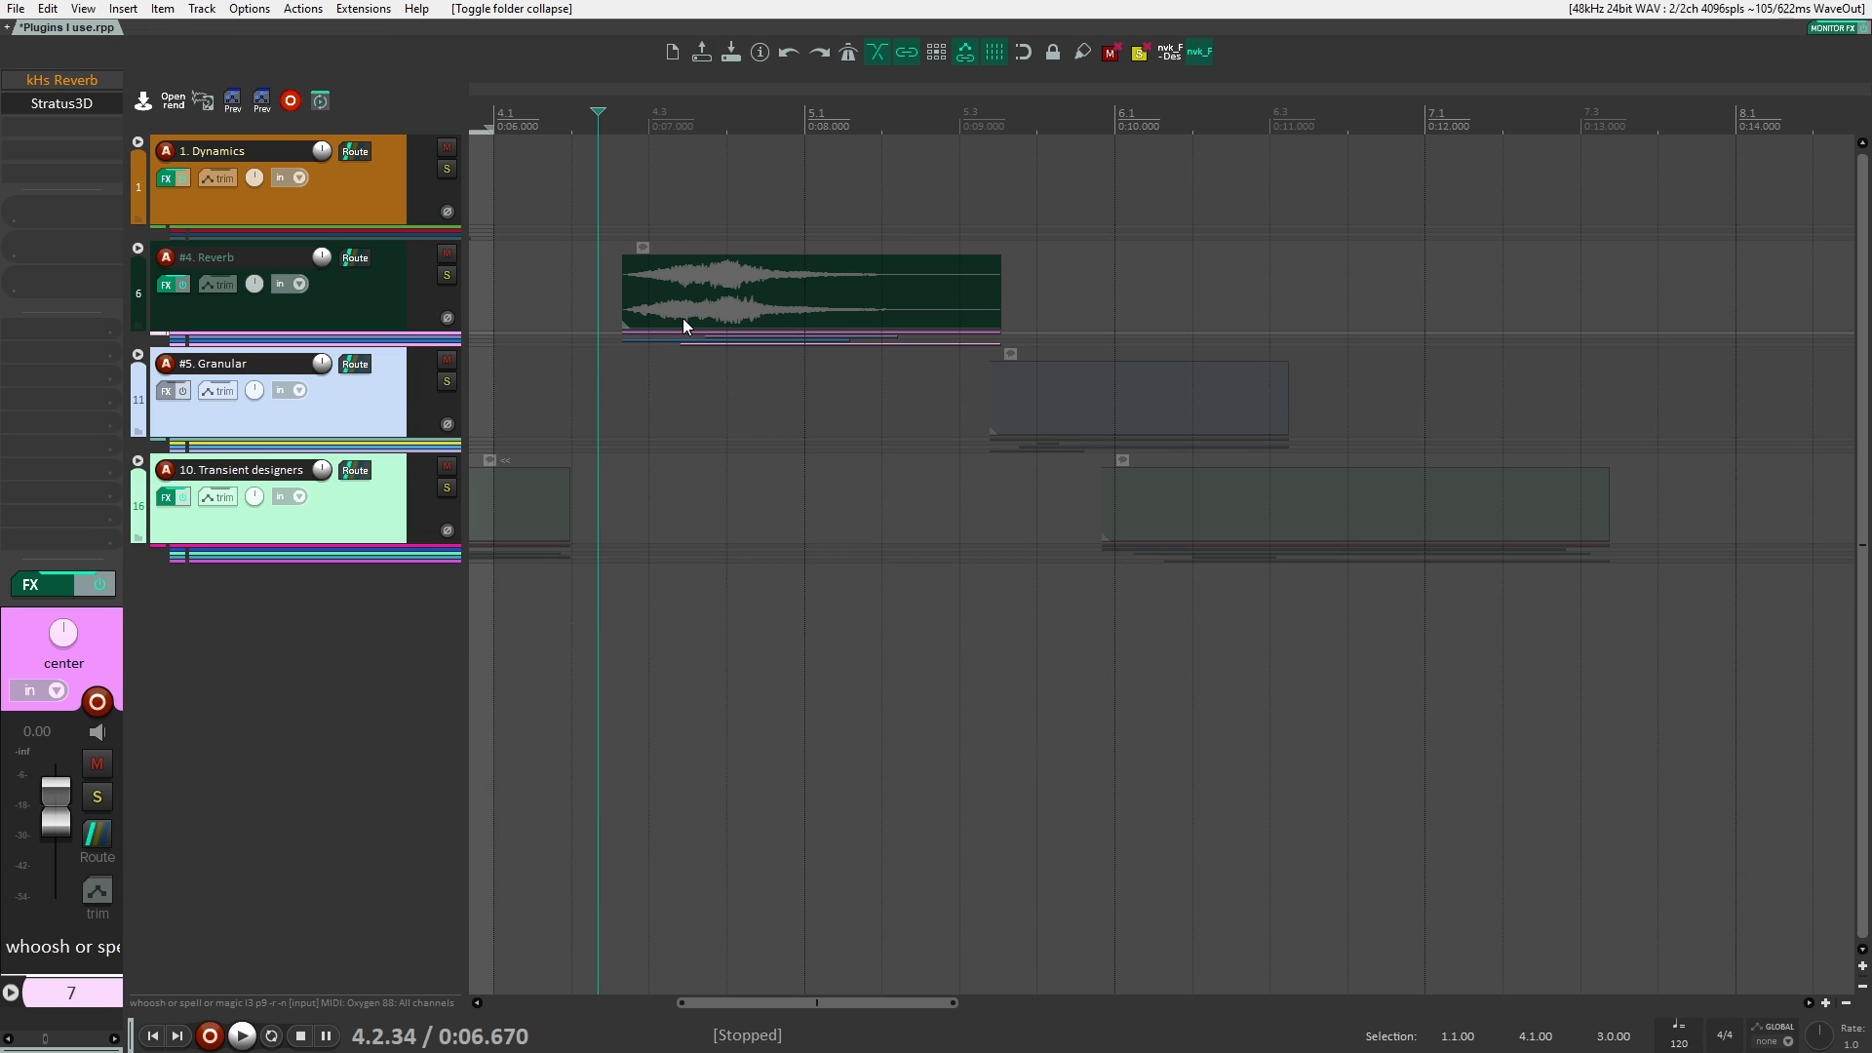
left_click(137, 388)
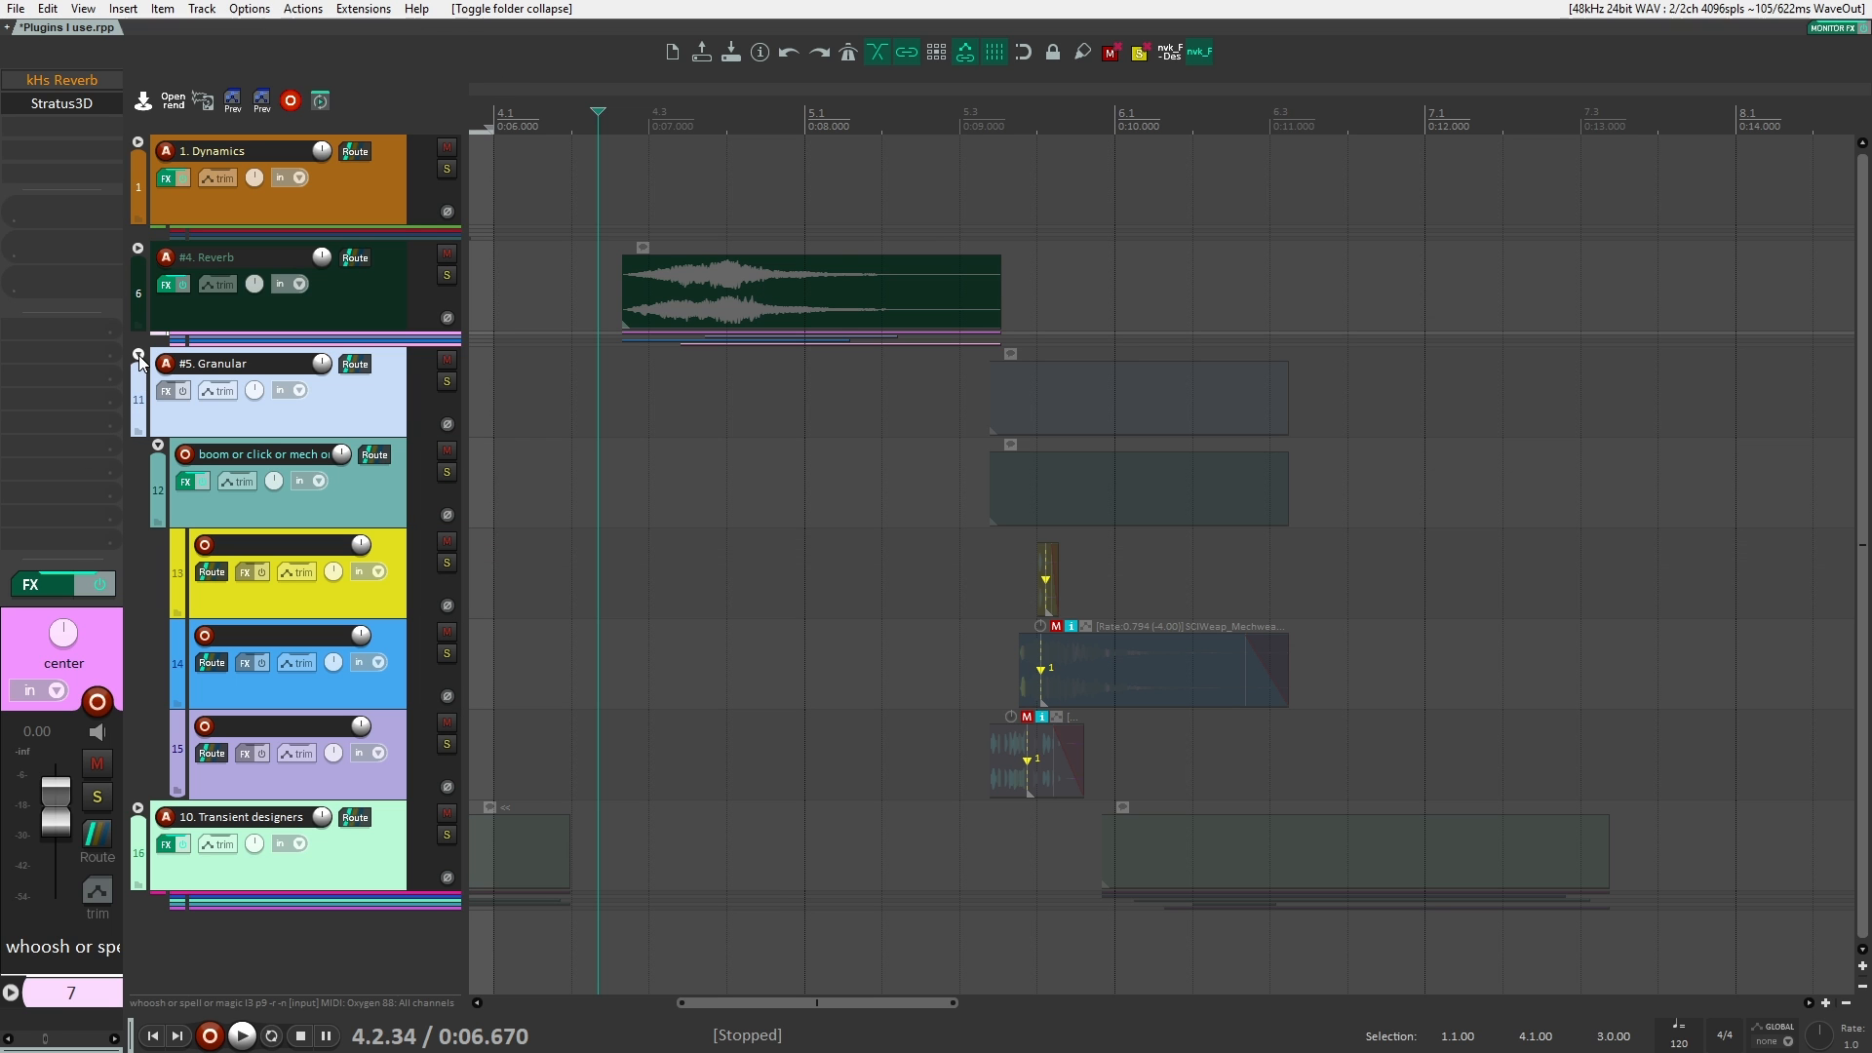
Step: Mute the Reverb clips and unmute the Granular clips
left_click(763, 286)
key("m")
left_click(1102, 398)
key("m")
Step: Place the edit cursor just before the Granular clips and play them briefly
left_click_drag(904, 426, 741, 425)
left_click(756, 410)
key("space")
scroll(745, 414, "down", 3)
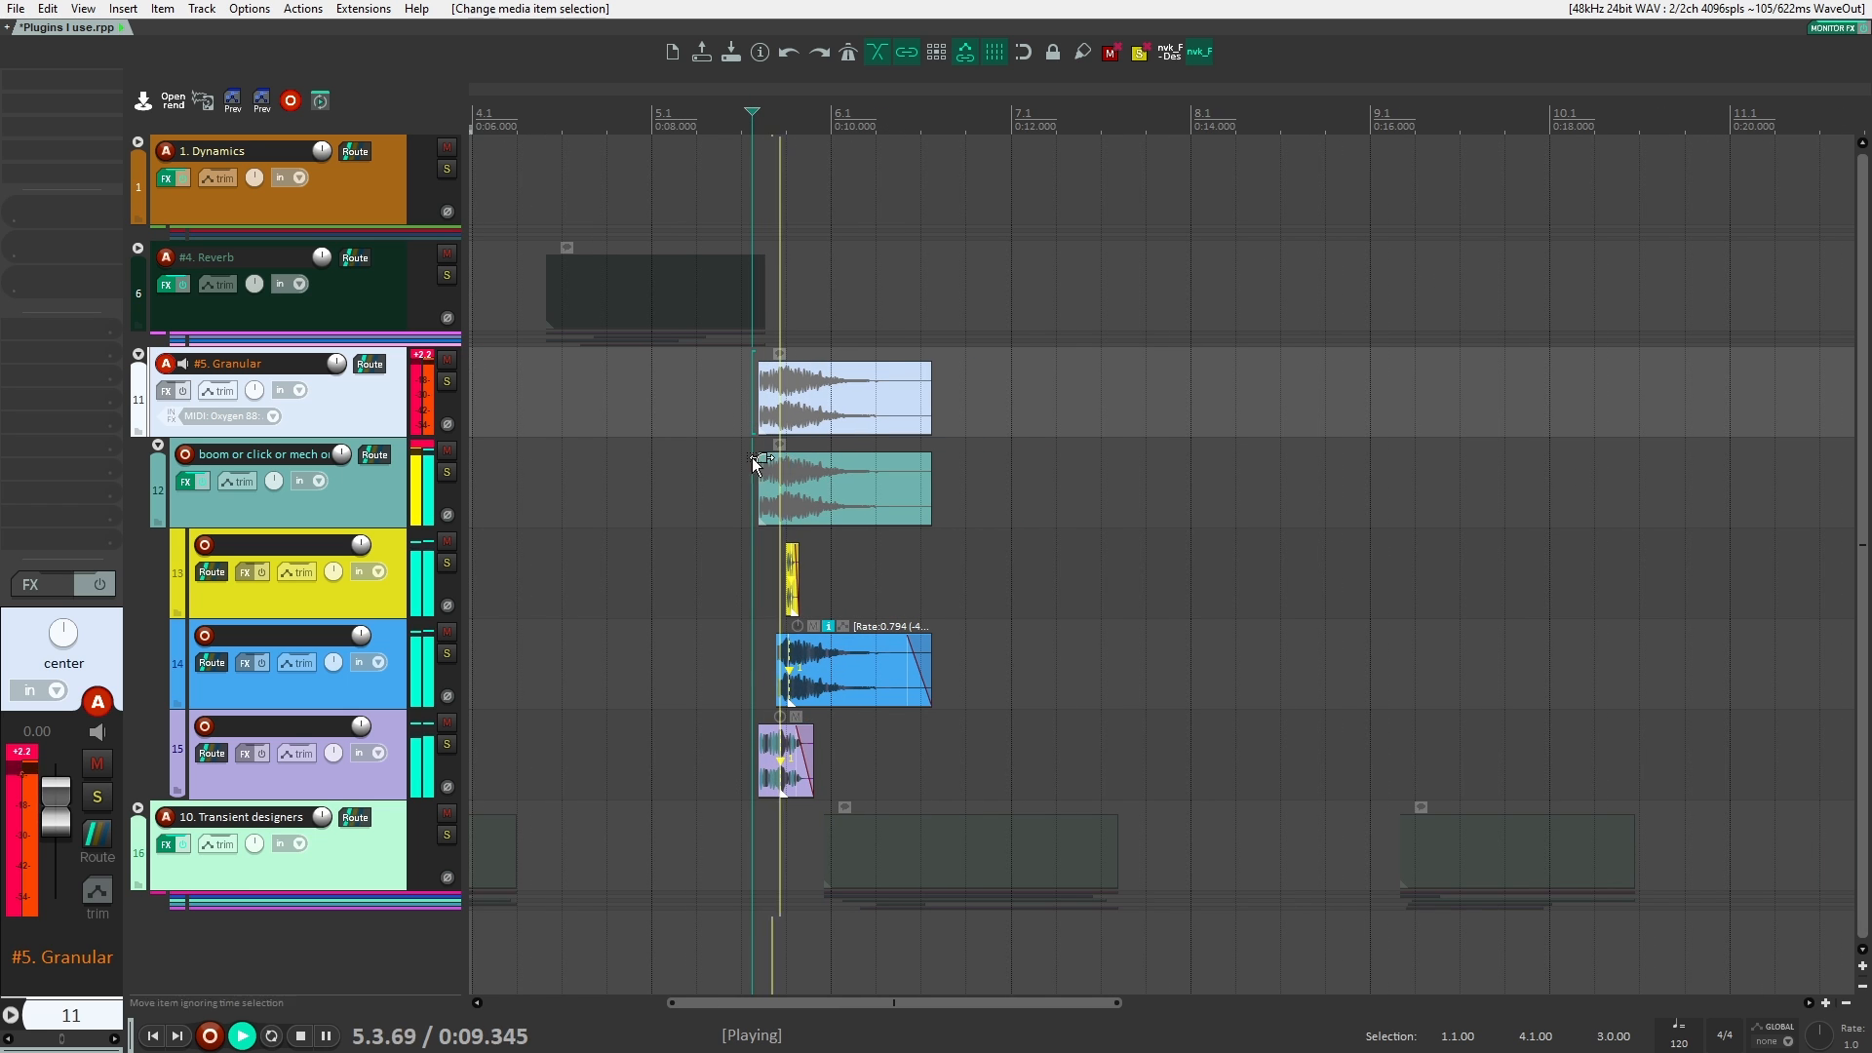
key("space")
left_click_drag(824, 529, 681, 534)
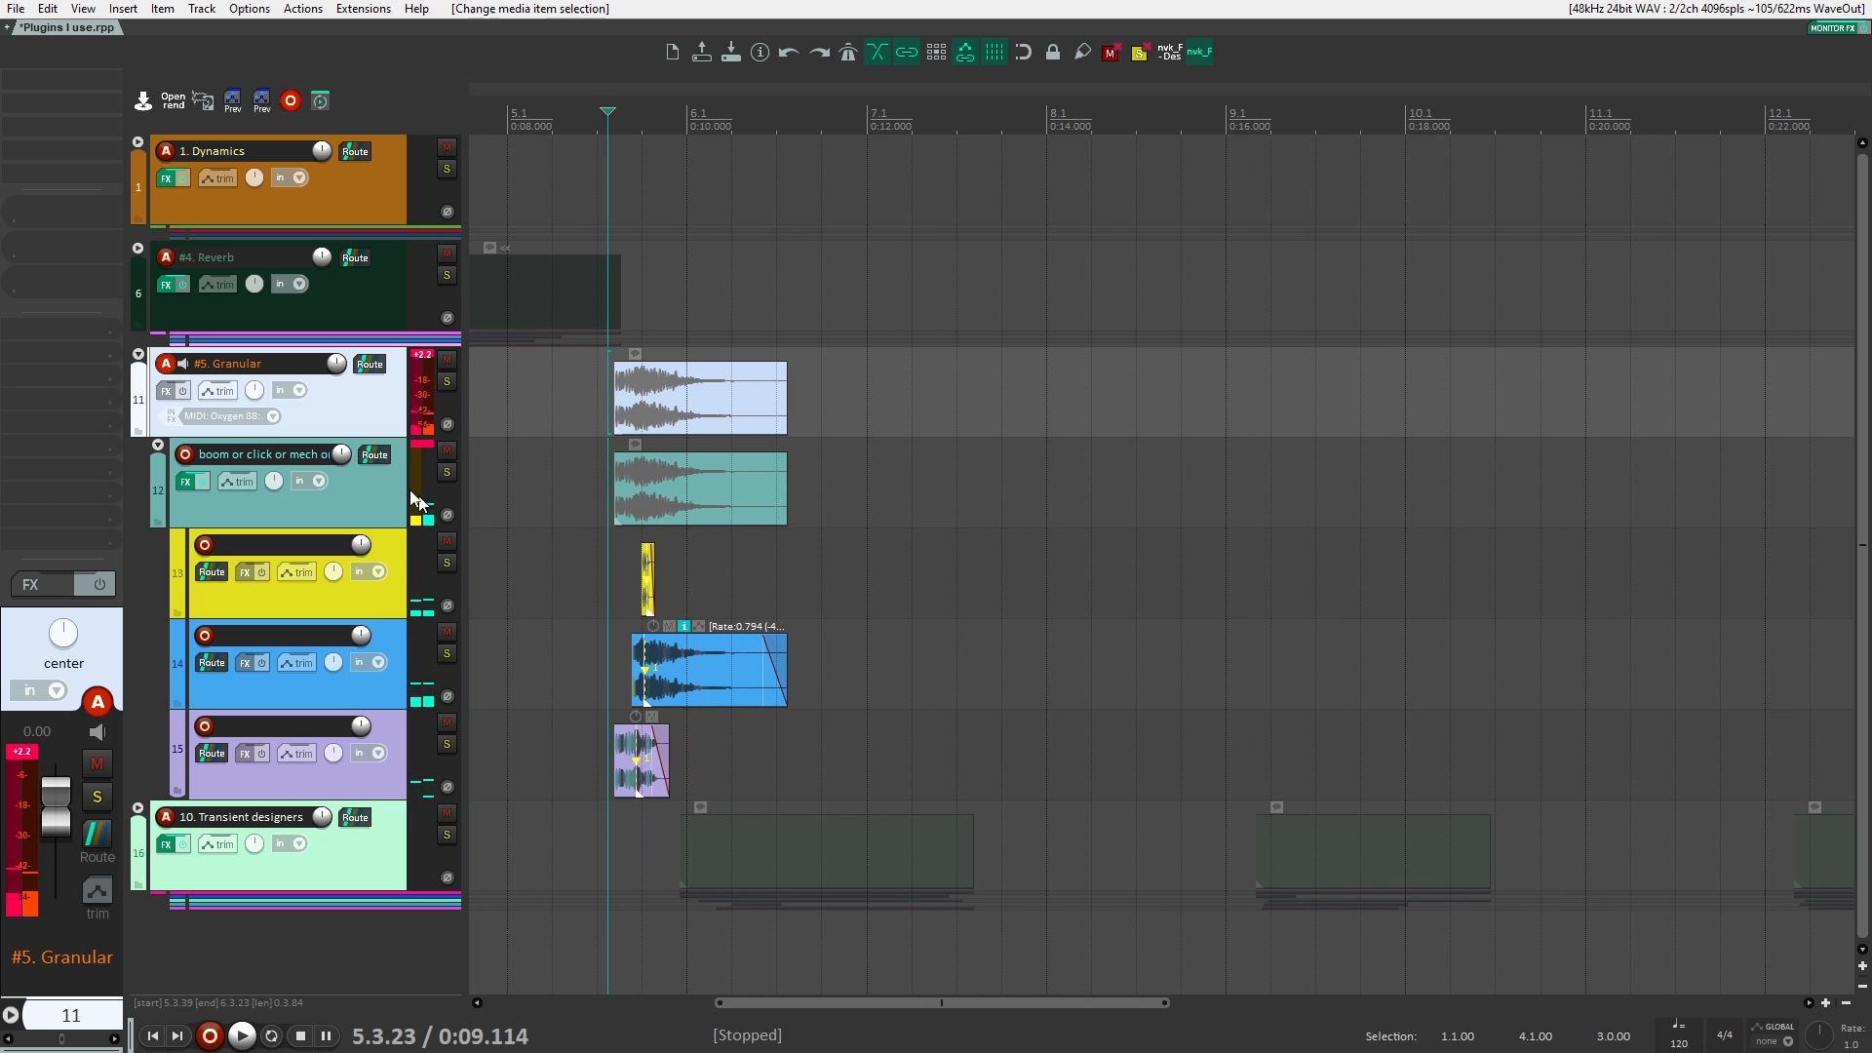
Step: Enable Portal on the "boom or click" folder track and place its plugin window over the arrange view
left_click(372, 460)
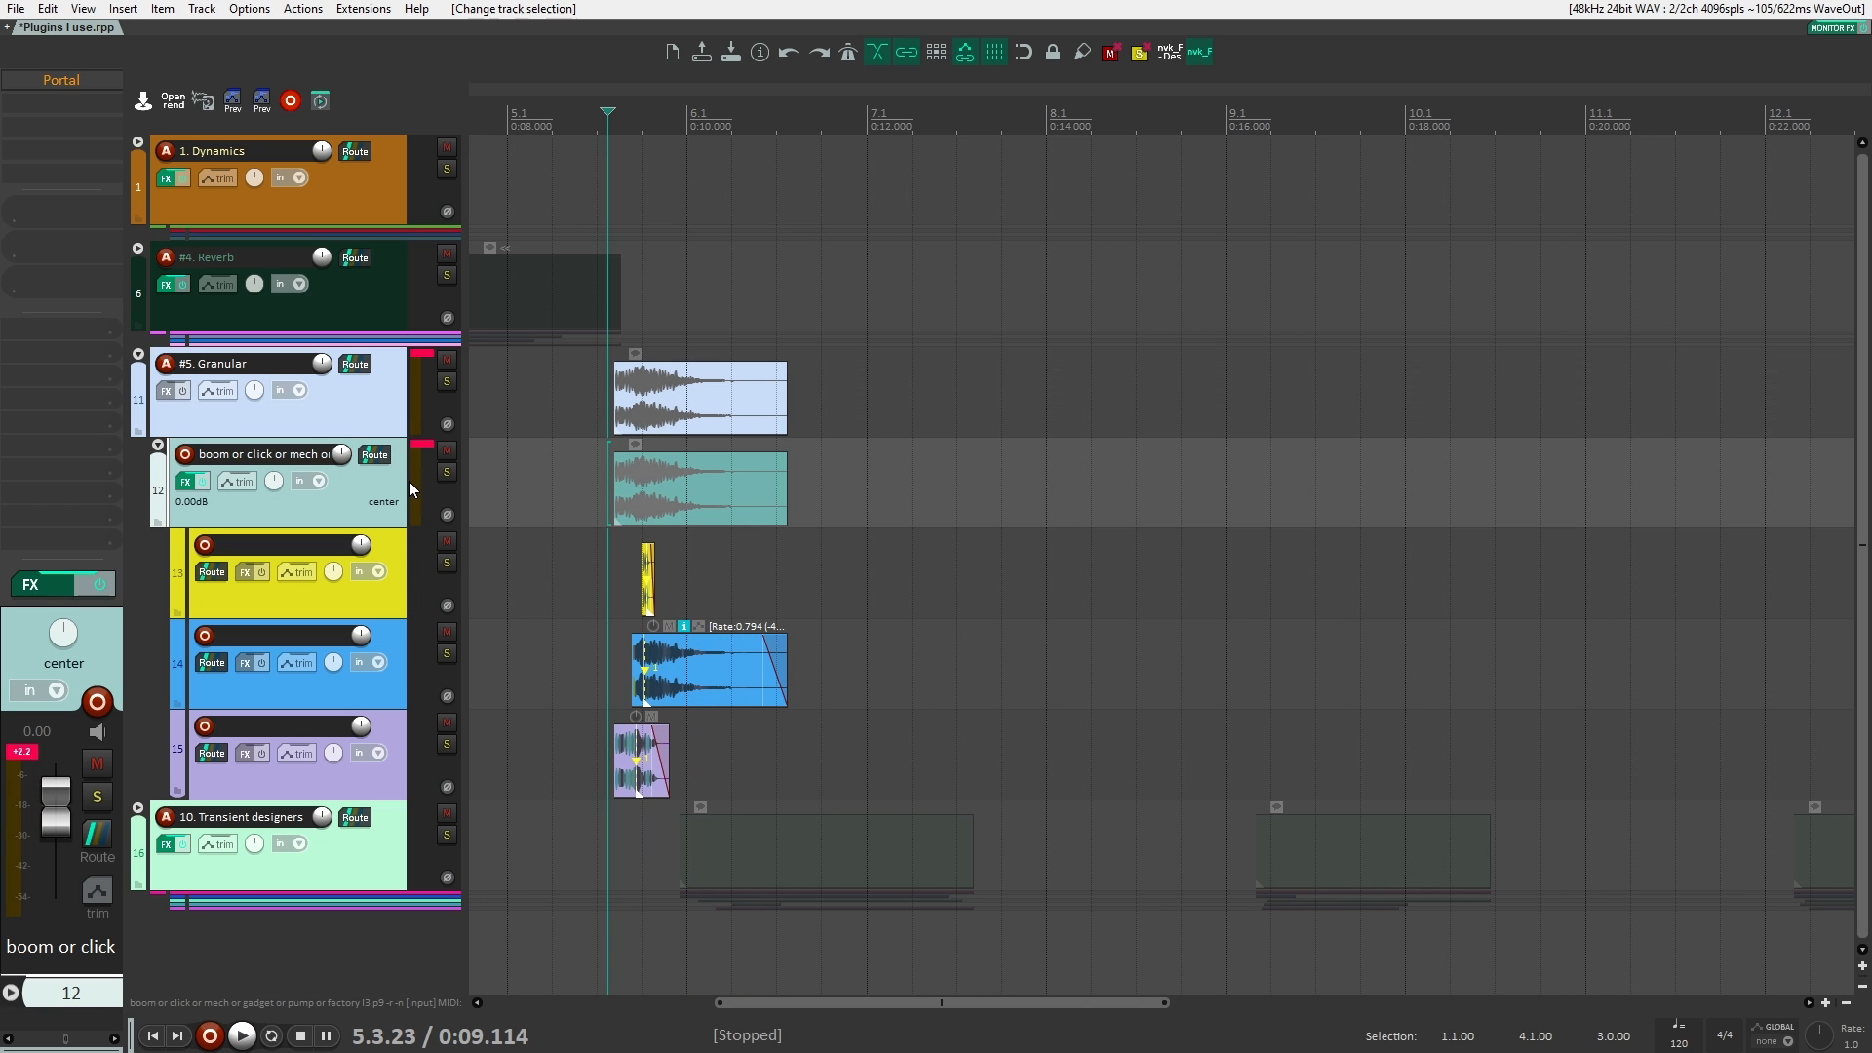
left_click(54, 76, "shift")
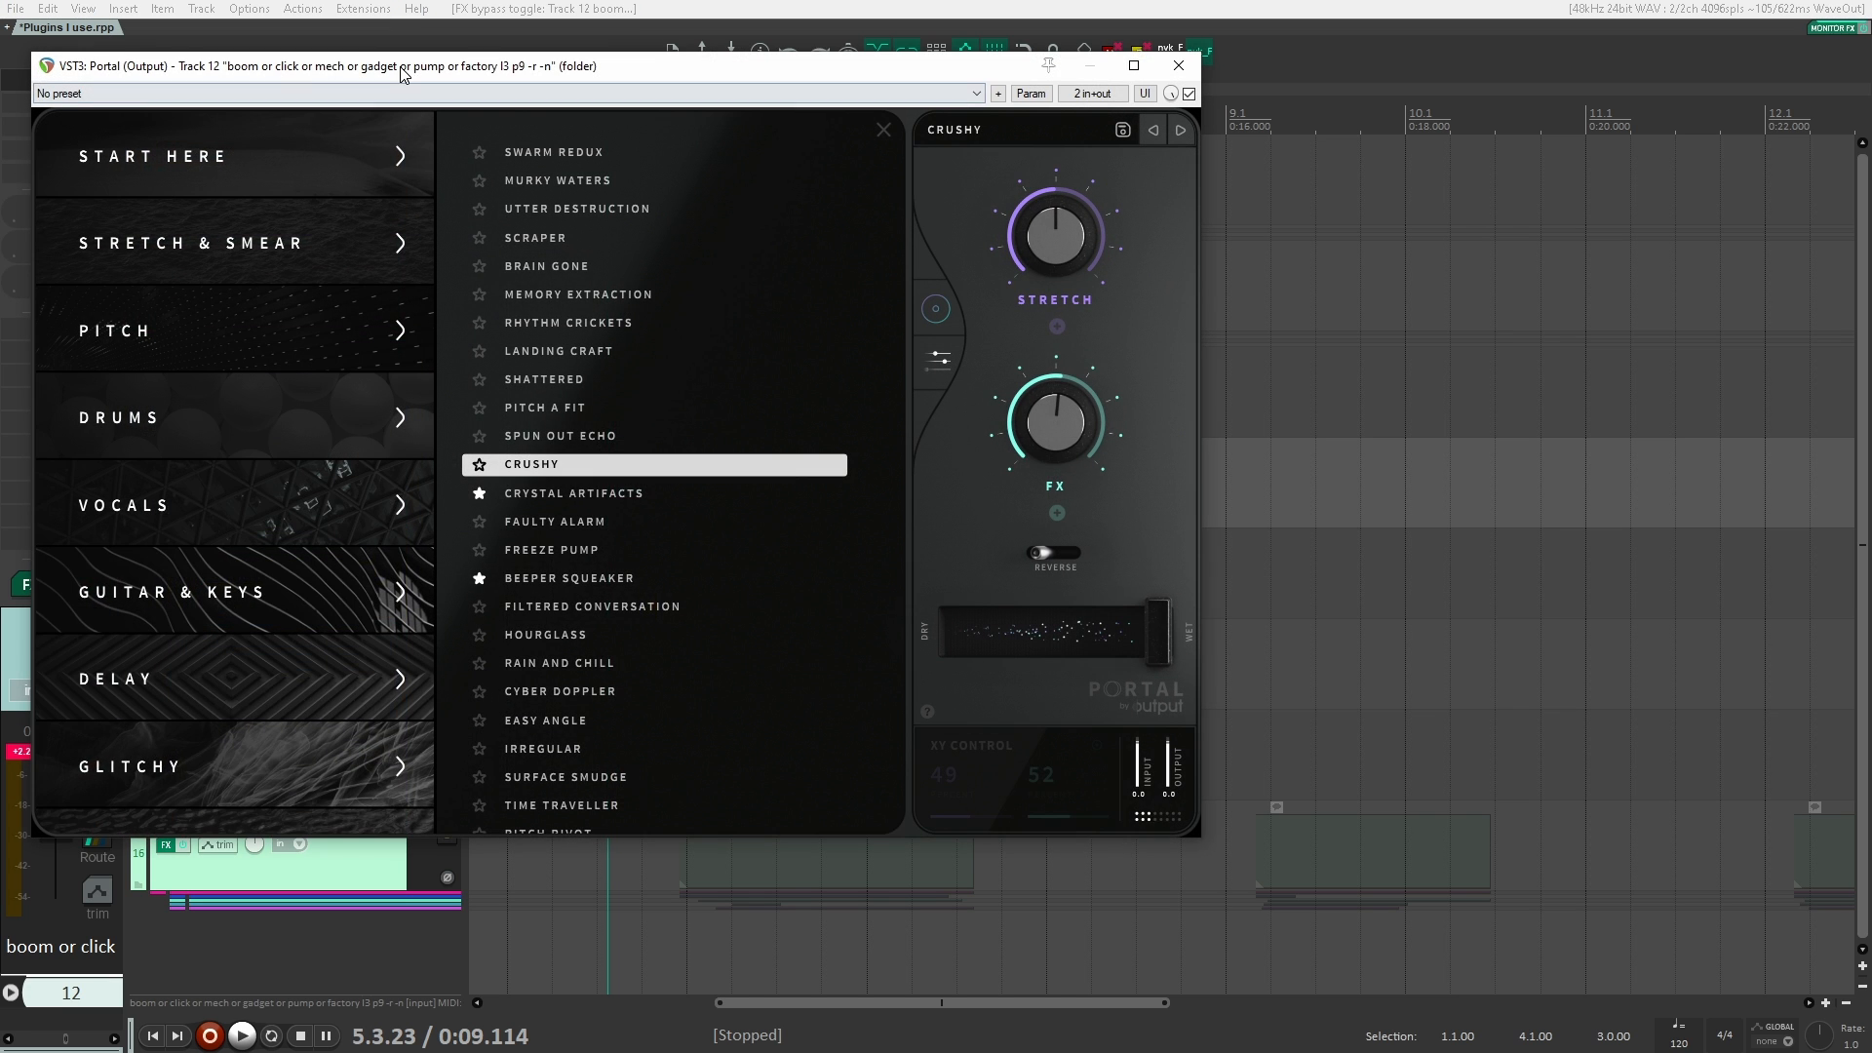
left_click_drag(413, 68, 579, 82)
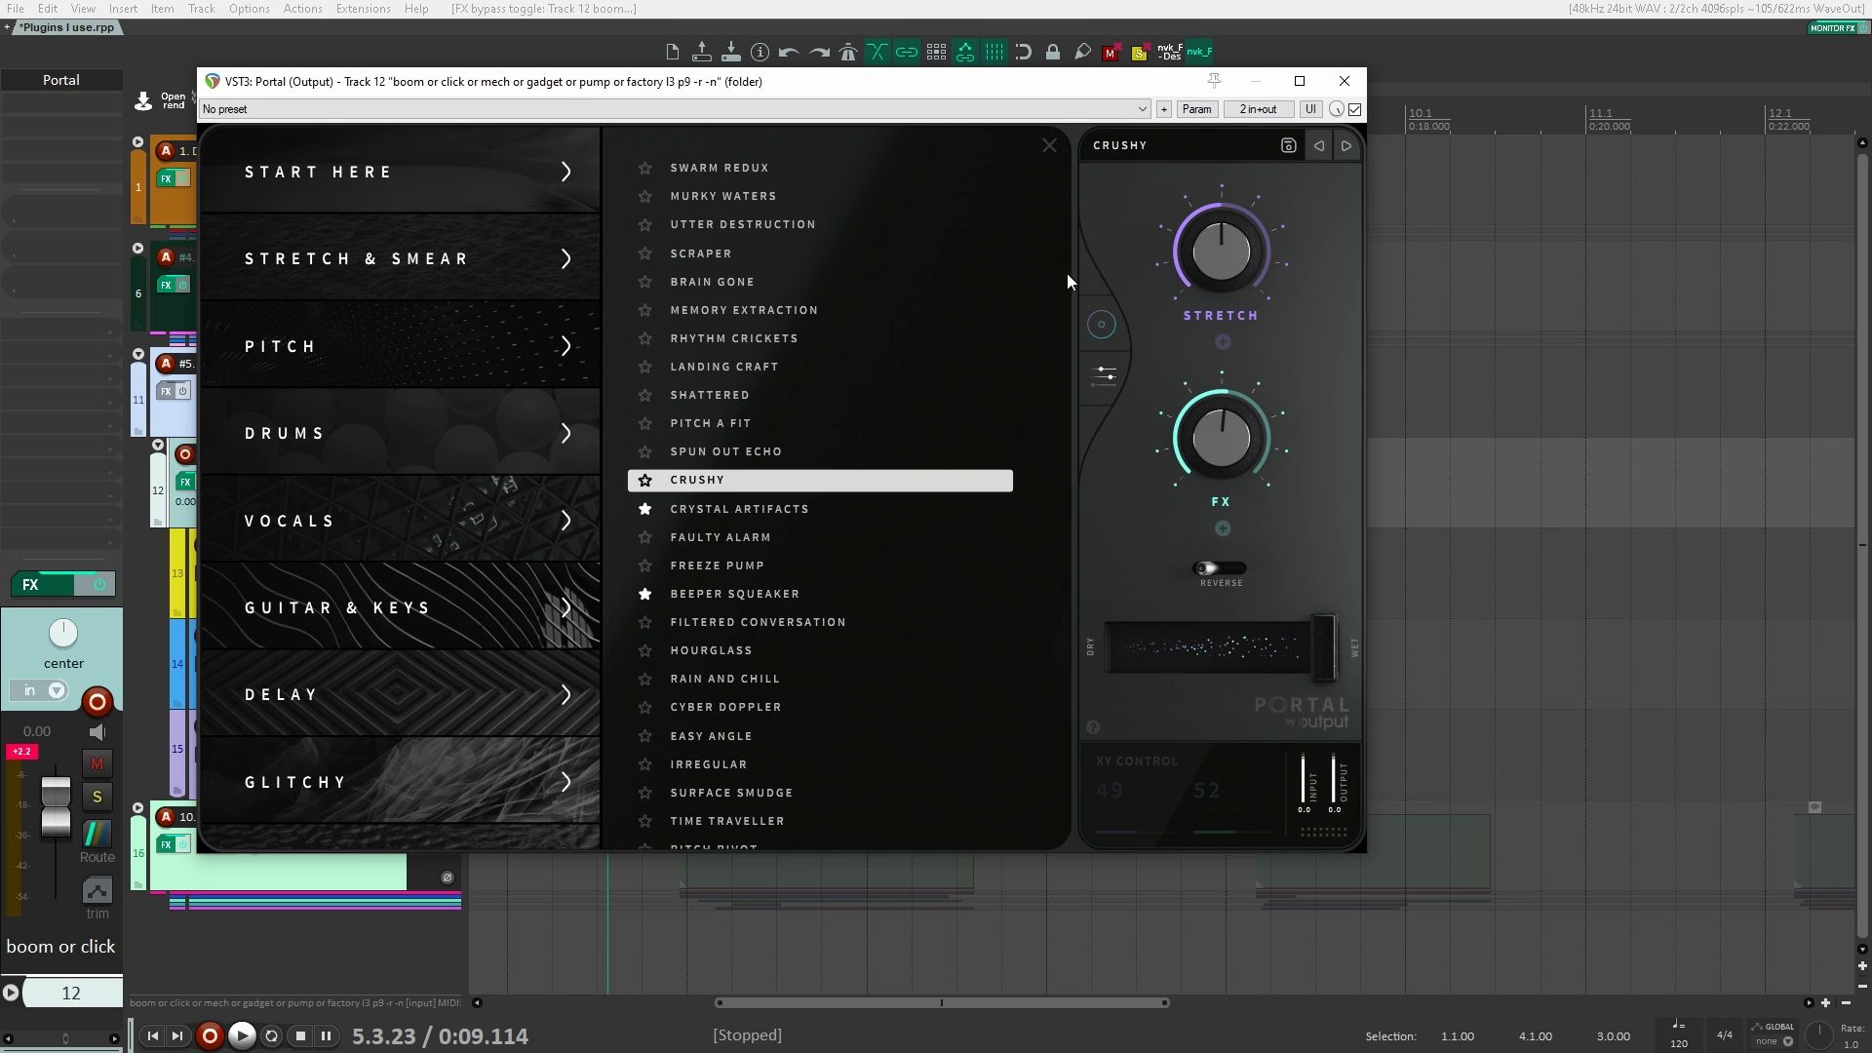
Step: Look through Portal's grain controls, modulators and effects page and return to its main XY display
left_click(1099, 375)
left_click(1102, 326)
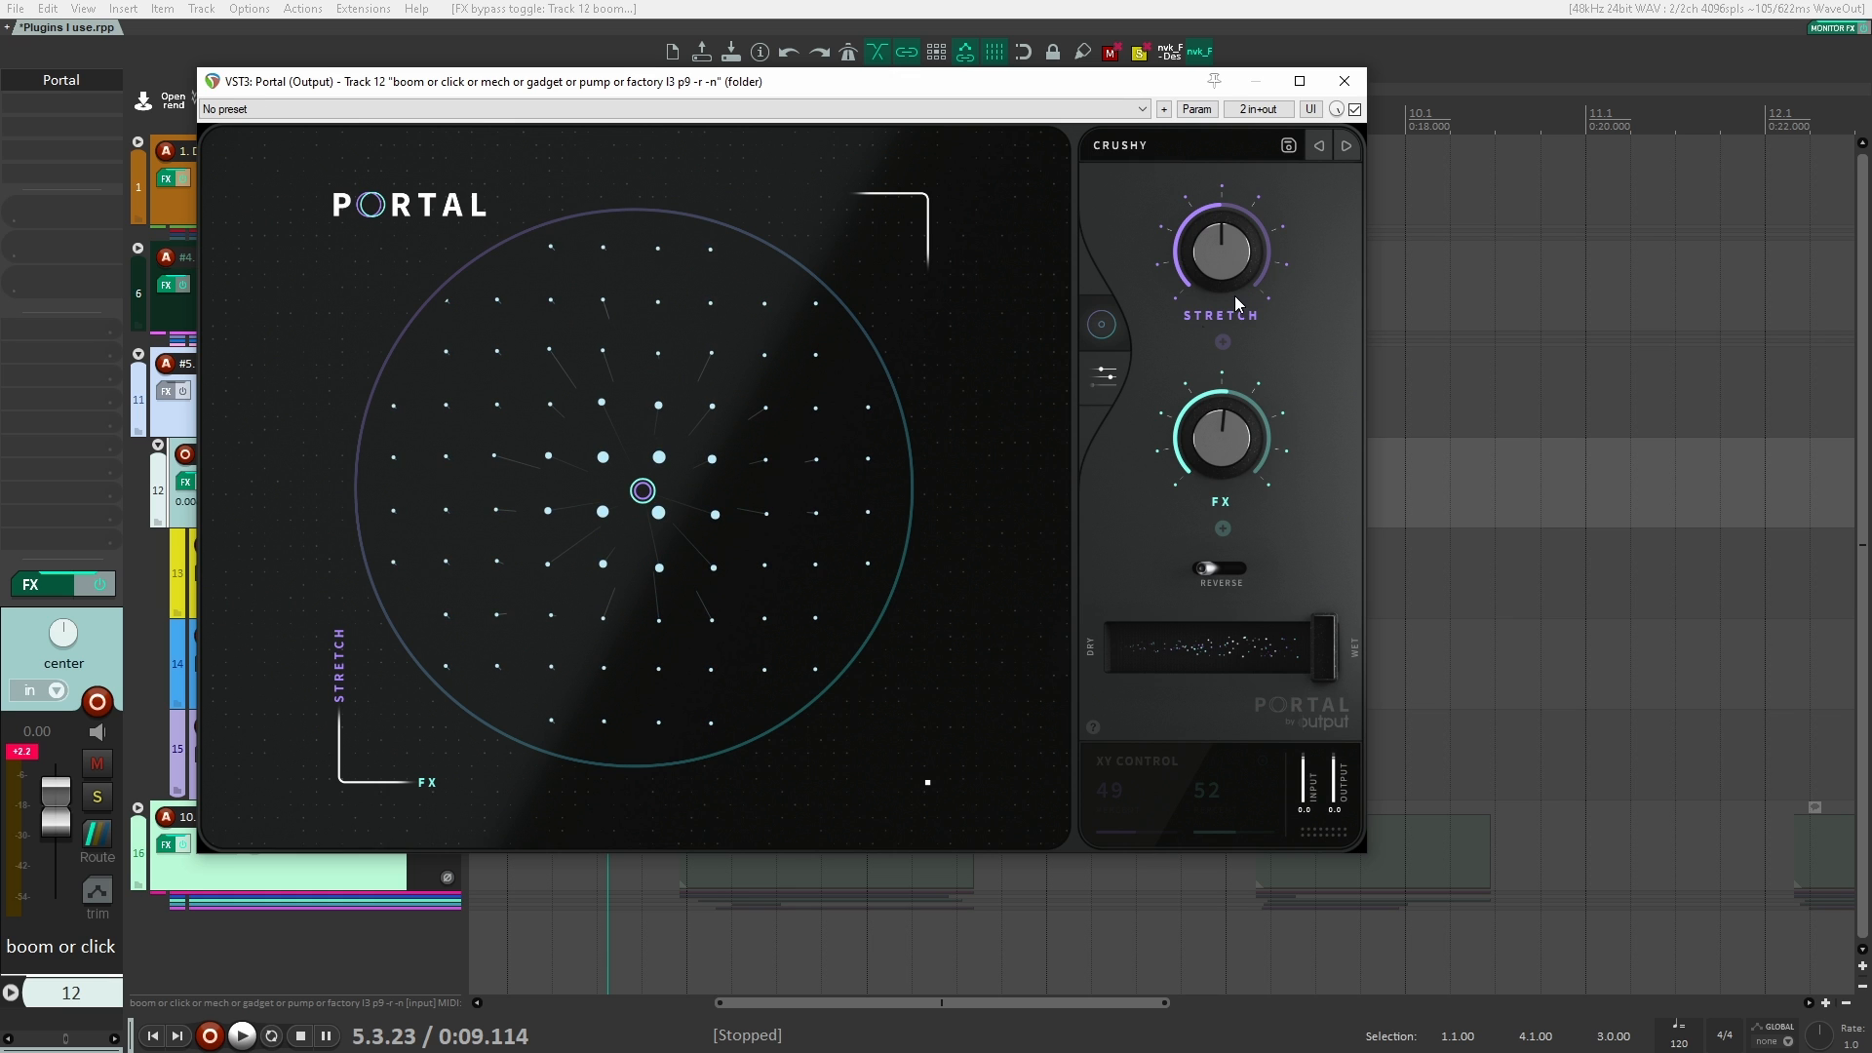
left_click(1105, 375)
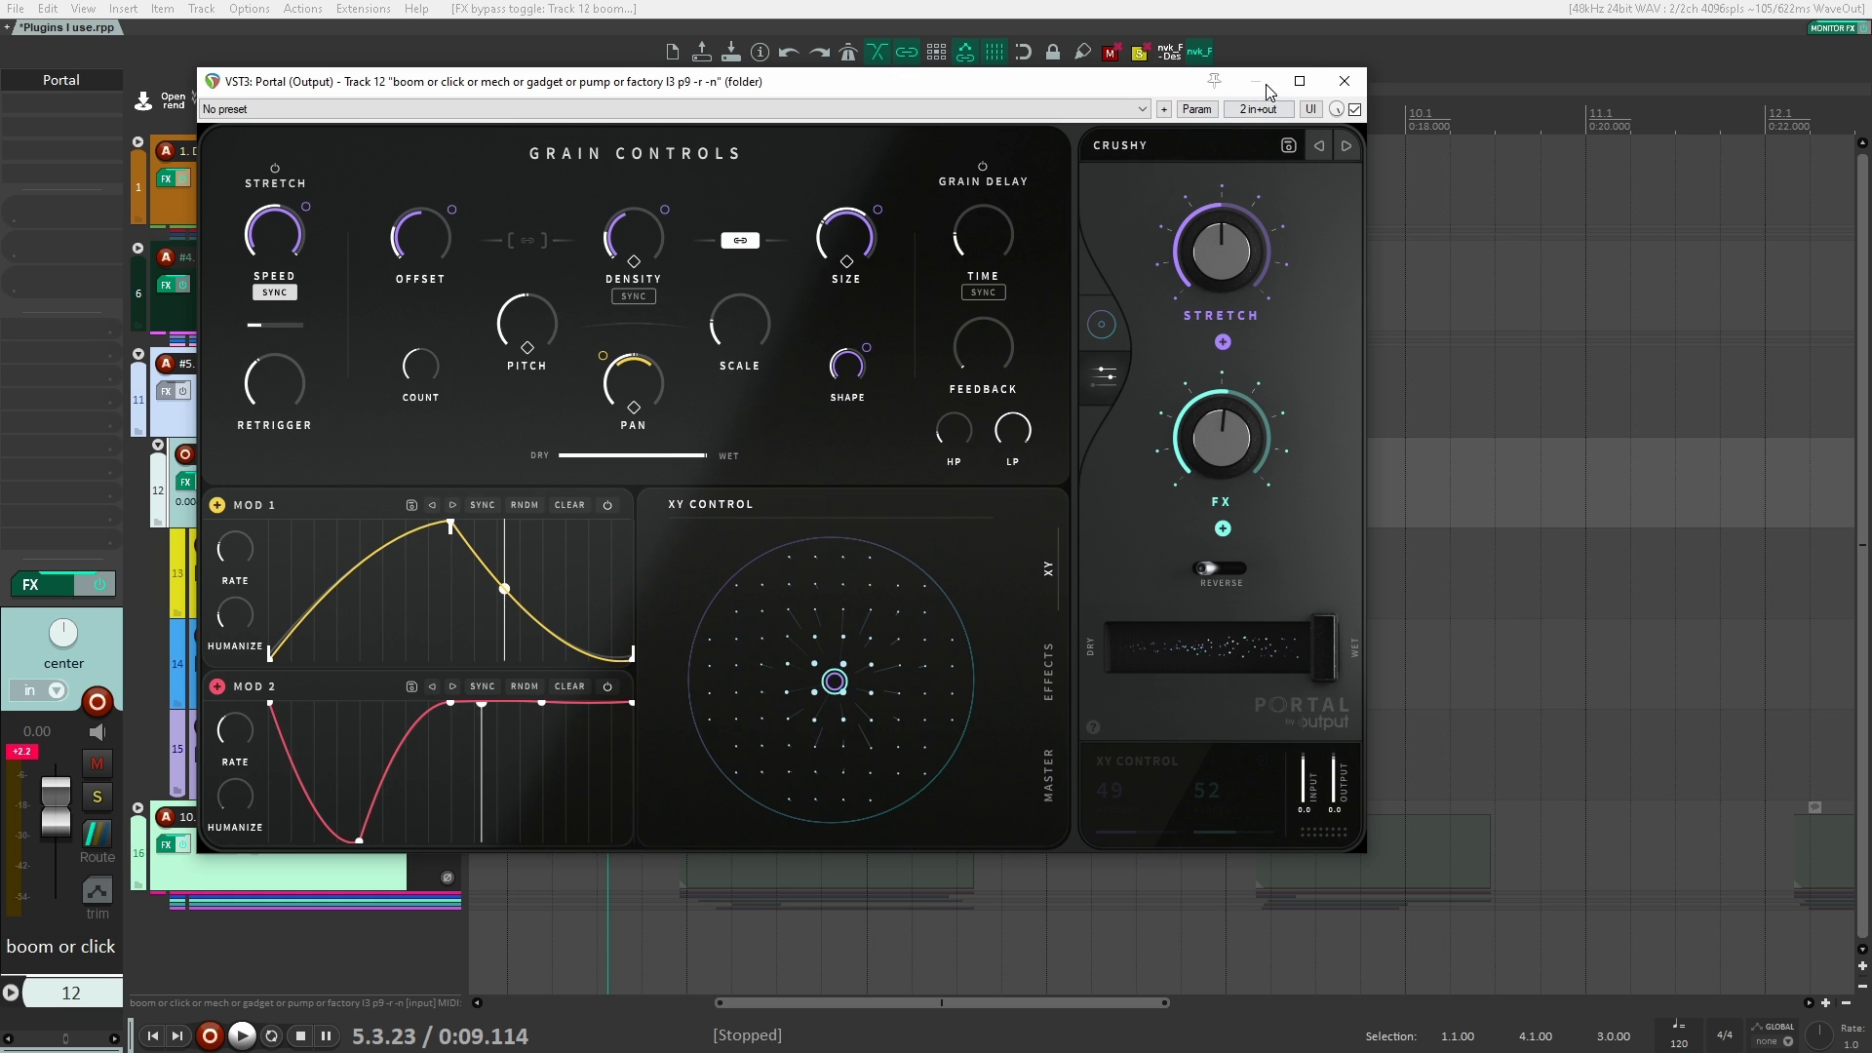
left_click(1102, 324)
Step: Open Portal's preset browser with its window clear of the track meters, and audition the Crushy preset on the Granular clips
left_click(1153, 145)
left_click_drag(1165, 82, 1802, 1)
left_click(1804, 10)
key("space")
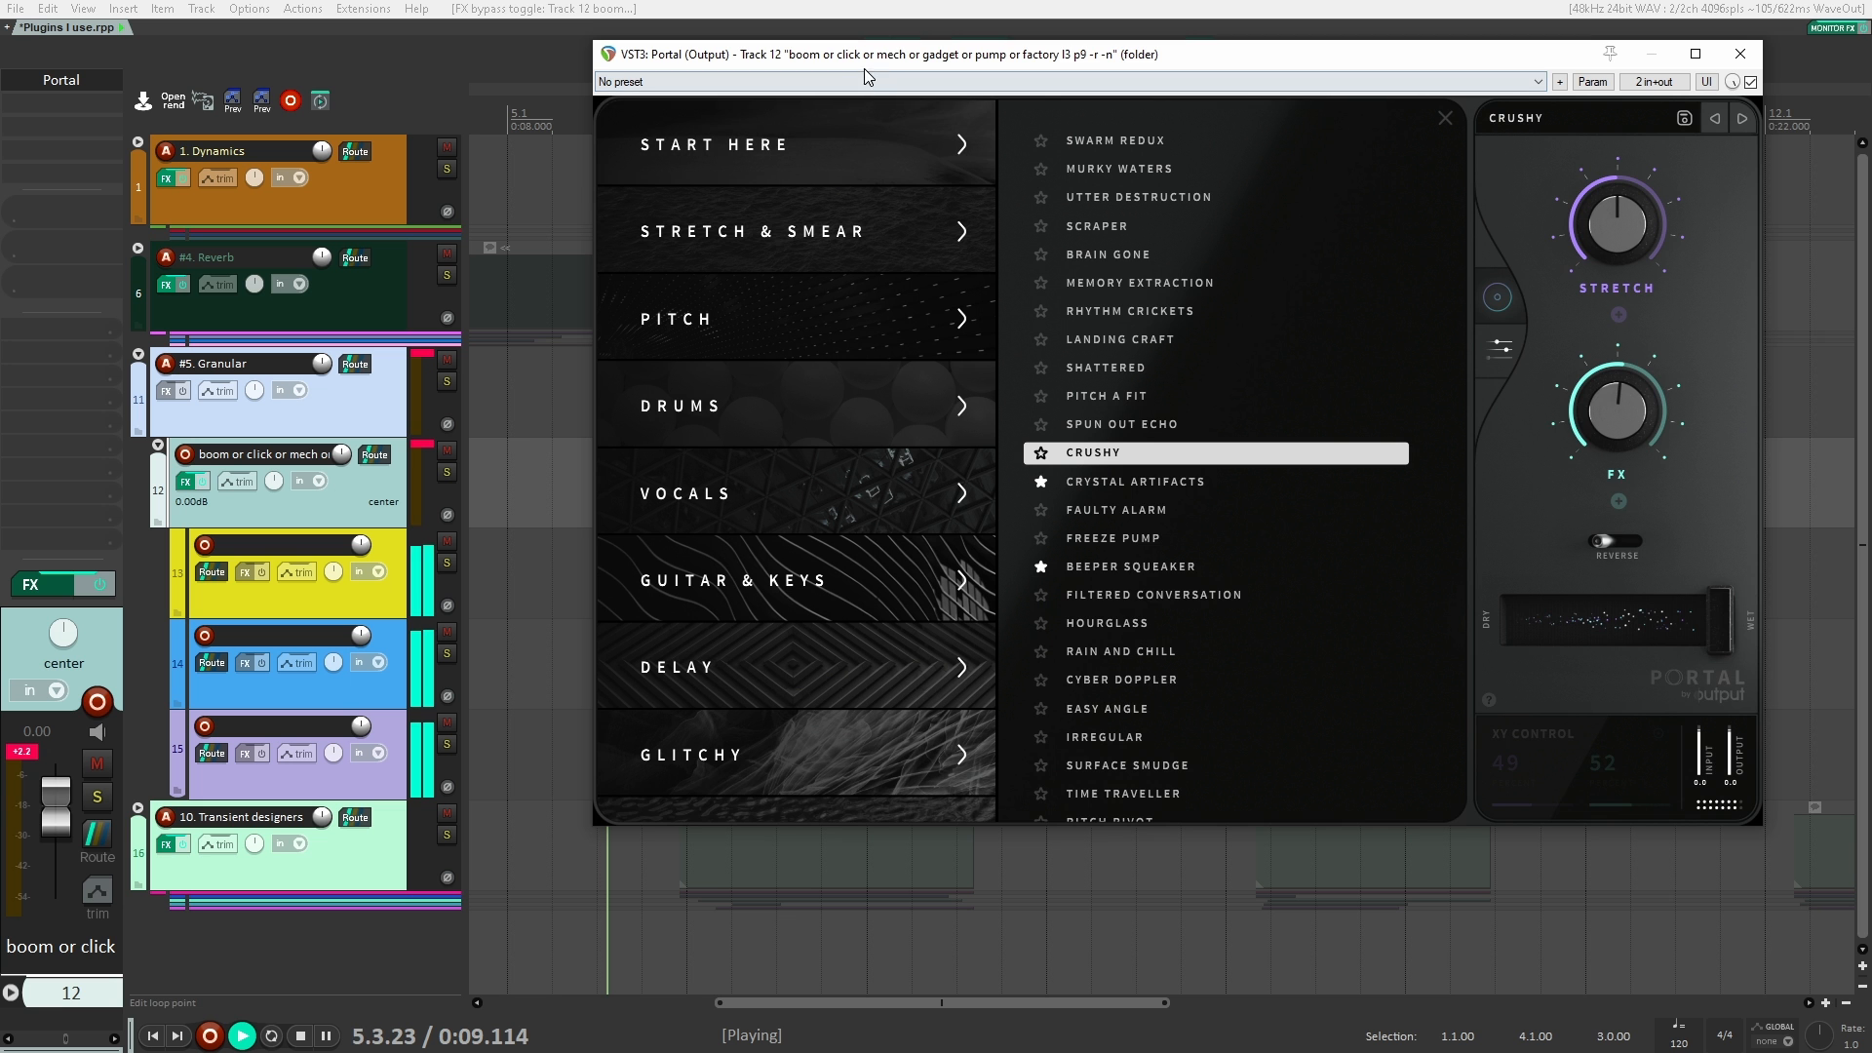
left_click_drag(881, 55, 795, 74)
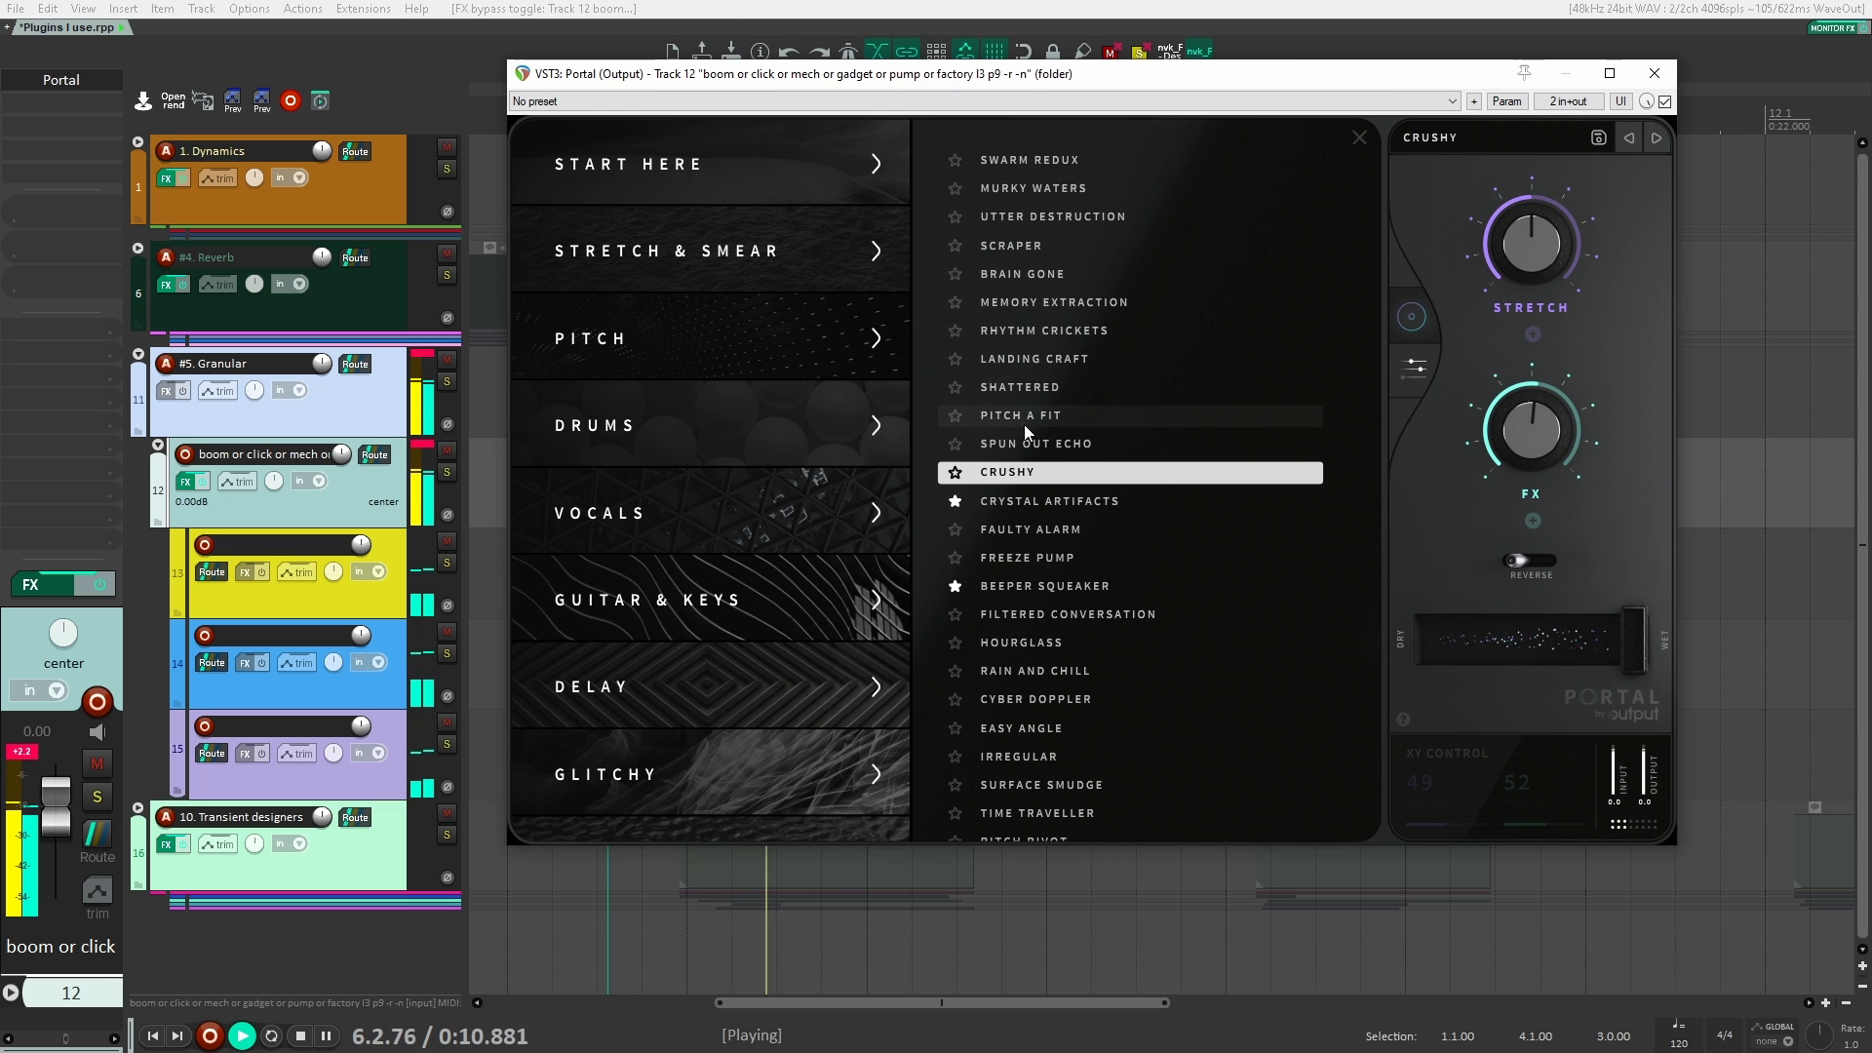
key("space")
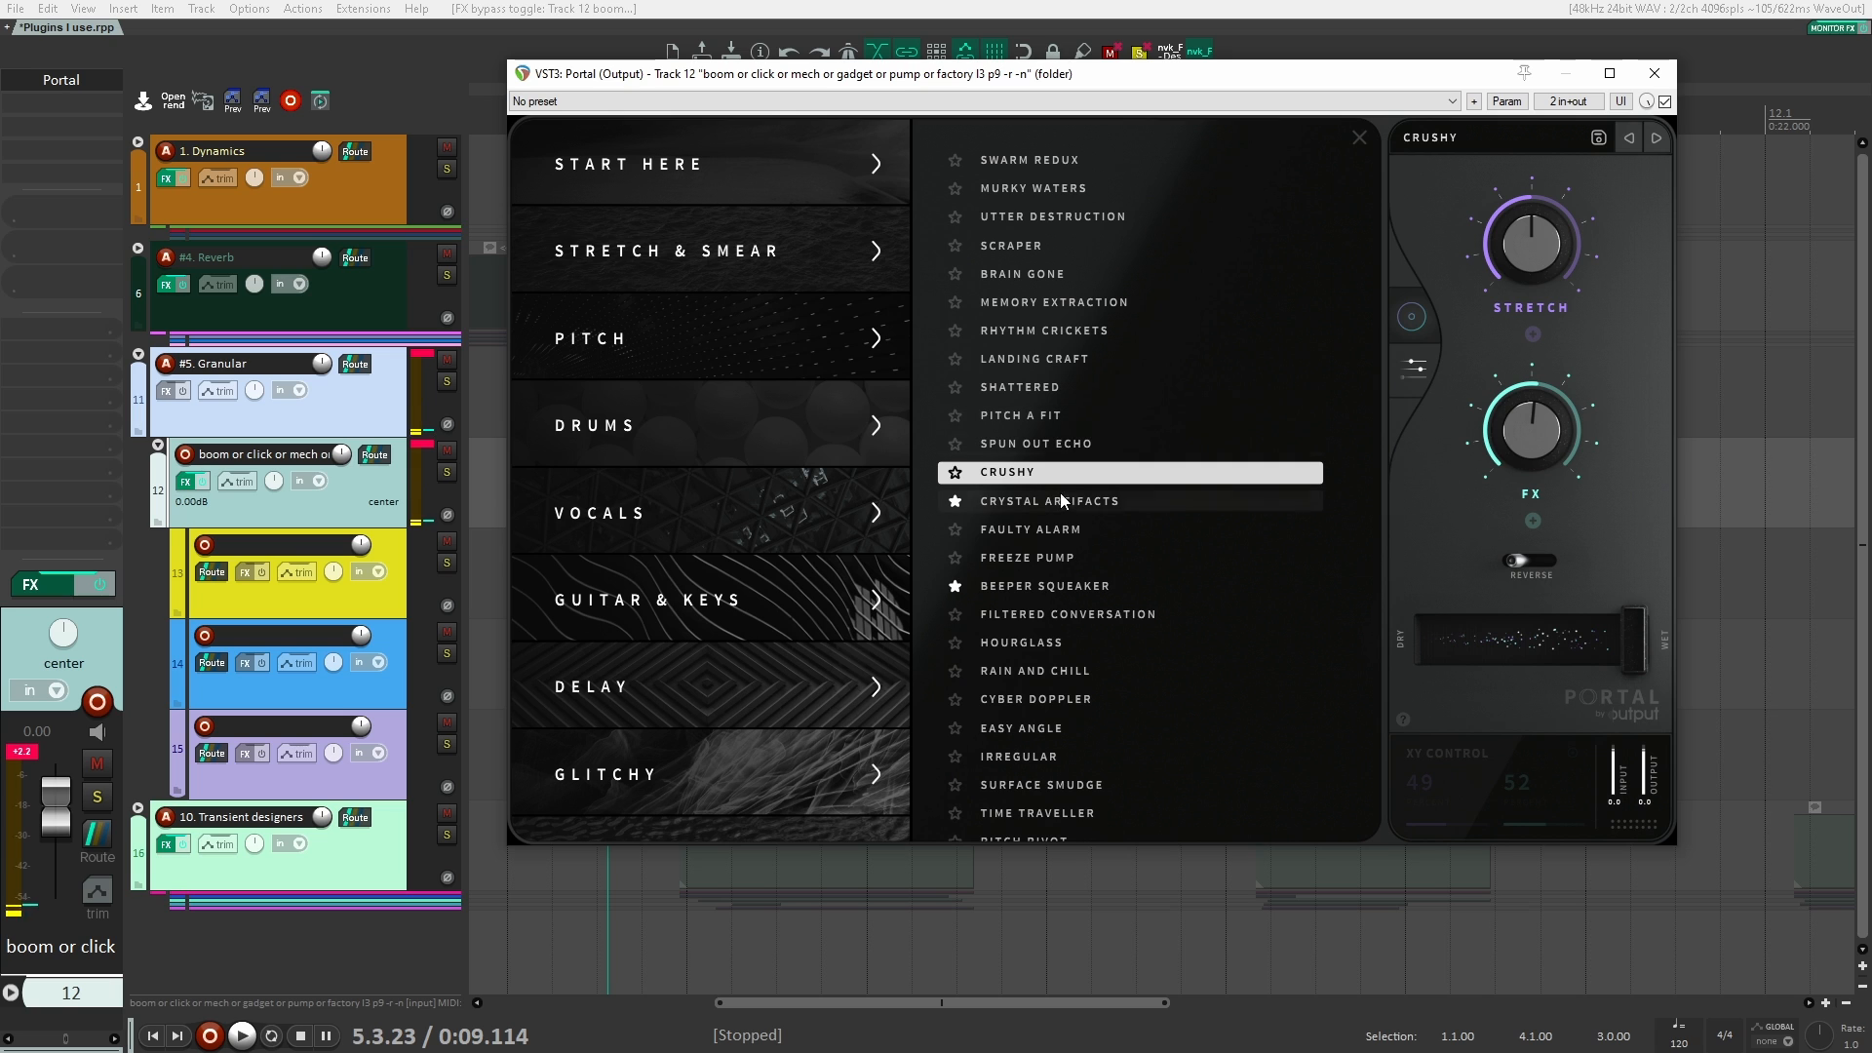
Step: Load Portal's Cyber Doppler preset and audition it on the Granular clips
left_click(1102, 702)
key("space")
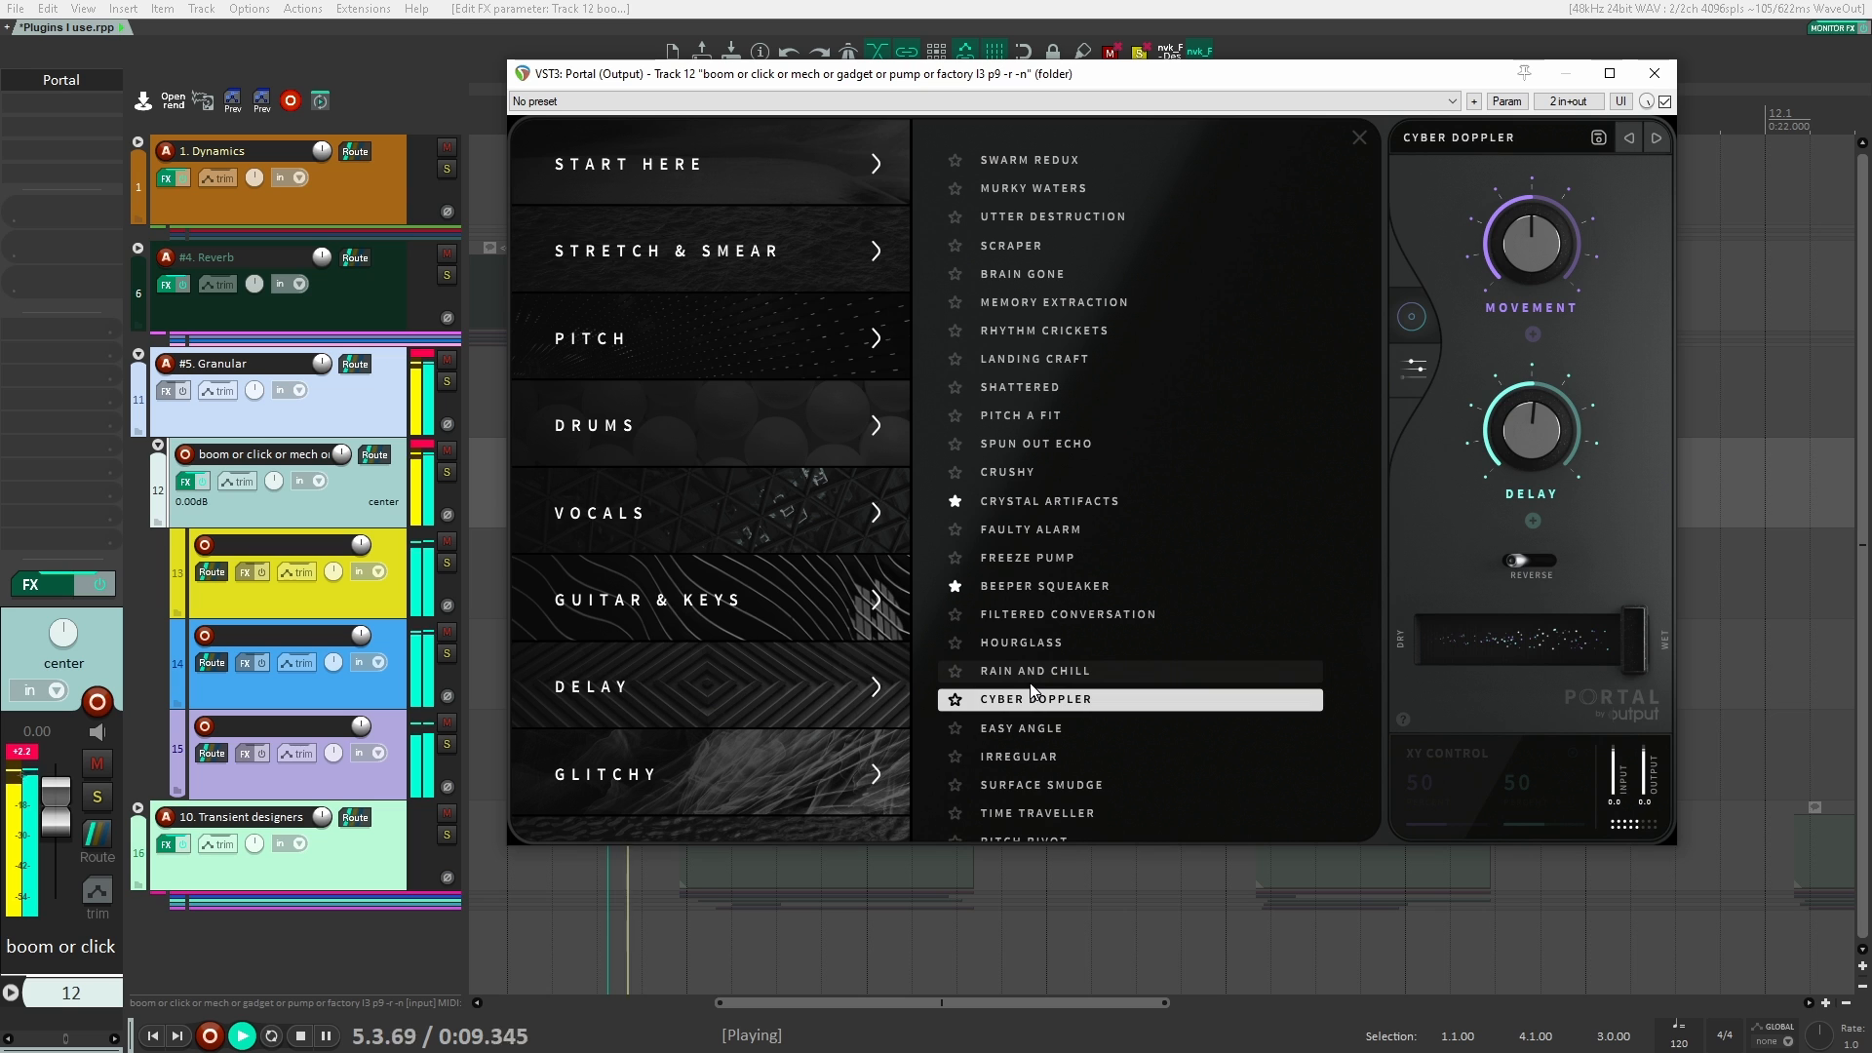
scroll(1038, 710, "down", 2)
key("space")
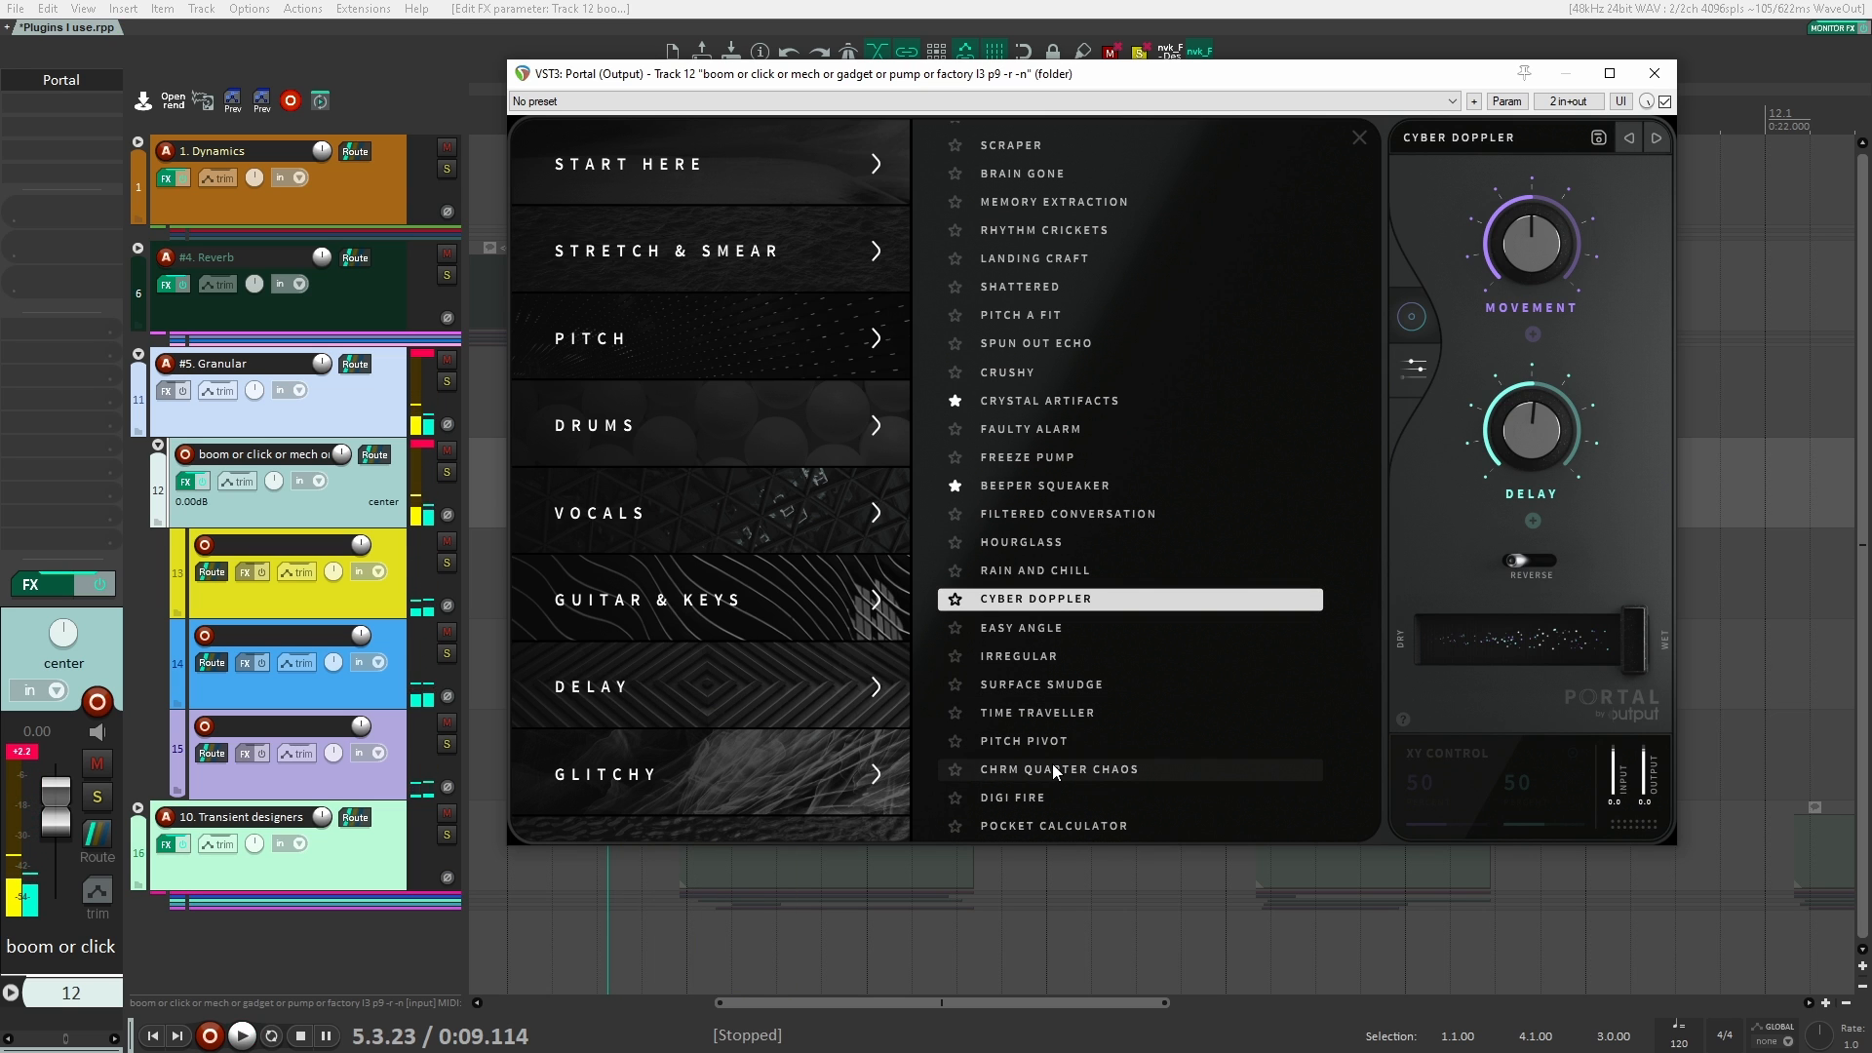
Step: Audition the Portal presets Chrm Quarter Chaos and Pocket Calculator on the Granular clips
left_click(1051, 764)
key("space")
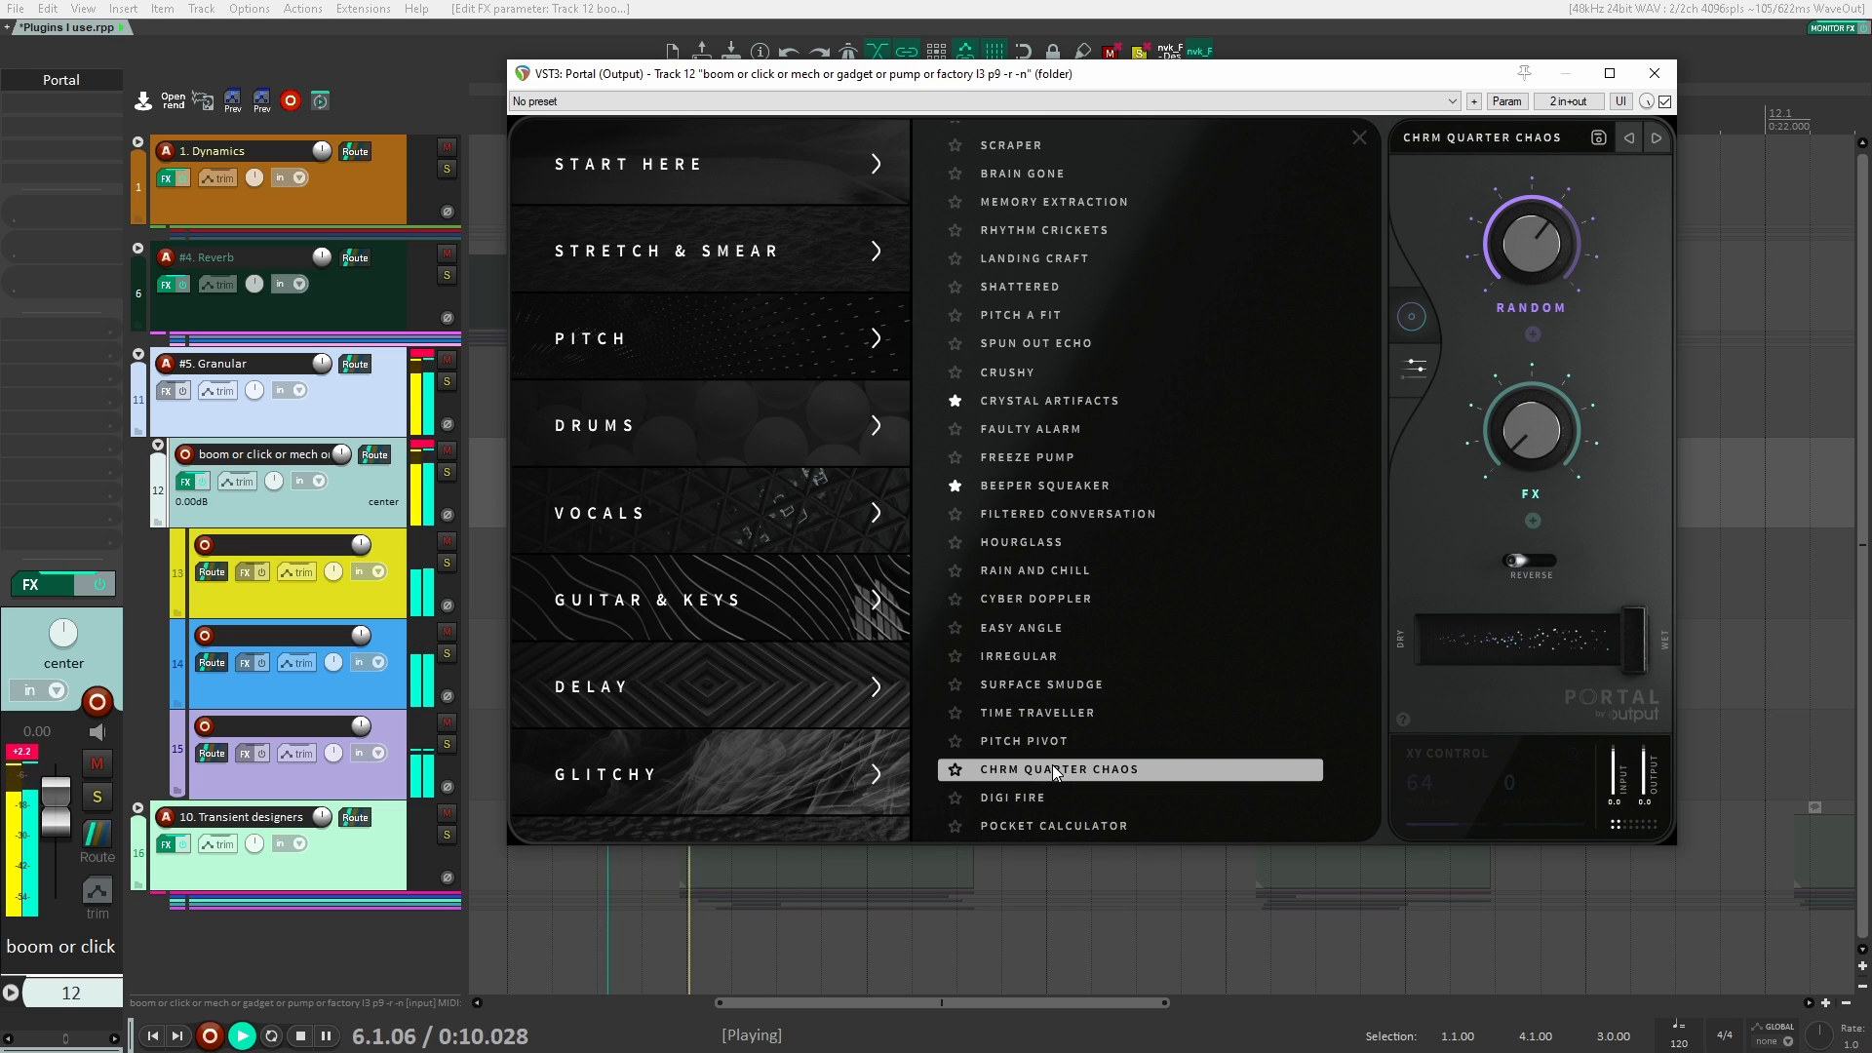
key("space")
left_click(1056, 825)
key("space")
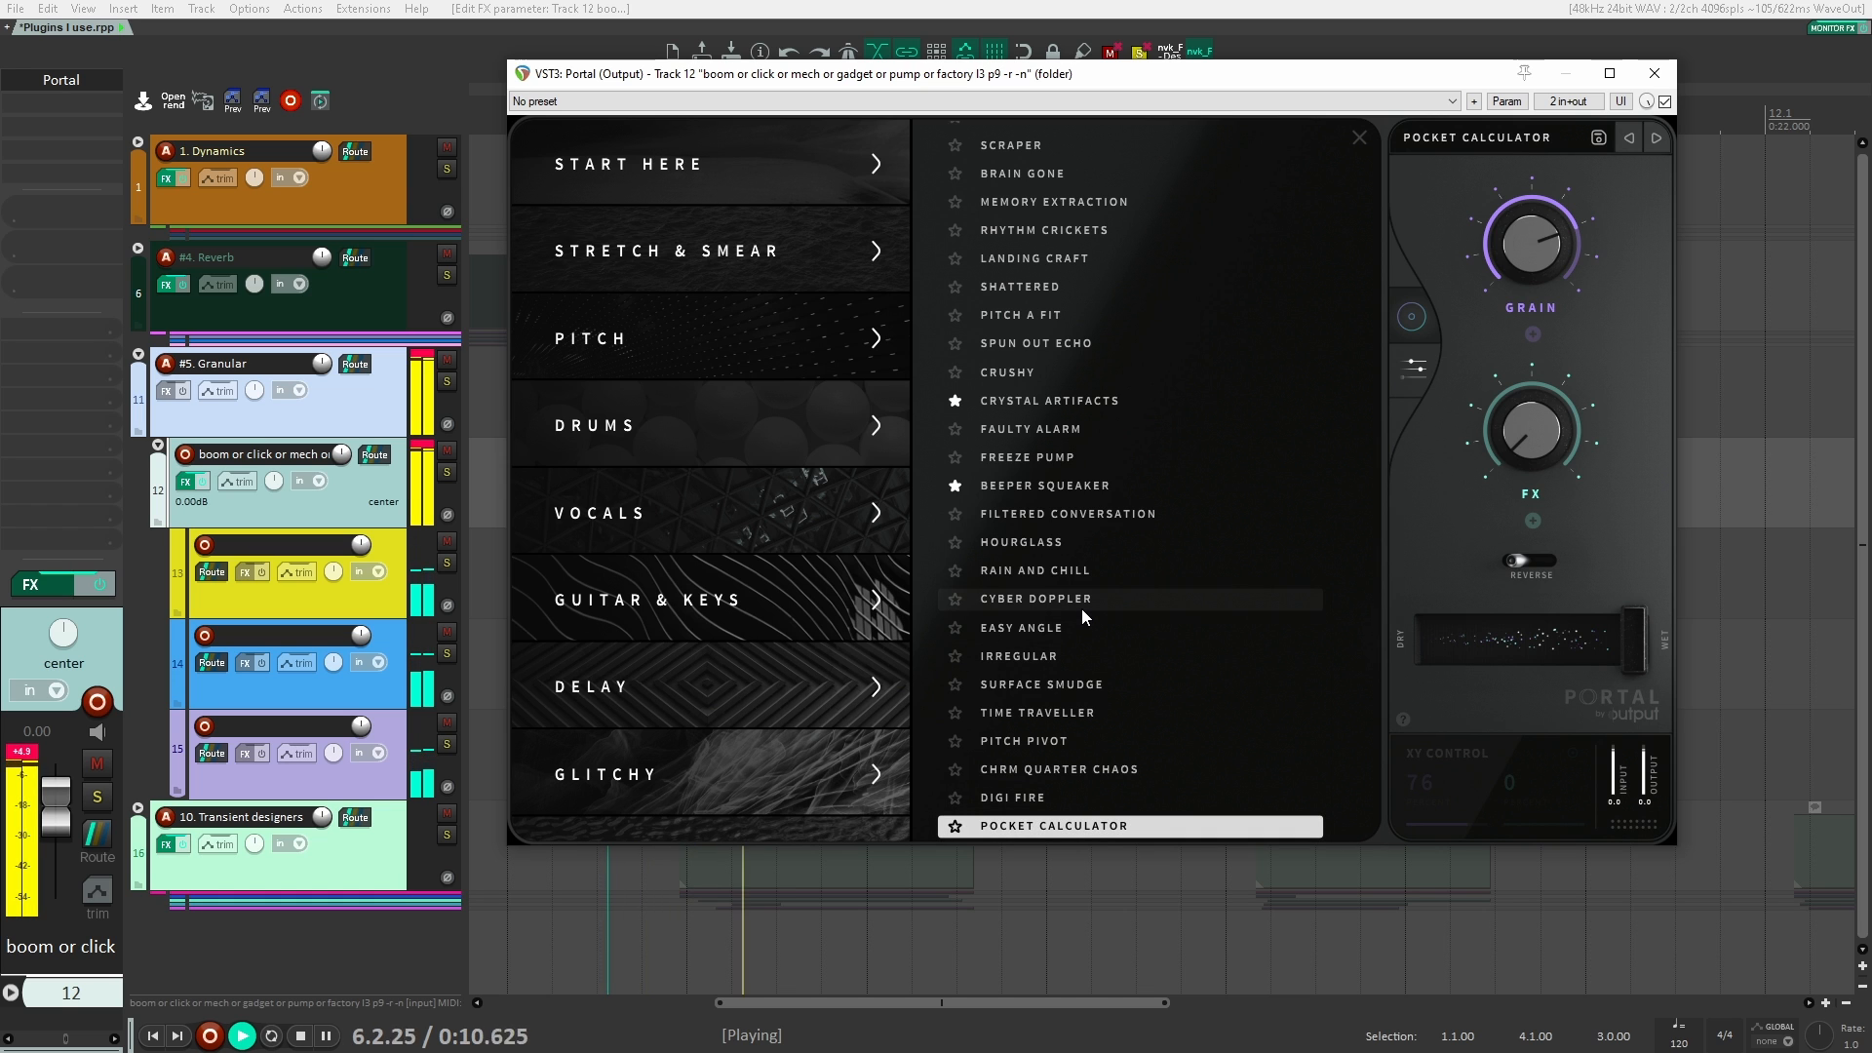
key("space")
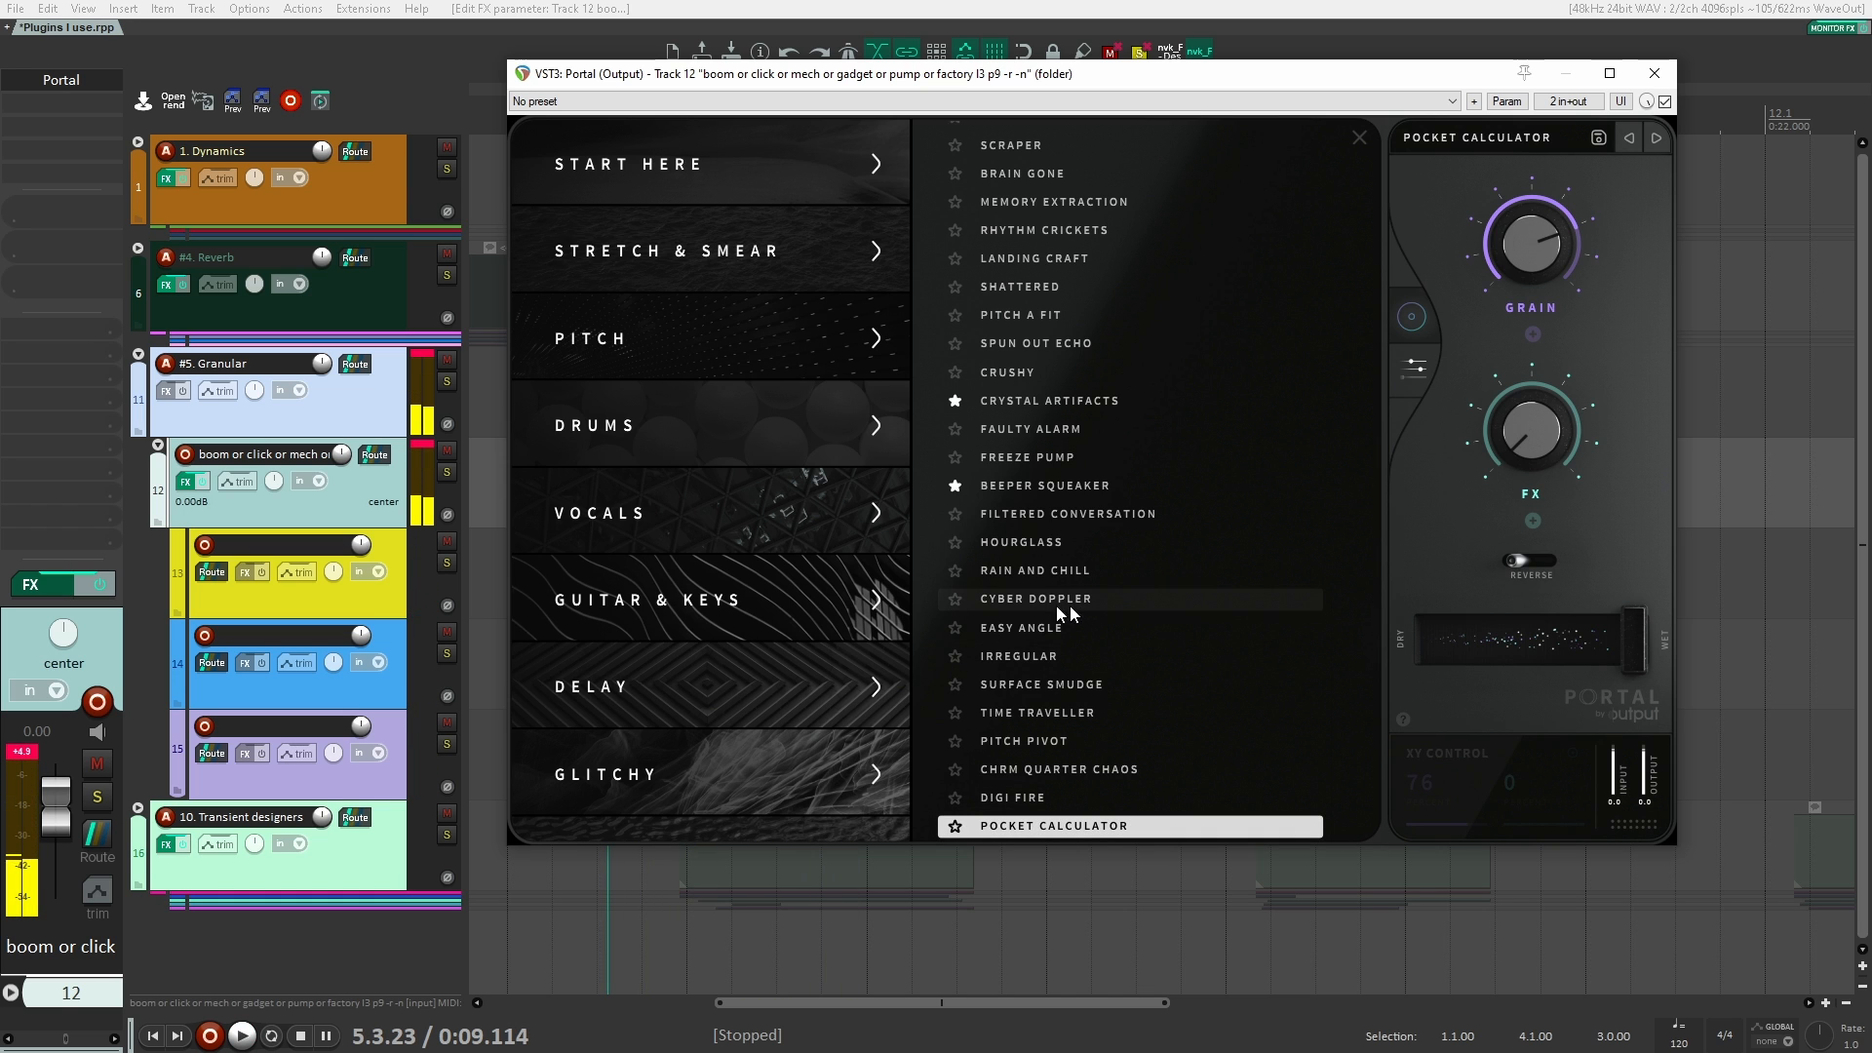
Step: Load Pad Breaker from Portal's Glitchy category, then Strange Repeater, playing the Granular clips through each preset
left_click(786, 752)
key("space")
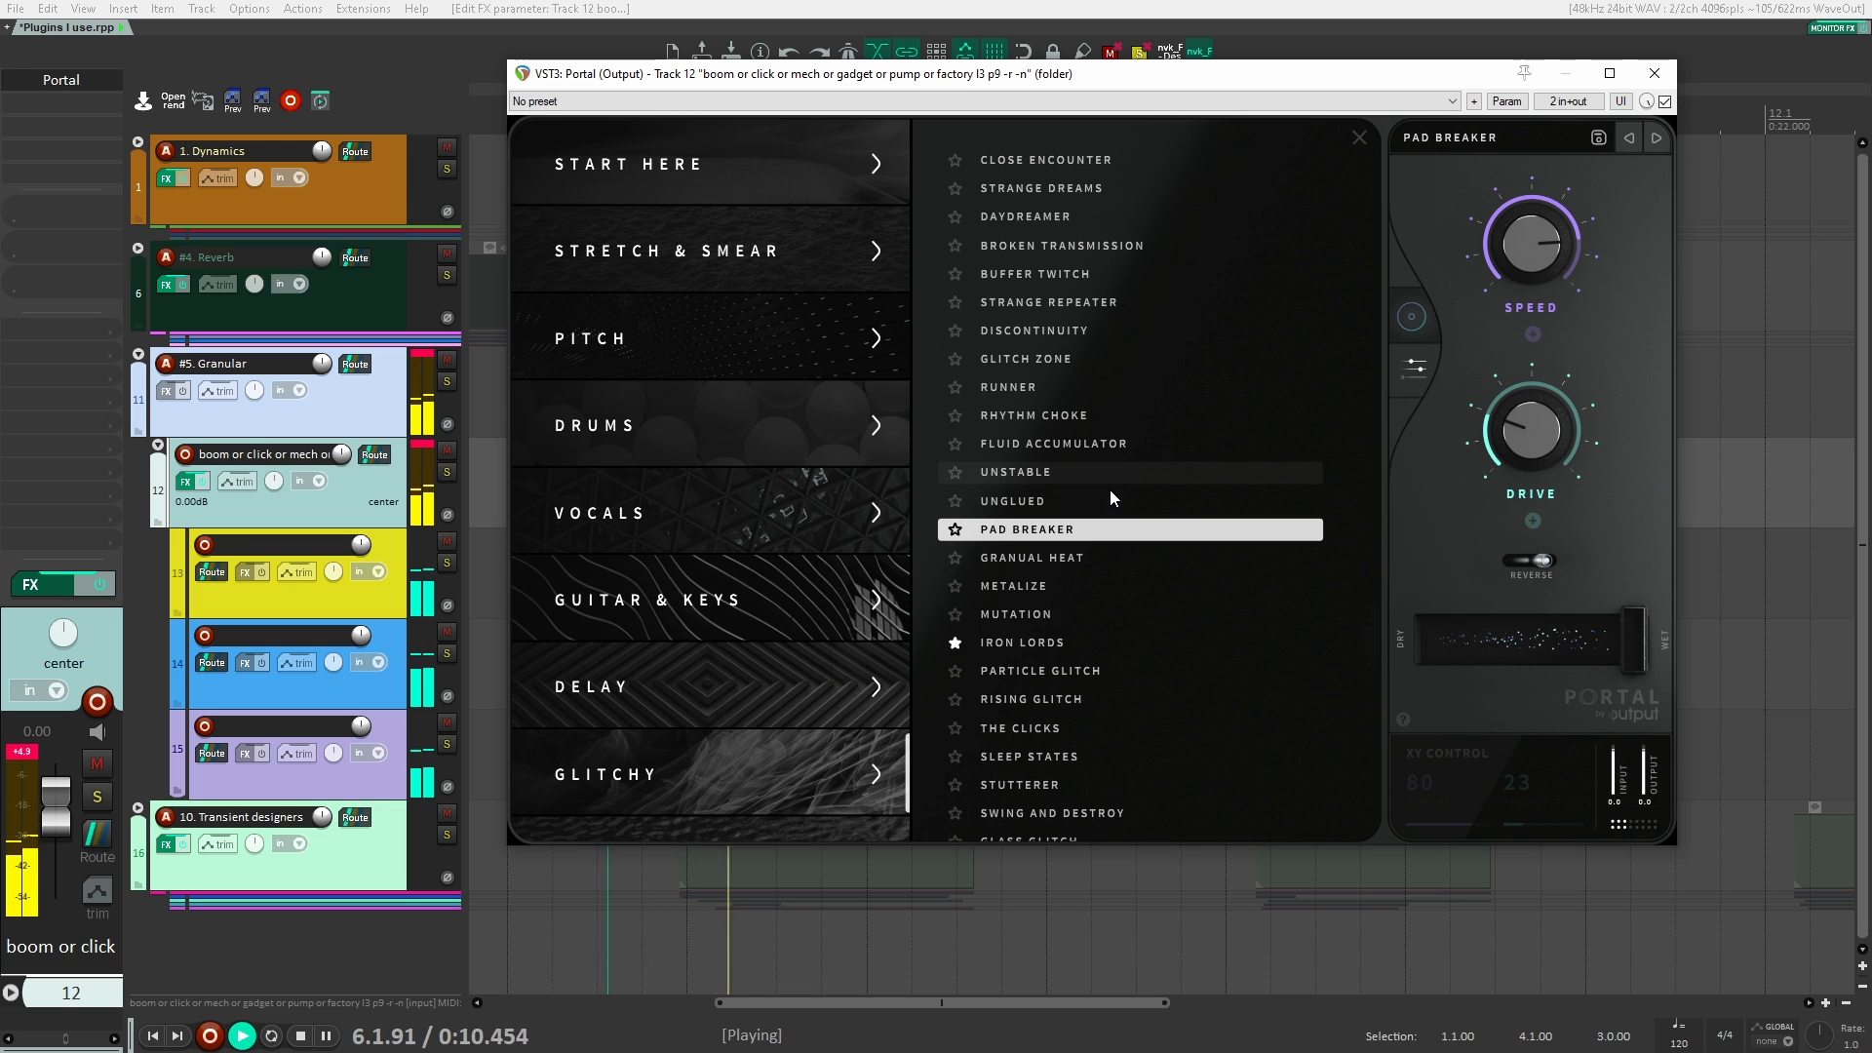
key("space")
left_click(1066, 296)
key("space")
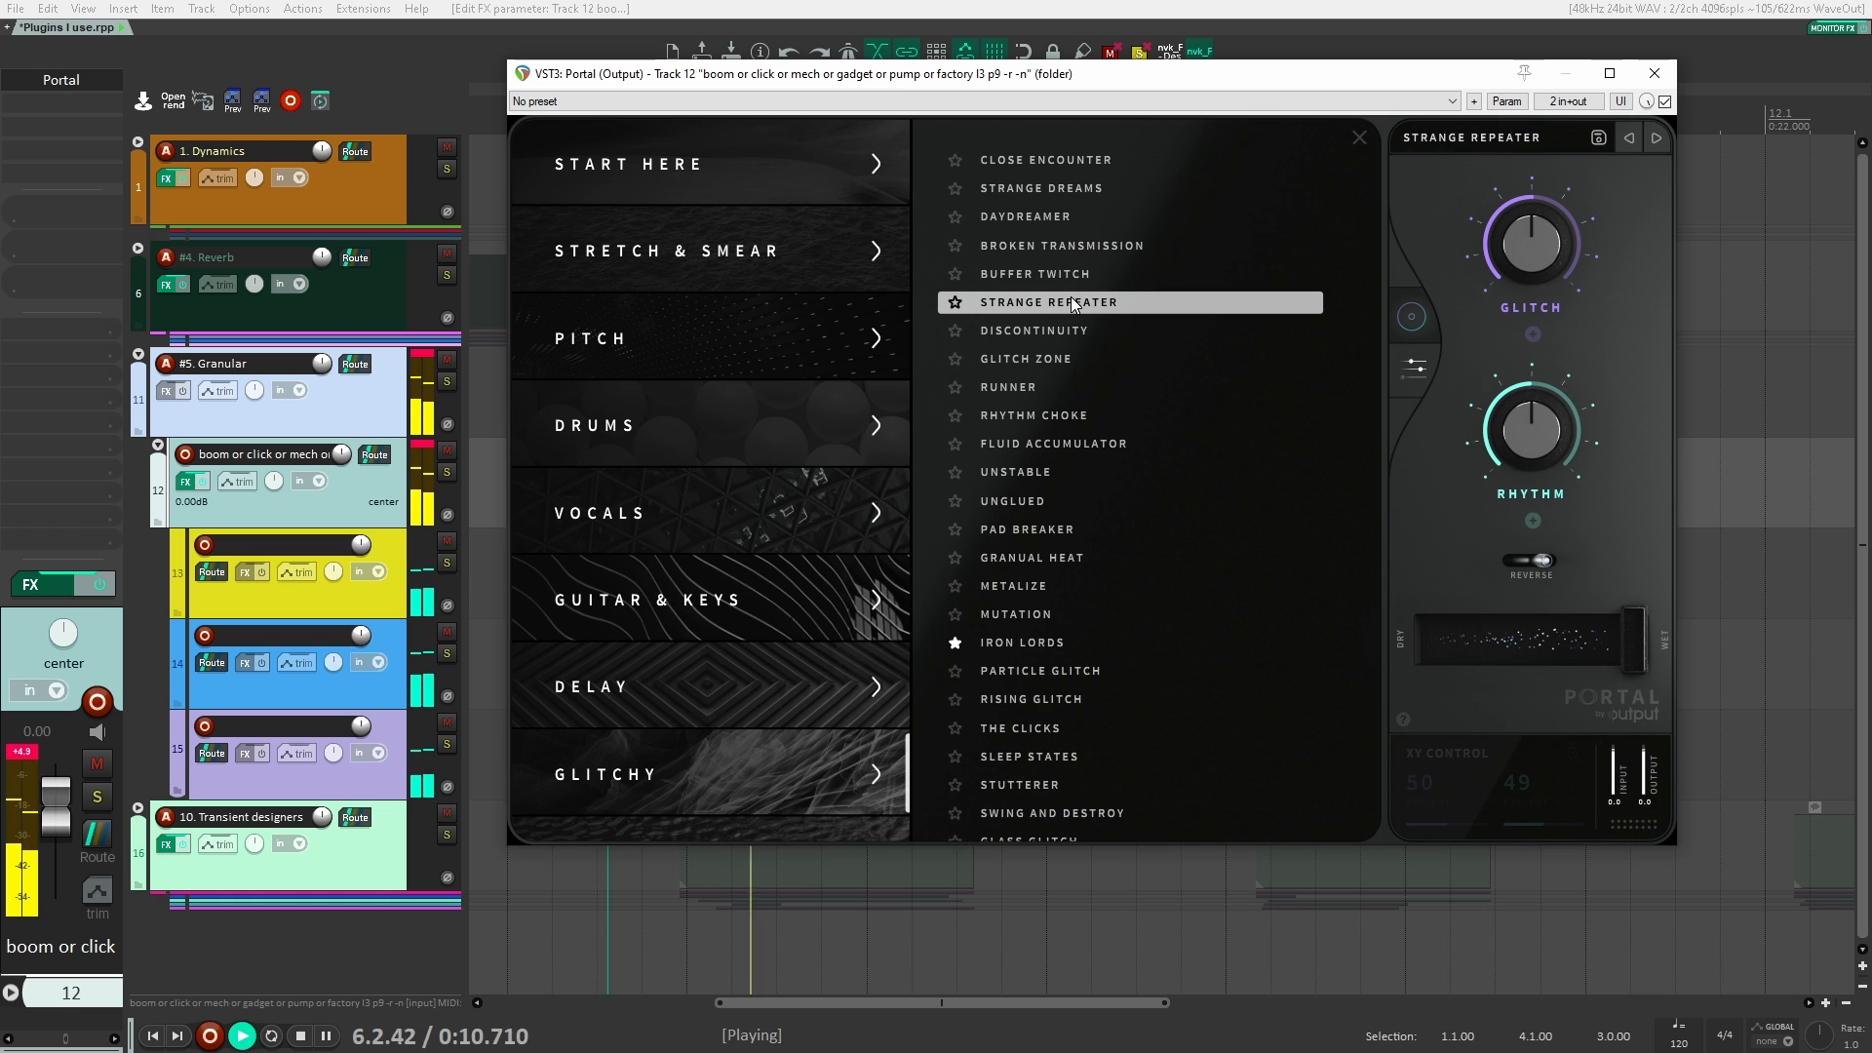
key("space")
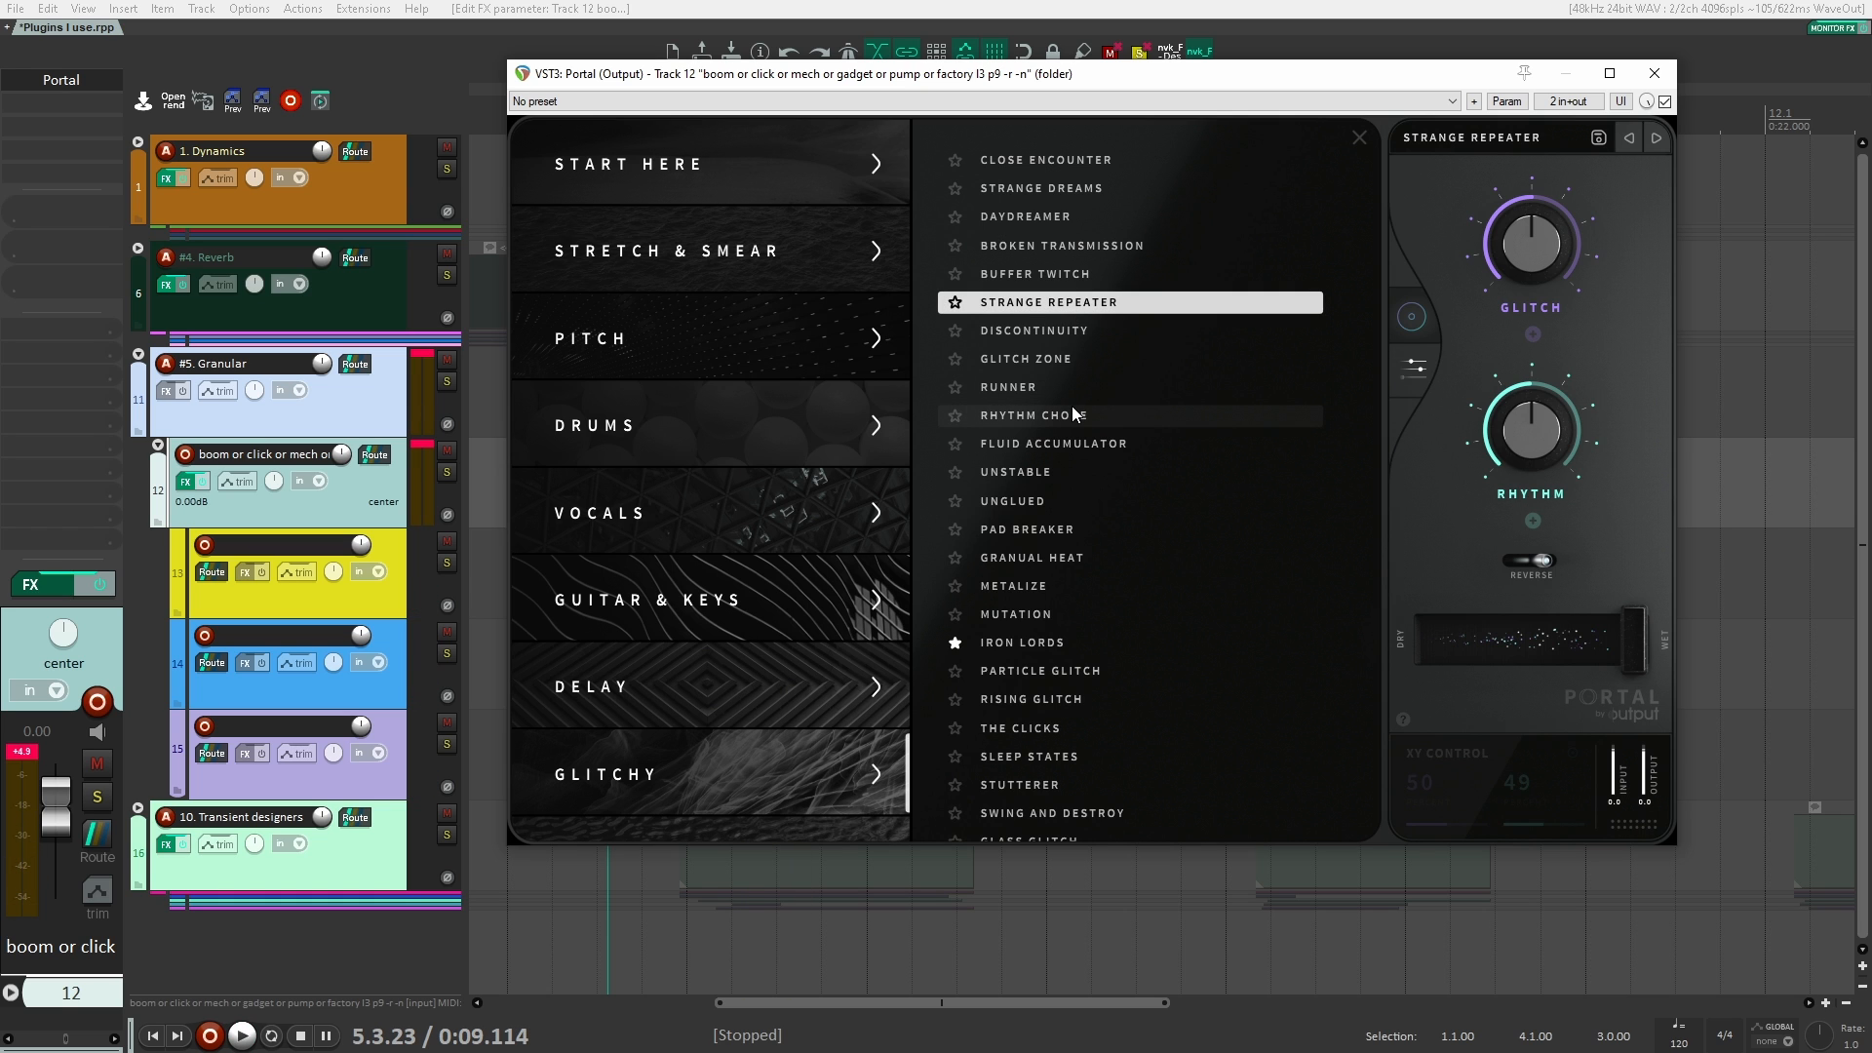
Step: Close and bypass Portal, and add the Argotlunar plugin to the same folder track
left_click(1656, 74)
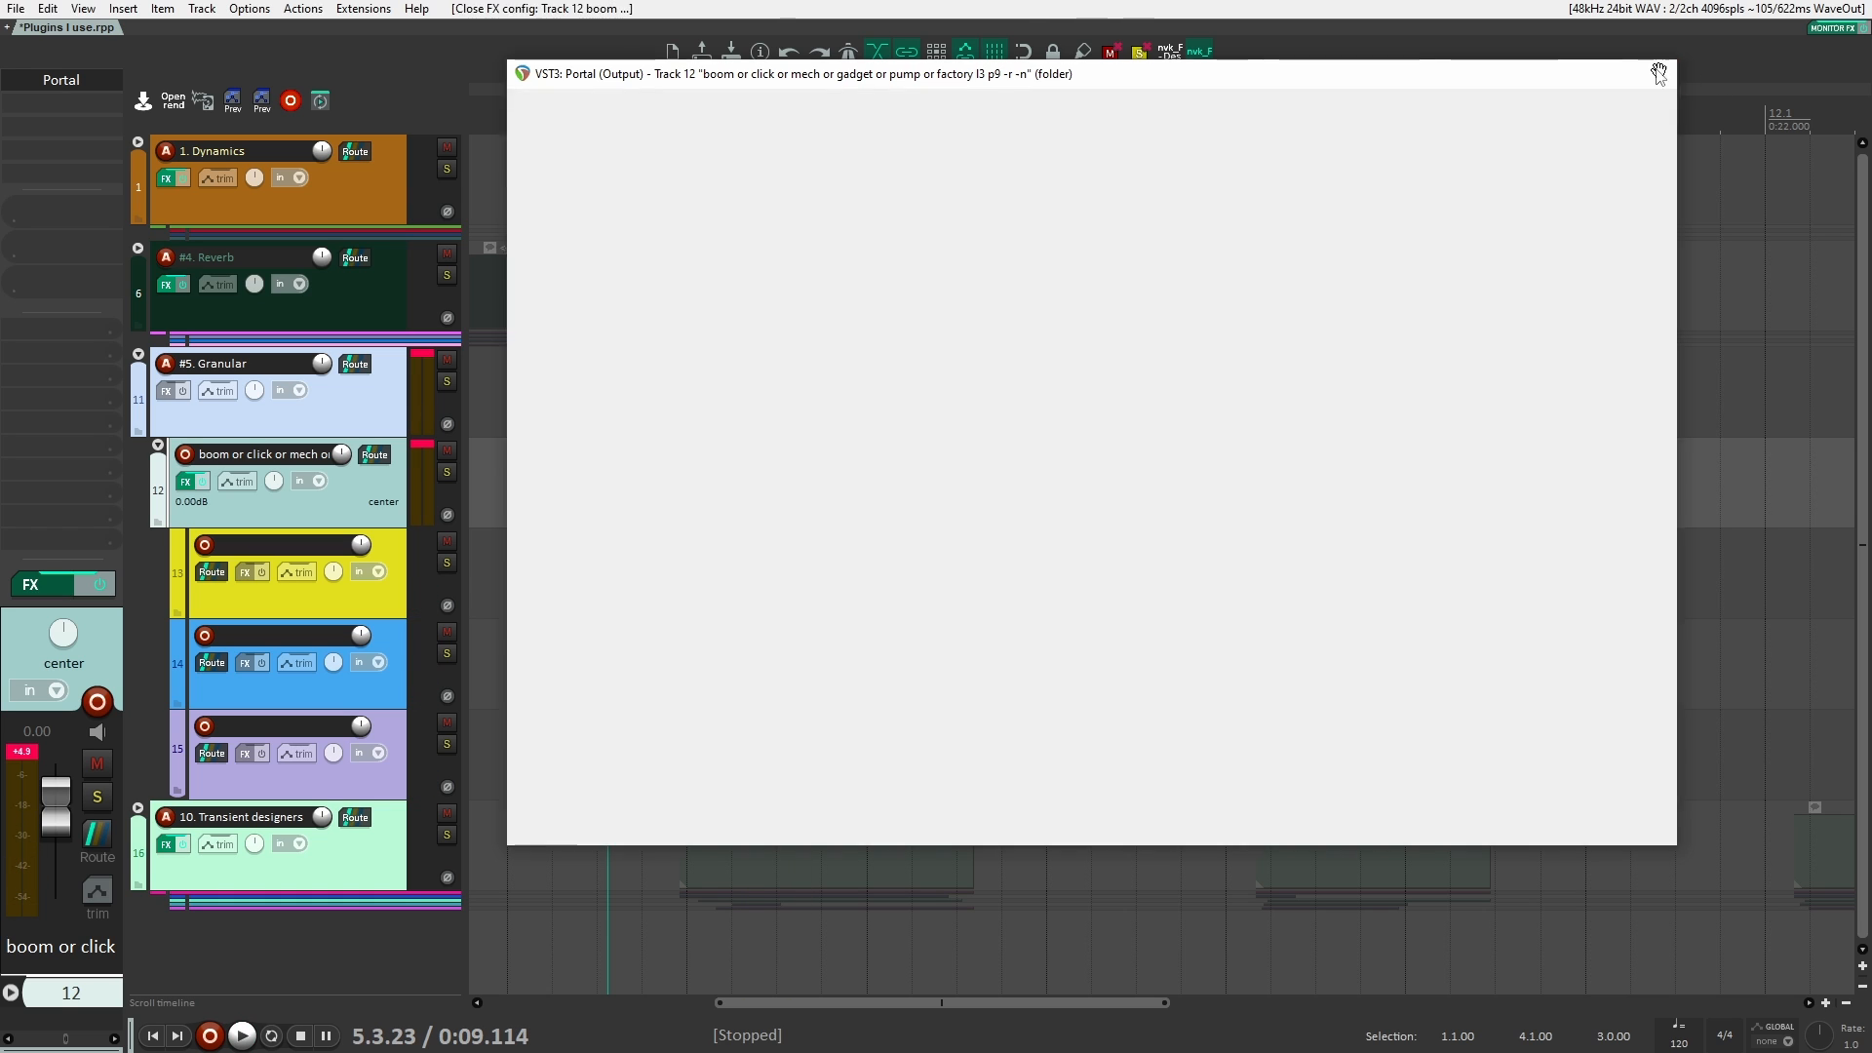
left_click(57, 85, "shift")
left_click(80, 105)
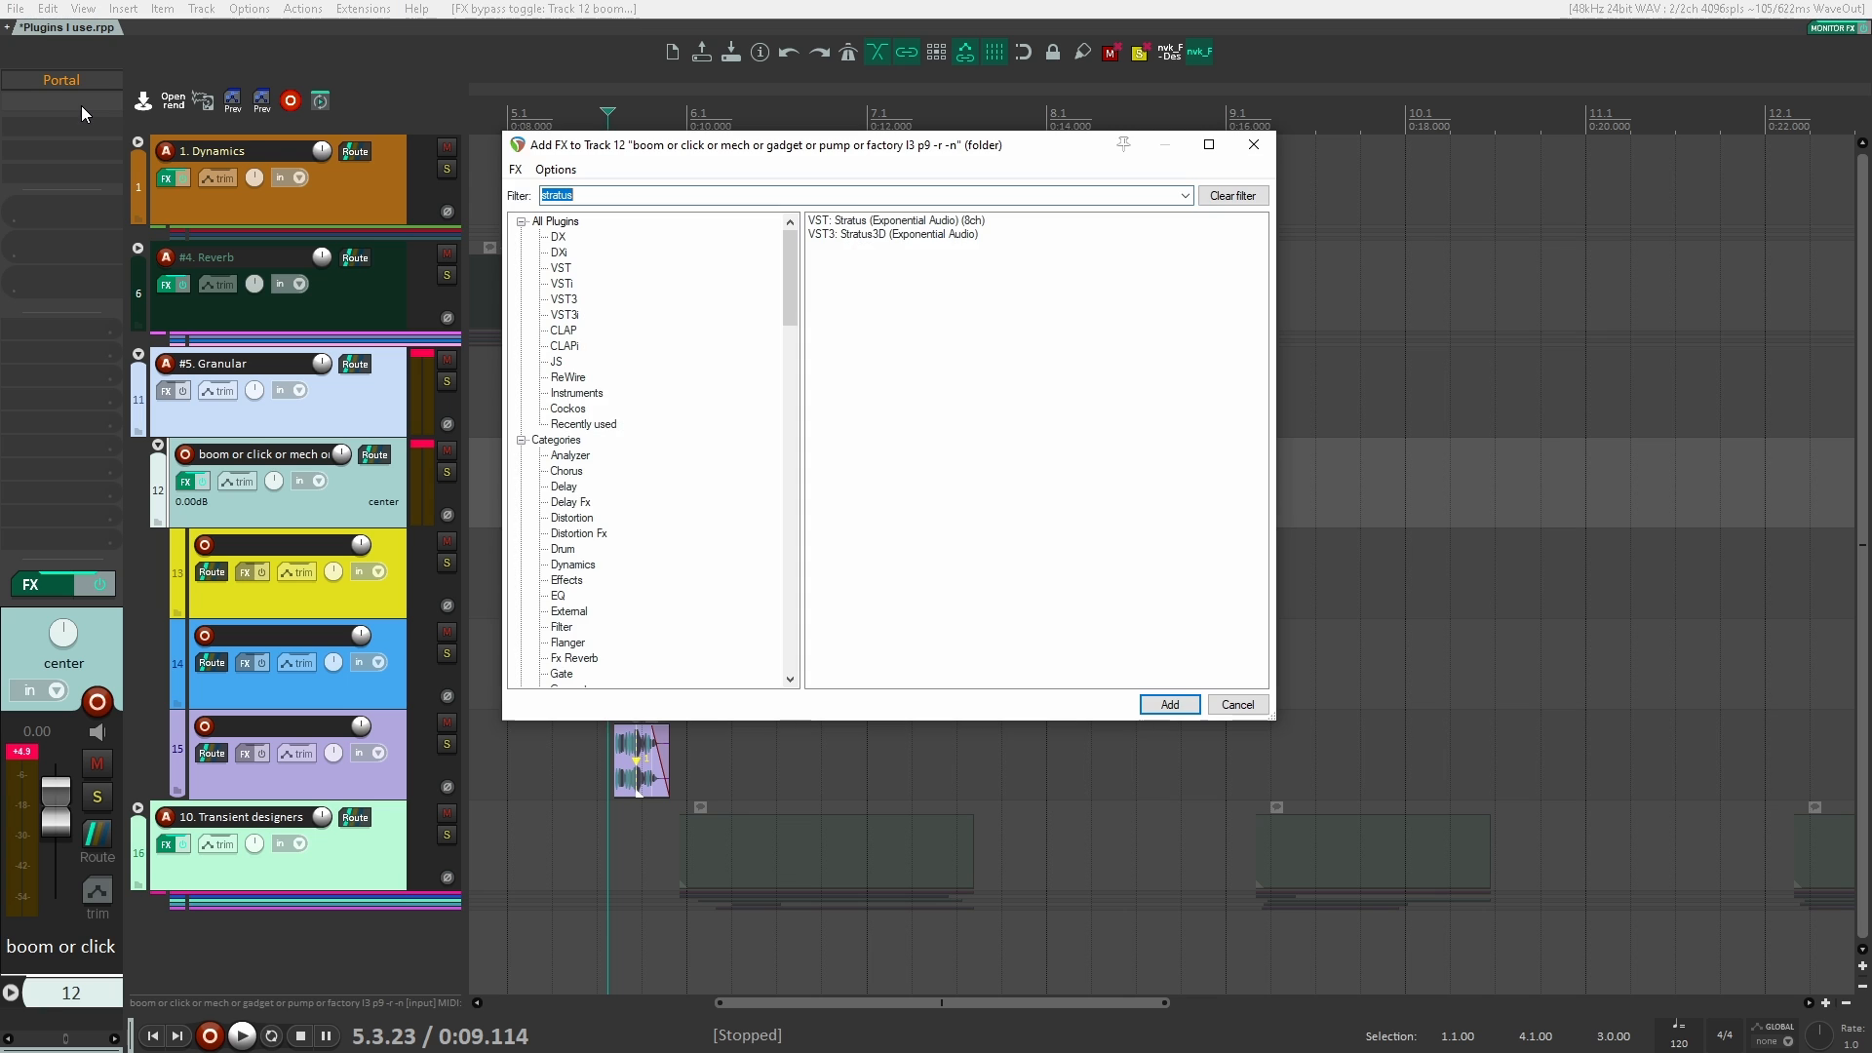
type("argot")
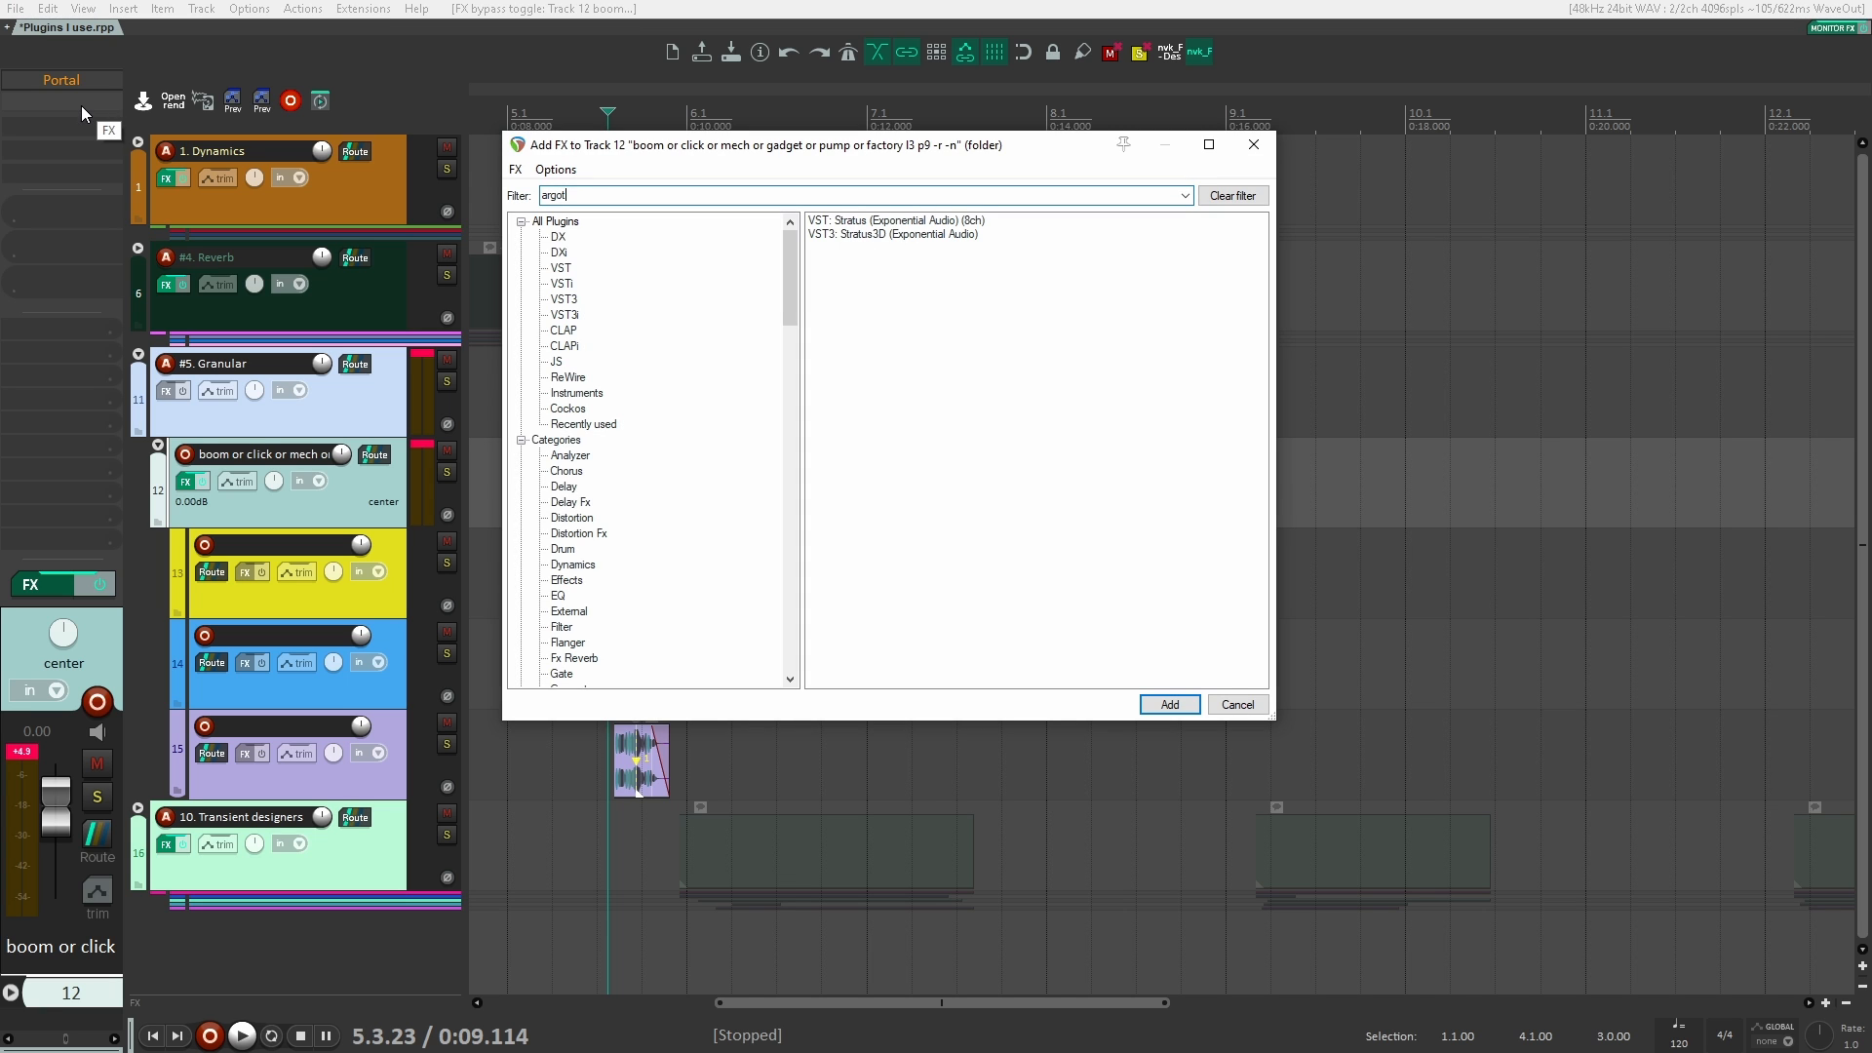
type("unar")
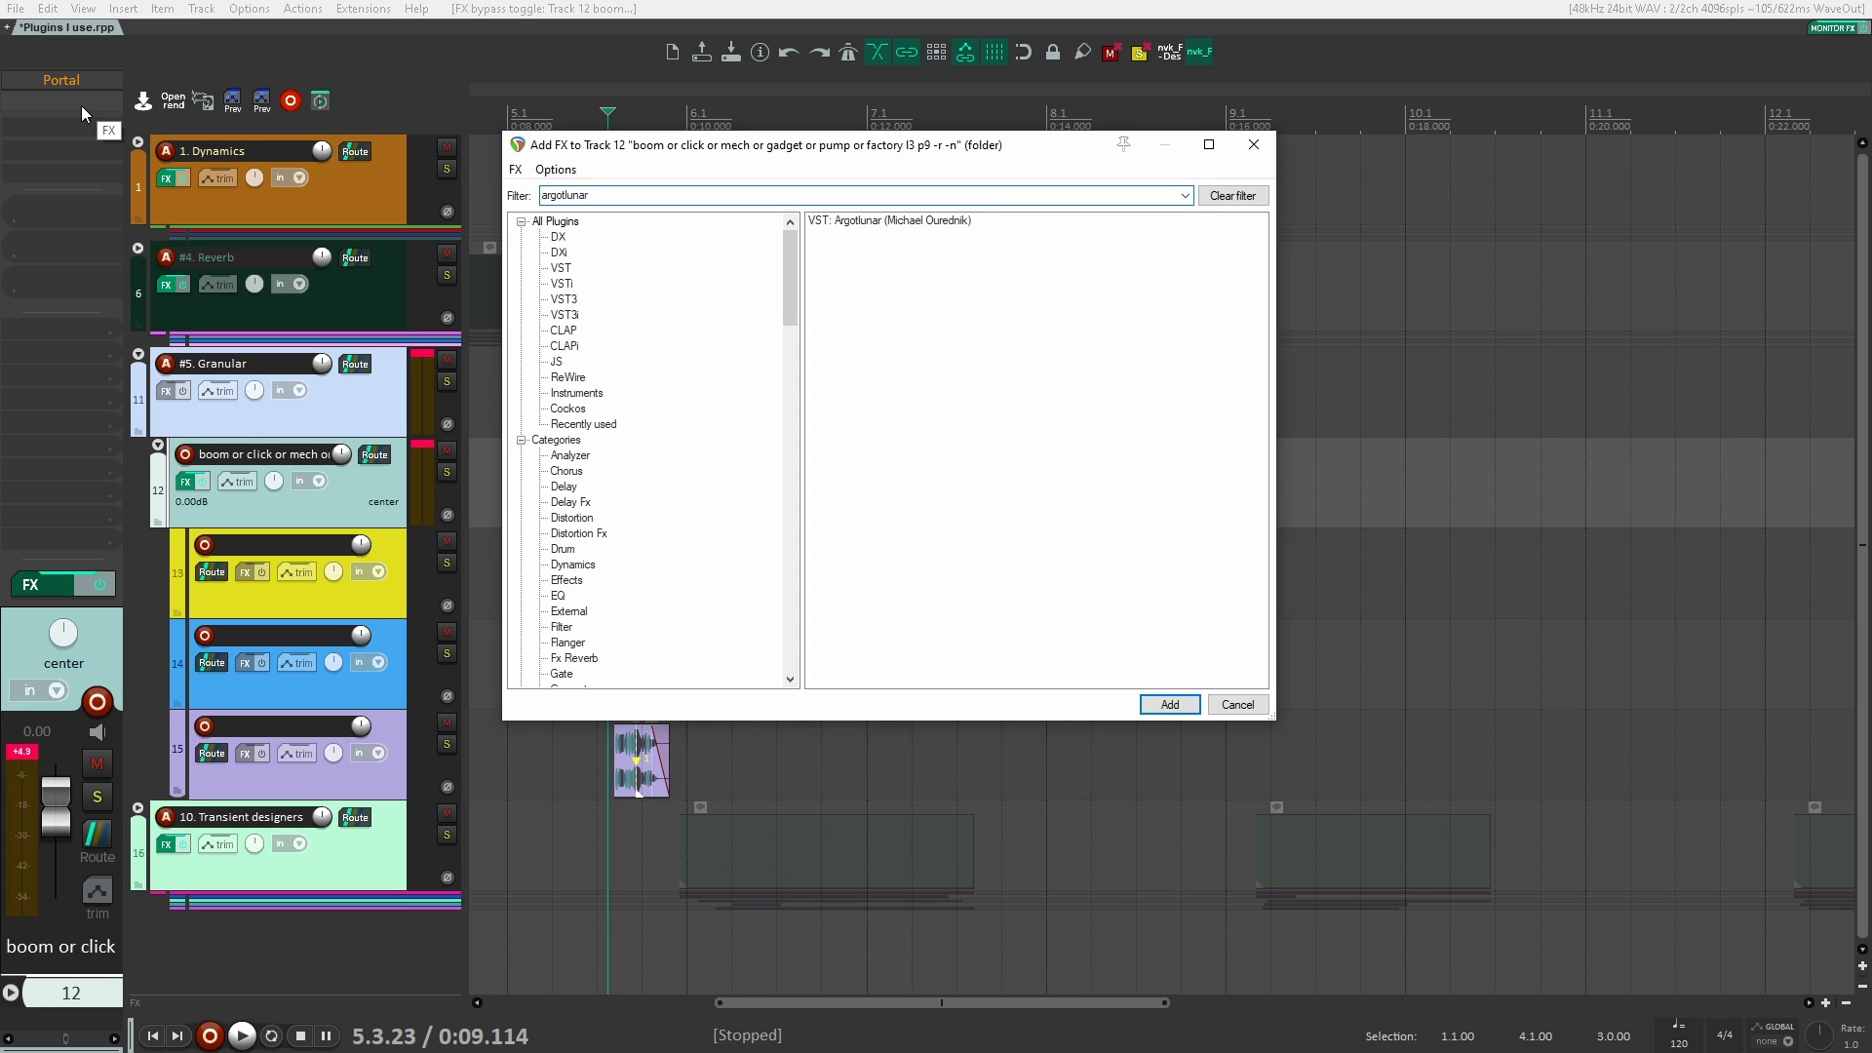
key("Return")
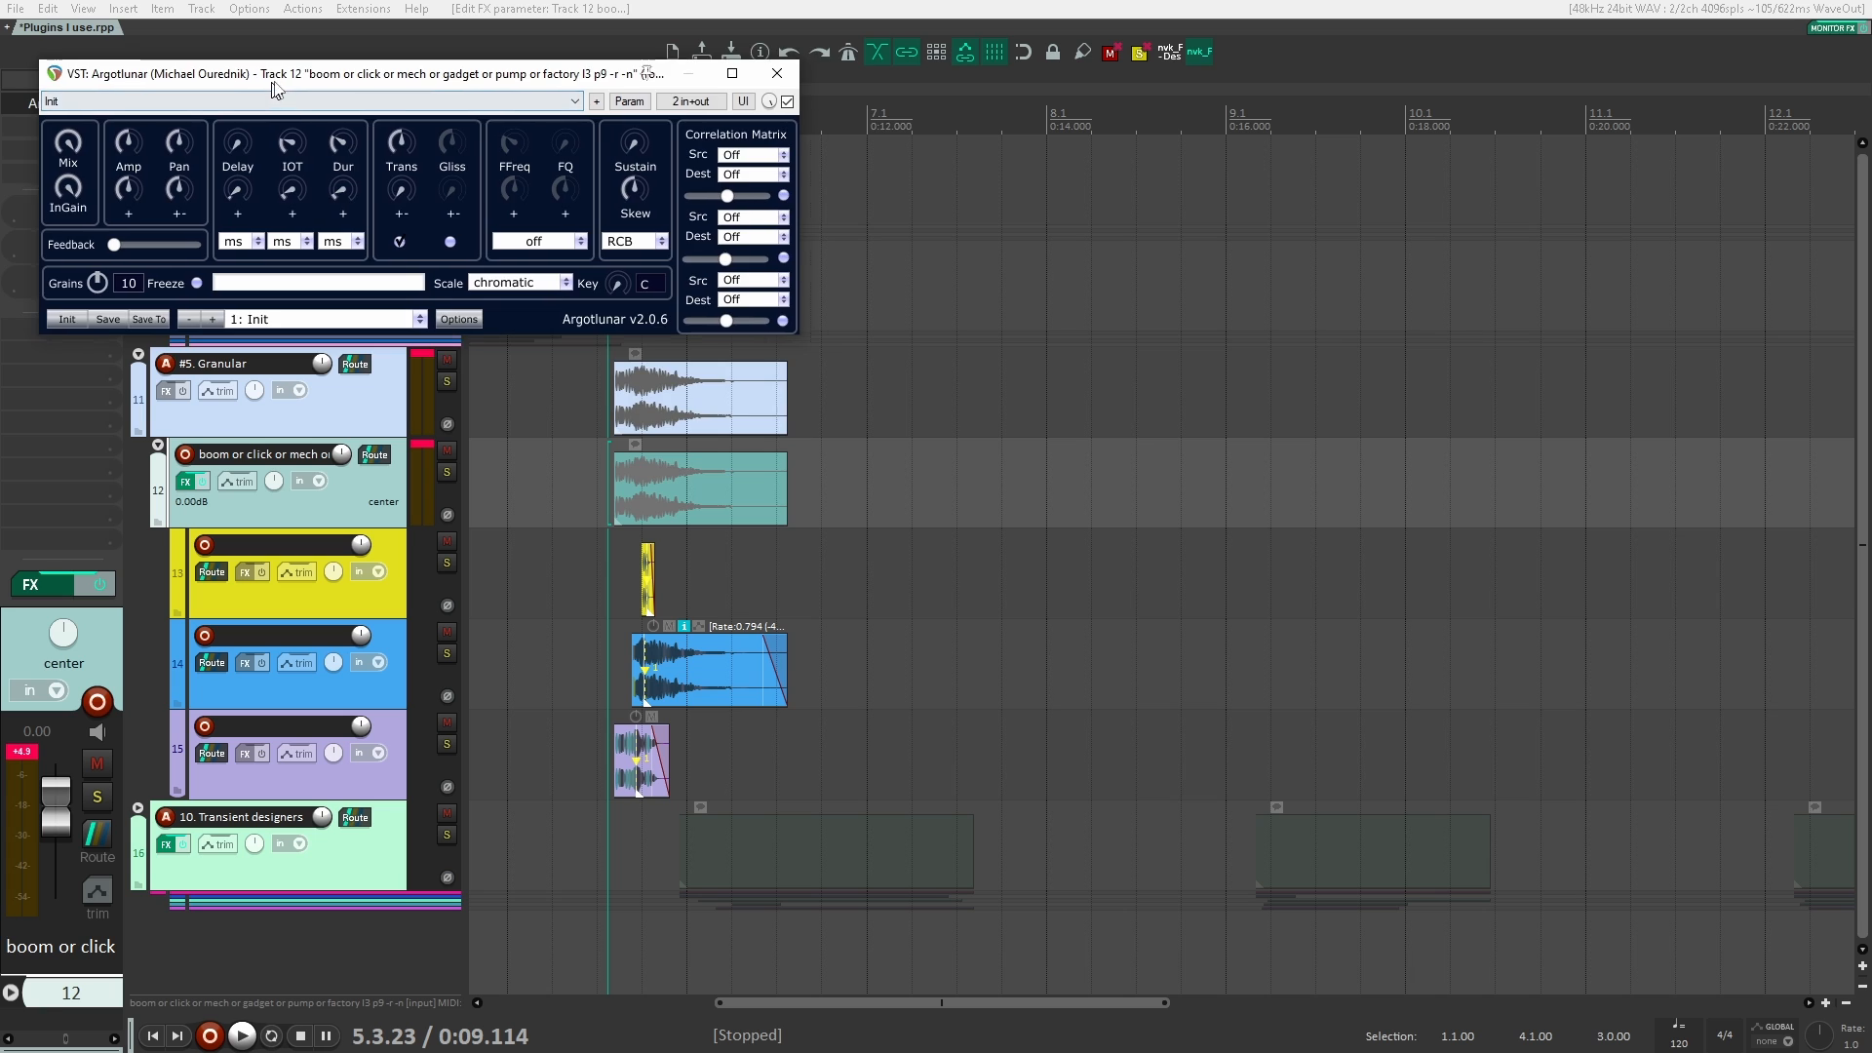
Step: Move Argotlunar's window off the tracks and play its Init preset, first unchanged and again with grain duration at 5.0 ms
left_click_drag(274, 88, 971, 269)
key("space")
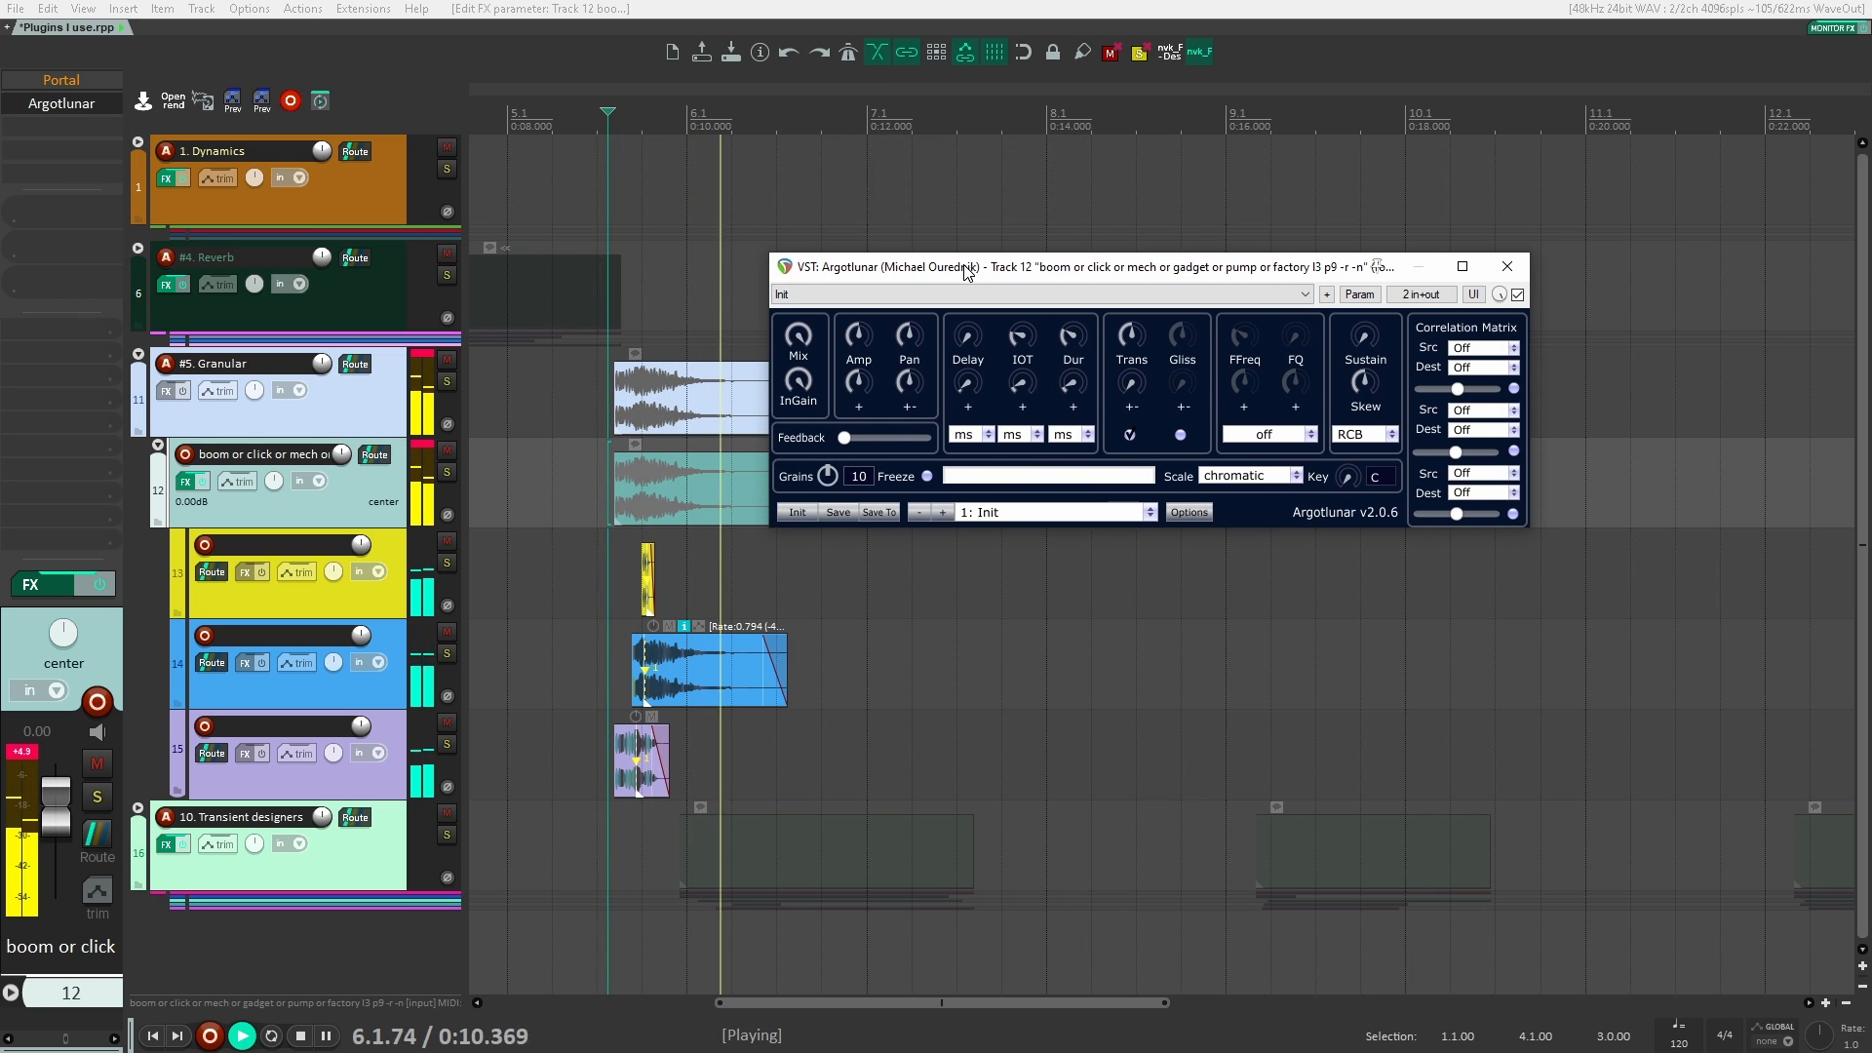
key("space")
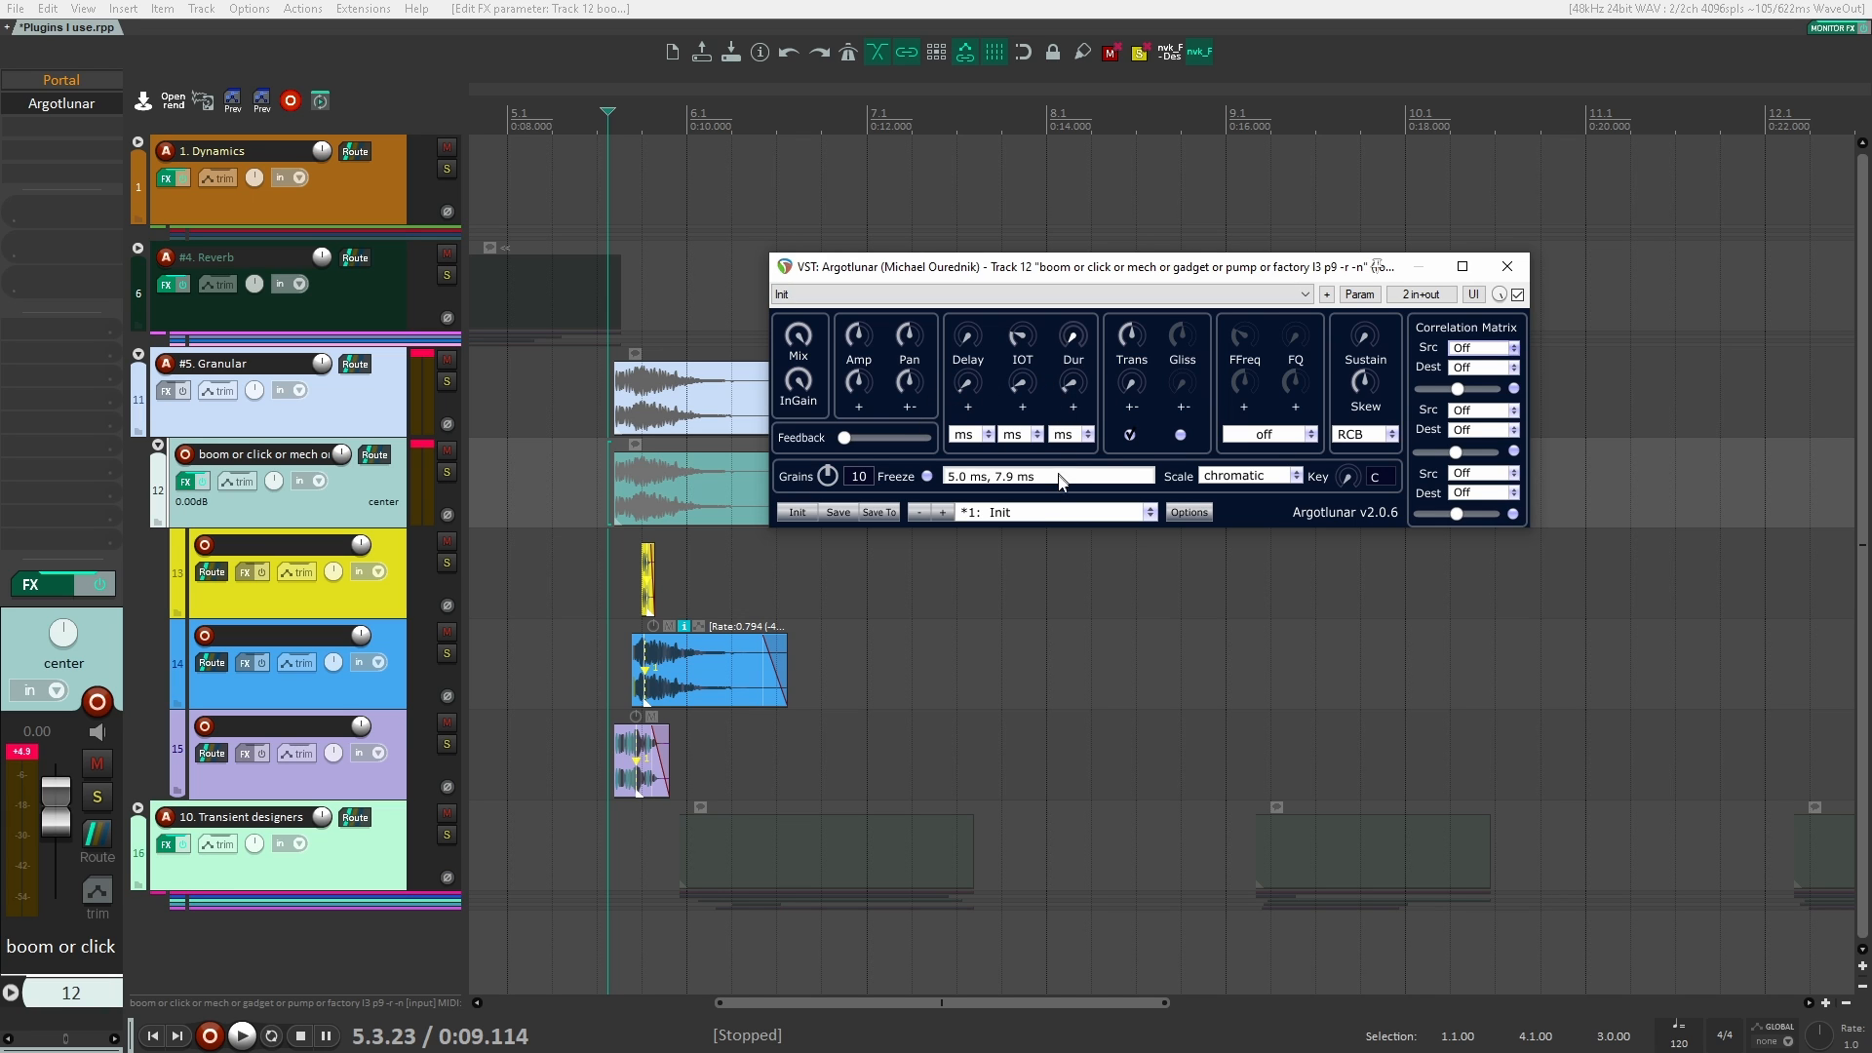
key("space")
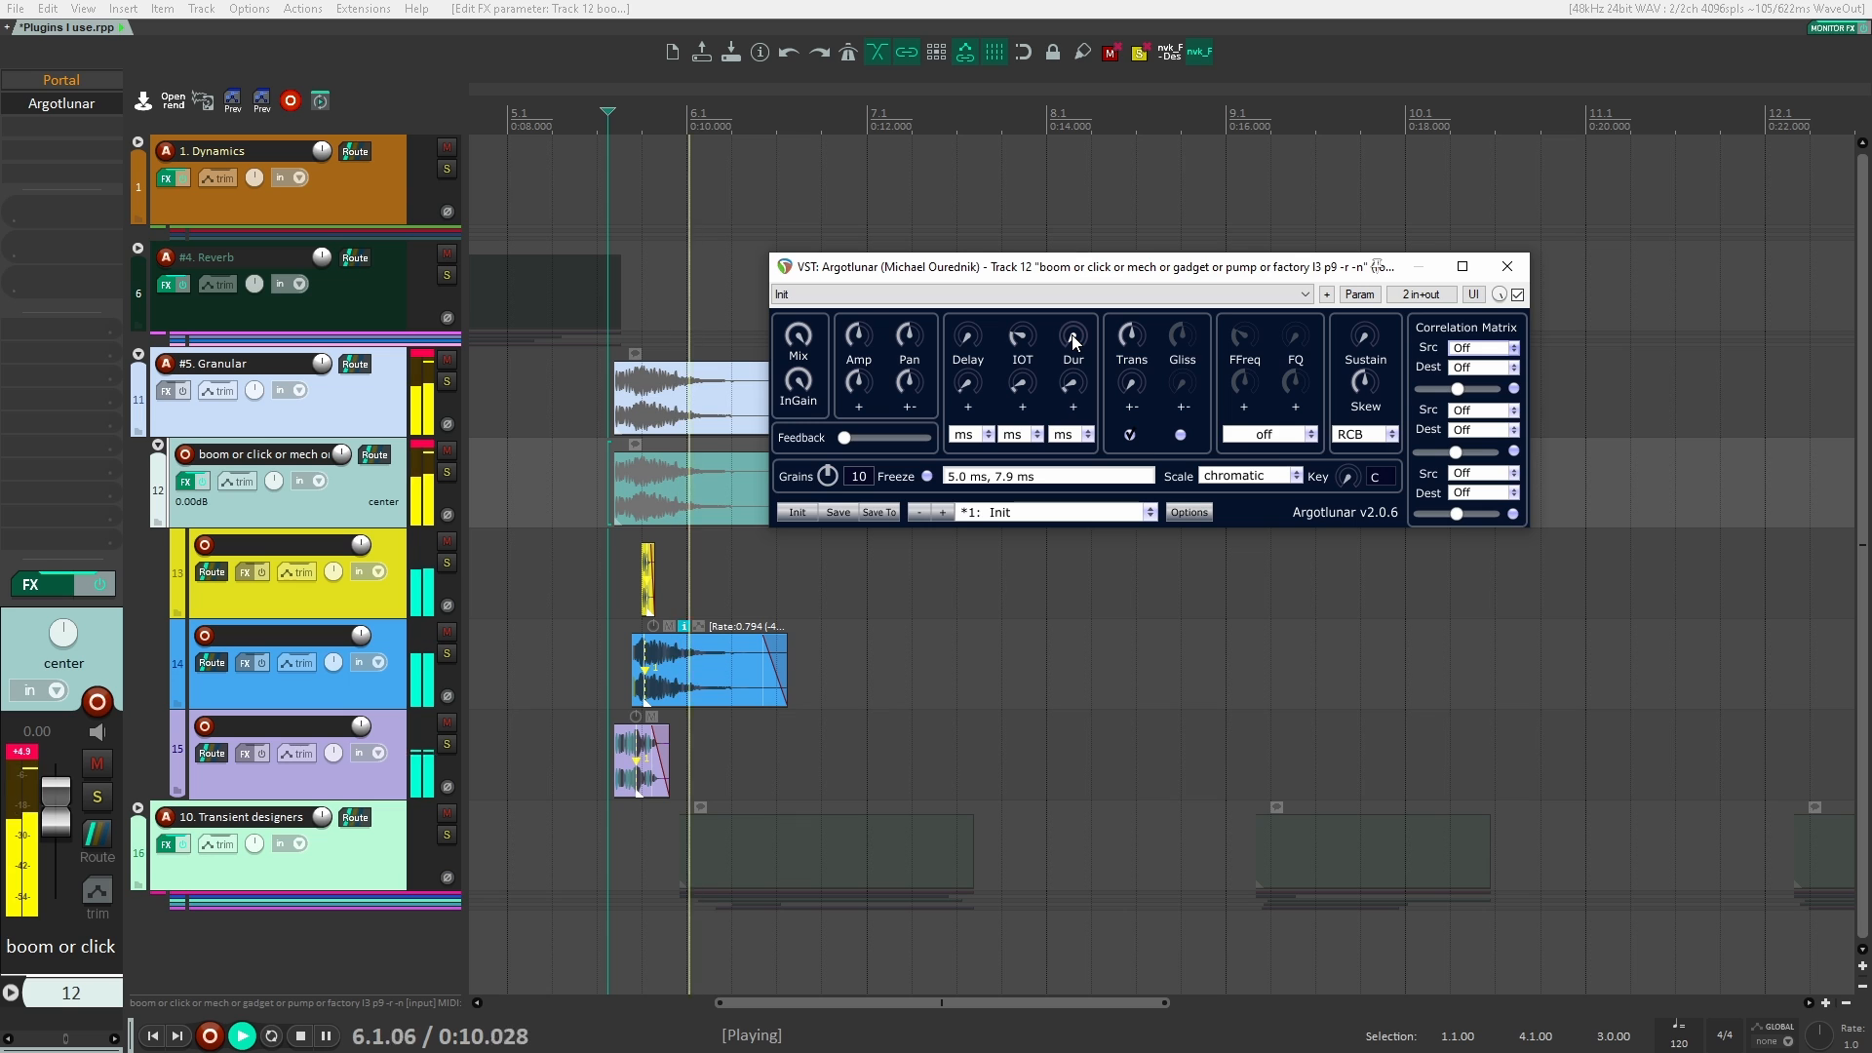
key("space")
key("space")
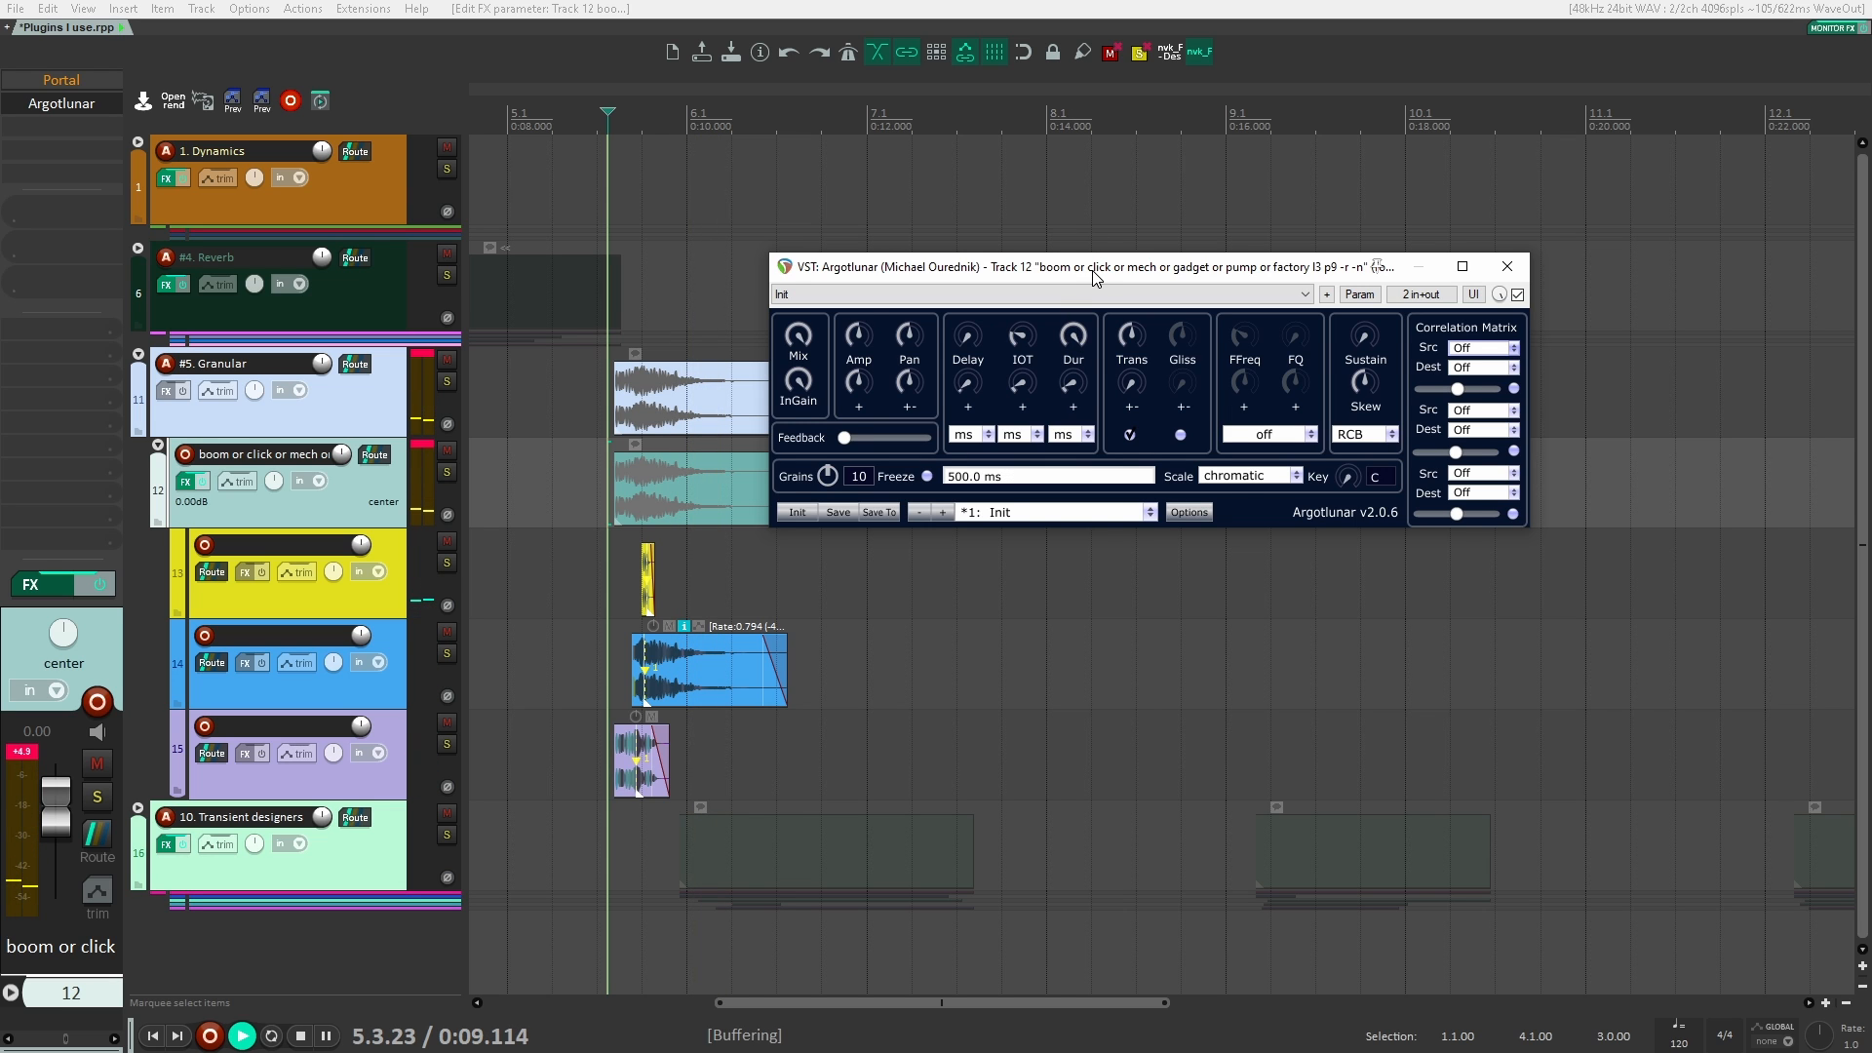
Step: Audition Argotlunar with the grain duration at 500.0 ms, and again with it at 76.4 ms
left_click_drag(1096, 277, 1086, 276)
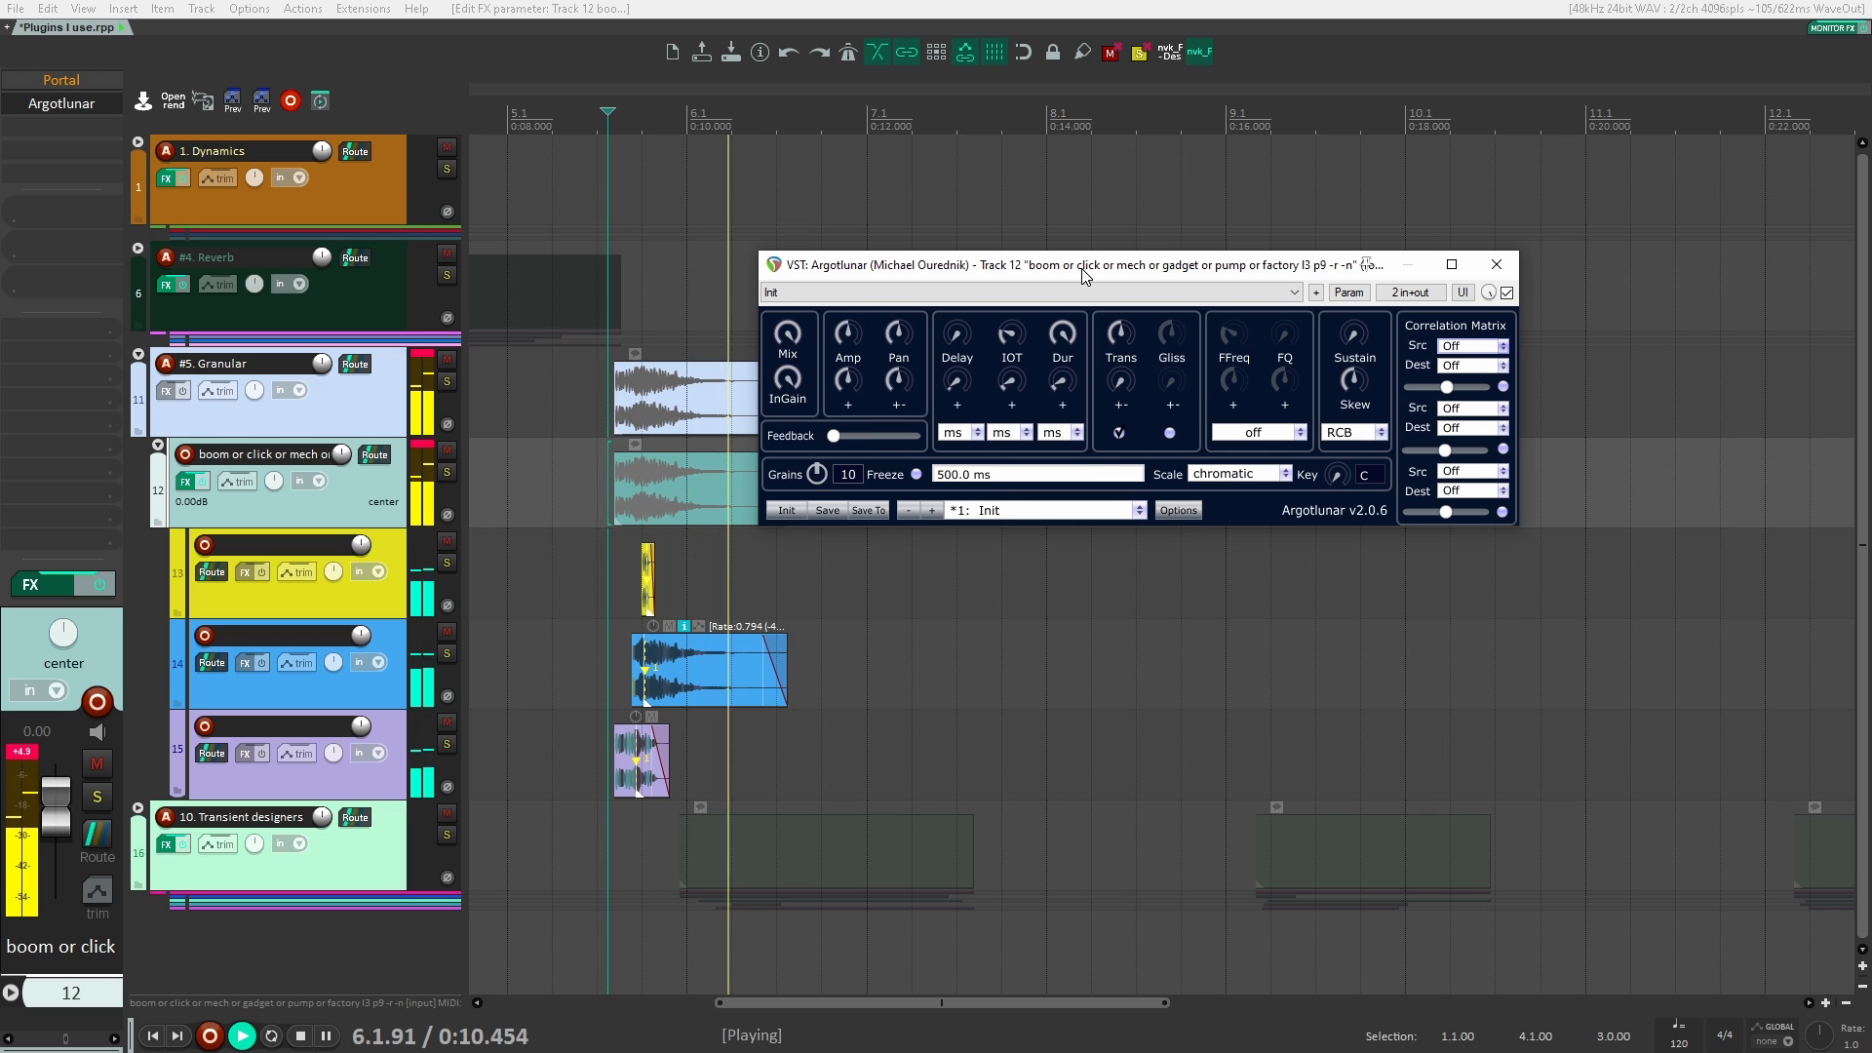
key("space")
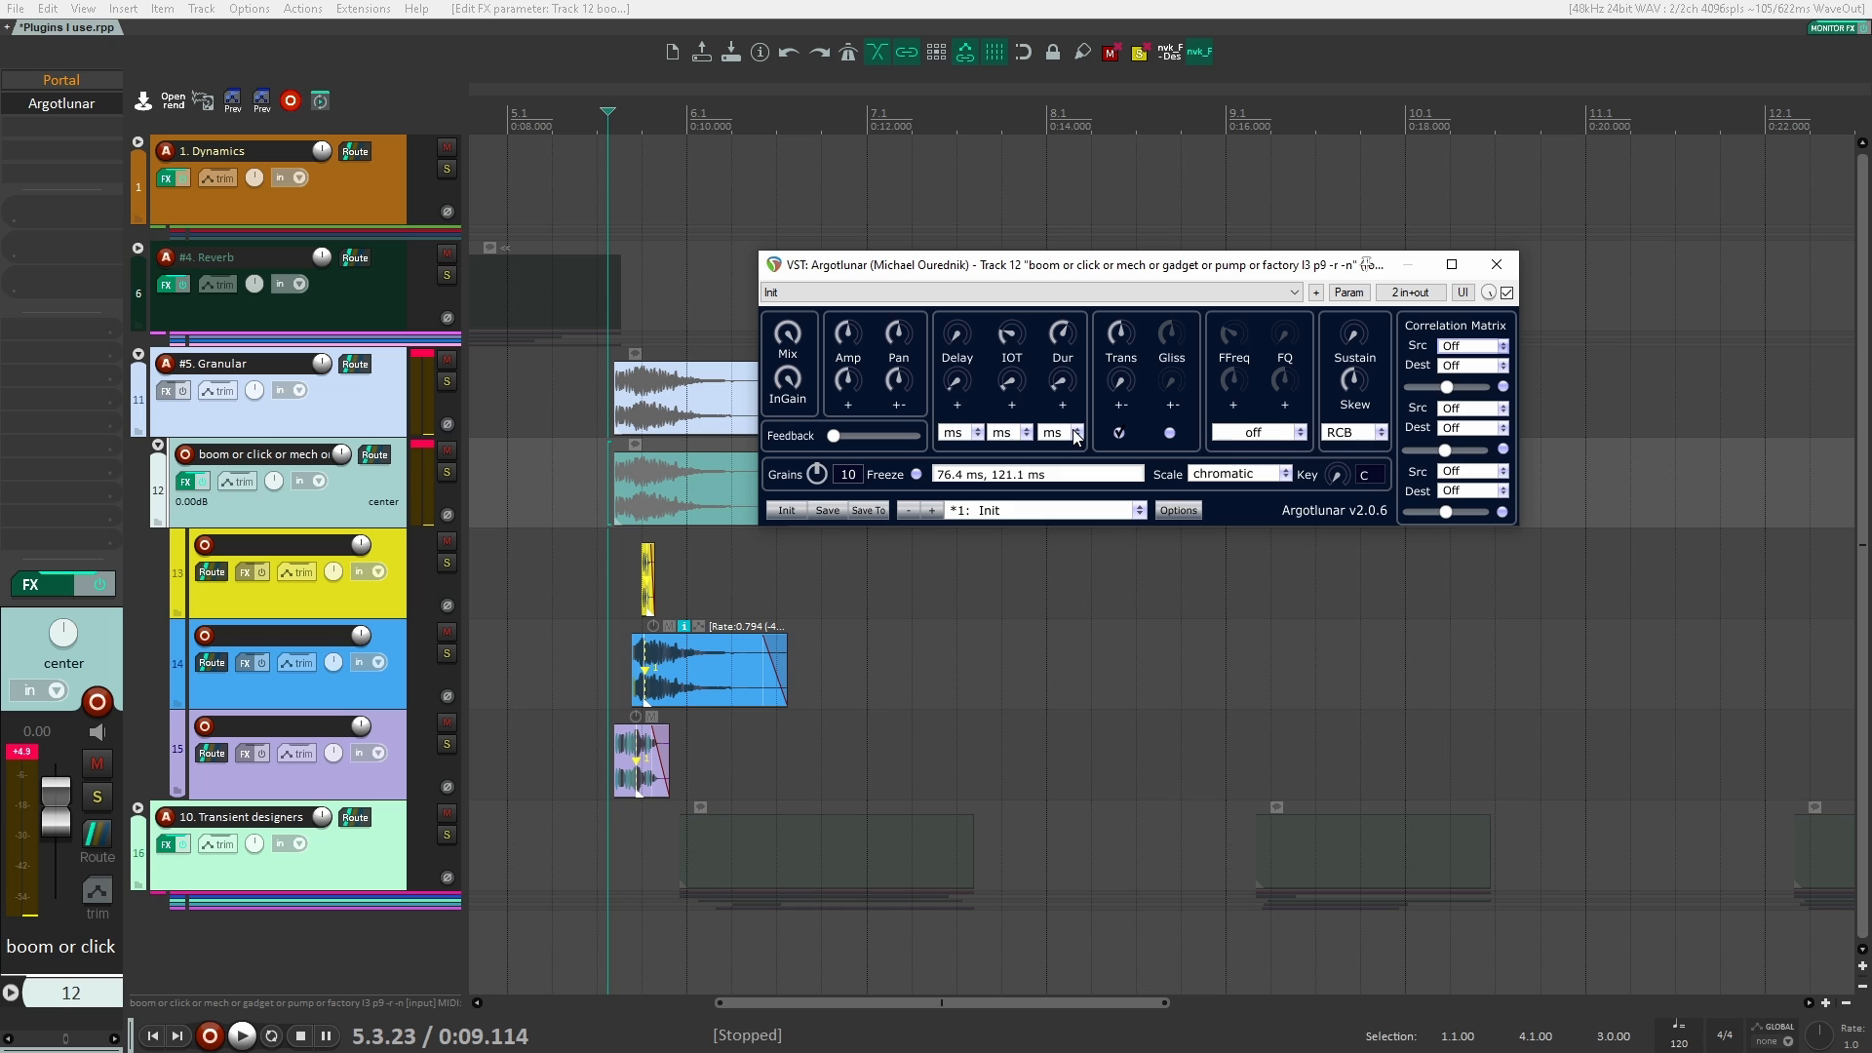
key("space")
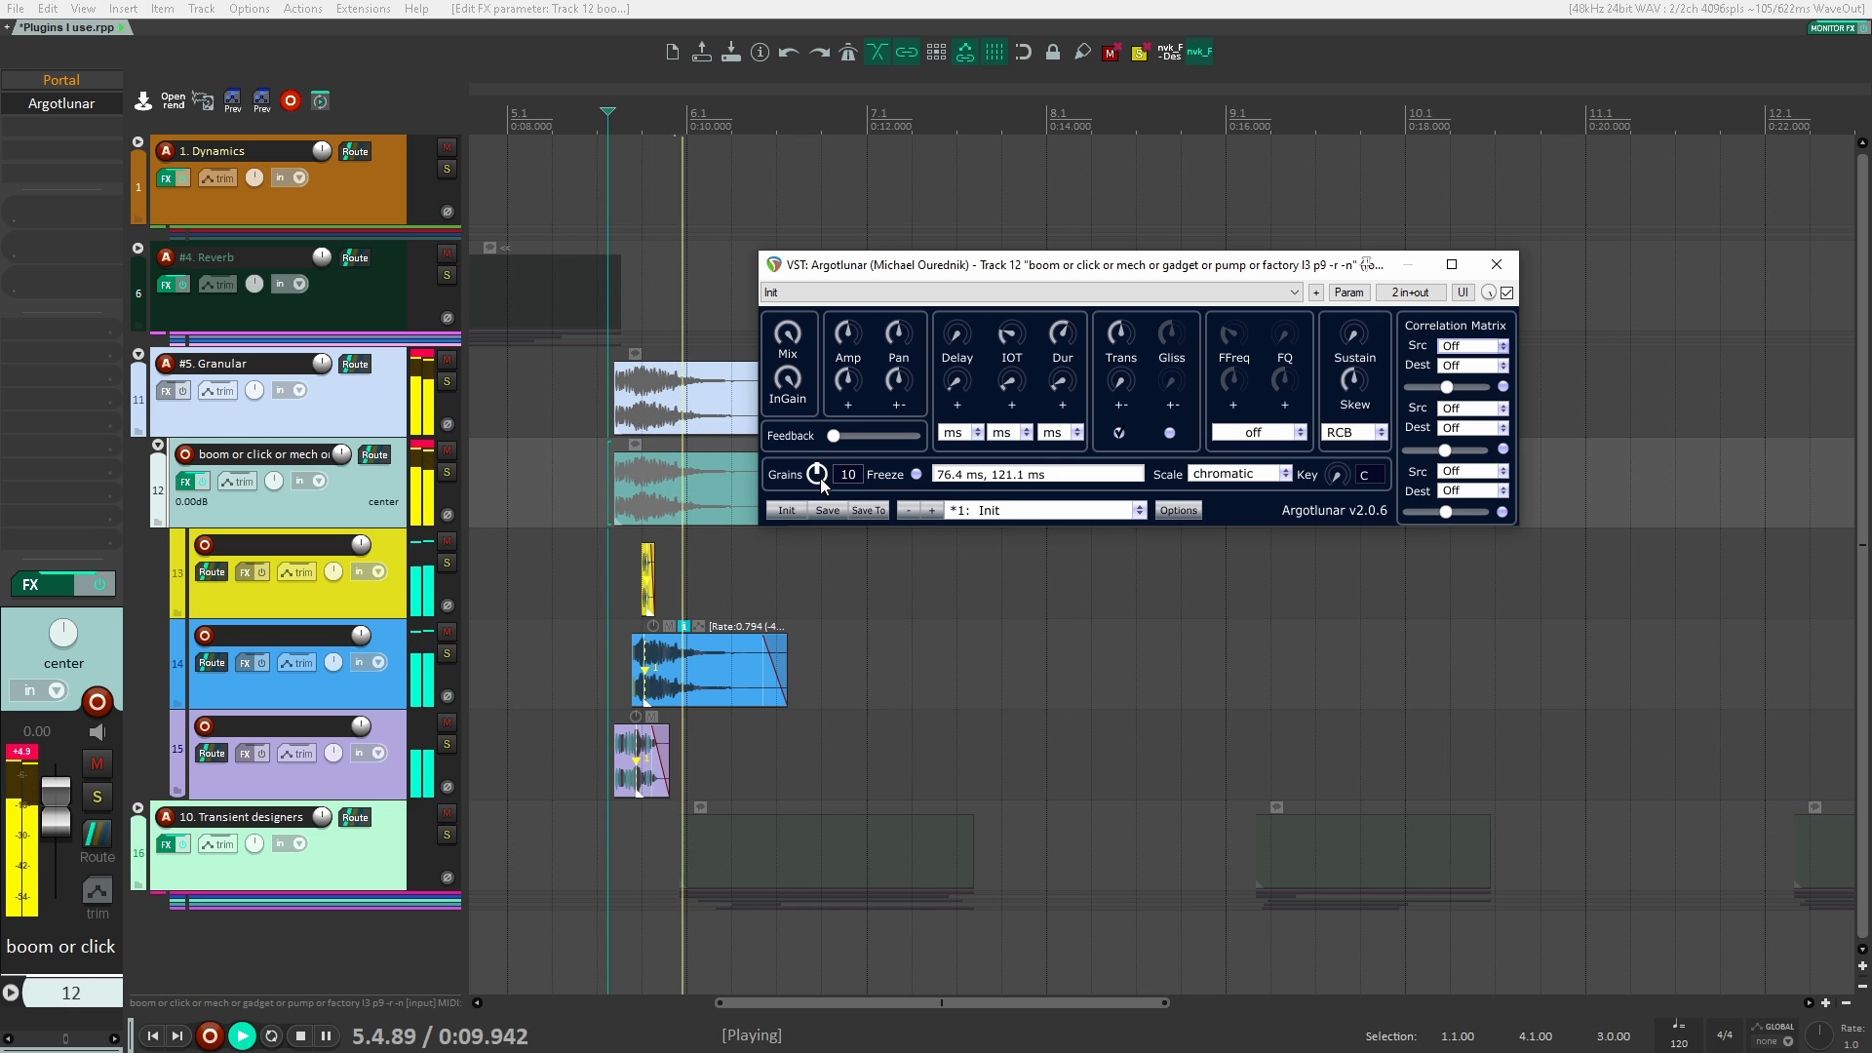
key("space")
Step: Set Argotlunar's number of grains to 20 and audition the clips
left_click_drag(822, 480, 859, 257)
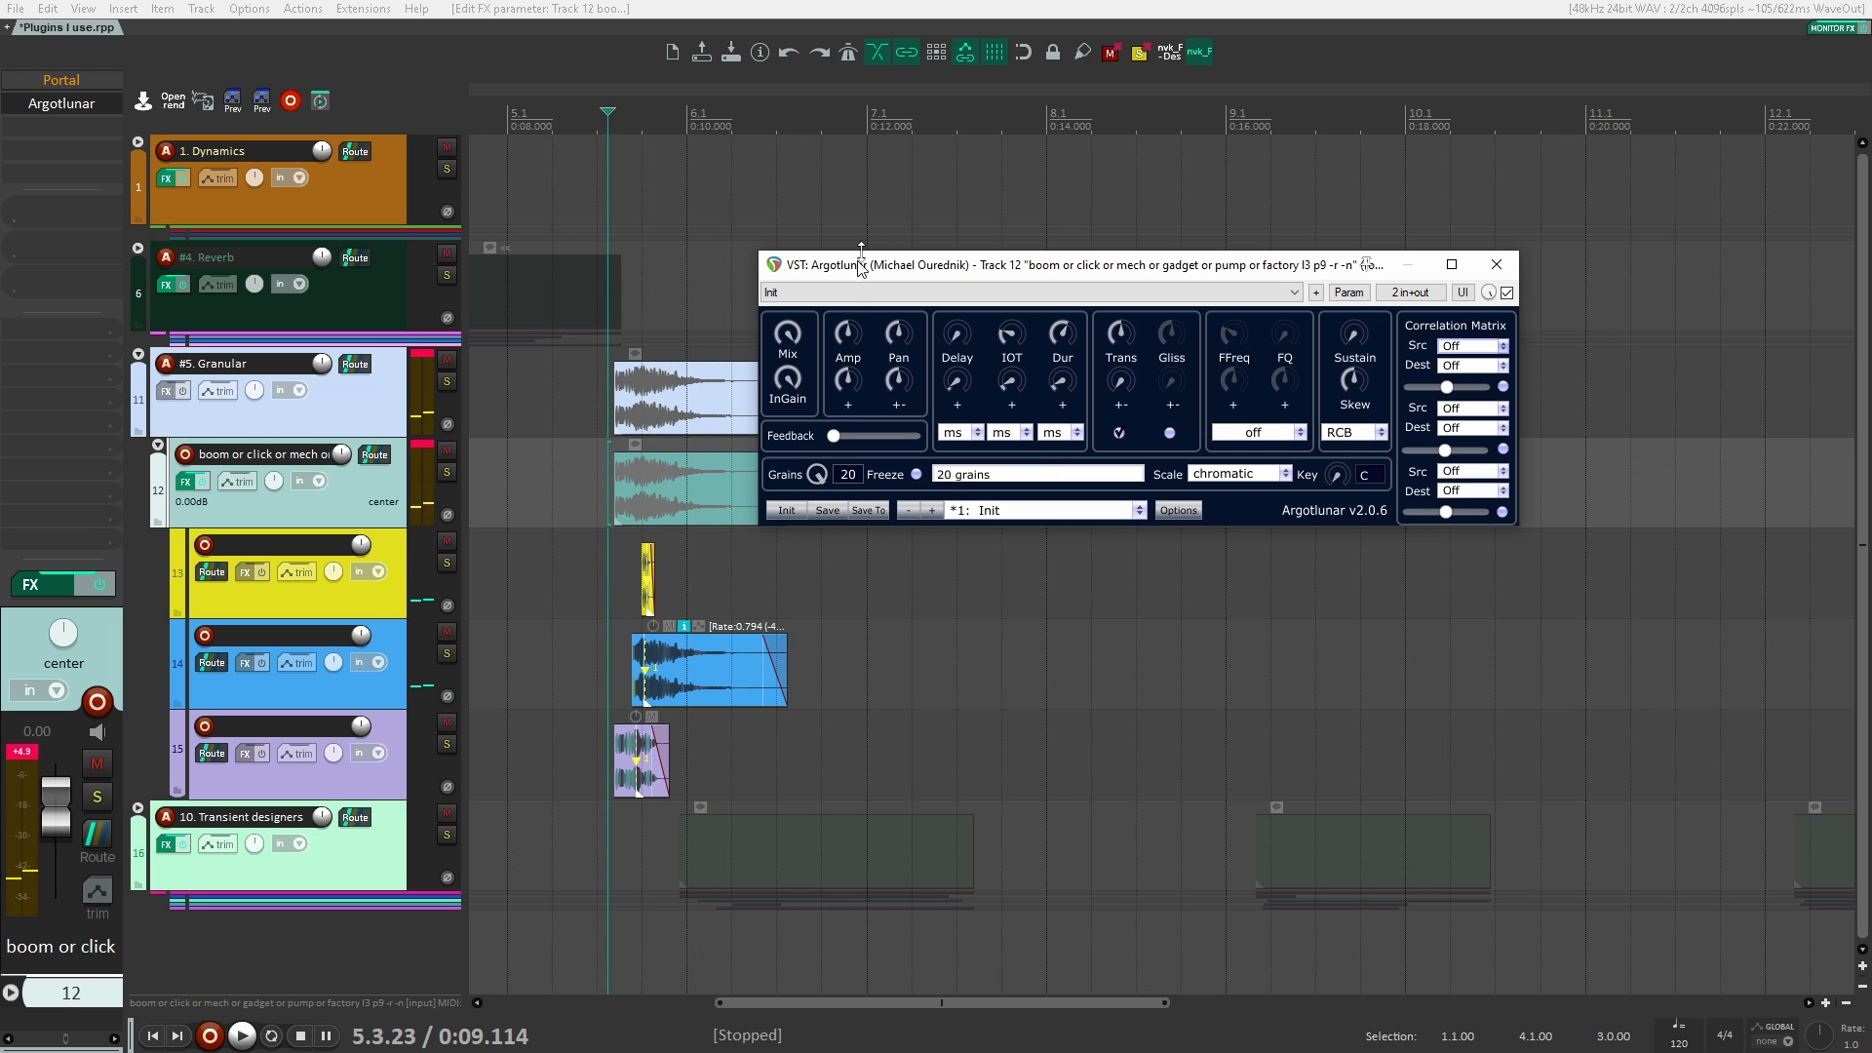
key("space")
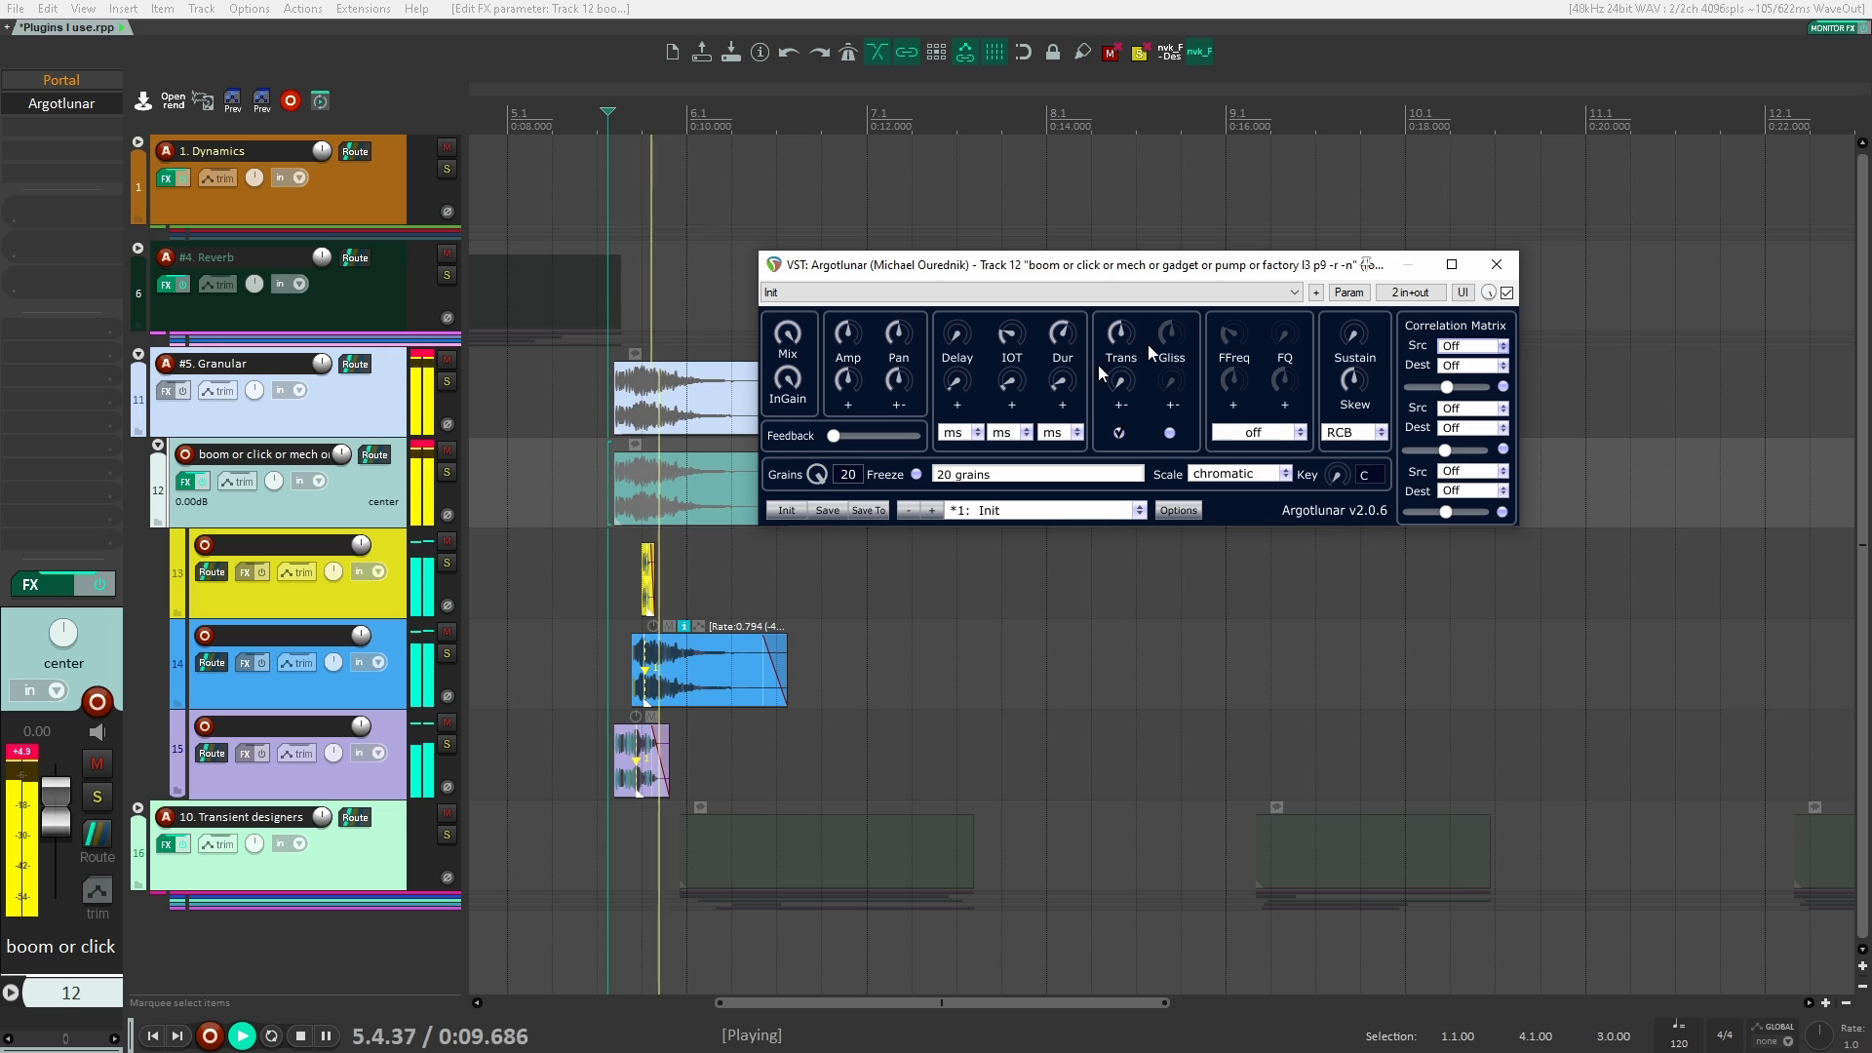
key("space")
key("space")
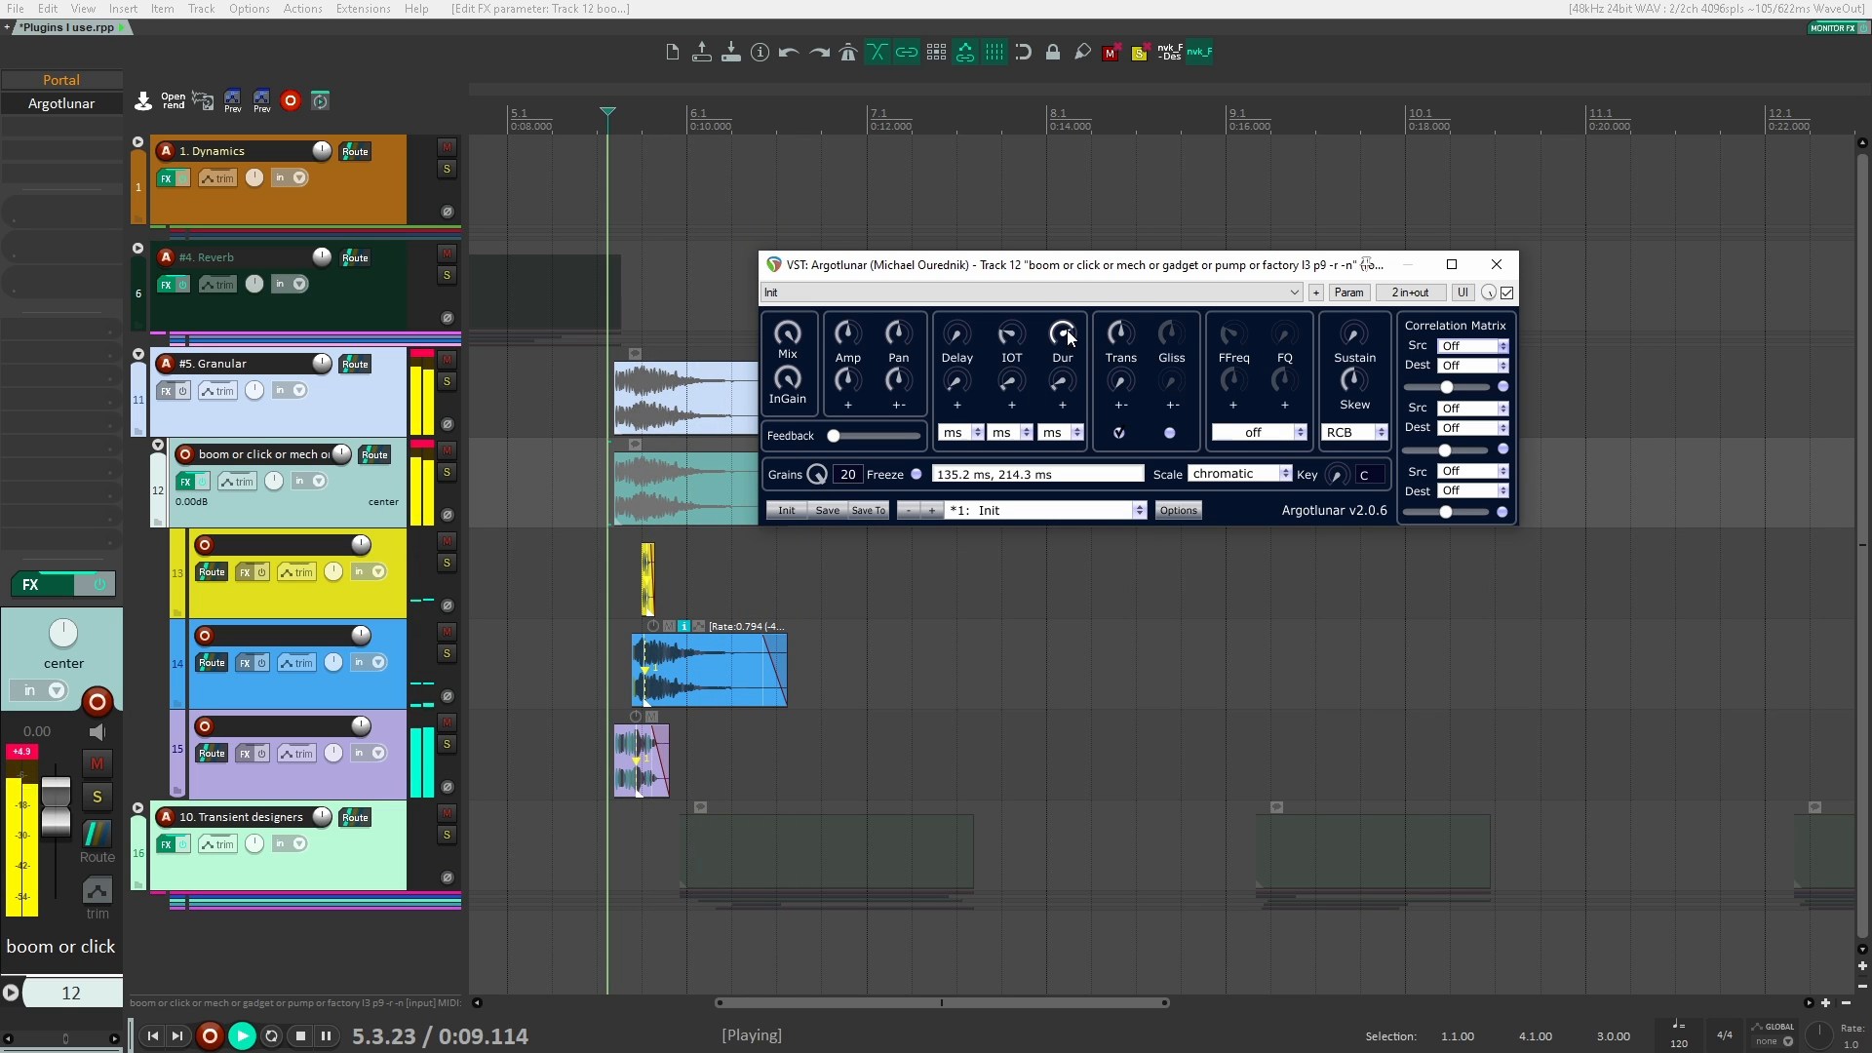
Step: Audition longer Argotlunar grains with the duration at 135.2 ms, and again at 439.5 ms
key("space")
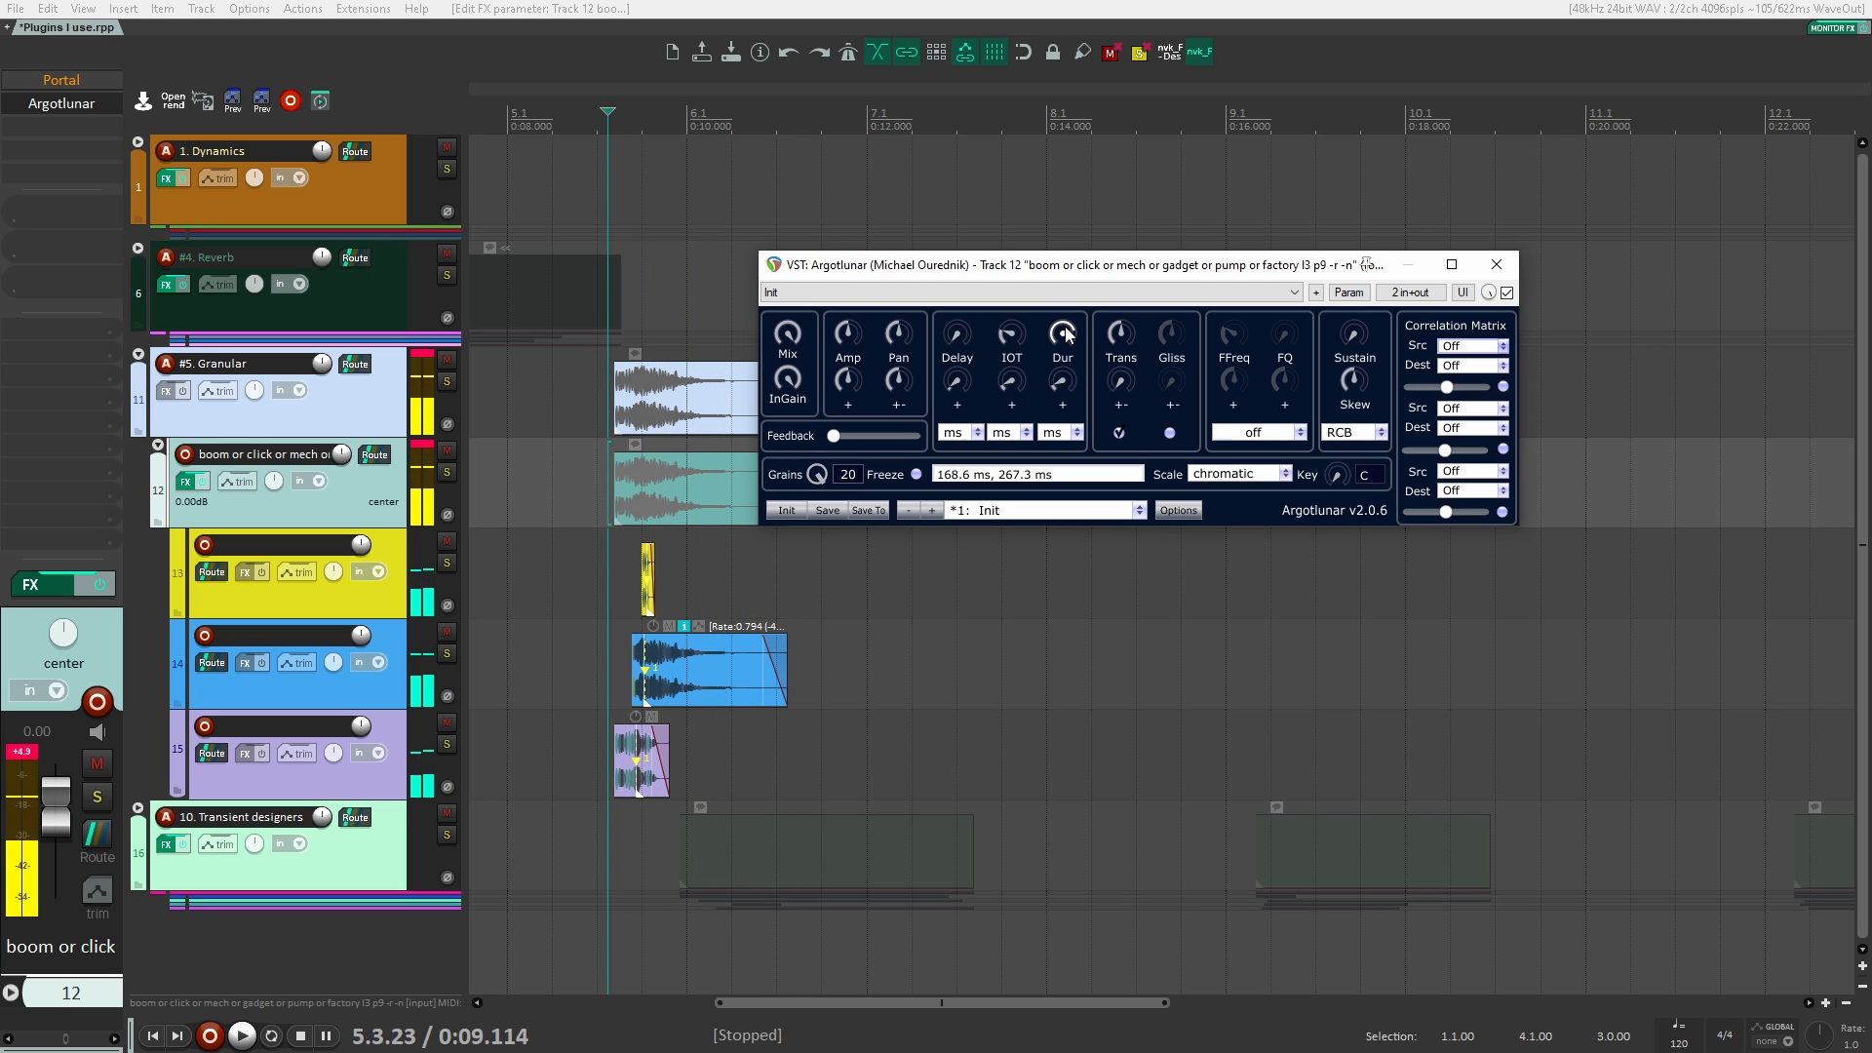
left_click_drag(1065, 327, 1066, 308)
key("space")
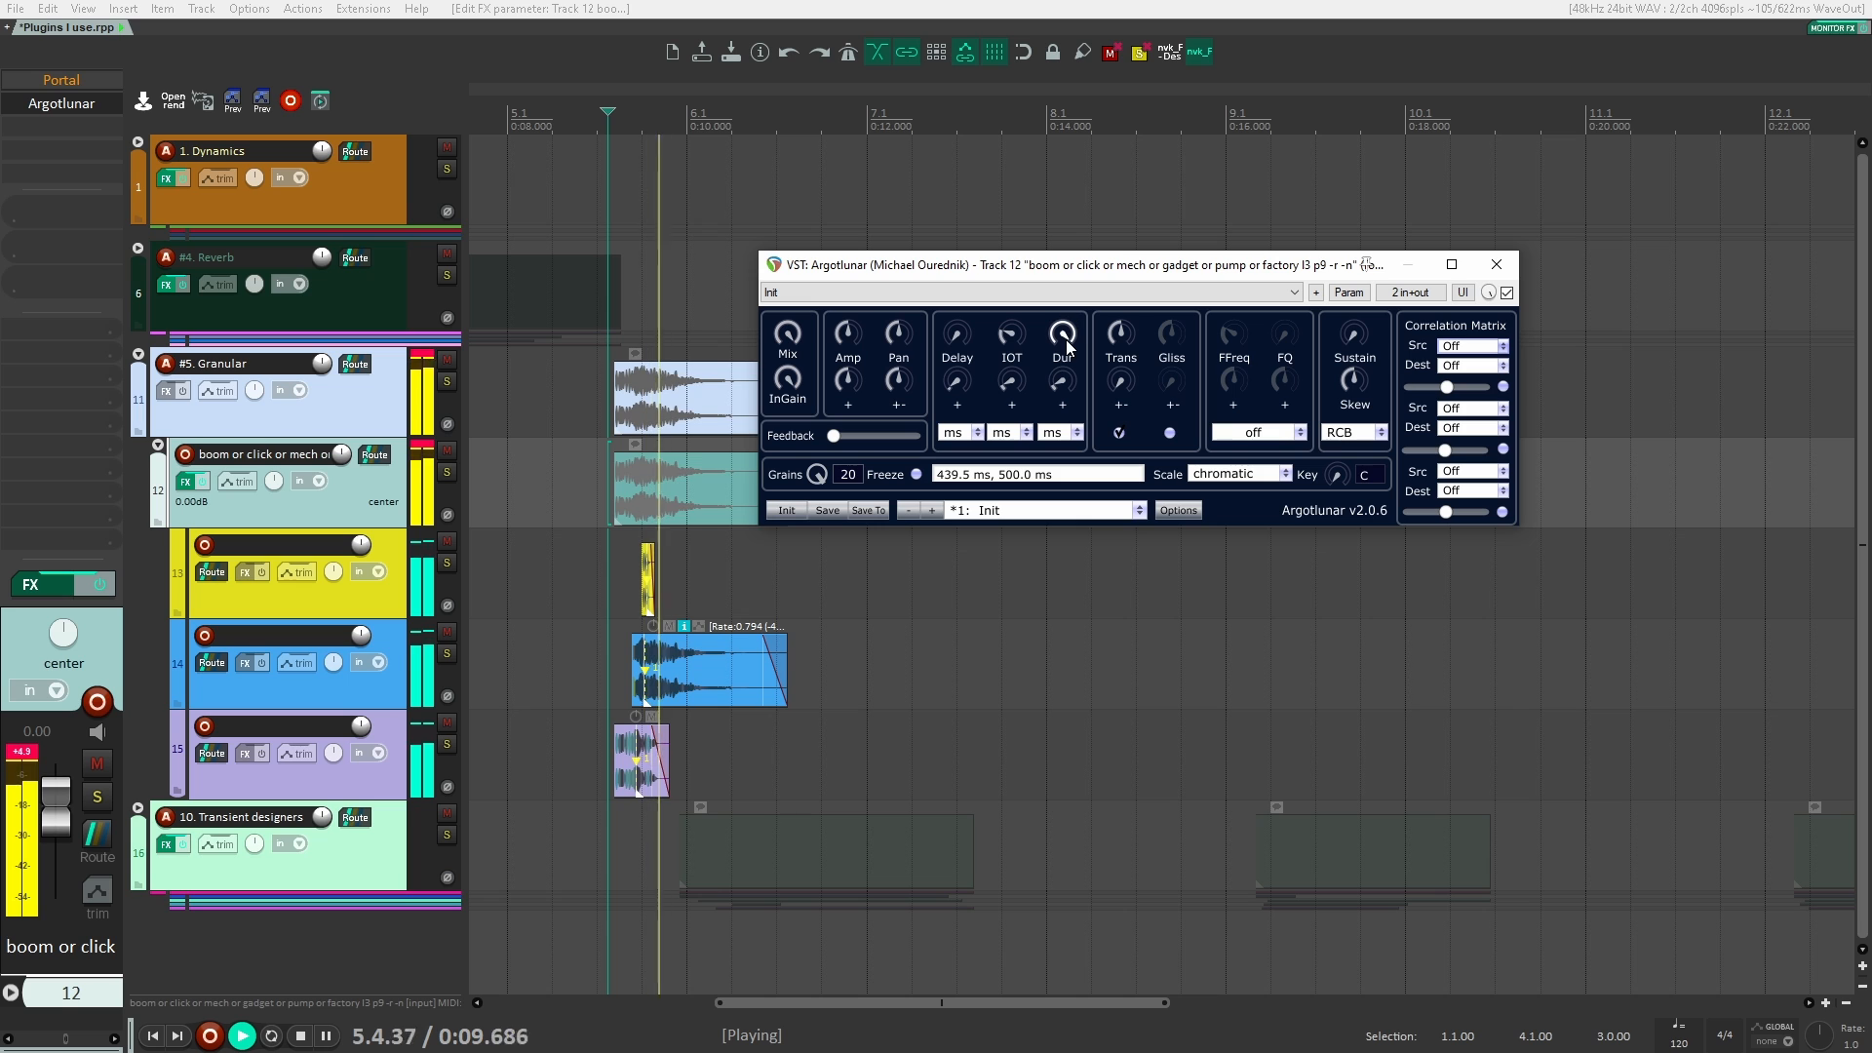
key("space")
Step: Lower Argotlunar's grain duration to 5.0 ms and play the clips, then set it to 8.9 ms and play again
left_click_drag(1068, 346, 1004, 887)
key("space")
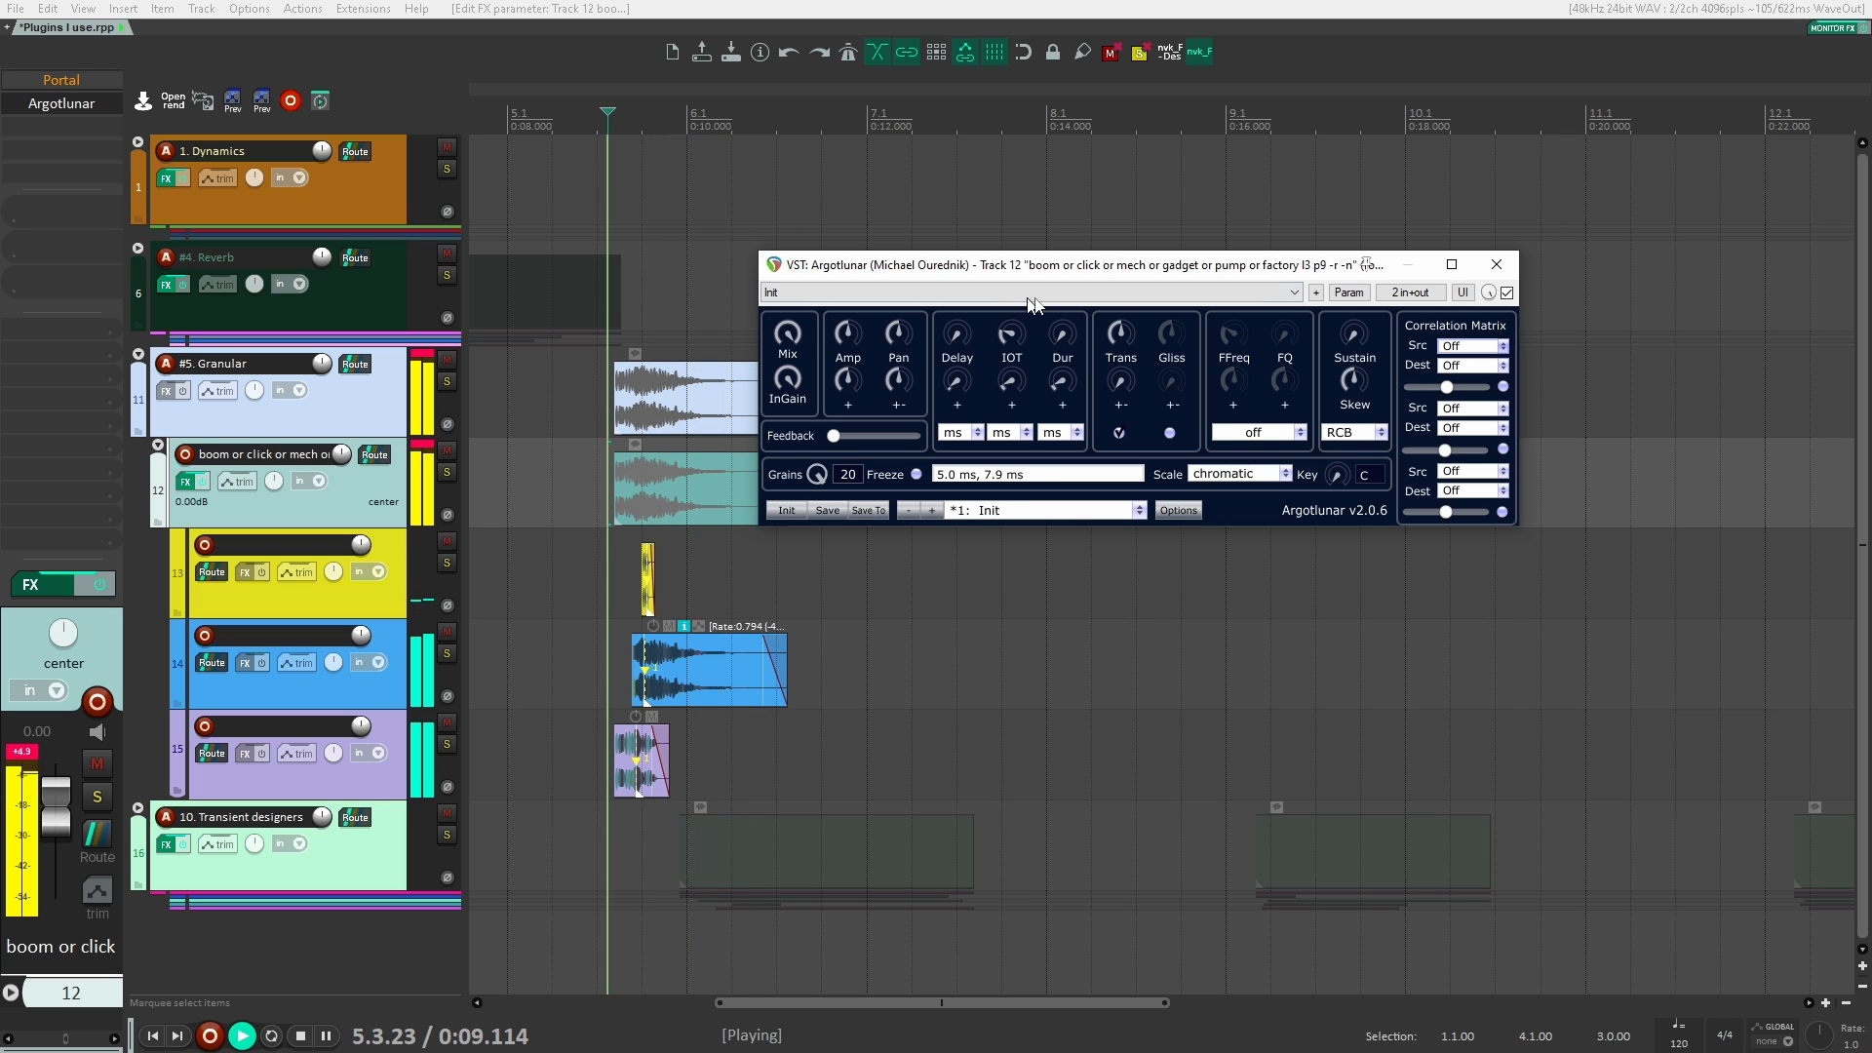
left_click_drag(1062, 331, 1061, 322)
key("space")
key("space")
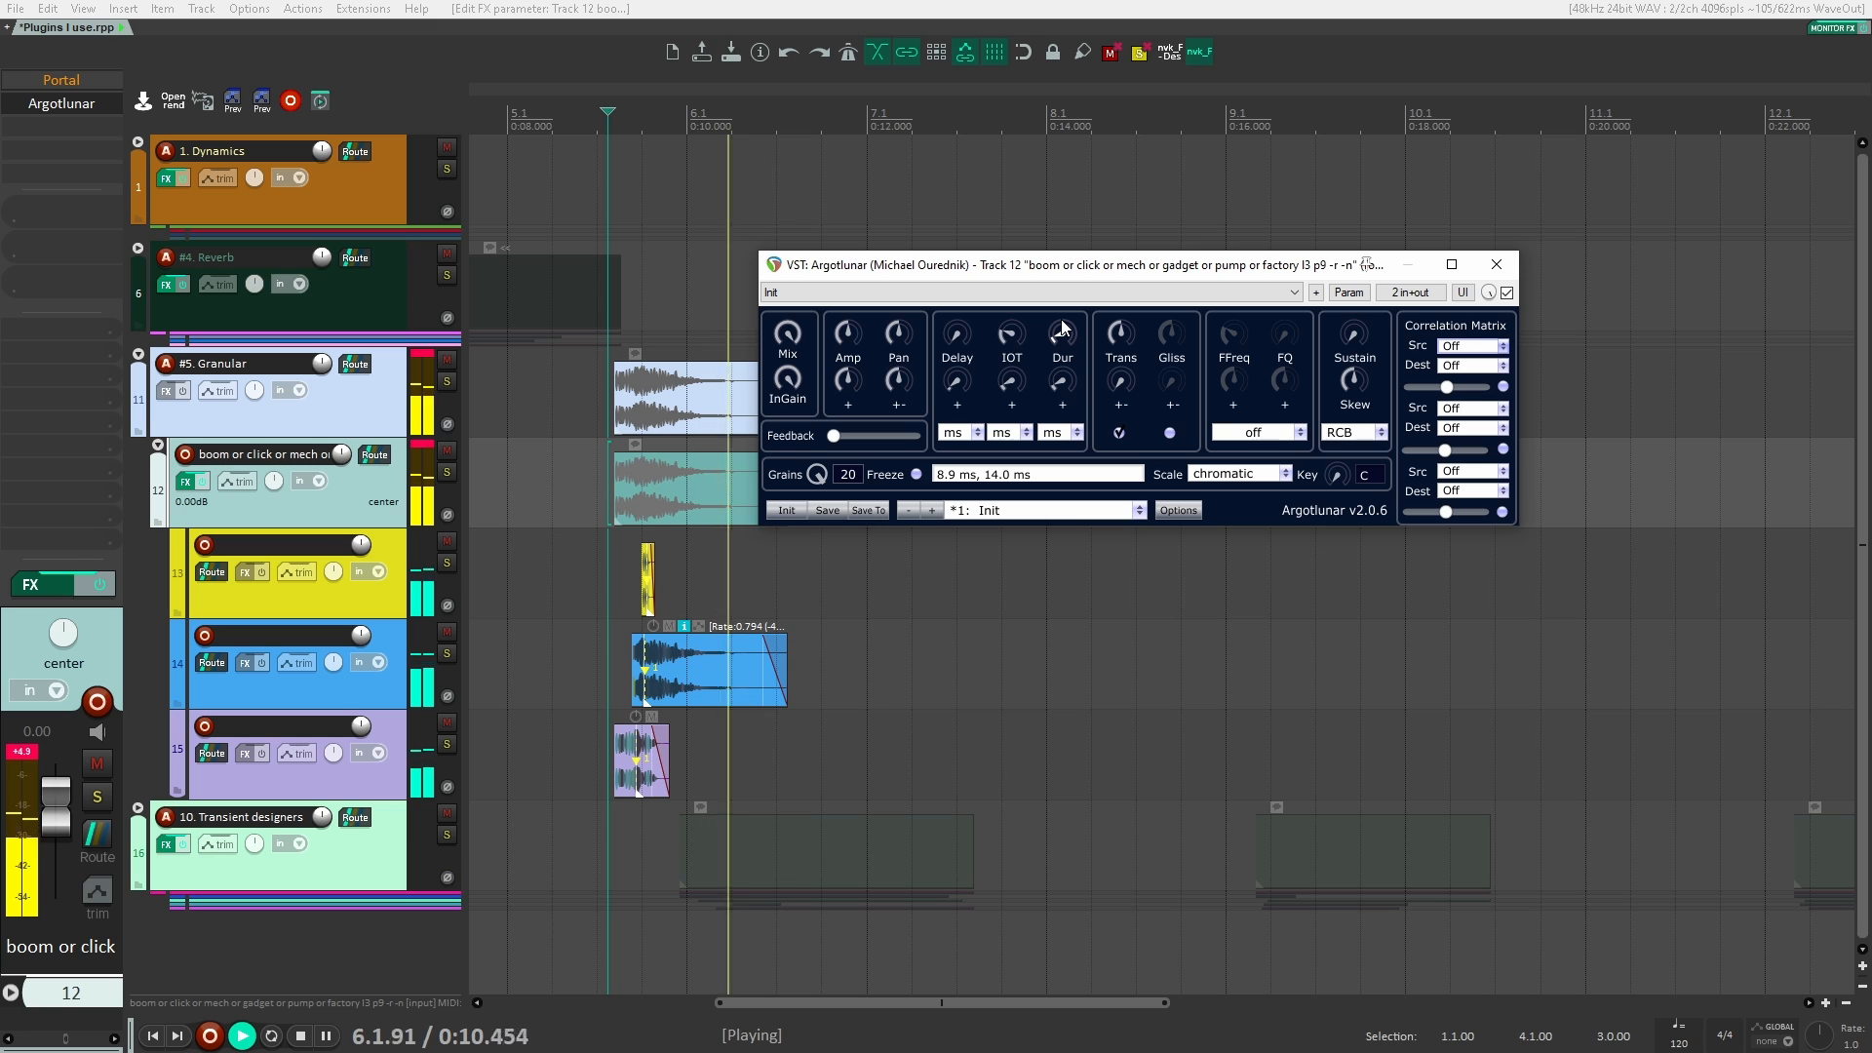
Step: Stop playback and remove Portal and Argotlunar from track 12 in the Granular group
key("space")
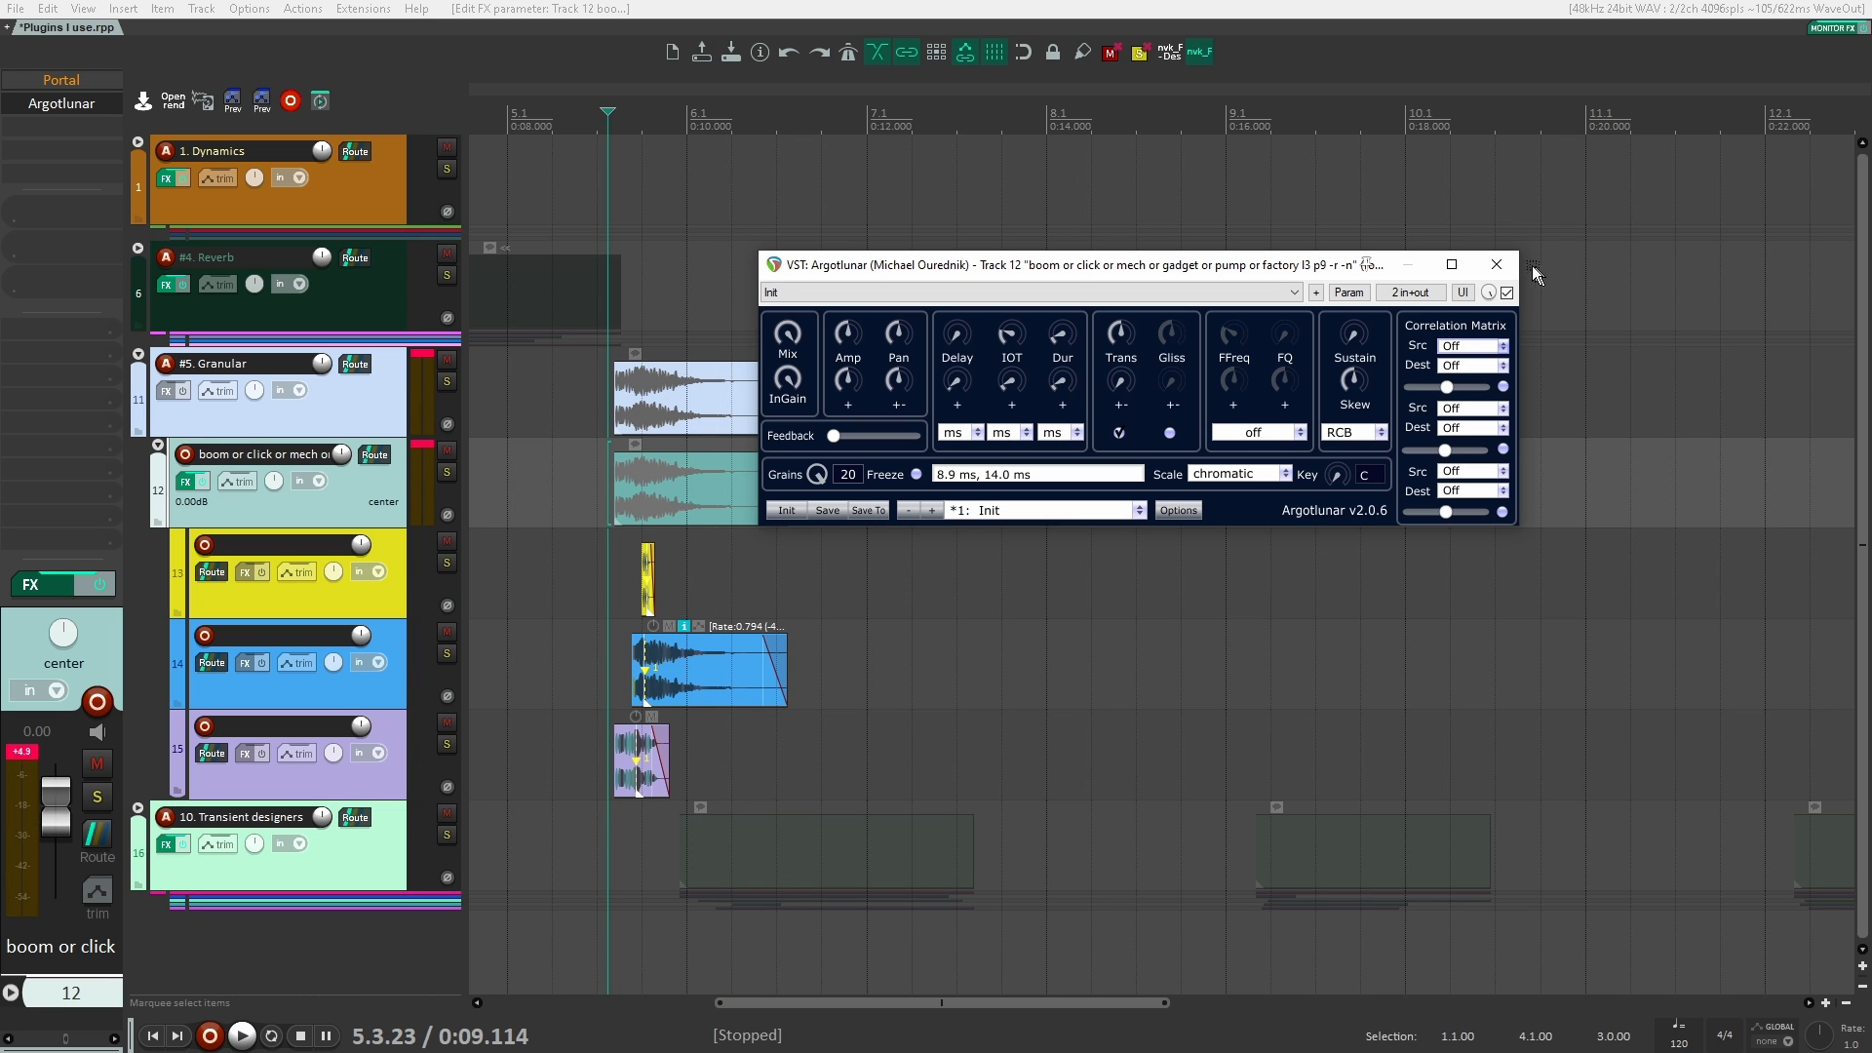
left_click(1497, 264)
left_click(62, 80, "alt")
left_click(62, 80, "alt")
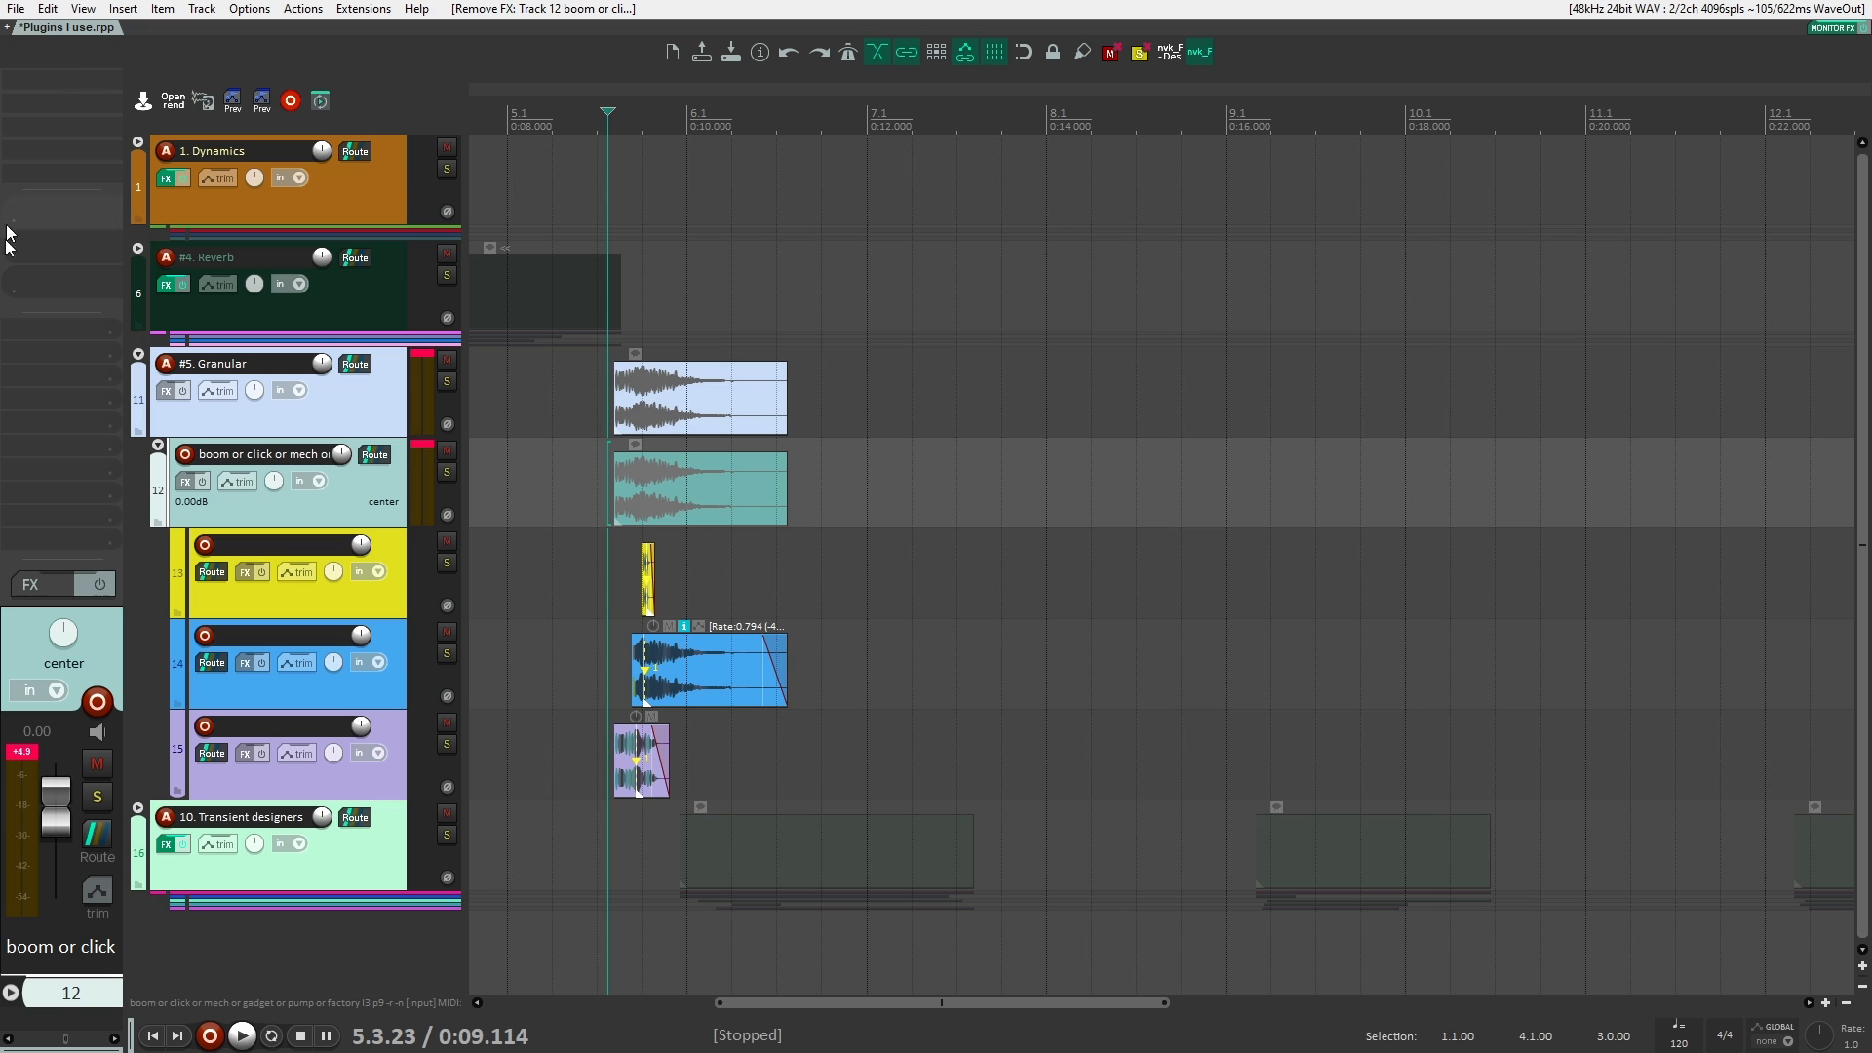
left_click(384, 416)
left_click(388, 477)
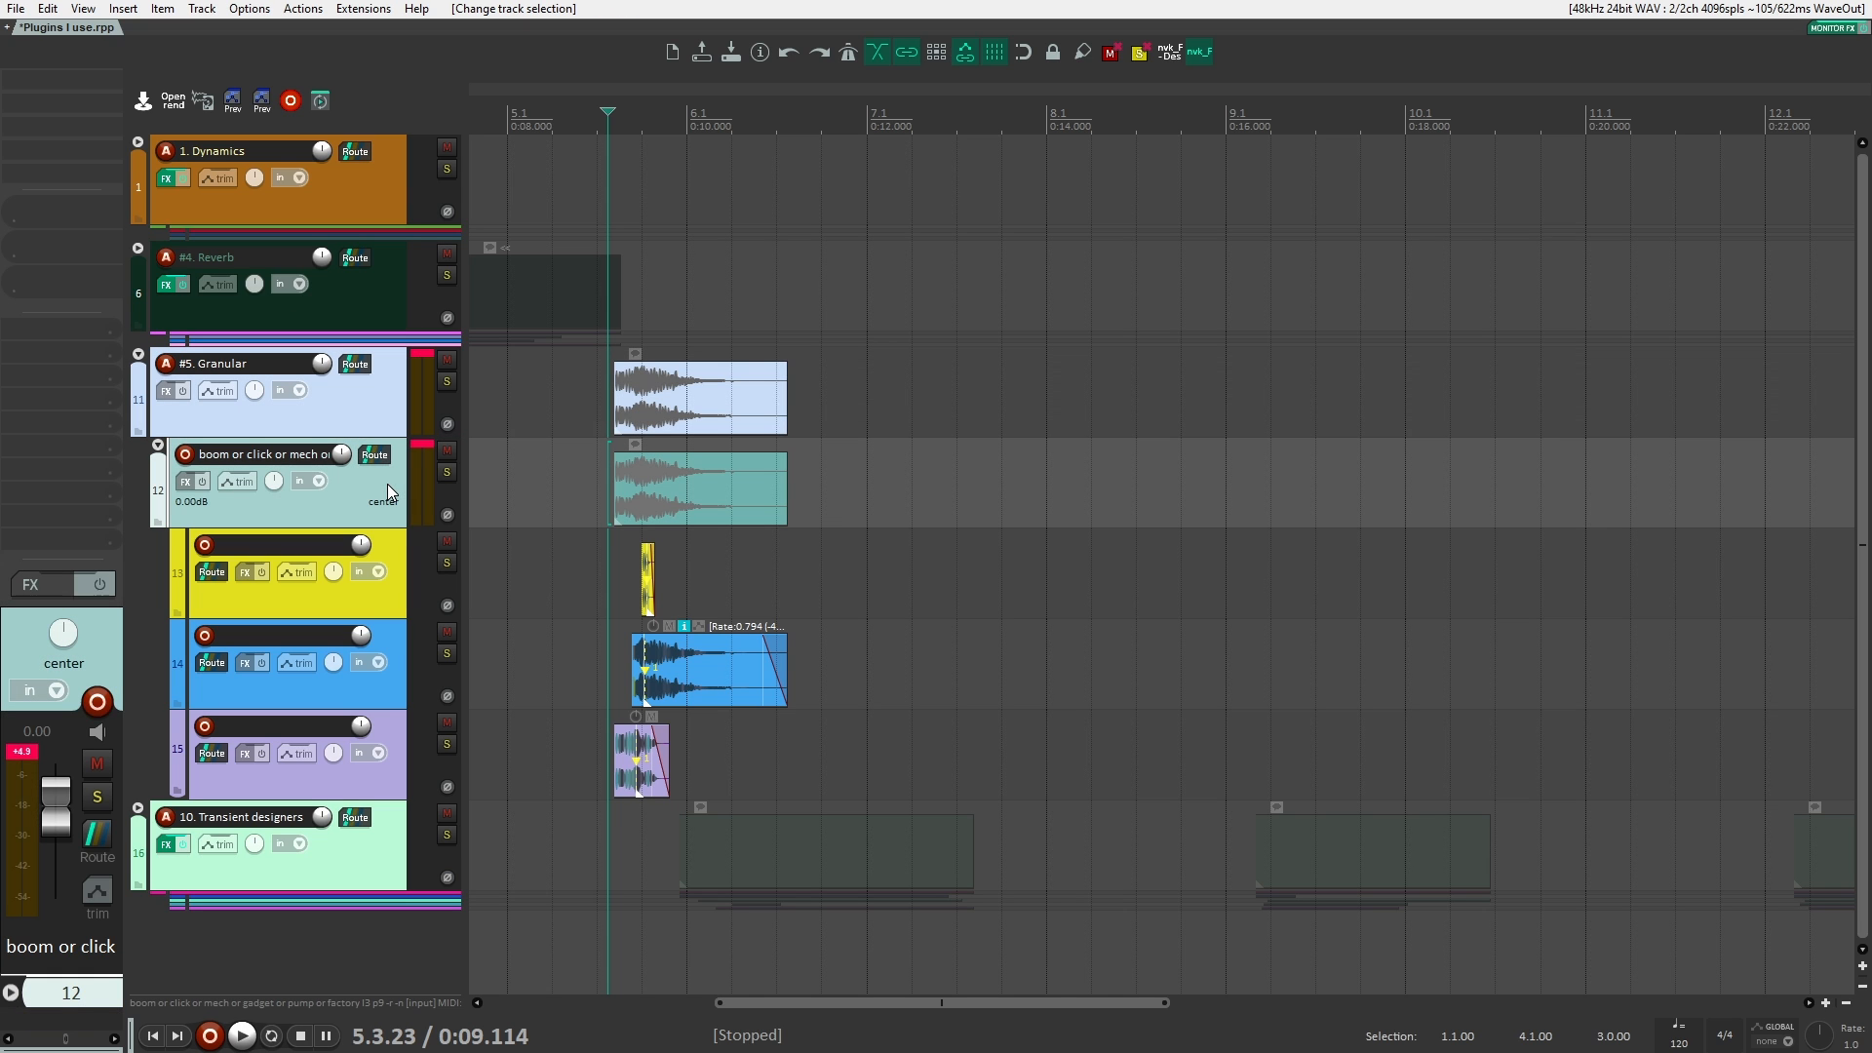
left_click(383, 416)
left_click(376, 489)
Step: Filter the plugin list for "glitch" and browse the Glitchmachines plugins without adding one
double_click(84, 72)
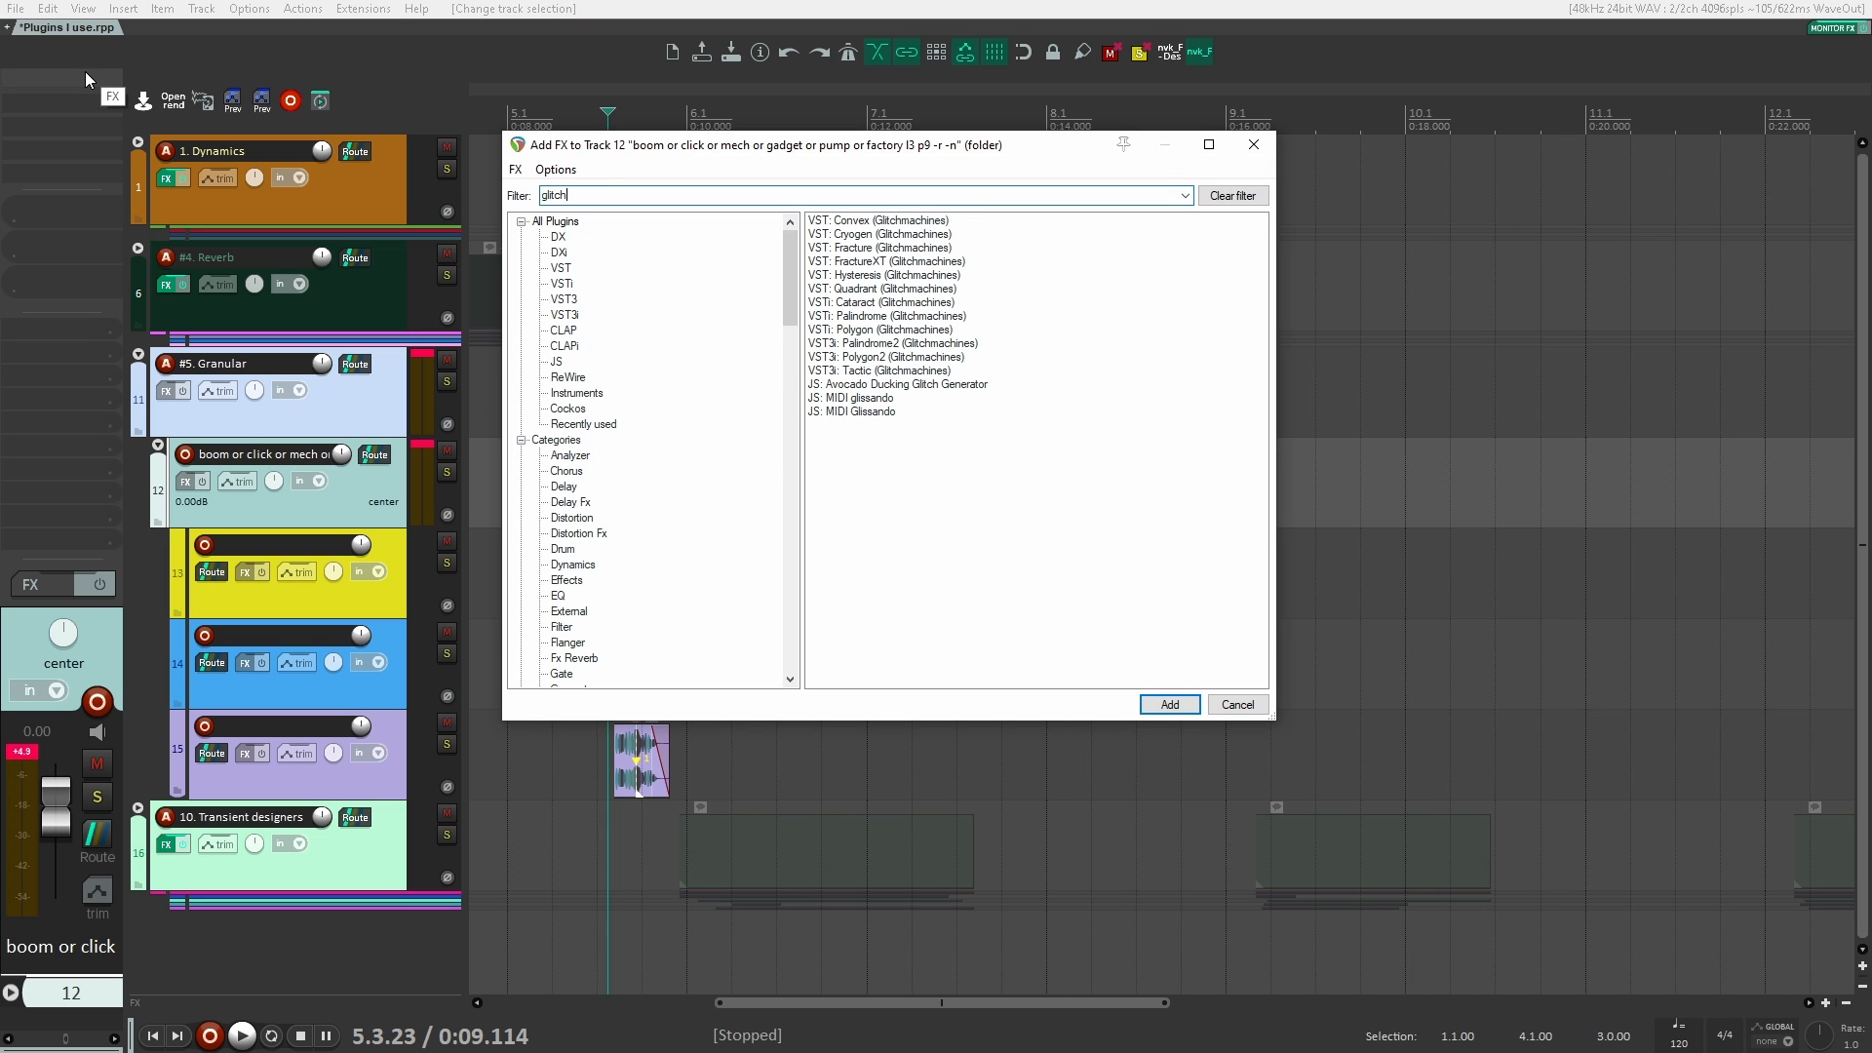
key("Down")
key("Down")
key("Down")
key("Down")
key("Down")
key("Down")
key("Down")
key("Down")
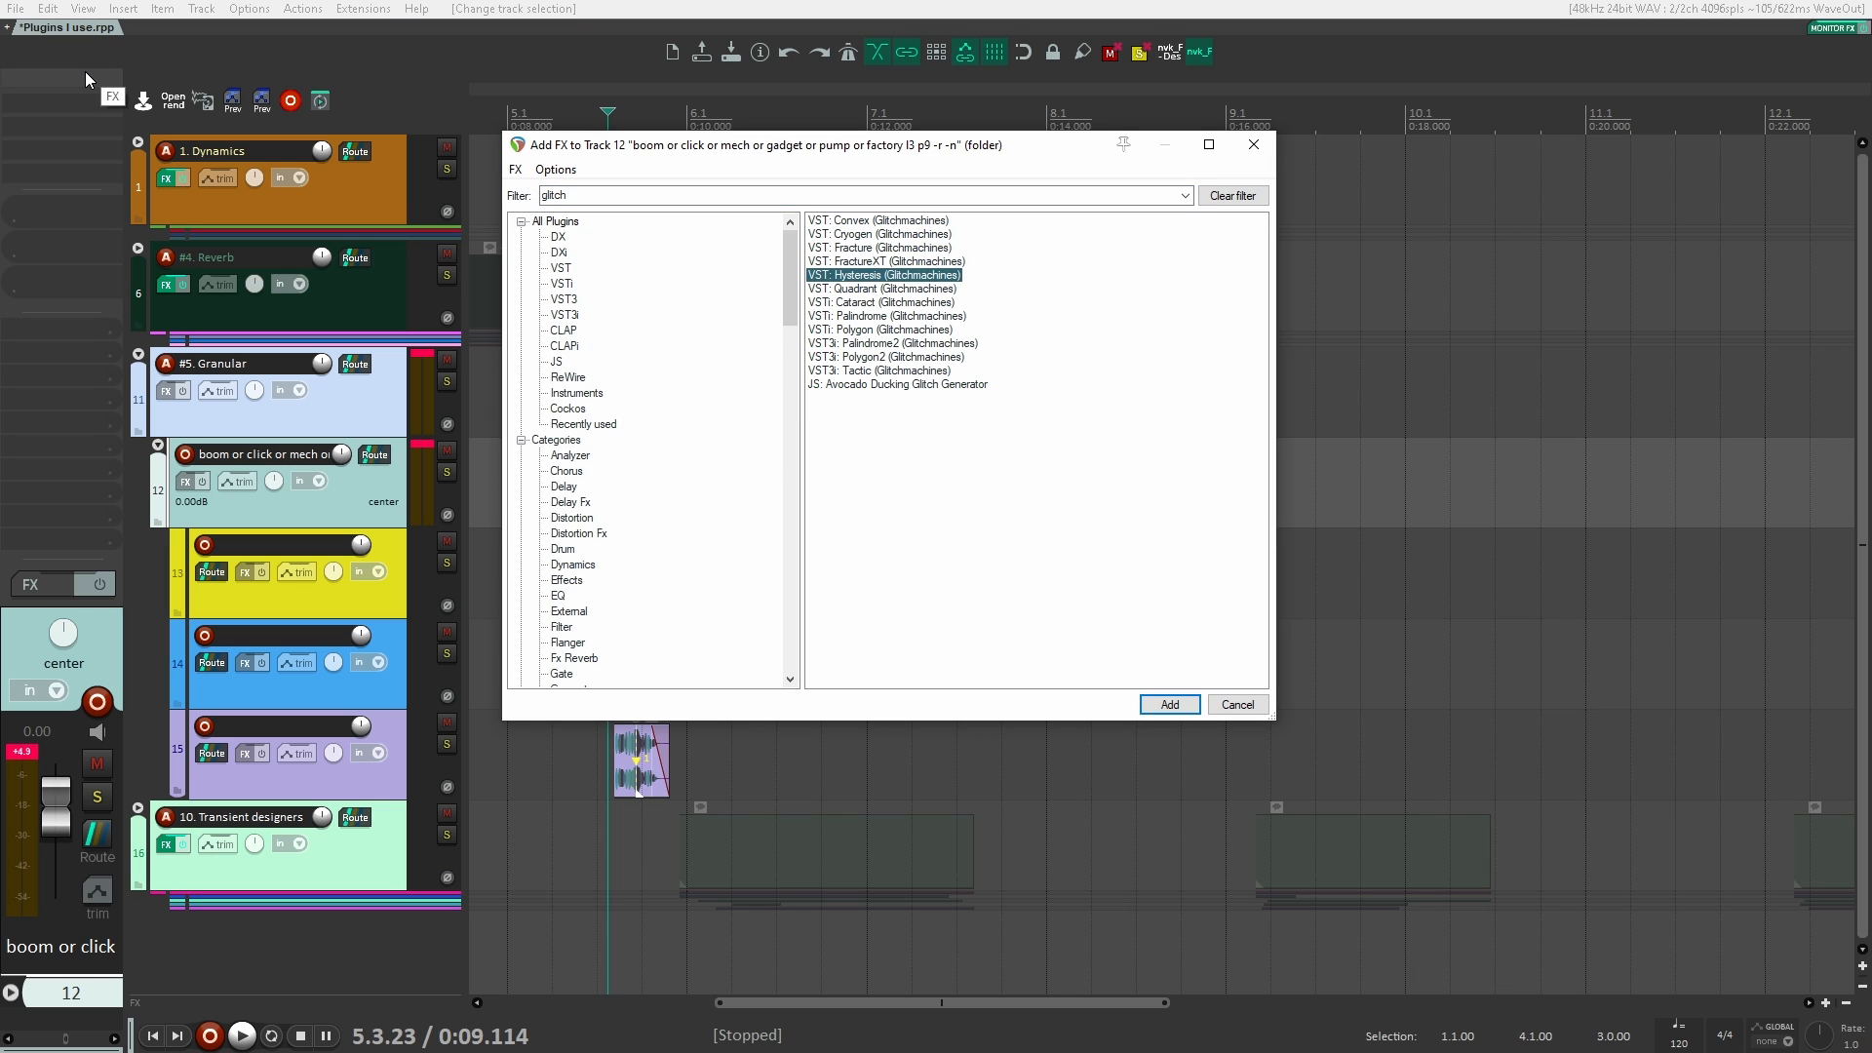
key("Down")
key("Down")
key("Down")
key("Down")
key("Down")
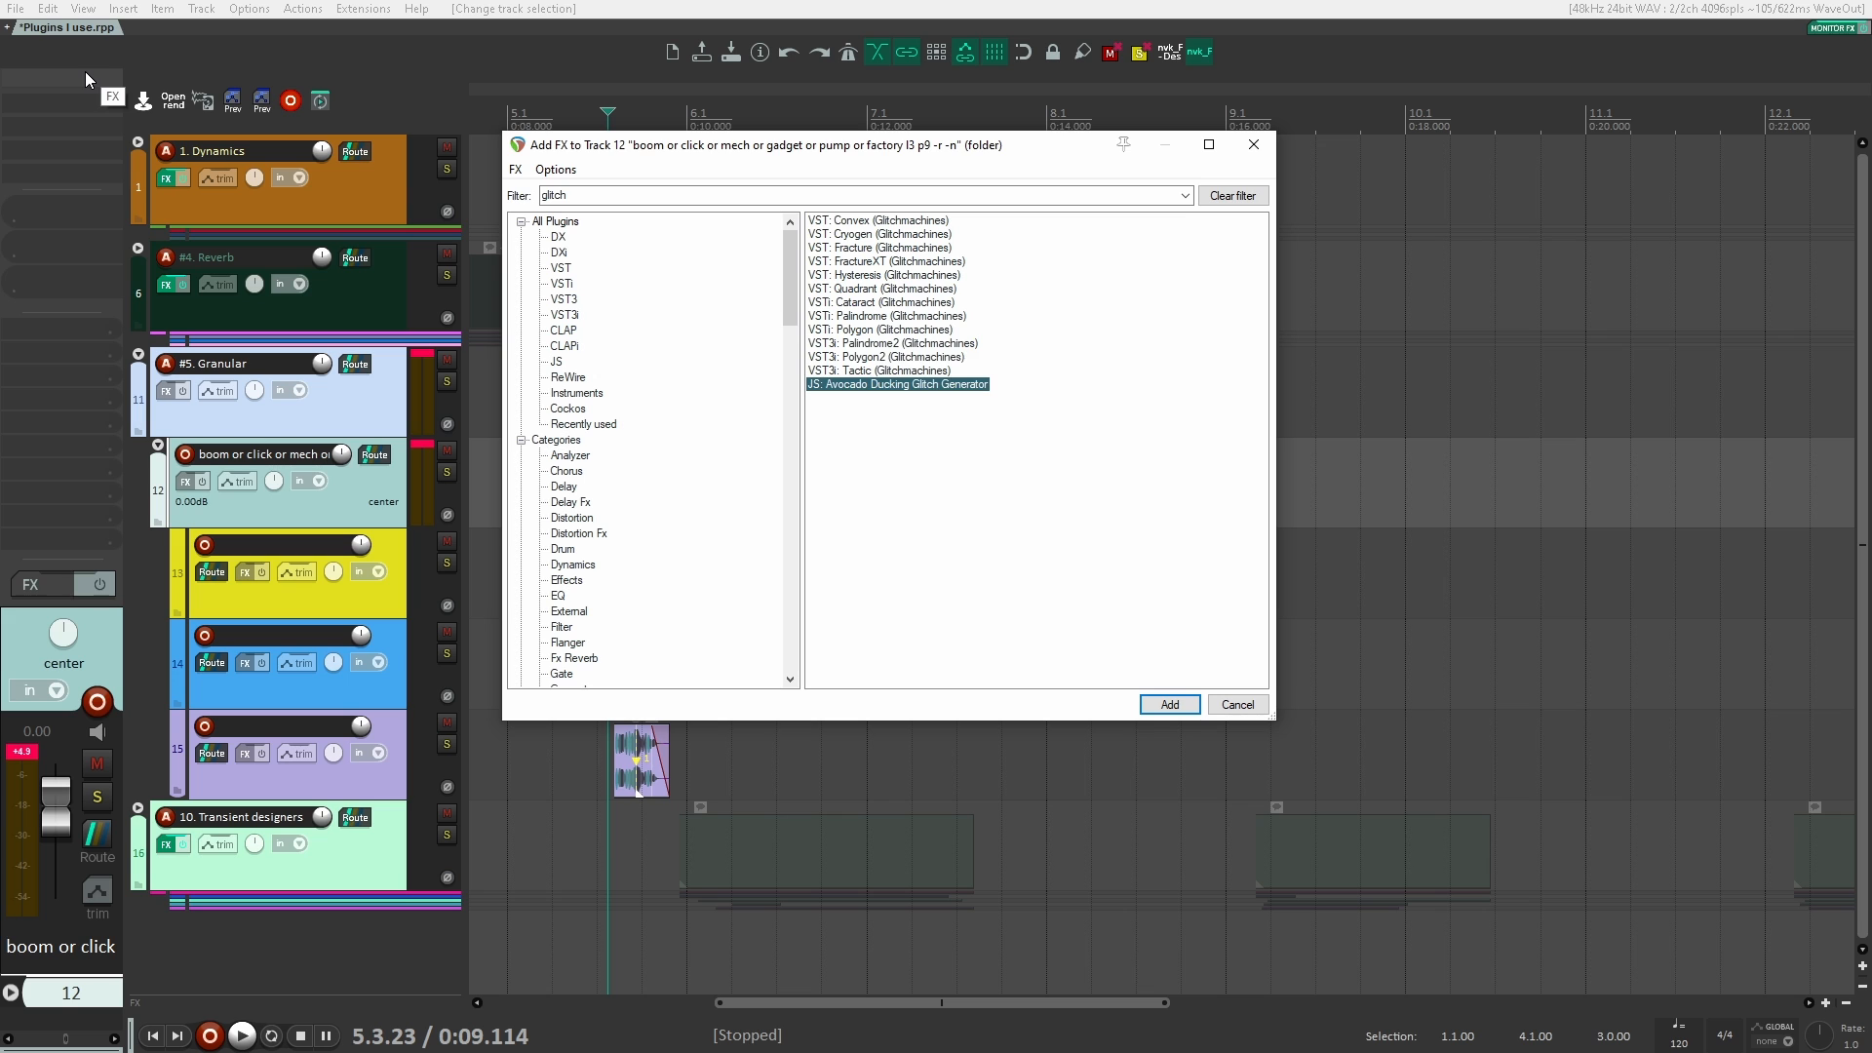
key("Up")
key("Up")
key("Up")
key("Up")
key("Up")
key("Up")
key("Up")
key("Up")
key("Up")
key("Up")
key("Up")
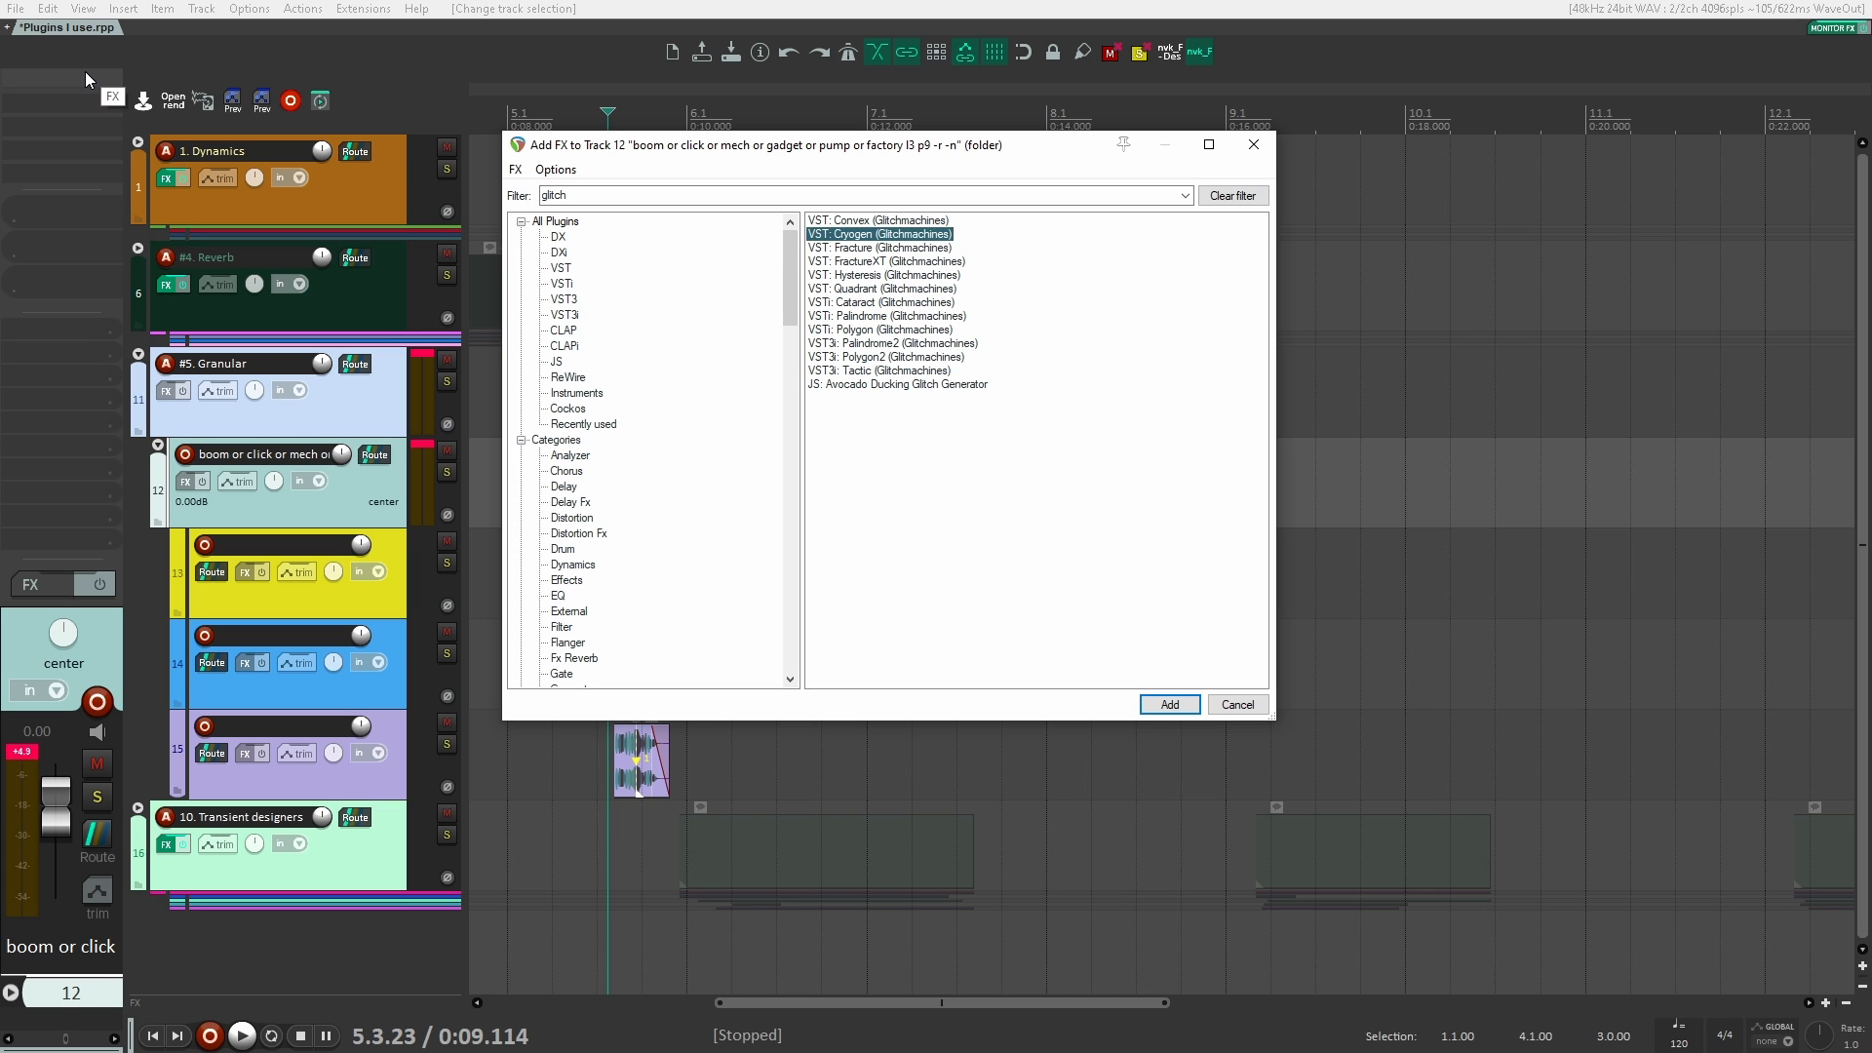
key("Up")
key("Down")
key("Down")
key("Down")
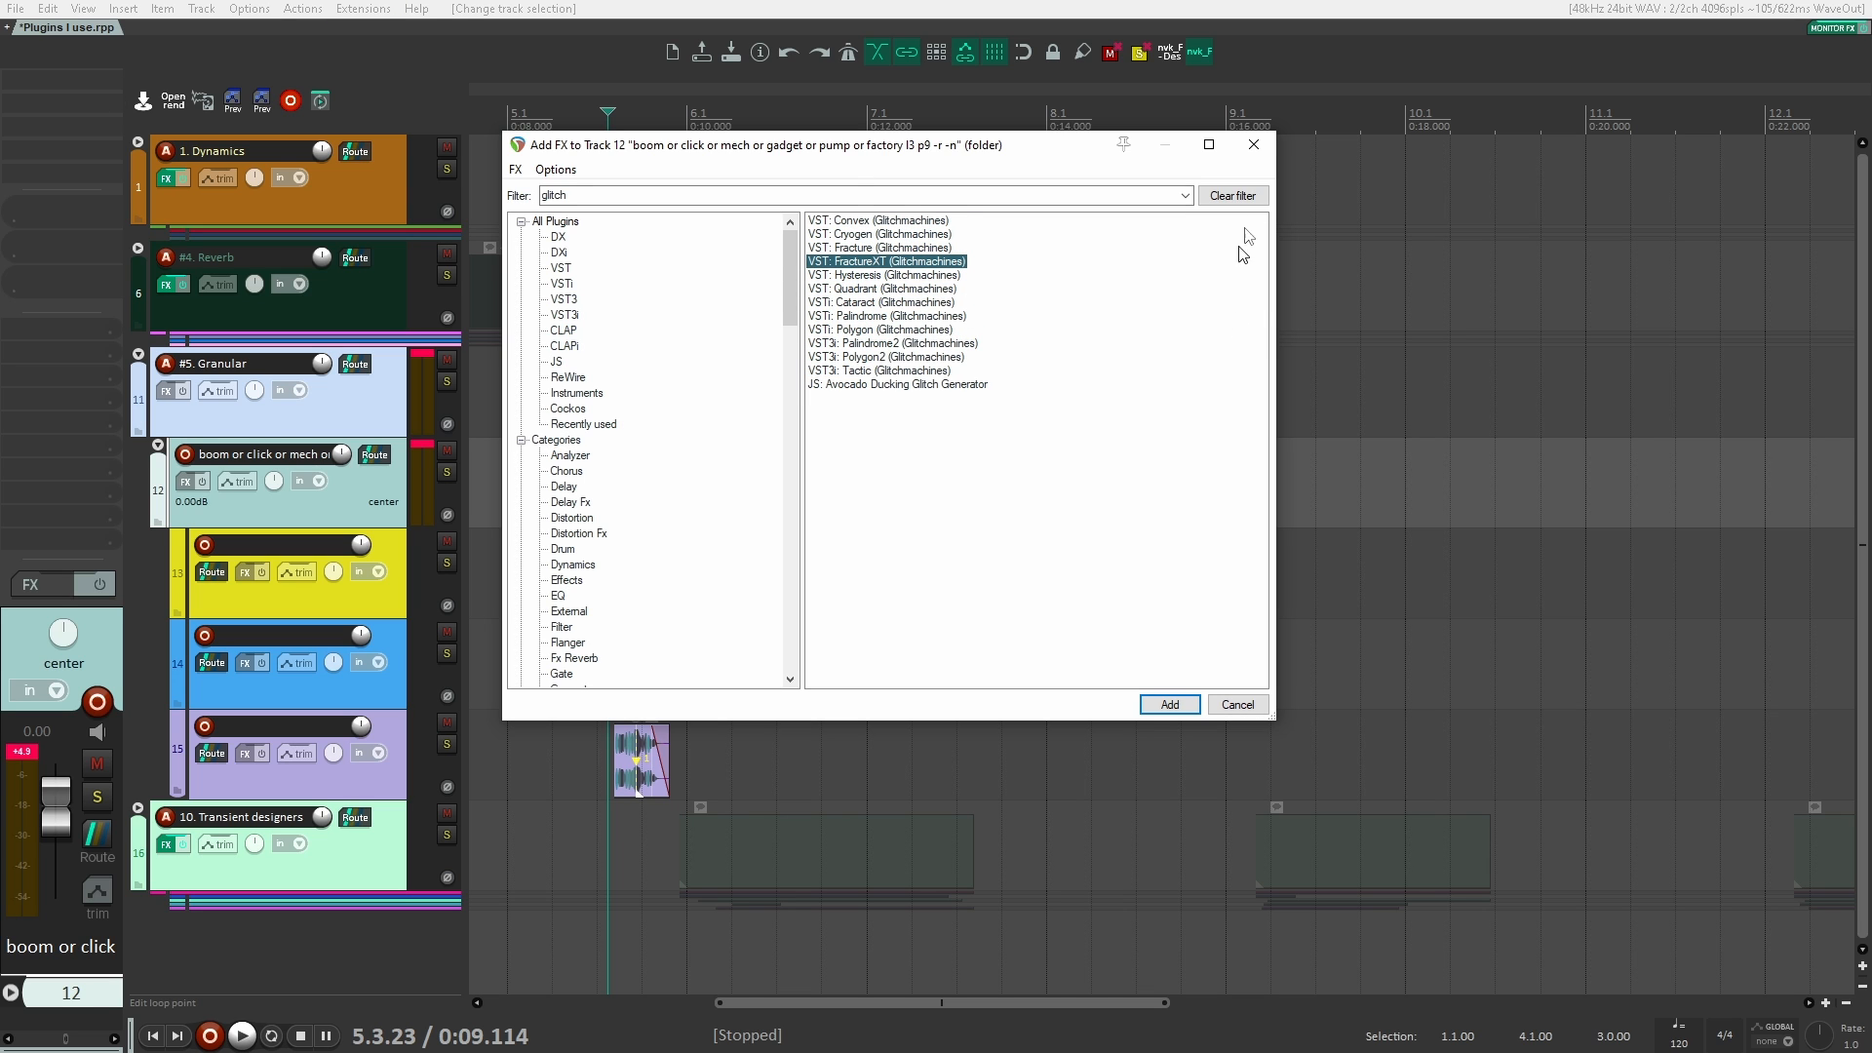
left_click(1253, 144)
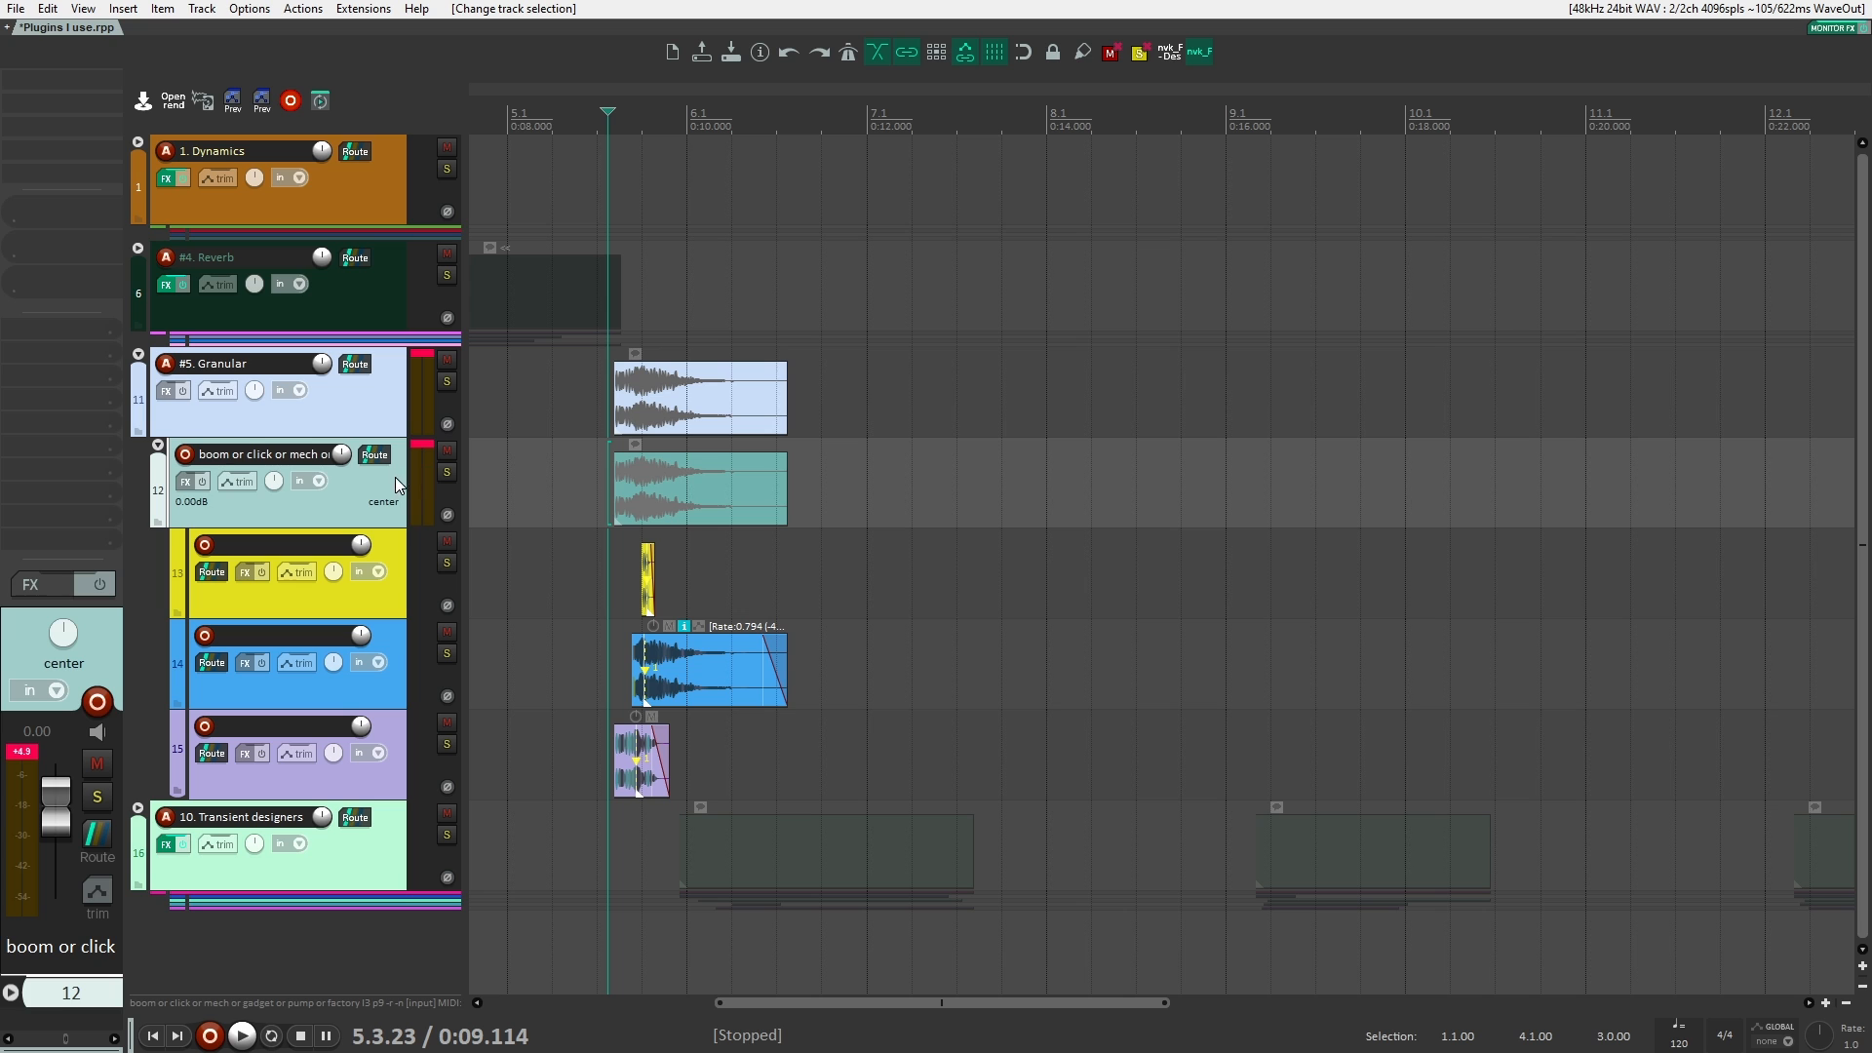
Step: Mute all the clips in the #5. Granular folder
left_click(387, 407)
left_click(378, 477)
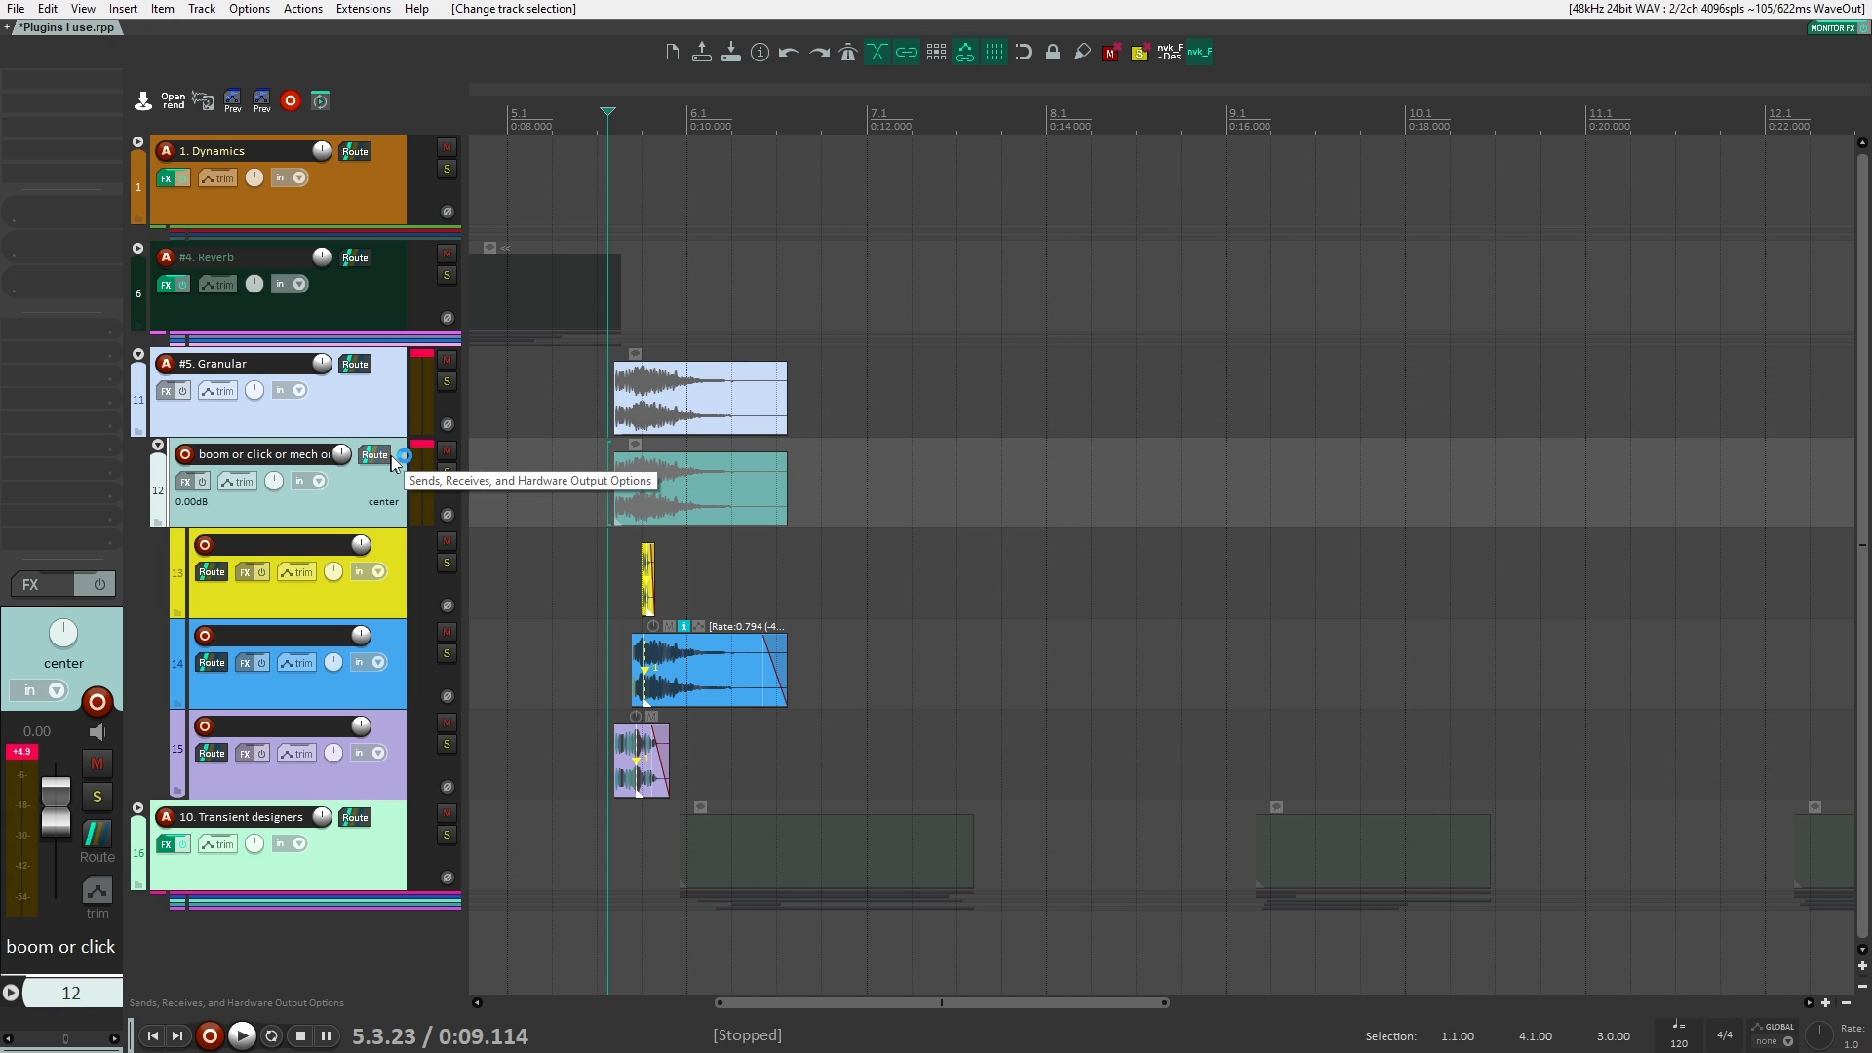
left_click(655, 403)
key("ctrl+m")
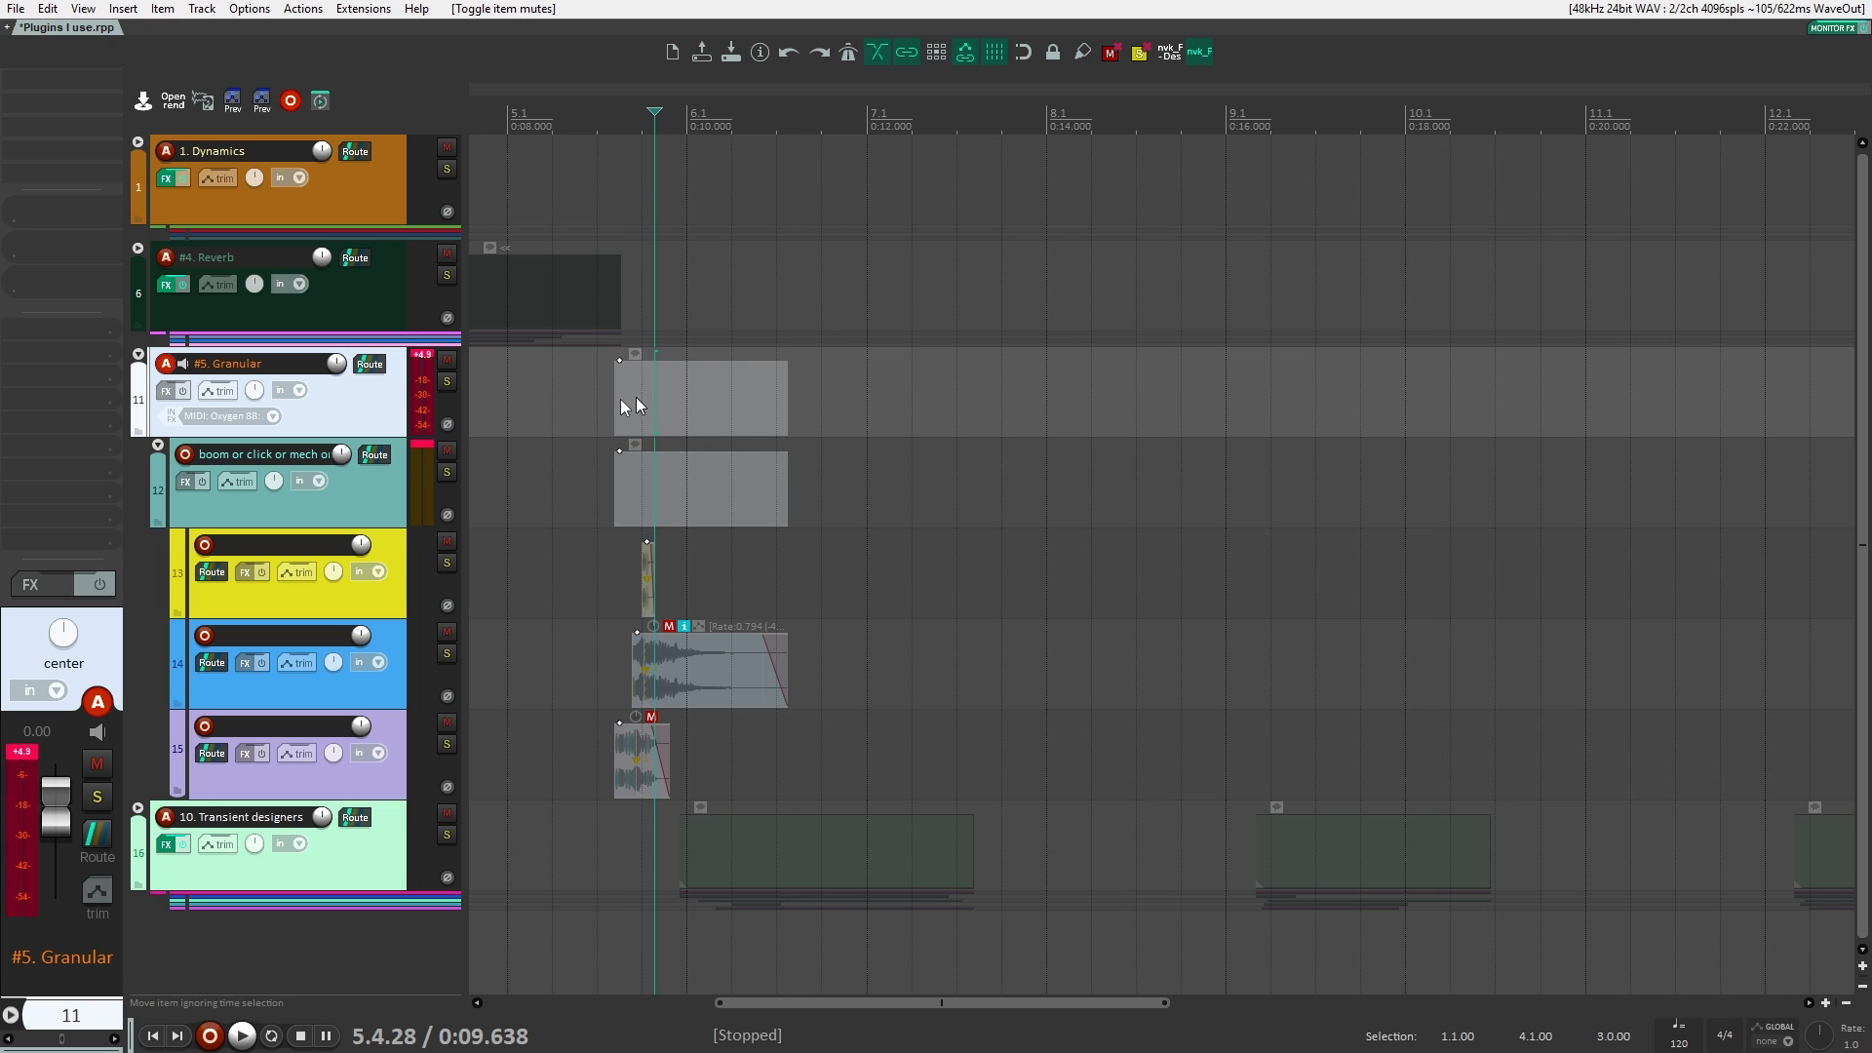
left_click(149, 371)
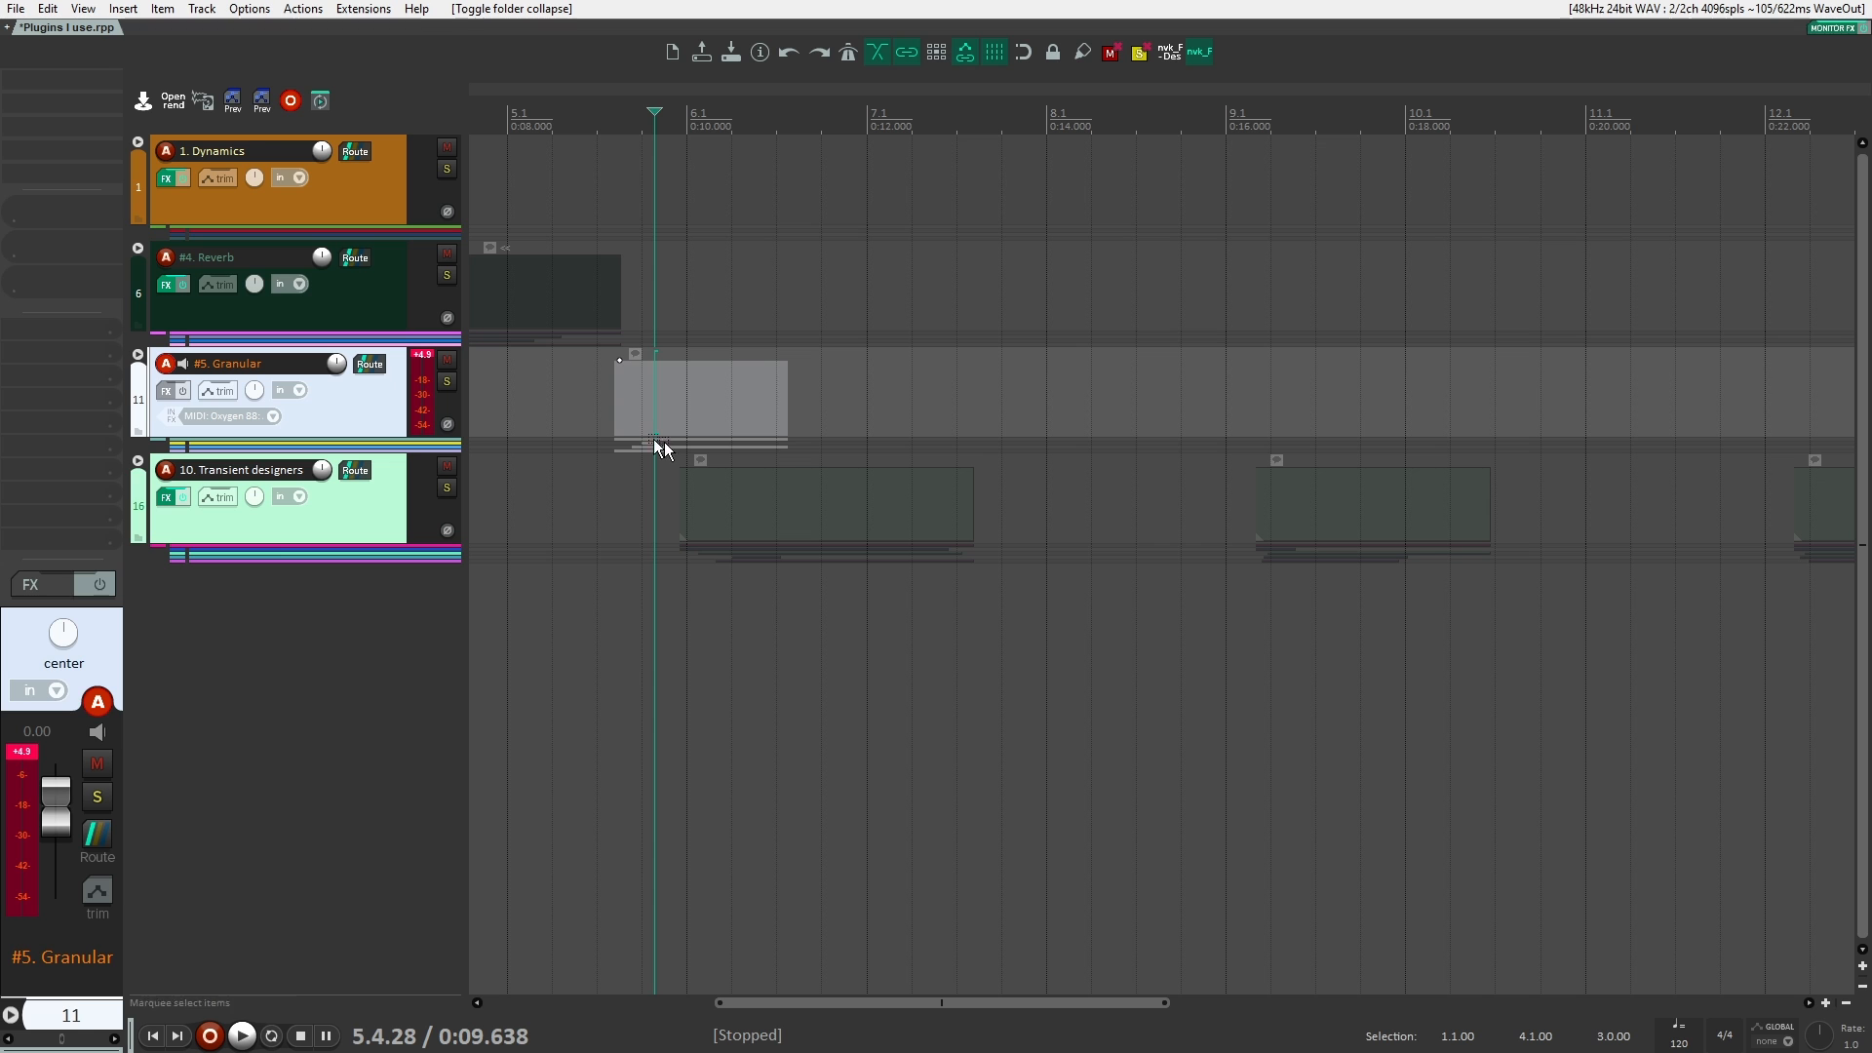
left_click(572, 404)
left_click(138, 359)
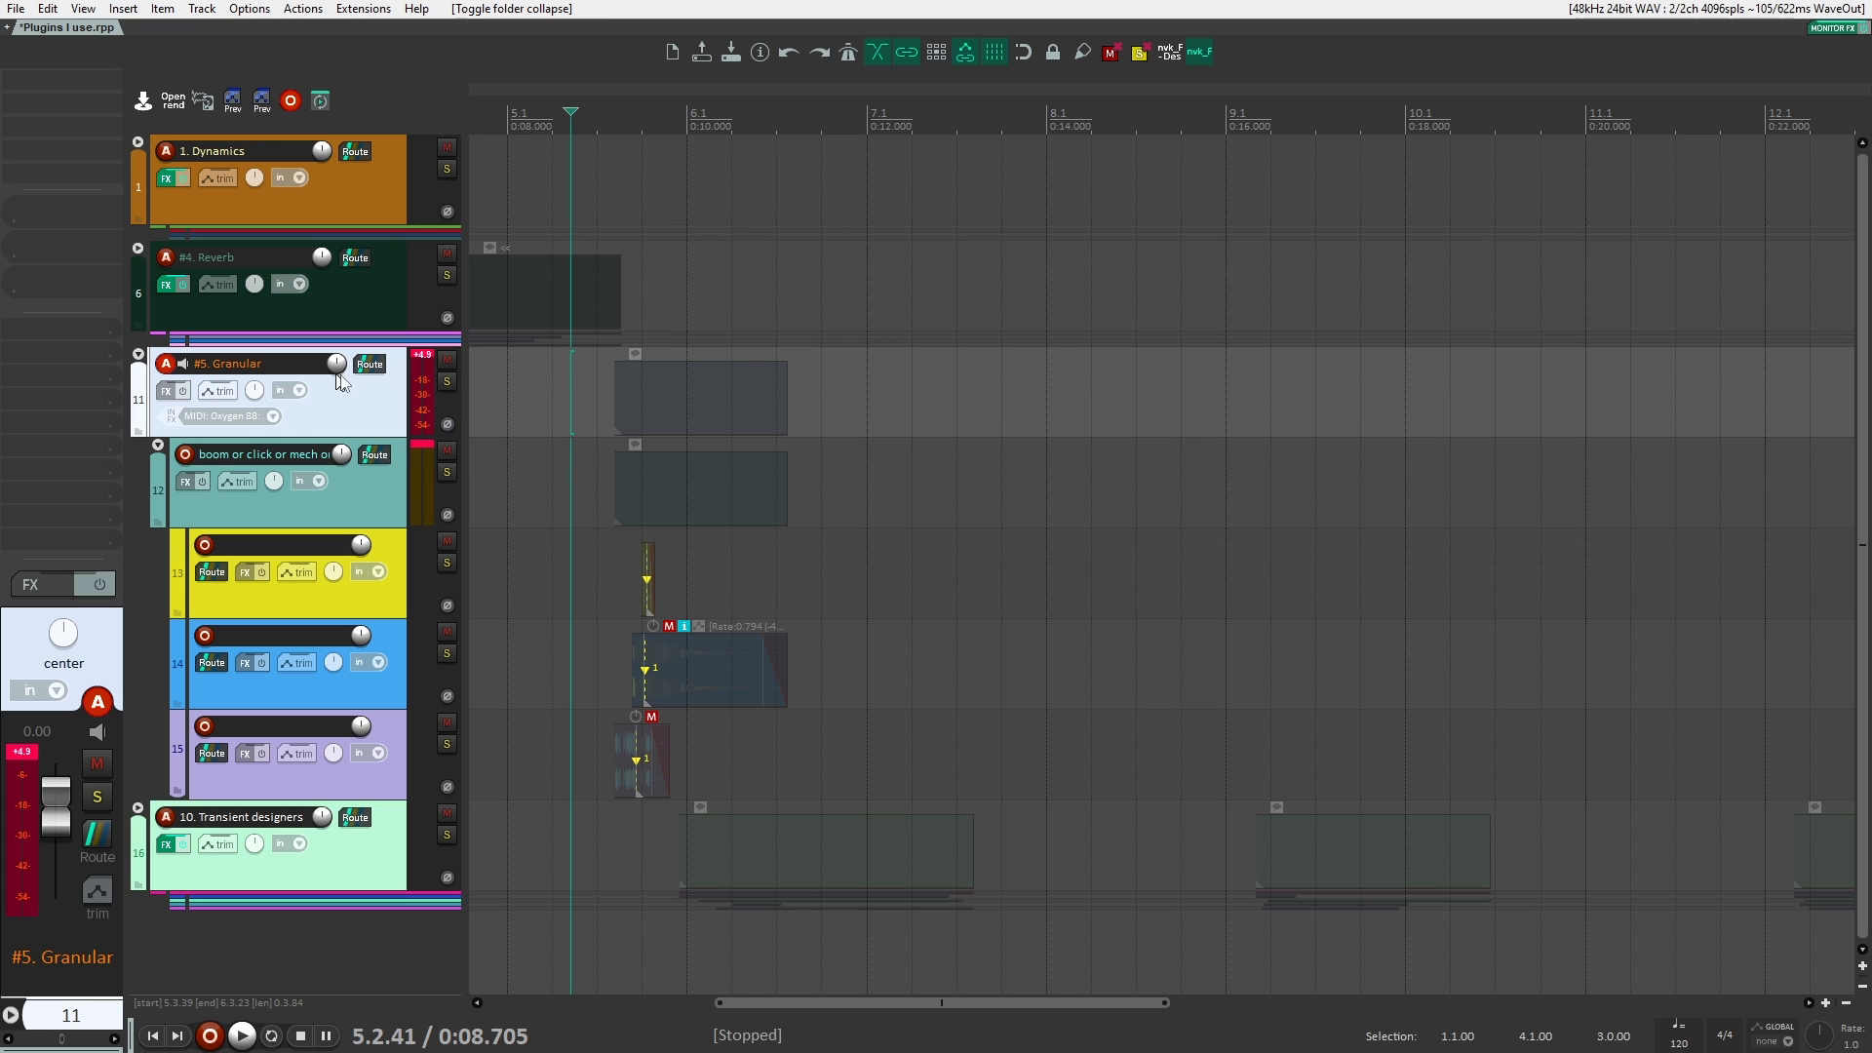
Step: Expand the 1. Dynamics folder and unmute its clips
scroll(871, 448, "left", 5)
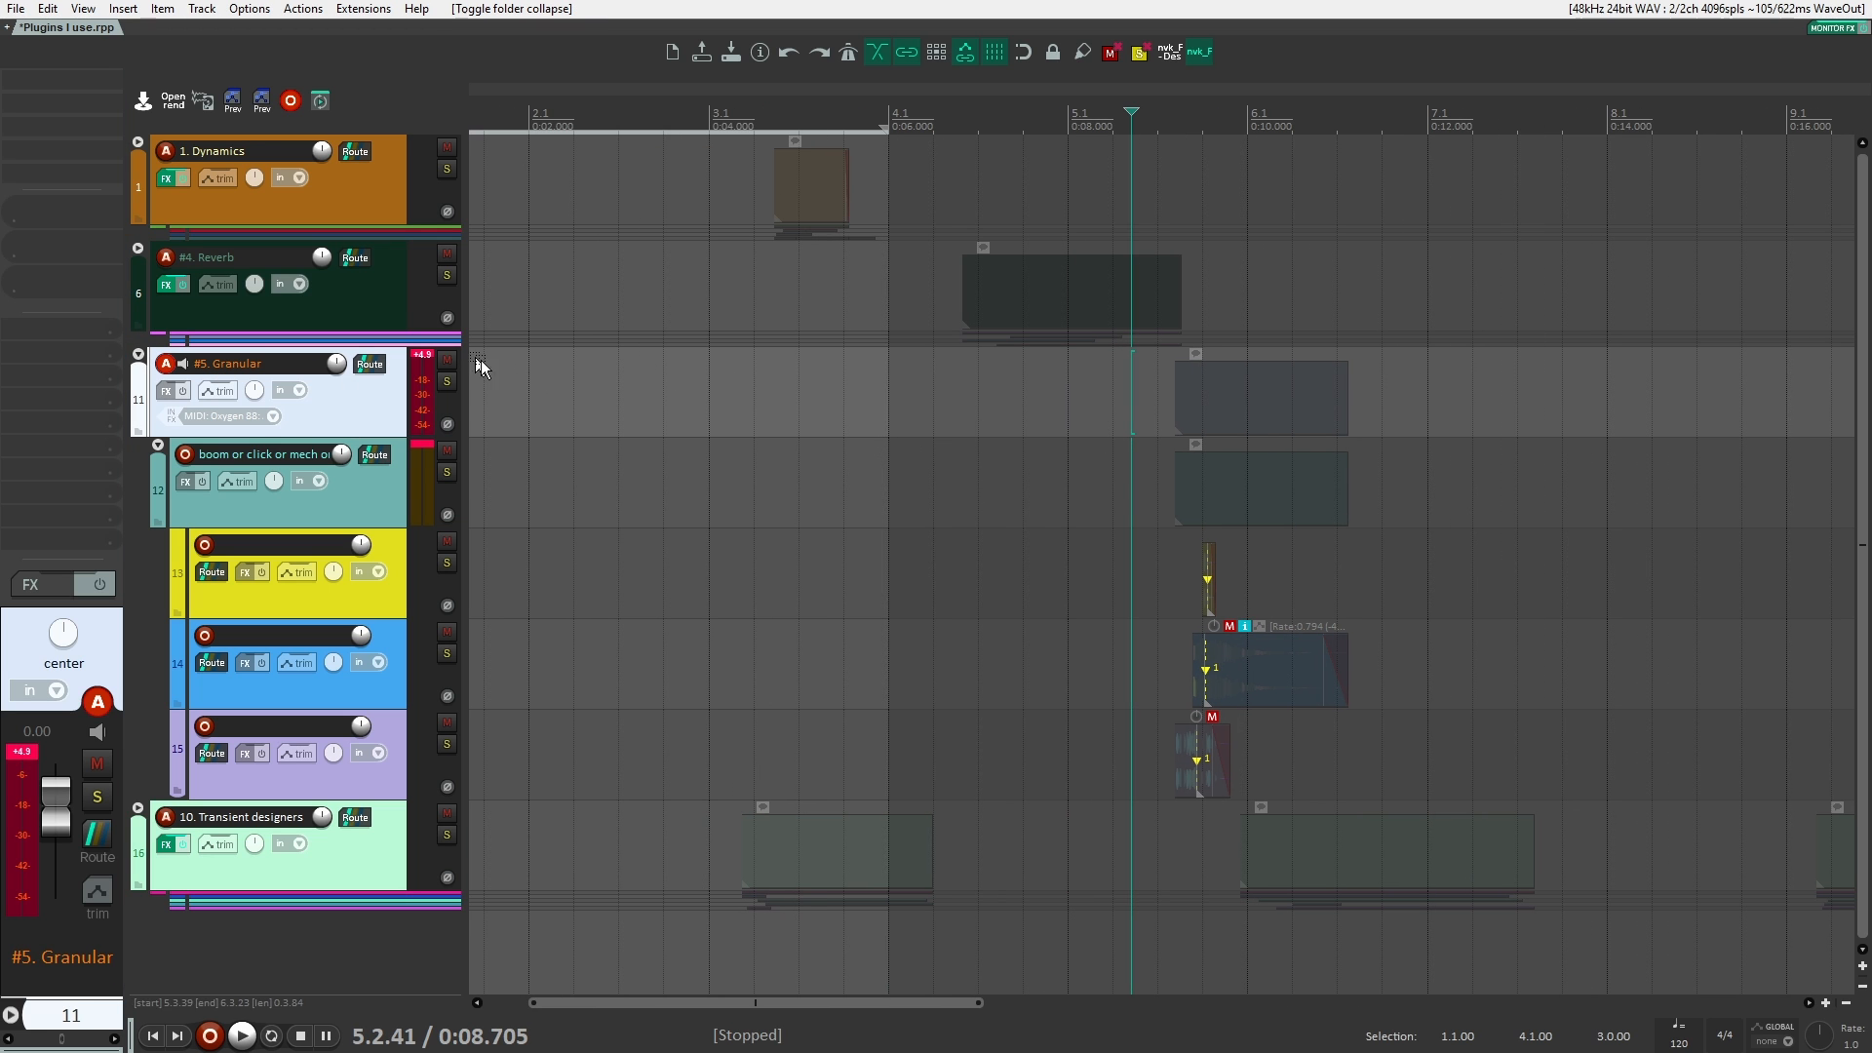
left_click(137, 141)
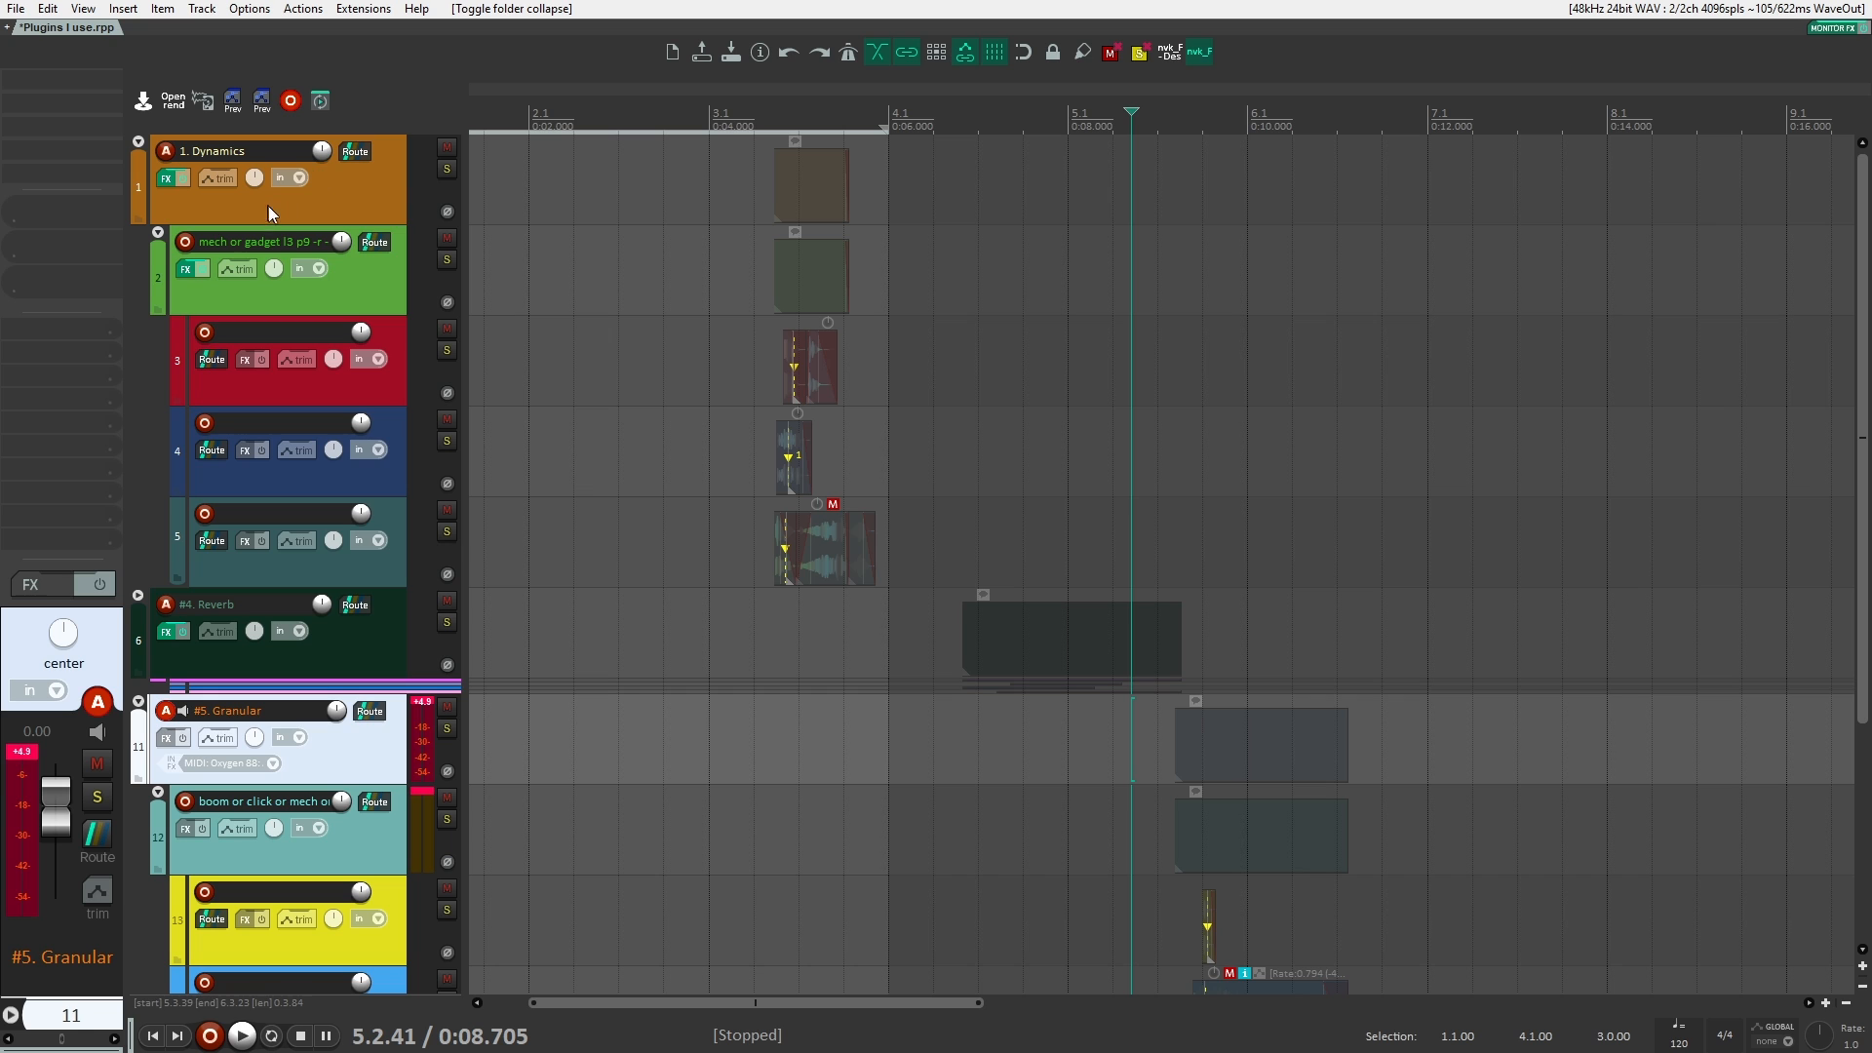
left_click(823, 260)
key("m")
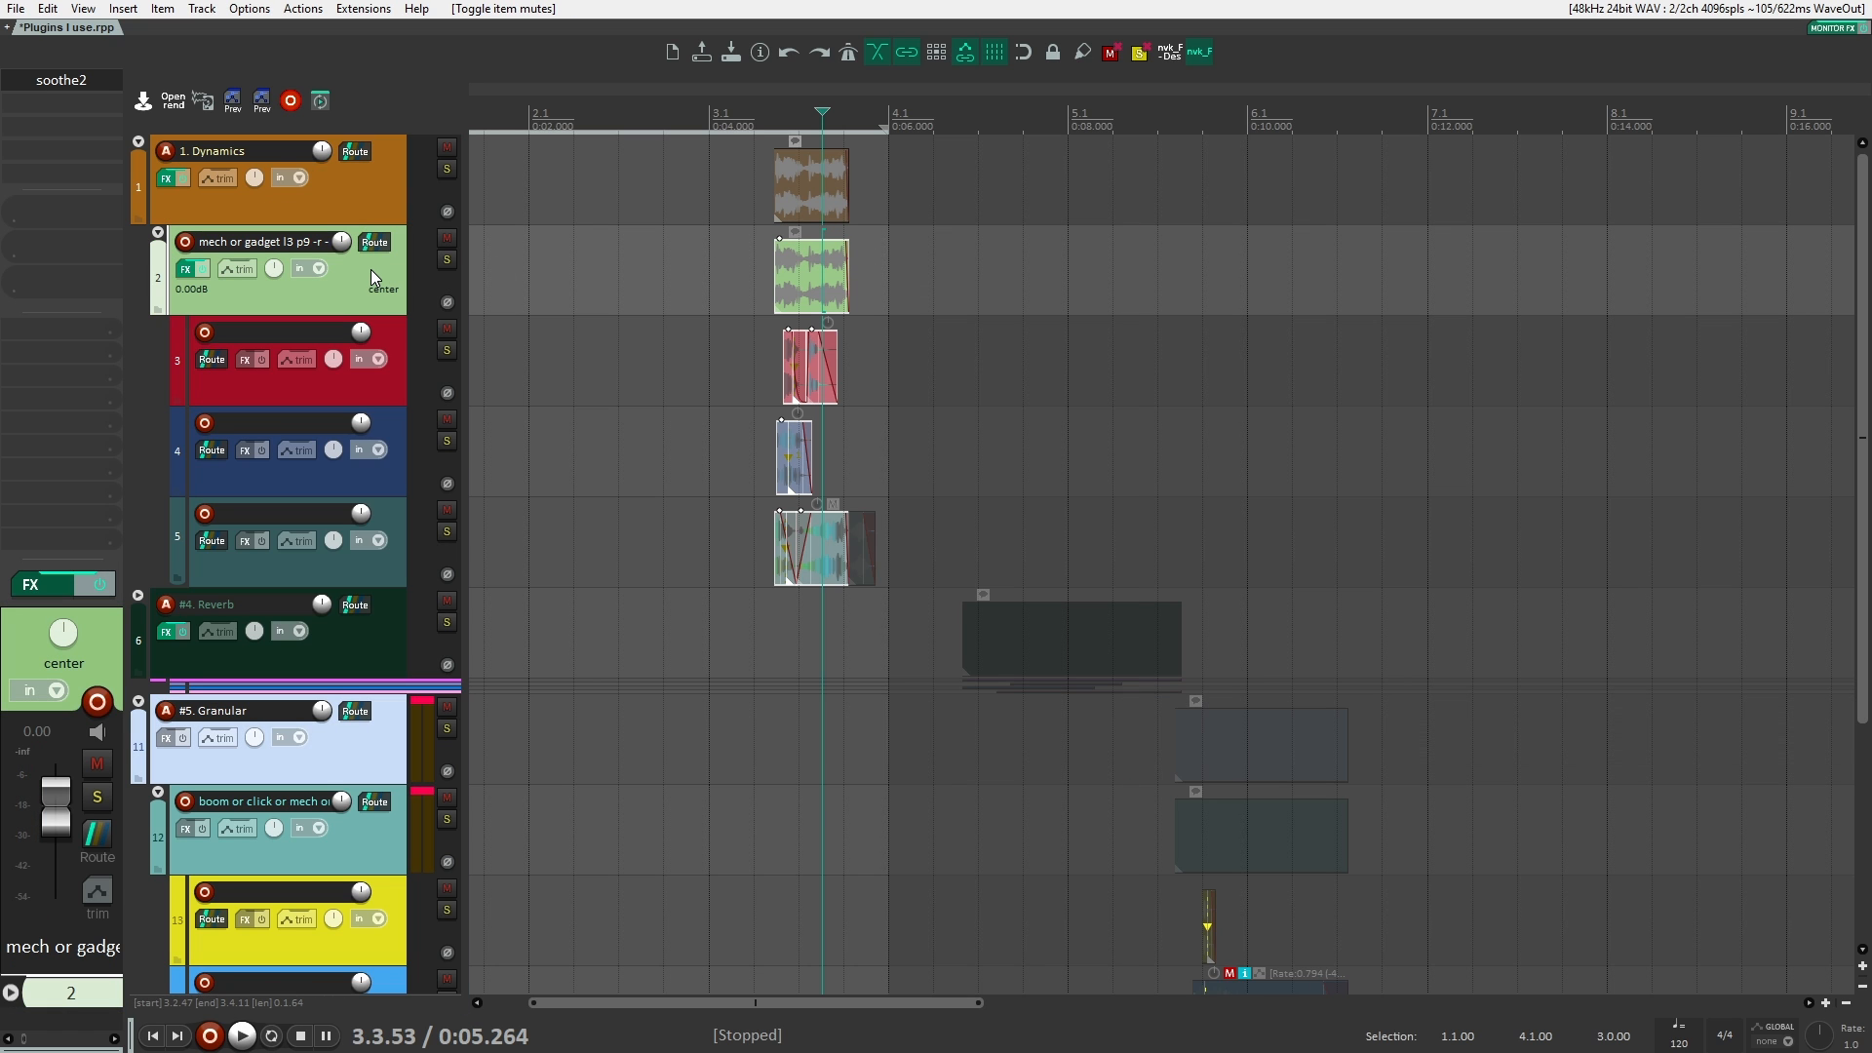
Step: Add kHs Pitch Shifter to the "mech or gadget" track and set its pitch to -12.00 semitones
double_click(90, 97)
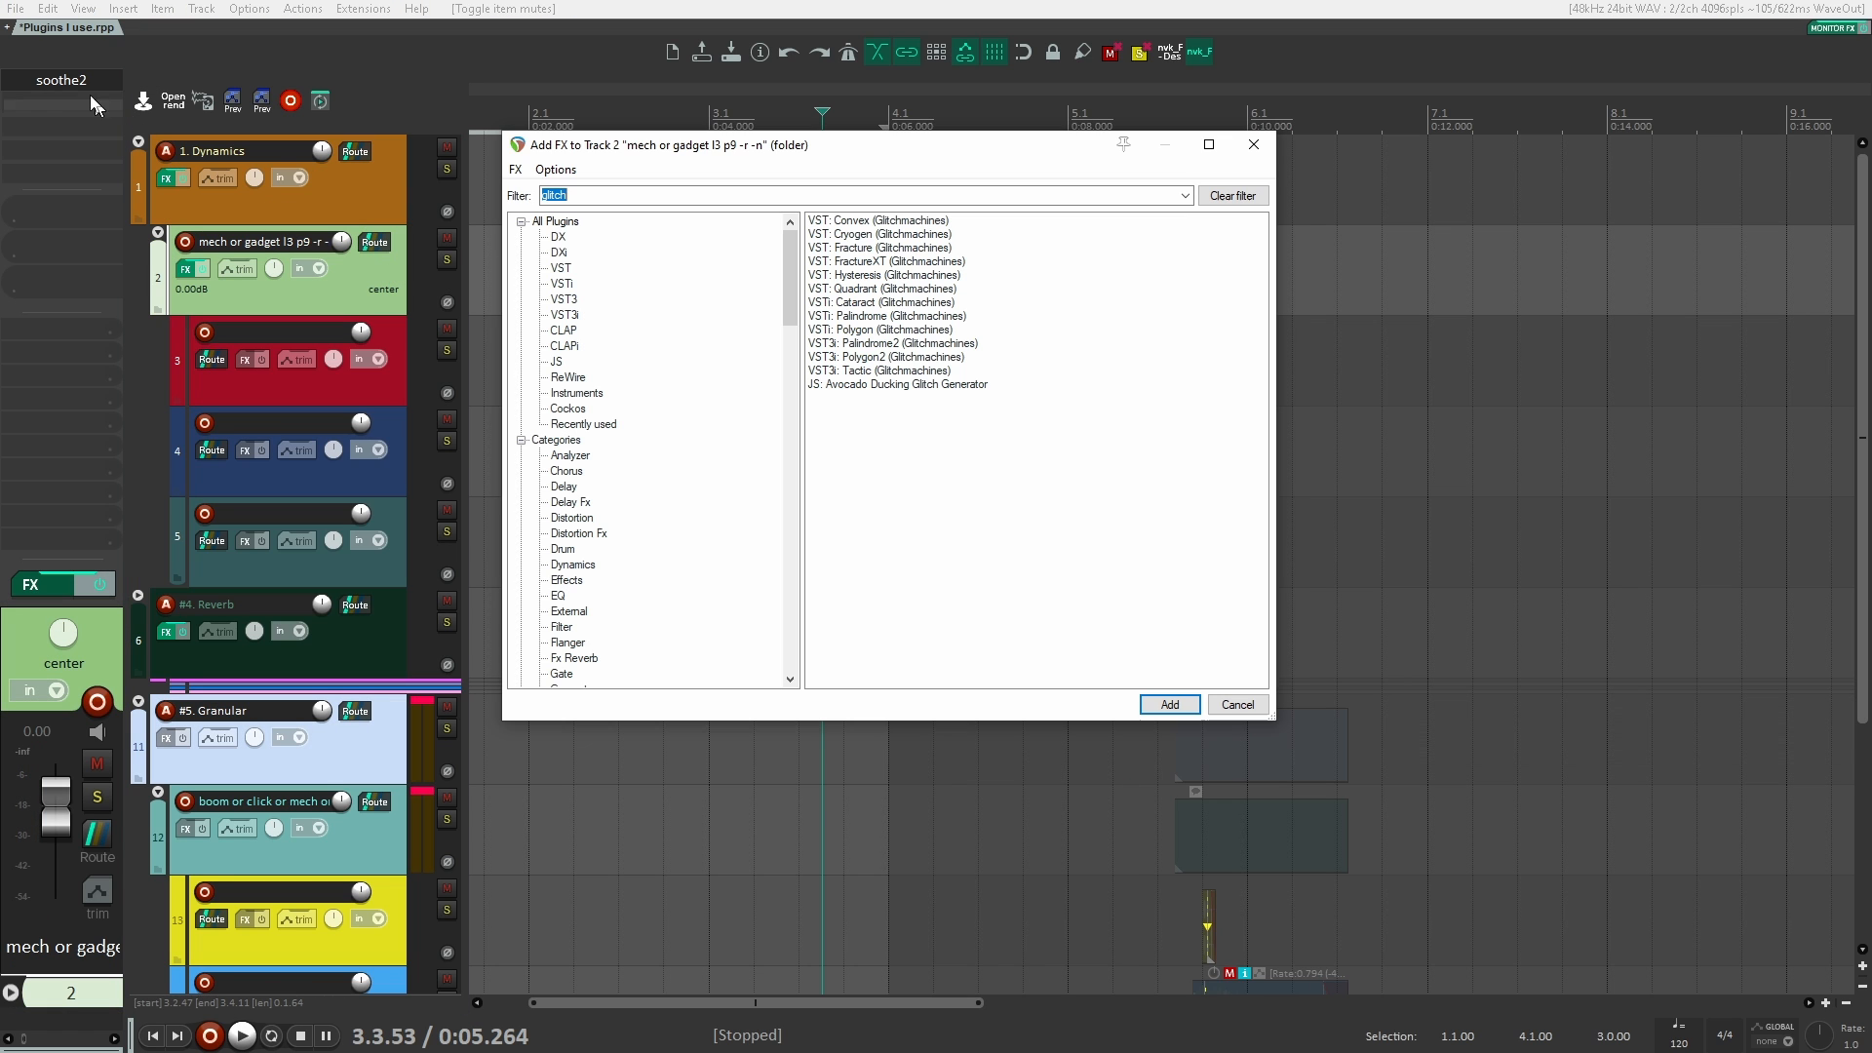
type("khs pit")
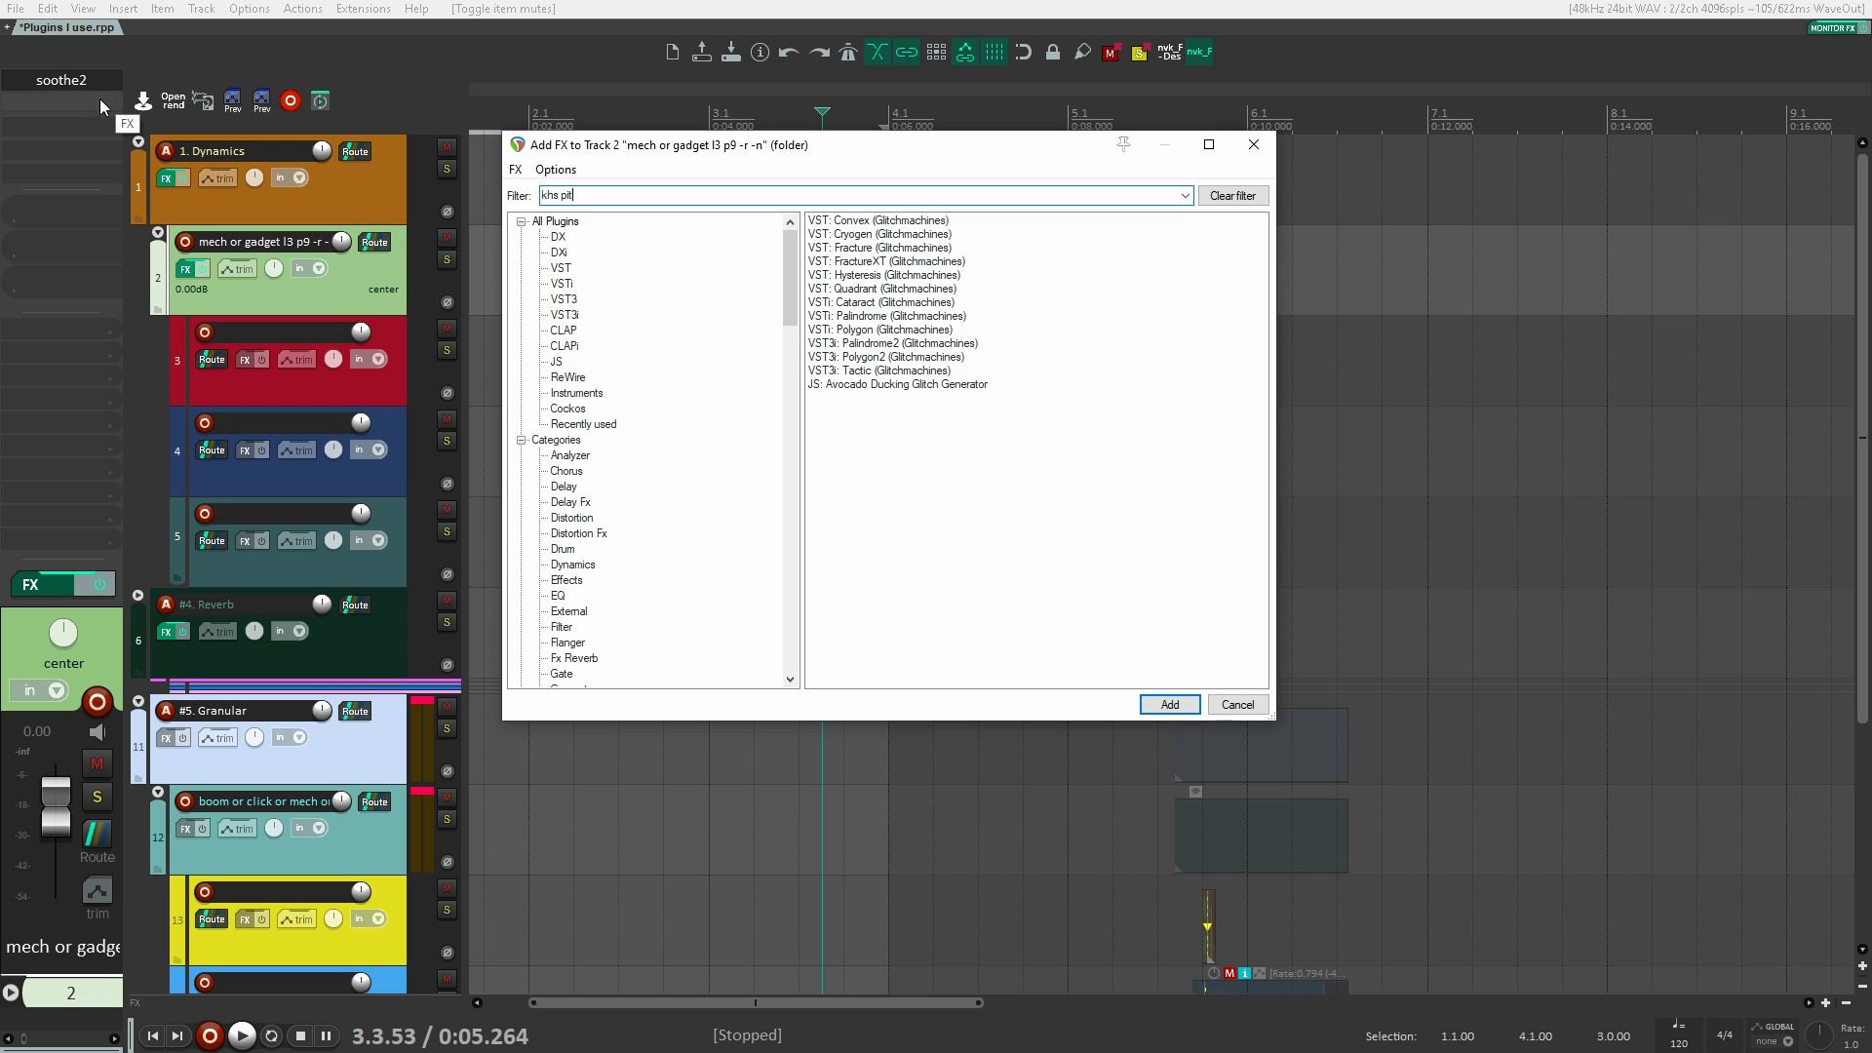
type("ch")
key("Return")
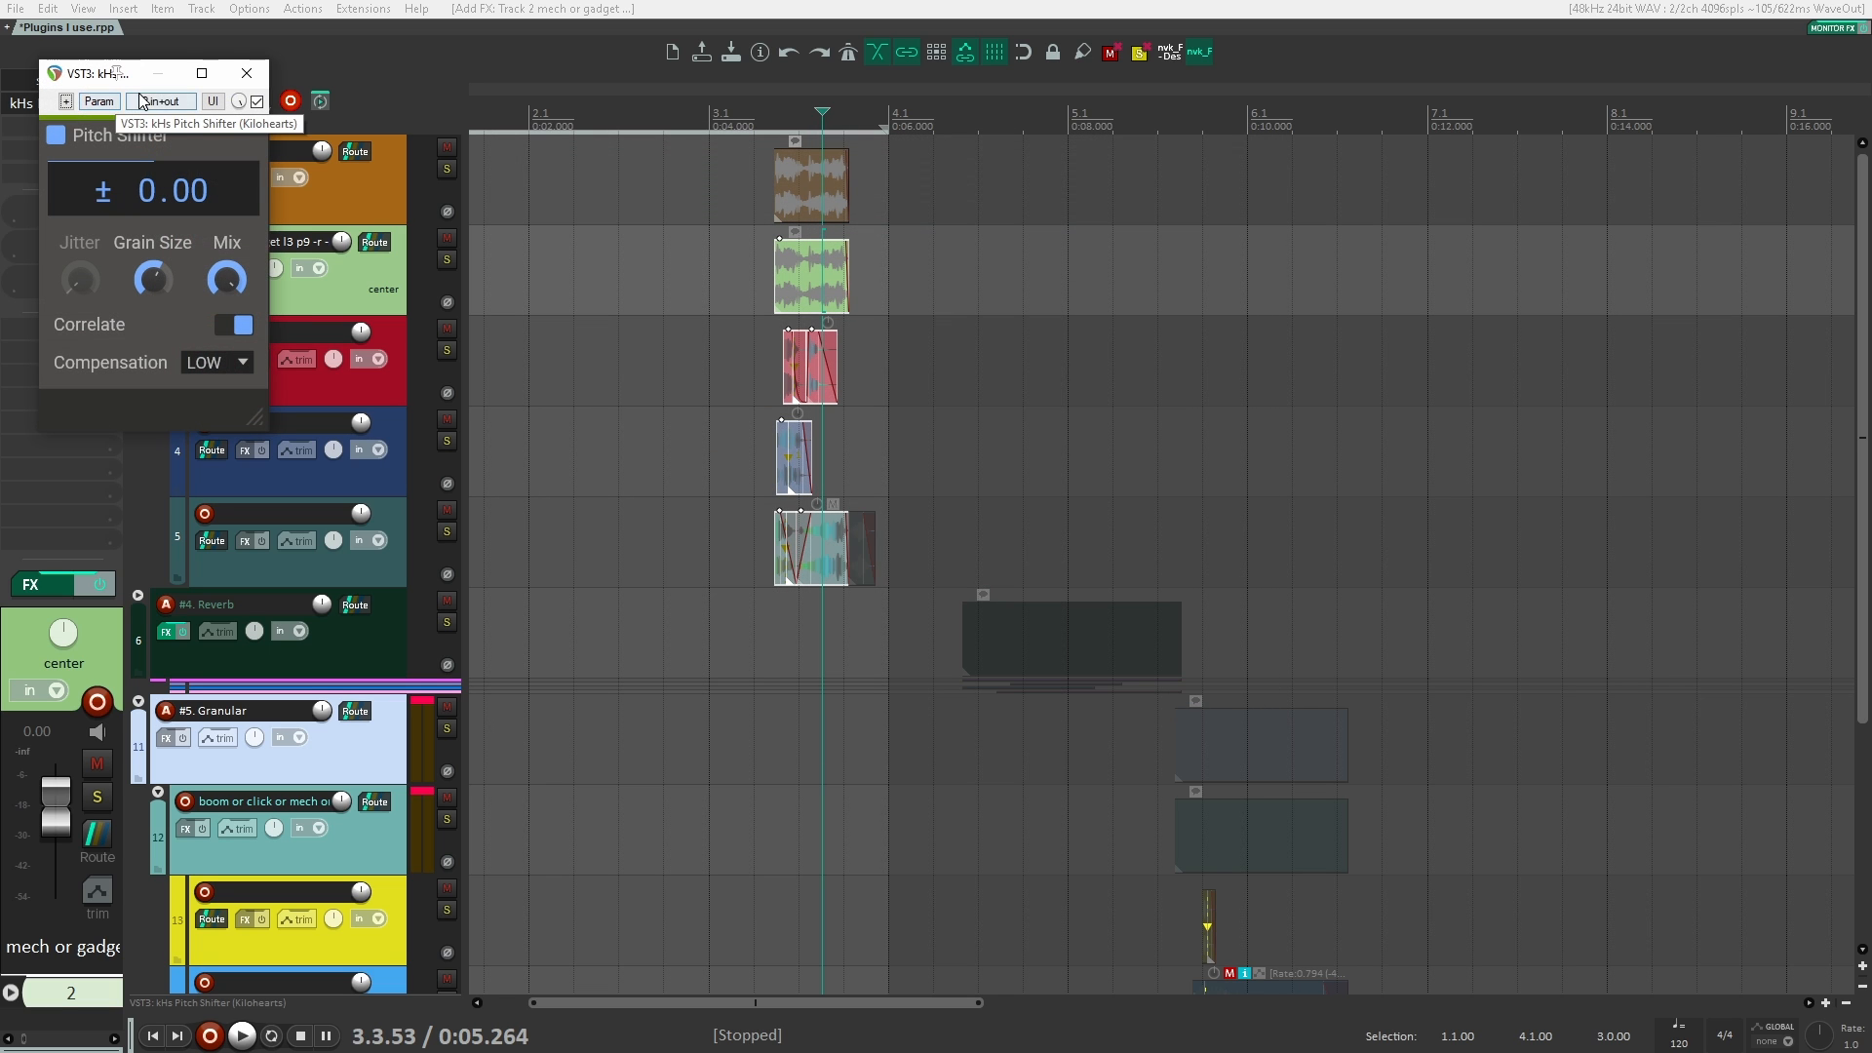
left_click_drag(105, 82, 1040, 188)
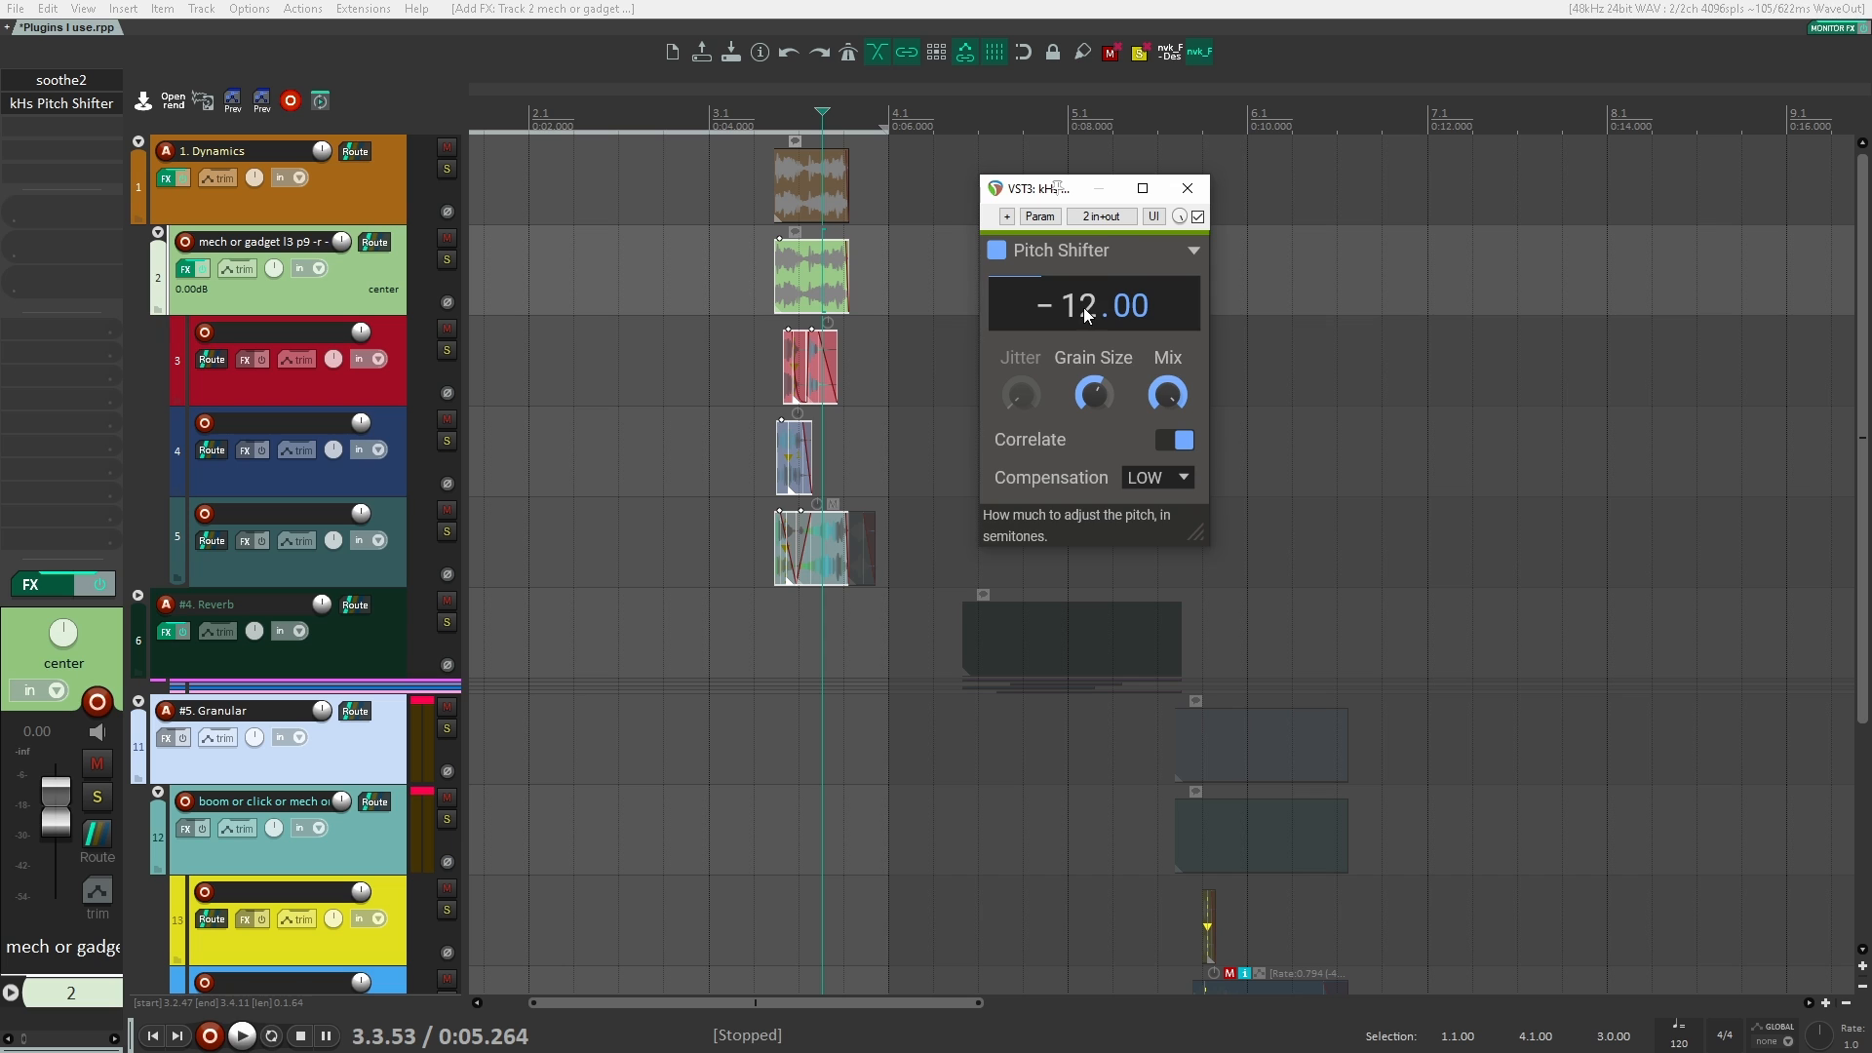
Step: Compare the Dynamics clips with the pitch shifter active, bypassed and active again, and close its window
left_click_drag(765, 289, 752, 256)
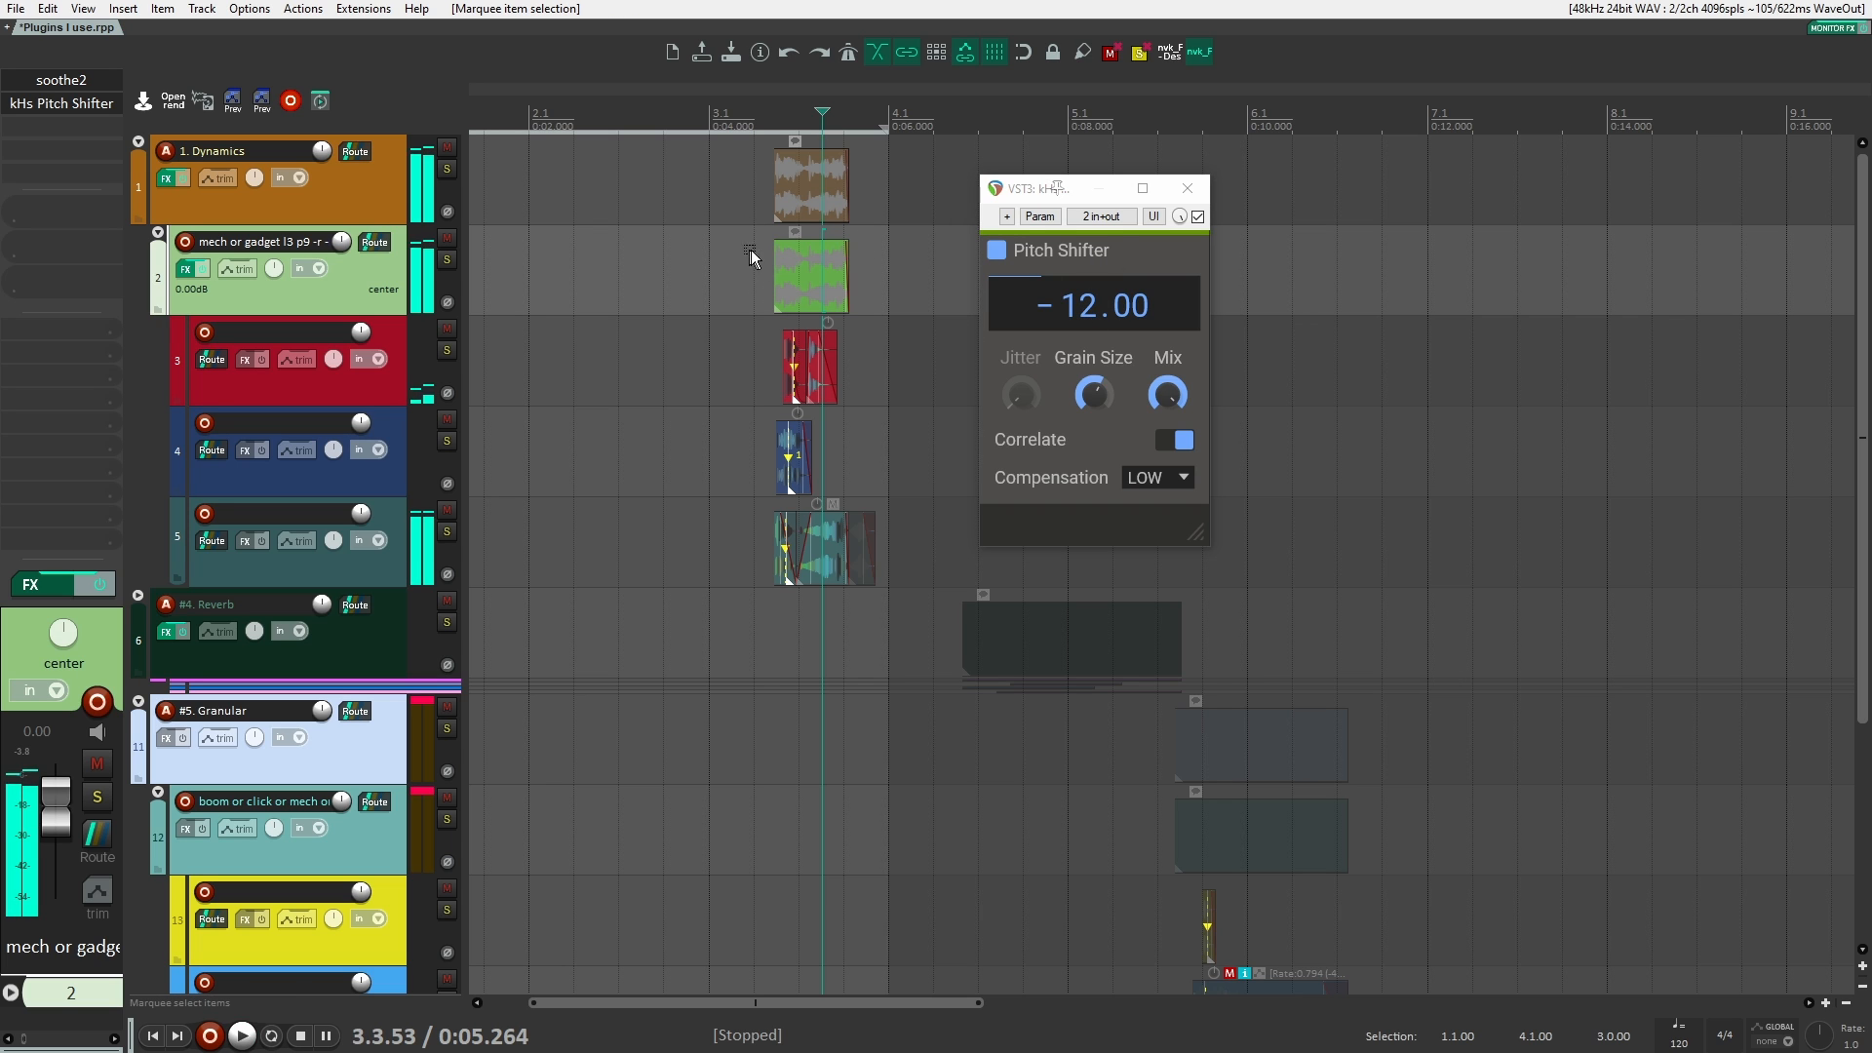
left_click(763, 255)
key("space")
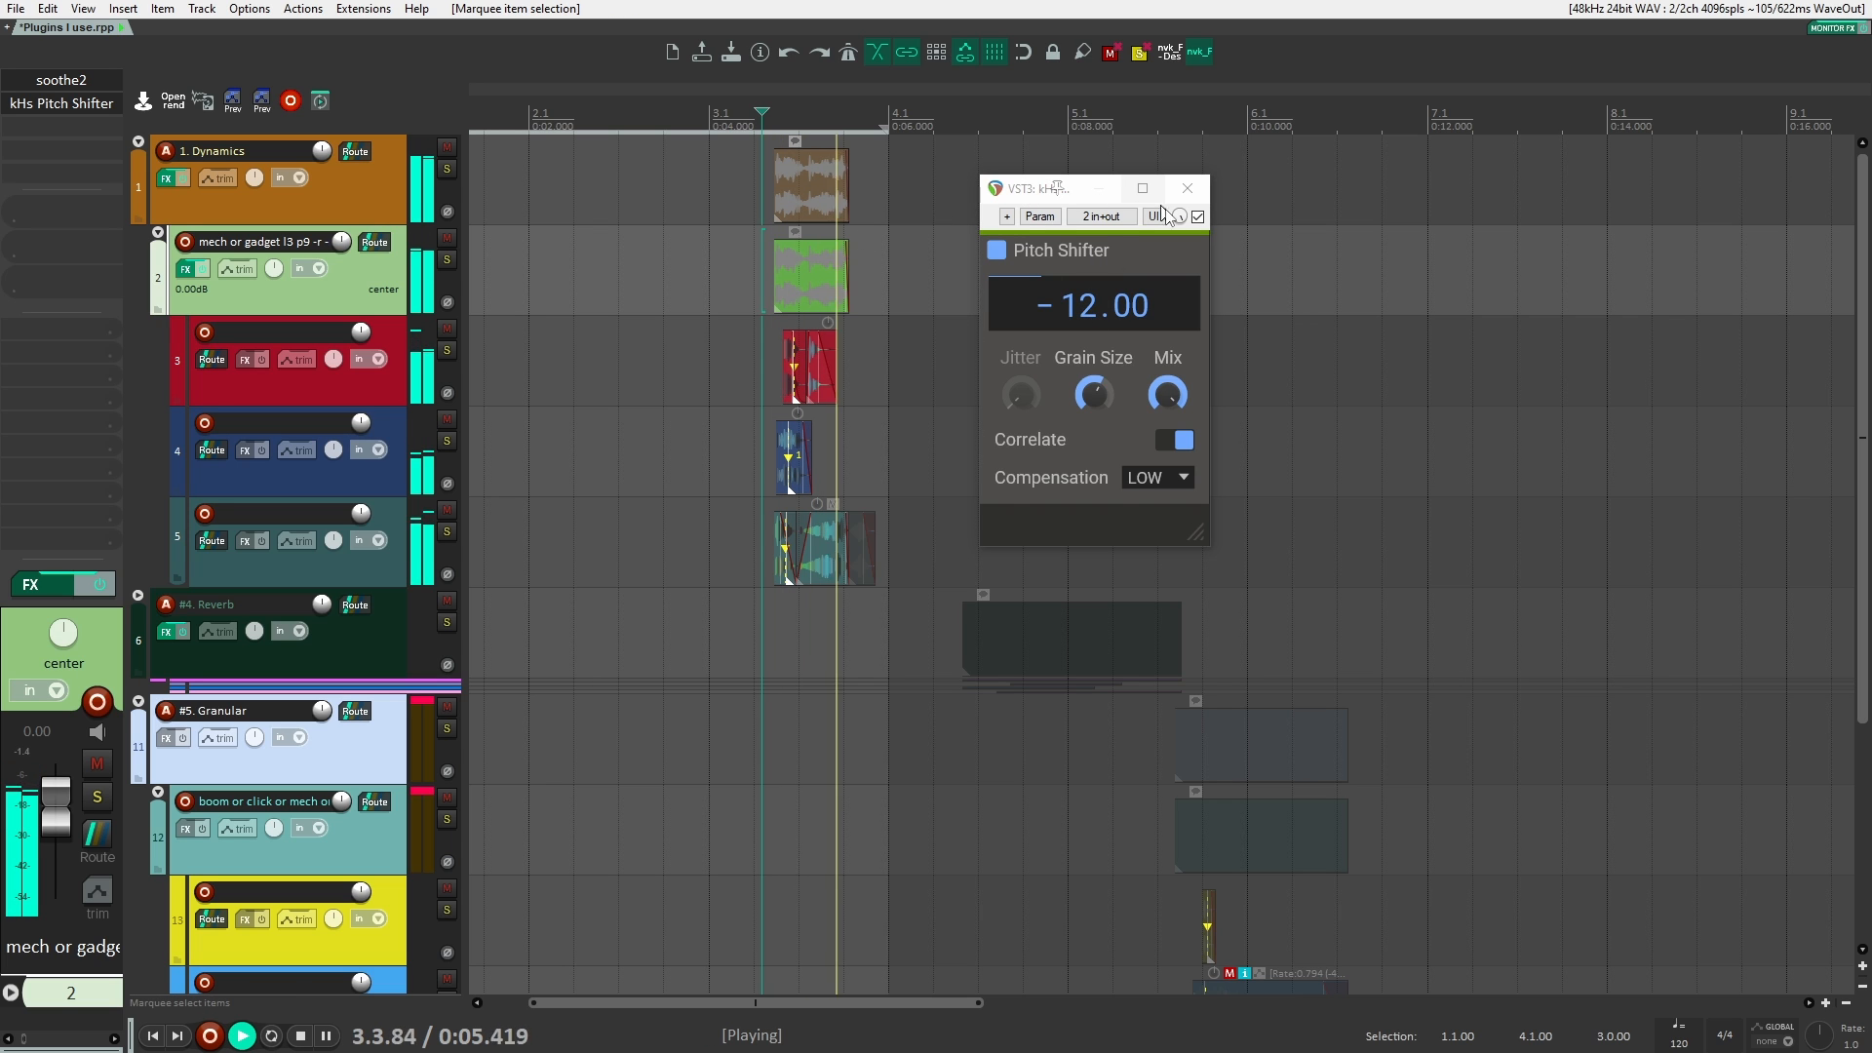
key("space")
left_click(1198, 217)
key("space")
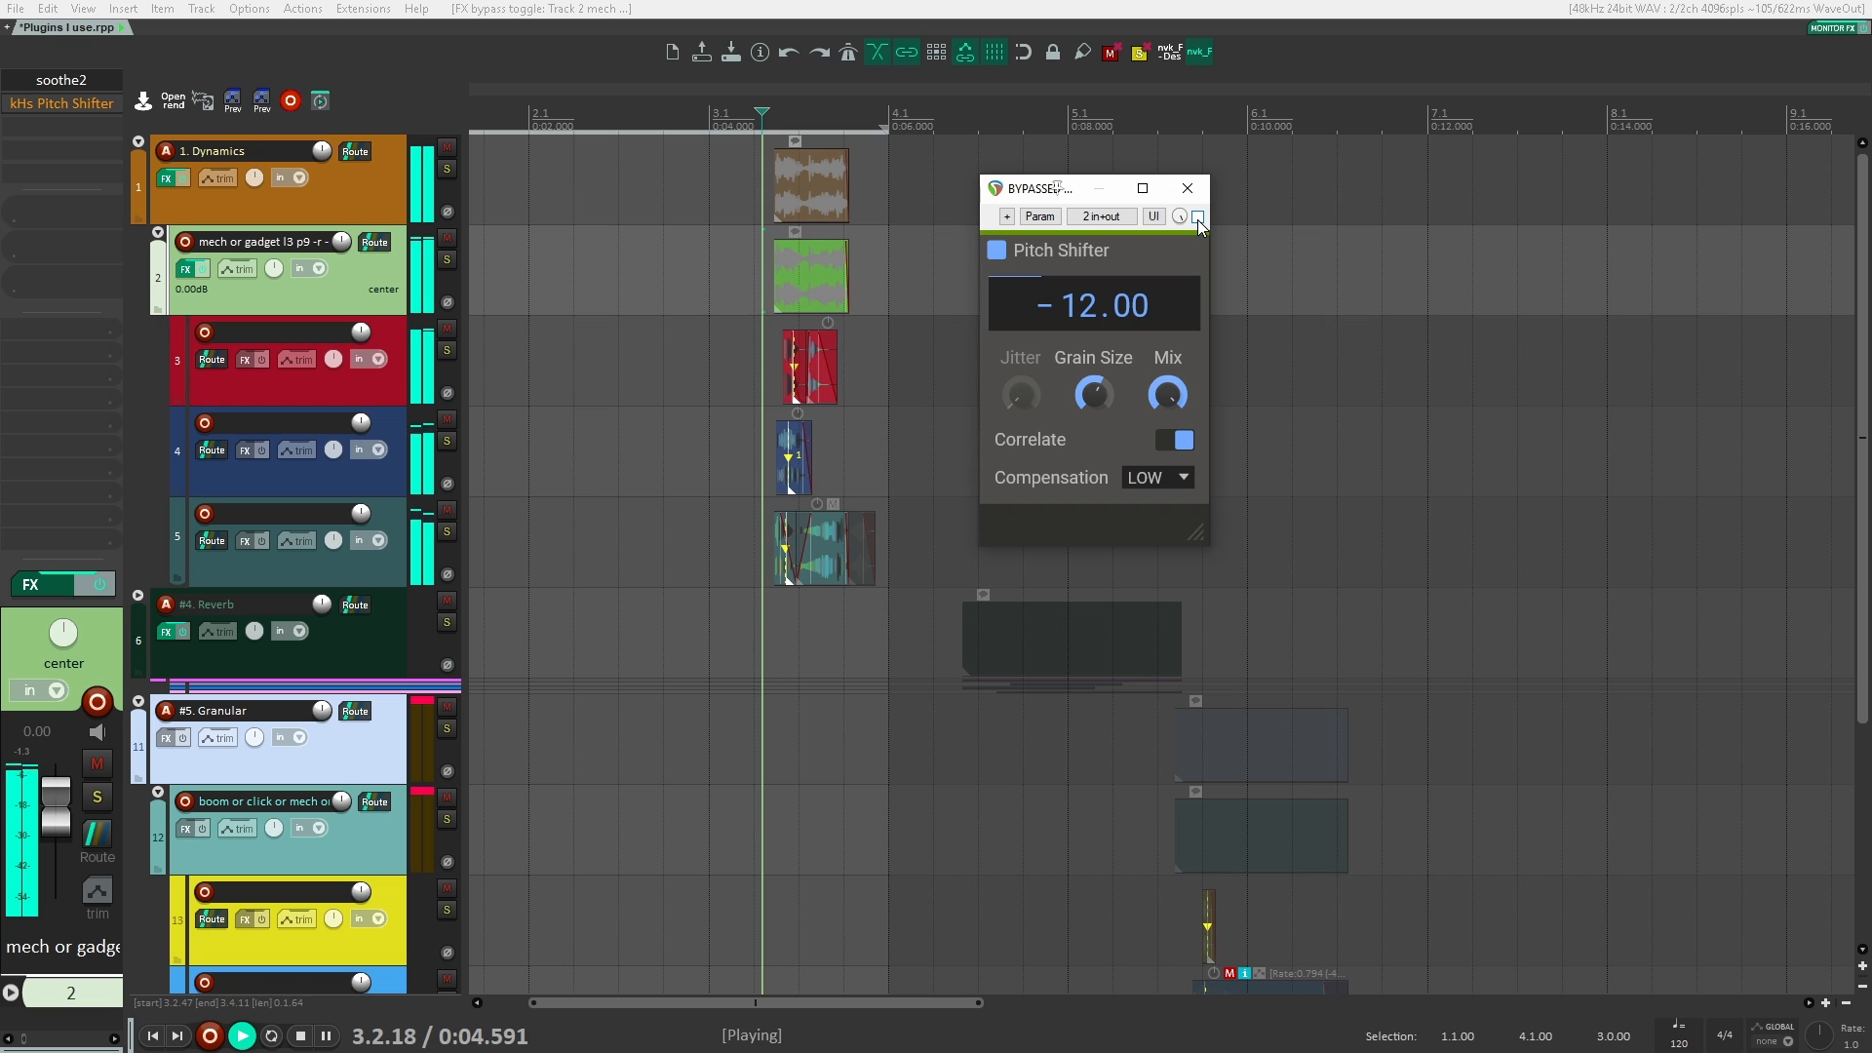
key("space")
left_click(1197, 217)
key("space")
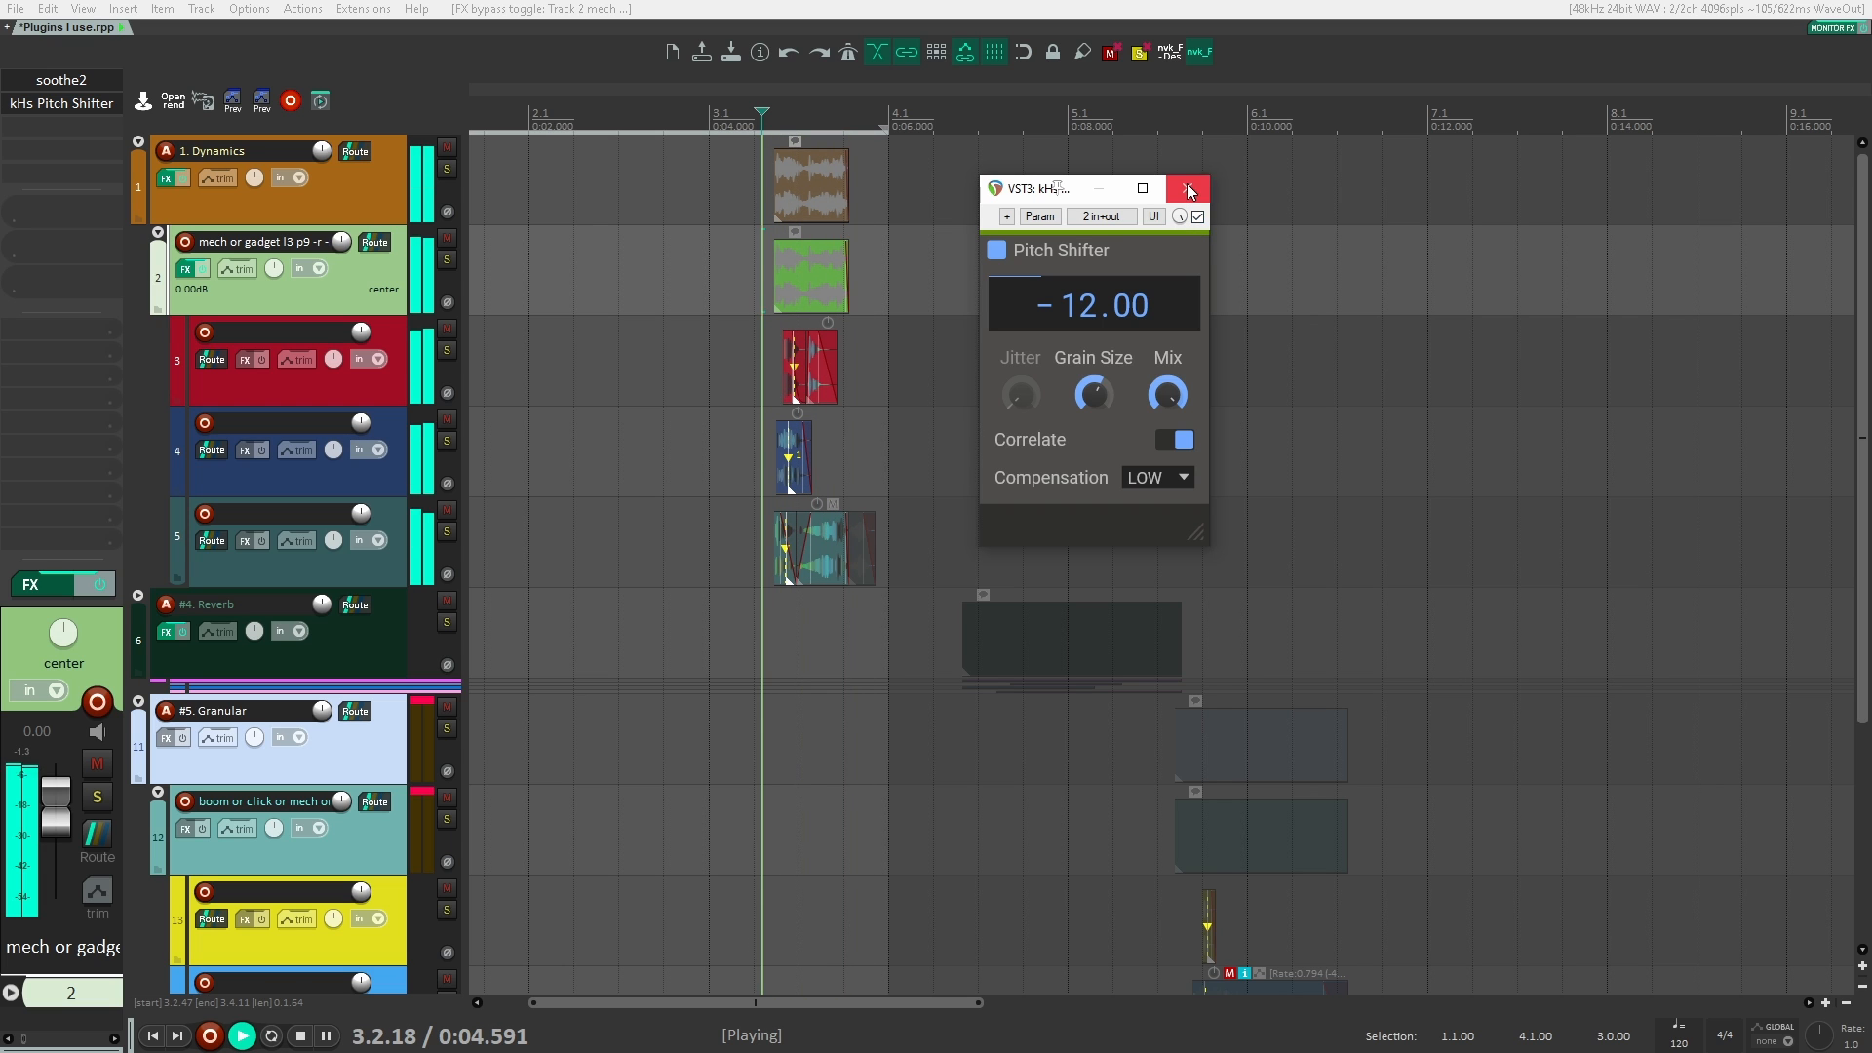
key("space")
left_click(1191, 191)
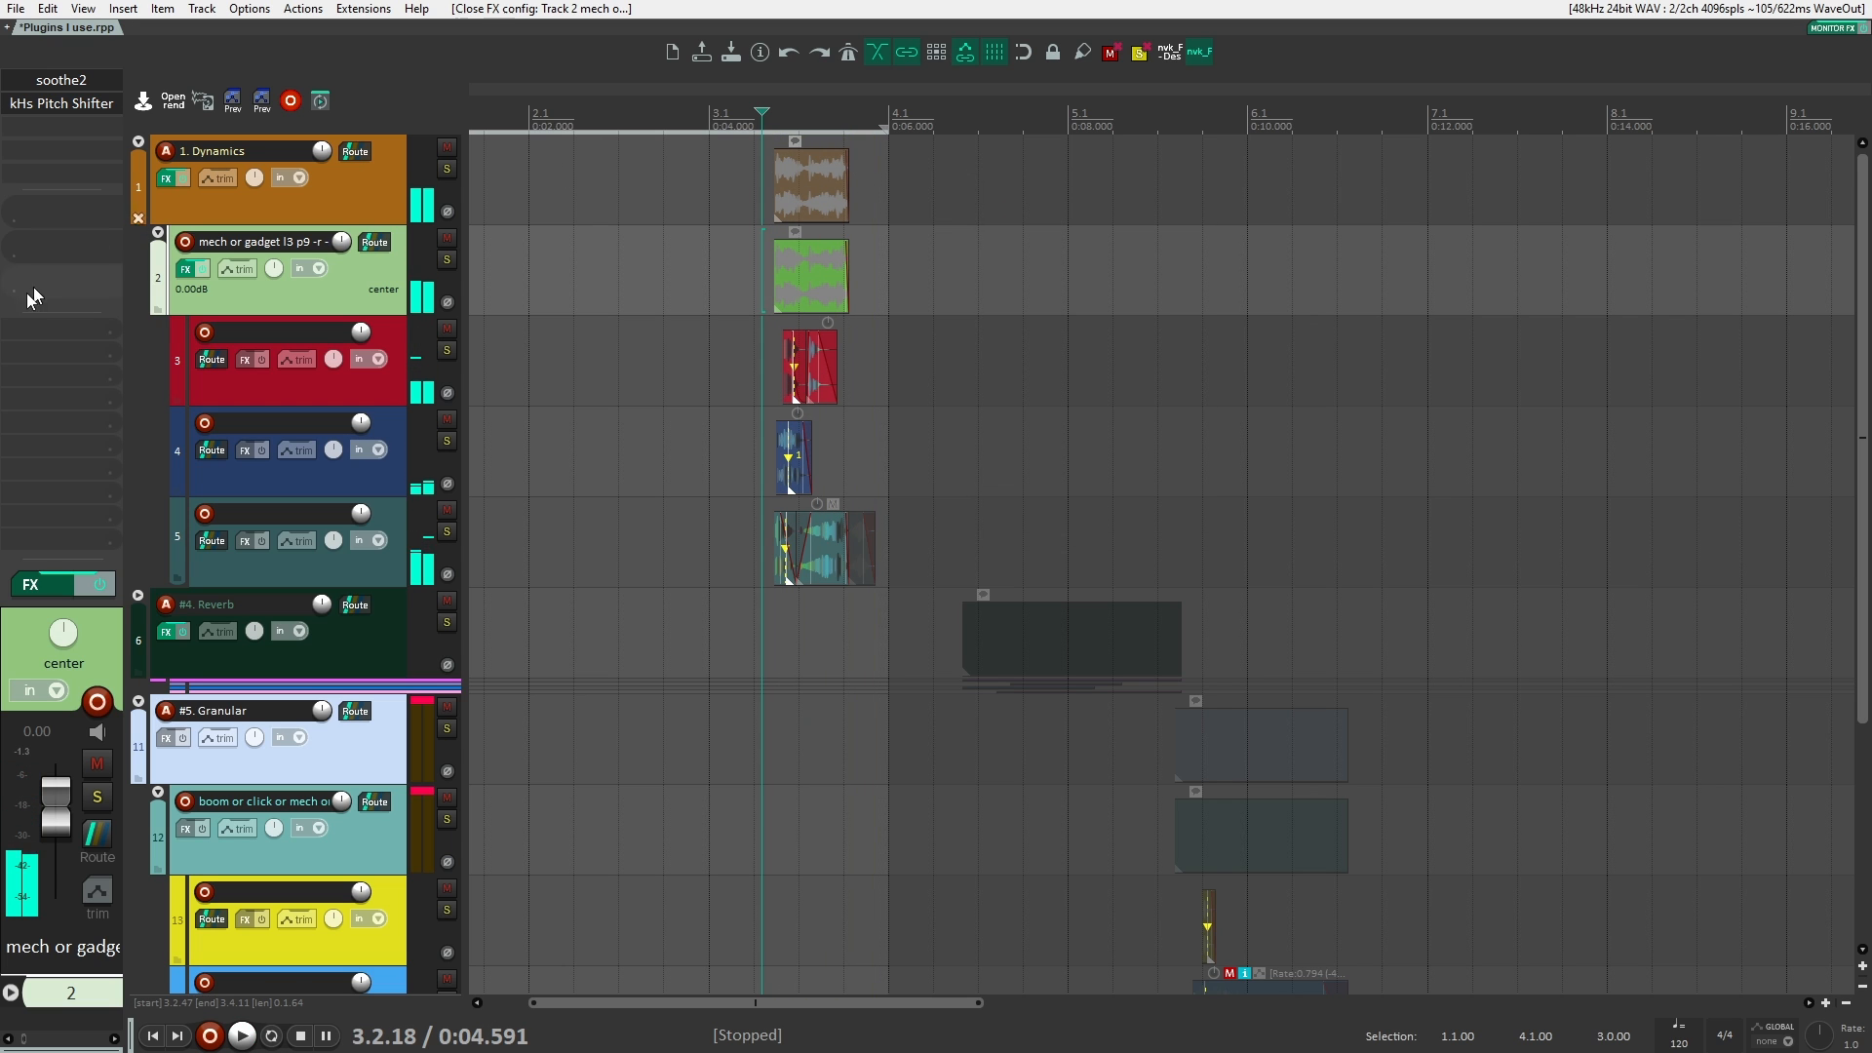
Step: Bypass kHs Pitch Shifter and add the VST3 version of Manipulator (Polyverse Music) to the same track
left_click(85, 111, "shift")
left_click(85, 121)
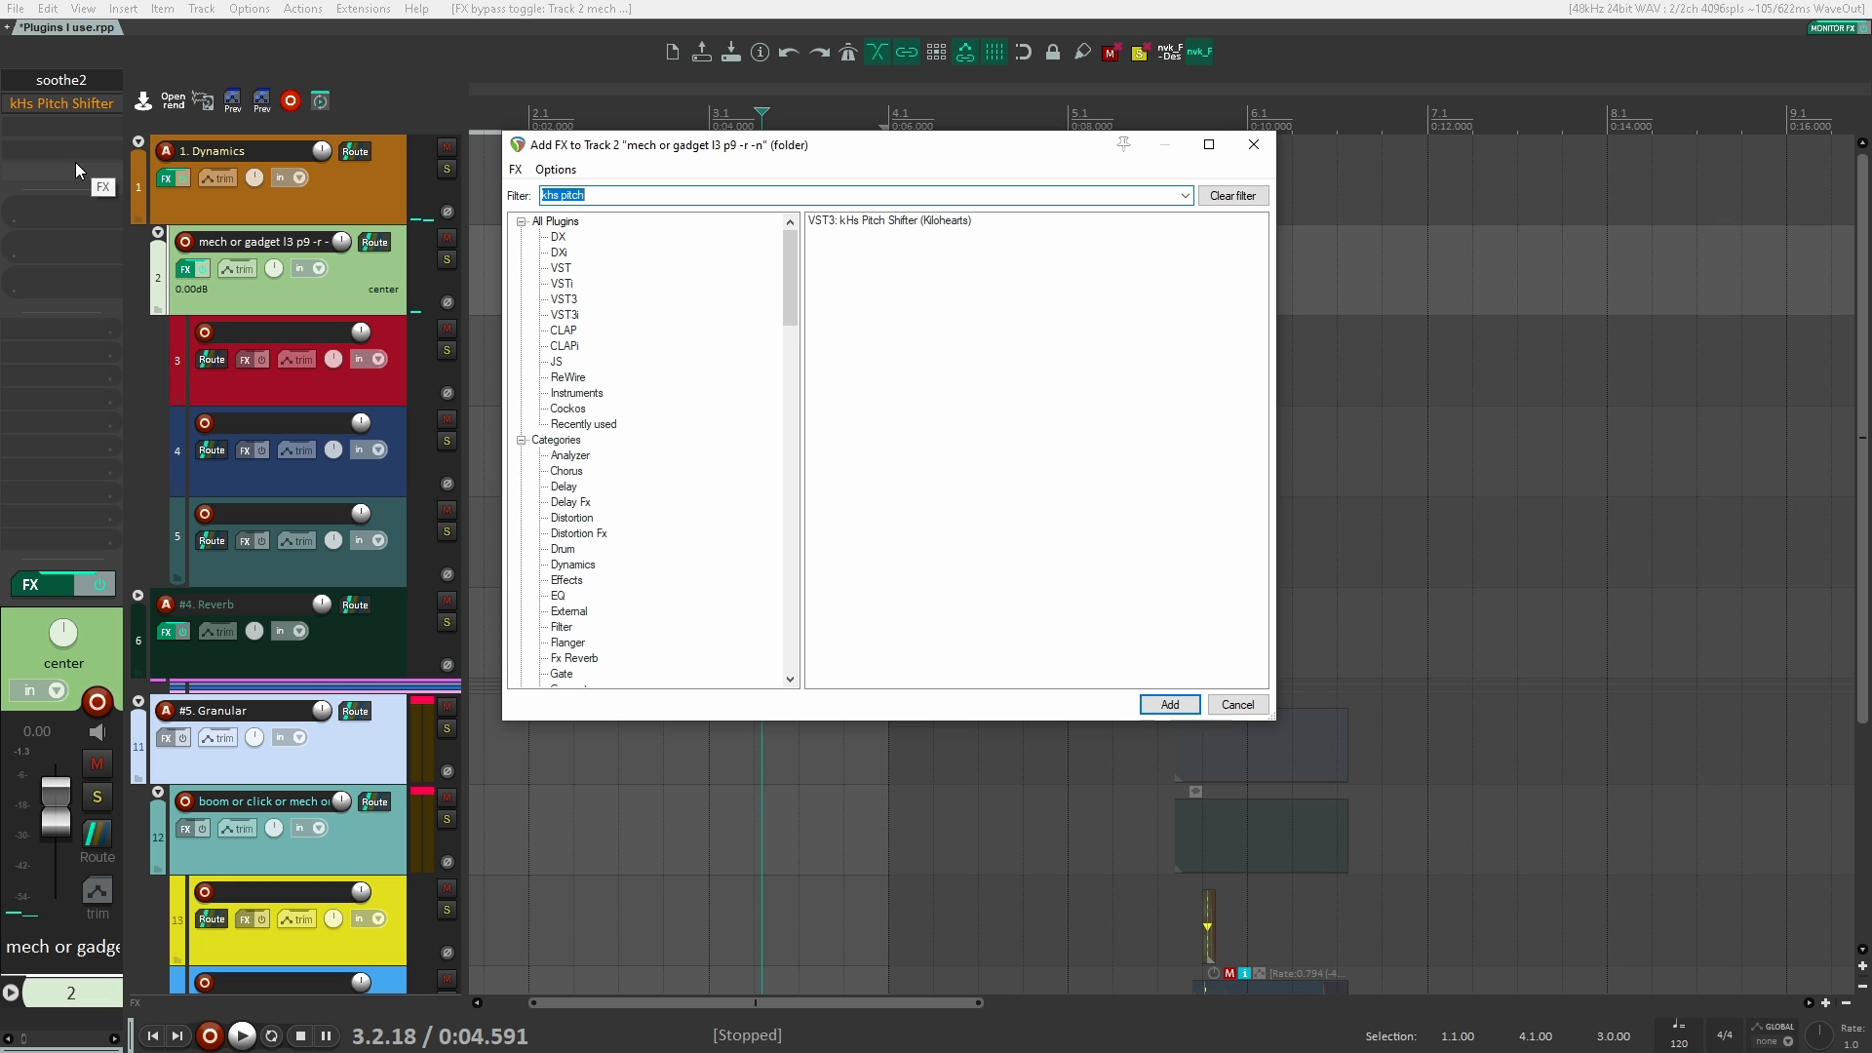
type("manip")
key("Down")
key("Down")
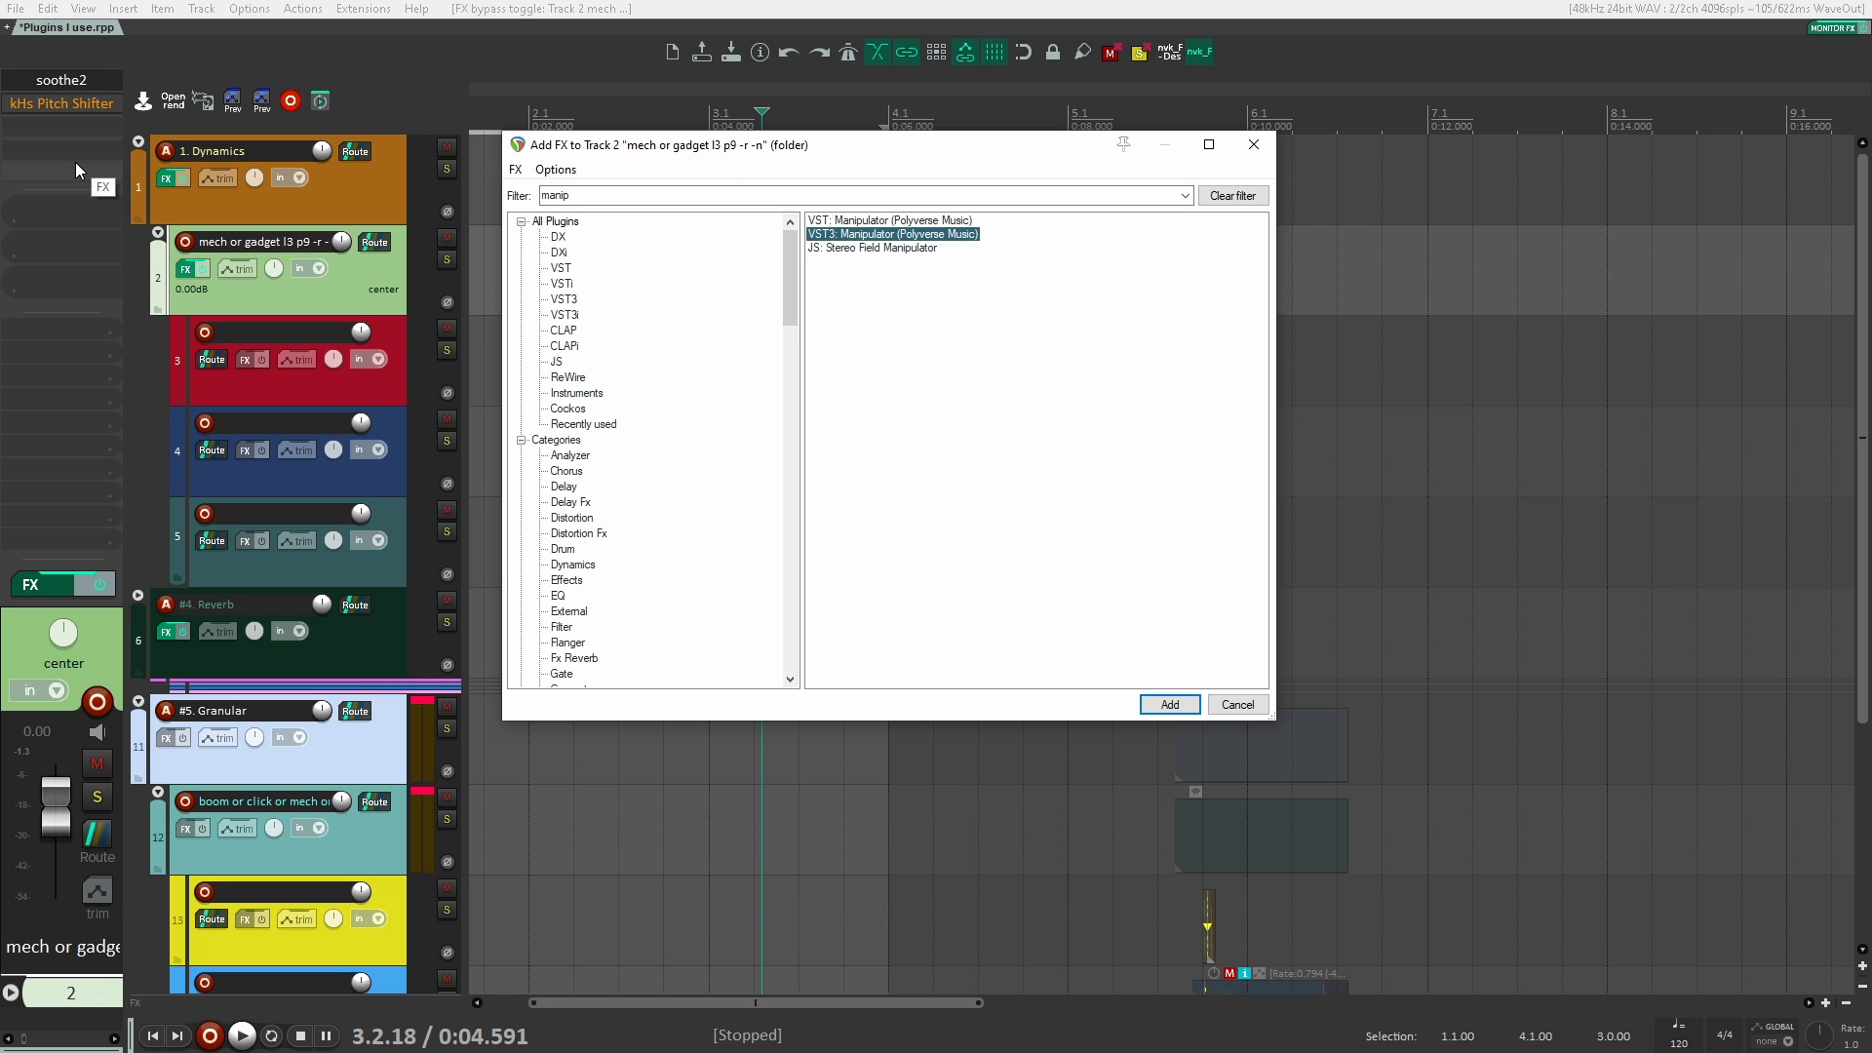
key("Return")
left_click_drag(195, 73, 1125, 115)
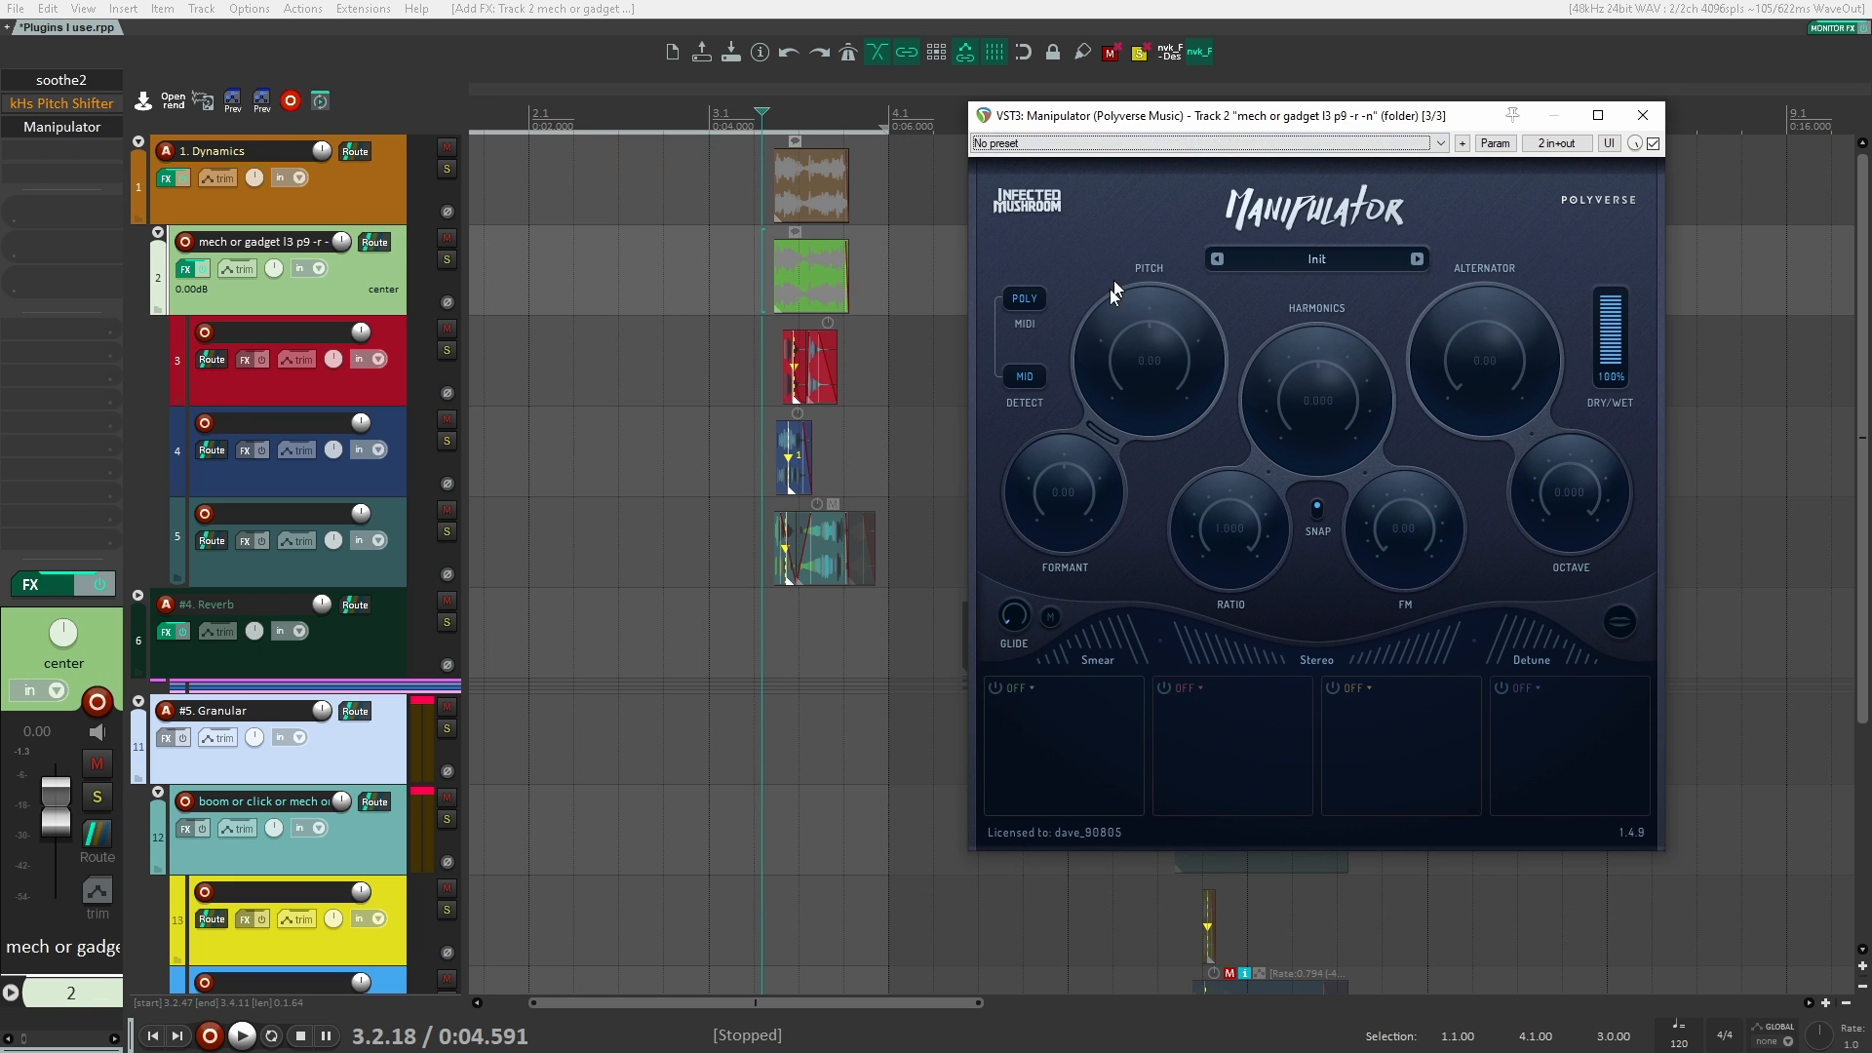
Step: Turn on the switch between Manipulator's Pitch and Formant, set Formant to -12.00 and audition the clips
left_click(1100, 432)
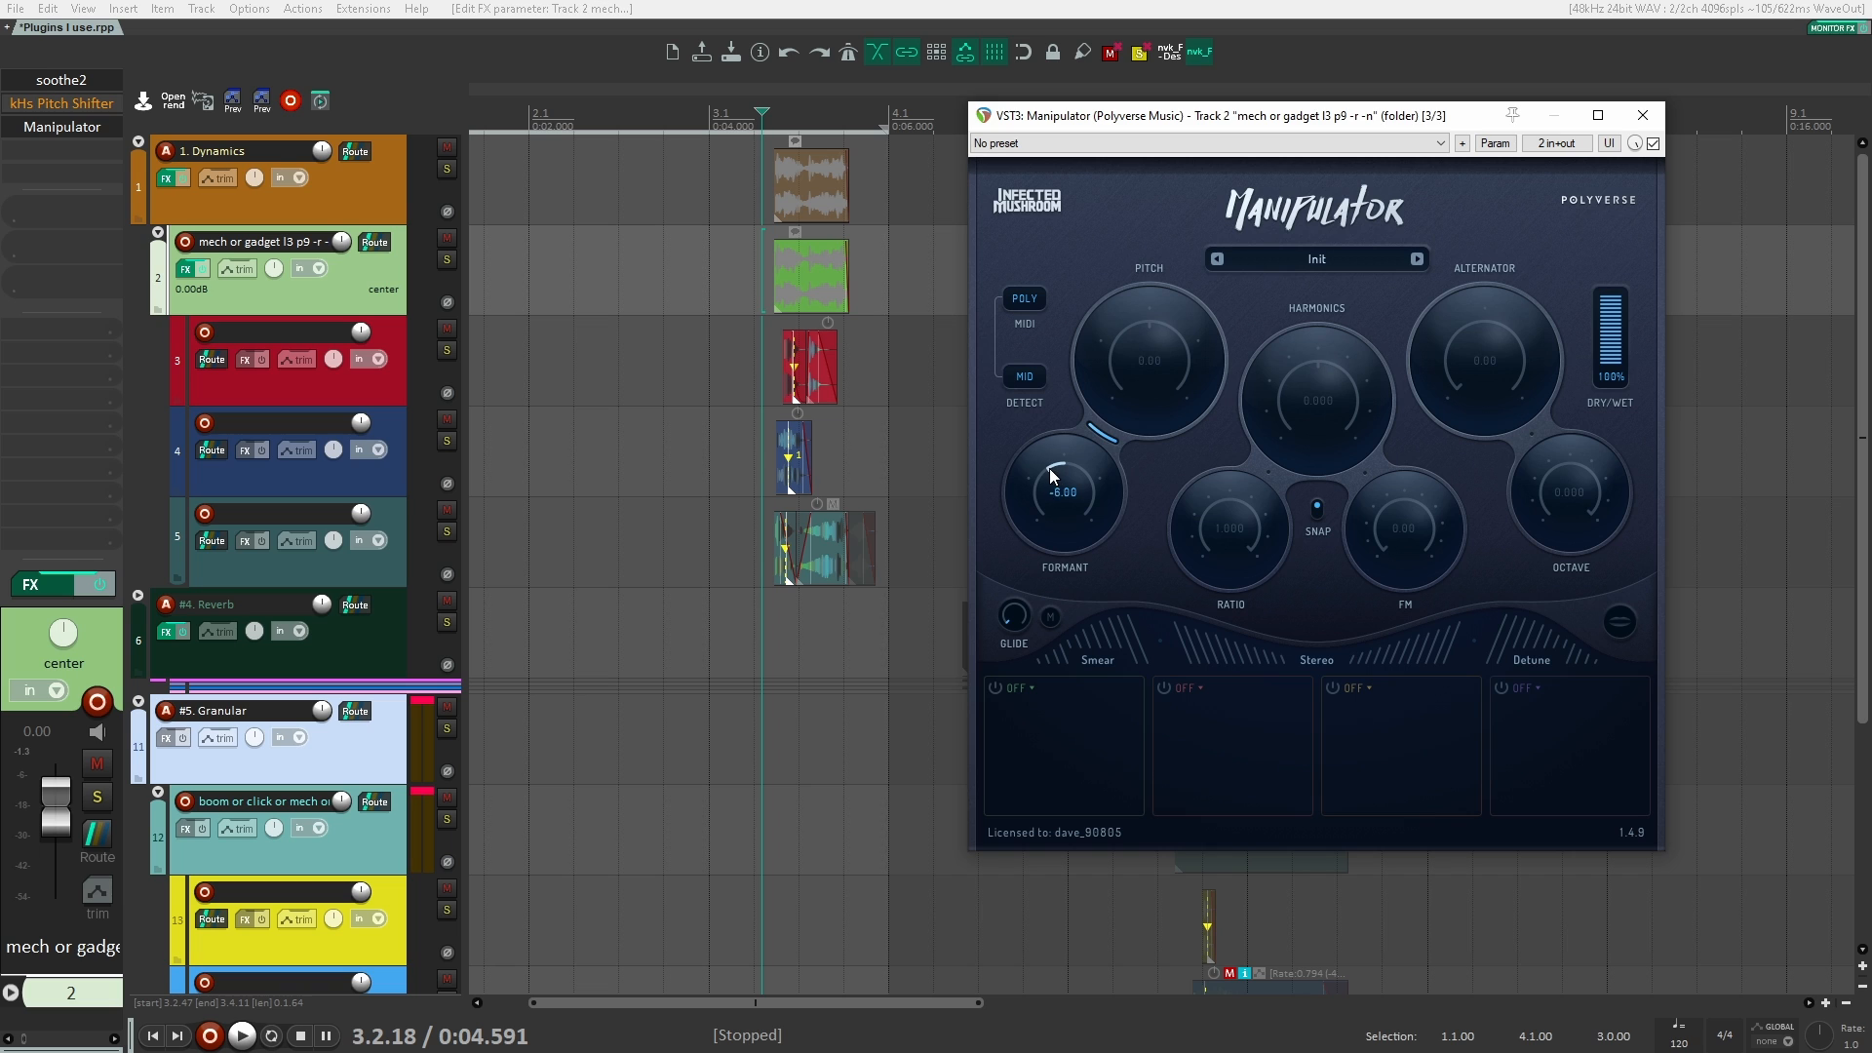
scroll(1049, 470, "down", 6)
key("space")
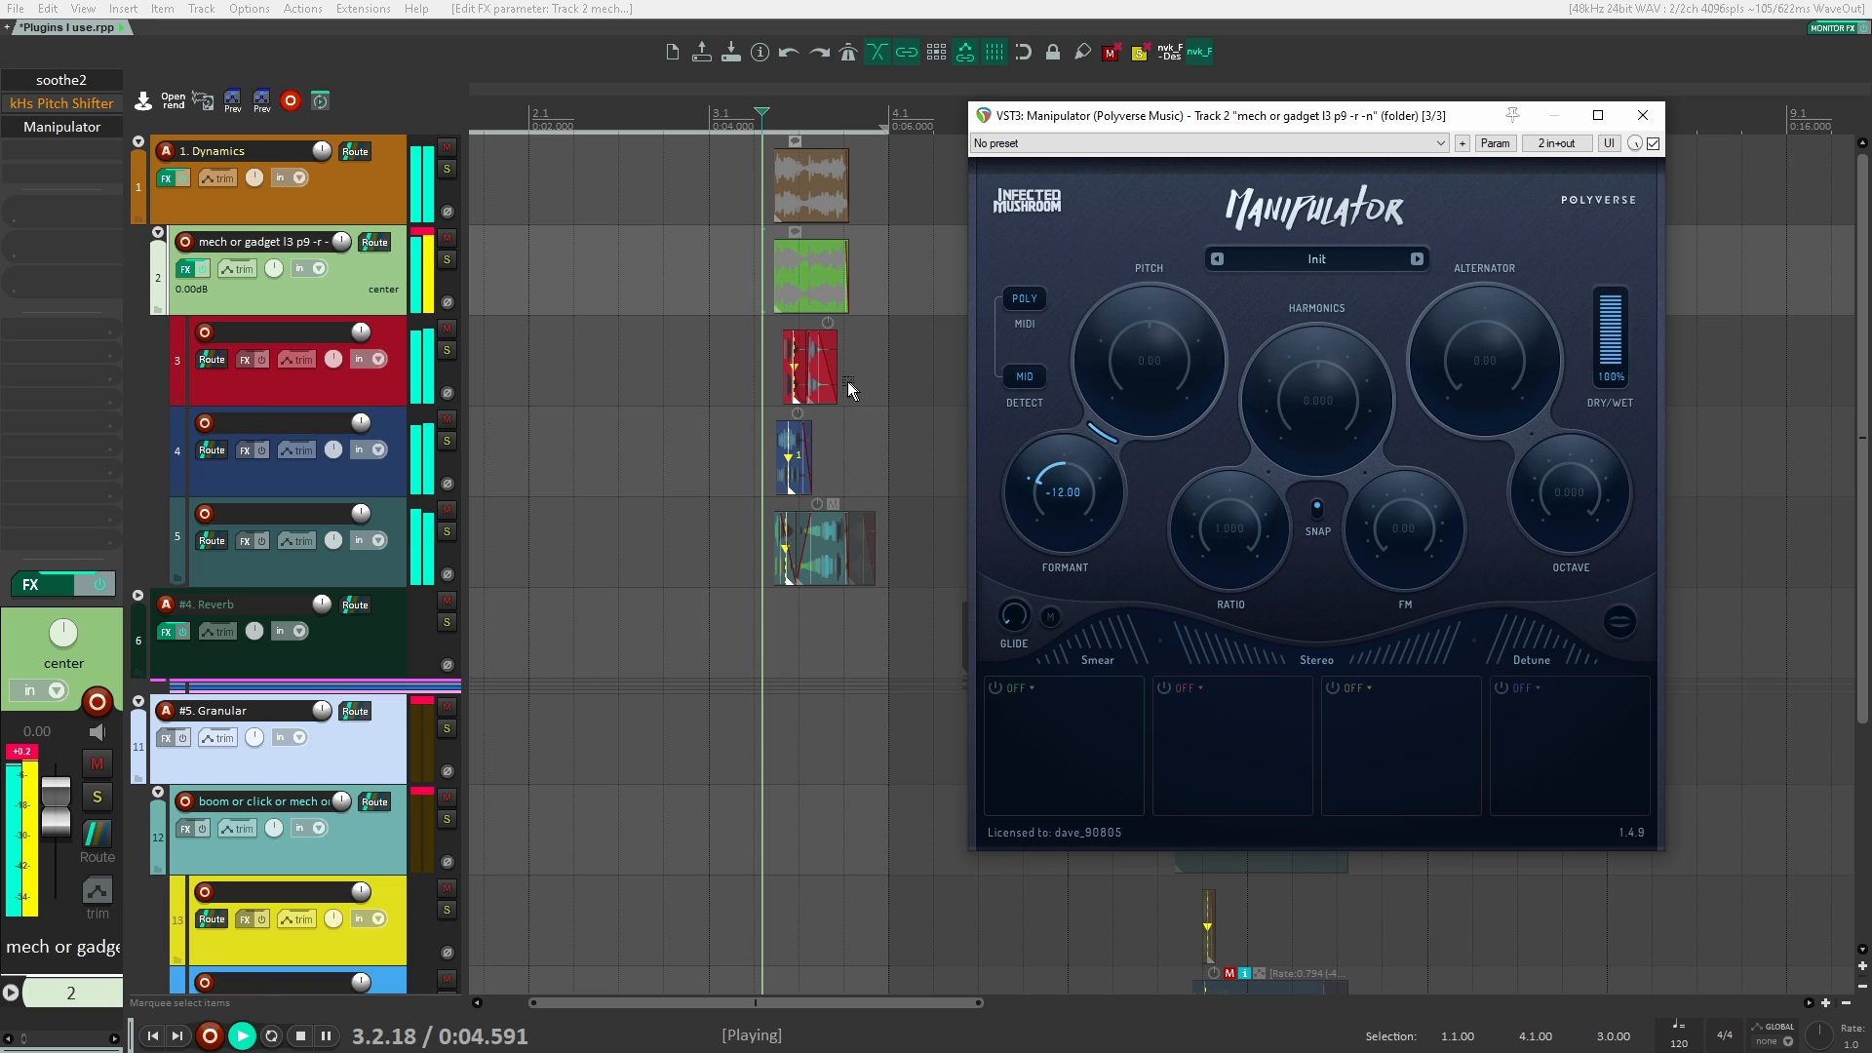
key("space")
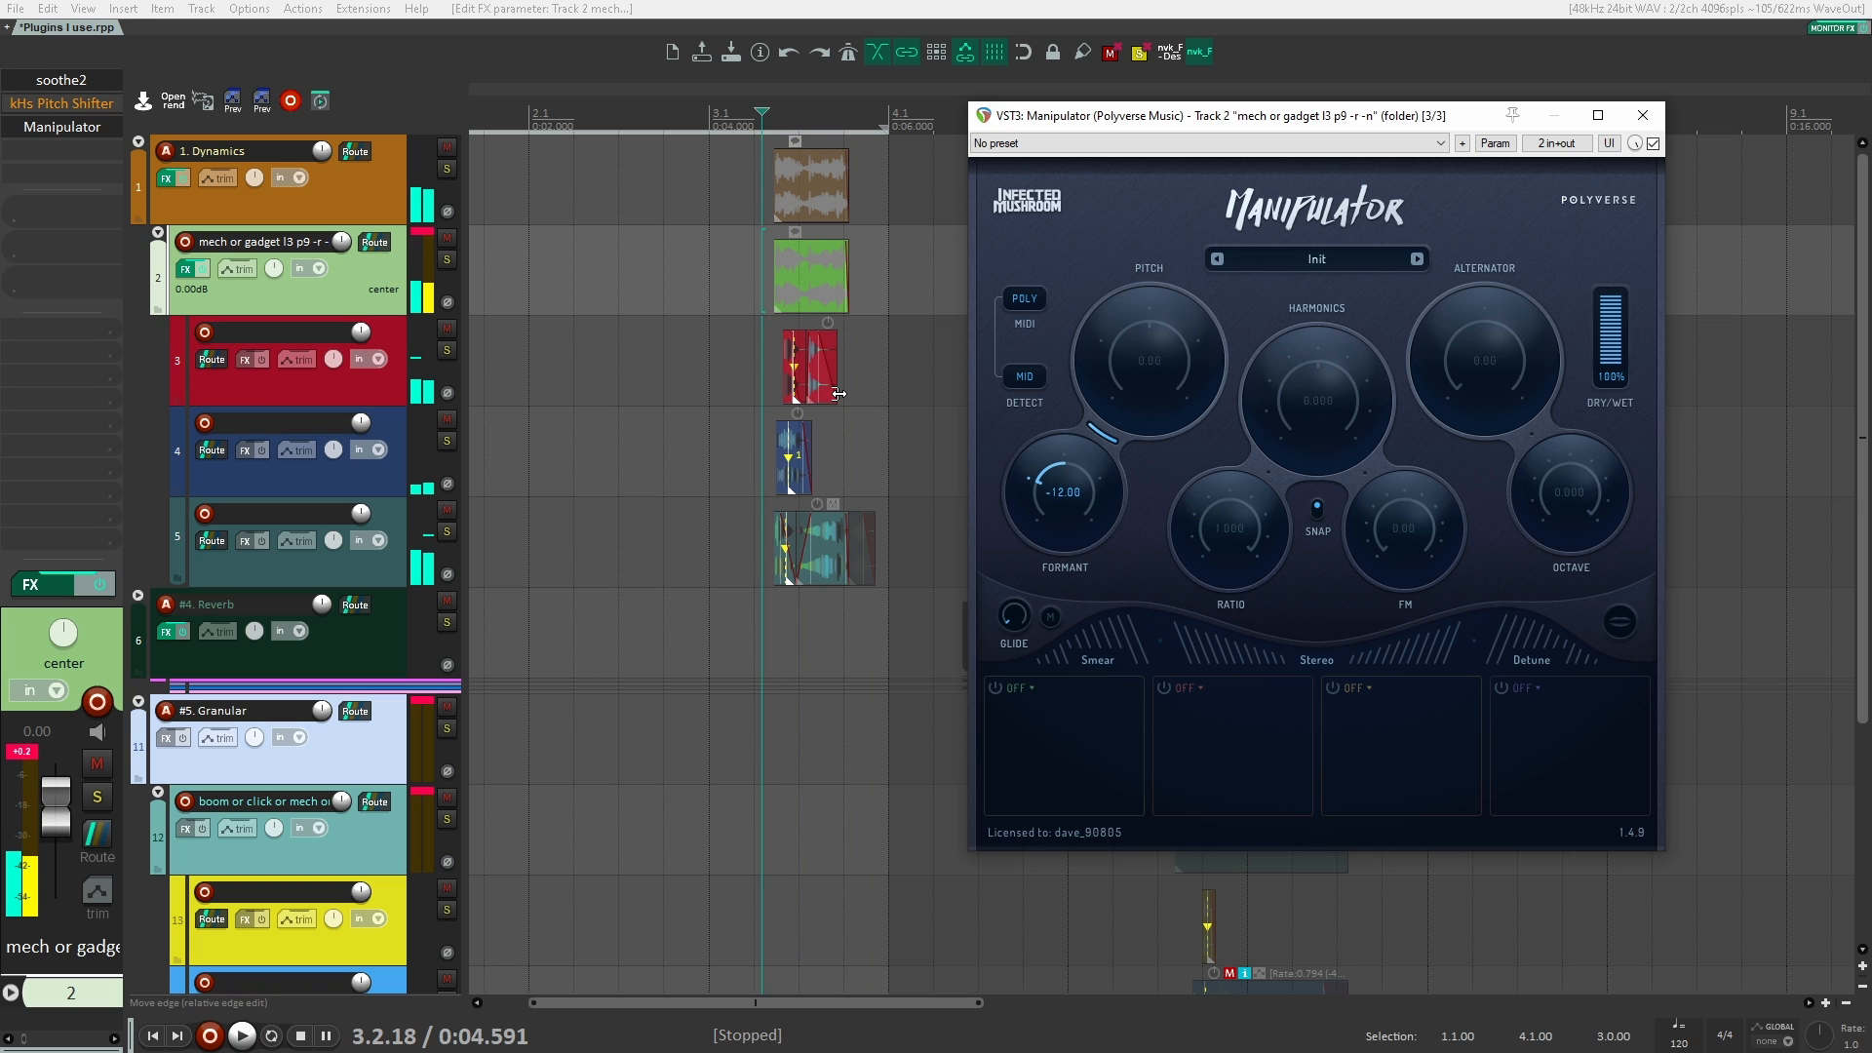
Step: Compare the clips through only kHs Pitch Shifter and through only Manipulator, leaving Manipulator active and the pitch shifter bypassed
left_click(85, 126, "shift")
left_click(89, 103, "shift")
key("space")
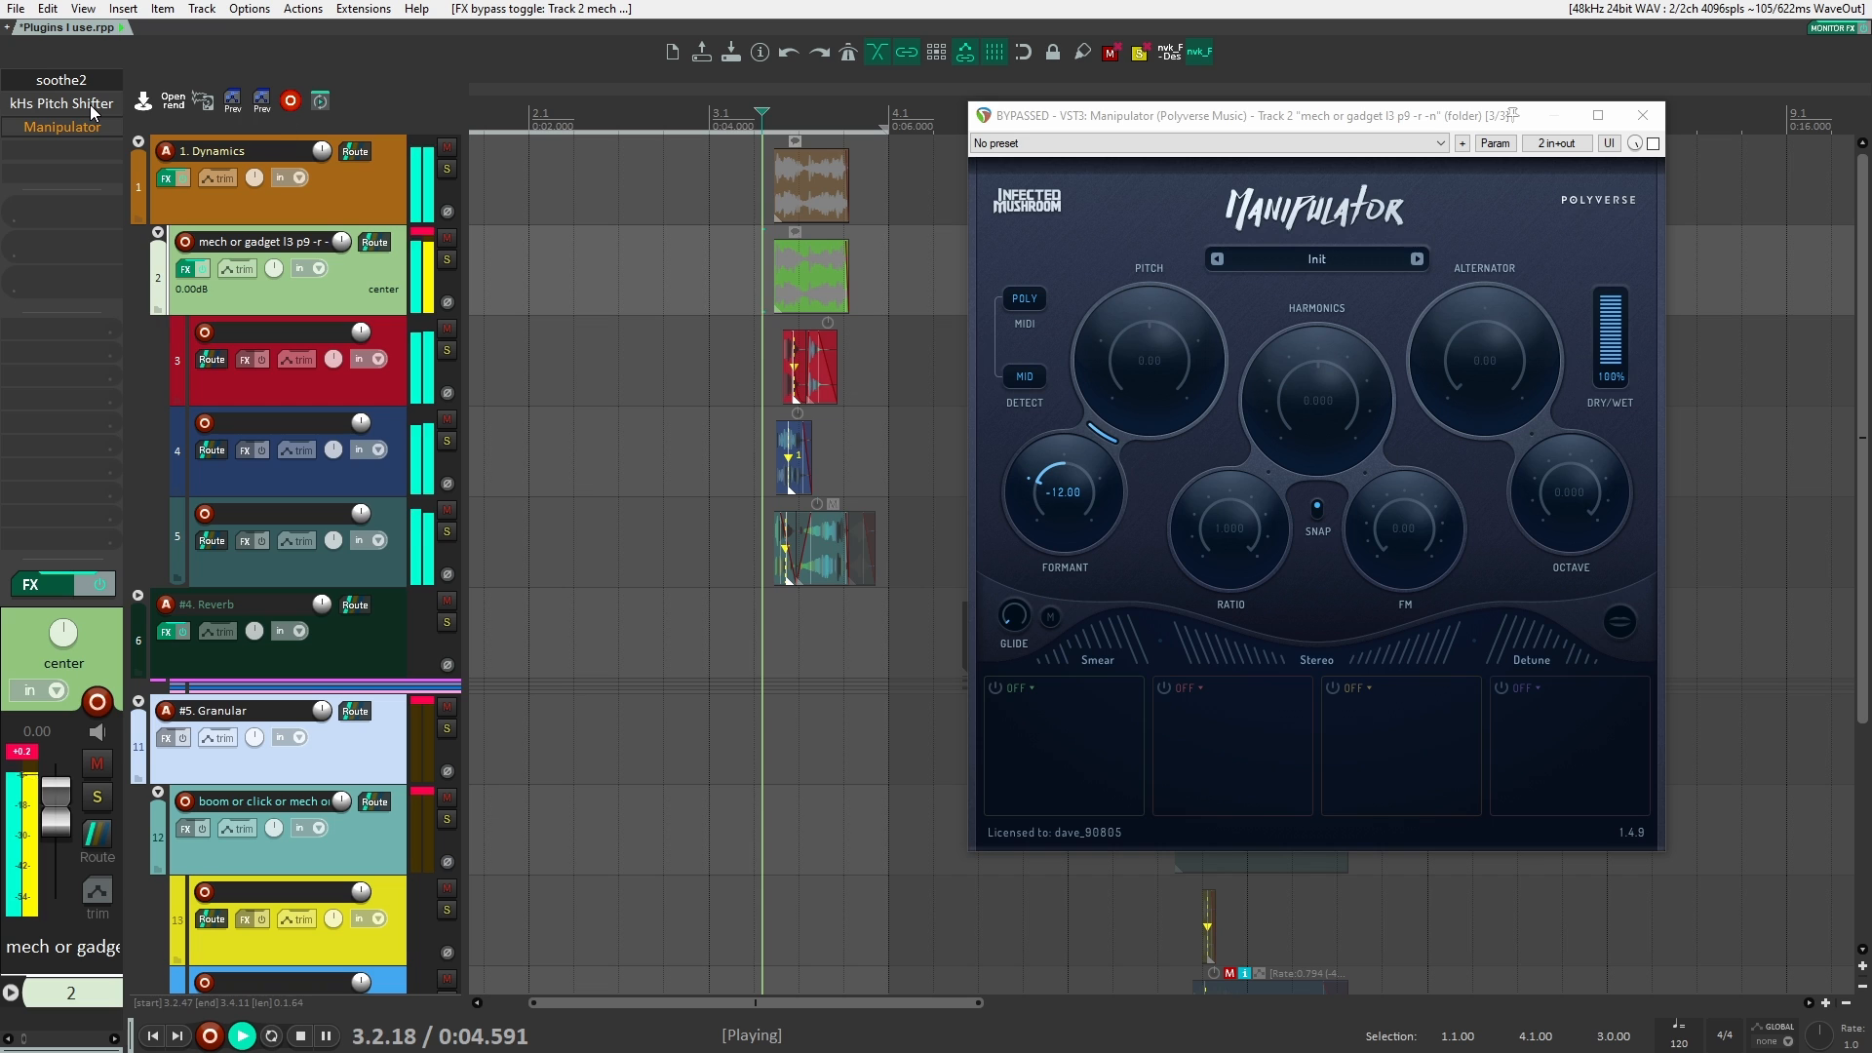
key("space")
left_click(87, 107, "shift")
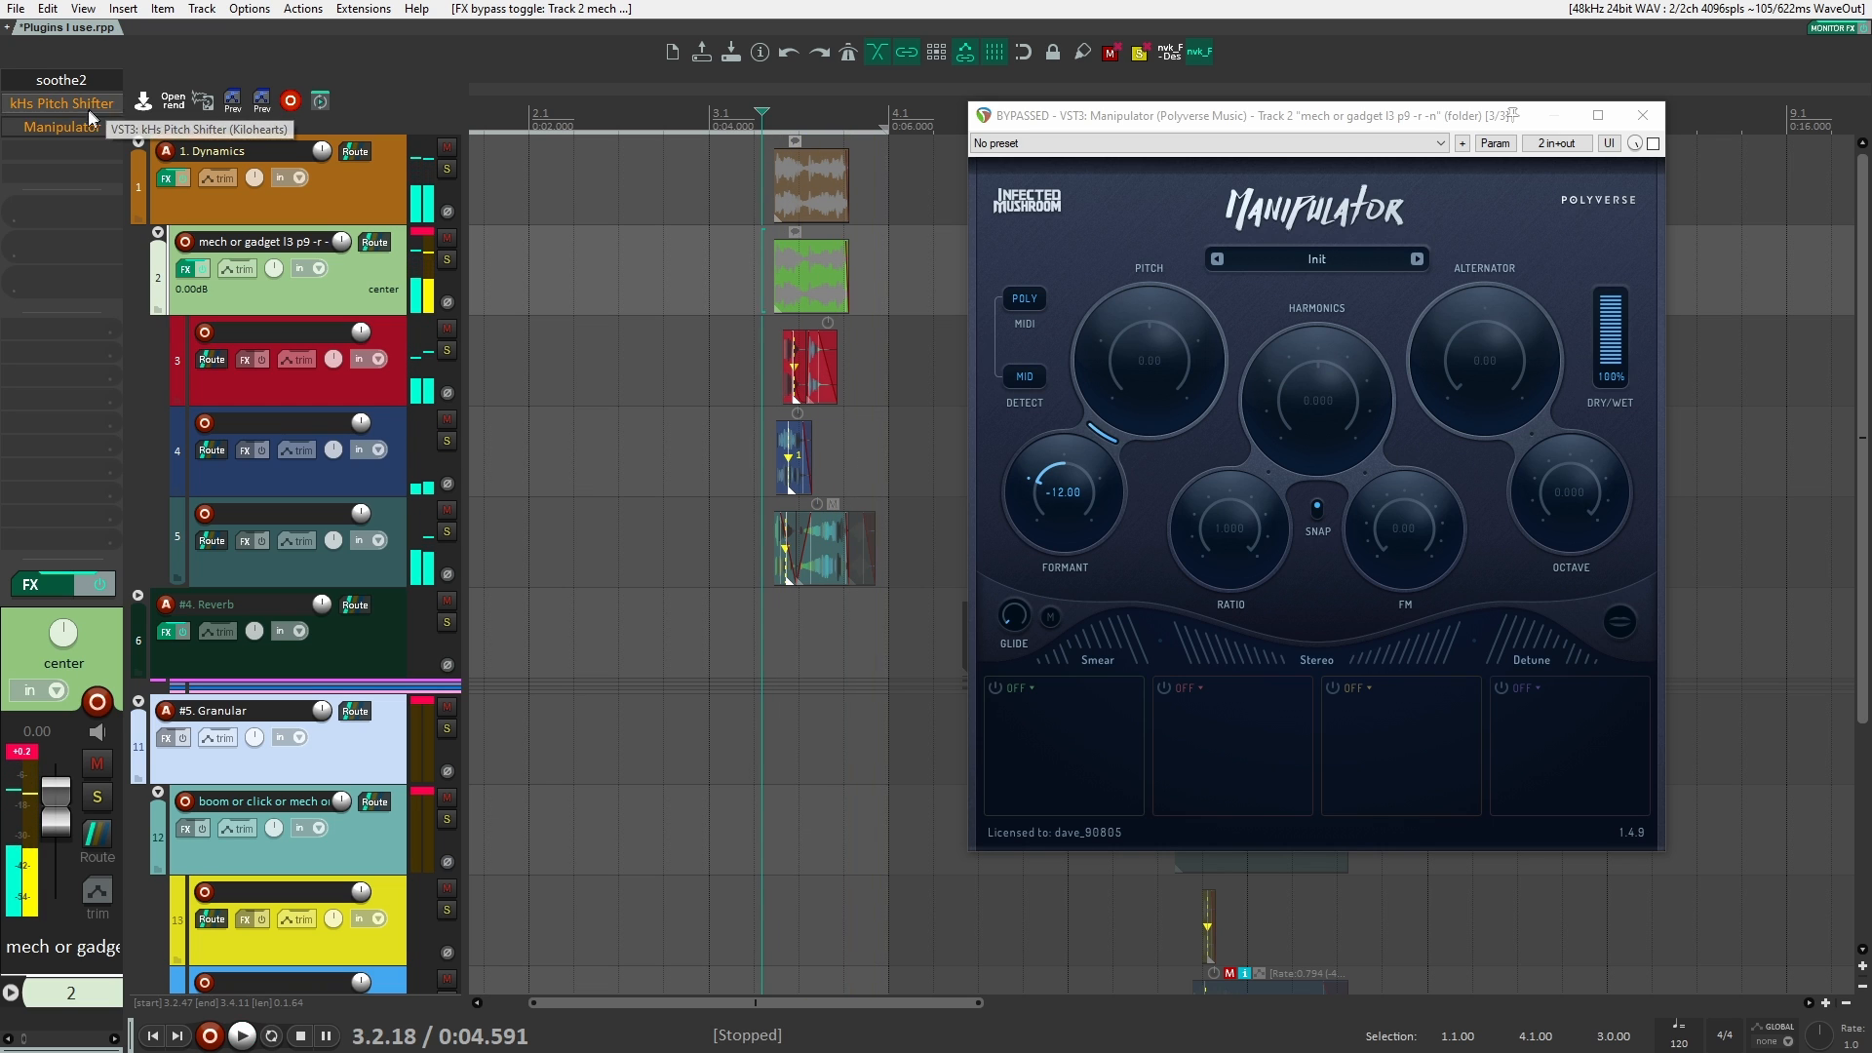
key("space")
left_click(85, 126, "shift")
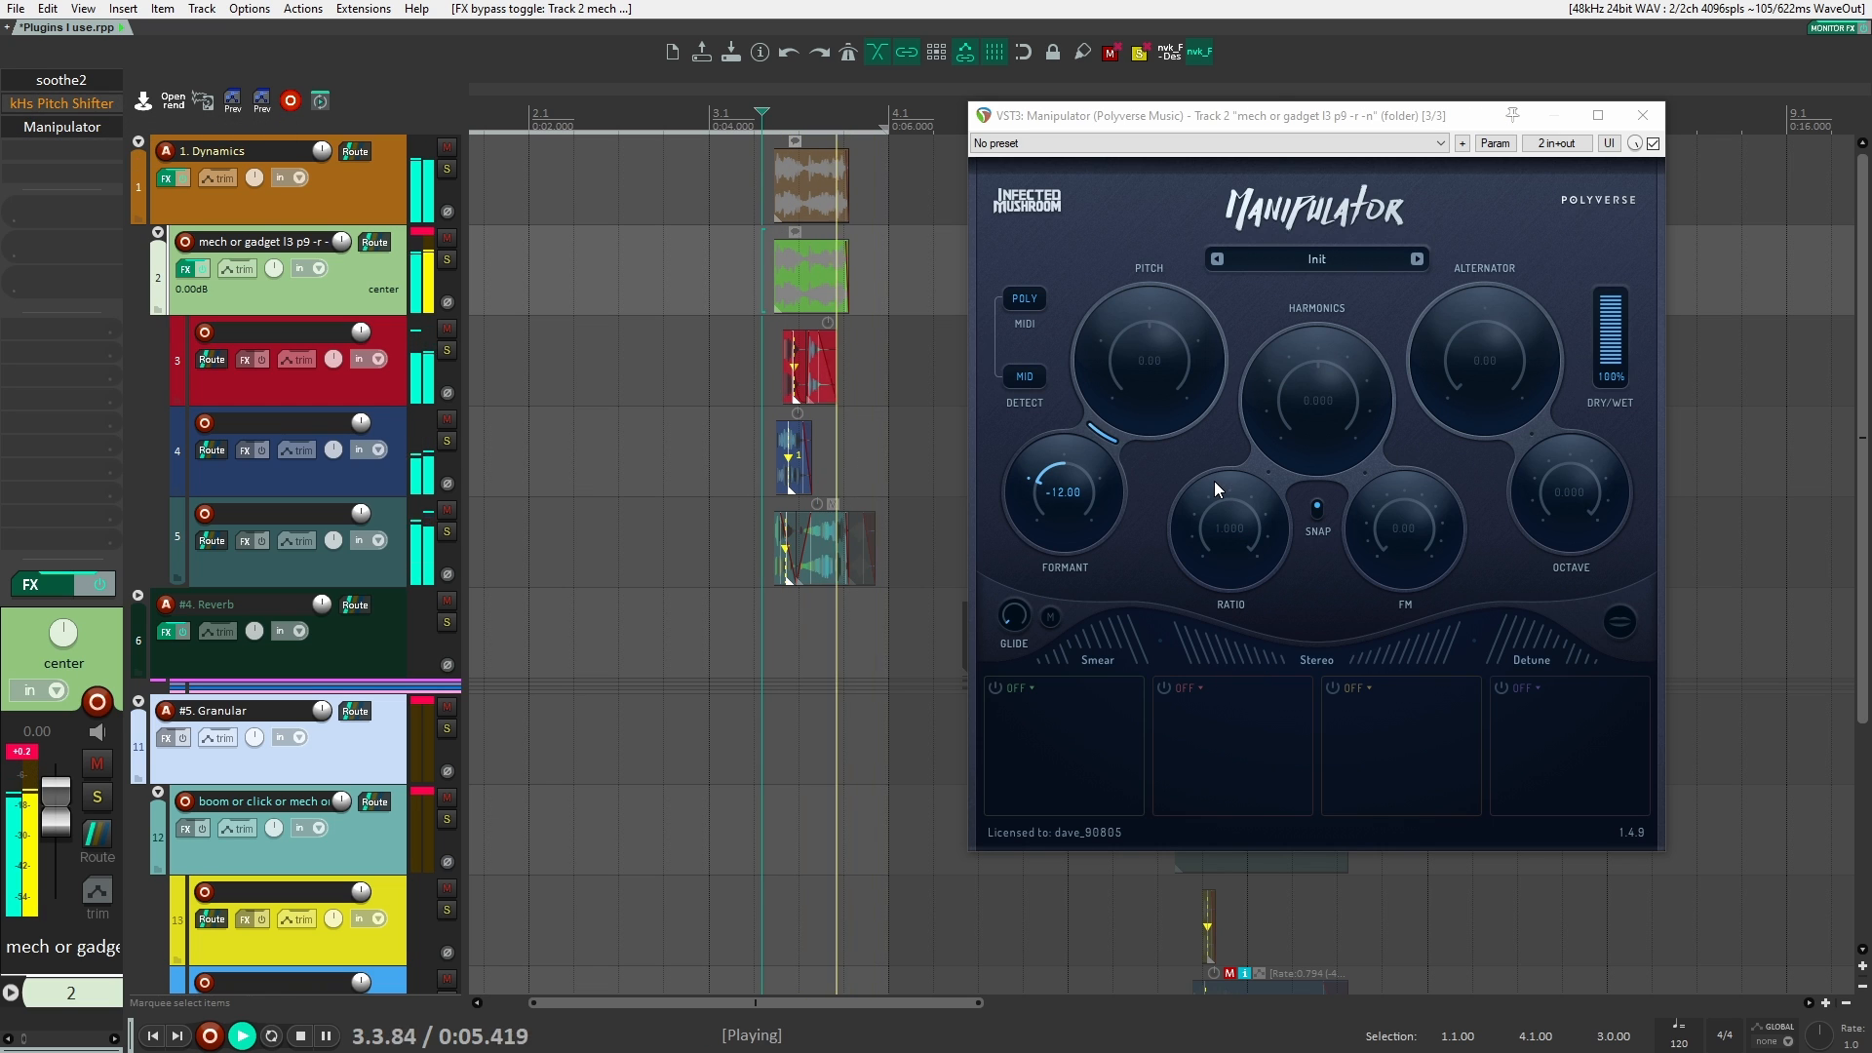
key("space")
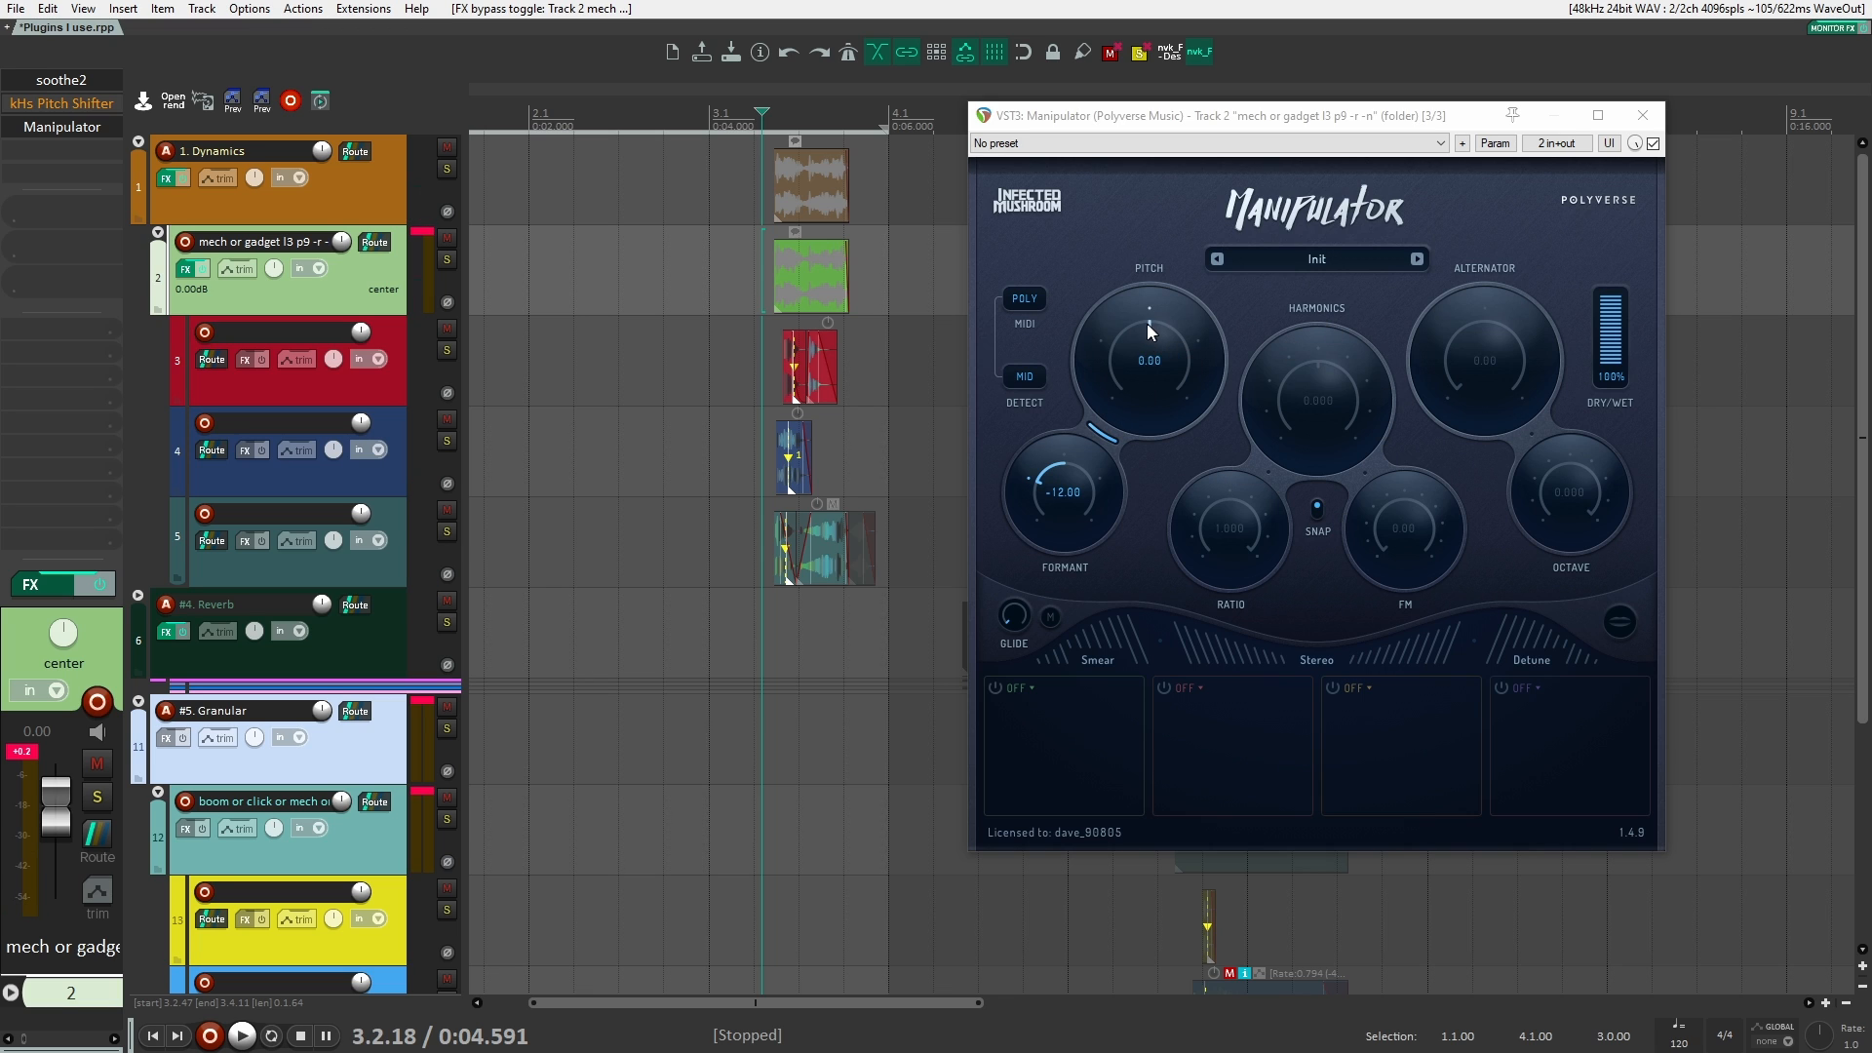
Step: Set Manipulator's Pitch to -12.00 and audition the clips, trying Formant at -13.00 and returning it to -12.00
left_click_drag(1148, 325, 1127, 330)
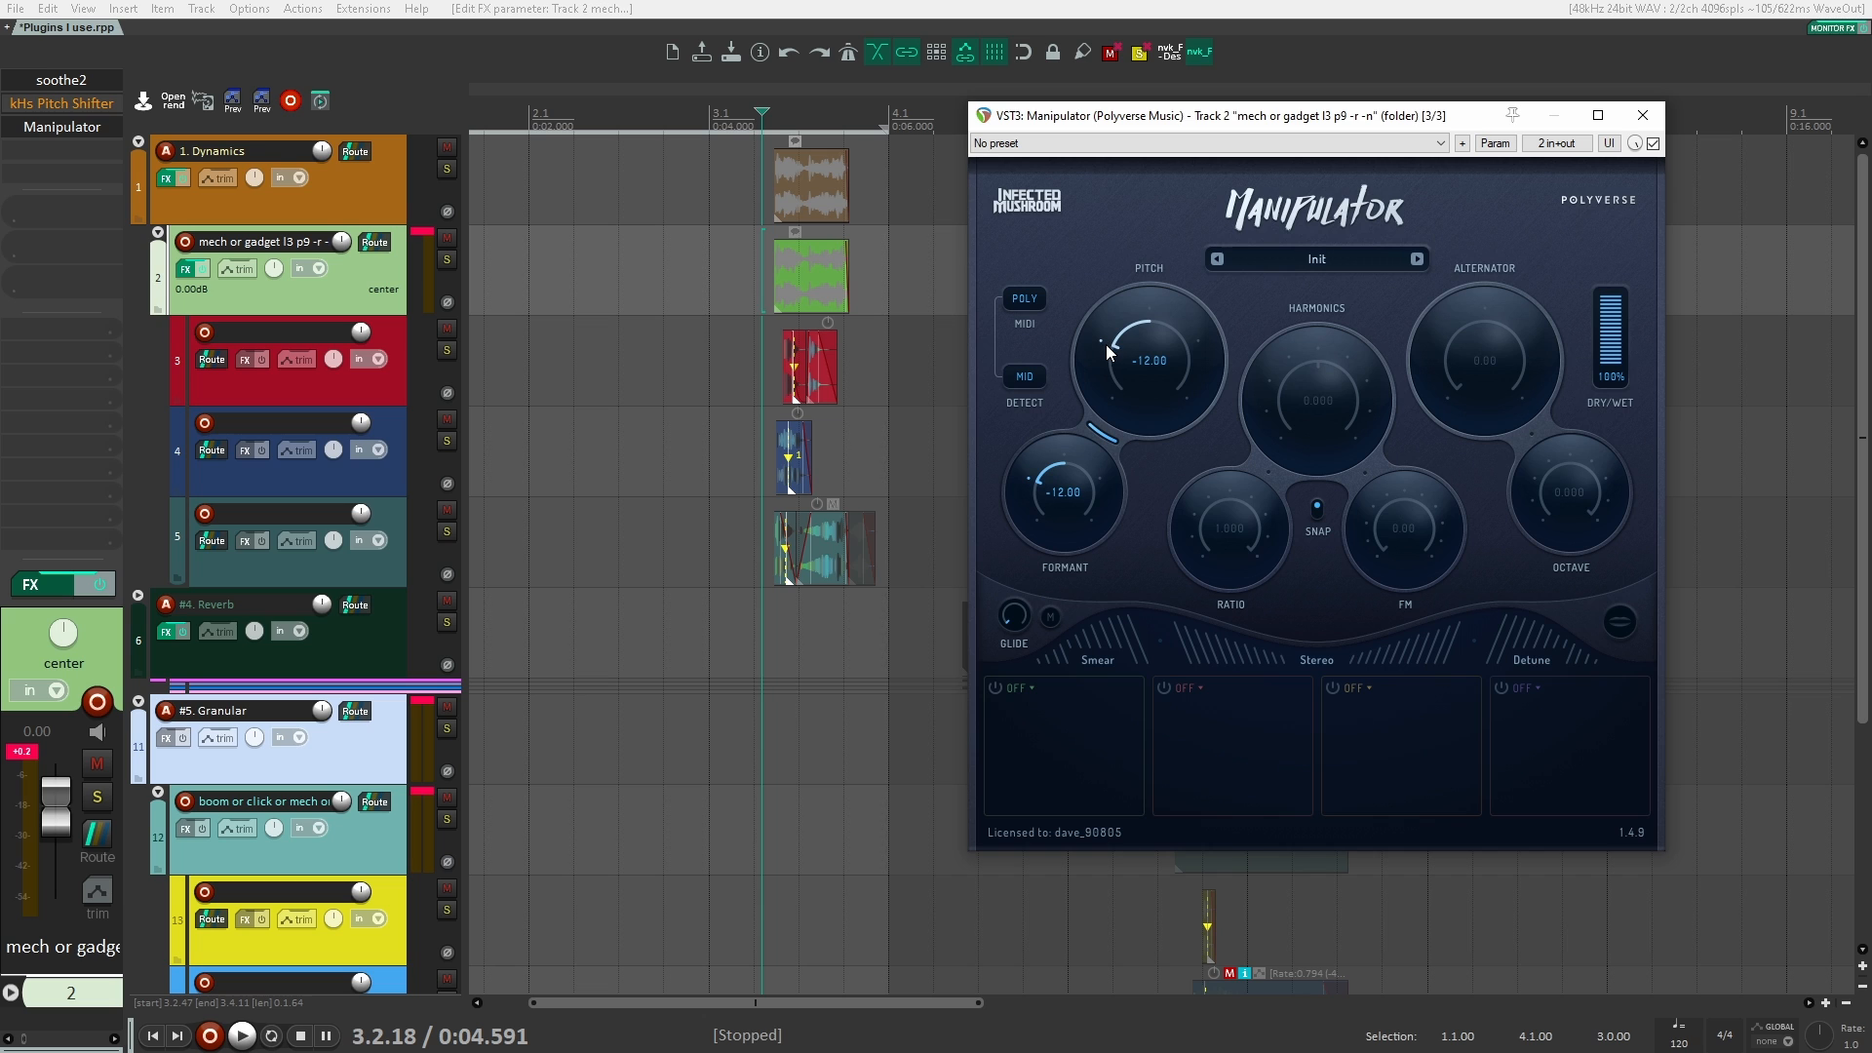
key("space")
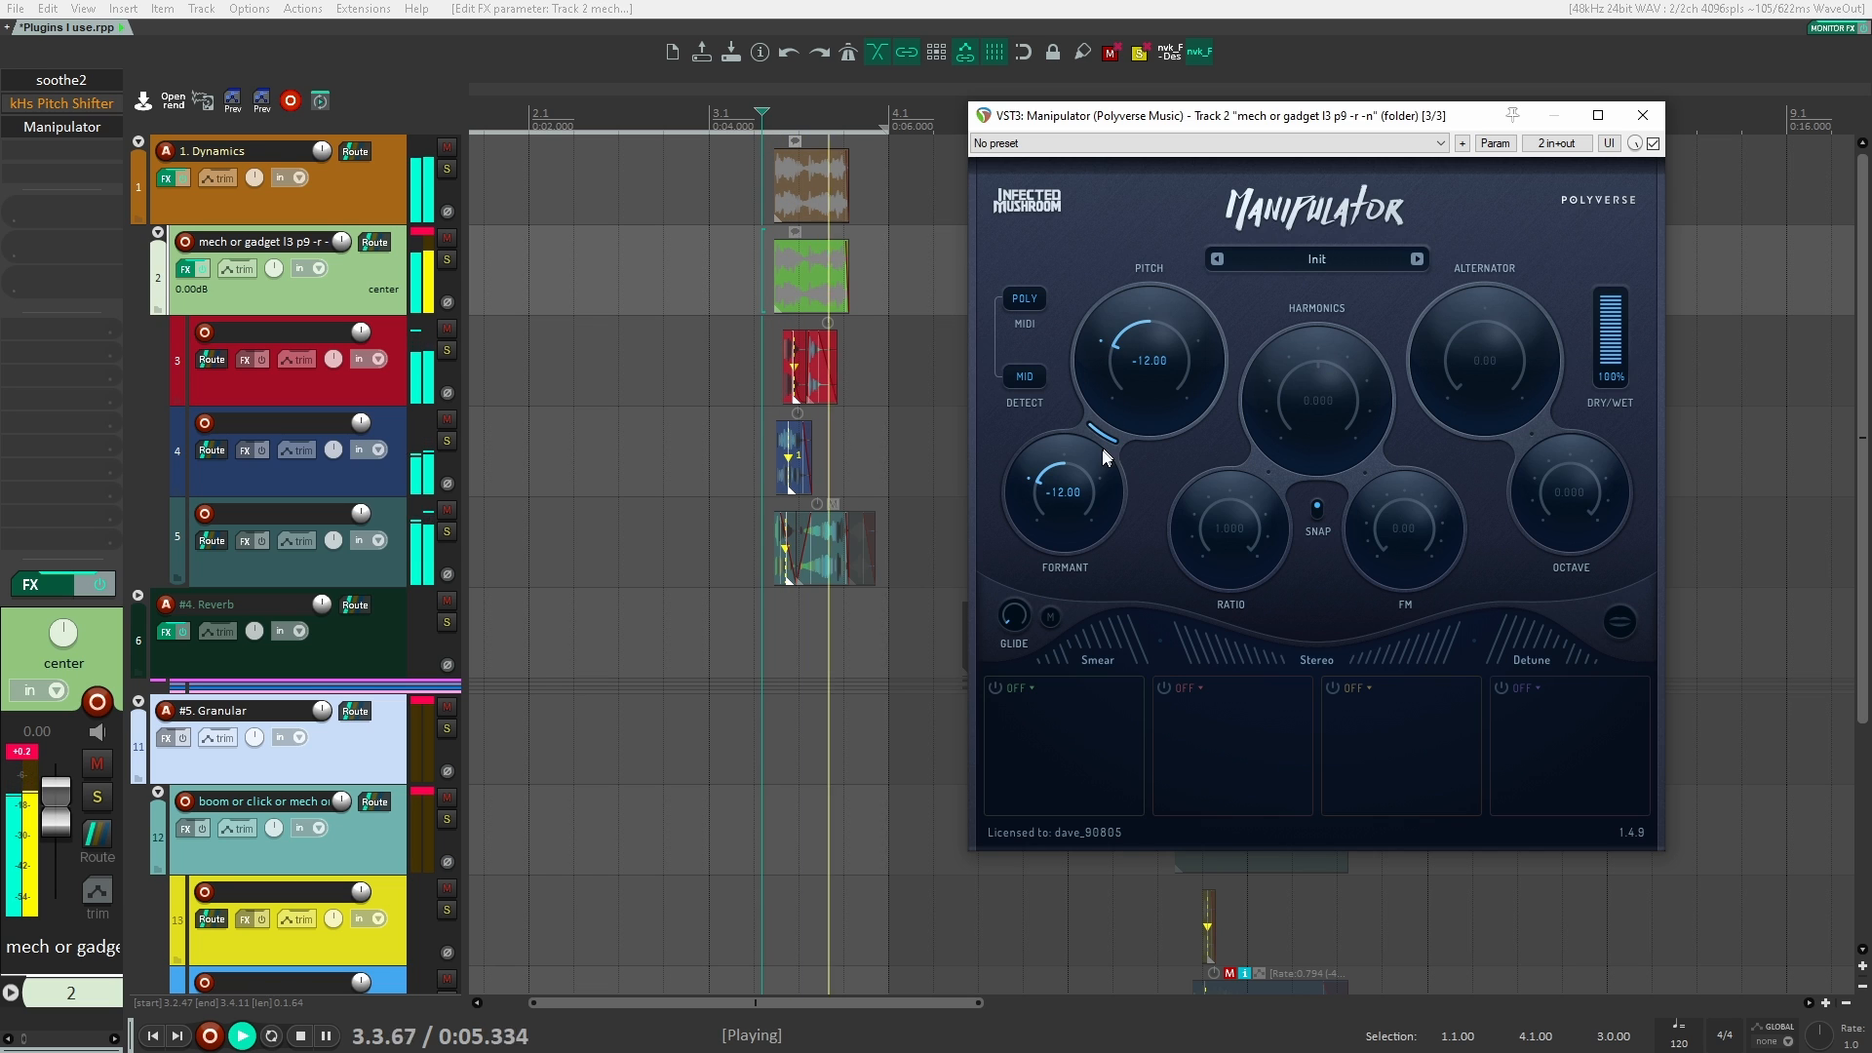
key("space")
key("space")
mouse_move(1044, 471)
left_mouse_down()
mouse_move(1067, 462)
mouse_move(1039, 473)
left_mouse_up()
key("space")
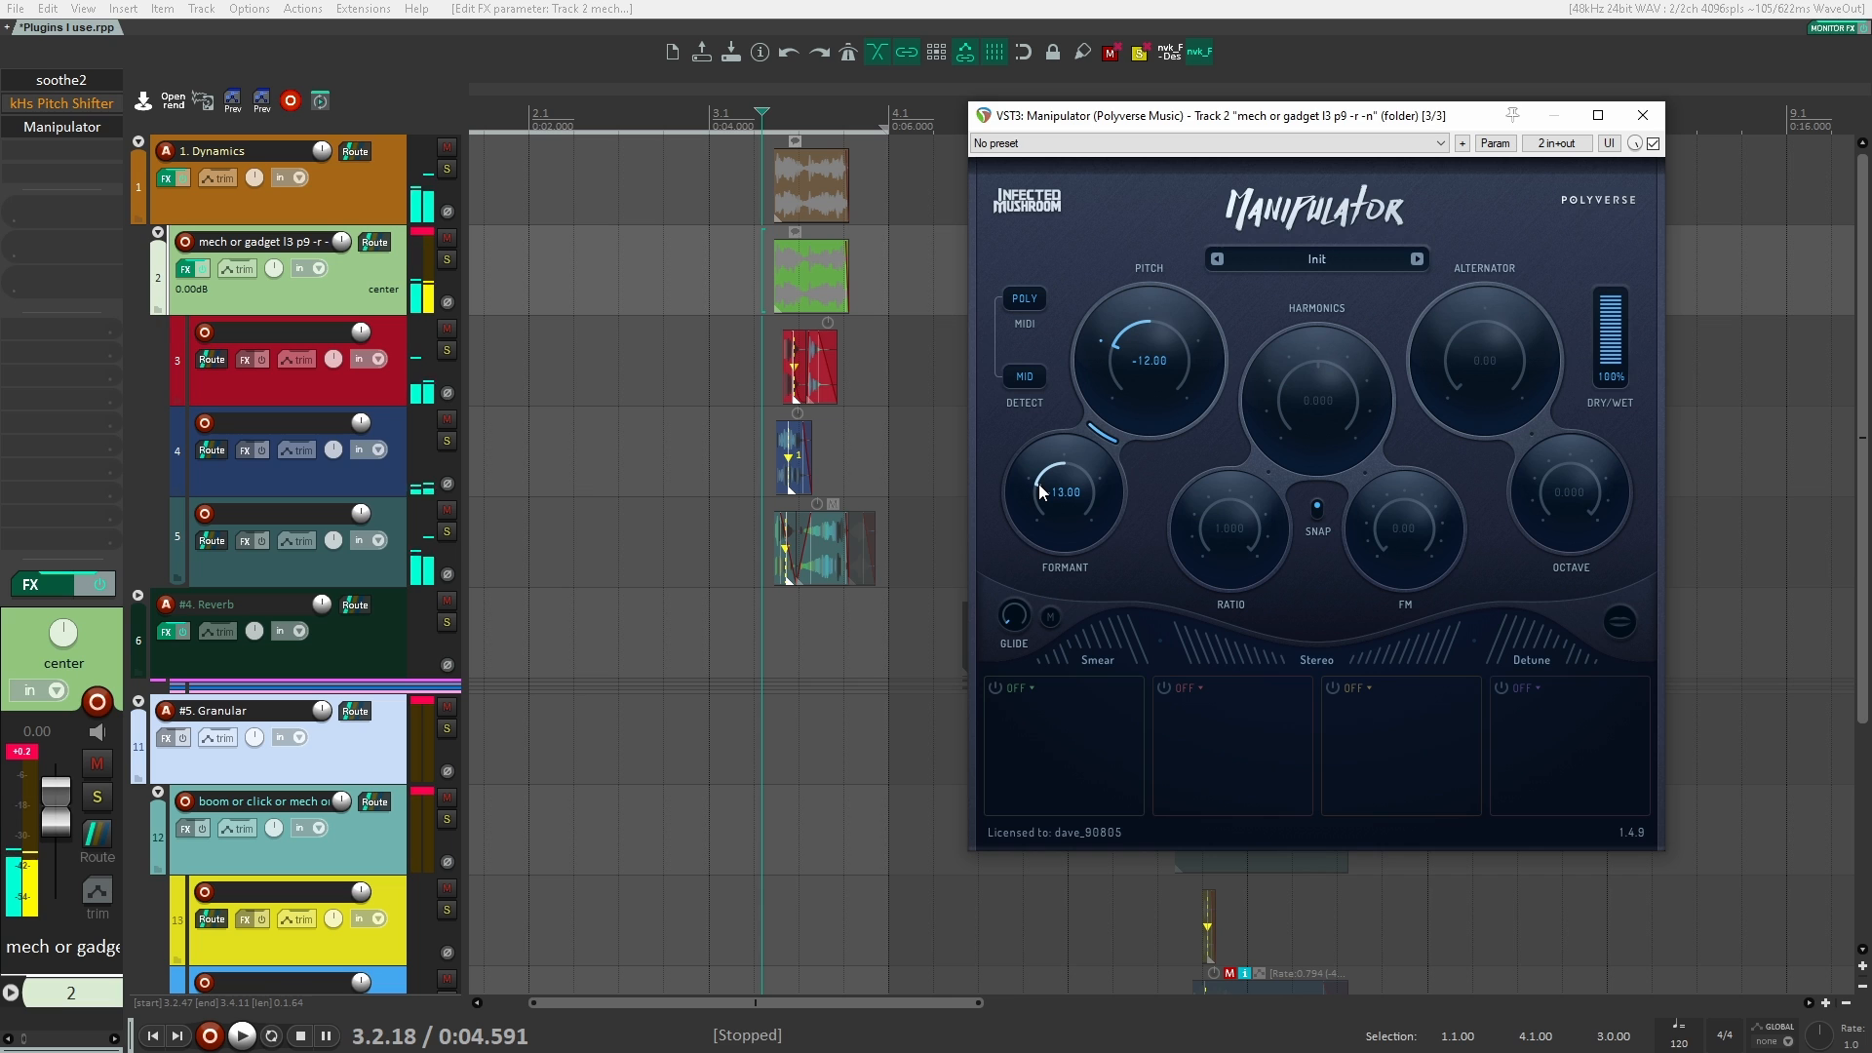
key("space")
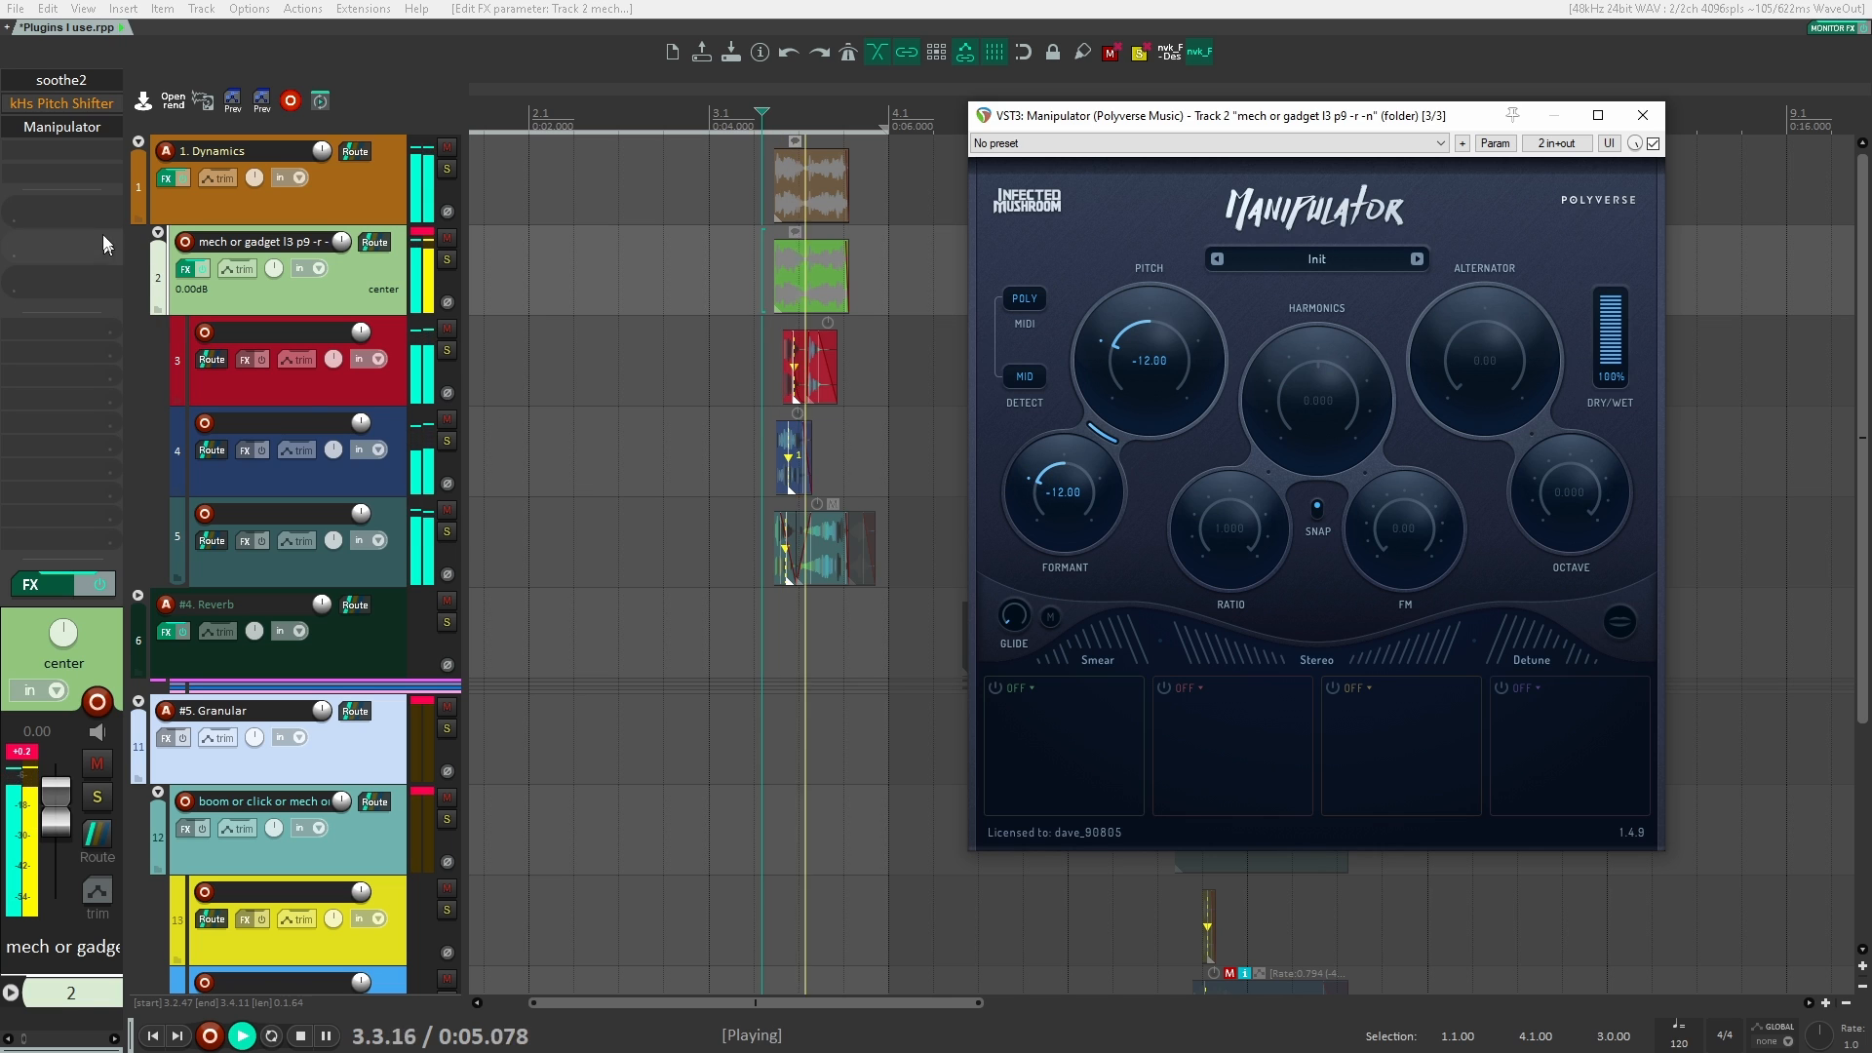
Step: Audition the clips through only kHs Pitch Shifter and through only Manipulator, and leave both plugins bypassed
key("space")
left_click(86, 120, "shift")
left_click(84, 107, "shift")
key("space")
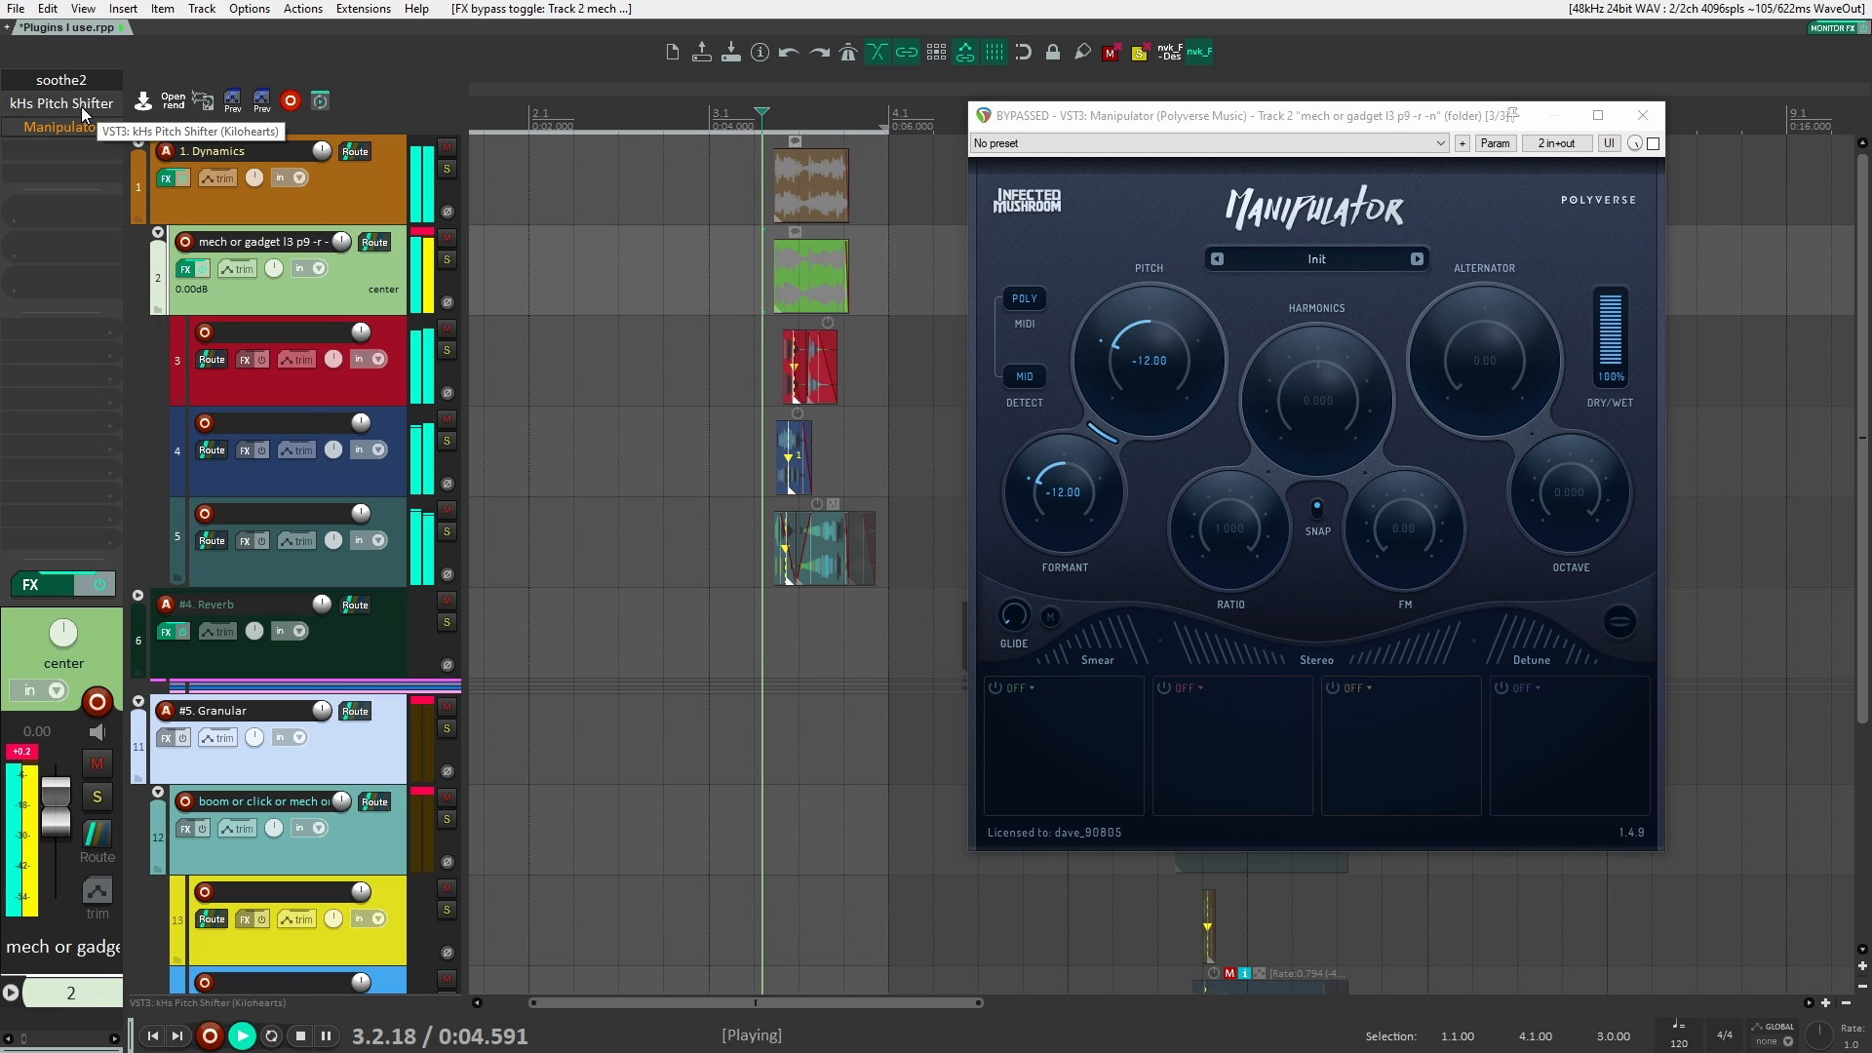
key("space")
left_click(73, 107, "shift")
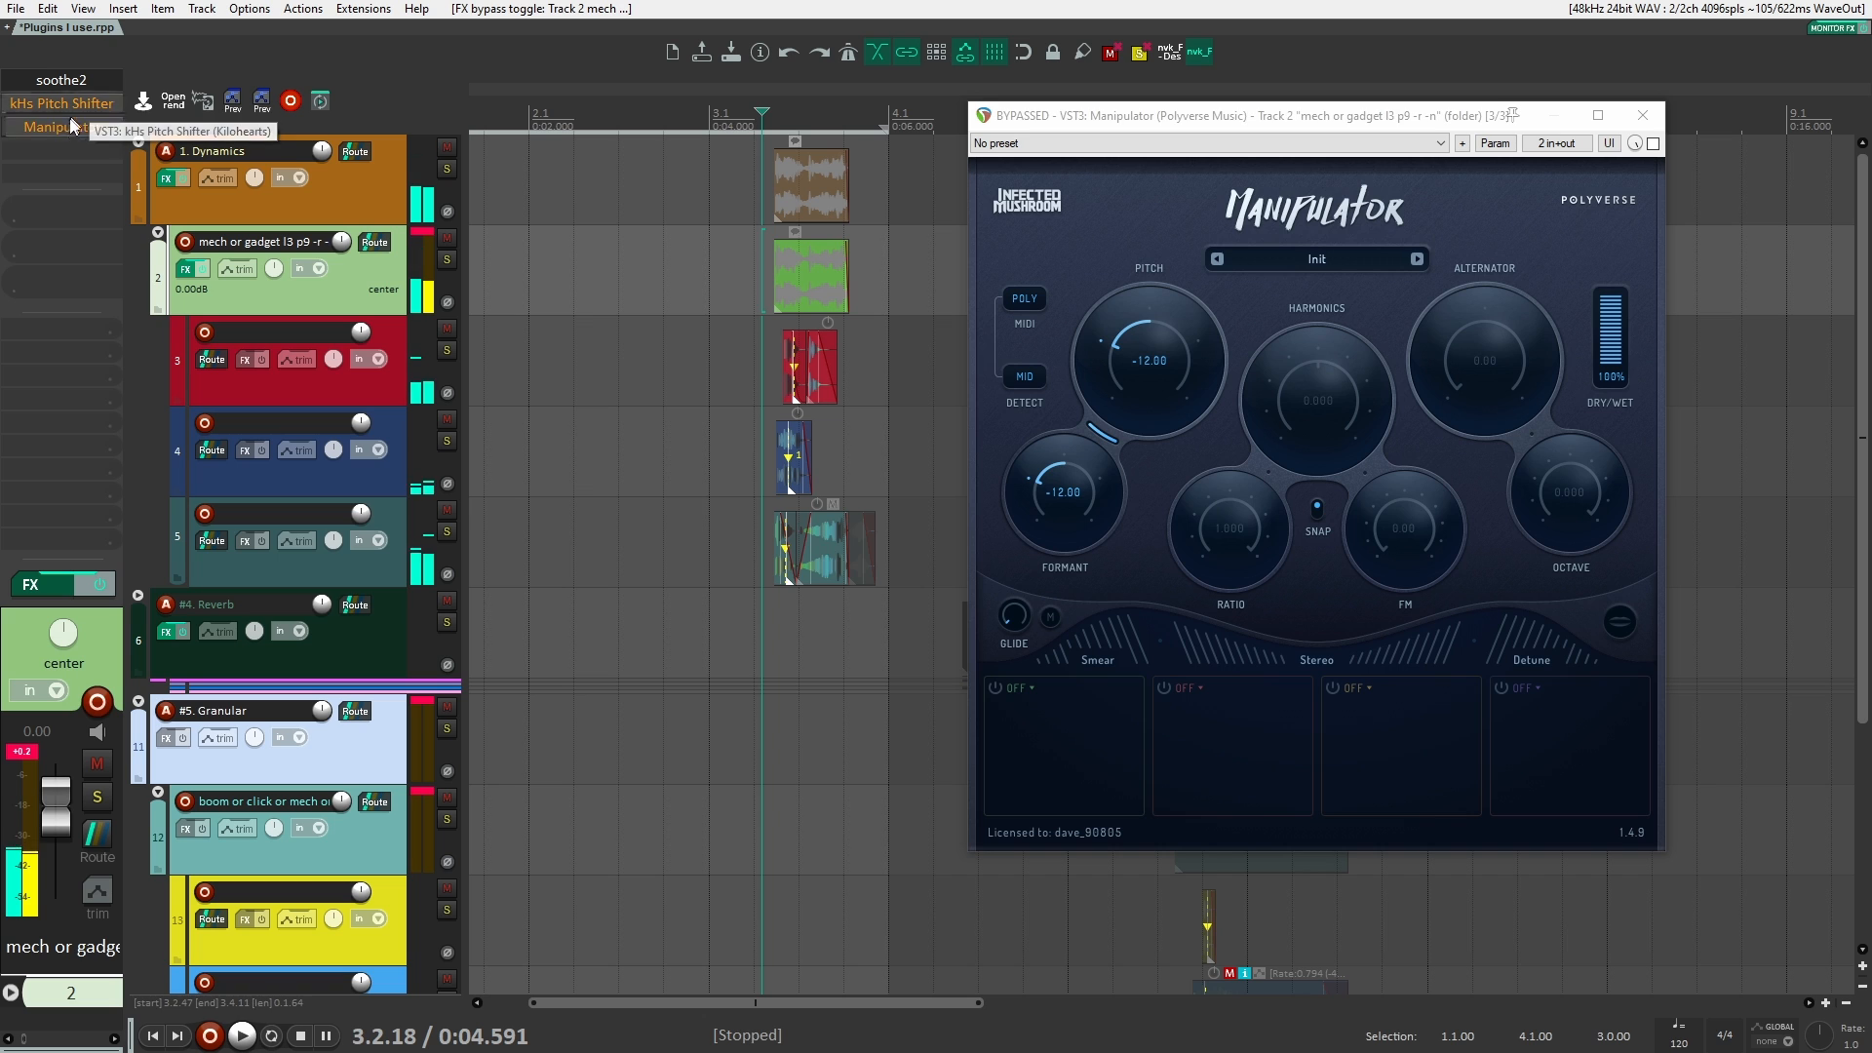
left_click(69, 126, "shift")
key("space")
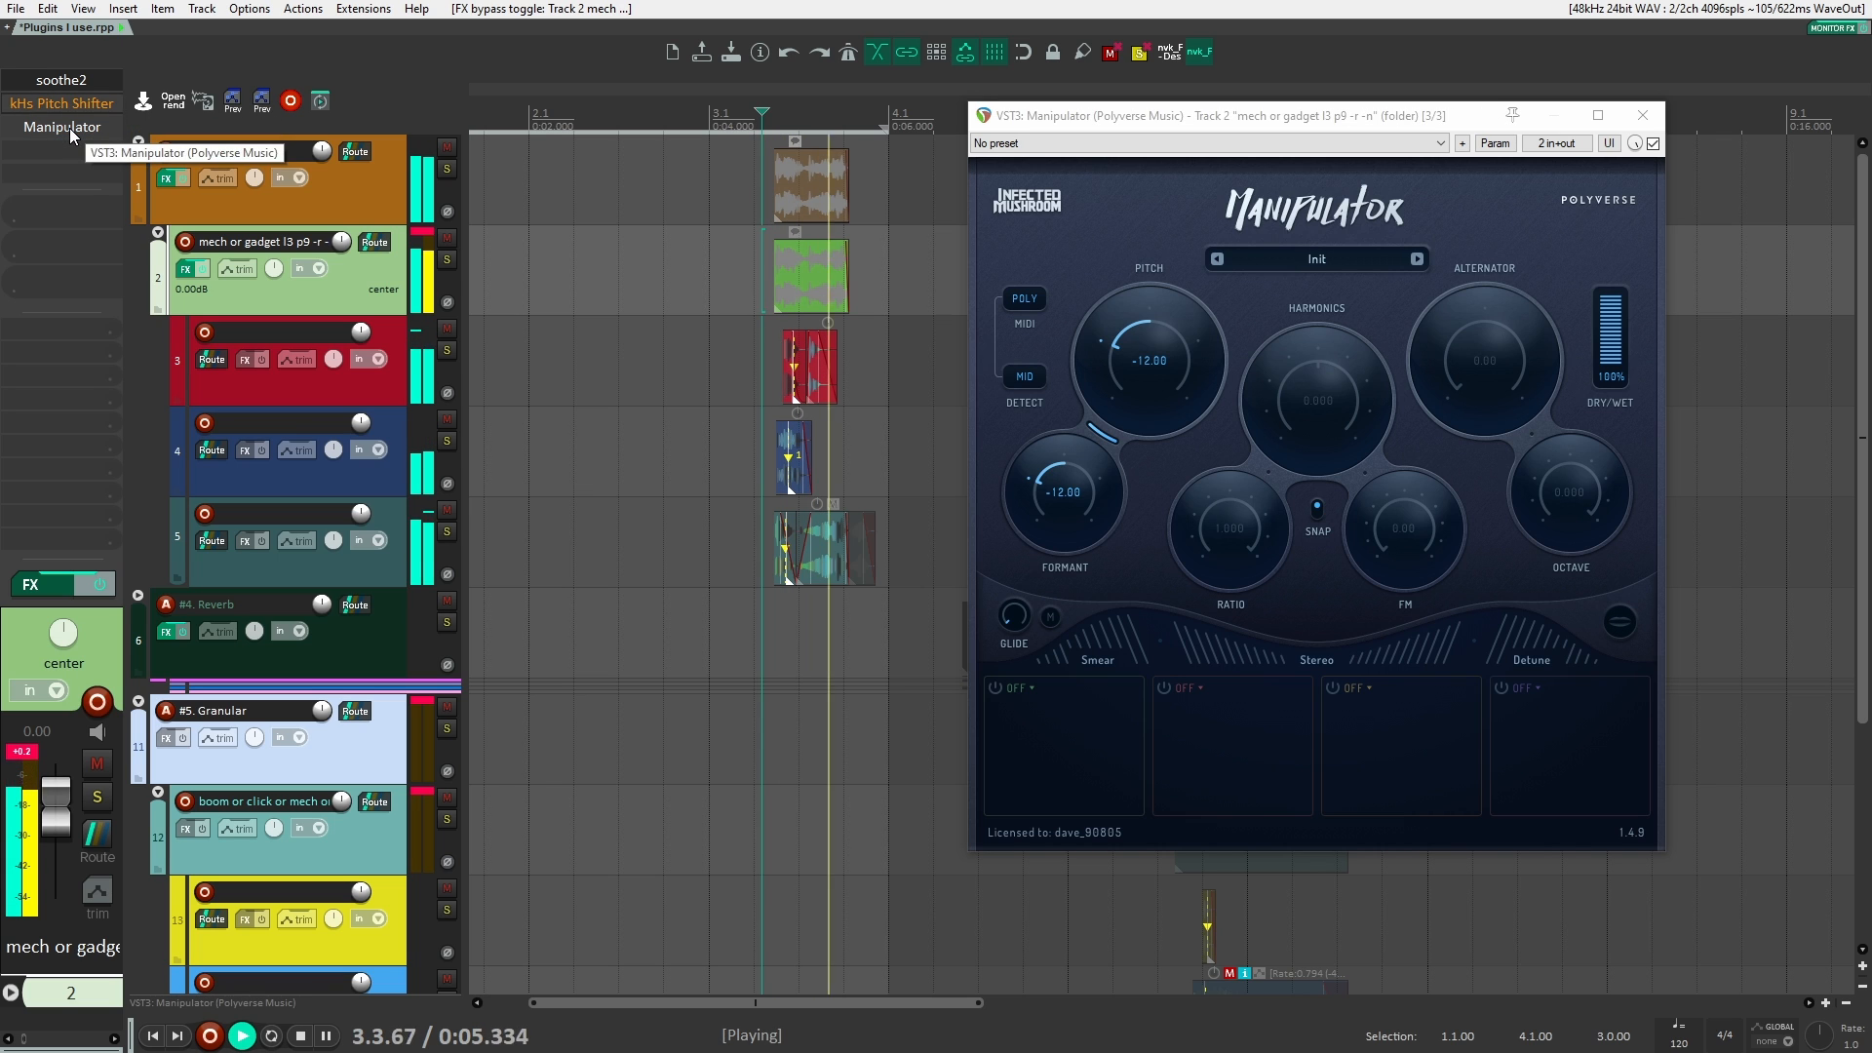
key("space")
left_click(69, 126, "shift")
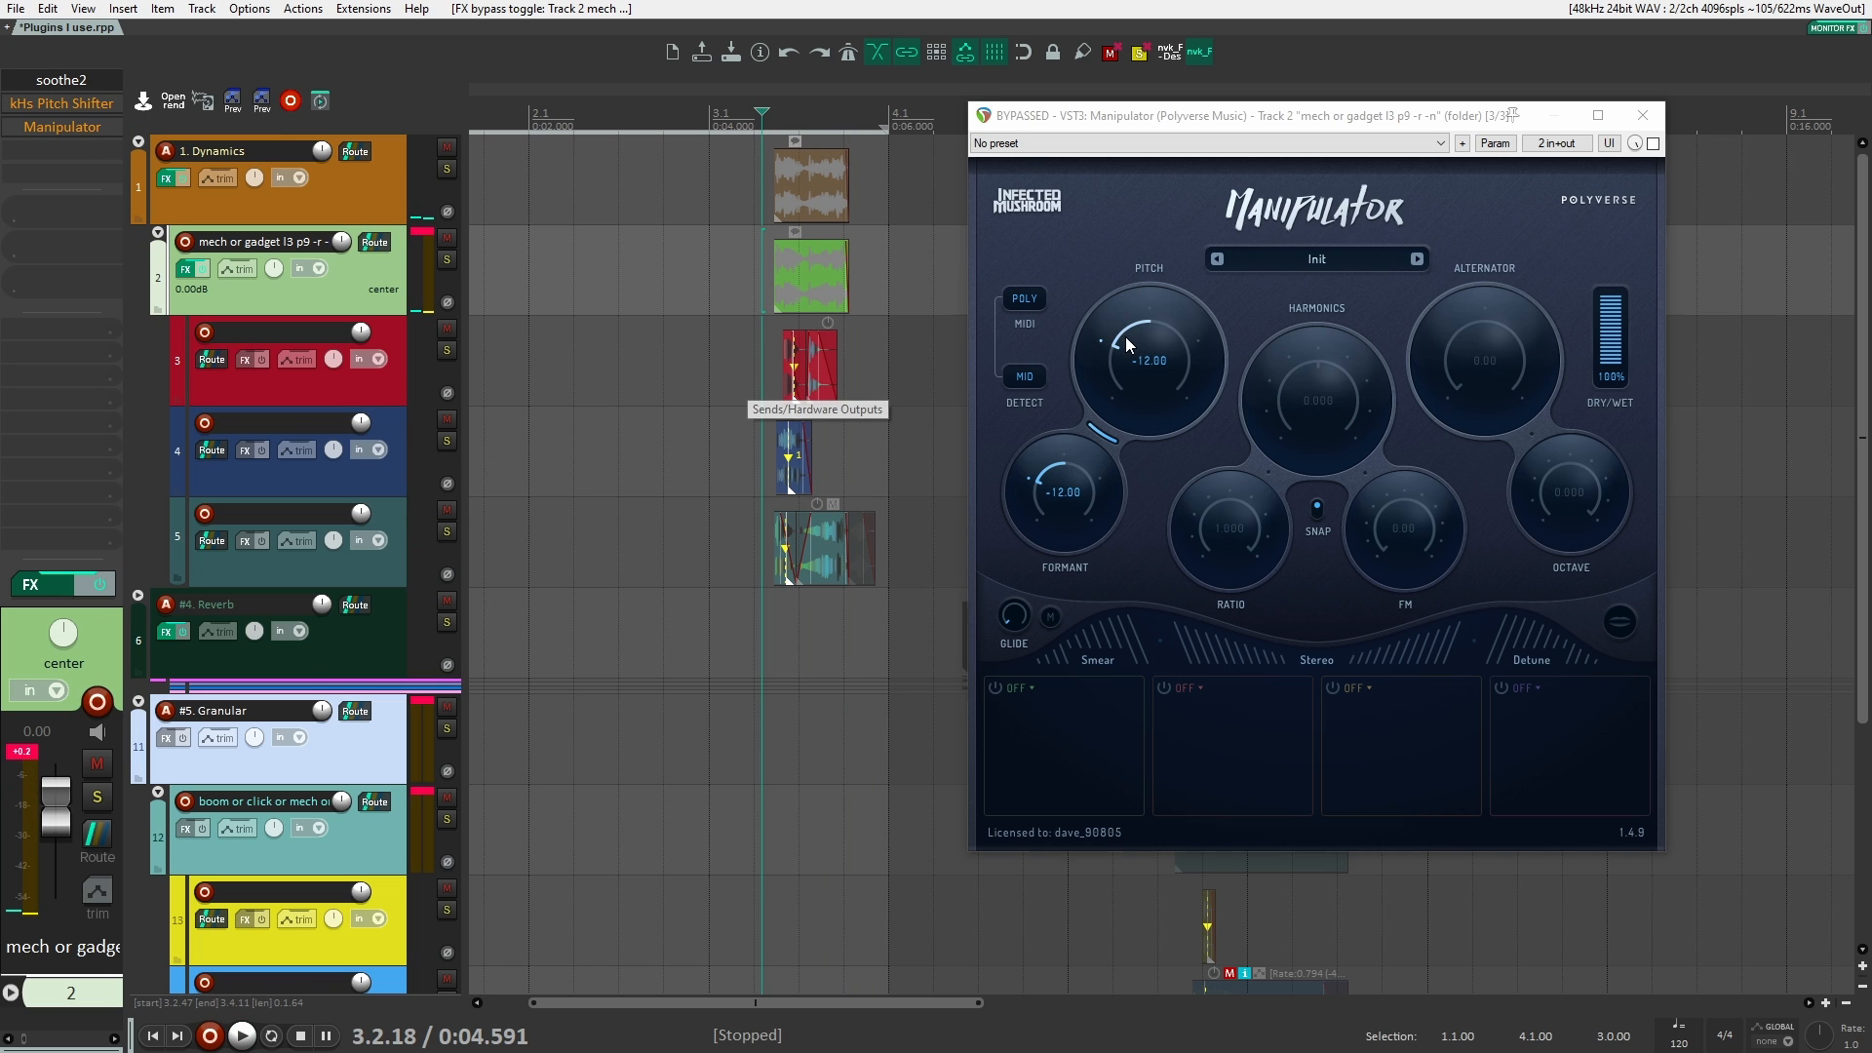
Step: Reset Manipulator's Pitch to 0.00, return it to -12.00 and close the plugin window
left_click_drag(1121, 337, 1129, 323)
double_click(1143, 343)
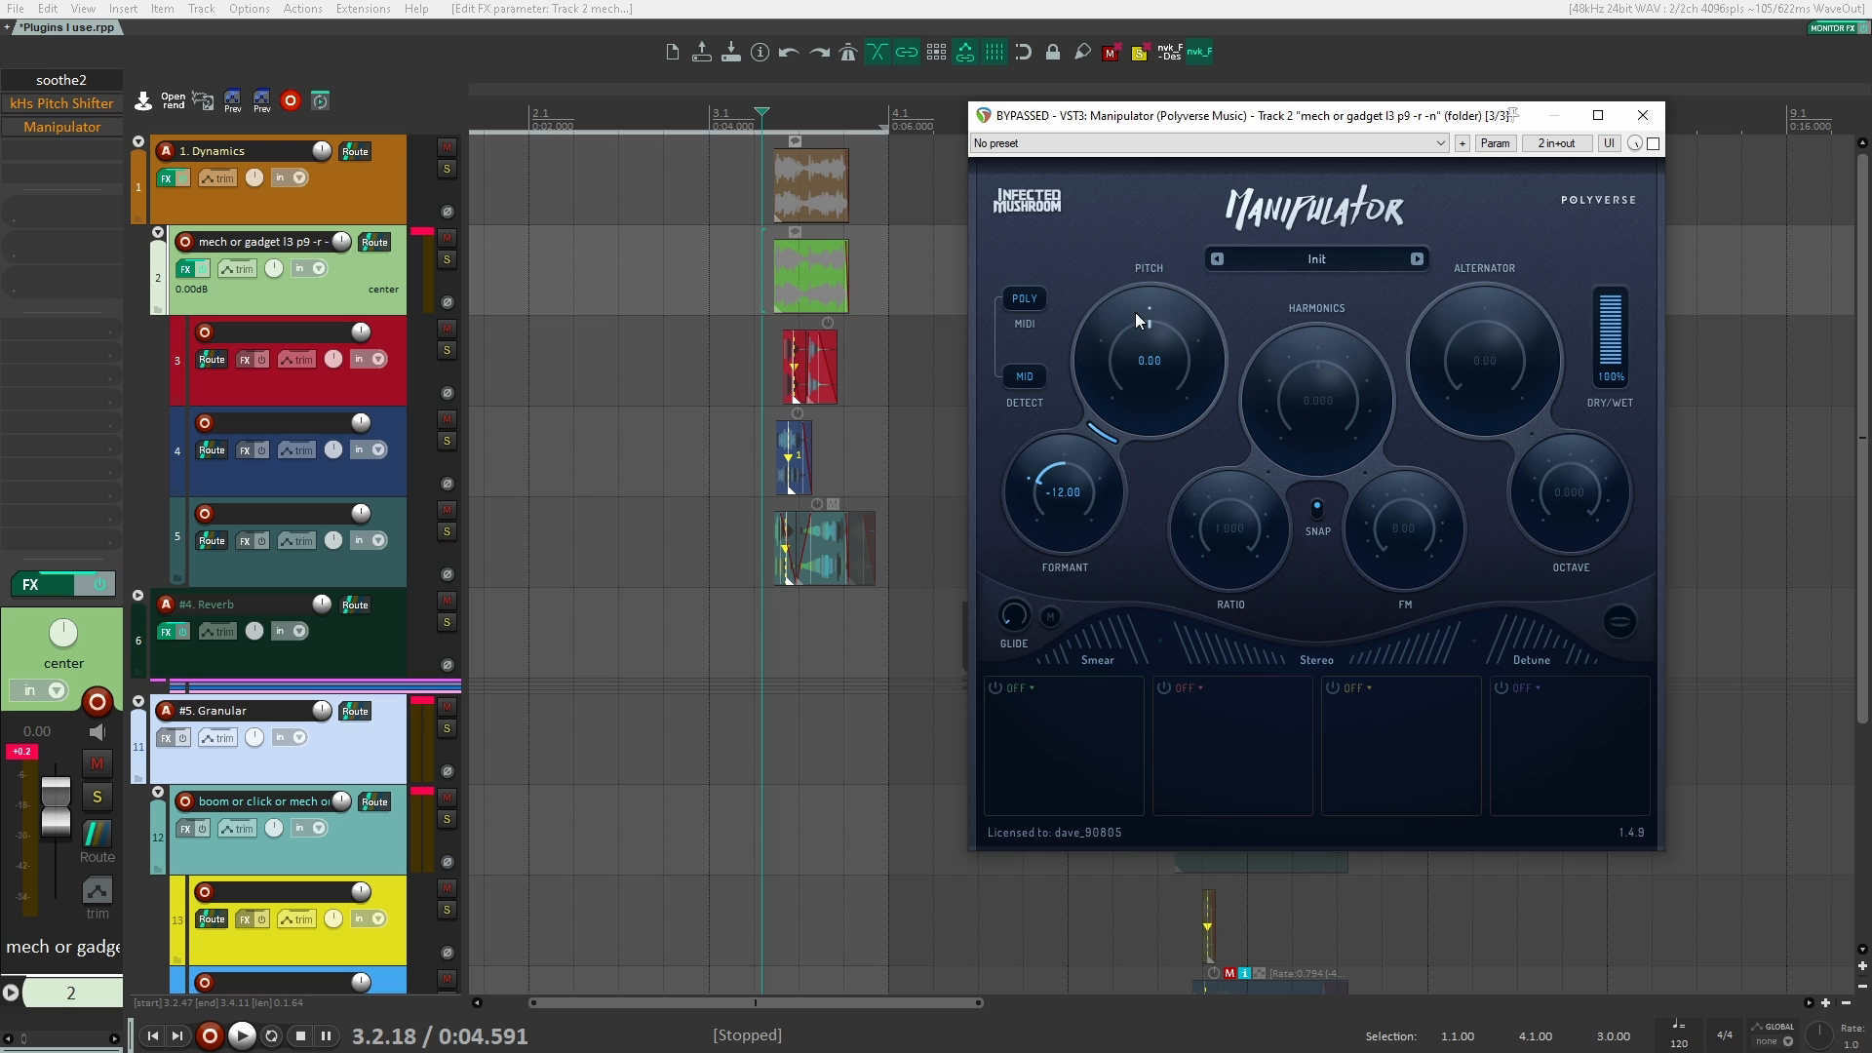
scroll(1117, 341, "down", 2)
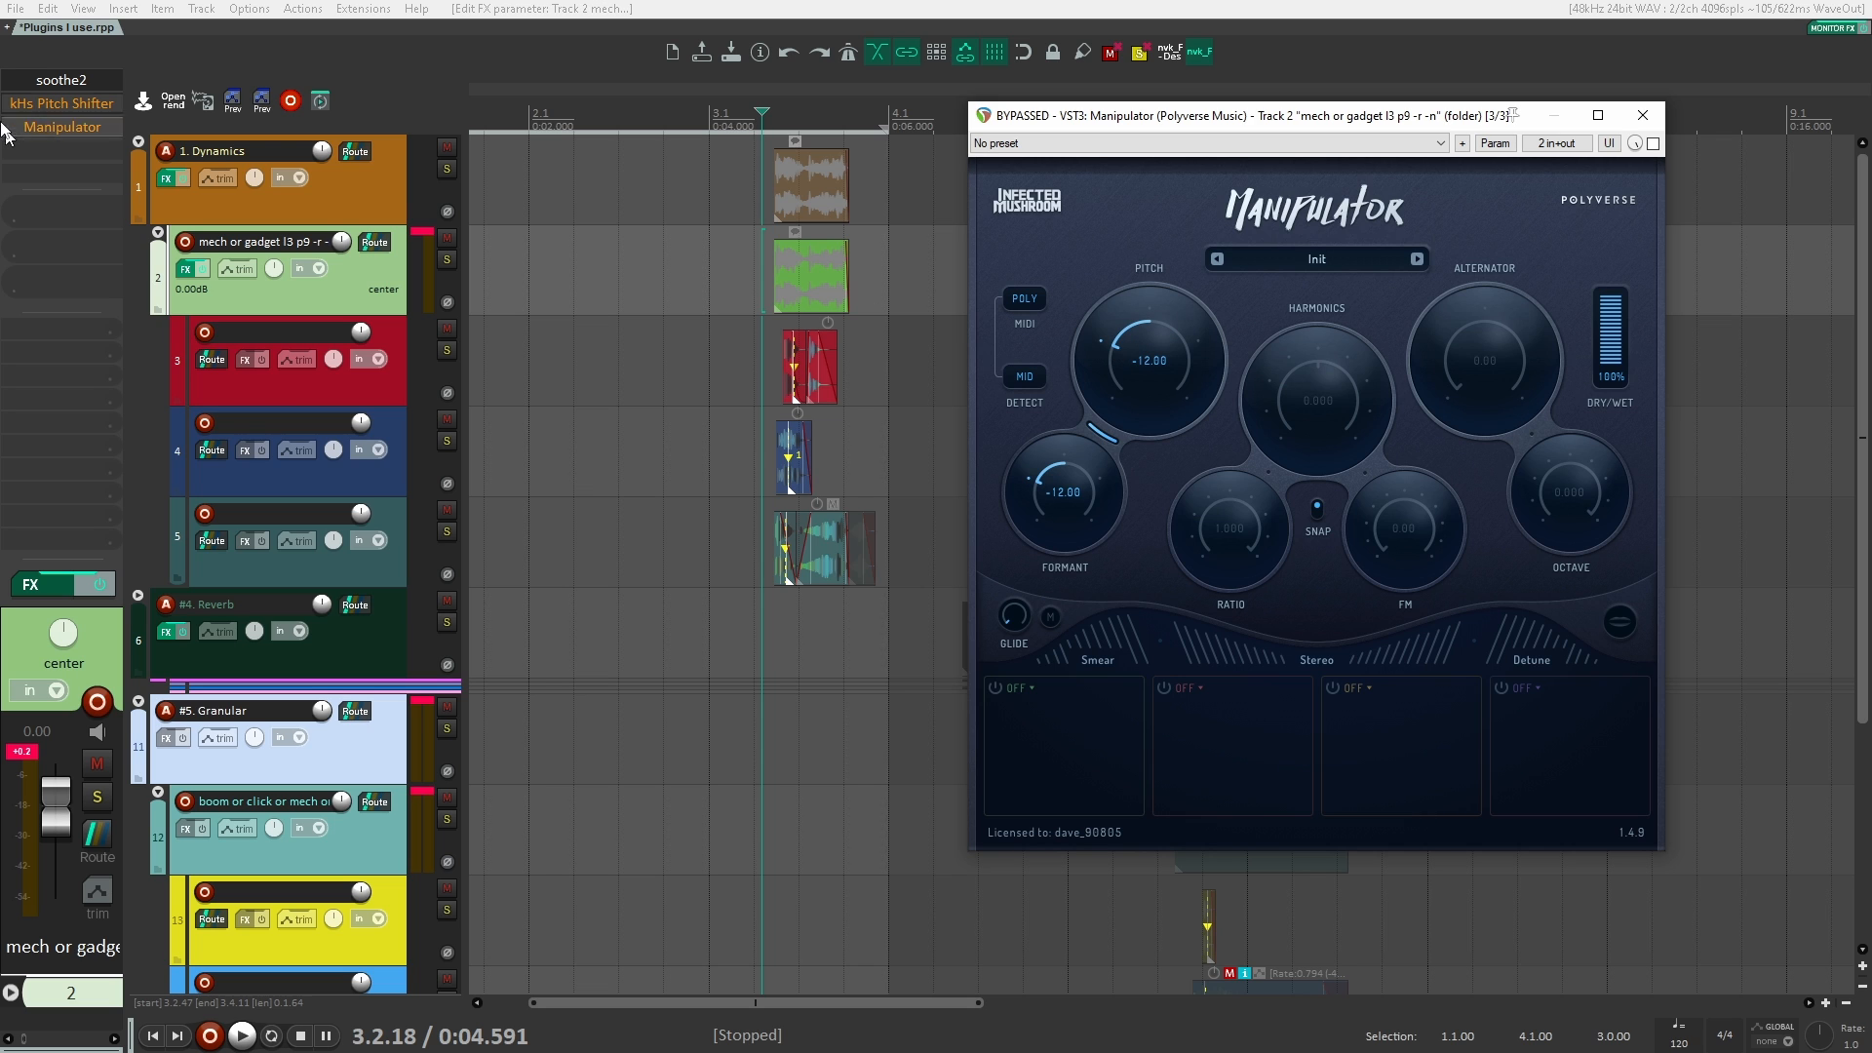
left_click(1644, 114)
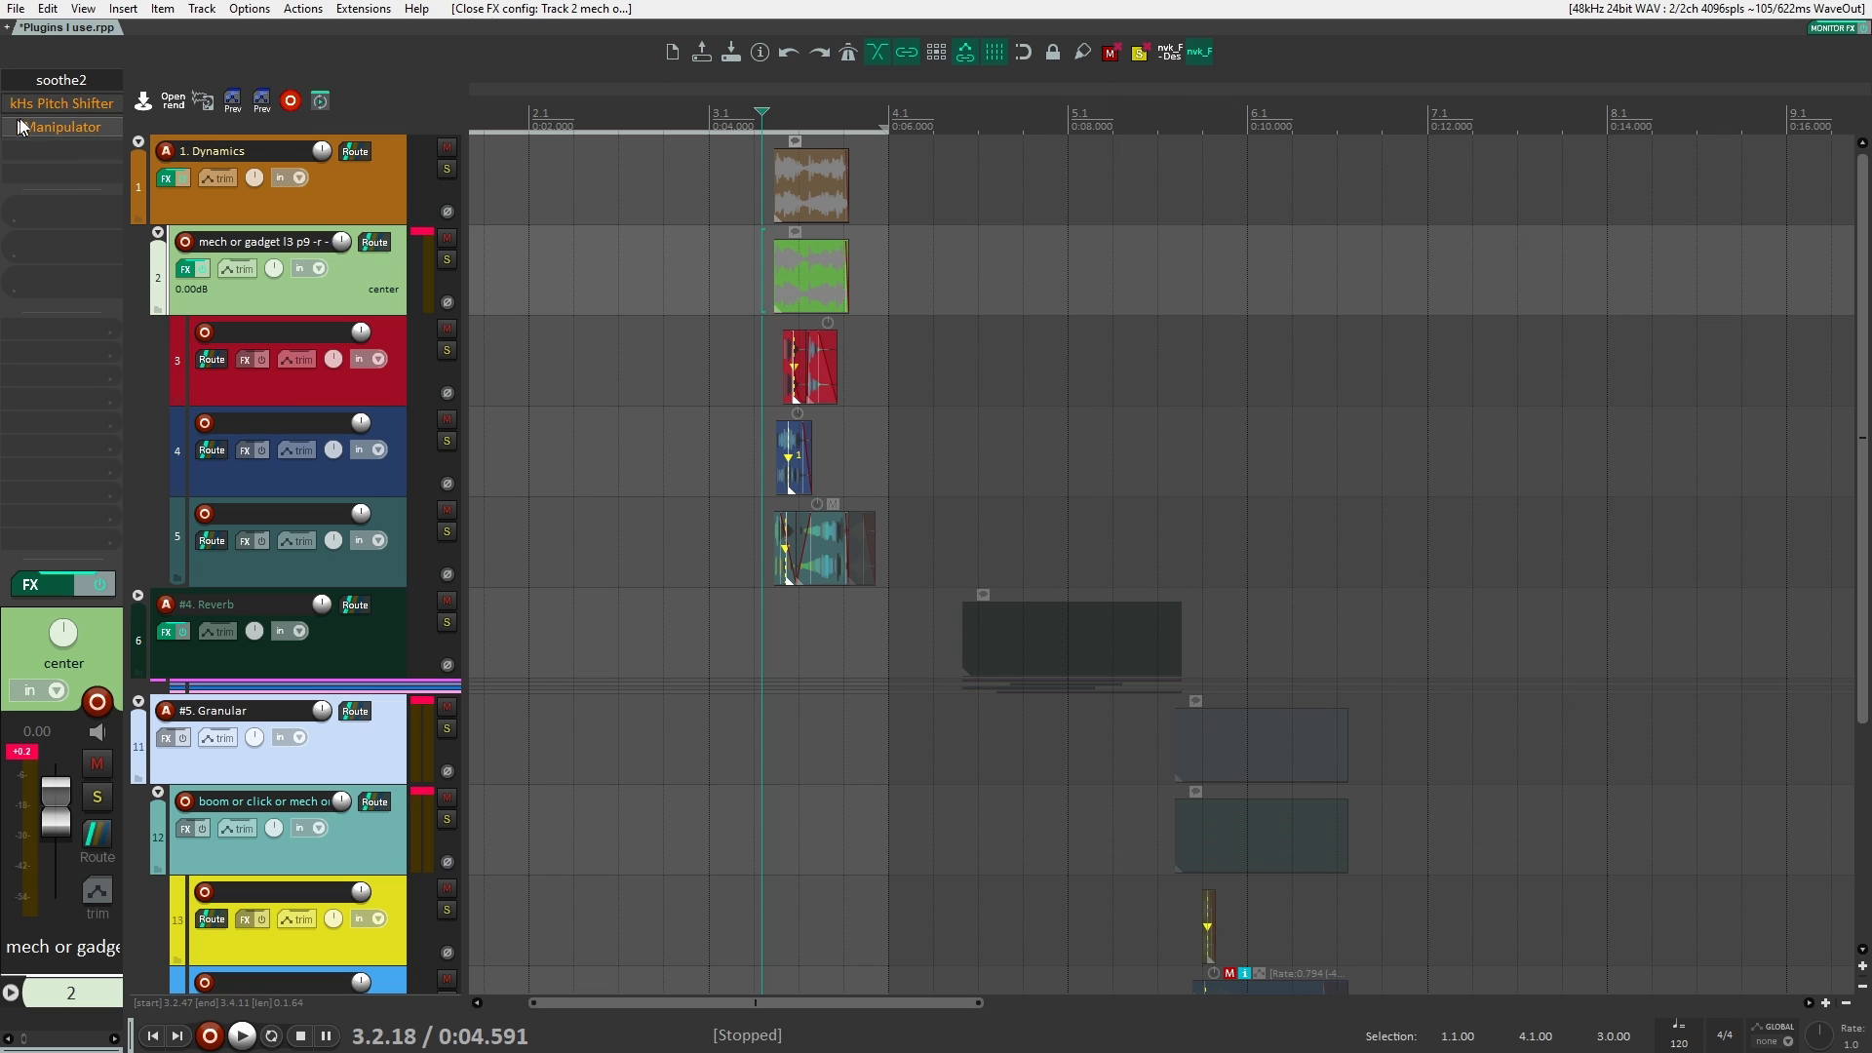
Step: Add the VST3 version of Little AlterBoy (Soundtoys) to the same track and move its window clear of the tracks
double_click(86, 149)
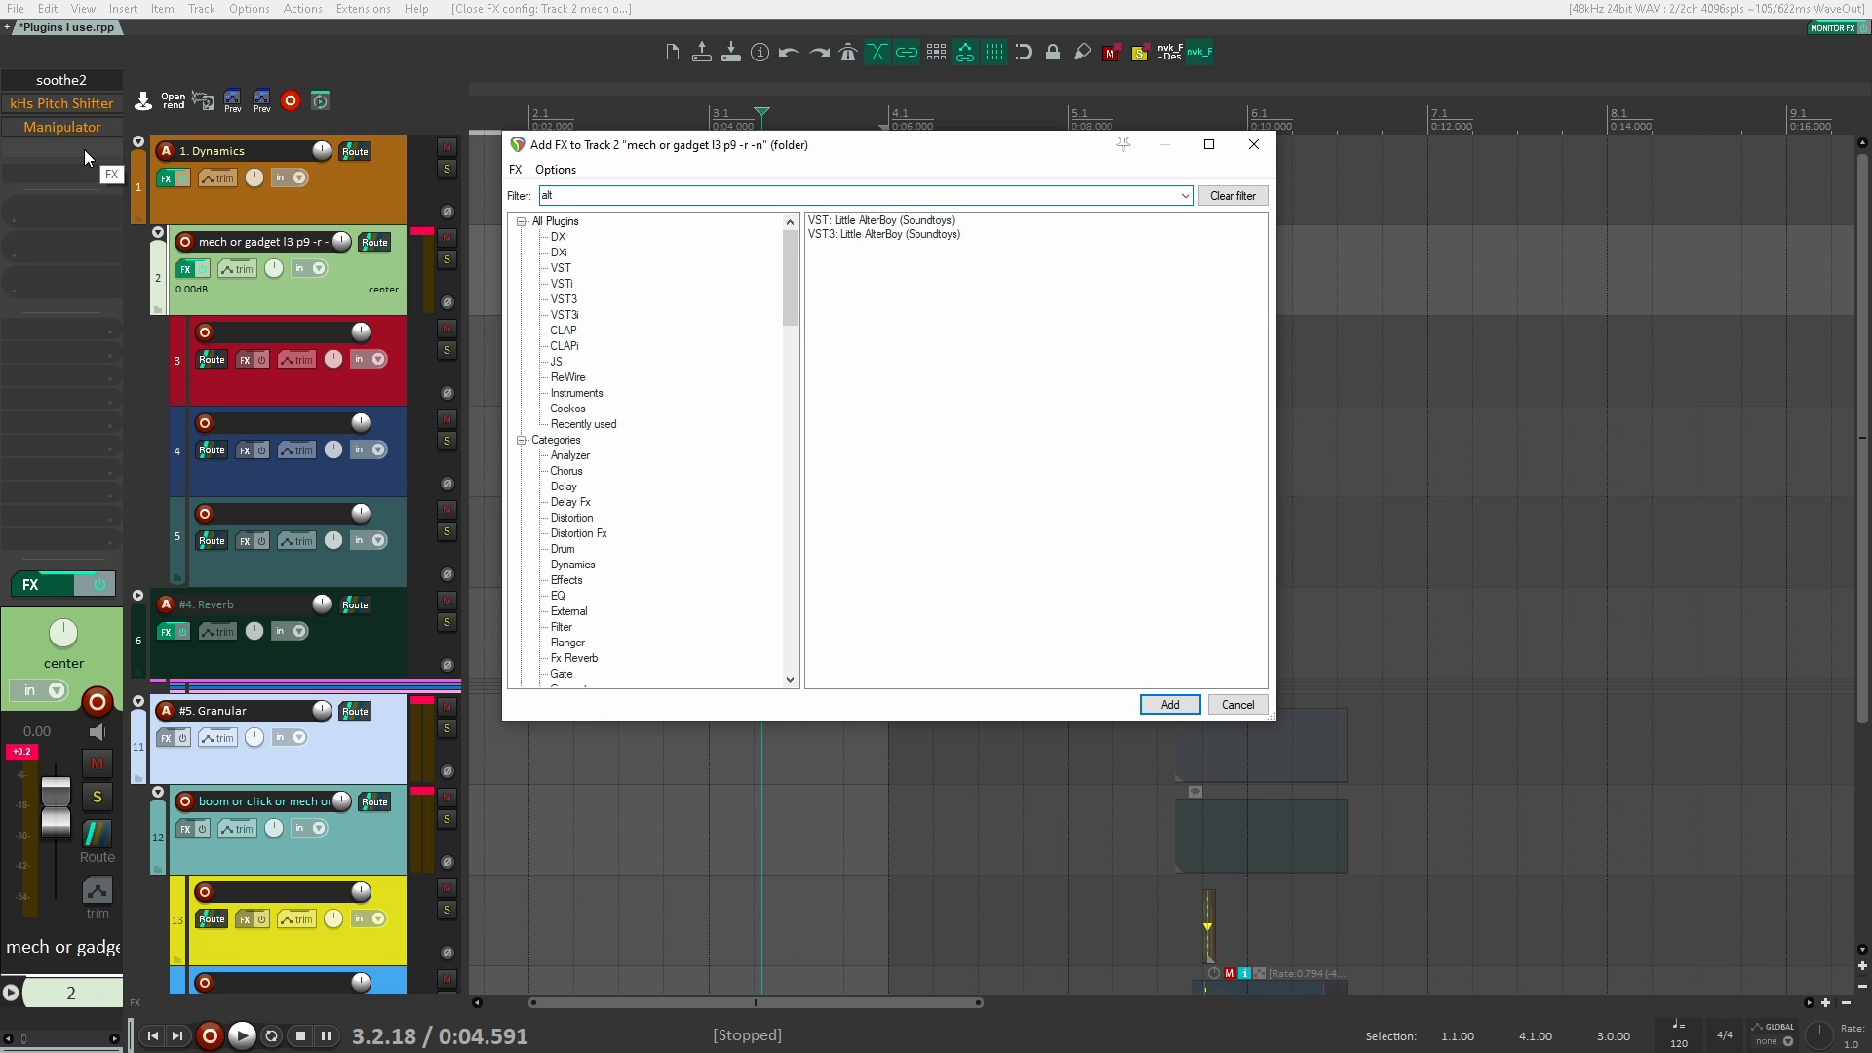
key("Down")
key("Down")
key("Return")
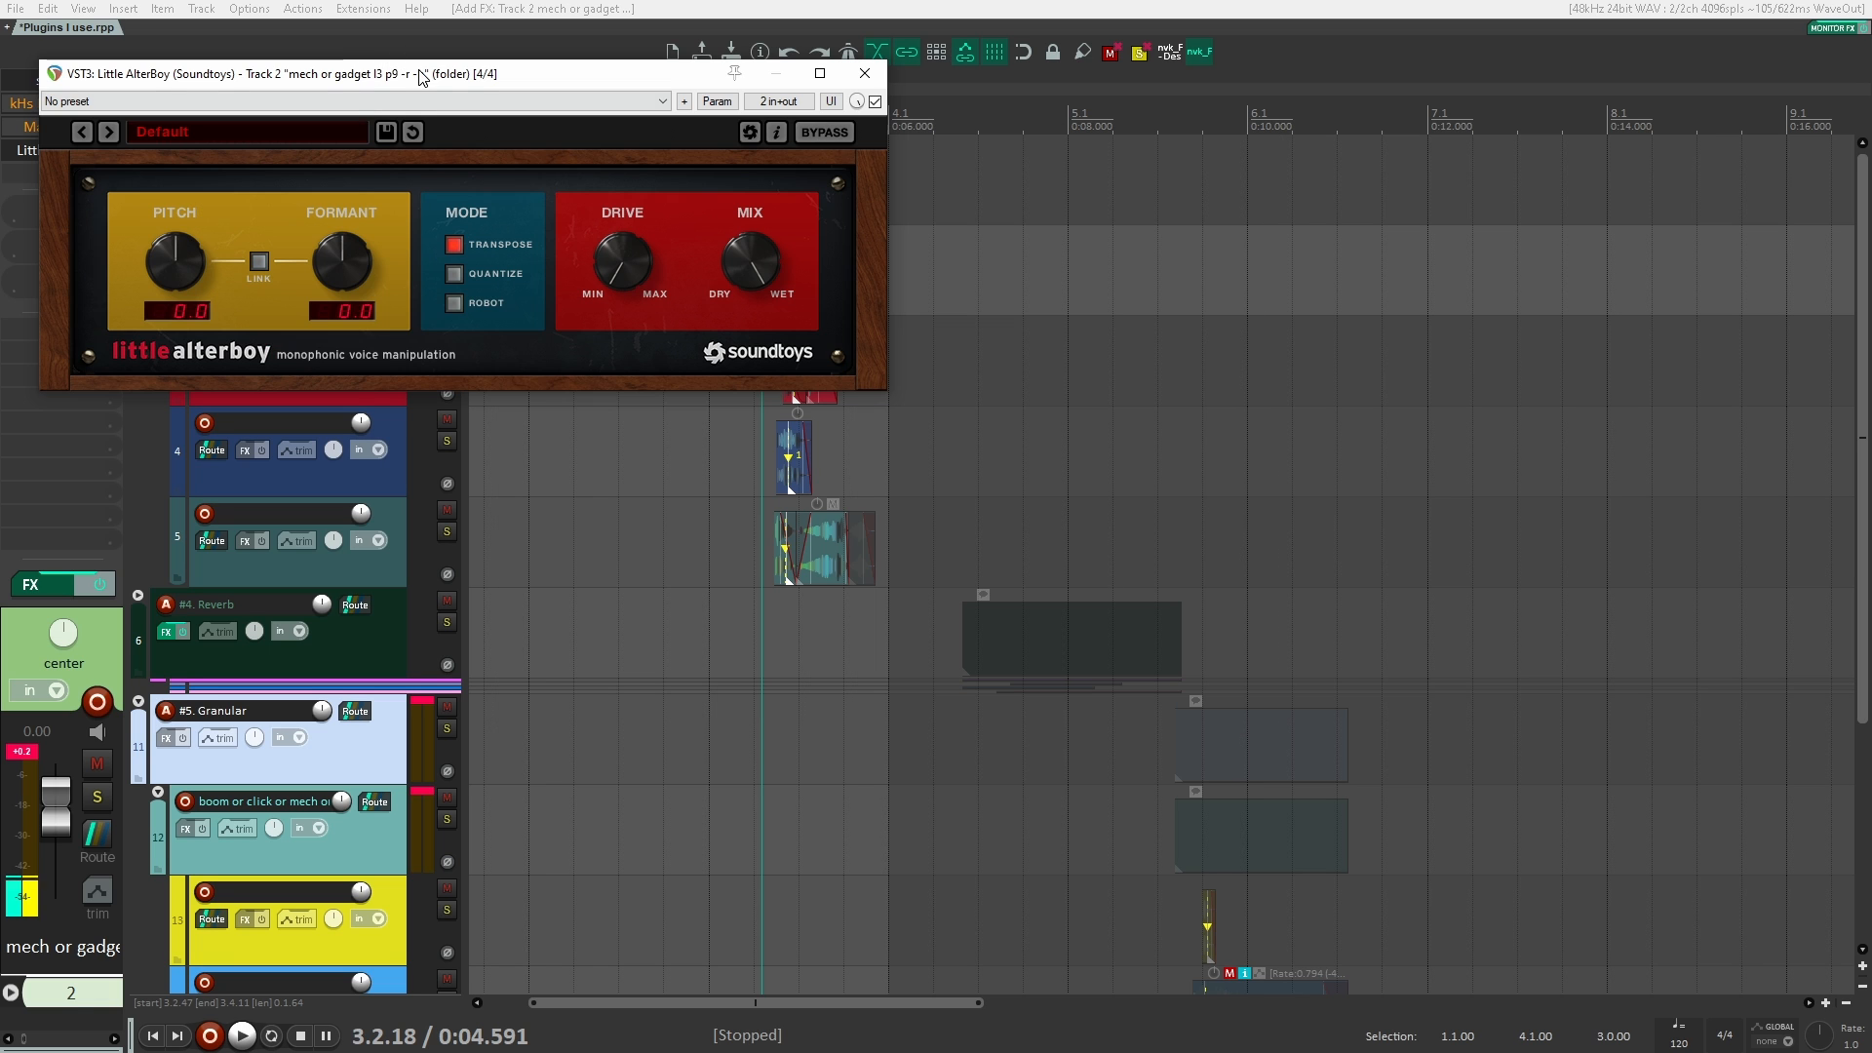
left_click_drag(422, 77, 1231, 111)
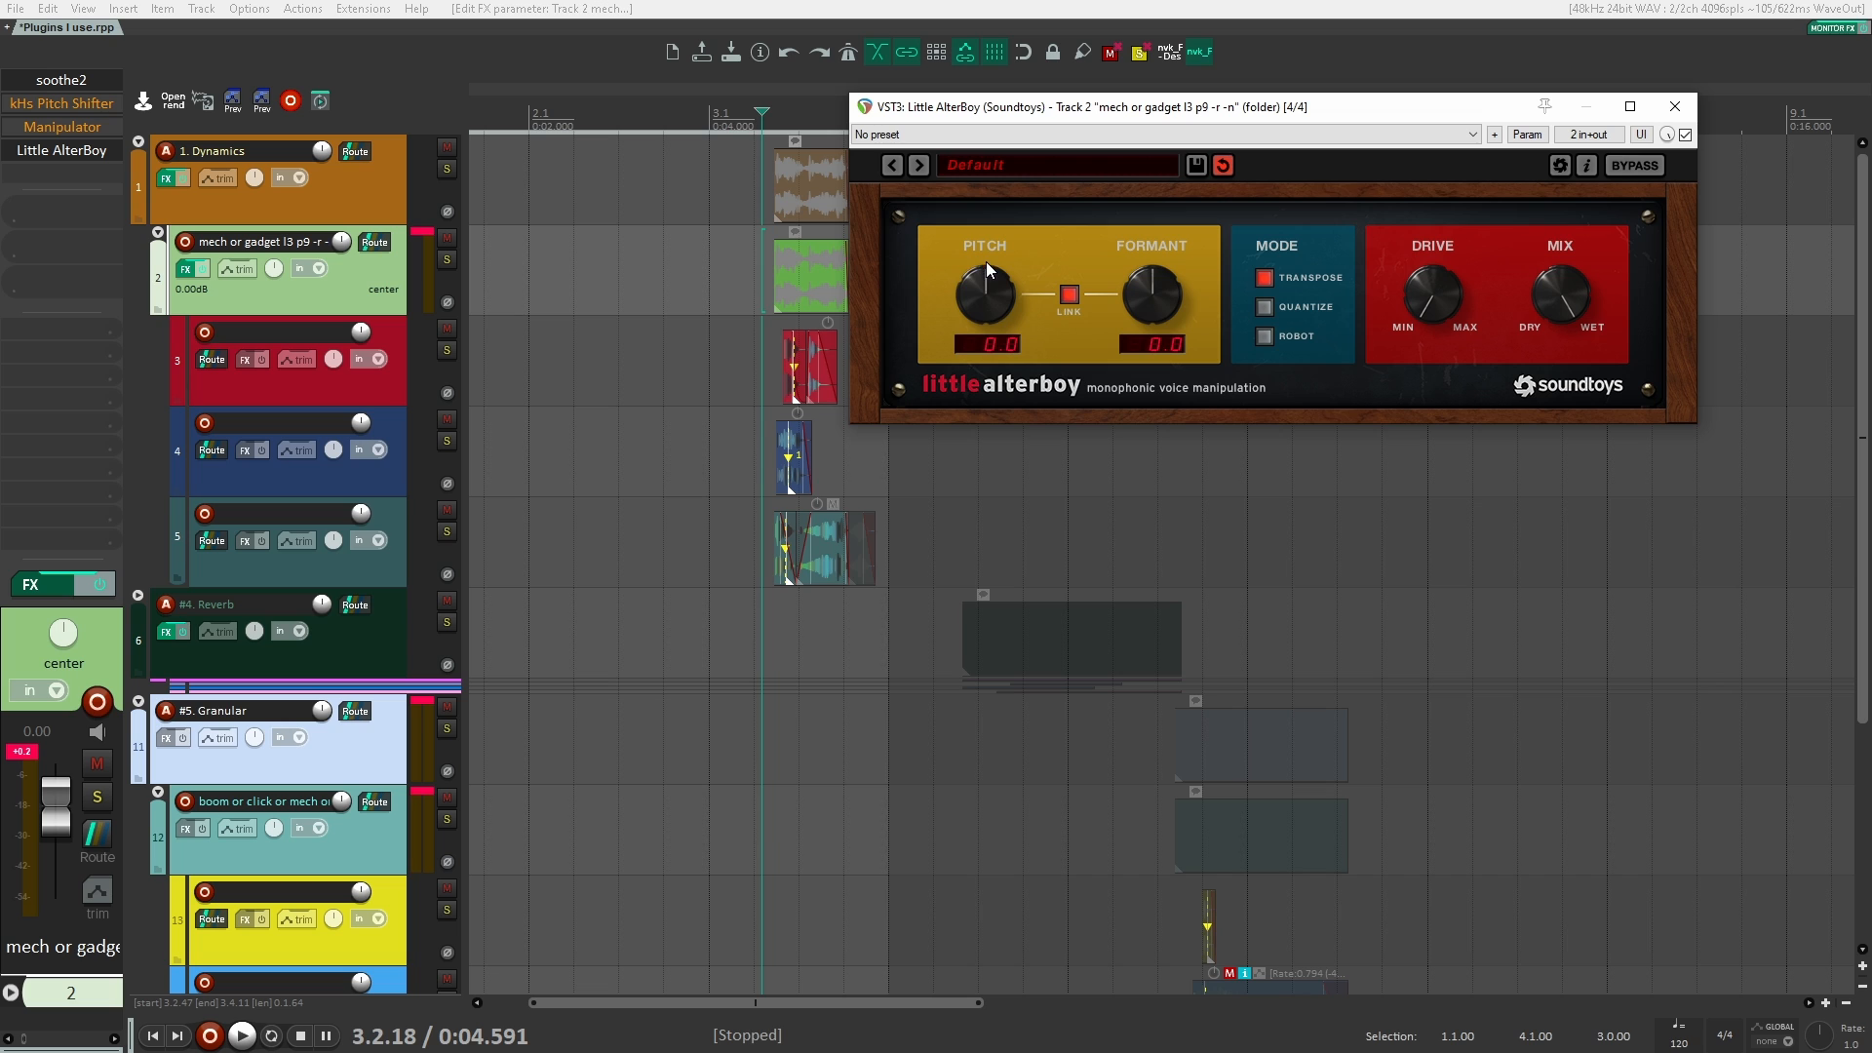
Step: Link Little AlterBoy's Pitch and Formant, set both to -12.0 and audition the clips
left_click_drag(986, 261, 985, 351)
key("space")
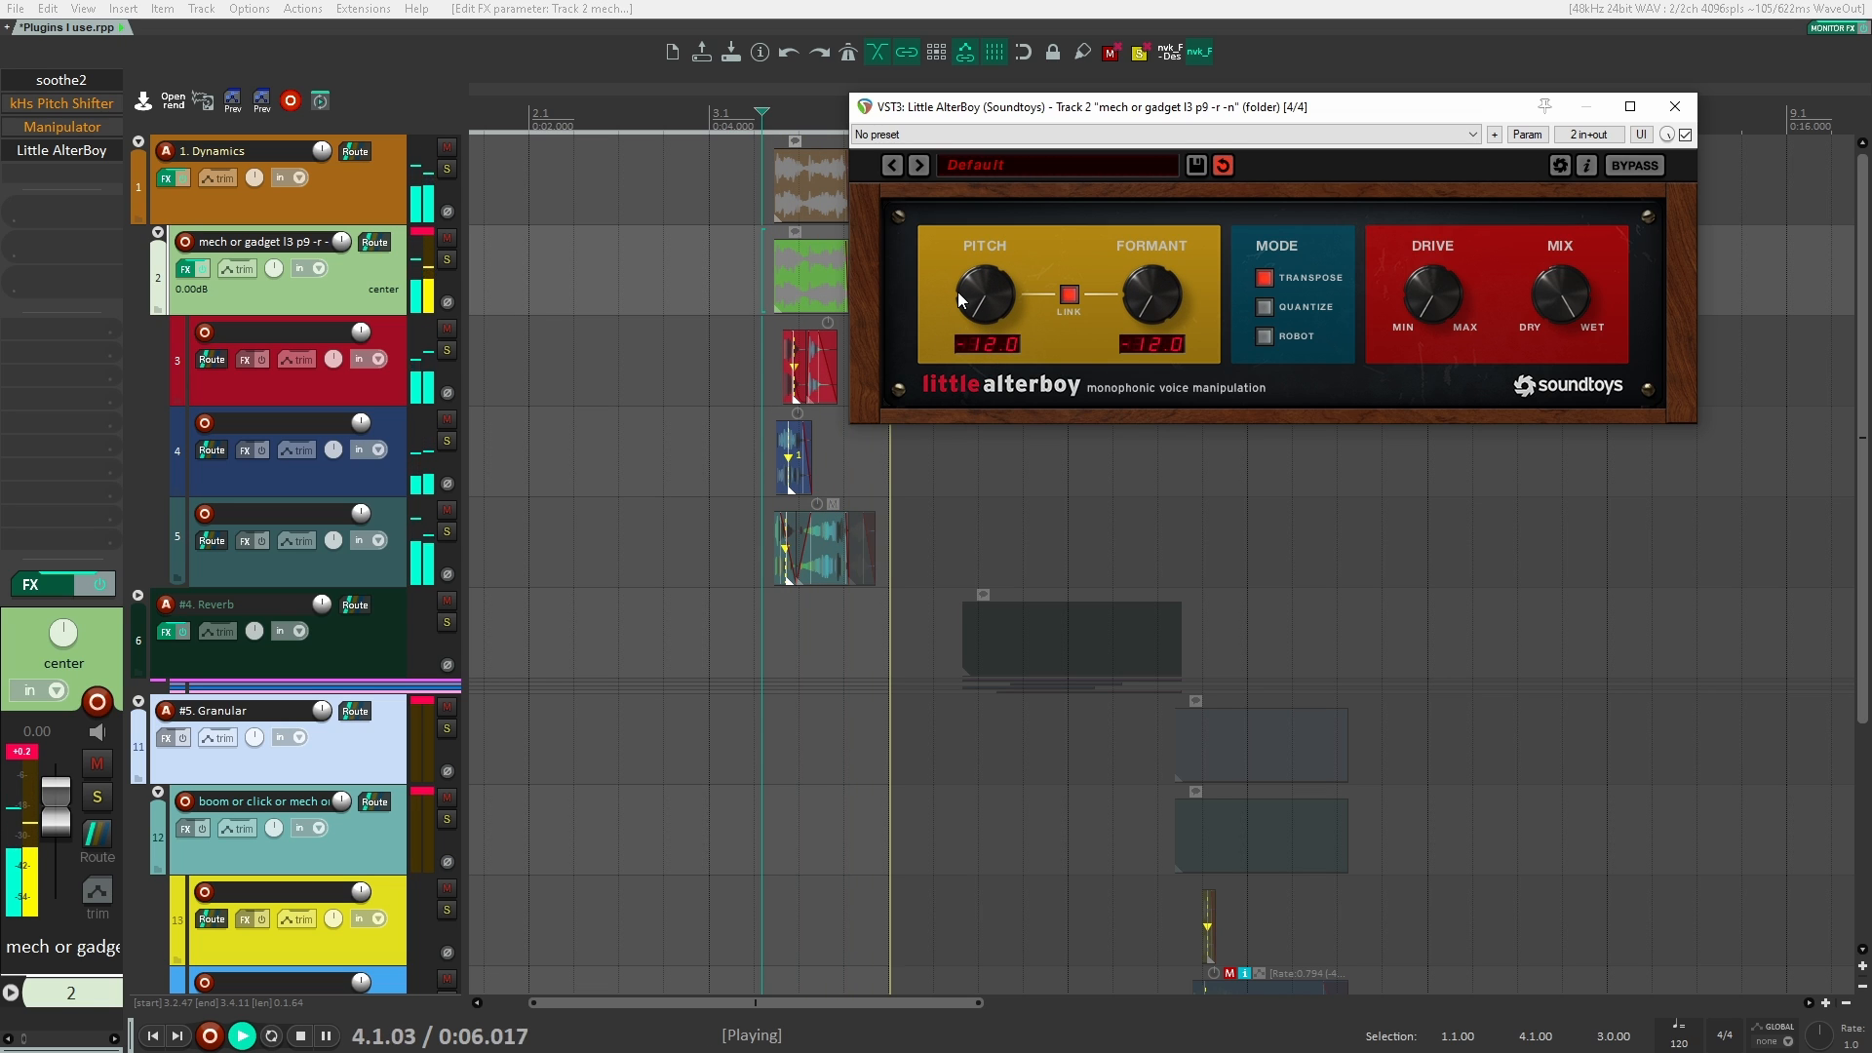
key("space")
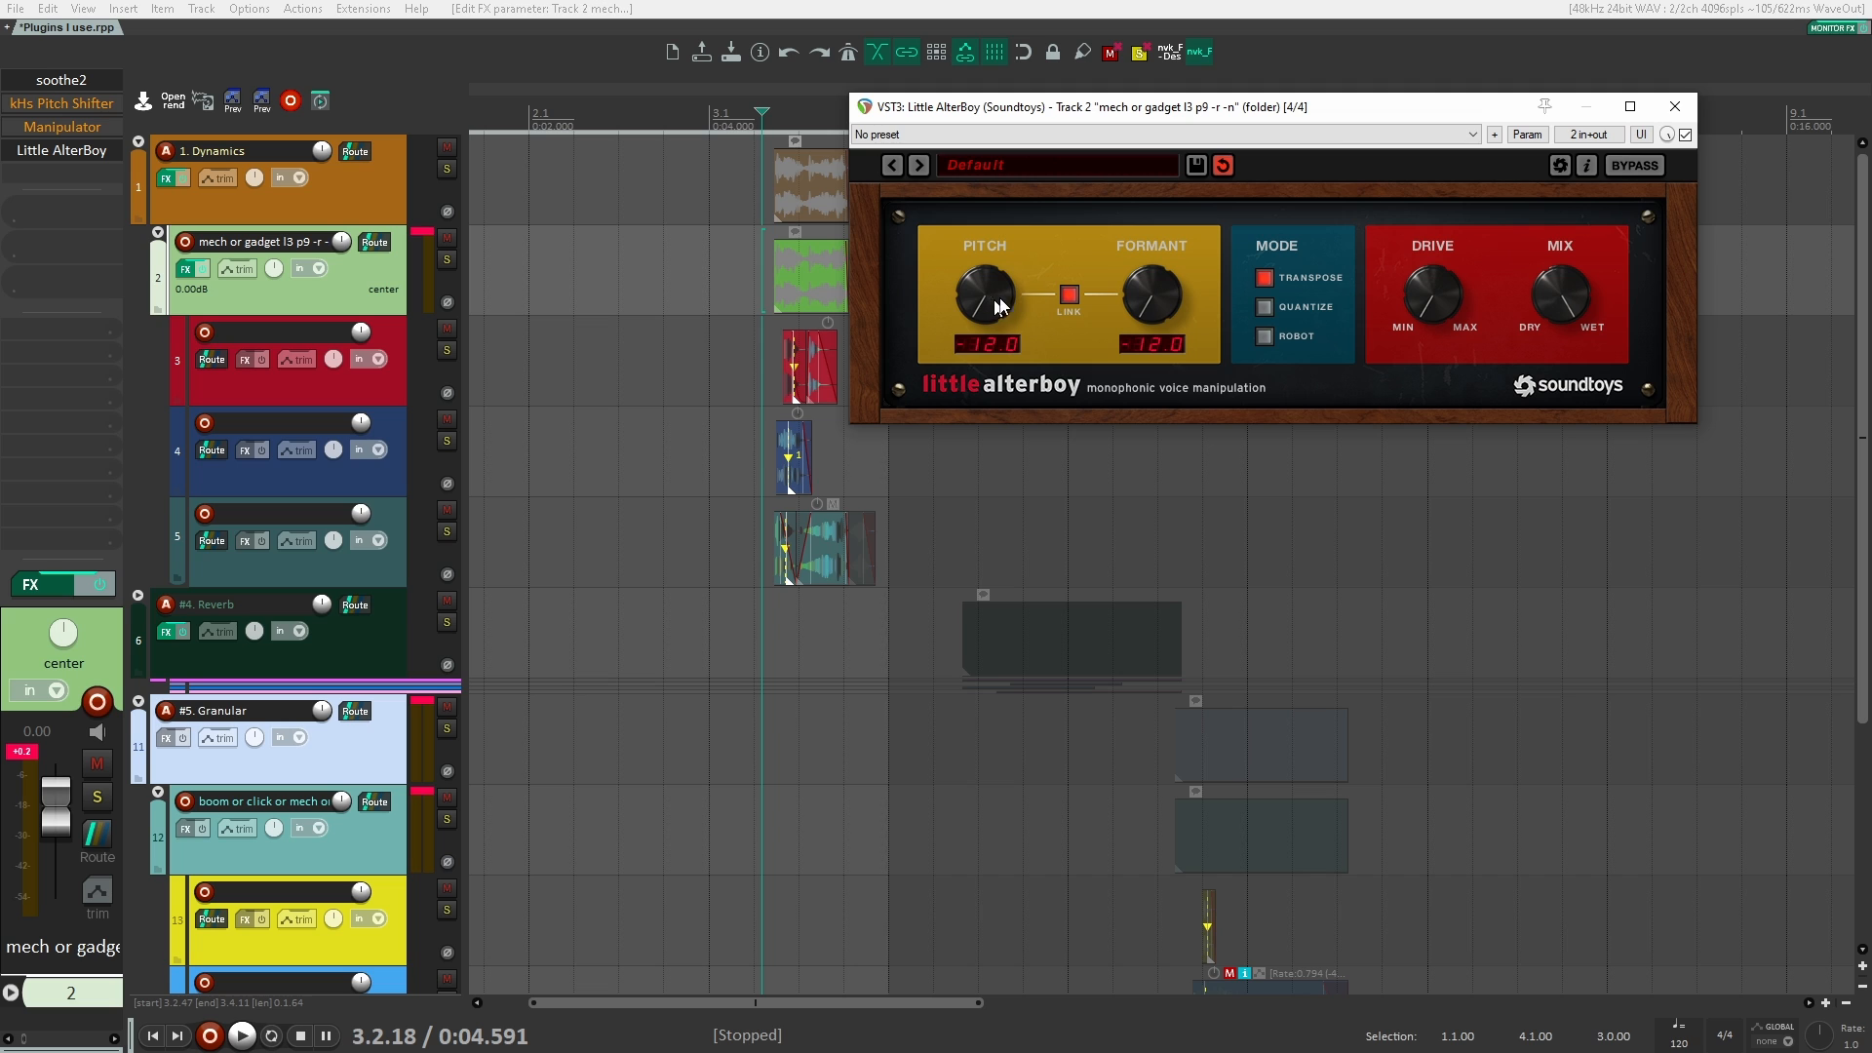
Step: Compare the clips with Little AlterBoy bypassed and active
left_click(1686, 136)
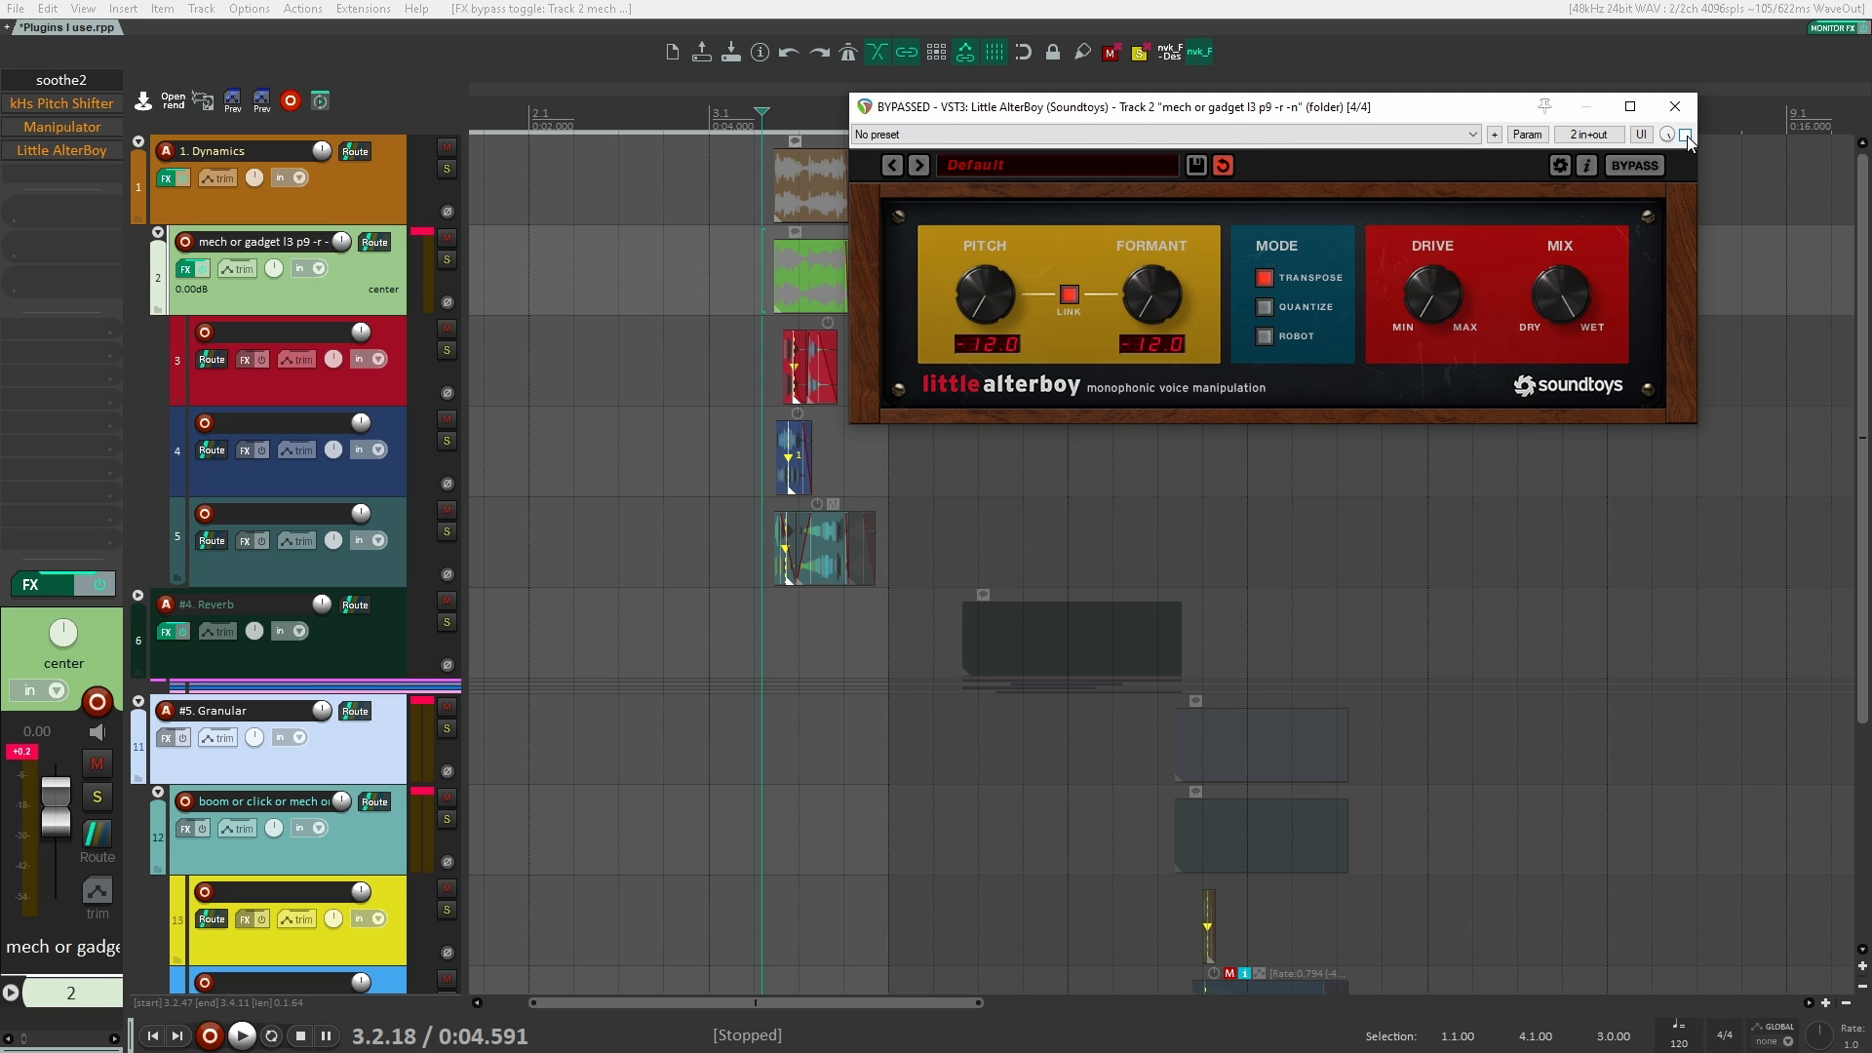
key("space")
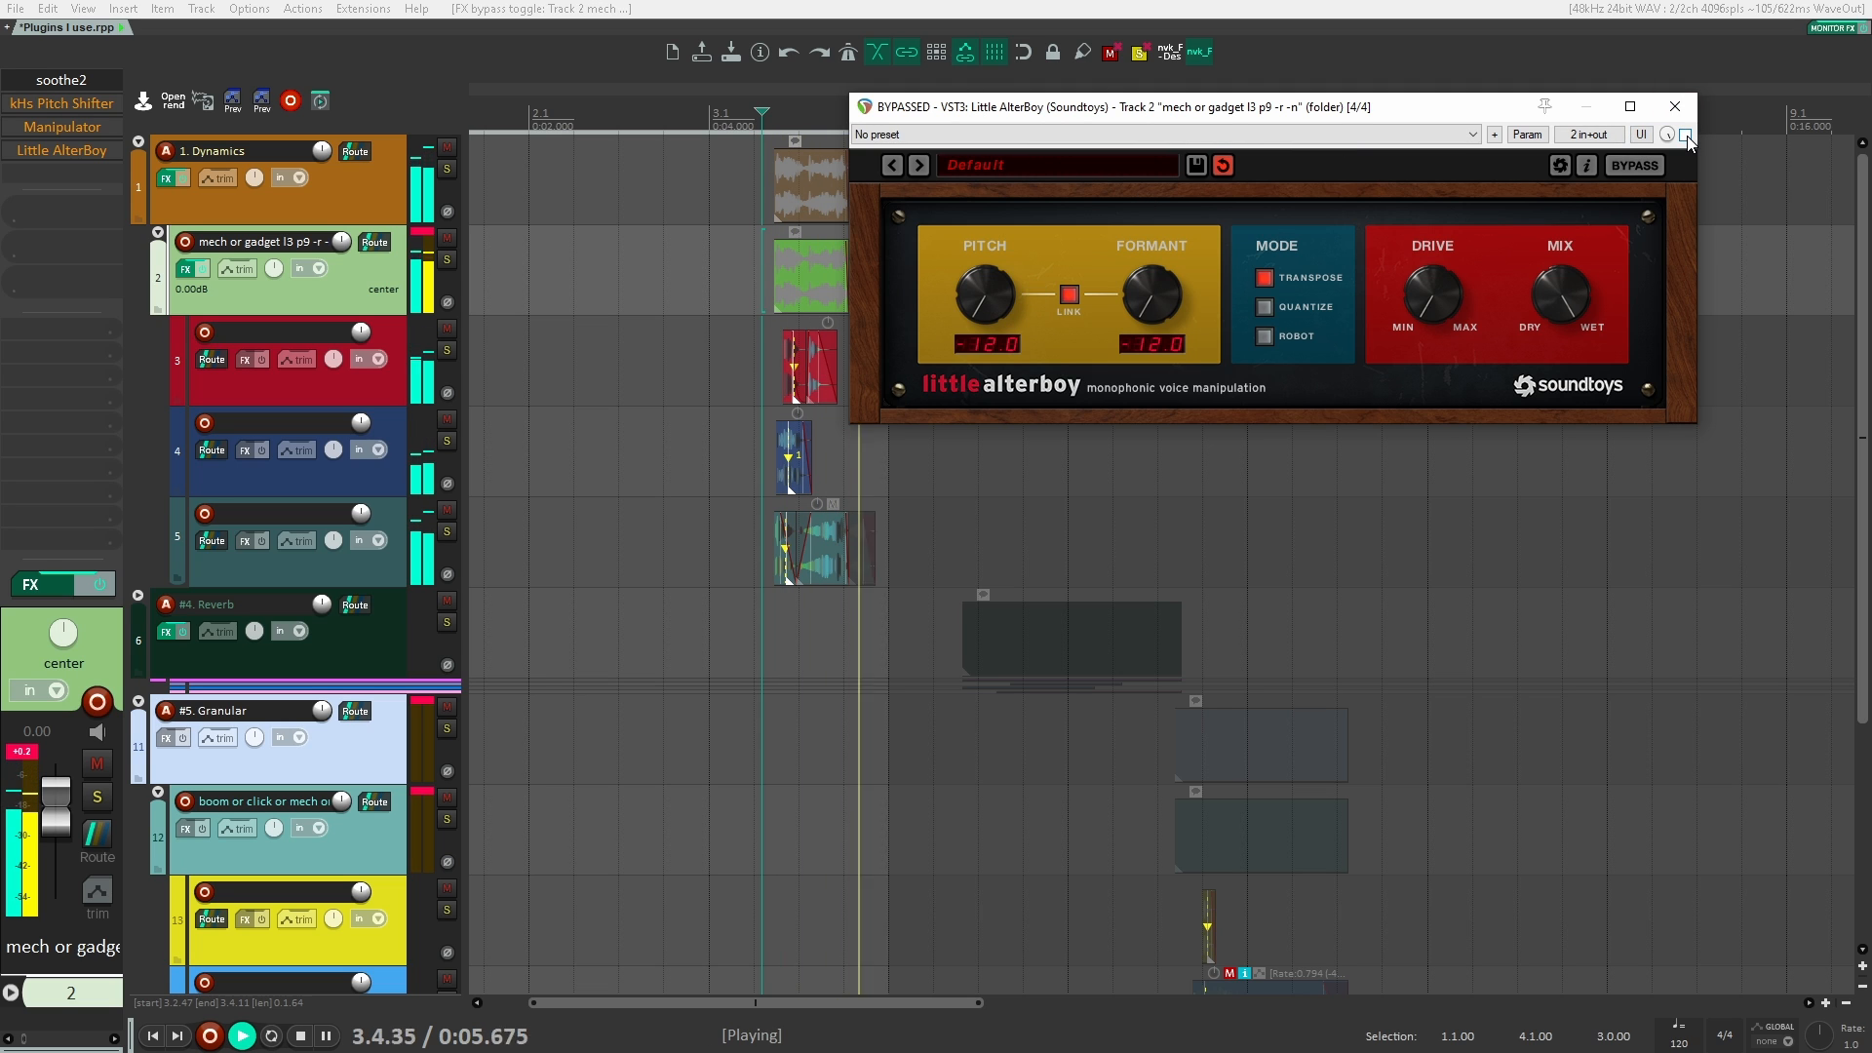
left_click(1686, 135)
key("space")
key("space")
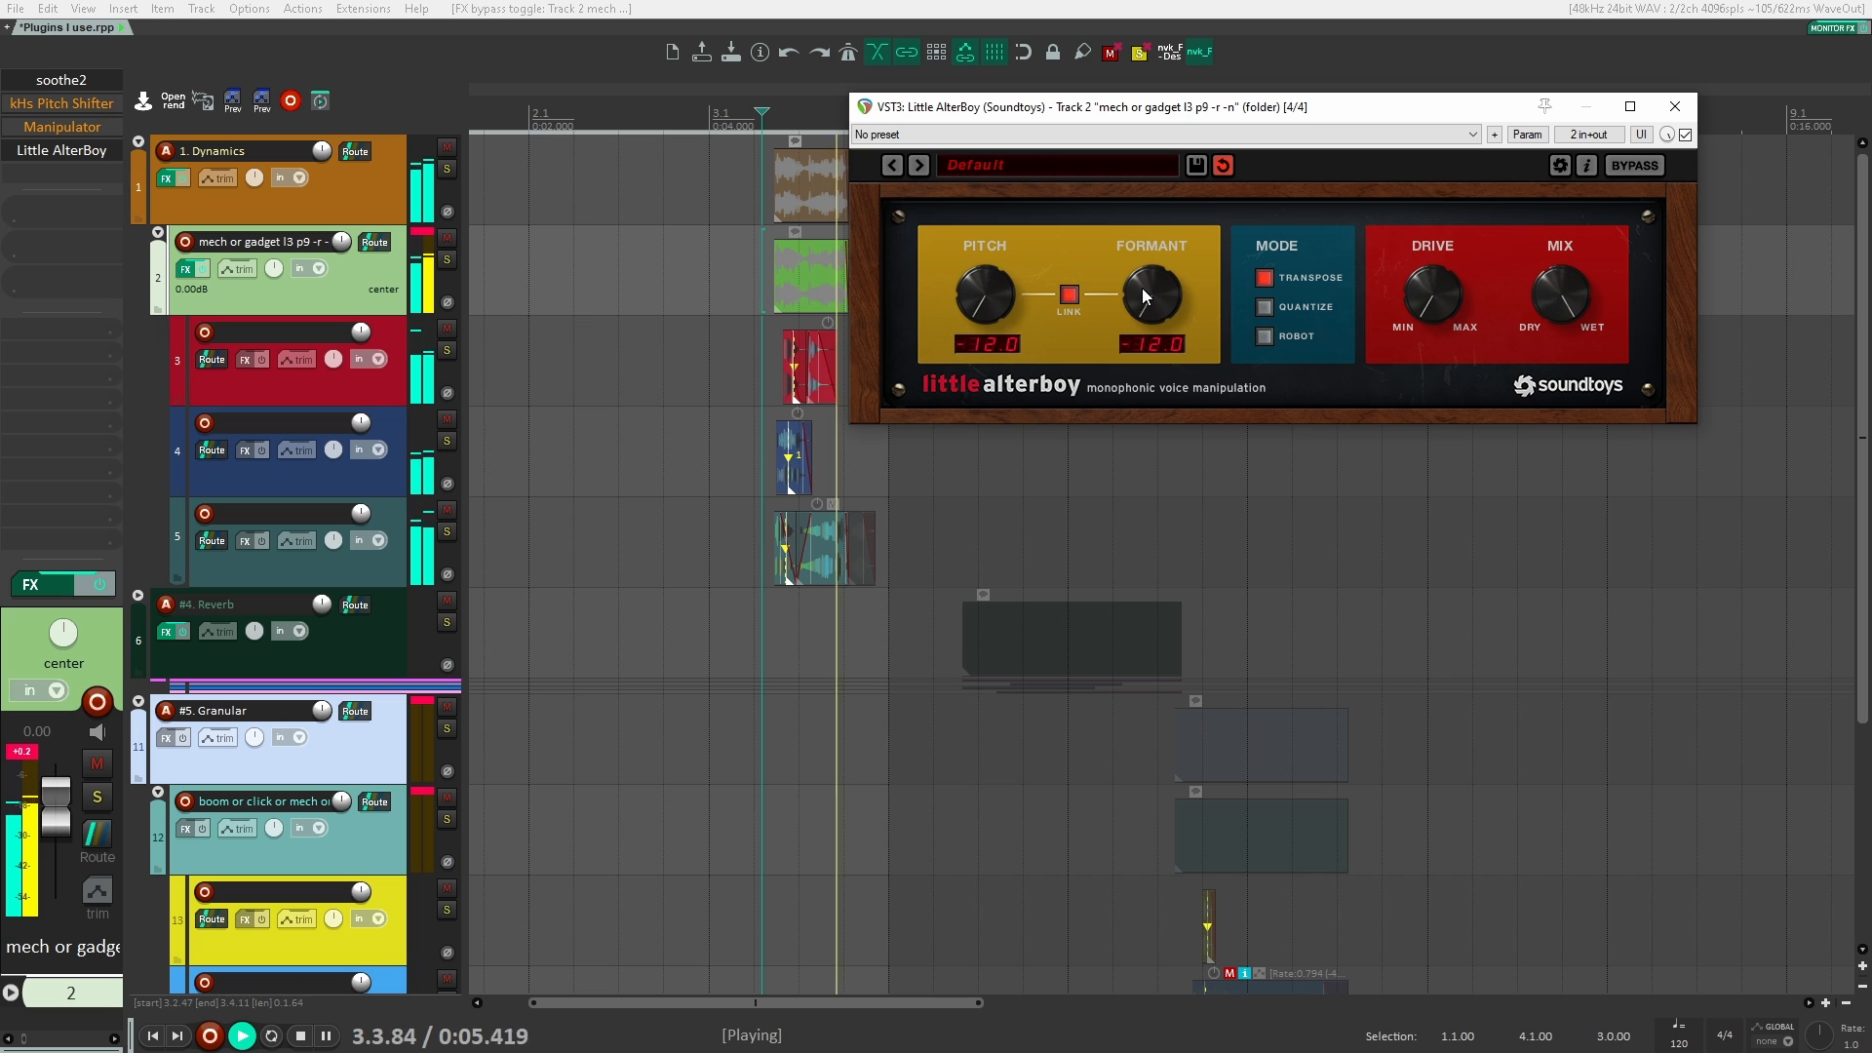
Step: Audition Little AlterBoy's Quantize and Robot modes, leave it on Robot, and close and bypass the plugin
key("space")
left_click(1266, 304)
key("space")
left_click(1266, 336)
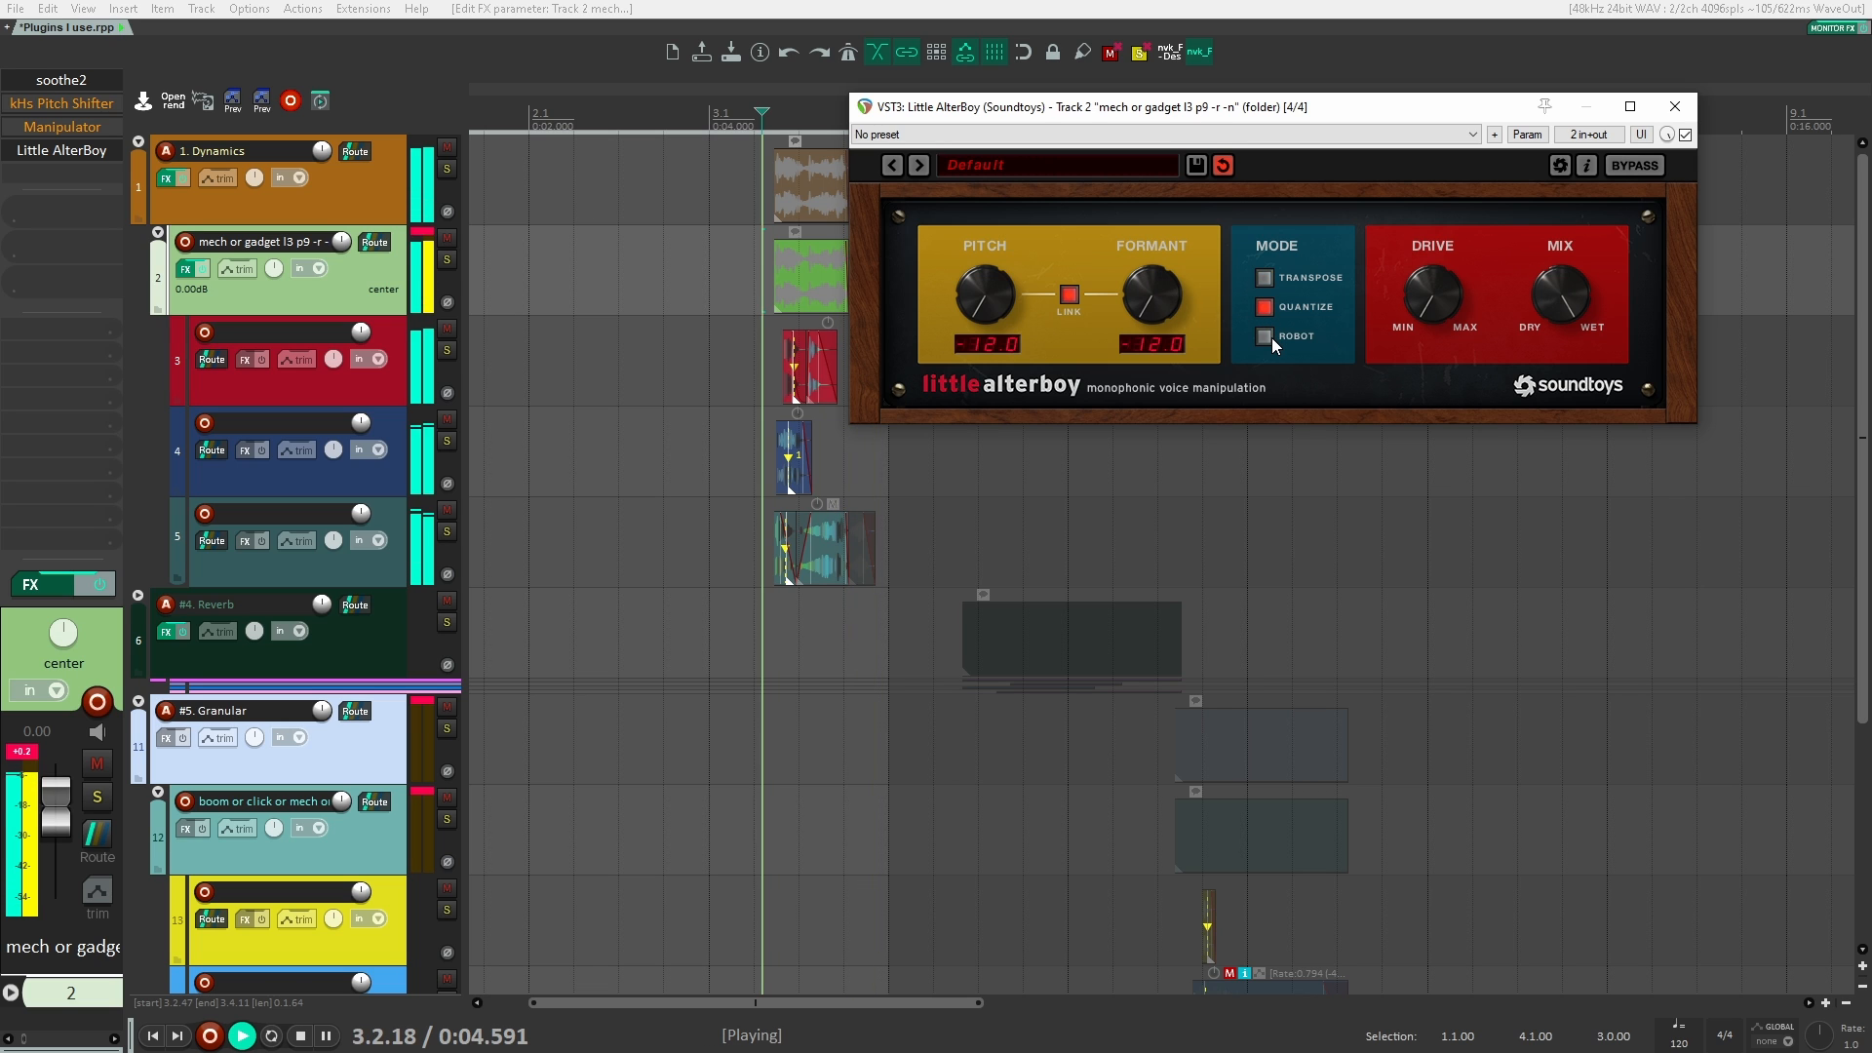
key("space")
key("space")
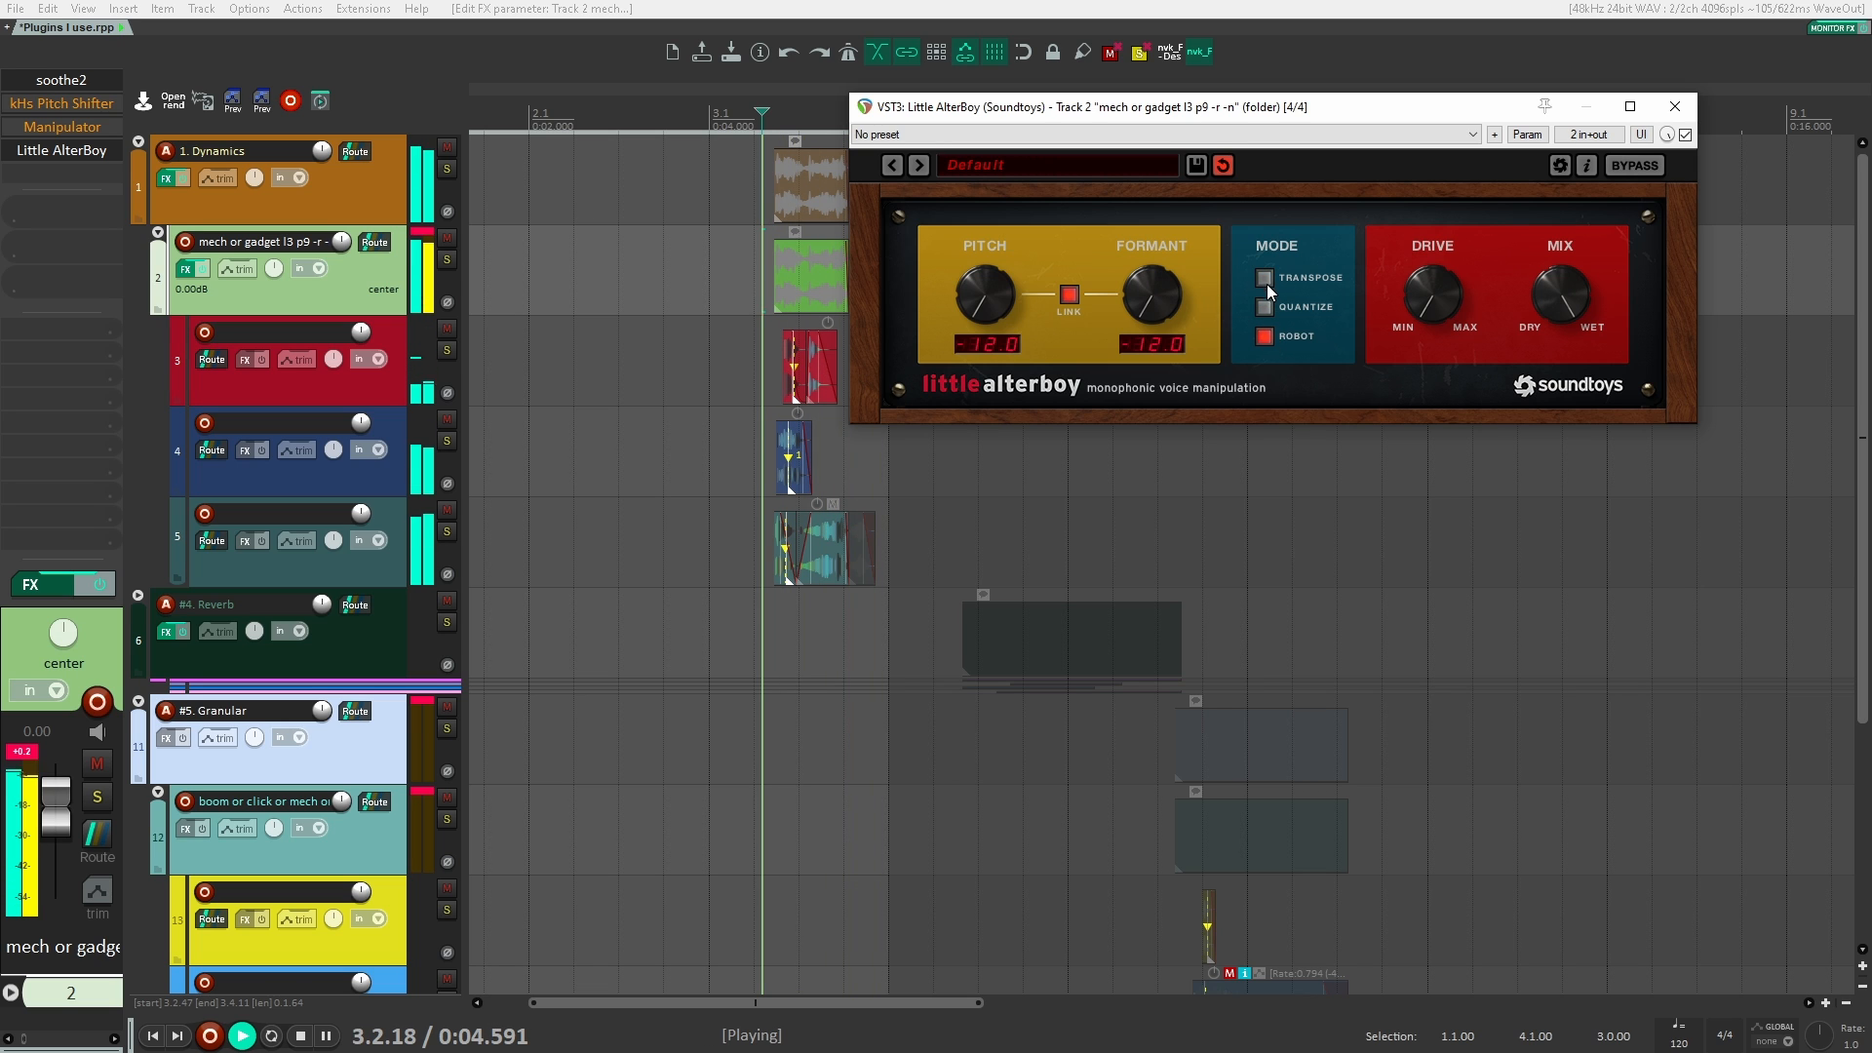
key("space")
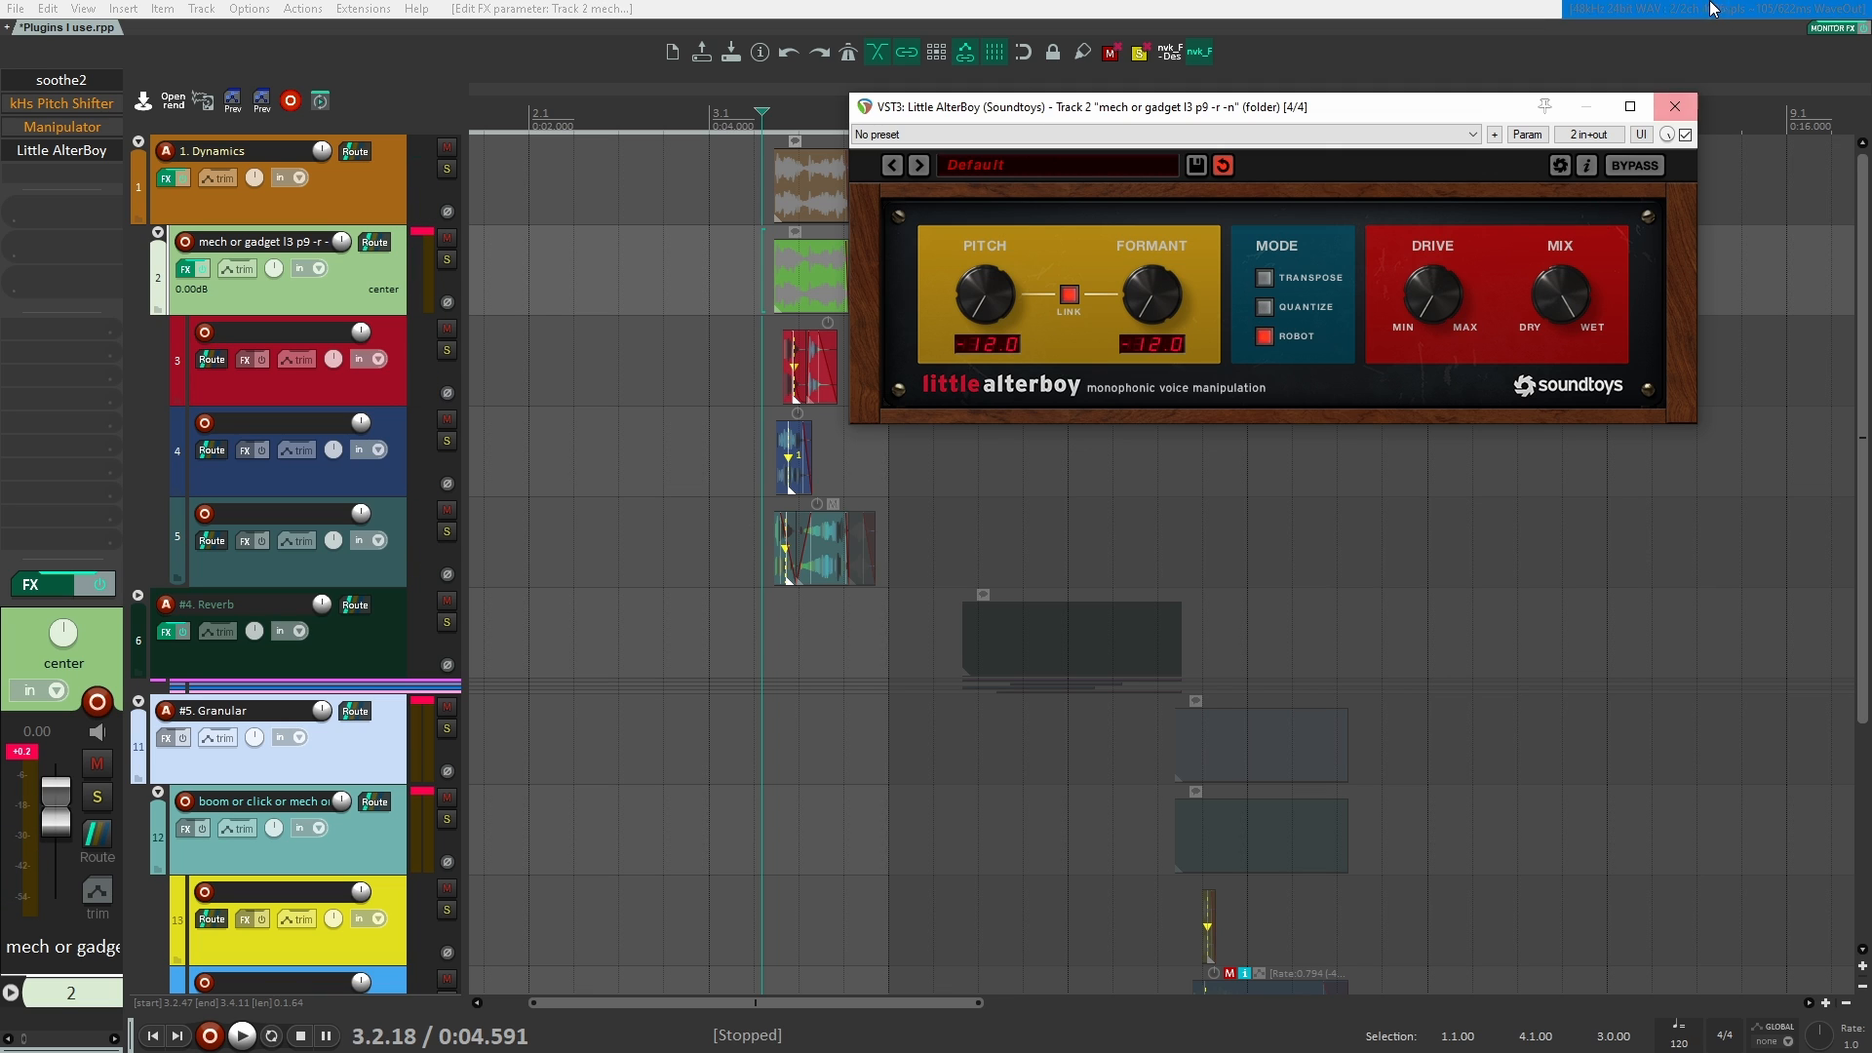
left_click(1675, 106)
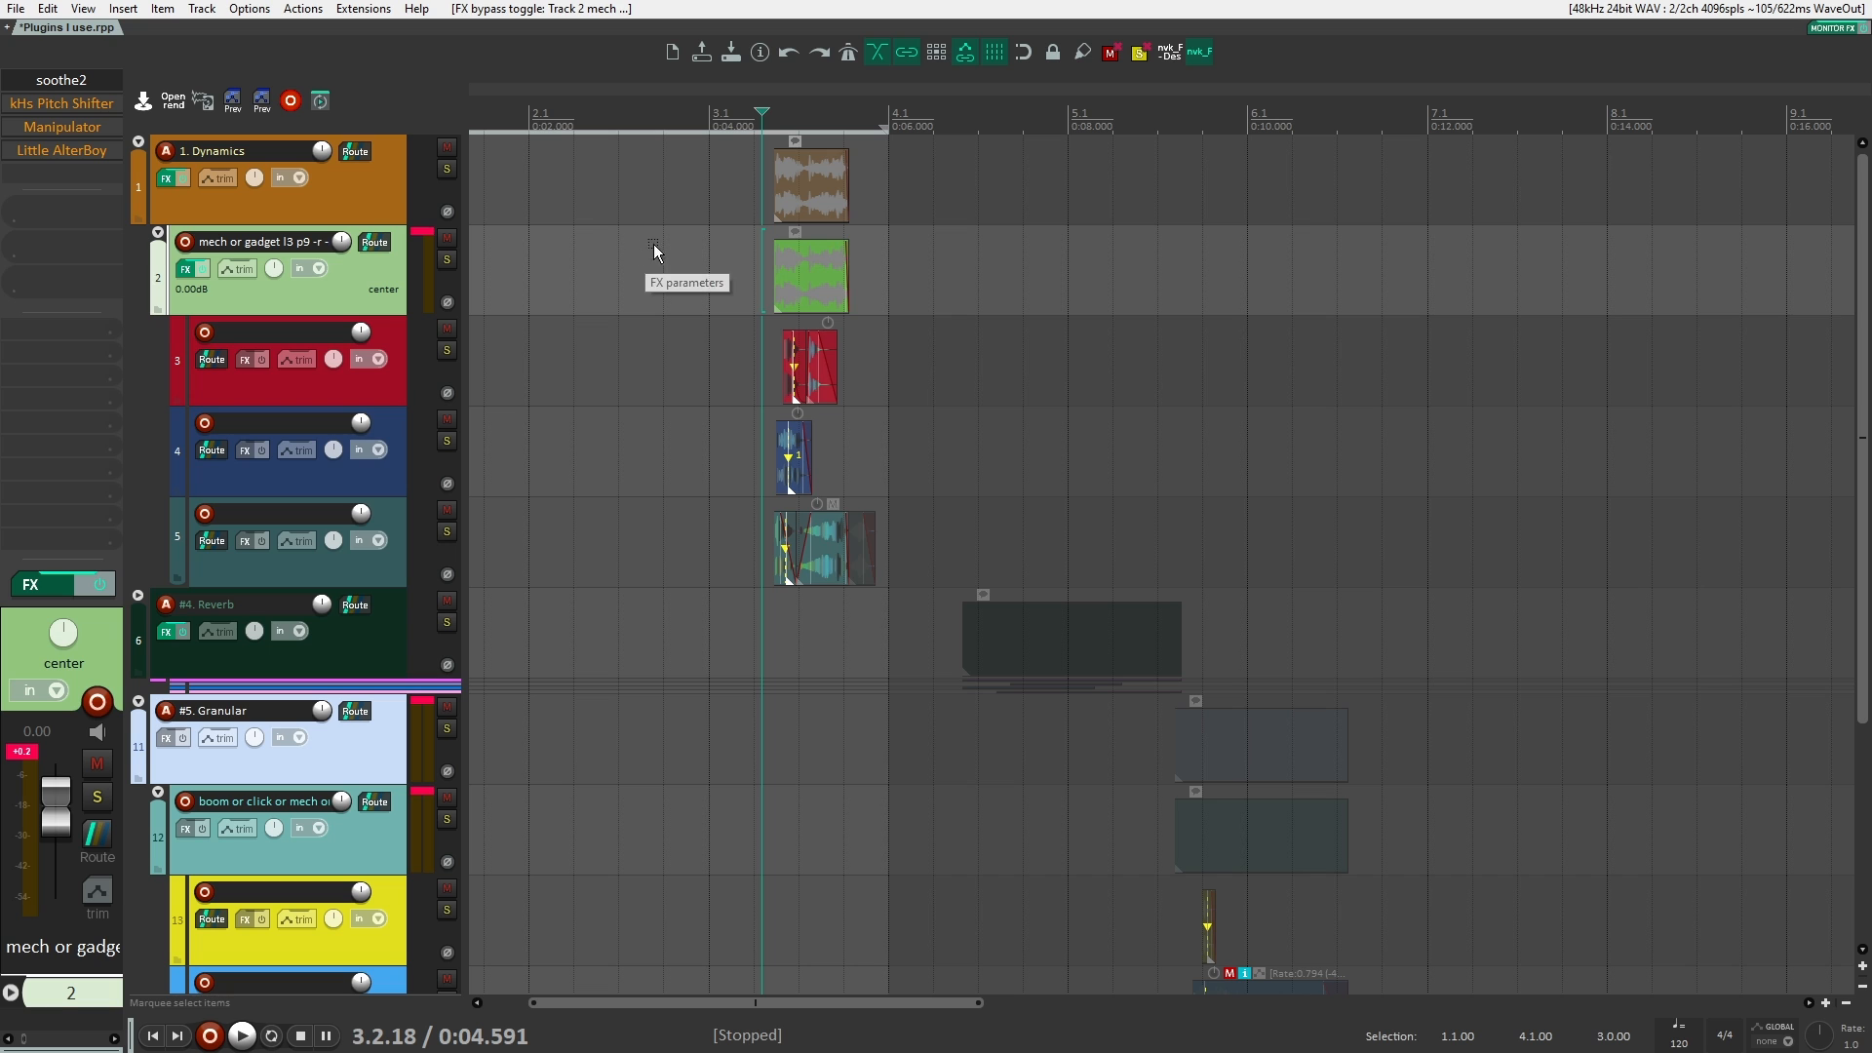
Step: Set the pitch adjustment of the grouped mech or gadget clips to -5 semitones in their item properties
left_click(793, 255)
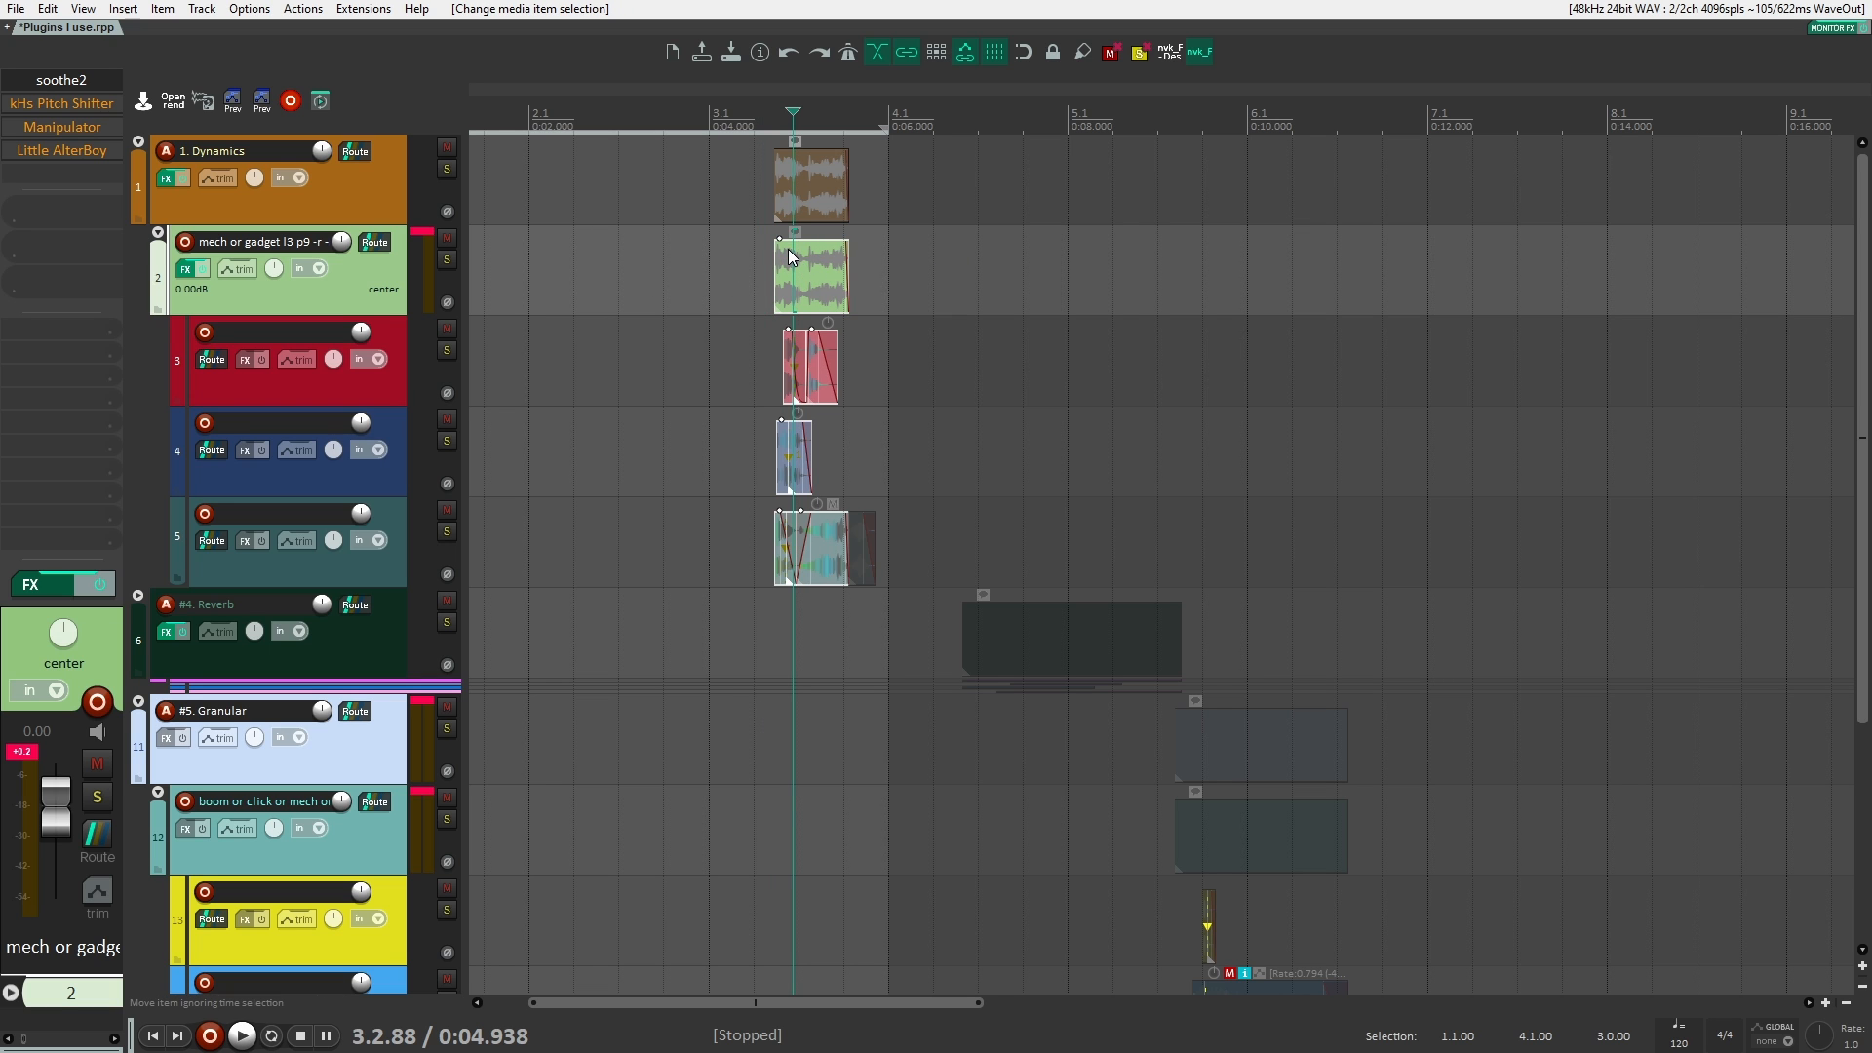
double_click(788, 249)
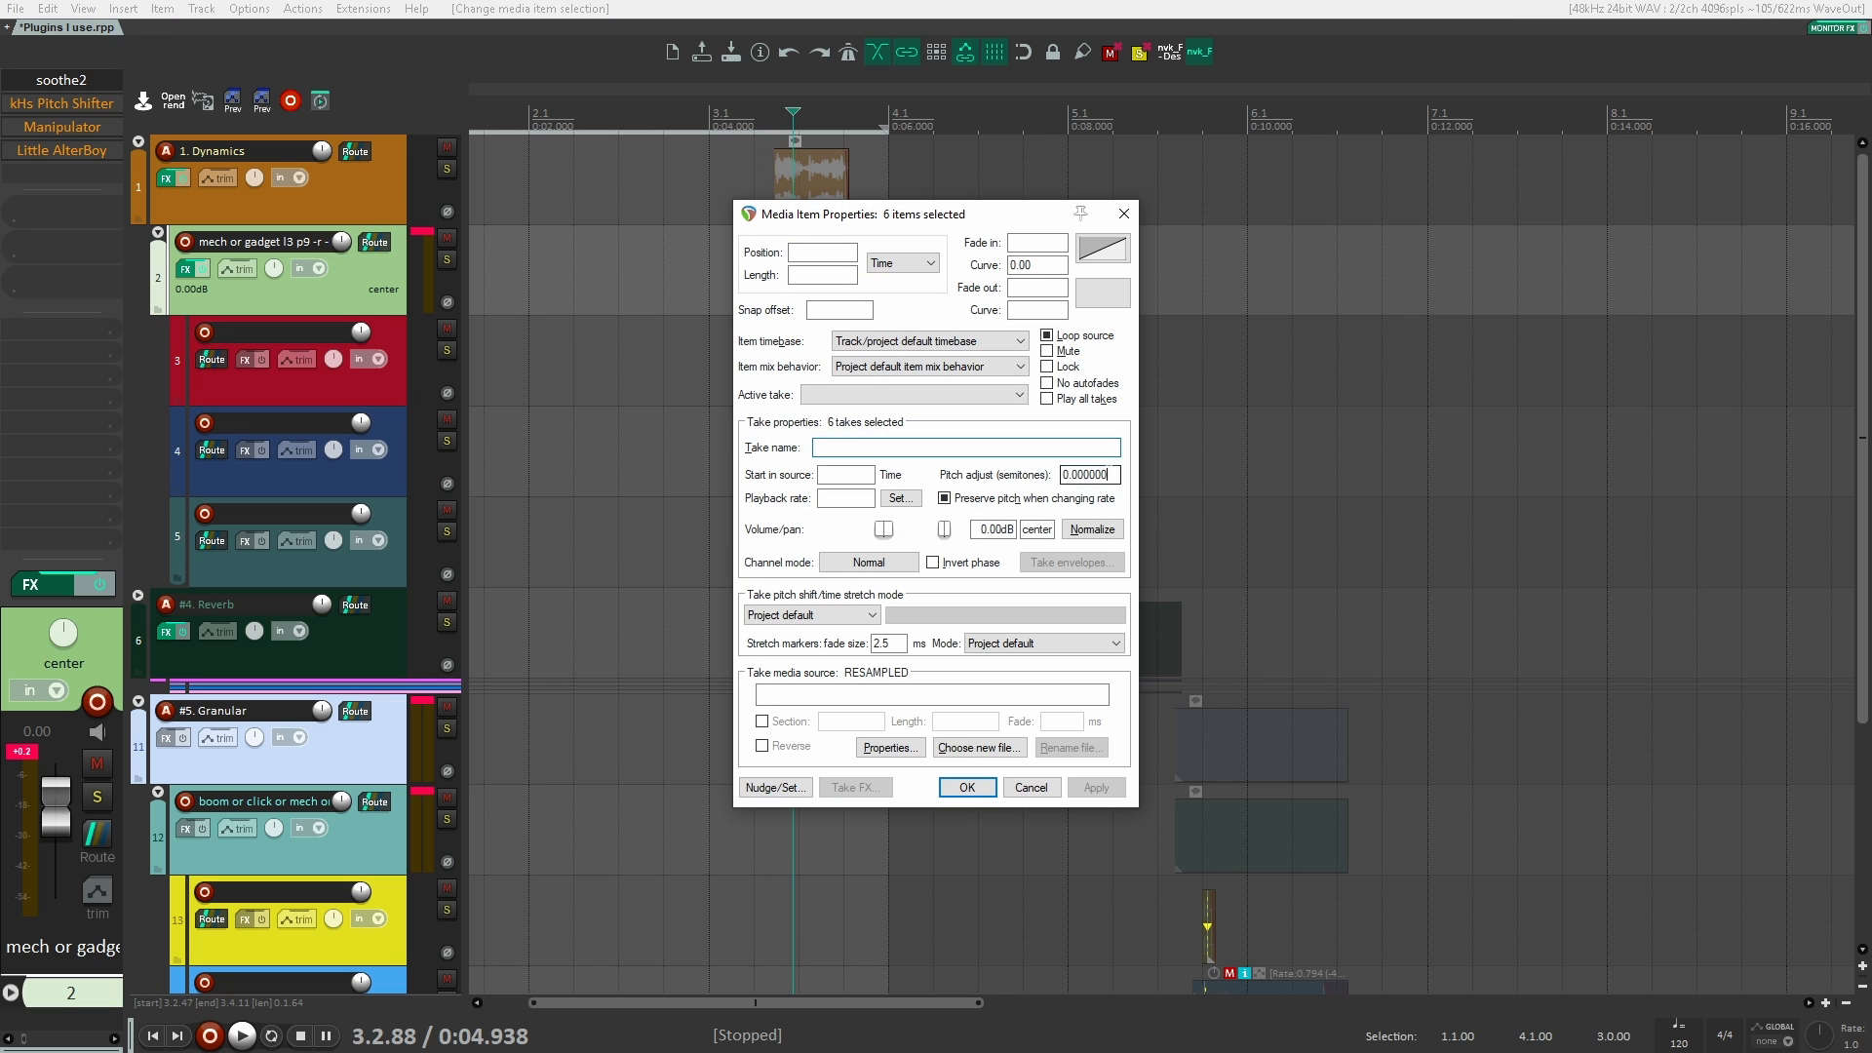
double_click(1091, 475)
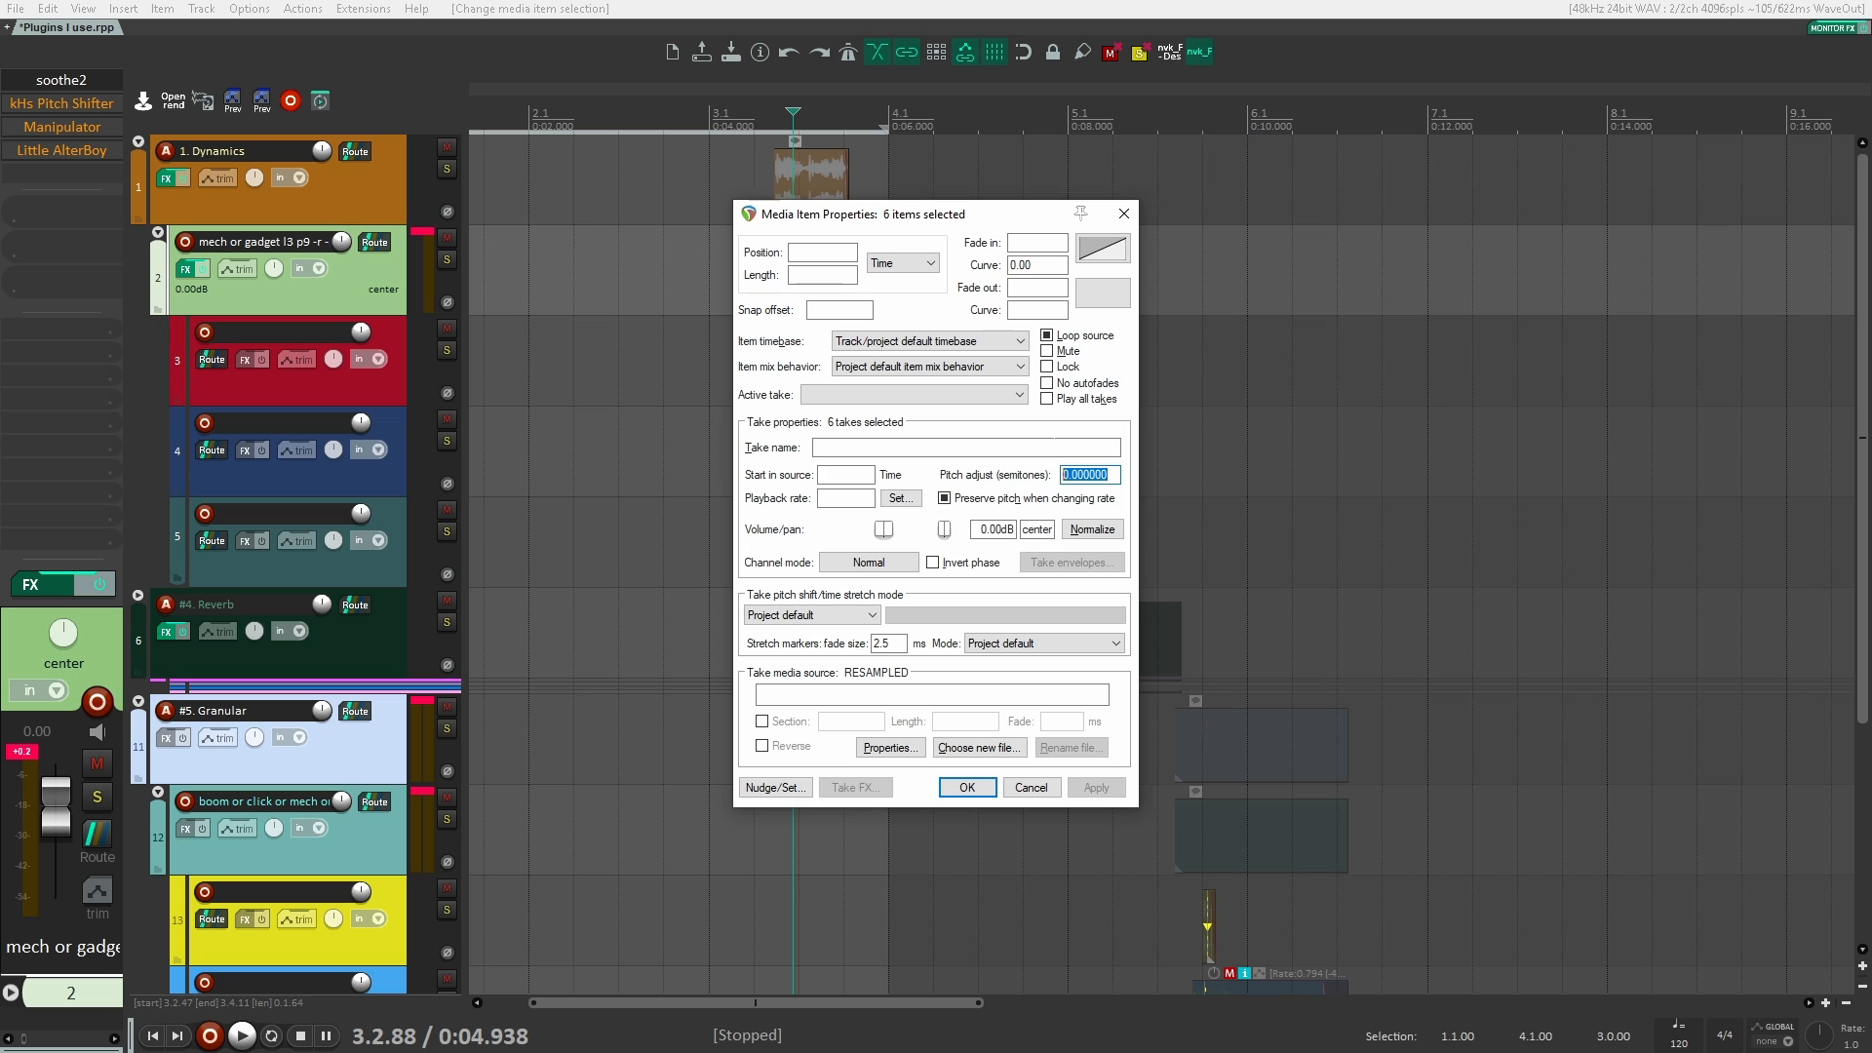
type("-5")
key("Return")
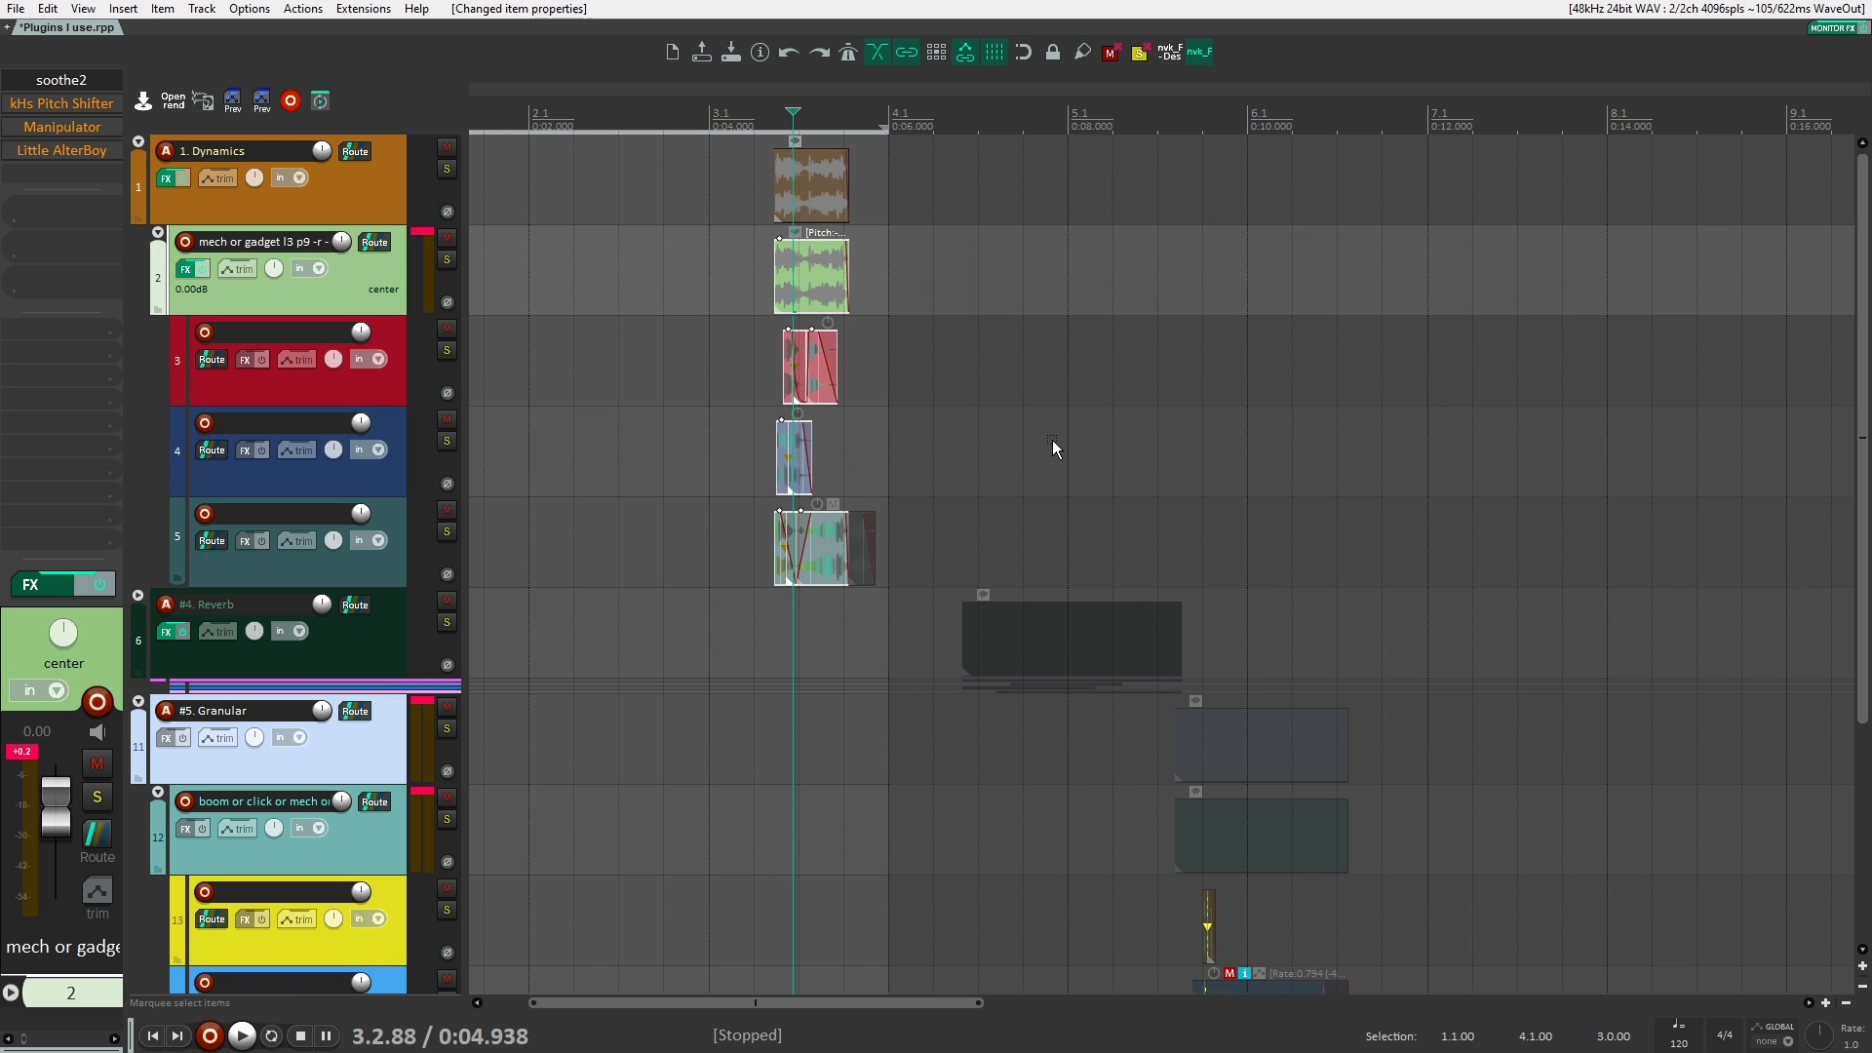
Step: Audition the clips with the item pitch adjustment and undo the selection and pitch changes
left_click(745, 248)
key("space")
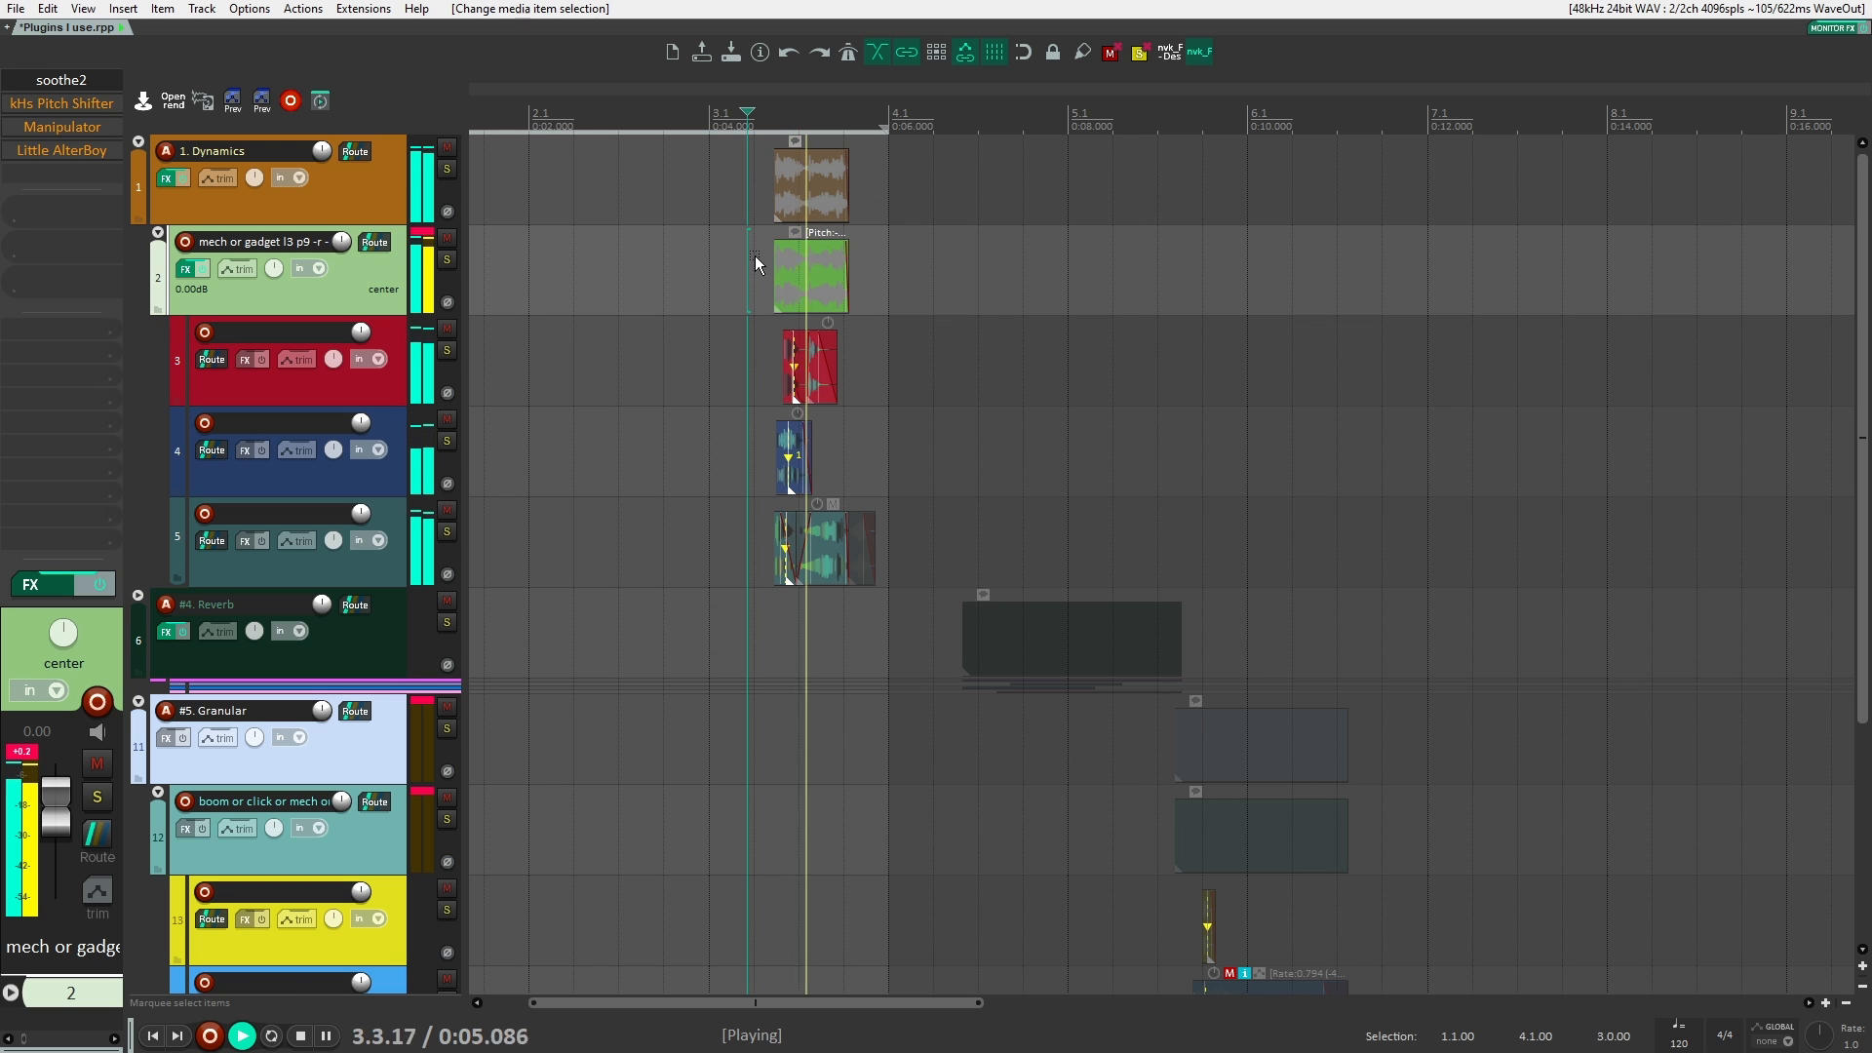
key("space")
key("ctrl+z")
key("space")
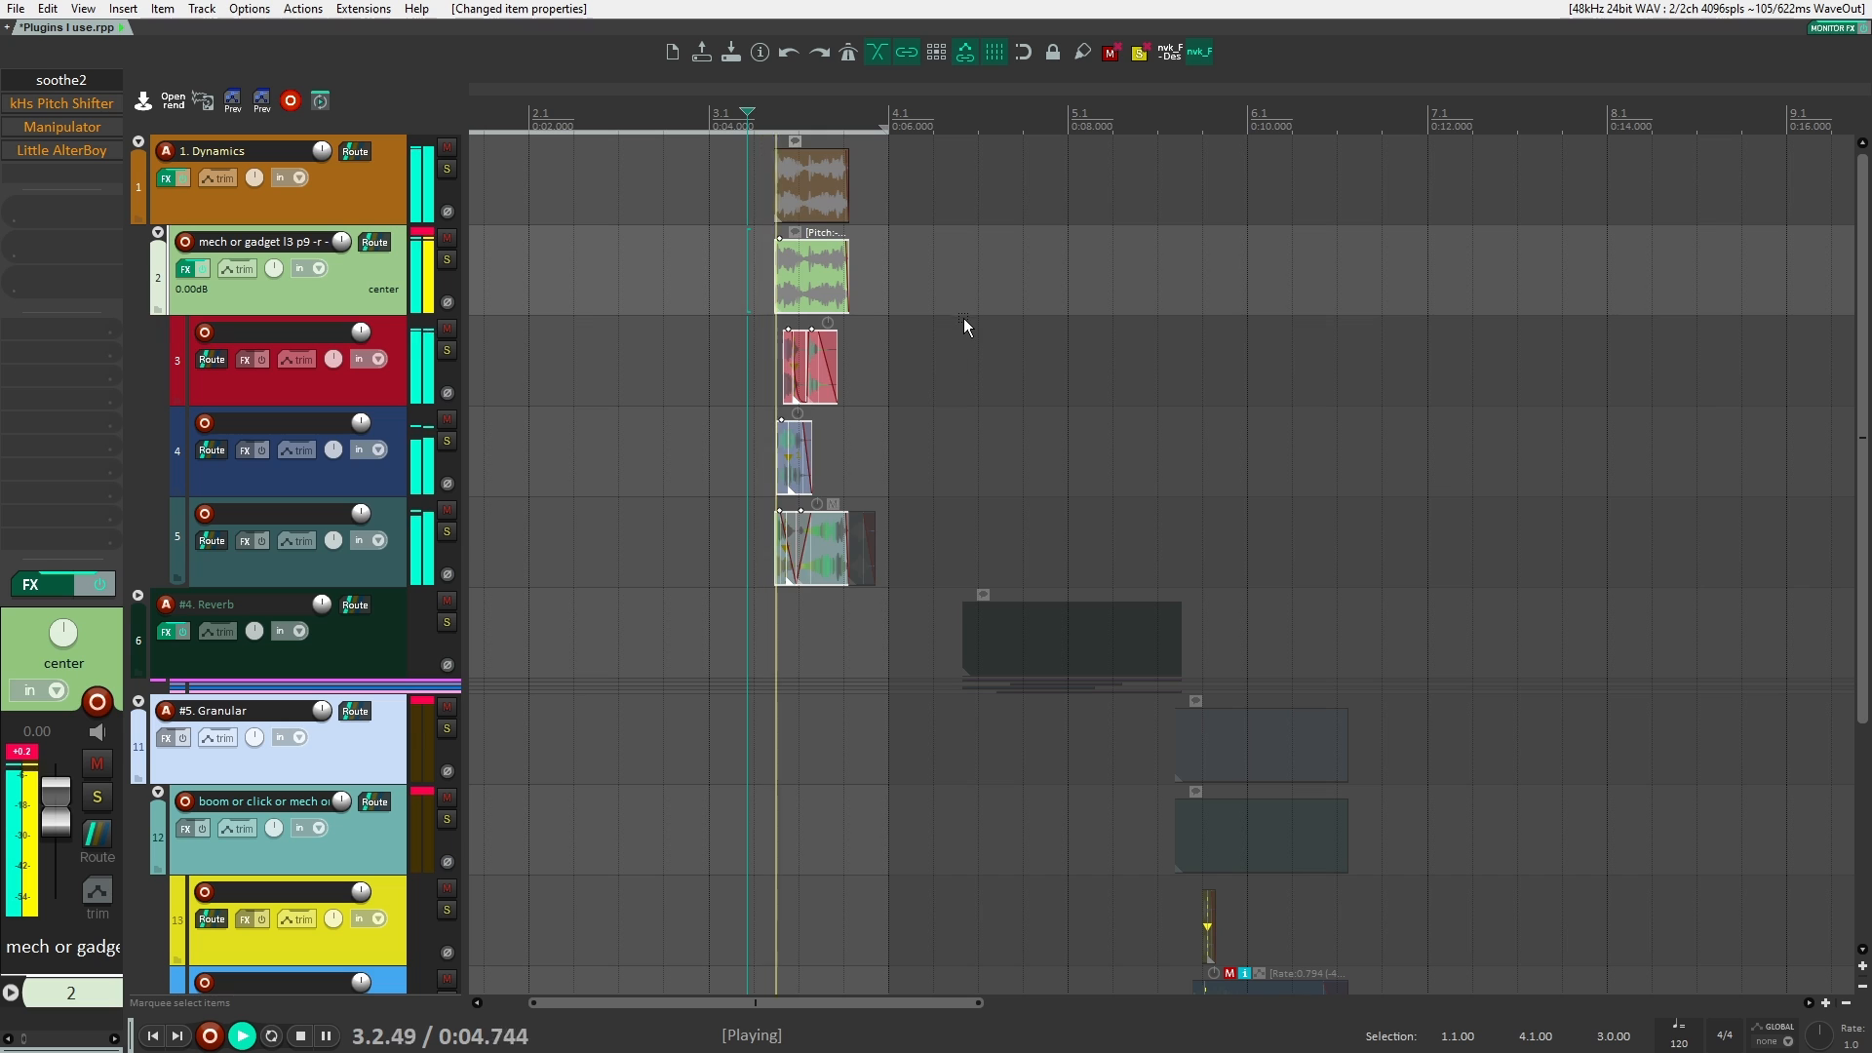
key("space")
key("space")
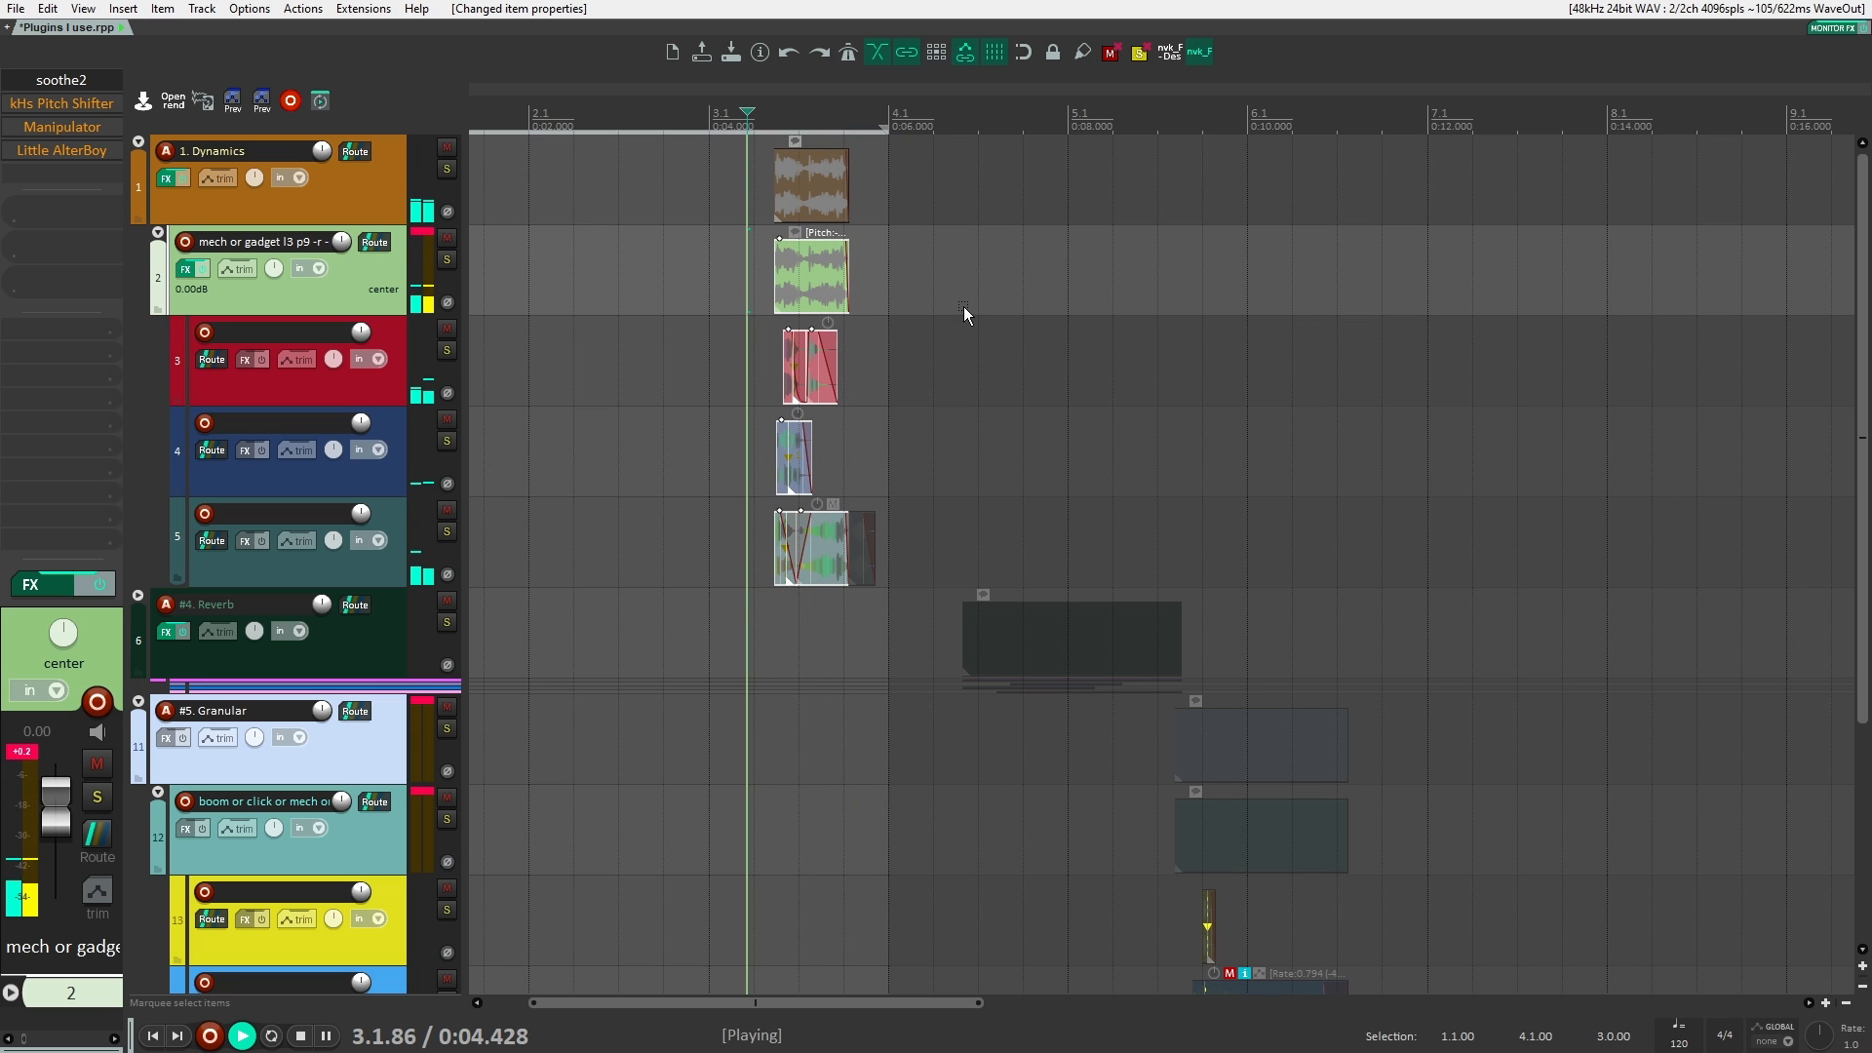
key("space")
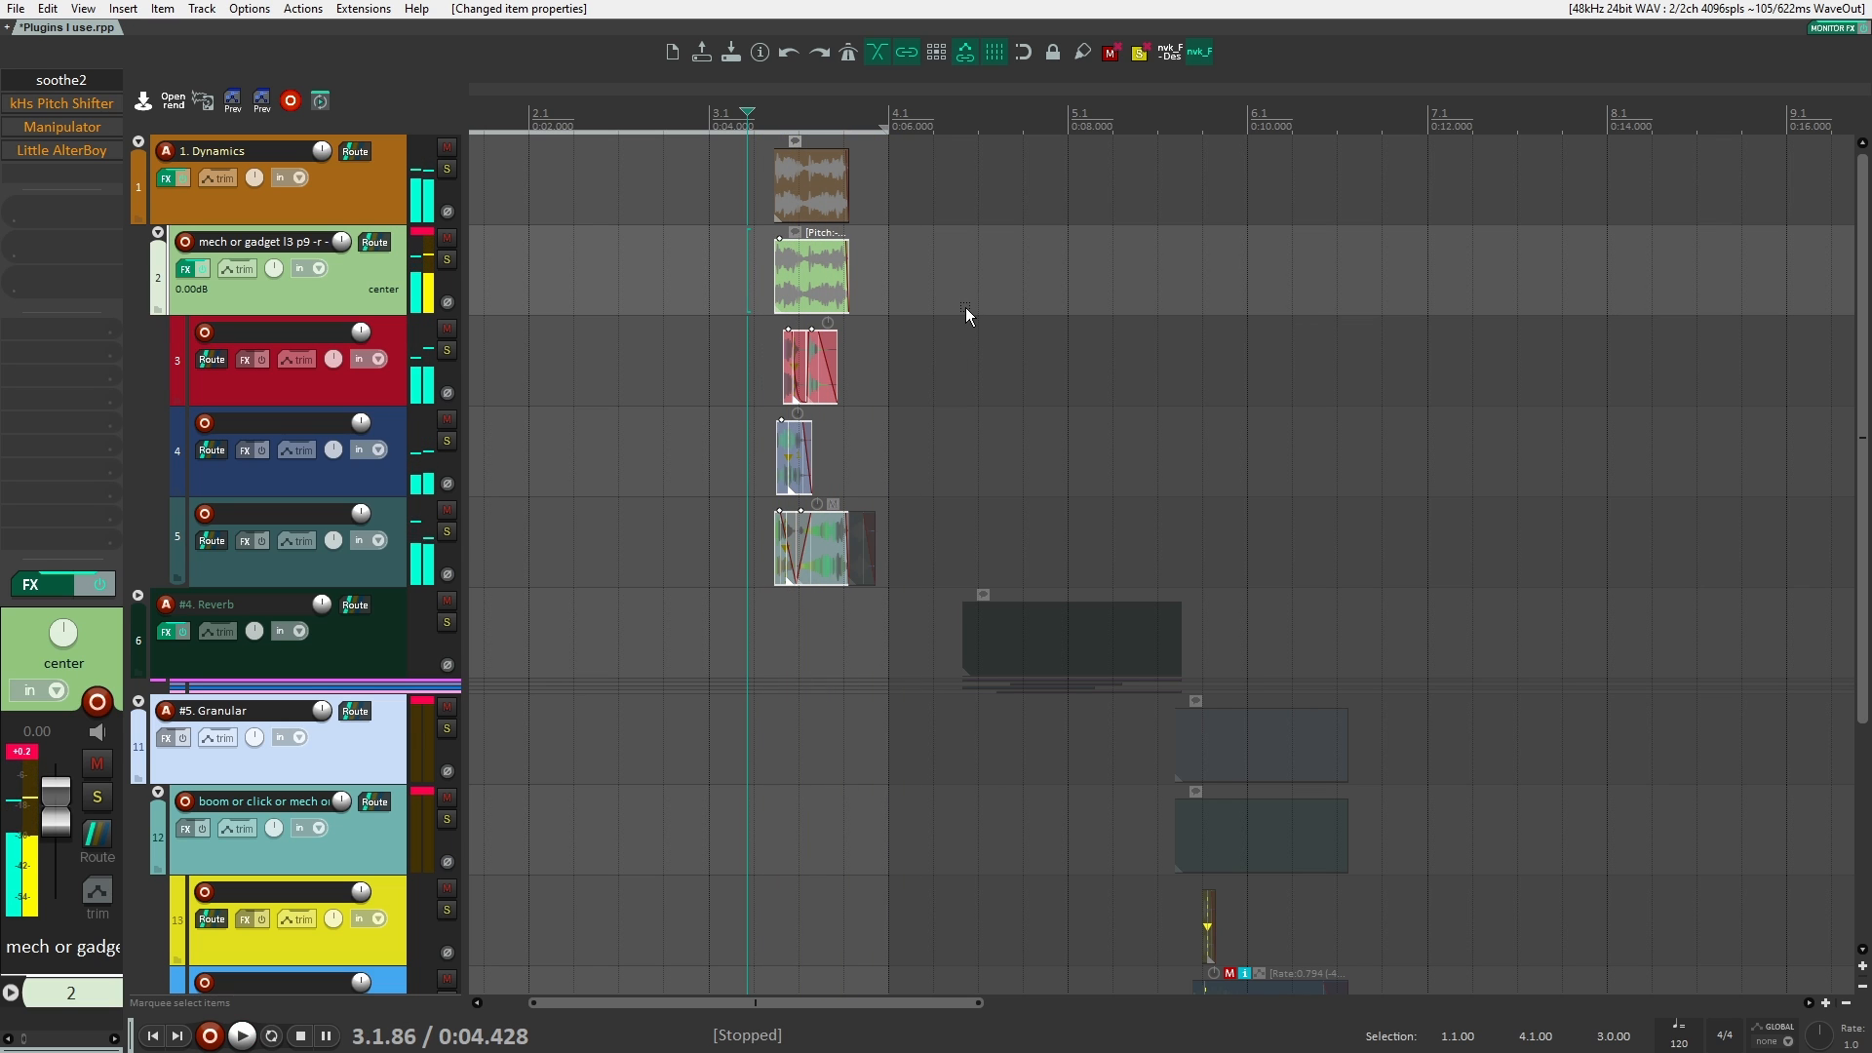
key("ctrl+z")
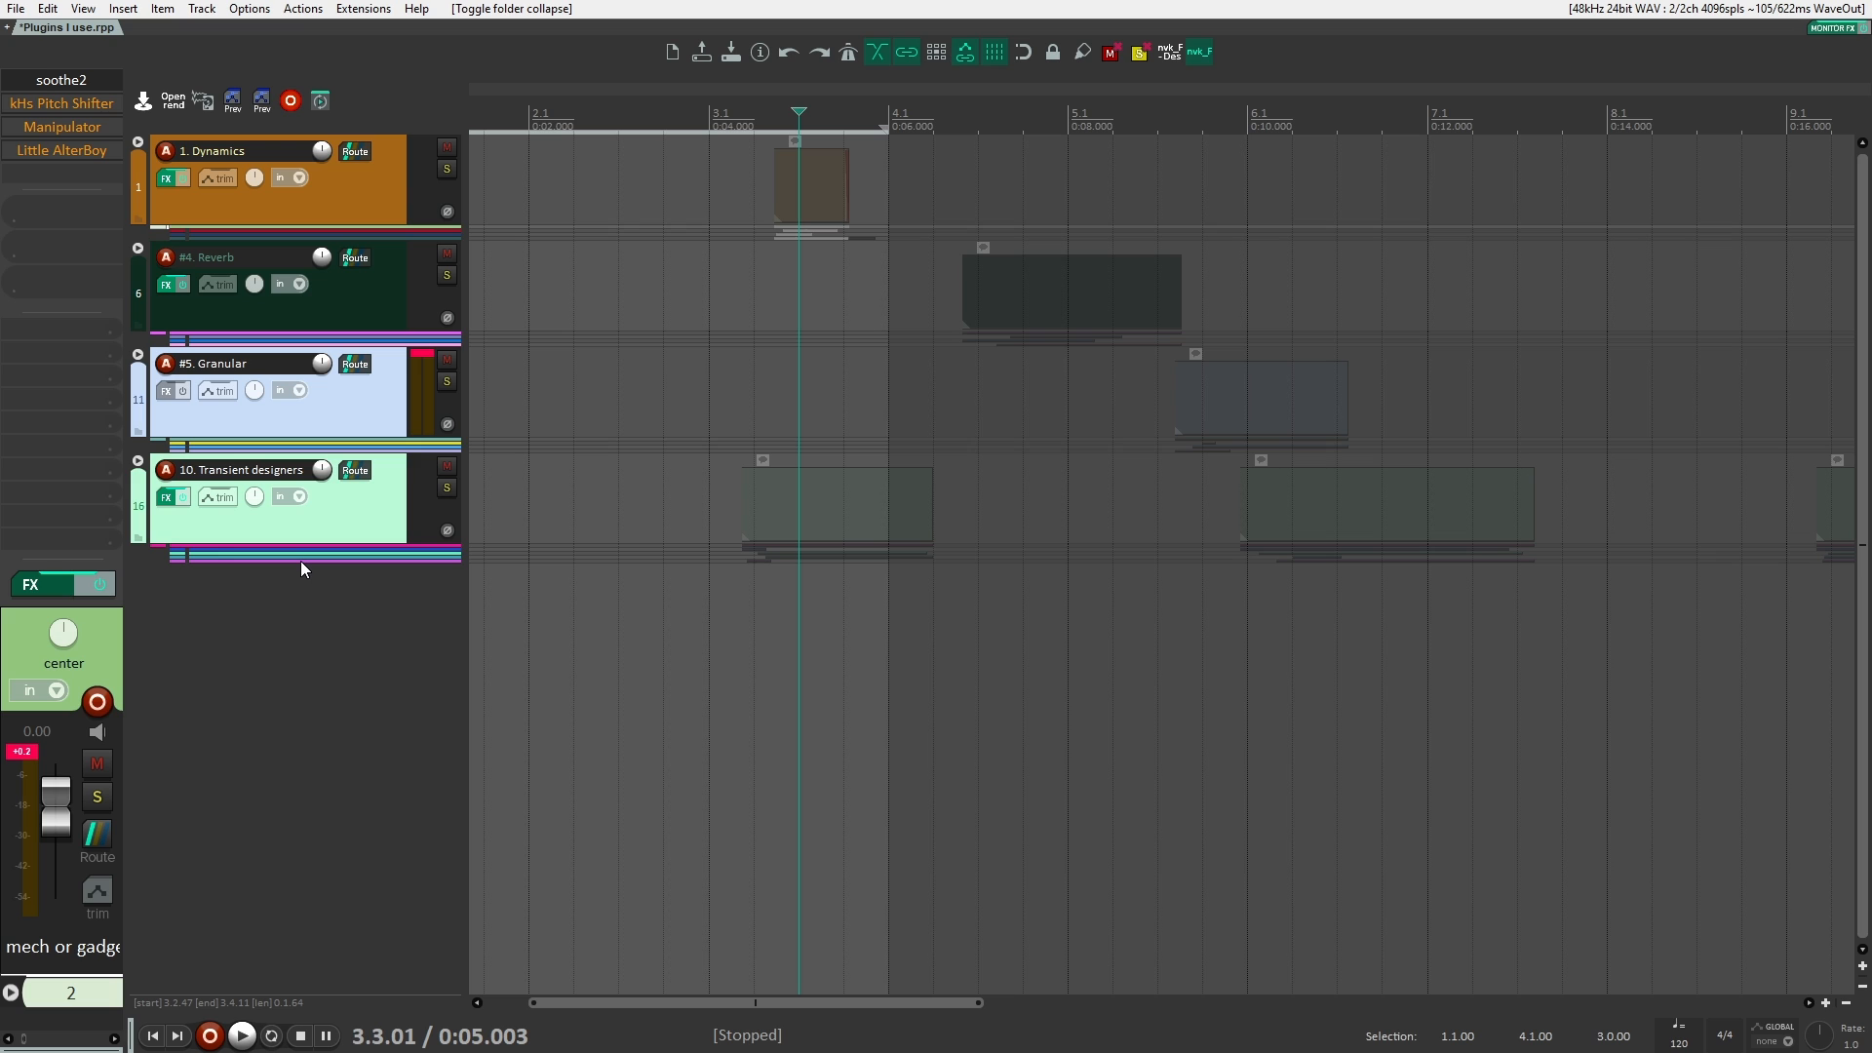
Step: Add a new track below Transient designers and search its effects list for "de click", highlighting VST3 RX 7 De-click
double_click(272, 629)
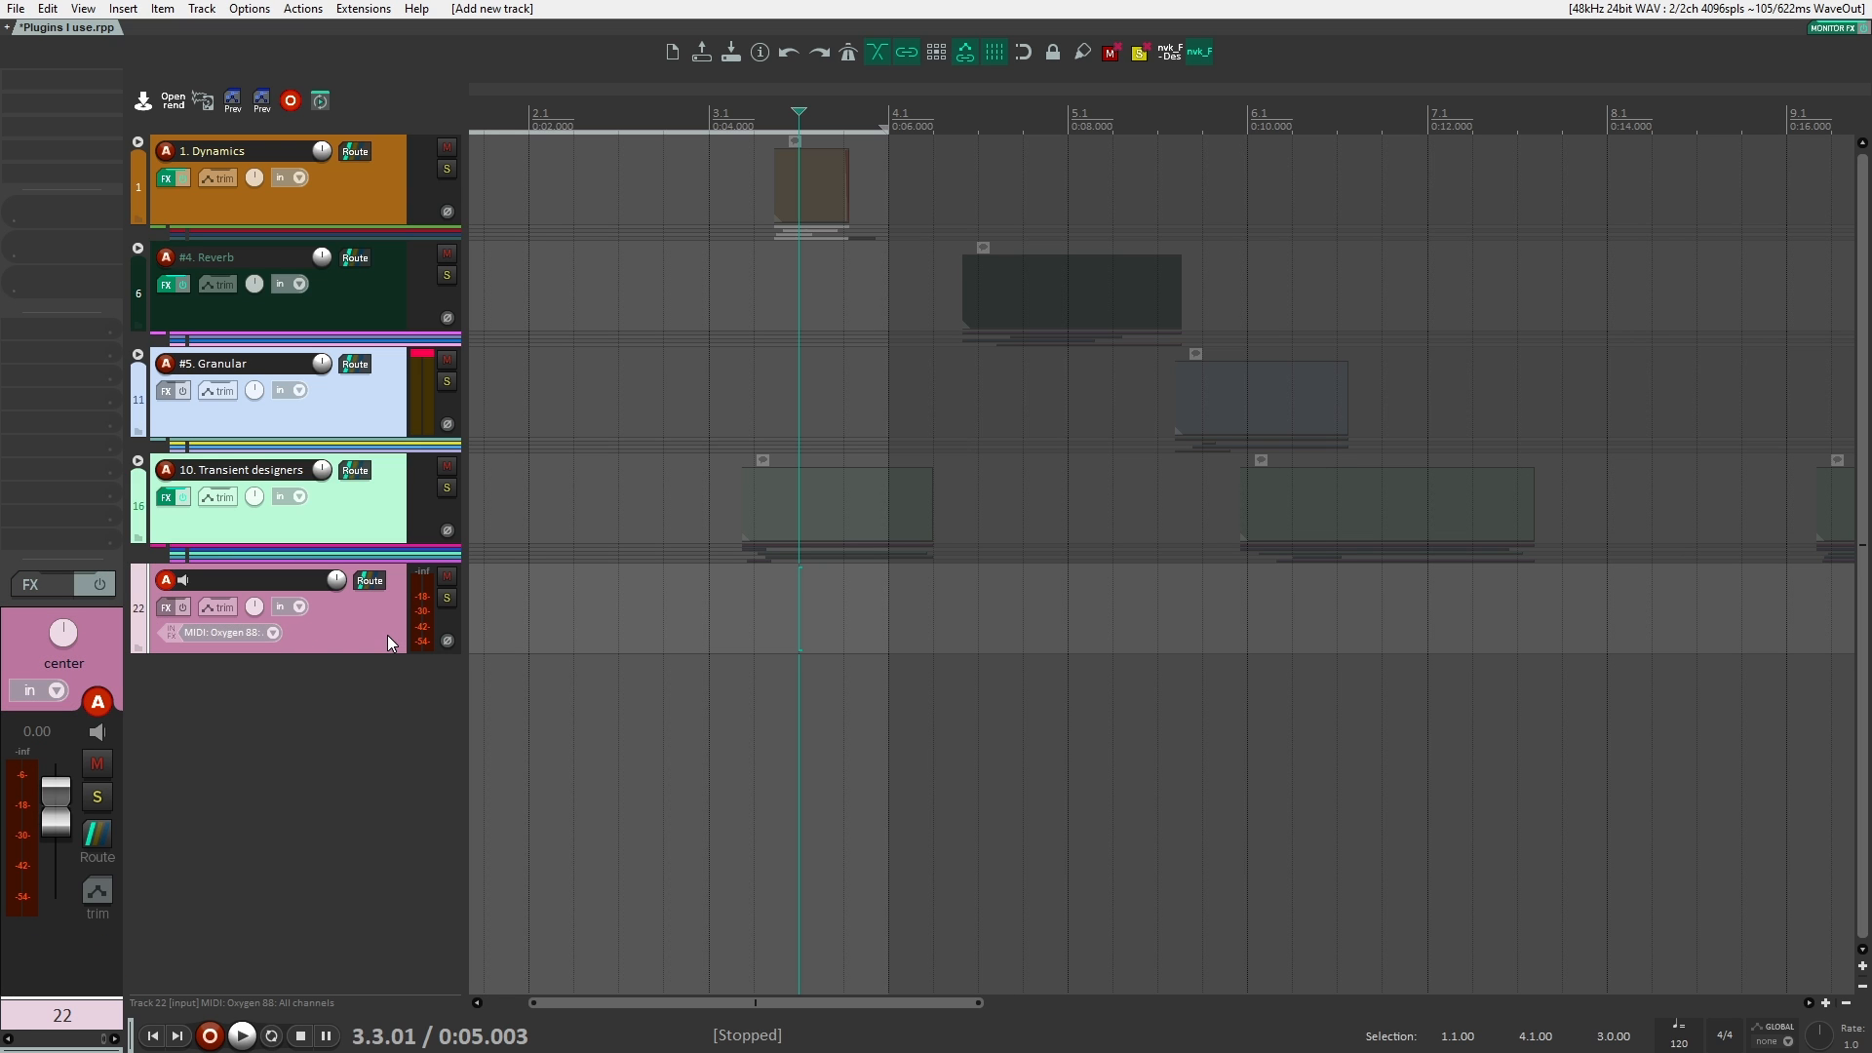
left_click(90, 82)
type("de")
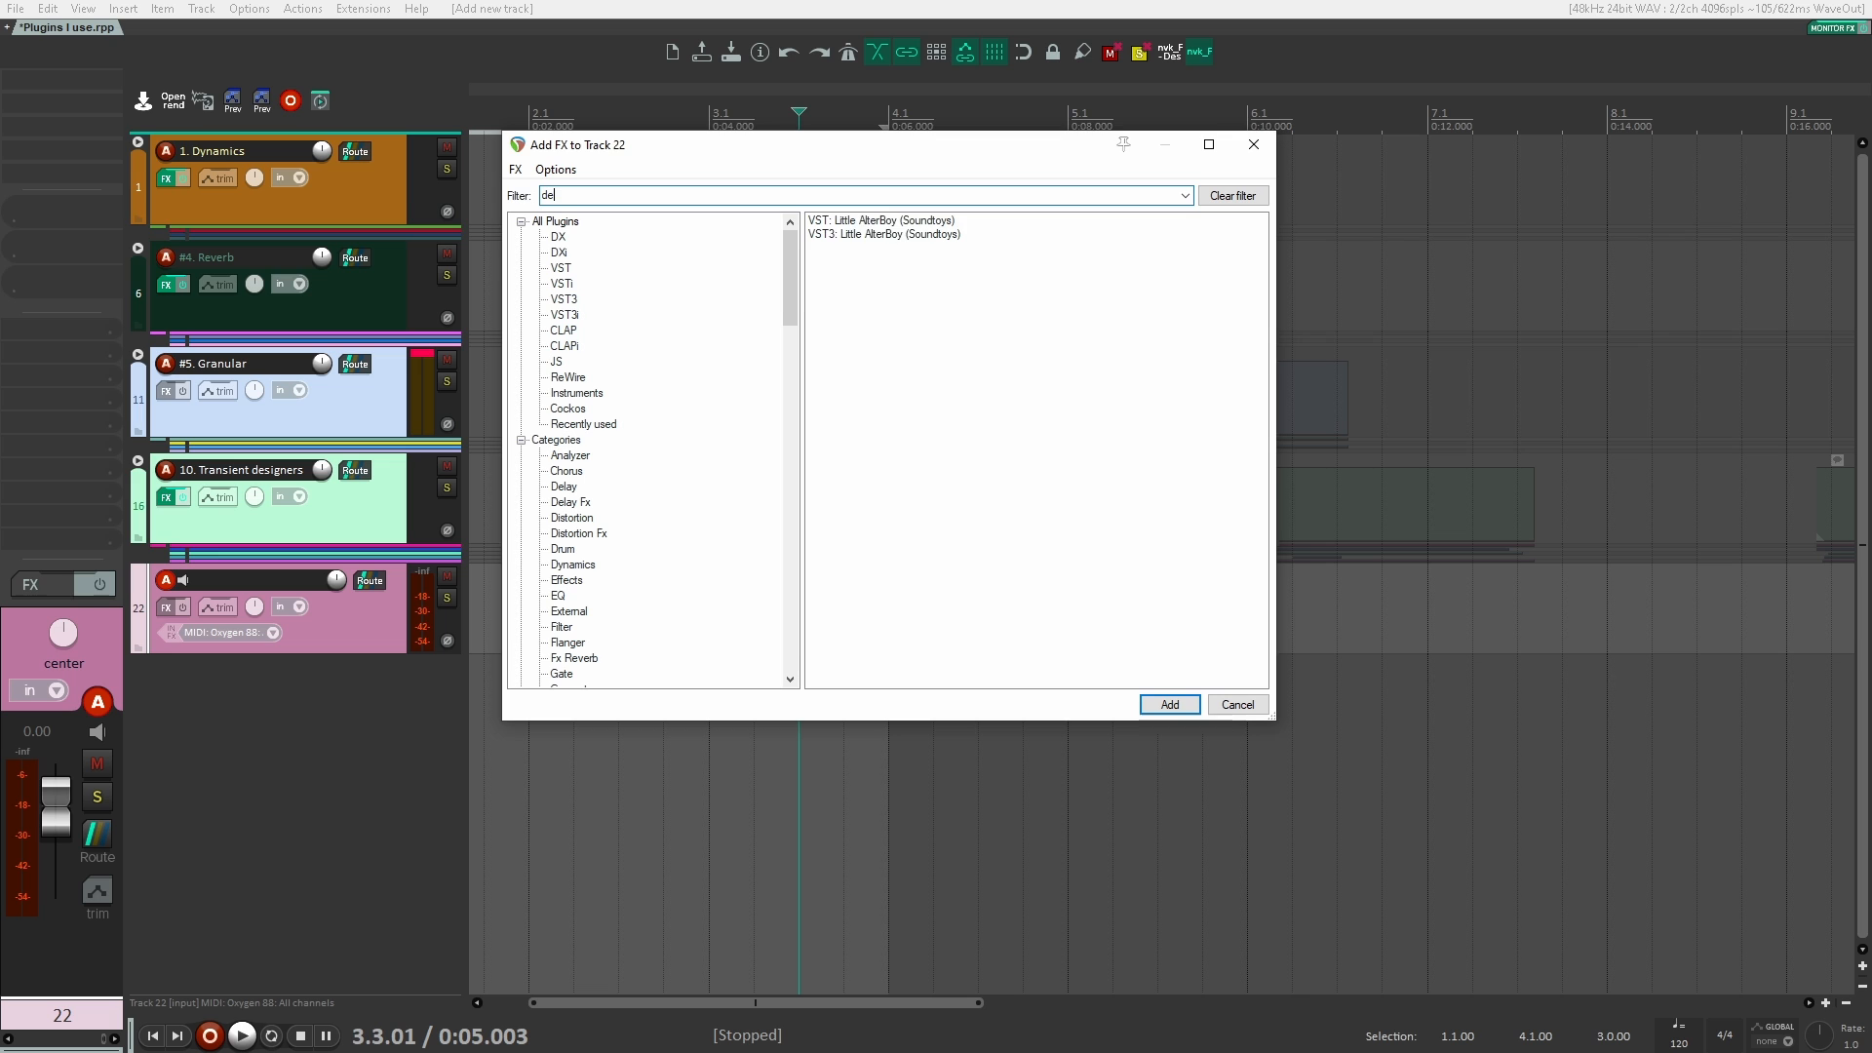
type(" click")
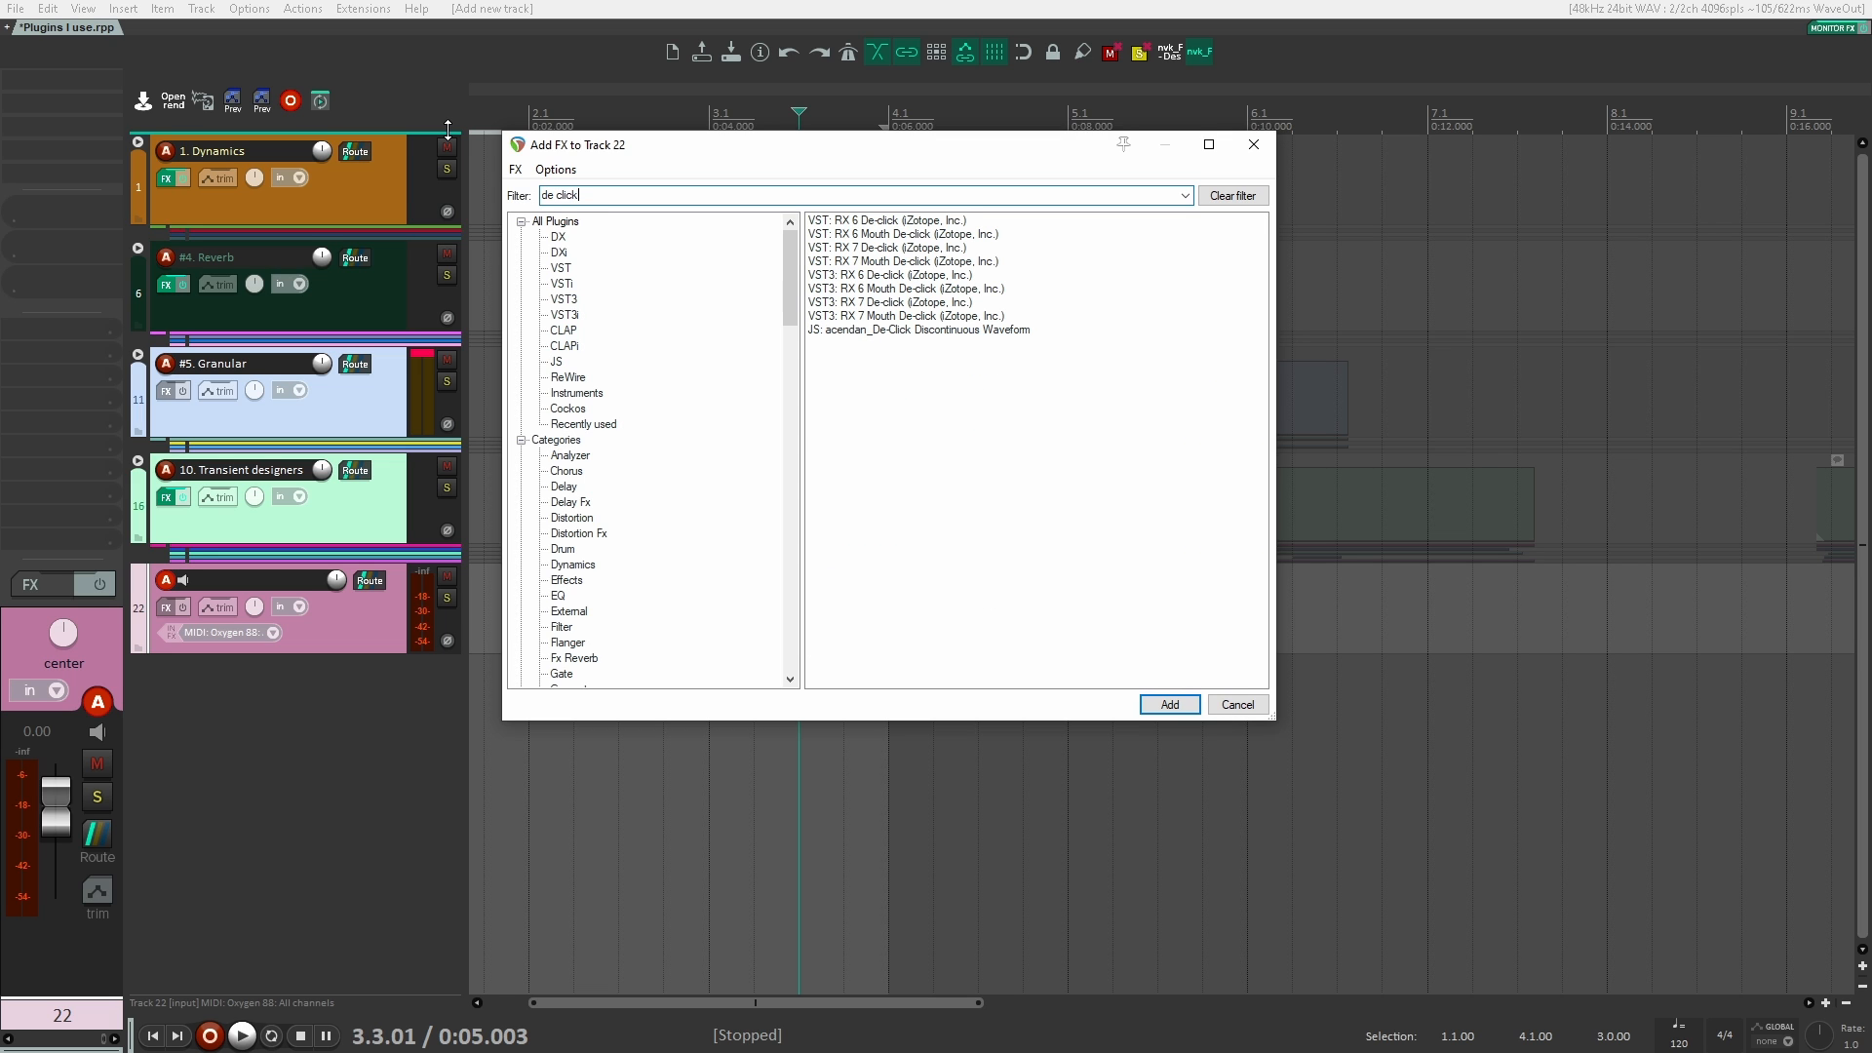
key("Down")
key("Down")
key("Down")
key("Down")
key("Down")
key("Down")
key("Down")
key("Down")
key("Up")
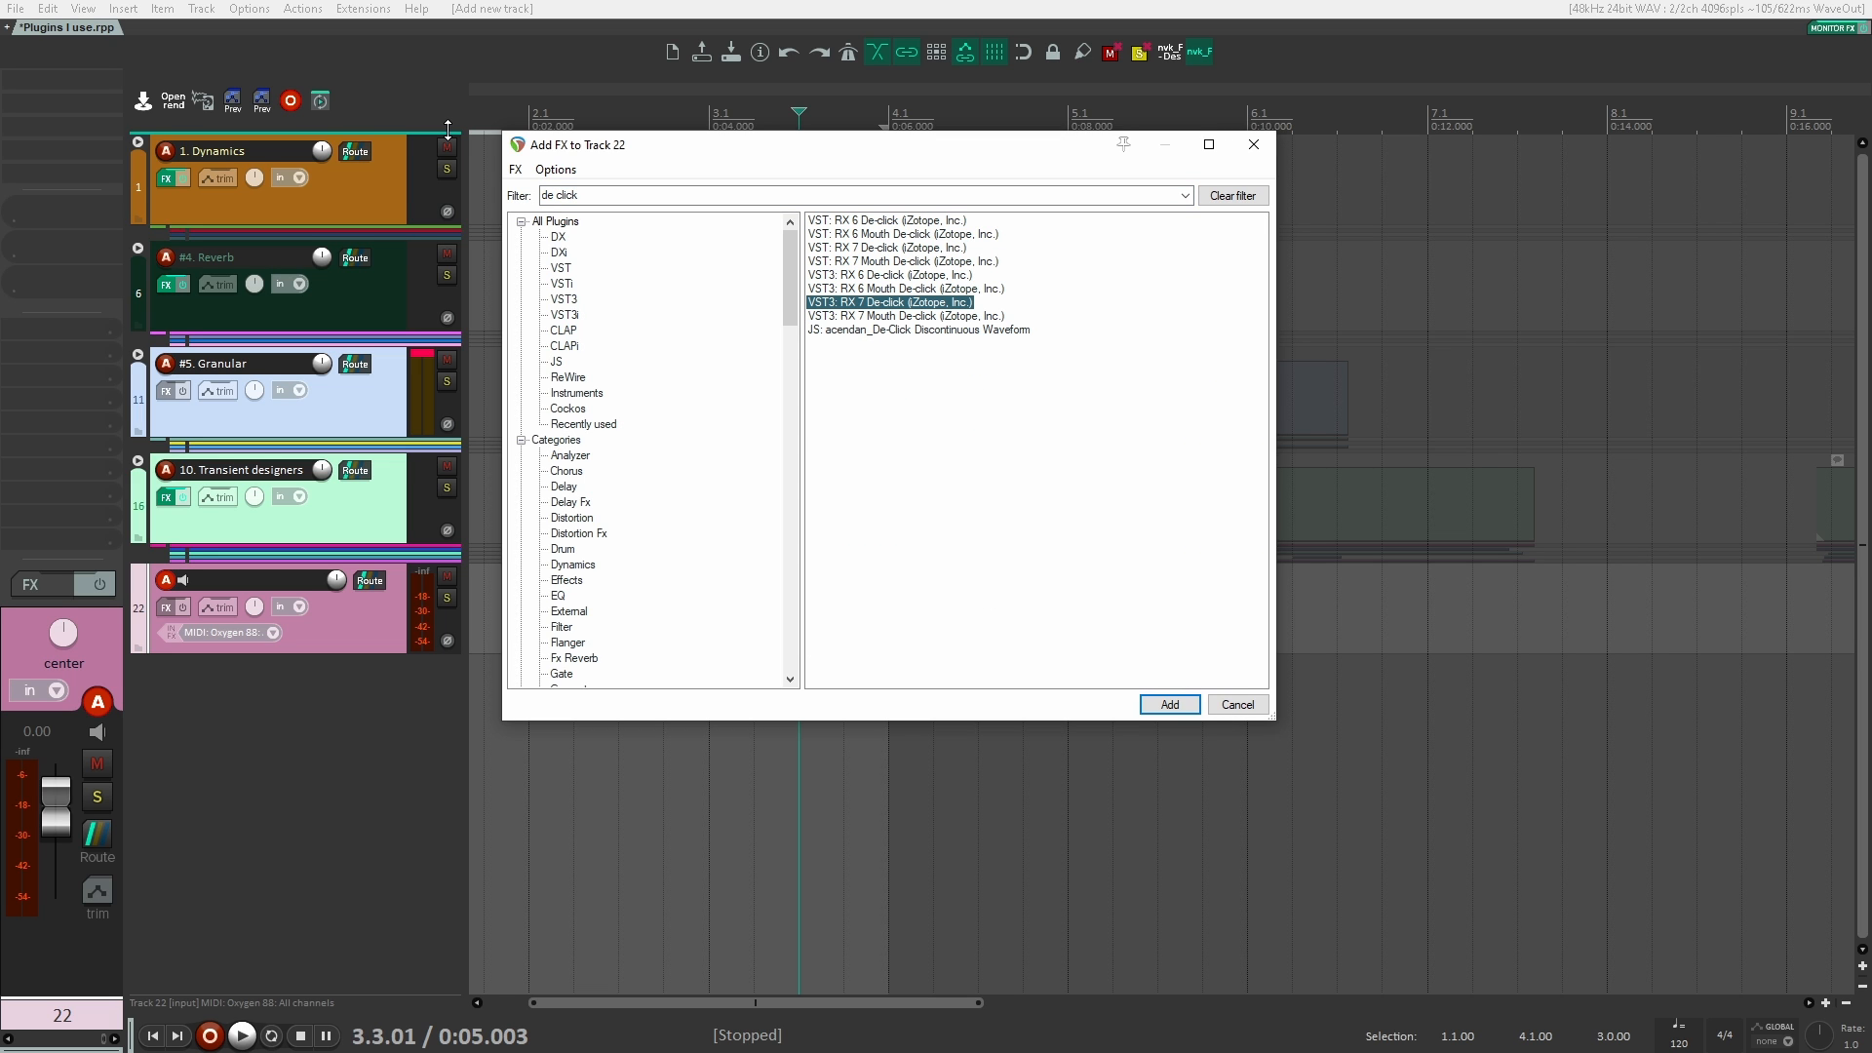
Step: Search for "de noise", add VST3 RX 7 Spectral De-noise to track 22 to show its controls, and remove it
key("shift+Tab")
key("BackSpace")
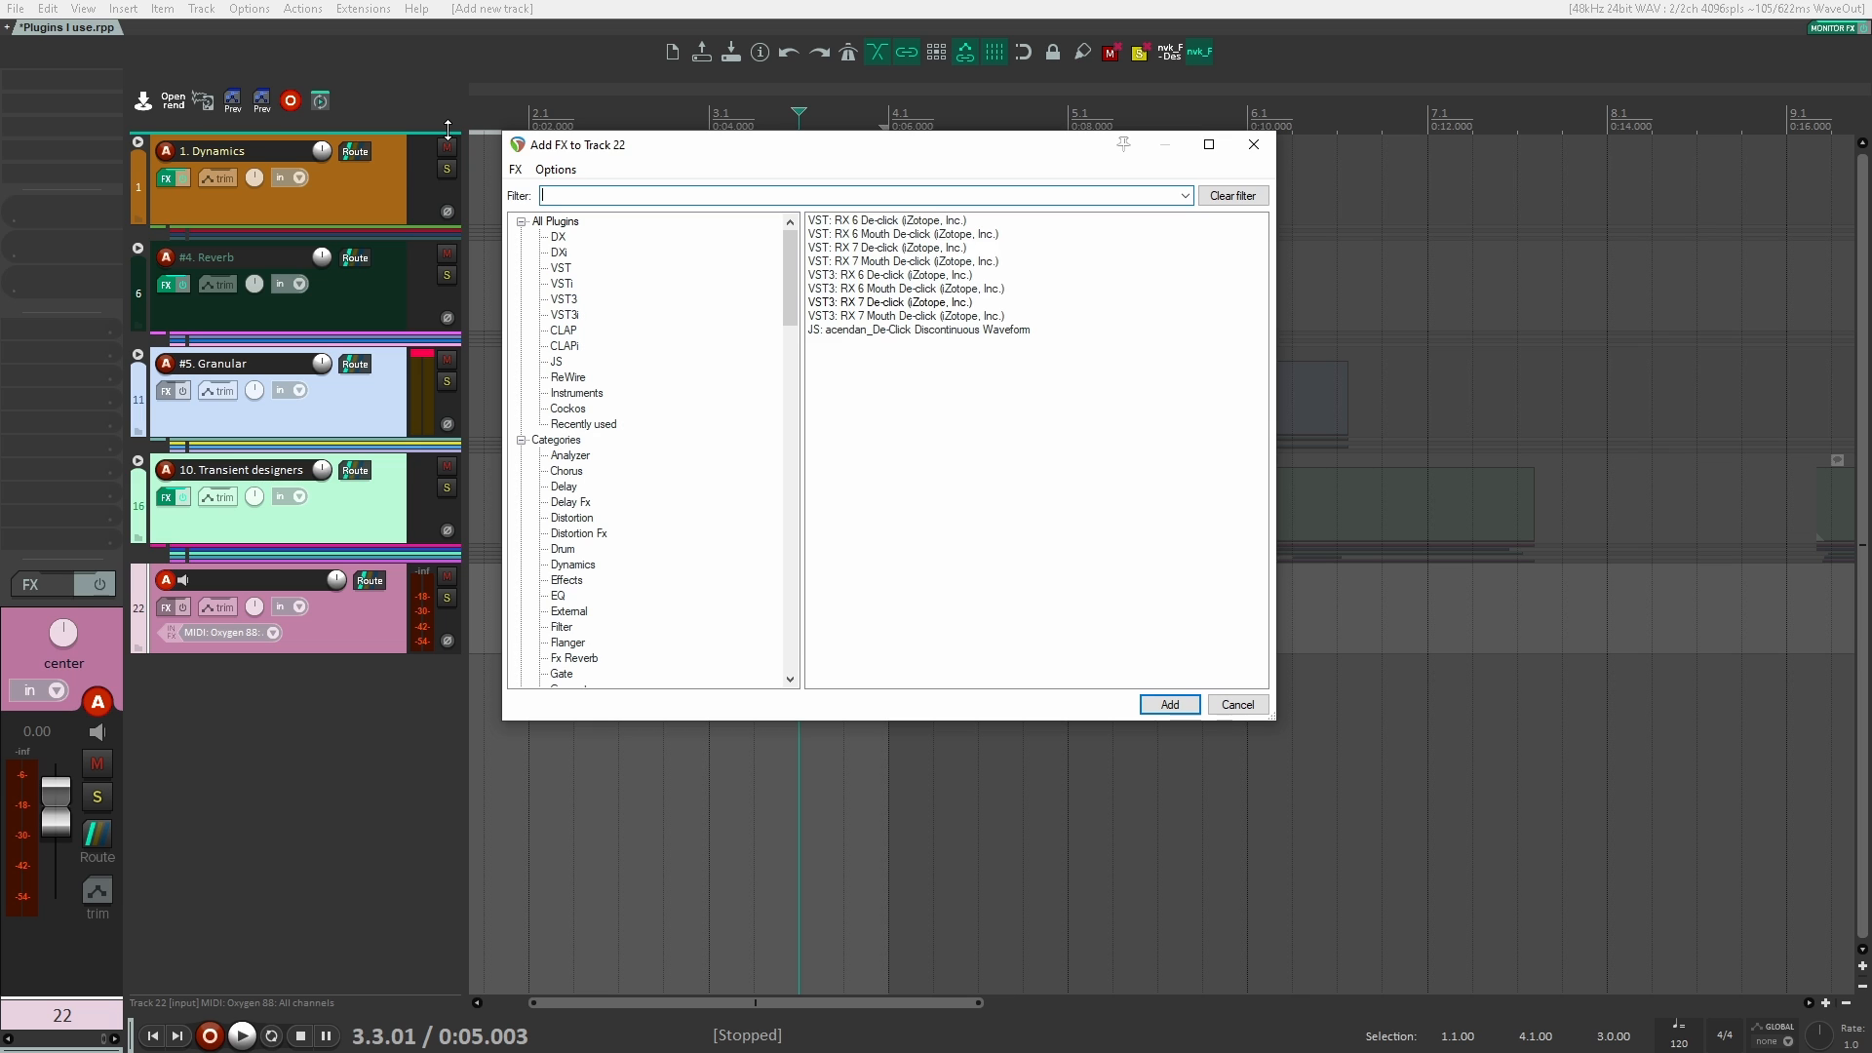
type("de noise")
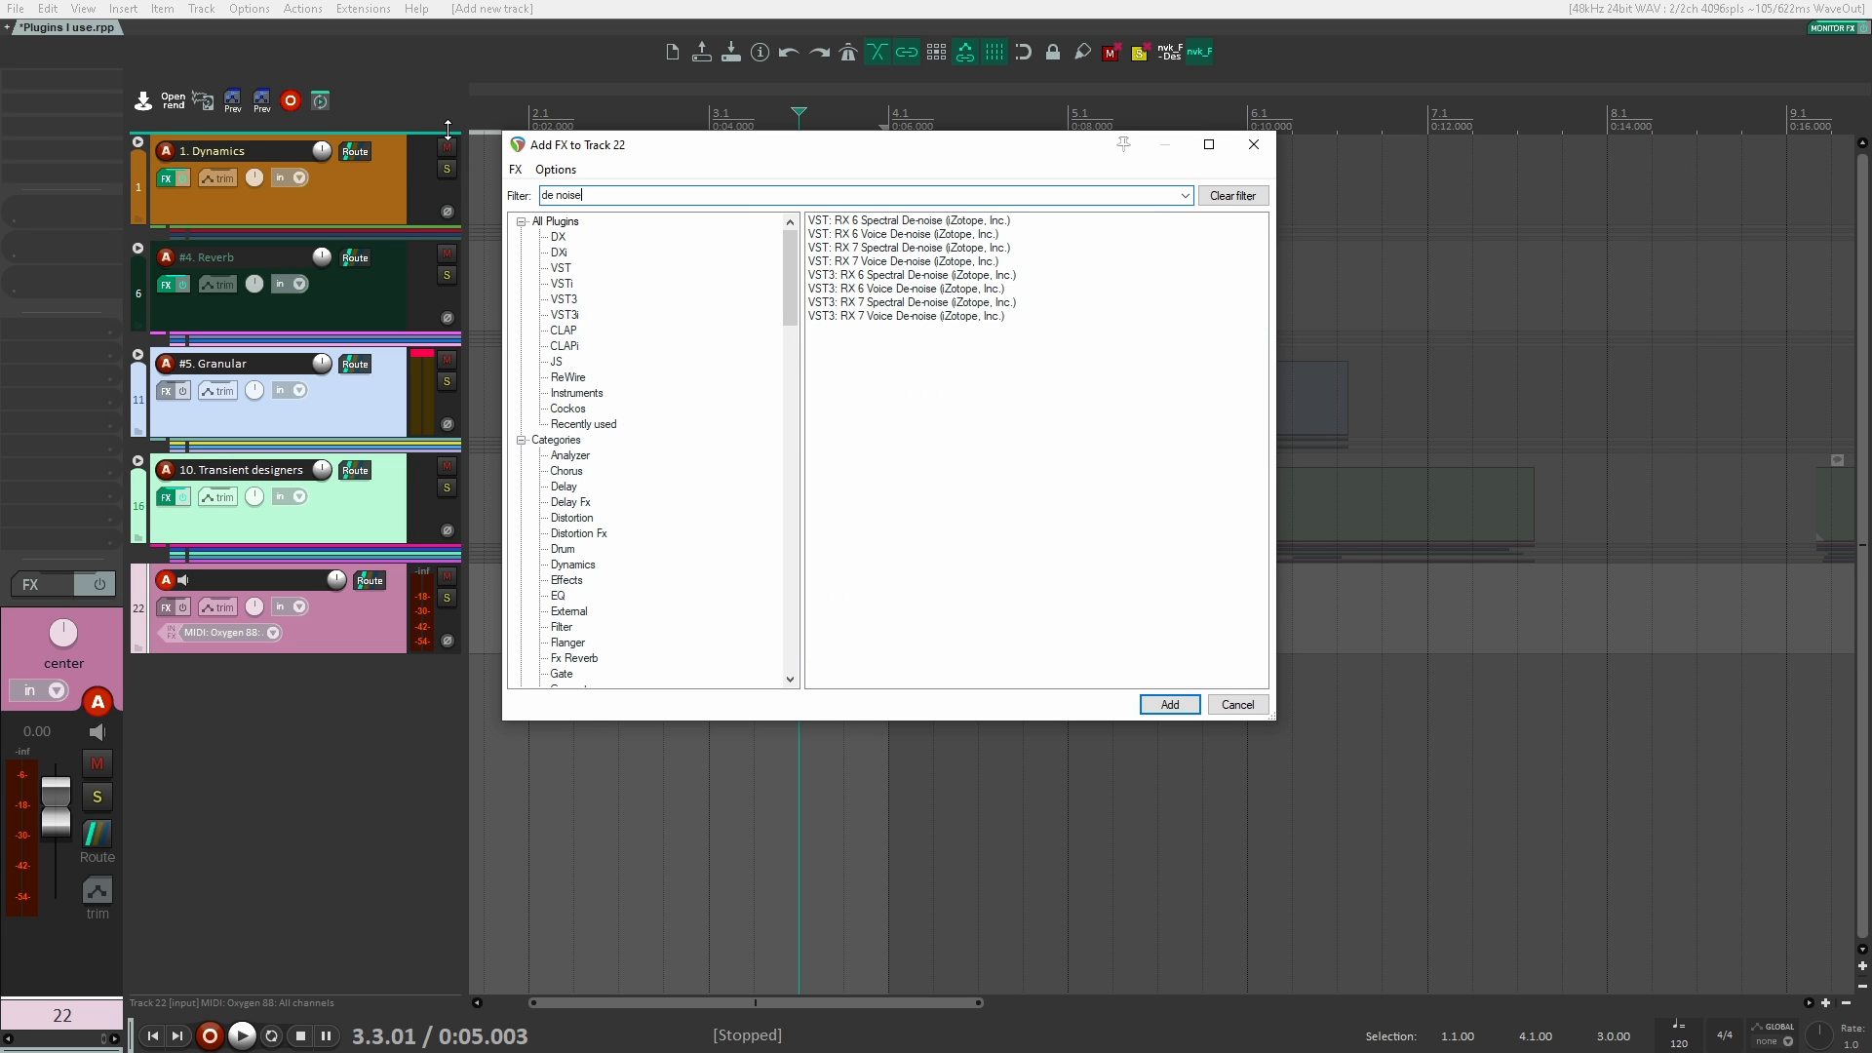
key("Down")
key("Down")
key("Down")
key("Down")
key("Down")
key("Down")
key("Down")
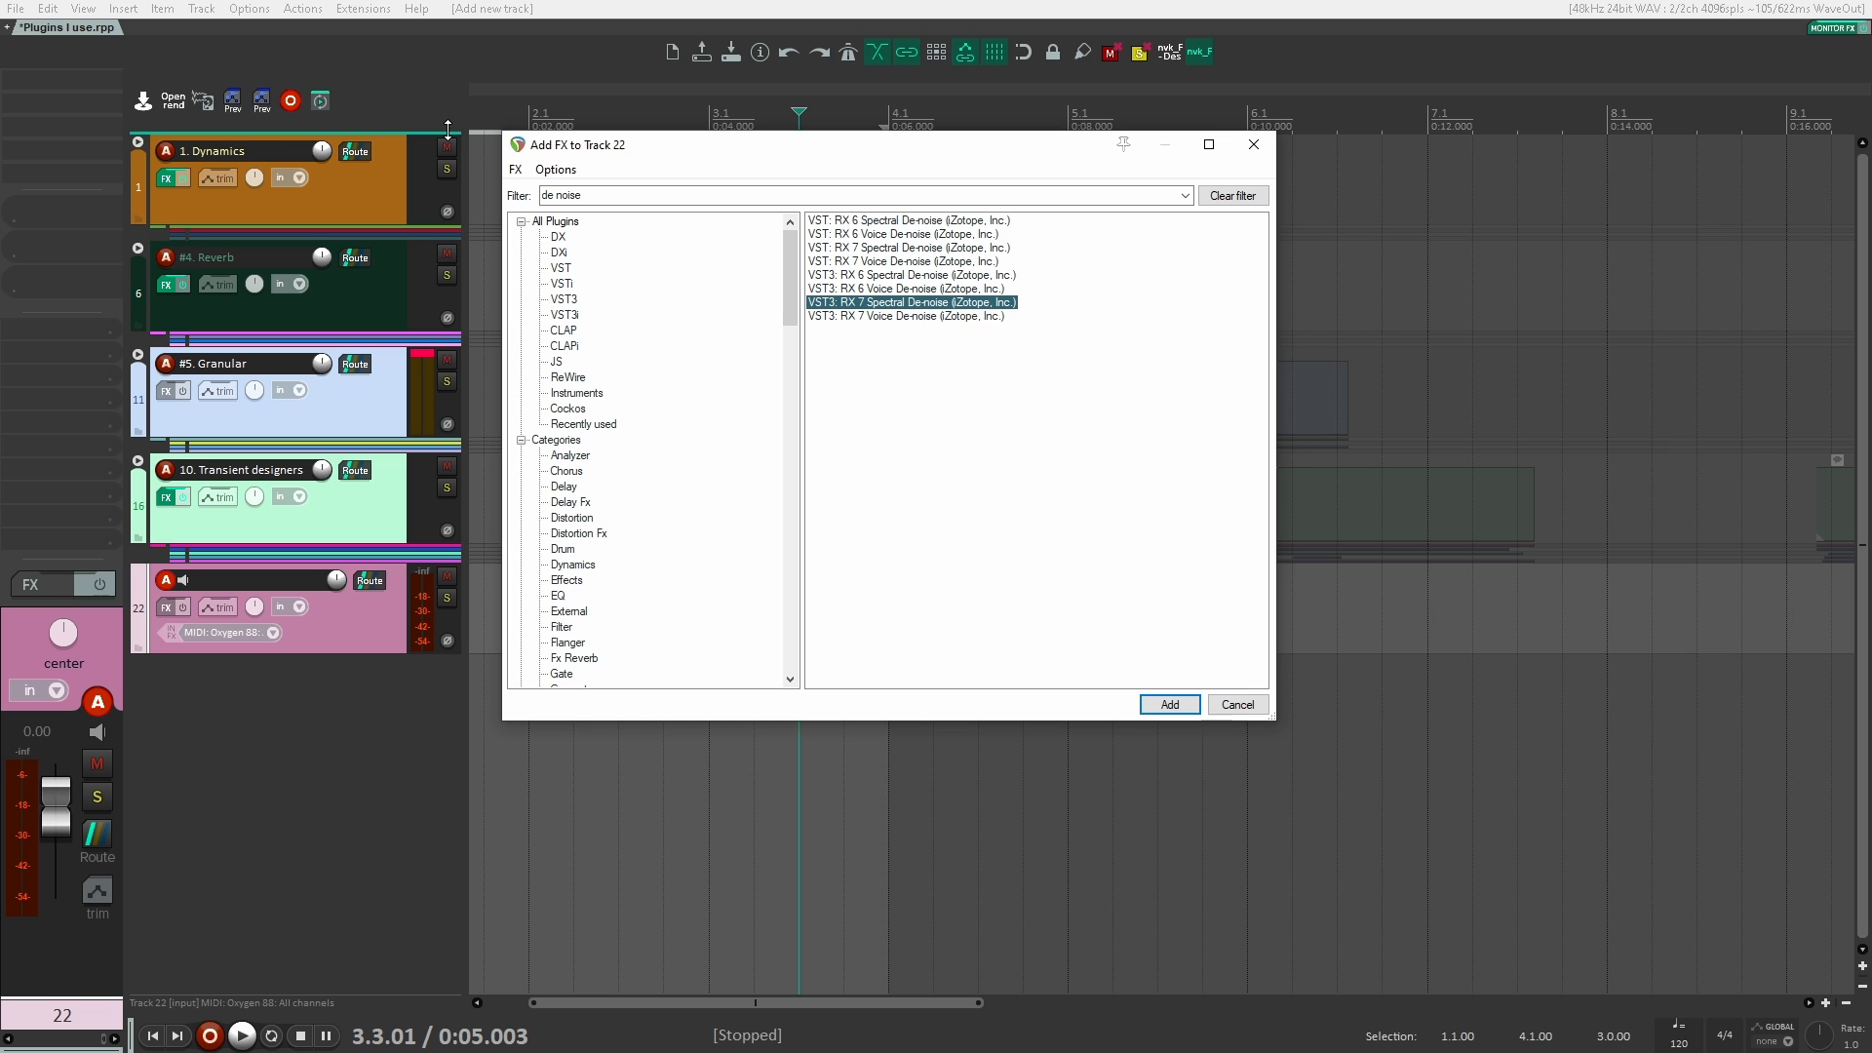
key("Return")
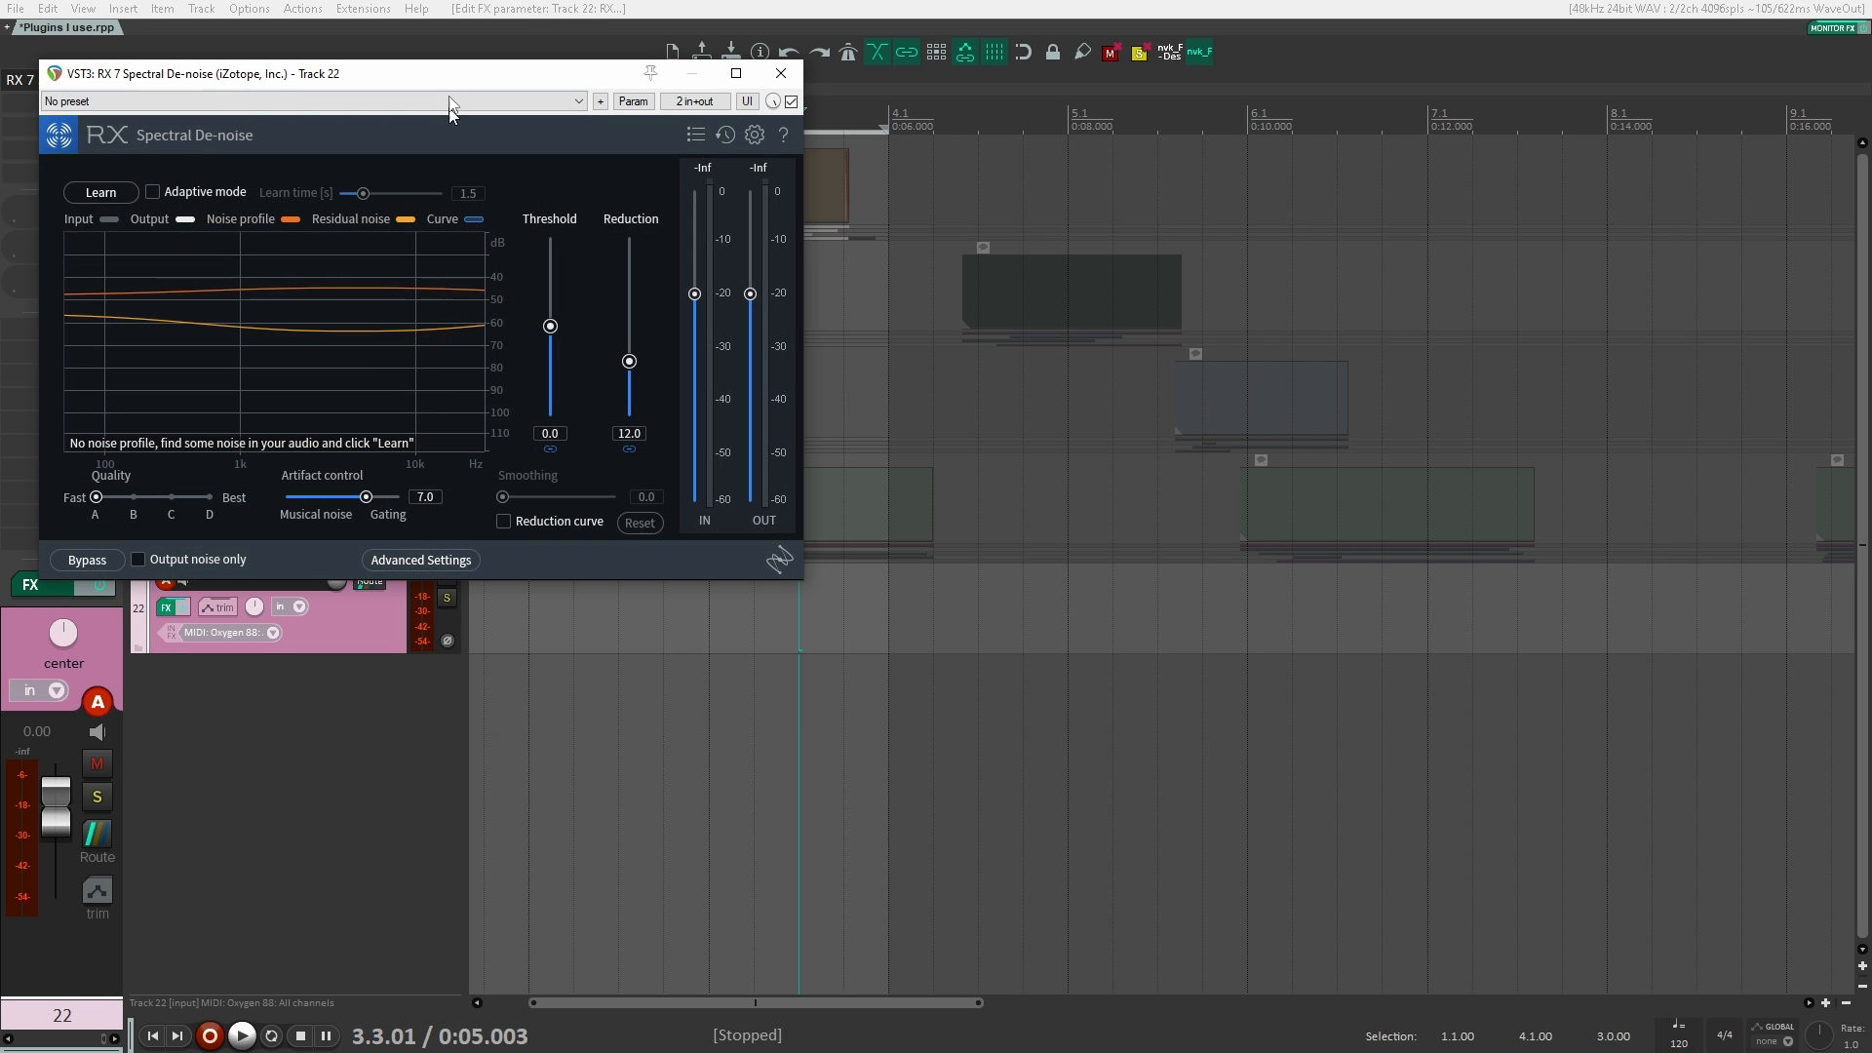
left_click_drag(480, 54, 1081, 137)
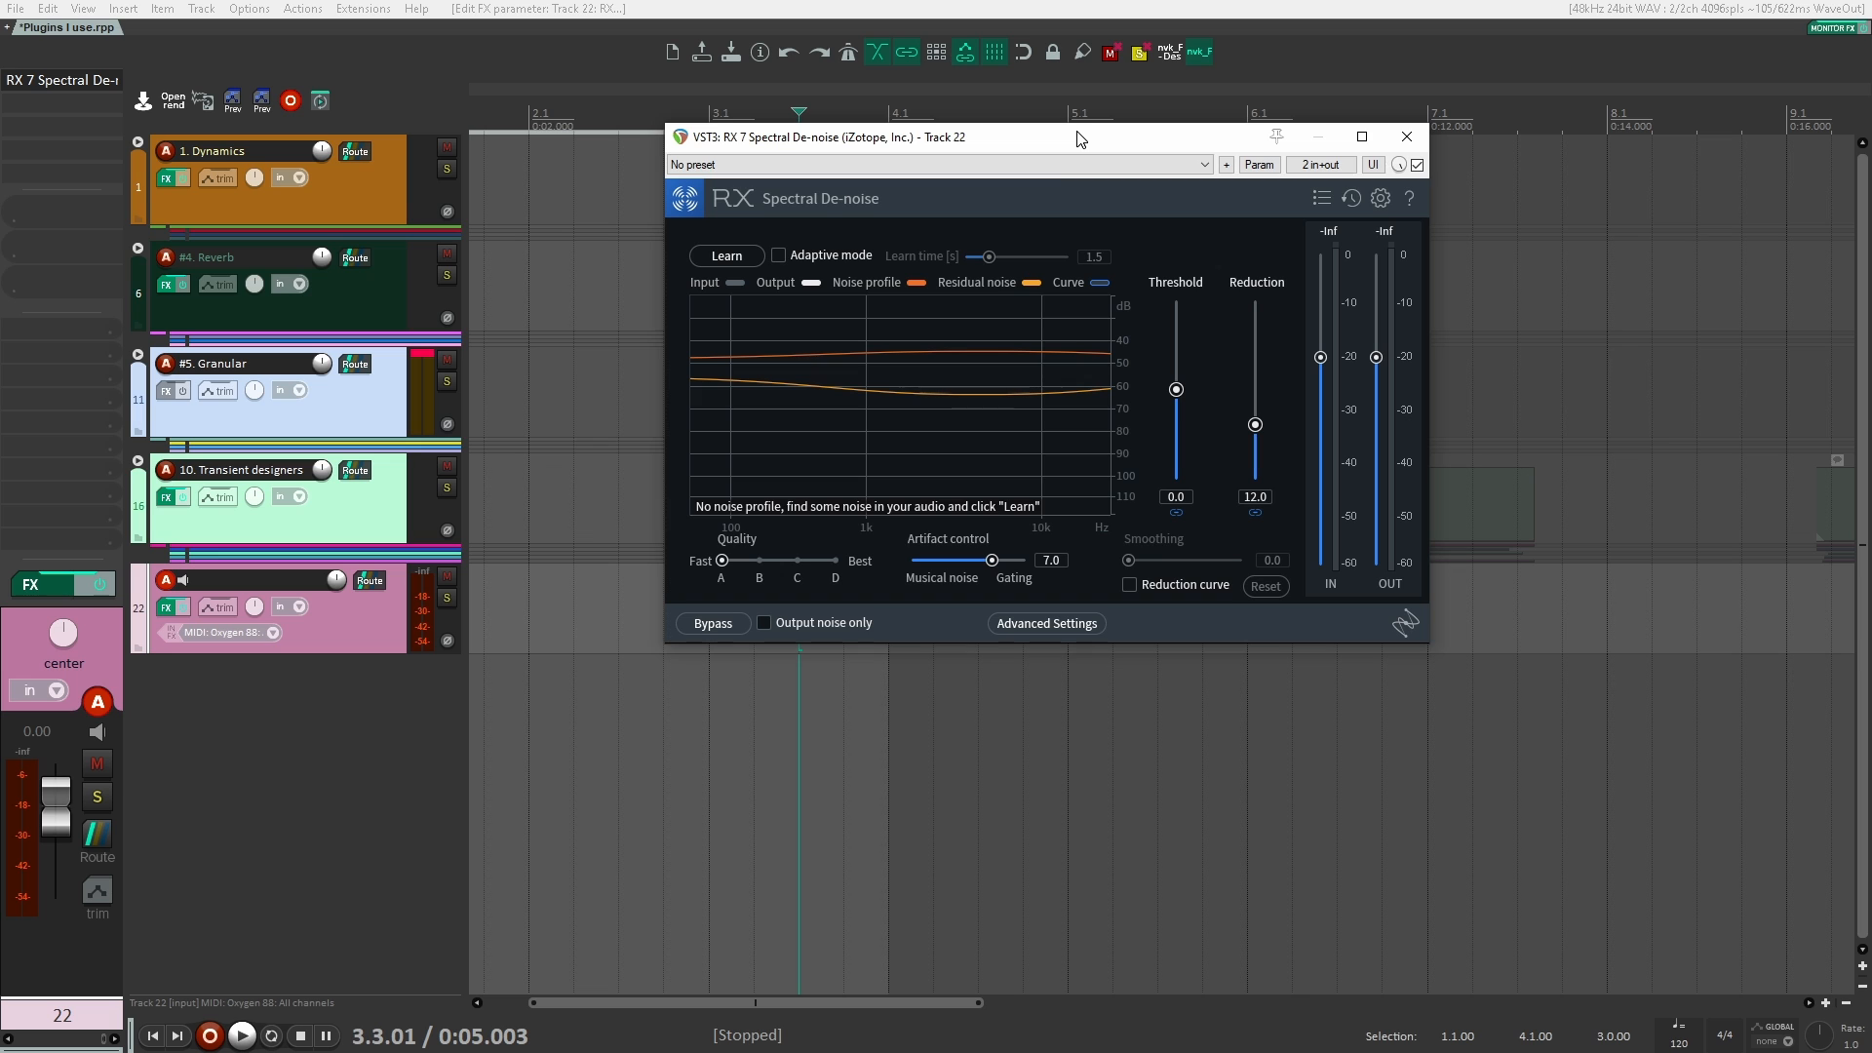
left_click(1408, 137)
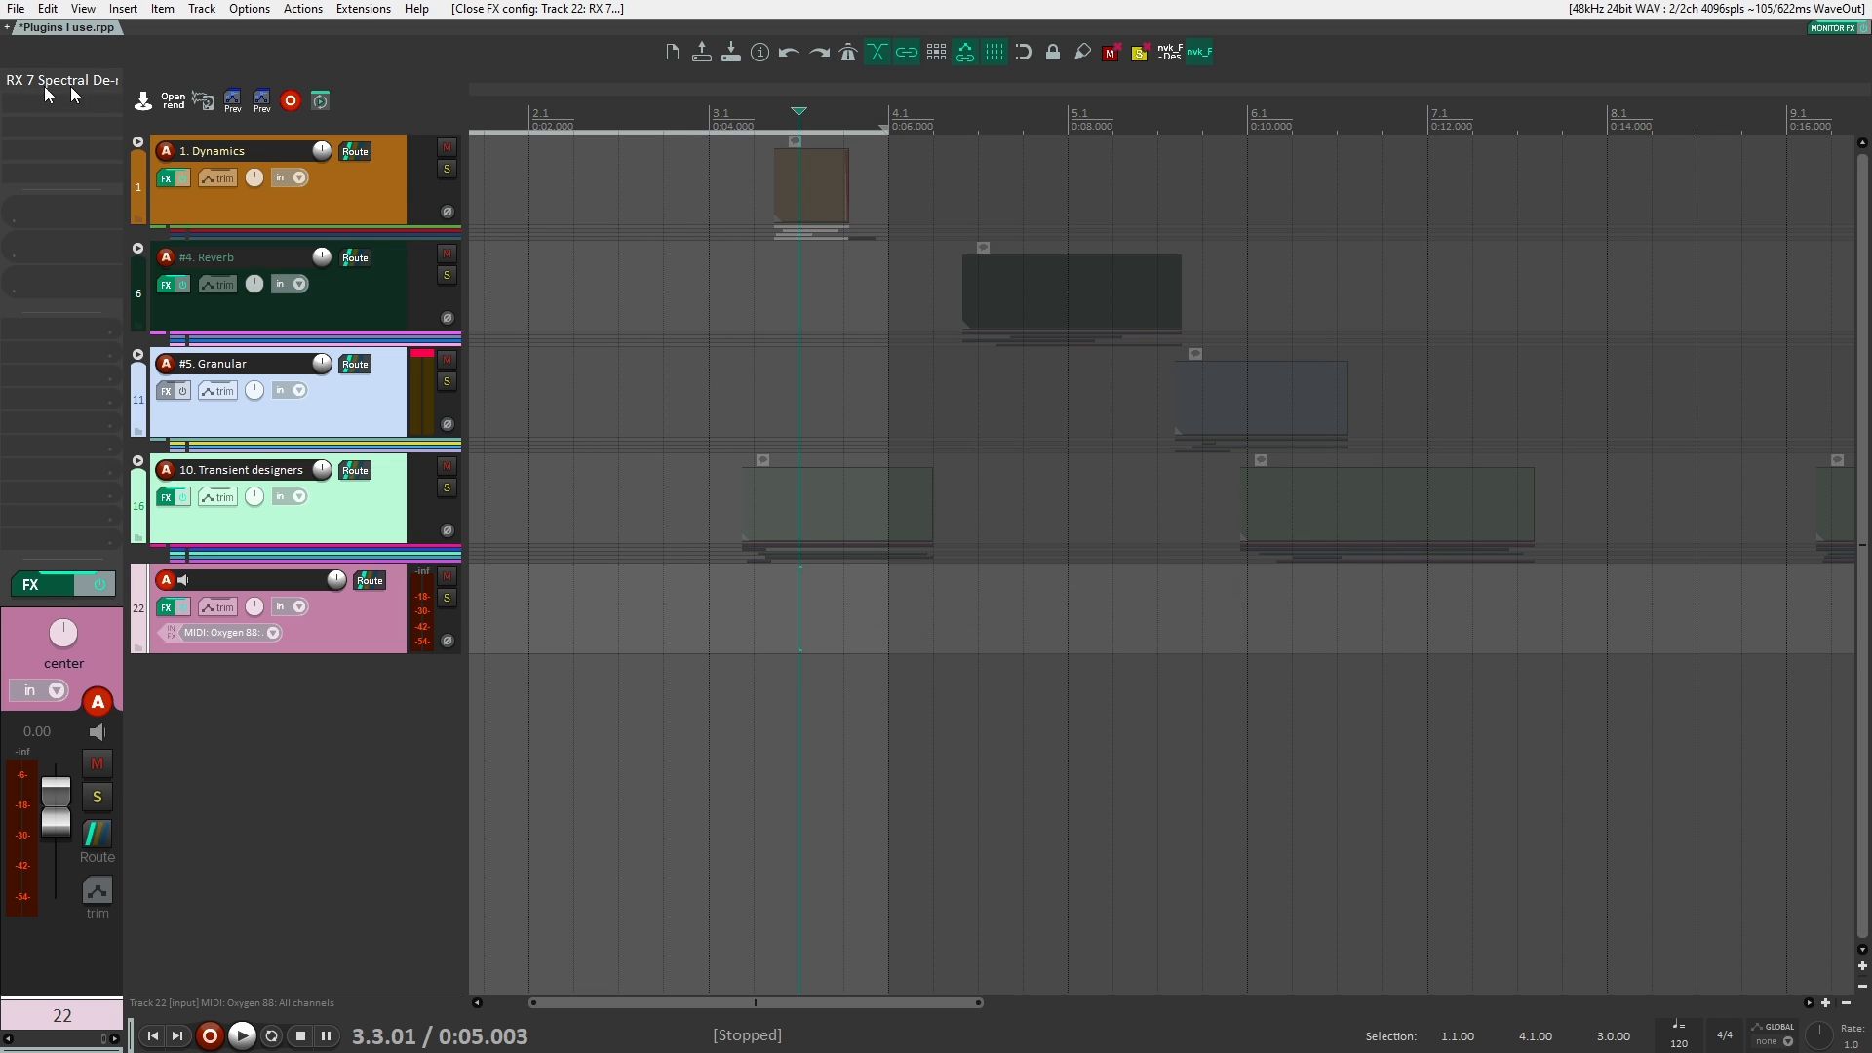
left_click(100, 78, "alt")
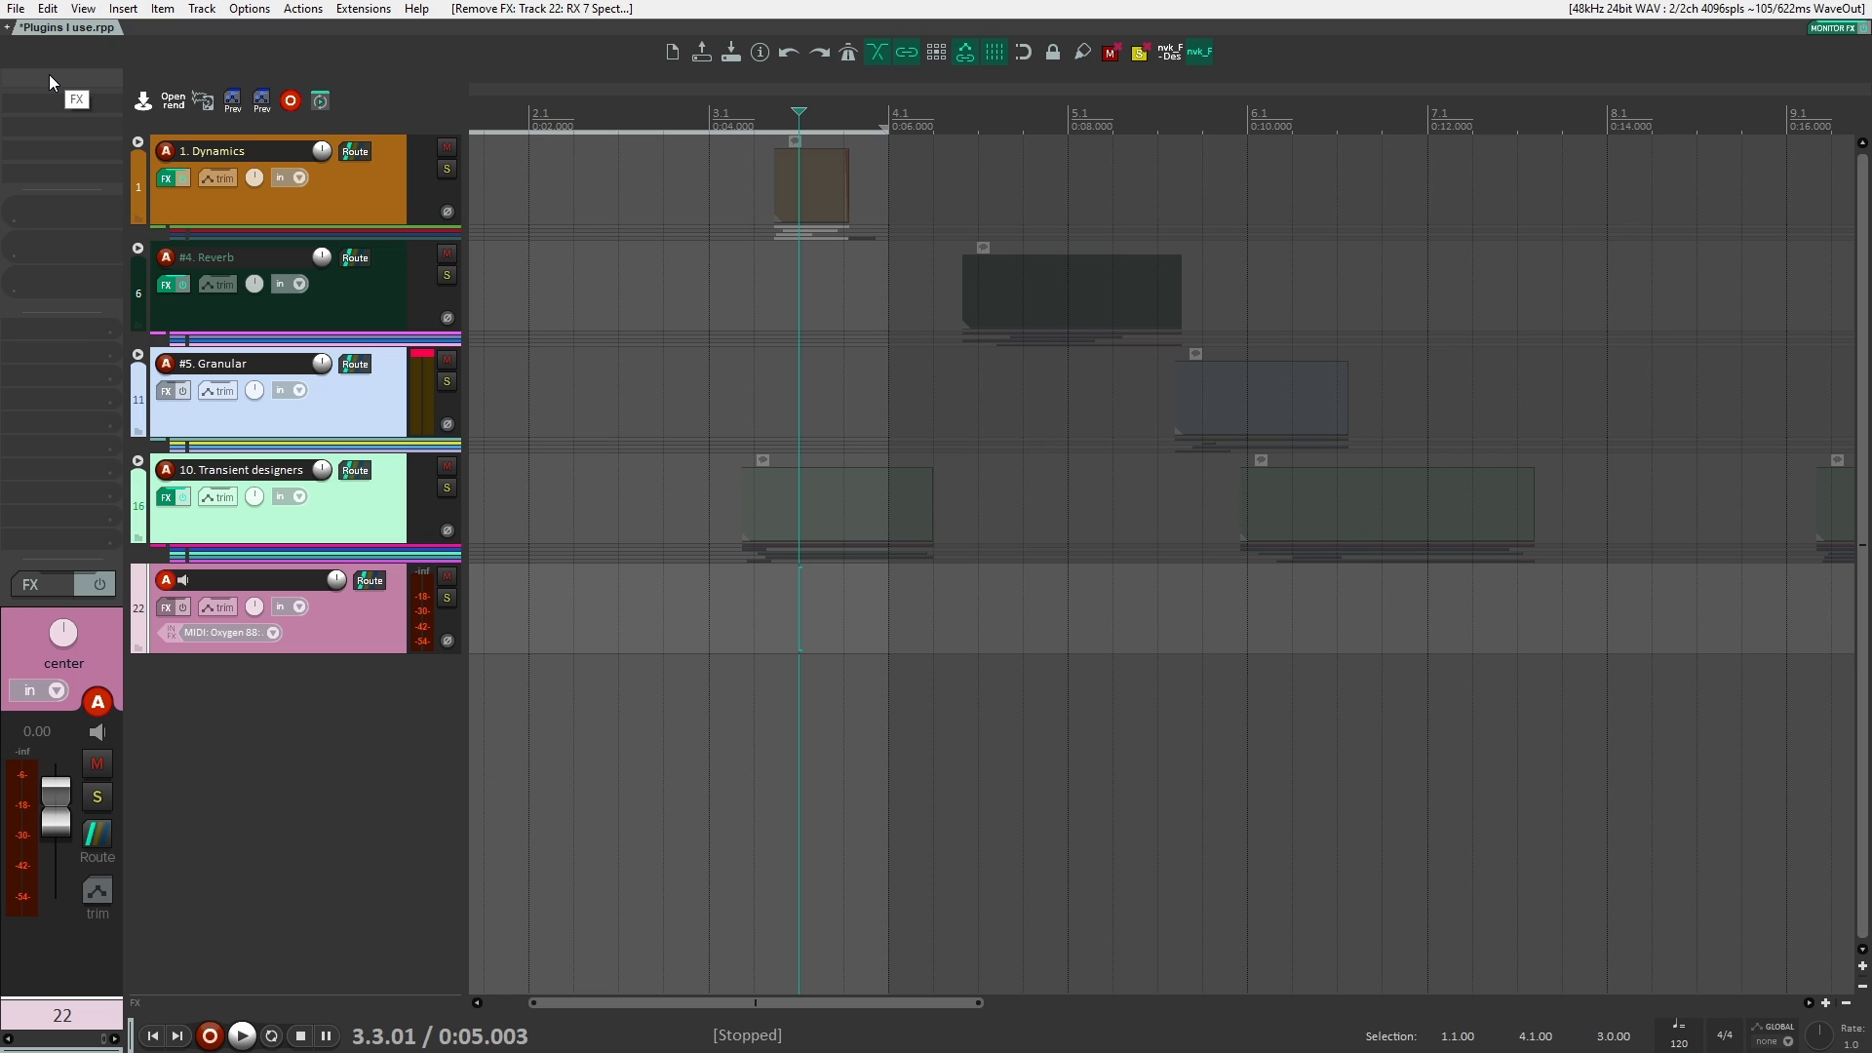
Step: Search for "de reverb", add VST3 RX 7 De-reverb to track 22 to show its controls, and remove it
double_click(49, 76)
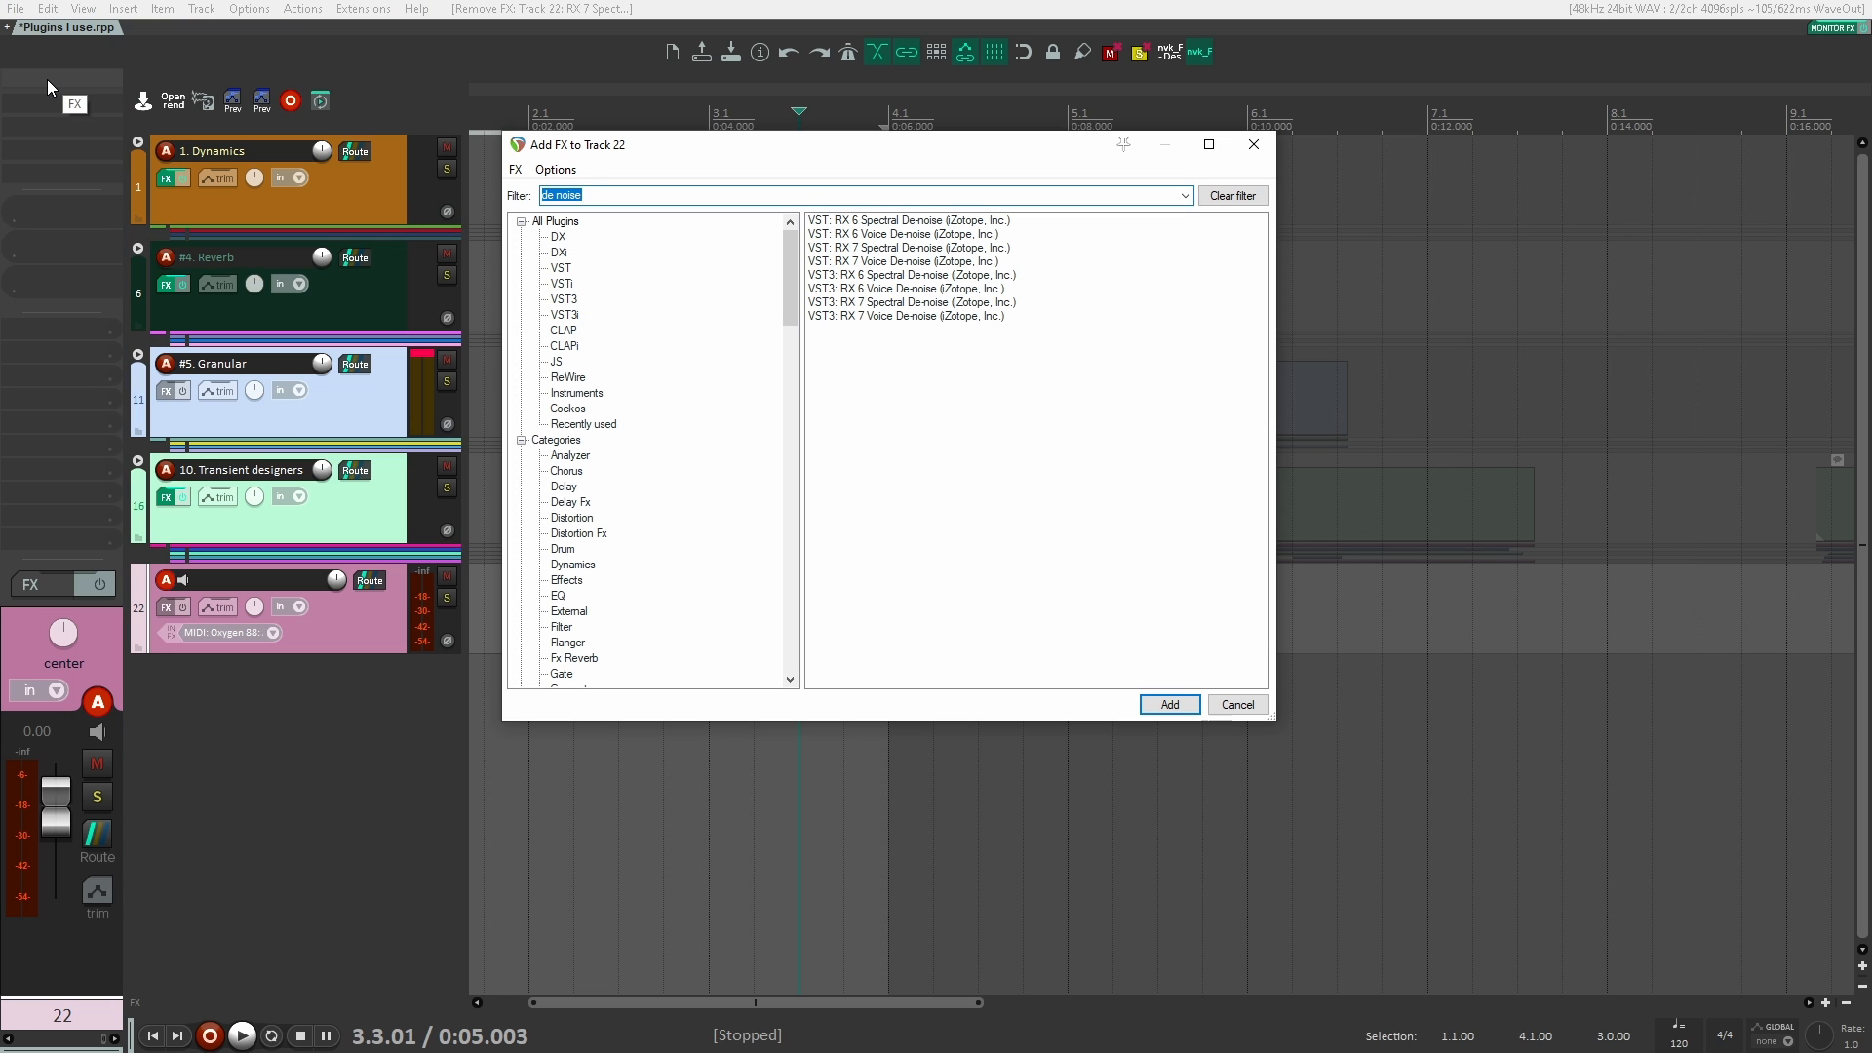
type("de")
key("Down")
key("Down")
key("Down")
key("Down")
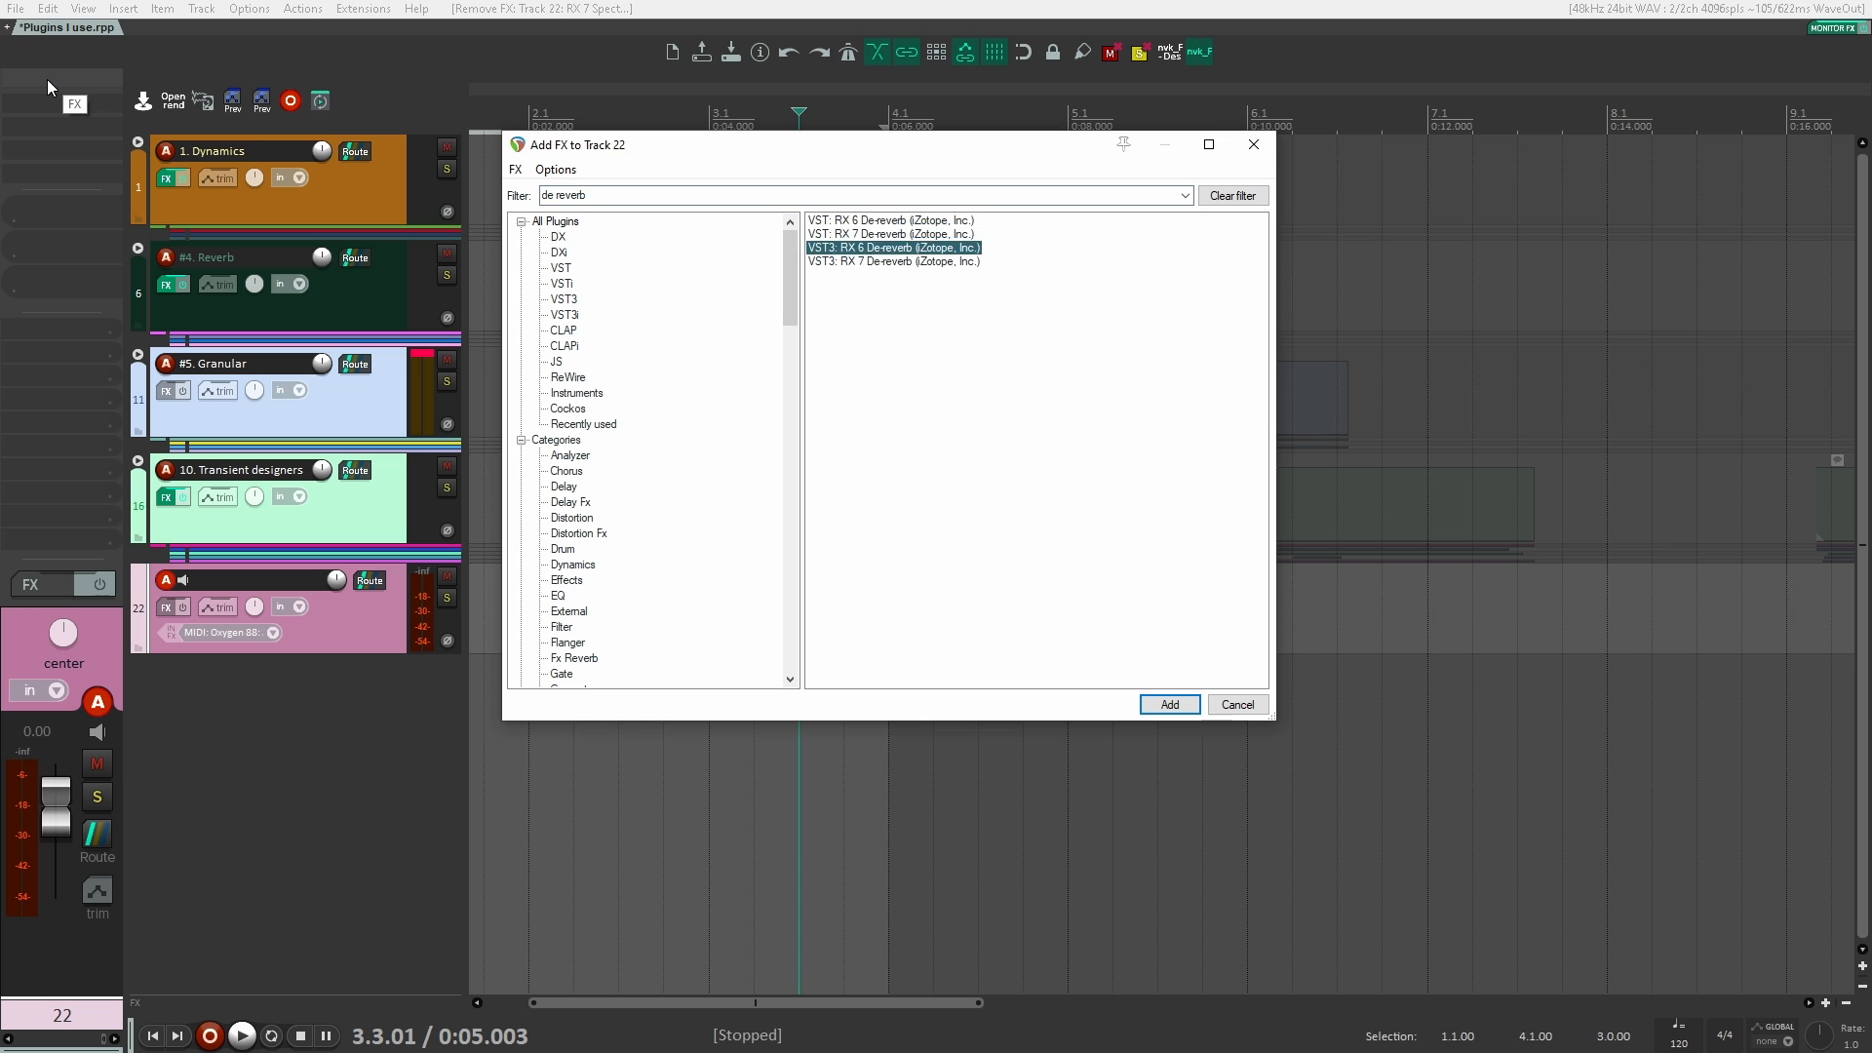
key("Return")
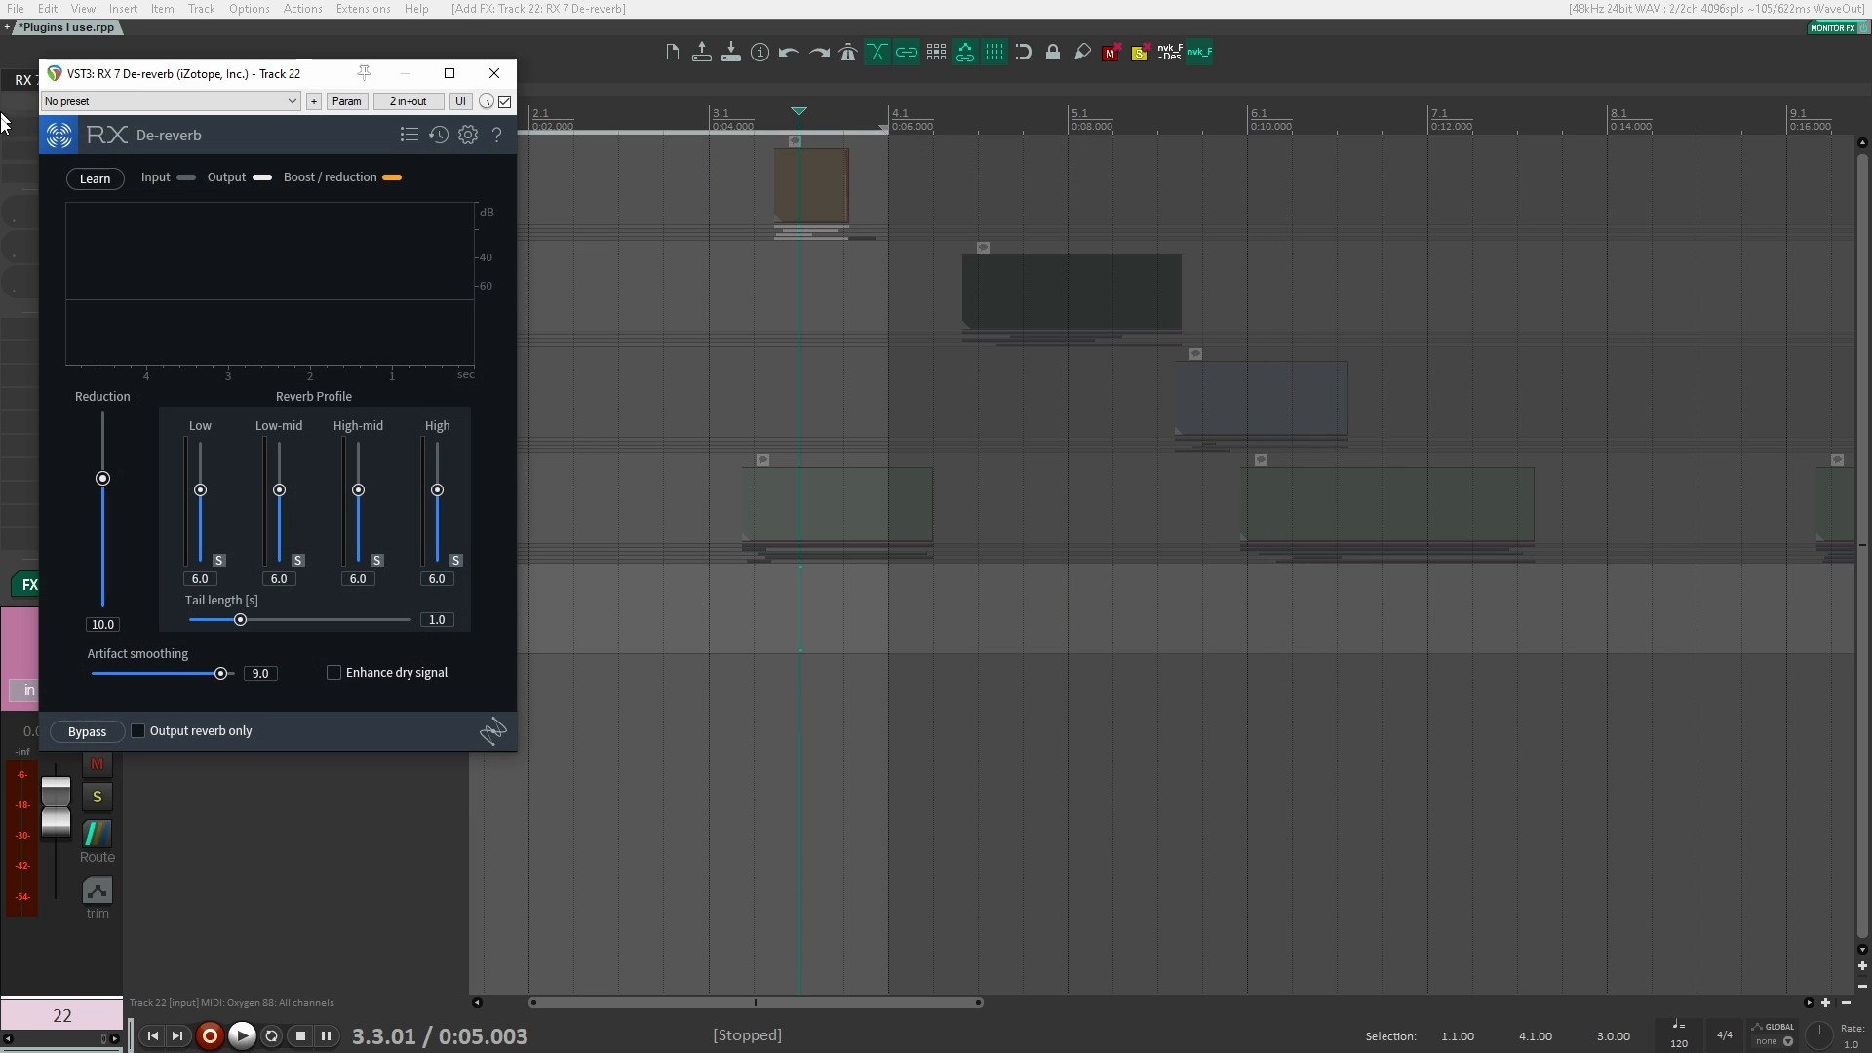
left_click_drag(228, 63, 896, 40)
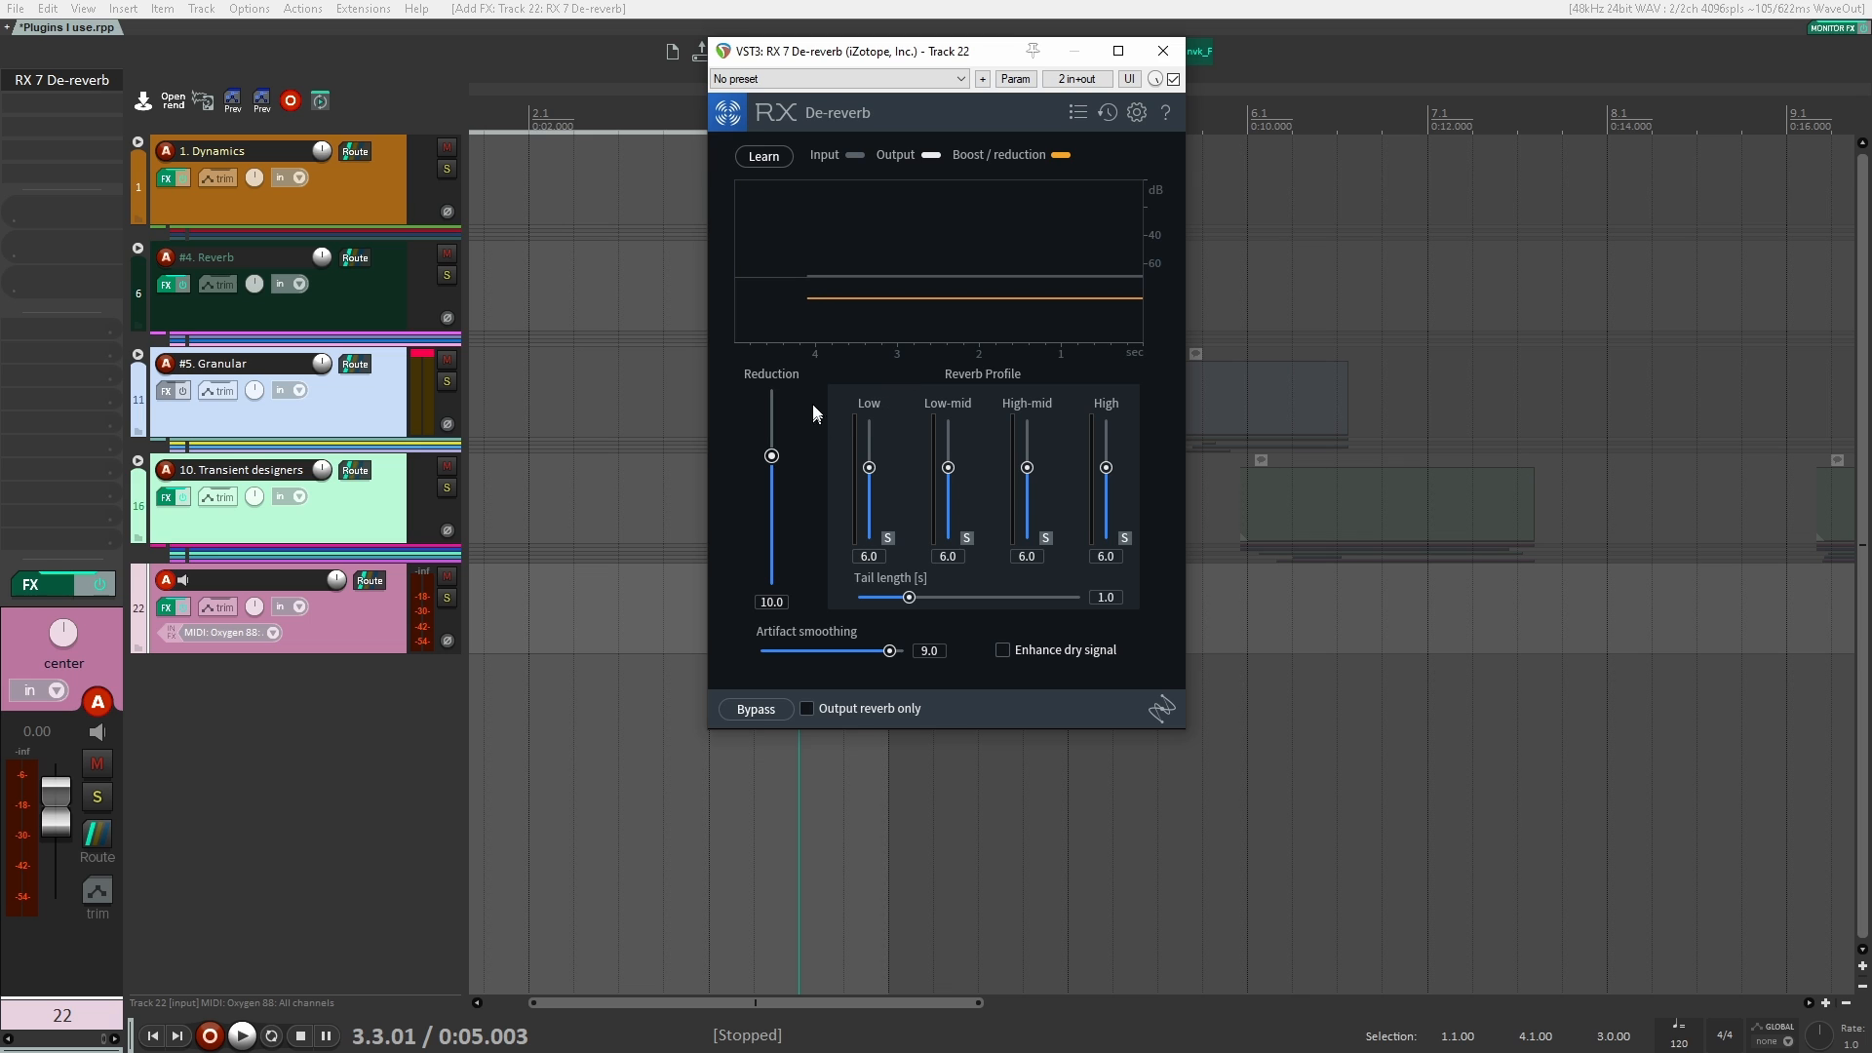
left_click(1164, 52)
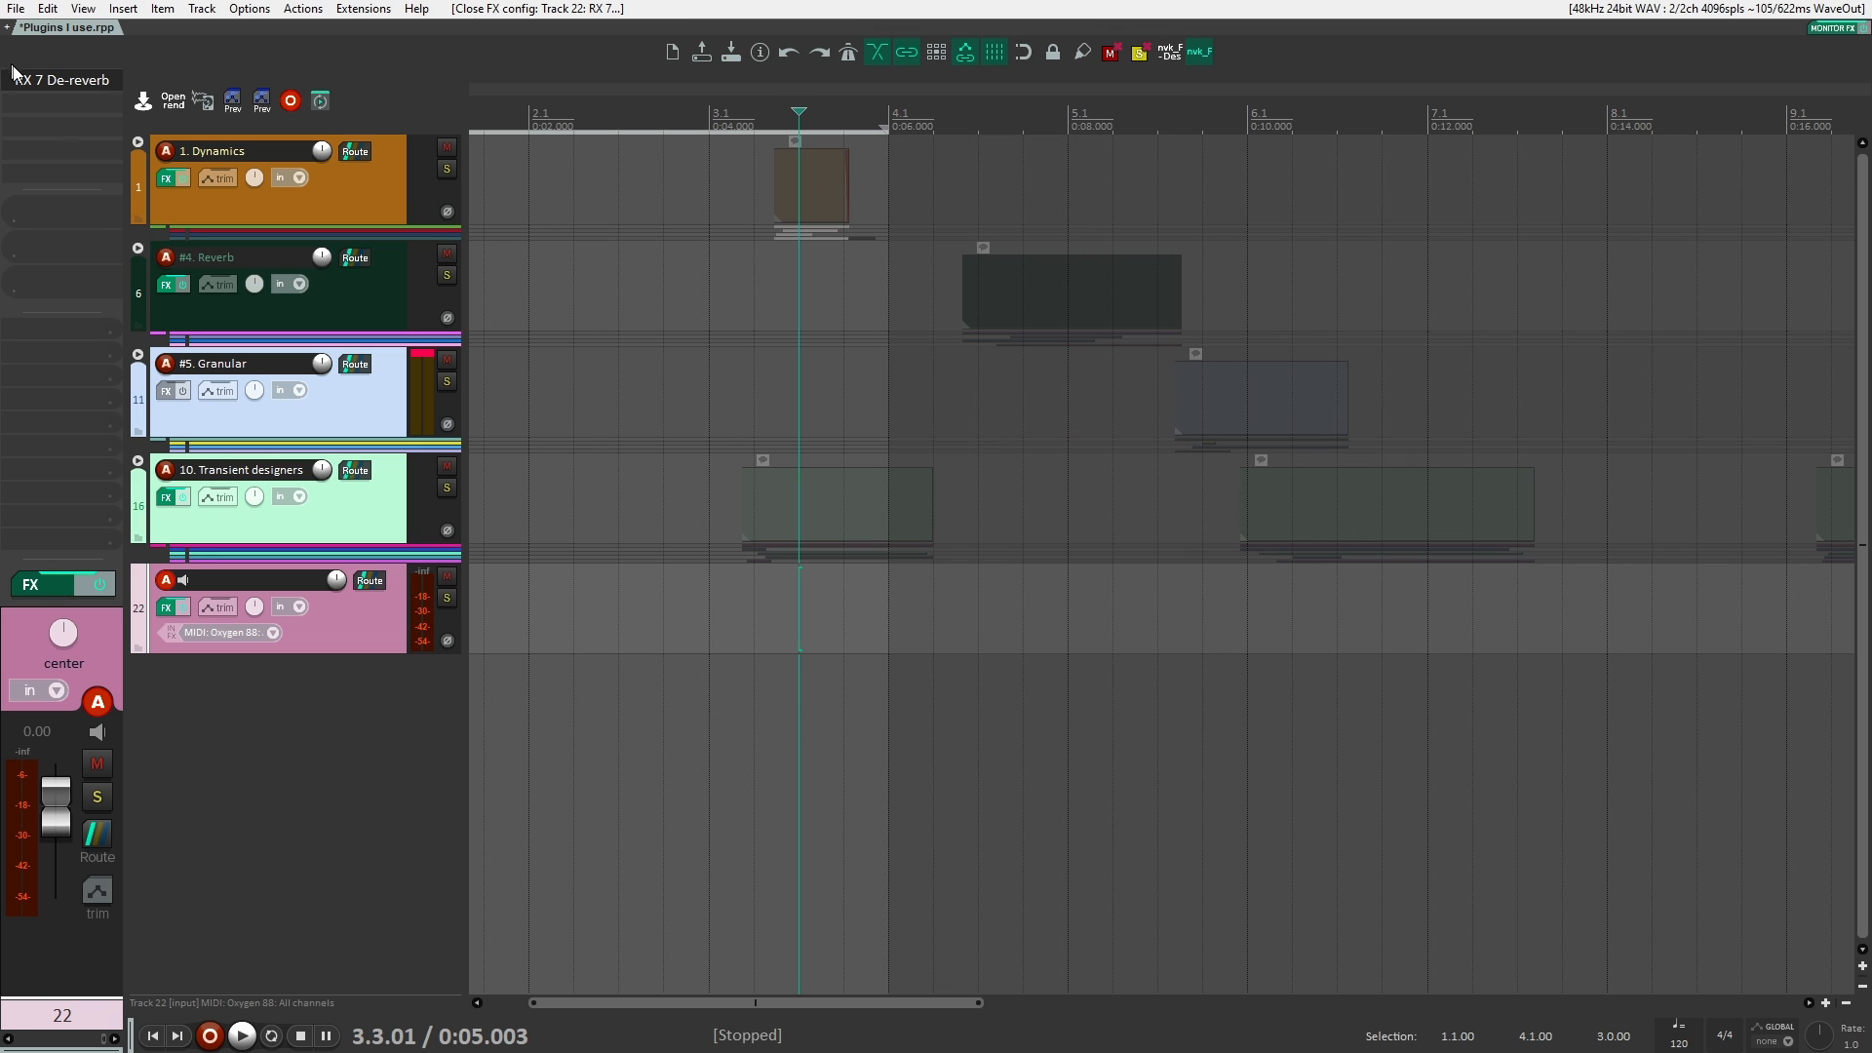
Step: Search the effects for "mratio" and add VST3 MRatioMB to track 22
left_click(65, 78)
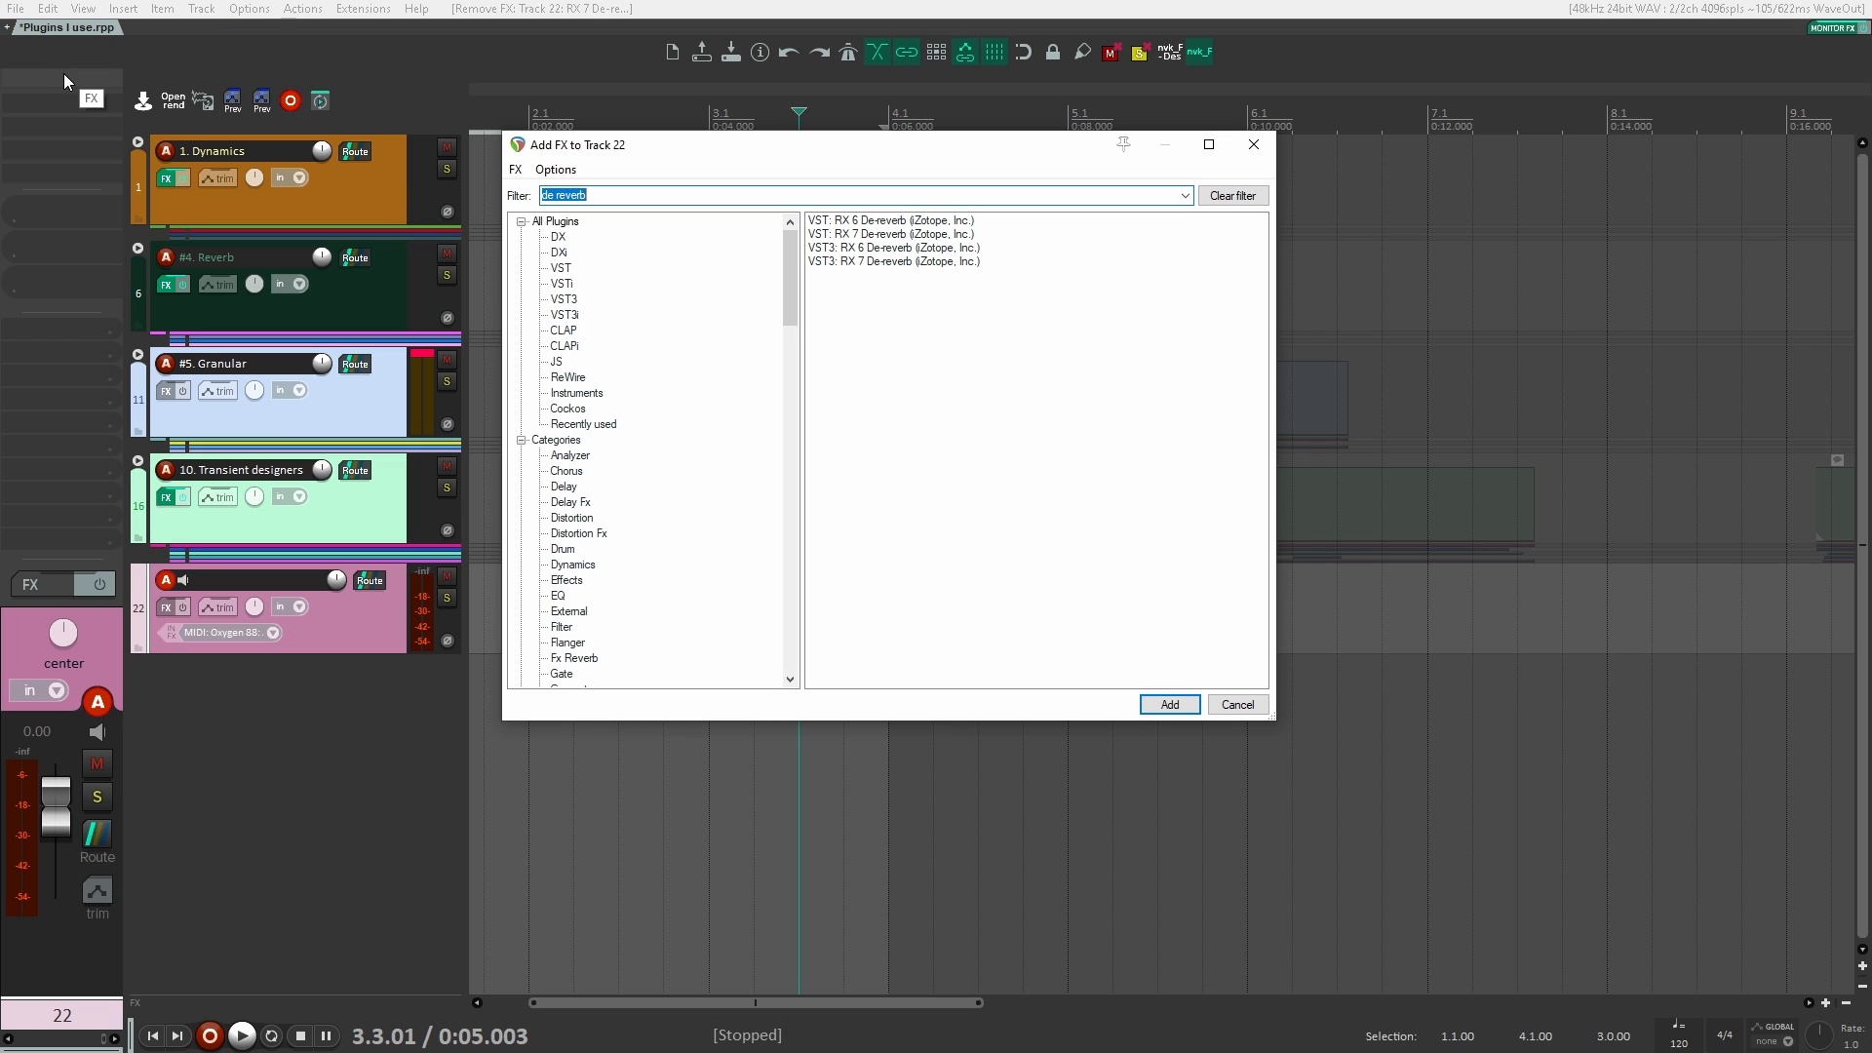
type("mratio")
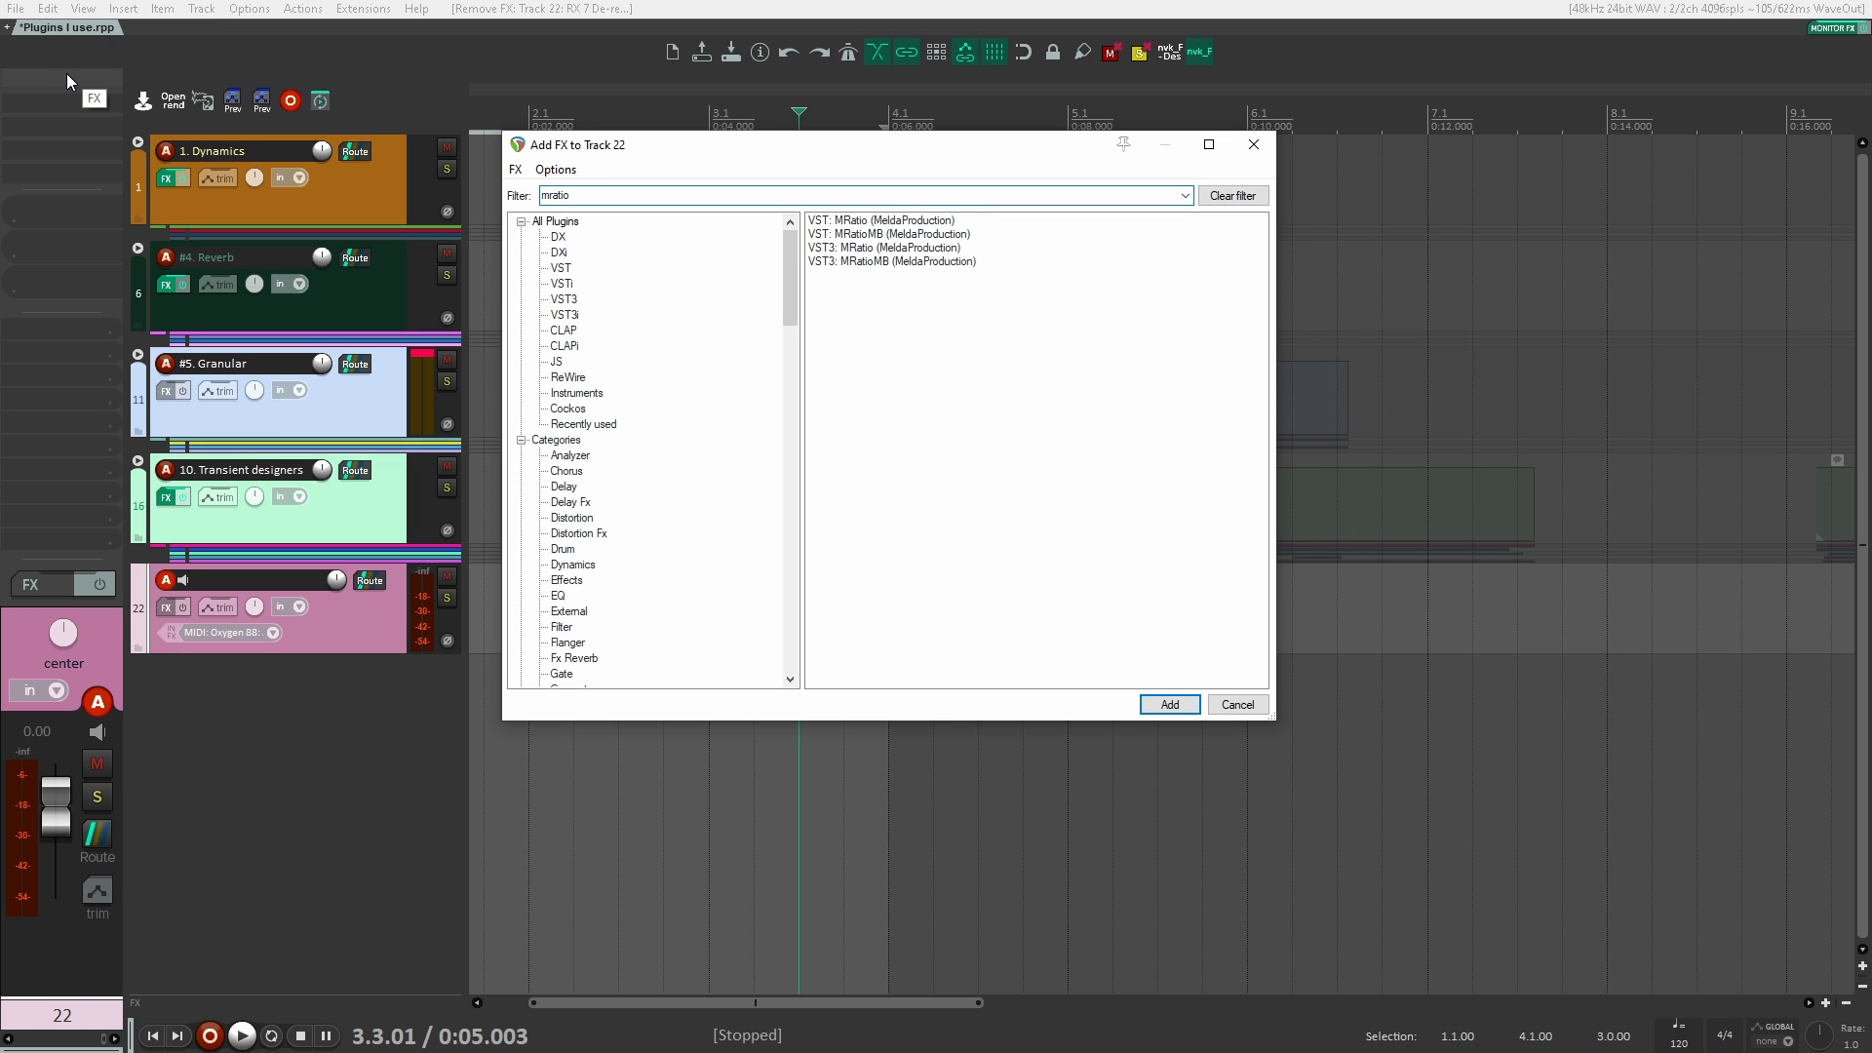
type(",b")
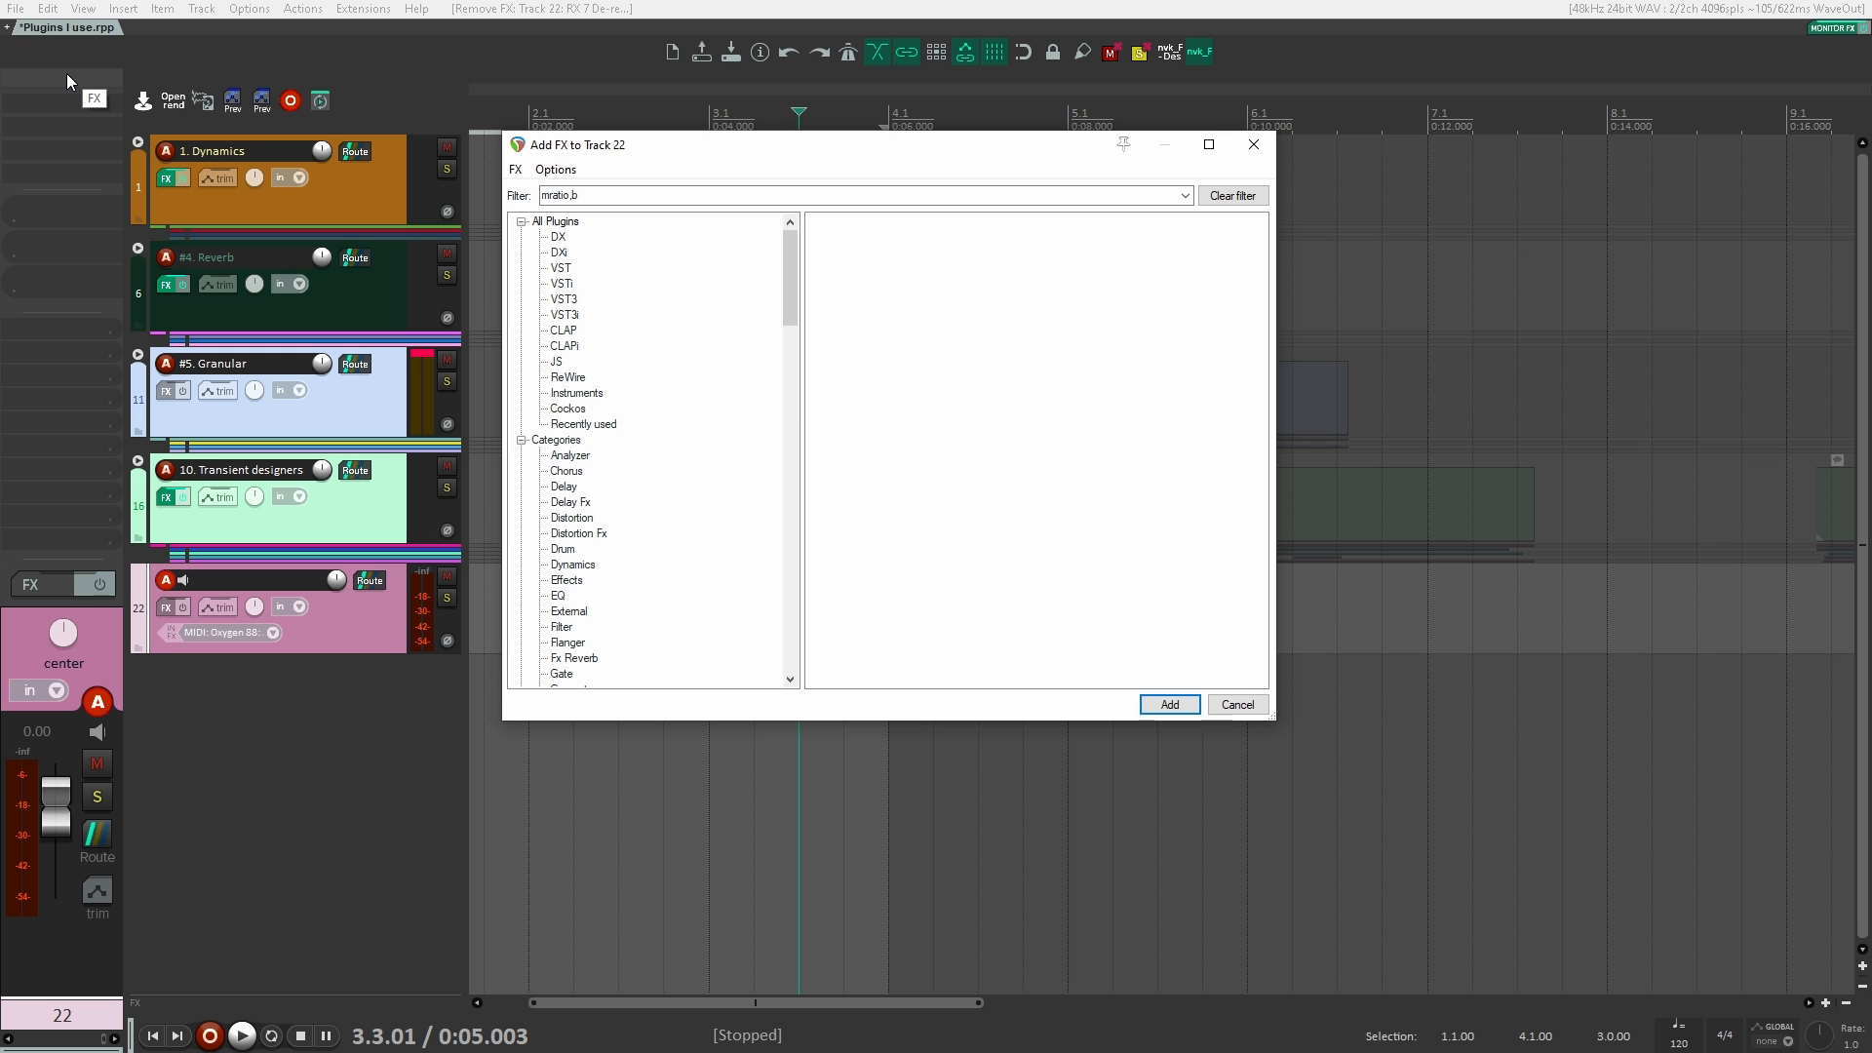
key("BackSpace")
key("BackSpace")
key("Down")
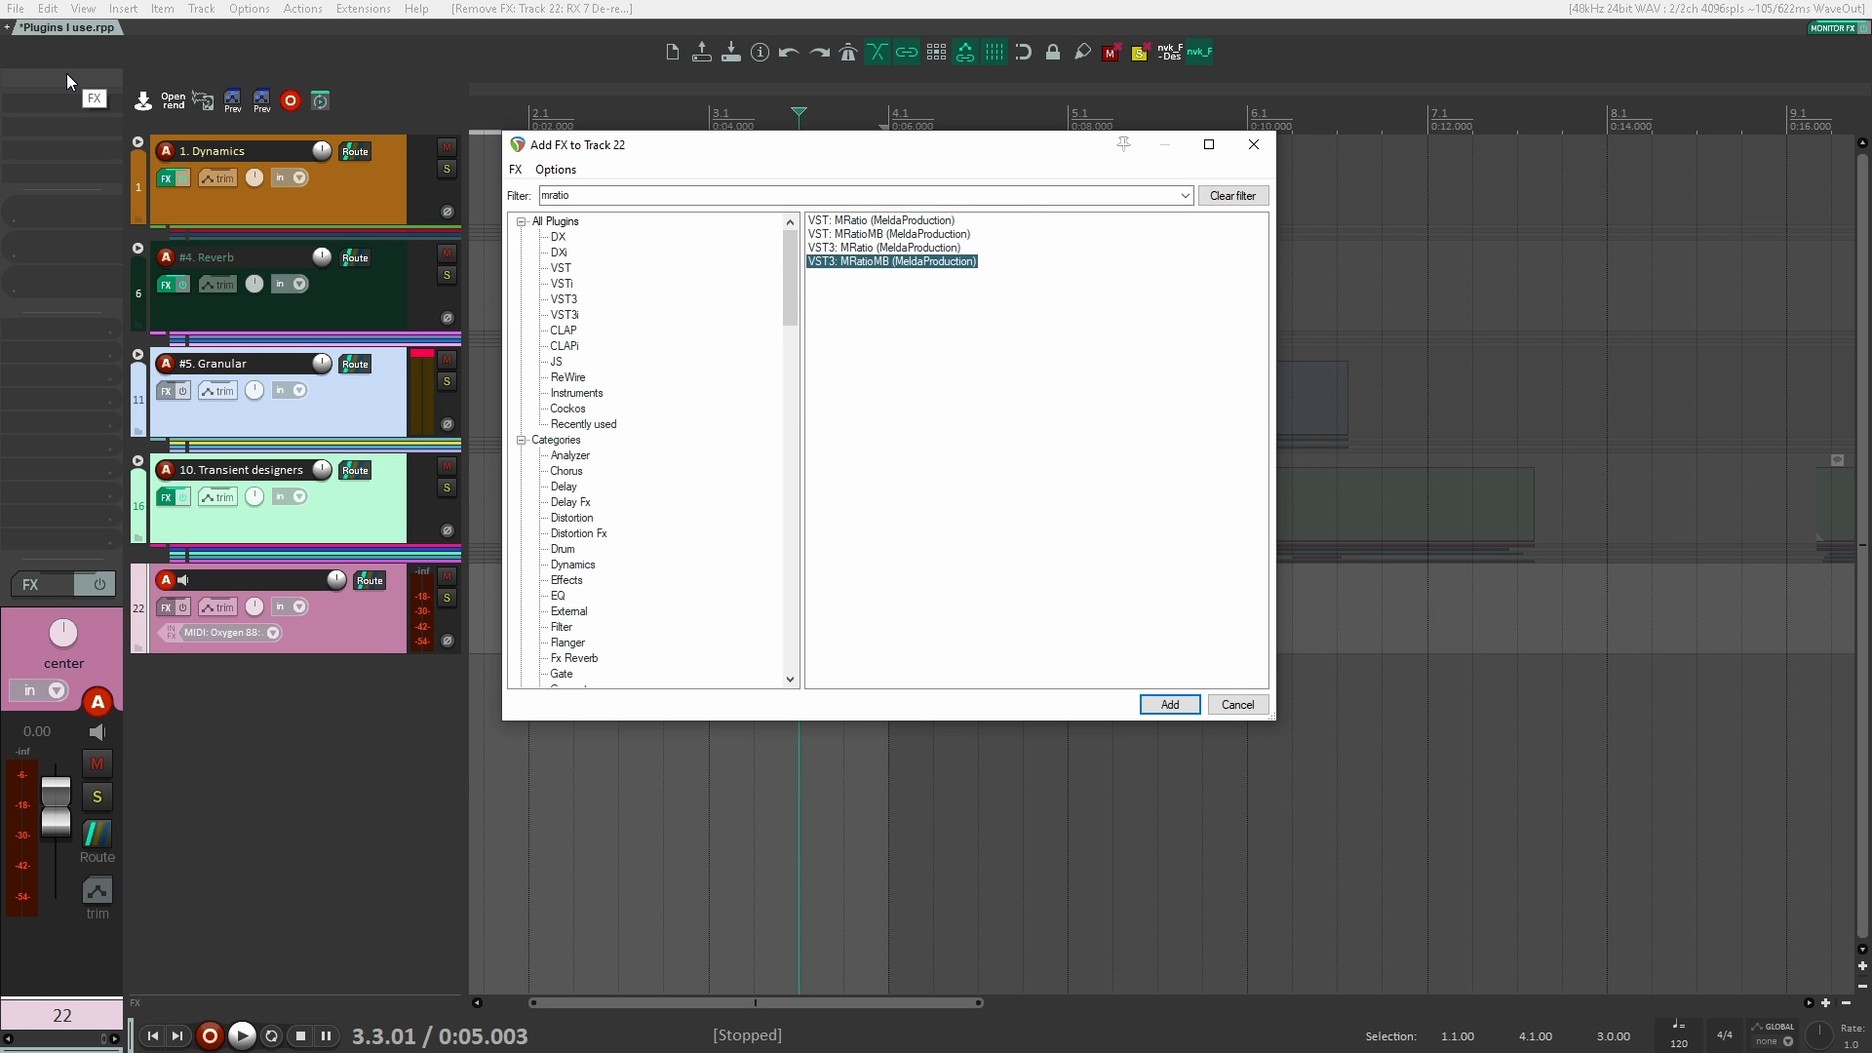
key("Return")
Step: Show MRatioMB's Noise/Tonal device, close the plugin window, and remove MRatioMB from track 22
left_click_drag(66, 73, 616, 102)
left_click(677, 468)
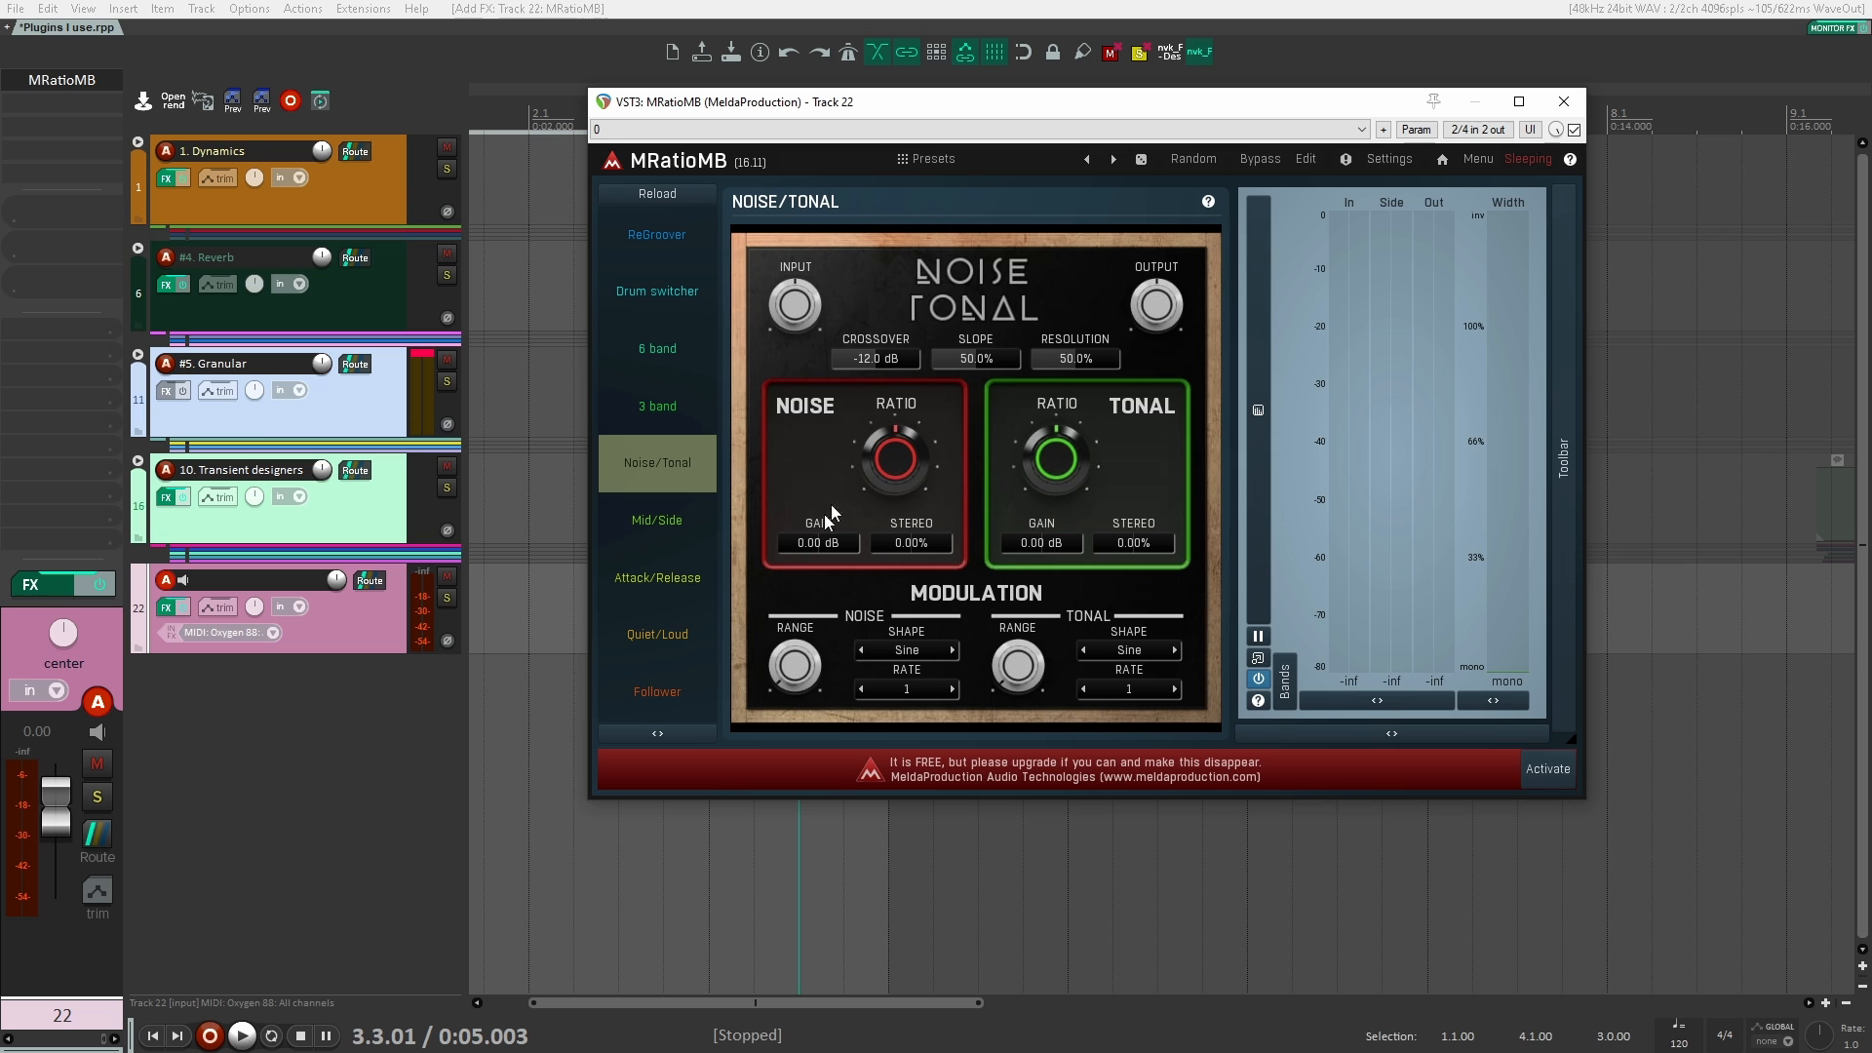
left_click(1564, 101)
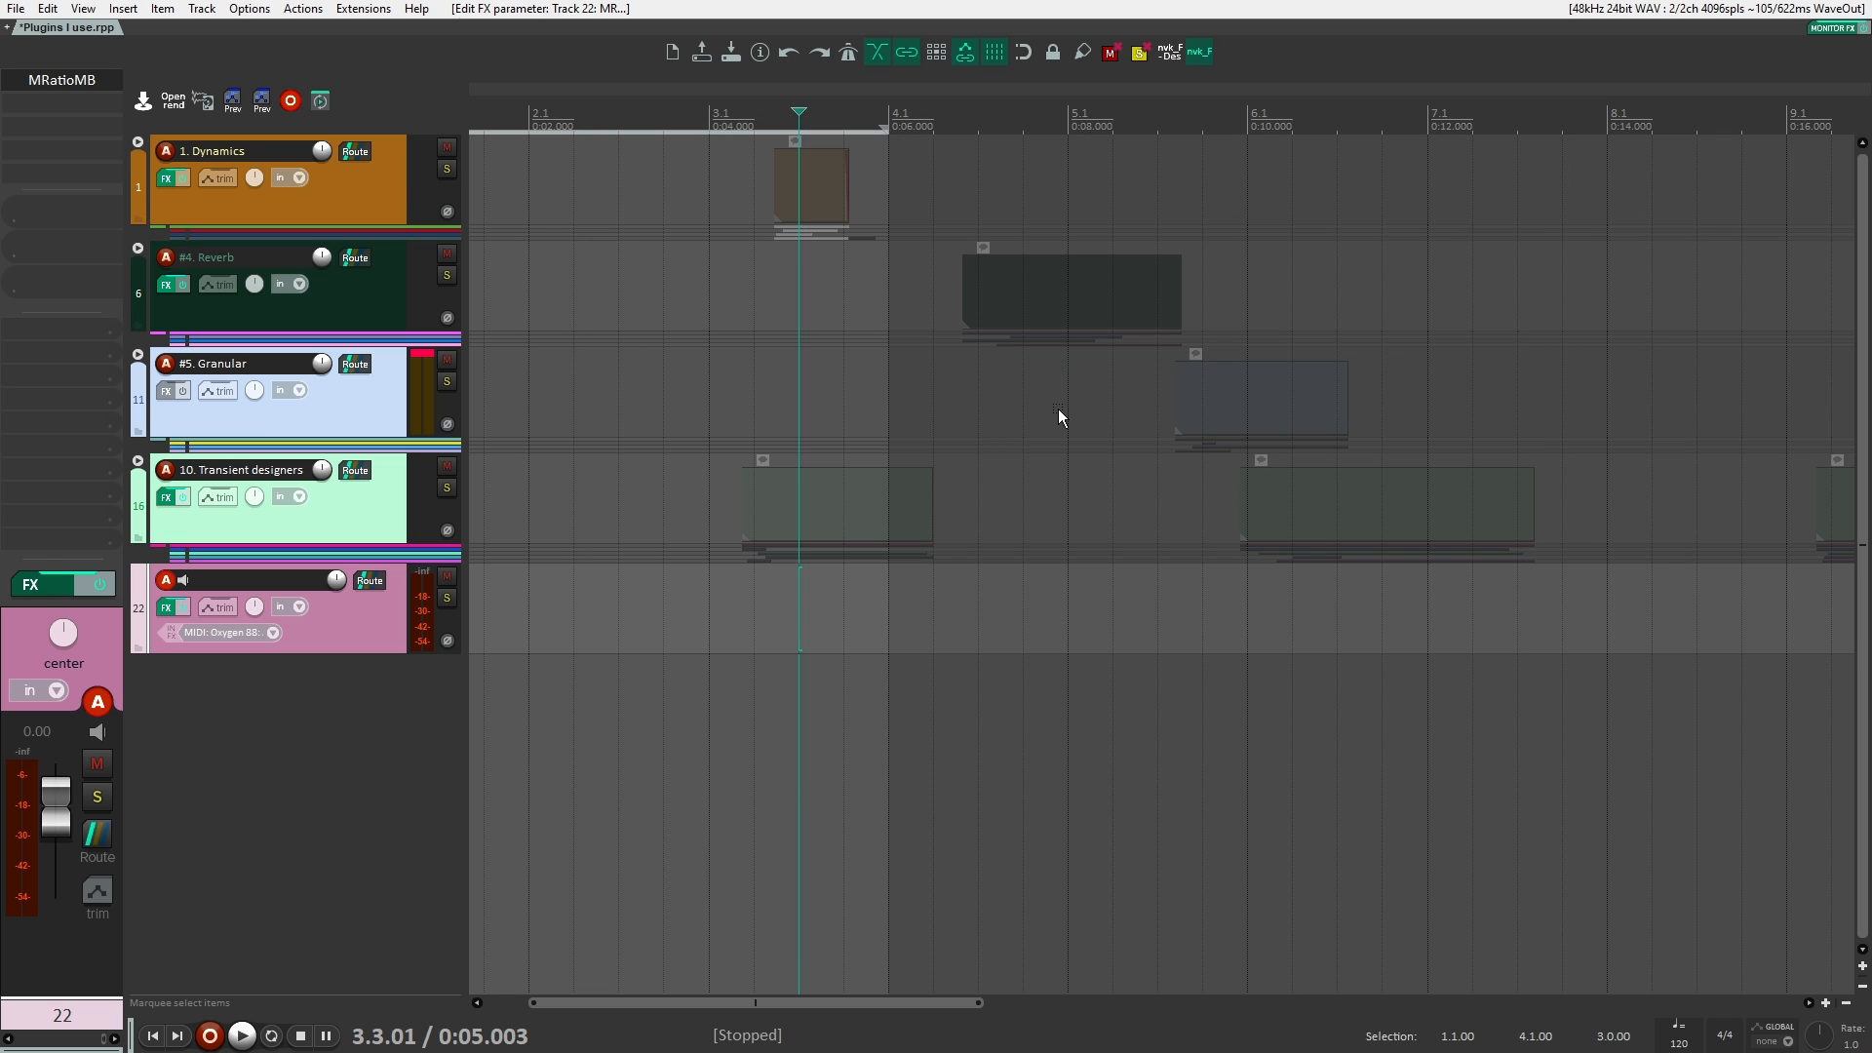
left_click(51, 80, "alt")
Step: Expand the Dynamics folder and unmute the grouped mech or gadget clips
left_click(381, 176)
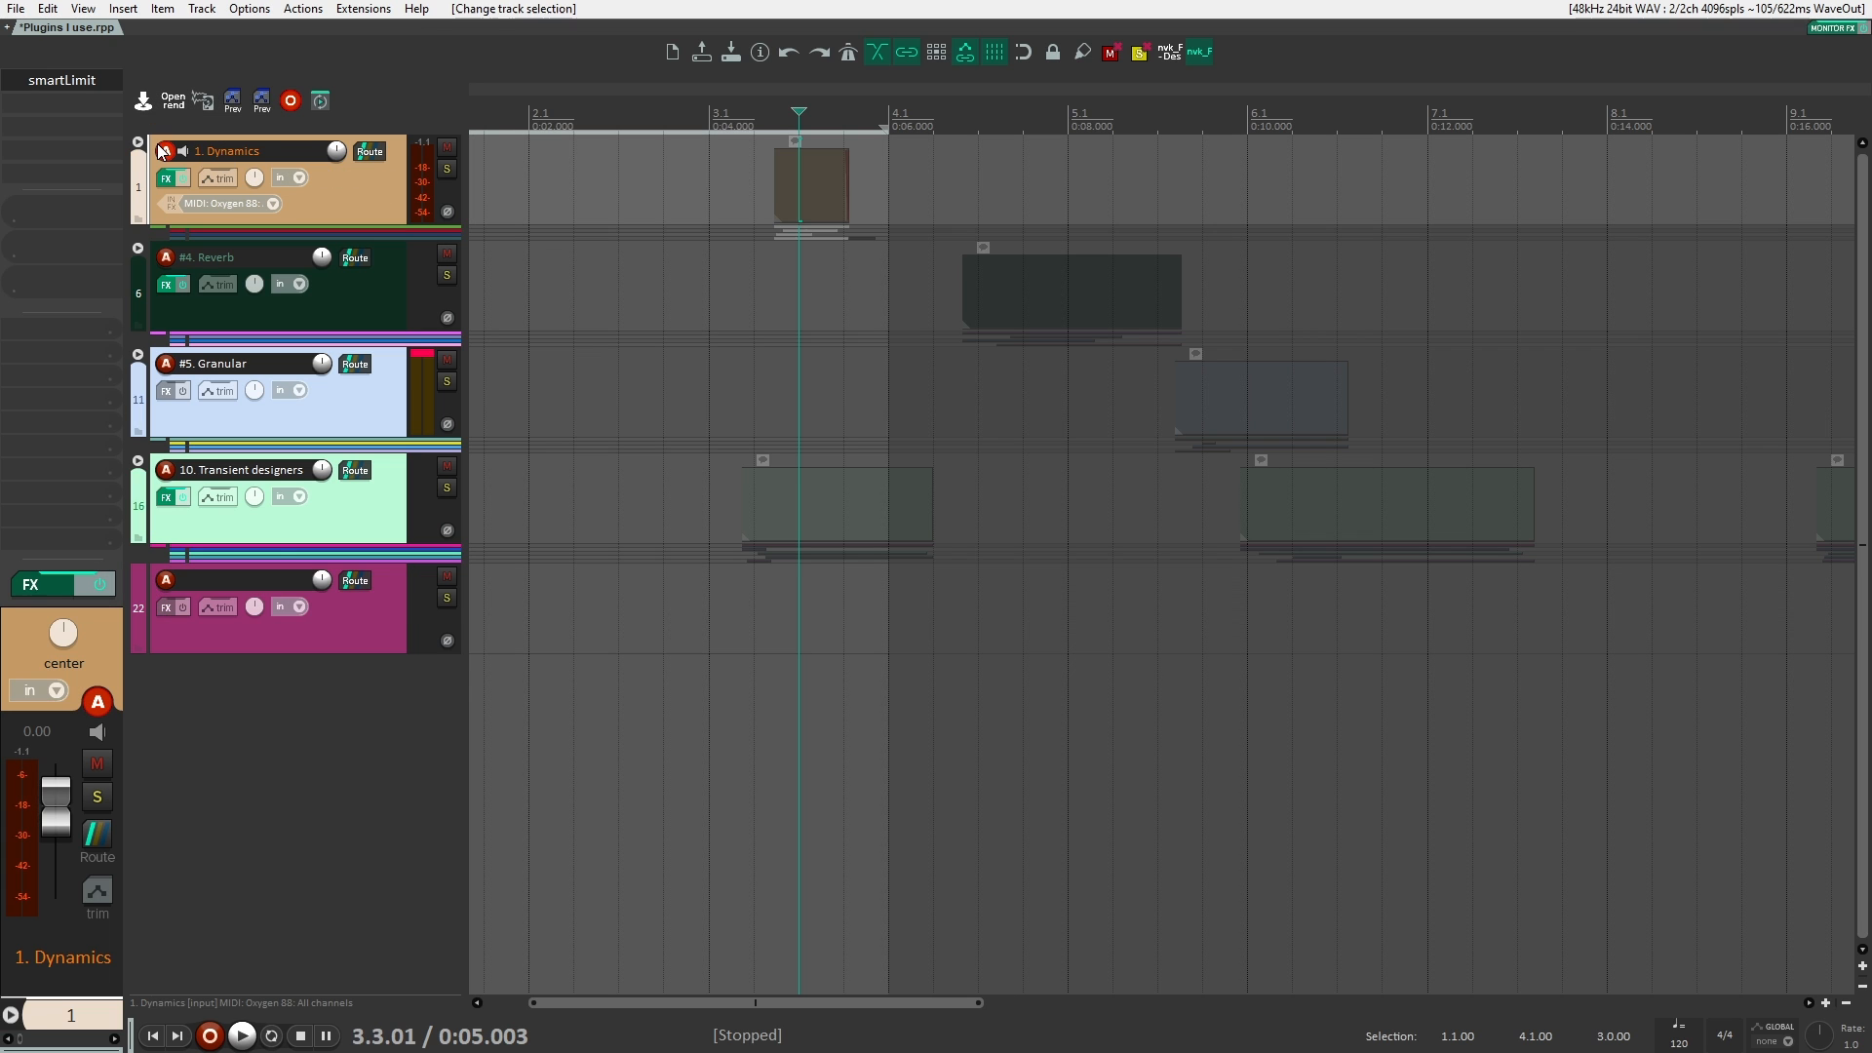
left_click(137, 143)
left_click(371, 277)
left_click(807, 257)
key("m")
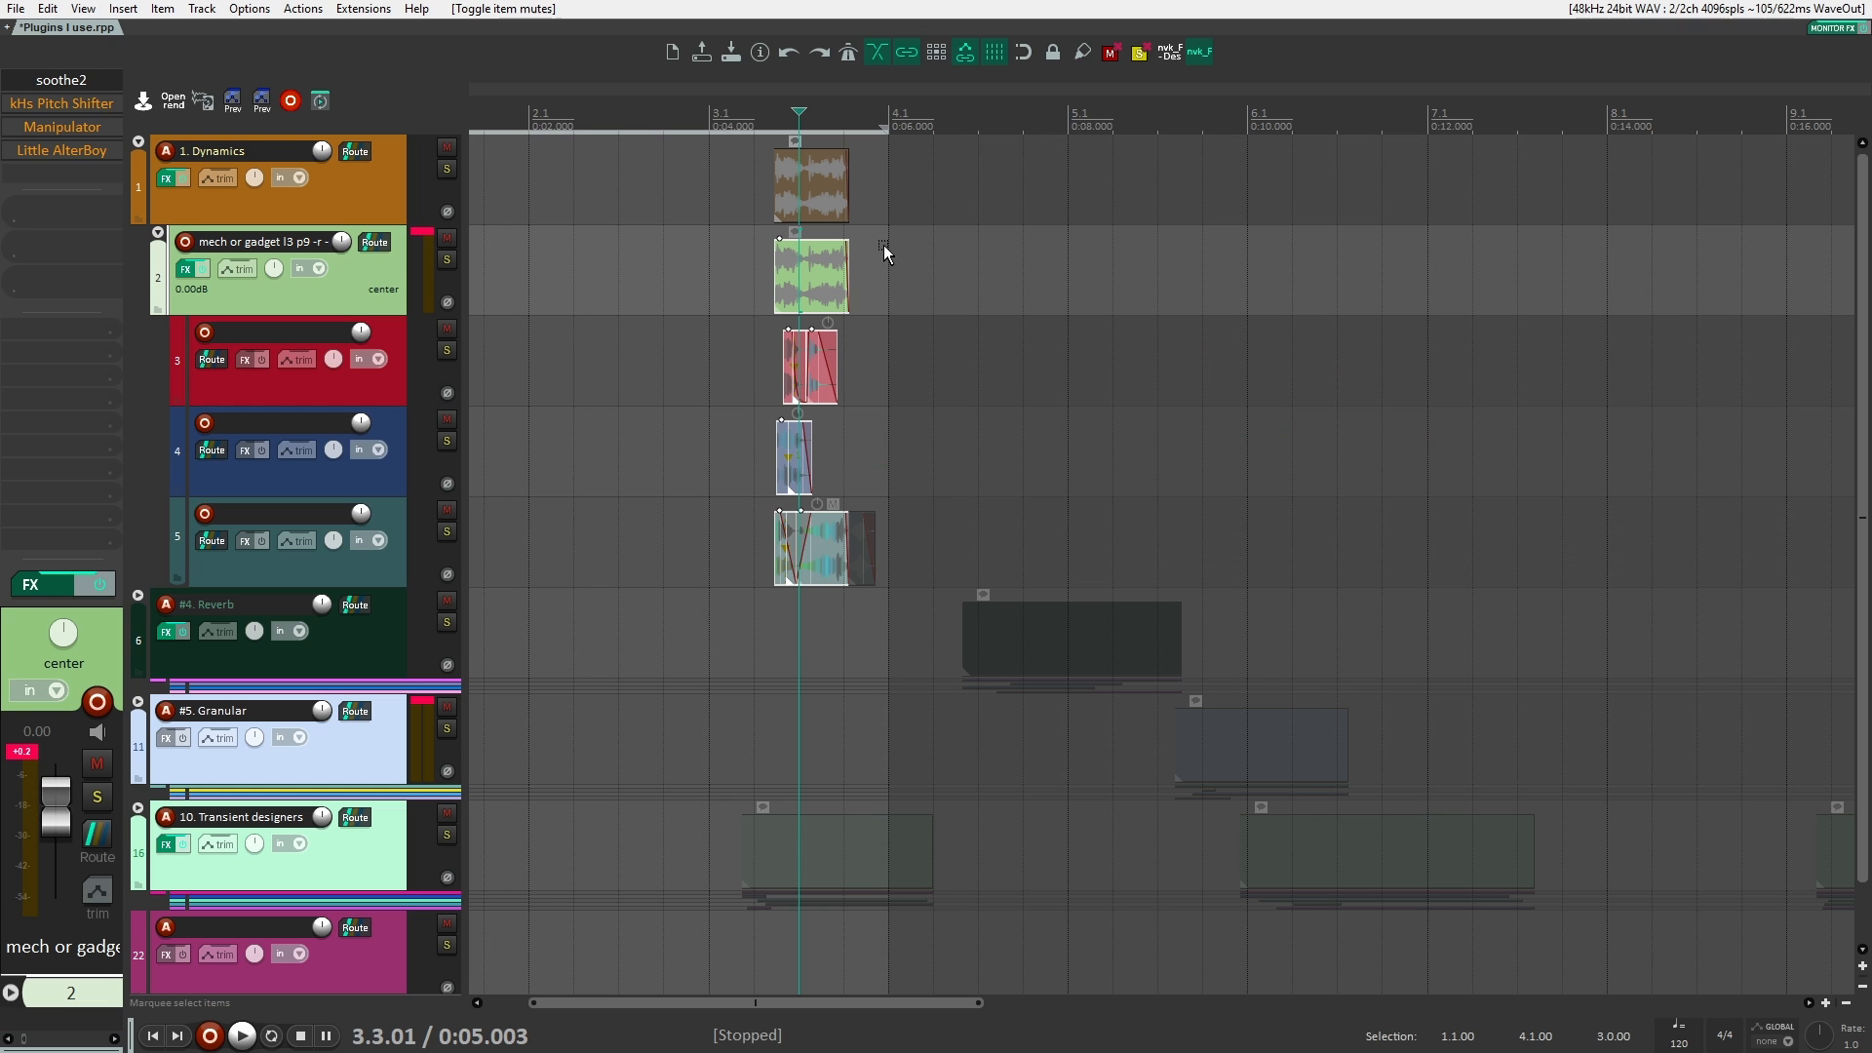
Step: Add VST3 MRatioMB after Little AlterBoy on the mech or gadget folder track
double_click(82, 173)
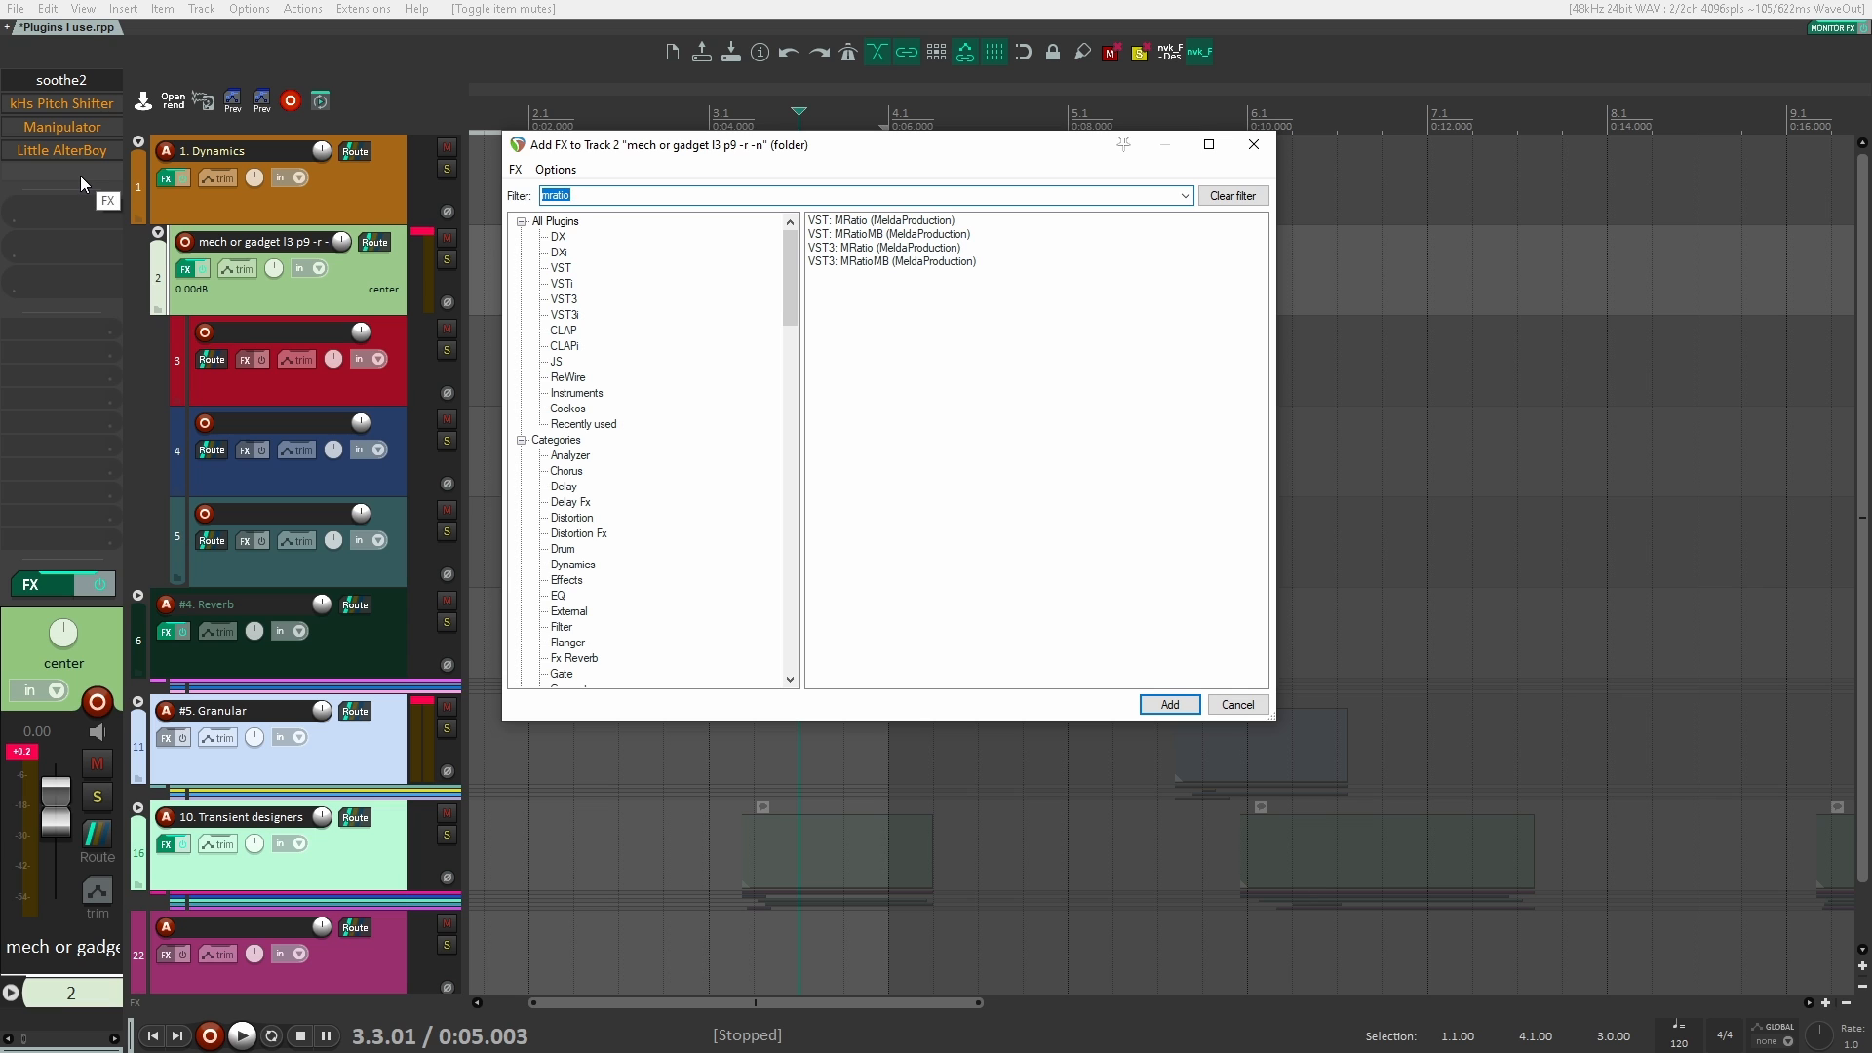
key("Down")
key("Down")
key("Down")
key("Down")
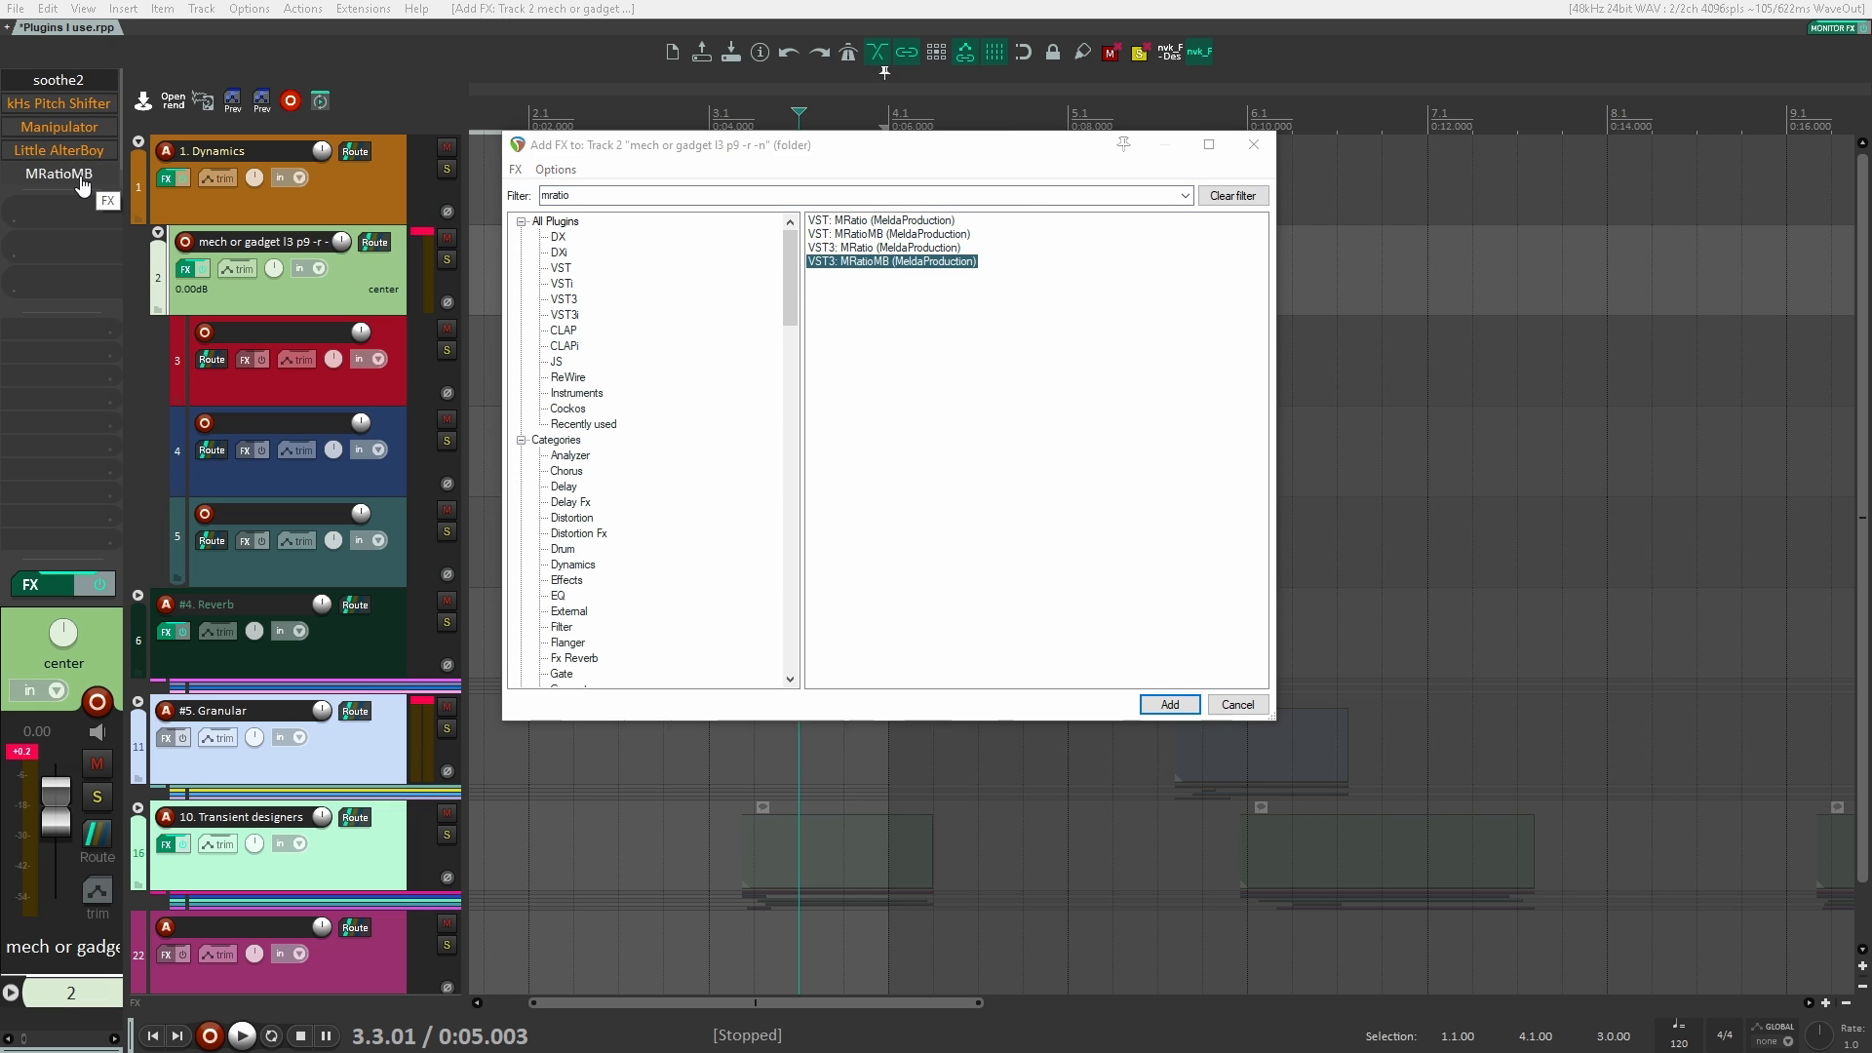
key("Return")
Step: Play the mech or gadget clips from just before their start with MRatioMB bypassed and enabled to compare them
key("space")
key("space")
left_click(762, 184)
key("space")
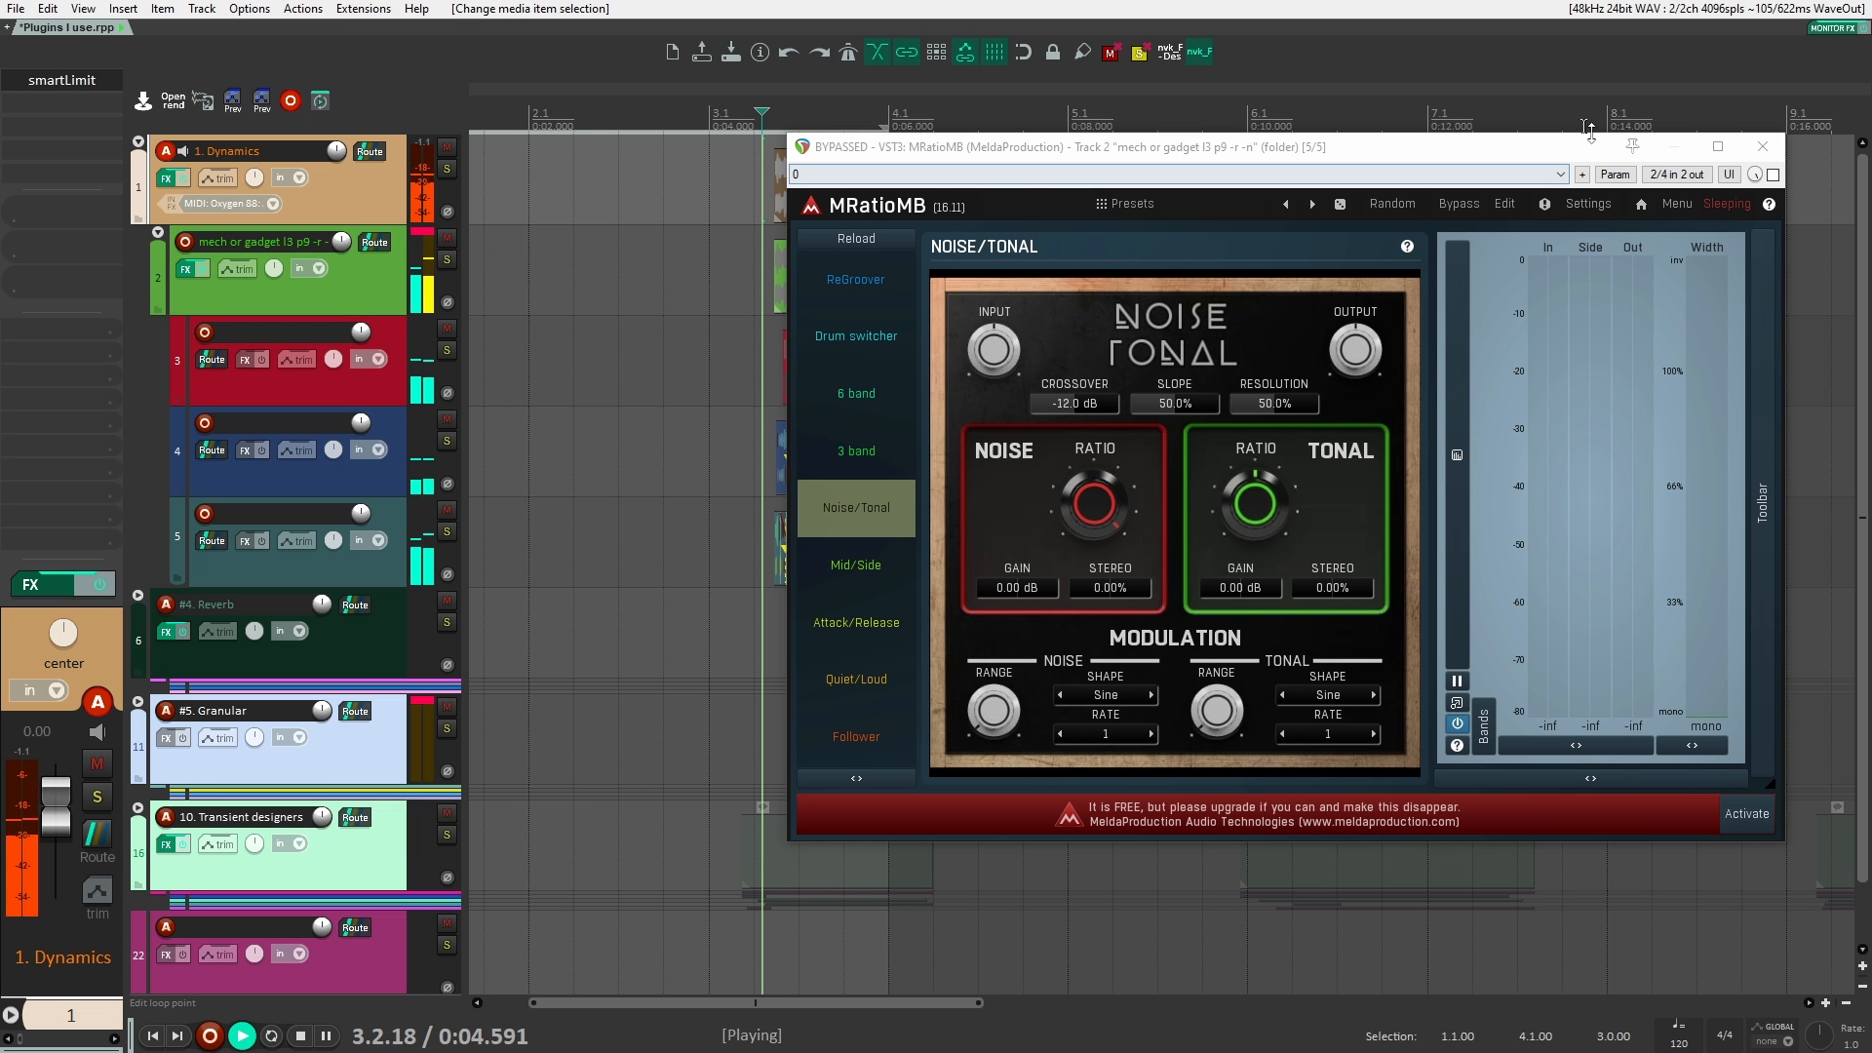
key("space")
left_click(1773, 174)
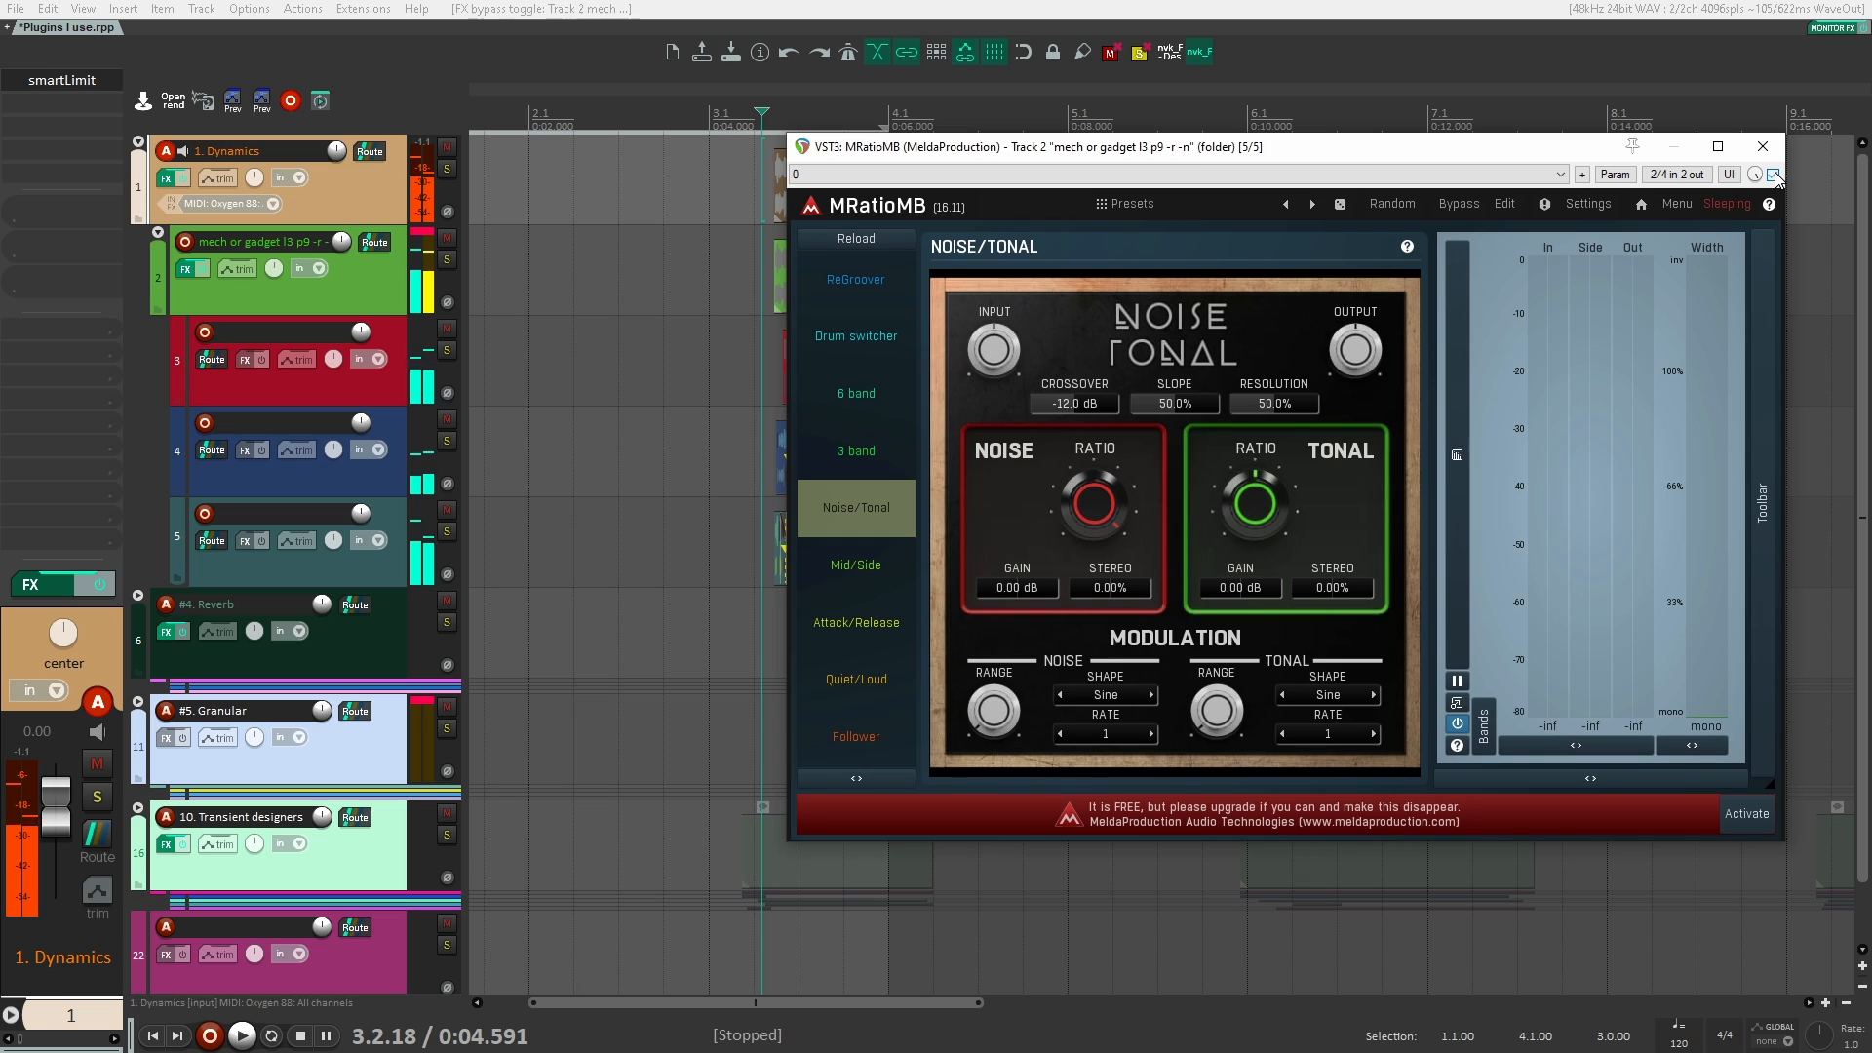
key("space")
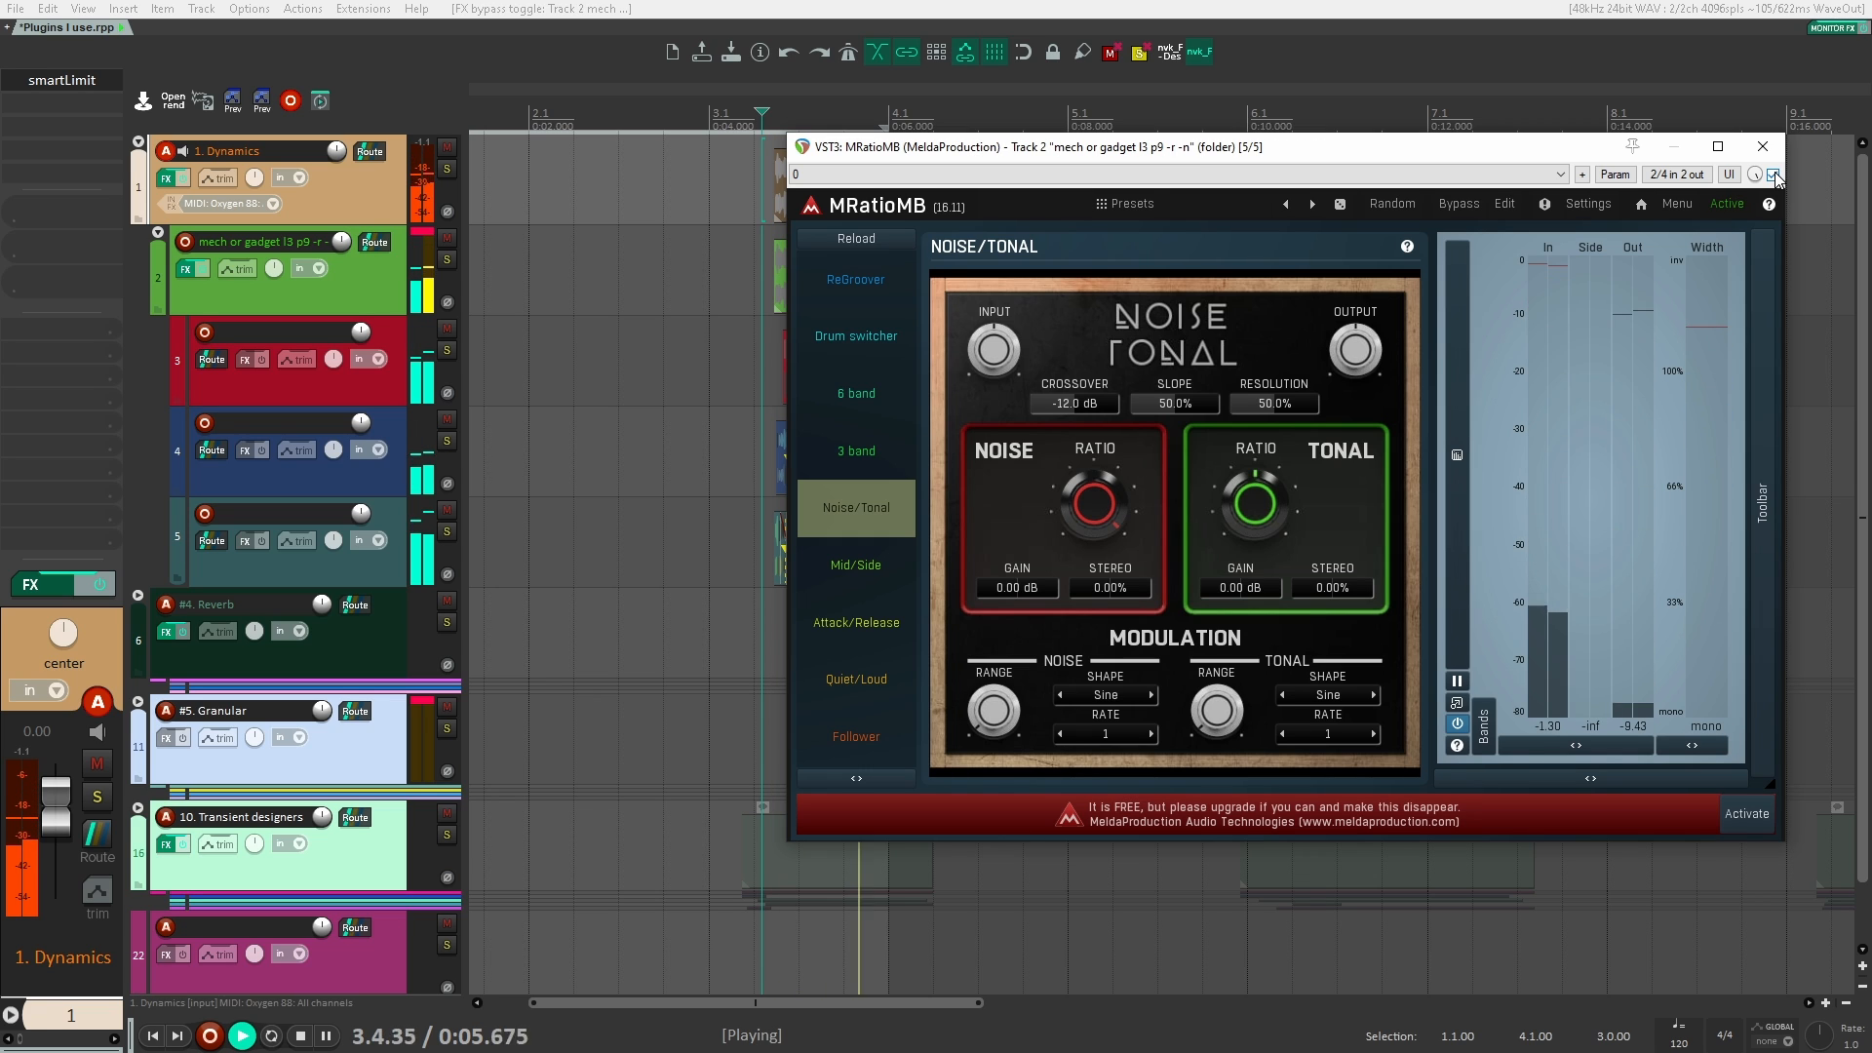
key("space")
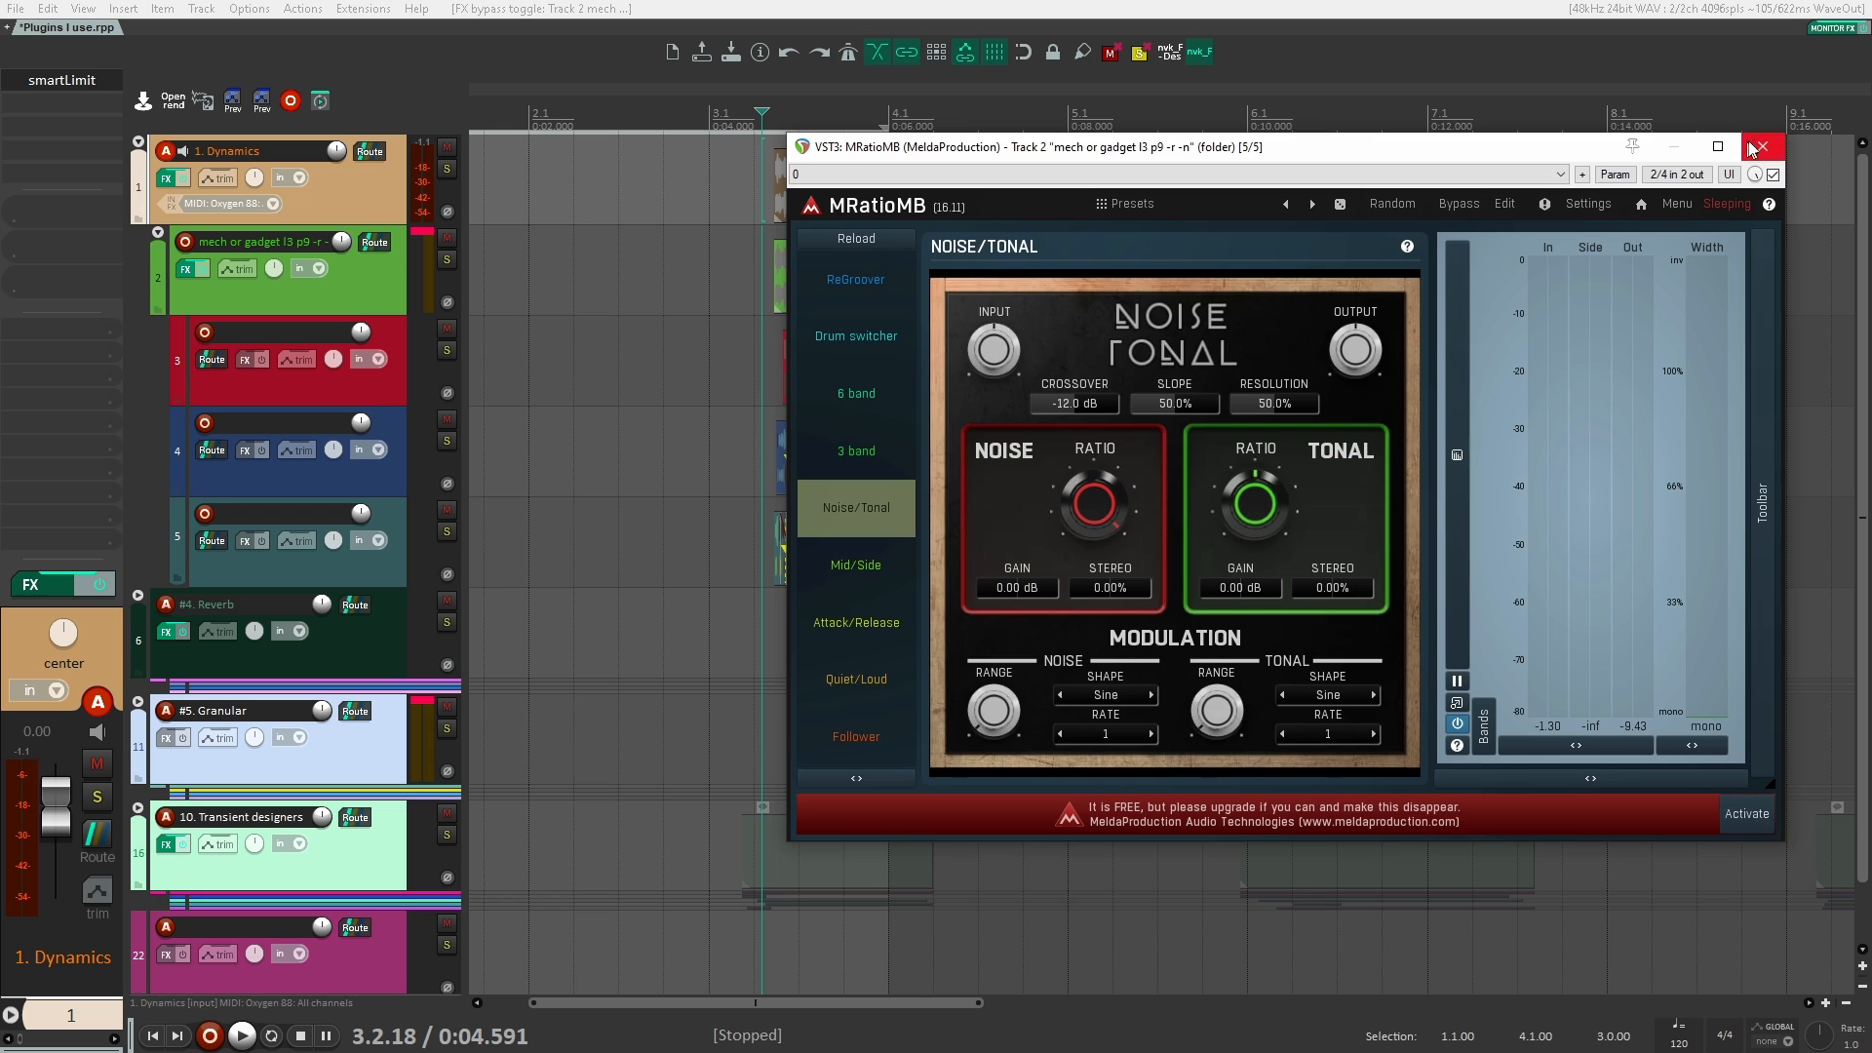
Step: Close the MRatioMB window and bypass the plugin on the mech or gadget track
left_click(1763, 146)
left_click(694, 283)
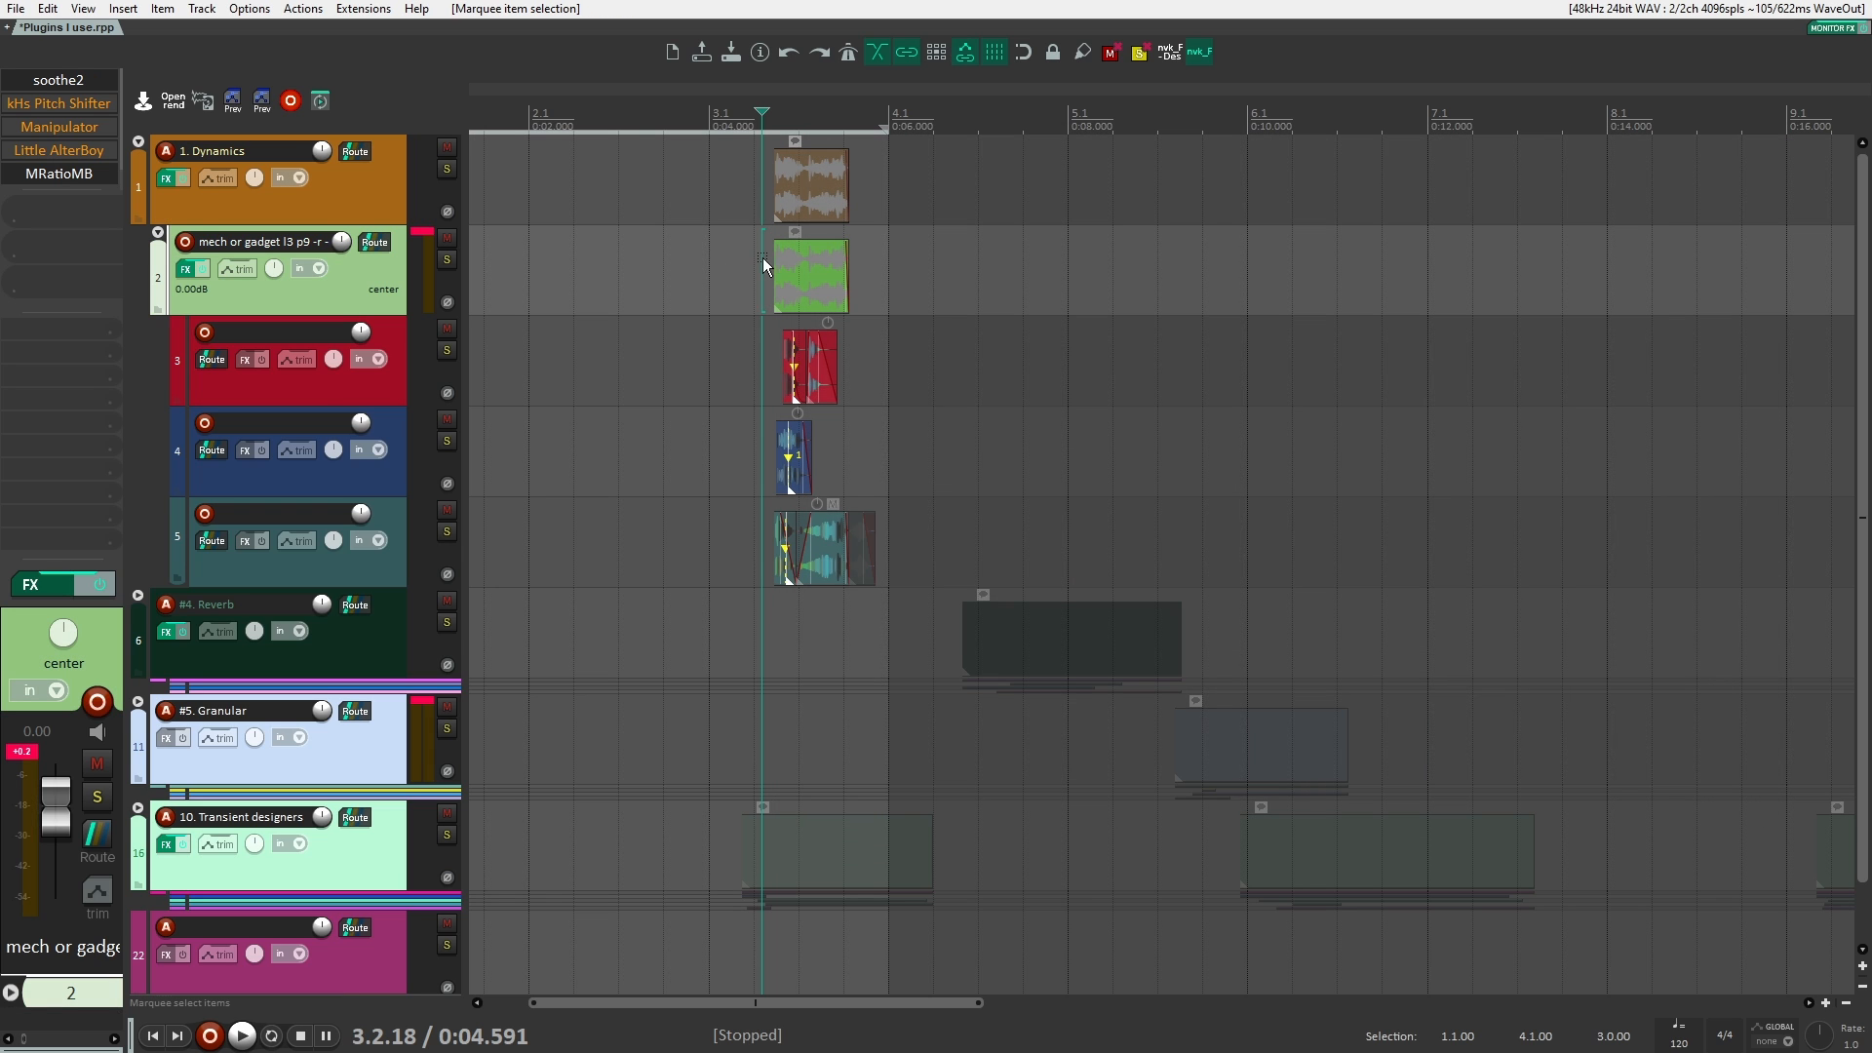
left_click(76, 179, "ctrl")
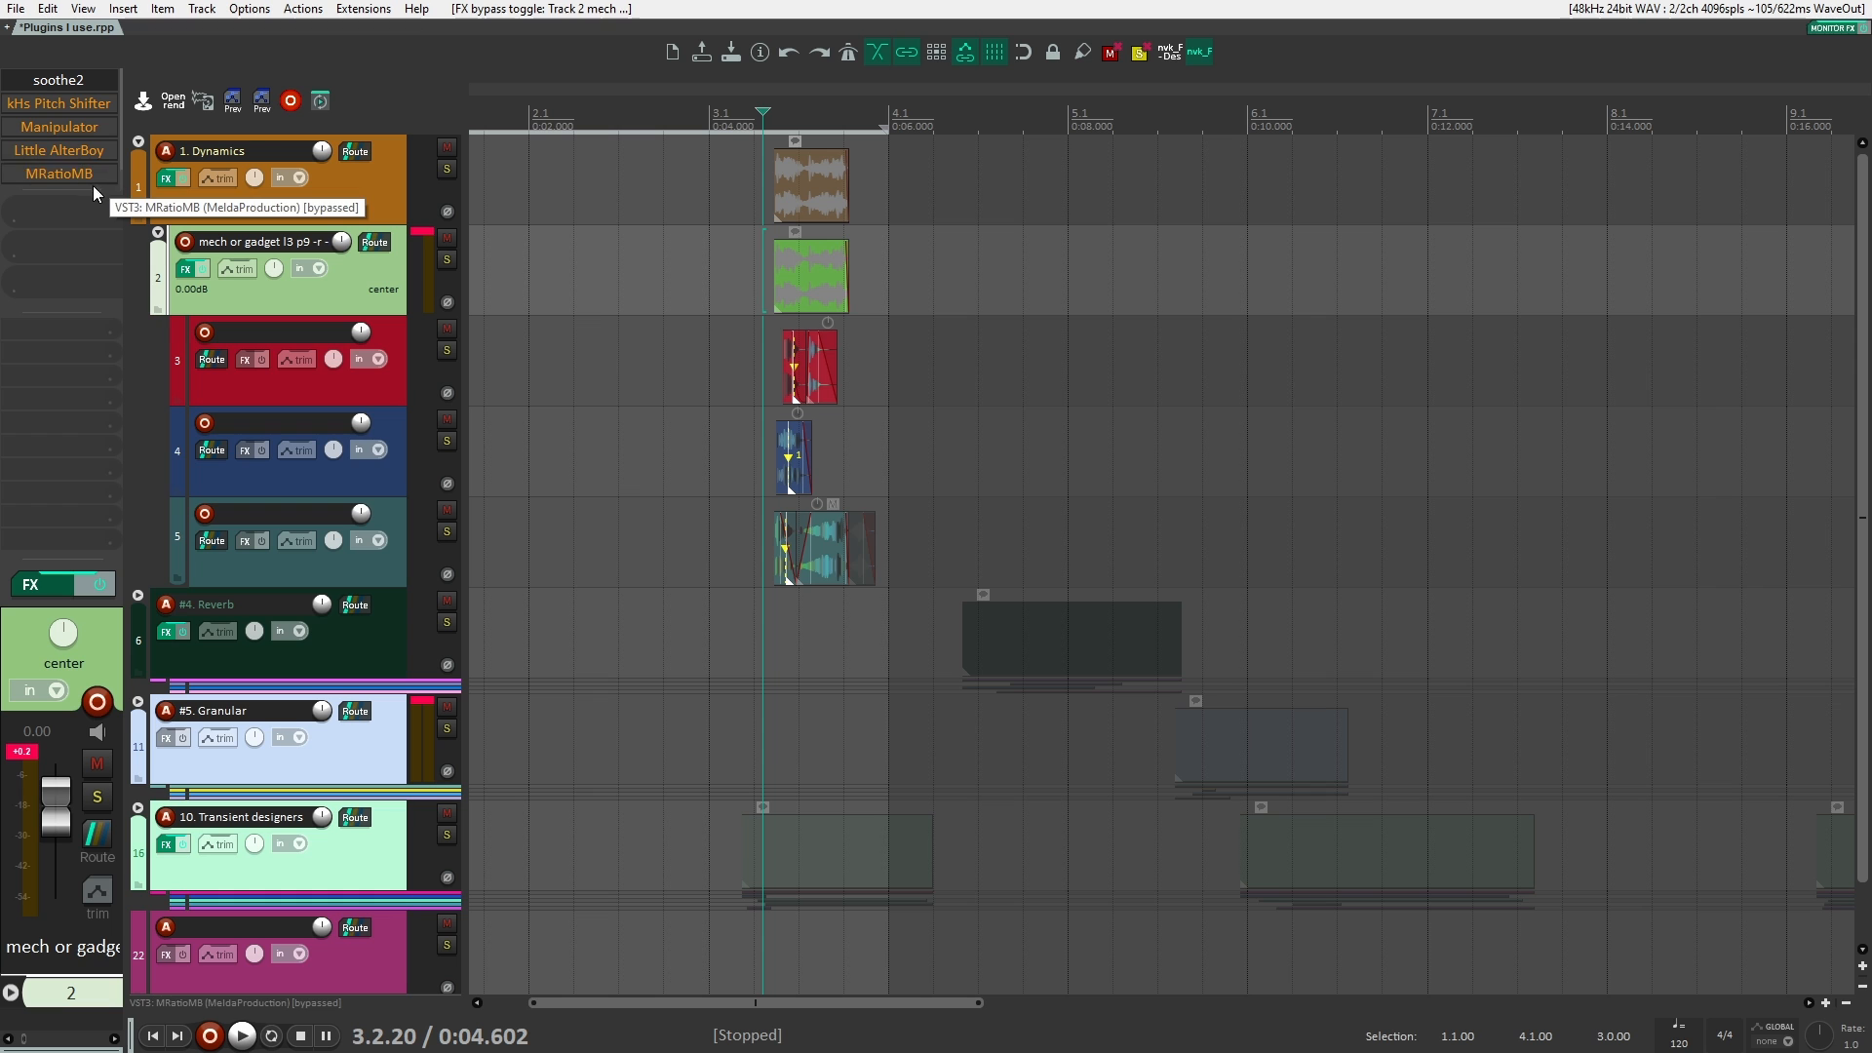
Step: Collapse the Dynamics folder fully and insert a Phase Plant instrument track below track 22
left_click(138, 142)
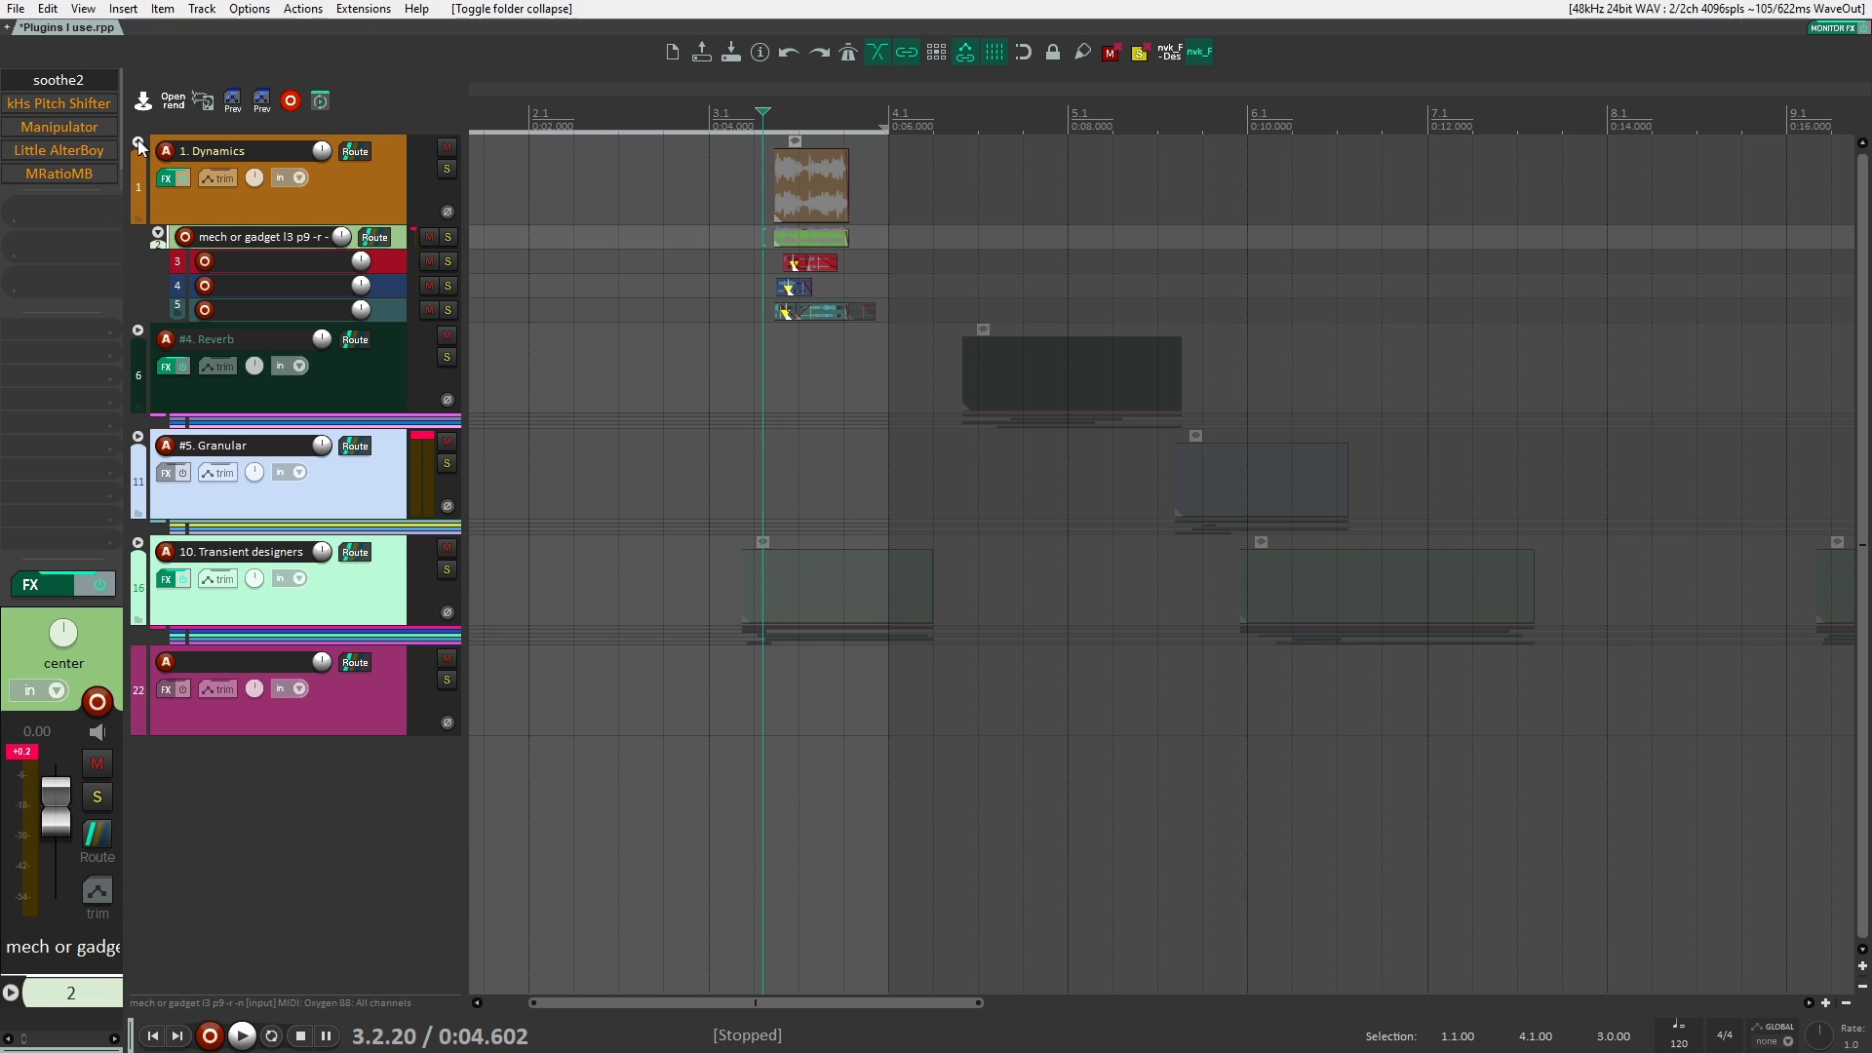
left_click(139, 141)
left_click(349, 631)
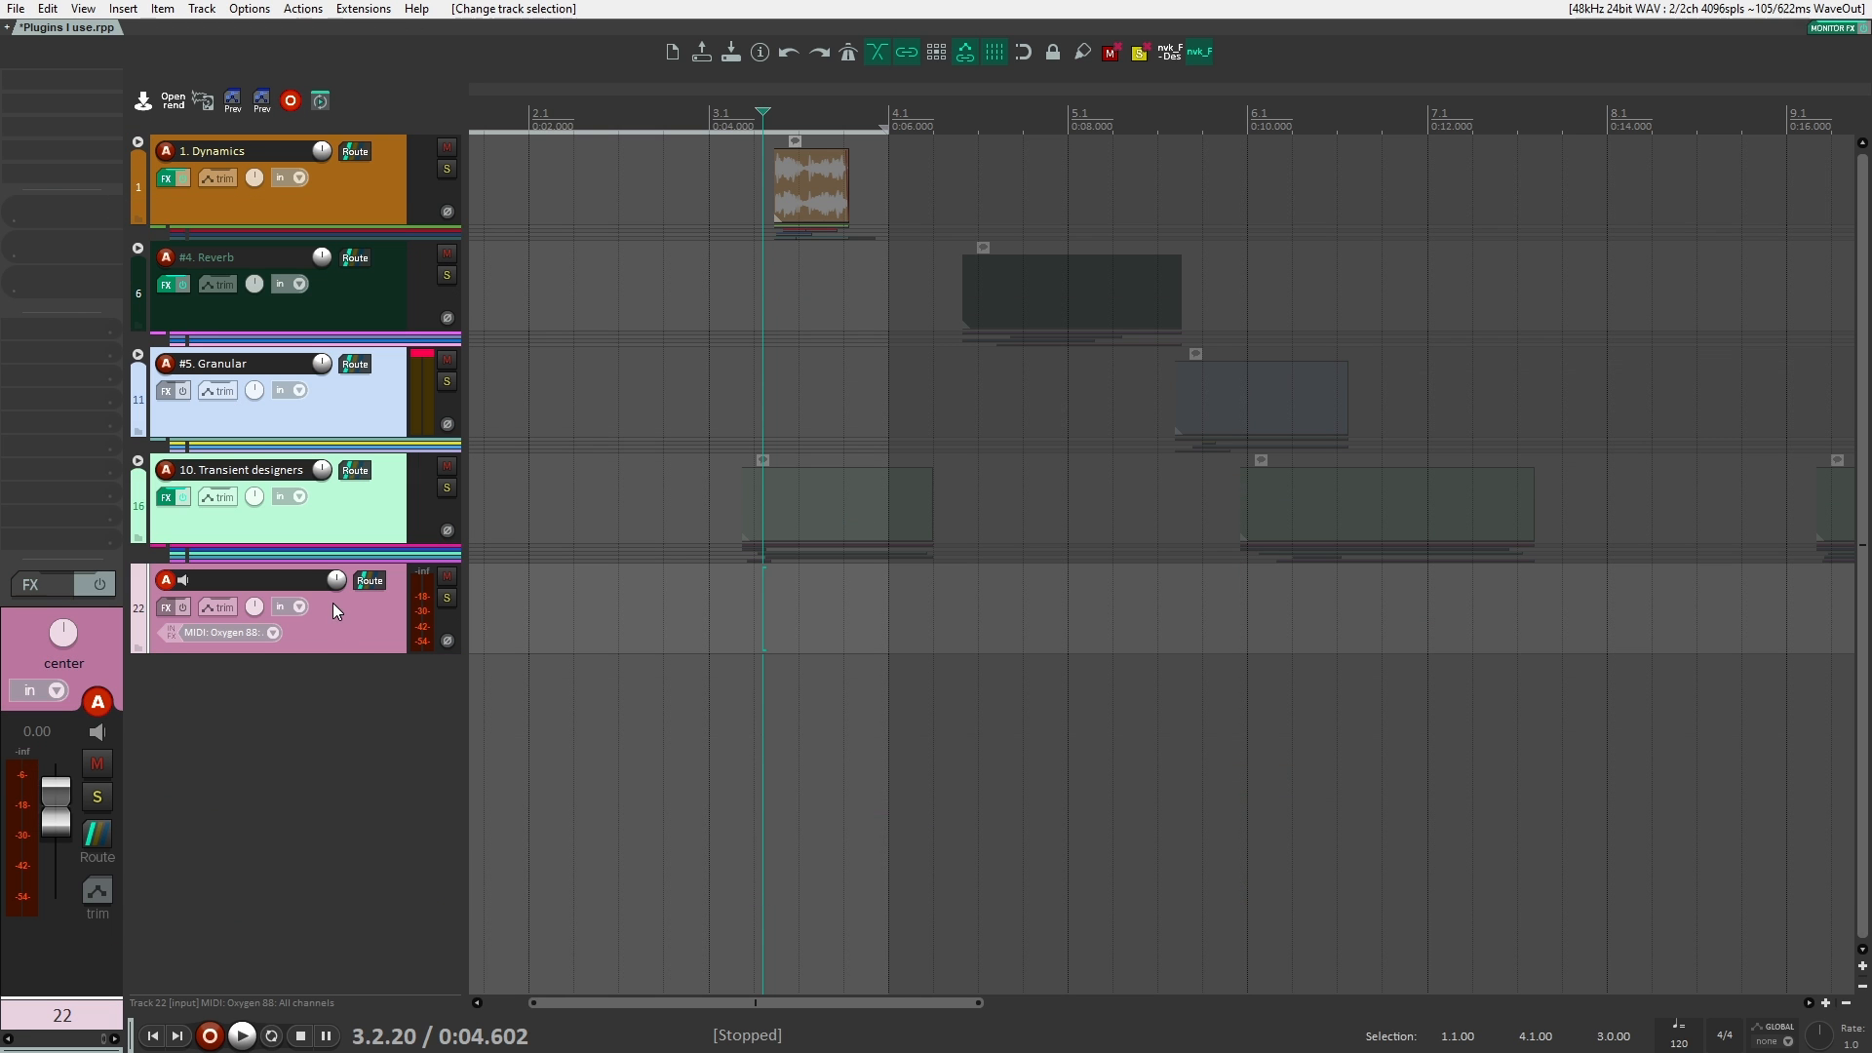
key("ctrl+shift+p")
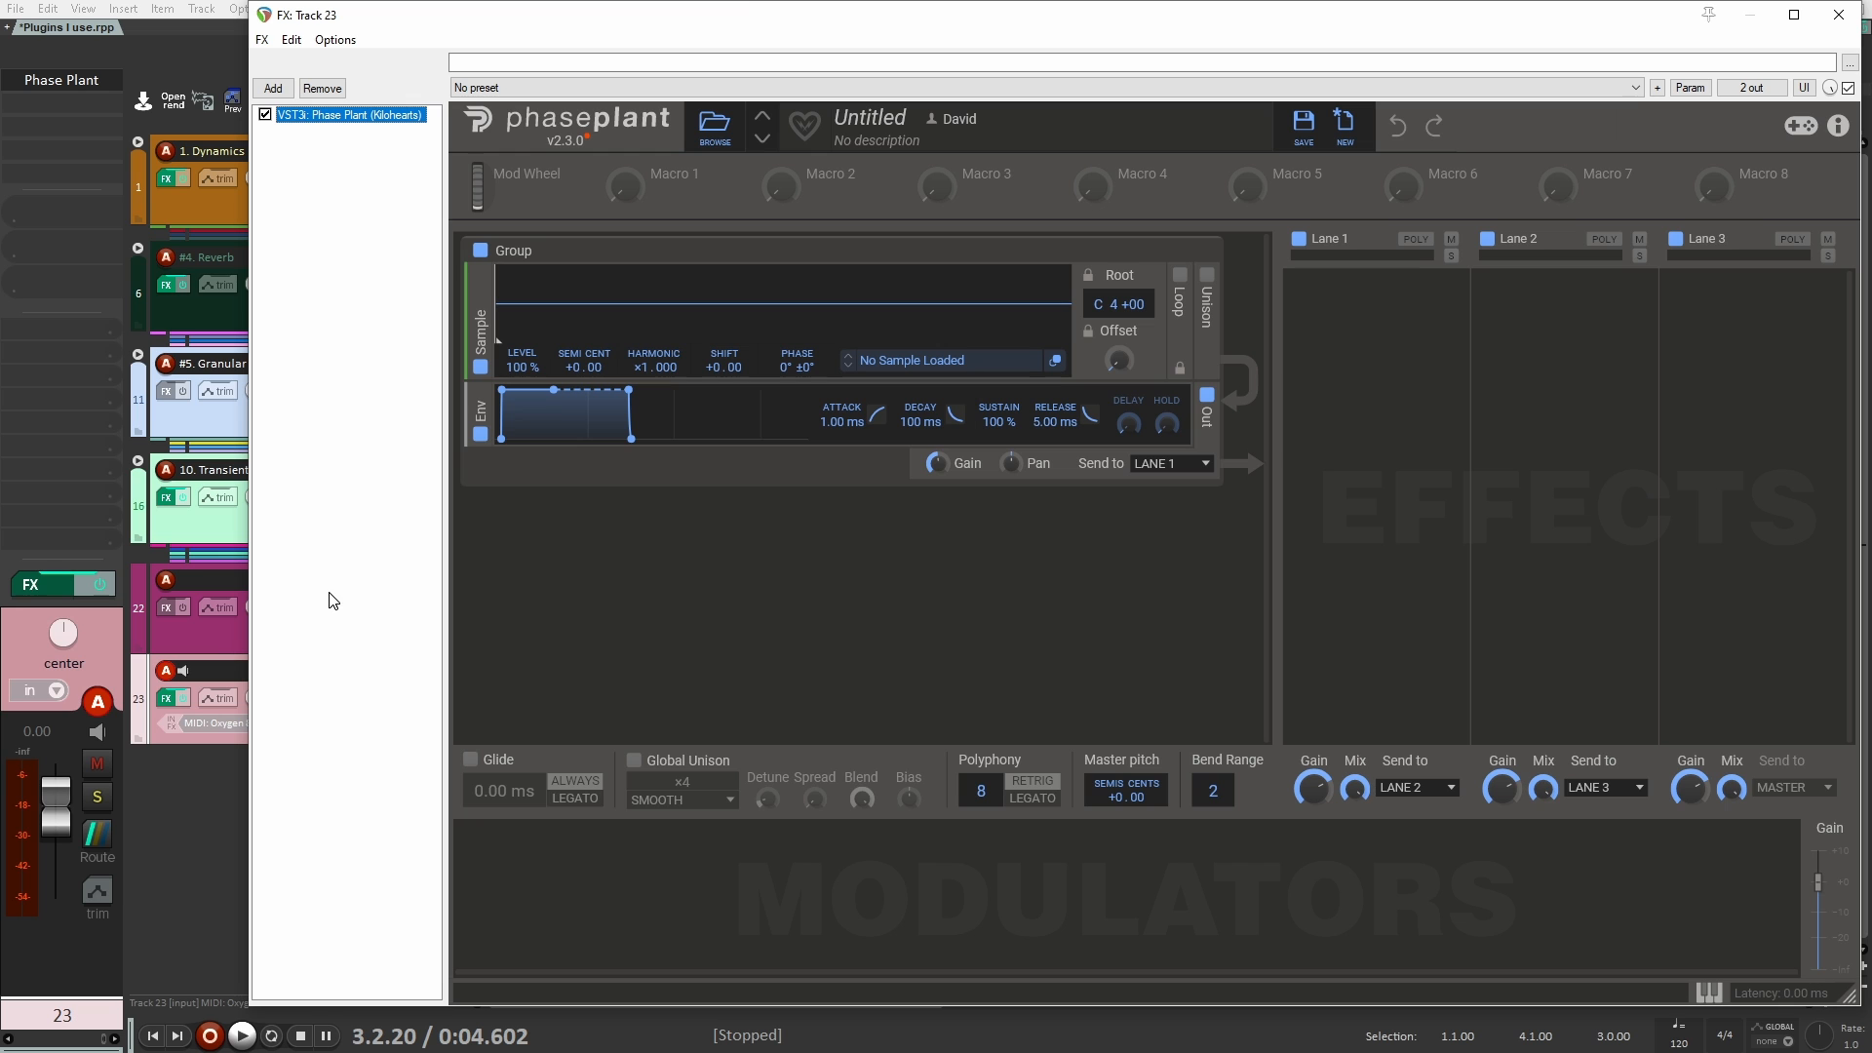
Step: Delete the default Sample group from Phase Plant and look through the generator types that can be added
left_click_drag(850, 30, 748, 35)
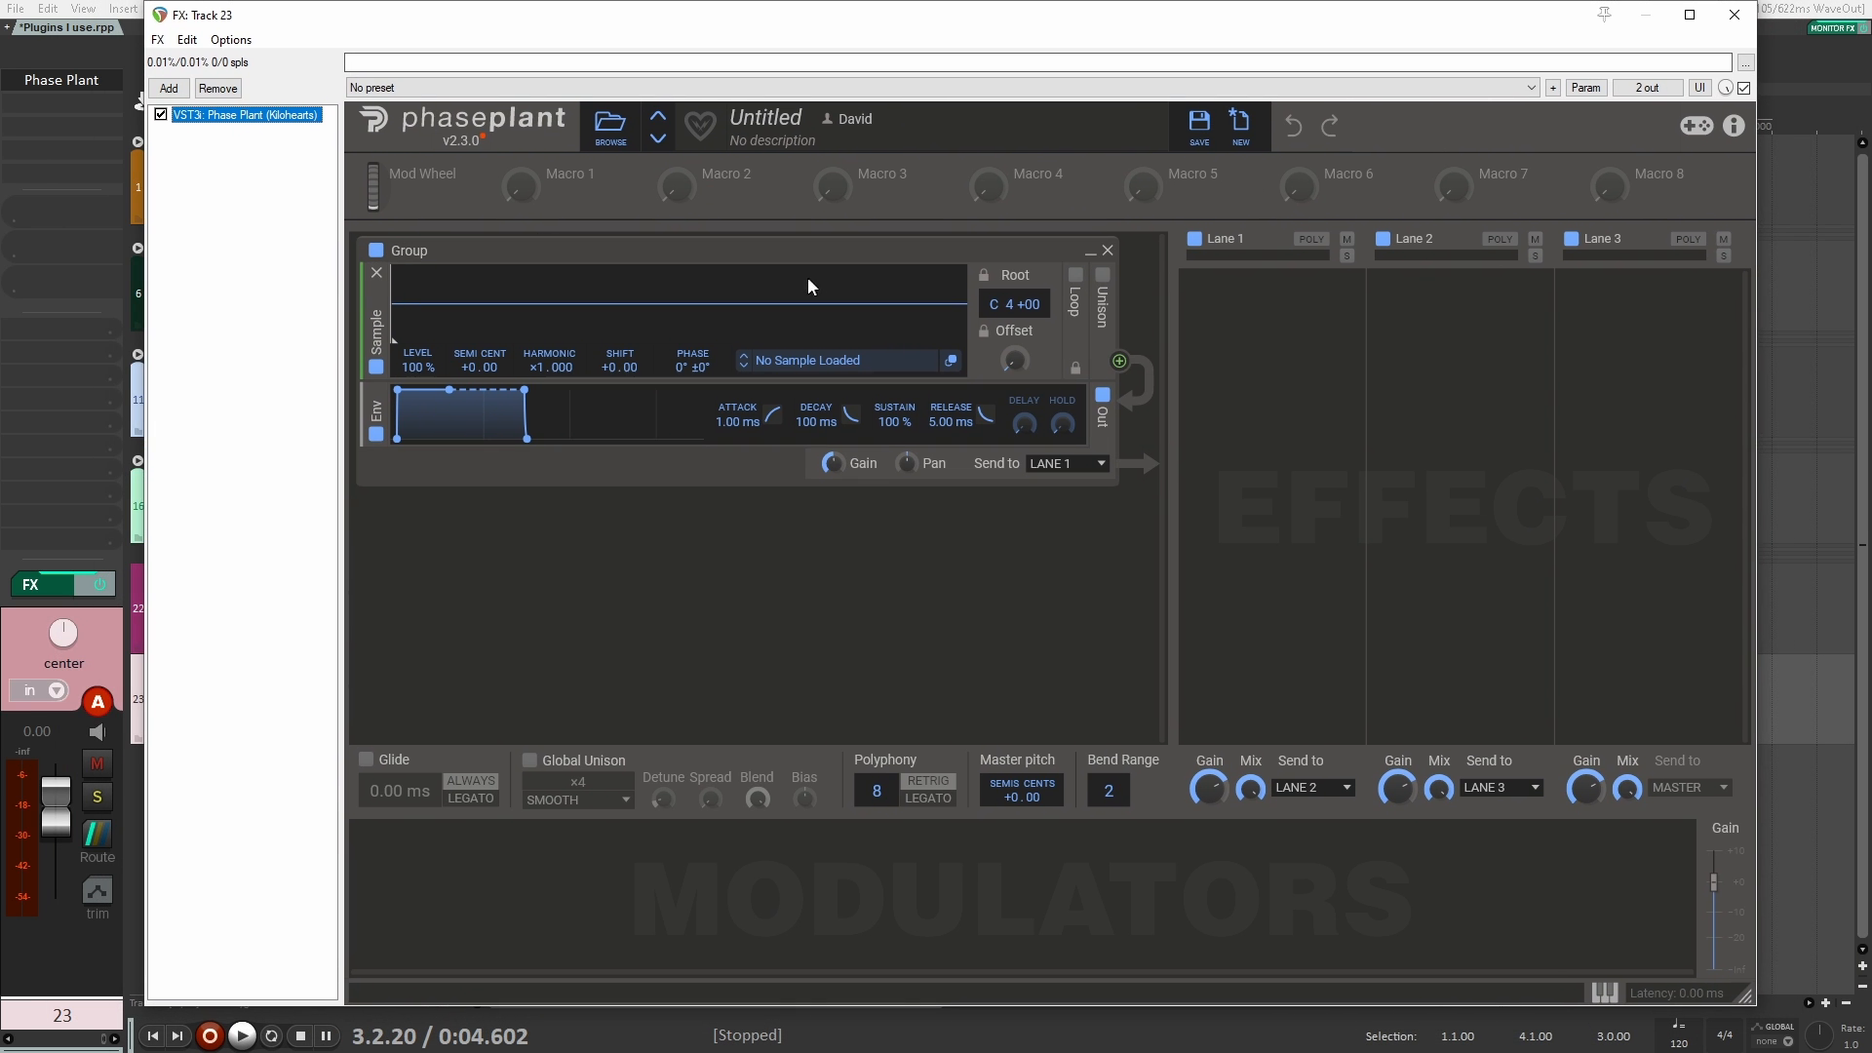
left_click(1107, 255)
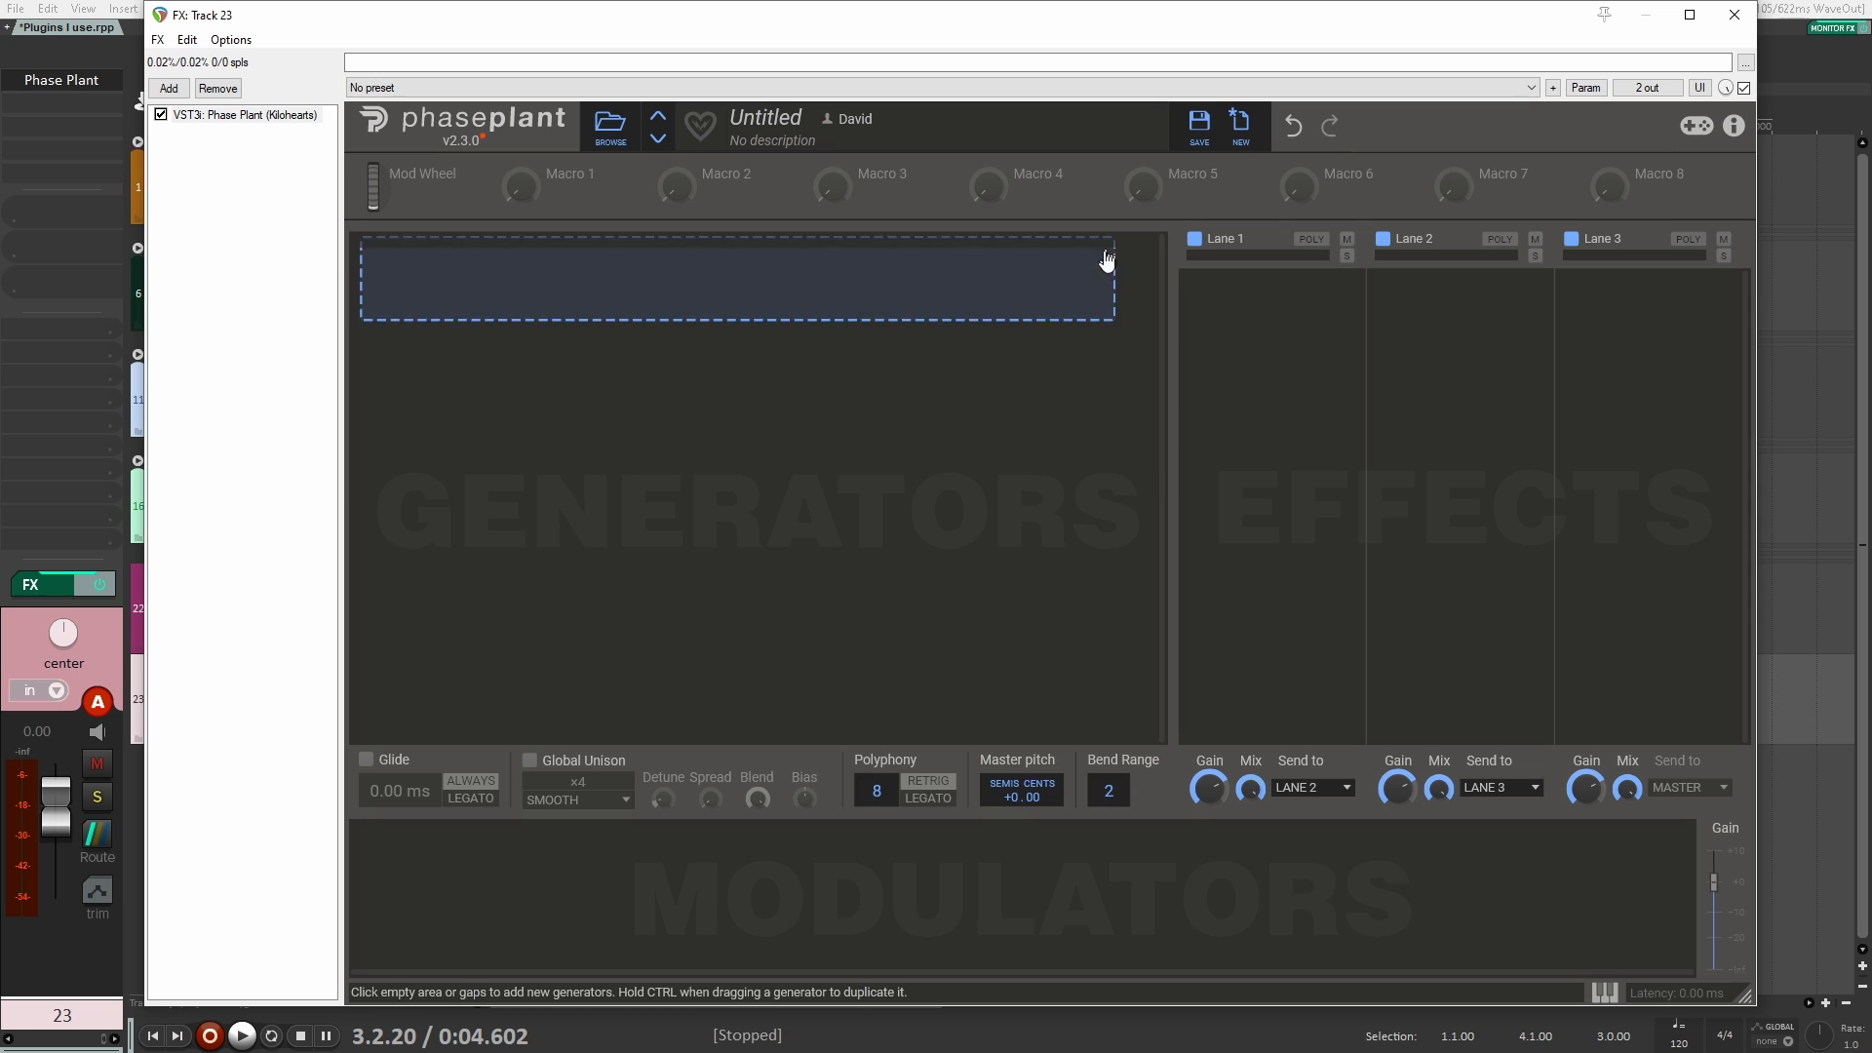
left_click(842, 273)
left_click(643, 281)
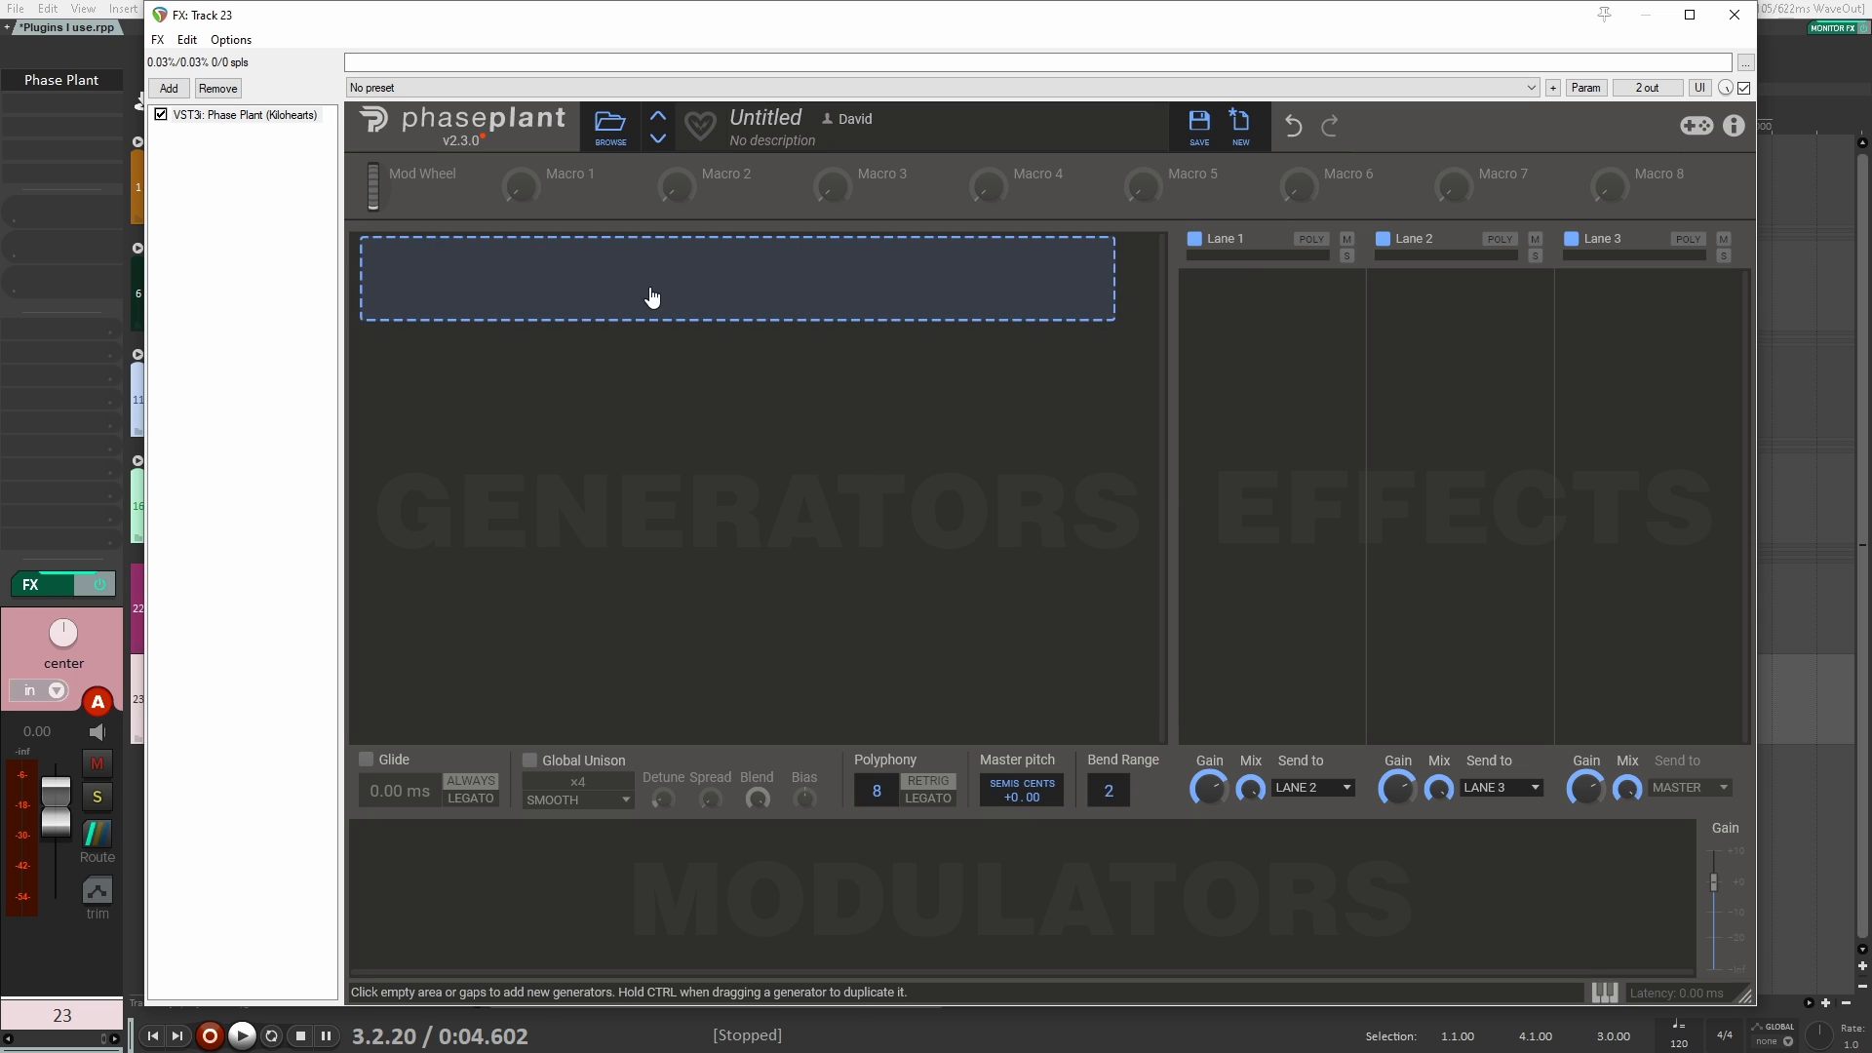
left_click(644, 285)
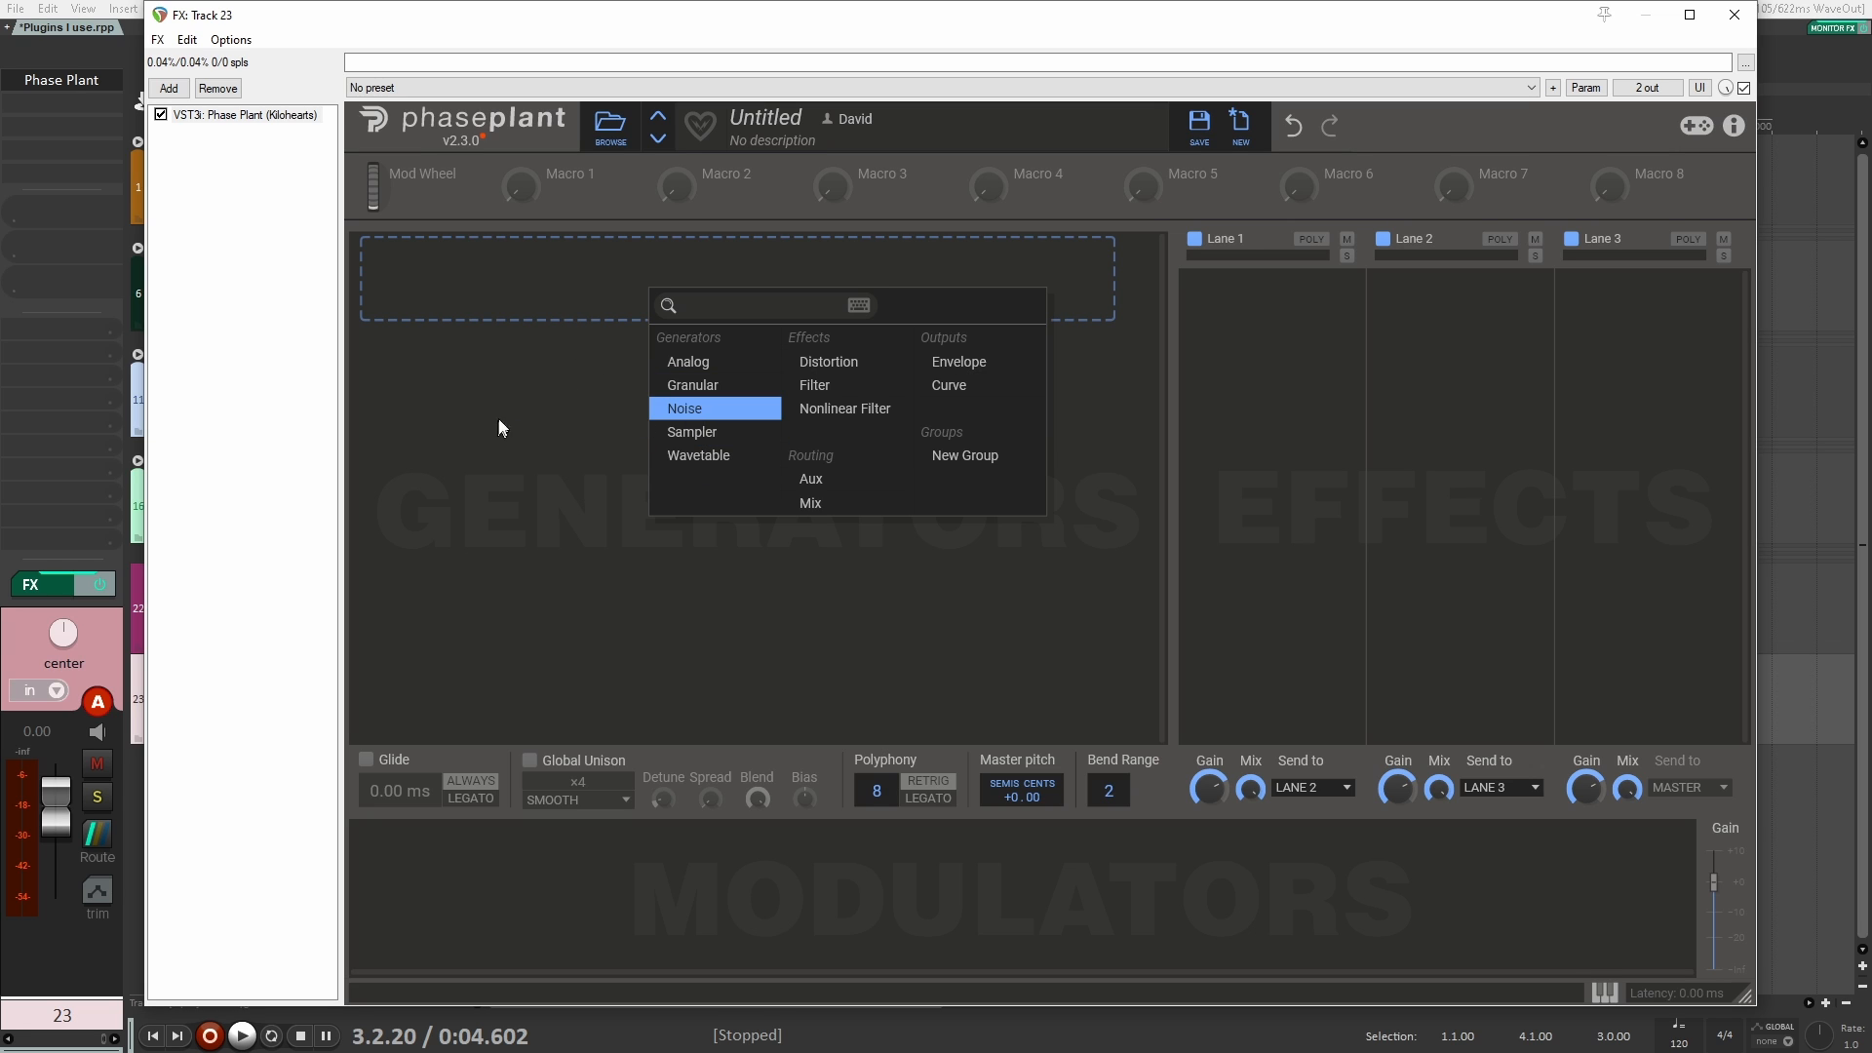
left_click(523, 421)
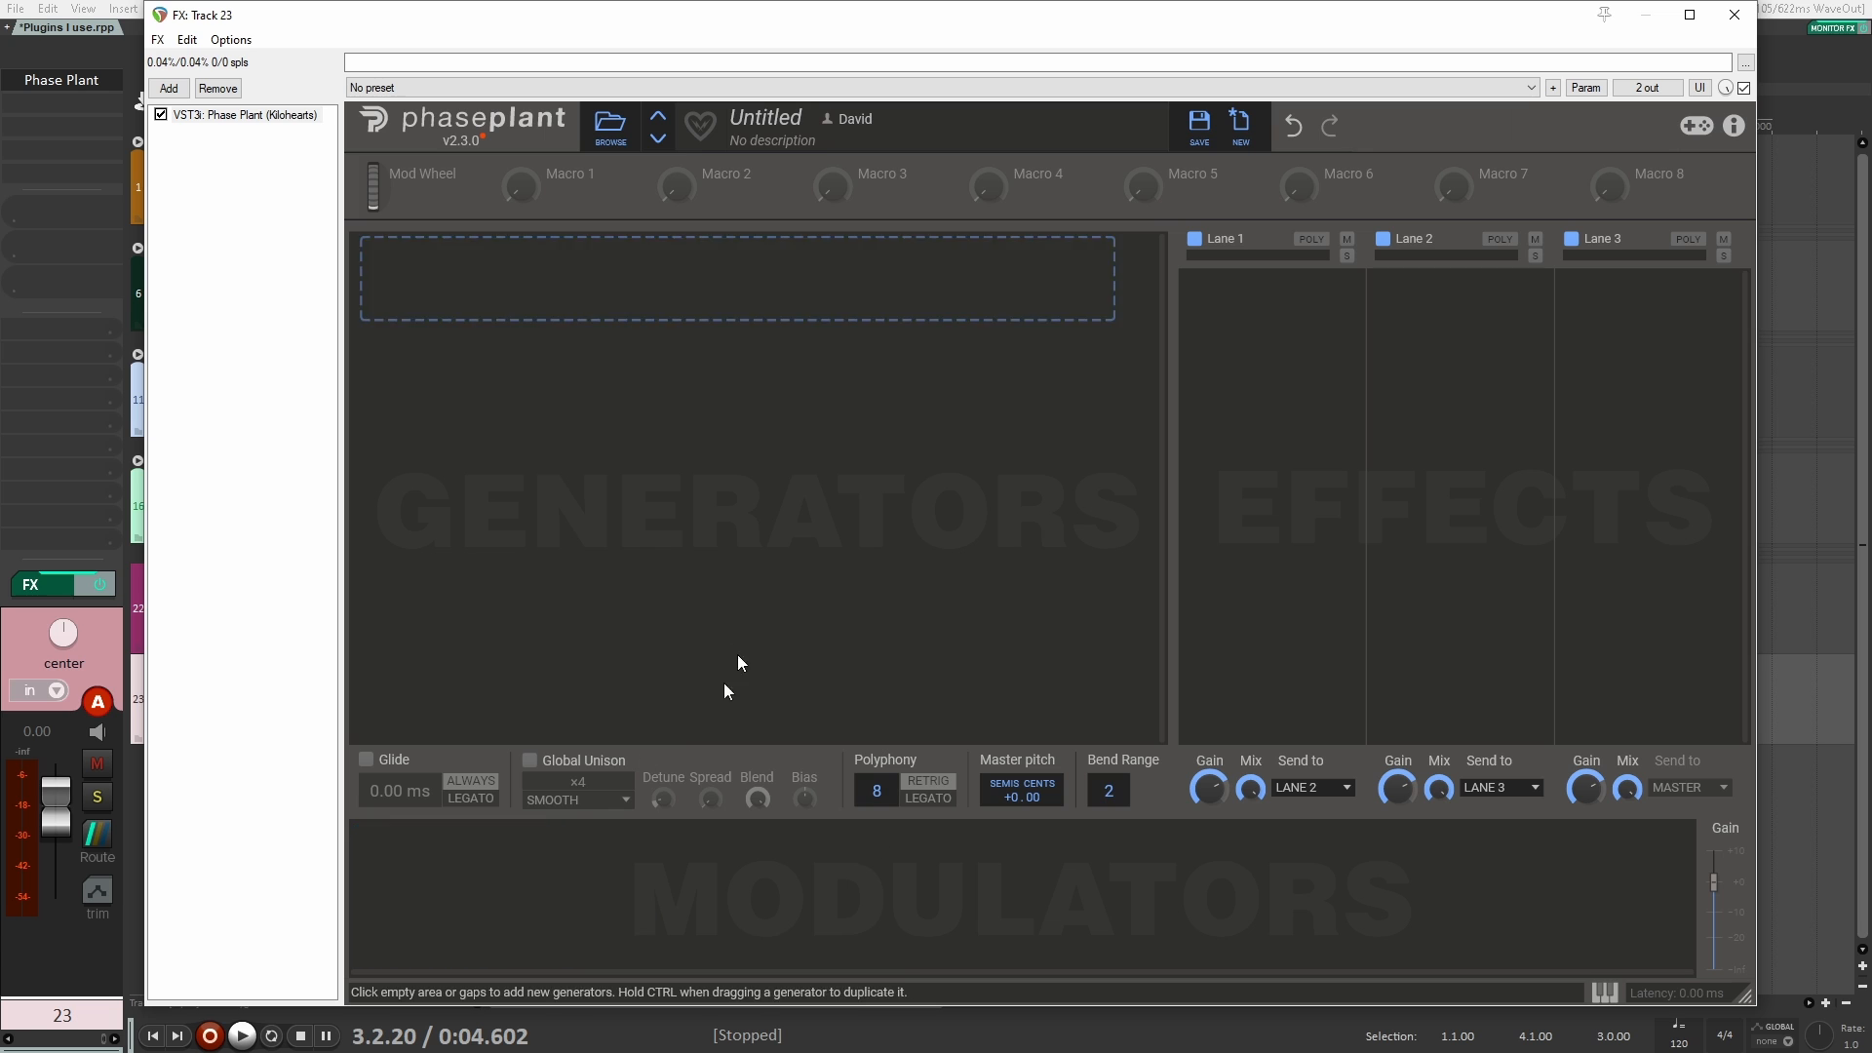
Step: Look through the modulator types and the effects available for Lane 1 in Phase Plant
left_click(515, 885)
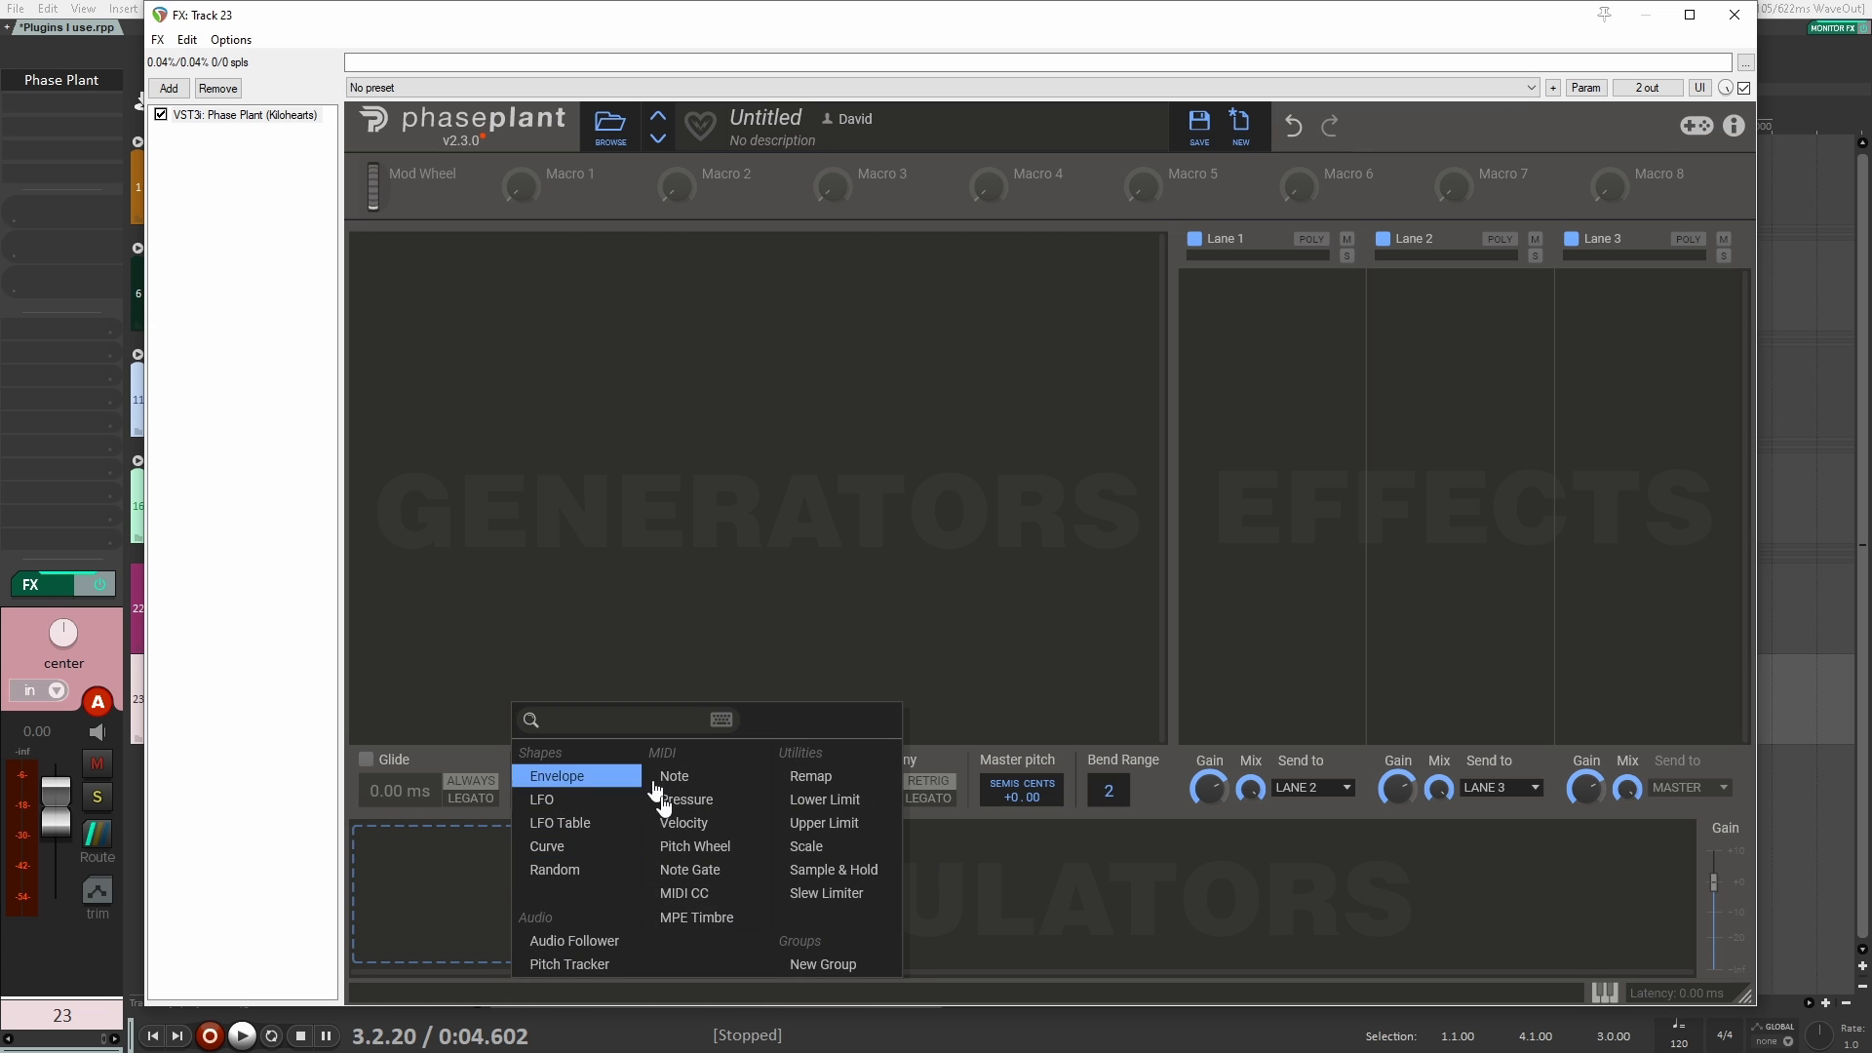
left_click(1196, 770)
left_click(1311, 370)
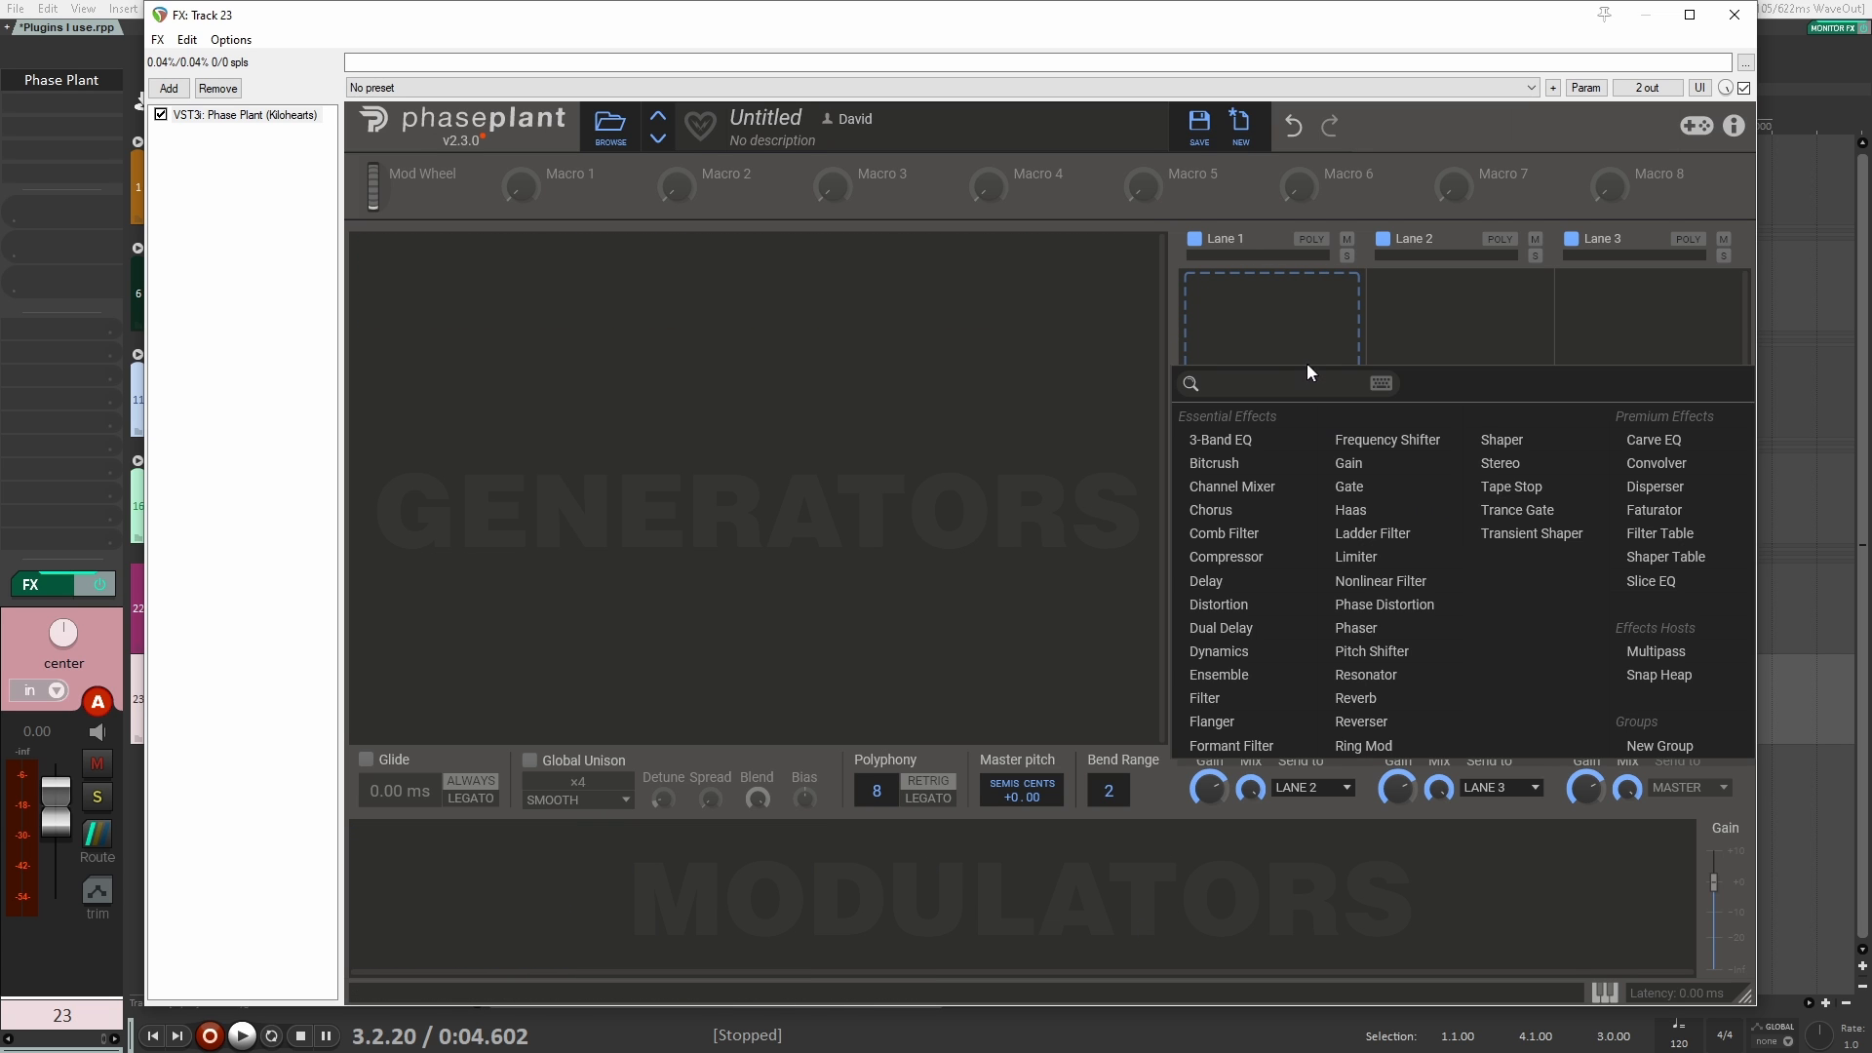
left_click(1424, 325)
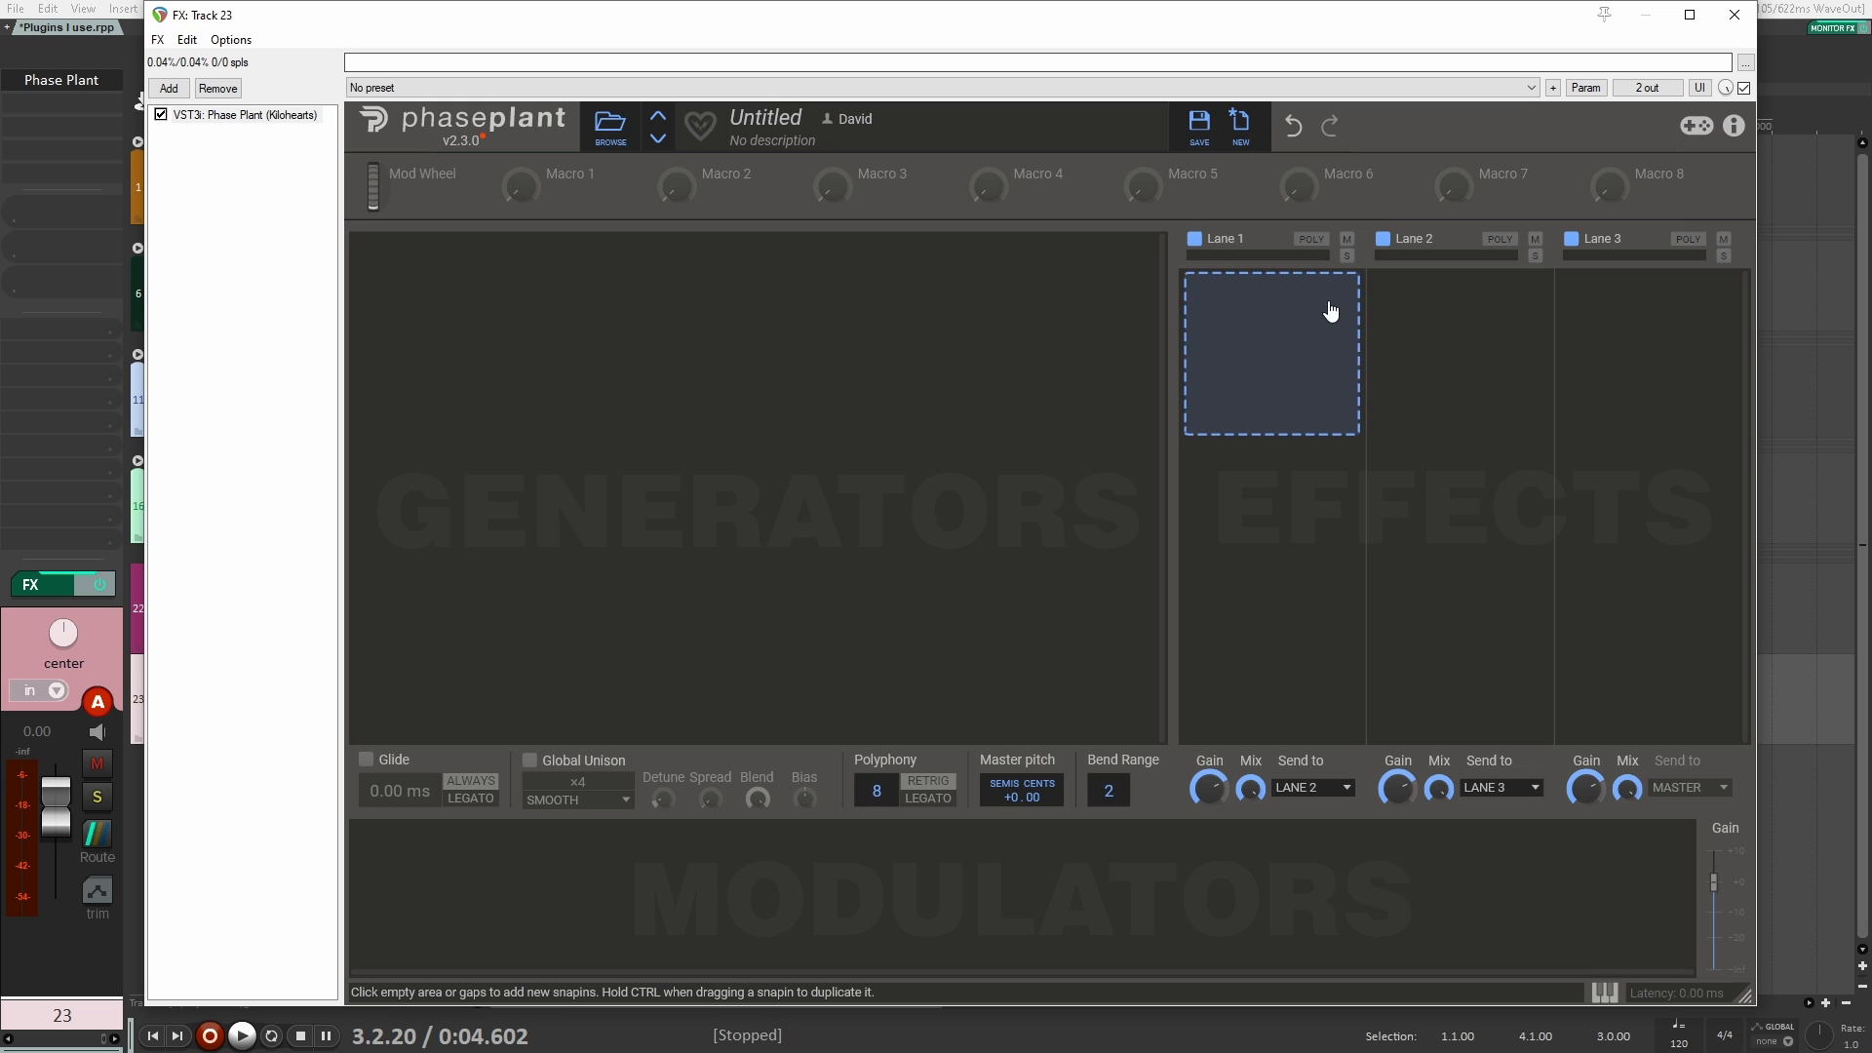
Step: Close the Phase Plant window and replace the plugin on track 23 with VST3i Vital
left_click(1735, 16)
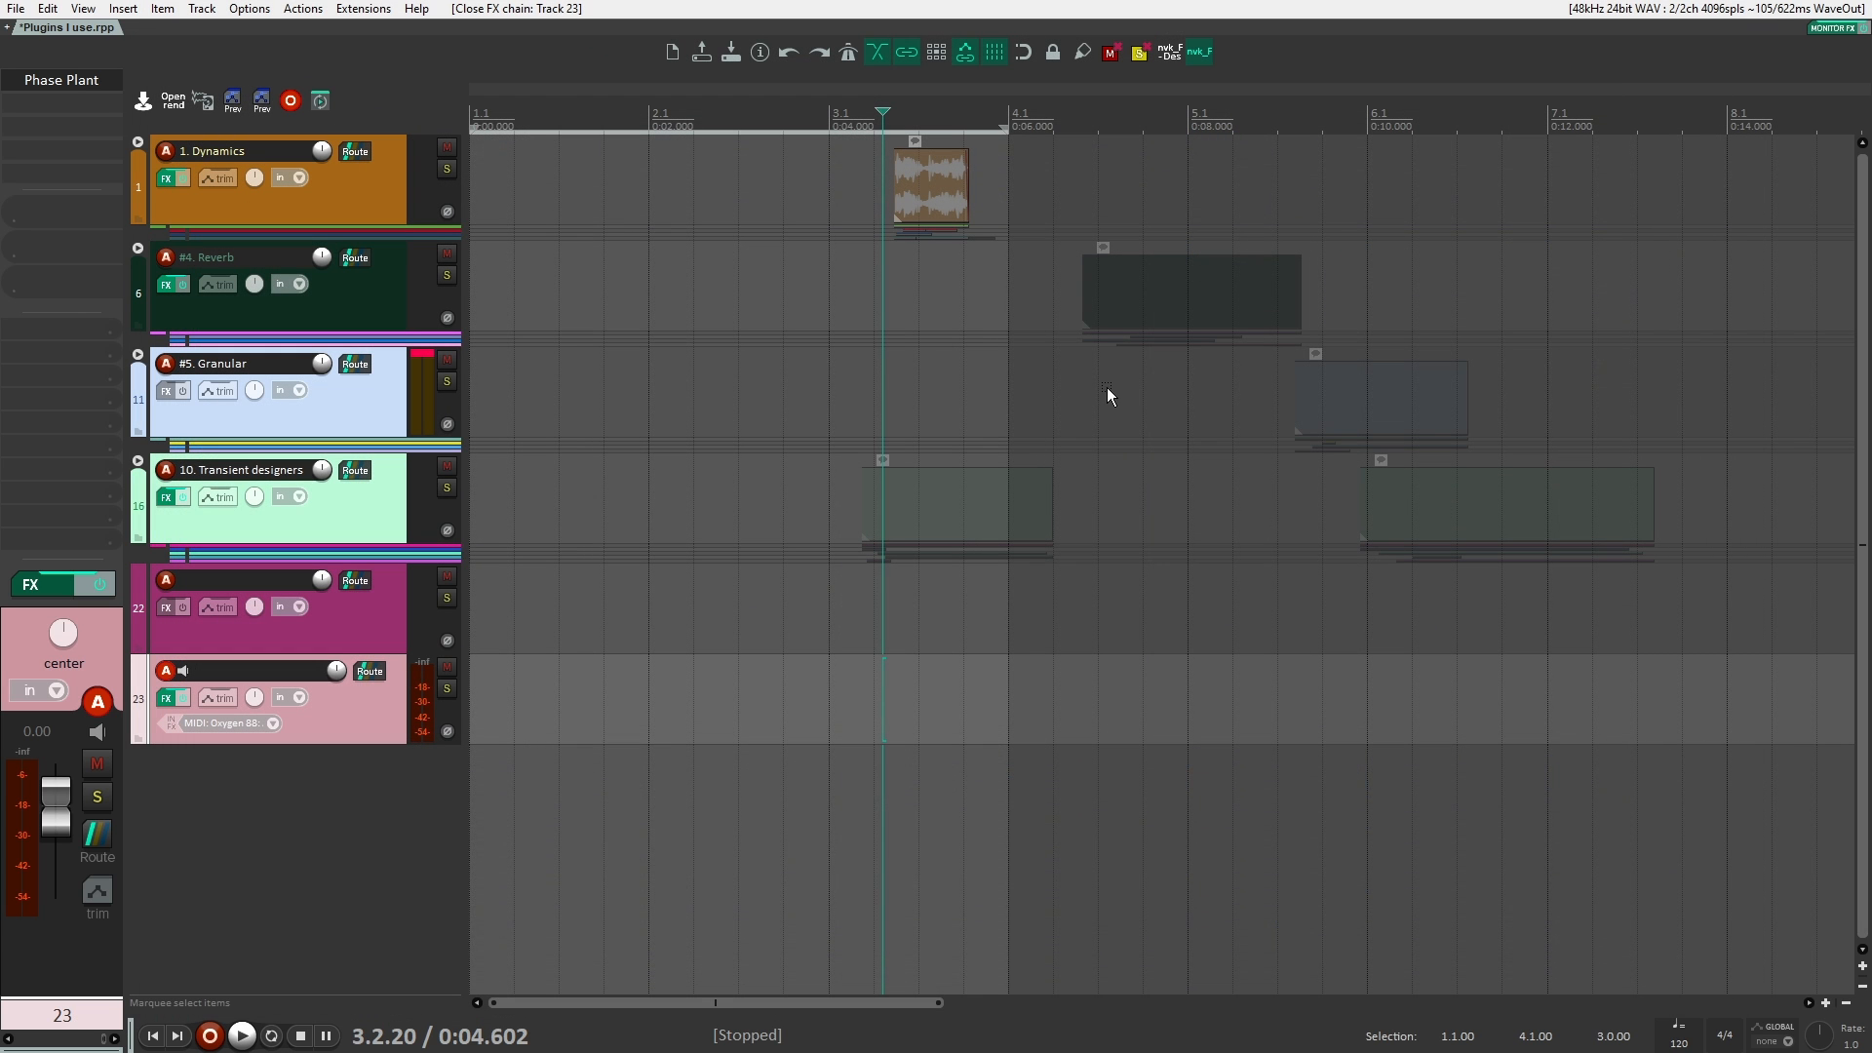
left_click(79, 80, "alt")
double_click(79, 80)
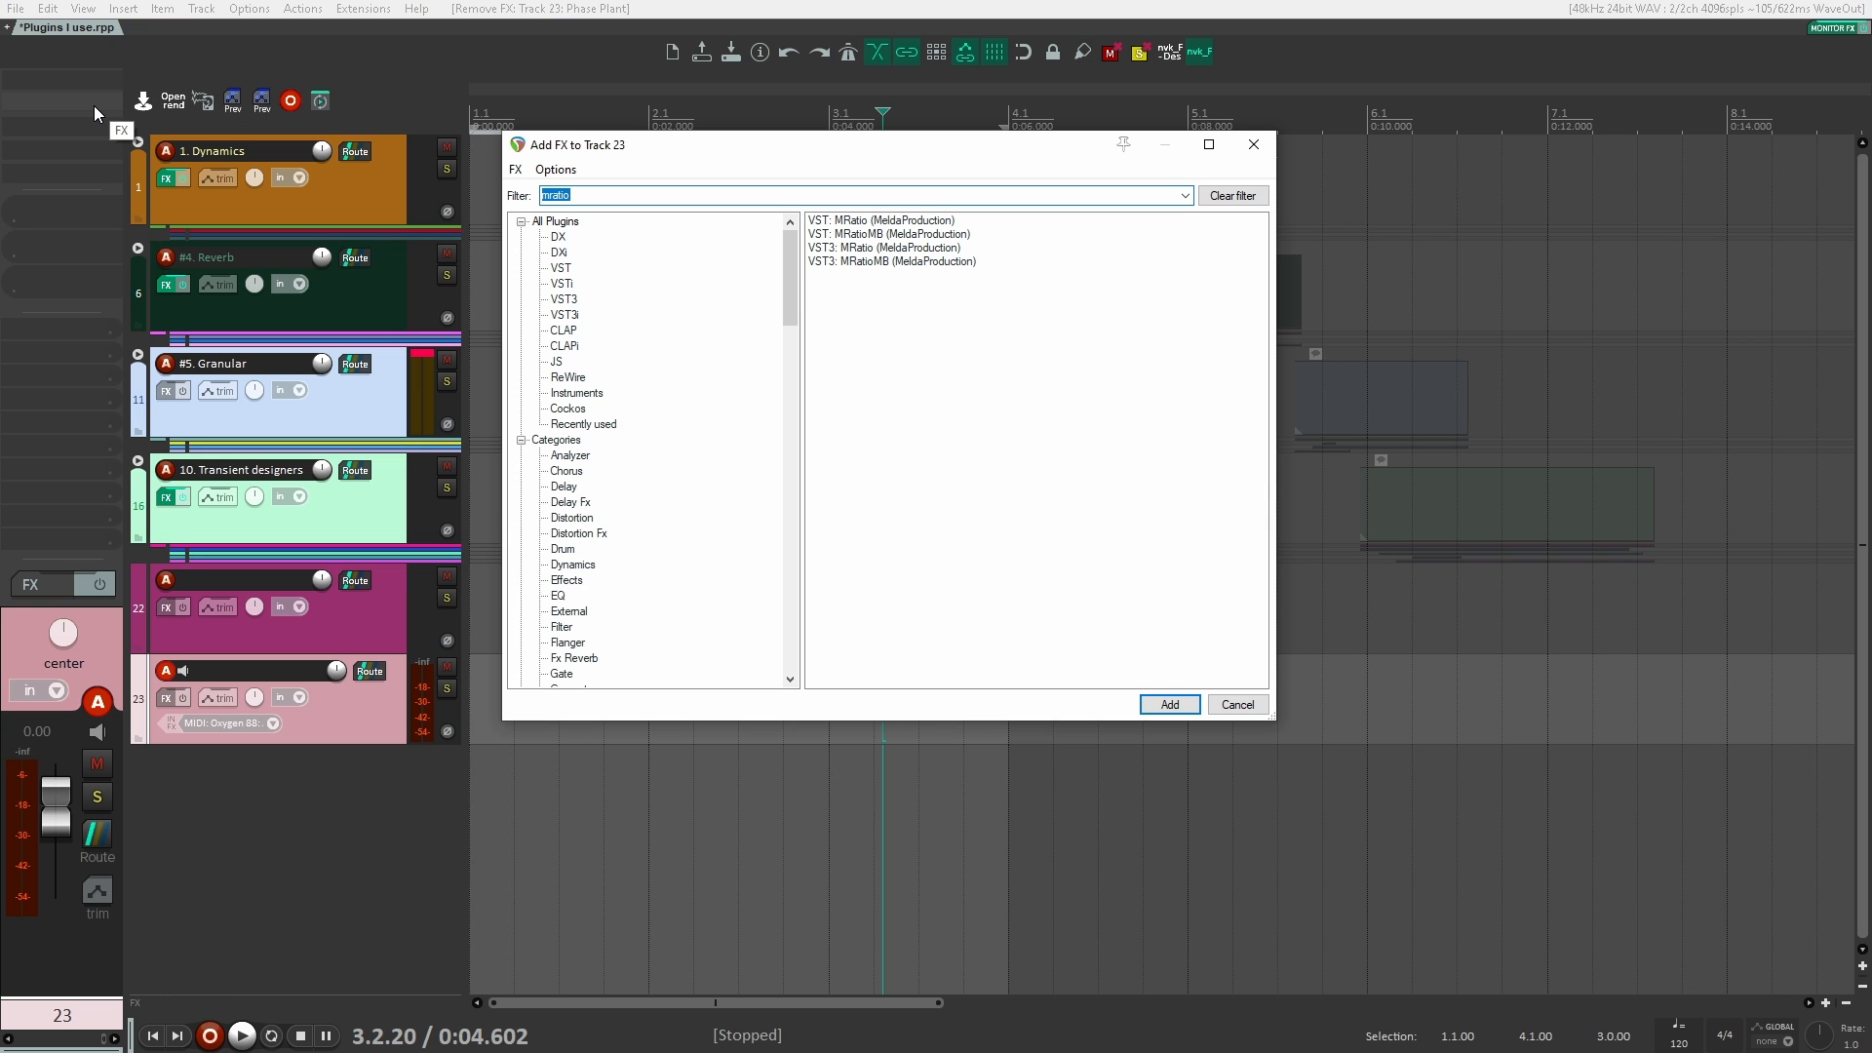
type("vital")
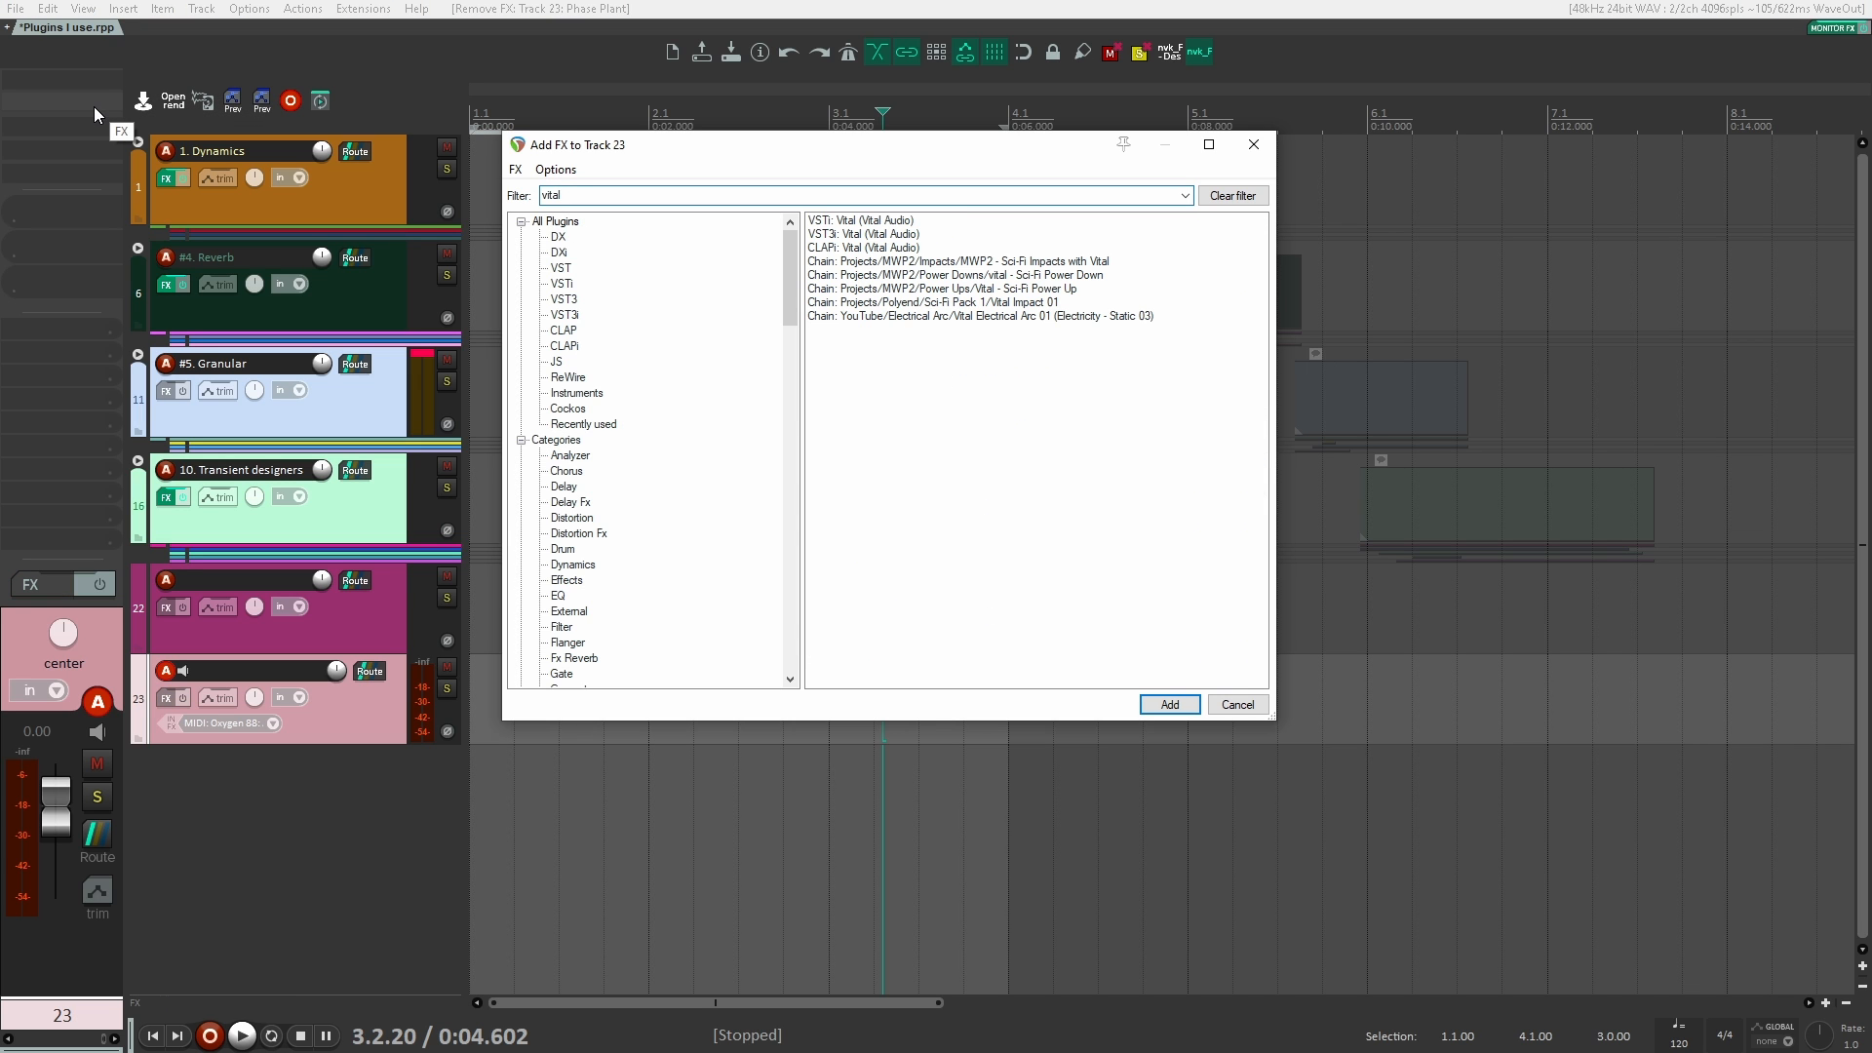
key("Down")
key("Down")
key("Up")
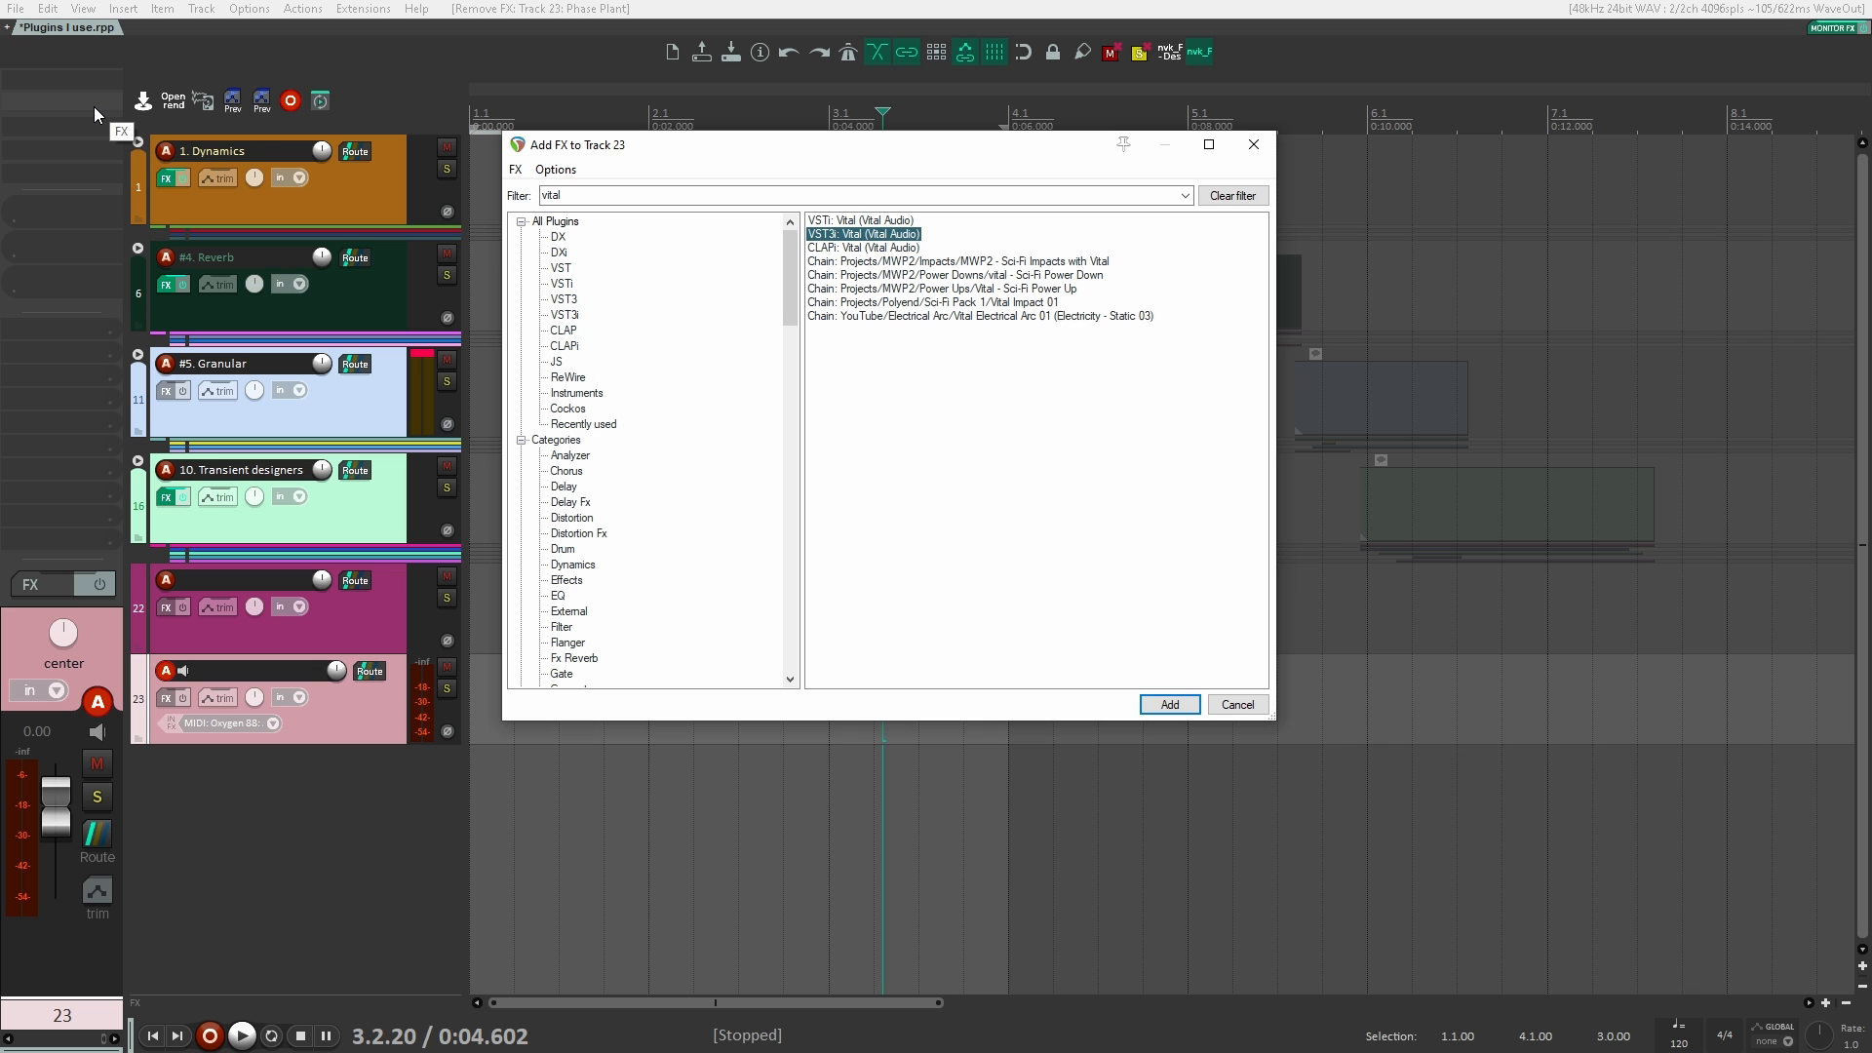
key("Return")
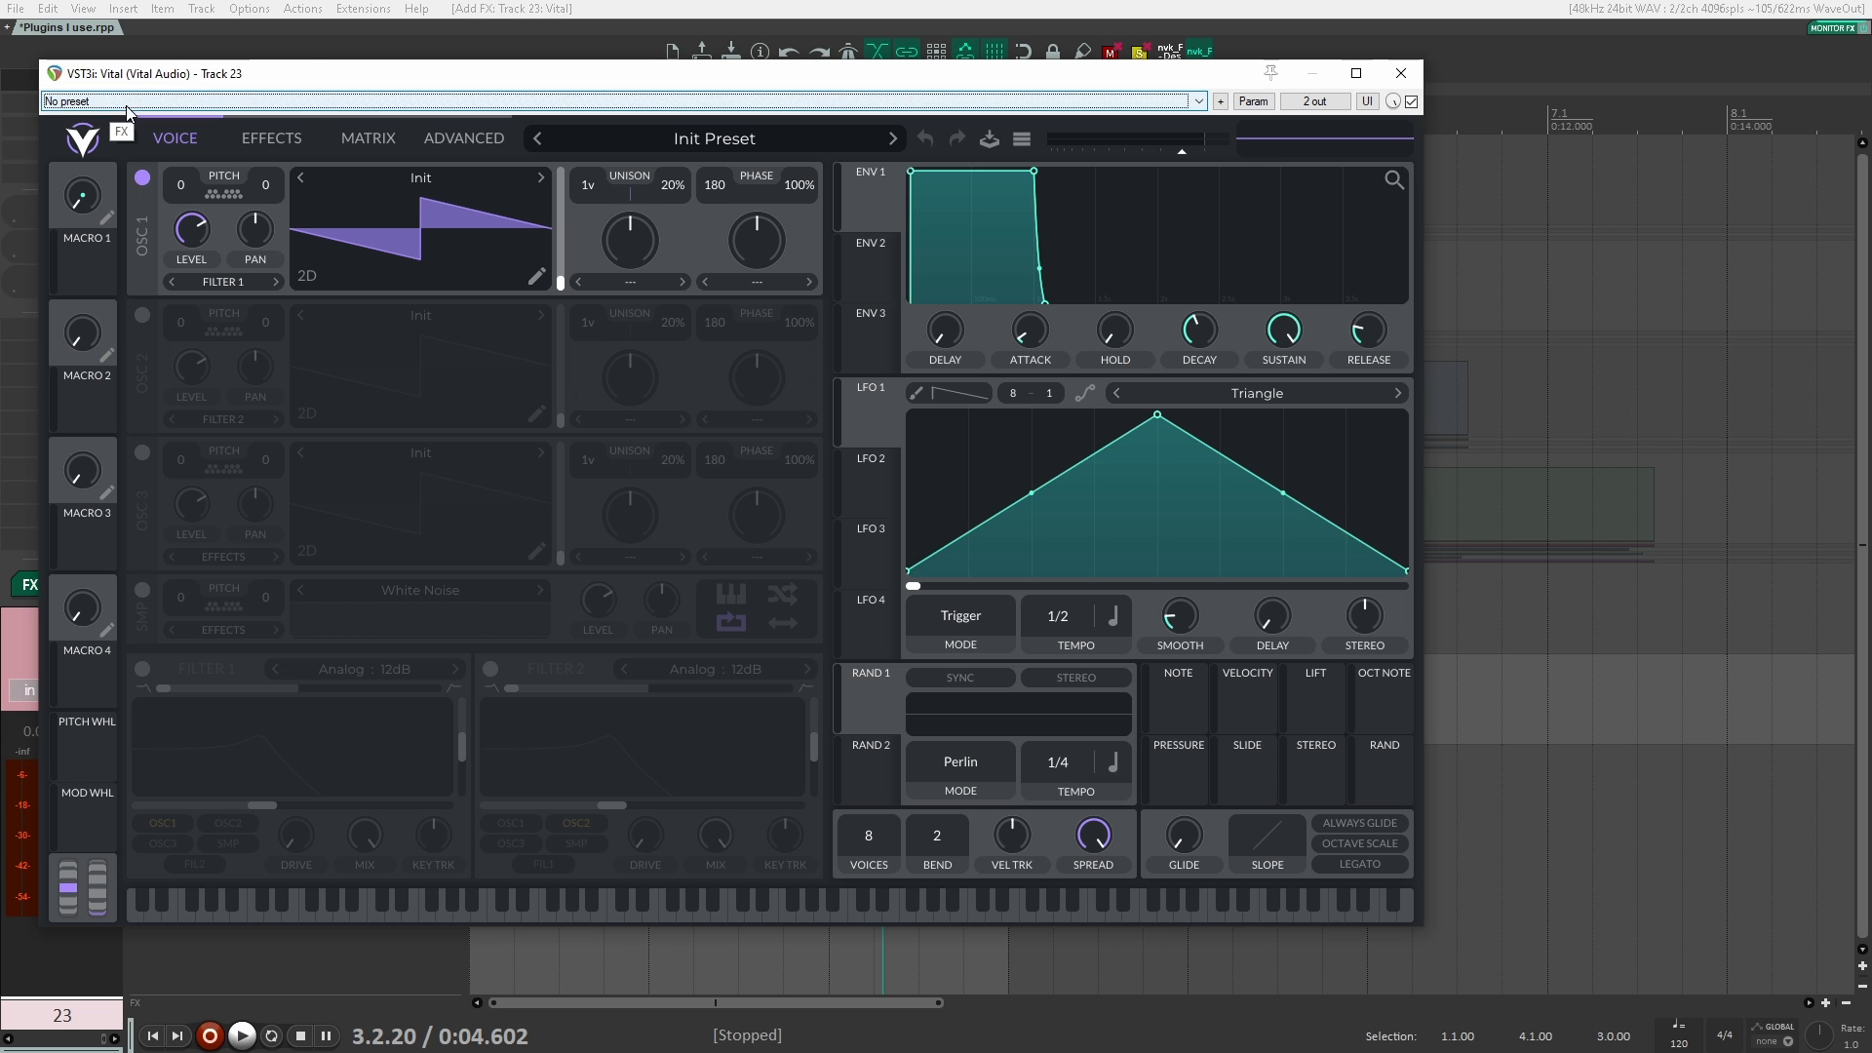
left_click_drag(312, 60, 647, 83)
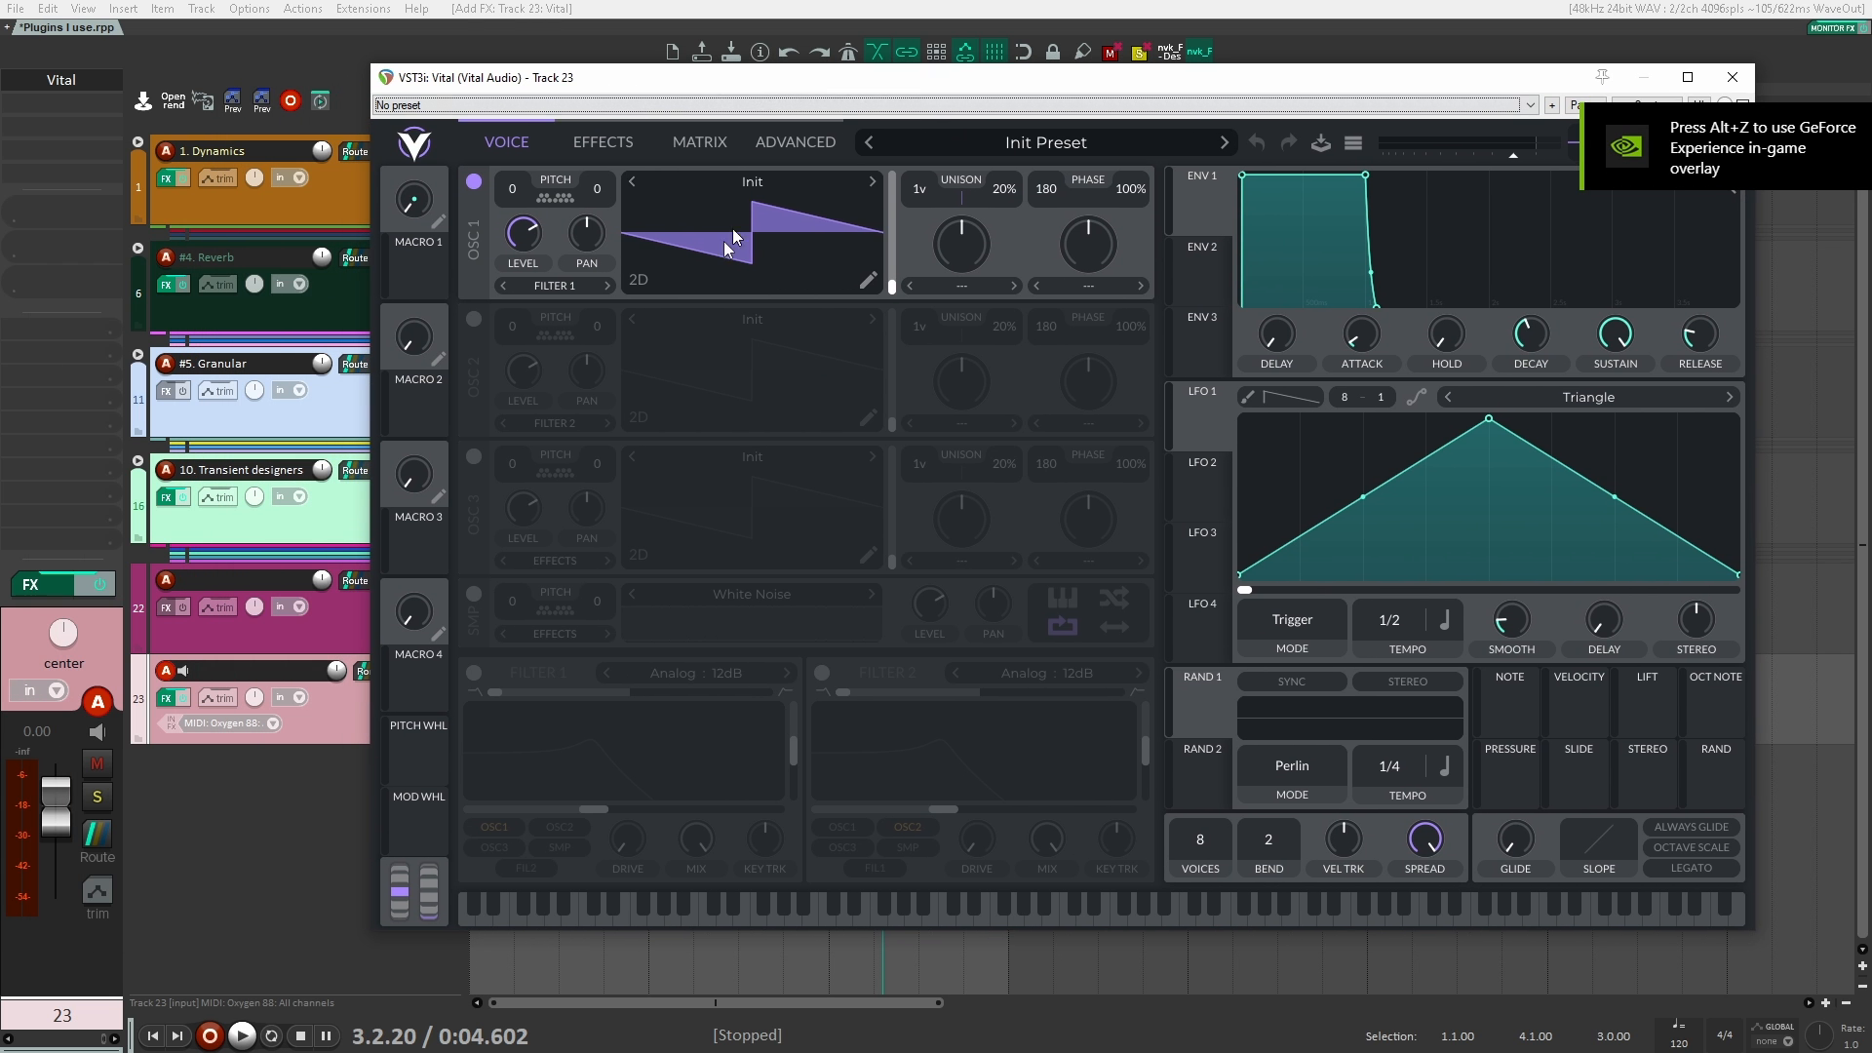
Step: Switch the OSC 1 wavetable display to 3D and browse the DDA Core Pack wavetable folders
left_click(635, 283)
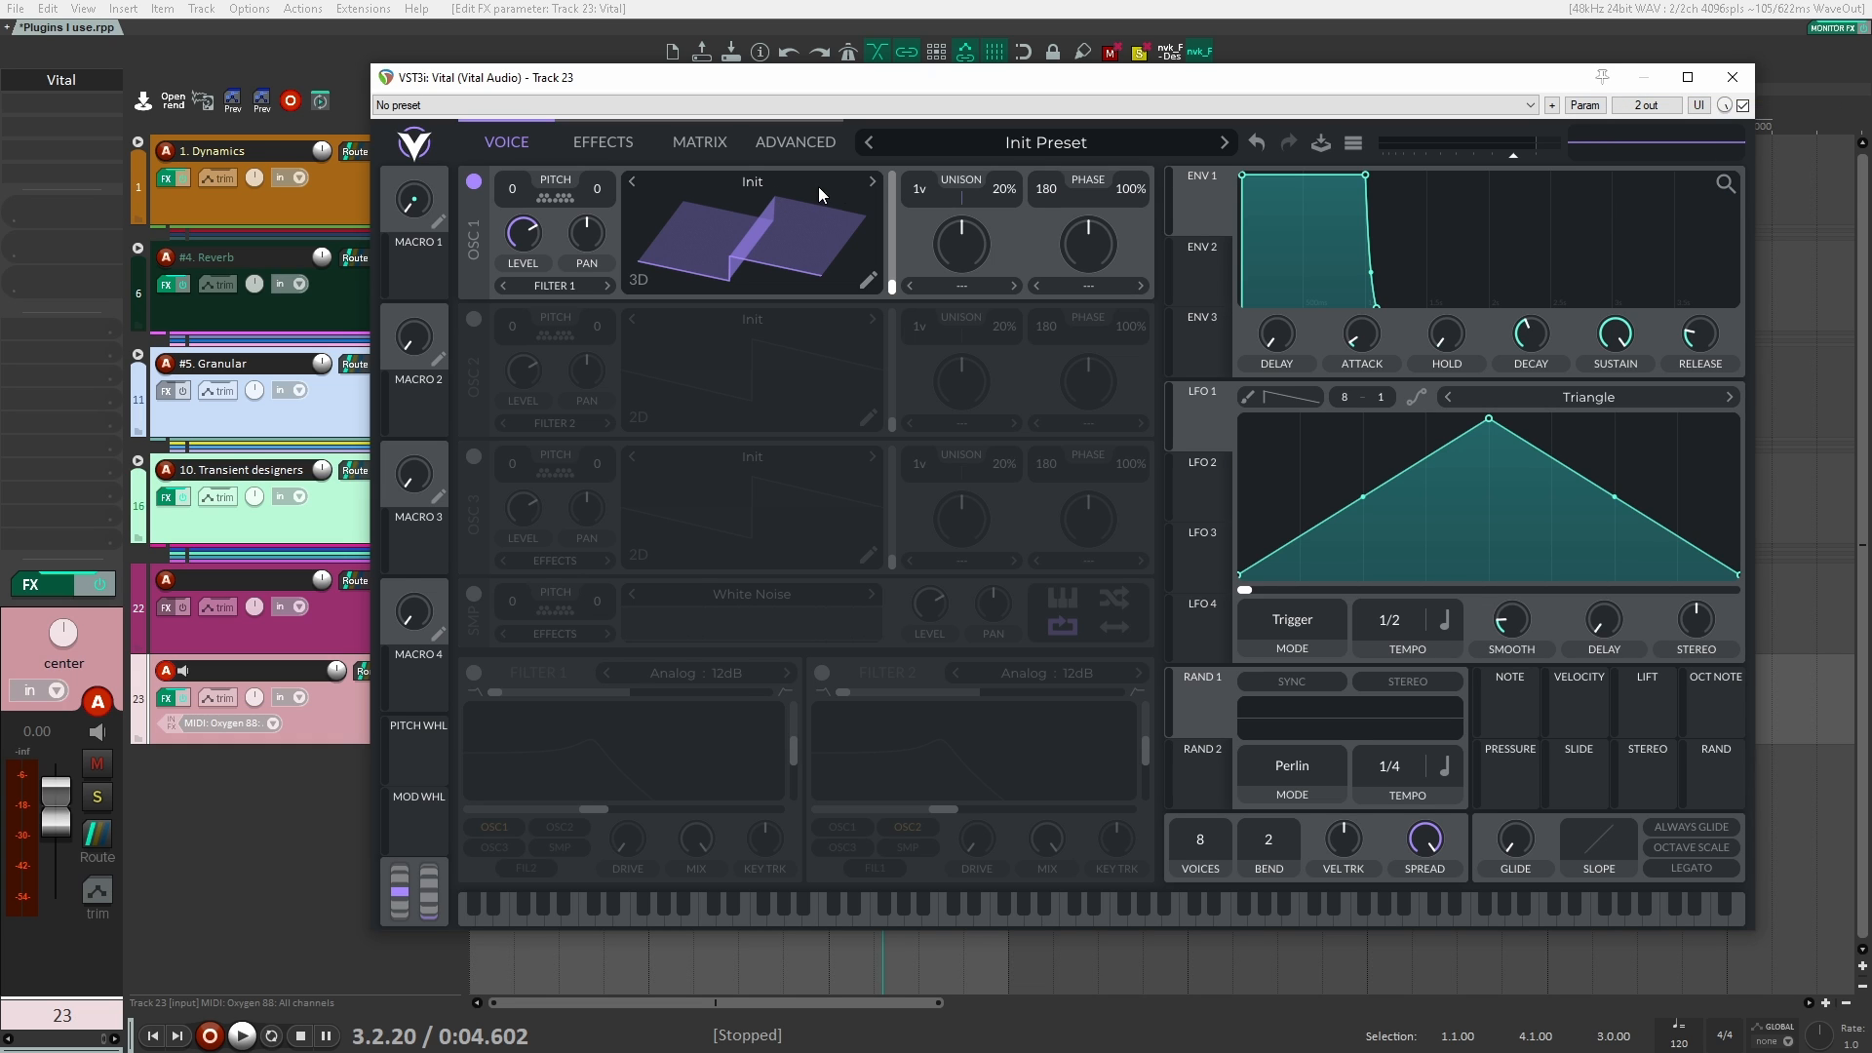
left_click(753, 183)
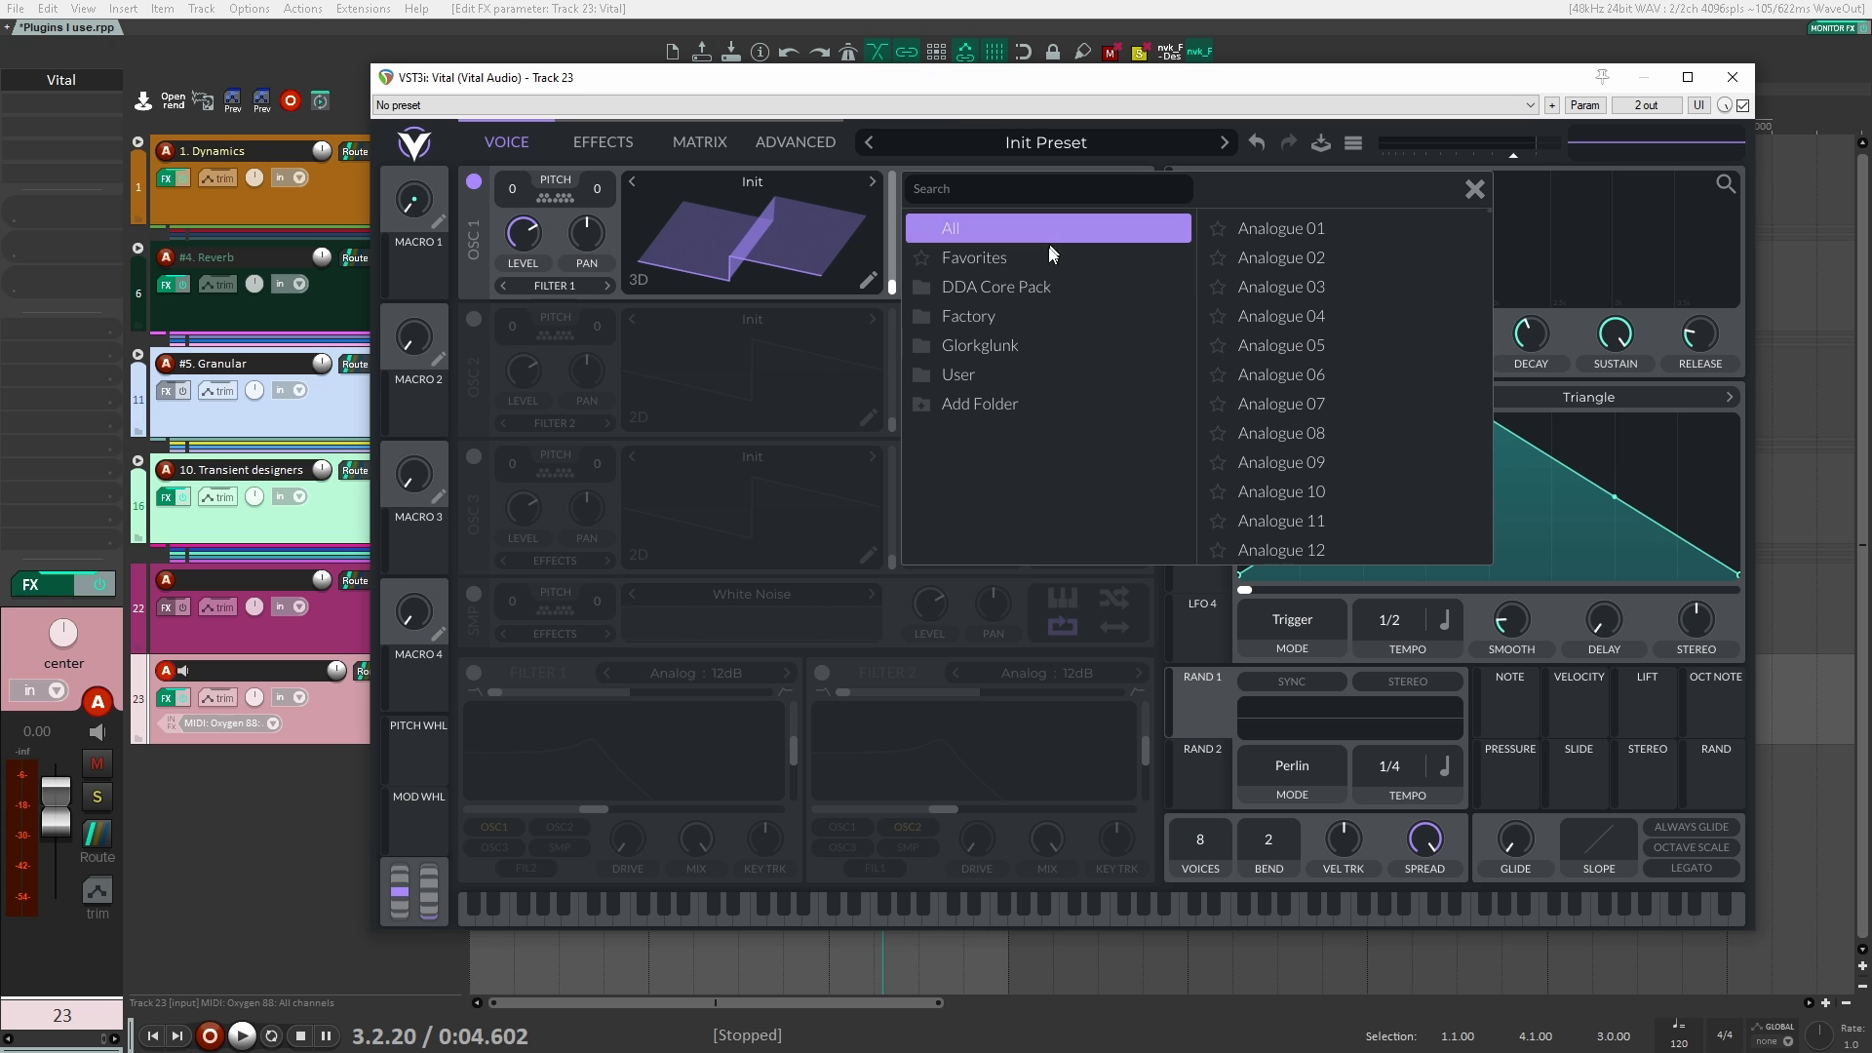
left_click(925, 289)
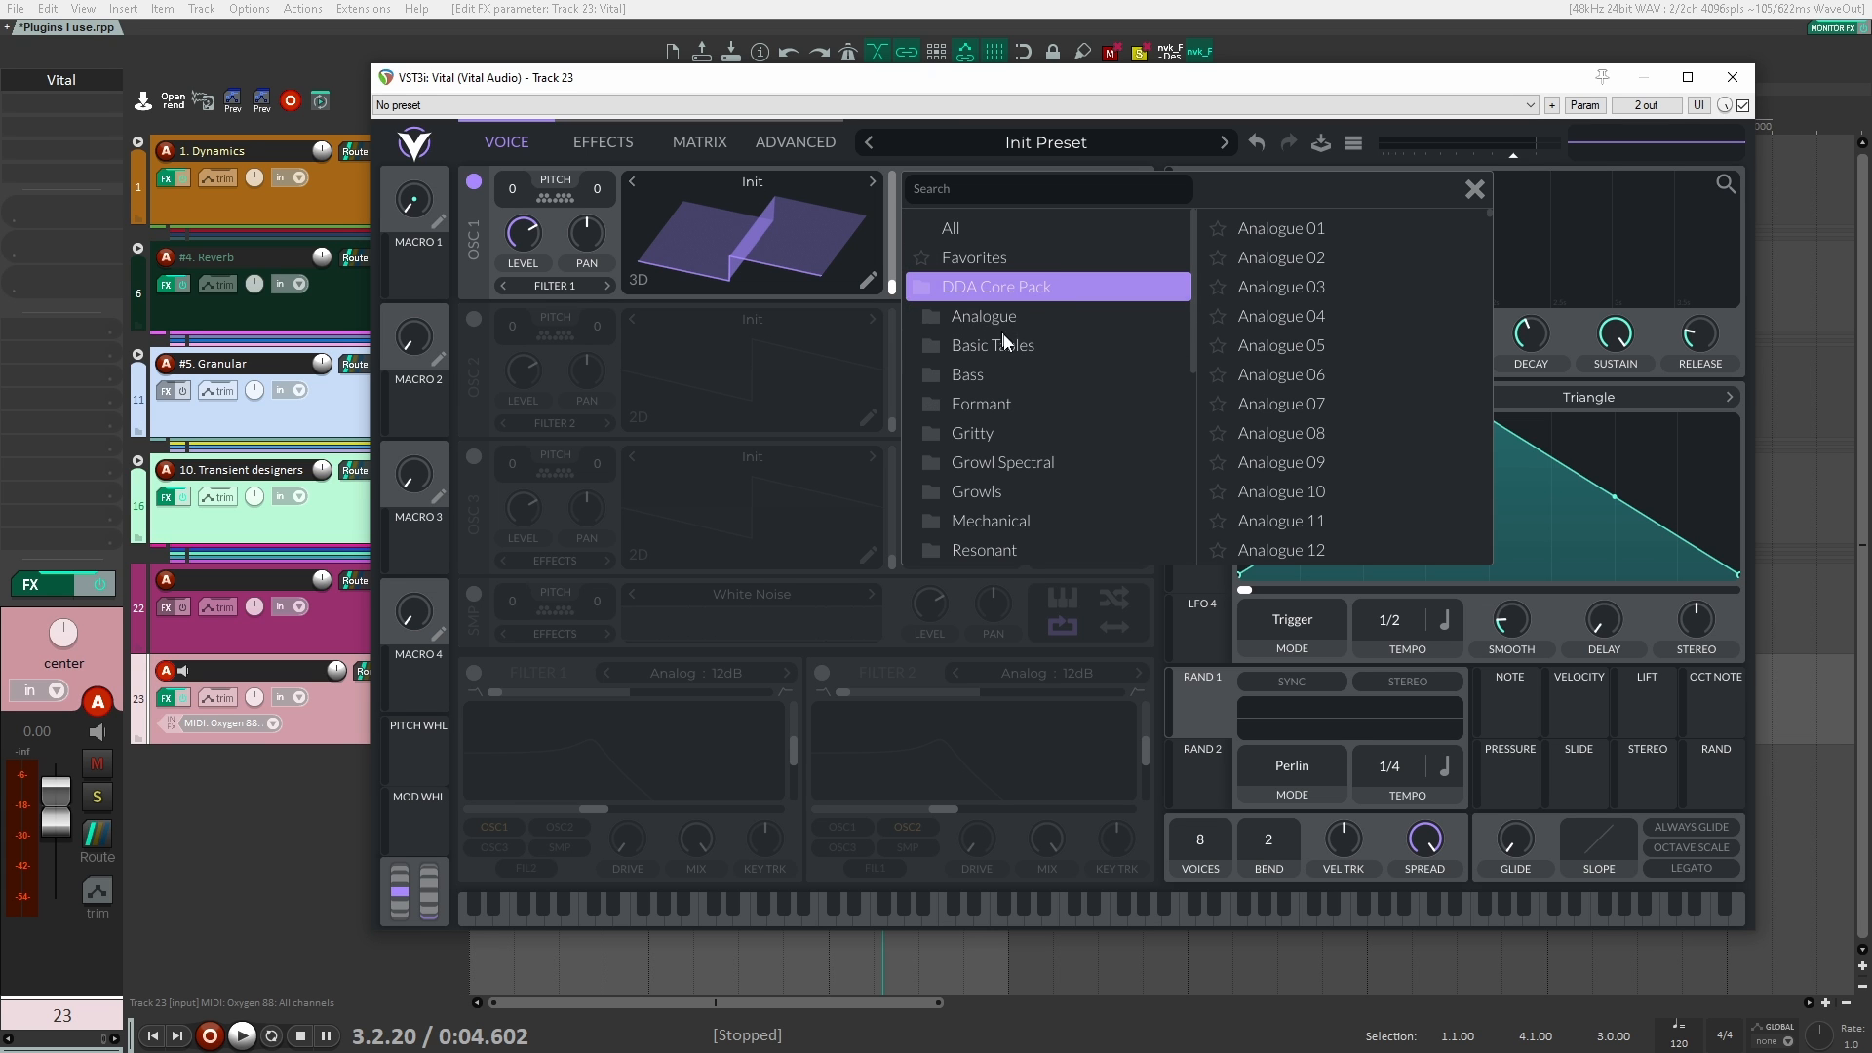
left_click(961, 375)
left_click(928, 289)
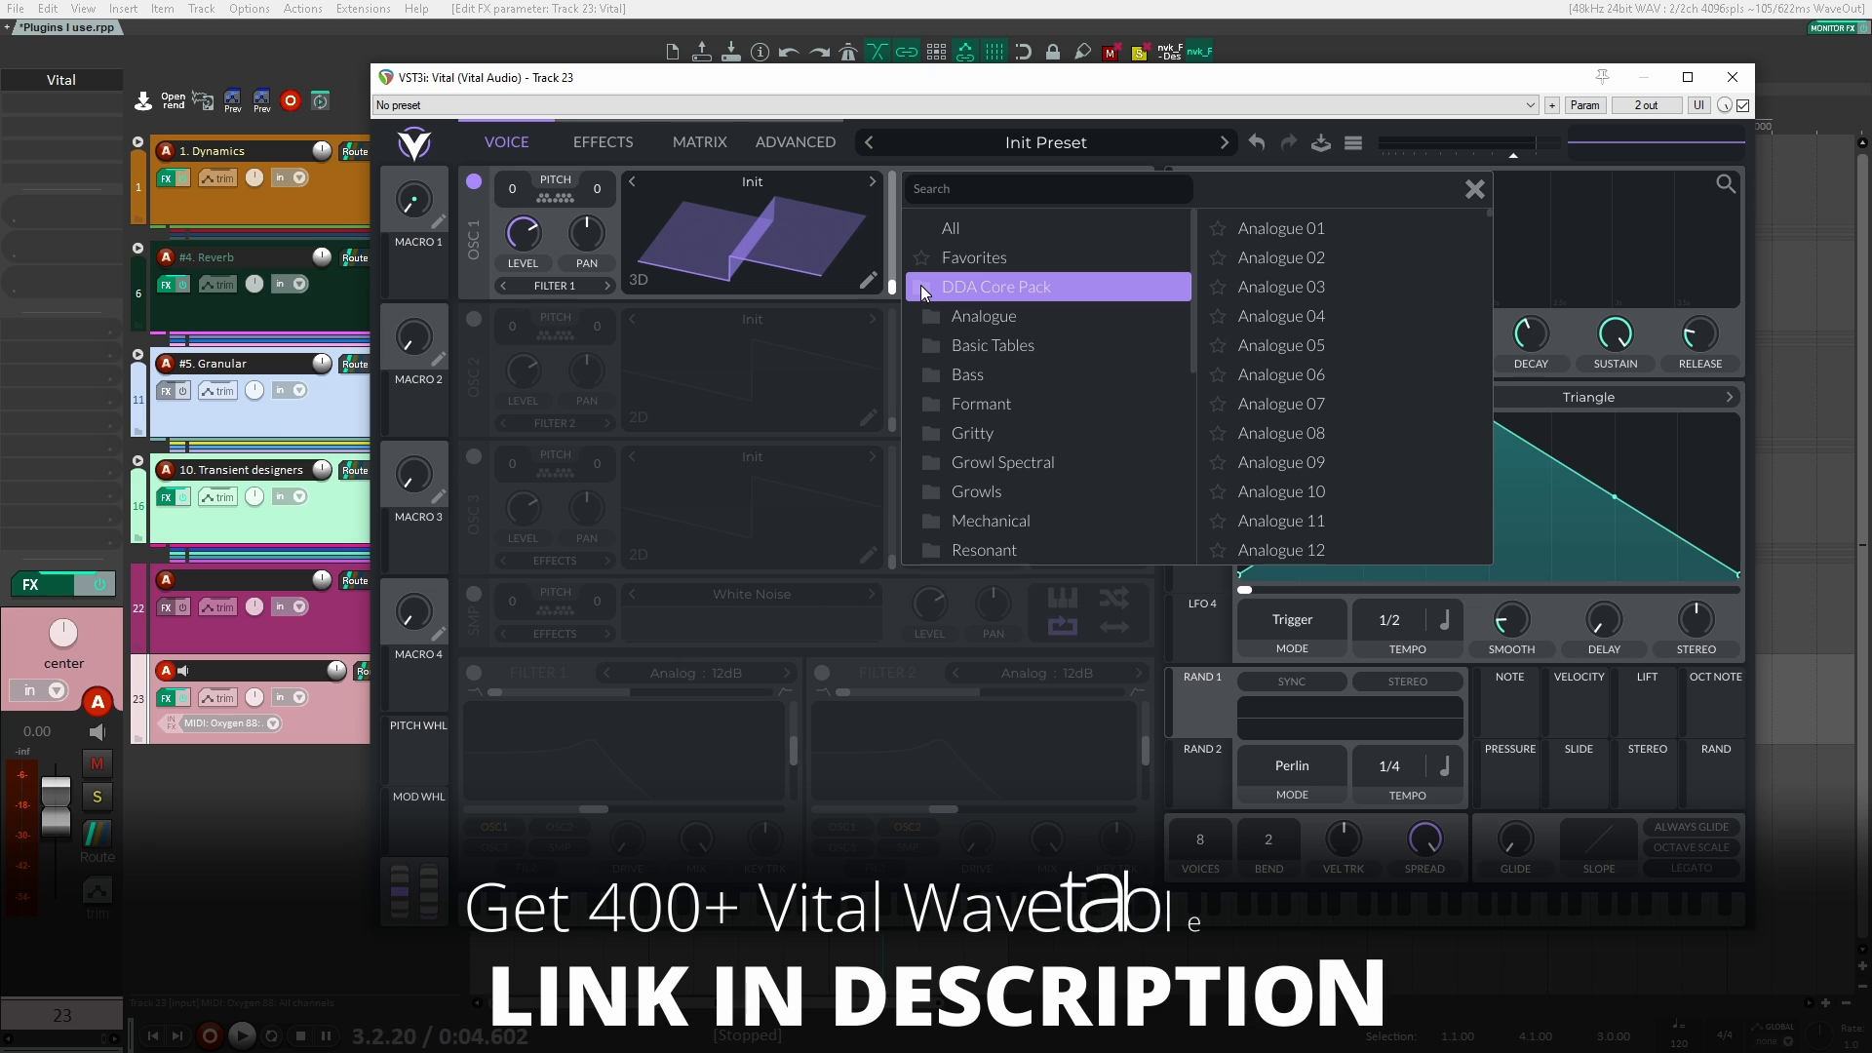
left_click(920, 284)
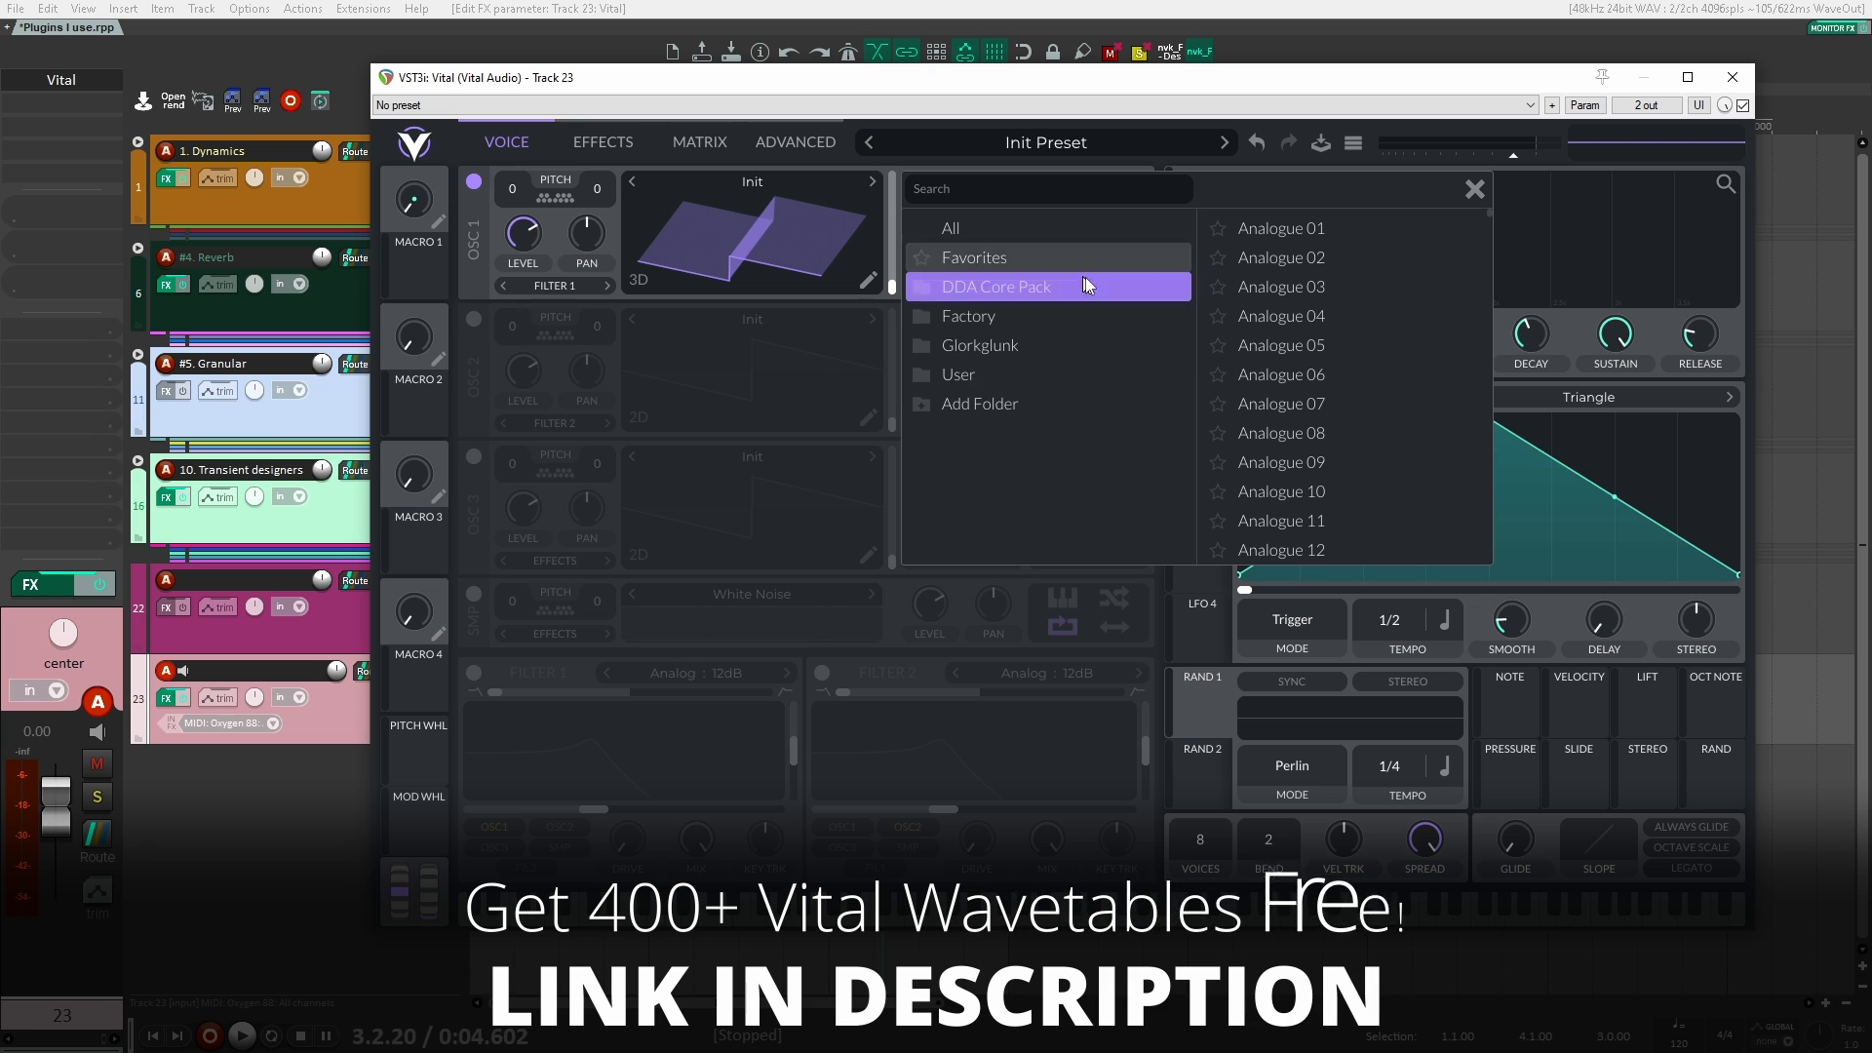
left_click(916, 285)
scroll(989, 431, "down", 1)
scroll(985, 424, "up", 1)
left_click(985, 426)
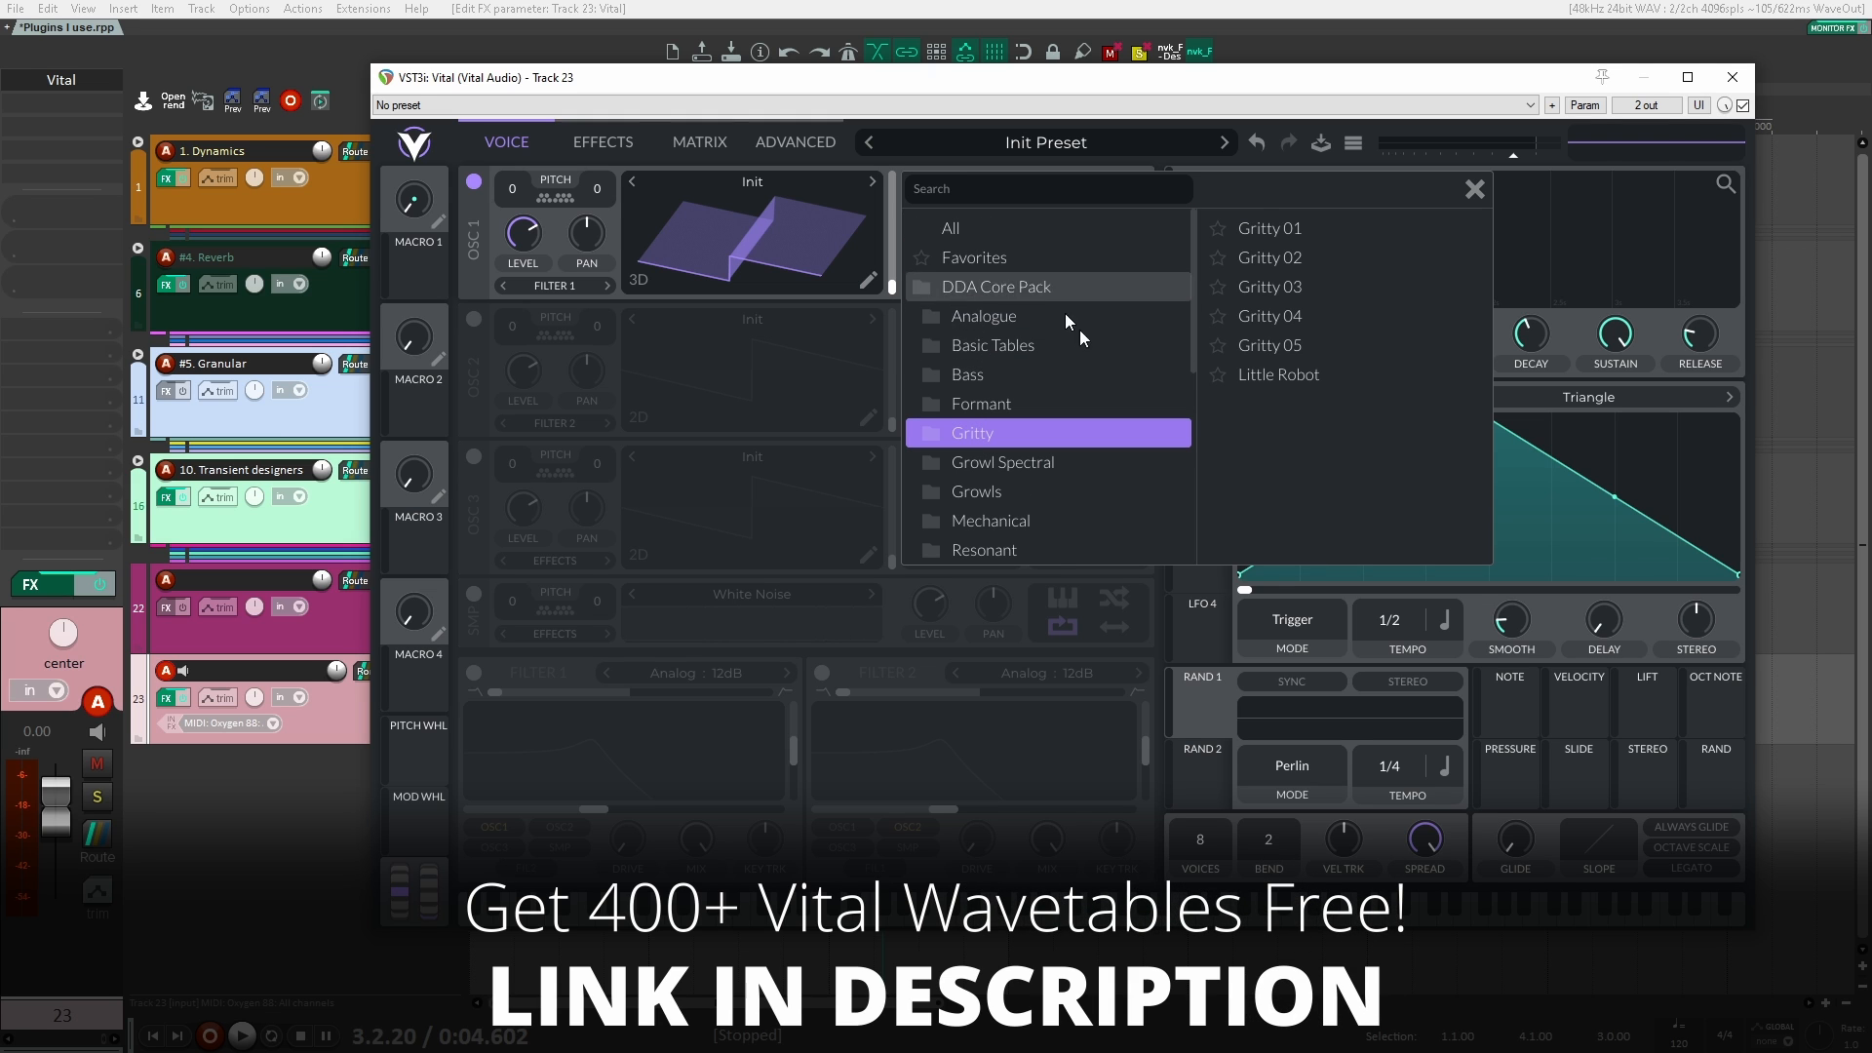
left_click(1015, 344)
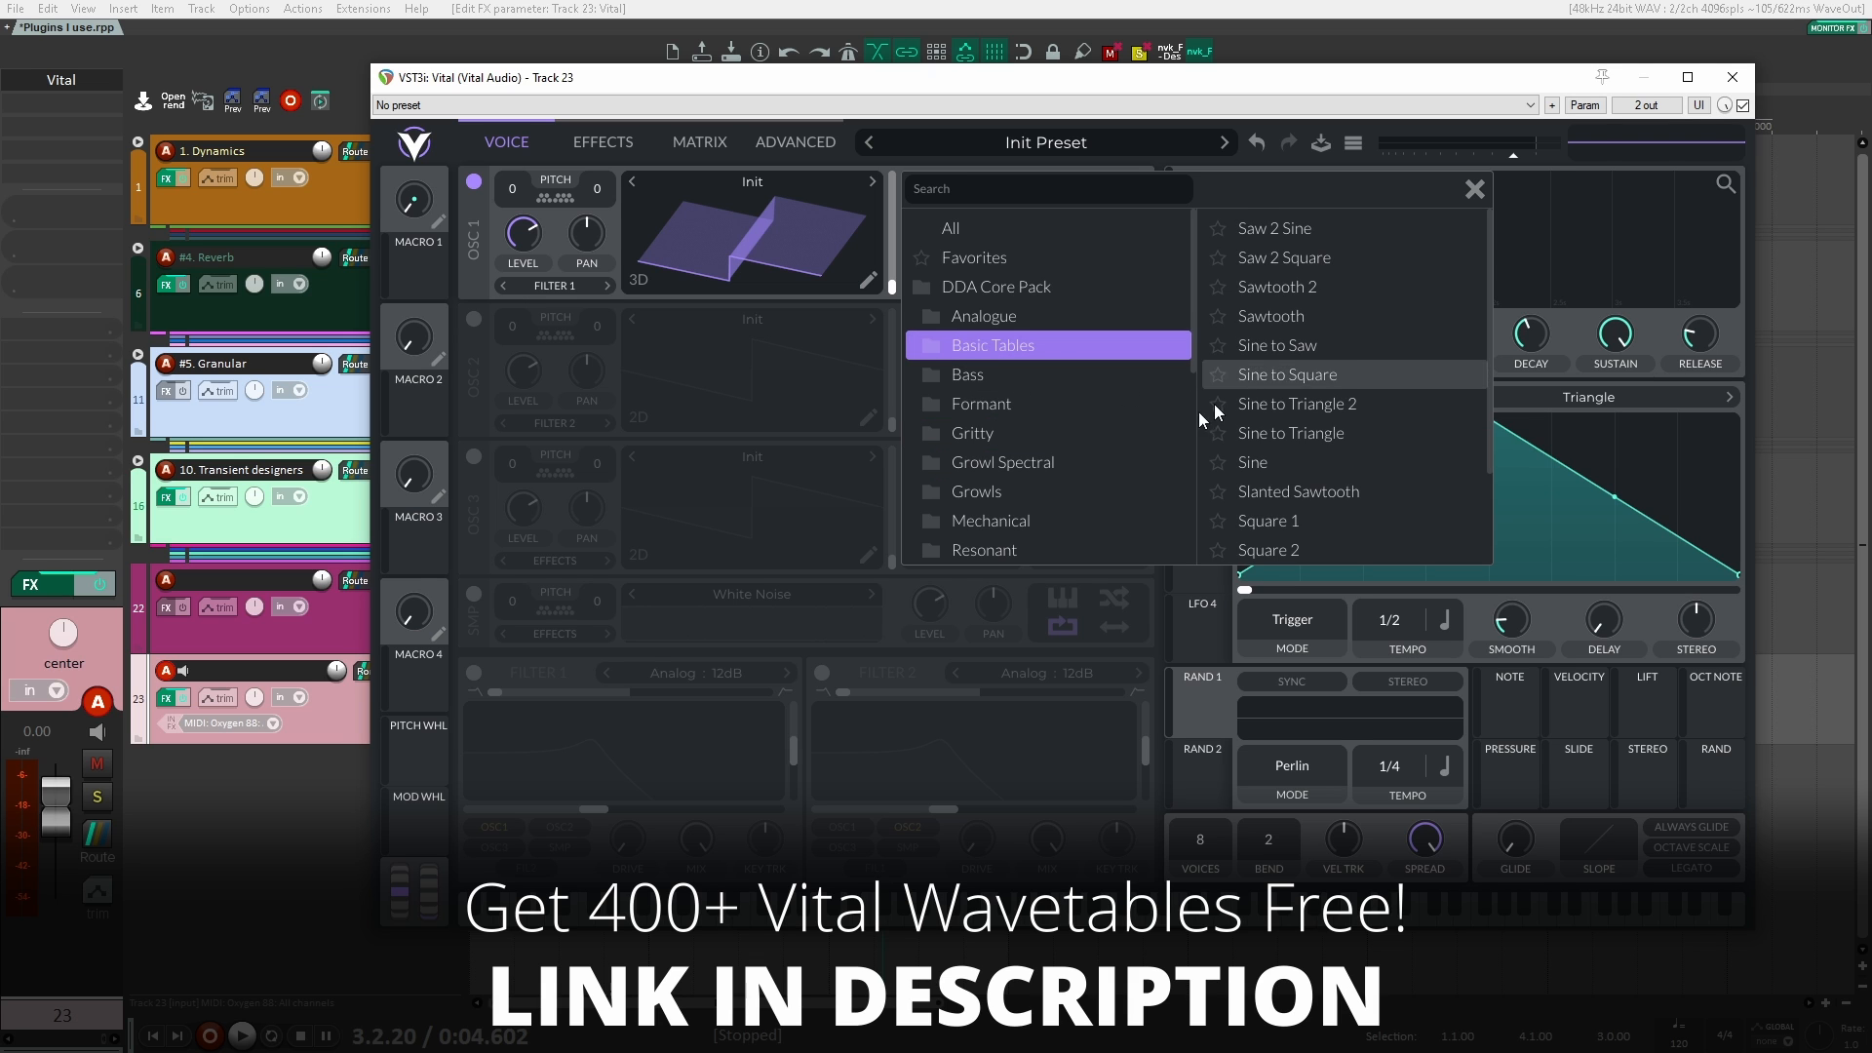
Step: Load the Gritty 02 wavetable from the DDA Core Pack's Gritty folder into OSC 1 and close Vital
left_click(1291, 372)
left_click(1054, 431)
left_click(1334, 372)
left_click(1307, 316)
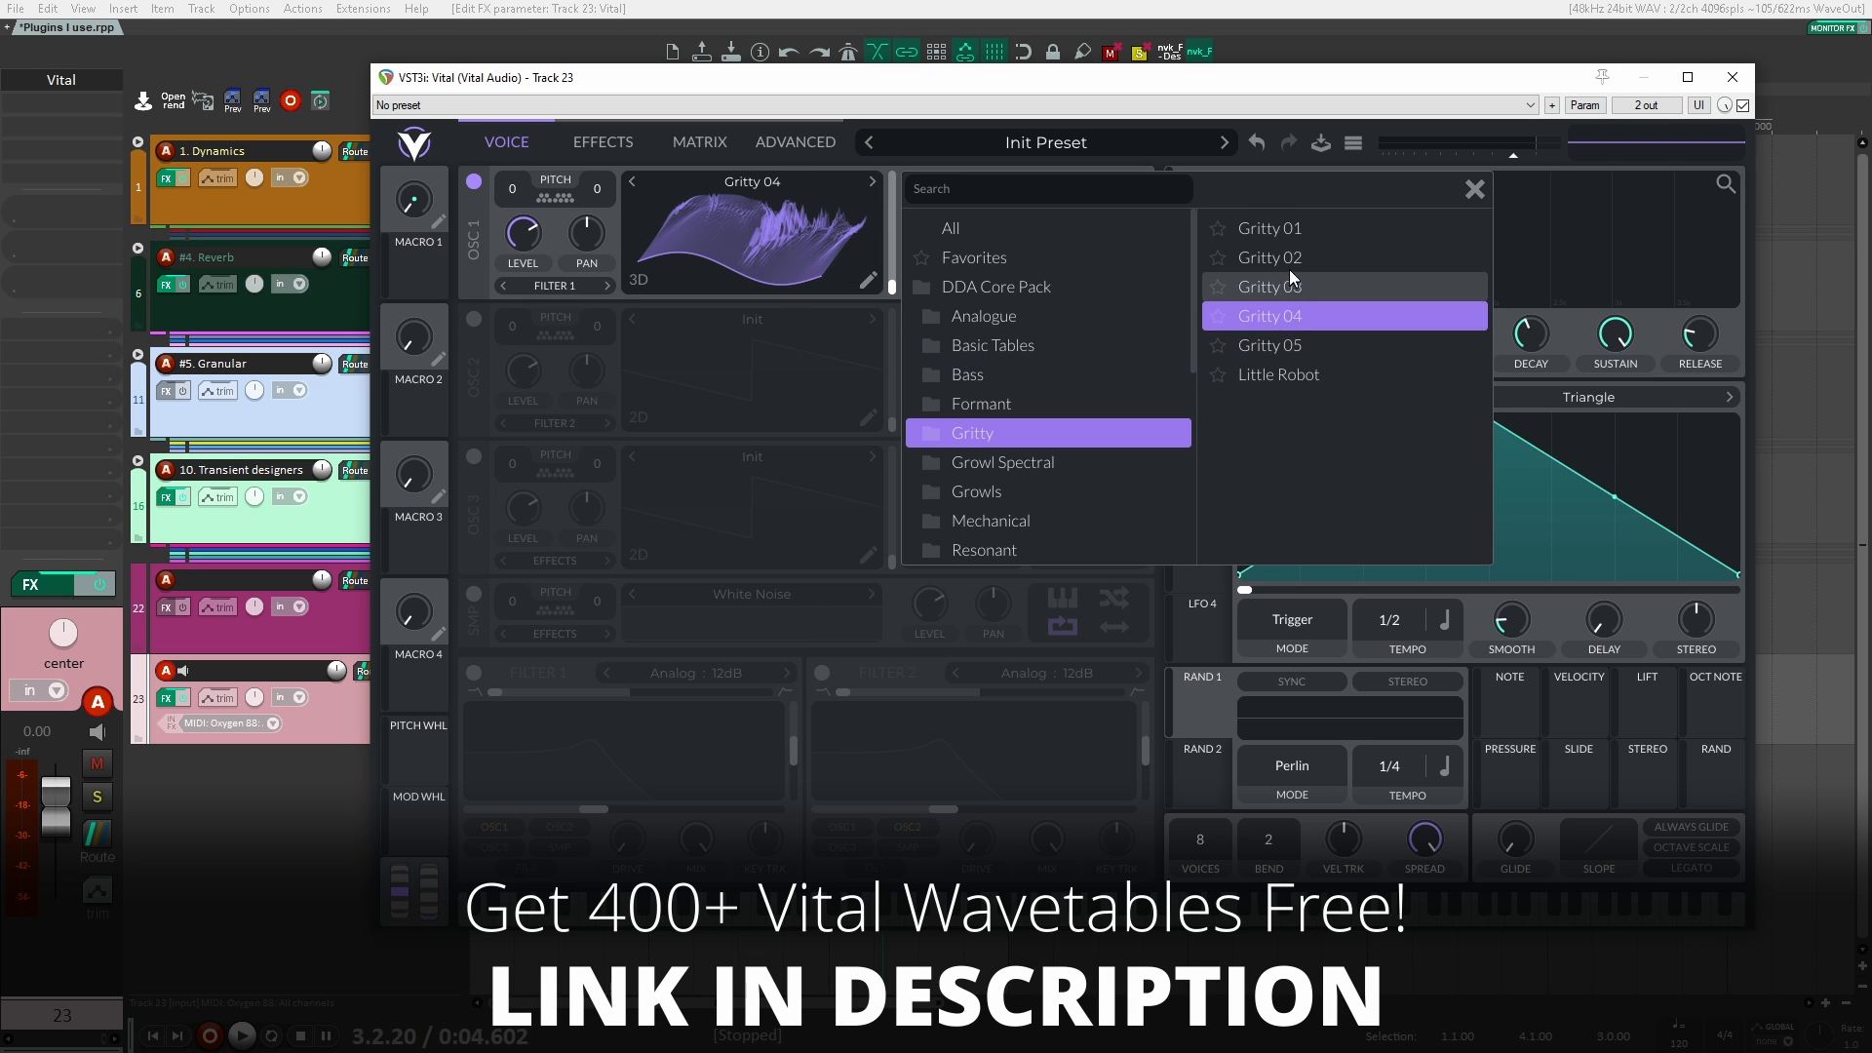
left_click(1289, 271)
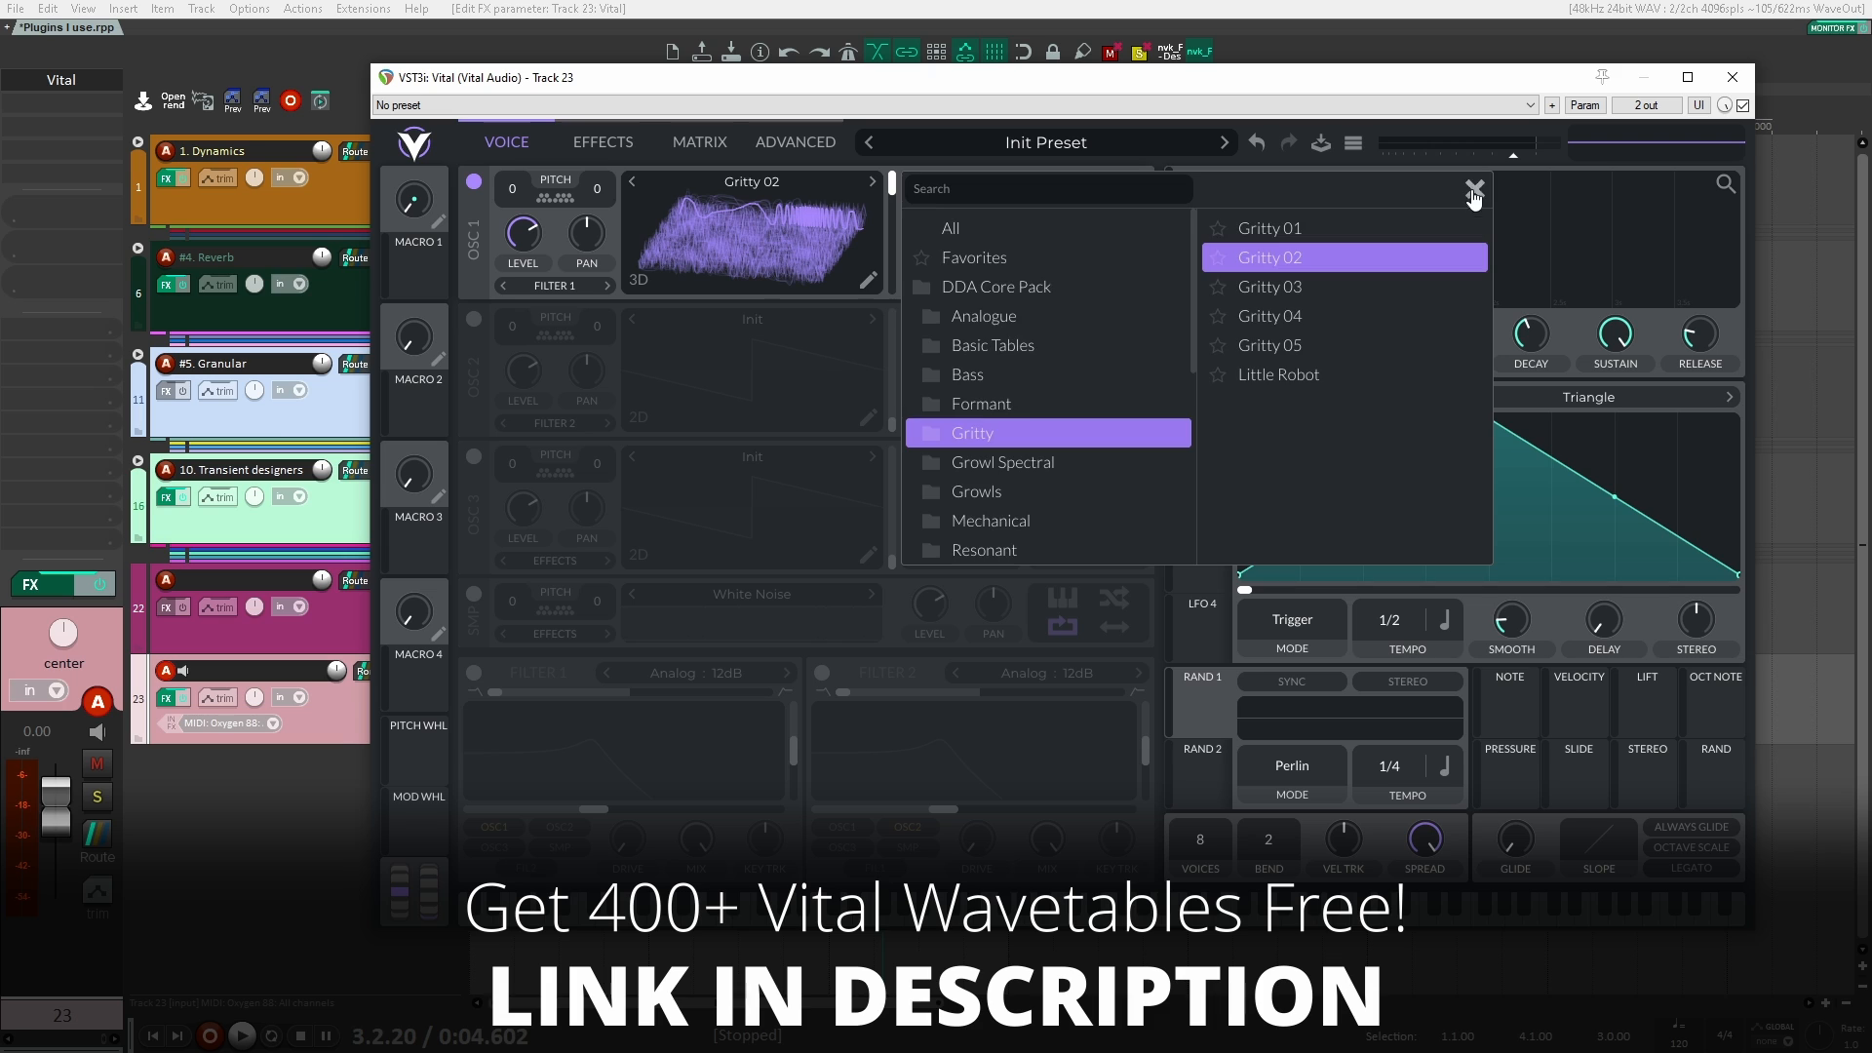
left_click(1474, 188)
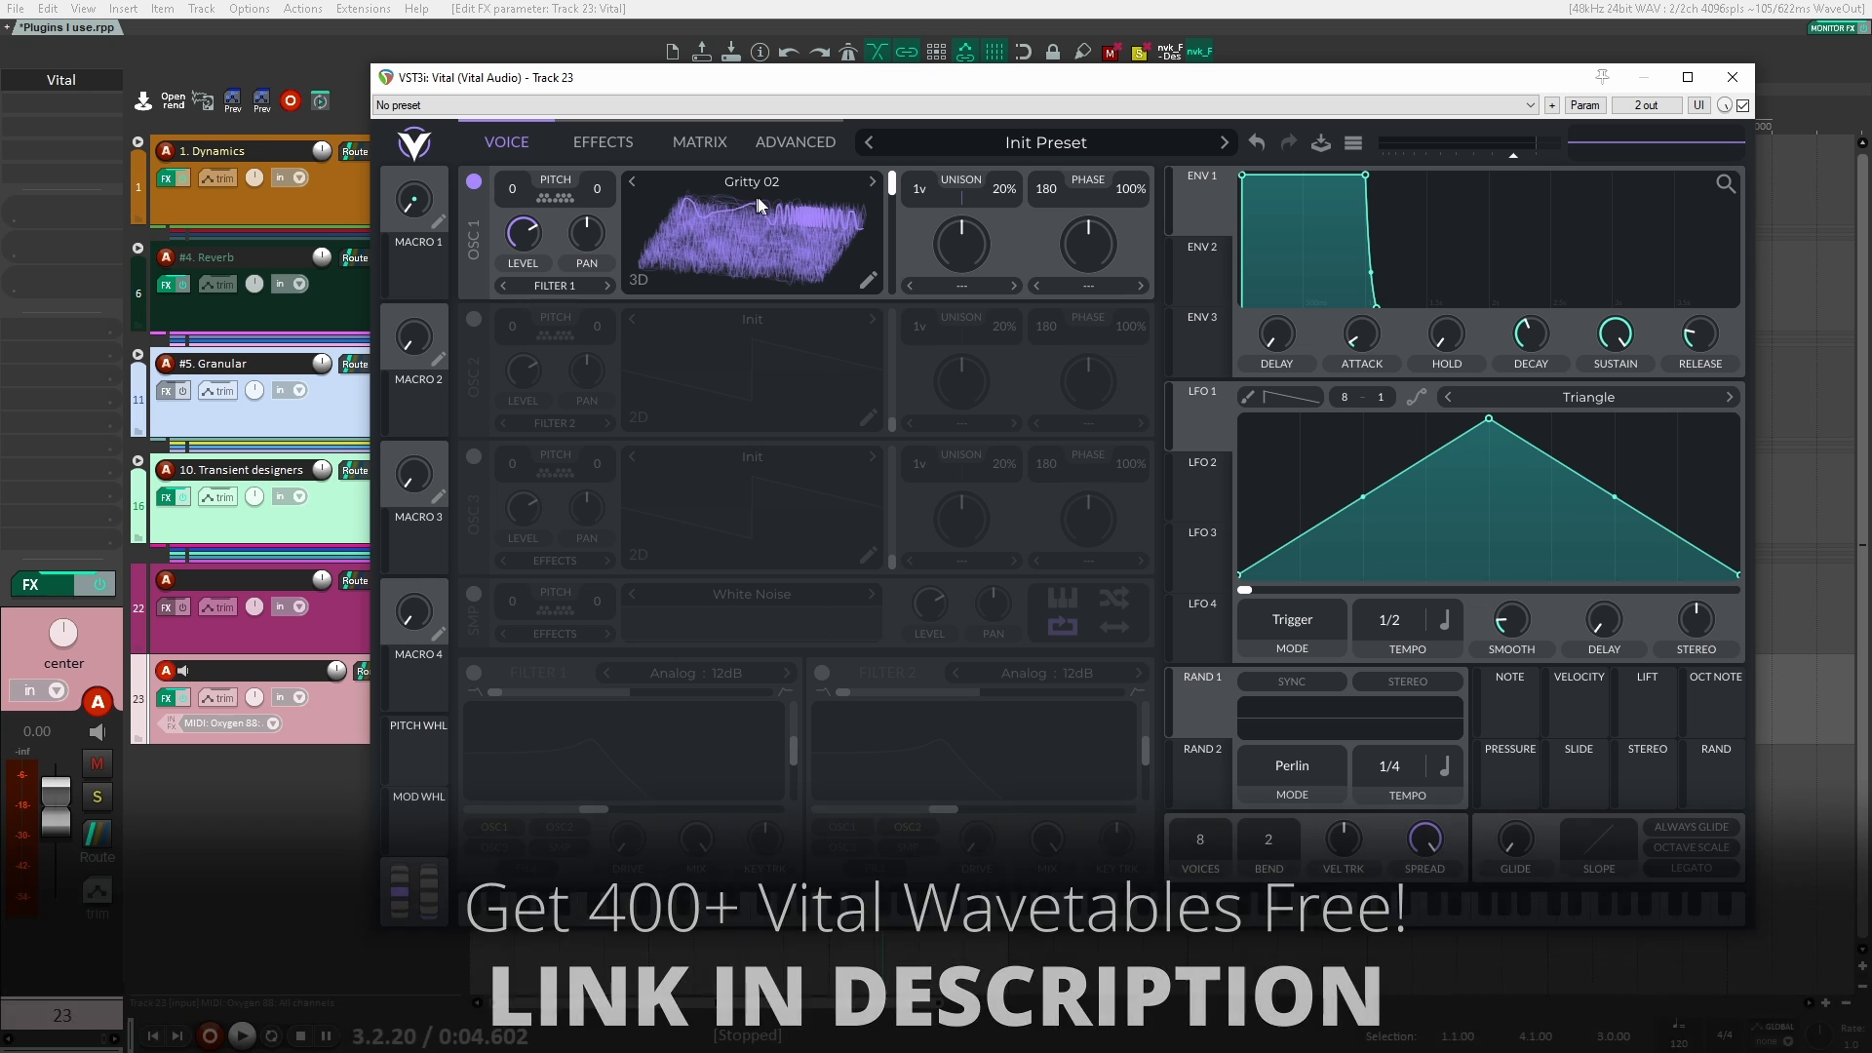
left_click(1734, 79)
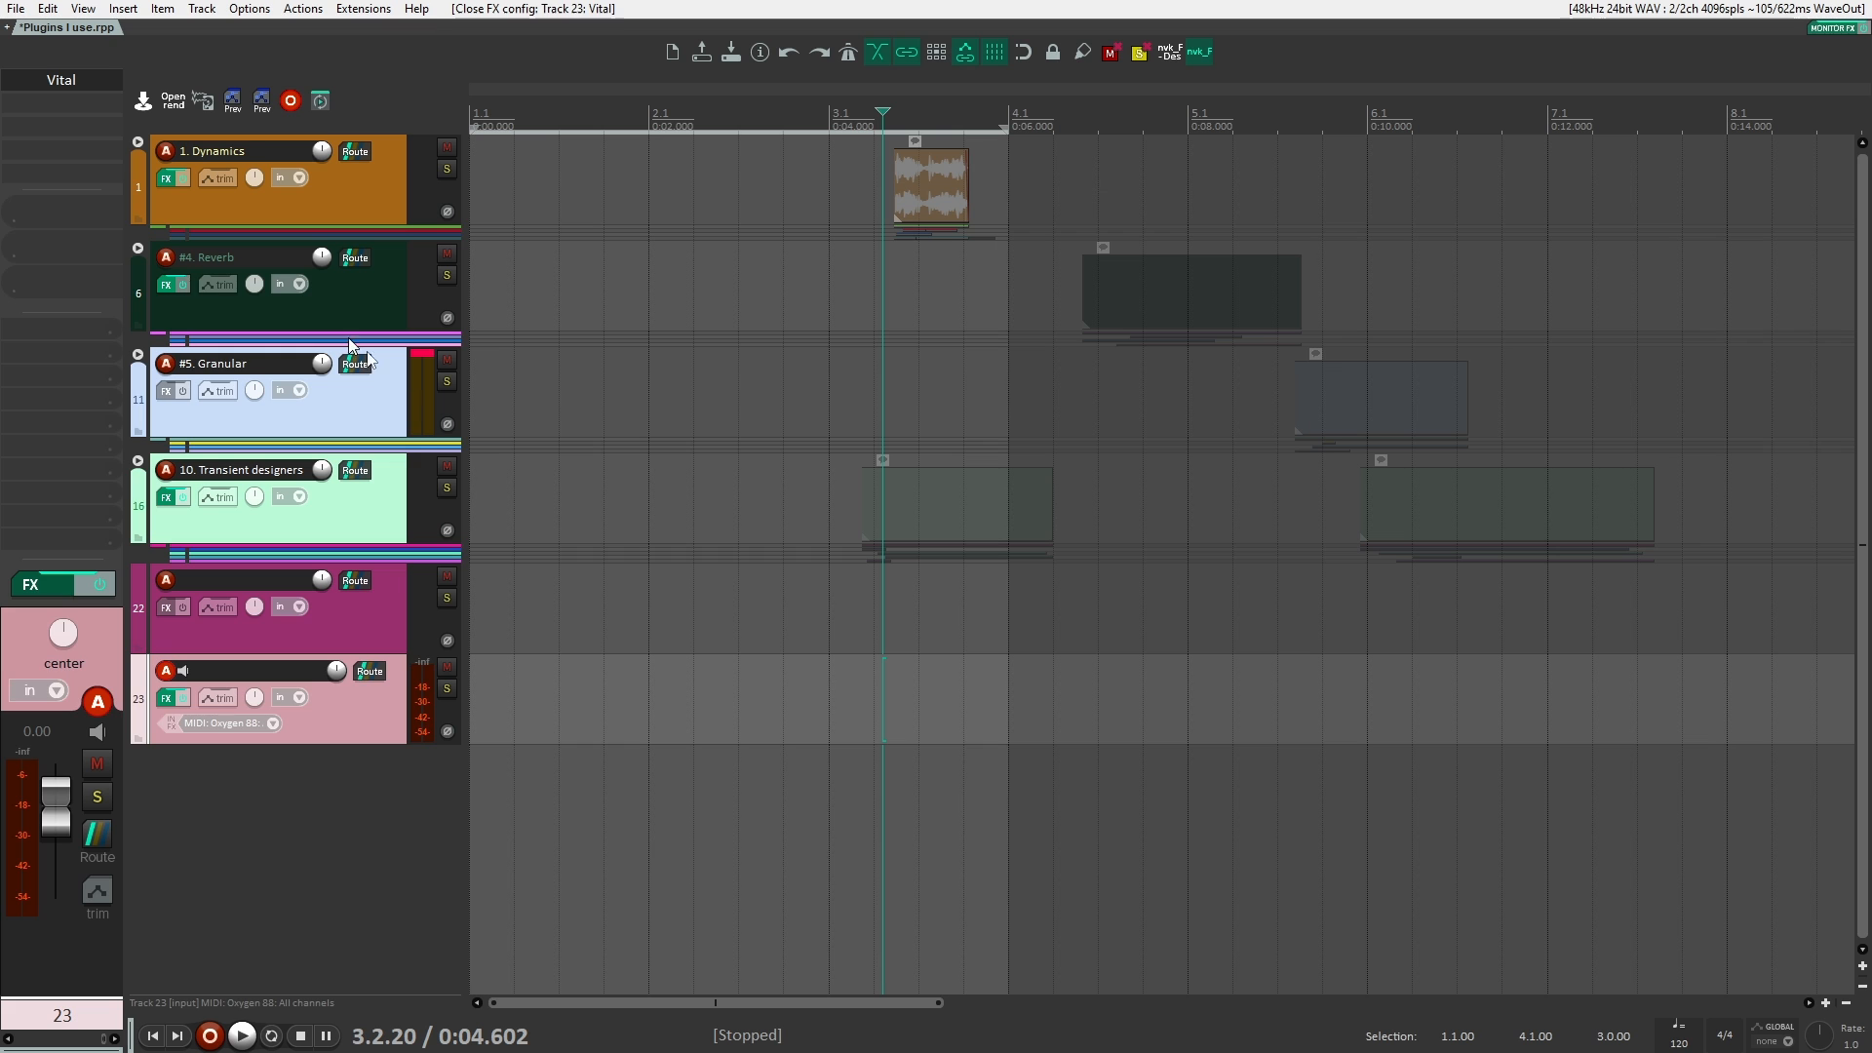
Step: Expand the #5. Granular folder and unmute its clips, placing the edit cursor just before them
left_click(246, 376)
left_click(139, 357)
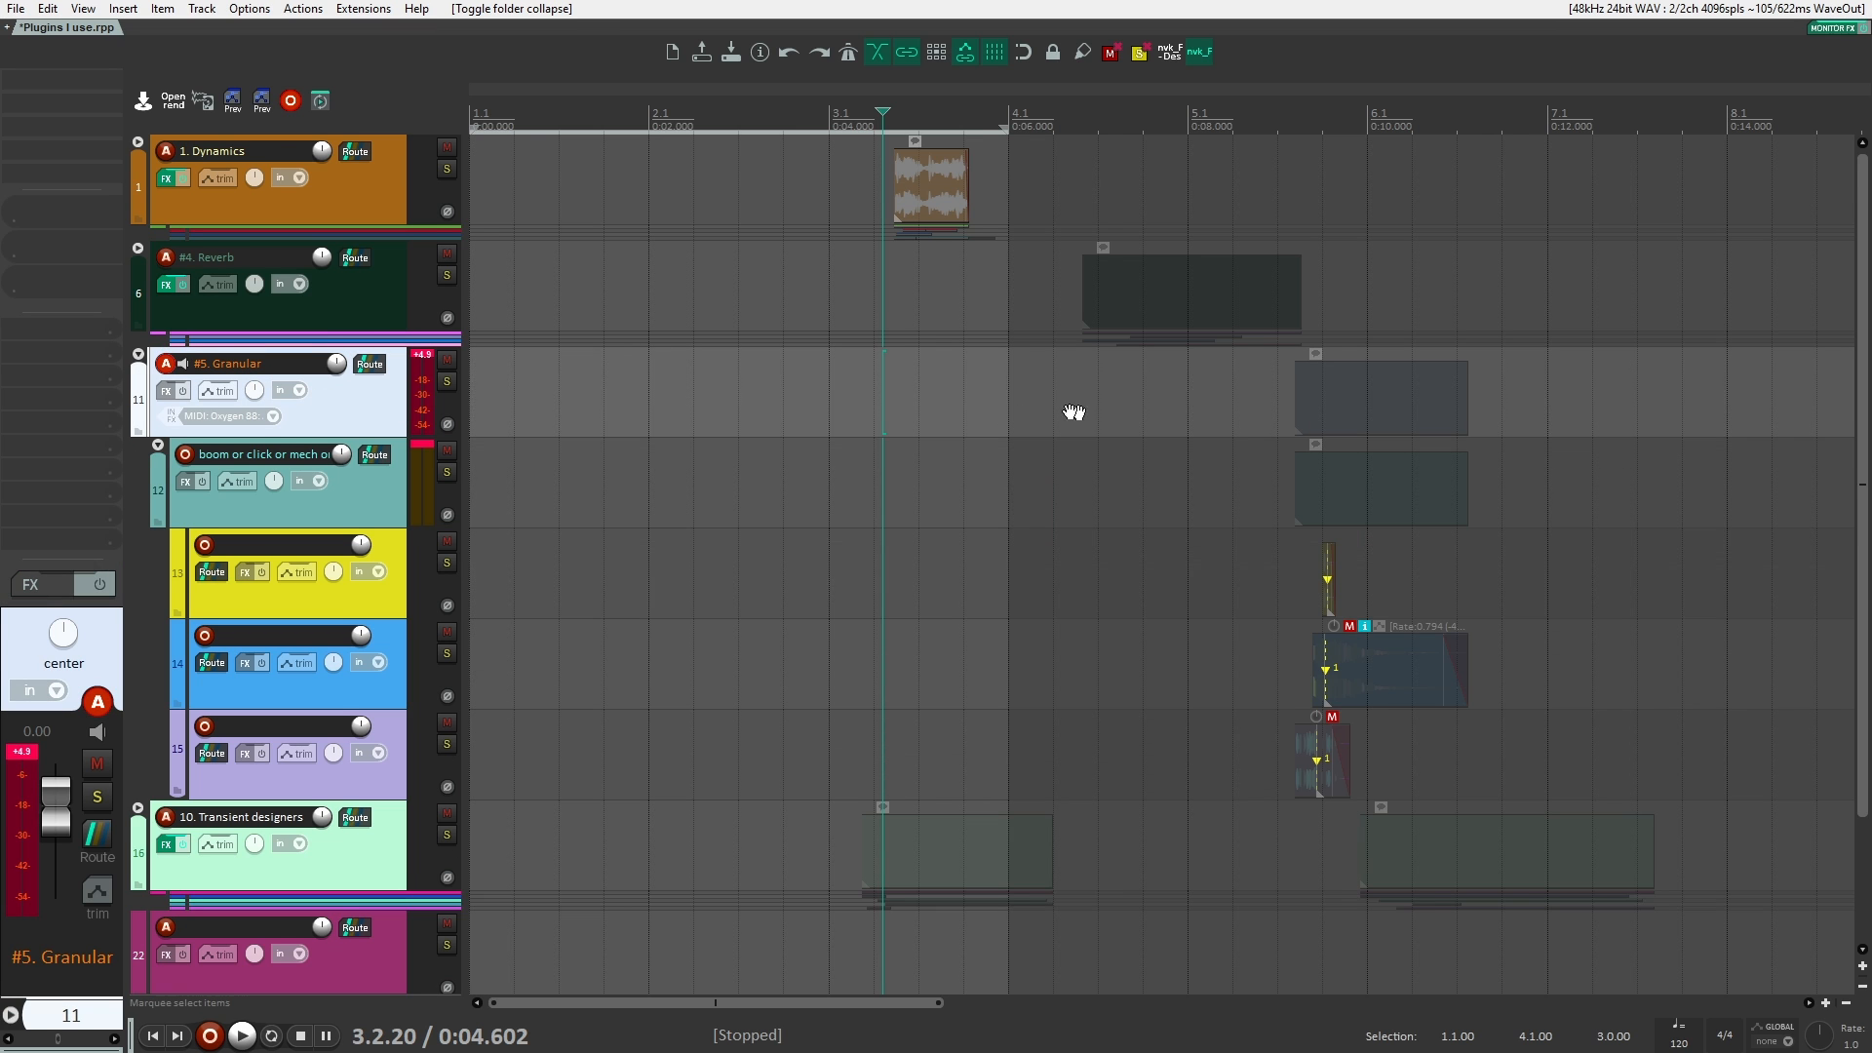
left_click_drag(1074, 413, 1007, 393)
left_click(985, 392)
key("m")
left_click(905, 438)
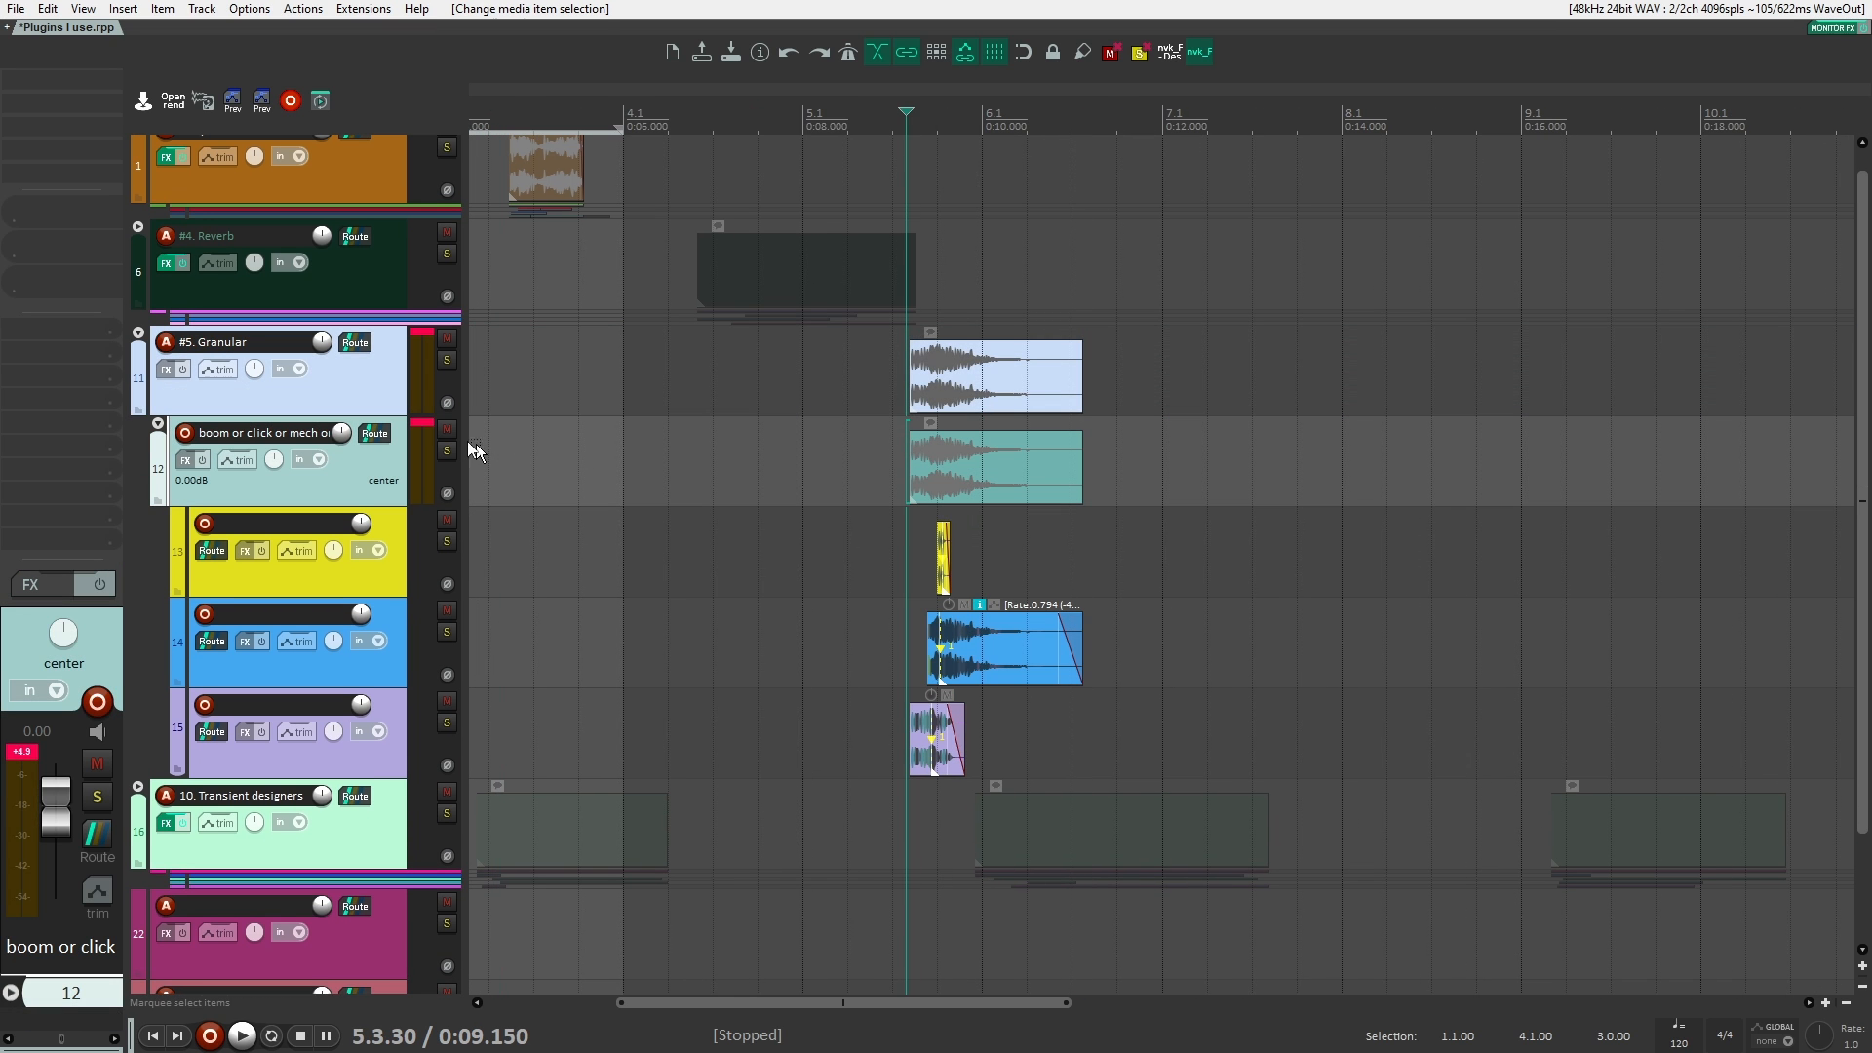
Step: Solo the #5. Granular folder to play its clips without processing, and unsolo it after listening
left_click(445, 361)
key("space")
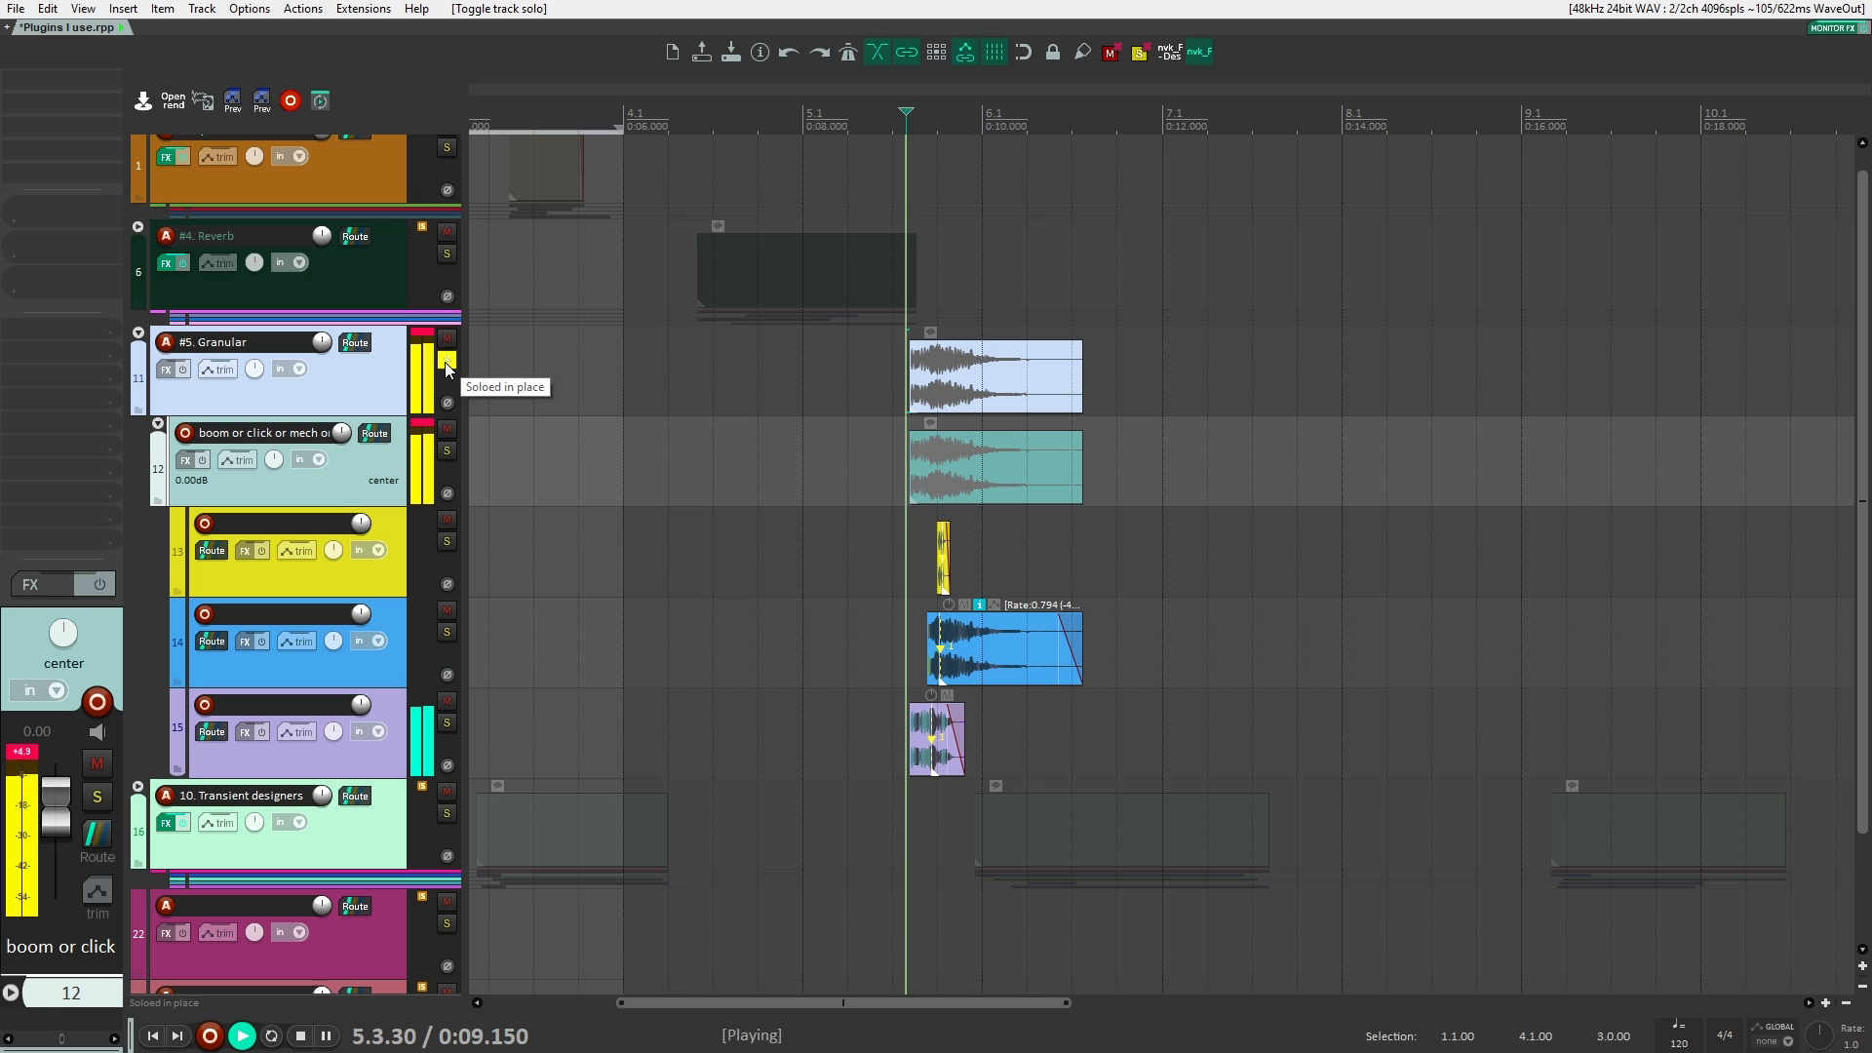
key("space")
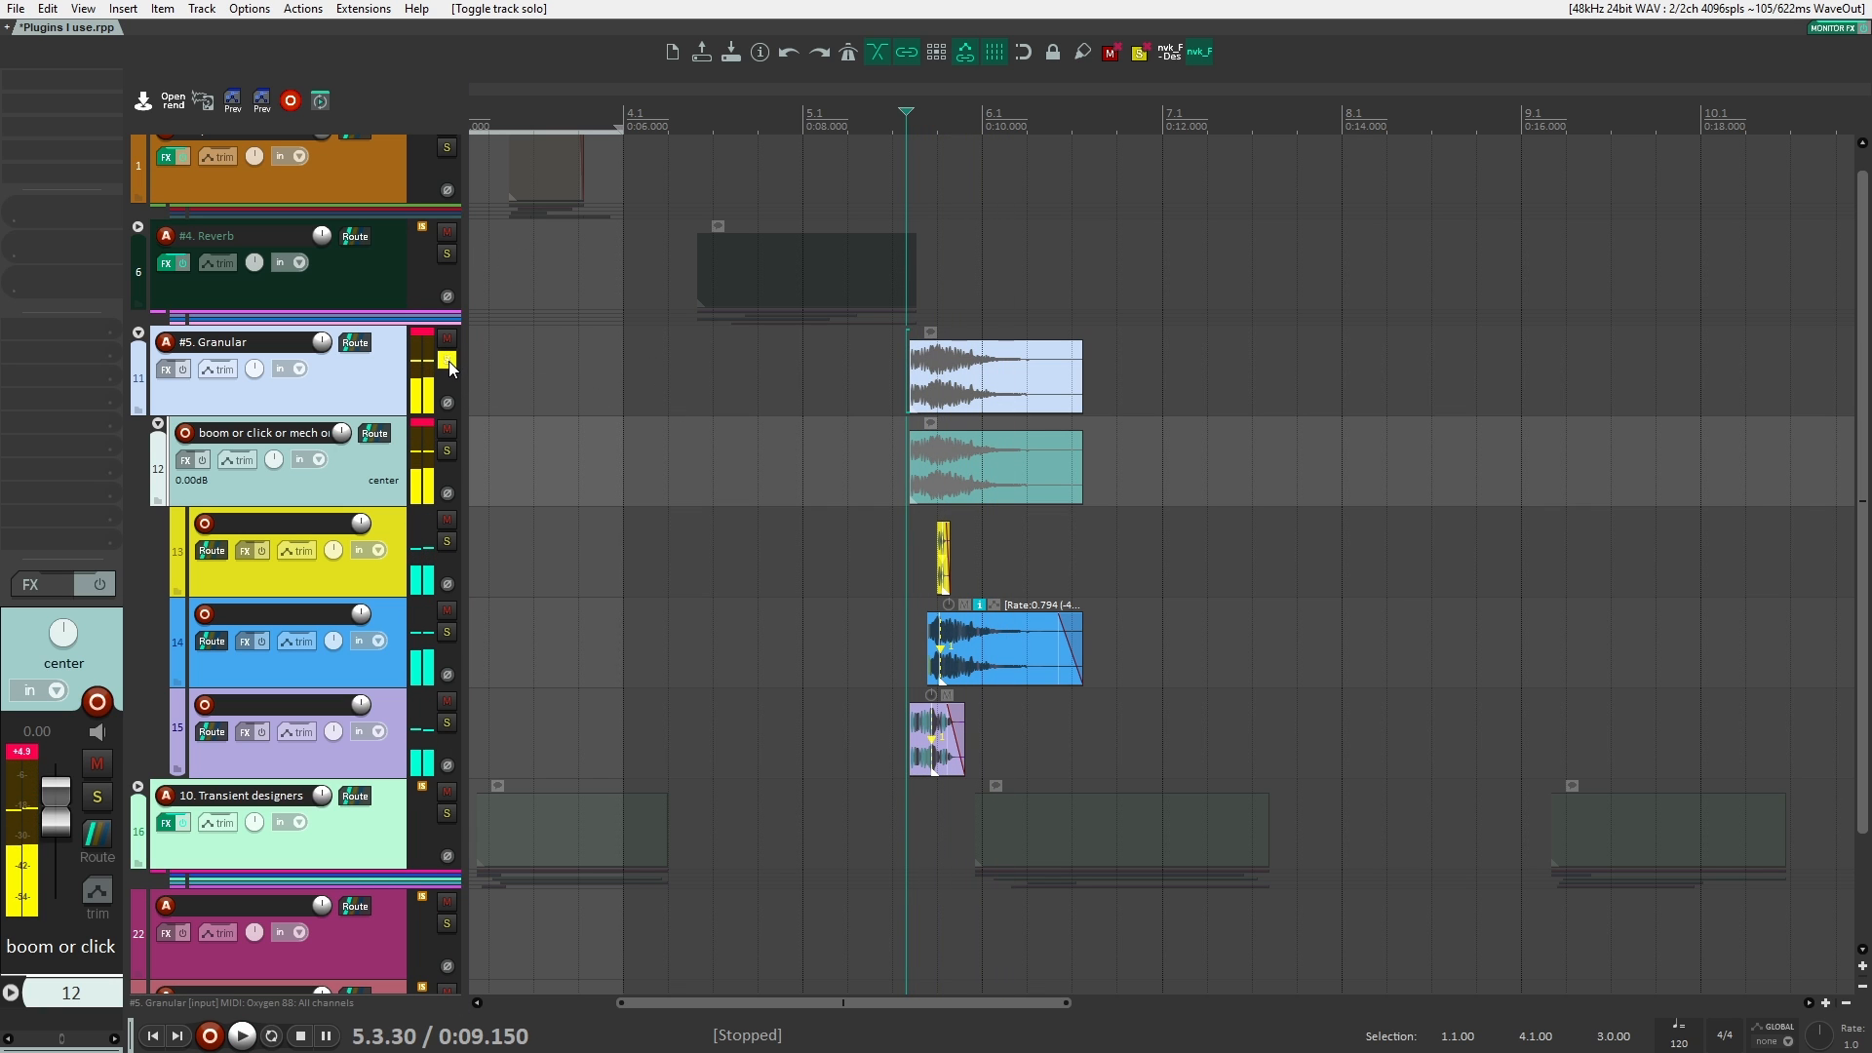
left_click(448, 360)
Step: Add VST3 bx_subsynth to the #5. Granular folder track and move its window clear of the clips
left_click(371, 383)
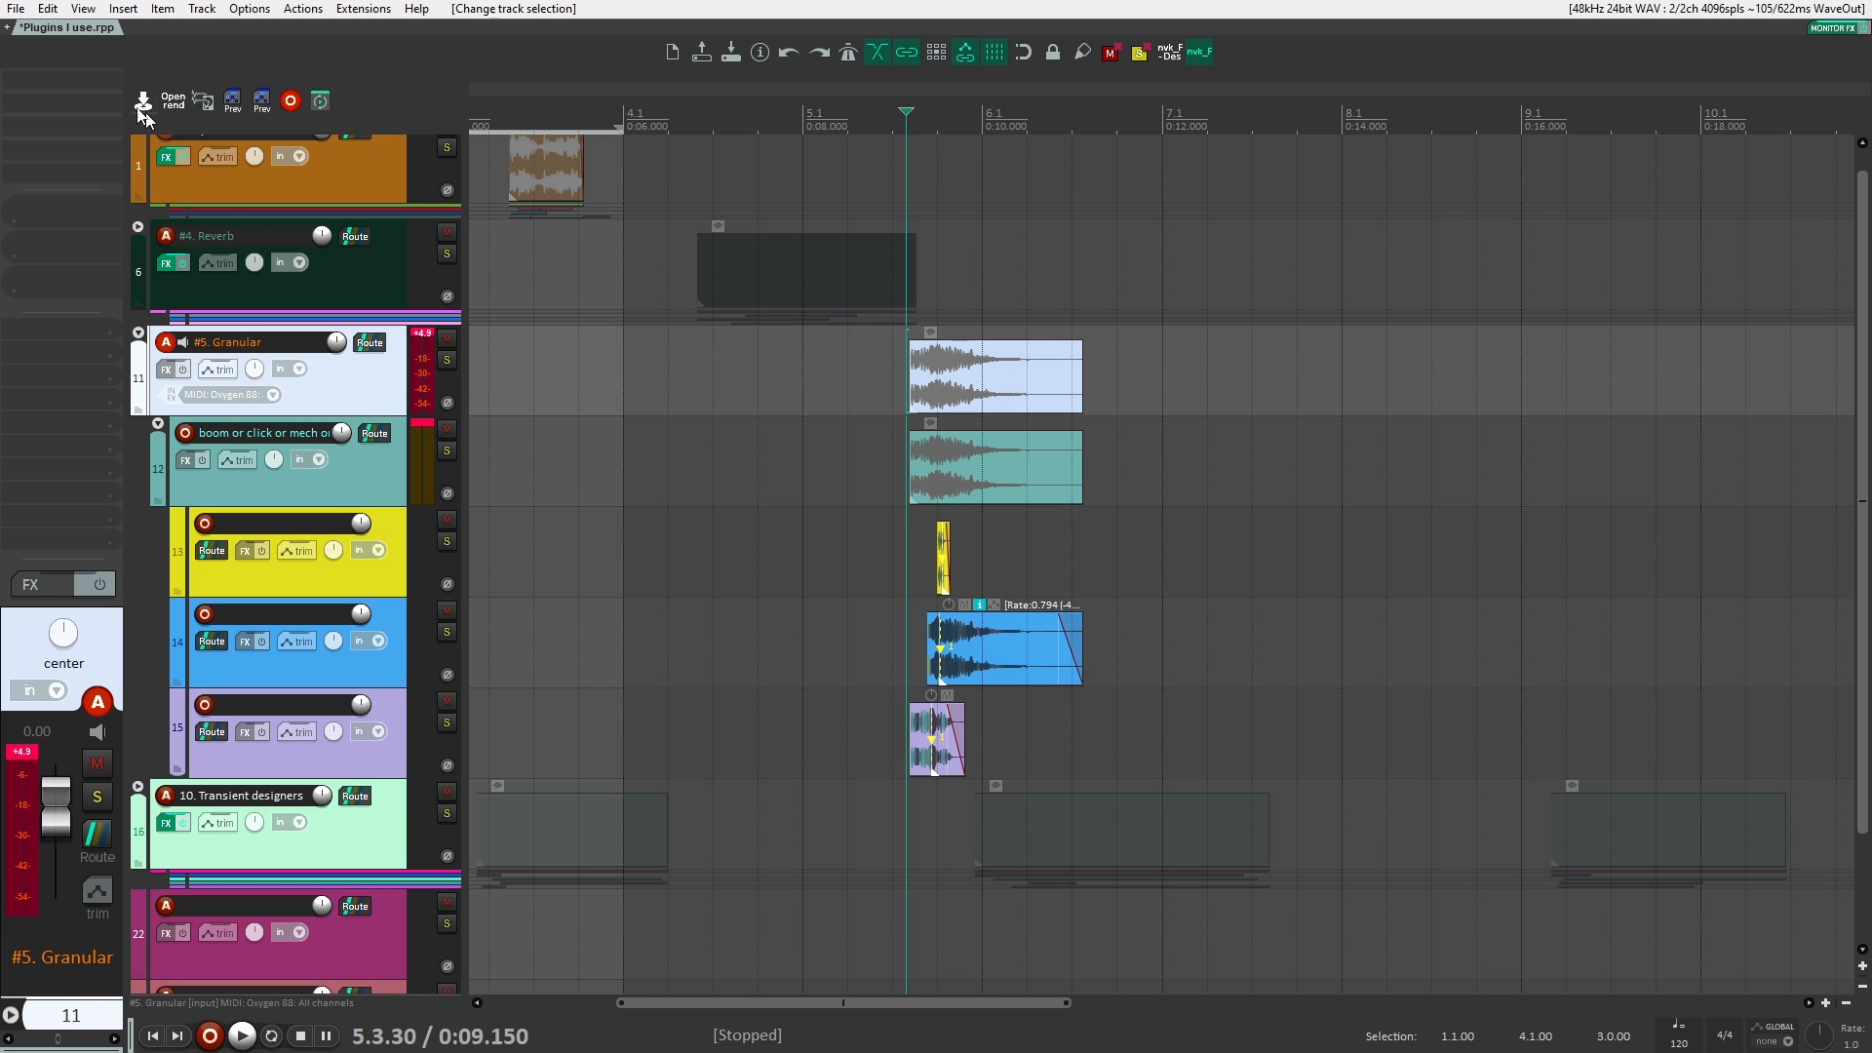
left_click(91, 78)
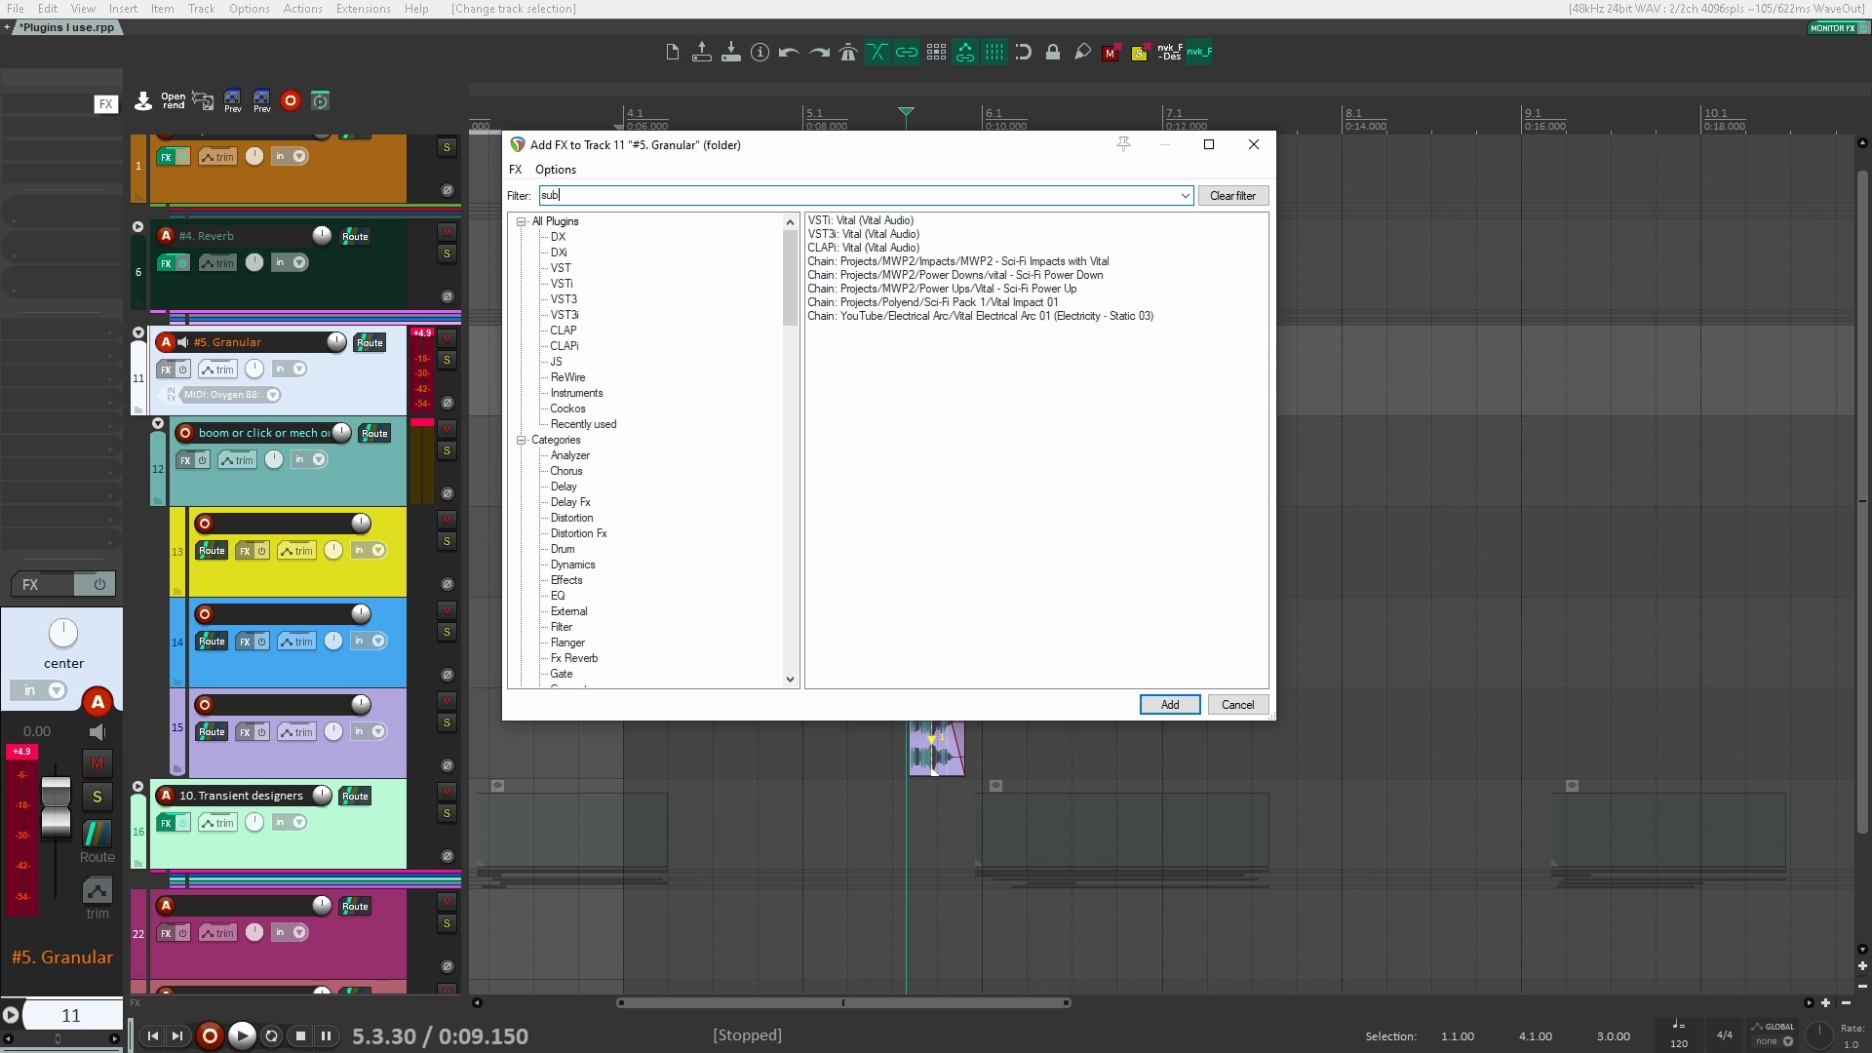
key("Down")
key("Up")
key("Return")
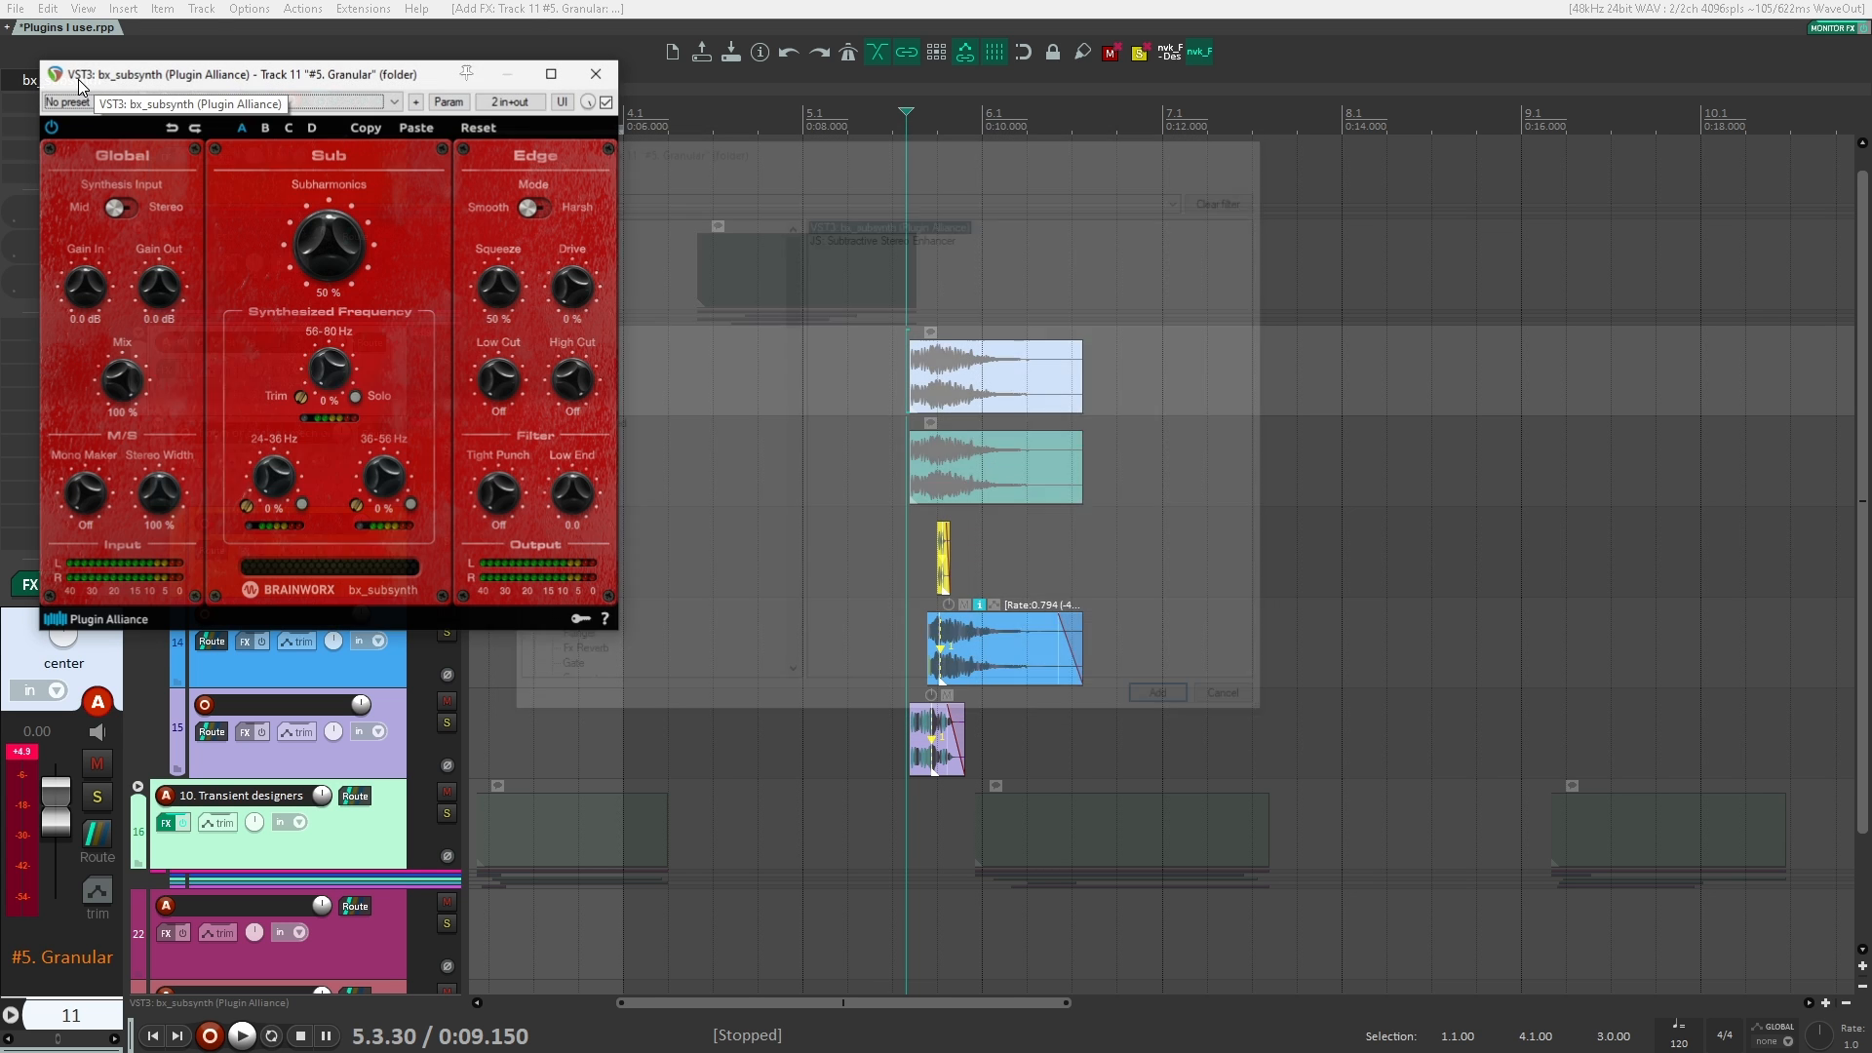
left_click_drag(317, 93, 551, 209)
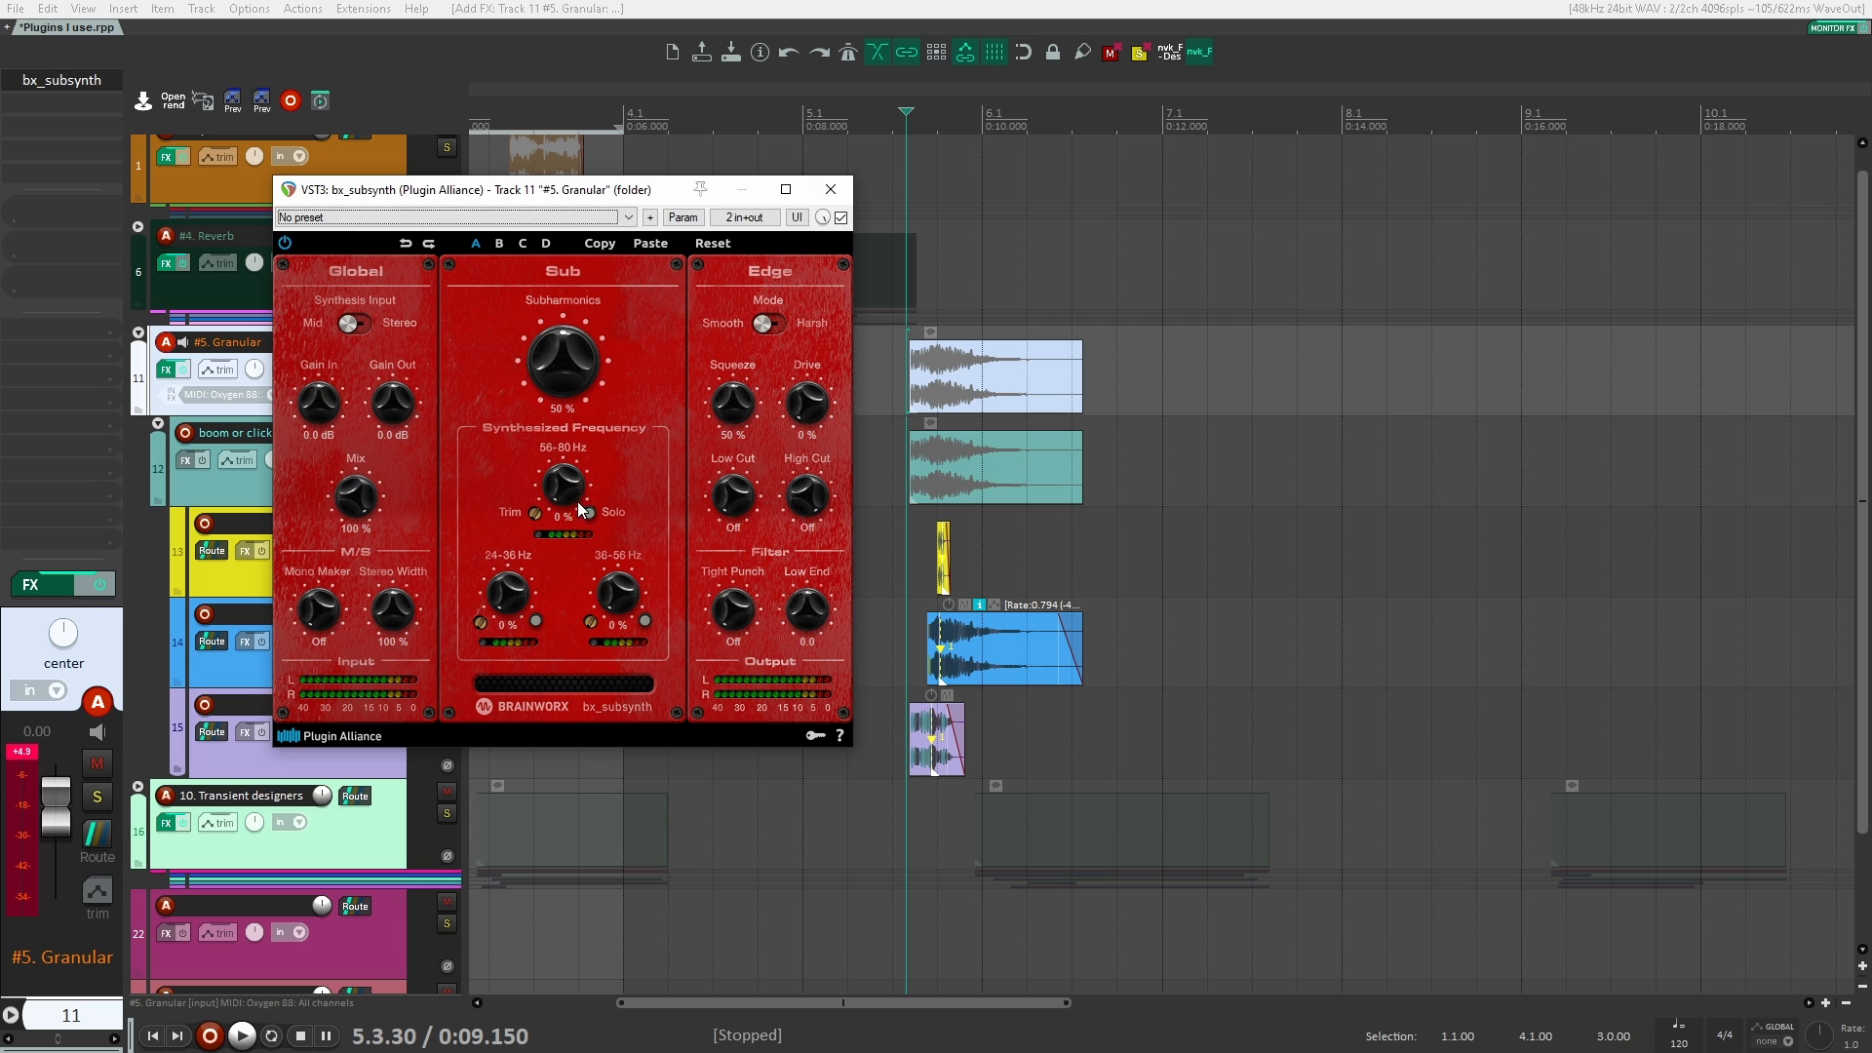
Step: Set bx_subsynth's 56-80 Hz band to 100% and Subharmonics to 88%, and play the Granular clips
left_click_drag(577, 501, 559, 329)
key("space")
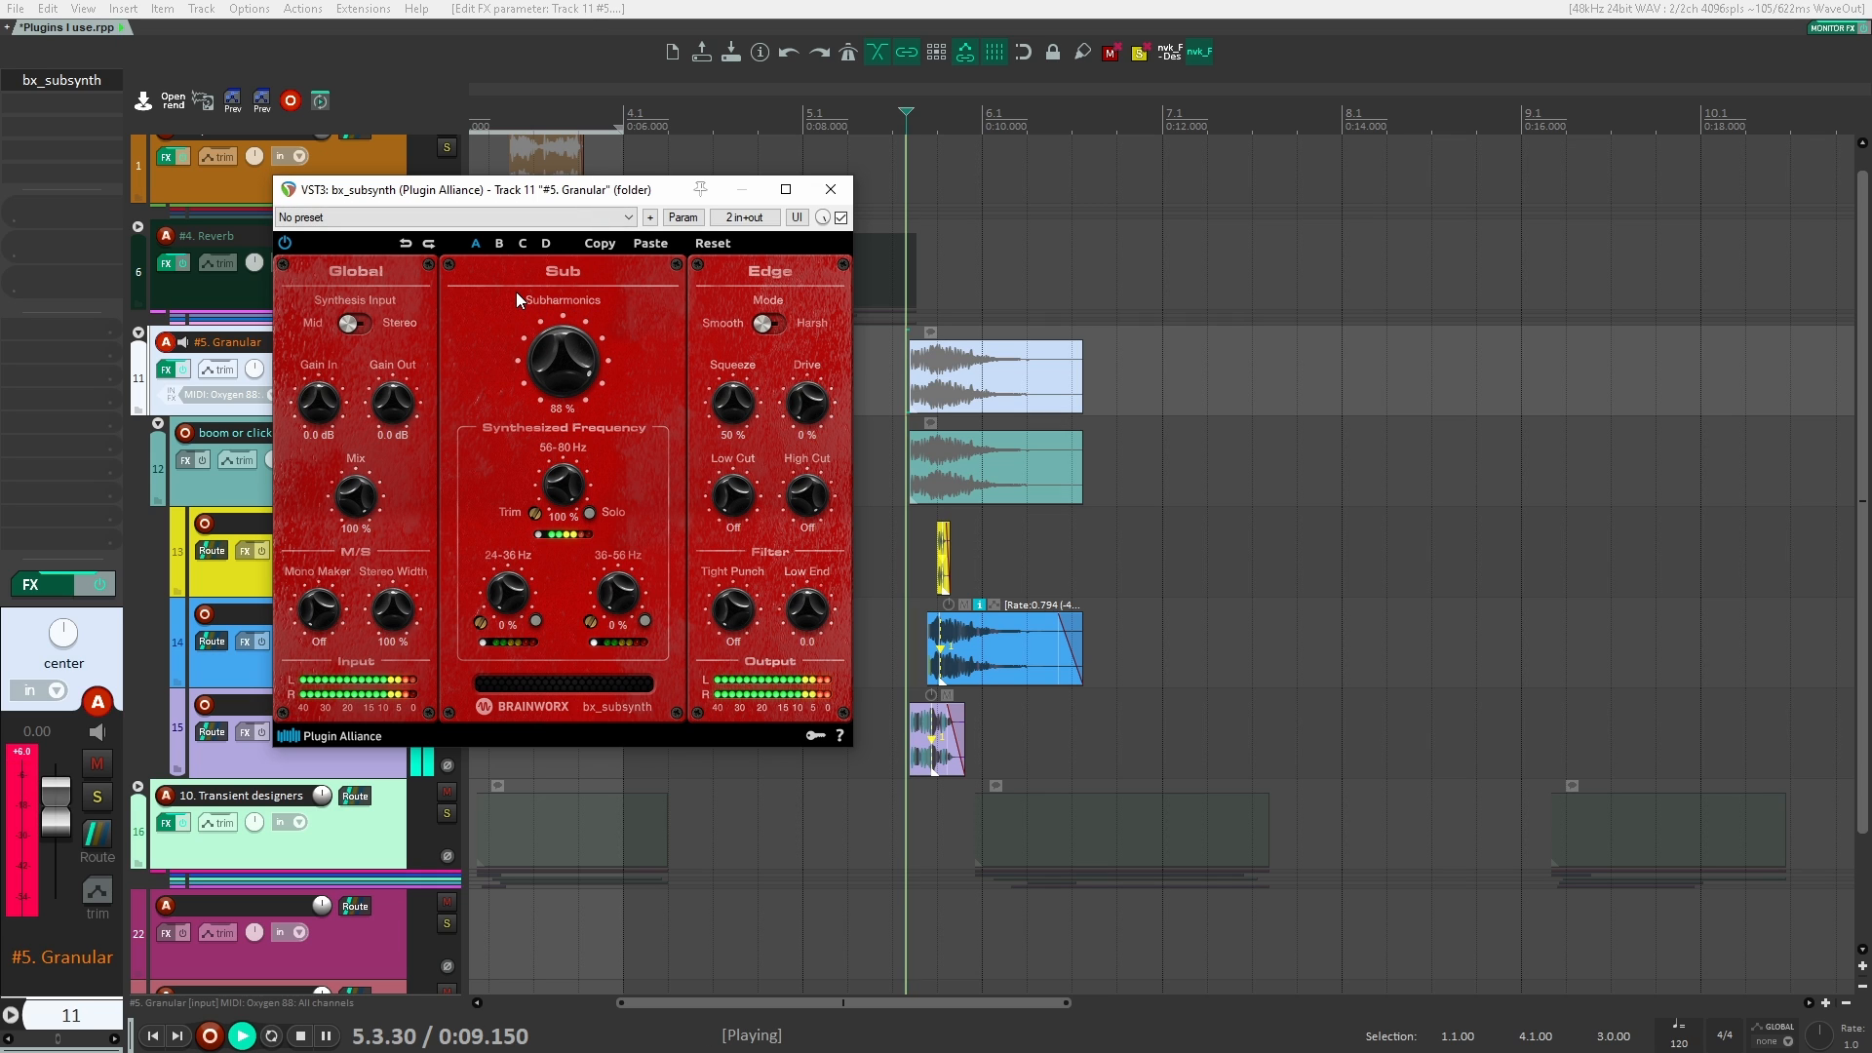
key("space")
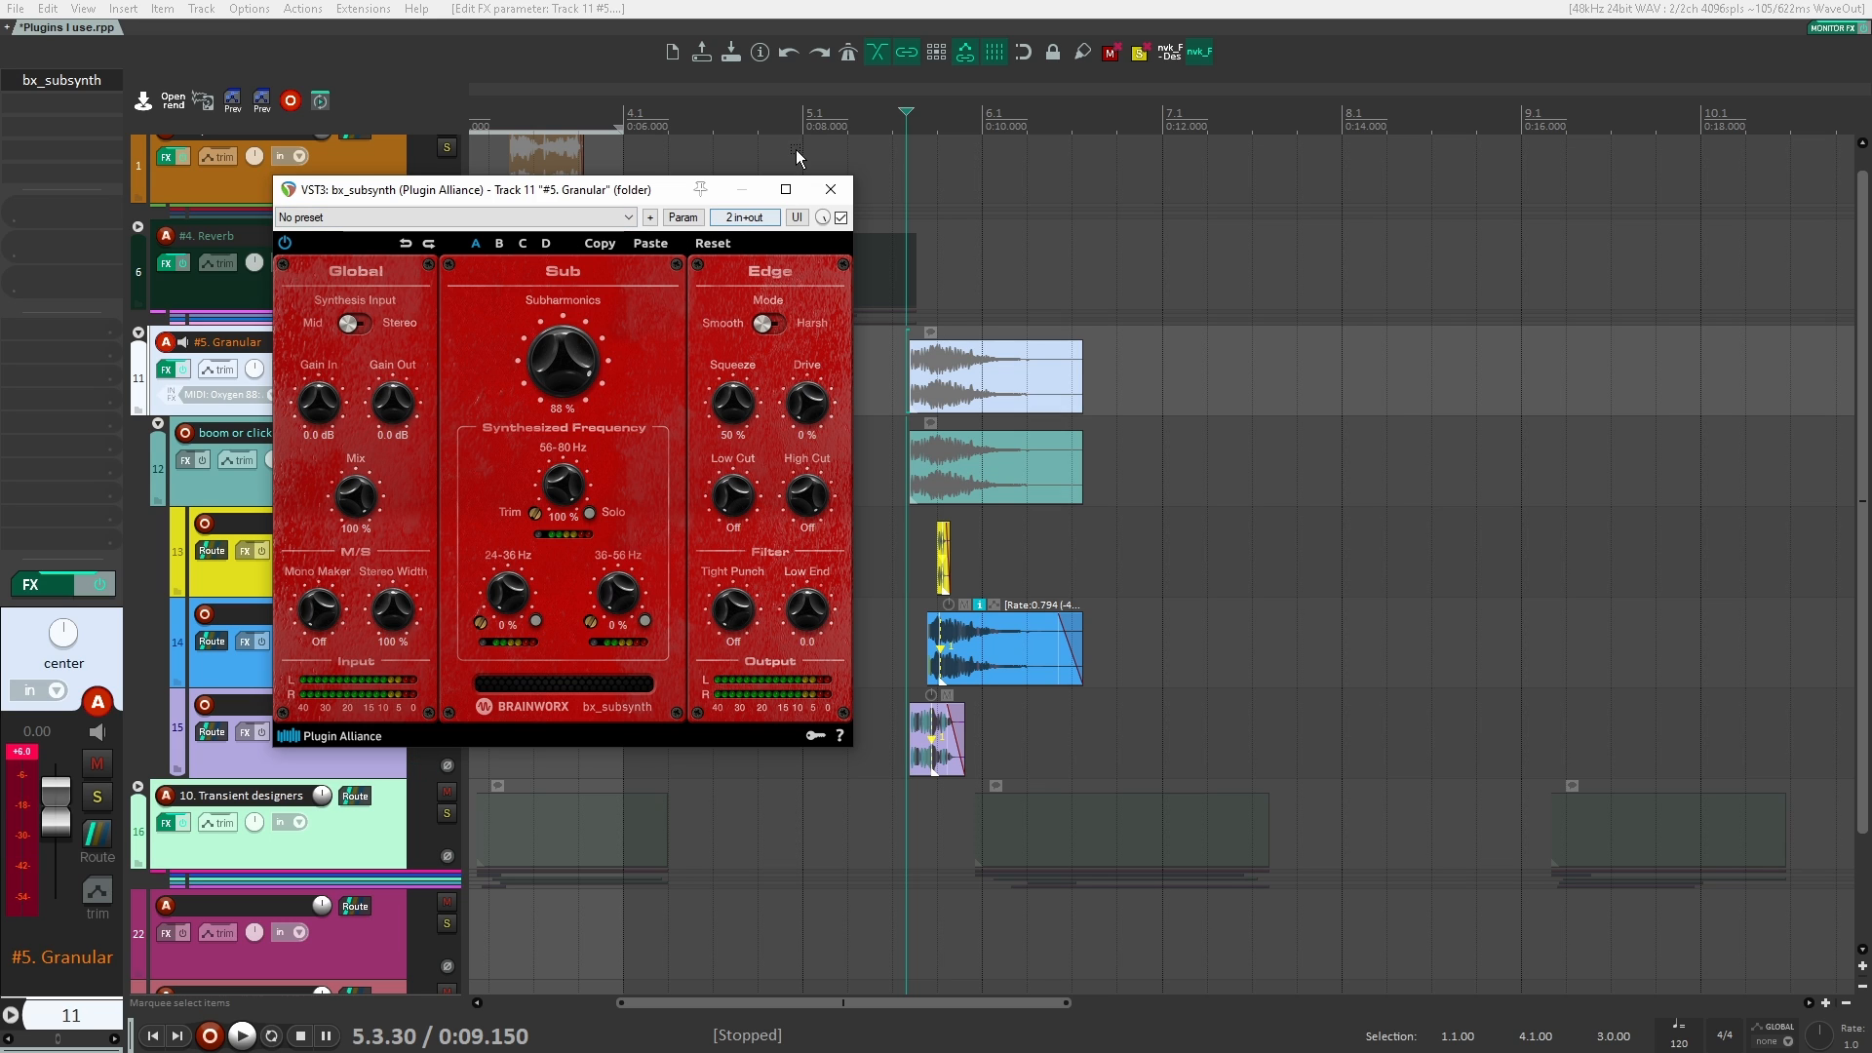
Step: Compare the Granular clips with bx_subsynth bypassed and enabled during playback, and close the plugin window
left_click(840, 217)
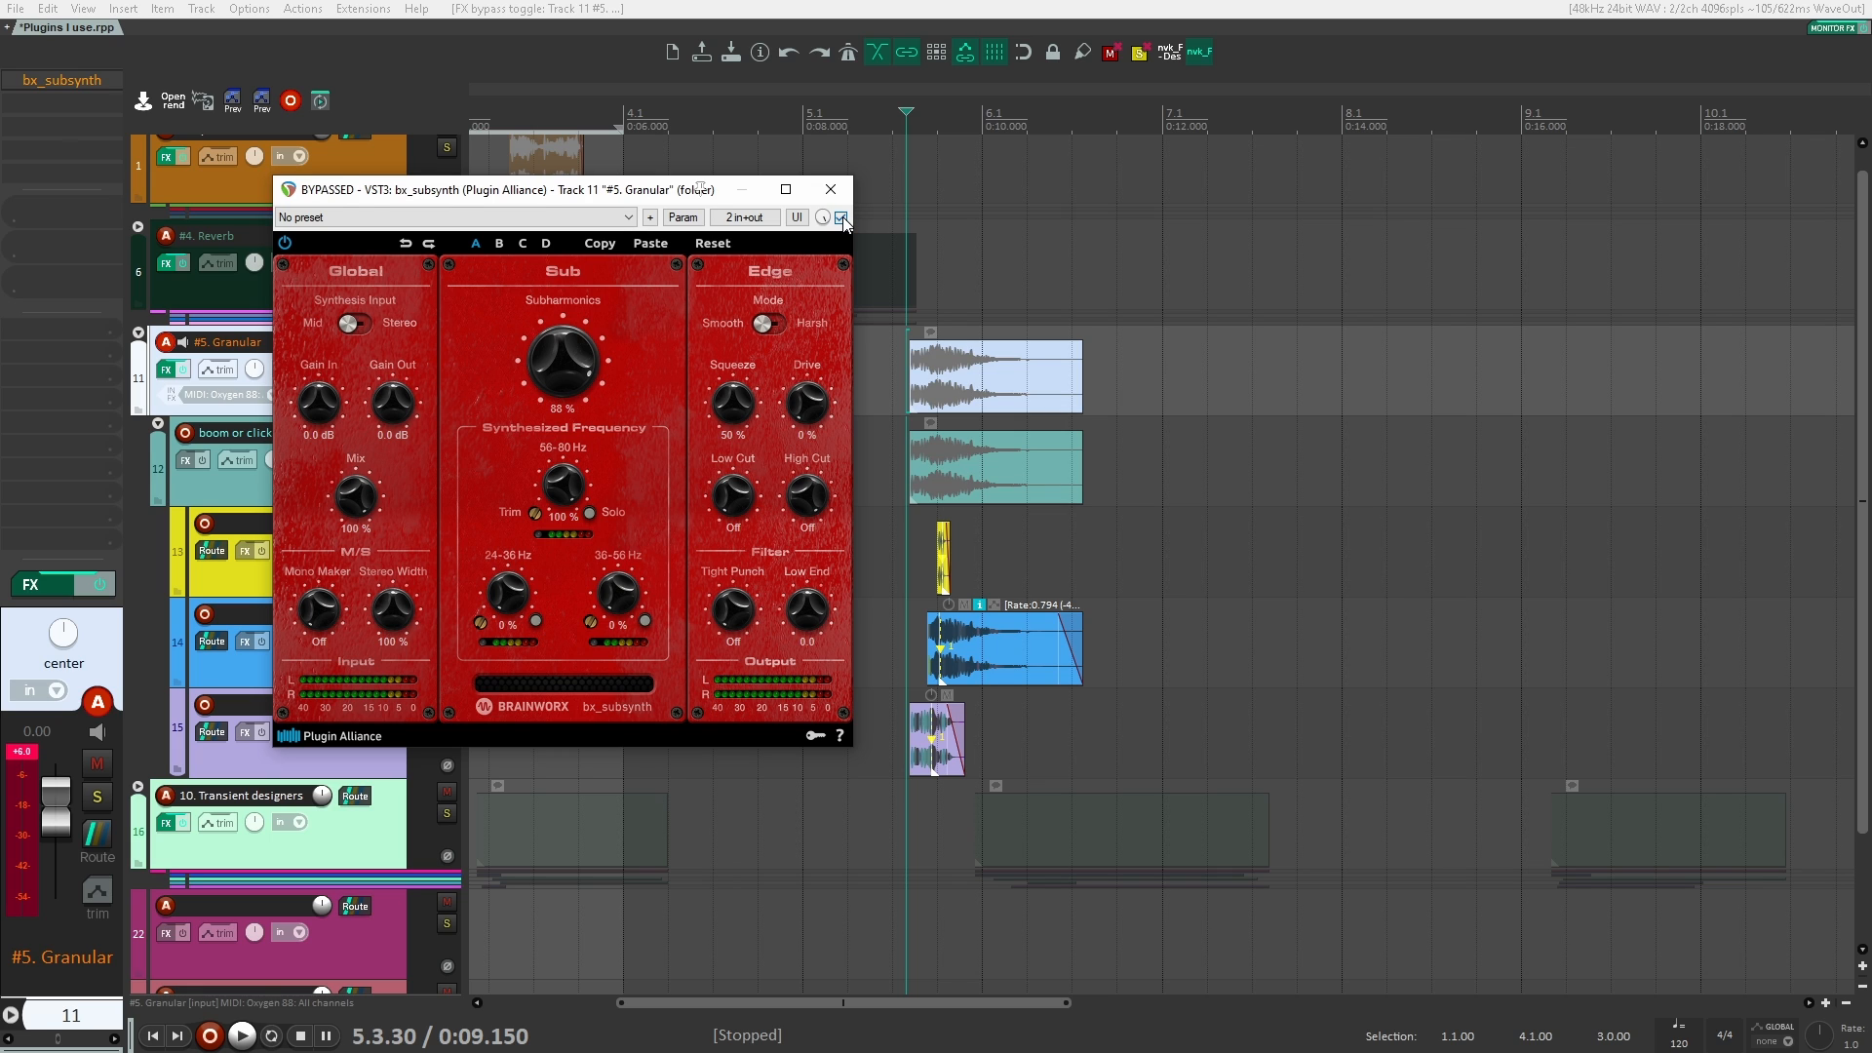
key("space")
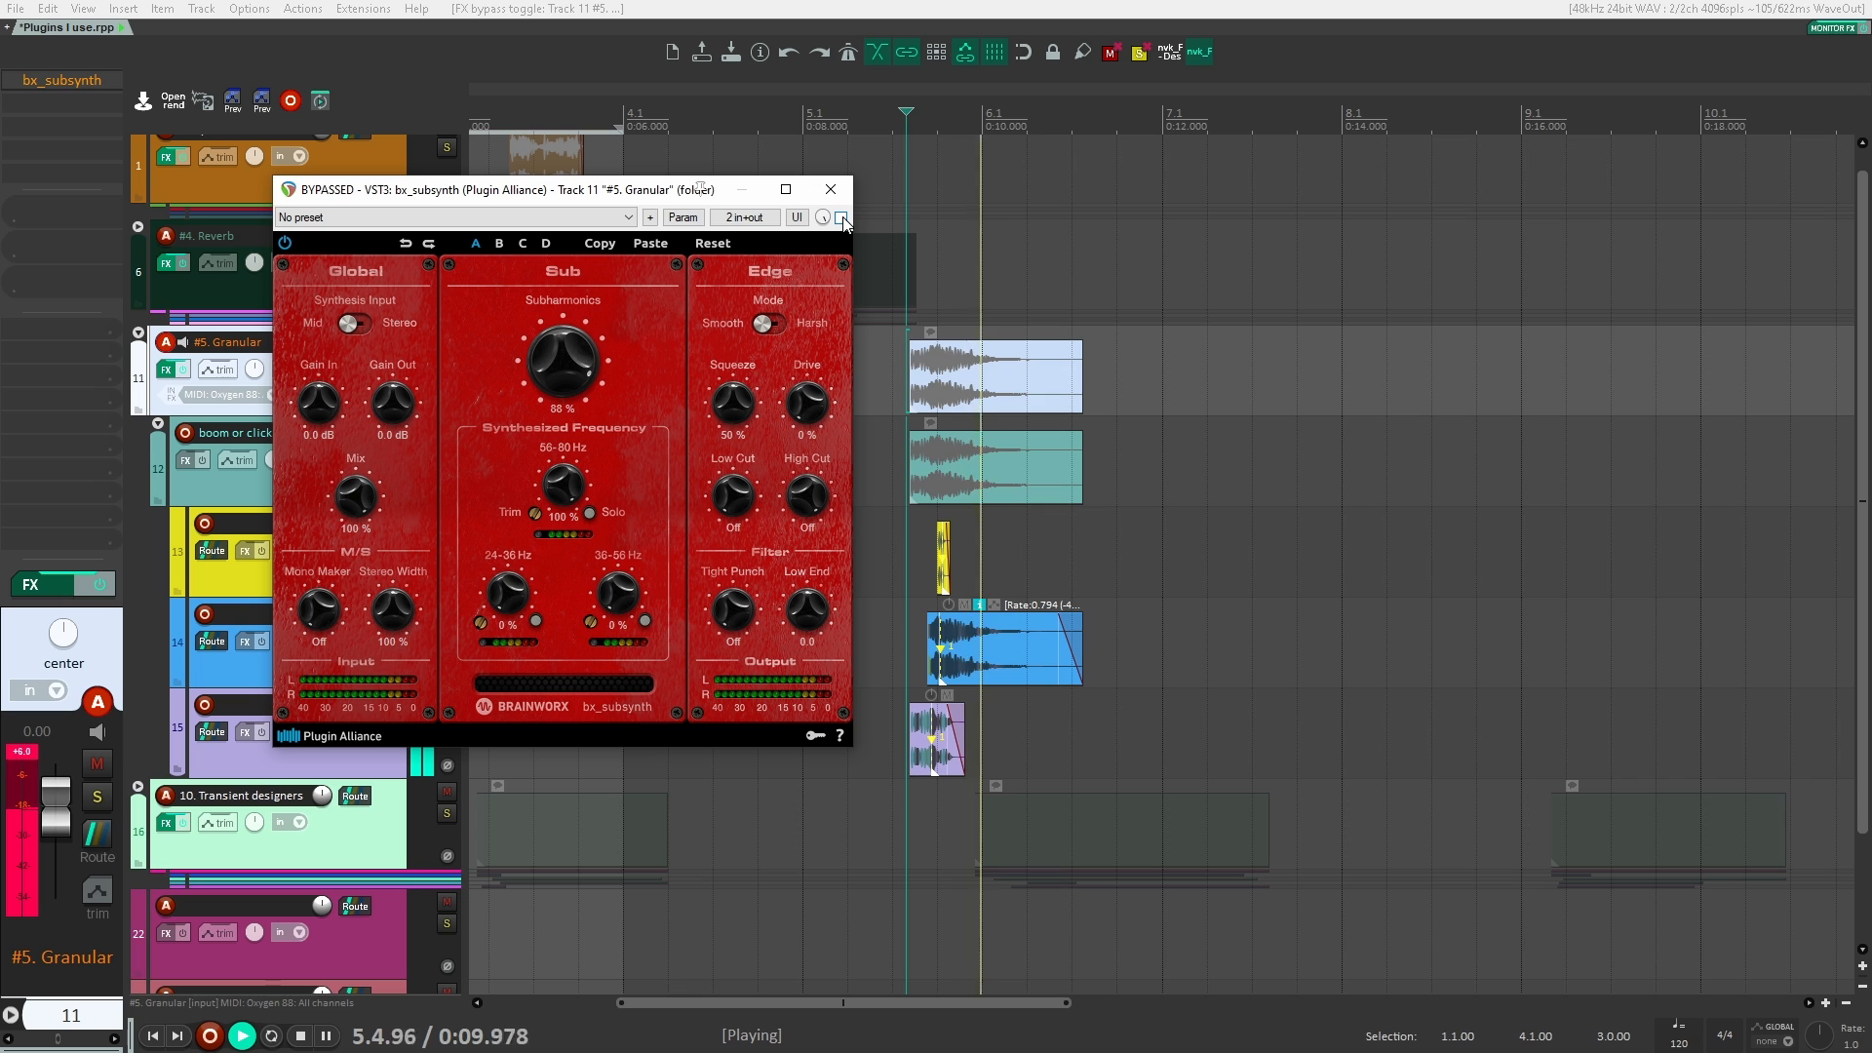
left_click(840, 218)
key("space")
key("space")
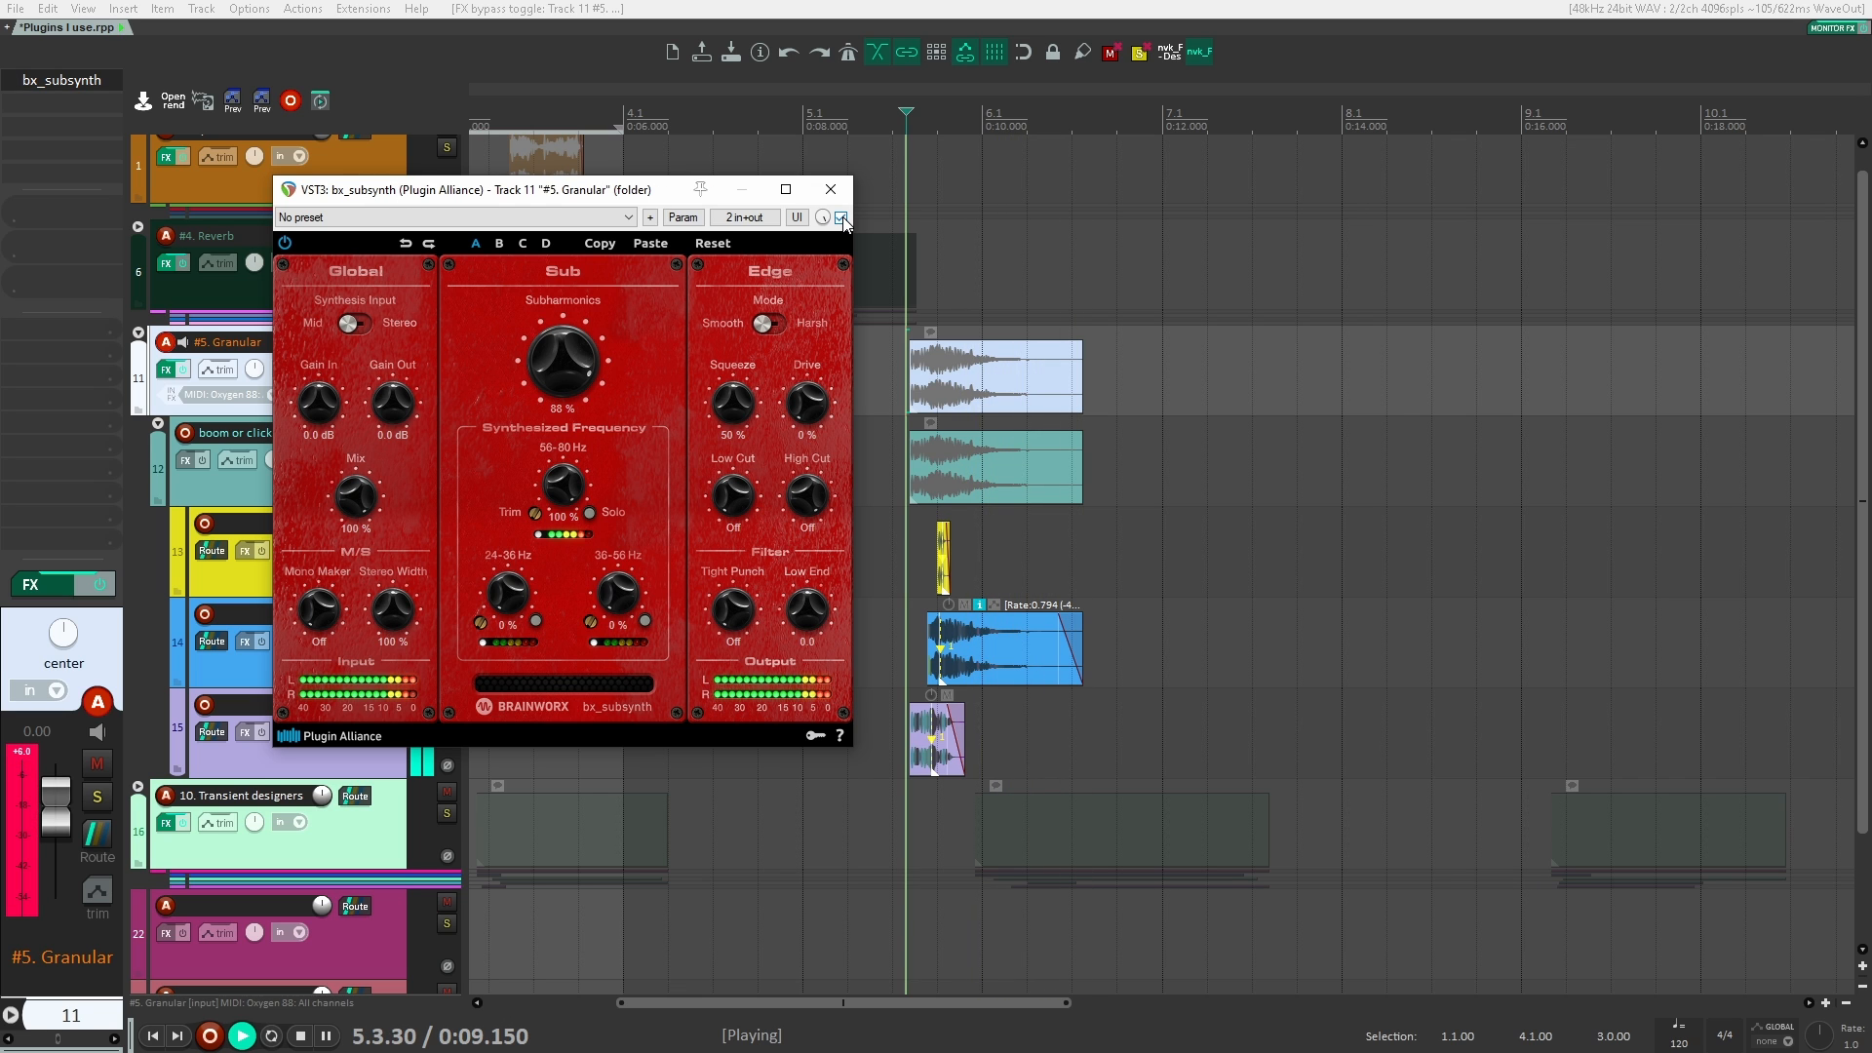
key("space")
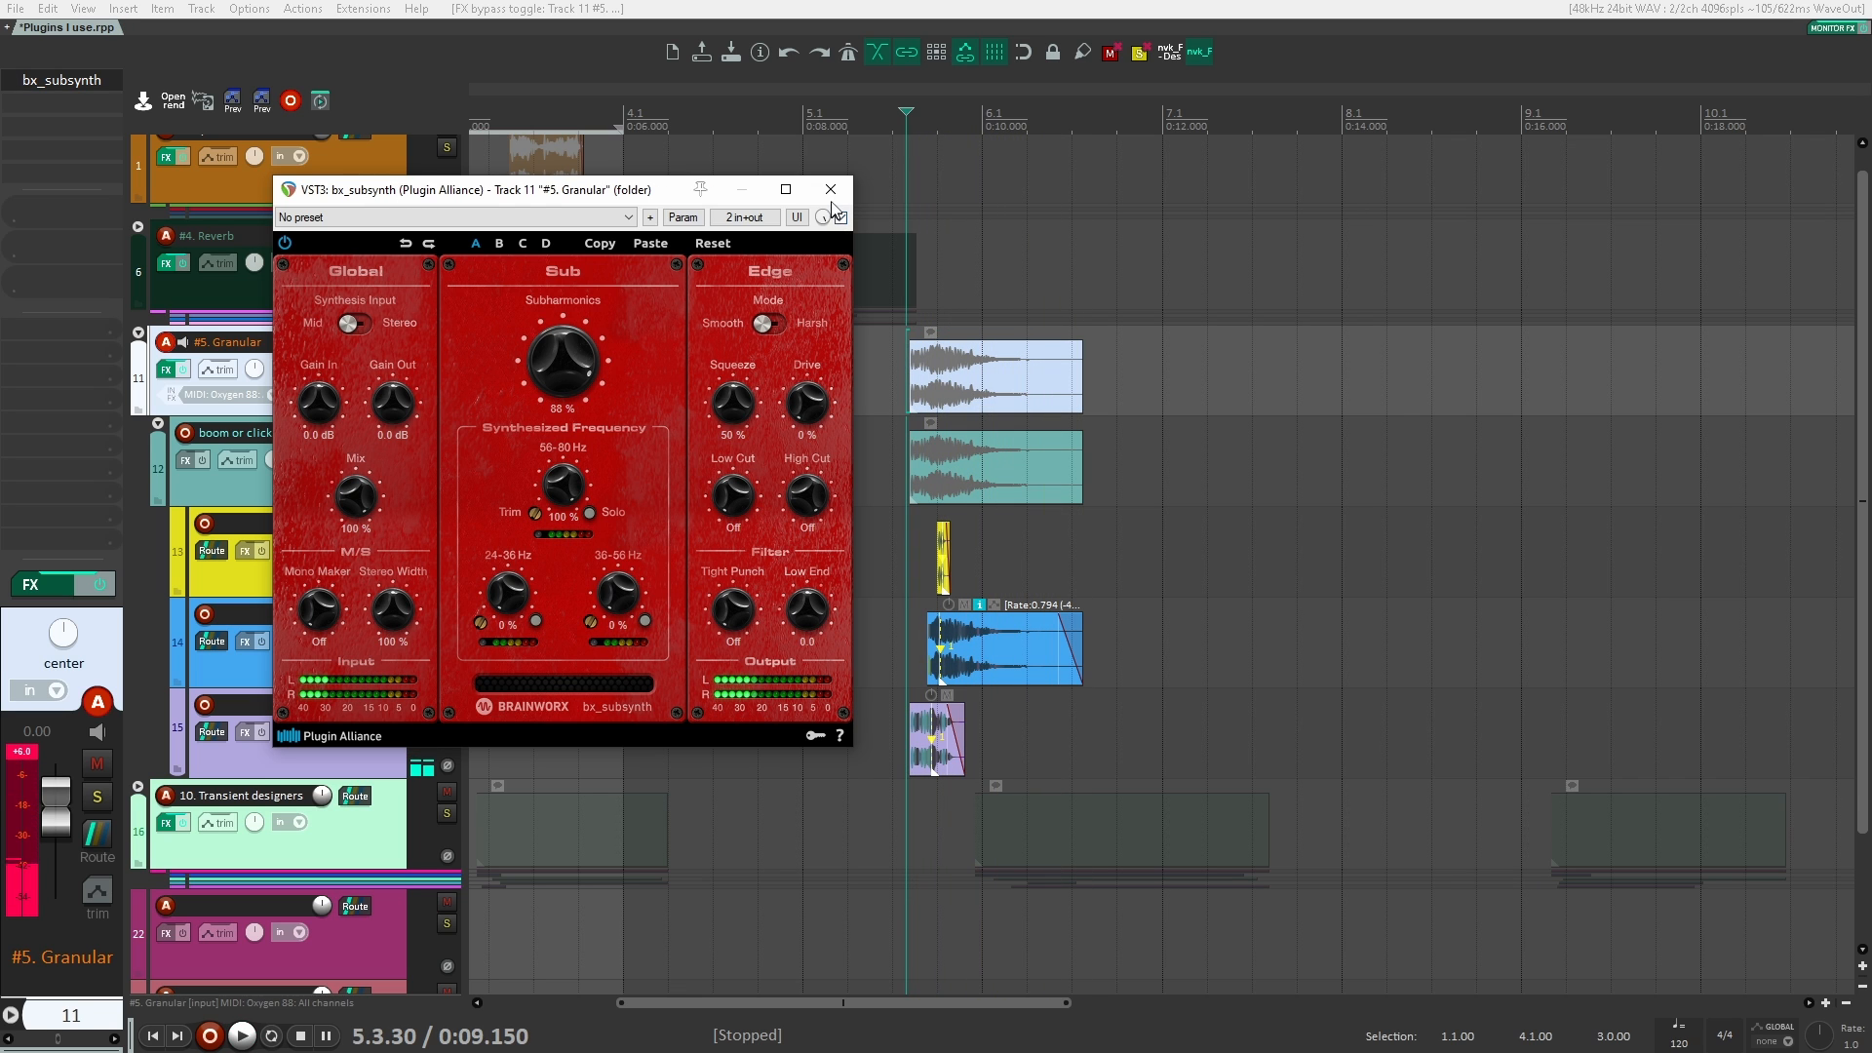
left_click(830, 190)
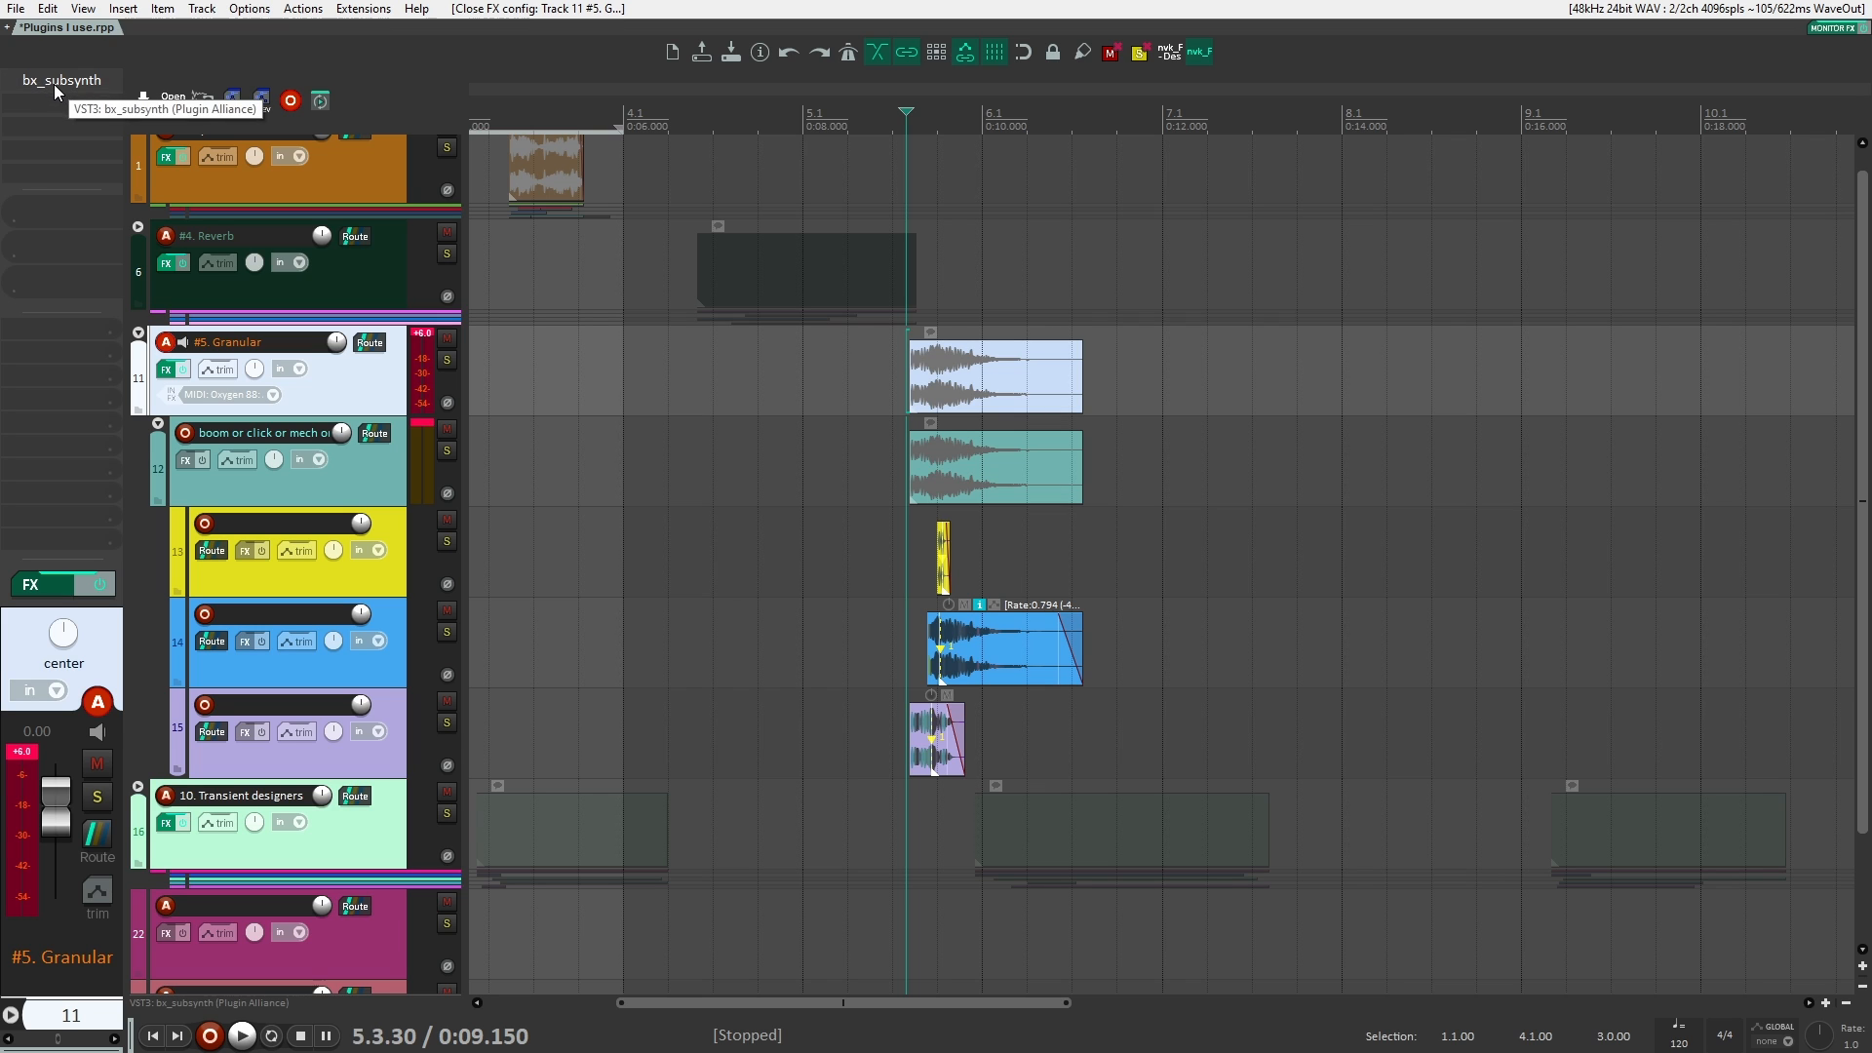
Step: Bypass bx_subsynth on the #5. Granular folder track, add VST3 Disperser after it and move its window over the arrangement
left_click(55, 84, "shift")
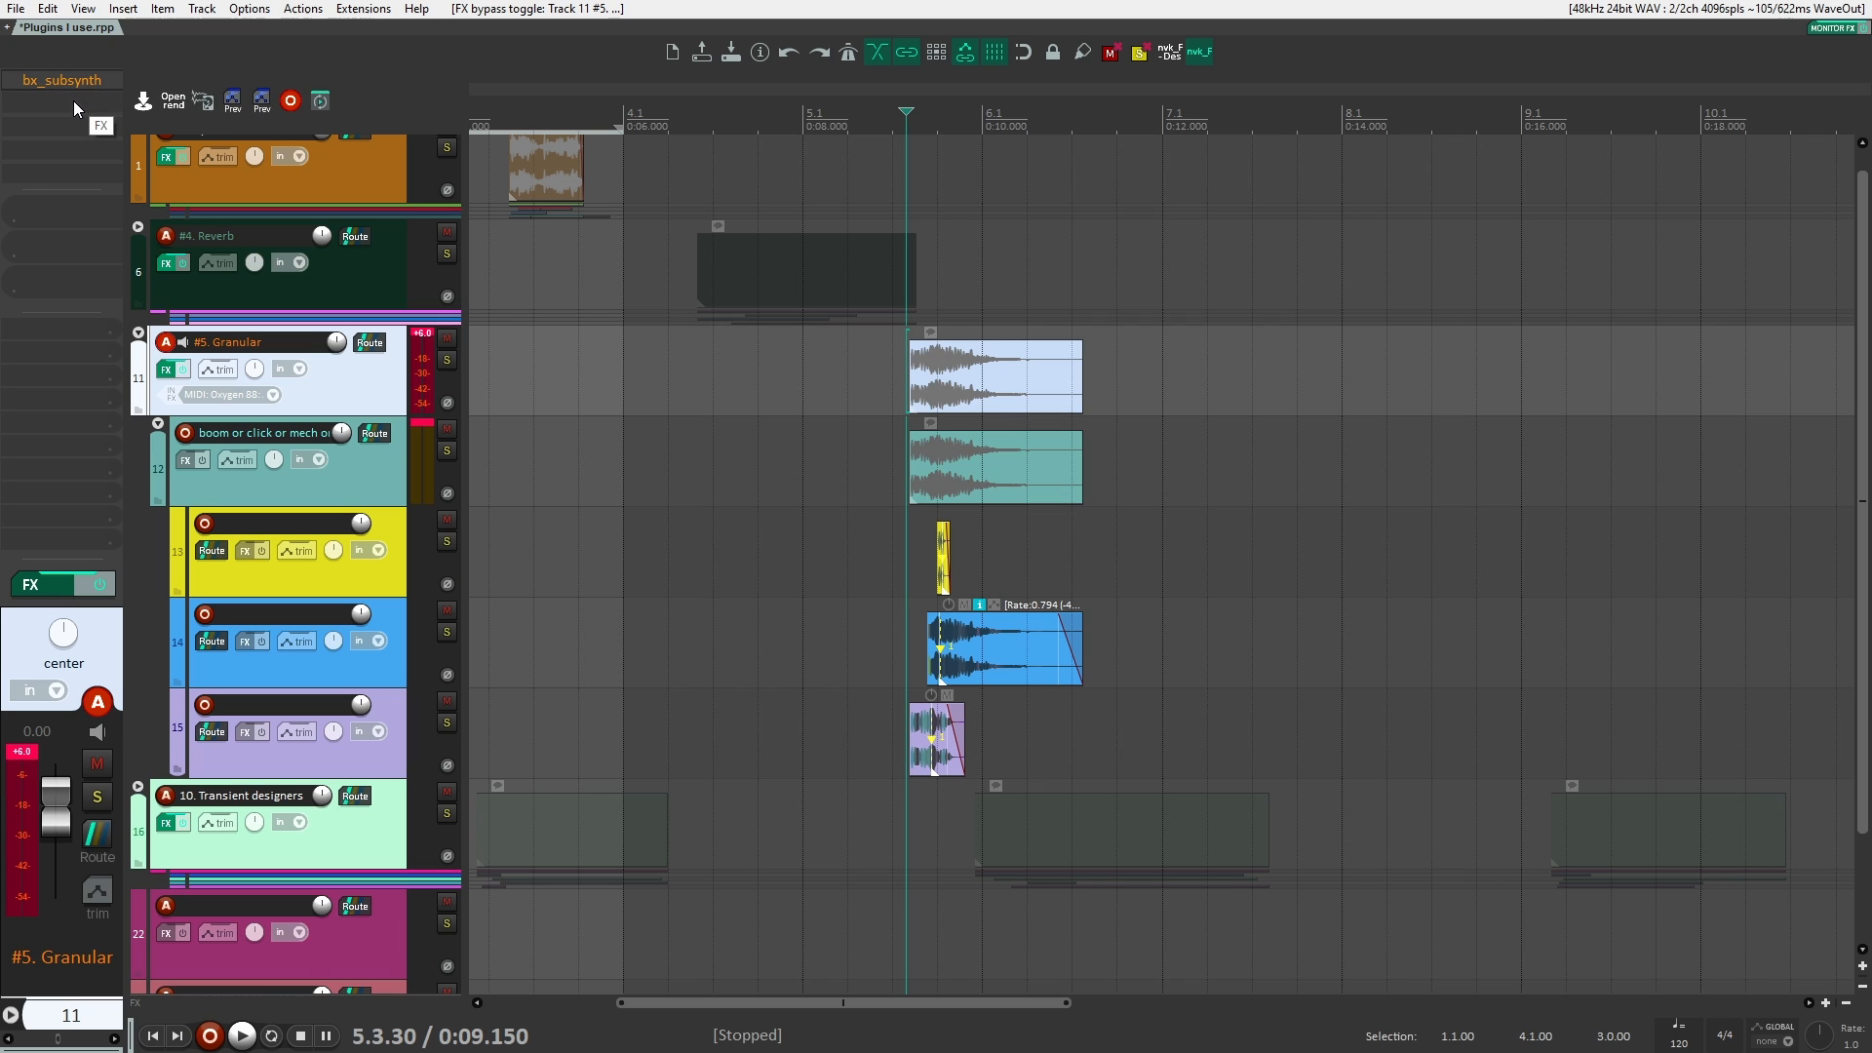
double_click(73, 102)
type("disper")
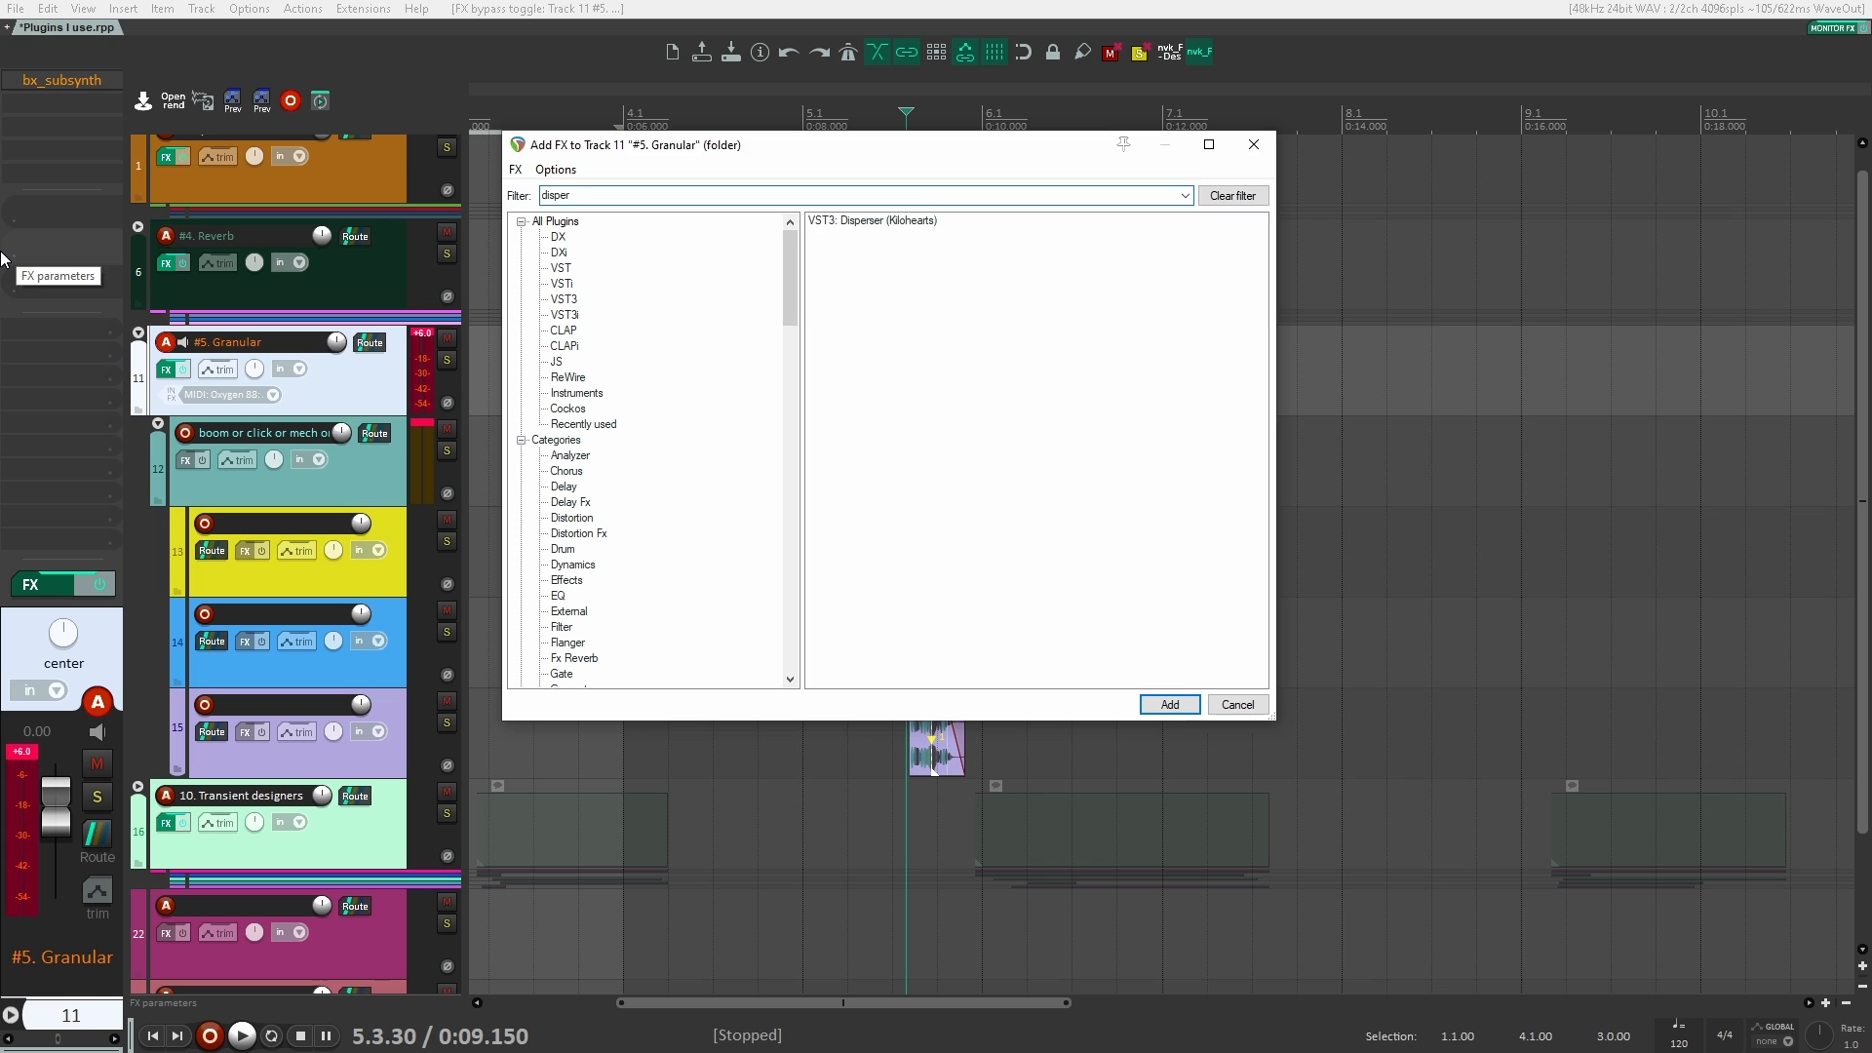
key("Return")
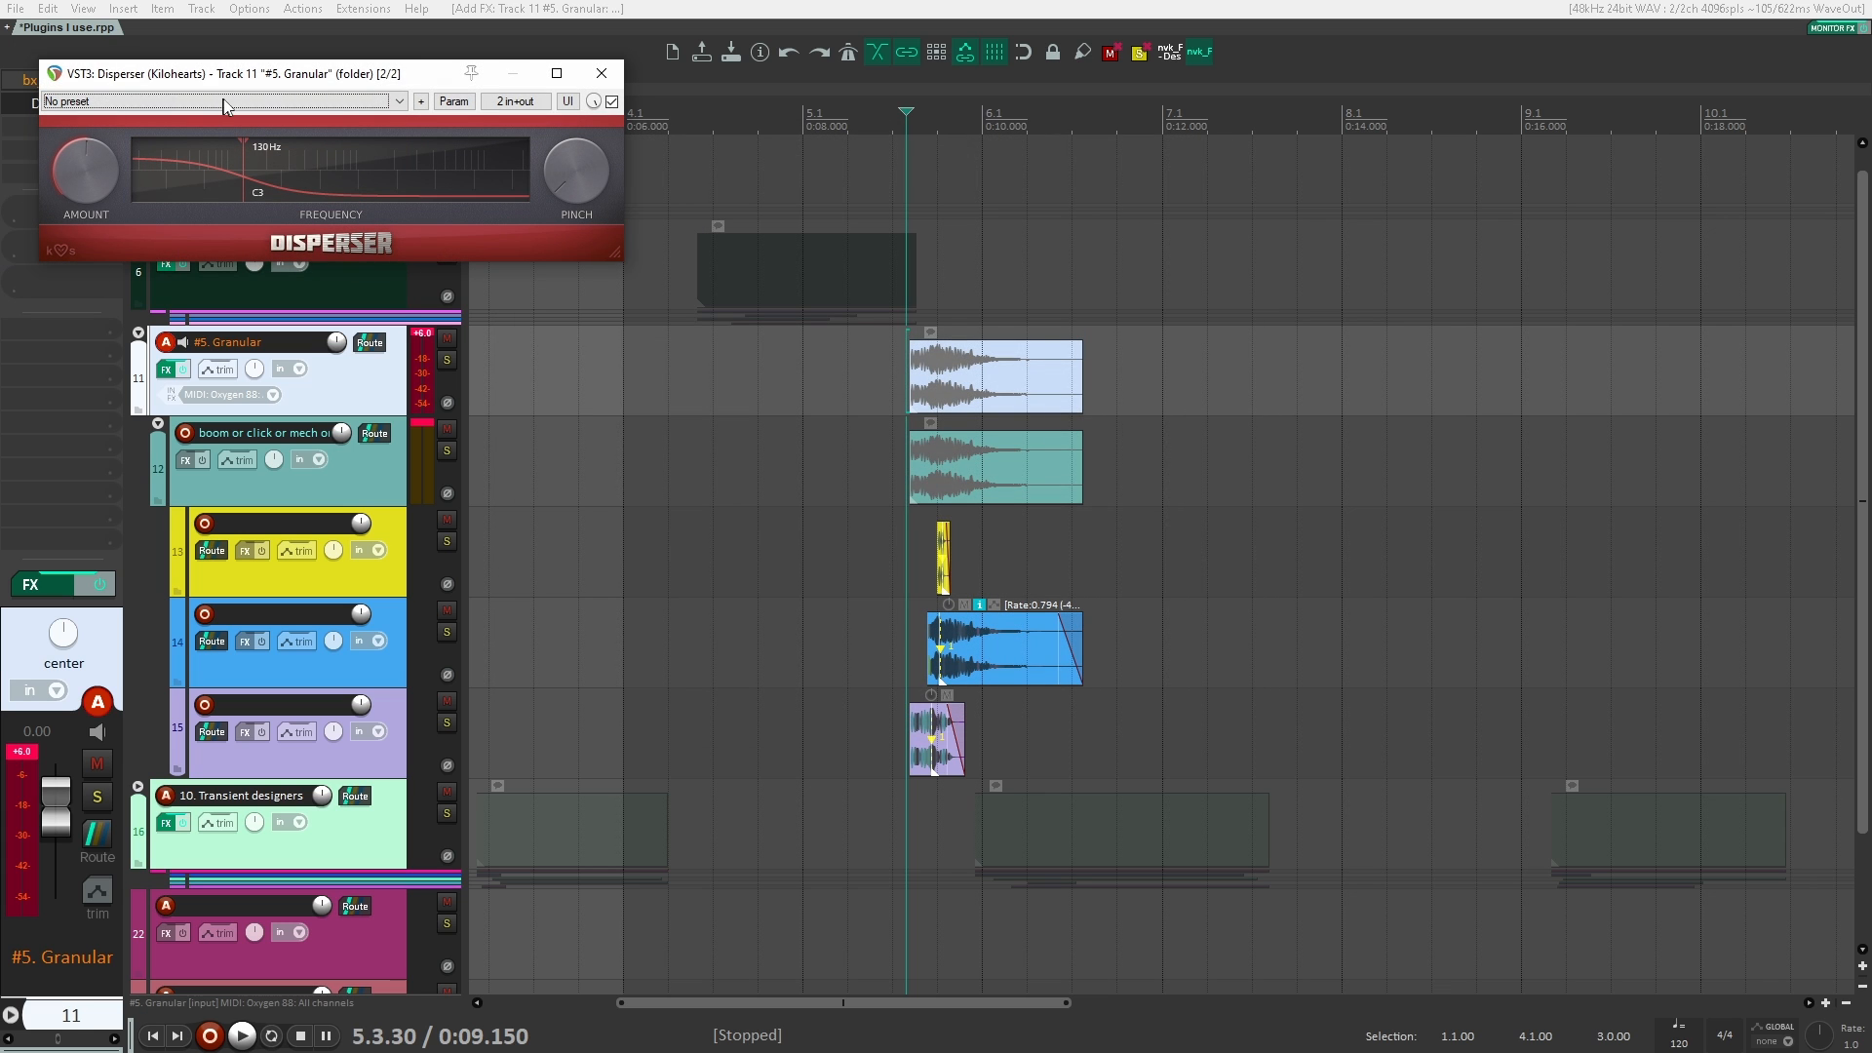
left_click_drag(241, 79, 1094, 290)
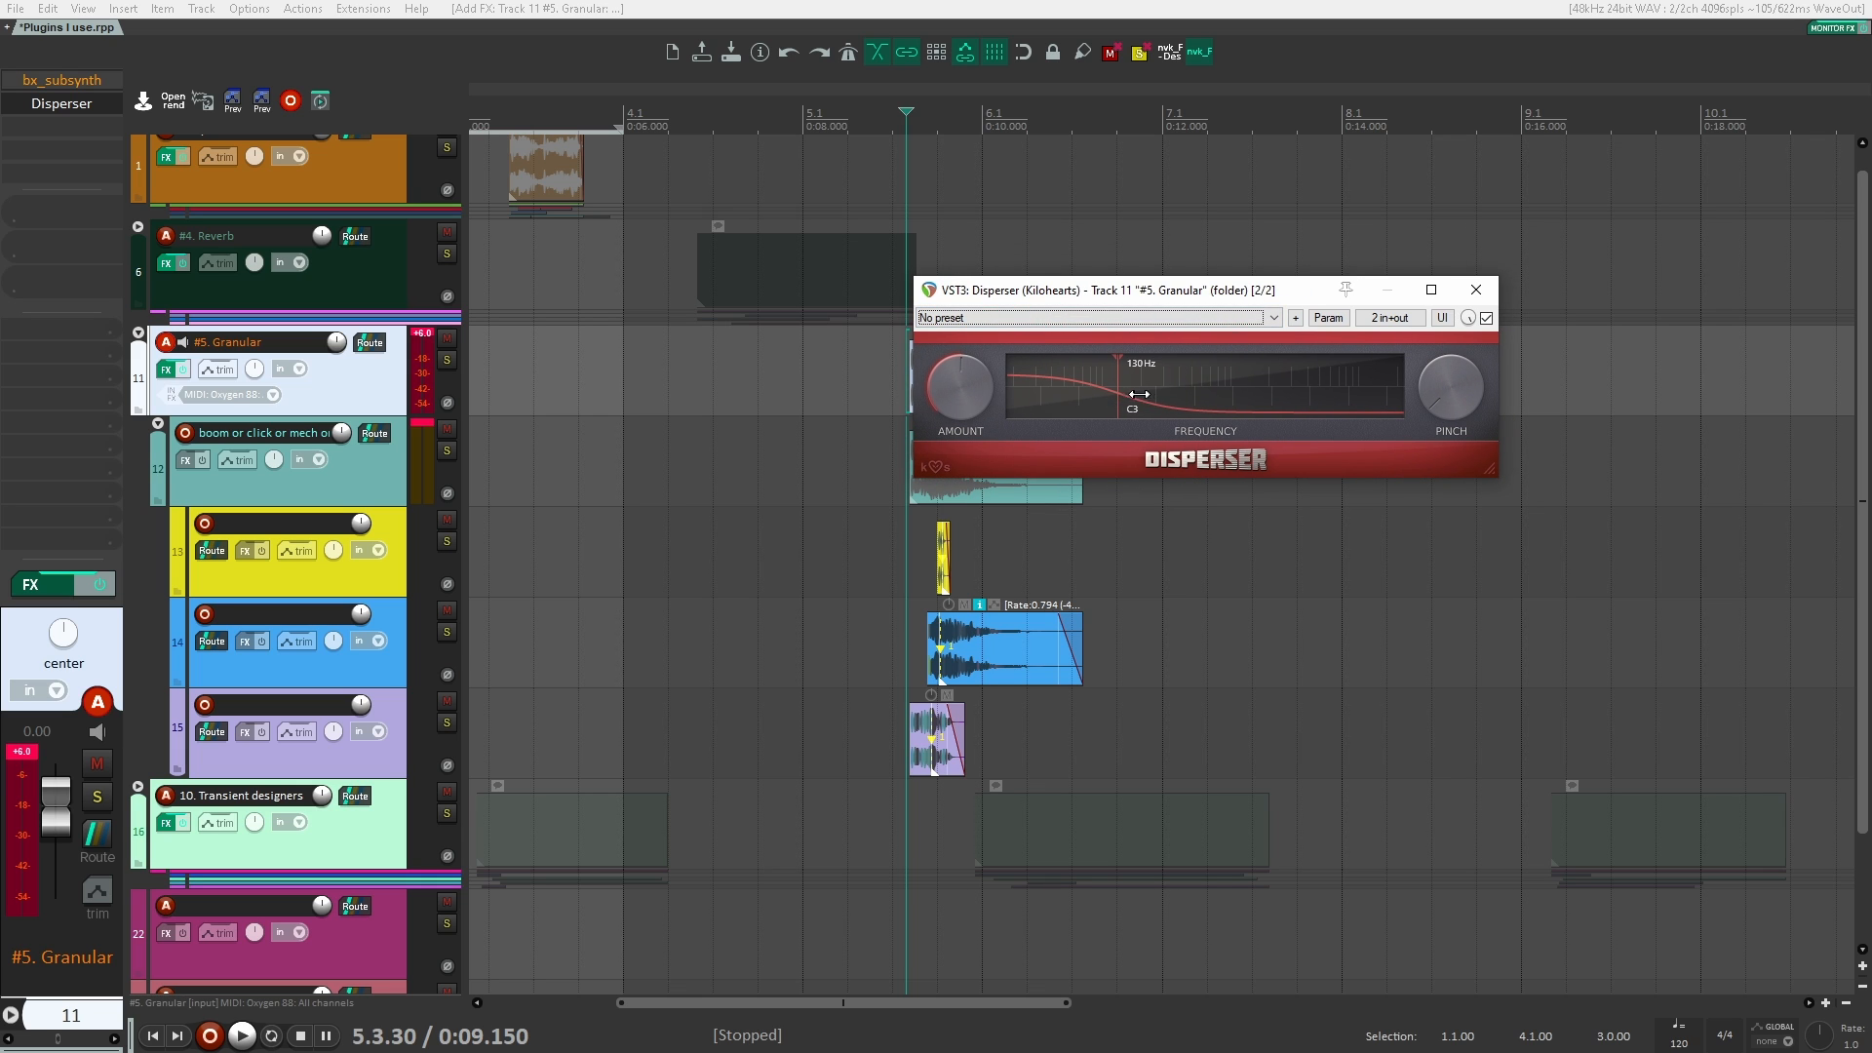
Step: Set Disperser's frequency to 132 Hz and turn up its Amount while playing the Granular clips
mouse_move(1138, 394)
left_mouse_down()
mouse_move(1234, 394)
mouse_move(1067, 396)
mouse_move(1092, 400)
left_mouse_up()
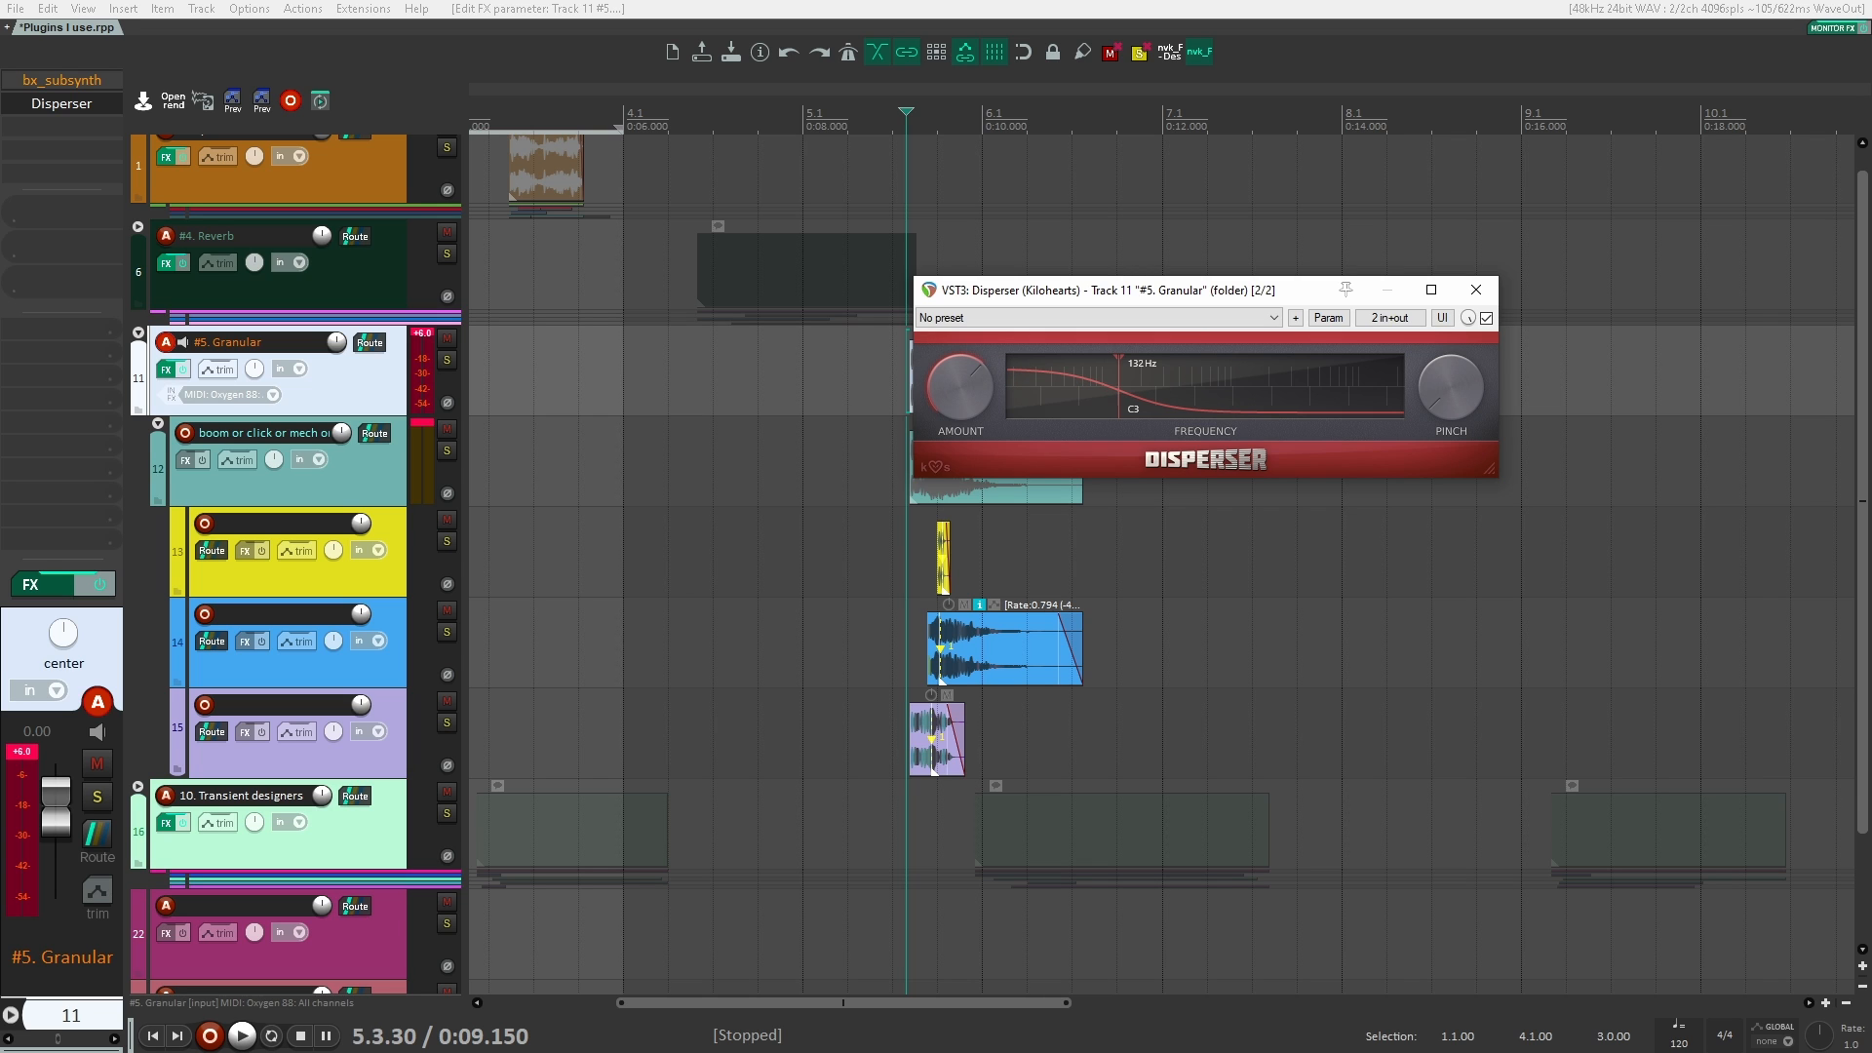
key("space")
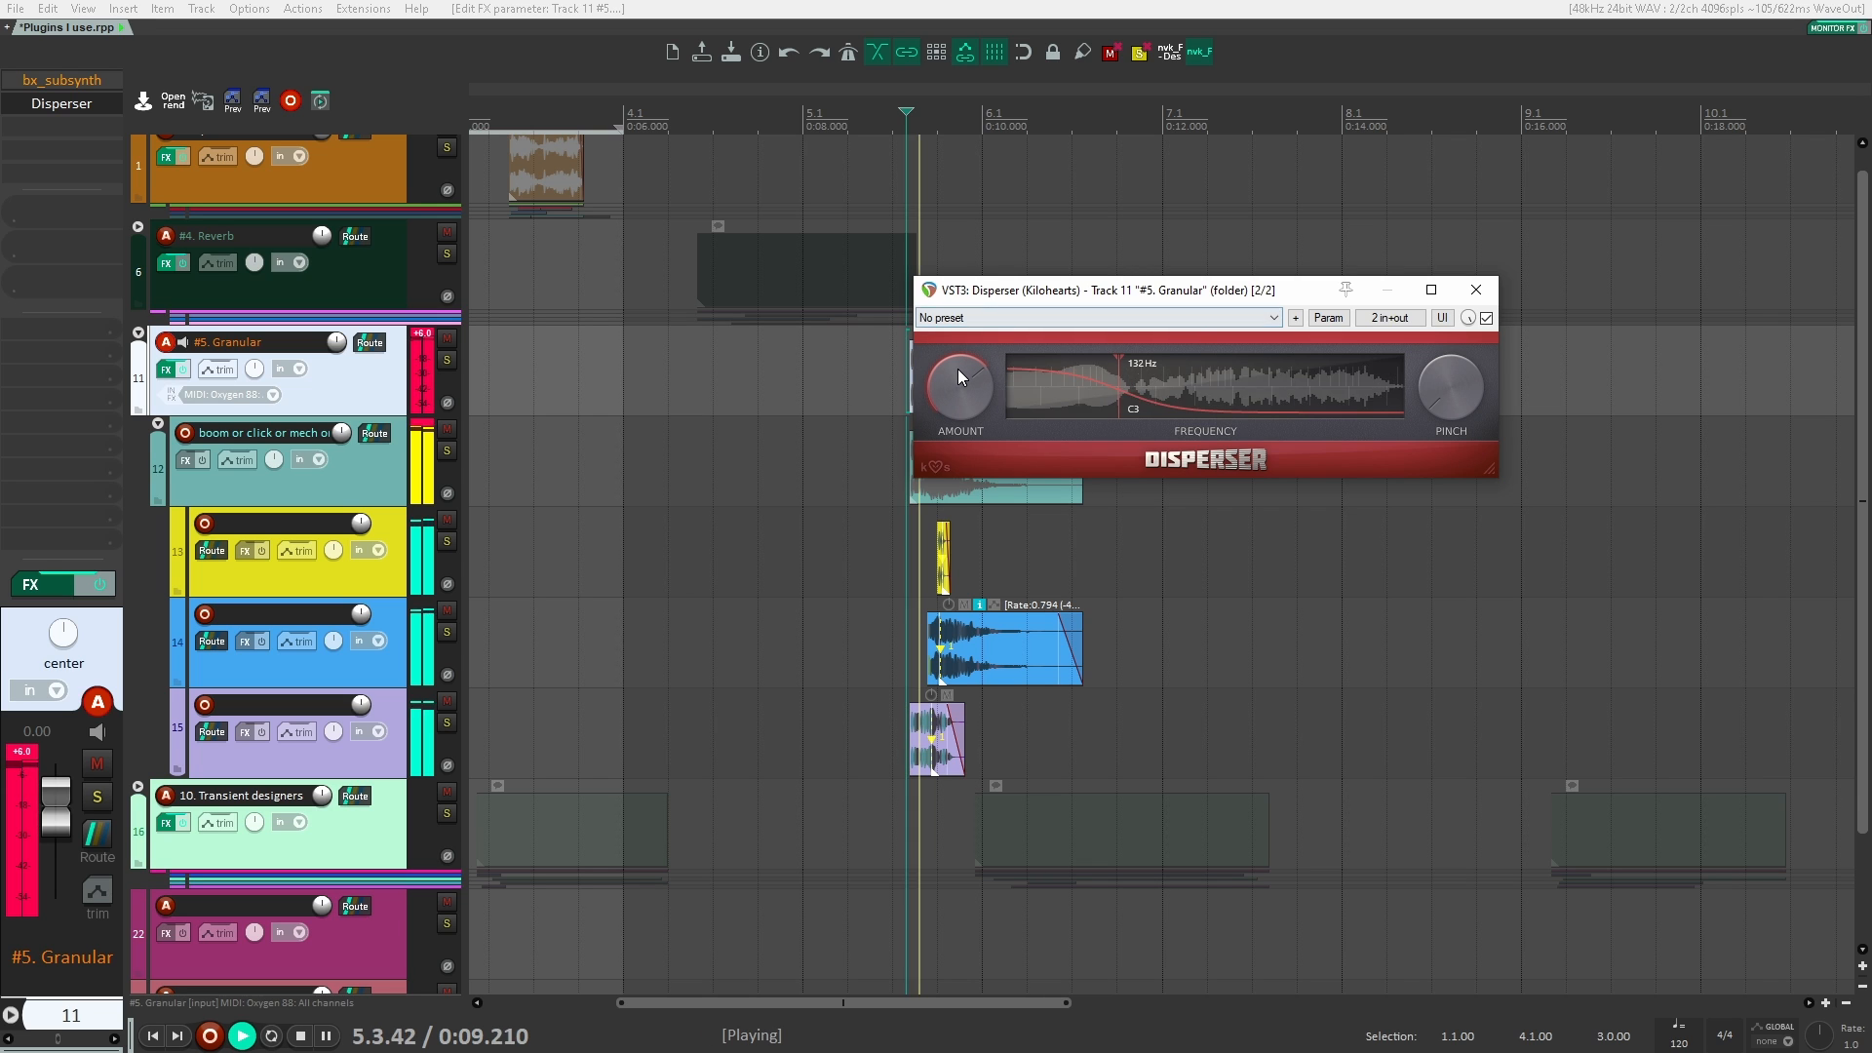
left_click_drag(956, 385, 956, 322)
key("space")
key("space")
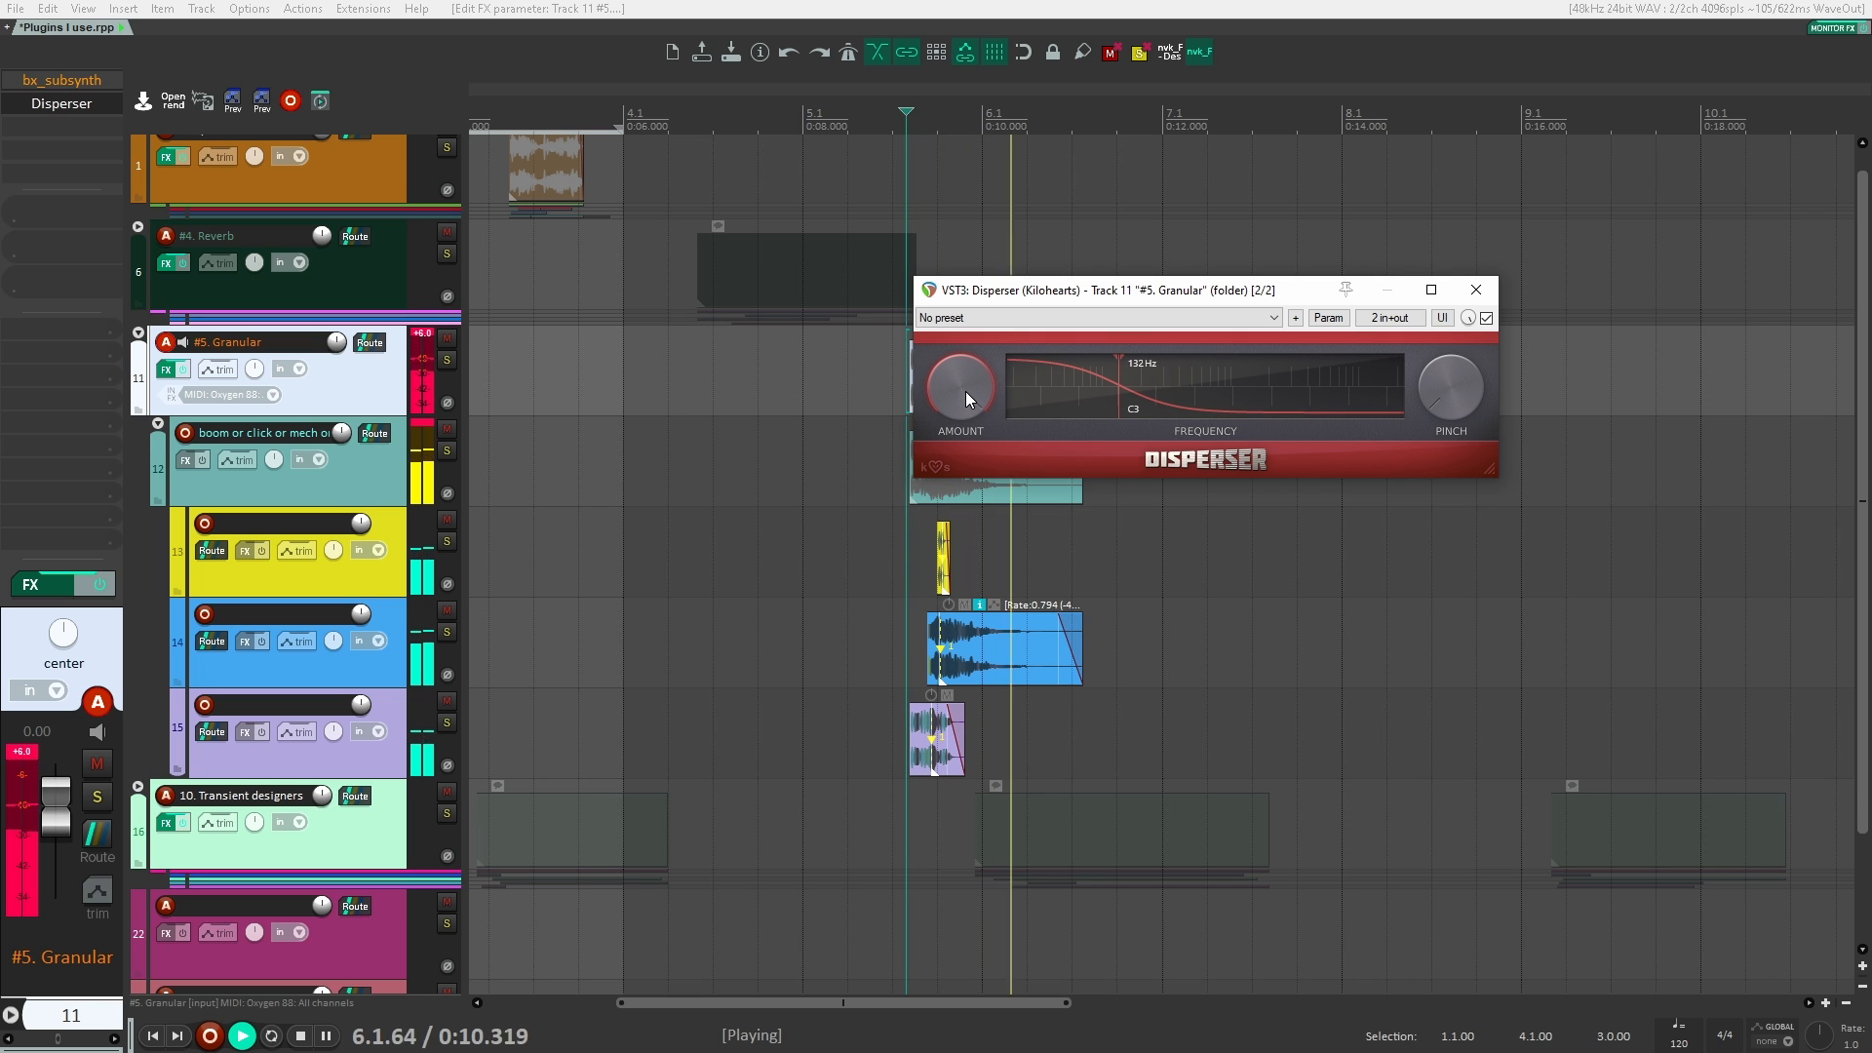
key("space")
key("space")
Step: Compare the Granular clips with Disperser bypassed and re-enabled during playback
left_click(1486, 319)
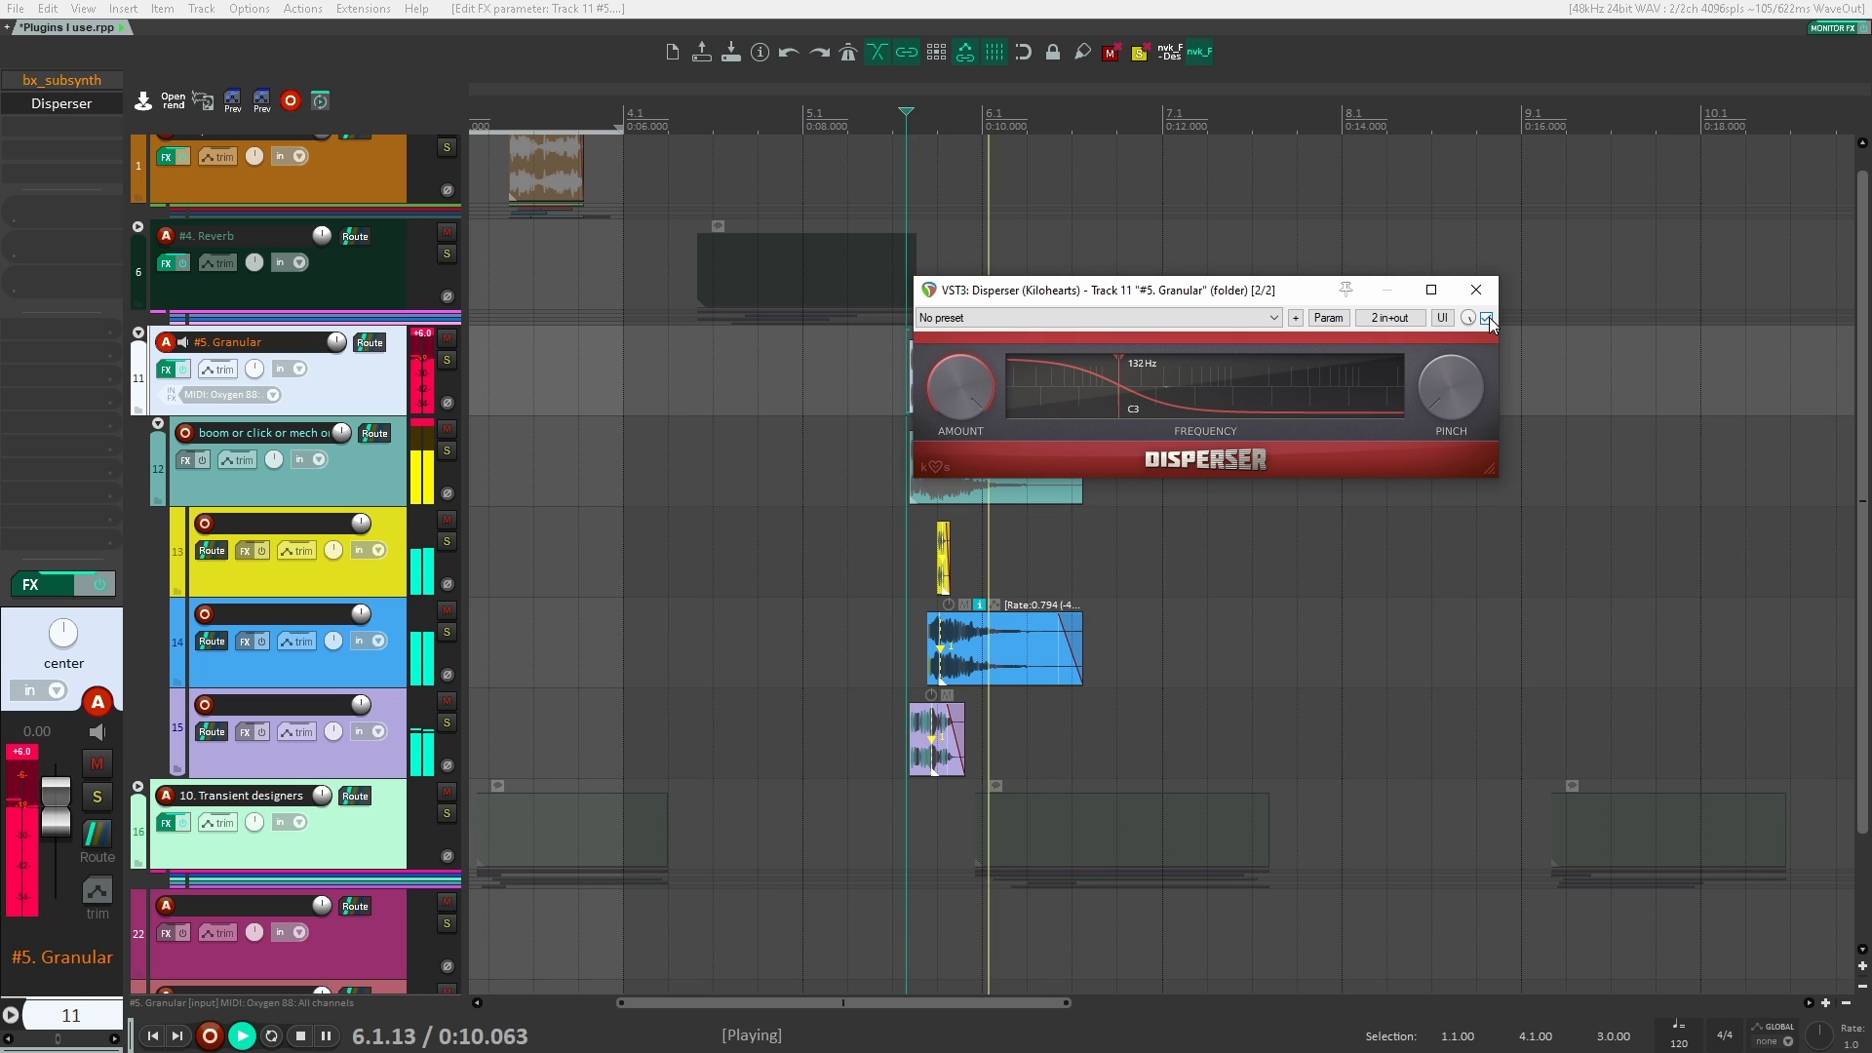
key("space")
key("space")
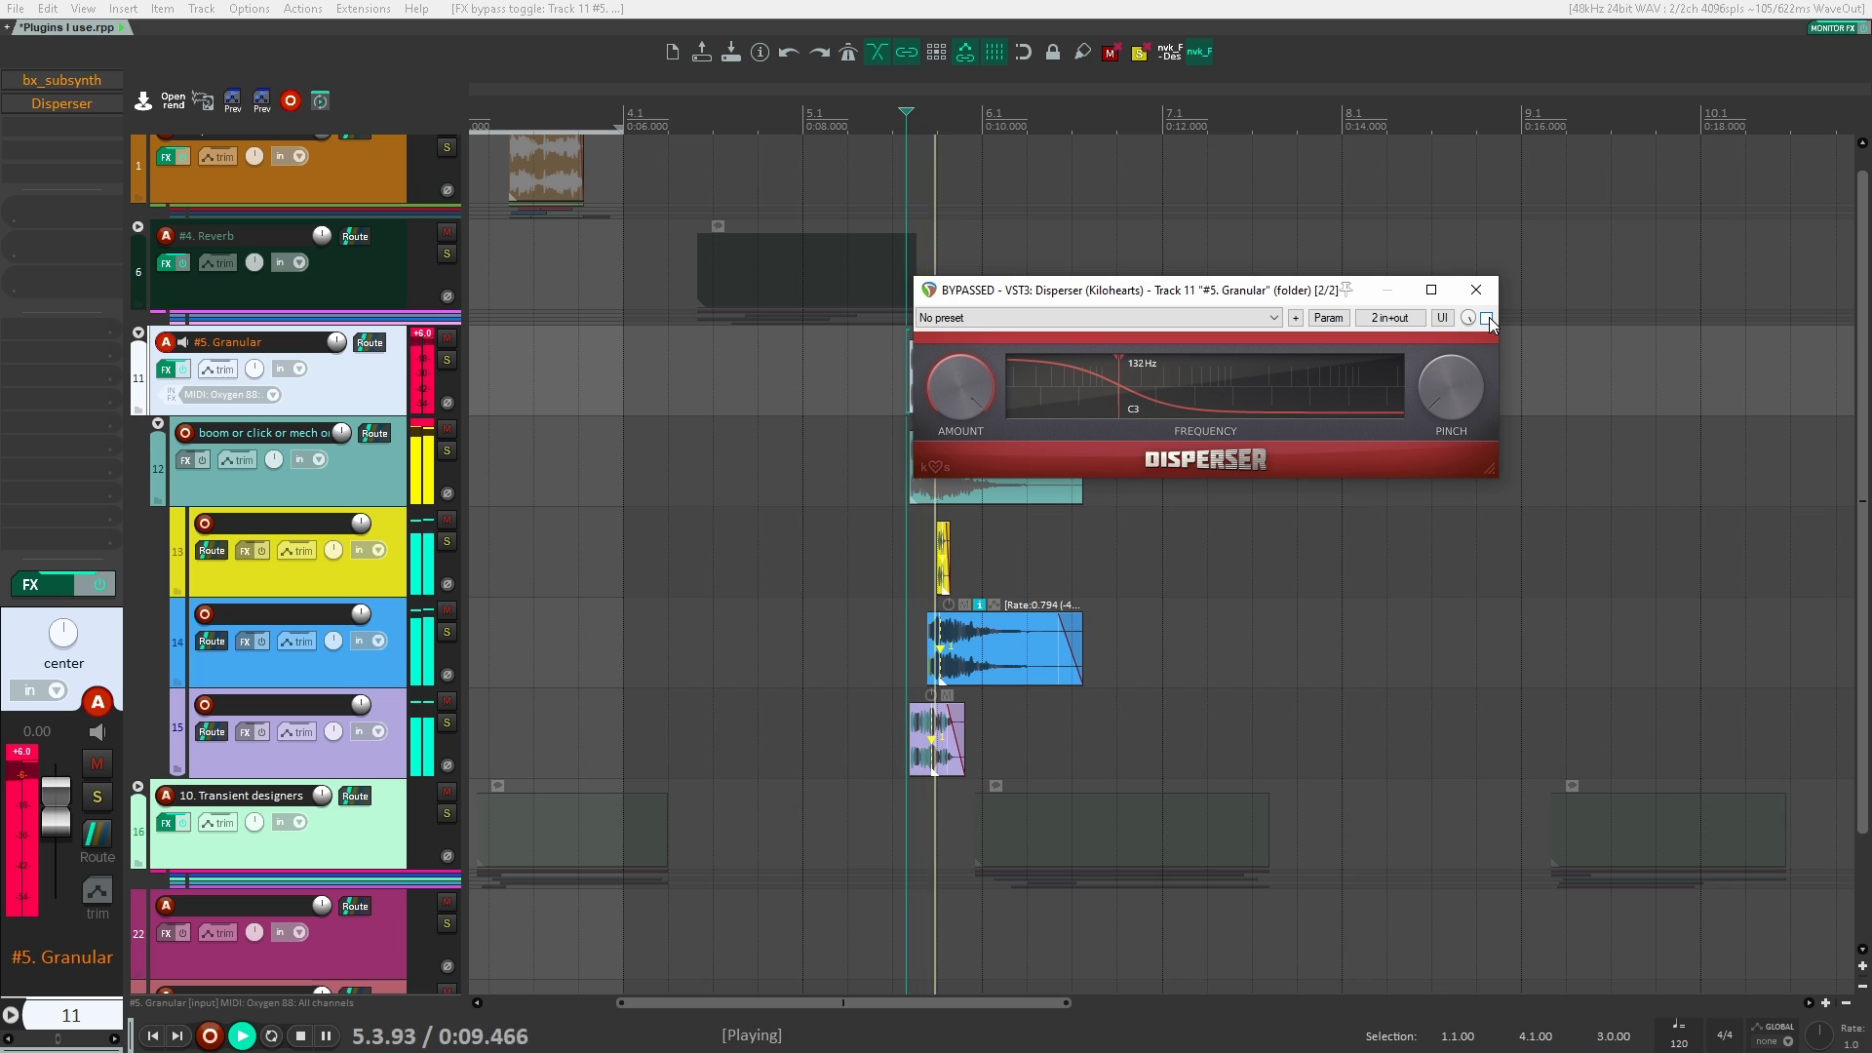
key("space")
left_click(1486, 318)
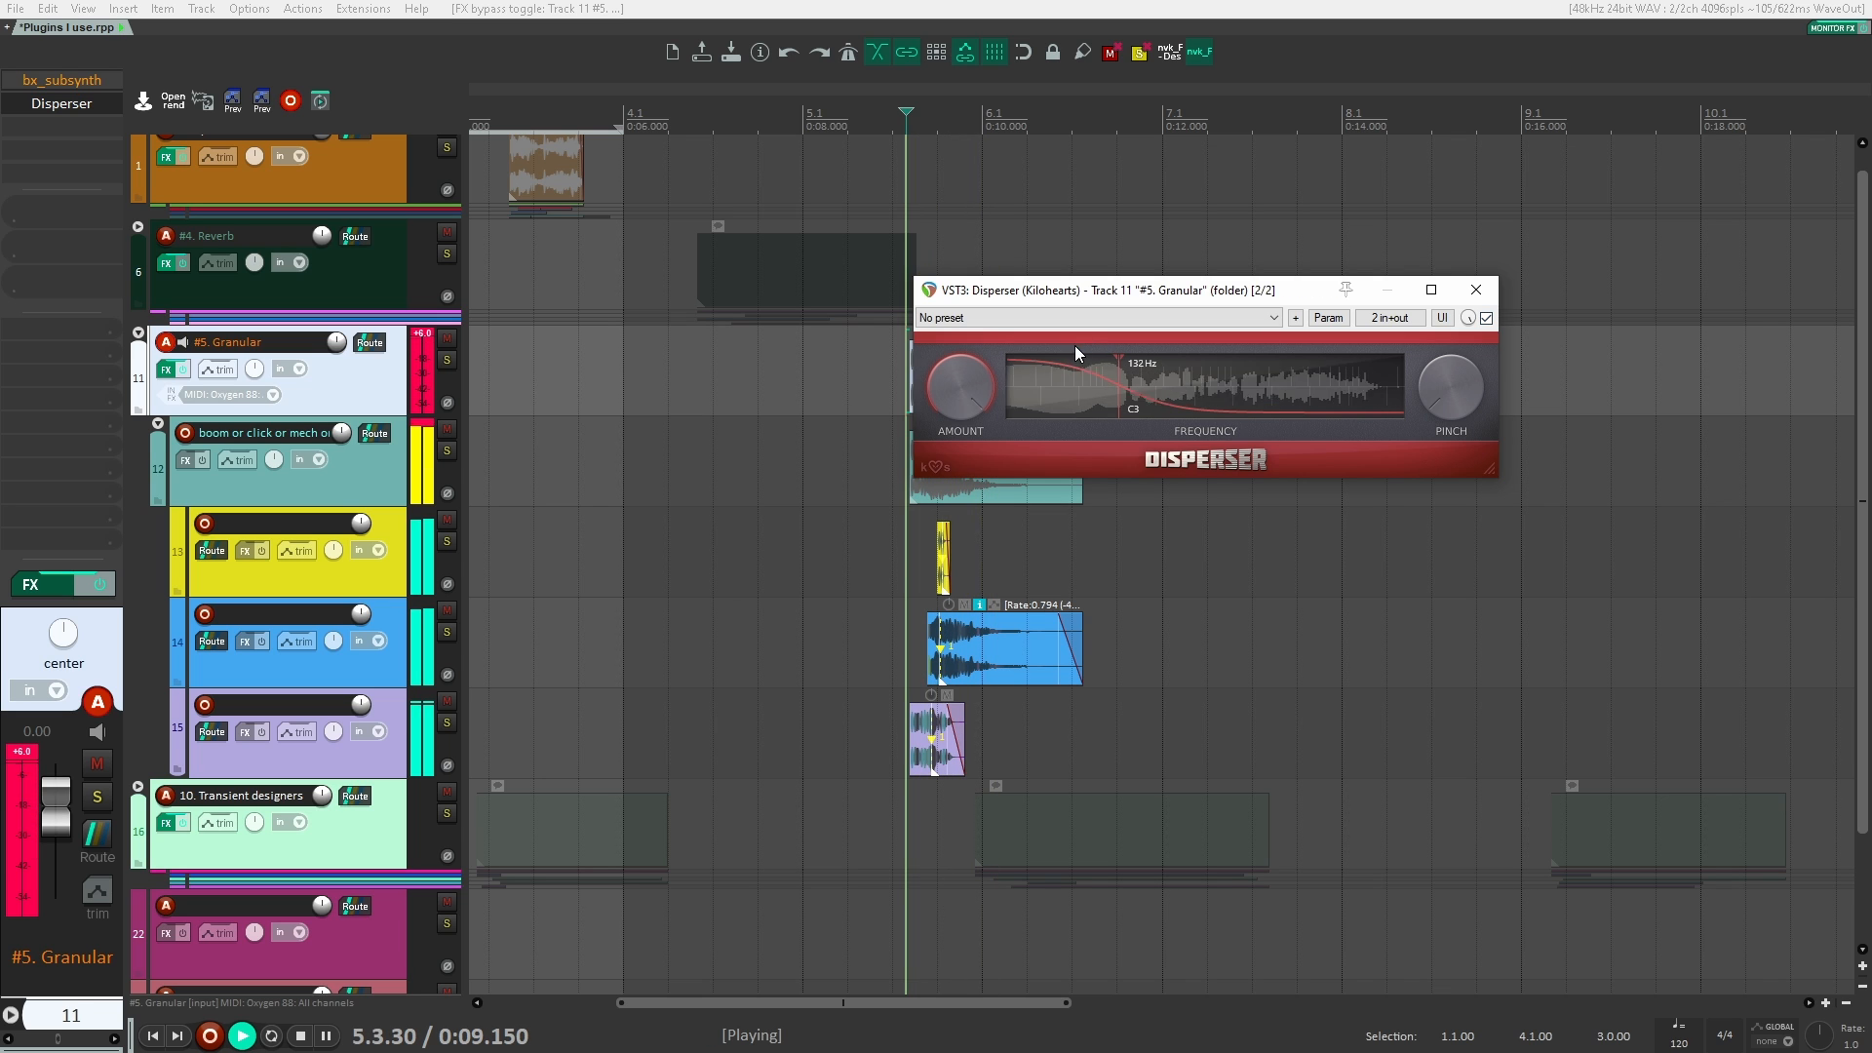
key("space")
key("space")
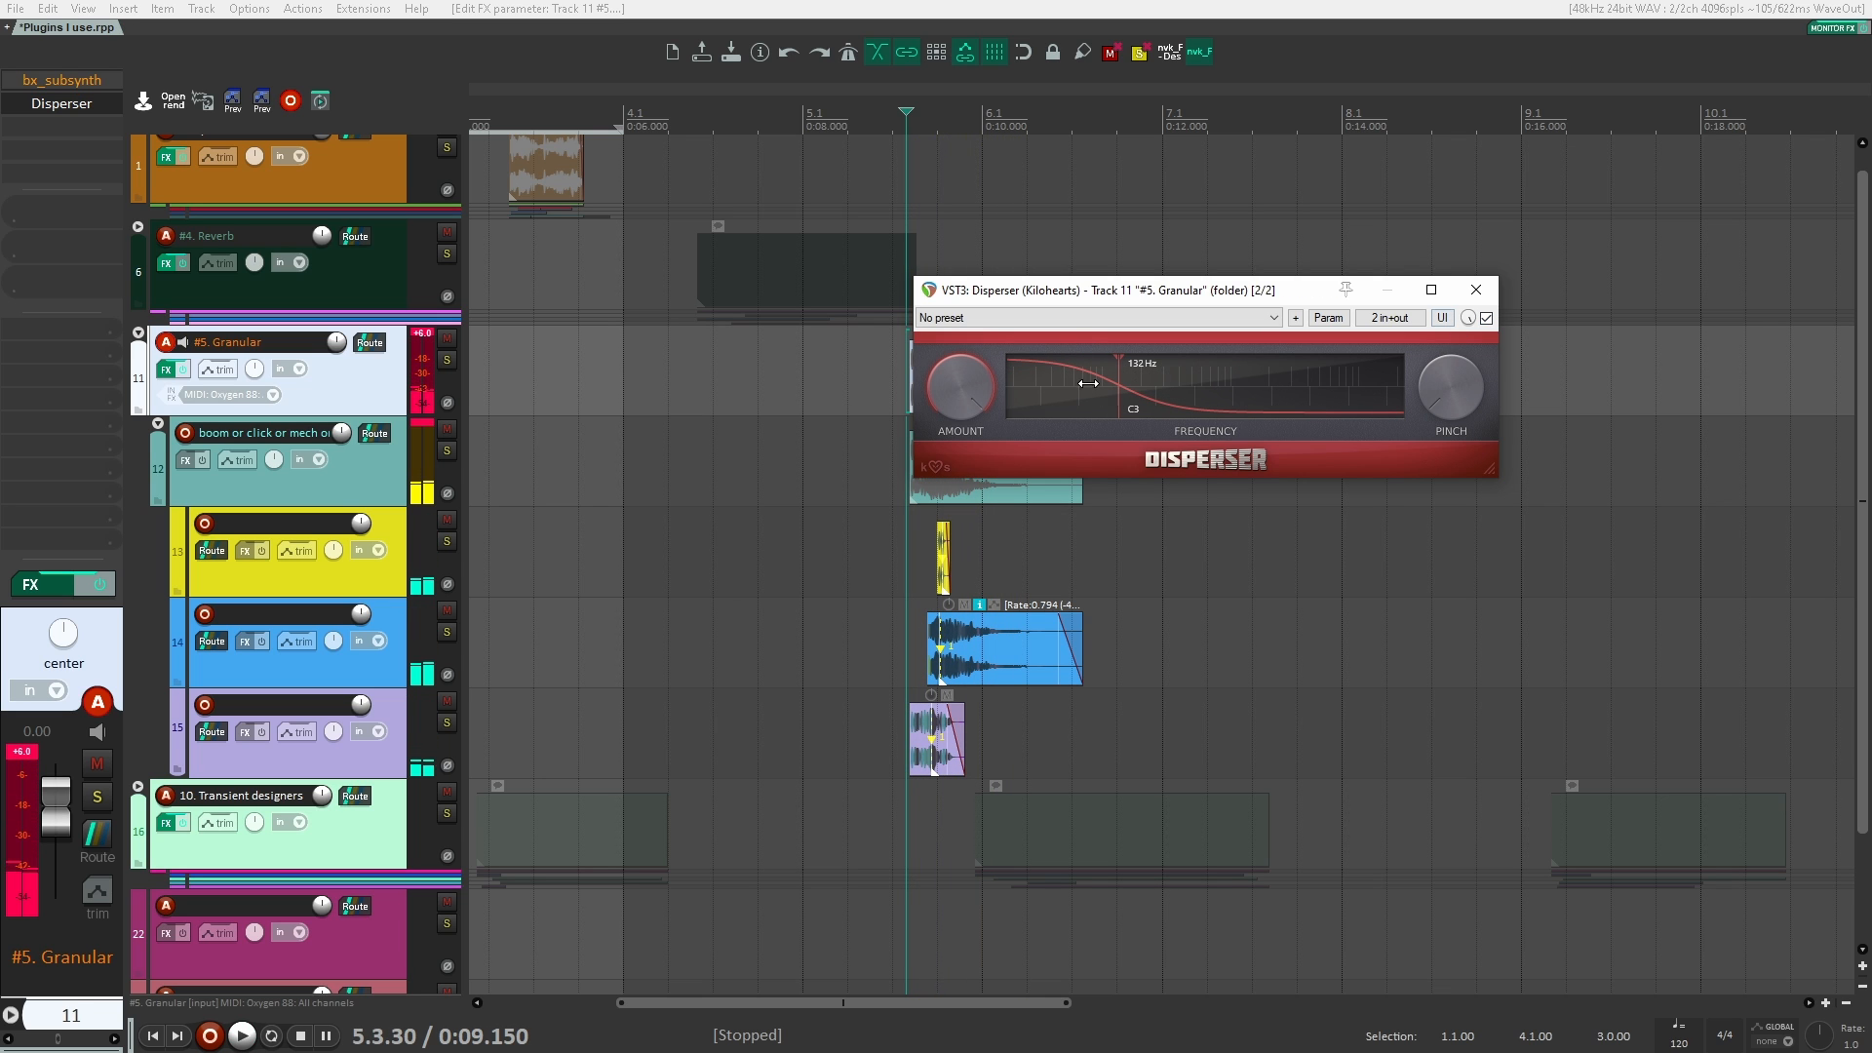
Step: Set Disperser's frequency to 220 Hz, play the Granular clips and close the plugin window
left_click_drag(1116, 392, 1142, 388)
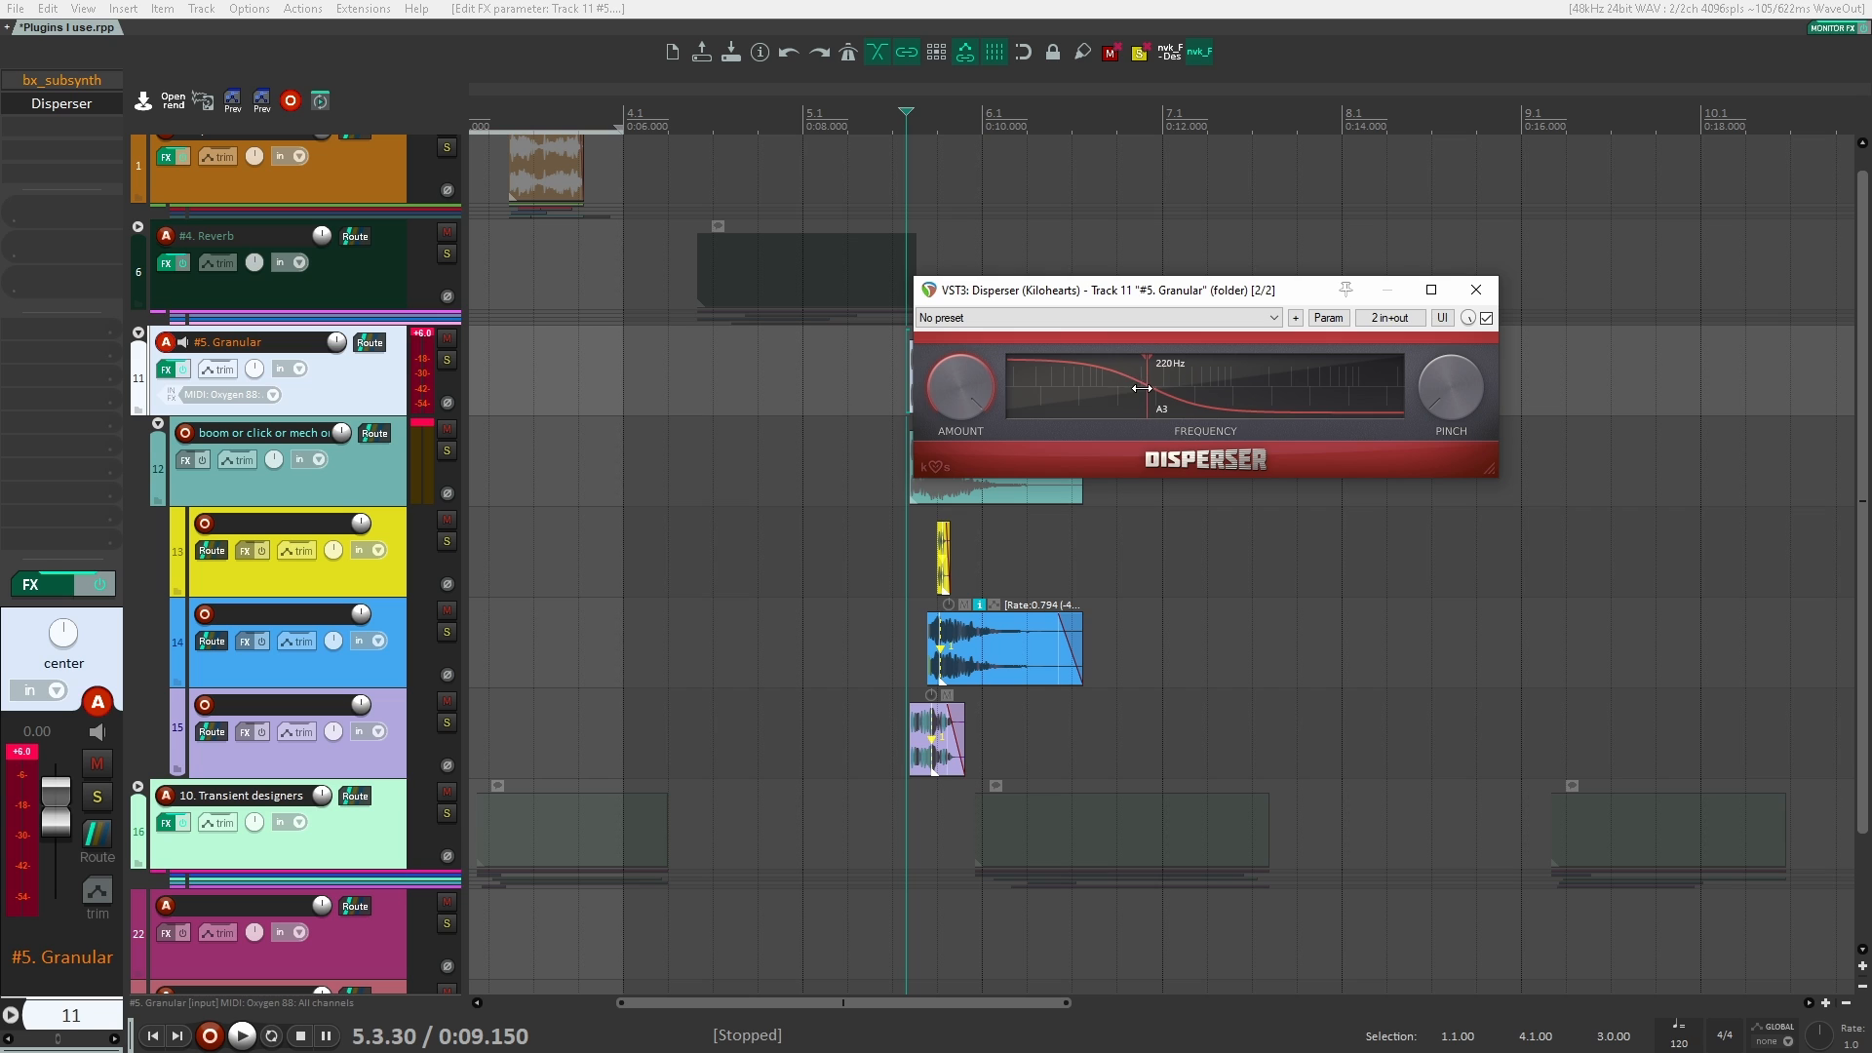
key("space")
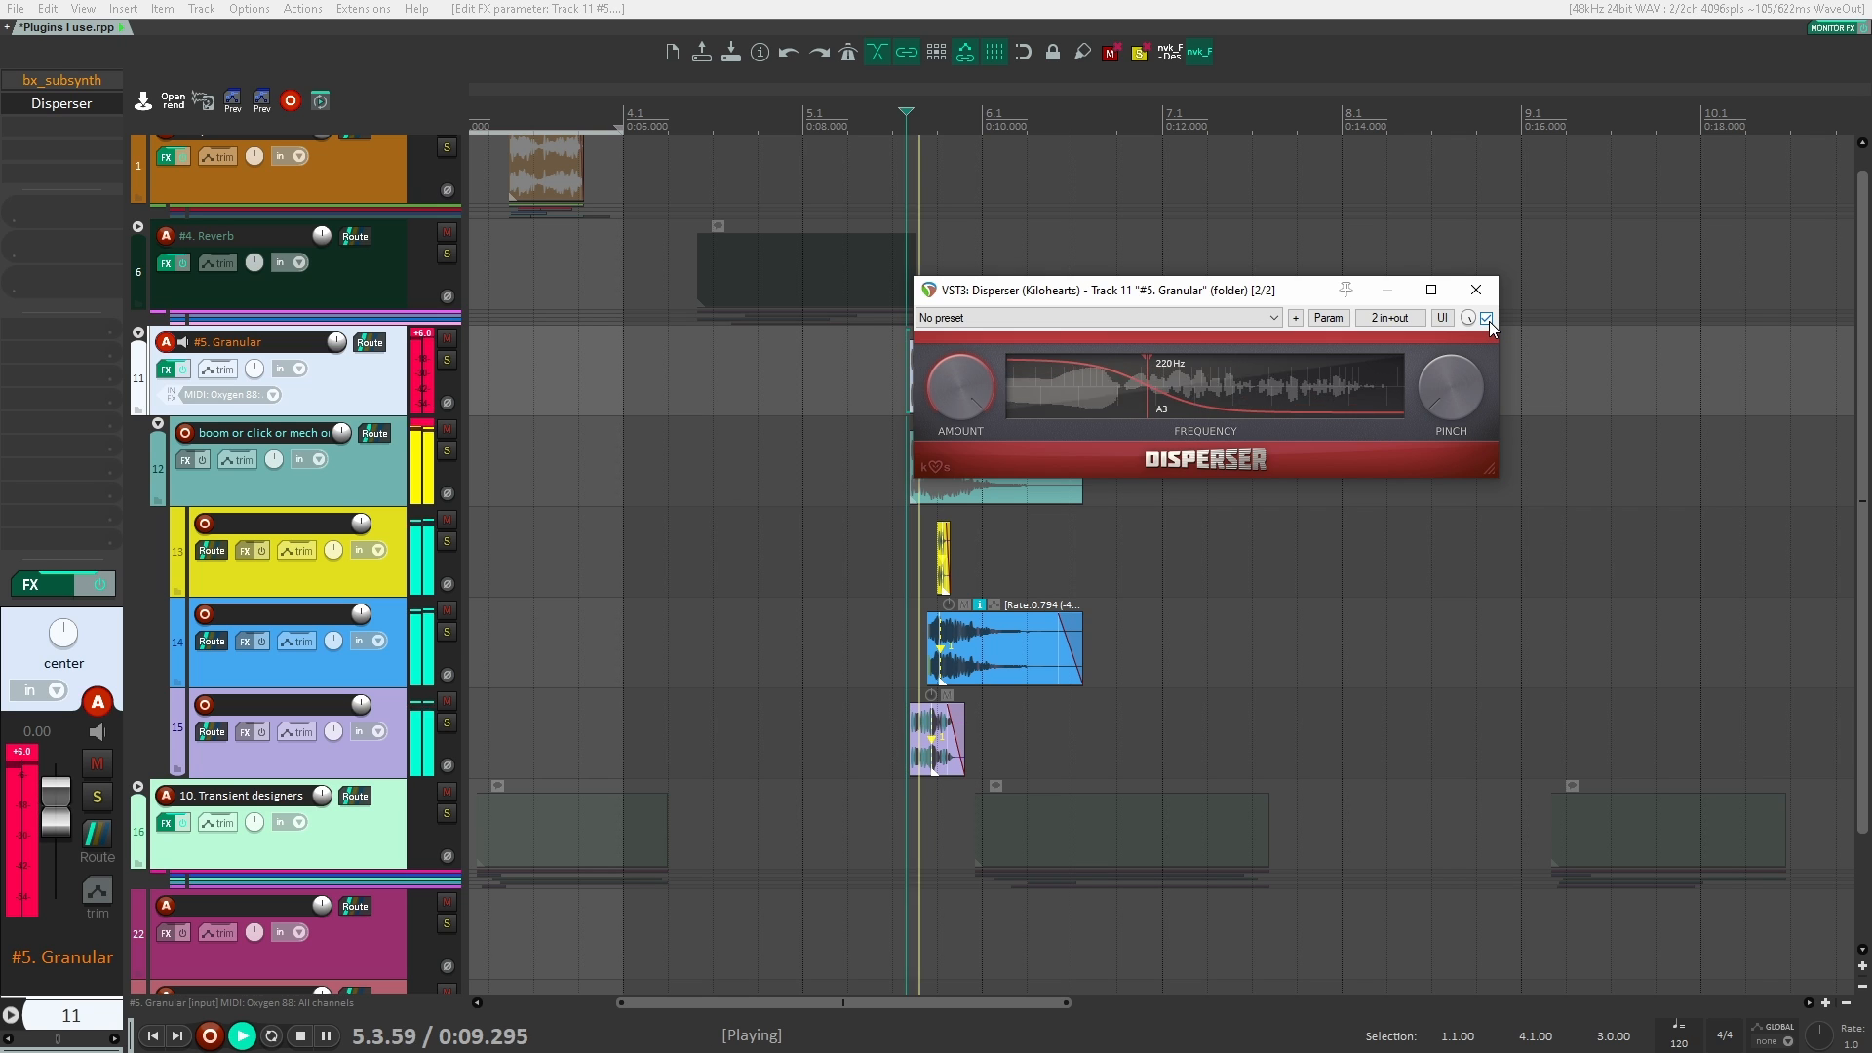
key("space")
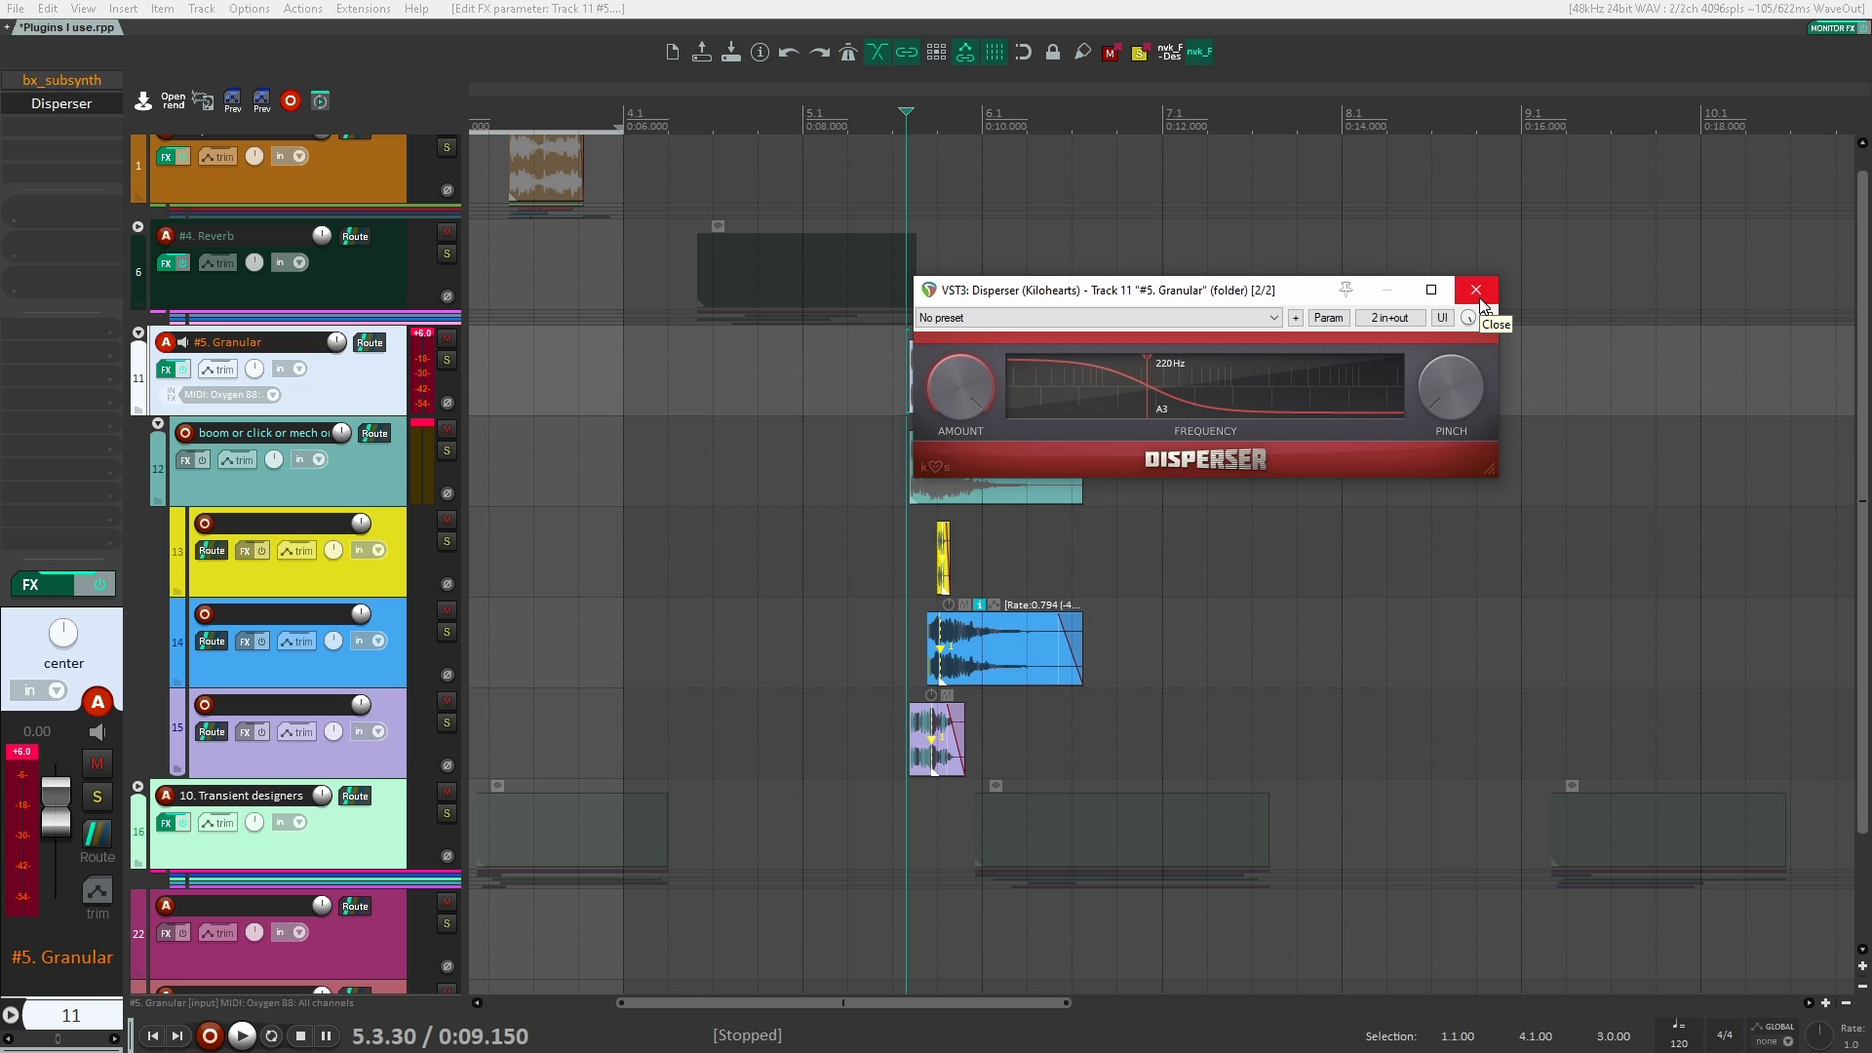
left_click(1476, 292)
Step: Bypass Disperser, add VST3 Basslane (Tone Projects) to the #5. Granular folder track and move its window over the arrangement
left_click(36, 106, "shift")
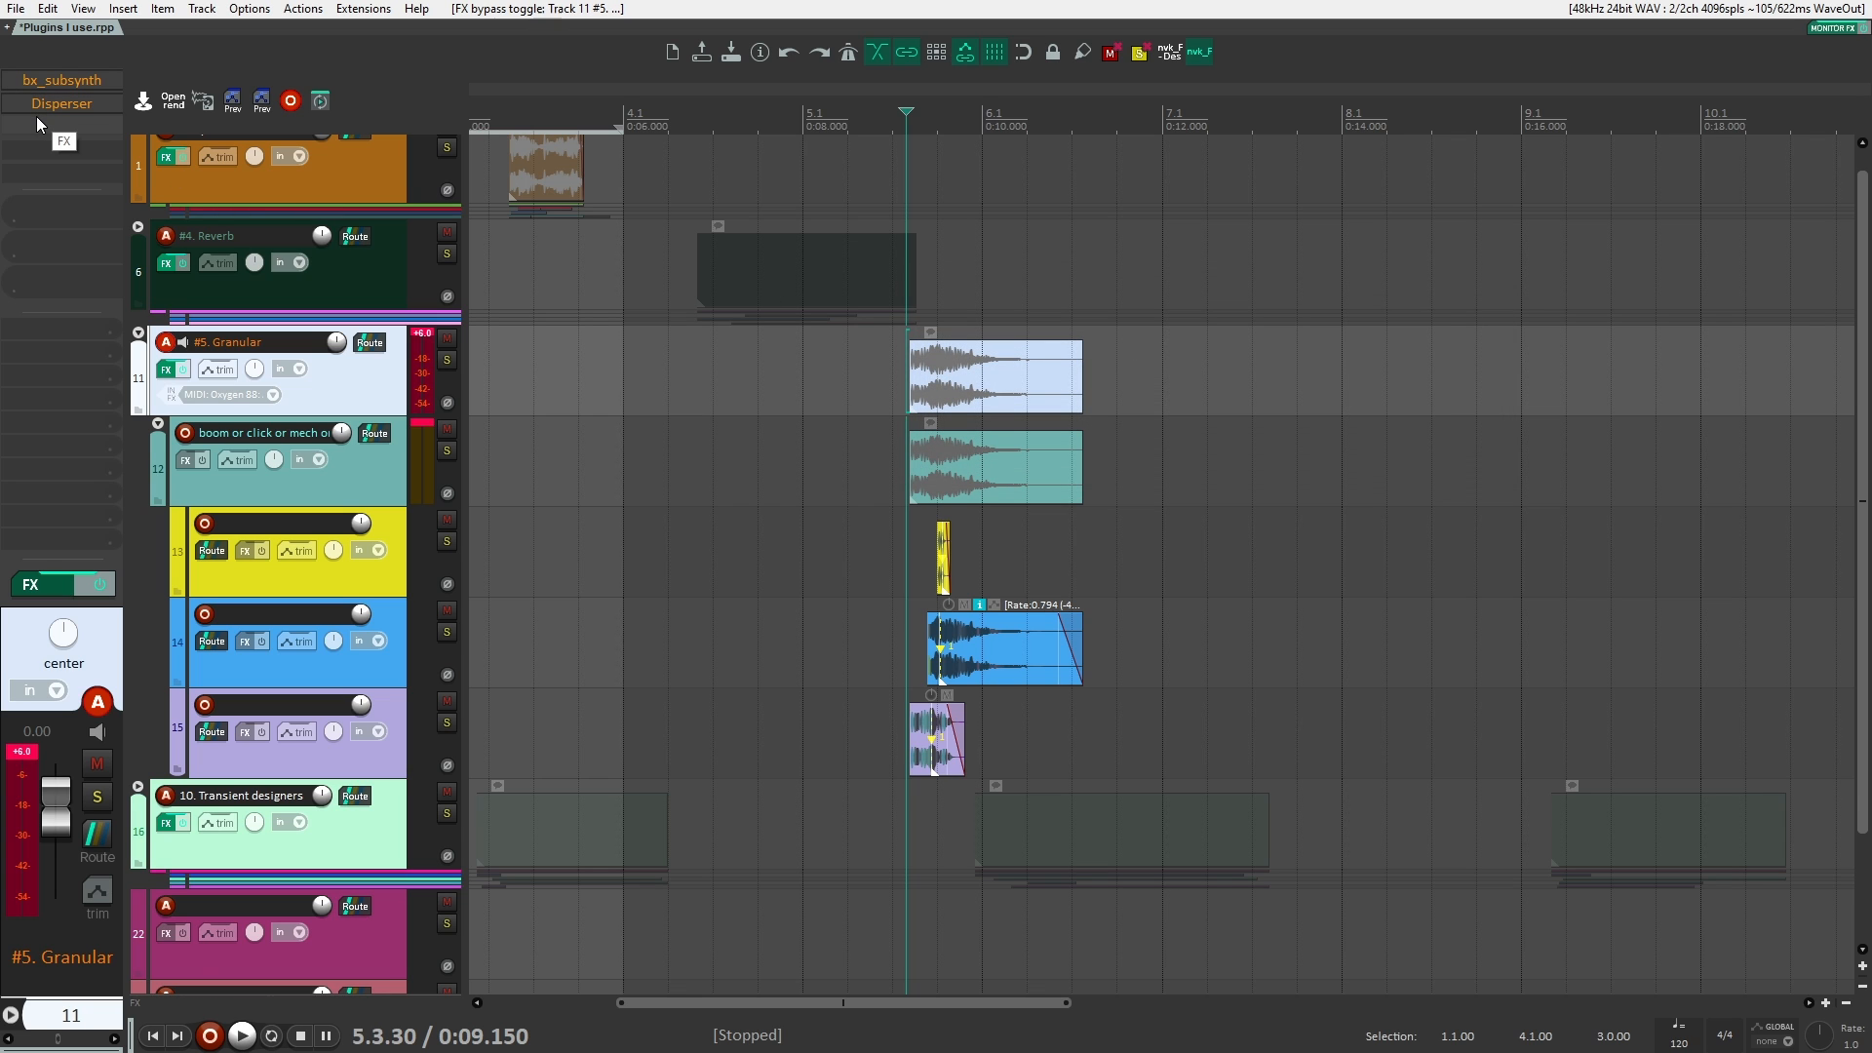
double_click(52, 132)
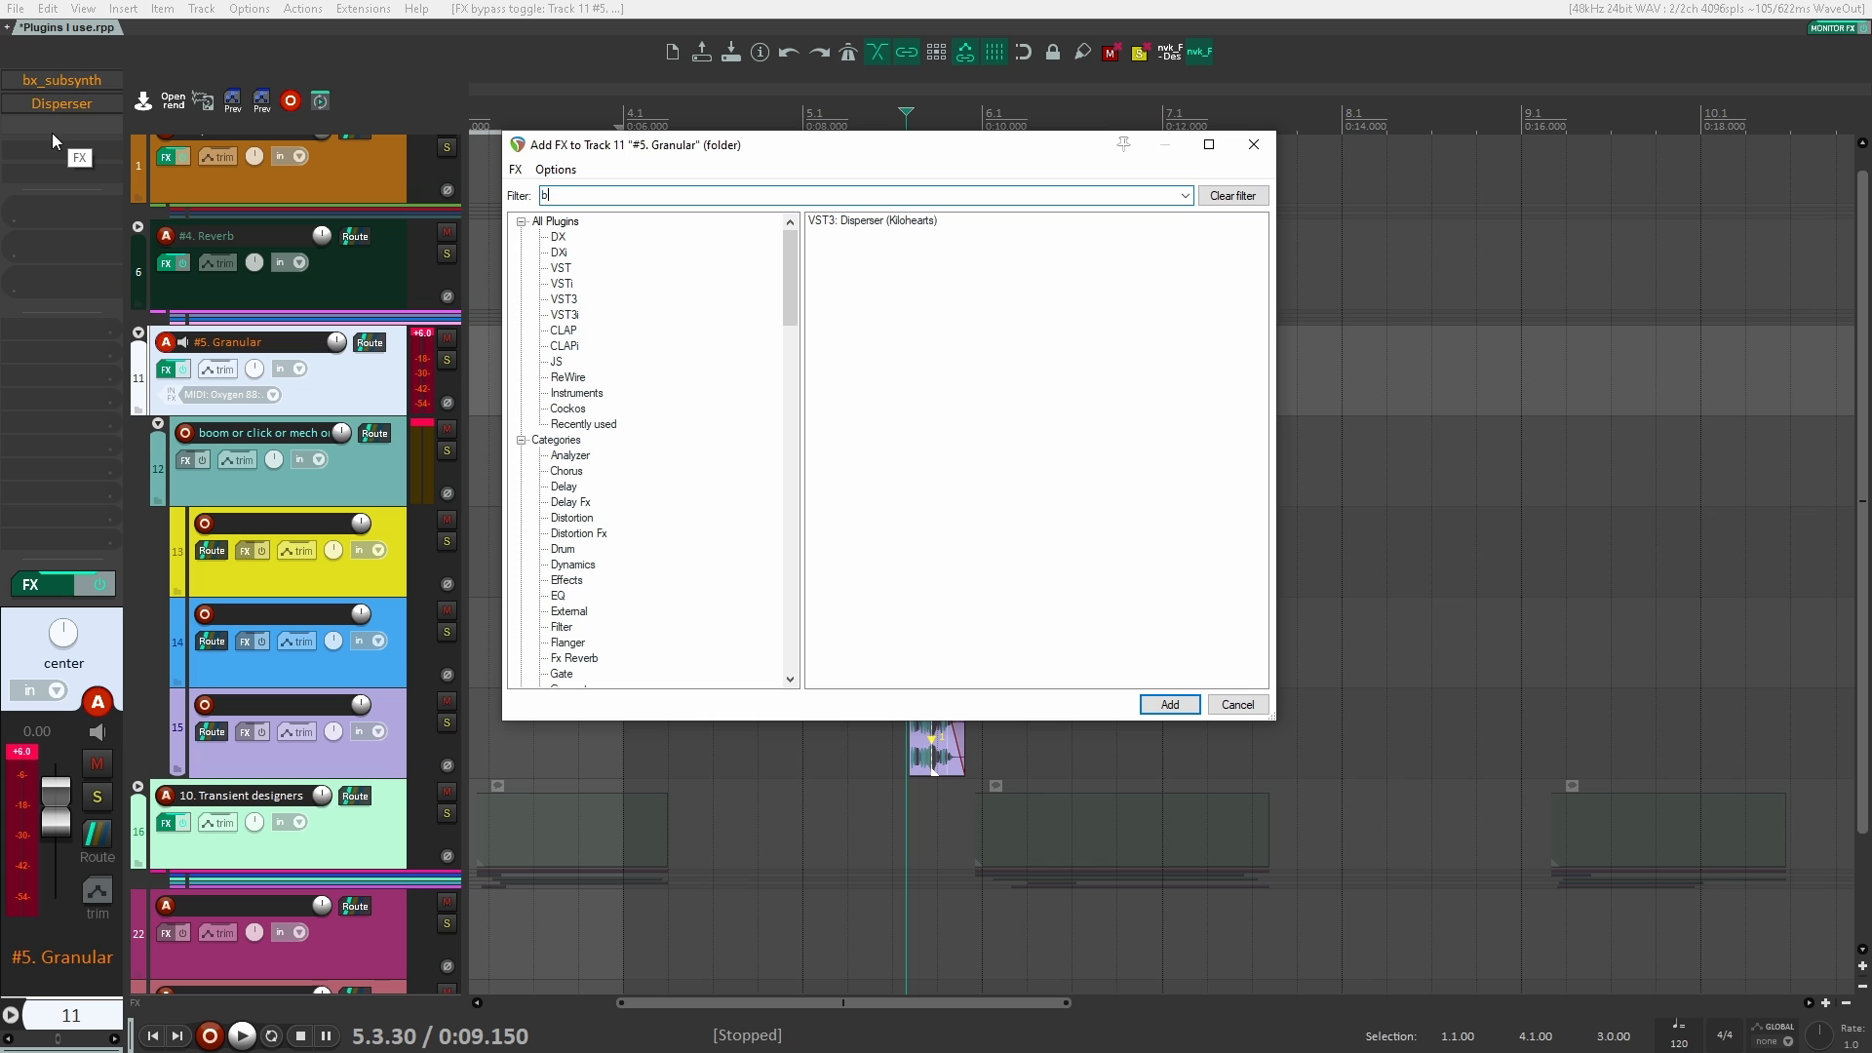
type("basslane")
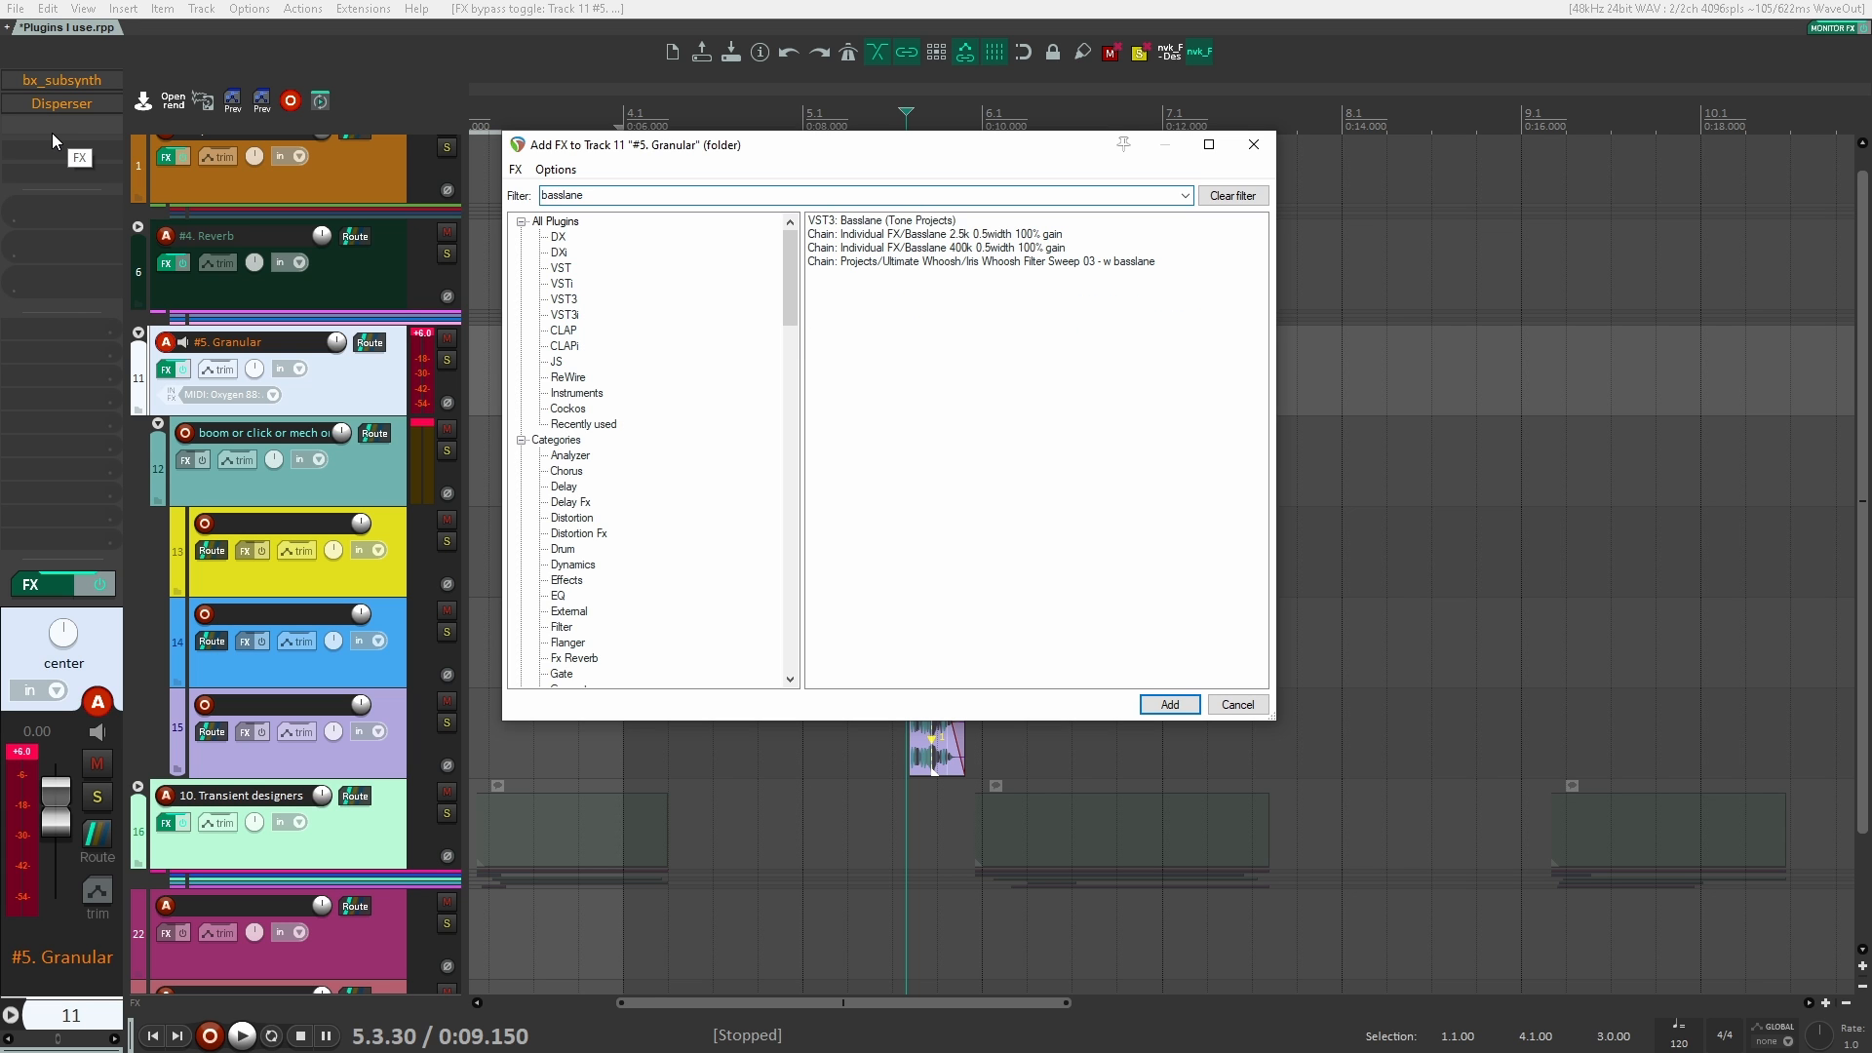
key("Down")
key("Return")
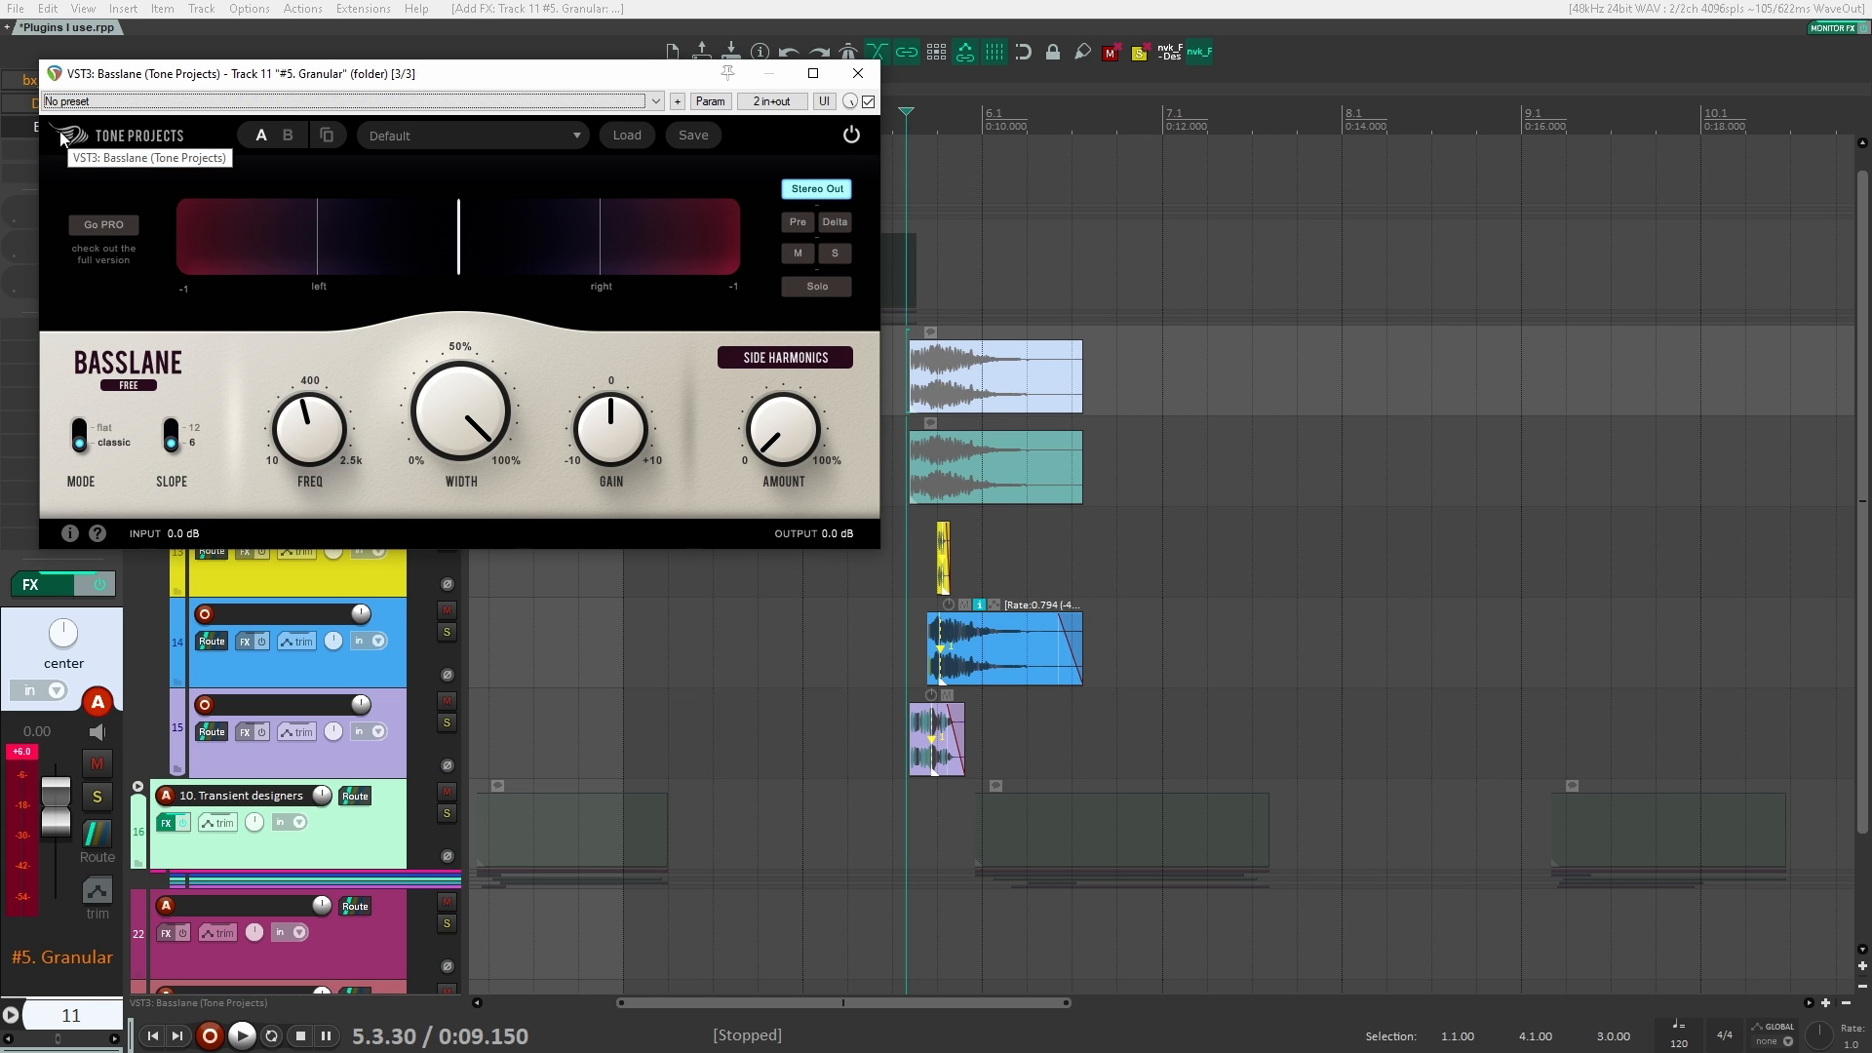
left_click_drag(377, 76, 890, 259)
key("ctrl+z")
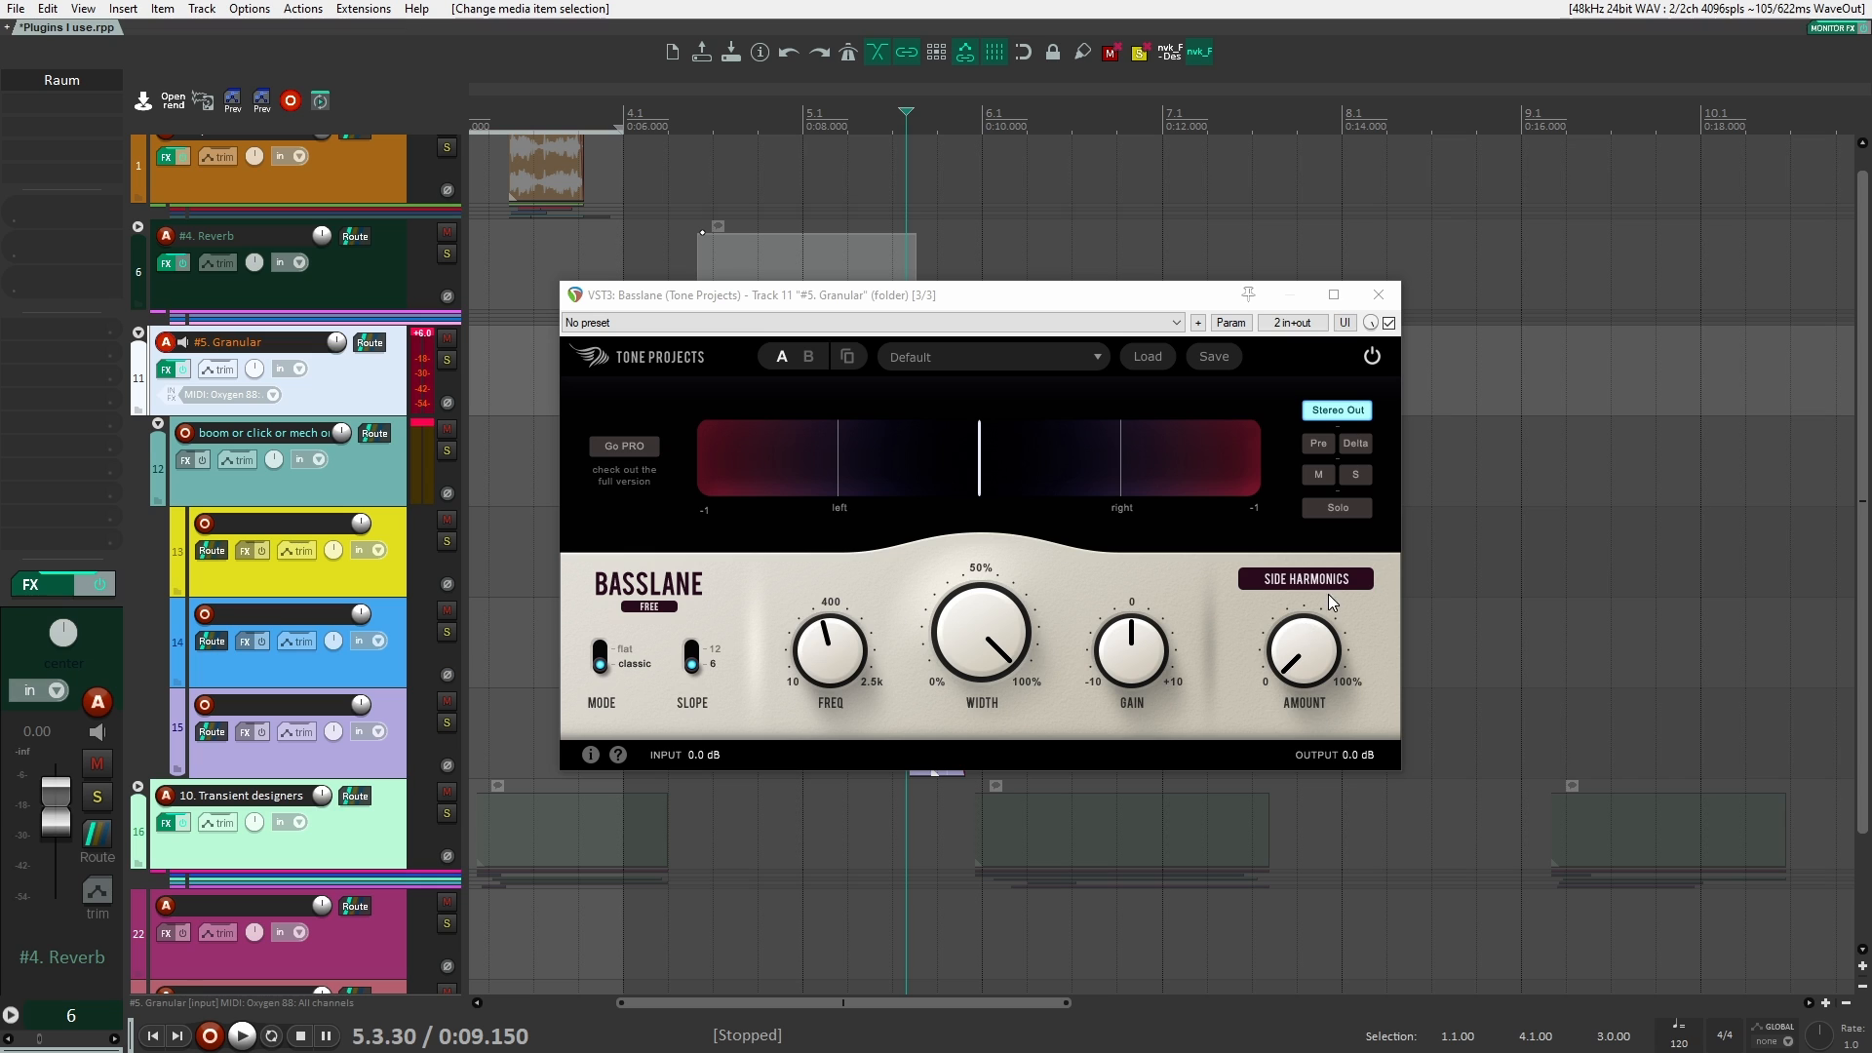
Step: Set Basslane's frequency to 2500 Hz and its Side Harmonics amount to 100%
mouse_move(1300, 669)
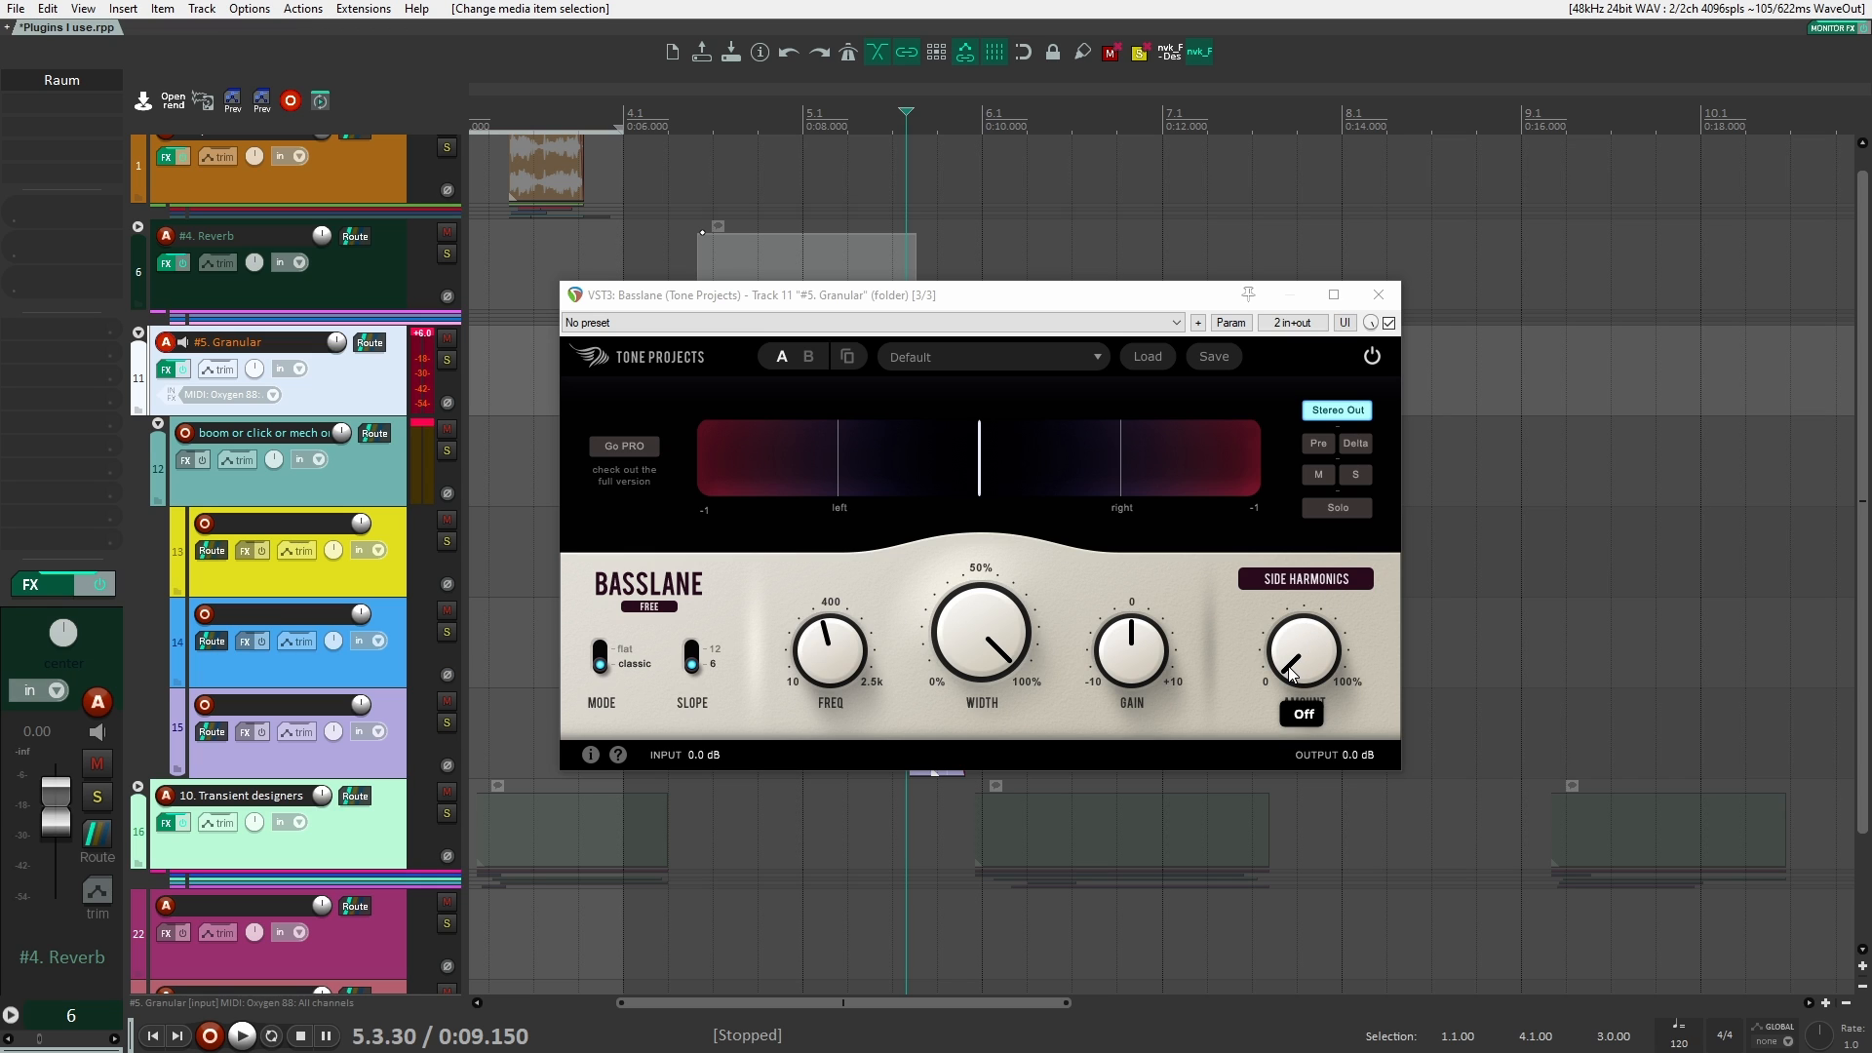
mouse_move(815, 657)
left_mouse_down()
mouse_move(841, 466)
mouse_move(795, 650)
left_mouse_up()
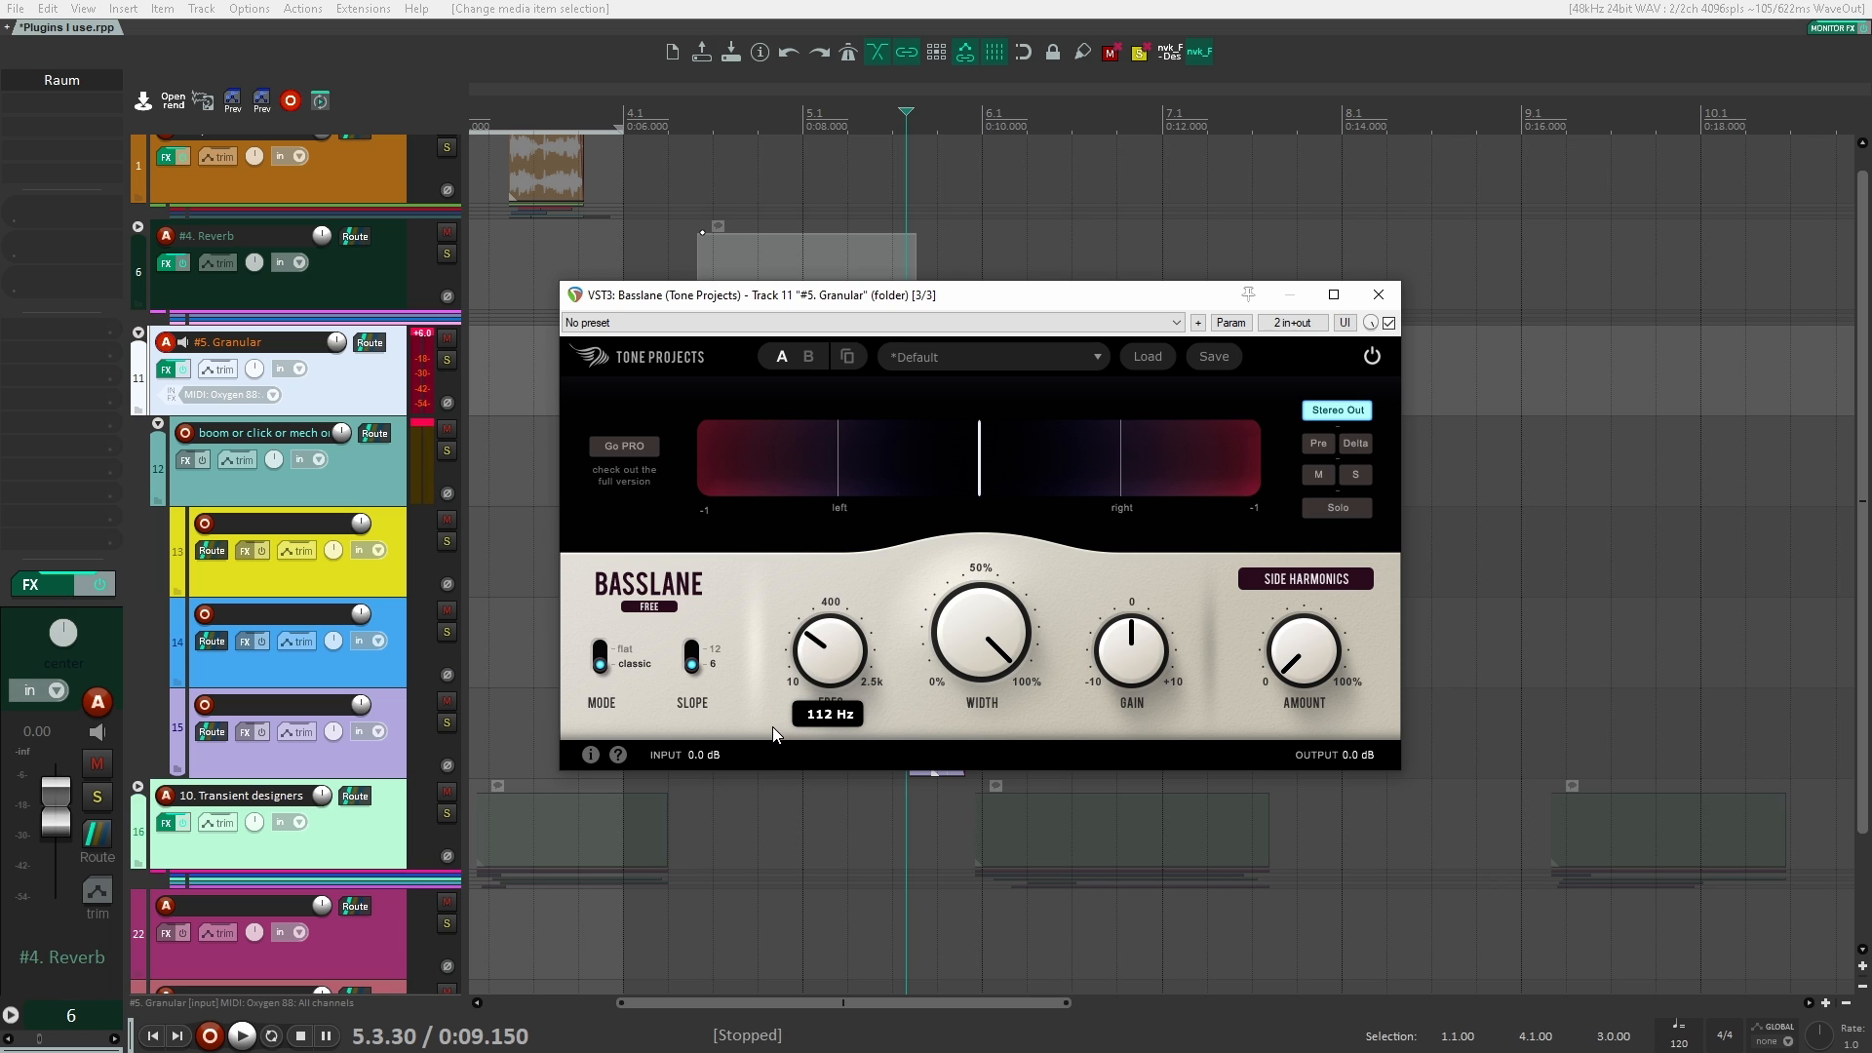
left_click_drag(773, 729, 767, 734)
left_click_drag(755, 651, 855, 291)
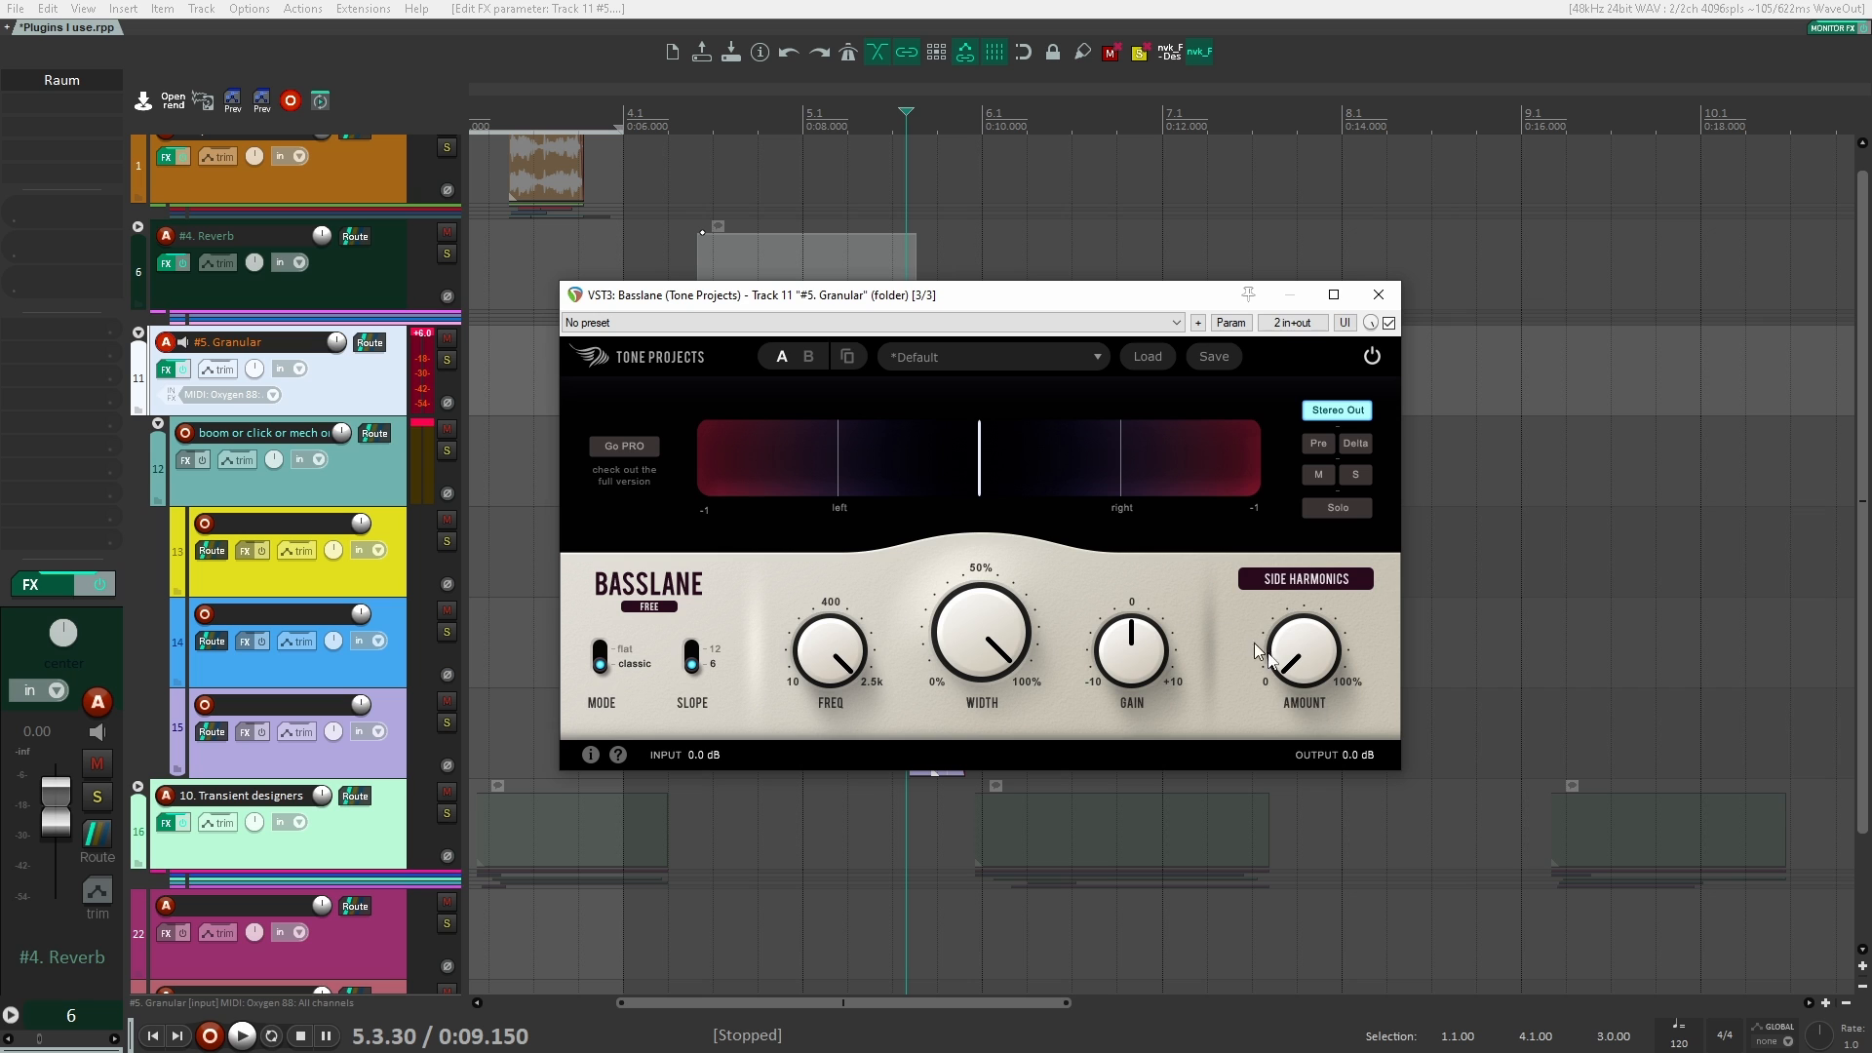
left_click_drag(1258, 651, 1312, 7)
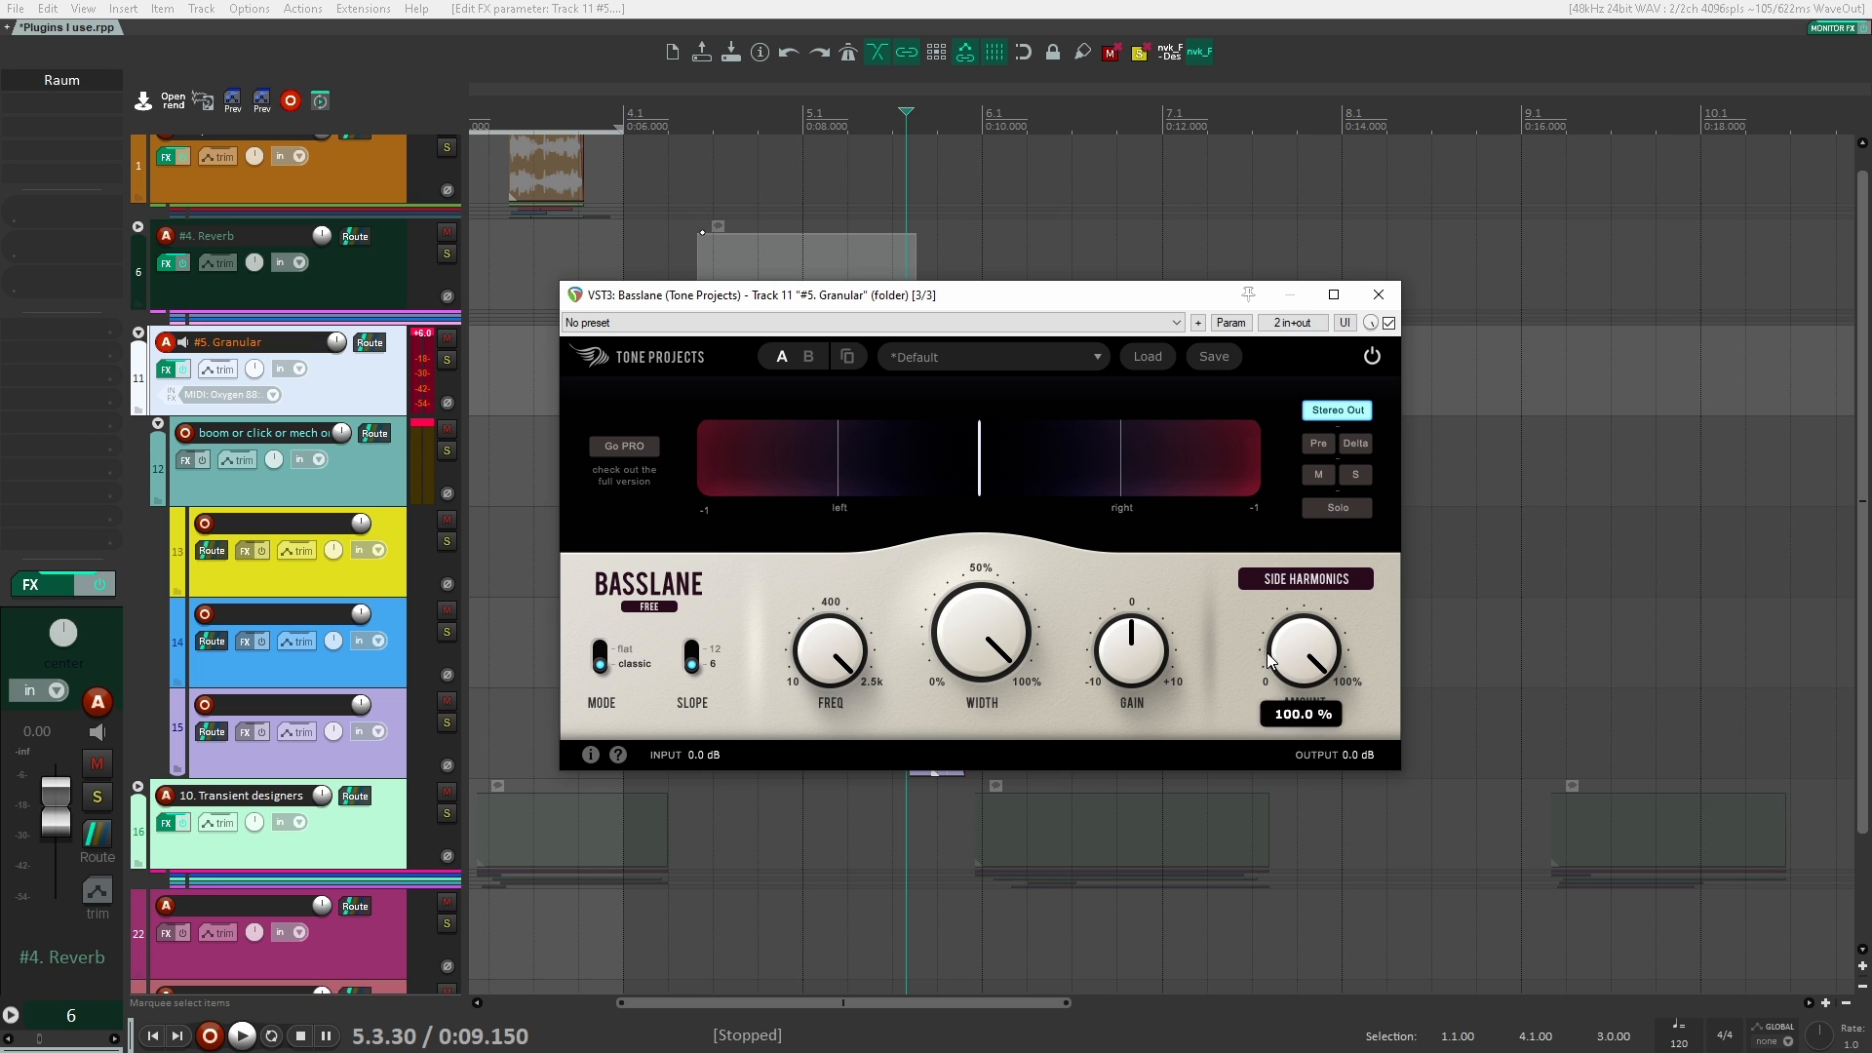
Step: Move the Basslane window off the Granular clips and compare them during playback with the plugin bypassed and re-enabled
left_click_drag(891, 295, 763, 353)
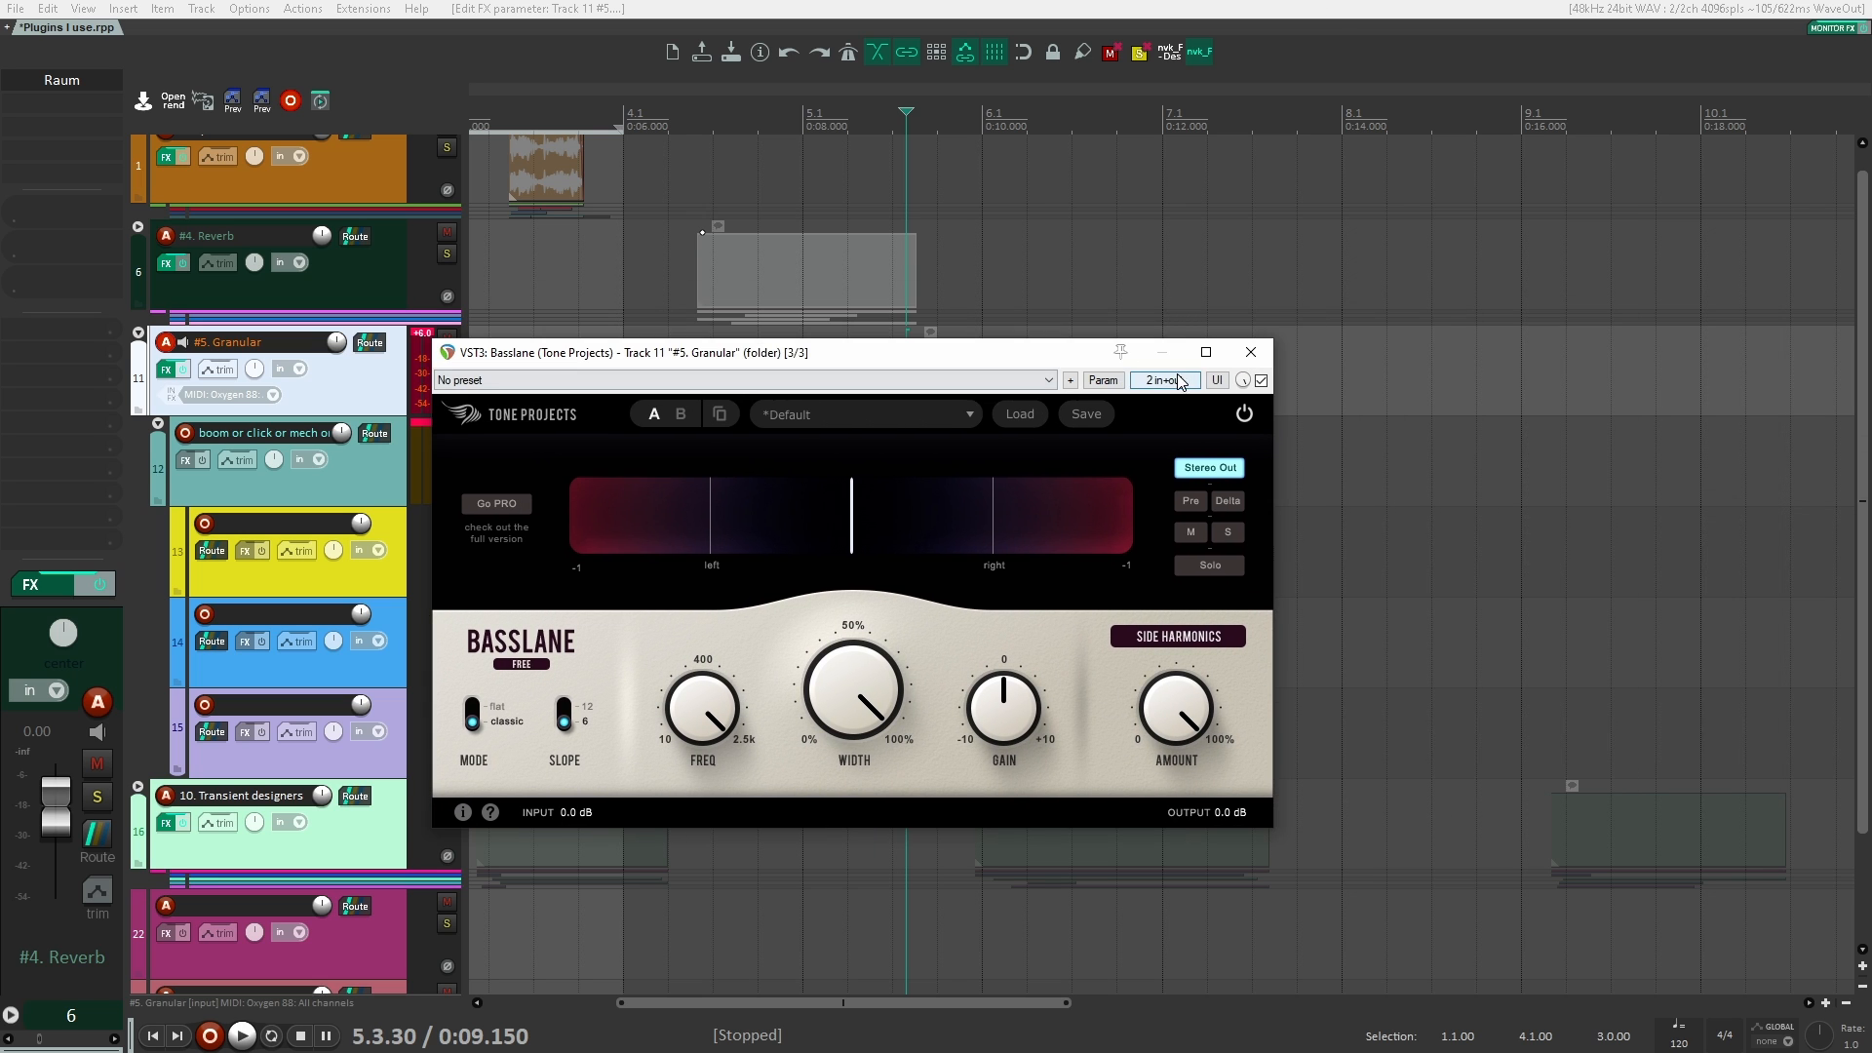
left_click_drag(1083, 353, 761, 326)
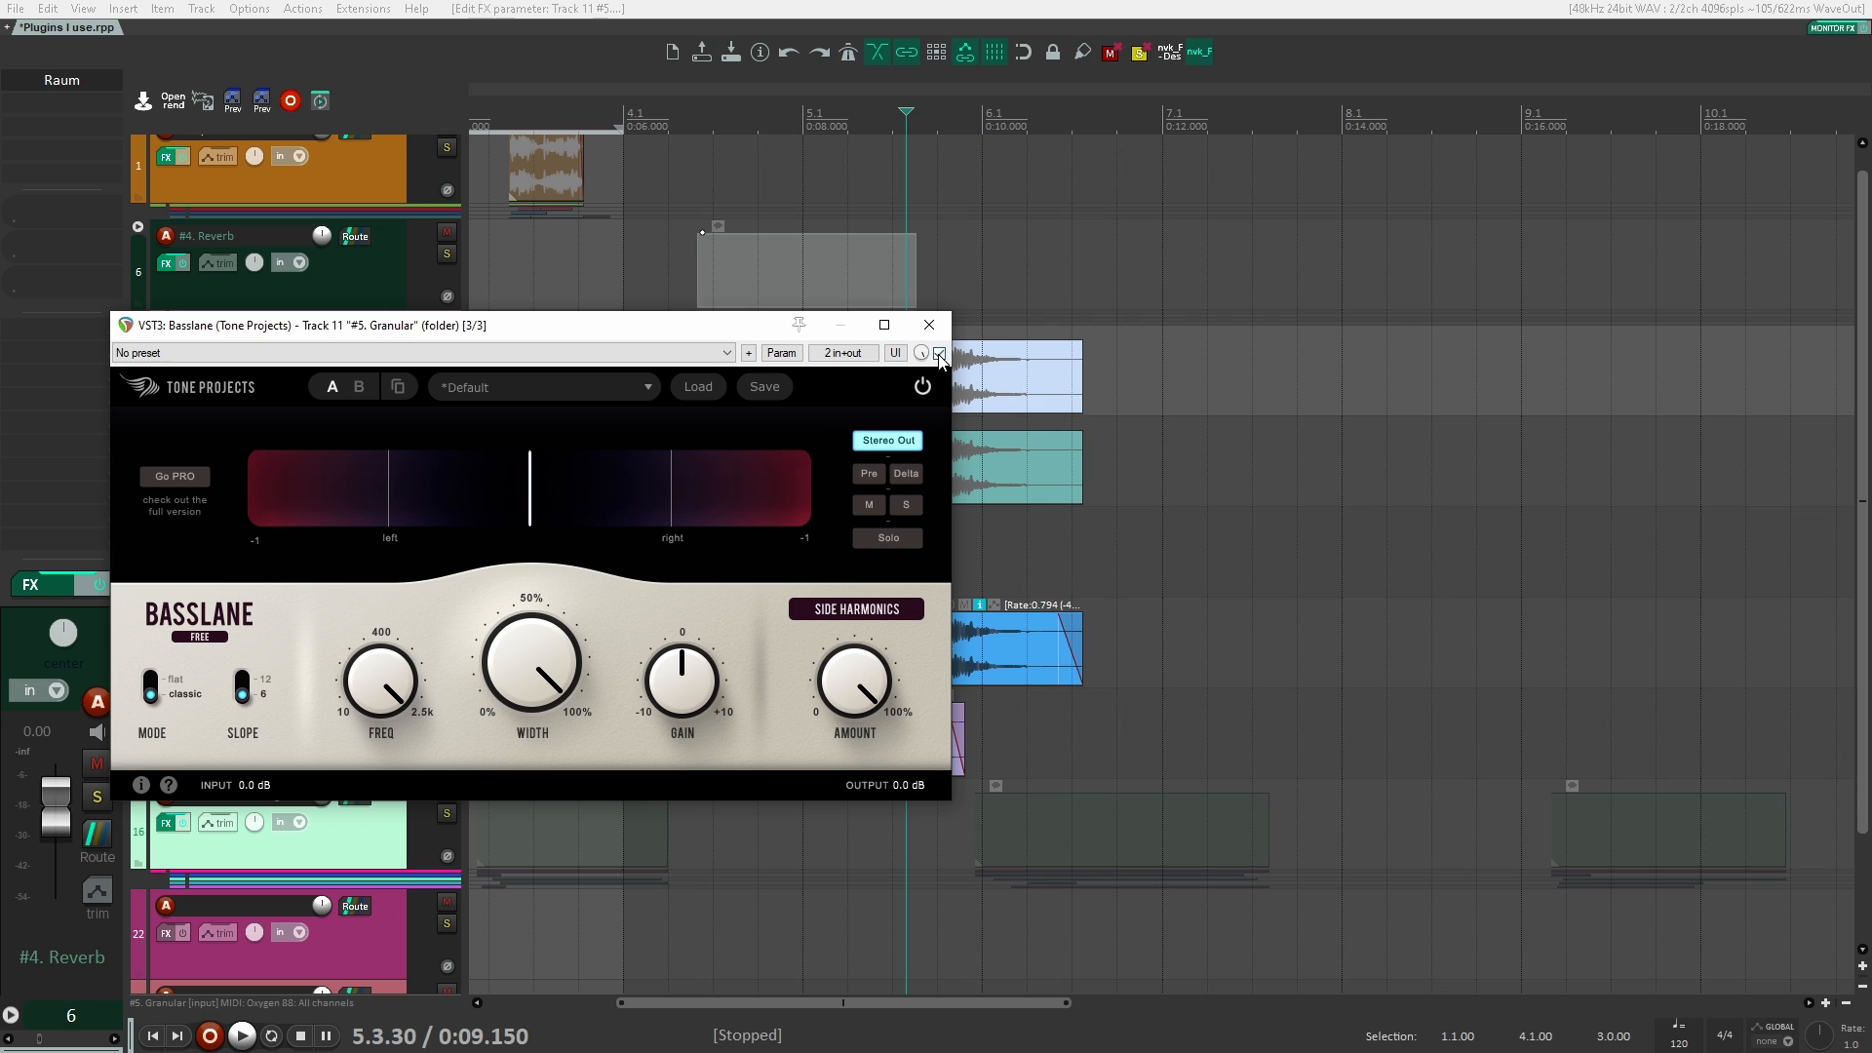
left_click(939, 353)
left_click_drag(941, 357, 839, 353)
key("space")
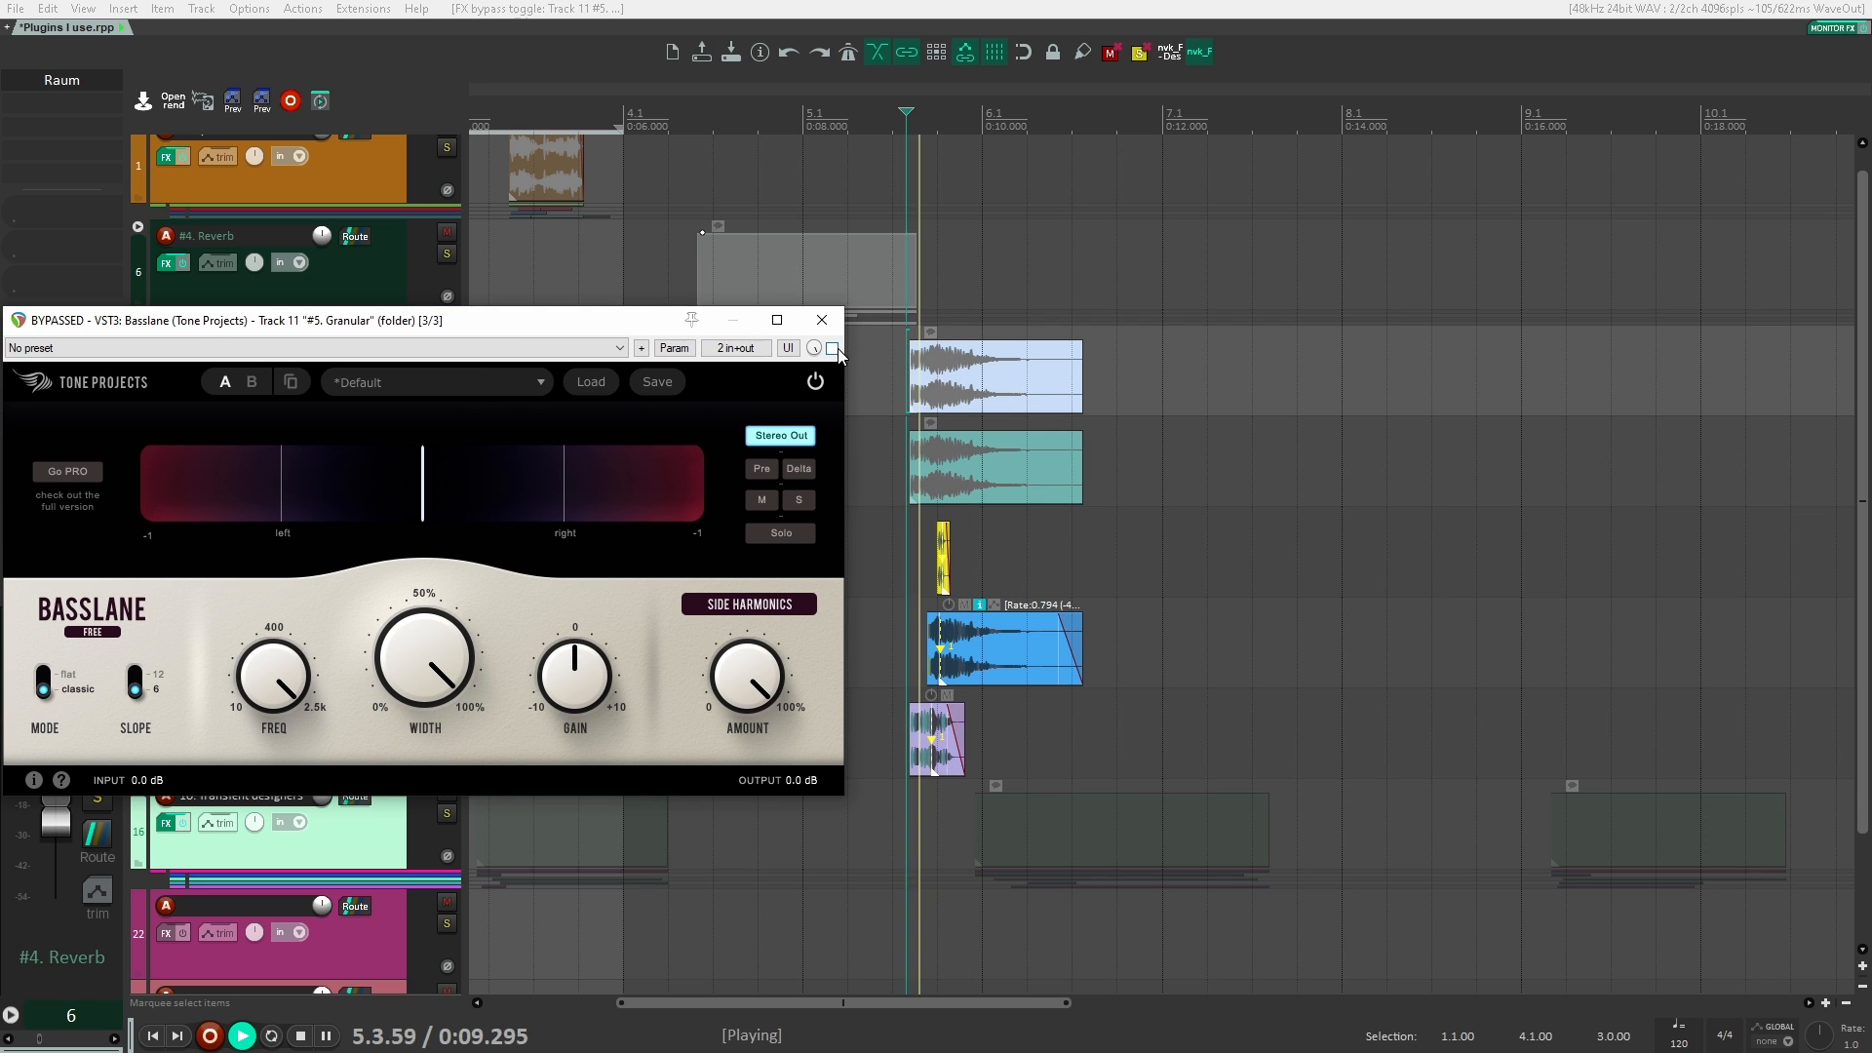
key("space")
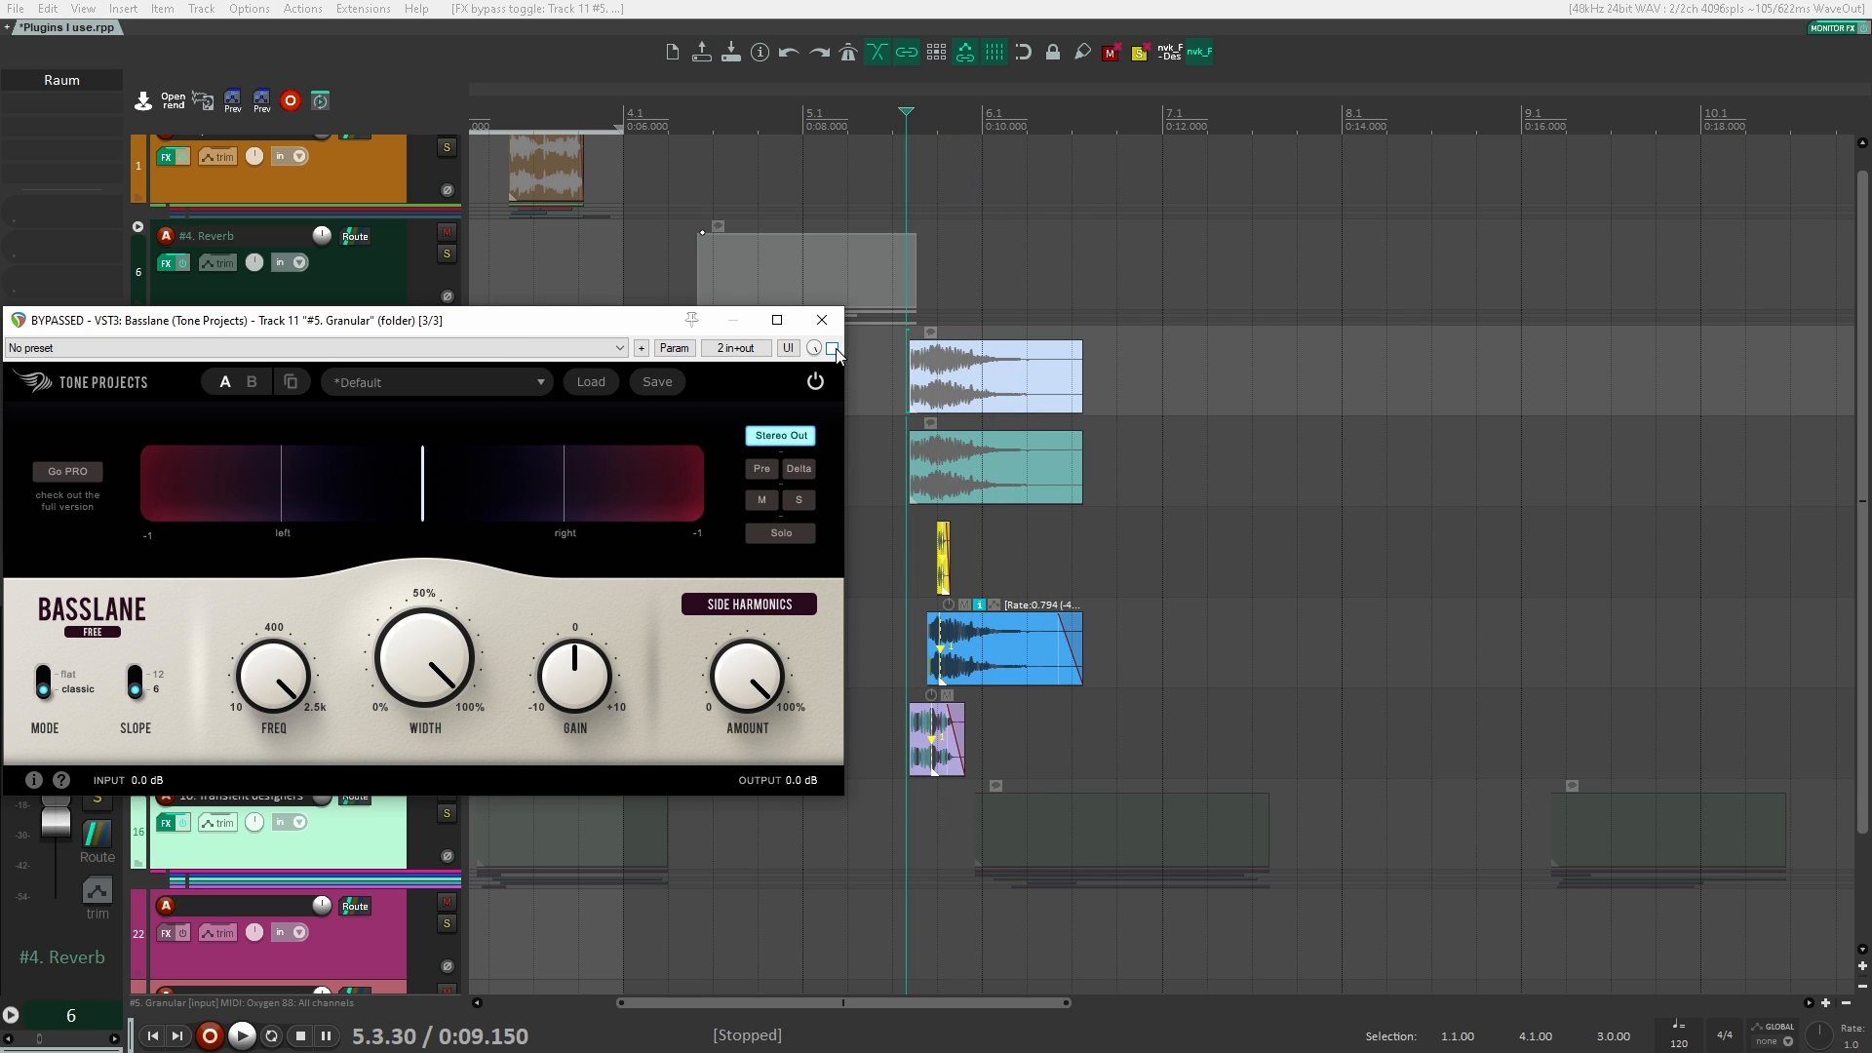
left_click(831, 348)
key("space")
left_click_drag(571, 326, 749, 315)
key("space")
Step: Replay the Granular clips with Basslane active and bypassed for a second comparison, and leave the plugin enabled
mouse_move(754, 653)
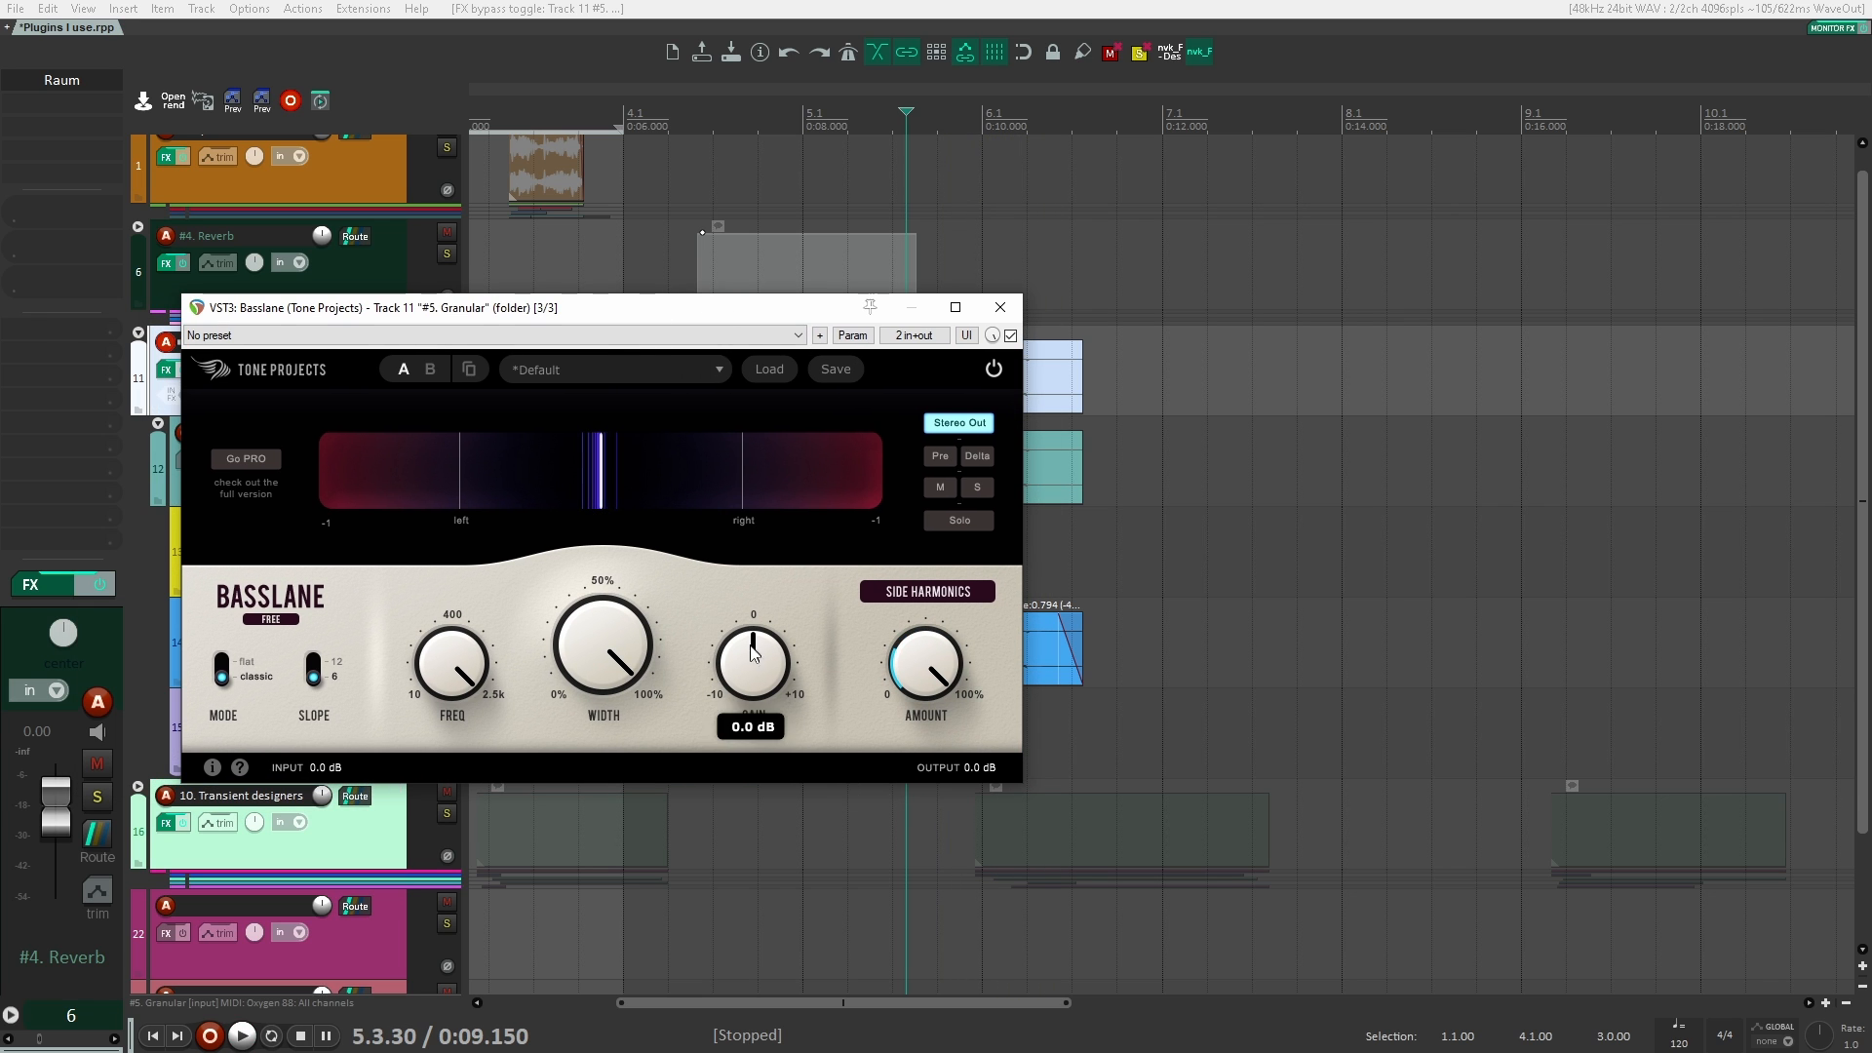
key("space")
mouse_move(942, 673)
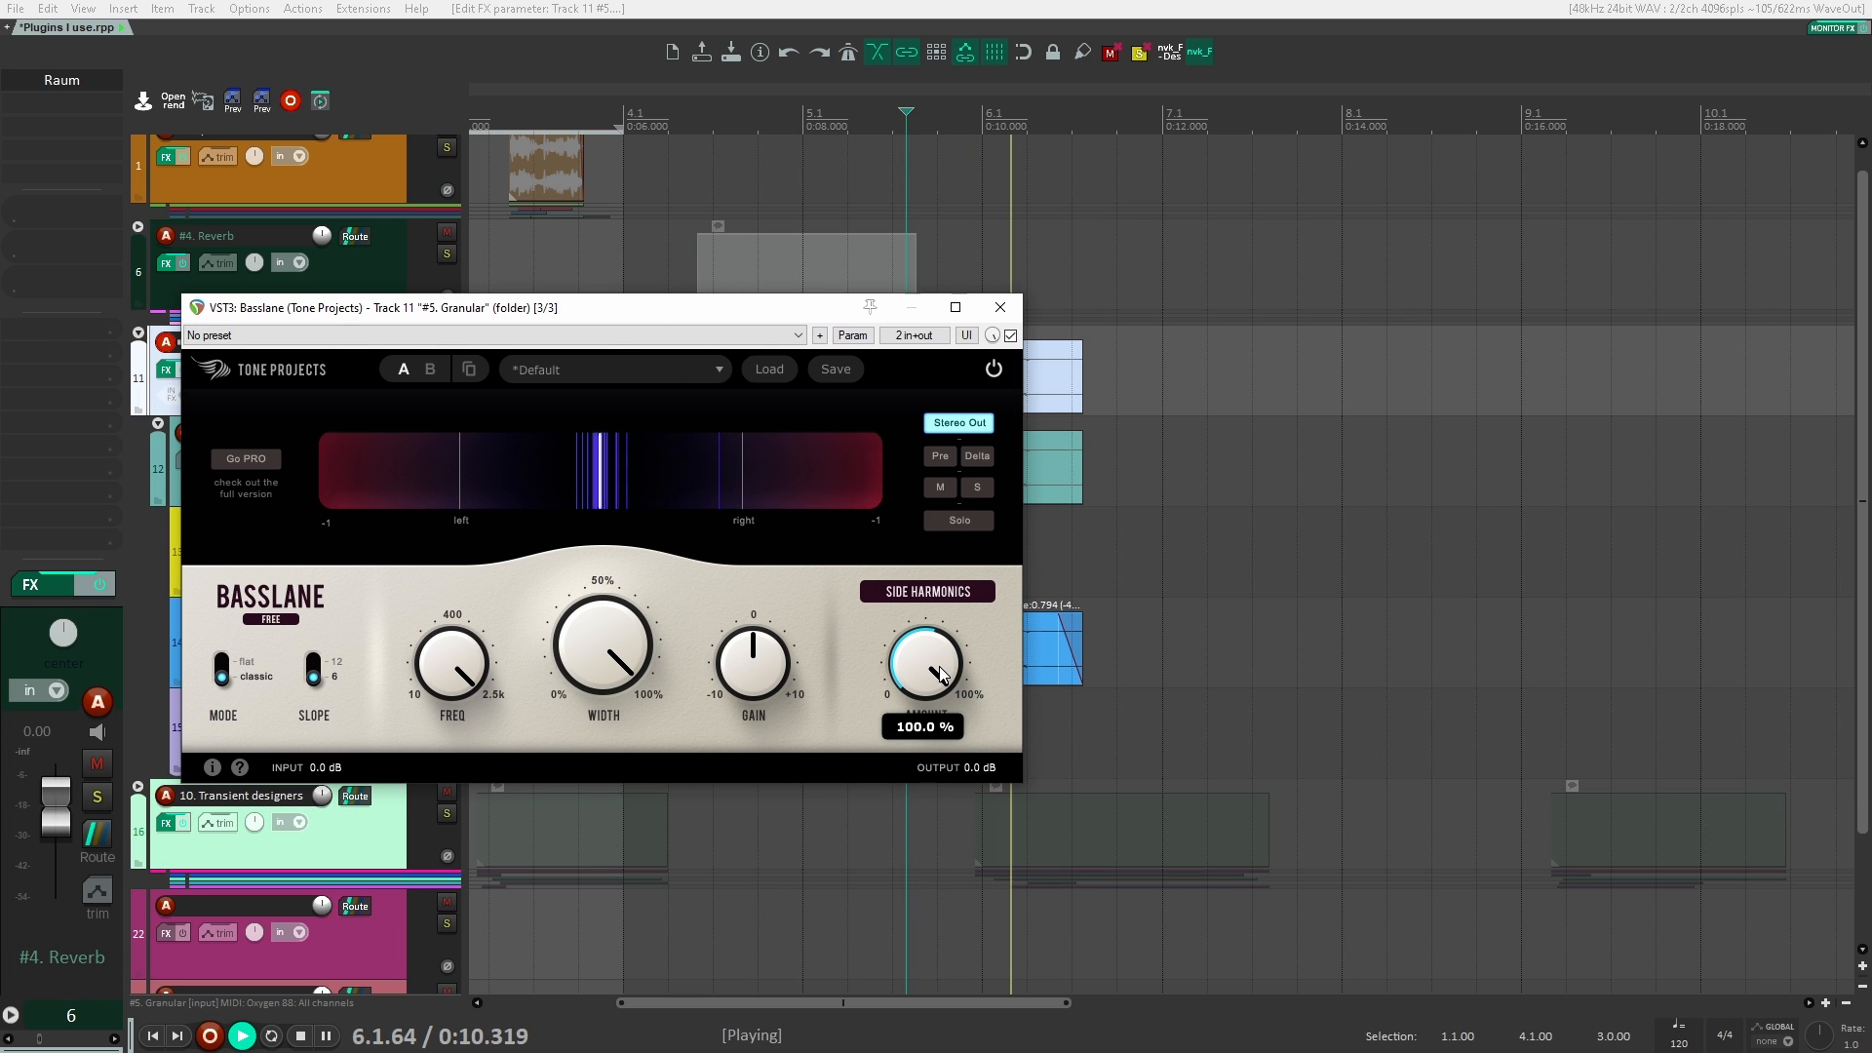
key("space")
left_click(1011, 335)
key("space")
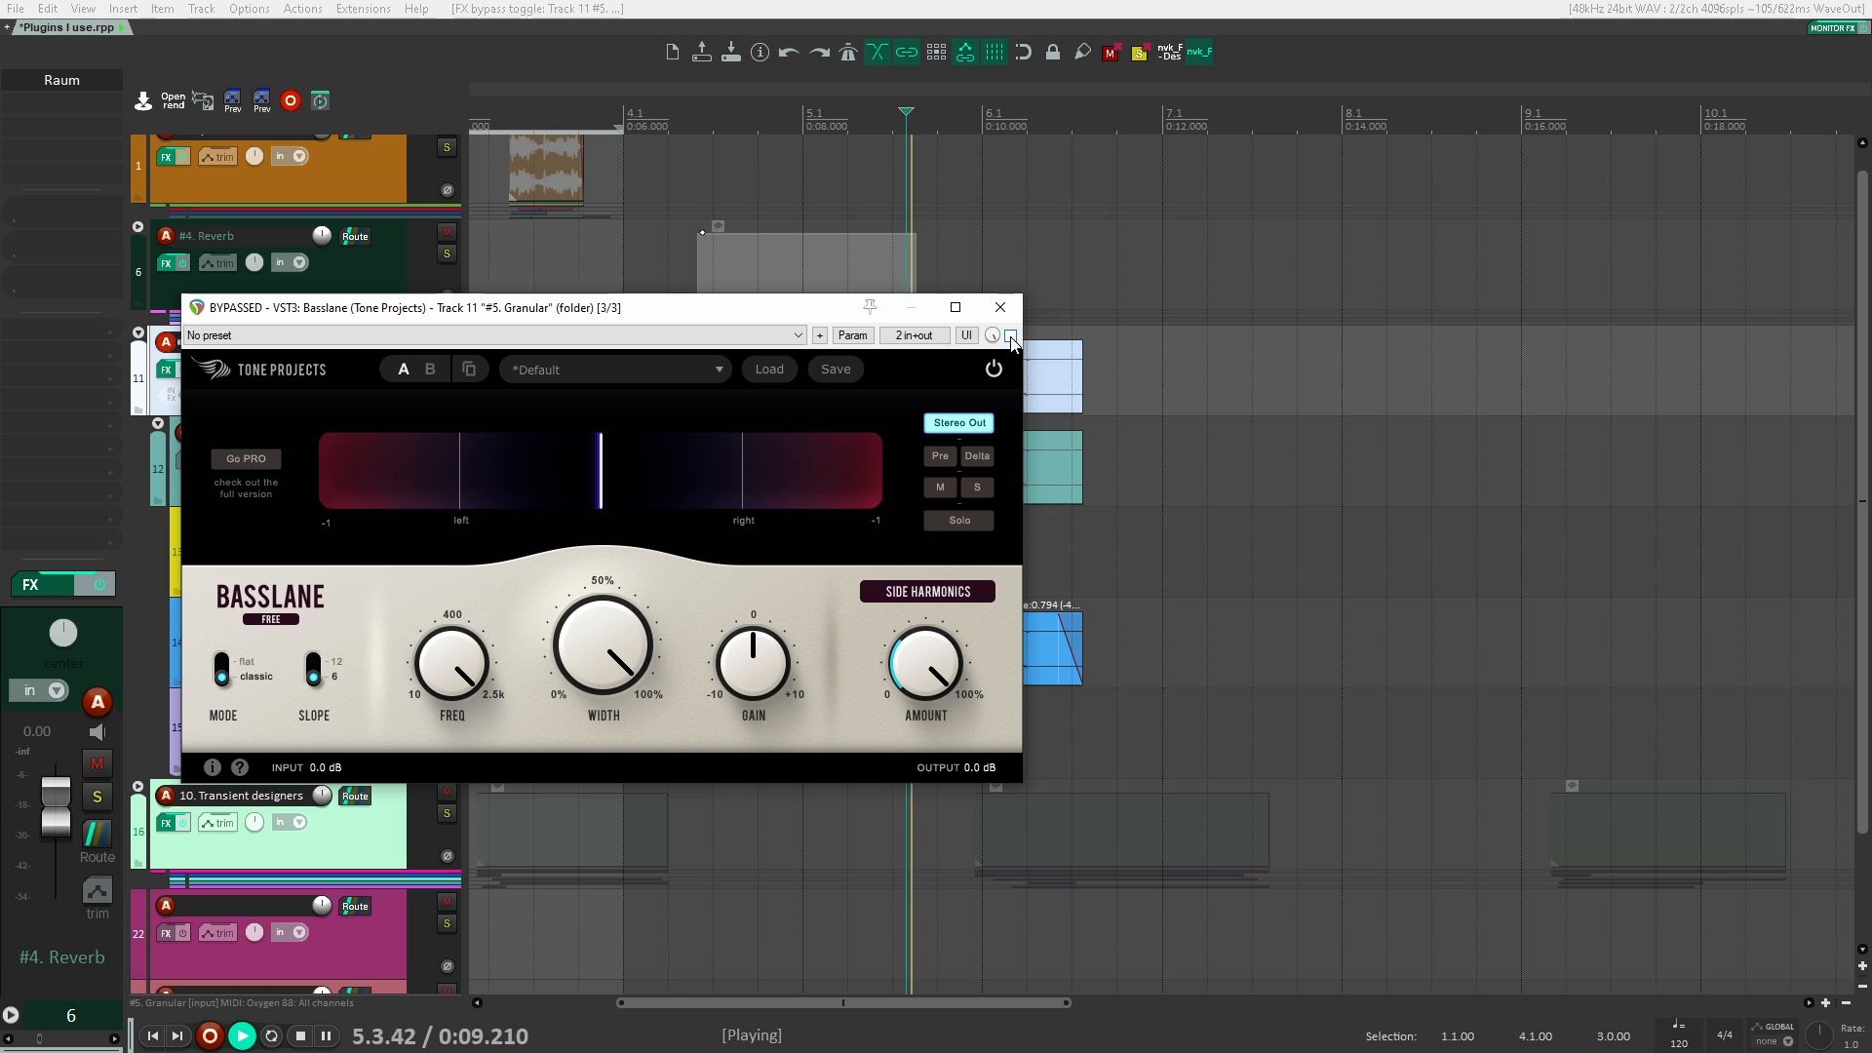
key("space")
left_click(1011, 336)
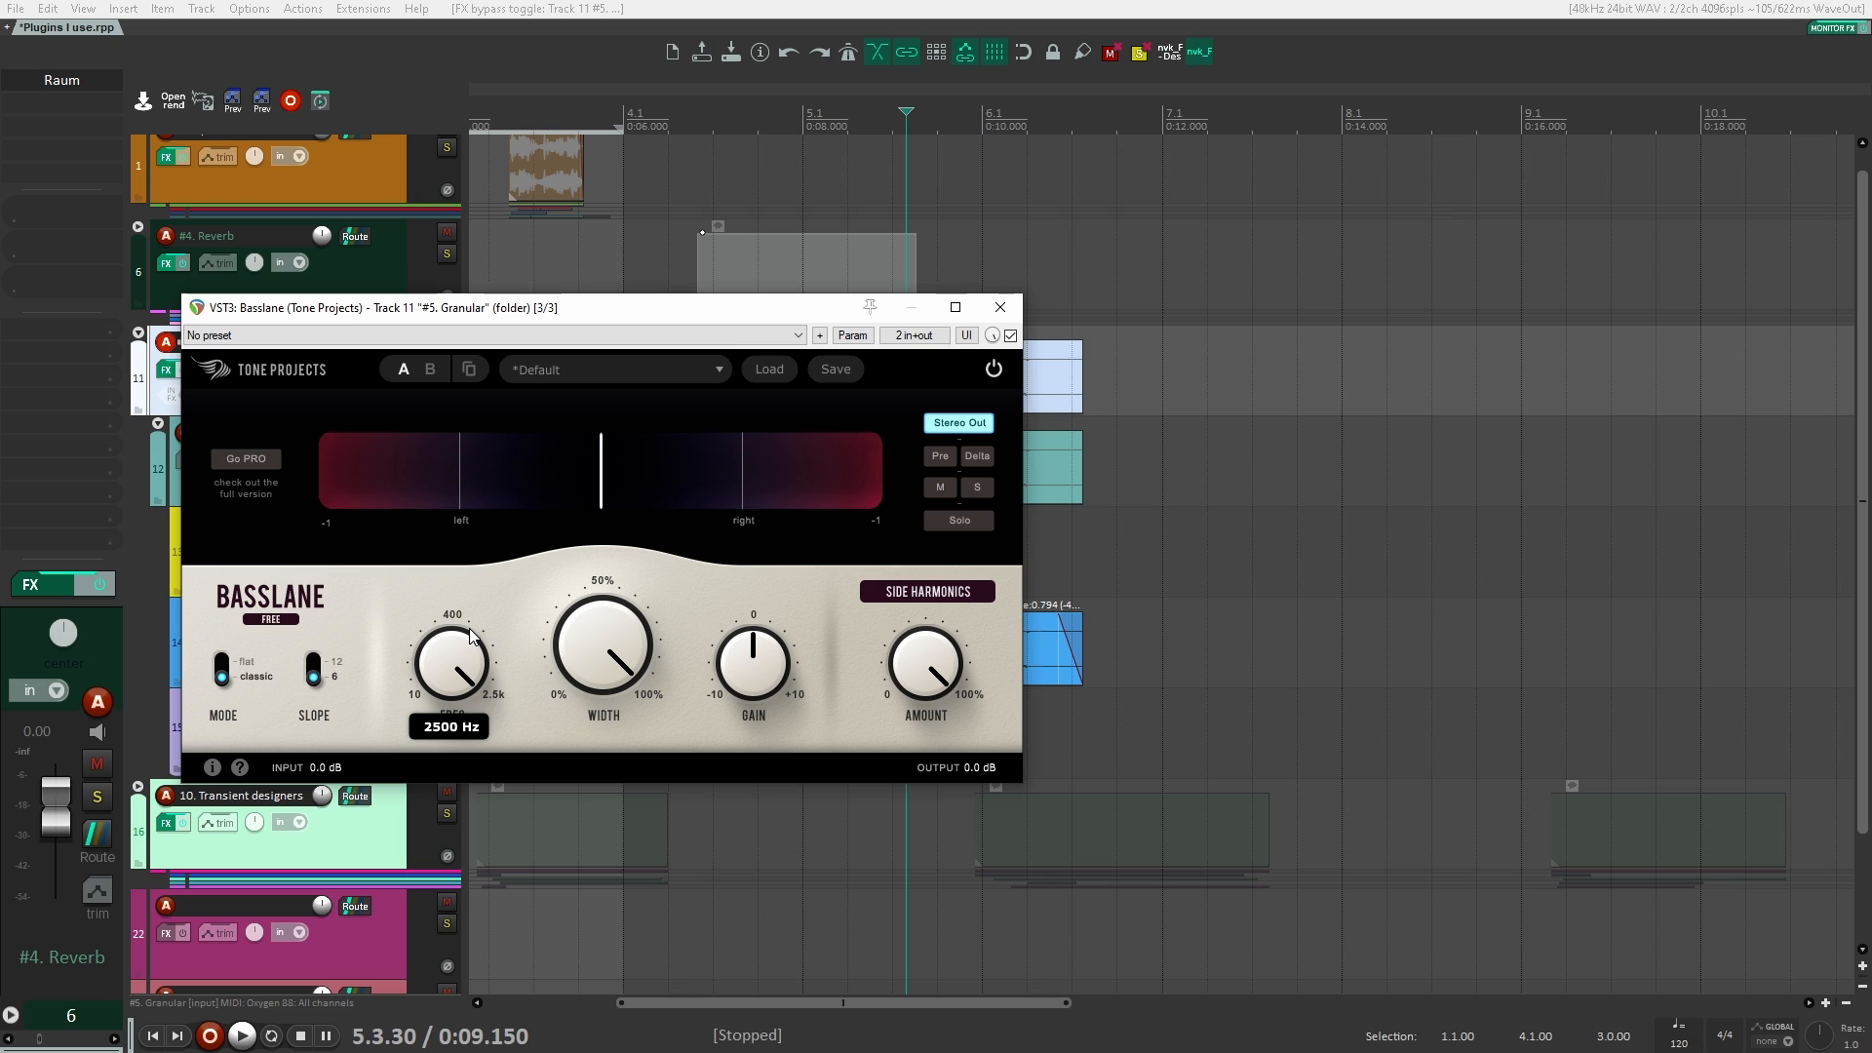
Step: Lower Basslane's frequency to about the middle of its range and compare the Granular clips with the plugin active and bypassed
left_click_drag(471, 636, 449, 868)
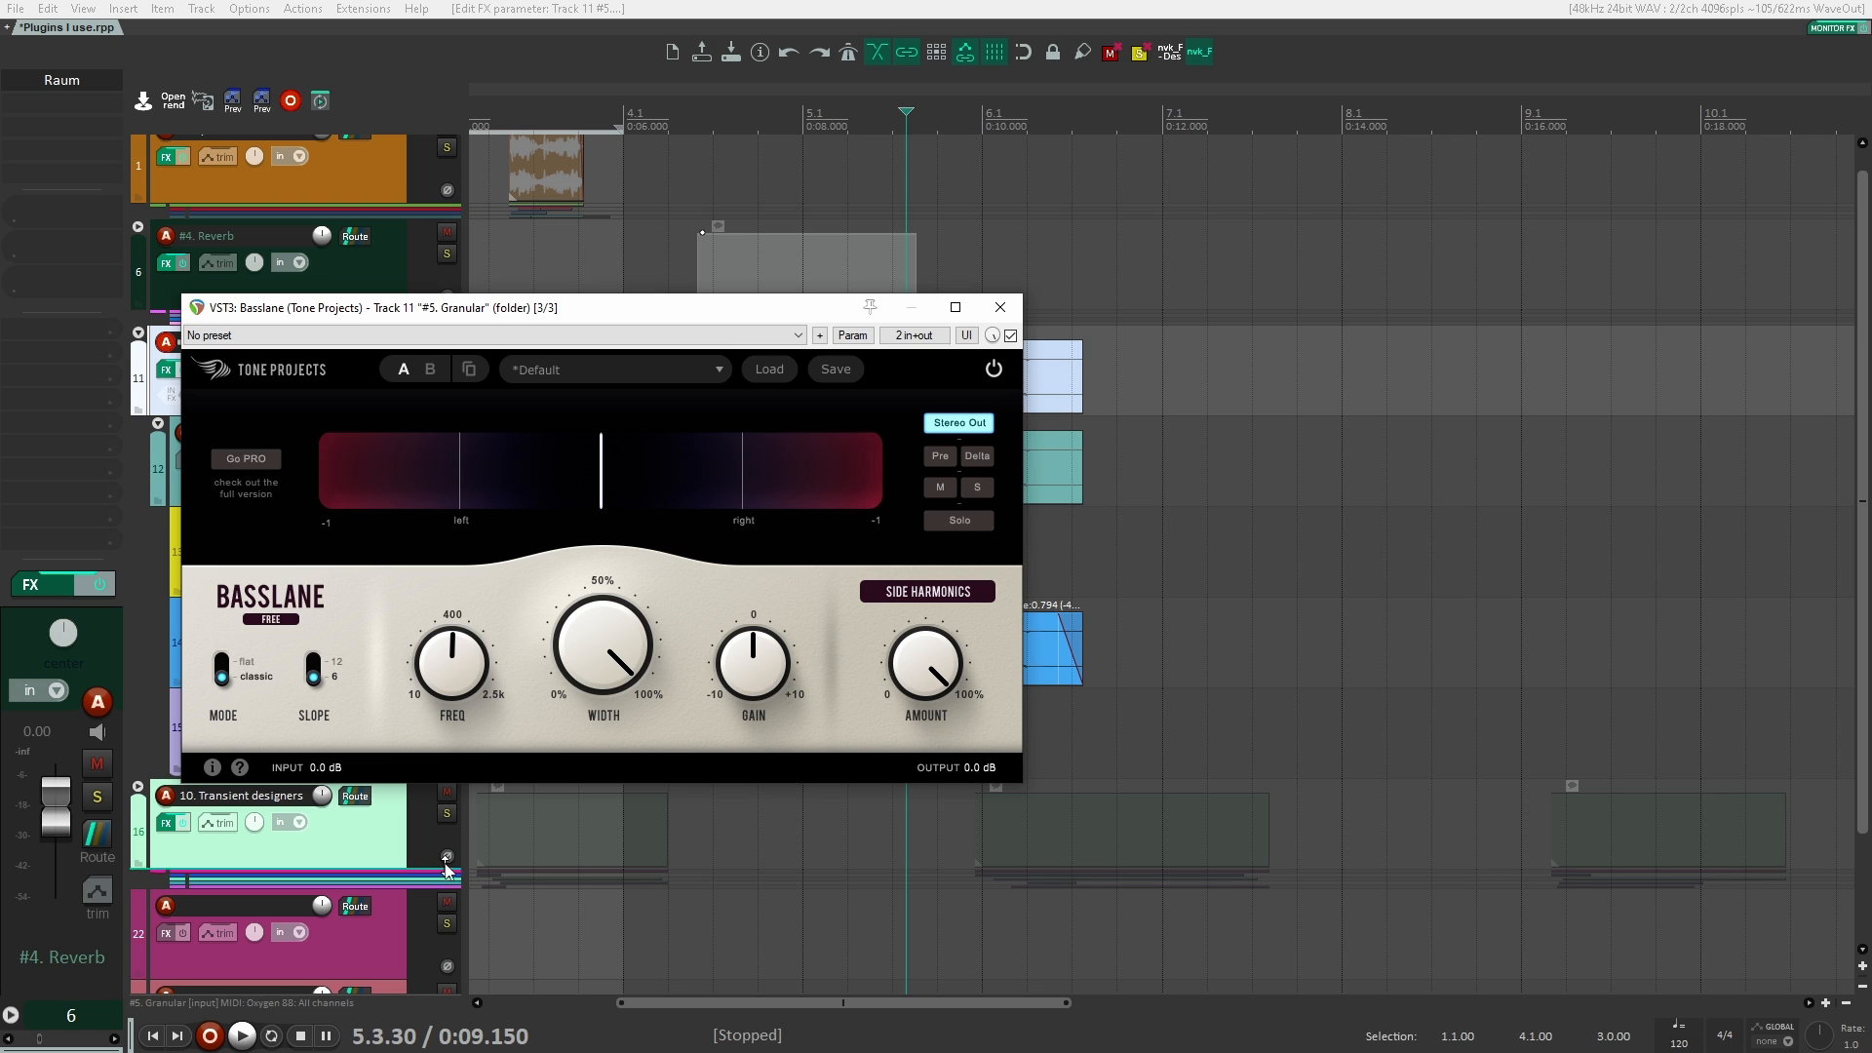
key("space")
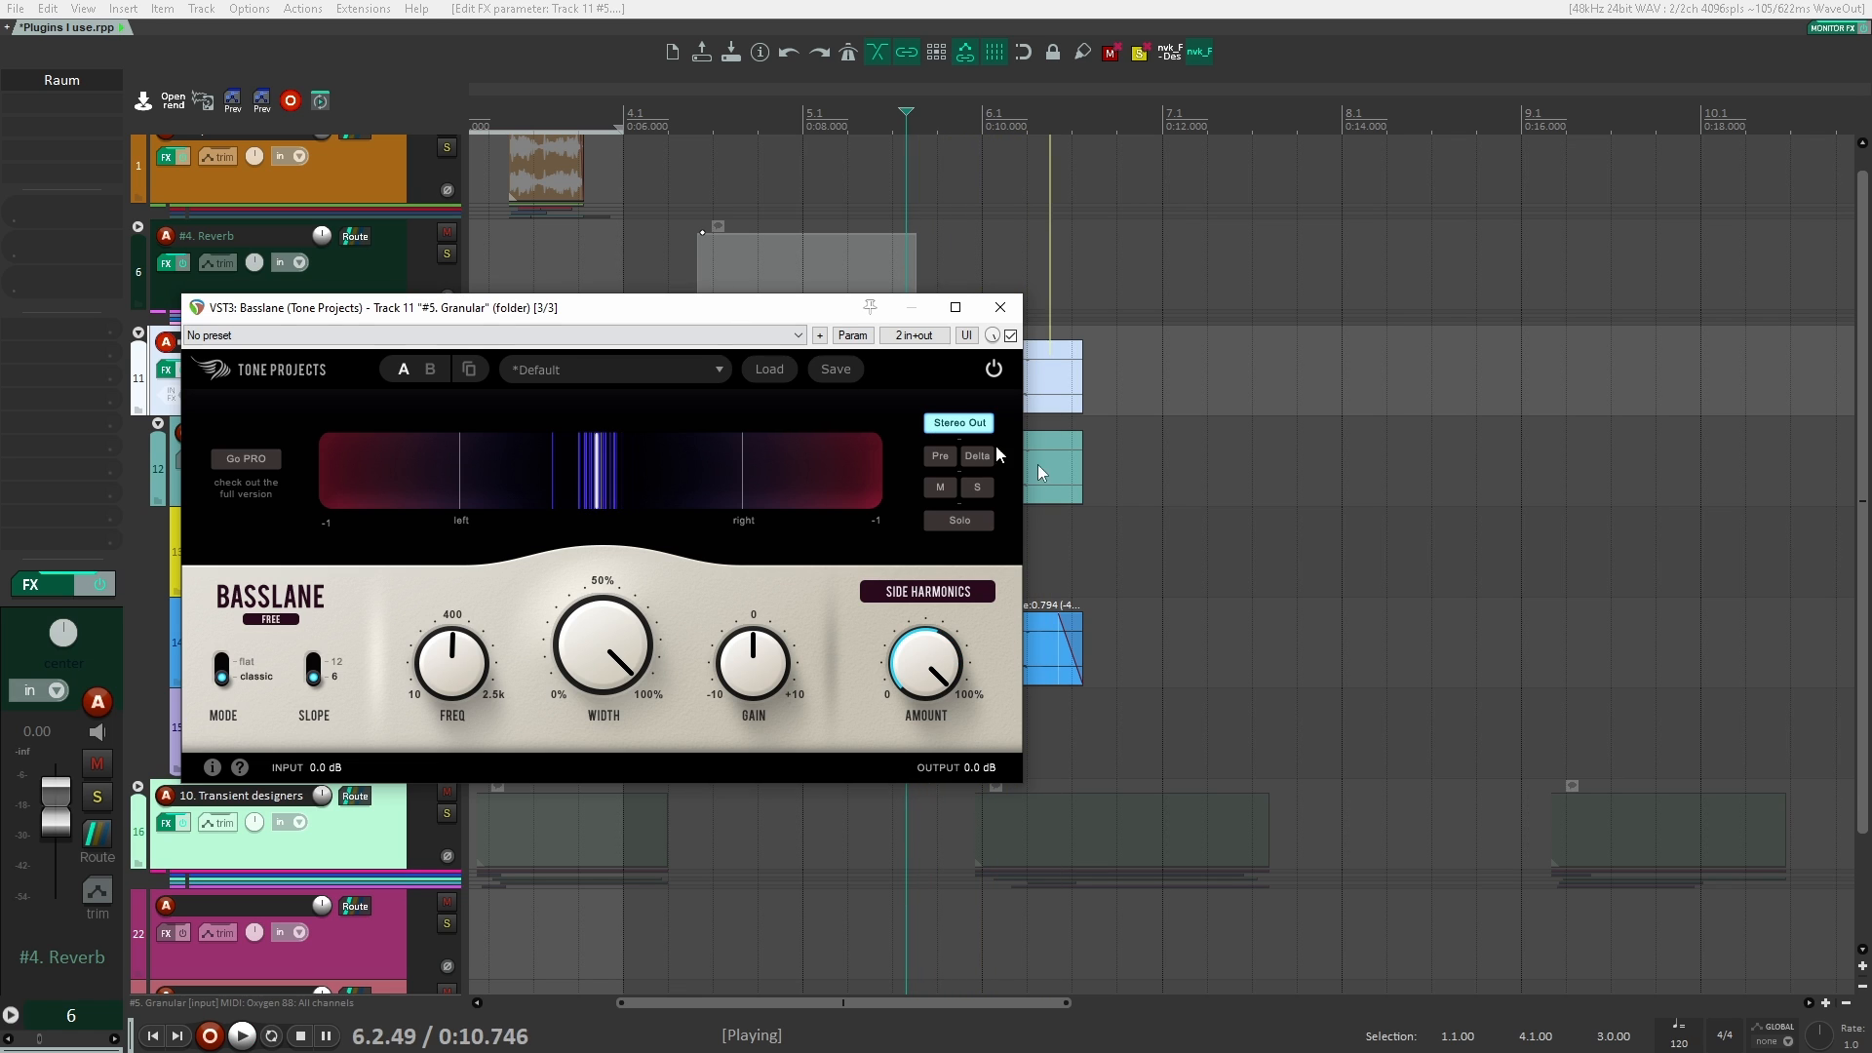
key("space")
left_click(1011, 335)
key("space")
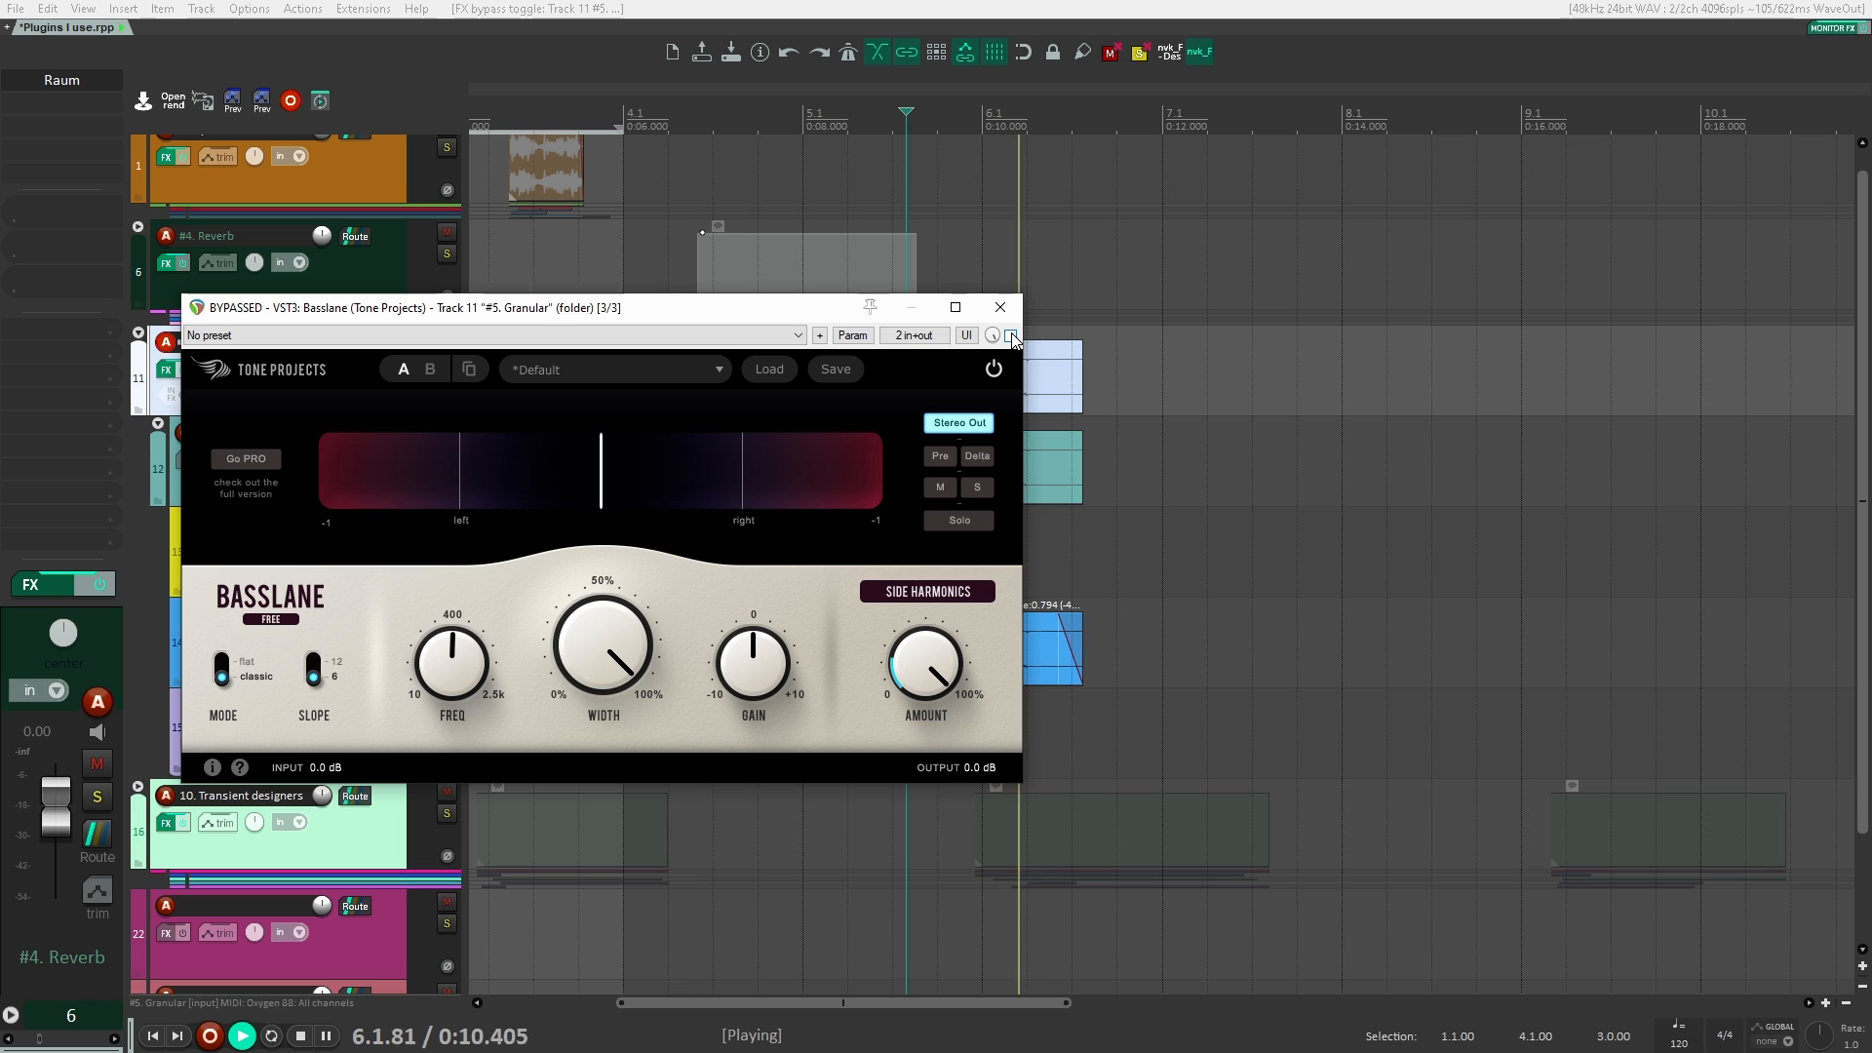
left_click(1010, 335)
key("space")
key("space")
mouse_move(919, 663)
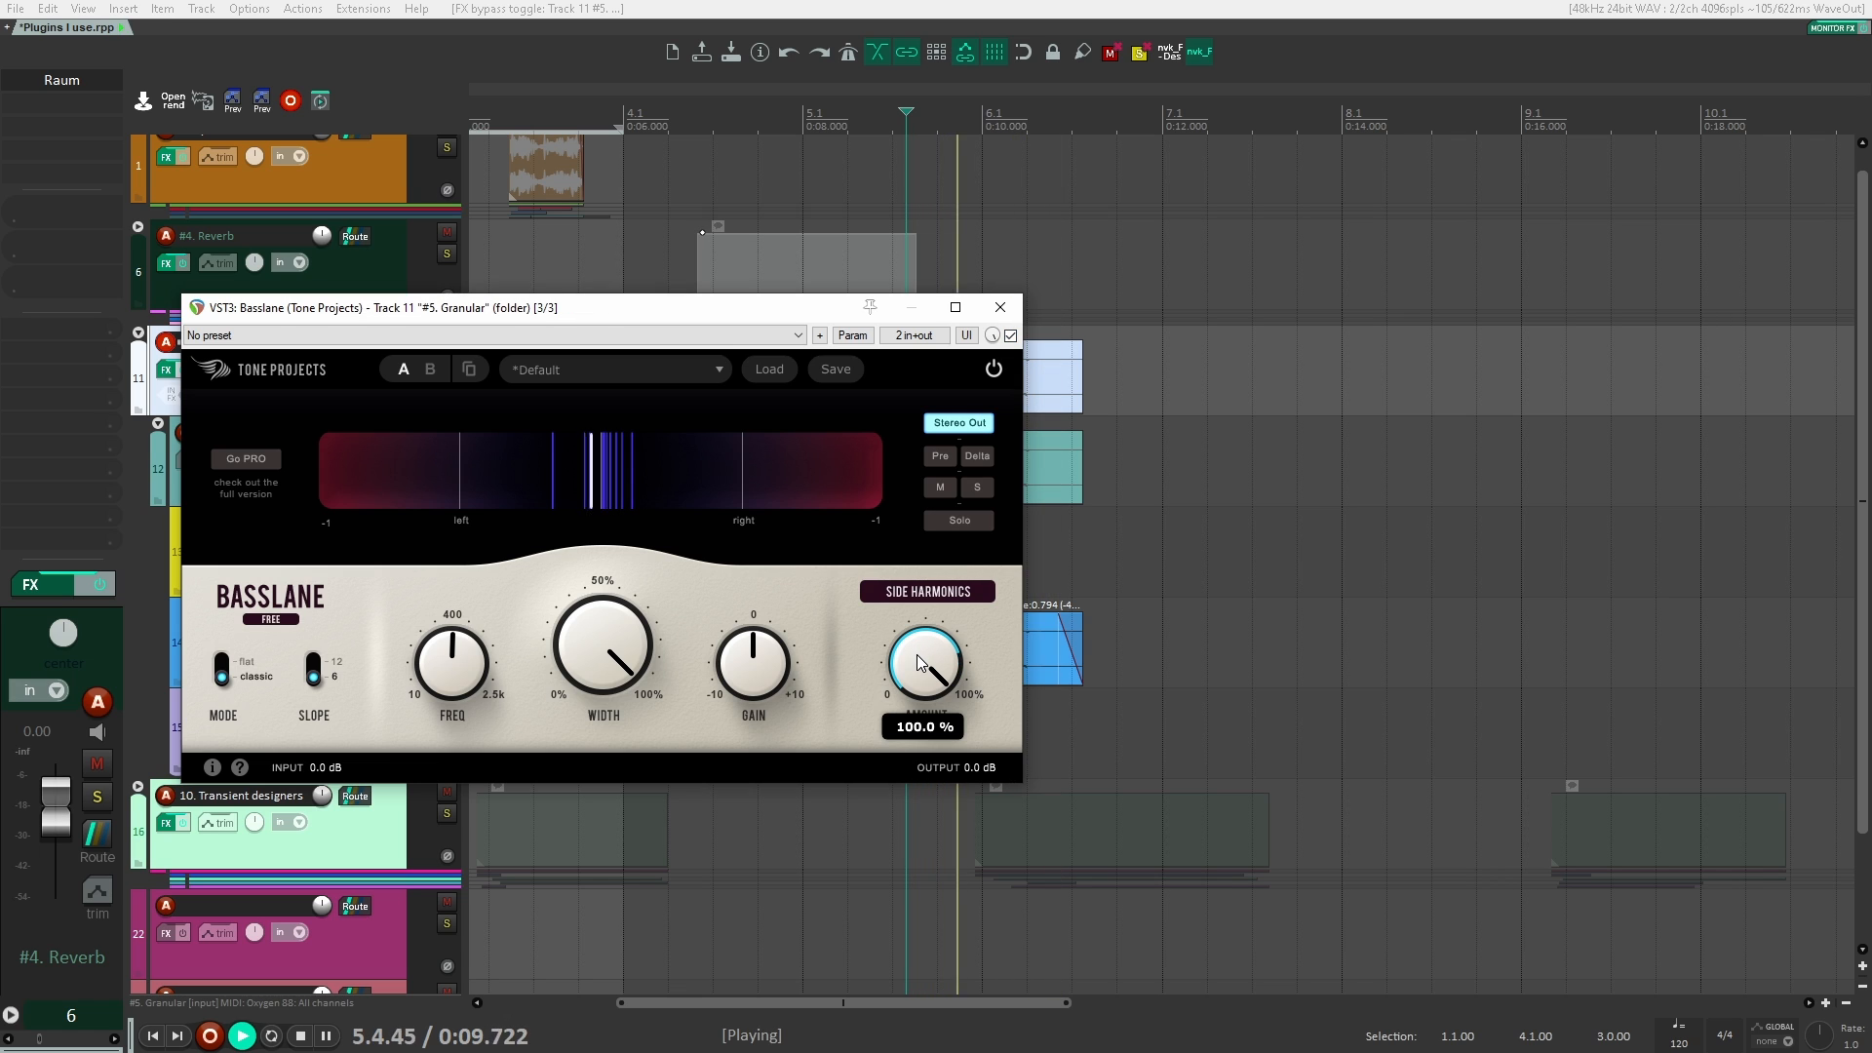
key("space")
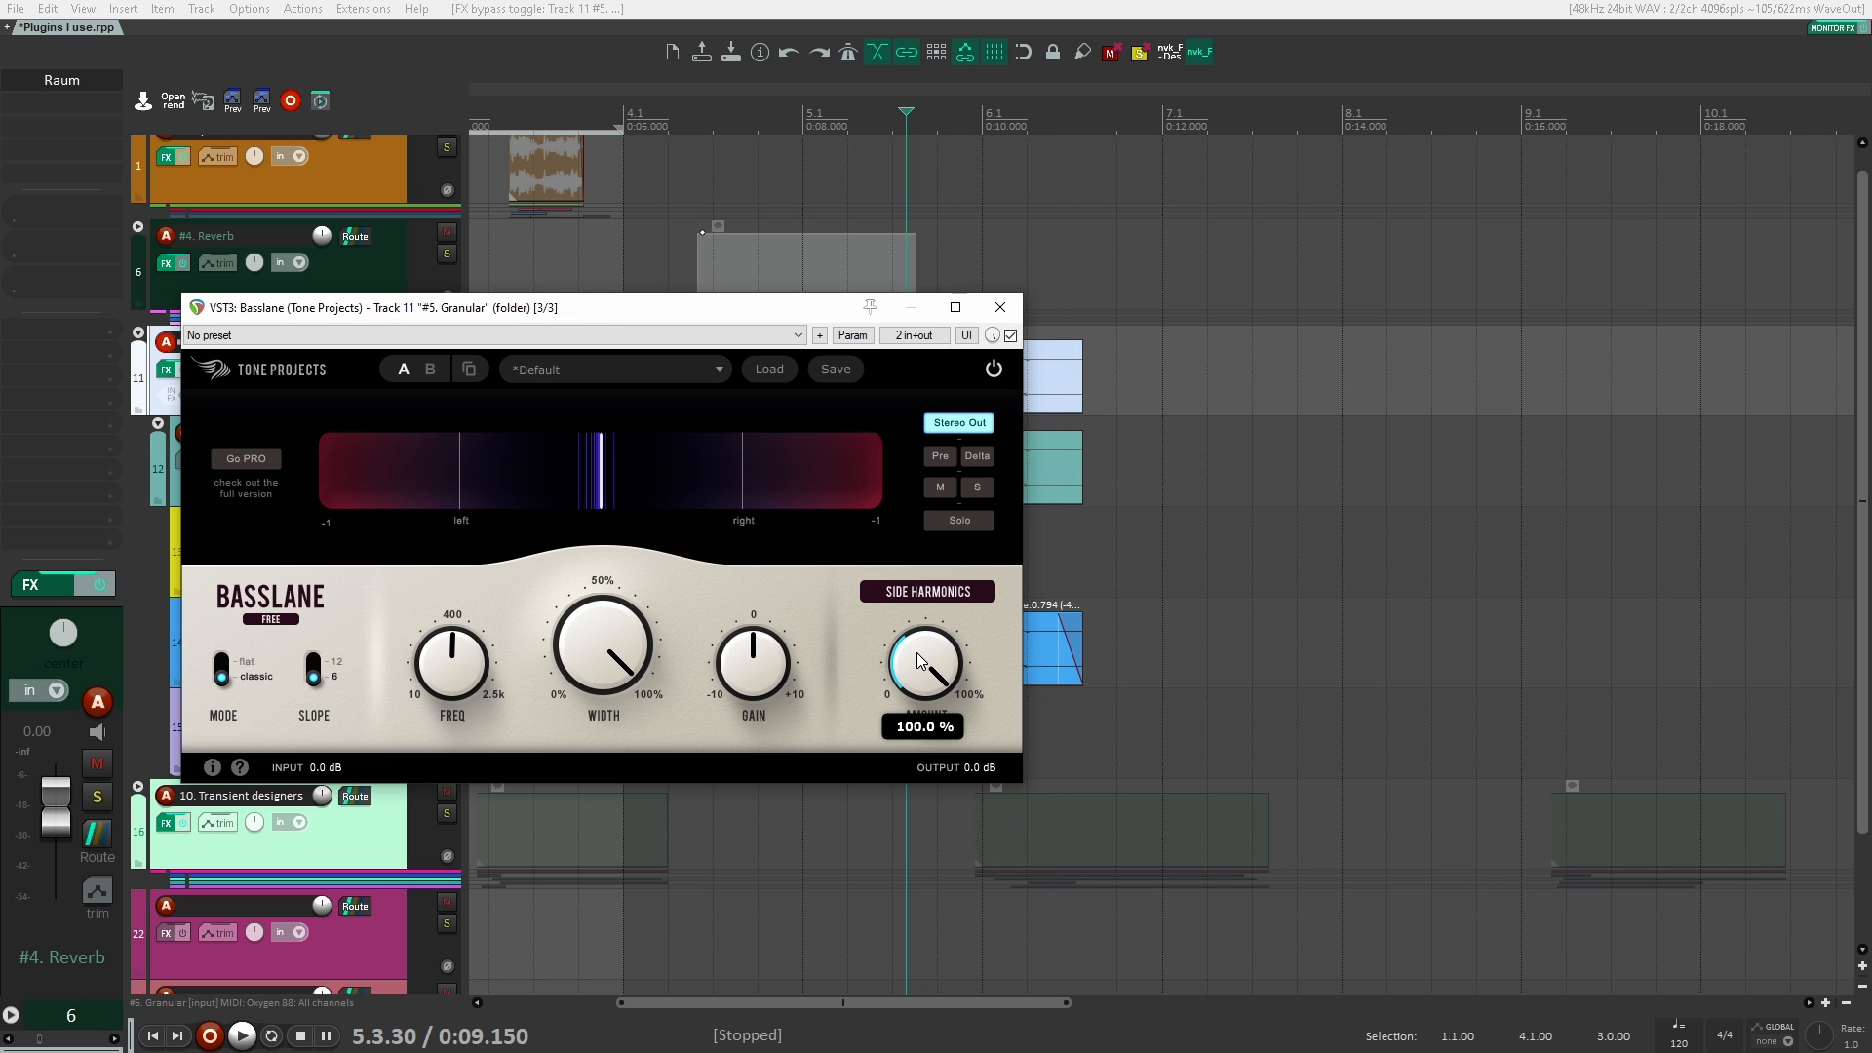
Step: Set Basslane's Side Harmonics amount to 48% and its width to about 50%, playing the Granular clips after each change
left_click_drag(920, 663, 925, 700)
left_click_drag(939, 862, 937, 880)
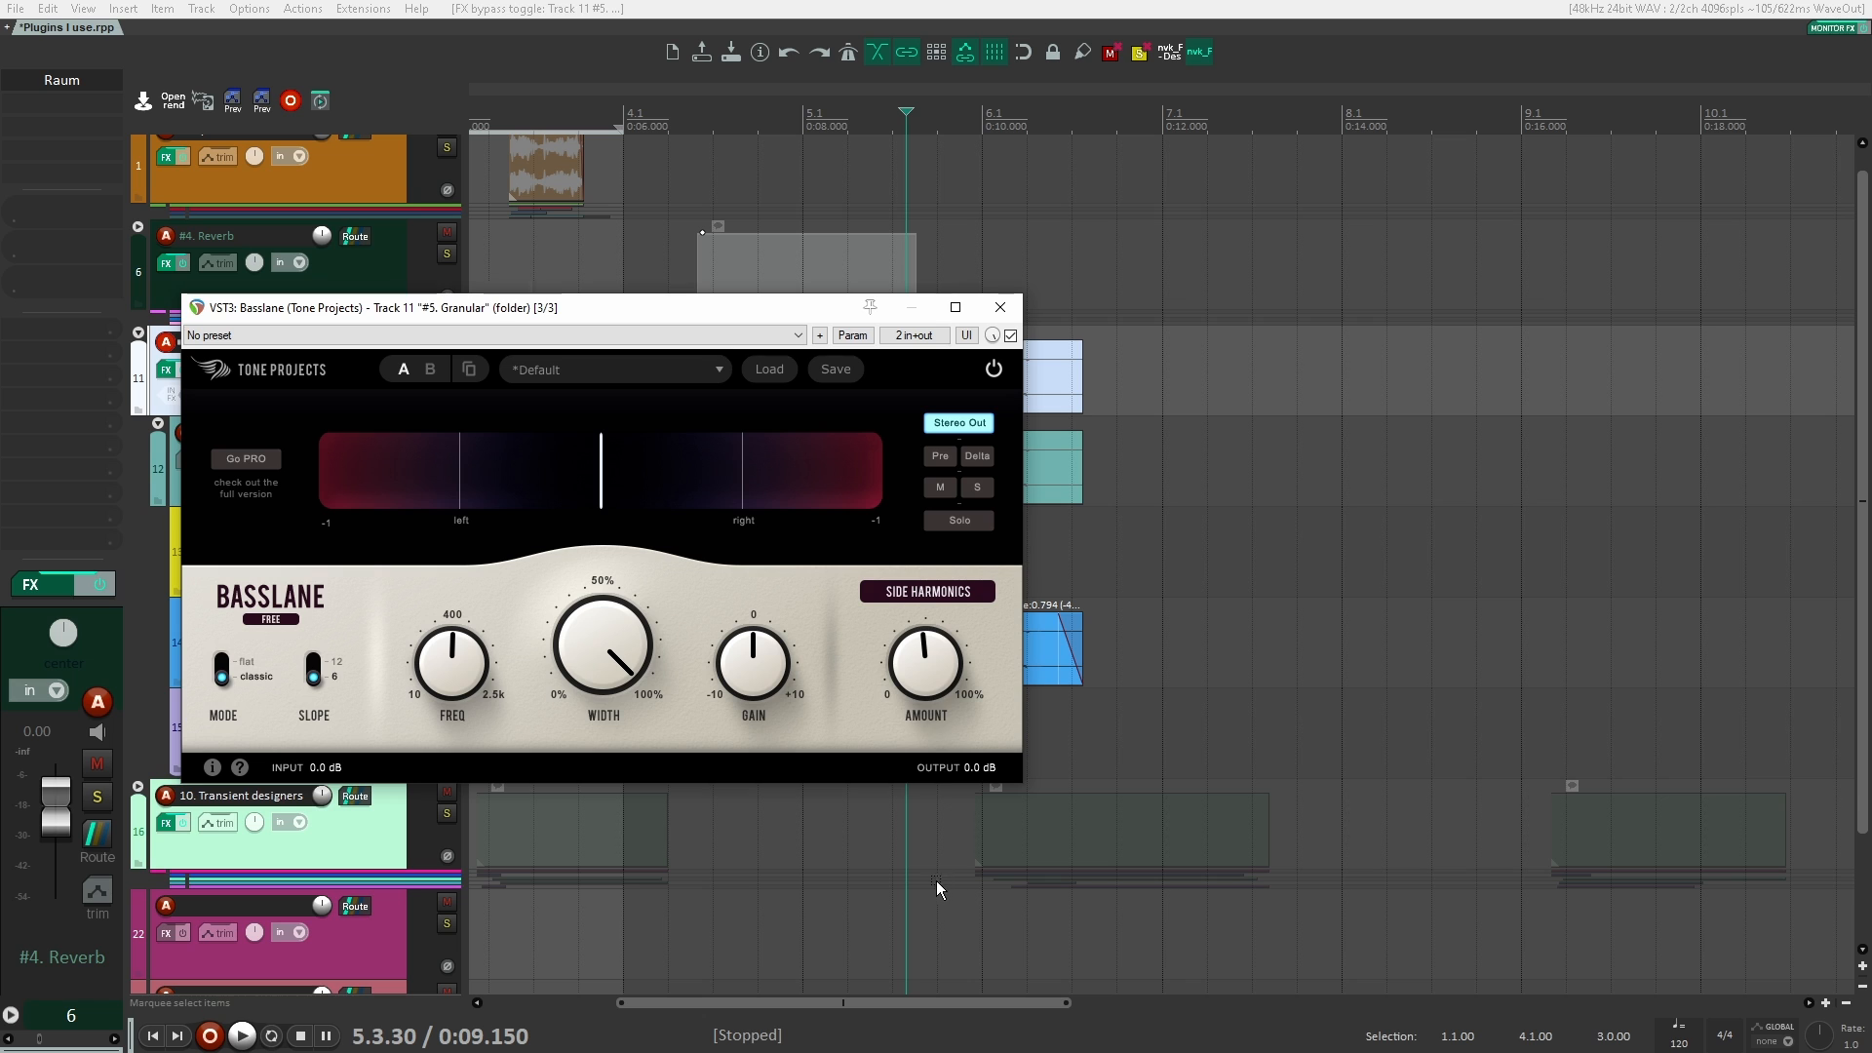
key("space")
mouse_move(903, 696)
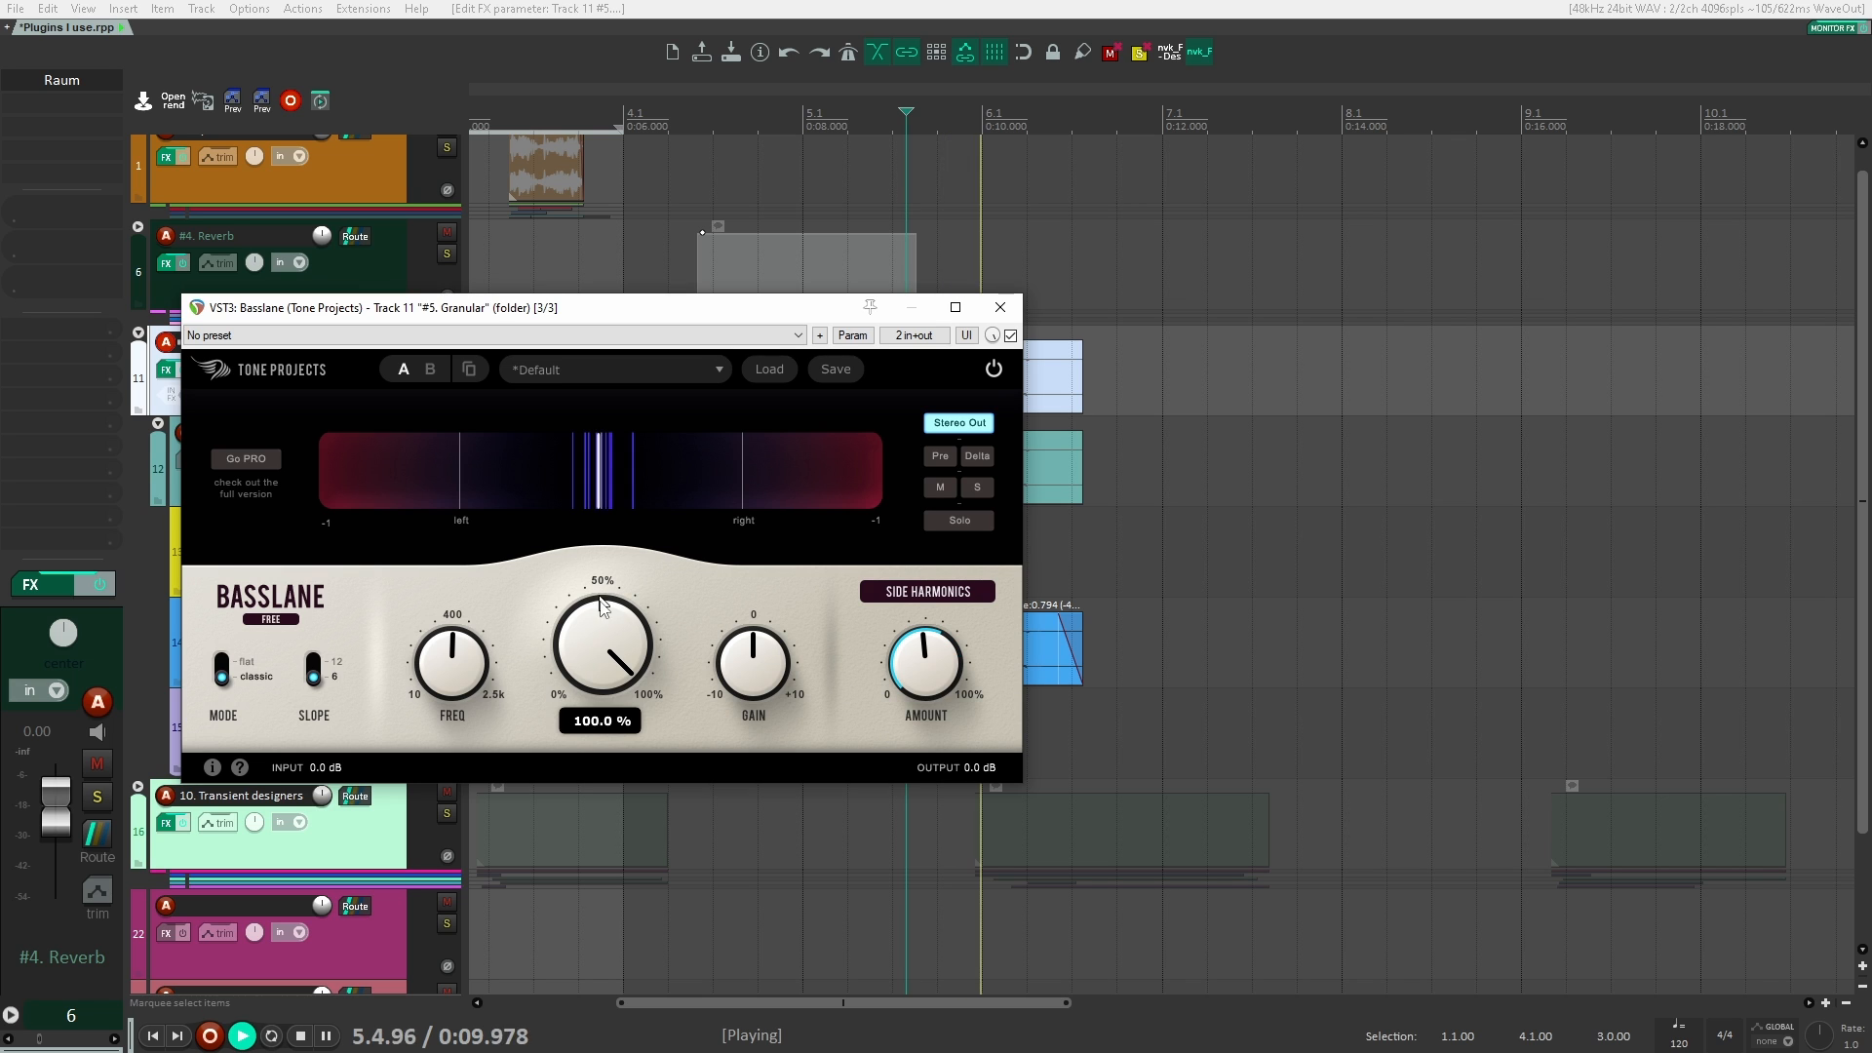
key("space")
key("space")
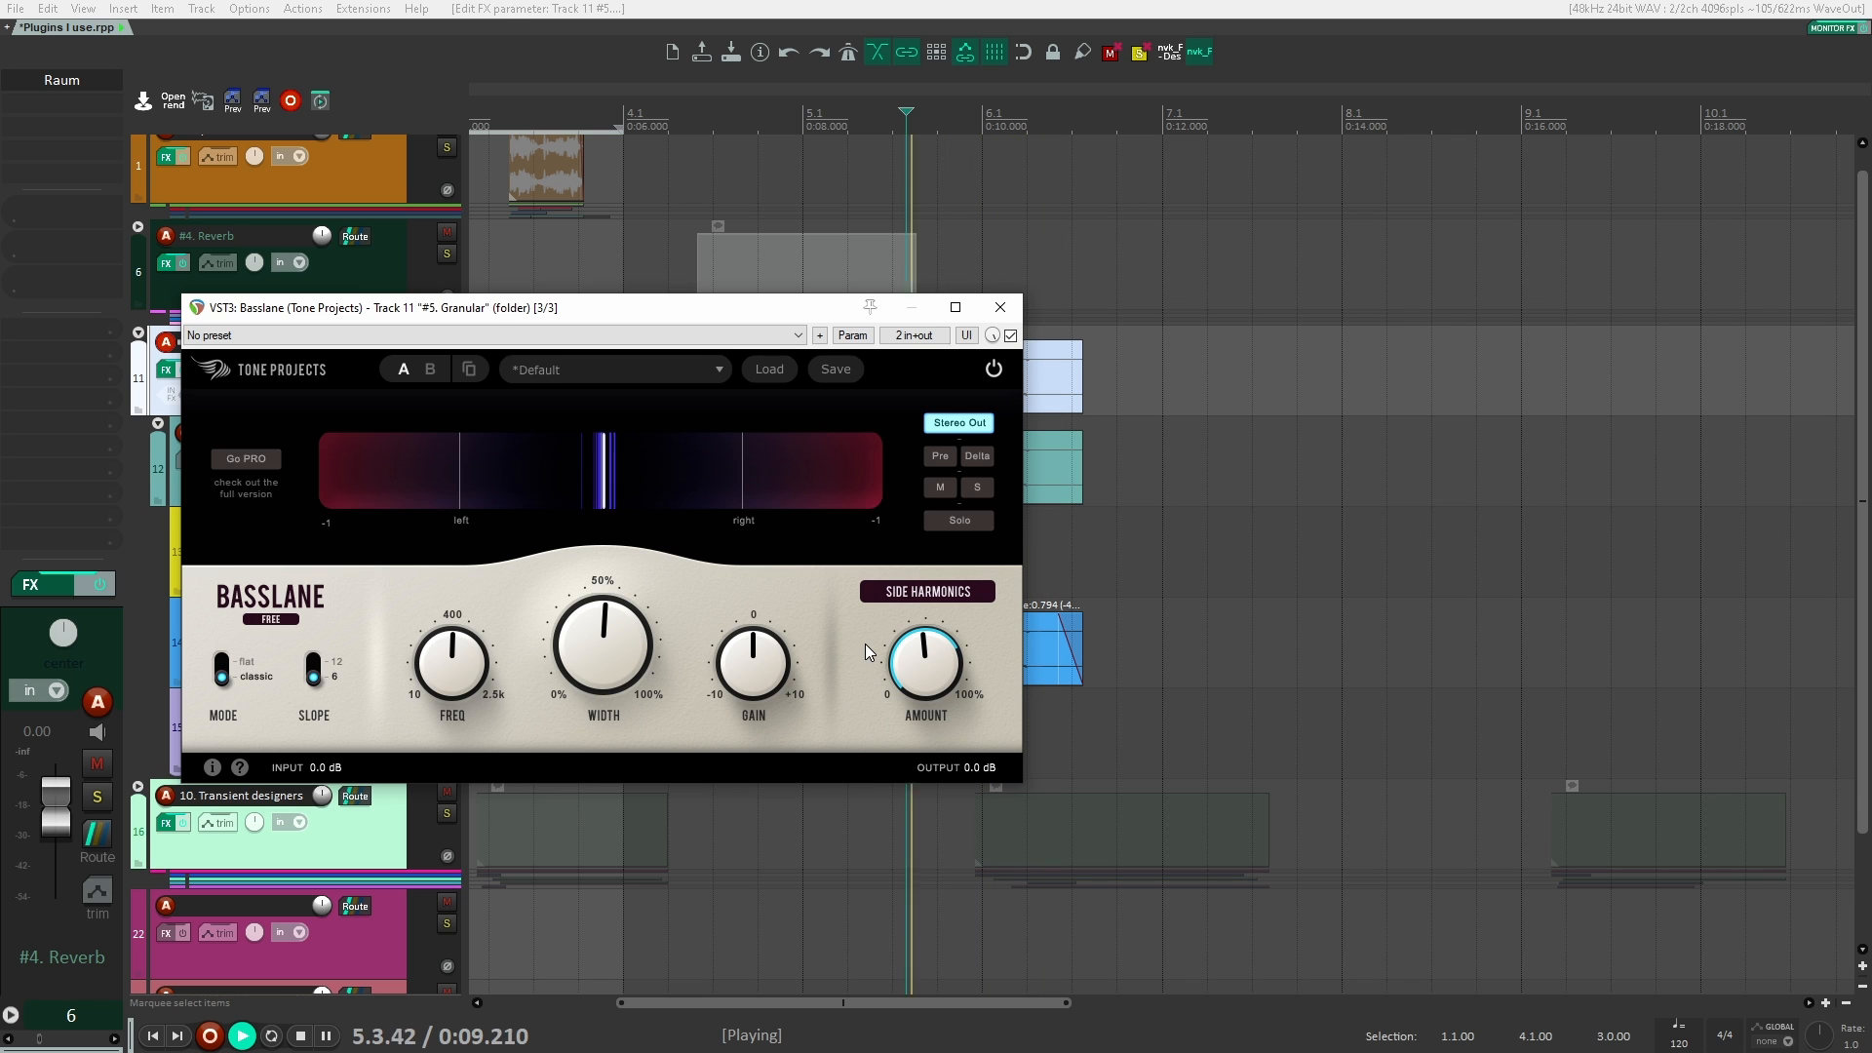
key("space")
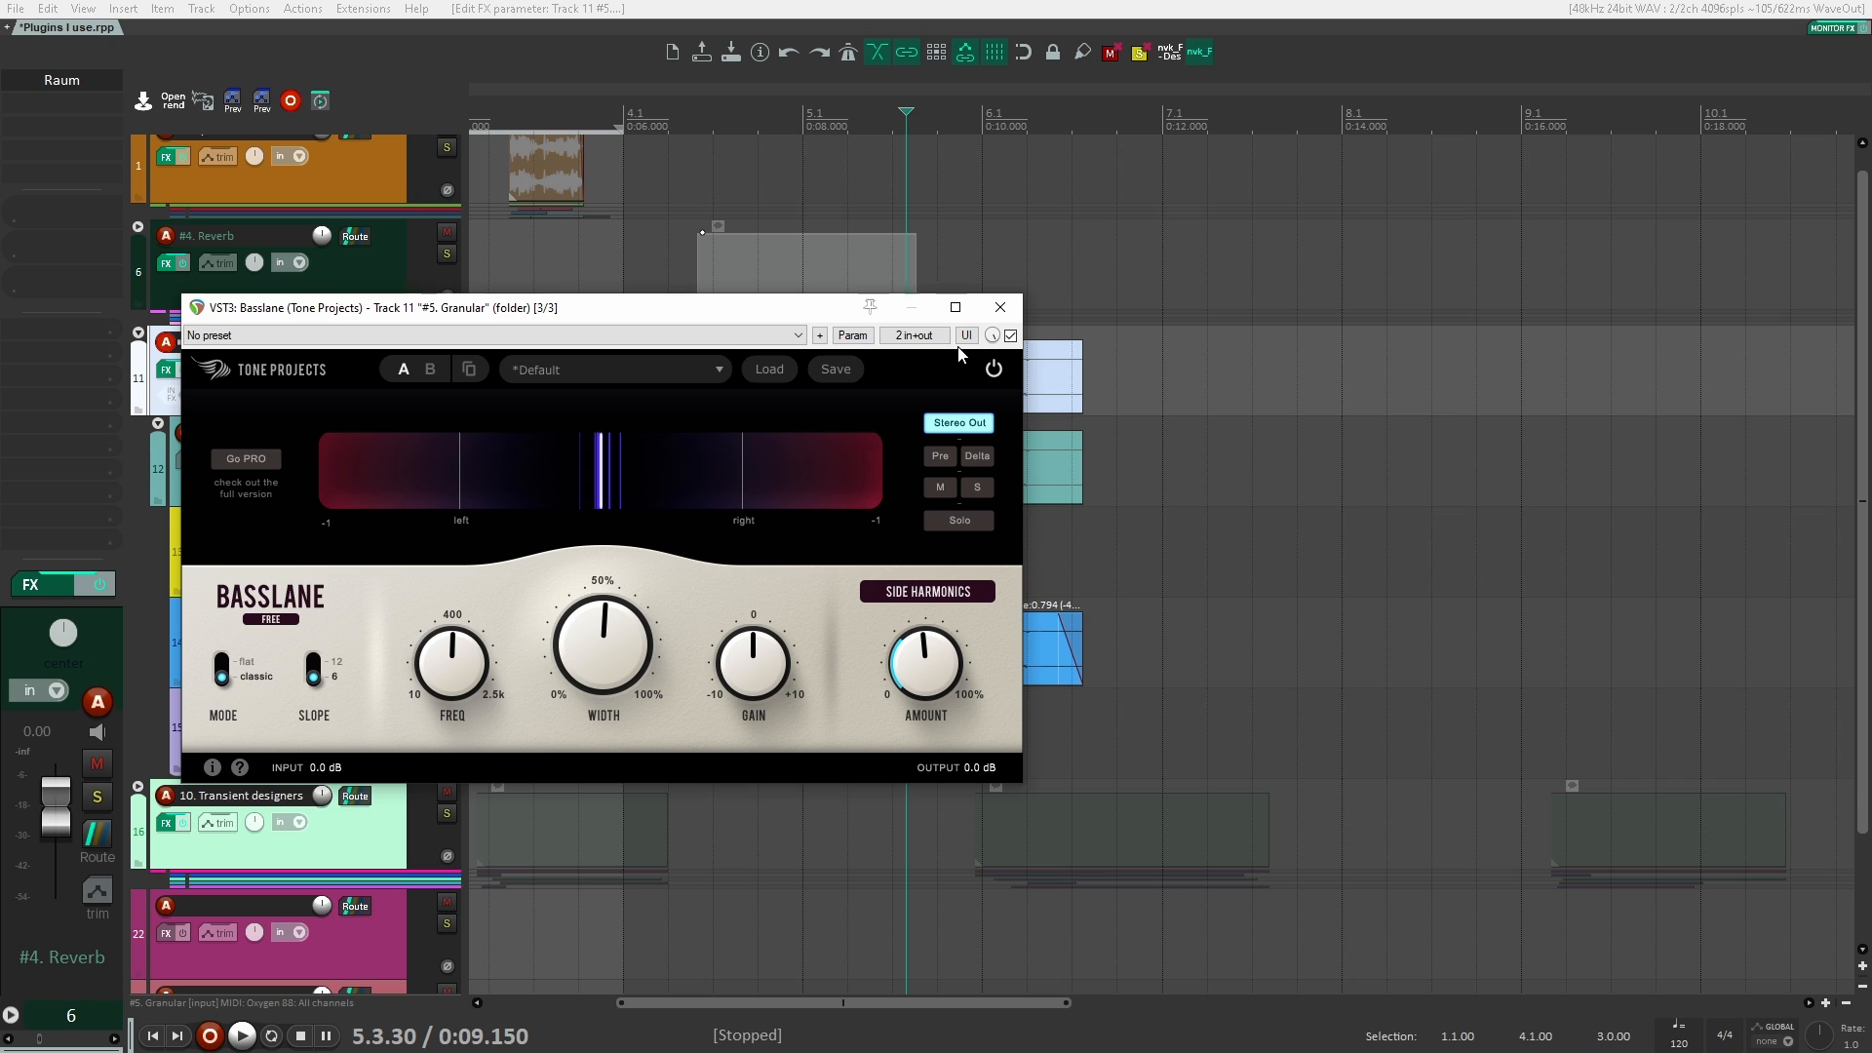
Step: Lower Basslane's frequency below 136 Hz and raise its amount and width to 100% while playing the Granular clips
mouse_move(433, 695)
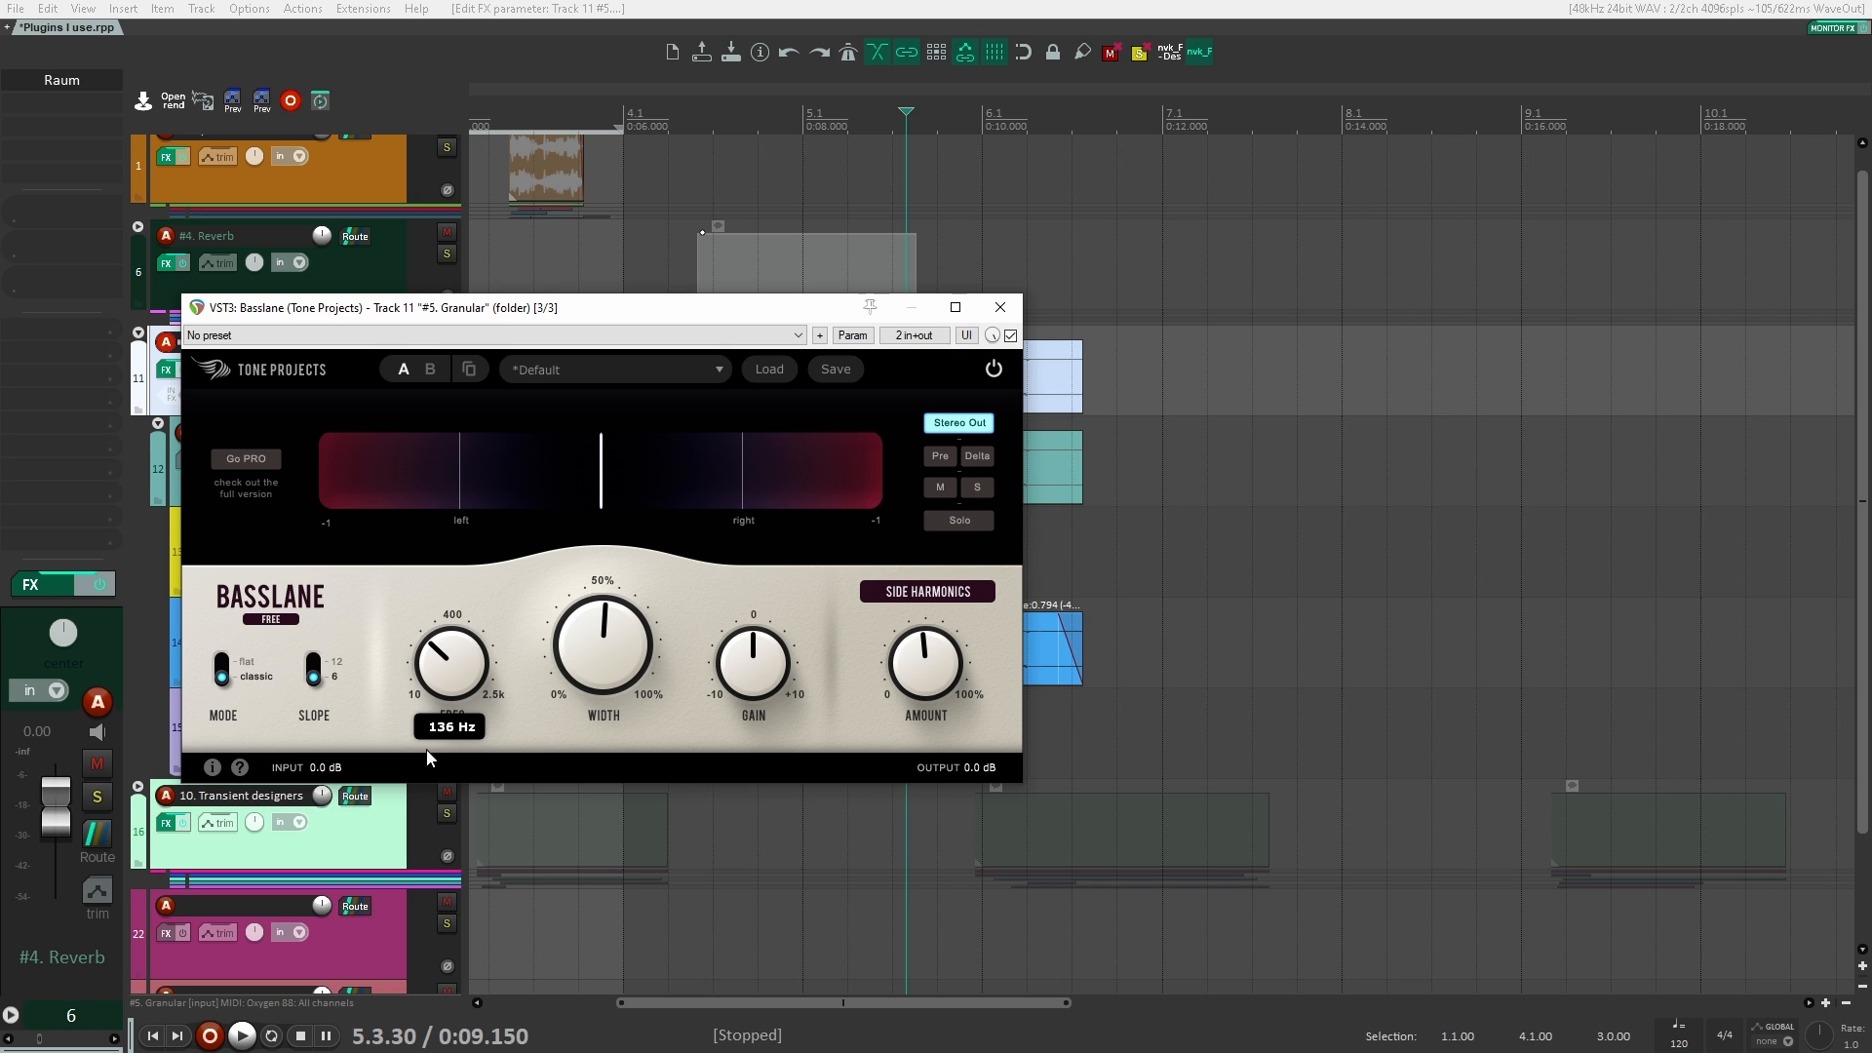
left_click_drag(423, 778, 419, 762)
key("space")
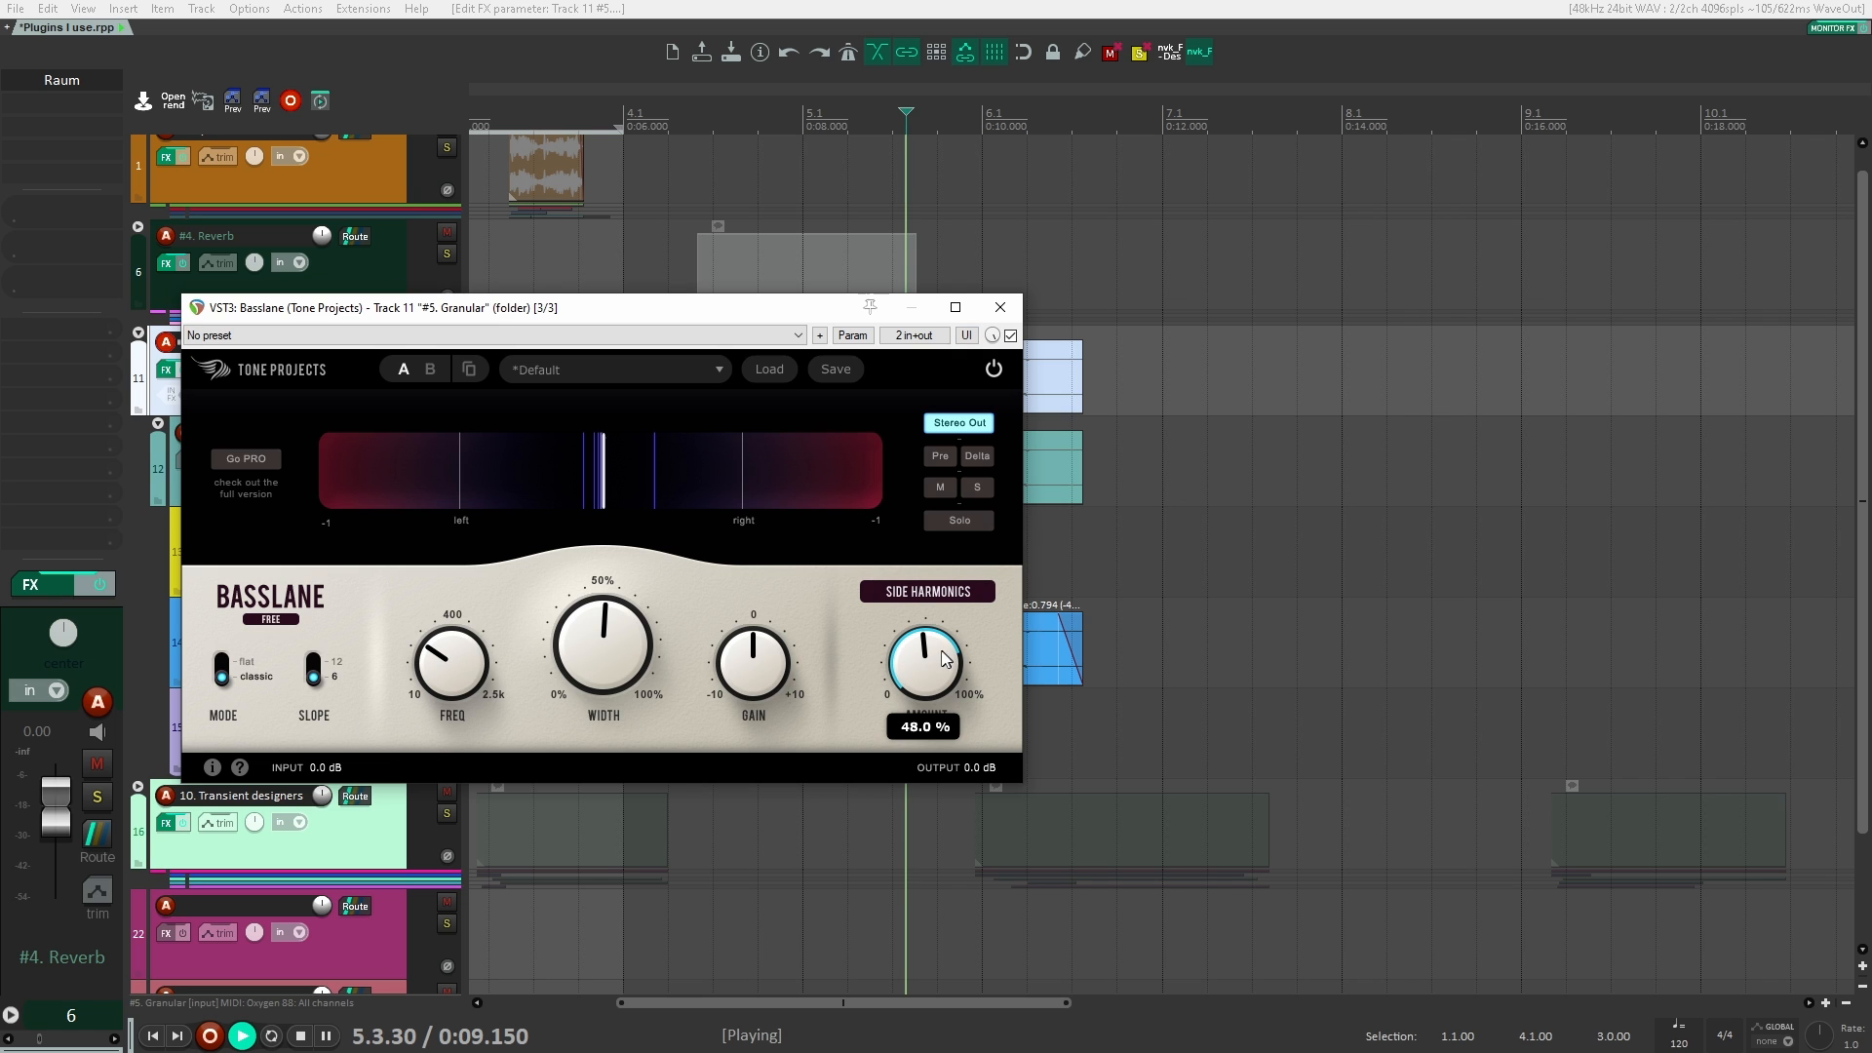
left_click_drag(939, 651, 968, 330)
left_click_drag(612, 635, 722, 79)
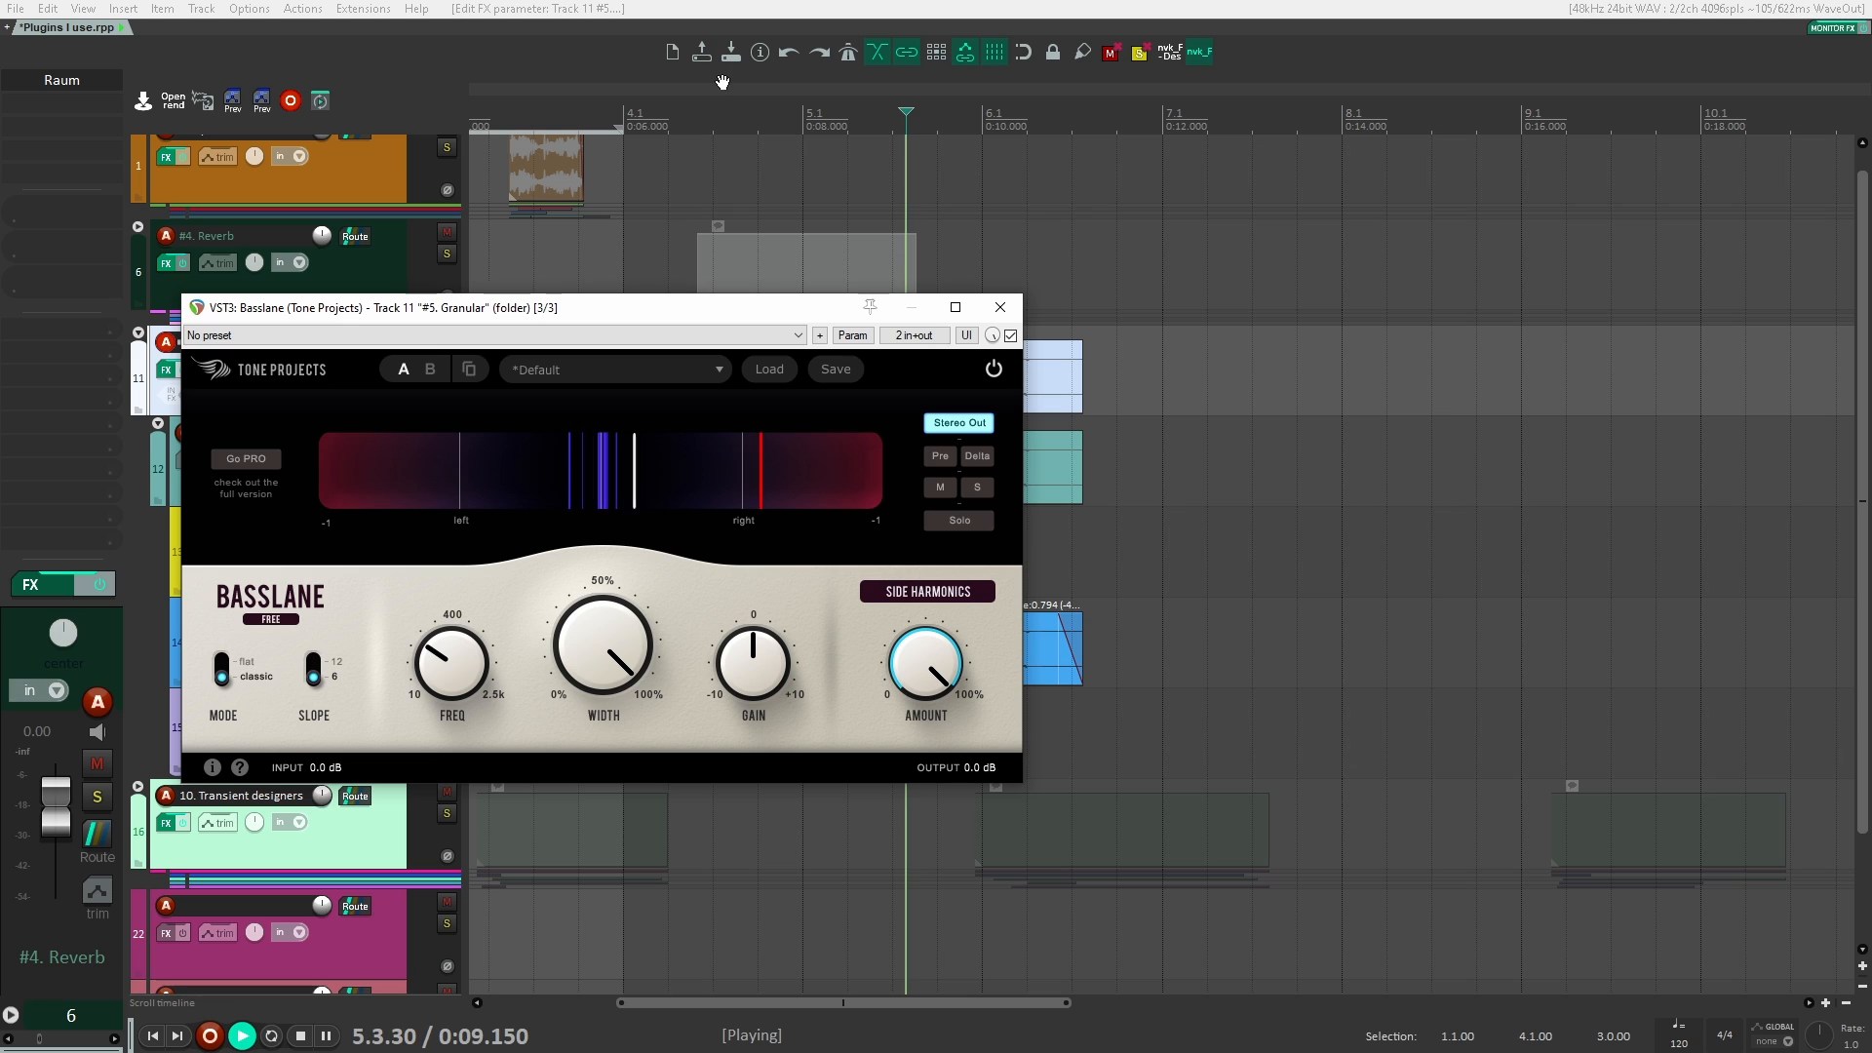
key("space")
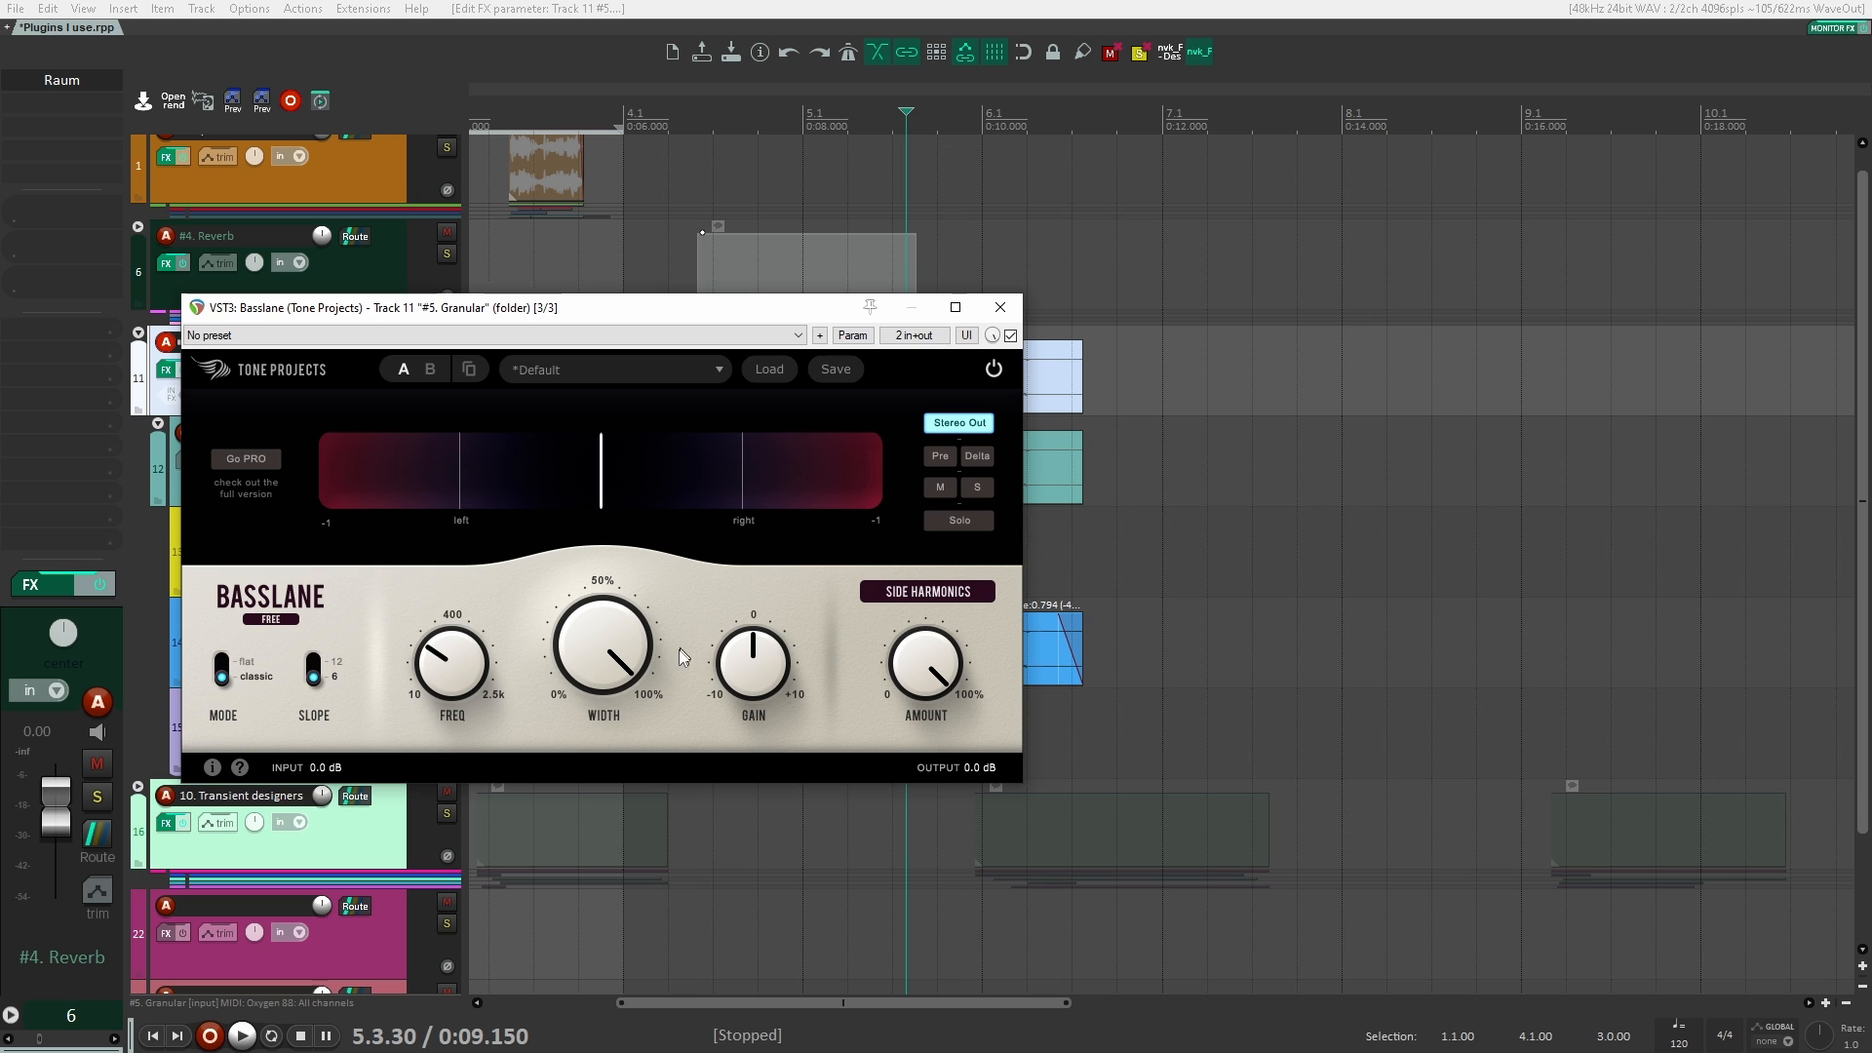
Step: Close the Basslane window and bypass Basslane on the #5. Granular folder track
mouse_move(601, 636)
left_click(1001, 307)
left_click(1192, 370)
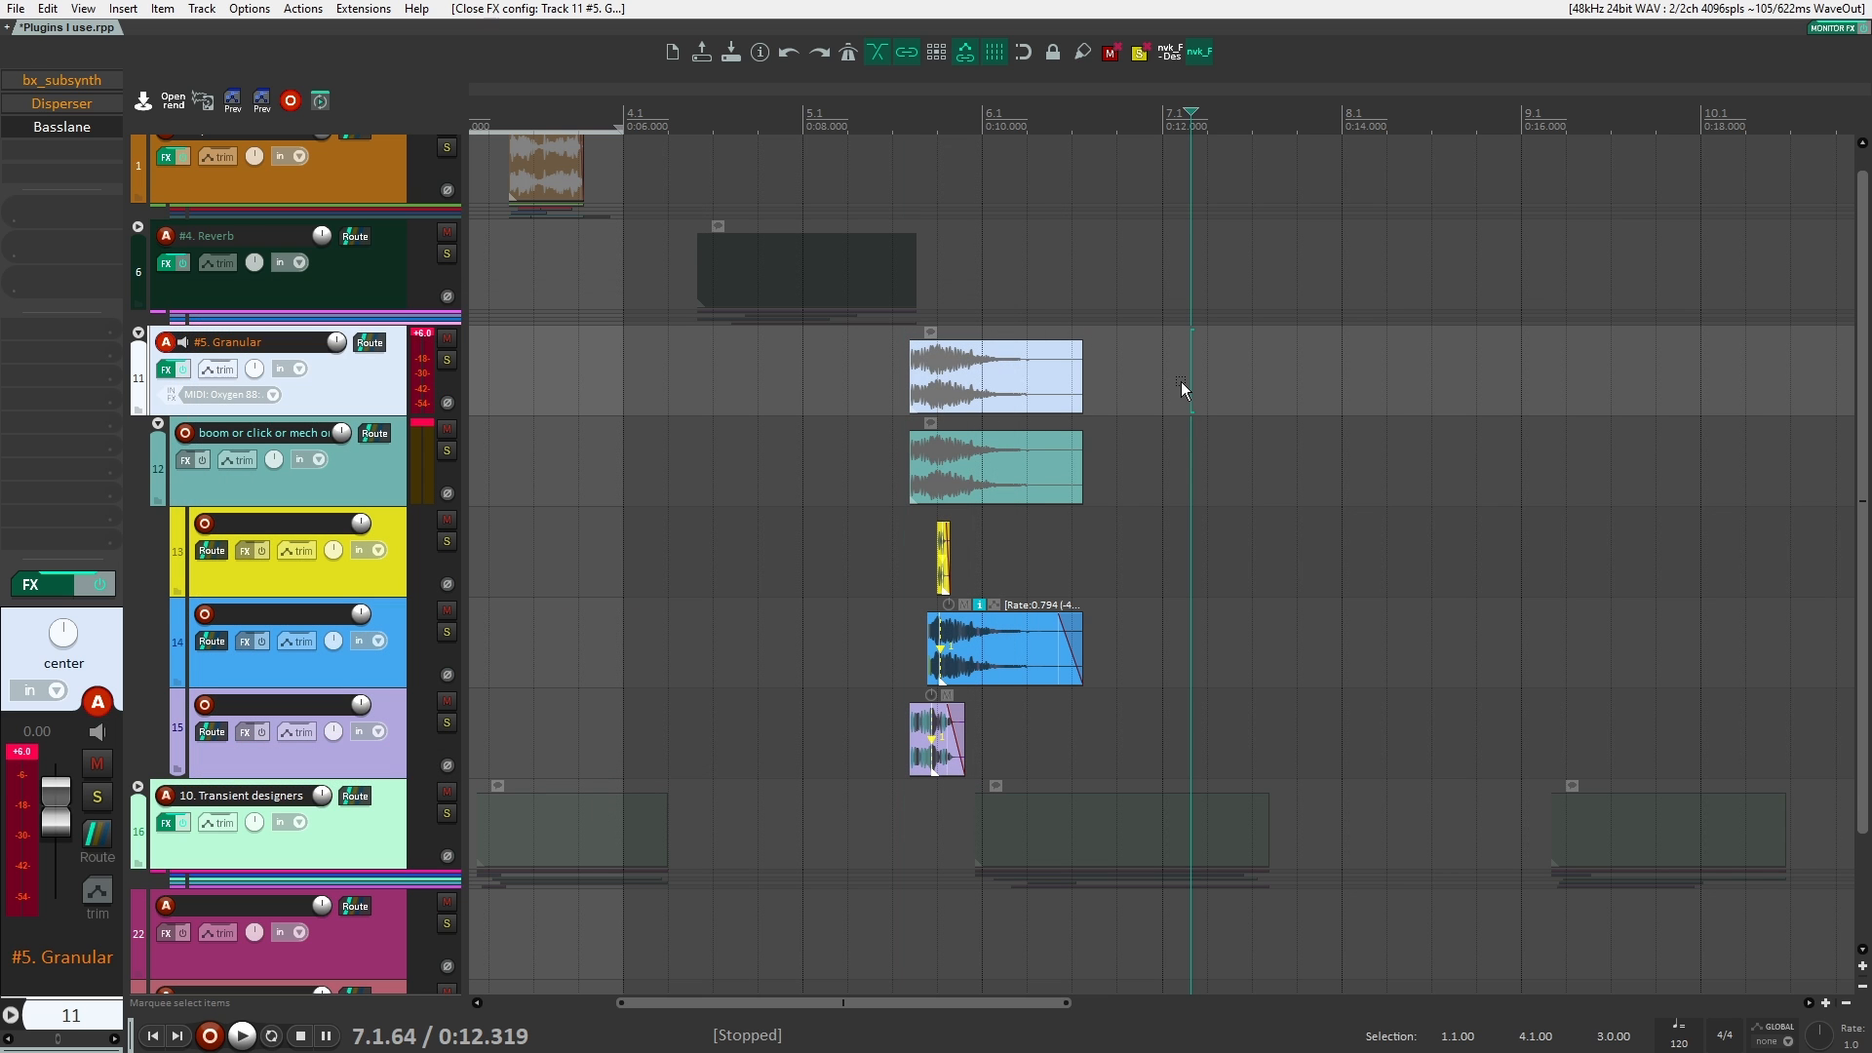
scroll(497, 452, "down", 2)
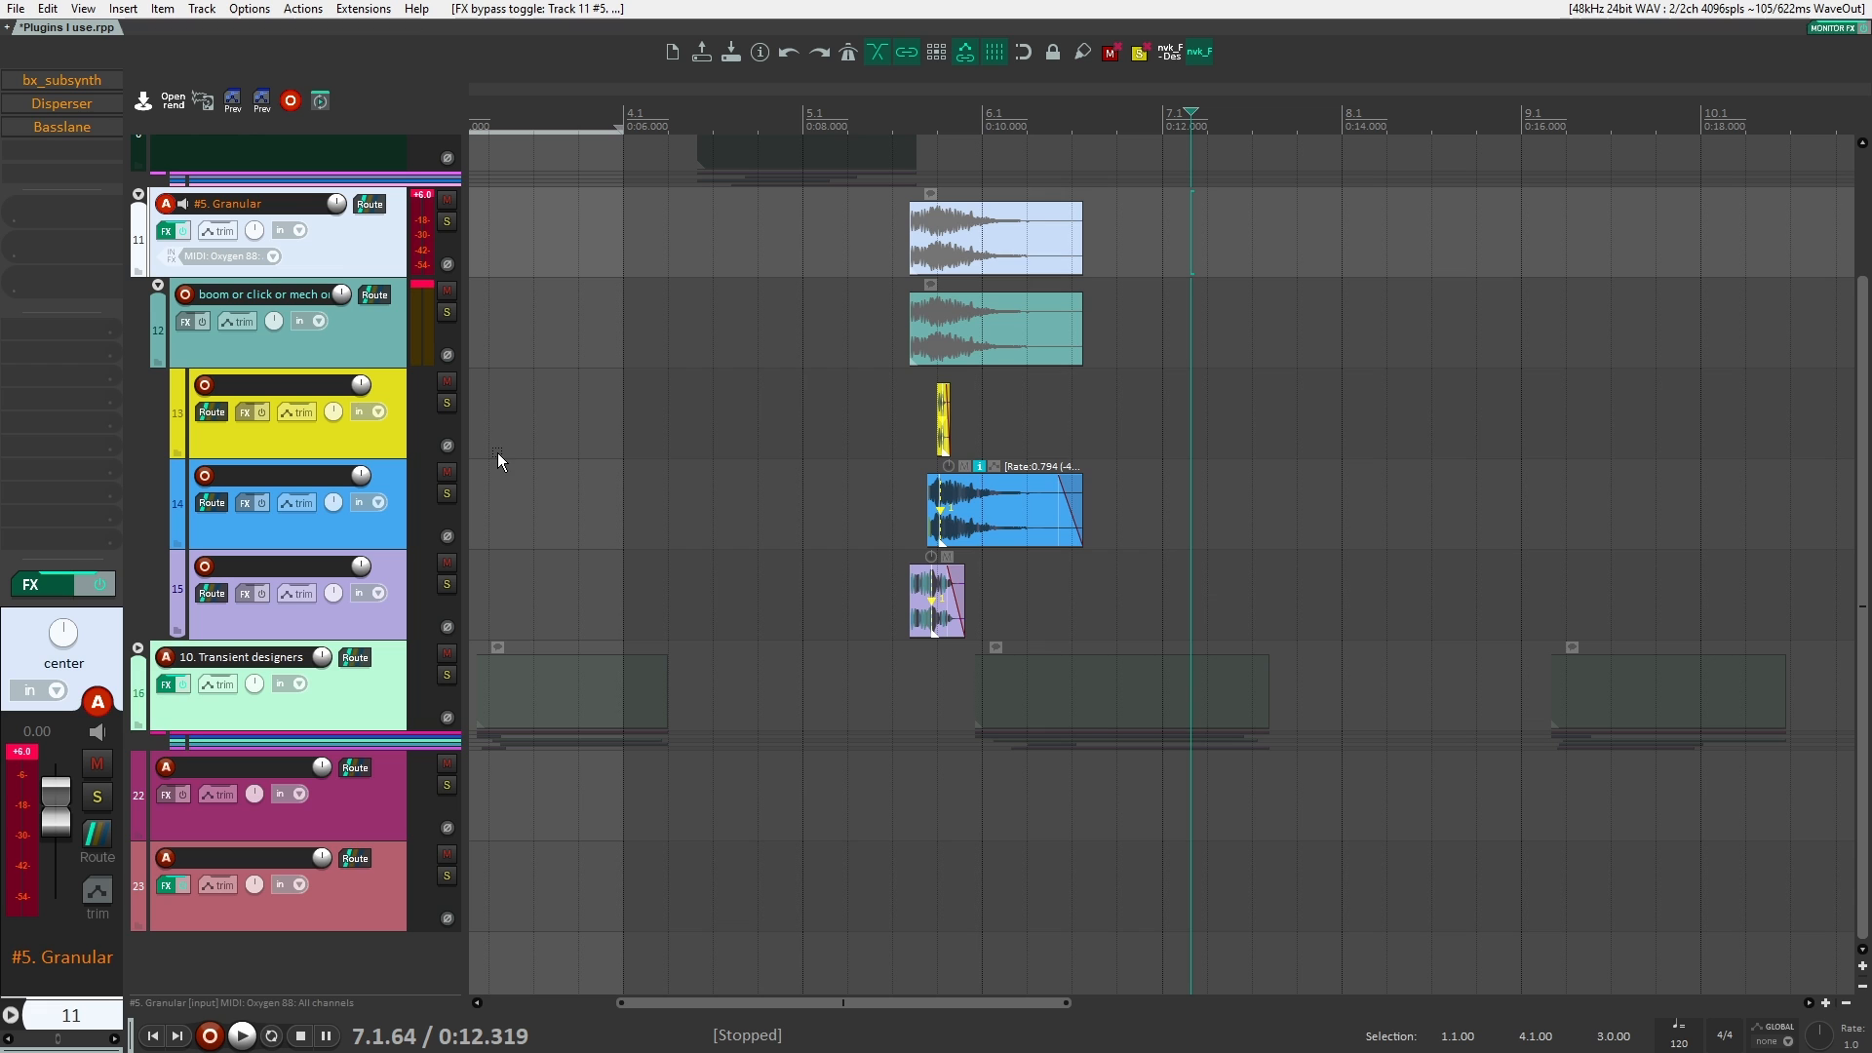
scroll(537, 465, "up", 3)
scroll(489, 406, "down", 4)
scroll(486, 432, "left", 3)
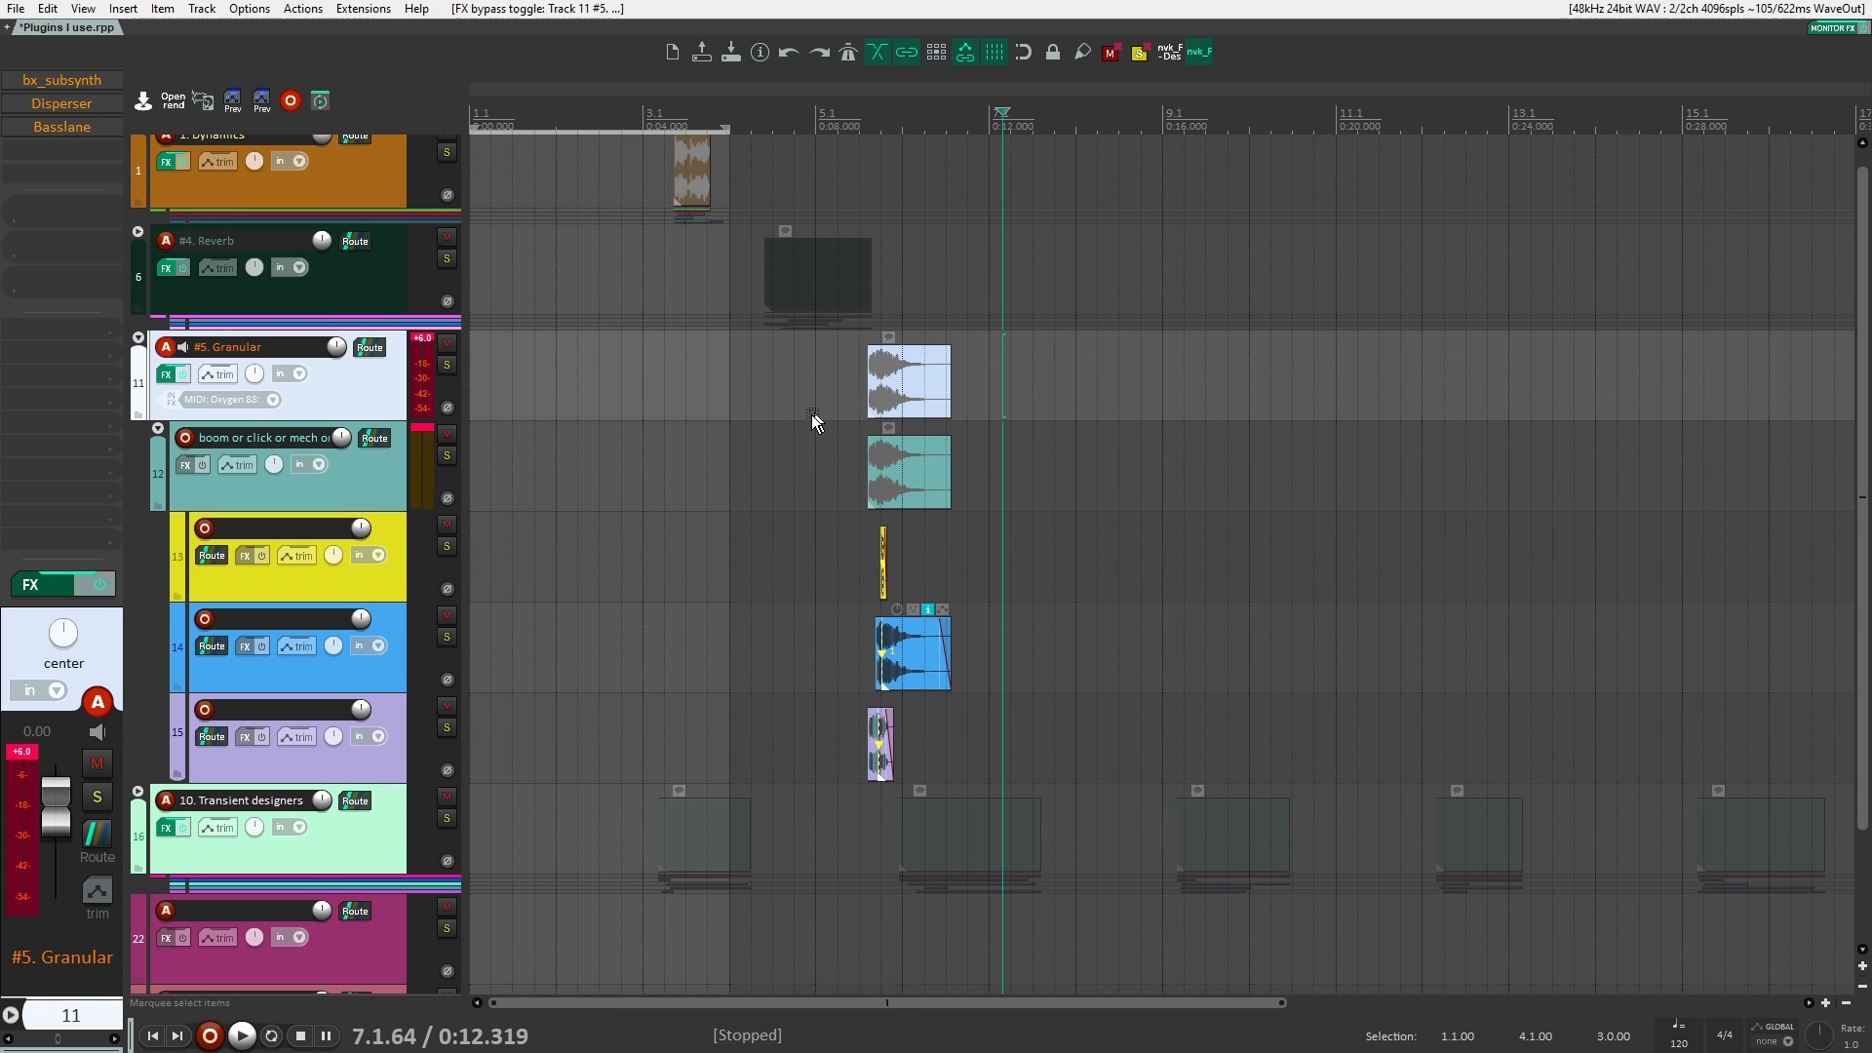
Step: Collapse the #5. Granular folder and expand the 10. Transient designers folder with its child tracks
left_click(137, 354)
left_click(354, 501)
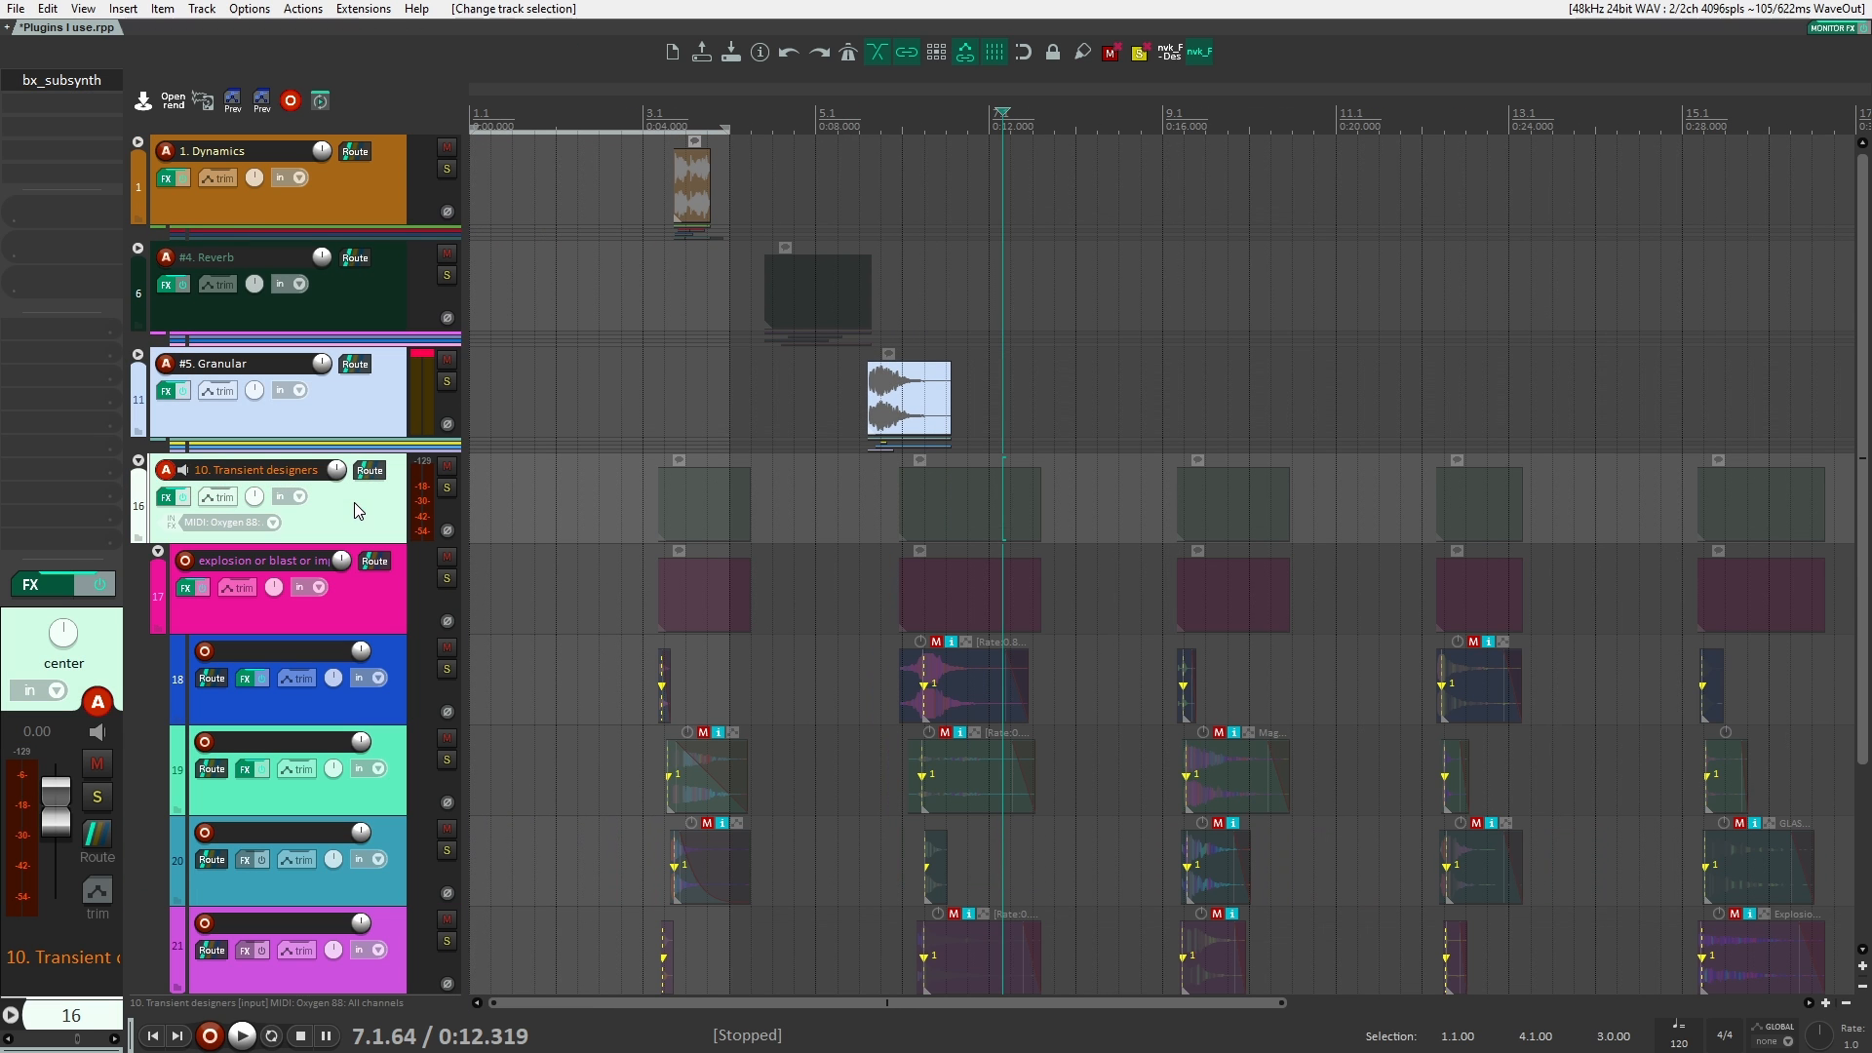
scroll(662, 571, "up", 4)
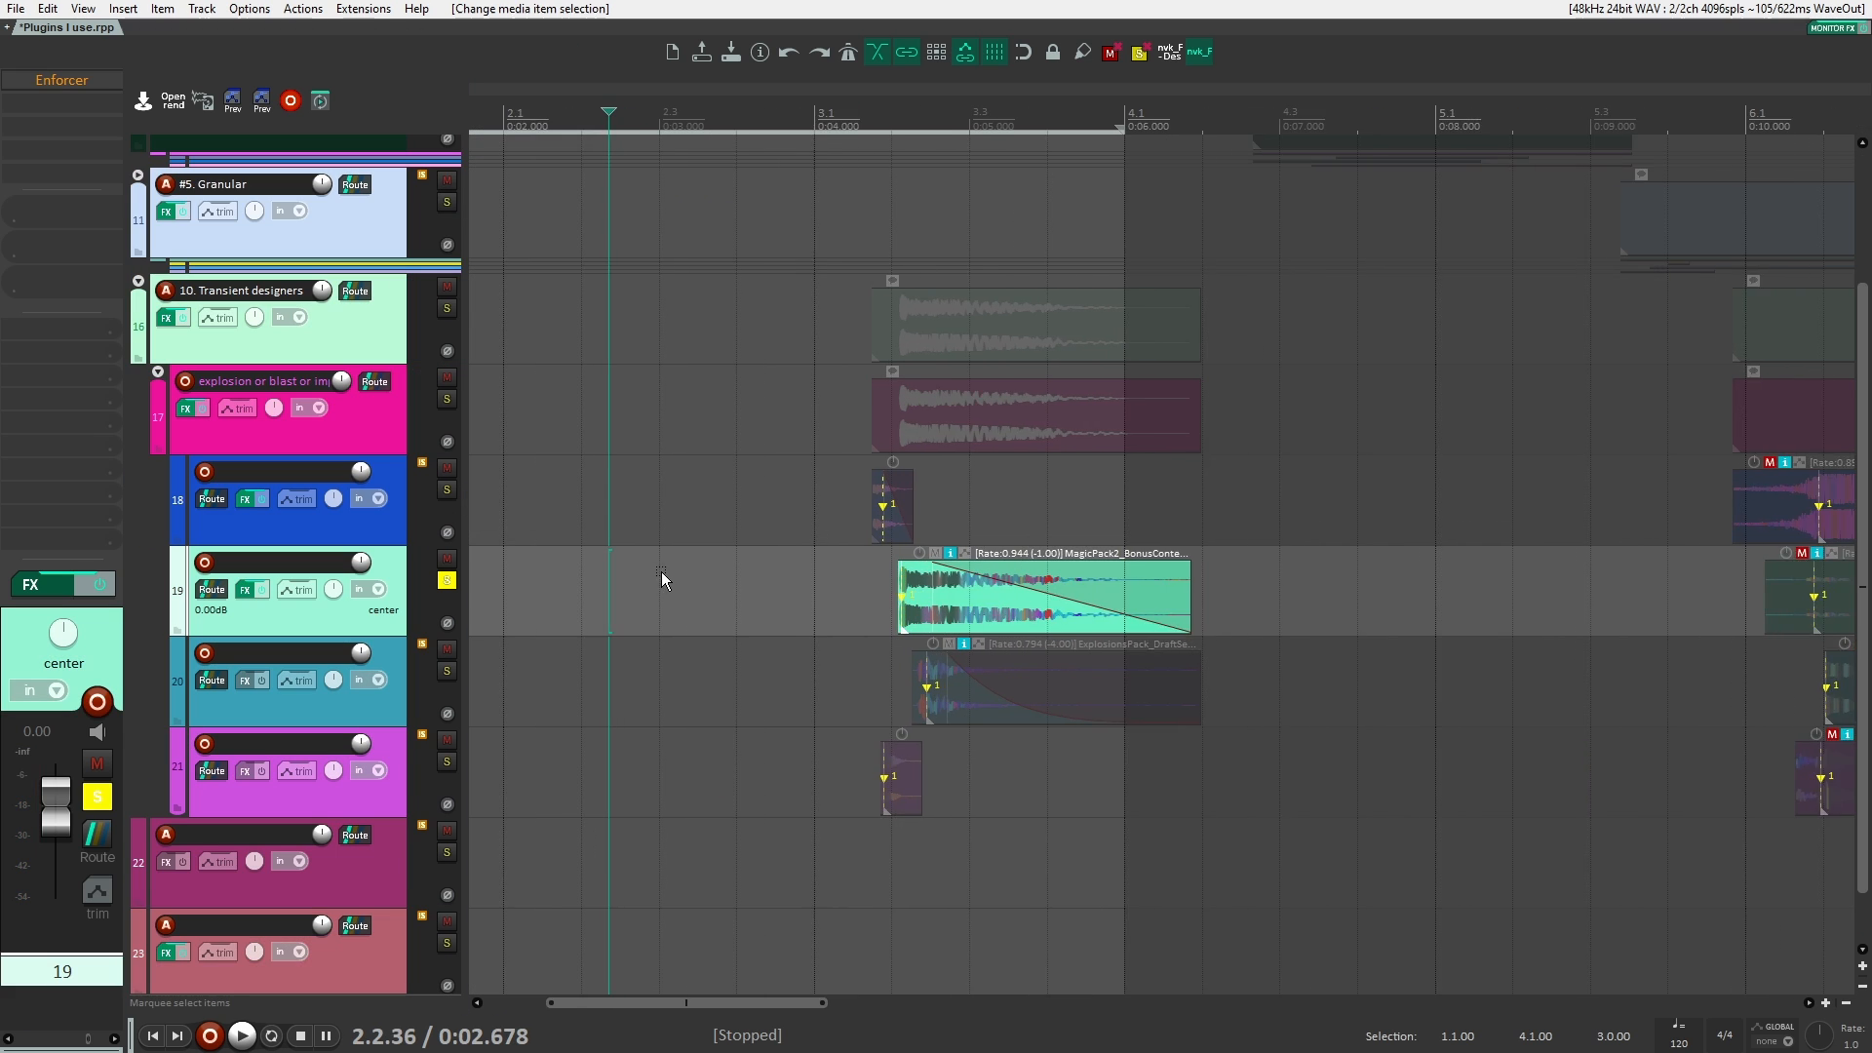
Step: Unmute the first clip on track 19, solo the track and play it with Enforcer bypassed
left_click_drag(673, 571, 560, 554)
key("space")
left_click(933, 574)
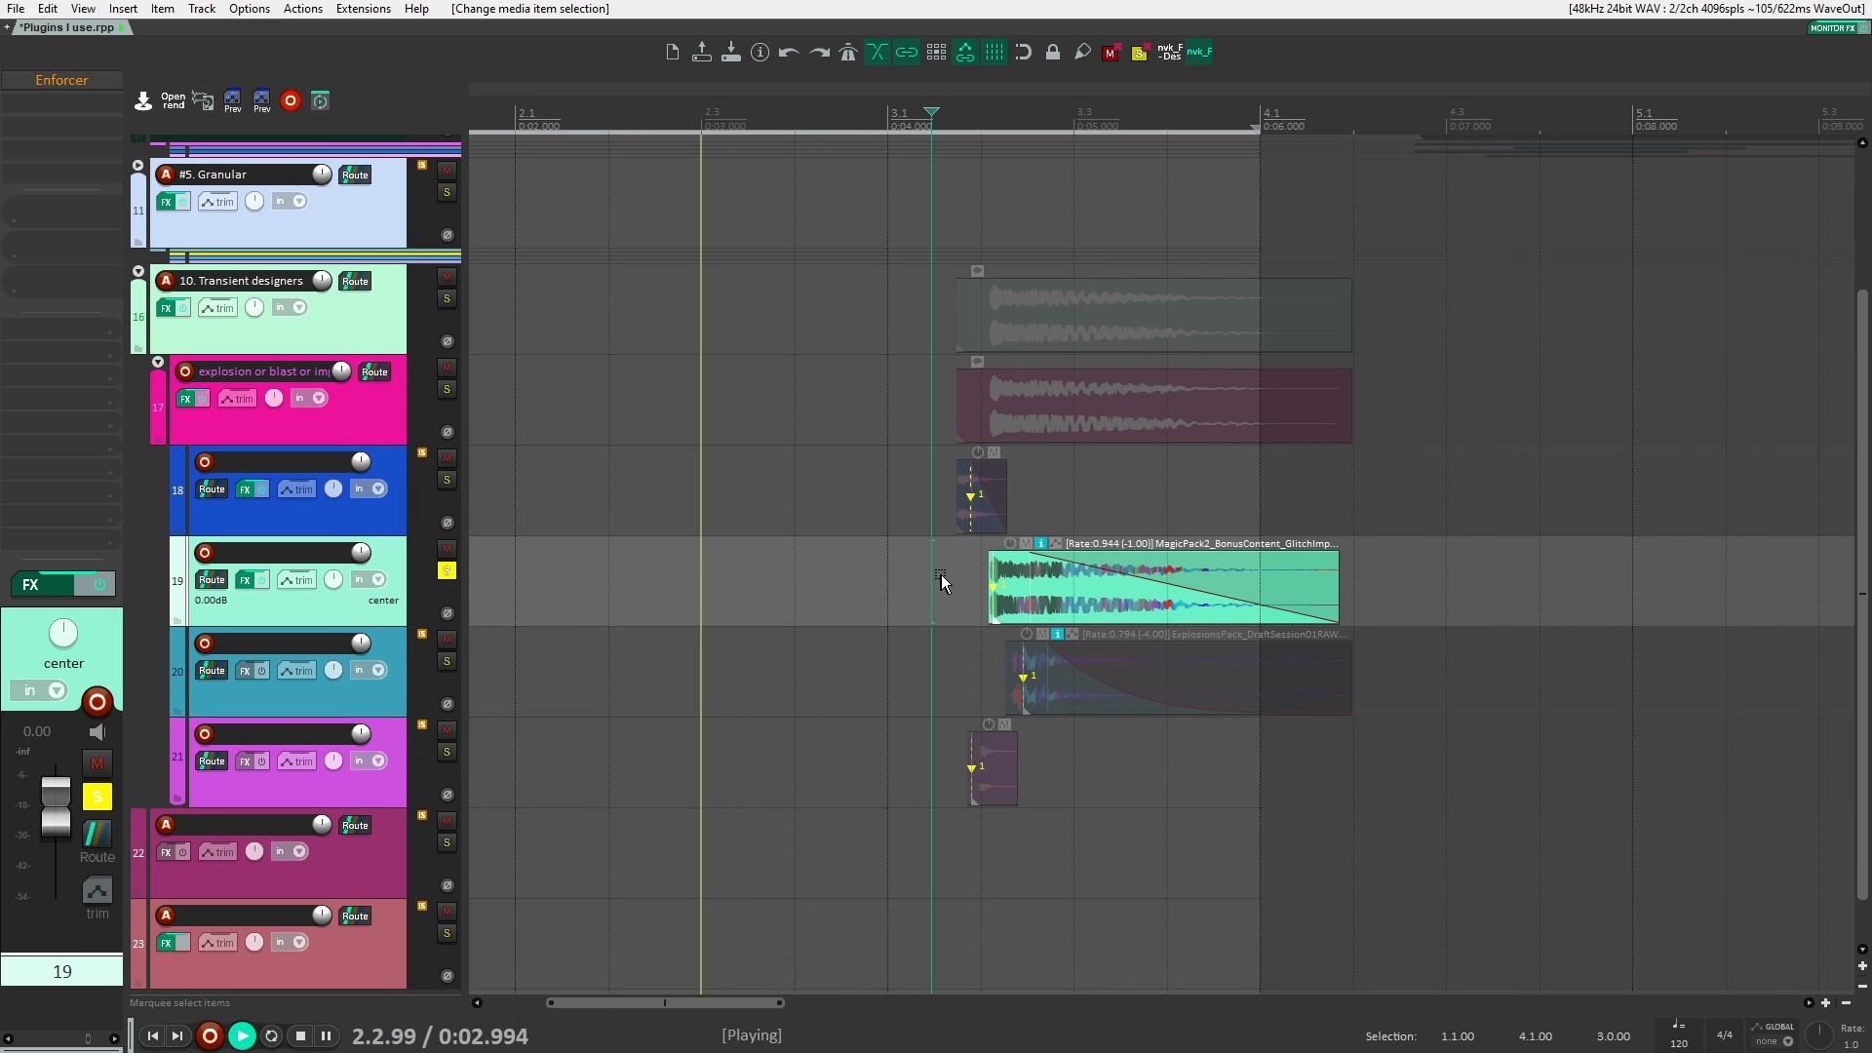
key("space")
key("space")
left_click_drag(956, 582, 694, 575)
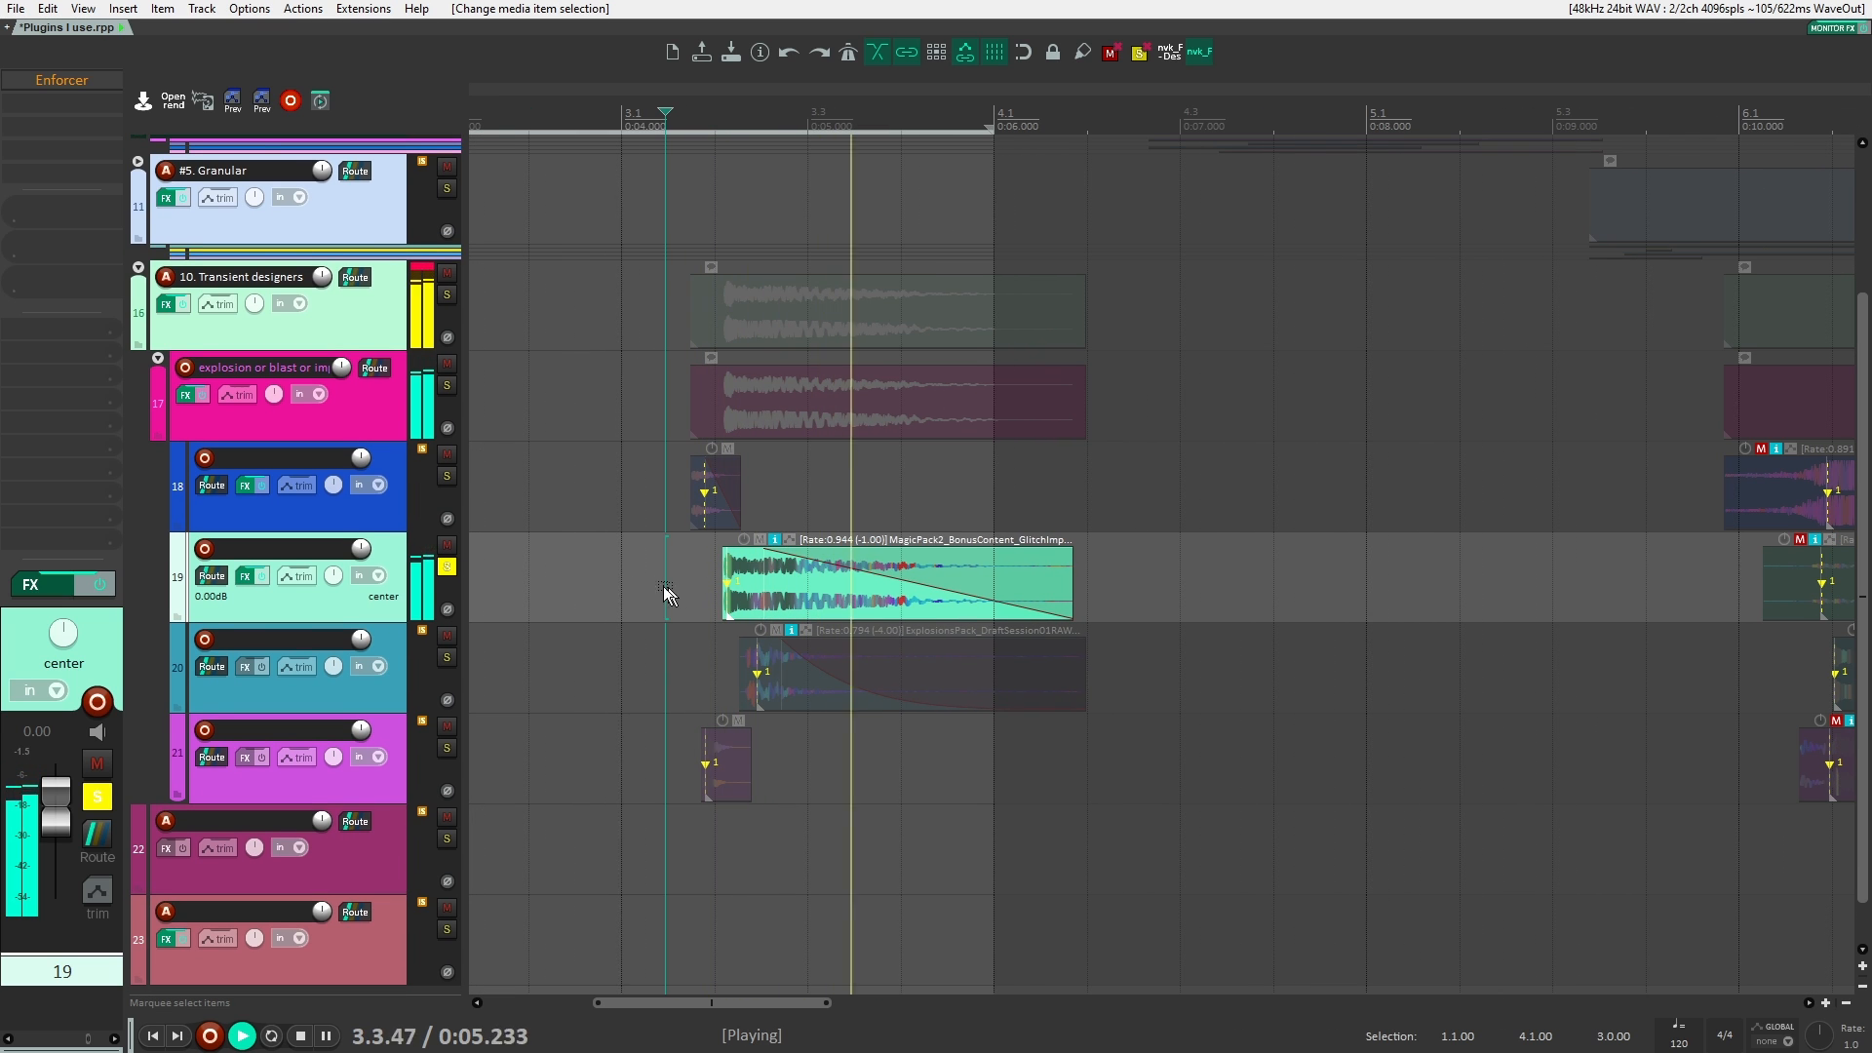
key("space")
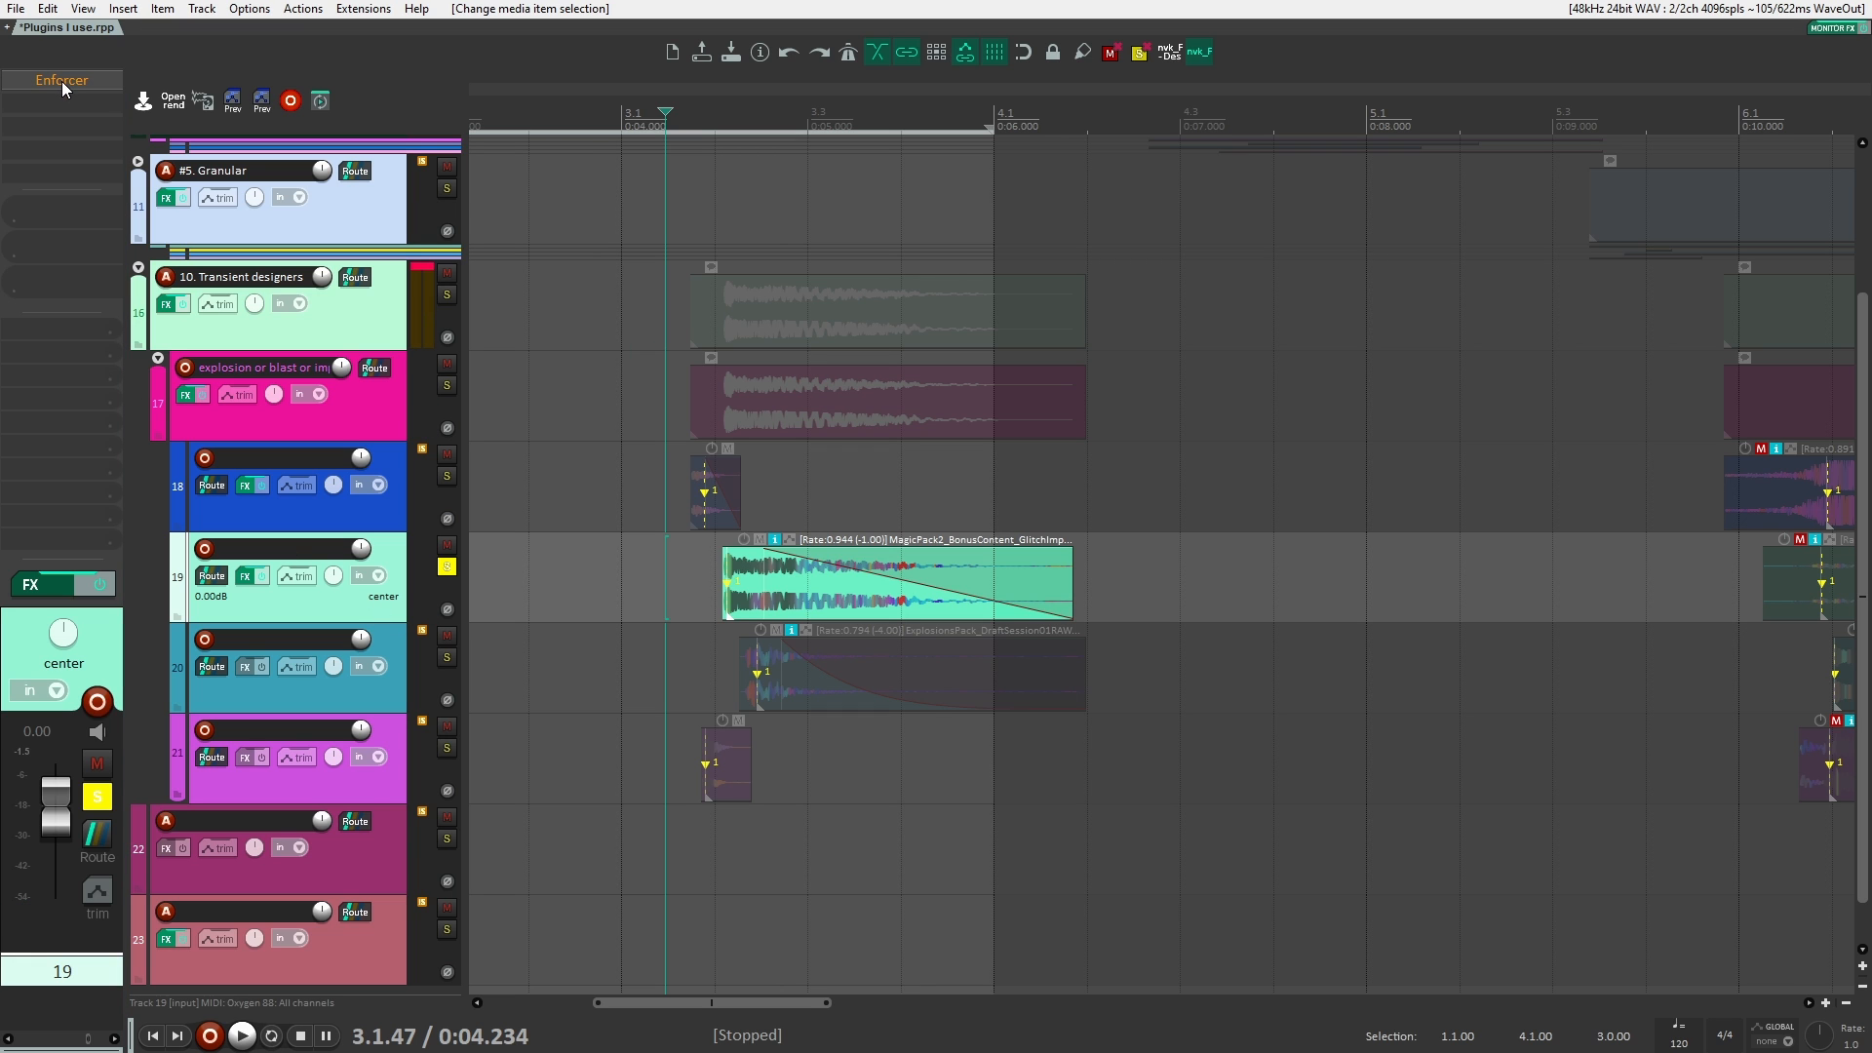
key("space")
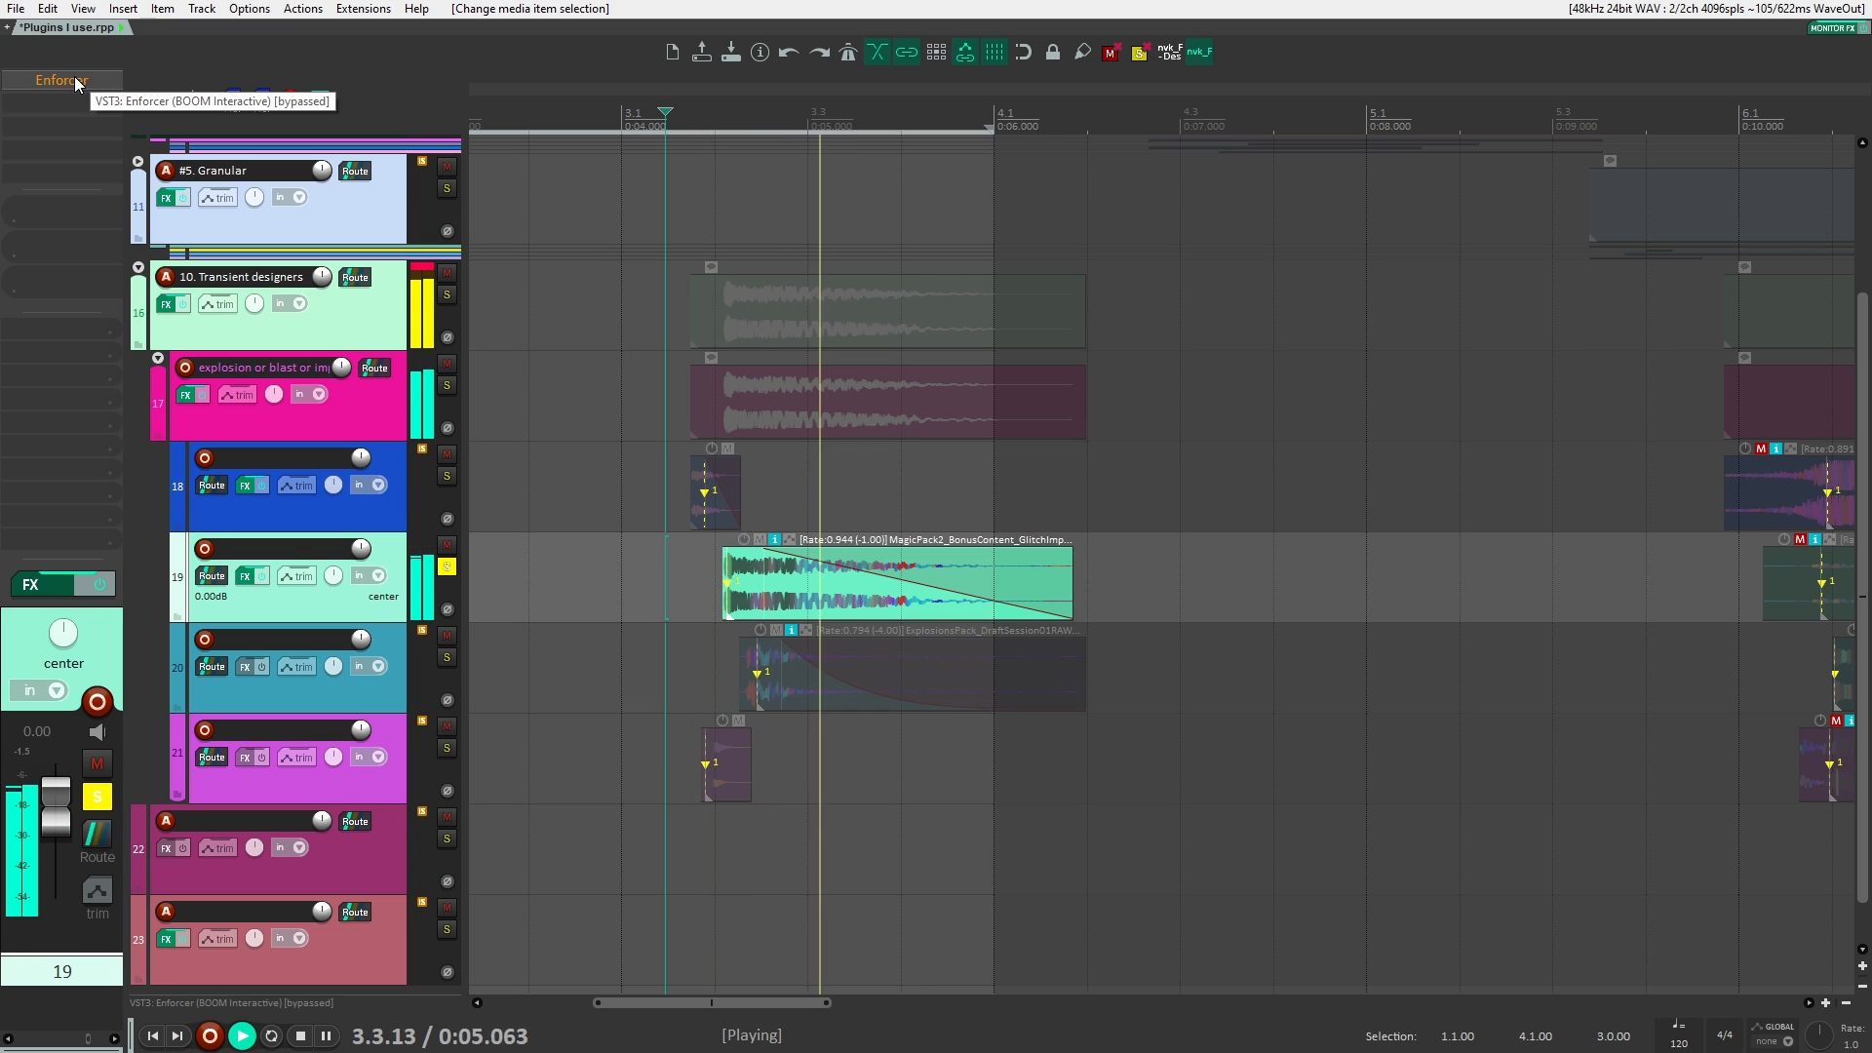
key("space")
Step: Enable Enforcer on track 19, move its window clear of the clip and play the clip with the effect
left_click(75, 83, "shift")
left_click(75, 83)
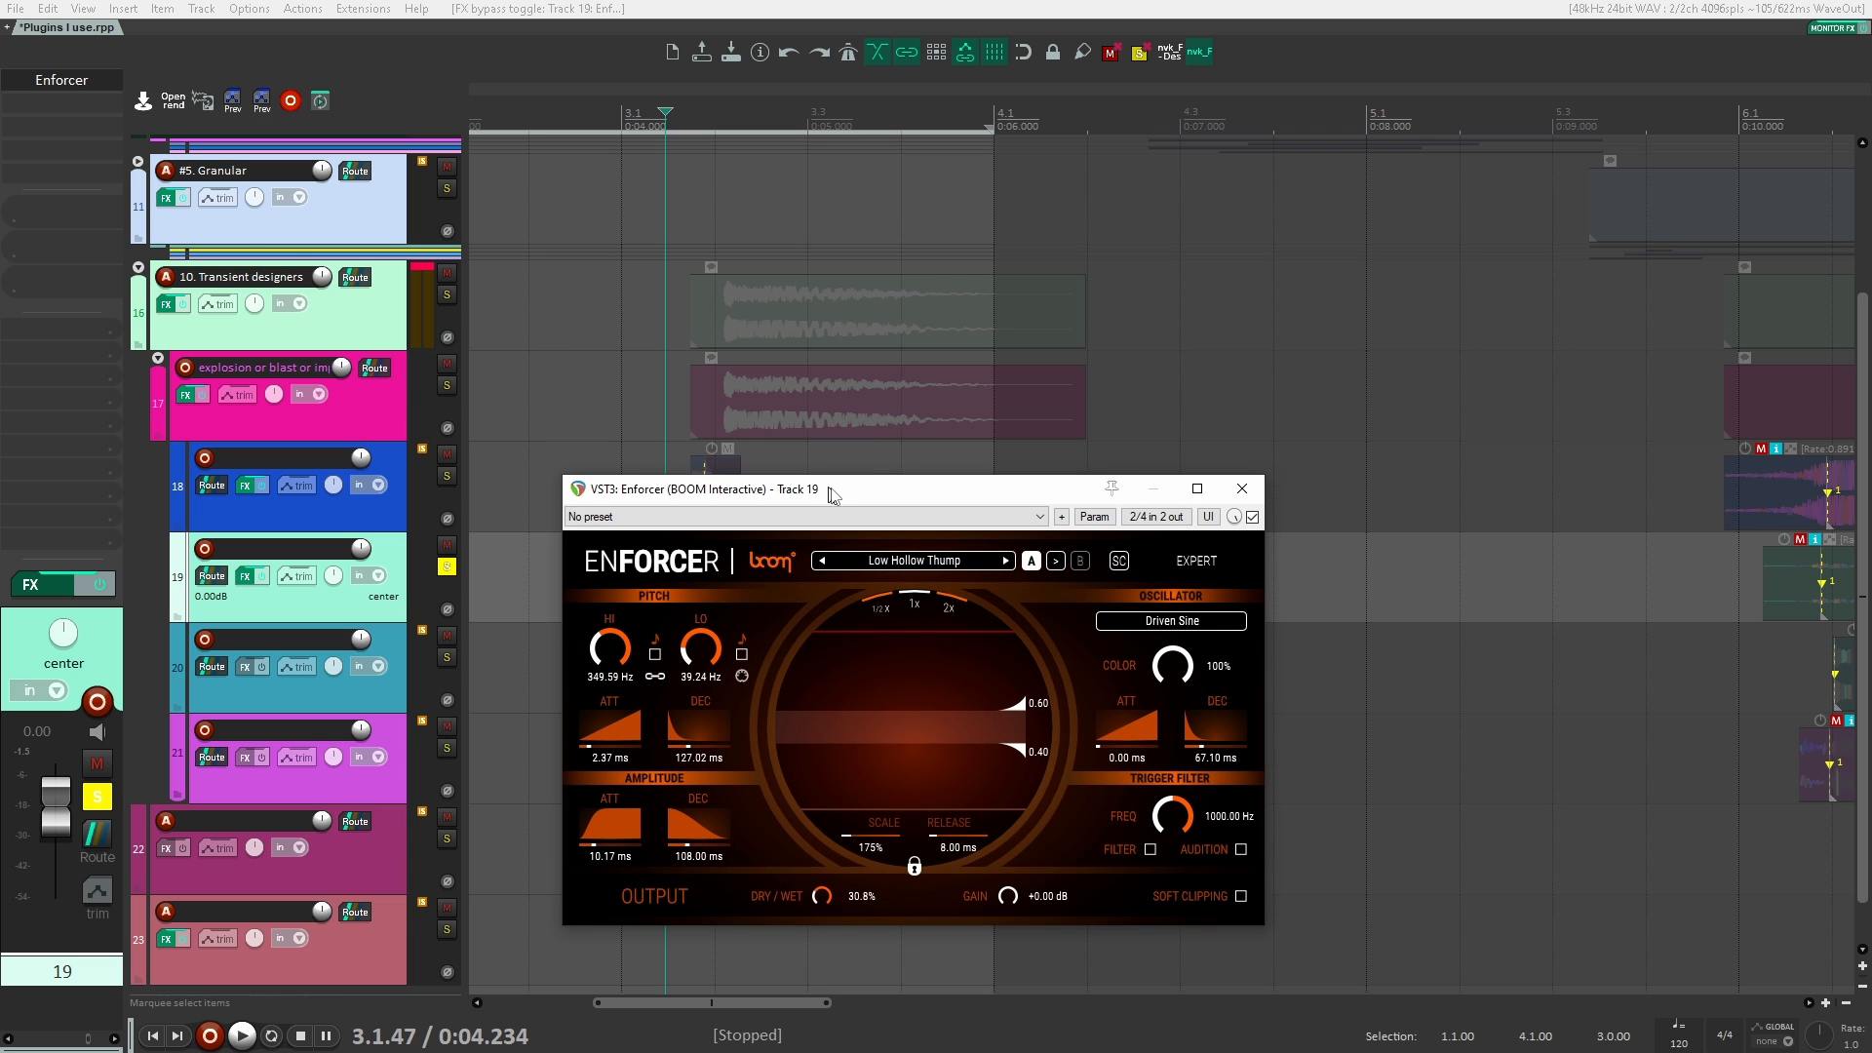
left_click_drag(830, 488, 1183, 202)
key("space")
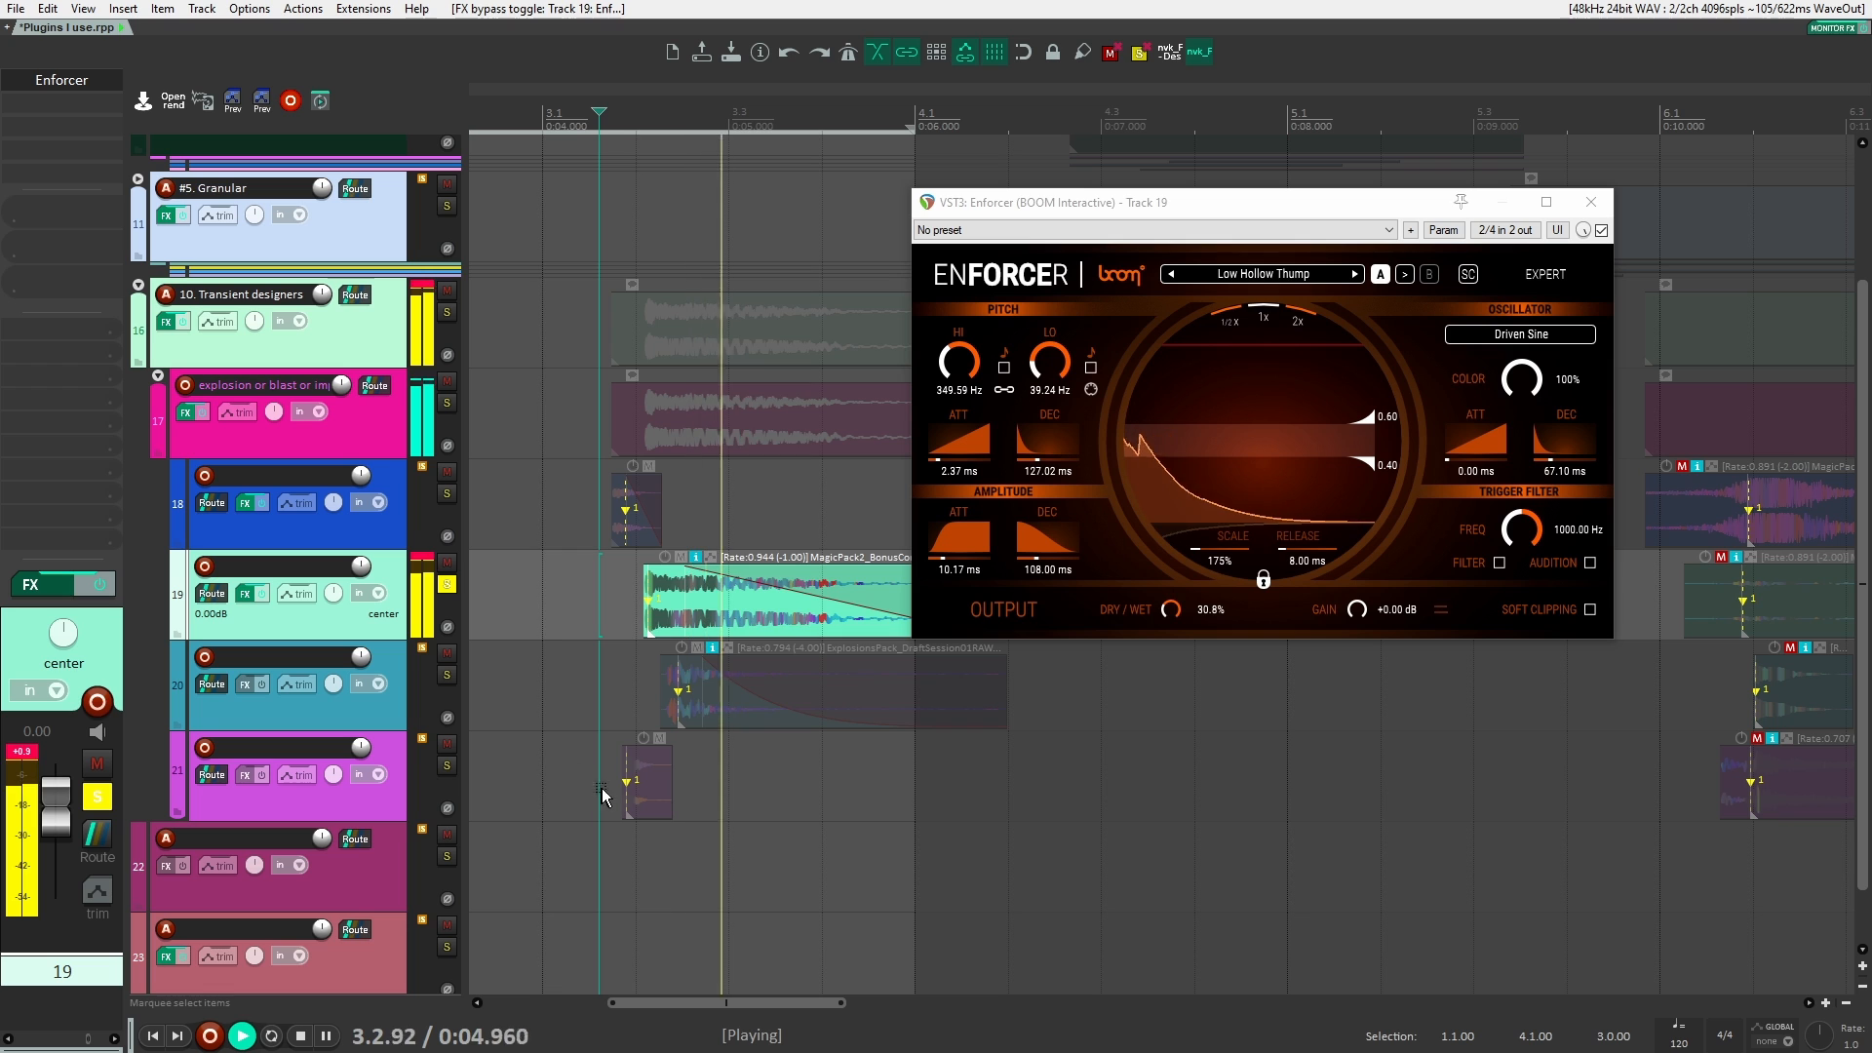
Step: Set Enforcer's dry/wet to 100% and play the clip on track 19
key("space")
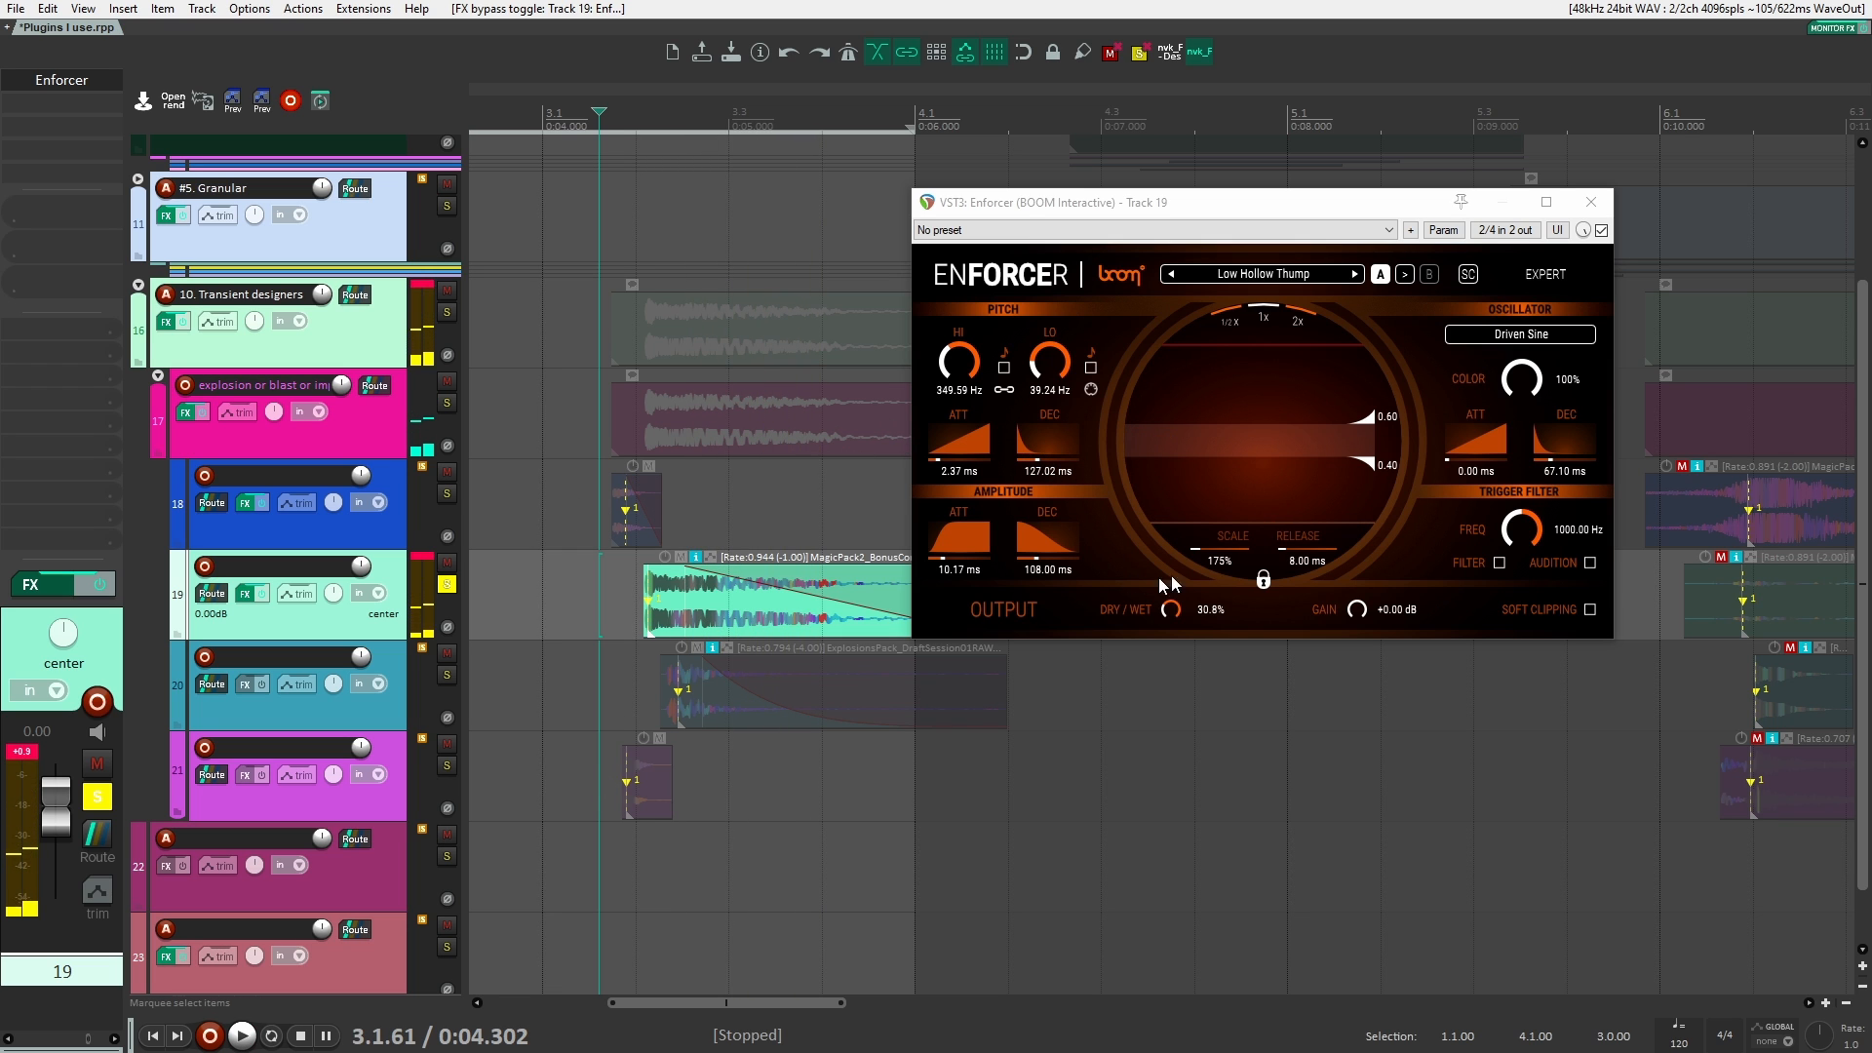
left_click_drag(1182, 607, 1162, 460)
key("space")
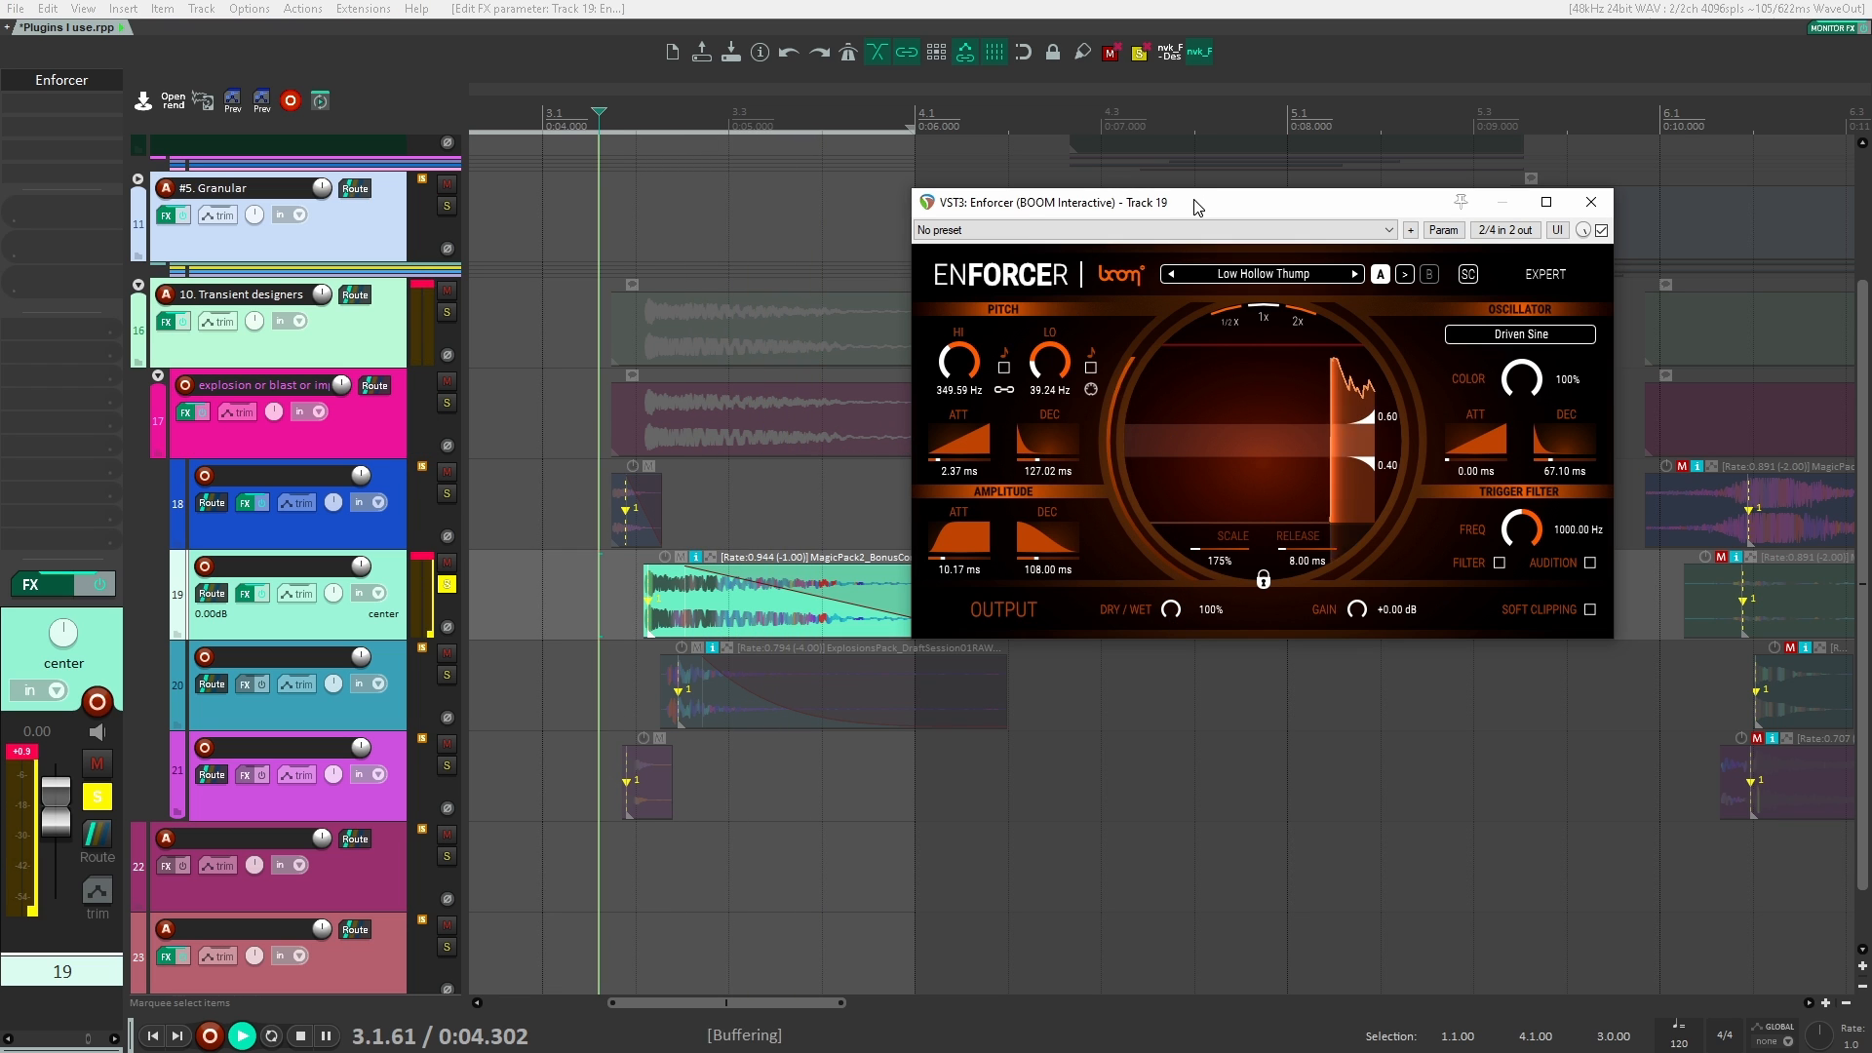
key("space")
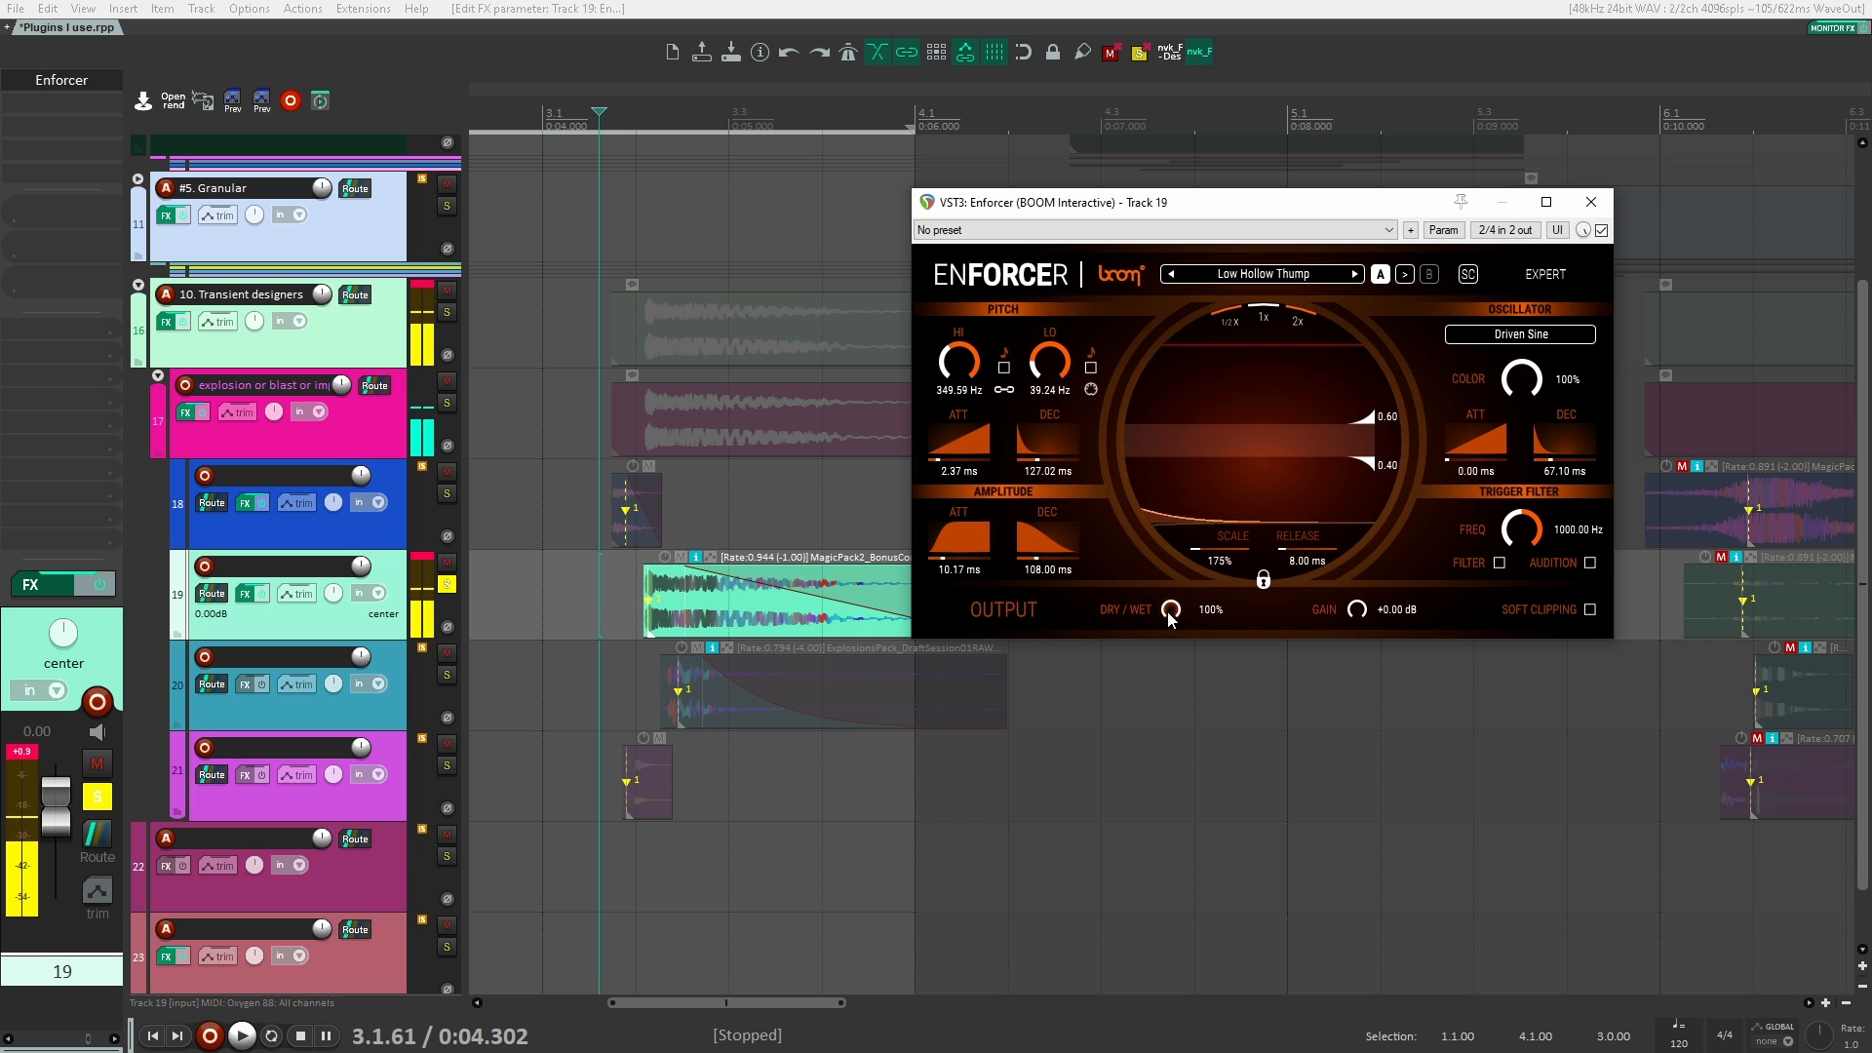
Step: Browse Enforcer's preset categories, load Cloth Smack from SFX Foley and play the clip with it
left_click(1310, 277)
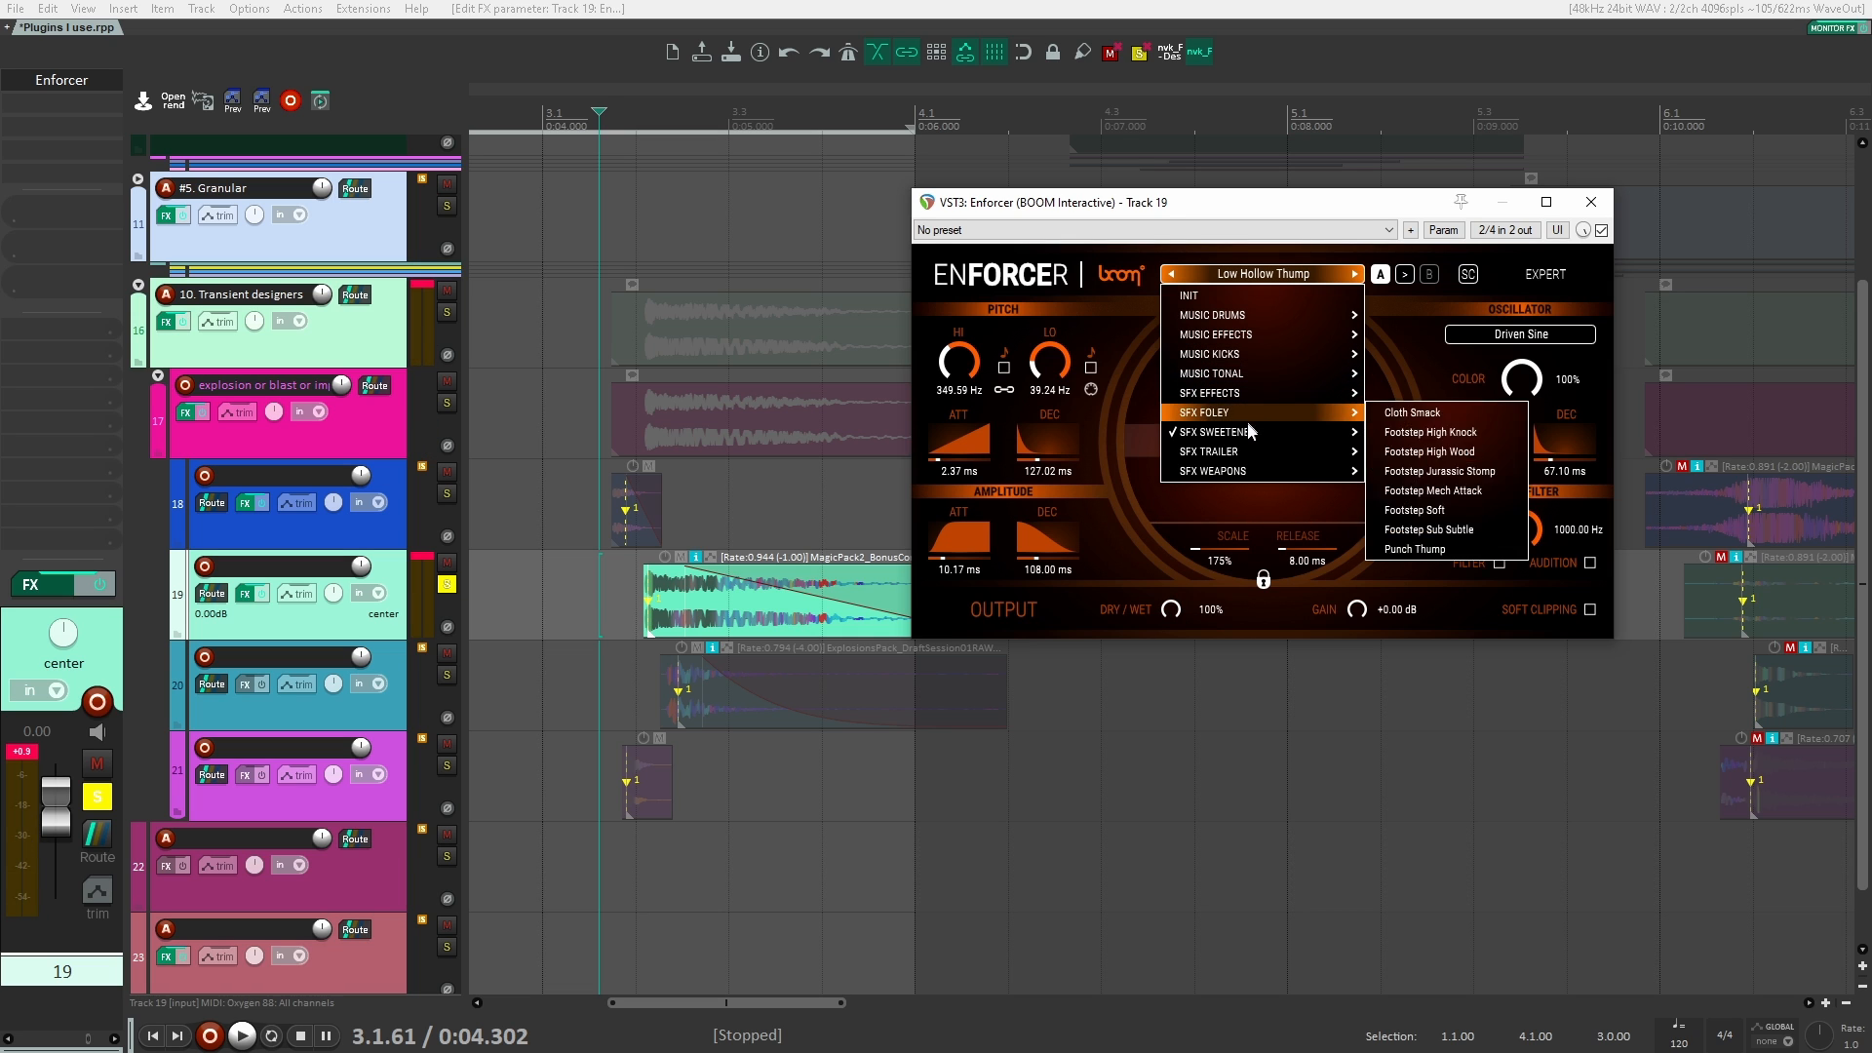
mouse_move(1245, 430)
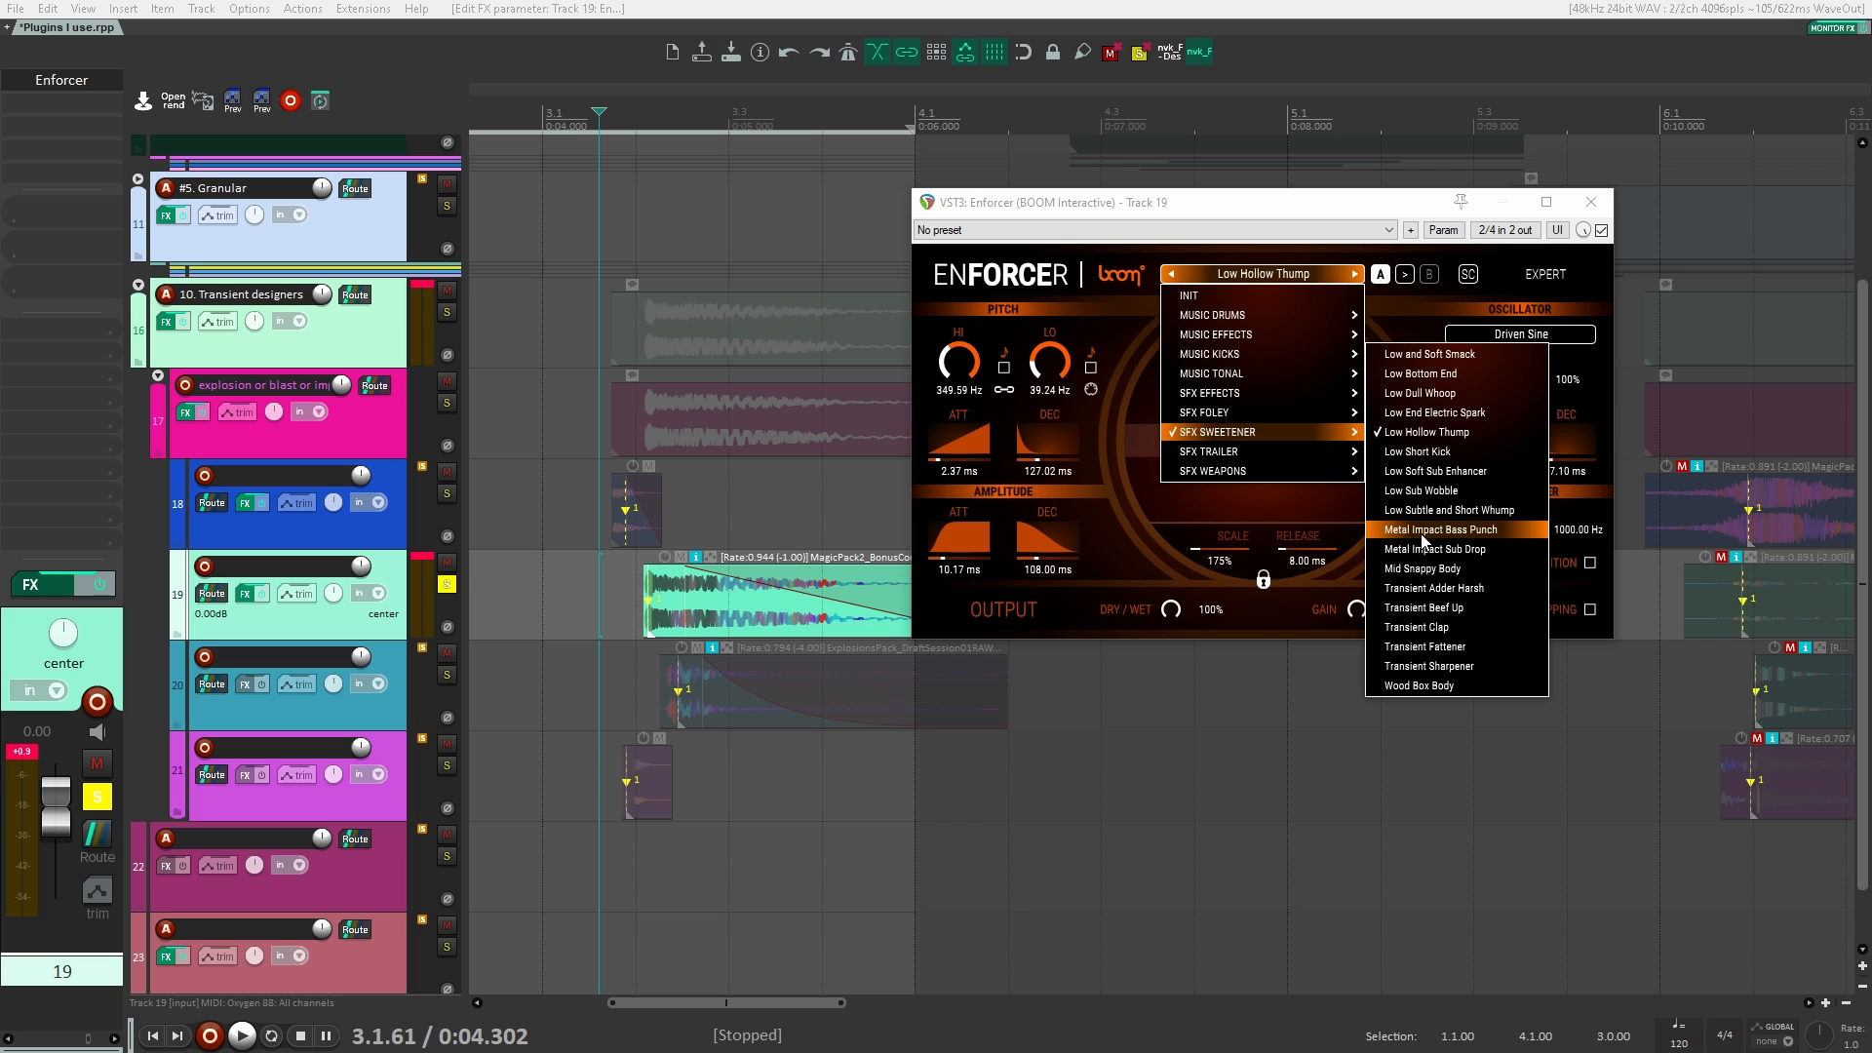
mouse_move(1311, 452)
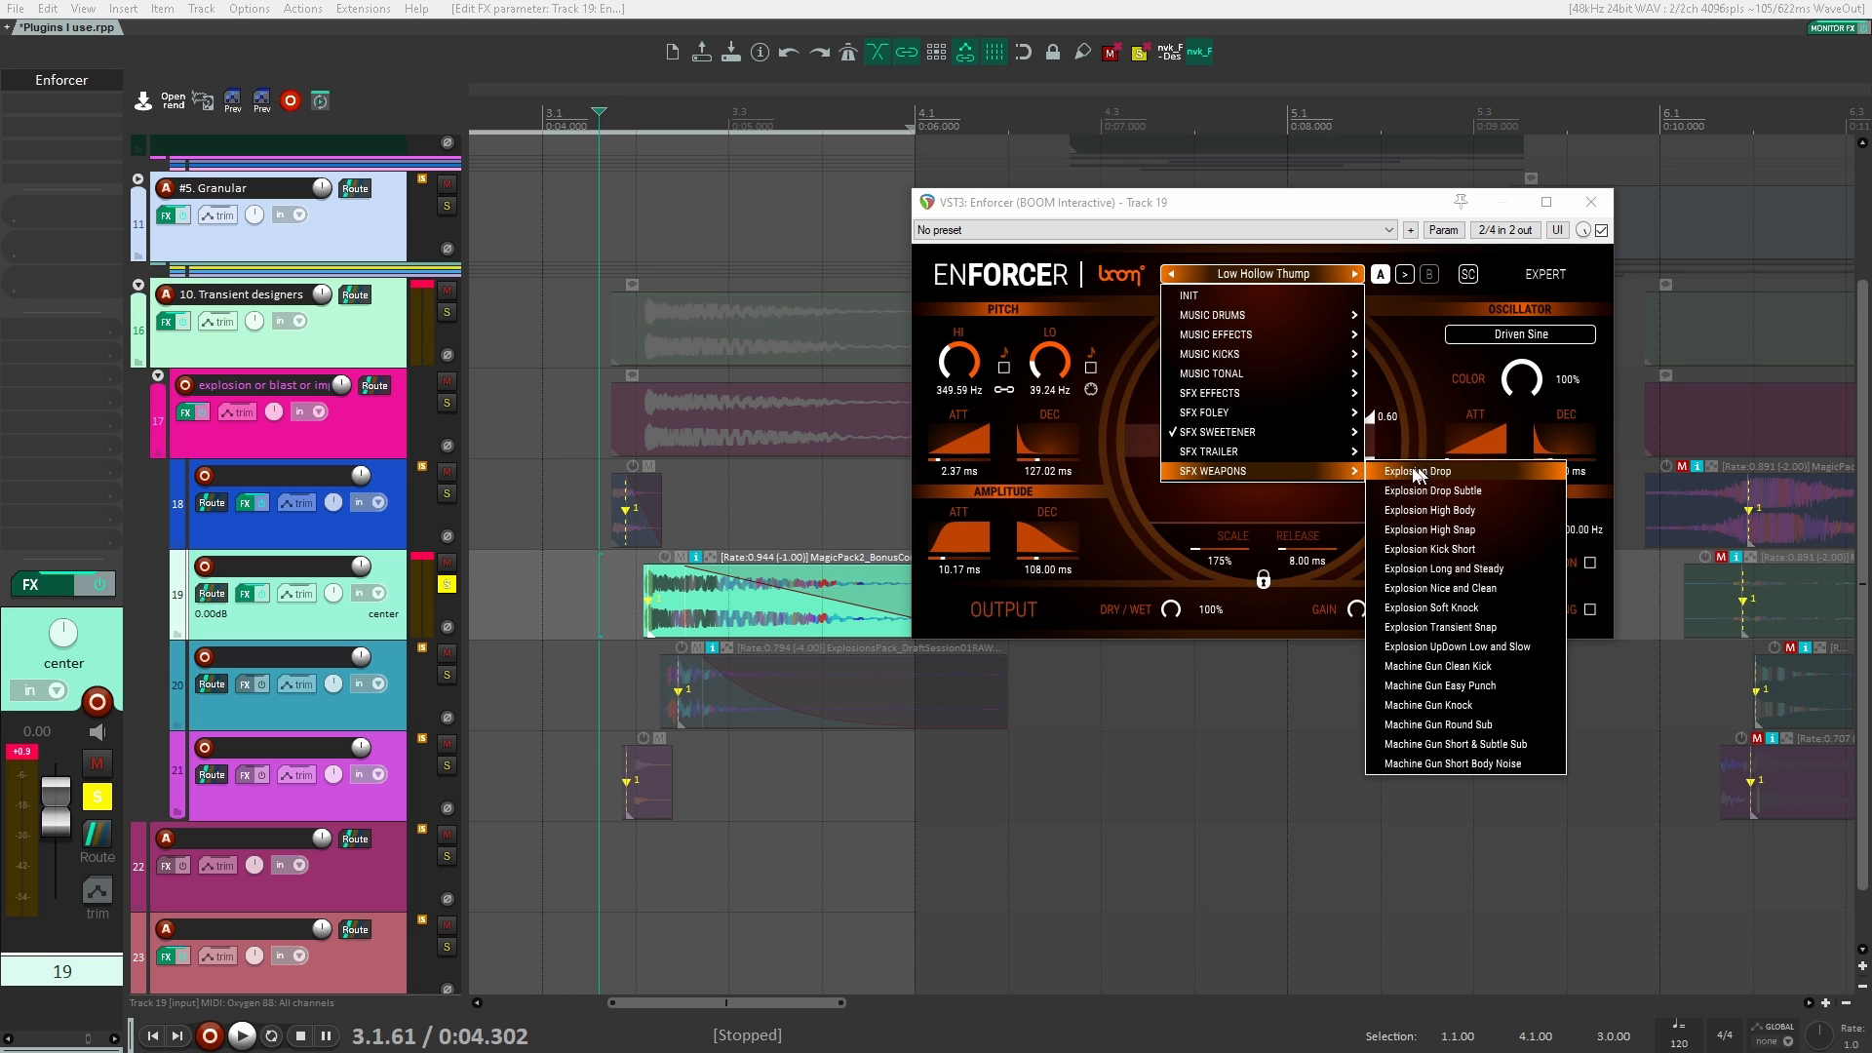
left_click(1405, 419)
key("space")
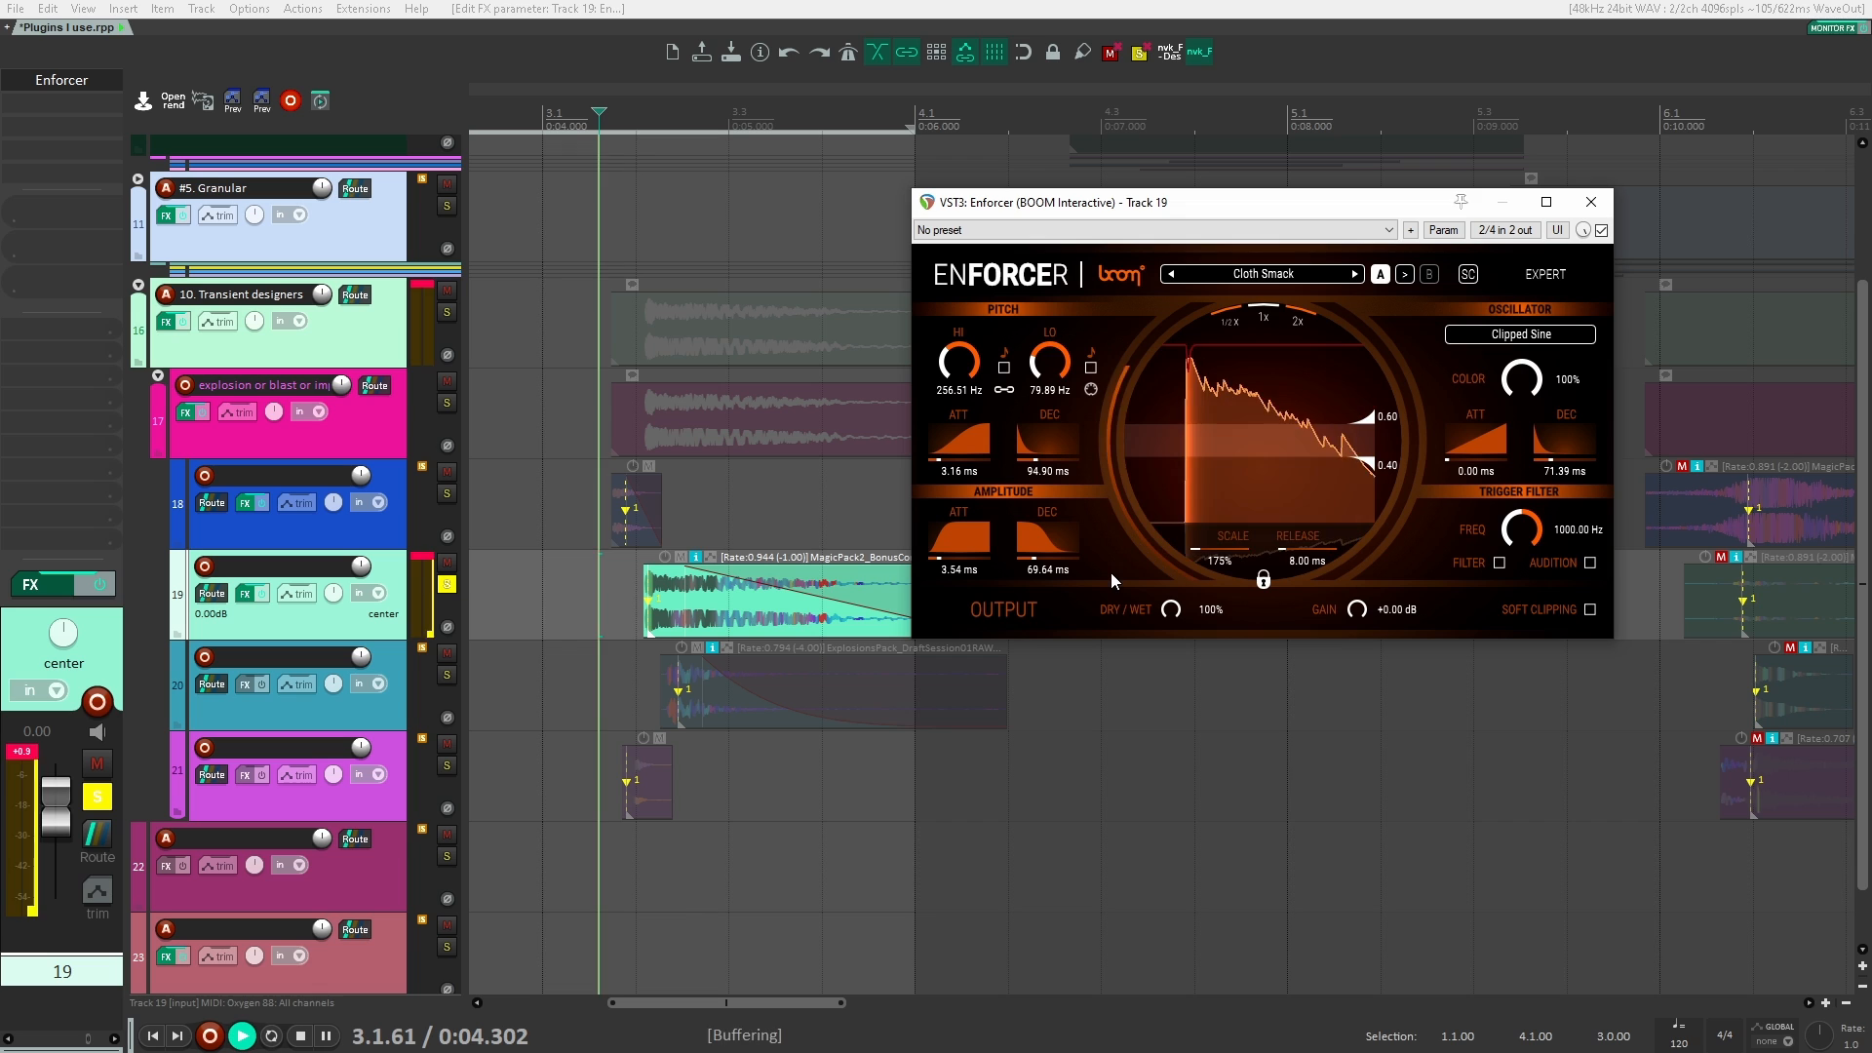
key("space")
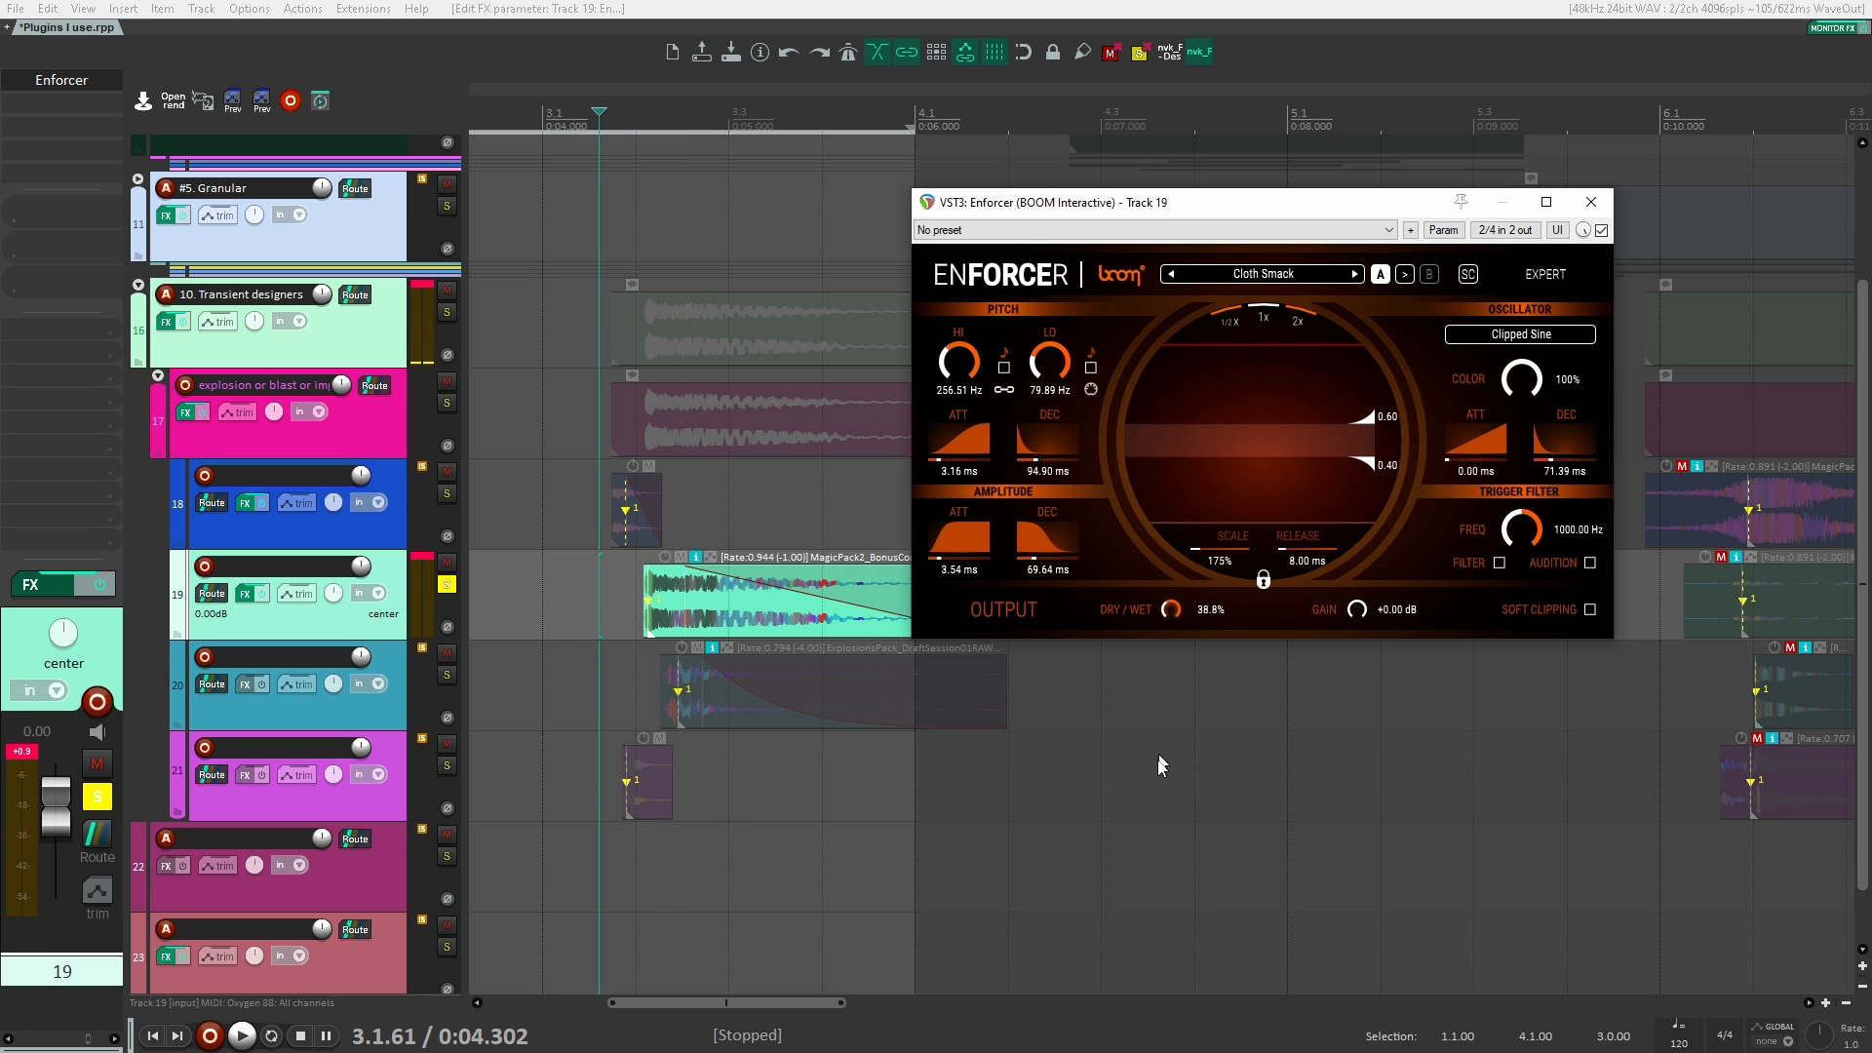
Step: Lower Enforcer's dry/wet to 31.2% and play the clip again
left_click_drag(1149, 778, 1141, 765)
key("space")
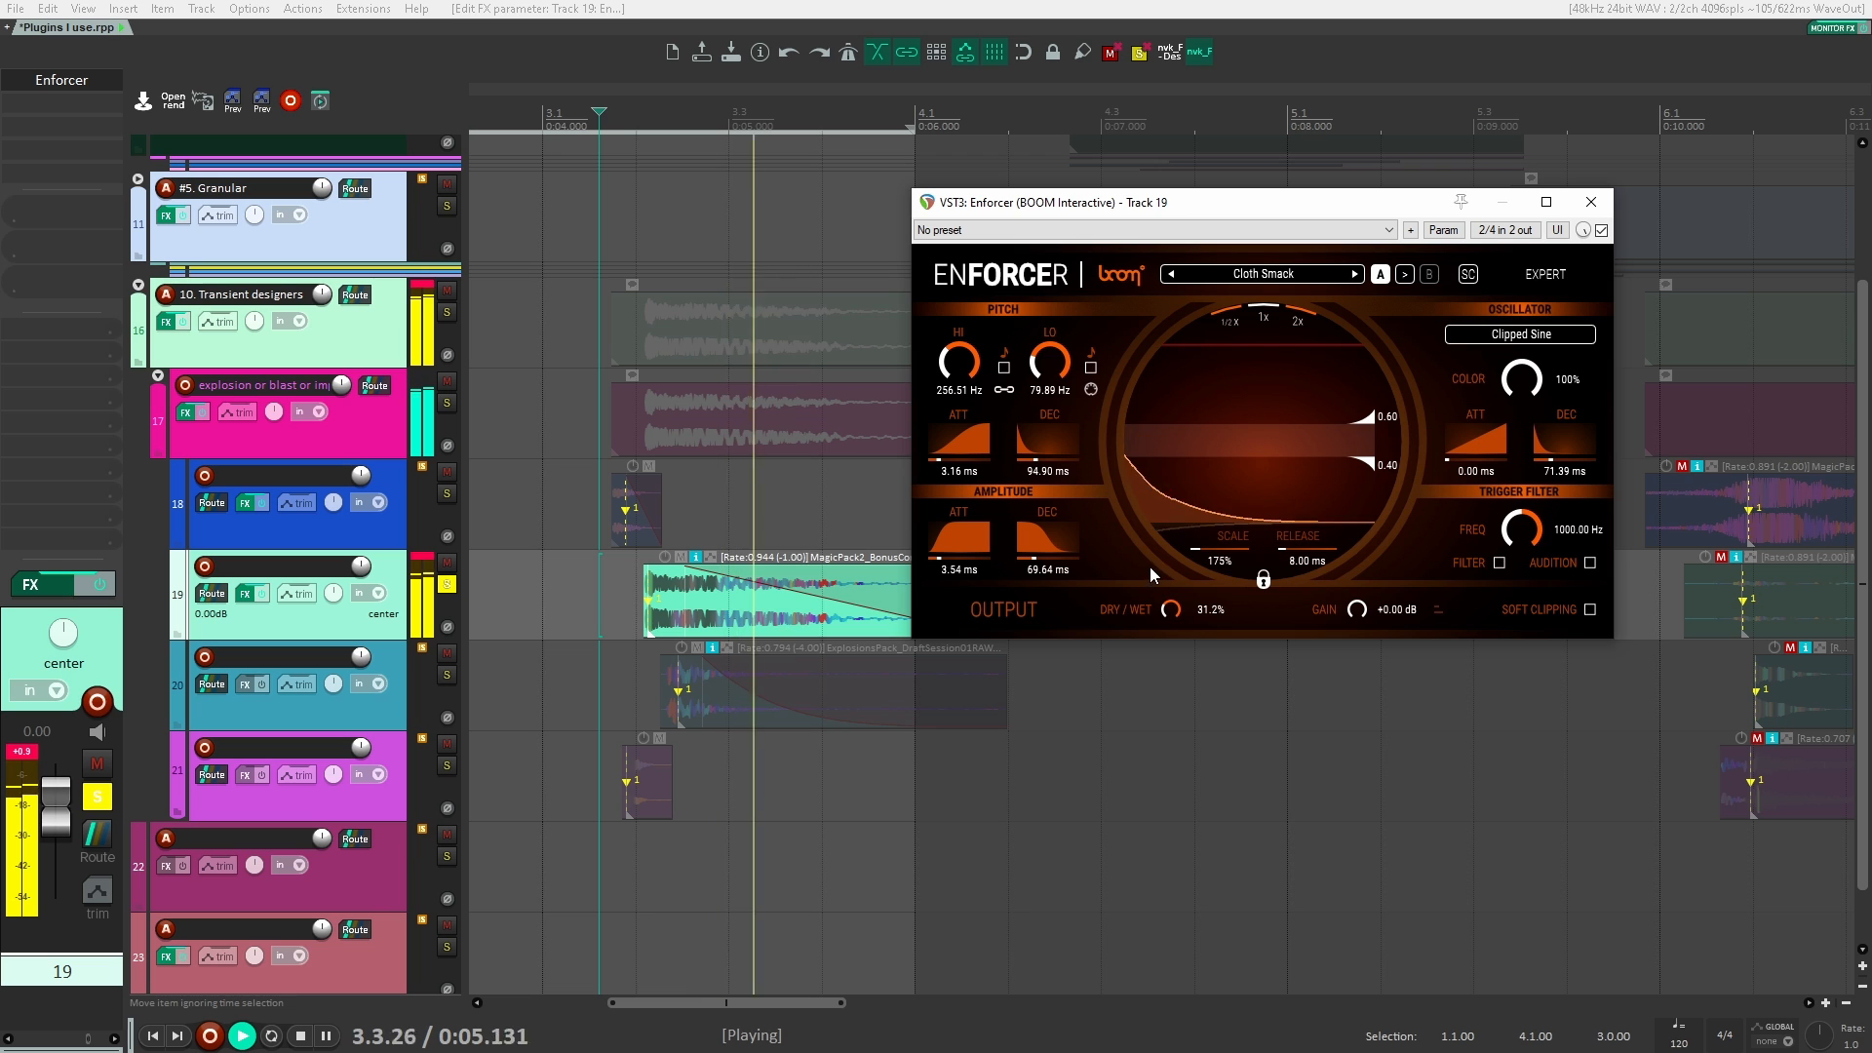
key("space")
Step: Compare the clip with Enforcer bypassed and with it enabled, leaving Enforcer on
left_click(1600, 231)
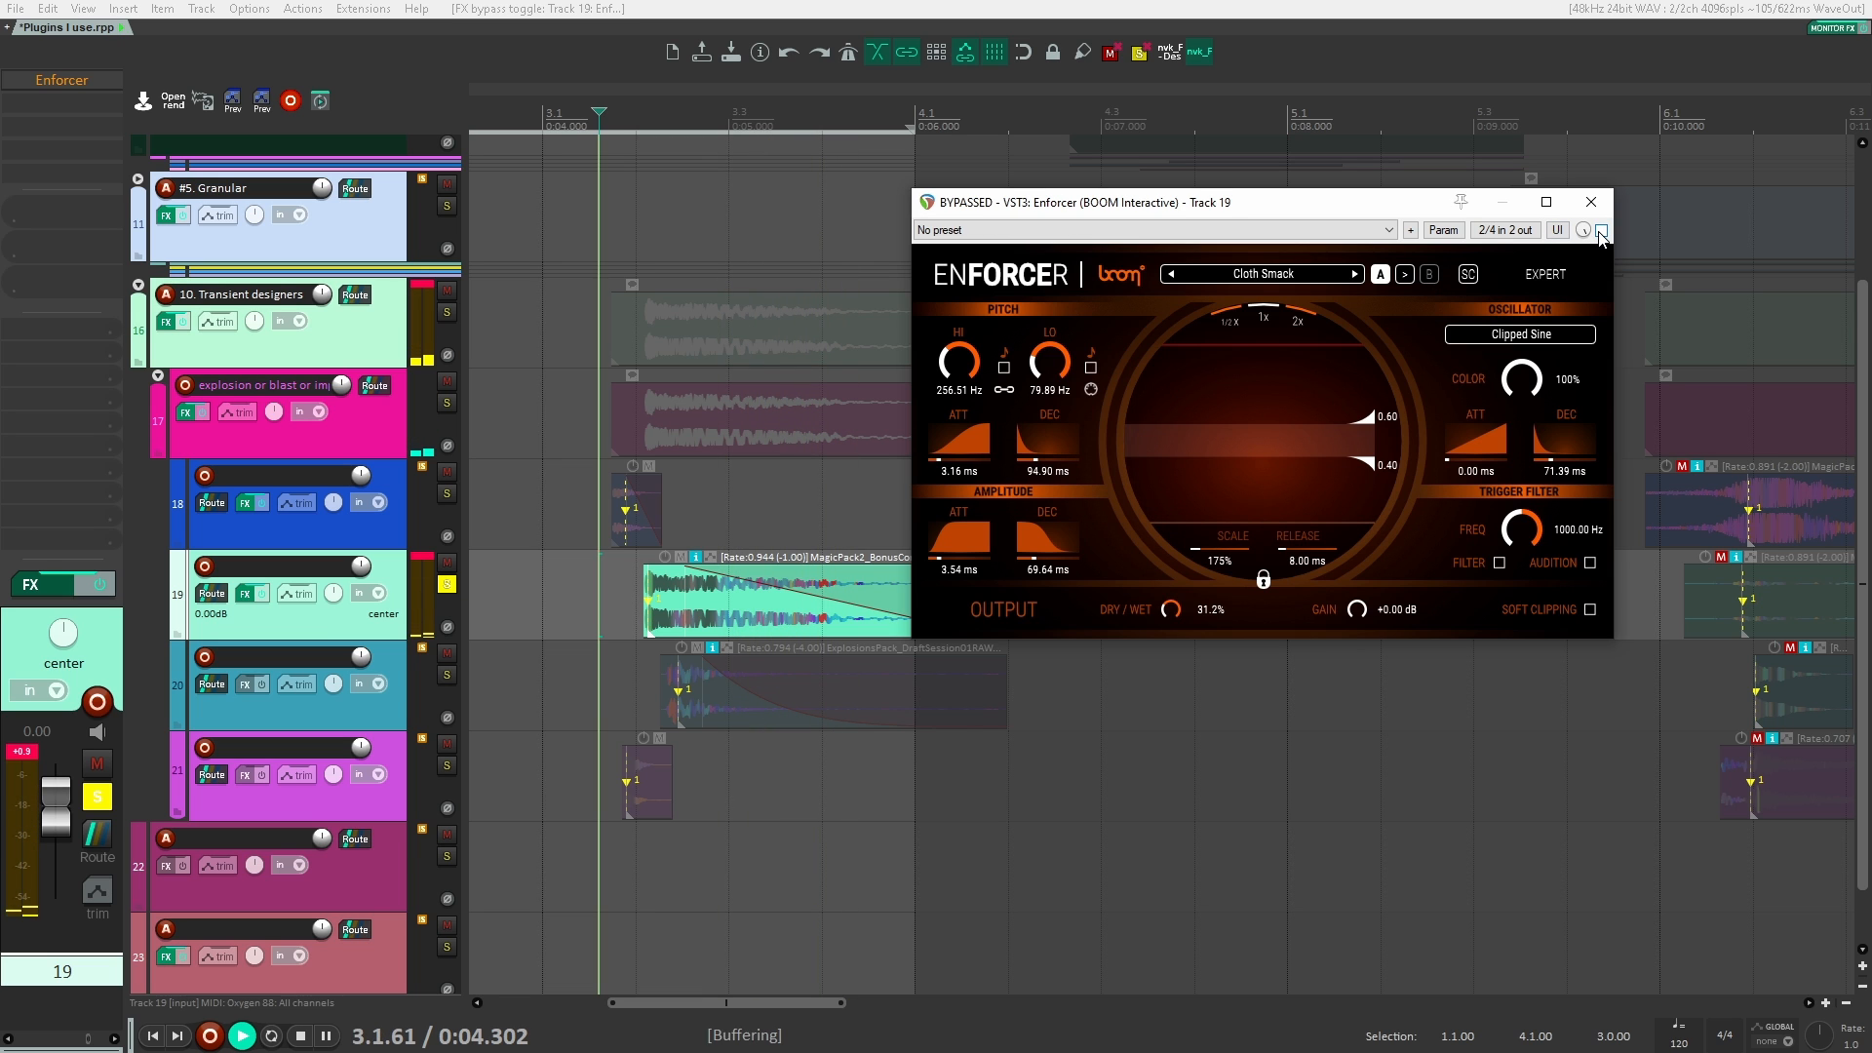
key("space")
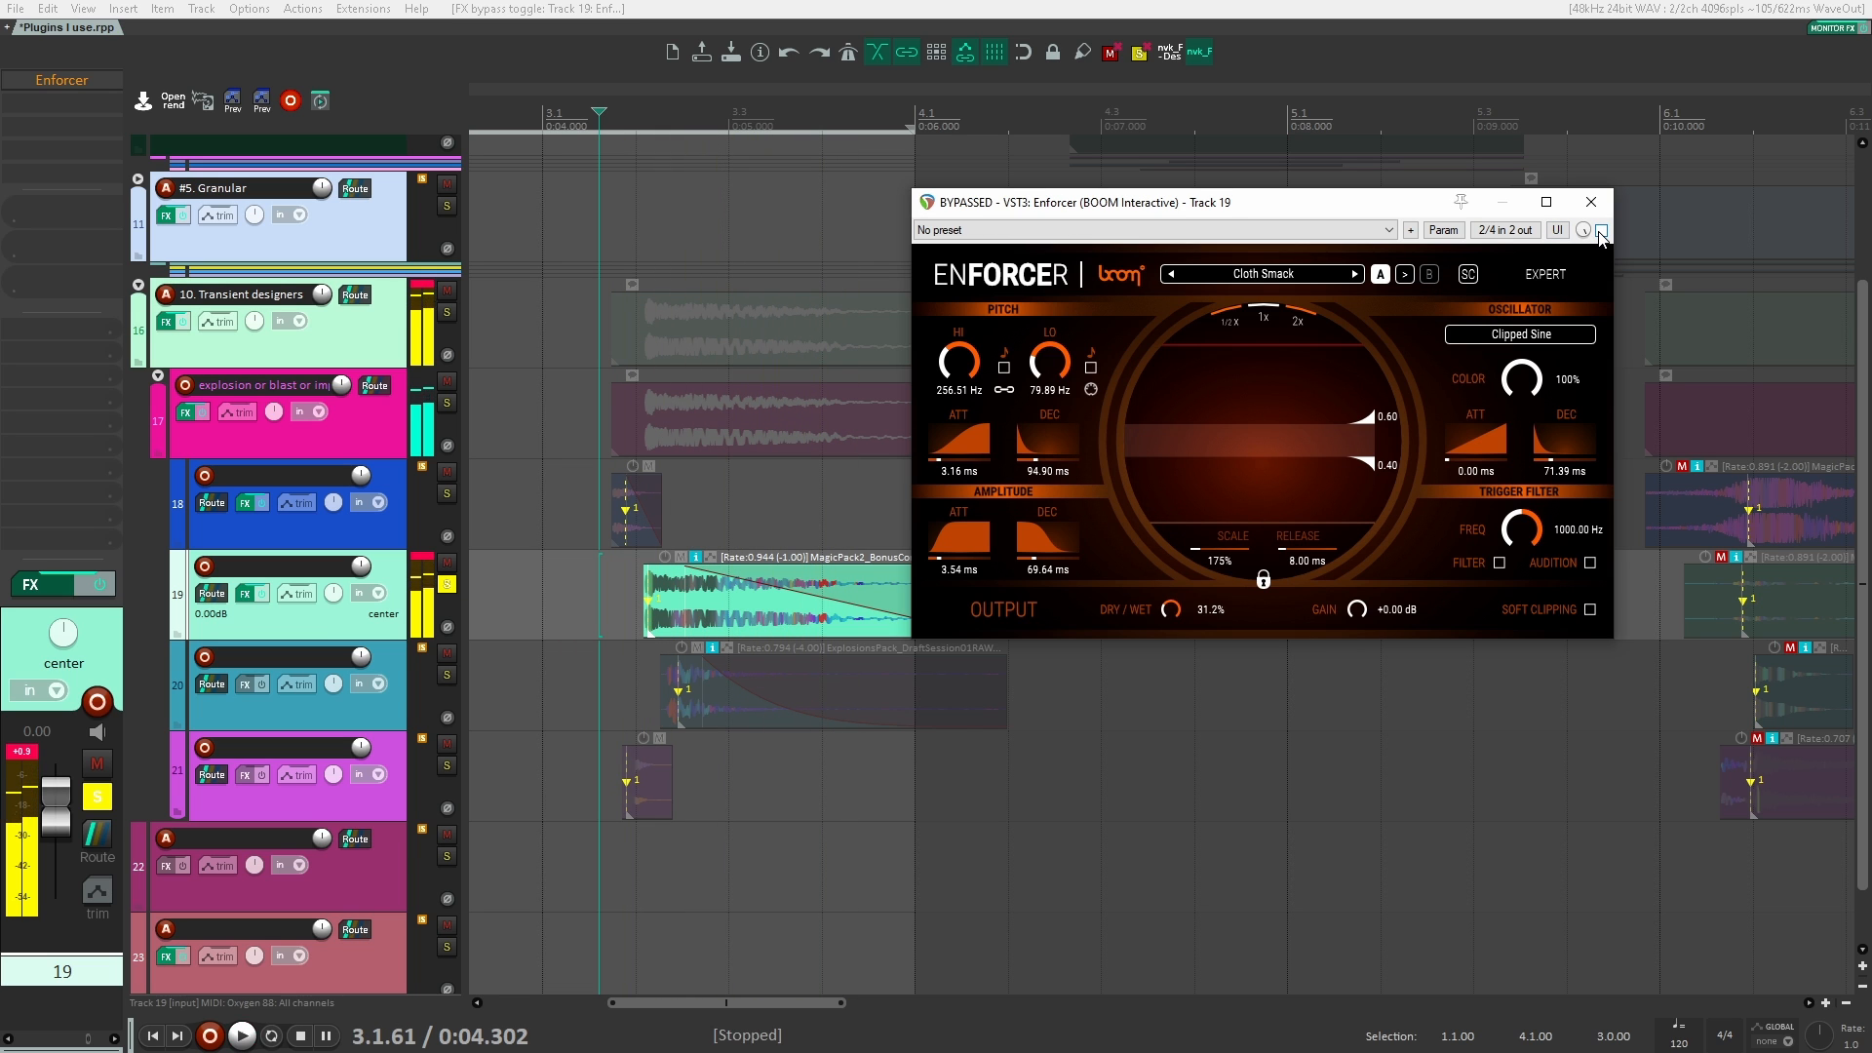
left_click(1601, 231)
key("space")
key("space")
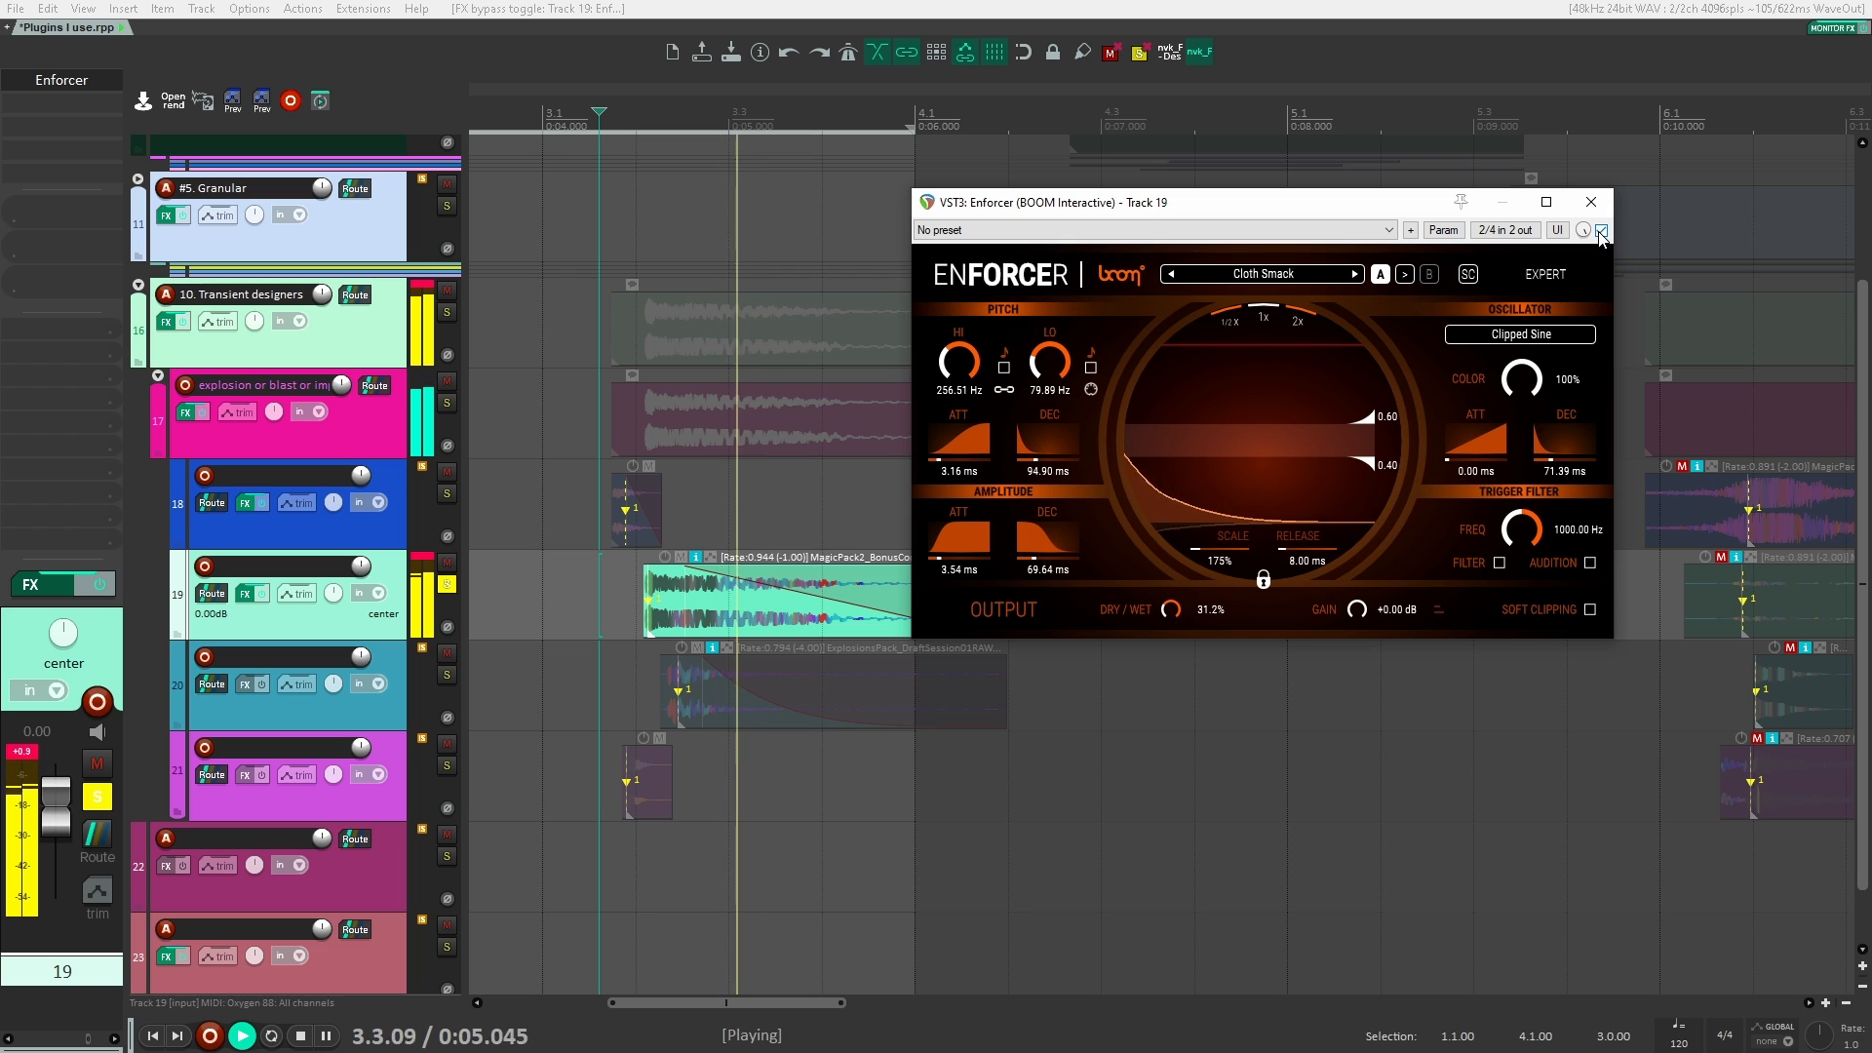
key("space")
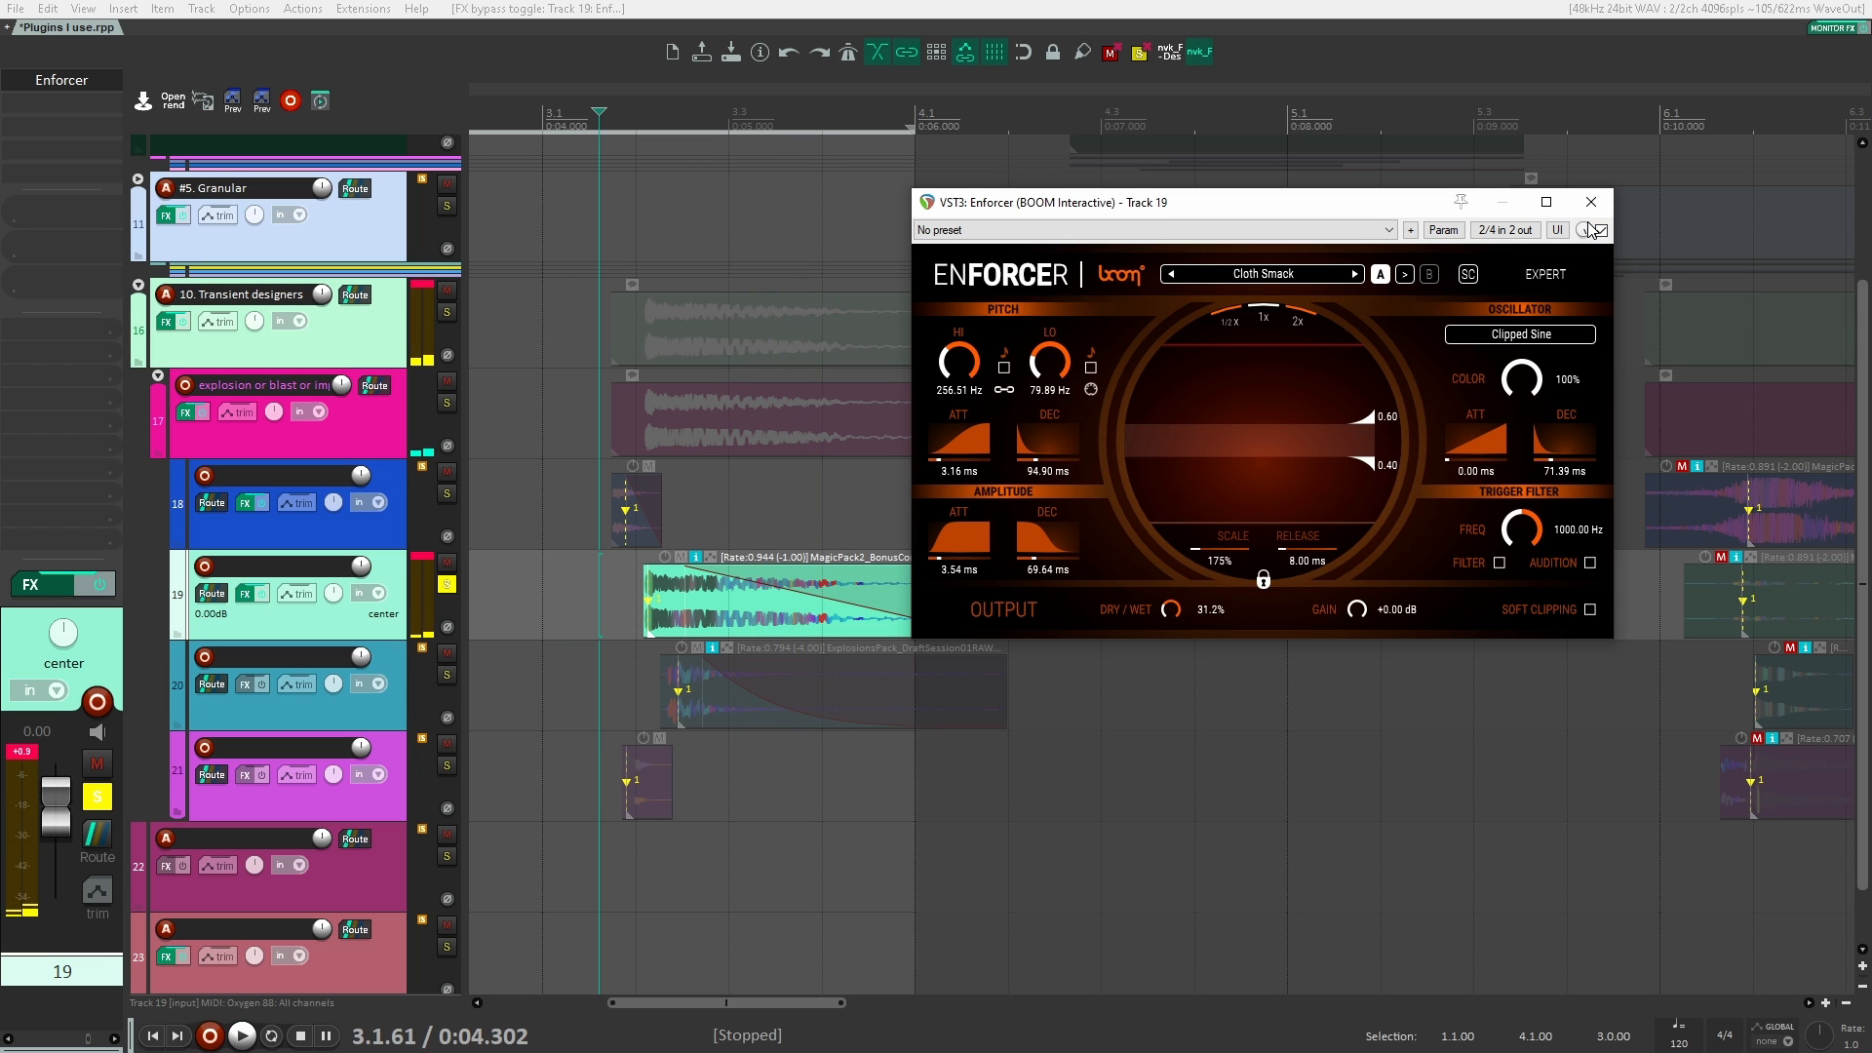
Step: Close the Enforcer window and unsolo track 19
left_click(1592, 203)
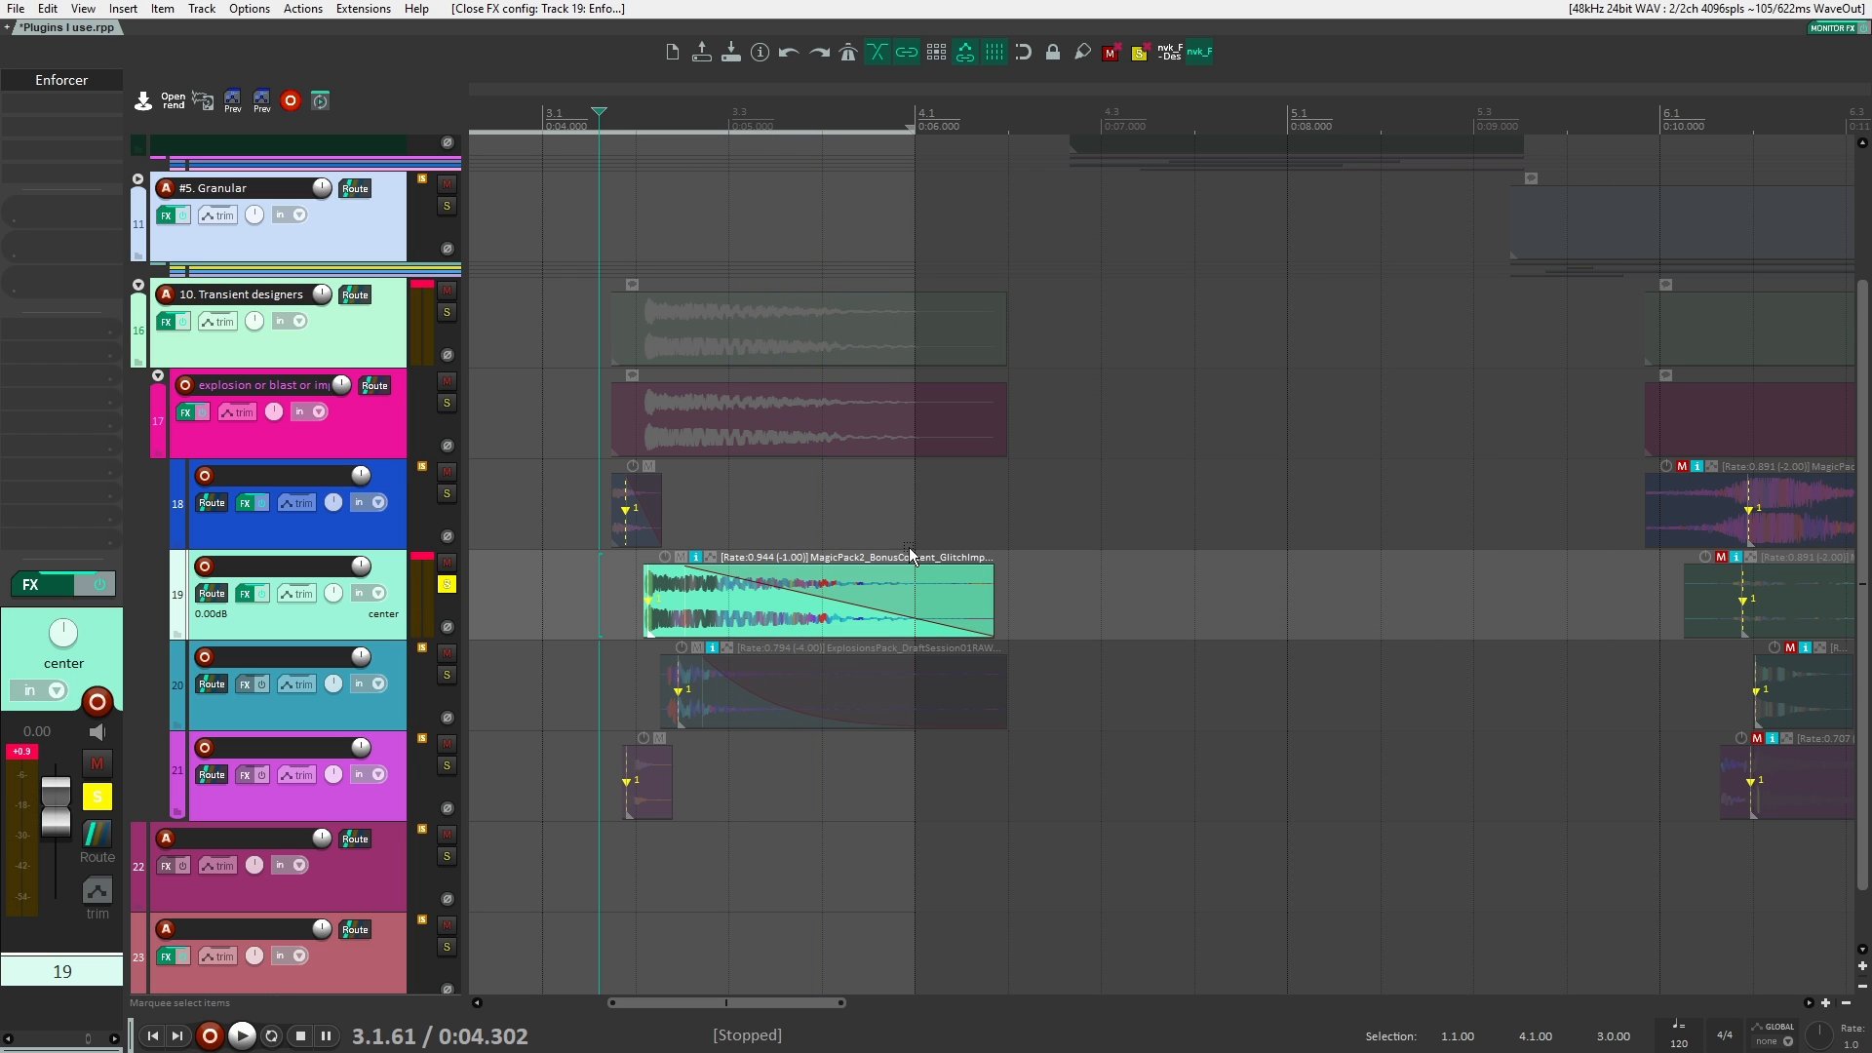
left_click(455, 583)
left_click_drag(536, 578, 706, 572)
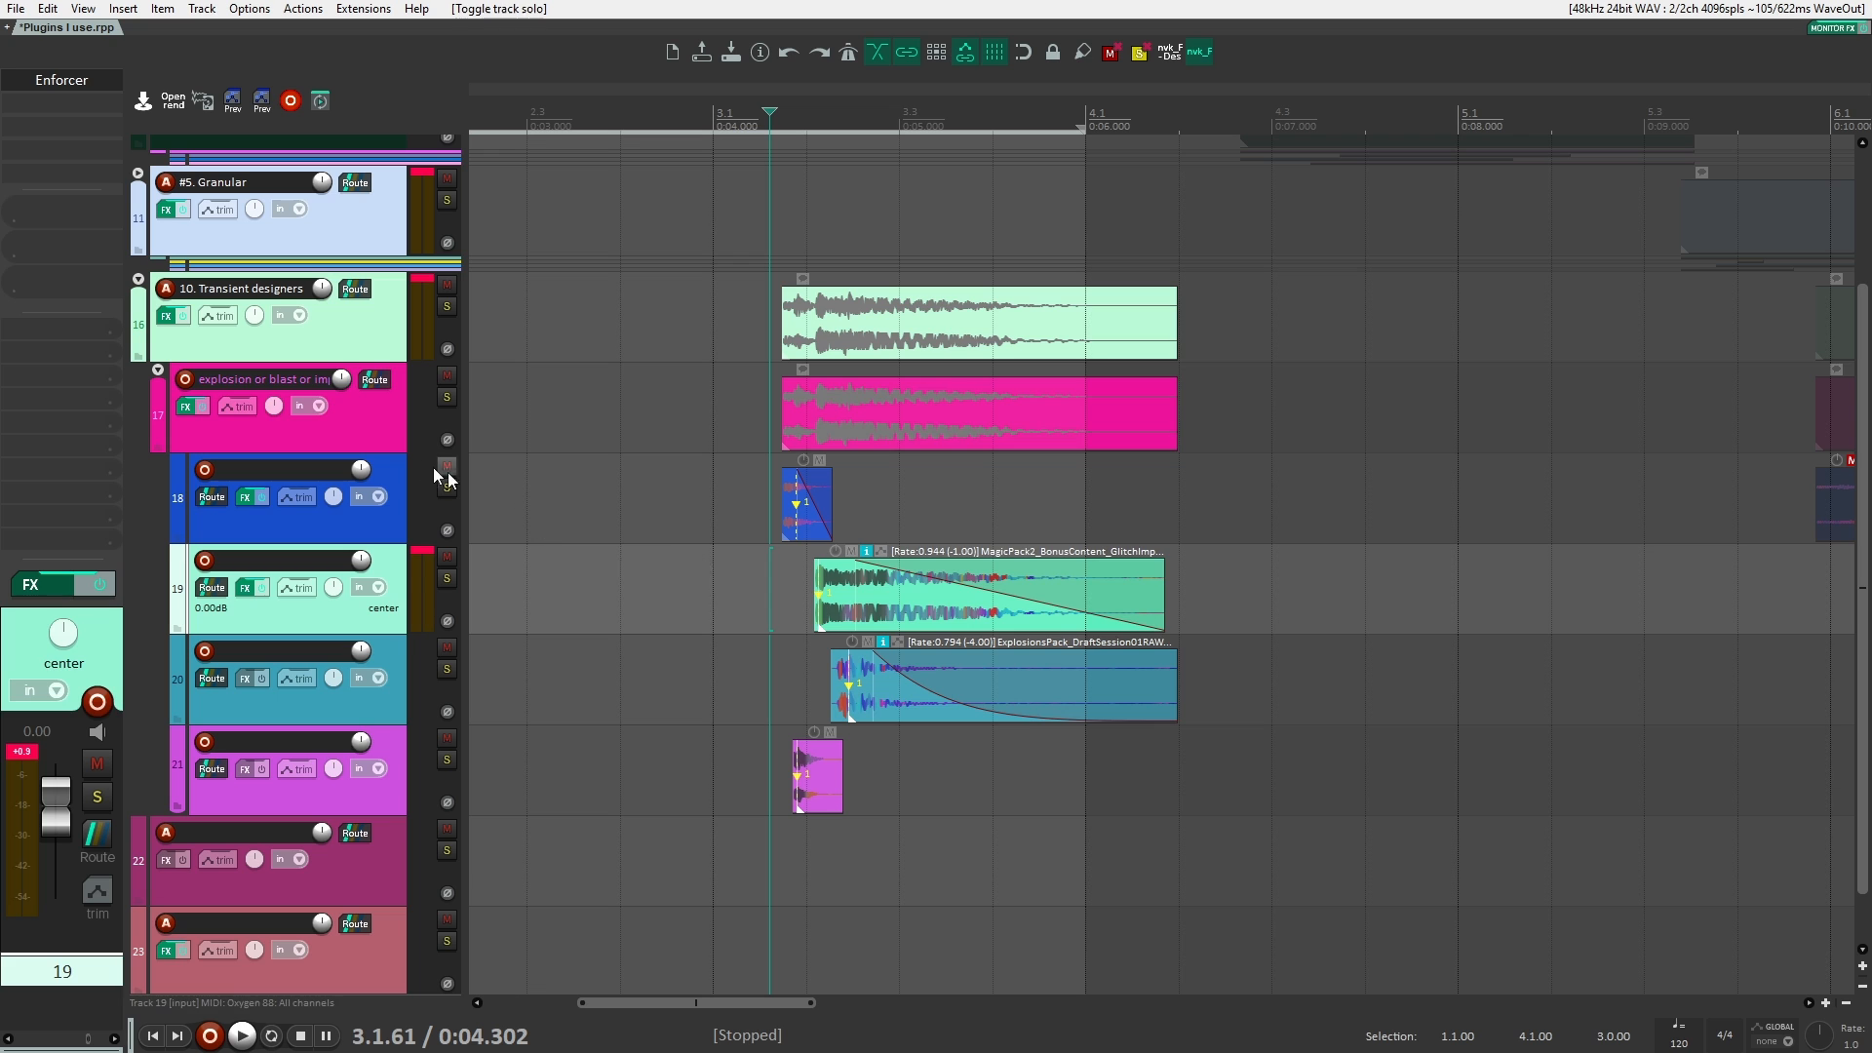
Step: Examine the plugin chains on explosion track 17 and on its parent folder, 10. Transient designers
left_click(388, 427)
left_click(746, 599)
left_click(398, 421)
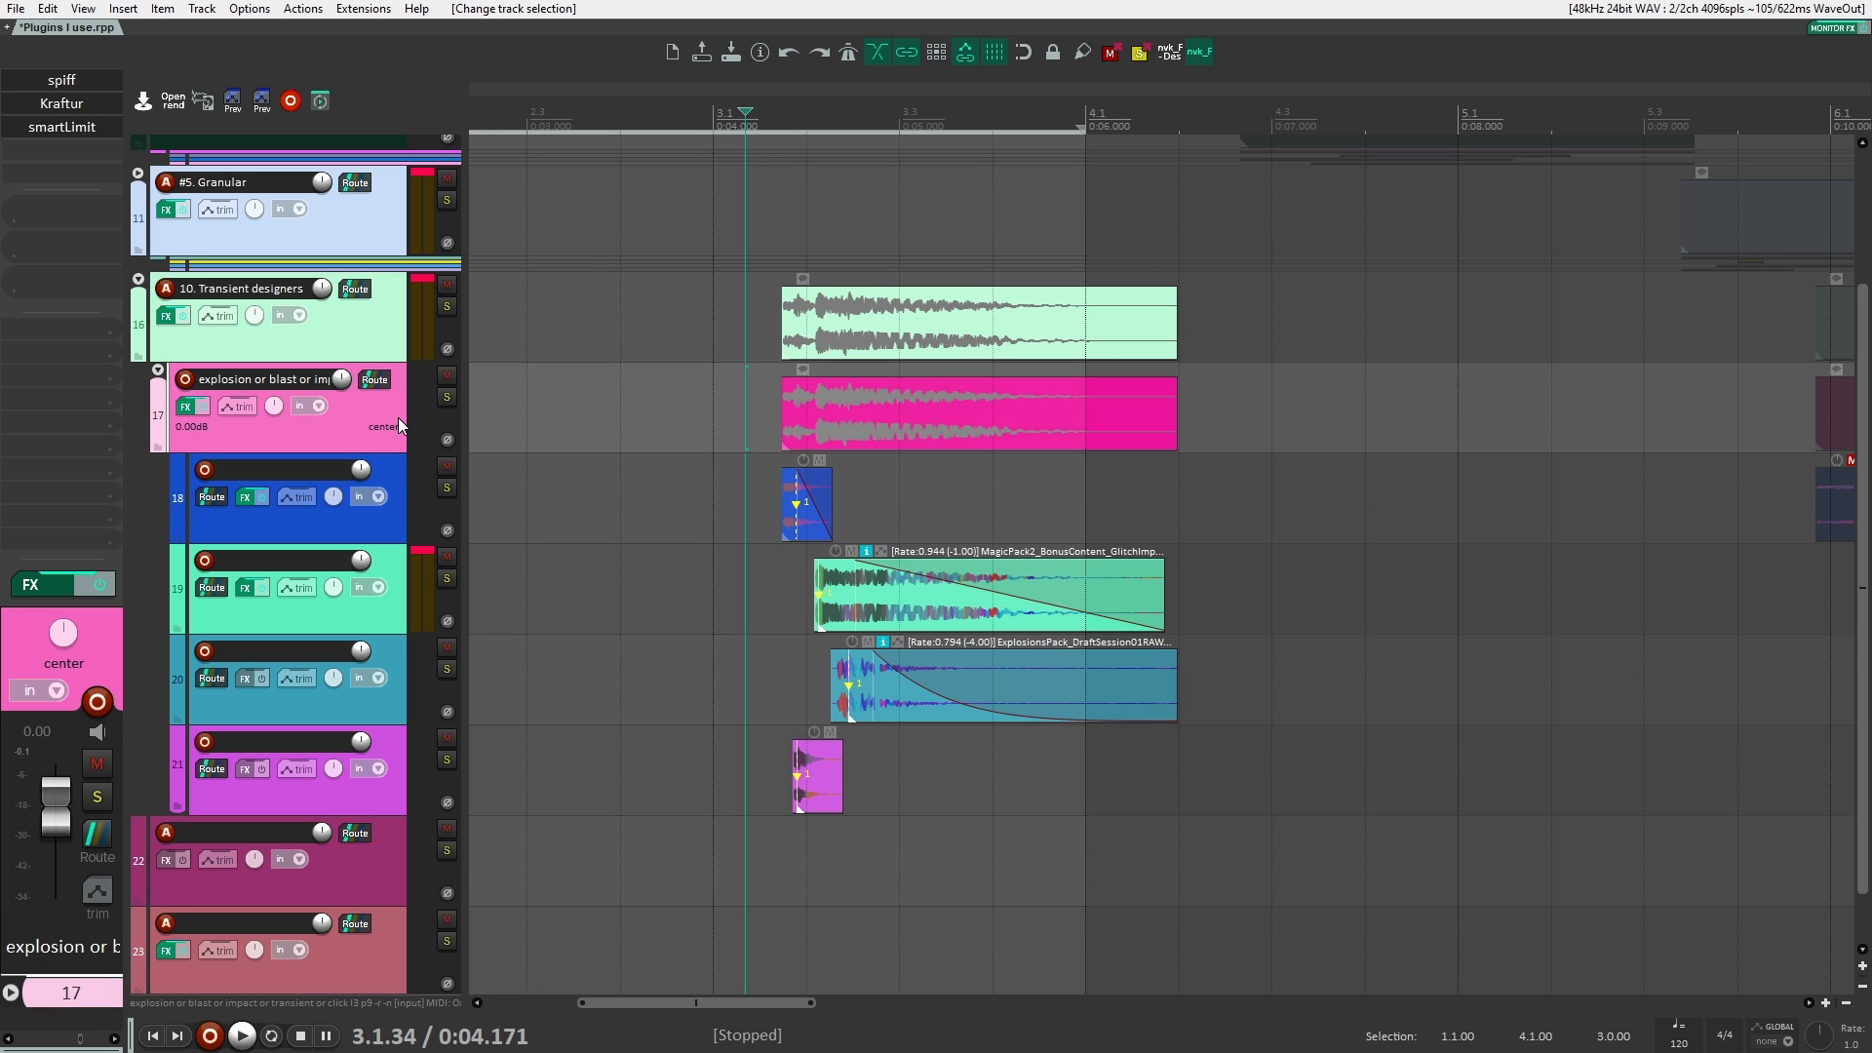
key("Up")
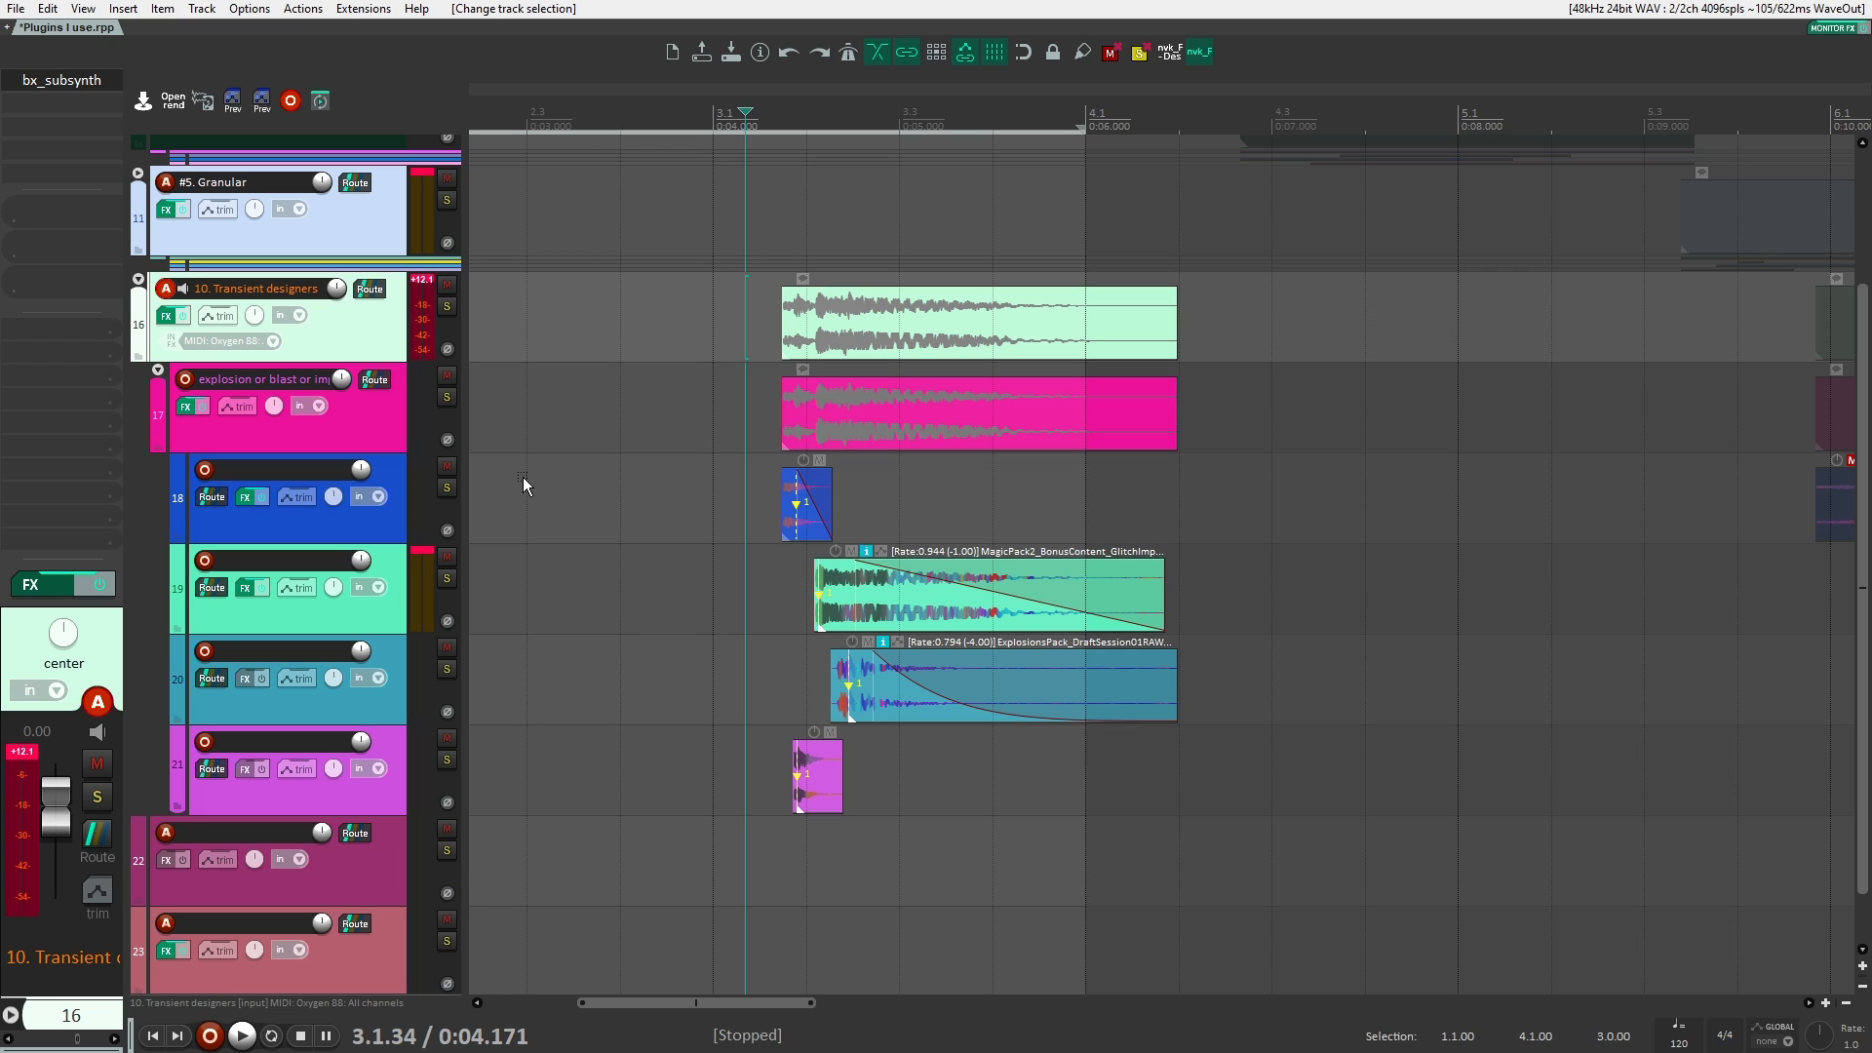
scroll(523, 477, "down", 3)
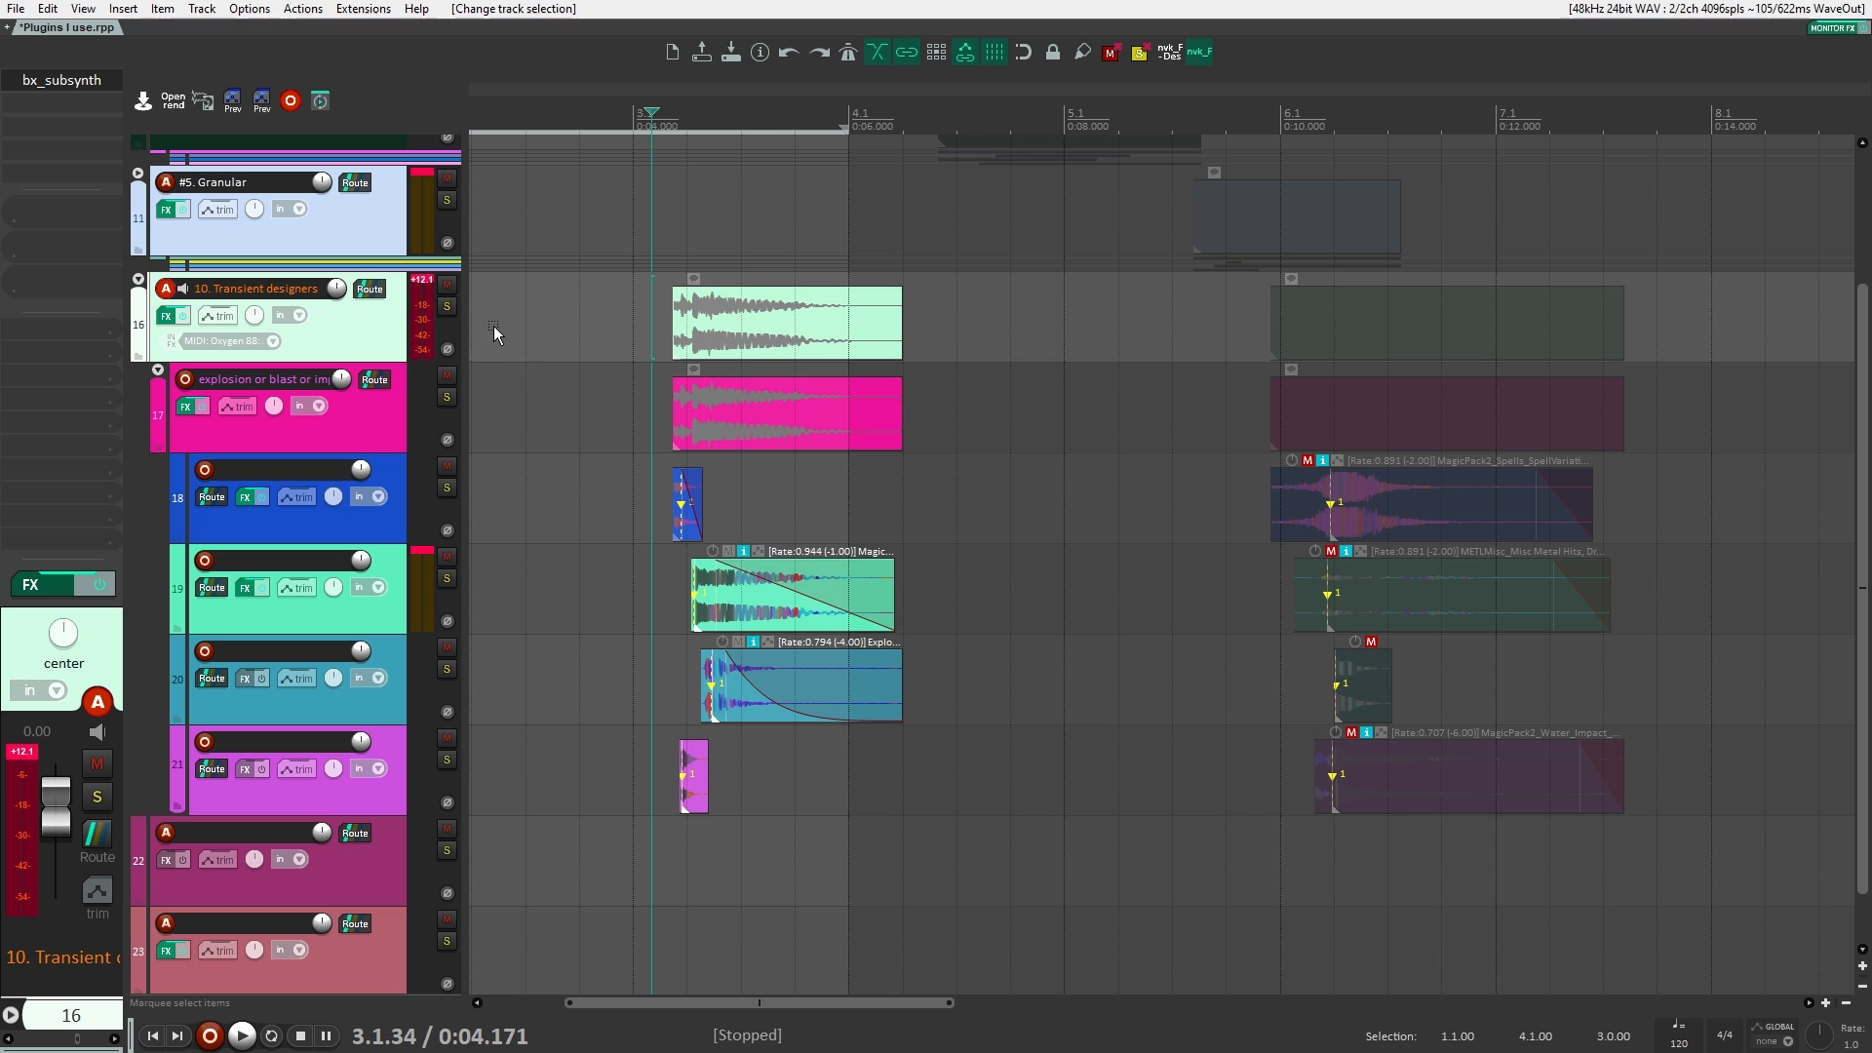
scroll(476, 285, "up", 2)
left_click(368, 404)
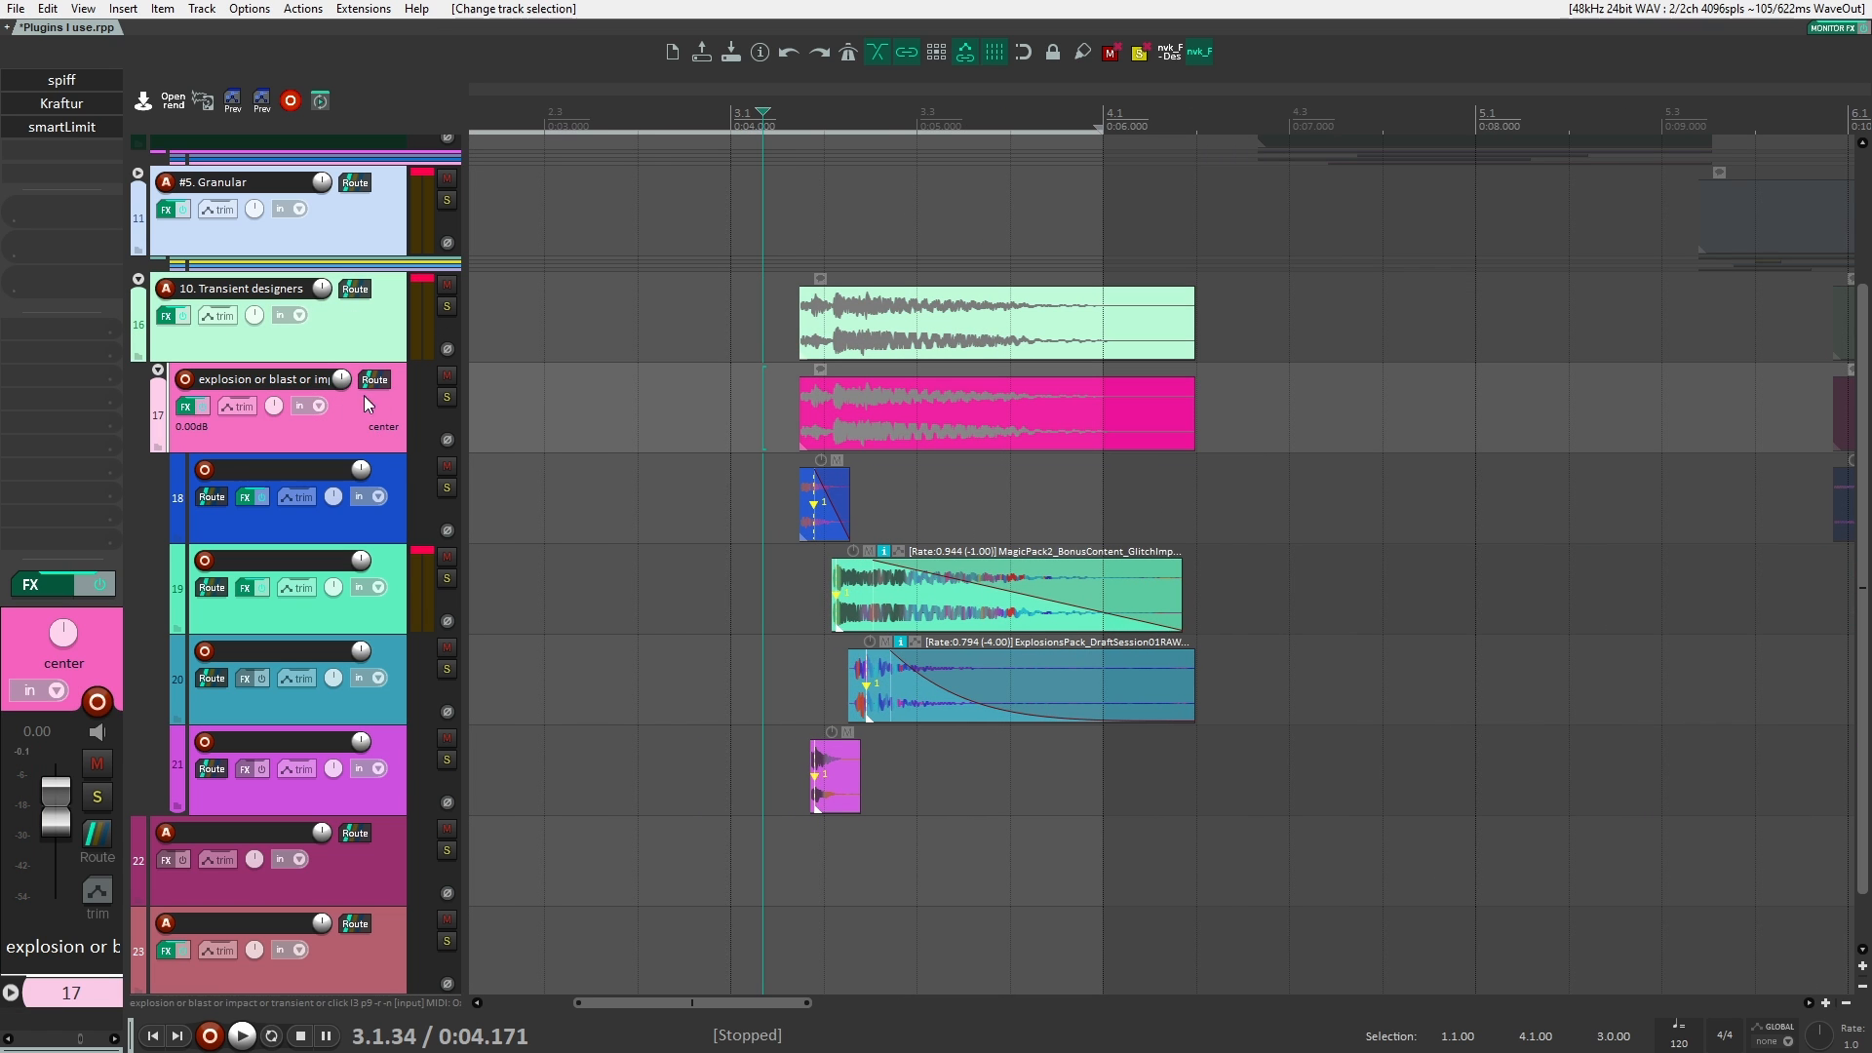
Step: Bypass the effects on tracks 16 to 21 and play the layered explosion dry from just before its clips
left_click(396, 338)
left_click_drag(681, 363, 523, 353)
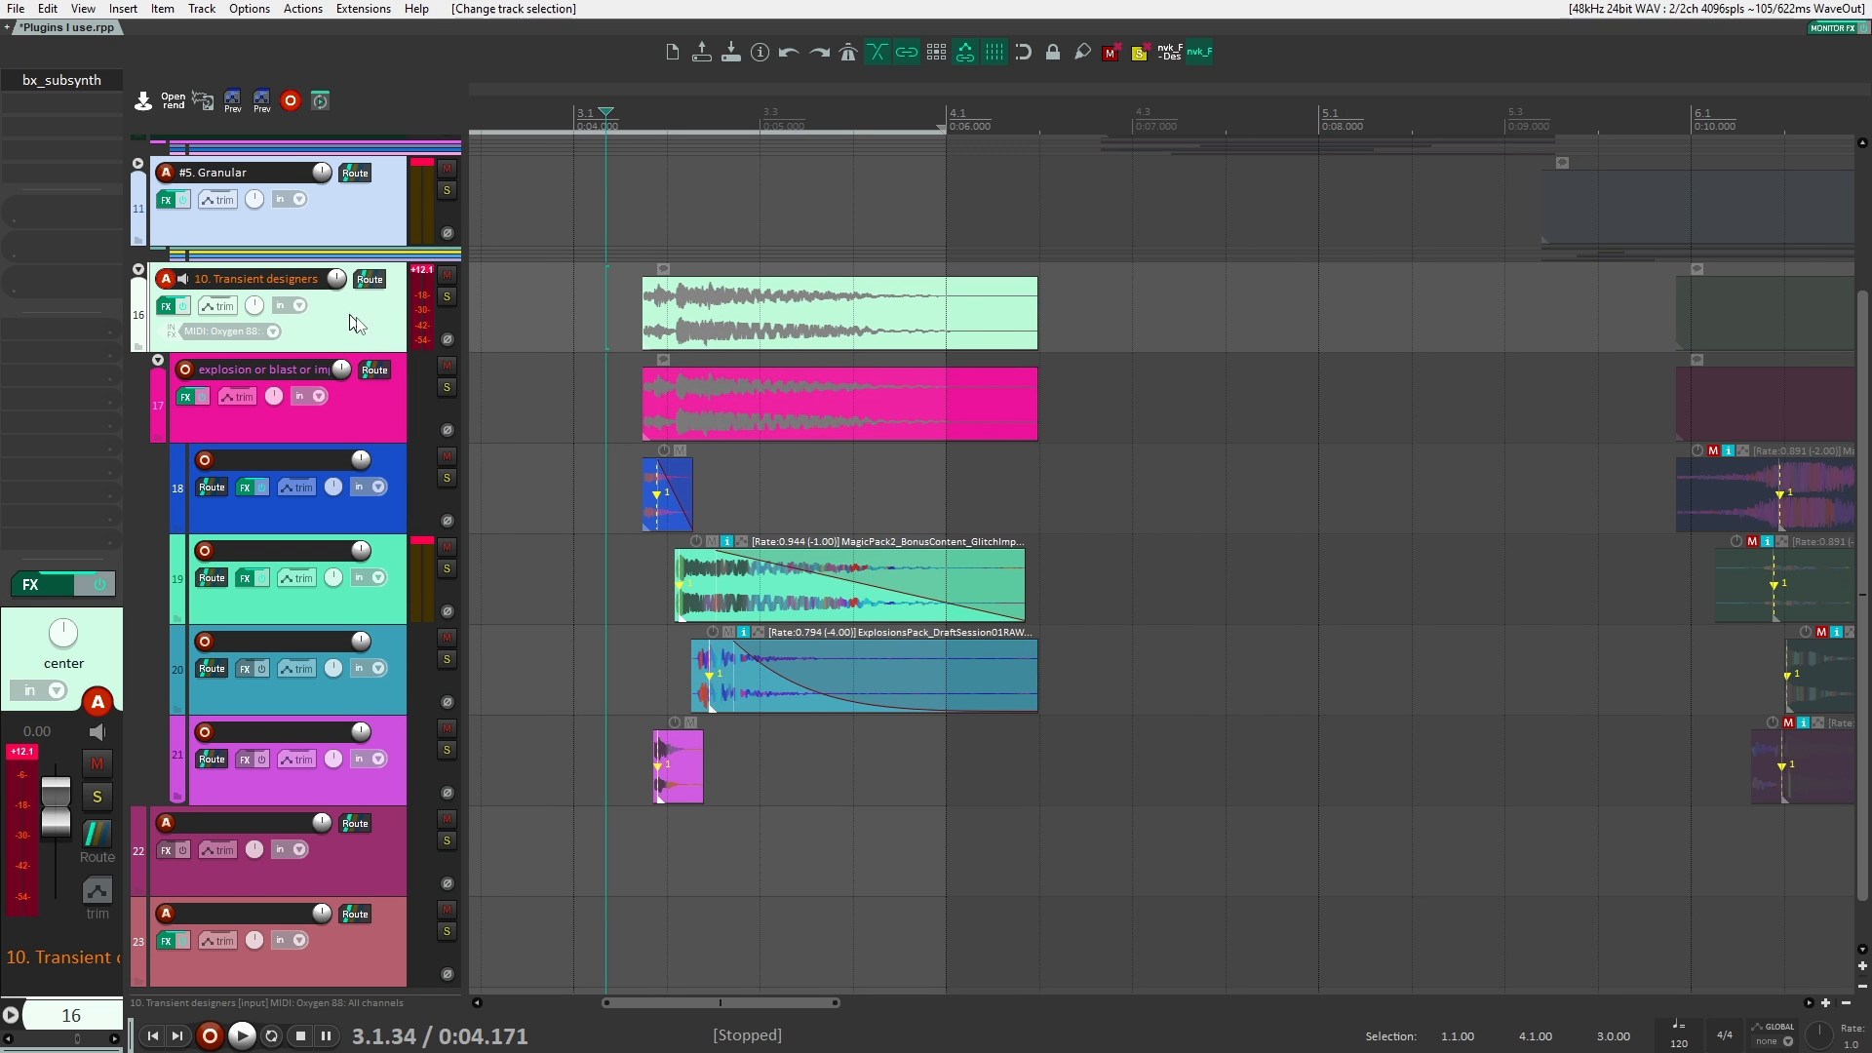
left_click(398, 741, "shift")
left_click(251, 484)
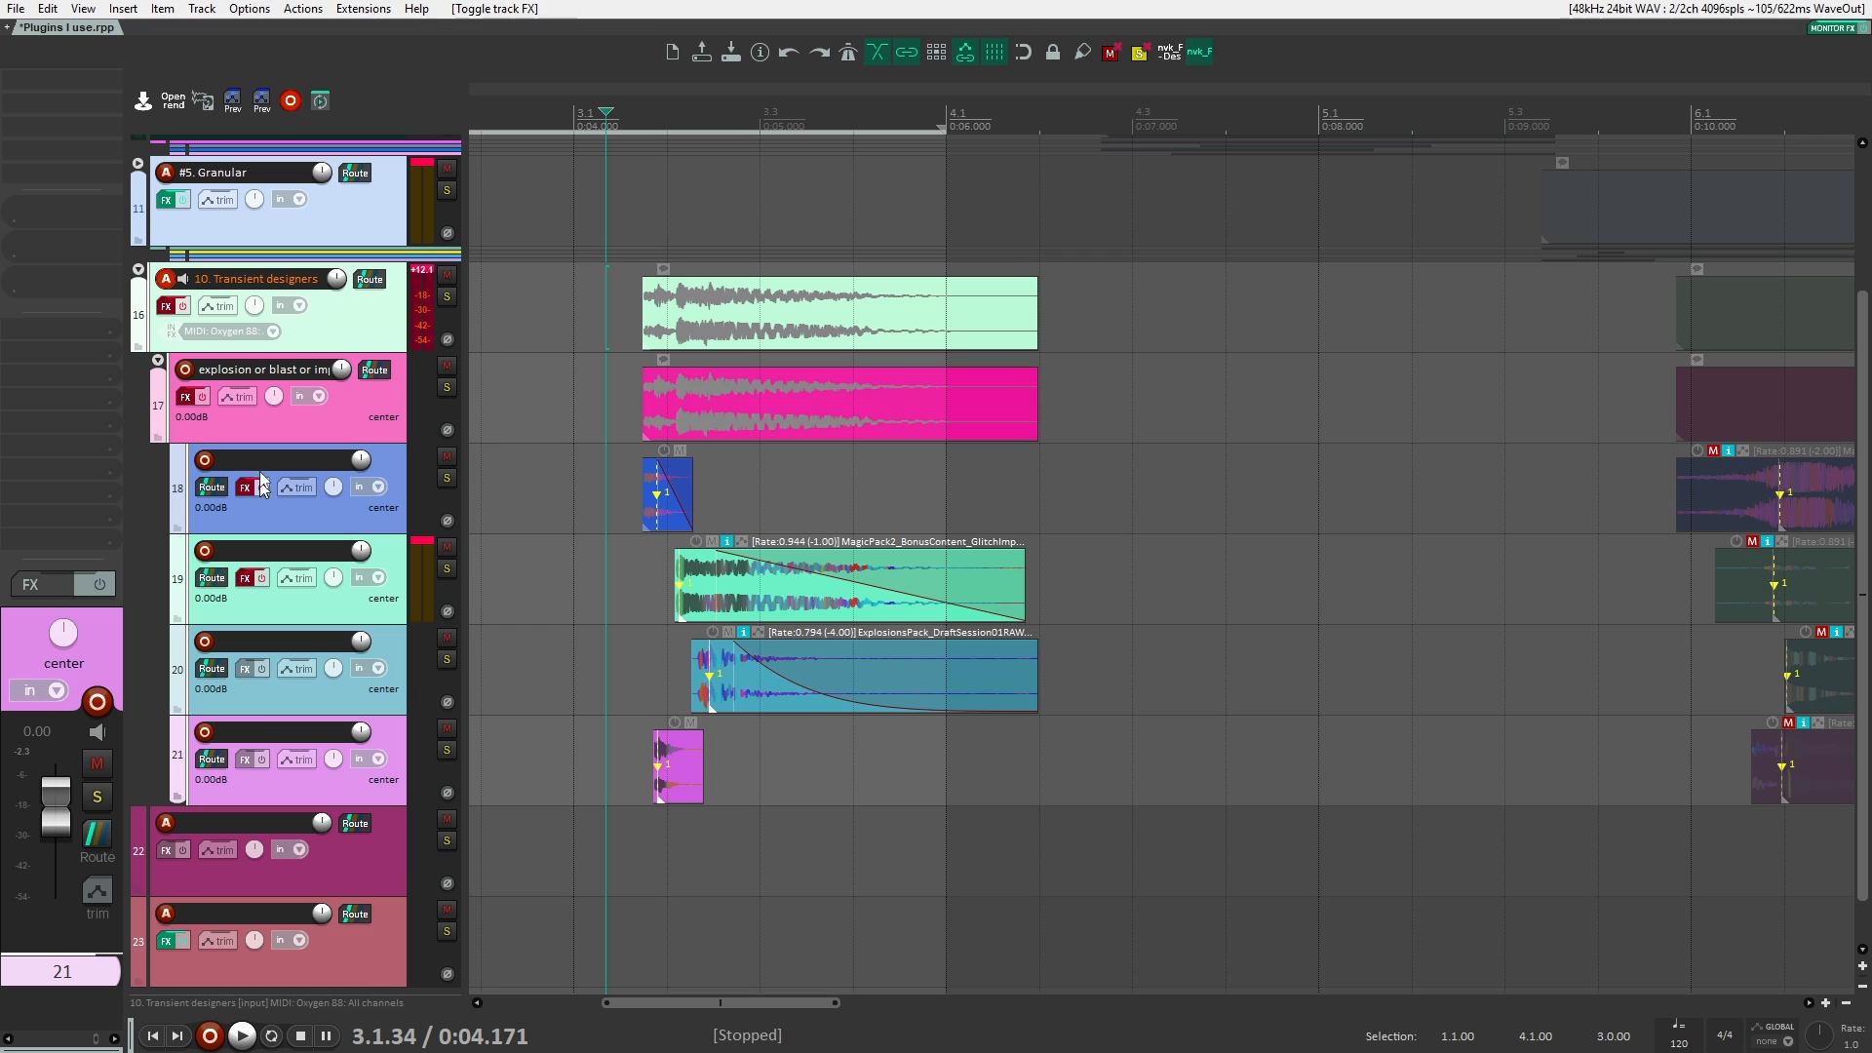
scroll(591, 331, "up", 3)
left_click(589, 342)
scroll(558, 335, "down", 4)
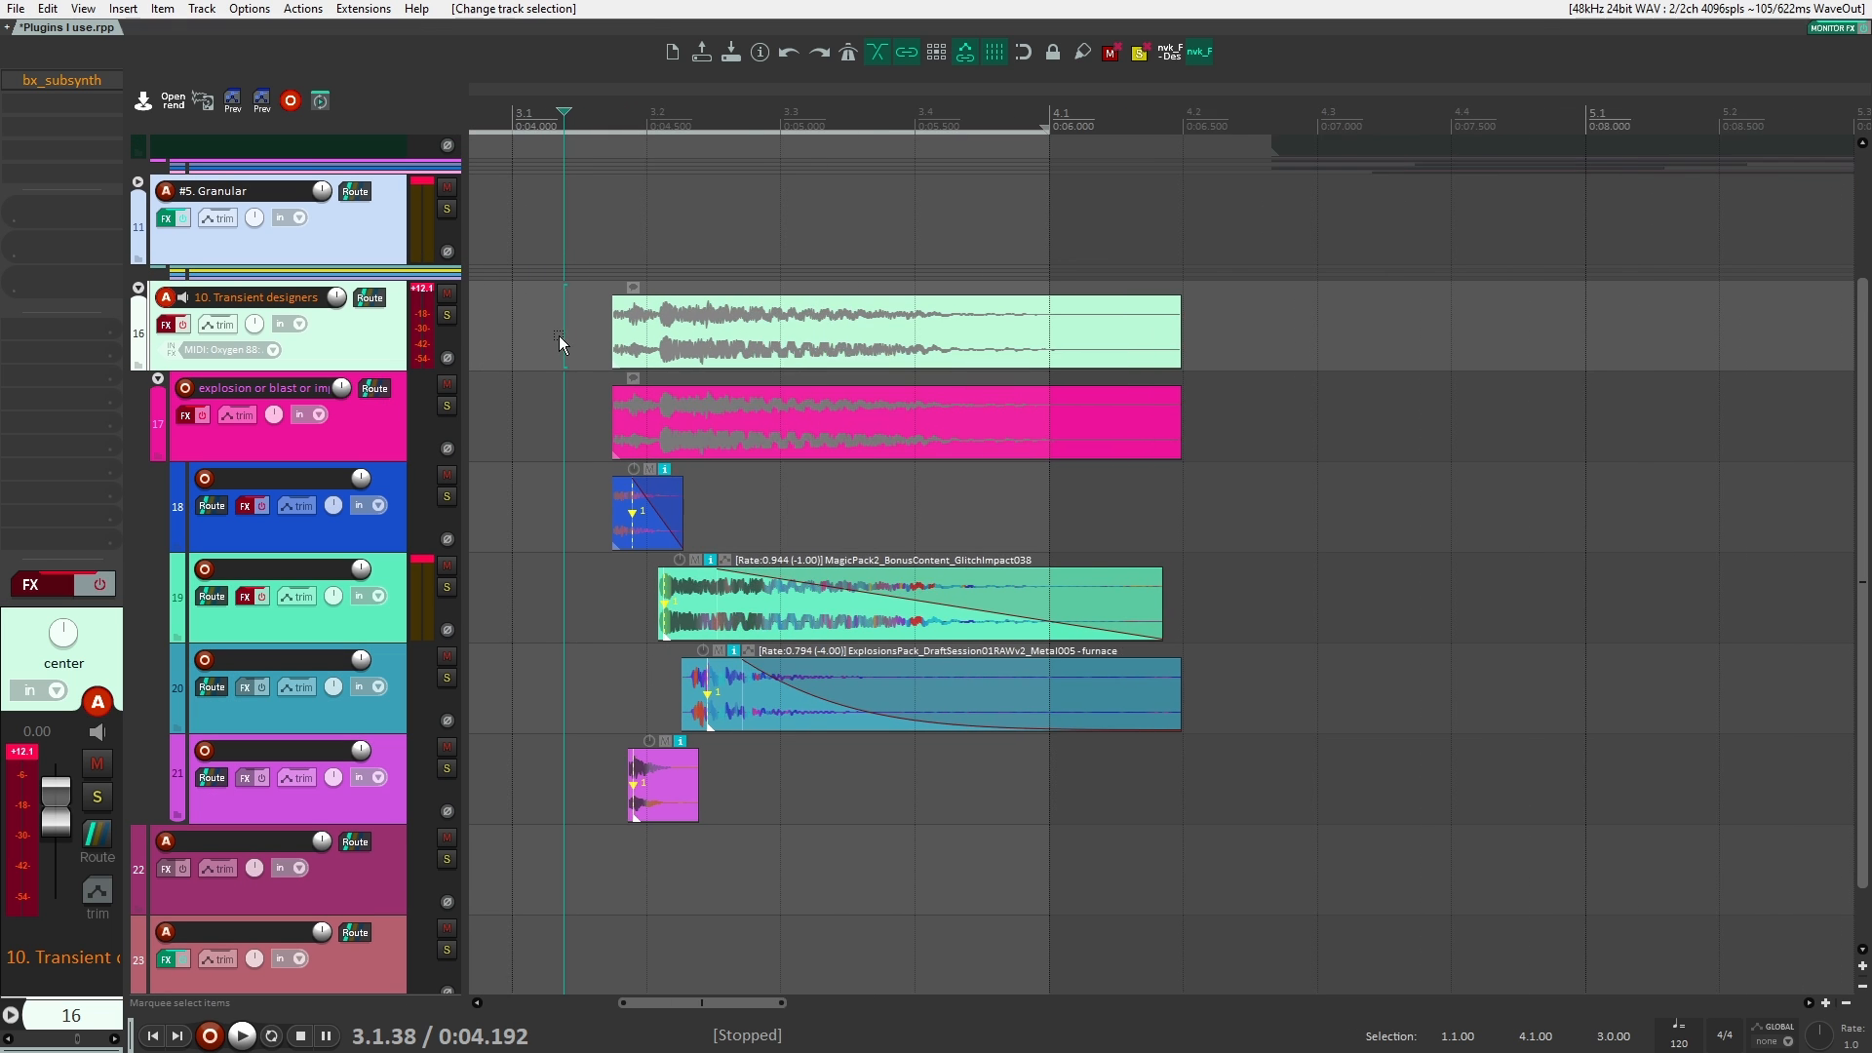
key("space")
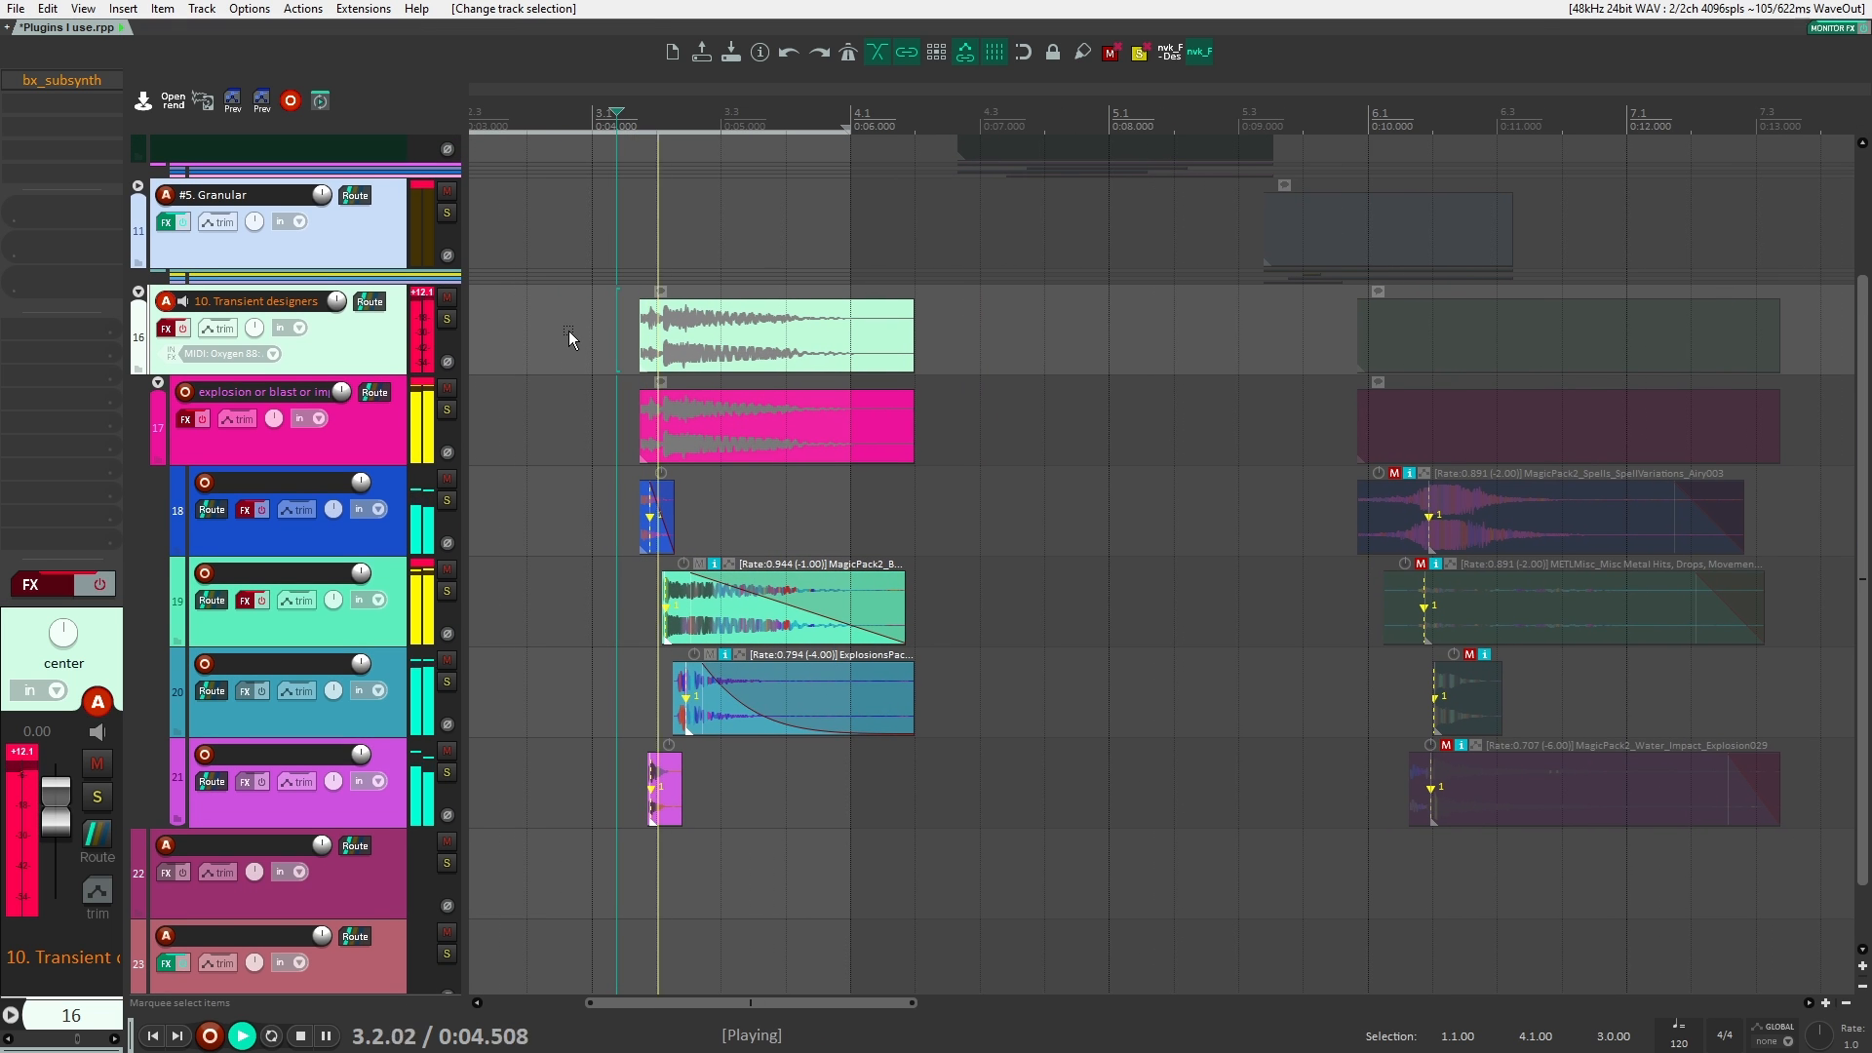
key("space")
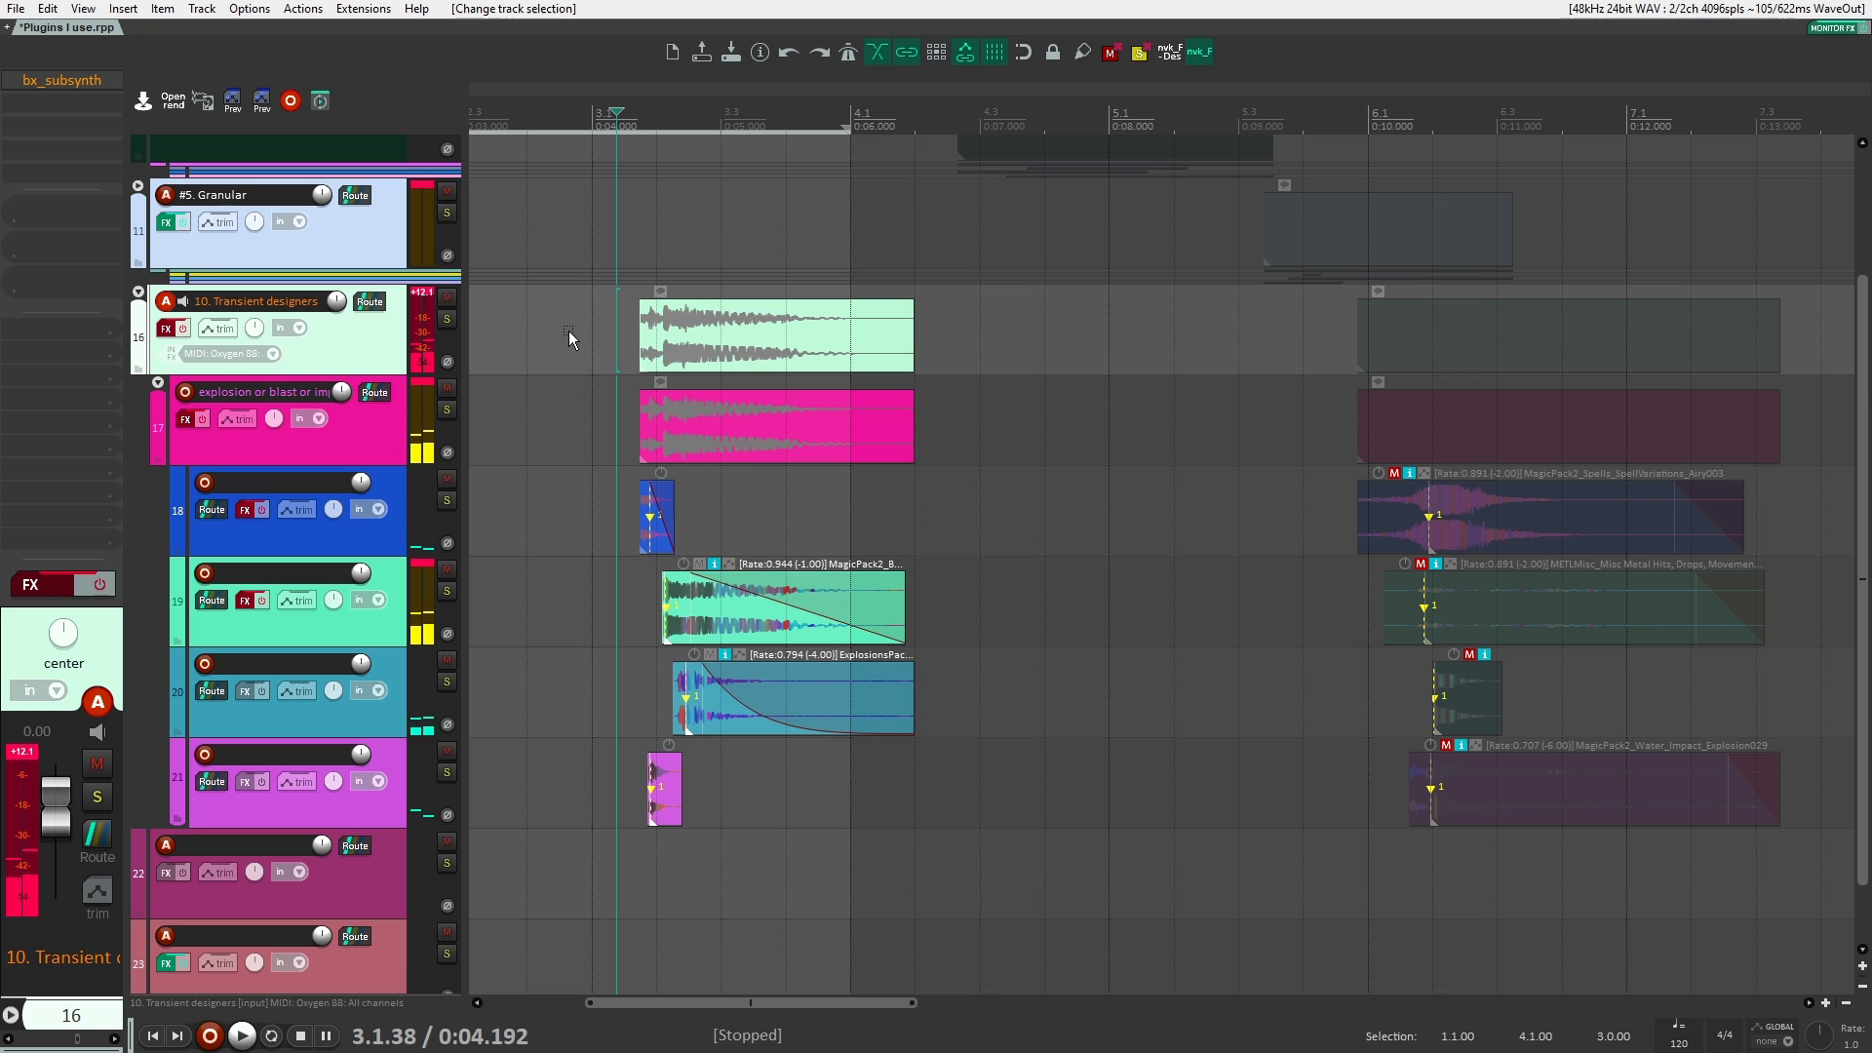
key("space")
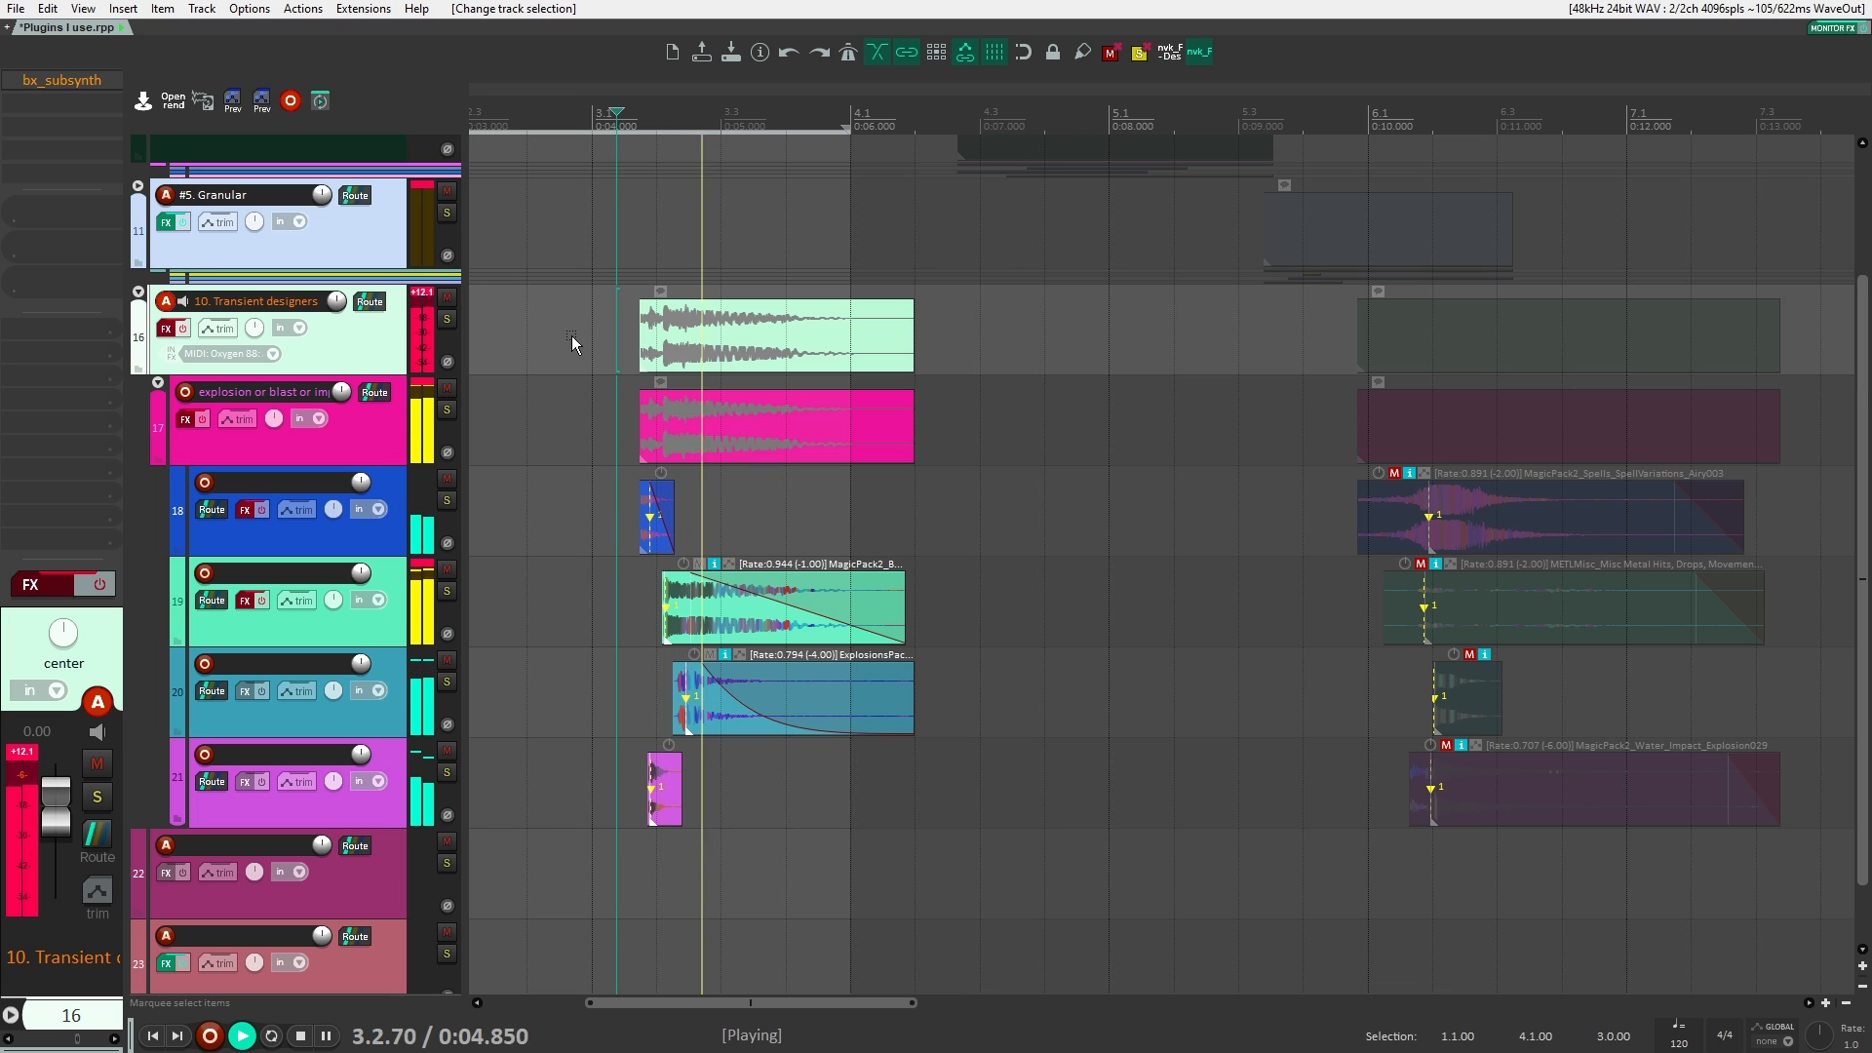
key("space")
Step: Re-enable the effects on tracks 16, 17, 18 and 19
left_click(182, 330)
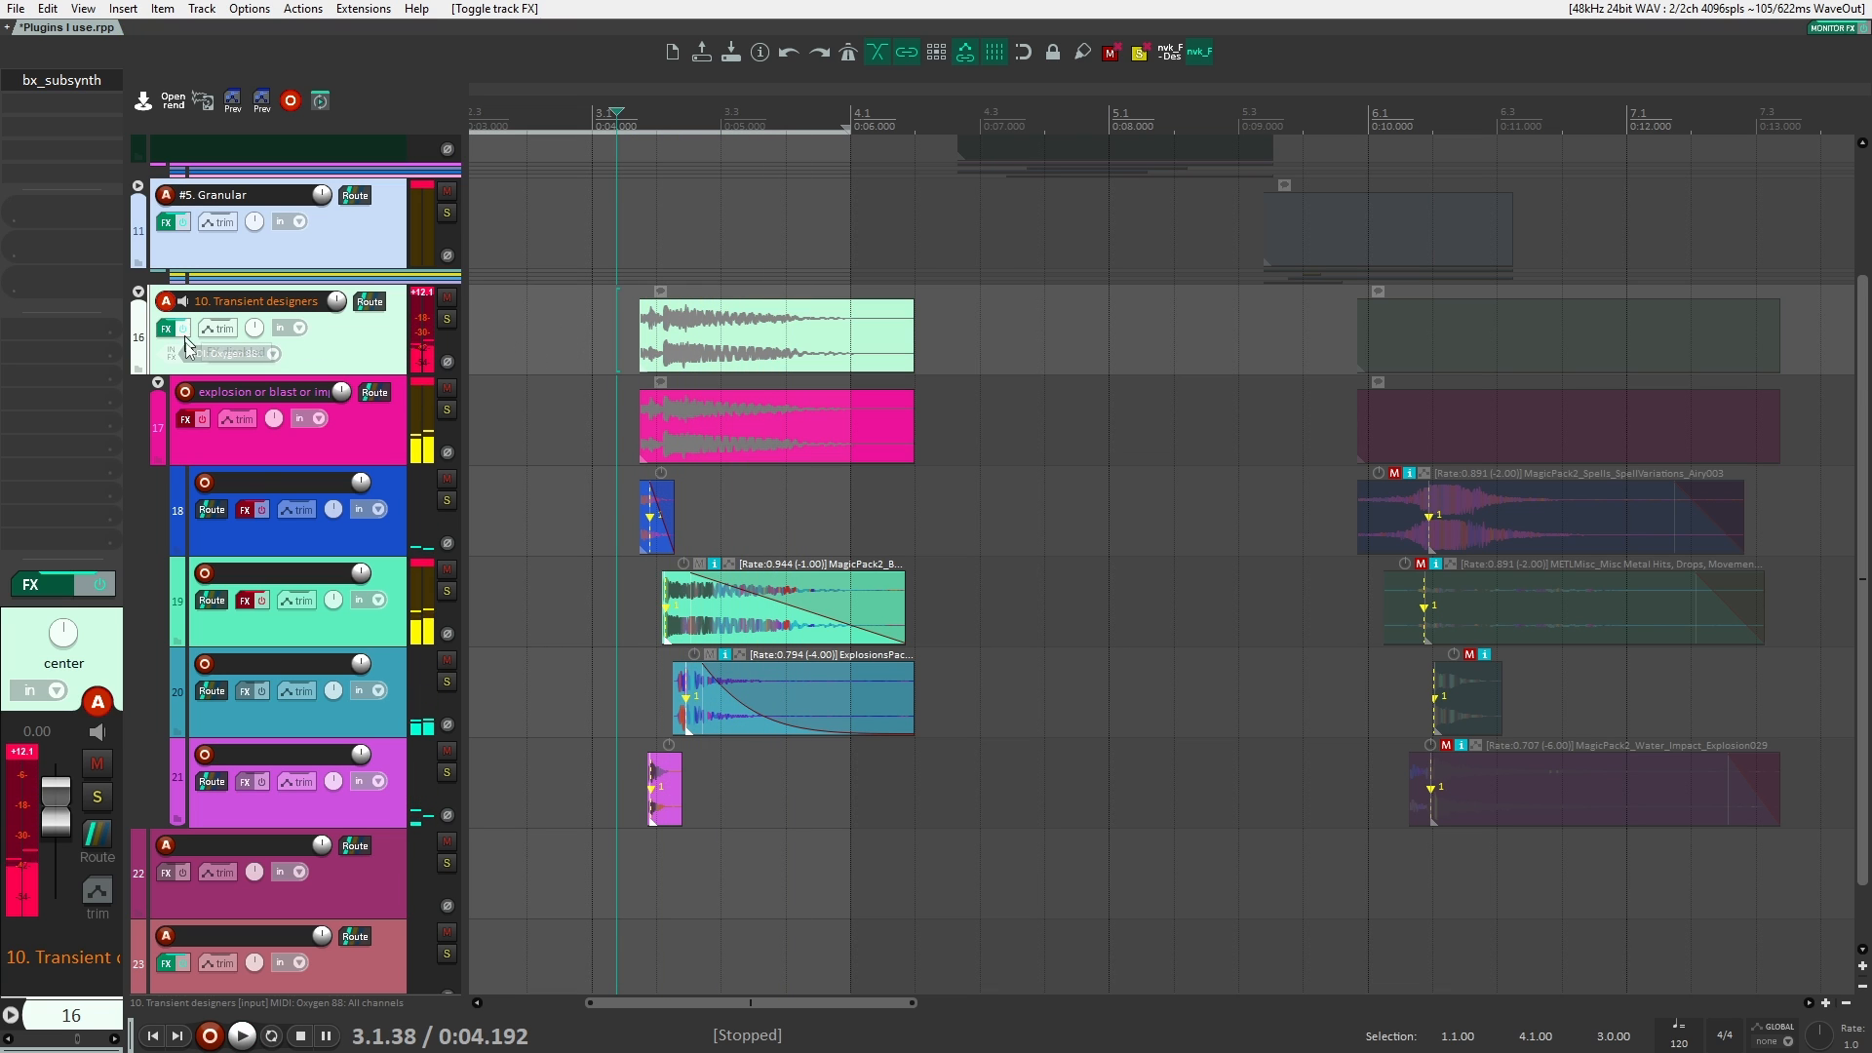
left_click(267, 509)
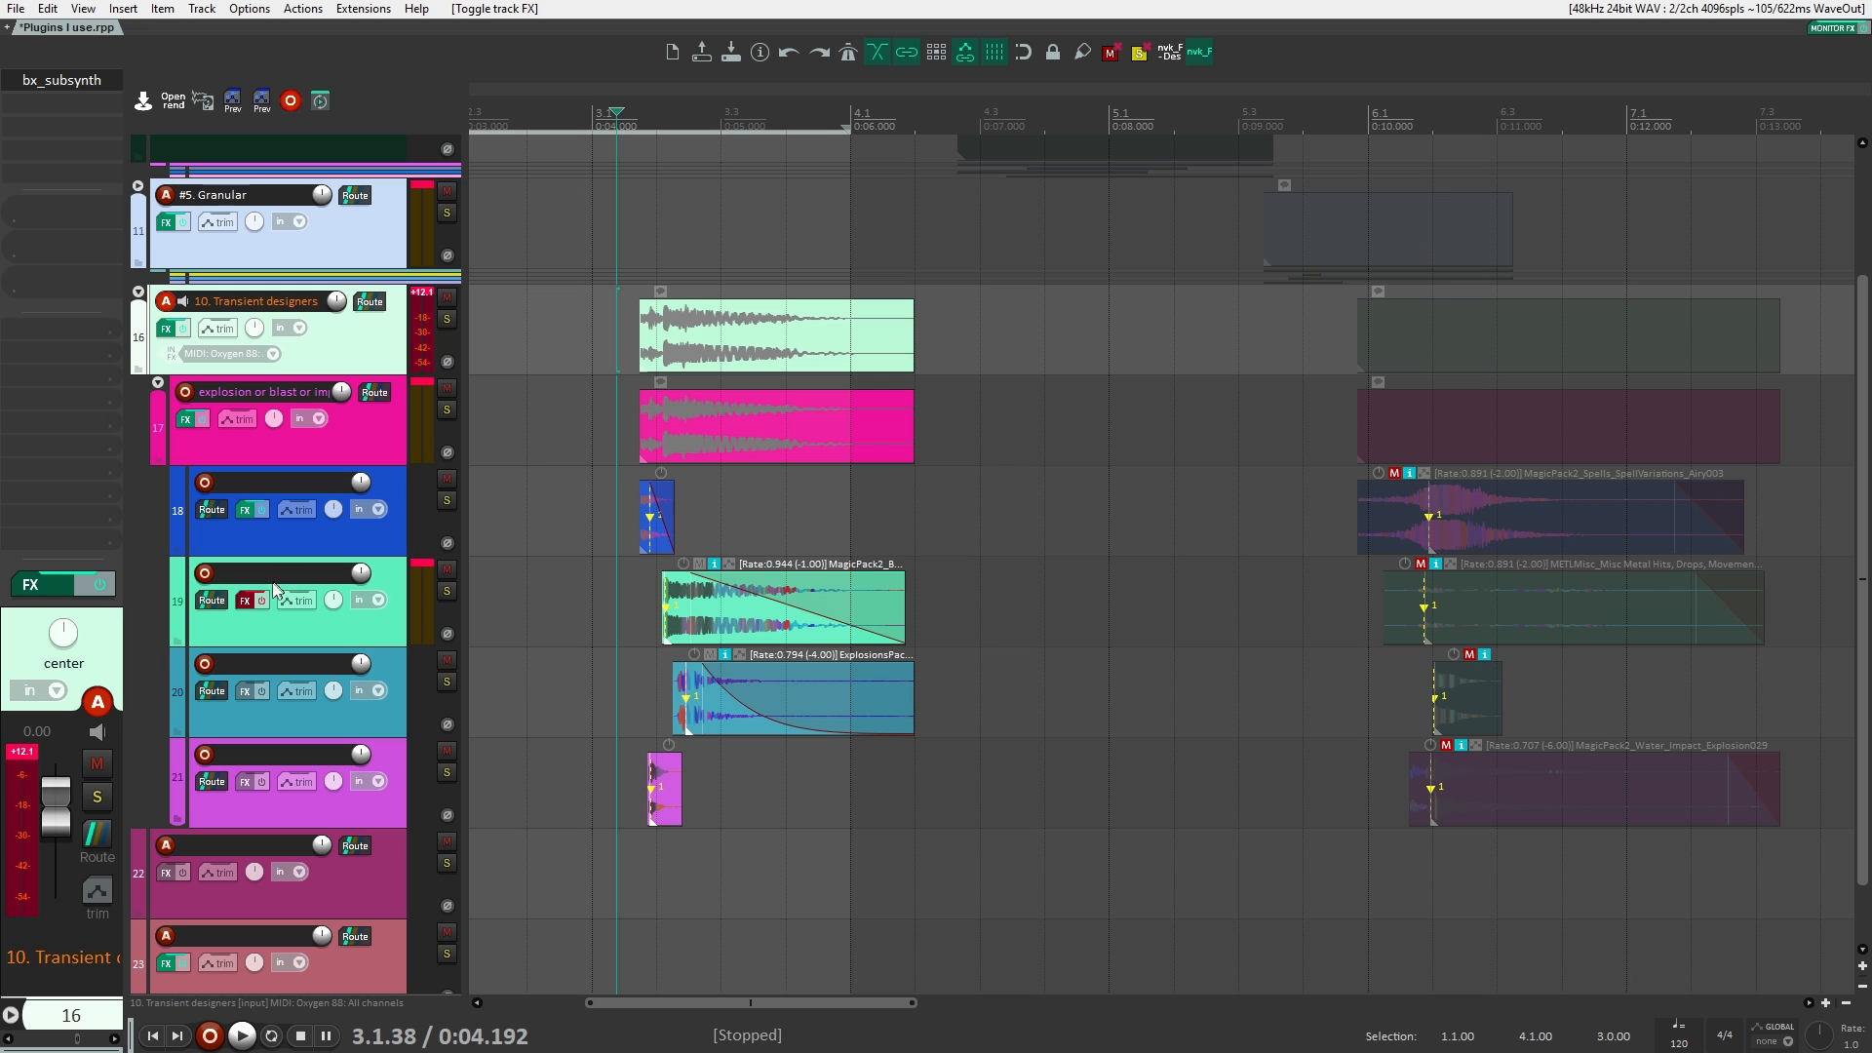
left_click(267, 600)
Step: Check which plugins are loaded on the transient designers folder, the explosion track and child tracks 18 and 19
left_click(362, 620)
left_click(378, 474)
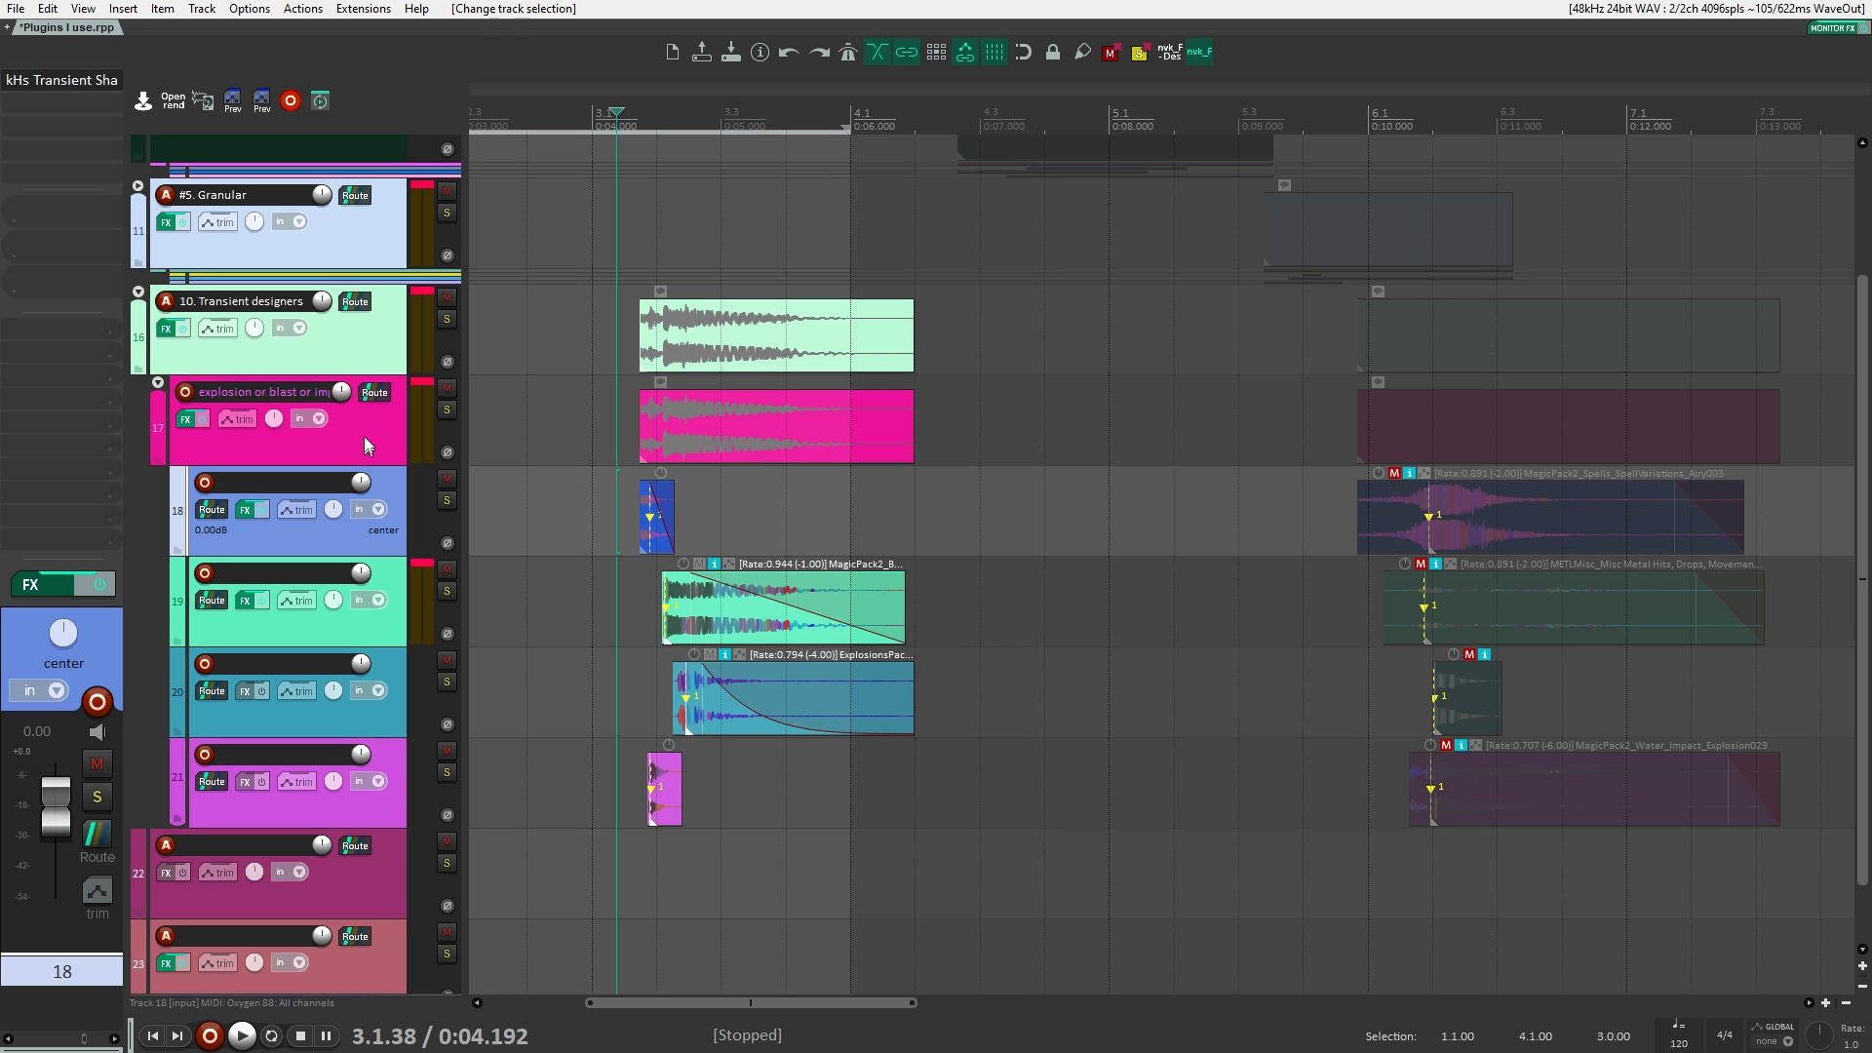
left_click(366, 348)
left_click(400, 527)
left_click(398, 585)
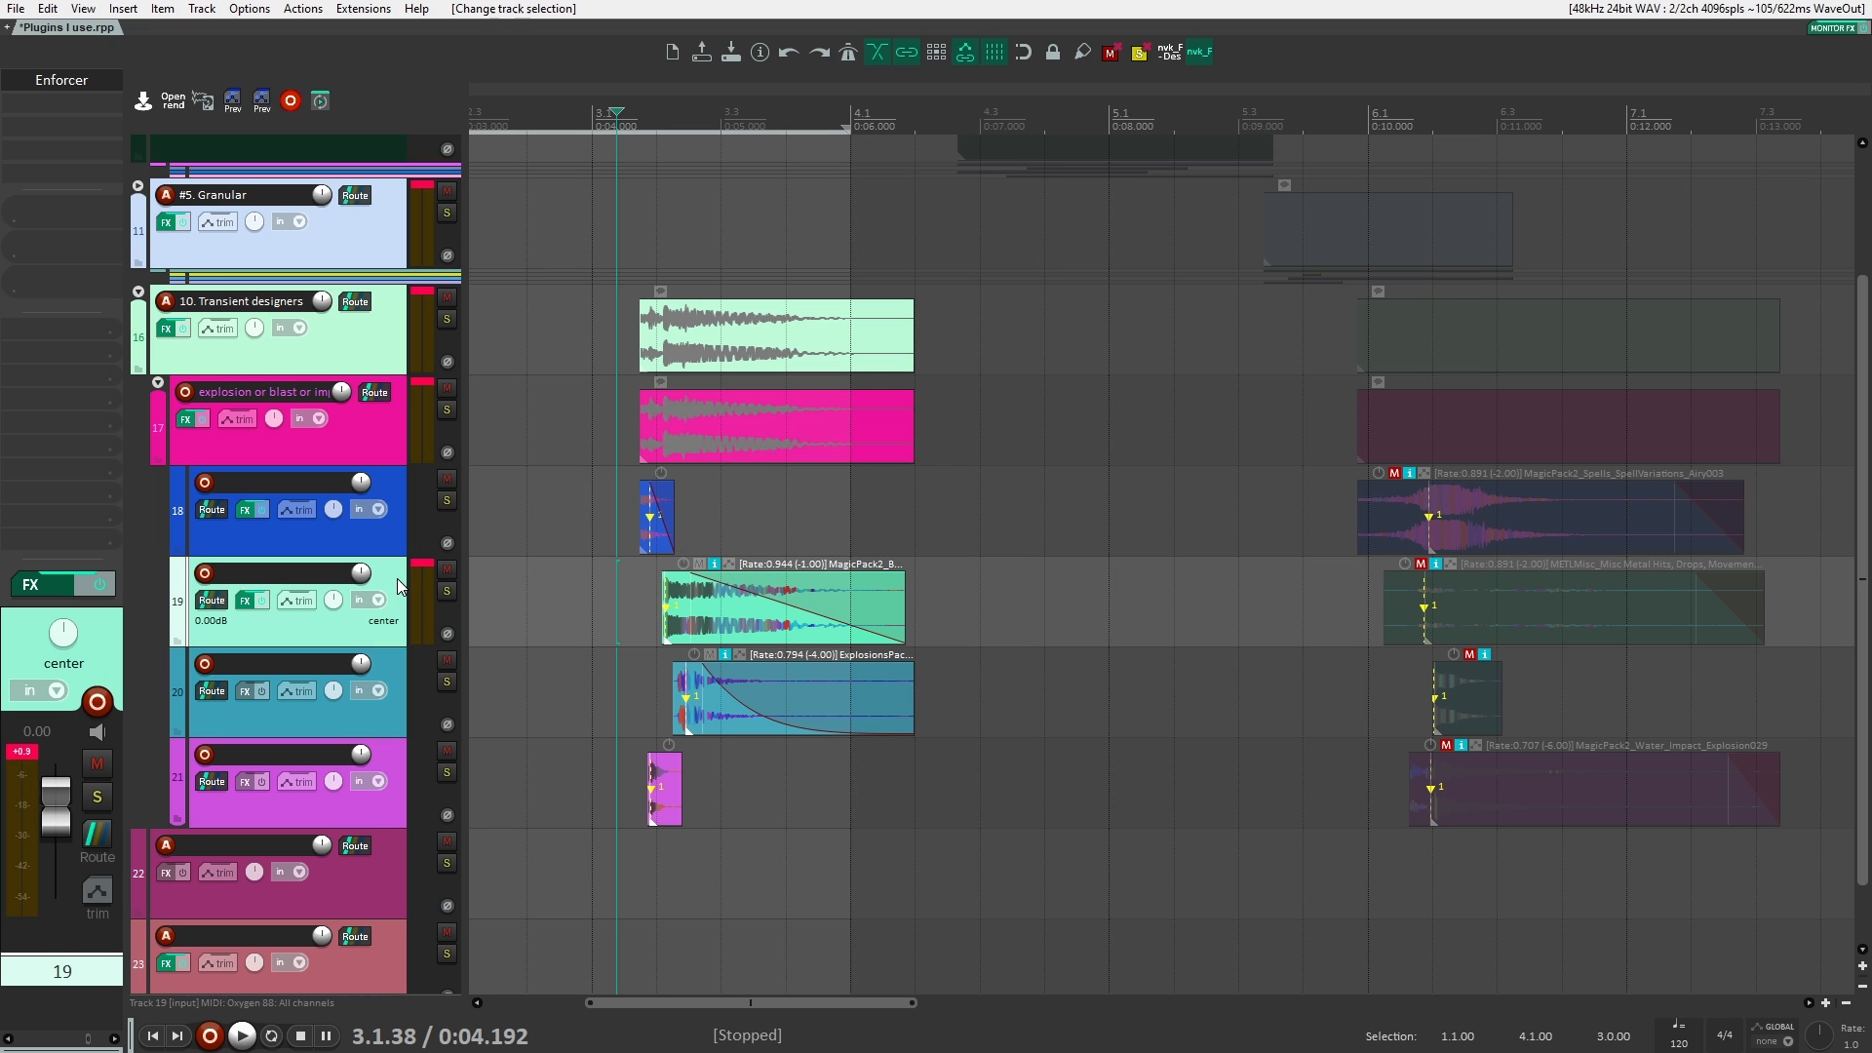
left_click(385, 429)
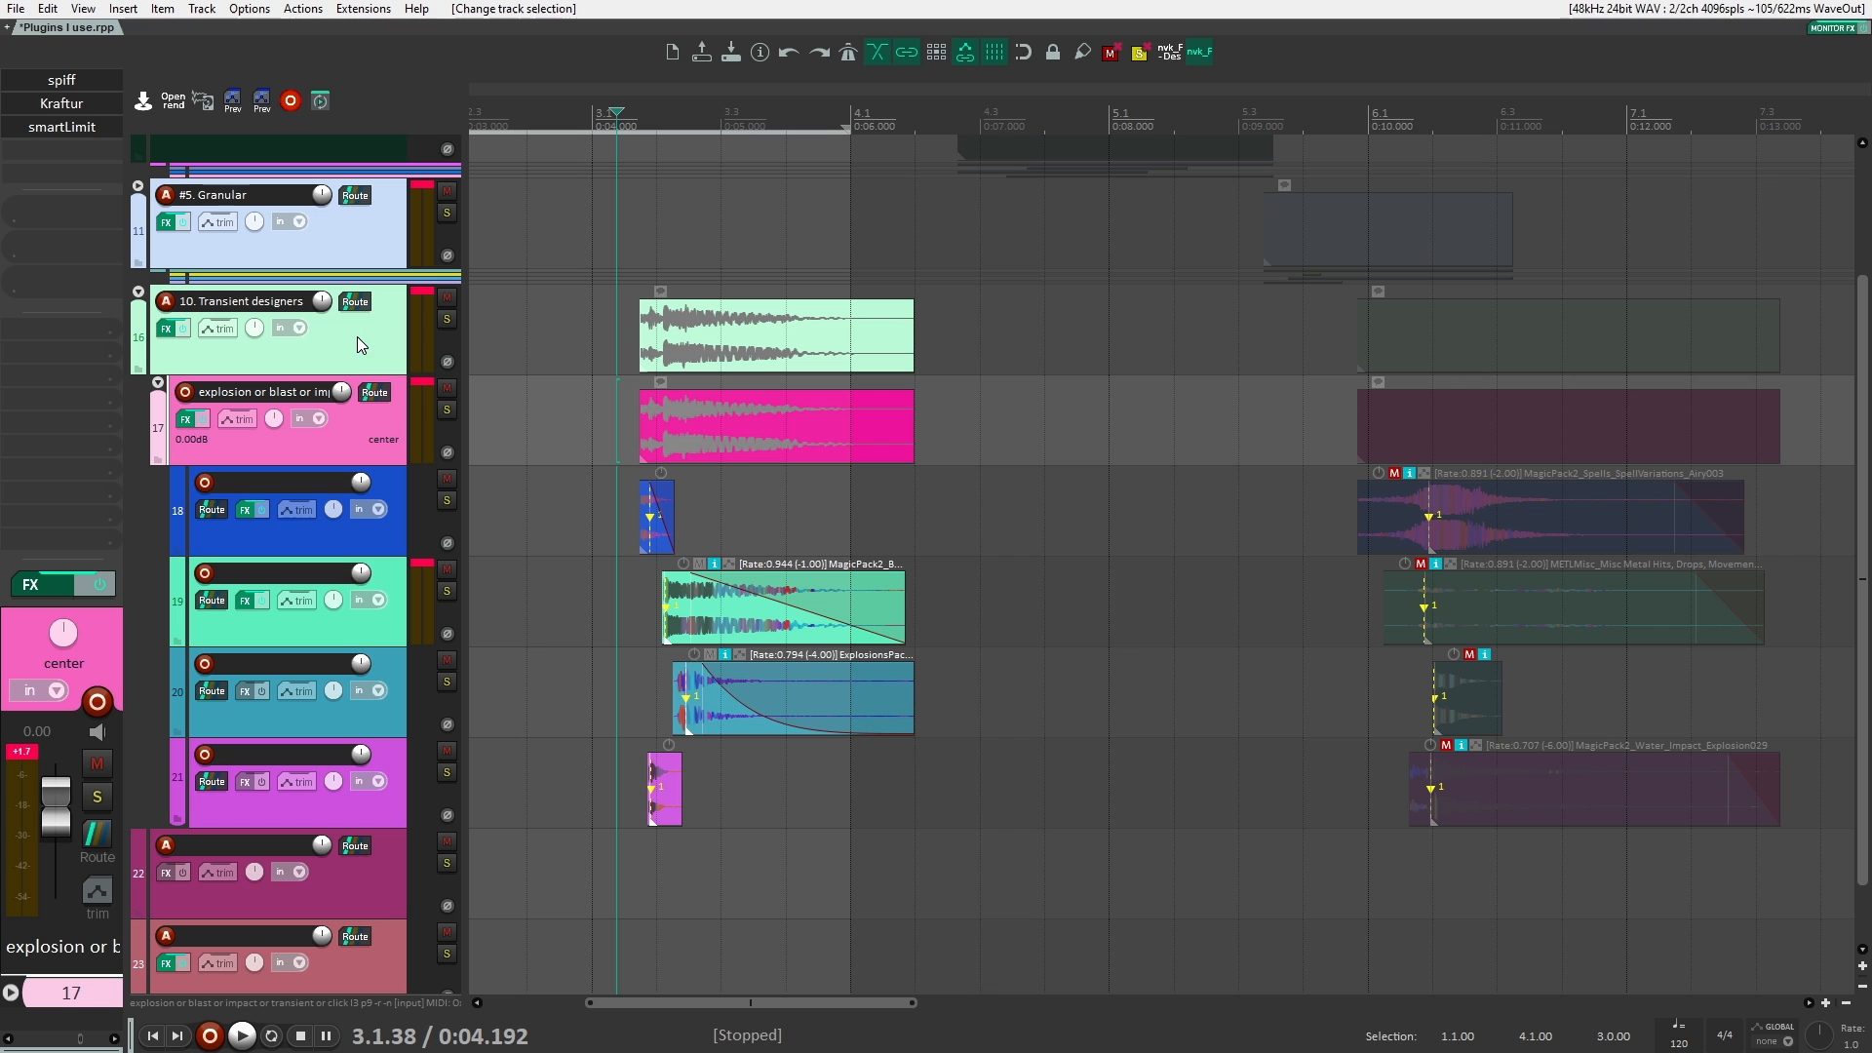
Step: Open the spiff window on track 17 and move it below the 10. Transient designers clip
scroll(630, 421, "up", 3)
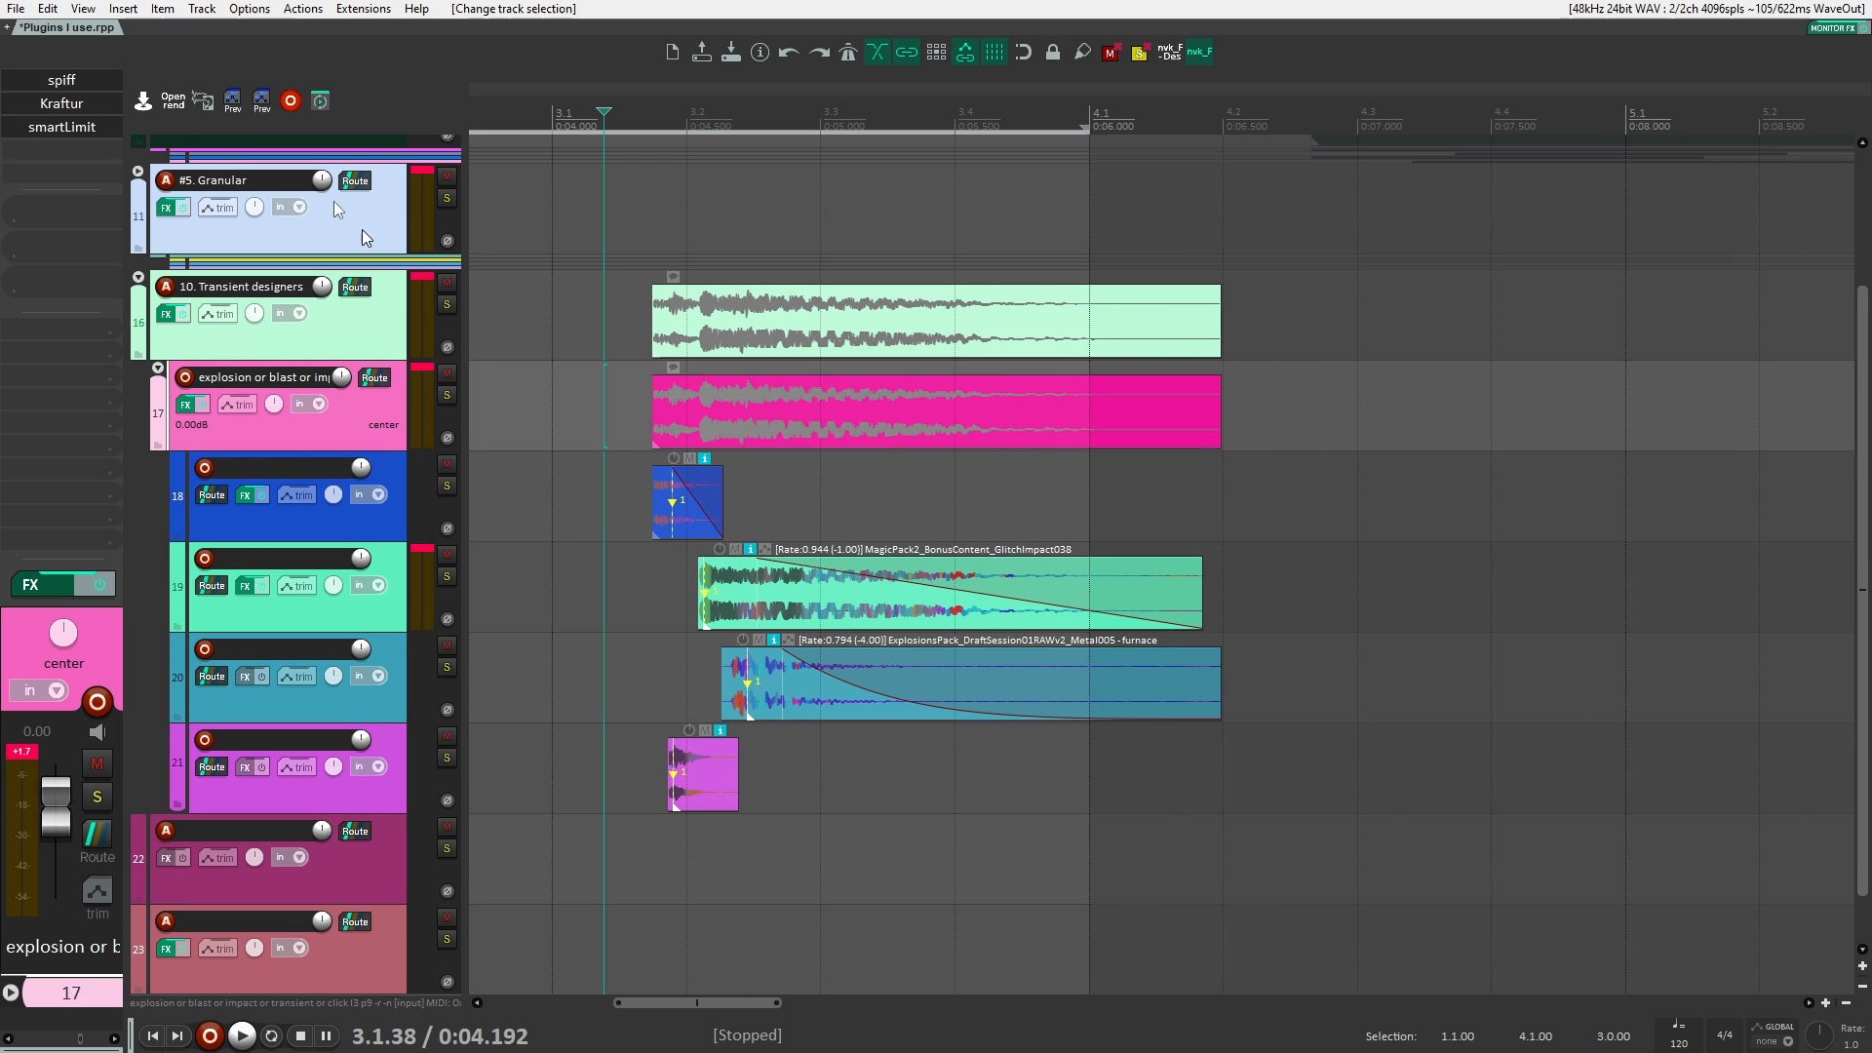
left_click(97, 80)
left_click_drag(682, 65, 1123, 246)
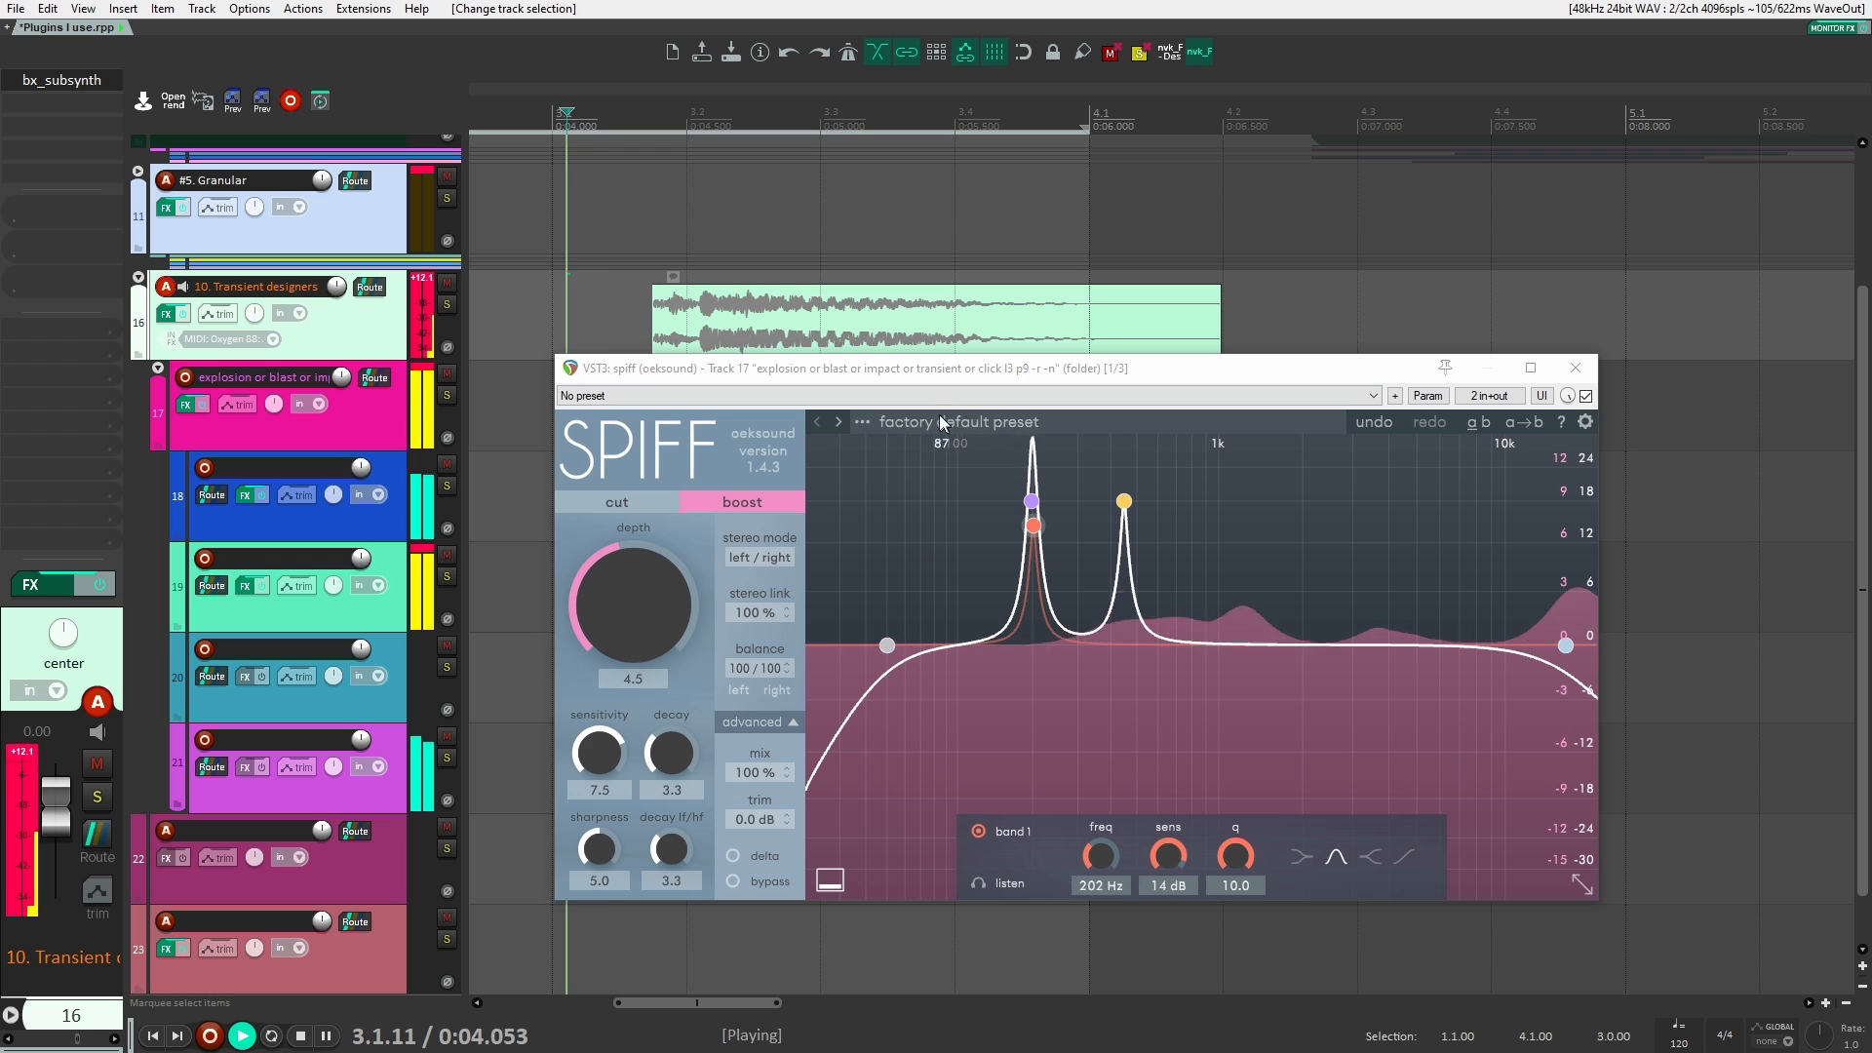
Step: Play the explosion with spiff bypassed and with it enabled, leaving spiff on and its window slightly shifted
left_click(1586, 396)
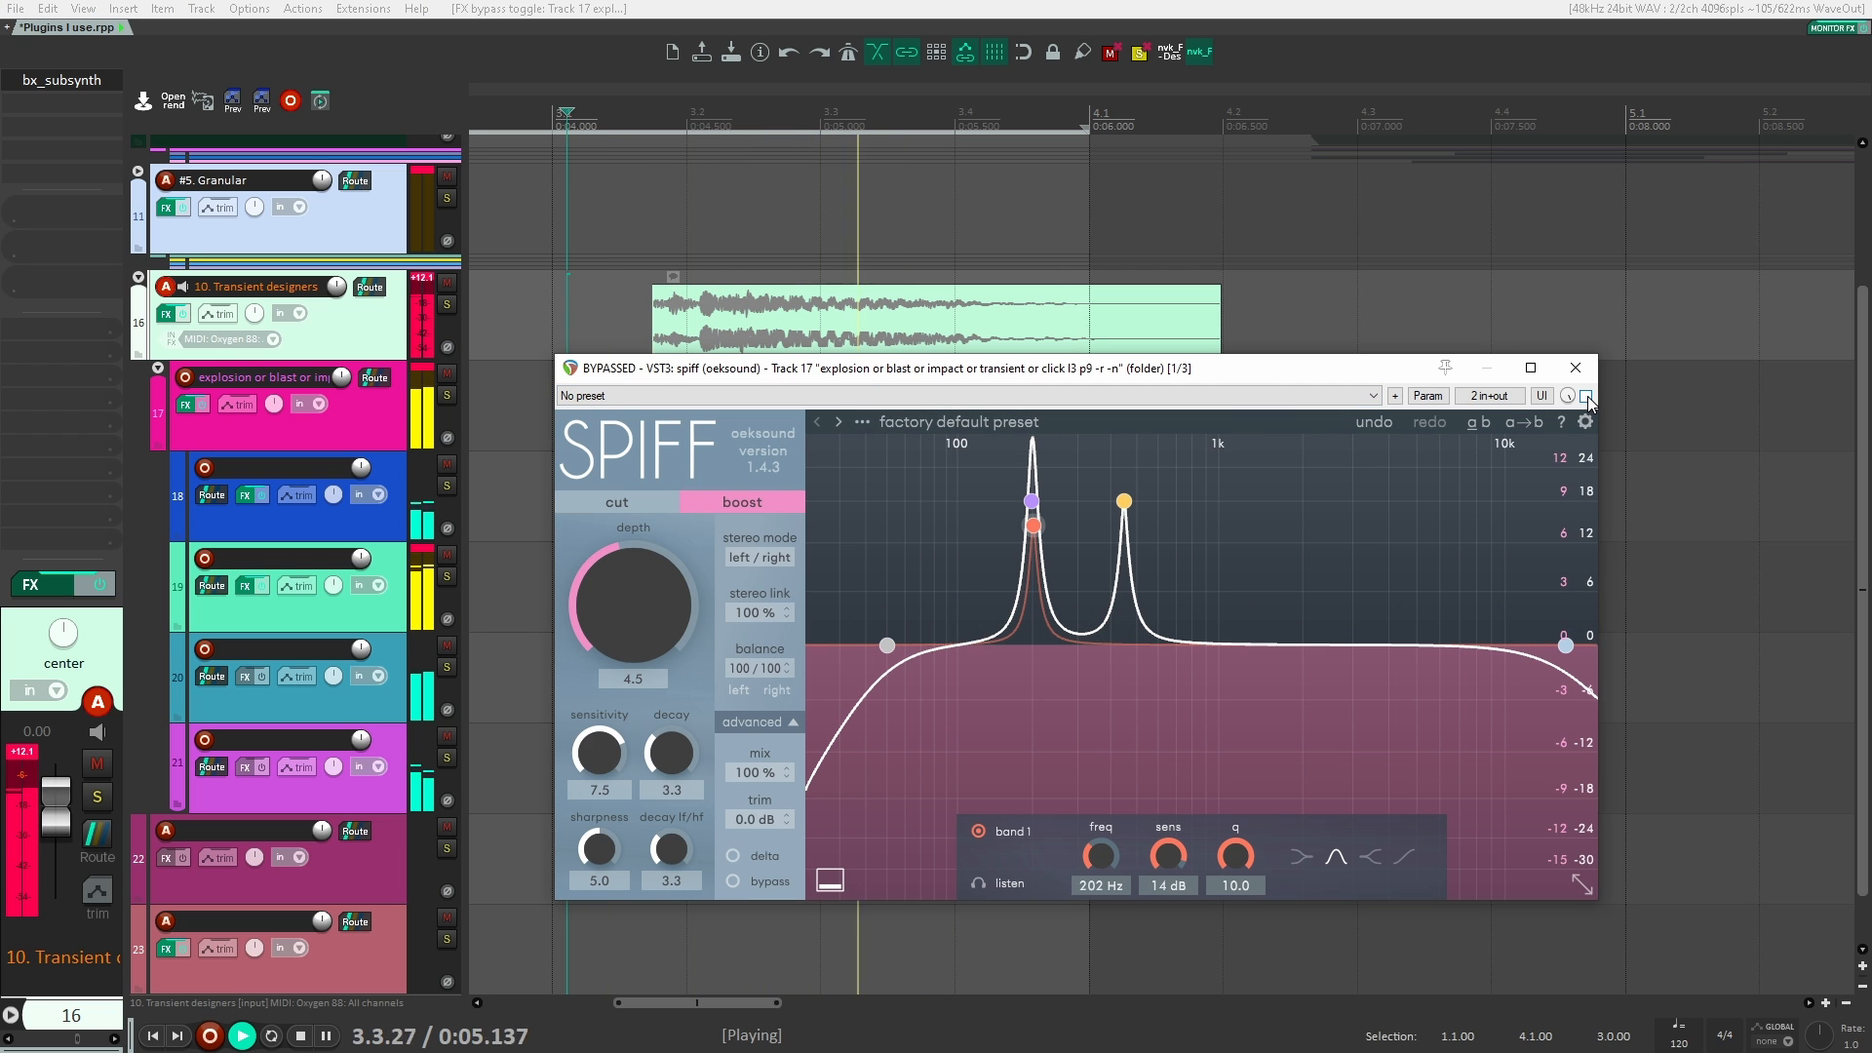
key("space")
left_click(1587, 396)
key("space")
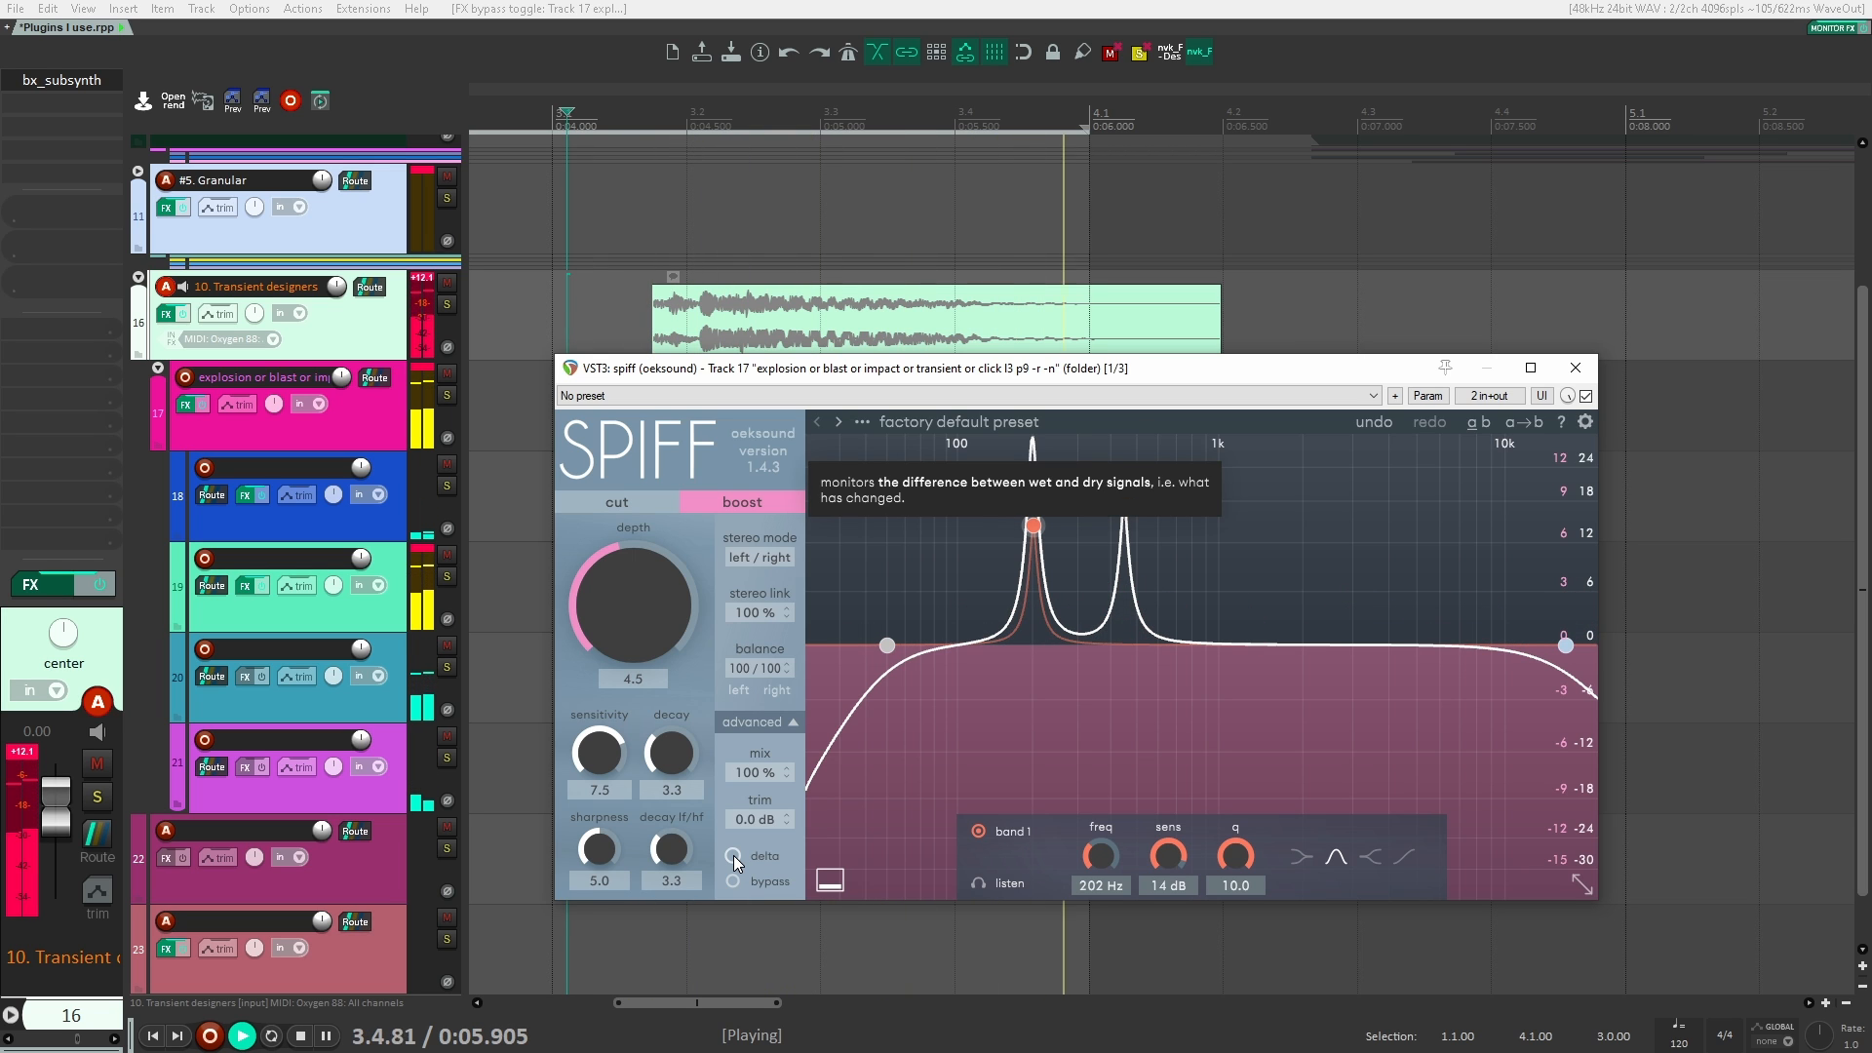
key("space")
left_click_drag(921, 377, 906, 390)
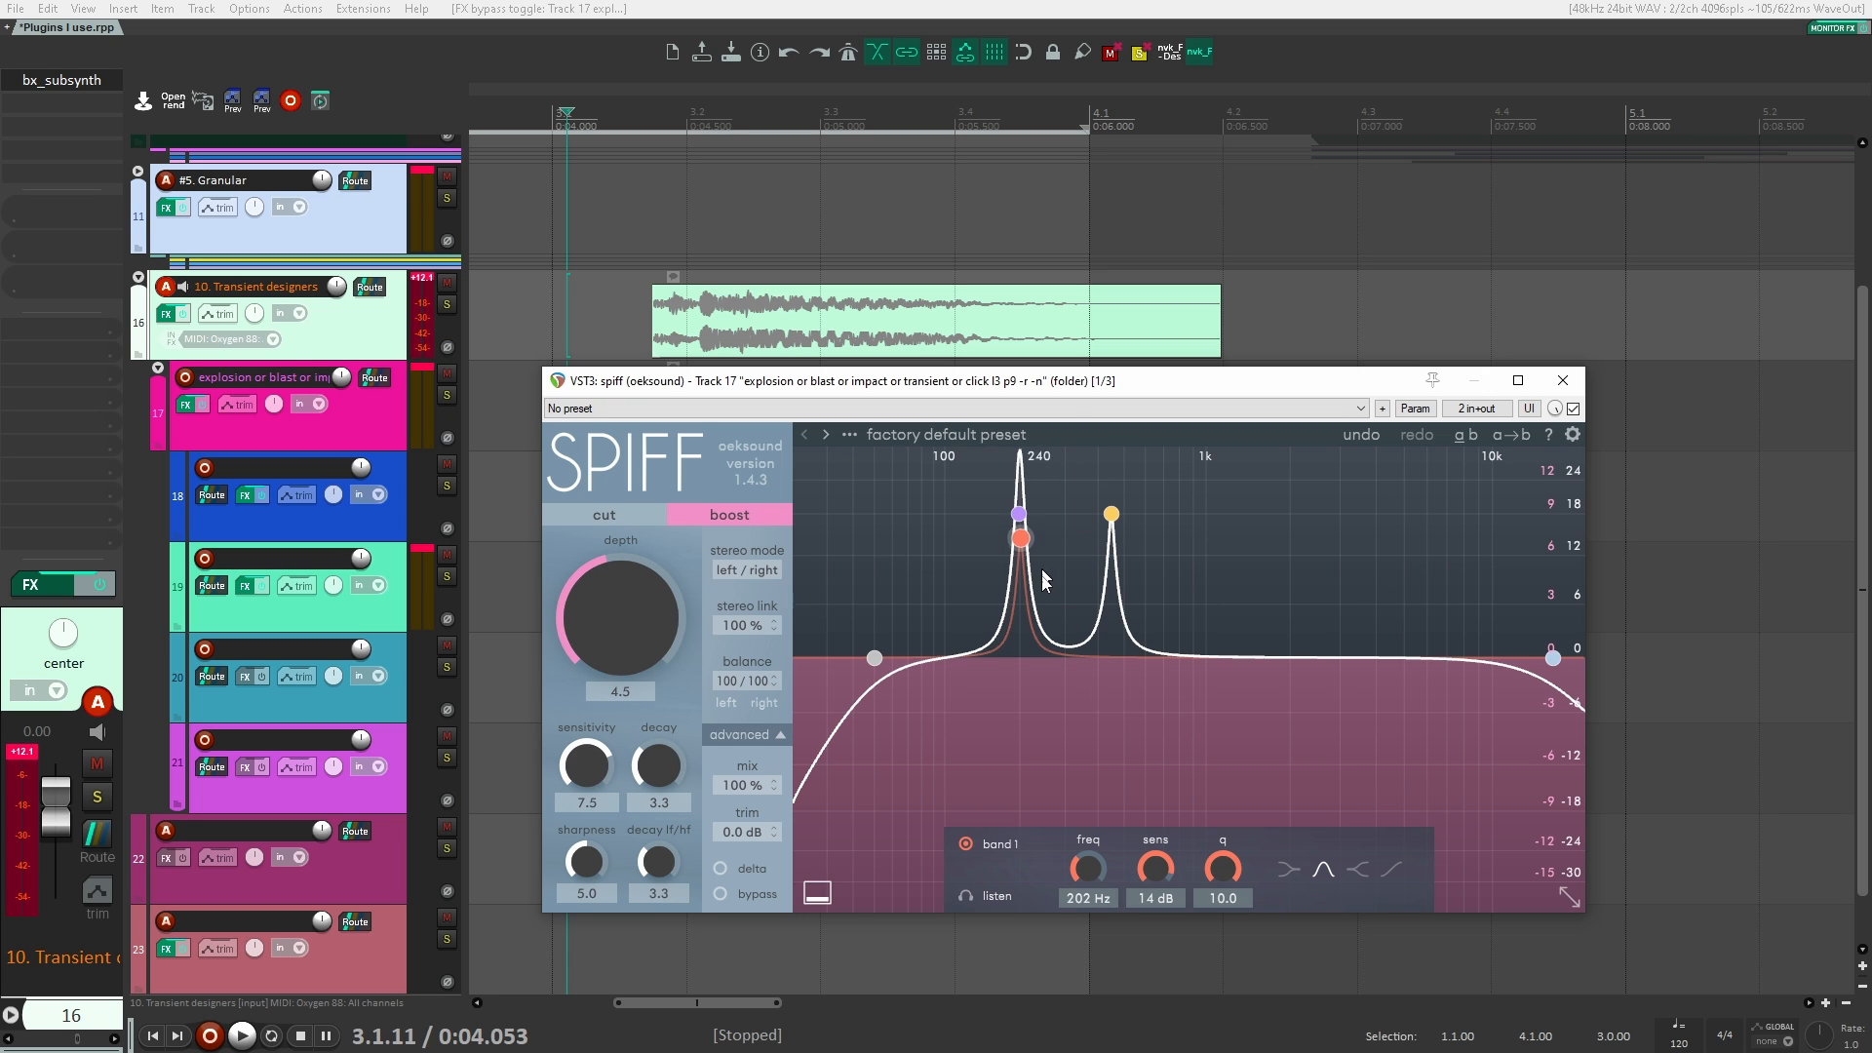
Step: Switch spiff to delta monitoring and play the explosion to hear only what the plugin changes
left_click(719, 870)
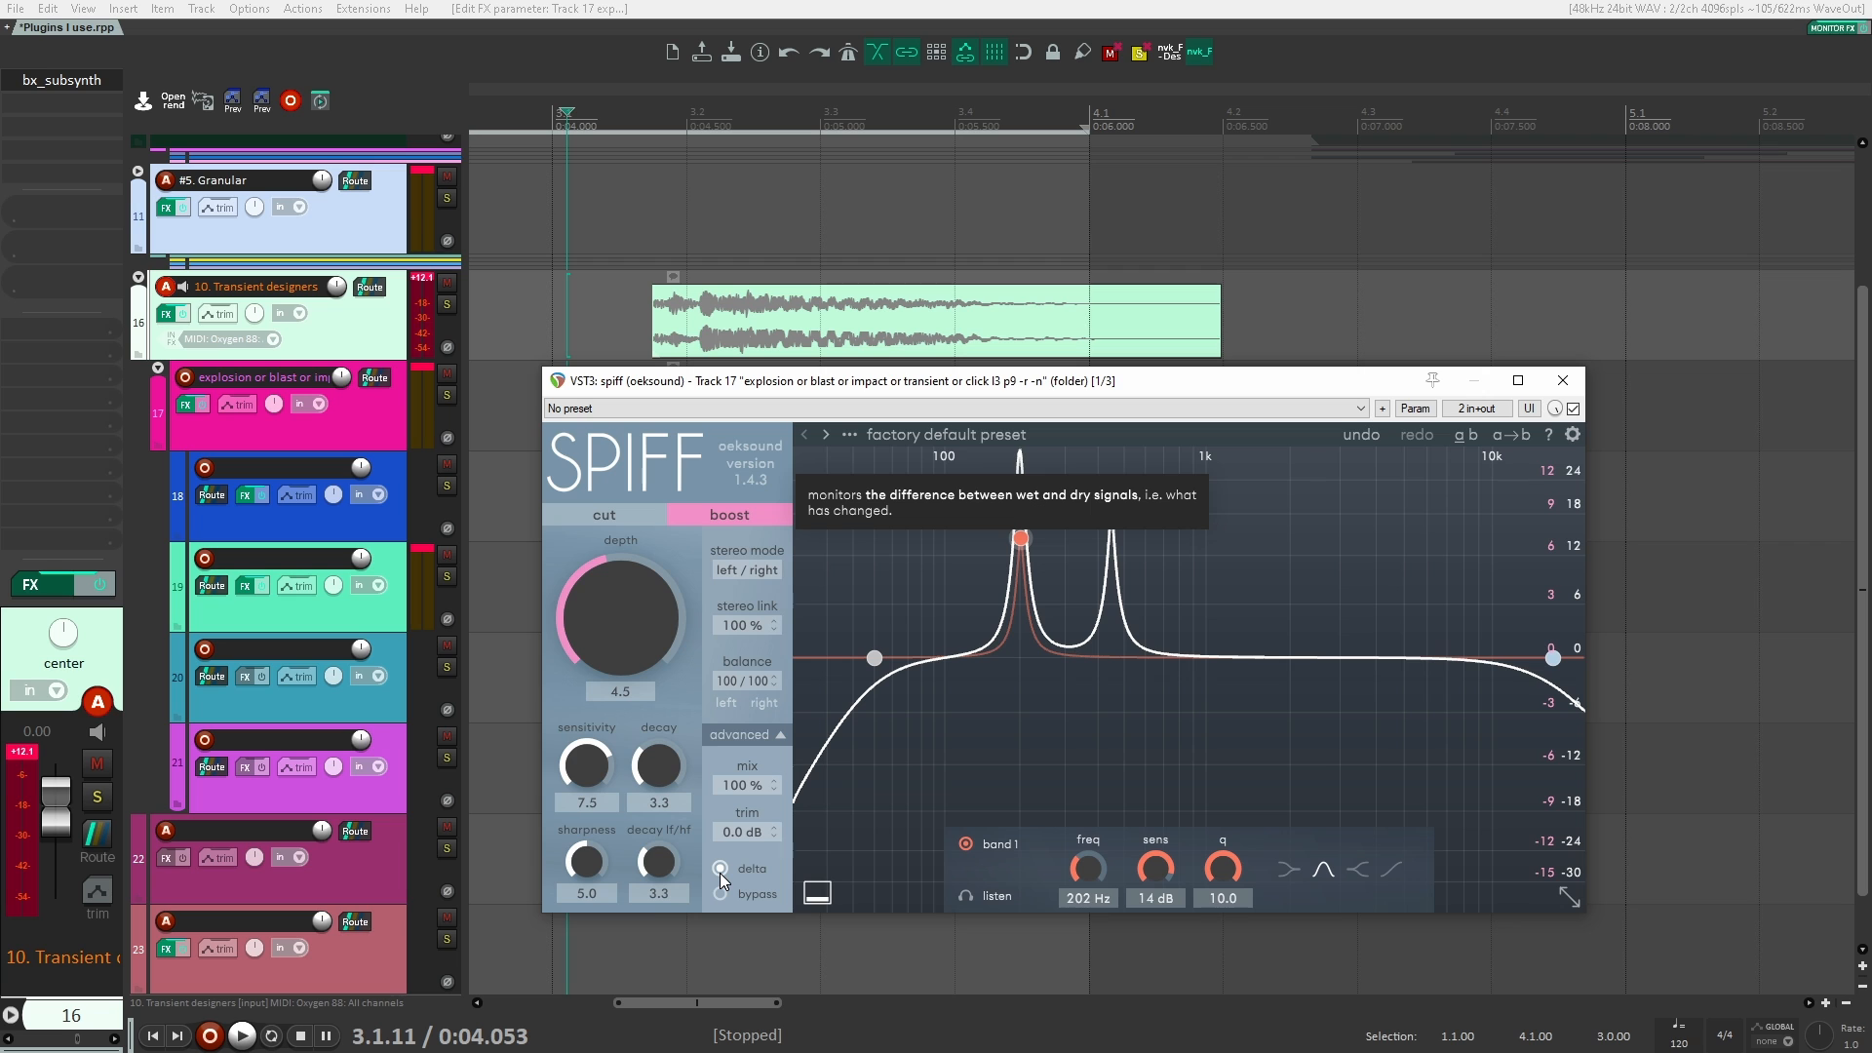
key("space")
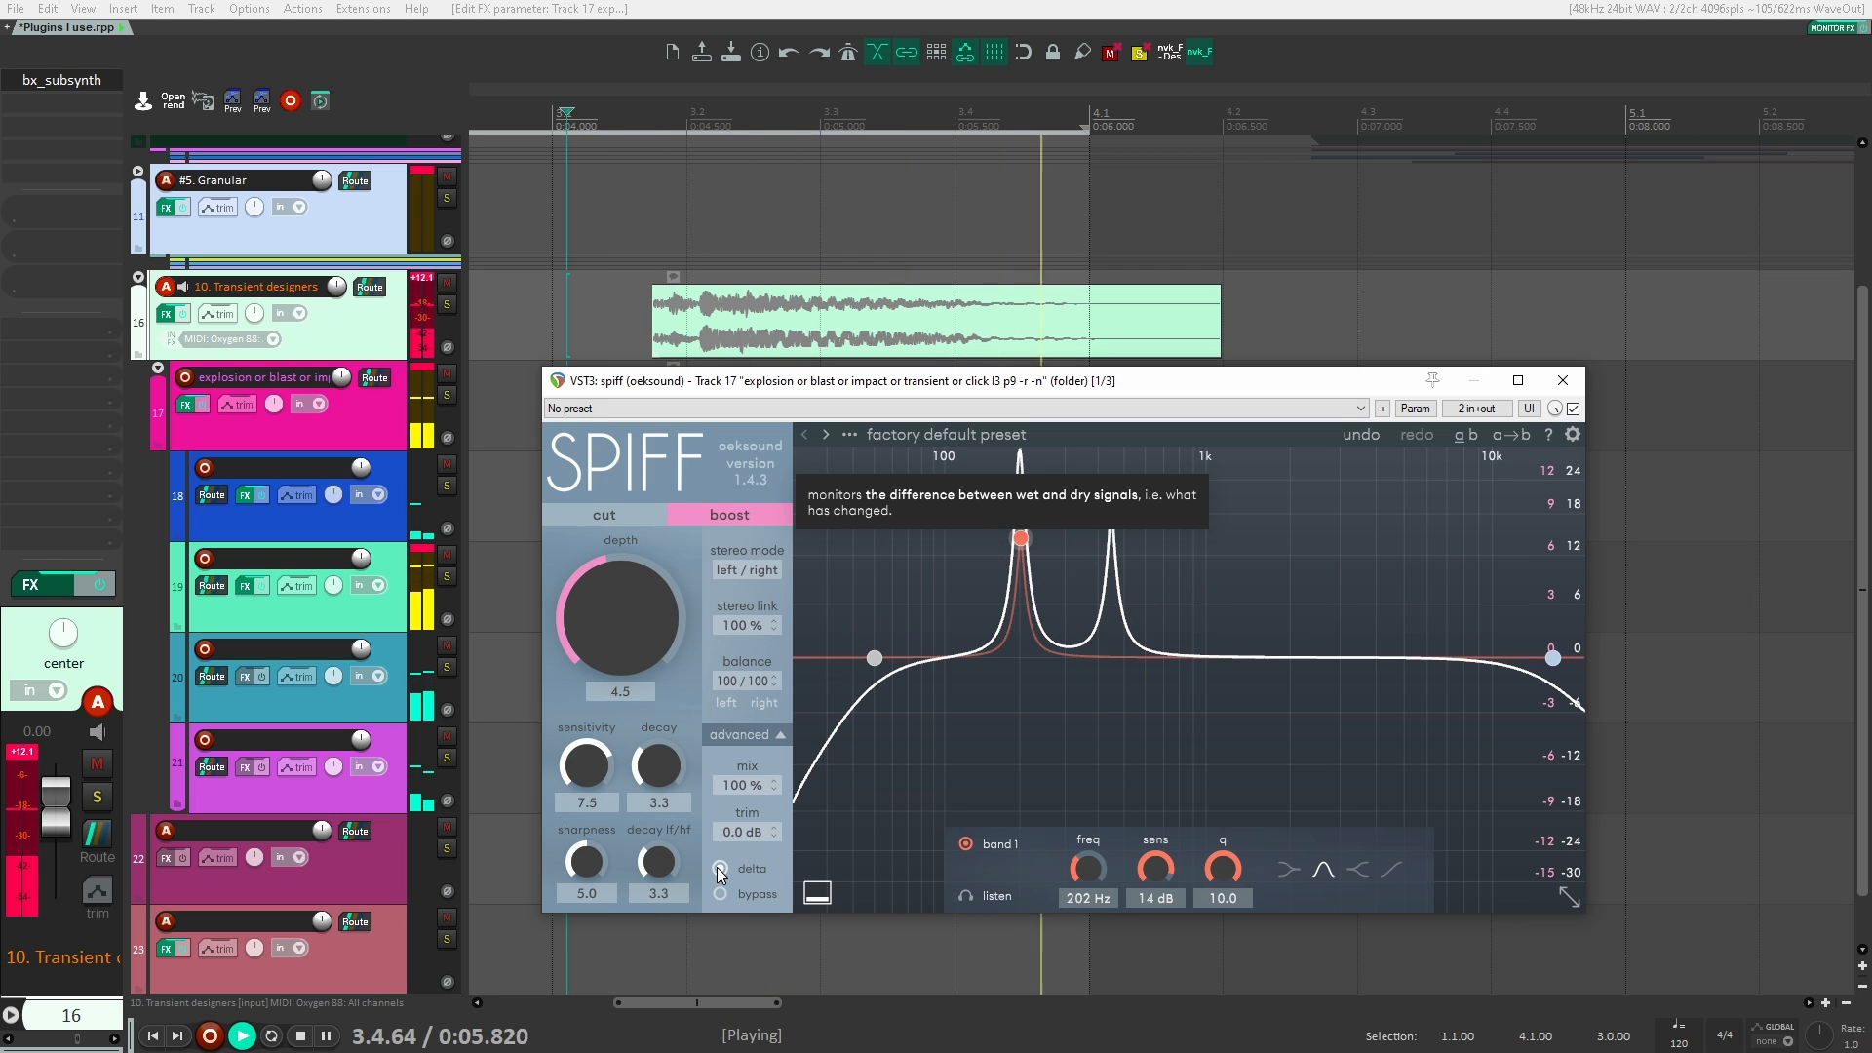
key("space")
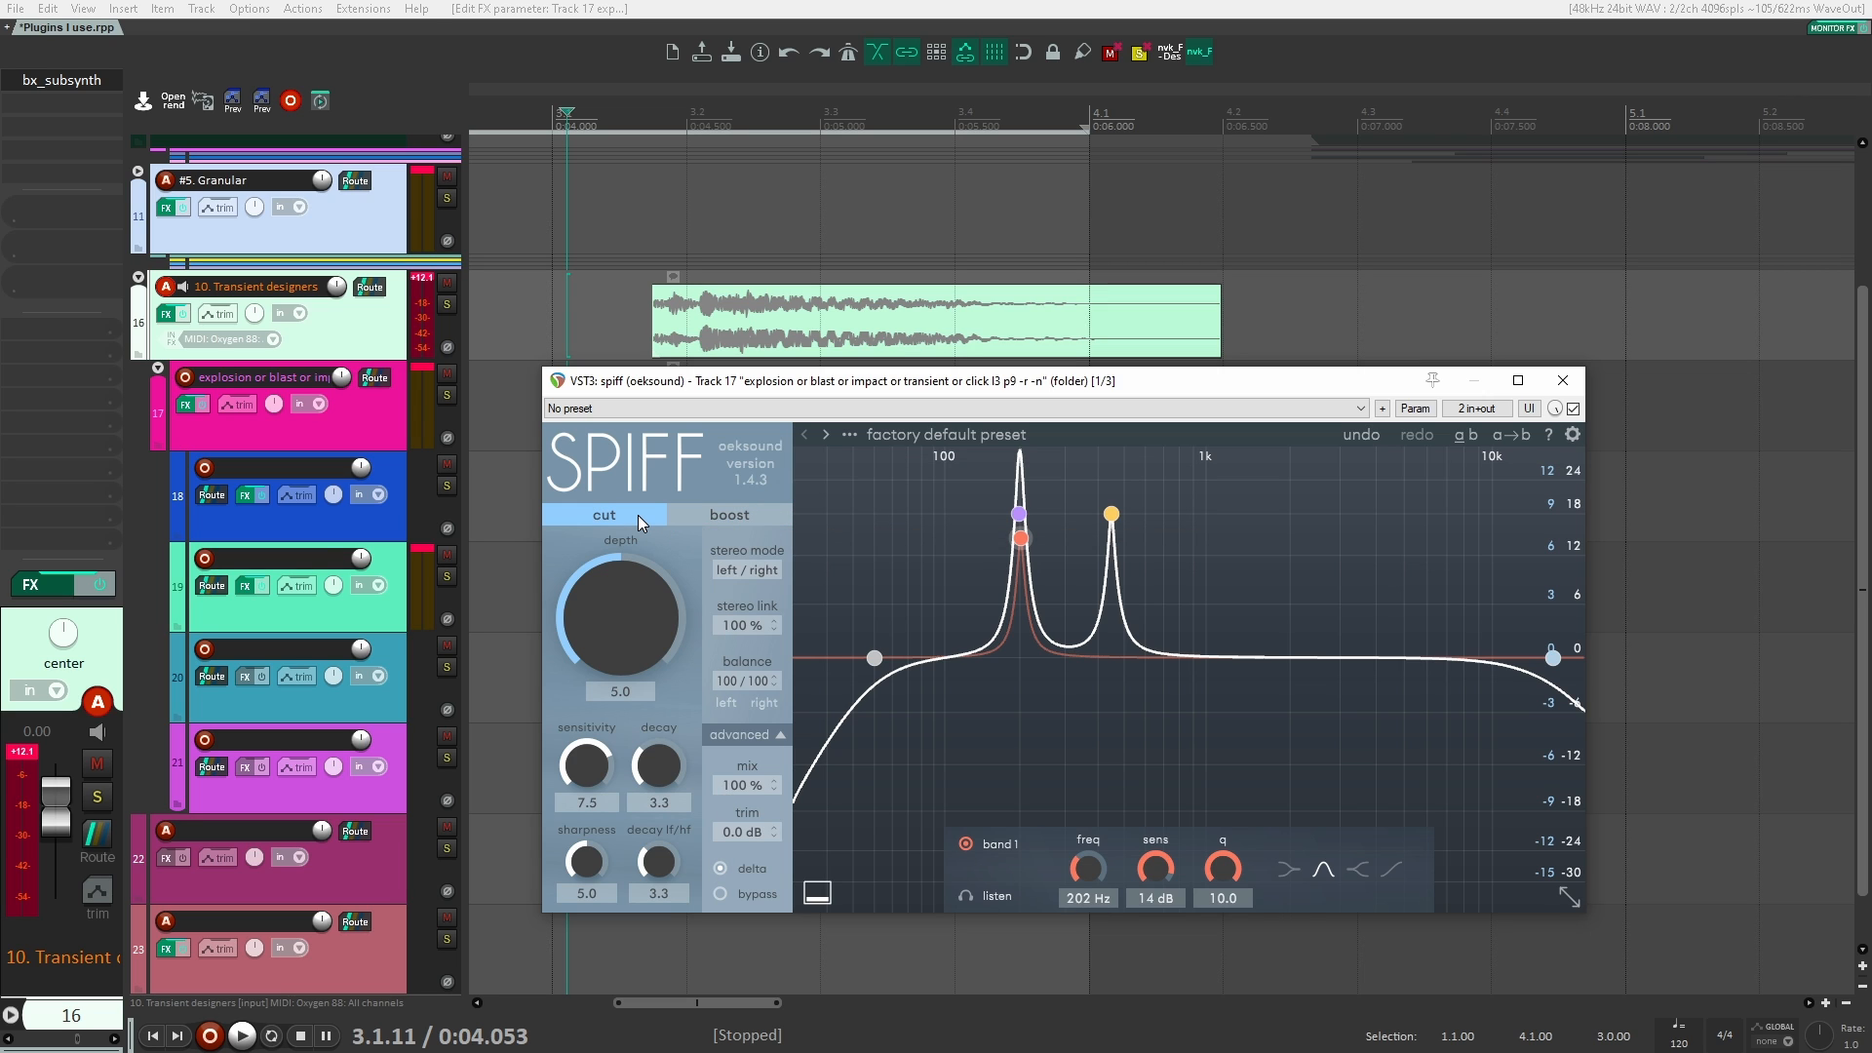
Step: Return spiff to boost mode, audition the explosion again and close the spiff window
left_click(706, 516)
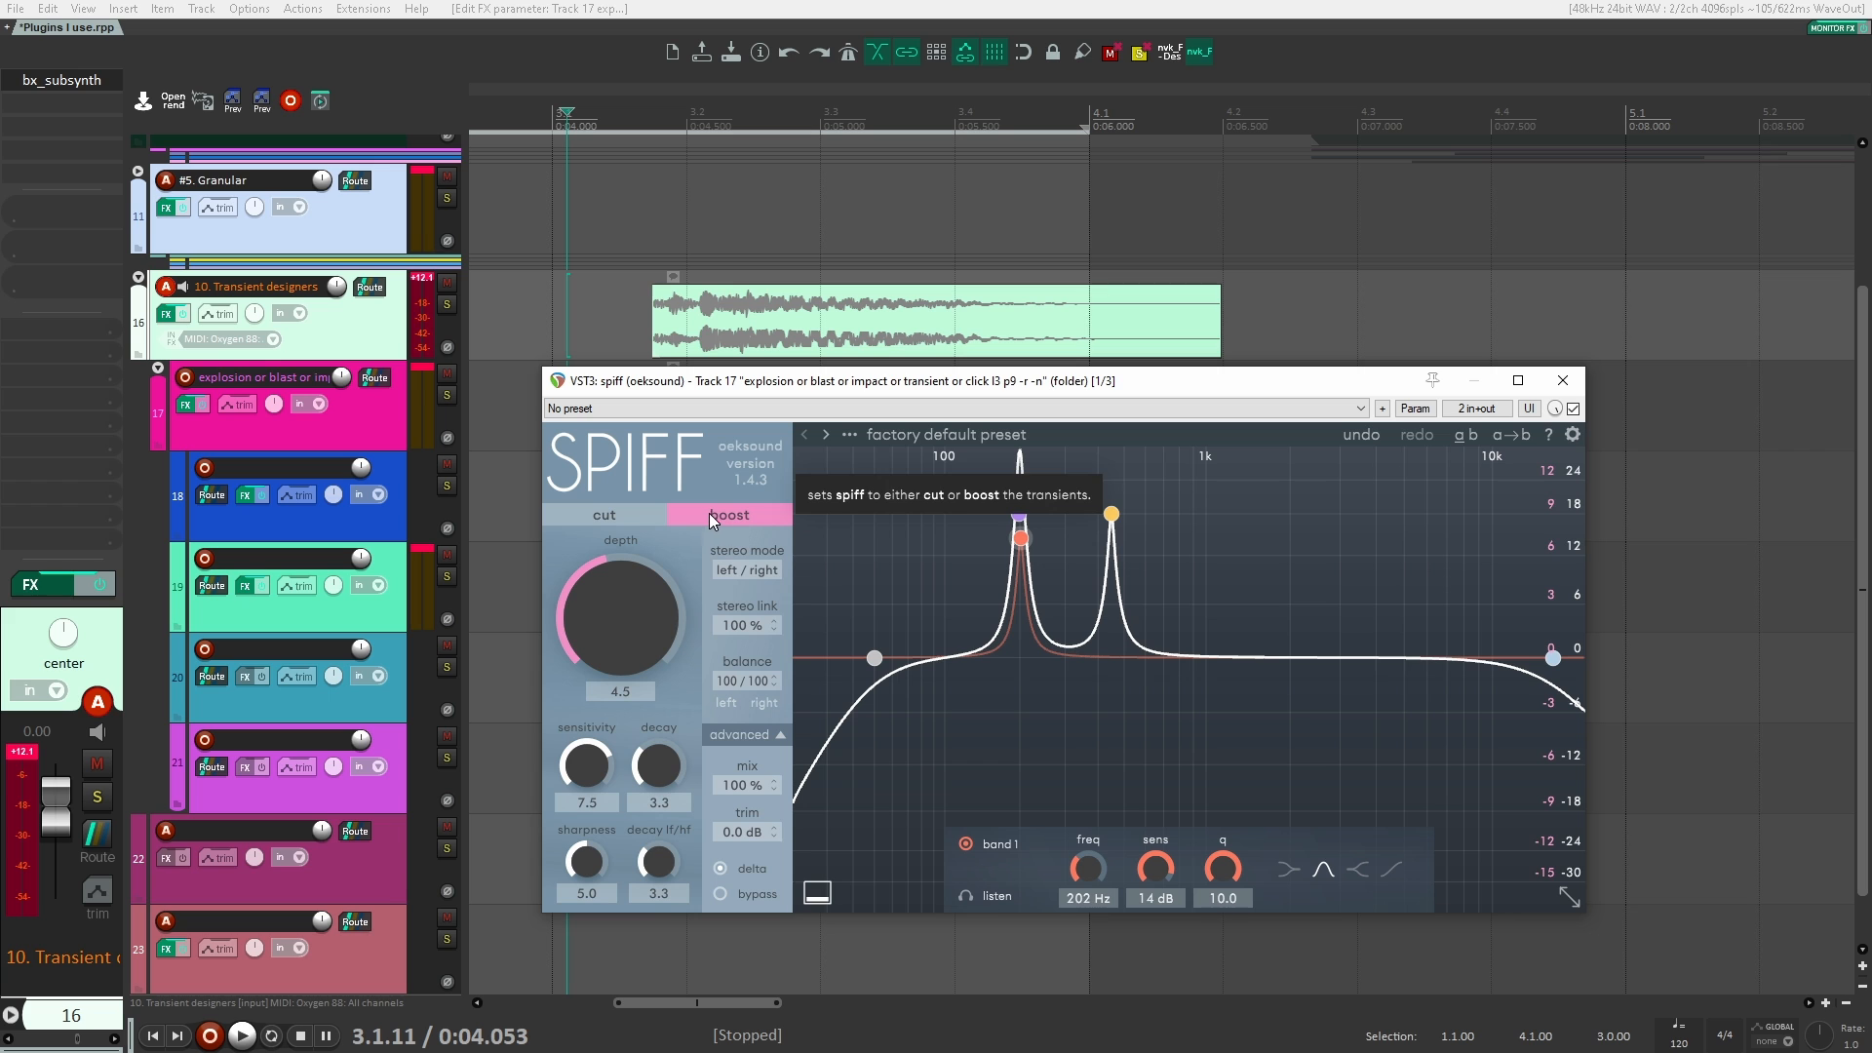
key("space")
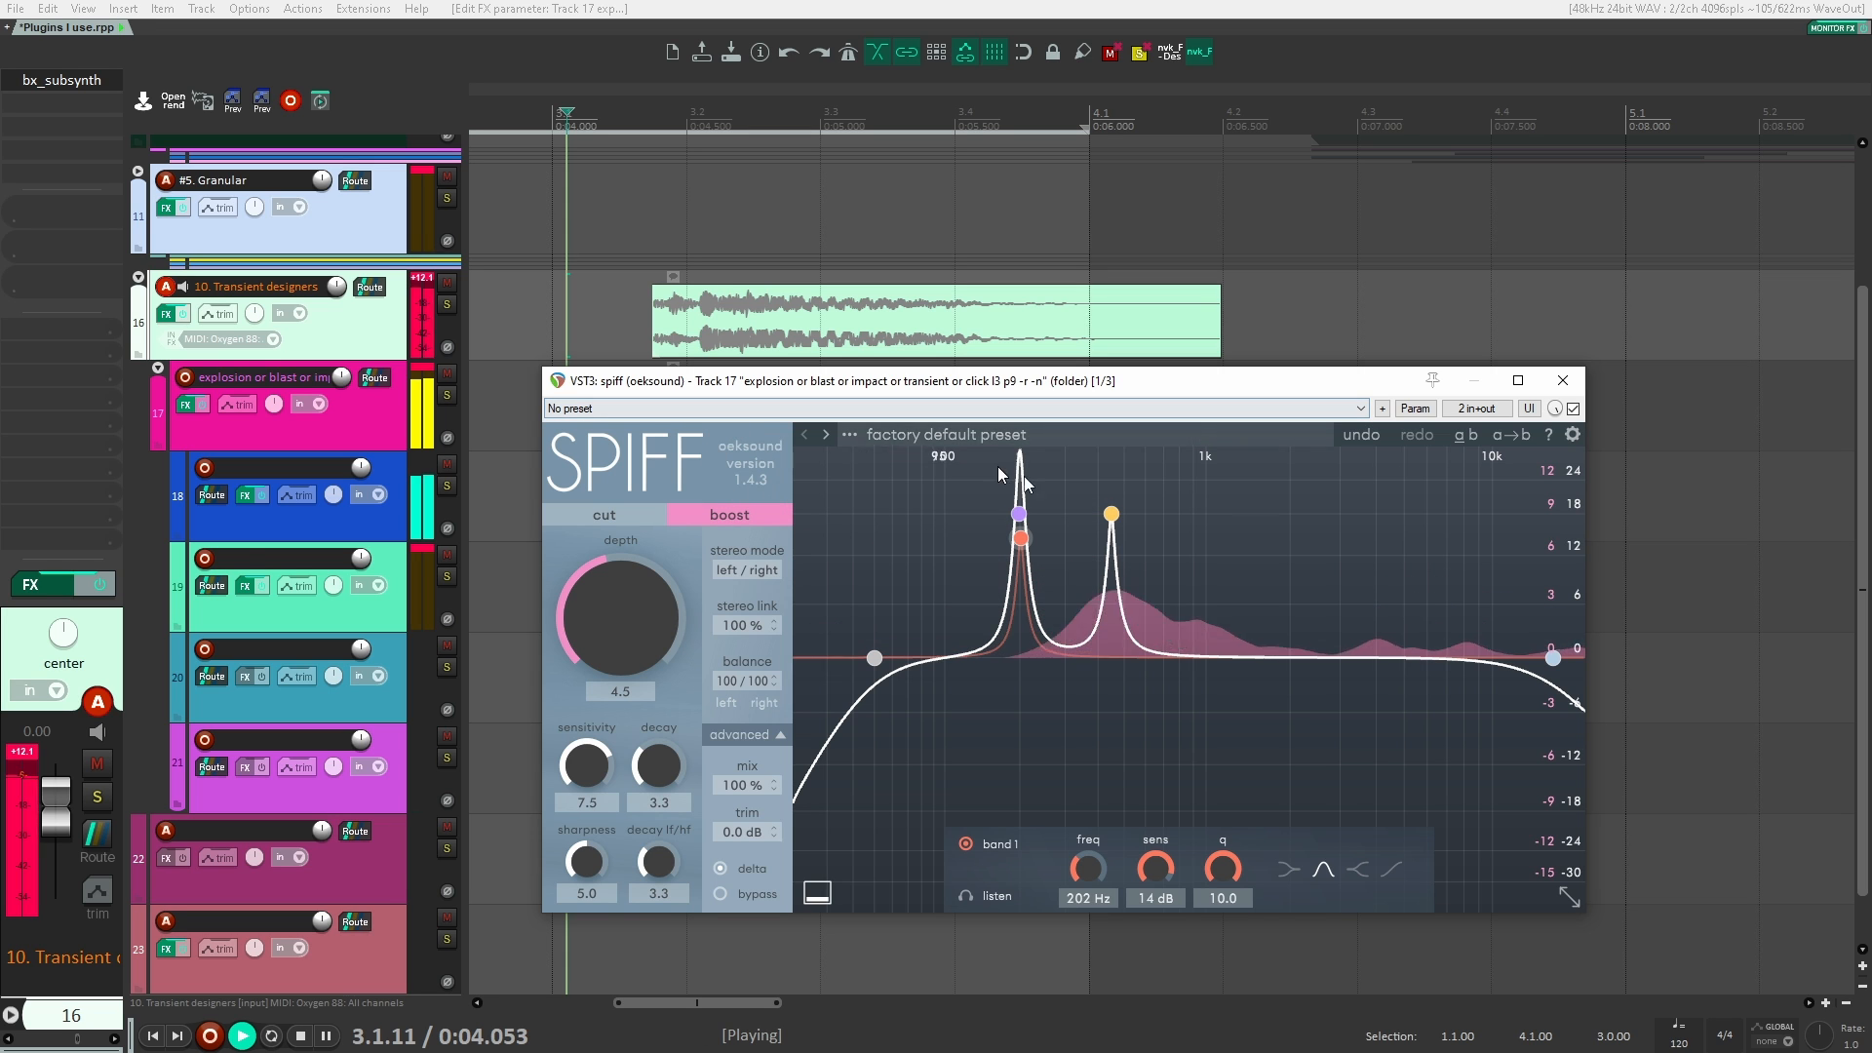
key("space")
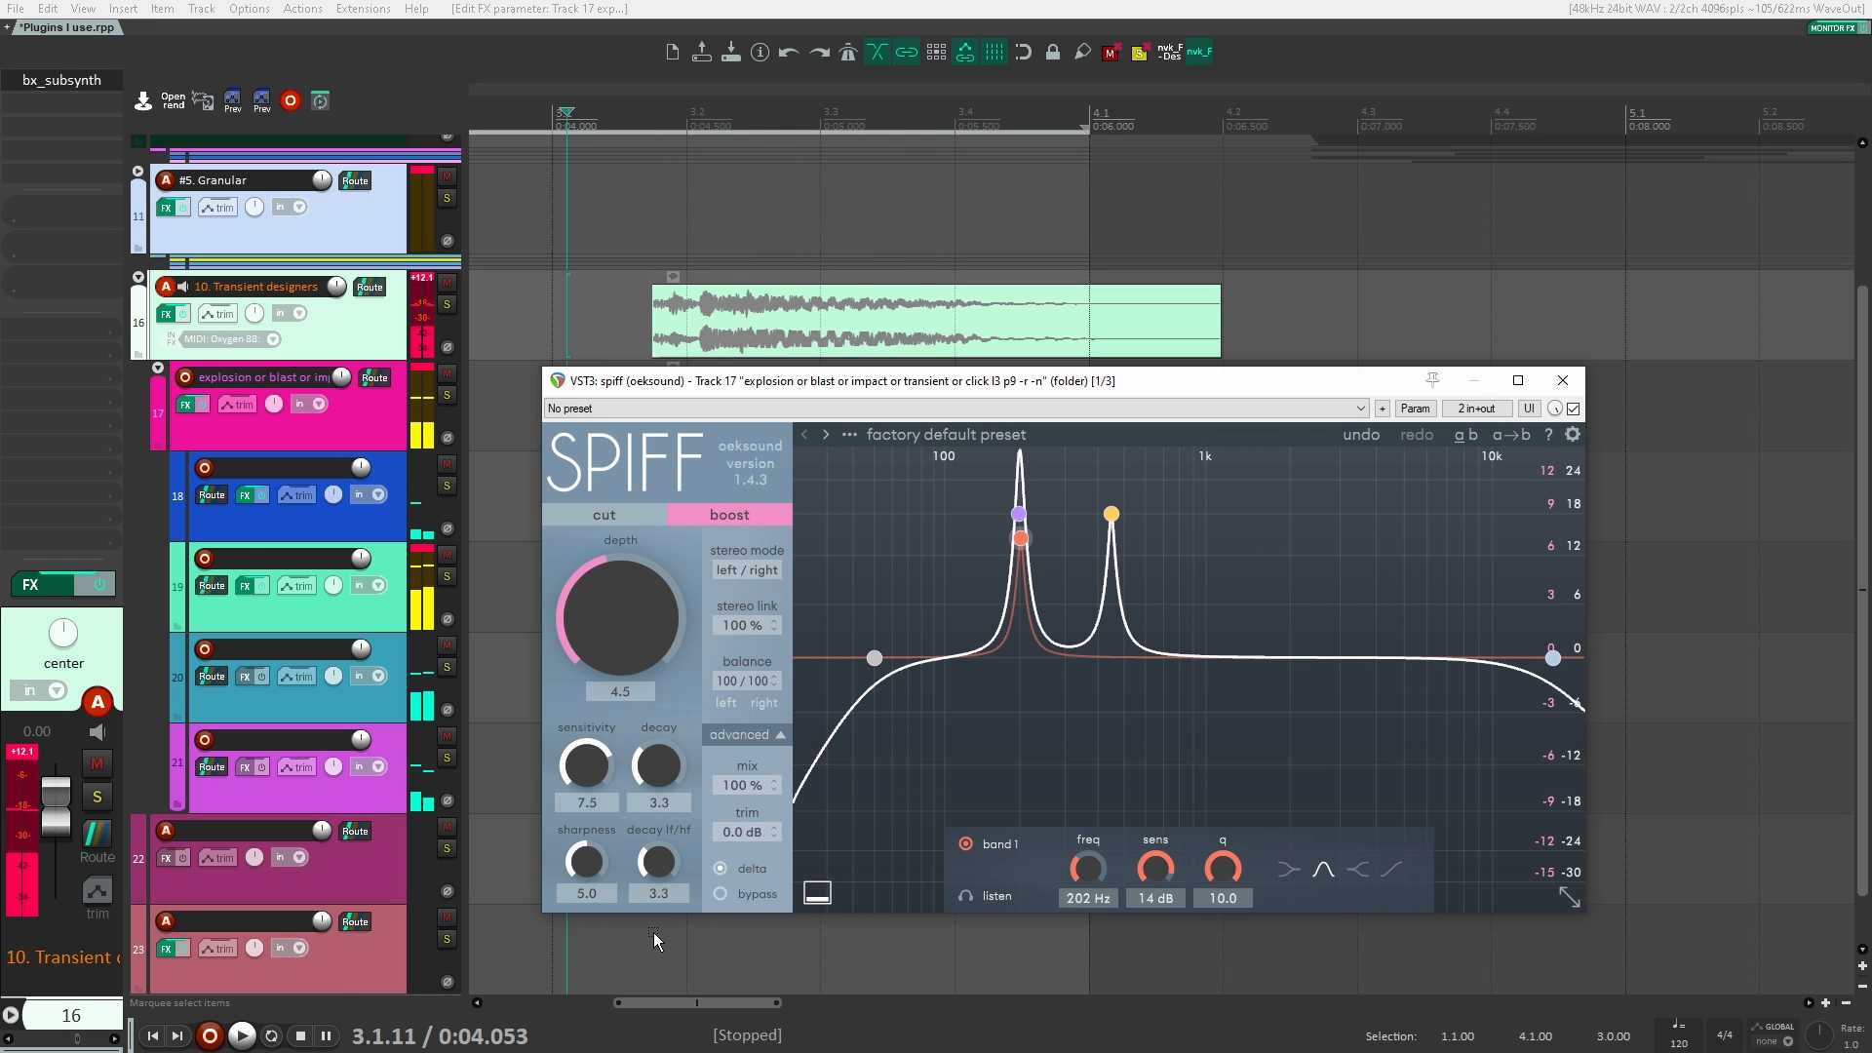
key("space")
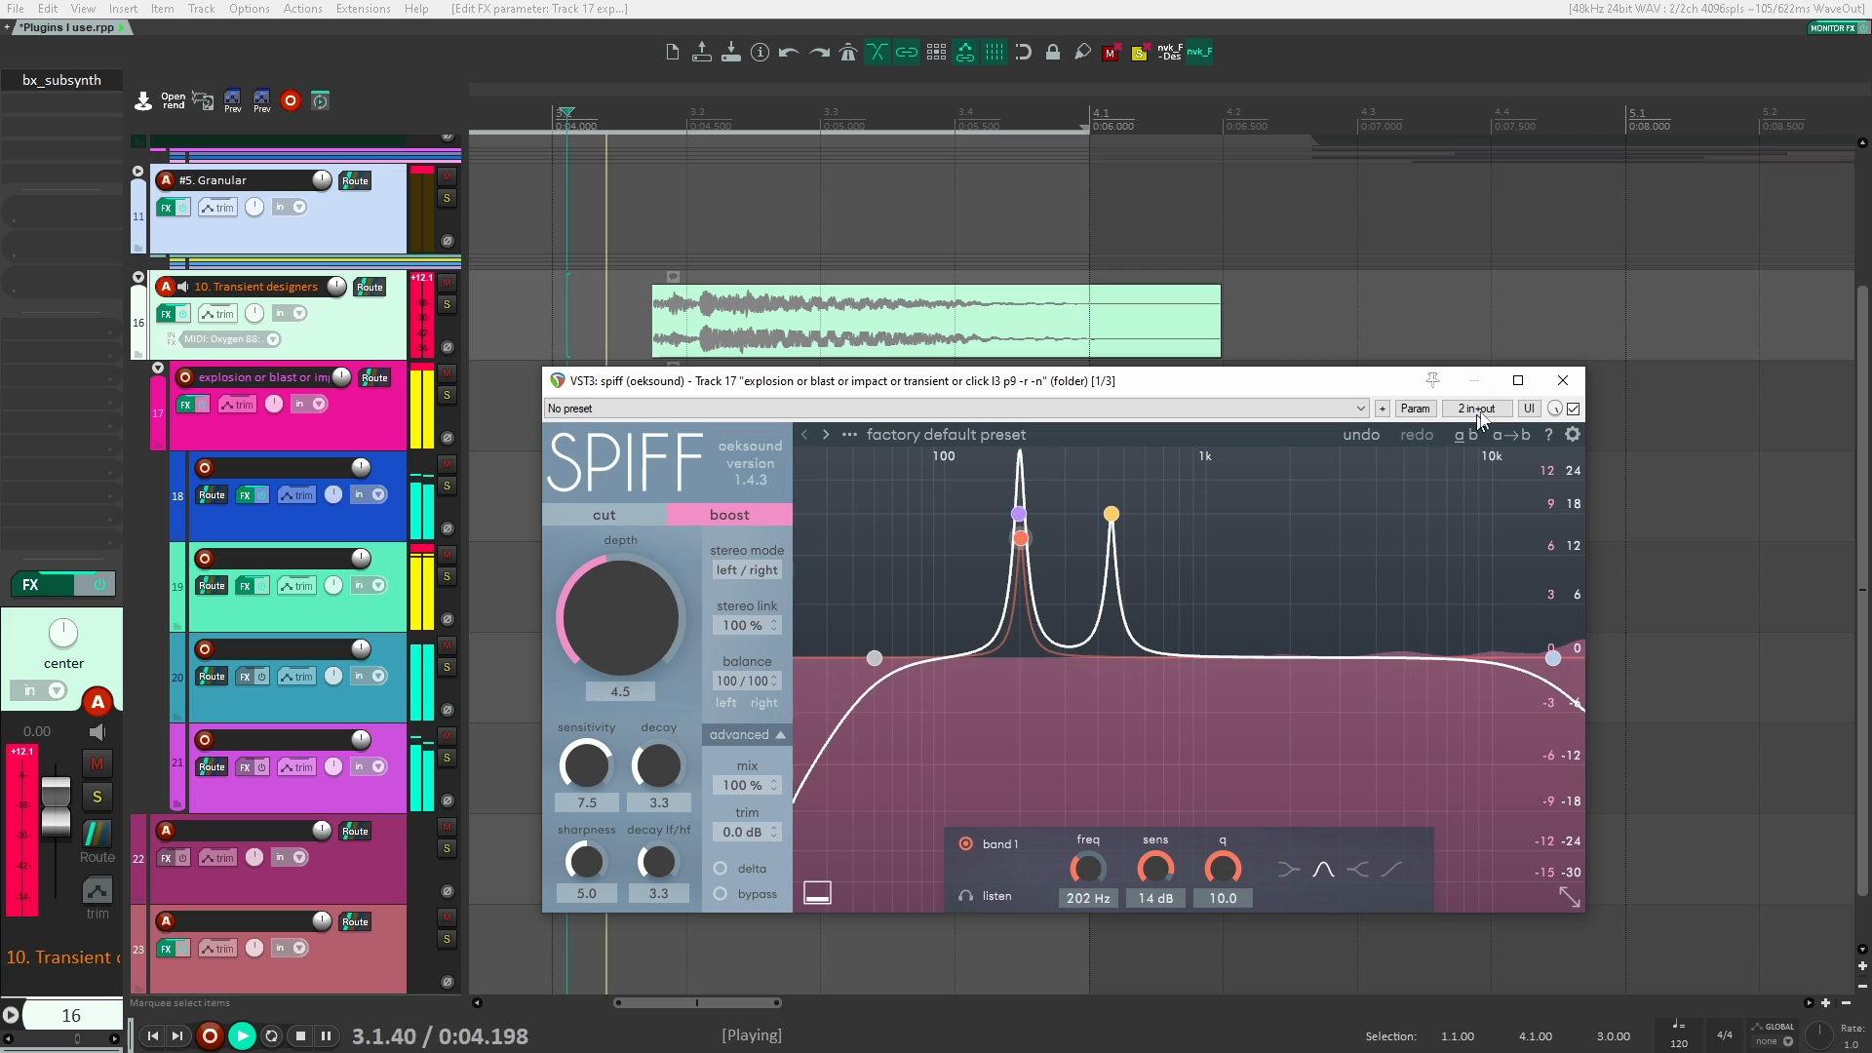
key("space")
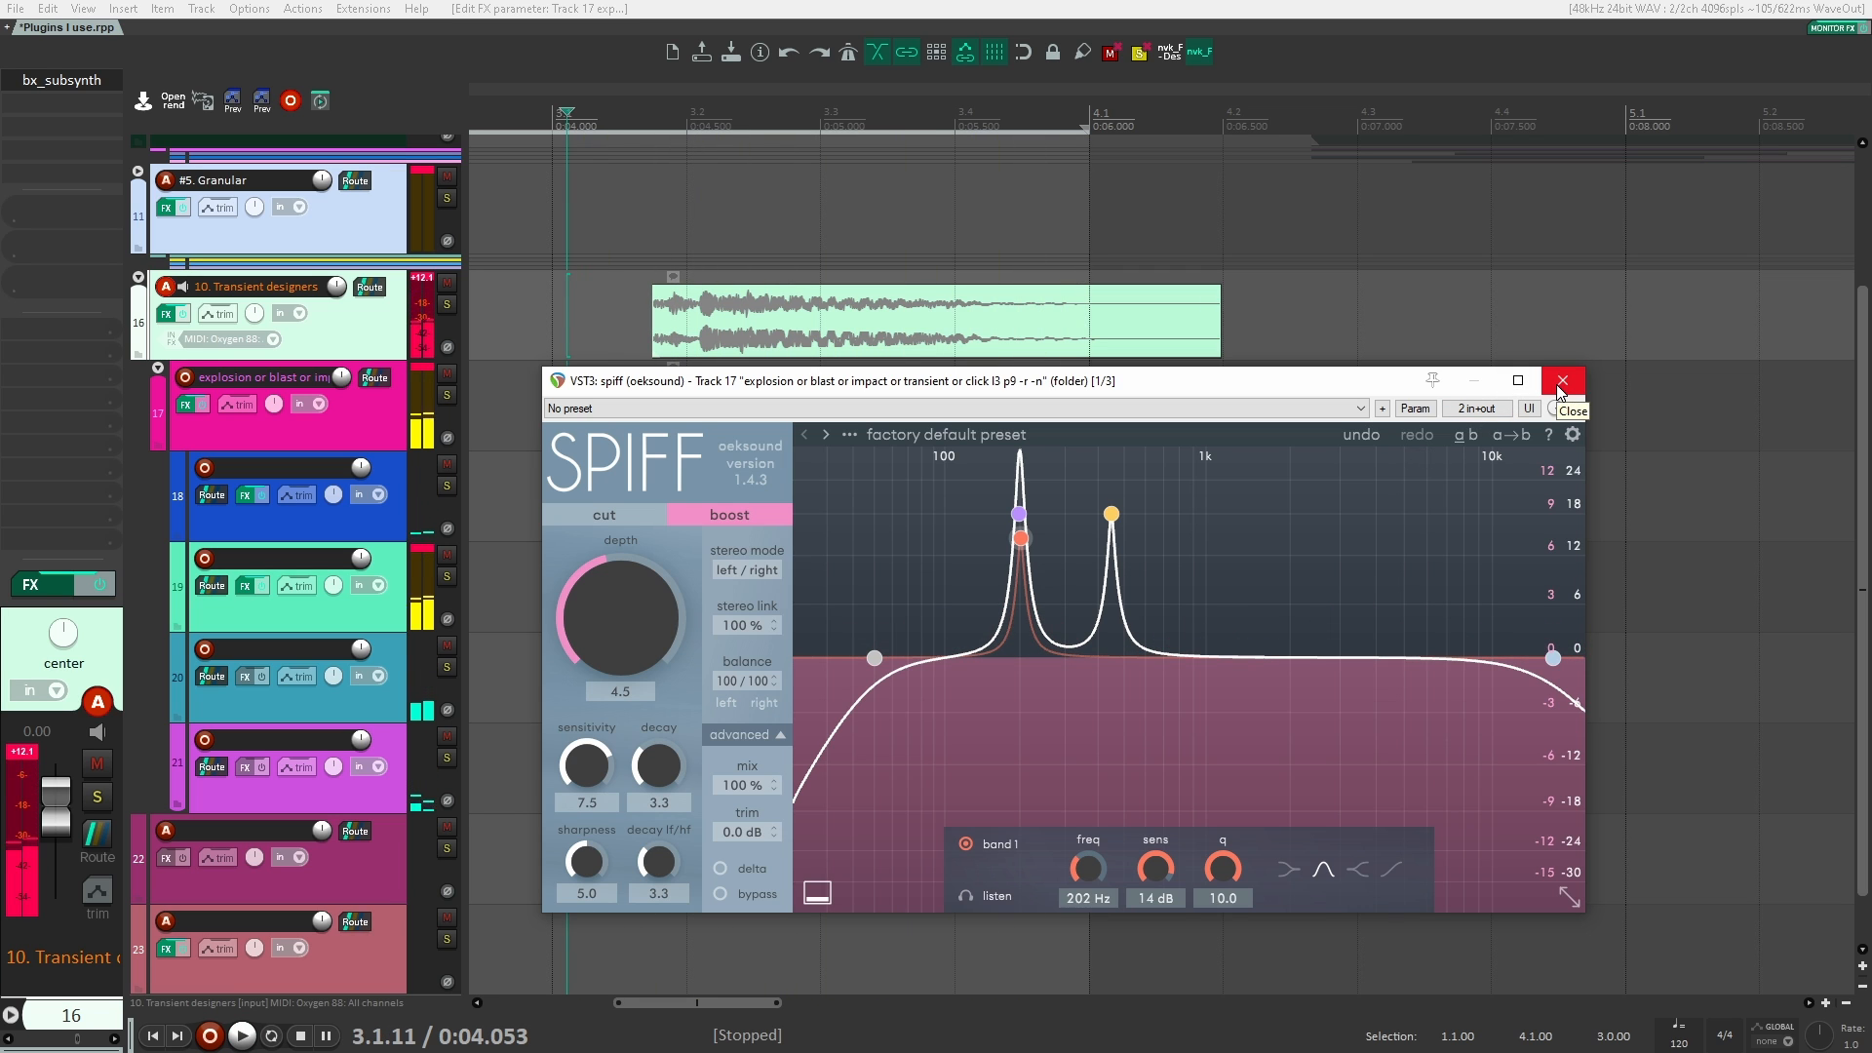
left_click(1562, 380)
Step: Solo track 18 and play its short blue clip from just before it starts
left_click(383, 420)
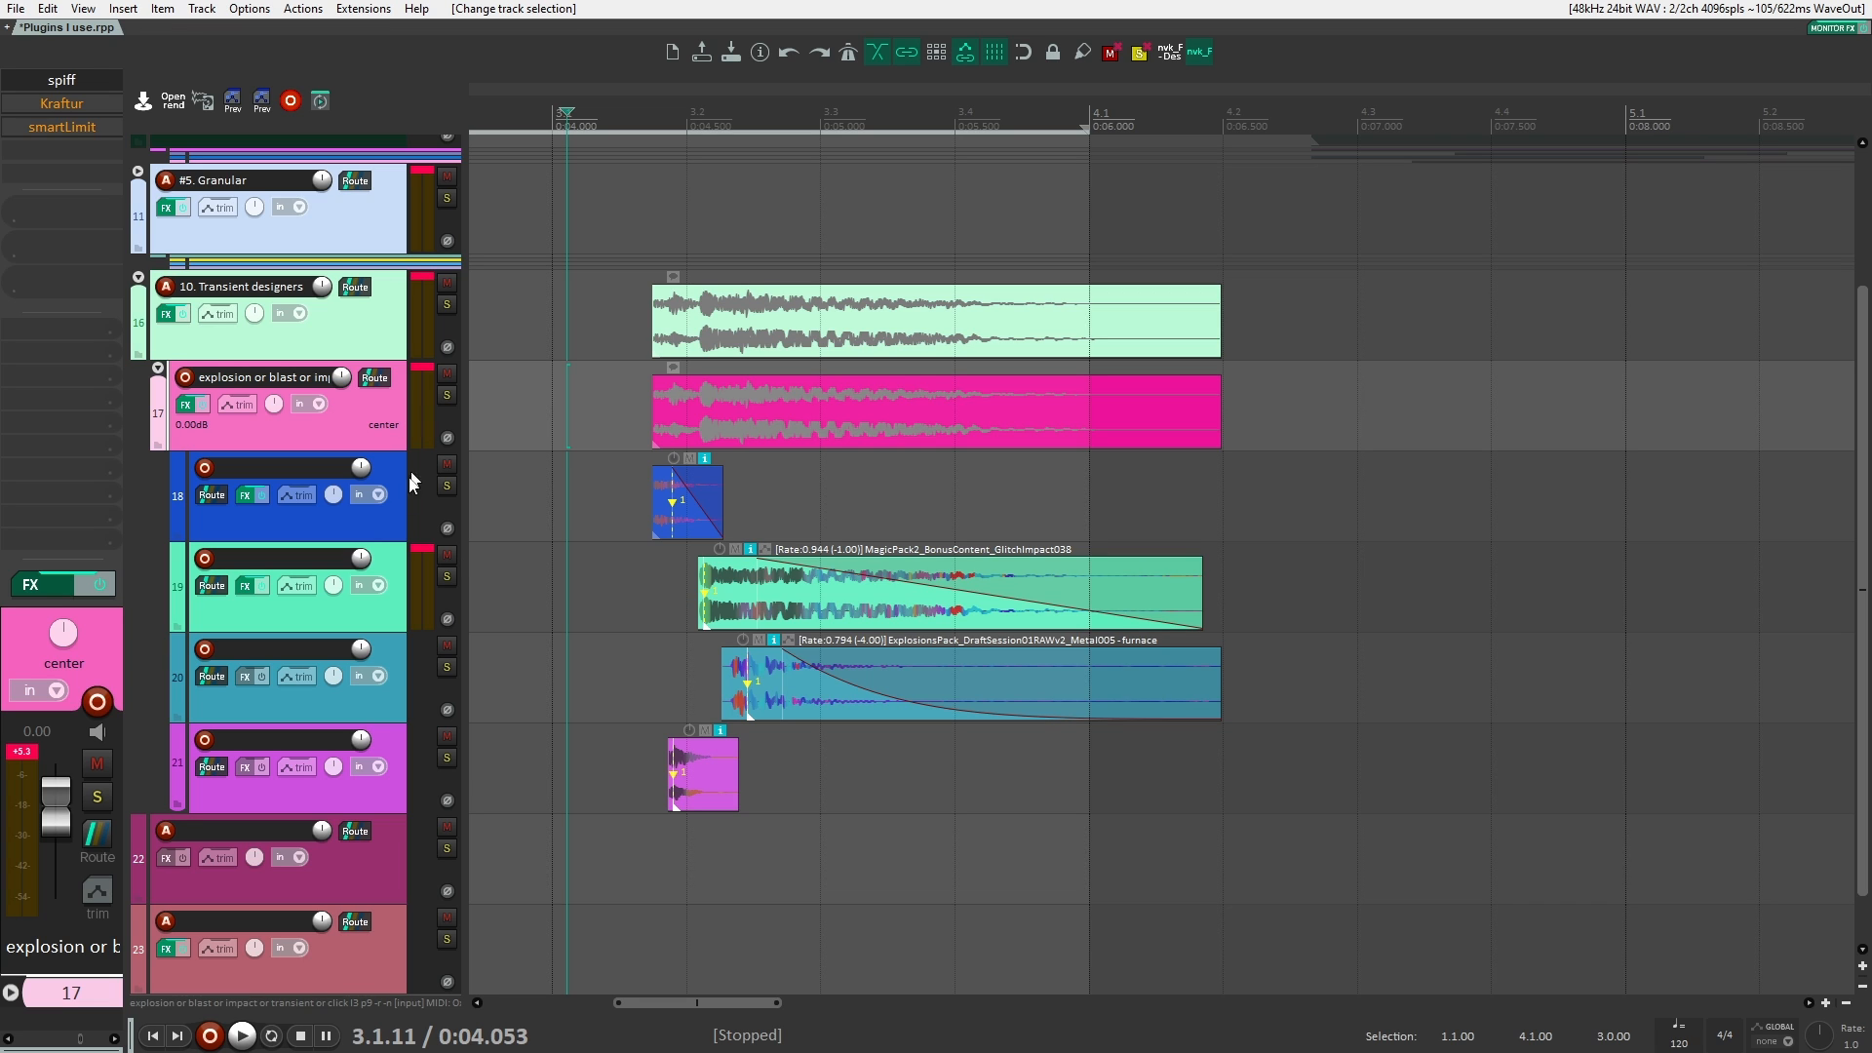
left_click(385, 517)
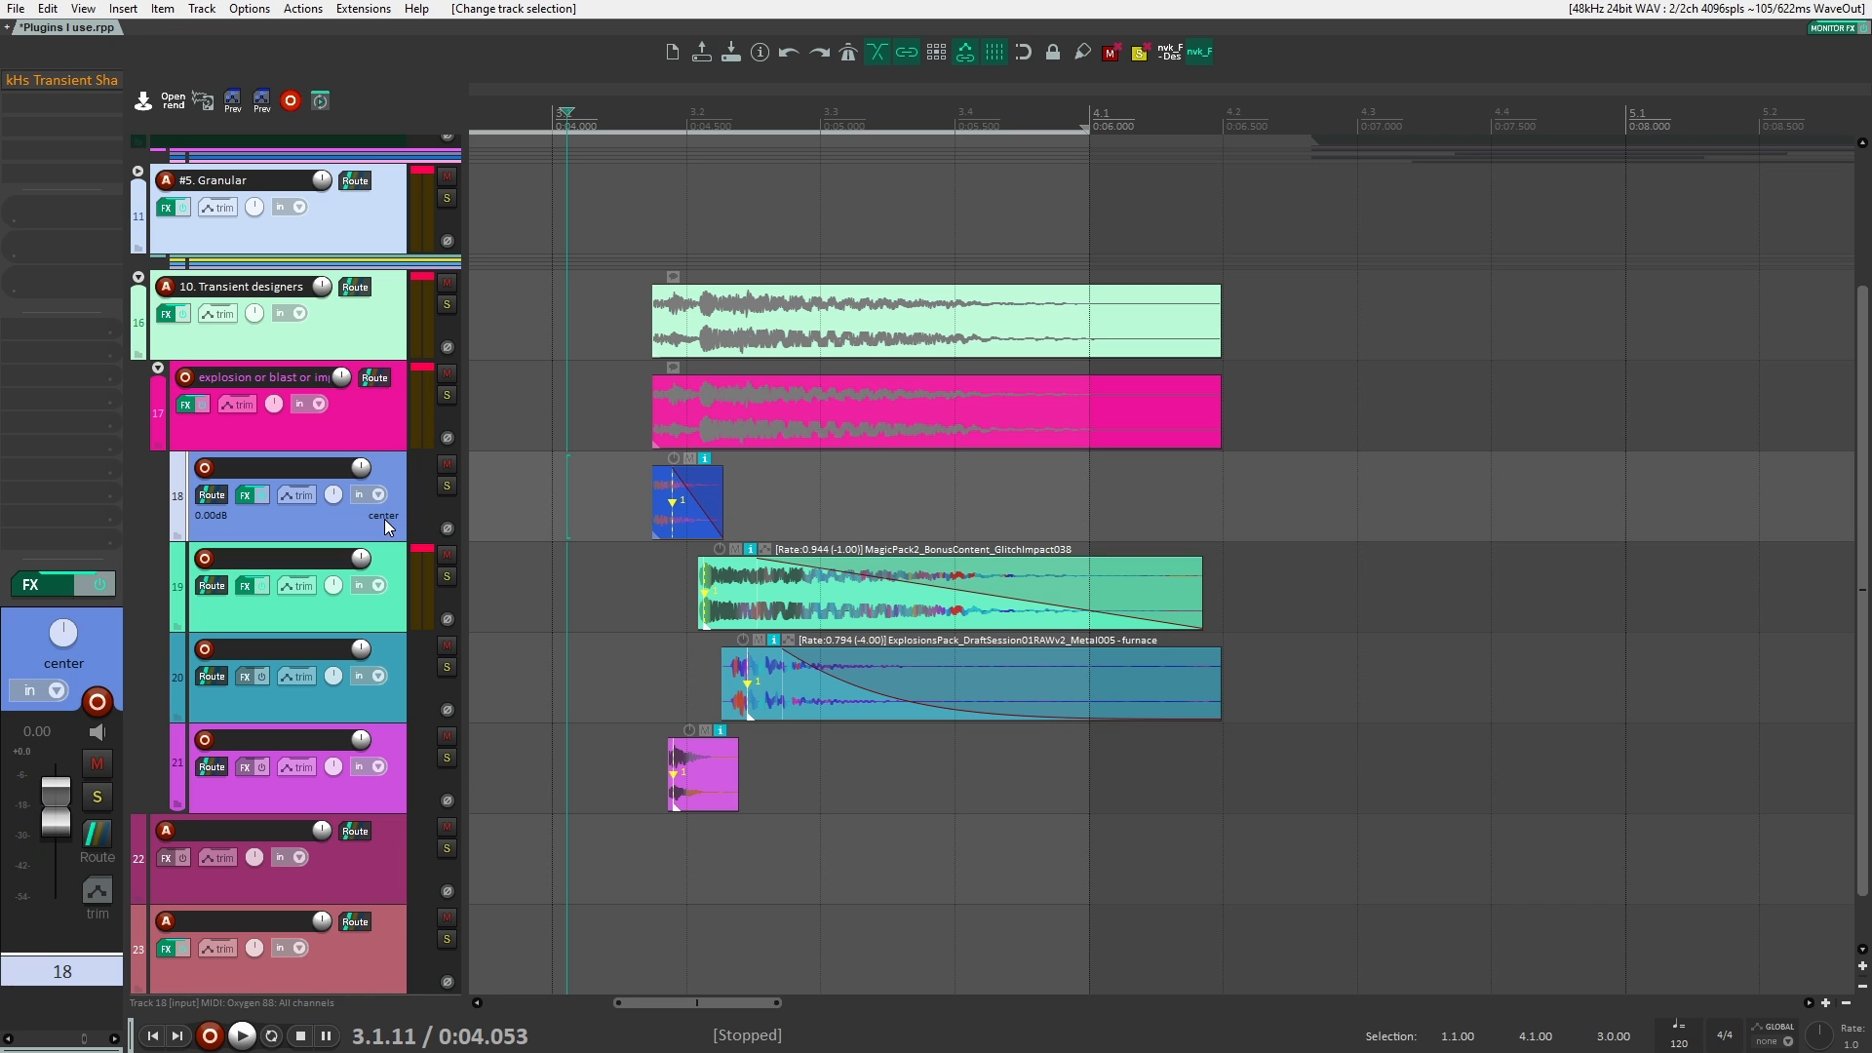
left_click(446, 485)
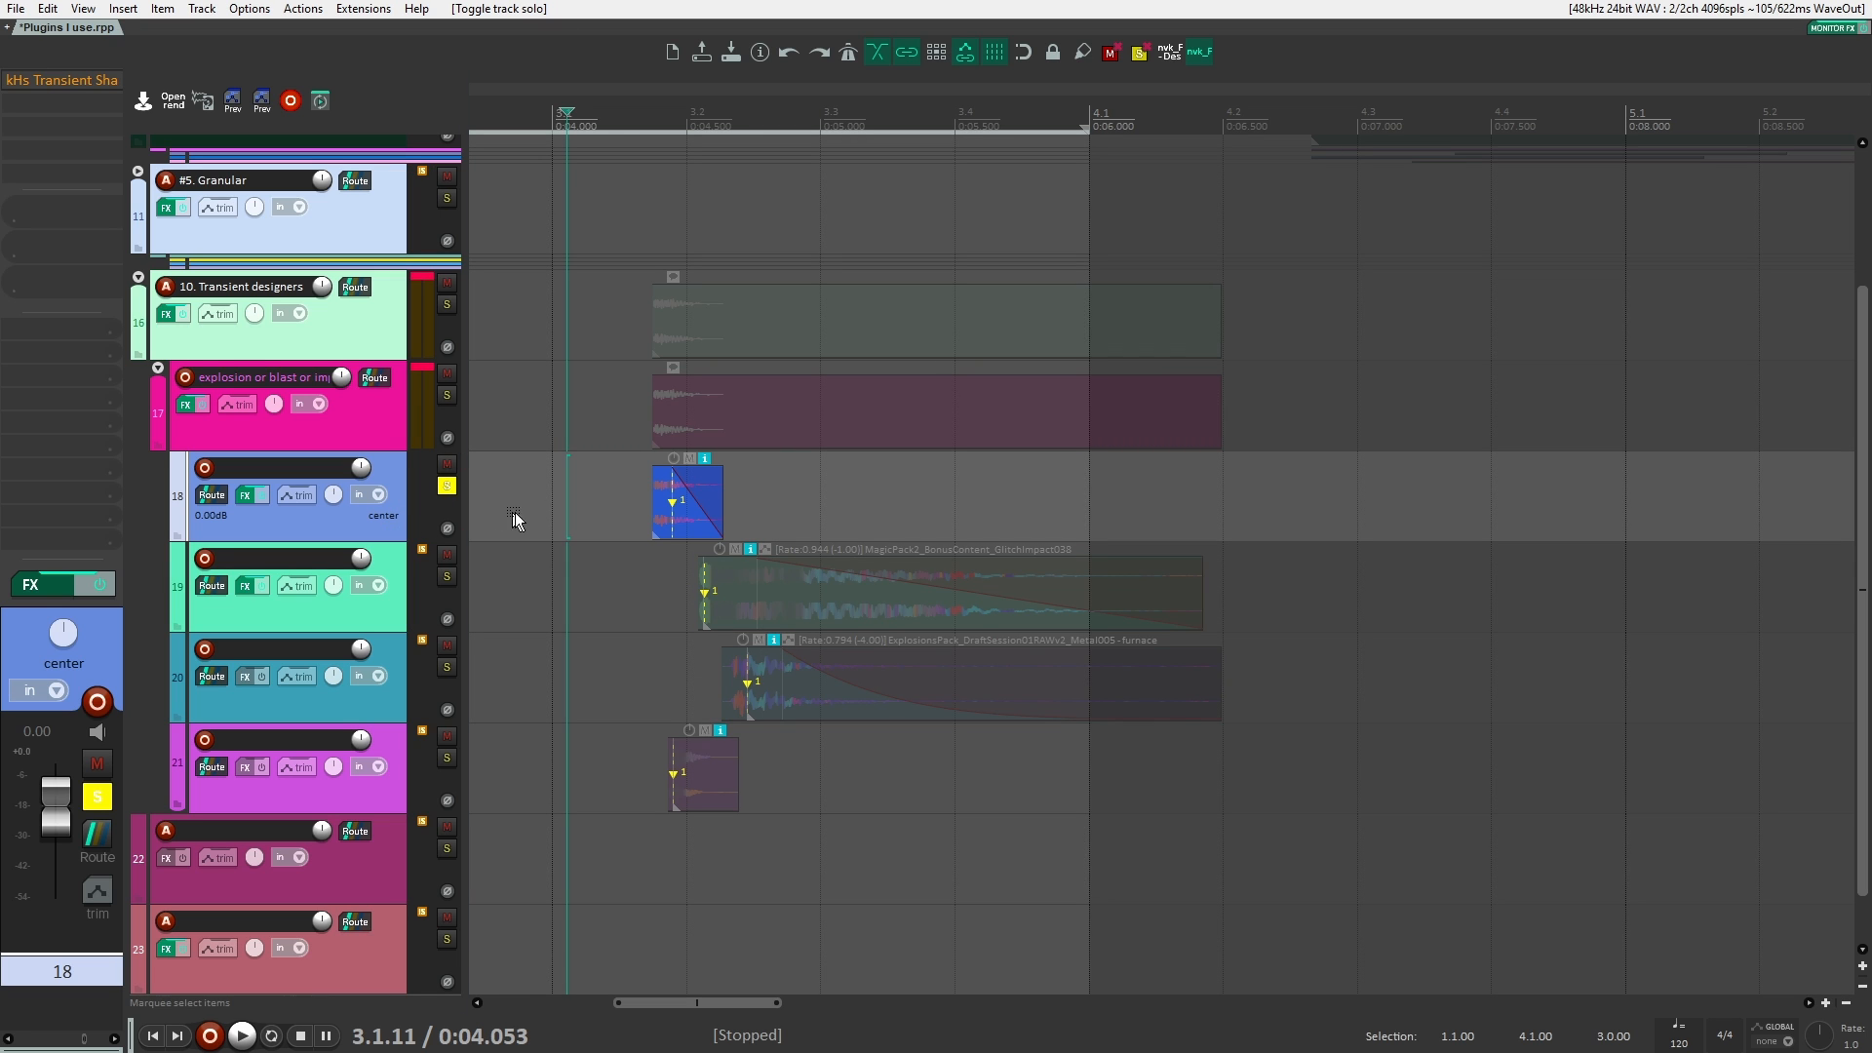
left_click(625, 497)
key("space")
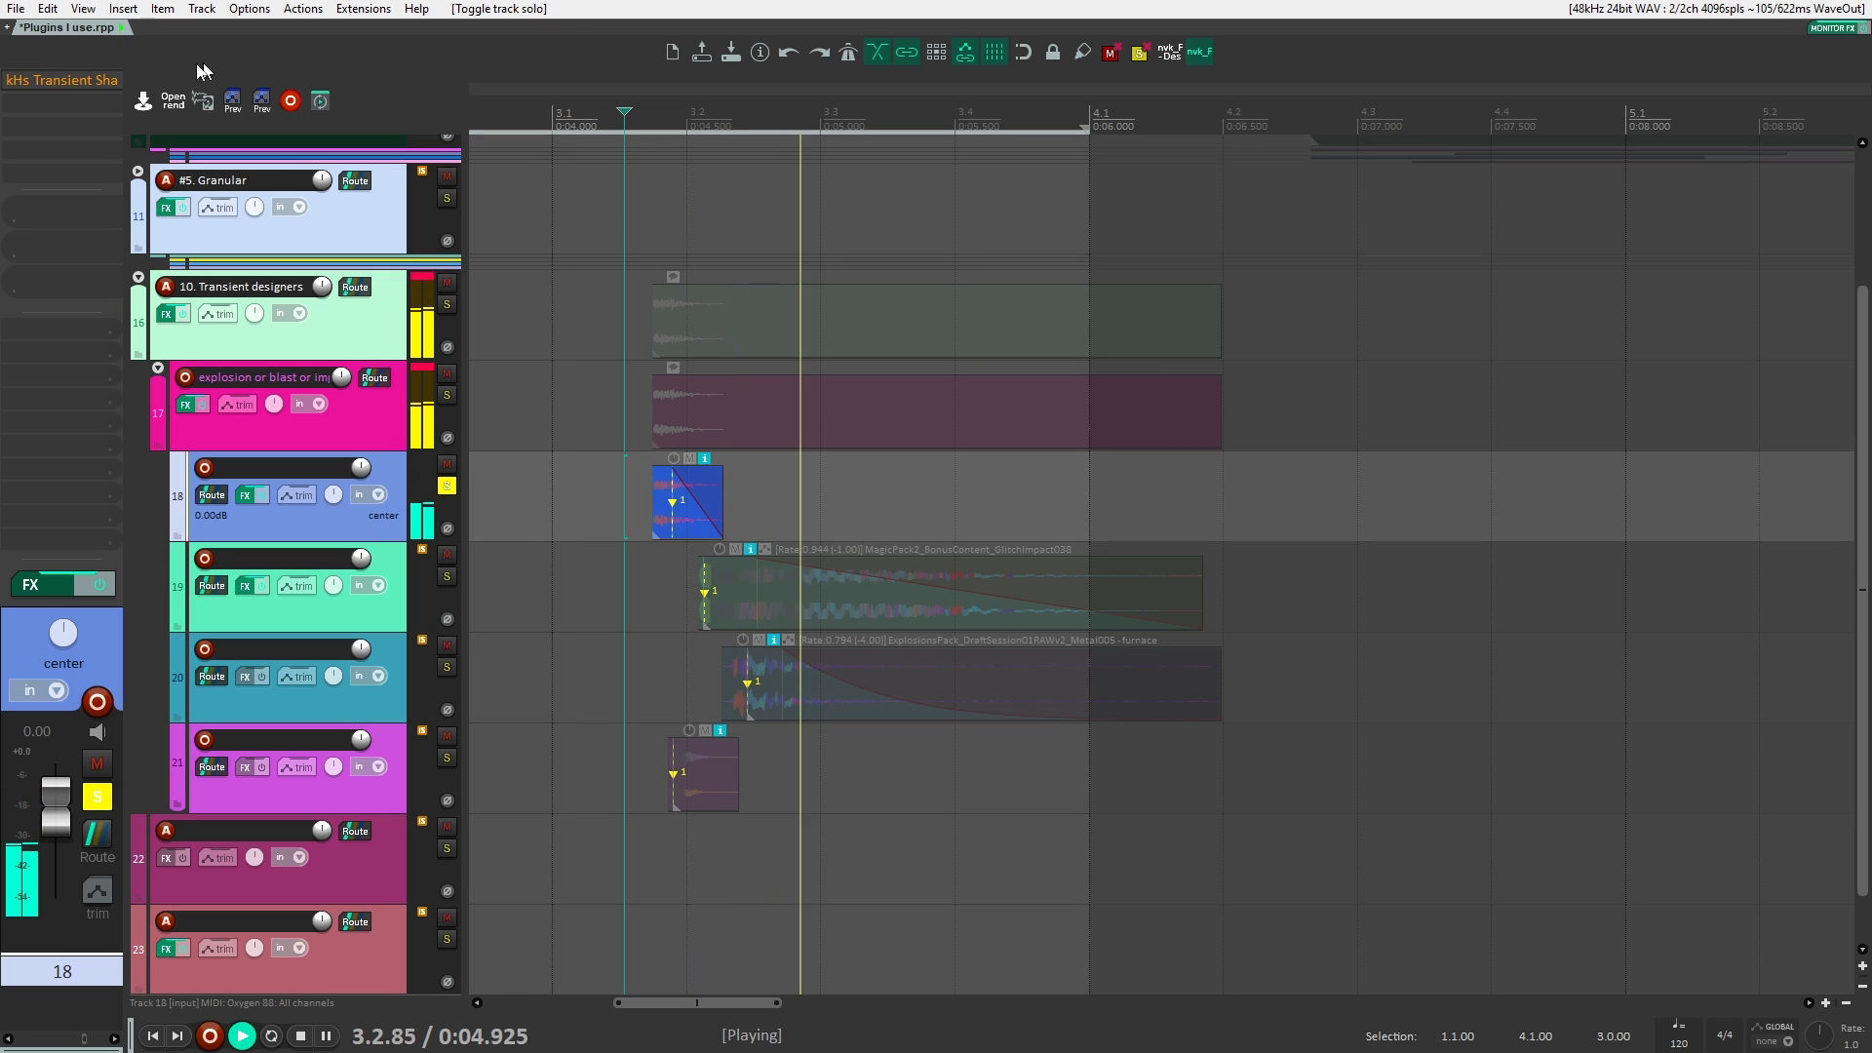
key("space")
Step: Enable kHs Transient Shaper on track 18 with its window open and play the soloed clip through it
left_click(63, 79)
key("space")
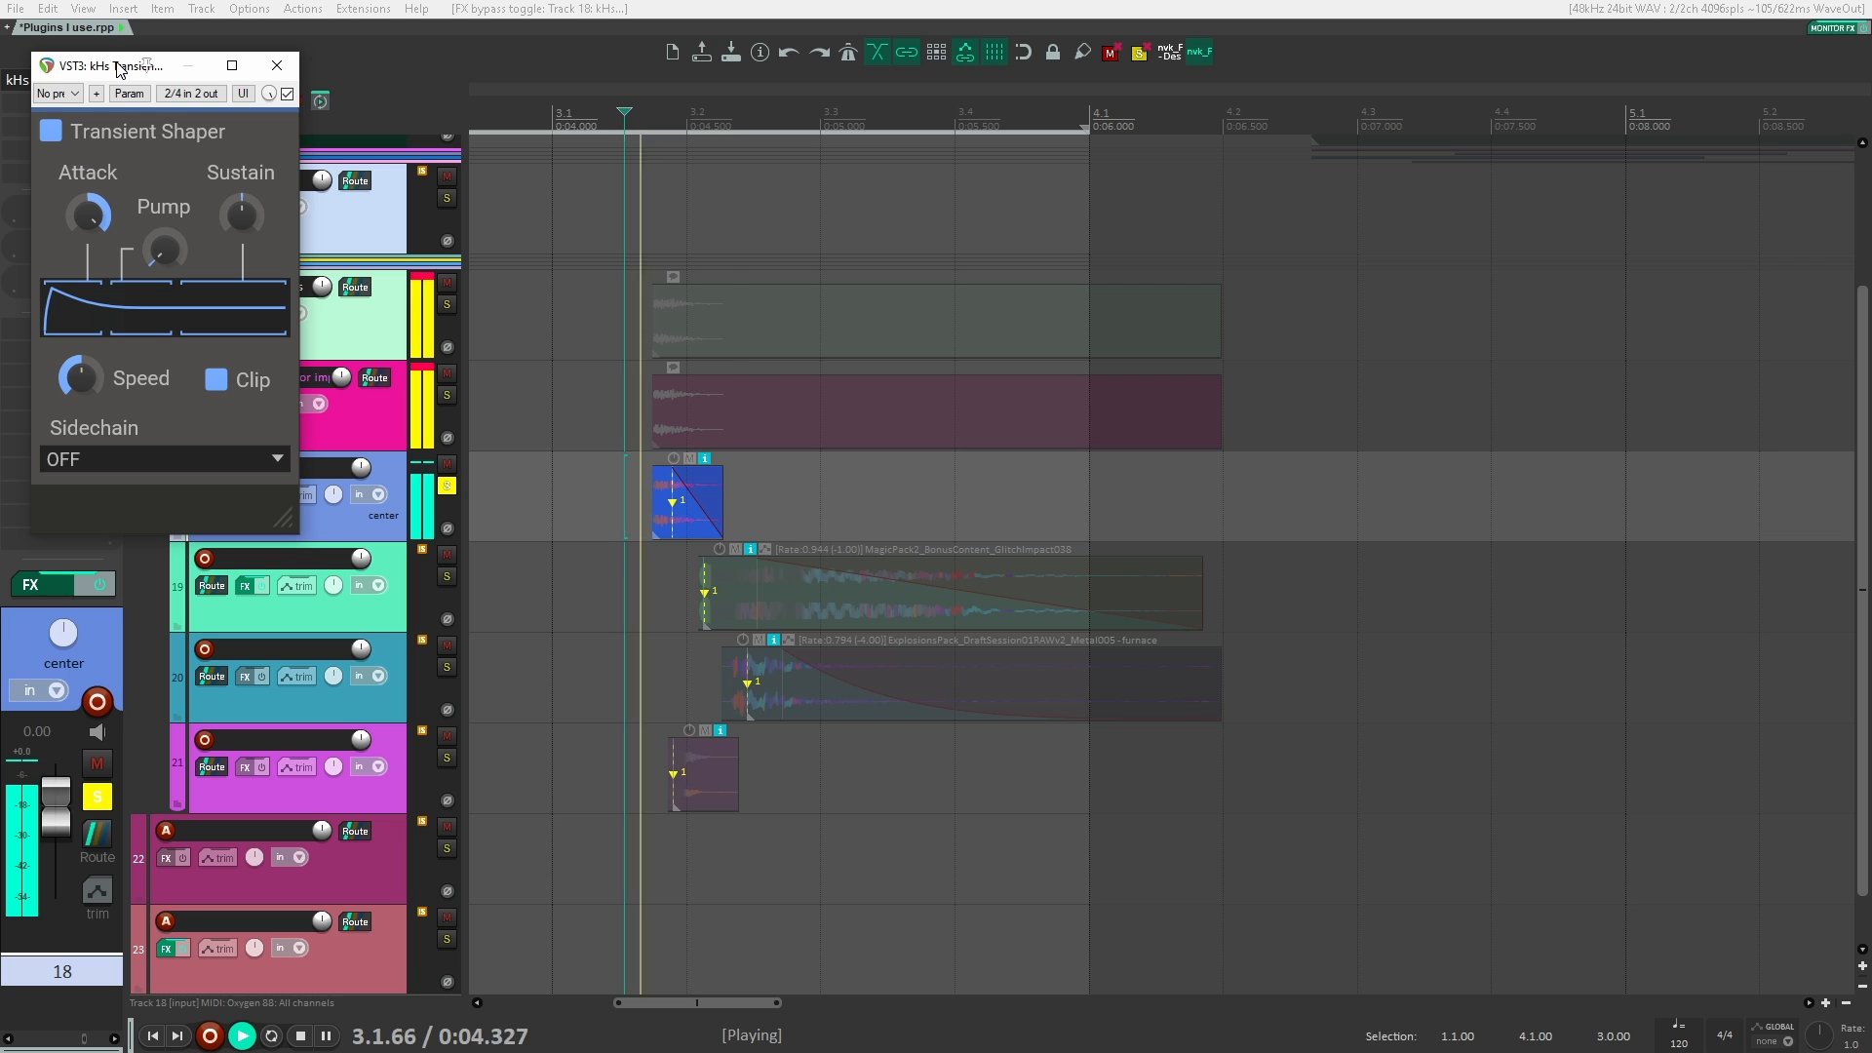
key("space")
key("space")
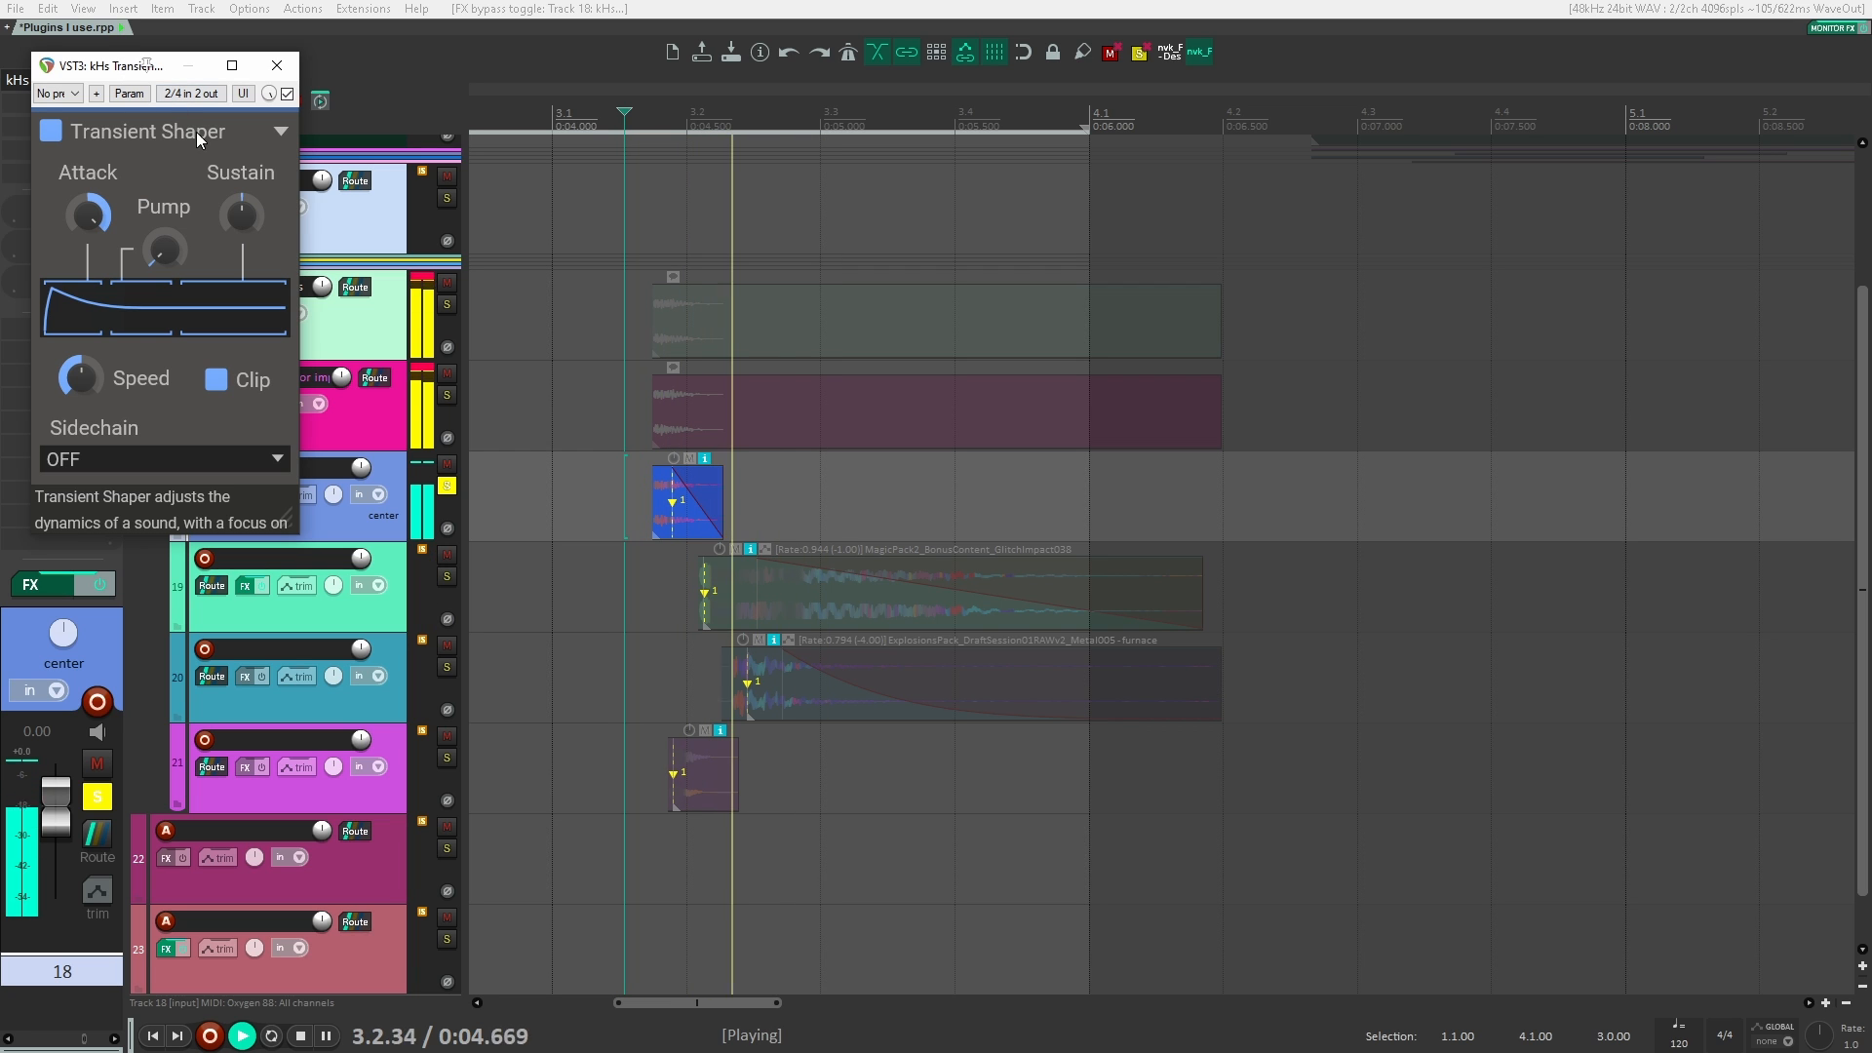
key("space")
Step: Try a reduced Sustain and a strongly raised Pump in the Transient Shaper and play the clip
left_click_drag(242, 225, 243, 293)
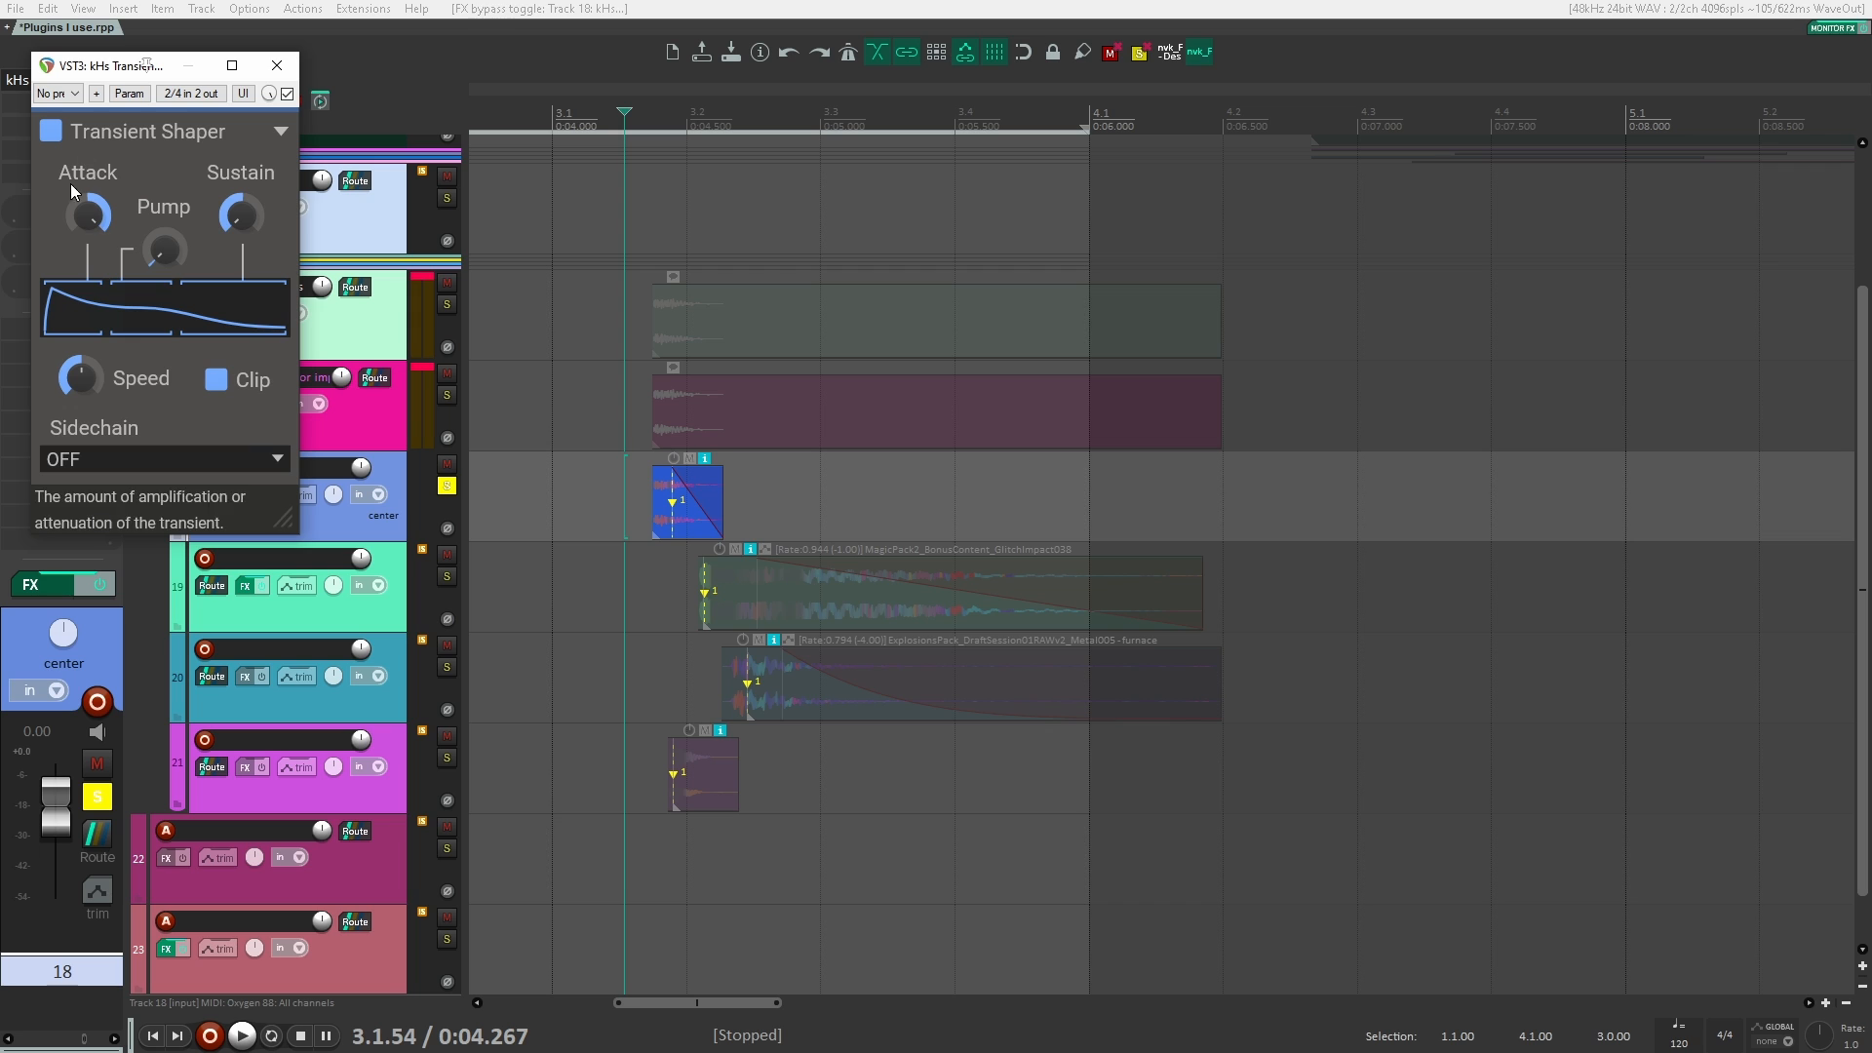
left_click_drag(234, 225, 165, 146)
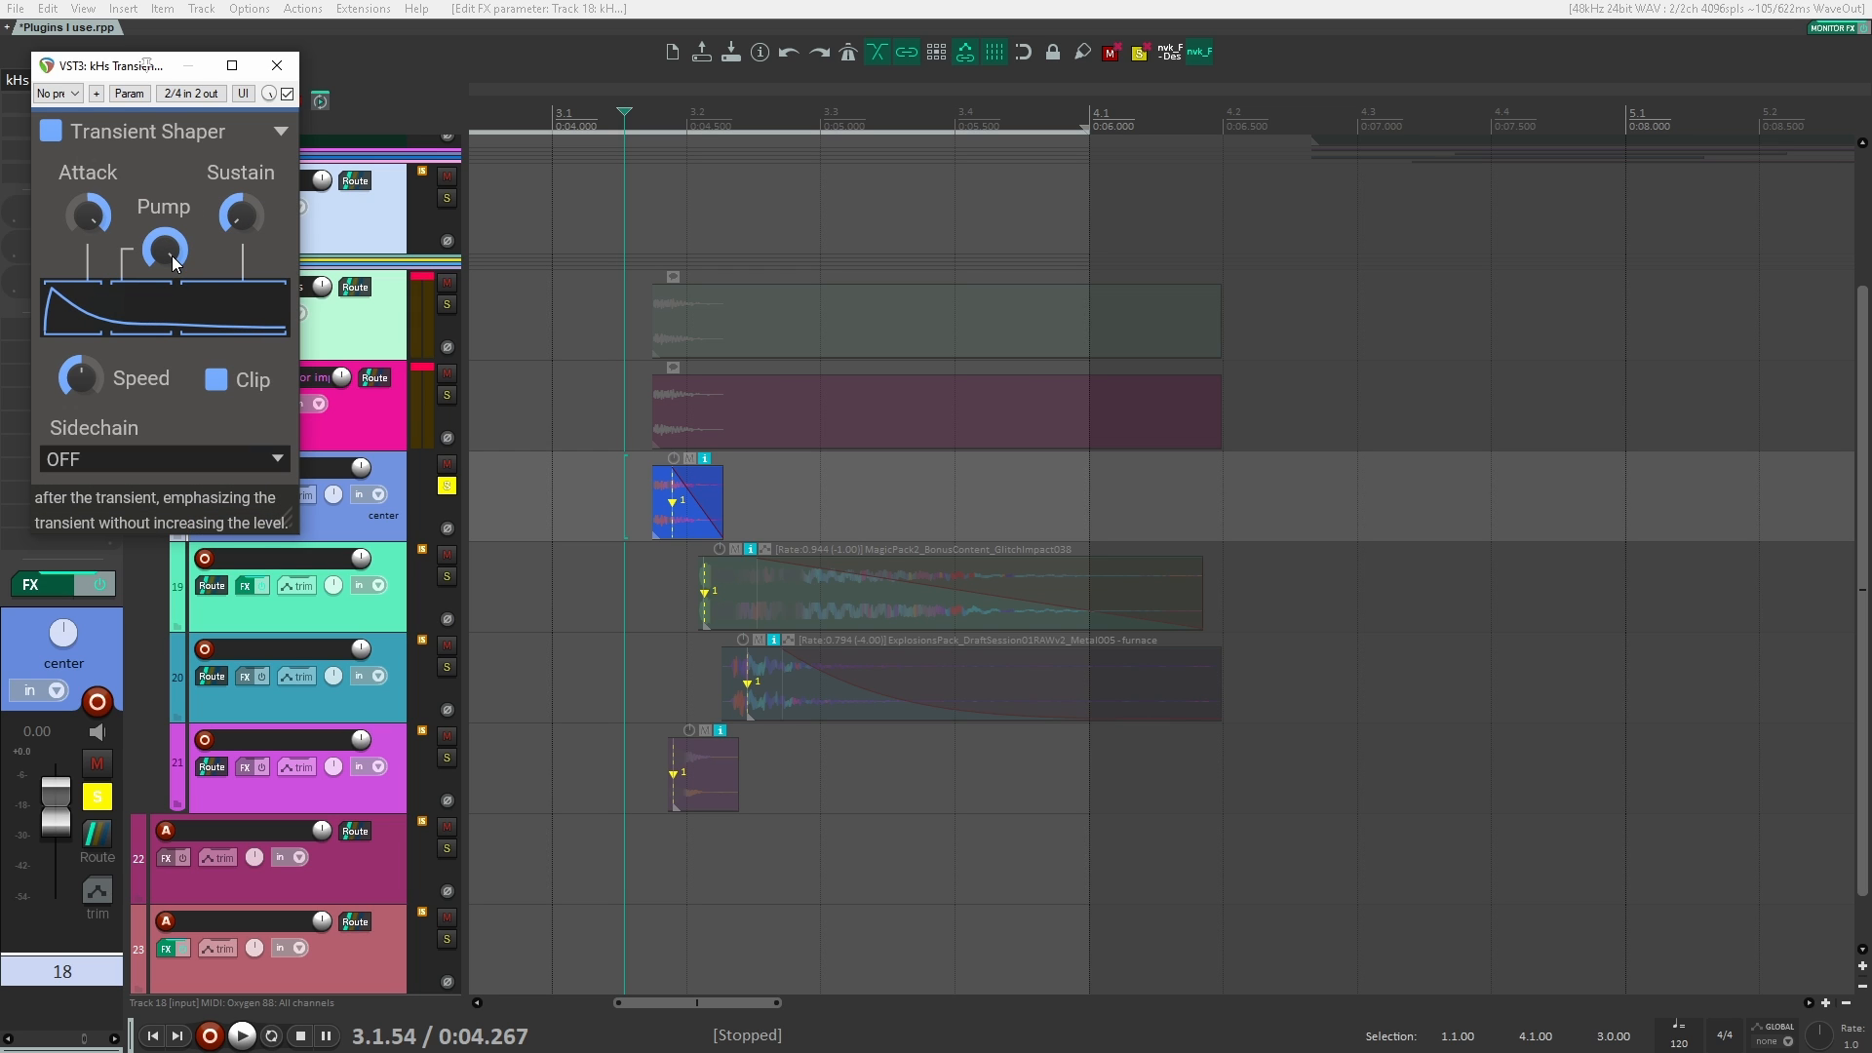
key("space")
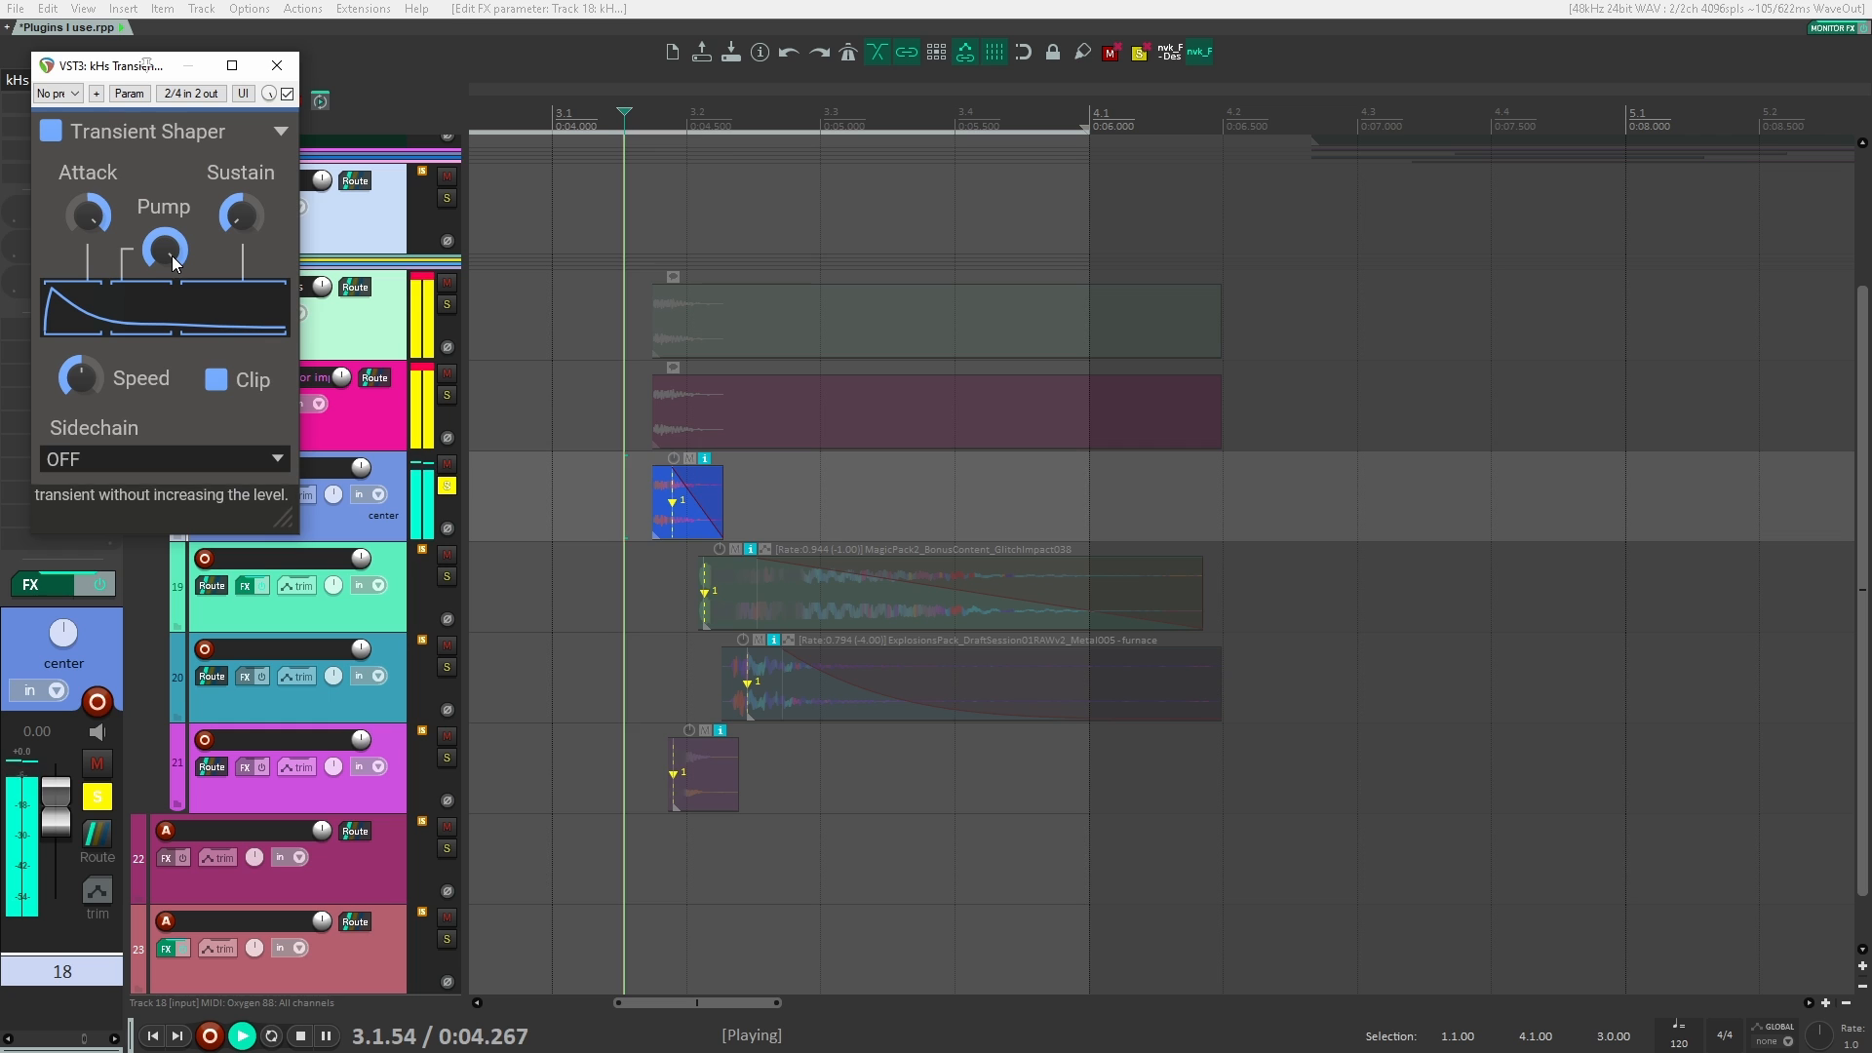
key("space")
Step: Reset the Transient Shaper's Pump and Sustain to their neutral values, auditioning the clip as they change
left_click_drag(172, 258, 172, 341)
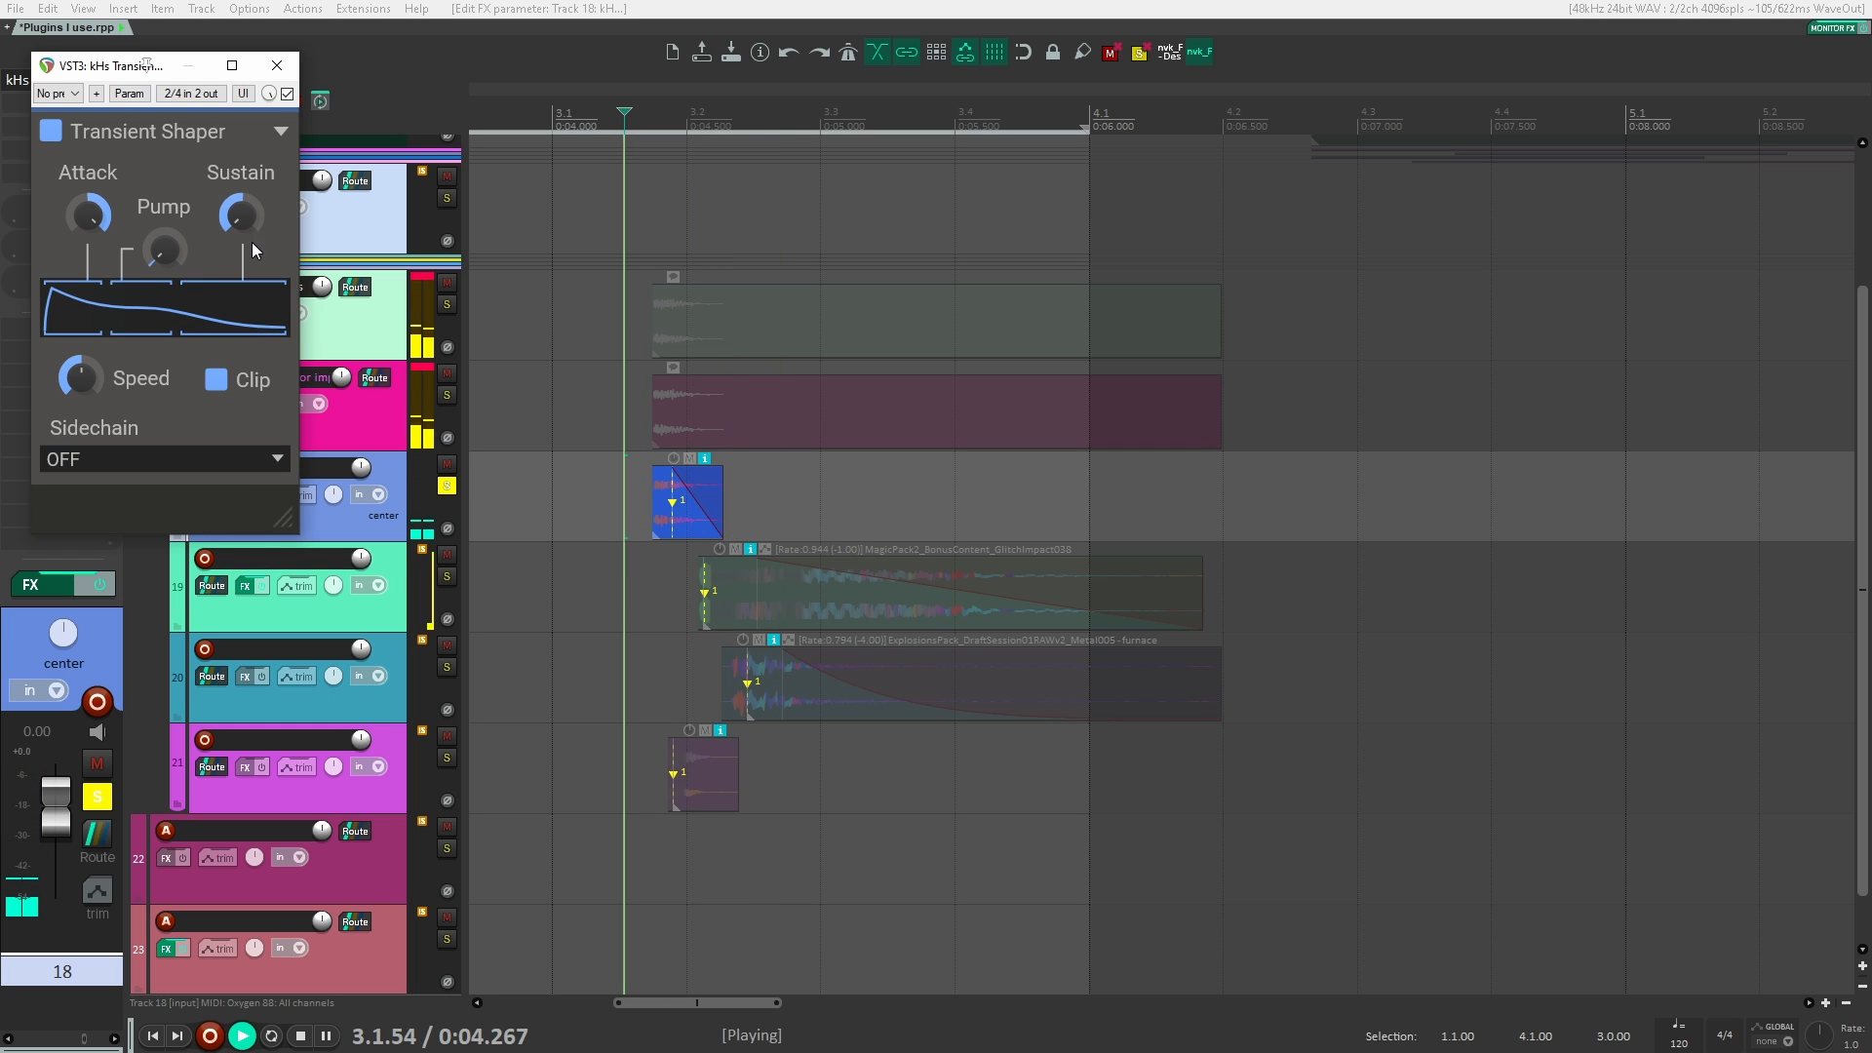
key("space")
double_click(242, 221)
key("space")
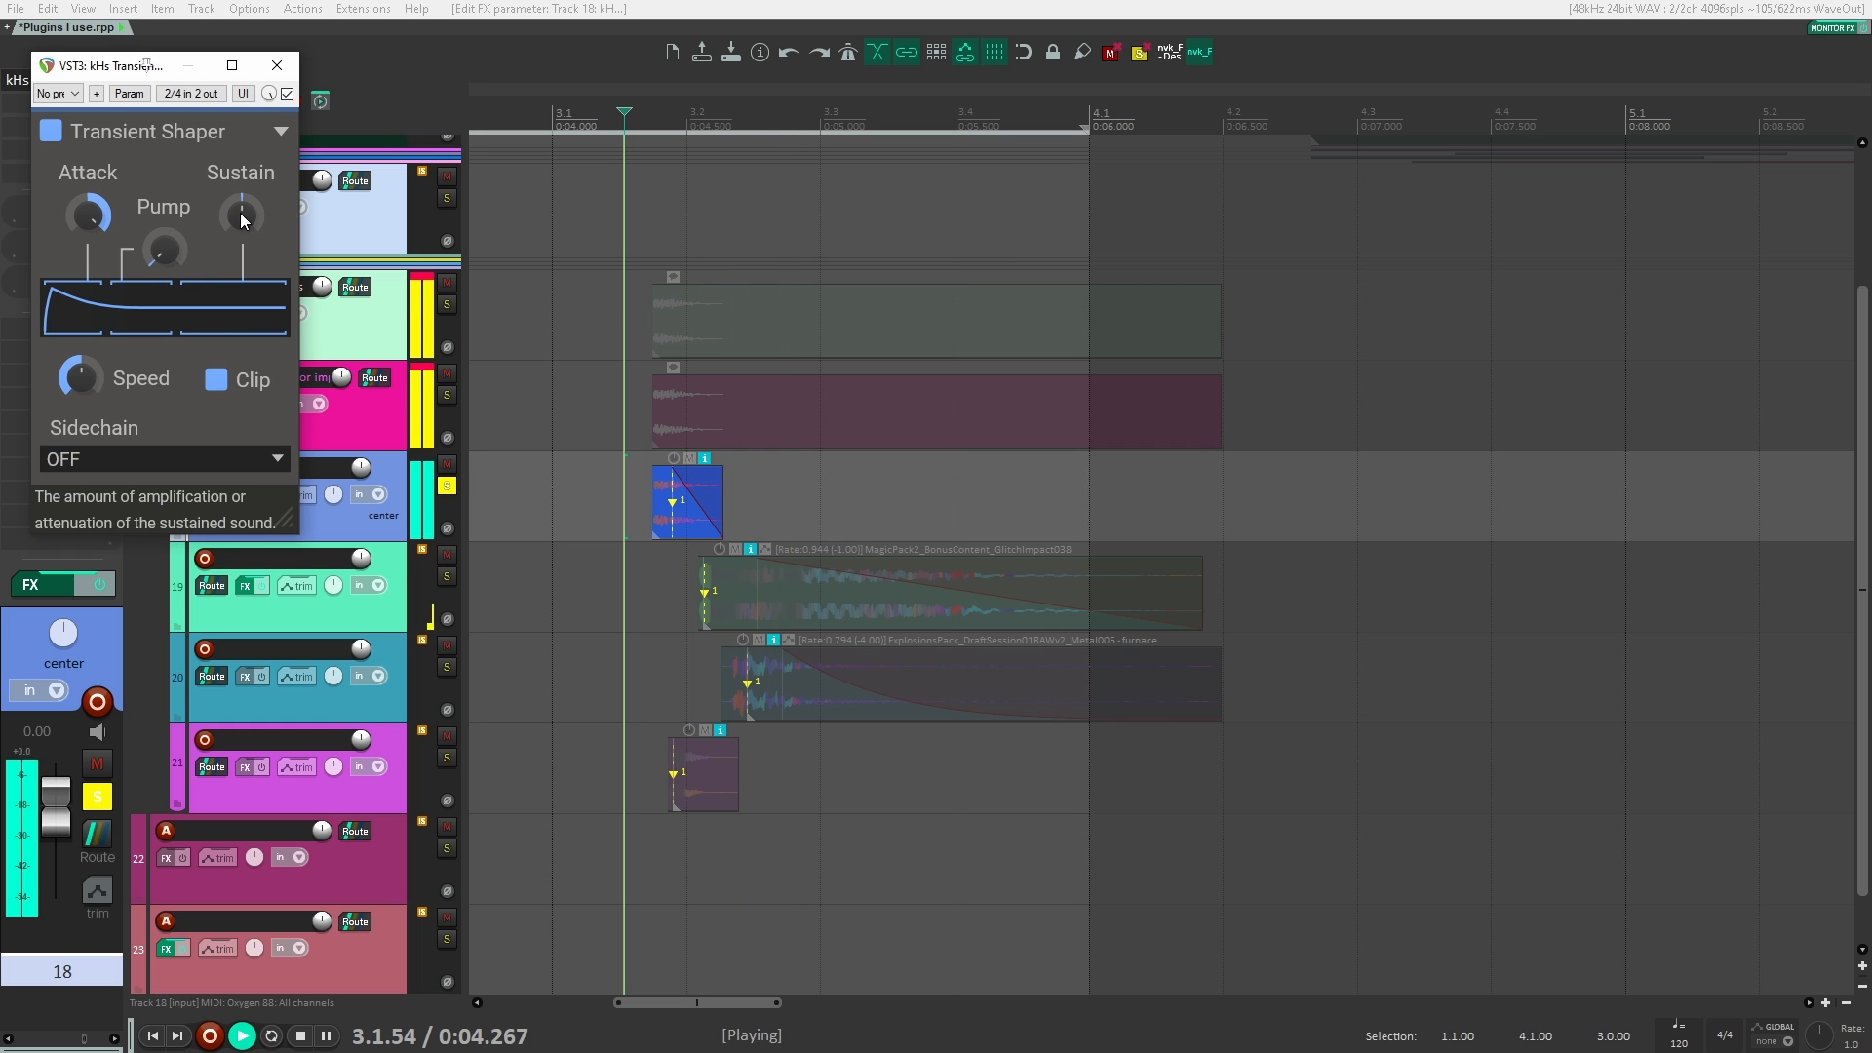
key("space")
Step: Close the Transient Shaper, unsolo track 18 and enable Kraftur and smartLimit on explosion track 17
left_click(277, 65)
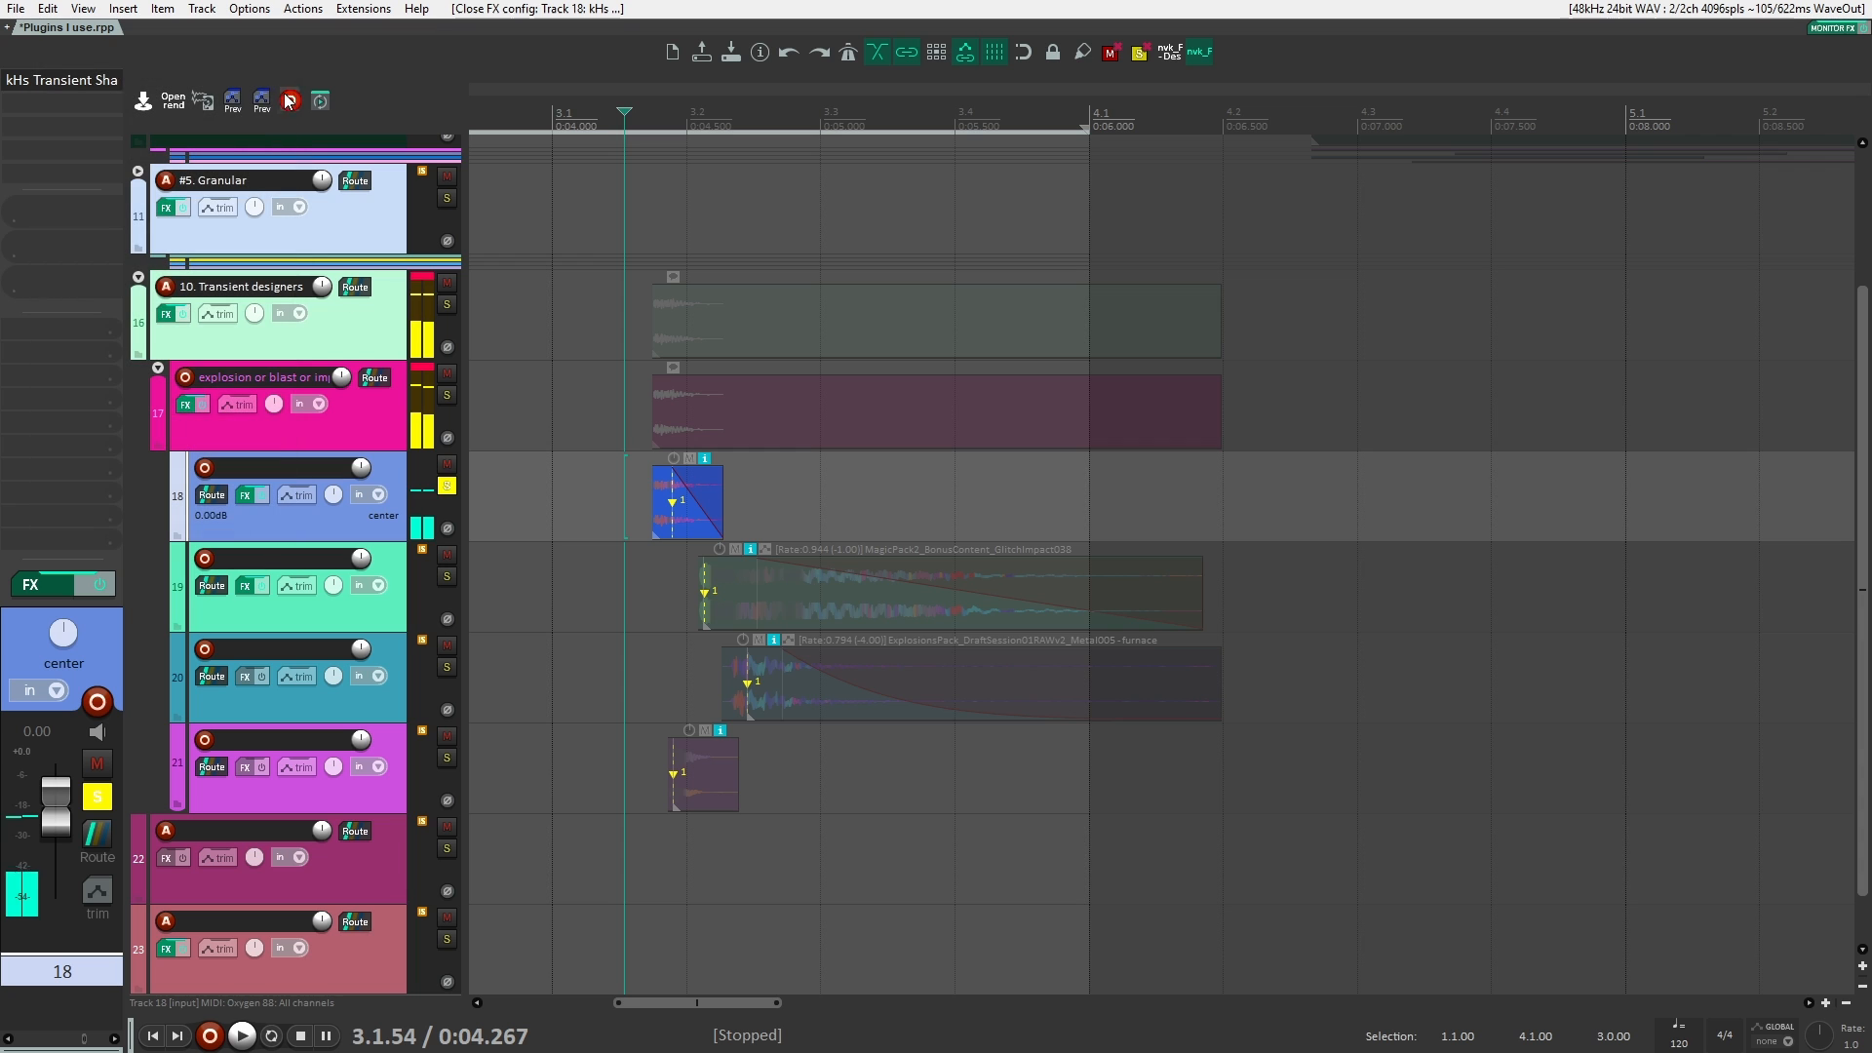
left_click(447, 485)
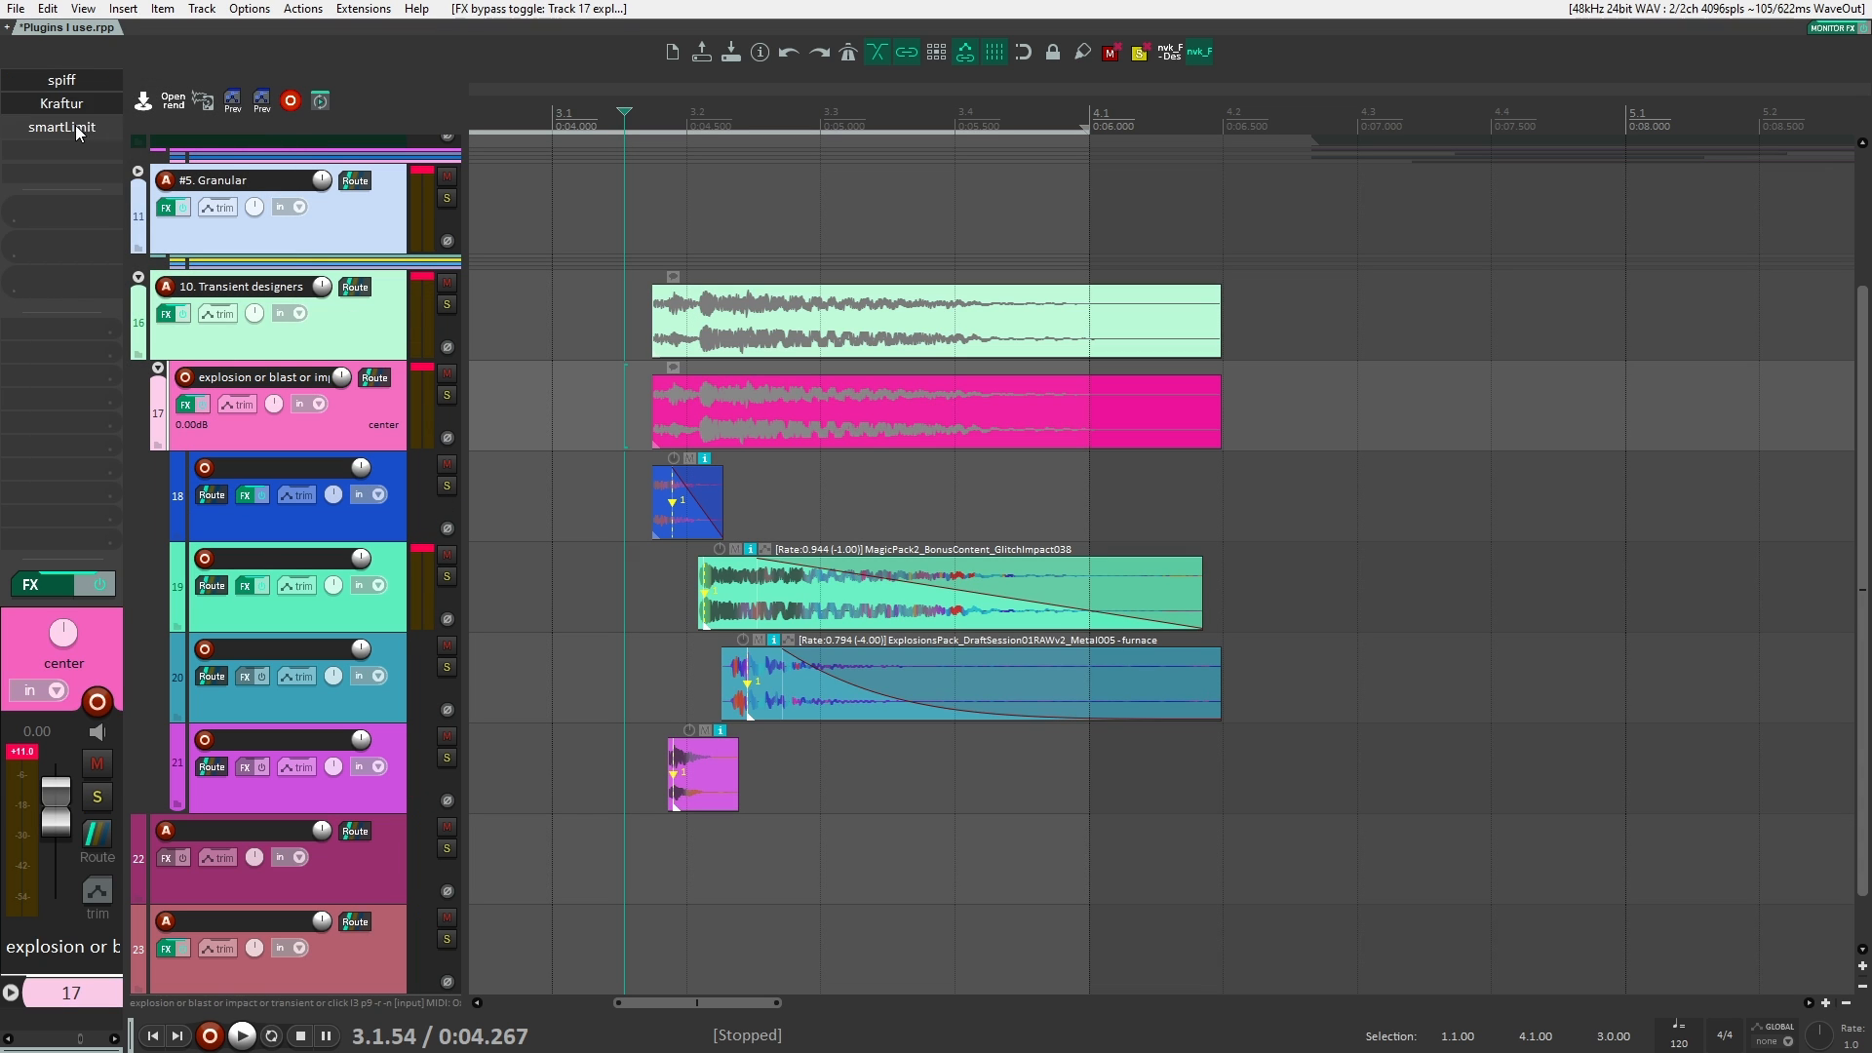
left_click(376, 331)
left_click(375, 367)
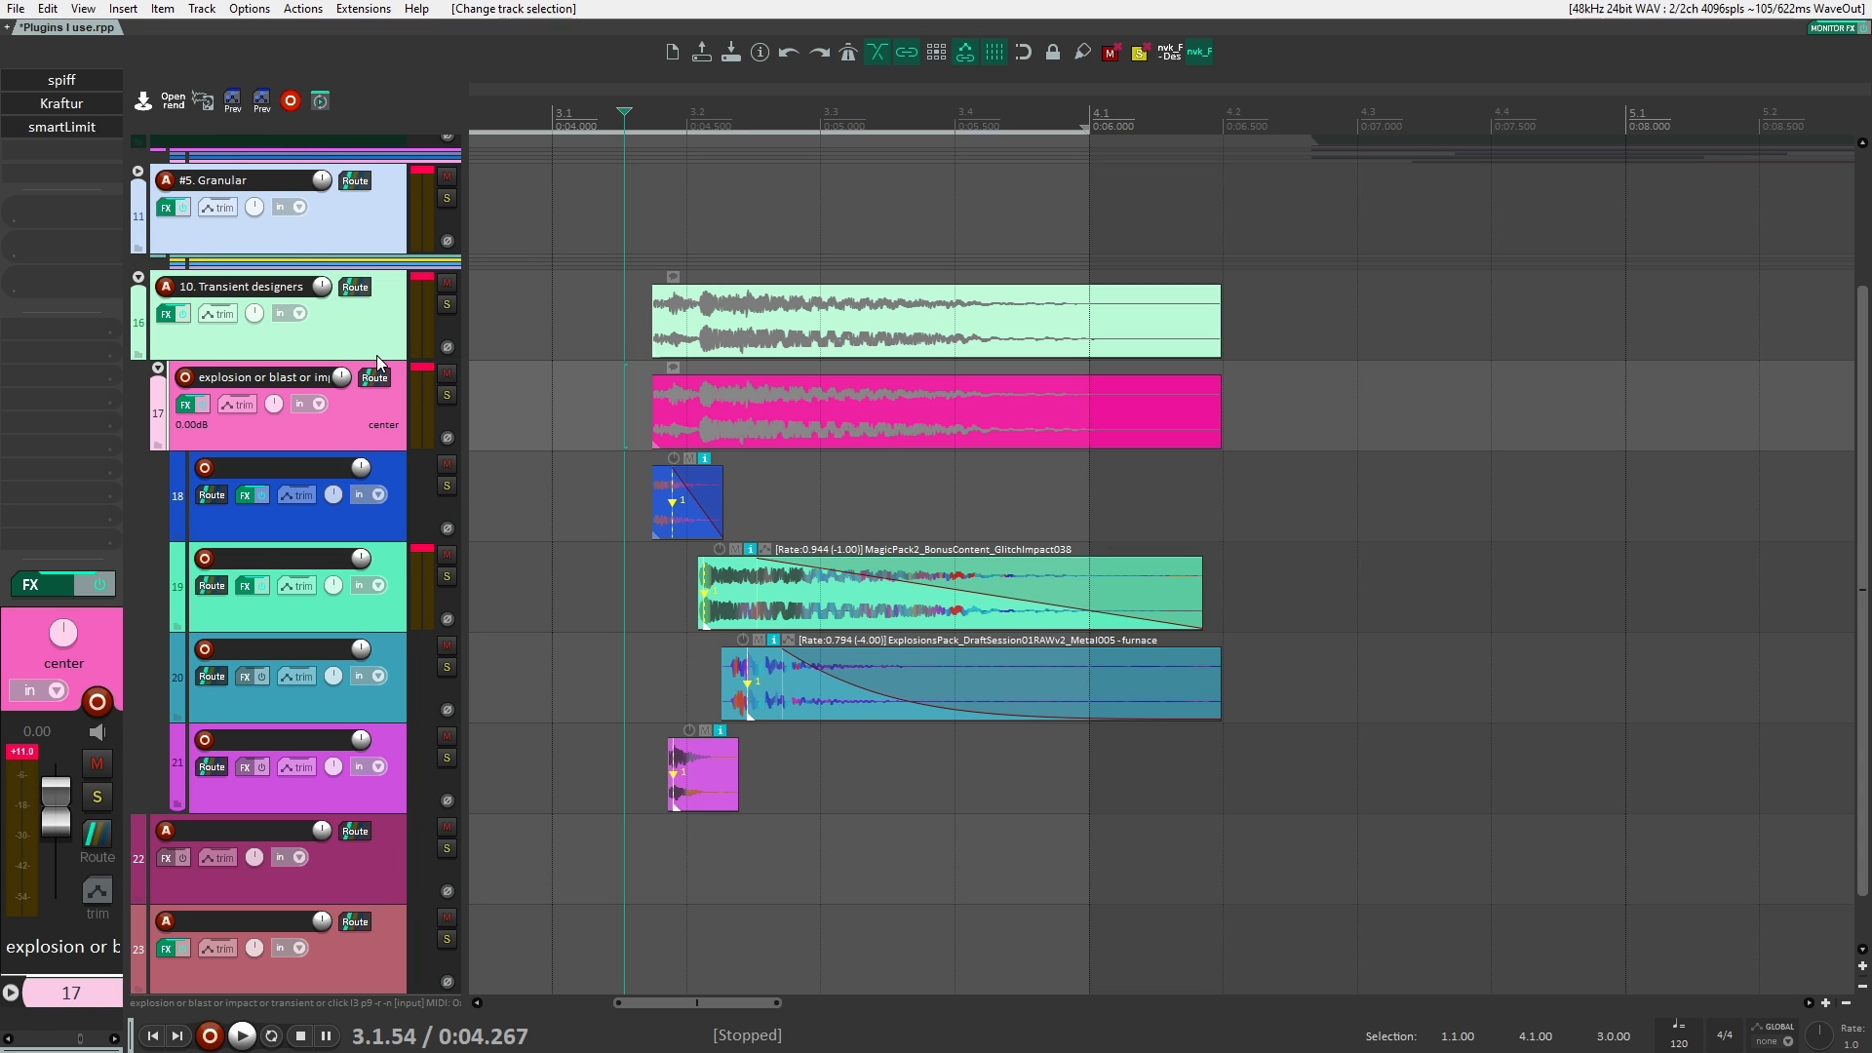
Step: Select the 10. Transient designers folder and play the full explosion with all its effects active
left_click(355, 334)
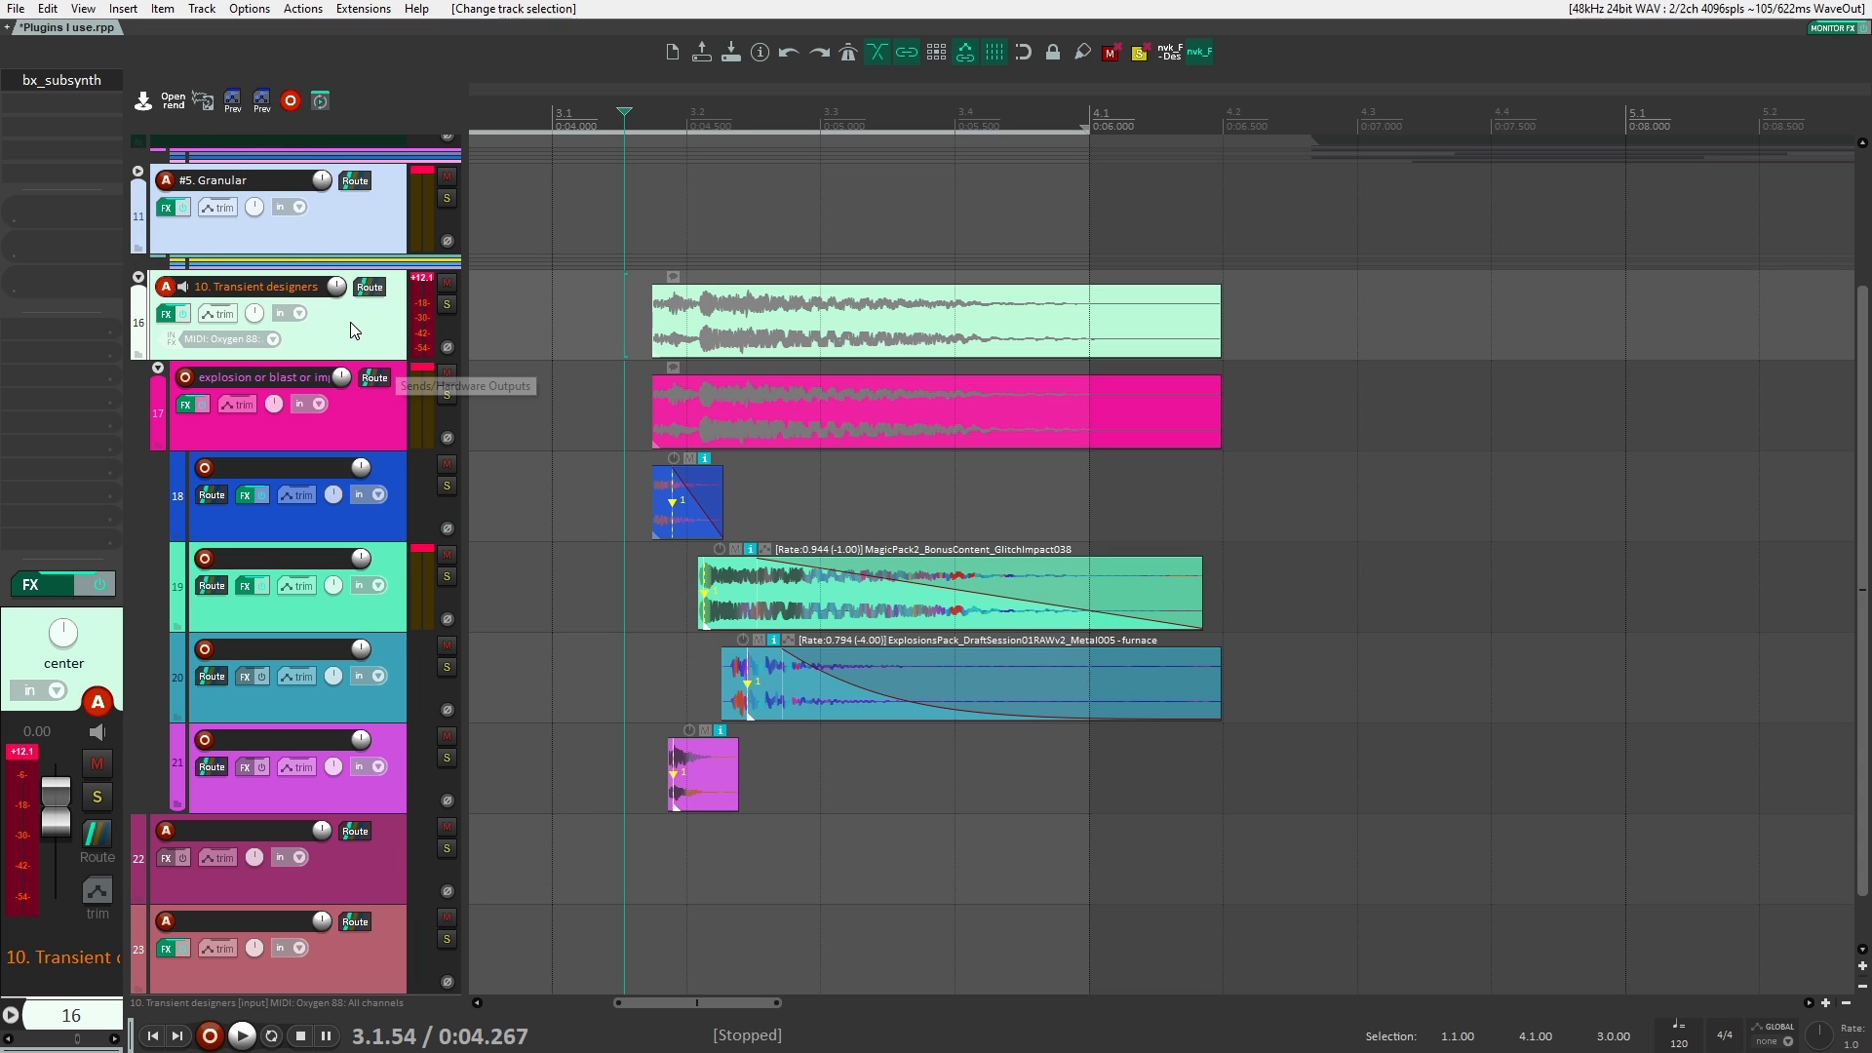
left_click(566, 306)
key("space")
scroll(583, 324, "down", 3)
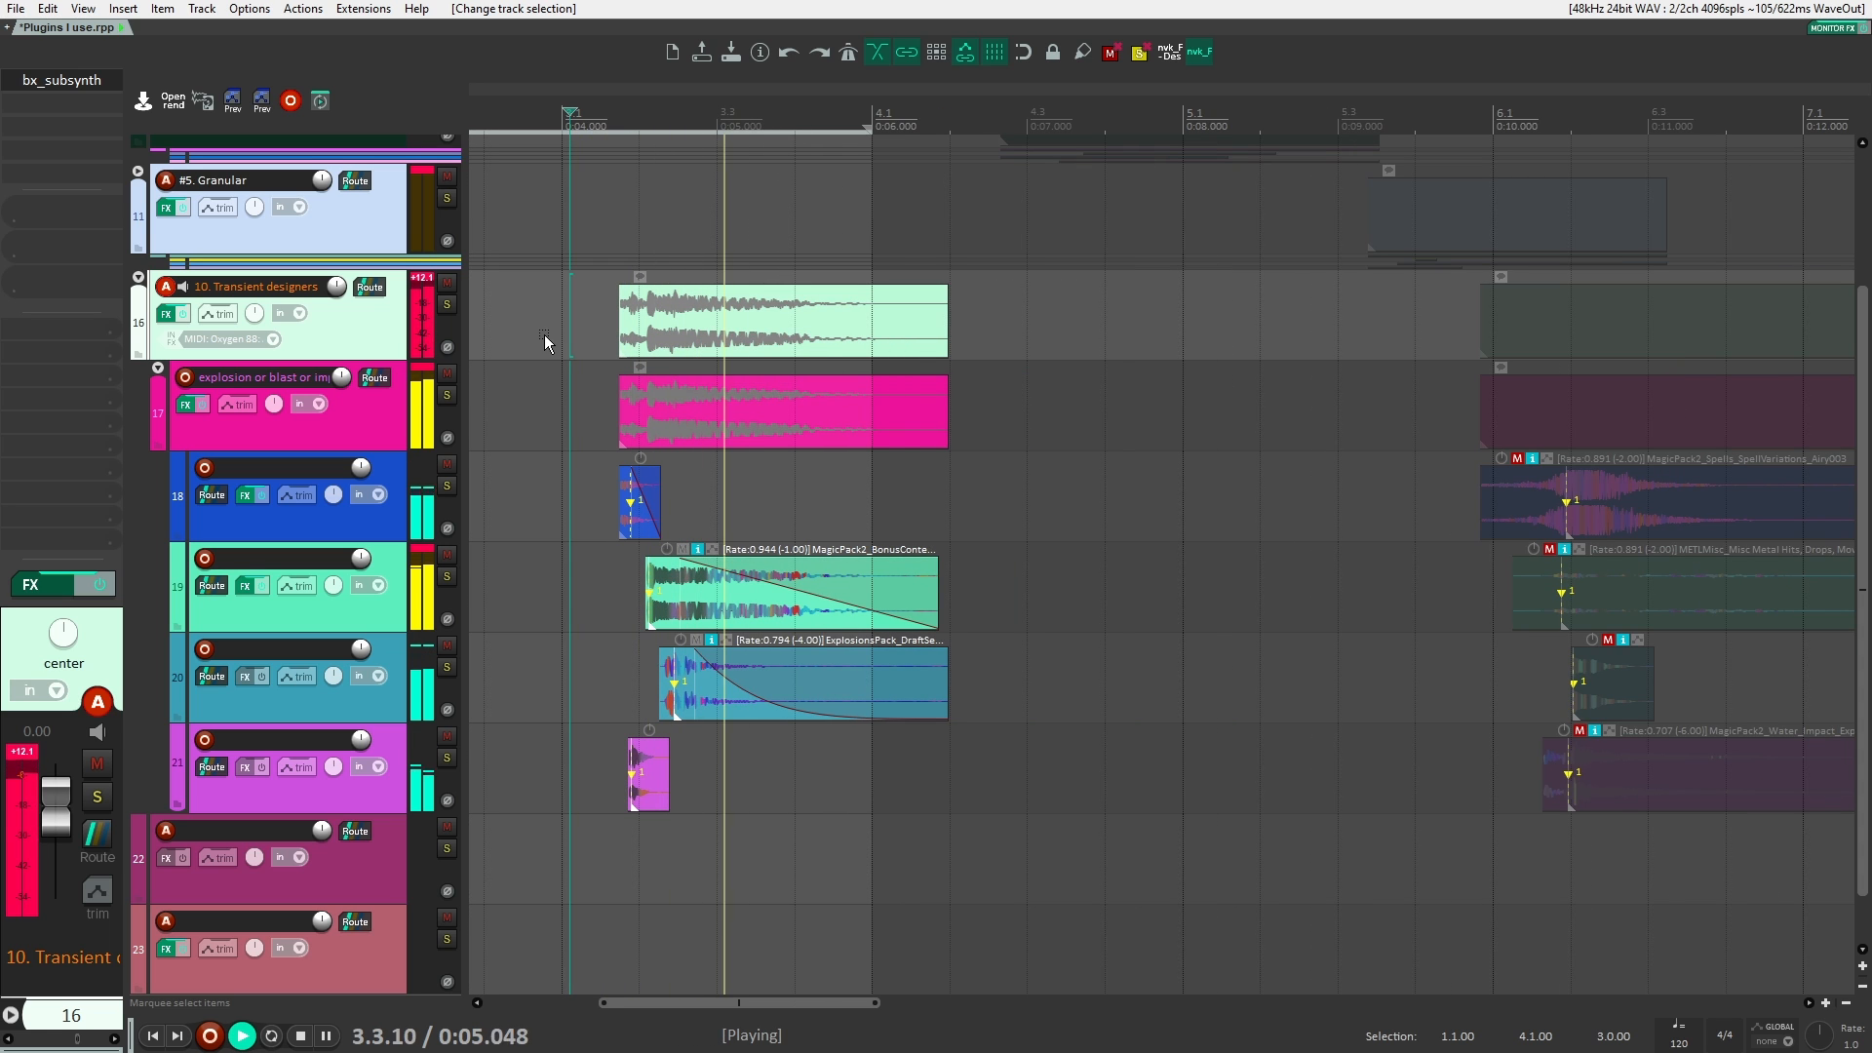
key("space")
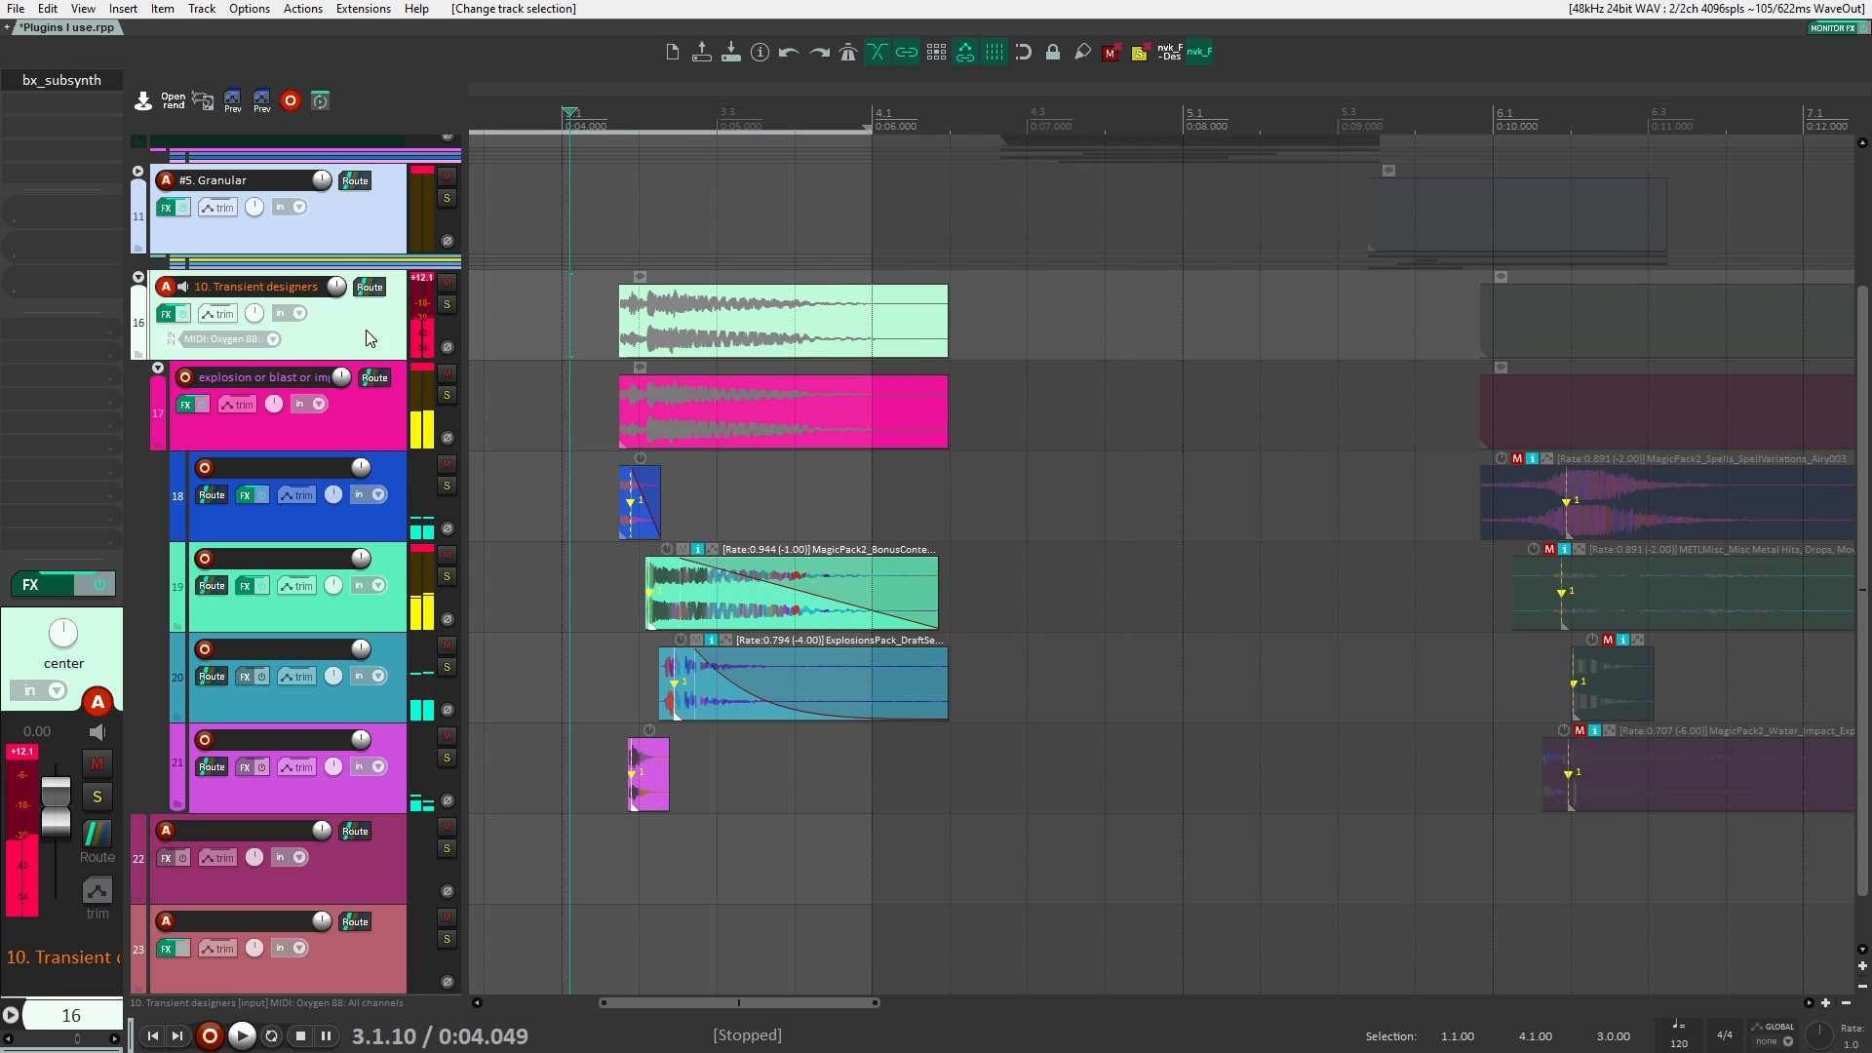
Step: Compare the explosion with the effects of tracks 16 to 19 bypassed and enabled, leaving them enabled
left_click(368, 797, "shift")
left_click(183, 316)
key("space")
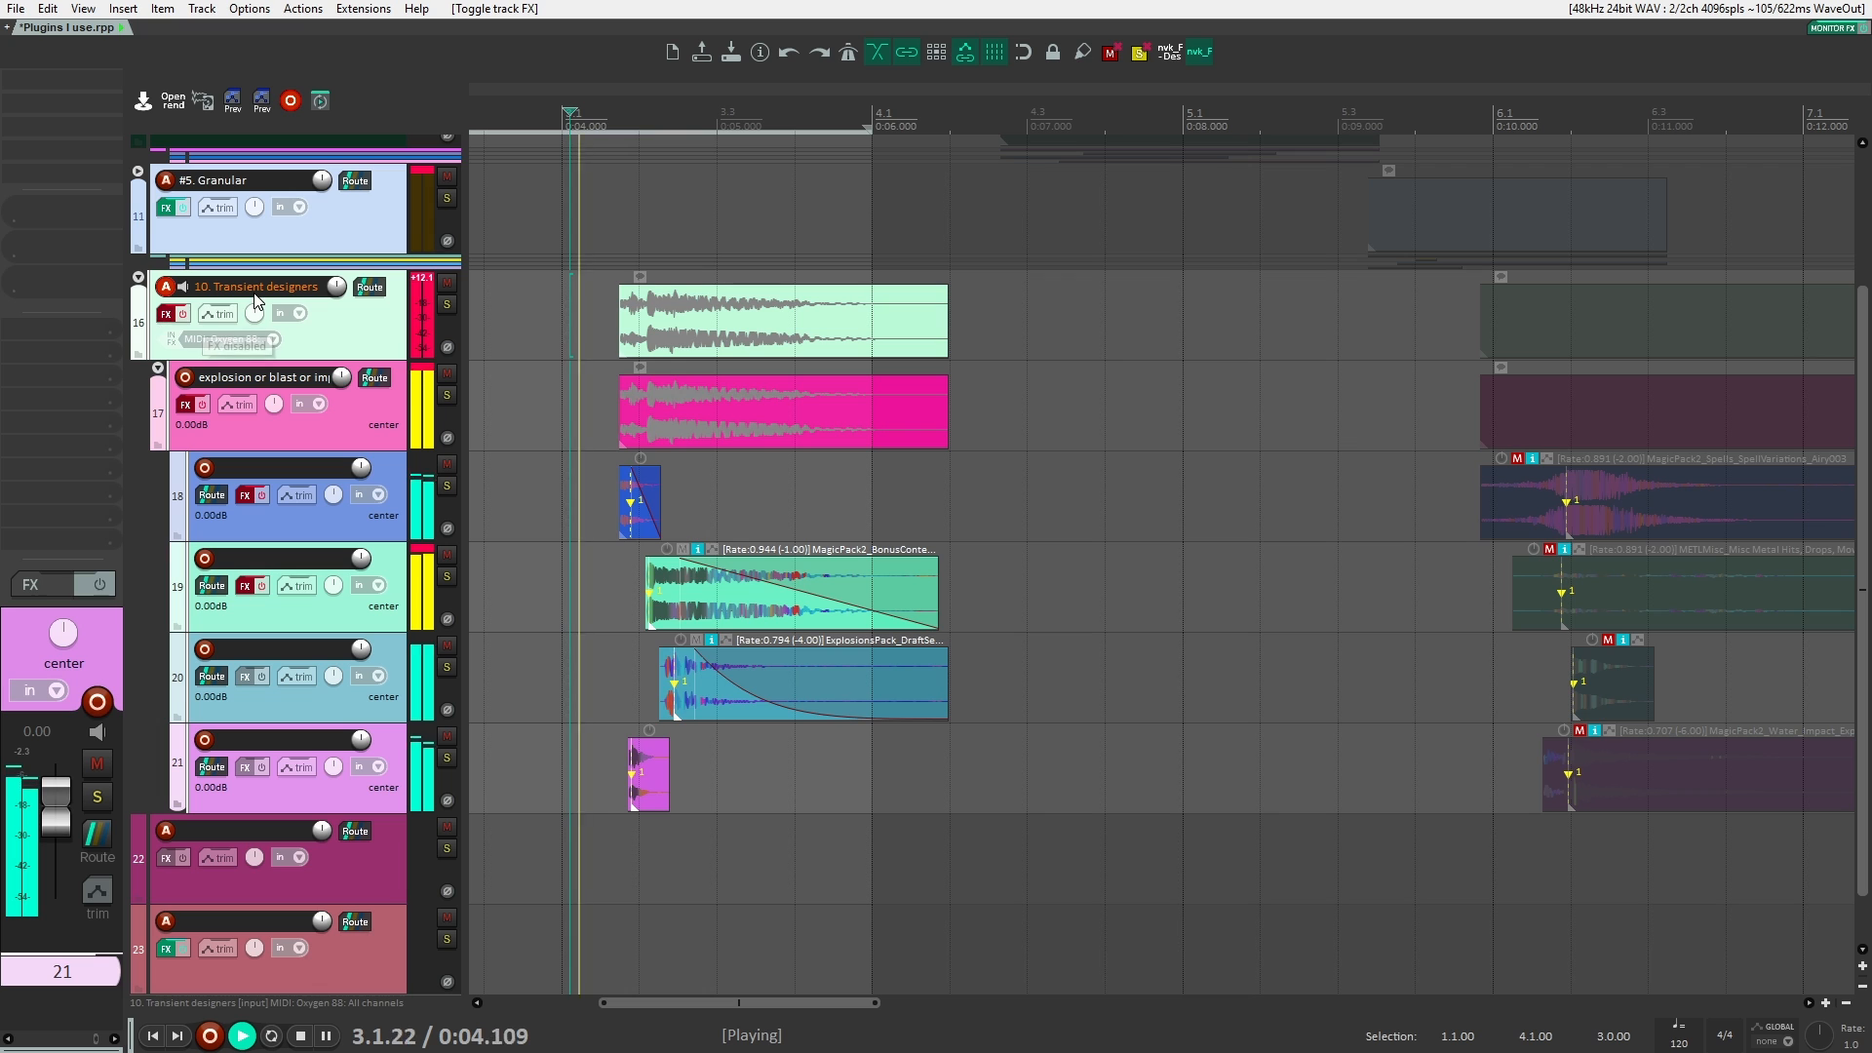
key("space")
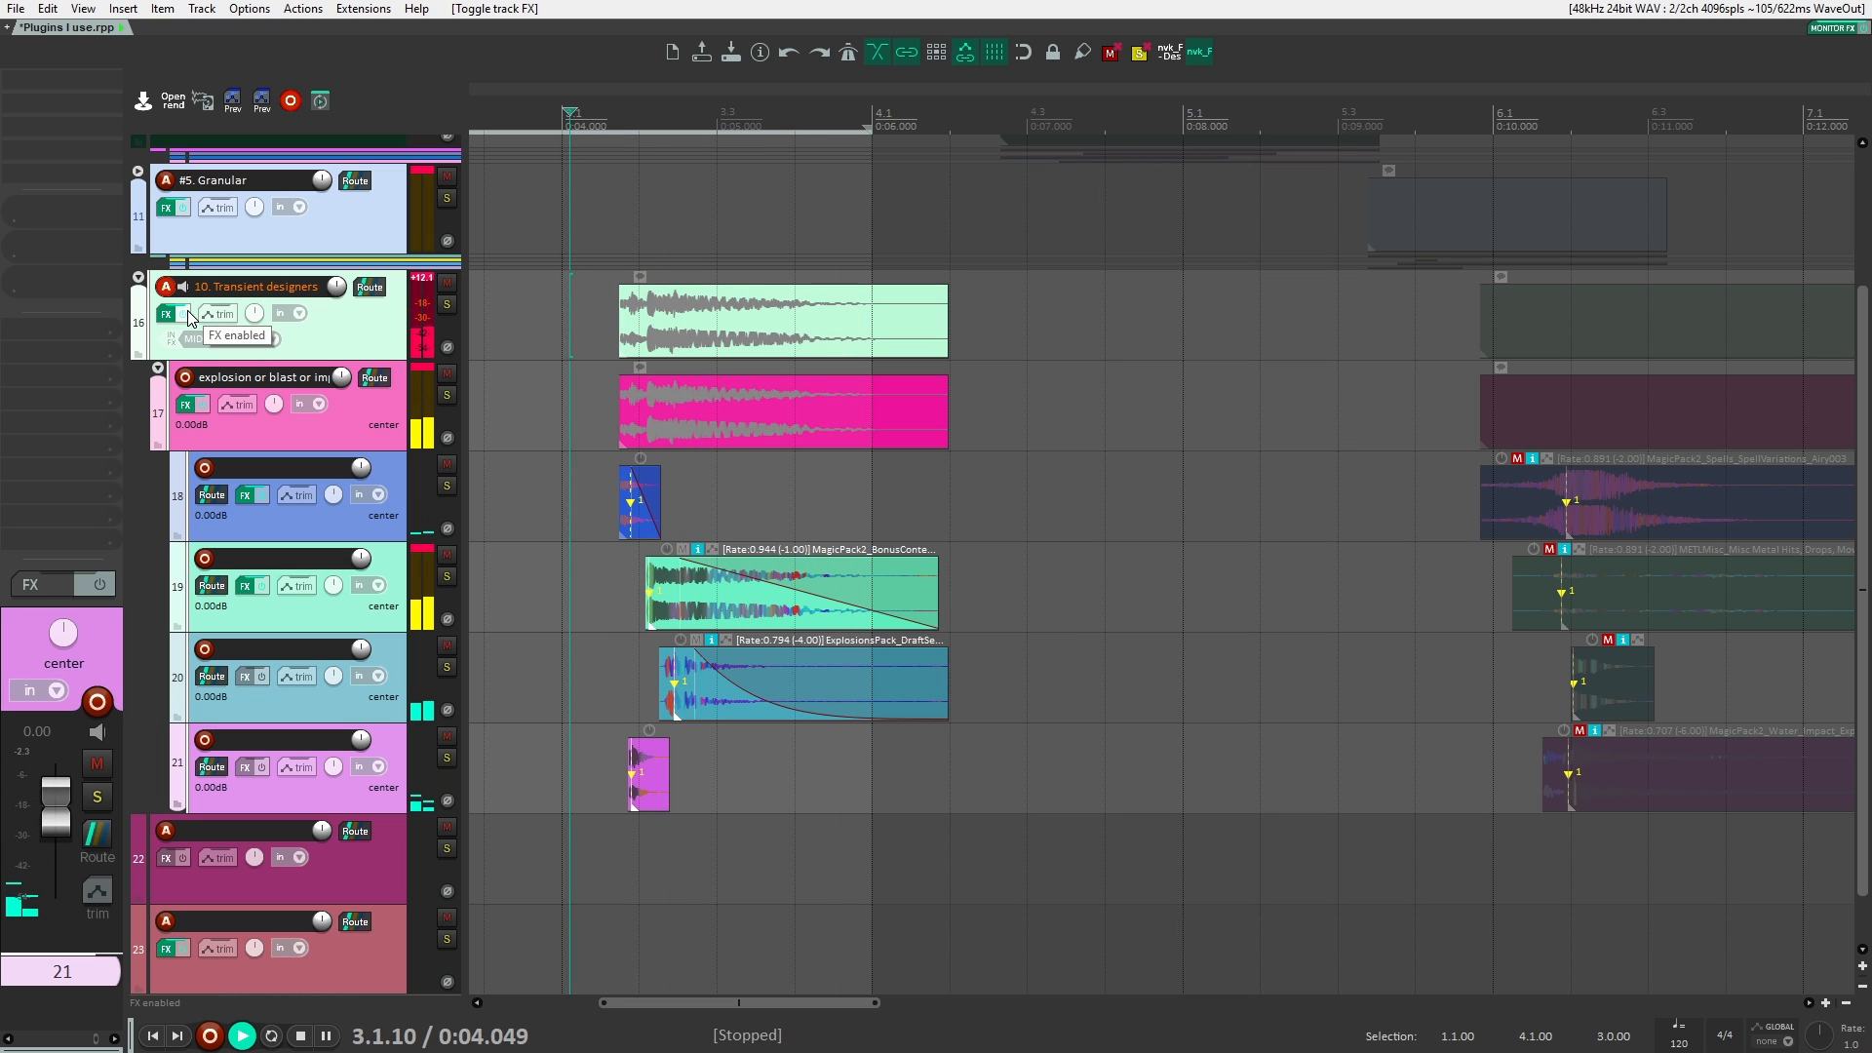
left_click(183, 317)
key("space")
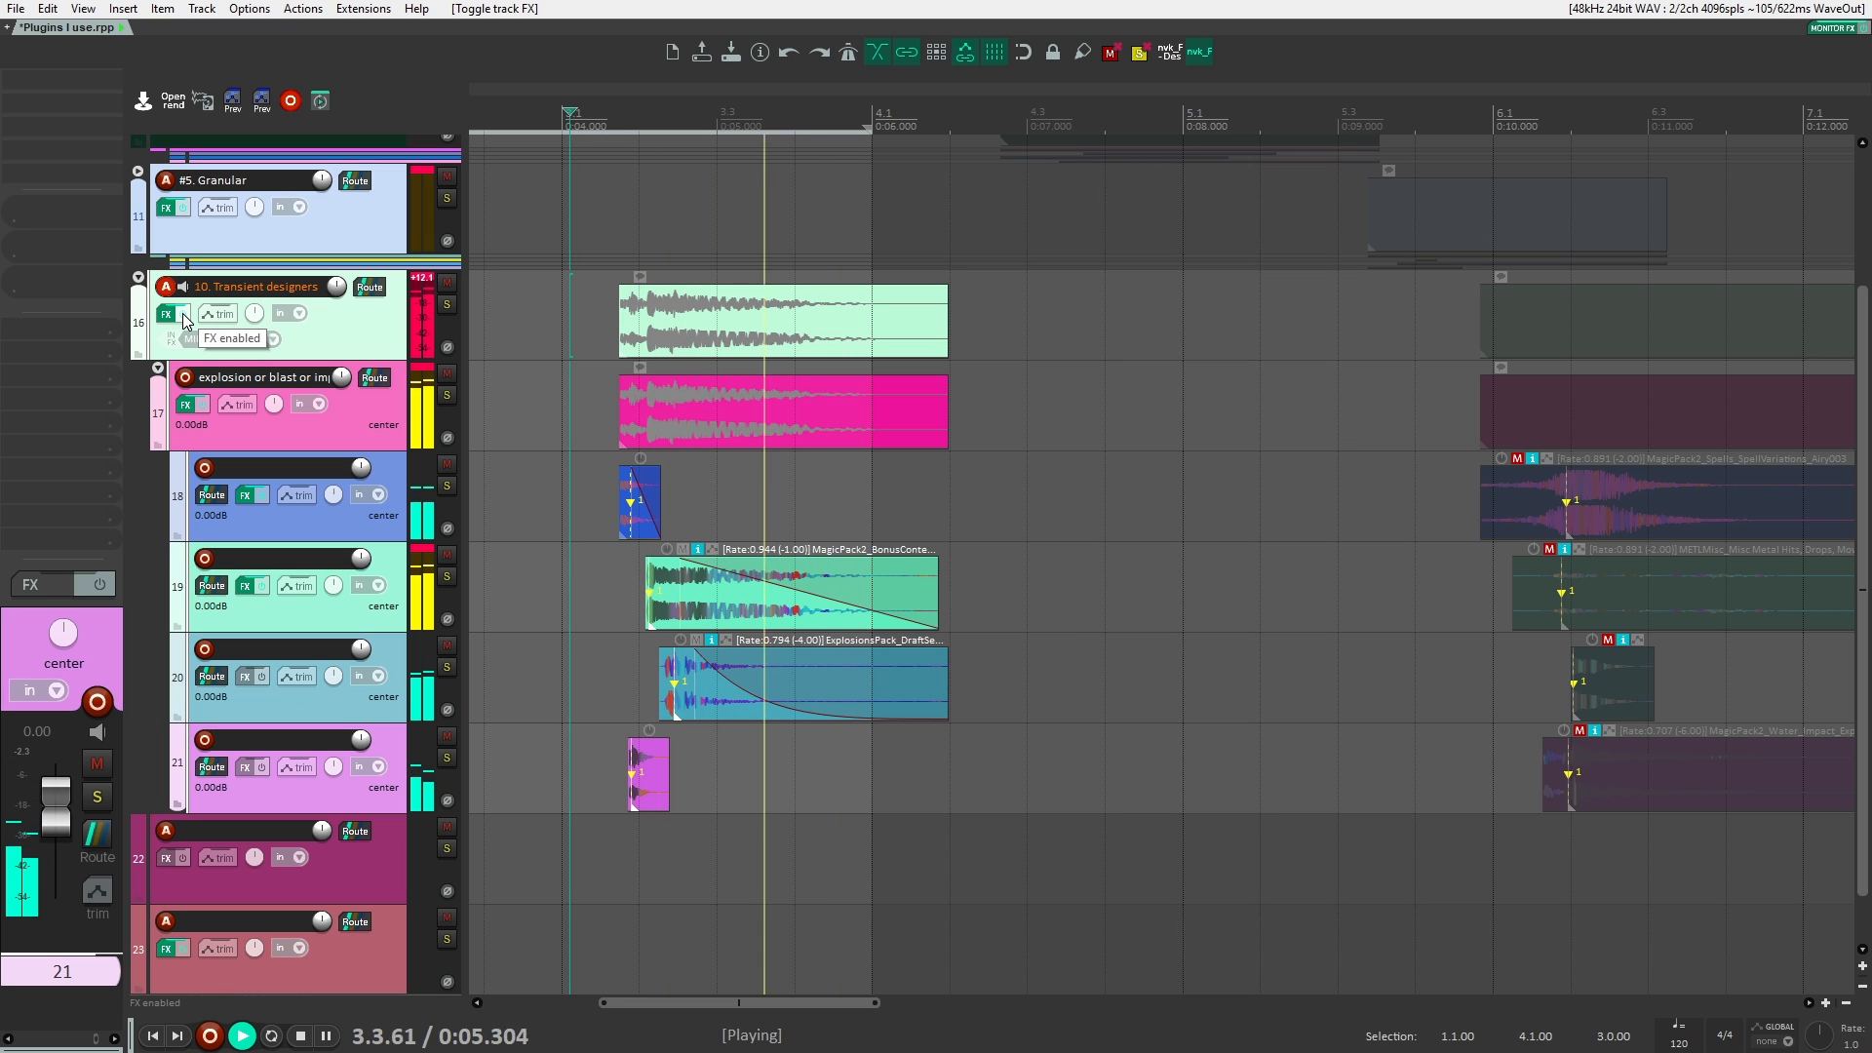
key("space")
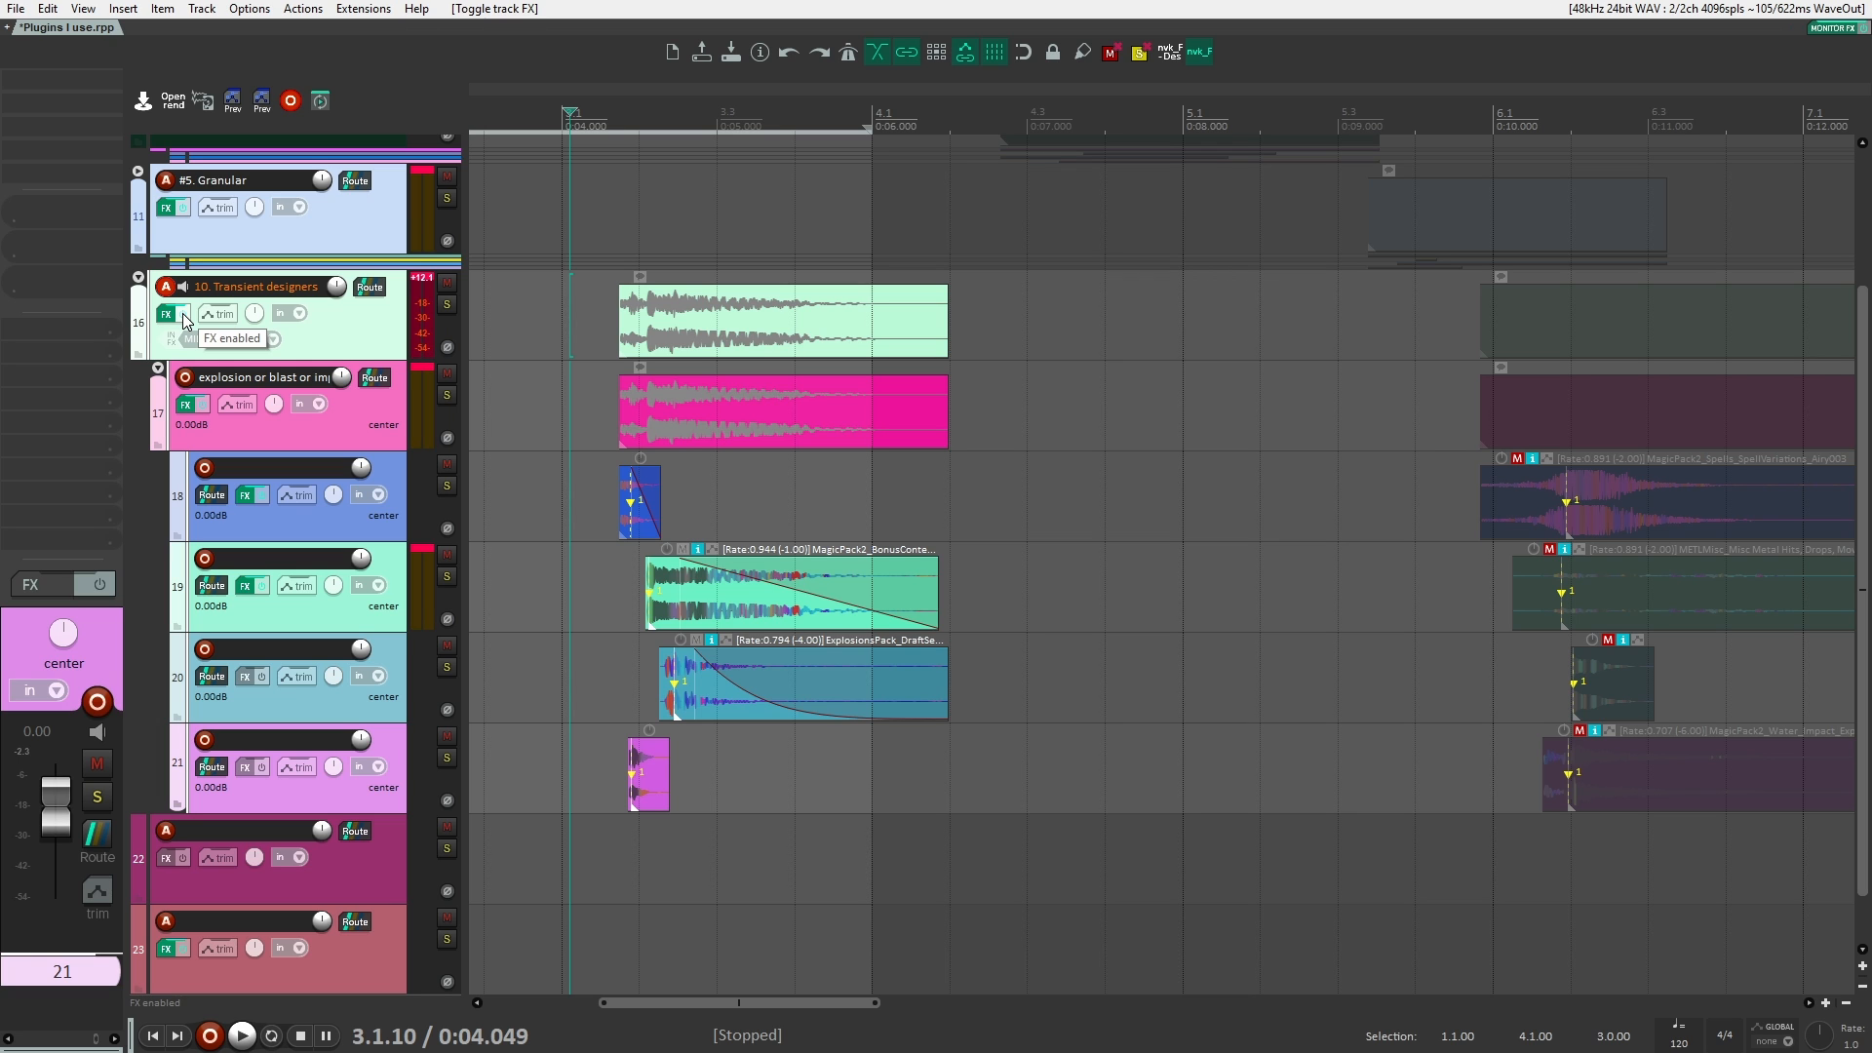
Step: Add Neutron 3 Transient Shaper after bx_subsynth on the 10. Transient designers folder and move its window lower over the arrangement
left_click(347, 318)
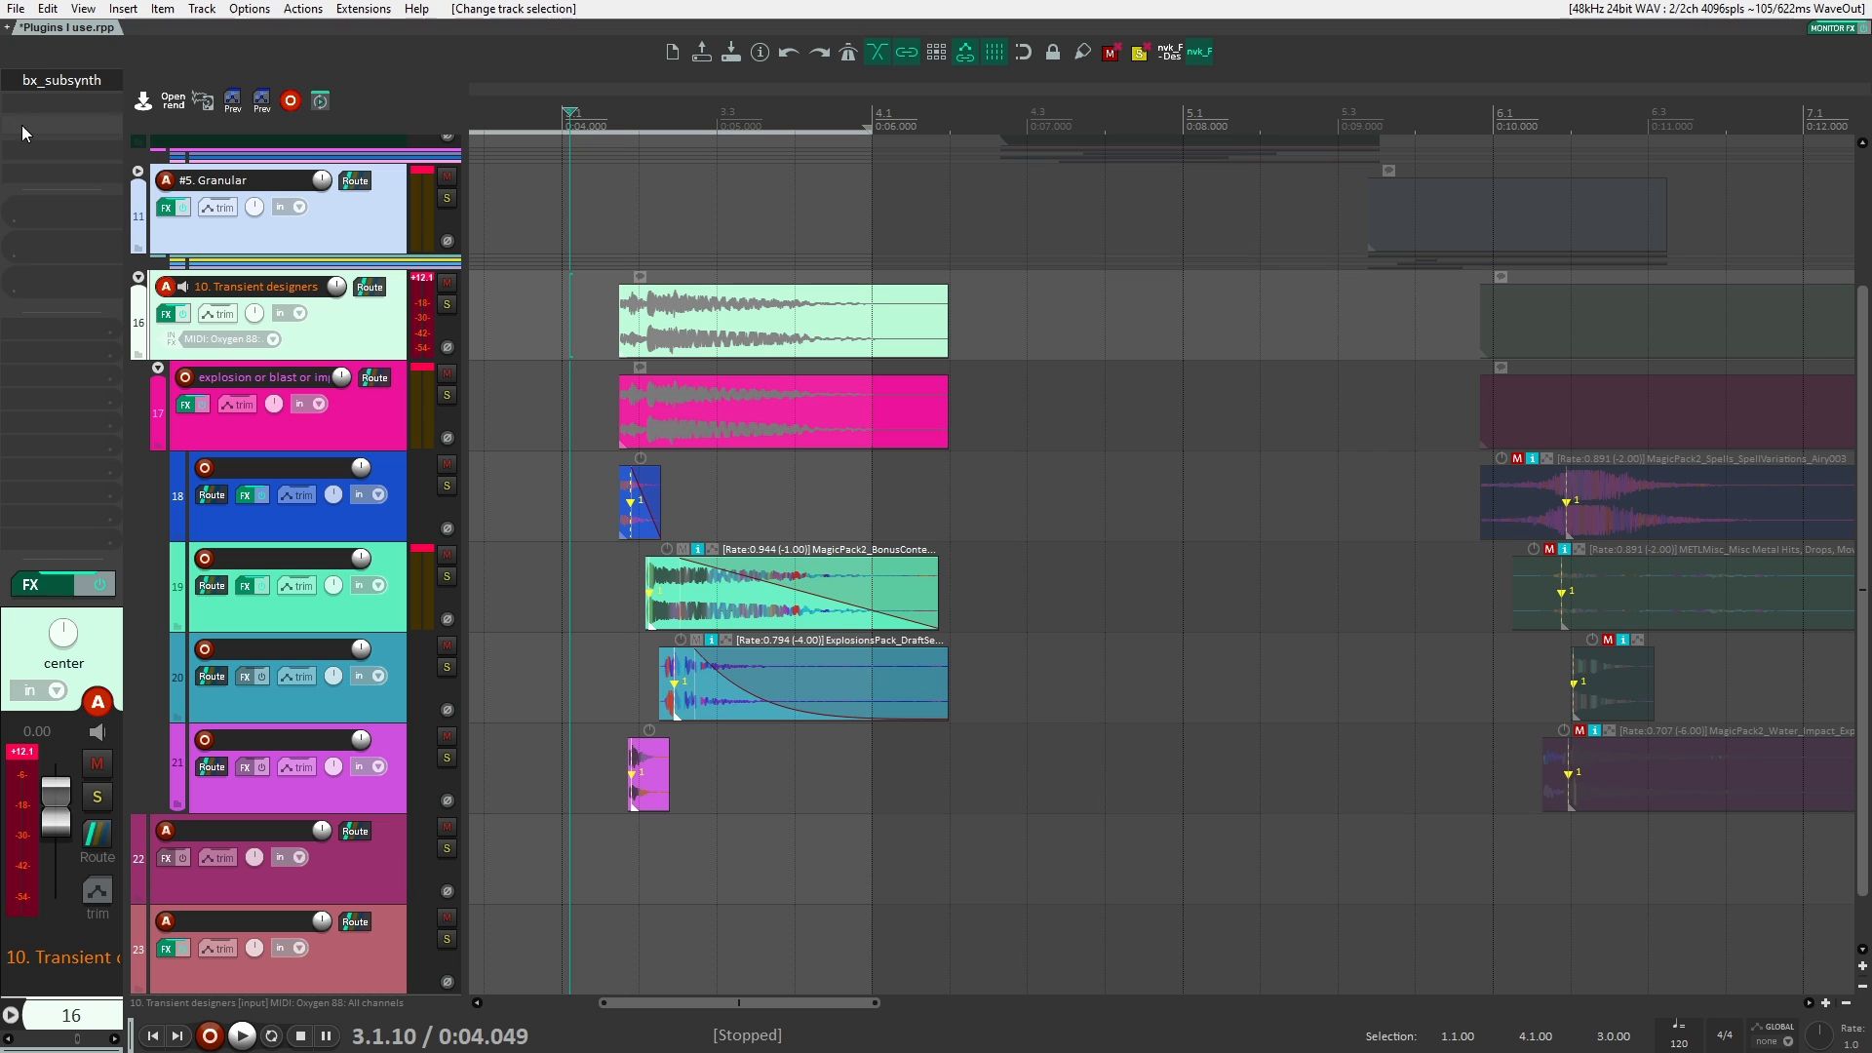
double_click(34, 106)
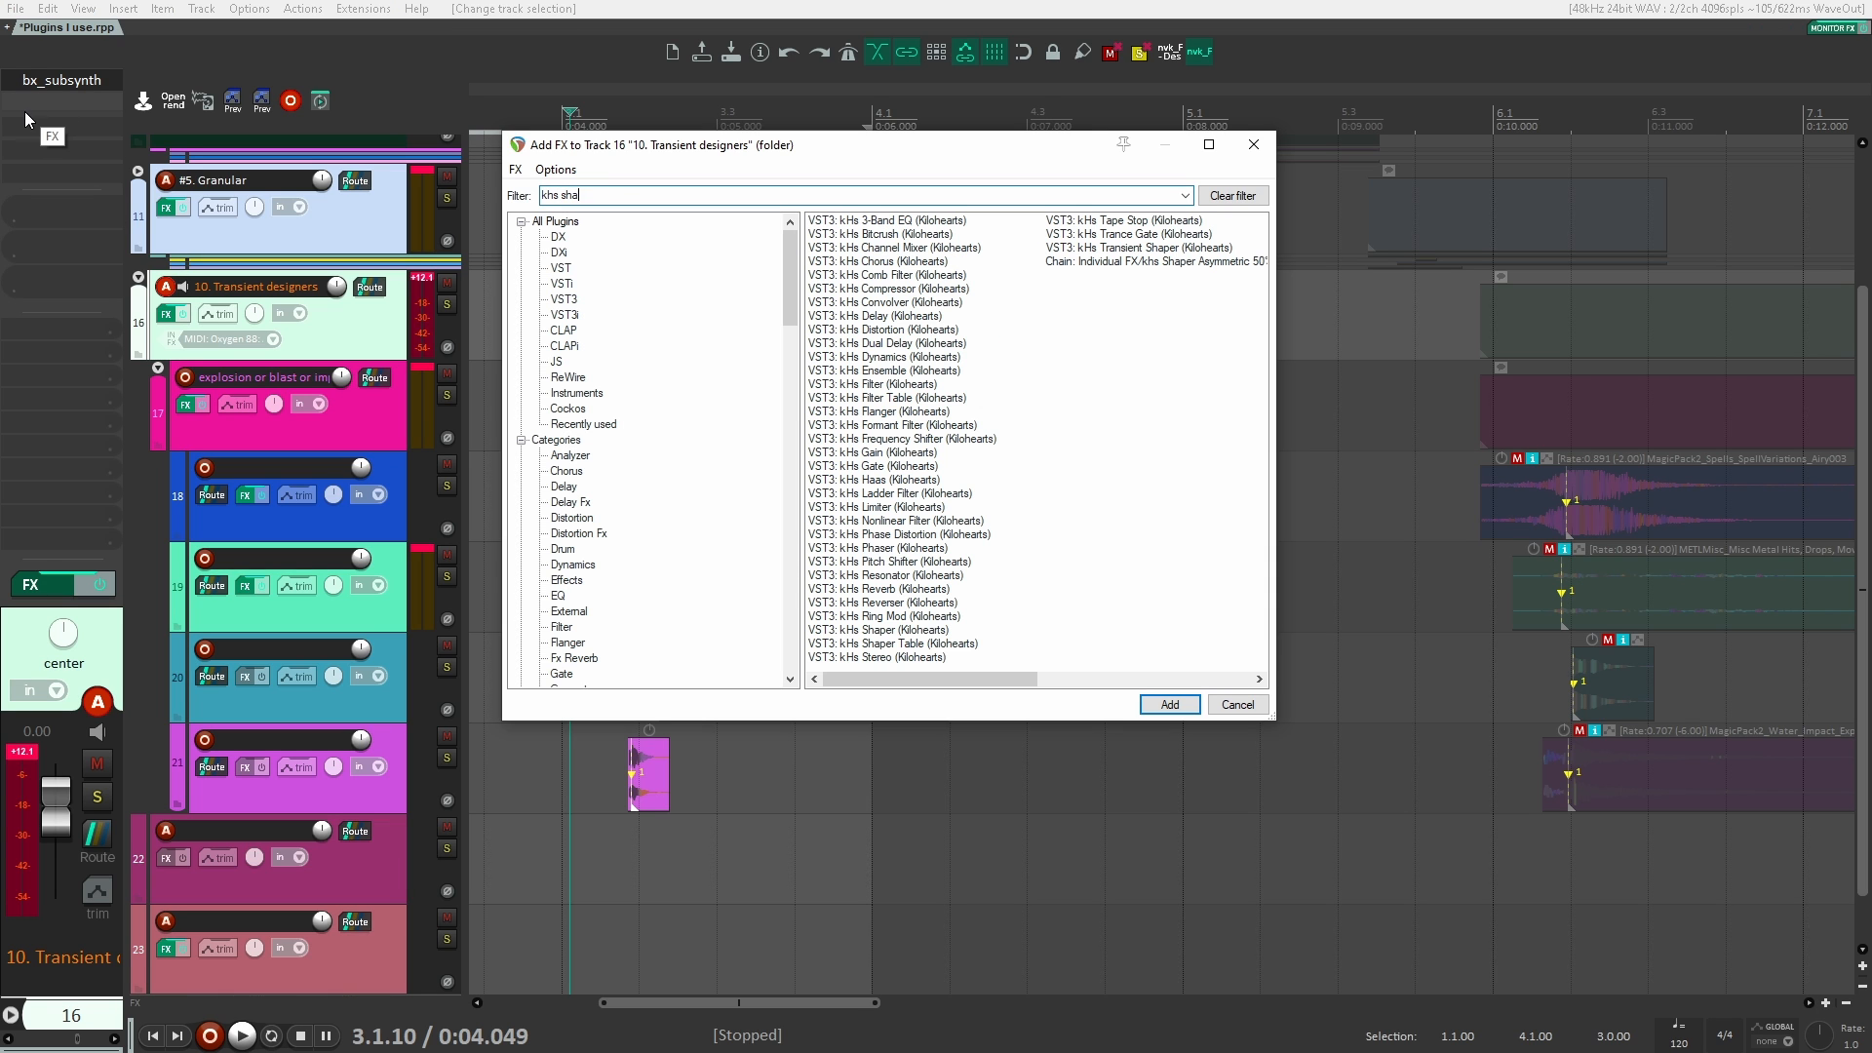
key("Down")
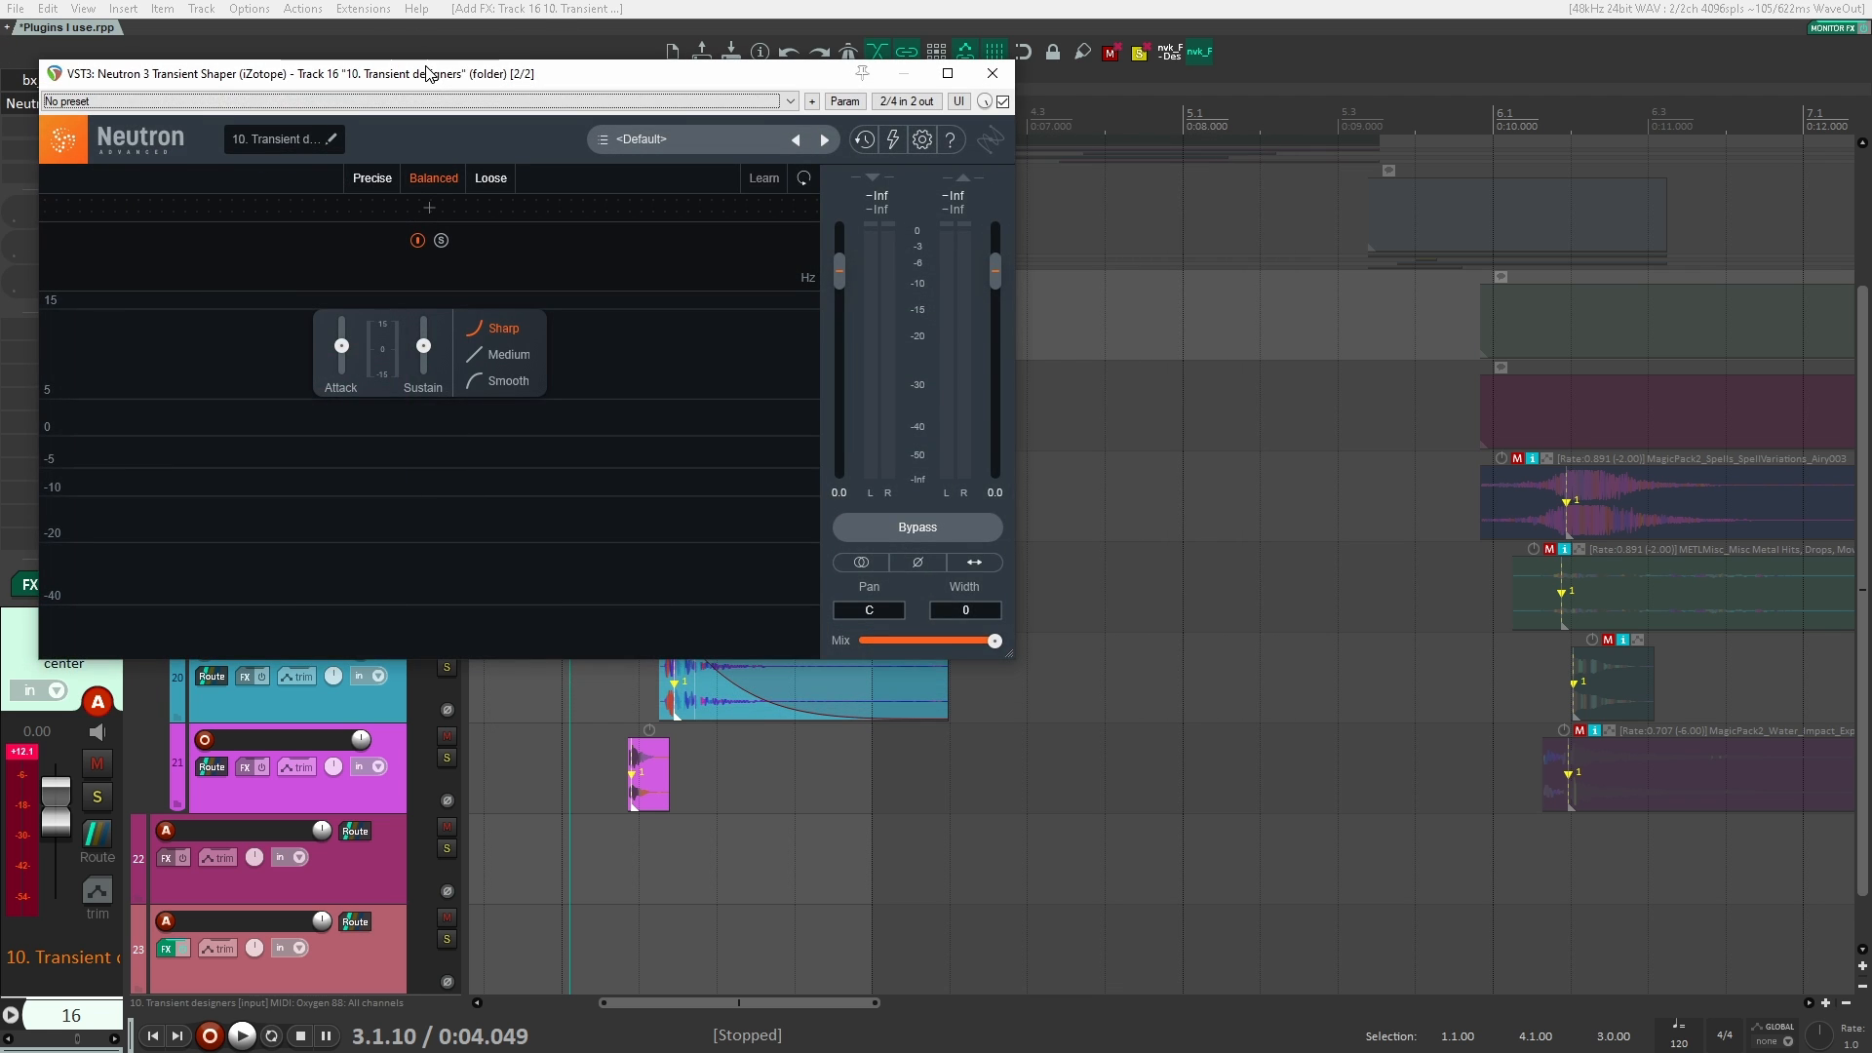
left_click_drag(429, 70, 796, 233)
Step: Split Neutron 3 Transient Shaper into three bands, with the upper crossover at about 2.6 kHz and the lower crossover shifted slightly down
left_click(662, 362)
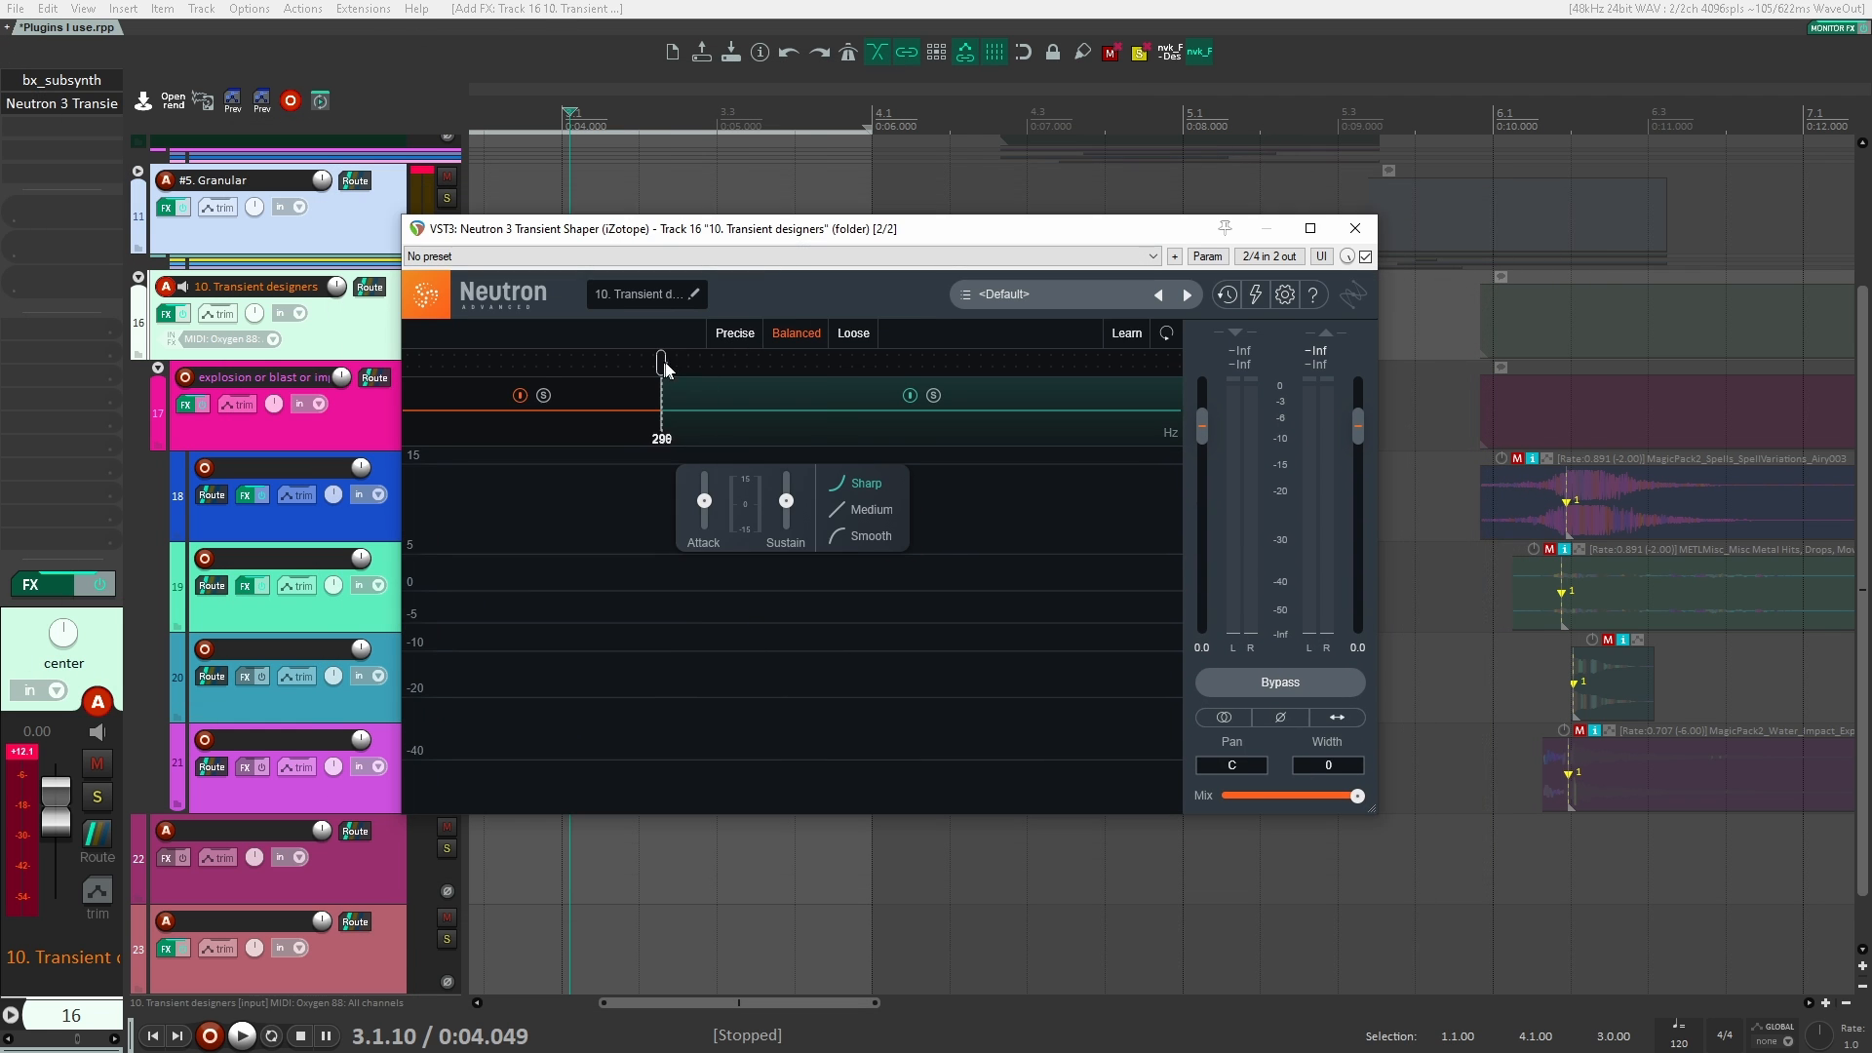
left_click(927, 364)
left_click_drag(658, 363, 646, 363)
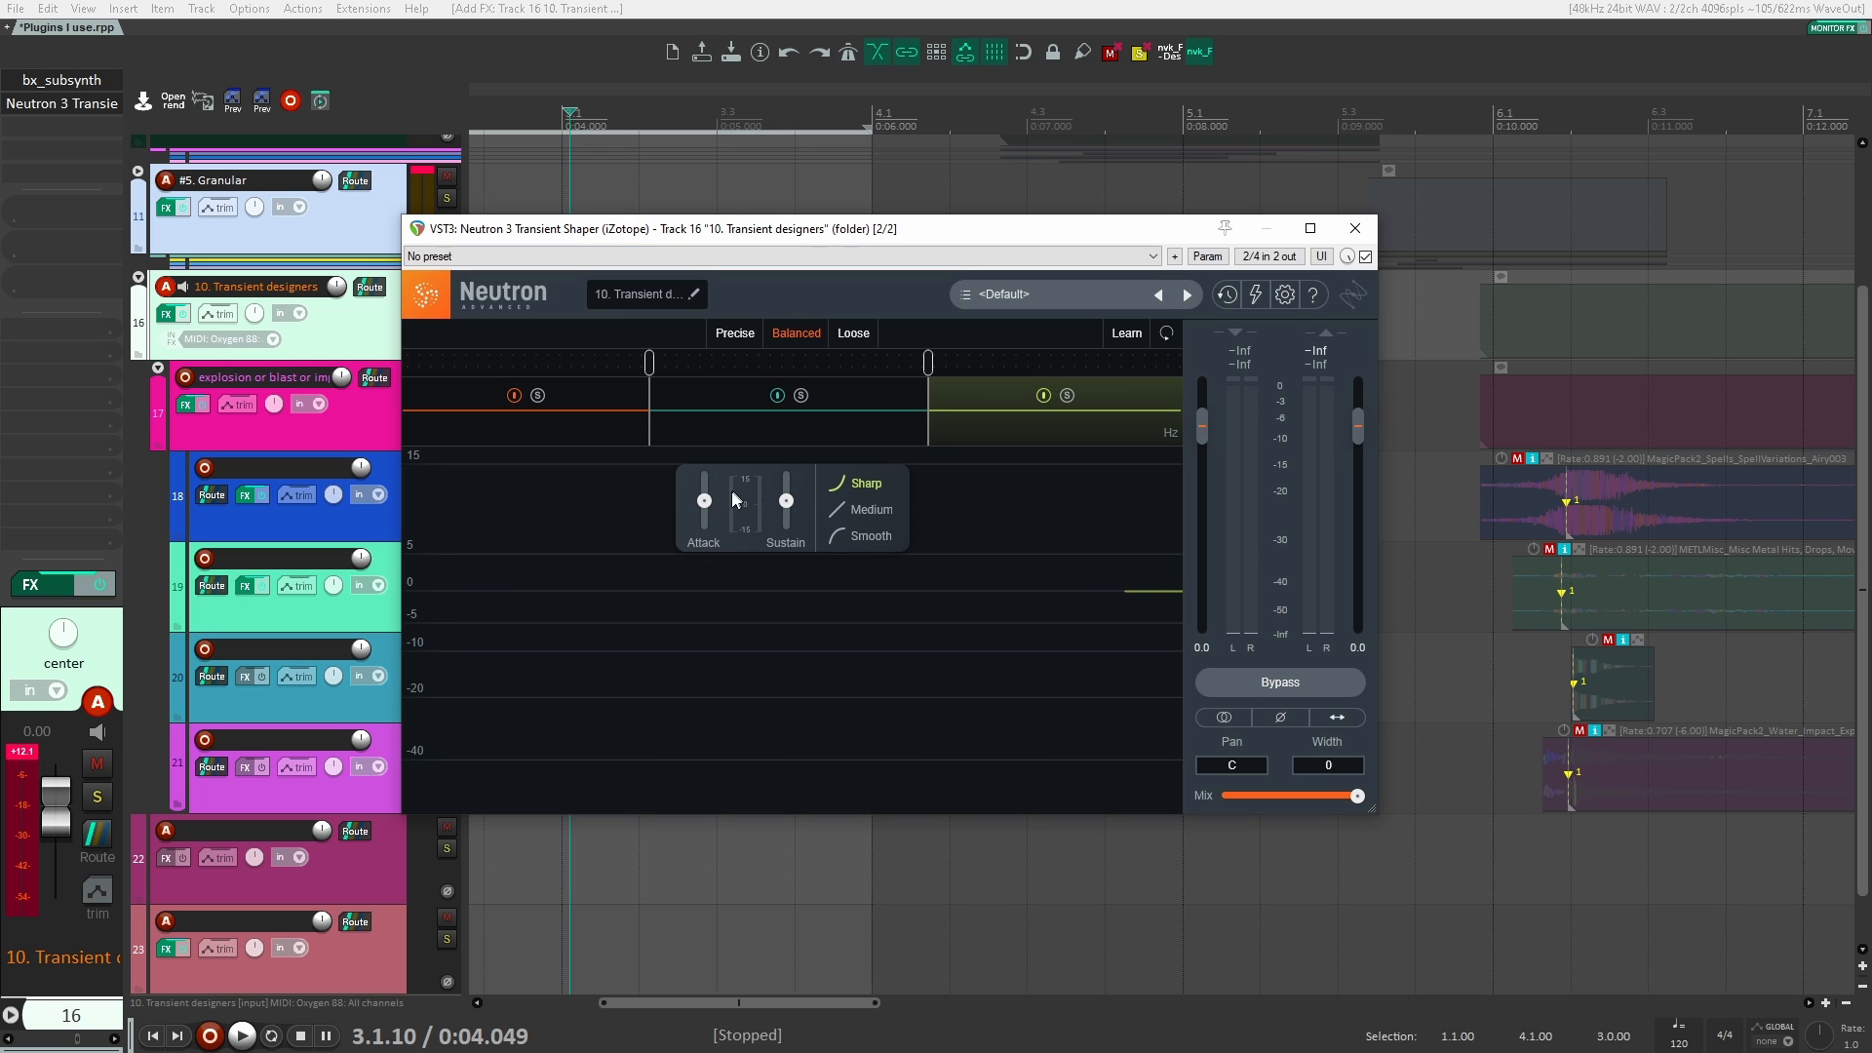
Step: Raise the high band's attack in Neutron 3 Transient Shaper and play the explosion, moving the plugin window lower
key("space")
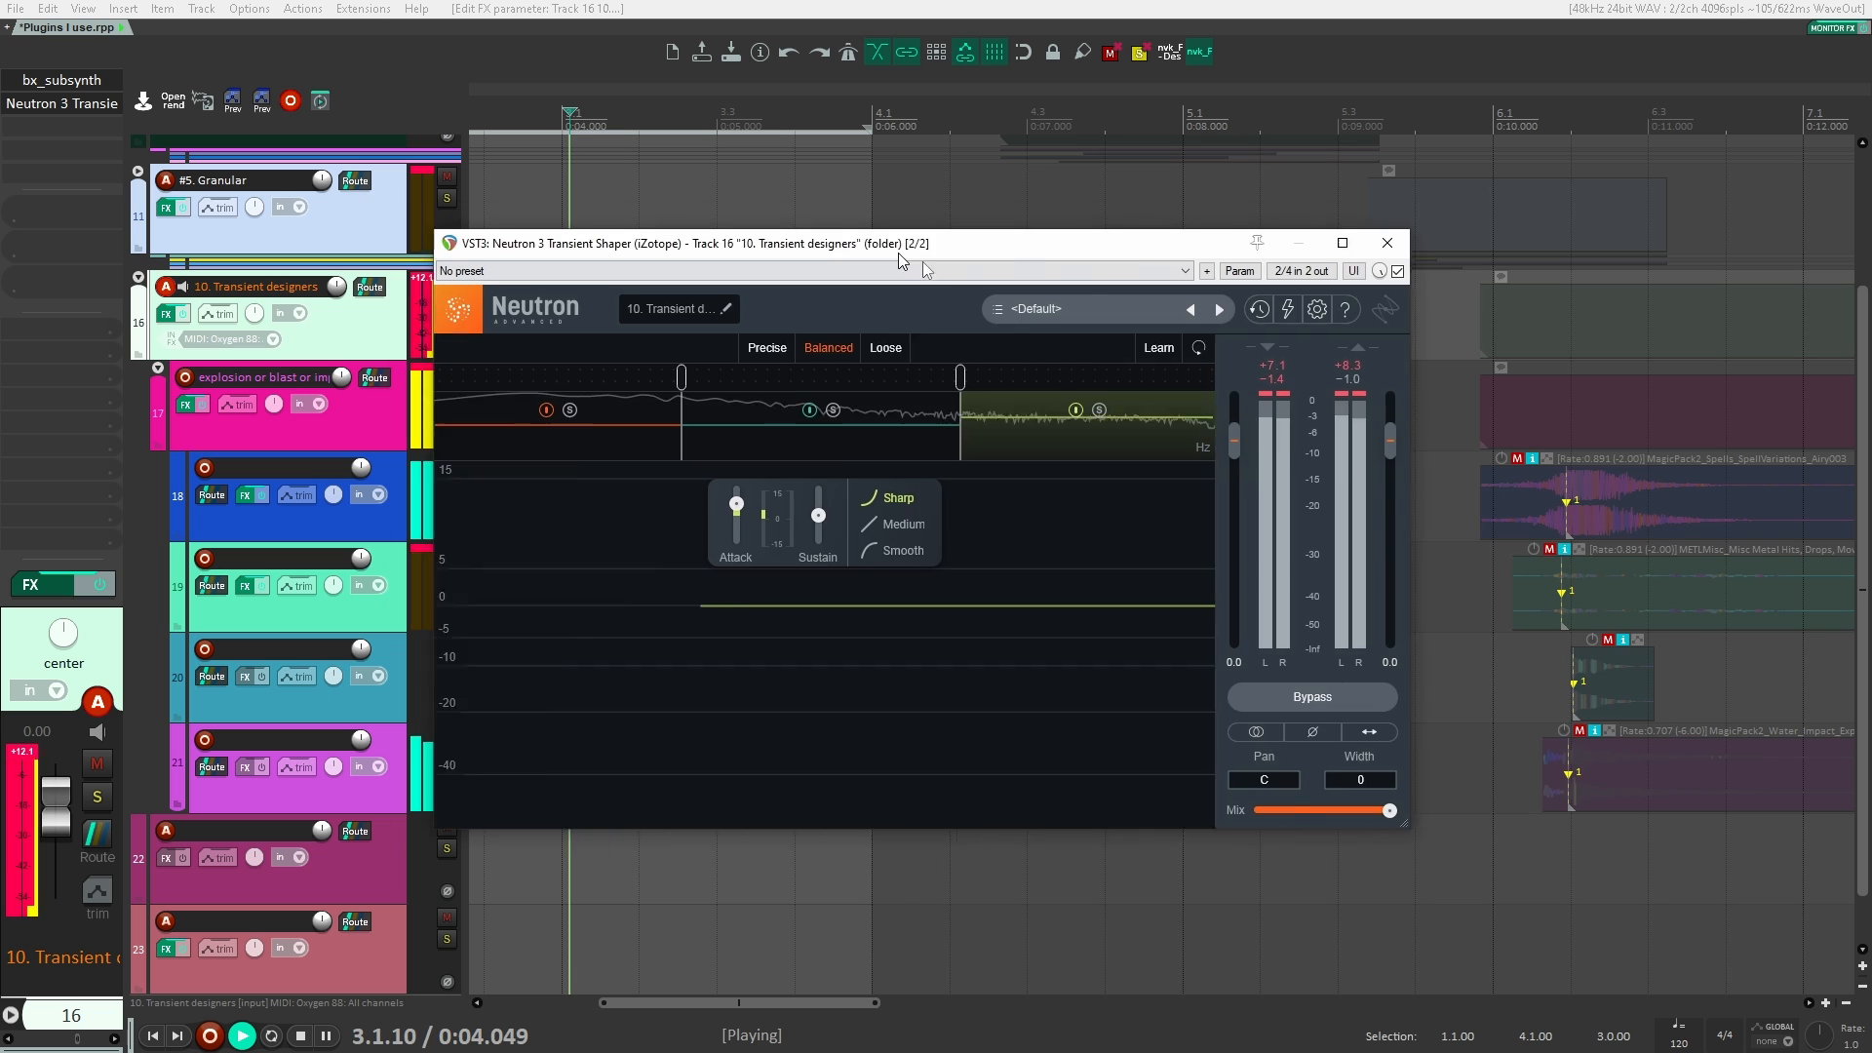
left_click_drag(866, 238, 838, 286)
key("space")
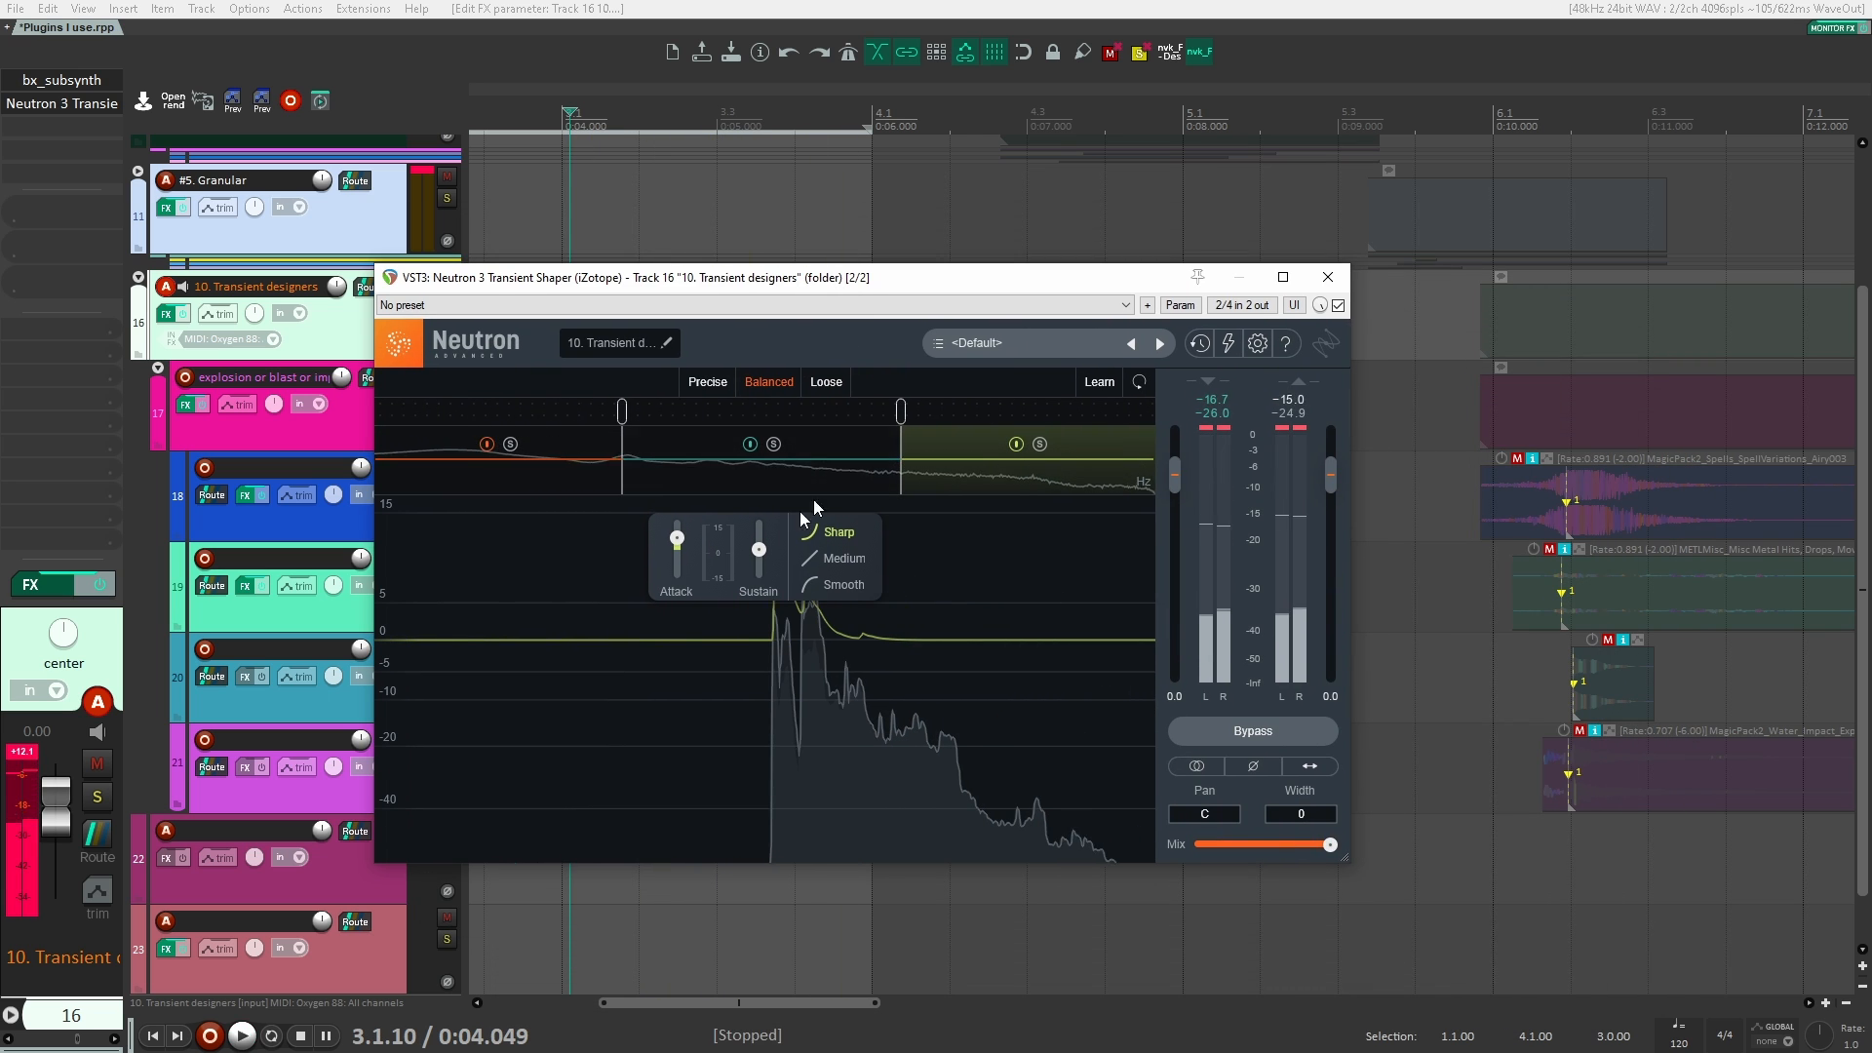
key("space")
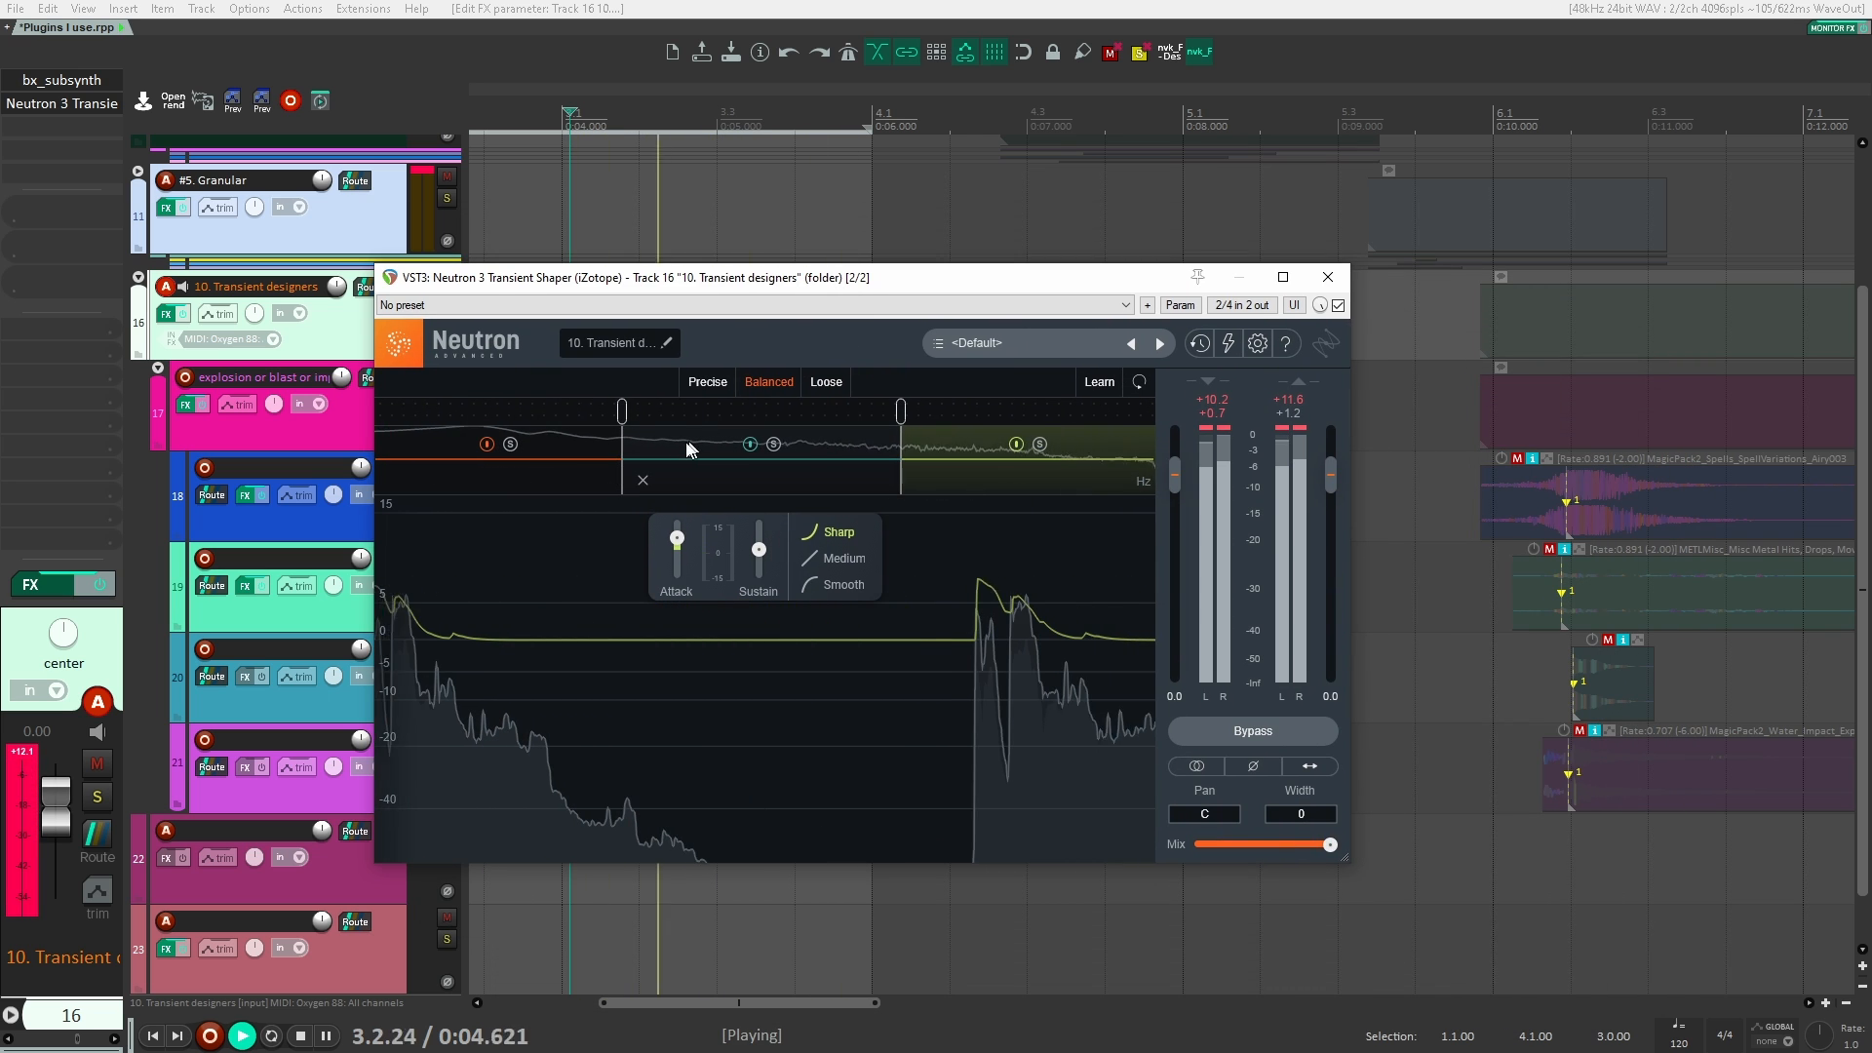
key("space")
Step: Boost the low band's attack to the maximum, play the explosion and unmute the 10. Transient designers folder
left_click(583, 440)
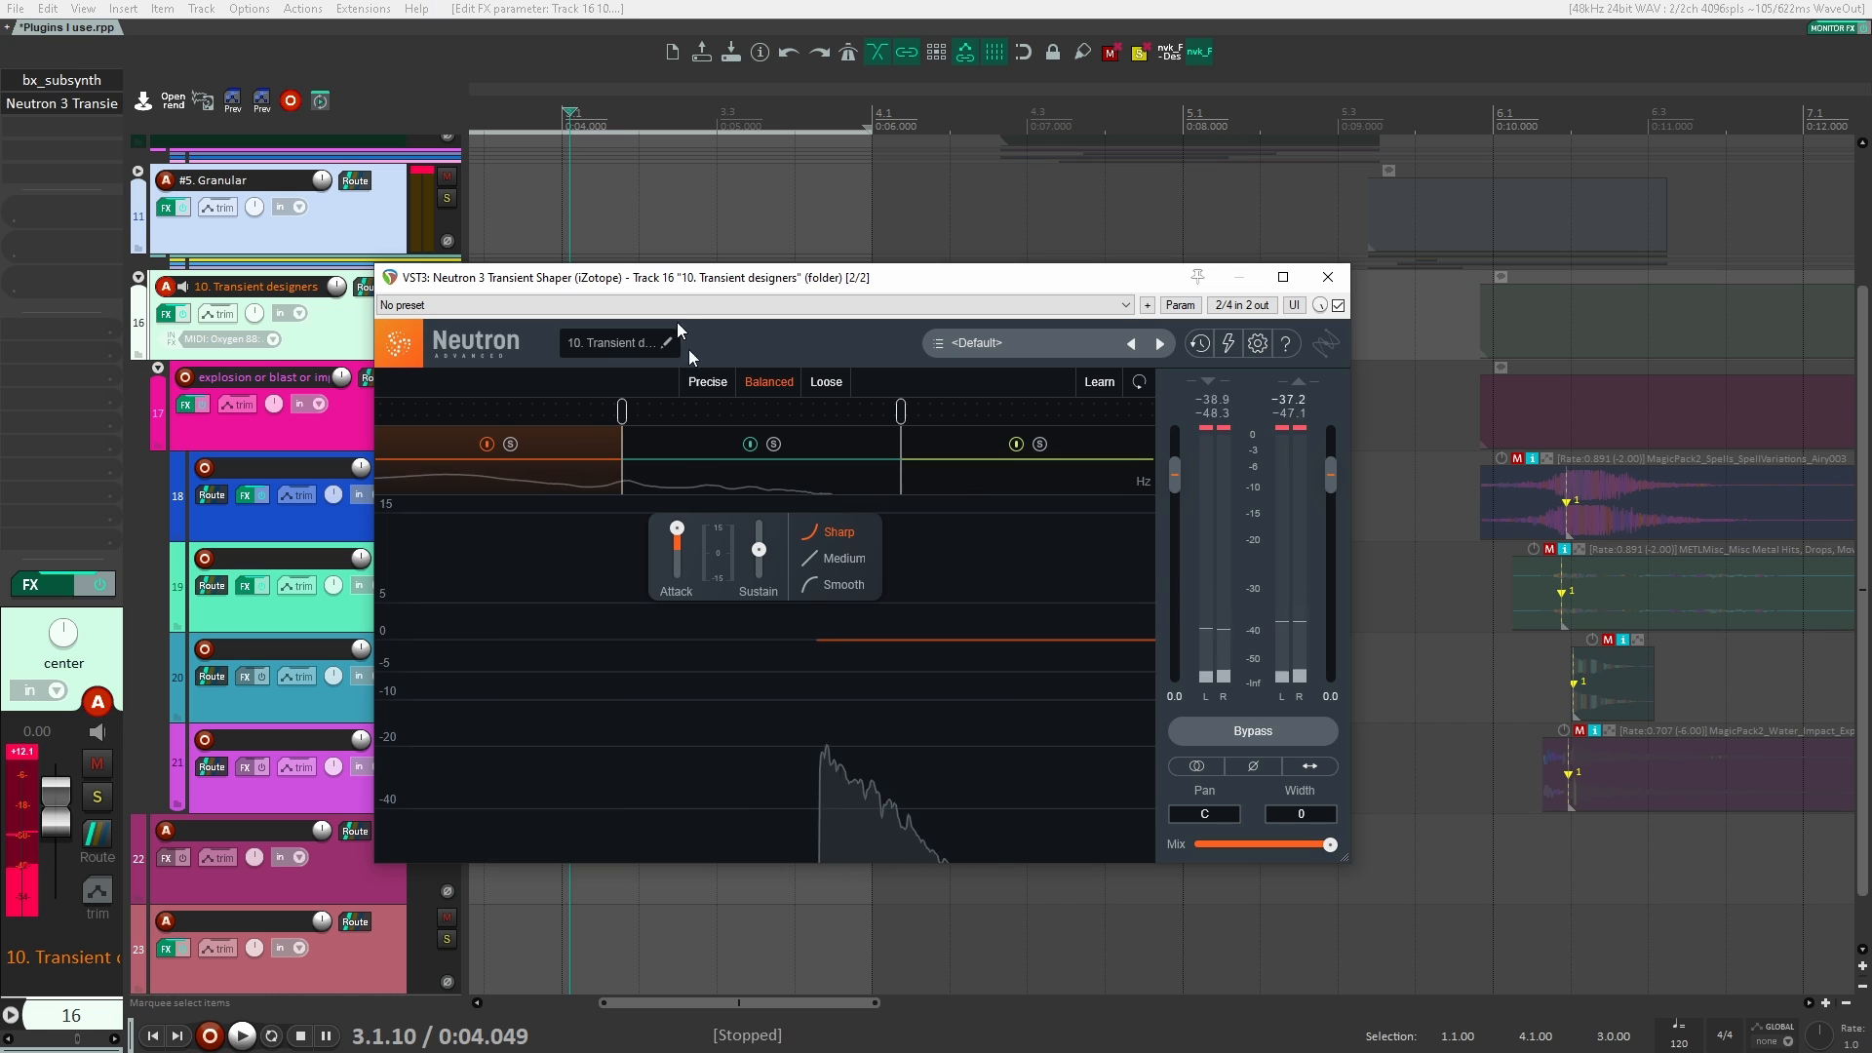
left_click_drag(678, 552, 678, 527)
key("space")
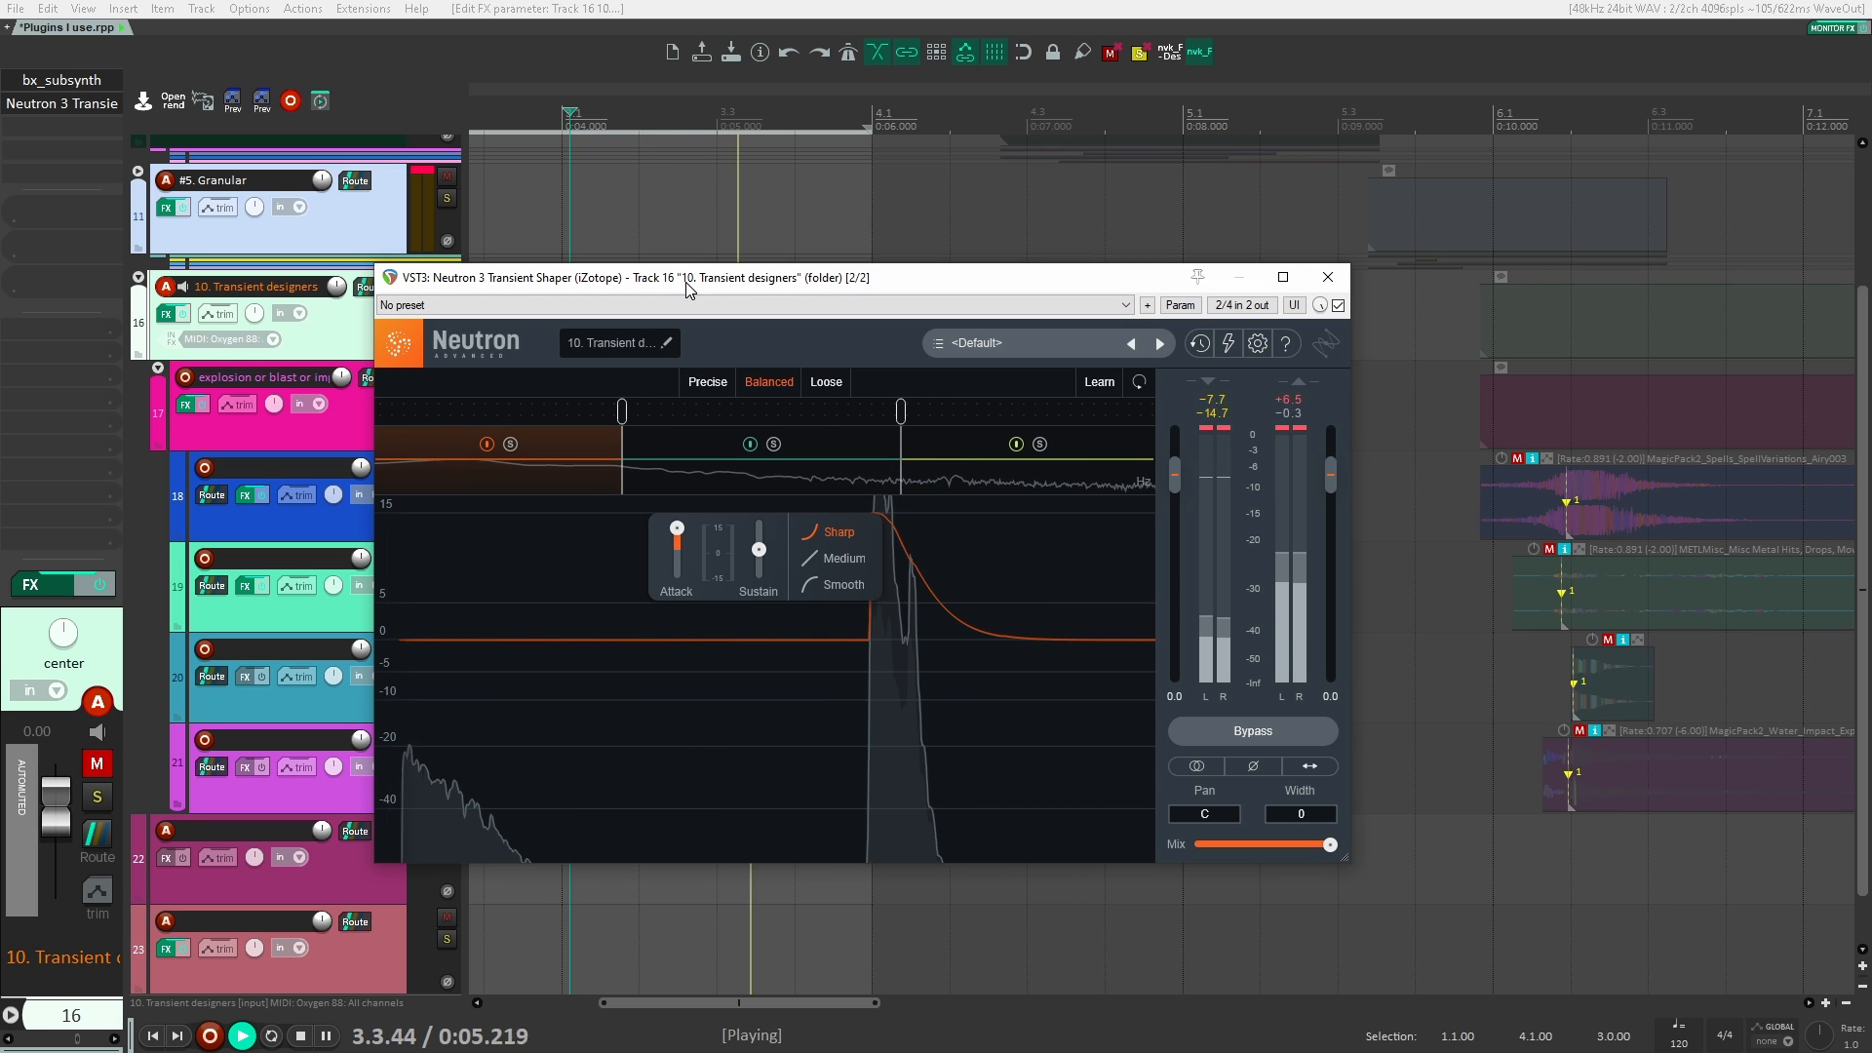
key("space")
left_click_drag(687, 283, 852, 287)
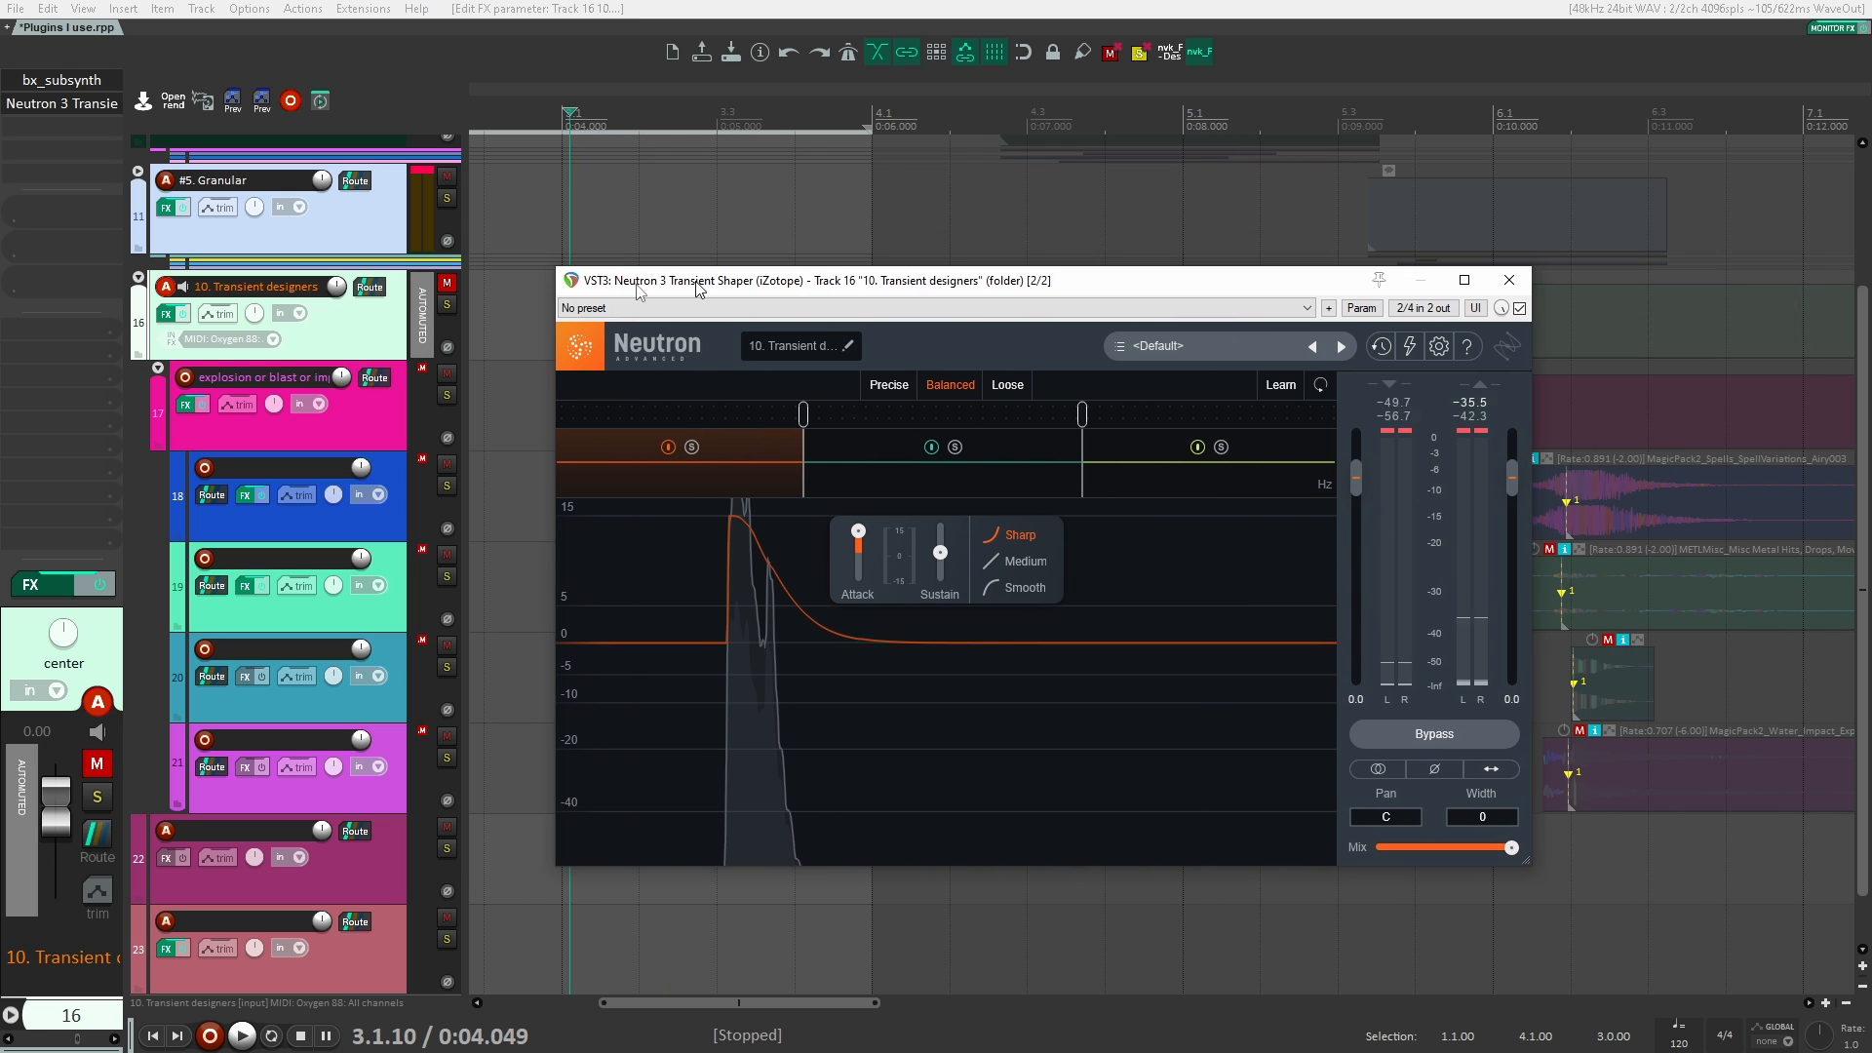
left_click(448, 283)
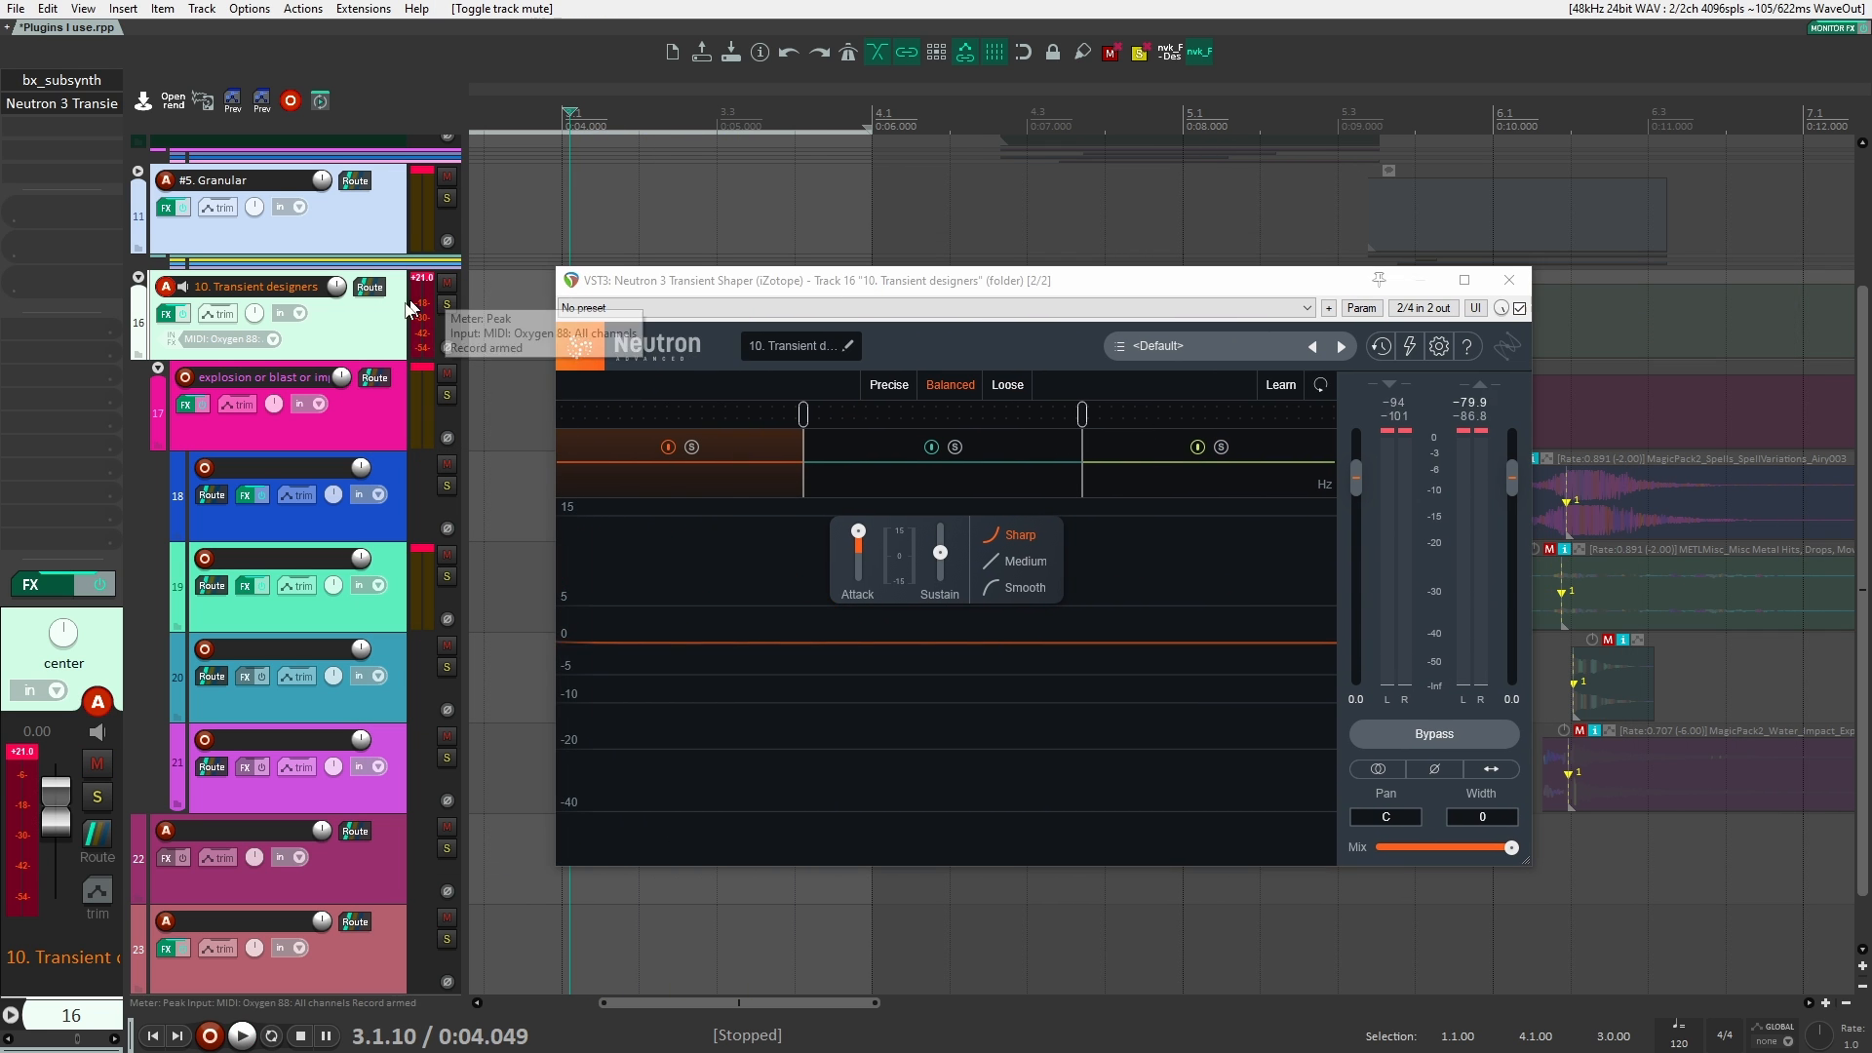
Step: Add the VST3 version of smartLimit after Neutron 3 Transient Shaper, play the explosion through it and close its window
double_click(53, 115)
type("son lim")
key("Down")
key("Down")
key("Down")
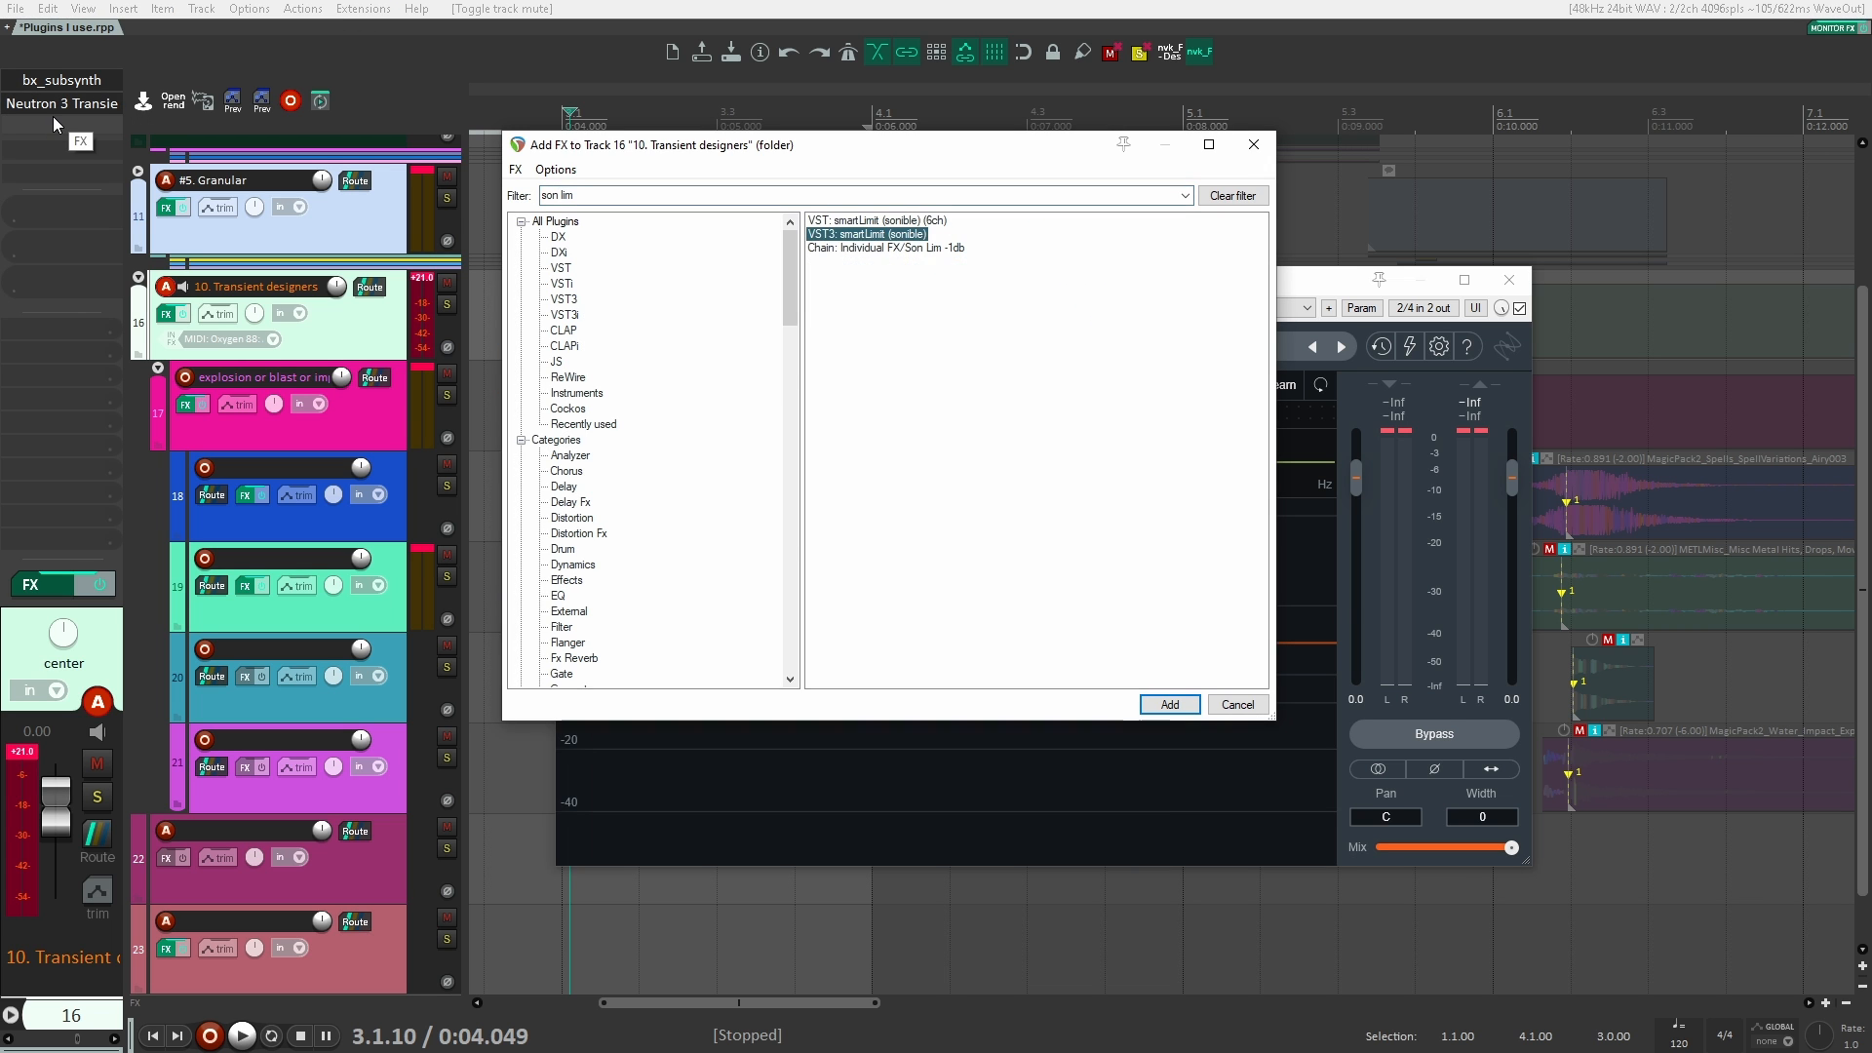
key("Return")
key("space")
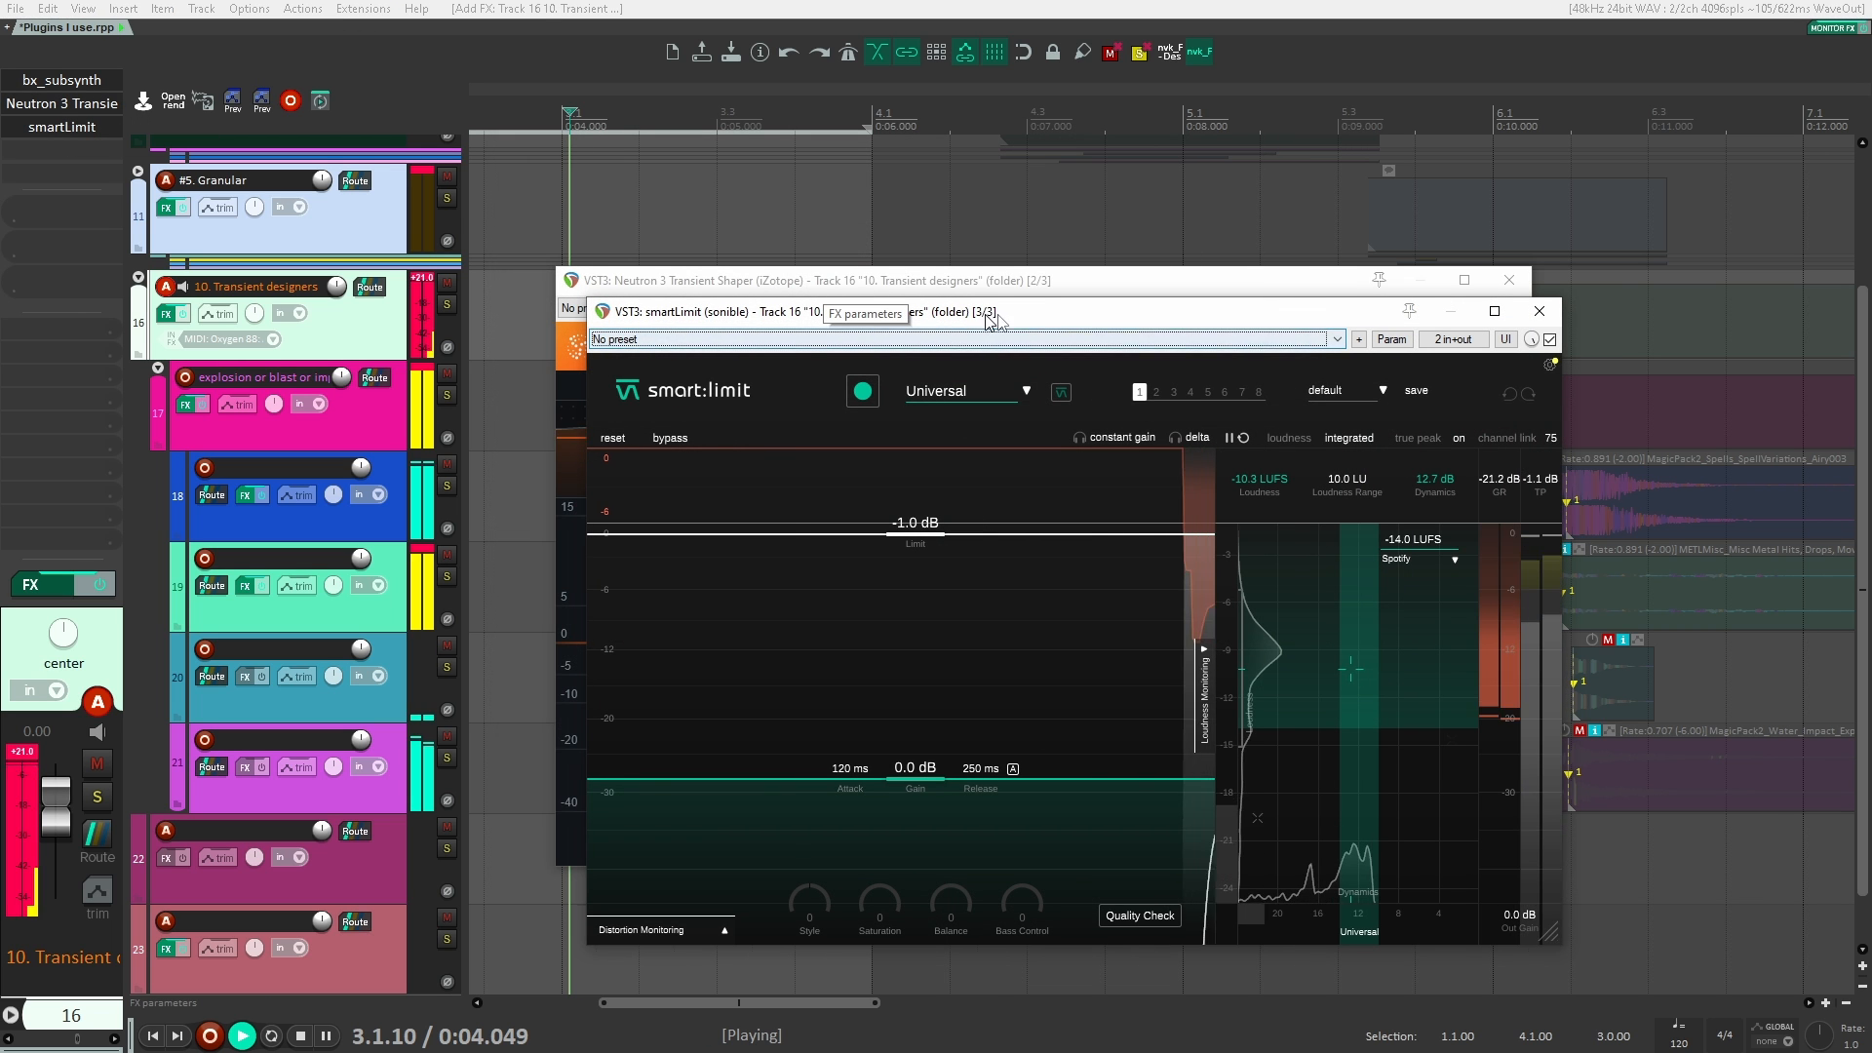
left_click(1539, 311)
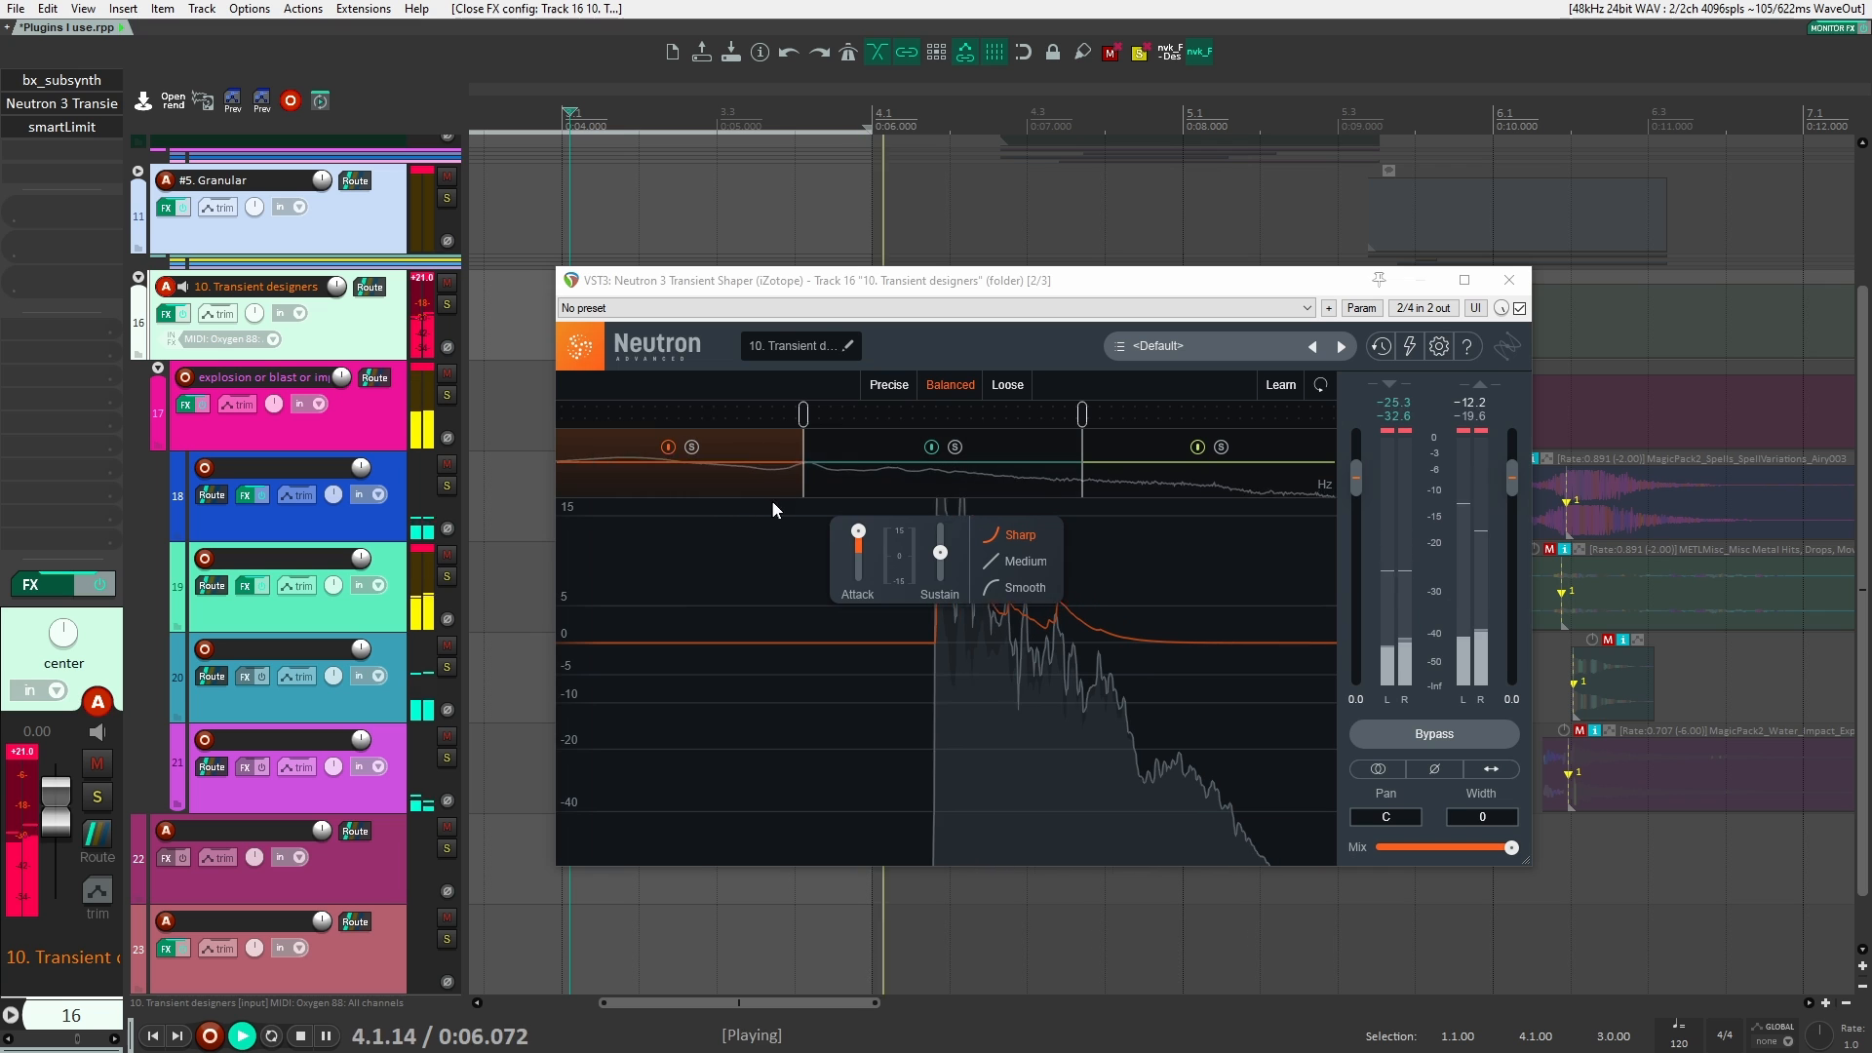
key("space")
Step: Reset the low band's attack to 0.0, boost the middle band's attack to the maximum and play the explosion
double_click(858, 532)
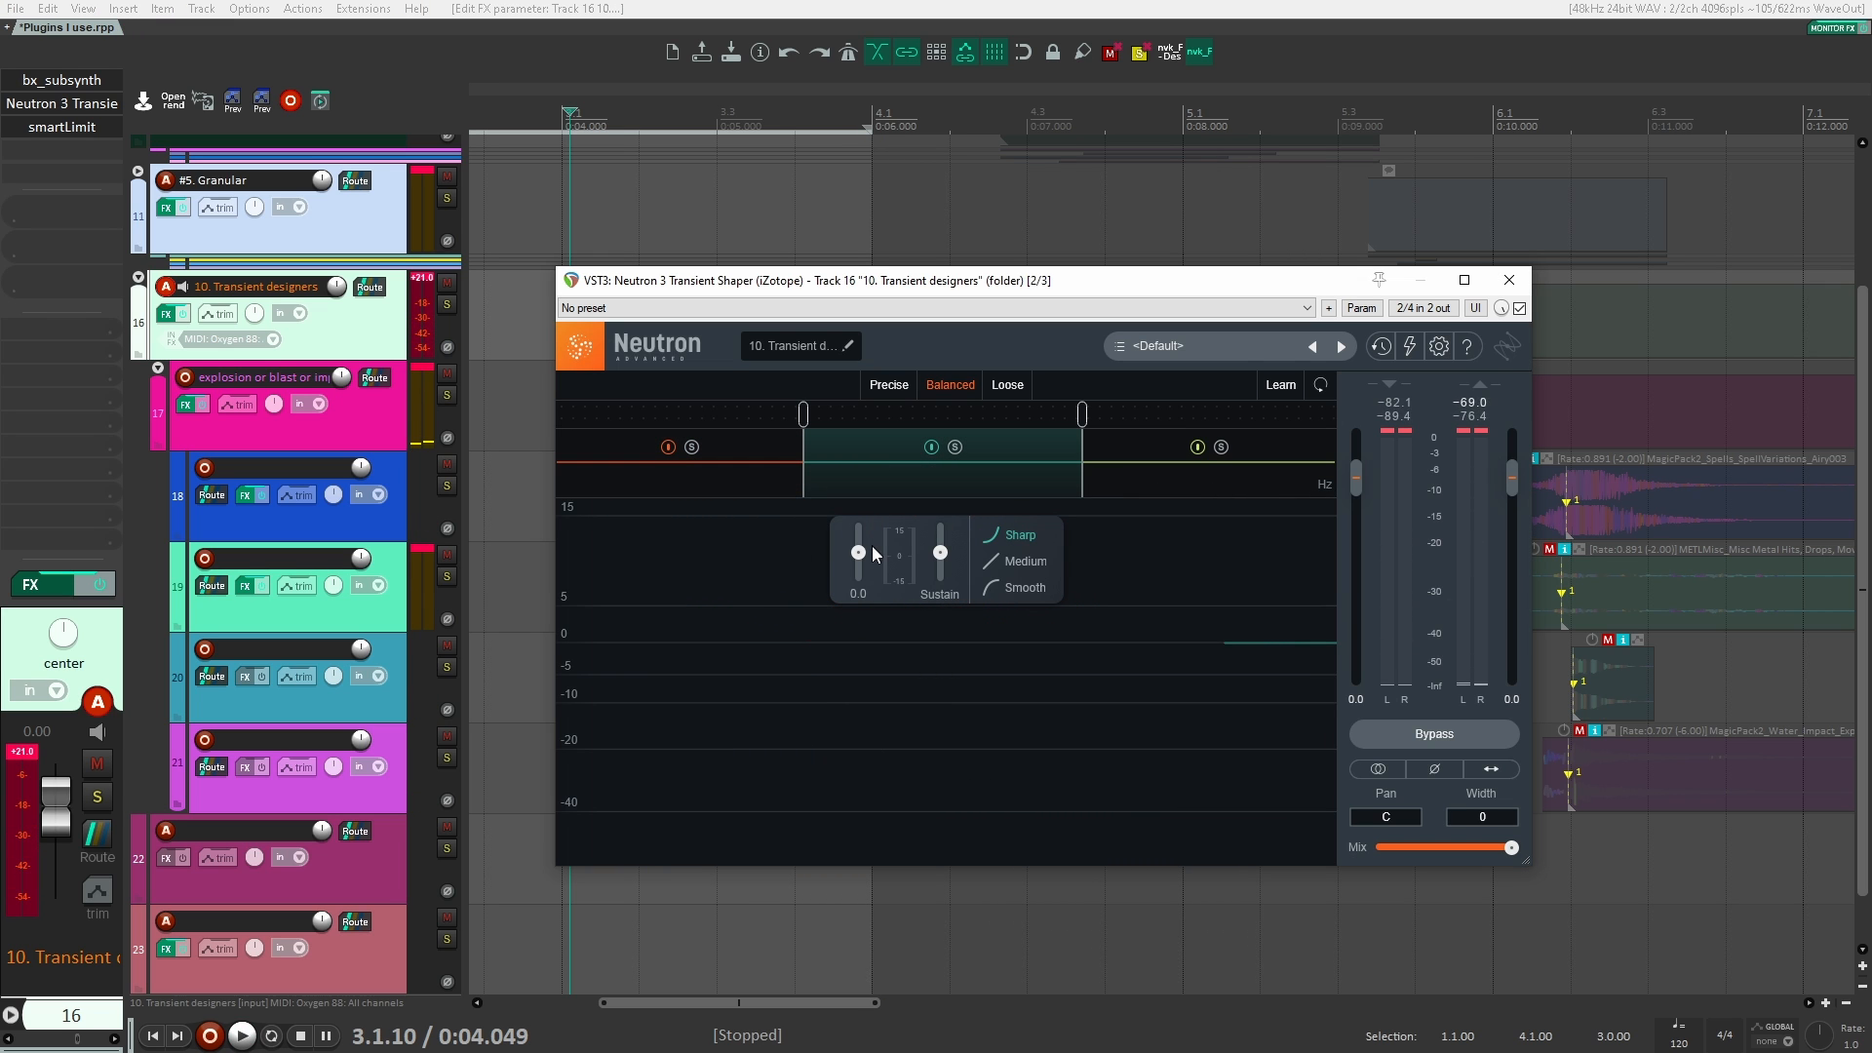
key("space")
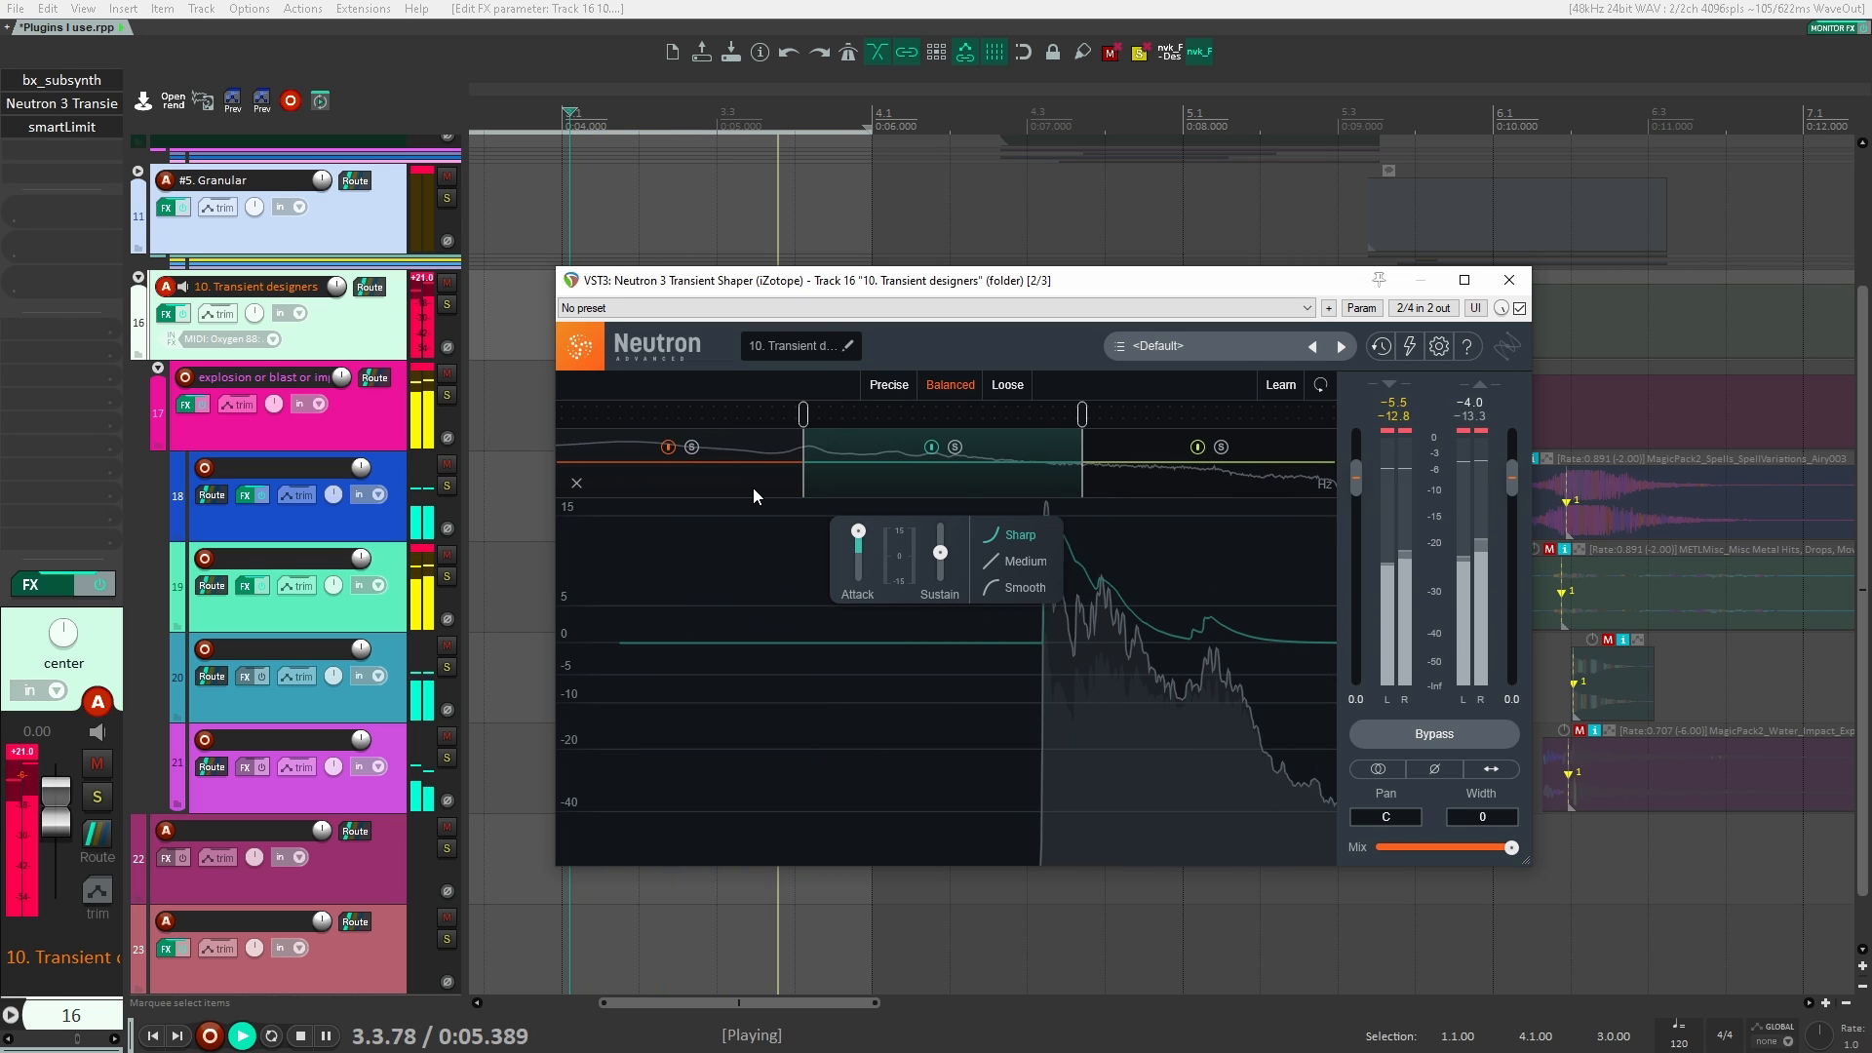
key("space")
Step: Lower the low band's sustain to the minimum in Neutron 3 Transient Shaper and play the explosion
left_click(753, 487)
left_click_drag(940, 553, 940, 577)
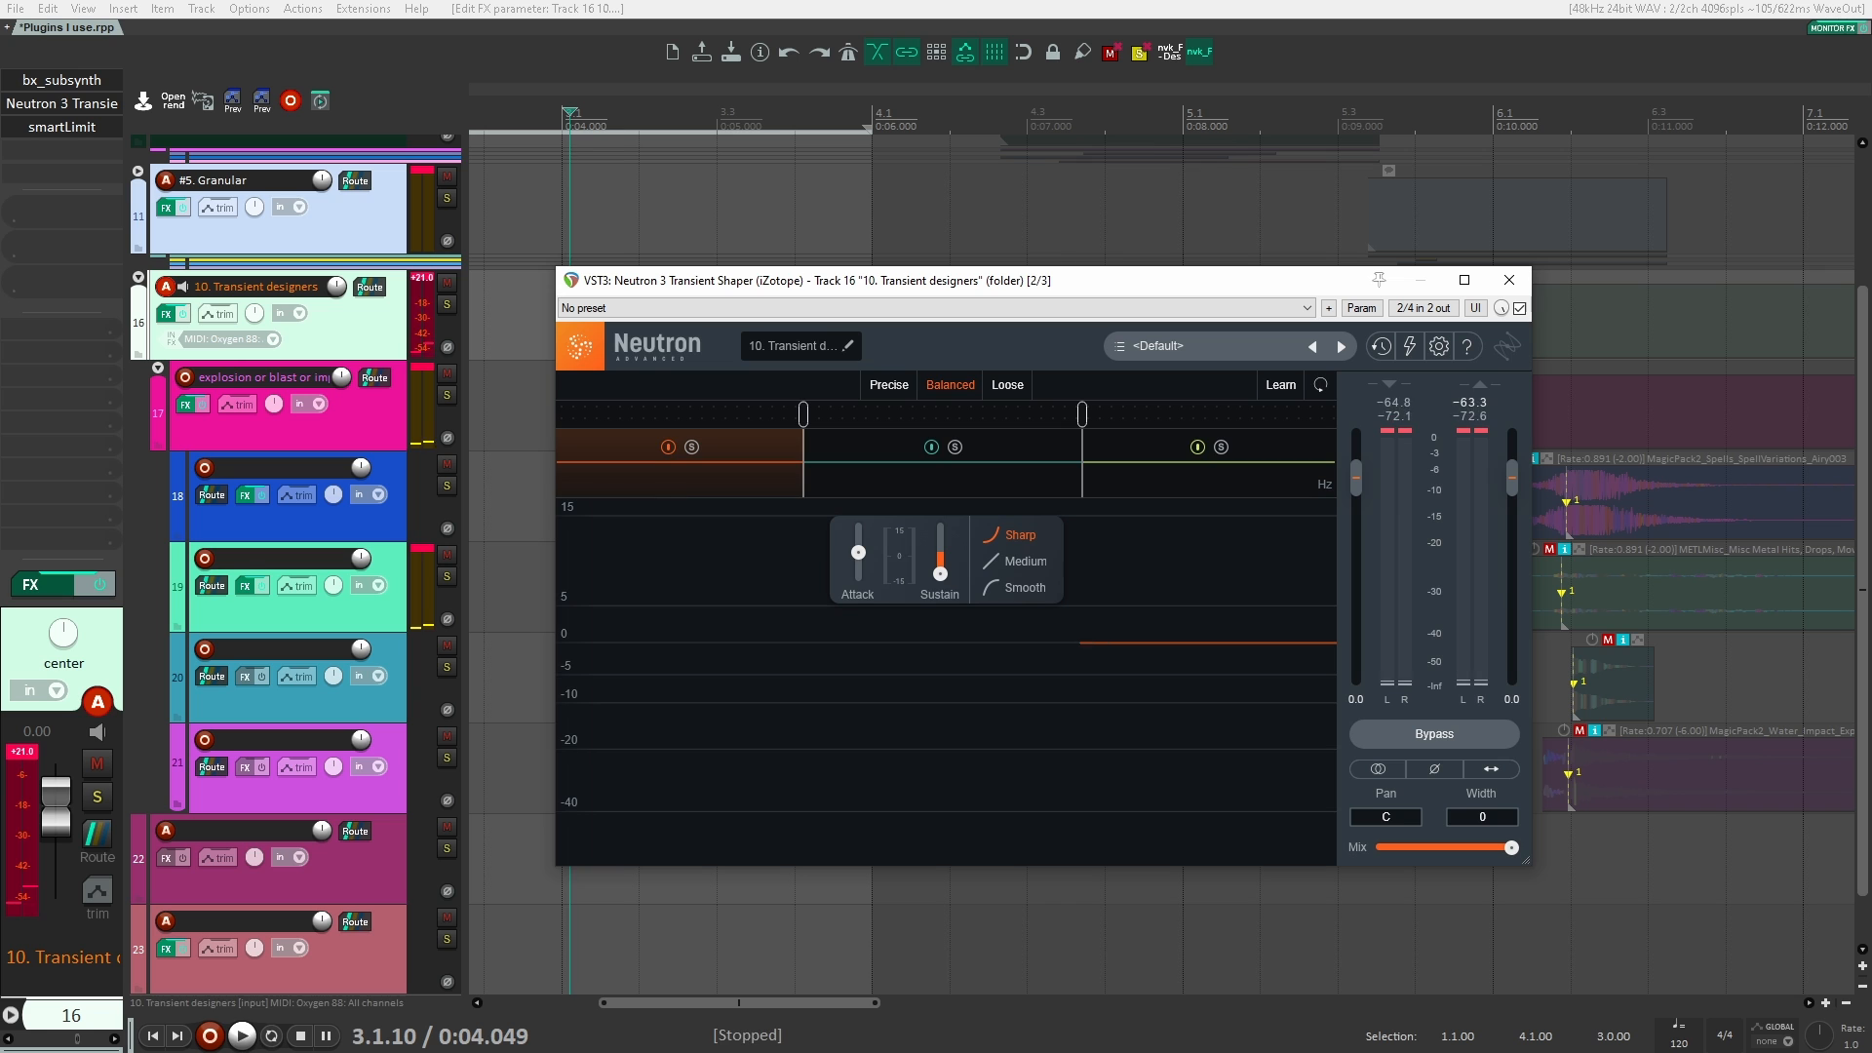
key("space")
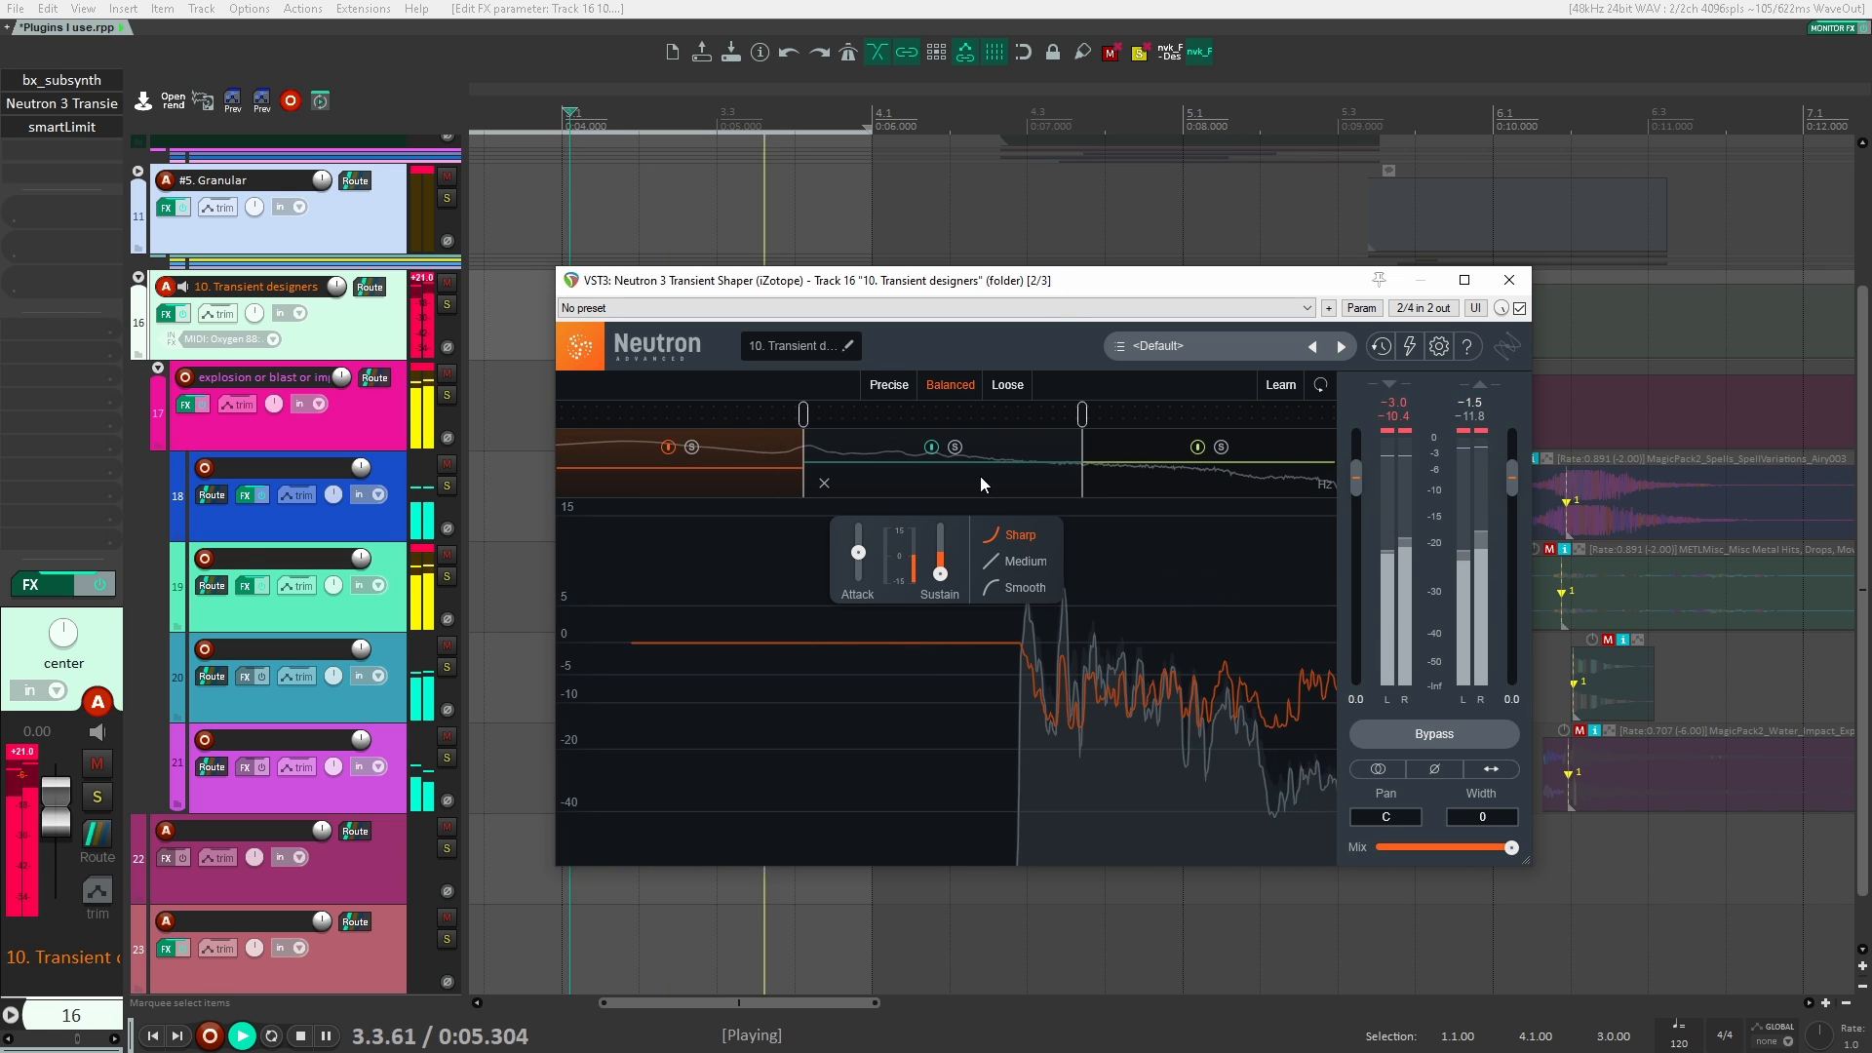
key("space")
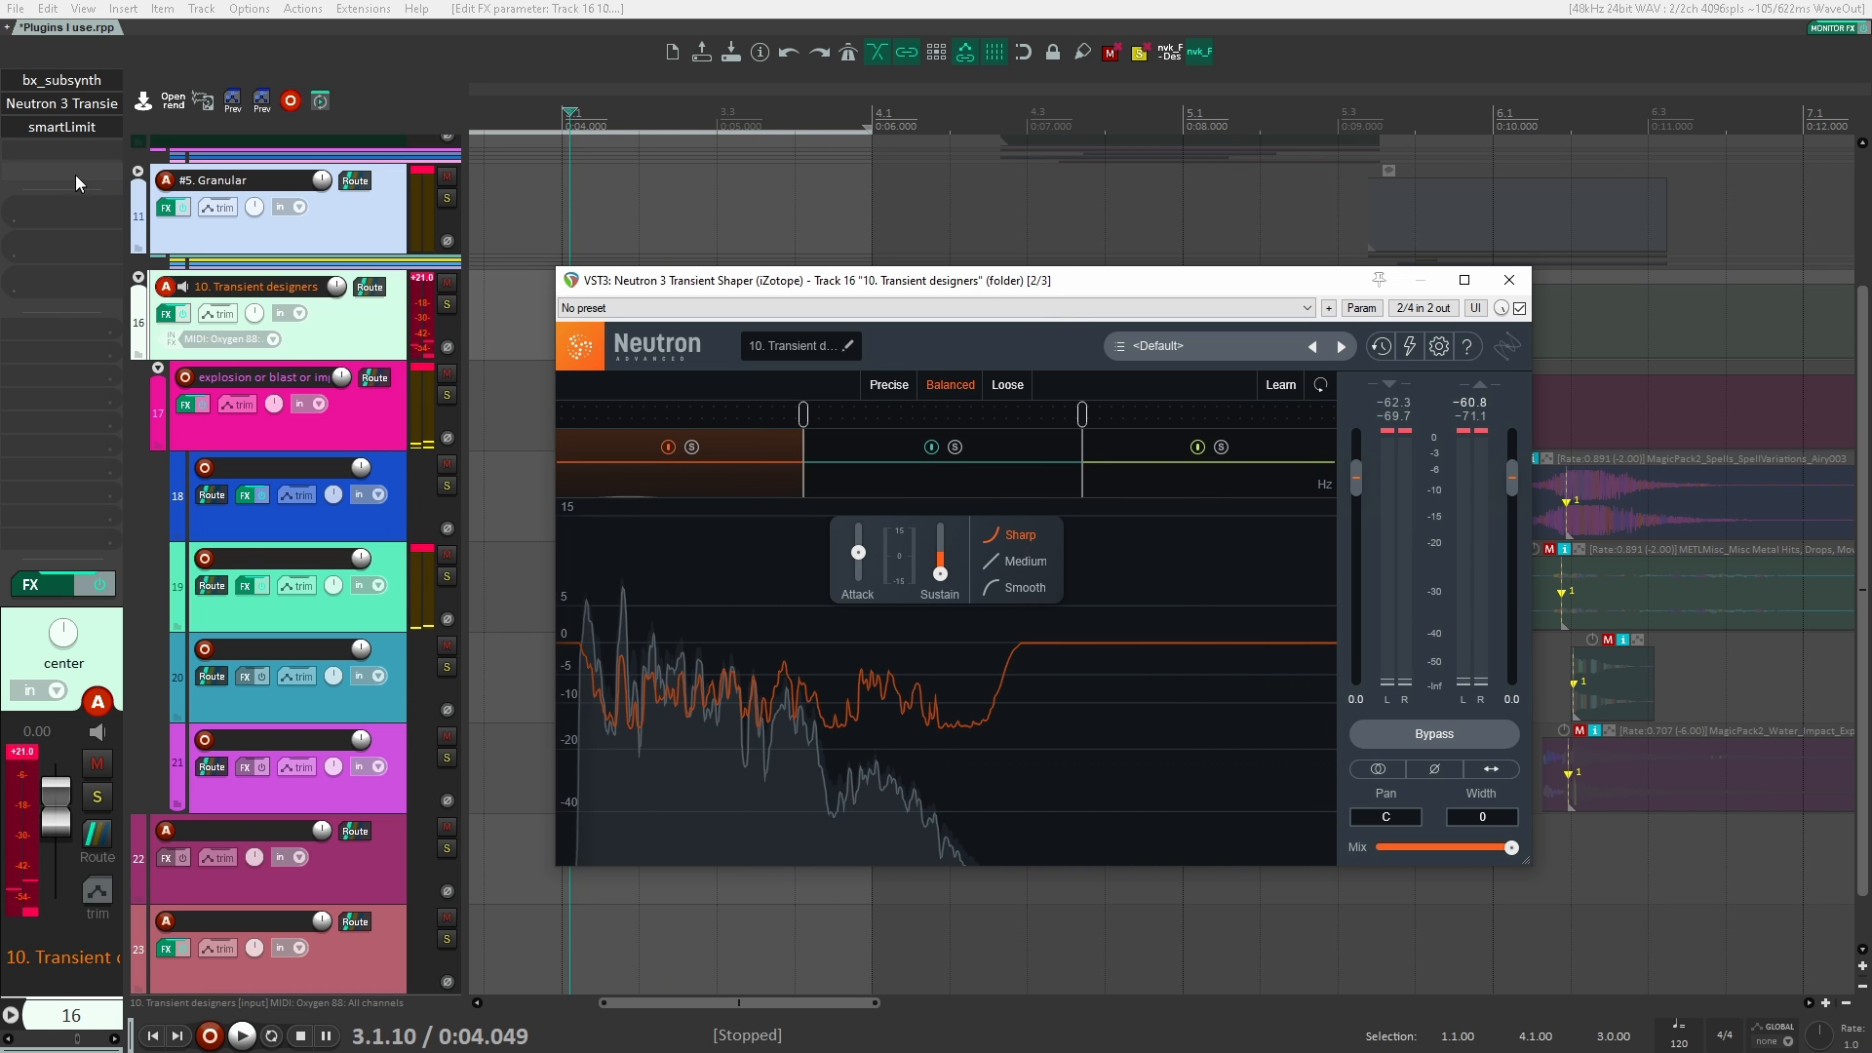
Step: Replace Neutron 3 Transient Shaper with ReCenter after smartLimit on the 10. Transient designers folder and enable its Multiband option
left_click(62, 100, "alt")
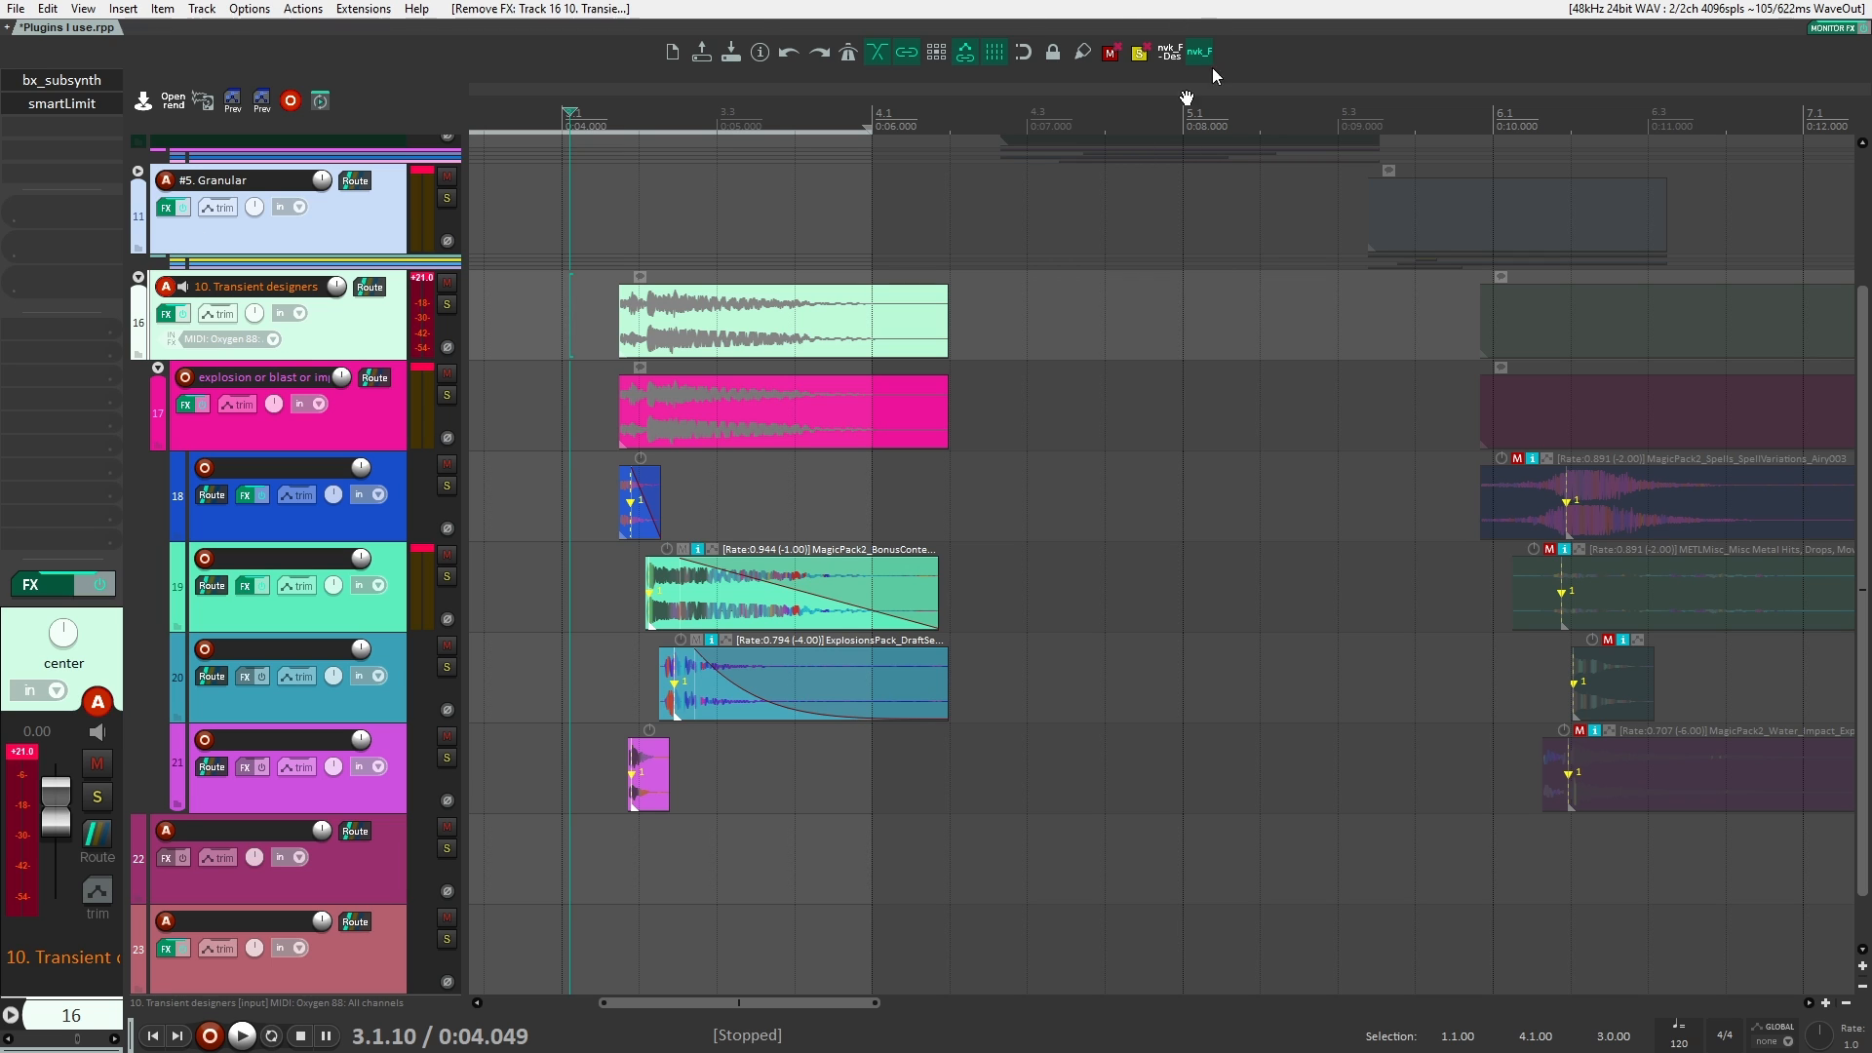
double_click(86, 125)
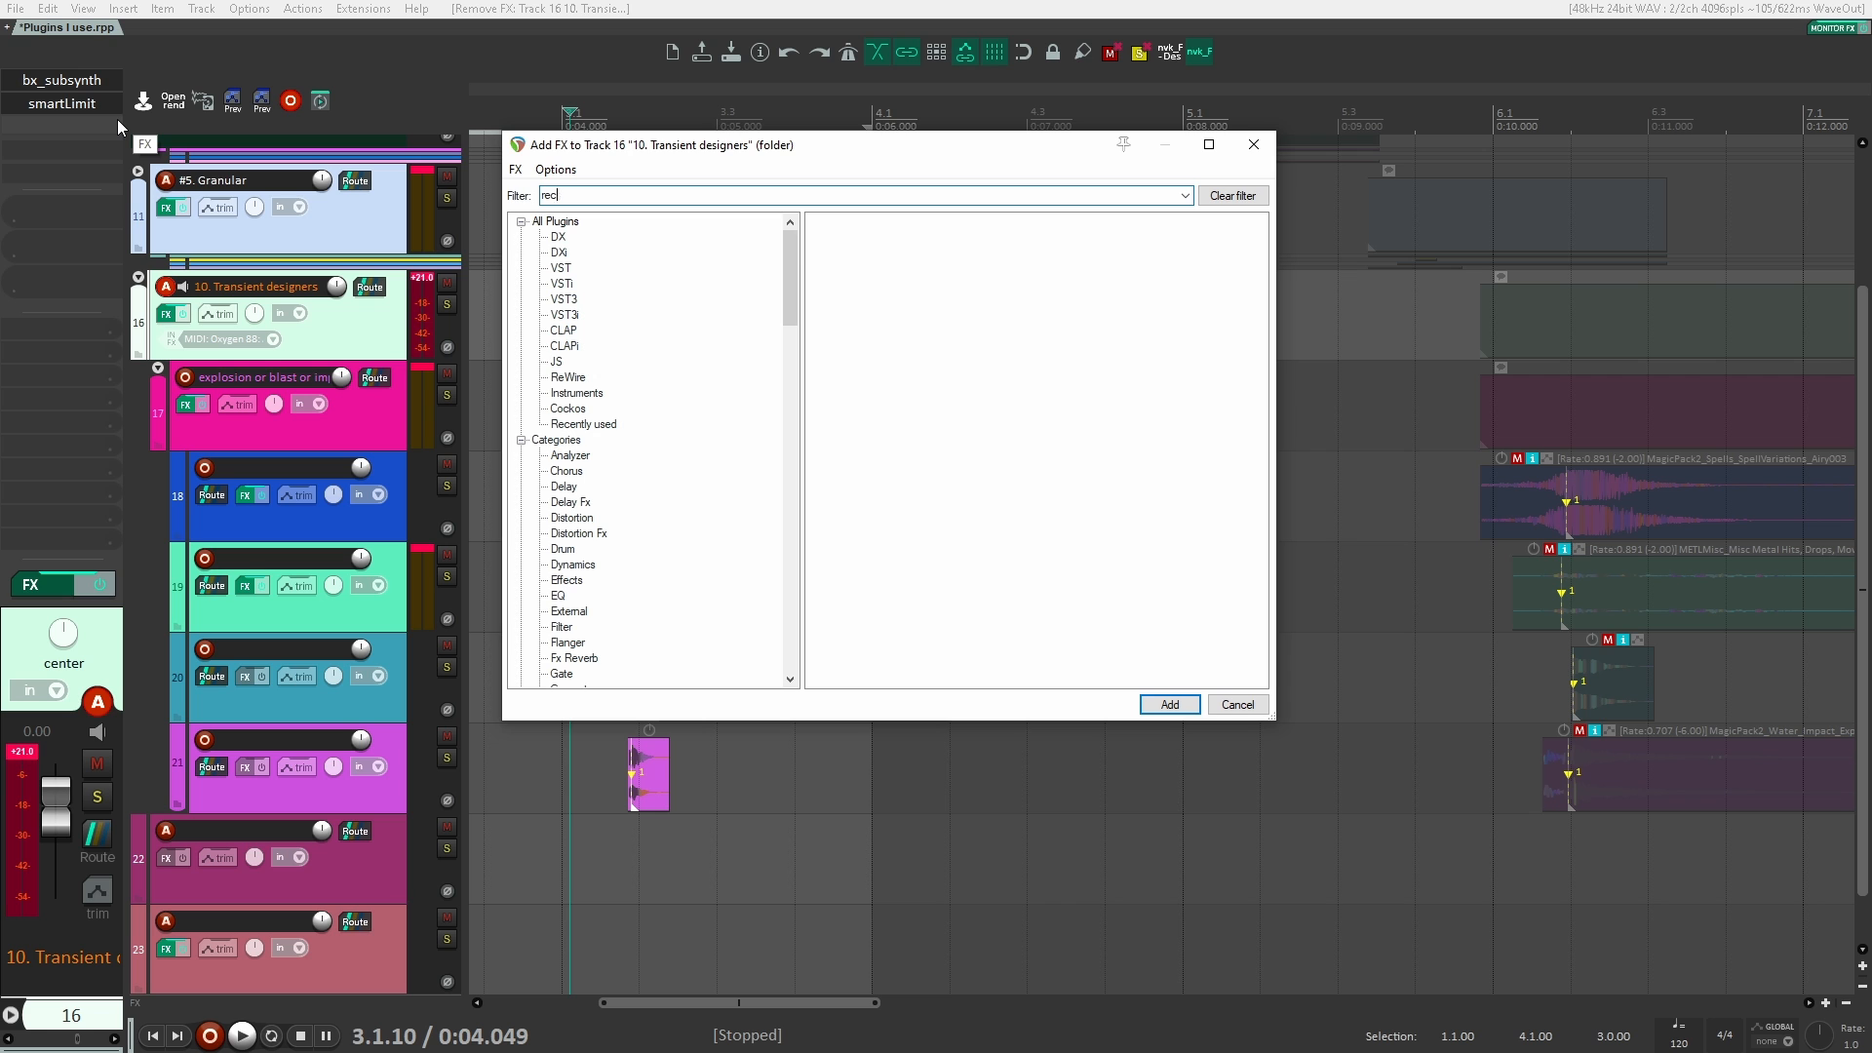
type("rec")
key("Down")
key("Return")
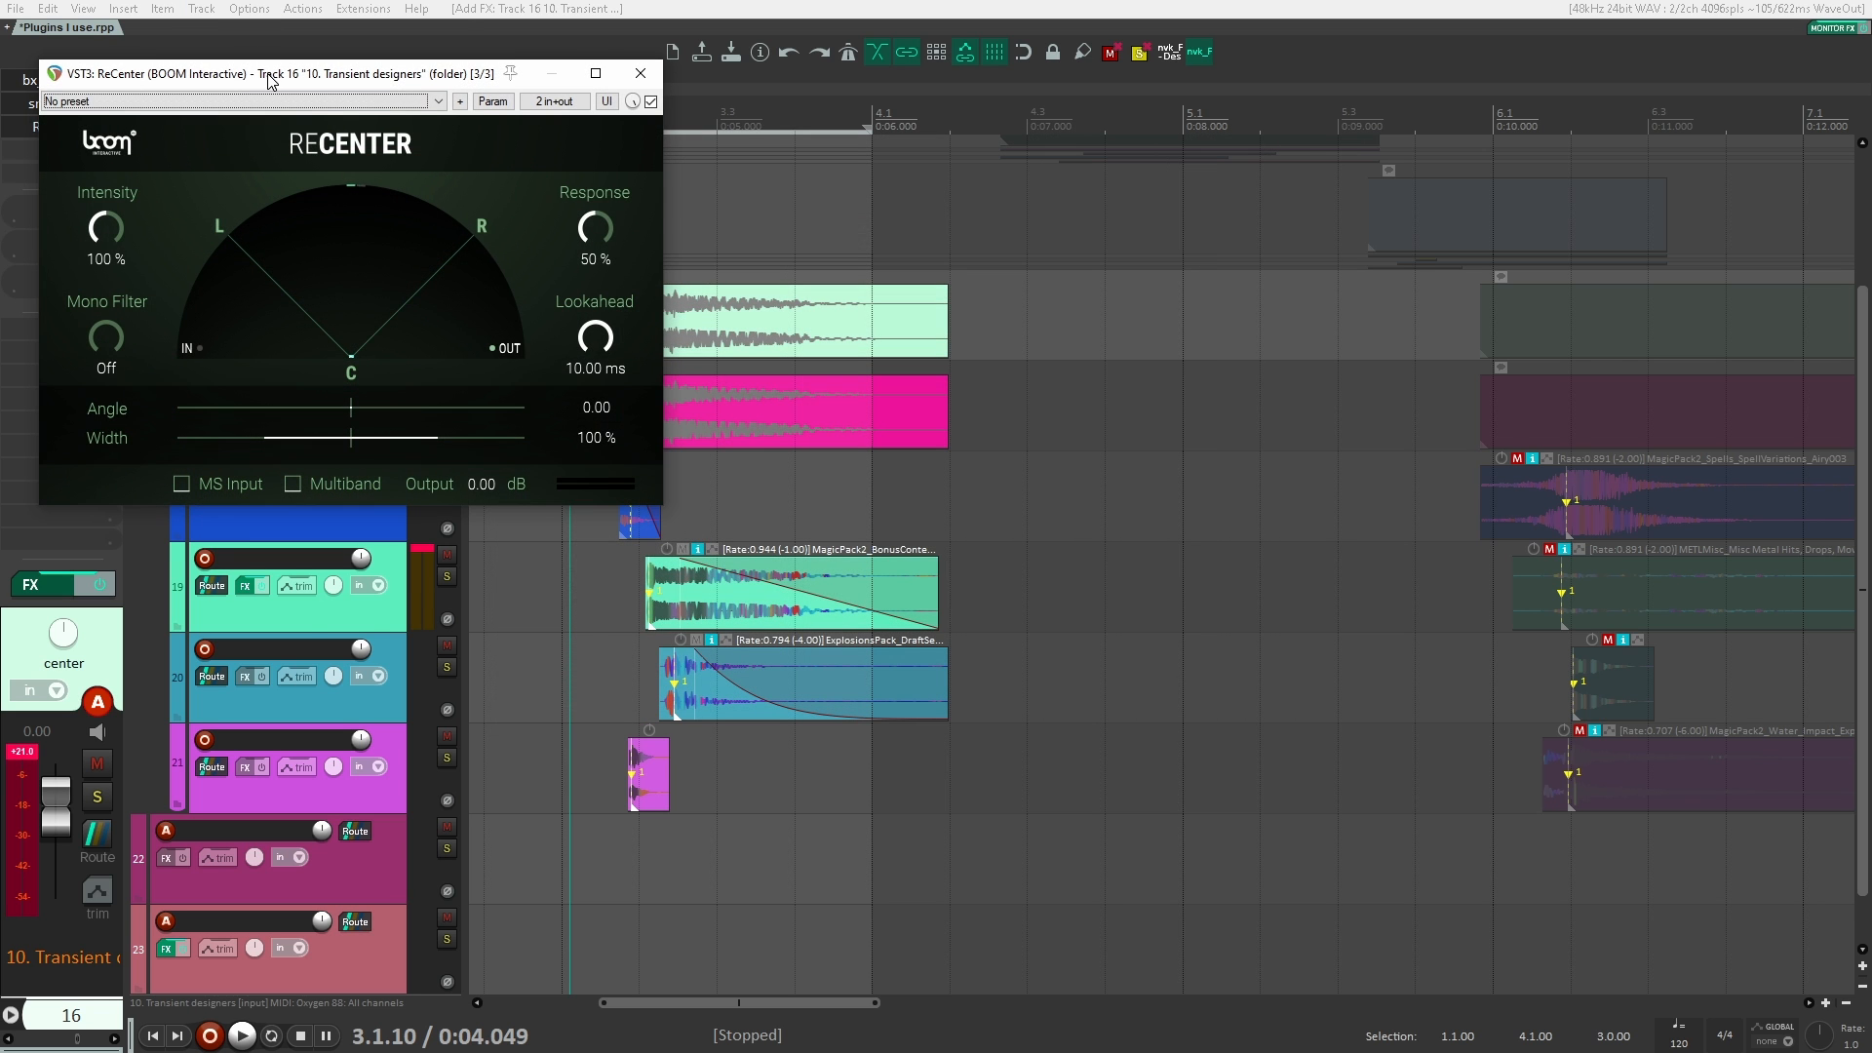
left_click_drag(271, 80, 1161, 214)
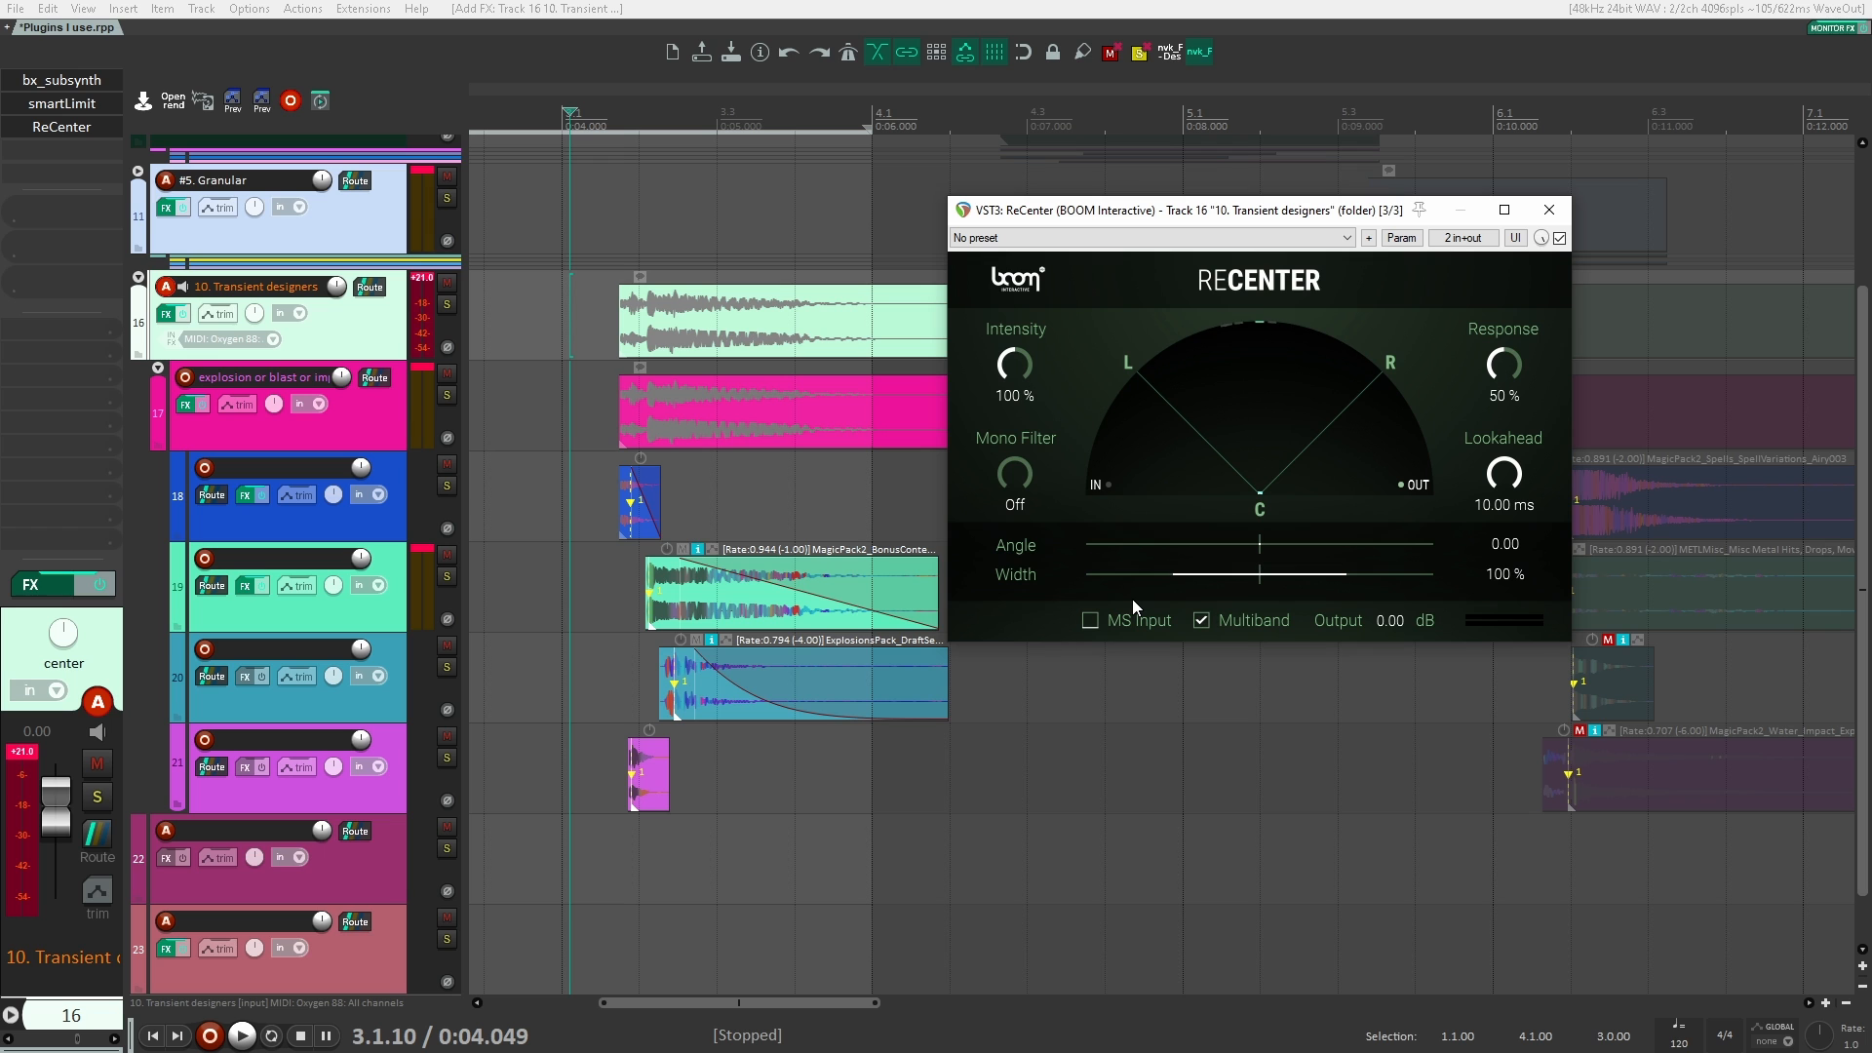
Step: Solo the 10. Transient designers folder and play the explosion through ReCenter from just before its start
key("space")
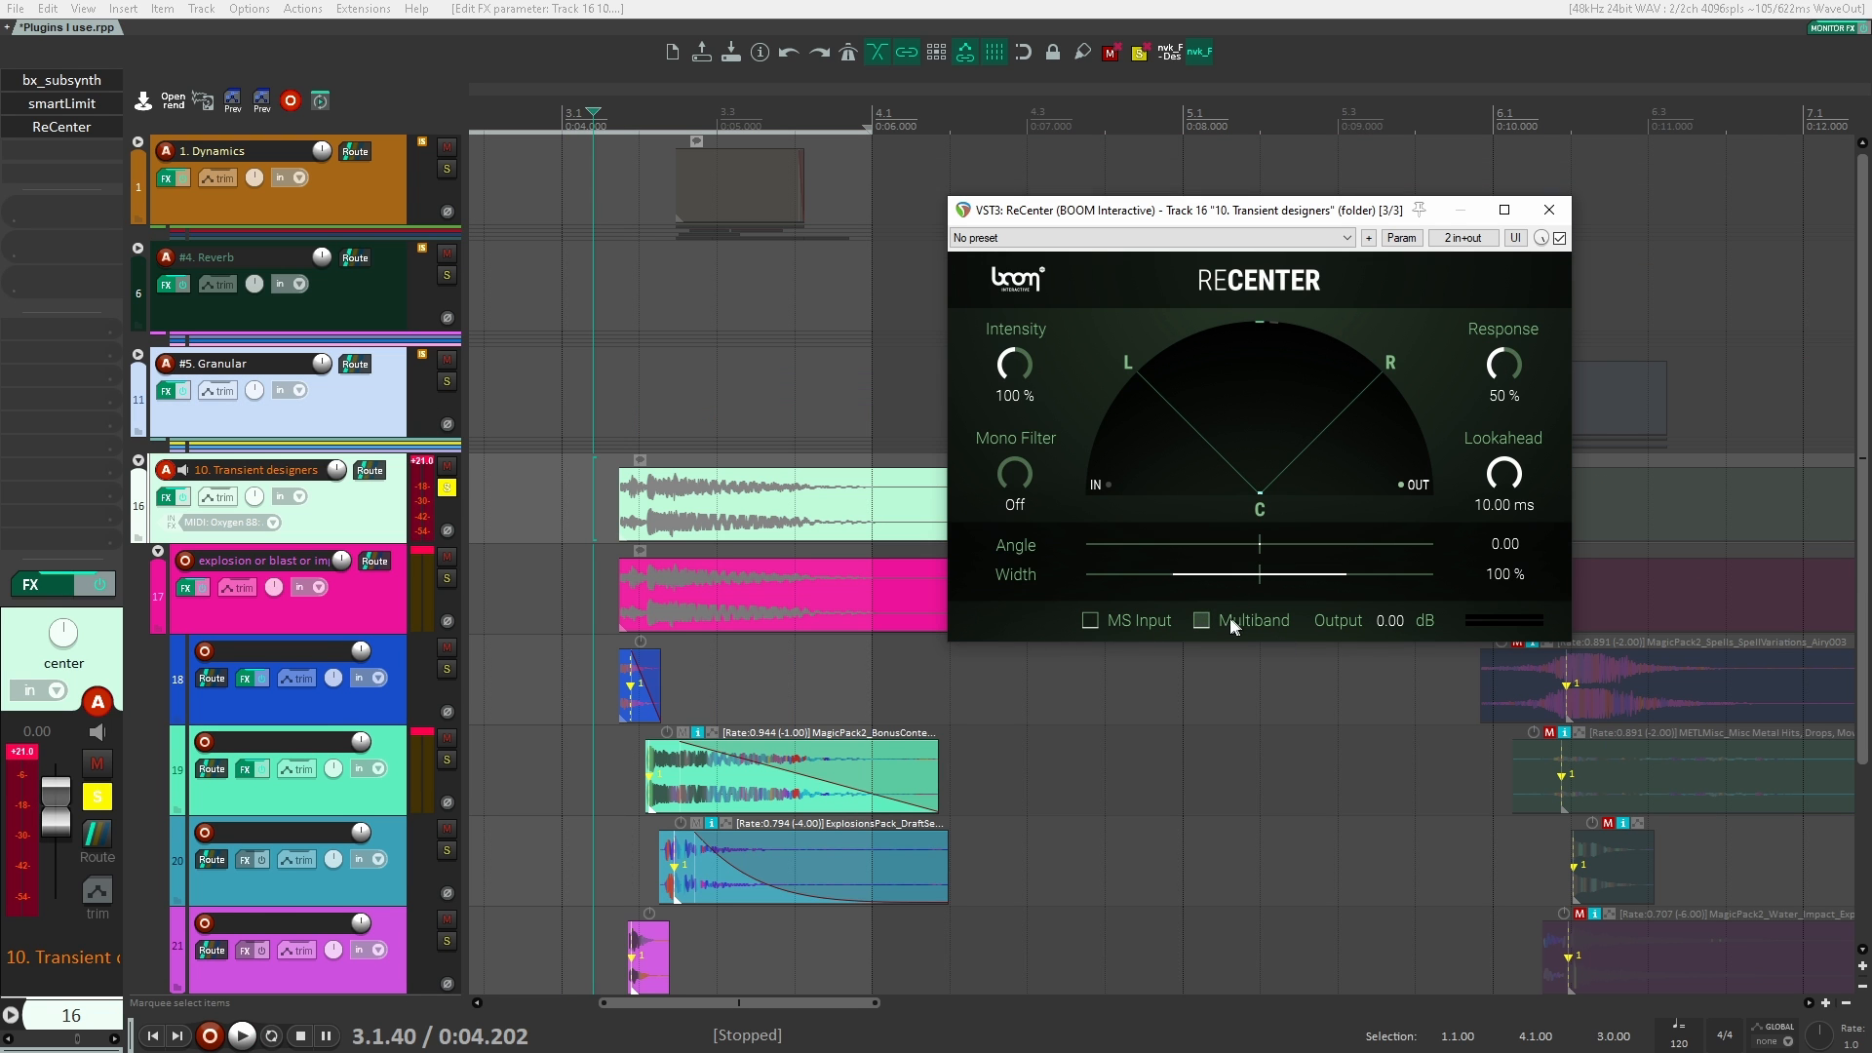
left_click(581, 513)
key("space")
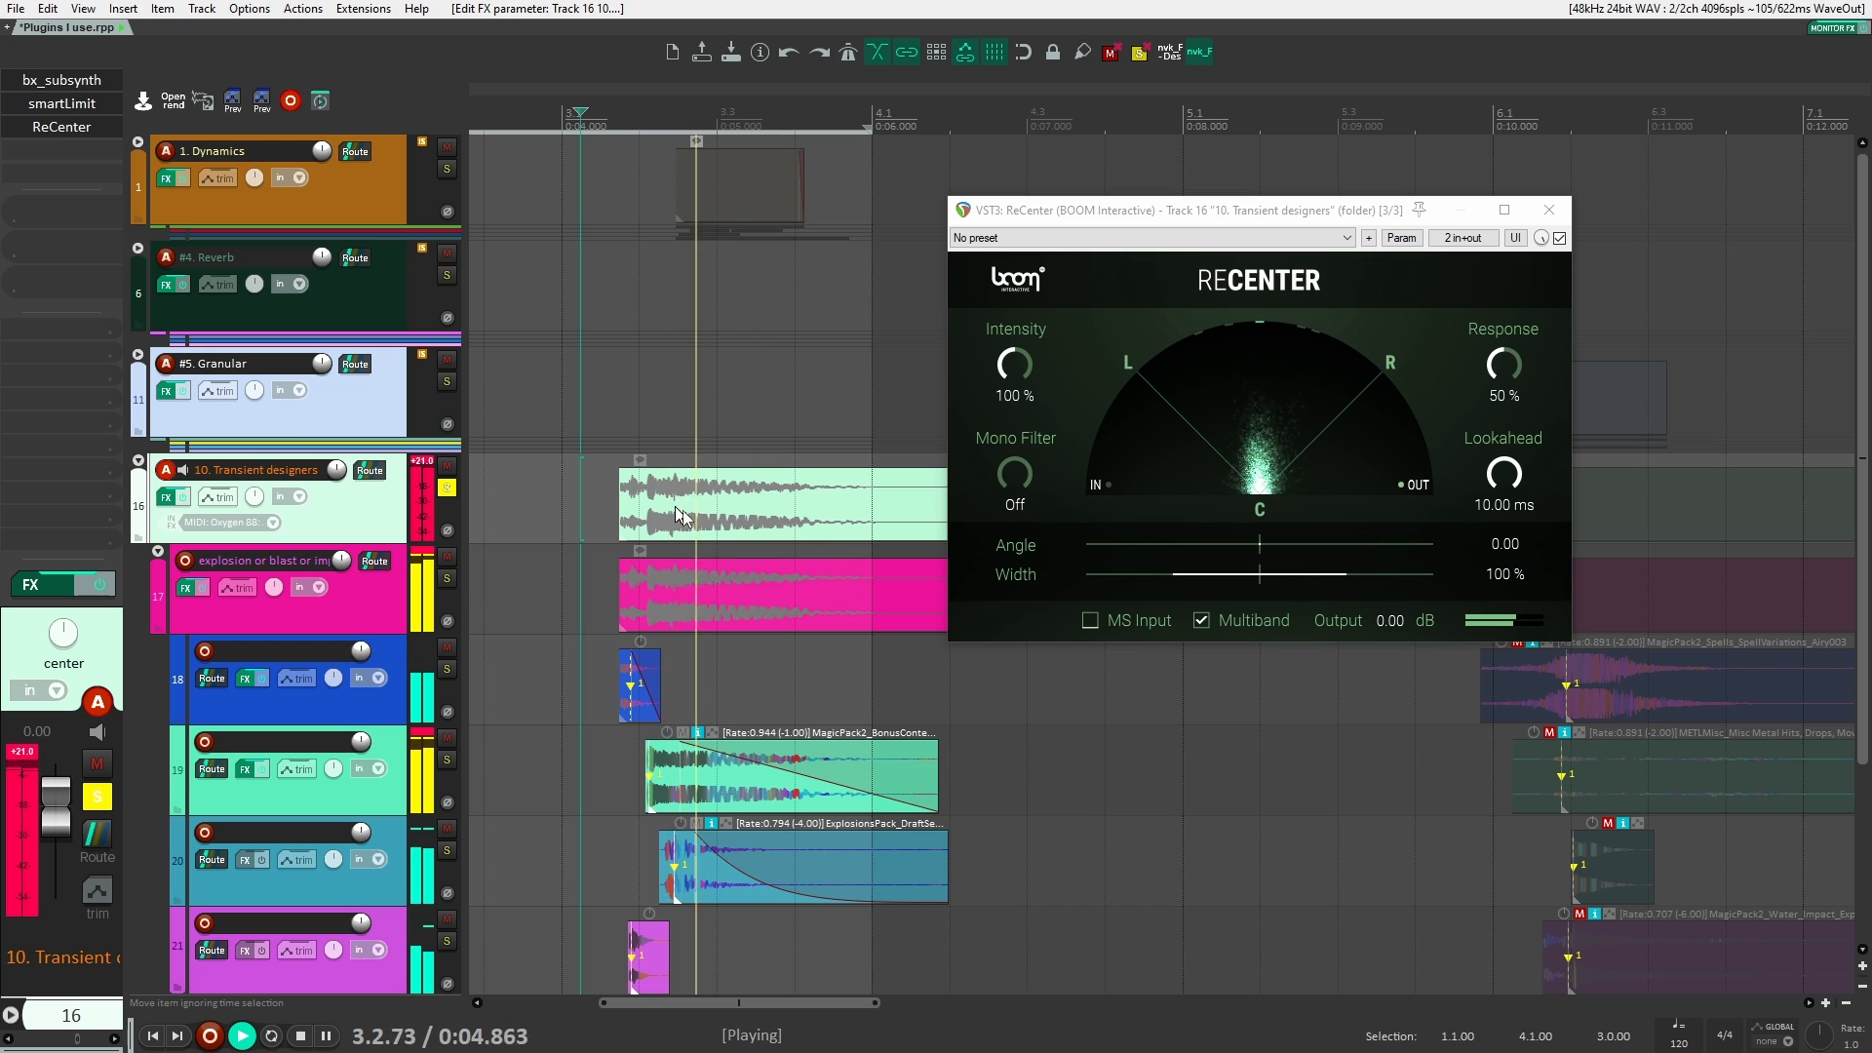
key("space")
Step: Play the explosion with ReCenter's width set to 40 %, then to 200 %
left_click_drag(1327, 574, 1278, 583)
key("space")
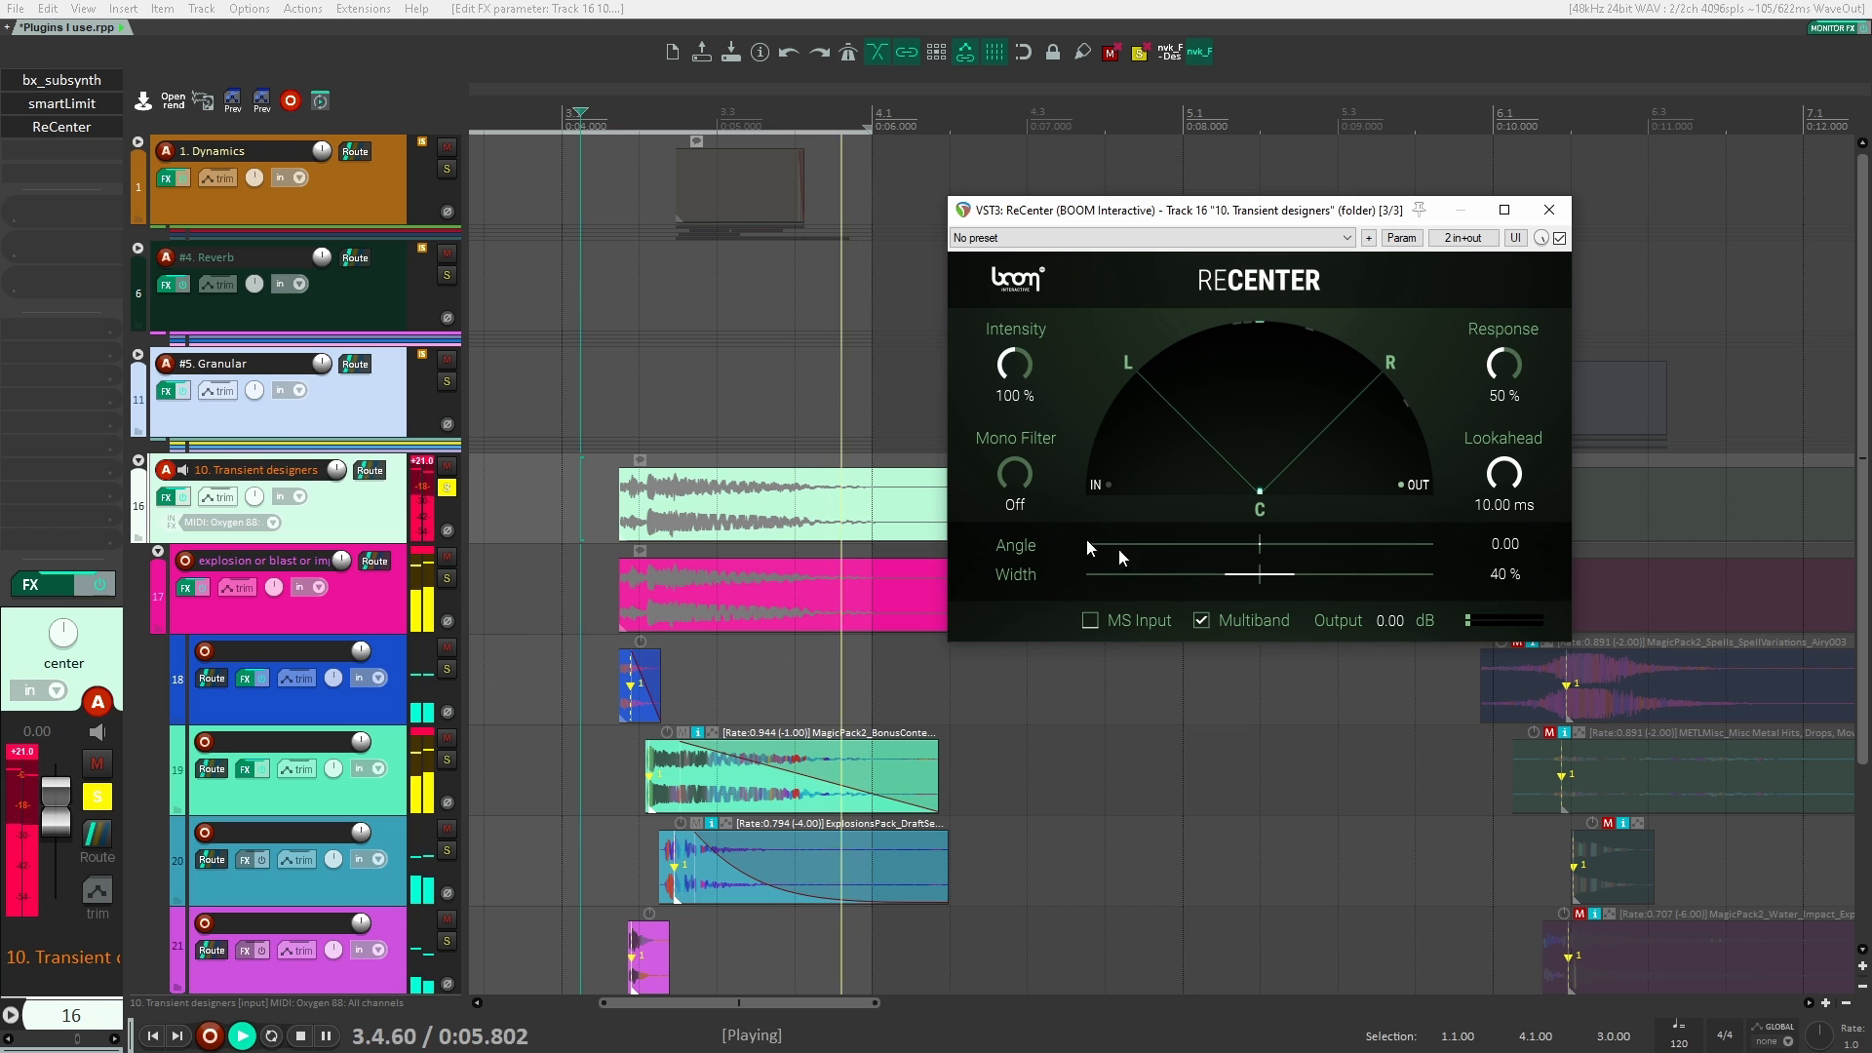
key("space")
key("space")
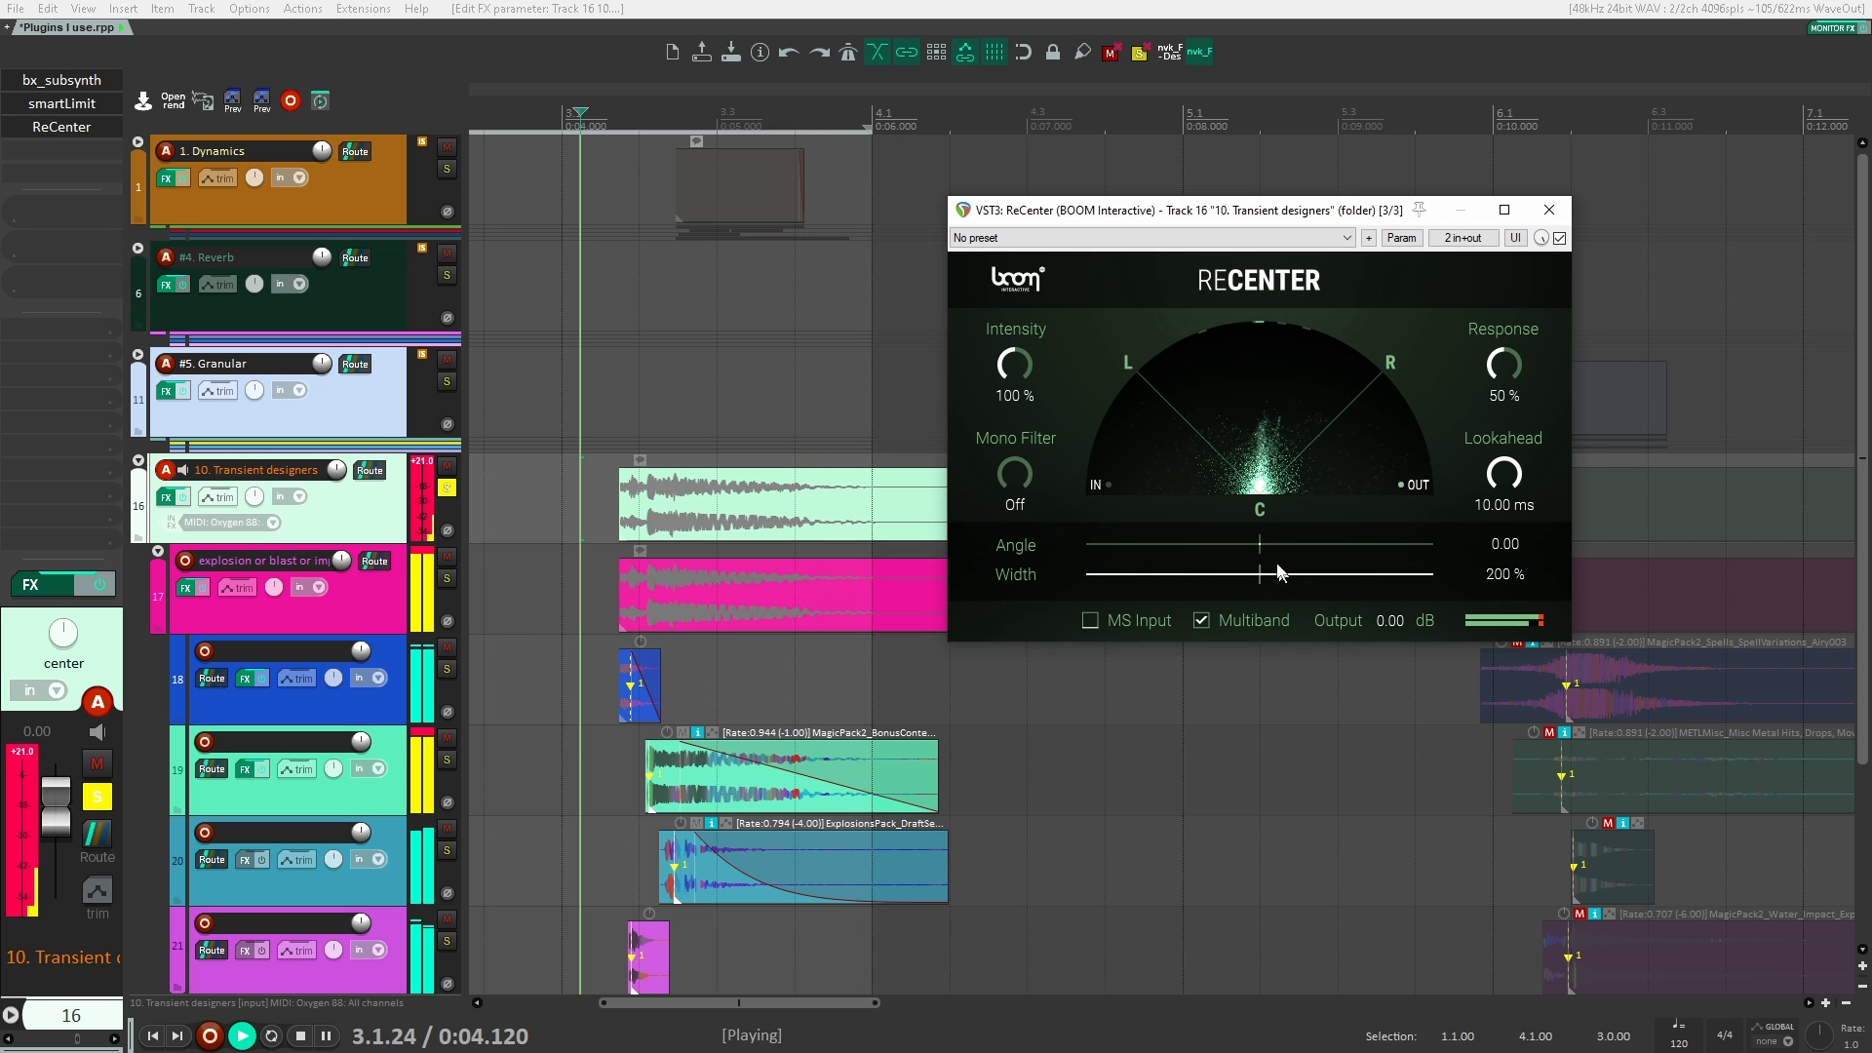
key("space")
Step: Set ReCenter's mono filter to 132.8 Hz and play the explosion
left_click_drag(1020, 478, 1022, 374)
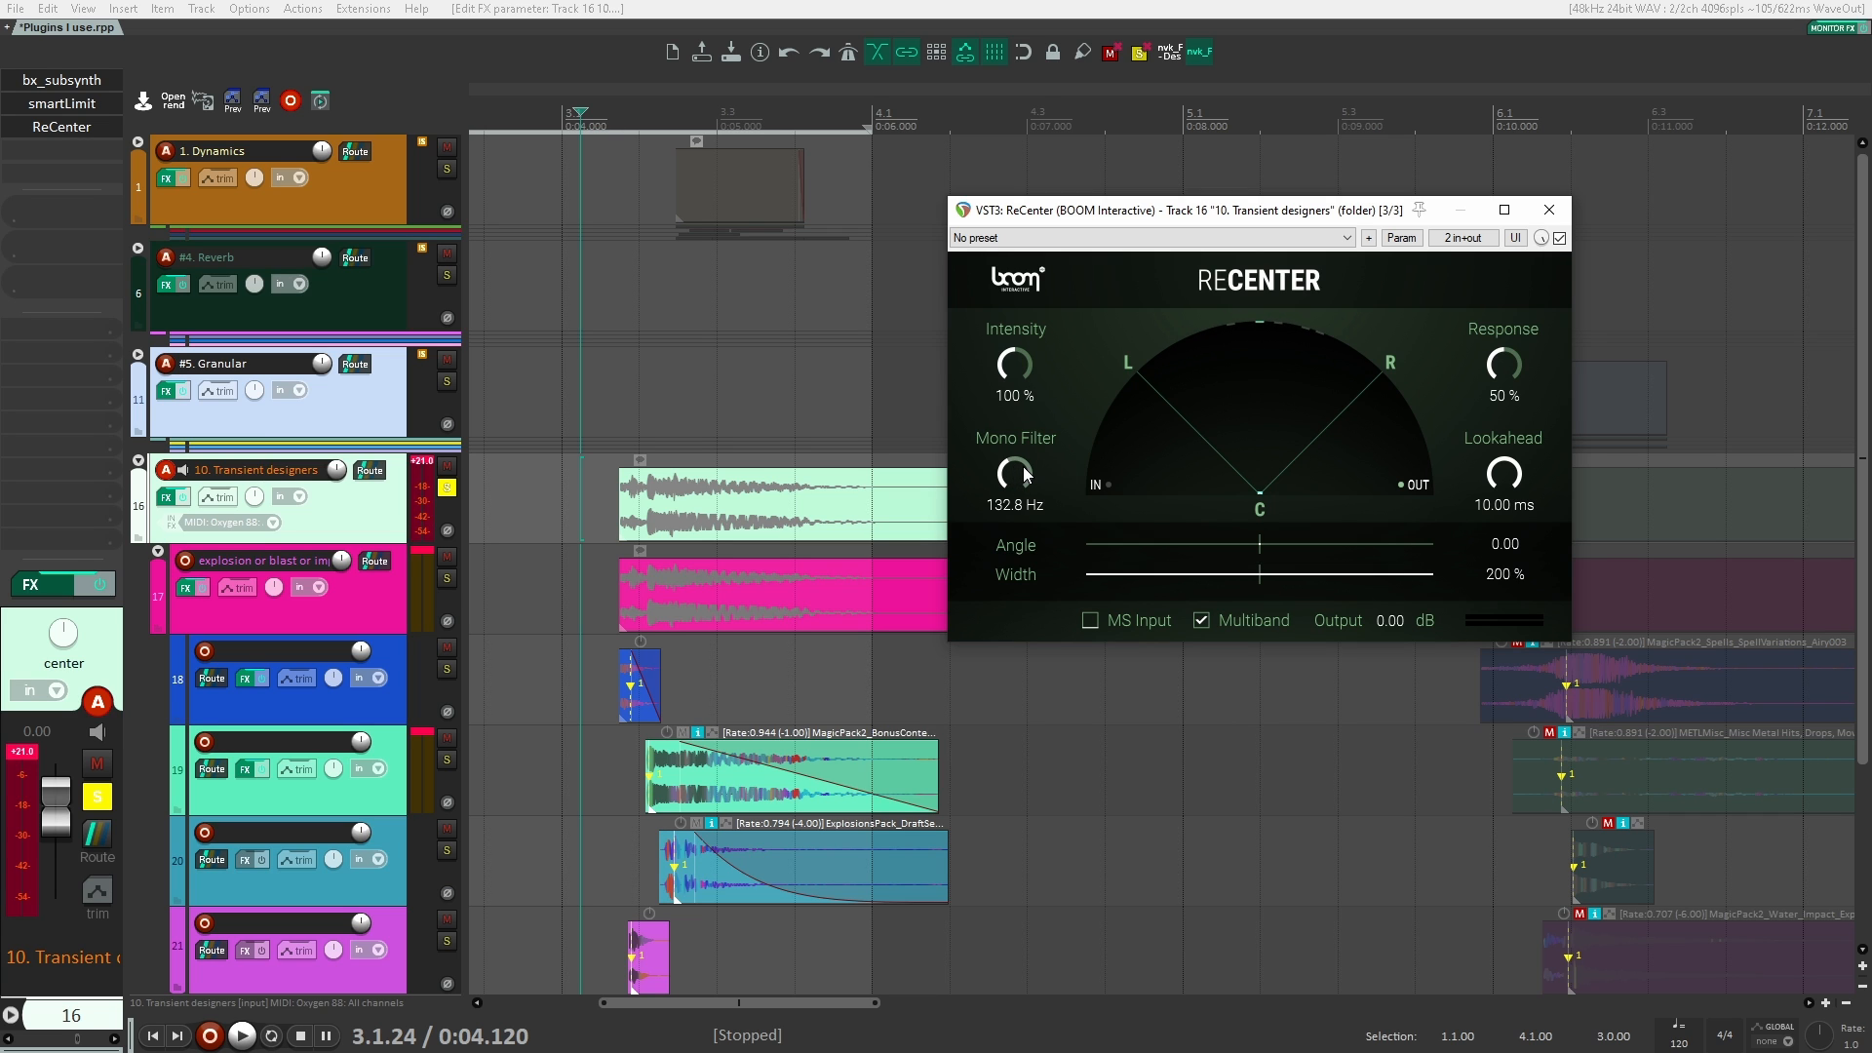
key("space")
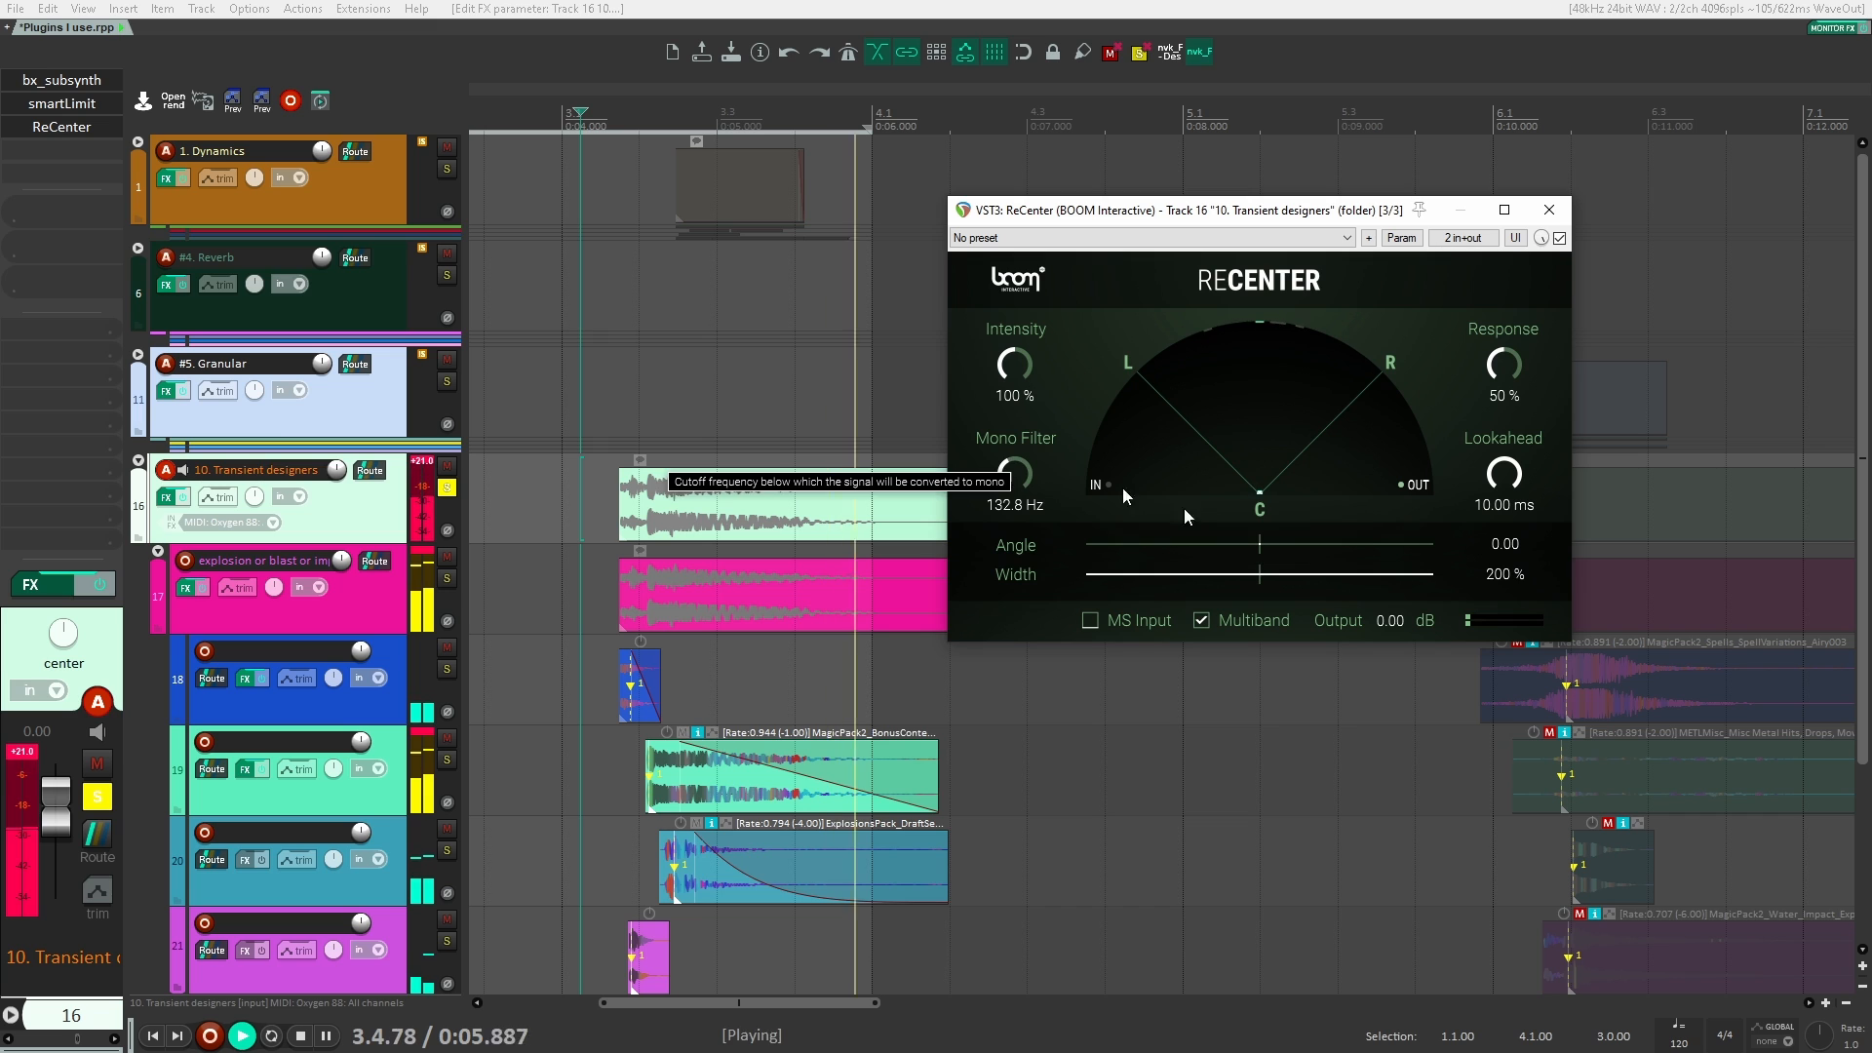
key("space")
Step: Set ReCenter's angle to -37.42 and compare the explosion with the width at 40 % and 127 %
left_click_drag(1293, 577, 1188, 542)
key("space")
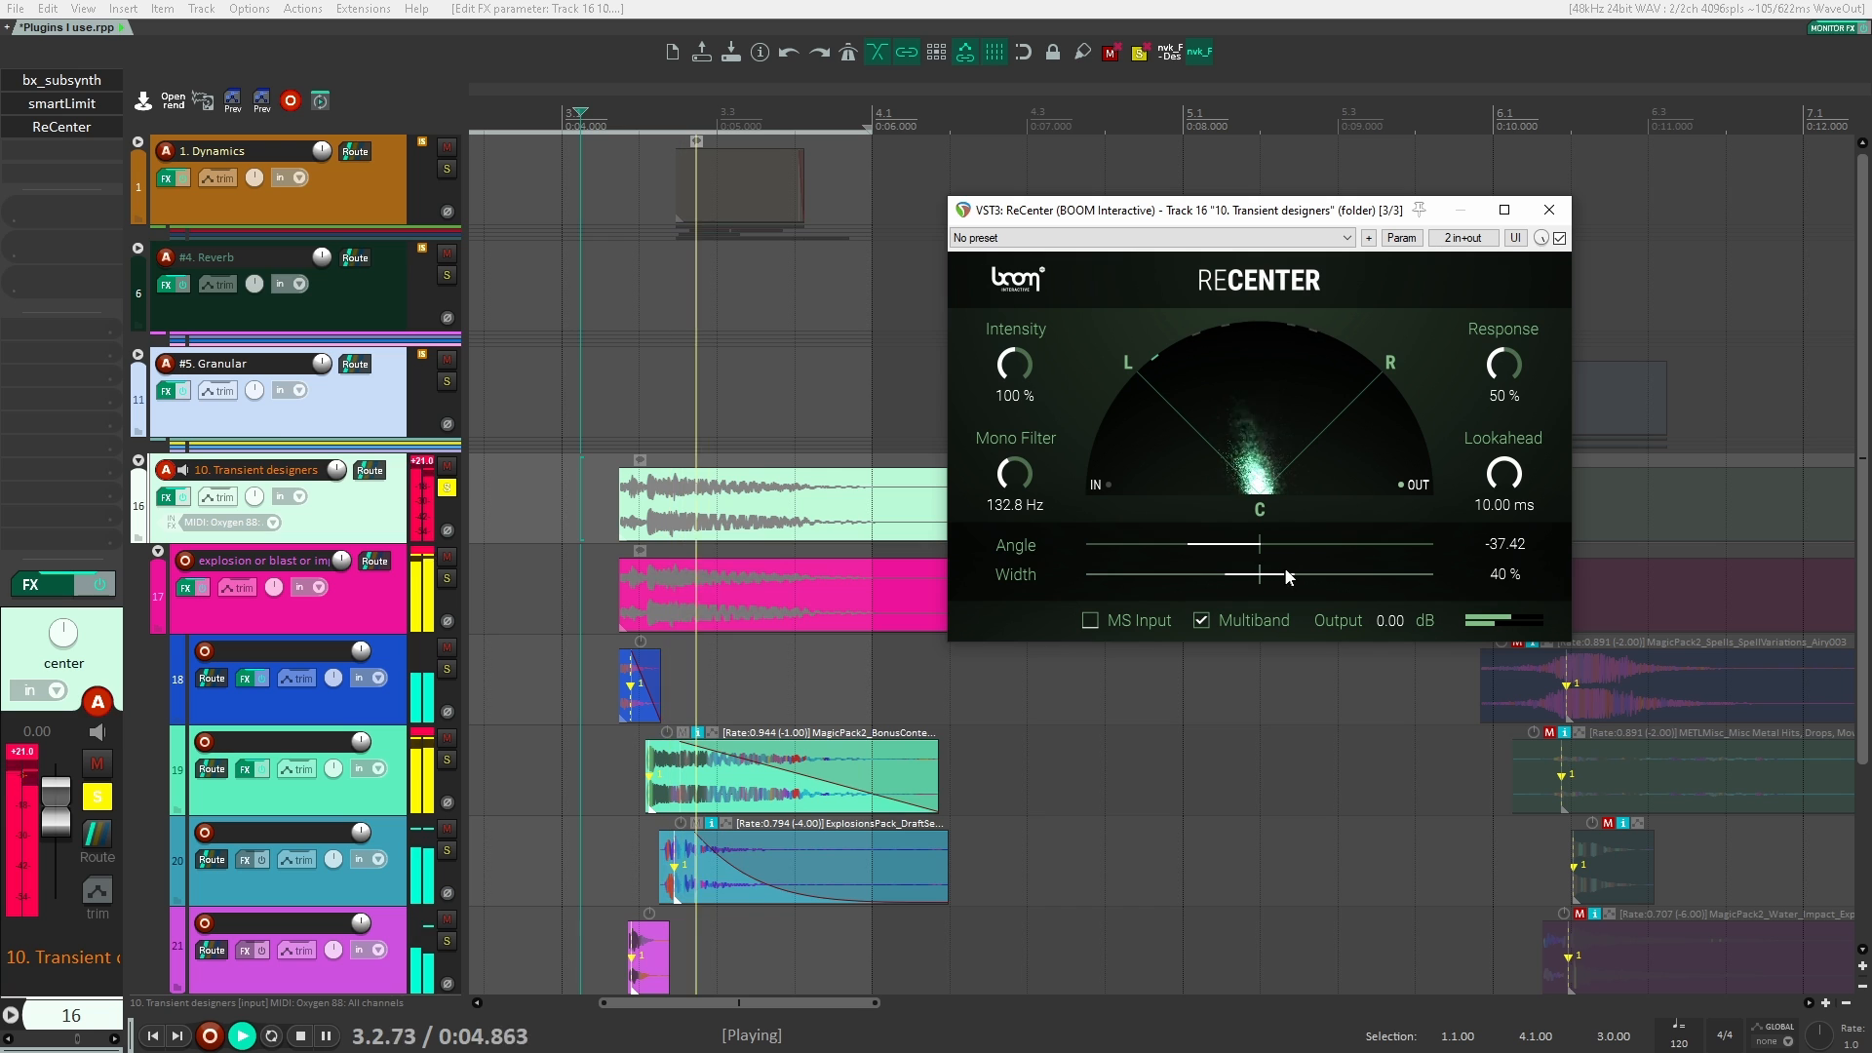
key("space")
left_click_drag(1297, 574, 1368, 574)
key("space")
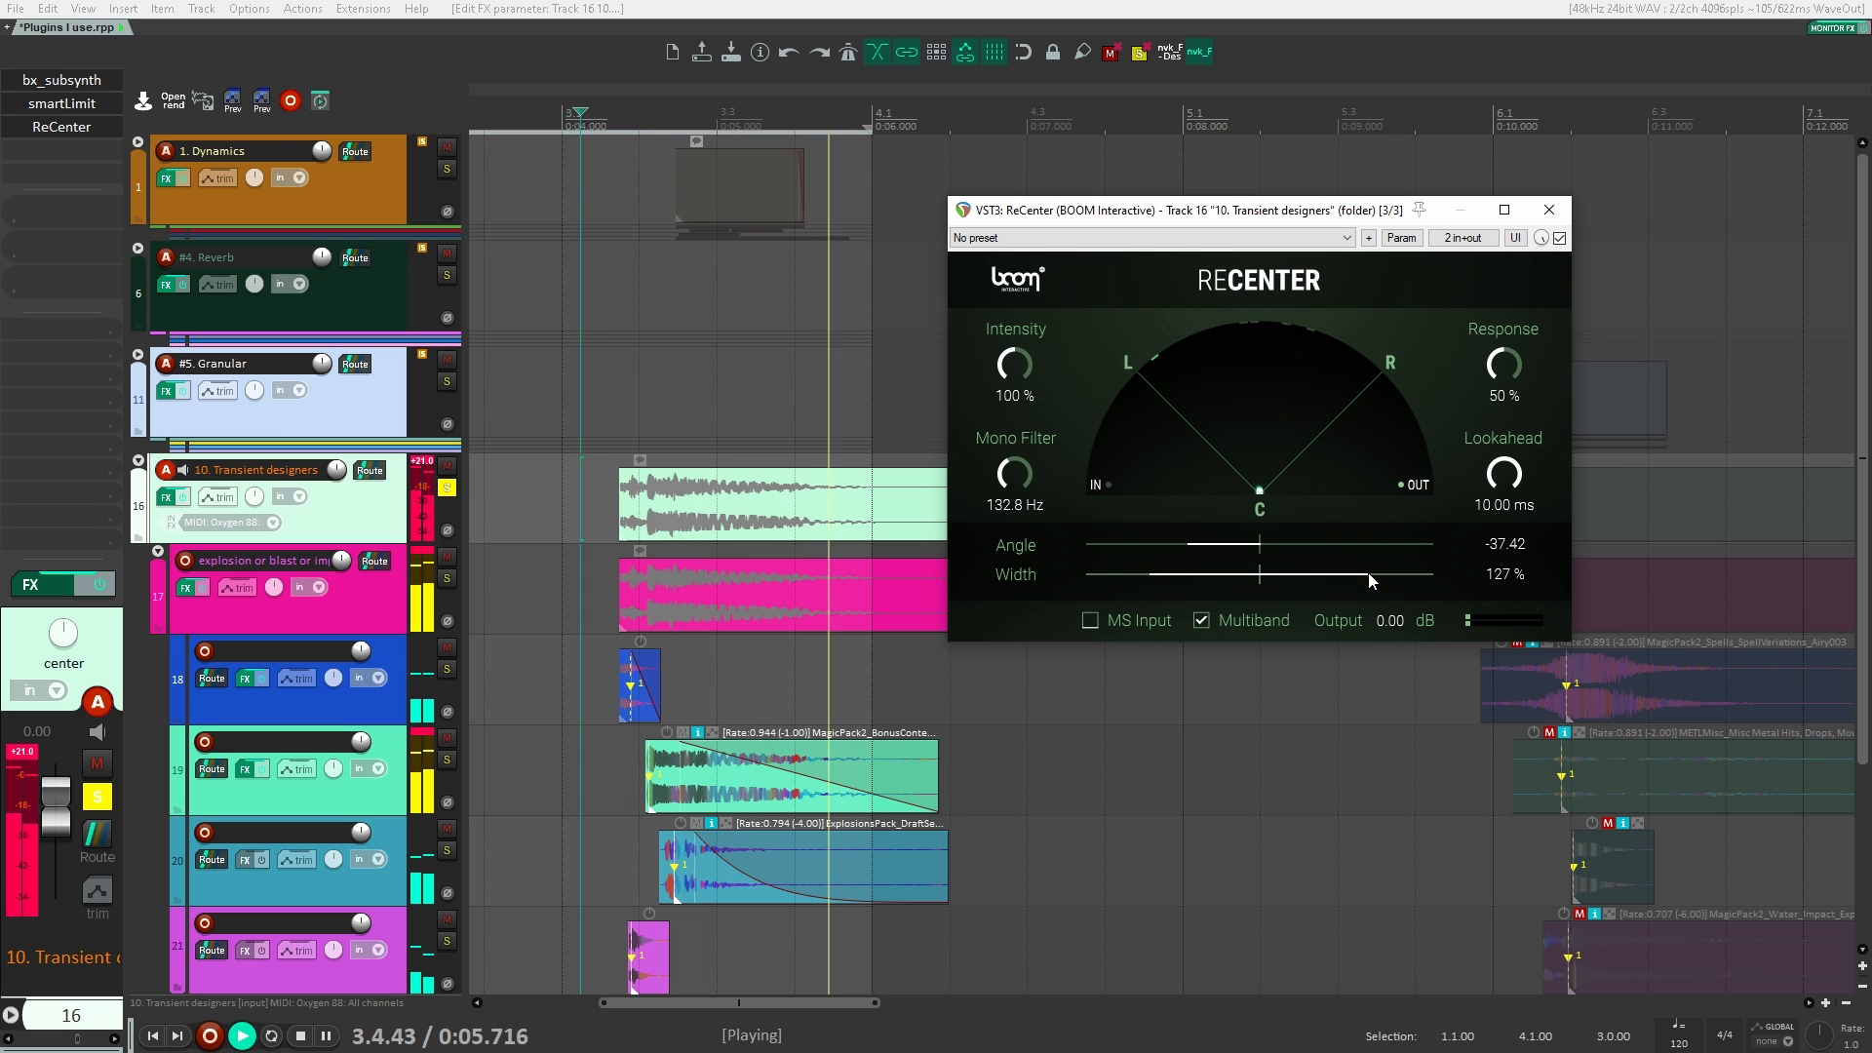
key("space")
Step: Set ReCenter's width to 69 % and angle to -77.87, and play the explosion repeatedly
key("space")
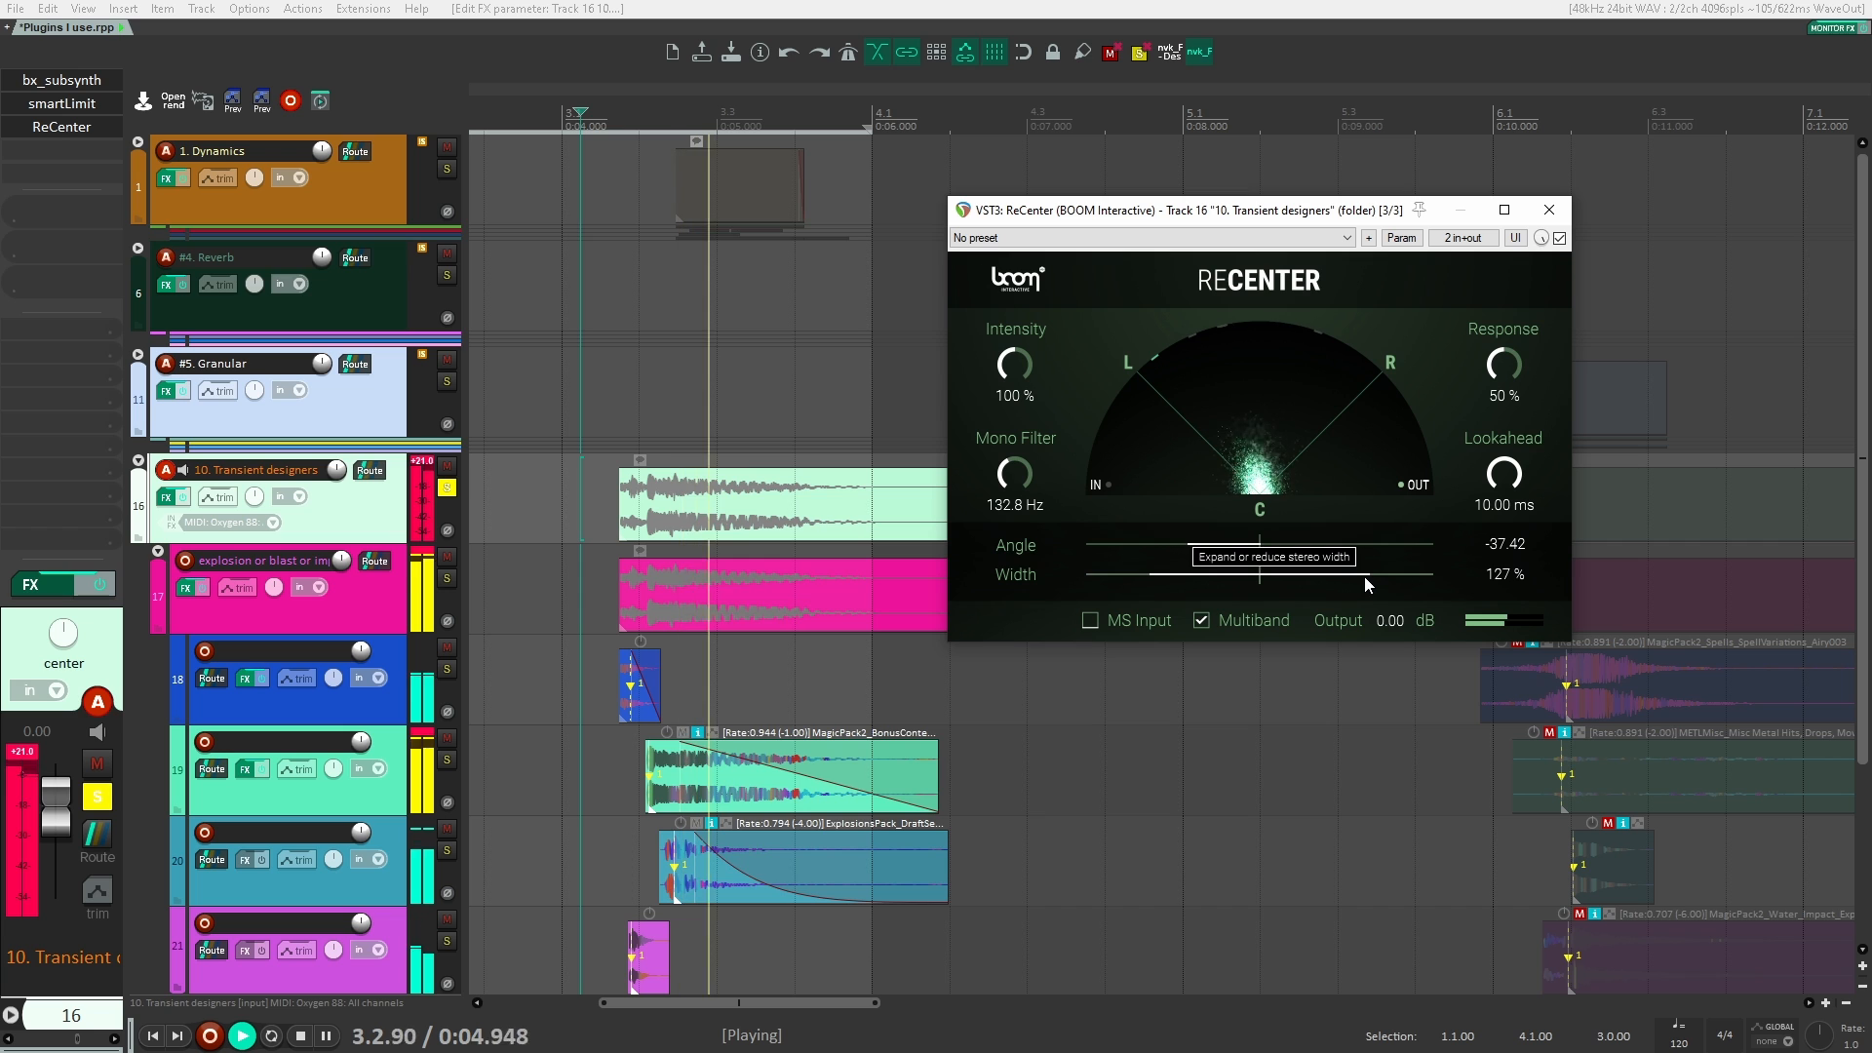
left_click_drag(1365, 576, 1116, 534)
key("space")
key("space")
key("space")
key("space")
key("space")
key("space")
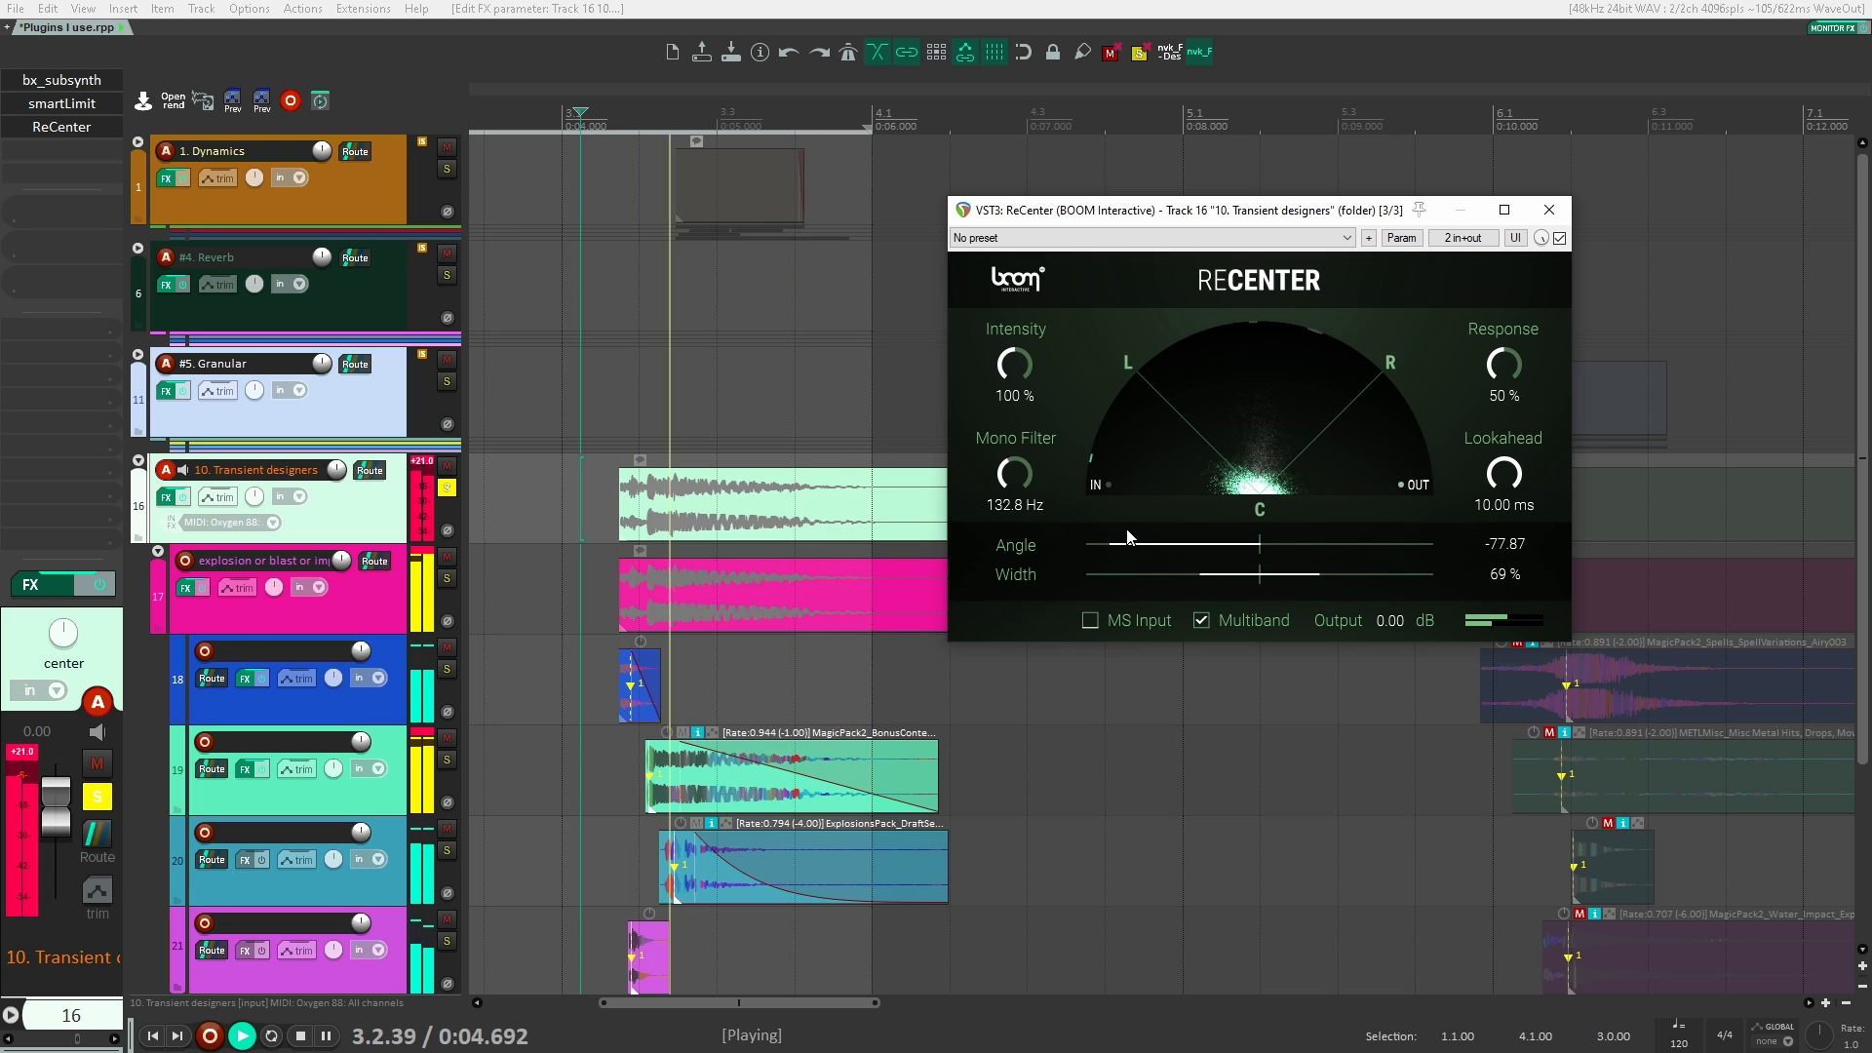
key("space")
Step: Set ReCenter's angle to 0.00 and width to 76 %, close it and unsolo the 10. Transient designers folder
left_click(1269, 537)
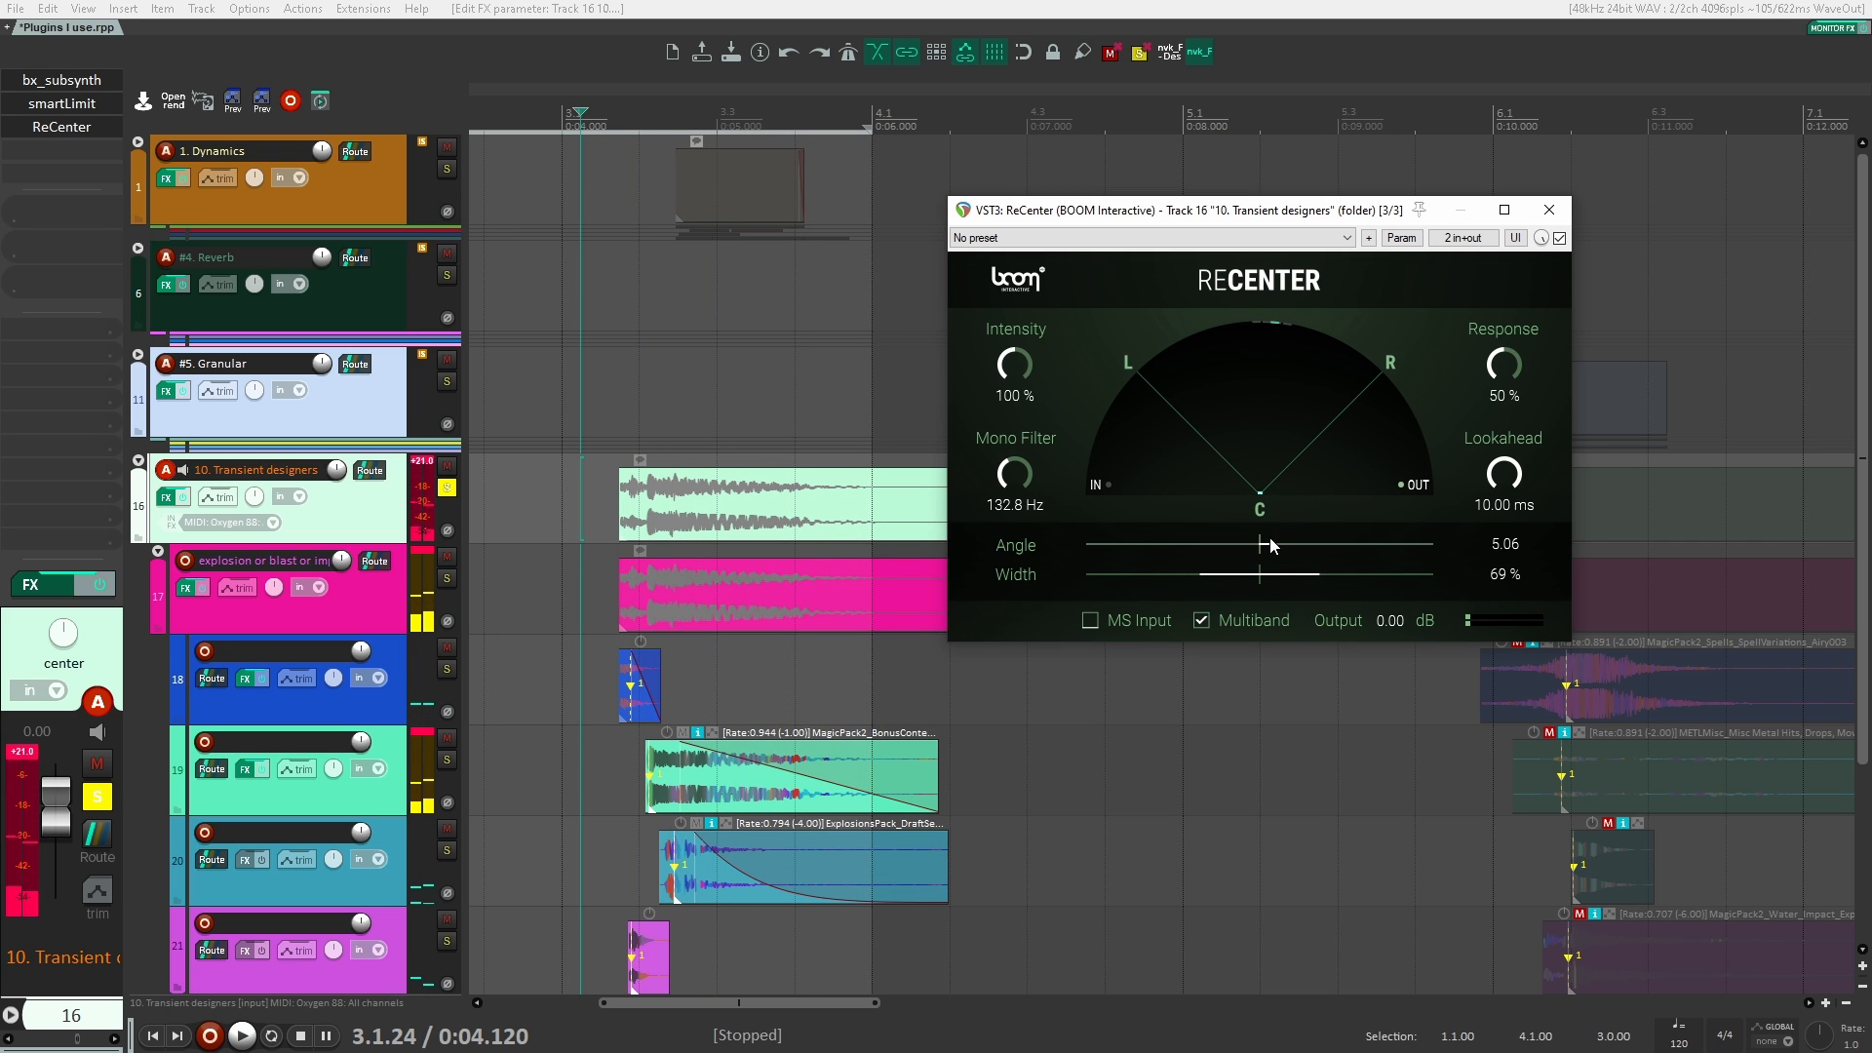
left_click(1269, 536)
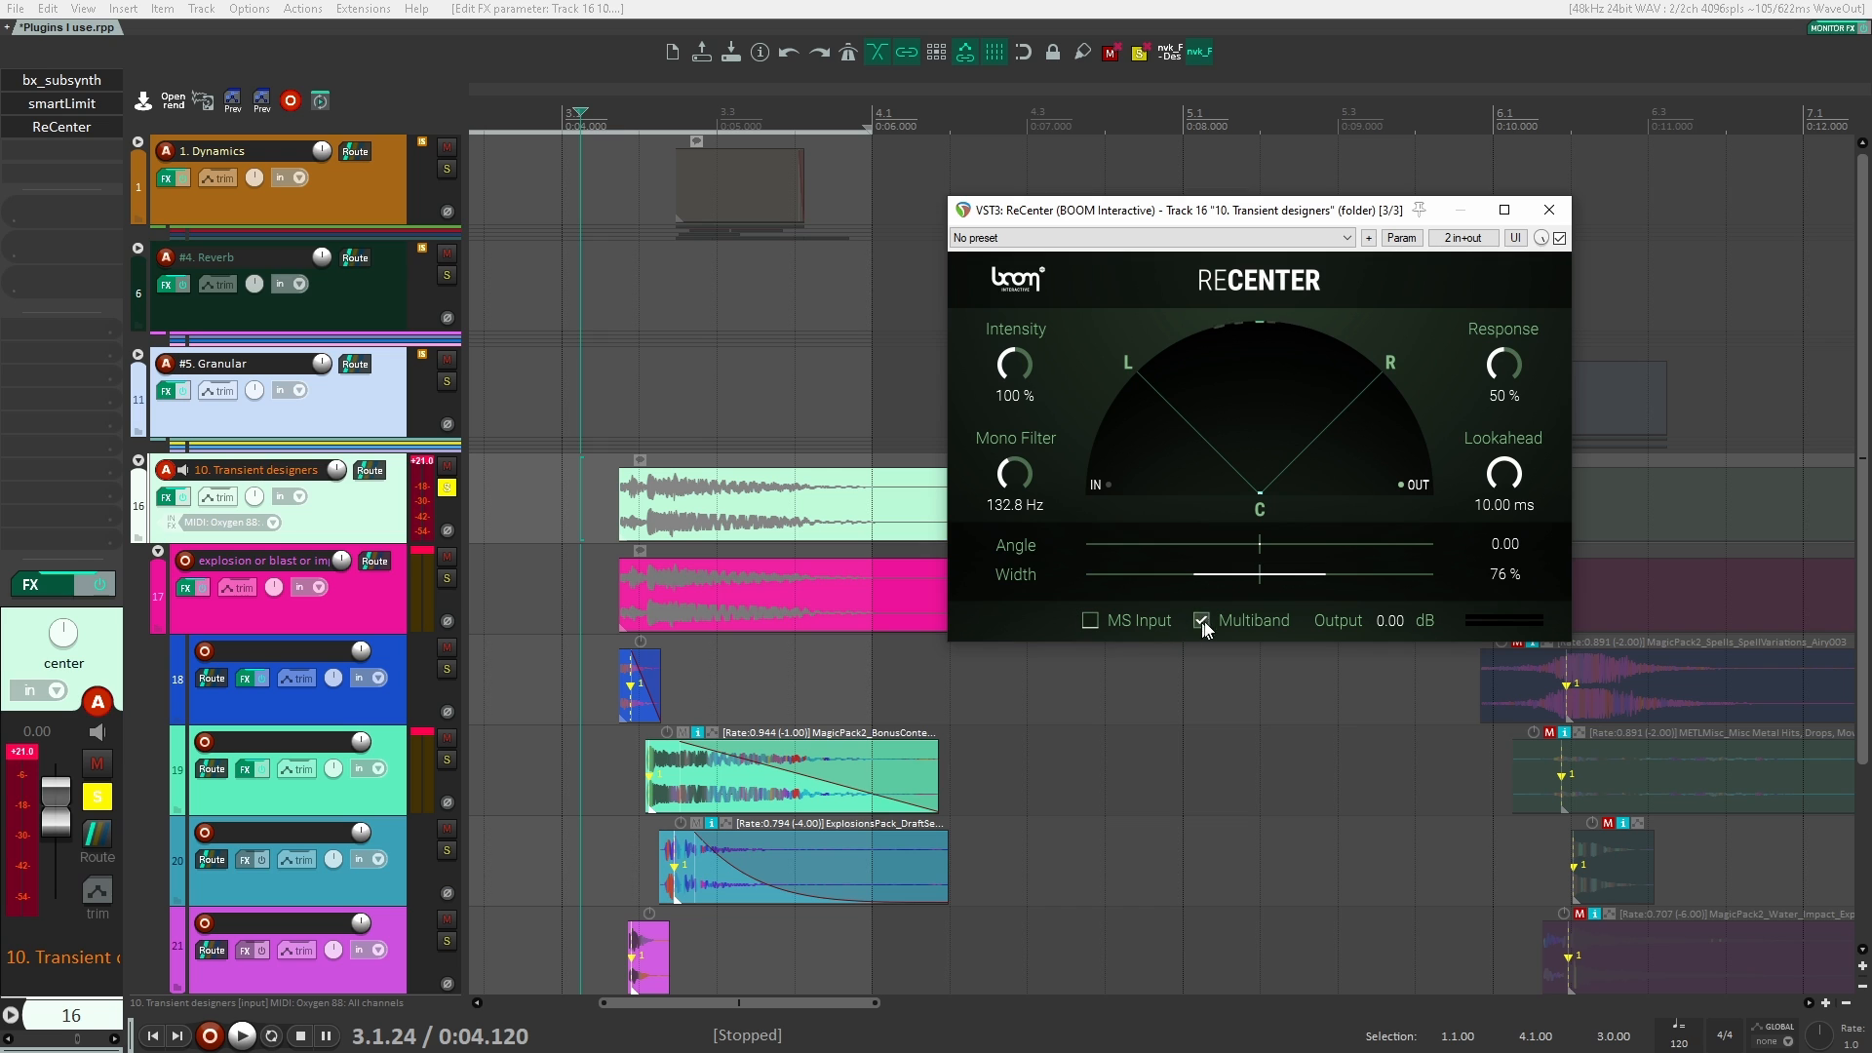
left_click(1550, 210)
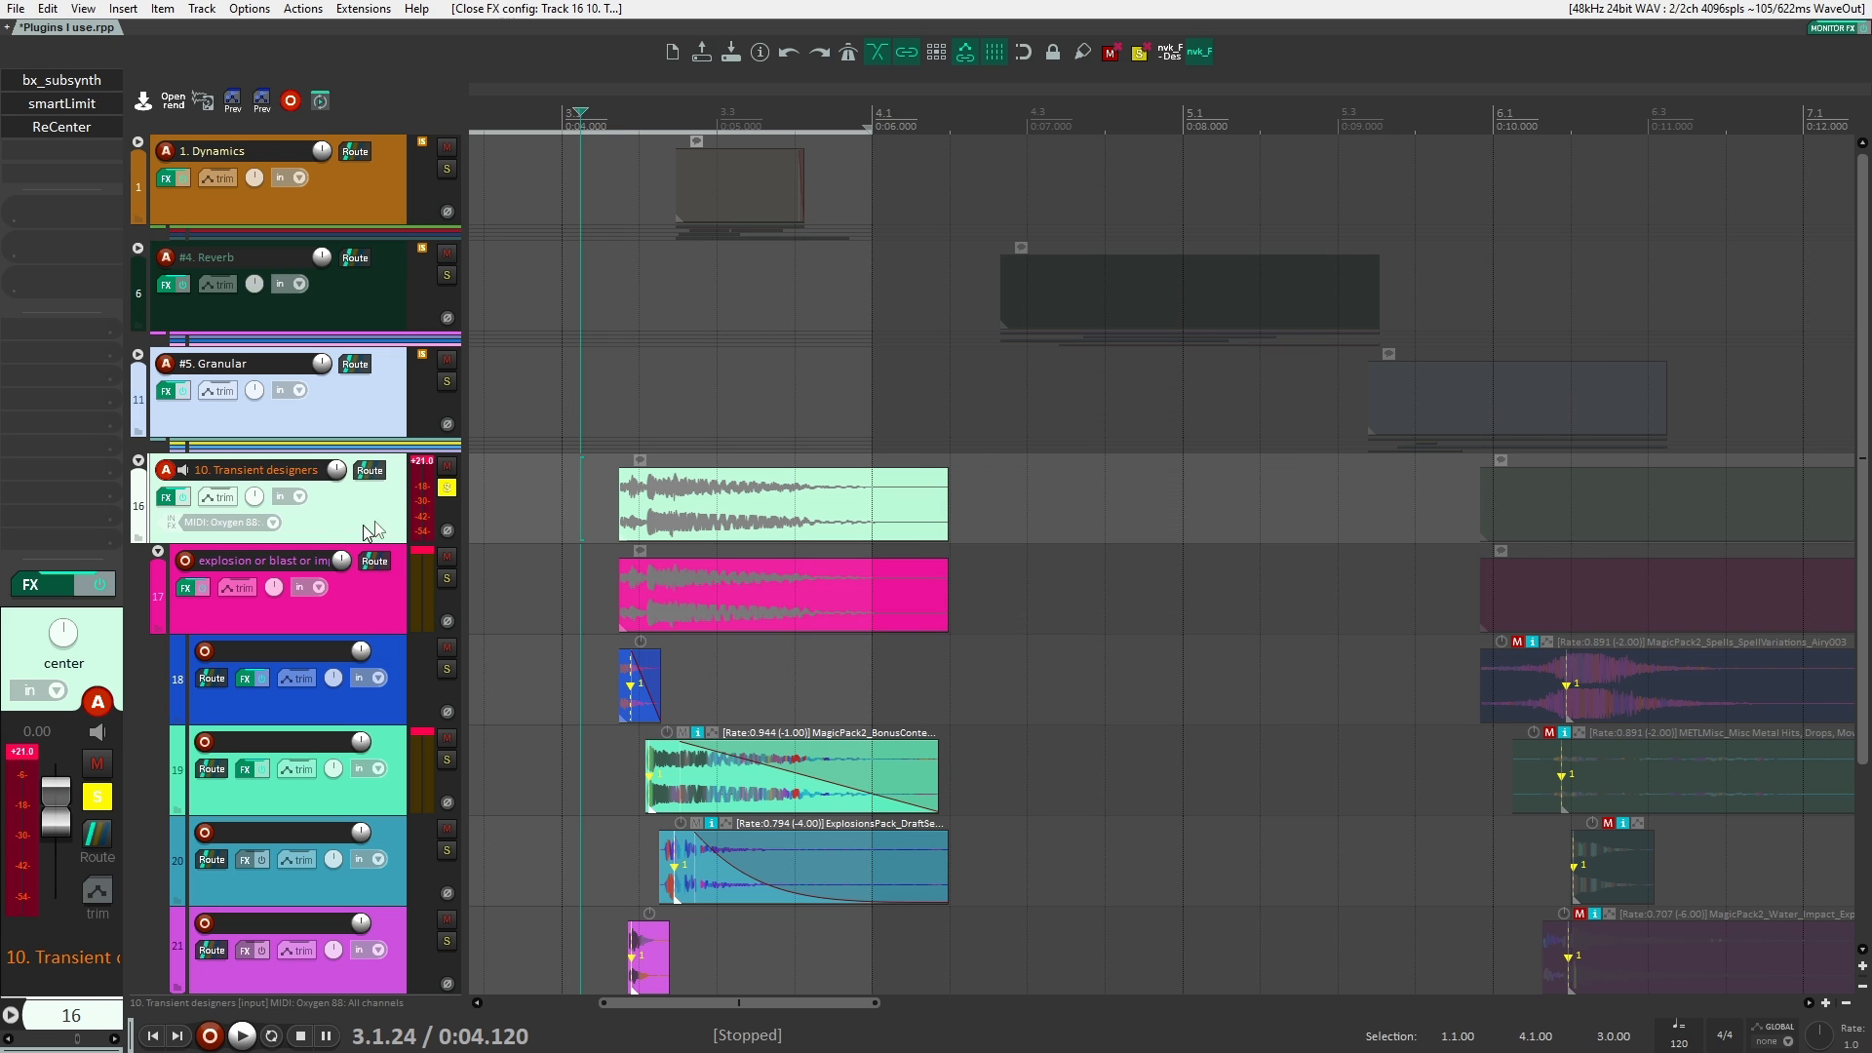
left_click(450, 488)
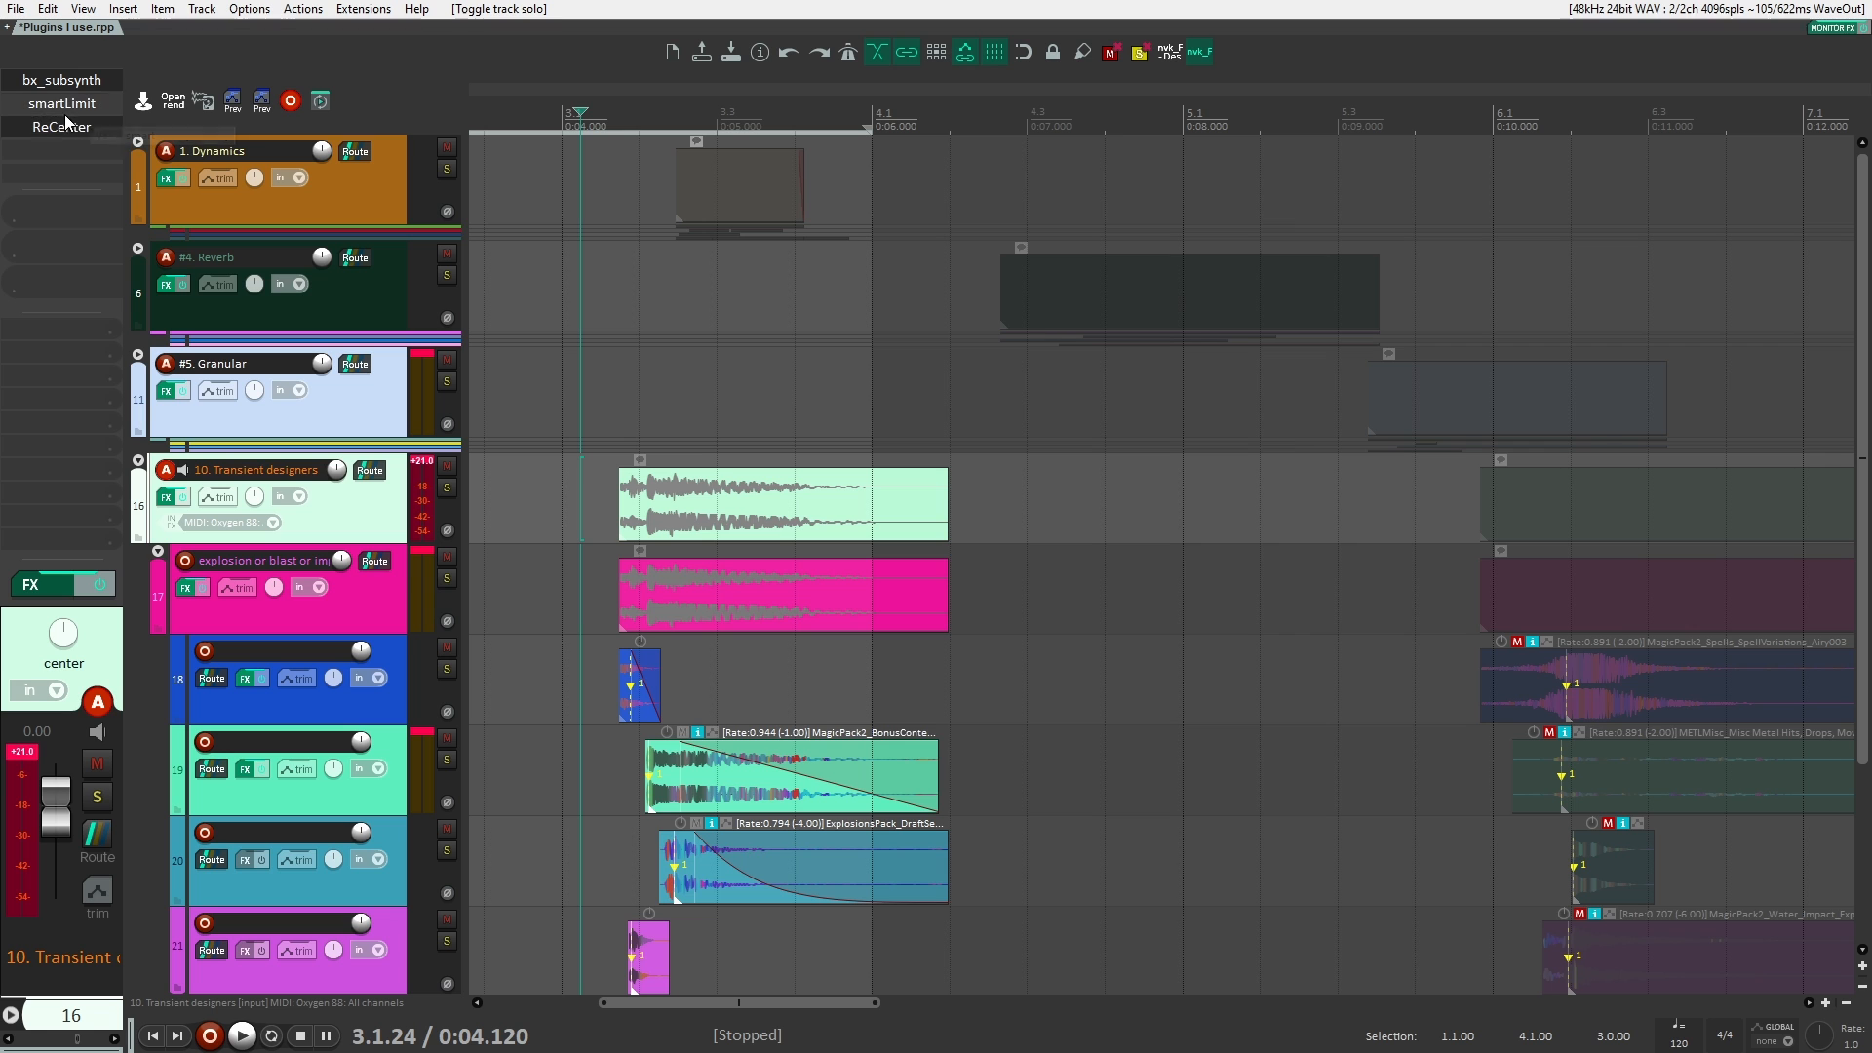
Step: Bypass ReCenter and add the VST3 Infiltrator plugin to the 10. Transient designers track
double_click(78, 173)
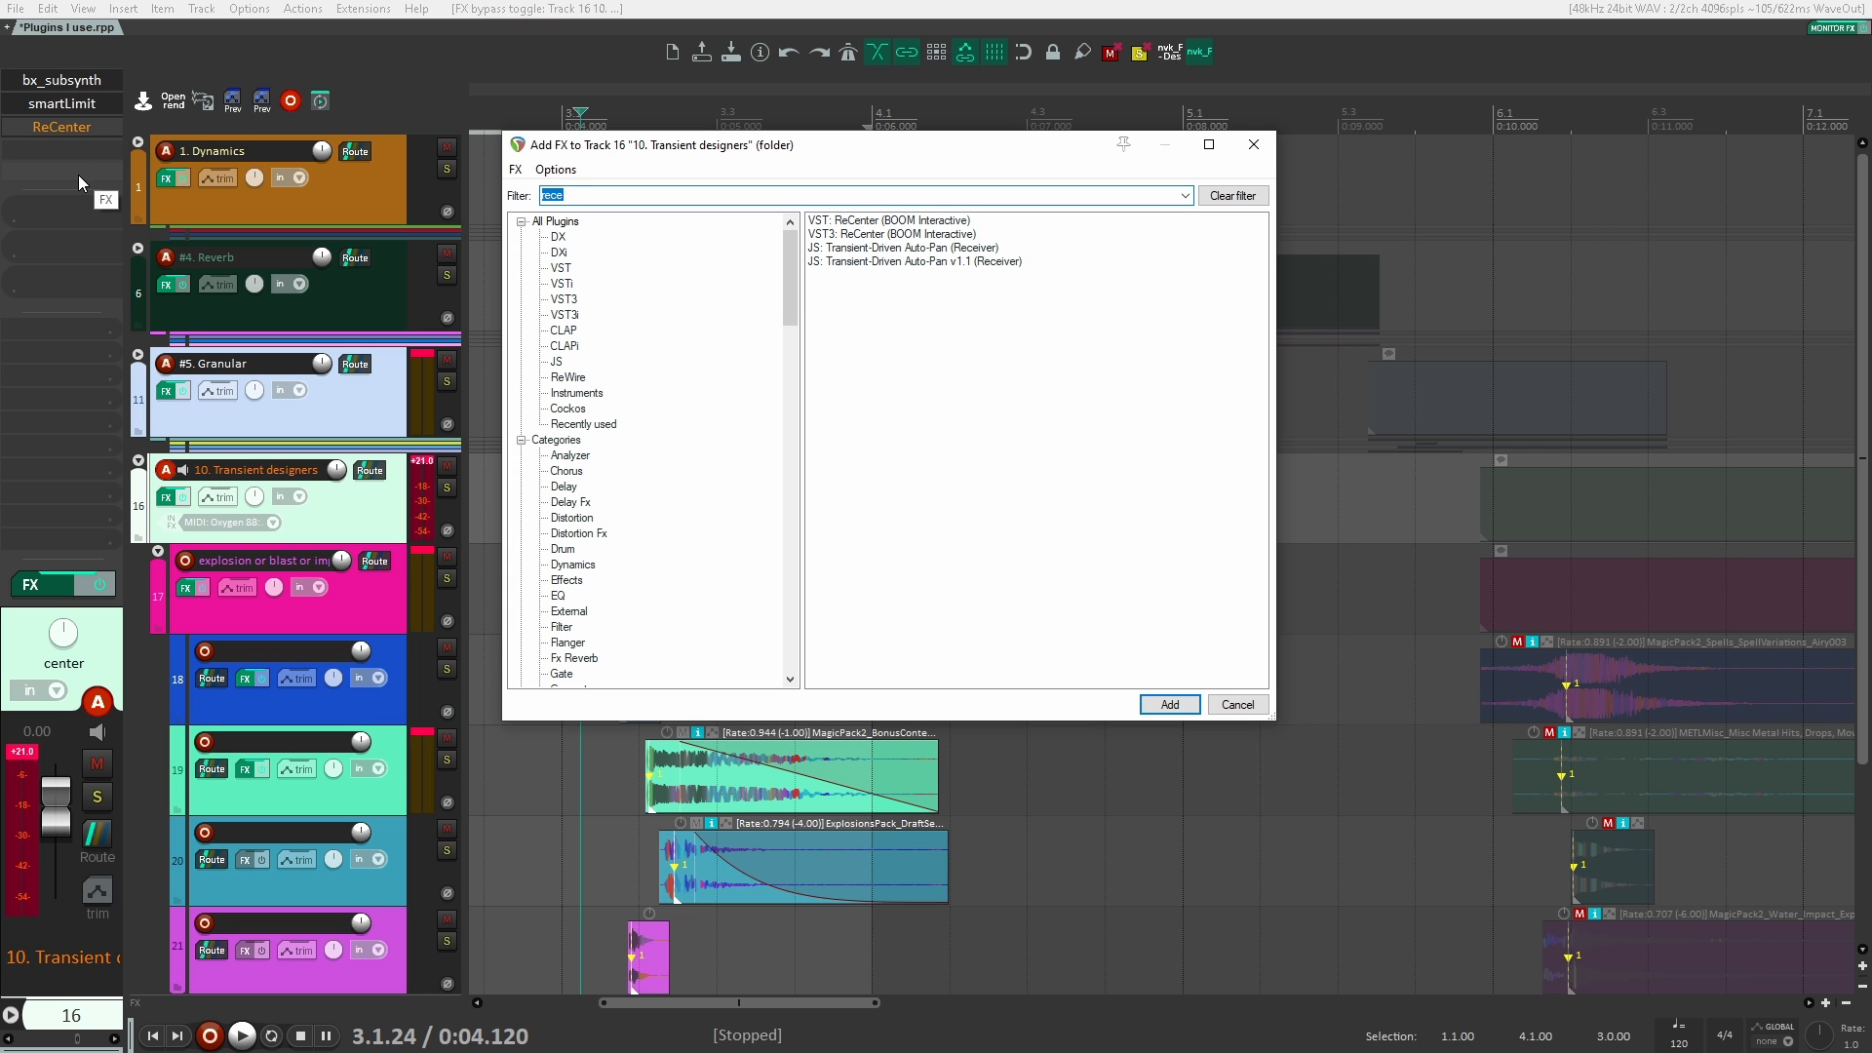
type("infiltra")
key("Down")
key("Down")
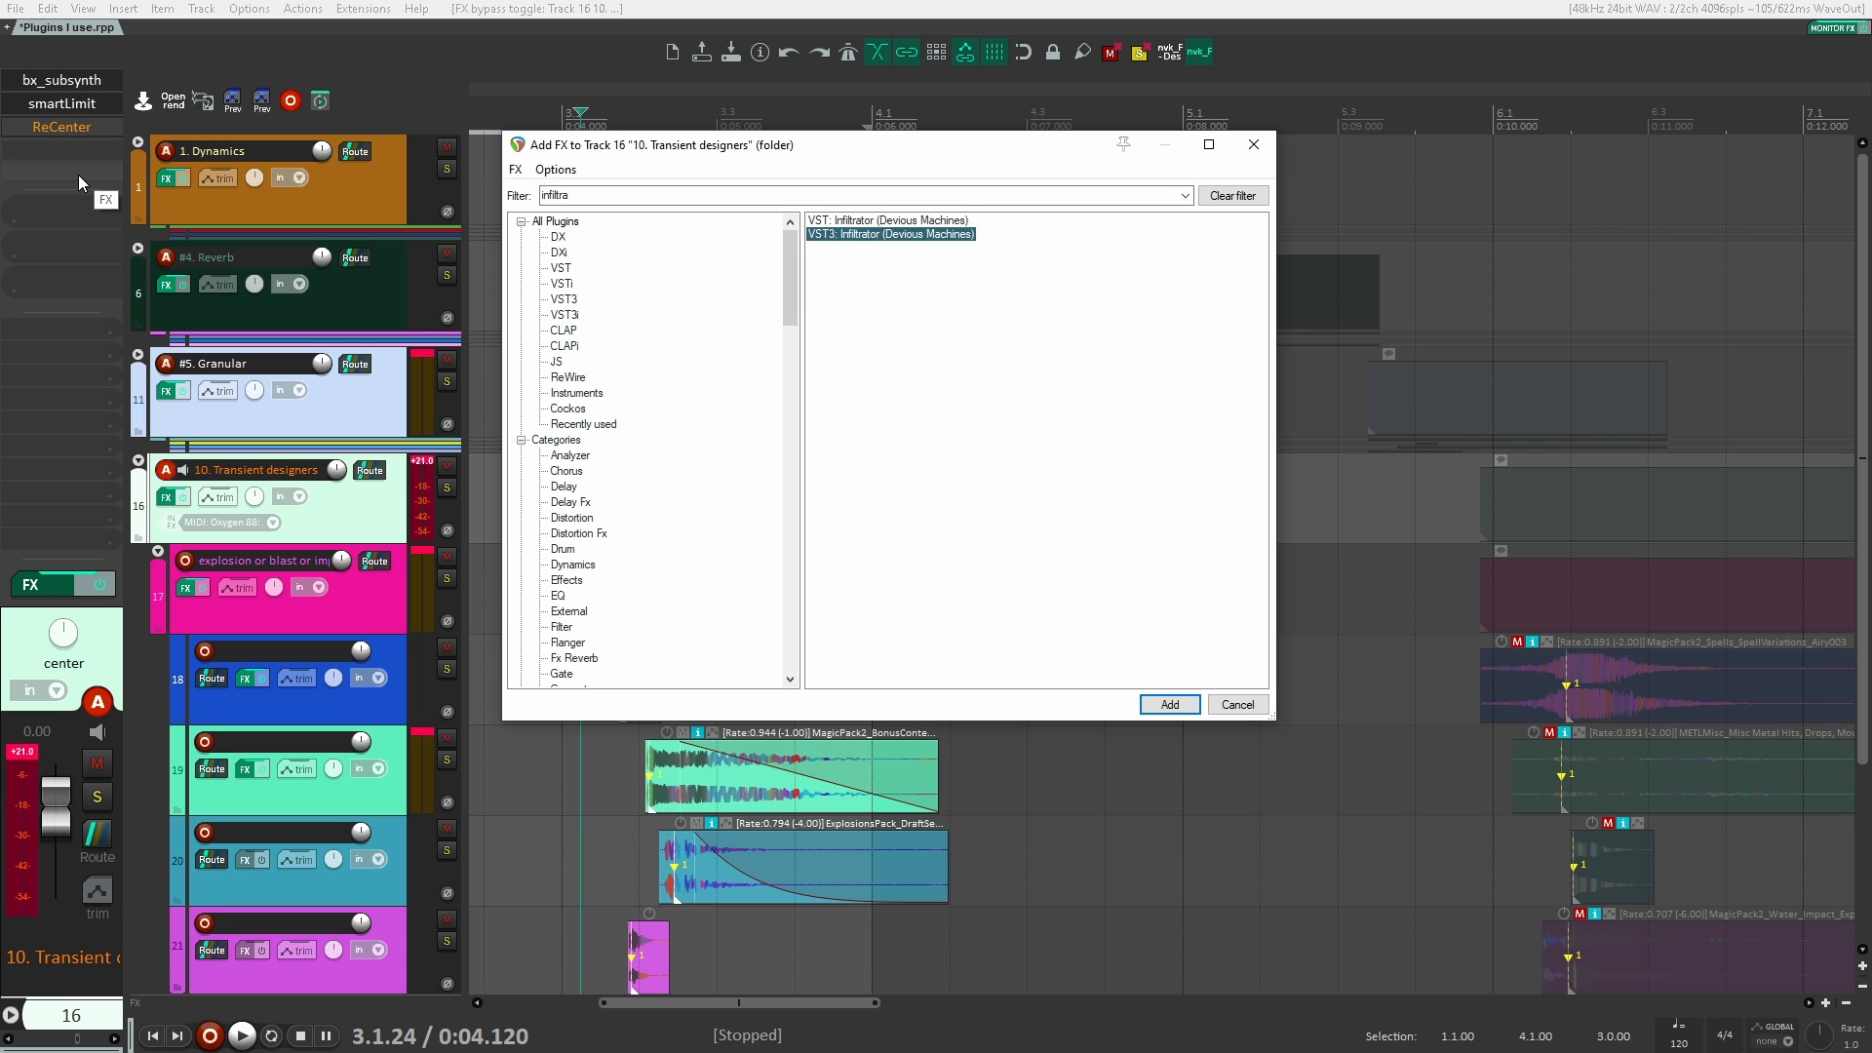
key("Return")
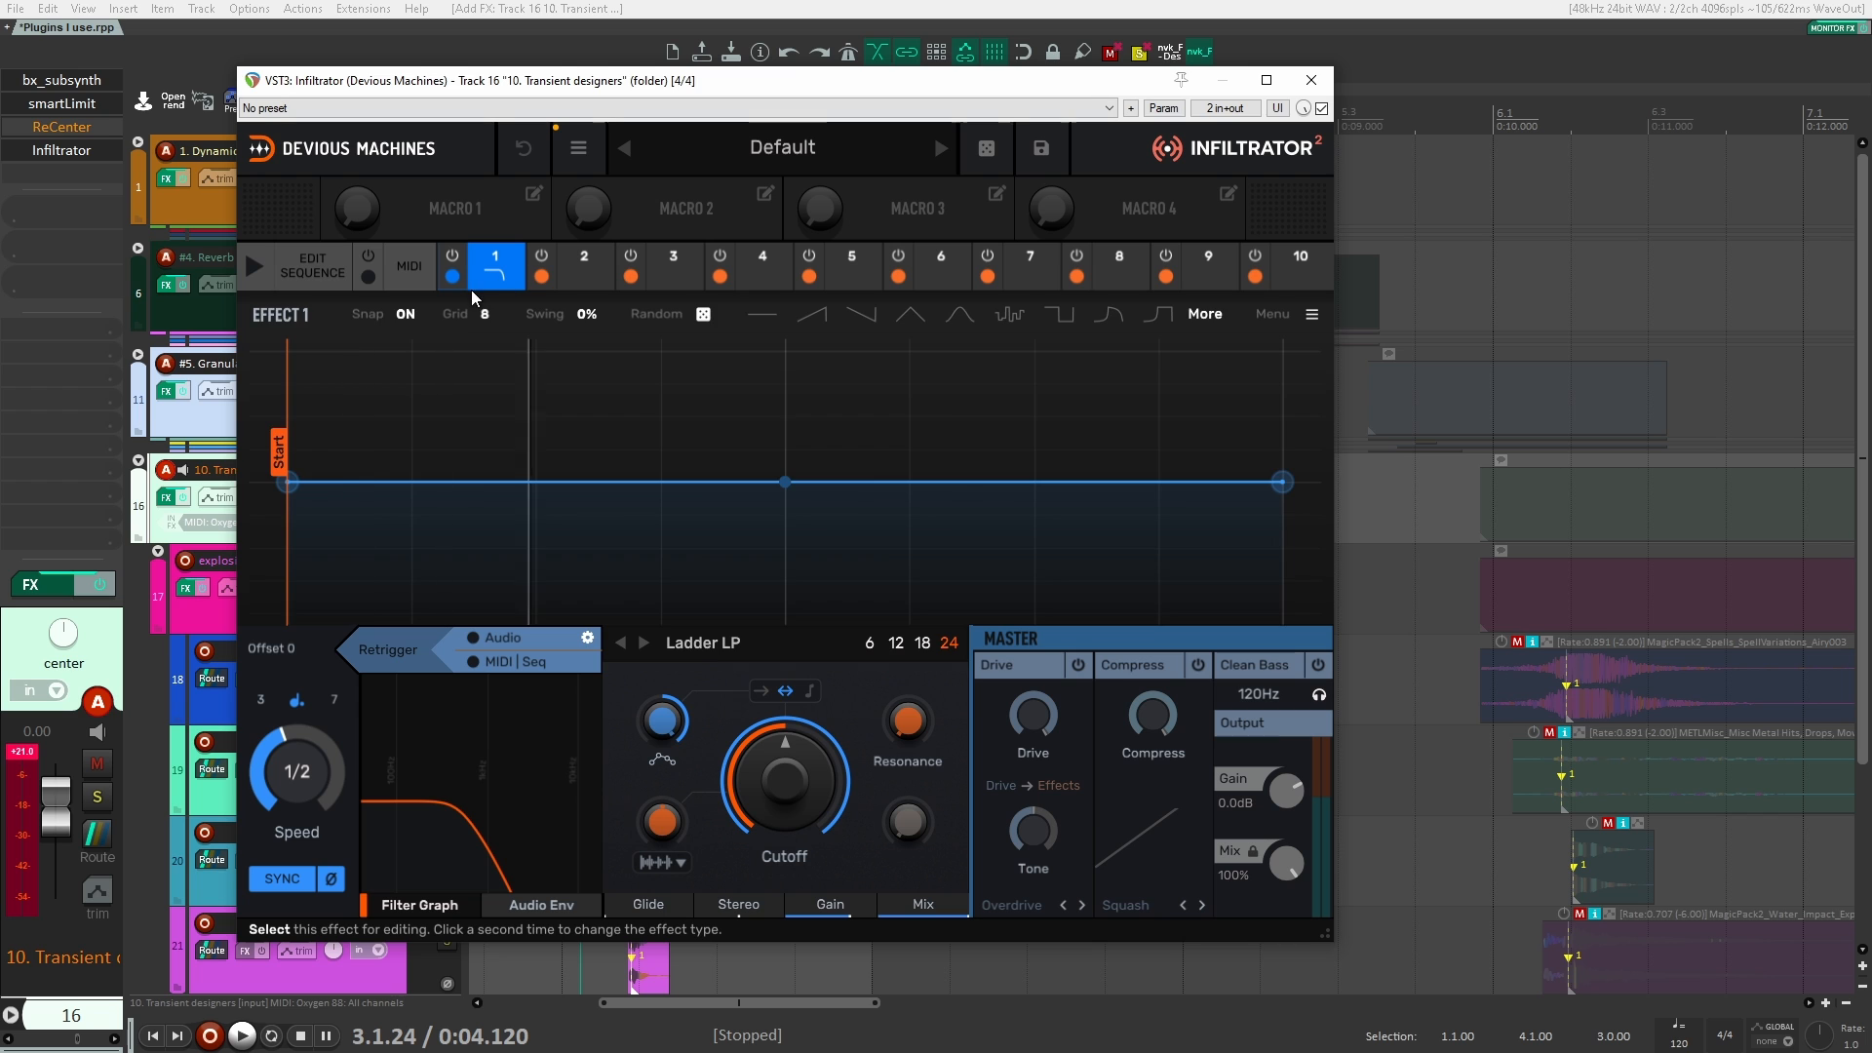
Step: Set Infiltrator's effect 1 to the spectral Shift, enable audio retriggering and check the audio retrigger settings
left_click(478, 284)
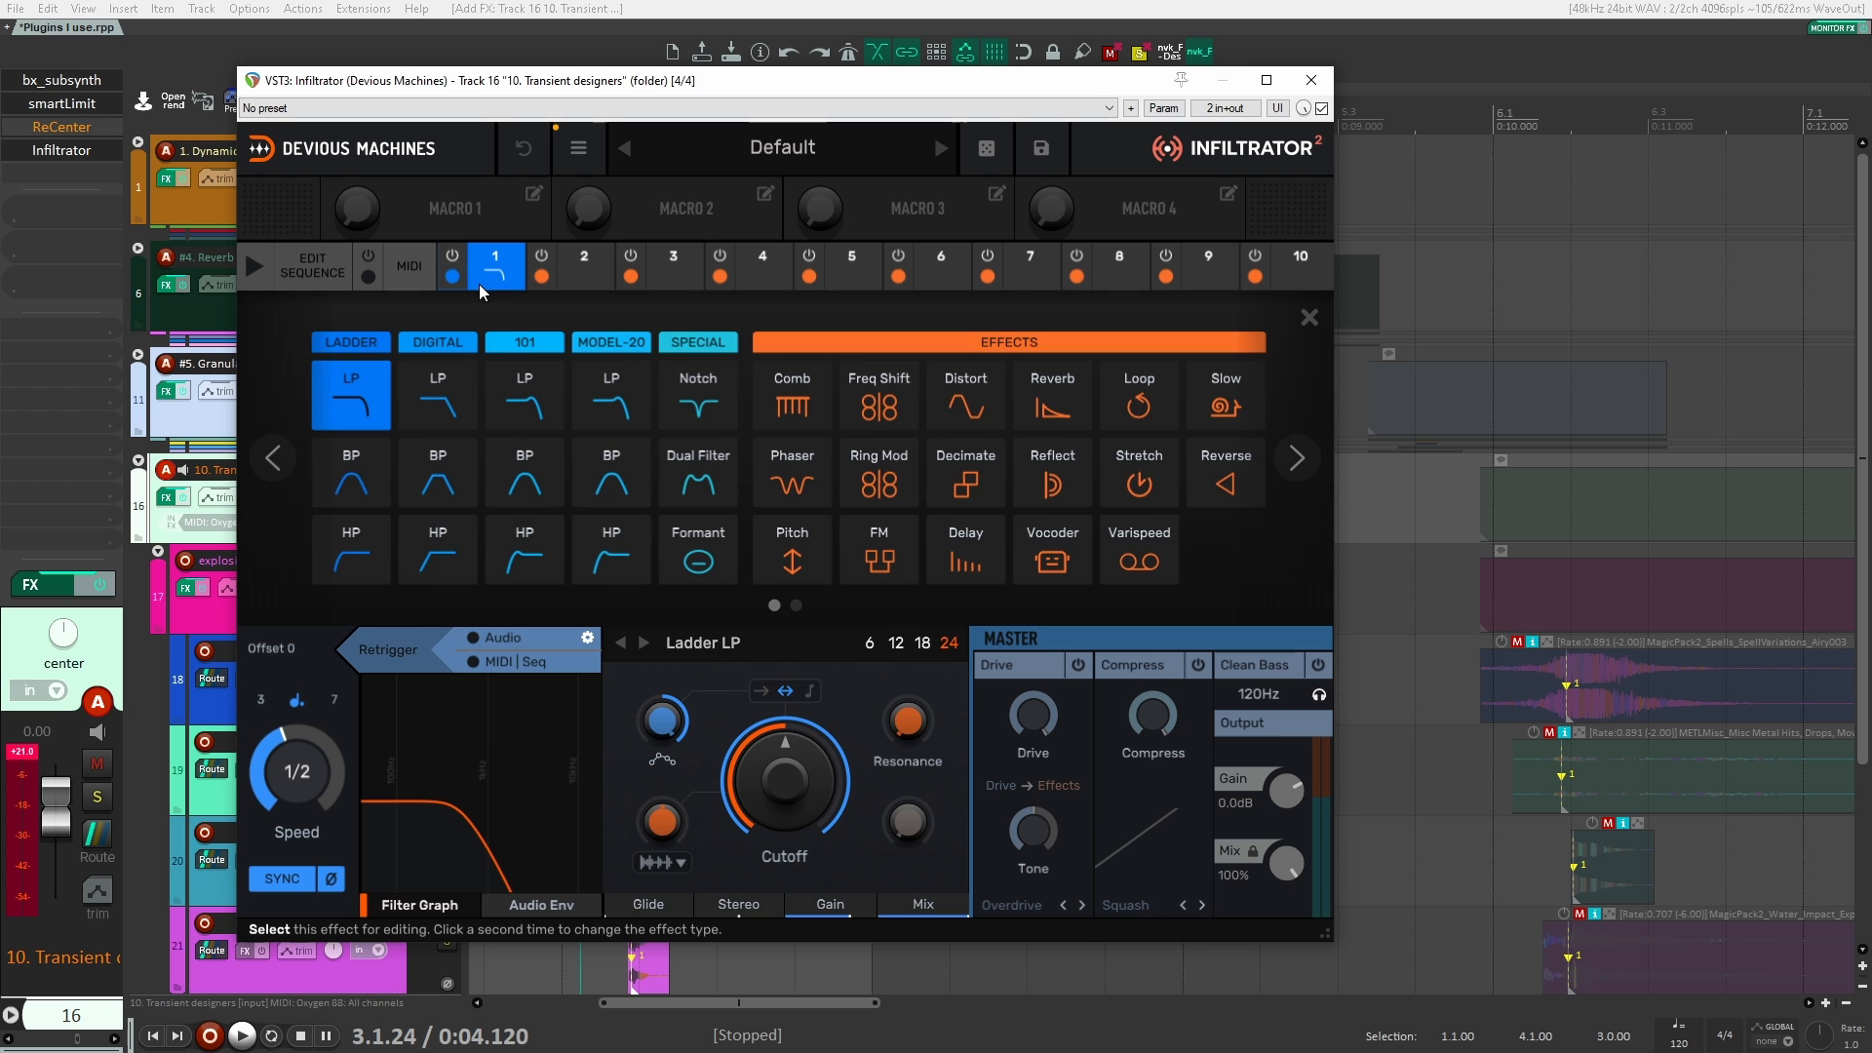
left_click(1312, 480)
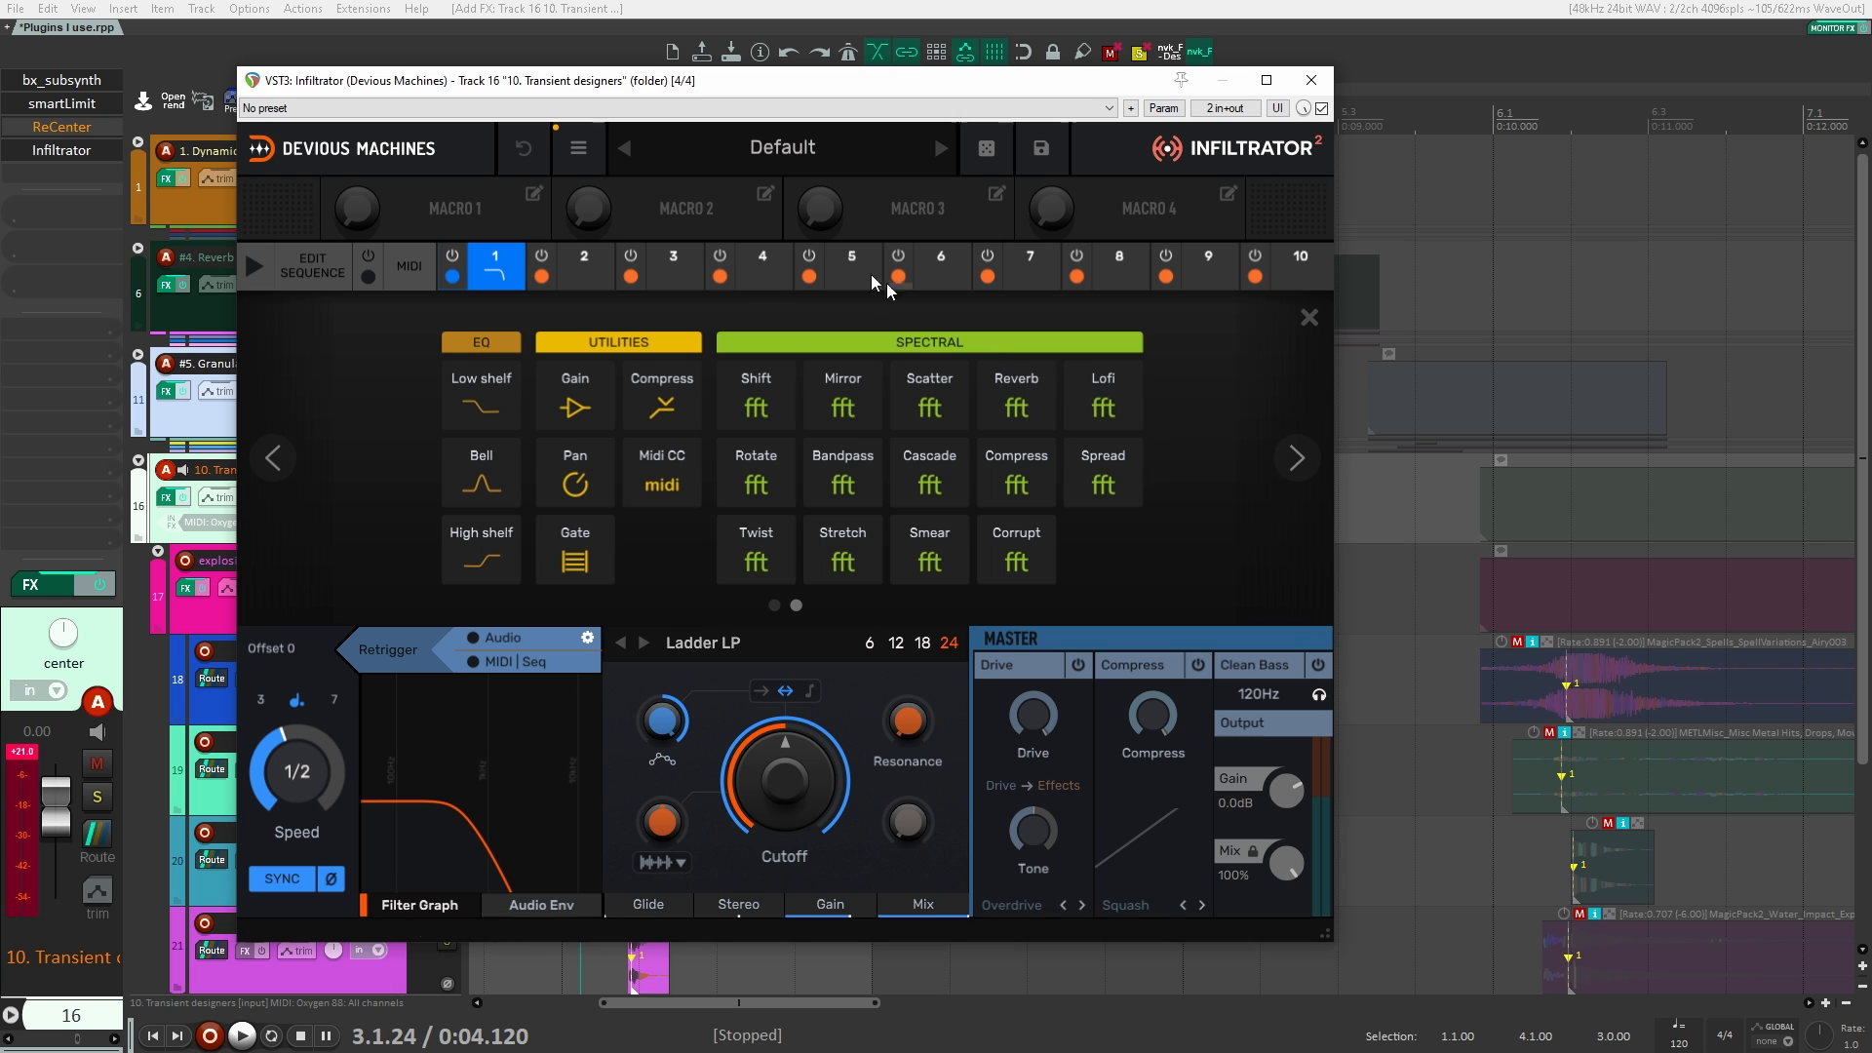
left_click(759, 407)
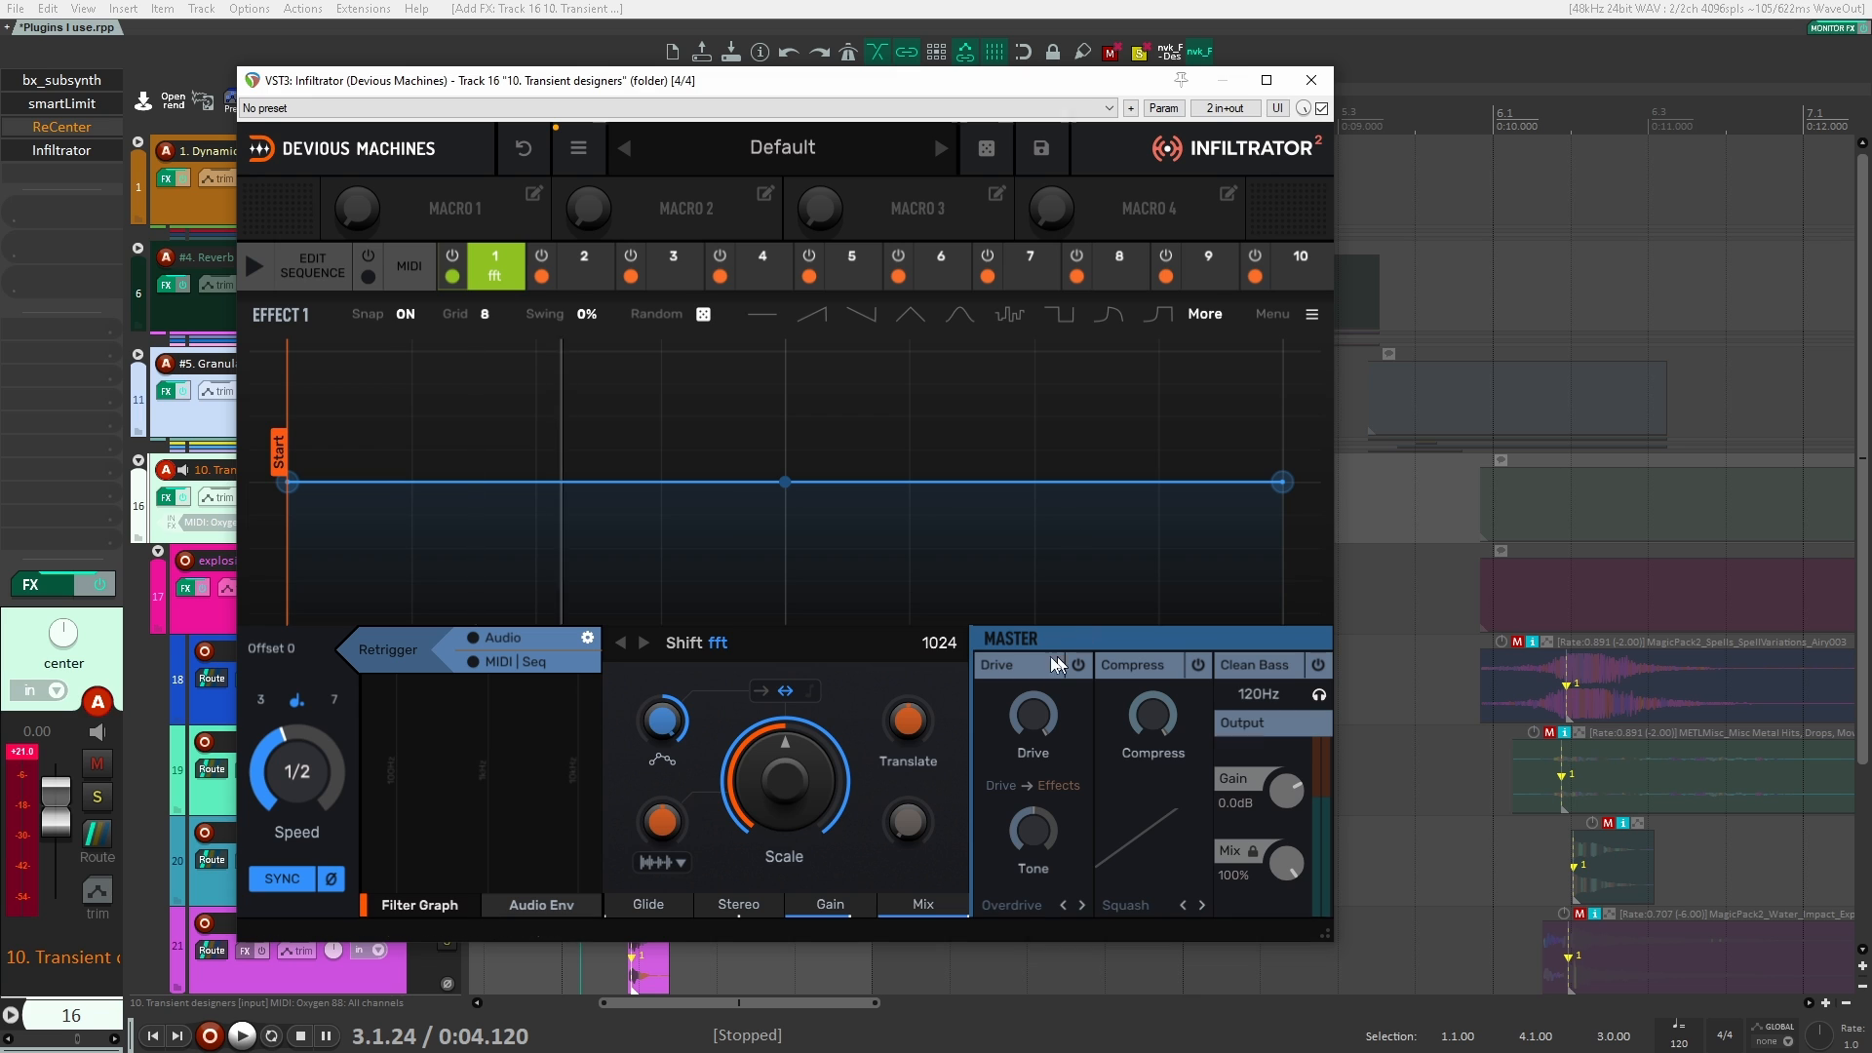
left_click(470, 641)
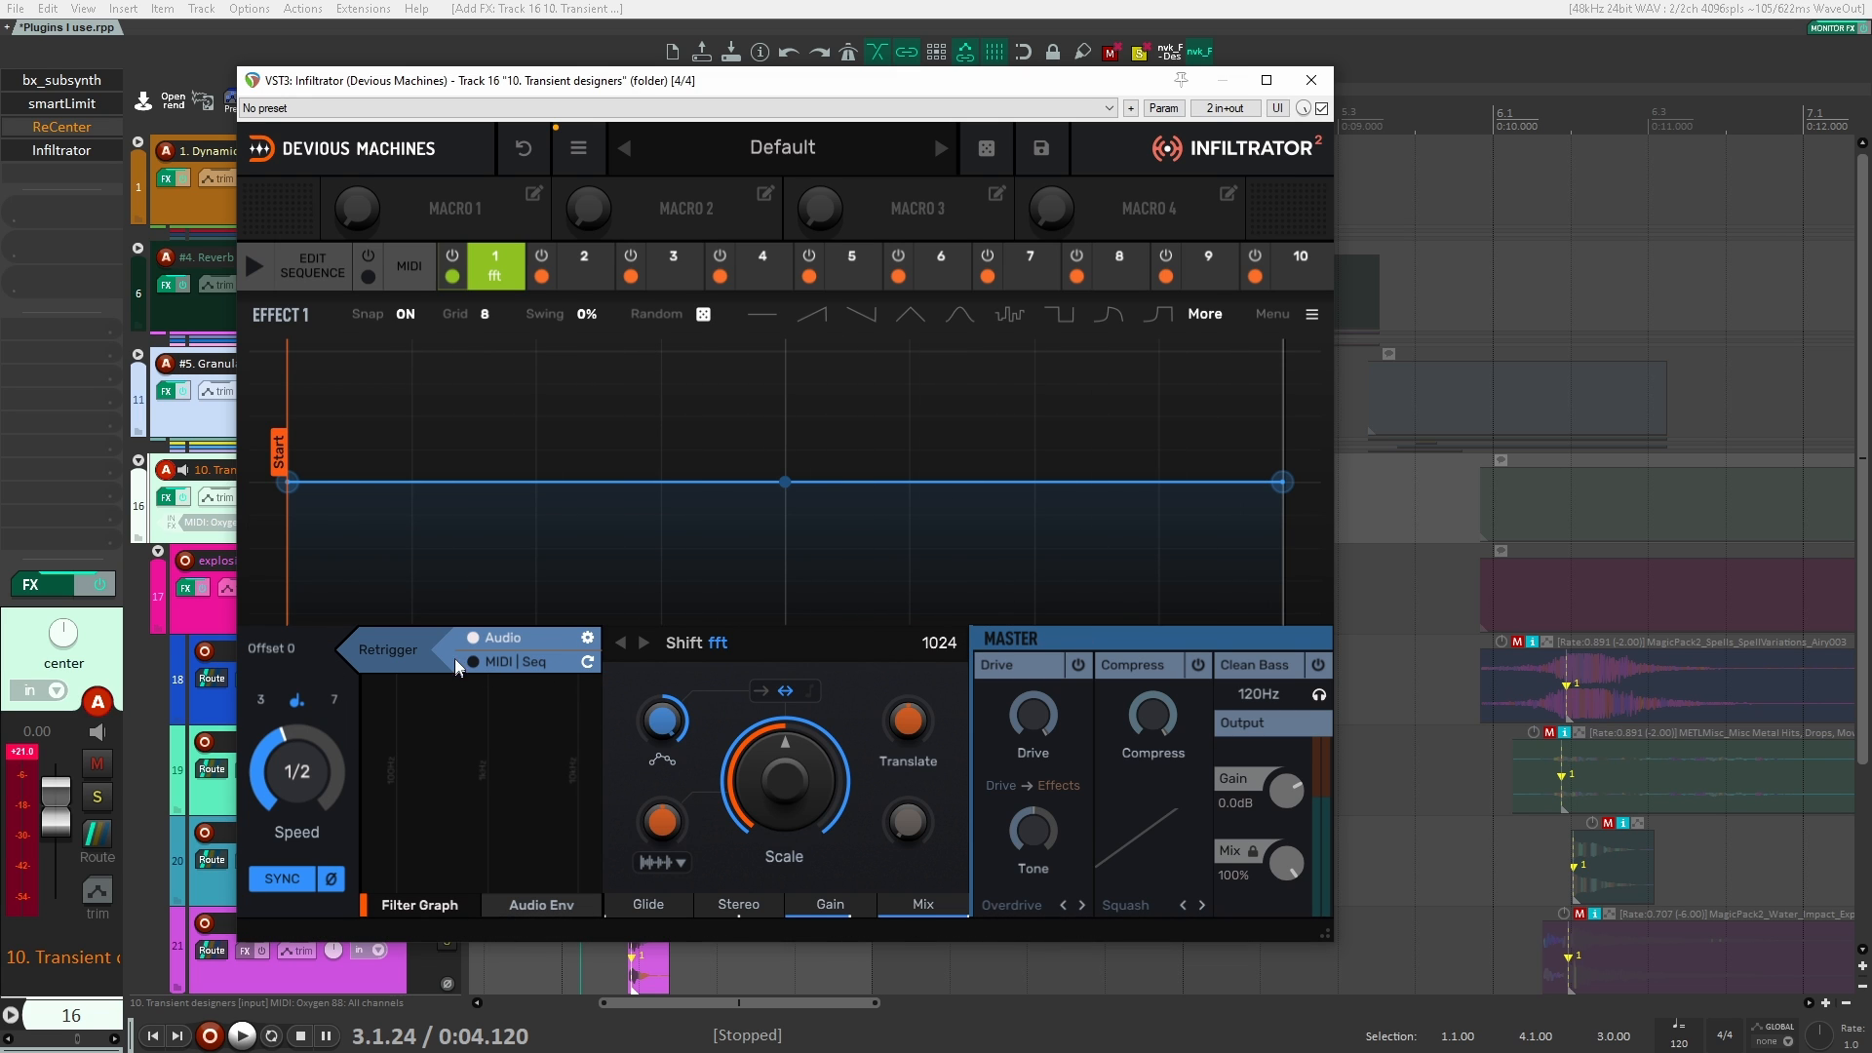
left_click(587, 638)
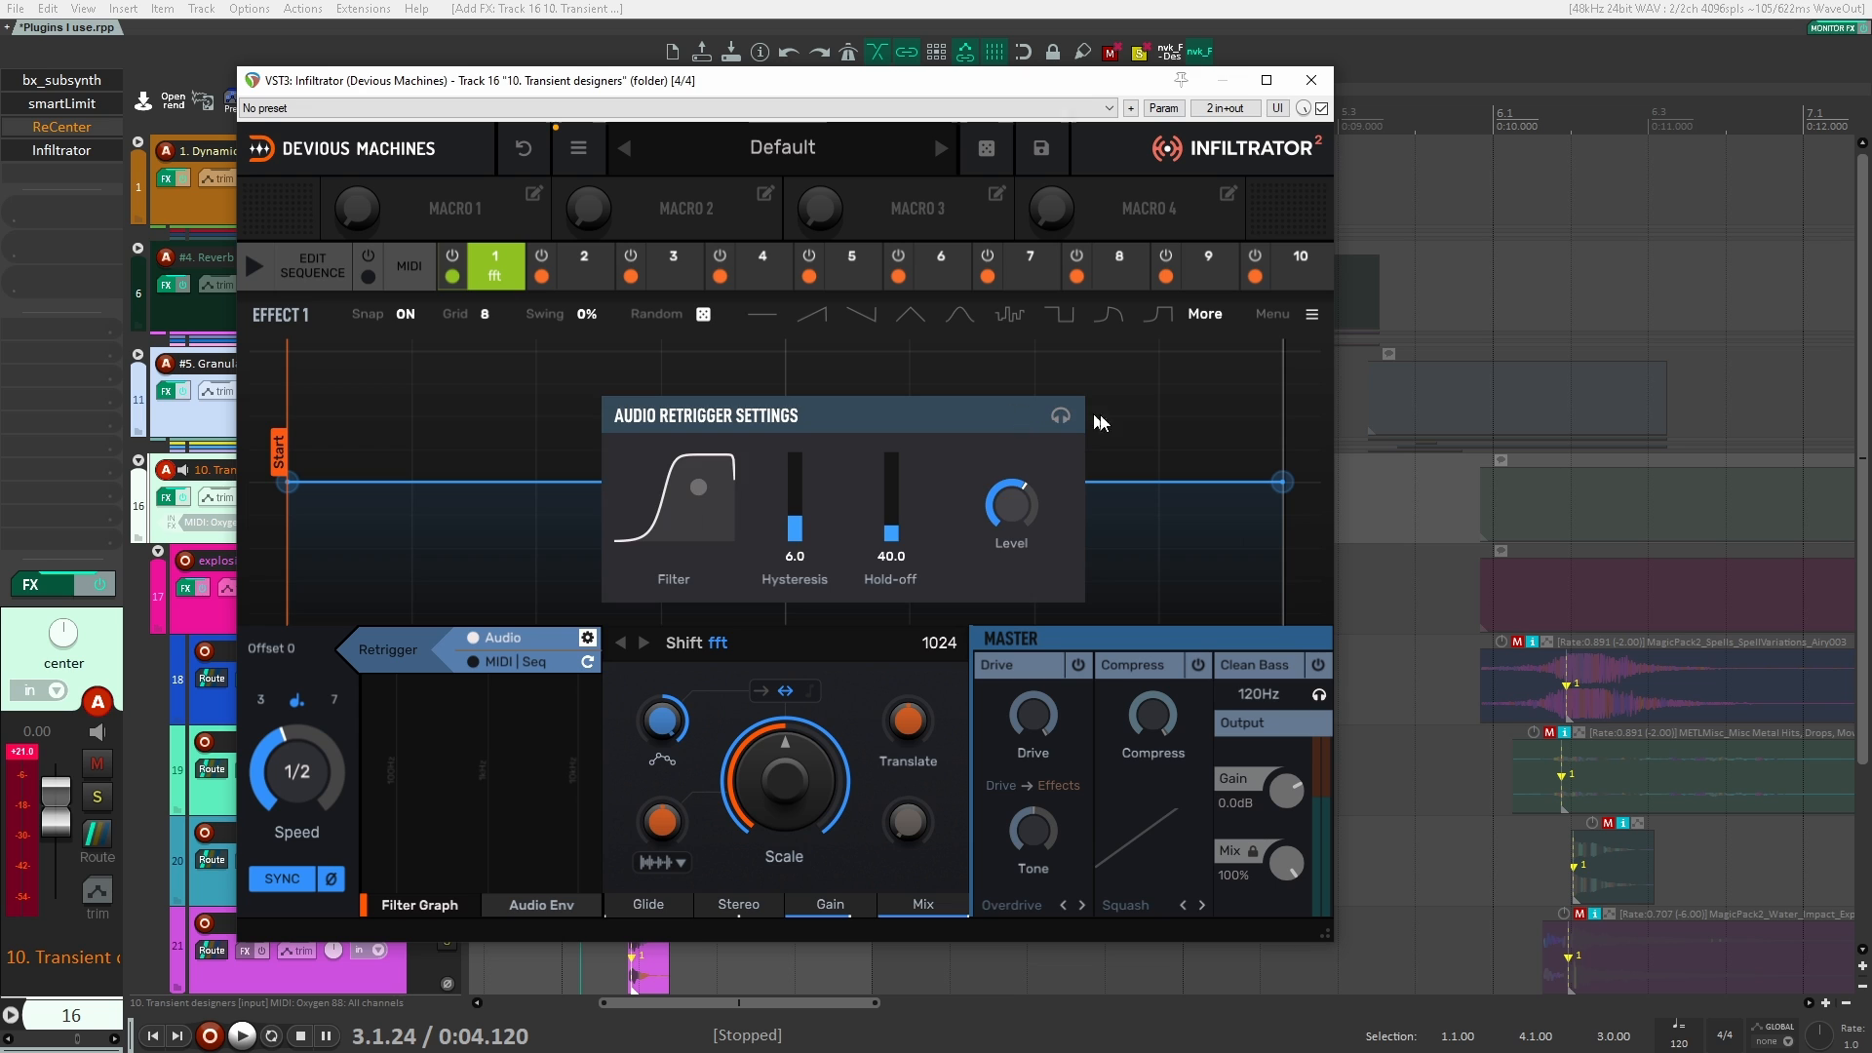
left_click(1200, 441)
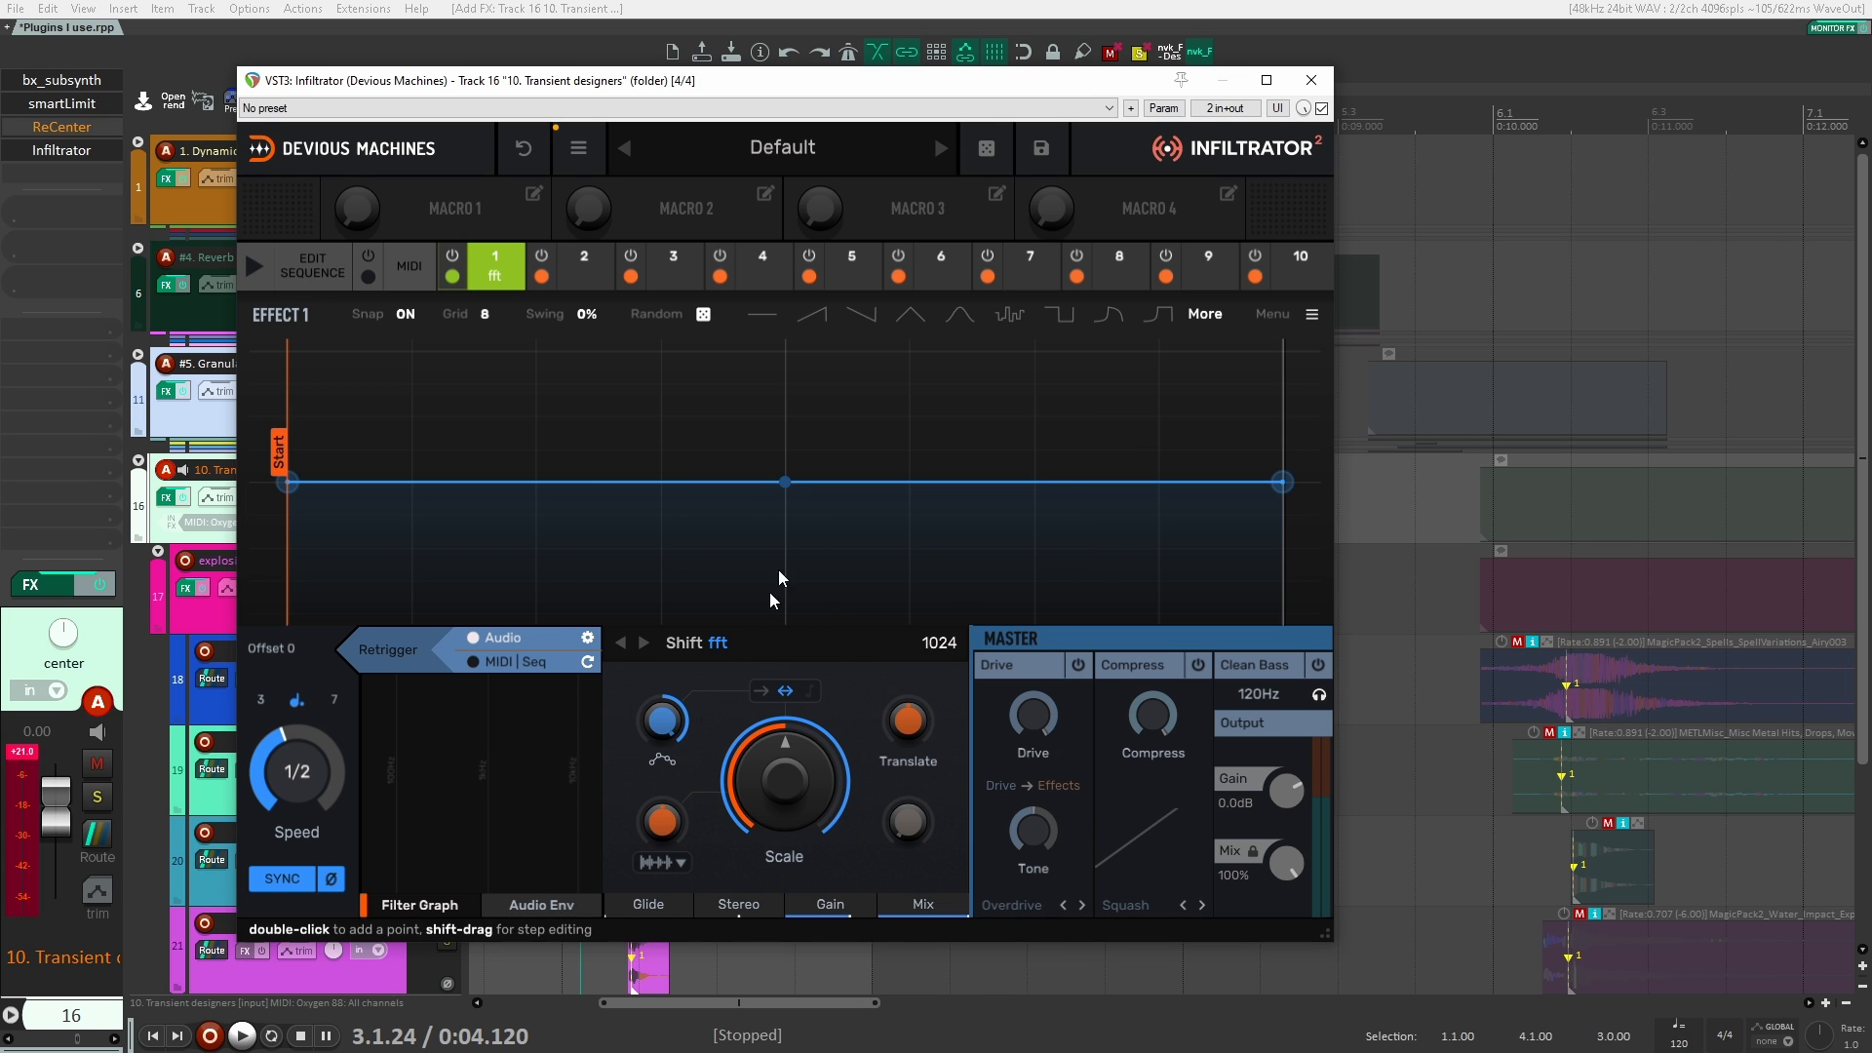
Step: Give Shift a rising ramp envelope with one-directional modulation, lower its Scale to the minimum and play the explosion
left_click(863, 314)
left_click(816, 315)
left_click_drag(799, 790, 799, 824)
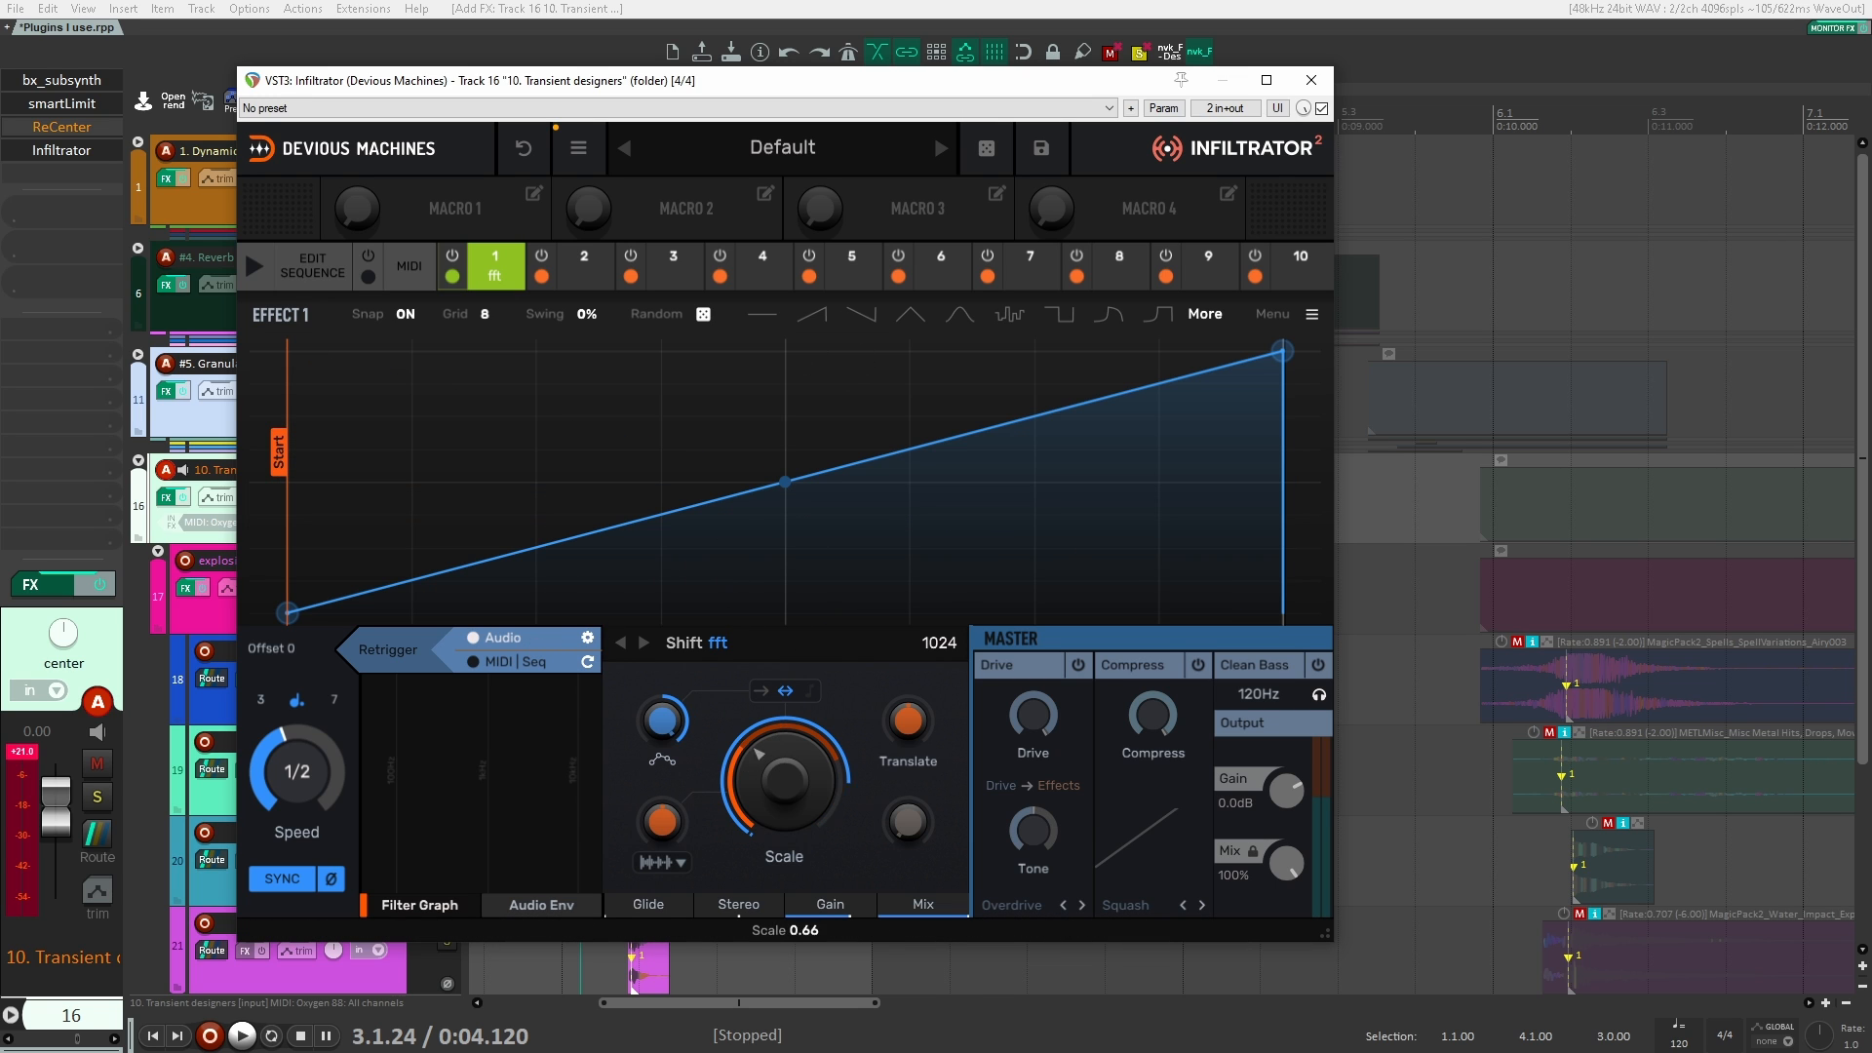
left_click(761, 690)
key("space")
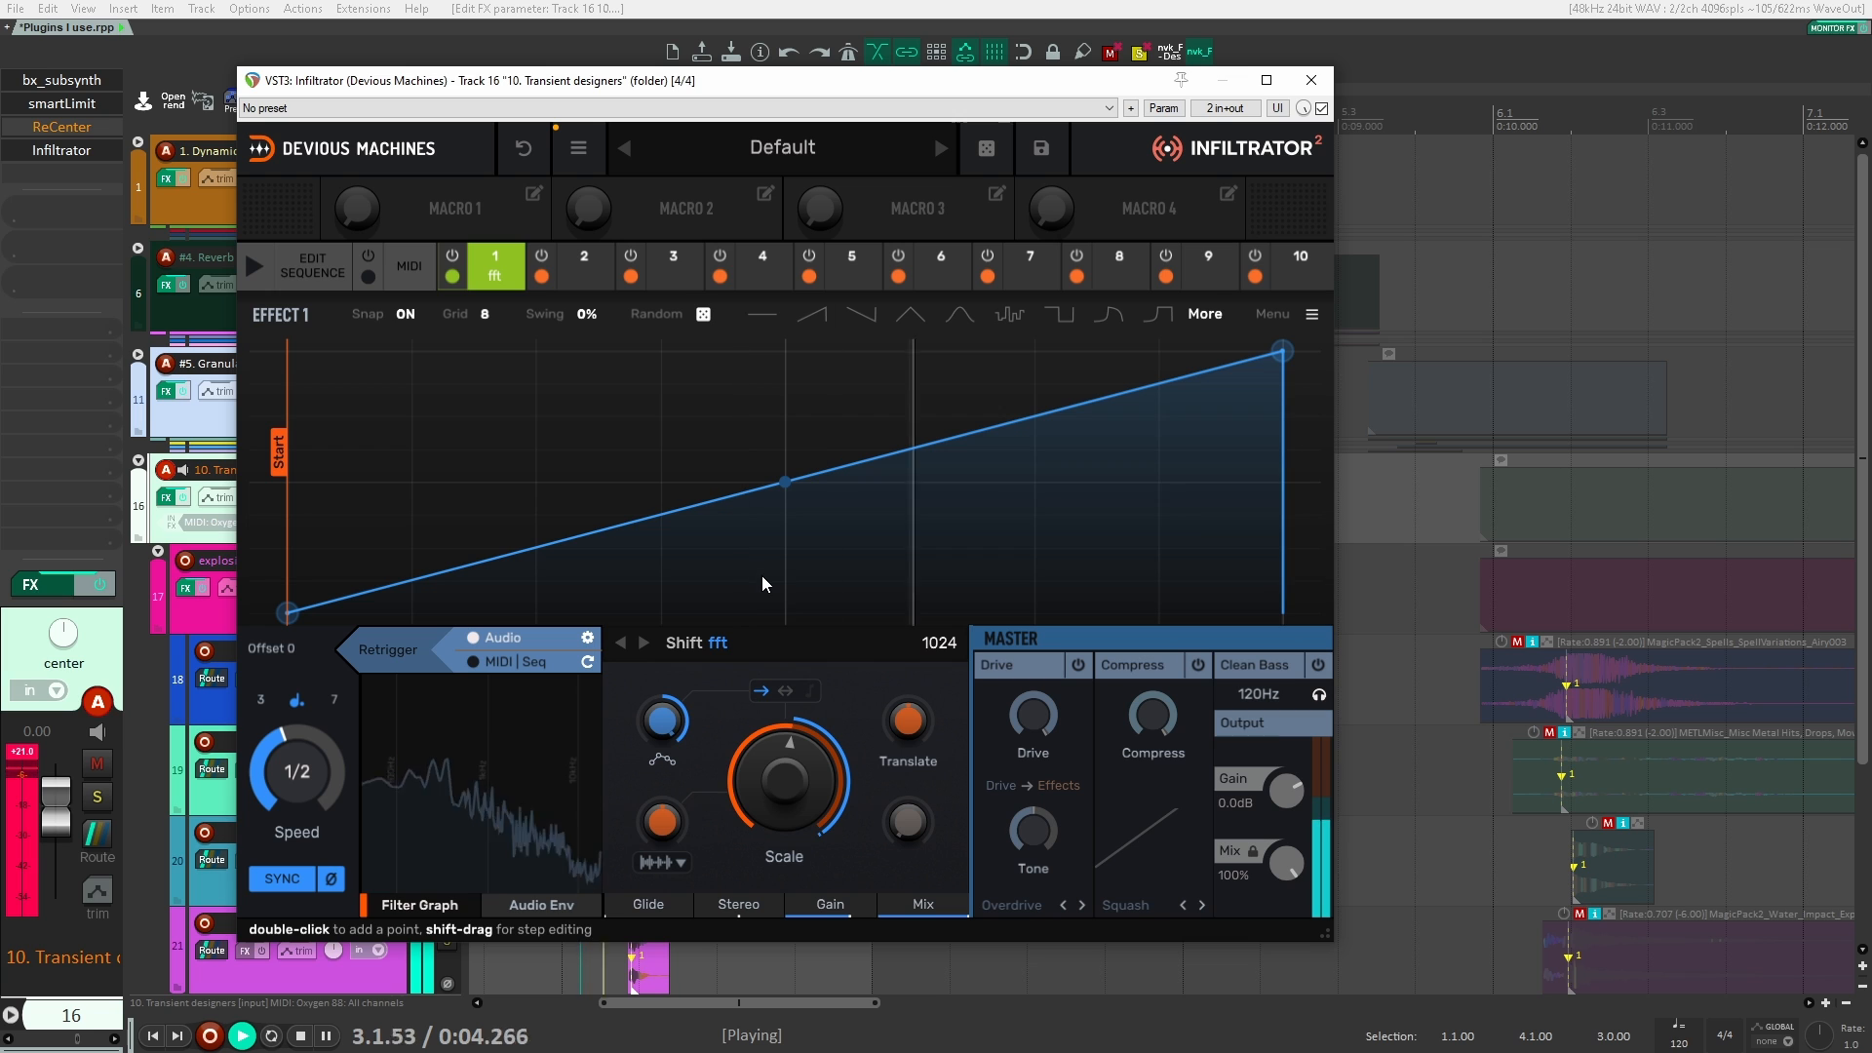
left_click_drag(772, 754, 773, 878)
key("space")
key("space")
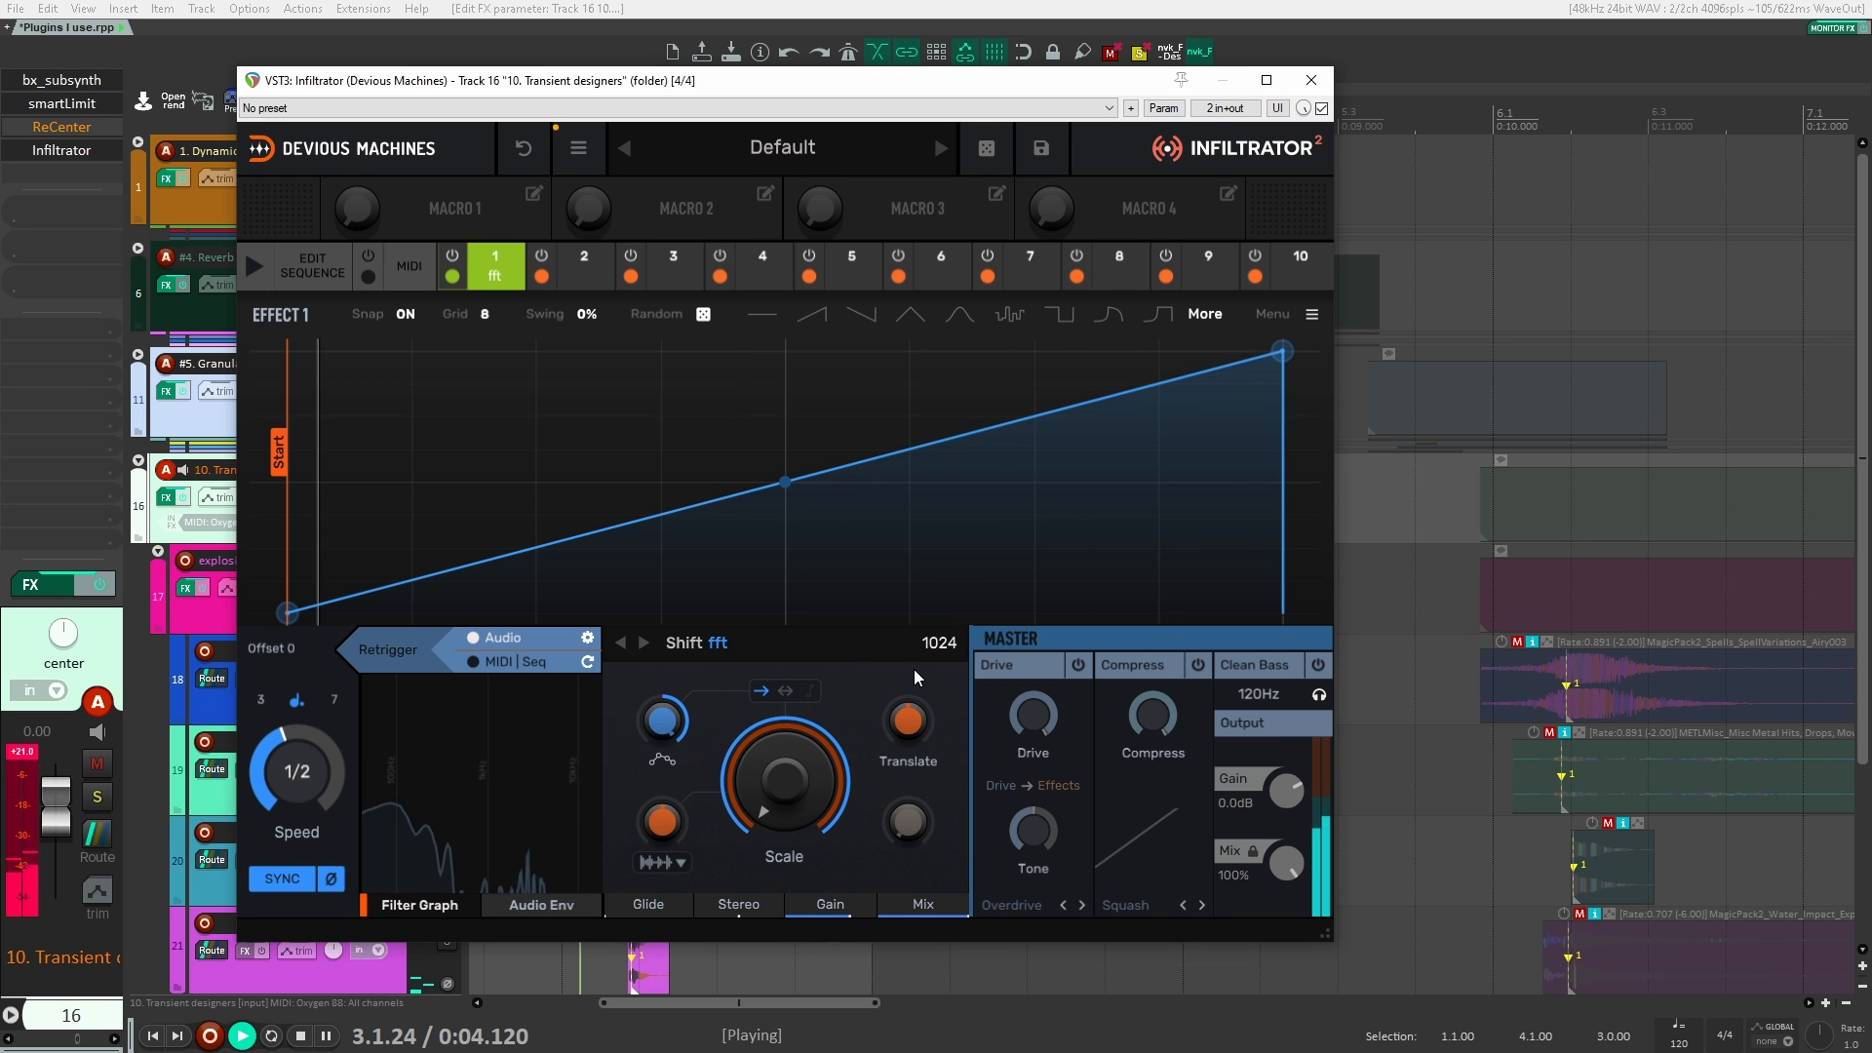
Step: Set the effect's envelope speed to 3/4 and play the explosion repeatedly
left_click_drag(292, 783, 292, 804)
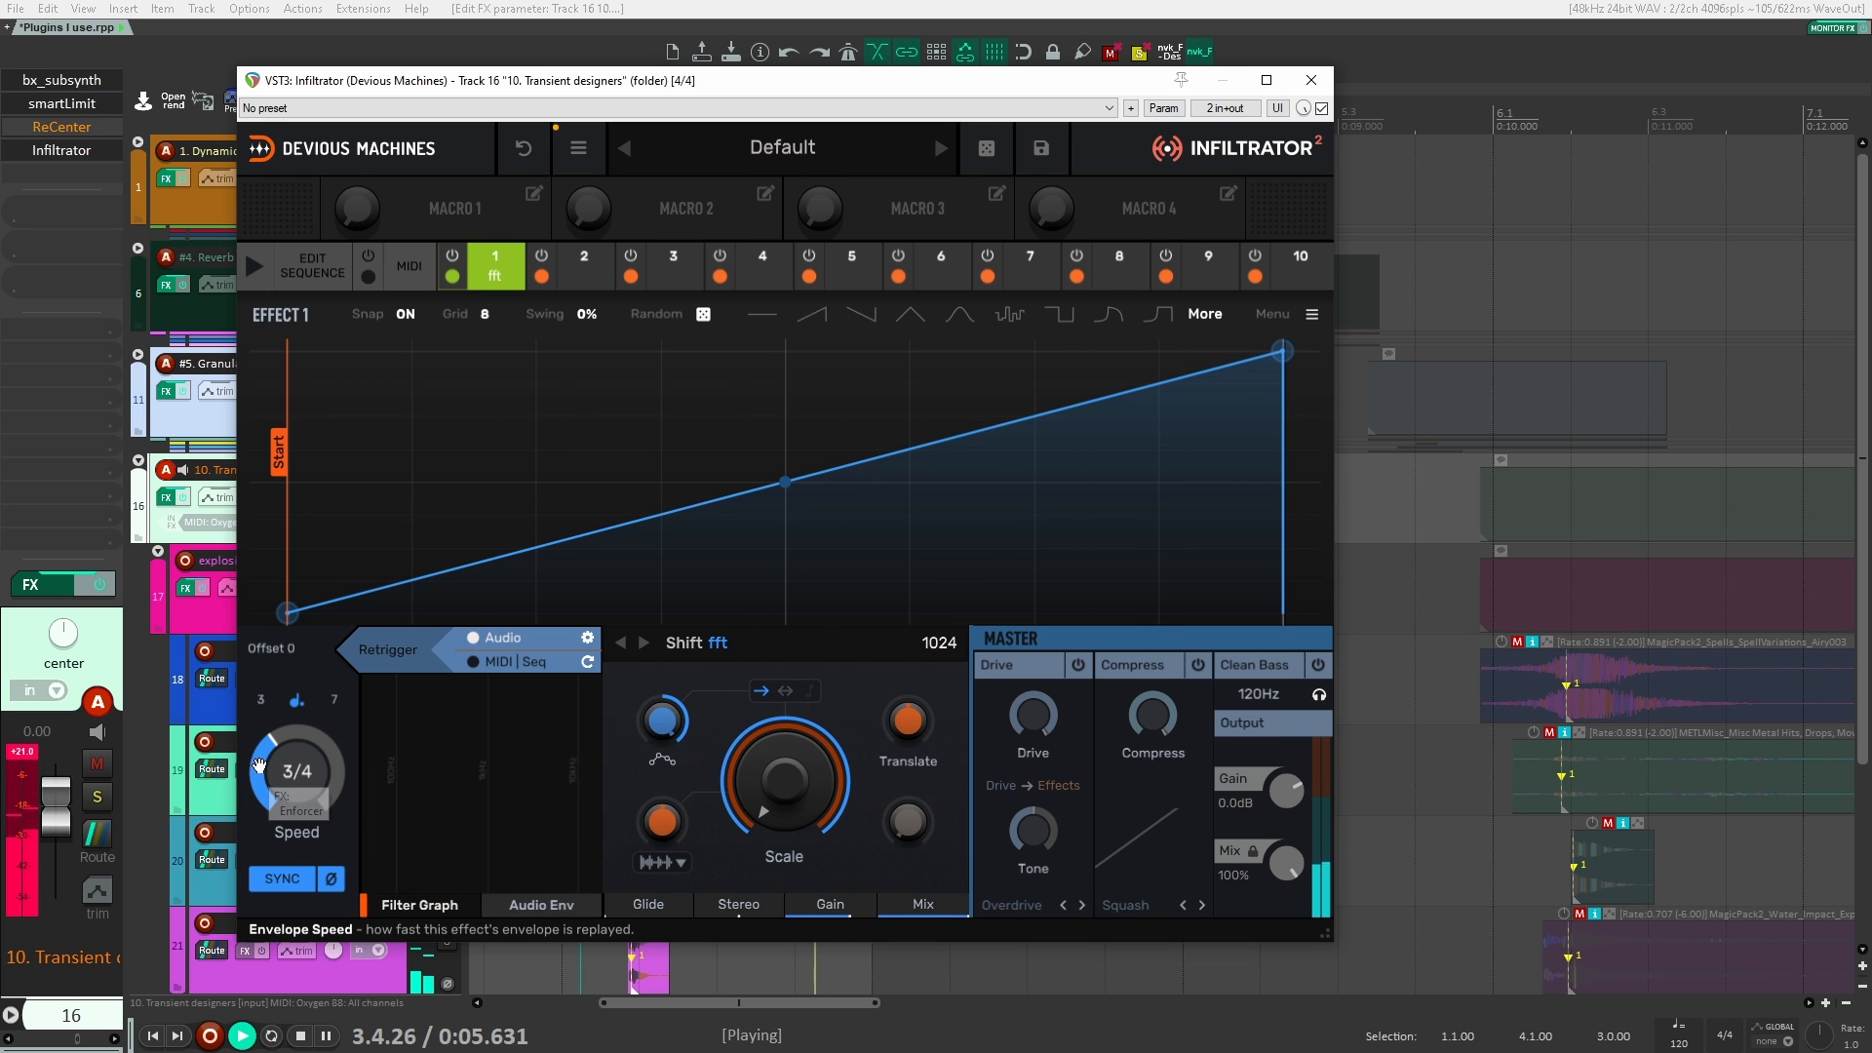
key("space")
key("space")
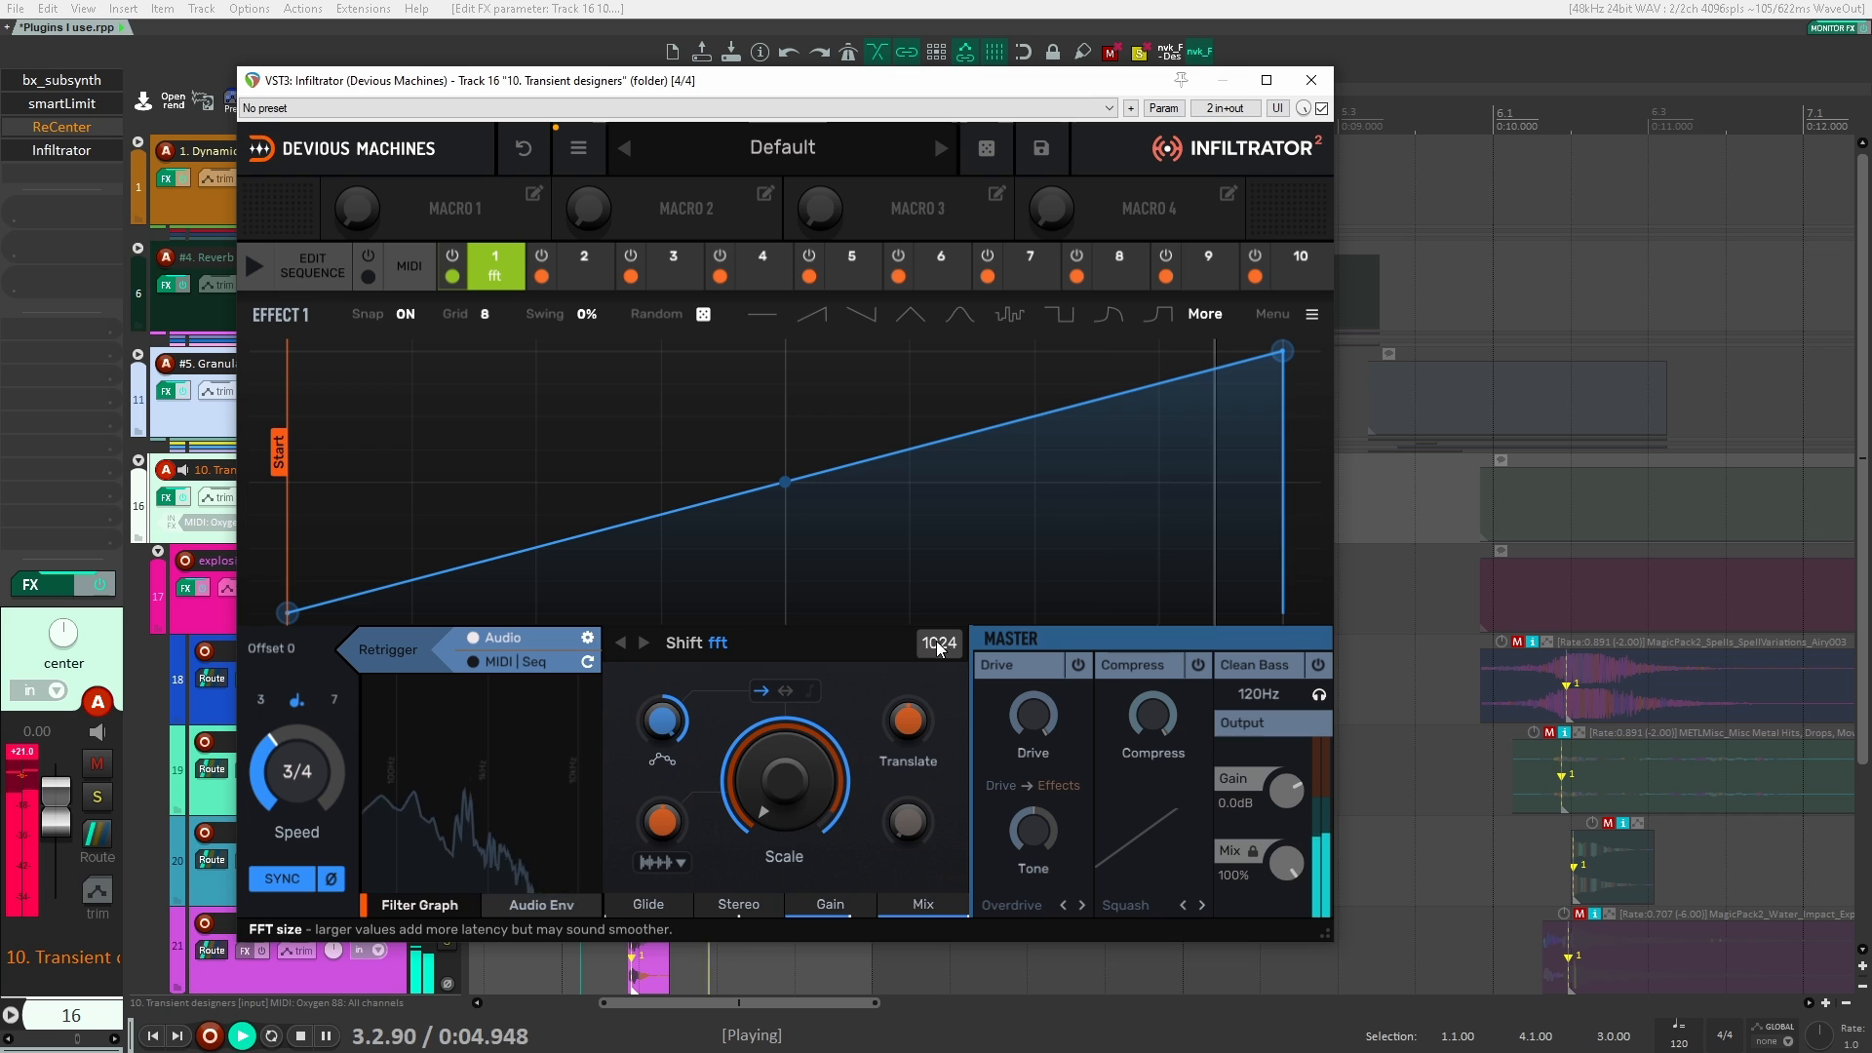
key("space")
key("space")
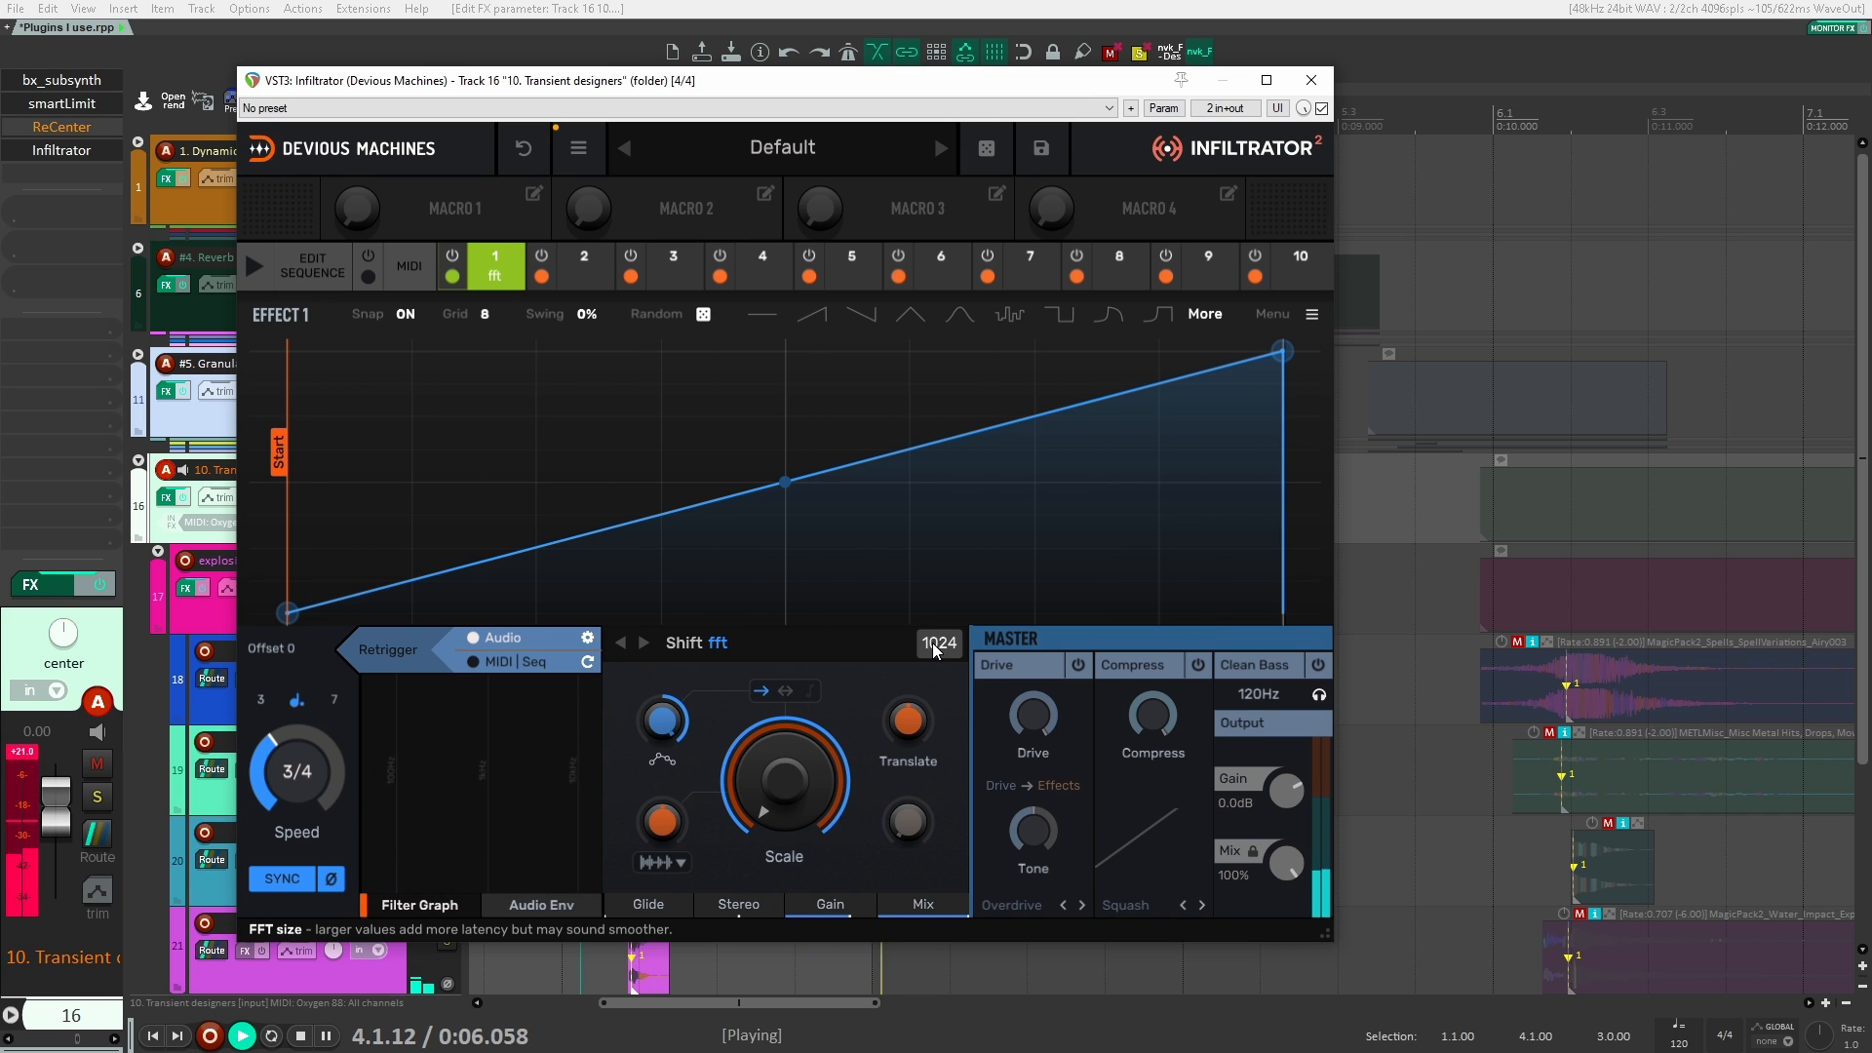
key("space")
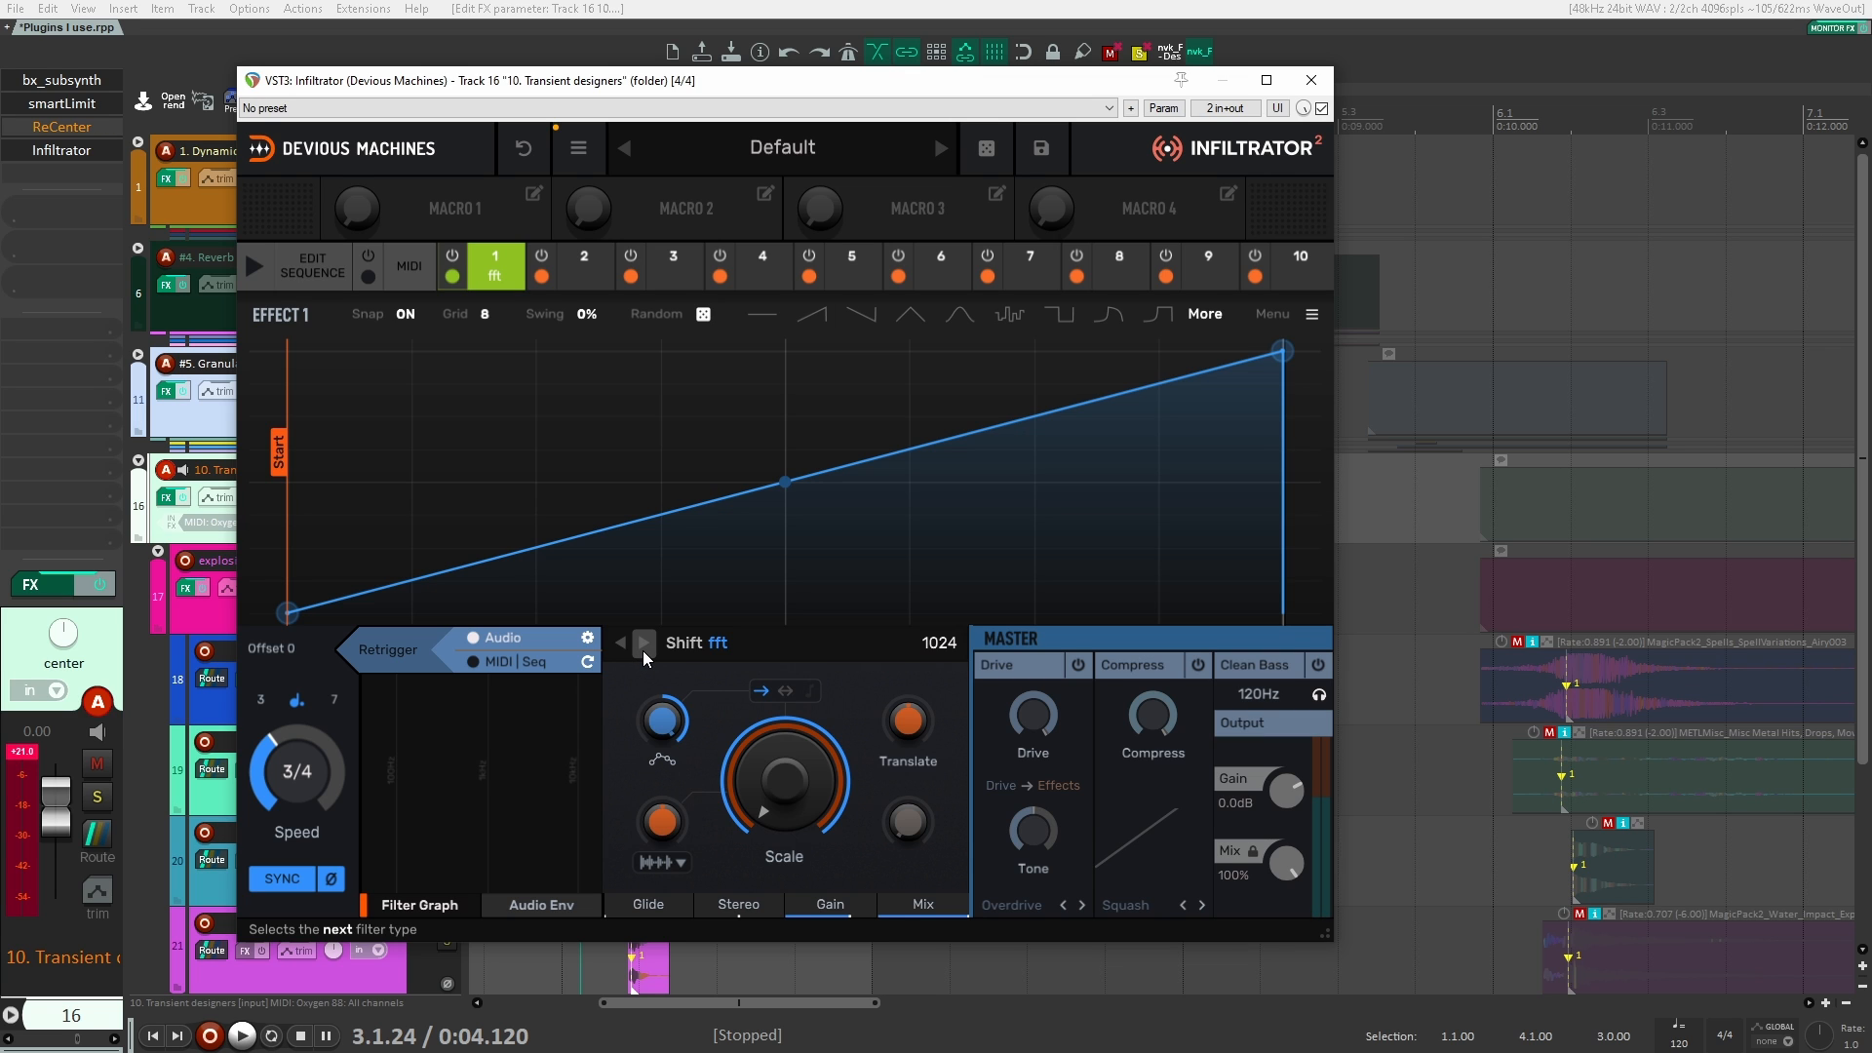
Step: Switch effect 1 to the spectral Rotate, lower its Shift to the minimum, set the FFT size to 256 and play the explosion
left_click(644, 644)
key("space")
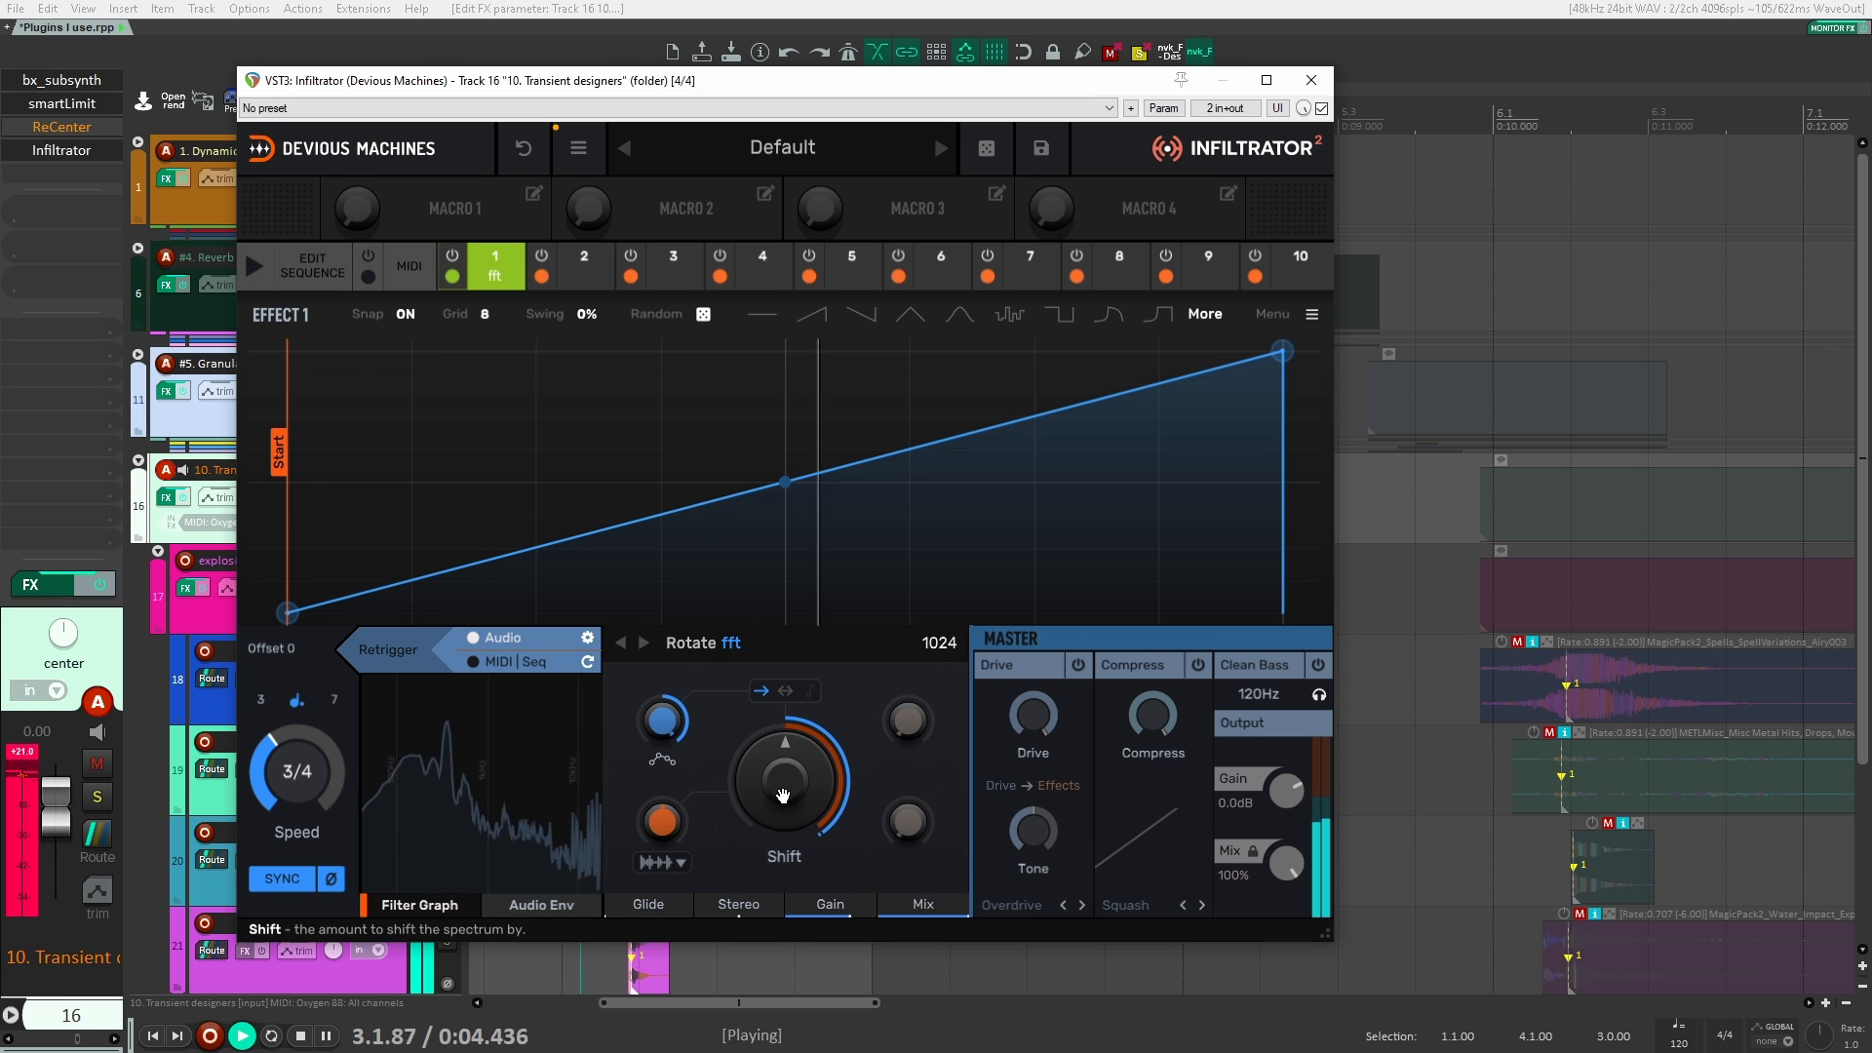
left_click_drag(783, 796, 785, 760)
key("space")
key("space")
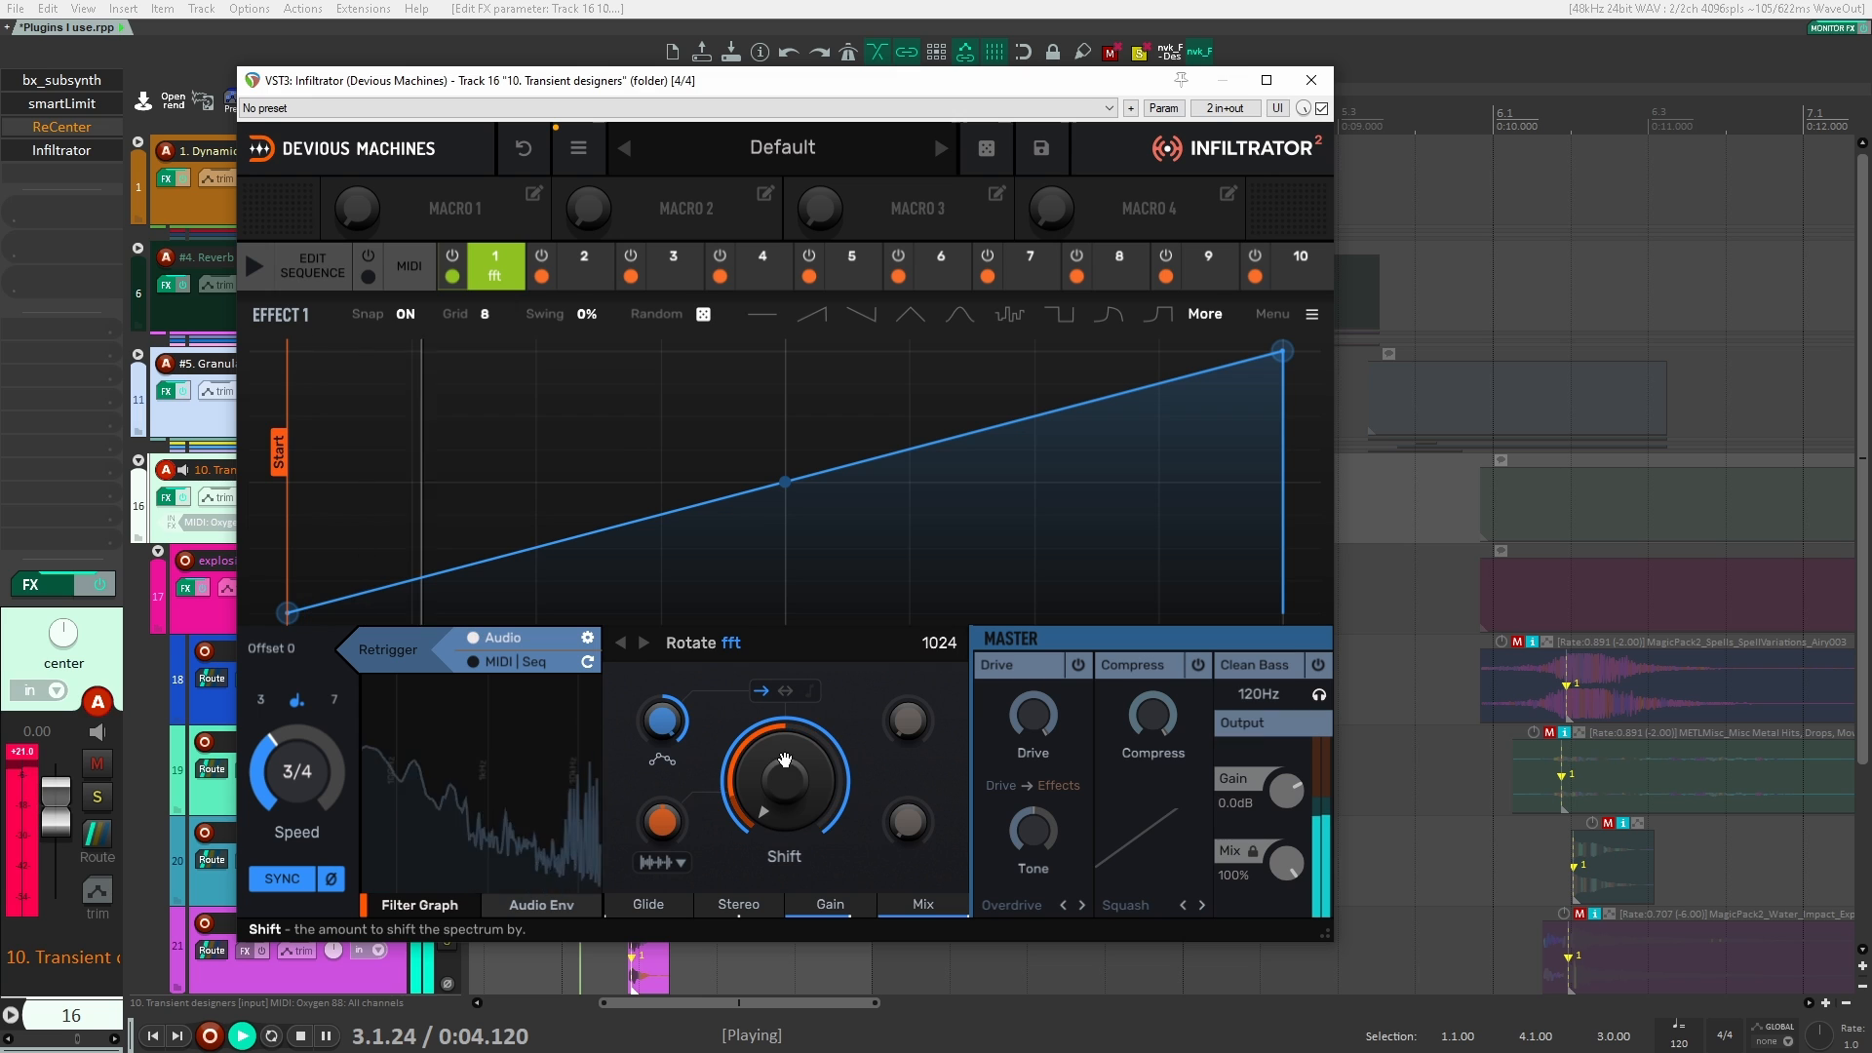
left_click(917, 643)
left_click(980, 710)
key("space")
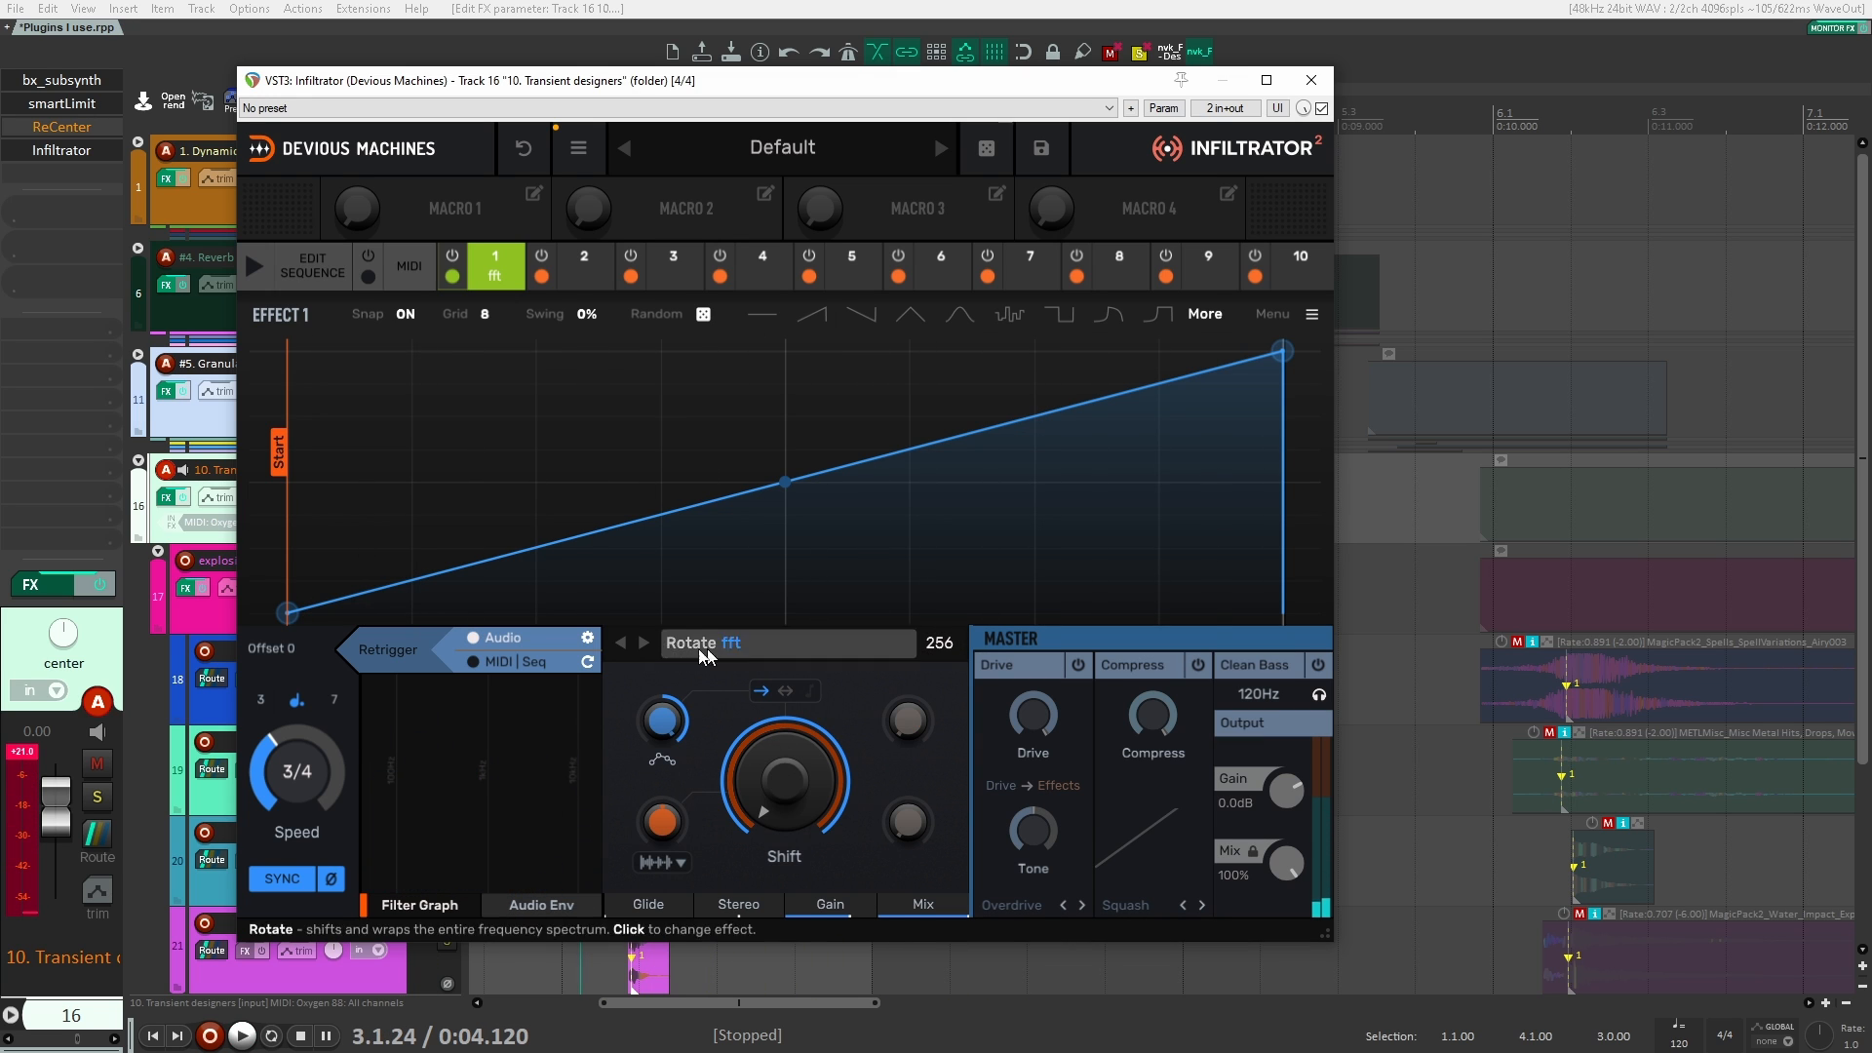
Step: Switch effect 1 to the spectral Stretch, lower its Speed knob to the minimum and play the explosion
left_click(641, 644)
left_click(640, 646)
key("space")
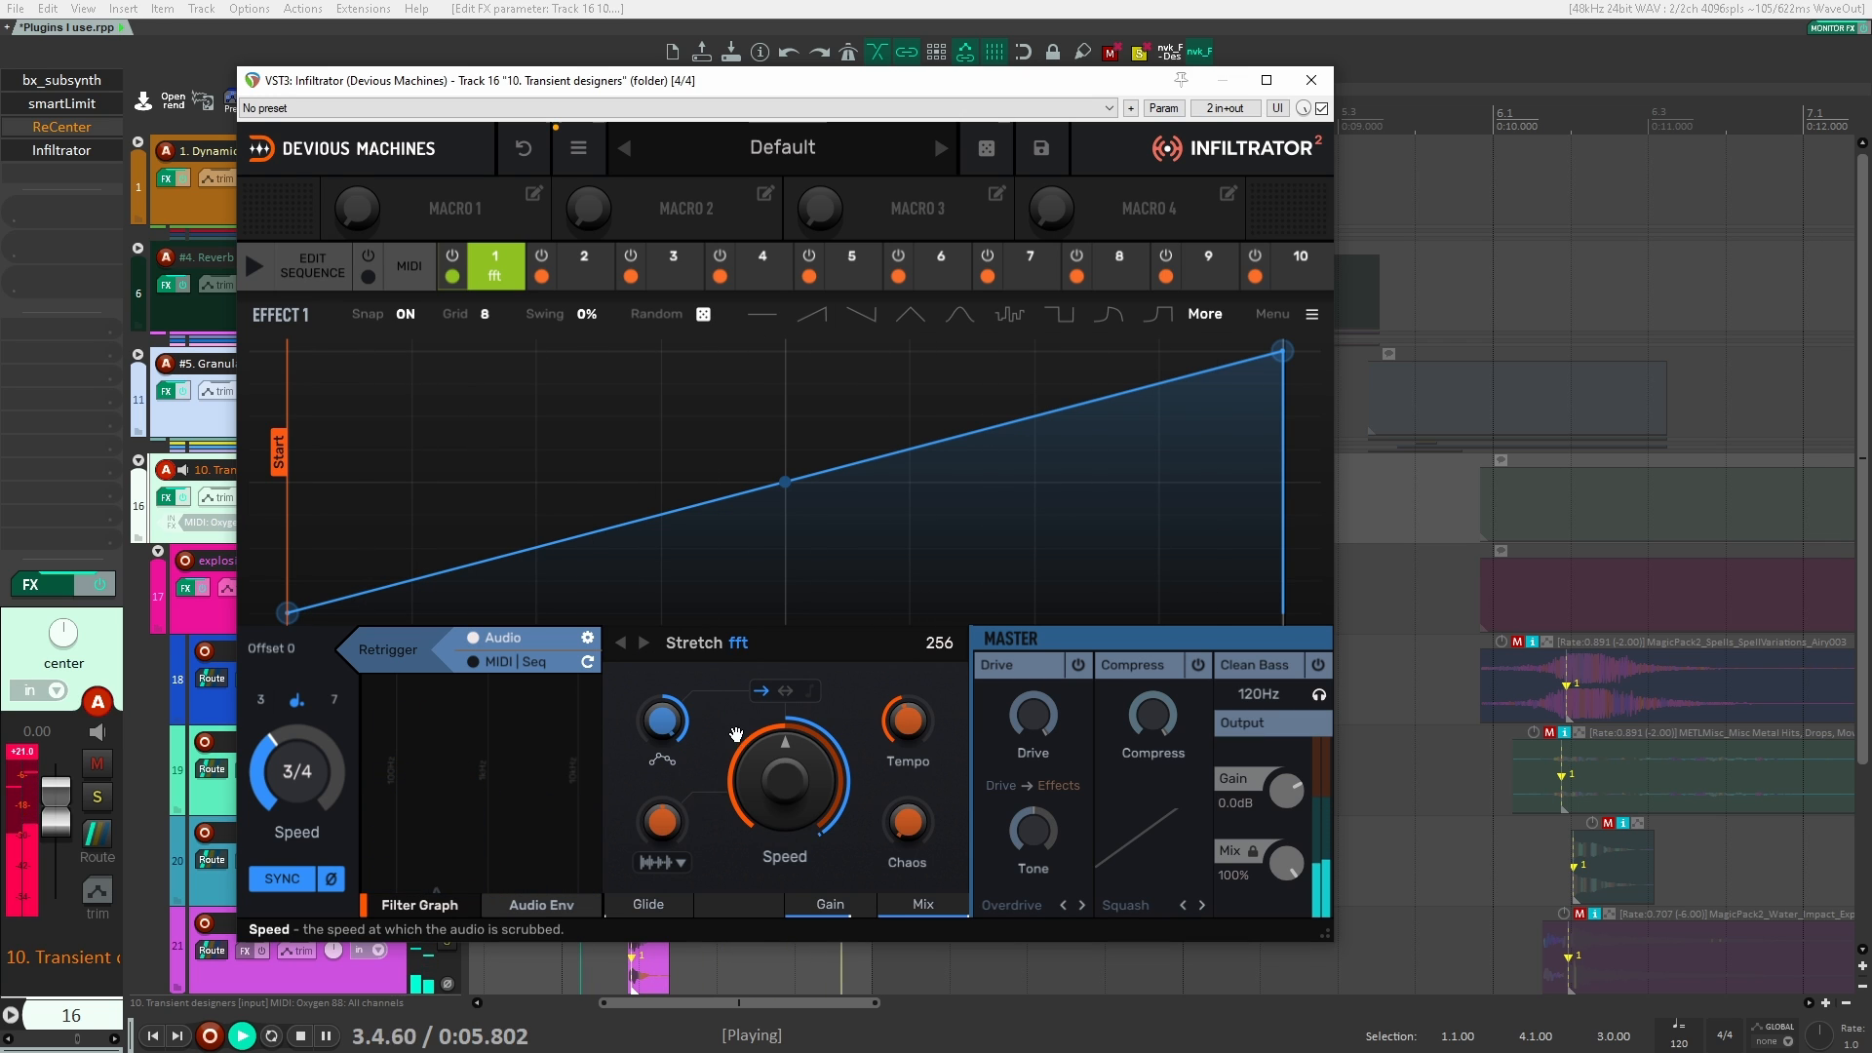
left_click_drag(766, 765, 766, 844)
key("space")
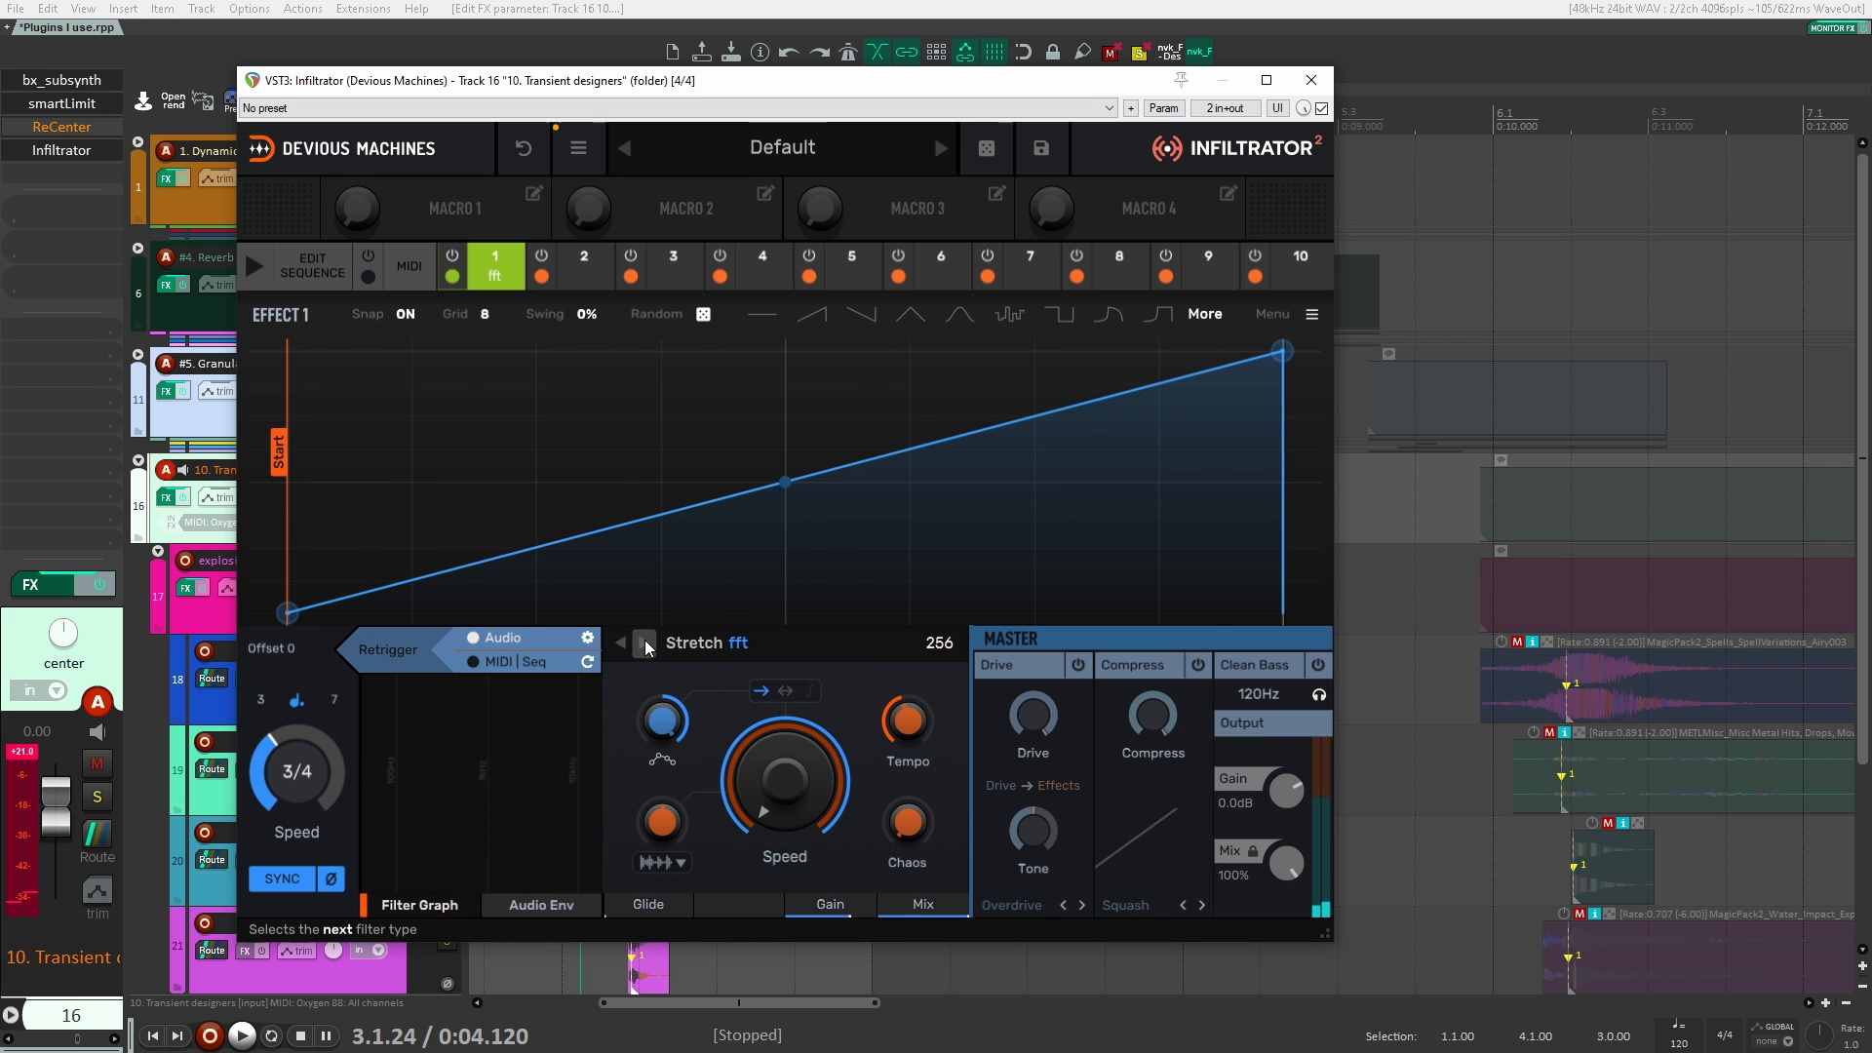
key("space")
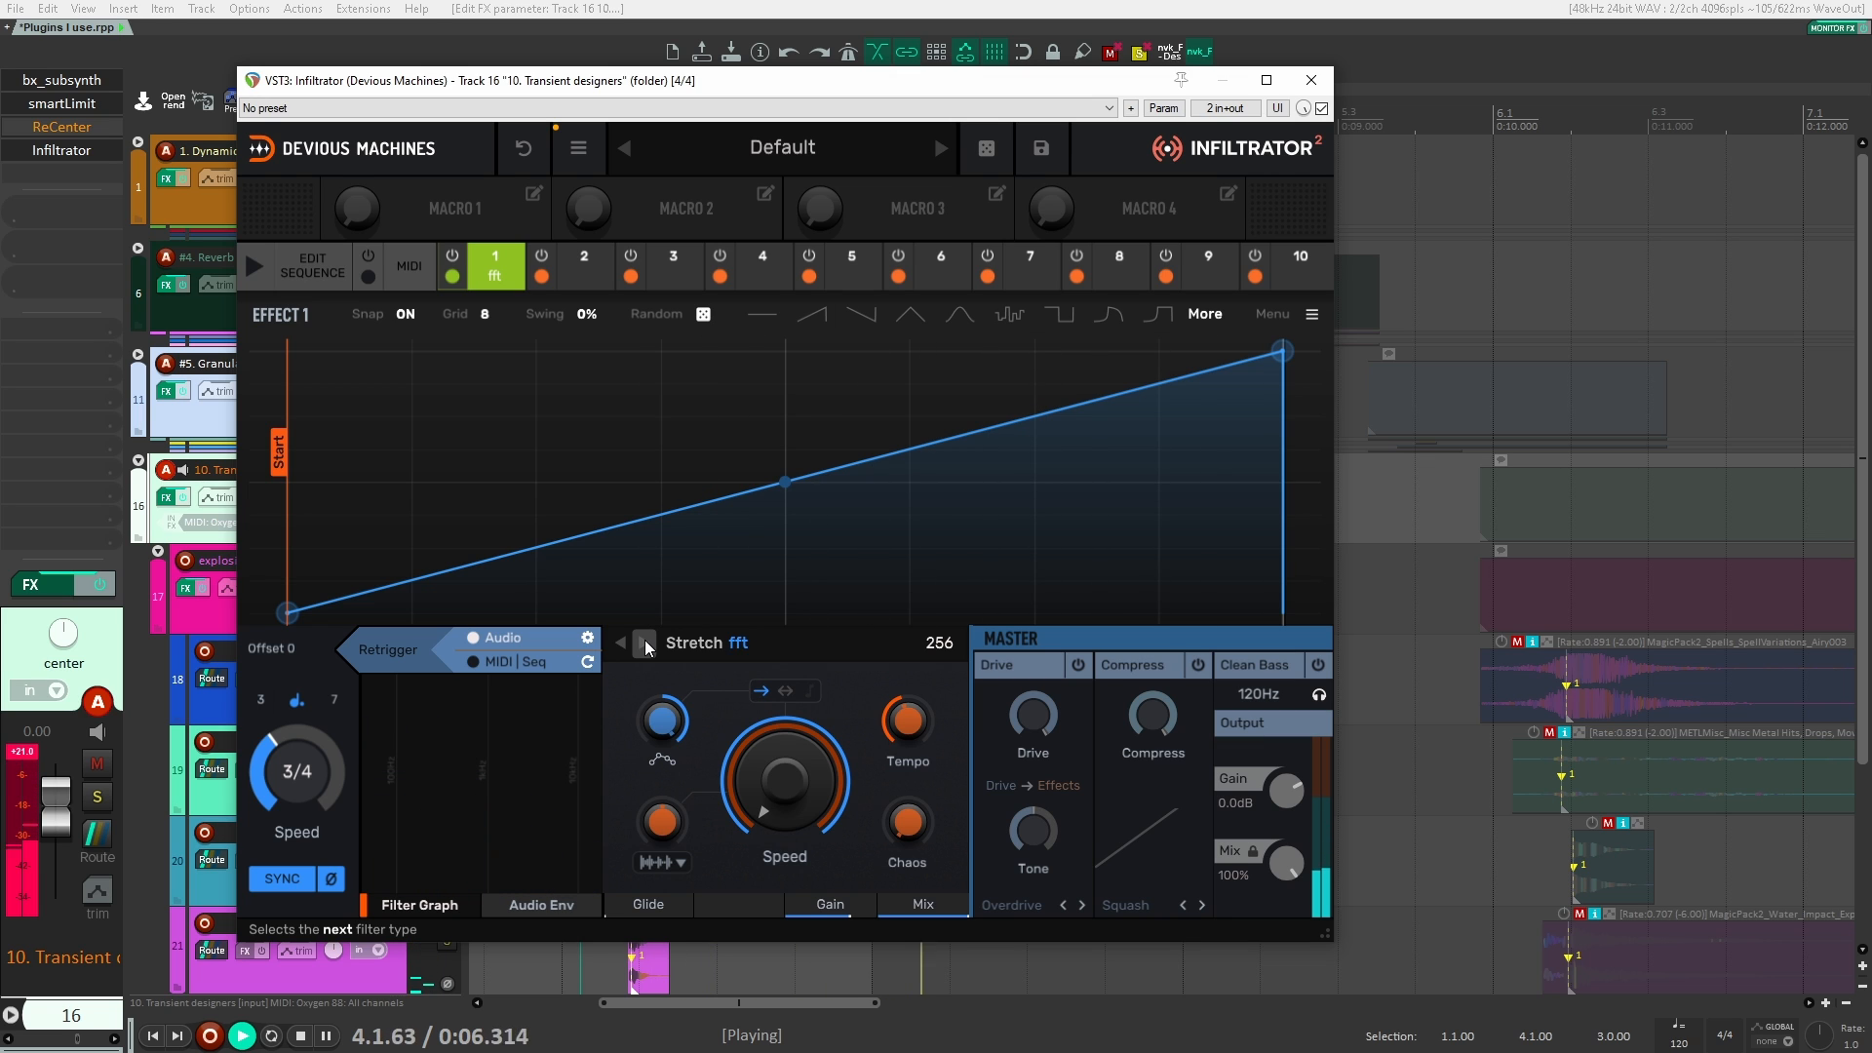
Step: Switch effect 1 to the spectral Cascade, reverse its envelope amount, play the explosion and close Infiltrator
left_click(644, 644)
key("space")
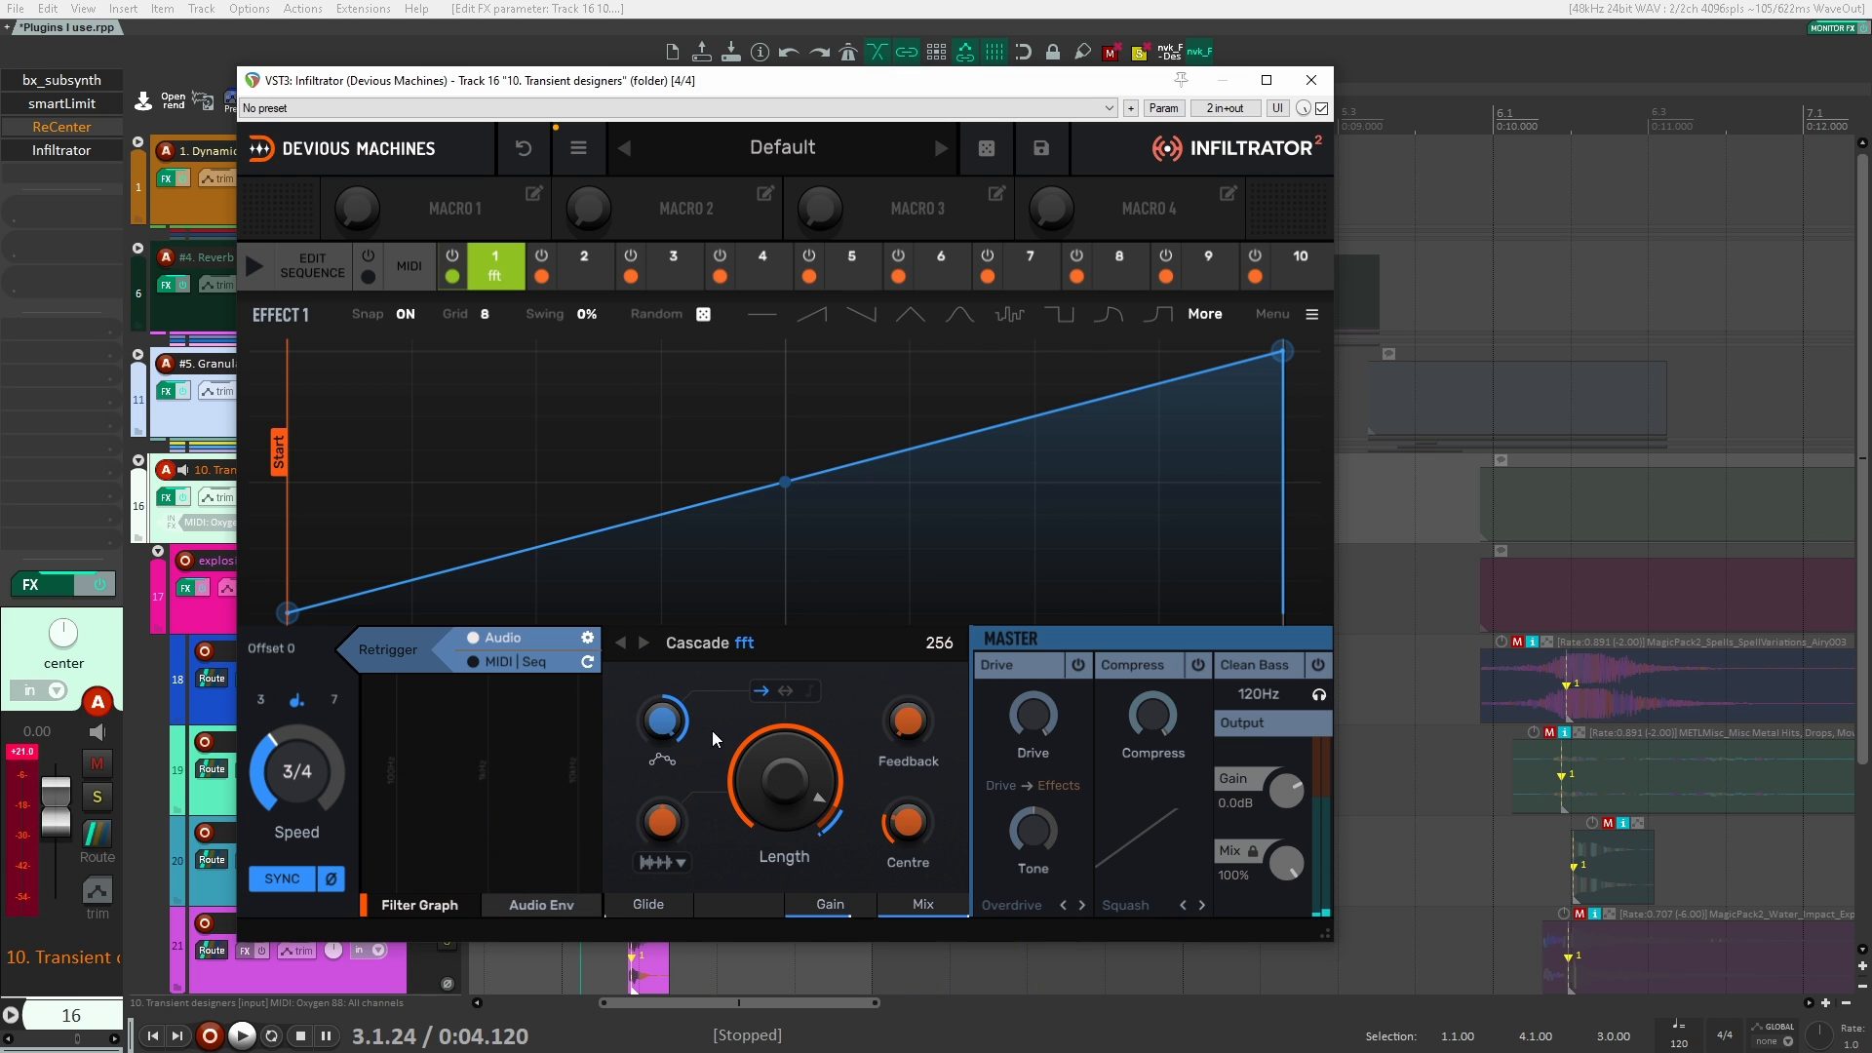
key("space")
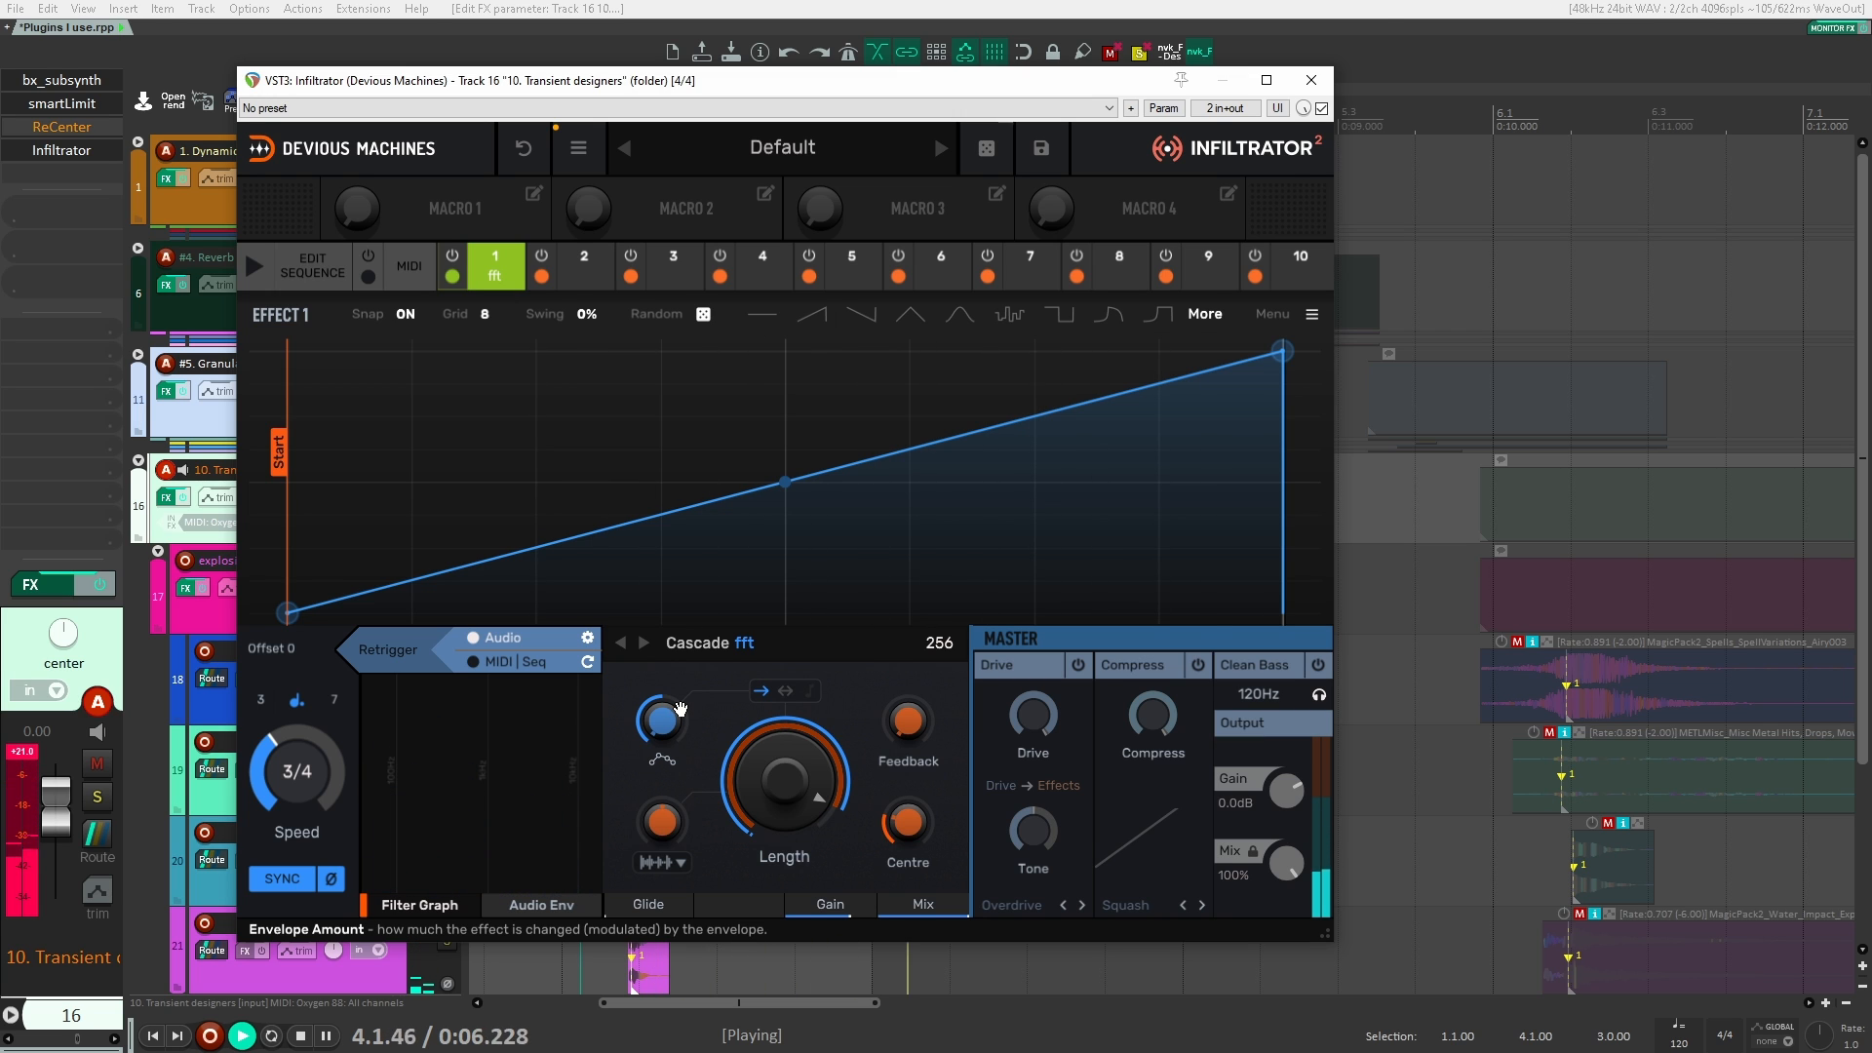
key("space")
key("space")
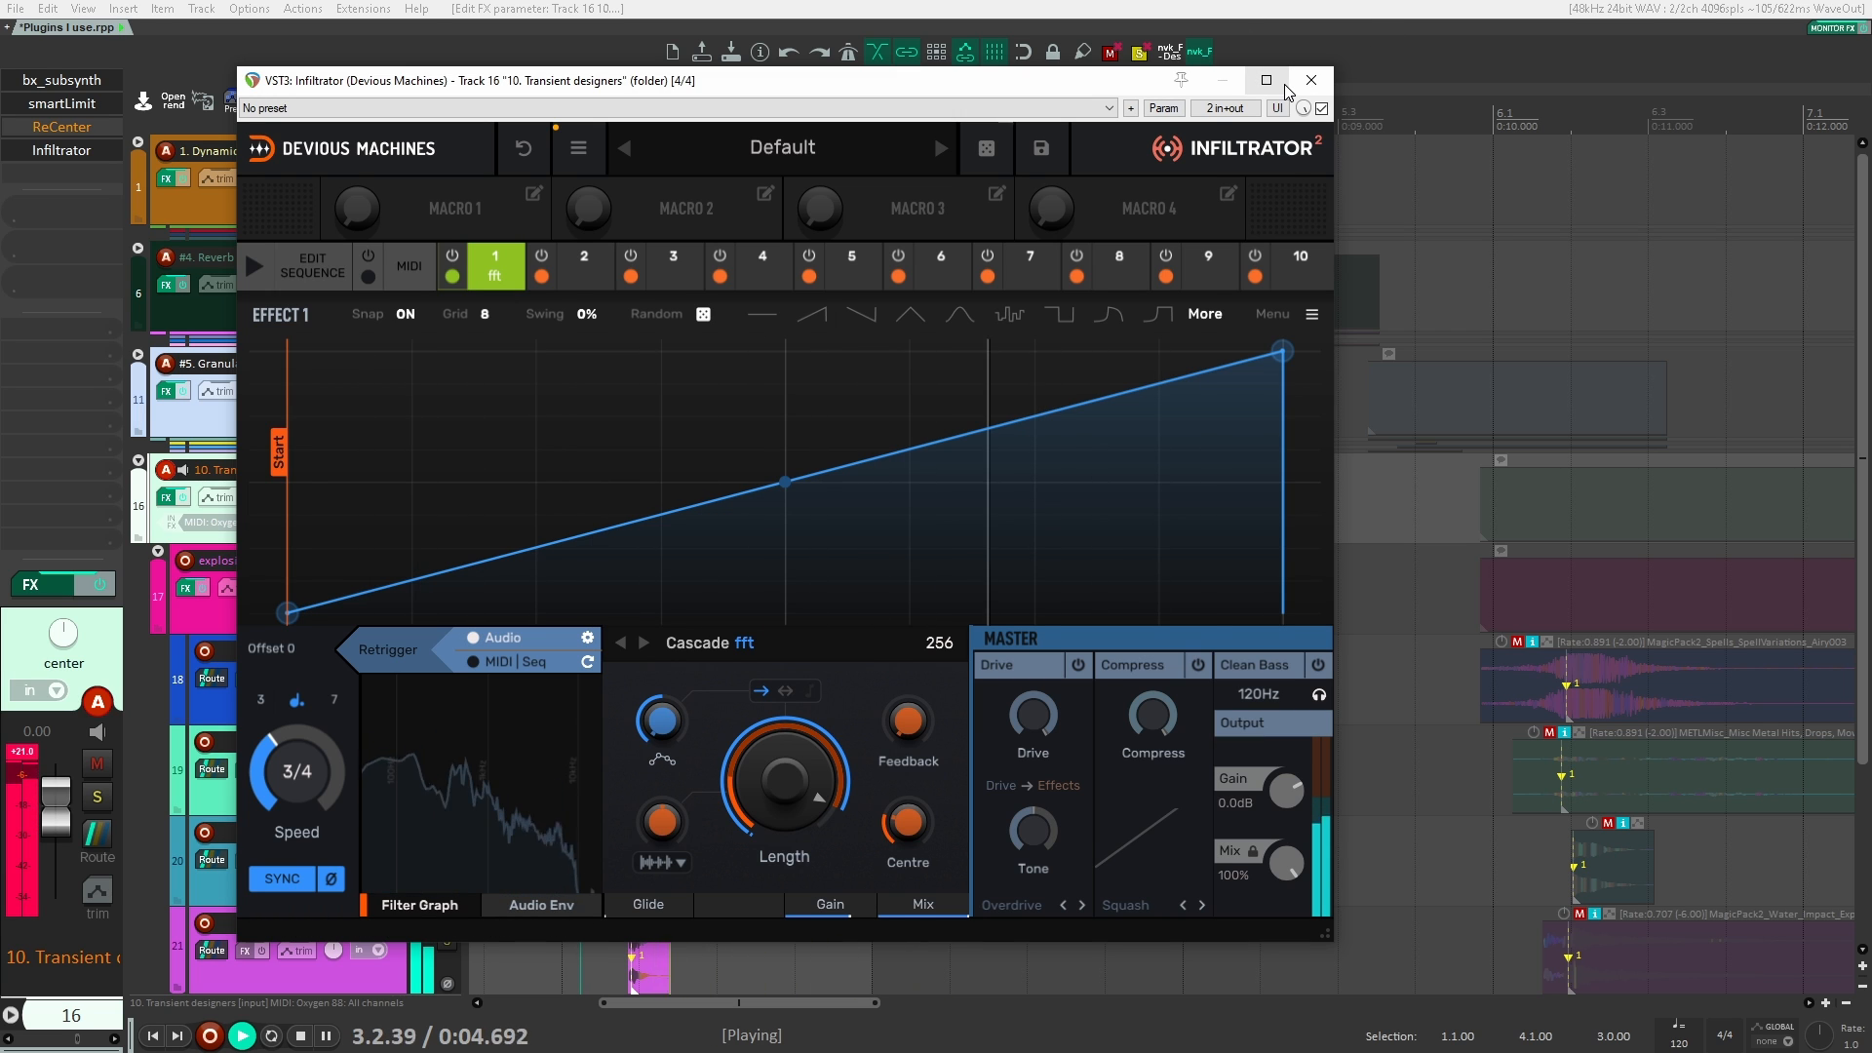
key("space")
left_click(1307, 82)
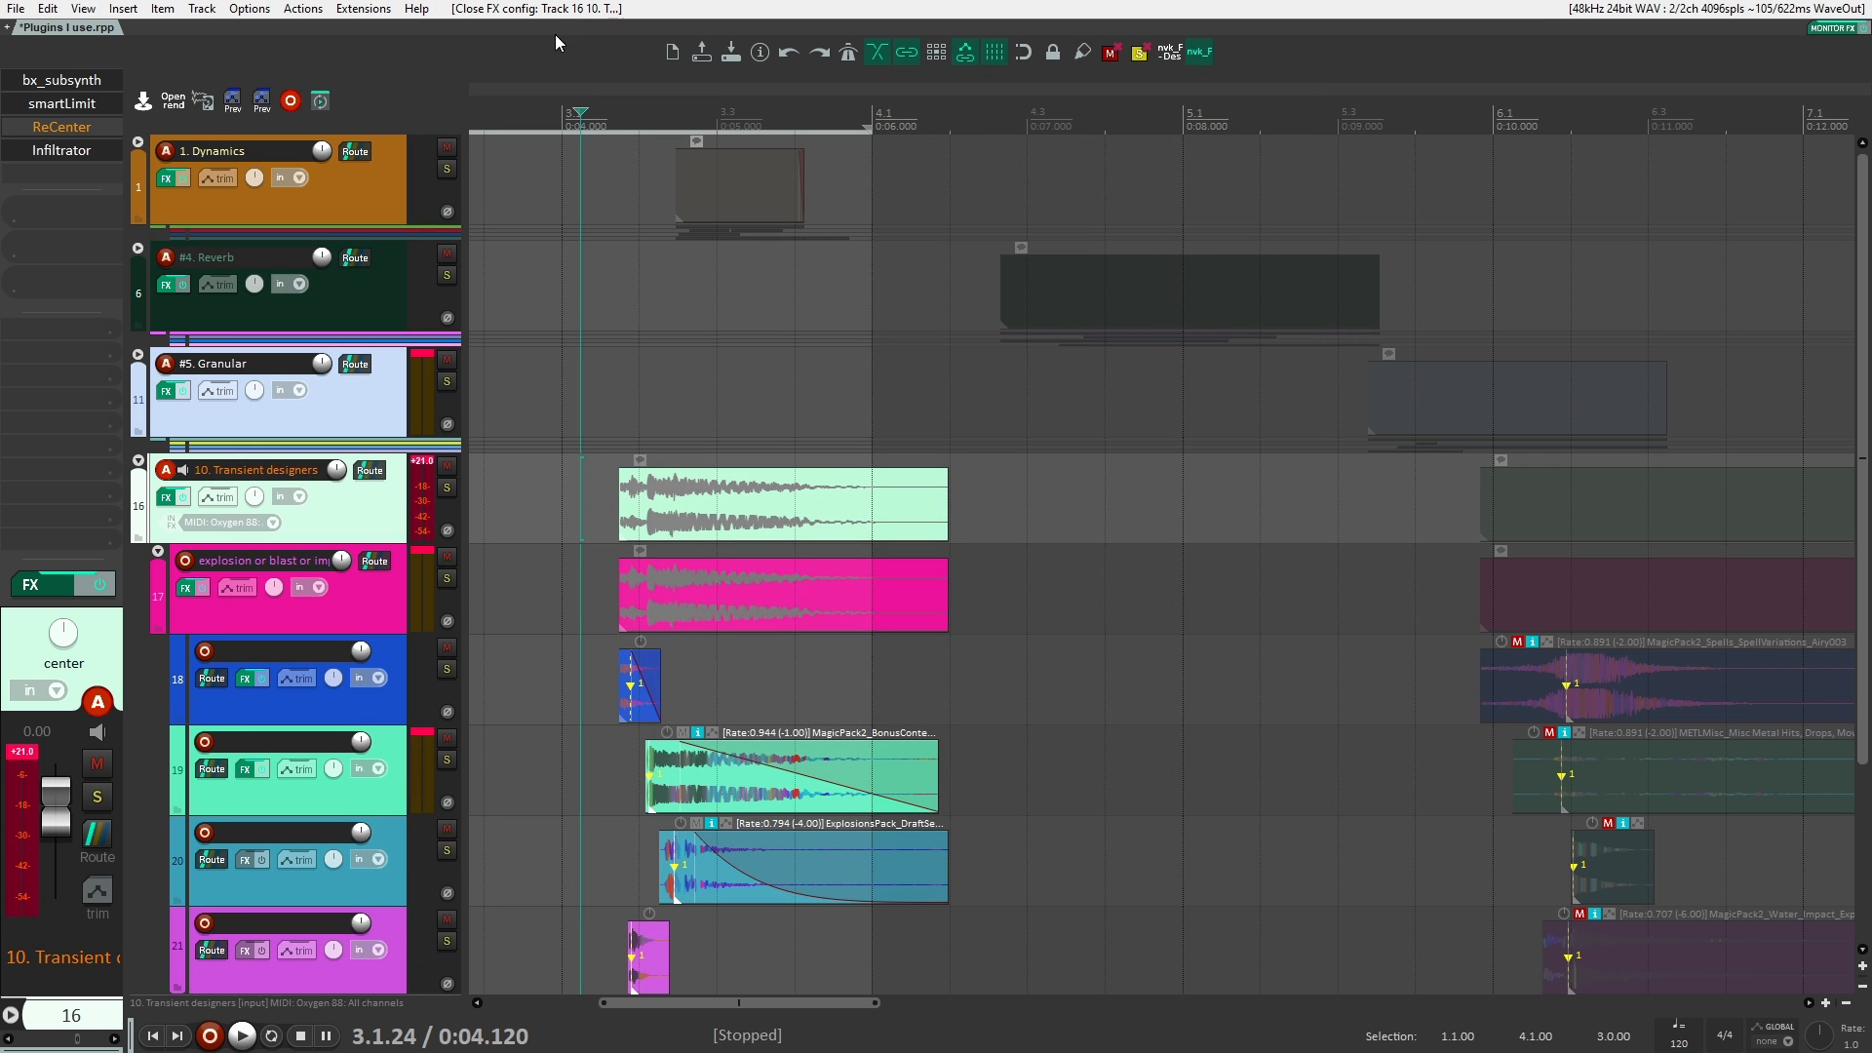
Step: Reopen Infiltrator, examine its available effect types and its step sequence, and close it
left_click(74, 156)
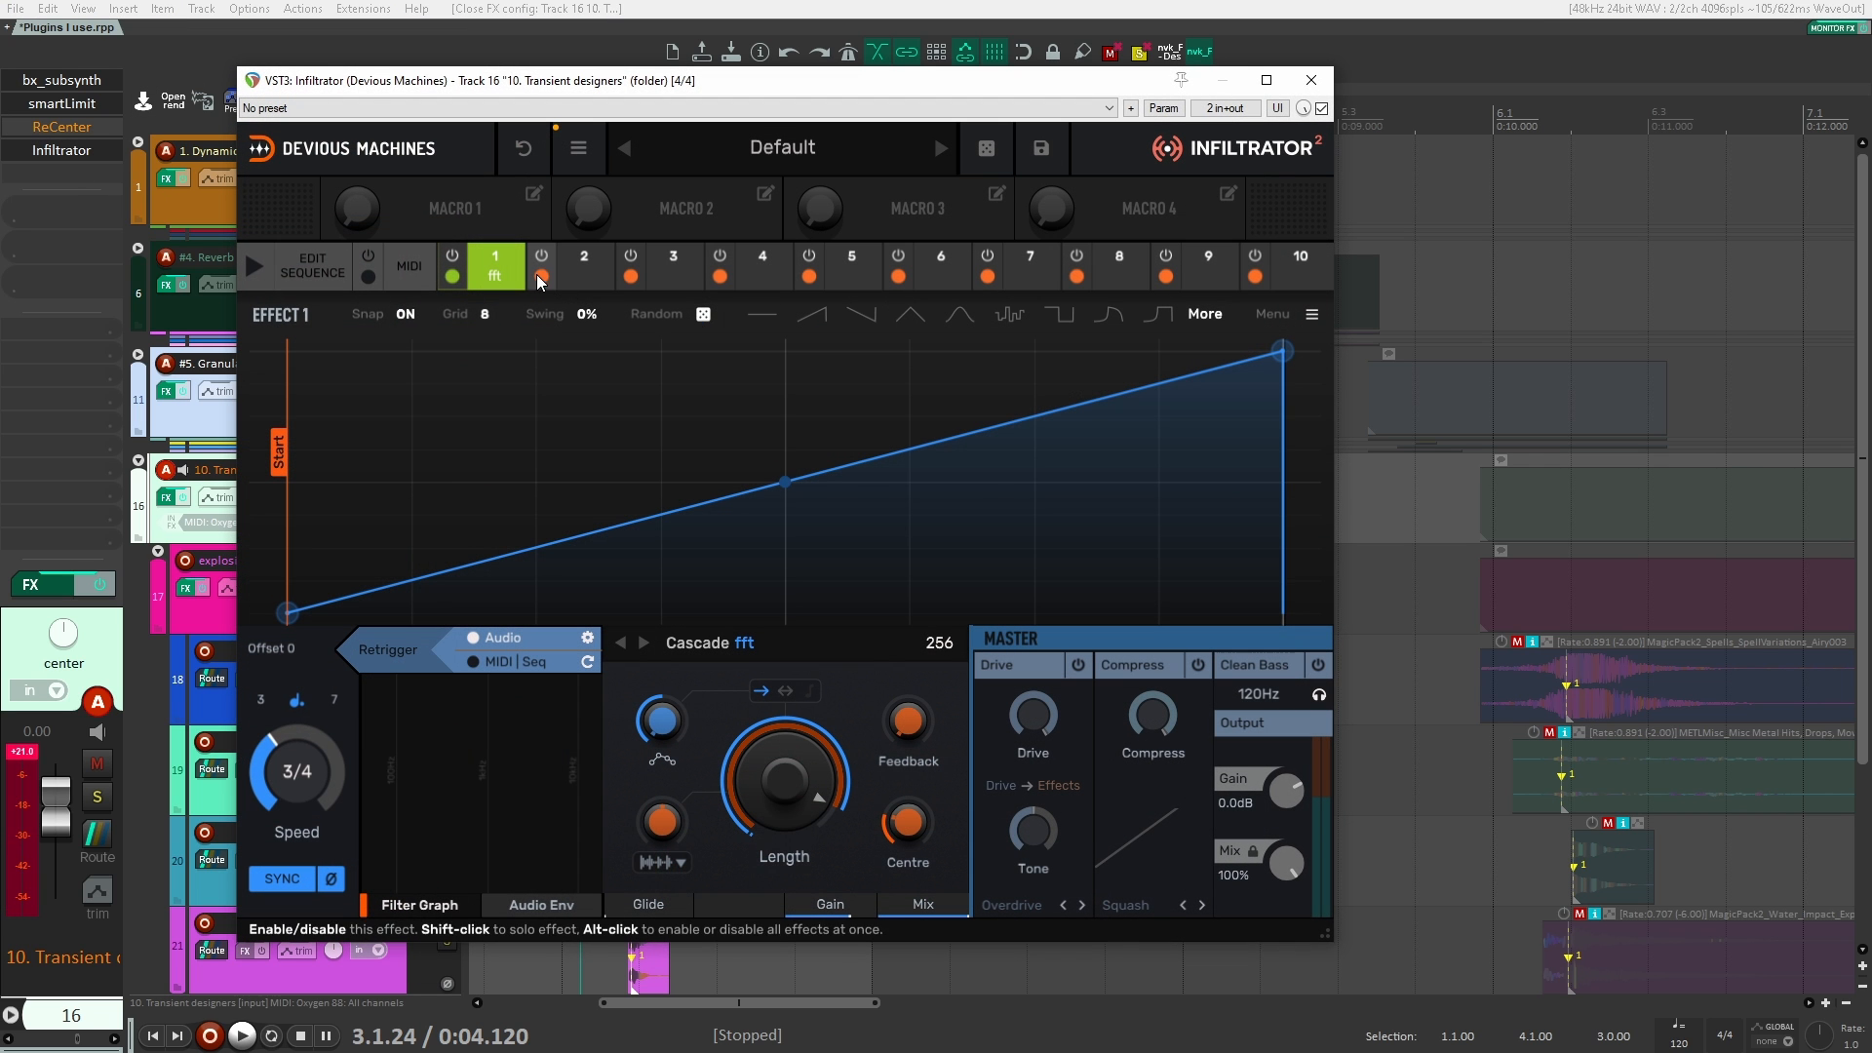
left_click(496, 266)
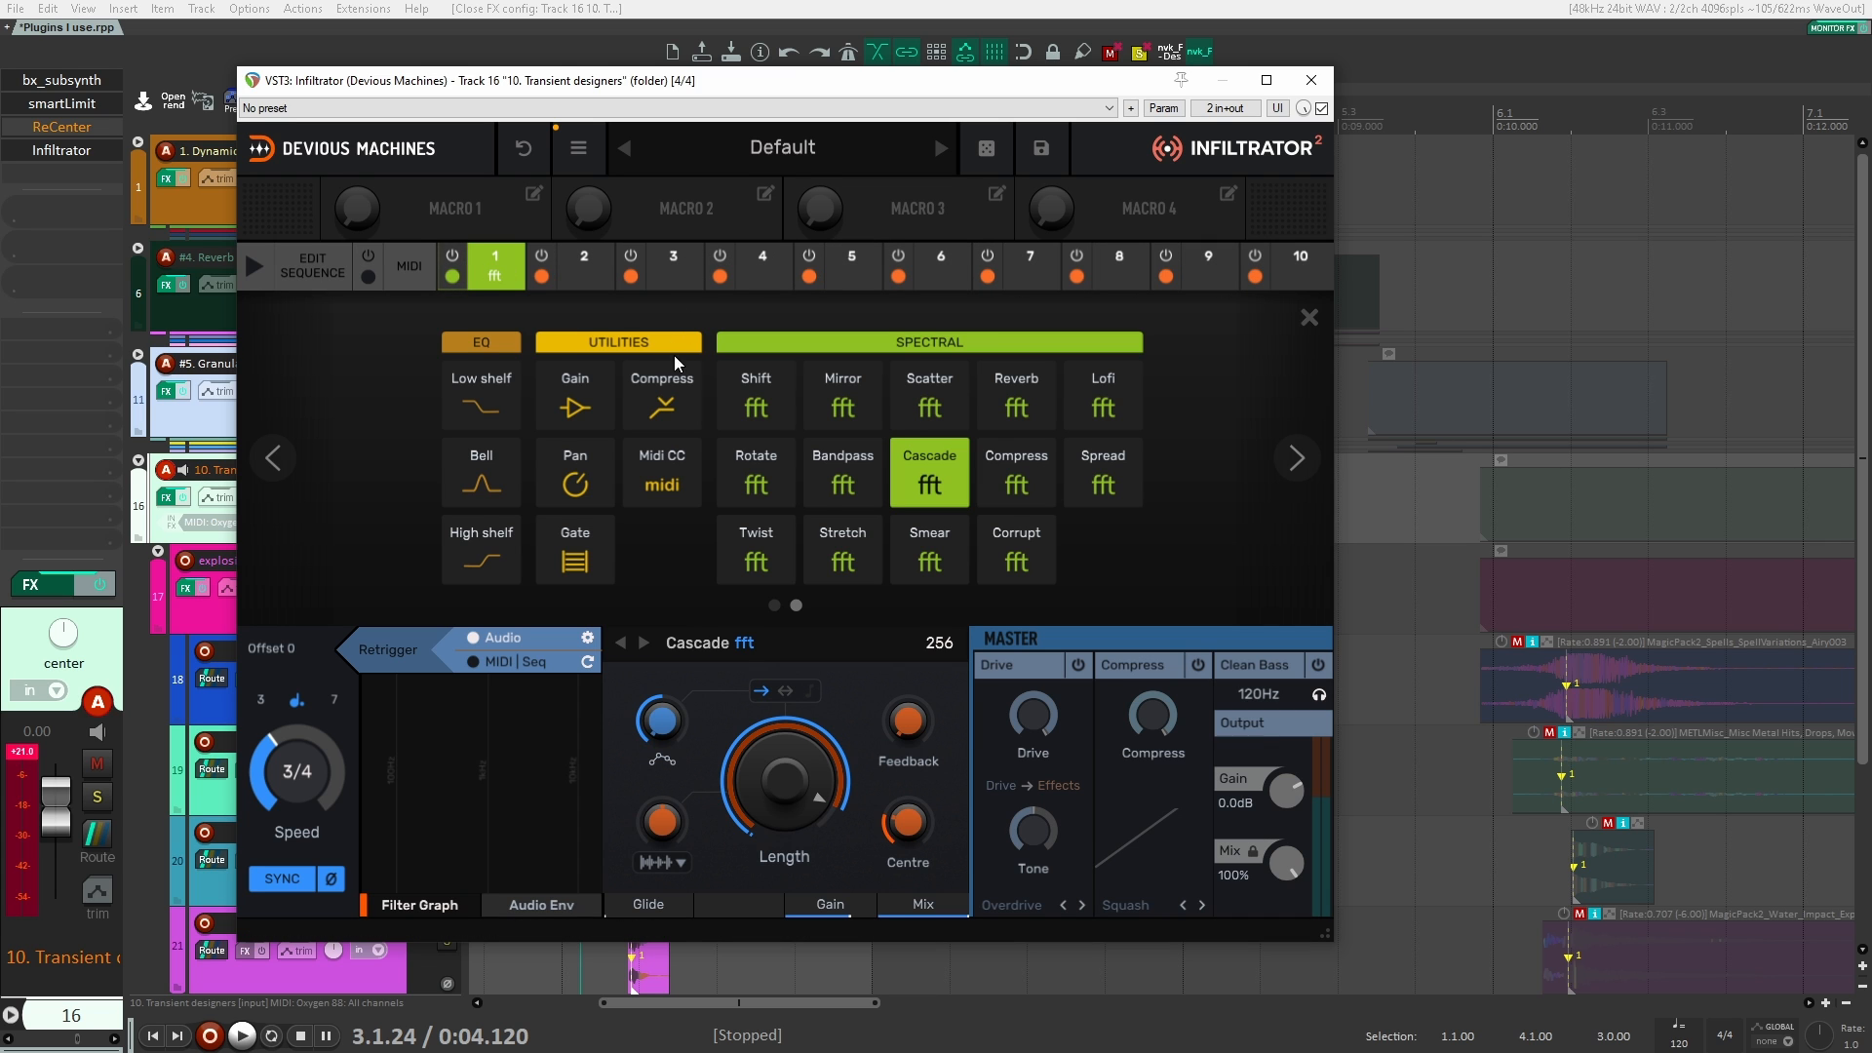
left_click(1297, 473)
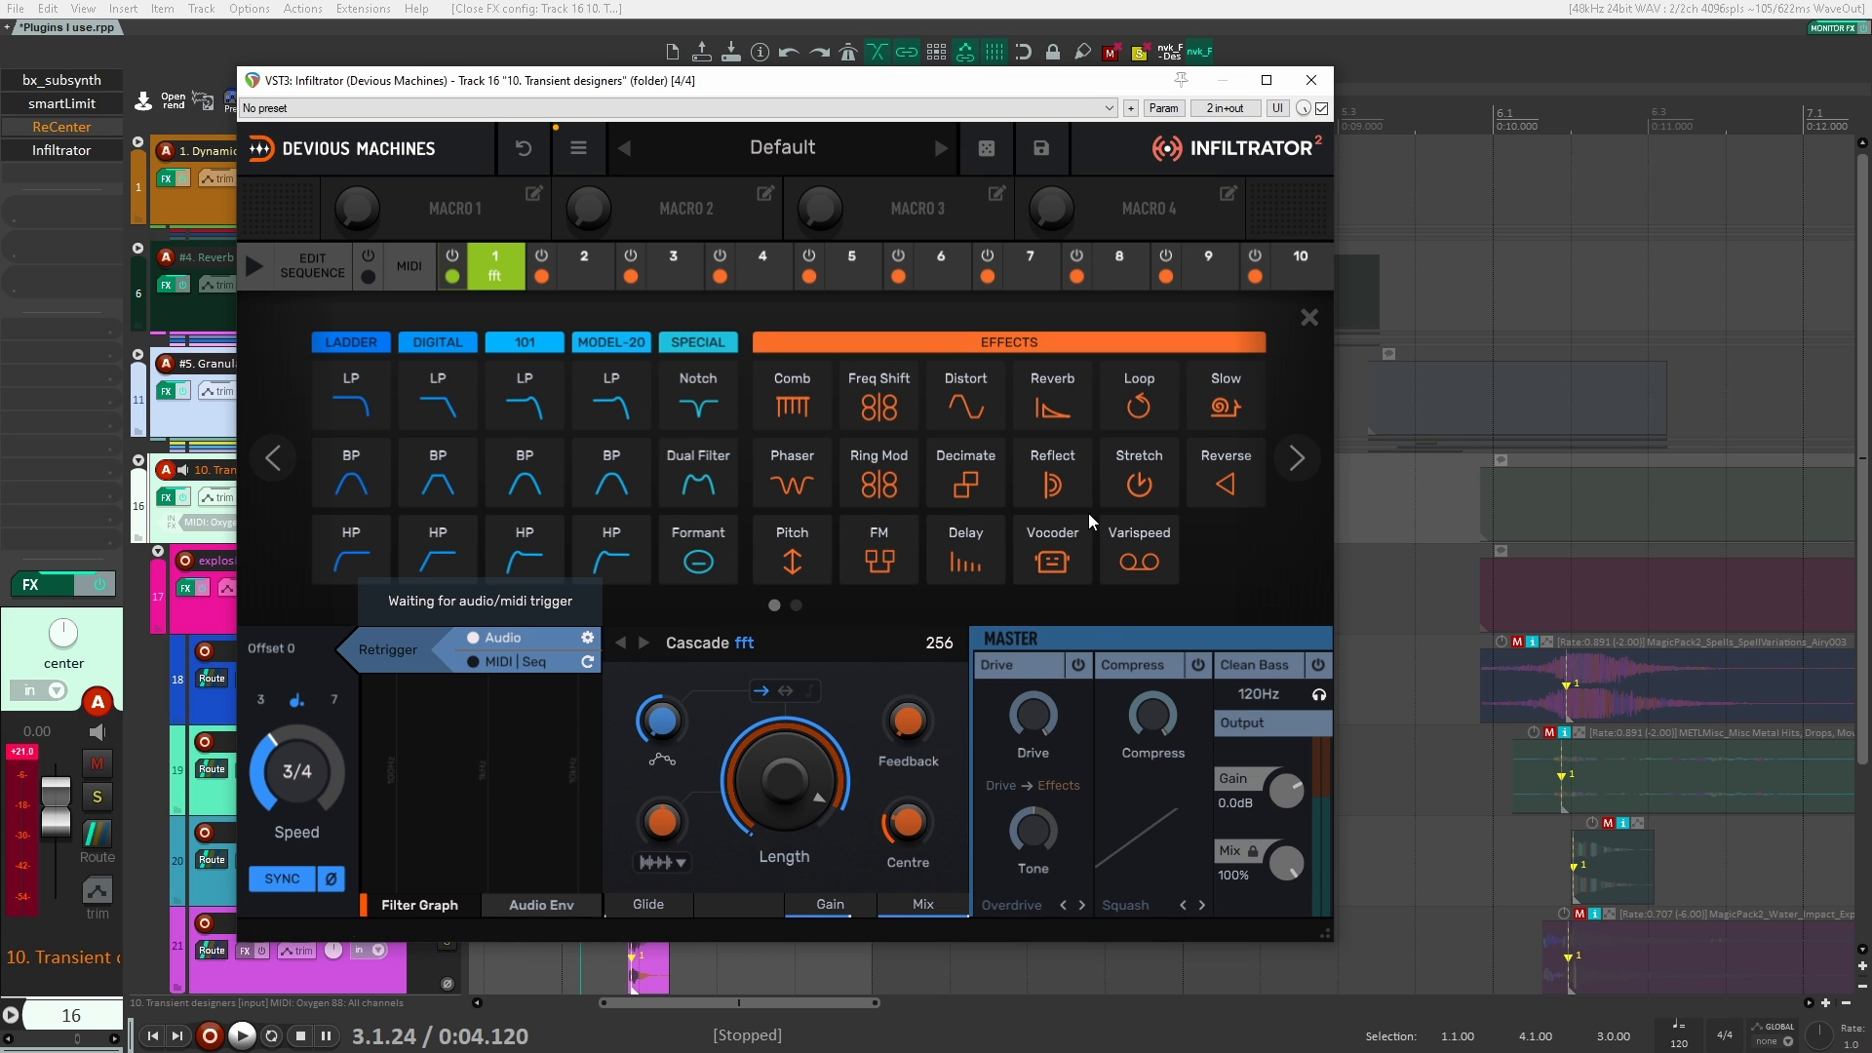
left_click(1310, 319)
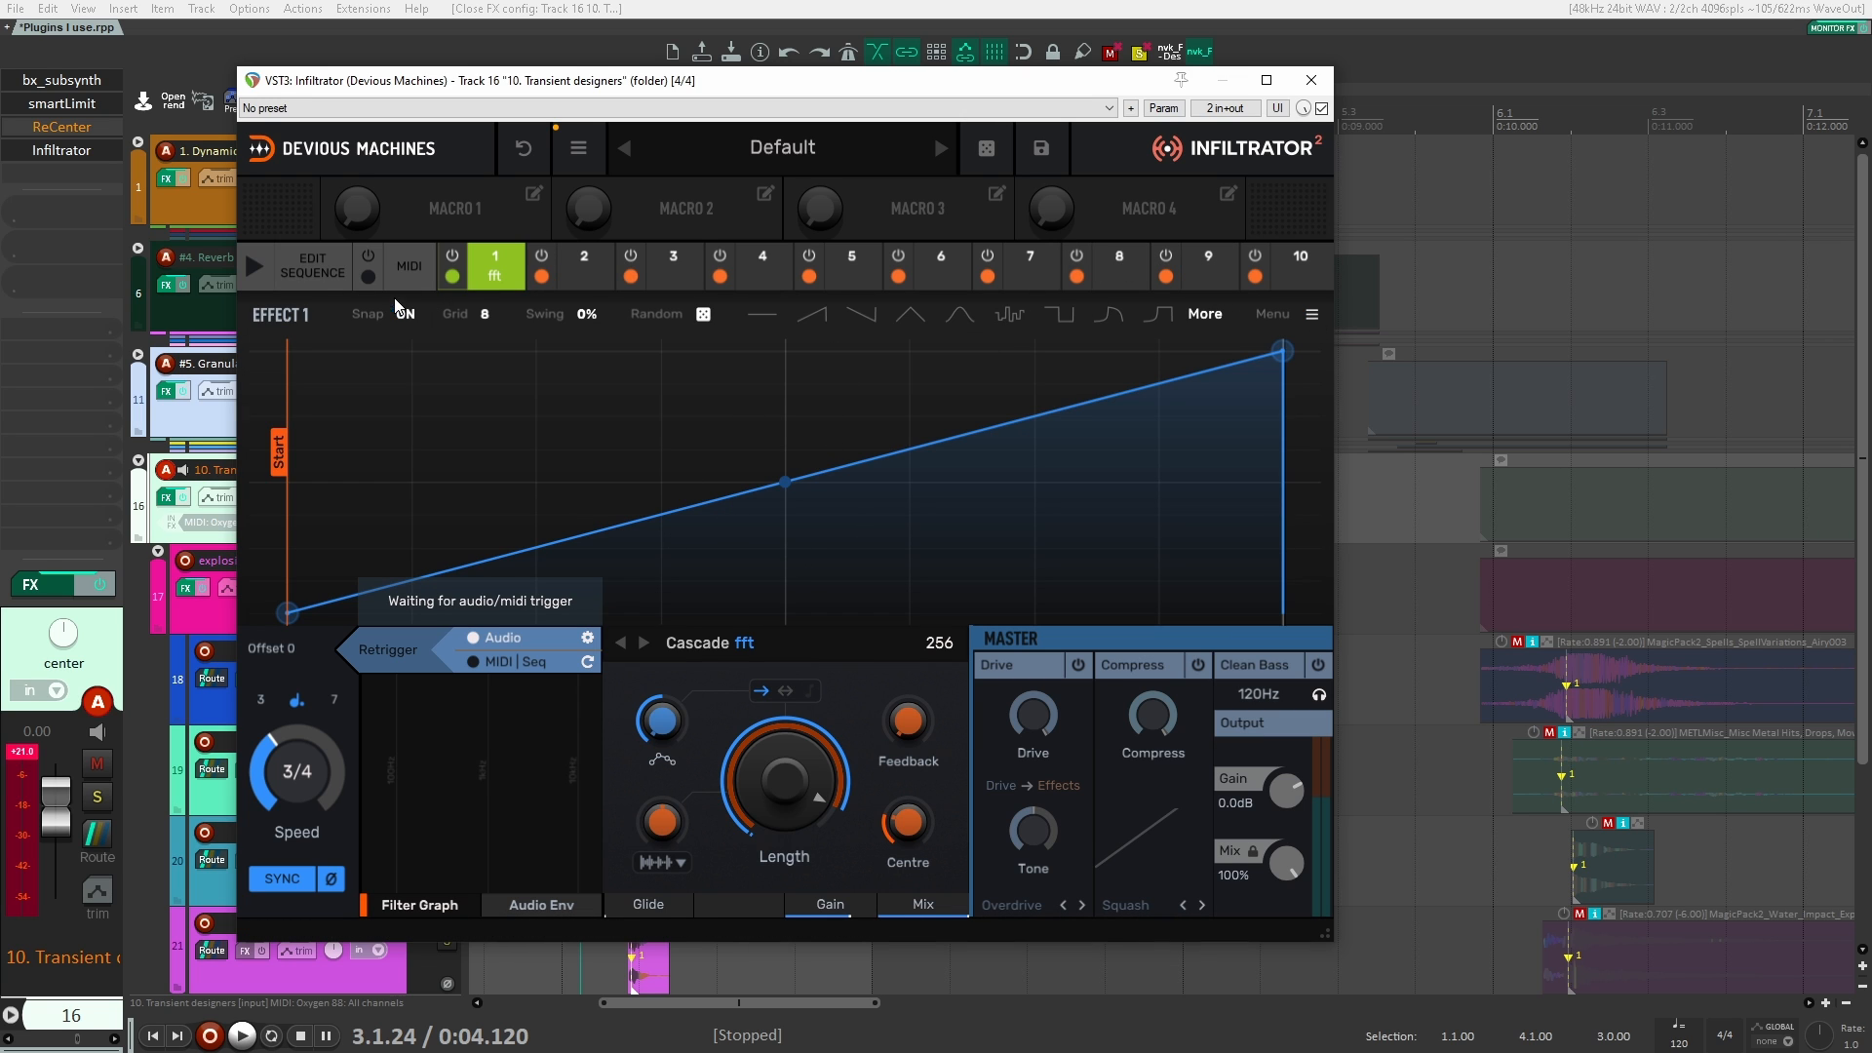
left_click(312, 259)
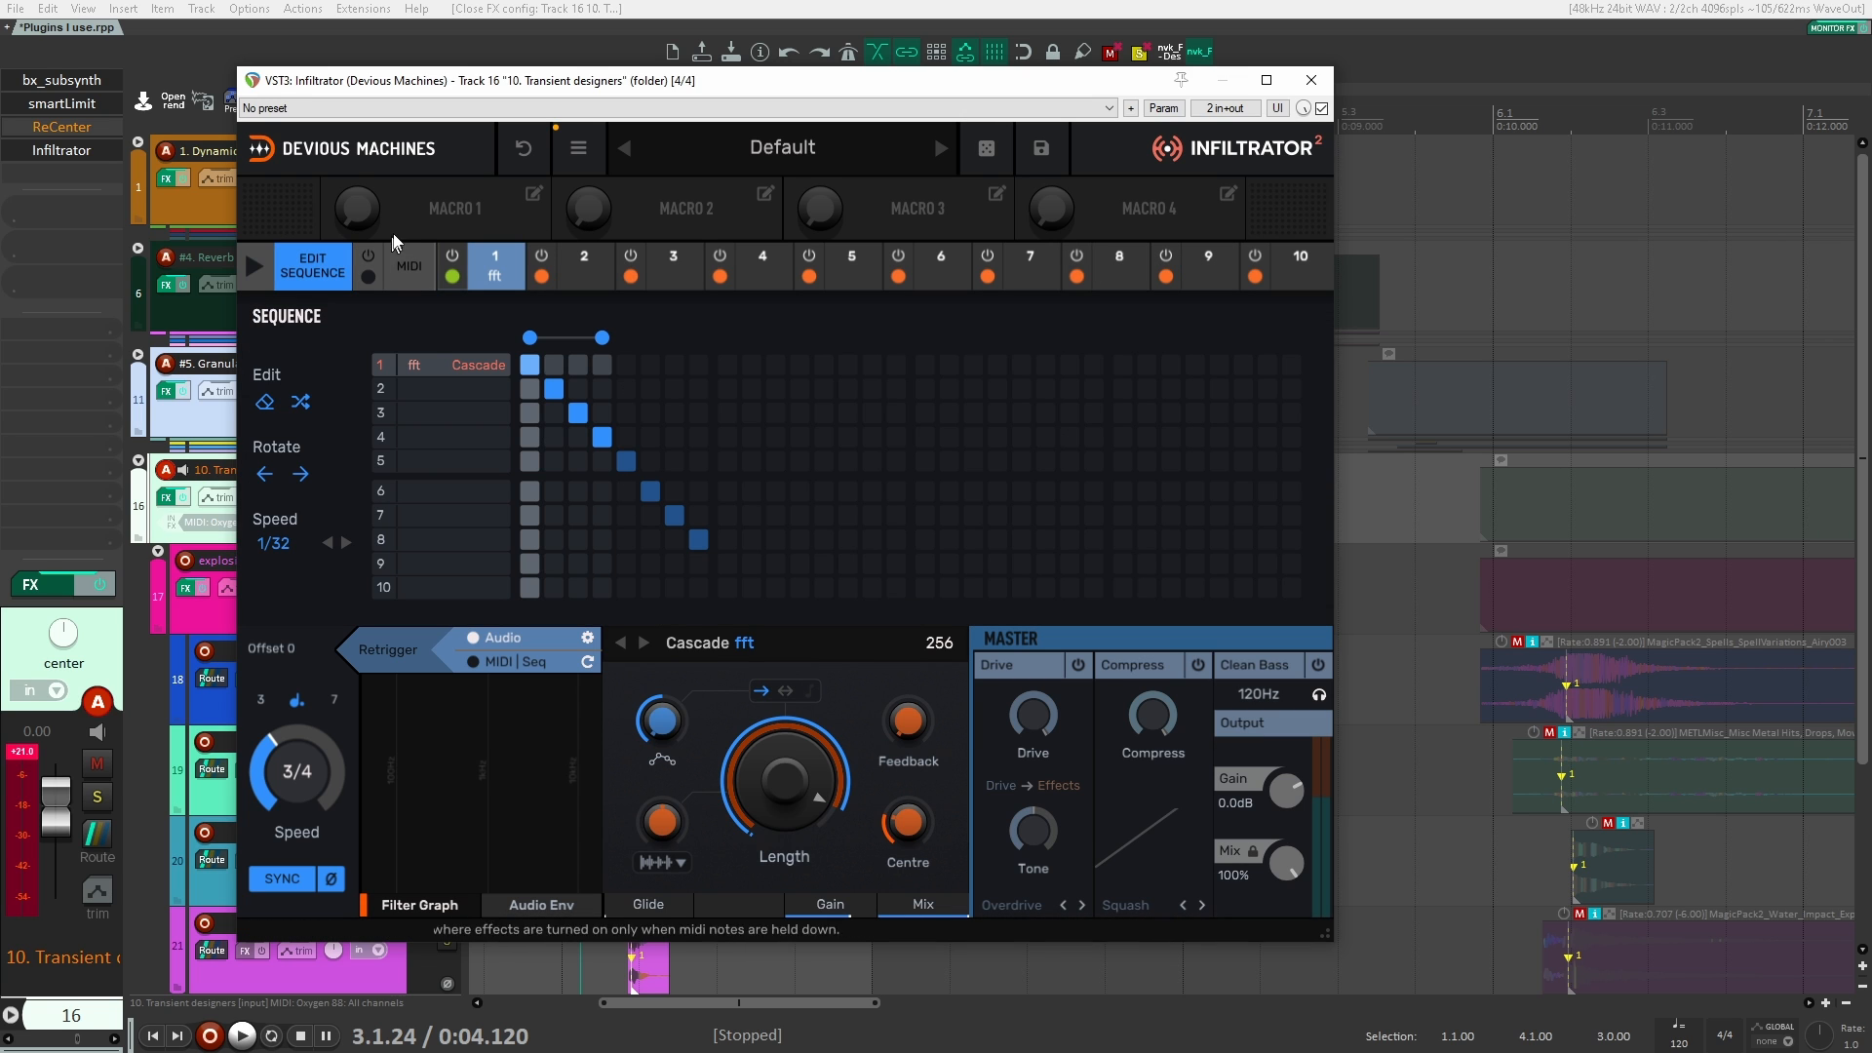
left_click(296, 263)
left_click(1311, 80)
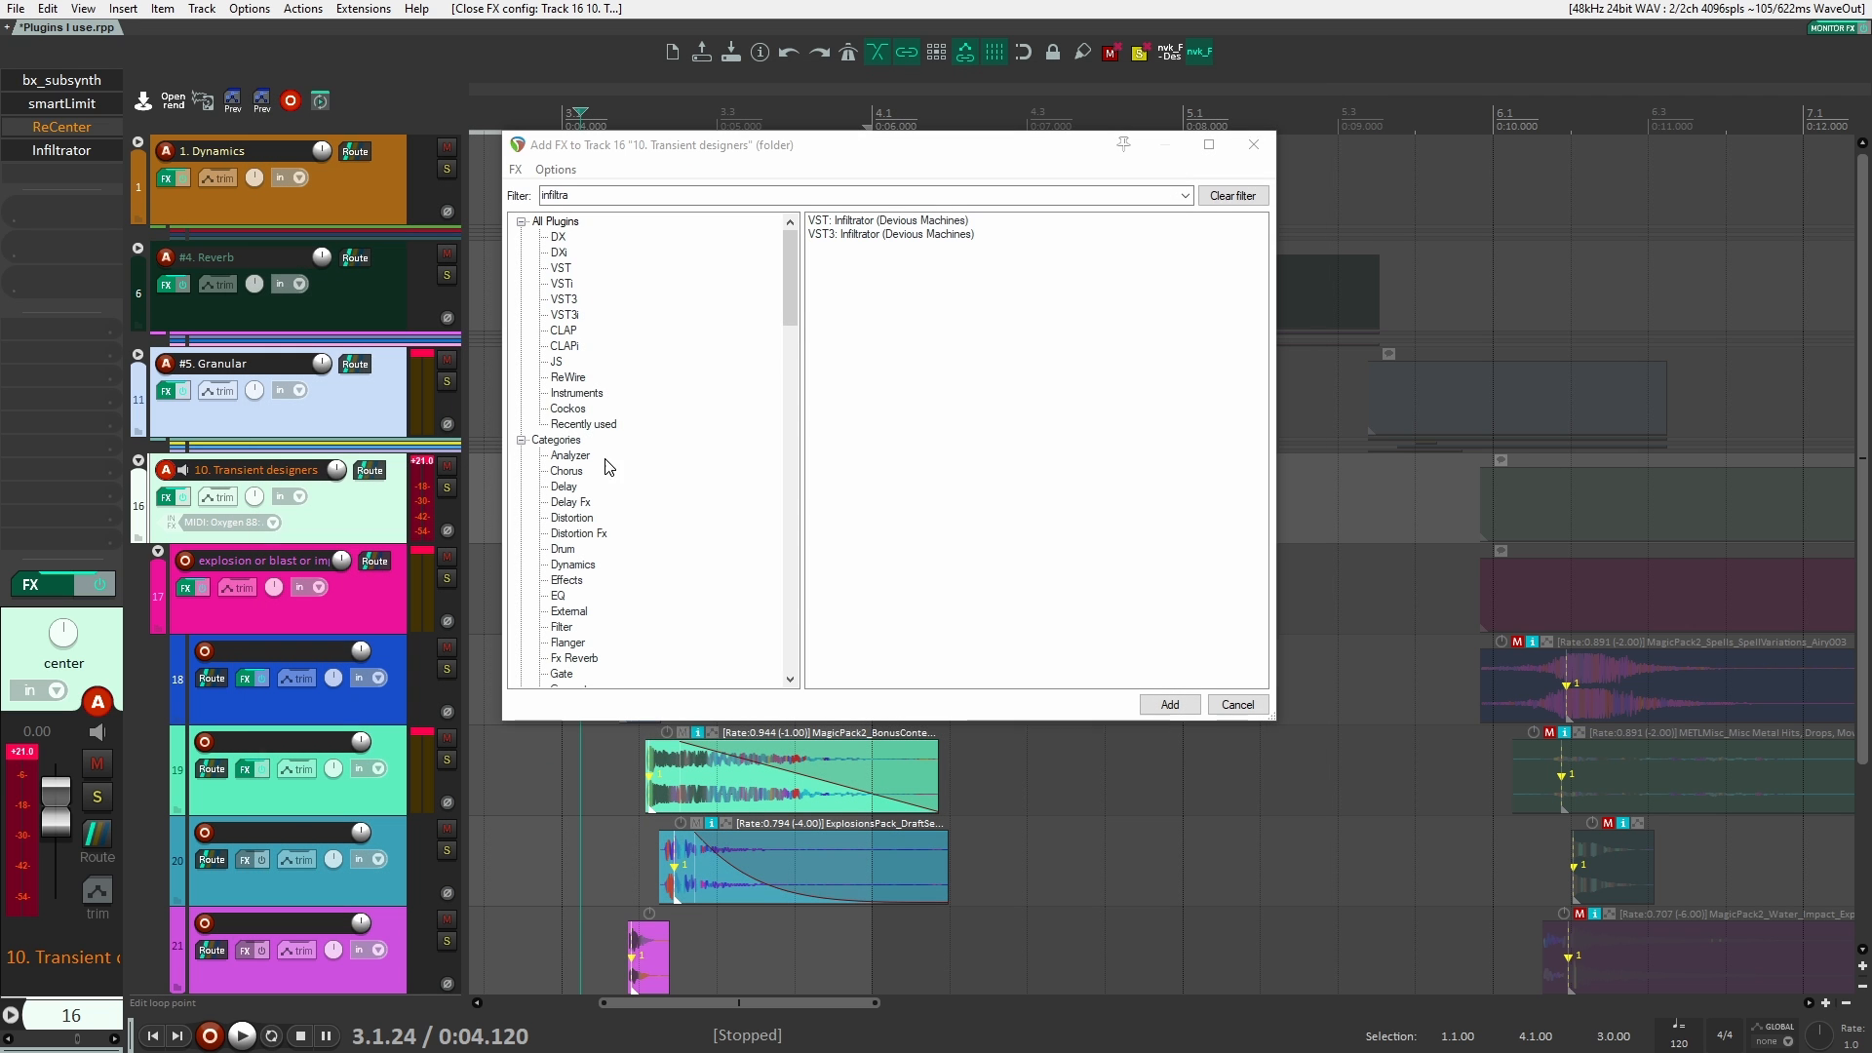
Step: Remove Infiltrator and ReCenter from the 10. Transient designers track, close the plugin browser and select the #5. Granular track
left_click(59, 152, "alt")
left_click(62, 128, "alt")
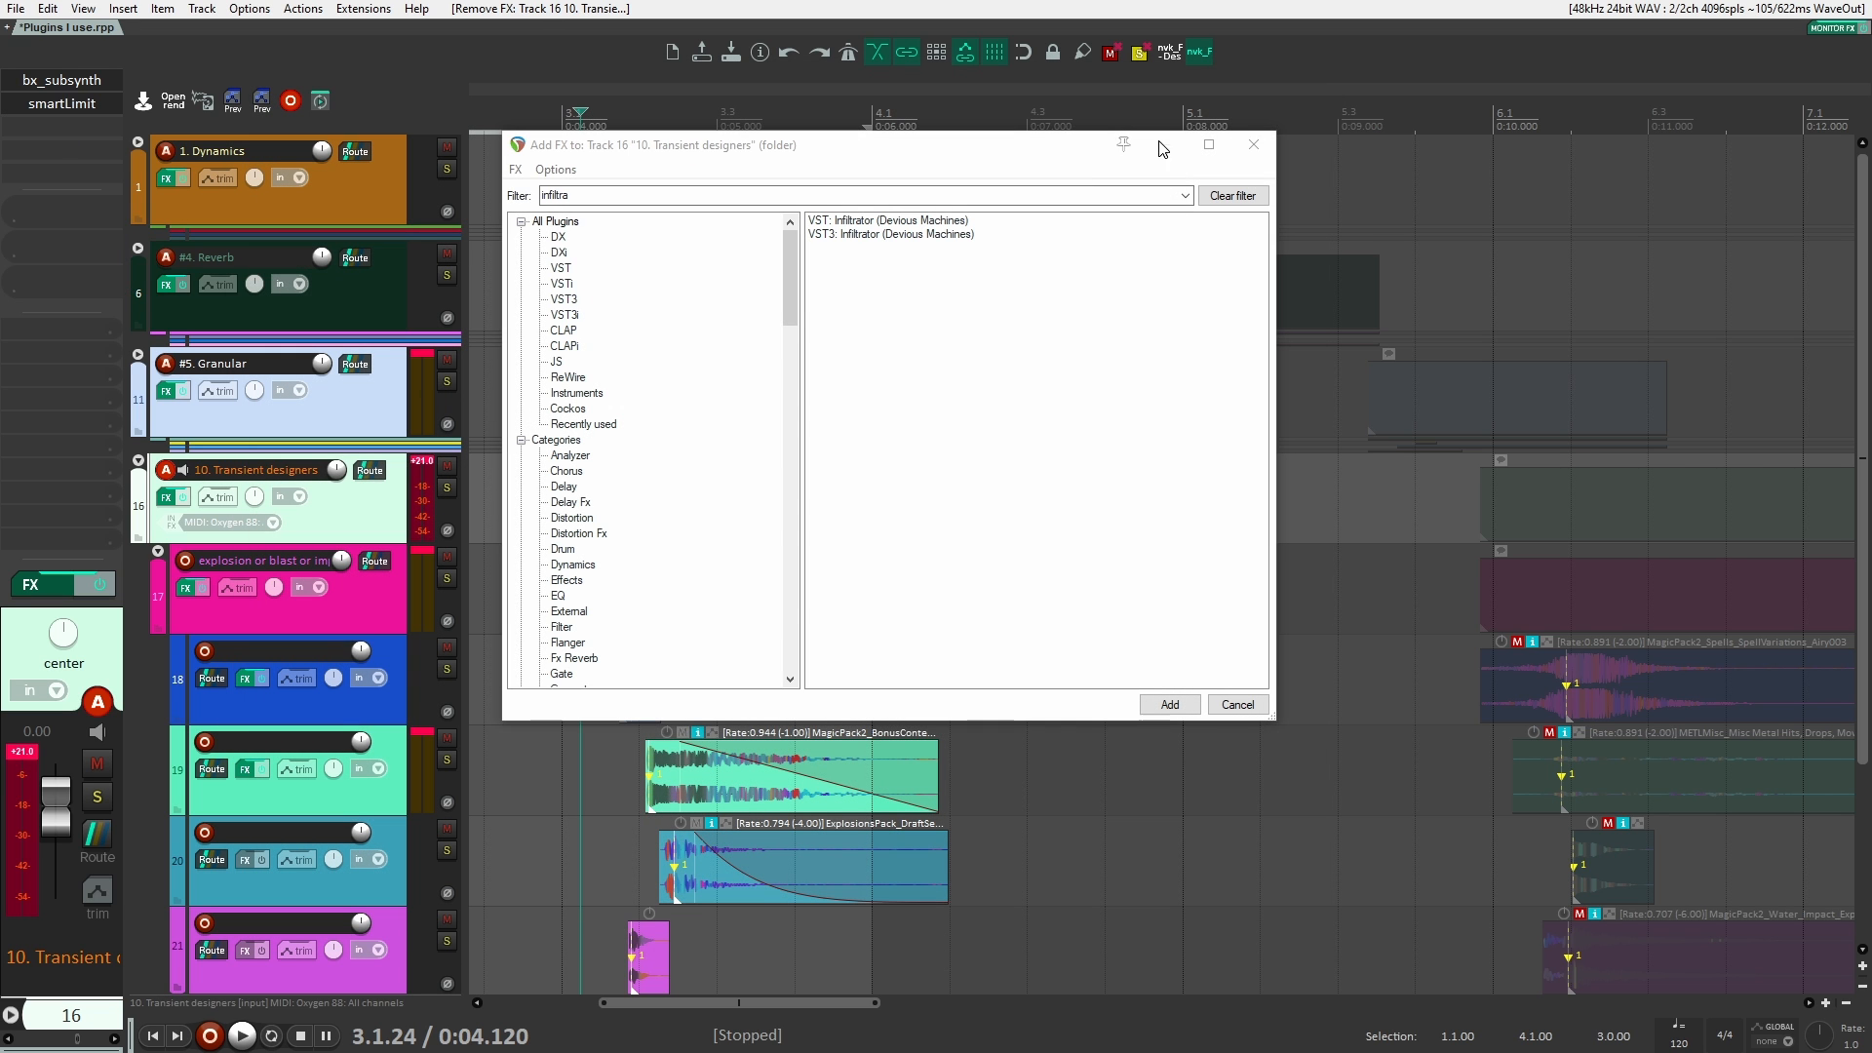
left_click(1260, 148)
left_click(584, 528)
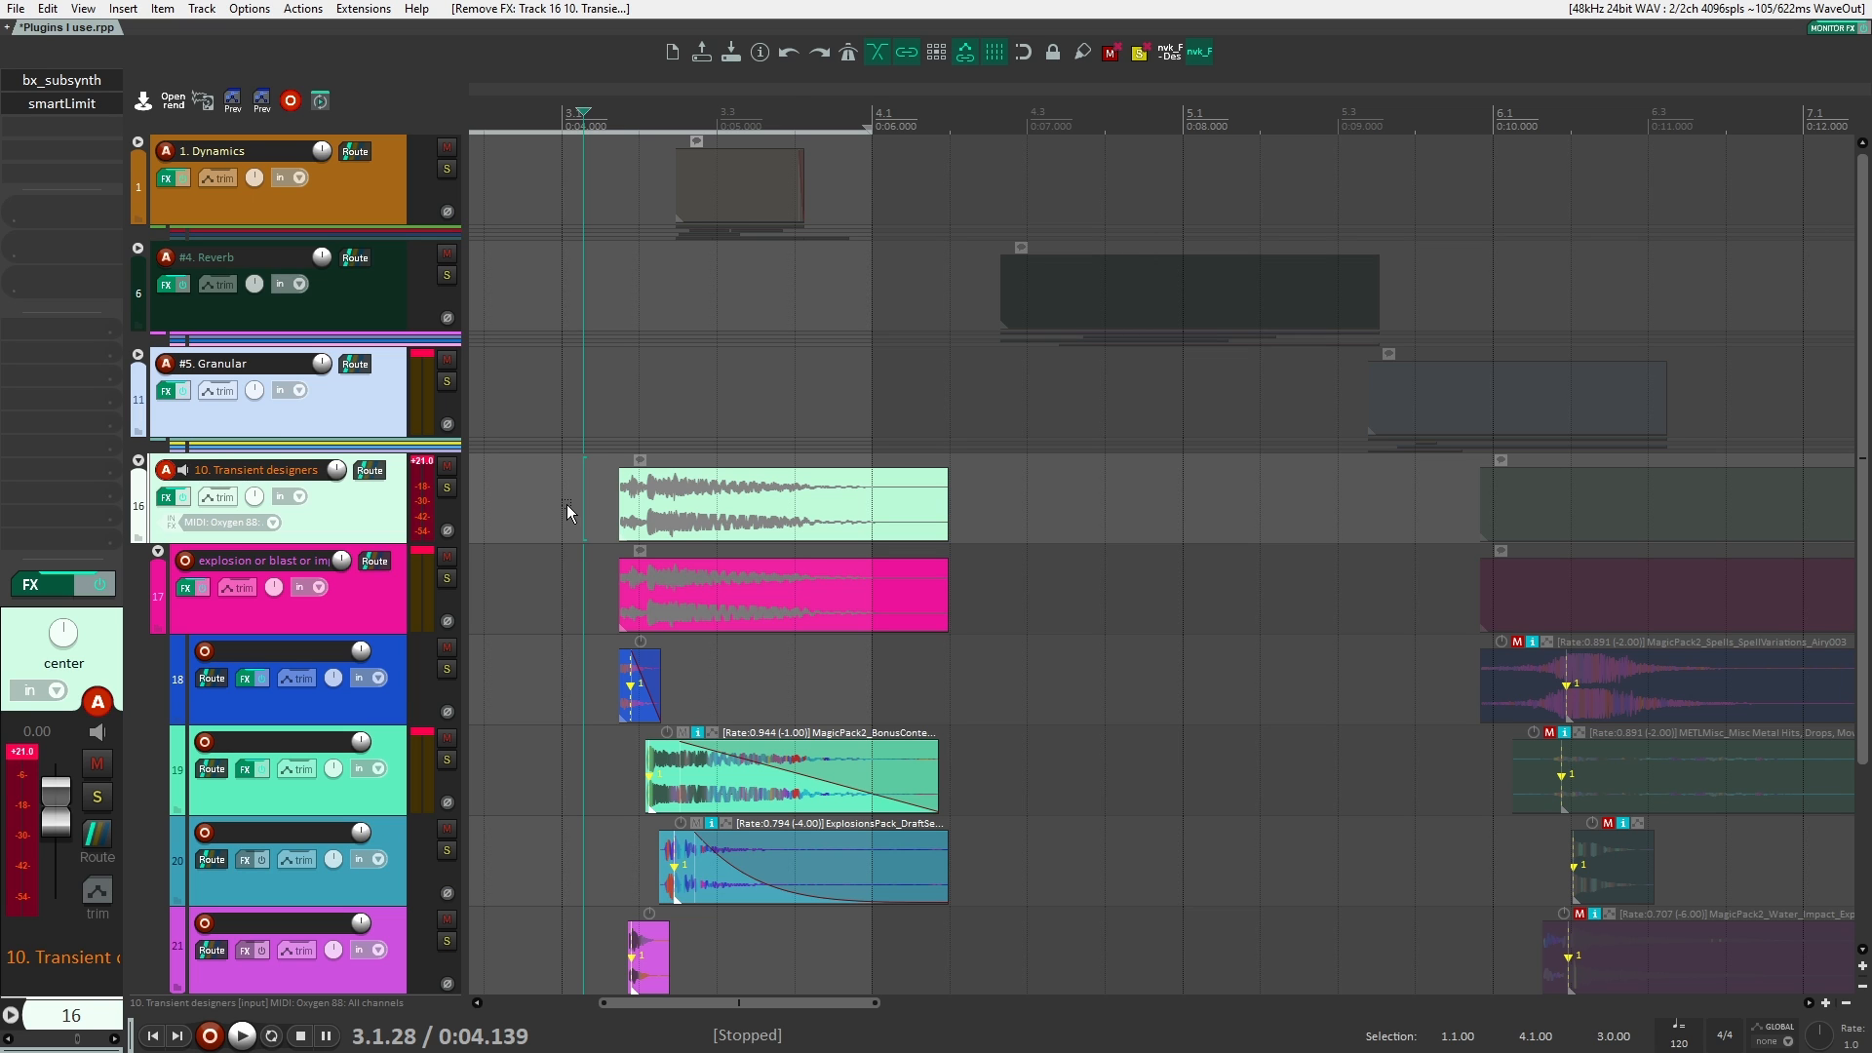
left_click(766, 358)
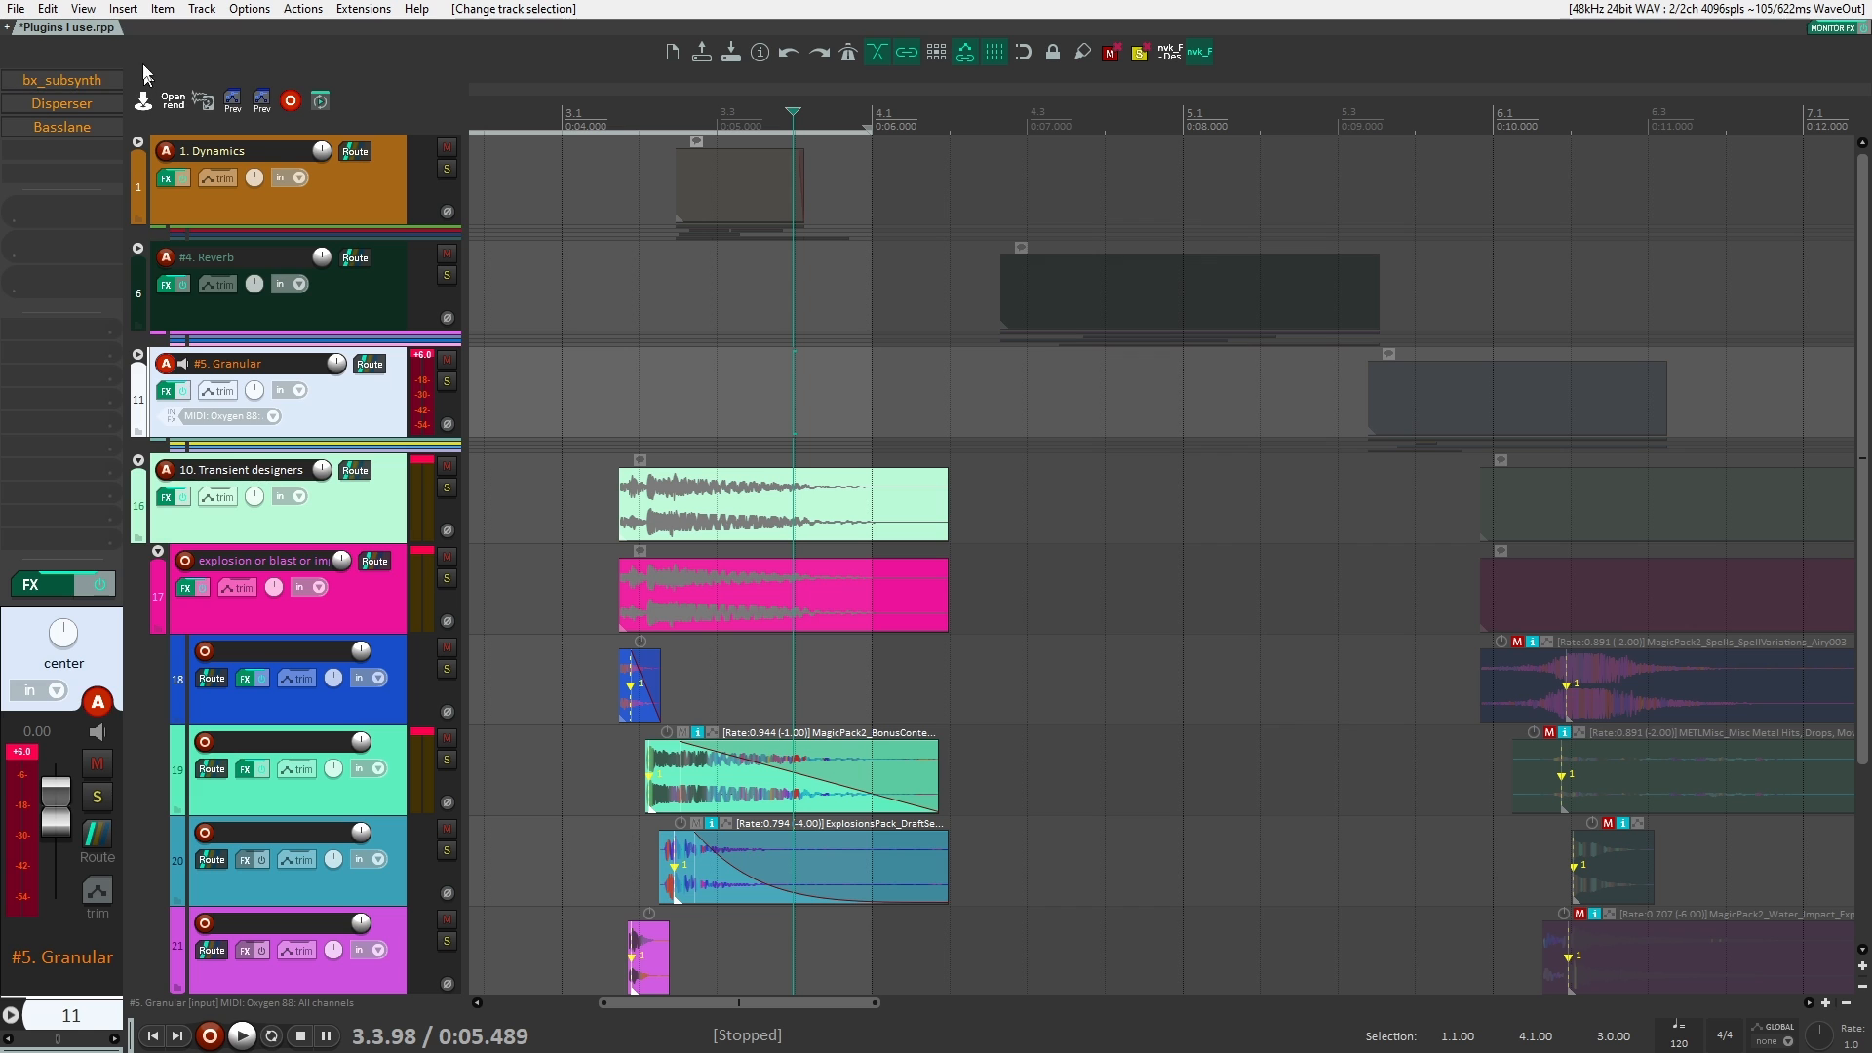
Step: Open the monitoring FX chain, examine its nvk_RECORD and Global Sampler plugins, and close it
left_click(83, 9)
left_click(146, 124)
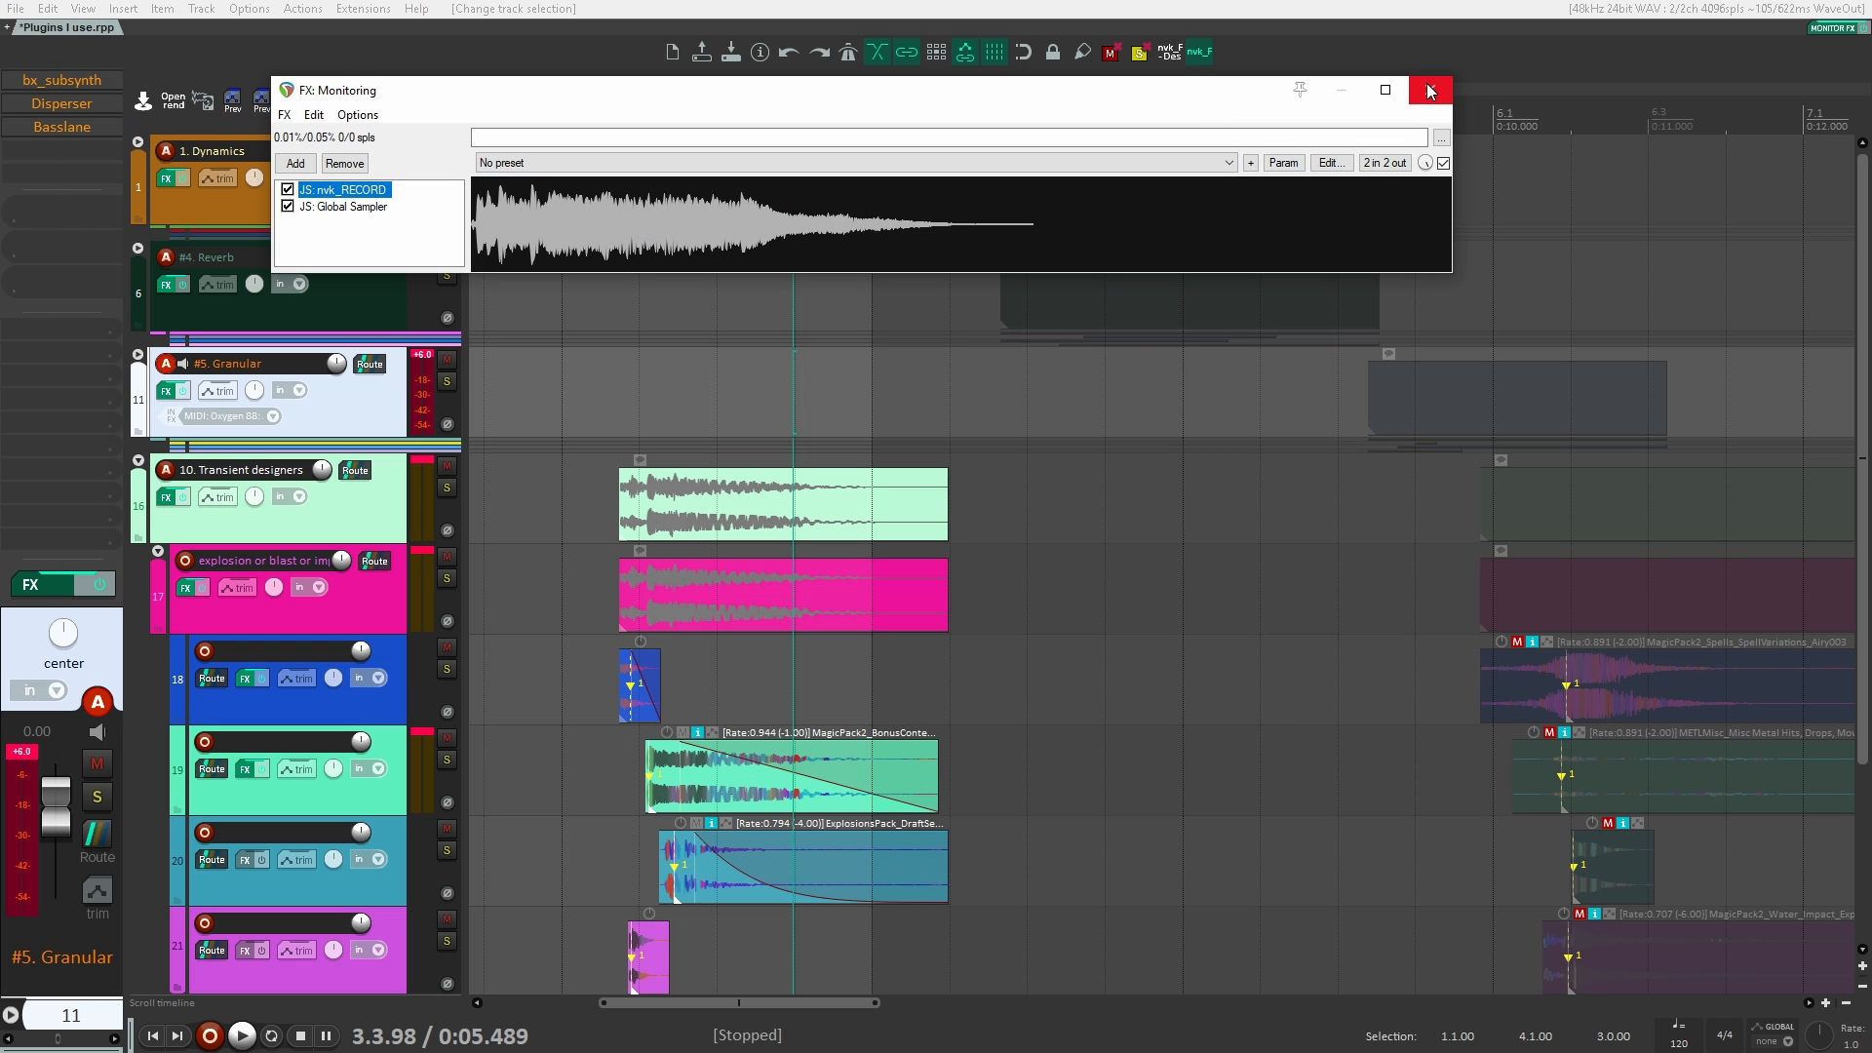
left_click(1430, 90)
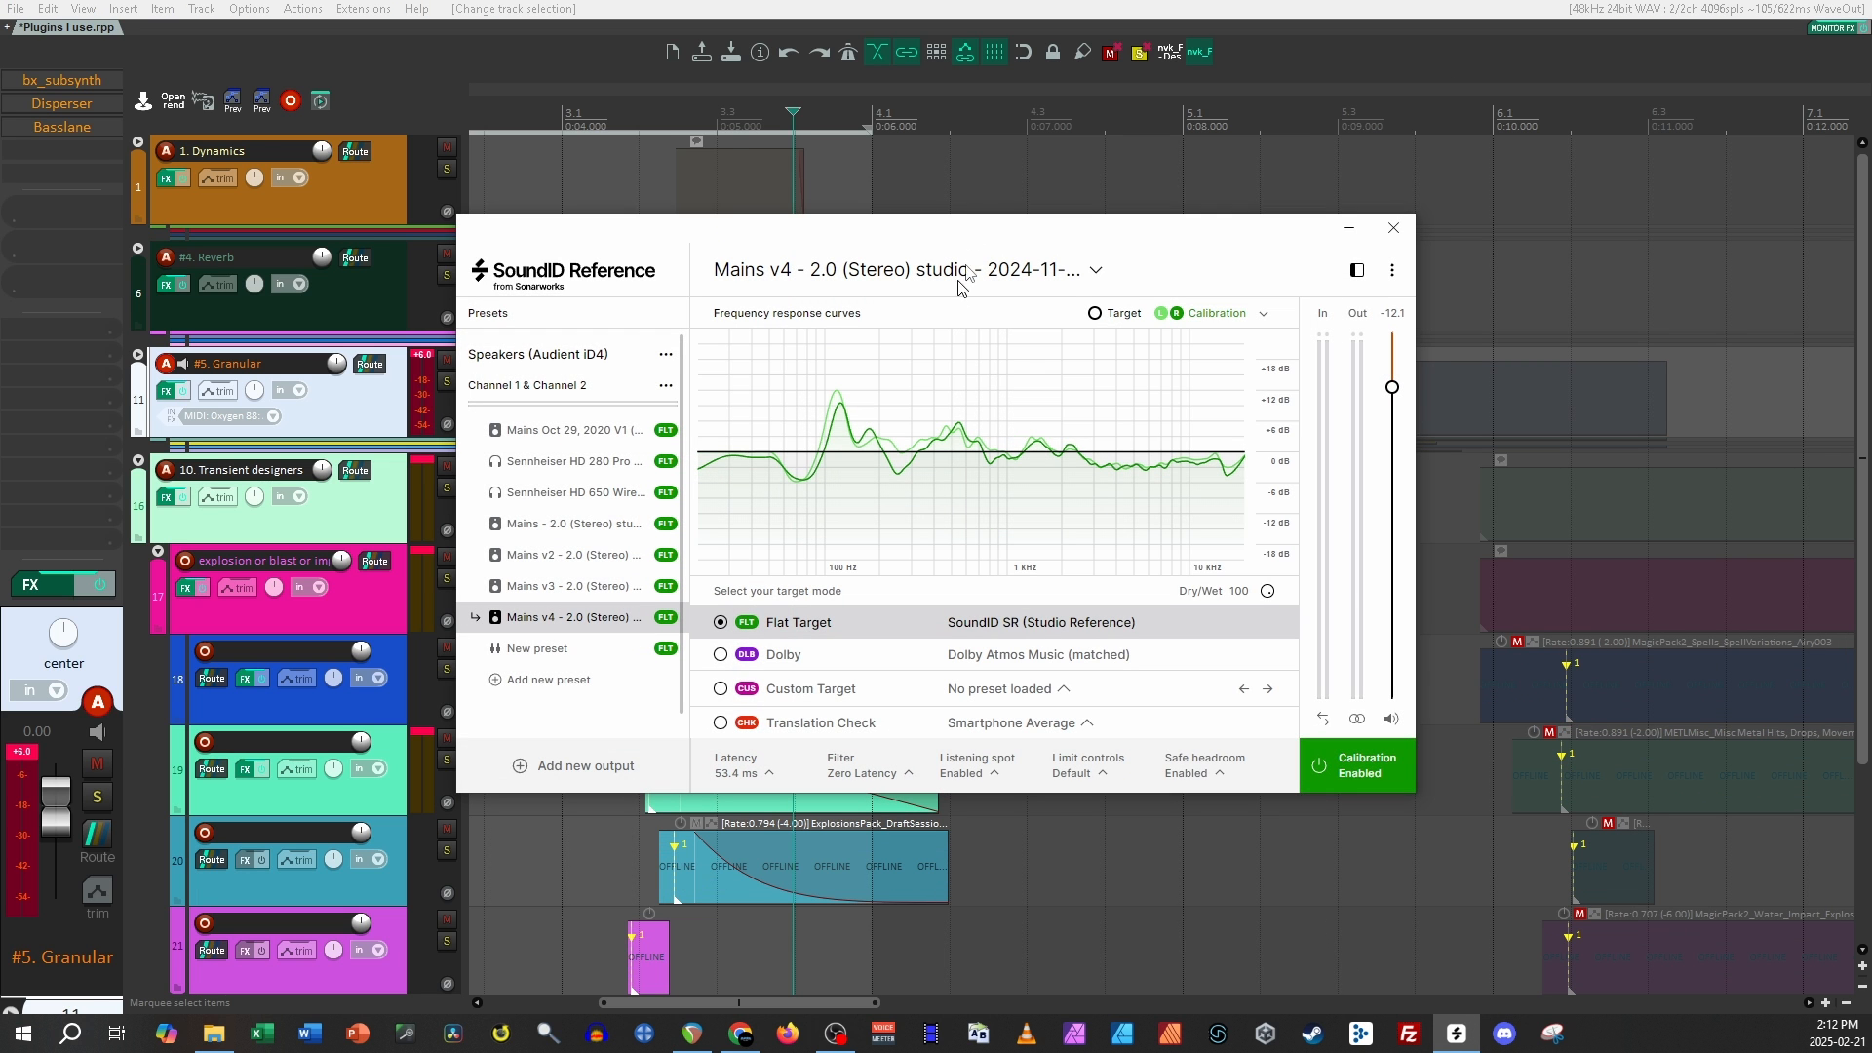
Step: In SoundID Reference, compare the Sennheiser HD 650 Wired Average calibration with the speaker presets and return to the Mains v4 preset
left_click_drag(983, 238, 930, 188)
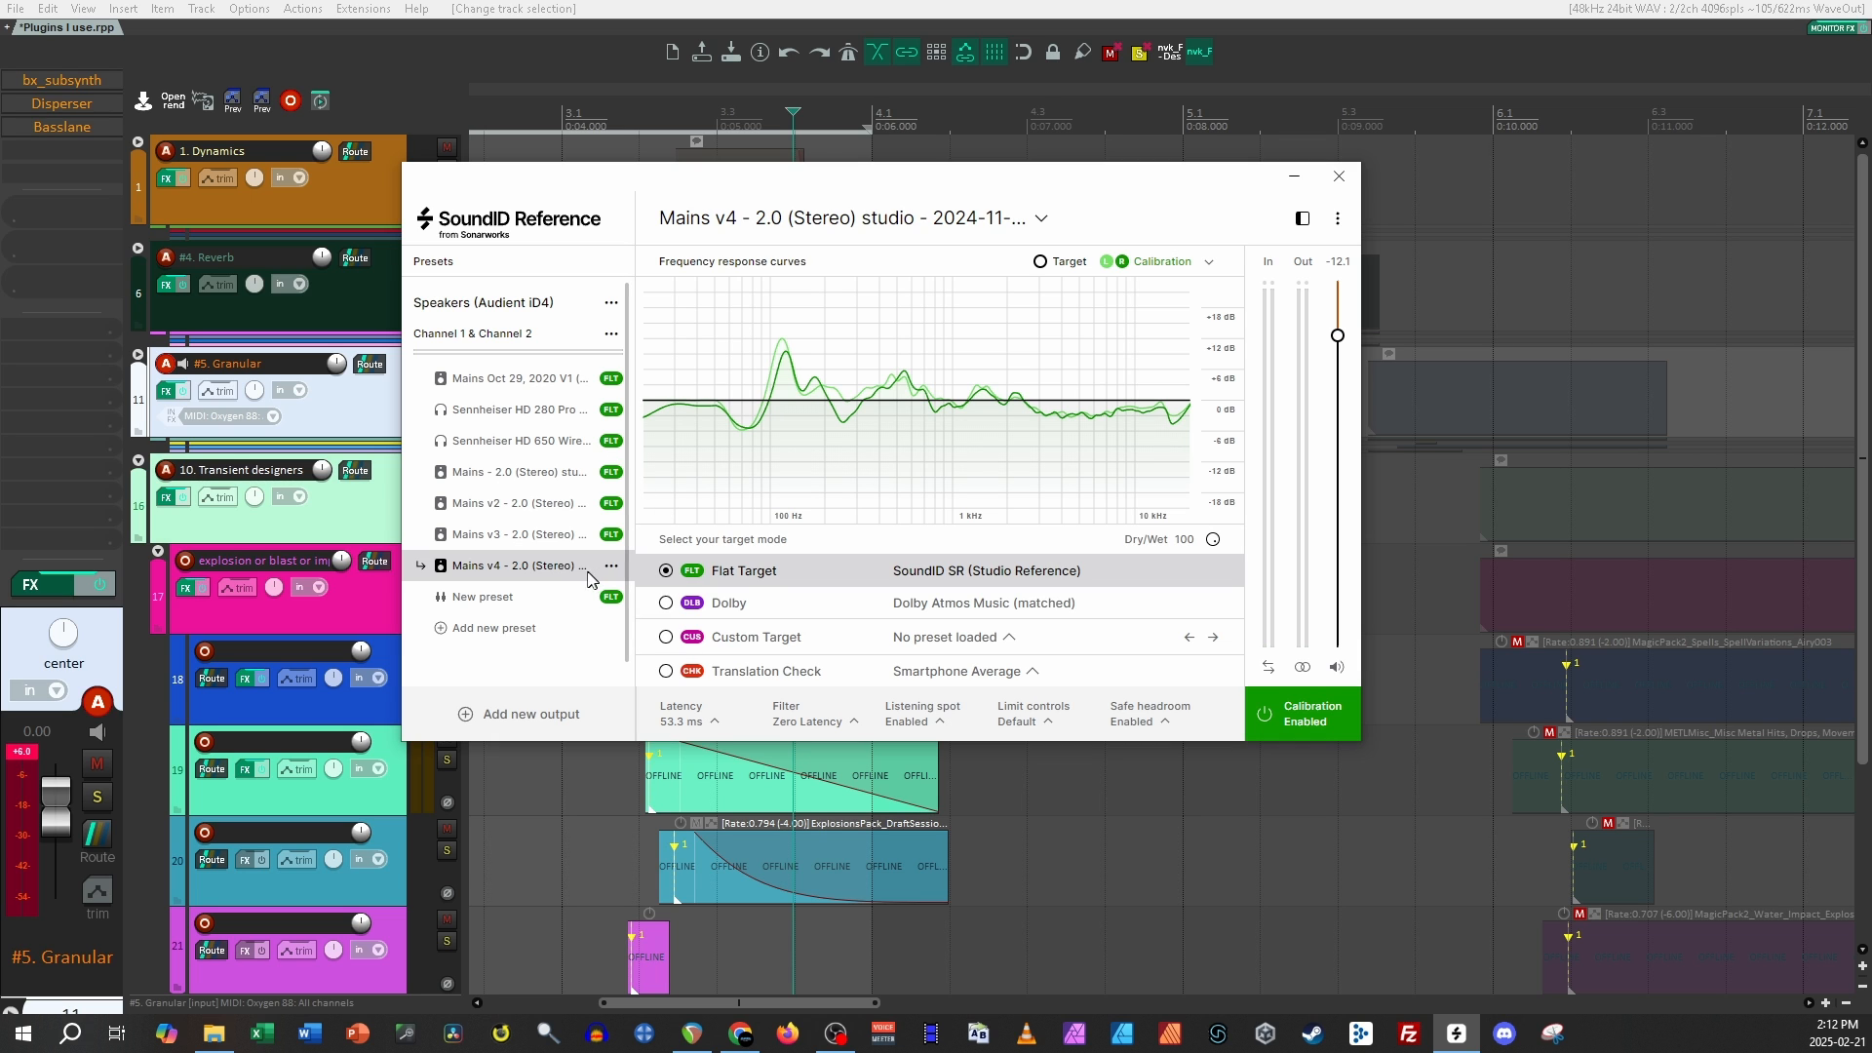
left_click(499, 442)
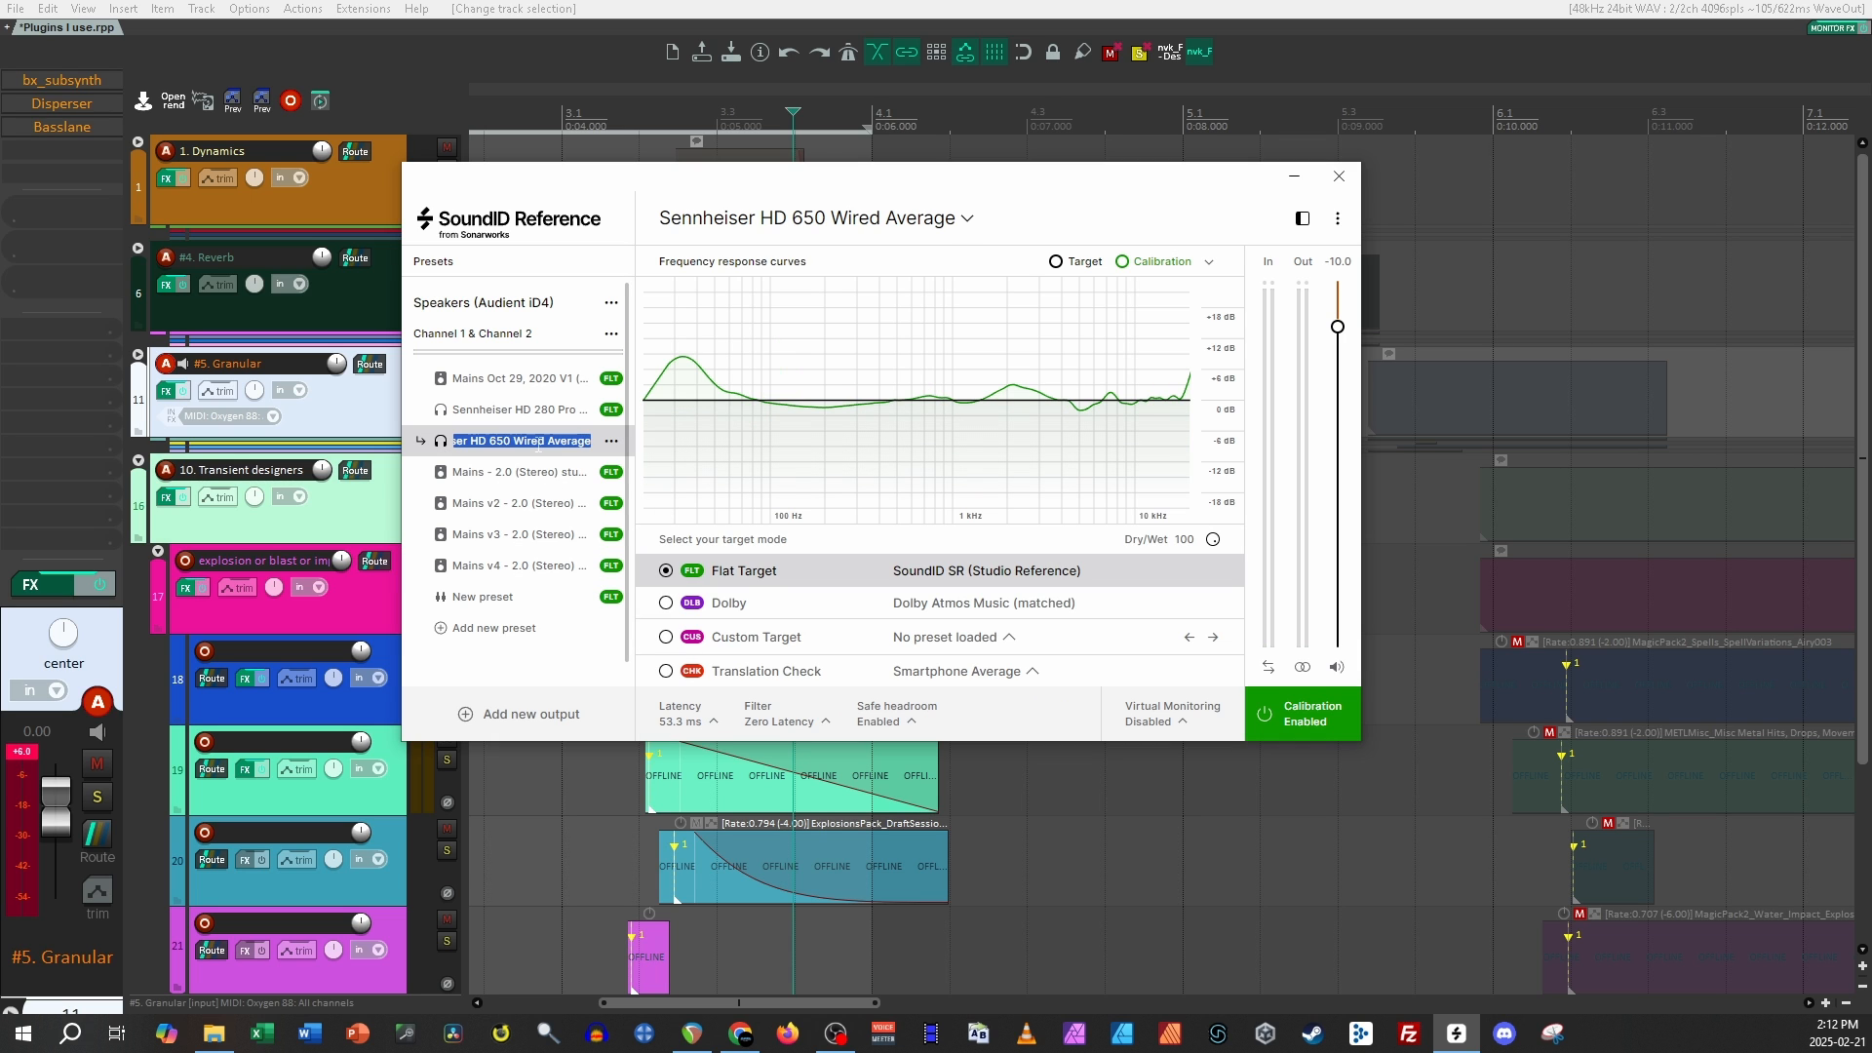
left_click(505, 472)
left_click(498, 444)
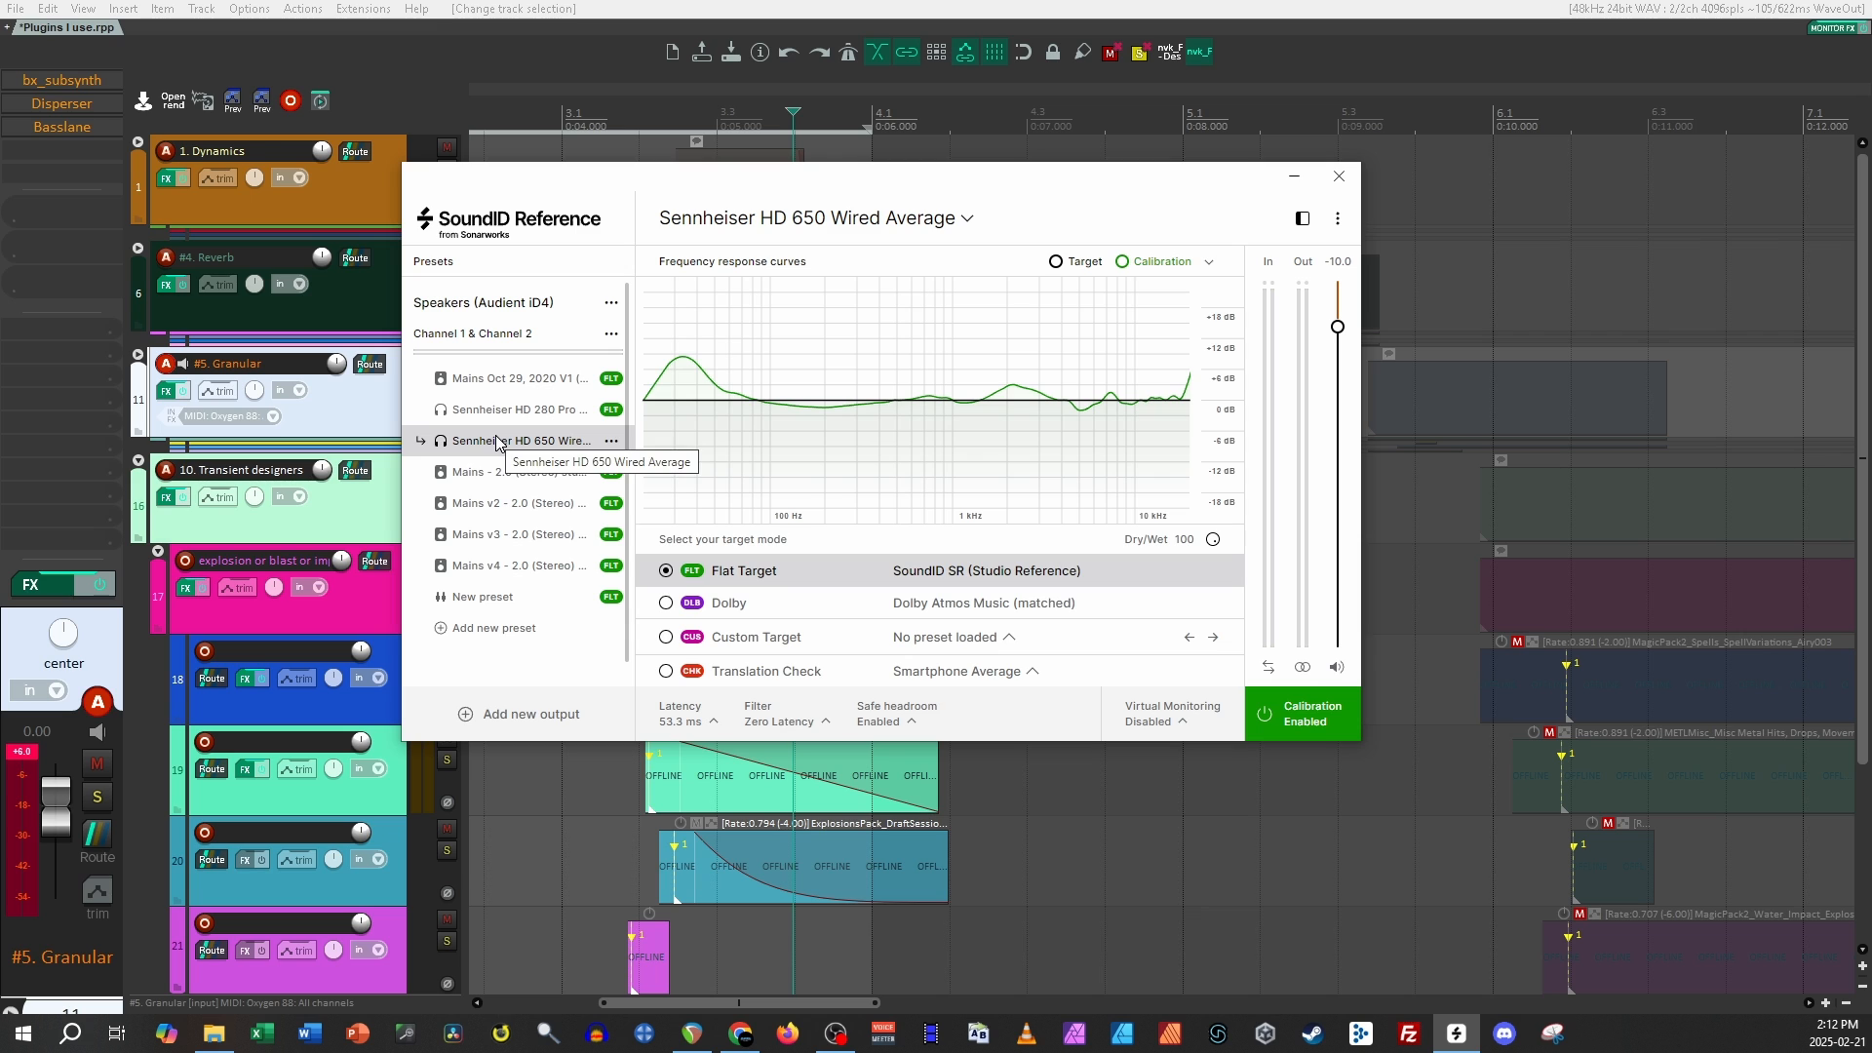
left_click(495, 566)
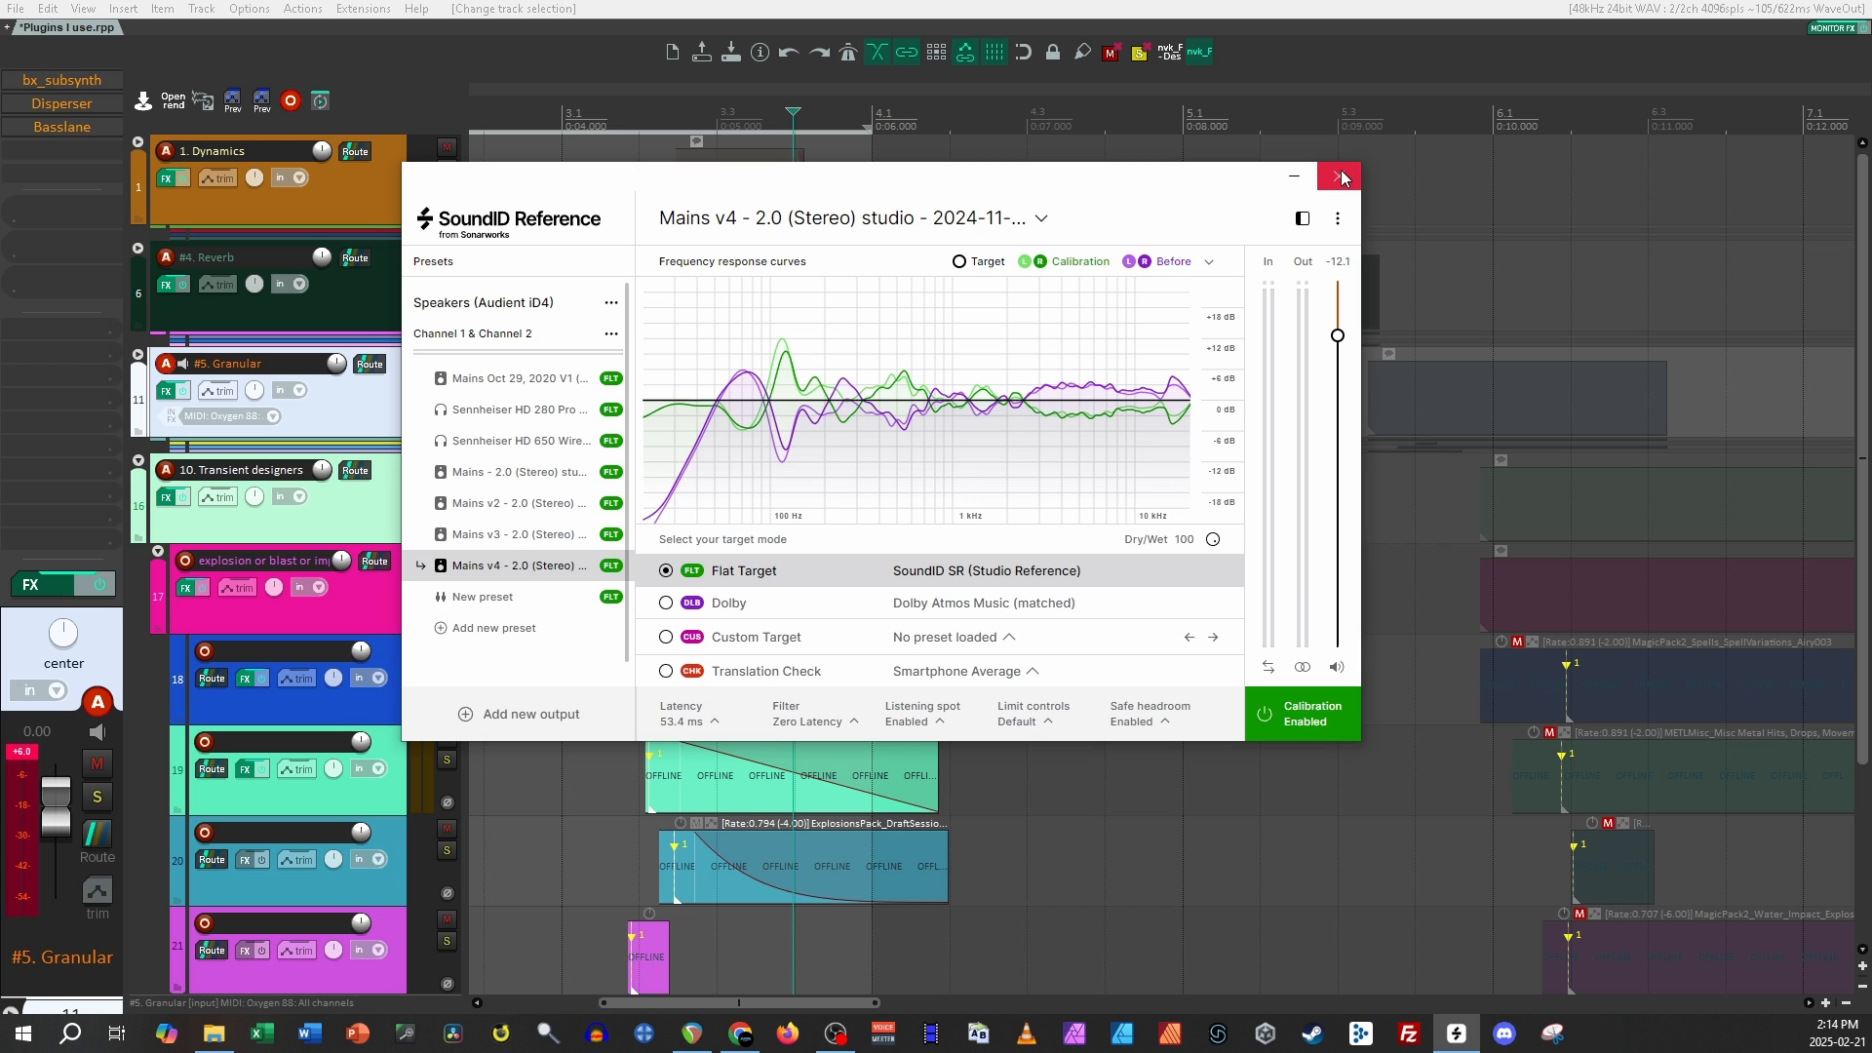
Step: Close SoundID Reference and place the edit cursor just before the explosion on the 10. Transient designers track
left_click(1338, 176)
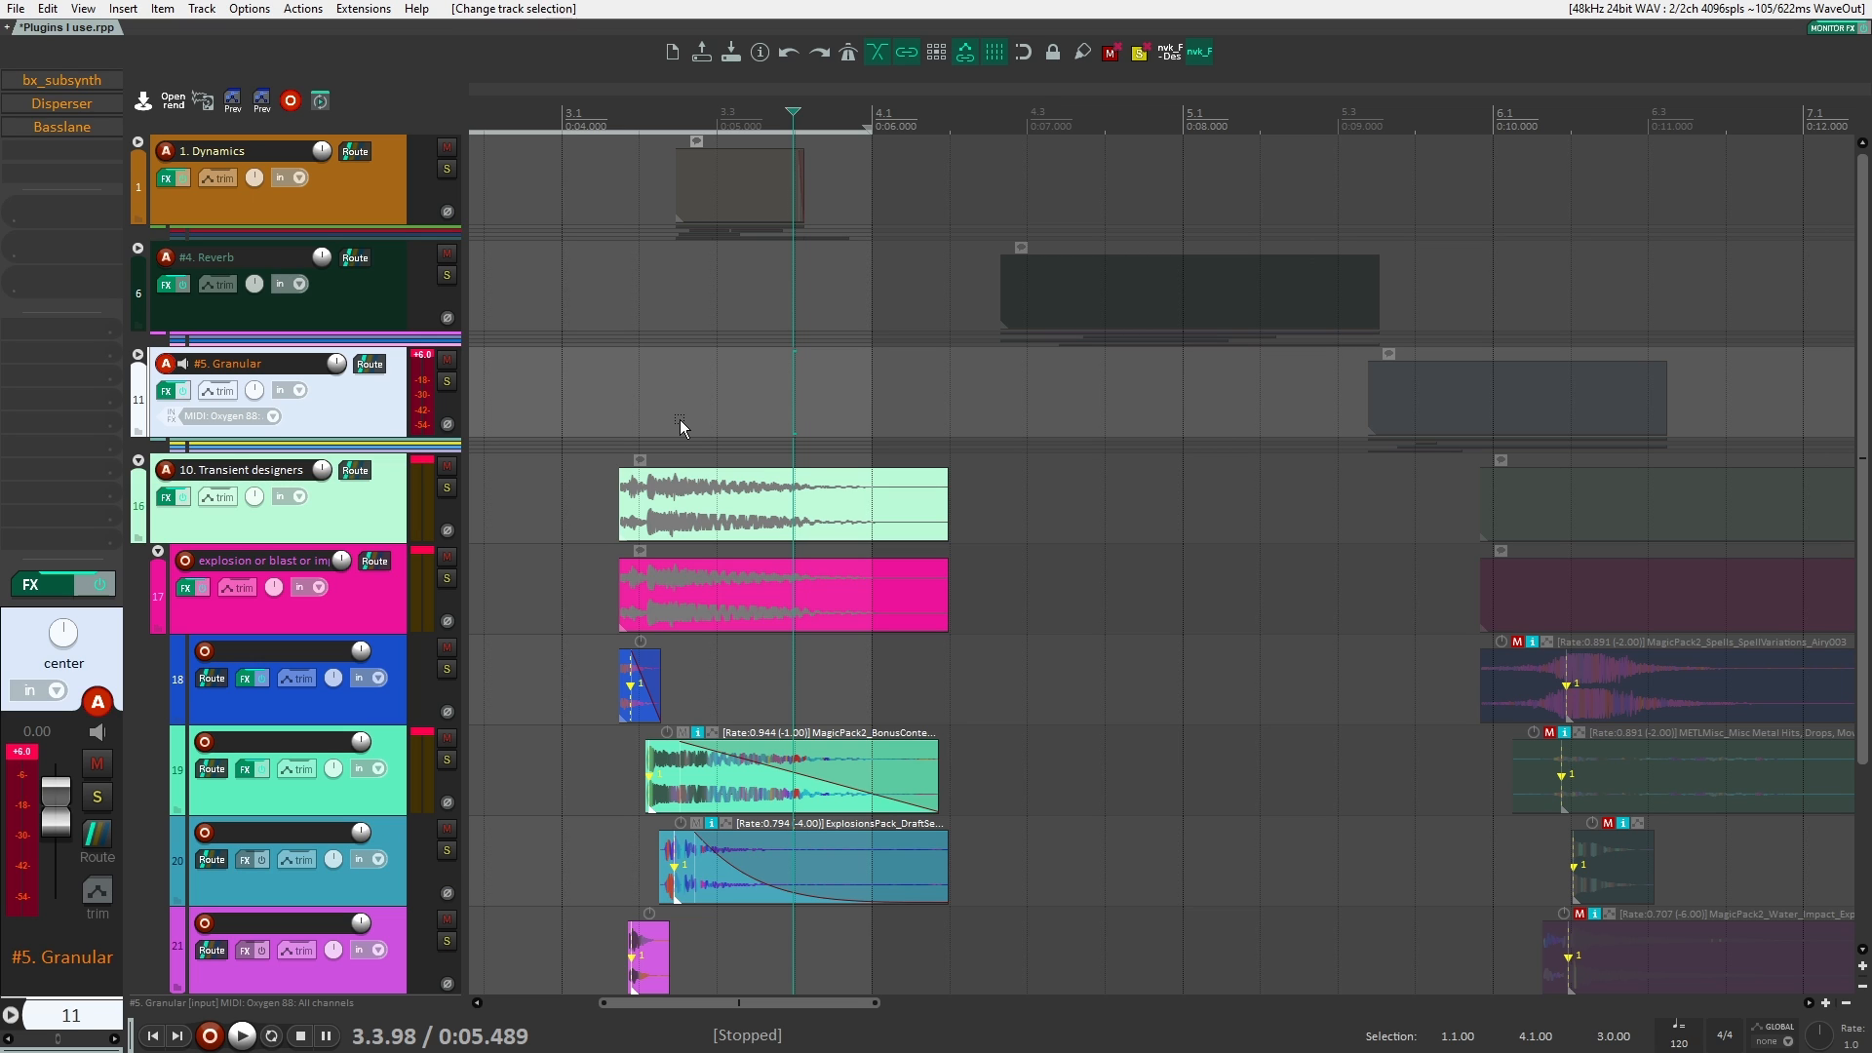
left_click(583, 484)
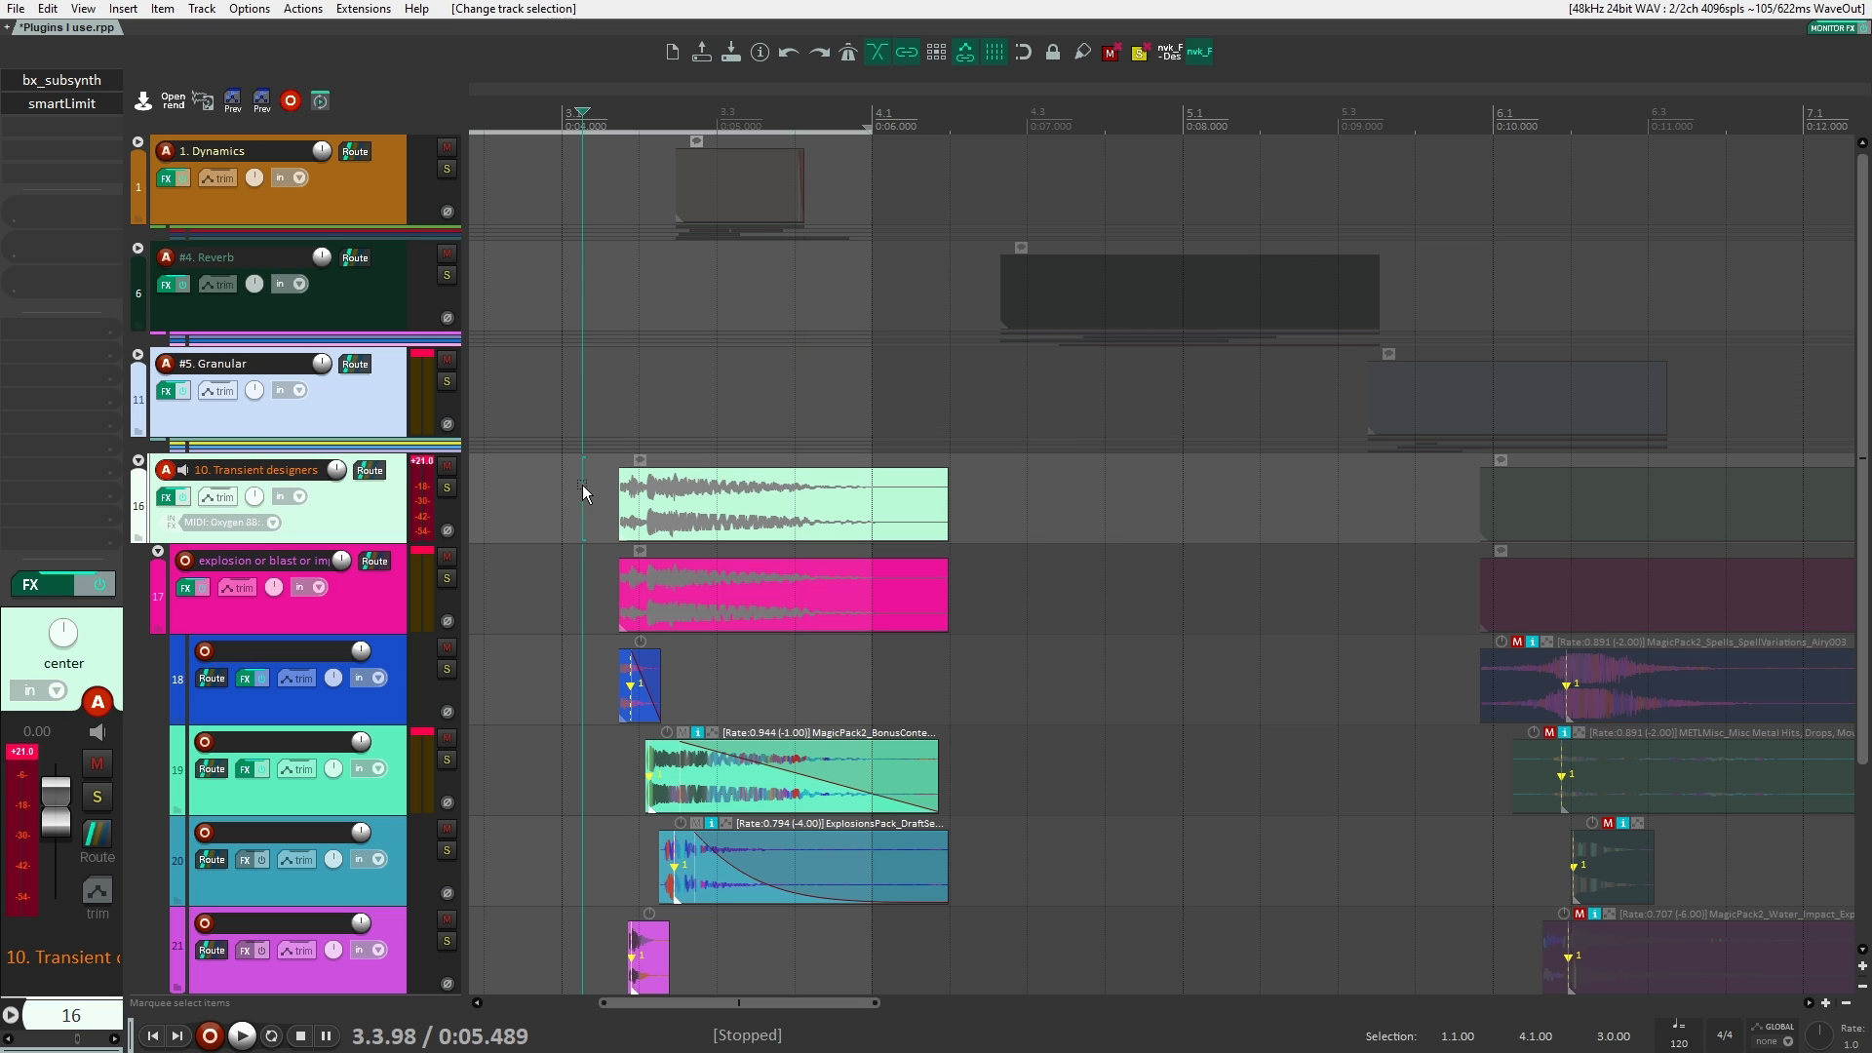